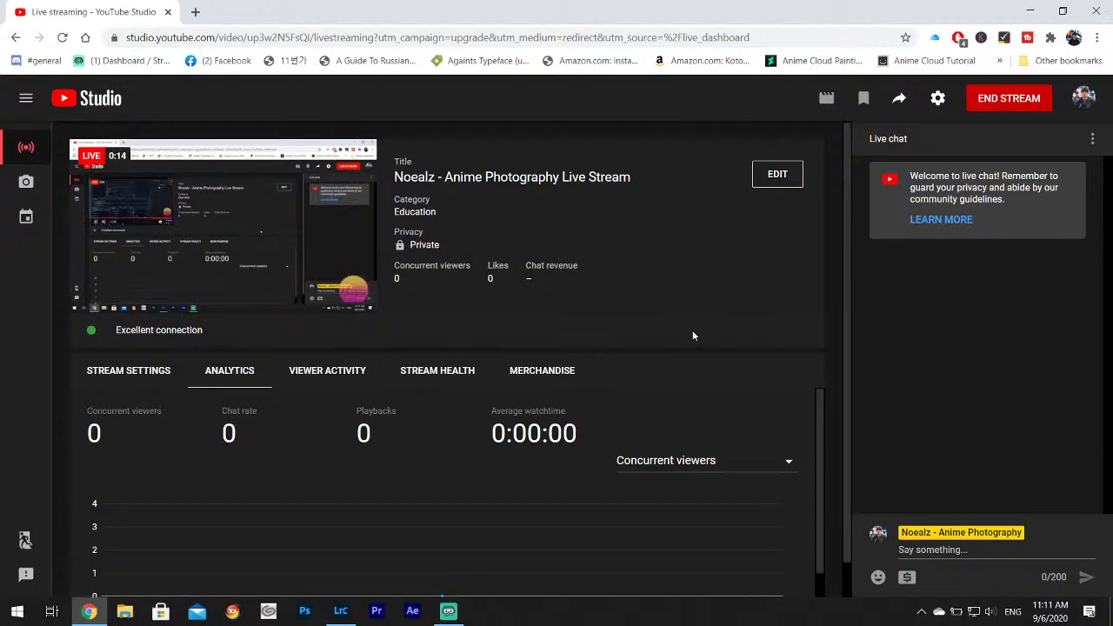
# Minimize Chrome and restore Lightroom Classic from the taskbar.
pyautogui.click(1033, 9)
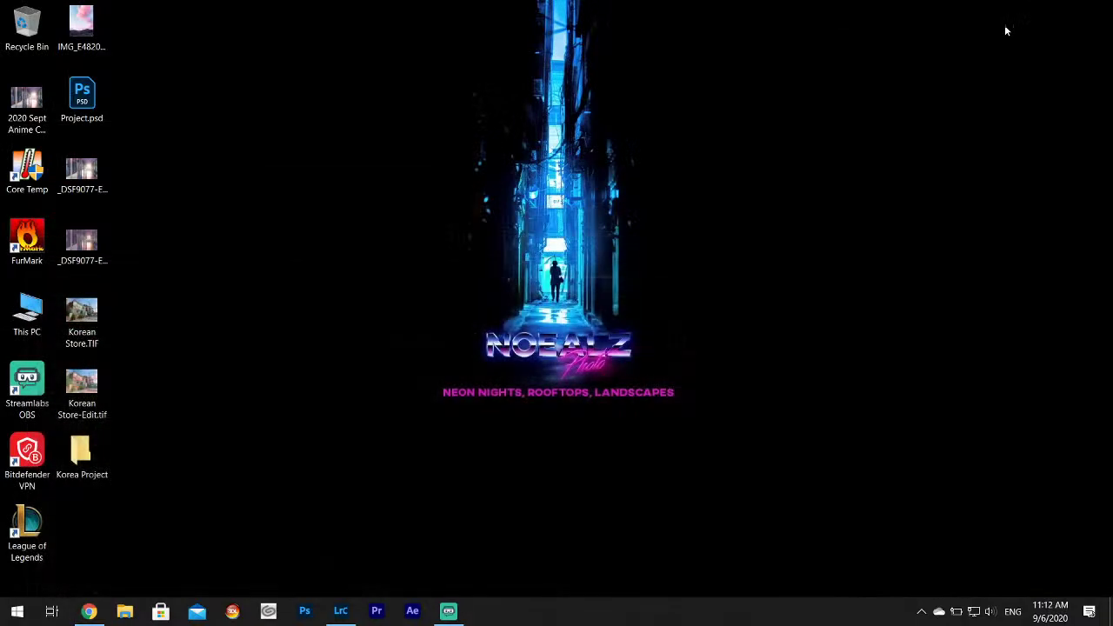
pyautogui.click(341, 611)
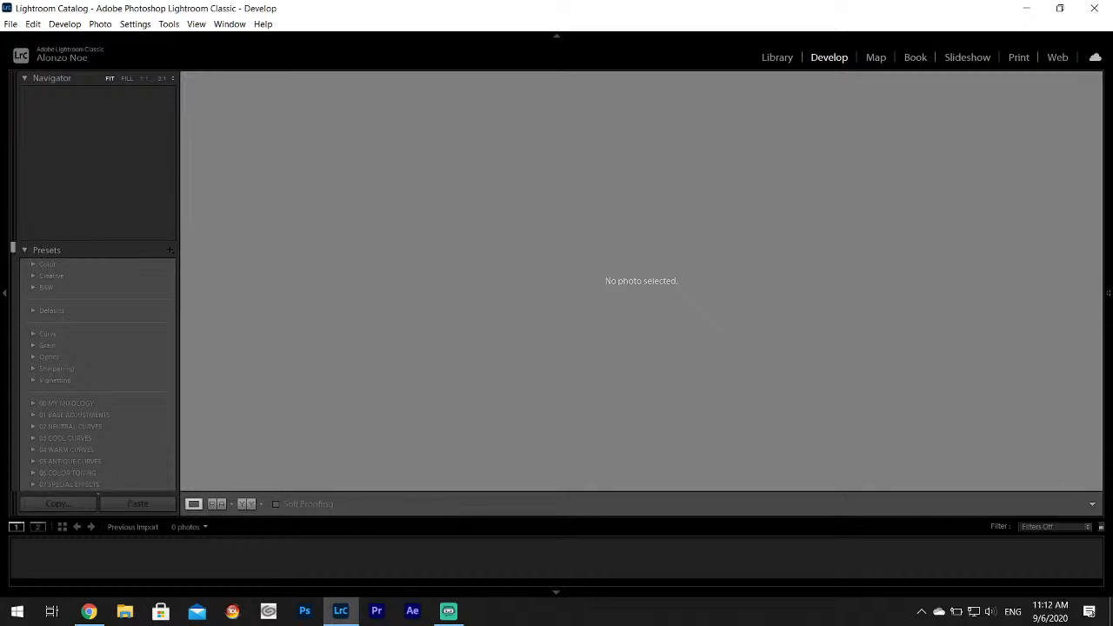
# Launch File Explorer from the taskbar, showing Quick access and recent files.
pyautogui.click(130, 614)
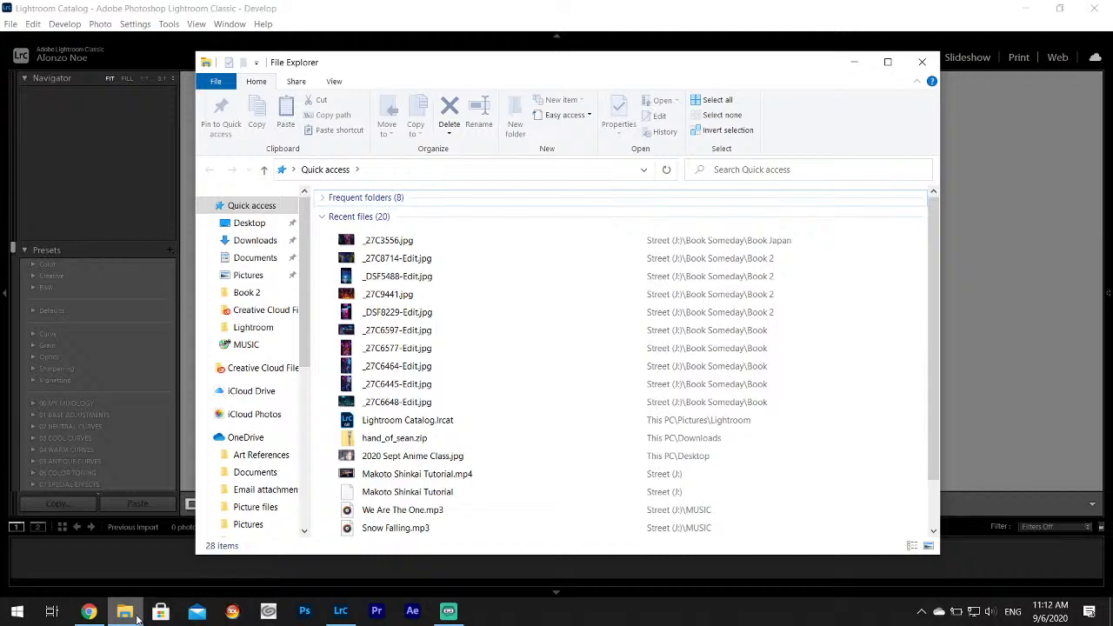
# Dismiss the highlight-video tip, bookmark the live-streaming page, and minimize Chrome.
pyautogui.click(88, 611)
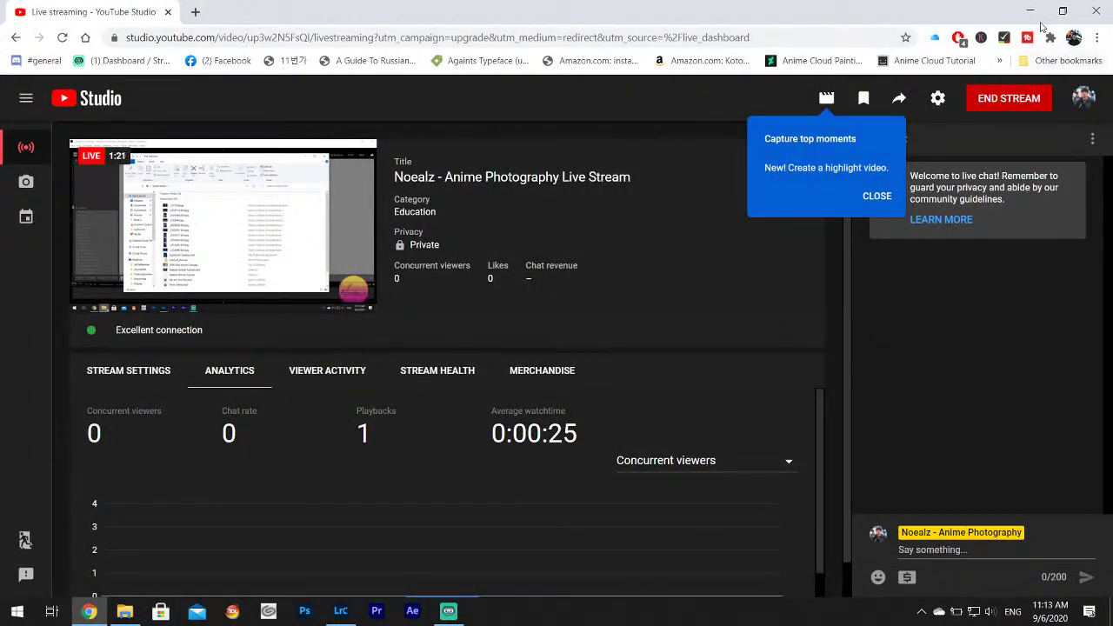
pyautogui.click(877, 197)
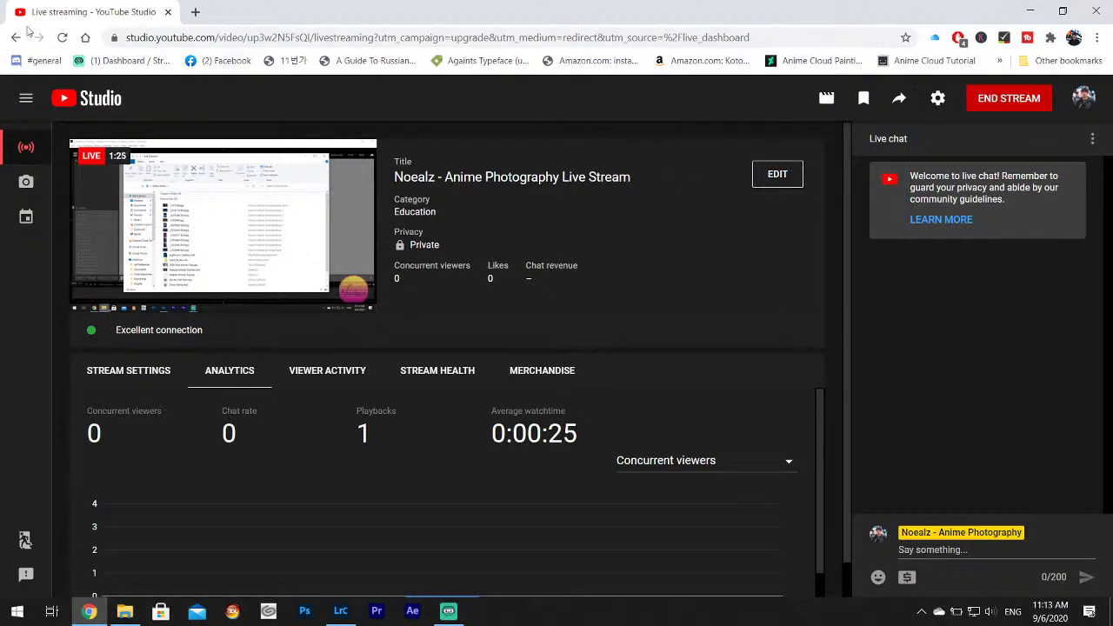
pyautogui.moveTo(109, 43); pyautogui.dragTo(11, 62)
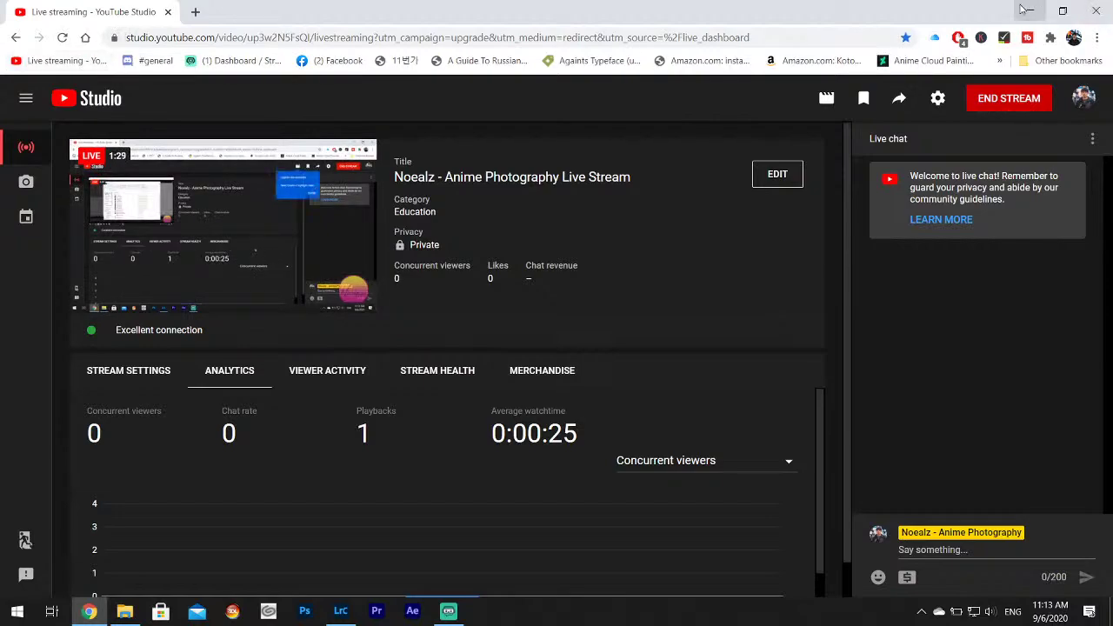
pyautogui.click(1030, 10)
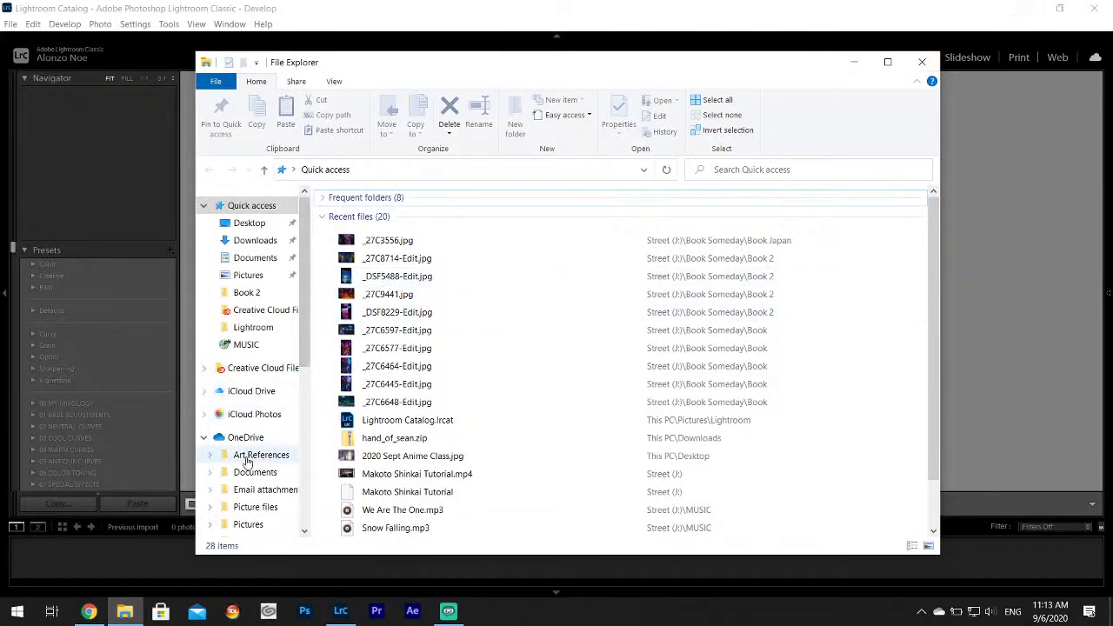
# Browse the drive list to the Street (J:) drive listing.
pyautogui.scroll(-1, 249, 455)
pyautogui.moveTo(307, 309); pyautogui.dragTo(309, 452)
pyautogui.click(261, 428)
pyautogui.click(260, 445)
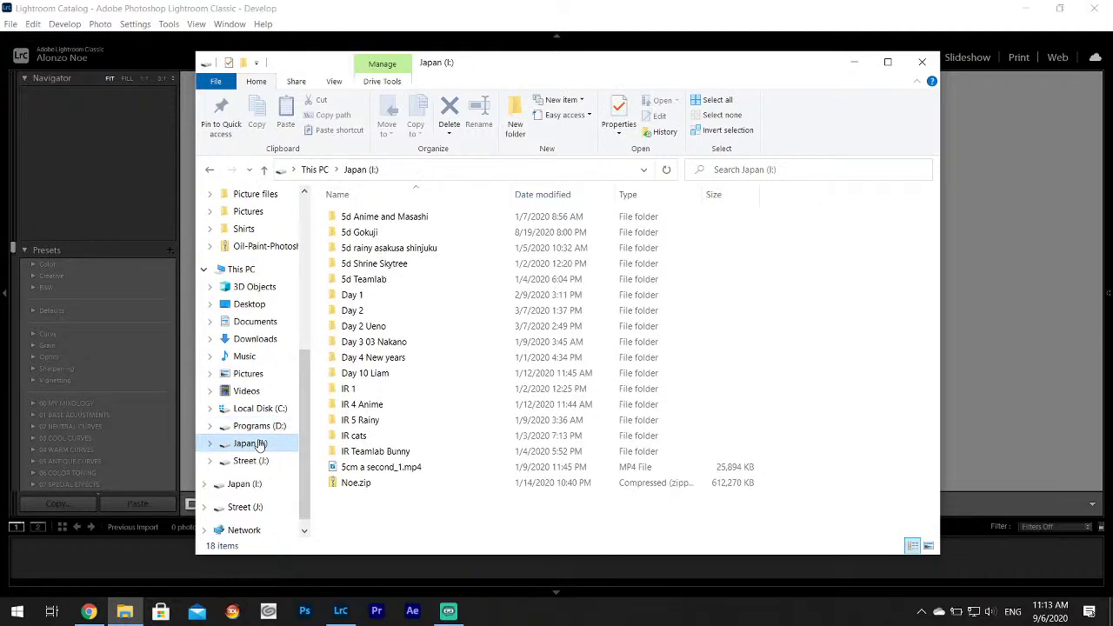
pyautogui.click(250, 461)
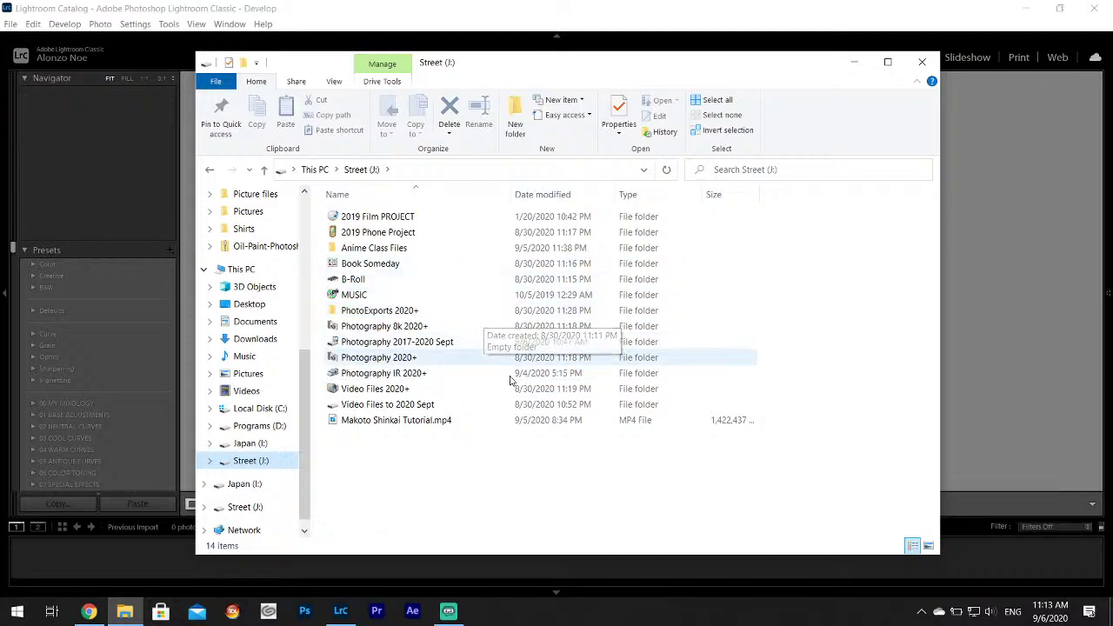
pyautogui.click(409, 233)
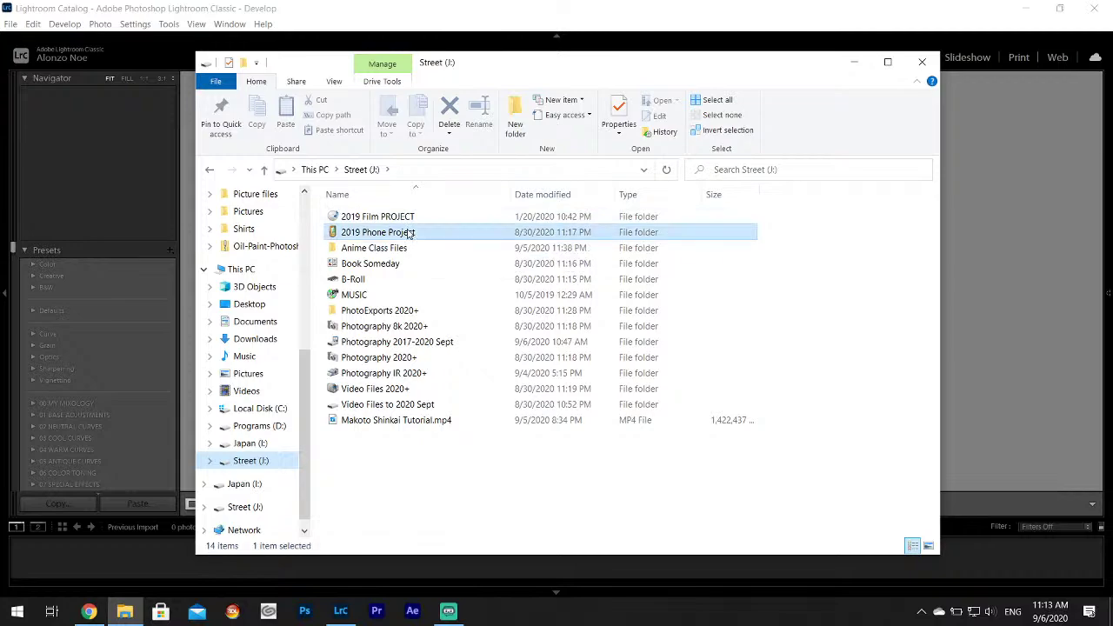
pyautogui.doubleClick(408, 233)
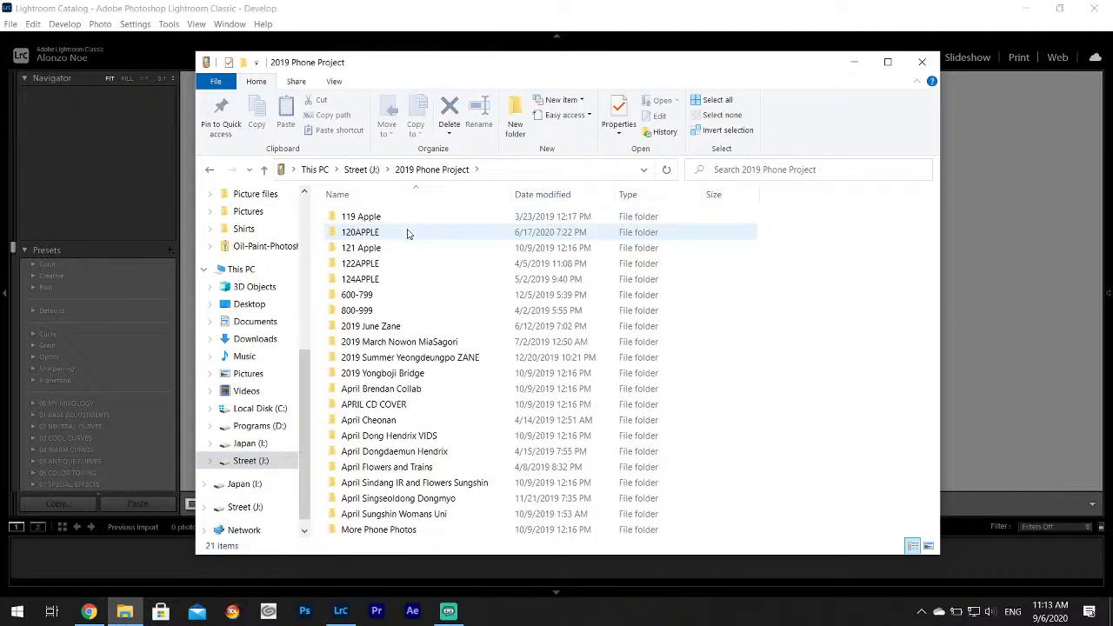
pyautogui.click(209, 171)
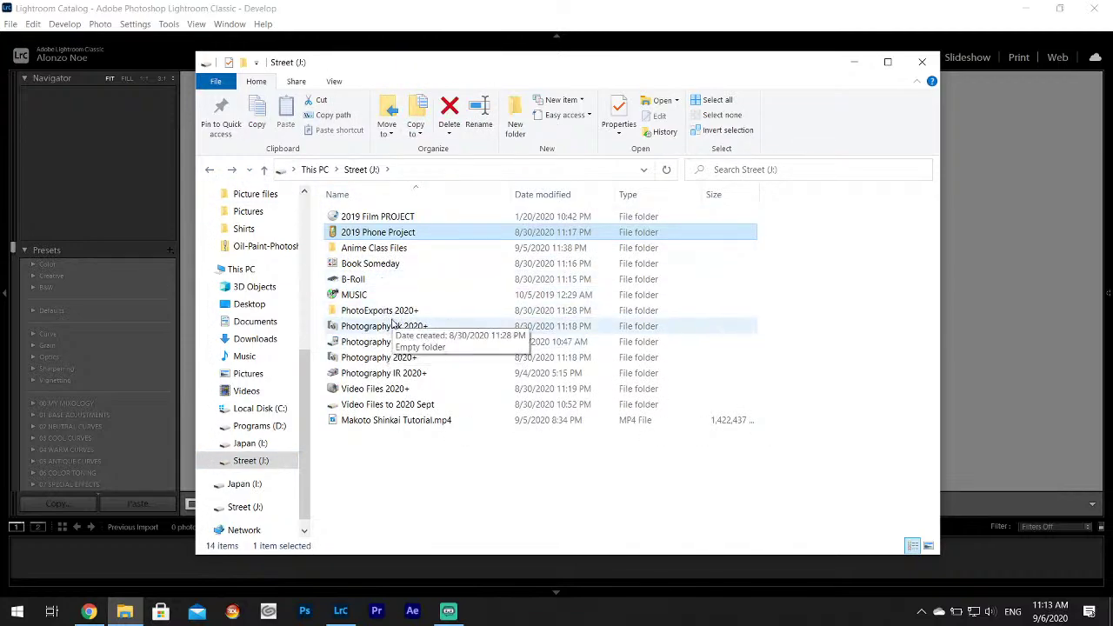
pyautogui.doubleClick(379, 341)
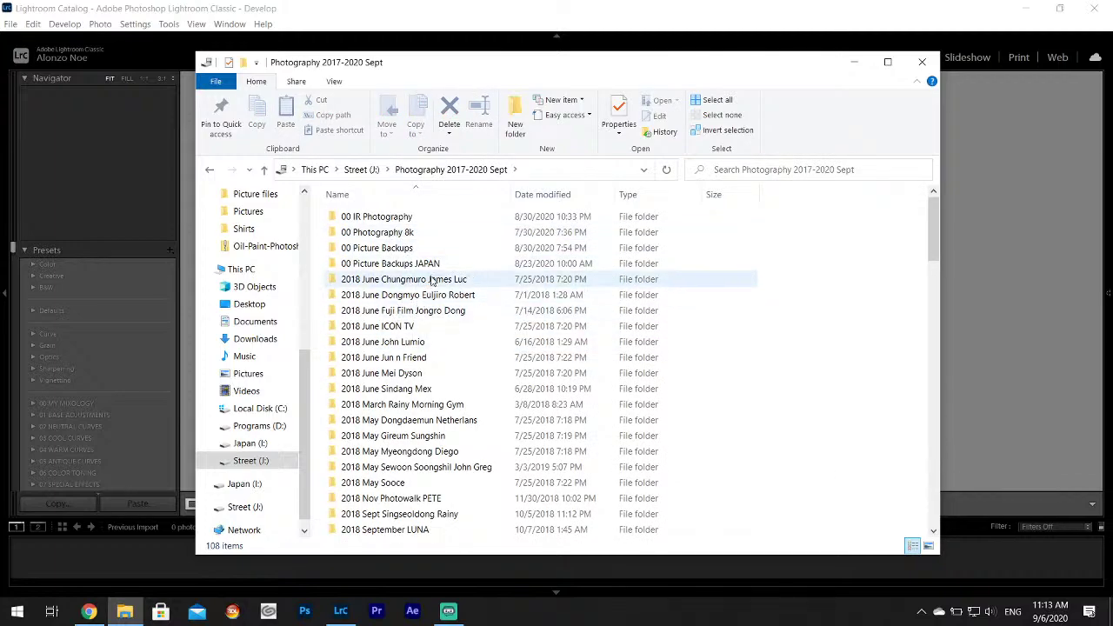
pyautogui.doubleClick(417, 281)
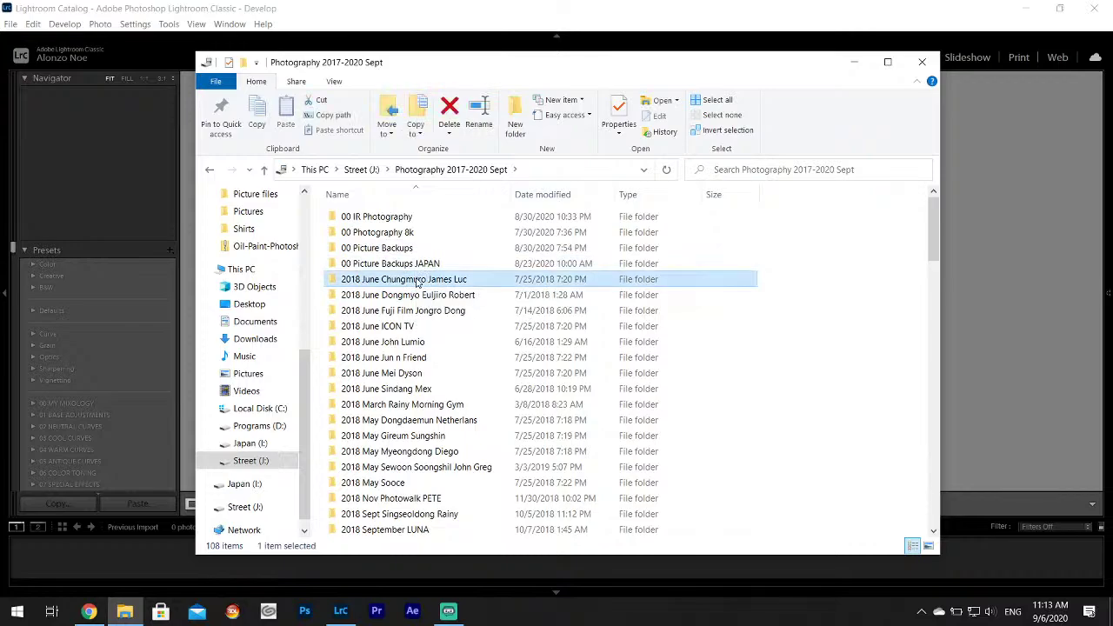
pyautogui.doubleClick(405, 218)
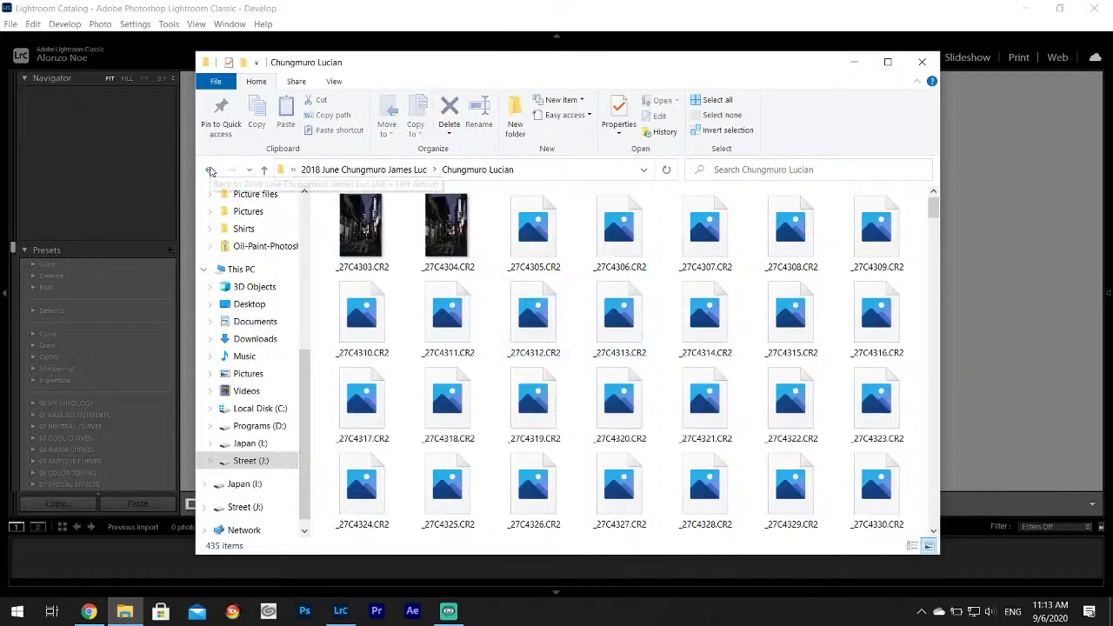
pyautogui.click(210, 171)
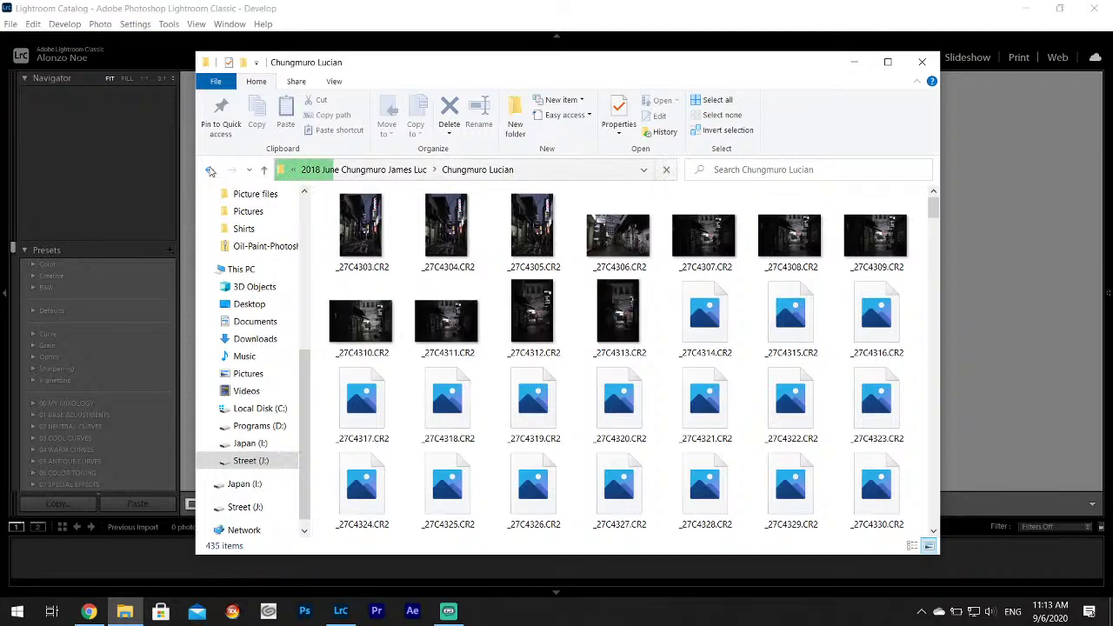
pyautogui.moveTo(661, 68); pyautogui.dragTo(913, 209)
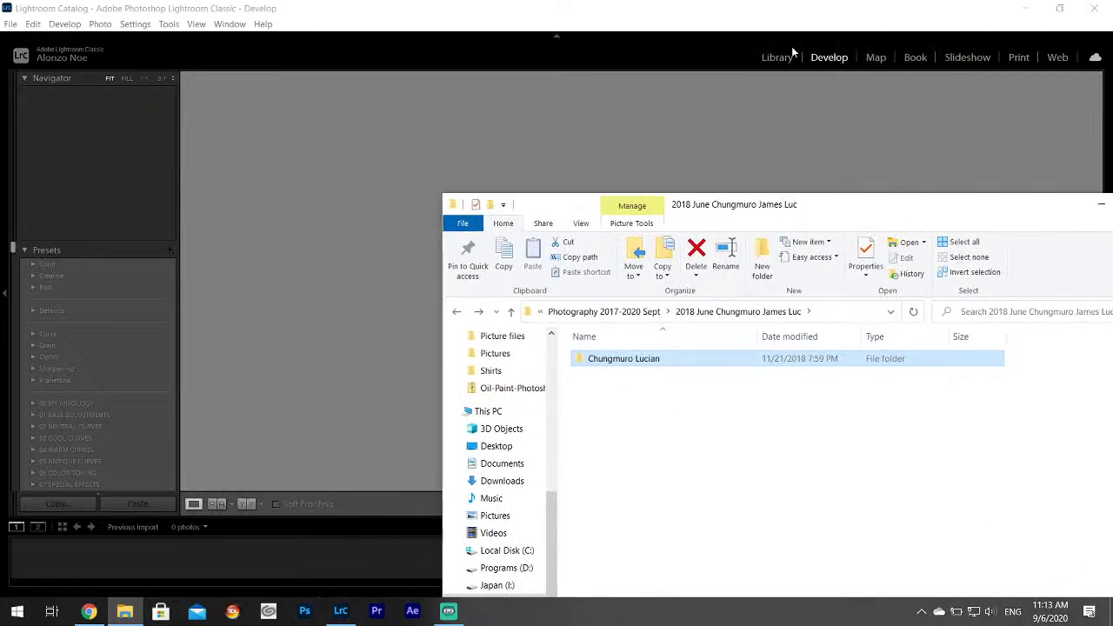
pyautogui.click(782, 56)
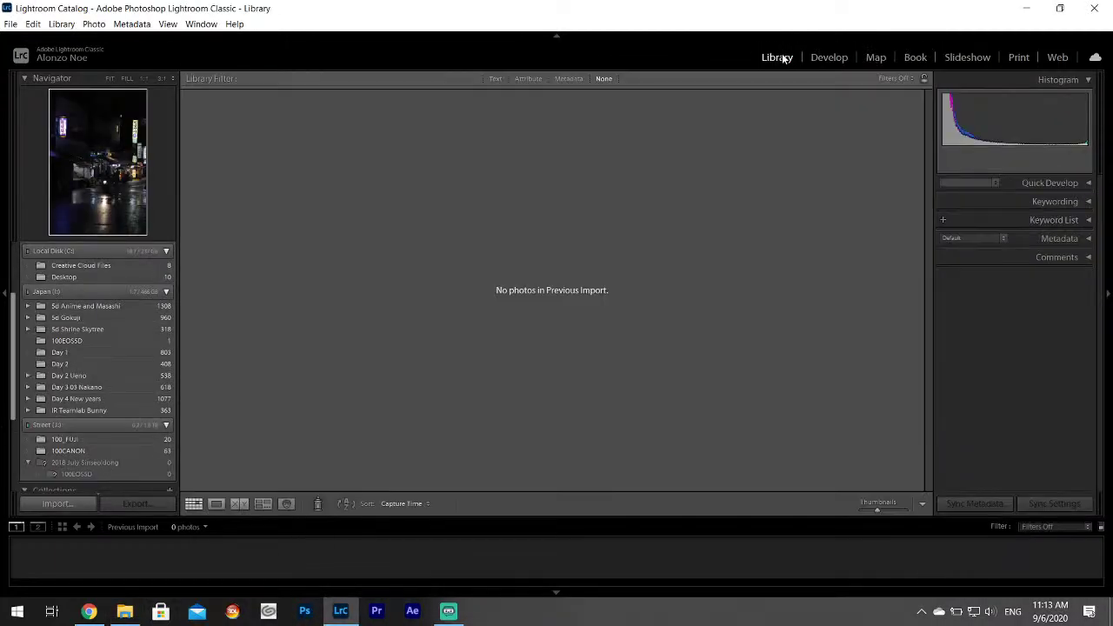
# Drag the Chungmuro Lucian folder onto Lightroom to load its 435 photos, then switch to Chrome.
pyautogui.click(125, 611)
pyautogui.moveTo(624, 365); pyautogui.dragTo(366, 325)
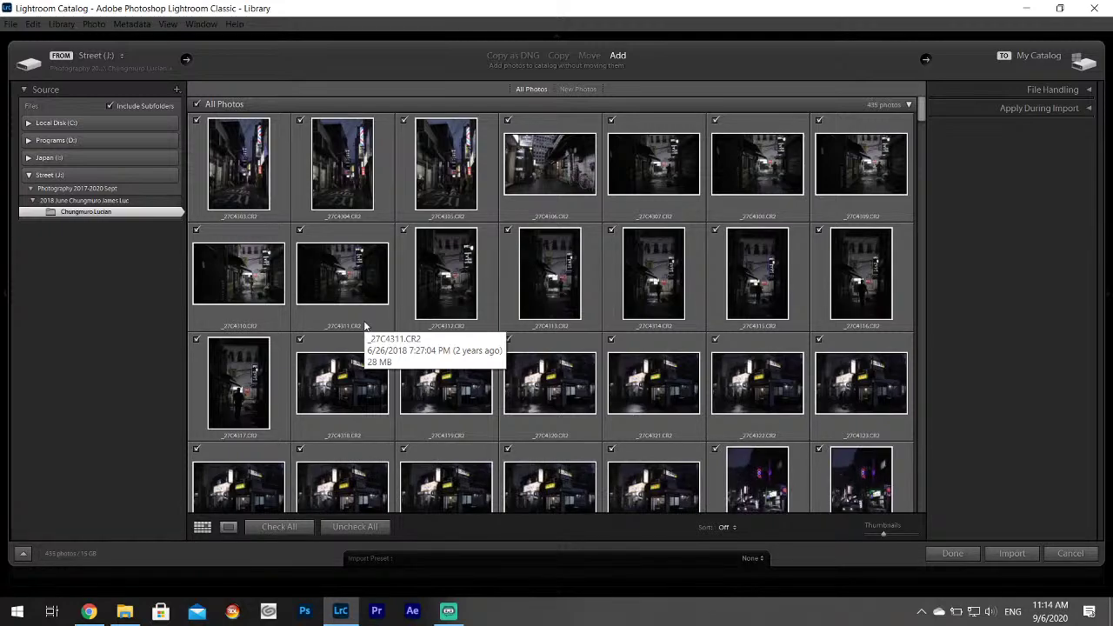
pyautogui.click(103, 606)
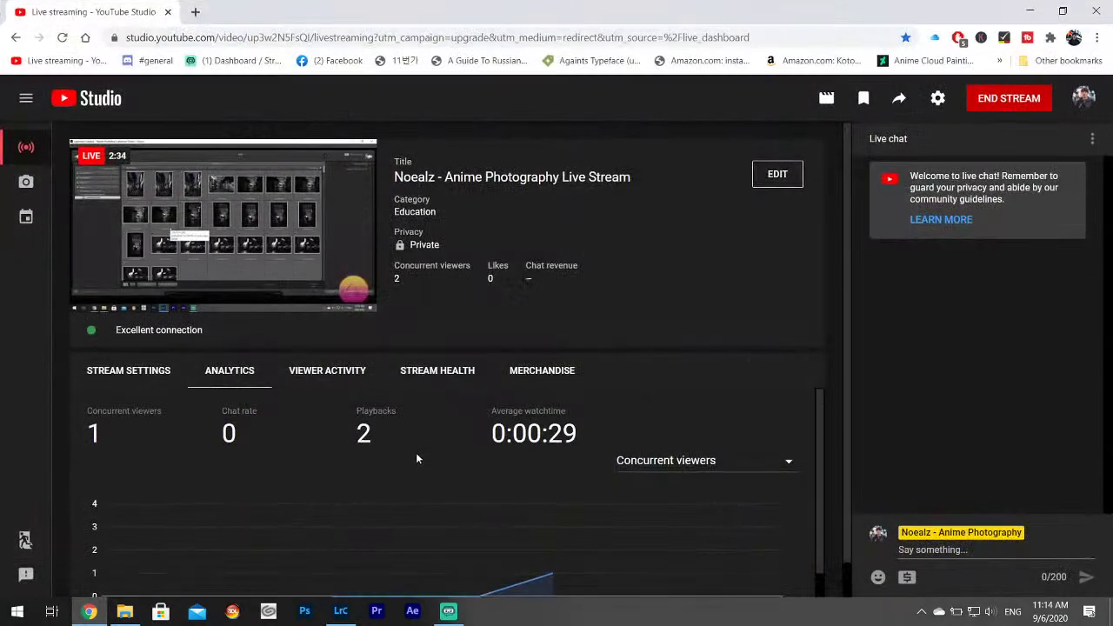
# Change the stream's privacy from Private to Public in the edit settings.
pyautogui.scroll(-1, 782, 341)
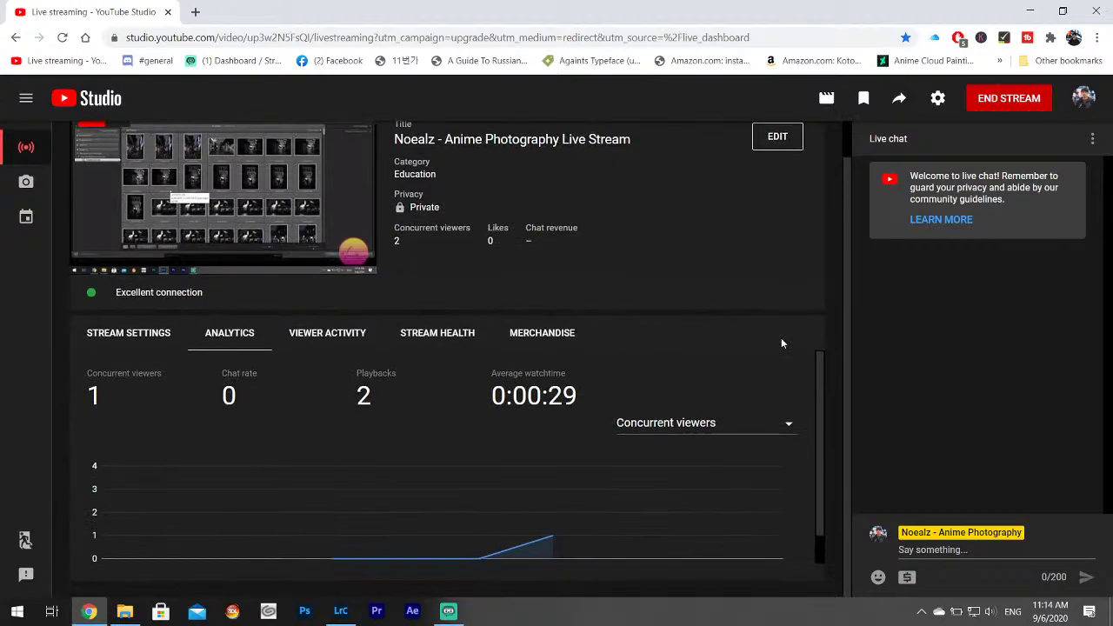
pyautogui.moveTo(398, 211); pyautogui.dragTo(440, 210)
pyautogui.click(435, 210)
pyautogui.doubleClick(425, 208)
pyautogui.click(777, 137)
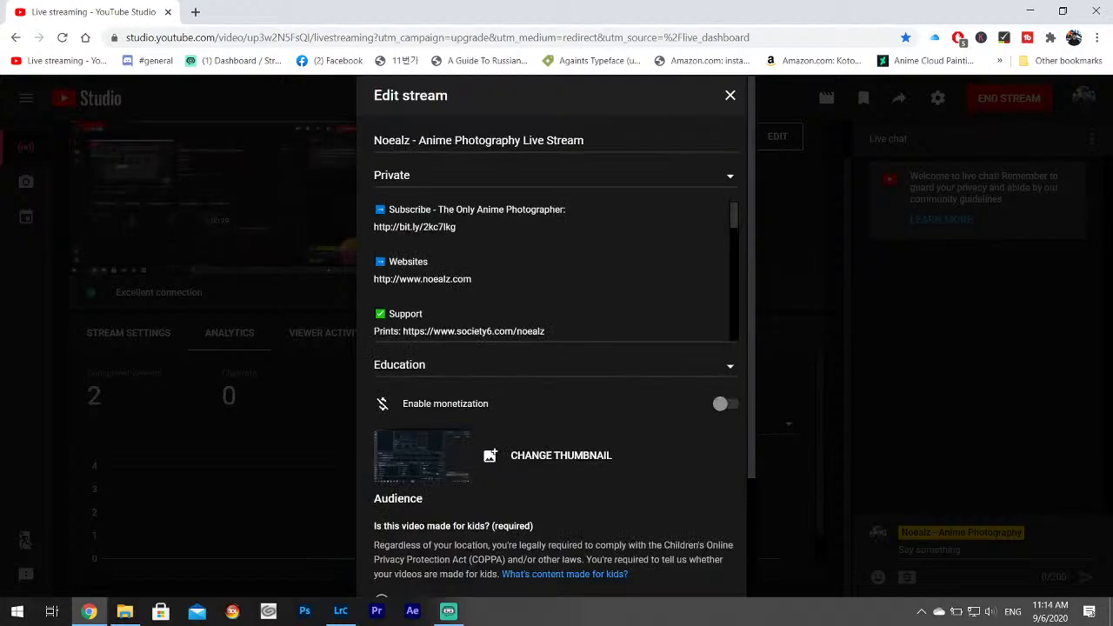
pyautogui.click(734, 178)
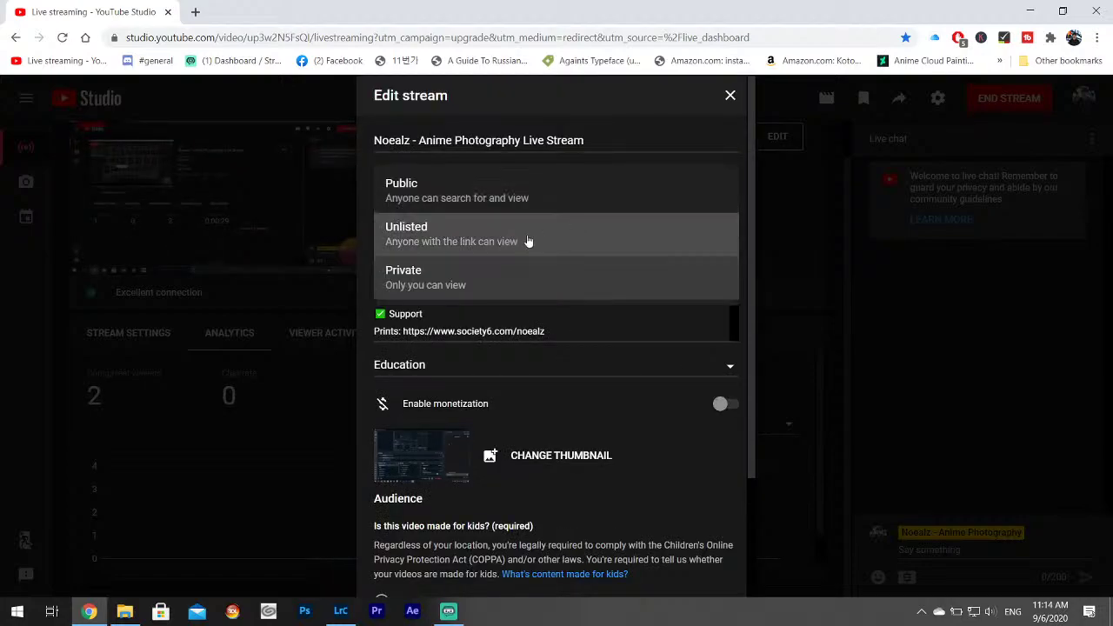
pyautogui.click(471, 188)
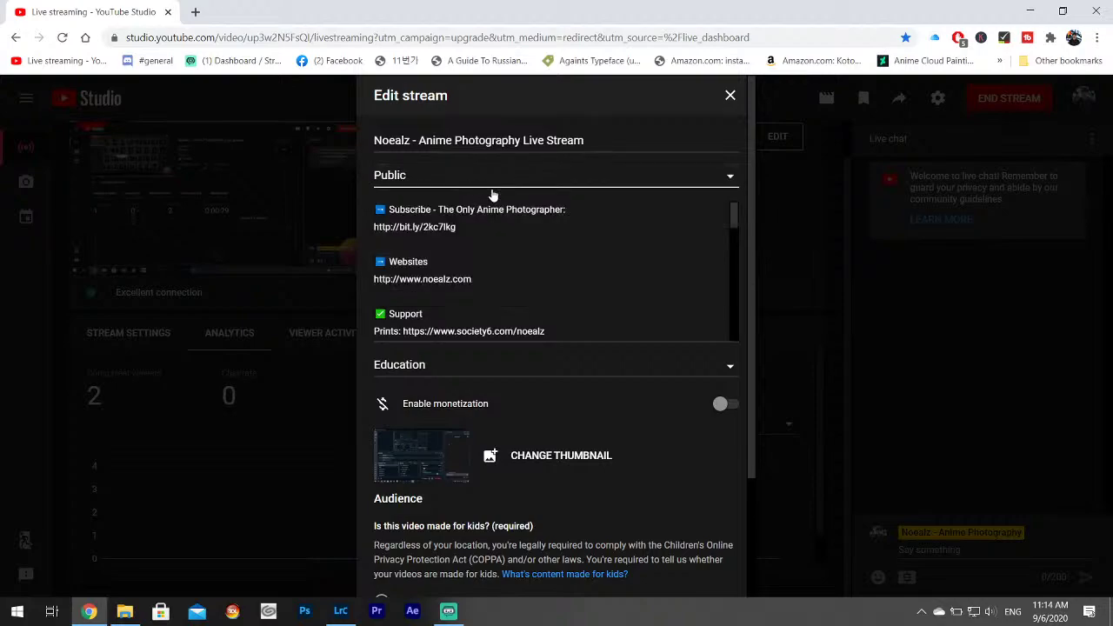
pyautogui.scroll(-5, 492, 209)
pyautogui.scroll(-2, 648, 430)
pyautogui.scroll(2, 665, 461)
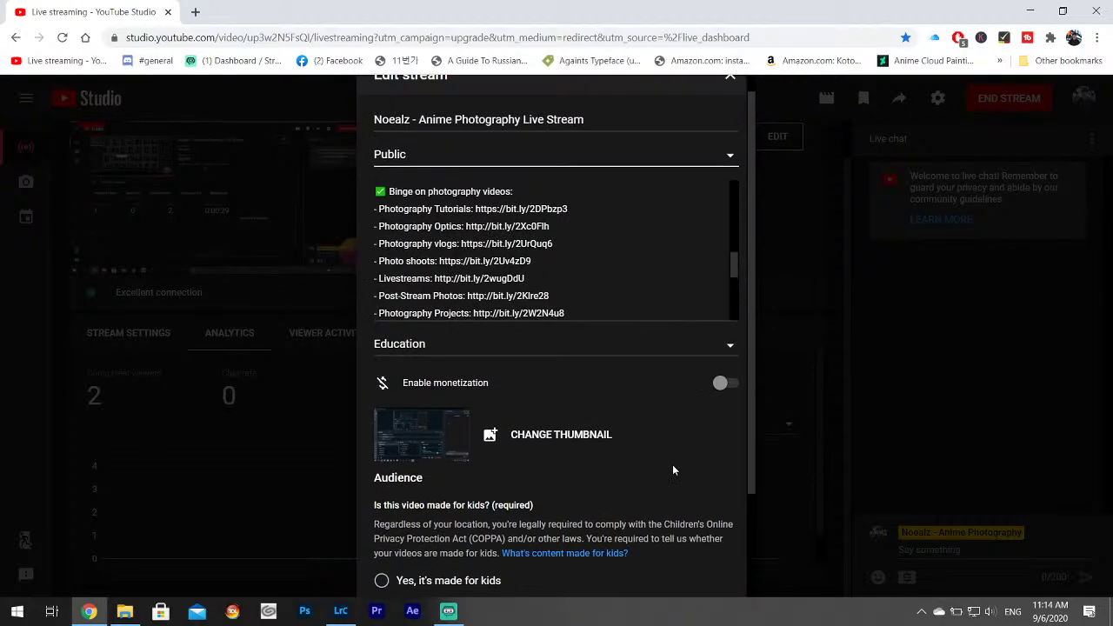
pyautogui.scroll(-2, 669, 467)
pyautogui.scroll(3, 670, 467)
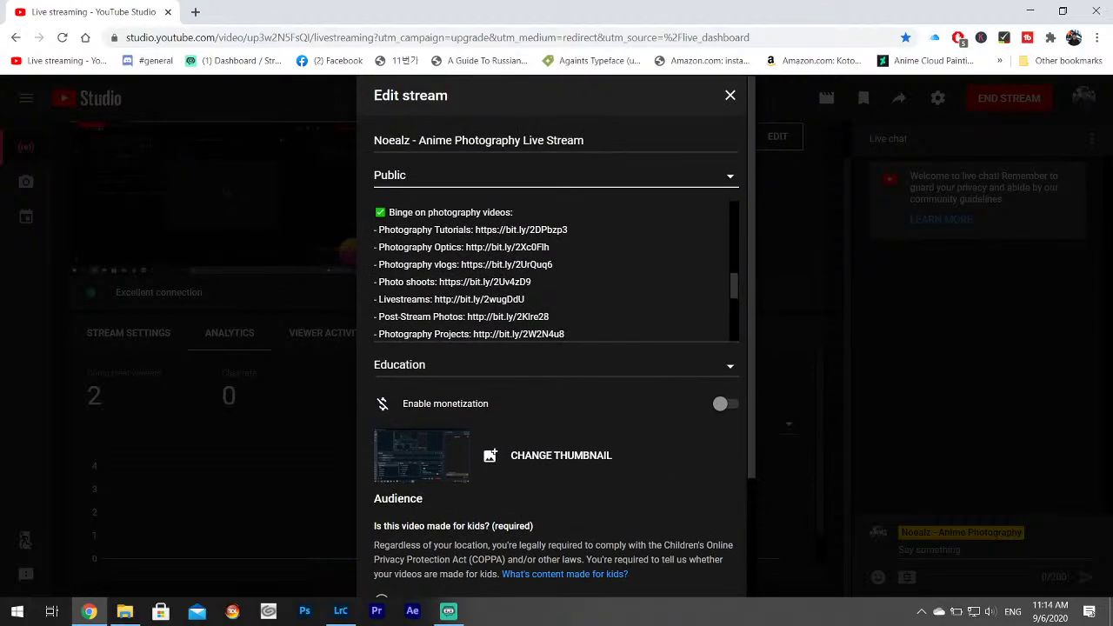
# Retitle the stream 'Street Photography Editing', save the details, and minimize Chrome.
pyautogui.moveTo(584, 140); pyautogui.dragTo(419, 140)
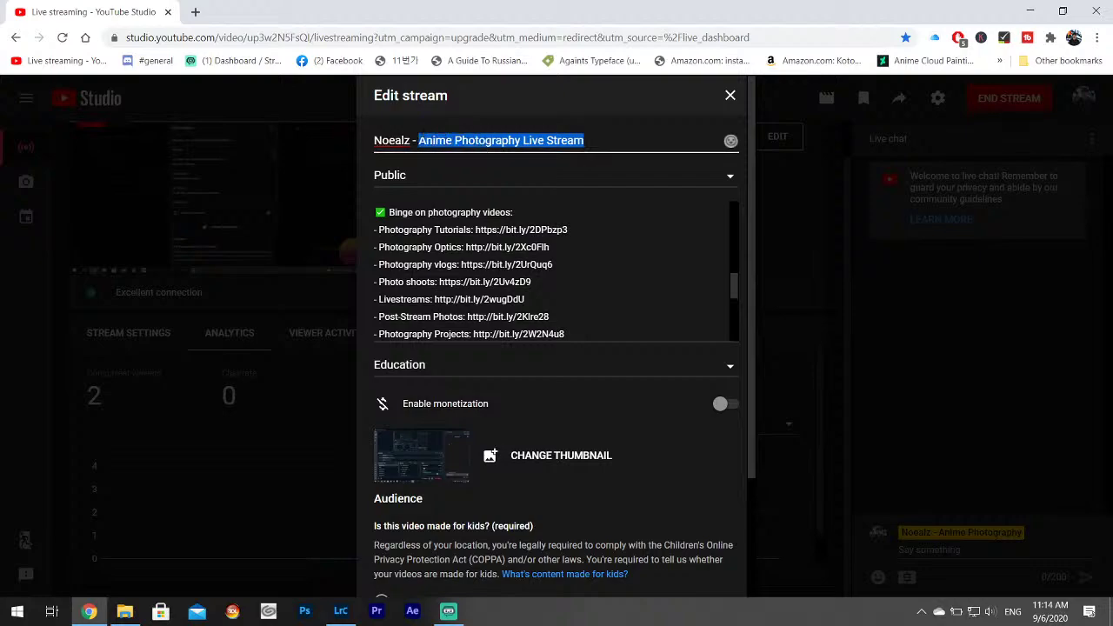
pyautogui.write('Seoul Street P')
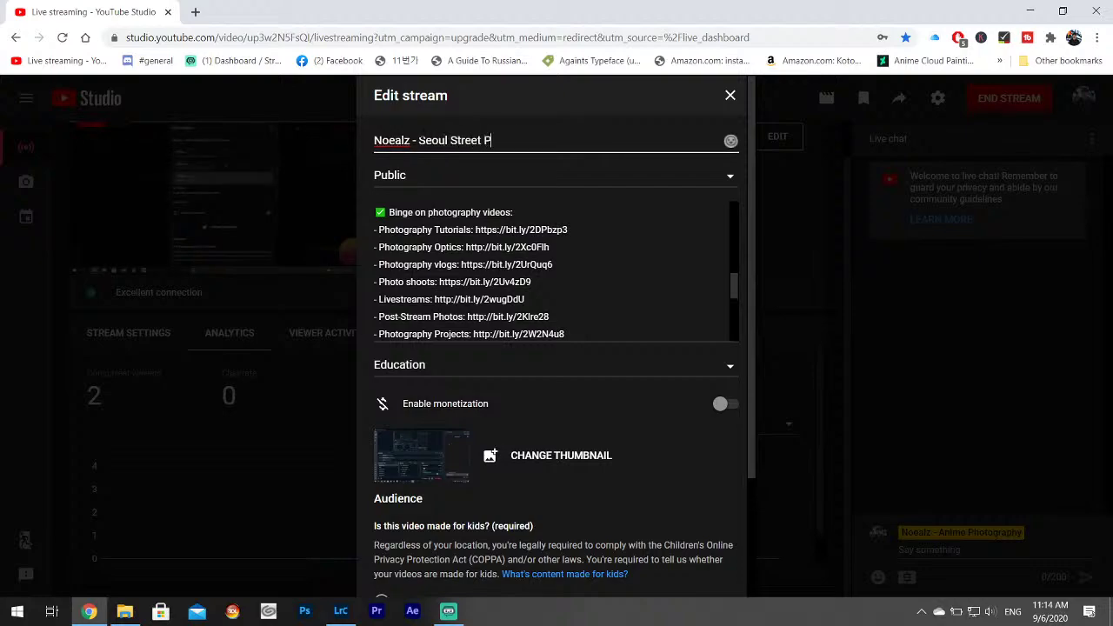
pyautogui.write('hotography E')
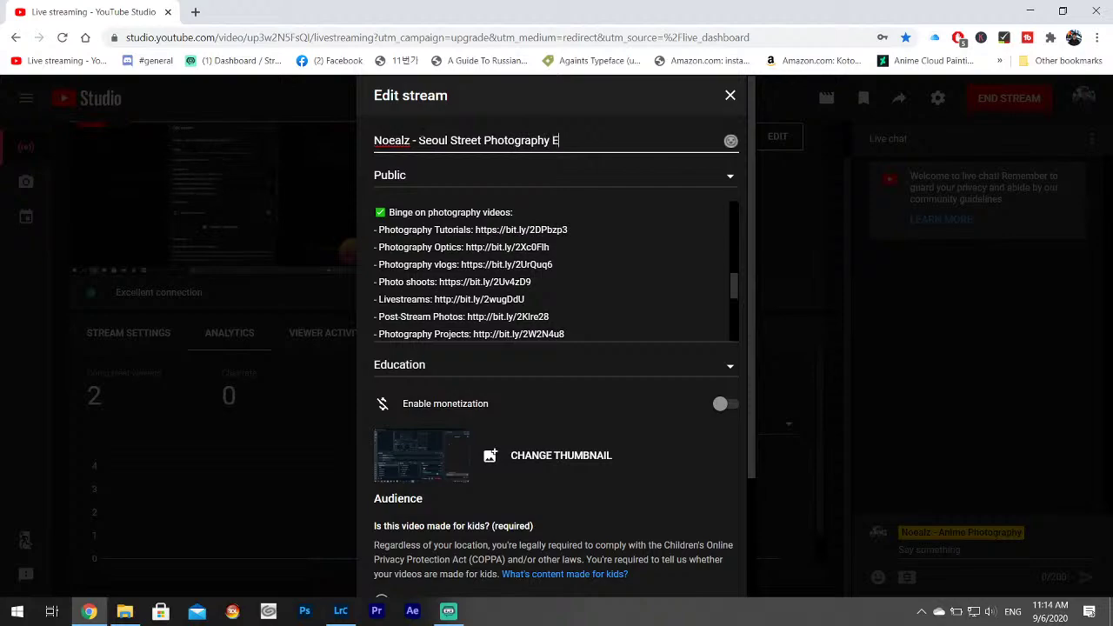
pyautogui.write('diting')
pyautogui.hotkey('ctrl', 'Left')
pyautogui.hotkey('ctrl', 'Left')
pyautogui.hotkey('ctrl', 'Left')
pyautogui.hotkey('shift', 'Home')
pyautogui.press('BackSpace')
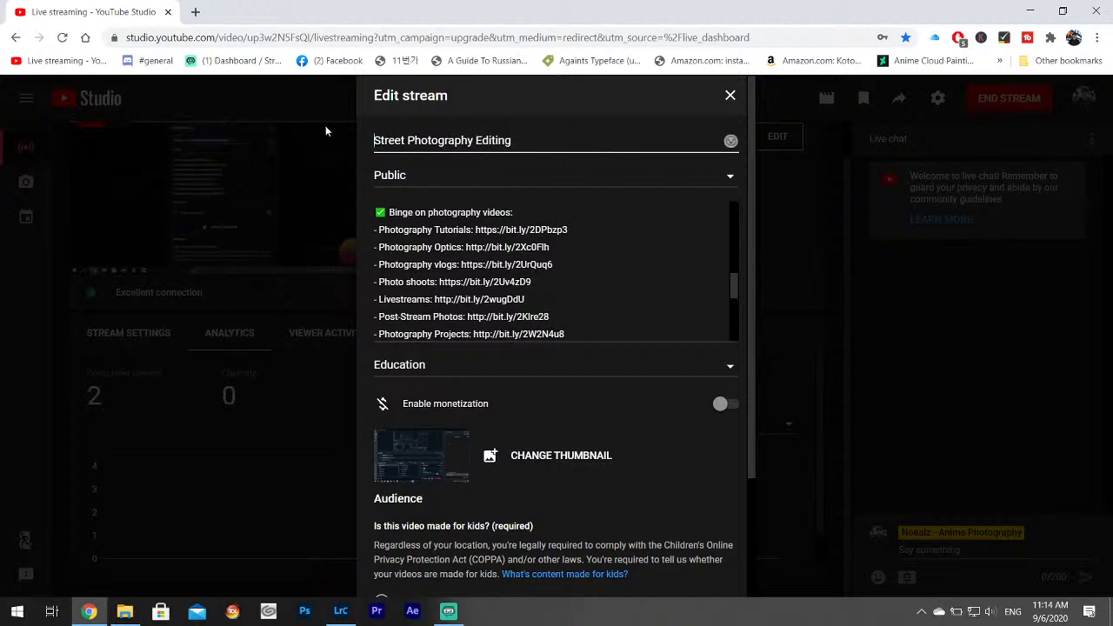
pyautogui.scroll(-5, 652, 331)
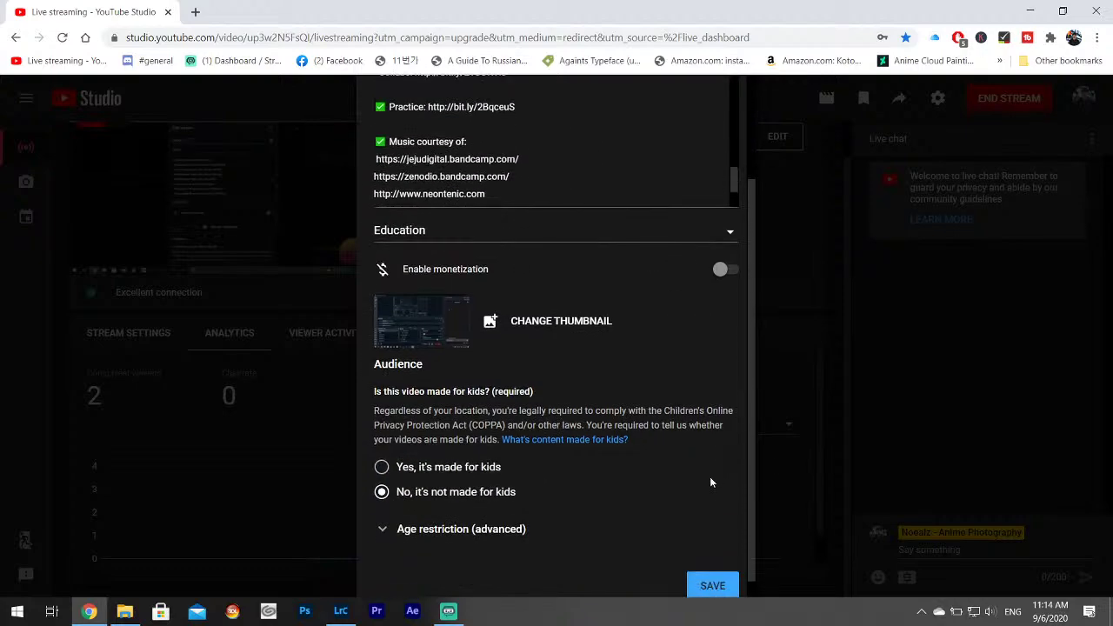
pyautogui.click(711, 584)
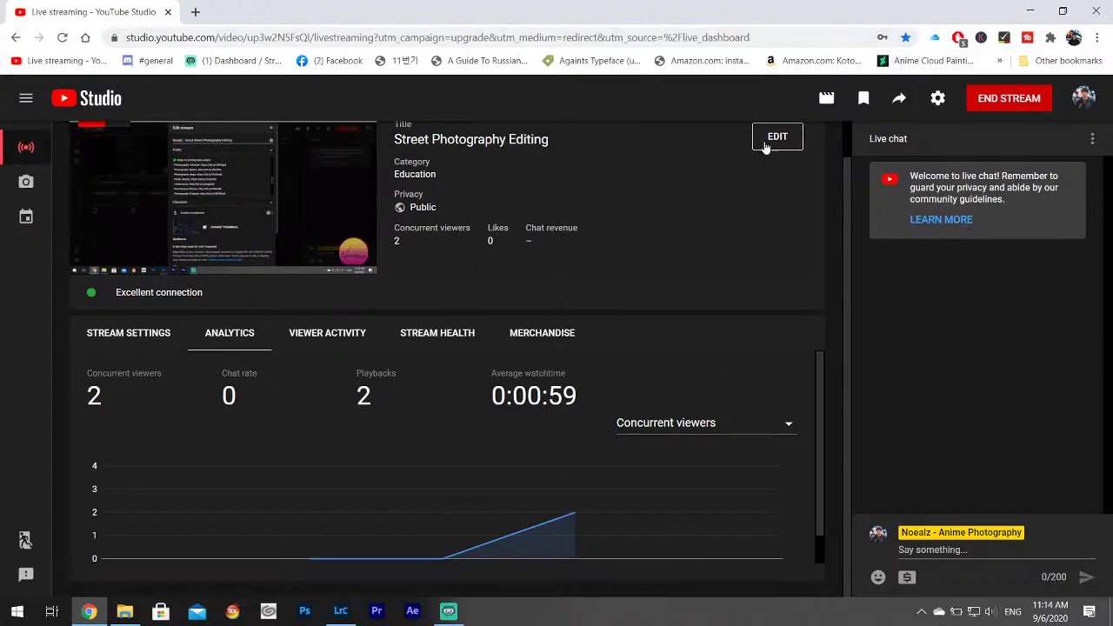
pyautogui.click(1026, 10)
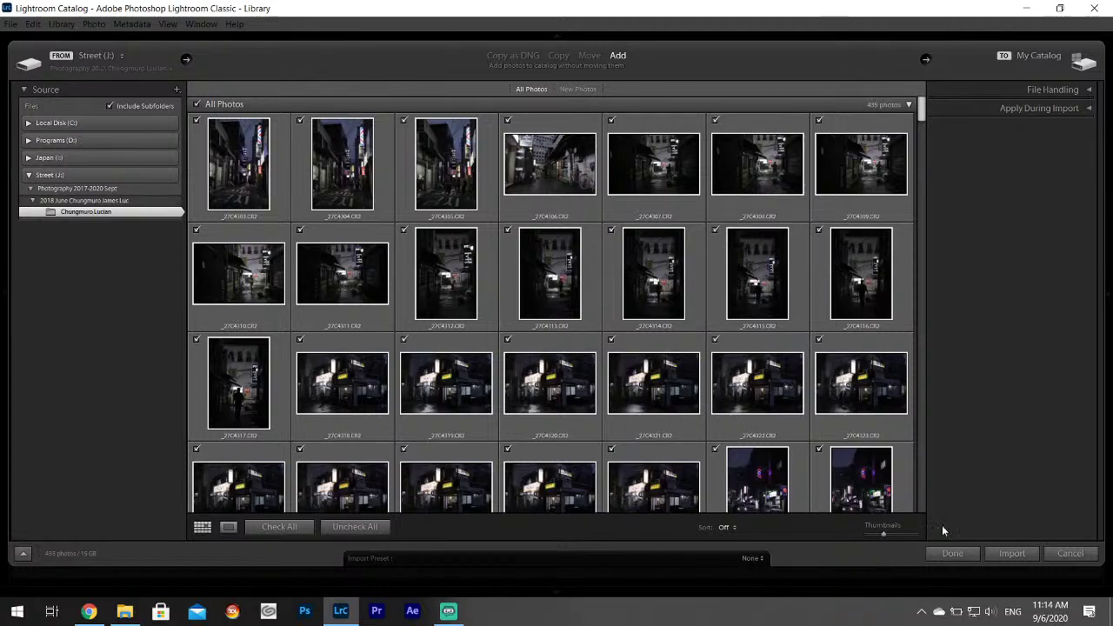
# Import the 435 checked photos into the catalog, then return to YouTube Studio.
pyautogui.click(1008, 554)
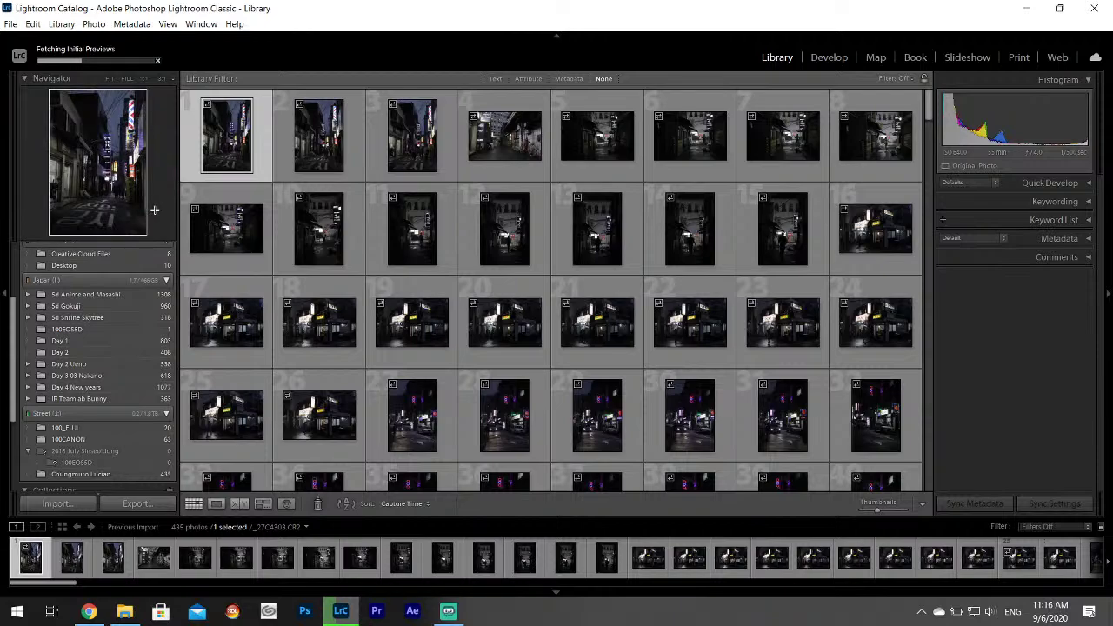
pyautogui.click(89, 611)
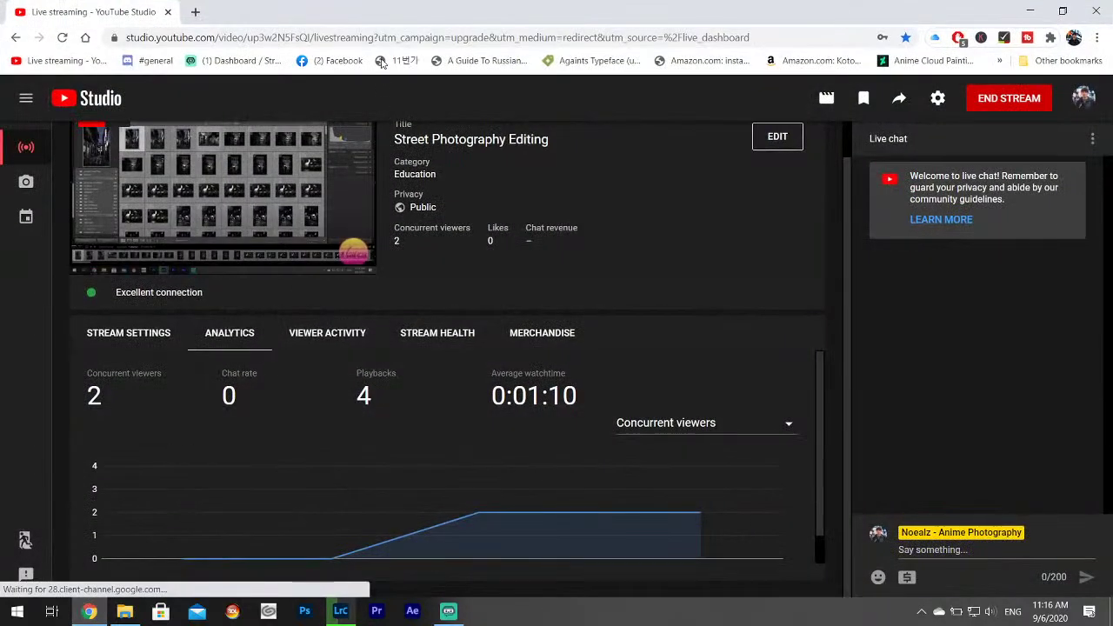
# Go to Twitter in a new tab, start a tweet, and choose to attach media.
pyautogui.click(195, 11)
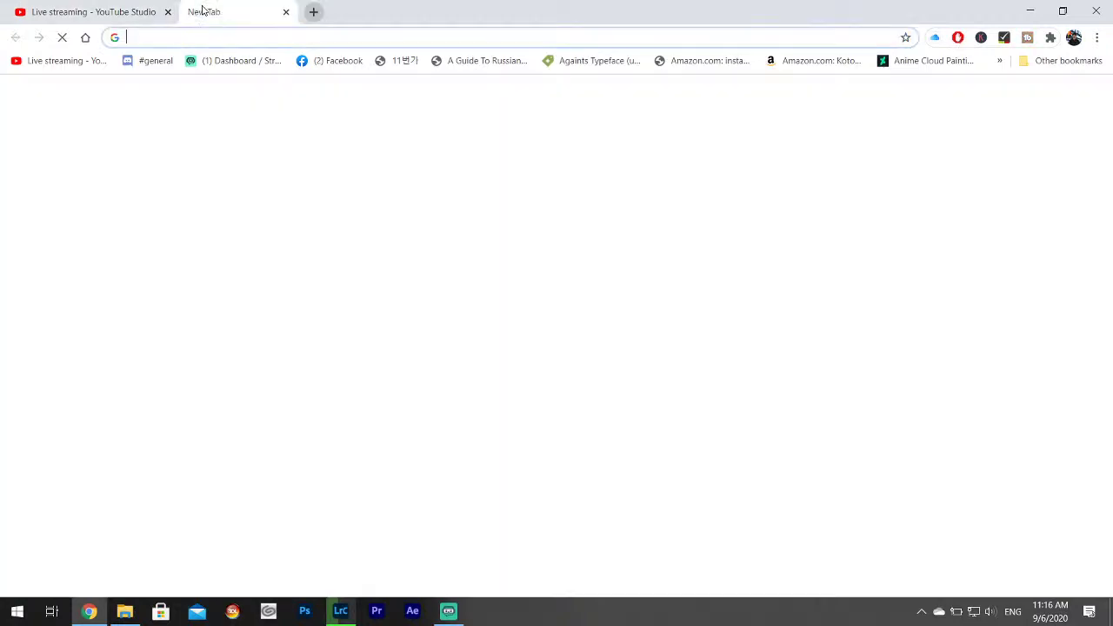
pyautogui.click(244, 35)
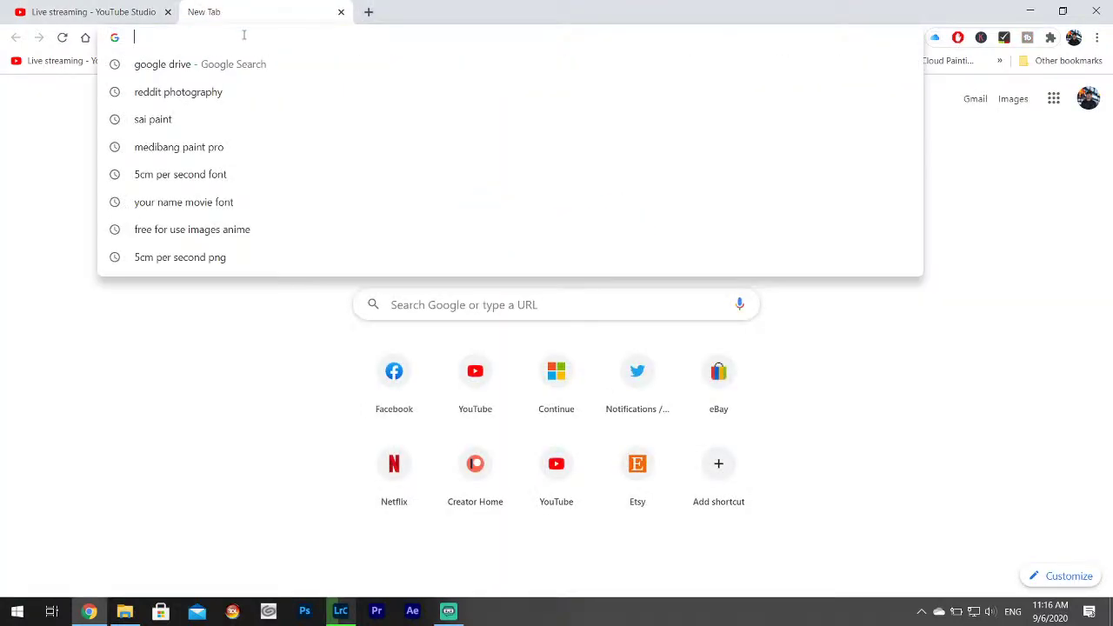
pyautogui.write('twitter.com/notifications')
pyautogui.press('Return')
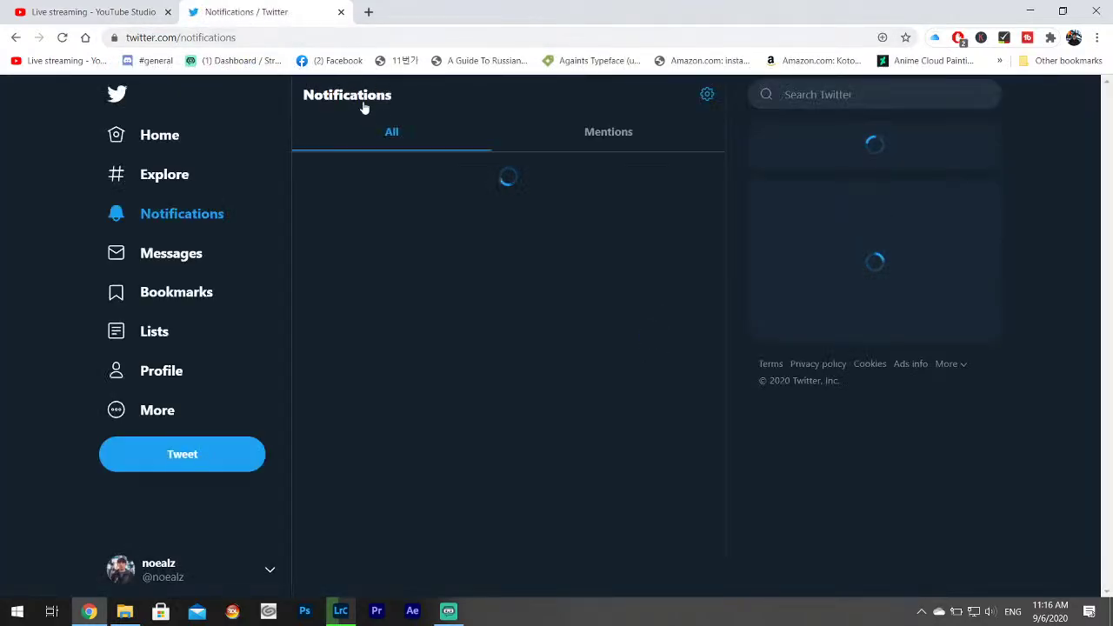
pyautogui.click(198, 449)
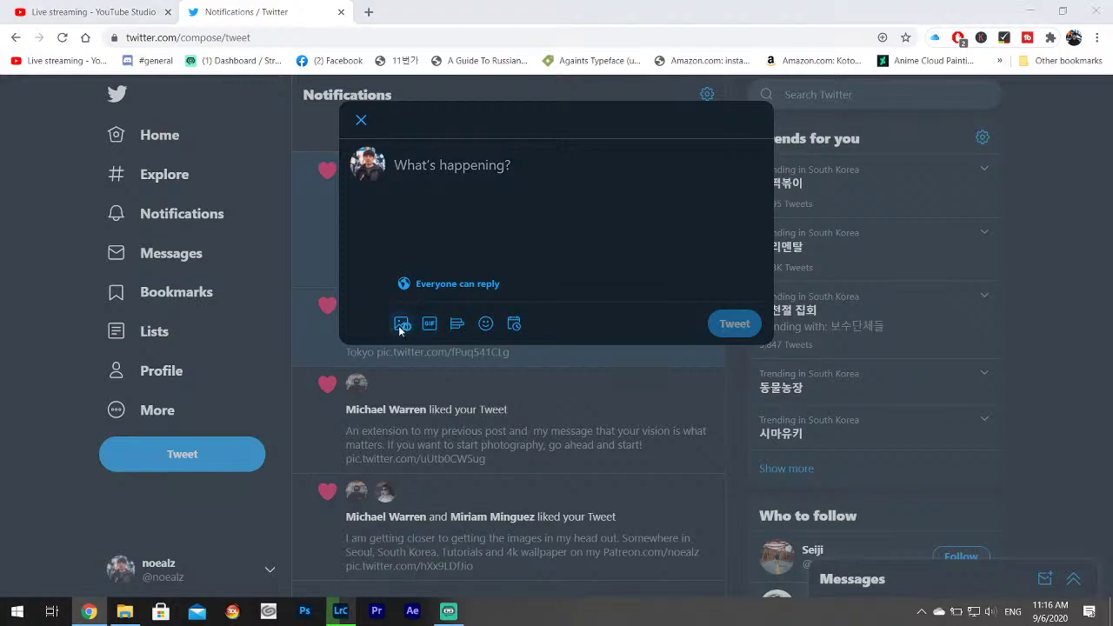
pyautogui.click(400, 329)
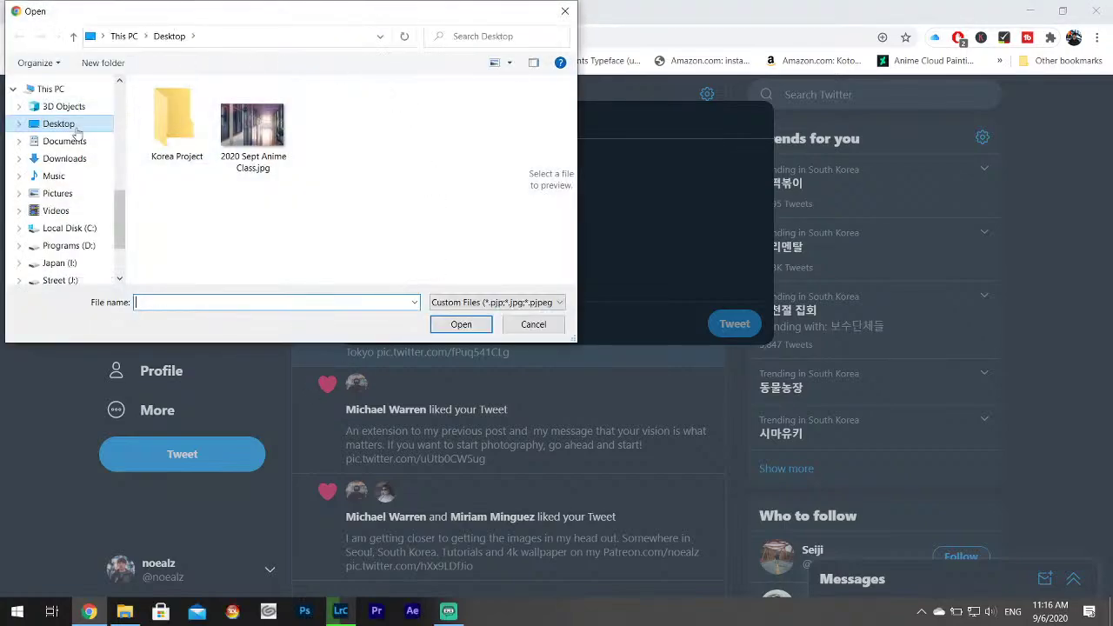
# Browse the Street (J:) drive to Photography 2017-2020 Sept > 00 Picture Backups.
pyautogui.click(182, 126)
pyautogui.doubleClick(182, 126)
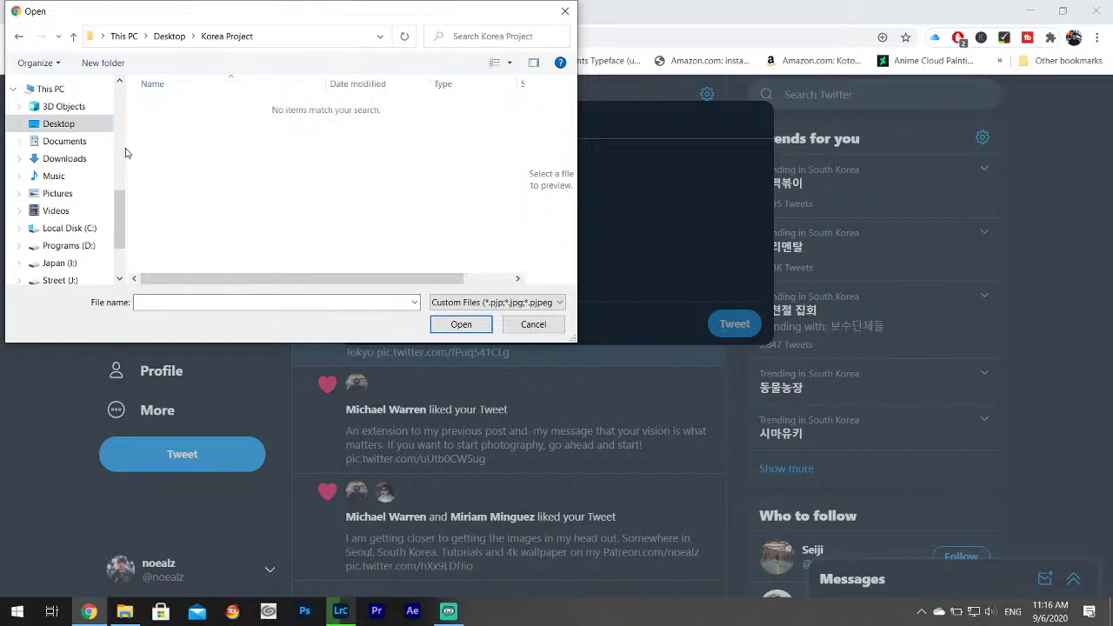
pyautogui.scroll(-3, 100, 245)
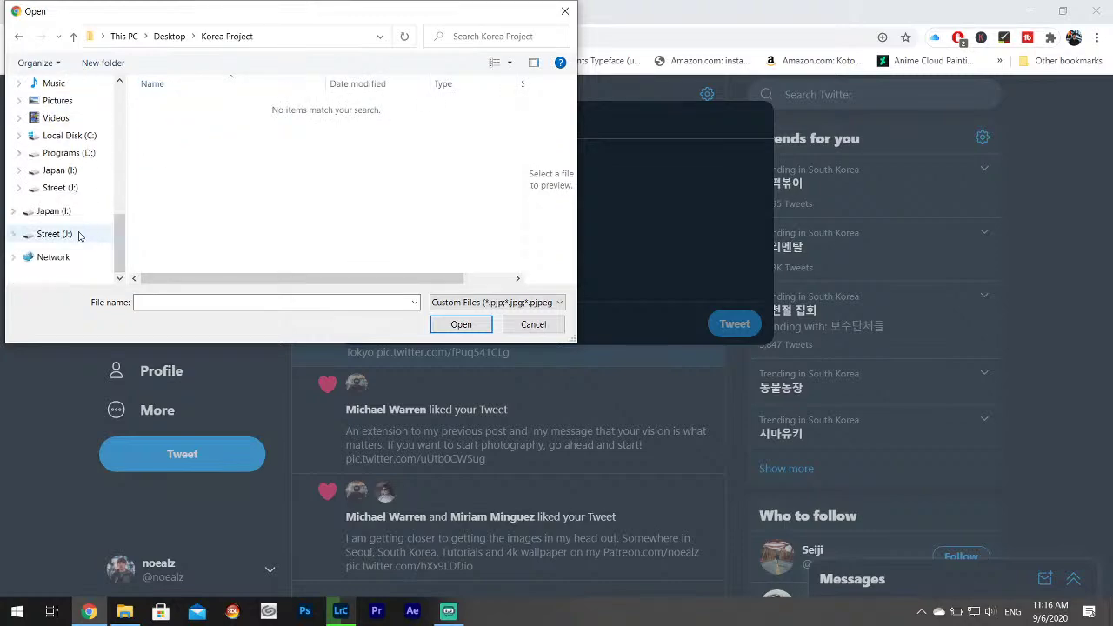
pyautogui.click(82, 235)
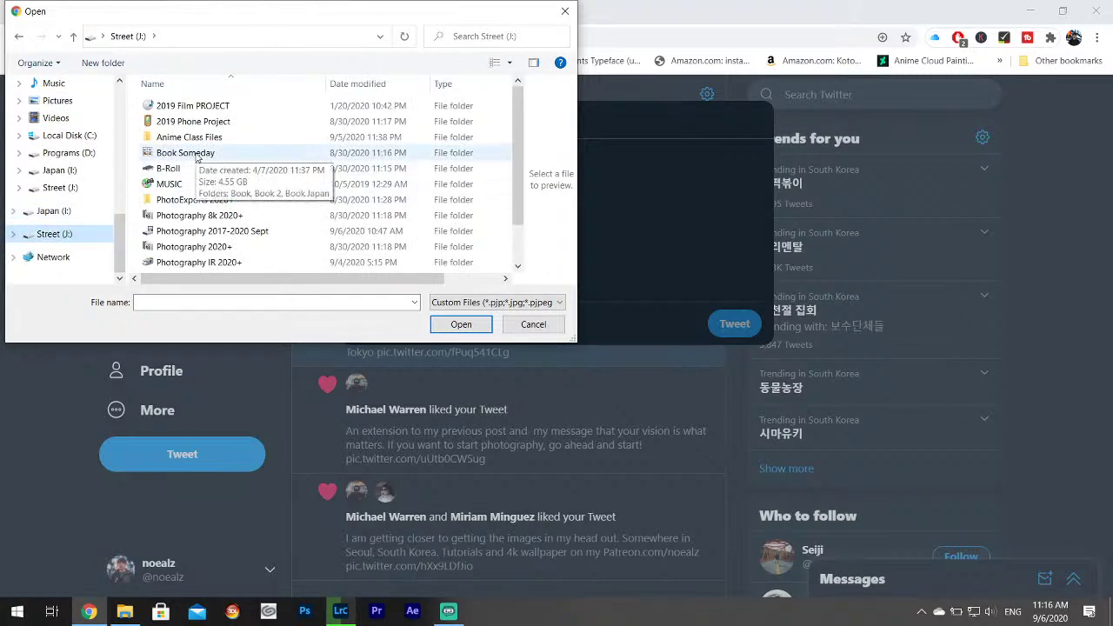
pyautogui.doubleClick(196, 154)
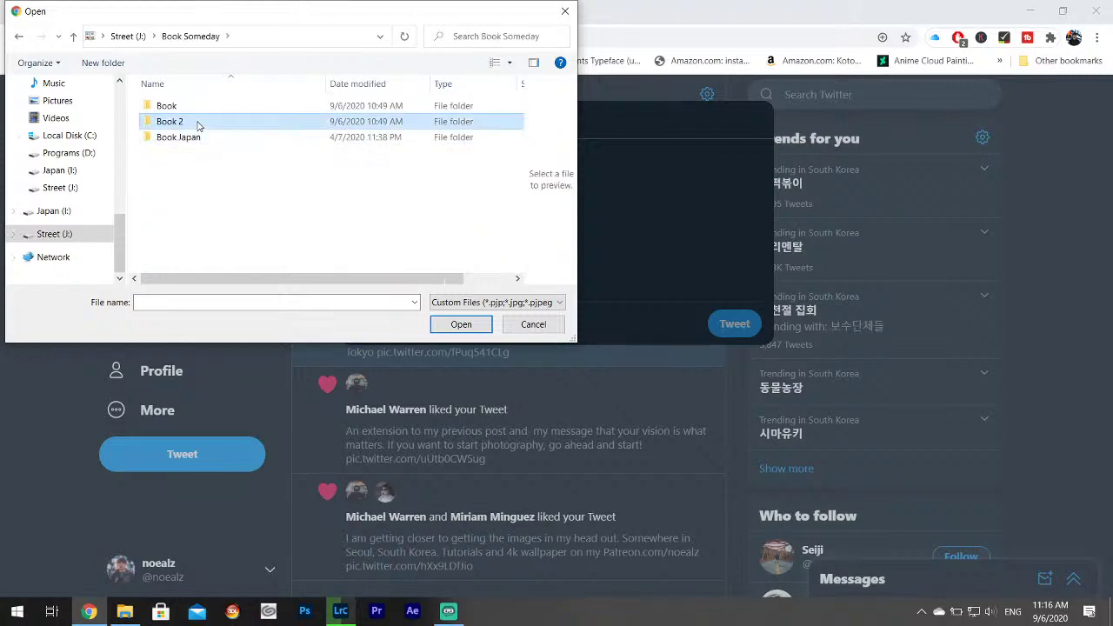
pyautogui.doubleClick(199, 124)
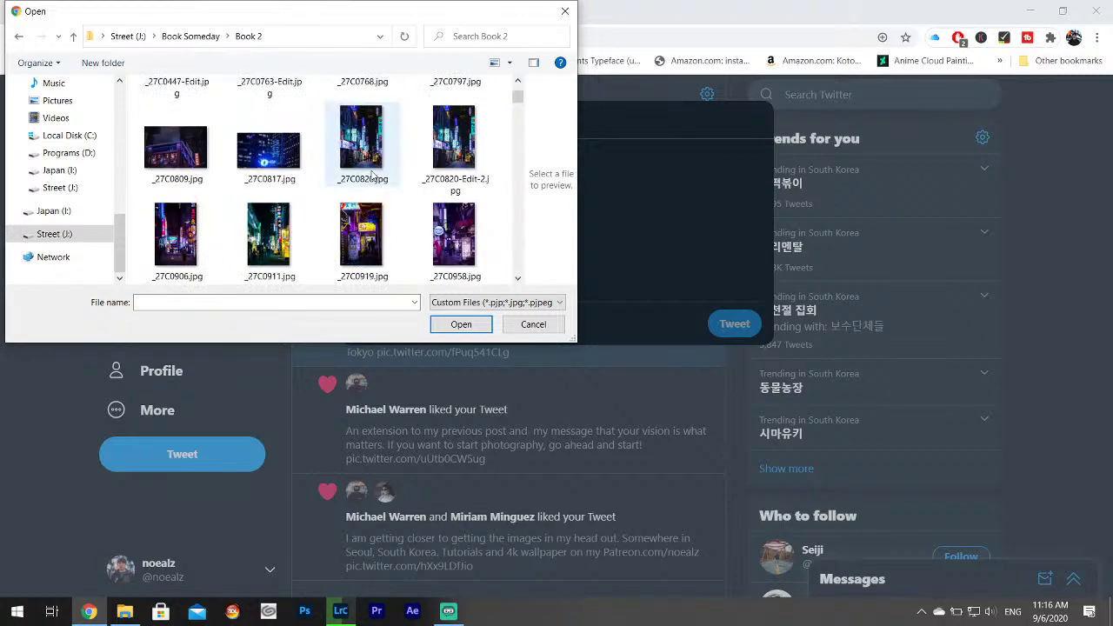
pyautogui.scroll(-2, 368, 176)
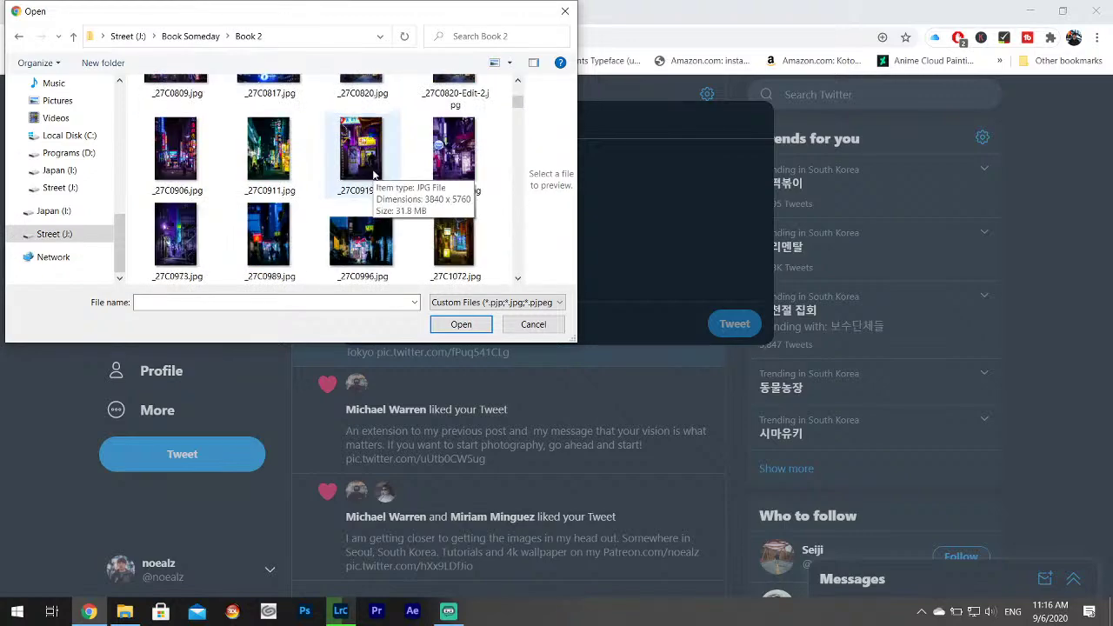
pyautogui.click(25, 36)
pyautogui.click(21, 35)
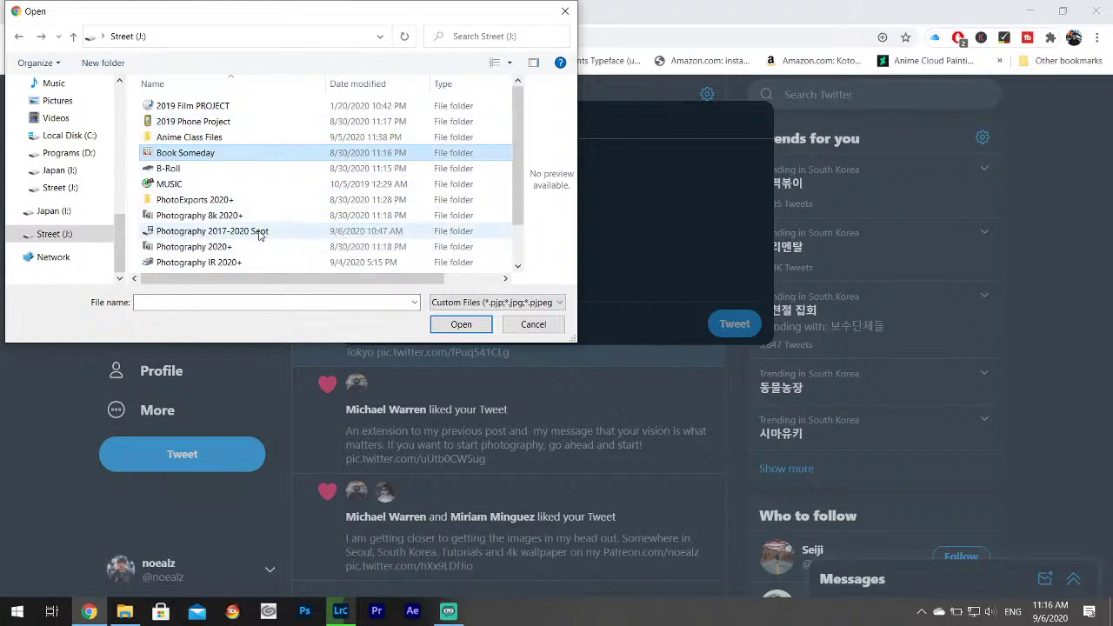
pyautogui.doubleClick(261, 231)
pyautogui.doubleClick(206, 140)
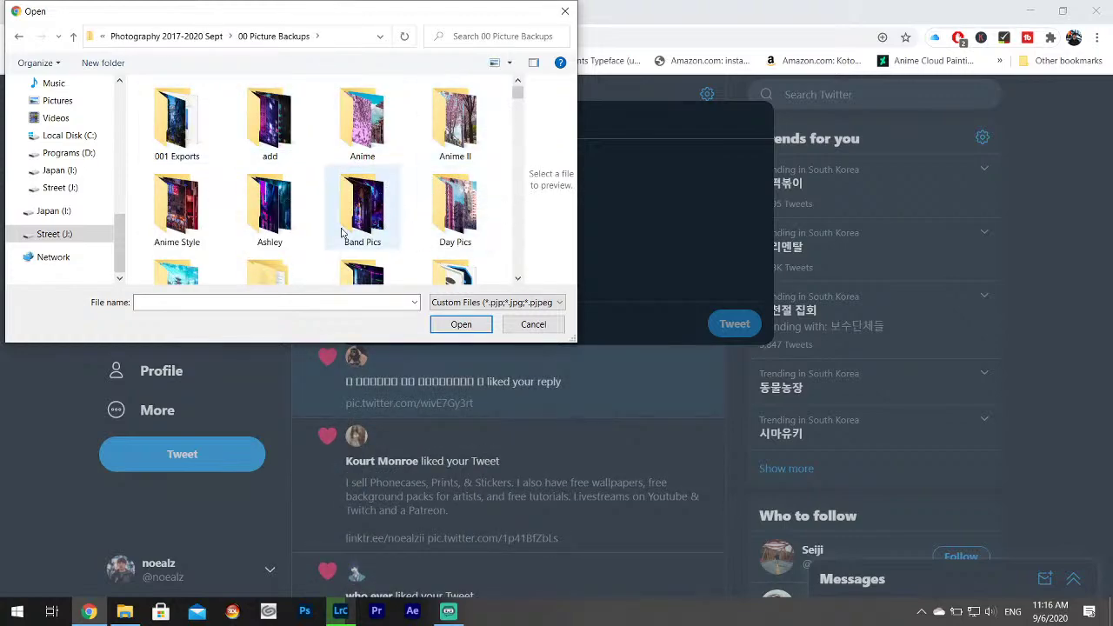
# Attach _27C3288-Edit-2, _27C3568-Edit, _27C5290 and _27C3525 from the tweet folder.
pyautogui.click(348, 228)
pyautogui.scroll(-1, 348, 227)
pyautogui.scroll(-10, 353, 222)
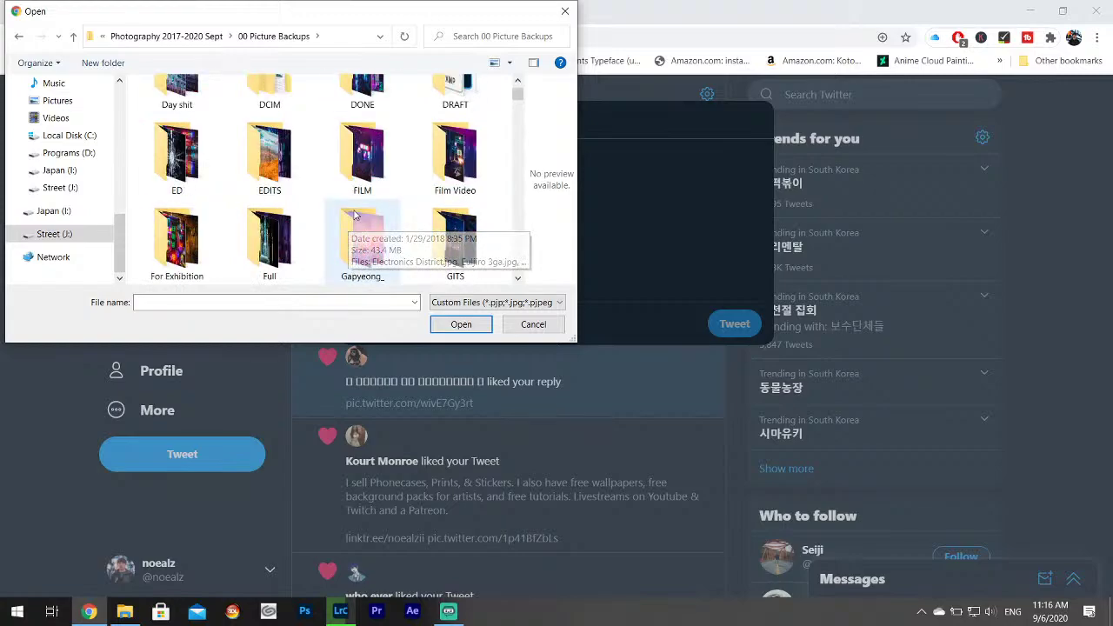
pyautogui.scroll(-5, 369, 216)
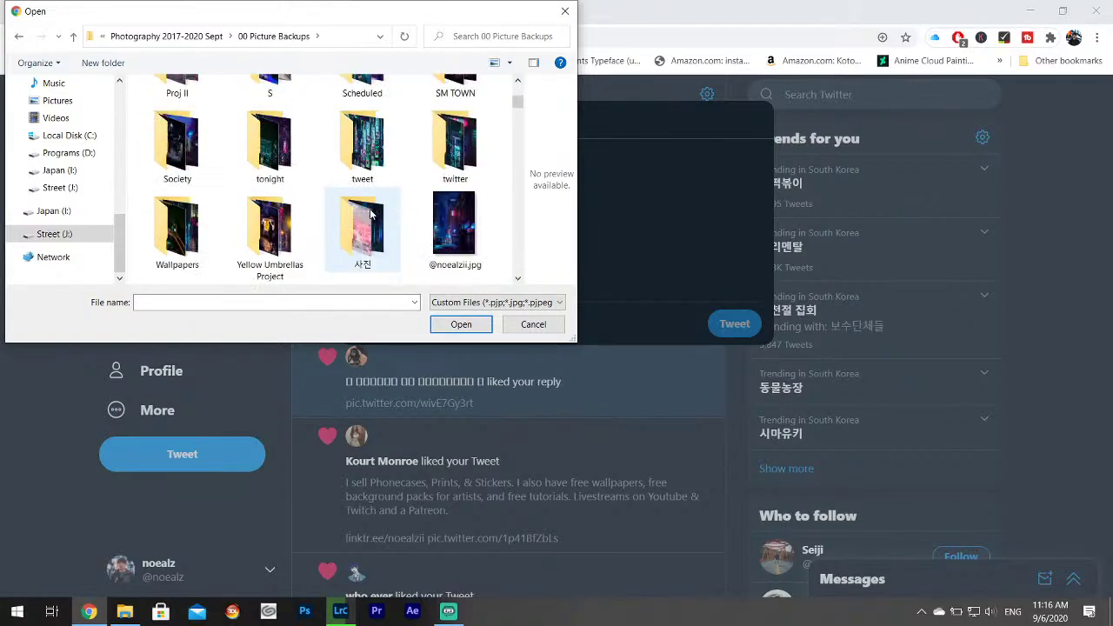
pyautogui.doubleClick(362, 139)
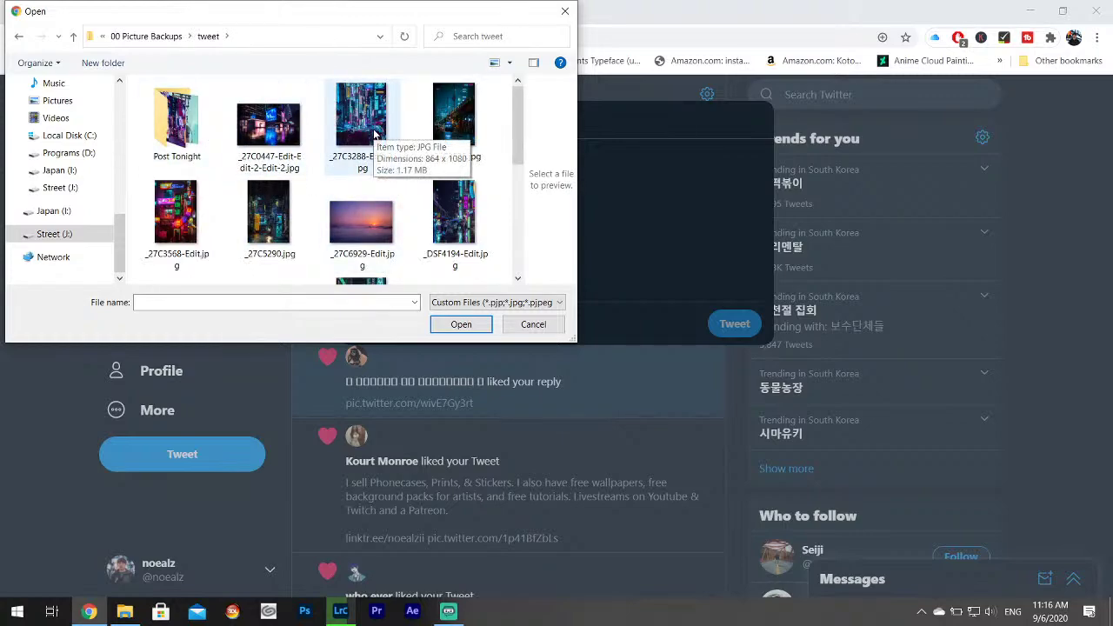
pyautogui.click(375, 133)
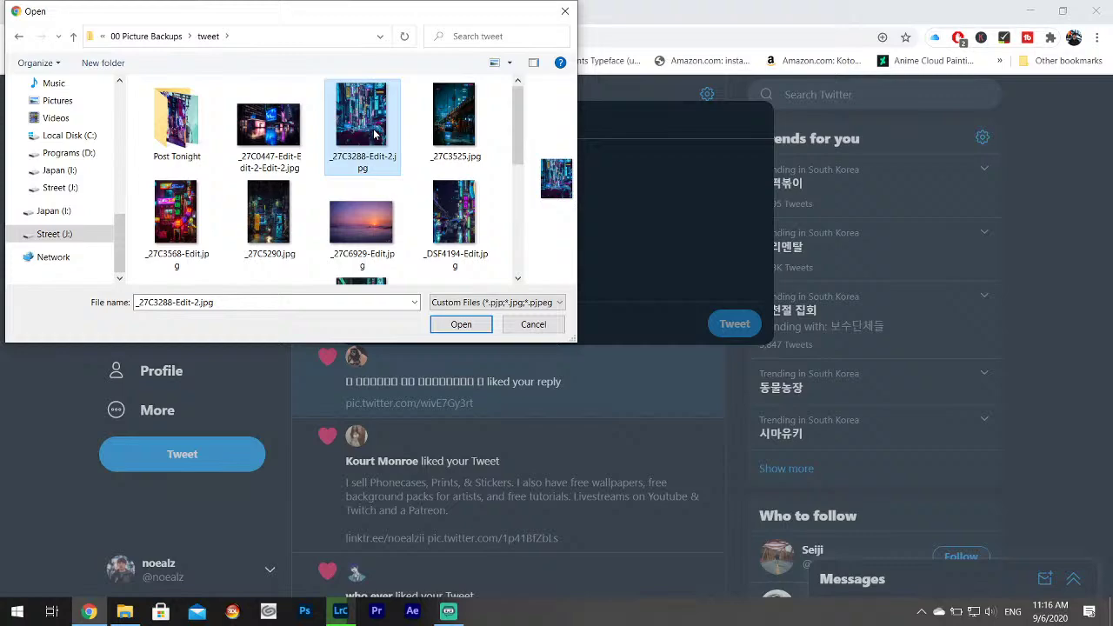
pyautogui.keyDown('ctrl'); pyautogui.click(173, 217); pyautogui.keyUp('ctrl')
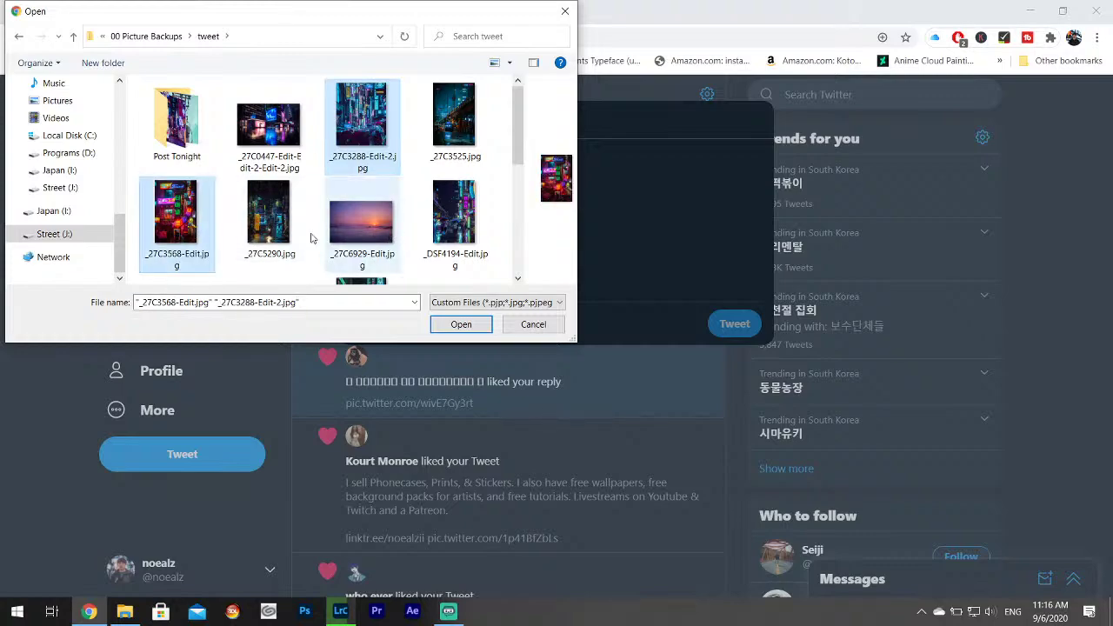
pyautogui.keyDown('ctrl'); pyautogui.click(270, 233); pyautogui.keyUp('ctrl')
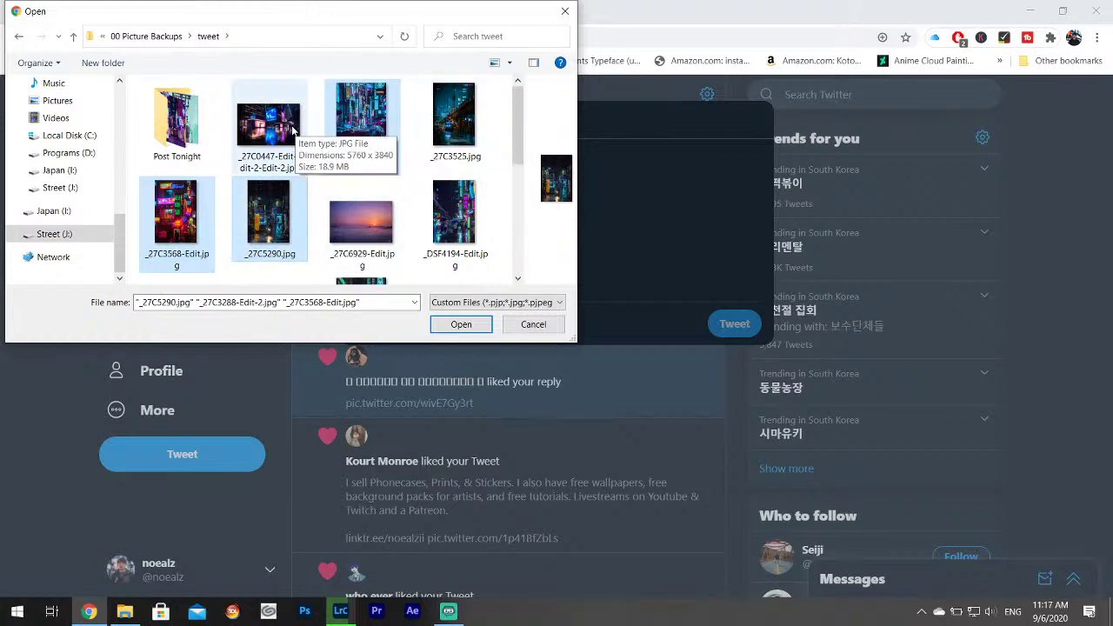
pyautogui.keyDown('ctrl'); pyautogui.click(440, 130); pyautogui.keyUp('ctrl')
pyautogui.click(458, 325)
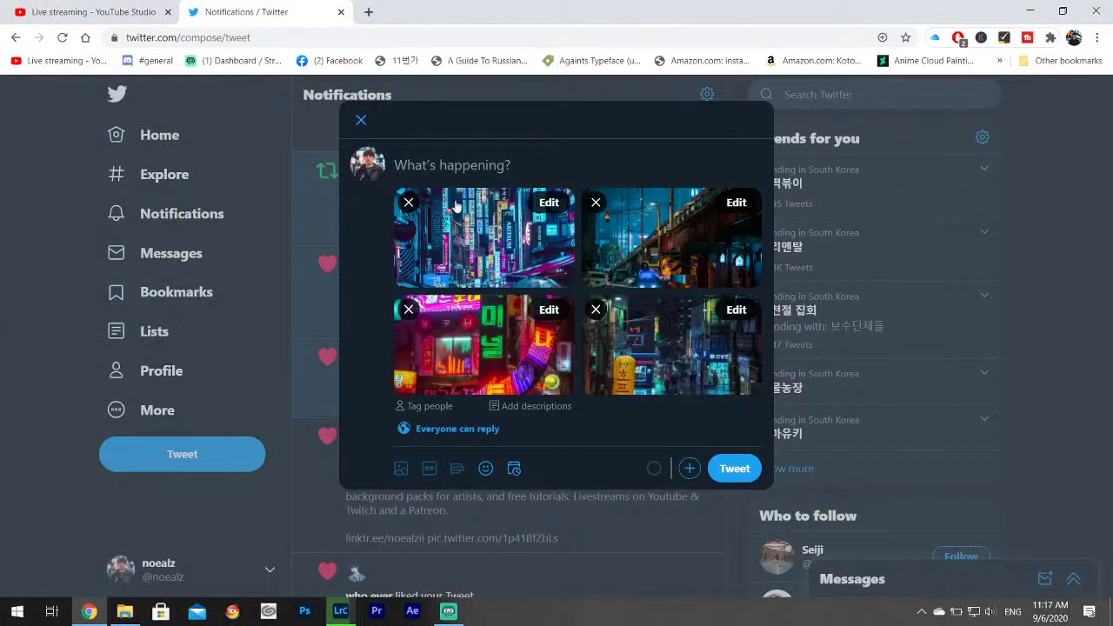
# Caption the tweet 'Livestream editing on Youtube RN' with the YouTube channel link and post it.
pyautogui.click(450, 182)
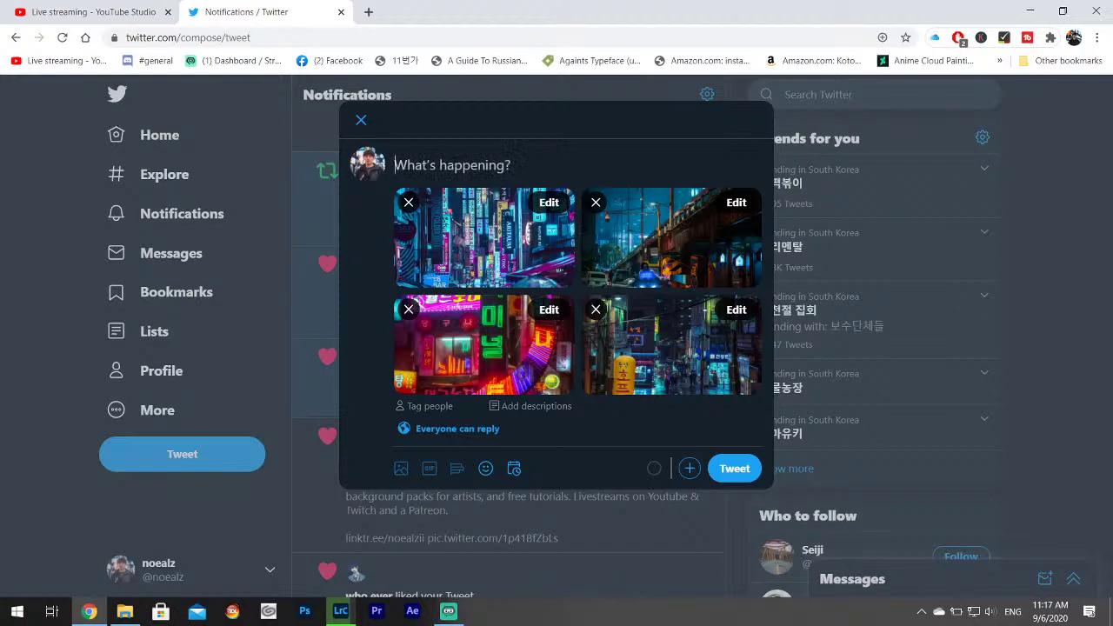
pyautogui.write('Livestream e')
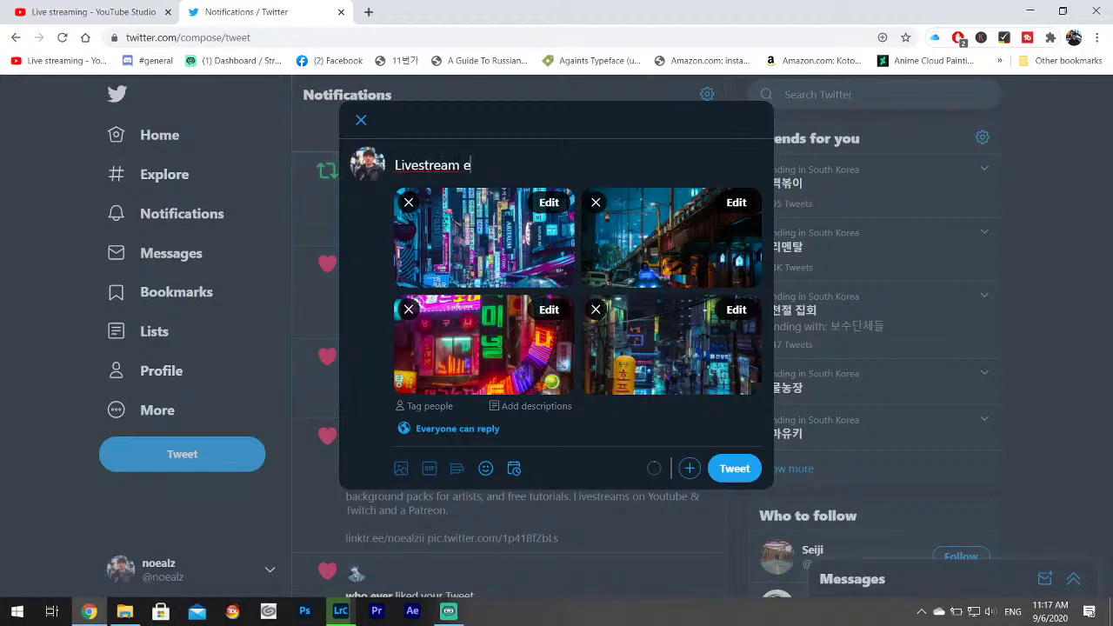
pyautogui.write('diting on Youtube RN')
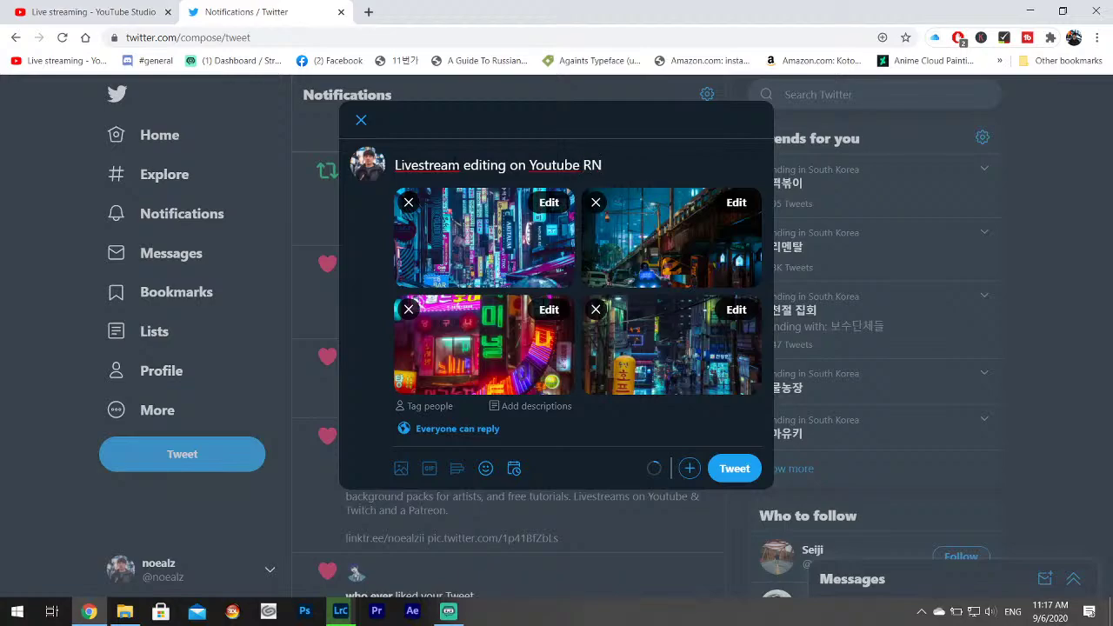
pyautogui.write(' youtube.com/c/no')
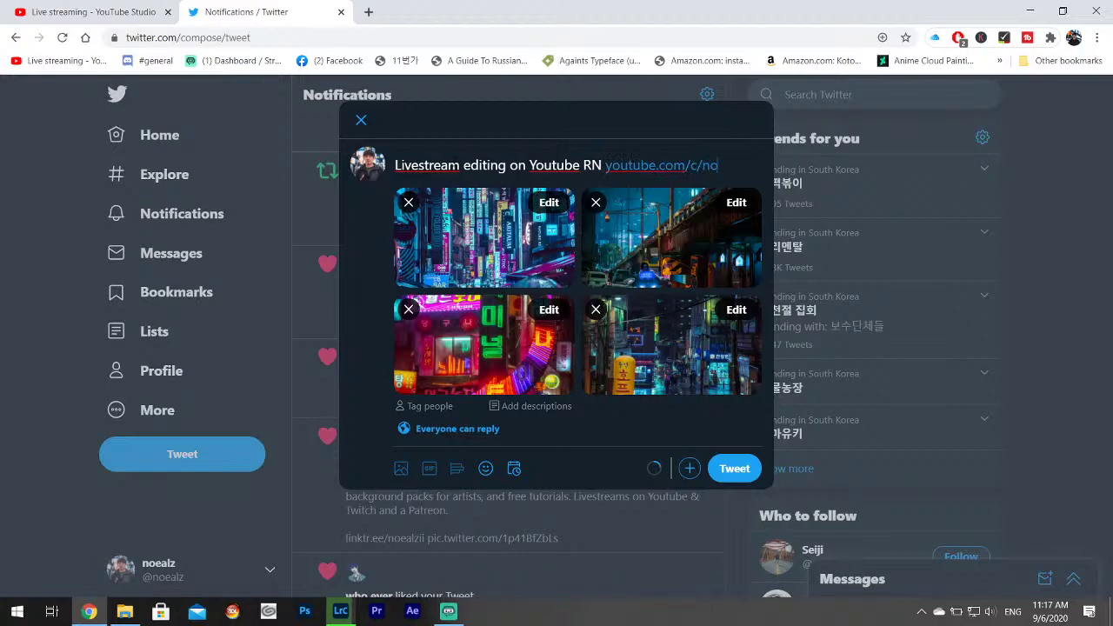
pyautogui.press('BackSpace')
pyautogui.press('BackSpace')
pyautogui.press('BackSpace')
pyautogui.press('BackSpace')
pyautogui.write('noealz')
pyautogui.click(734, 468)
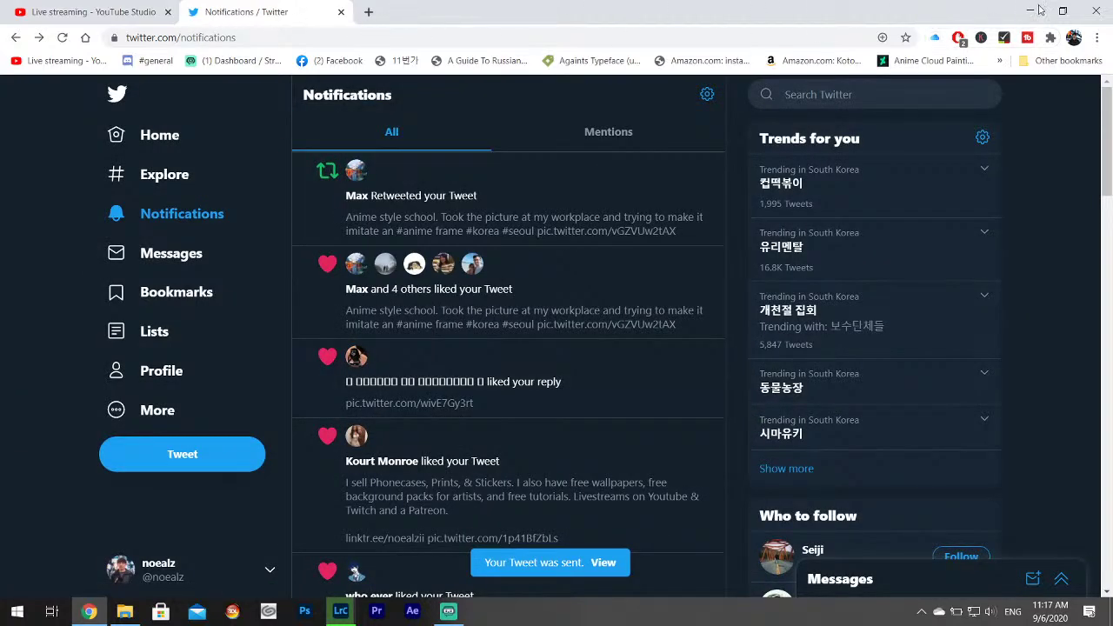
# Switch to Develop and step through the filmstrip alley shots until _27C4313.CR2 is shown.
pyautogui.click(1026, 7)
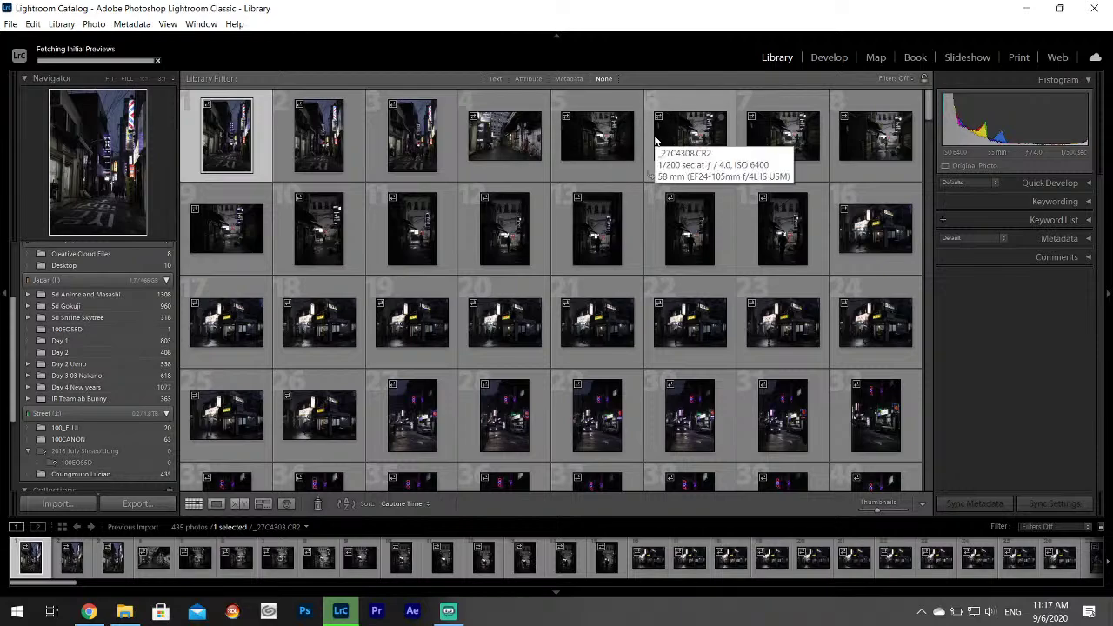
pyautogui.click(828, 58)
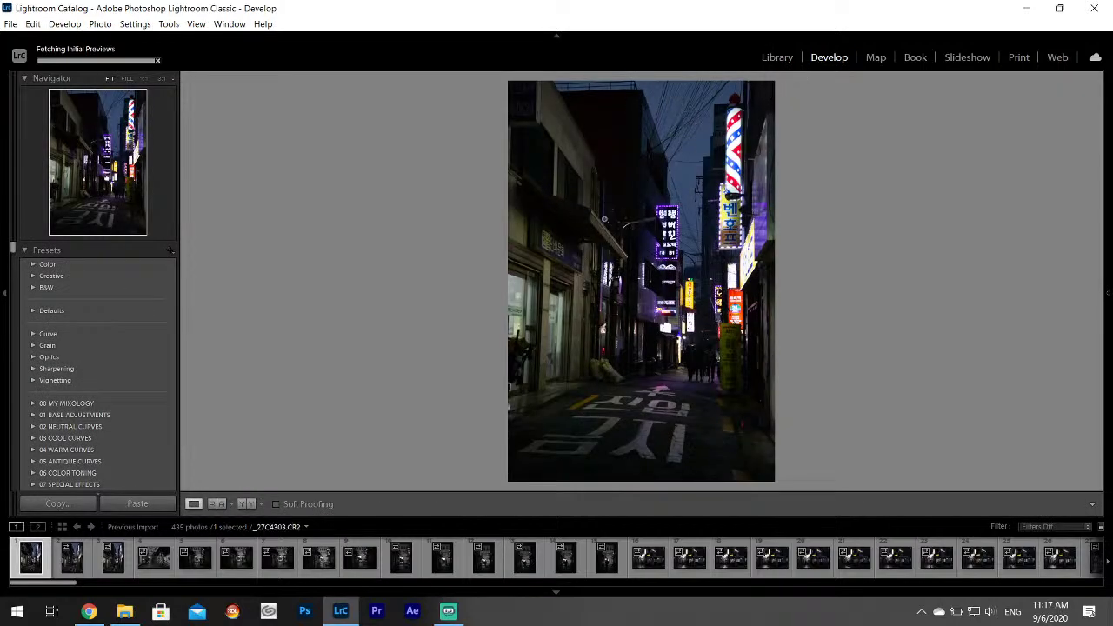
pyautogui.click(64, 561)
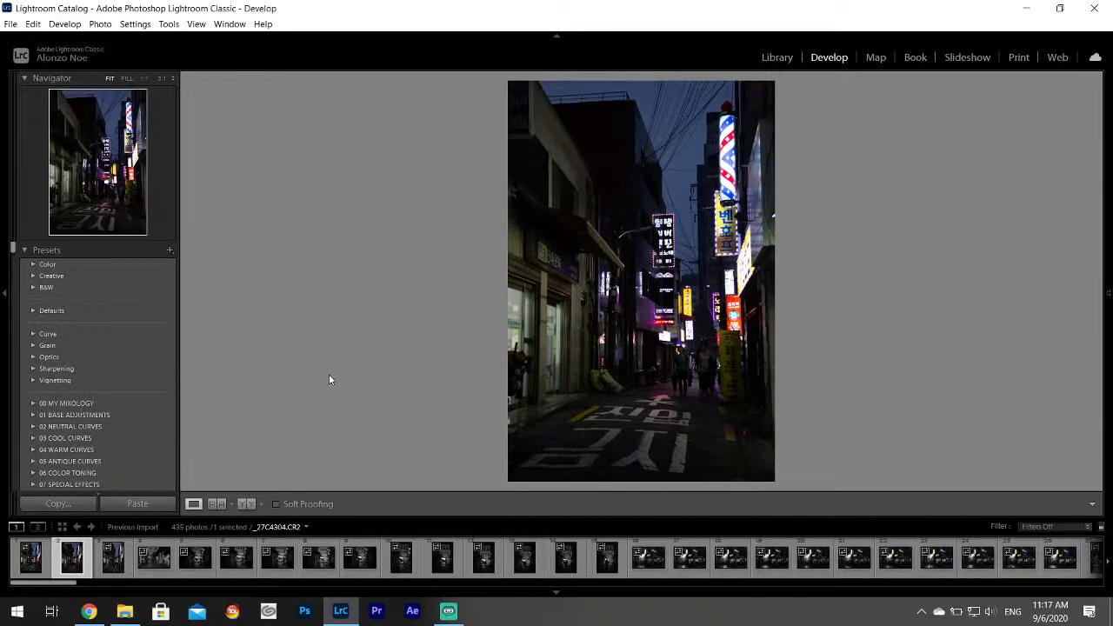
pyautogui.click(108, 567)
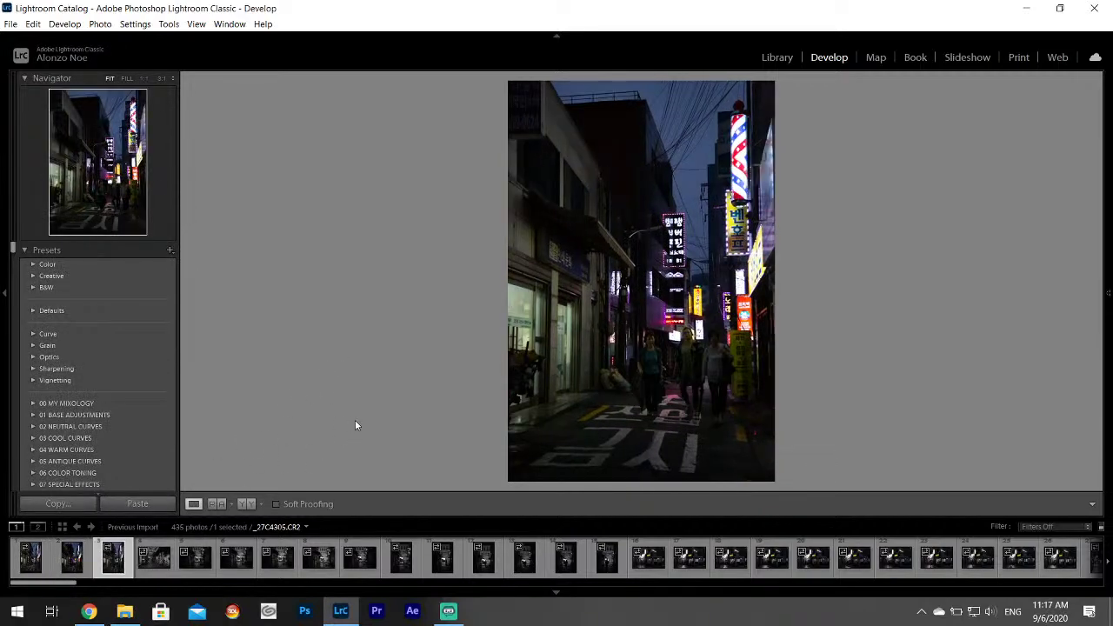
pyautogui.click(154, 561)
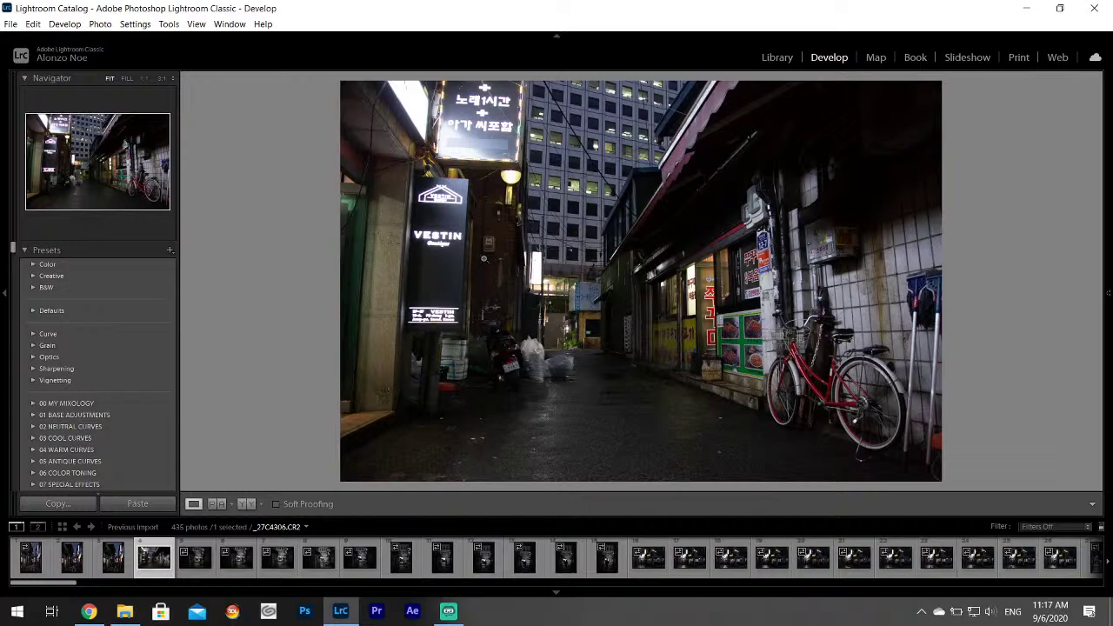
pyautogui.press('Right')
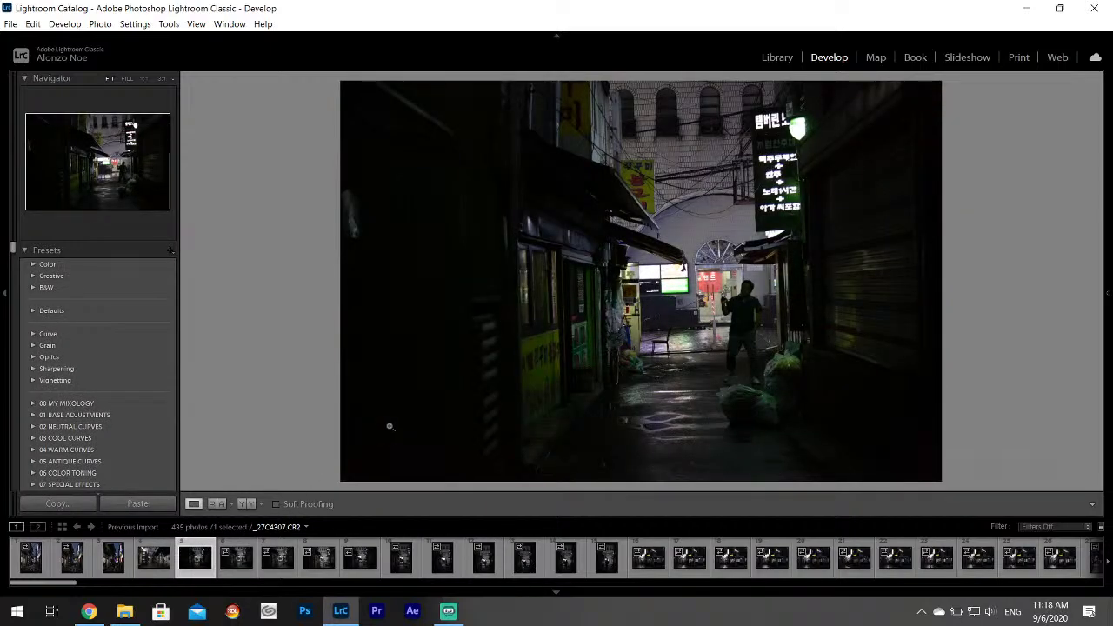
pyautogui.click(233, 561)
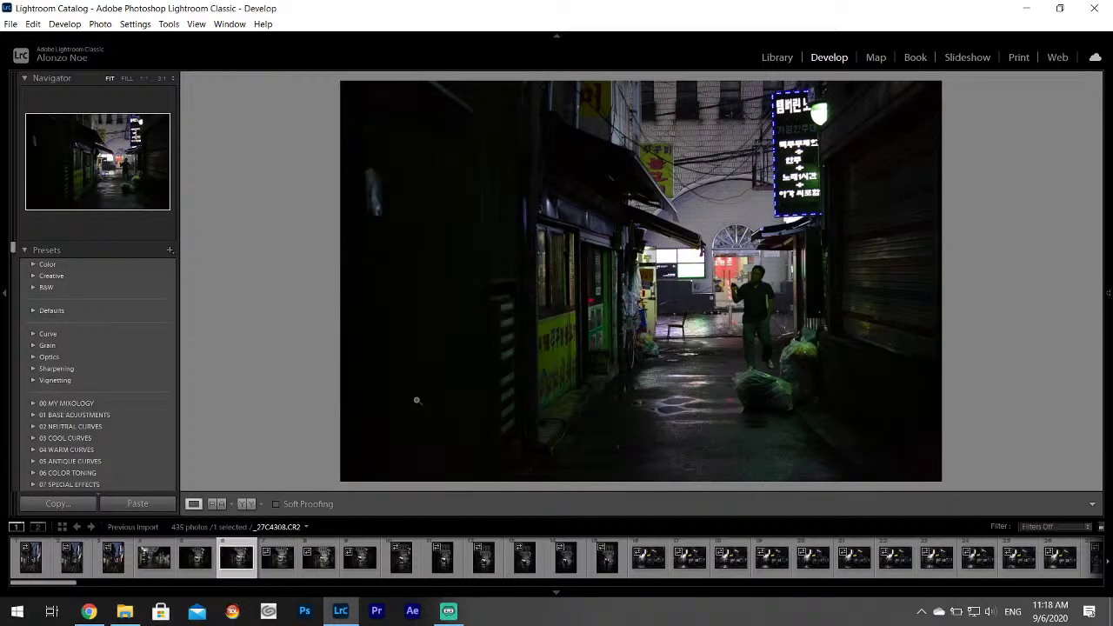
pyautogui.click(277, 558)
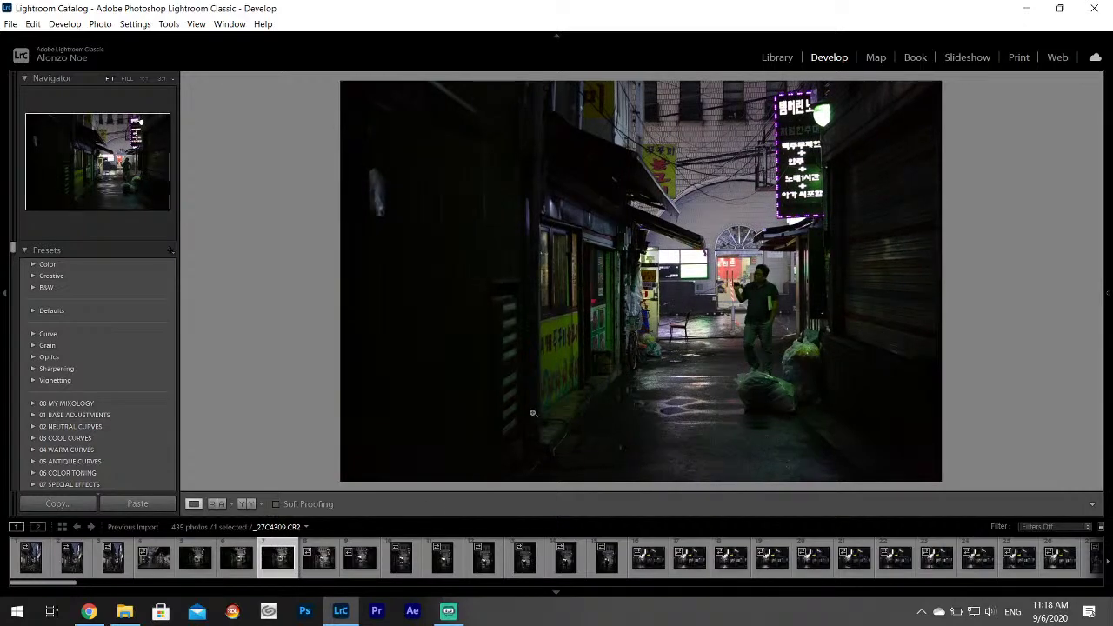
pyautogui.click(319, 561)
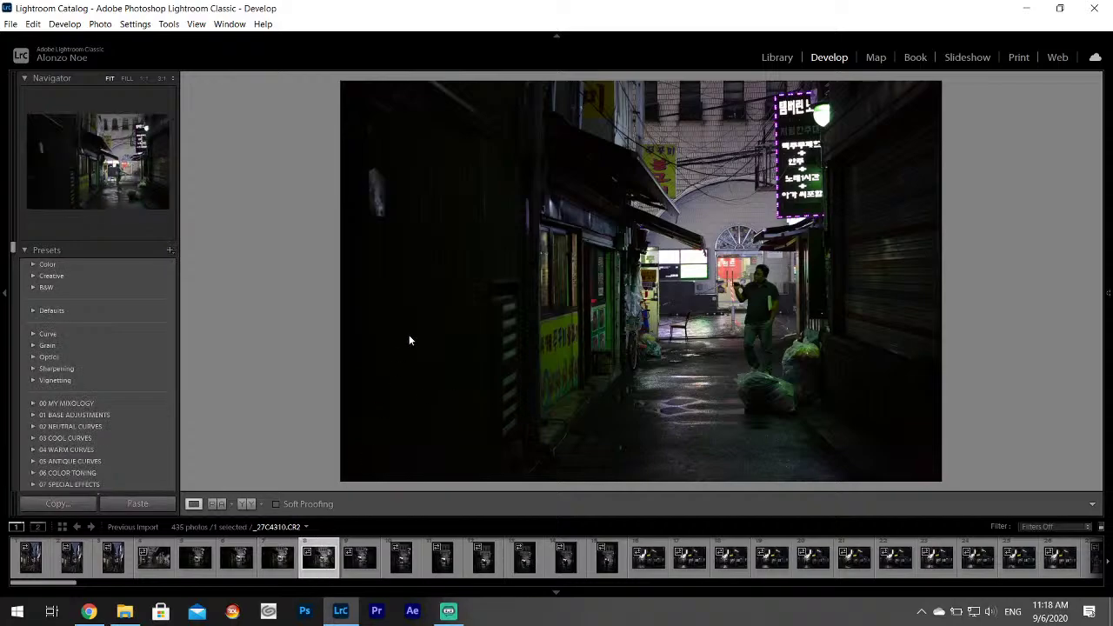
pyautogui.click(363, 560)
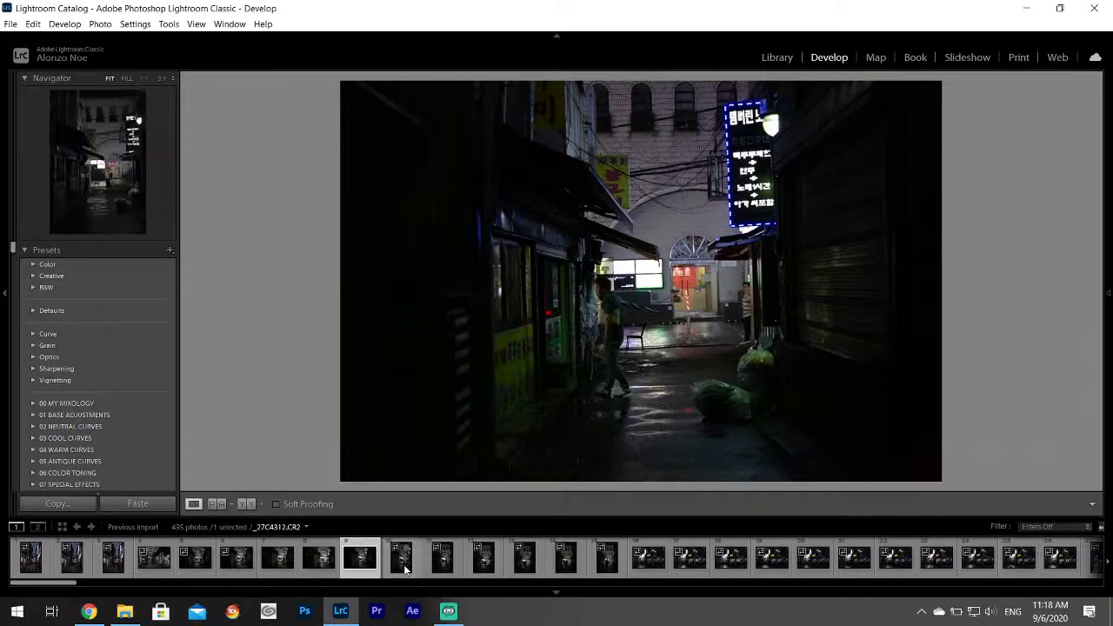
pyautogui.click(403, 564)
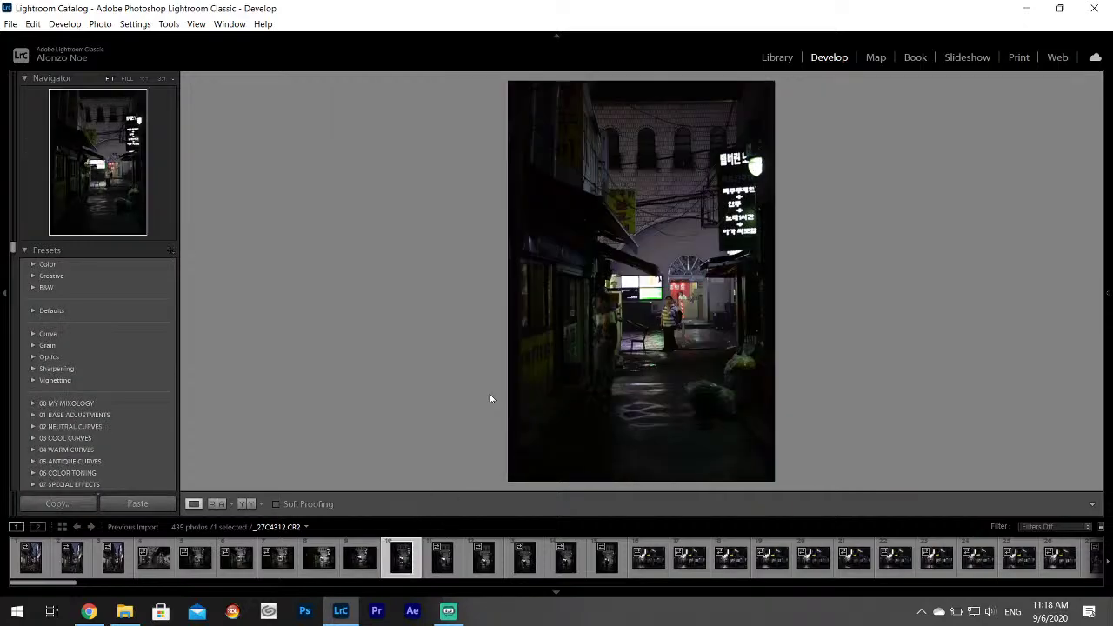
pyautogui.press('Right')
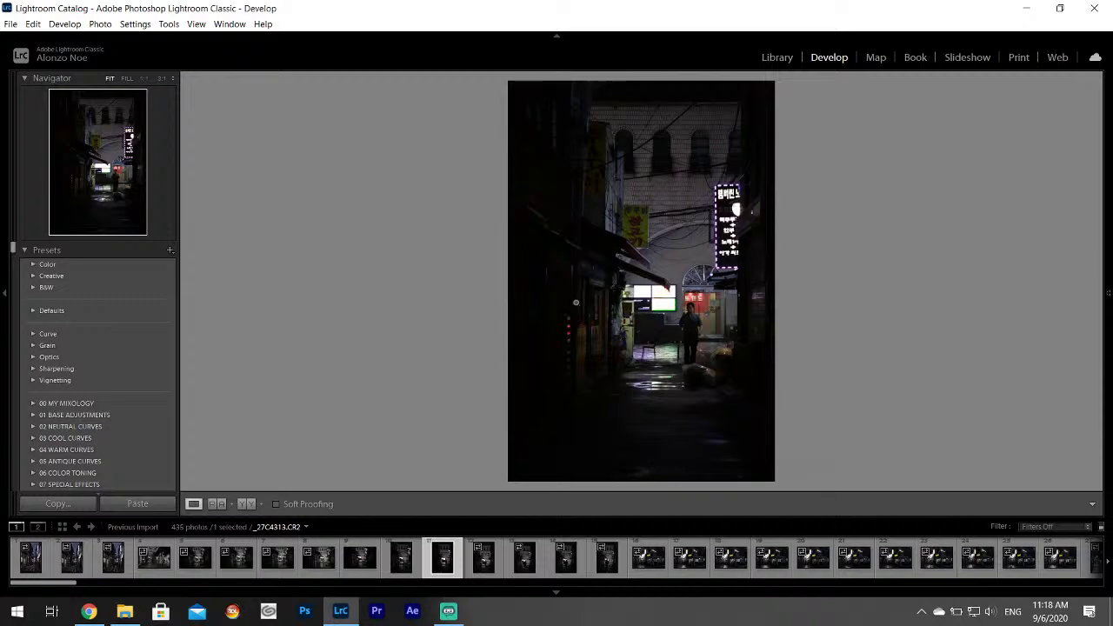
# Set Highlights -100, Shadows +100, Whites +74, zoom to check the signs, then open the next photo.
pyautogui.moveTo(1109, 227)
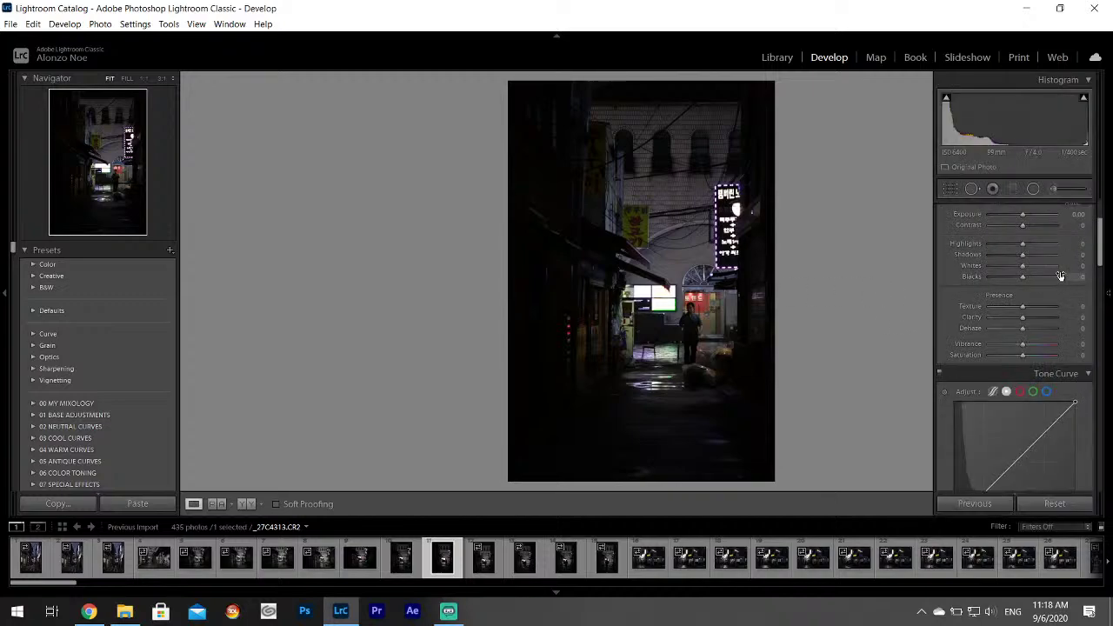
pyautogui.moveTo(1101, 223); pyautogui.dragTo(1106, 204)
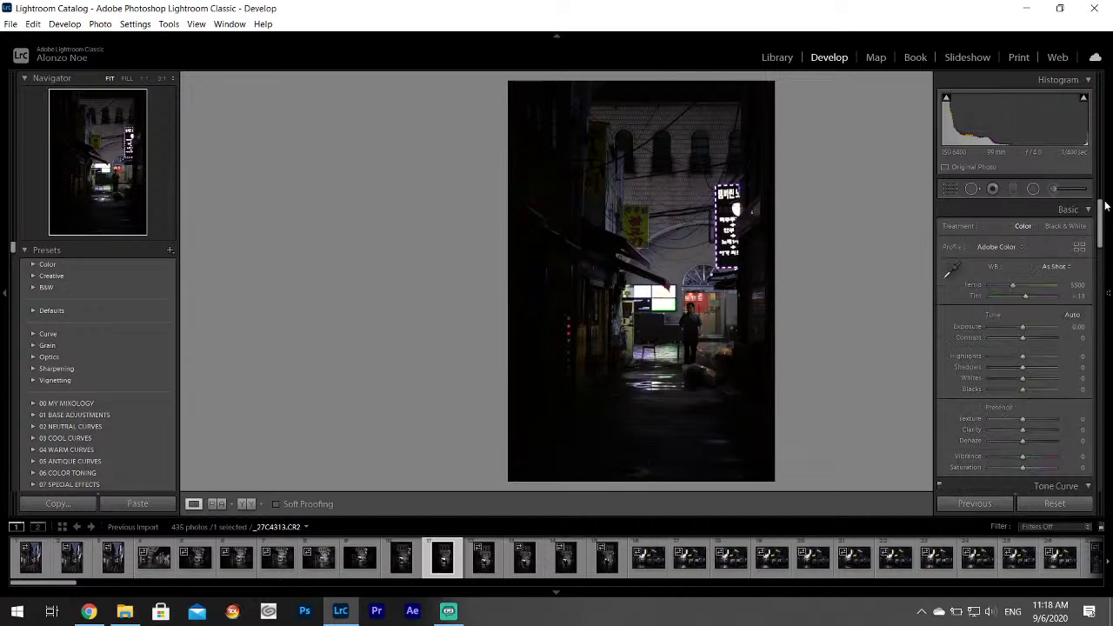
pyautogui.moveTo(1023, 355); pyautogui.dragTo(1045, 379)
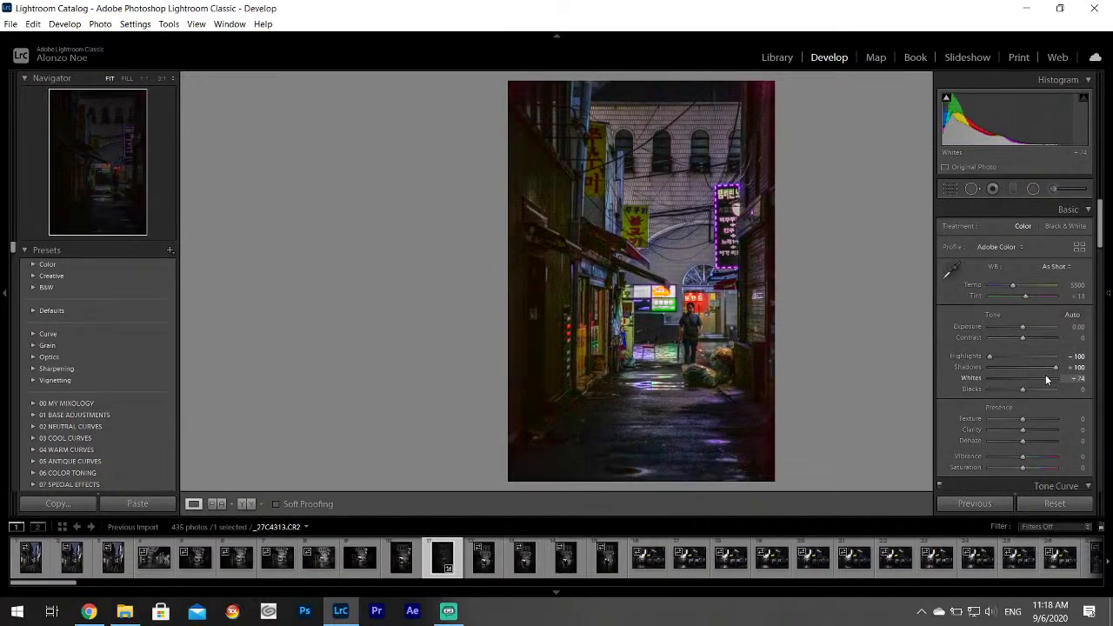
pyautogui.press('F8')
pyautogui.press('z')
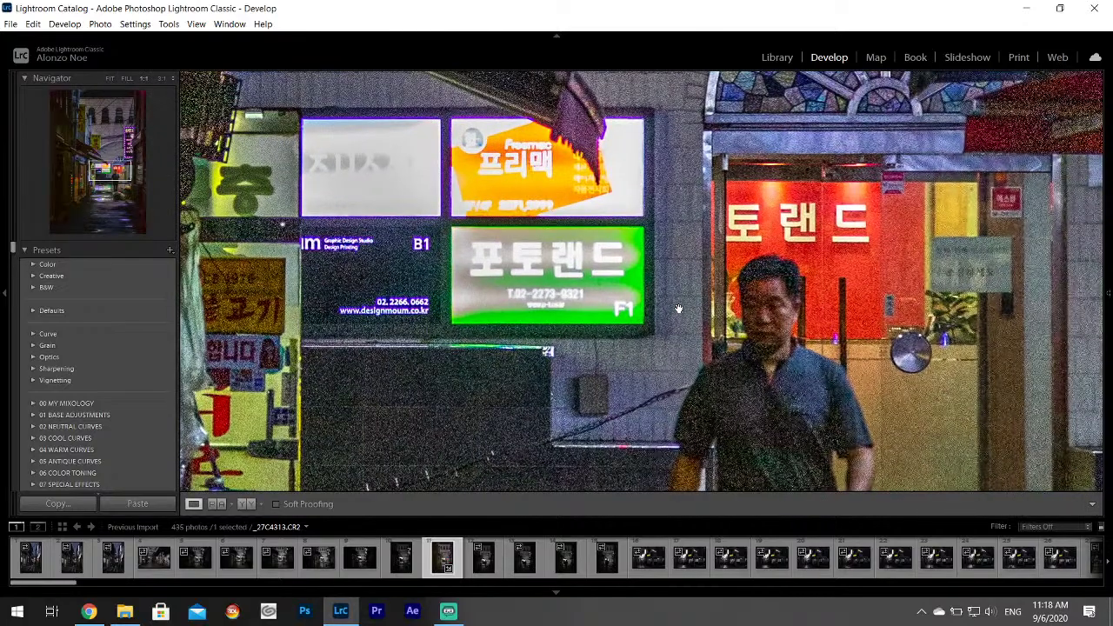
pyautogui.press('z')
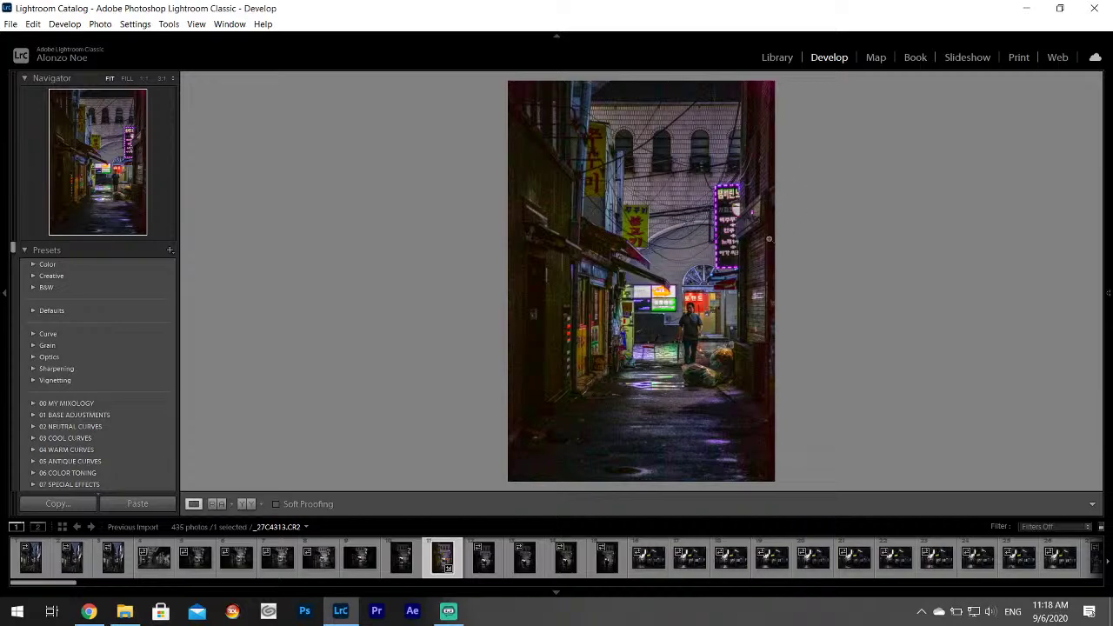
pyautogui.click(483, 557)
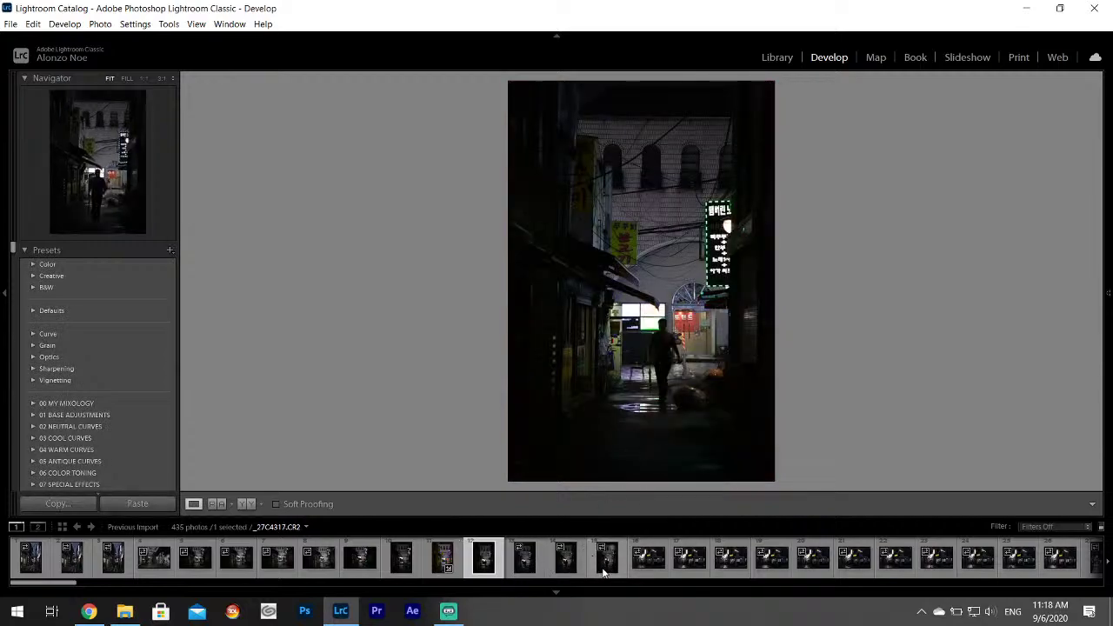
# Browse the corner-shop shots _27C4318 to _27C4328 and inspect the shopfront woman at 1:1.
pyautogui.click(593, 553)
pyautogui.click(652, 570)
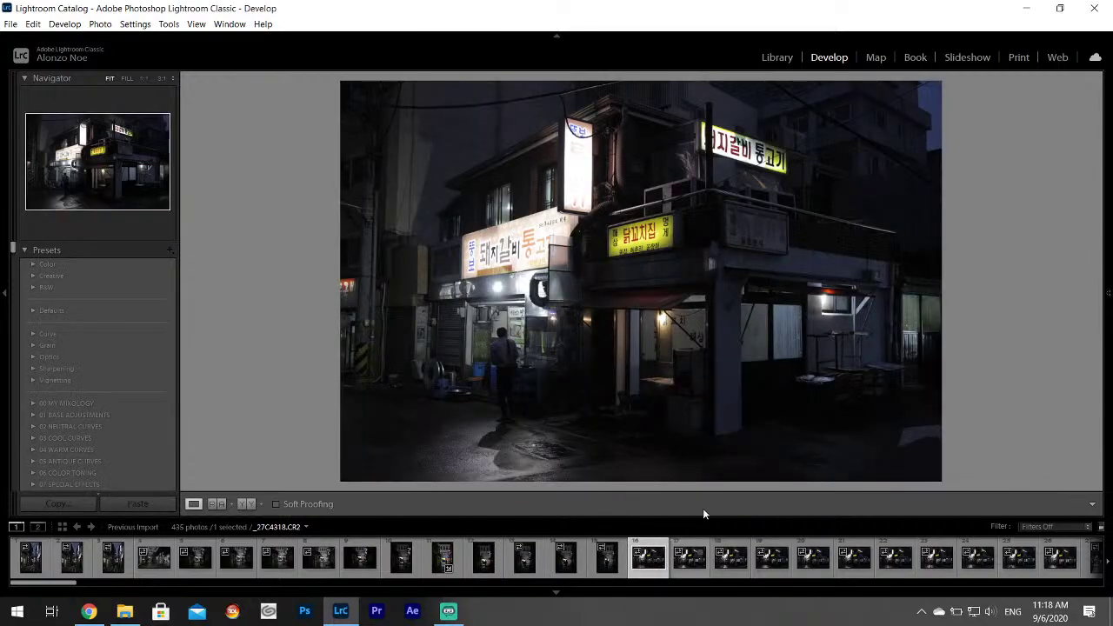
pyautogui.click(689, 569)
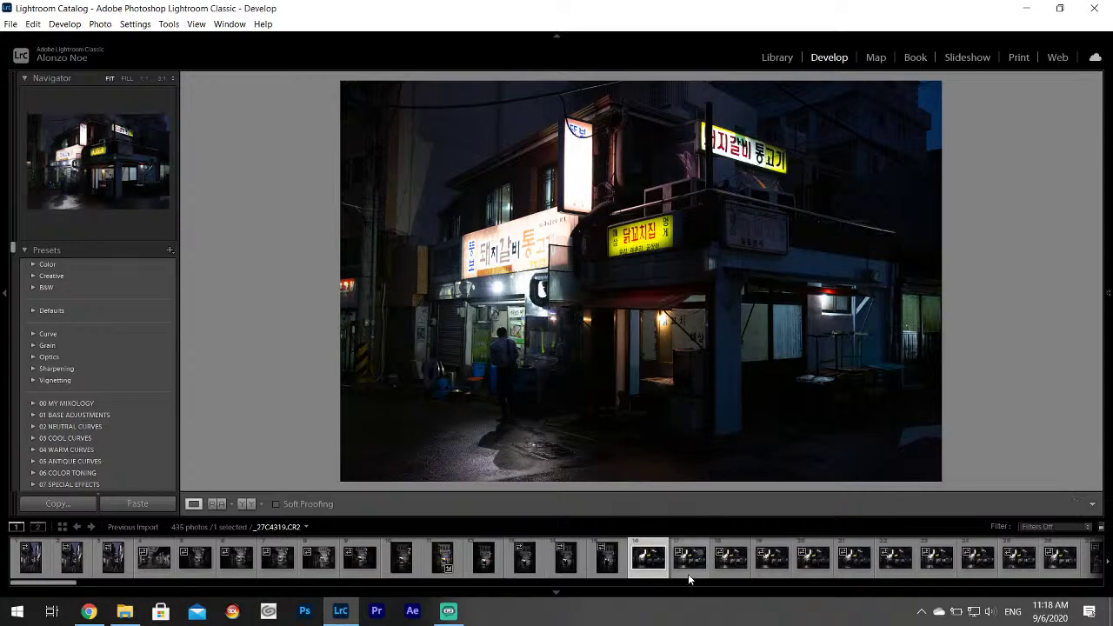
pyautogui.scroll(-3, 689, 578)
pyautogui.click(719, 557)
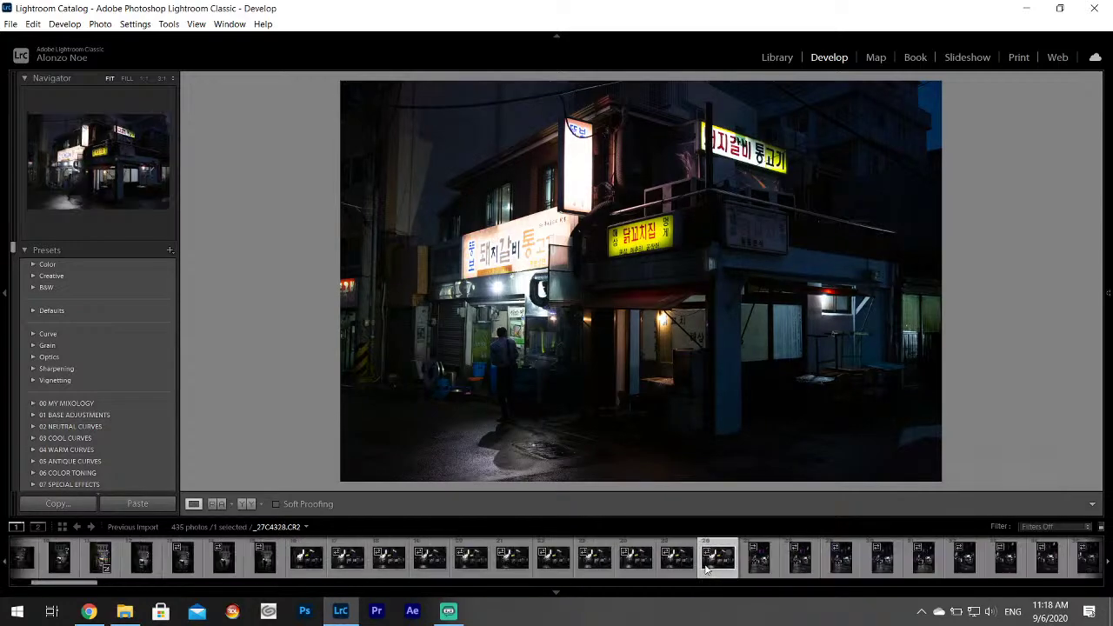
pyautogui.moveTo(513, 337); pyautogui.dragTo(418, 534)
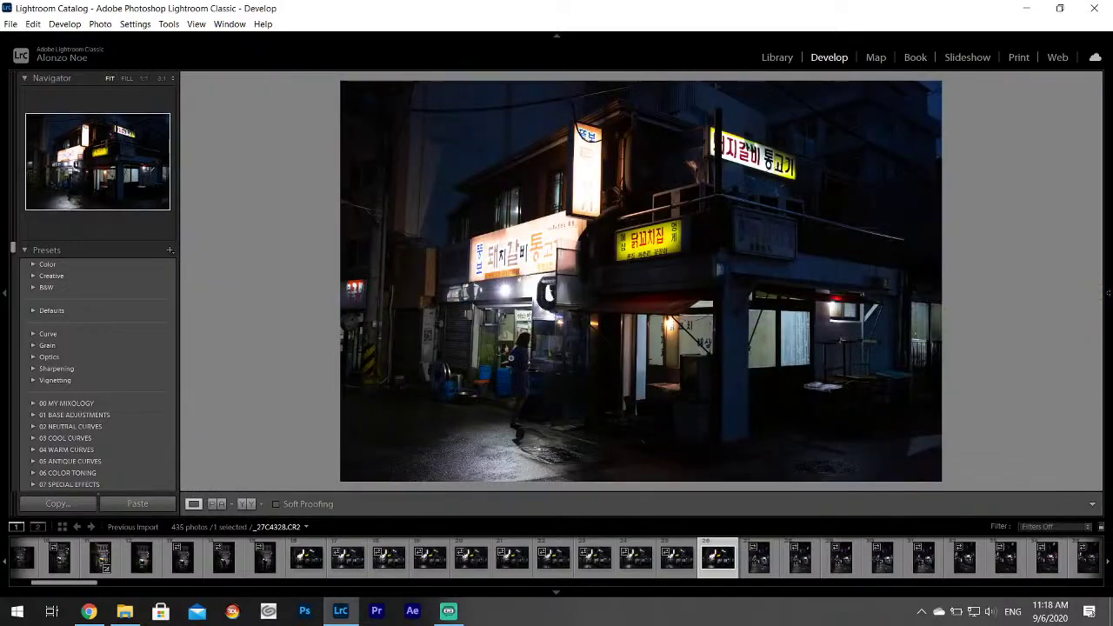
pyautogui.click(511, 357)
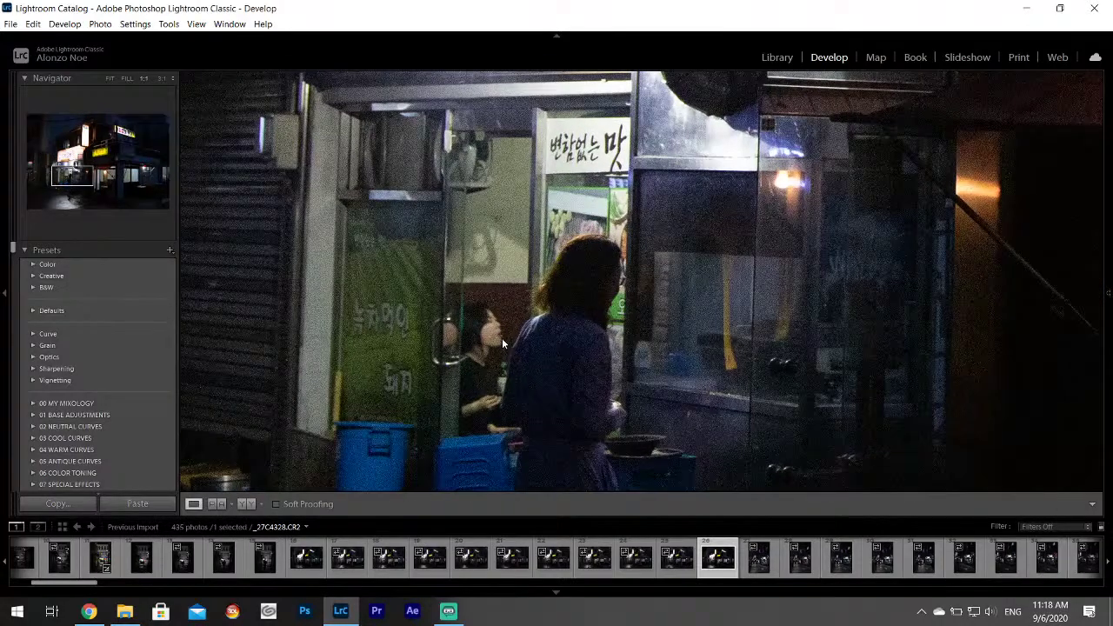
pyautogui.click(502, 342)
# Pull down highlights and lift shadows on corner-shop photo _27C4318.CR2.
pyautogui.click(300, 561)
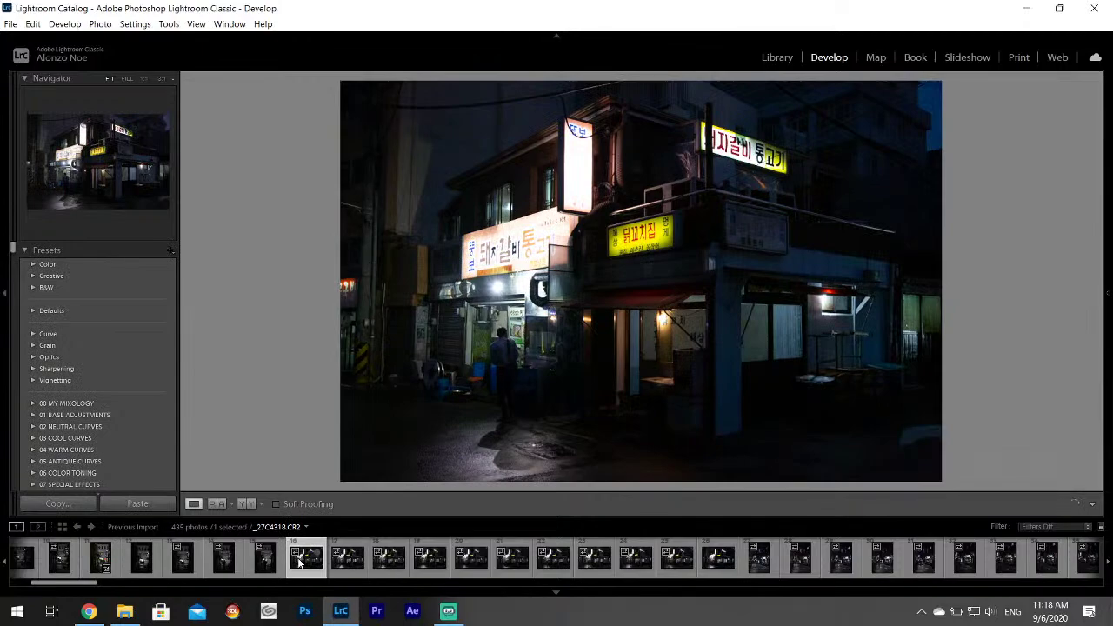
pyautogui.moveTo(1109, 293)
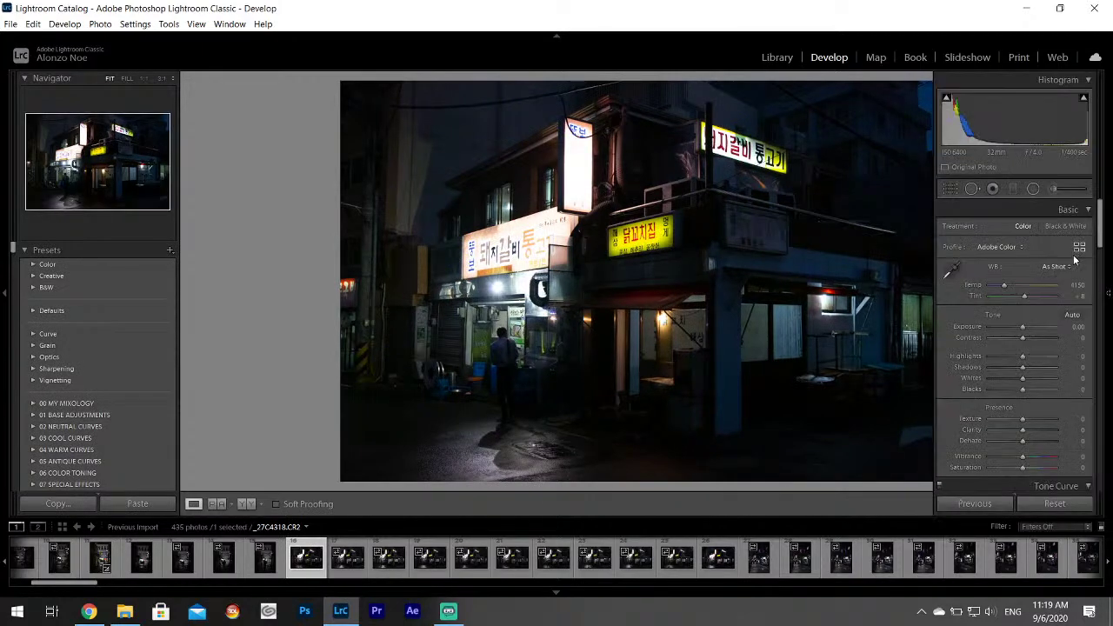
pyautogui.moveTo(1022, 356); pyautogui.dragTo(1051, 381)
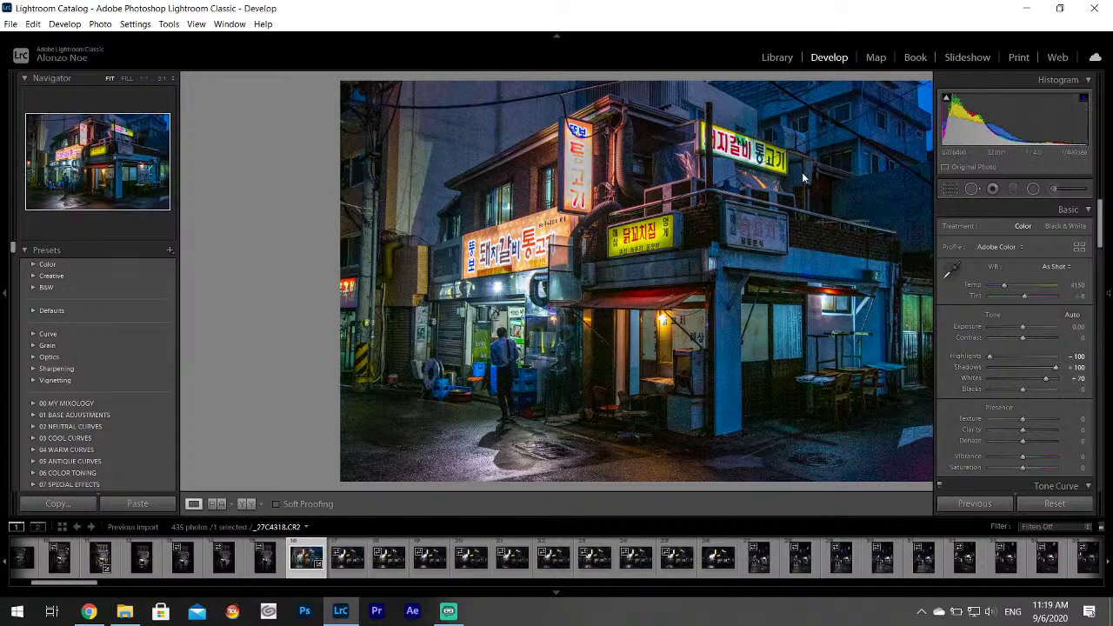
pyautogui.press('F8')
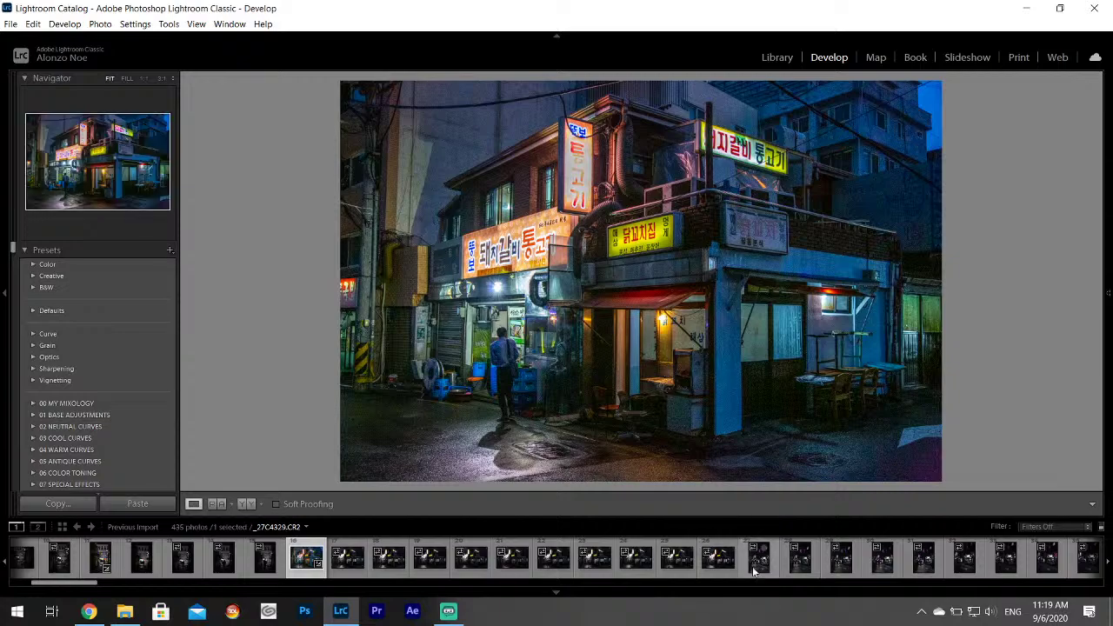
# Compare _27C4328, _27C4326 and _27C4325, then pick _27C4327 with the walking woman.
pyautogui.click(706, 570)
pyautogui.click(676, 573)
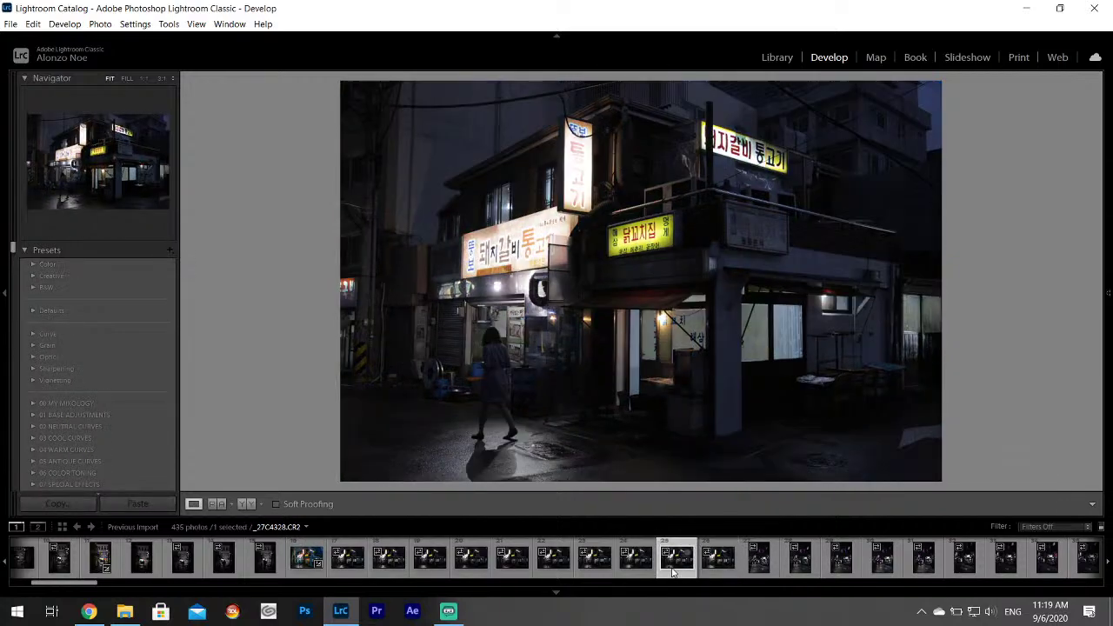
pyautogui.click(635, 567)
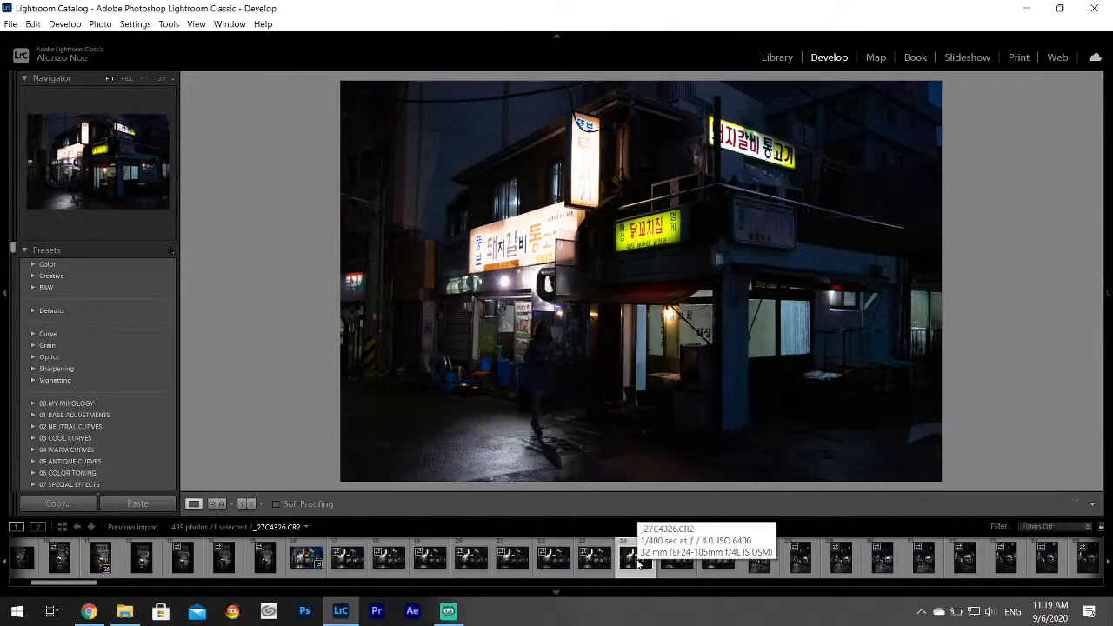
pyautogui.click(676, 567)
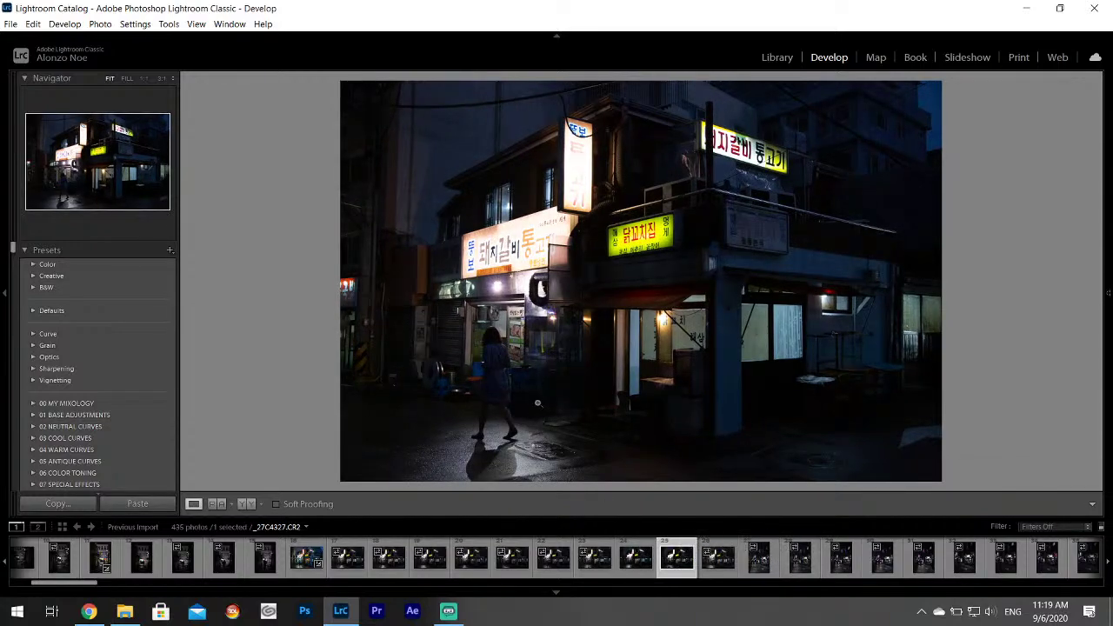
# Set Highlights −100, Shadows +100 and Whites +67 on _27C4327.CR2.
pyautogui.press('F8')
pyautogui.moveTo(994, 363); pyautogui.dragTo(1049, 382)
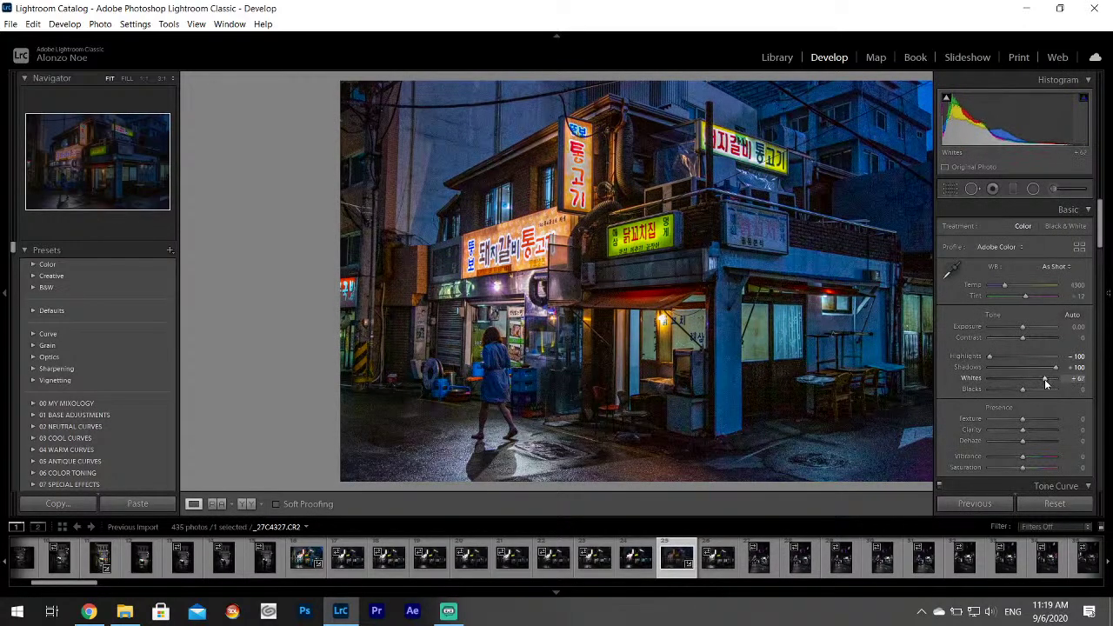
pyautogui.press('F8')
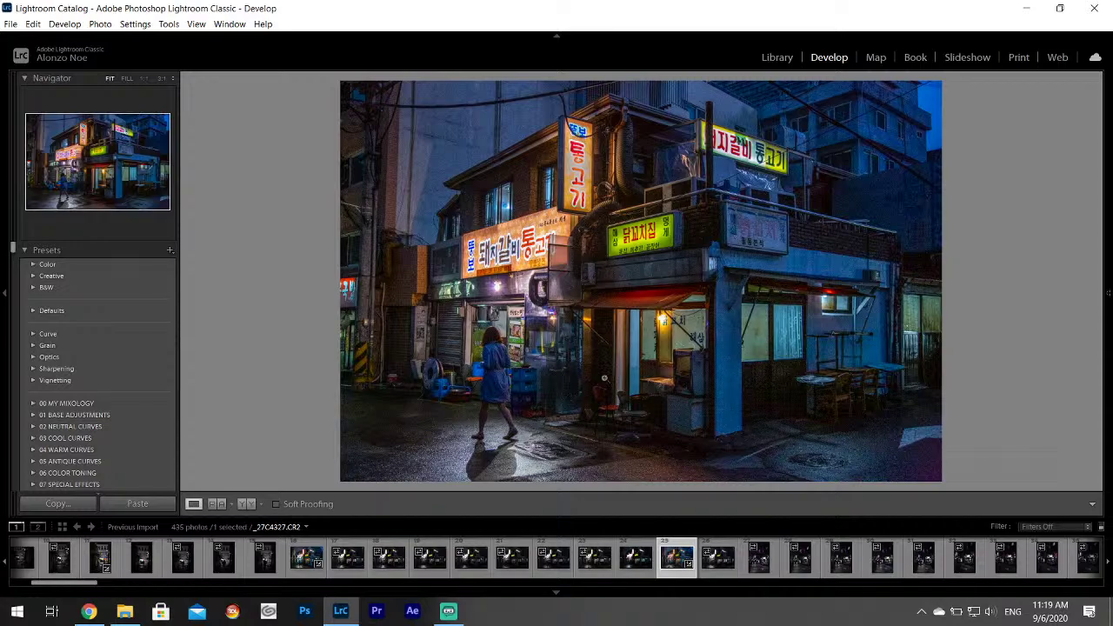
pyautogui.moveTo(1109, 182)
pyautogui.moveTo(1100, 207); pyautogui.dragTo(1100, 250)
# Add luminance noise reduction and set Texture +12 and Clarity +9, then start an Adjustment Brush edit.
pyautogui.scroll(2, 1014, 347)
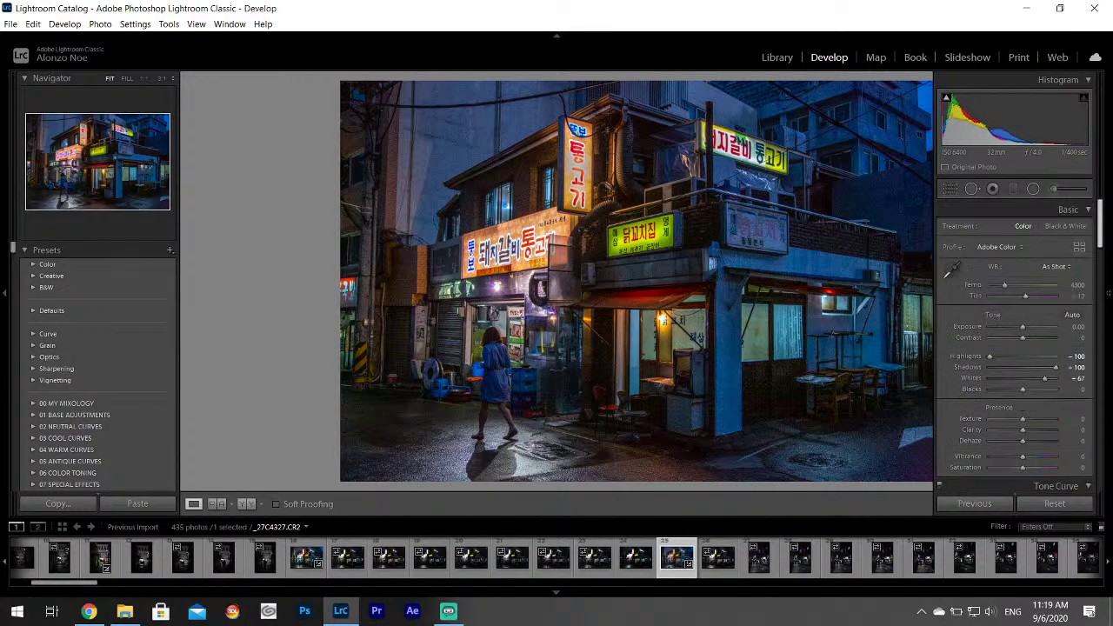
pyautogui.scroll(-15, 1019, 392)
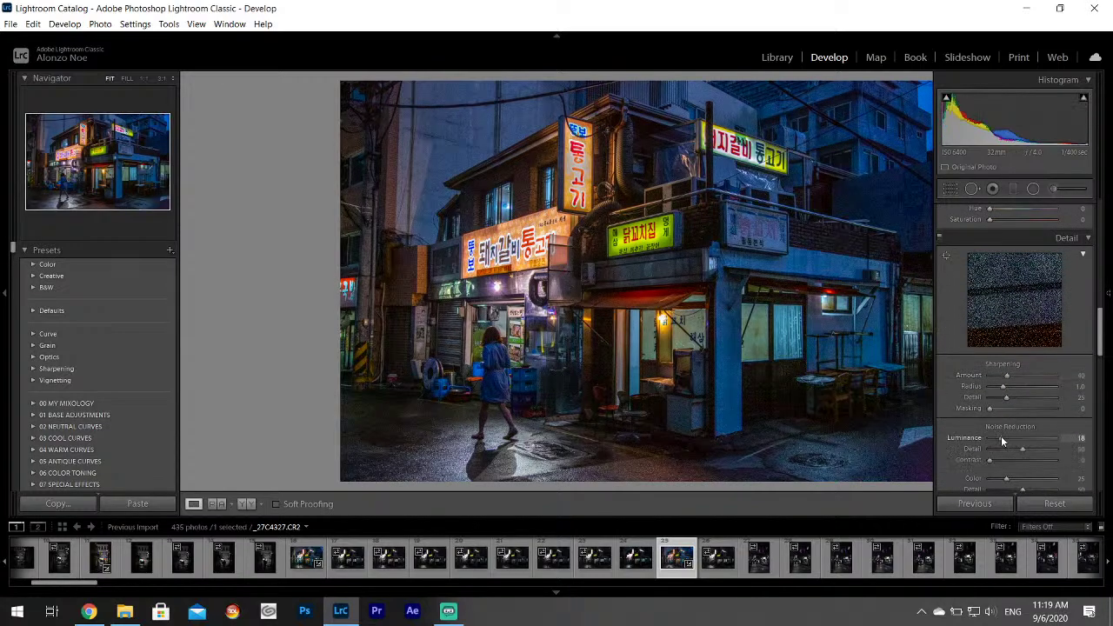
pyautogui.moveTo(1103, 320); pyautogui.dragTo(1102, 226)
pyautogui.moveTo(1023, 348); pyautogui.dragTo(1026, 350)
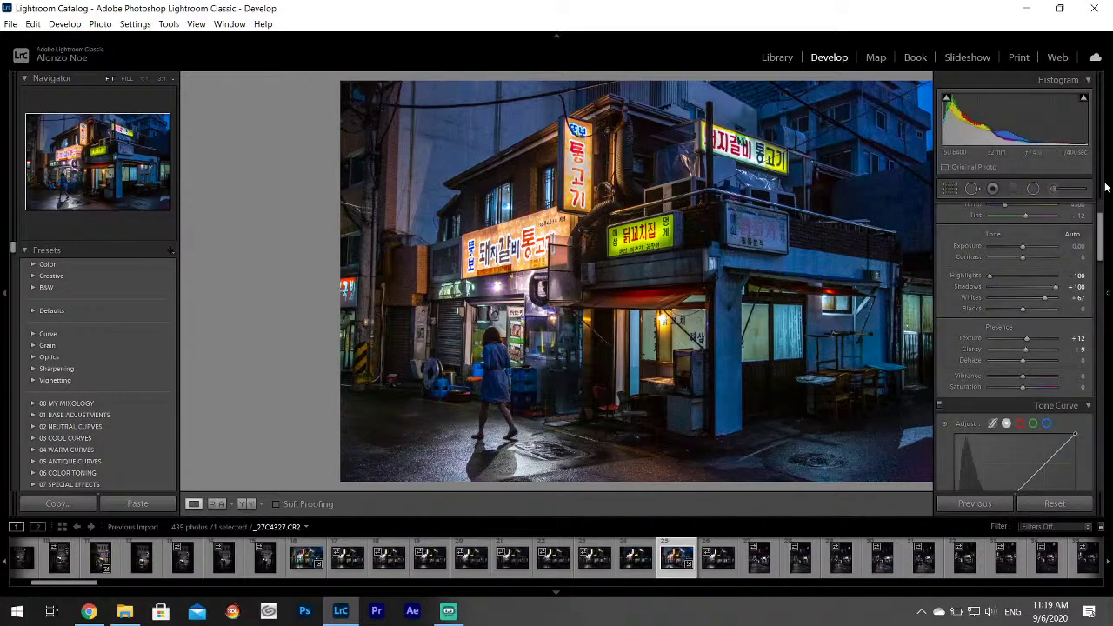
pyautogui.click(1013, 189)
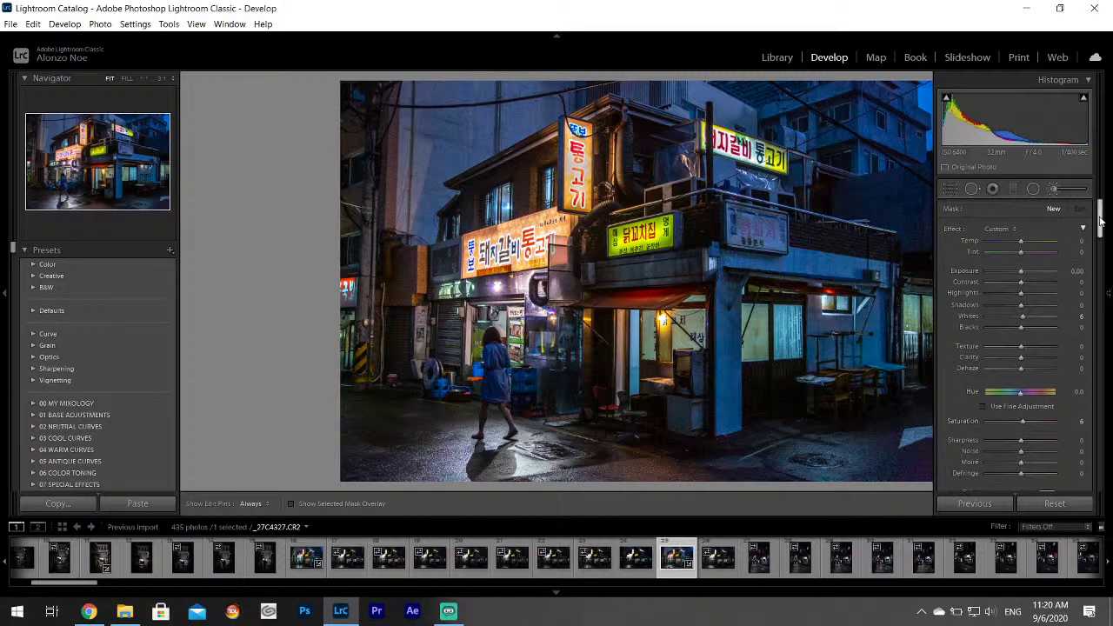
# Paint the brushed adjustment, set edit pins to always show, and close the Adjustment Brush.
pyautogui.moveTo(1100, 222); pyautogui.dragTo(1100, 259)
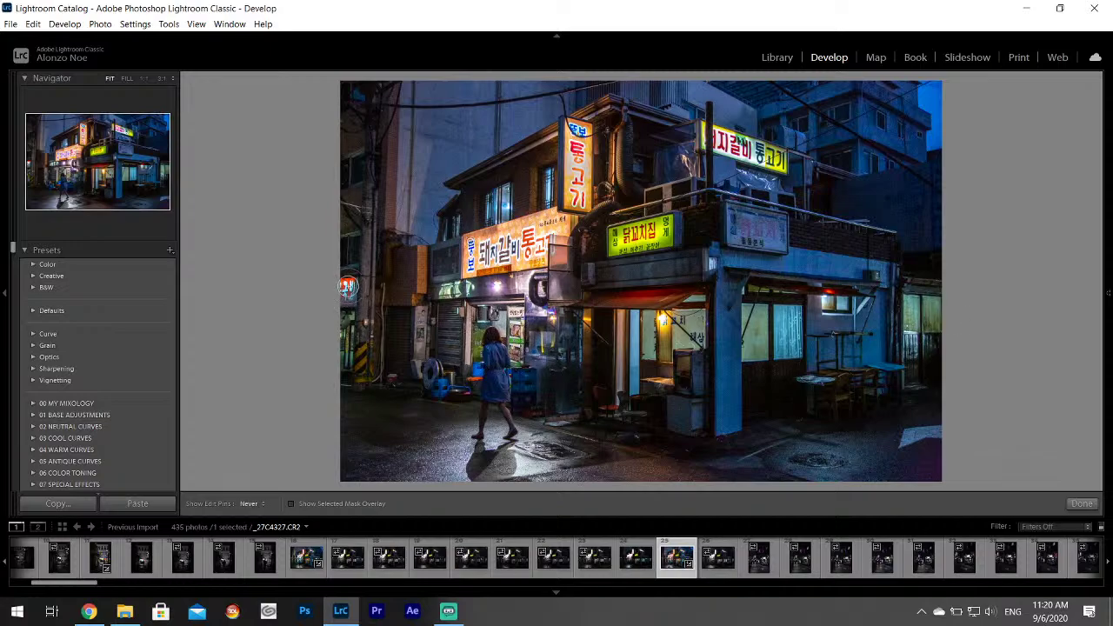
pyautogui.press('h')
pyautogui.click(1082, 503)
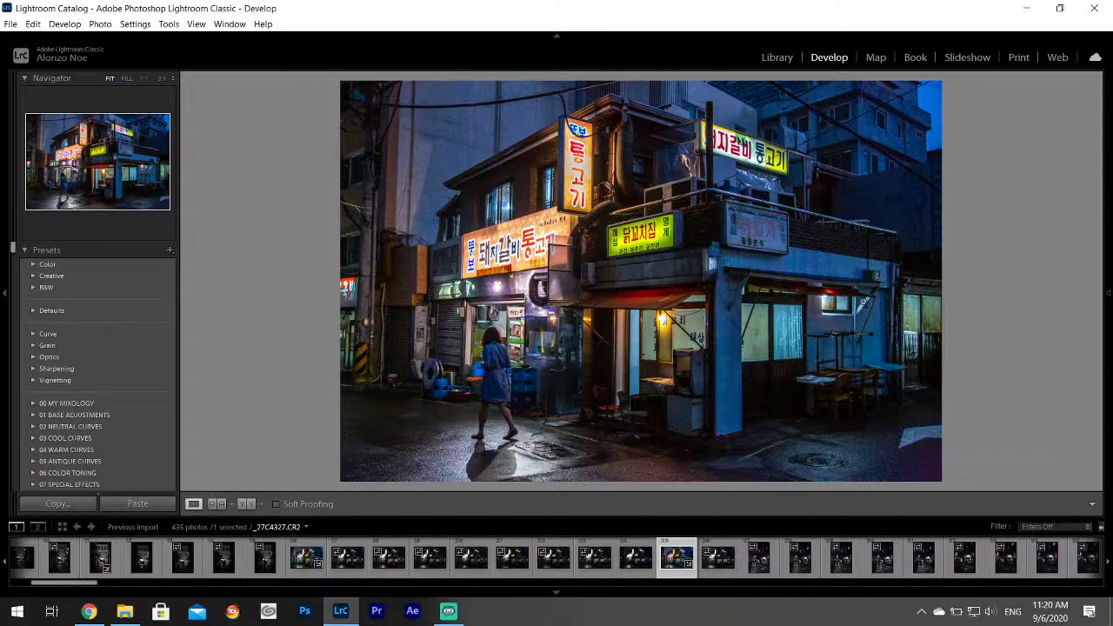
# Export _27C4327.CR2 as a JPEG into the Desktop's Korea Project subfolder.
pyautogui.click(10, 23)
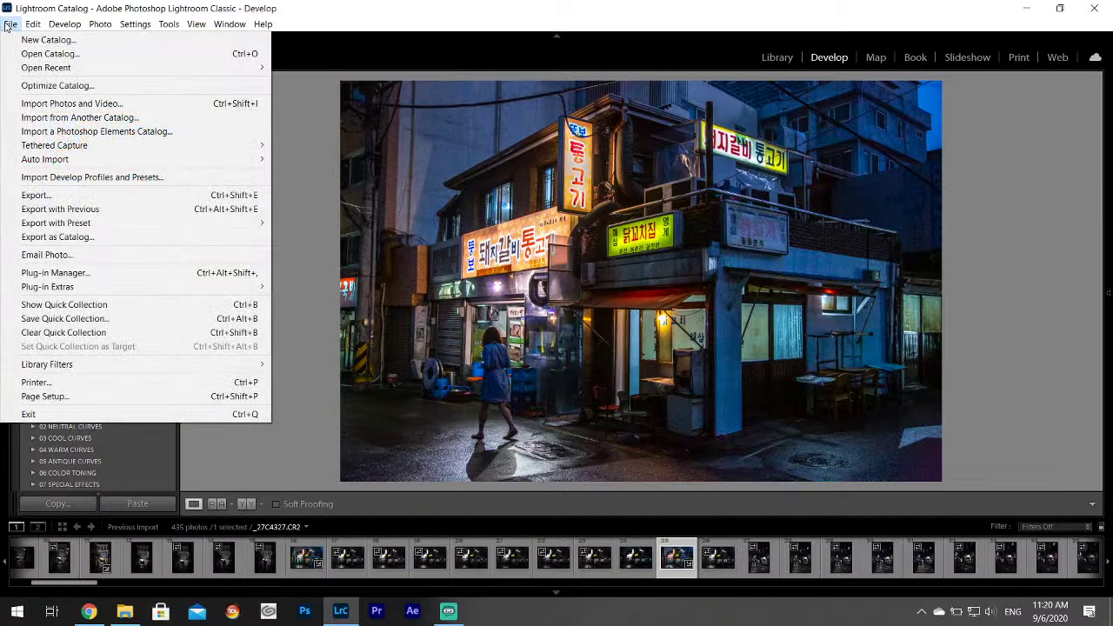
pyautogui.click(52, 192)
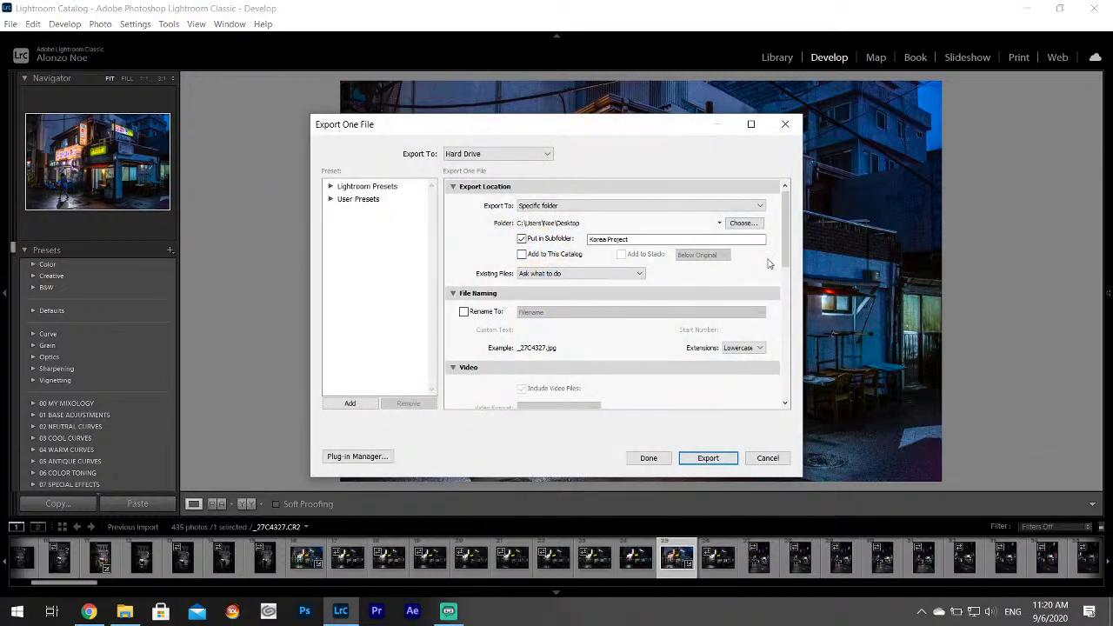
pyautogui.moveTo(784, 223); pyautogui.dragTo(816, 207)
pyautogui.click(708, 458)
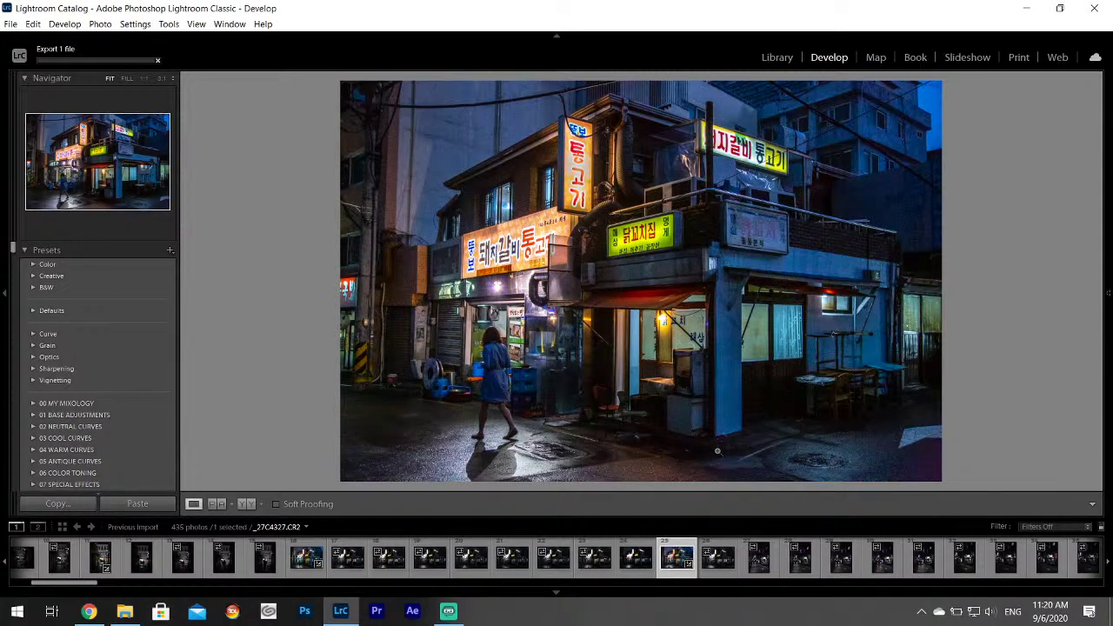
# Rate the finished photo one star and browse ahead through _27C4330 to _27C4345.
pyautogui.press('1')
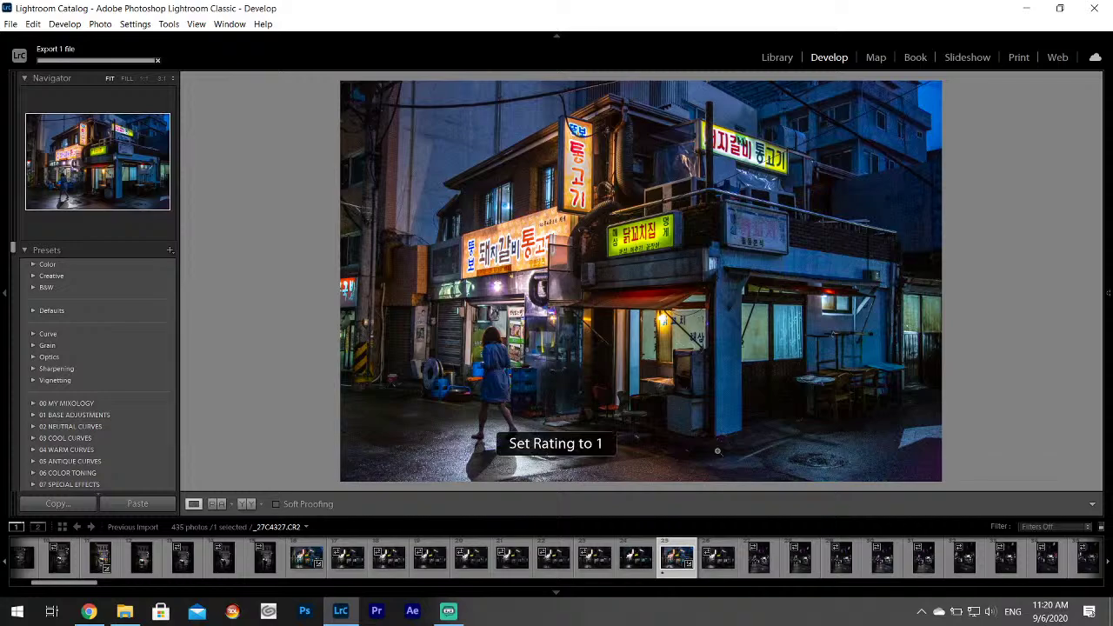
pyautogui.press('Right')
pyautogui.press('Right')
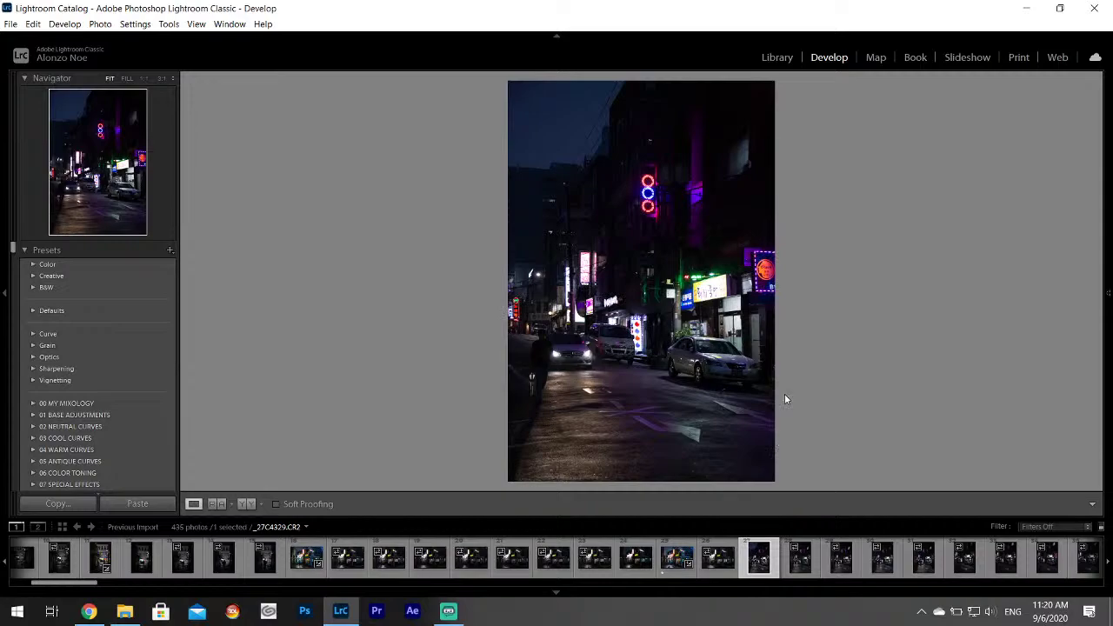
pyautogui.press('Right')
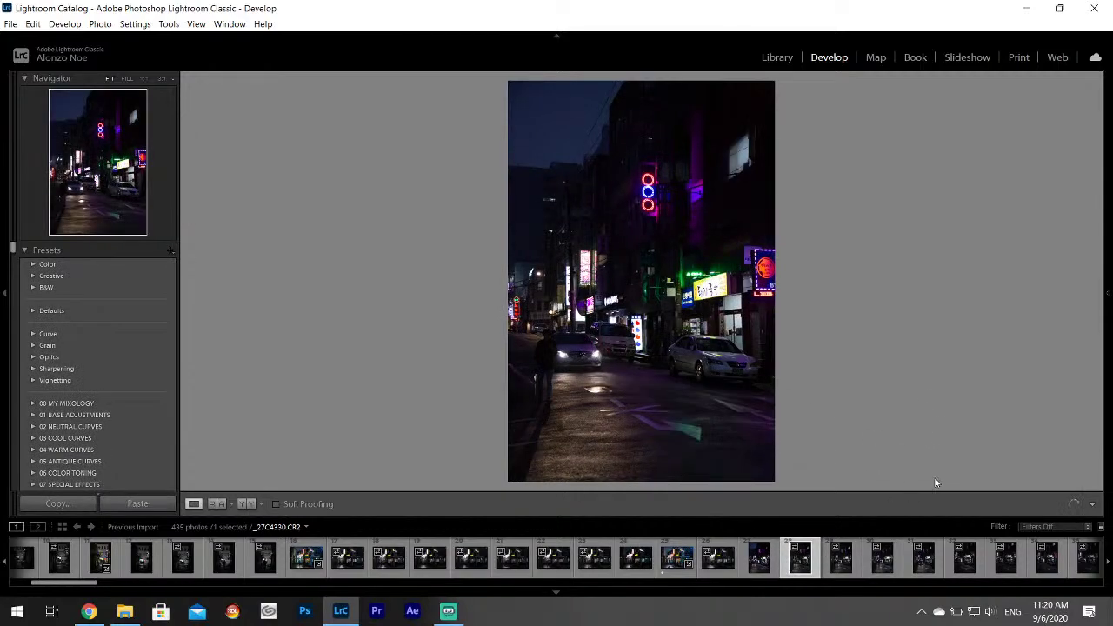
pyautogui.scroll(-4, 863, 567)
pyautogui.click(705, 557)
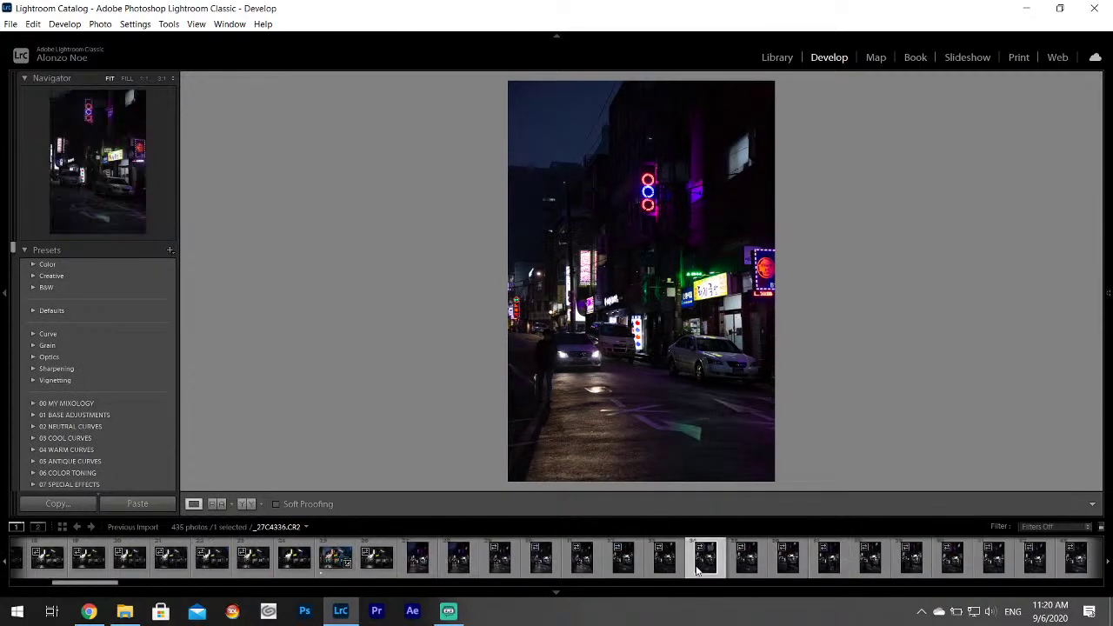
pyautogui.click(746, 561)
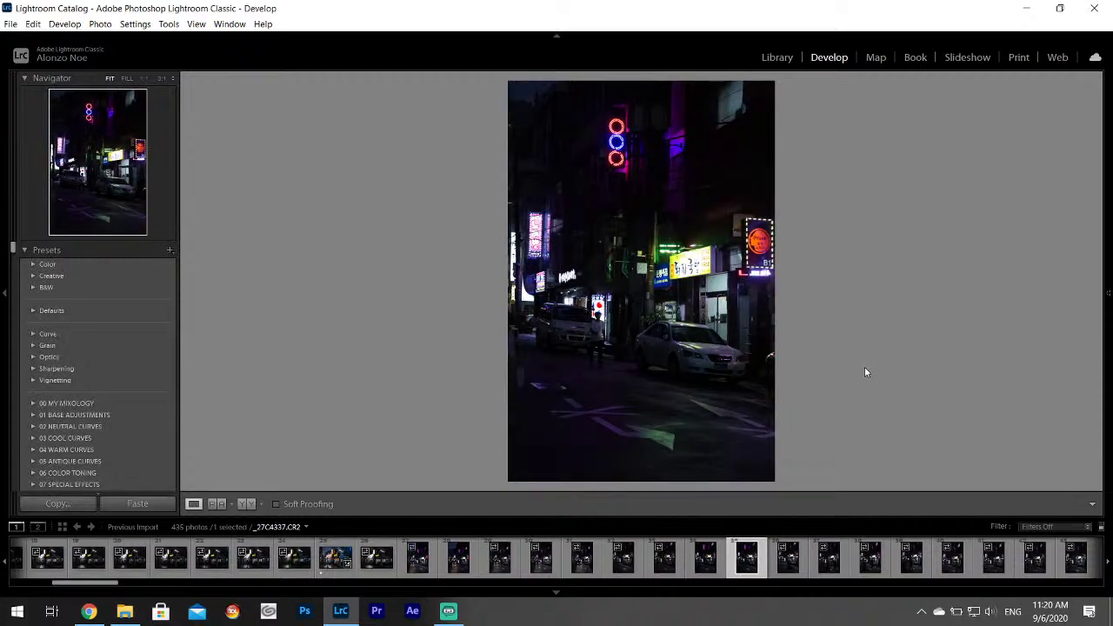
pyautogui.scroll(-3, 787, 556)
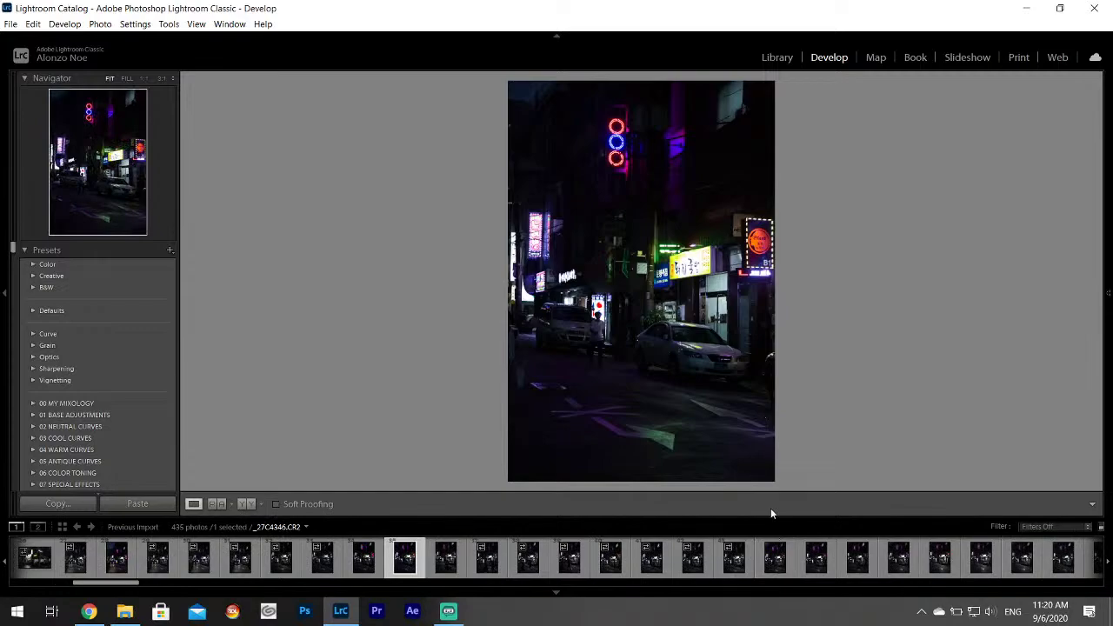
pyautogui.click(652, 557)
pyautogui.click(693, 557)
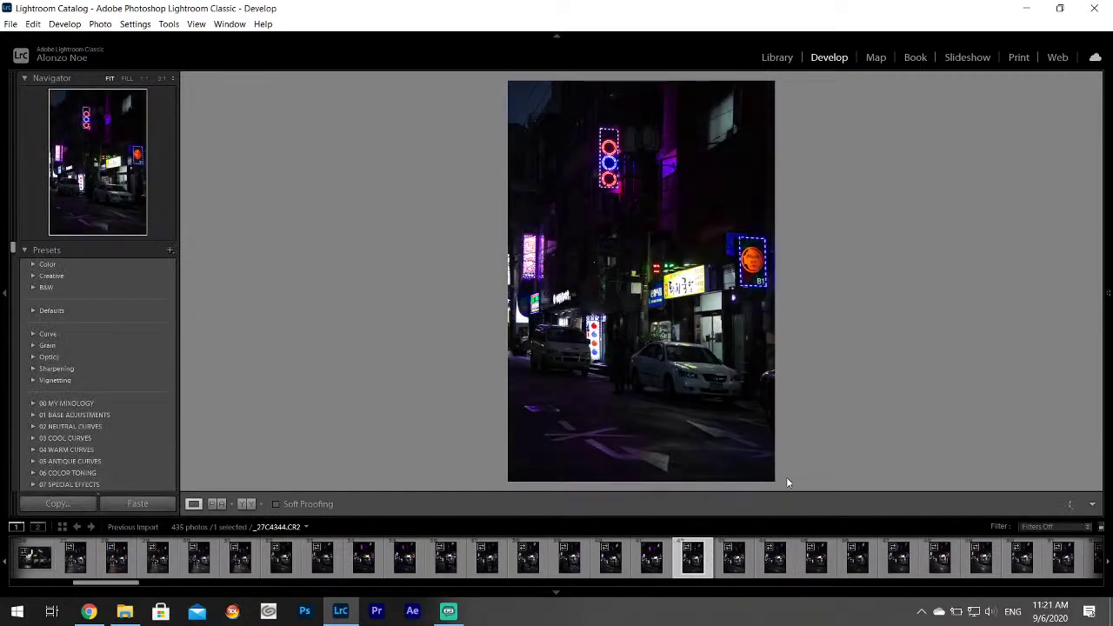
pyautogui.click(735, 556)
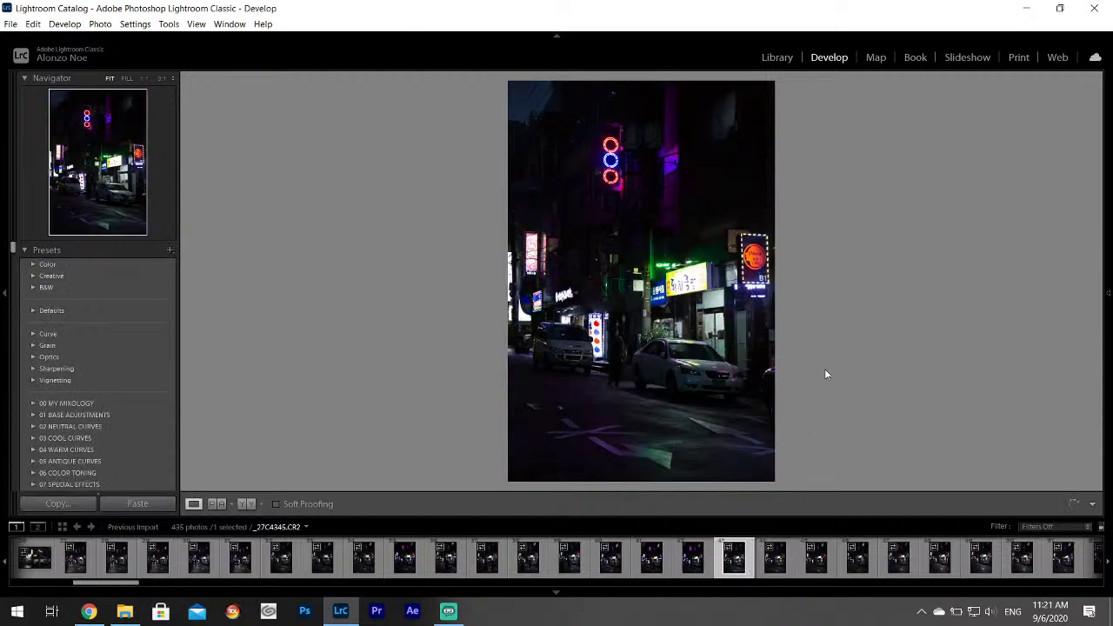
# Look through _27C4353, _27C4357 and _27C4363, then rate umbrella shot _27C4362 one star.
pyautogui.scroll(-5, 752, 578)
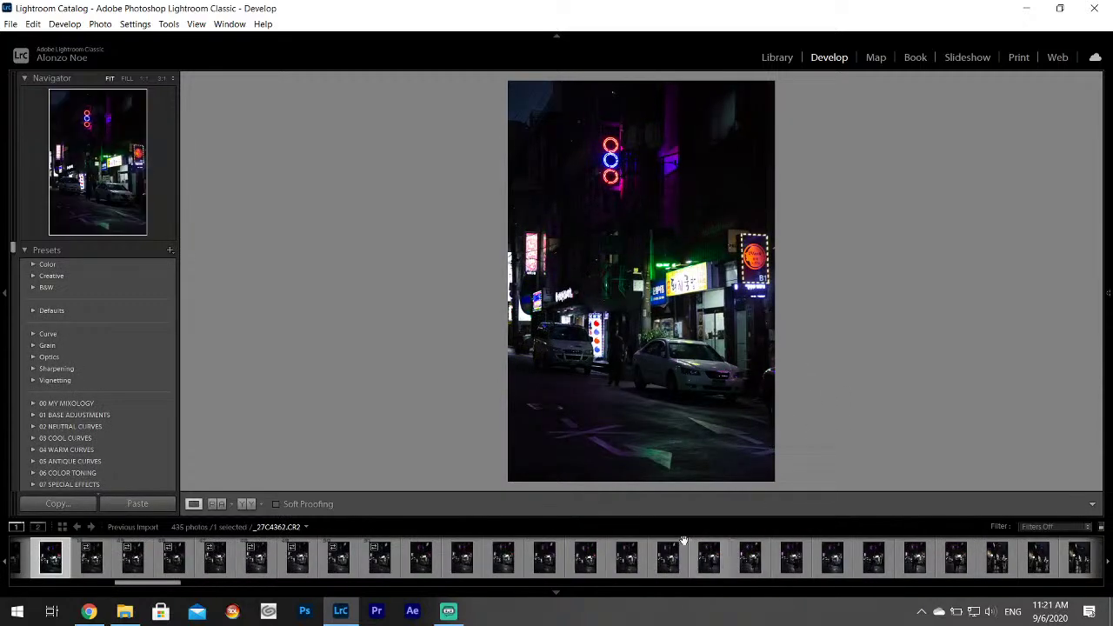
pyautogui.click(385, 561)
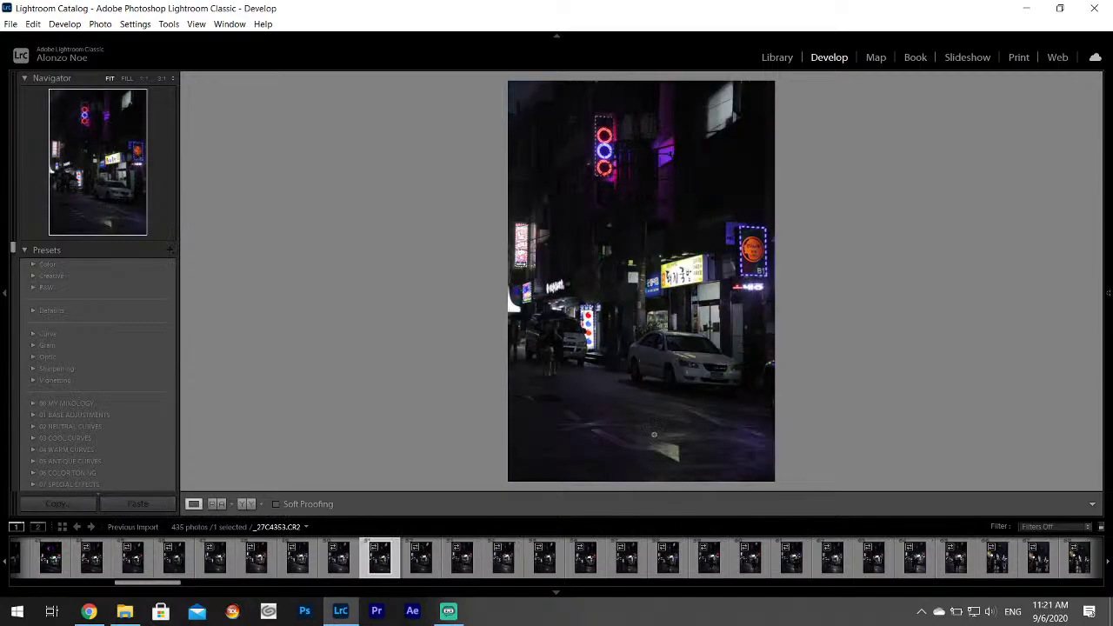
pyautogui.click(543, 569)
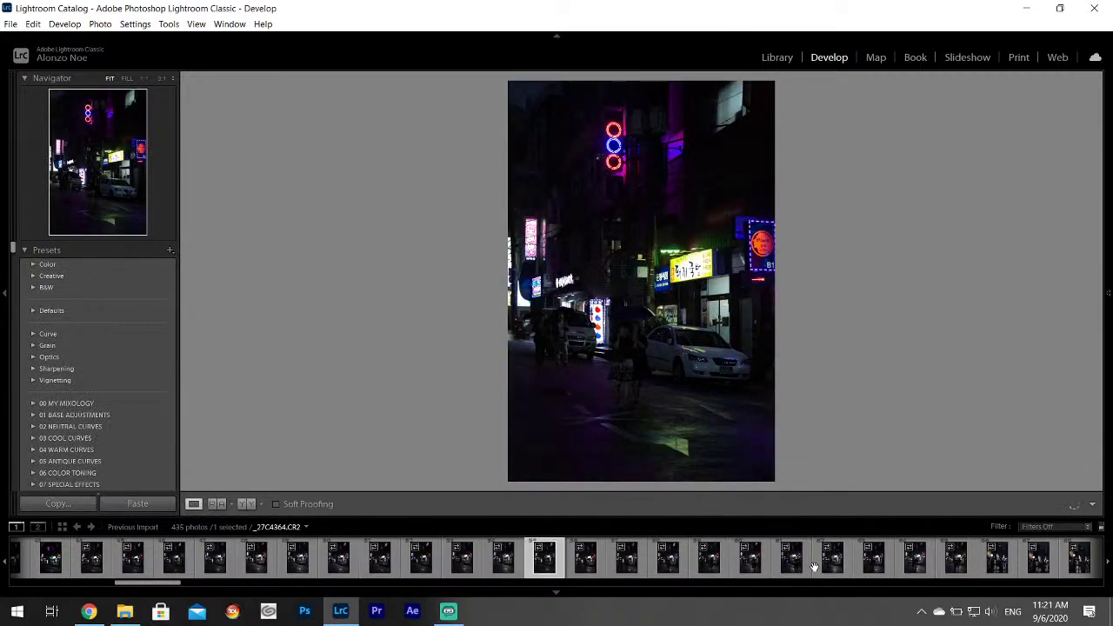
pyautogui.click(783, 568)
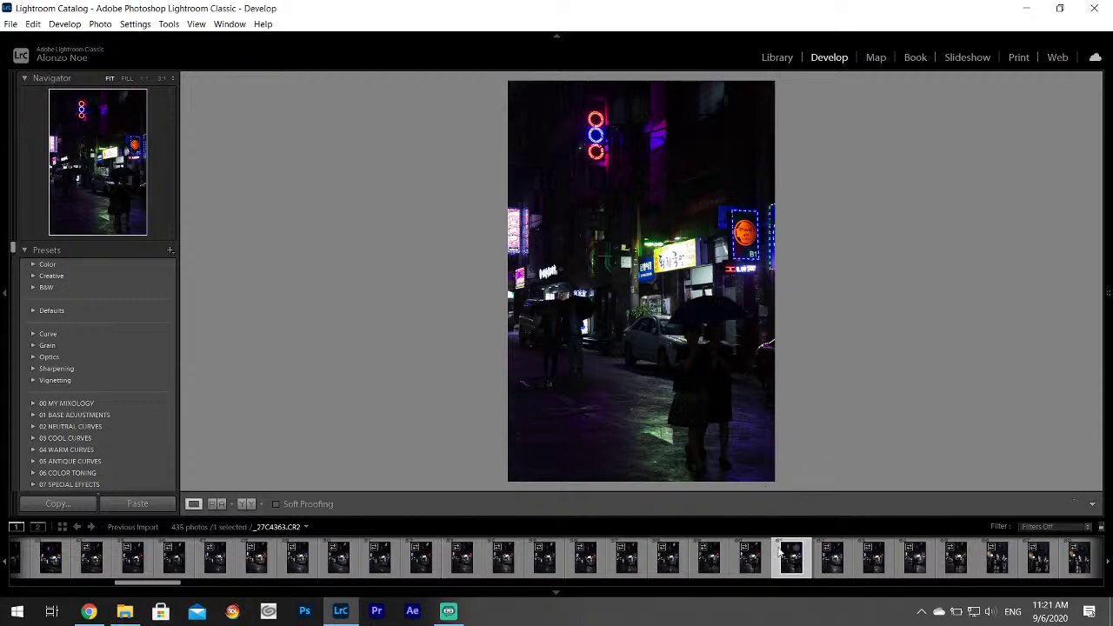
pyautogui.click(748, 571)
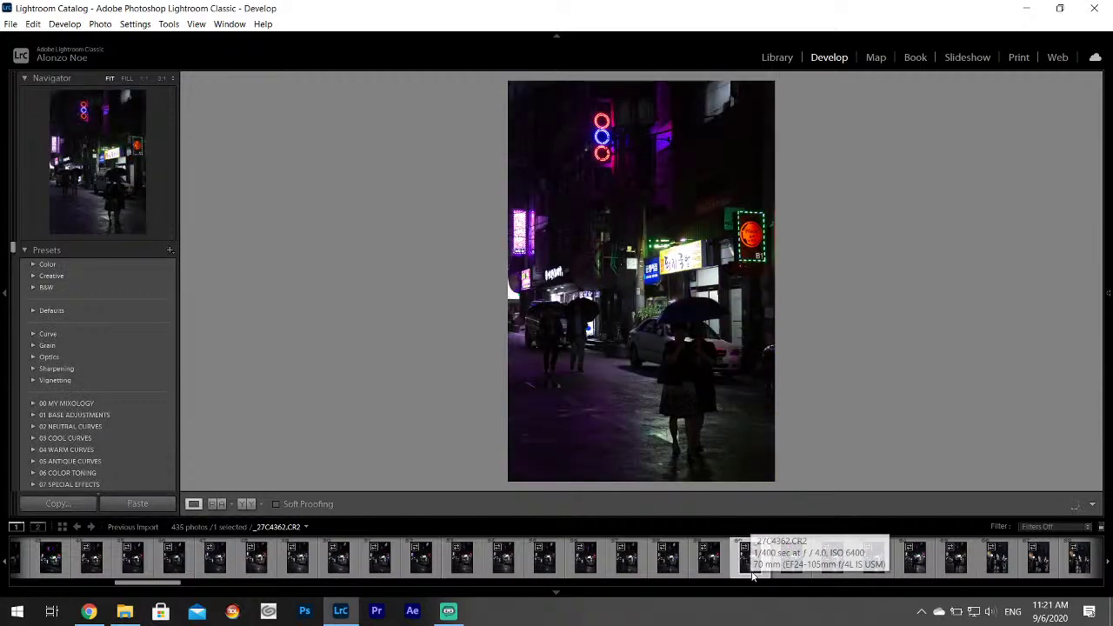
pyautogui.press('1')
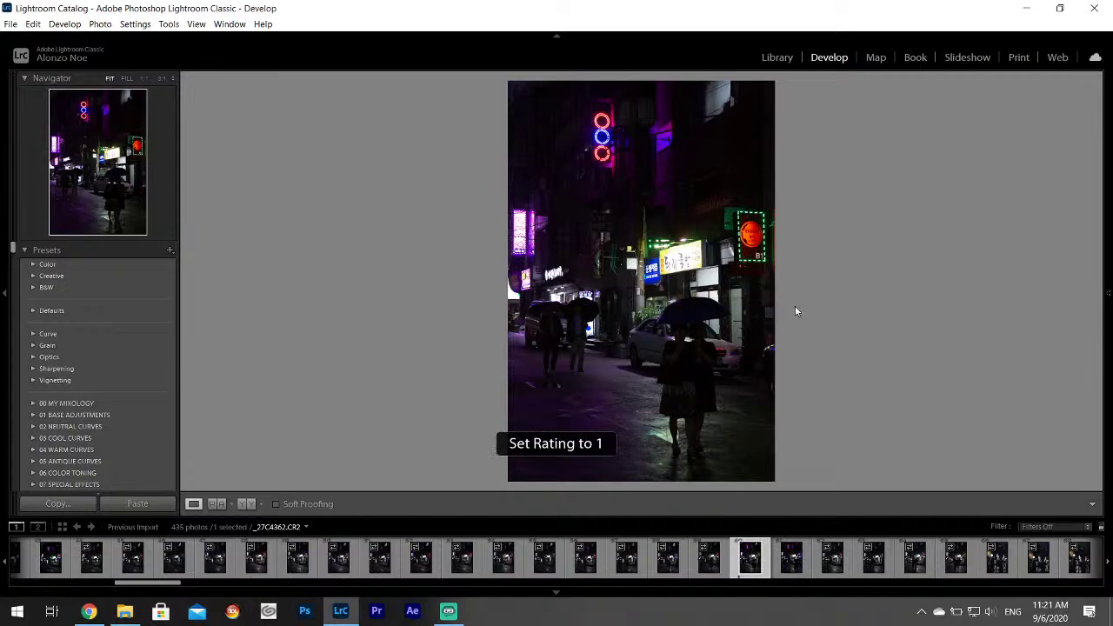
# Compare _27C4361 against _27C4362 and settle on _27C4361 for editing.
pyautogui.click(708, 561)
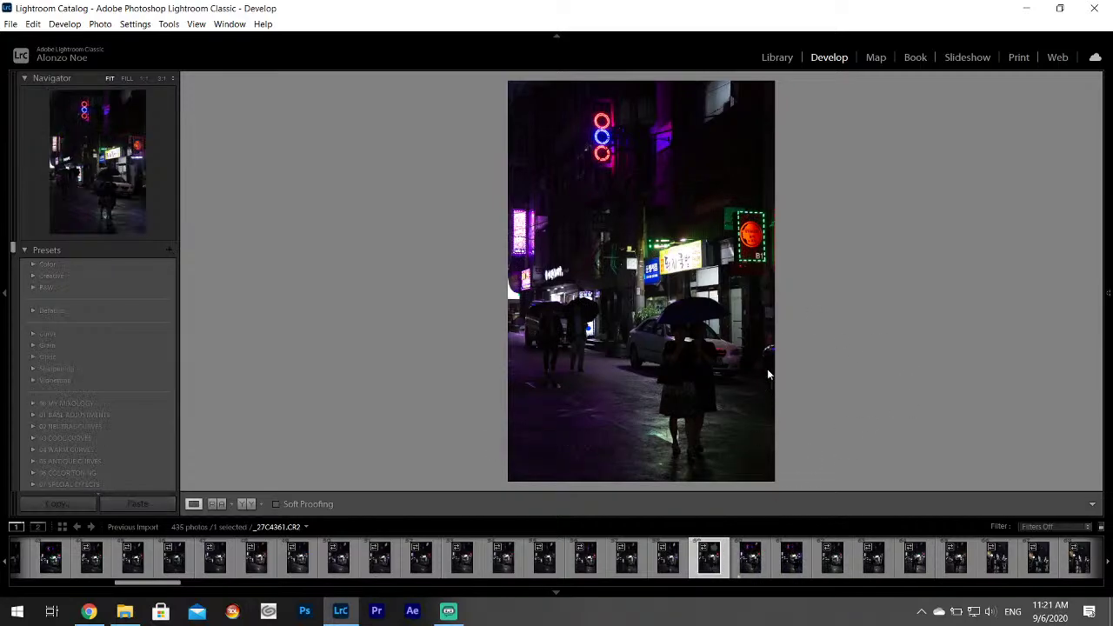
pyautogui.click(741, 570)
pyautogui.click(718, 558)
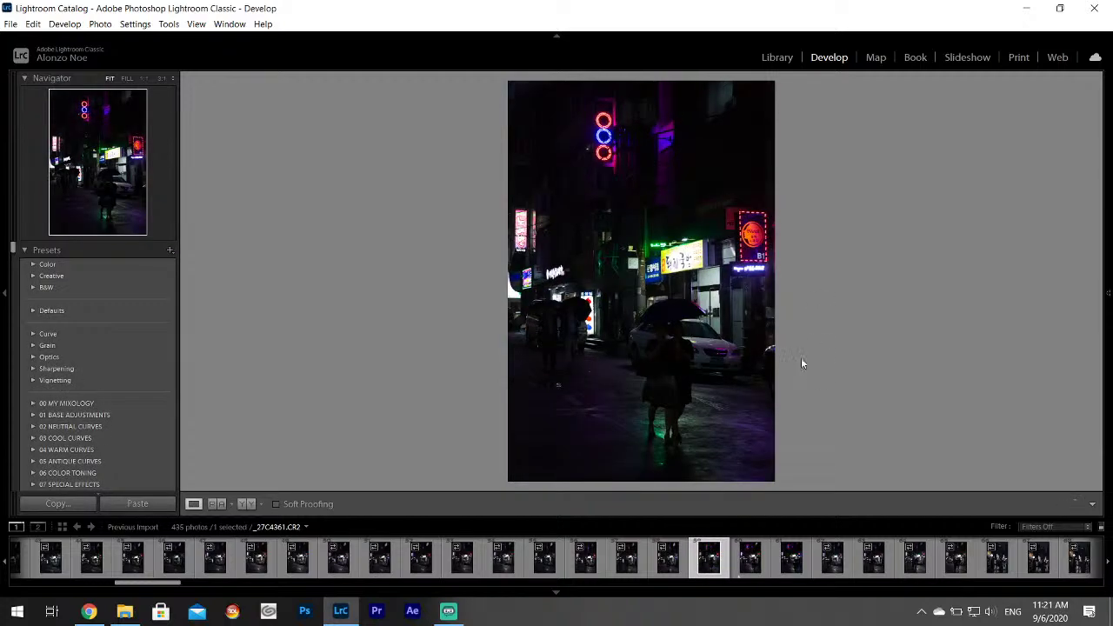
pyautogui.press('Right')
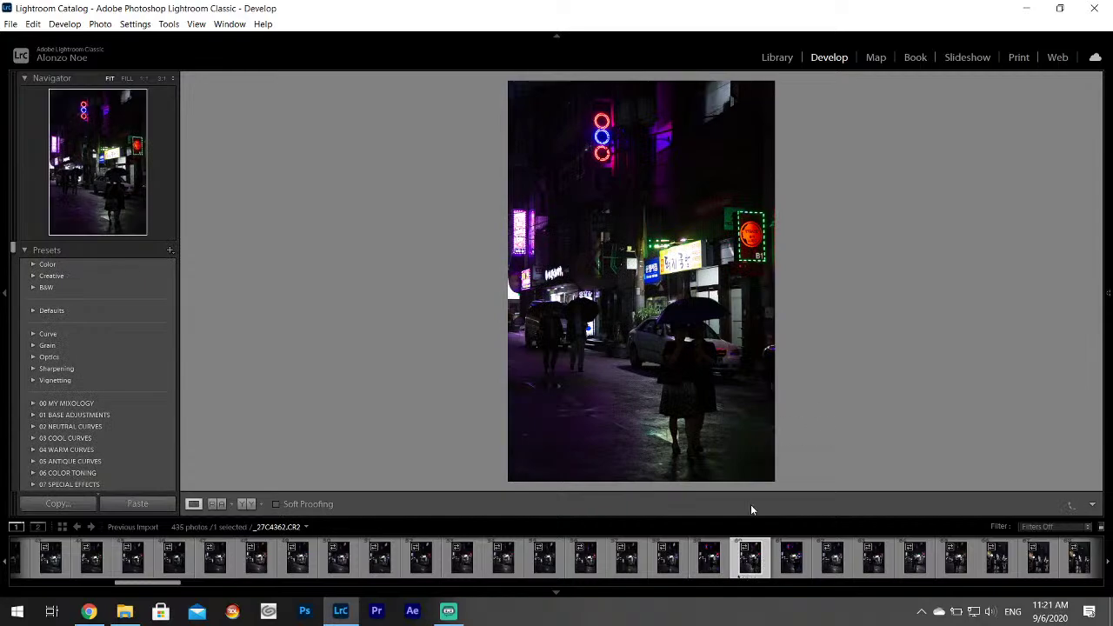
pyautogui.click(711, 569)
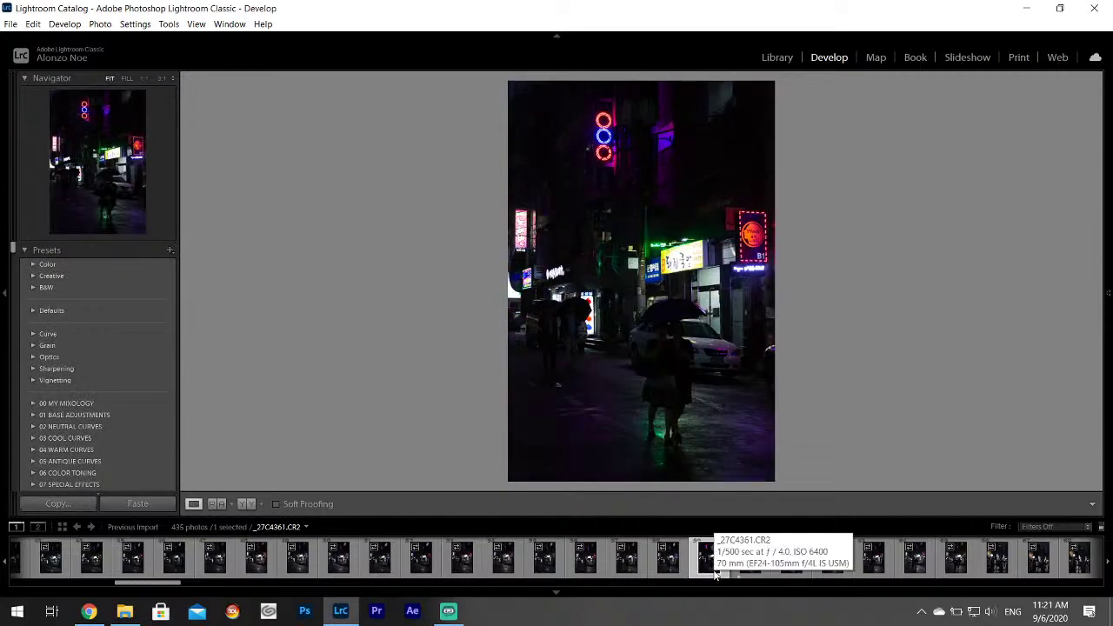
pyautogui.click(711, 566)
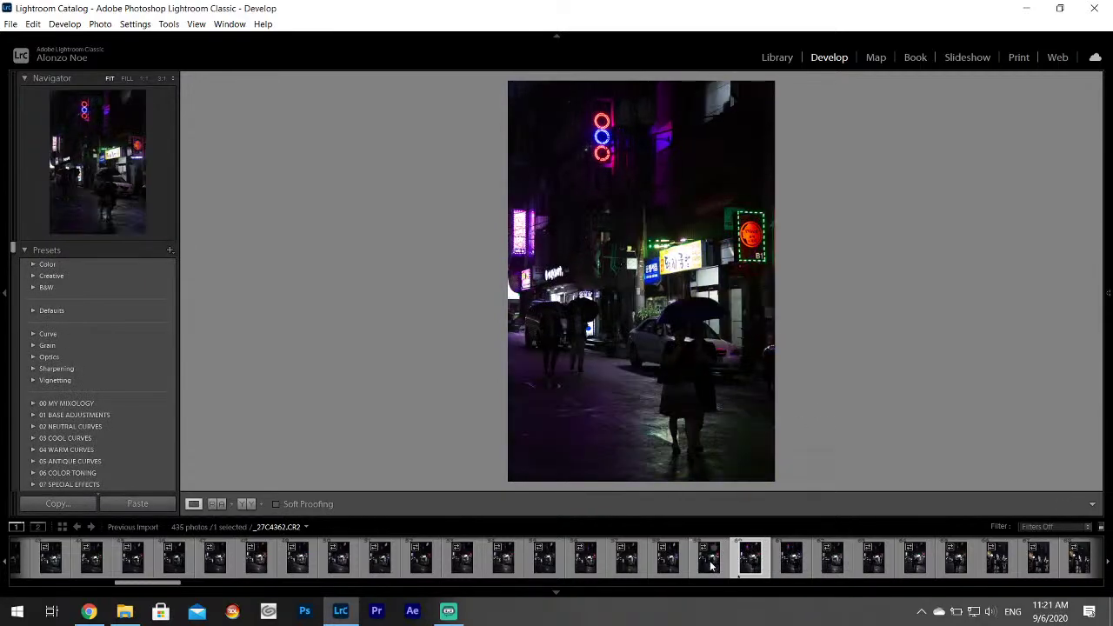
pyautogui.press('Left')
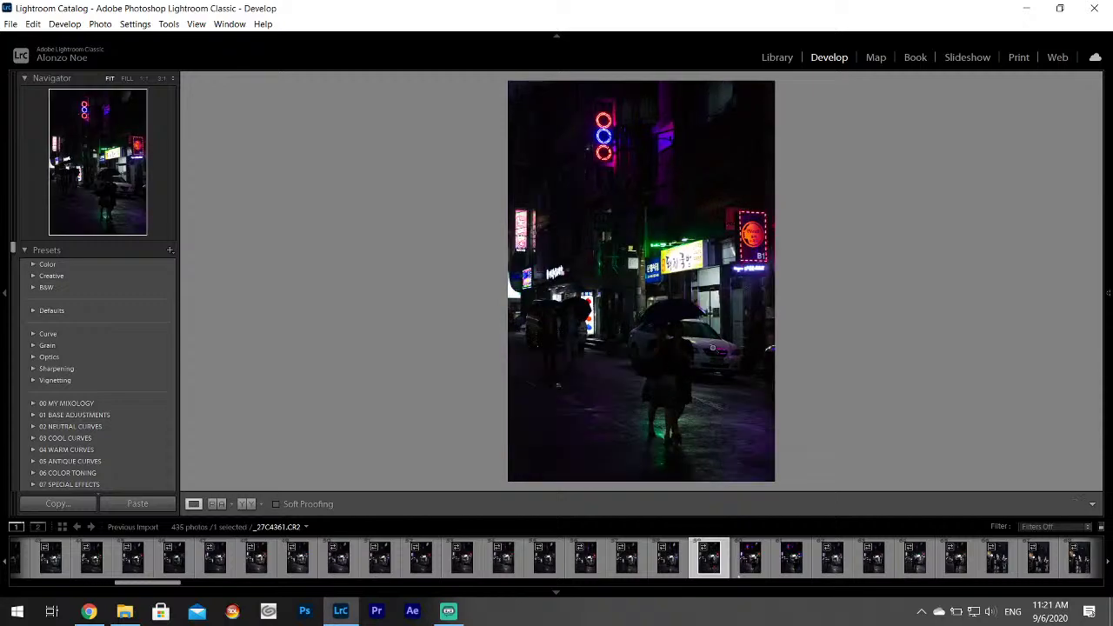
pyautogui.moveTo(1109, 300)
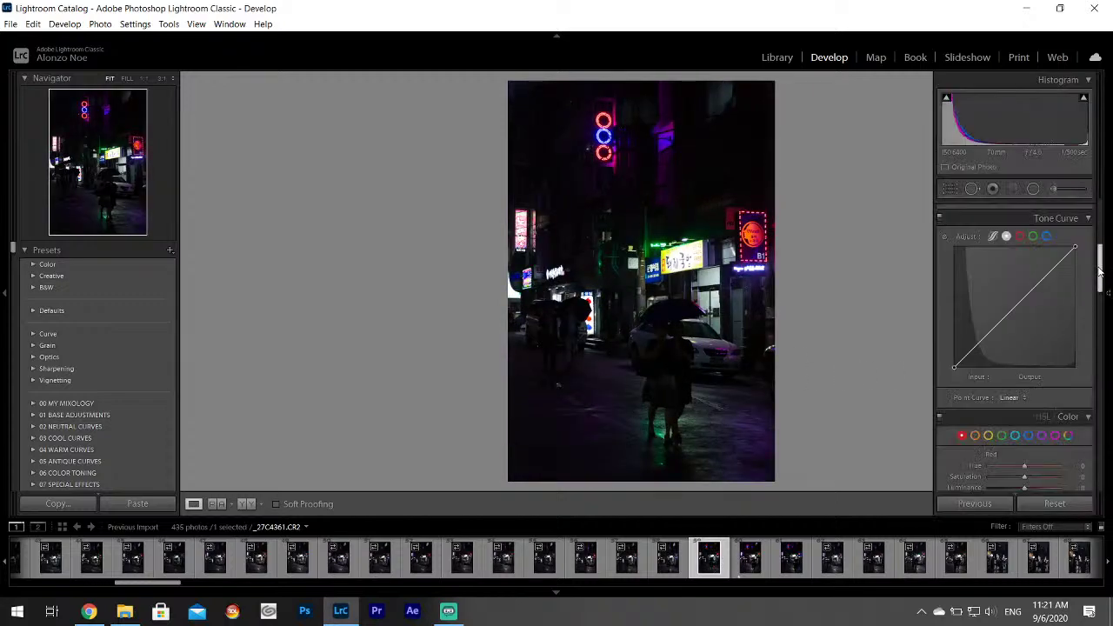
pyautogui.moveTo(1099, 272); pyautogui.dragTo(1107, 195)
pyautogui.moveTo(1002, 354); pyautogui.dragTo(1049, 380)
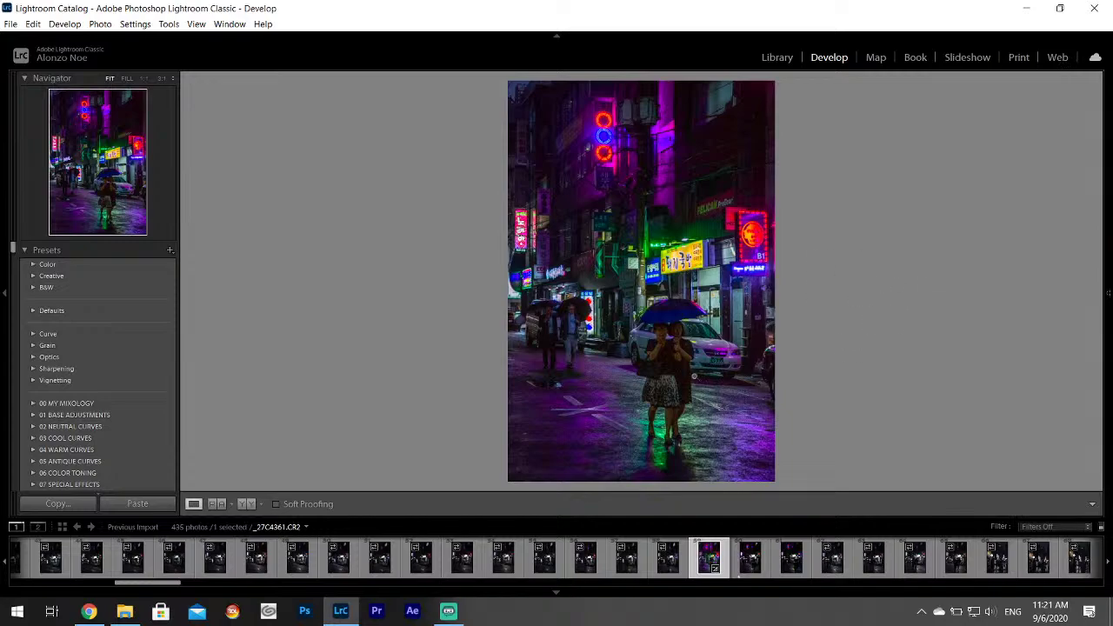
pyautogui.moveTo(1109, 292)
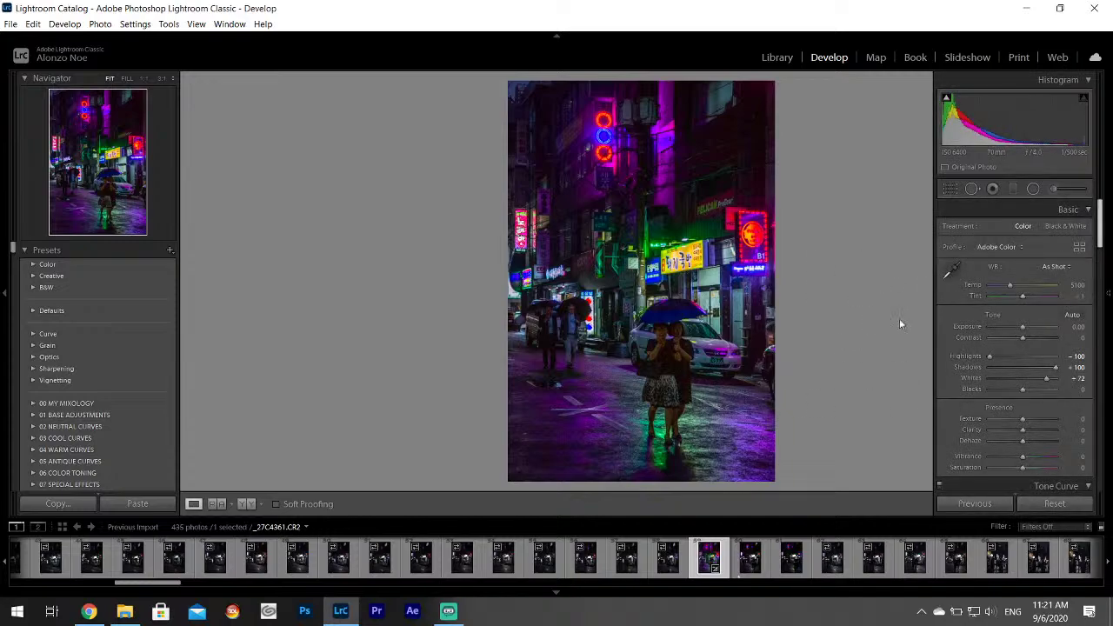
pyautogui.click(678, 365)
pyautogui.click(1037, 240)
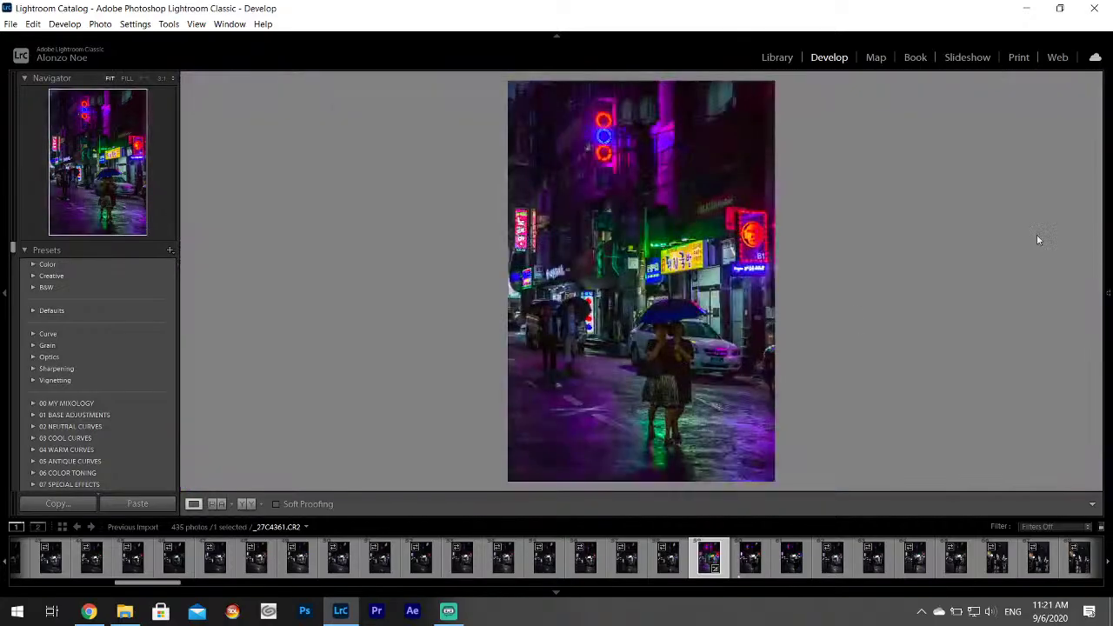
pyautogui.moveTo(1109, 278)
pyautogui.scroll(-5, 1100, 278)
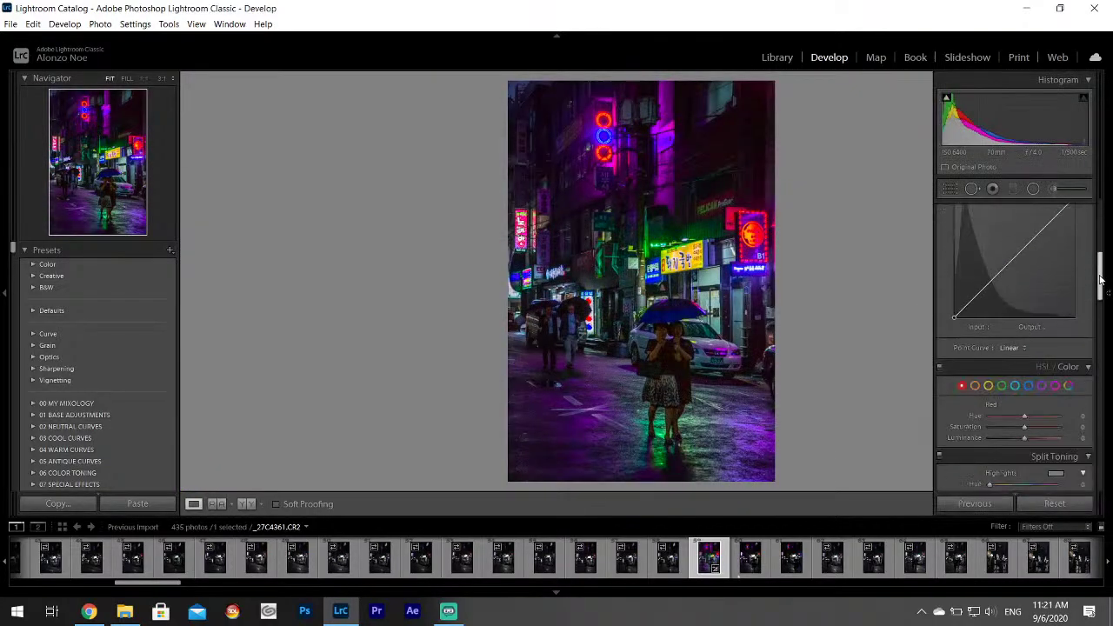
pyautogui.scroll(-1, 1100, 278)
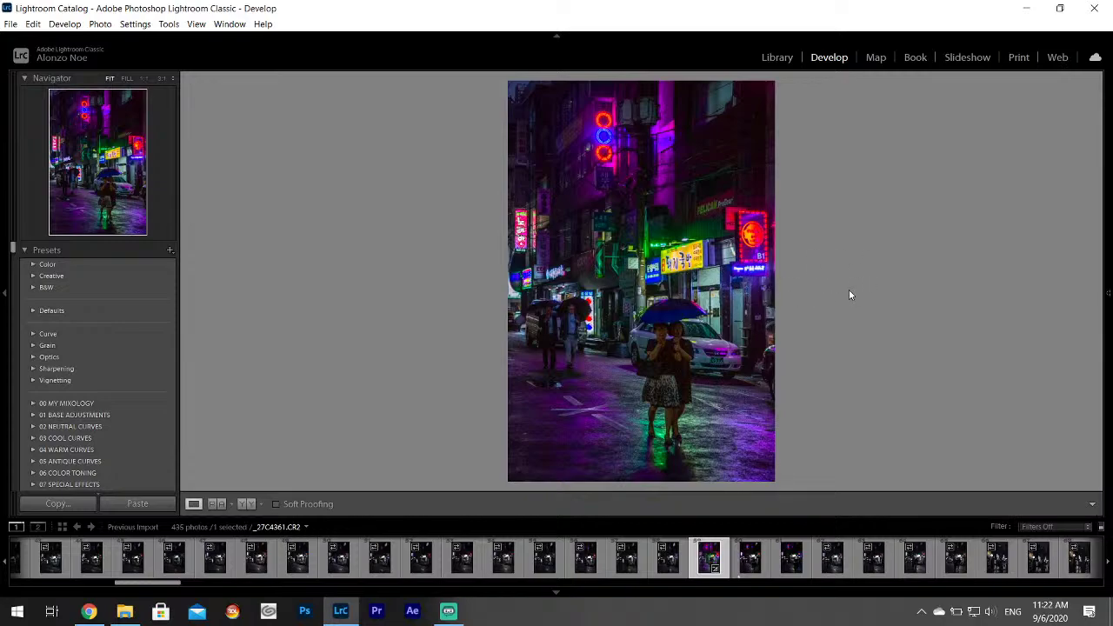
# Set Luminance noise reduction to 25 on _27C4361 and check the two women at 1:1.
pyautogui.moveTo(1107, 239)
pyautogui.moveTo(1099, 261); pyautogui.dragTo(1110, 321)
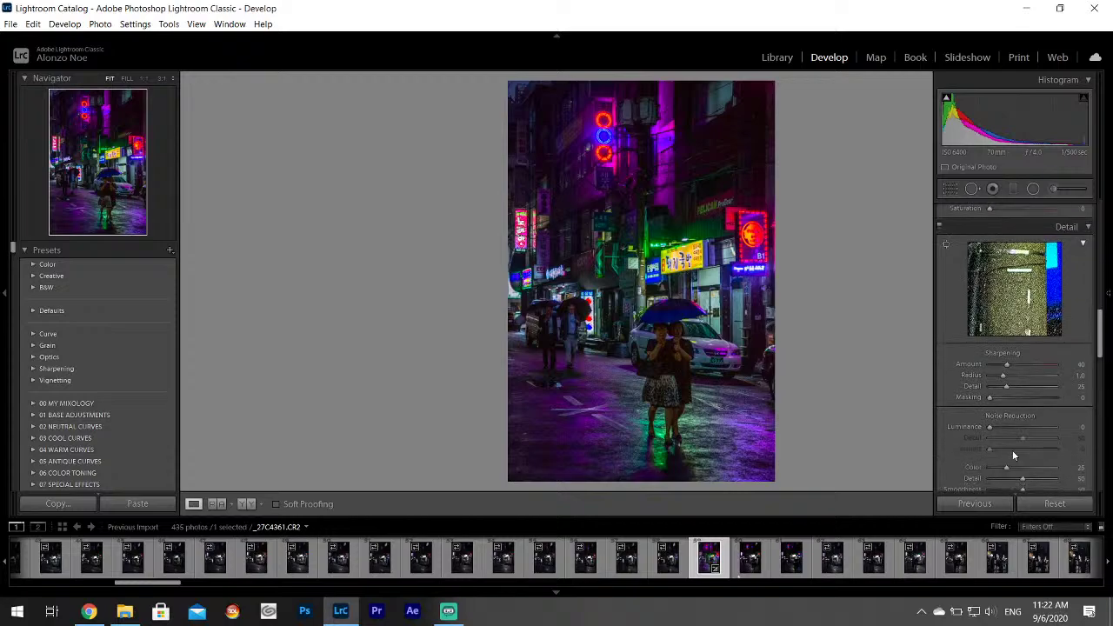
pyautogui.click(1007, 427)
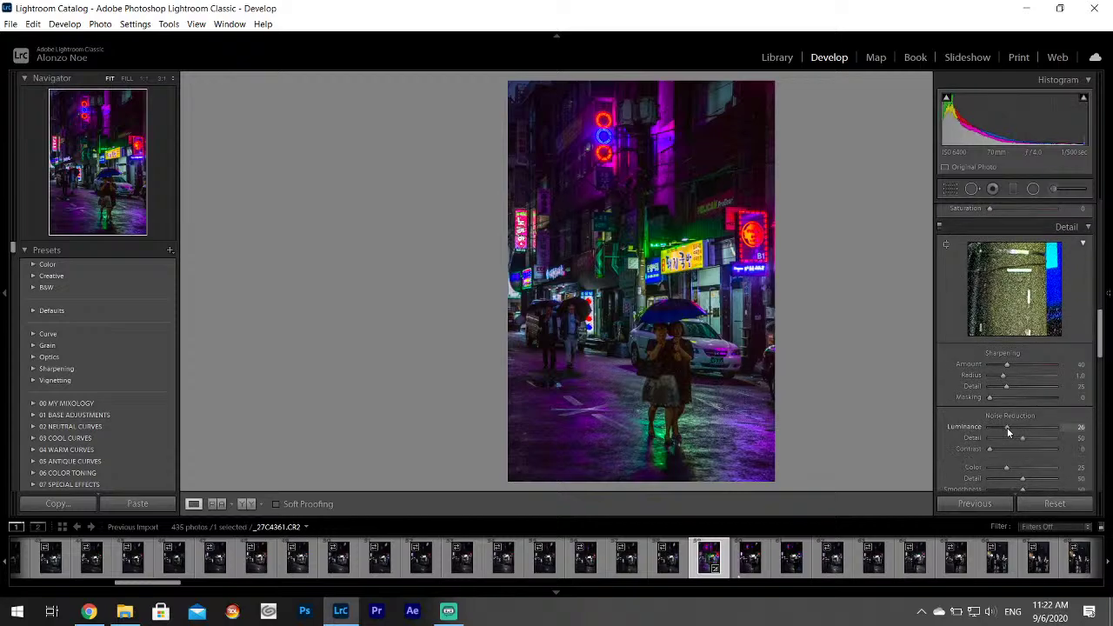
pyautogui.moveTo(1008, 428); pyautogui.dragTo(1005, 427)
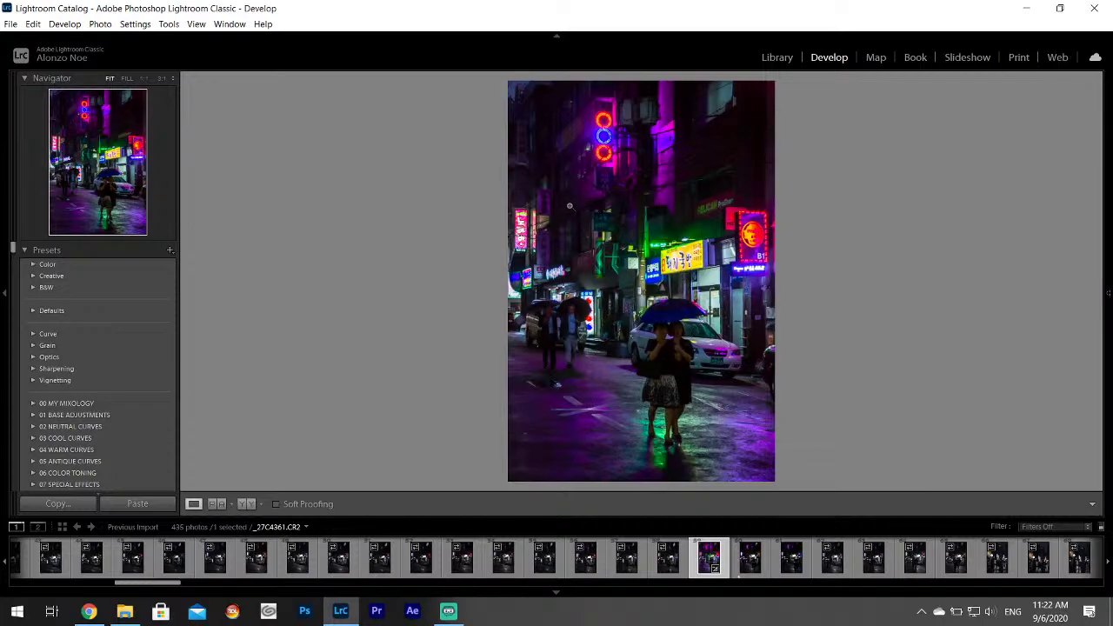
pyautogui.moveTo(654, 366); pyautogui.dragTo(594, 250)
pyautogui.moveTo(669, 393); pyautogui.dragTo(635, 382)
# Slightly raise Texture and Clarity and lower the Contrast in the Basic panel.
pyautogui.moveTo(1109, 313)
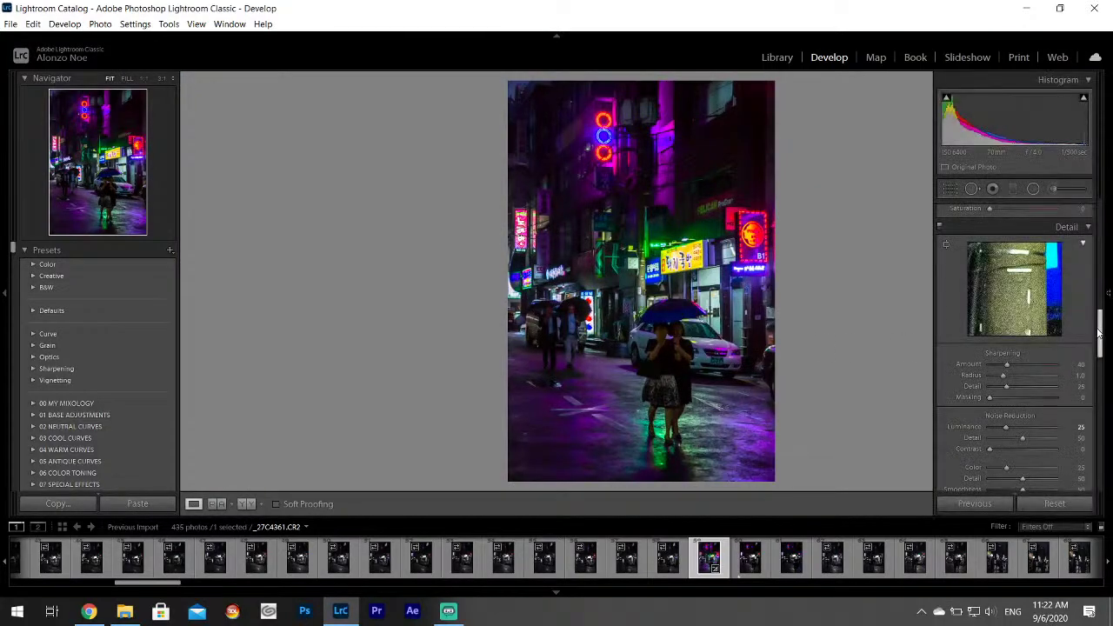
pyautogui.moveTo(1099, 333); pyautogui.dragTo(1099, 235)
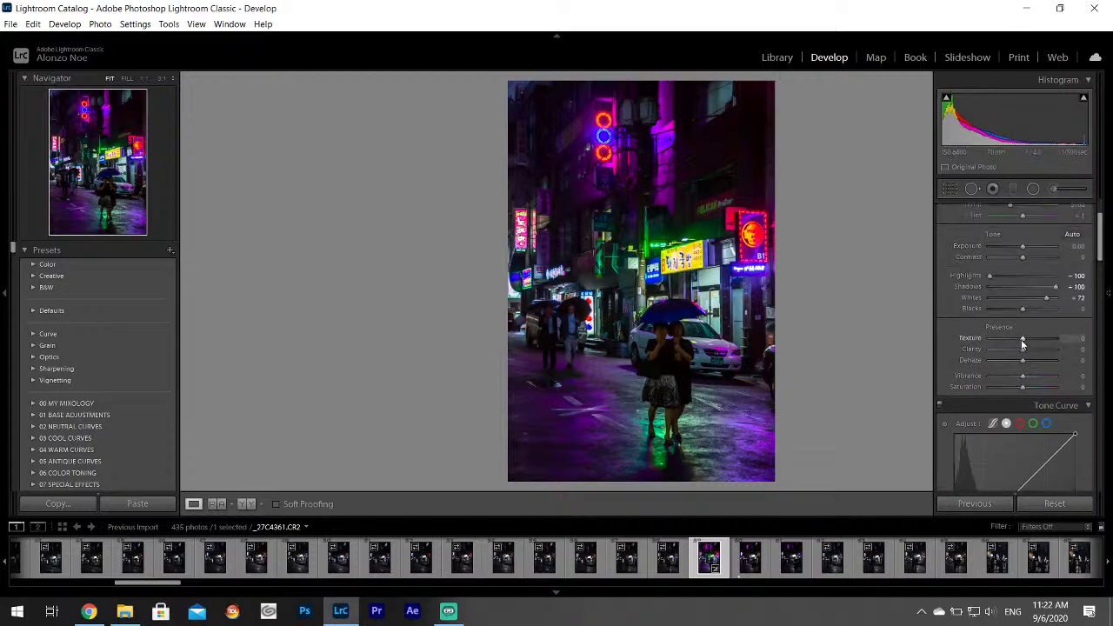
pyautogui.moveTo(1024, 350); pyautogui.dragTo(1025, 352)
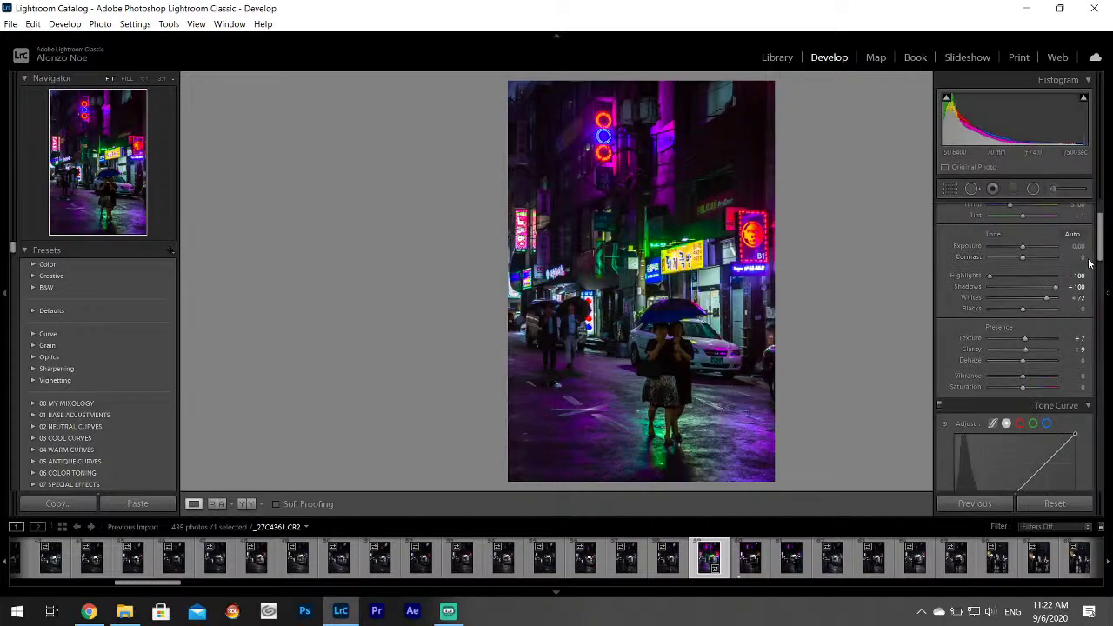
pyautogui.moveTo(1100, 228); pyautogui.dragTo(1101, 213)
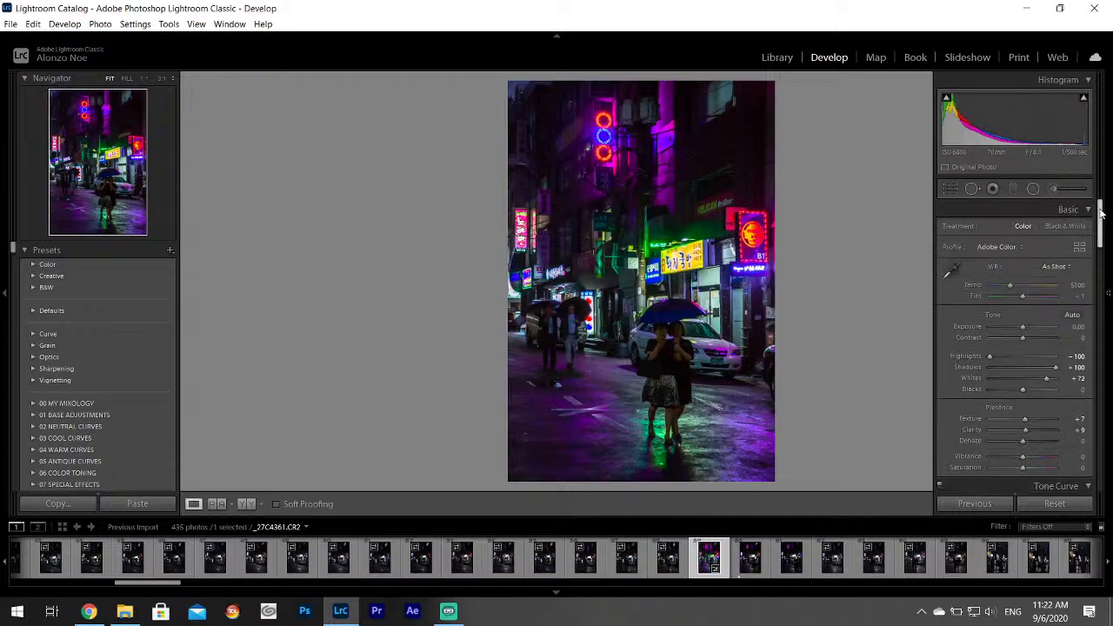
pyautogui.moveTo(1022, 337); pyautogui.dragTo(1010, 342)
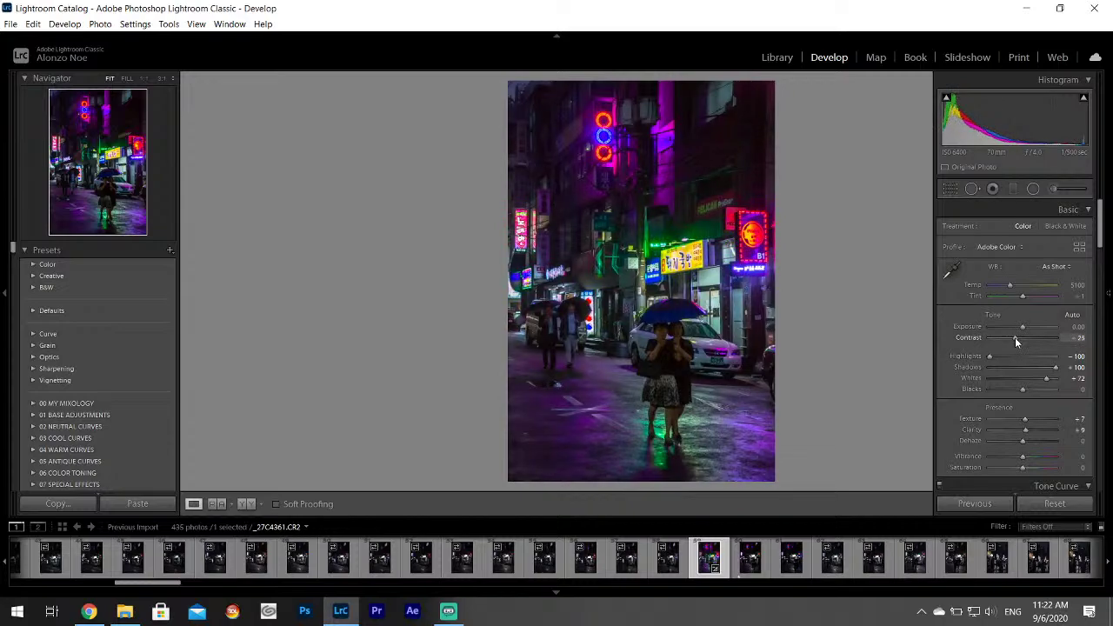
# Tint the split-toning shadows violet at hue 271, saturation 15.
pyautogui.moveTo(1100, 222); pyautogui.dragTo(1102, 318)
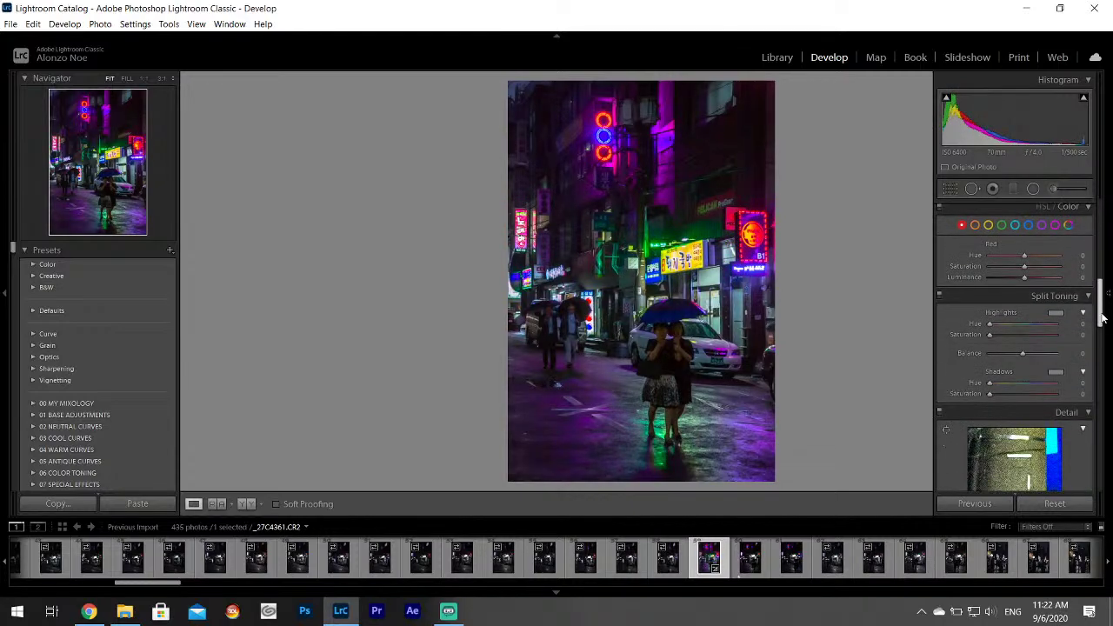
pyautogui.click(1054, 372)
pyautogui.moveTo(969, 415); pyautogui.dragTo(977, 416)
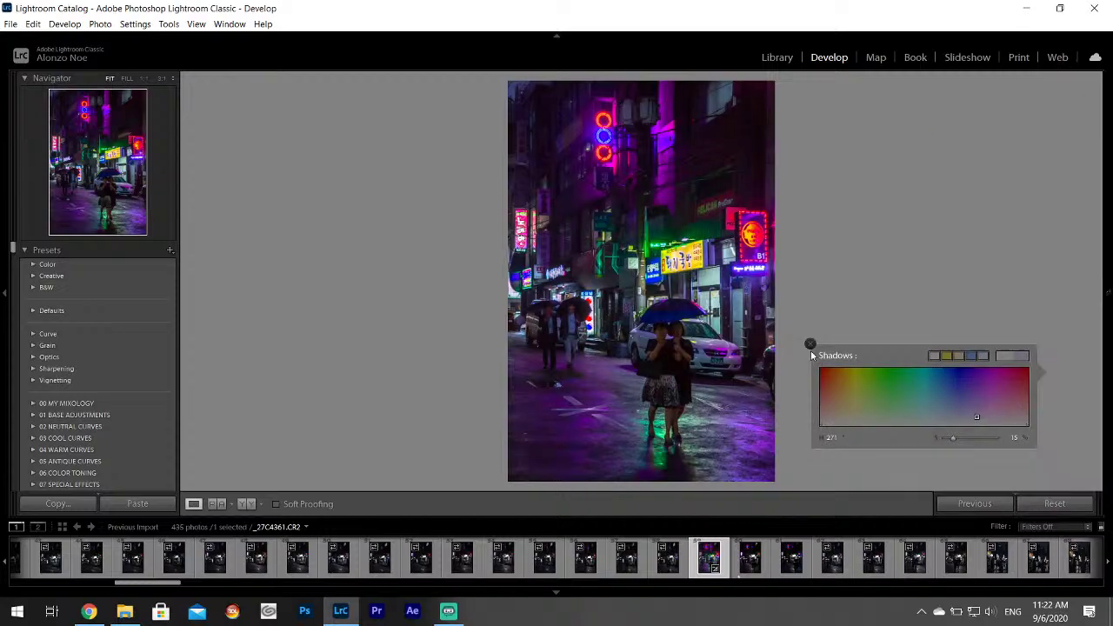
# Export _27C4361.CR2 as a JPEG into the Desktop's Korea Project subfolder.
pyautogui.click(811, 343)
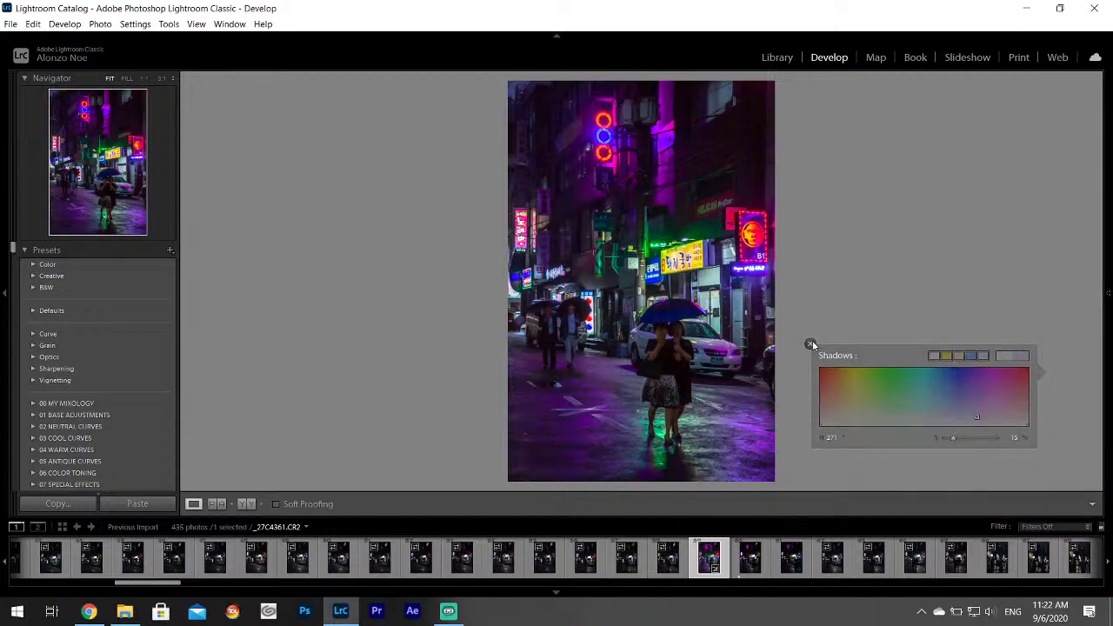
pyautogui.click(11, 24)
pyautogui.click(108, 195)
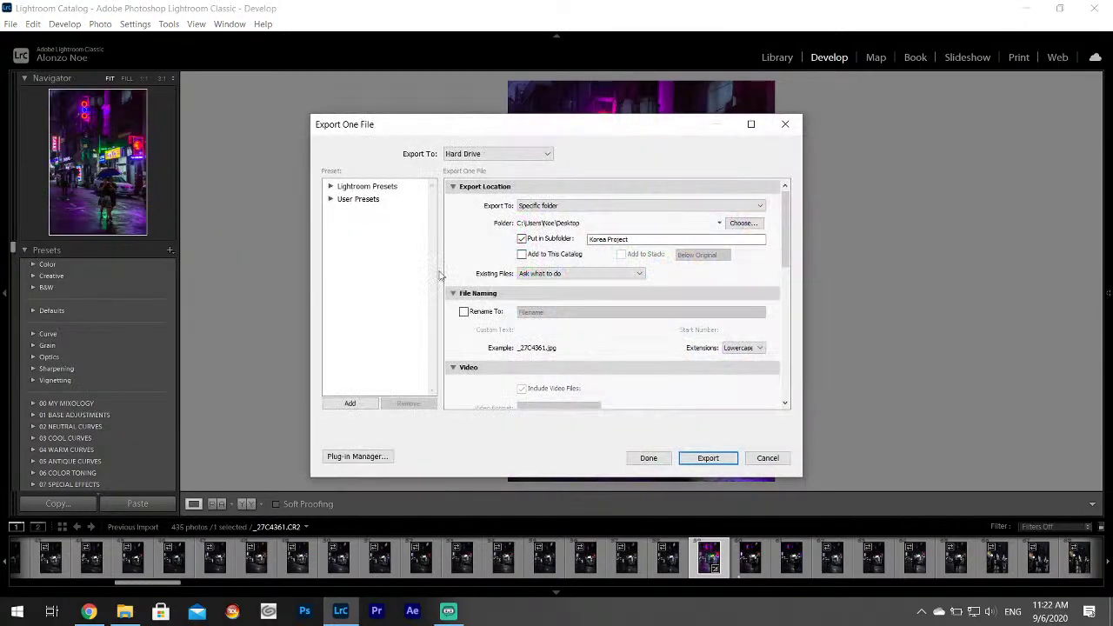
pyautogui.moveTo(786, 265); pyautogui.dragTo(789, 397)
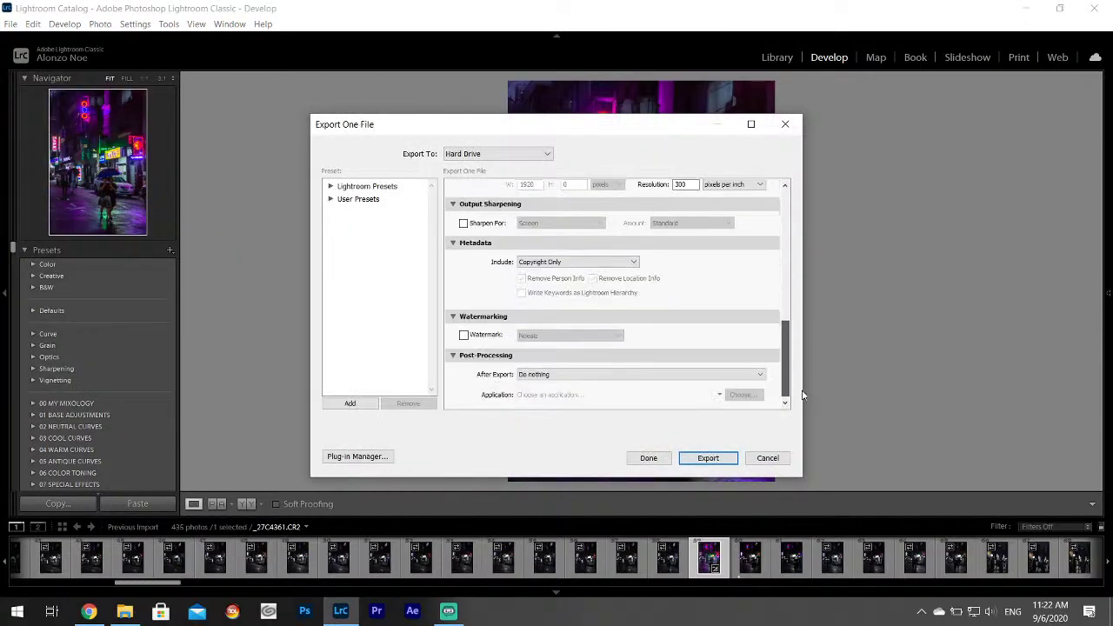
pyautogui.click(713, 458)
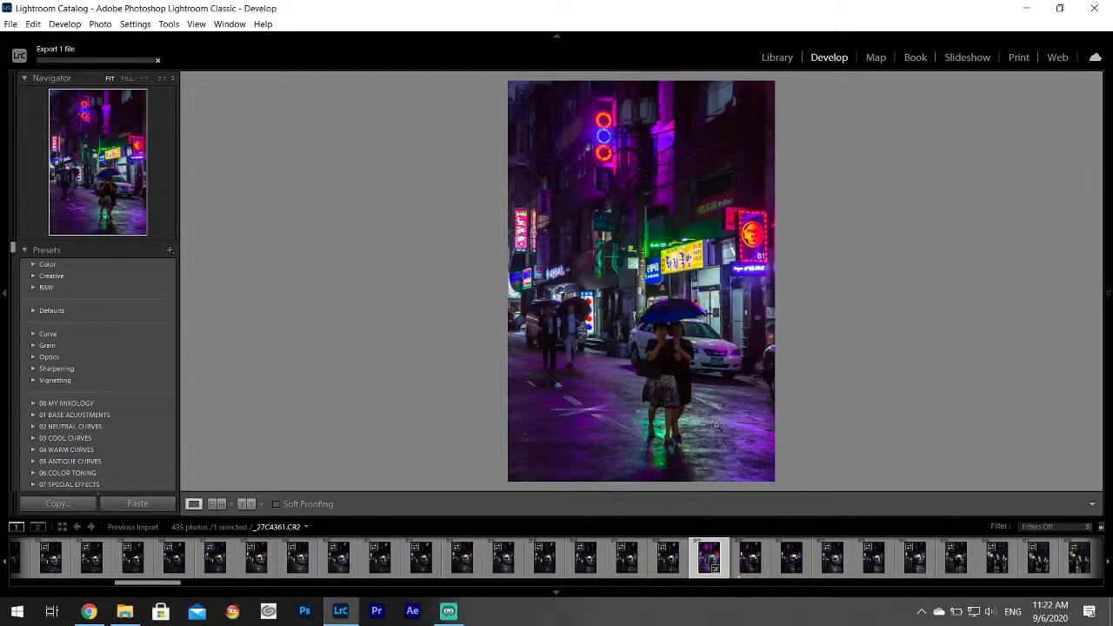
# Browse the rainy street shots forward through _27C4369, _27C4370 and _27C4371 and beyond.
pyautogui.scroll(-3, 804, 569)
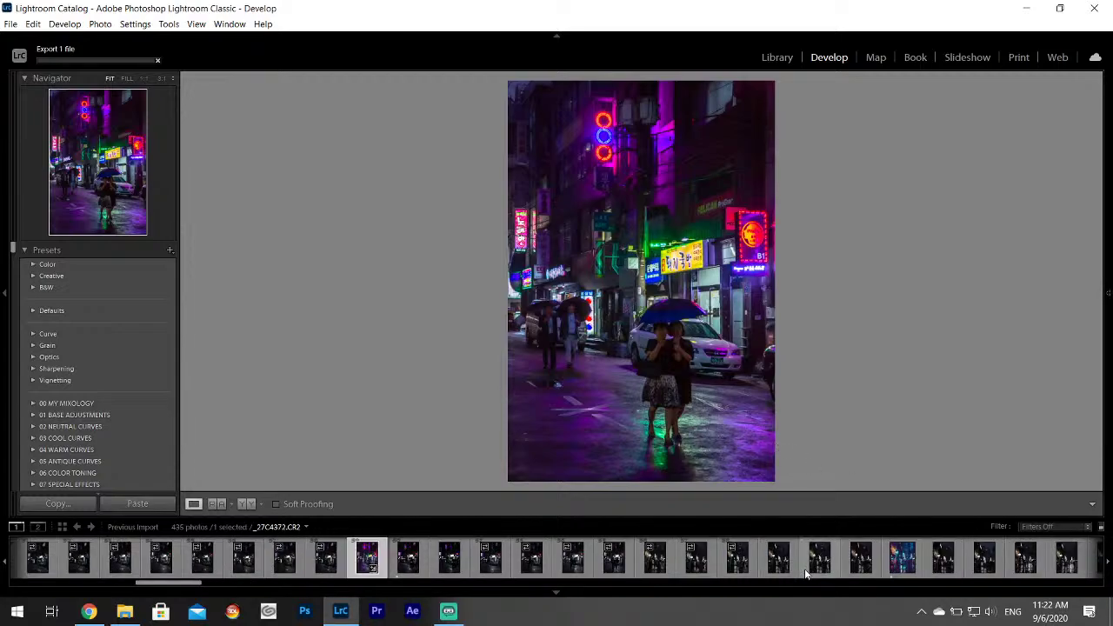
pyautogui.click(654, 557)
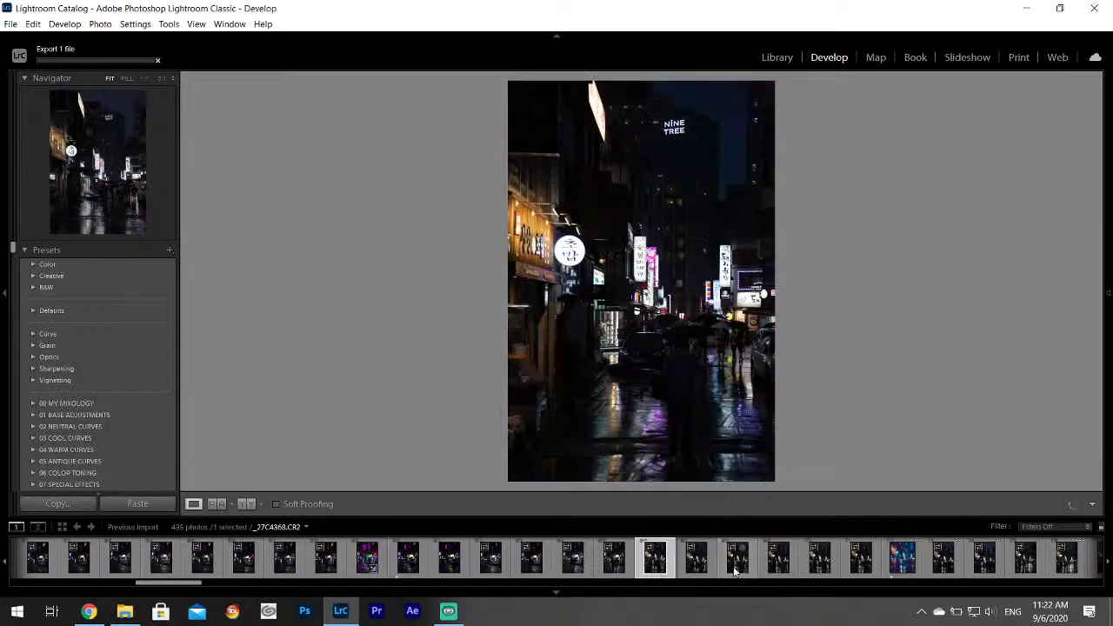
pyautogui.click(573, 559)
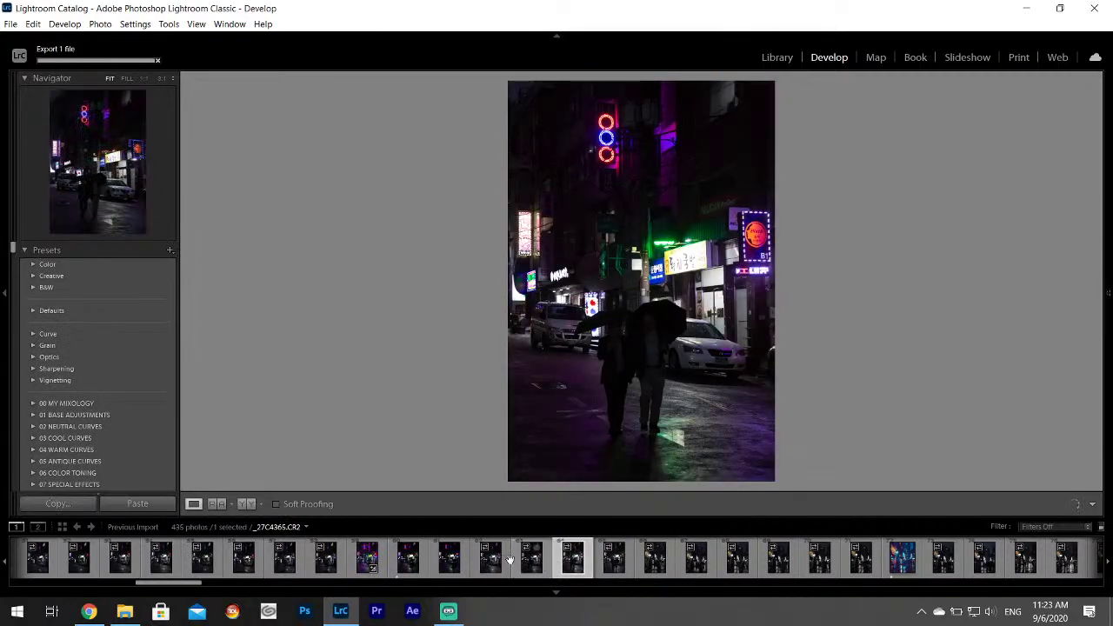
pyautogui.click(655, 557)
pyautogui.click(696, 570)
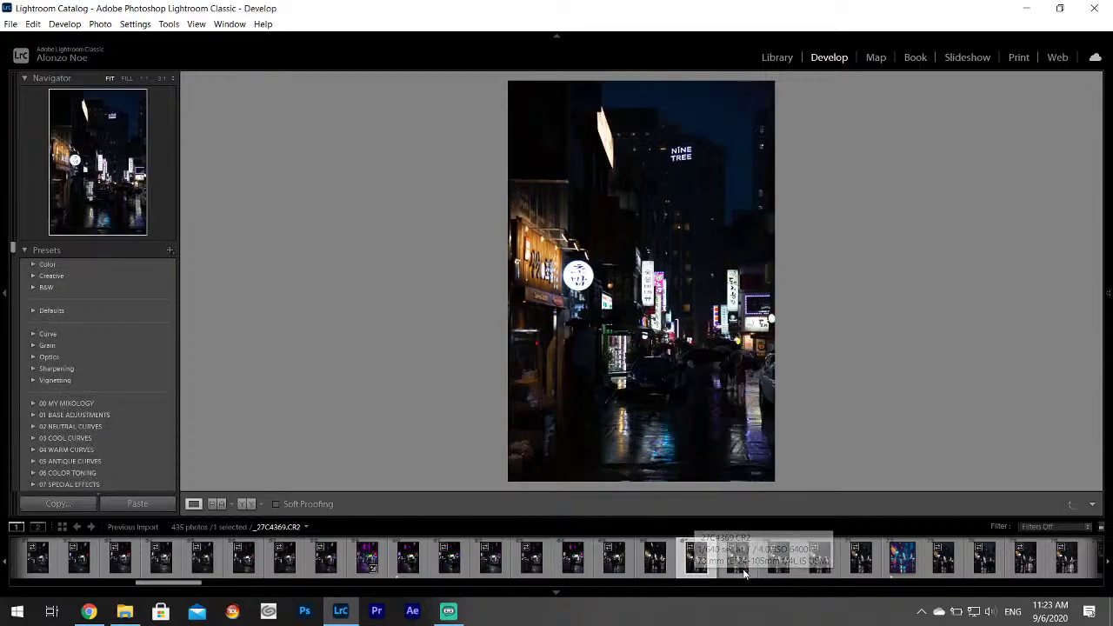
pyautogui.click(737, 569)
pyautogui.click(786, 570)
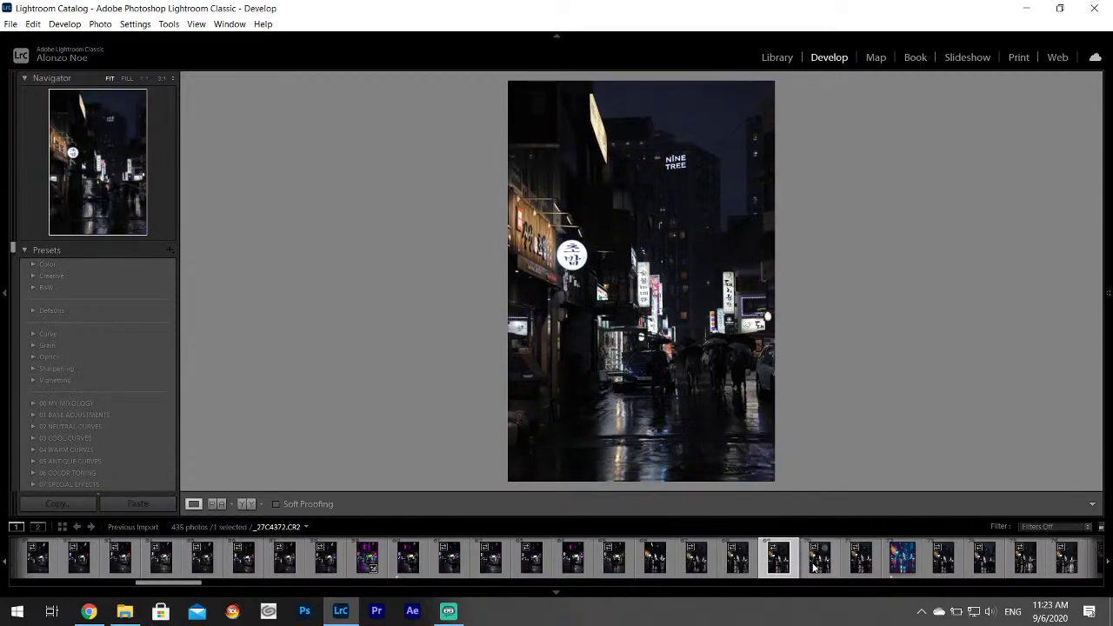
pyautogui.click(823, 570)
pyautogui.click(864, 569)
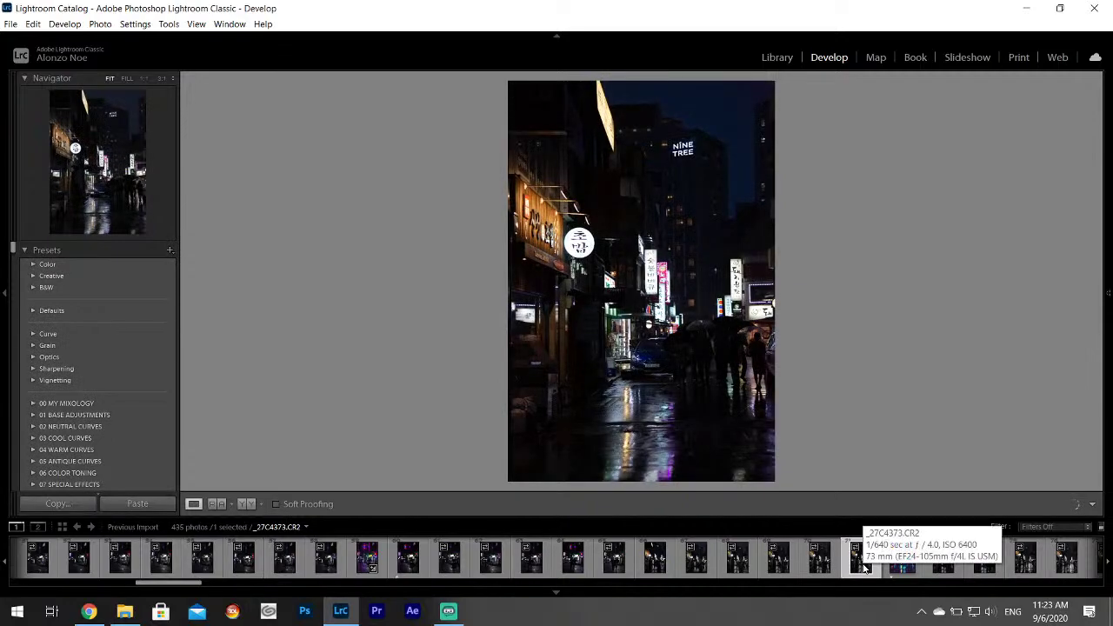
# Compare the teal edit _27C4374-Edit.tif with the raw shots, then select _27C4371.CR2.
pyautogui.click(913, 573)
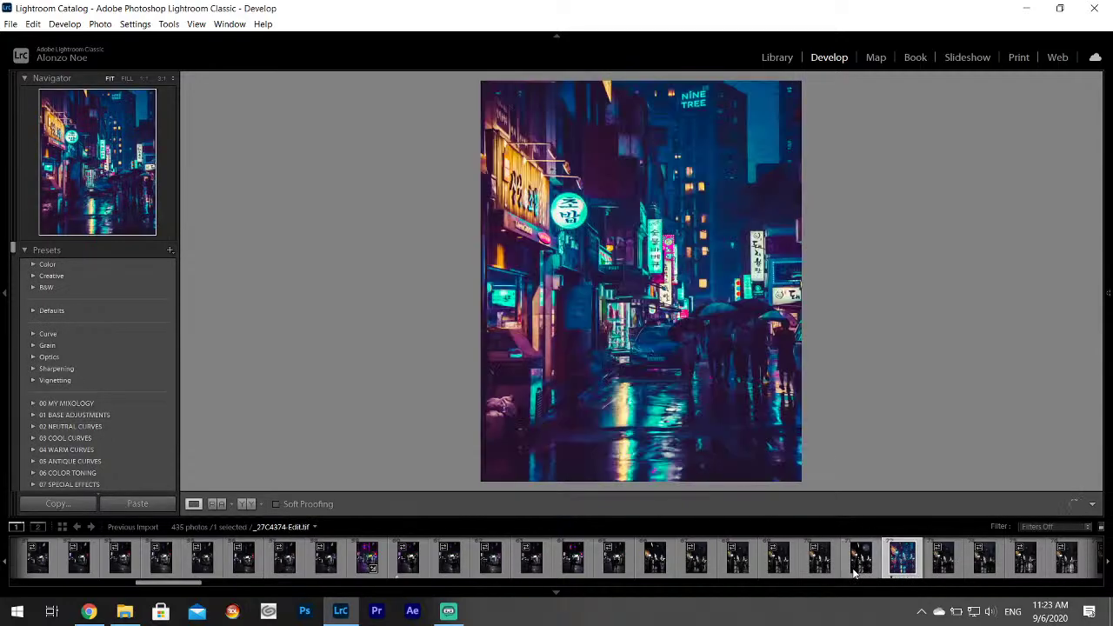
pyautogui.click(852, 570)
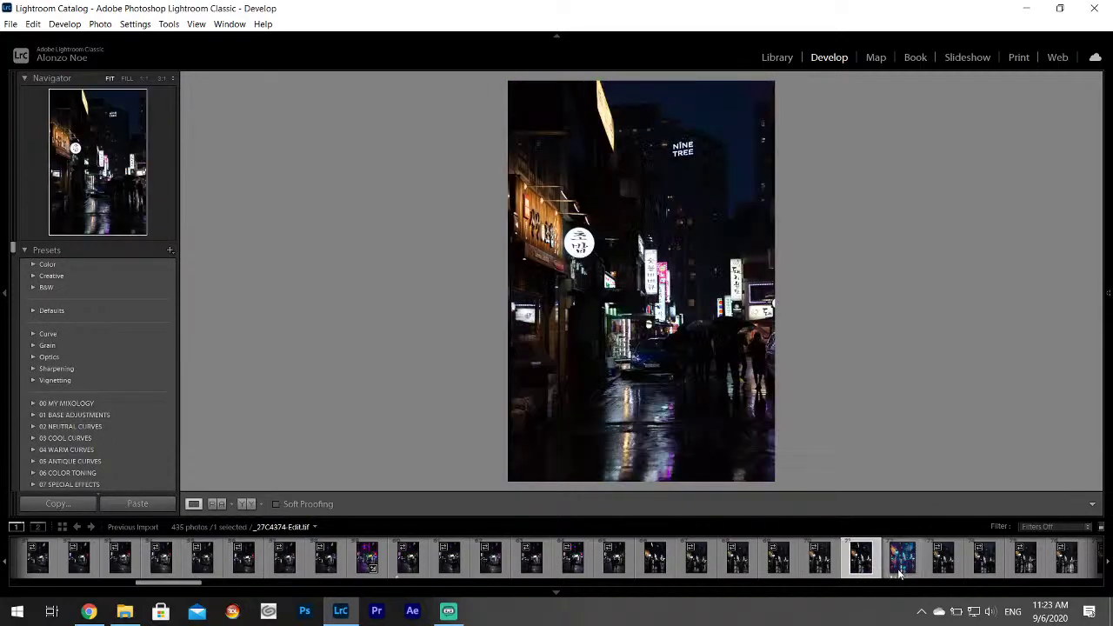
pyautogui.click(902, 561)
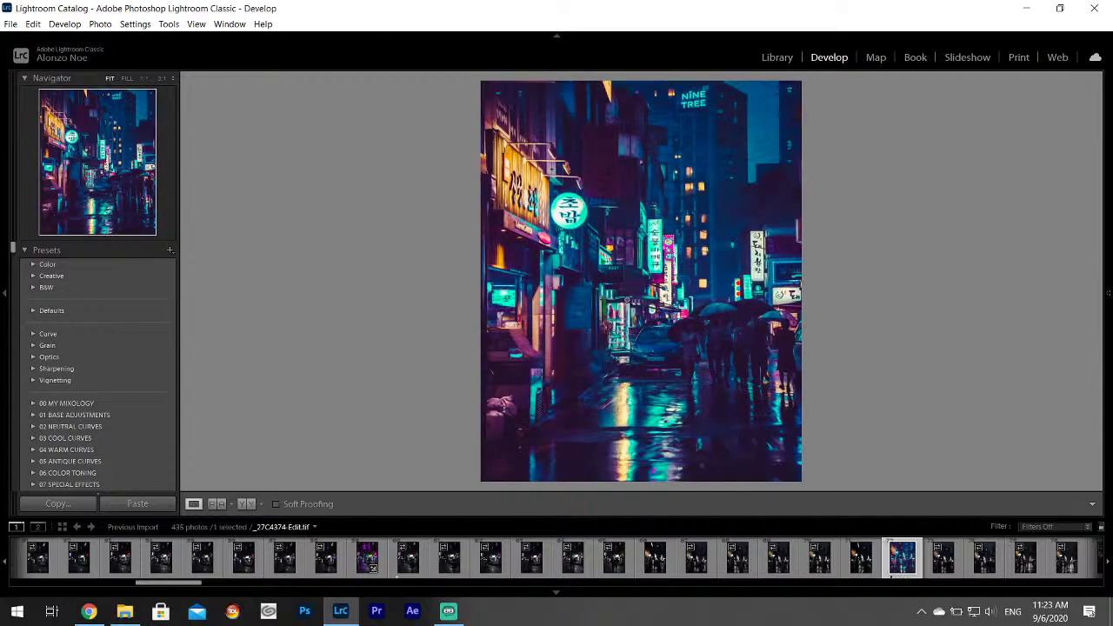
pyautogui.click(818, 567)
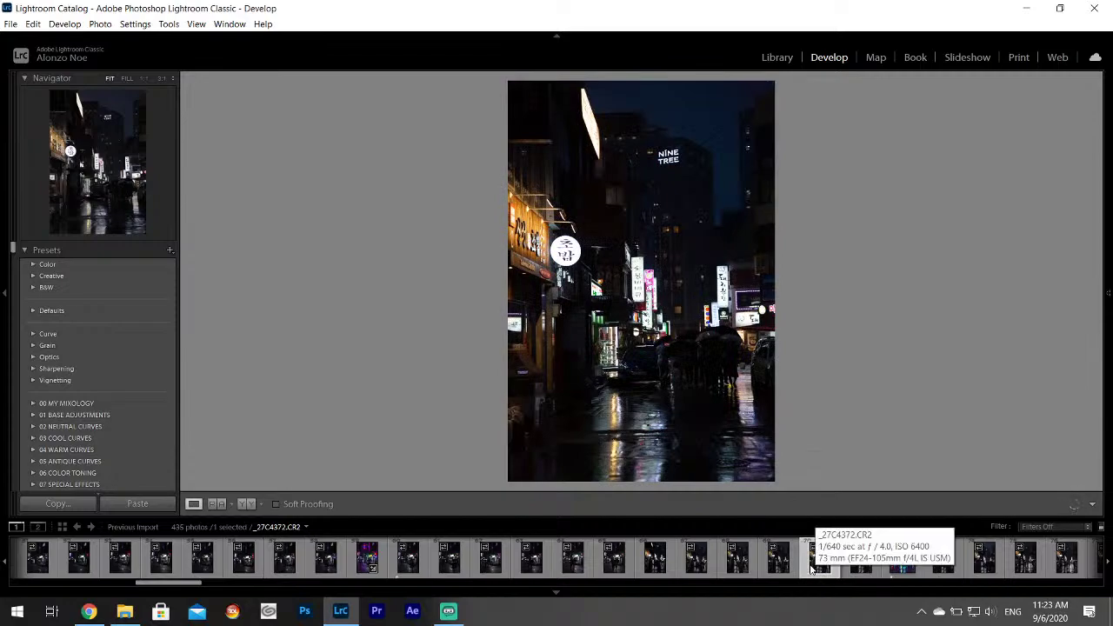
pyautogui.click(778, 565)
pyautogui.click(738, 567)
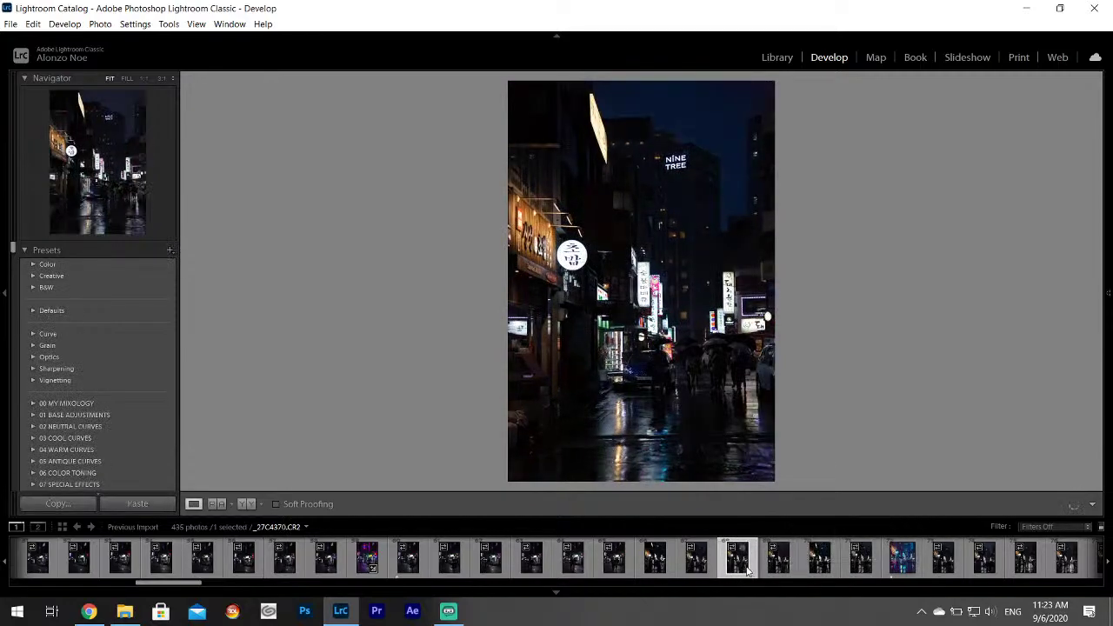
pyautogui.click(695, 566)
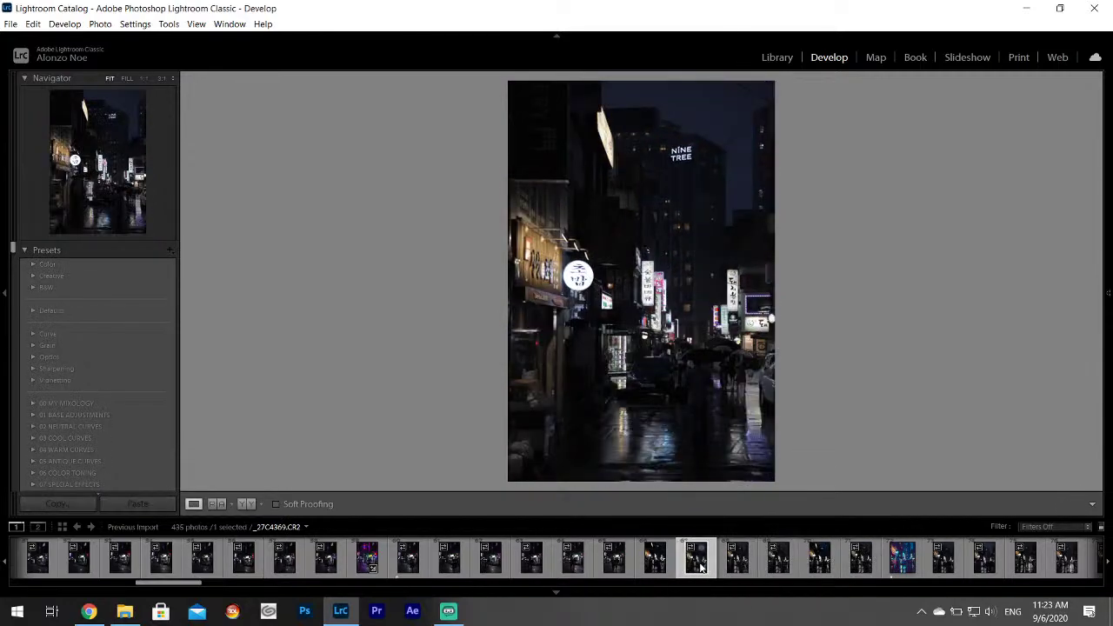
pyautogui.click(738, 563)
pyautogui.click(773, 563)
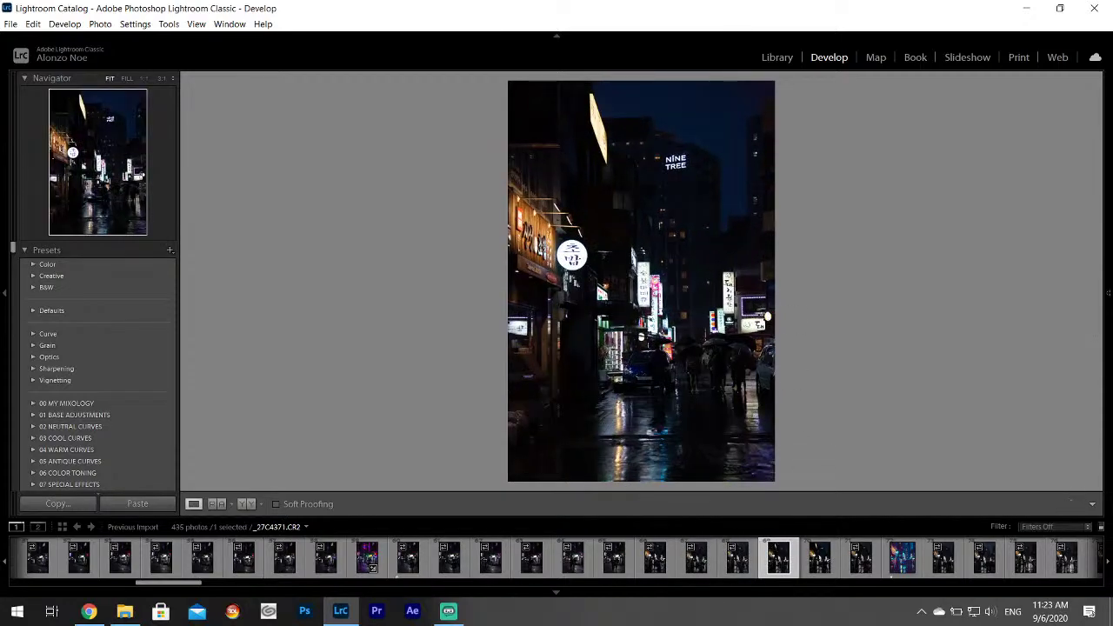
# Set Highlights −100, Shadows +100, Whites +75, and eyedropper white balance to Temp 7200, Tint +40.
pyautogui.moveTo(1108, 292)
pyautogui.scroll(5, 1099, 296)
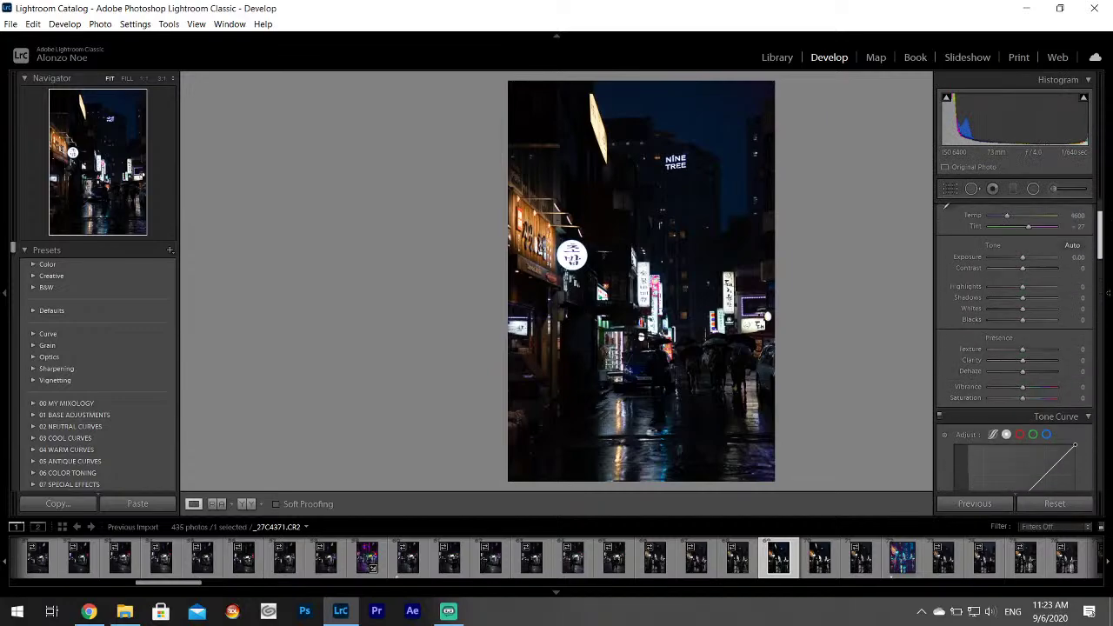
pyautogui.moveTo(1002, 355); pyautogui.dragTo(1051, 383)
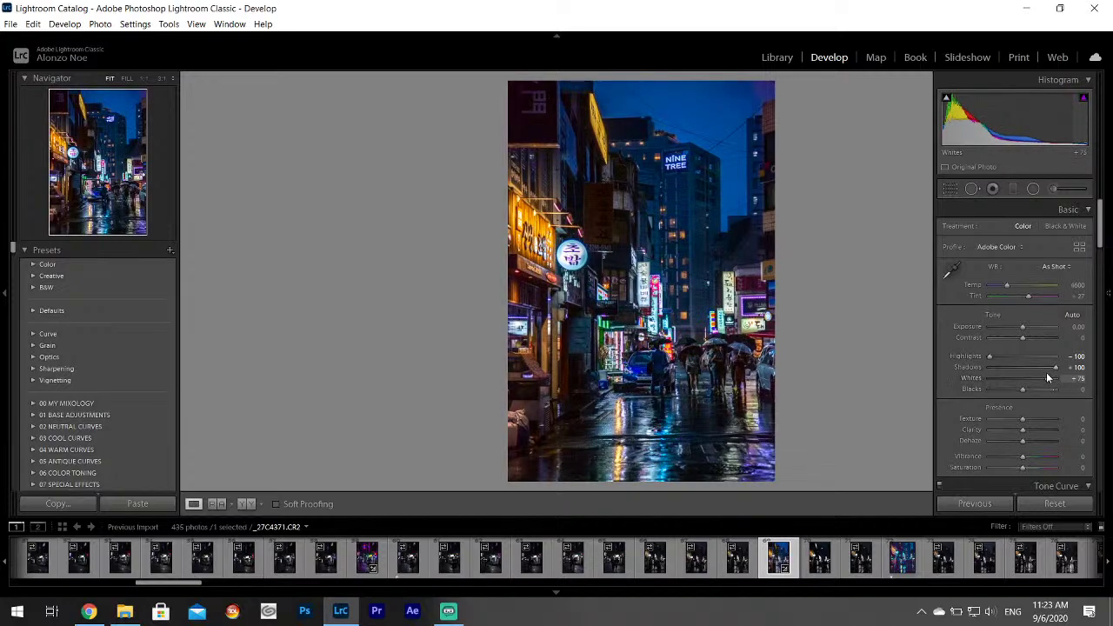
pyautogui.click(948, 271)
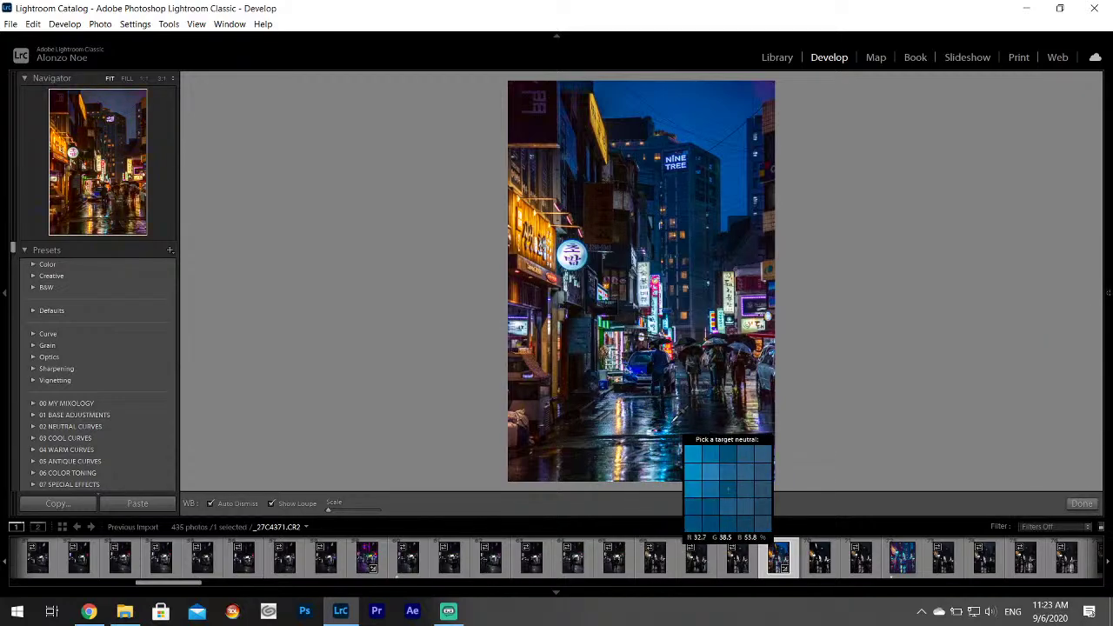
pyautogui.click(671, 425)
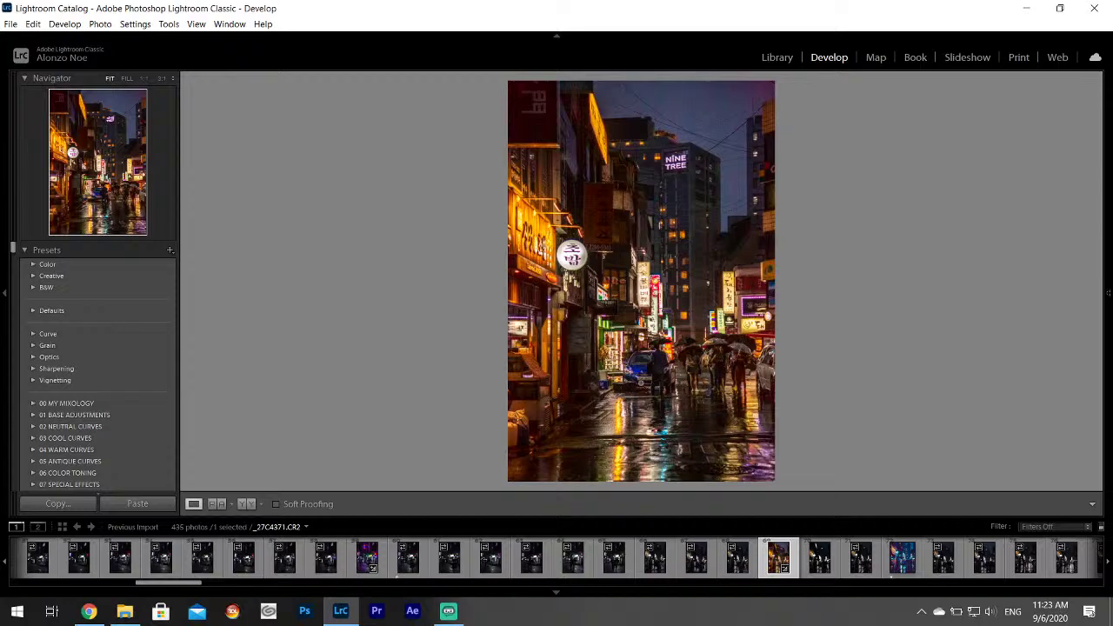
# Start a brushed local adjustment and look over its tint colour options before leaving it.
pyautogui.moveTo(1107, 218)
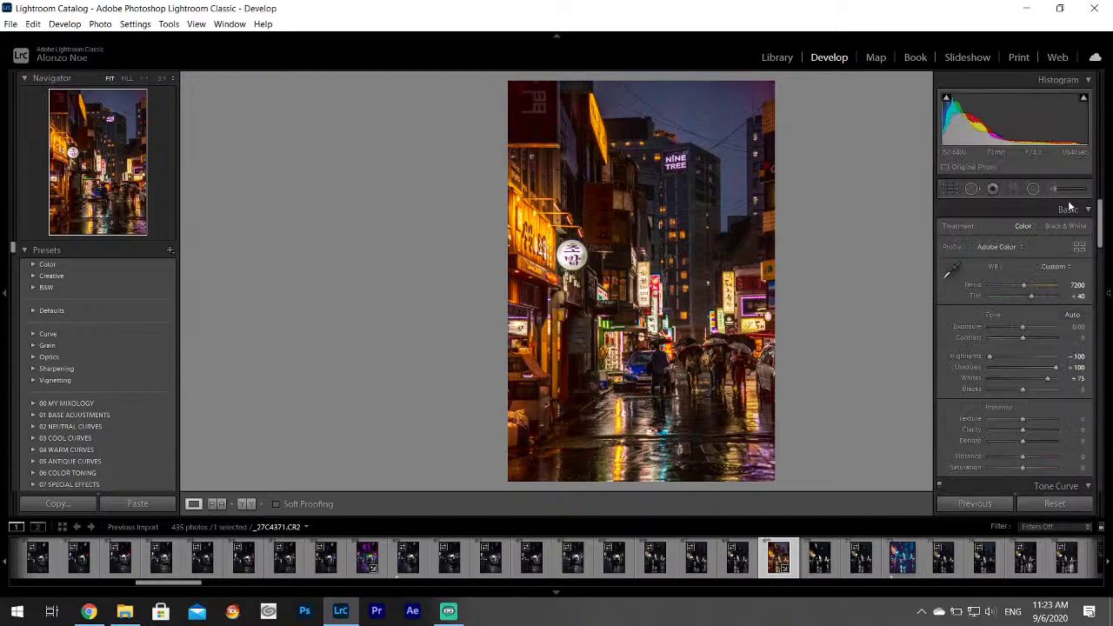
pyautogui.click(1054, 189)
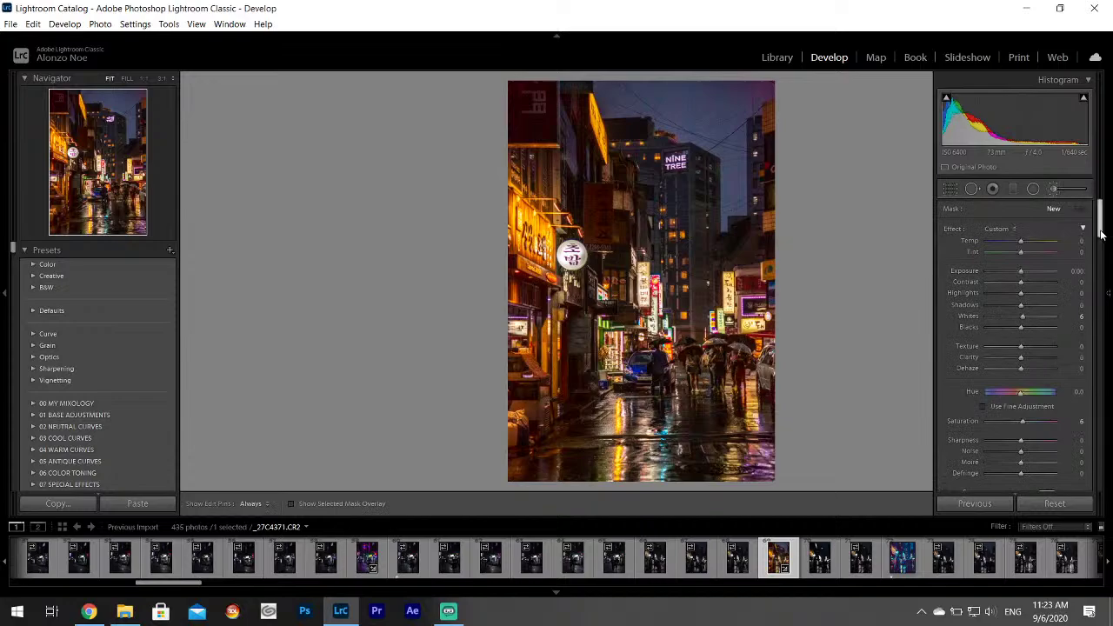
pyautogui.scroll(-2, 1099, 259)
pyautogui.click(1047, 290)
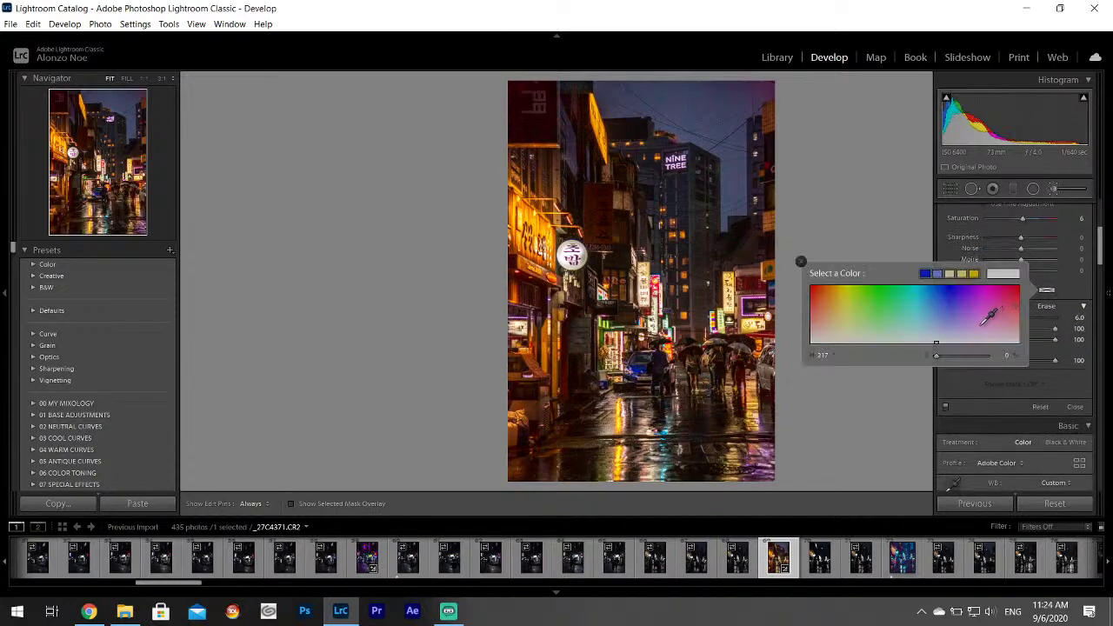
pyautogui.click(691, 91)
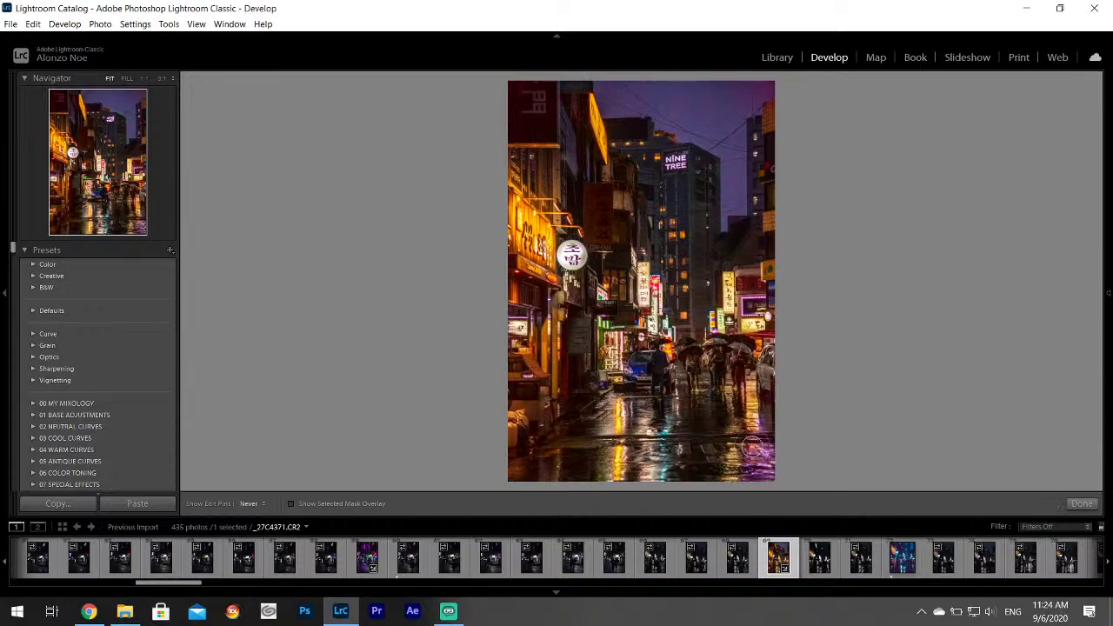
pyautogui.moveTo(1108, 261)
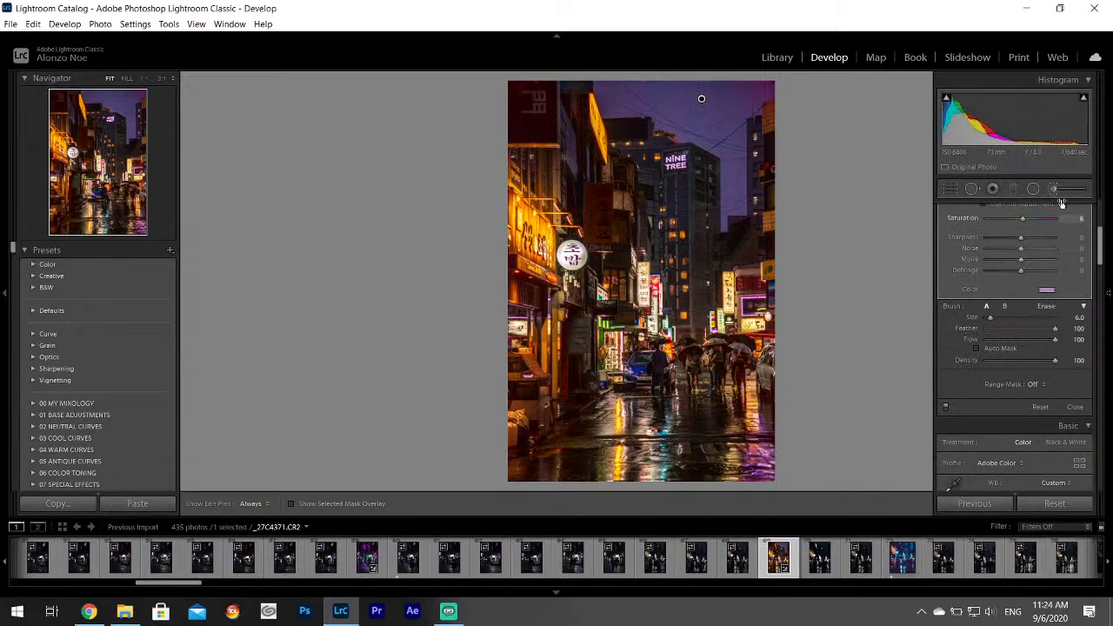
pyautogui.click(1053, 190)
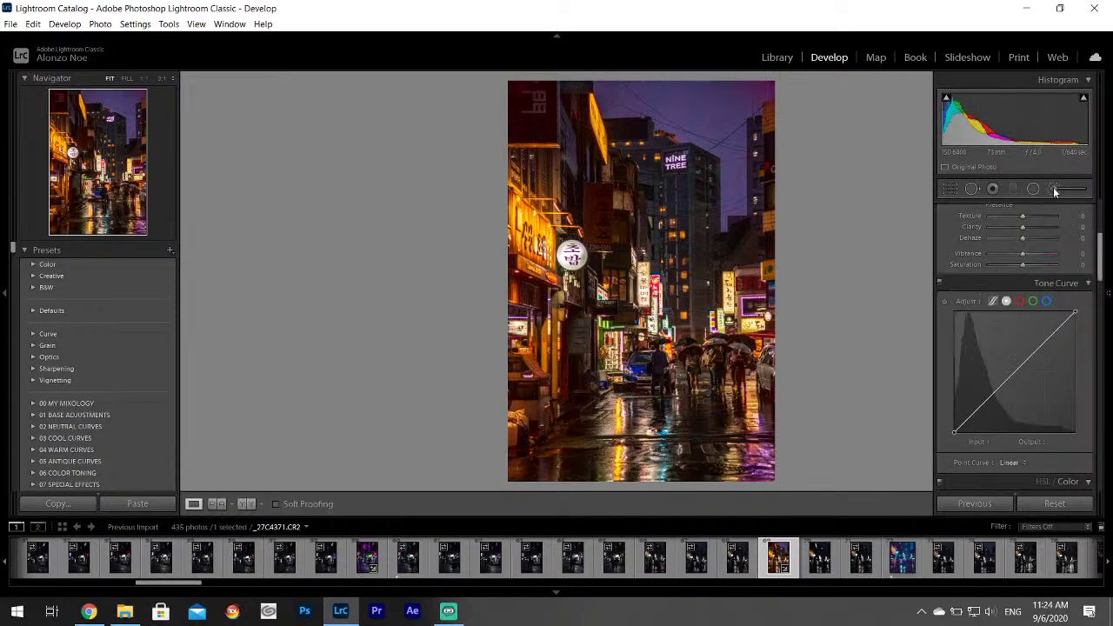
# Reopen the brush, give it a purple colour tint (hue 290, saturation 30), and finish.
pyautogui.click(1053, 190)
pyautogui.scroll(-5, 1091, 237)
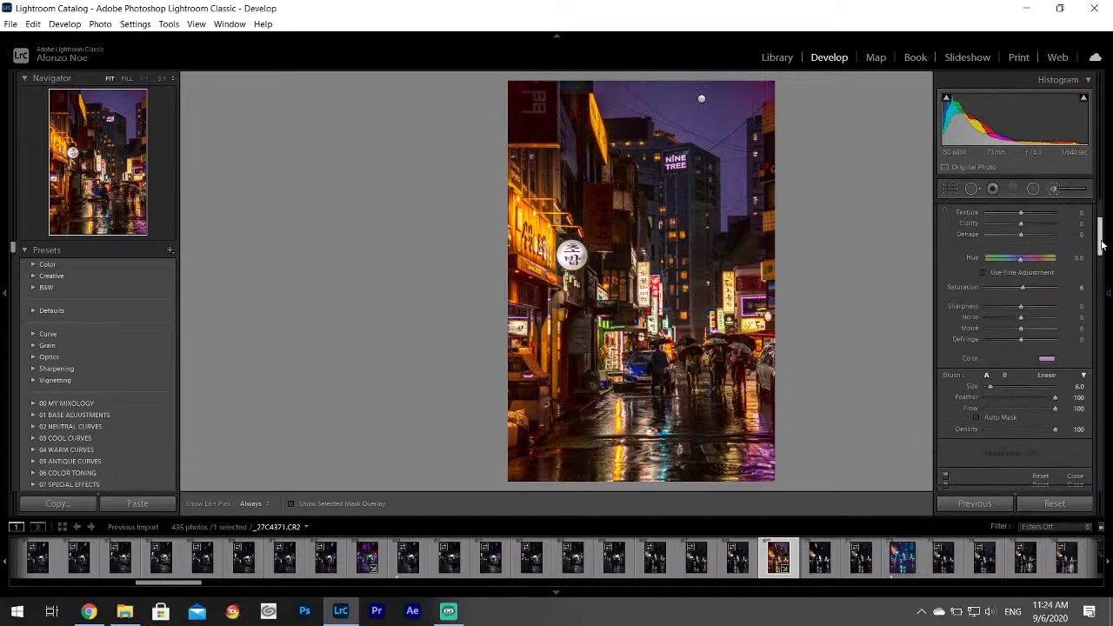
pyautogui.click(1047, 213)
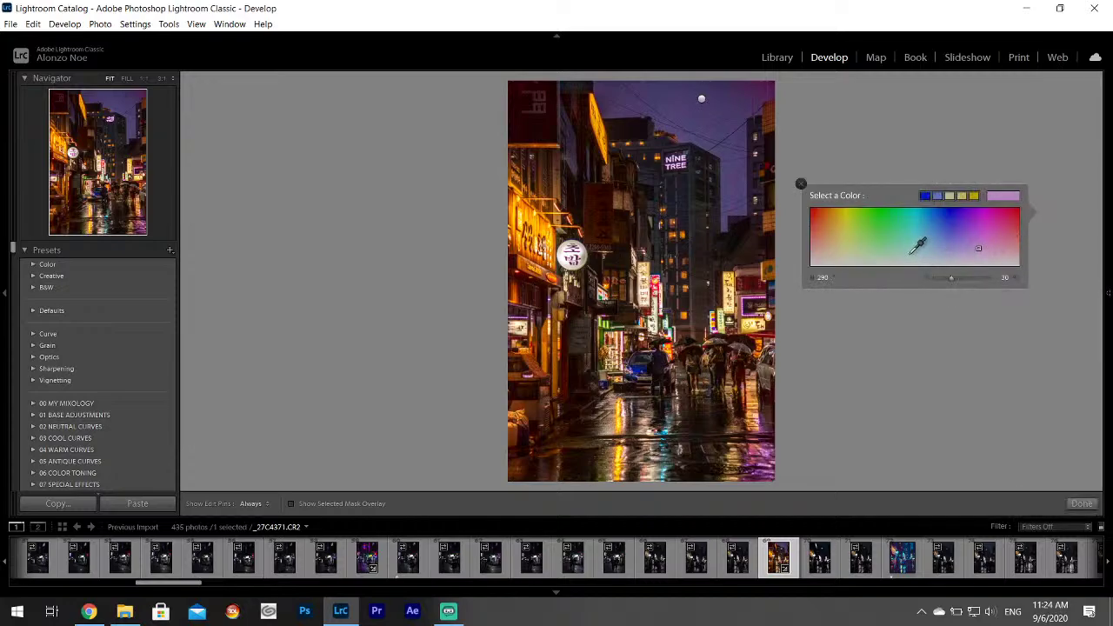
pyautogui.click(913, 251)
pyautogui.click(667, 423)
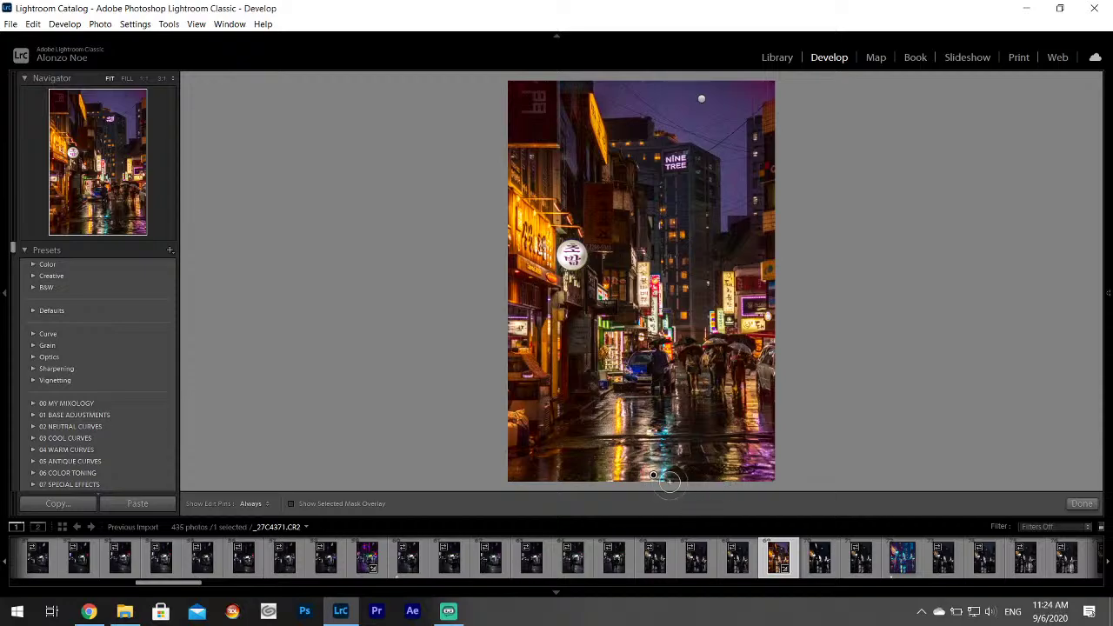
pyautogui.press('h')
pyautogui.click(1082, 504)
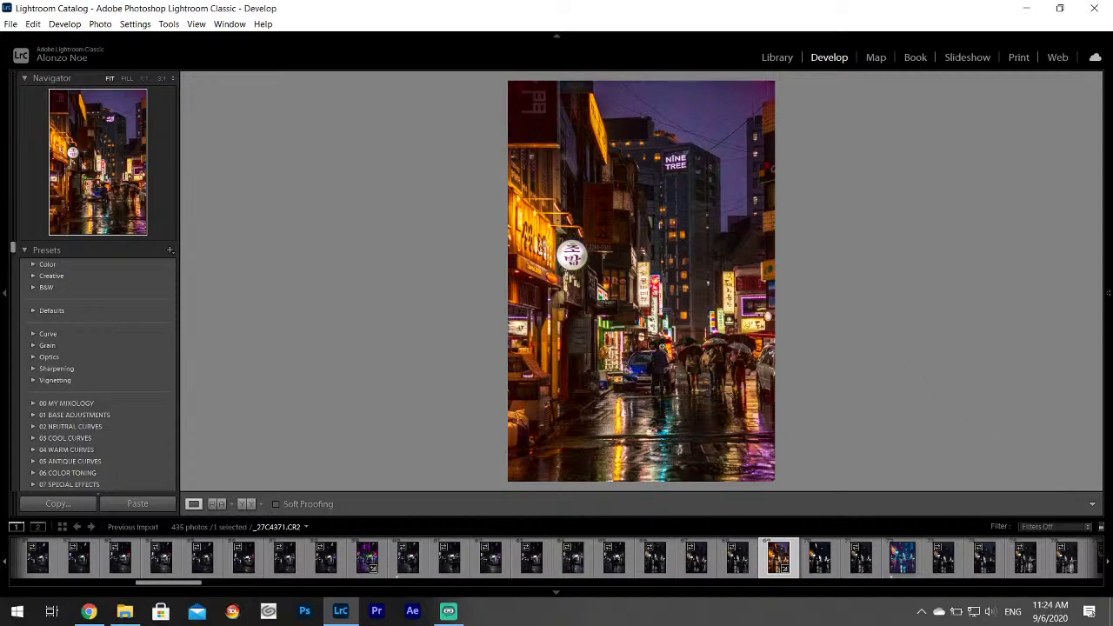
# Revisit the brushed adjustments, toggling the edit pins off and on, then close the brush.
pyautogui.moveTo(1104, 178)
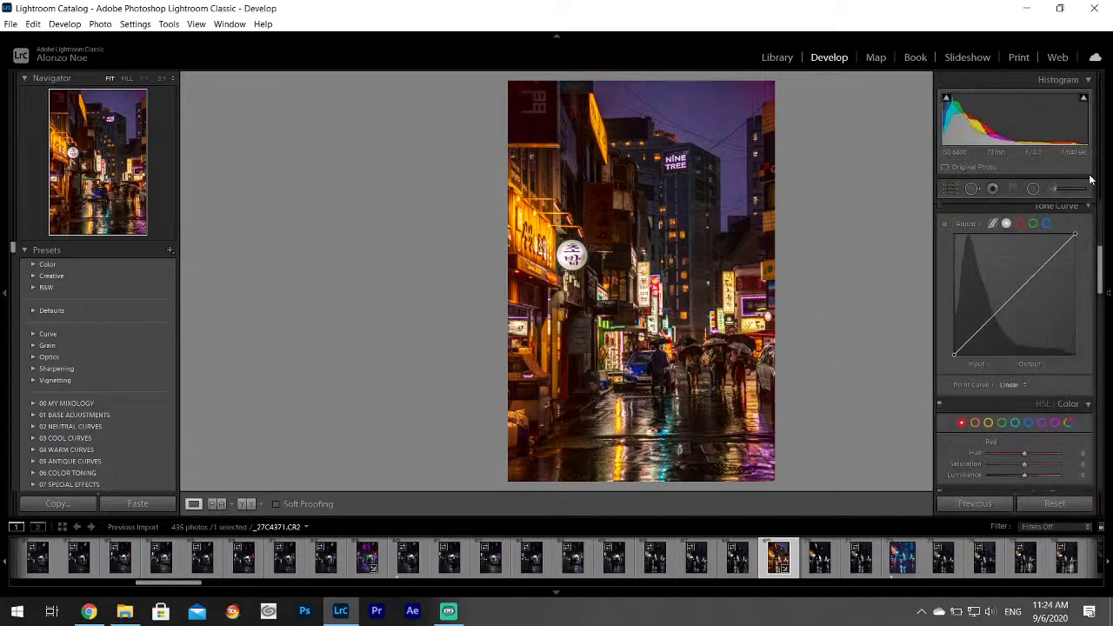
pyautogui.click(1055, 189)
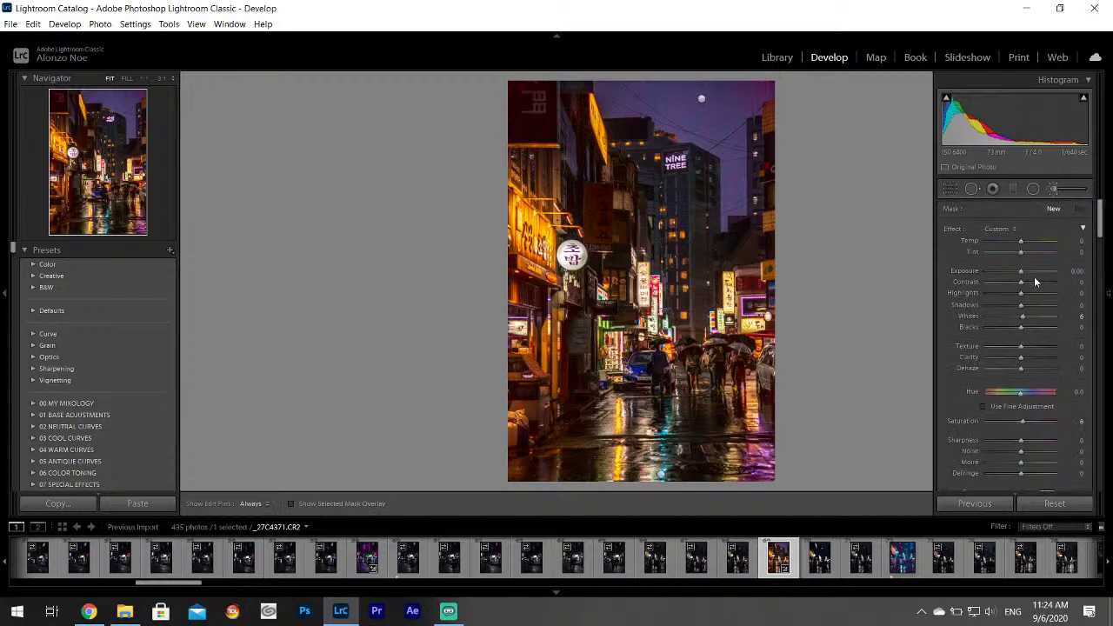
pyautogui.press('h')
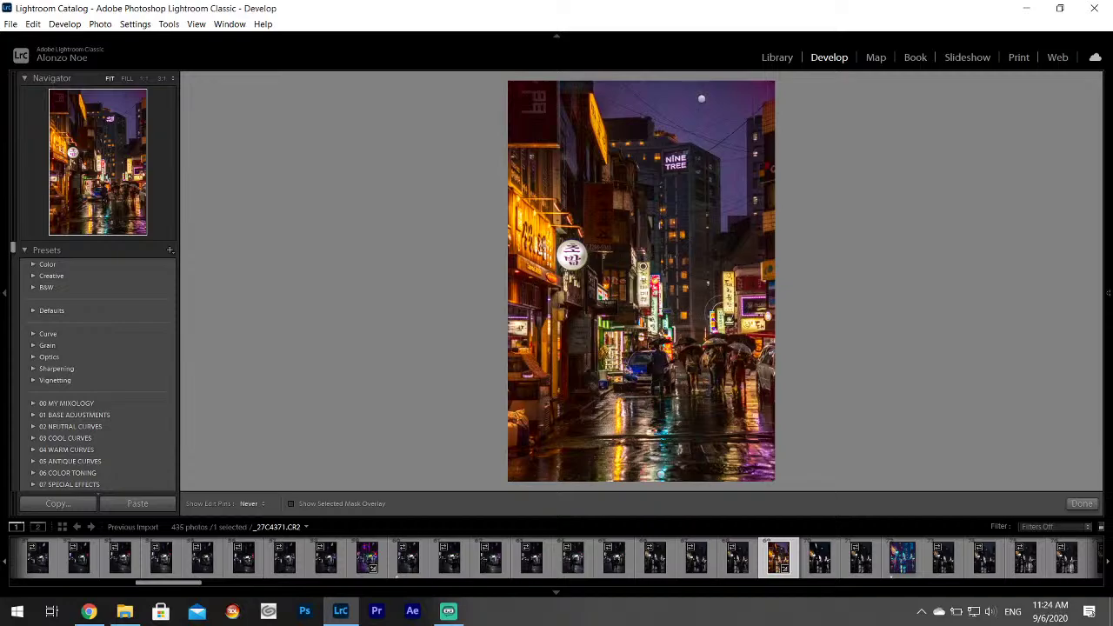
pyautogui.press('h')
pyautogui.press('h')
pyautogui.click(1082, 502)
# Zoom to 1:1 on the umbrellas, then zoom into the umbrella crowd to check noise.
pyautogui.click(722, 326)
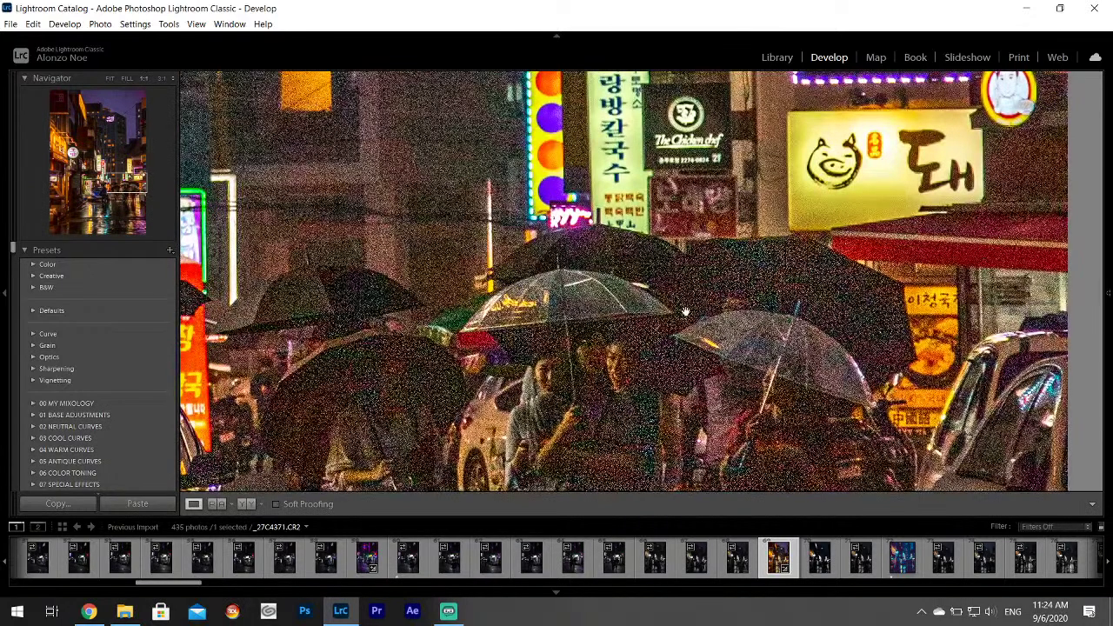
pyautogui.click(721, 326)
pyautogui.moveTo(1108, 203)
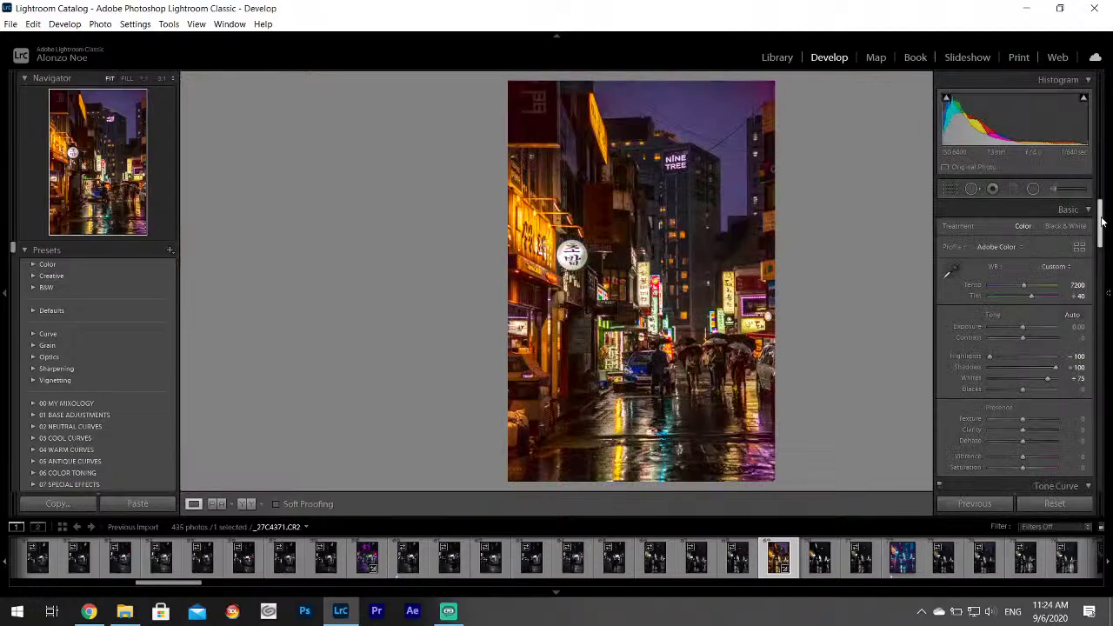
pyautogui.scroll(-10, 989, 363)
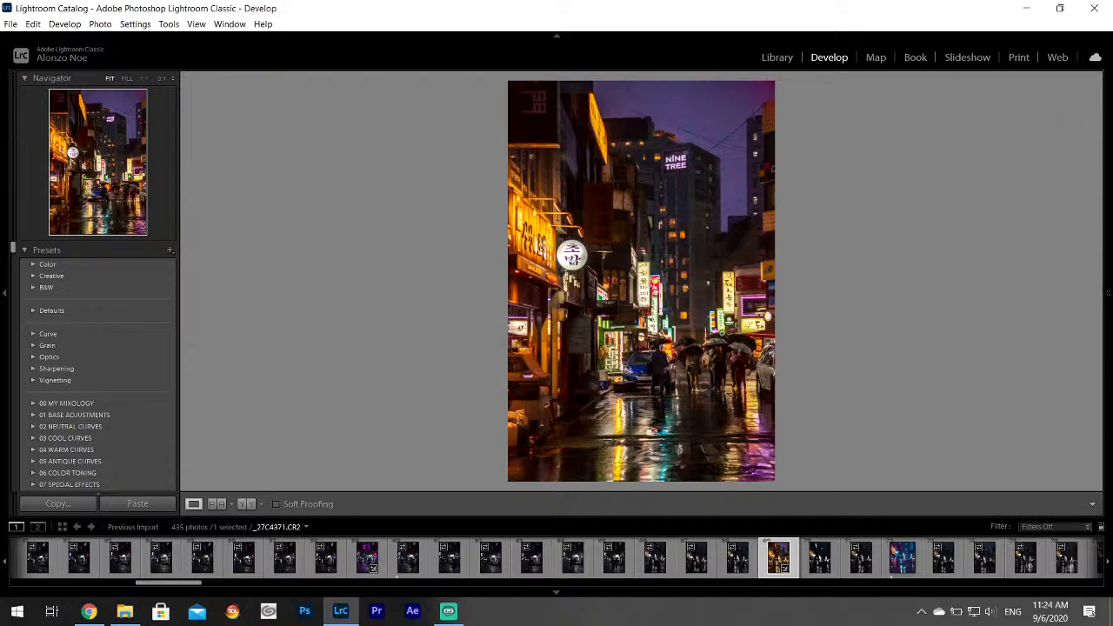
pyautogui.moveTo(728, 337); pyautogui.dragTo(560, 243)
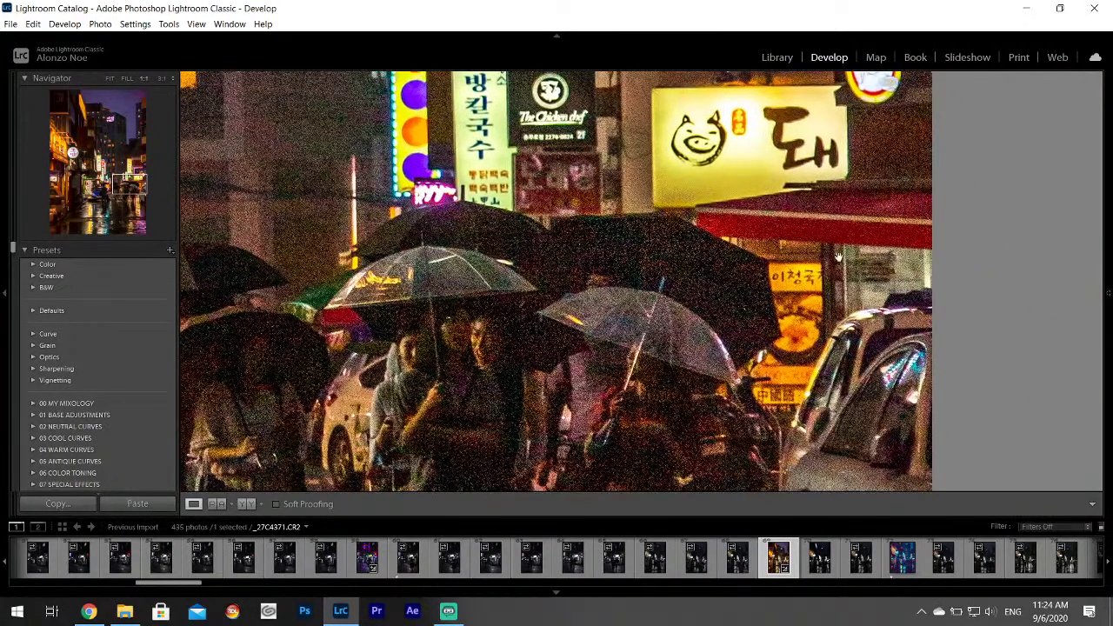
# Start a new brushed adjustment with Exposure raised to 0.58.
pyautogui.moveTo(1110, 155)
pyautogui.click(1054, 190)
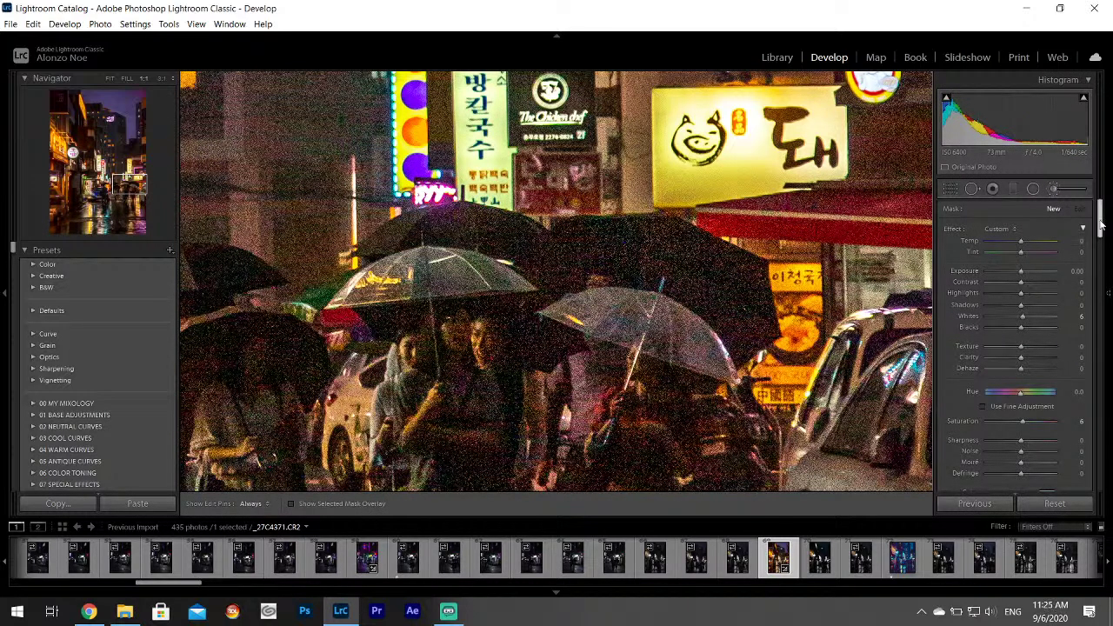
pyautogui.scroll(-4, 1039, 313)
pyautogui.click(1047, 356)
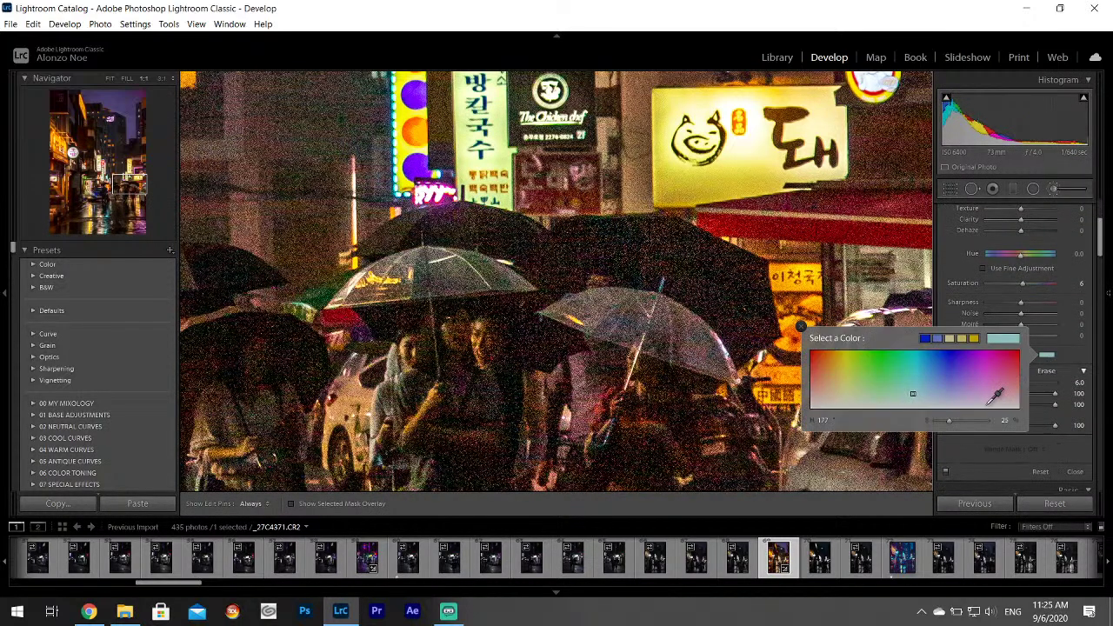
pyautogui.click(801, 327)
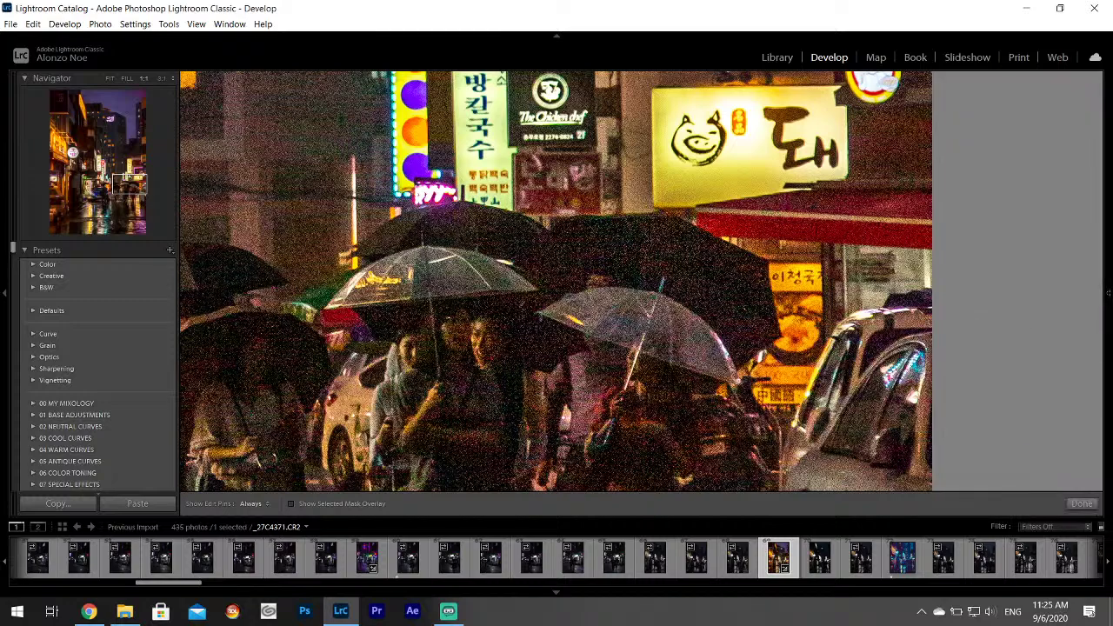
pyautogui.scroll(4, 1100, 250)
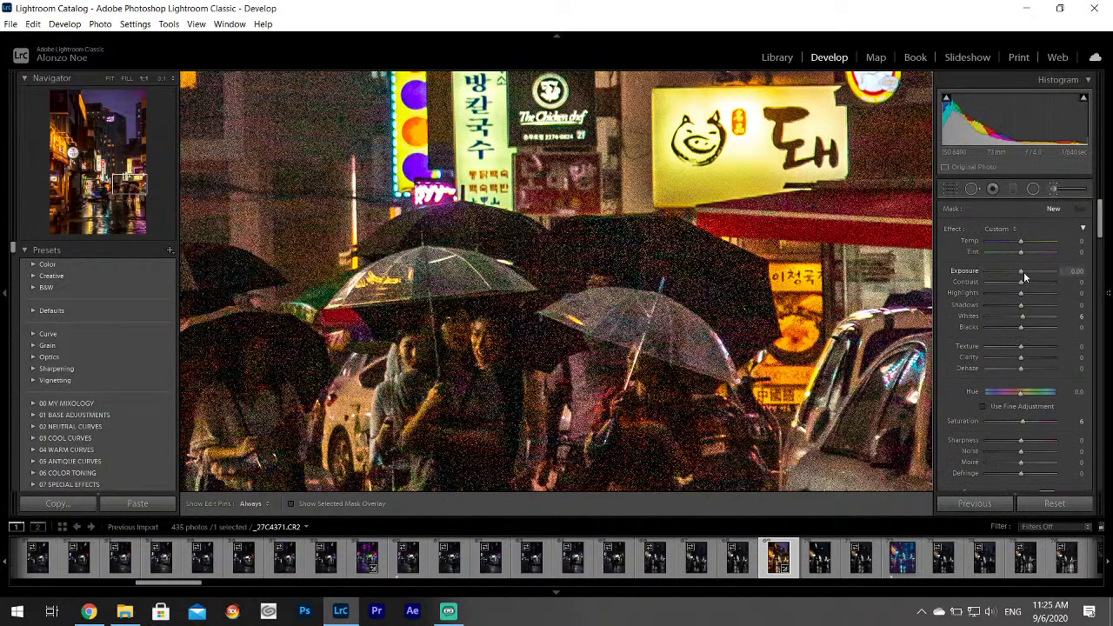
pyautogui.moveTo(1024, 273); pyautogui.dragTo(1026, 273)
# Paint the brightening over the clear umbrella, then finish the brush and fit the view.
pyautogui.press('h')
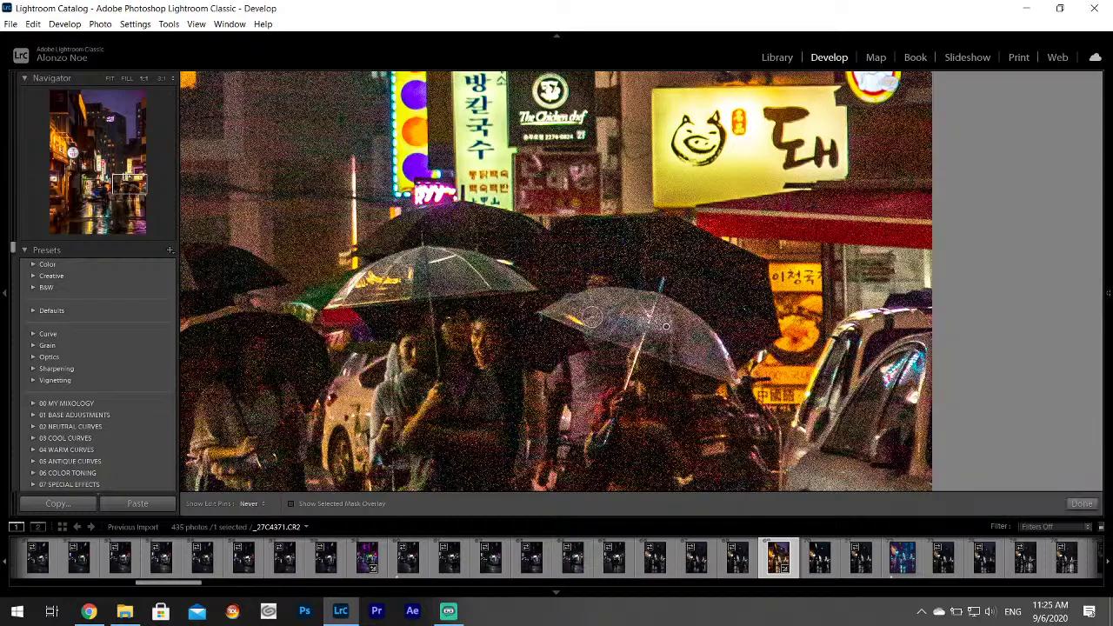
pyautogui.moveTo(703, 346)
pyautogui.mouseDown()
pyautogui.moveTo(721, 365)
pyautogui.moveTo(564, 315)
pyautogui.mouseUp()
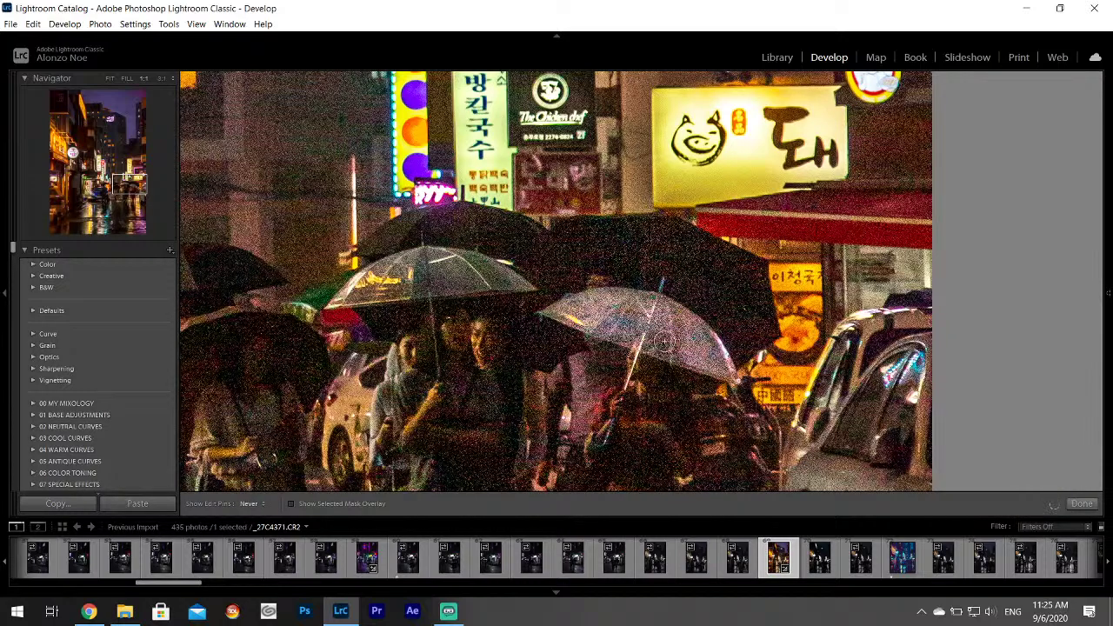
pyautogui.moveTo(557, 308)
pyautogui.mouseDown()
pyautogui.moveTo(477, 277)
pyautogui.moveTo(376, 266)
pyautogui.moveTo(444, 266)
pyautogui.moveTo(509, 277)
pyautogui.moveTo(337, 290)
pyautogui.moveTo(513, 277)
pyautogui.mouseUp()
pyautogui.press('h')
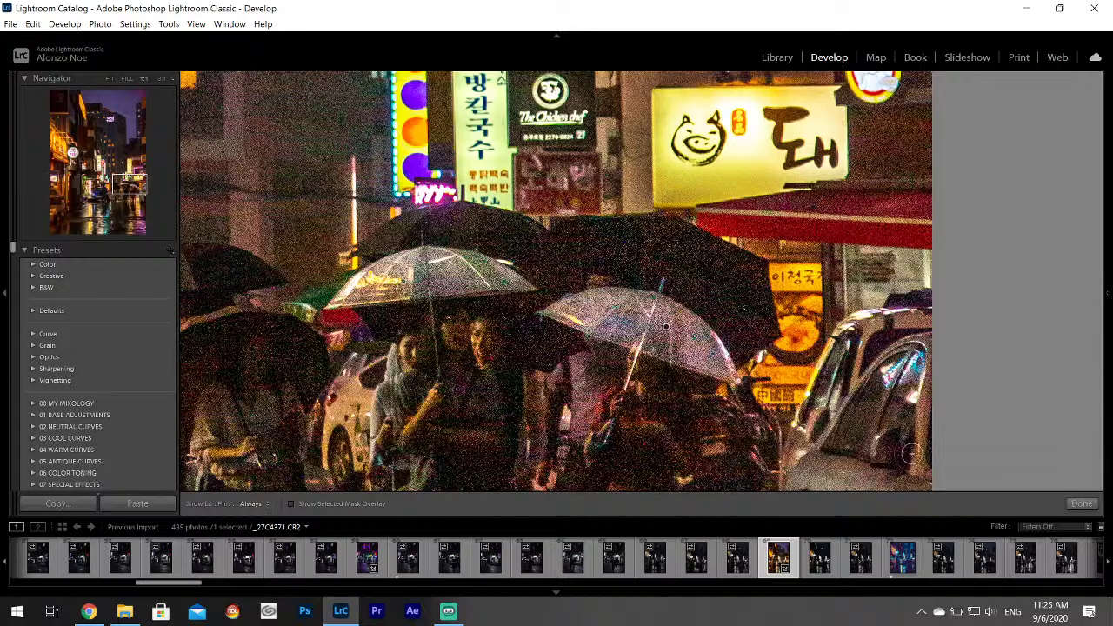
pyautogui.moveTo(124, 185); pyautogui.dragTo(91, 181)
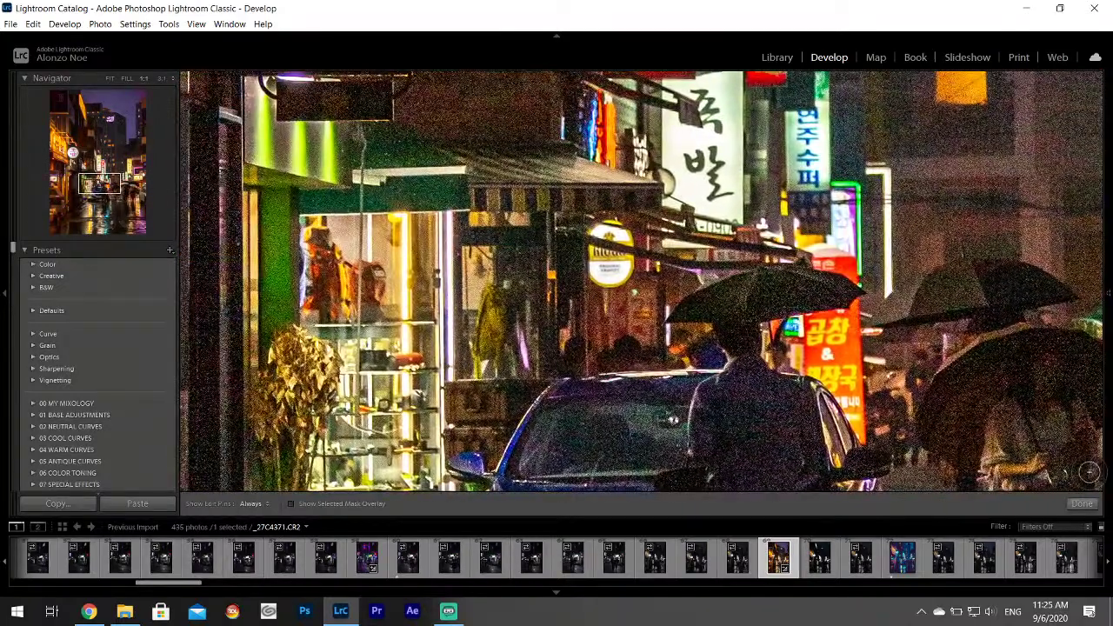
pyautogui.click(1082, 504)
pyautogui.press('z')
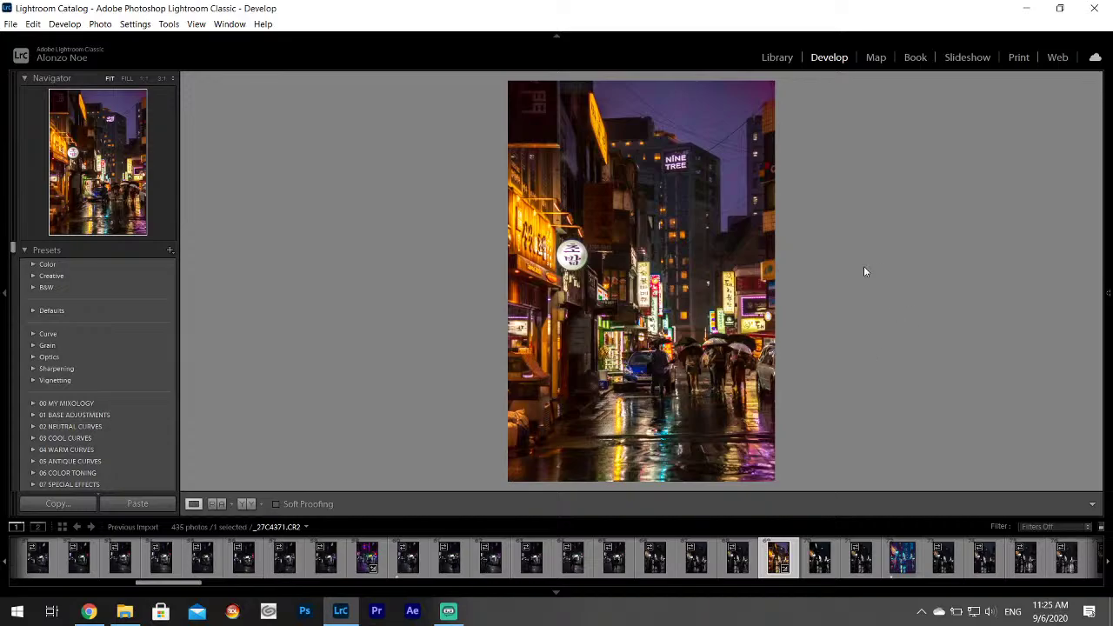
# Export the edited _27C4371 alley photo as one file via File > Export.
pyautogui.click(11, 24)
pyautogui.click(52, 196)
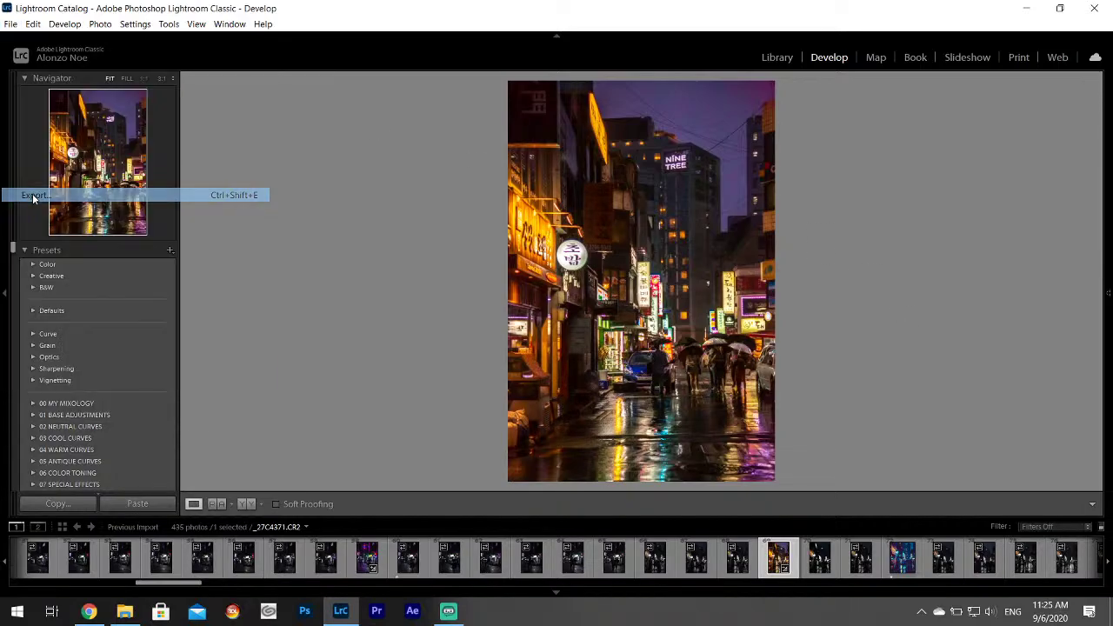
pyautogui.click(705, 455)
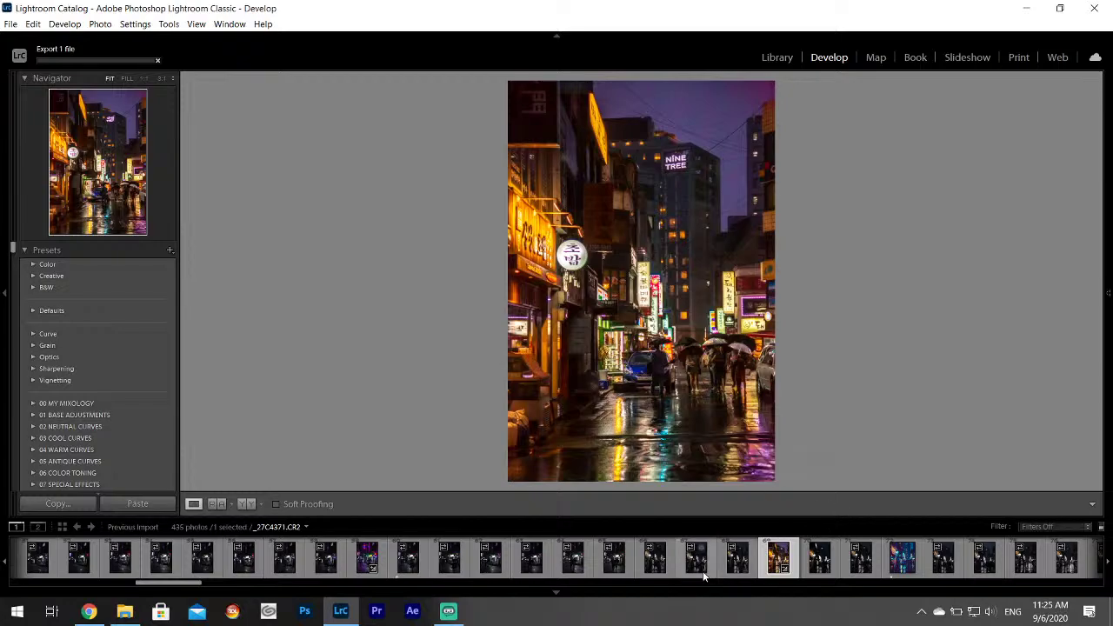
# Rate the current photo one star and browse filmstrip frames _27C4382 through _27C4386.
pyautogui.scroll(-3, 702, 571)
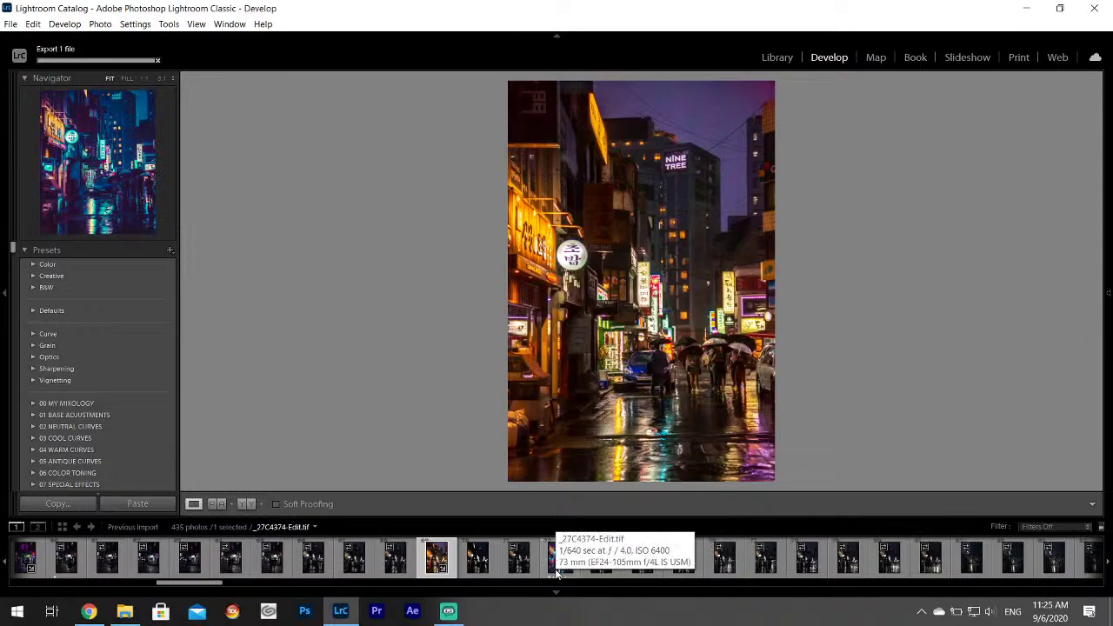
pyautogui.press('1')
pyautogui.click(600, 561)
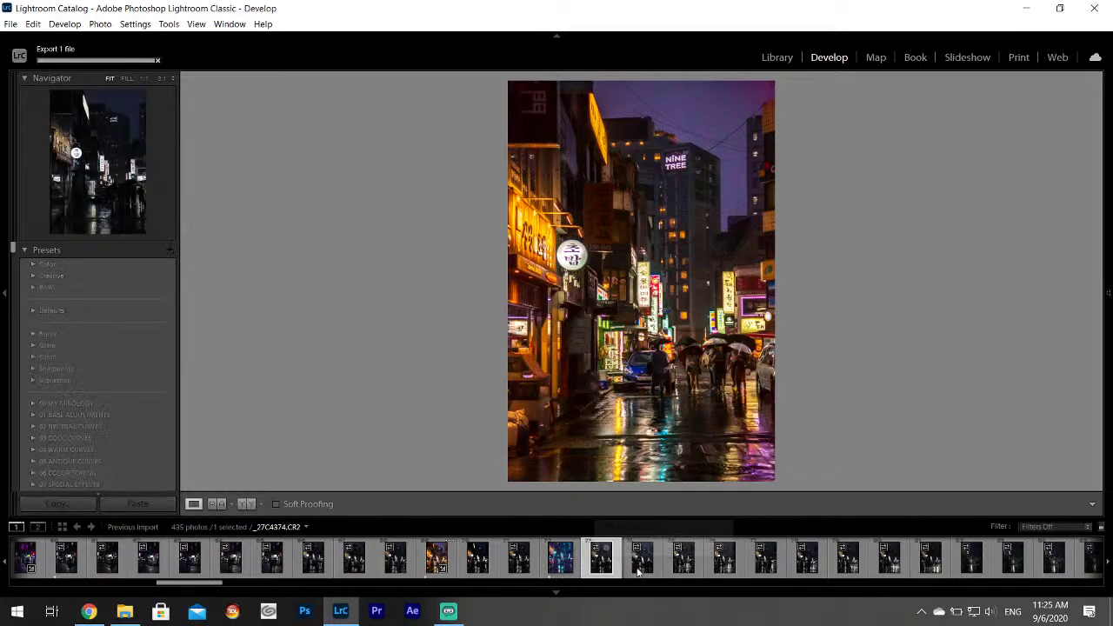
pyautogui.click(639, 563)
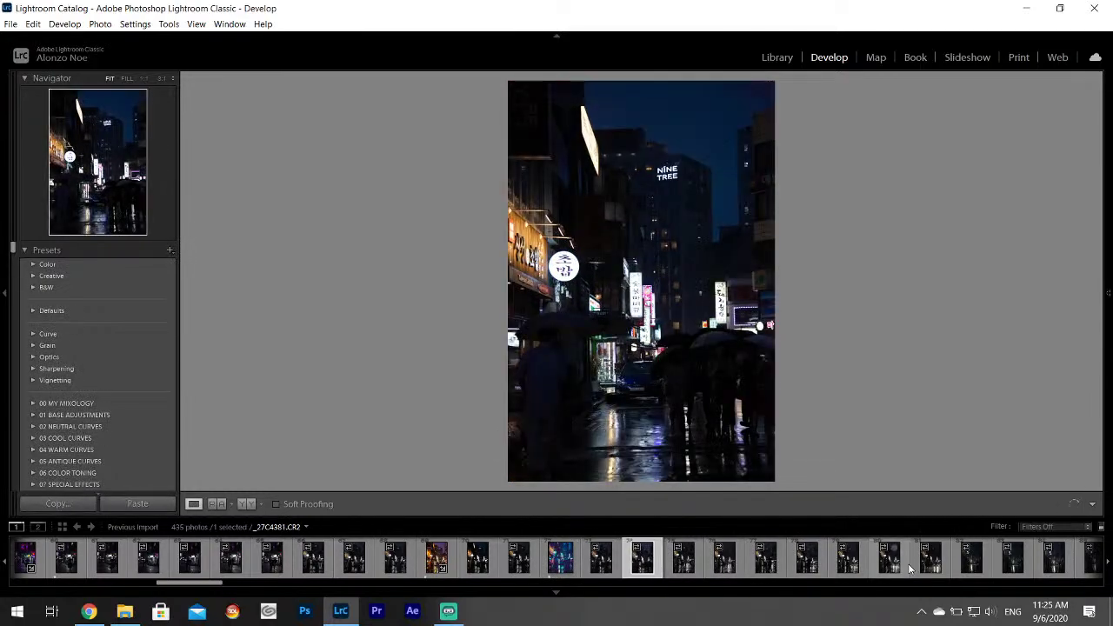
pyautogui.click(890, 561)
pyautogui.click(931, 561)
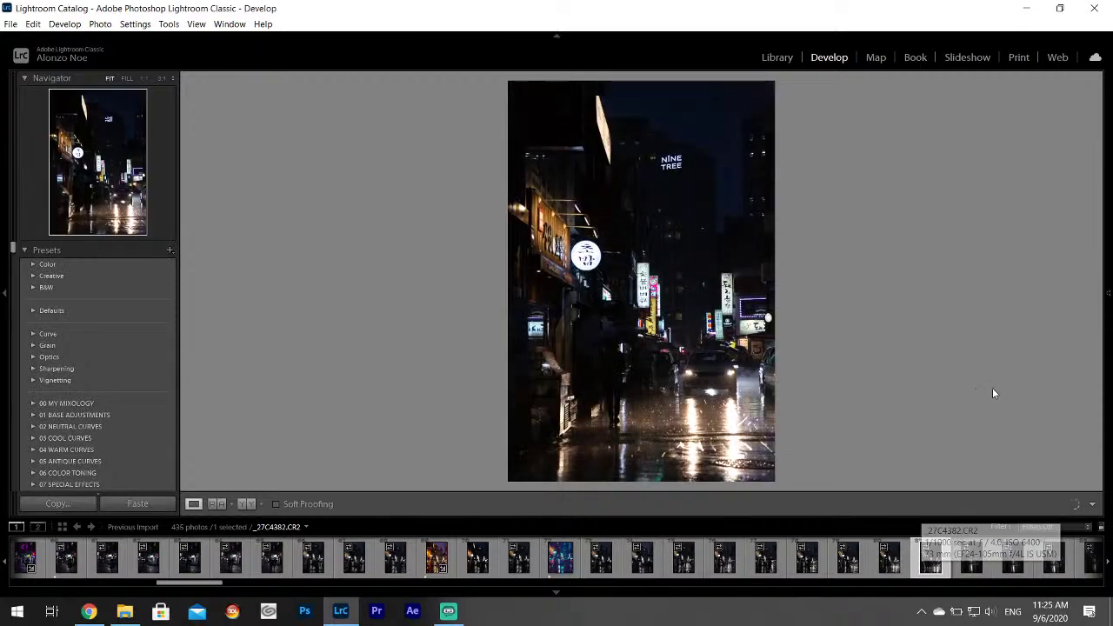
pyautogui.press('Right')
pyautogui.press('Right')
pyautogui.press('Right')
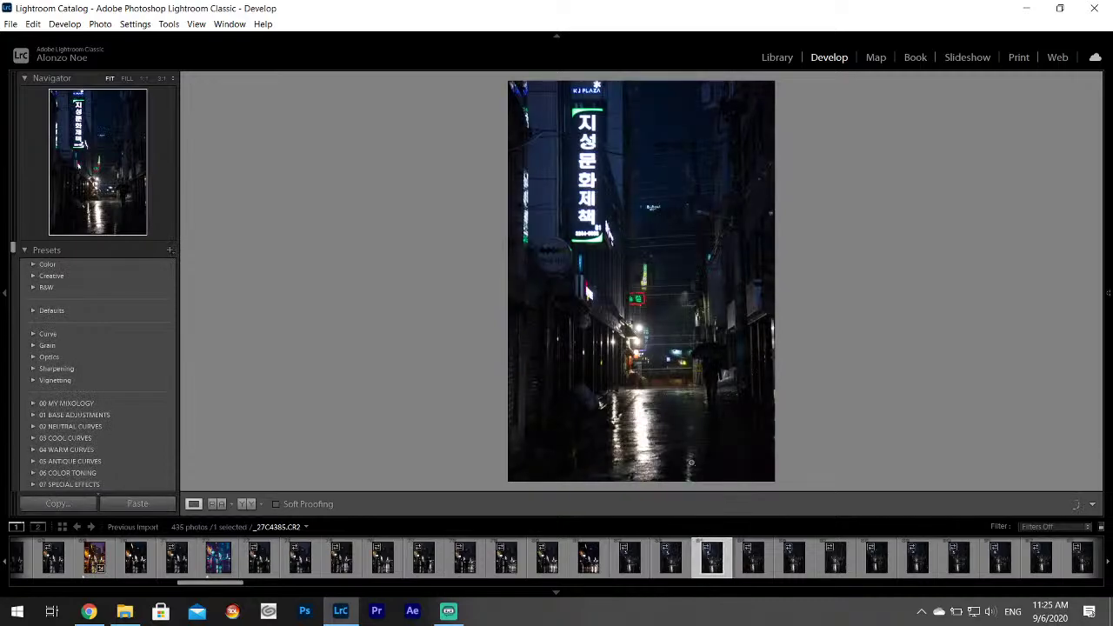
pyautogui.press('Left')
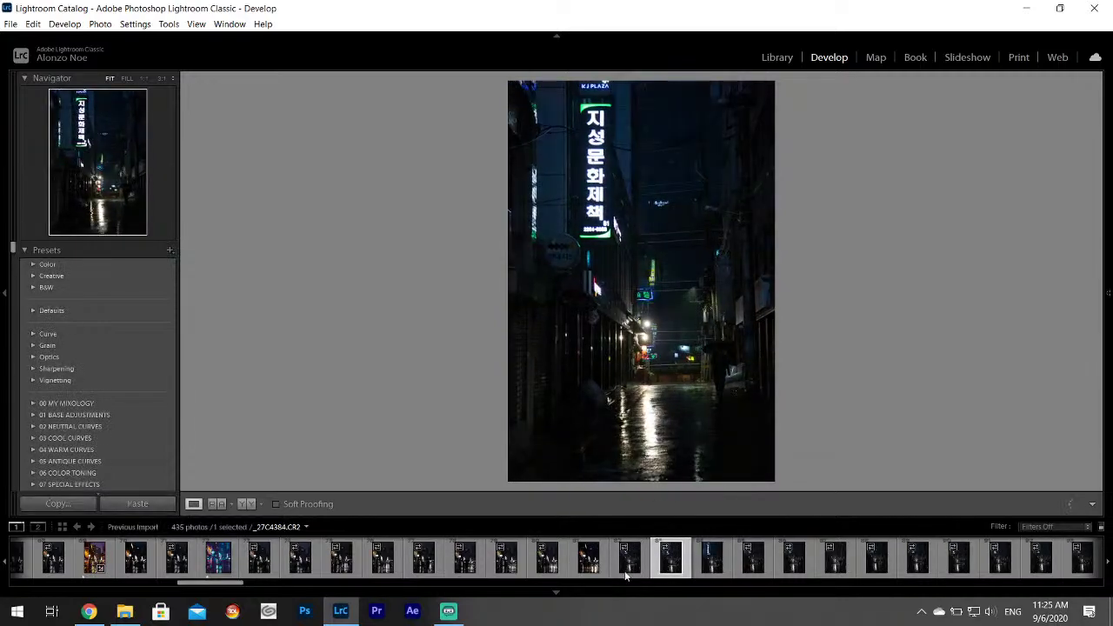
pyautogui.click(625, 570)
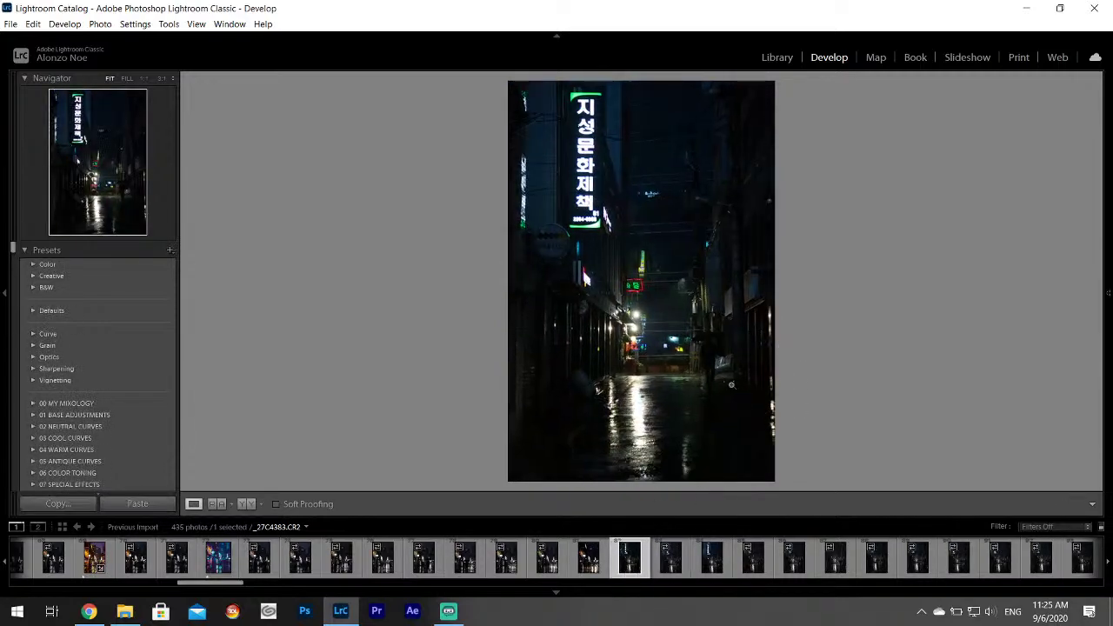
pyautogui.click(670, 561)
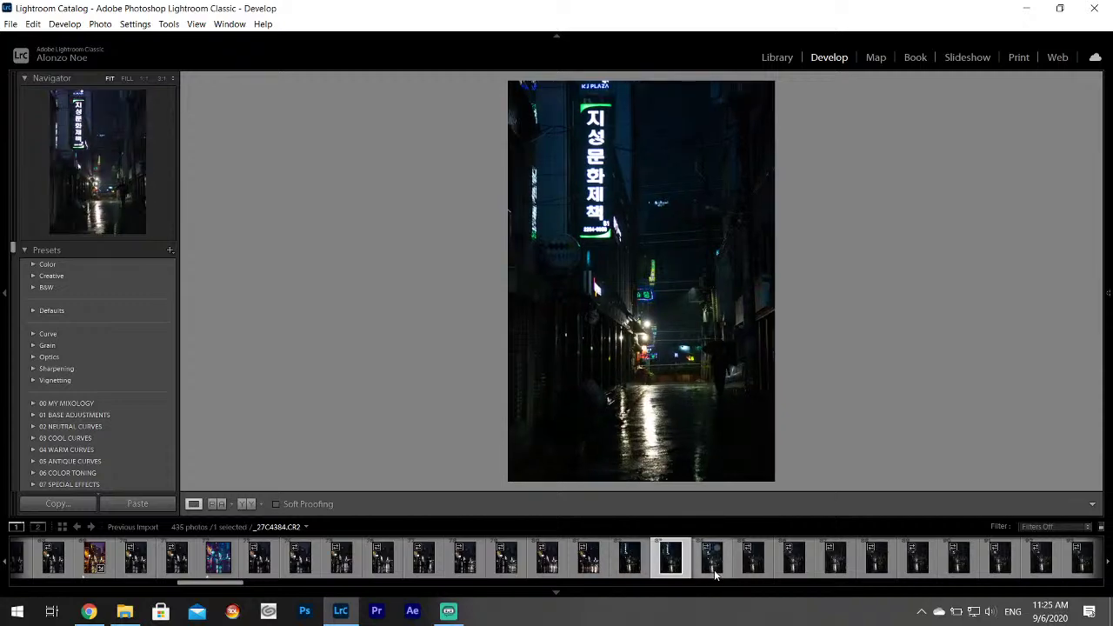
pyautogui.click(753, 562)
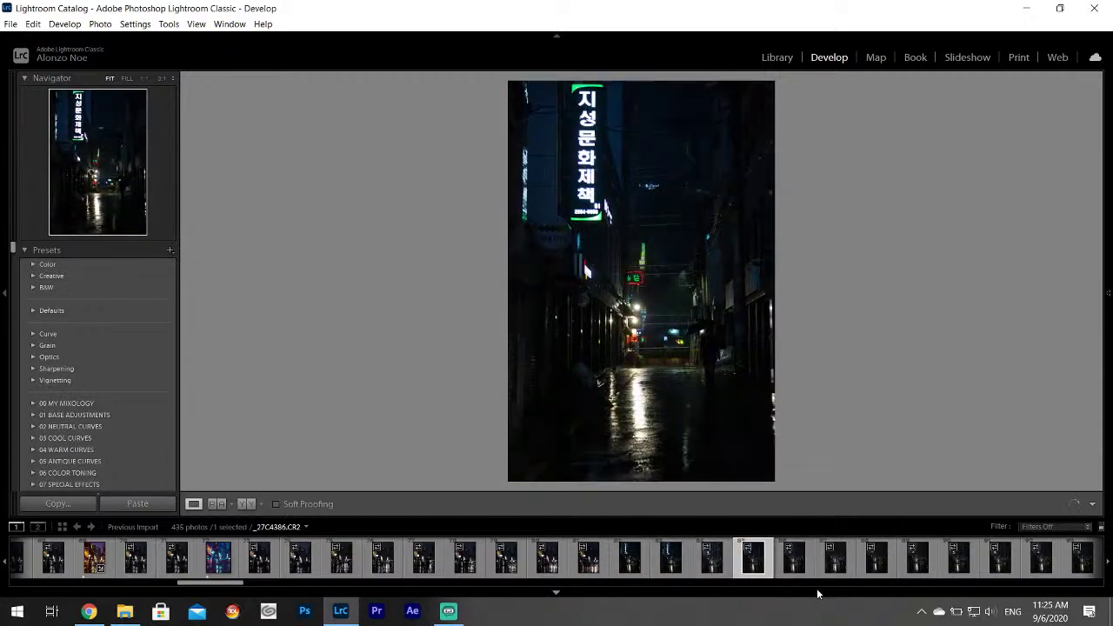
pyautogui.scroll(-5, 739, 561)
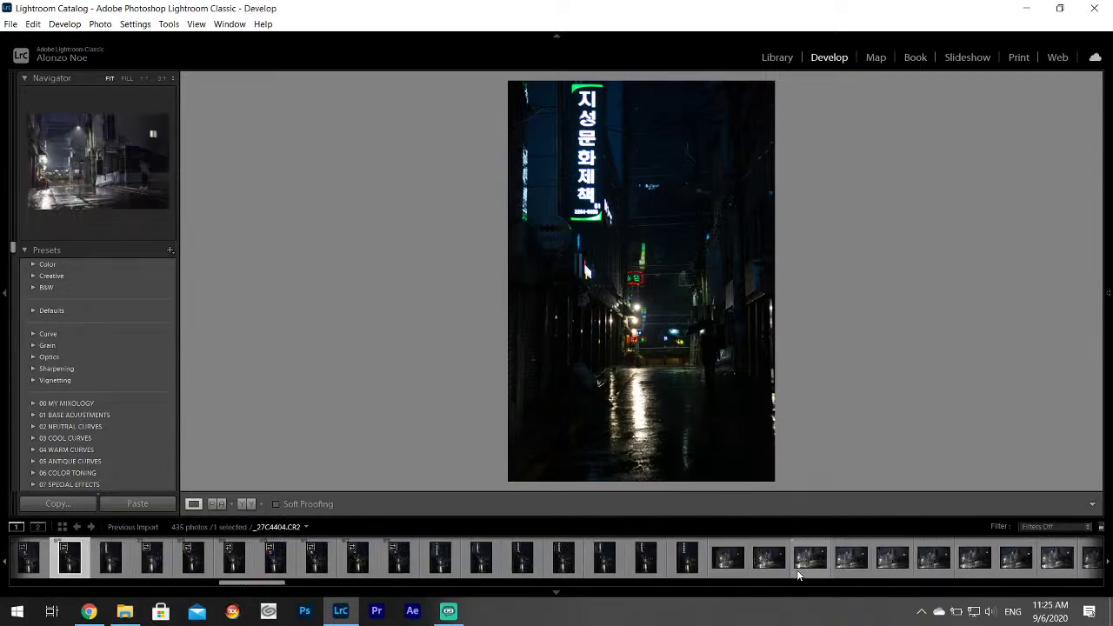
# Select _27C4401, check it at full size, and pull Highlights down to -100.
pyautogui.click(686, 560)
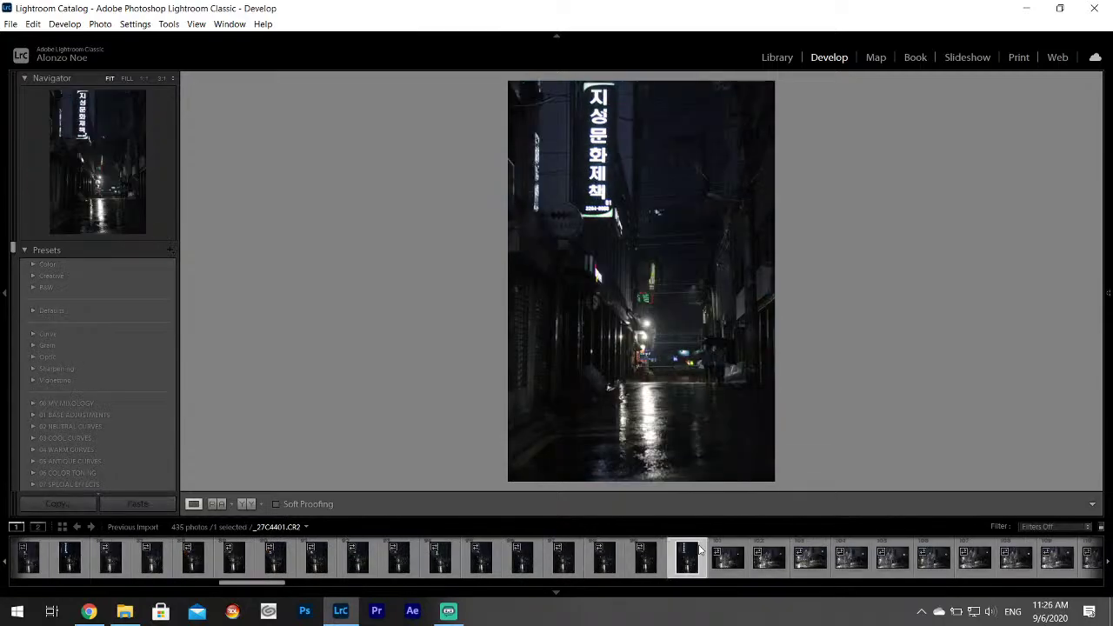
pyautogui.click(717, 376)
pyautogui.click(745, 376)
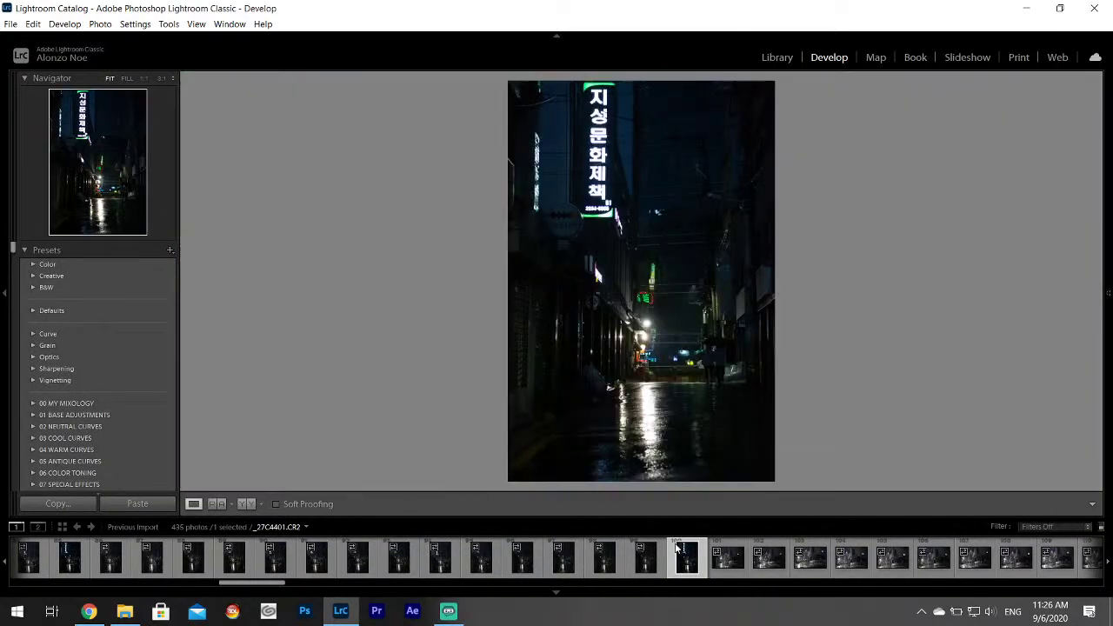
pyautogui.click(645, 560)
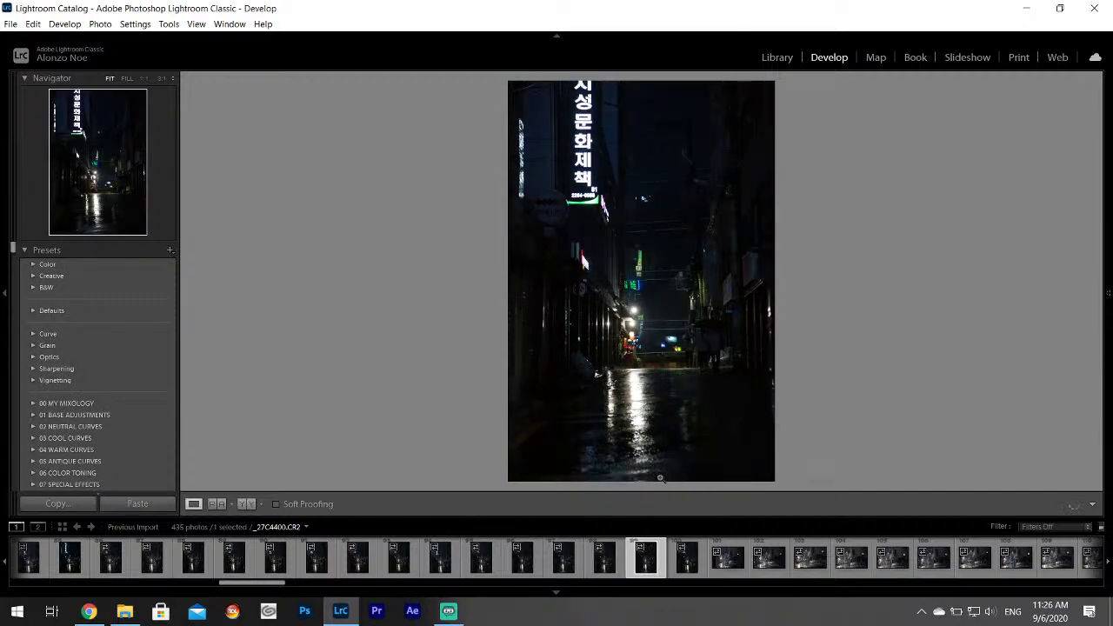
pyautogui.click(674, 572)
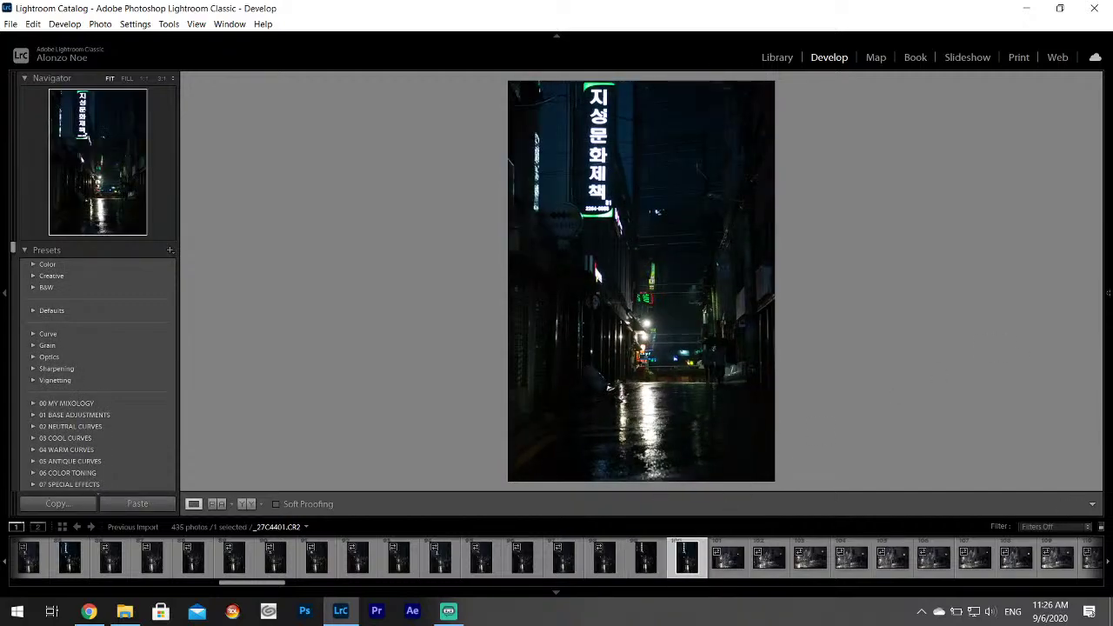
pyautogui.click(1108, 293)
pyautogui.moveTo(1023, 355); pyautogui.dragTo(1046, 383)
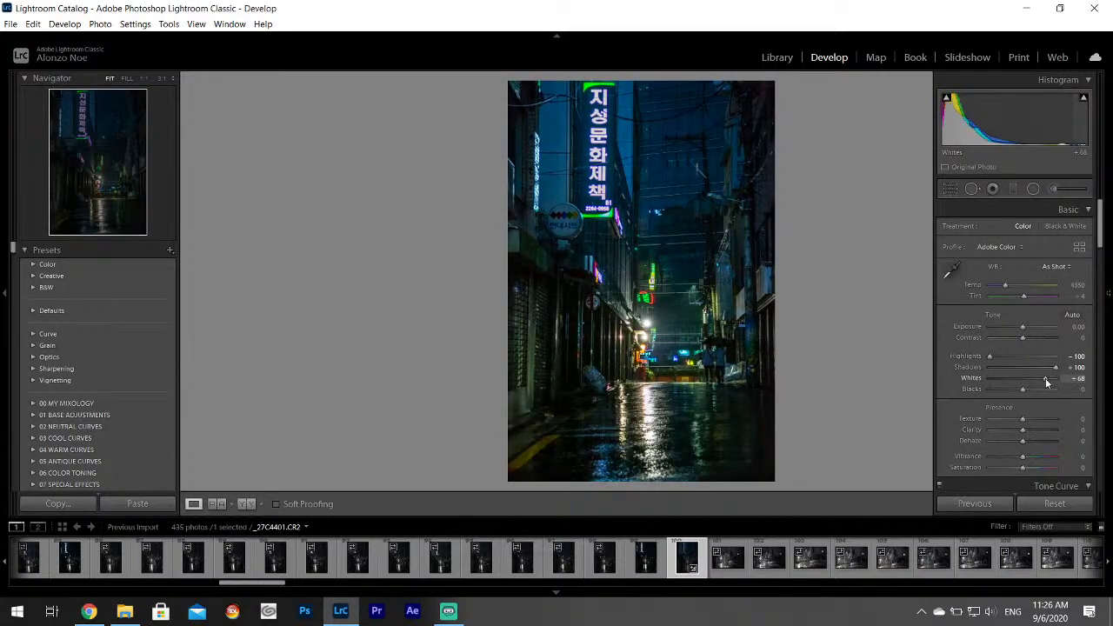
# Copy _27C4401's develop settings from its thumbnail's Develop Settings menu.
pyautogui.rightClick(687, 564)
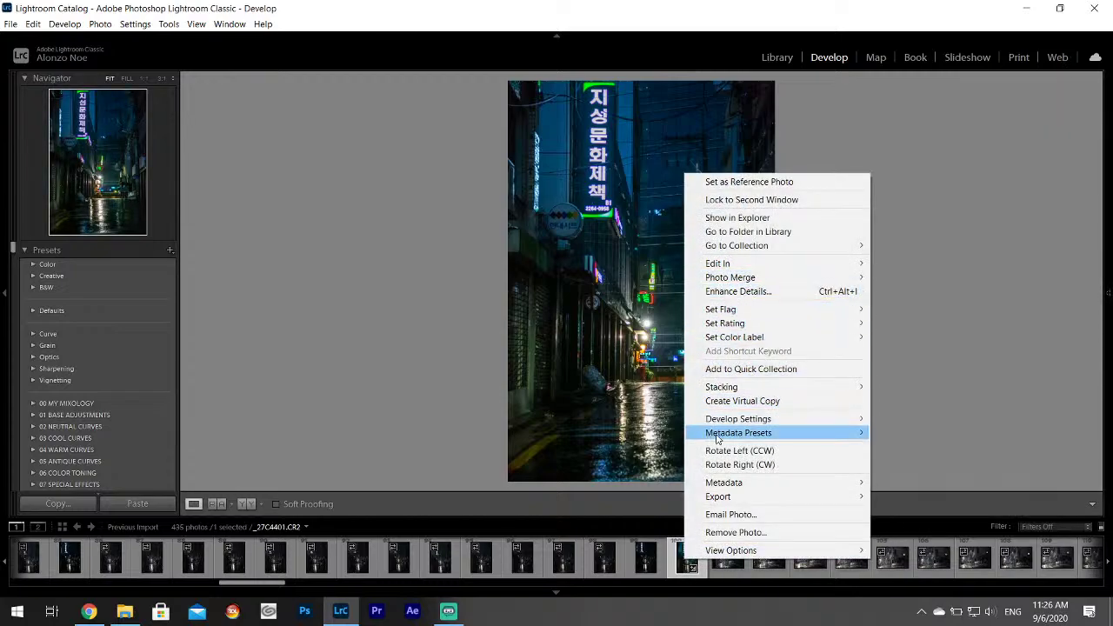
pyautogui.moveTo(742, 423)
pyautogui.click(930, 470)
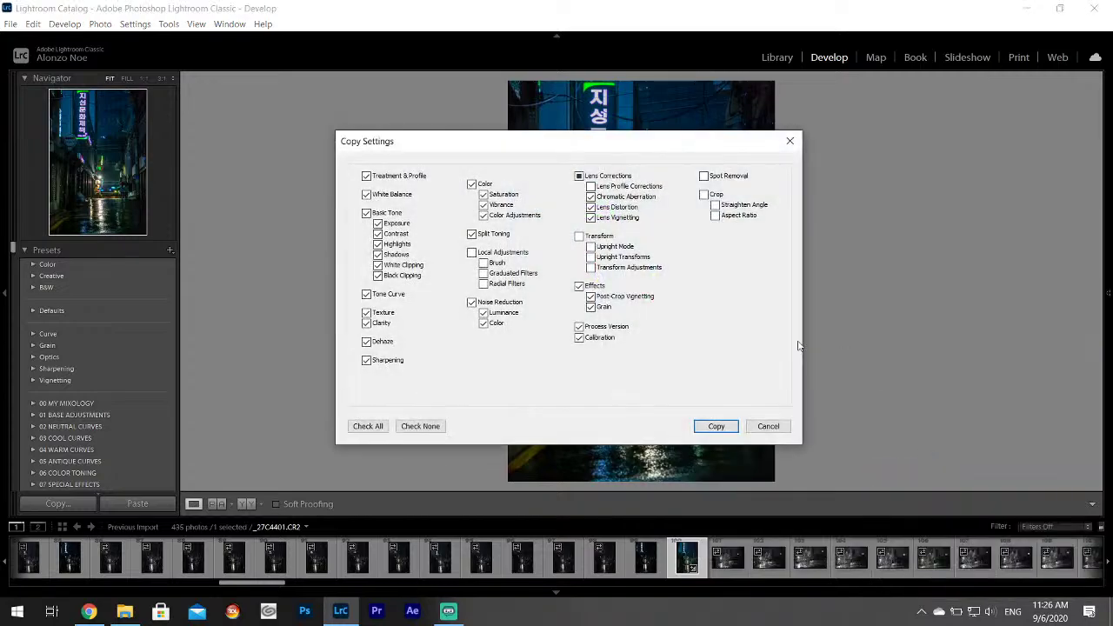
pyautogui.click(716, 427)
# Select the 19 series photos and paste the copied develop settings onto them.
pyautogui.scroll(4, 164, 544)
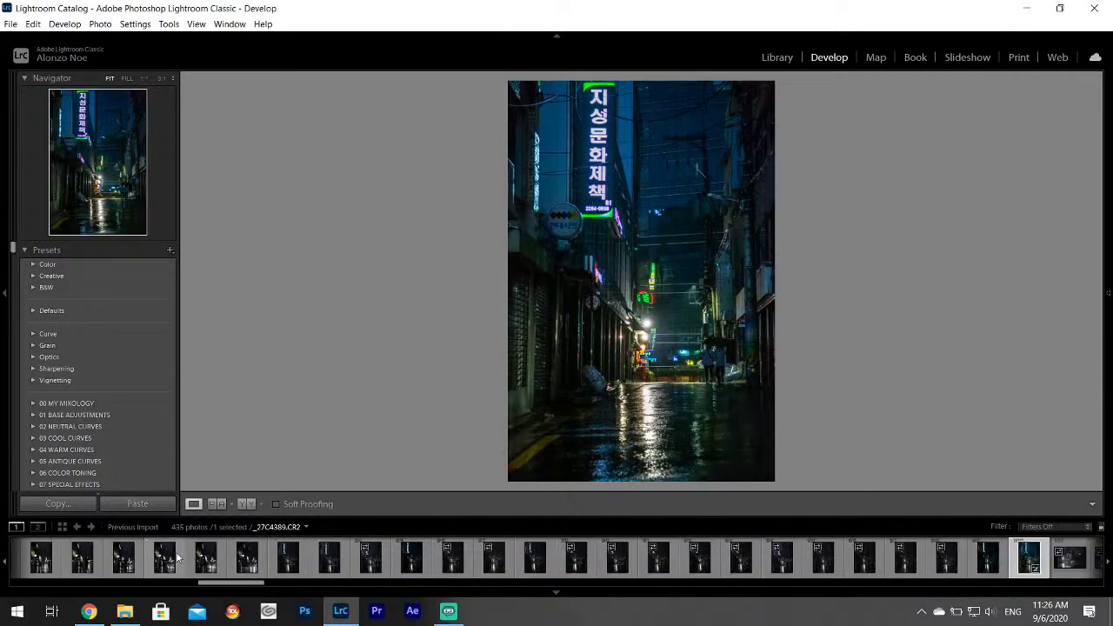
pyautogui.keyDown('shift'); pyautogui.click(281, 569); pyautogui.keyUp('shift')
pyautogui.rightClick(281, 569)
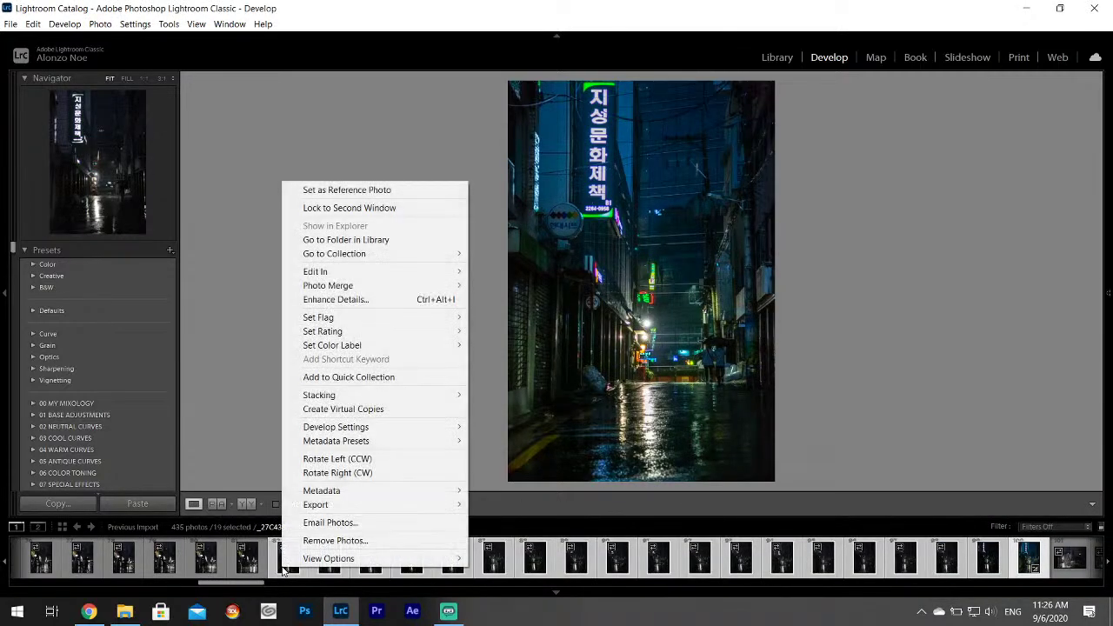
pyautogui.moveTo(366, 426)
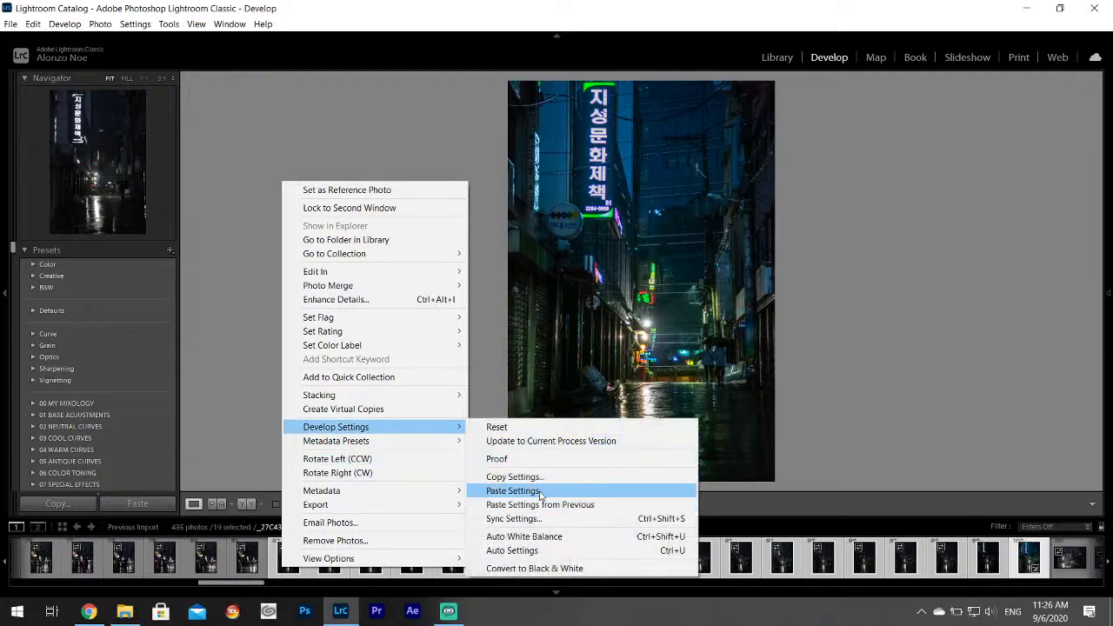
pyautogui.click(535, 492)
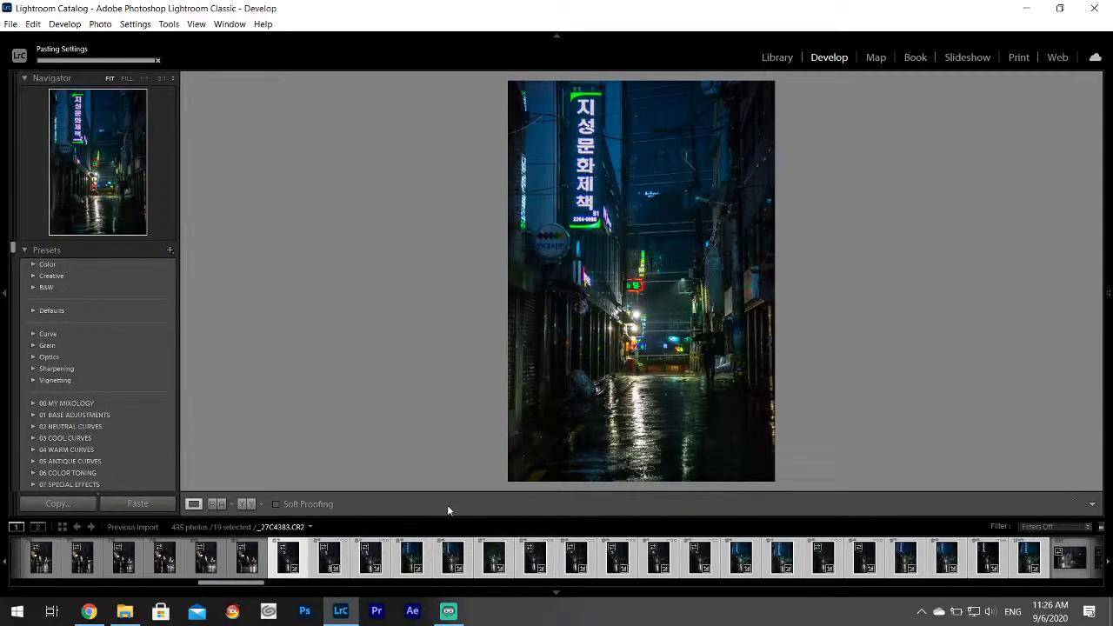
# Review the newly graded frames up to _27C4388 and give _27C4387 a one-star rating.
pyautogui.click(327, 561)
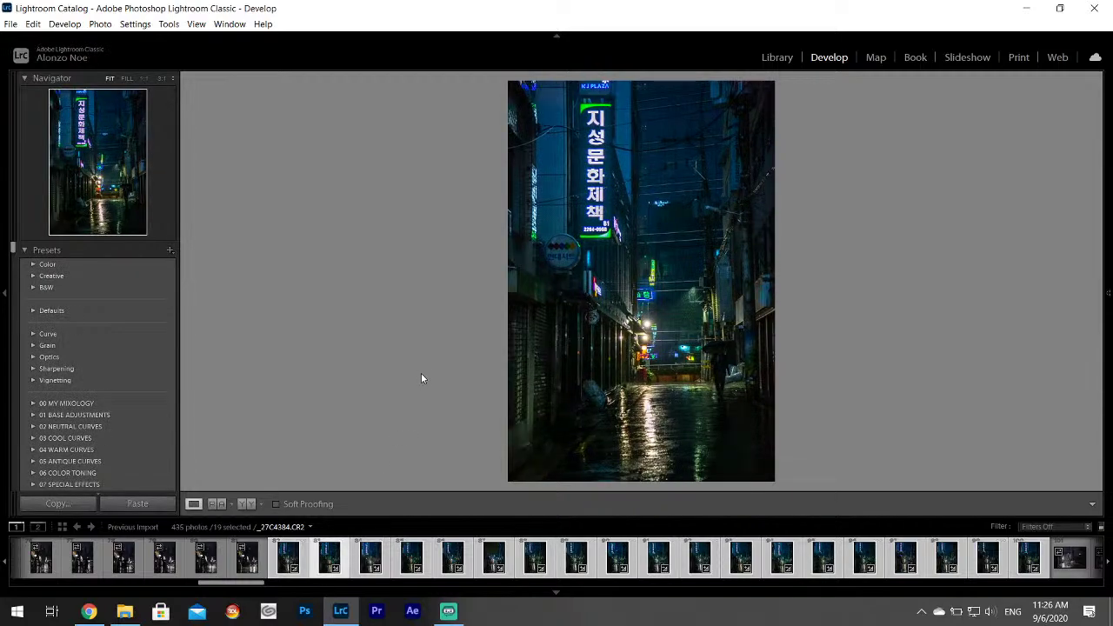
pyautogui.click(386, 547)
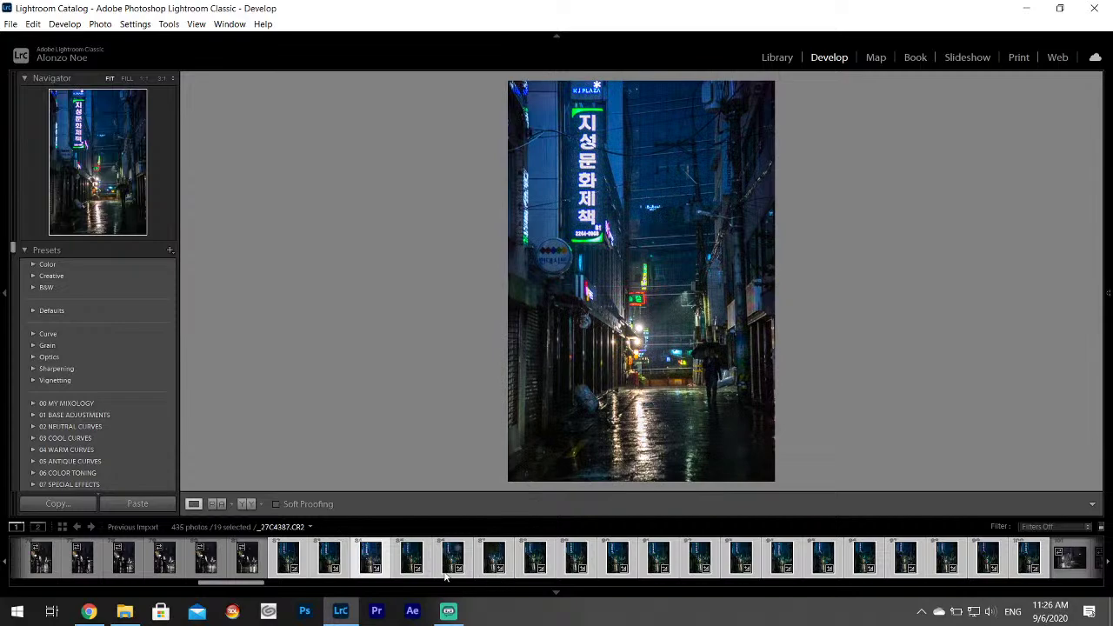
pyautogui.click(398, 565)
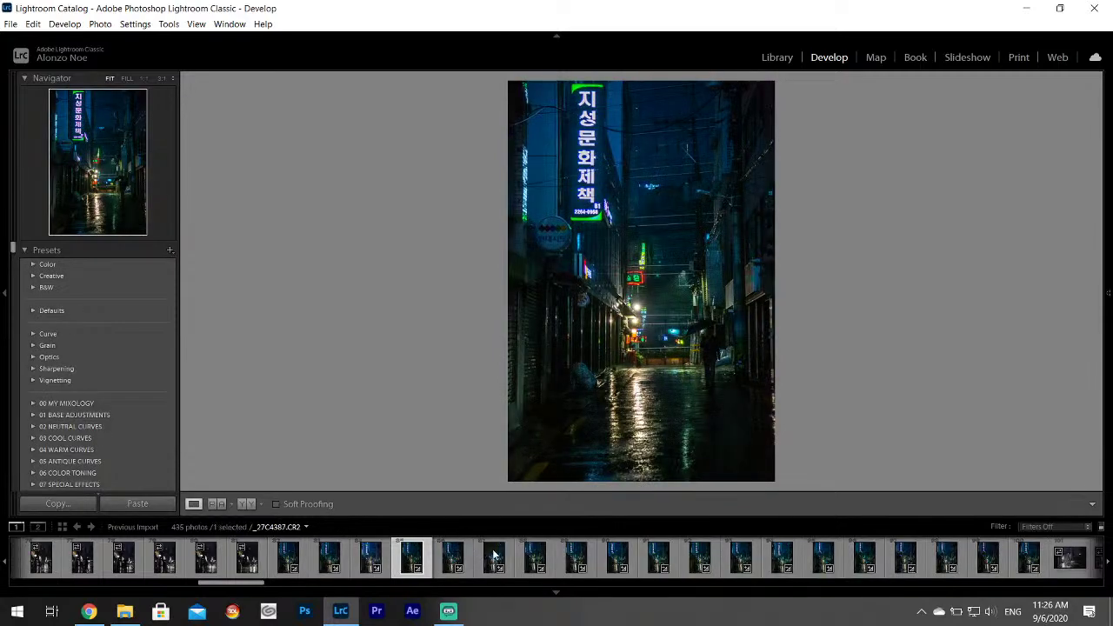
pyautogui.click(454, 556)
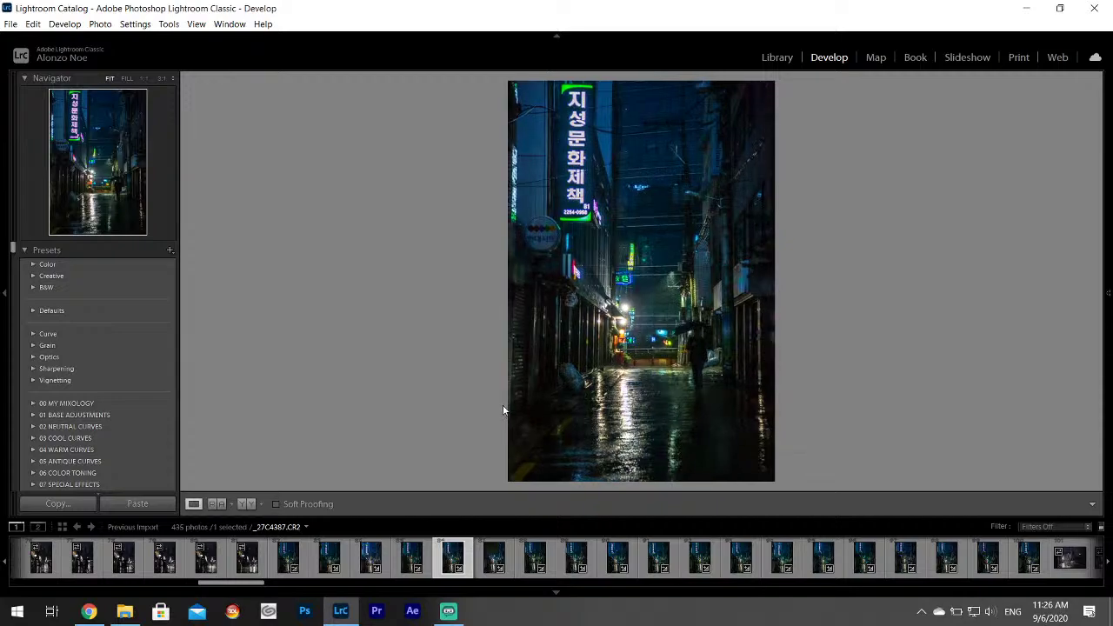
pyautogui.click(504, 558)
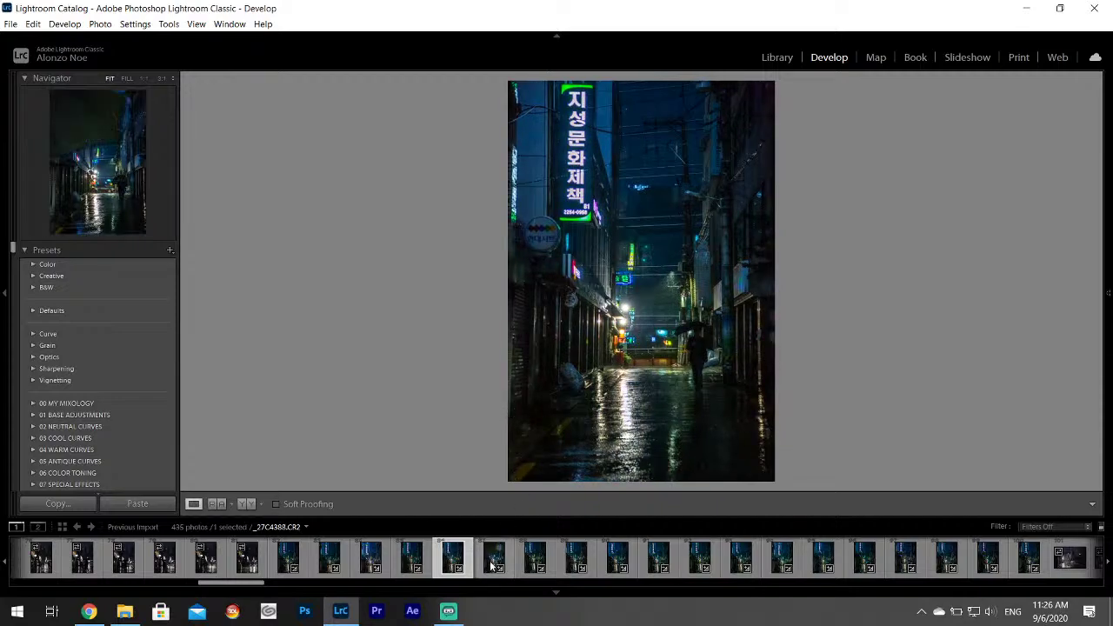
pyautogui.click(453, 555)
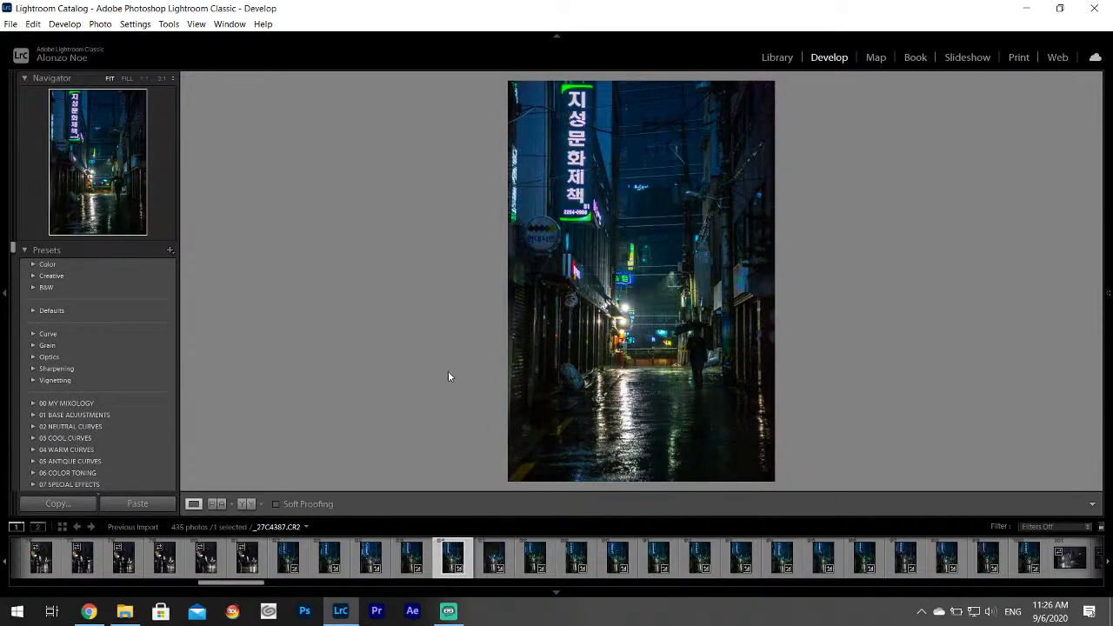
pyautogui.press('1')
# Check _27C4390 through _27C4396 at 1:1 on the umbrella, then compare _27C4398 and _27C4401.
pyautogui.click(576, 557)
pyautogui.click(617, 557)
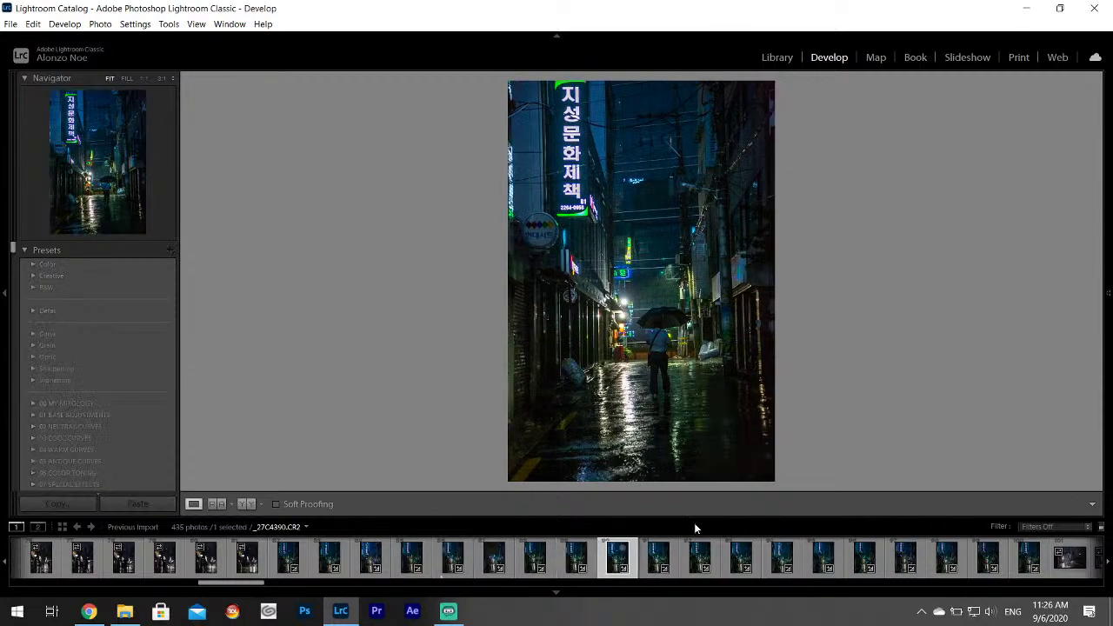
pyautogui.click(691, 557)
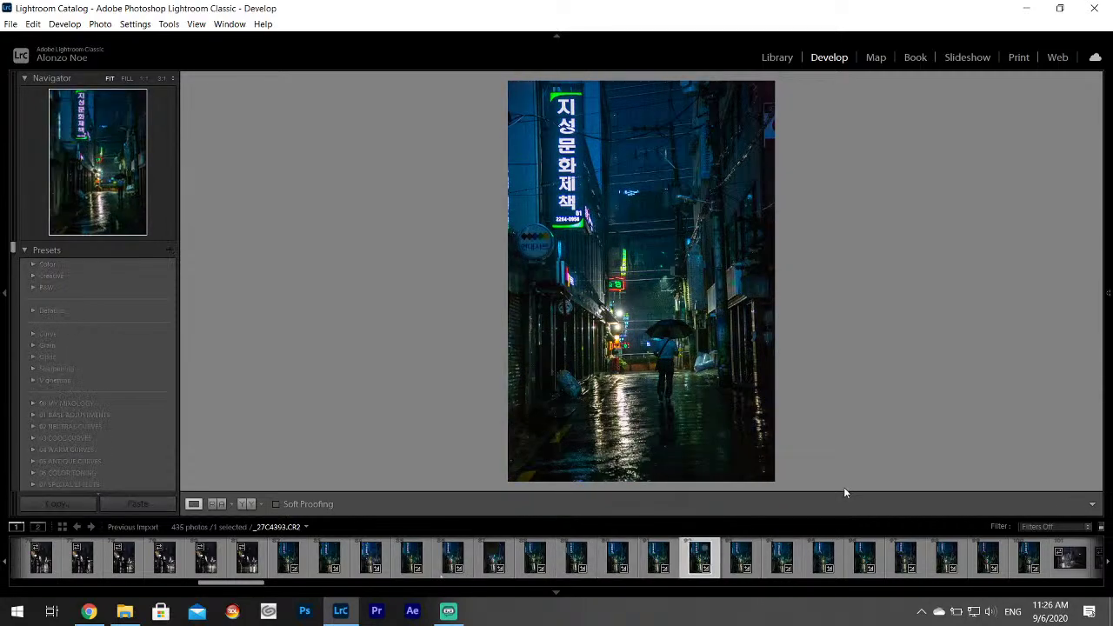
pyautogui.click(781, 556)
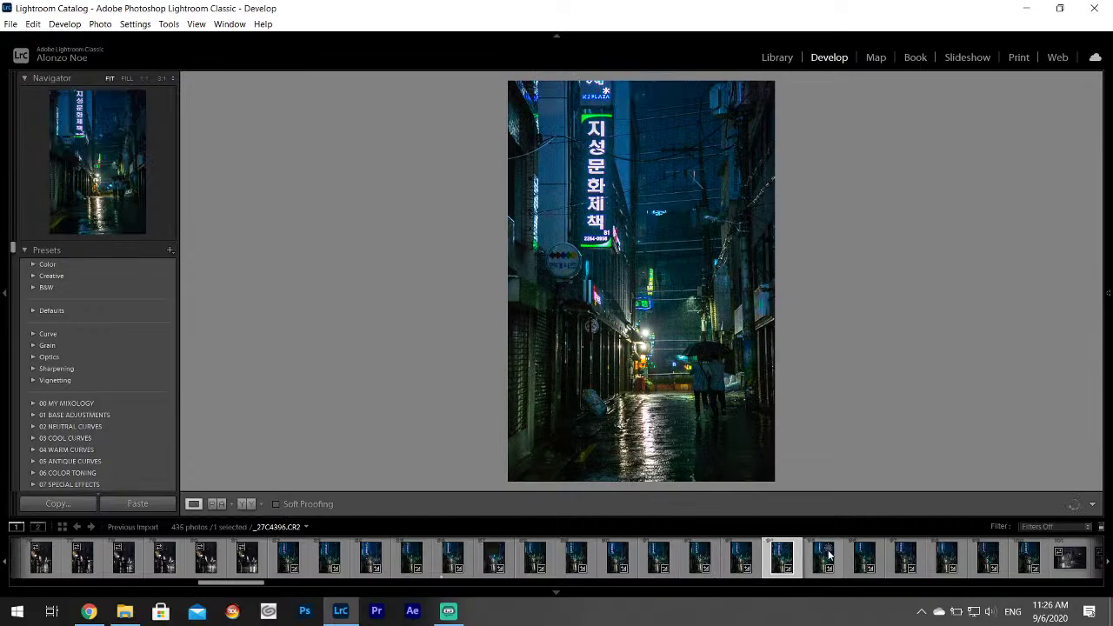
pyautogui.scroll(-4, 827, 556)
pyautogui.click(720, 352)
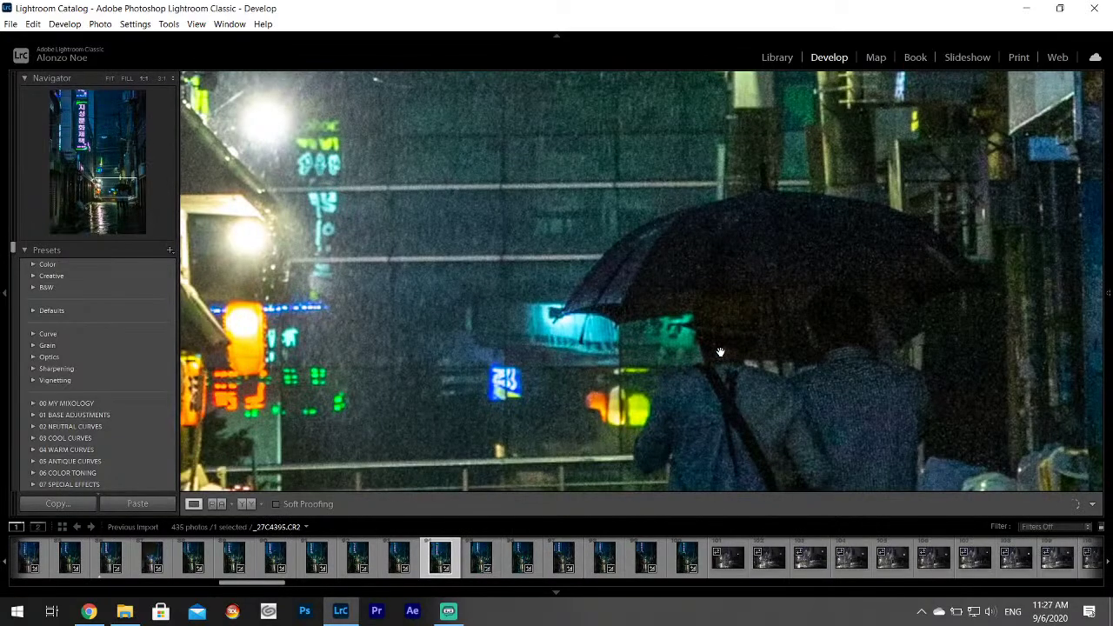
pyautogui.click(720, 352)
pyautogui.click(710, 378)
pyautogui.moveTo(744, 391); pyautogui.dragTo(505, 339)
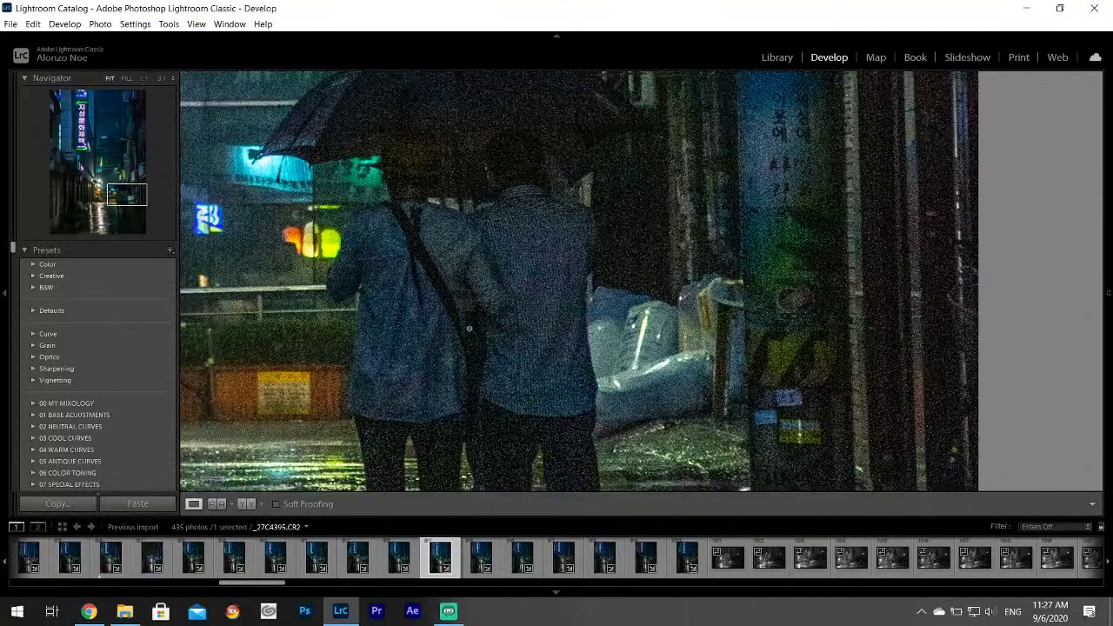
pyautogui.click(505, 339)
pyautogui.click(564, 556)
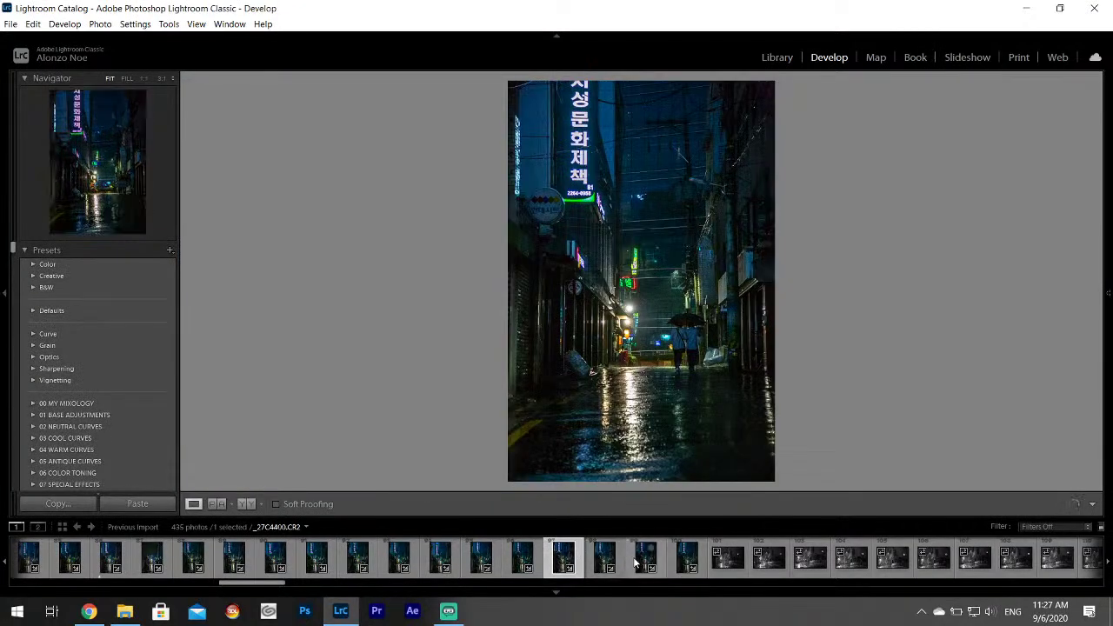
pyautogui.click(645, 557)
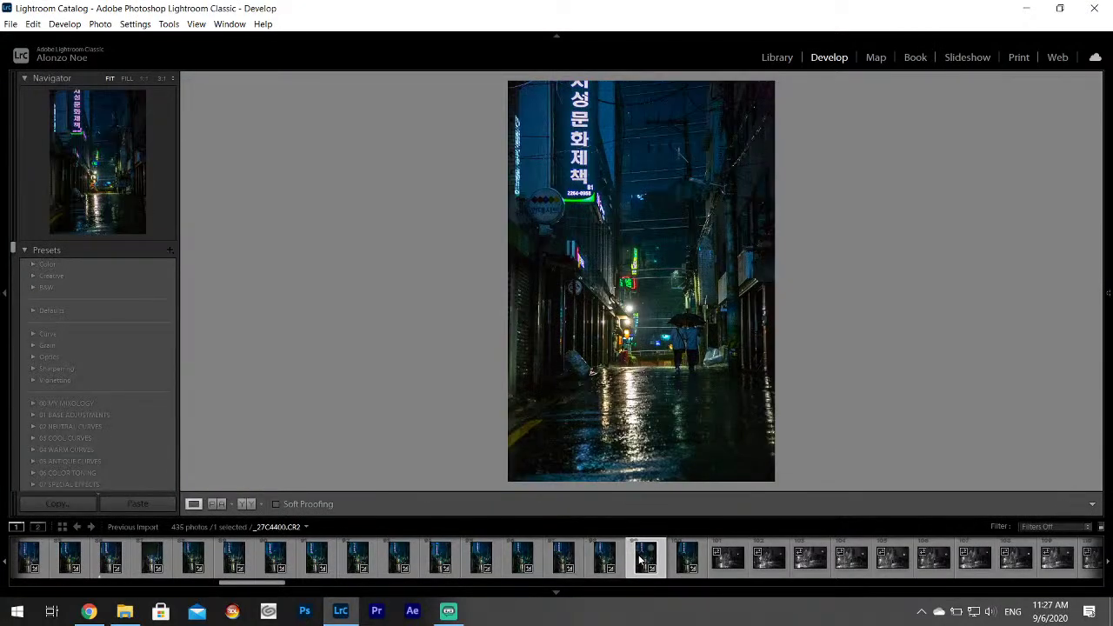
# Inspect _27C4401 at full size, then alternate between _27C4387 and _27C4383, keeping _27C4383.
pyautogui.click(687, 338)
pyautogui.moveTo(729, 382); pyautogui.dragTo(565, 270)
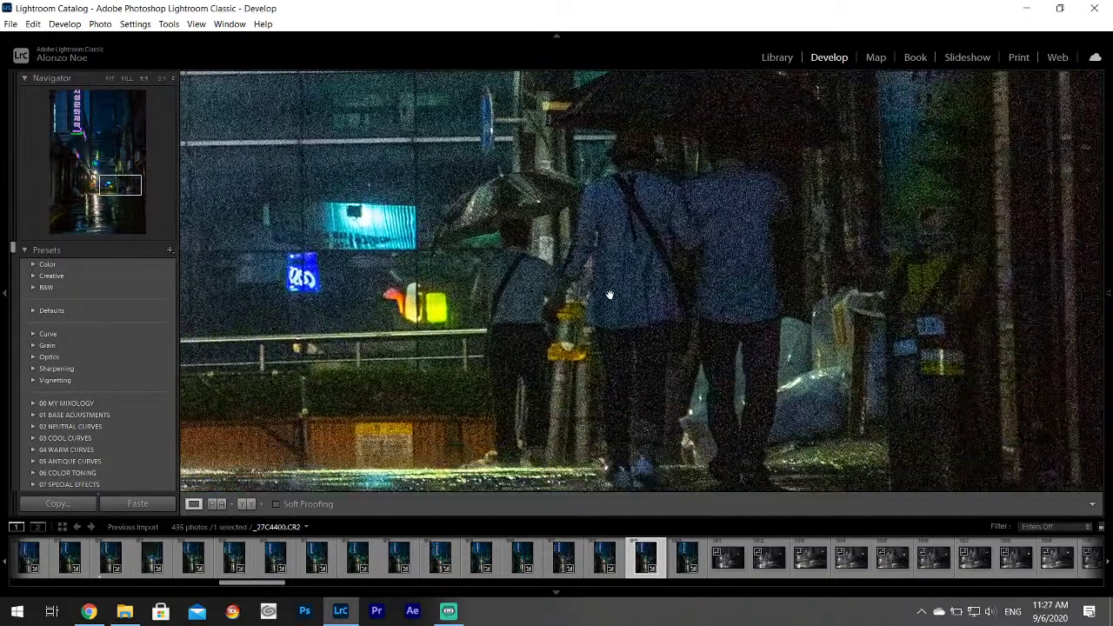
pyautogui.click(565, 270)
pyautogui.scroll(3, 315, 563)
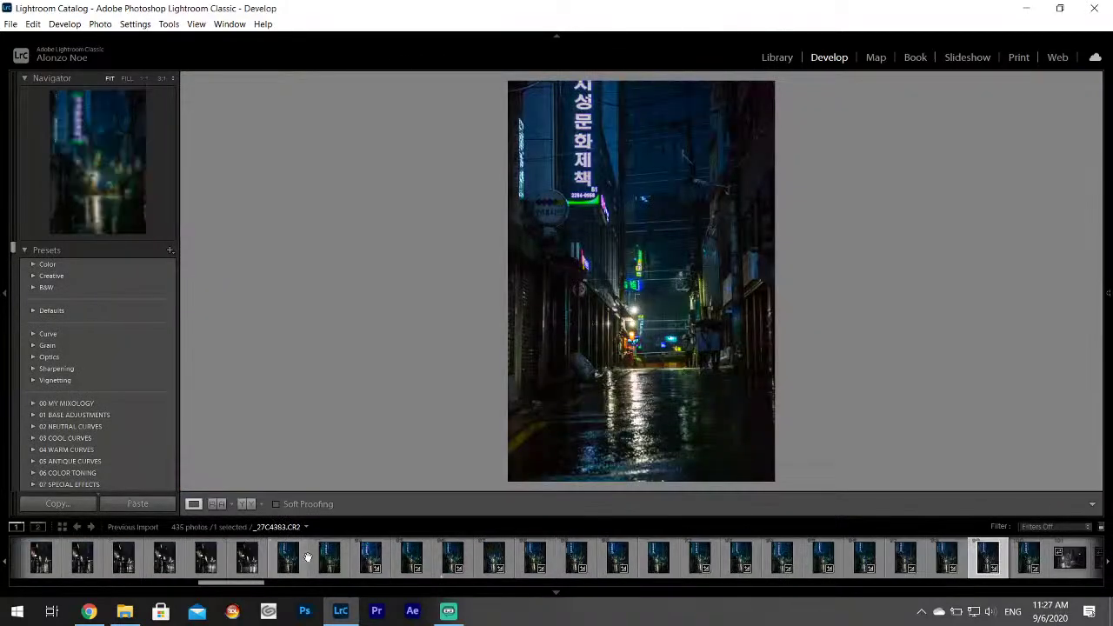
pyautogui.click(449, 561)
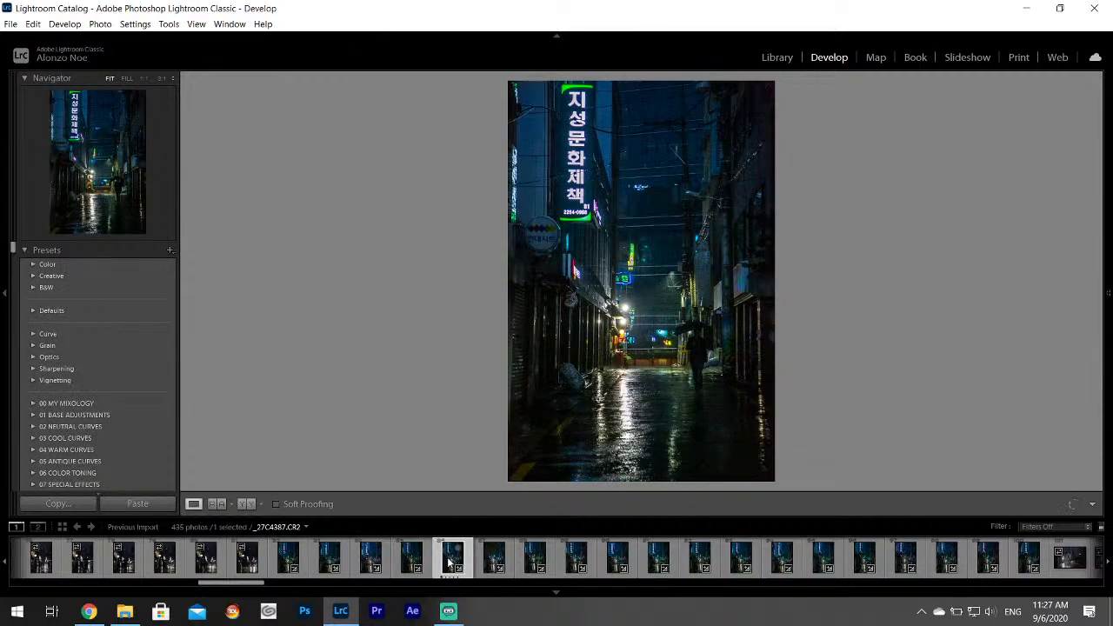
pyautogui.click(283, 562)
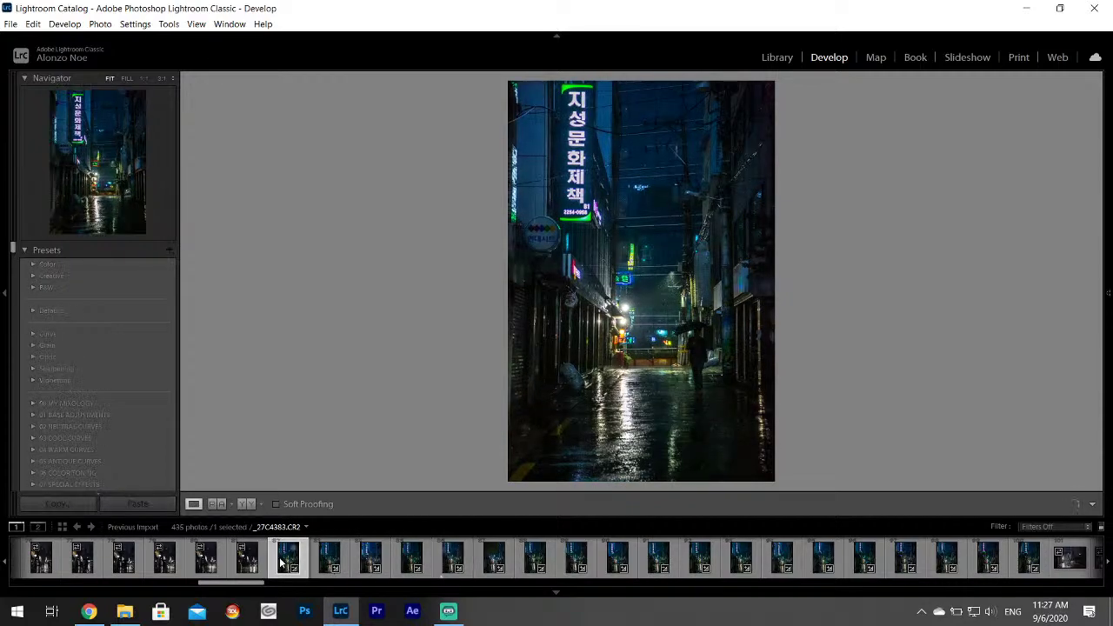
pyautogui.click(447, 561)
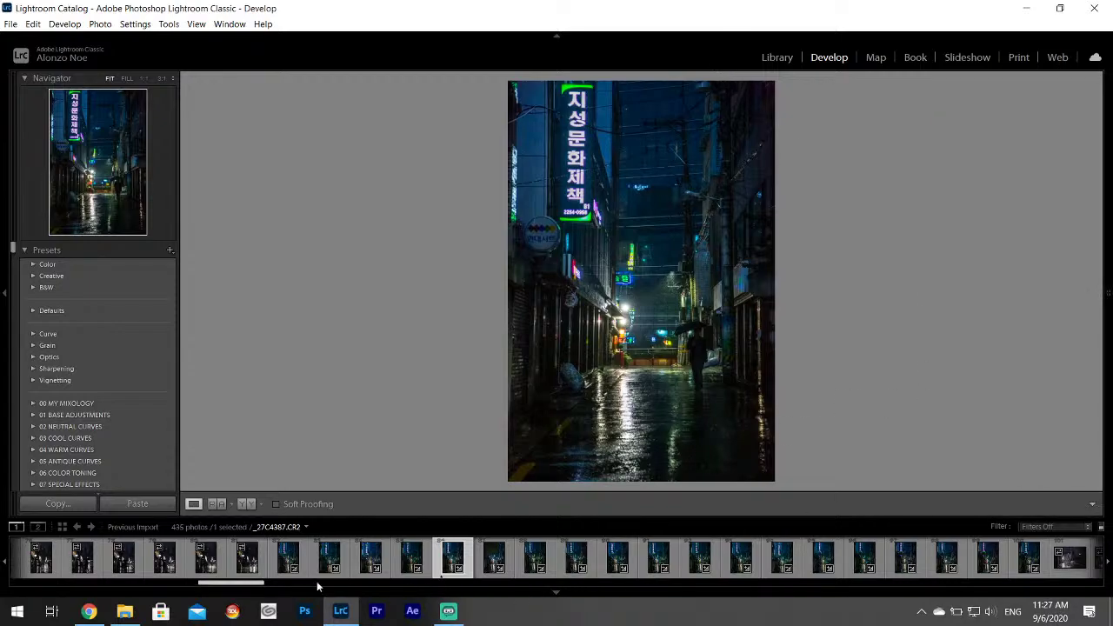
pyautogui.click(279, 565)
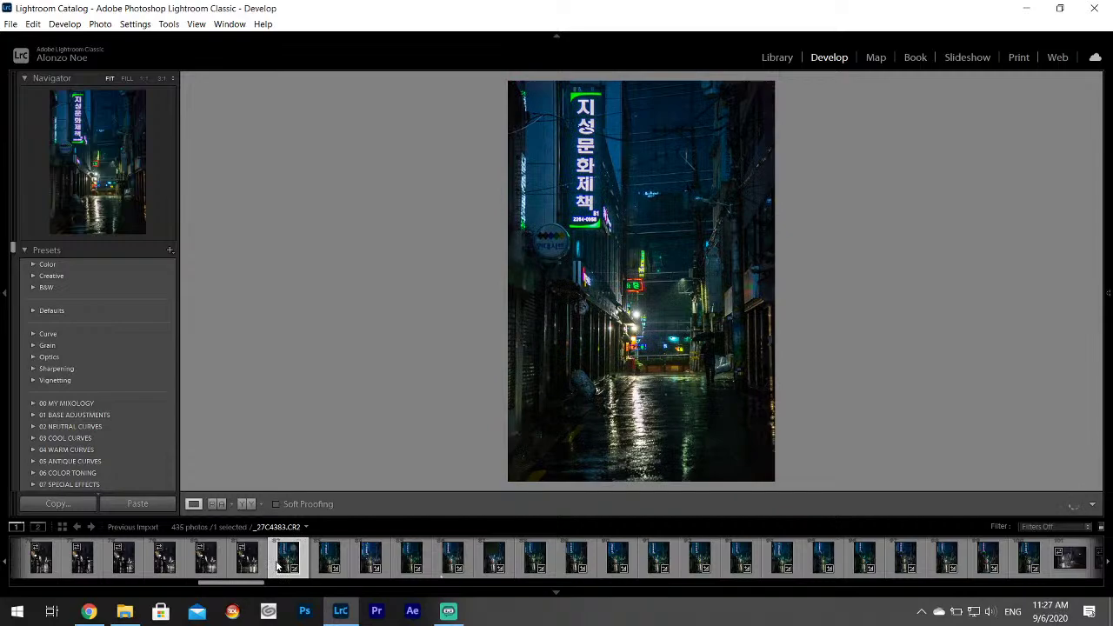
pyautogui.click(445, 563)
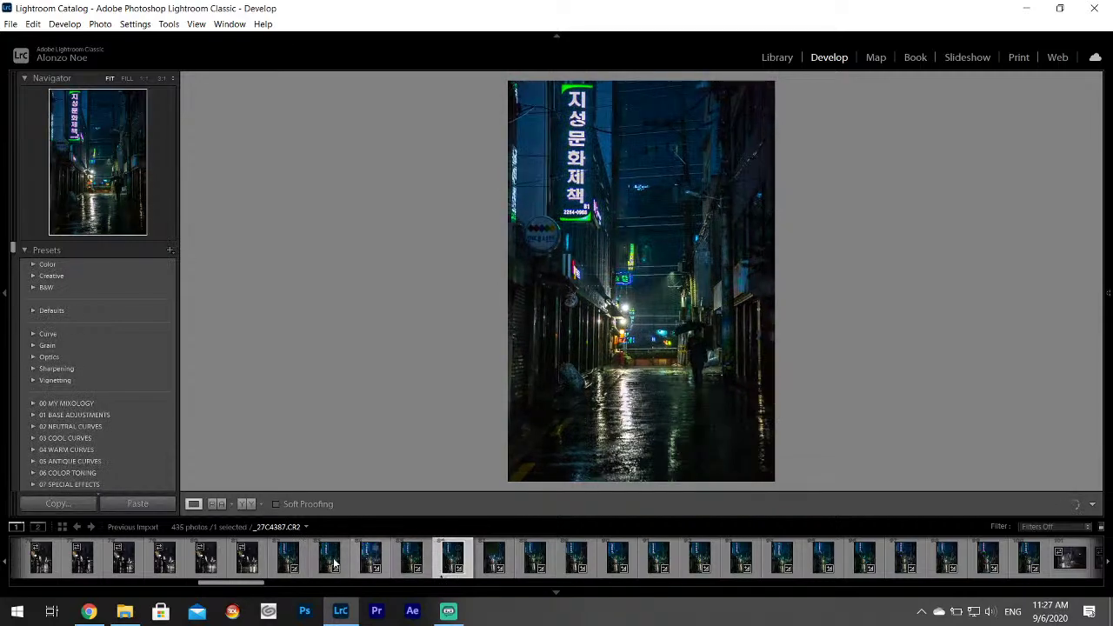
pyautogui.click(286, 562)
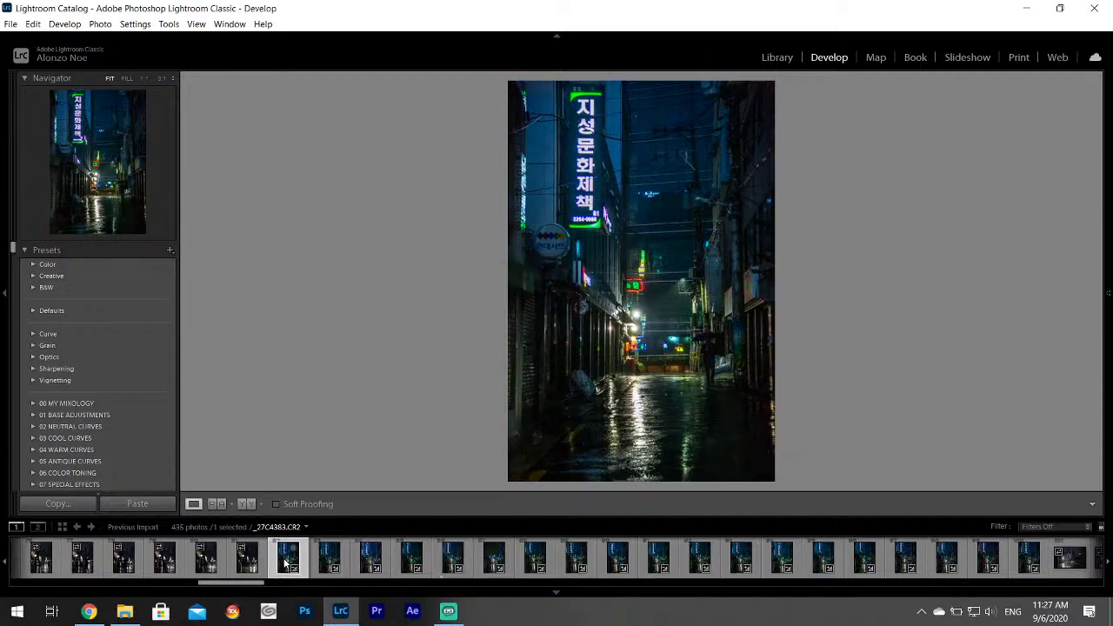
# Apply Upright Auto perspective correction, then set Whites to +72 and Contrast to -25.
pyautogui.moveTo(1109, 291)
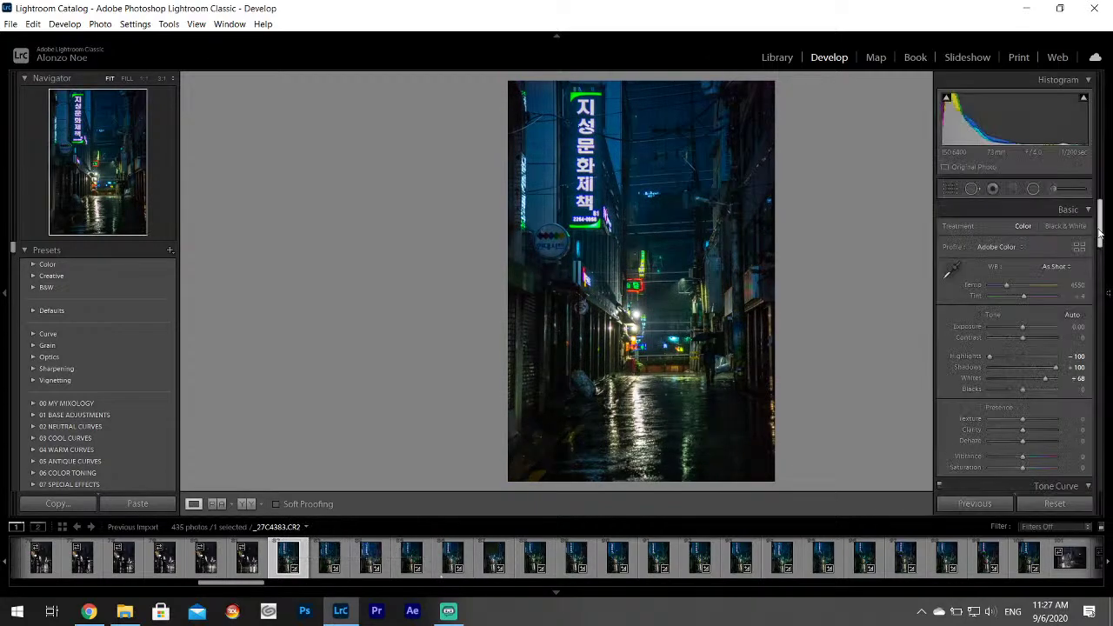
pyautogui.scroll(-15, 1021, 317)
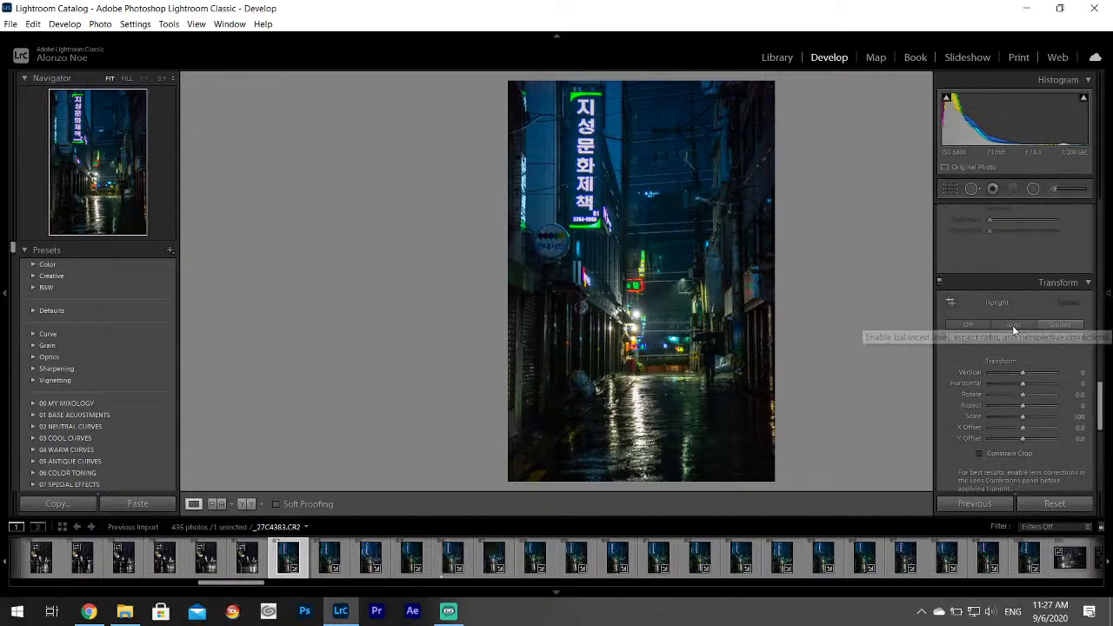
pyautogui.click(1013, 325)
pyautogui.moveTo(1101, 406); pyautogui.dragTo(1112, 203)
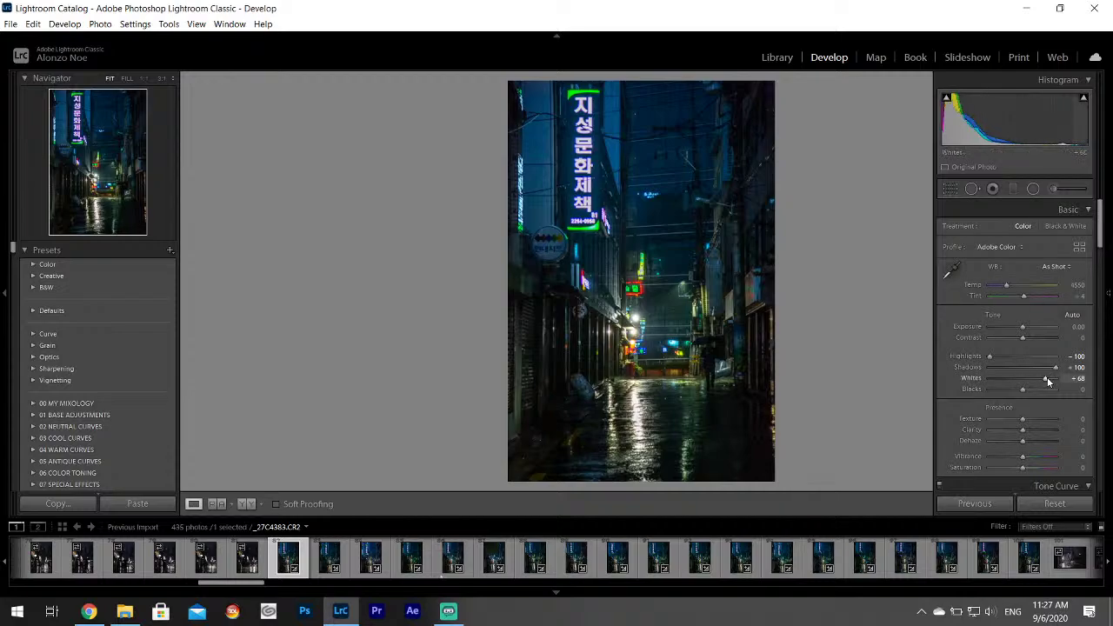
pyautogui.moveTo(1046, 380); pyautogui.dragTo(1048, 380)
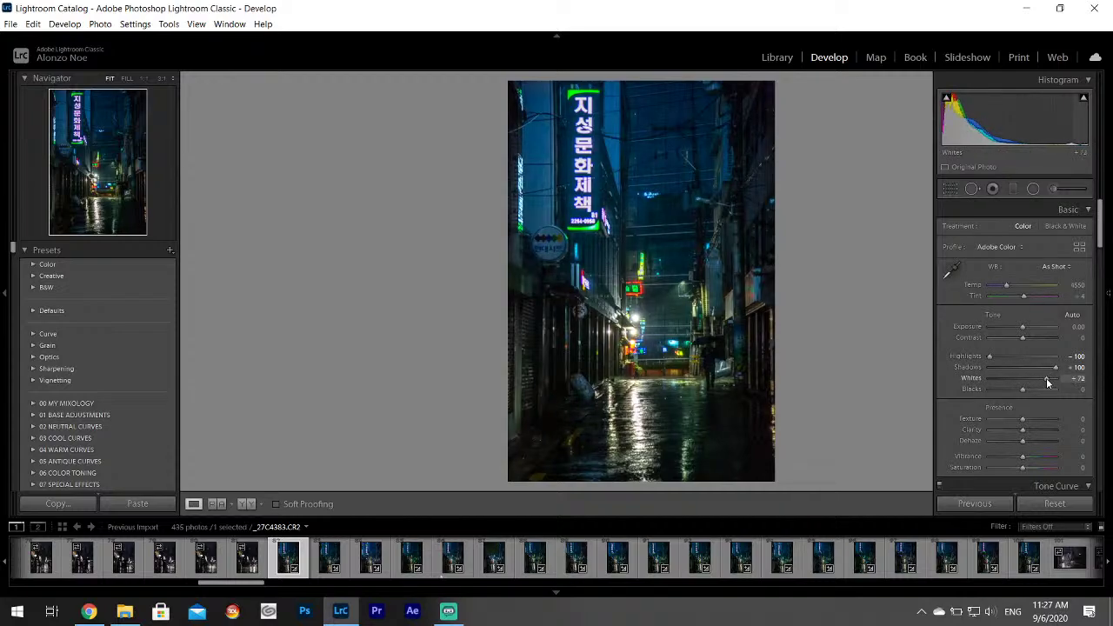
pyautogui.moveTo(1022, 338); pyautogui.dragTo(1015, 339)
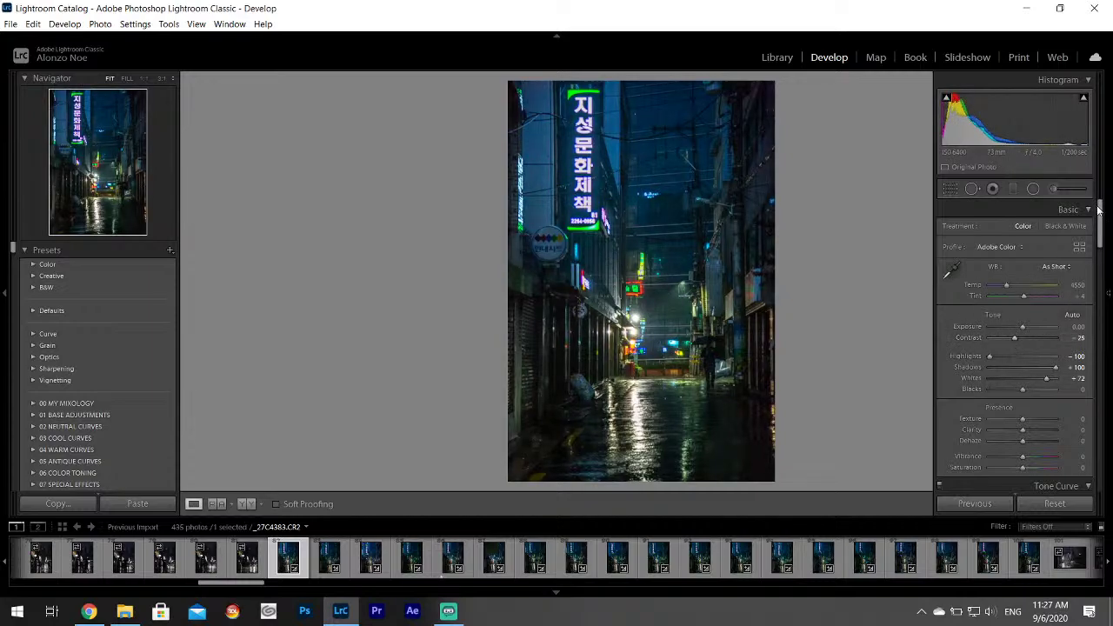
pyautogui.moveTo(1099, 209); pyautogui.dragTo(1065, 306)
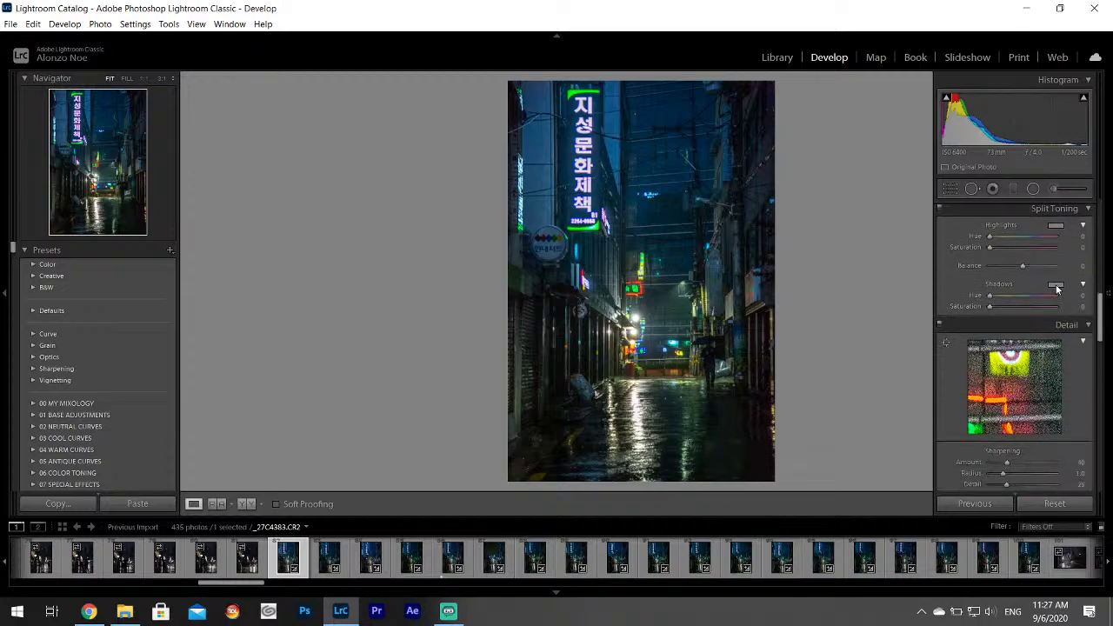
# Give the split-toning shadows a teal tint (hue 190, saturation 25) and start an adjustment brush.
pyautogui.click(1055, 286)
pyautogui.moveTo(936, 330); pyautogui.dragTo(928, 328)
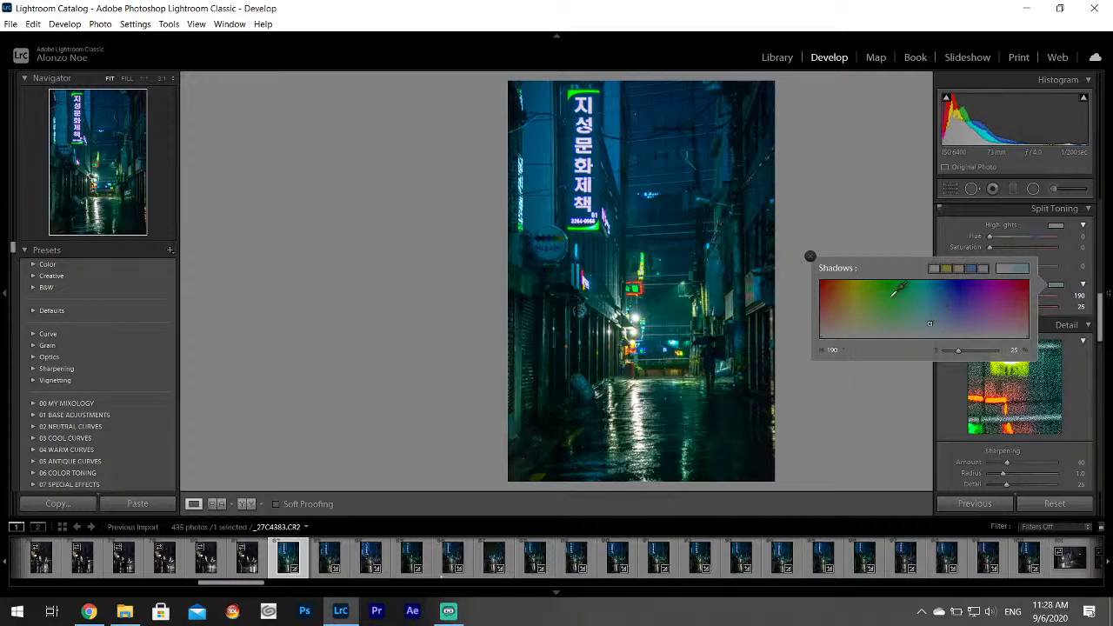
pyautogui.click(810, 256)
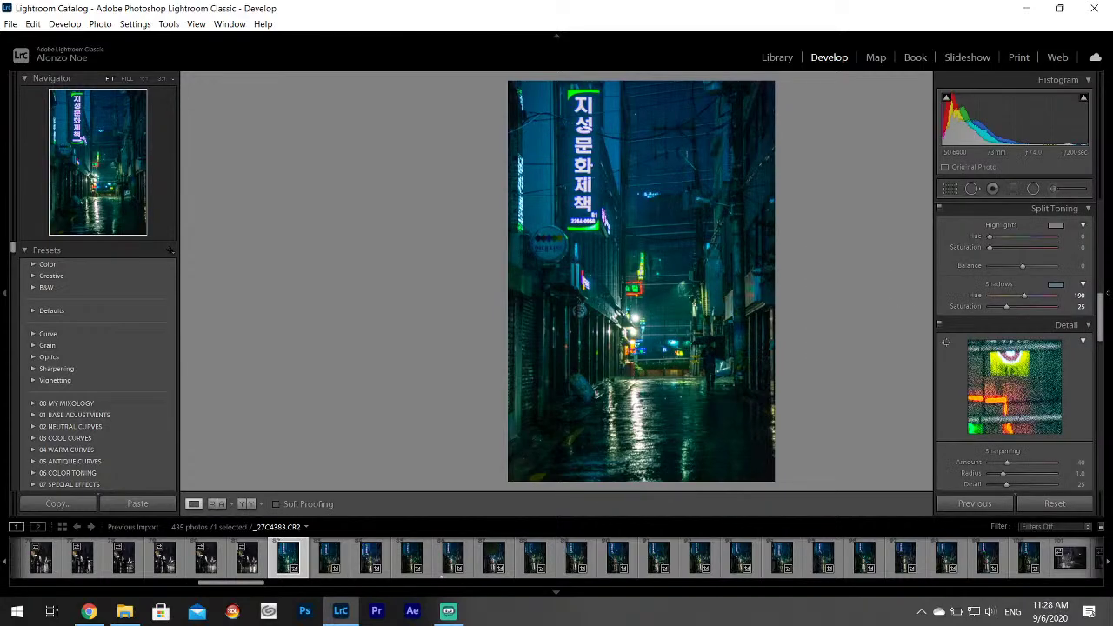
pyautogui.scroll(-5, 1101, 313)
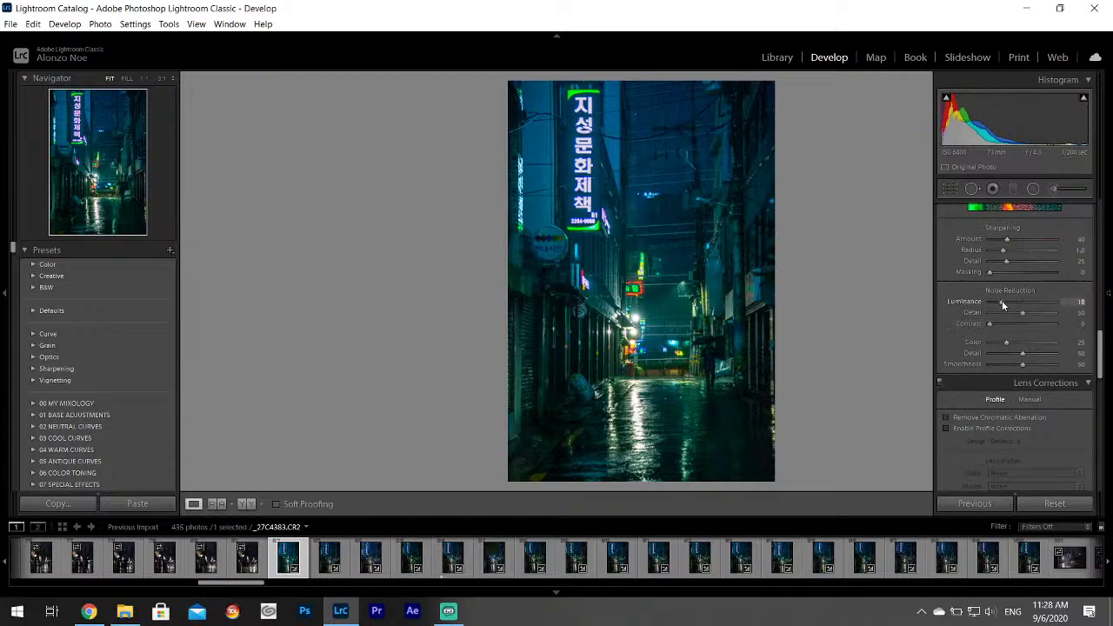
pyautogui.click(1054, 191)
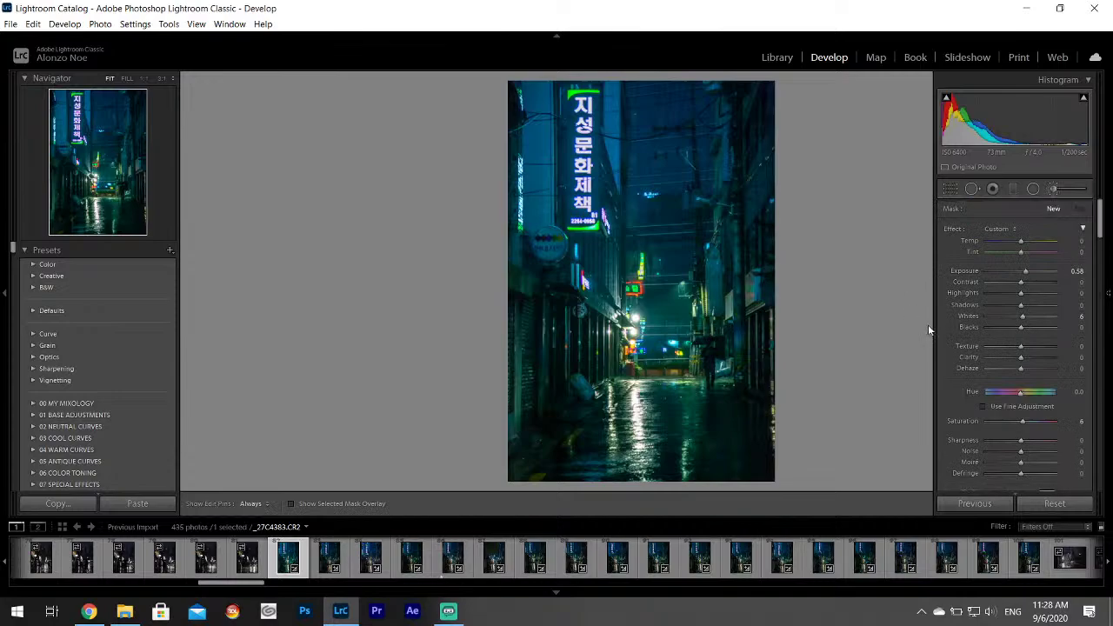
# Set the brush to Exposure 0.20 with slightly raised Highlights.
pyautogui.press('Return')
pyautogui.click(1026, 294)
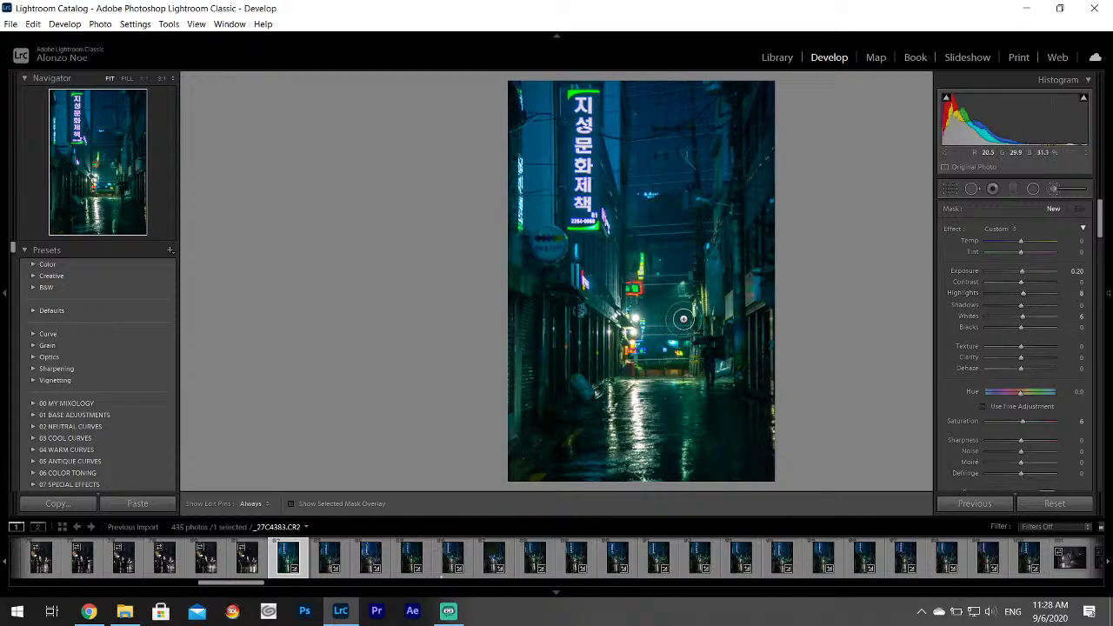
pyautogui.press('h')
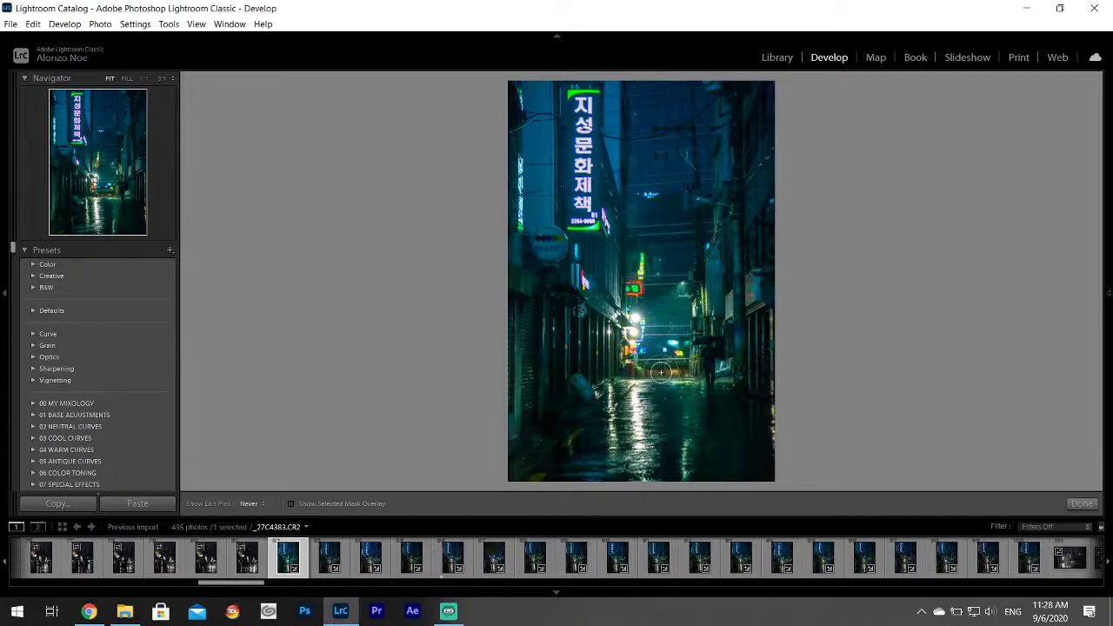
pyautogui.scroll(2, 678, 382)
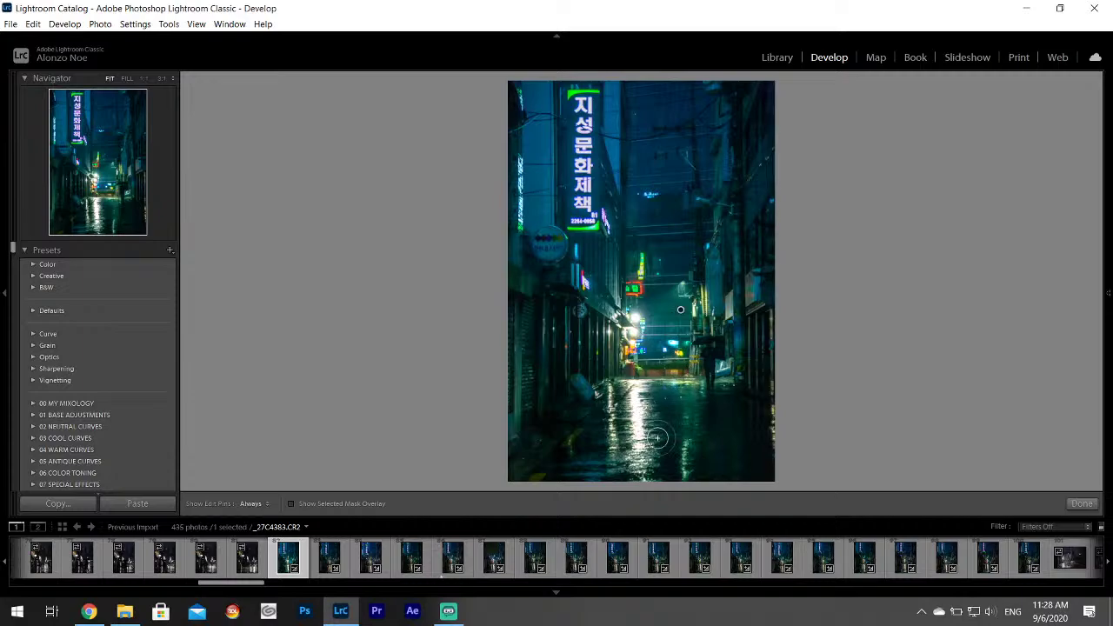
pyautogui.moveTo(1106, 371)
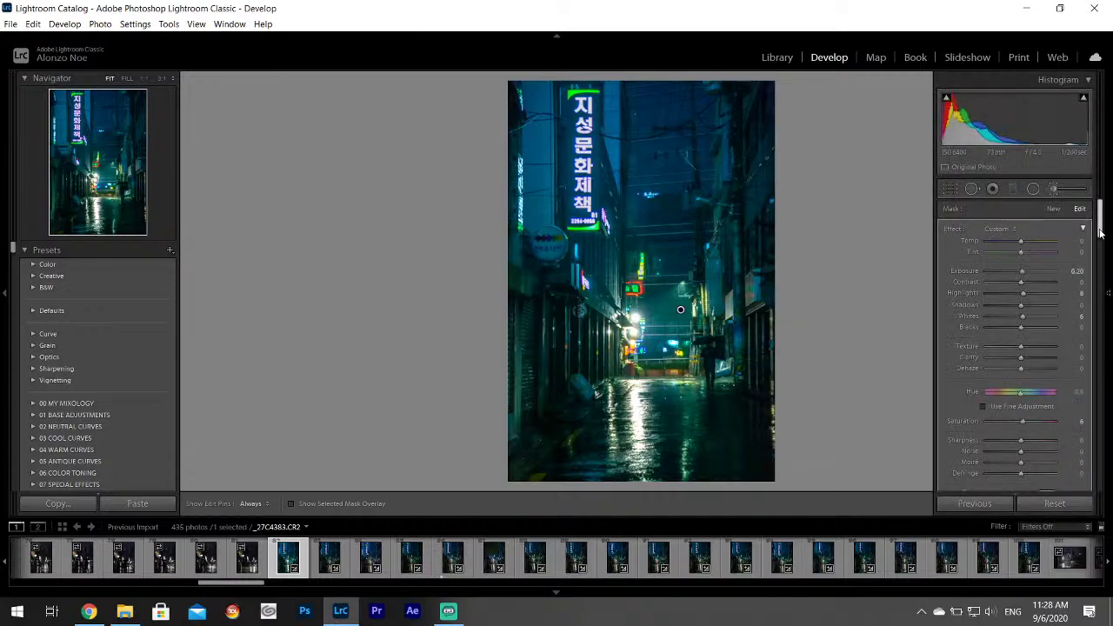
pyautogui.scroll(-3, 1024, 361)
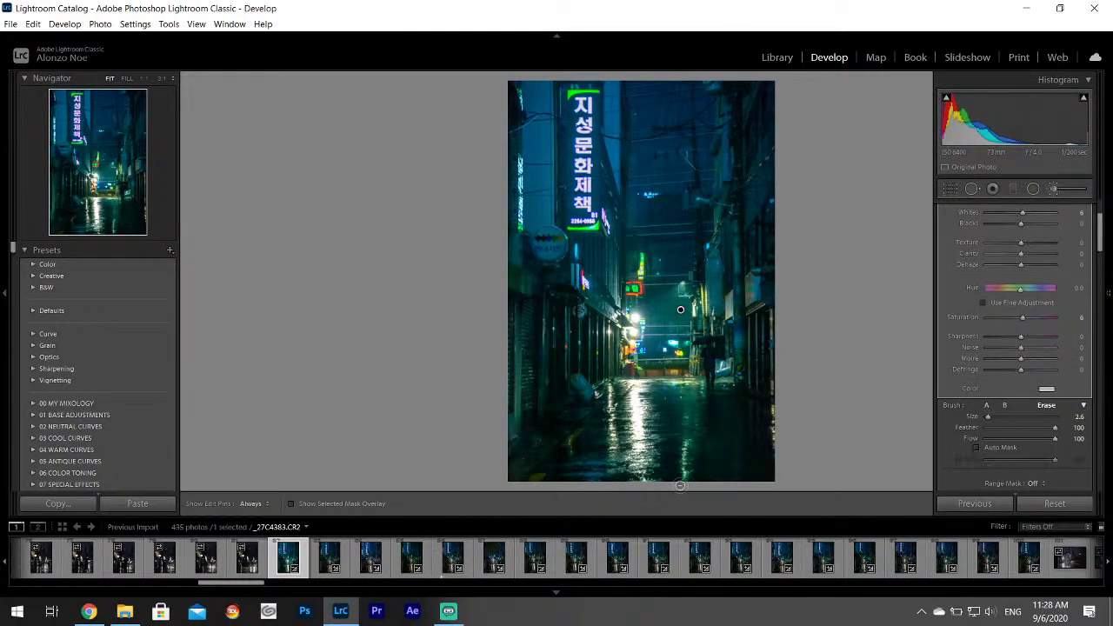
# Zoom into the lower alley to refine the brushed area around the umbrella pedestrian, then fit the view.
pyautogui.press('h')
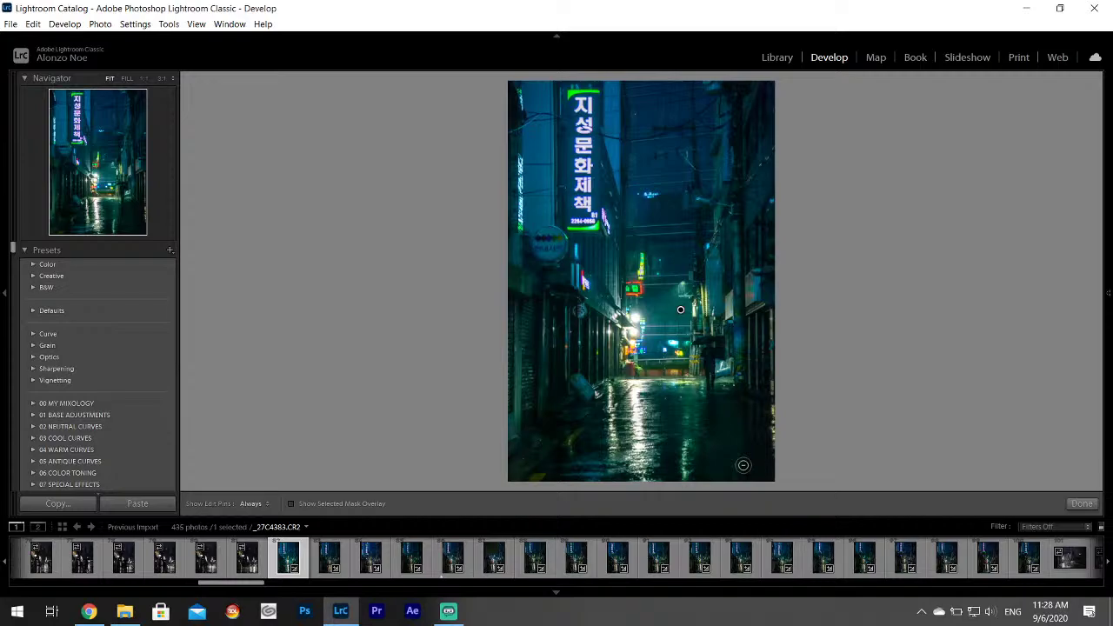
pyautogui.press('z')
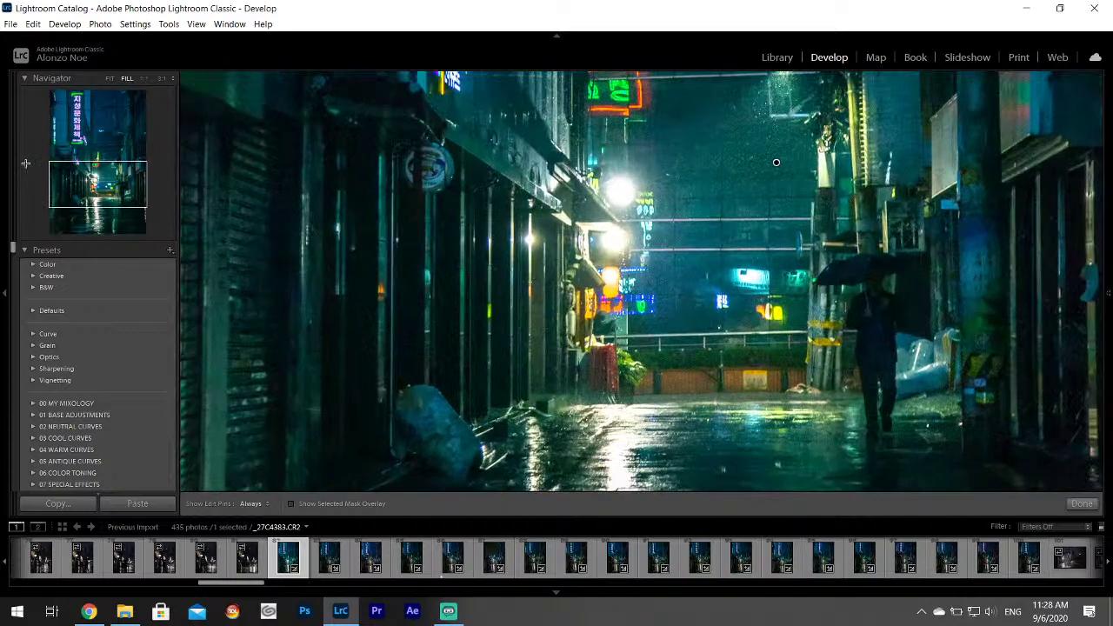
pyautogui.moveTo(126, 196); pyautogui.dragTo(120, 200)
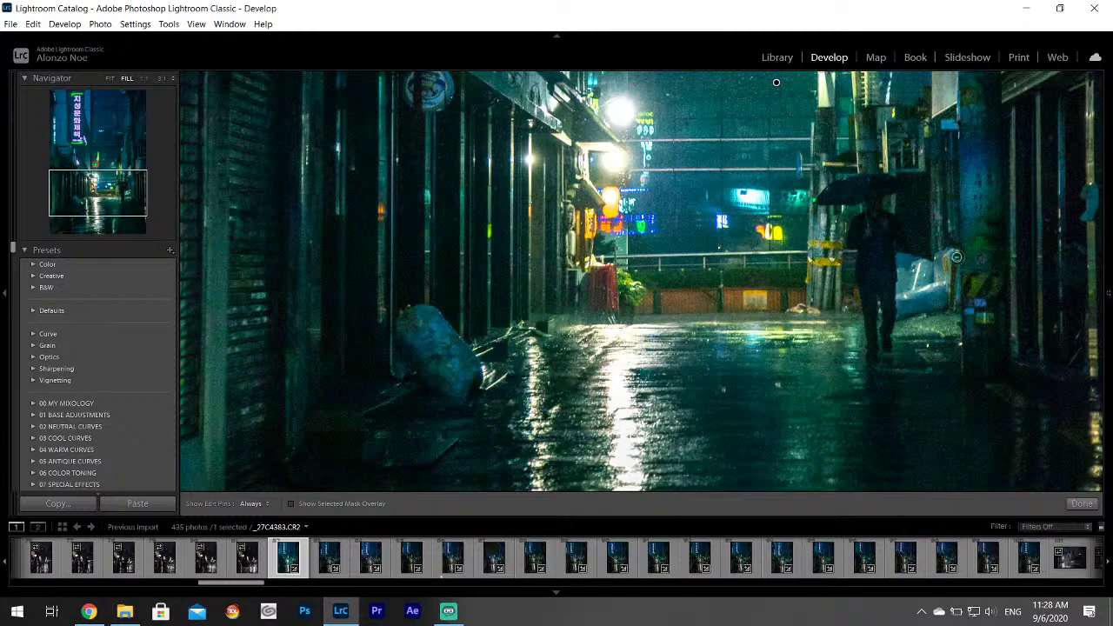
pyautogui.press('F8')
pyautogui.scroll(3, 1106, 232)
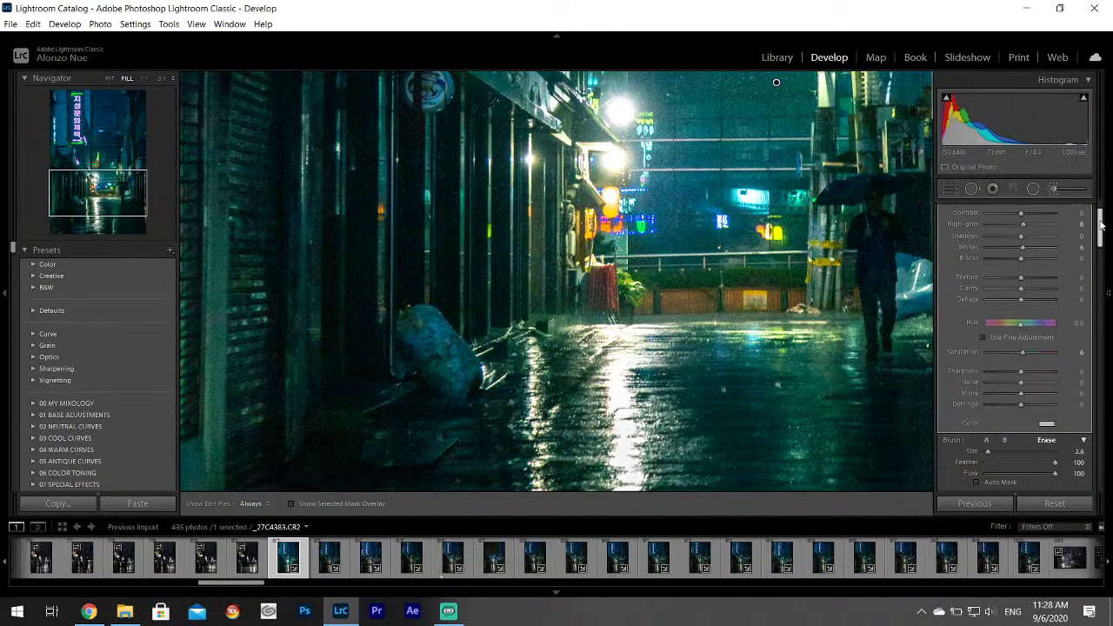
pyautogui.press('F8')
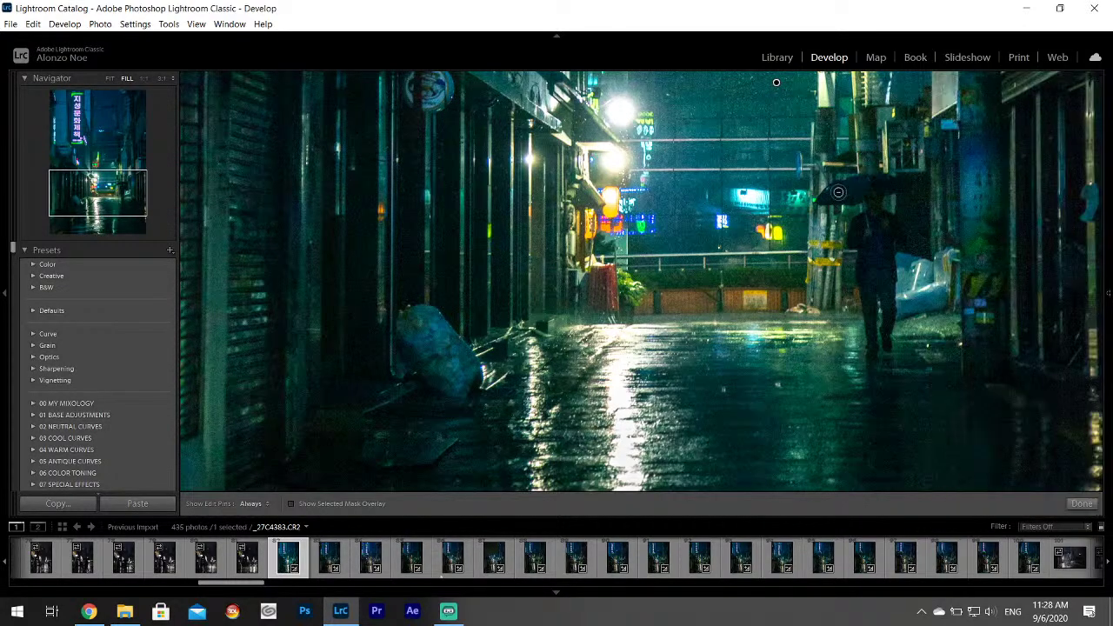
pyautogui.press('h')
pyautogui.press('h')
pyautogui.press('z')
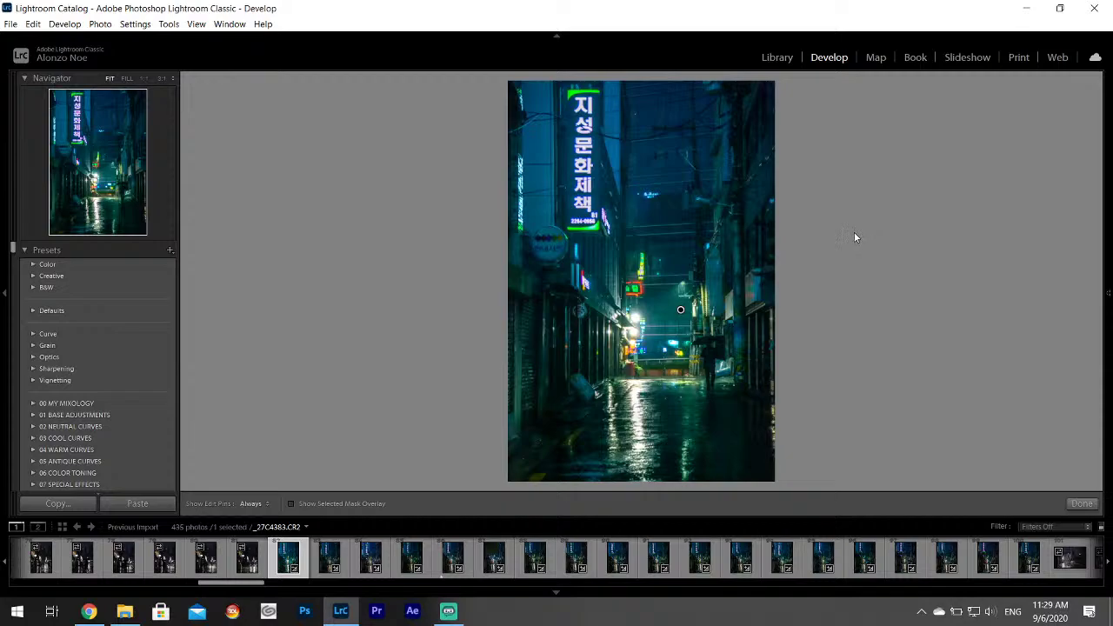
# Finish the previous brush edit, zoom to 1:1 on the sign, and start a new Exposure 0.20 brush.
pyautogui.click(1082, 503)
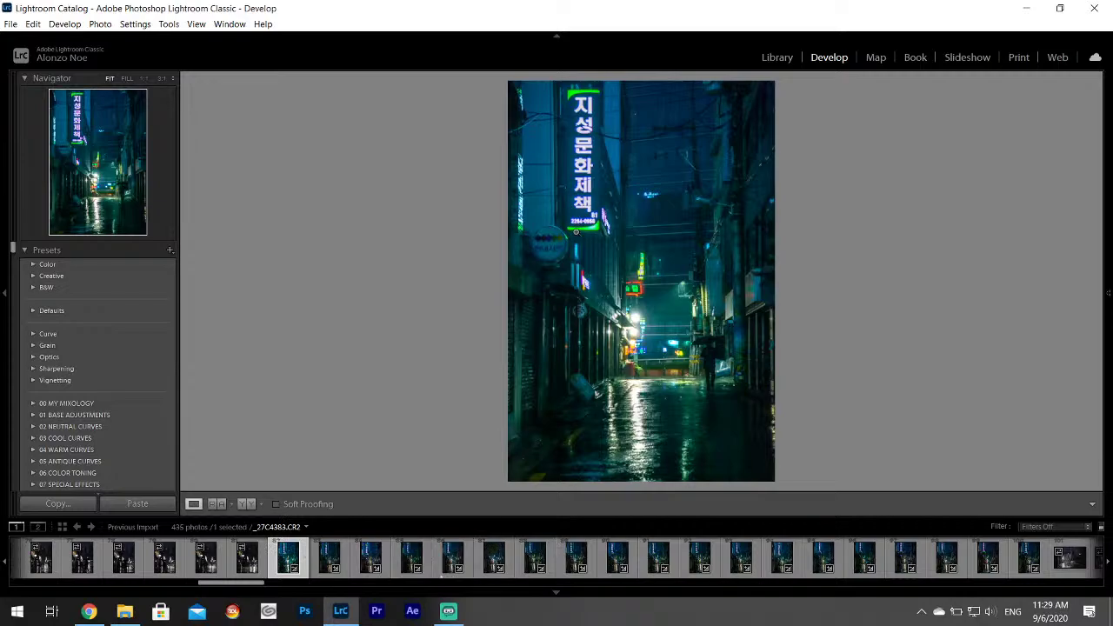
pyautogui.click(569, 102)
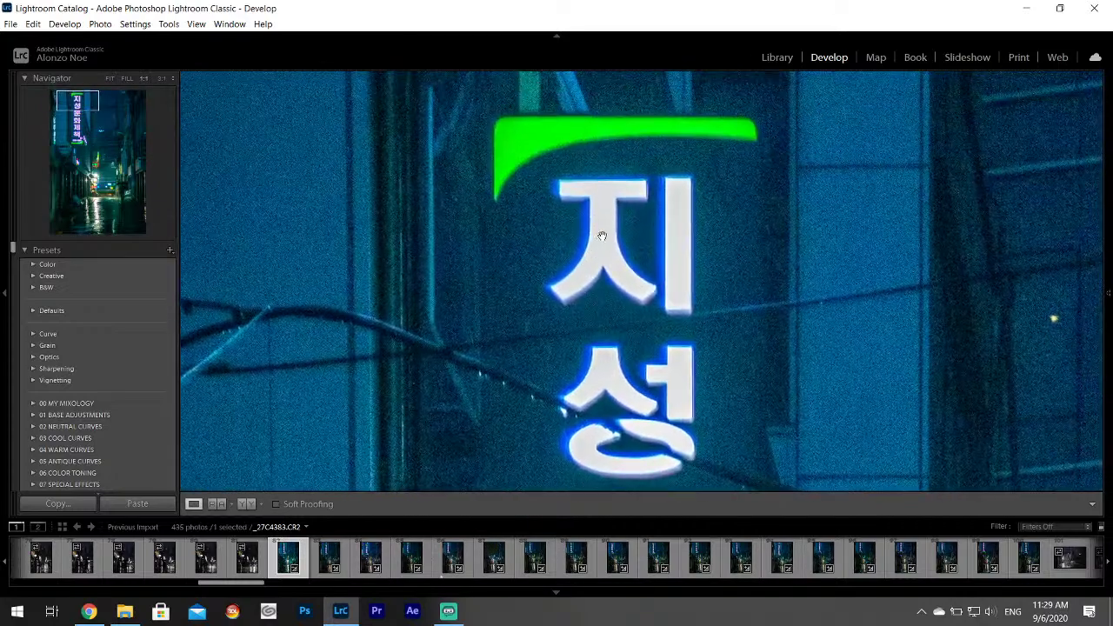
pyautogui.moveTo(1105, 212)
pyautogui.click(1085, 186)
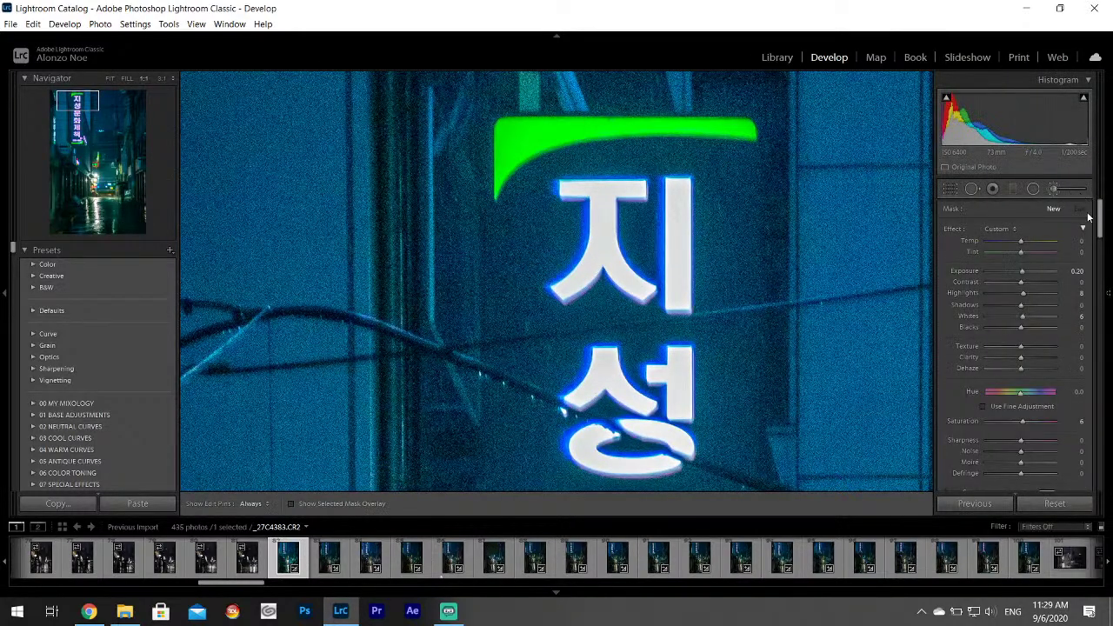
# Brighten the first letter's ㅈ stroke and vertical bar, then the second letter's ㅅ stroke.
pyautogui.press('h')
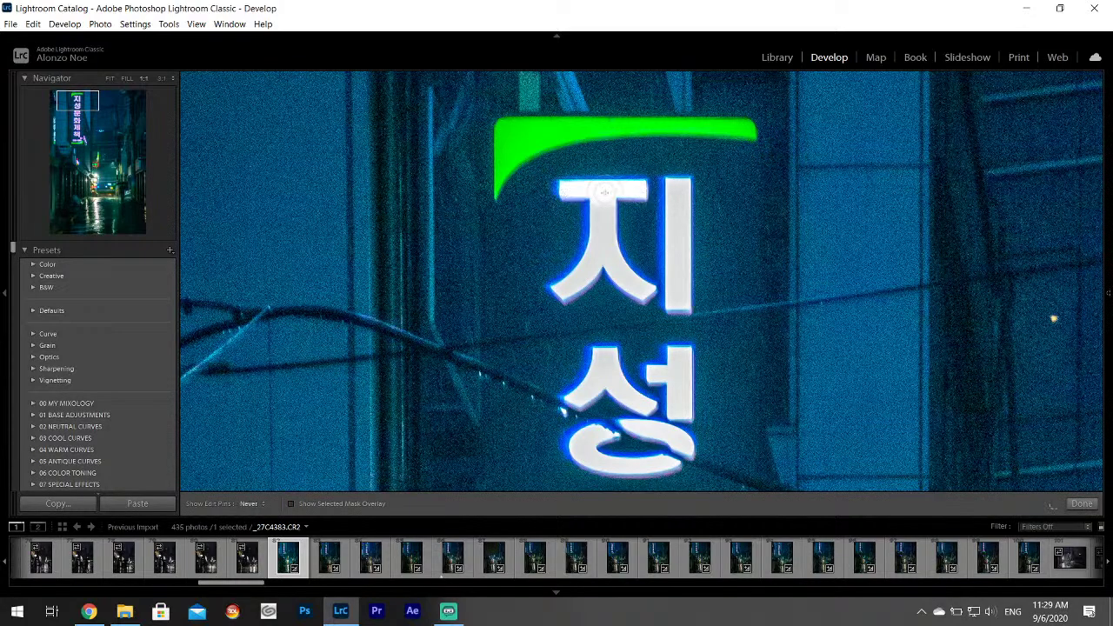
pyautogui.moveTo(593, 274)
pyautogui.mouseDown()
pyautogui.moveTo(574, 292)
pyautogui.moveTo(619, 252)
pyautogui.moveTo(654, 294)
pyautogui.mouseUp()
pyautogui.press('h')
pyautogui.moveTo(677, 189); pyautogui.dragTo(679, 303)
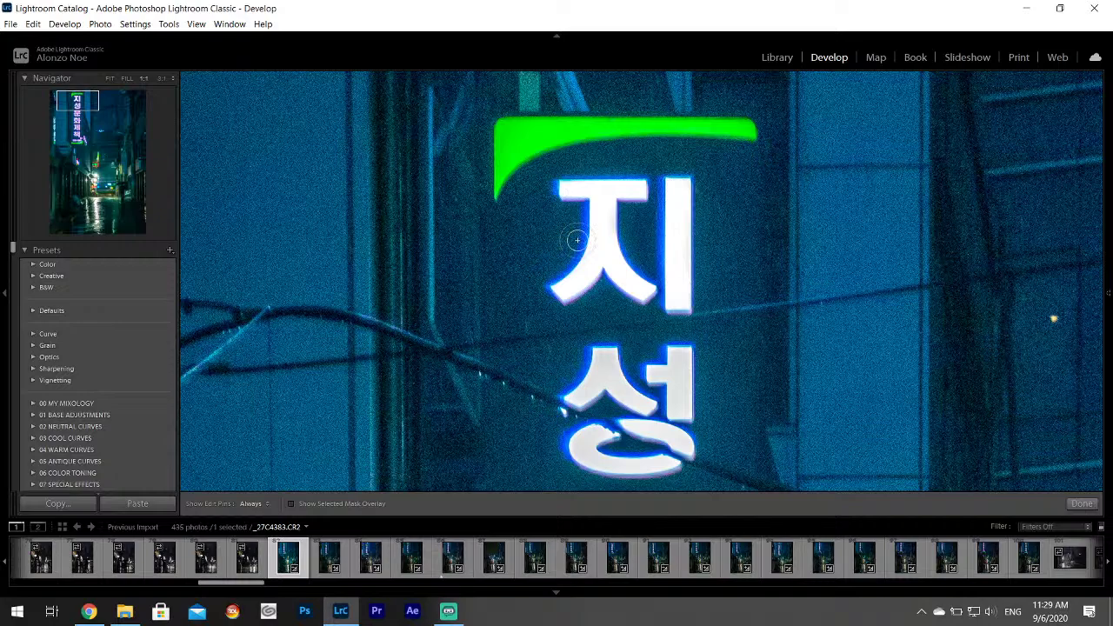
pyautogui.click(84, 113)
pyautogui.moveTo(84, 114); pyautogui.dragTo(83, 108)
pyautogui.press('h')
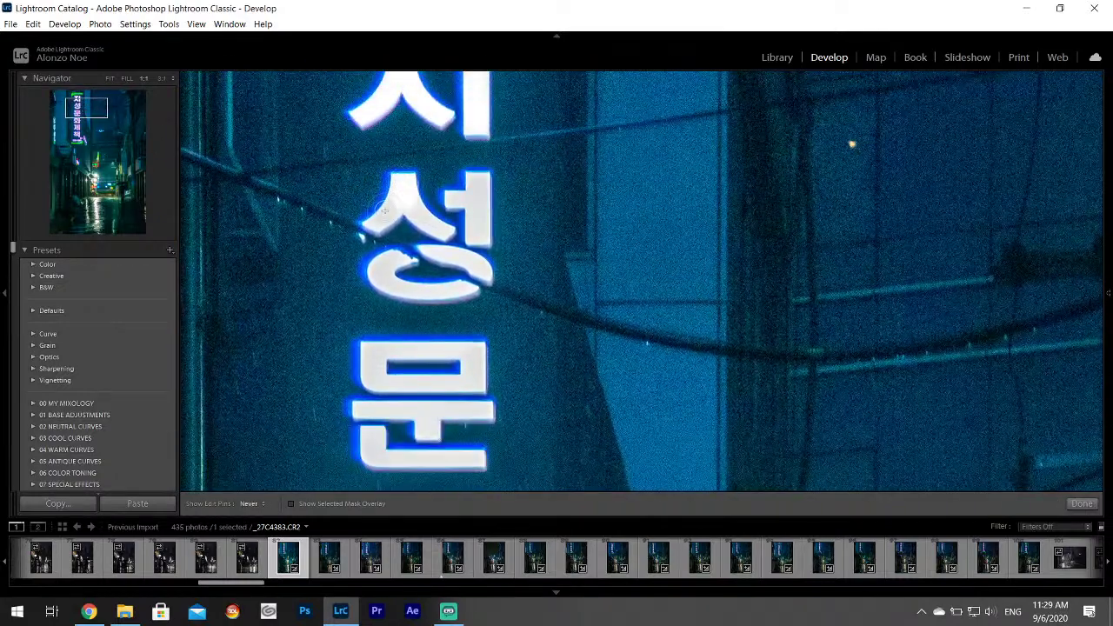
pyautogui.moveTo(401, 200)
pyautogui.mouseDown()
pyautogui.moveTo(442, 233)
pyautogui.moveTo(474, 198)
pyautogui.moveTo(472, 247)
pyautogui.moveTo(422, 241)
pyautogui.moveTo(377, 280)
pyautogui.moveTo(452, 290)
pyautogui.mouseUp()
# Brush over the outline of 화 and the strokes of 제 to brighten them.
pyautogui.moveTo(411, 350)
pyautogui.mouseDown()
pyautogui.moveTo(467, 189)
pyautogui.moveTo(430, 193)
pyautogui.moveTo(531, 192)
pyautogui.moveTo(500, 227)
pyautogui.moveTo(427, 217)
pyautogui.moveTo(424, 228)
pyautogui.moveTo(461, 252)
pyautogui.moveTo(534, 248)
pyautogui.moveTo(430, 300)
pyautogui.moveTo(522, 296)
pyautogui.mouseUp()
pyautogui.moveTo(415, 366)
pyautogui.mouseDown()
pyautogui.moveTo(485, 368)
pyautogui.moveTo(413, 399)
pyautogui.moveTo(428, 424)
pyautogui.moveTo(469, 411)
pyautogui.moveTo(486, 387)
pyautogui.moveTo(483, 418)
pyautogui.moveTo(435, 457)
pyautogui.moveTo(519, 460)
pyautogui.moveTo(534, 384)
pyautogui.moveTo(521, 364)
pyautogui.moveTo(513, 429)
pyautogui.mouseUp()
pyautogui.moveTo(593, 456); pyautogui.dragTo(713, 222)
pyautogui.rightClick(713, 221)
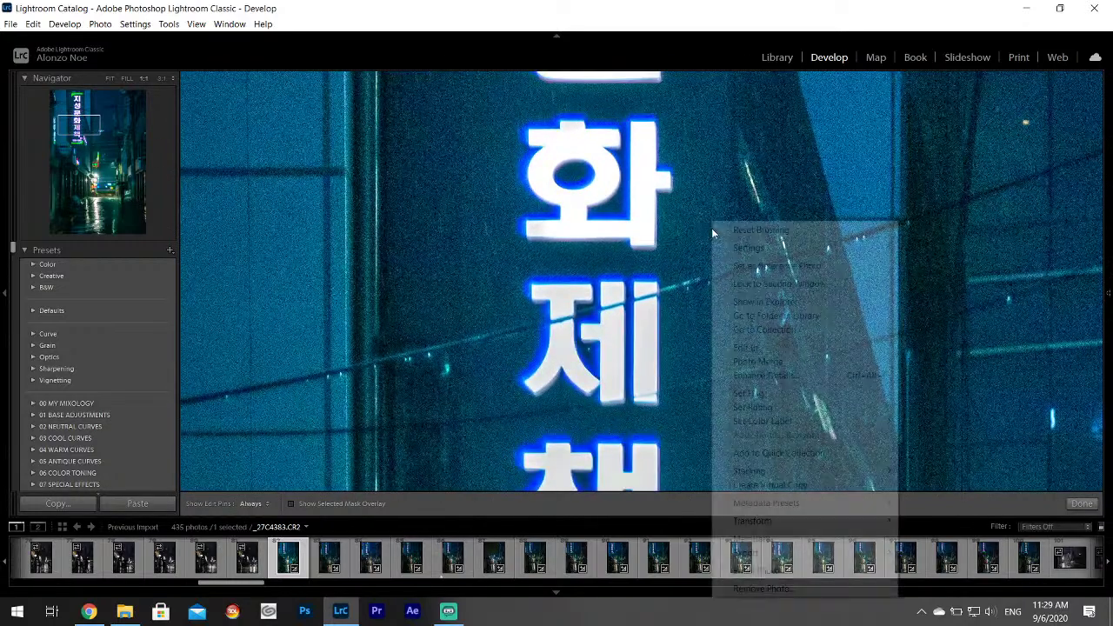
pyautogui.moveTo(783, 355)
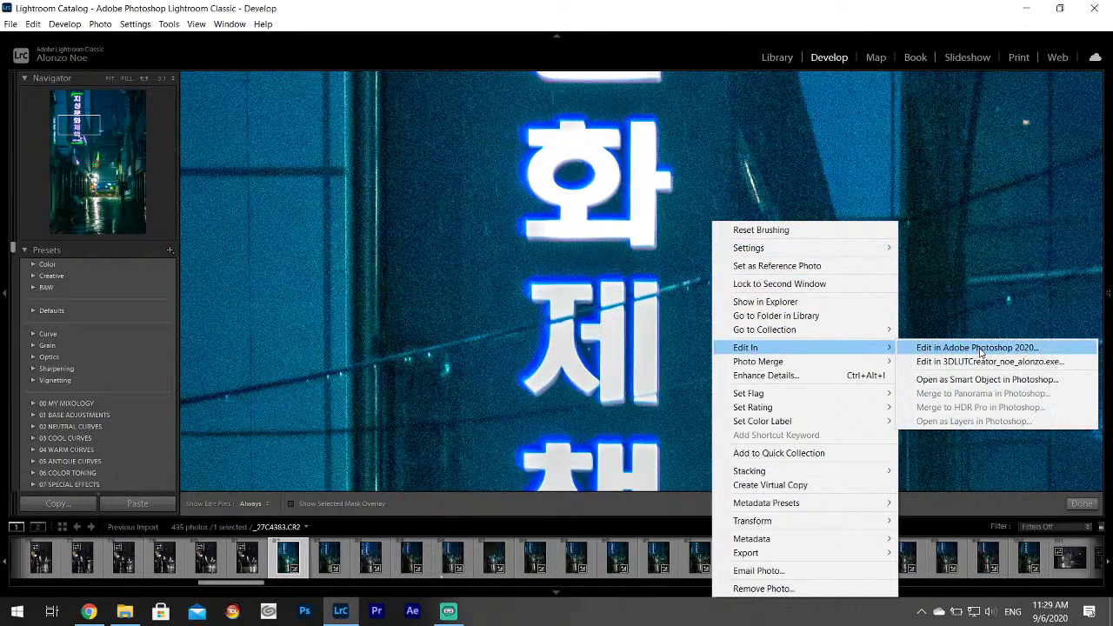
pyautogui.click(752, 12)
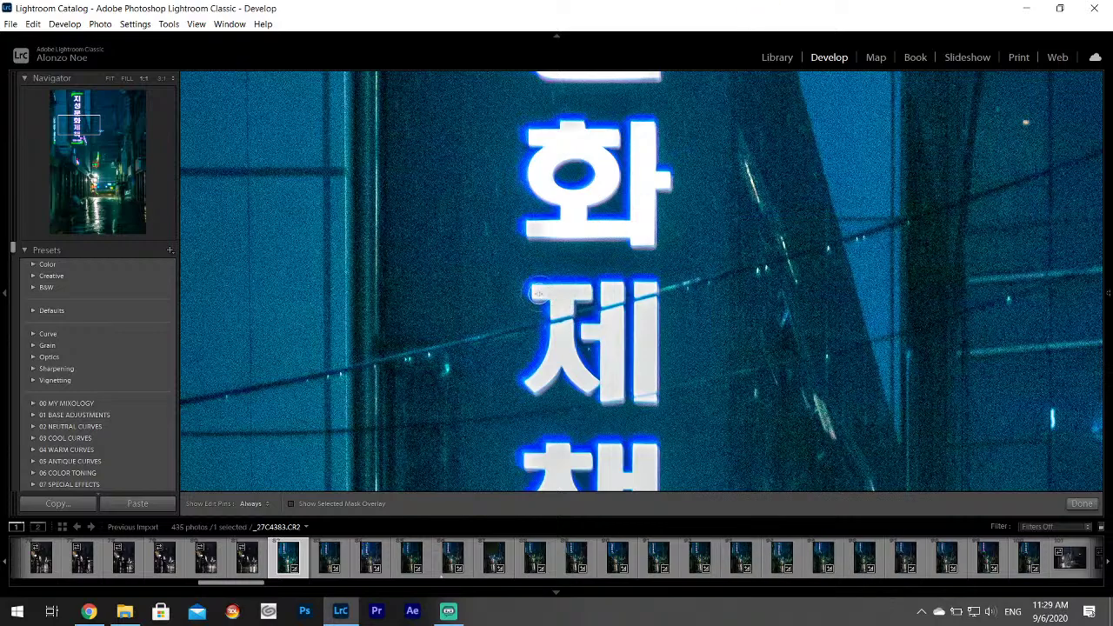
pyautogui.press('h')
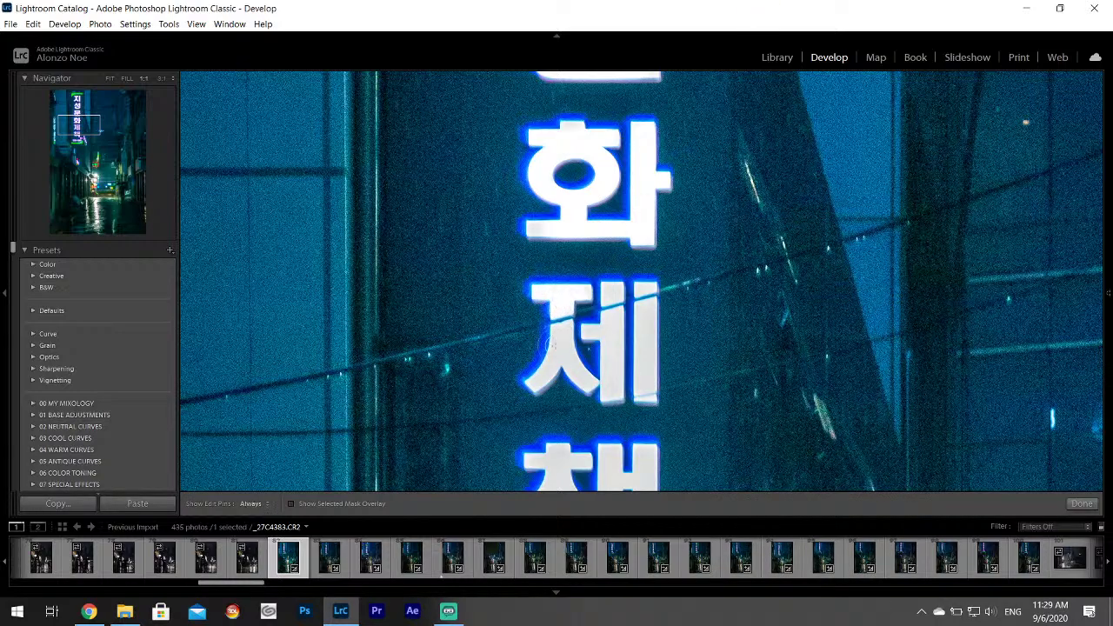
pyautogui.moveTo(552, 341)
pyautogui.mouseDown()
pyautogui.moveTo(543, 383)
pyautogui.moveTo(562, 343)
pyautogui.moveTo(588, 390)
pyautogui.moveTo(592, 330)
pyautogui.moveTo(611, 340)
pyautogui.moveTo(614, 318)
pyautogui.moveTo(617, 395)
pyautogui.moveTo(611, 289)
pyautogui.moveTo(648, 393)
pyautogui.mouseUp()
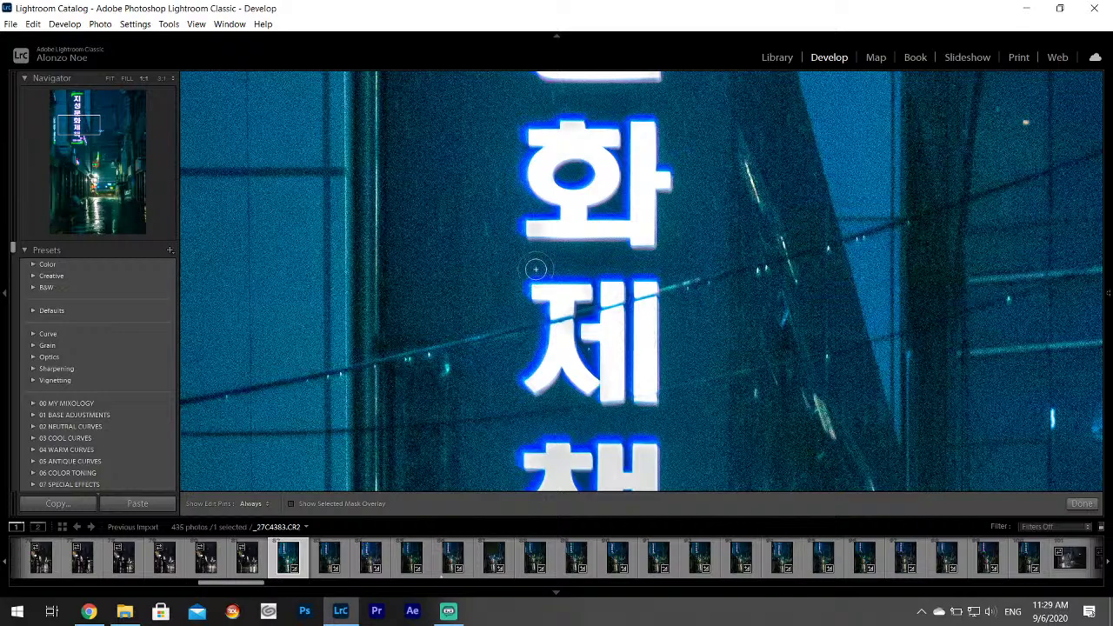
# Brighten the ㅊ, right-hand strokes and bottom bar of the letter 책.
pyautogui.moveTo(78, 126); pyautogui.dragTo(84, 133)
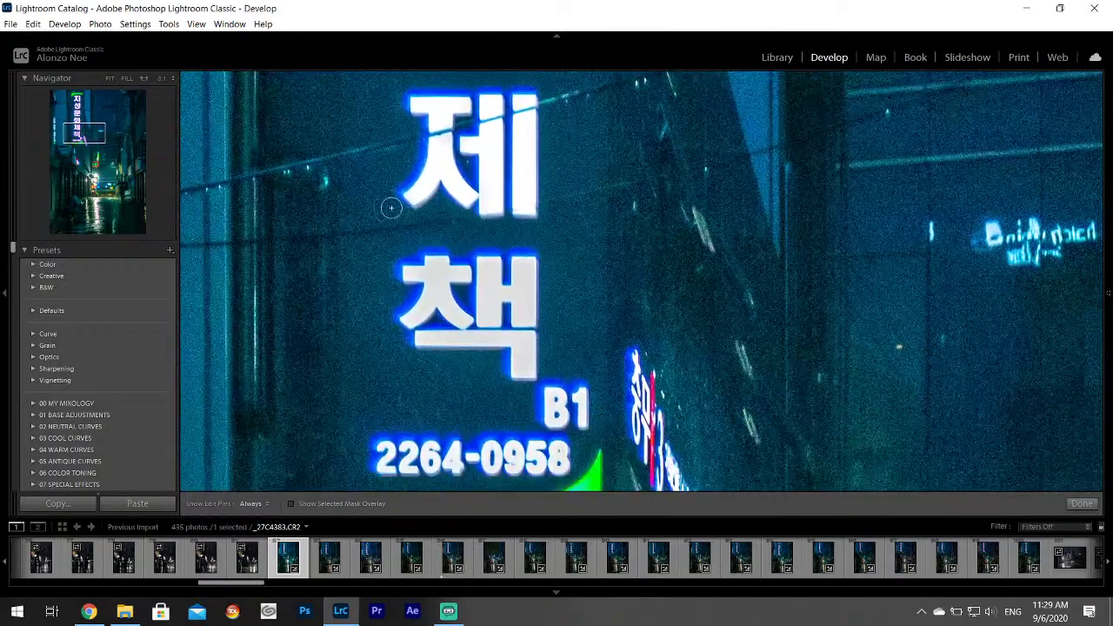
pyautogui.moveTo(424, 272)
pyautogui.mouseDown()
pyautogui.moveTo(461, 269)
pyautogui.moveTo(448, 257)
pyautogui.moveTo(413, 309)
pyautogui.moveTo(457, 294)
pyautogui.moveTo(467, 313)
pyautogui.mouseUp()
pyautogui.press('h')
pyautogui.moveTo(496, 266)
pyautogui.mouseDown()
pyautogui.moveTo(498, 322)
pyautogui.moveTo(522, 272)
pyautogui.moveTo(526, 300)
pyautogui.moveTo(524, 271)
pyautogui.mouseUp()
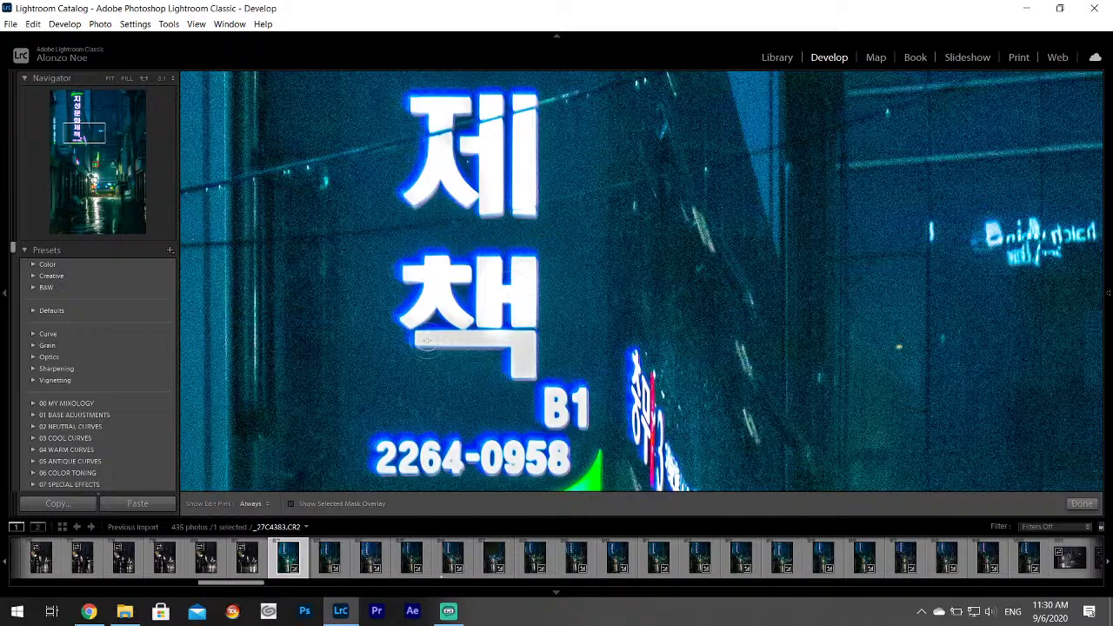
pyautogui.moveTo(426, 341)
pyautogui.mouseDown()
pyautogui.moveTo(521, 339)
pyautogui.moveTo(538, 372)
pyautogui.mouseUp()
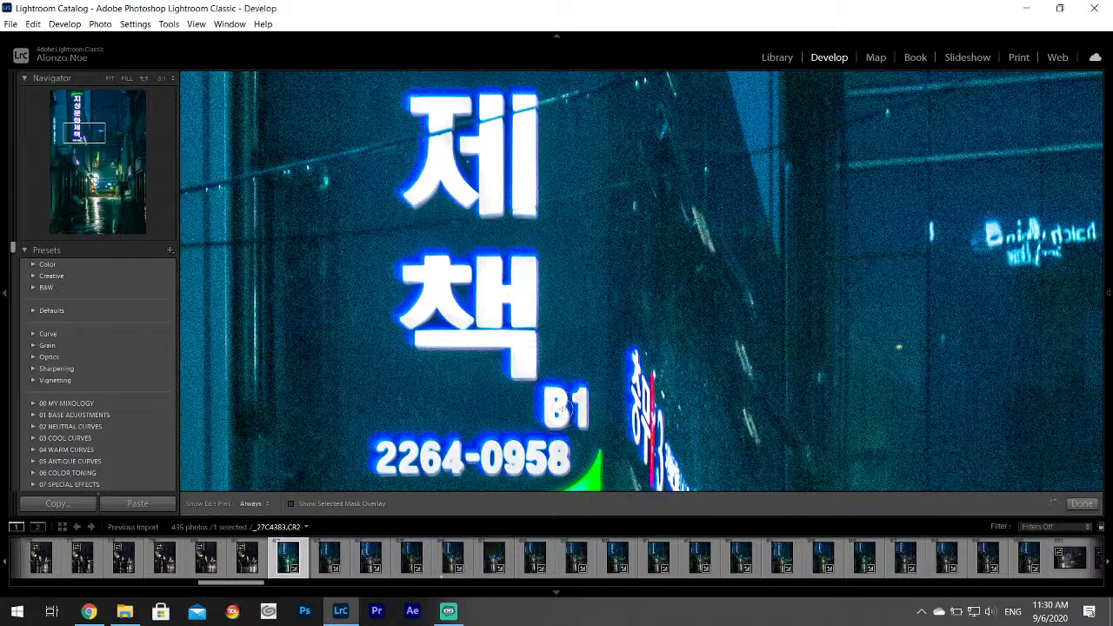
# Brighten the phone number digits, close the brush, and return to Fit view.
pyautogui.click(90, 144)
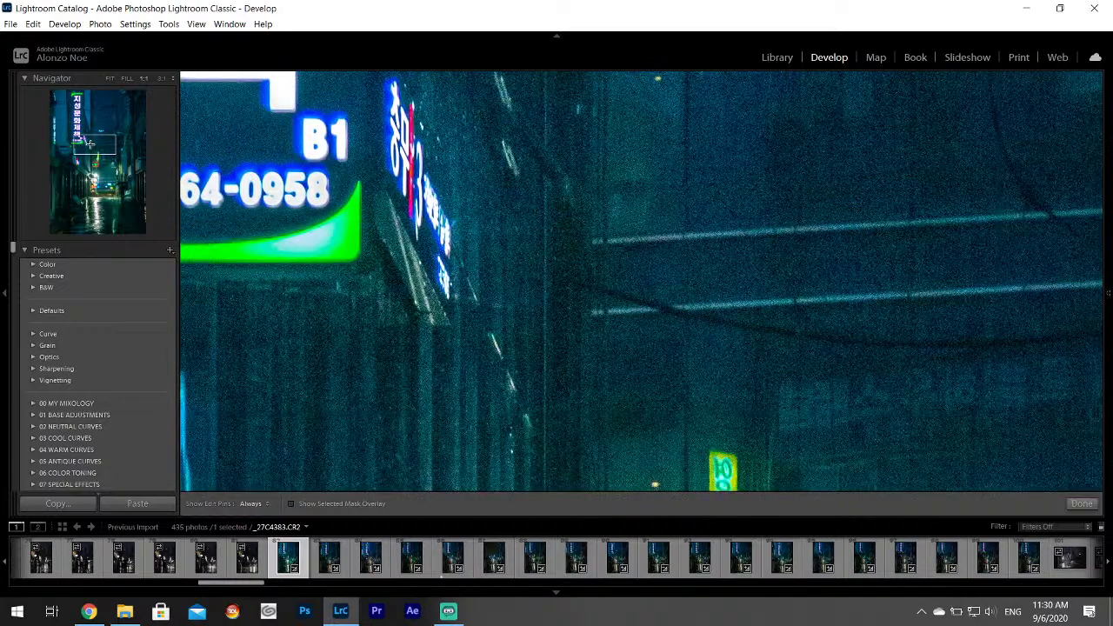
pyautogui.moveTo(90, 143); pyautogui.dragTo(84, 144)
pyautogui.press('h')
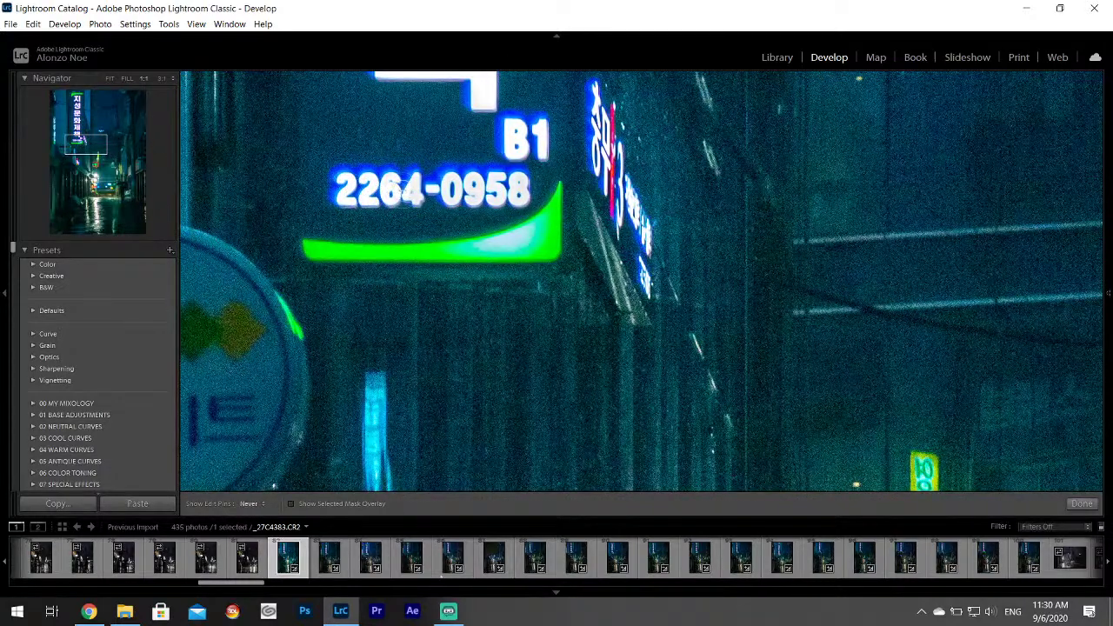
pyautogui.moveTo(403, 186); pyautogui.dragTo(516, 189)
pyautogui.press('h')
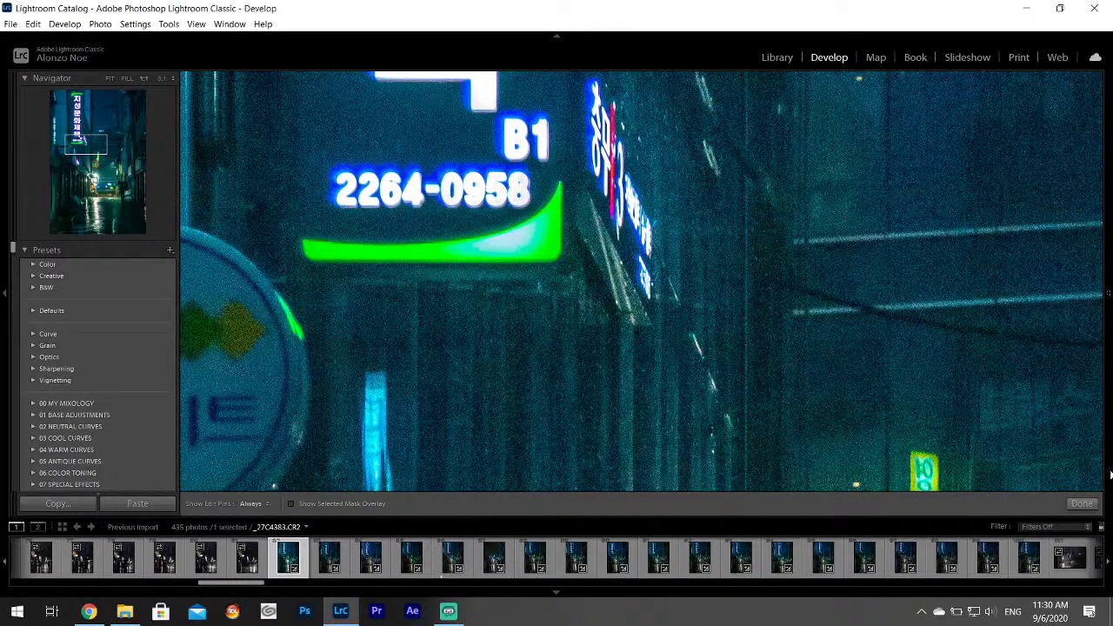
pyautogui.click(1072, 505)
pyautogui.click(895, 354)
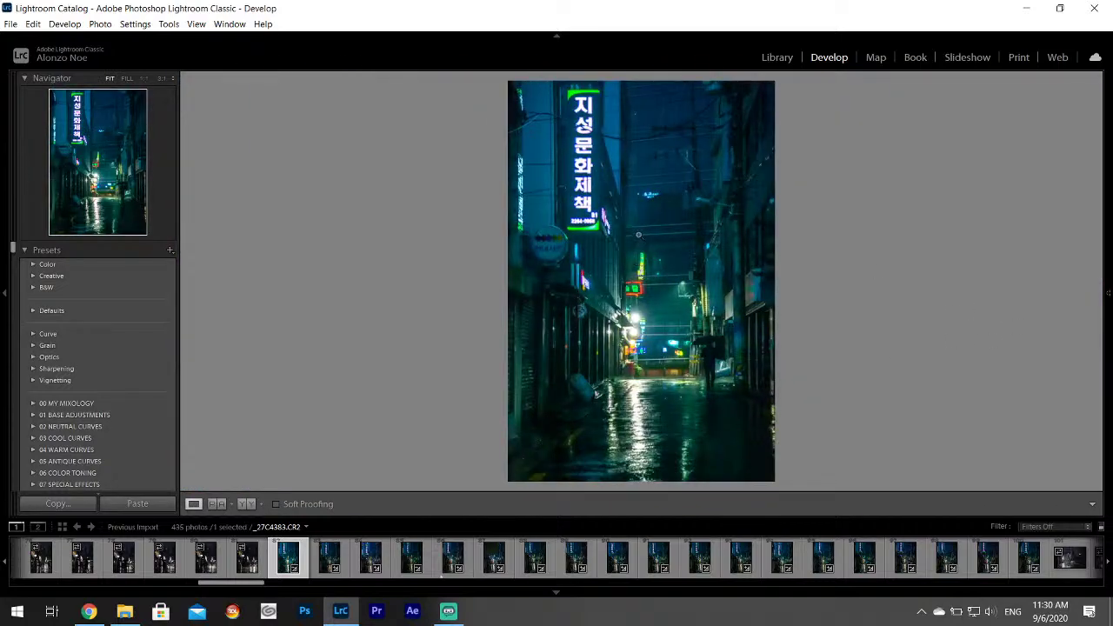
# Raise Detail panel Luminance noise reduction from 18 to 21.
pyautogui.moveTo(1111, 254)
pyautogui.moveTo(1103, 233); pyautogui.dragTo(1103, 259)
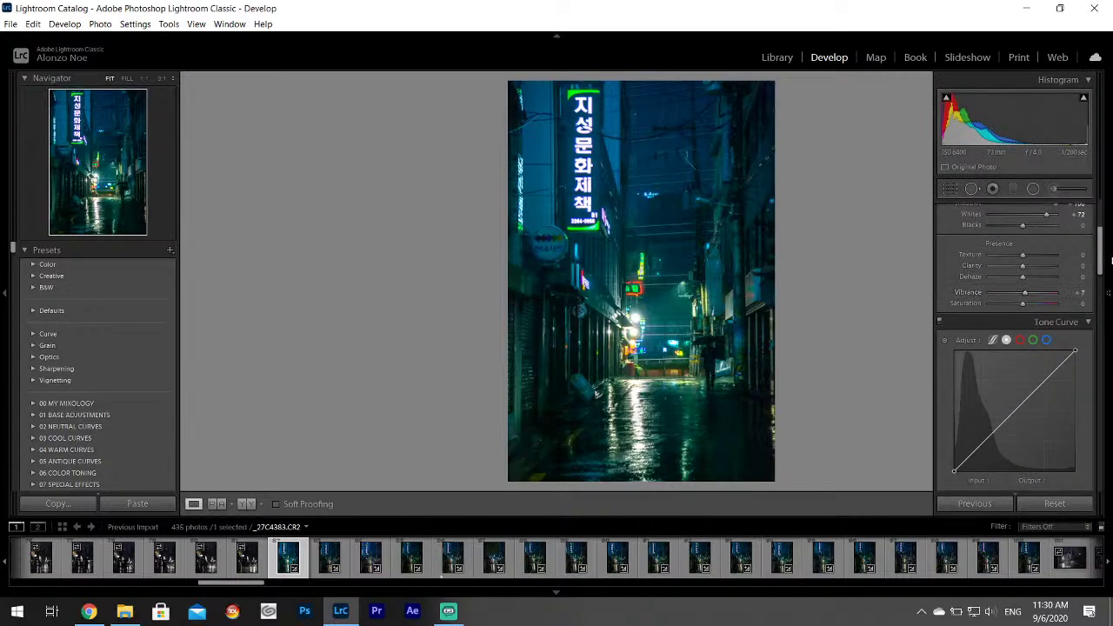
pyautogui.moveTo(1100, 250); pyautogui.dragTo(1100, 336)
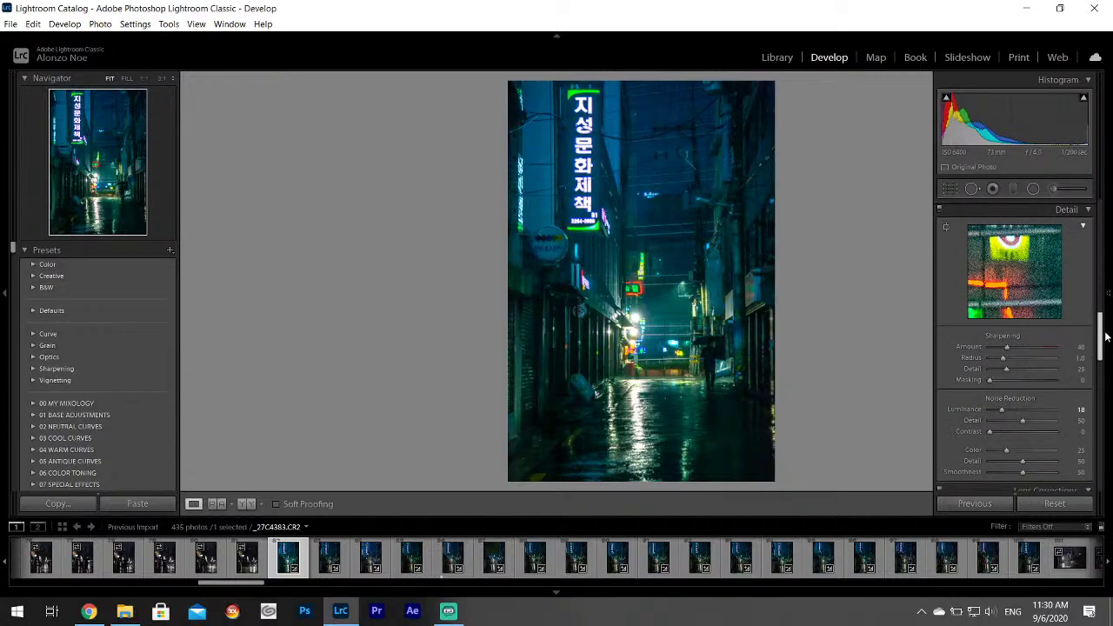
pyautogui.moveTo(1002, 409); pyautogui.dragTo(1006, 411)
# Inspect the umbrella figure at 1:1 for noise, then return to Fit.
pyautogui.click(694, 342)
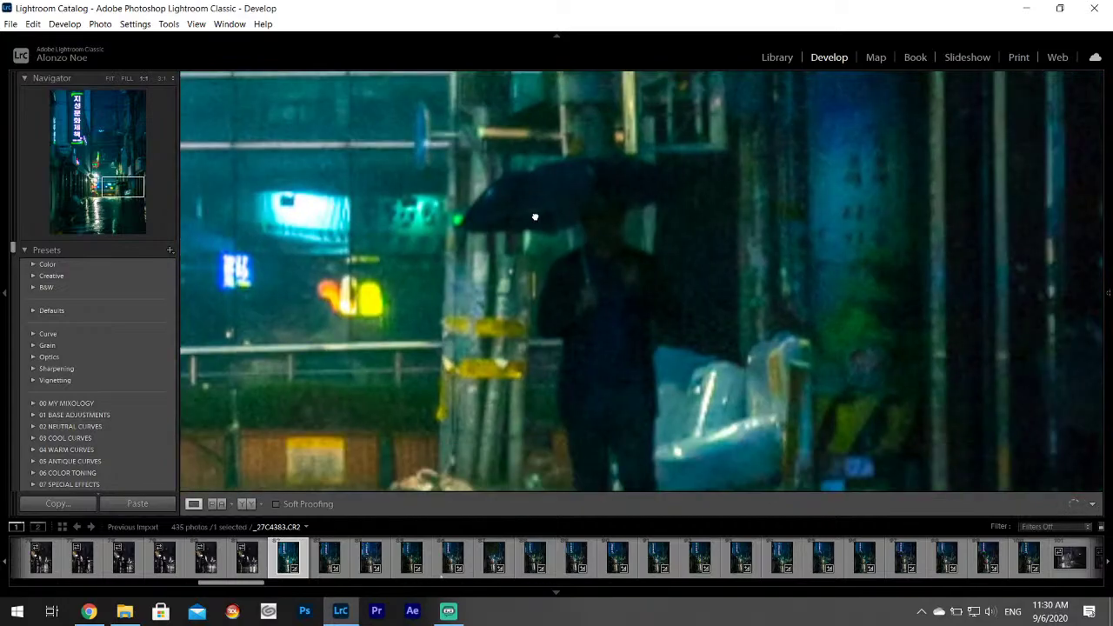
pyautogui.moveTo(535, 217); pyautogui.dragTo(783, 304)
pyautogui.moveTo(435, 195); pyautogui.dragTo(827, 363)
pyautogui.click(717, 279)
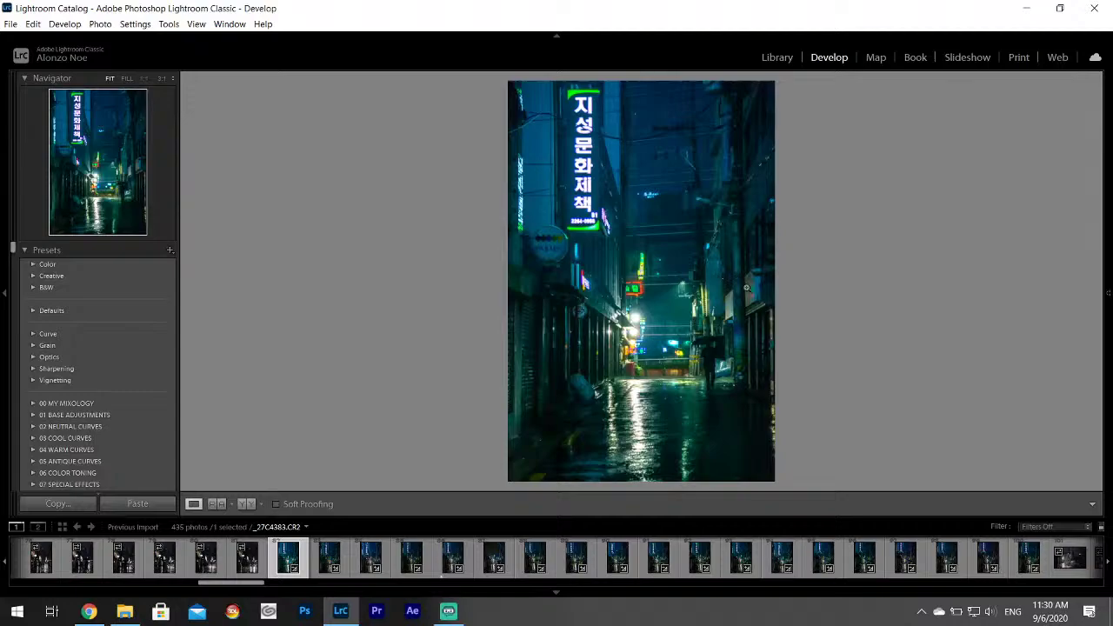
# Export _27C4383.CR2 as one file to the Desktop's Korea Project subfolder with current settings.
pyautogui.click(11, 24)
pyautogui.click(35, 195)
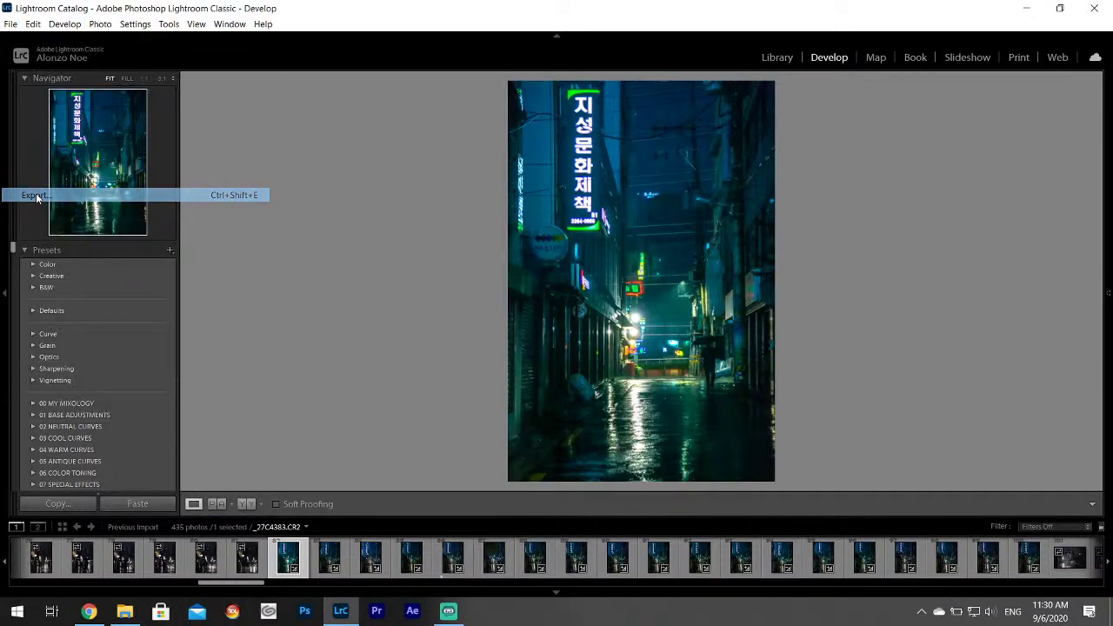
pyautogui.moveTo(785, 214); pyautogui.dragTo(785, 345)
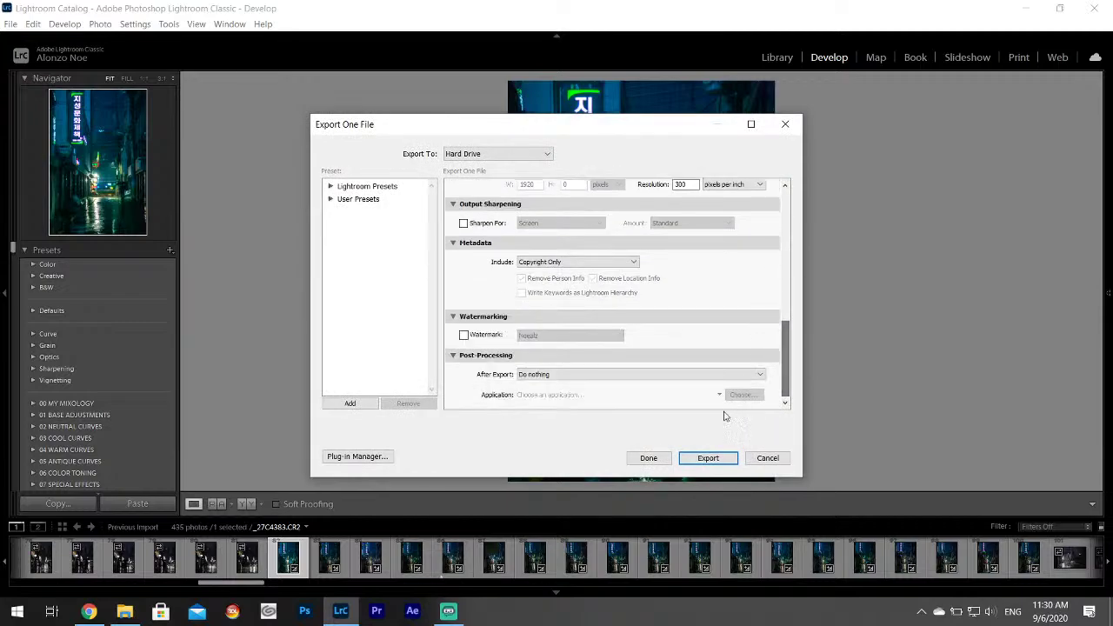
pyautogui.click(706, 458)
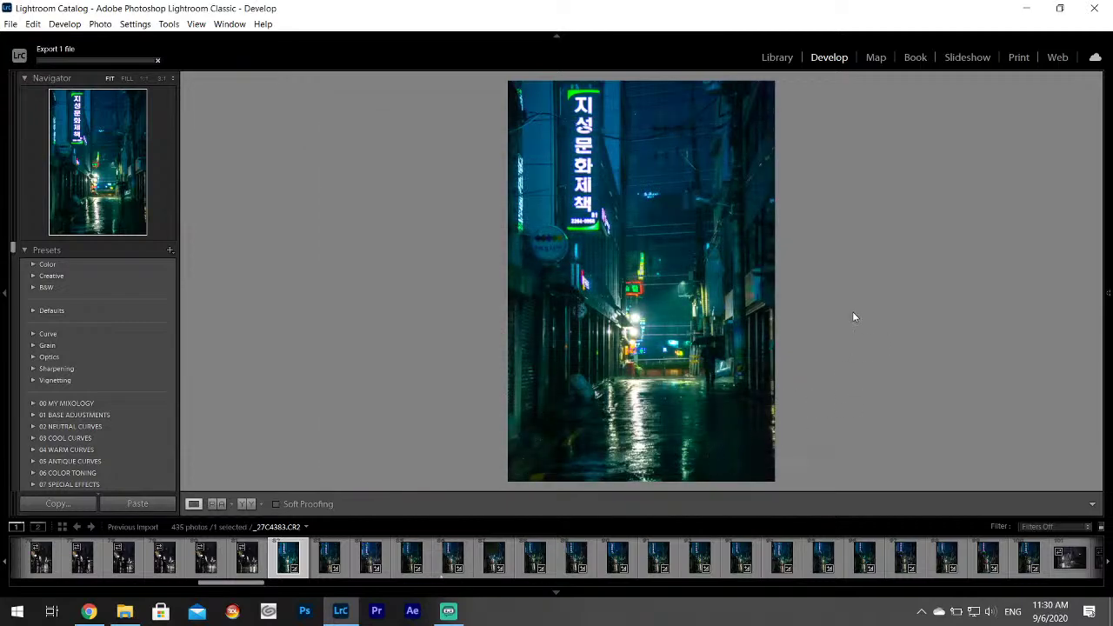
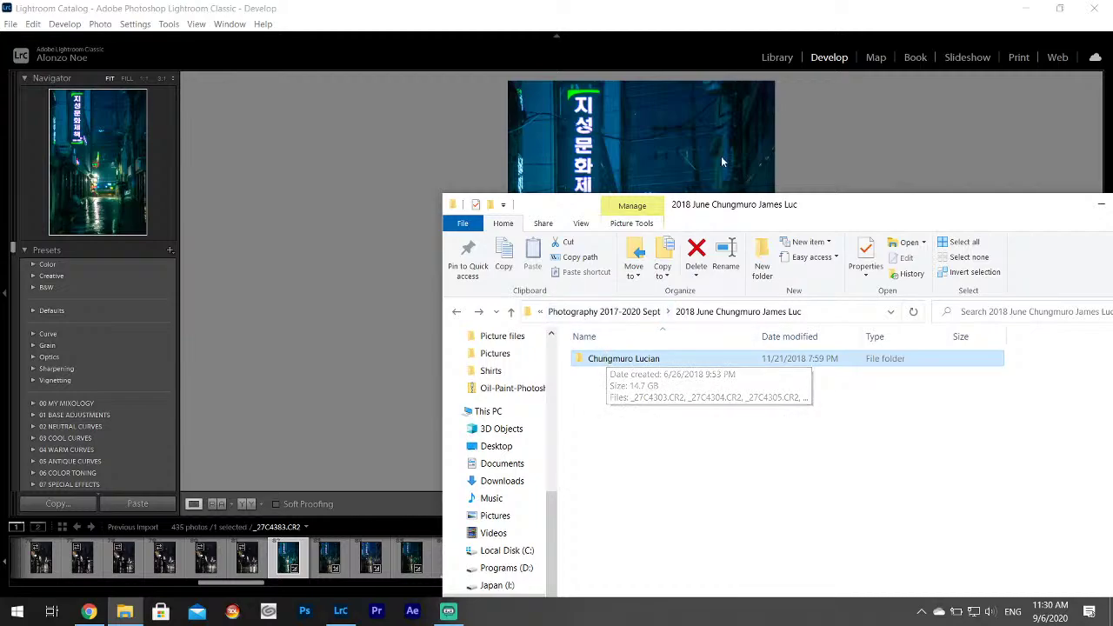
# Check the 435 CR2 files in the Chungmuro Lucian folder, then close File Explorer.
pyautogui.moveTo(740, 203); pyautogui.dragTo(687, 68)
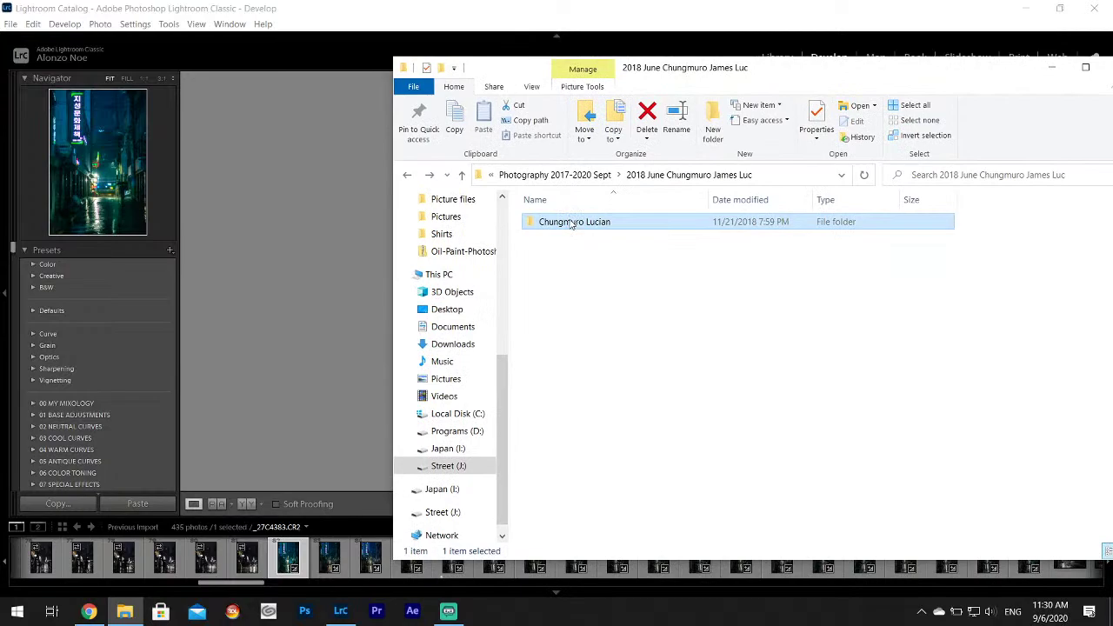
pyautogui.doubleClick(571, 223)
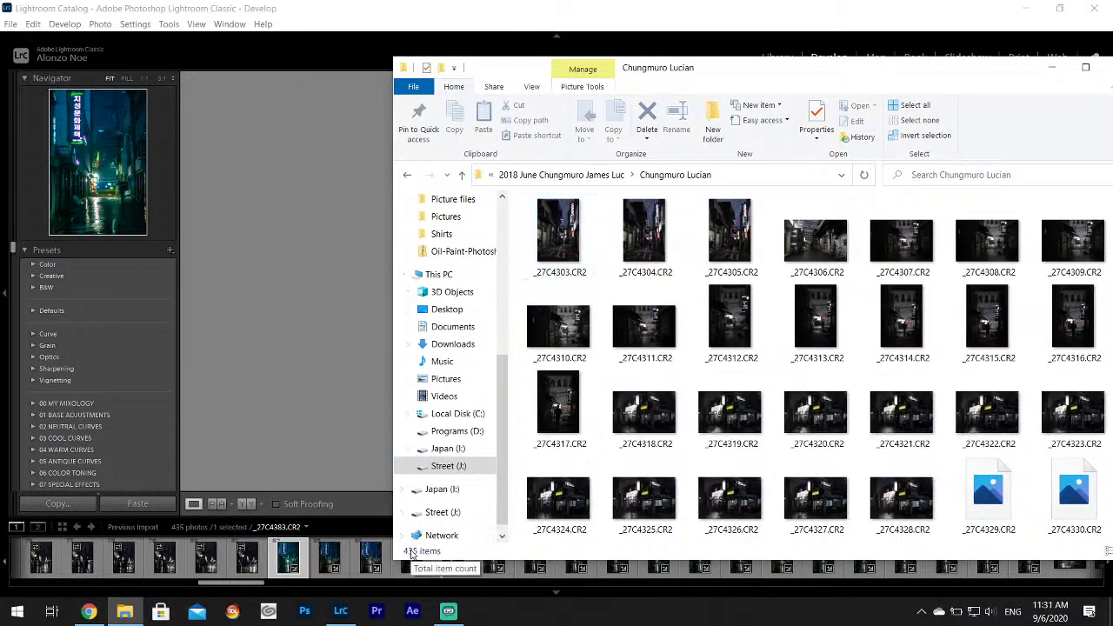
pyautogui.click(407, 175)
pyautogui.hotkey('alt', 'F4')
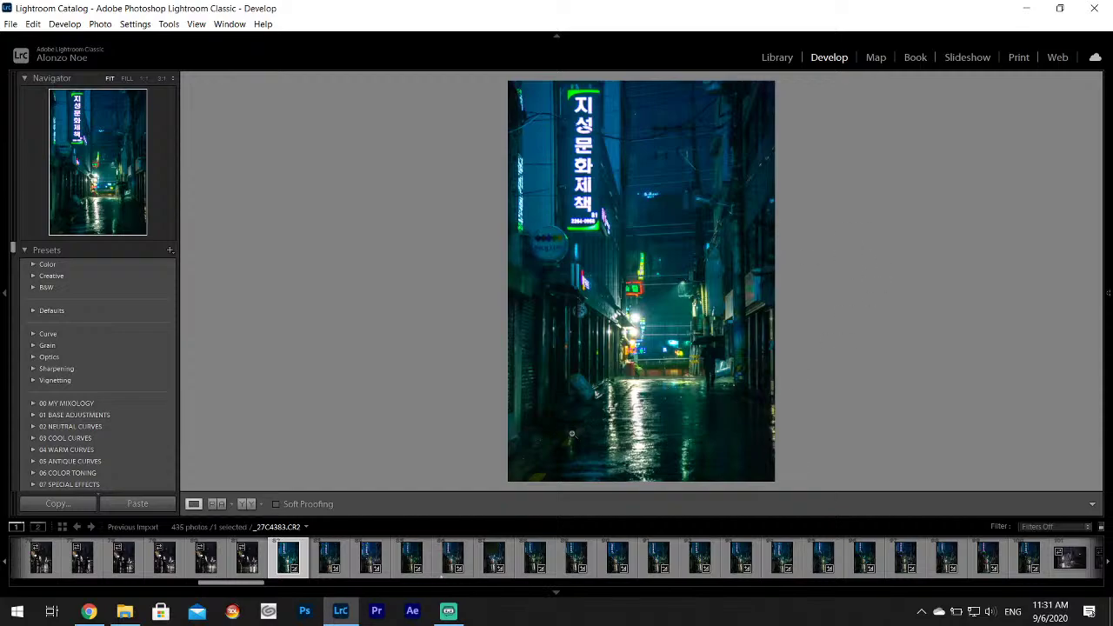
# Give _27C4383 a 3-star rating and copy its develop settings.
pyautogui.press('3')
pyautogui.click(442, 561)
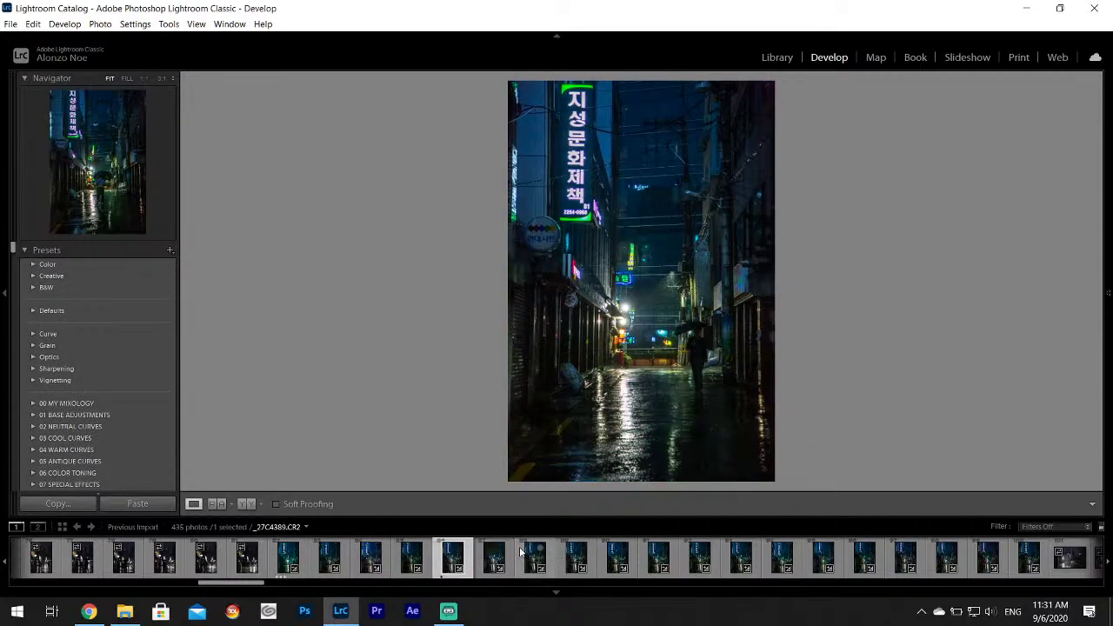
pyautogui.click(288, 562)
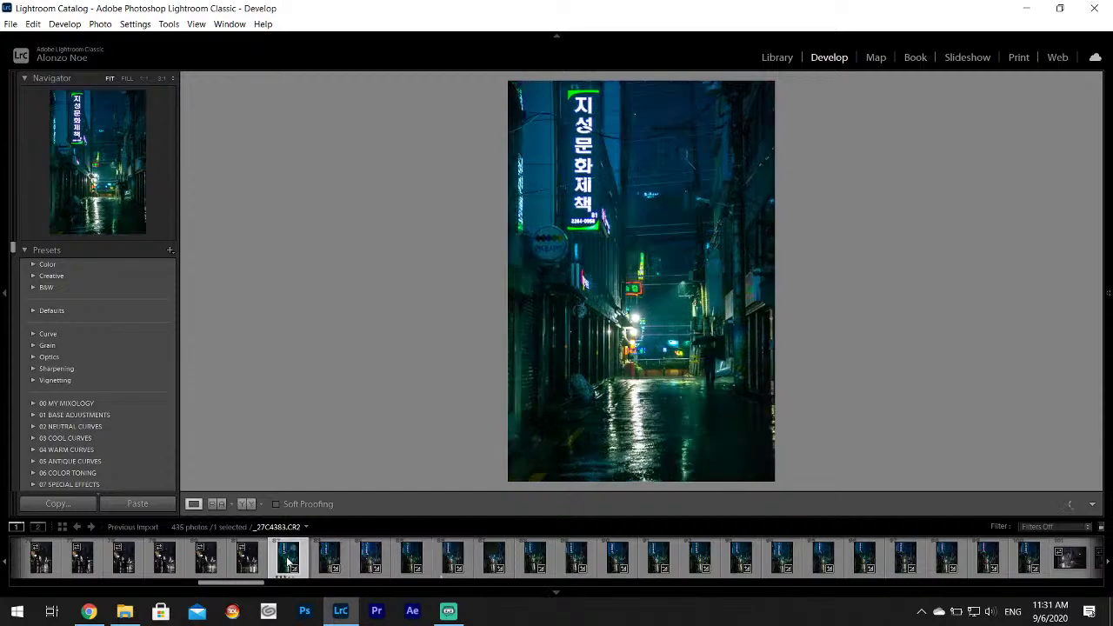
pyautogui.rightClick(288, 561)
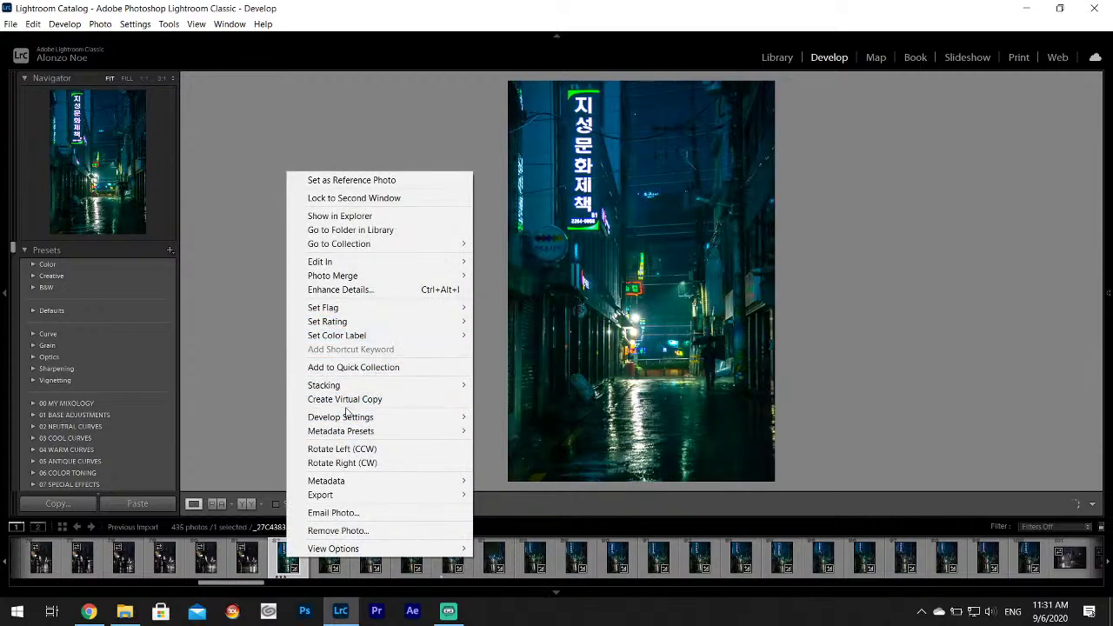
pyautogui.moveTo(347, 417)
pyautogui.click(519, 467)
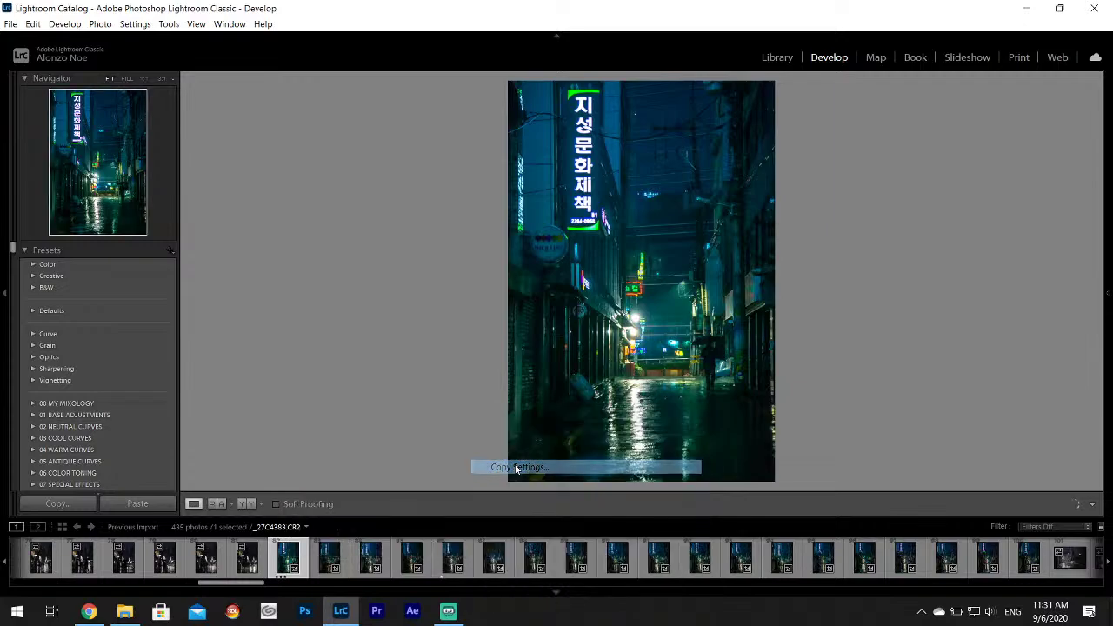
pyautogui.click(715, 426)
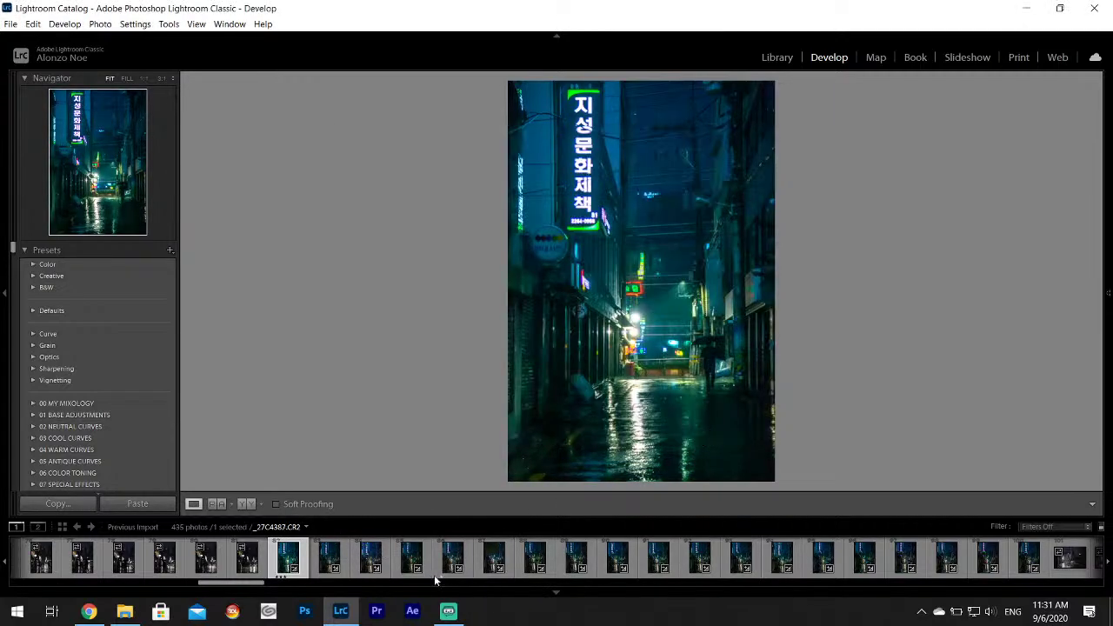
# Paste the copied develop settings onto _27C4387.
pyautogui.click(450, 556)
pyautogui.rightClick(450, 556)
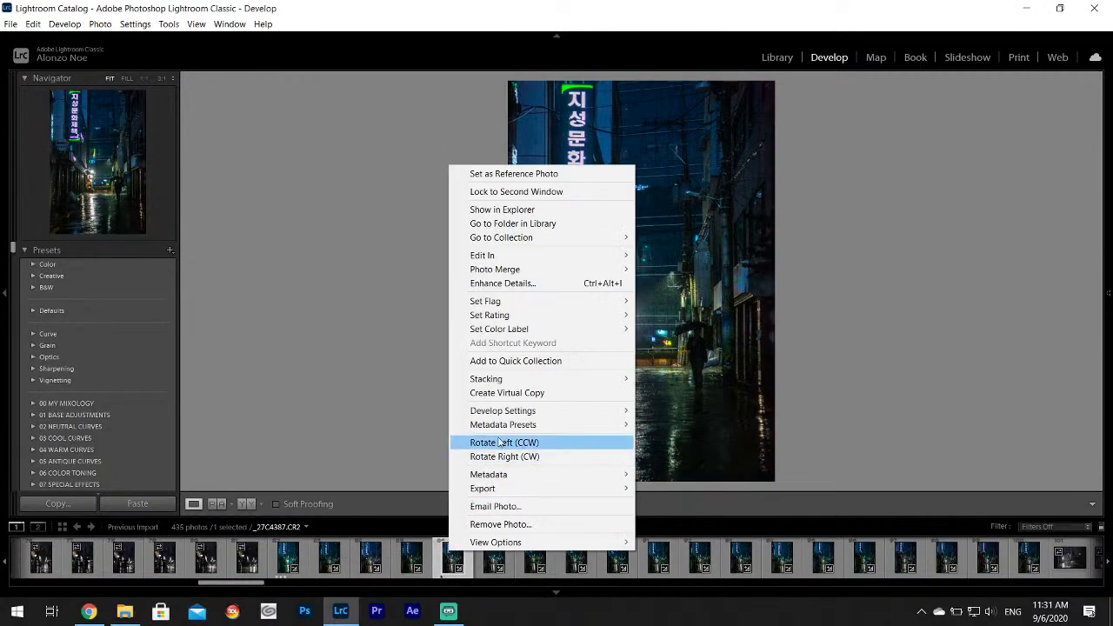
pyautogui.moveTo(510, 416)
pyautogui.click(679, 473)
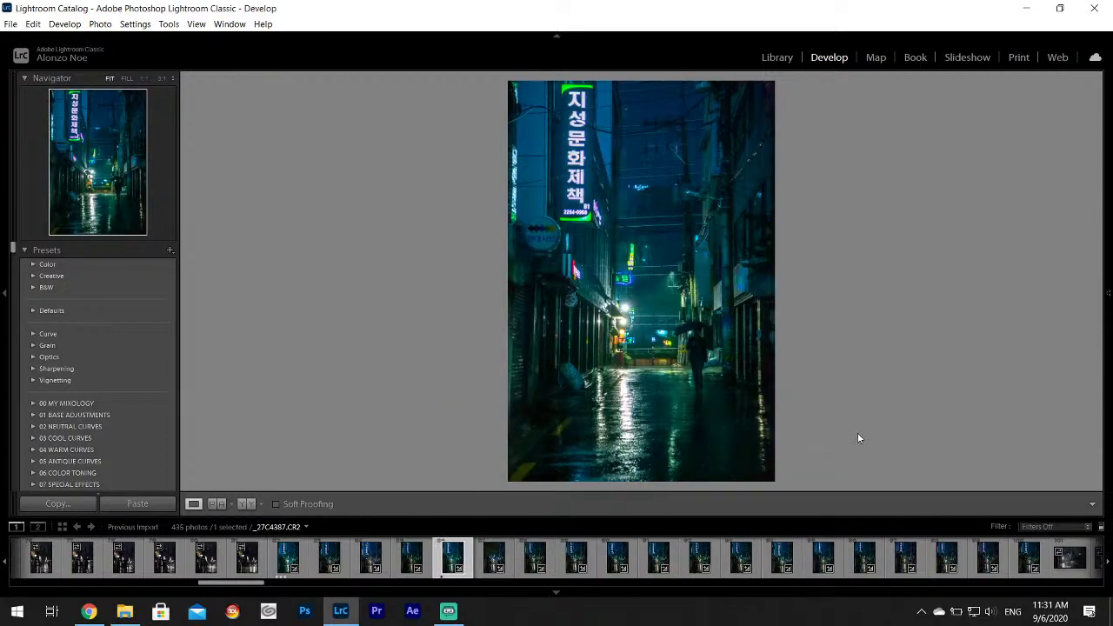
# Brighten the wet alley, tall neon sign and street of _27C4387 with the Adjustment Brush.
pyautogui.moveTo(1102, 181)
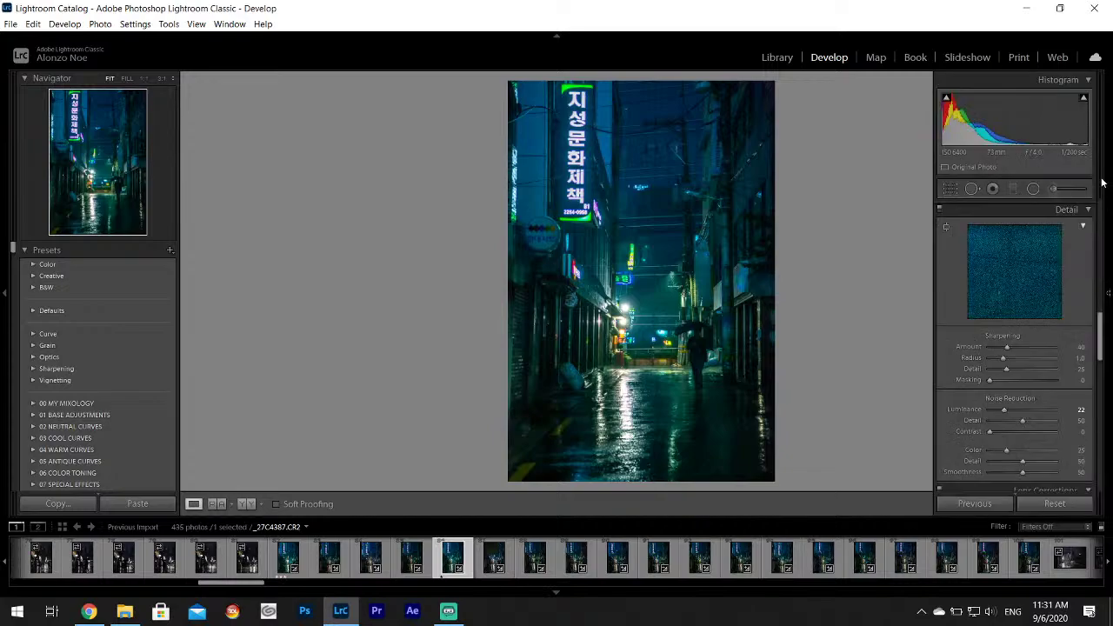
pyautogui.click(1056, 189)
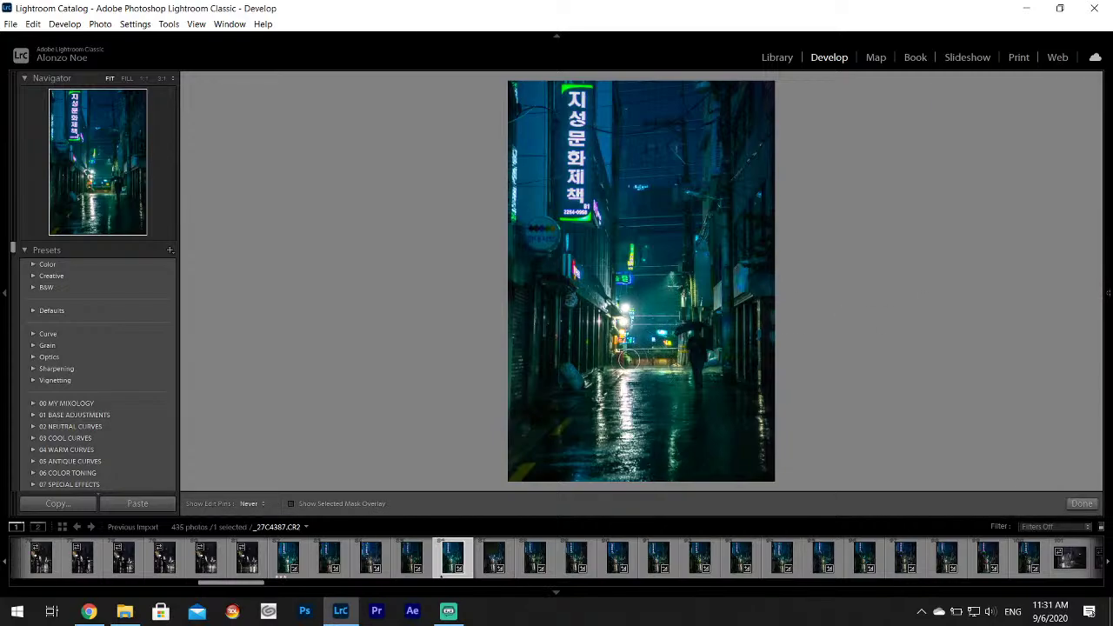
pyautogui.moveTo(667, 290)
pyautogui.mouseDown()
pyautogui.moveTo(716, 319)
pyautogui.moveTo(733, 377)
pyautogui.moveTo(626, 291)
pyautogui.mouseUp()
pyautogui.moveTo(572, 103)
pyautogui.mouseDown()
pyautogui.moveTo(565, 168)
pyautogui.moveTo(584, 198)
pyautogui.mouseUp()
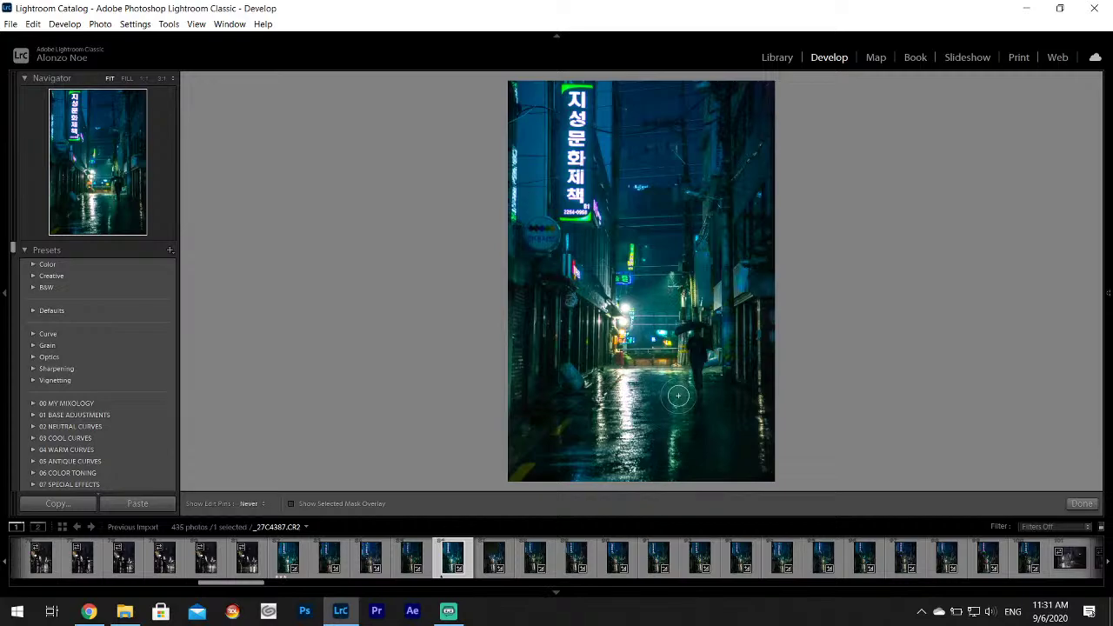
pyautogui.moveTo(722, 381); pyautogui.dragTo(790, 431)
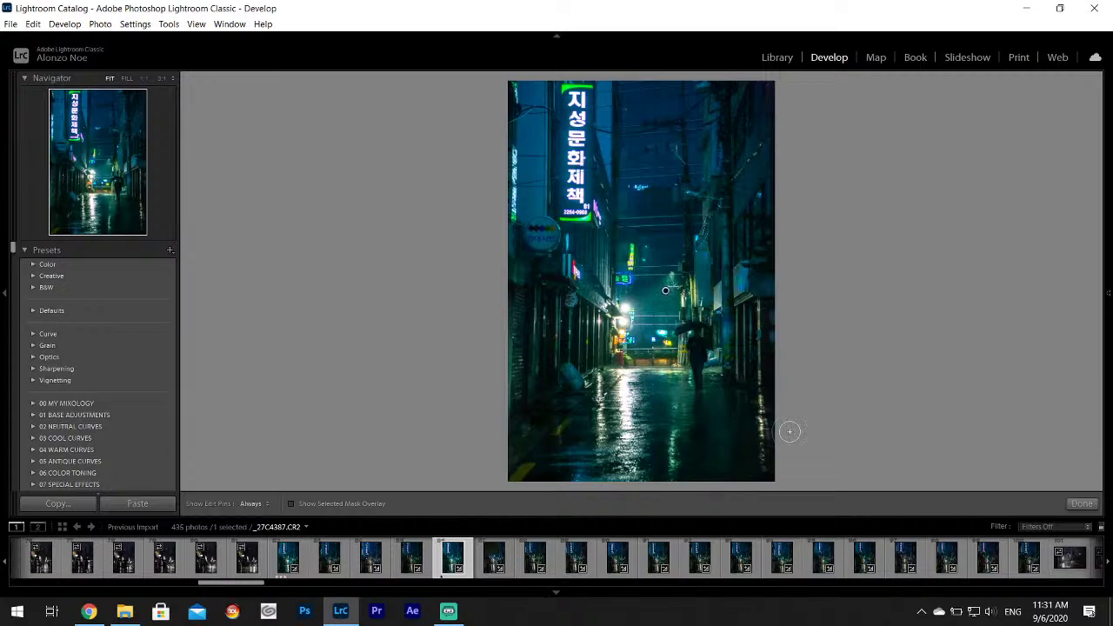
pyautogui.click(1095, 505)
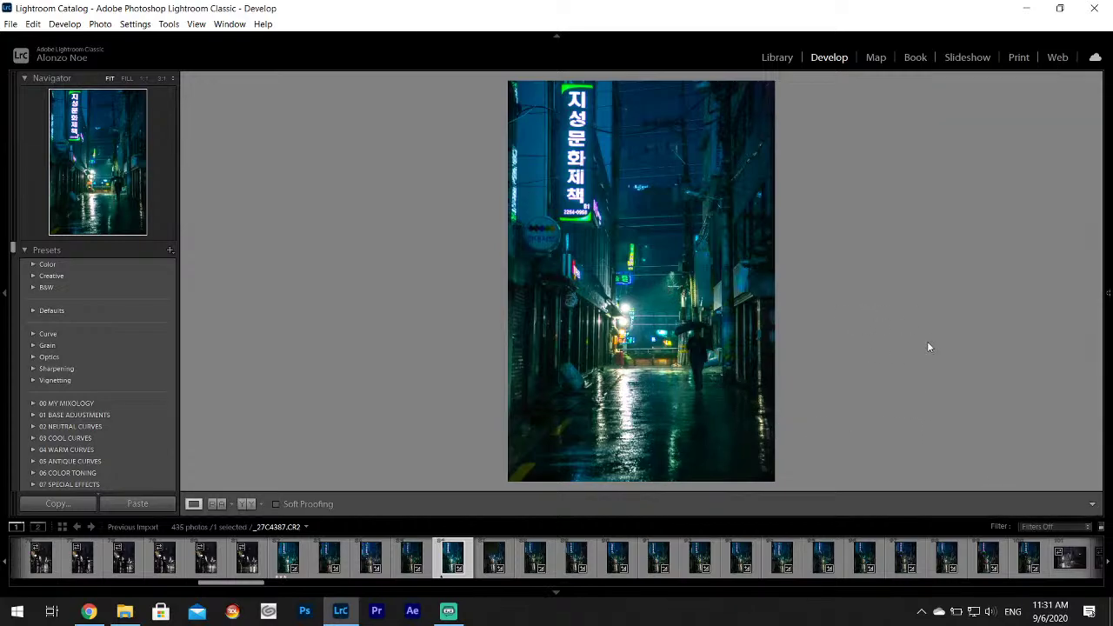
# Export _27C4387 as a single file with the current export settings.
pyautogui.click(11, 24)
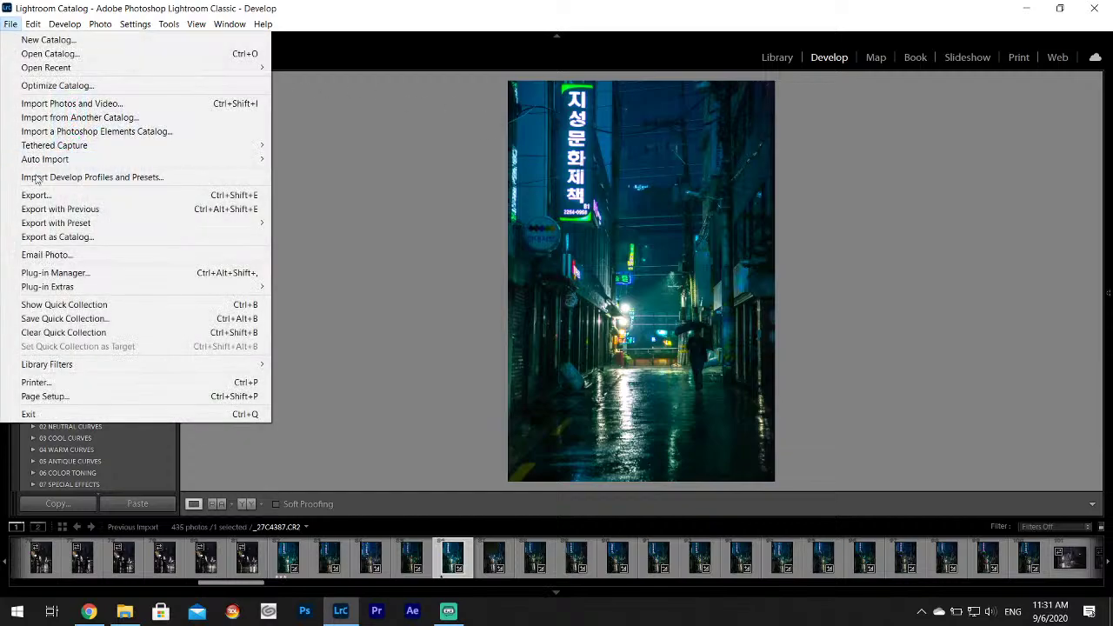
pyautogui.click(39, 193)
pyautogui.click(703, 452)
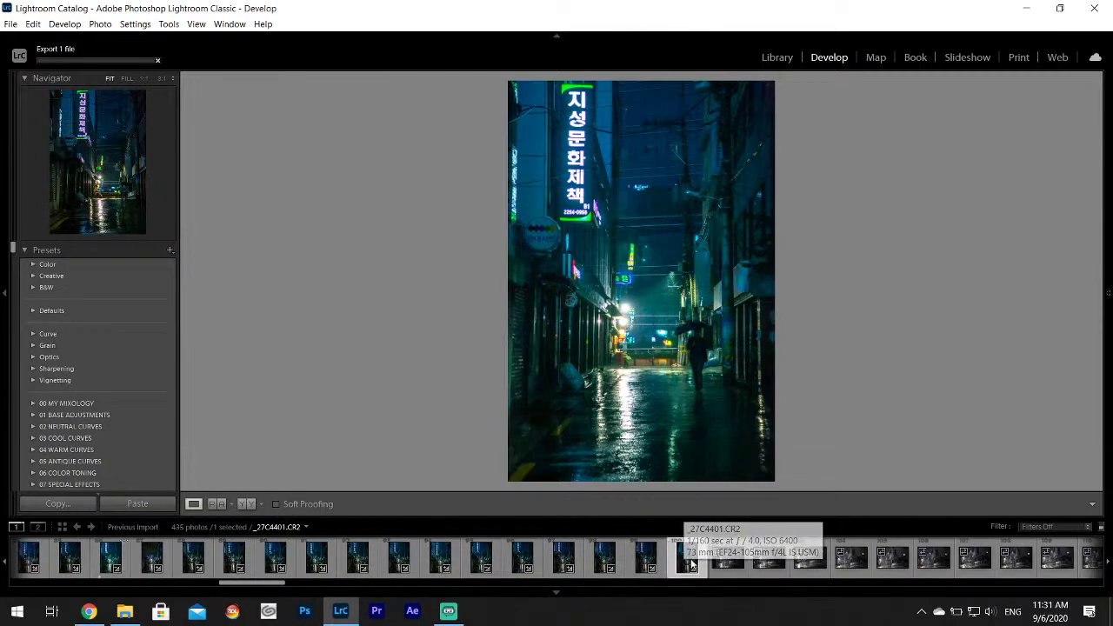
# Browse the next rainy-street shots, zooming 1:1 on the person with the umbrella.
pyautogui.click(725, 564)
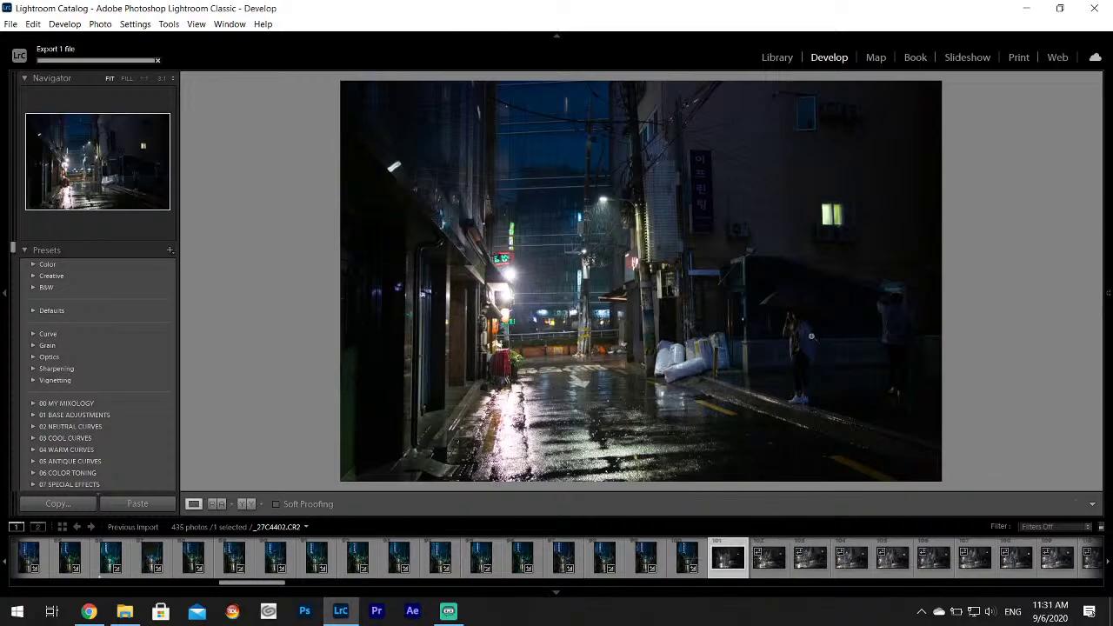
pyautogui.click(804, 332)
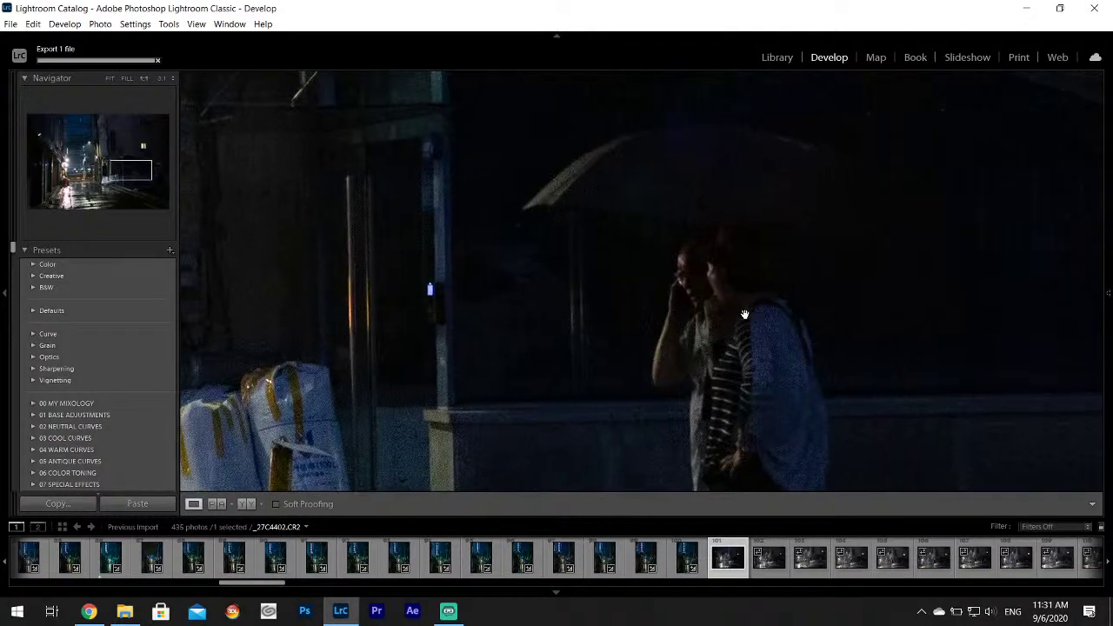
pyautogui.click(827, 554)
pyautogui.click(822, 555)
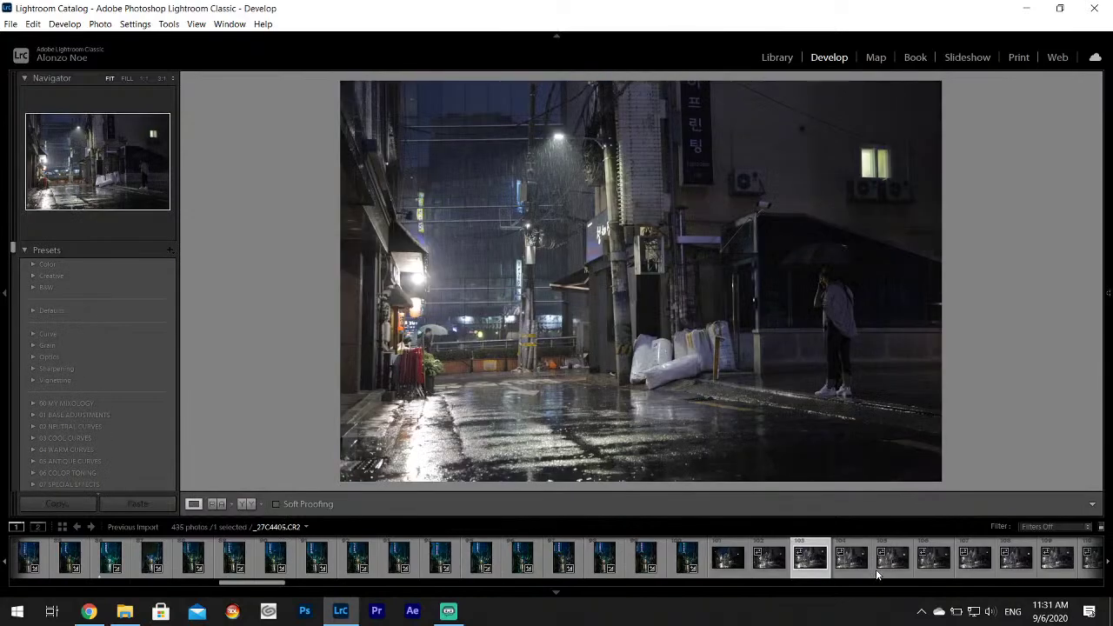
pyautogui.scroll(-2, 782, 561)
pyautogui.click(782, 561)
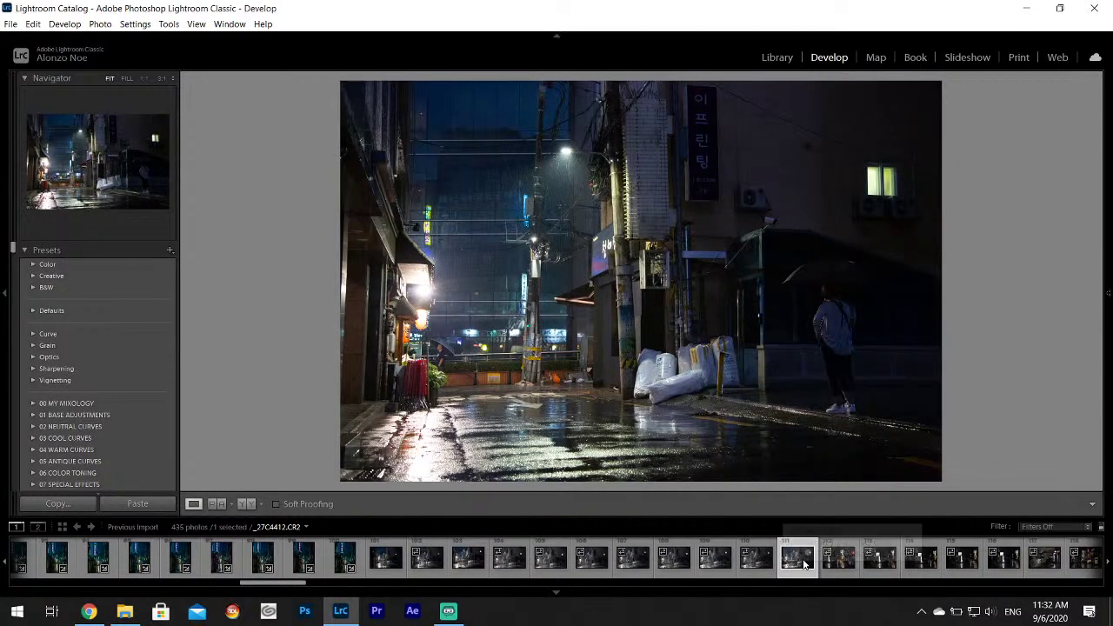
# Step from _27C4411 through _27C4413 and _27C4414 to _27C4417 with the ALTO and HOTEL signs.
pyautogui.click(758, 561)
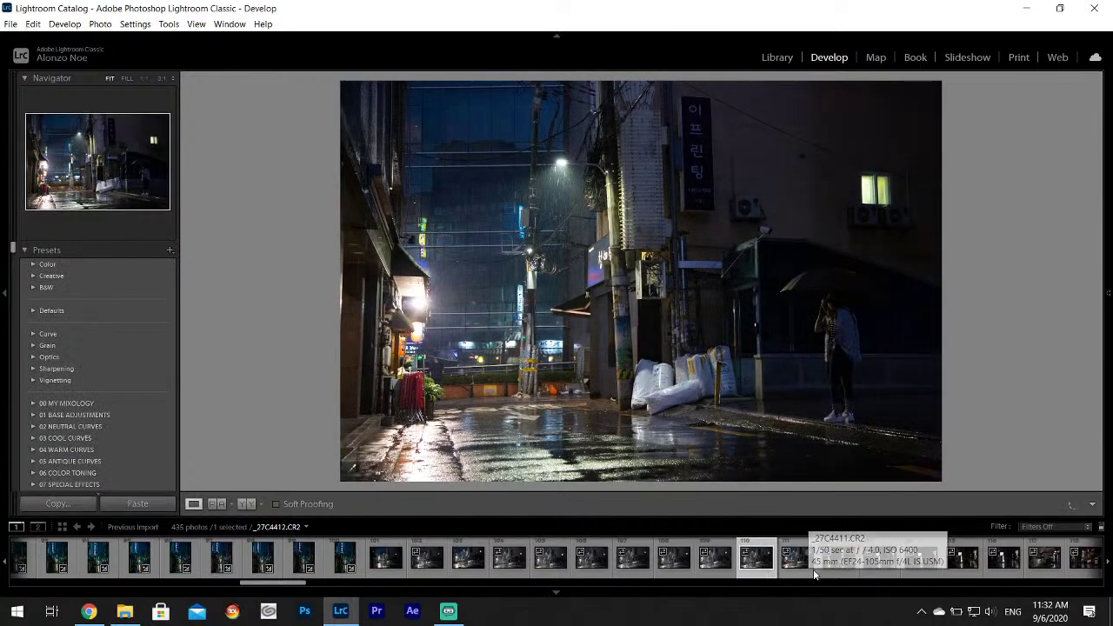
pyautogui.click(833, 562)
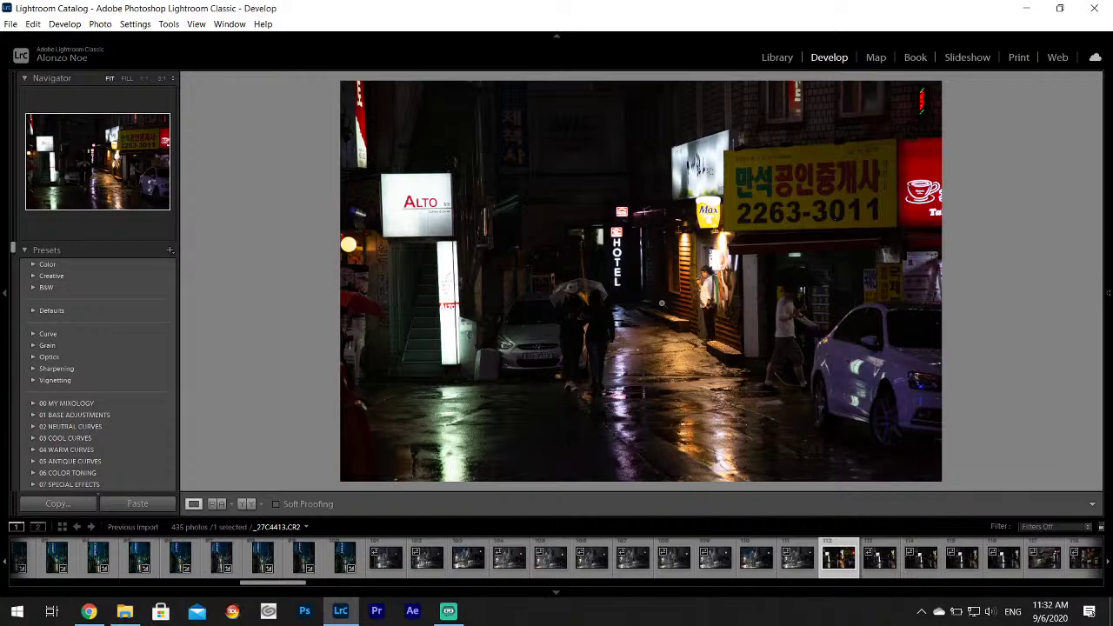
pyautogui.click(878, 557)
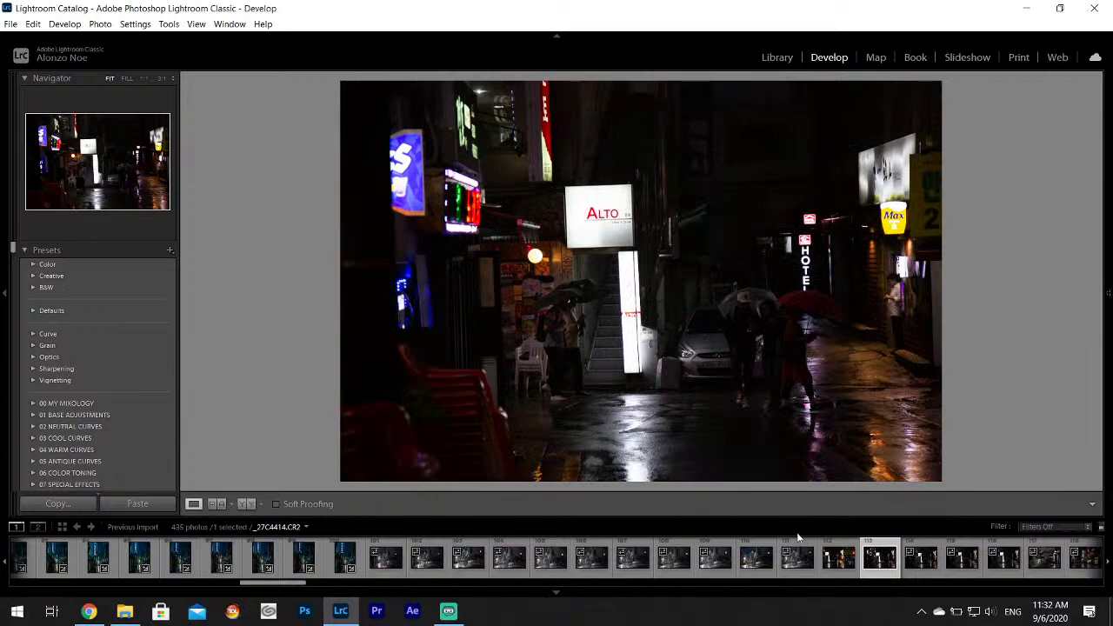
pyautogui.scroll(-5, 794, 566)
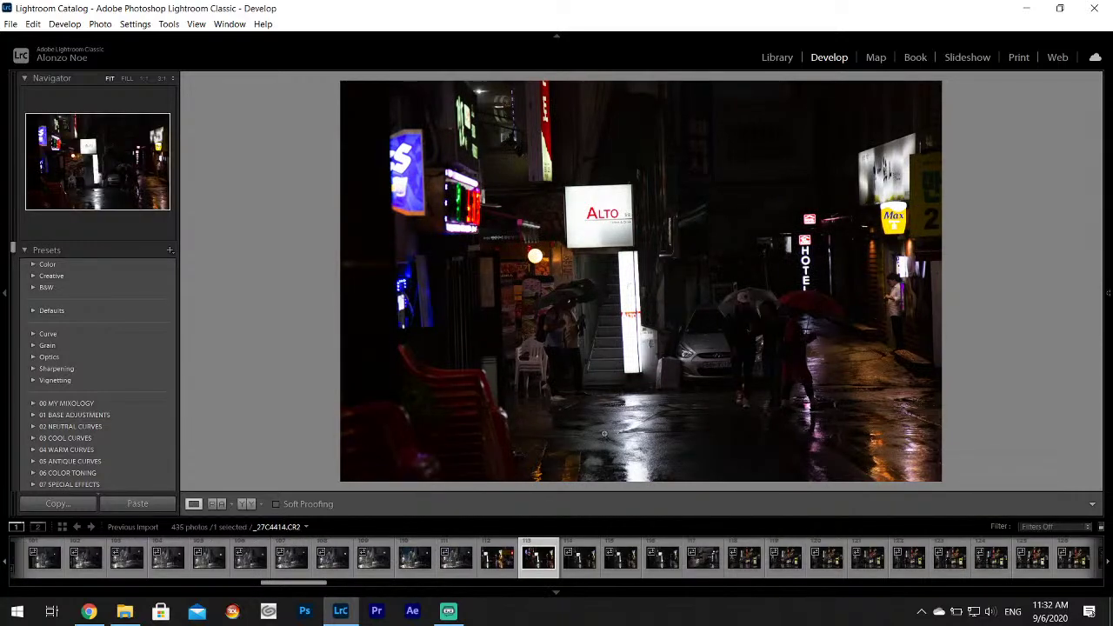
pyautogui.press('Right')
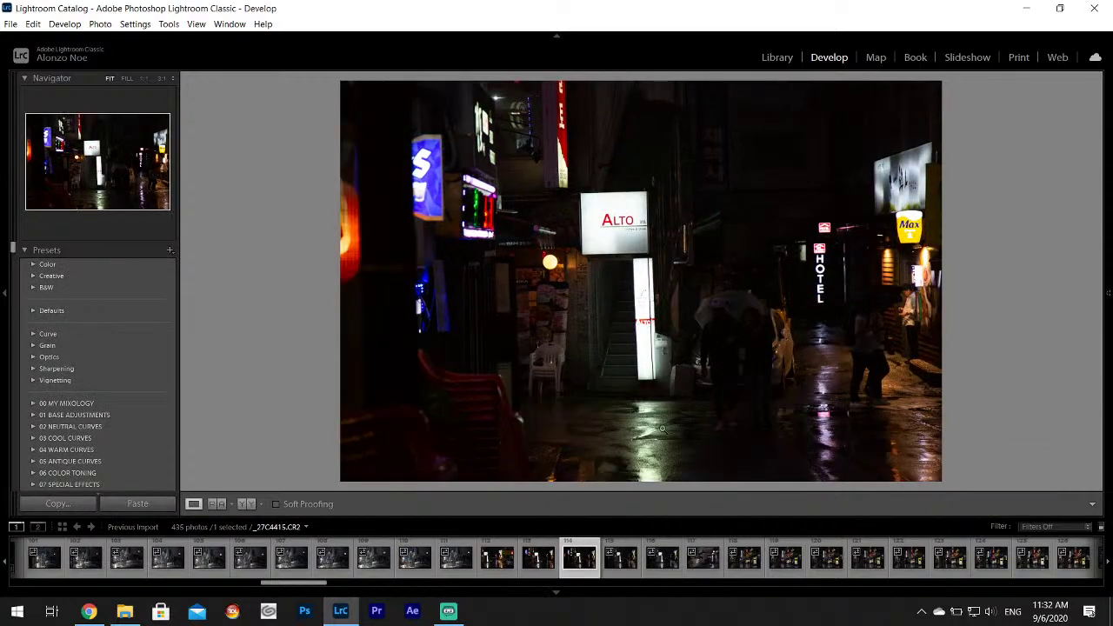
pyautogui.press('Right')
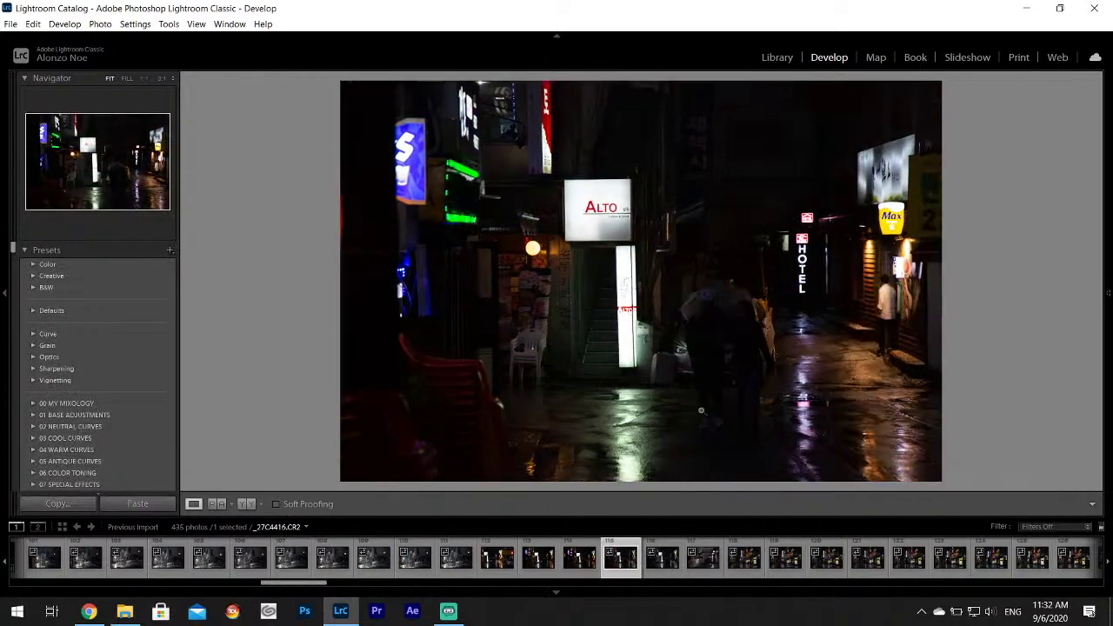
pyautogui.press('Right')
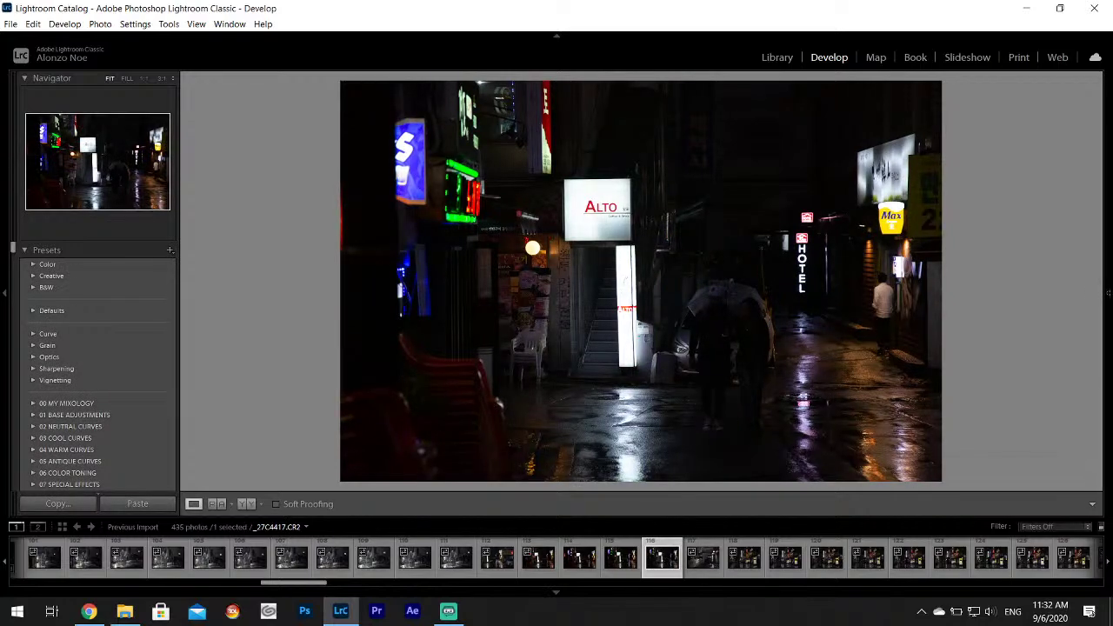
# Set Highlights -100, Shadows +100 and Whites +72 on _27C4417, then hide the right panel.
pyautogui.moveTo(1104, 287)
pyautogui.moveTo(1022, 355); pyautogui.dragTo(1046, 380)
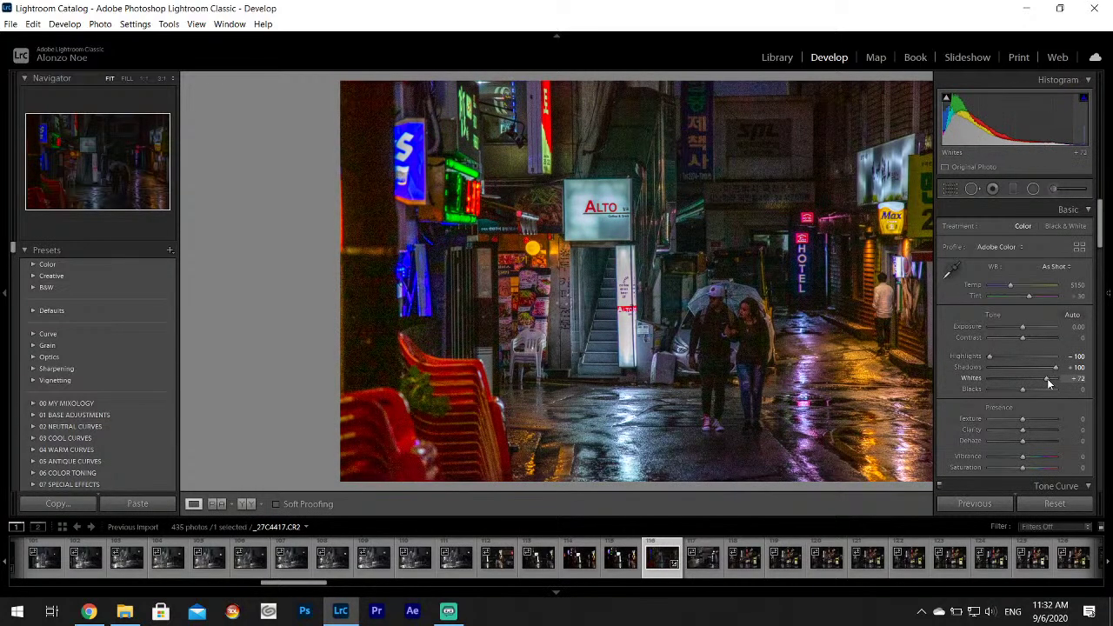
pyautogui.moveTo(1046, 381); pyautogui.dragTo(1048, 380)
pyautogui.press('F8')
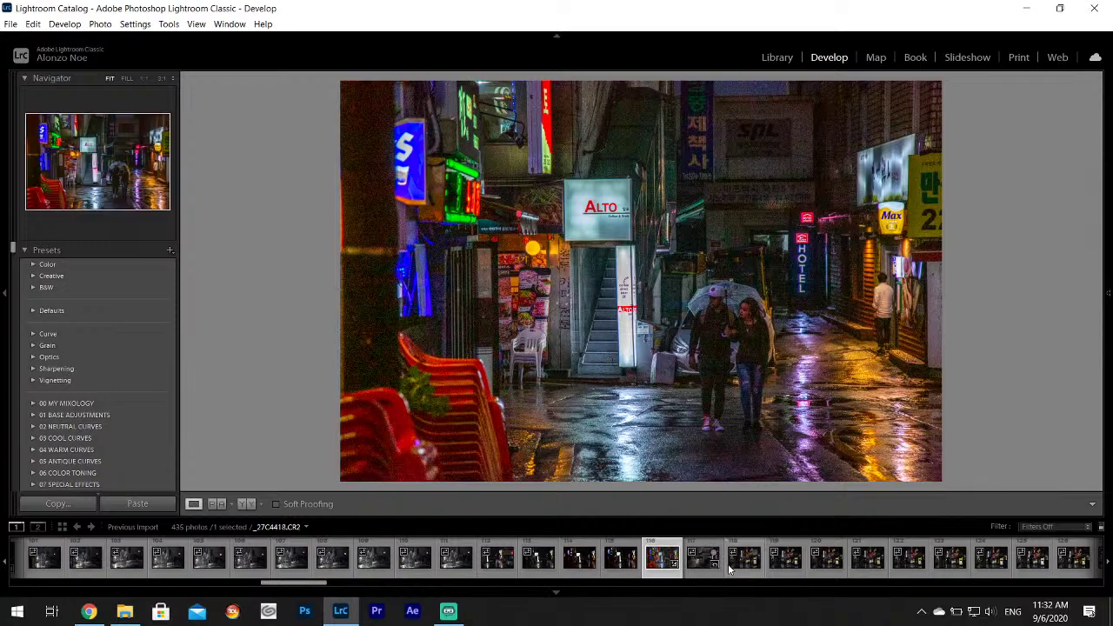
# On the HOTEL alley photo _27C4418, set Highlights -100, Shadows +100 and Whites about +78.
pyautogui.click(700, 564)
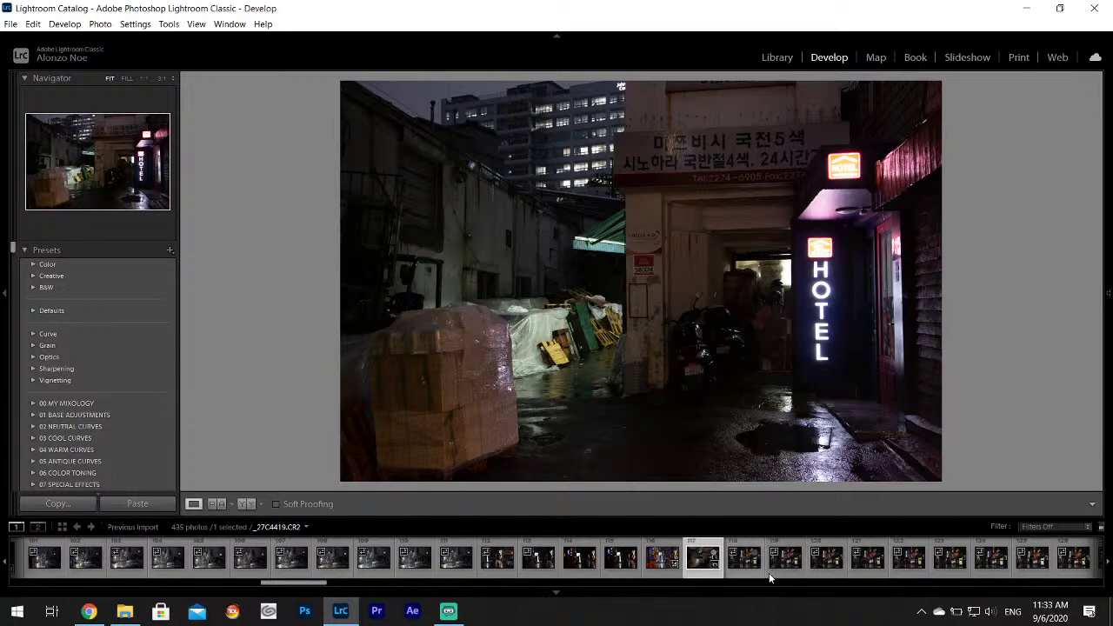
pyautogui.click(744, 561)
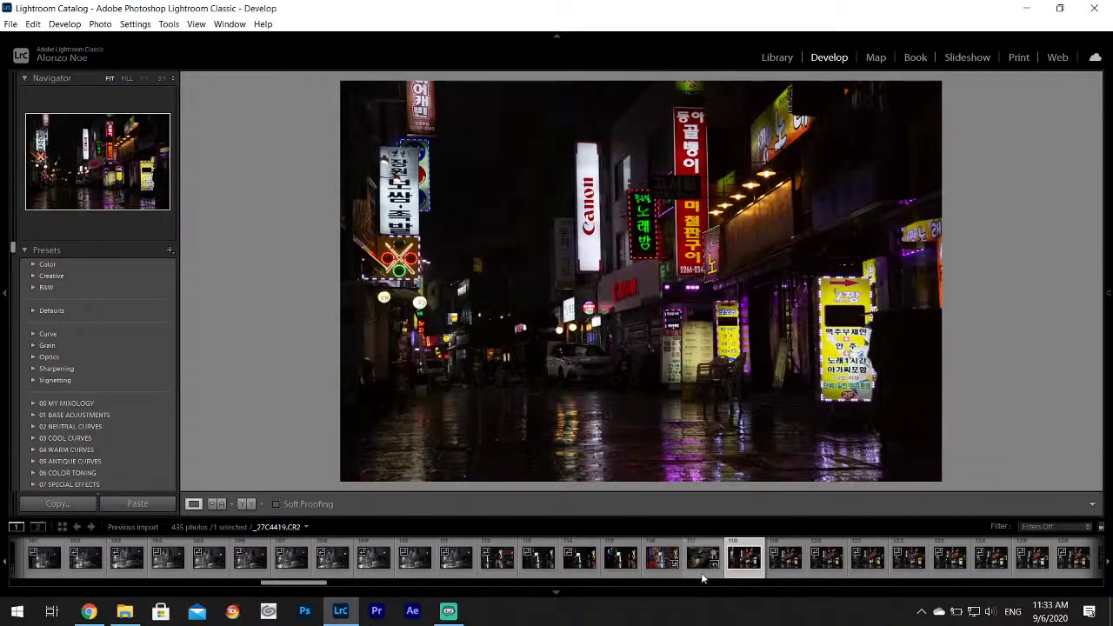
pyautogui.click(703, 557)
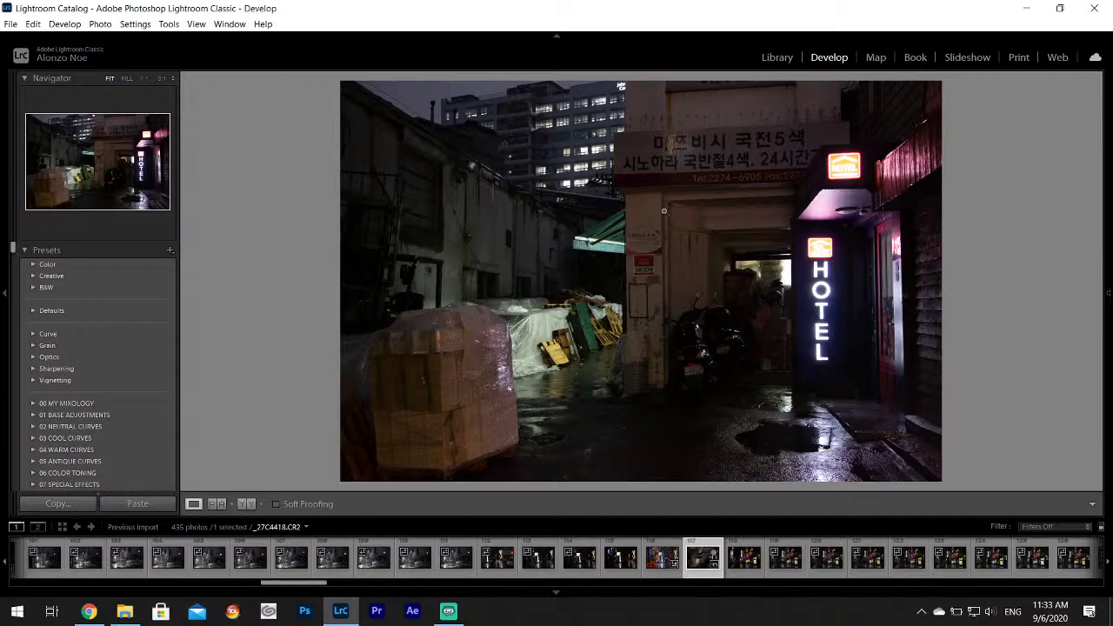
pyautogui.moveTo(1108, 293)
pyautogui.moveTo(1022, 355); pyautogui.dragTo(1050, 380)
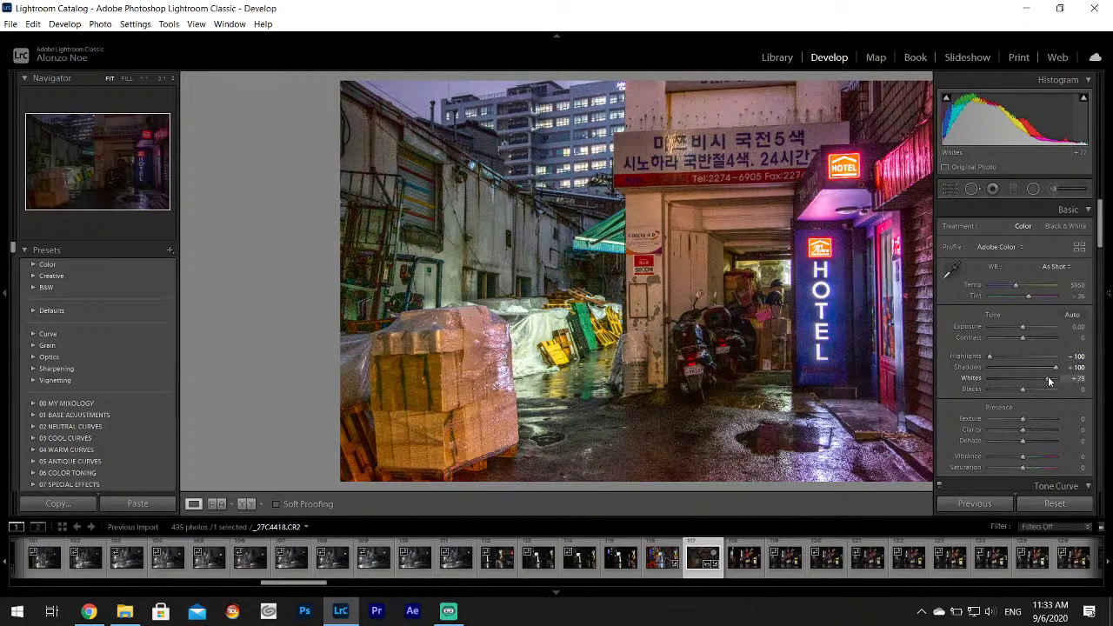
# Cool the white balance from the doorway and brush a red tint onto the top-right neon sign.
pyautogui.click(954, 268)
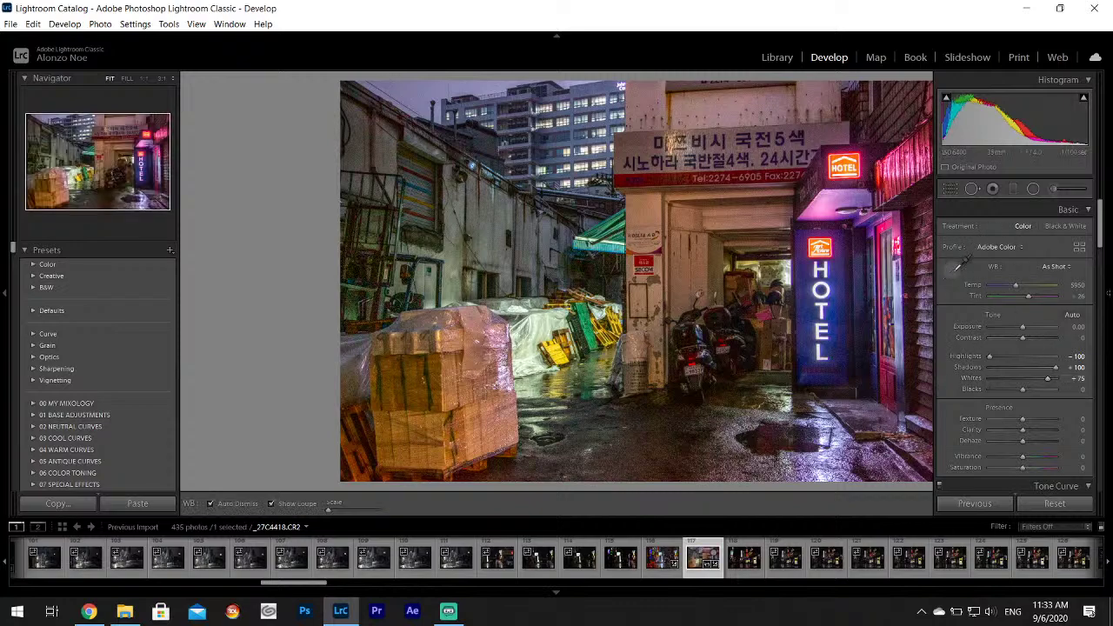
pyautogui.click(742, 313)
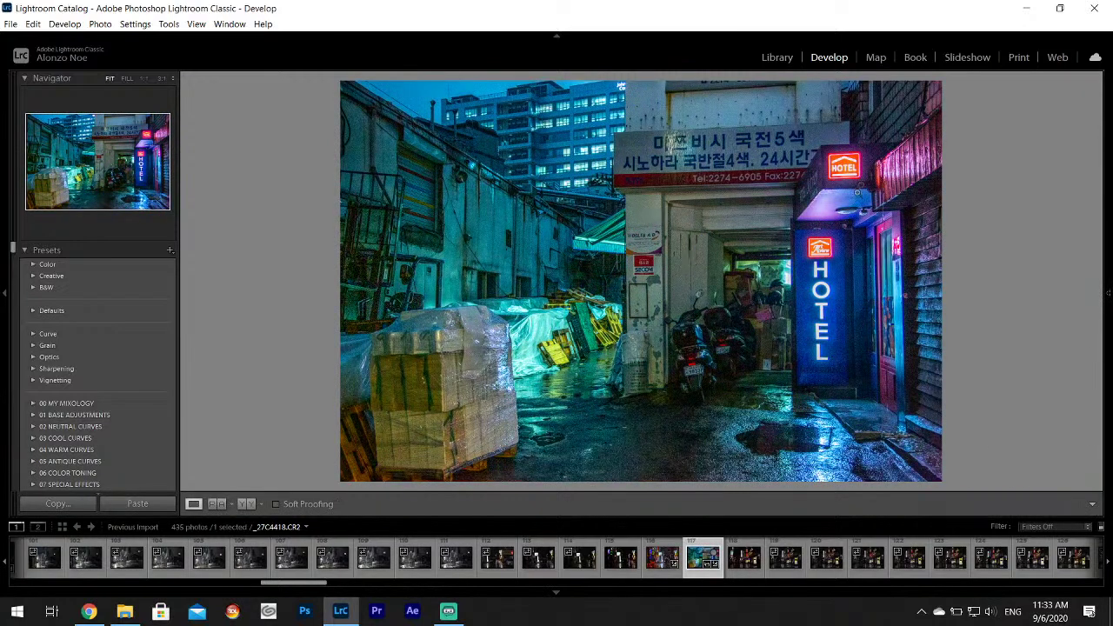
pyautogui.moveTo(1109, 287)
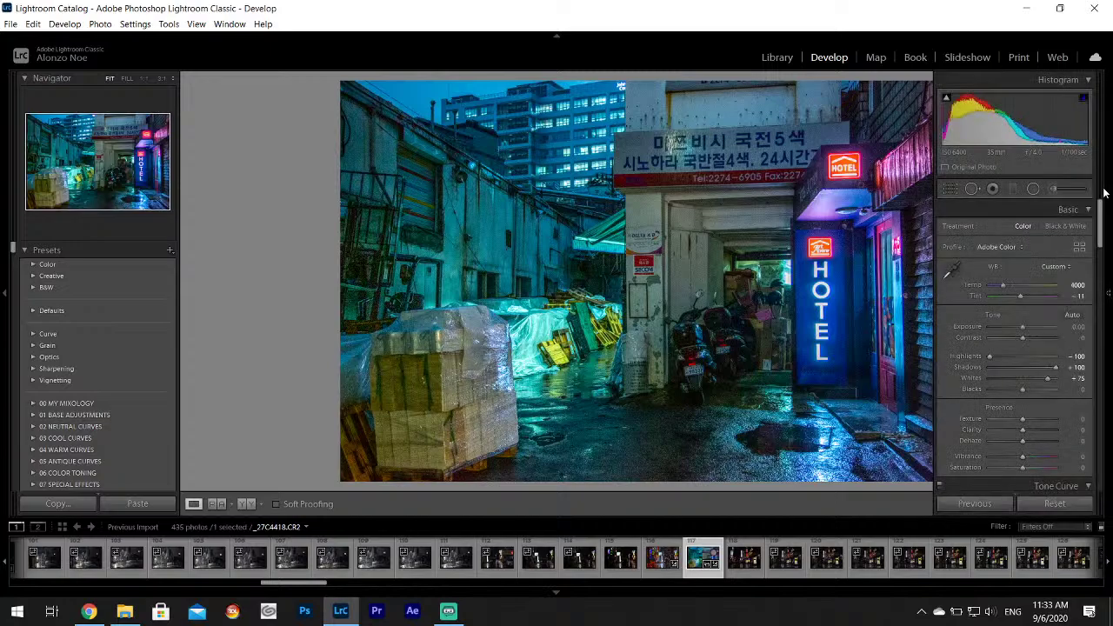
pyautogui.click(1033, 189)
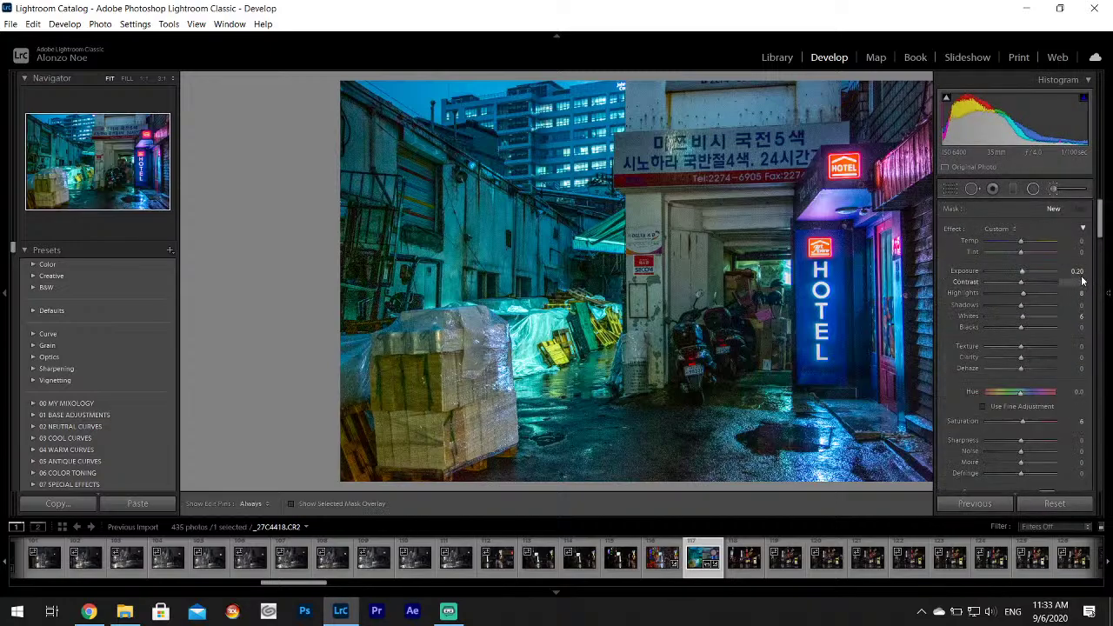
pyautogui.scroll(-1, 1102, 233)
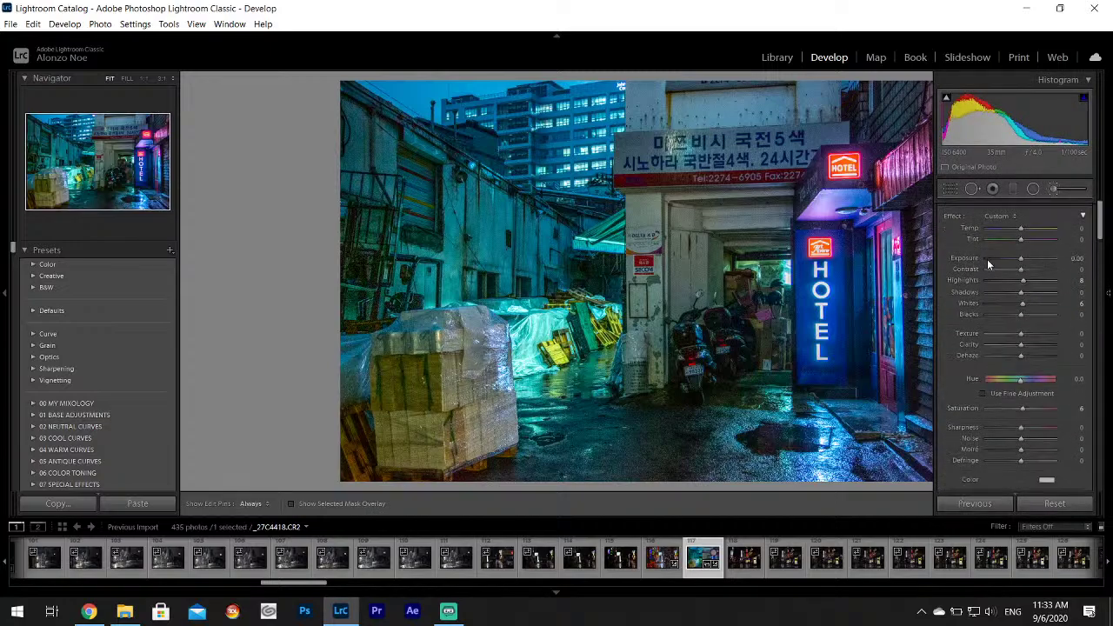
pyautogui.scroll(-5, 1101, 228)
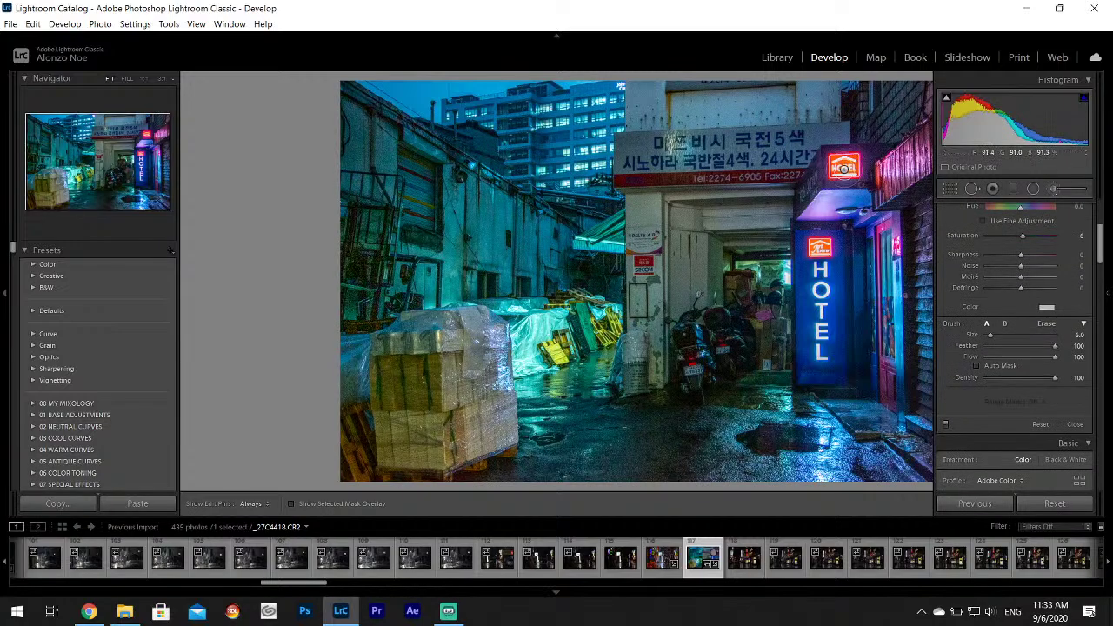
pyautogui.press('F8')
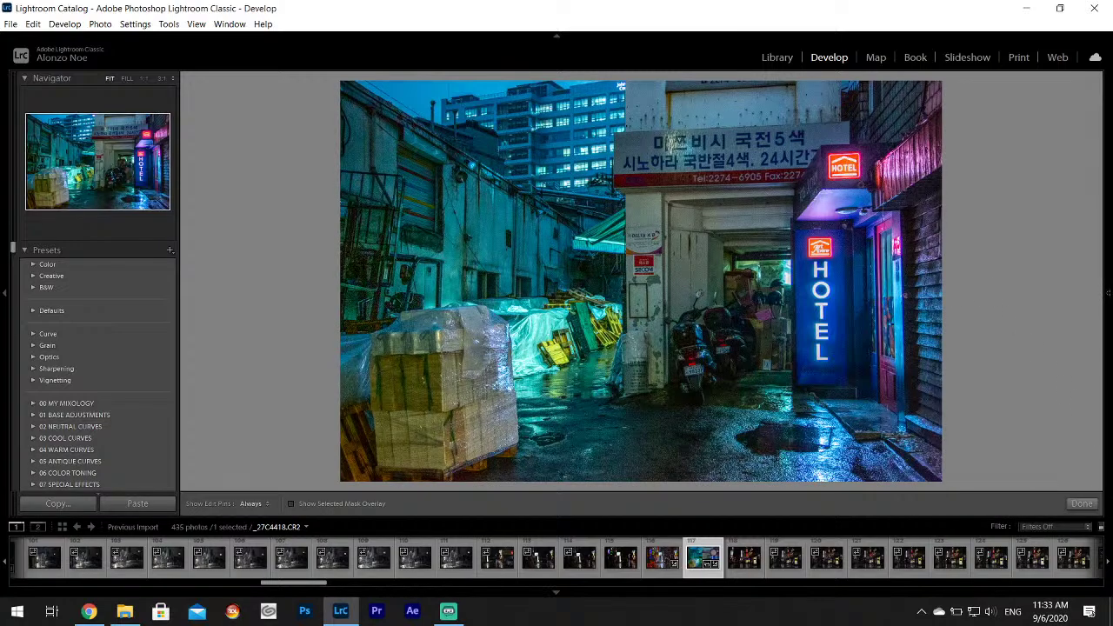
pyautogui.moveTo(1108, 381)
pyautogui.click(1047, 311)
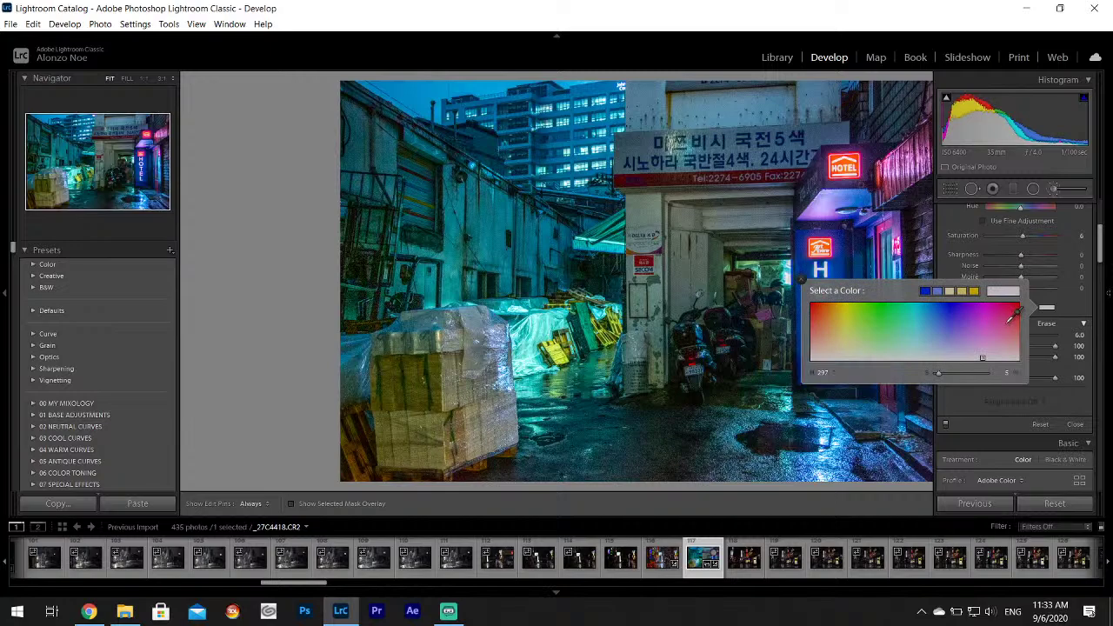
pyautogui.click(801, 279)
pyautogui.moveTo(886, 176)
pyautogui.mouseDown()
pyautogui.moveTo(943, 141)
pyautogui.moveTo(913, 156)
pyautogui.moveTo(942, 129)
pyautogui.mouseUp()
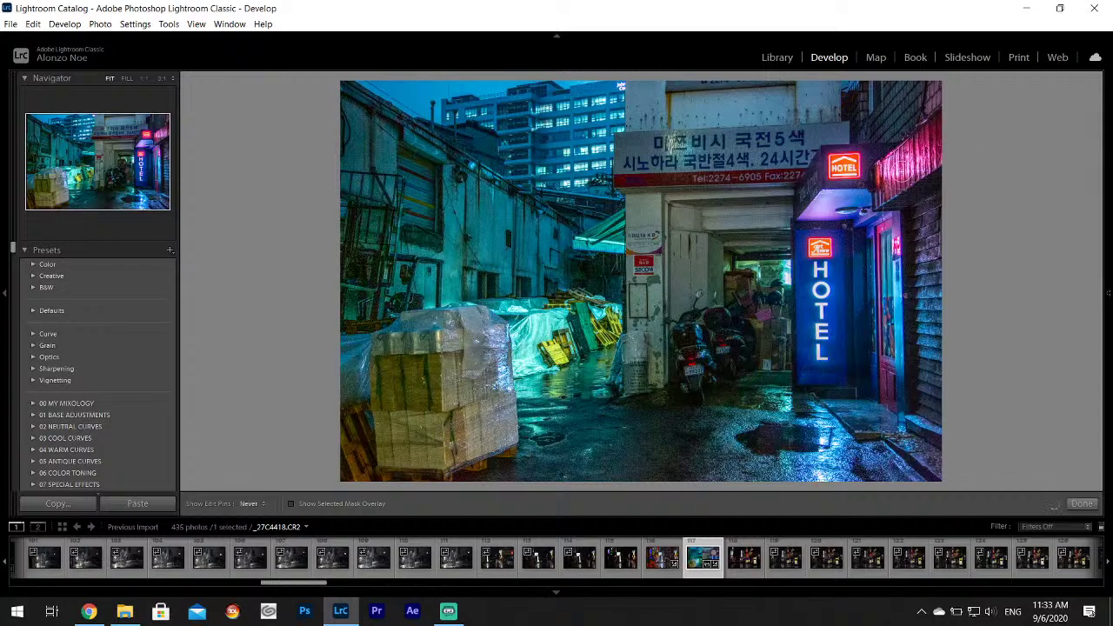
# Change the neon sign's brush tint to a lighter, less saturated red.
pyautogui.moveTo(1104, 253)
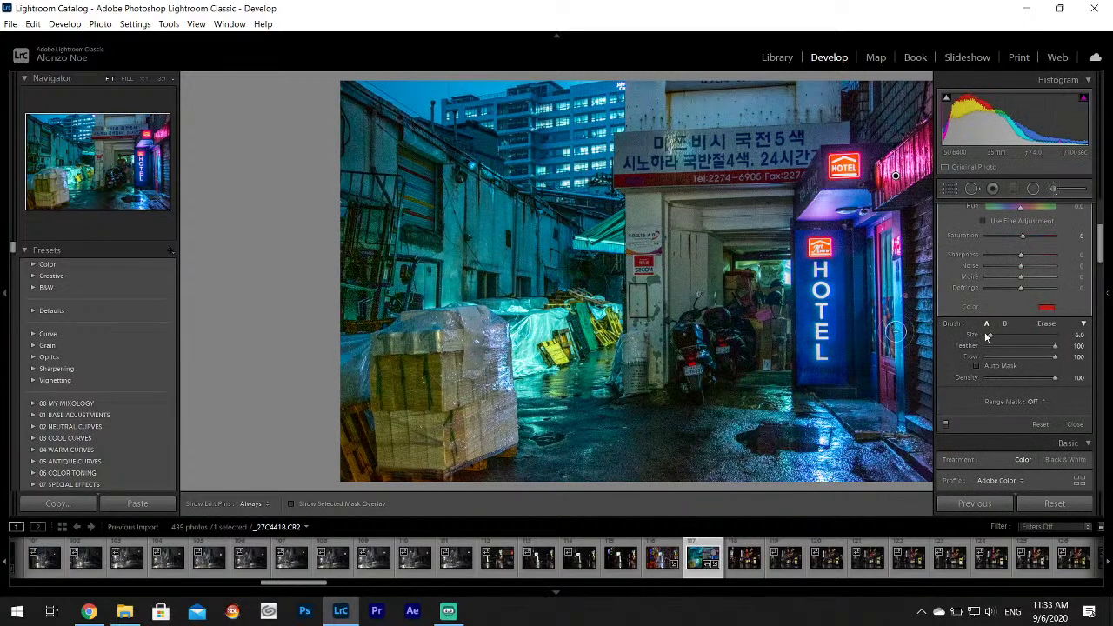
pyautogui.click(1046, 306)
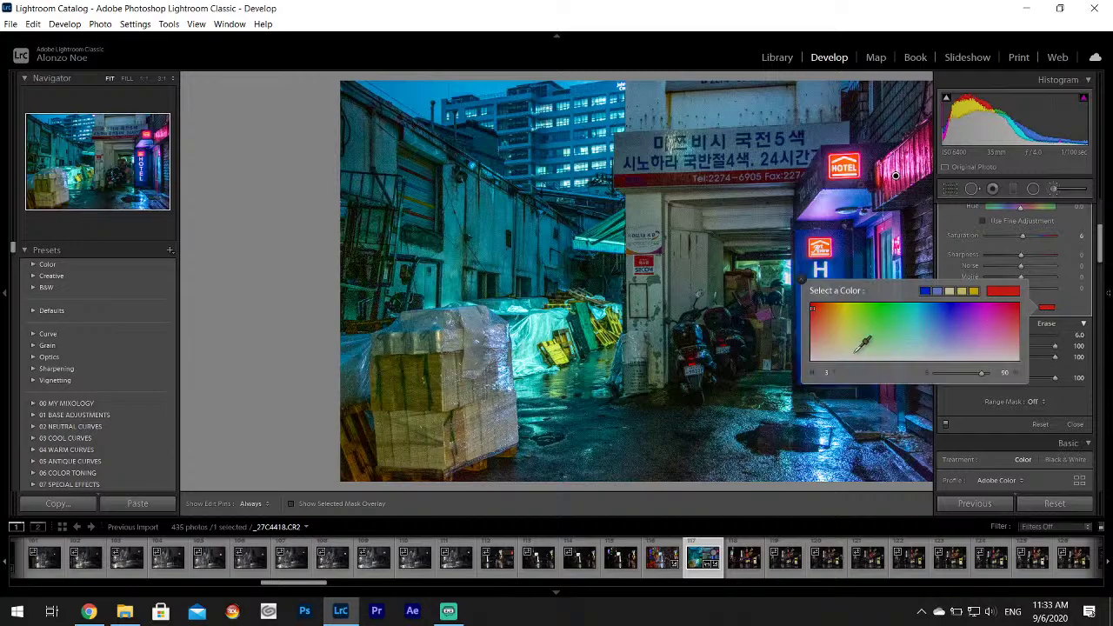
pyautogui.click(812, 341)
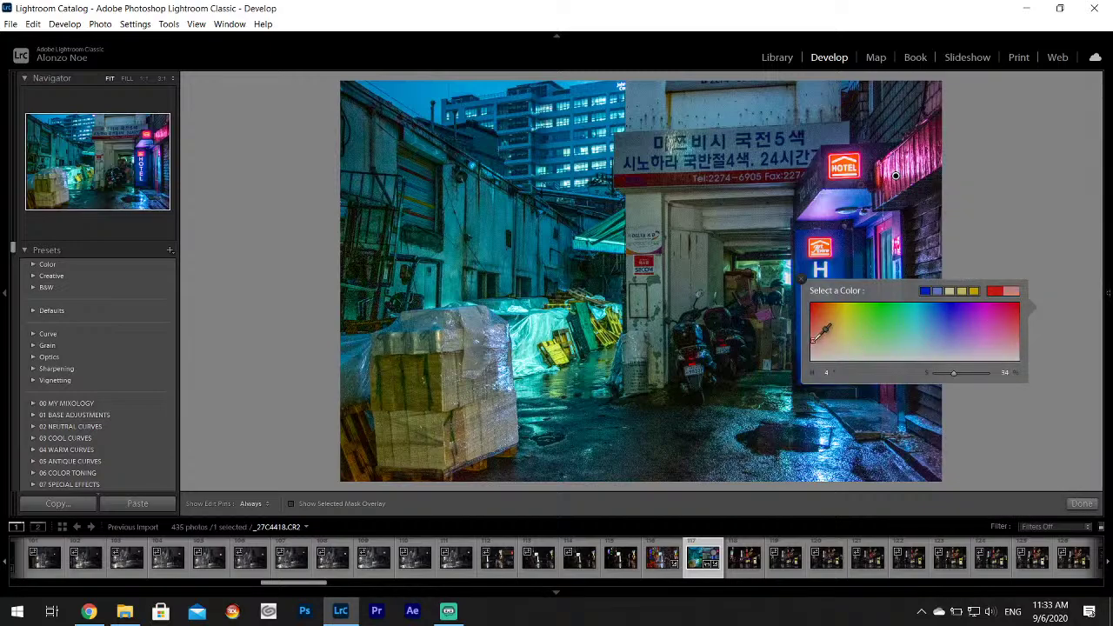
pyautogui.click(802, 282)
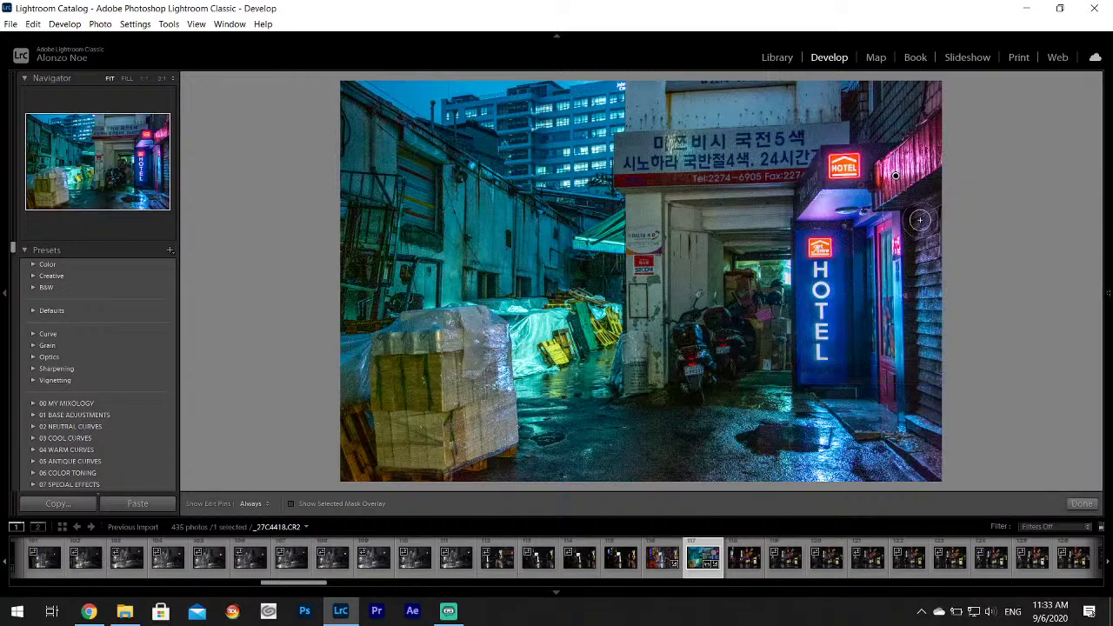
pyautogui.press('h')
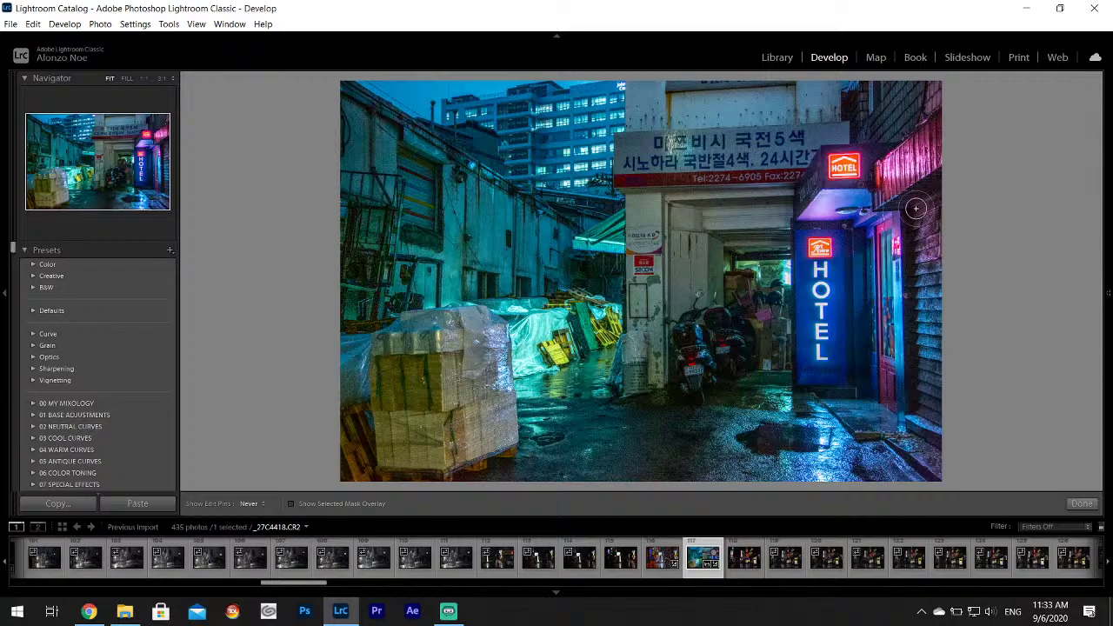
pyautogui.press('h')
pyautogui.press('h')
pyautogui.press('h')
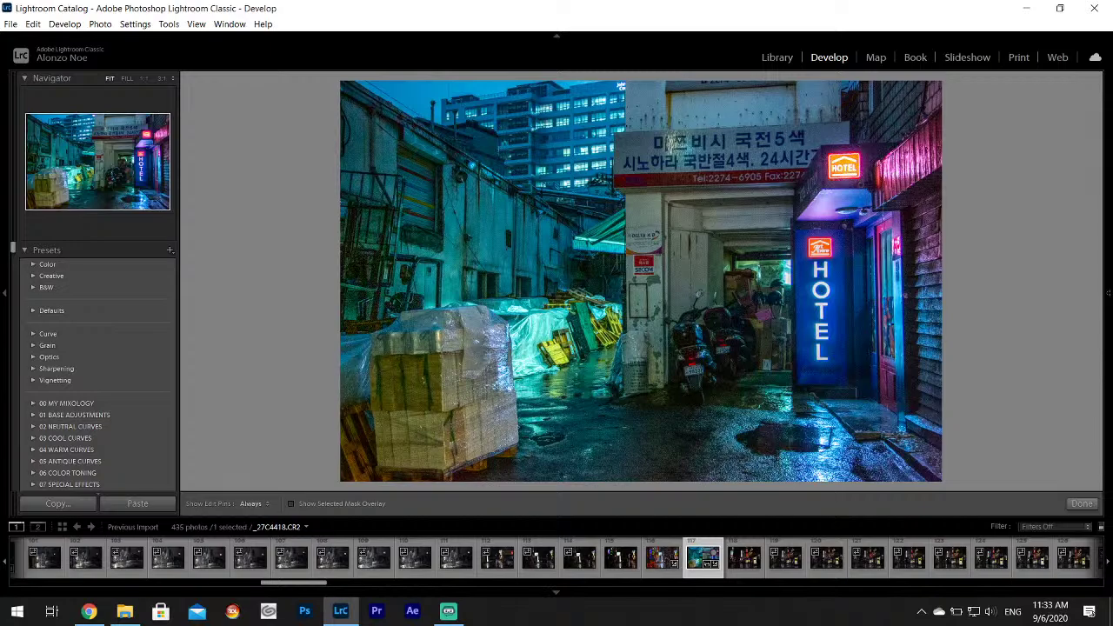
# Reset the brush mask's Highlights to 0 and finish the adjustment.
pyautogui.moveTo(1106, 249)
pyautogui.scroll(5, 1098, 239)
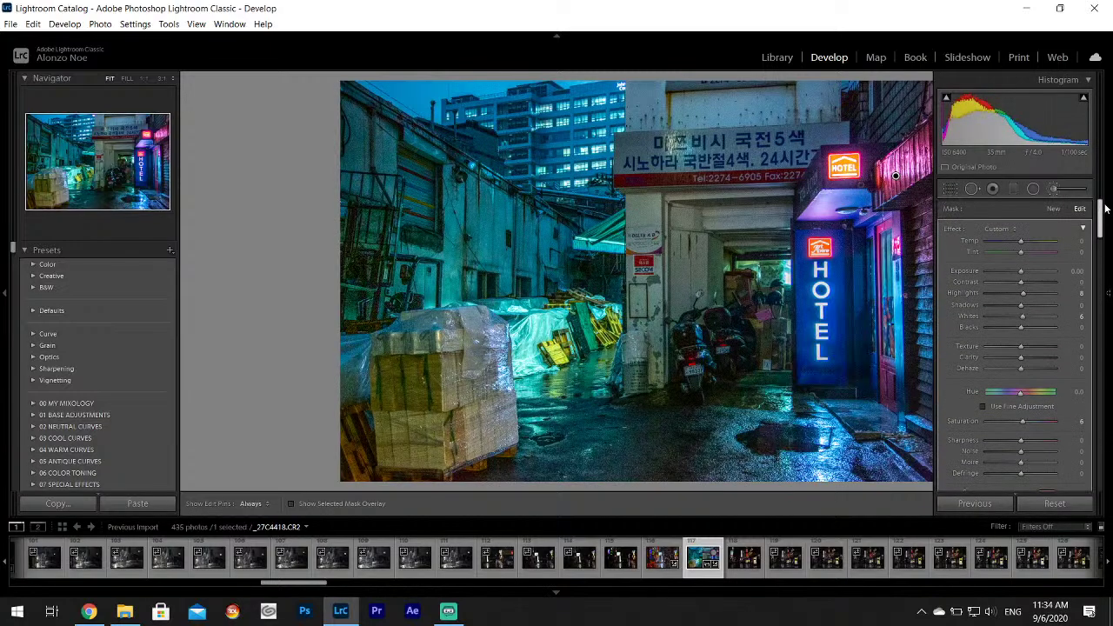
pyautogui.doubleClick(974, 295)
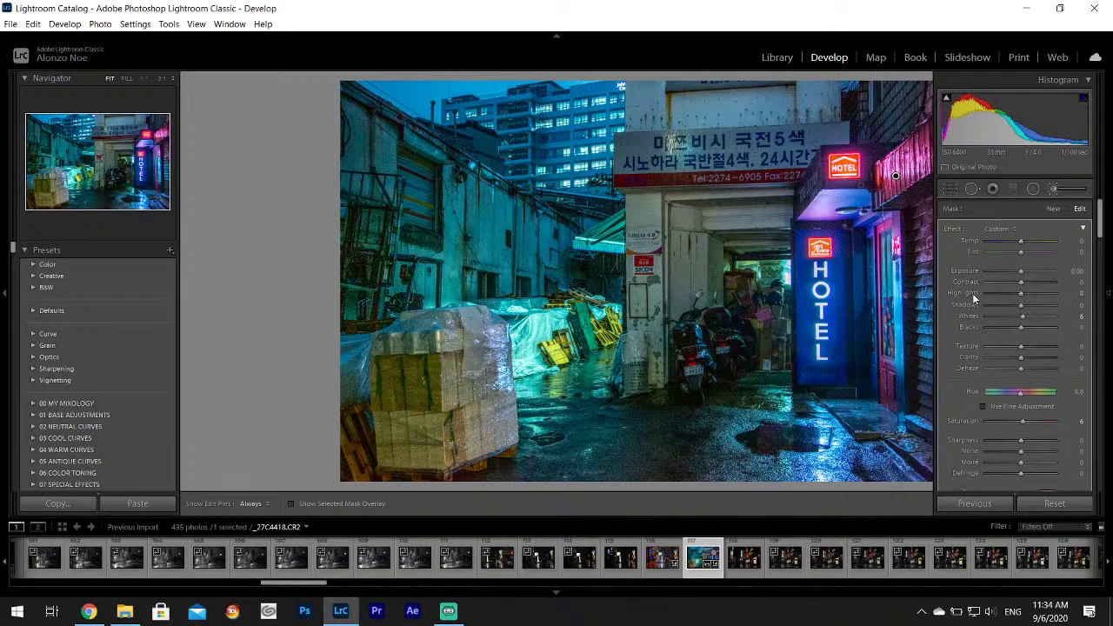
pyautogui.press('h')
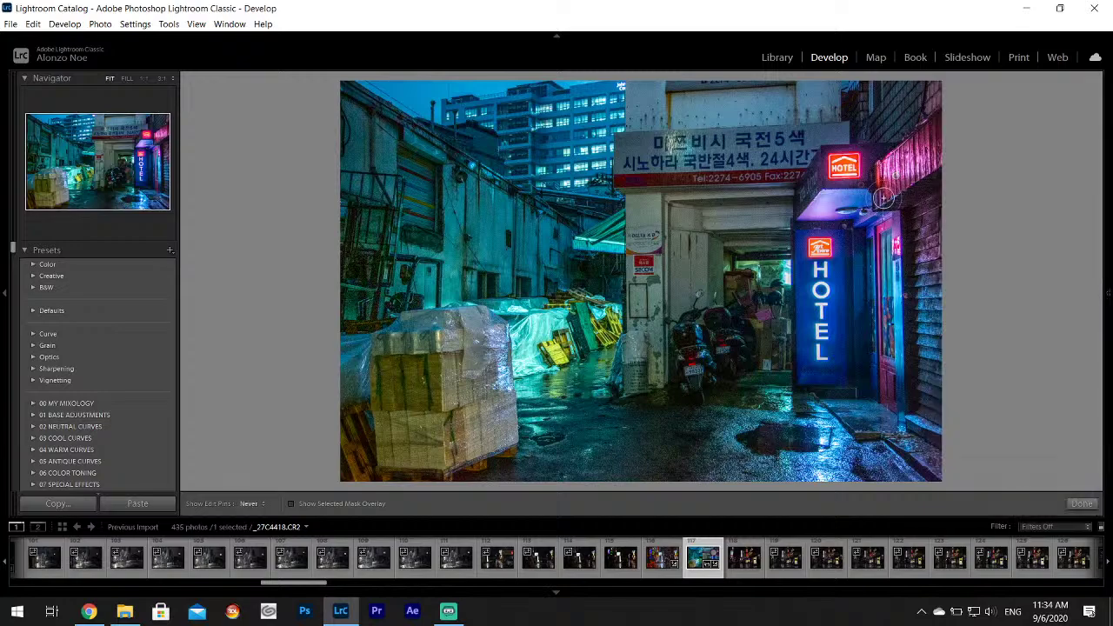
pyautogui.press('h')
pyautogui.click(1081, 504)
# Change the tint colour of the existing brush adjustment and confirm it.
pyautogui.moveTo(1109, 366)
pyautogui.click(1054, 188)
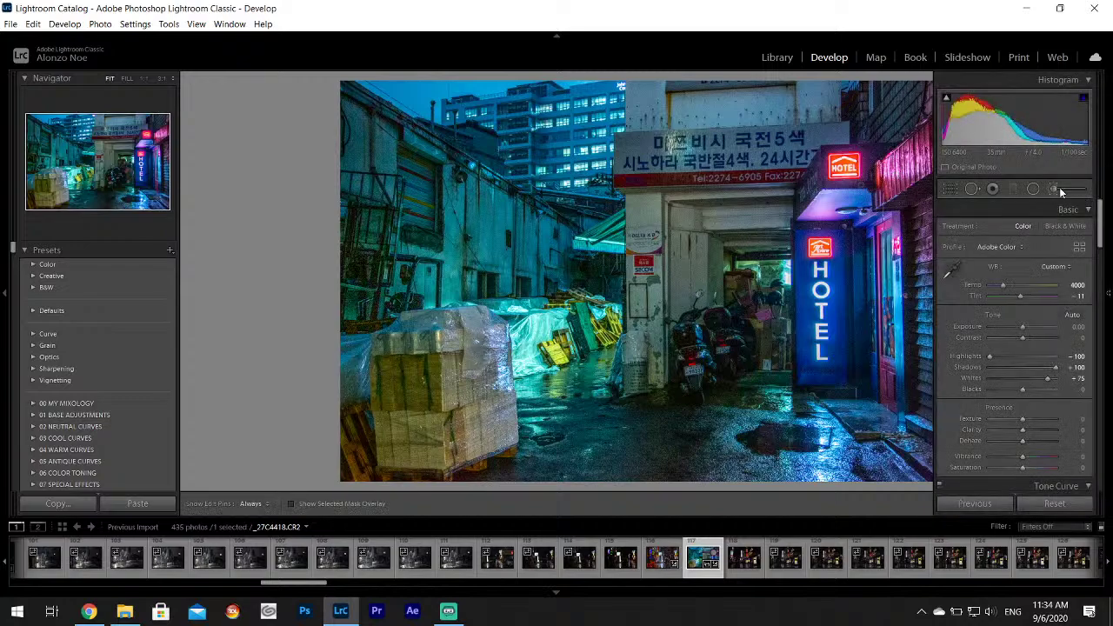
pyautogui.scroll(-5, 1069, 244)
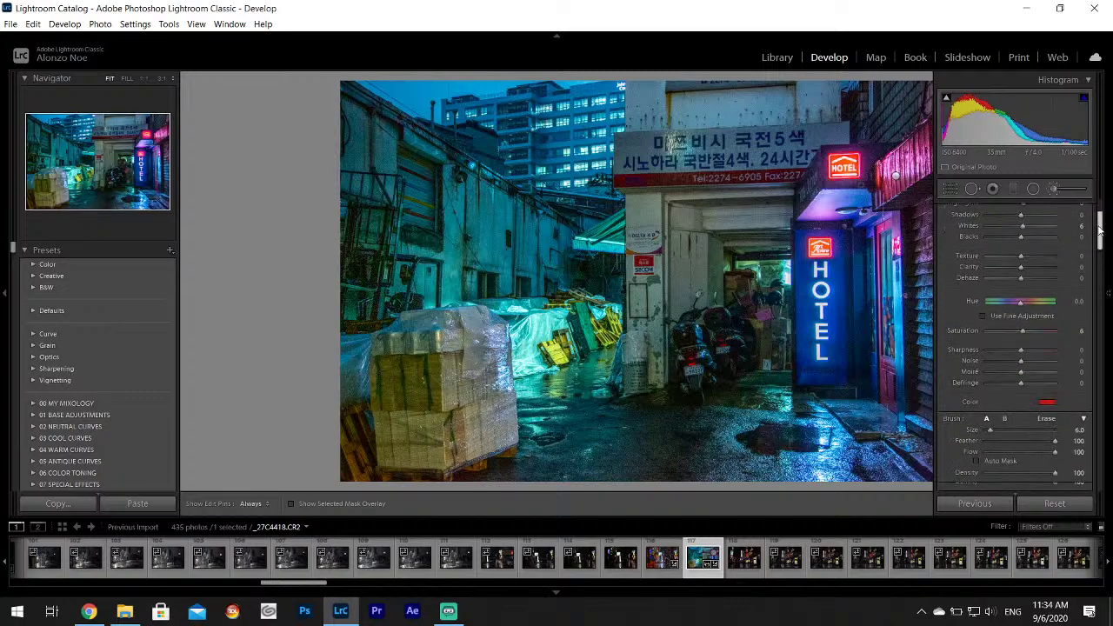
pyautogui.click(1047, 253)
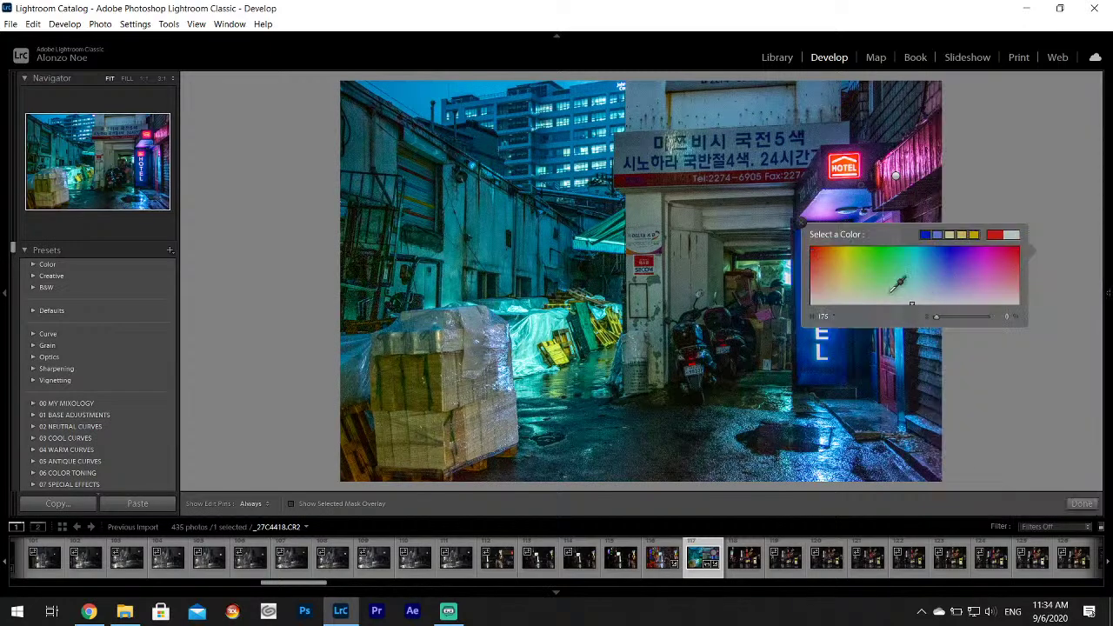
pyautogui.click(800, 223)
pyautogui.press('h')
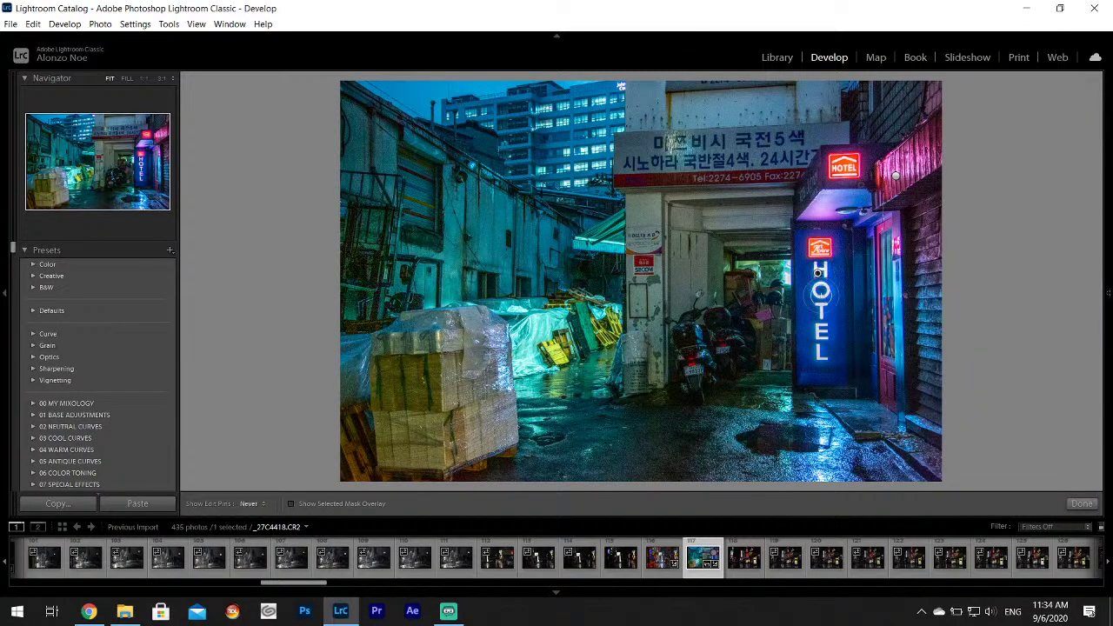
pyautogui.press('h')
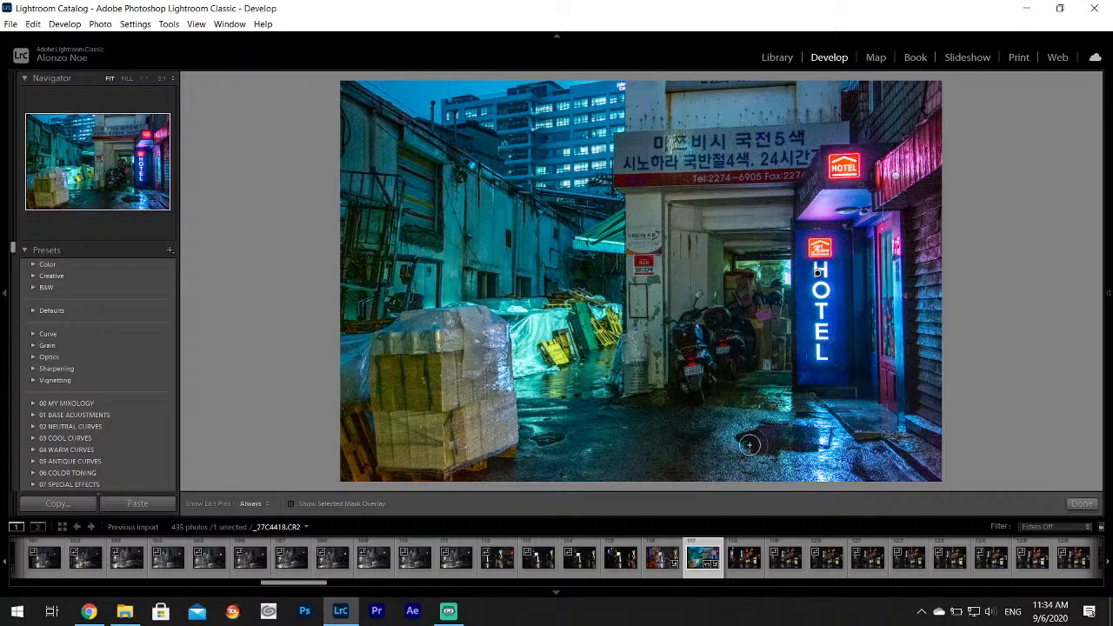
pyautogui.click(1082, 503)
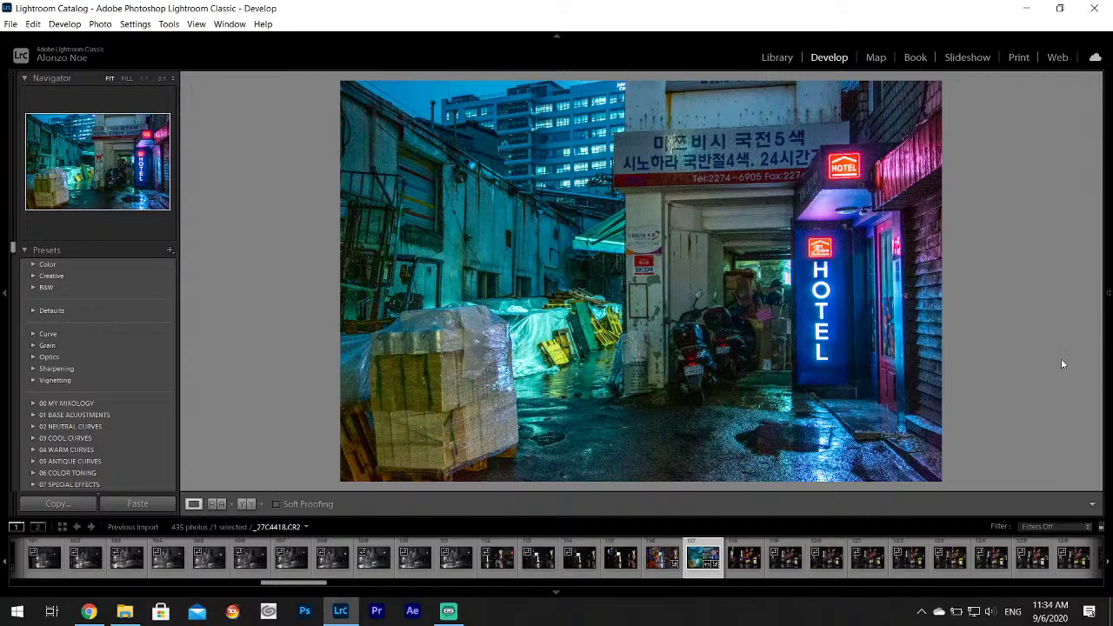
# Add a slight vignette with Effects Amount -4.
pyautogui.moveTo(1109, 365)
pyautogui.scroll(-3, 1100, 372)
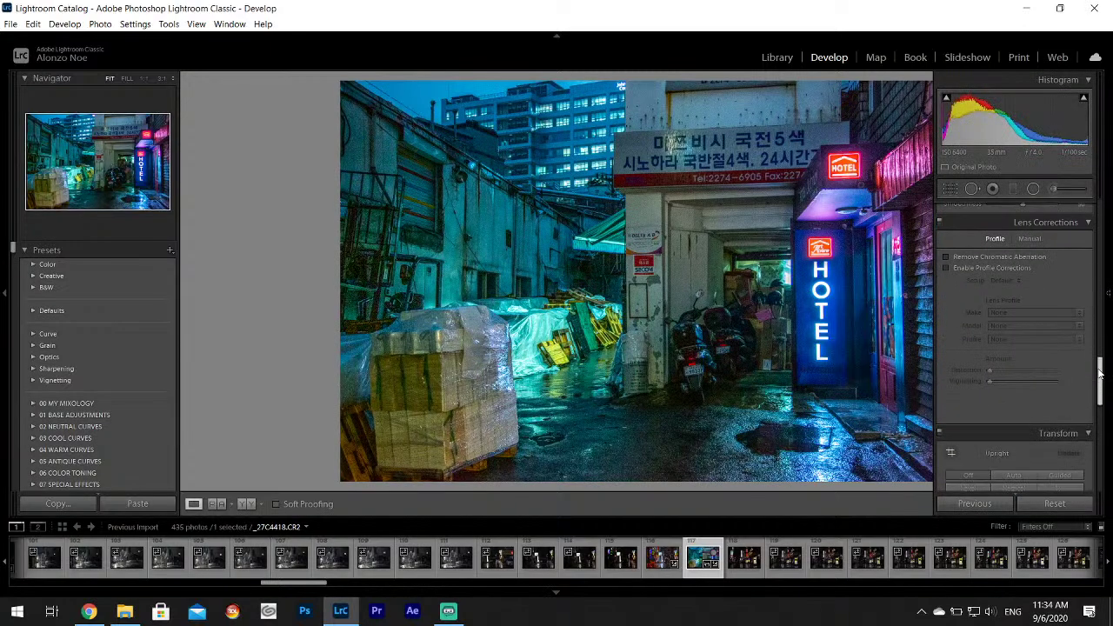
pyautogui.scroll(-6, 1100, 372)
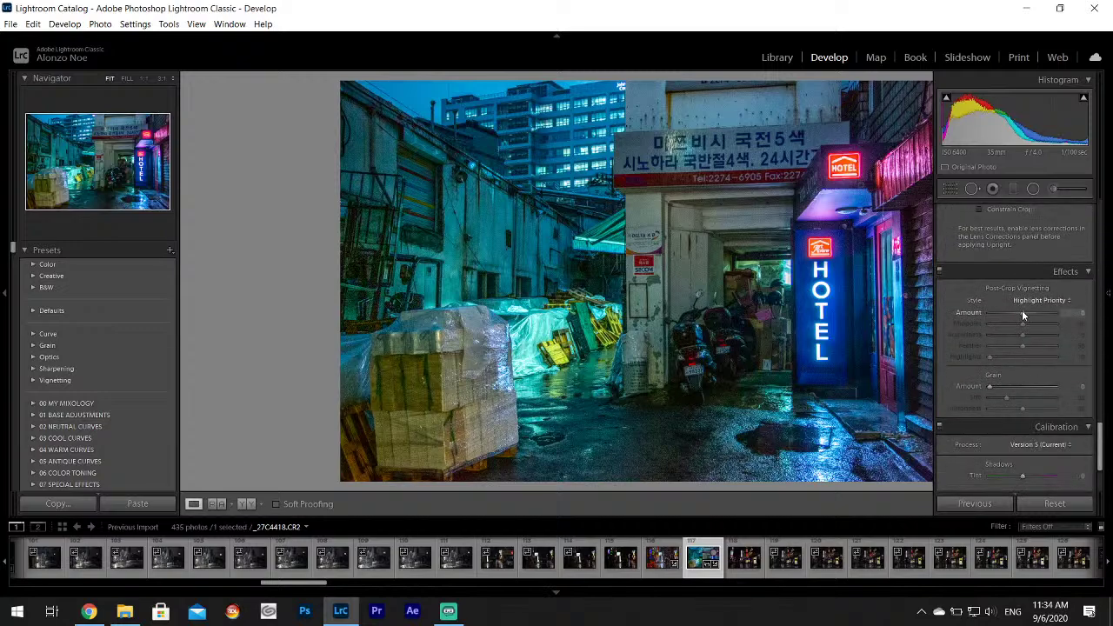
pyautogui.click(1022, 313)
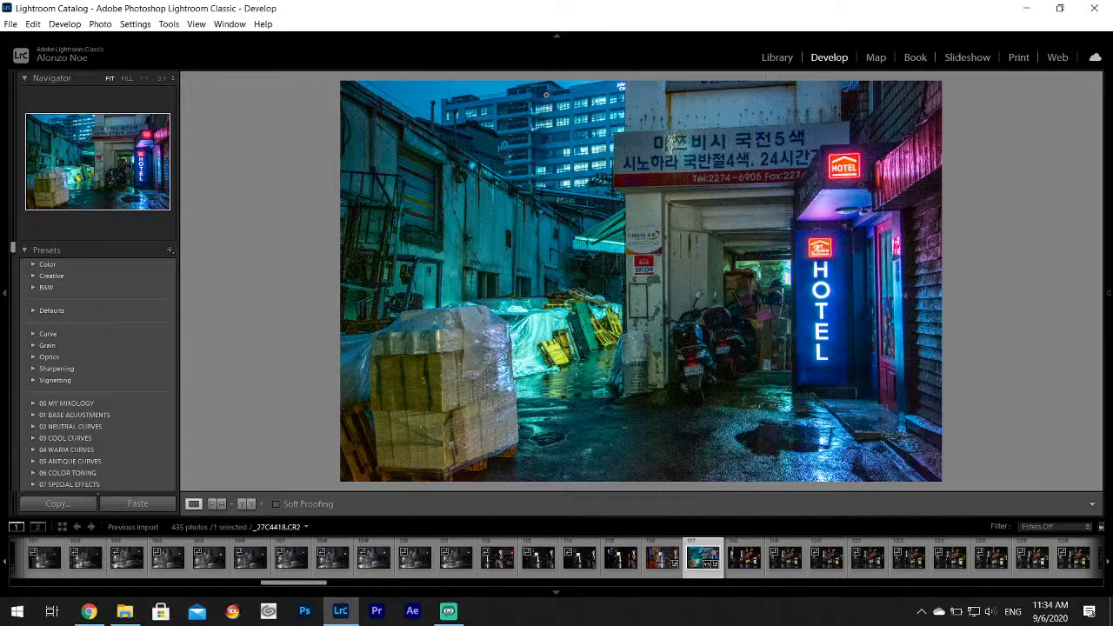
# Set Luminance noise reduction to about 24, Texture +7 and Clarity +4, then hide the panel.
pyautogui.moveTo(1109, 269)
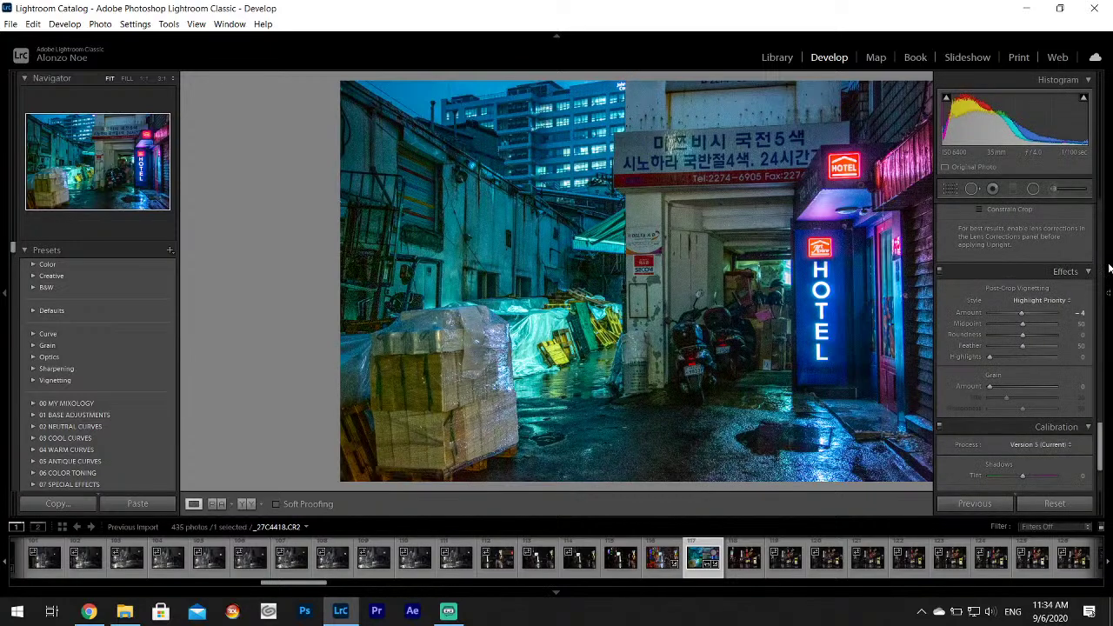
pyautogui.scroll(5, 1101, 433)
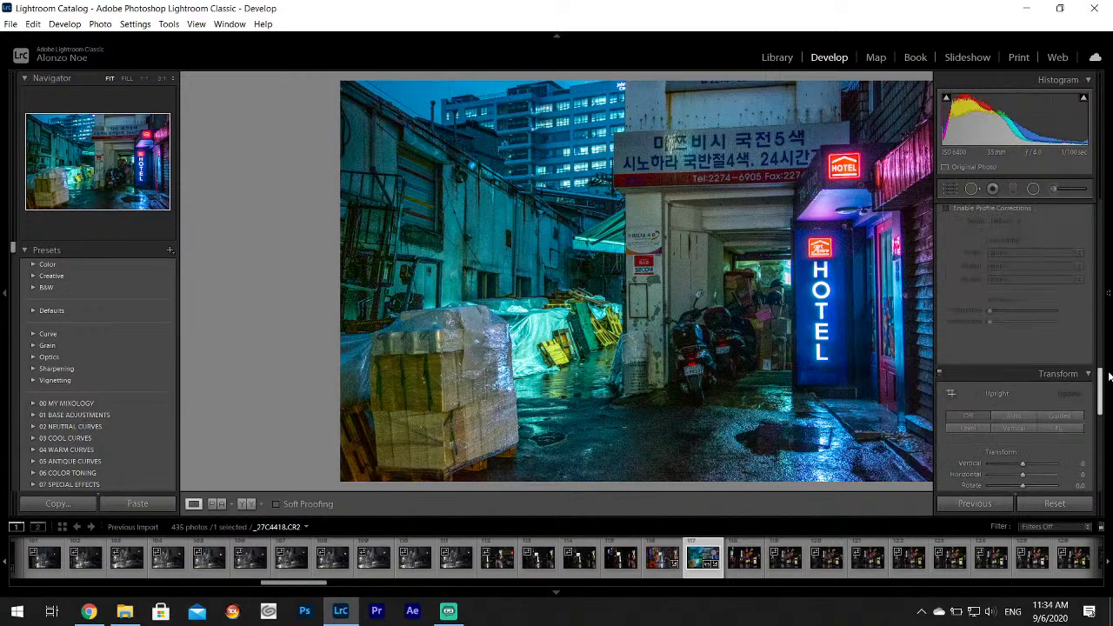
pyautogui.moveTo(989, 360); pyautogui.dragTo(1006, 360)
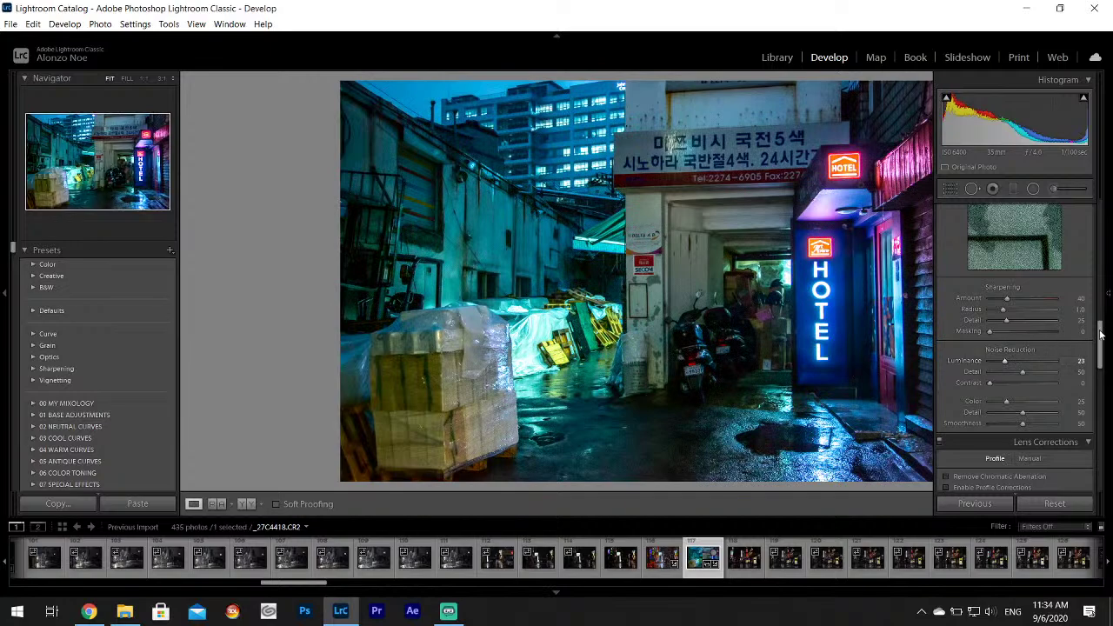
pyautogui.moveTo(1103, 321); pyautogui.dragTo(1092, 217)
pyautogui.moveTo(1022, 387); pyautogui.dragTo(1024, 399)
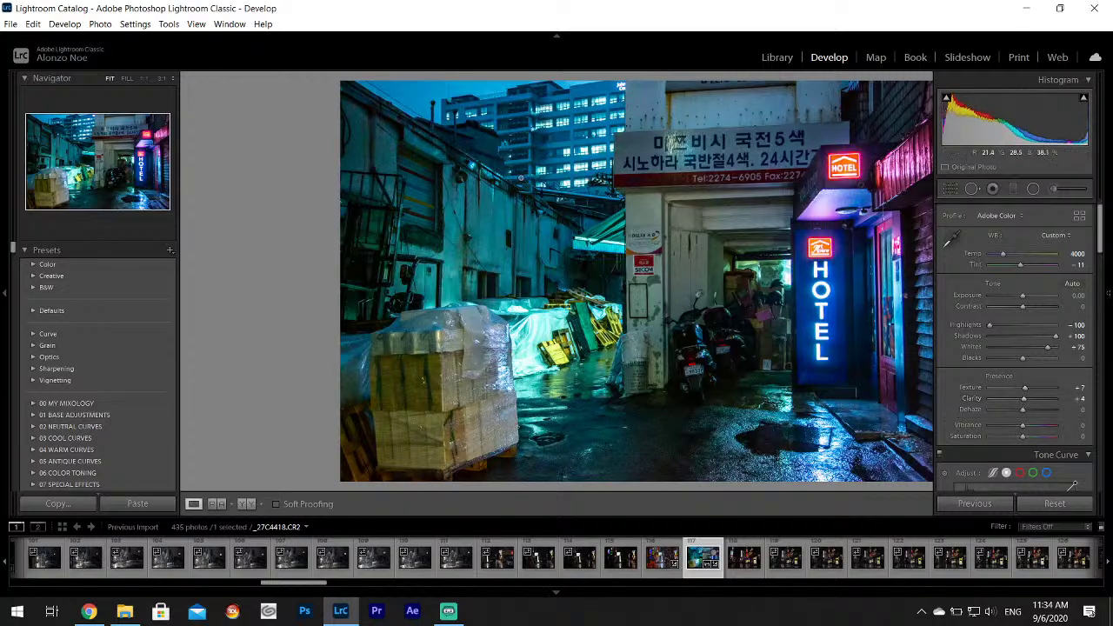
pyautogui.press('F8')
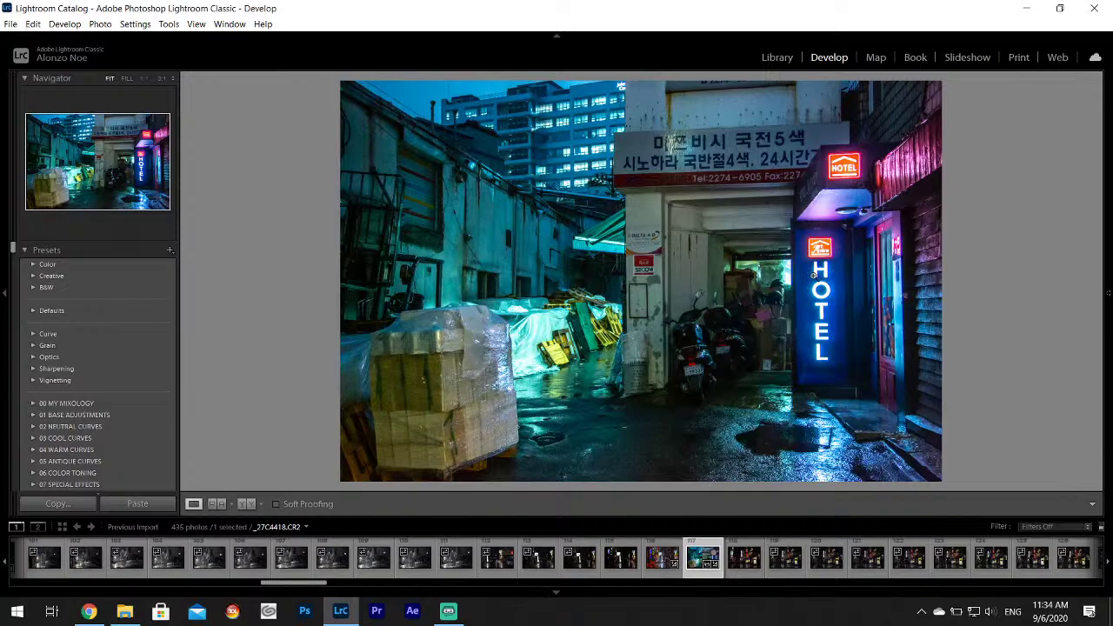
# Export _27C4418 as a JPEG into the Korea Project subfolder on the Desktop.
pyautogui.click(10, 24)
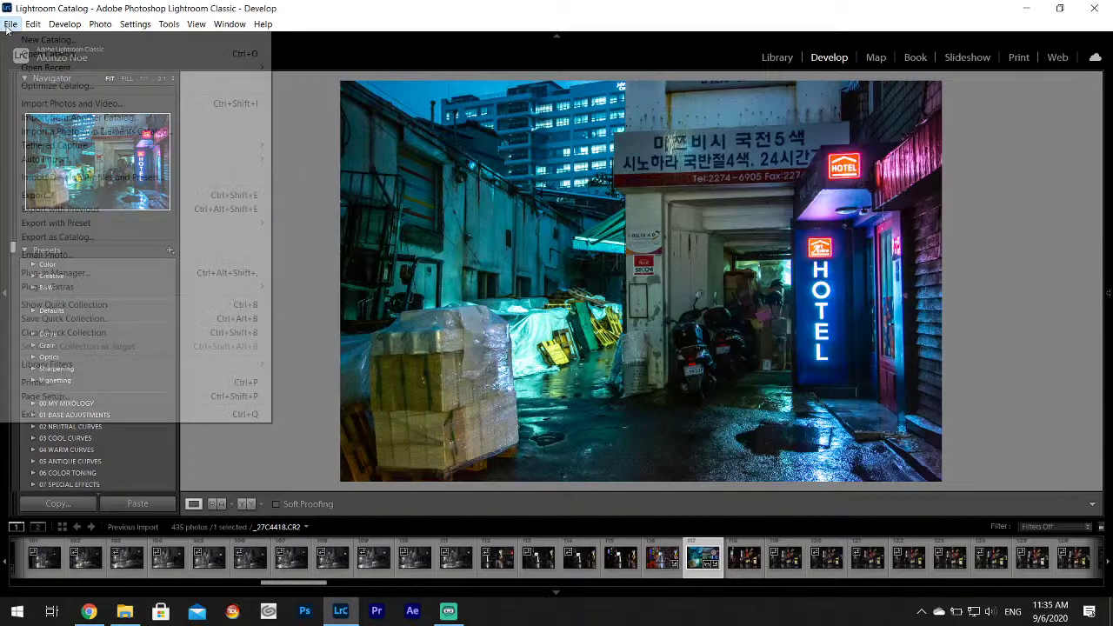
pyautogui.click(52, 195)
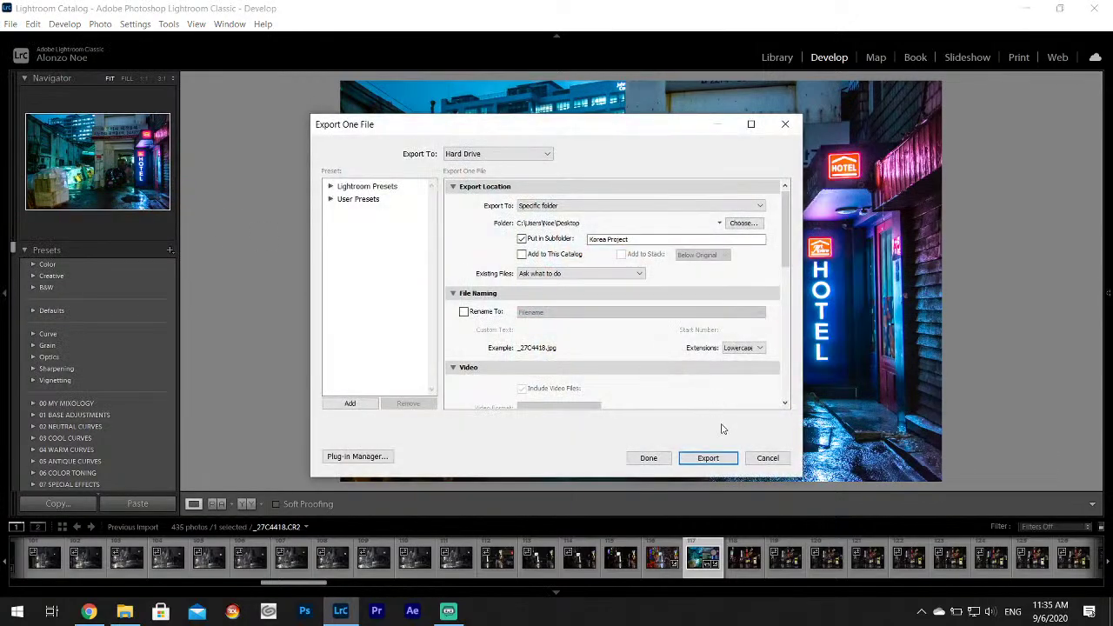
pyautogui.click(719, 458)
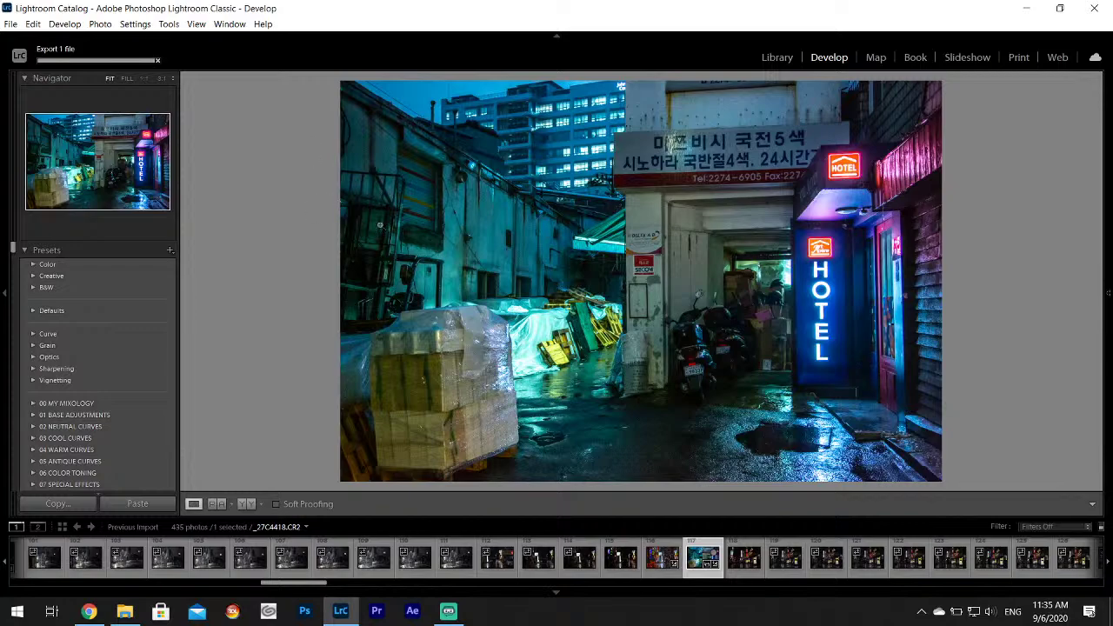
# Rate _27C4418 one star and switch to the next rainy neon street photo.
pyautogui.press('1')
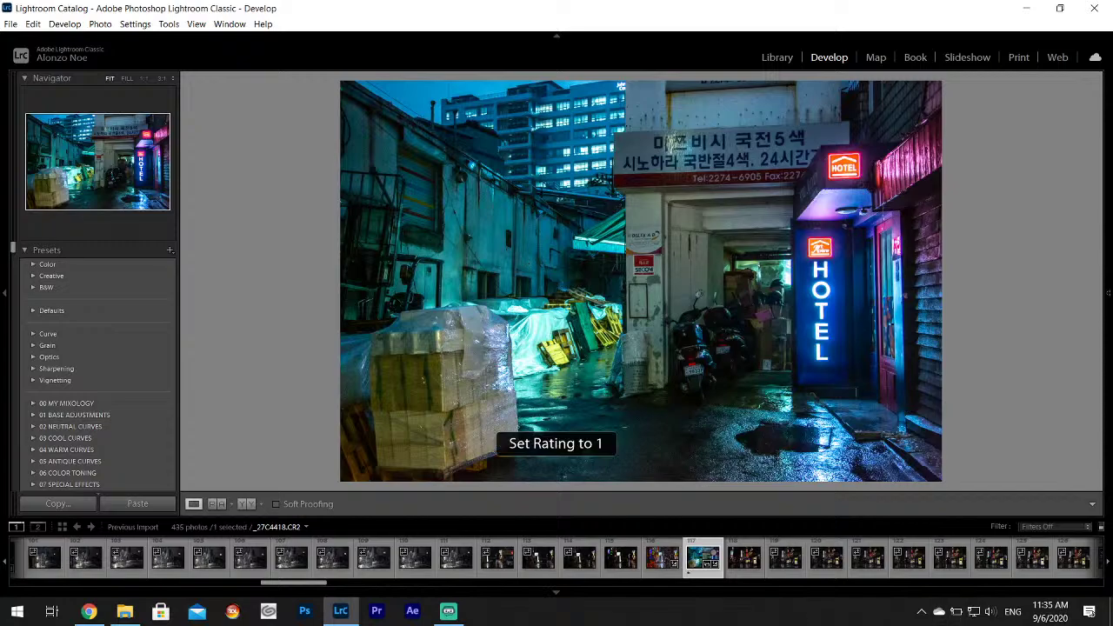
pyautogui.press('Right')
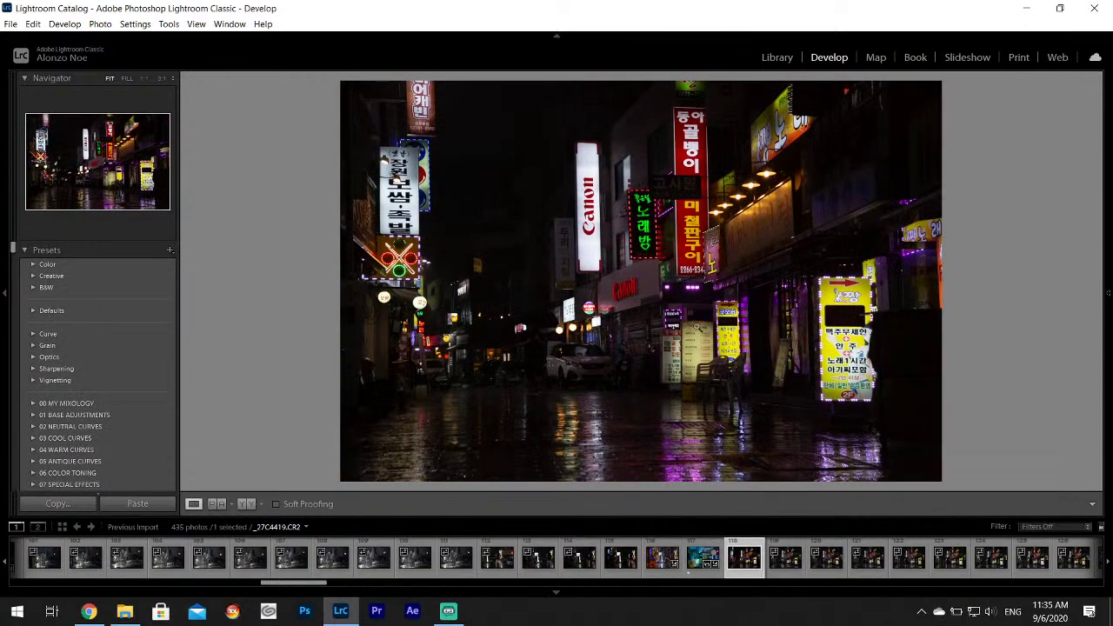
pyautogui.scroll(-2, 833, 549)
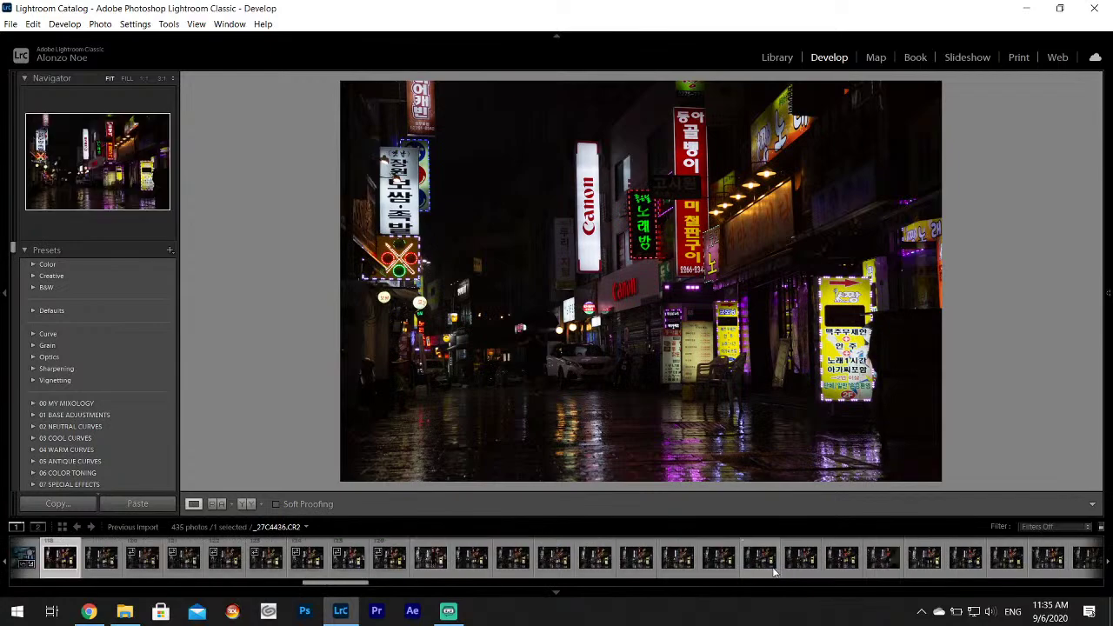
pyautogui.click(637, 556)
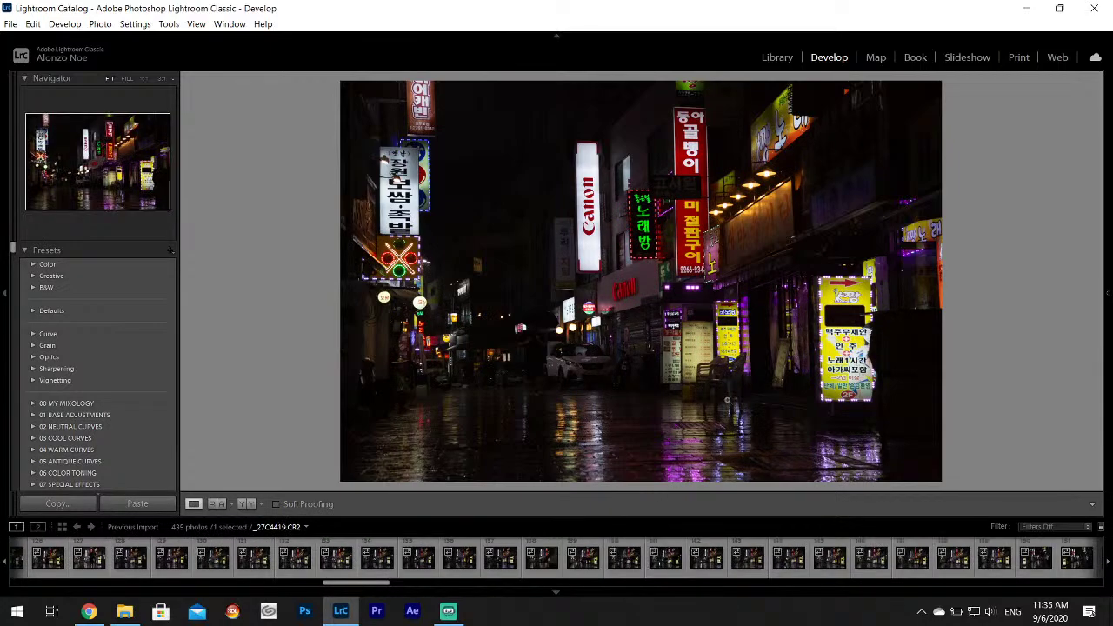
# Set Highlights -100, Shadows +100 and Whites +67 on that street photo.
pyautogui.moveTo(1106, 295)
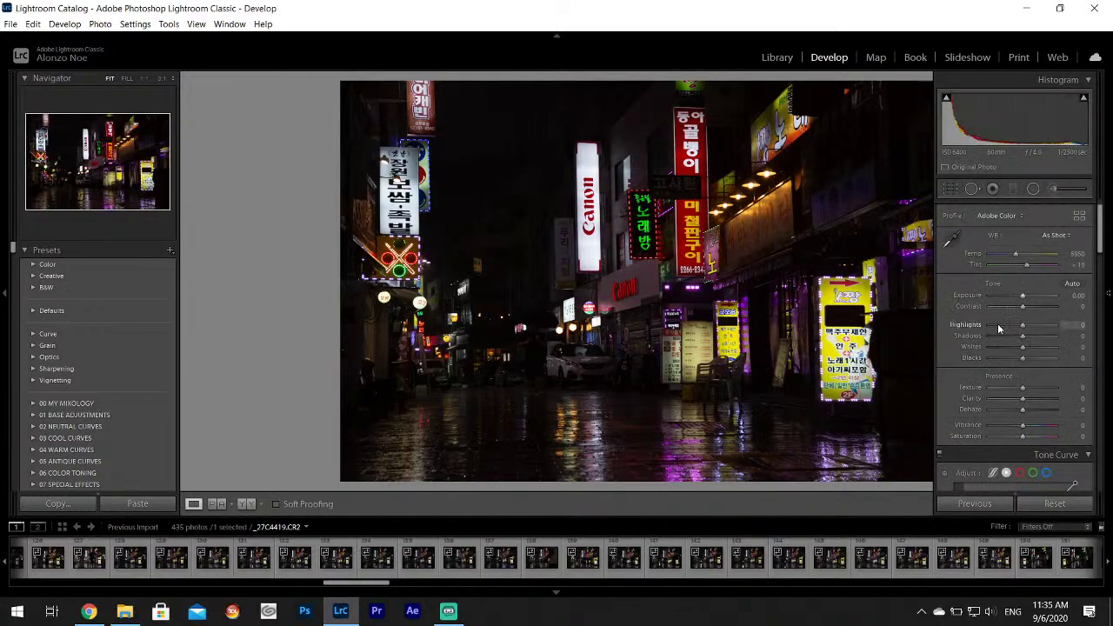
pyautogui.moveTo(999, 325); pyautogui.dragTo(990, 325)
pyautogui.moveTo(1066, 340); pyautogui.dragTo(1047, 348)
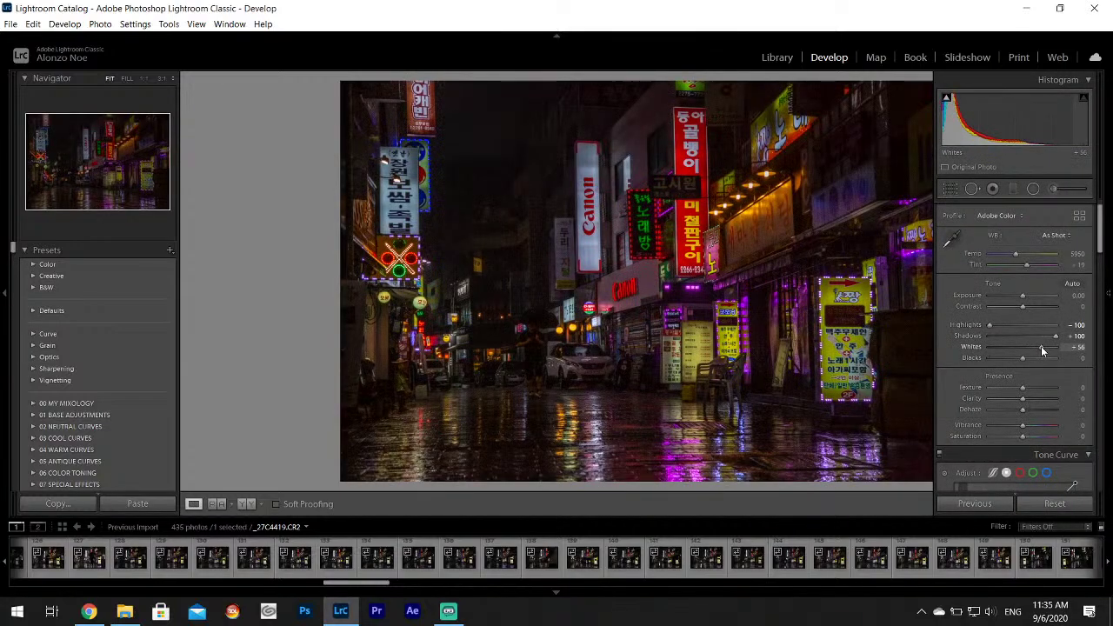
# Browse the filmstrip to photo _27C4446, dismissing the preview-building prompt.
pyautogui.click(501, 561)
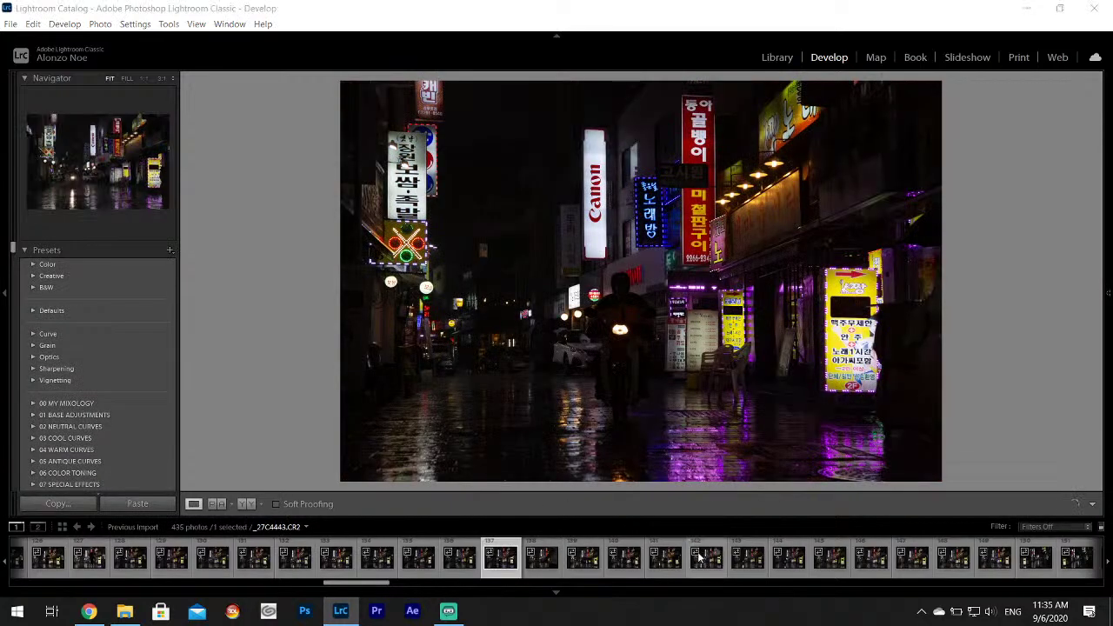
pyautogui.click(702, 538)
pyautogui.click(644, 324)
pyautogui.click(706, 556)
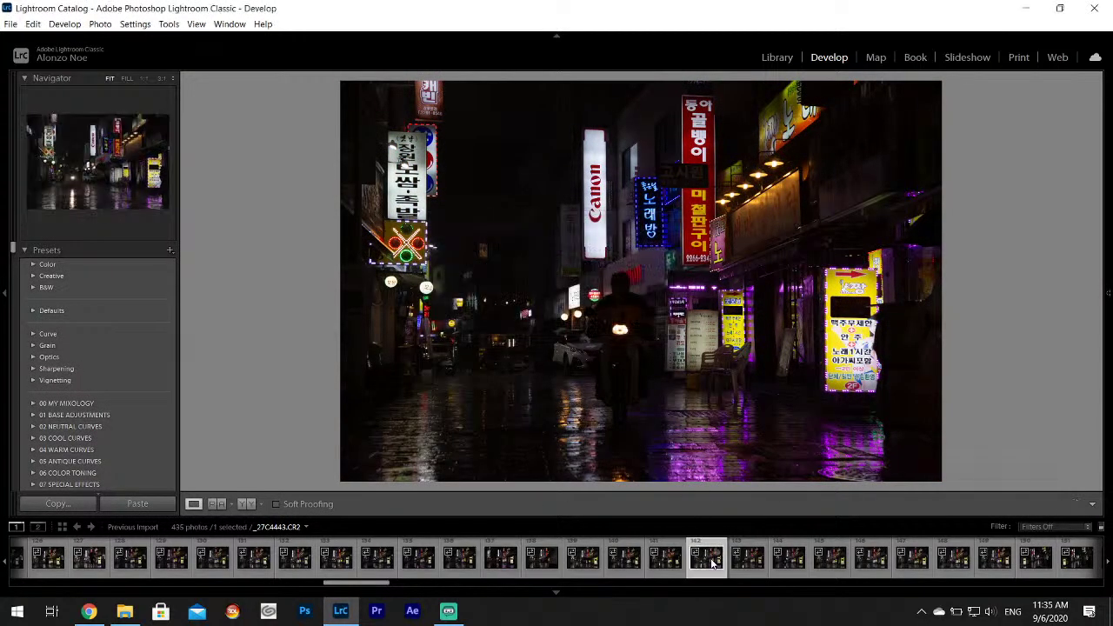
pyautogui.click(788, 557)
pyautogui.click(835, 553)
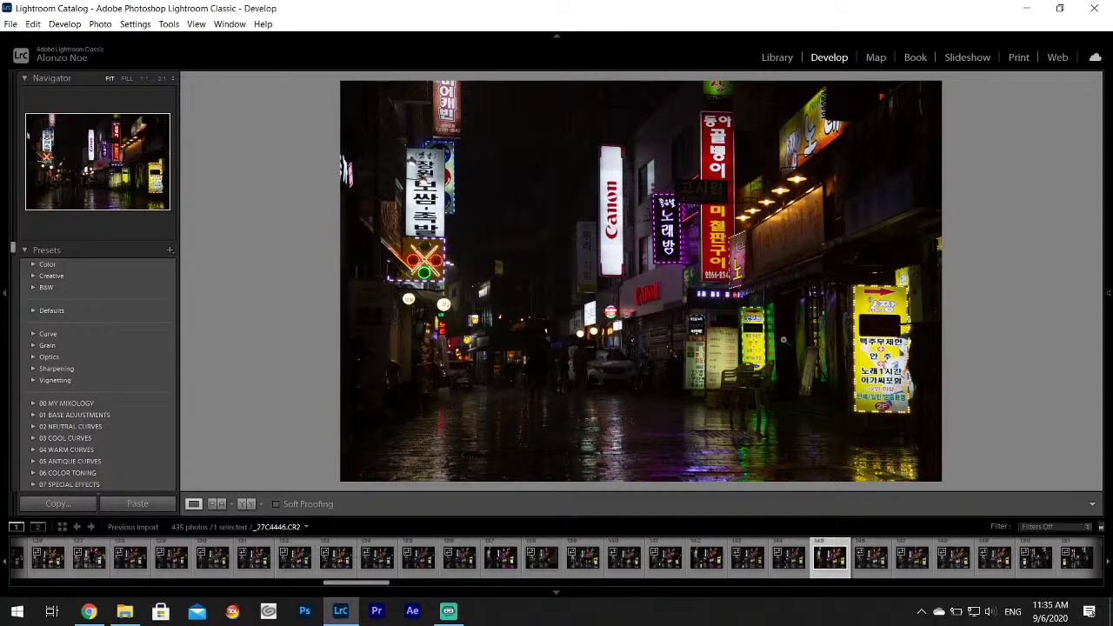
# Set Highlights -100, Shadows +100, Whites +67 on _27C4446 and inspect the red sign at 1:1.
pyautogui.moveTo(1108, 296)
pyautogui.moveTo(1023, 324); pyautogui.dragTo(1045, 352)
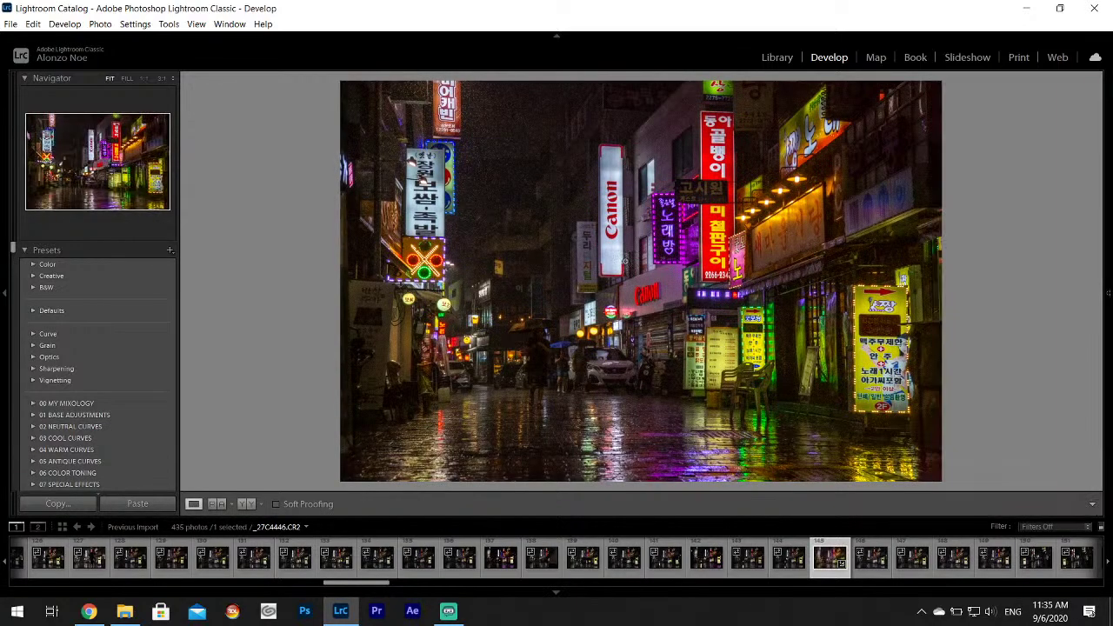
pyautogui.click(416, 124)
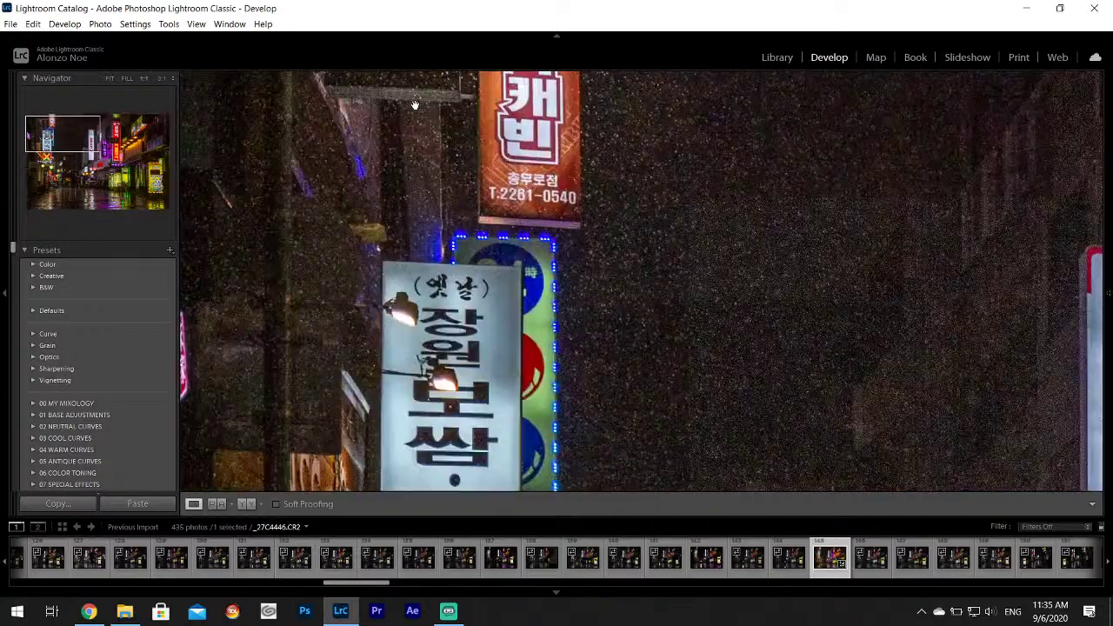
pyautogui.moveTo(522, 156); pyautogui.dragTo(506, 195)
pyautogui.moveTo(732, 205); pyautogui.dragTo(509, 181)
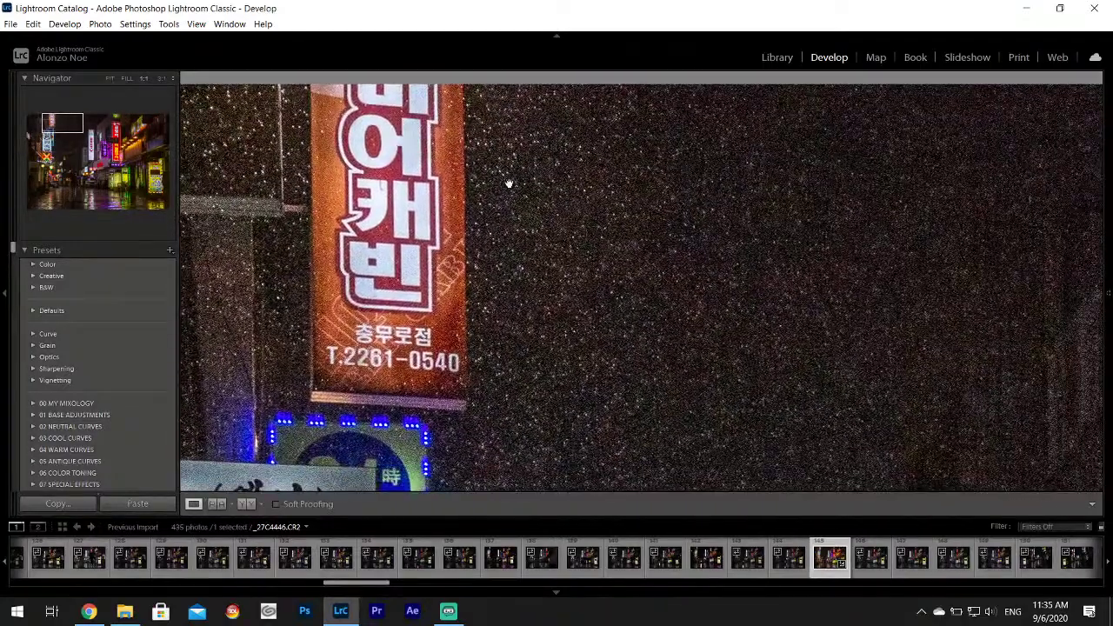
pyautogui.click(562, 234)
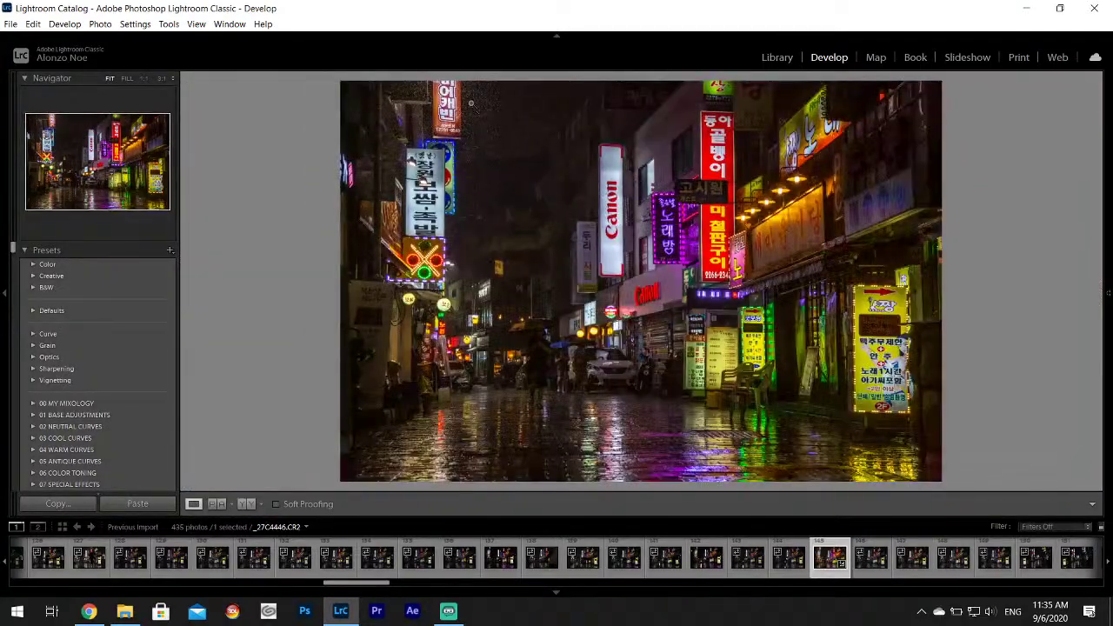
# Lower Contrast to -28, review the lower panels, then hide the adjustment panel.
pyautogui.moveTo(1108, 248)
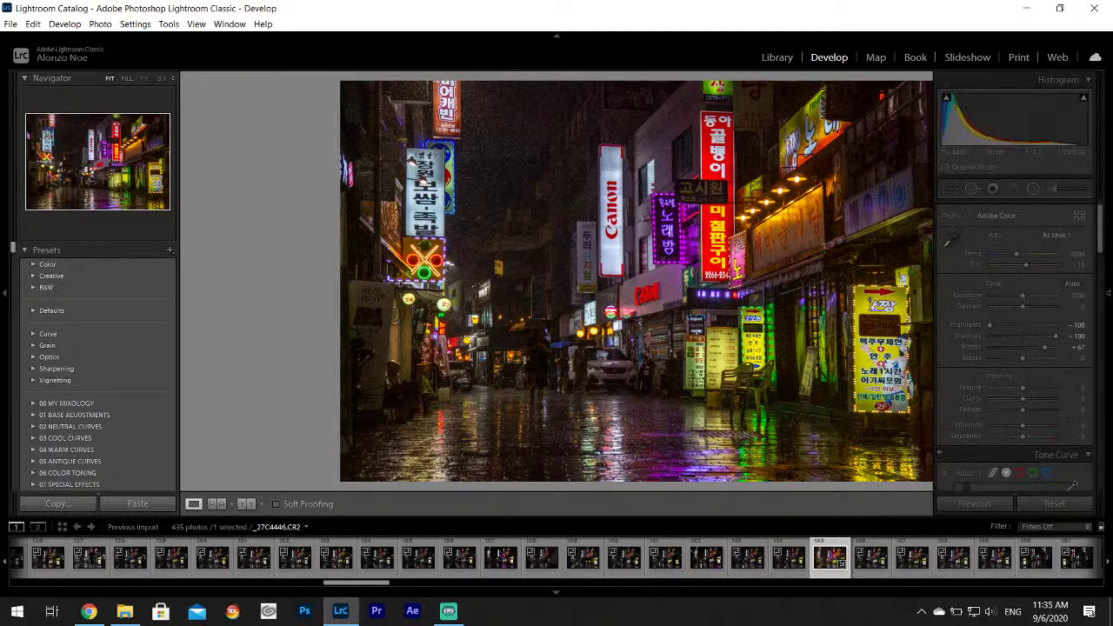
pyautogui.moveTo(1022, 306); pyautogui.dragTo(1014, 307)
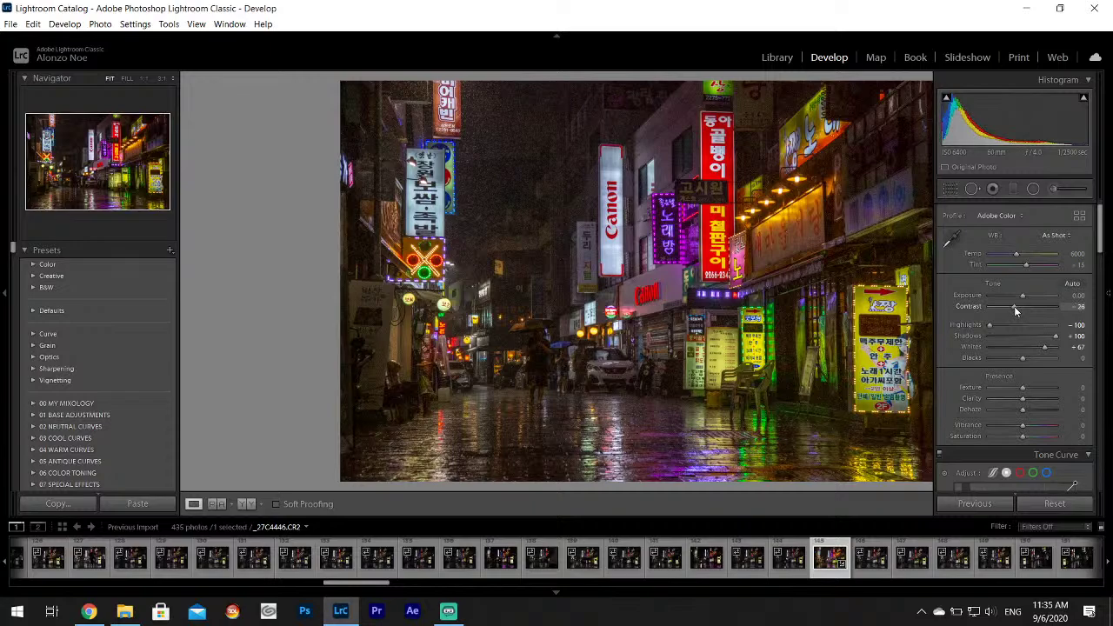
pyautogui.moveTo(1099, 228); pyautogui.dragTo(1107, 301)
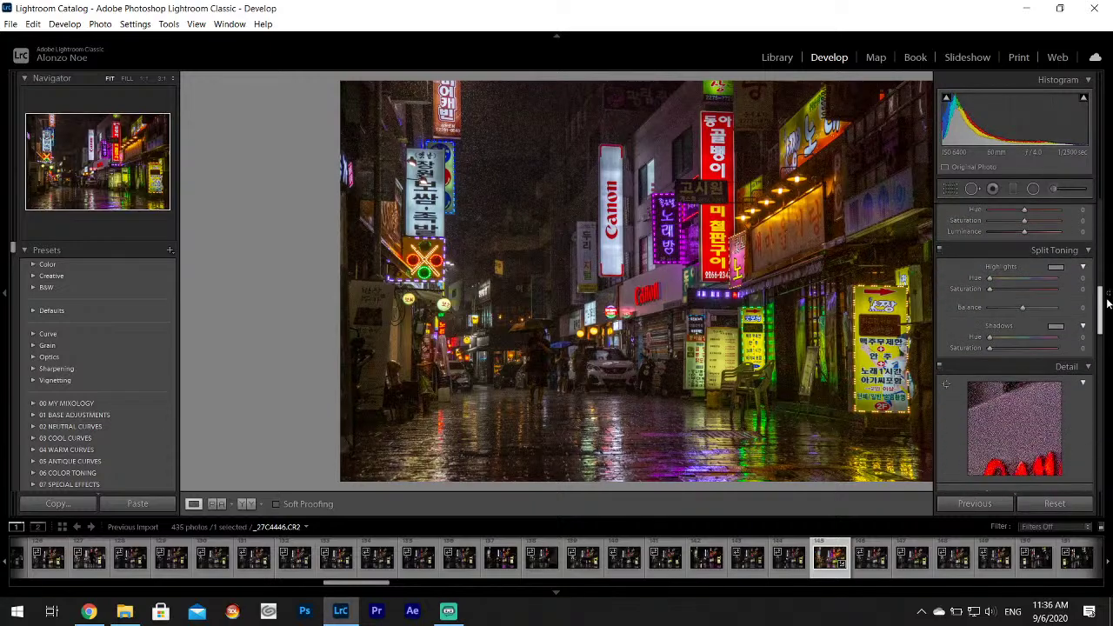
pyautogui.scroll(-5, 1016, 391)
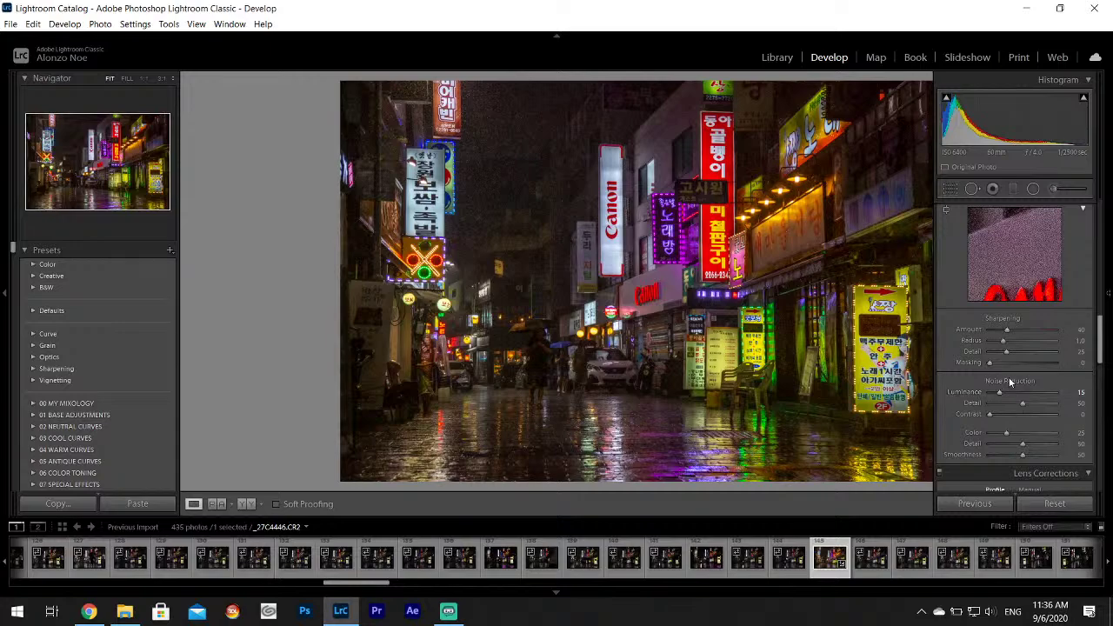
pyautogui.scroll(10, 1097, 344)
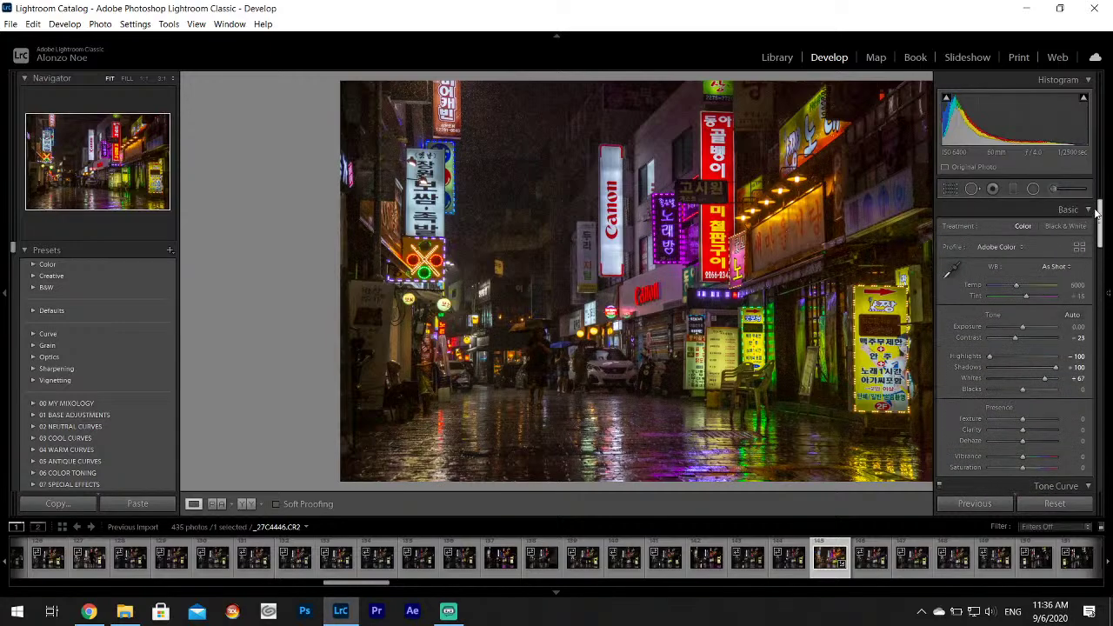
pyautogui.press('F8')
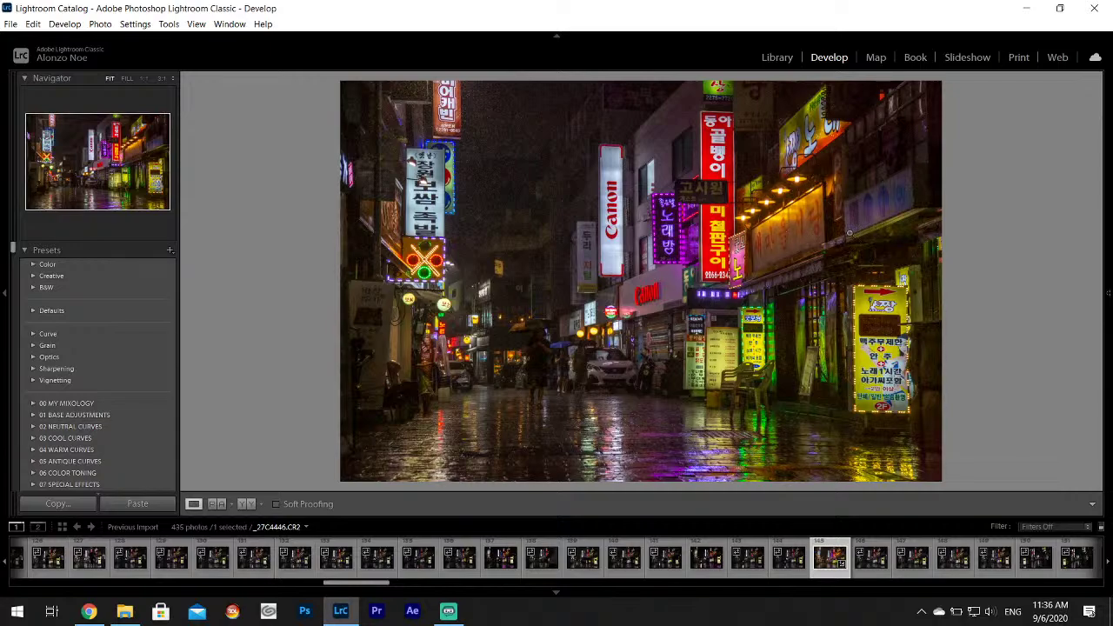
# Sample a neutral spot for a custom white balance of Temp 4400, Tint +26.
pyautogui.moveTo(1108, 261)
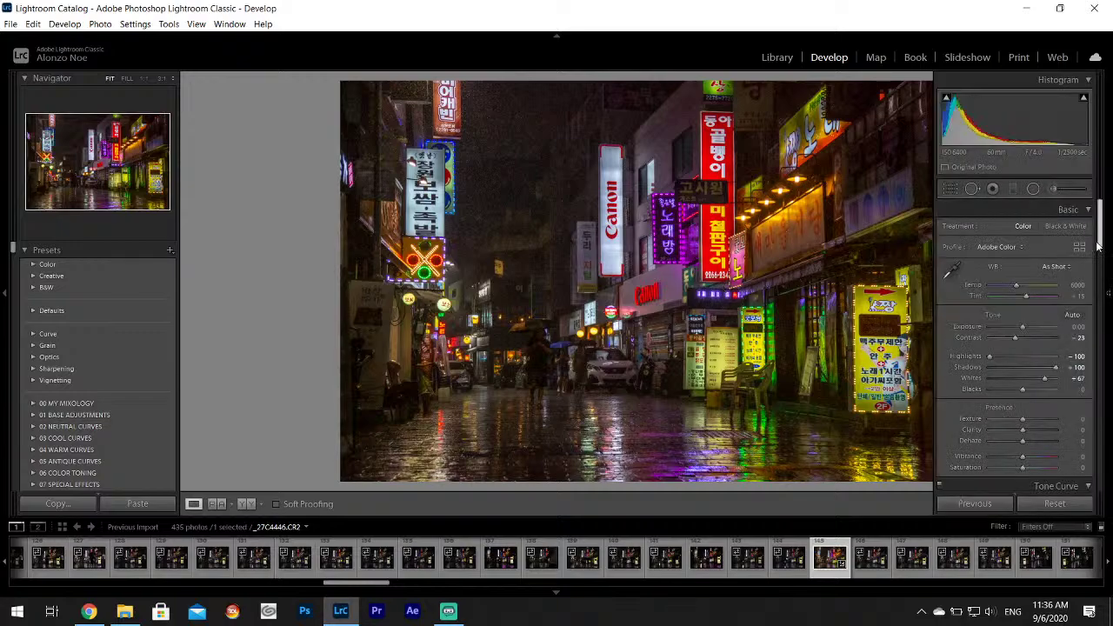
pyautogui.moveTo(1100, 228); pyautogui.dragTo(1107, 255)
pyautogui.scroll(3, 1084, 223)
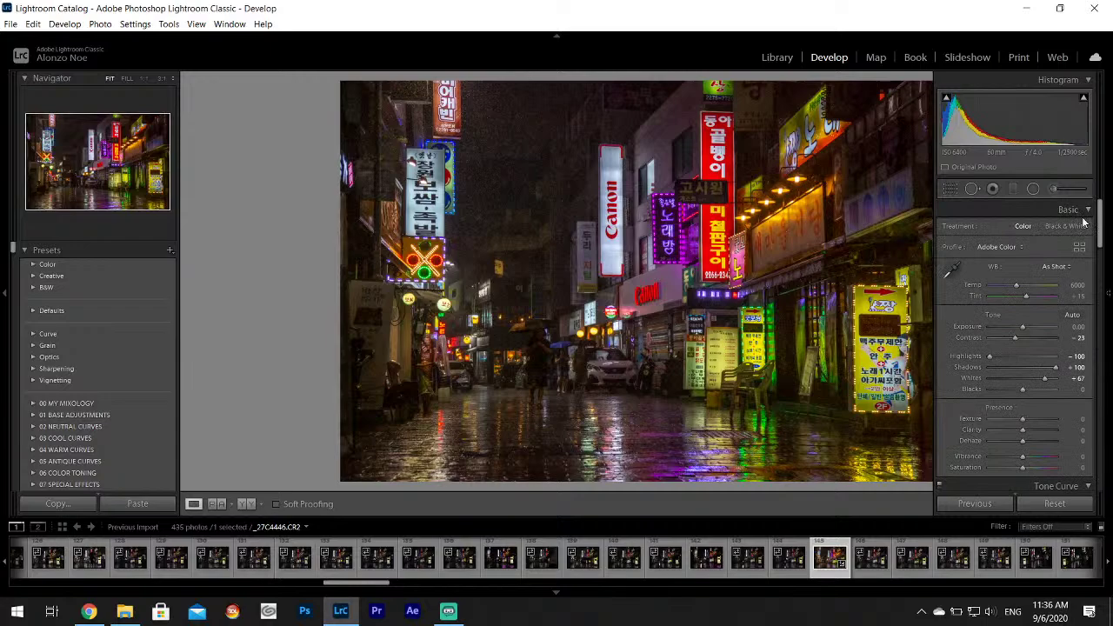
pyautogui.click(953, 272)
pyautogui.click(407, 409)
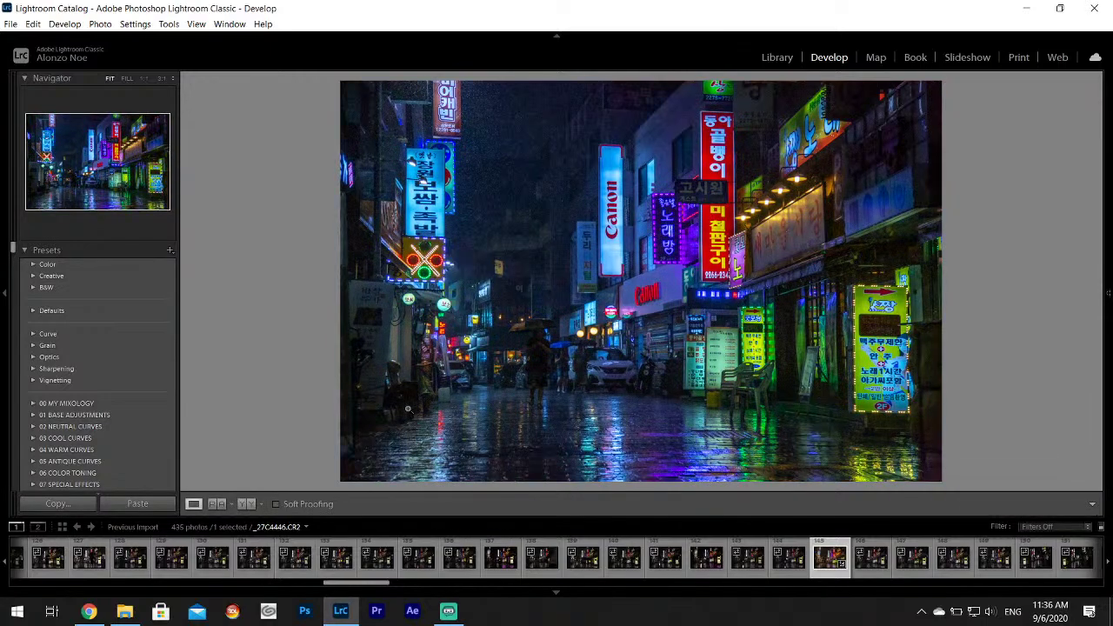
pyautogui.moveTo(1110, 222)
pyautogui.click(953, 271)
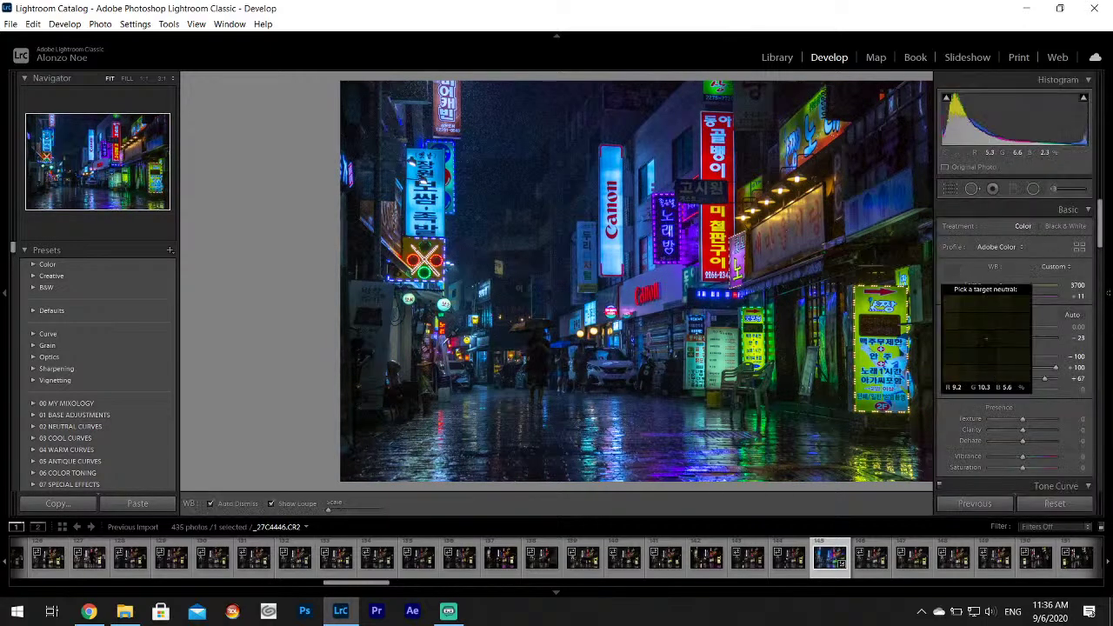
pyautogui.click(401, 351)
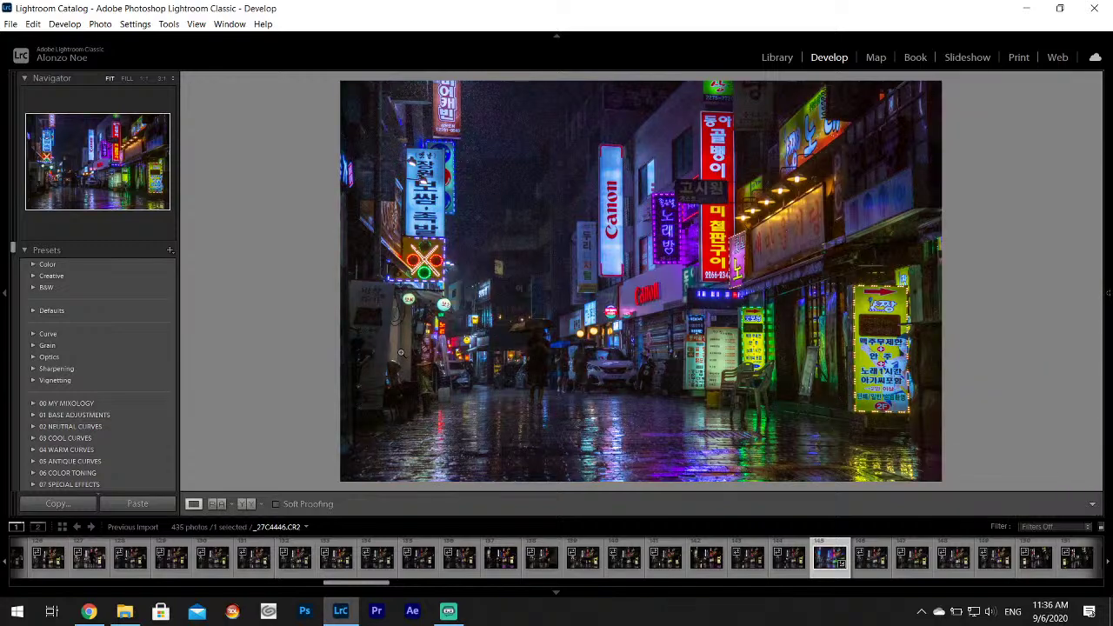
# Lower Contrast from -23 to -33.
pyautogui.moveTo(1110, 296)
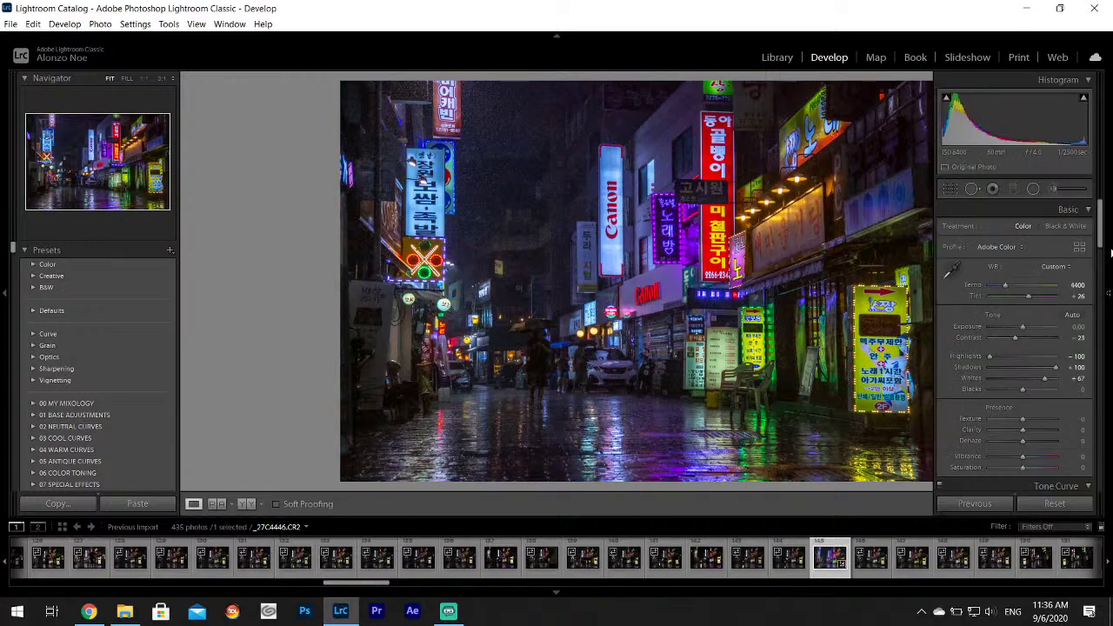
pyautogui.moveTo(1016, 341); pyautogui.dragTo(1012, 342)
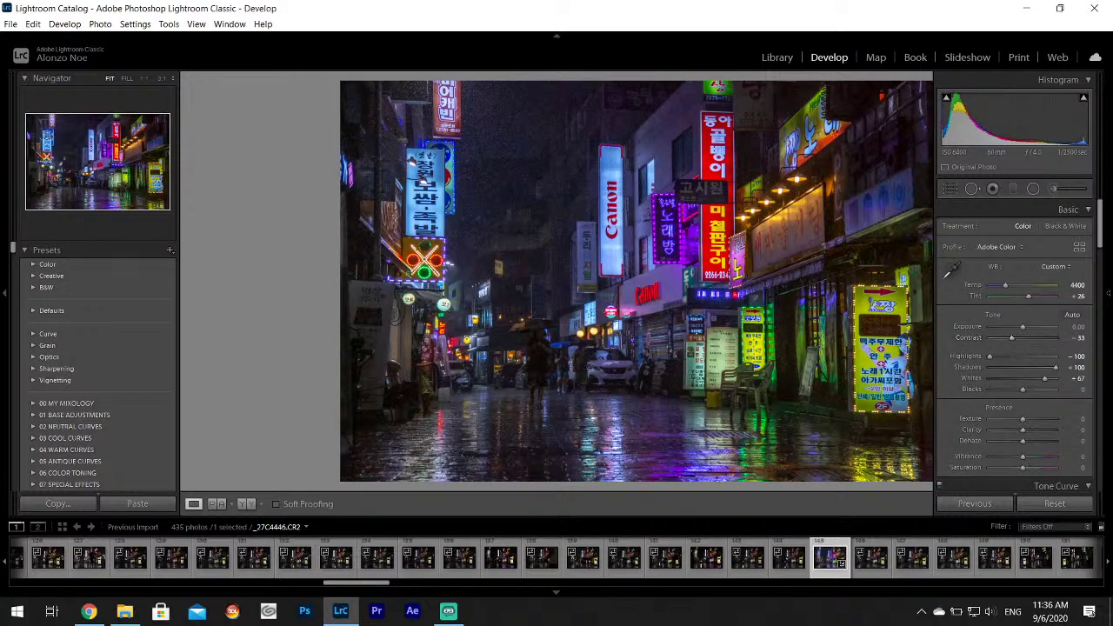
pyautogui.scroll(-3, 1102, 234)
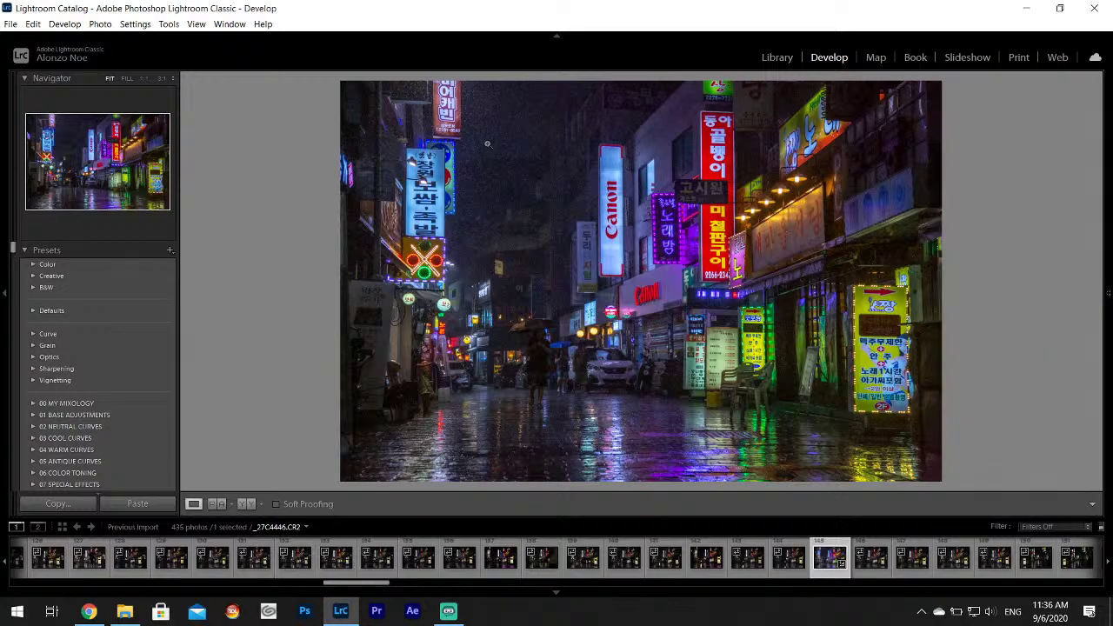
# Apply an Adjustment Brush edit to _27C4446, checking it by toggling edit pins with H, then finish.
pyautogui.click(1033, 188)
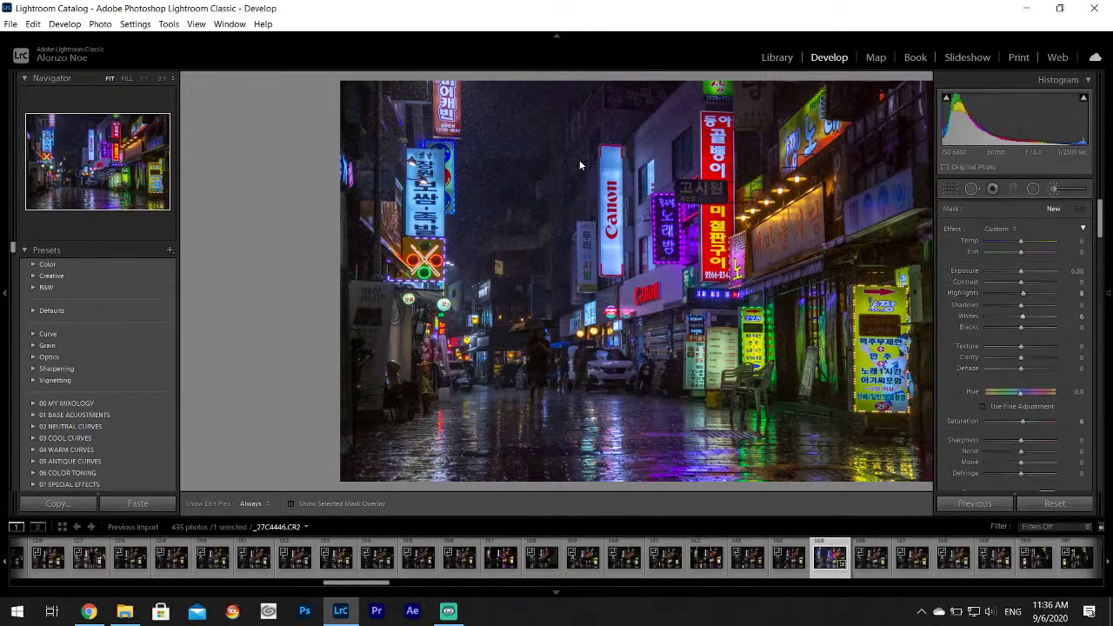
pyautogui.press('h')
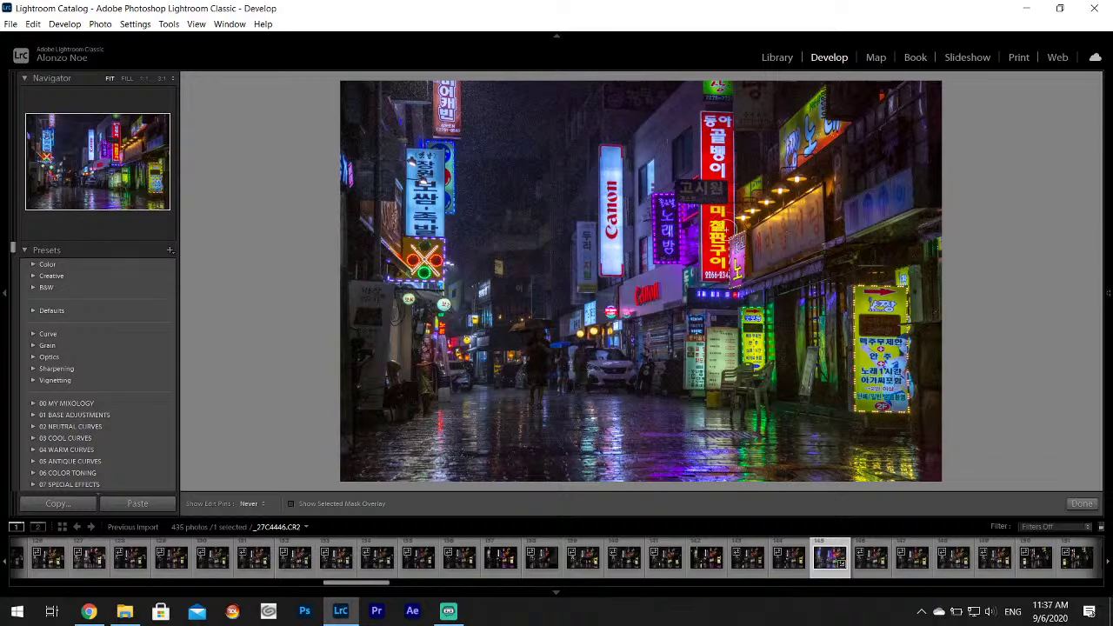
pyautogui.press('h')
pyautogui.press('h')
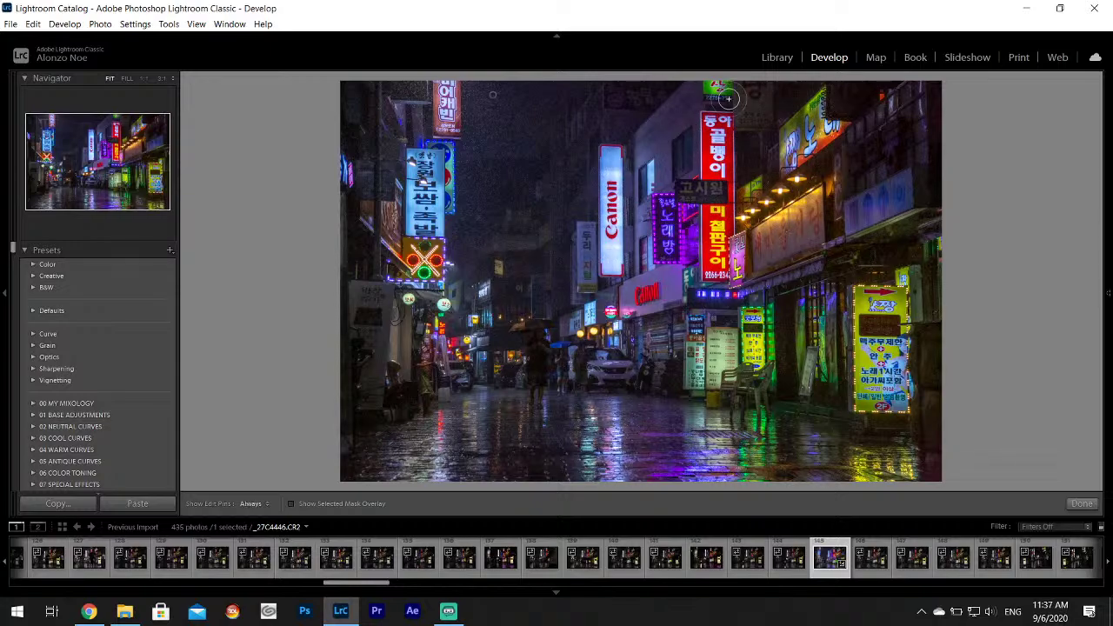
pyautogui.press('h')
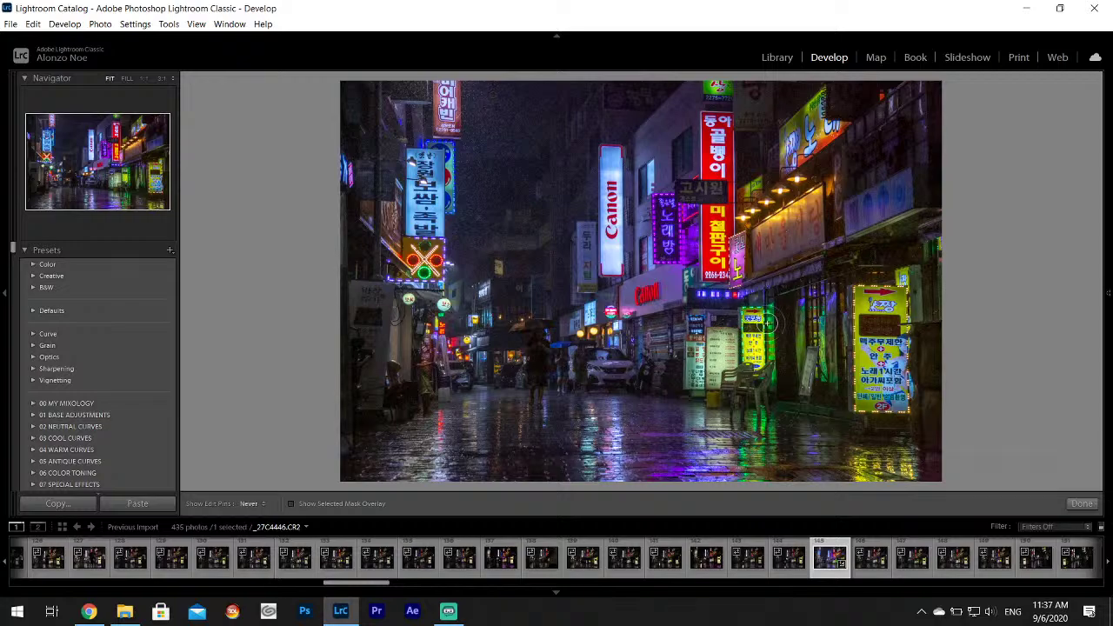
pyautogui.press('h')
pyautogui.press('h')
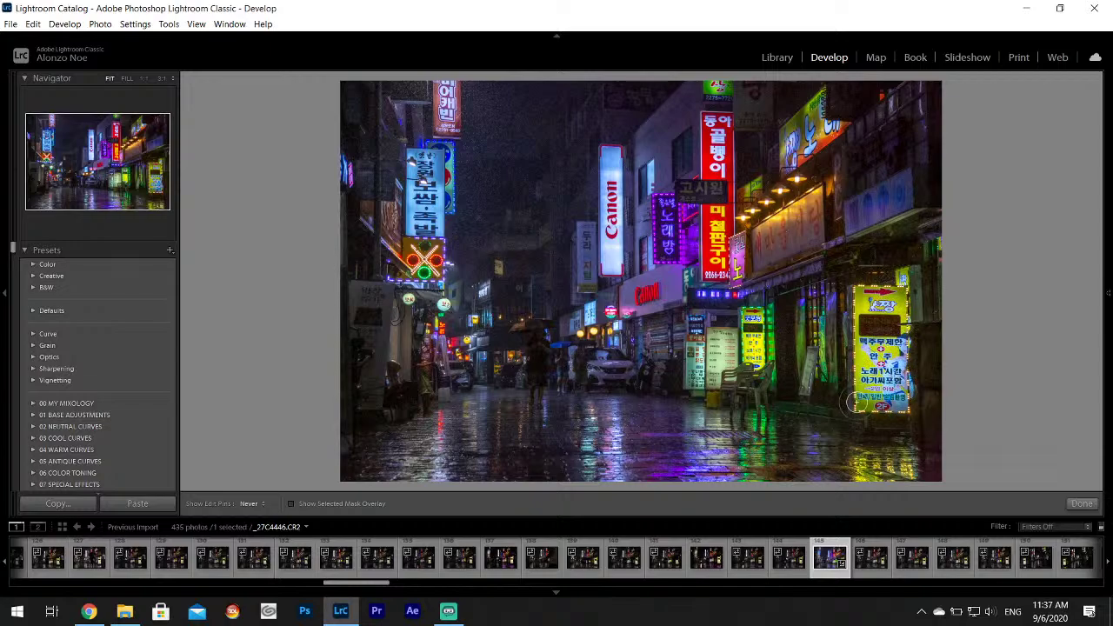
pyautogui.press('h')
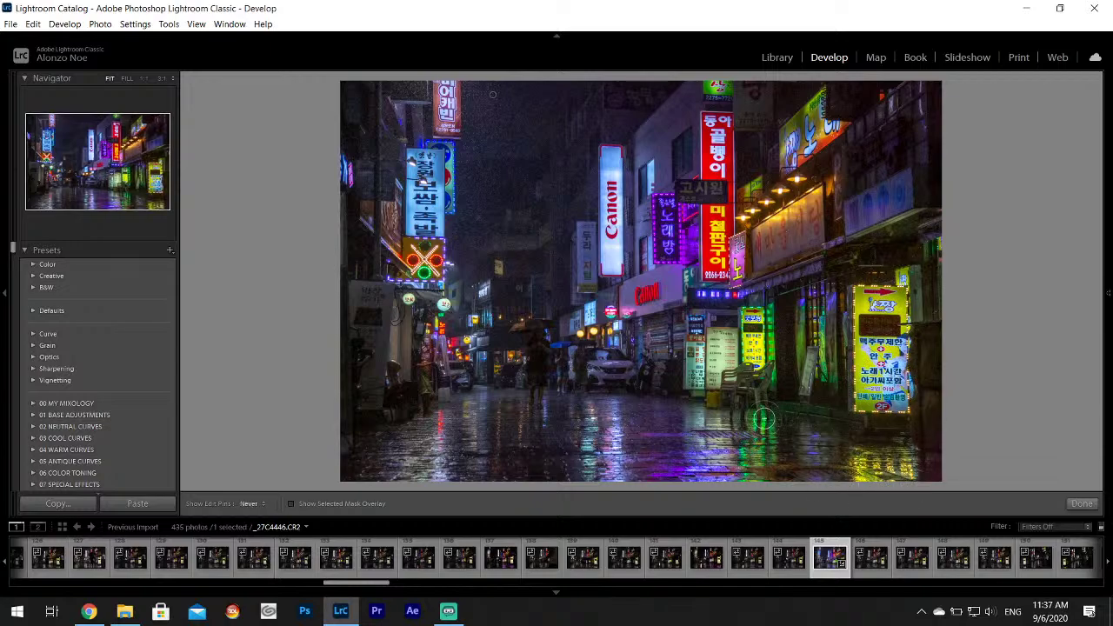
pyautogui.press('h')
pyautogui.press('h')
pyautogui.press('h')
pyautogui.press('h')
pyautogui.press('h')
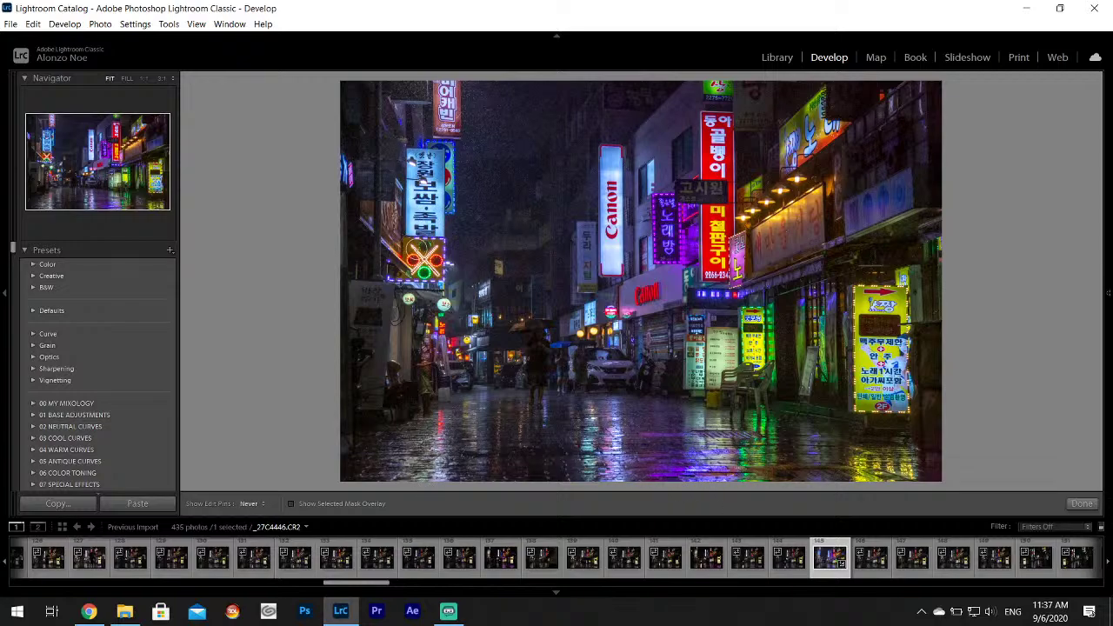
pyautogui.press('h')
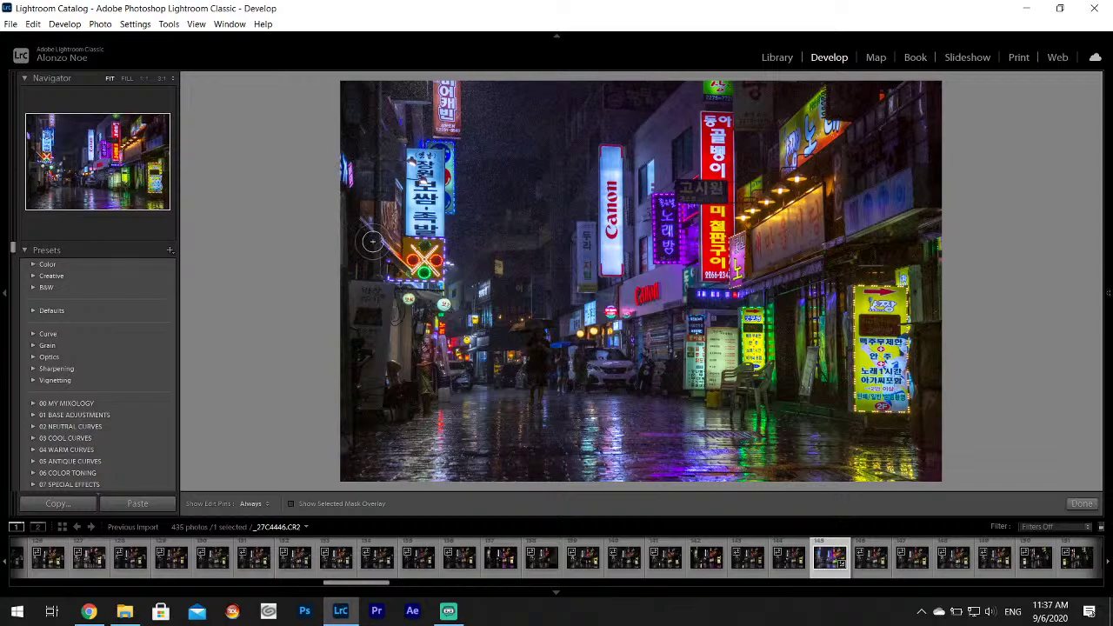
pyautogui.press('h')
pyautogui.press('h')
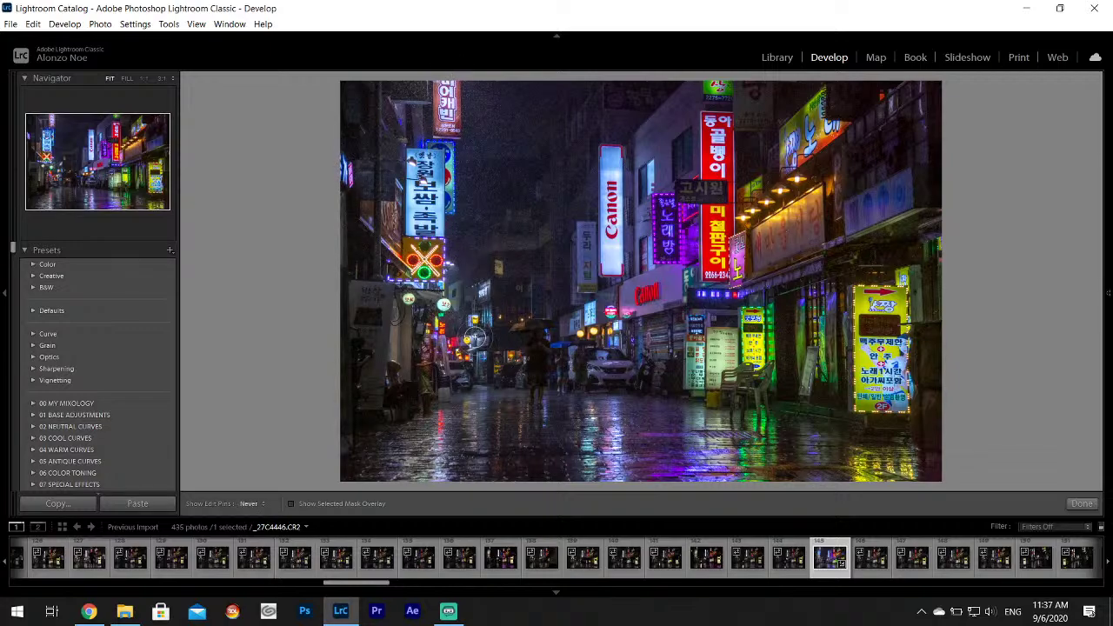
pyautogui.press('h')
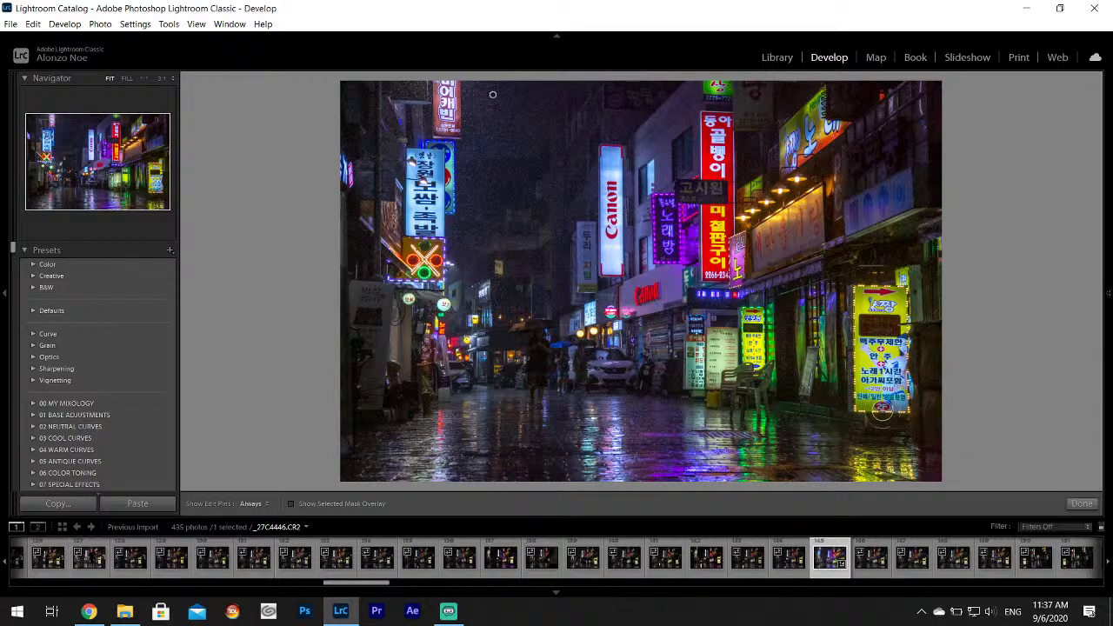
pyautogui.click(1081, 505)
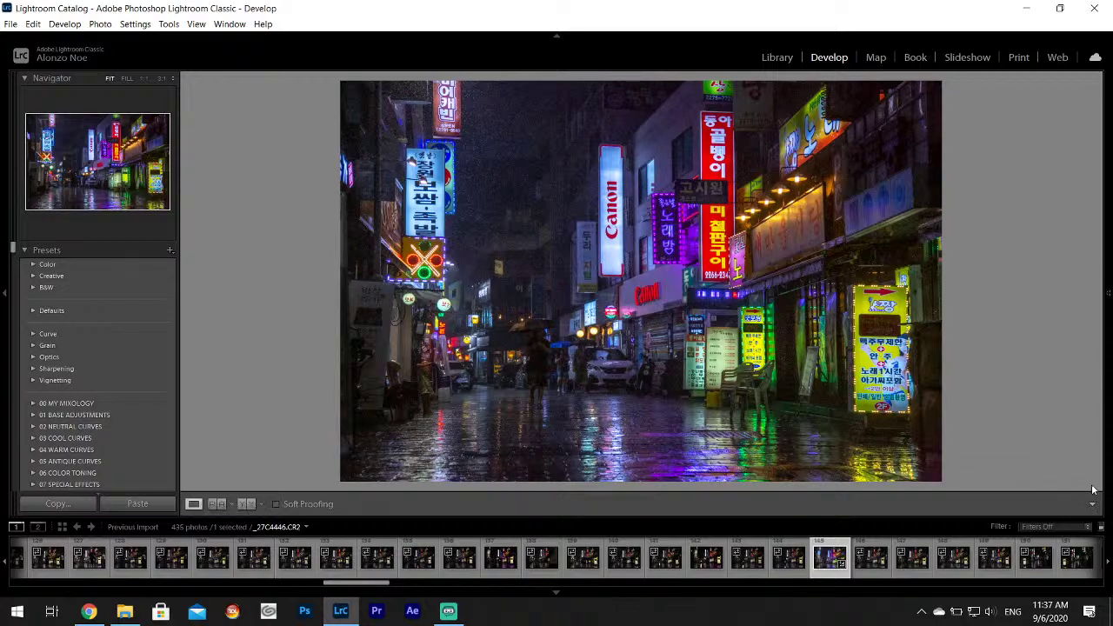
# In Split Toning, set the shadow tint to hue 245 and saturation 20.
pyautogui.moveTo(1107, 251)
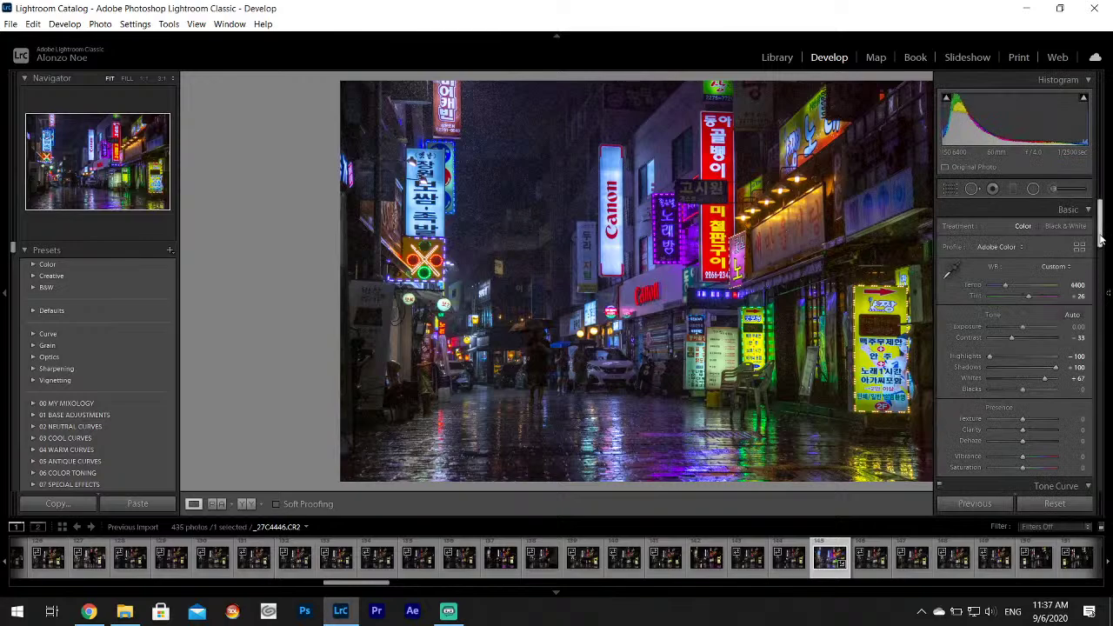
pyautogui.moveTo(1101, 240); pyautogui.dragTo(1109, 309)
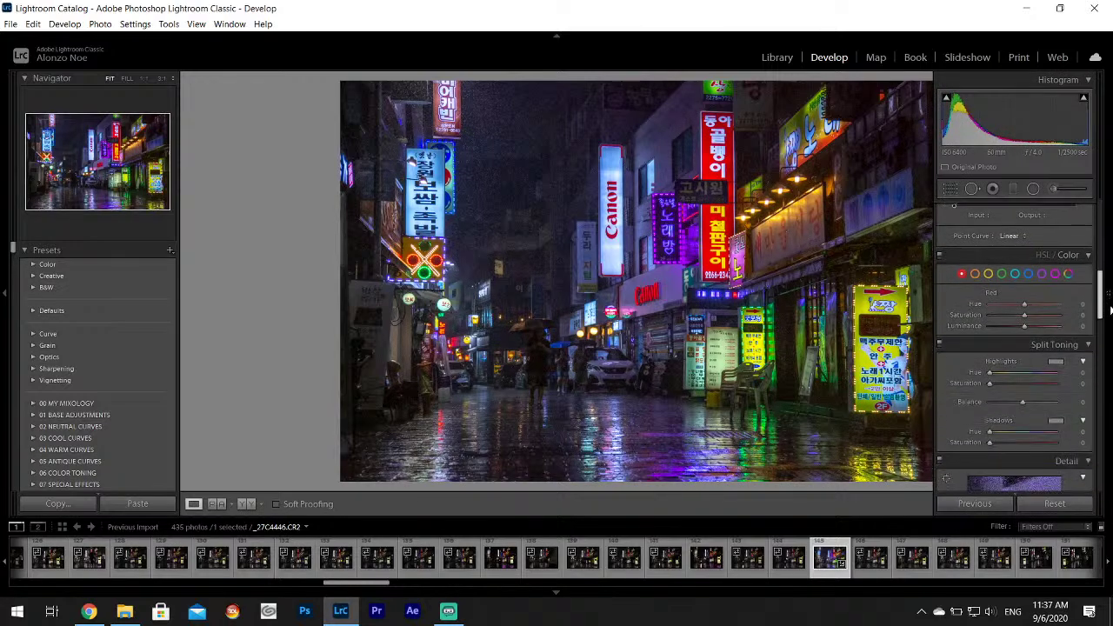
pyautogui.scroll(-1, 1111, 310)
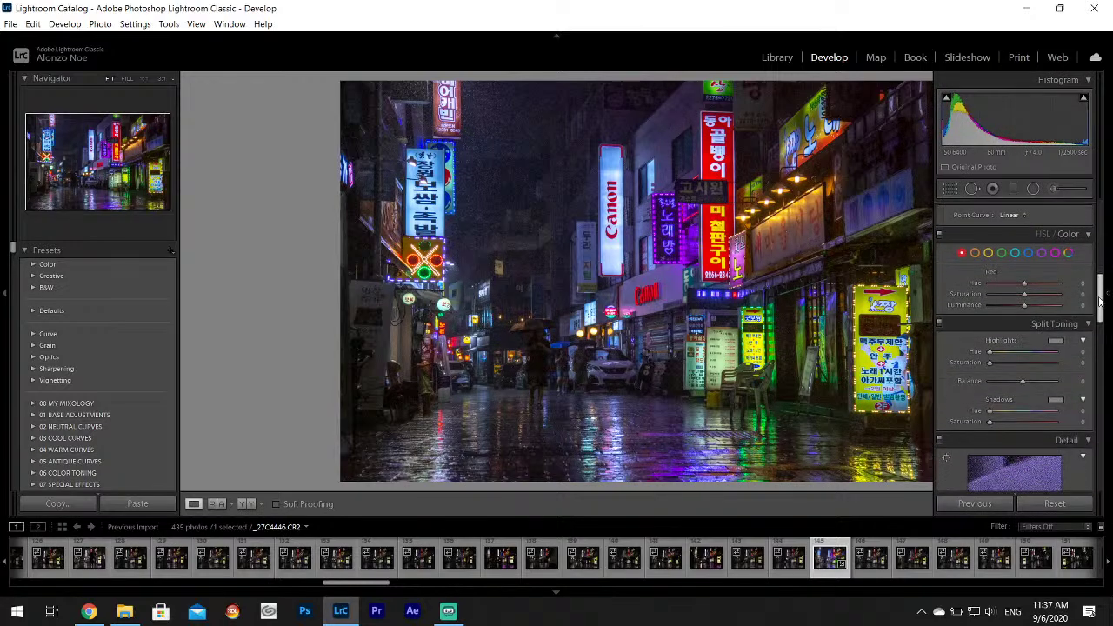
pyautogui.click(1056, 400)
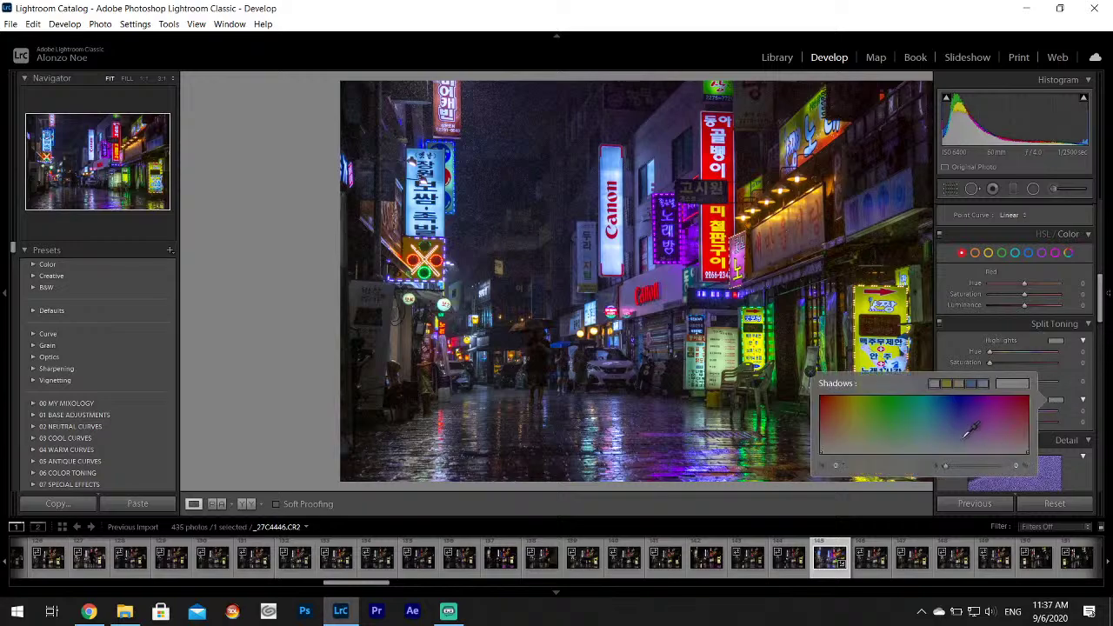
pyautogui.click(962, 439)
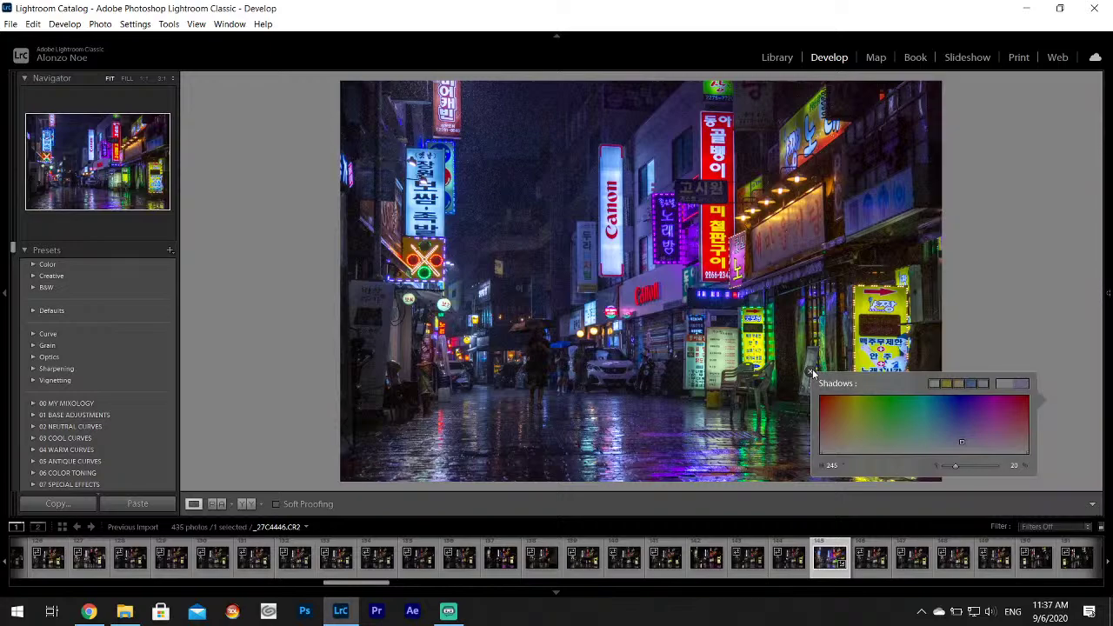
pyautogui.click(811, 371)
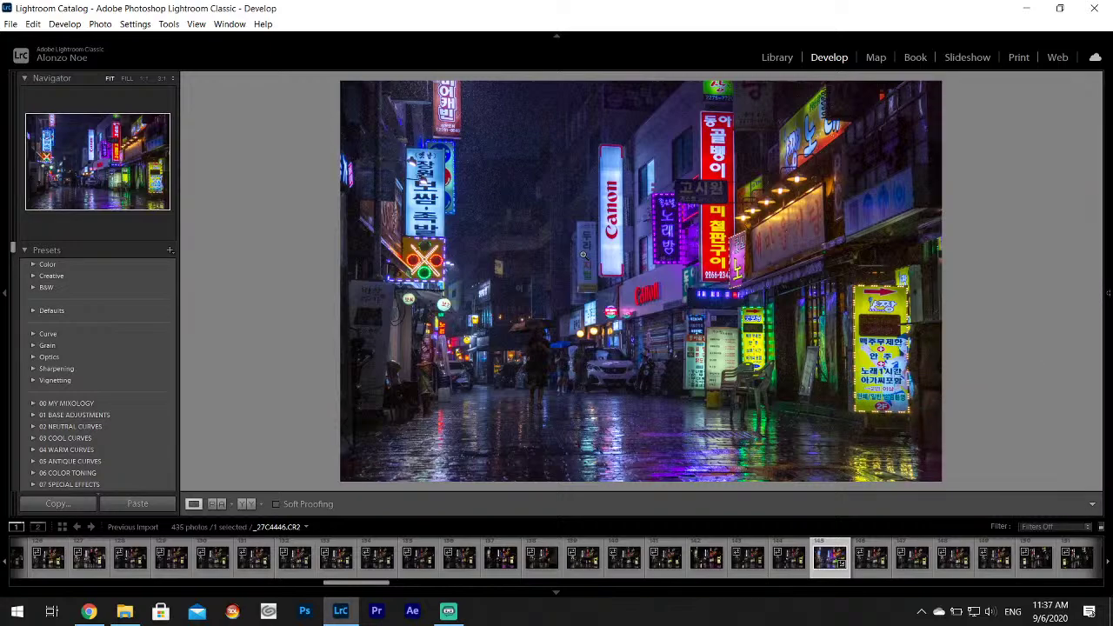
pyautogui.click(11, 24)
# Export the edited _27C4446 photo as one file.
pyautogui.click(33, 191)
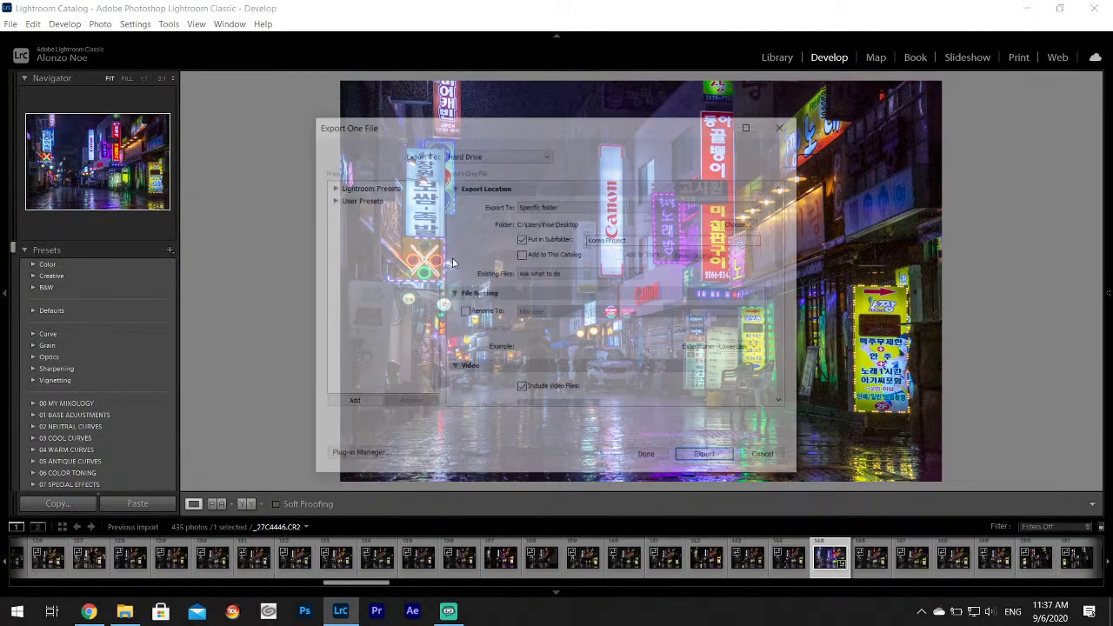
pyautogui.moveTo(785, 217); pyautogui.dragTo(782, 395)
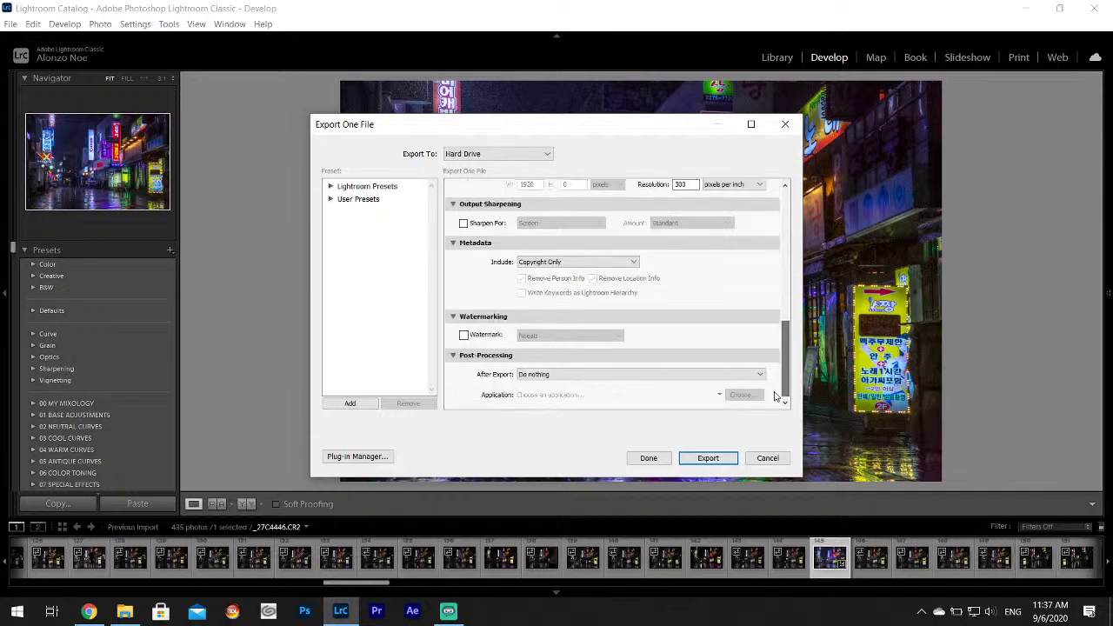
pyautogui.click(708, 457)
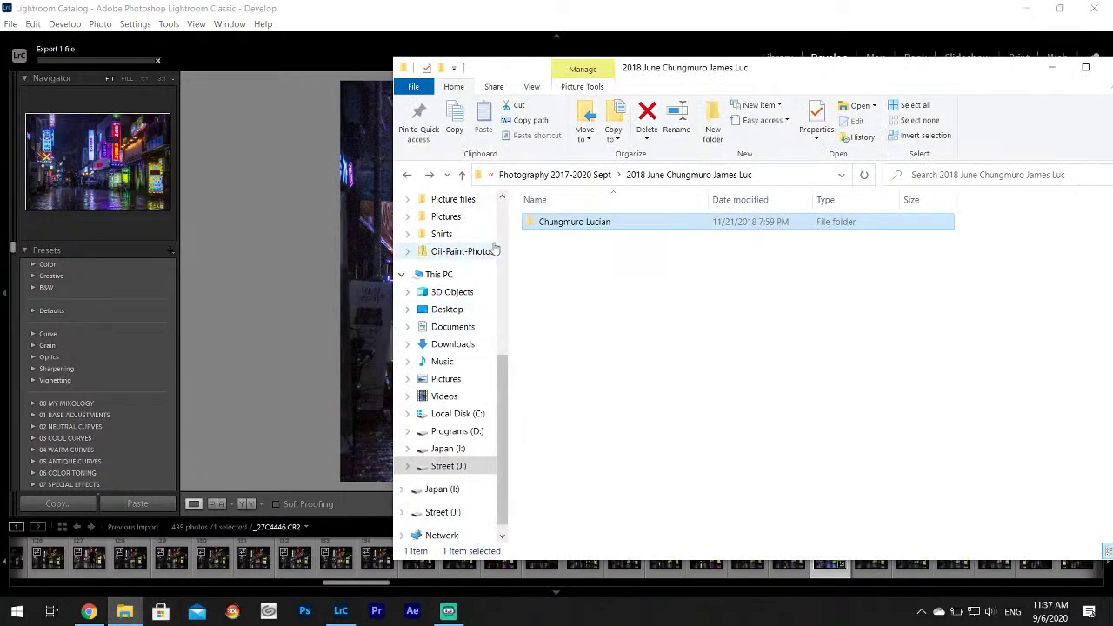
# In File Explorer, go back to Street (J:) and open Book Someday › Book.
pyautogui.click(407, 174)
pyautogui.click(407, 175)
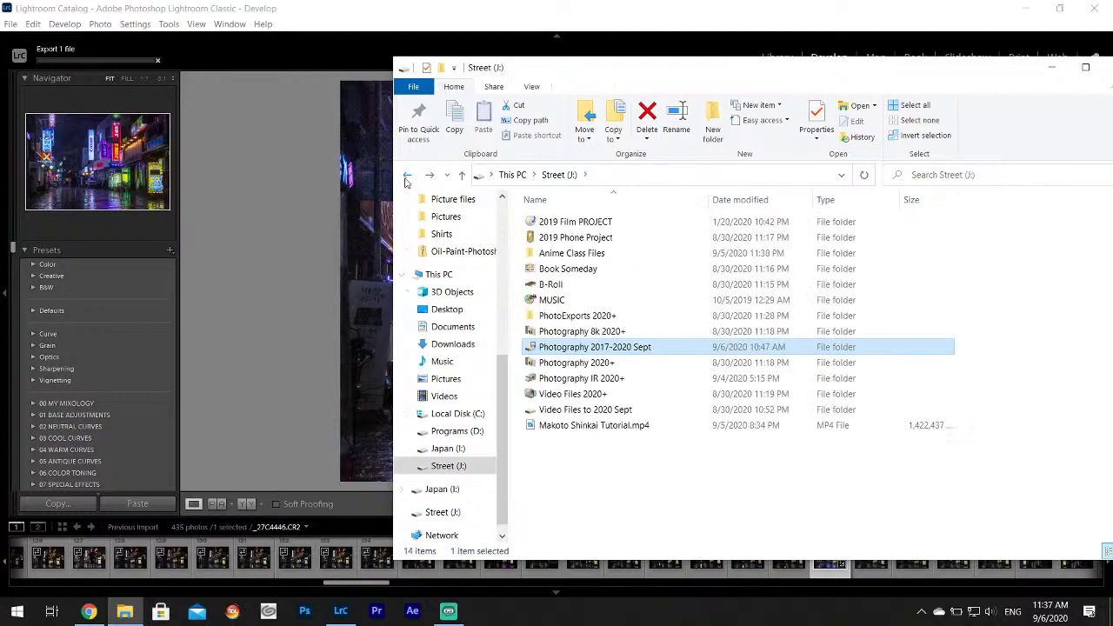
pyautogui.doubleClick(569, 269)
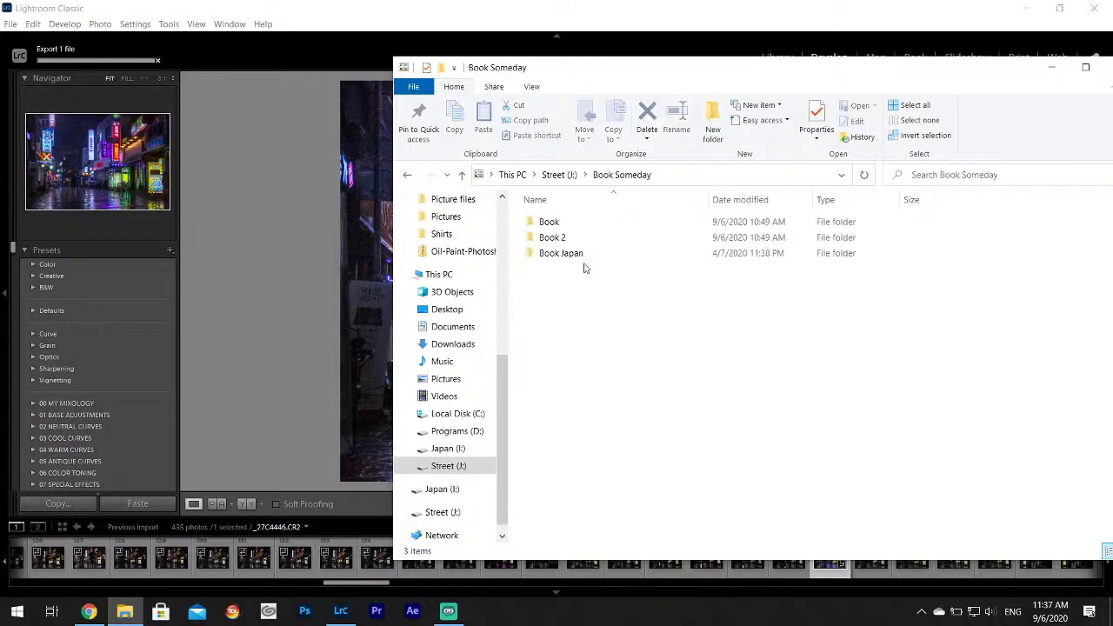
pyautogui.click(558, 228)
pyautogui.click(551, 240)
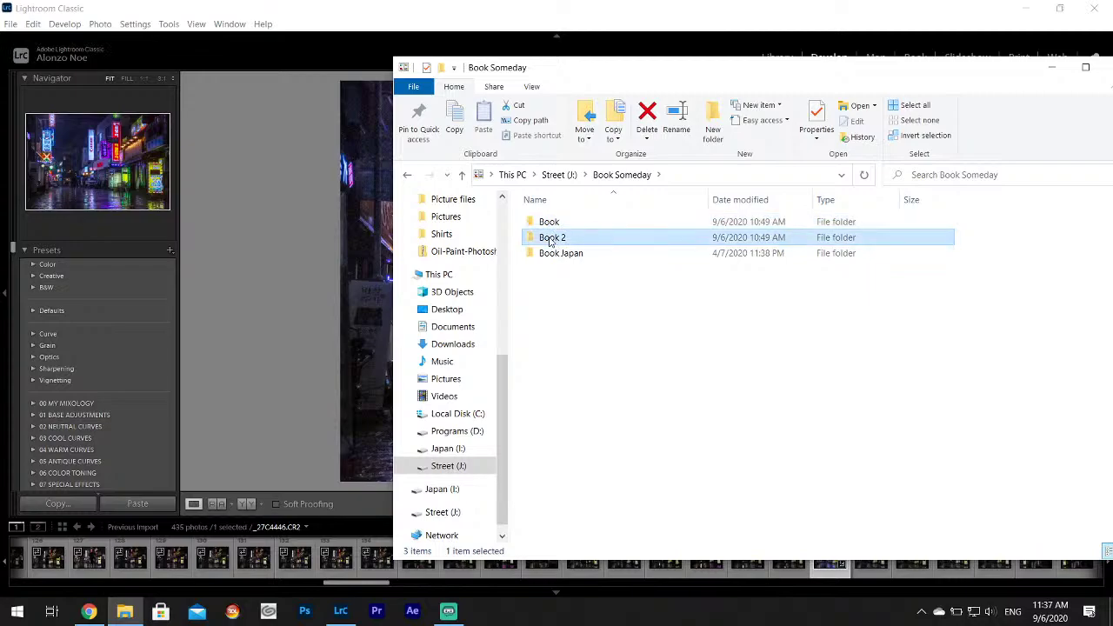
pyautogui.click(570, 253)
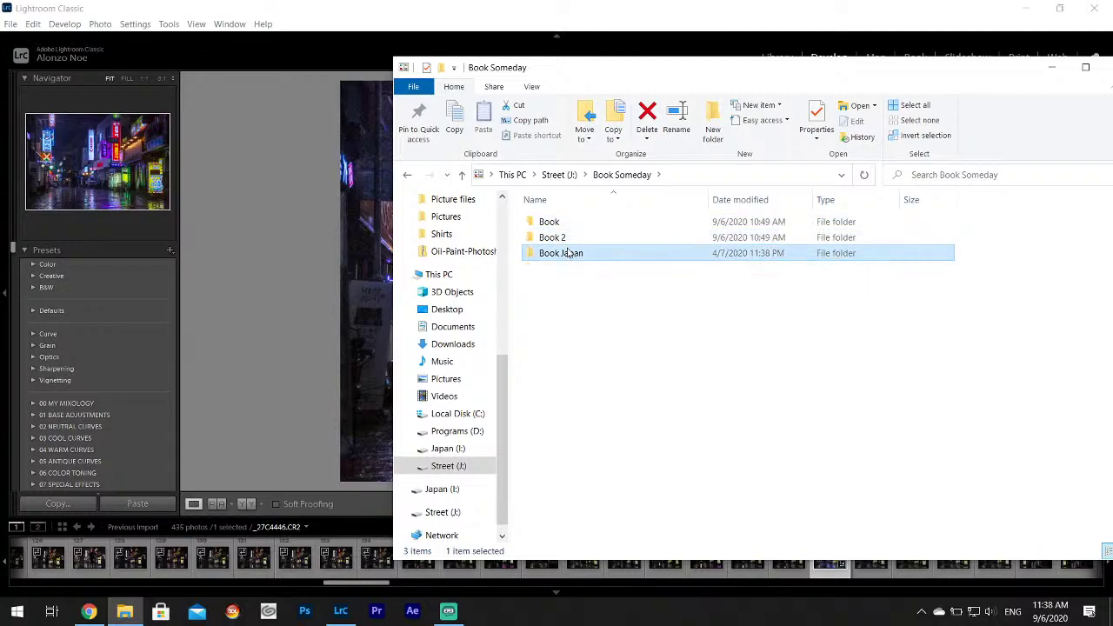
pyautogui.click(554, 226)
pyautogui.doubleClick(553, 226)
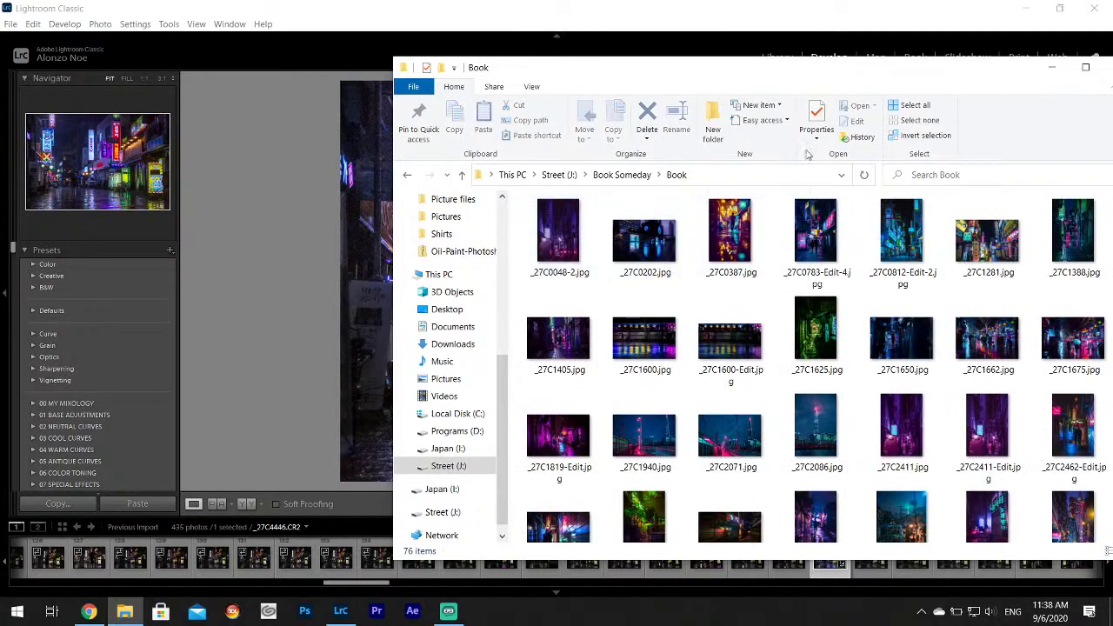
# Move the folder window aside and preview _27C0387, _27C1281 and _27C1675 full-size.
pyautogui.moveTo(843, 79); pyautogui.dragTo(598, 35)
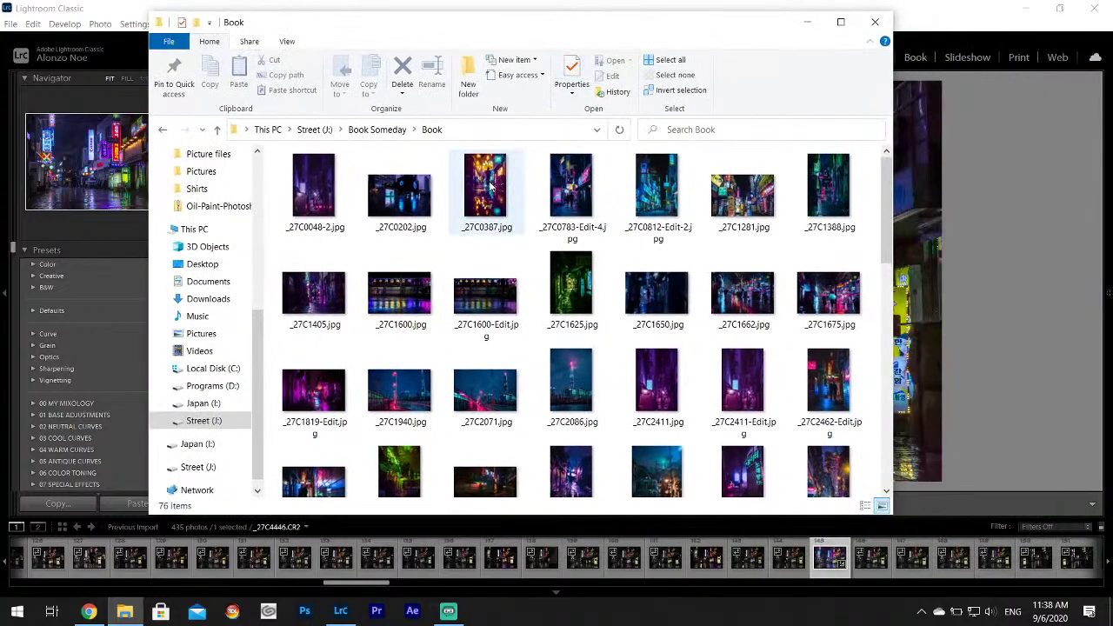
pyautogui.doubleClick(489, 181)
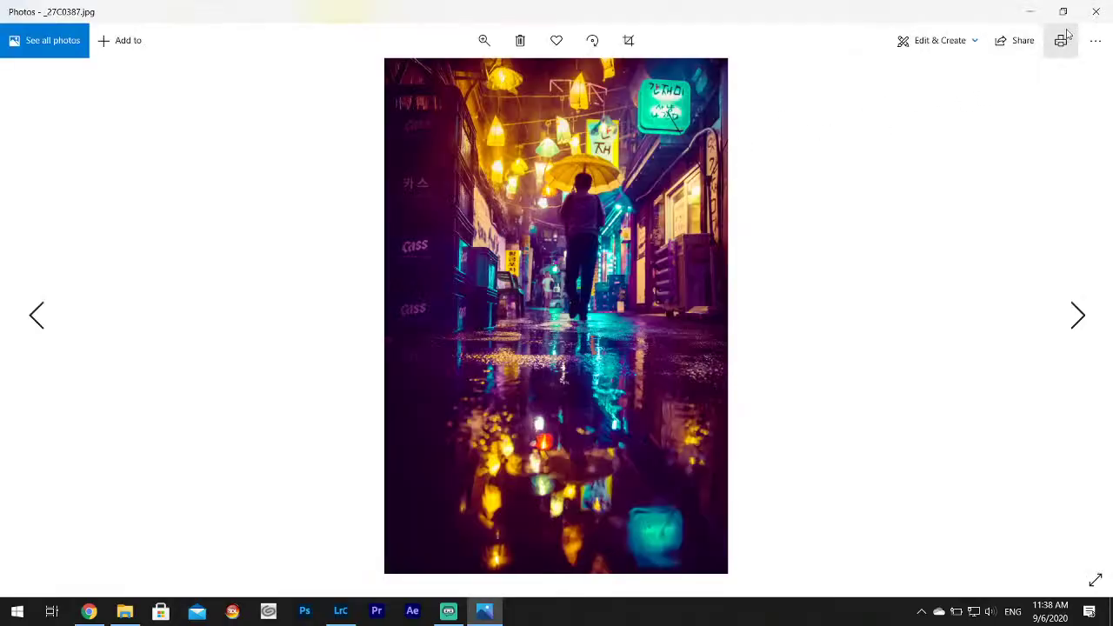
pyautogui.click(1096, 12)
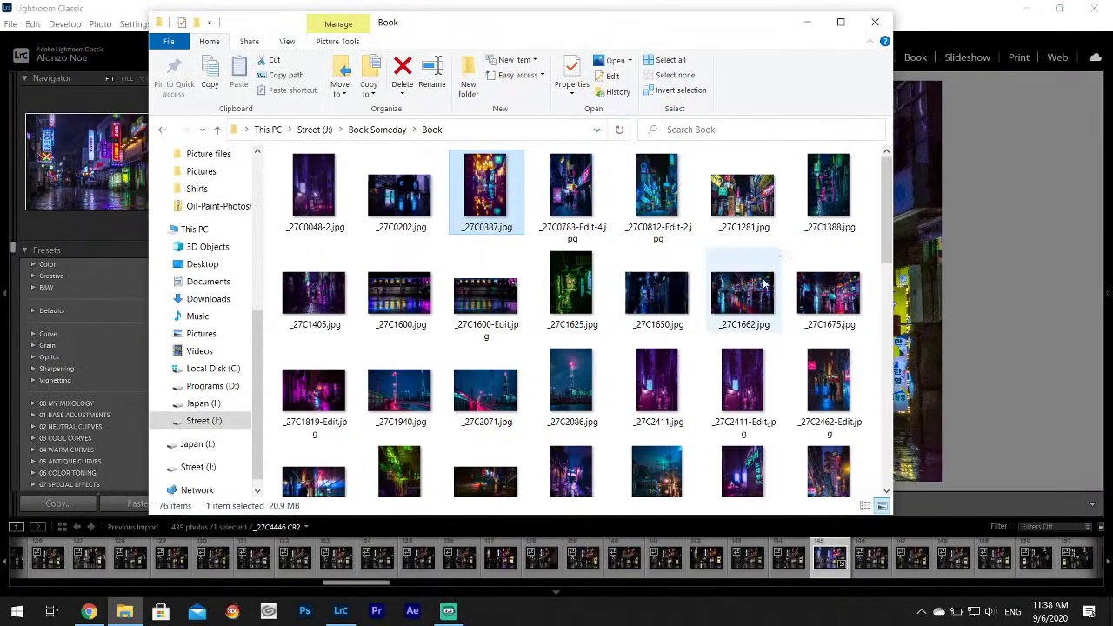
pyautogui.doubleClick(749, 208)
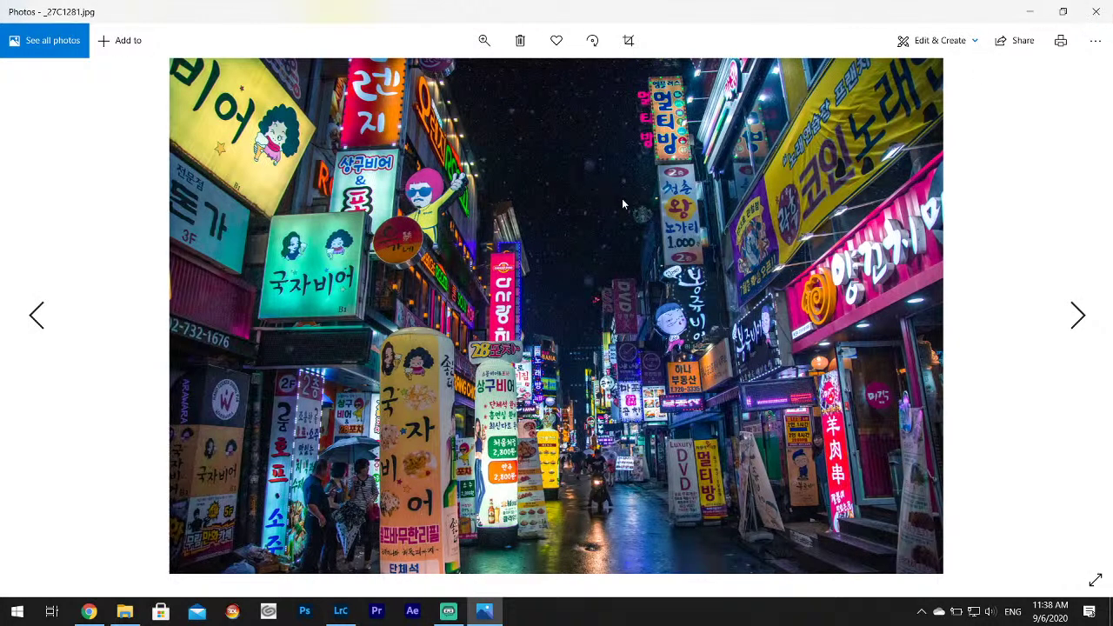
pyautogui.click(1095, 12)
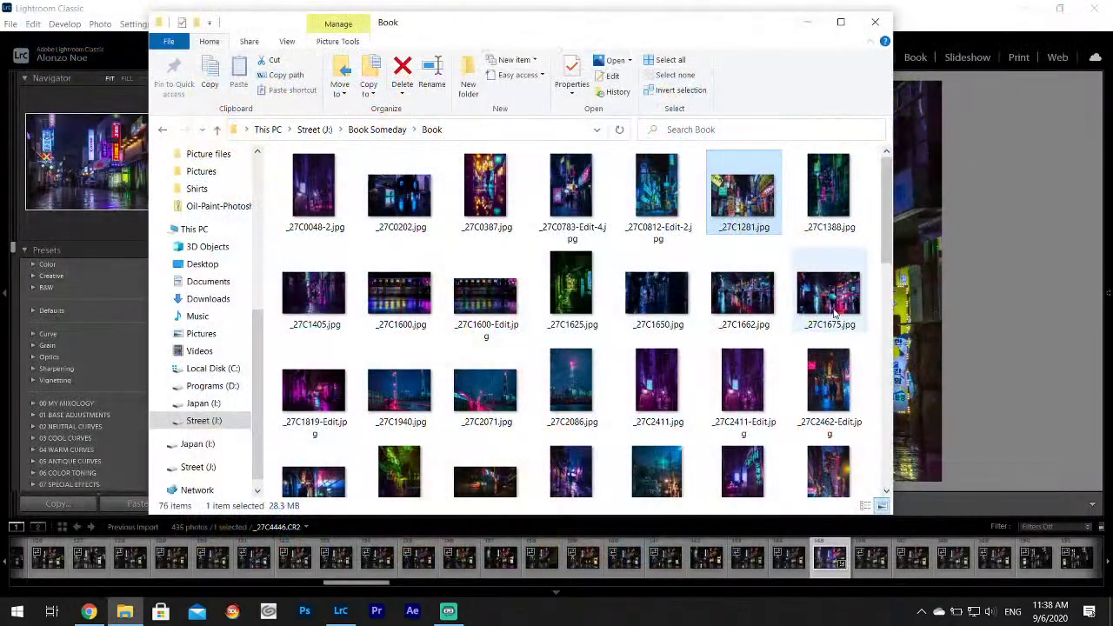
pyautogui.click(830, 300)
pyautogui.doubleClick(828, 298)
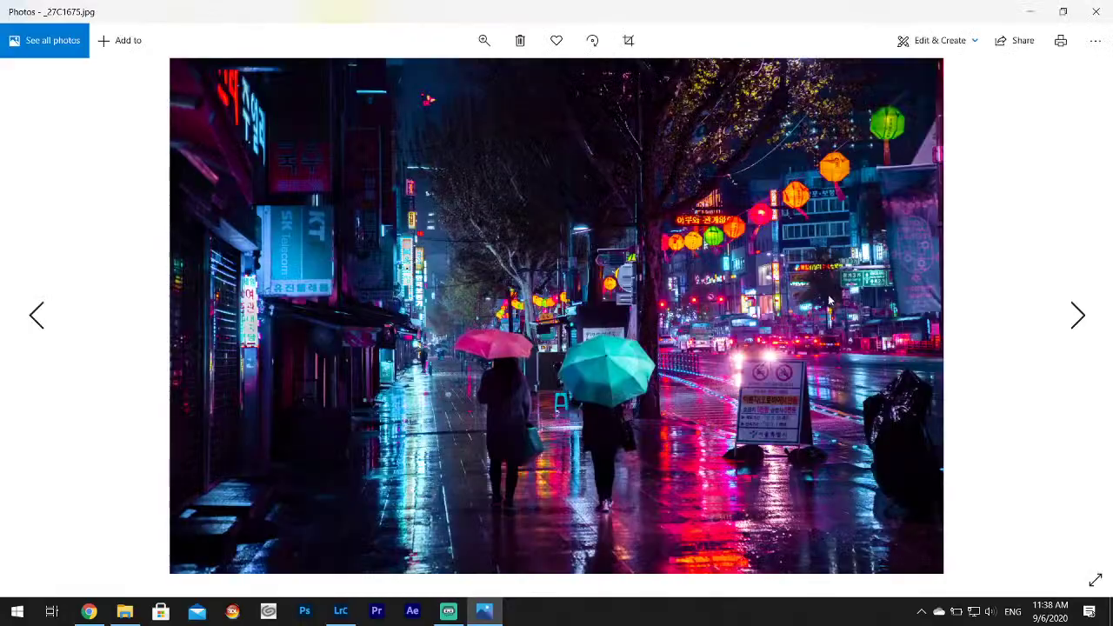
pyautogui.click(1096, 11)
# Preview _27C2071, _27C2641-Edit-Edit-2 and _27C9298 full-size.
pyautogui.scroll(-1, 669, 272)
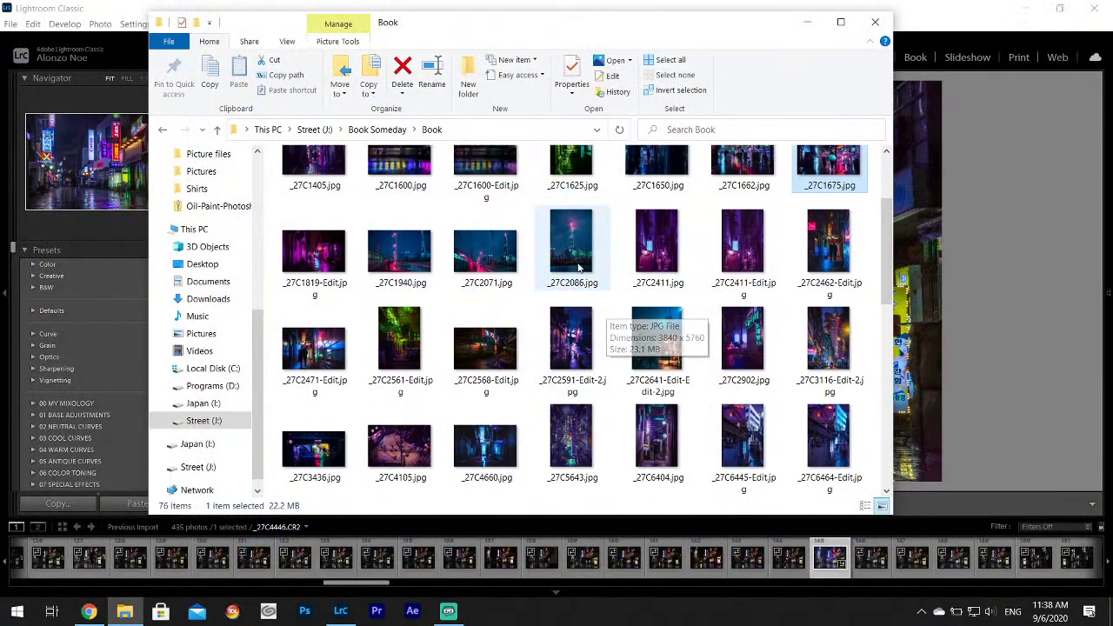
pyautogui.doubleClick(490, 262)
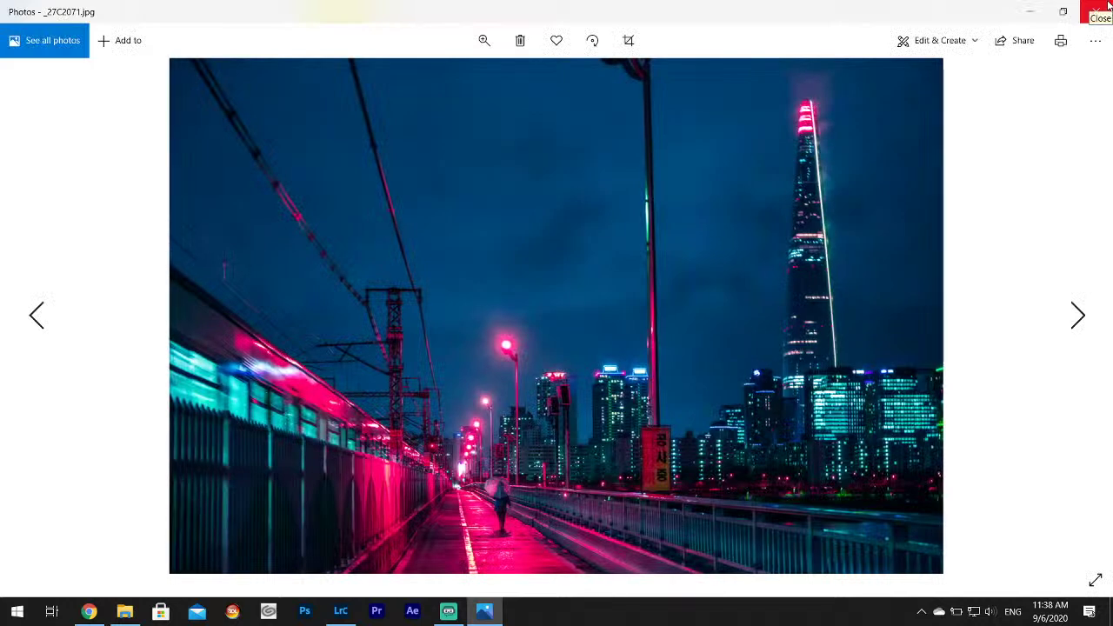
pyautogui.click(1100, 11)
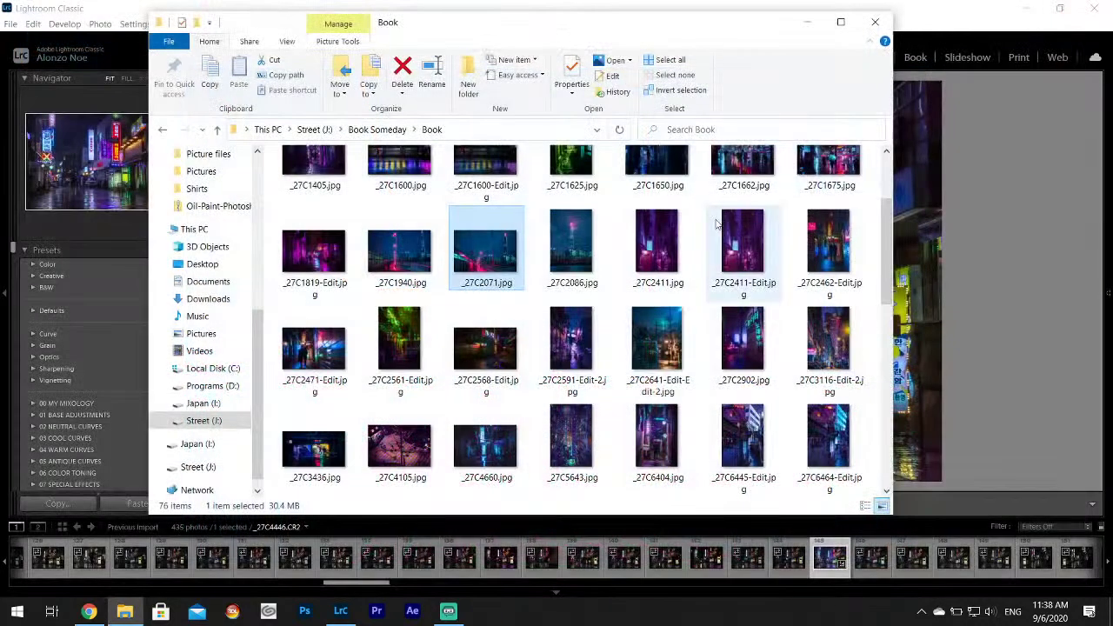
pyautogui.scroll(-2, 716, 225)
pyautogui.doubleClick(662, 172)
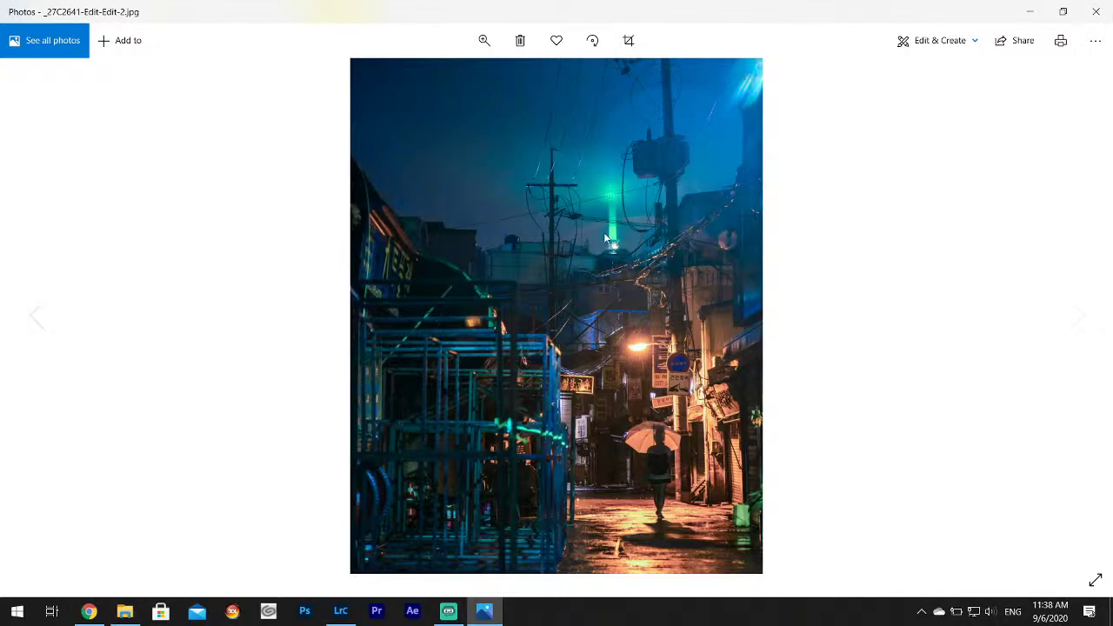
pyautogui.click(1094, 7)
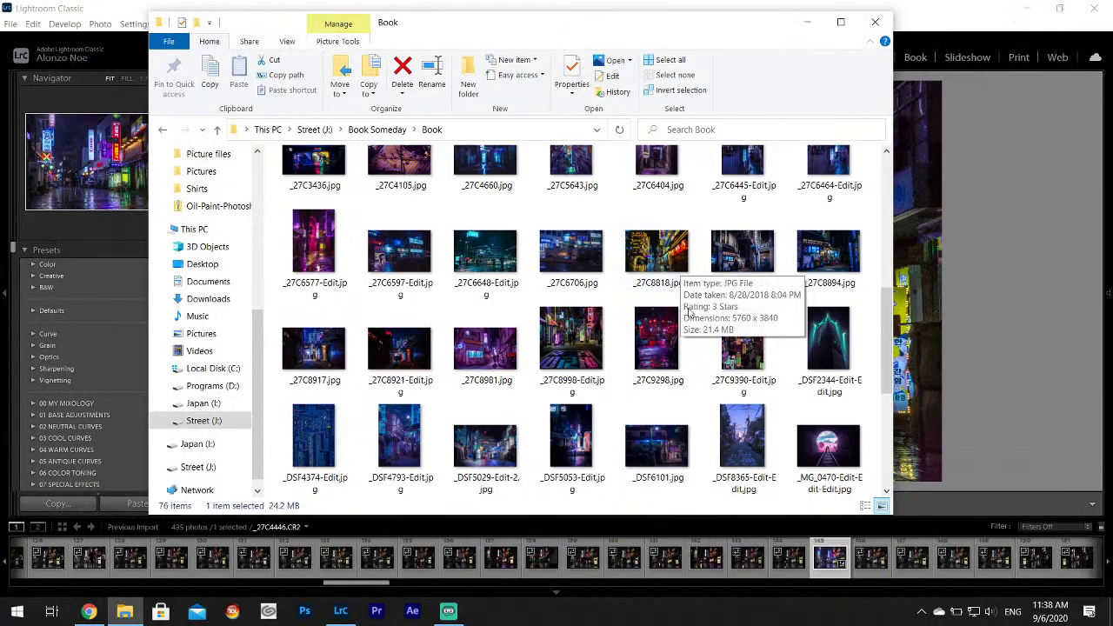
pyautogui.click(651, 357)
pyautogui.doubleClick(650, 357)
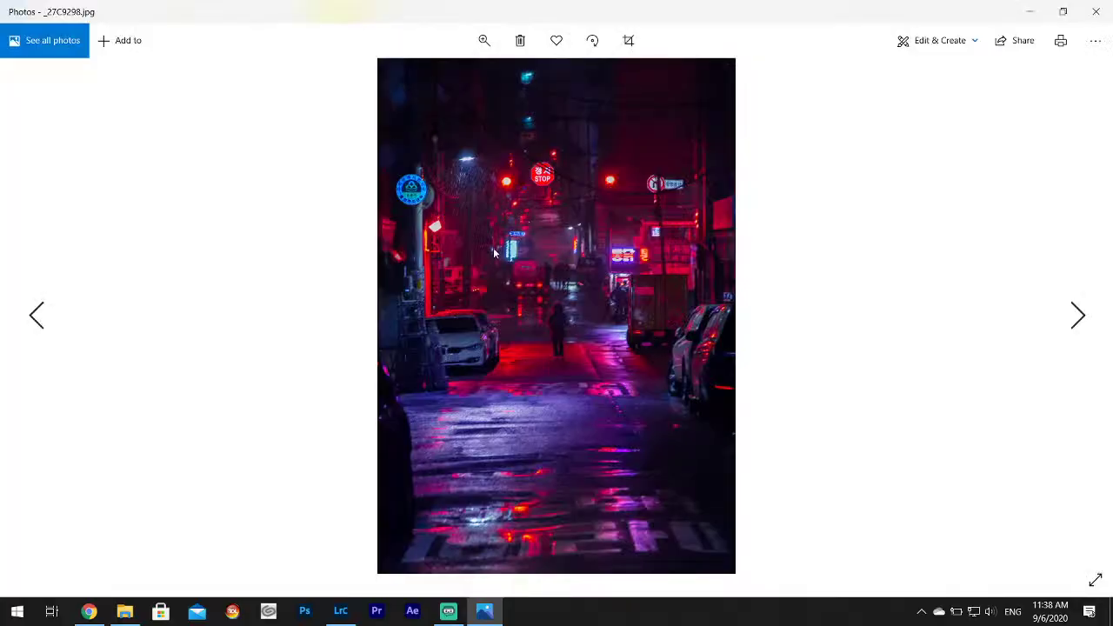
pyautogui.click(1097, 12)
# Preview IMG_5508, IMG_1210-Edit-2, yeongdeunpo 6 and _MG_0491-Edit-Edit full-size.
pyautogui.scroll(-3, 732, 339)
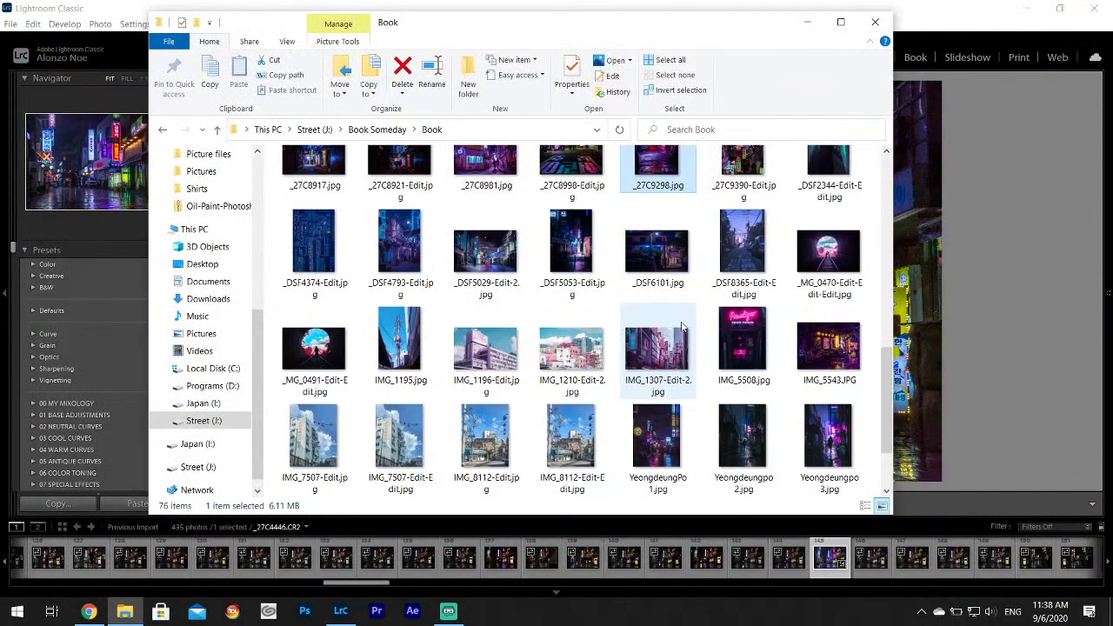
pyautogui.doubleClick(732, 339)
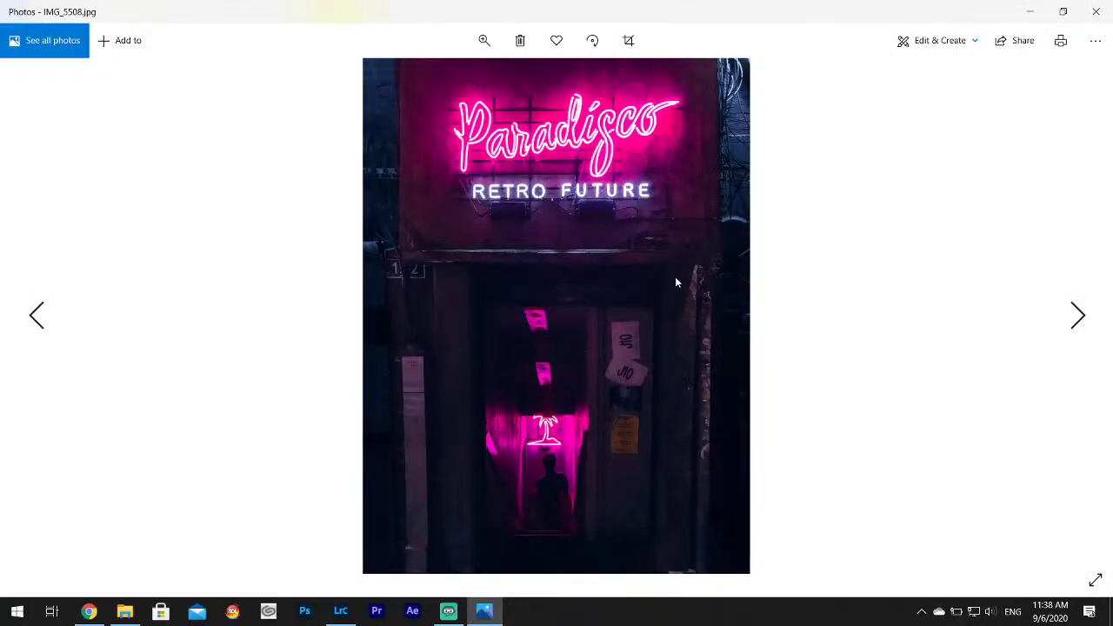
pyautogui.click(1094, 12)
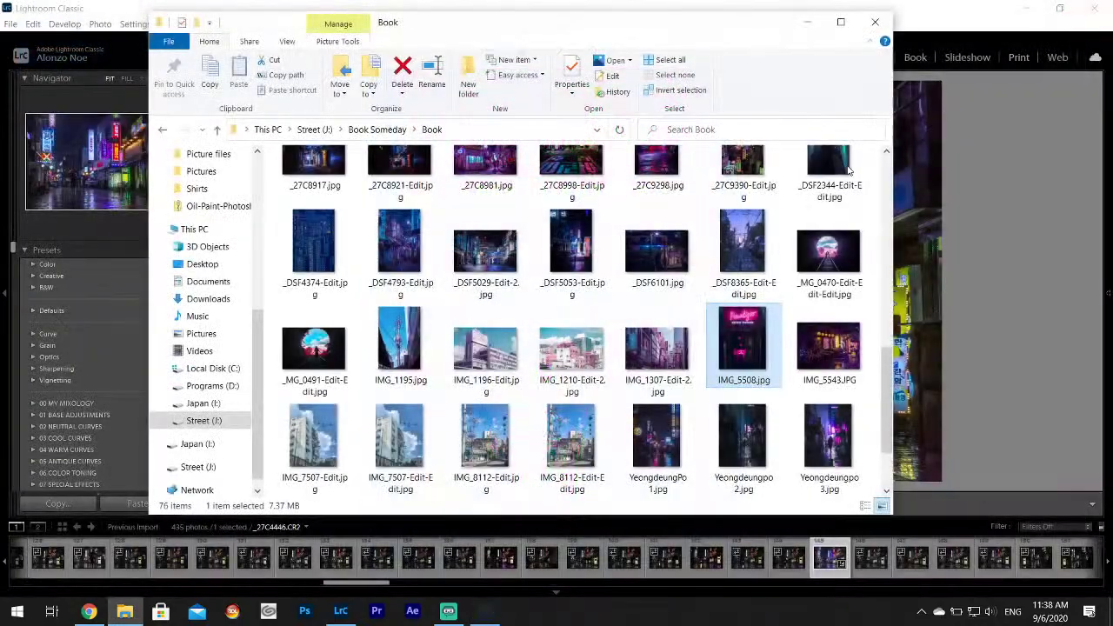
pyautogui.doubleClick(566, 341)
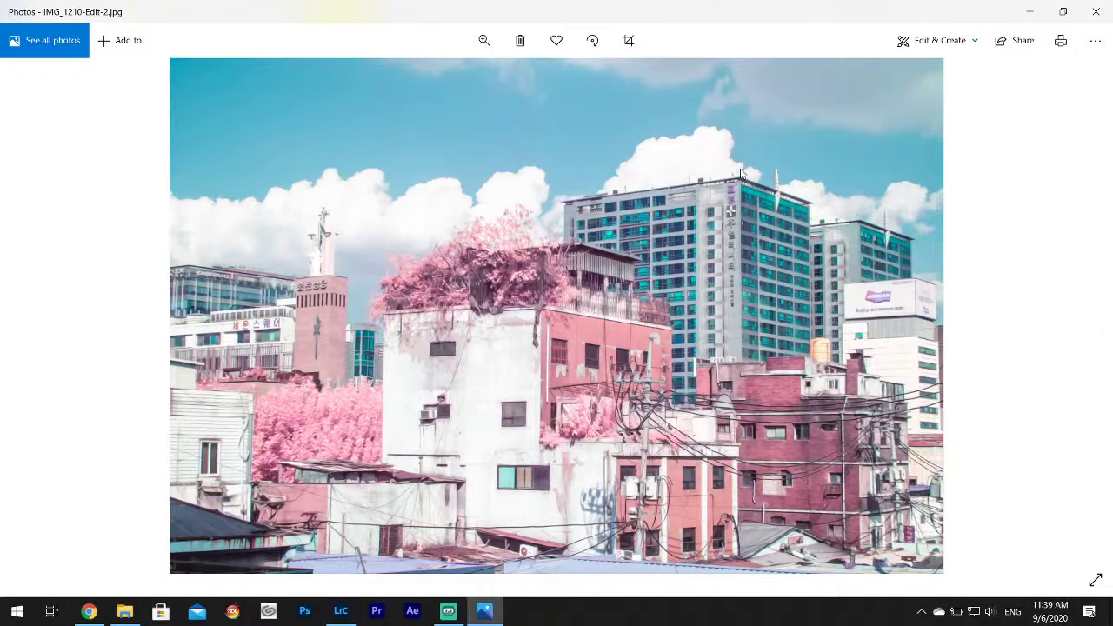
pyautogui.click(1096, 11)
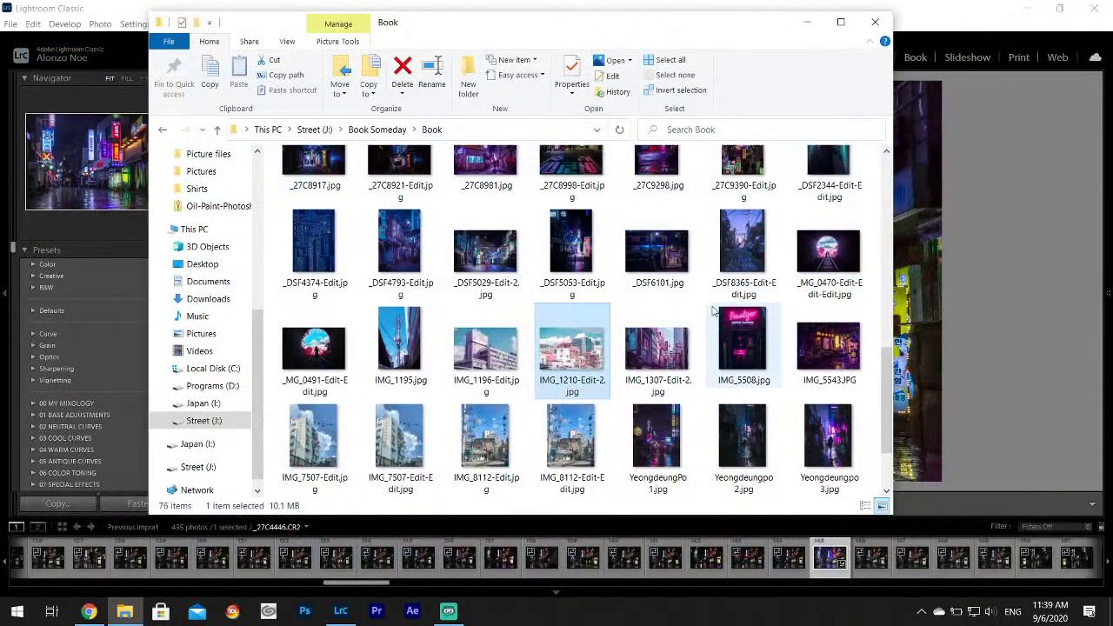
pyautogui.scroll(-1, 650, 351)
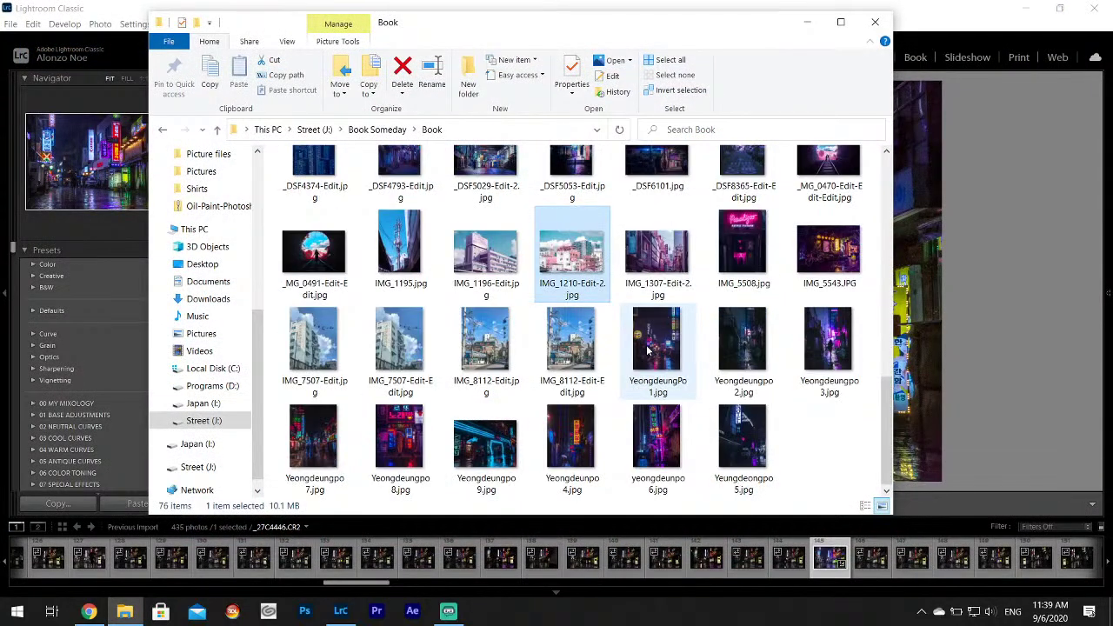
pyautogui.doubleClick(658, 444)
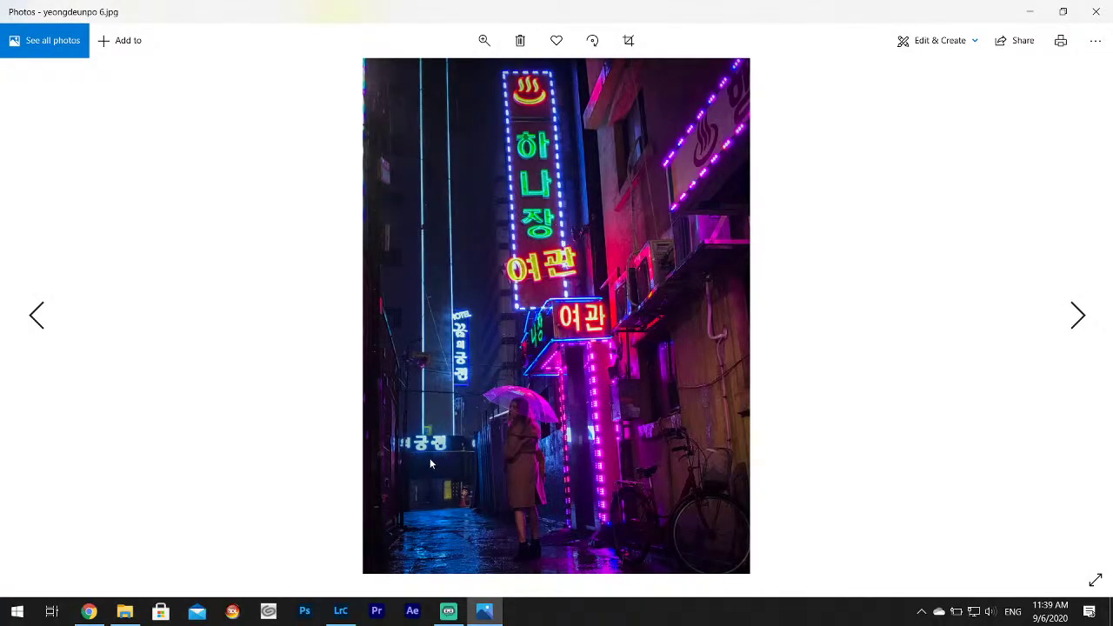
pyautogui.click(1110, 11)
pyautogui.click(324, 252)
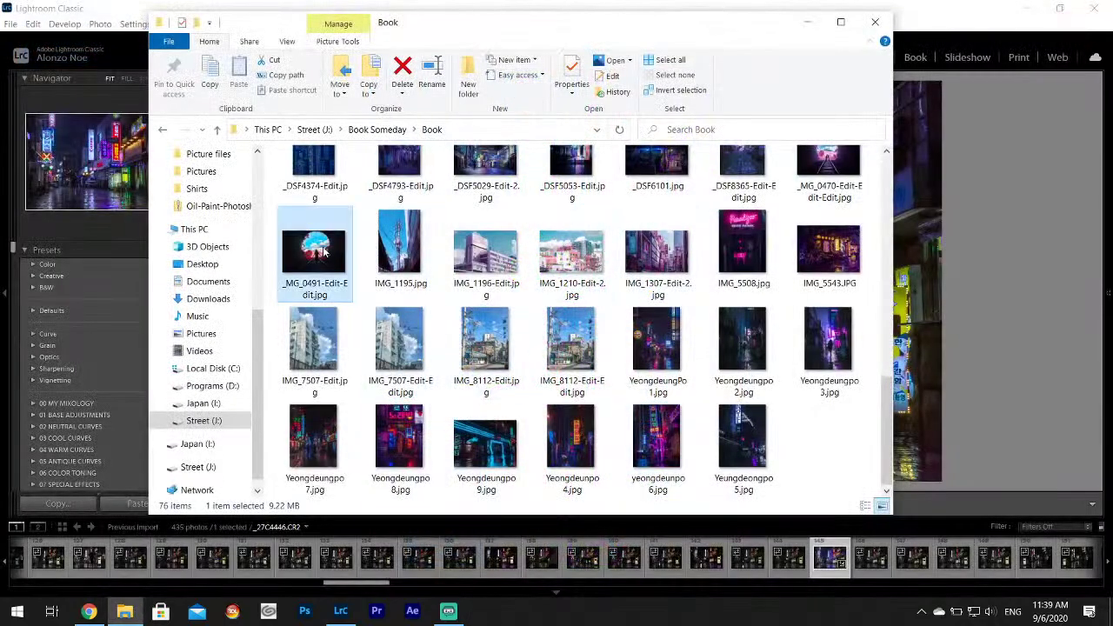
pyautogui.doubleClick(323, 252)
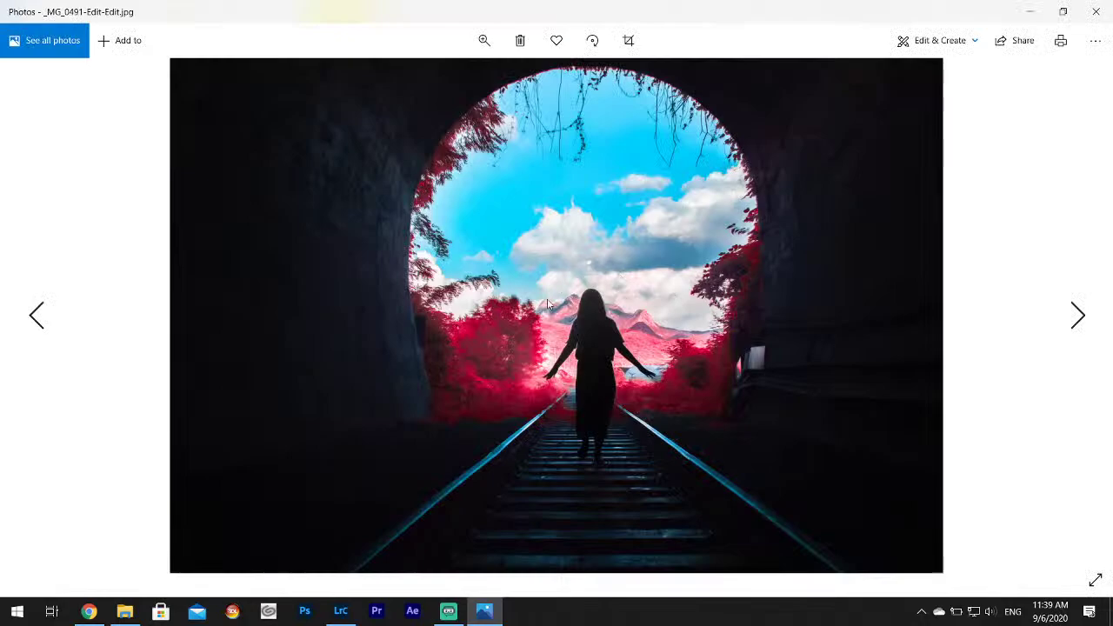
pyautogui.click(1099, 16)
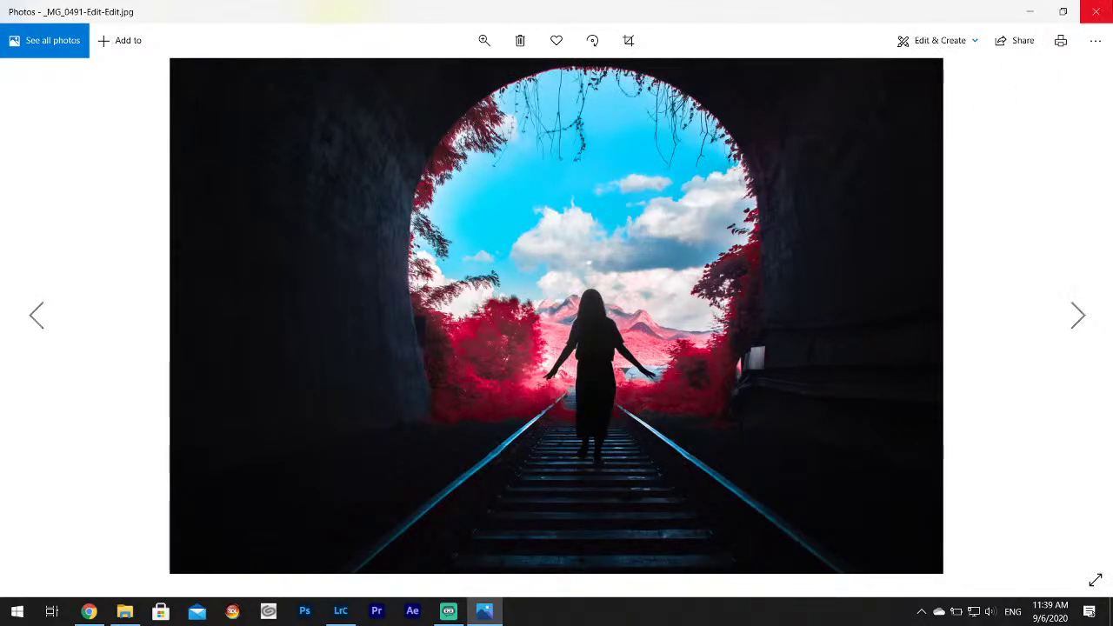
# Preview _DSF4374-Edit, browse from _27C5643 to _27C6404, then view _27C0202, closing each preview.
pyautogui.scroll(2, 474, 260)
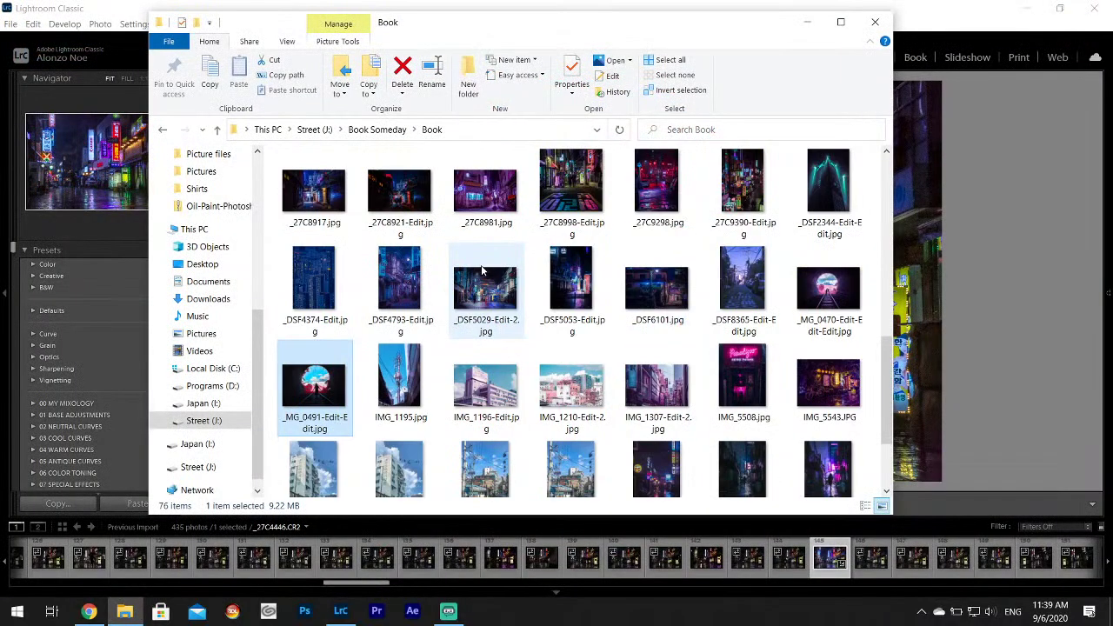
pyautogui.doubleClick(331, 292)
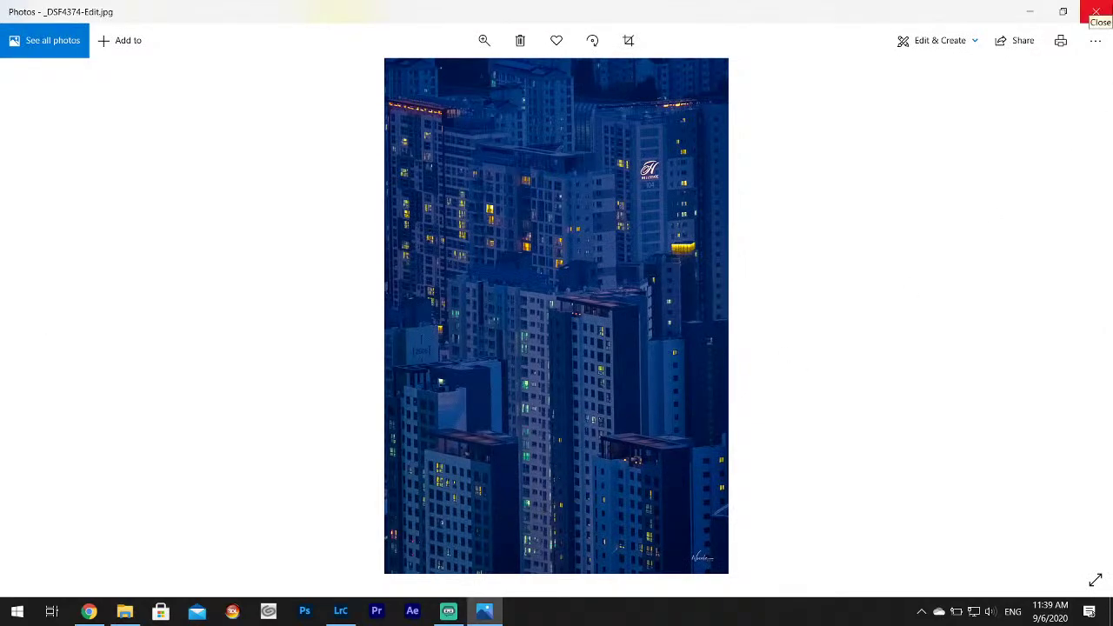
pyautogui.click(1095, 11)
pyautogui.scroll(2, 516, 311)
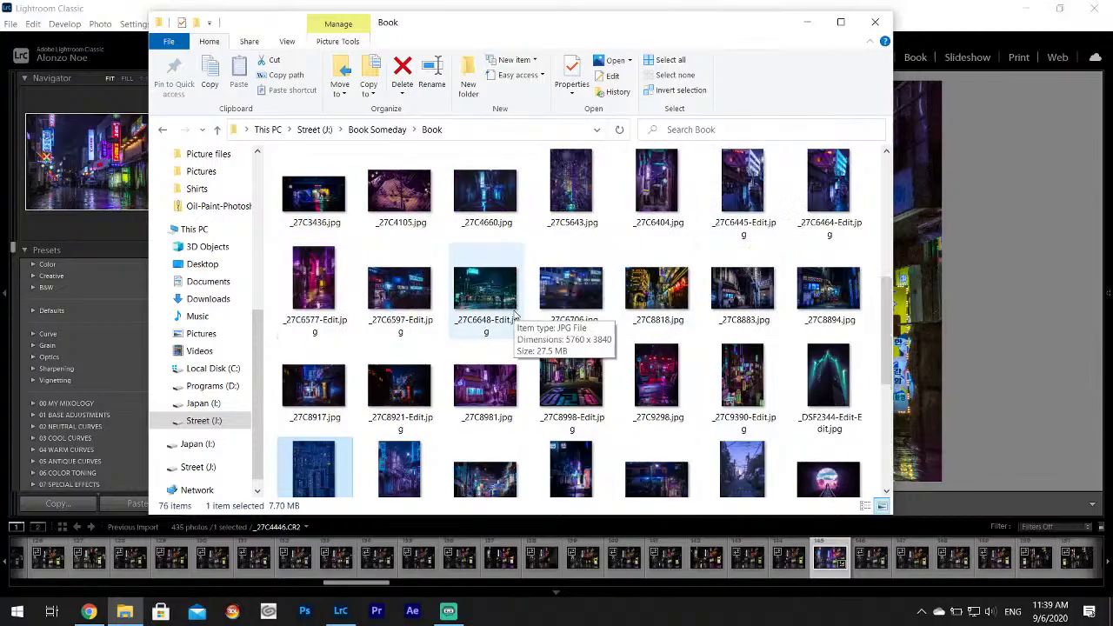
pyautogui.doubleClick(571, 180)
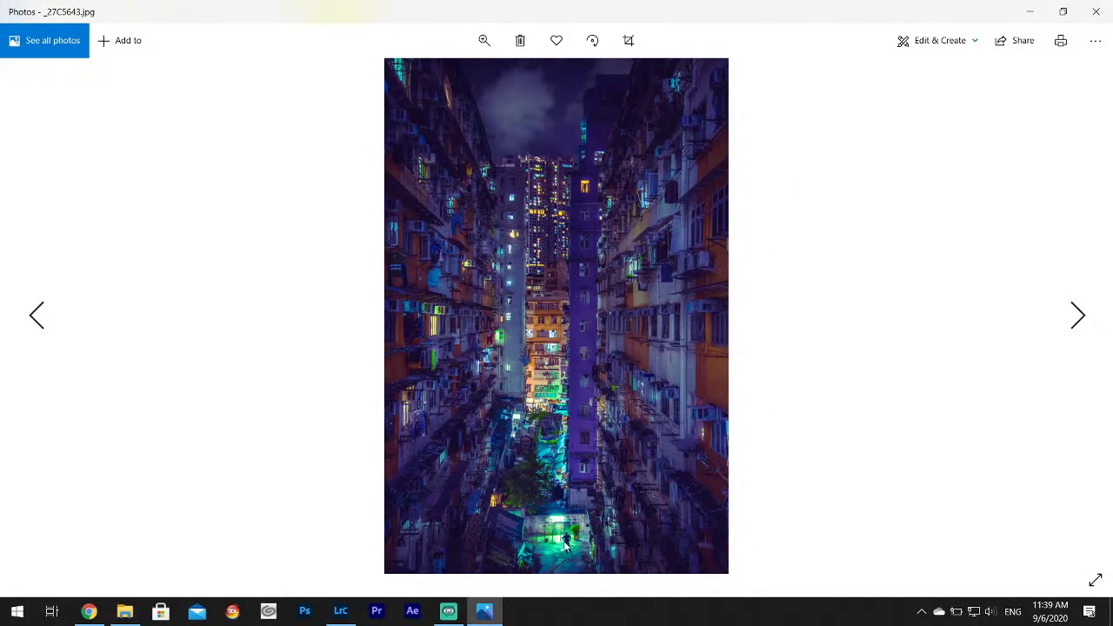
pyautogui.press('Right')
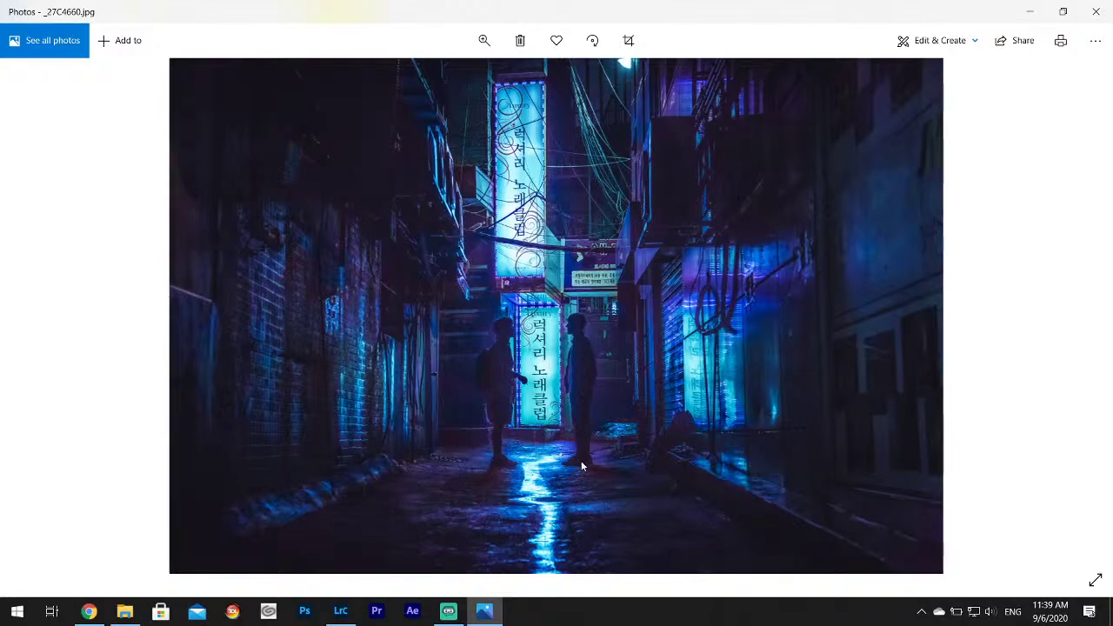
pyautogui.press('Left')
pyautogui.press('Left')
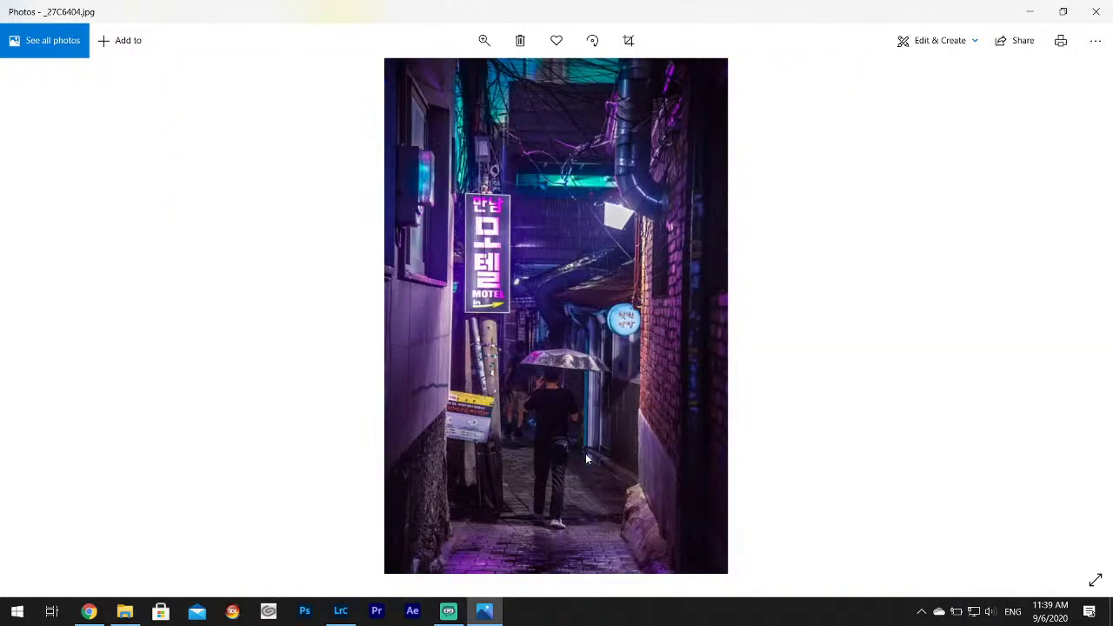
pyautogui.press('Left')
pyautogui.press('Left')
pyautogui.press('Left')
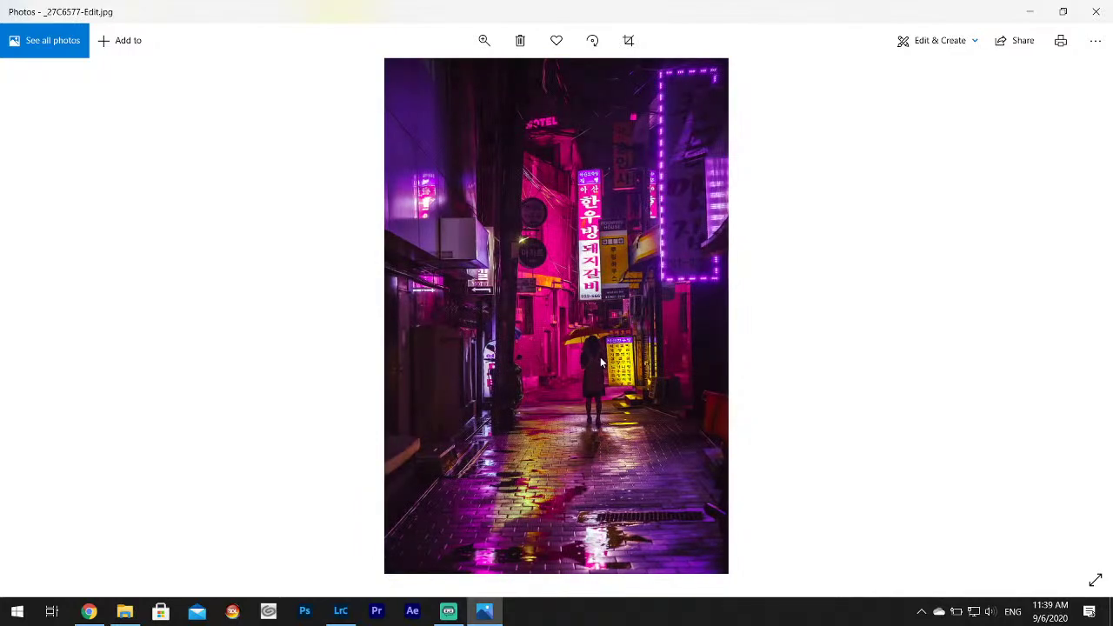
pyautogui.click(1109, 5)
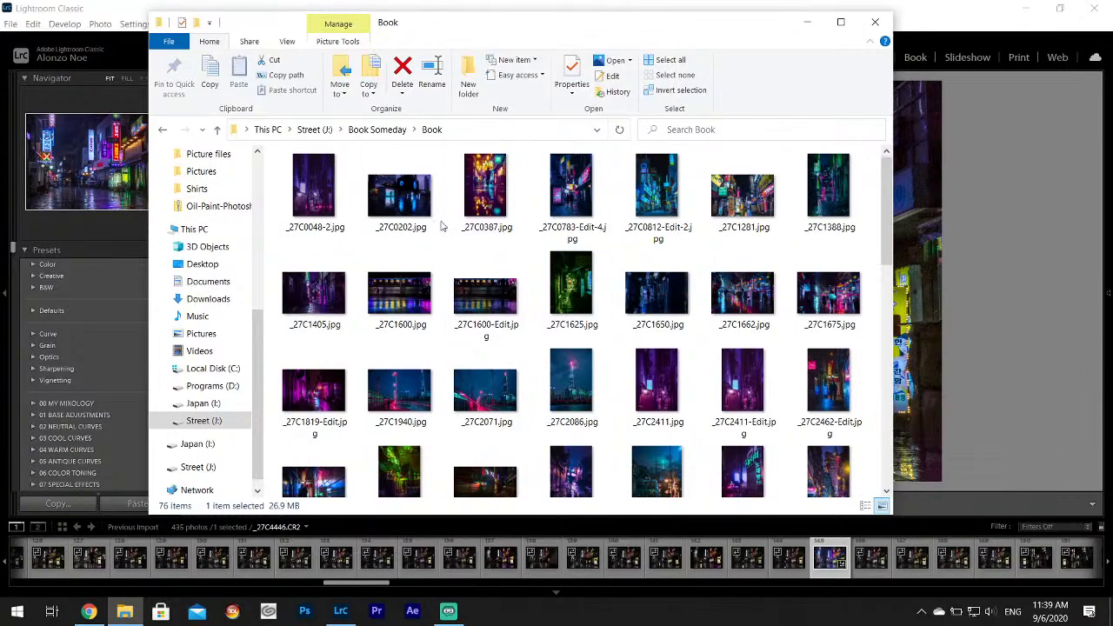
pyautogui.doubleClick(392, 201)
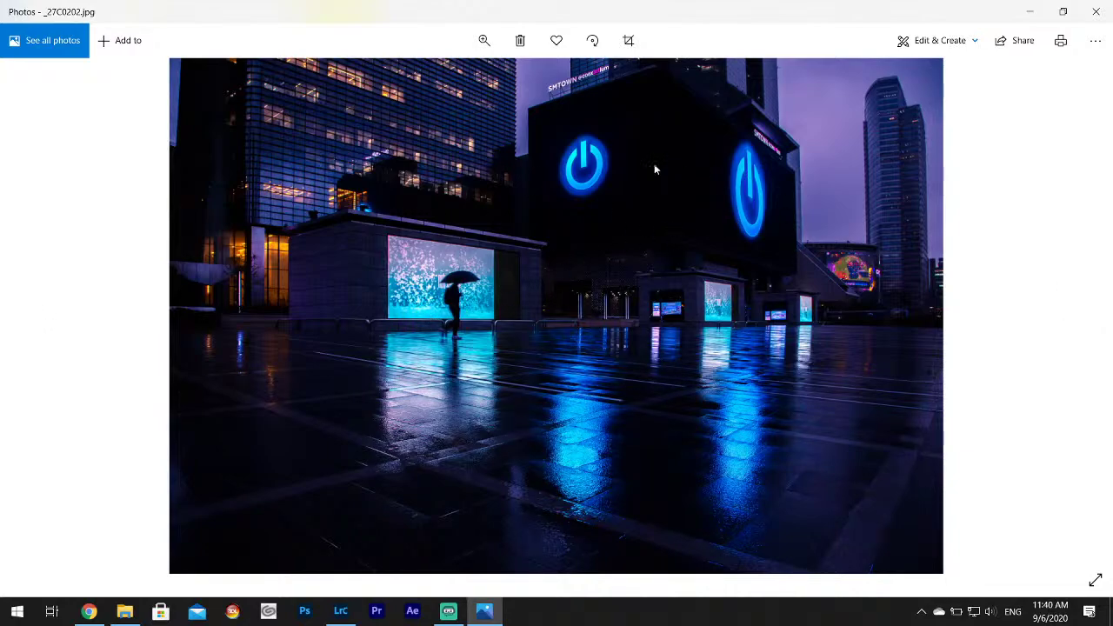
pyautogui.click(1095, 12)
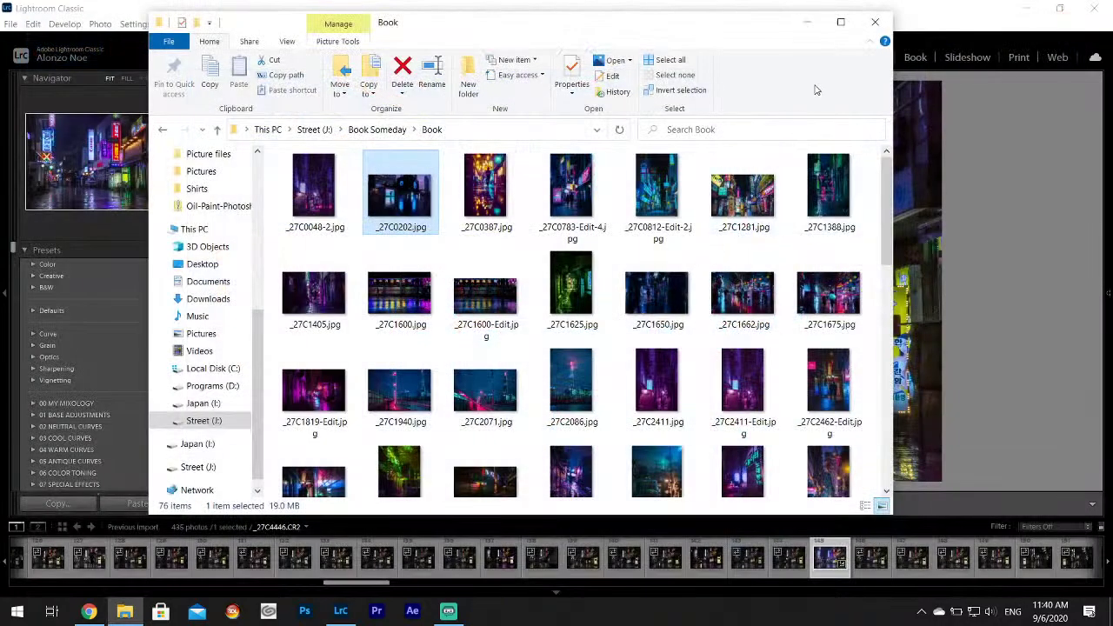
# Close the Book folder window and select _27C4459.CR2 in the Develop filmstrip.
pyautogui.click(875, 22)
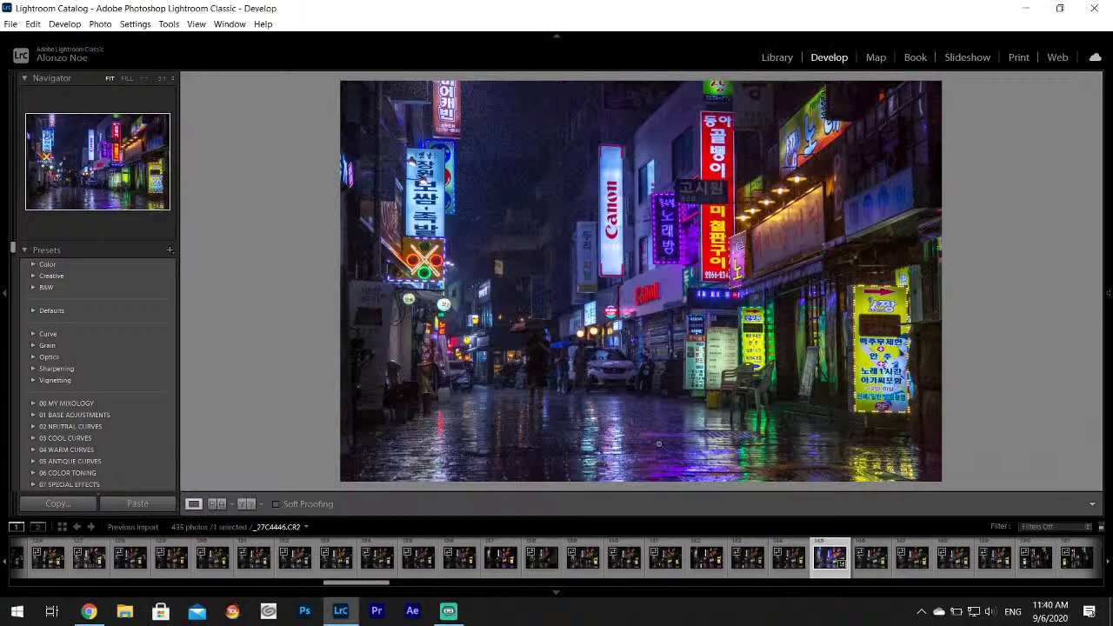
pyautogui.scroll(-4, 822, 561)
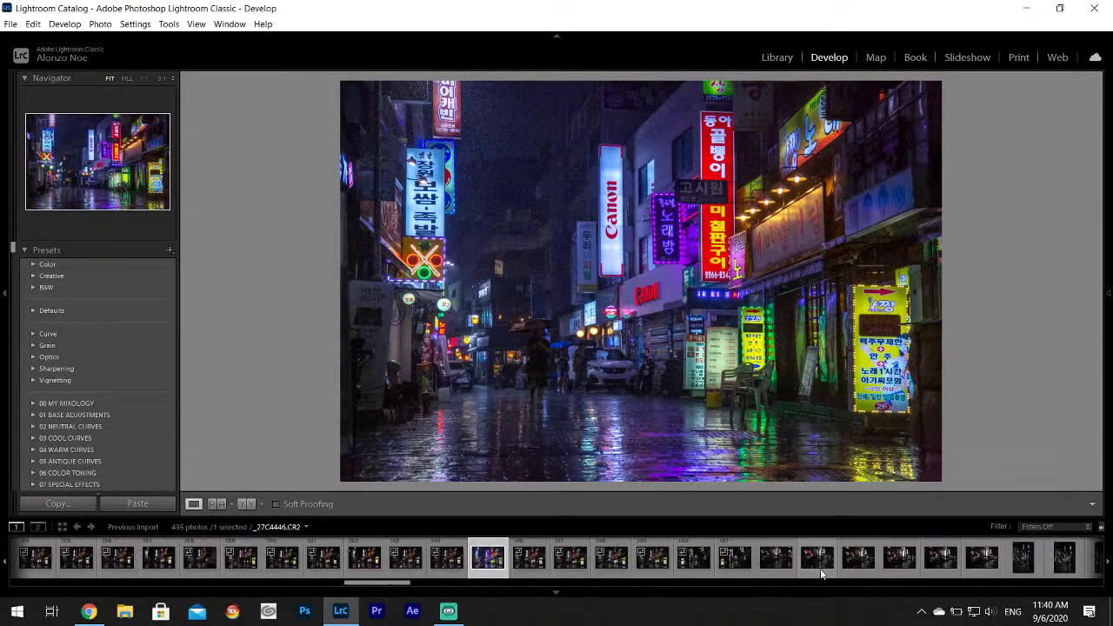
pyautogui.click(652, 557)
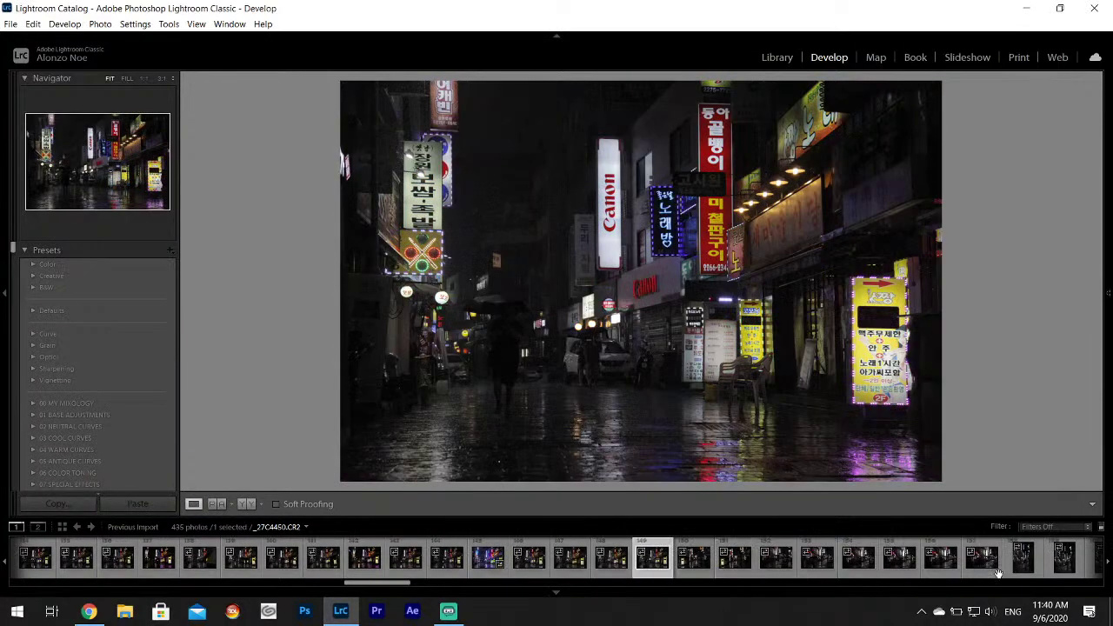
pyautogui.click(980, 558)
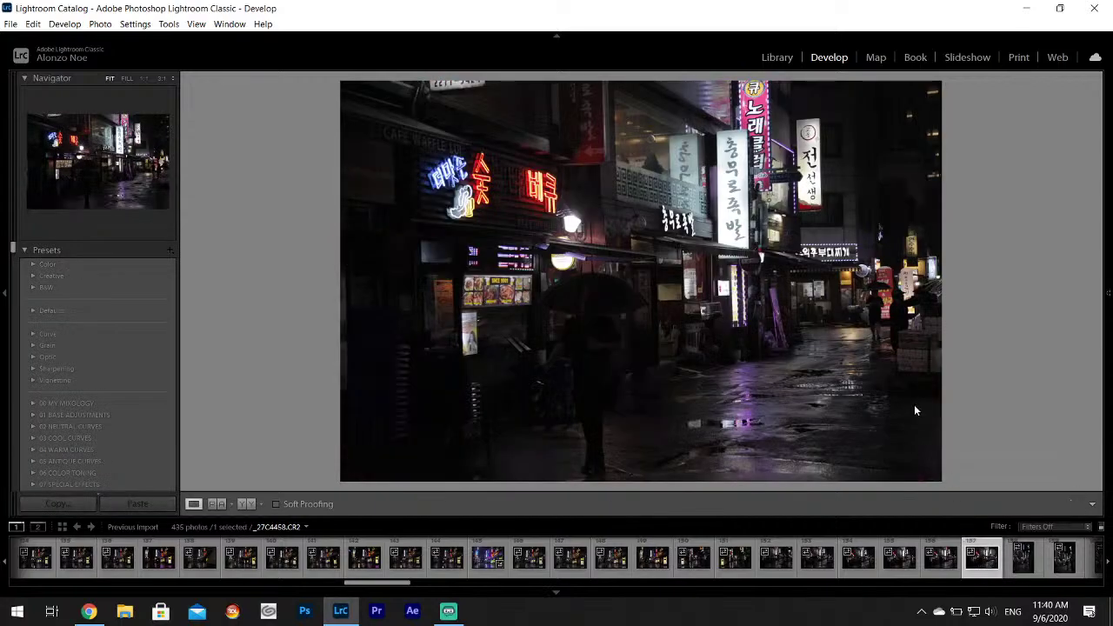
pyautogui.click(943, 565)
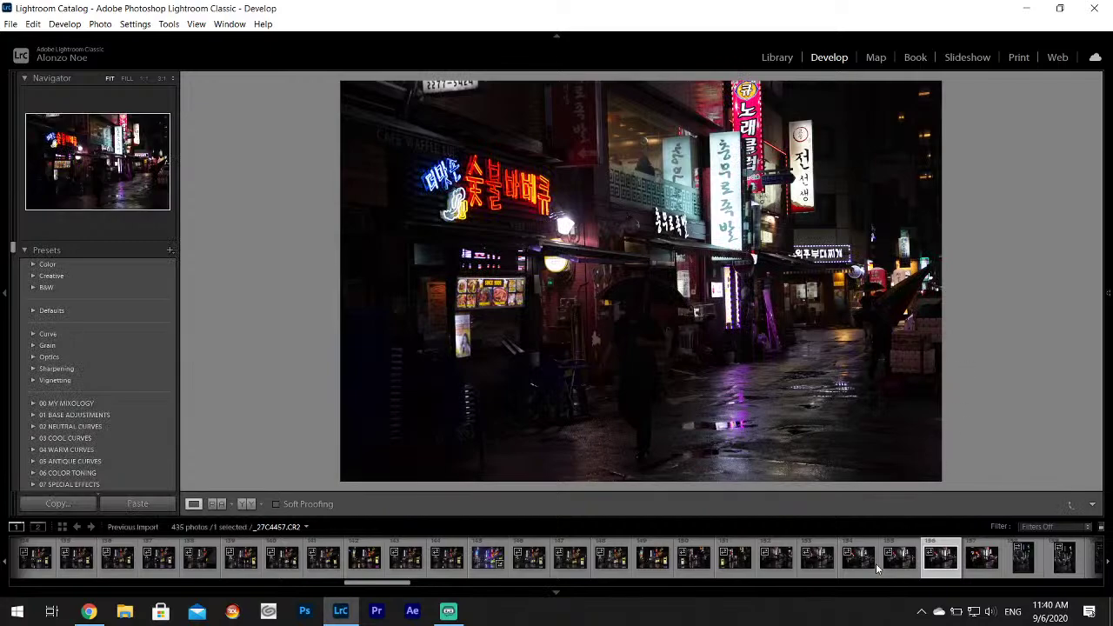
pyautogui.scroll(-3, 875, 563)
pyautogui.click(681, 560)
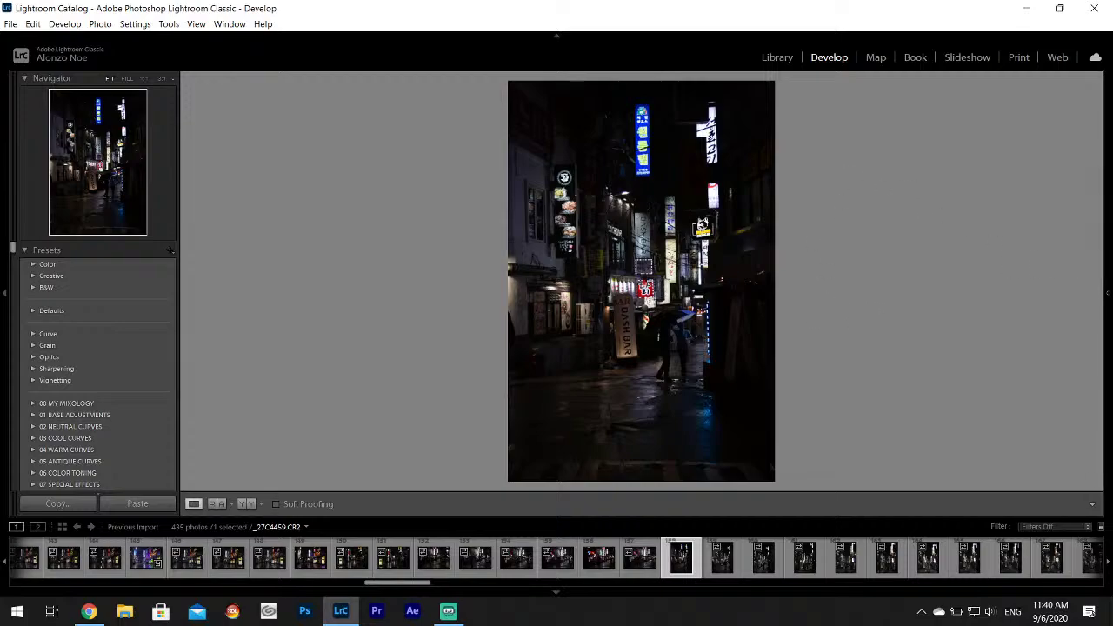
# In Basic, set Highlights -100, Shadows +100 and Whites +77.
pyautogui.moveTo(1101, 283)
pyautogui.scroll(5, 1101, 283)
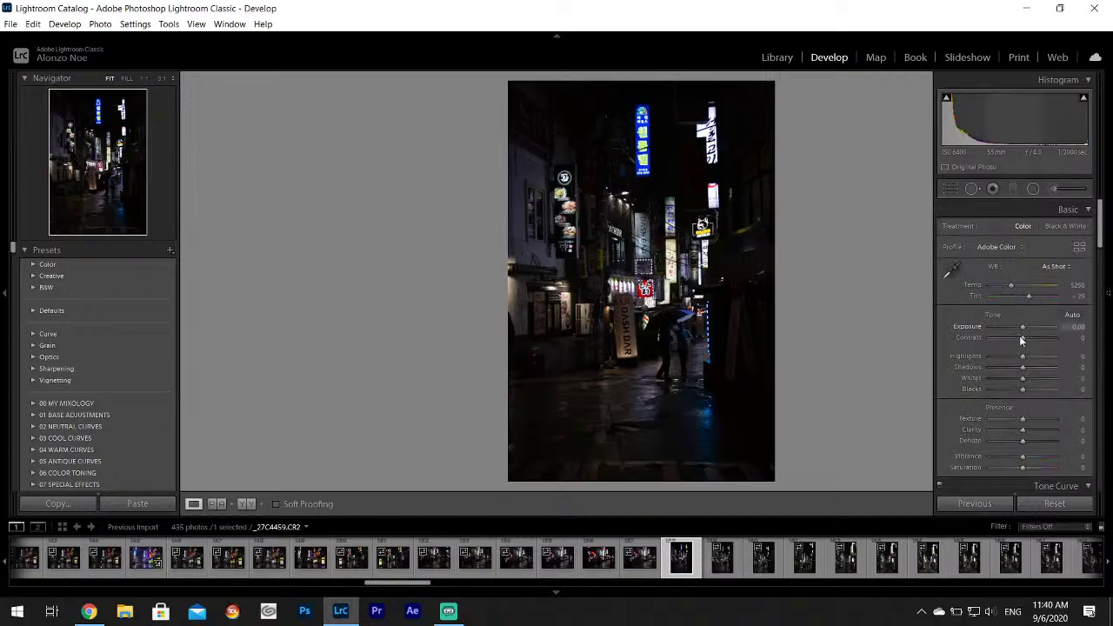
pyautogui.moveTo(1022, 356); pyautogui.dragTo(1050, 384)
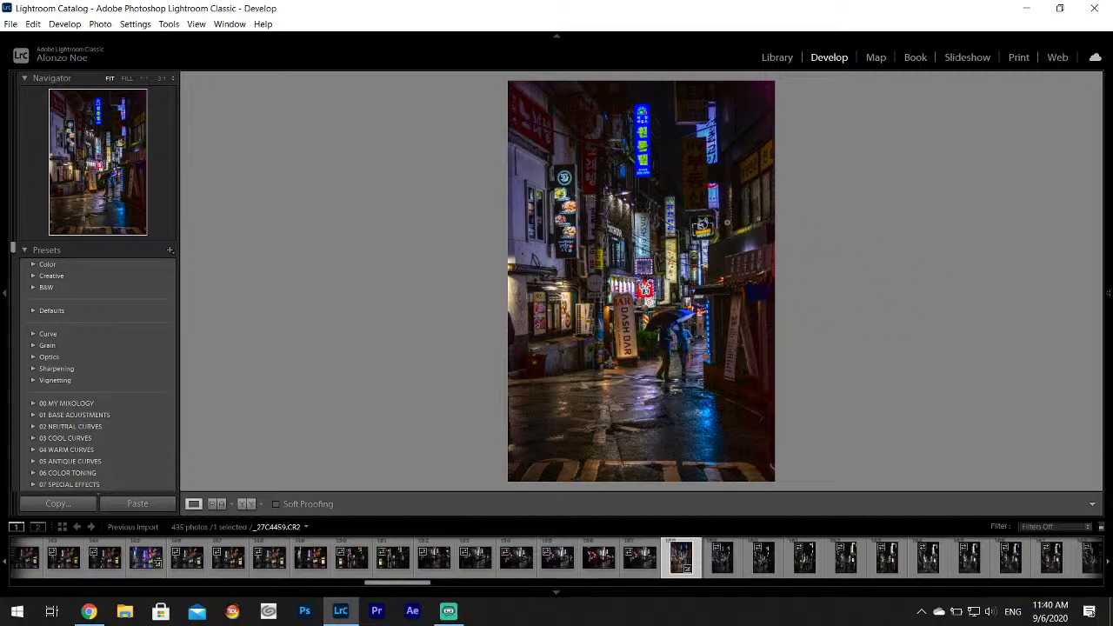
pyautogui.moveTo(1109, 397)
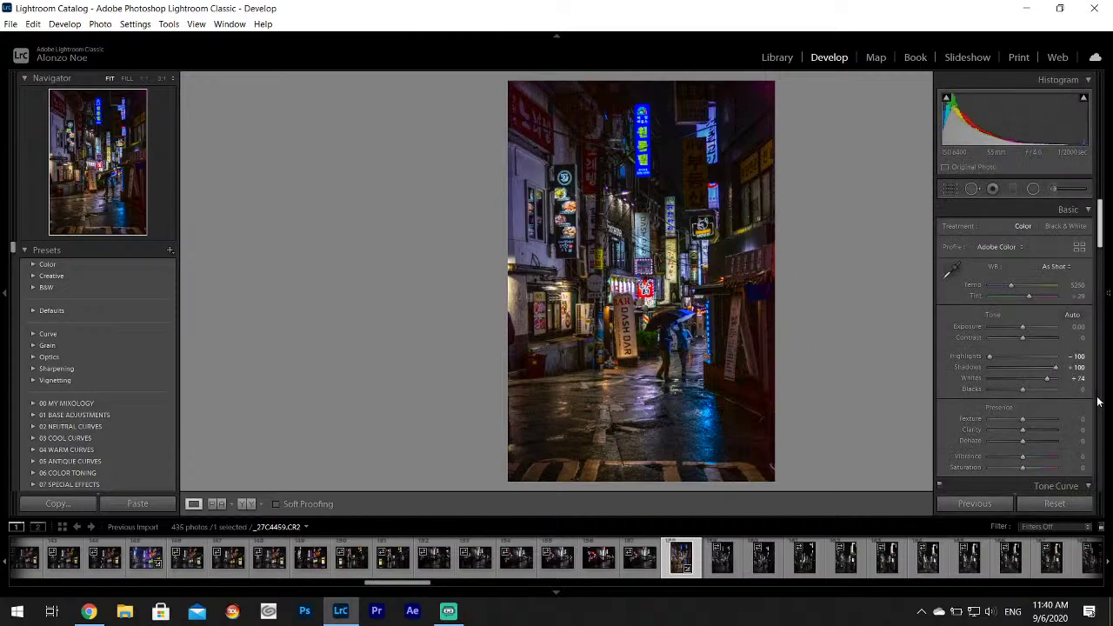
pyautogui.moveTo(1048, 383); pyautogui.dragTo(1049, 384)
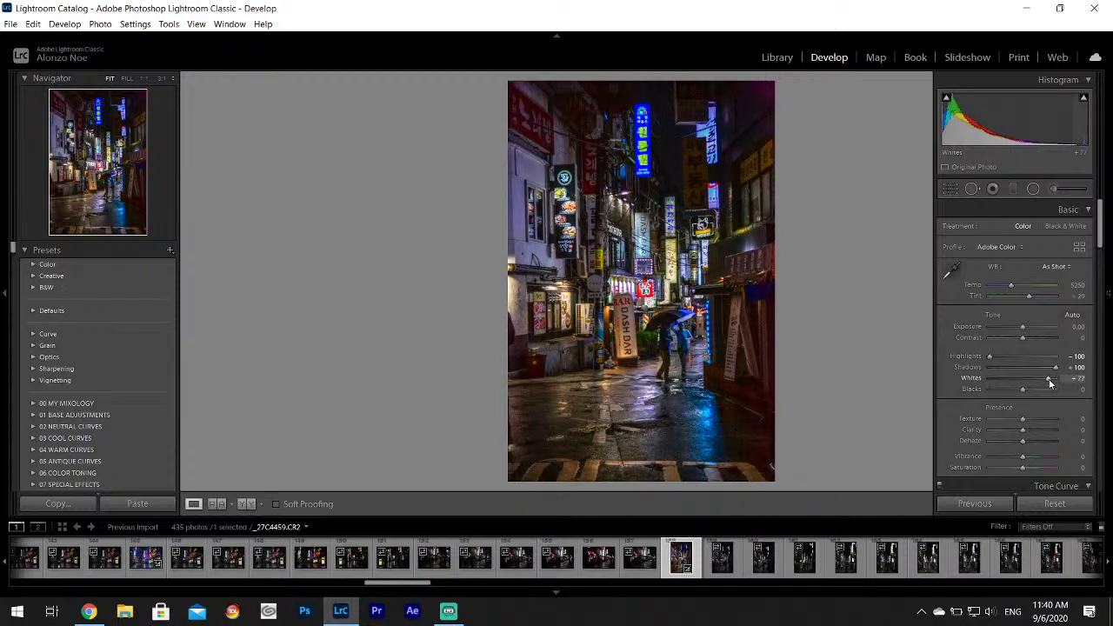
# Split-tone the shadows blue at hue 245, saturation 31.
pyautogui.moveTo(1099, 240); pyautogui.dragTo(1098, 323)
pyautogui.click(1055, 404)
pyautogui.moveTo(978, 442); pyautogui.dragTo(962, 441)
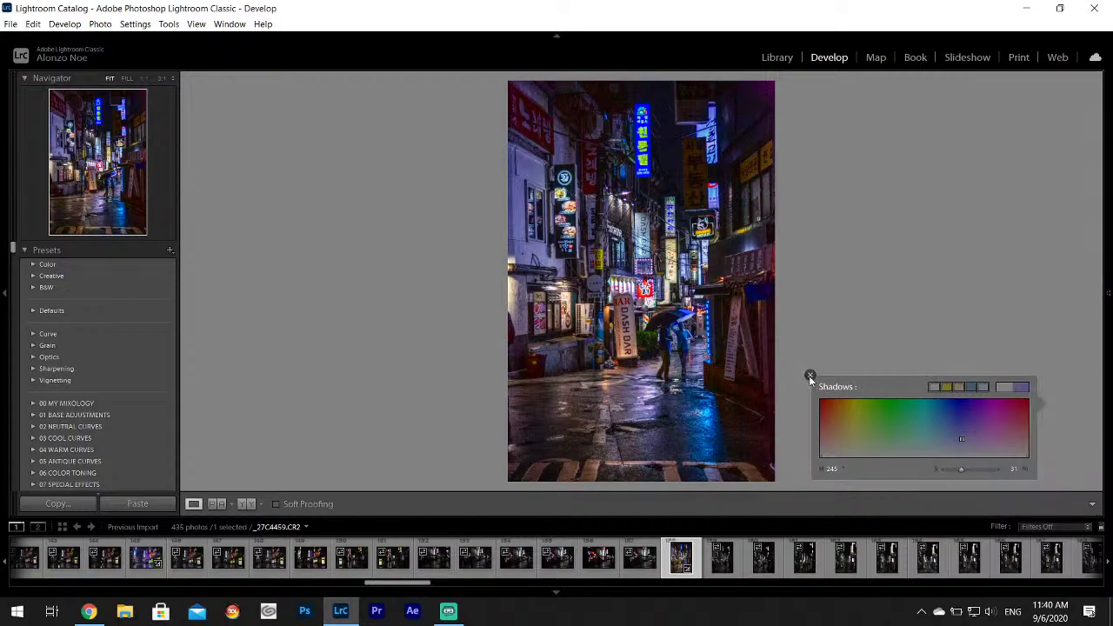
pyautogui.click(810, 376)
# In HSL, shift the Blue hue toward cyan.
pyautogui.moveTo(1109, 293)
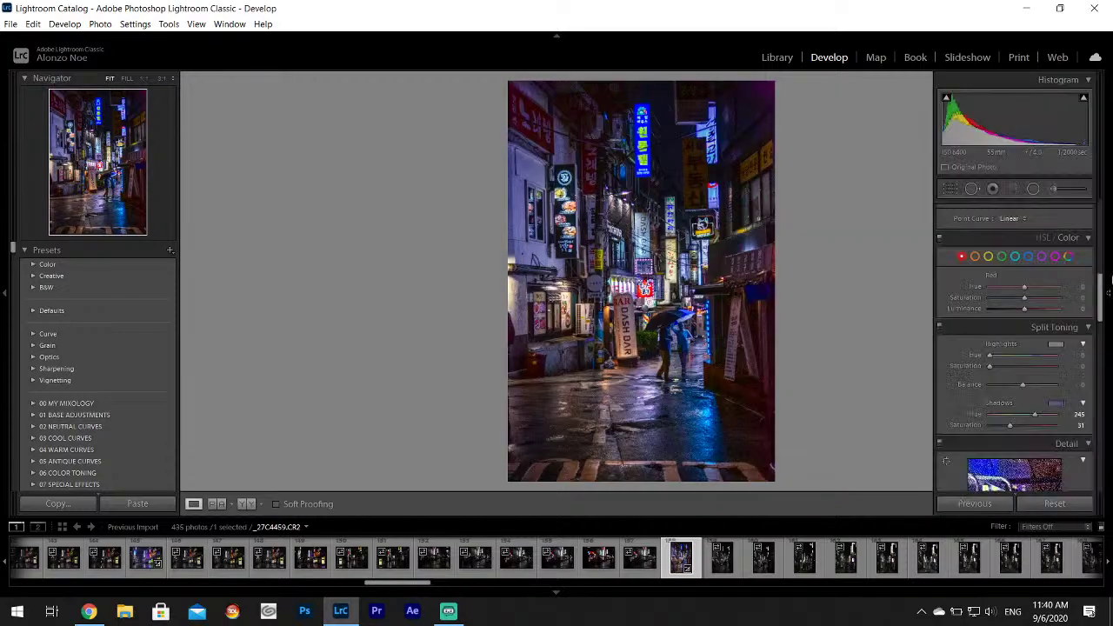
pyautogui.click(1029, 260)
pyautogui.moveTo(1025, 286); pyautogui.dragTo(1009, 291)
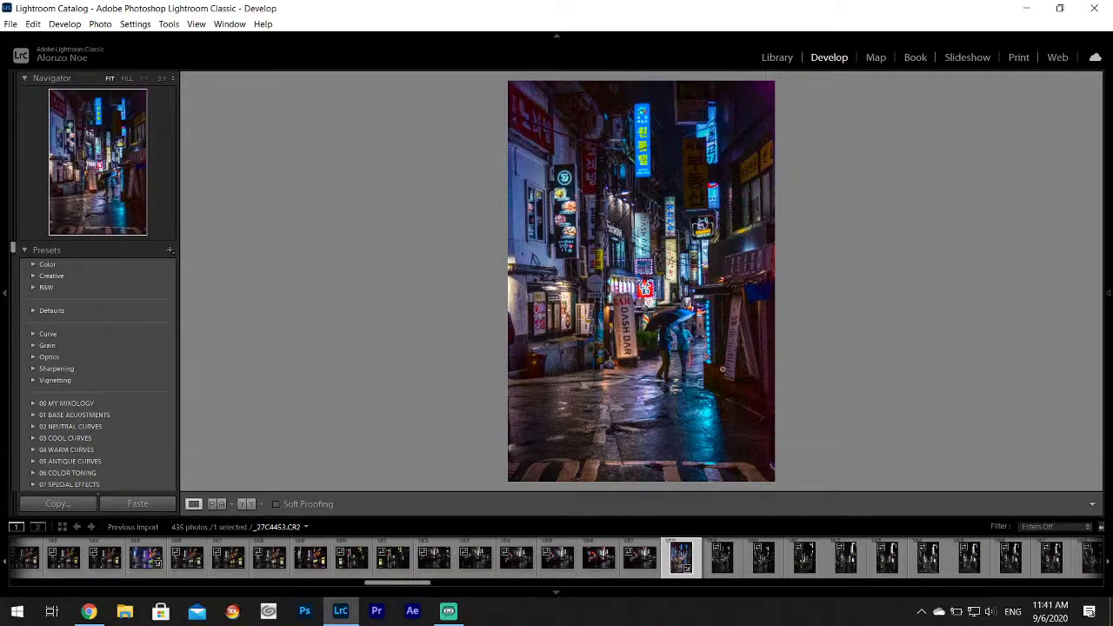
# Export _27C4459 into the Korea Project subfolder.
pyautogui.click(11, 24)
pyautogui.click(106, 195)
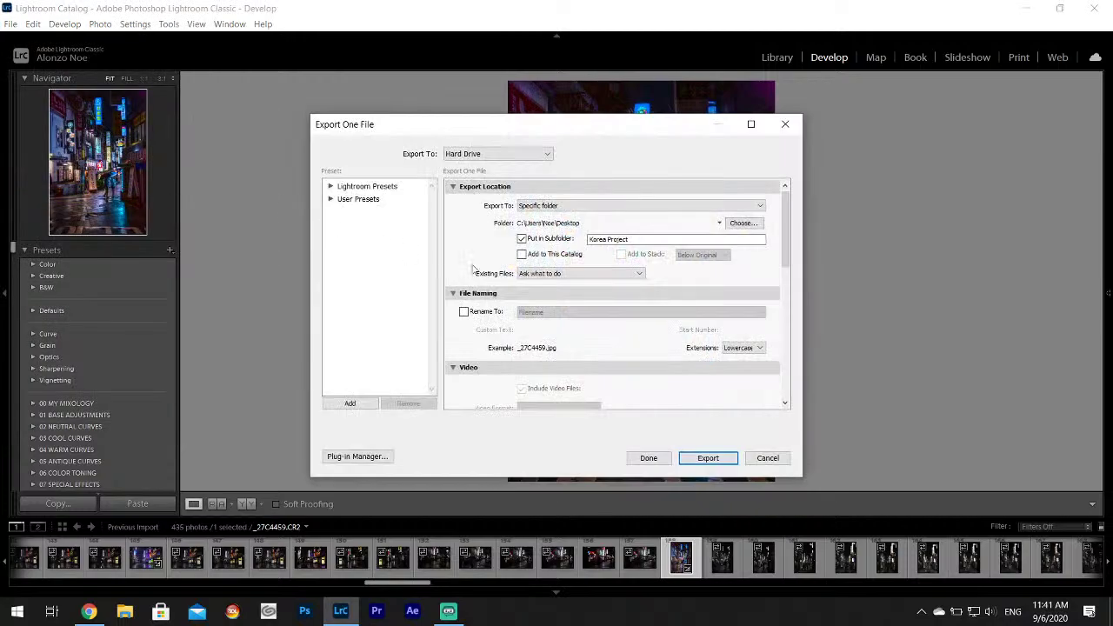
pyautogui.click(715, 457)
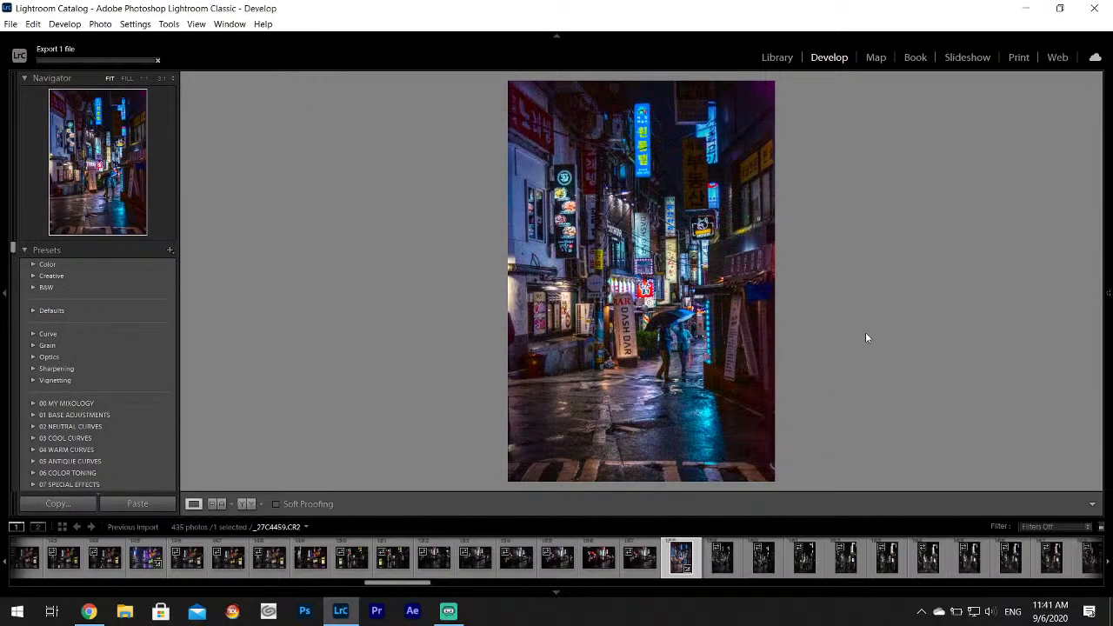
# Step through the filmstrip from _27C4457 to _27C4493.
pyautogui.click(593, 564)
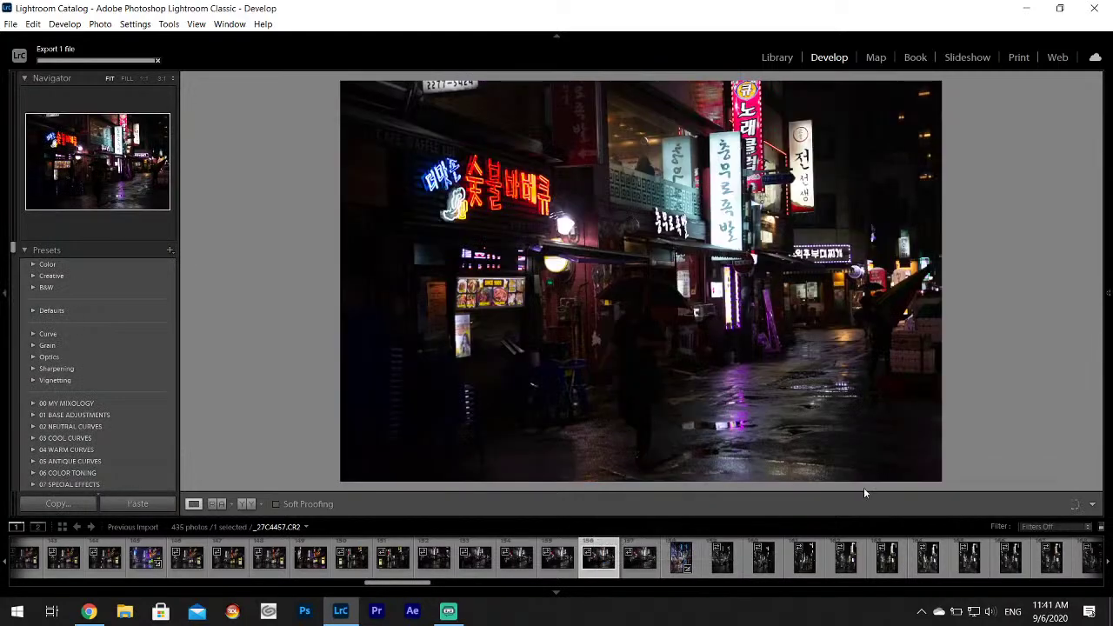
pyautogui.click(724, 559)
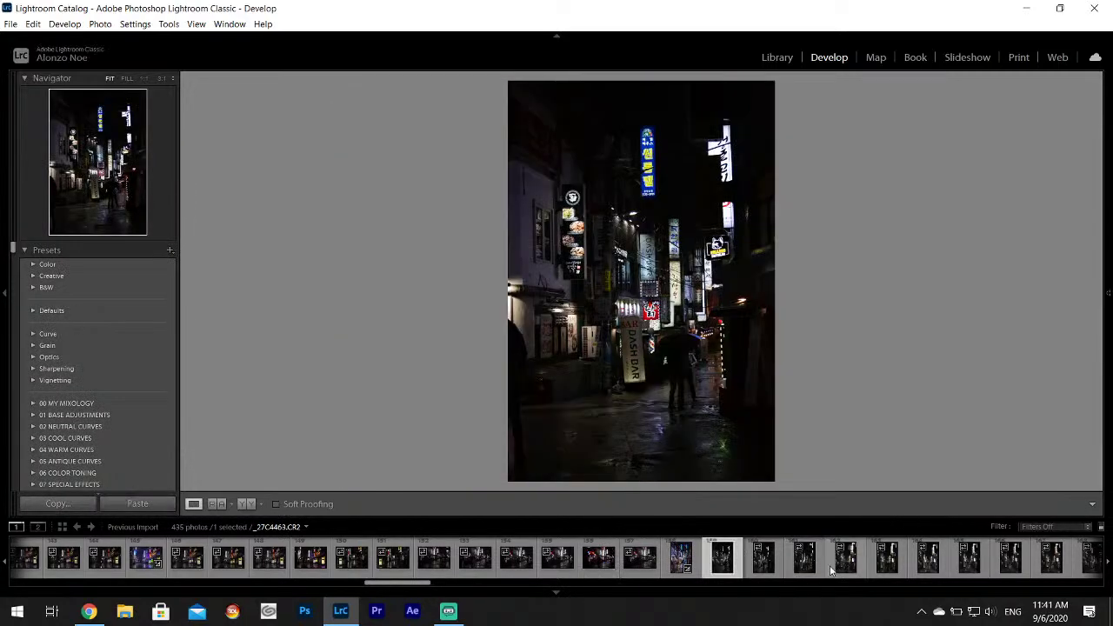
pyautogui.scroll(-3, 835, 557)
pyautogui.click(792, 557)
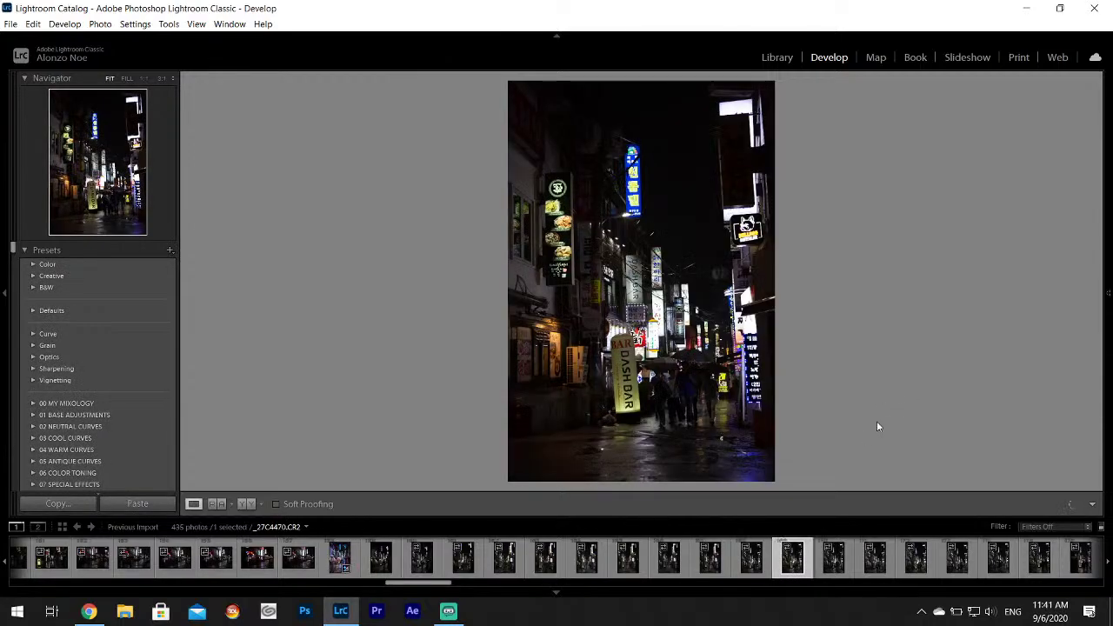
pyautogui.scroll(-3, 764, 556)
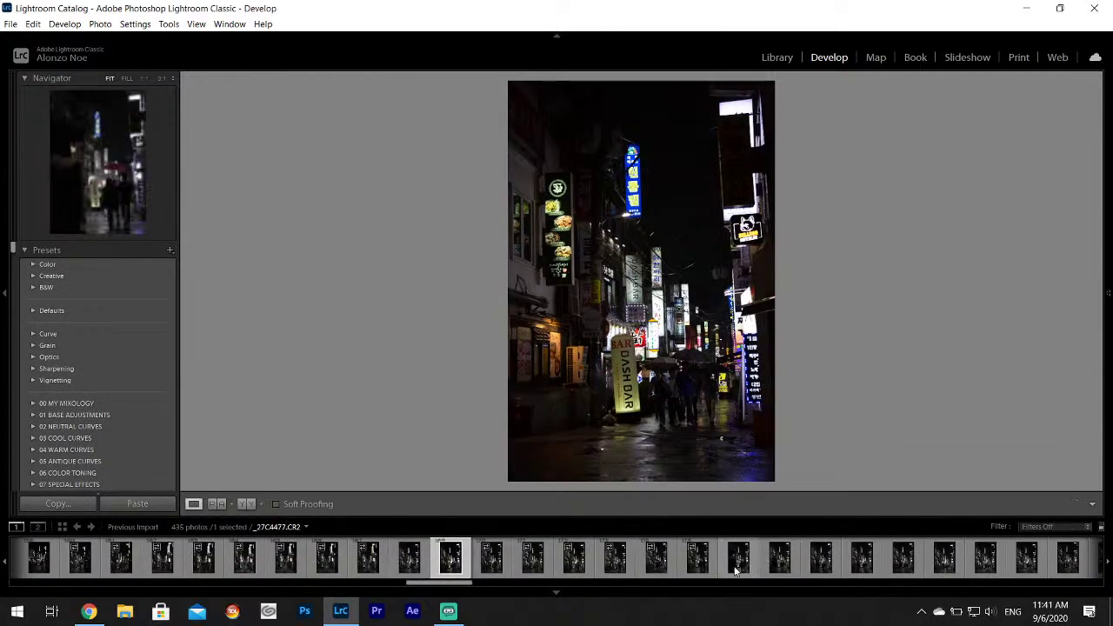
pyautogui.scroll(-3, 726, 567)
pyautogui.click(687, 561)
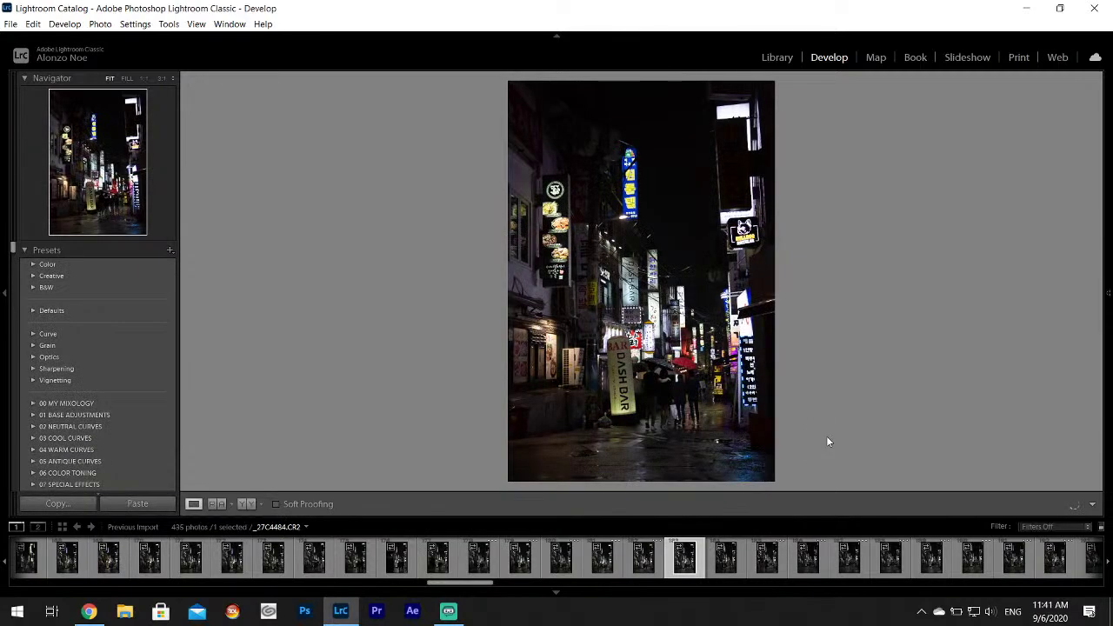
pyautogui.click(721, 571)
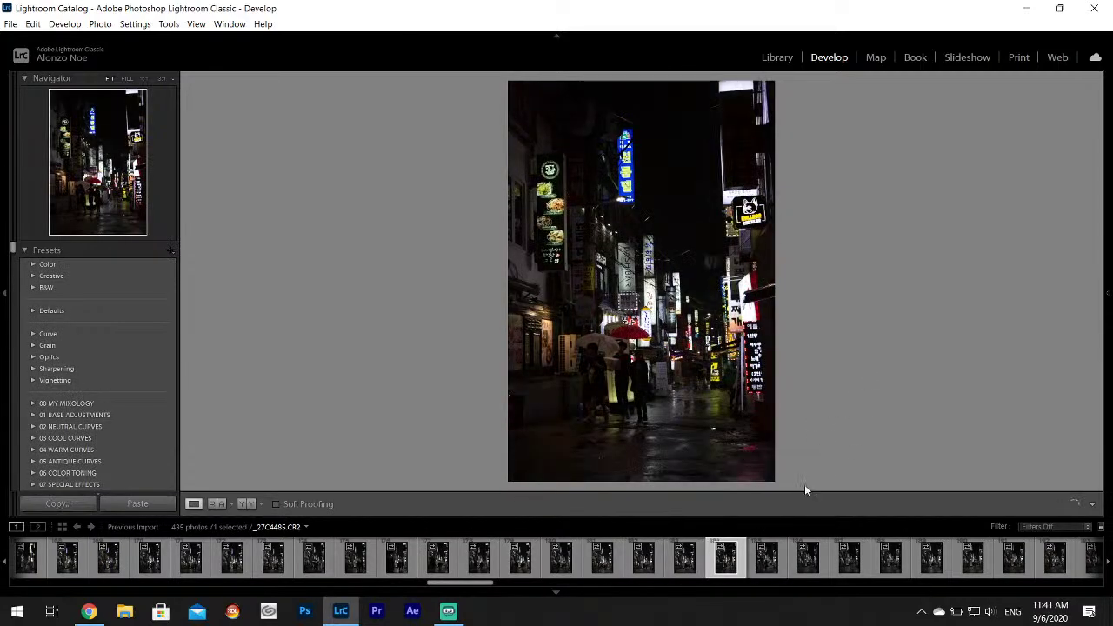
pyautogui.scroll(-3, 757, 574)
pyautogui.click(715, 561)
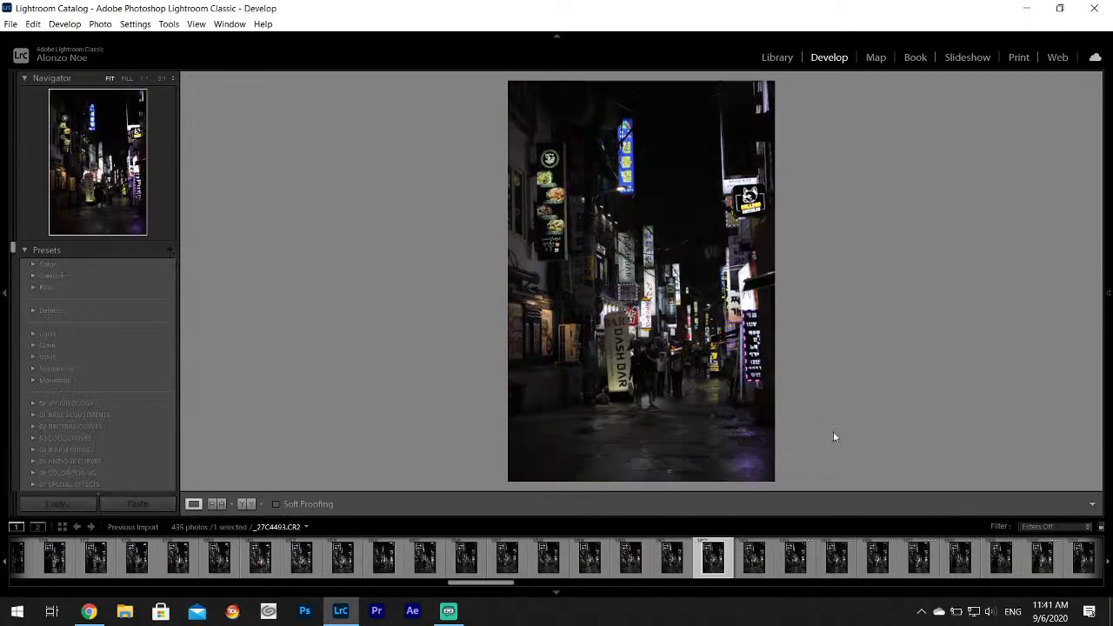
# Select _27C4509 and check the man's face at 1:1 before returning to Fit.
pyautogui.scroll(-6, 765, 574)
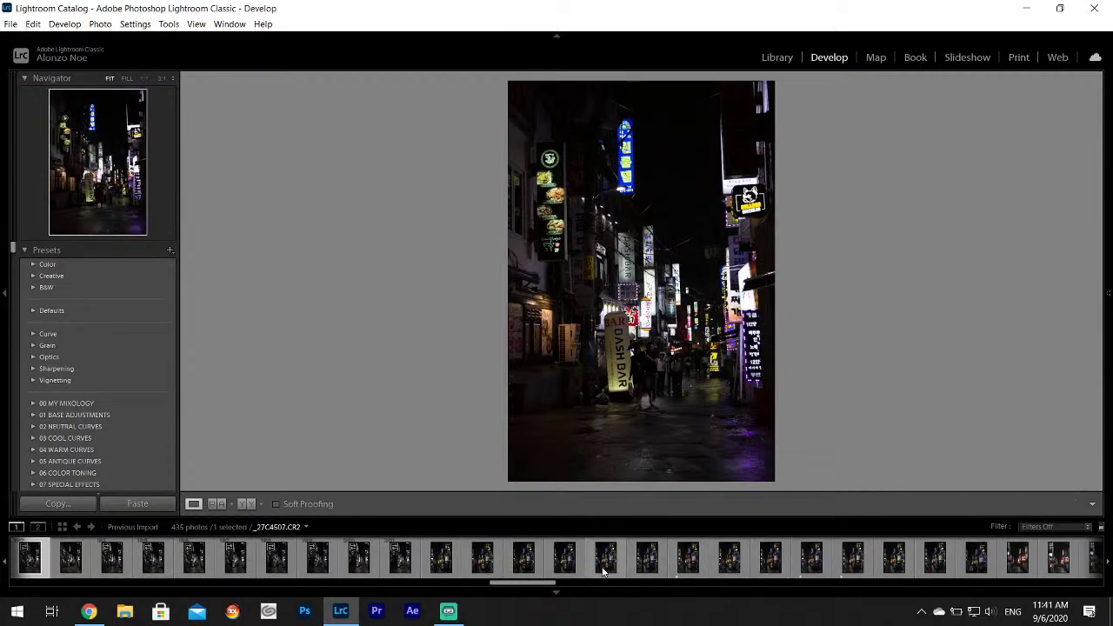
pyautogui.click(615, 567)
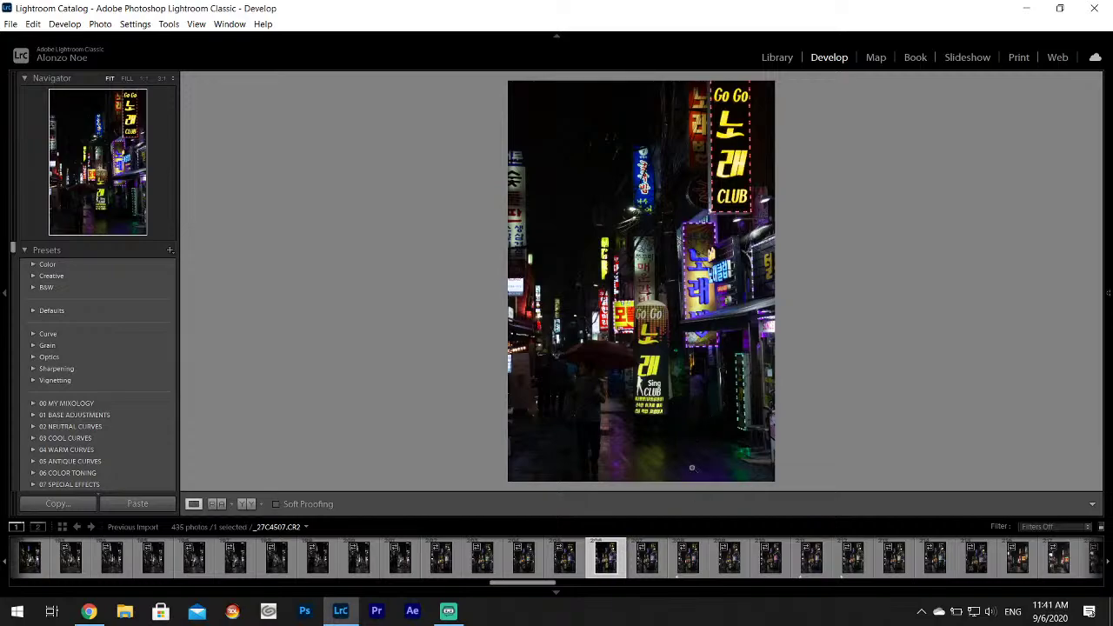
pyautogui.click(646, 557)
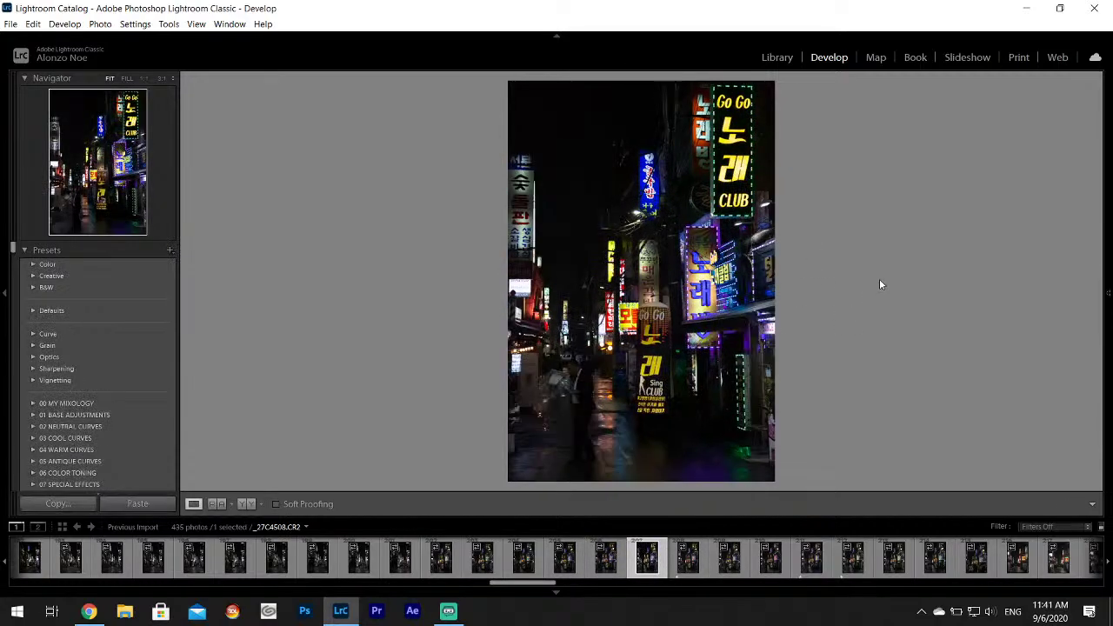
pyautogui.click(682, 561)
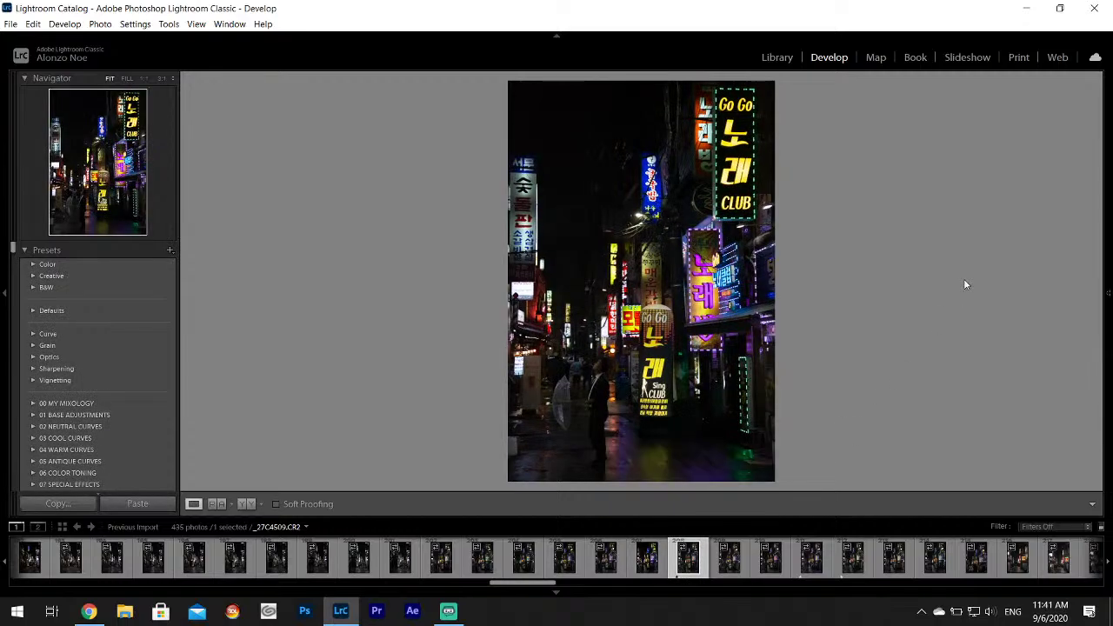
pyautogui.click(600, 369)
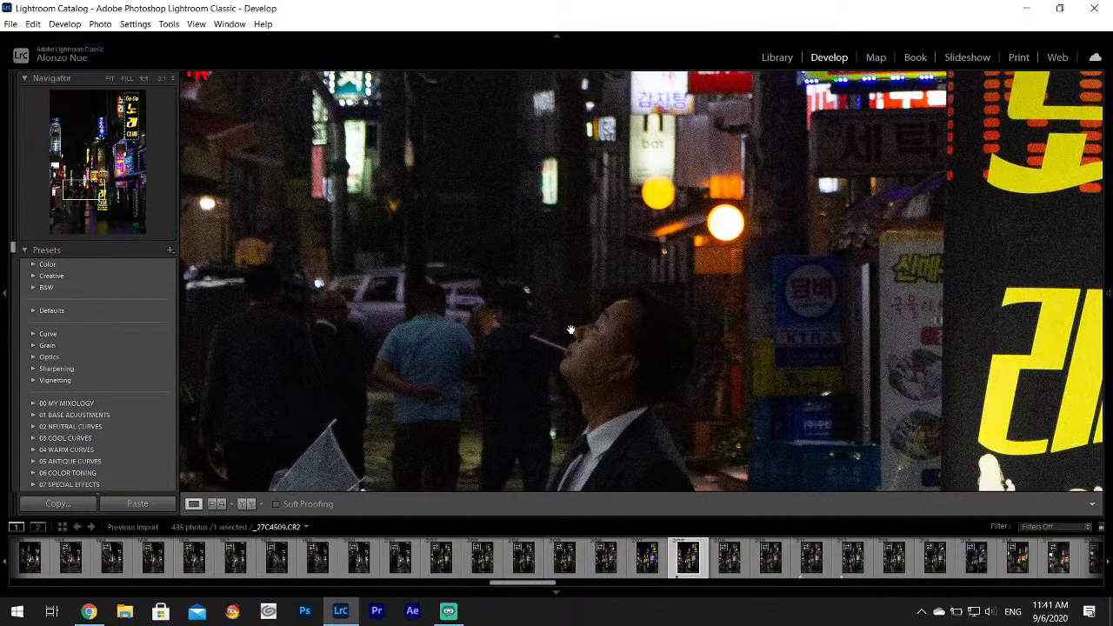
pyautogui.click(590, 349)
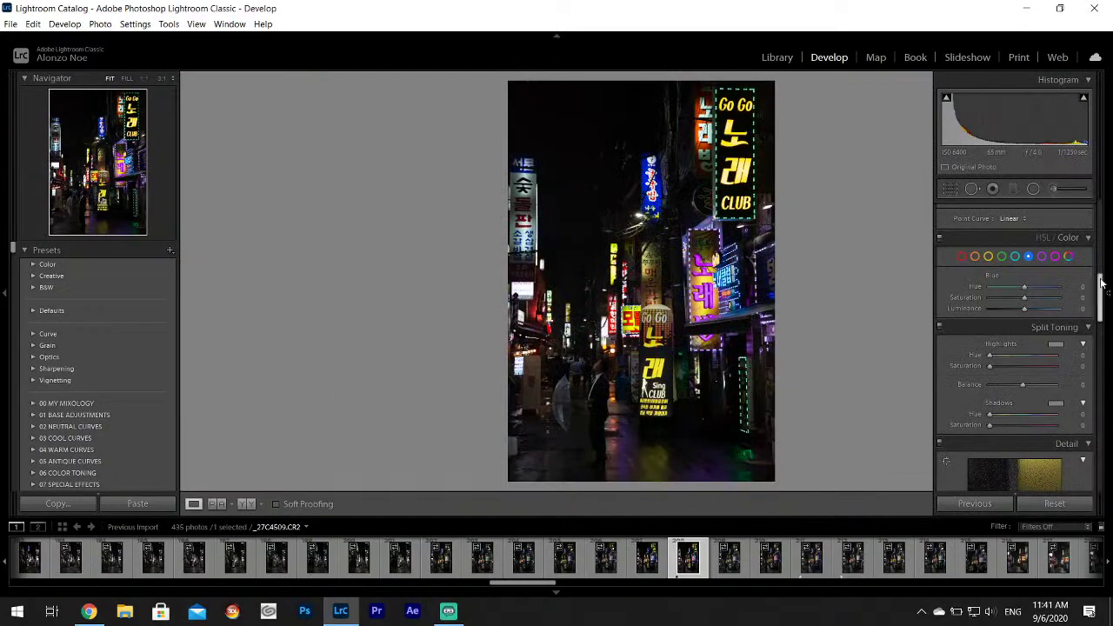
# In Basic, set Highlights -100, Shadows +100 and raise Whites on _27C4509.
pyautogui.moveTo(1102, 283); pyautogui.dragTo(1105, 199)
pyautogui.moveTo(987, 356); pyautogui.dragTo(1047, 380)
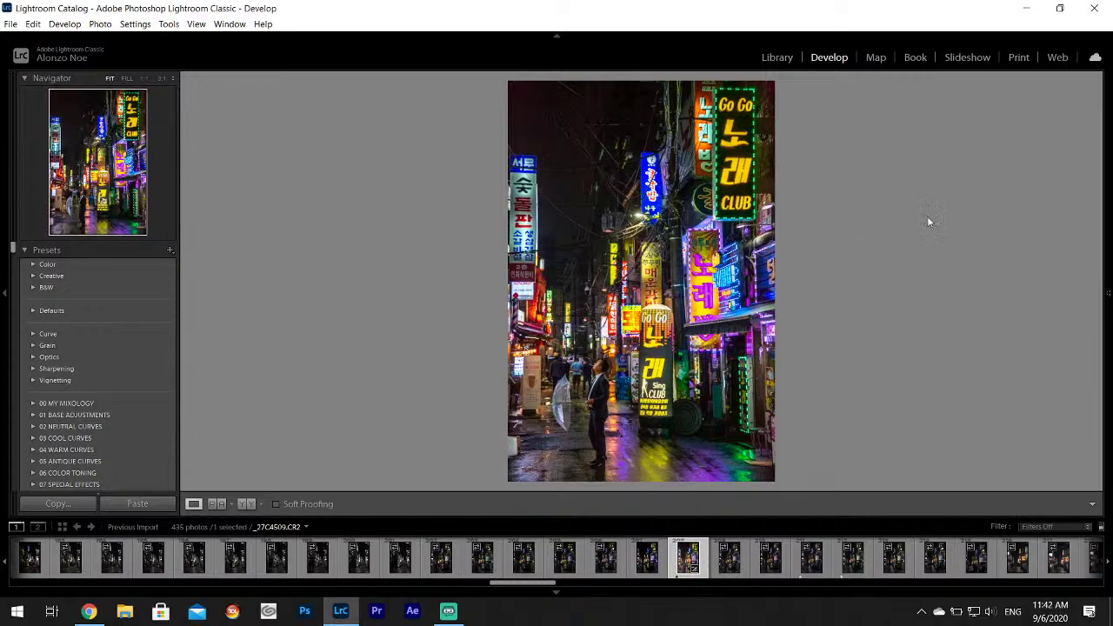
pyautogui.moveTo(1108, 261)
pyautogui.click(598, 373)
pyautogui.click(609, 307)
# Inspect the smoking man up close and set the HSL Yellow hue to -27.
pyautogui.moveTo(1108, 224)
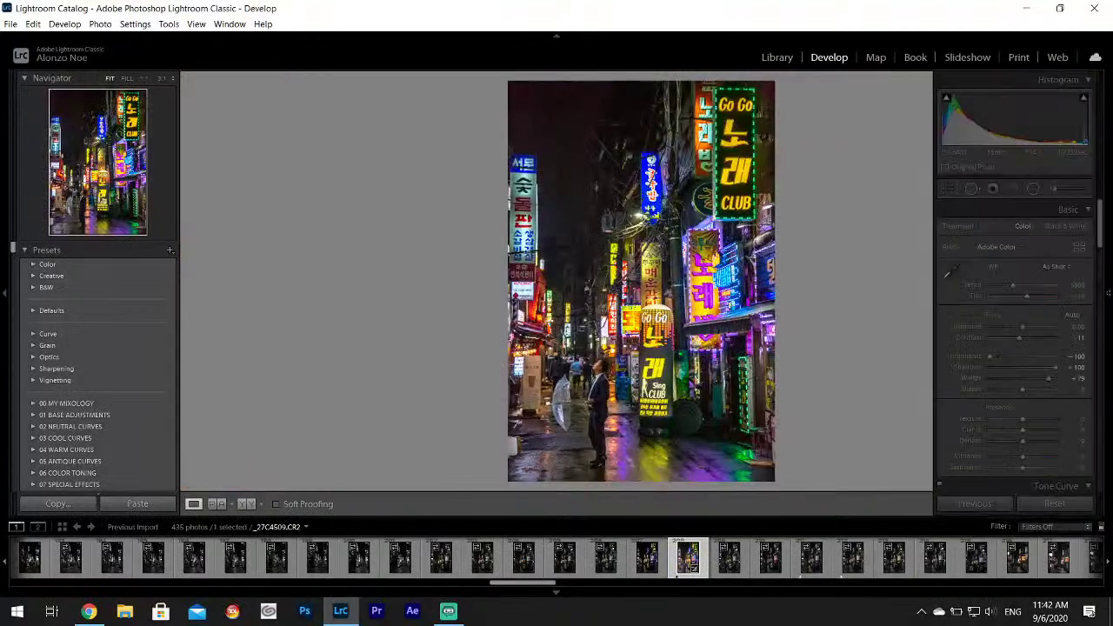
pyautogui.scroll(-15, 1015, 381)
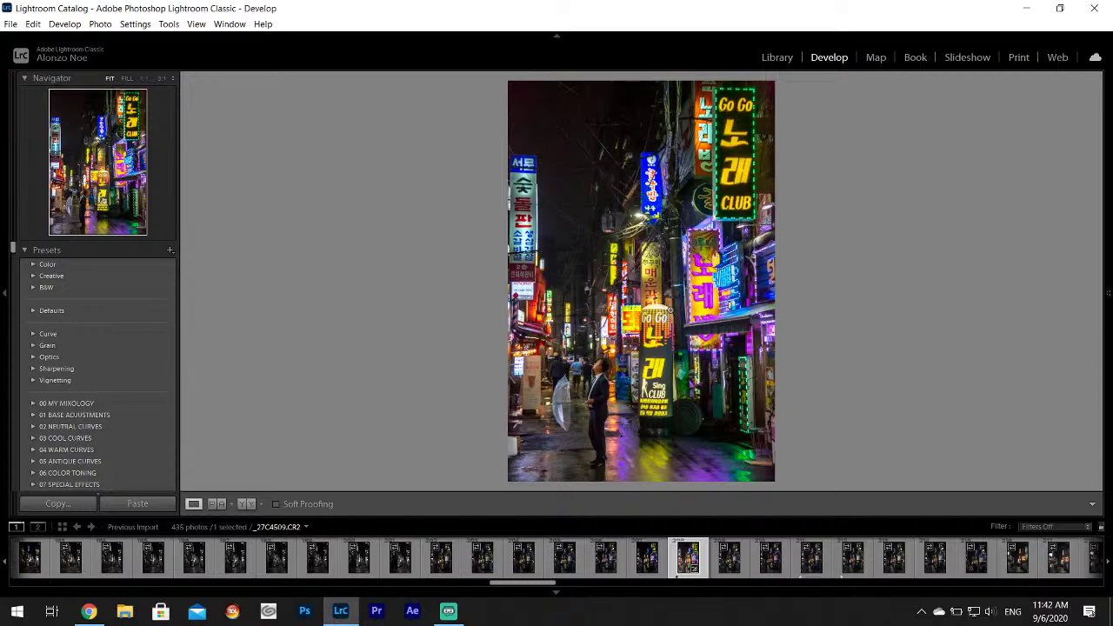
pyautogui.moveTo(741, 291); pyautogui.dragTo(708, 270)
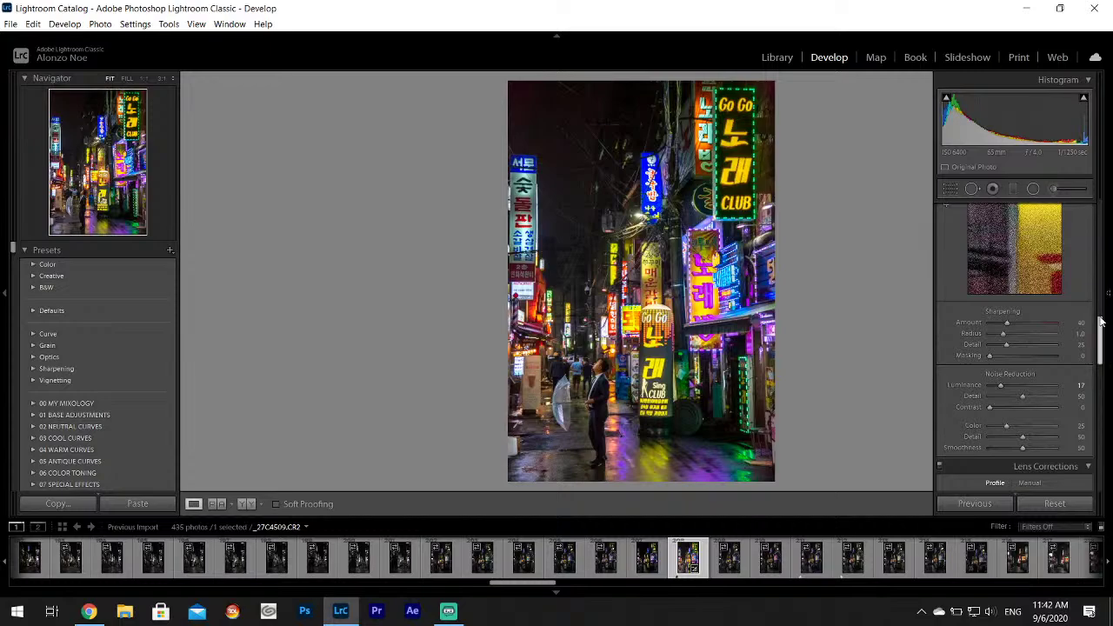
pyautogui.moveTo(1100, 331); pyautogui.dragTo(1100, 288)
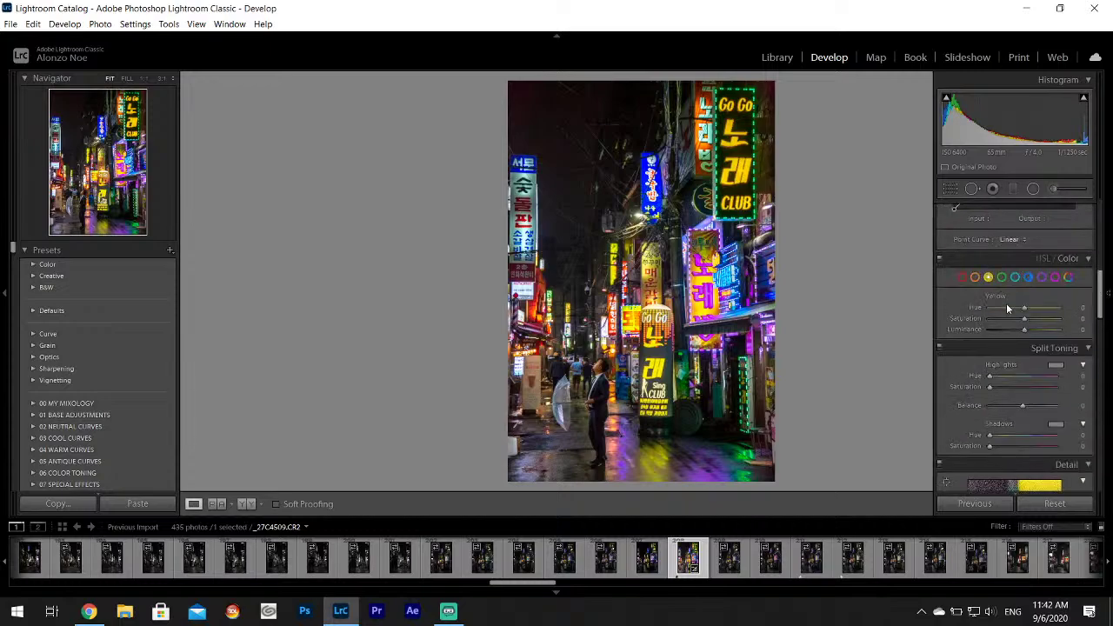
pyautogui.moveTo(1007, 308); pyautogui.dragTo(983, 315)
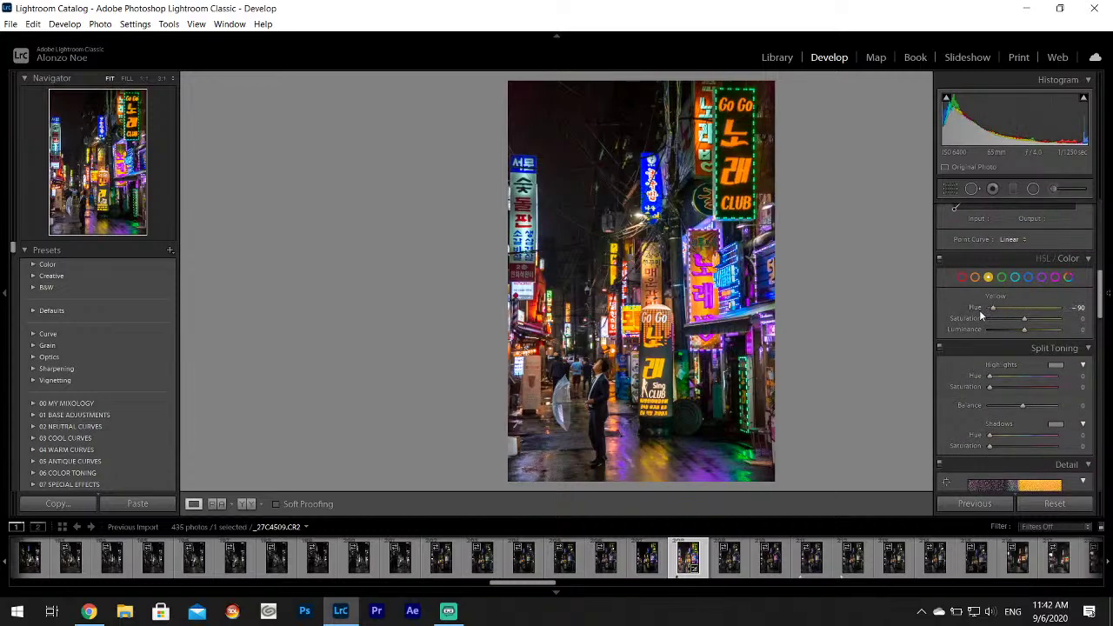
pyautogui.doubleClick(981, 310)
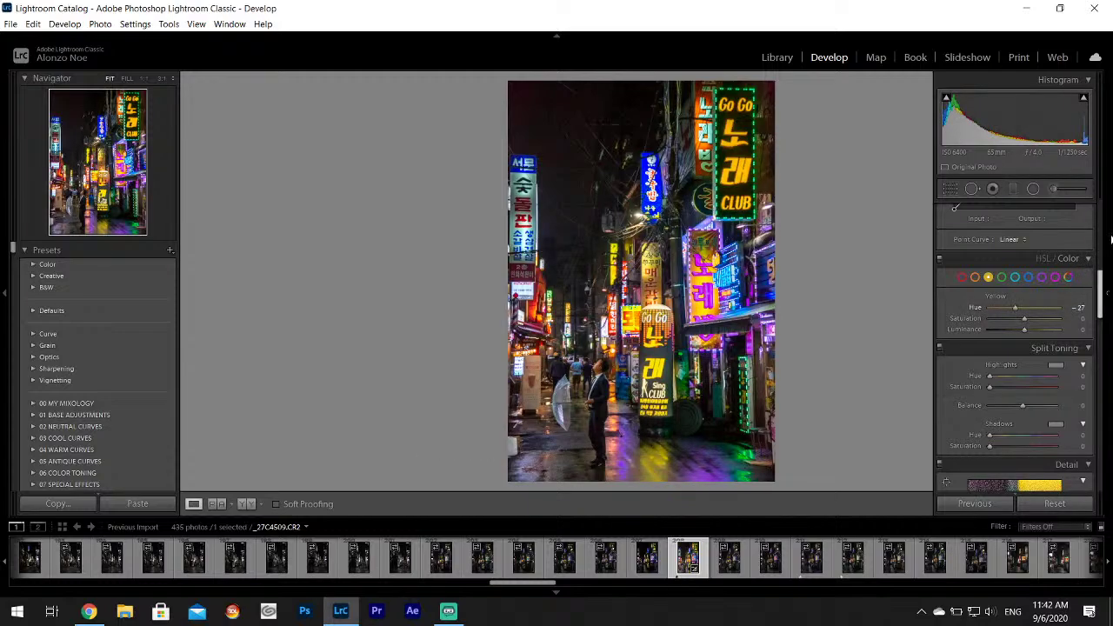
pyautogui.click(1059, 190)
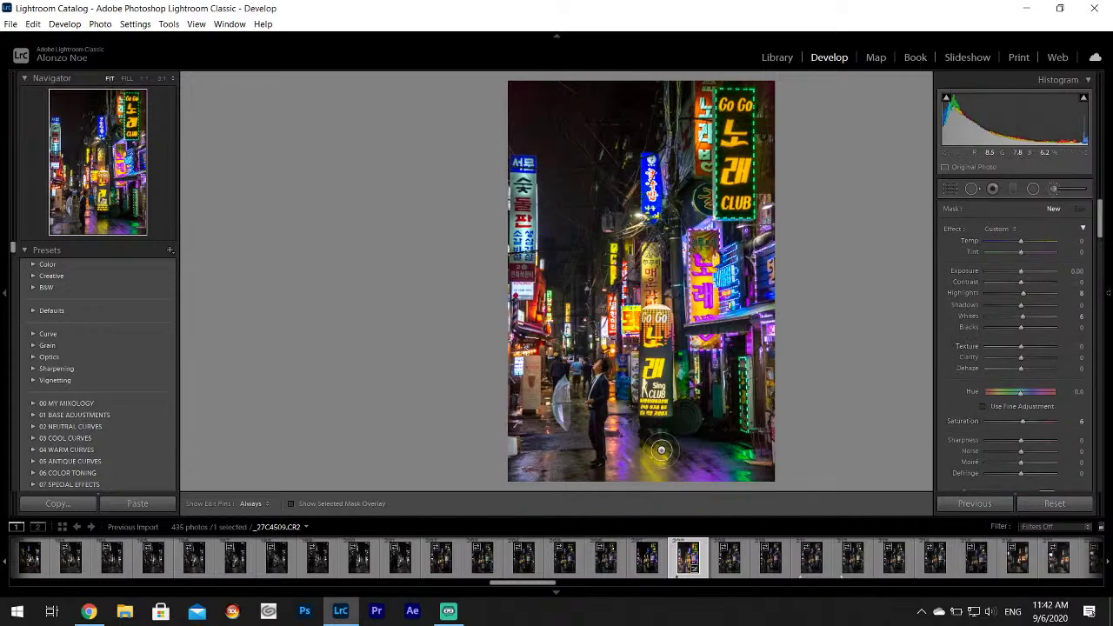
# Brush the adjustment over the wet lower street, finish it, and zoom in to check.
pyautogui.press('h')
pyautogui.moveTo(647, 448)
pyautogui.mouseDown()
pyautogui.moveTo(621, 423)
pyautogui.moveTo(625, 477)
pyautogui.moveTo(522, 470)
pyautogui.mouseUp()
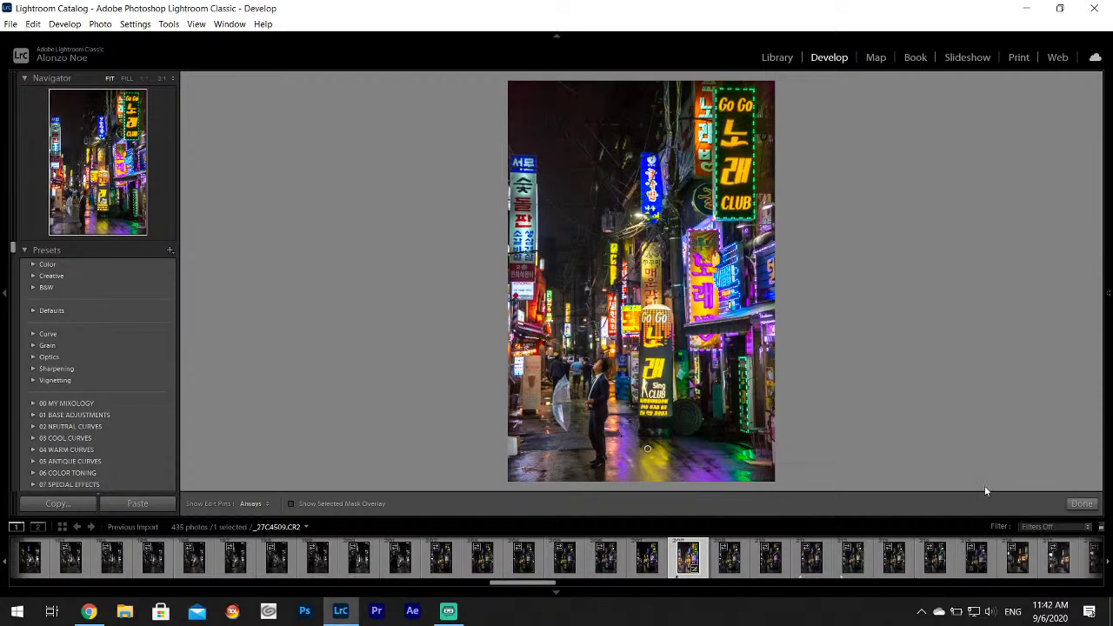
pyautogui.press('h')
pyautogui.press('h')
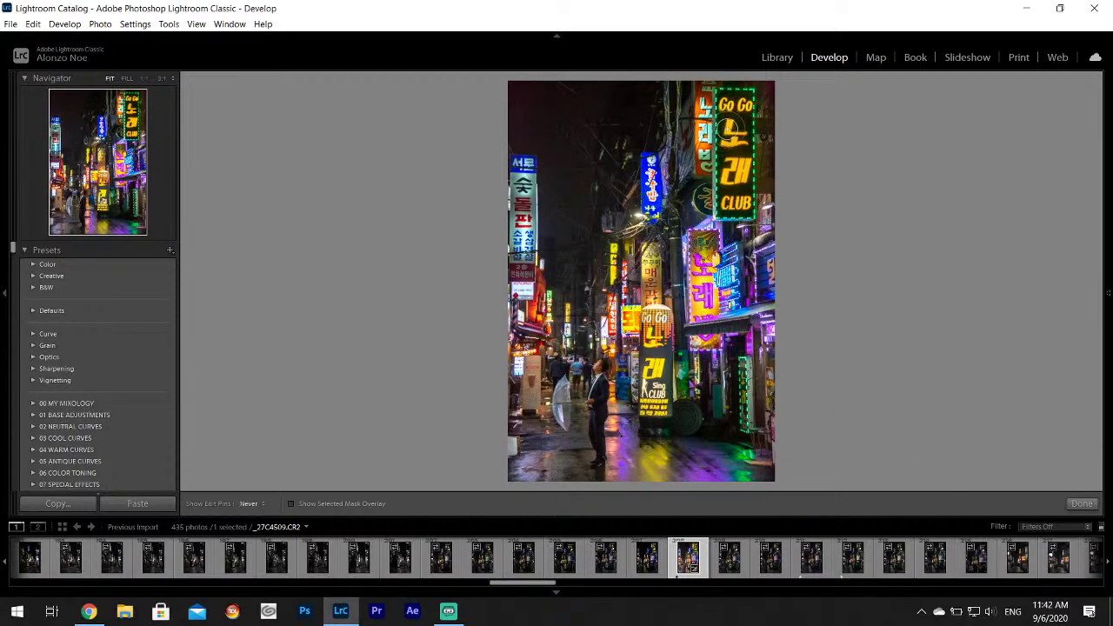
pyautogui.press('h')
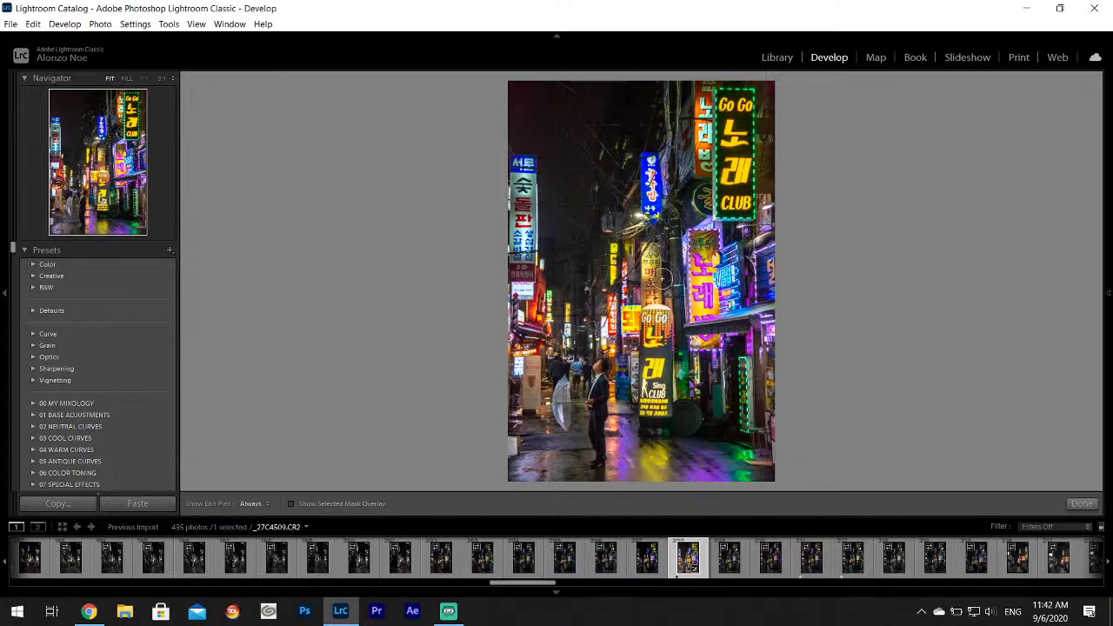
pyautogui.press('h')
pyautogui.press('h')
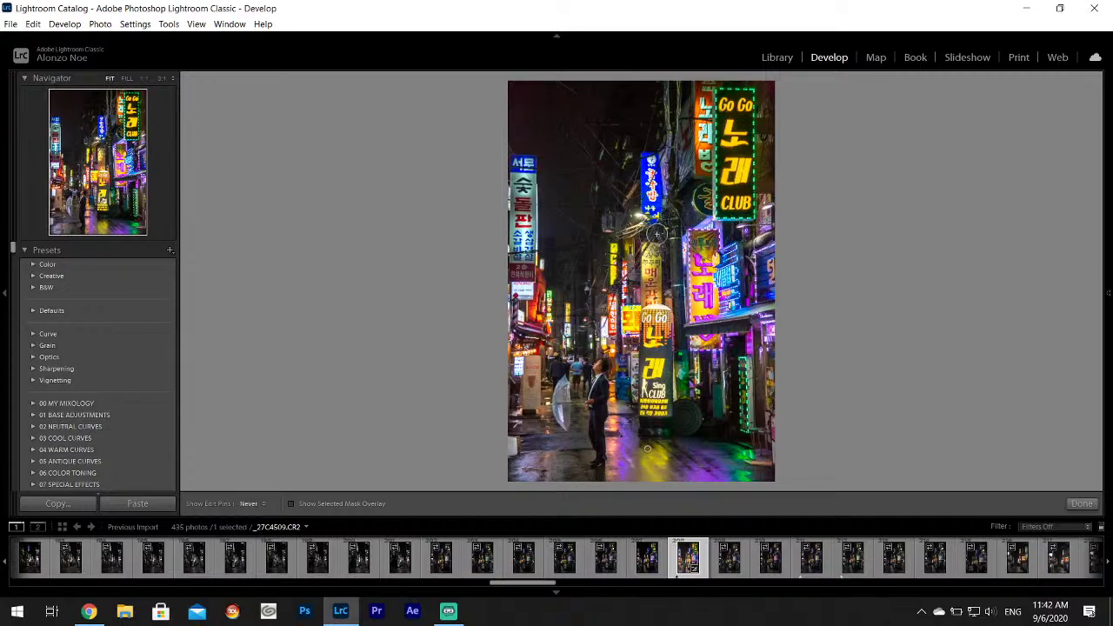
pyautogui.press('h')
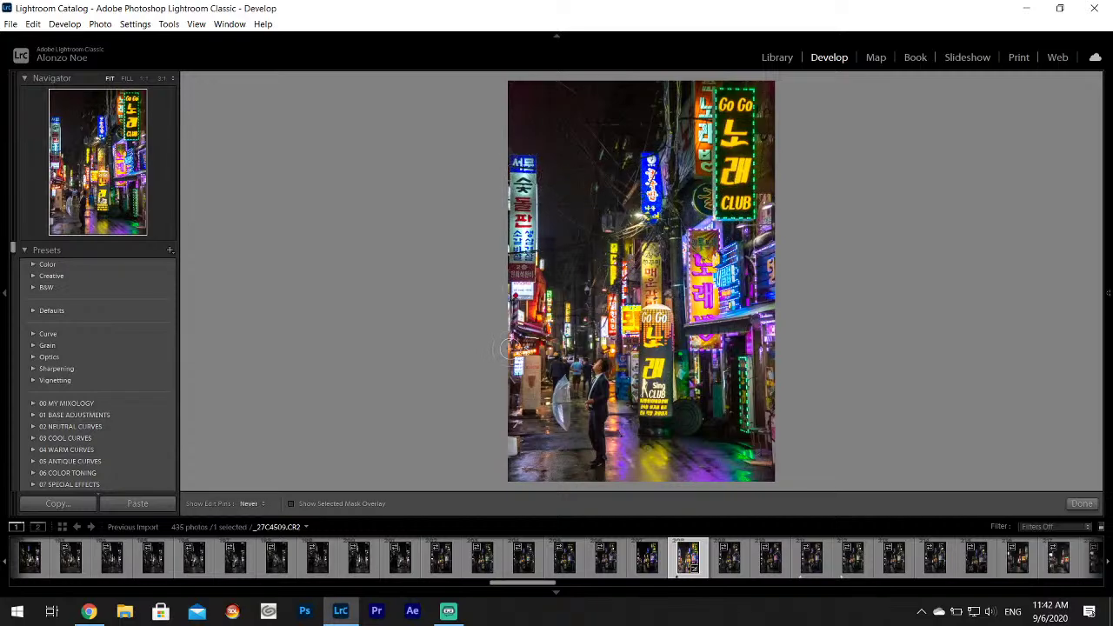
pyautogui.press('h')
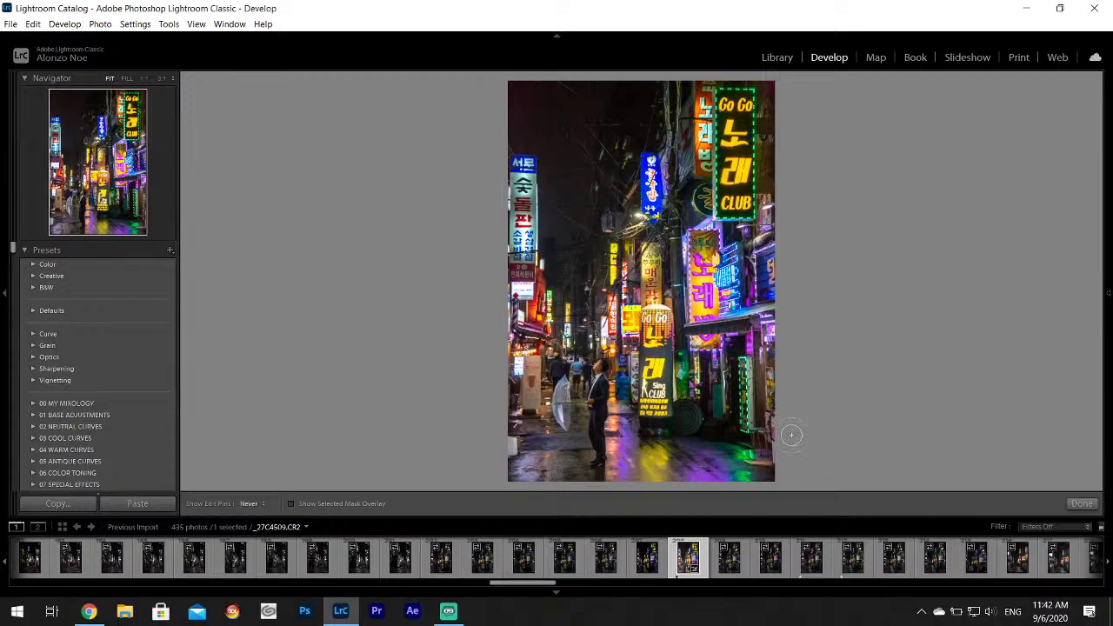
pyautogui.click(1083, 503)
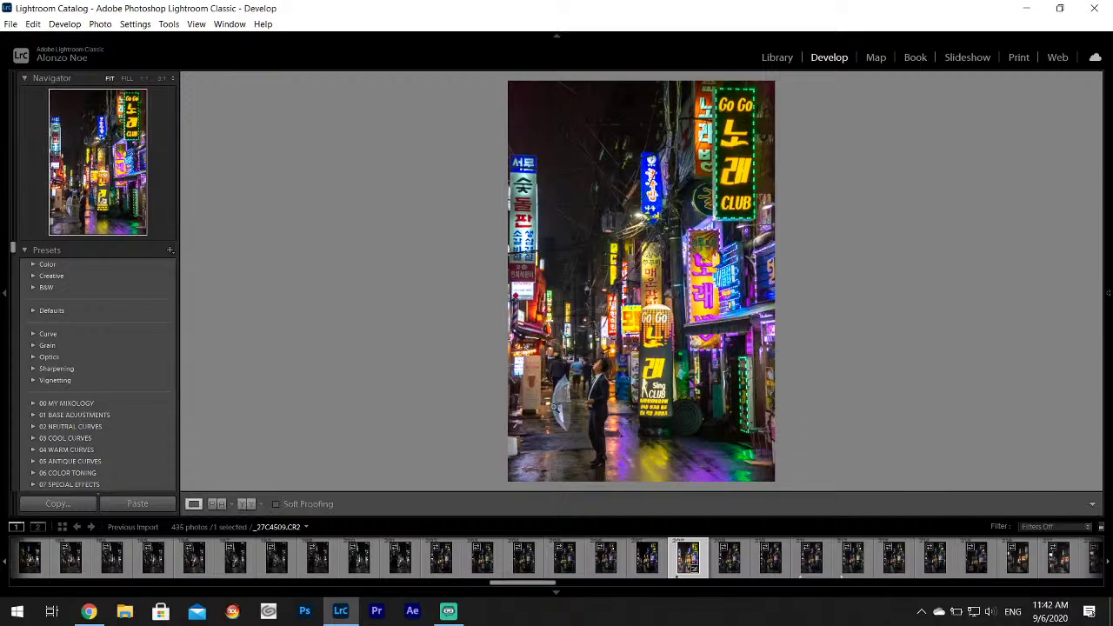
pyautogui.click(553, 406)
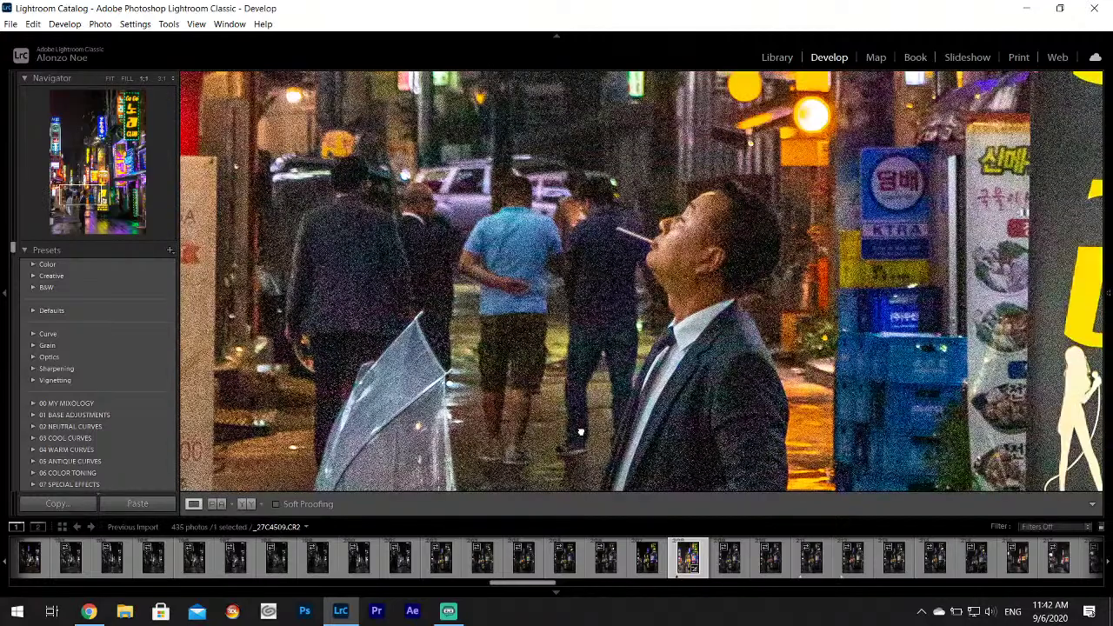
pyautogui.click(628, 289)
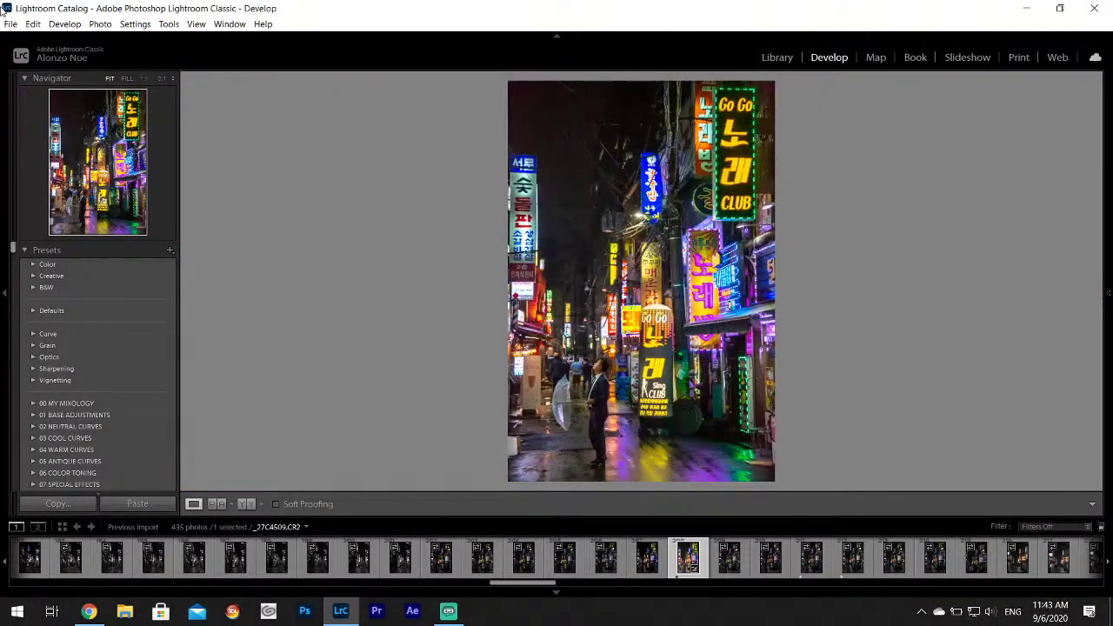
# Export _27C4509 via File > Export into the Desktop Korea Project subfolder.
pyautogui.click(10, 24)
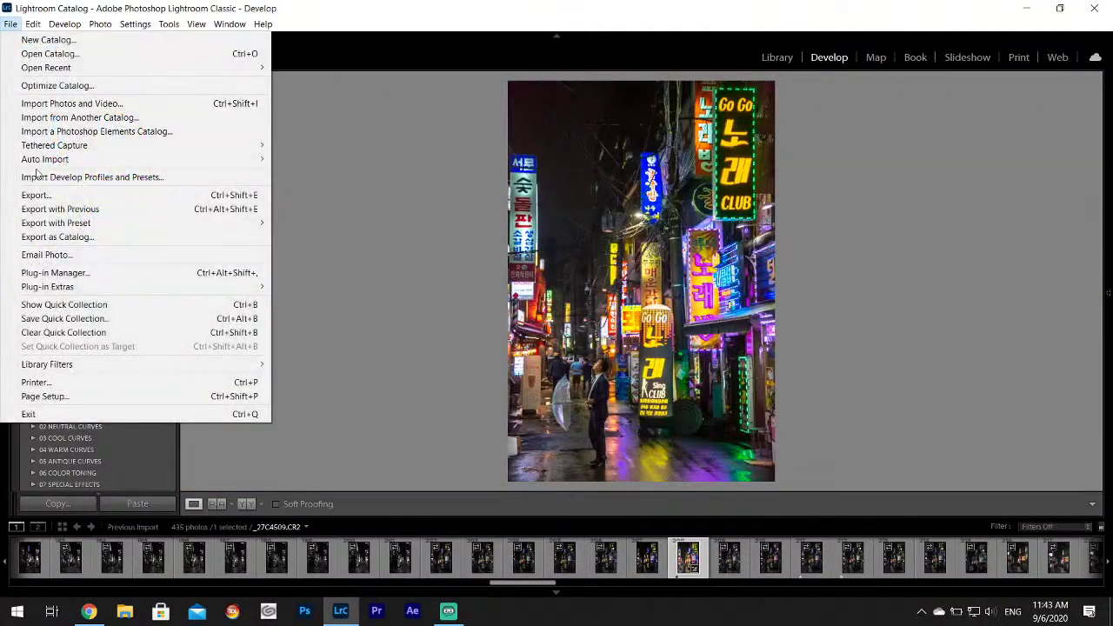
pyautogui.click(52, 195)
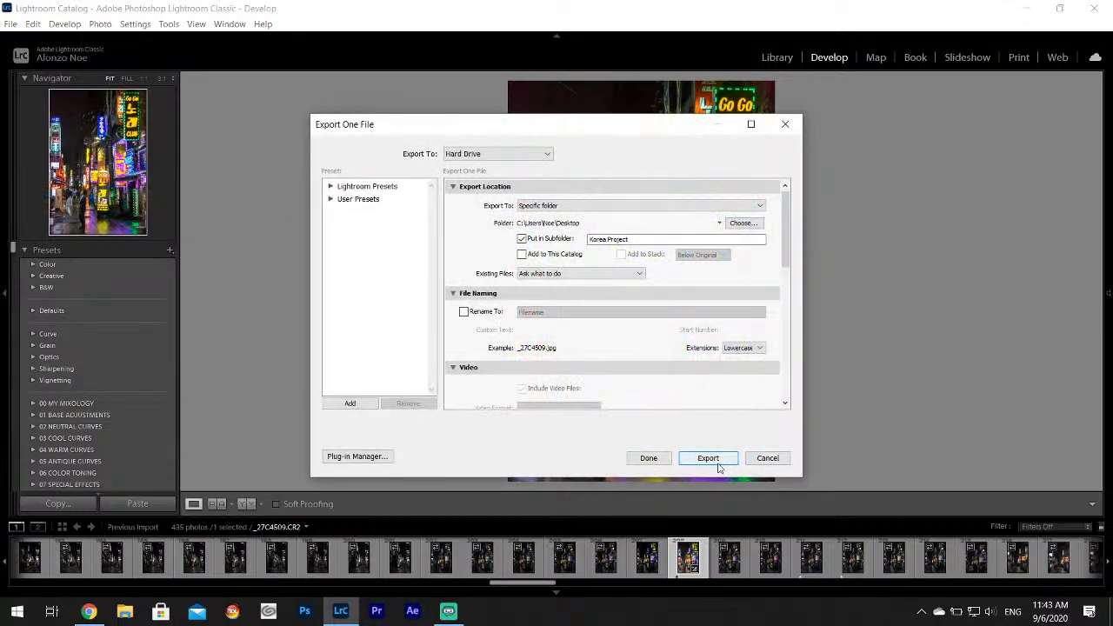
pyautogui.click(720, 459)
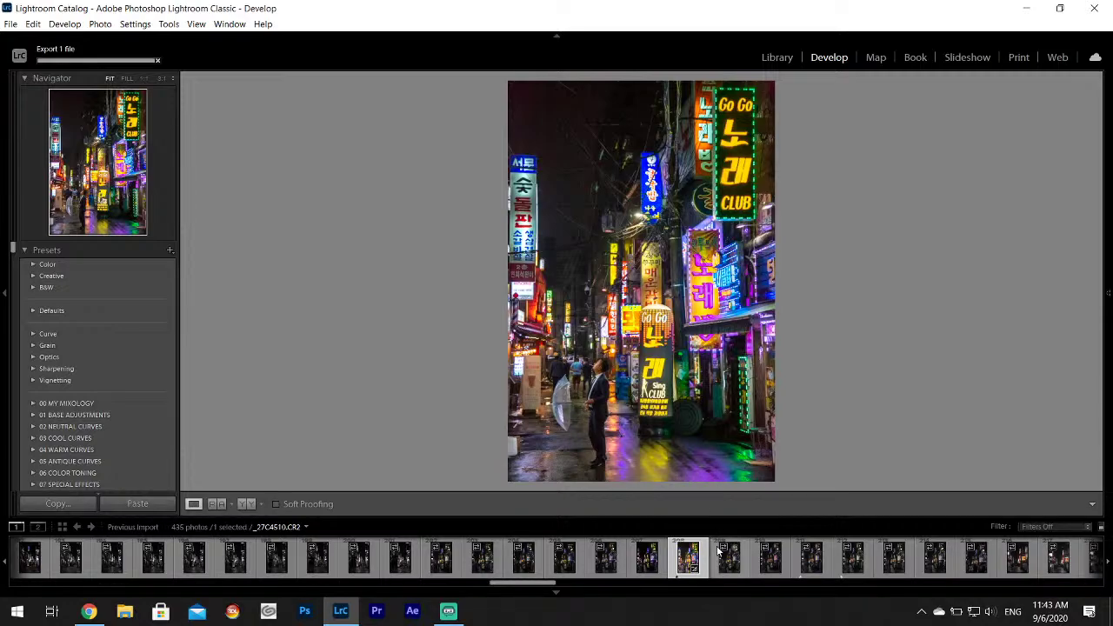
# Step through the rainy alley shots in the filmstrip, from _27C4512 to _27C4545.
pyautogui.click(814, 563)
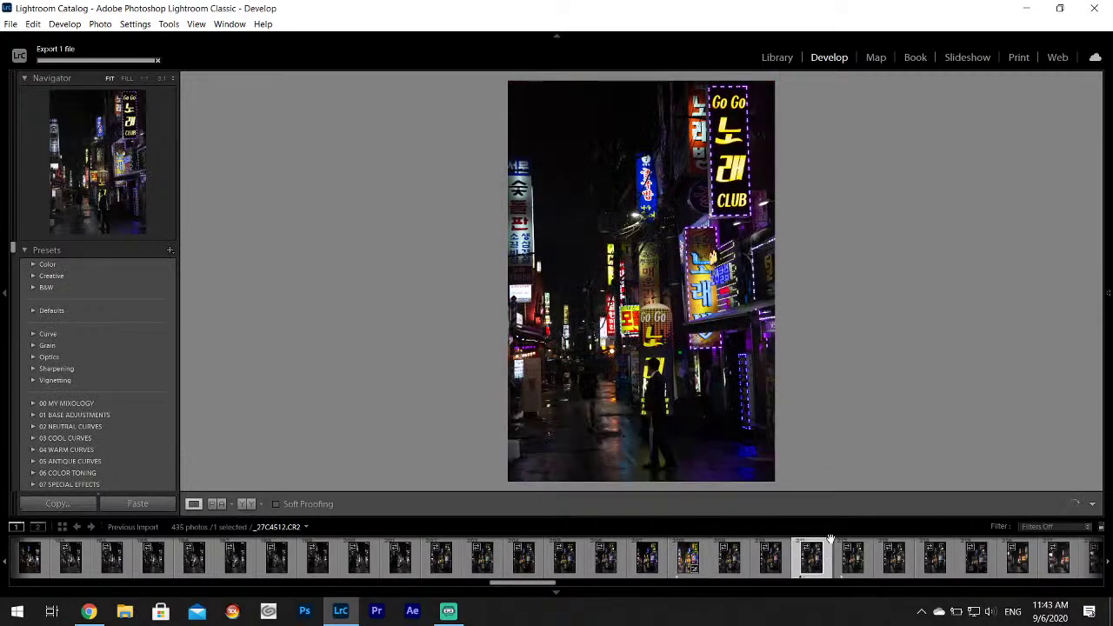
pyautogui.click(852, 558)
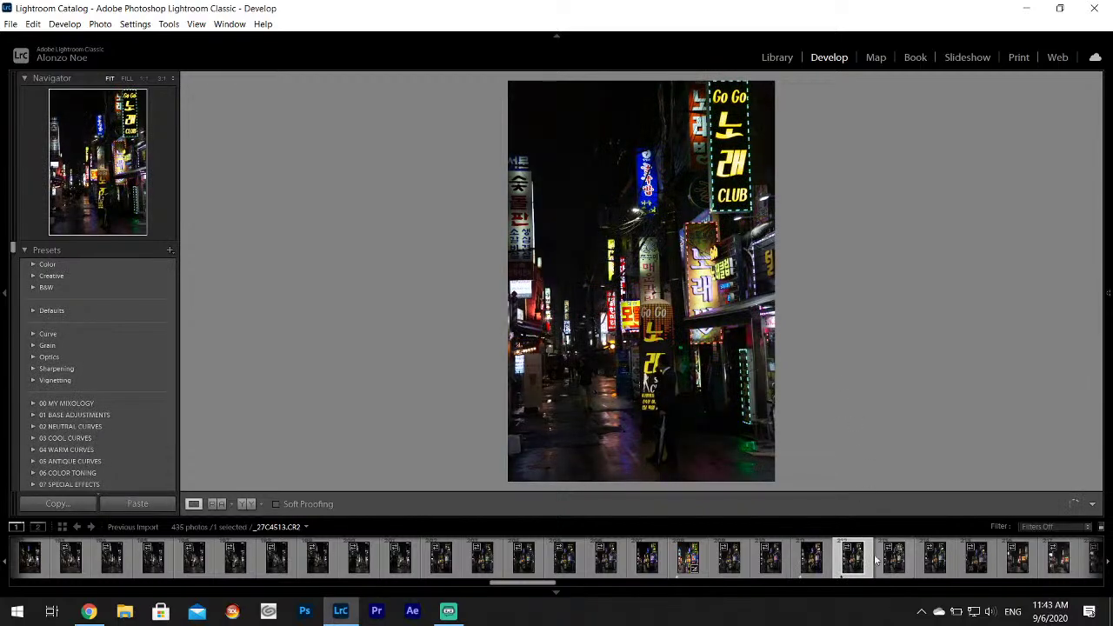
pyautogui.scroll(-2, 722, 567)
pyautogui.click(723, 568)
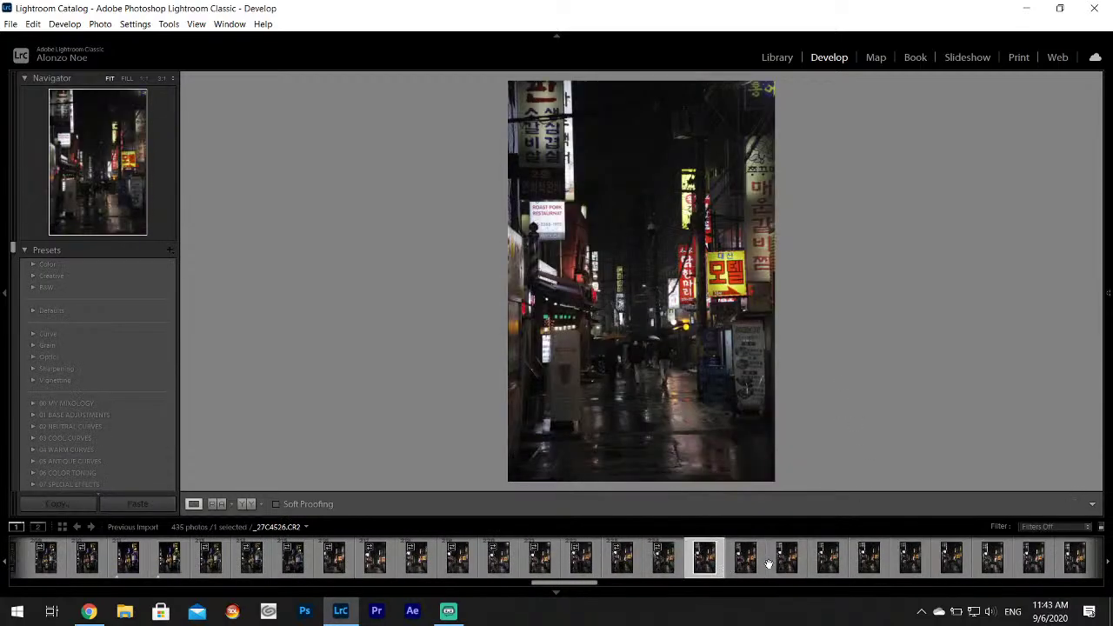
pyautogui.scroll(-1, 738, 574)
pyautogui.click(738, 574)
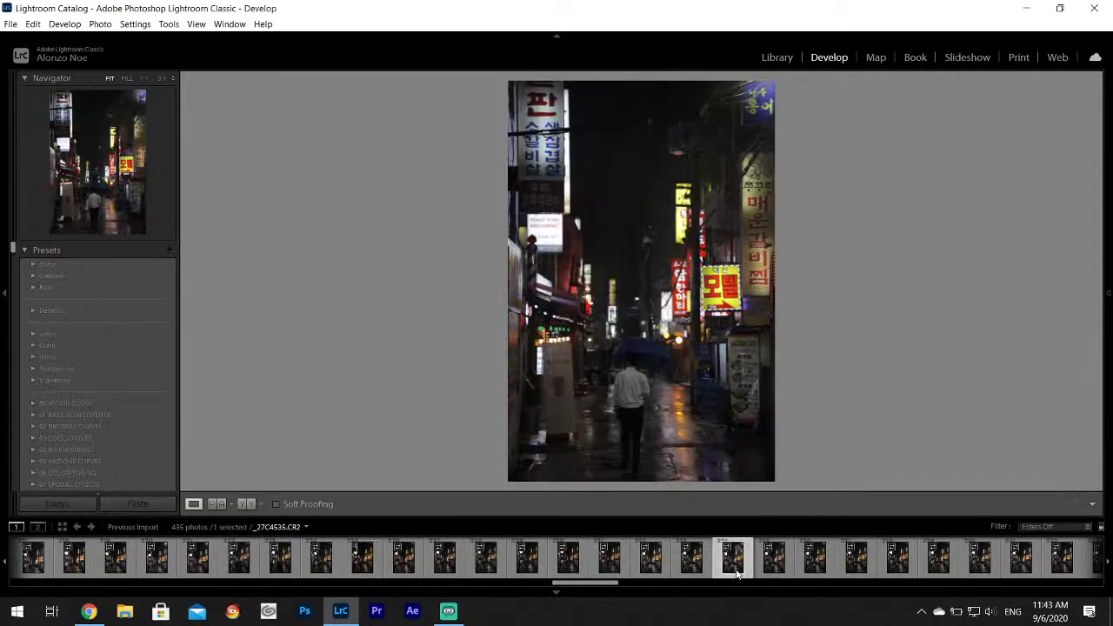
pyautogui.scroll(-1, 774, 570)
pyautogui.click(818, 565)
pyautogui.click(830, 567)
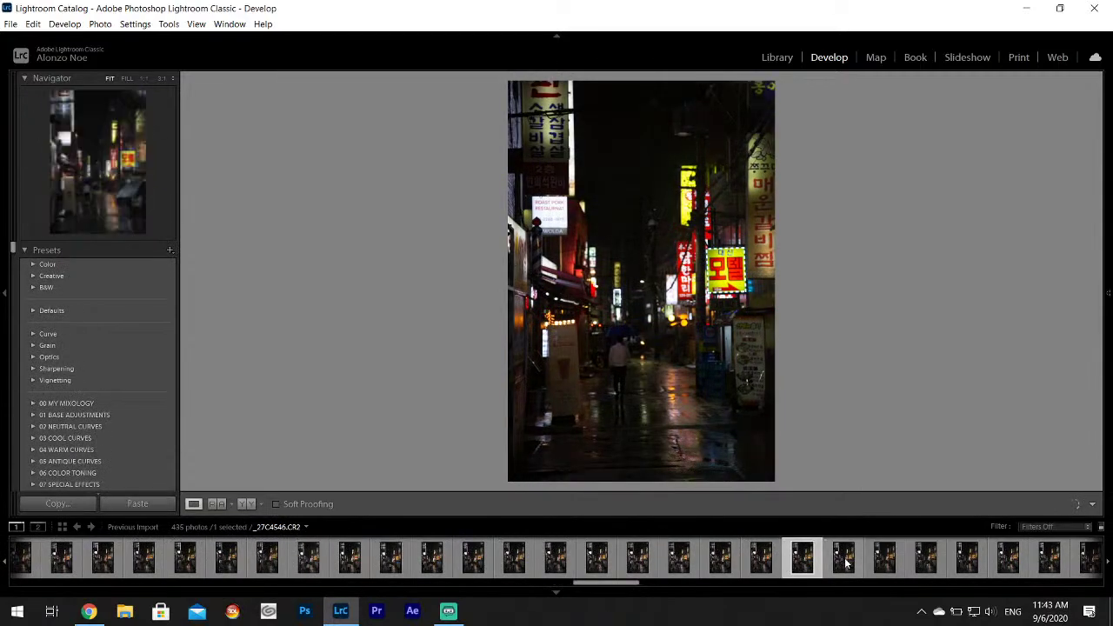
pyautogui.scroll(-1, 831, 568)
# Continue through _27C4553–_27C4566 and settle on _27C4564, the umbrella figure under green signs.
pyautogui.click(790, 566)
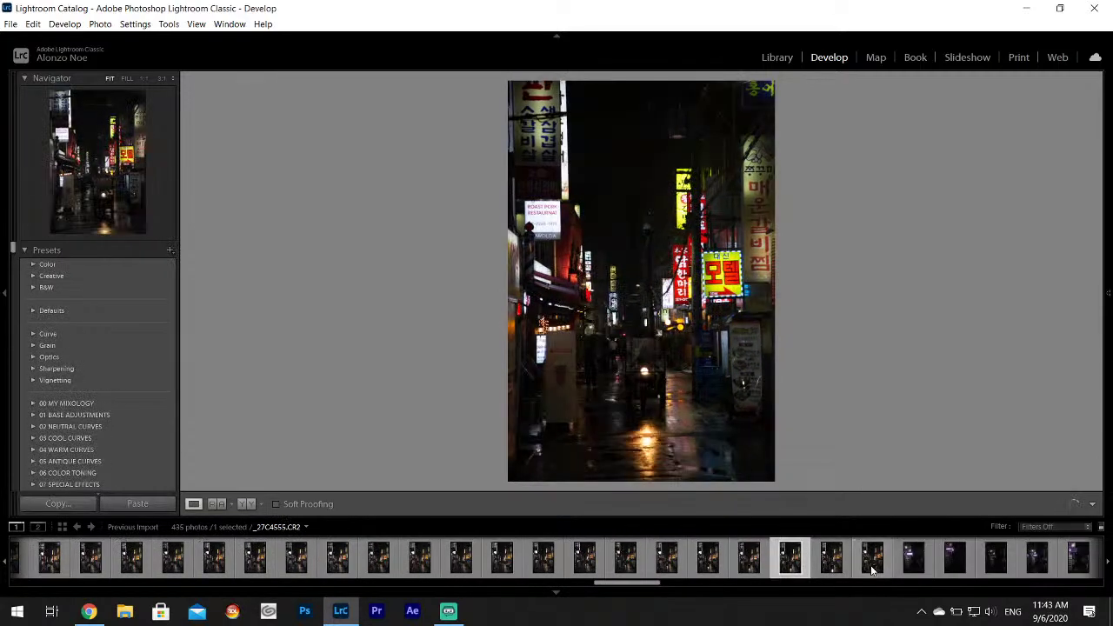
pyautogui.click(874, 569)
pyautogui.click(913, 561)
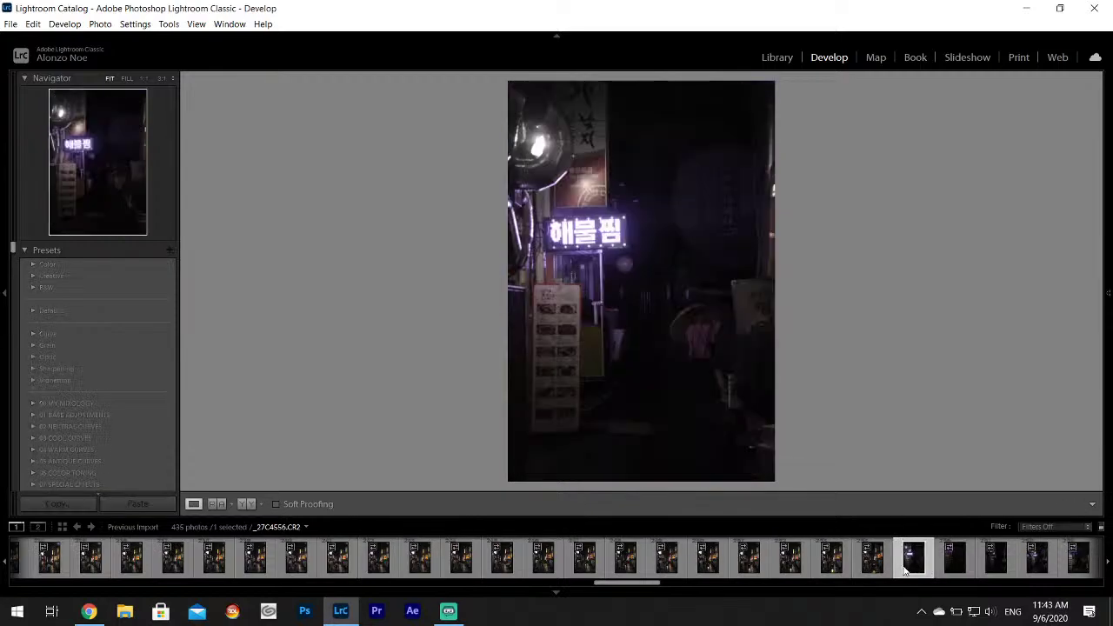
pyautogui.scroll(-4, 838, 554)
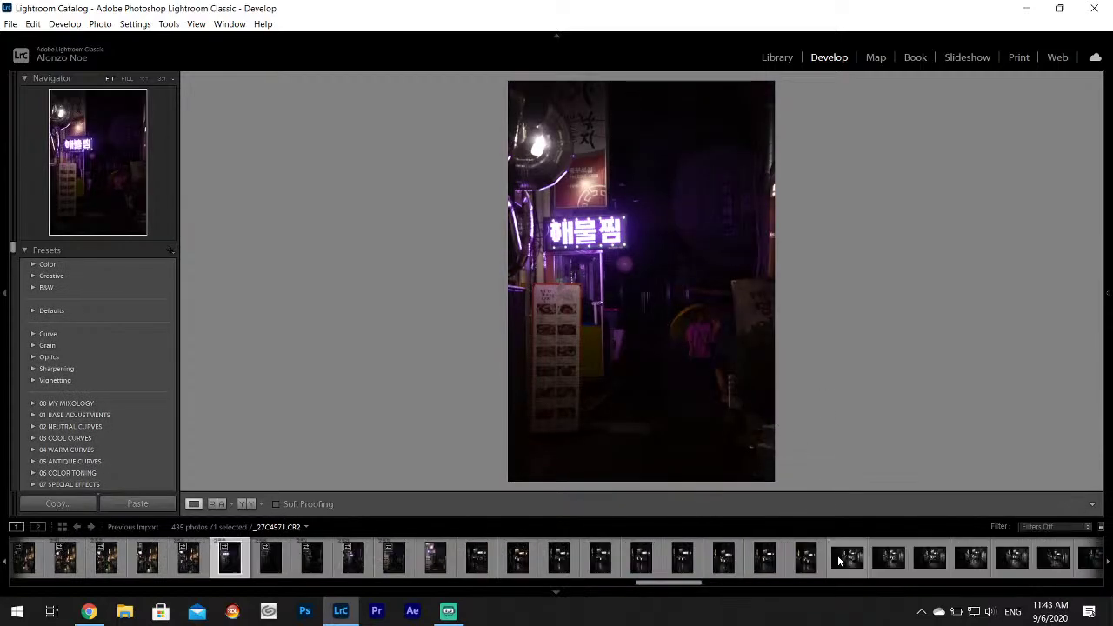
pyautogui.click(432, 566)
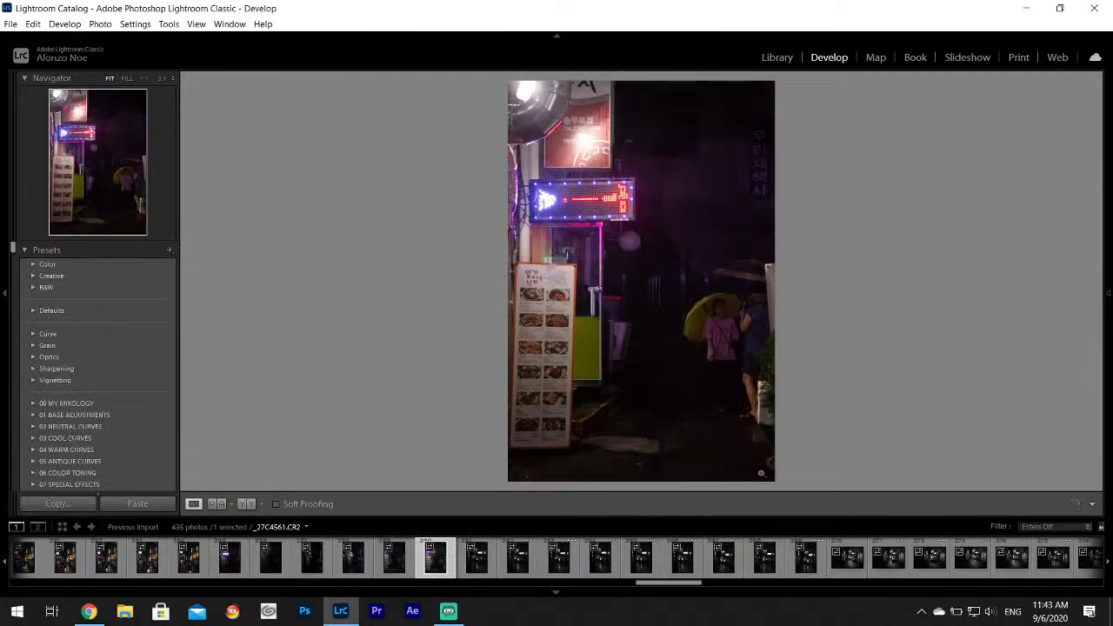
pyautogui.click(560, 563)
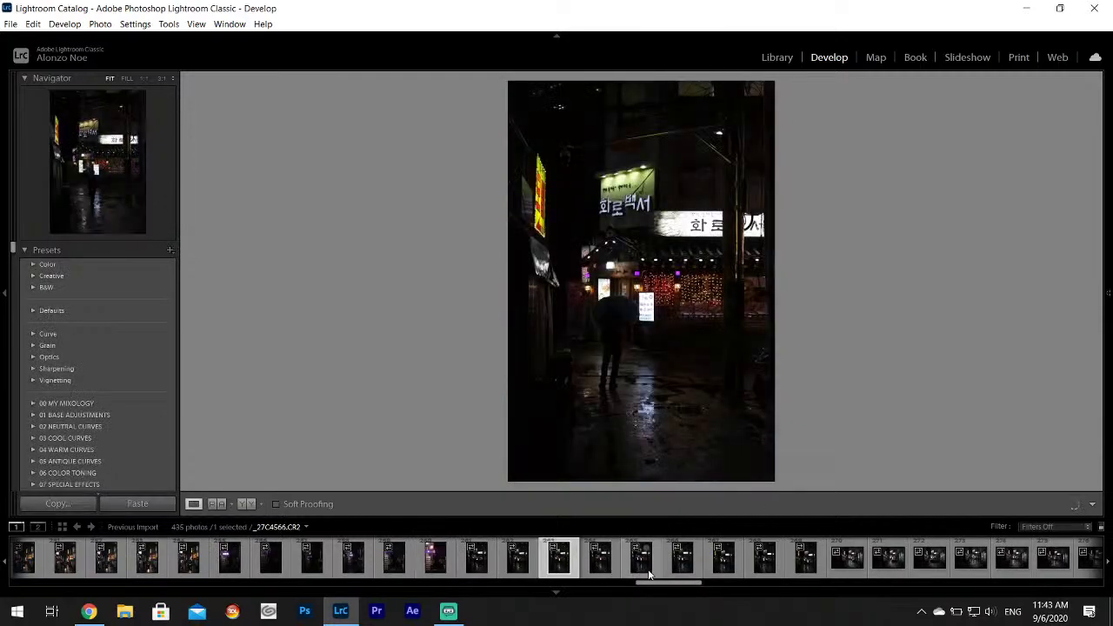
pyautogui.click(532, 567)
pyautogui.click(550, 567)
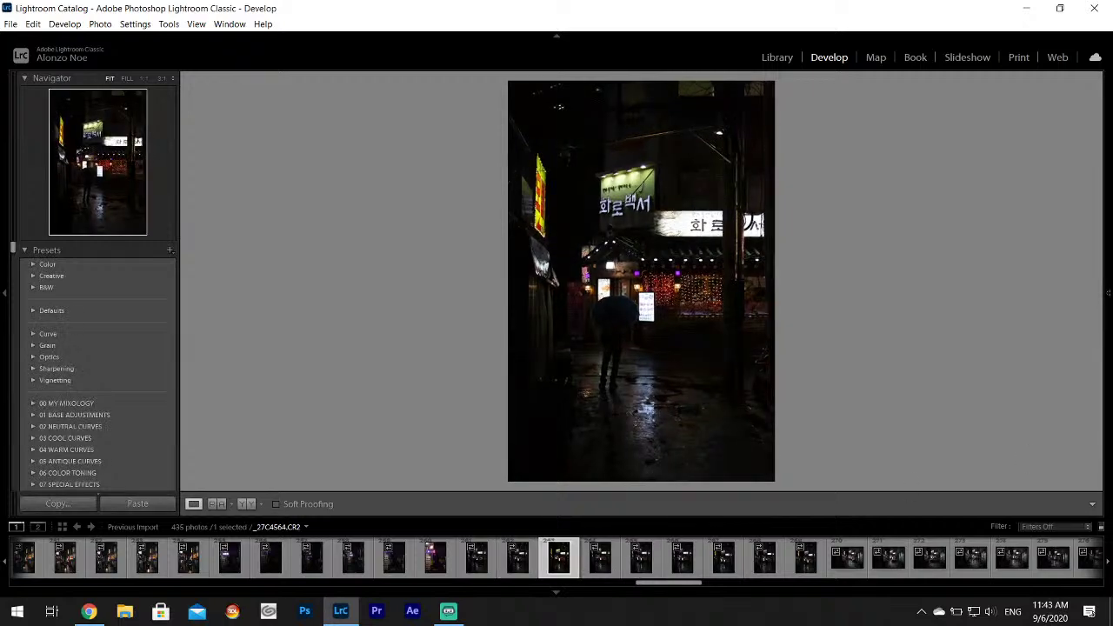
# Set Highlights -100, Shadows +100 and Whites +74, checking the alley at 1:1 before returning to fit view.
pyautogui.moveTo(1023, 356); pyautogui.dragTo(1049, 384)
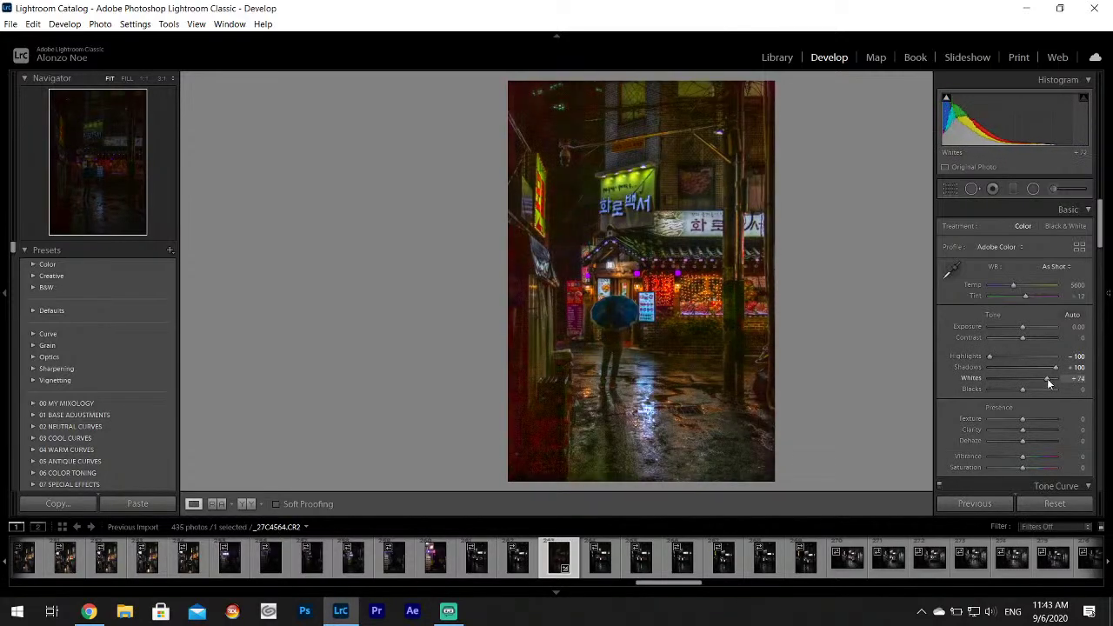
pyautogui.moveTo(730, 301); pyautogui.dragTo(711, 306)
pyautogui.click(718, 345)
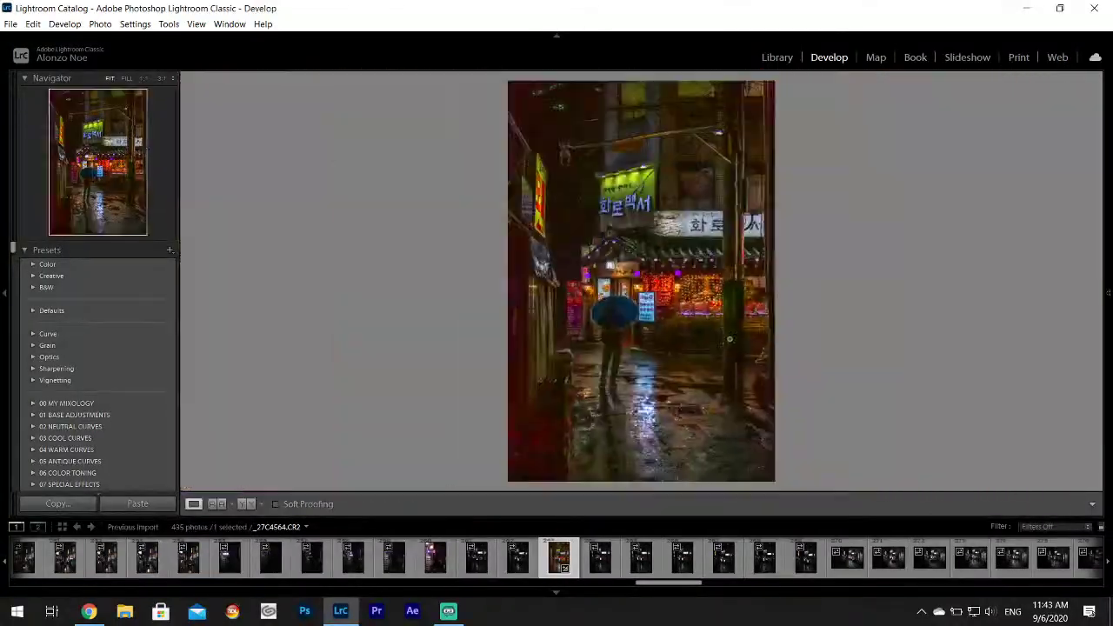
pyautogui.moveTo(1108, 374)
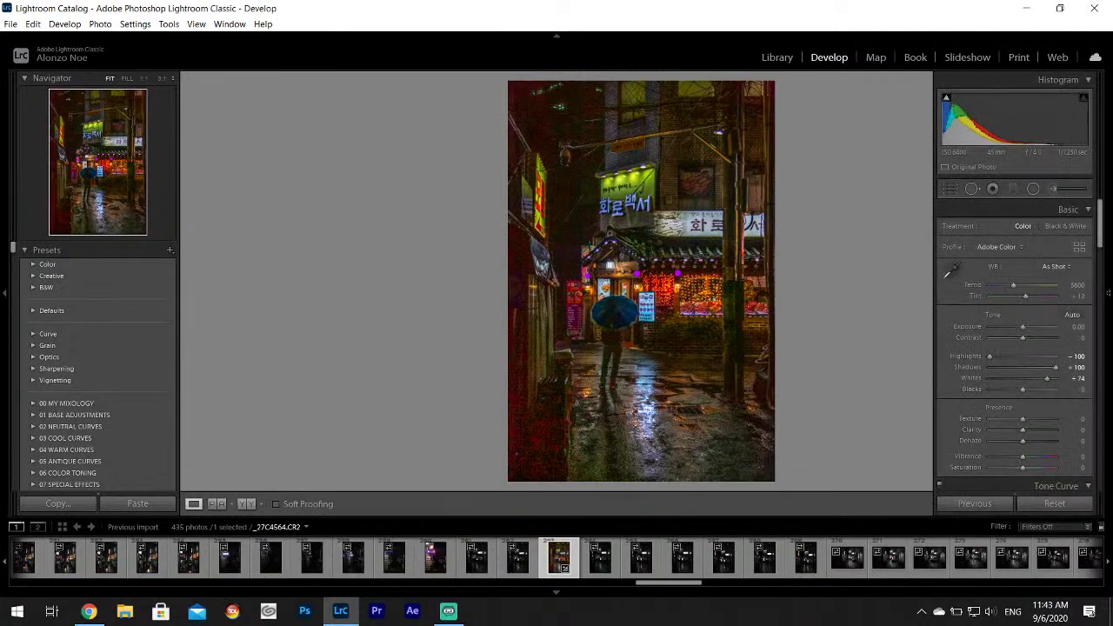
# Use the Adjustment Brush, toggling its edit pins off, on and off with H, then close it.
pyautogui.click(1053, 188)
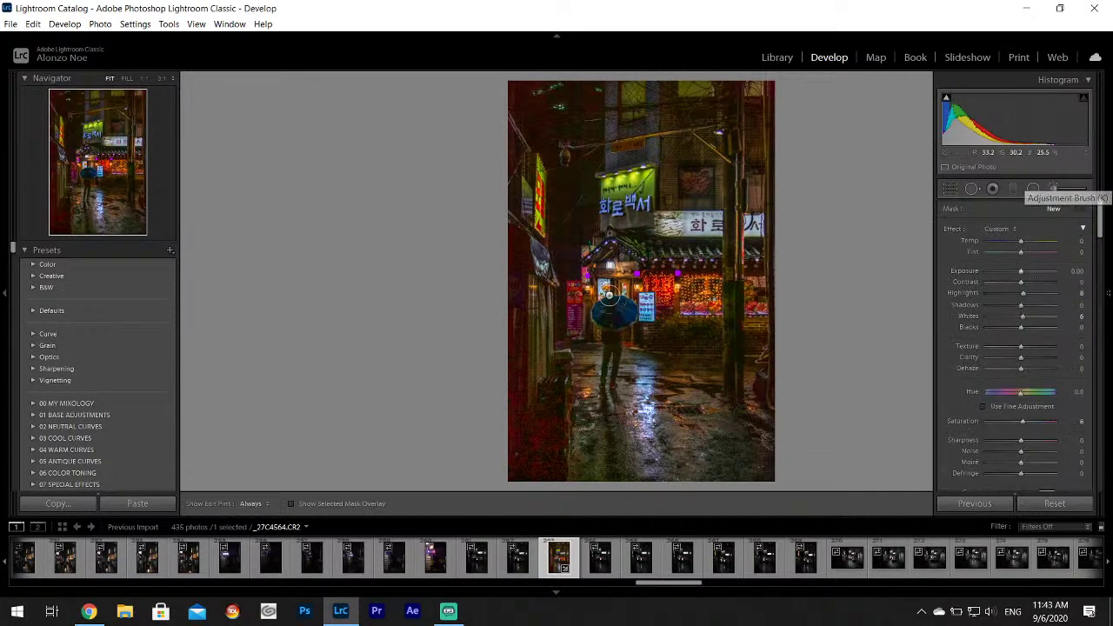
pyautogui.press('h')
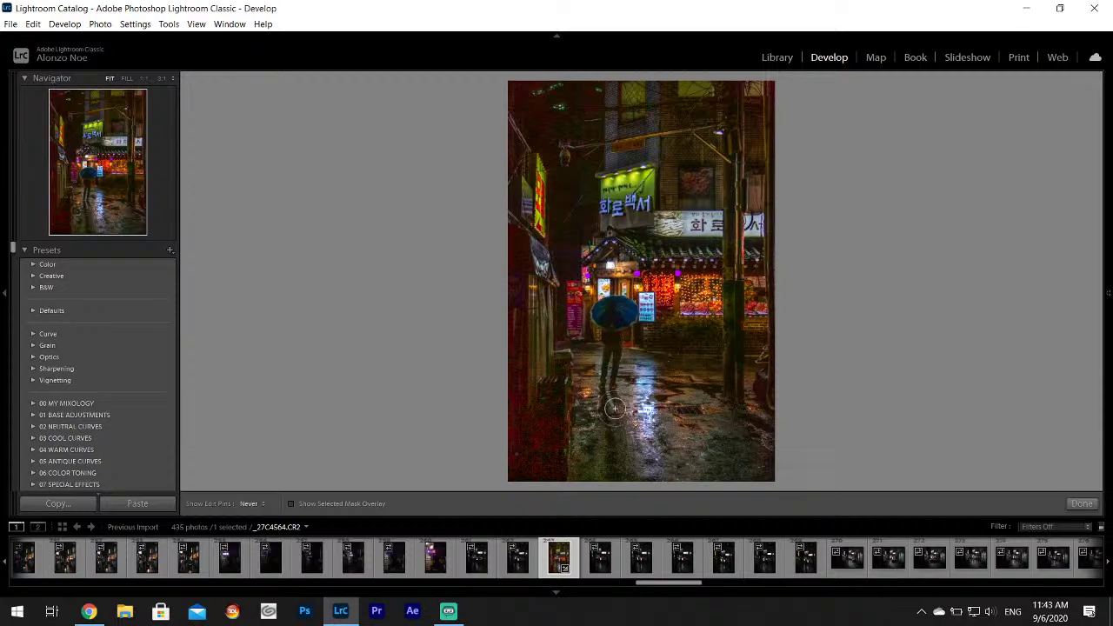
pyautogui.press('h')
pyautogui.press('h')
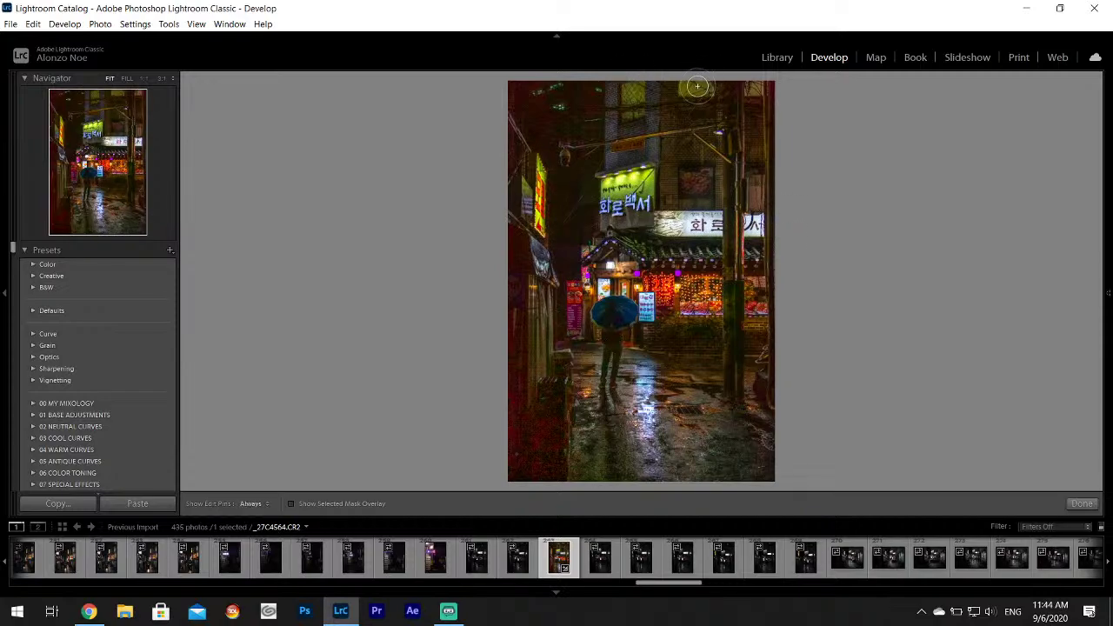
pyautogui.press('h')
pyautogui.press('h')
pyautogui.press('h')
pyautogui.moveTo(1107, 293)
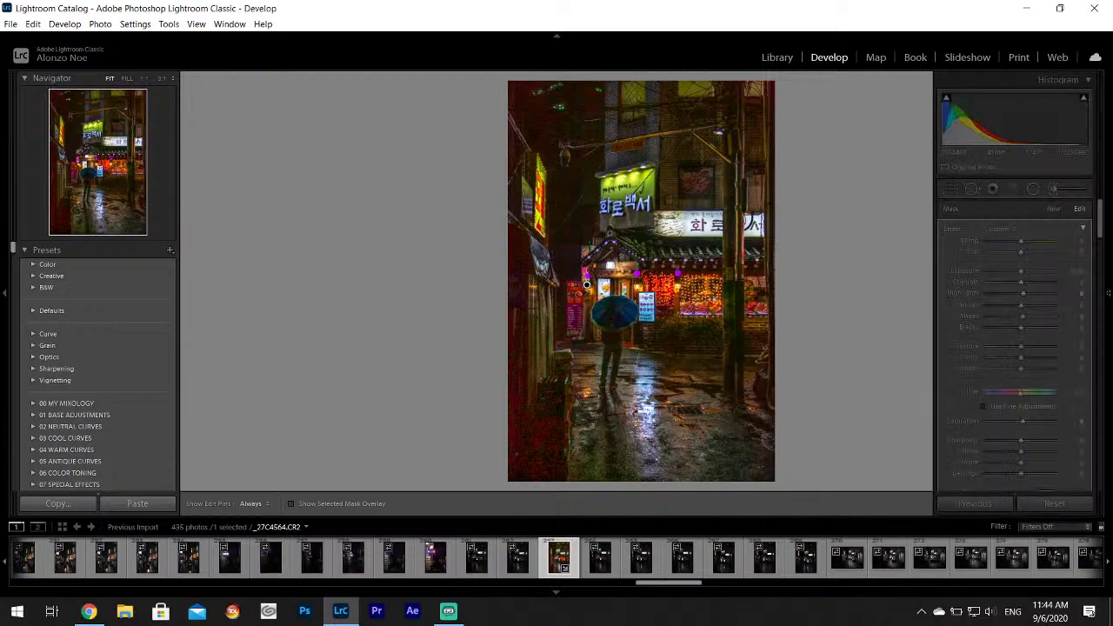
pyautogui.click(1051, 192)
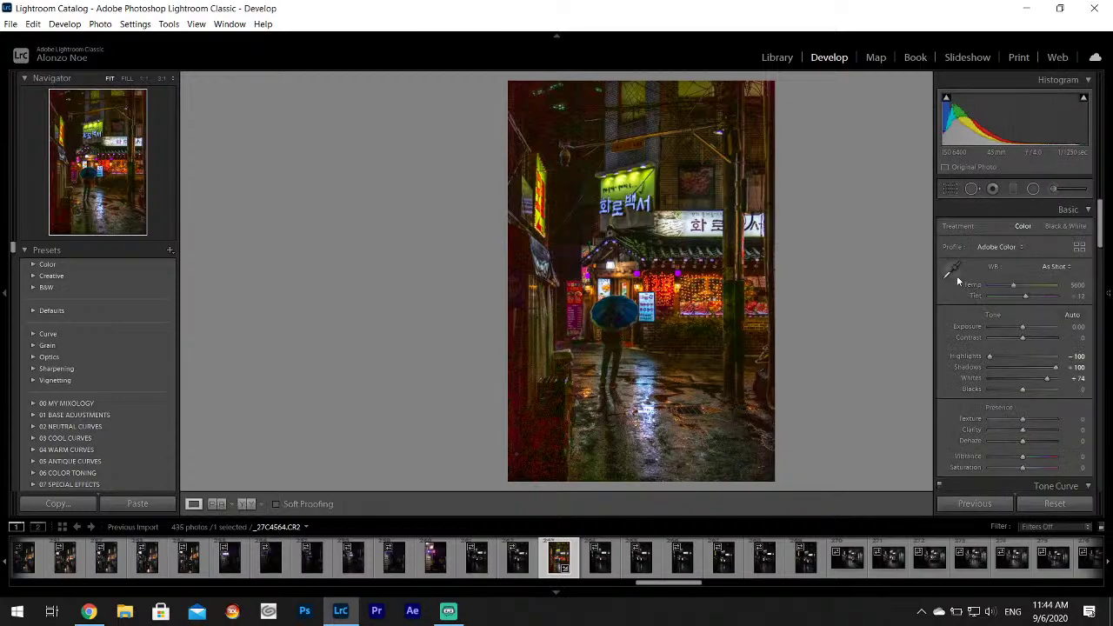
# Sample white balance from the wet street, first a cool blue look, then settle on warmer tones.
pyautogui.click(951, 271)
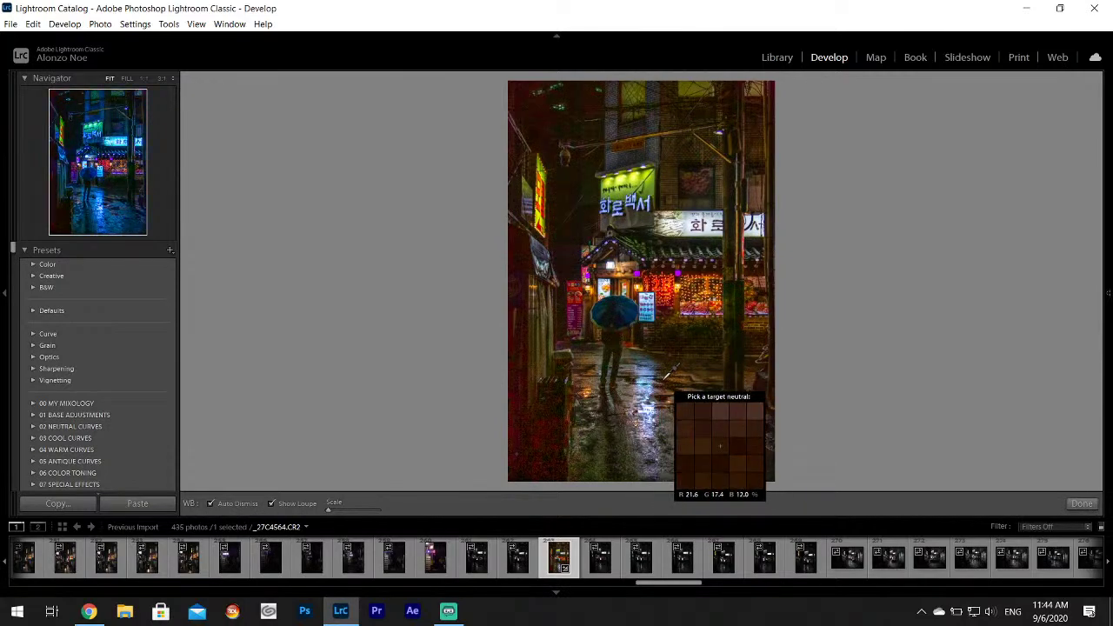
pyautogui.click(665, 378)
pyautogui.moveTo(1108, 200)
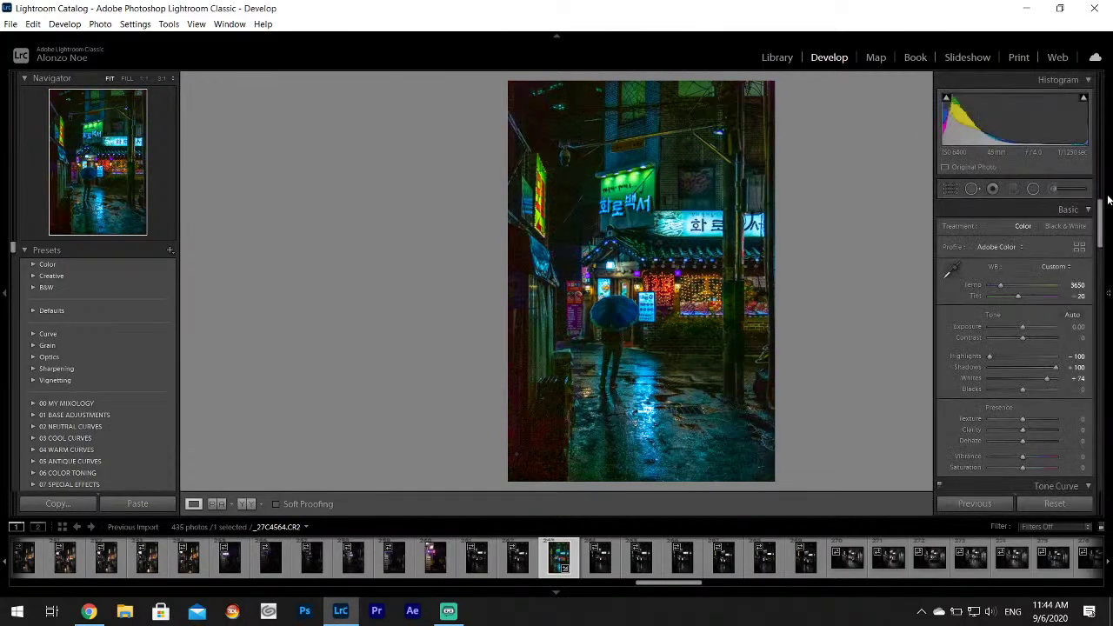
pyautogui.click(950, 268)
pyautogui.click(762, 416)
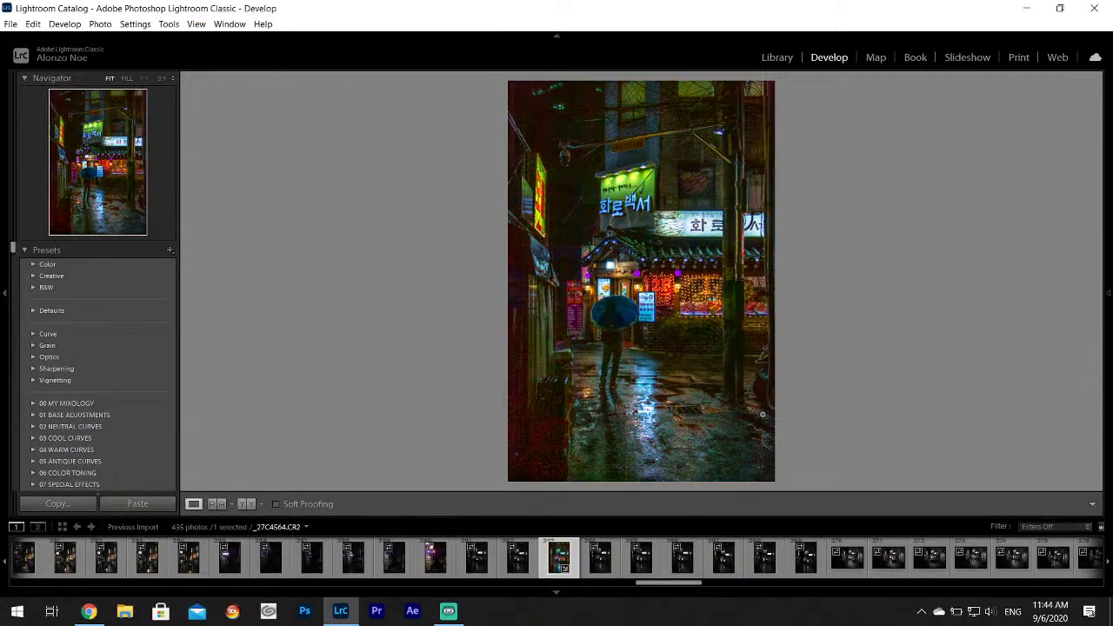
# Browse the darker alley photos and give the umbrella walker shot a one-star rating.
pyautogui.click(768, 567)
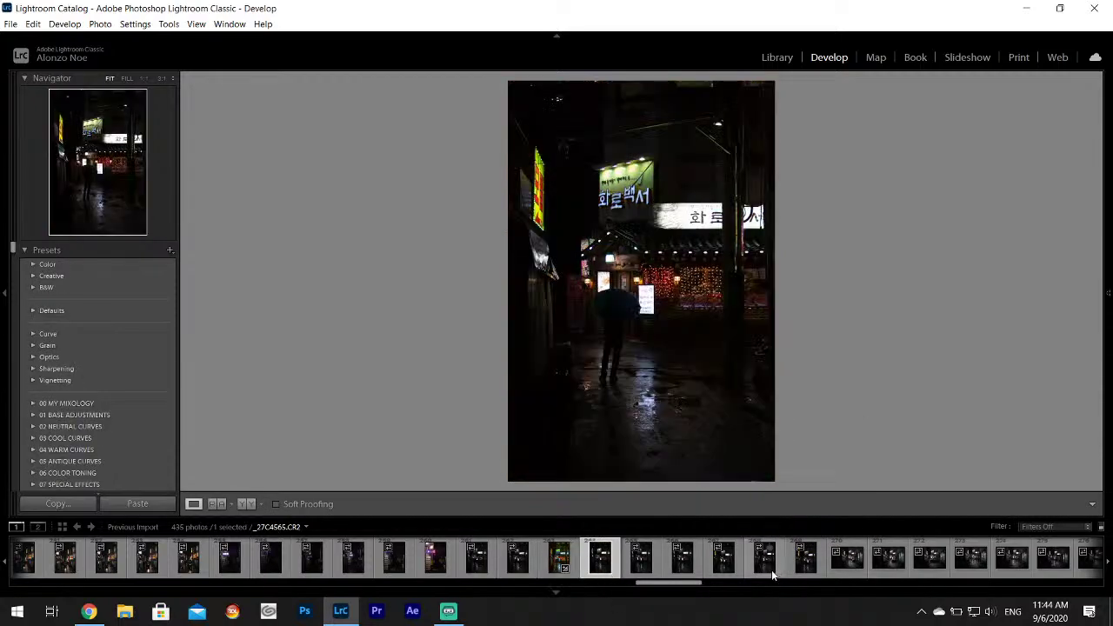
pyautogui.click(807, 570)
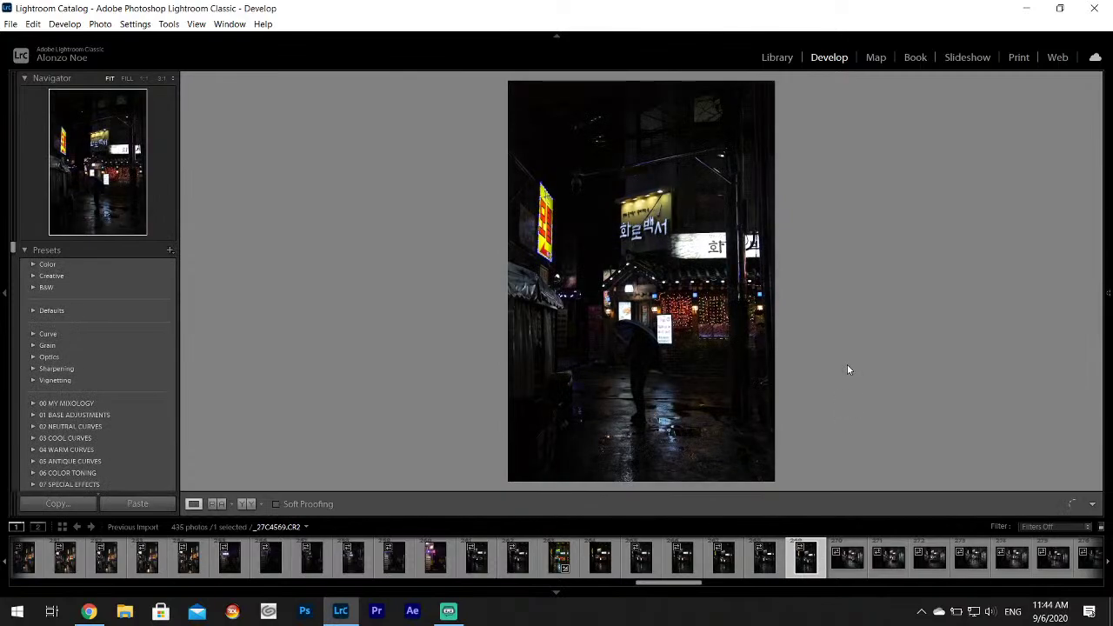
pyautogui.click(843, 564)
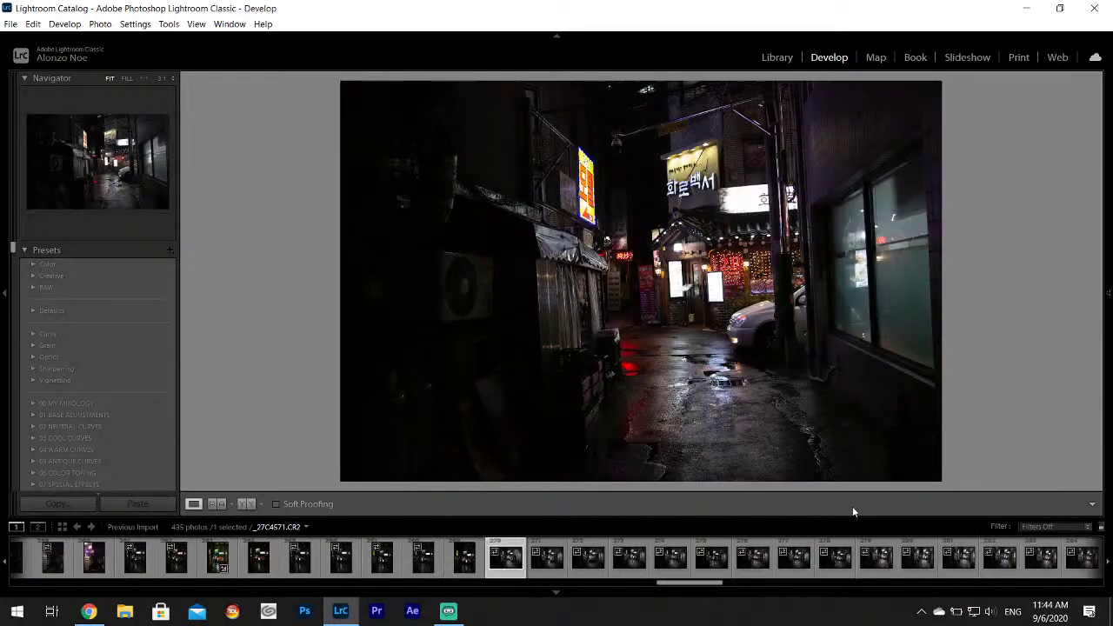
pyautogui.click(598, 563)
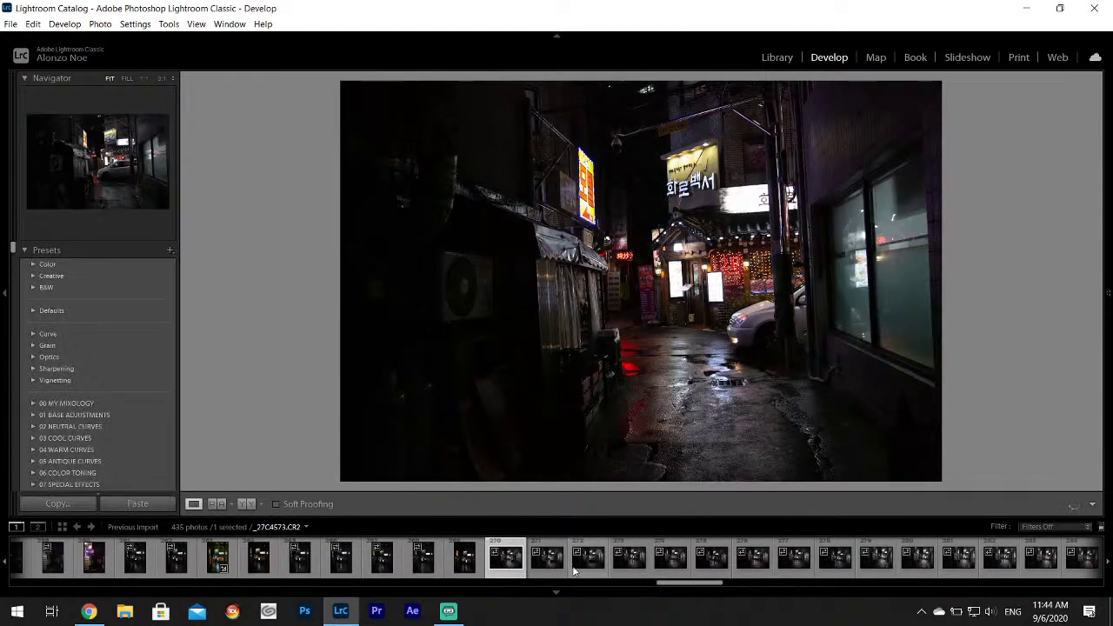
pyautogui.click(624, 565)
pyautogui.click(711, 564)
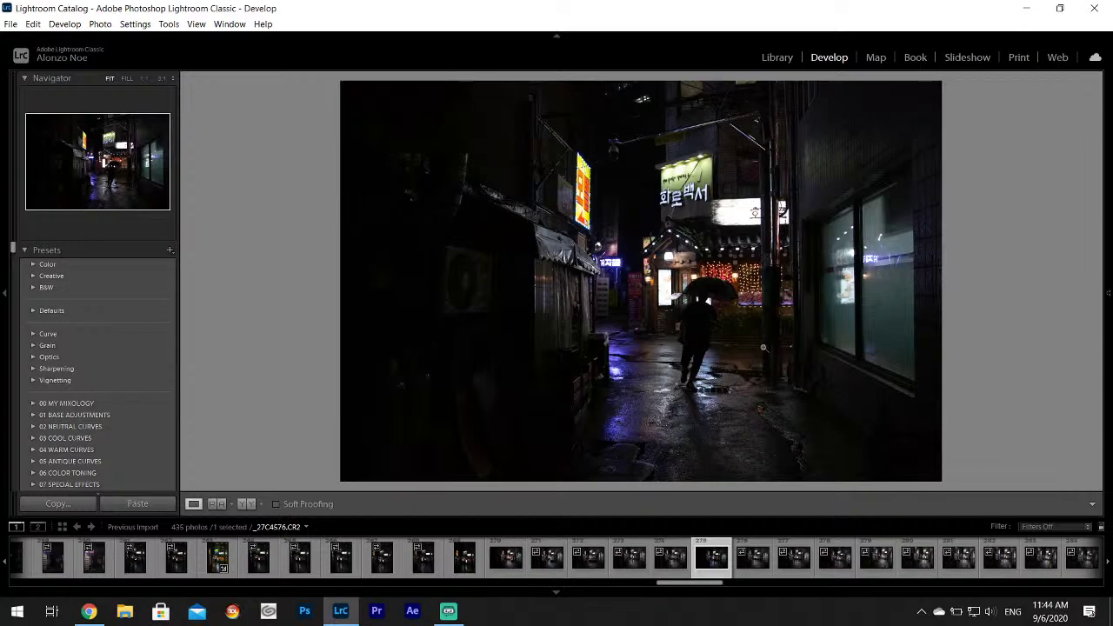
pyautogui.press('1')
# Back on _27C4576, set Highlights -100, Shadows +100 and Whites +67, then load _27C4580.
pyautogui.click(753, 567)
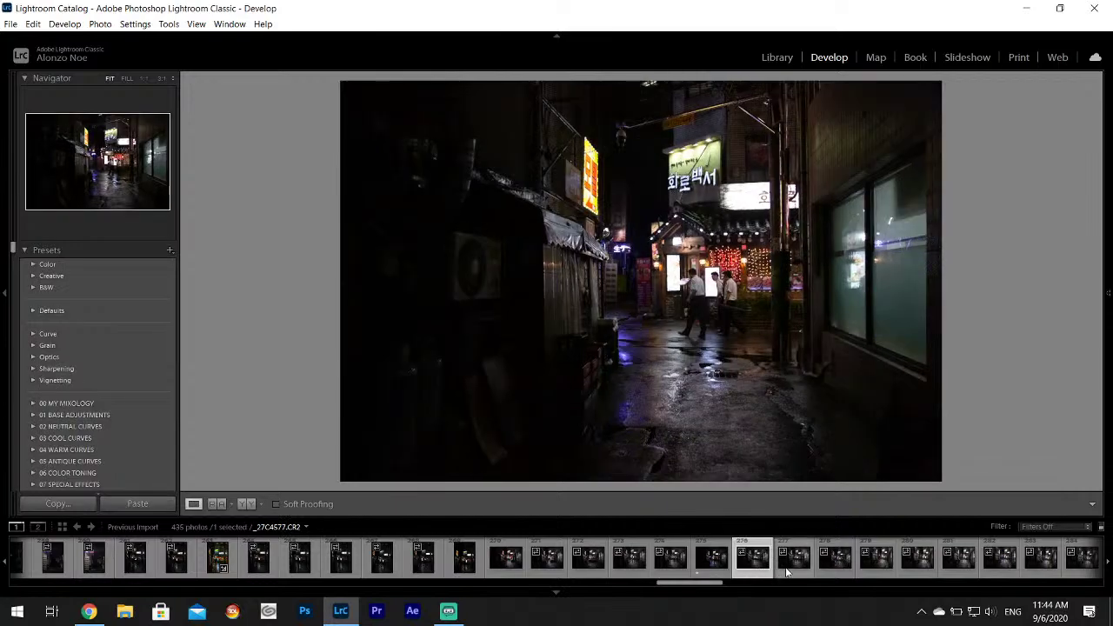
pyautogui.click(666, 567)
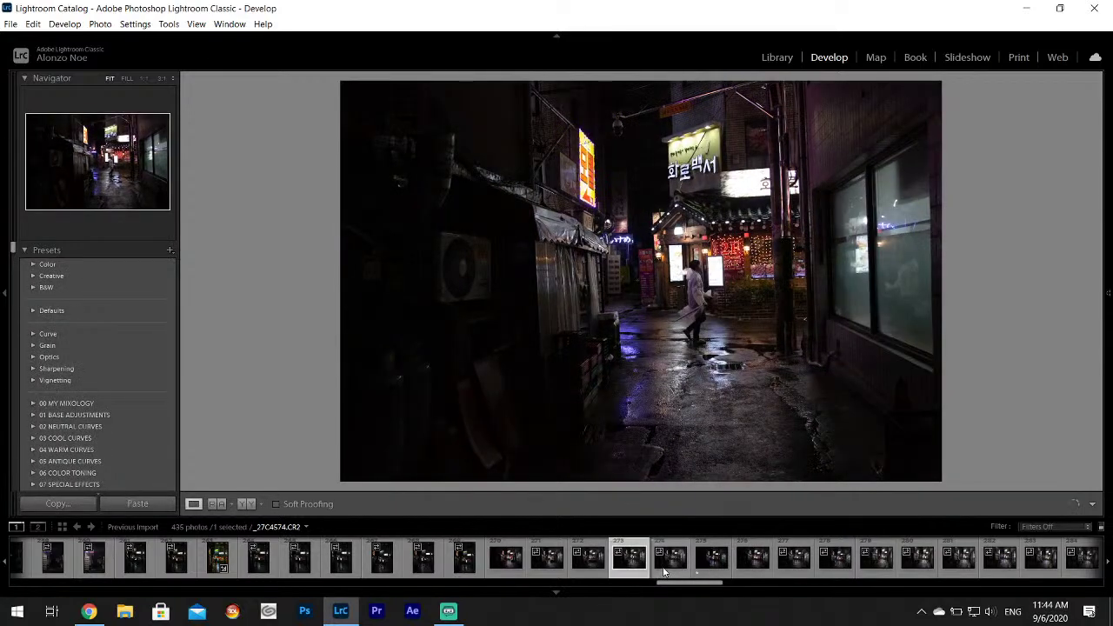
pyautogui.click(715, 570)
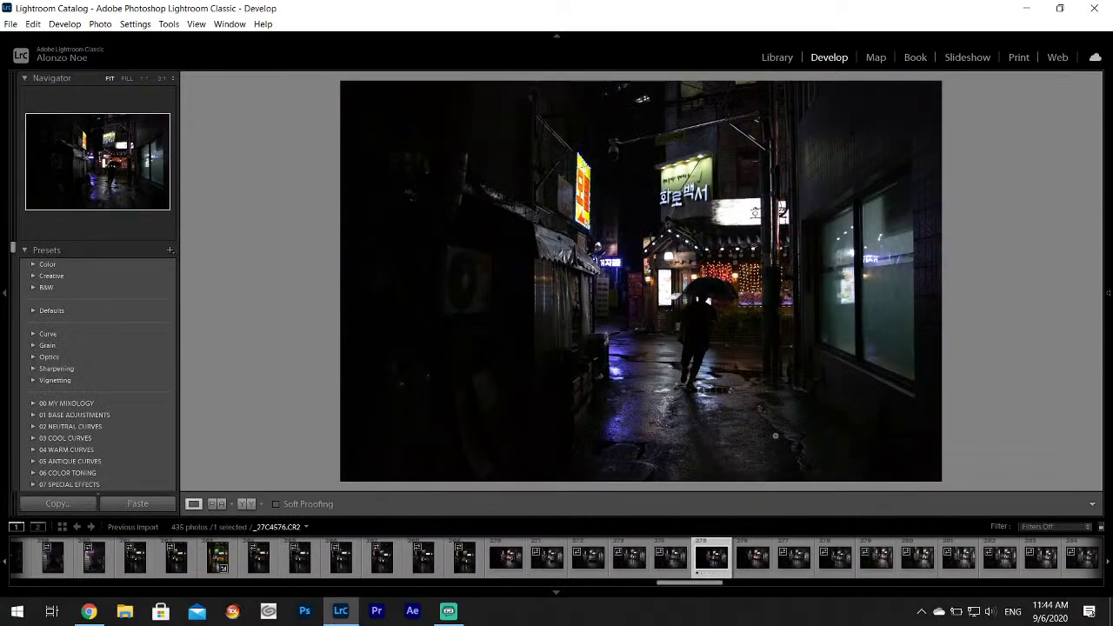
pyautogui.moveTo(1109, 296)
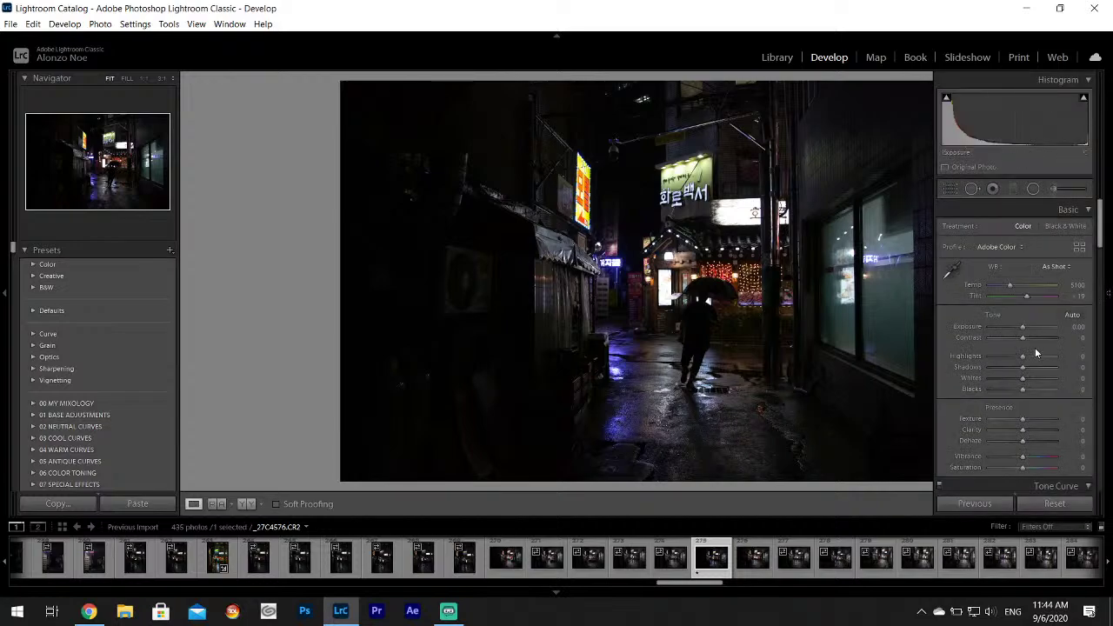
pyautogui.moveTo(1023, 355); pyautogui.dragTo(1046, 380)
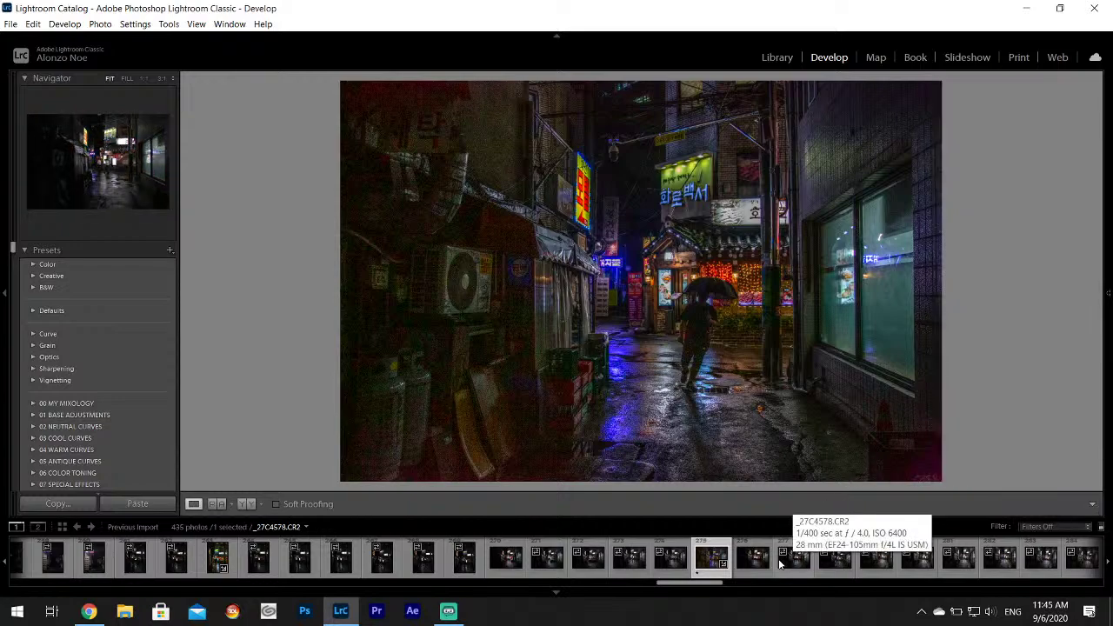
pyautogui.scroll(-3, 793, 556)
pyautogui.click(510, 561)
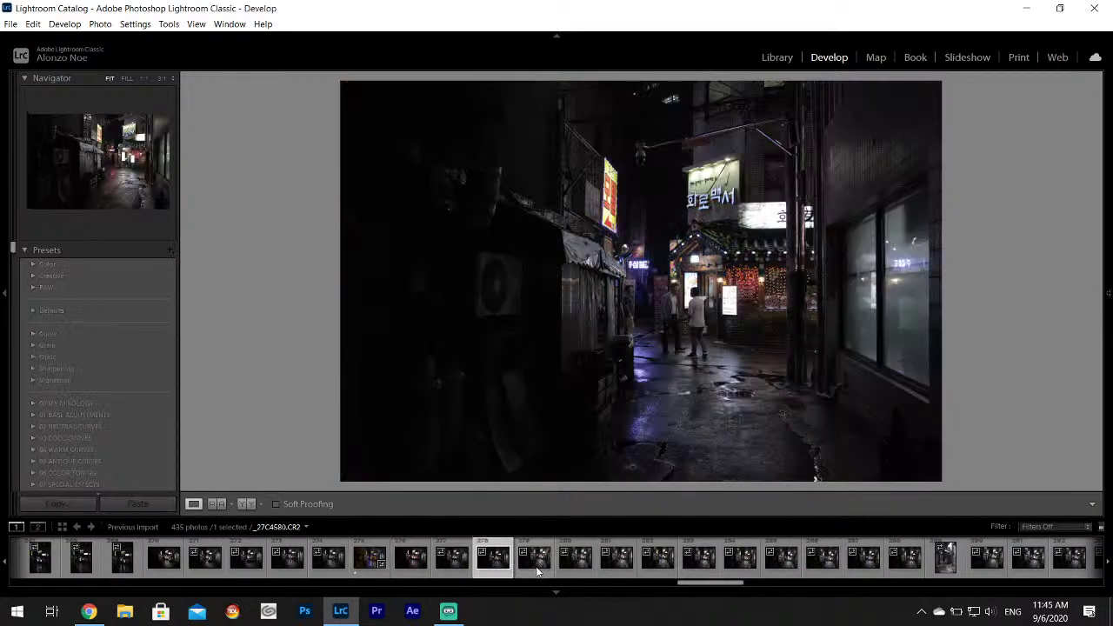
# Step through the next alley frames in the filmstrip, past _27C4587 and the vertical _27C4591.
pyautogui.click(534, 561)
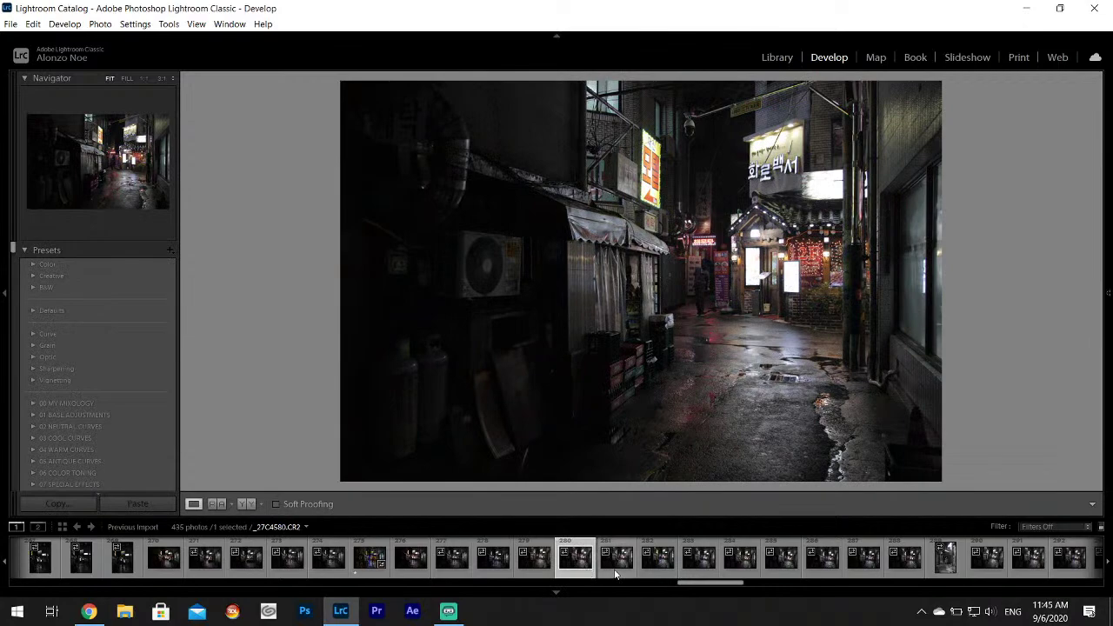
pyautogui.click(617, 572)
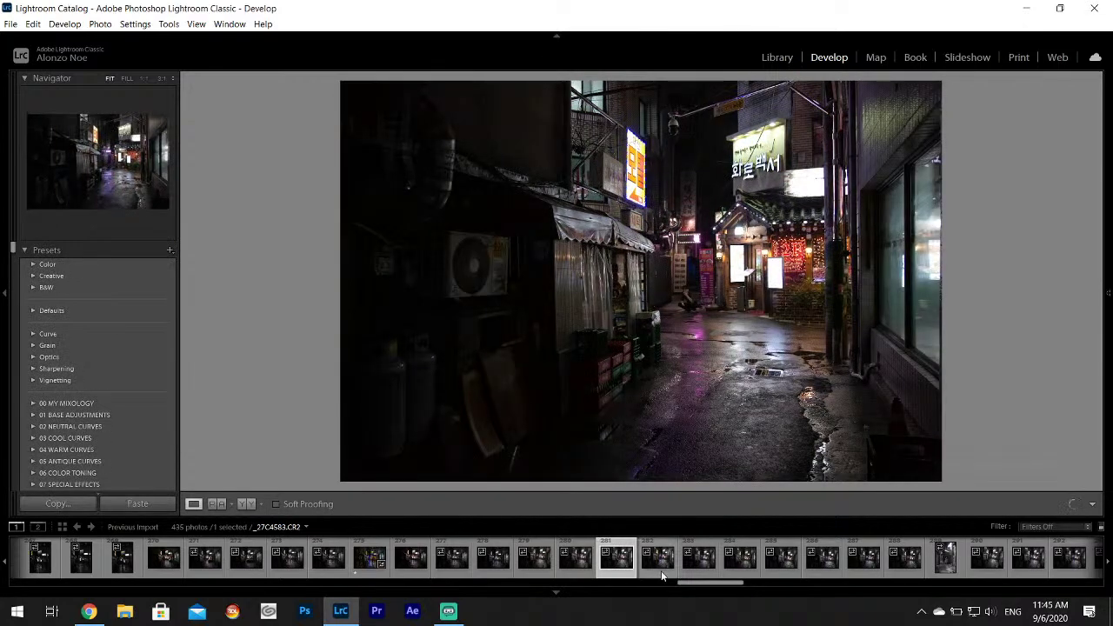
pyautogui.click(661, 570)
pyautogui.click(700, 568)
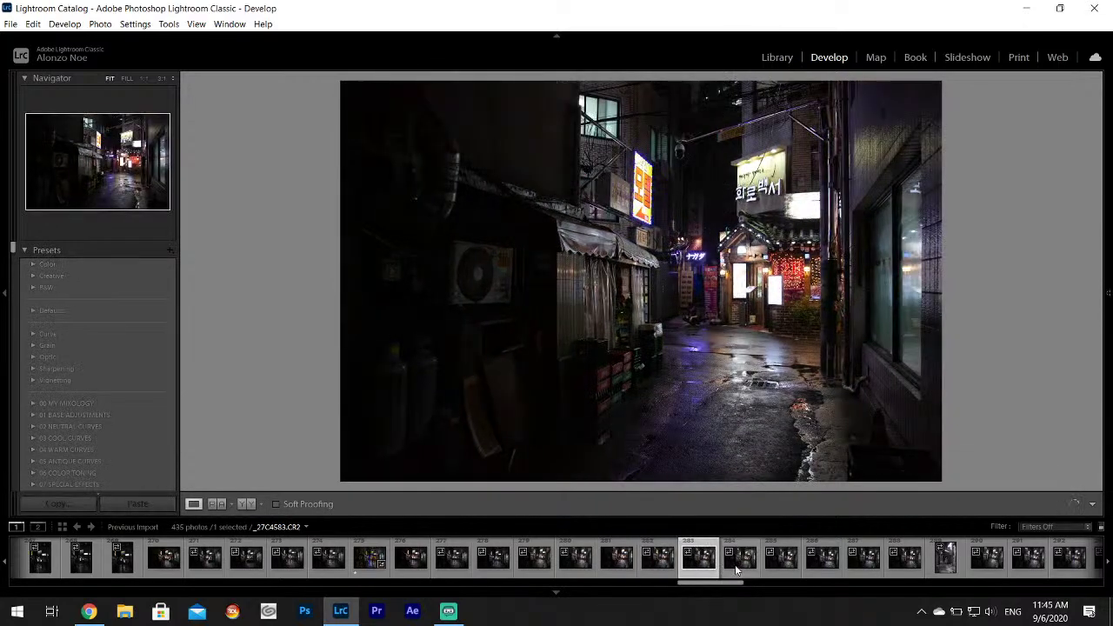
pyautogui.click(736, 570)
pyautogui.click(778, 573)
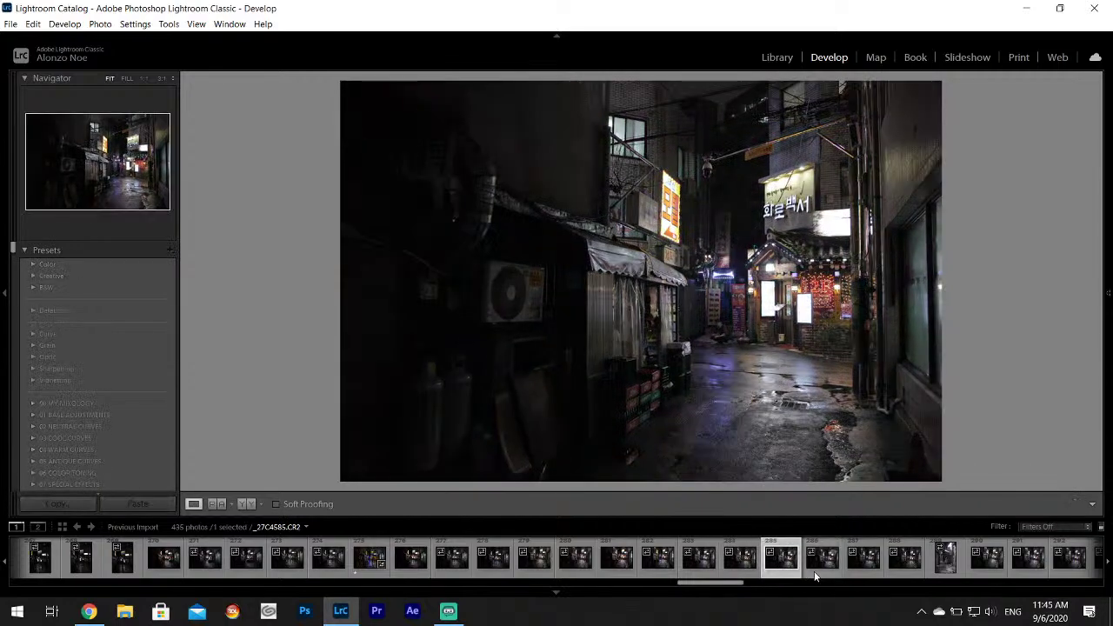
pyautogui.click(818, 573)
pyautogui.click(859, 570)
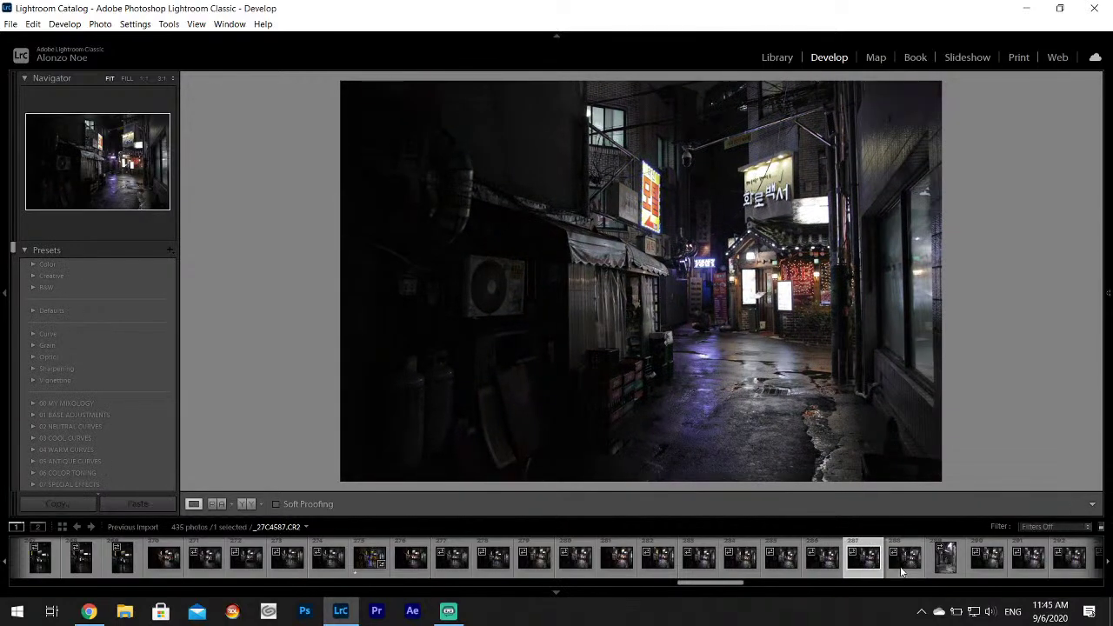
pyautogui.click(900, 566)
pyautogui.click(945, 569)
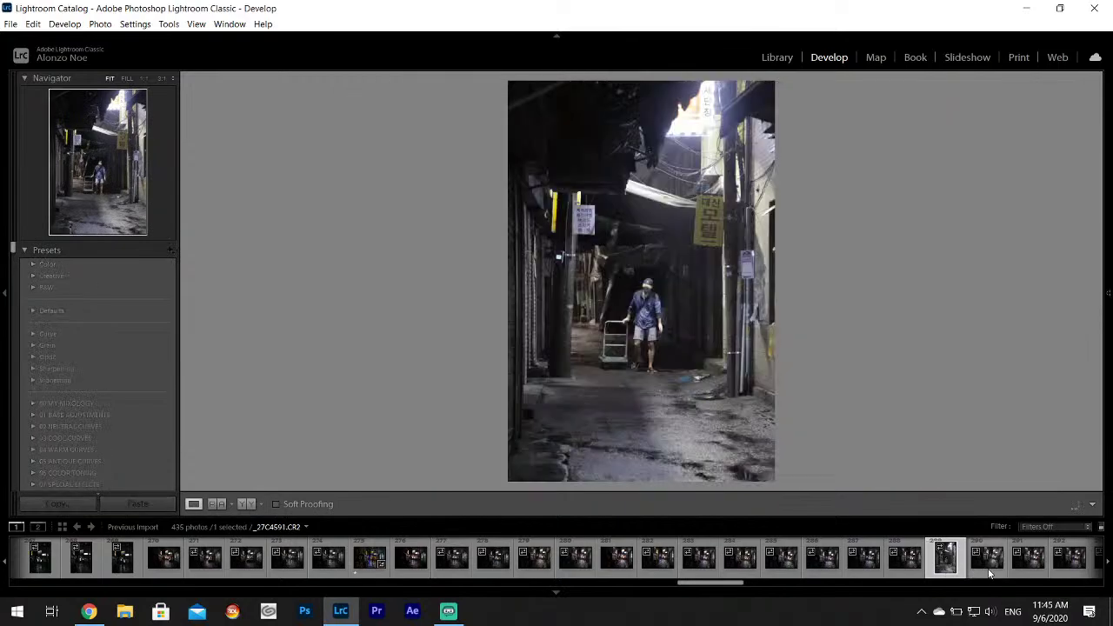
pyautogui.click(988, 570)
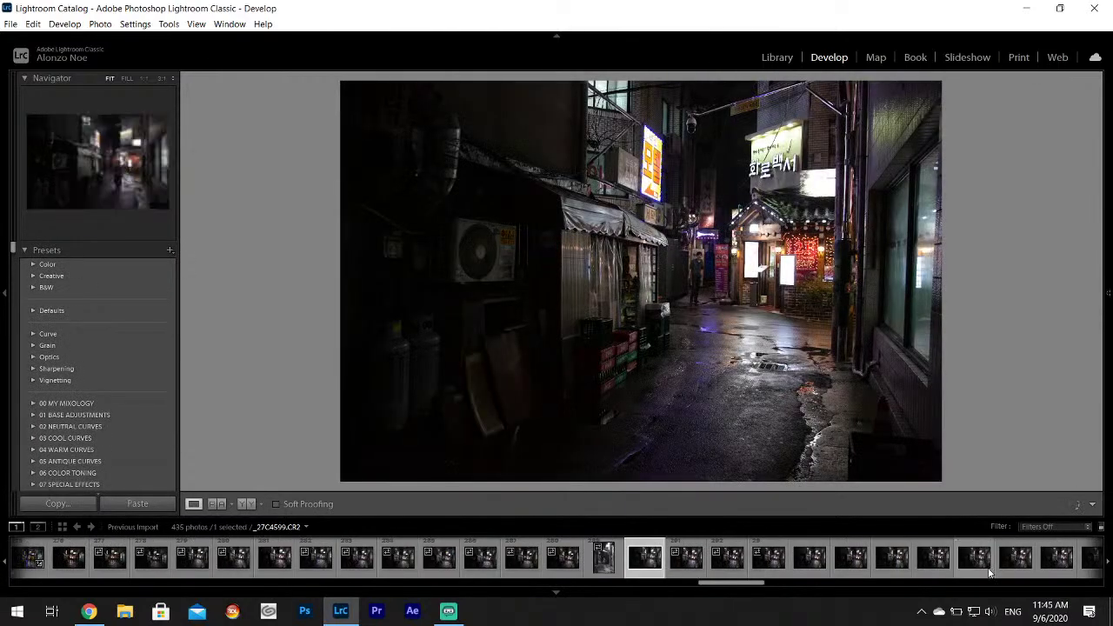
pyautogui.press('Right')
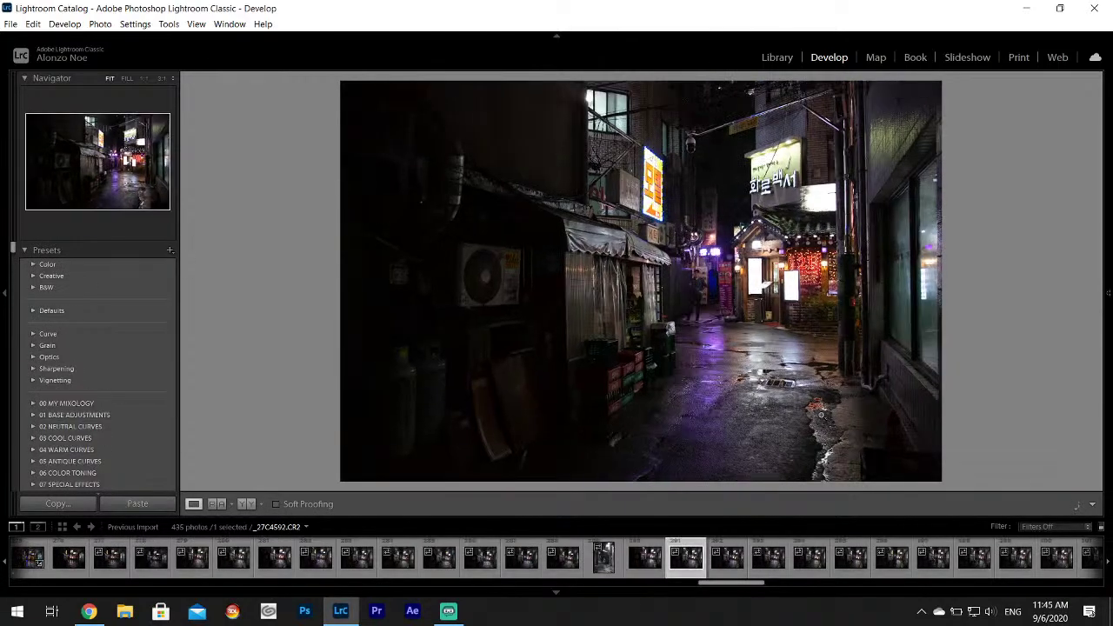
# View _27C4593 to _27C4597, decline building previews, and give _27C4596 a one-star rating.
pyautogui.click(725, 571)
pyautogui.click(771, 569)
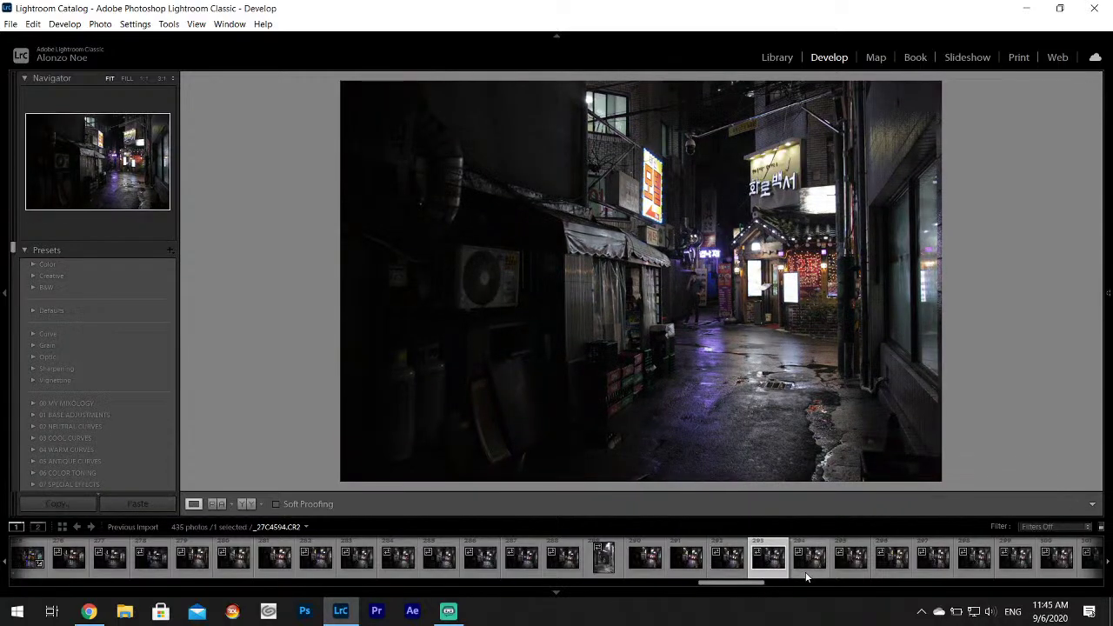
pyautogui.click(810, 570)
pyautogui.click(853, 564)
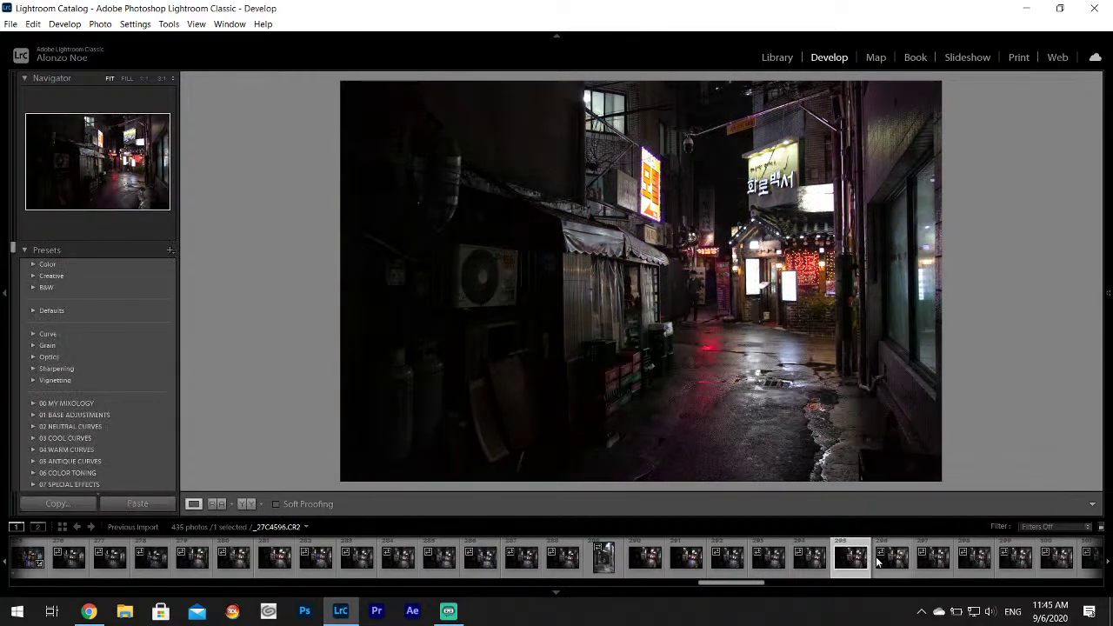
pyautogui.scroll(-4, 887, 557)
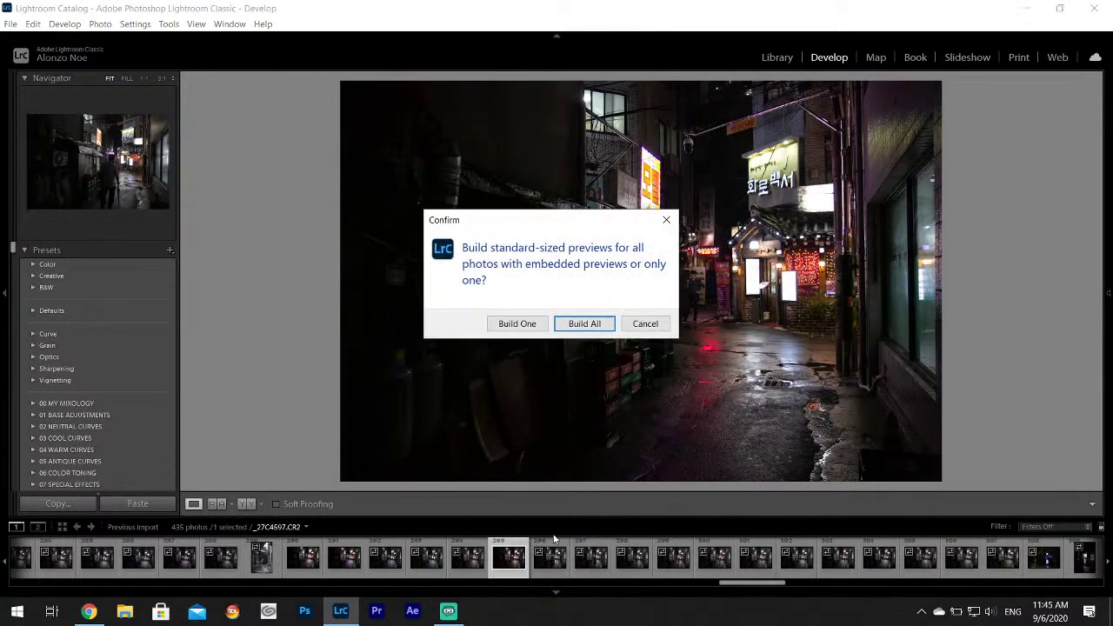
pyautogui.click(649, 325)
pyautogui.click(567, 564)
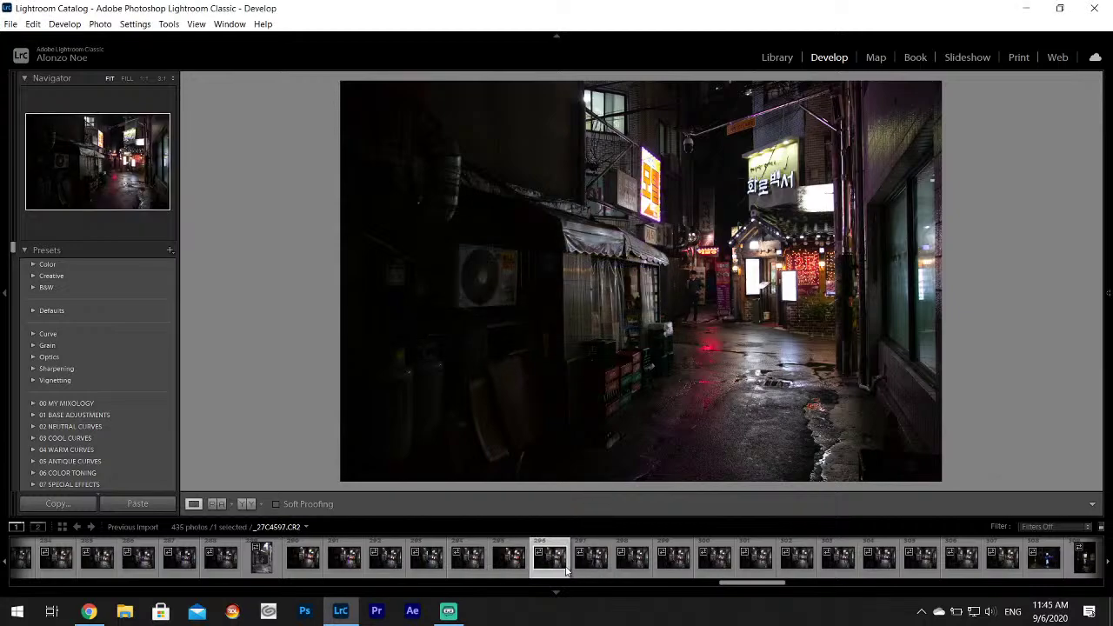
pyautogui.click(520, 574)
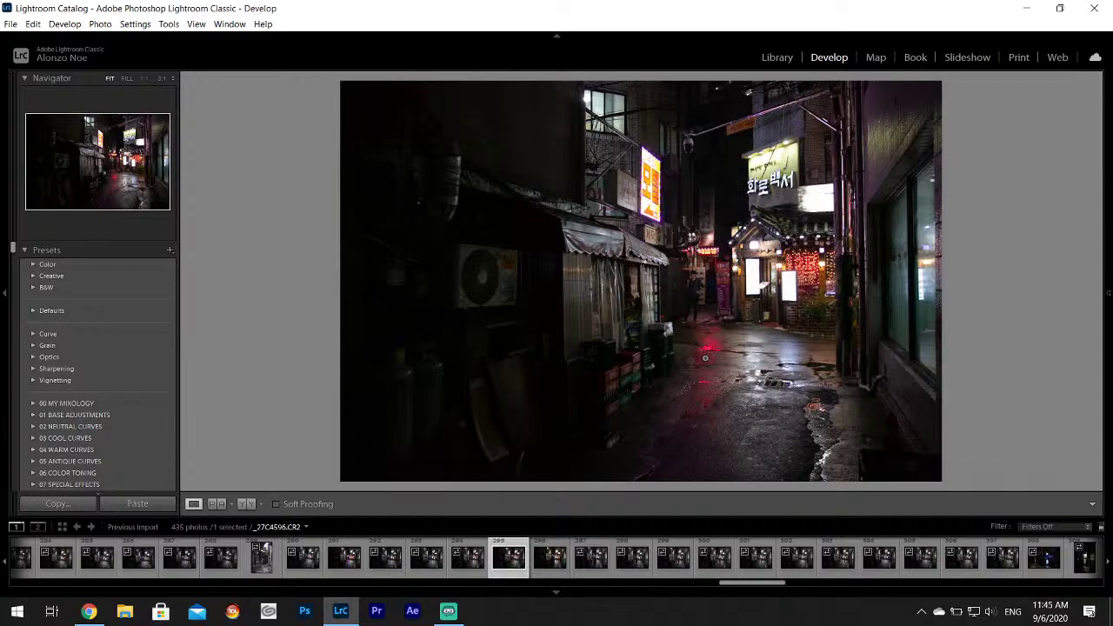
pyautogui.press('1')
# Browse ahead through _27C4604–_27C4608, then return to the starred _27C4596.
pyautogui.press('Right')
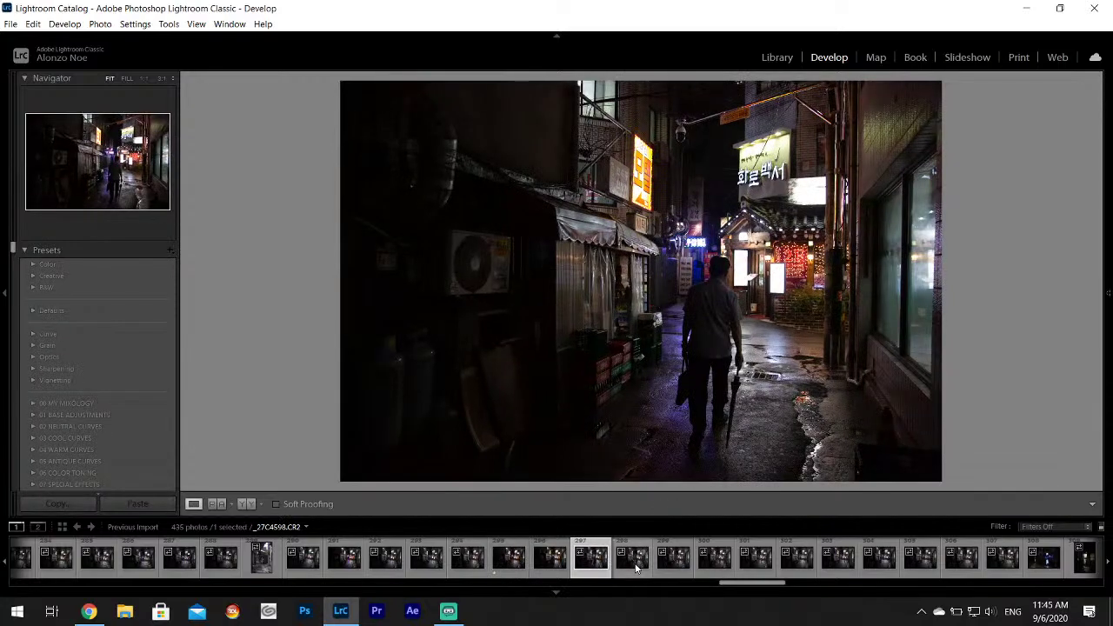
pyautogui.press('Right')
pyautogui.press('Right')
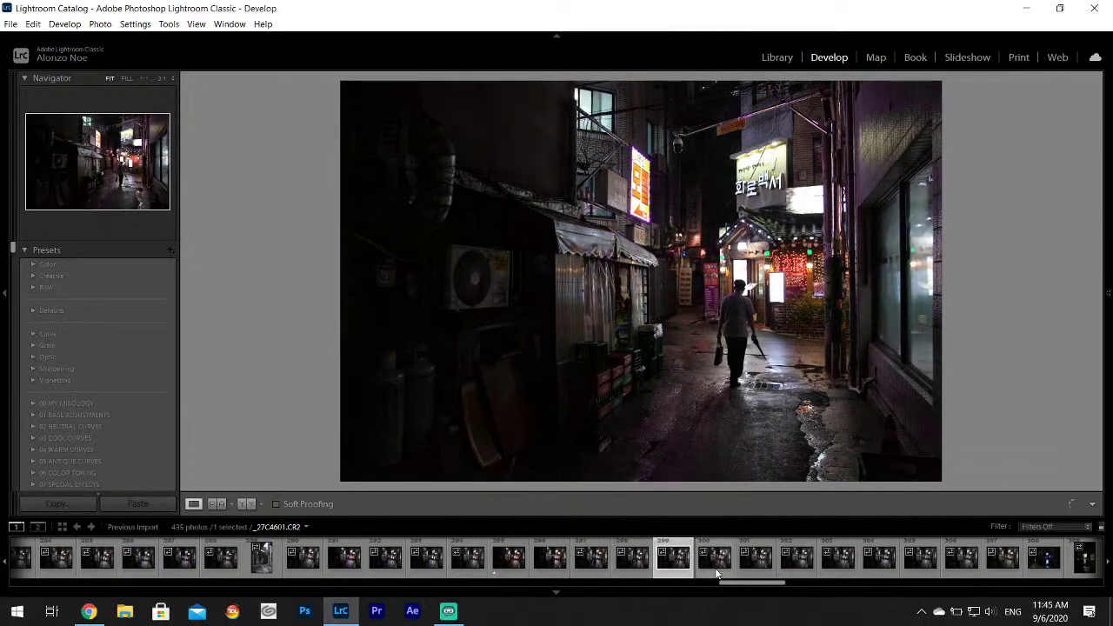
pyautogui.press('Right')
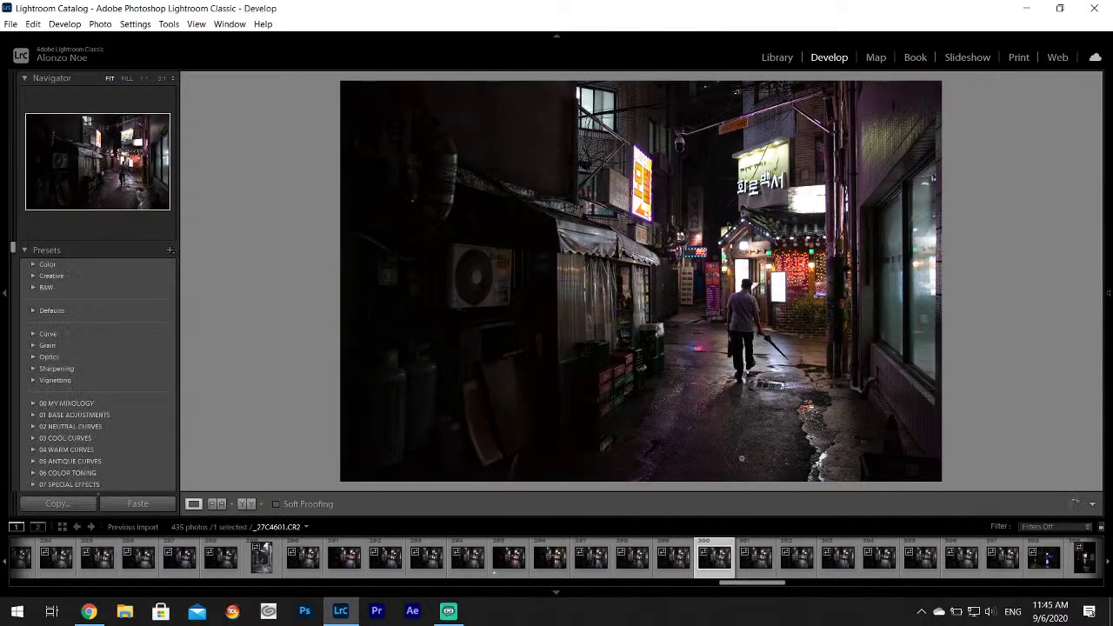
pyautogui.click(758, 557)
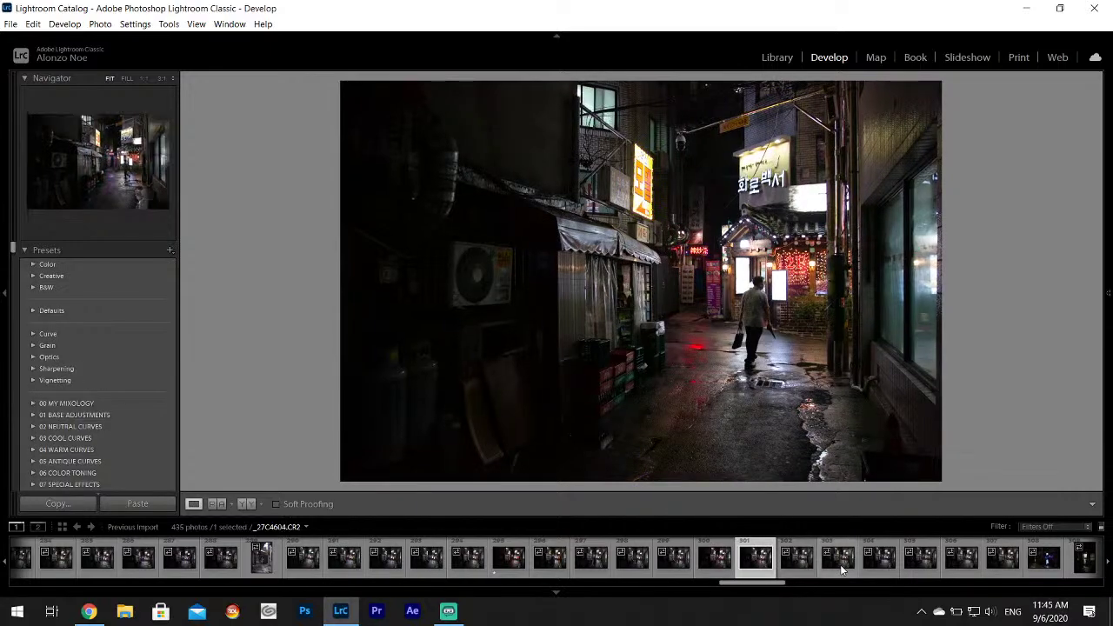
pyautogui.click(837, 566)
pyautogui.click(878, 566)
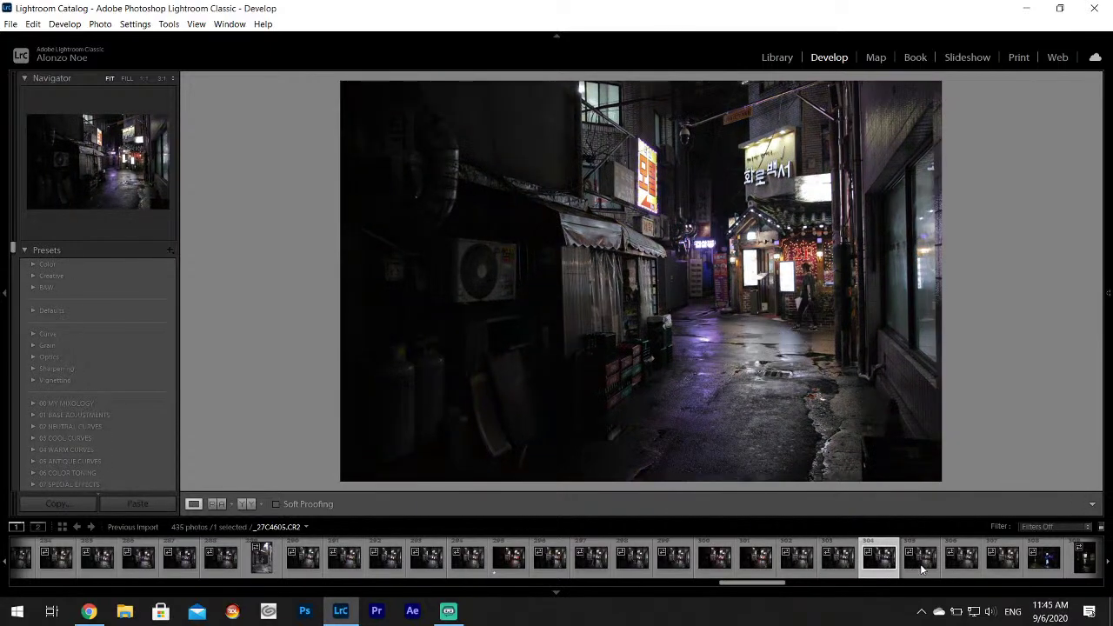
pyautogui.click(919, 566)
pyautogui.click(959, 566)
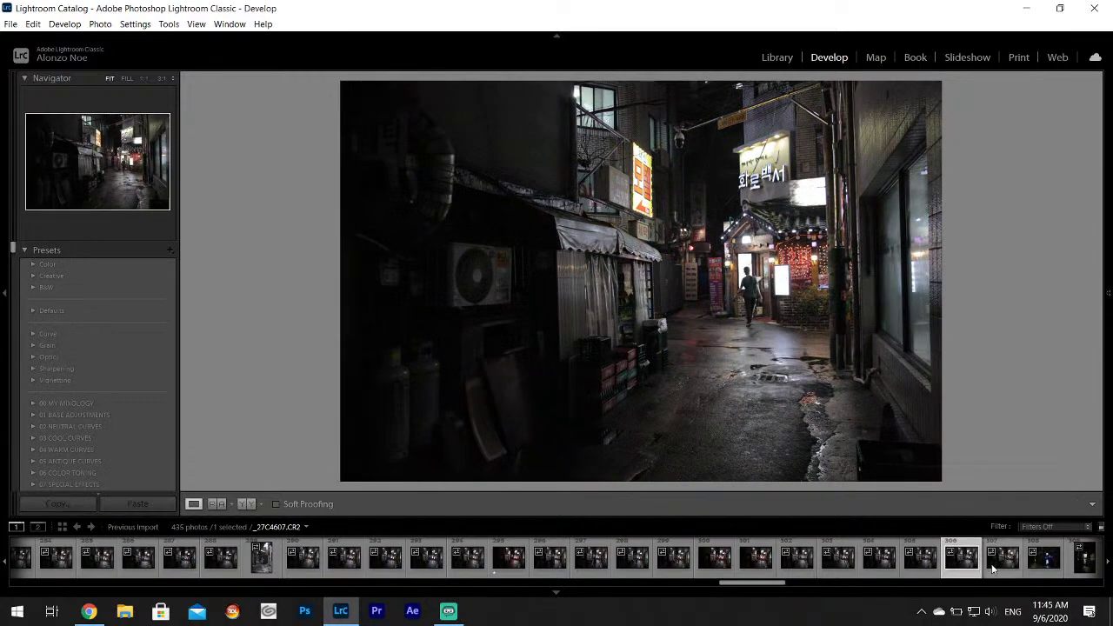
pyautogui.click(1000, 565)
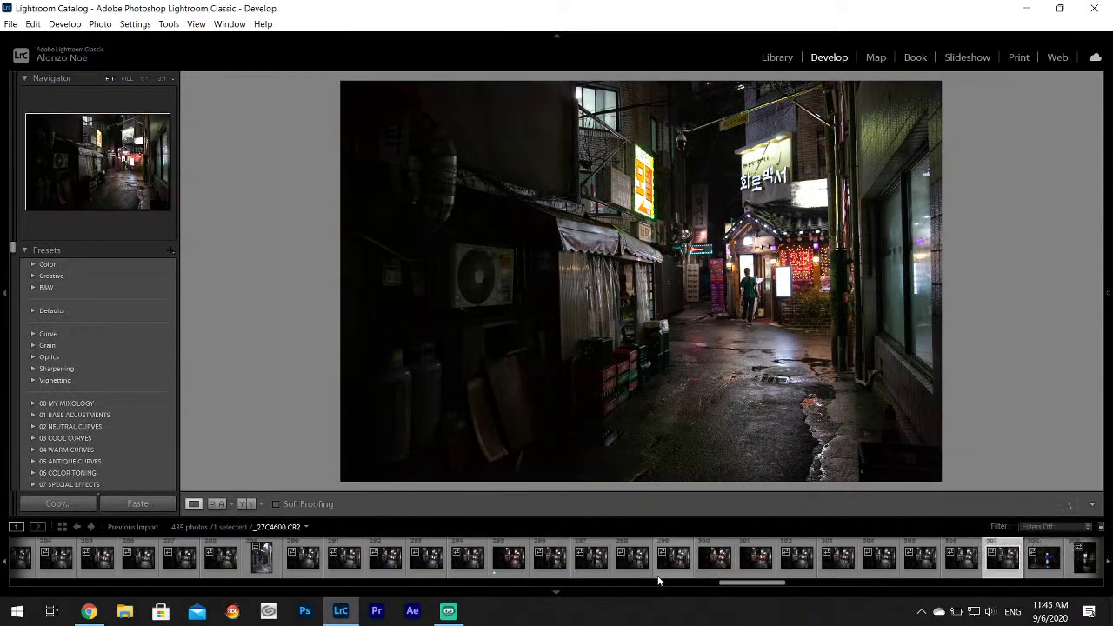
pyautogui.click(509, 569)
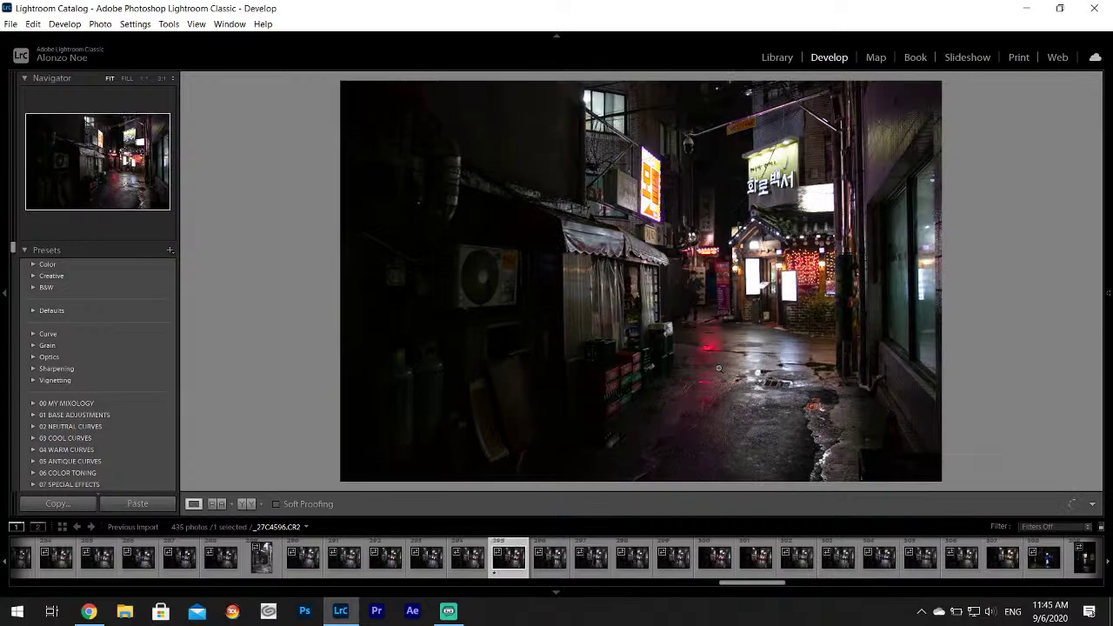
# After a zoom check on the red reflection, set Highlights -100, Shadows +91 and Whites +60.
pyautogui.click(706, 337)
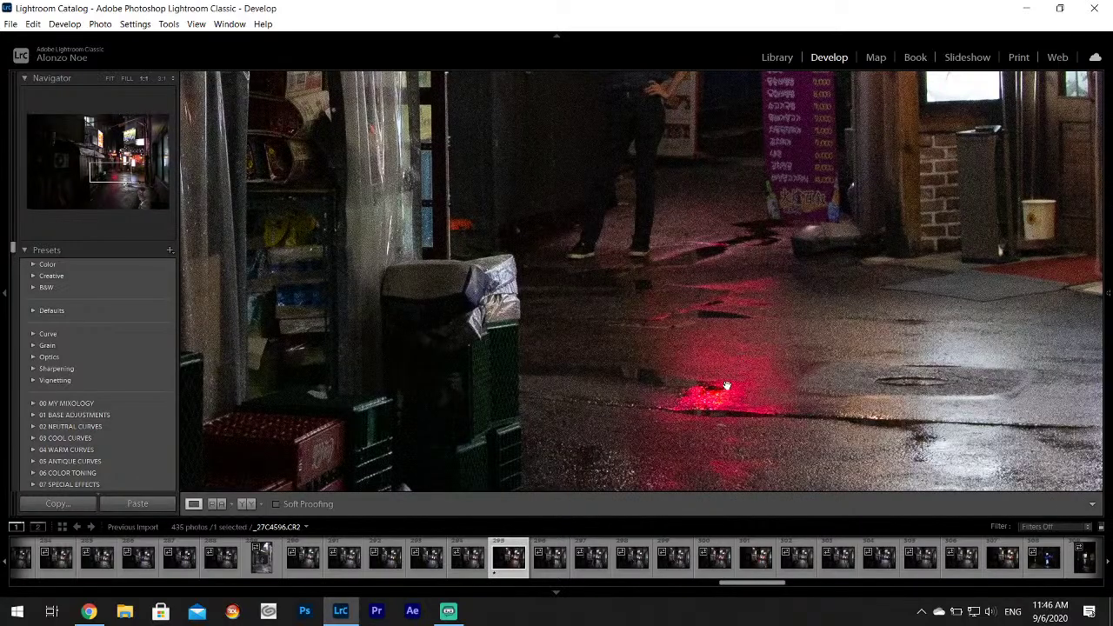
pyautogui.click(727, 385)
pyautogui.moveTo(1108, 365)
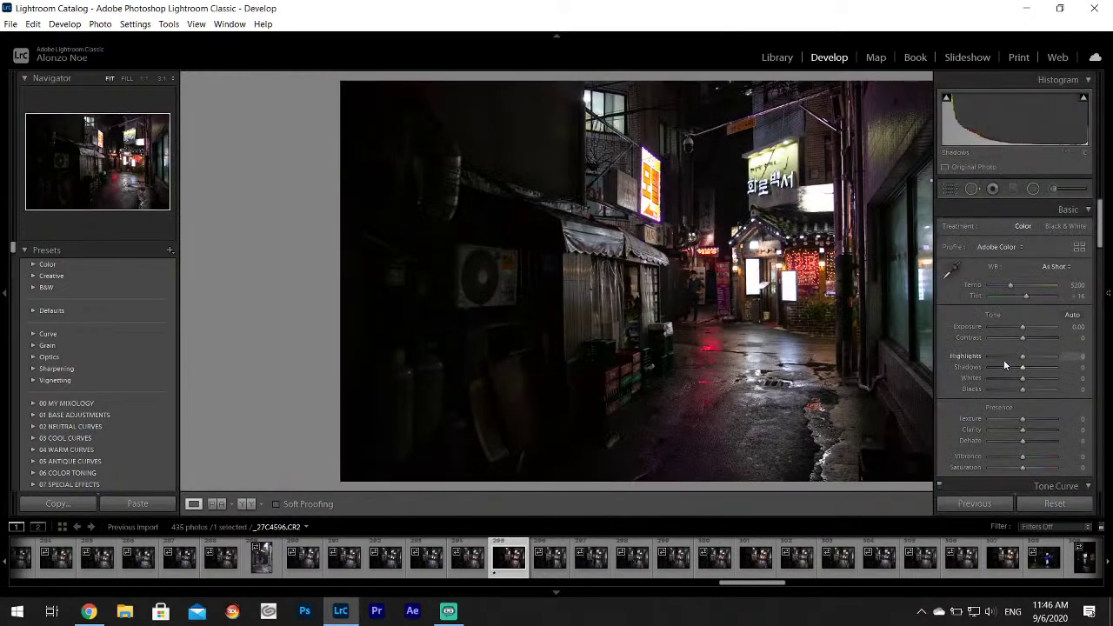
pyautogui.moveTo(1005, 356); pyautogui.dragTo(1050, 381)
pyautogui.hotkey('ctrl', 'z')
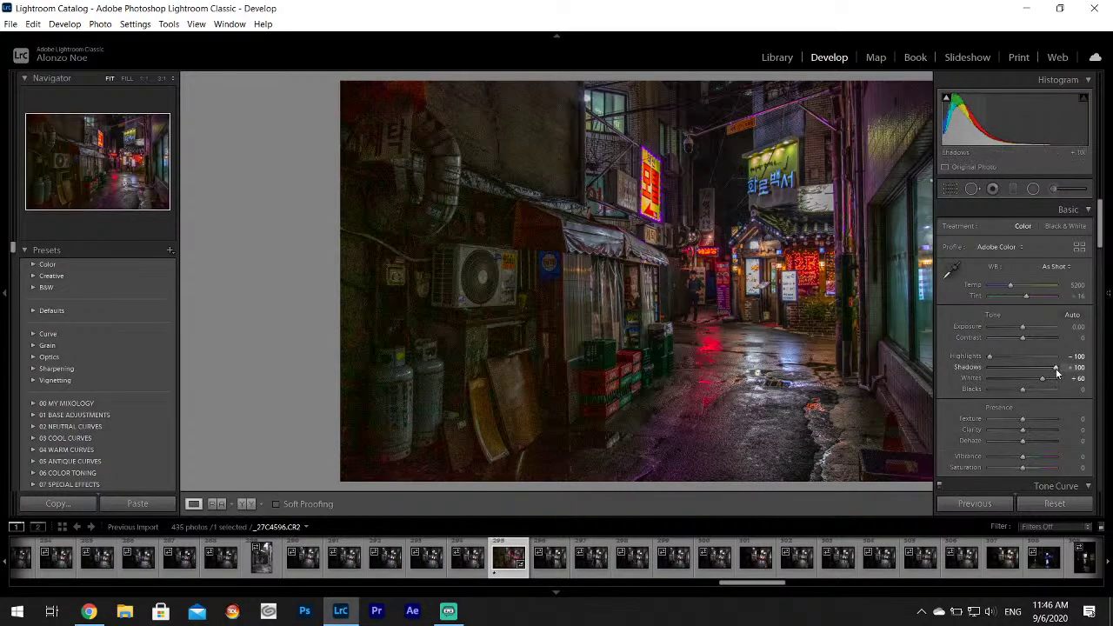
pyautogui.moveTo(1056, 368); pyautogui.dragTo(1053, 369)
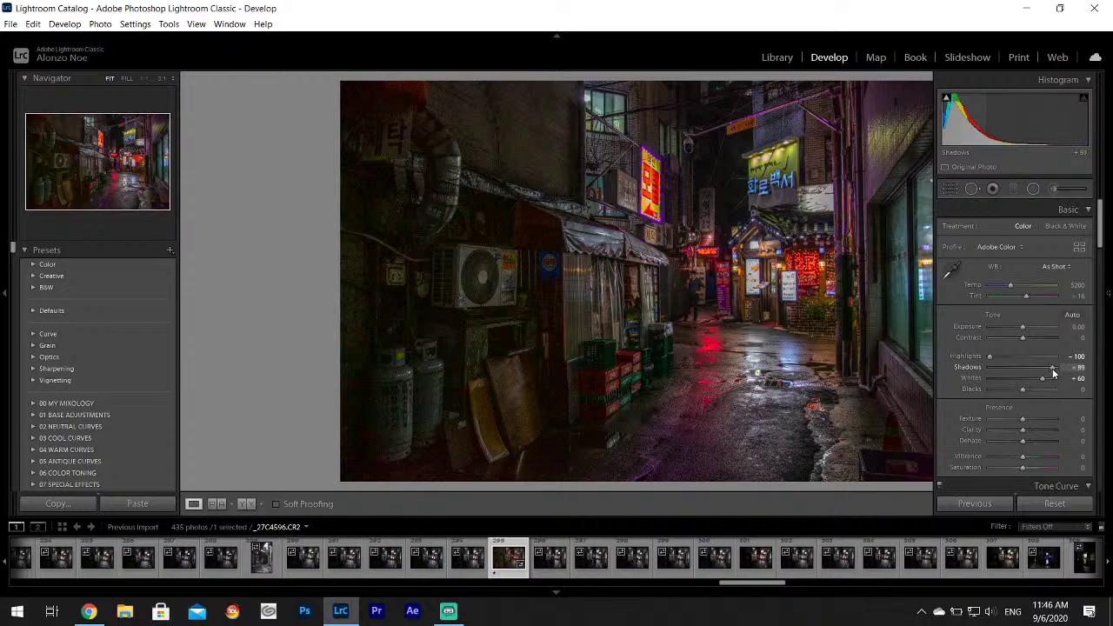
# Tint the shadows violet in Split Toning, around hue 260 and saturation 27.
pyautogui.moveTo(1100, 215); pyautogui.dragTo(1097, 327)
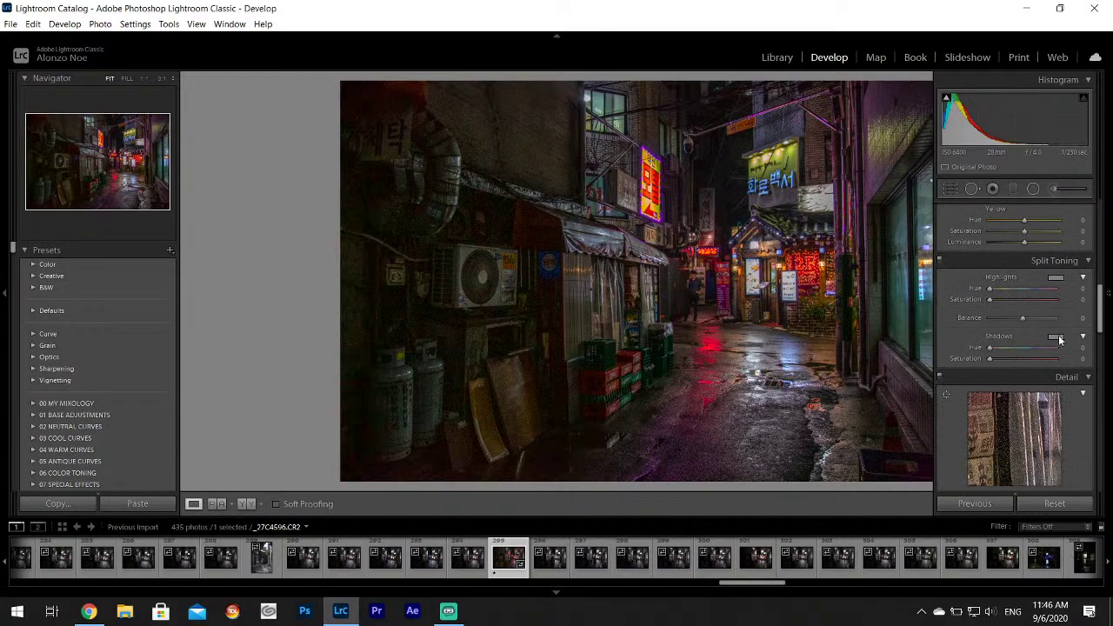
pyautogui.click(1056, 337)
pyautogui.click(971, 375)
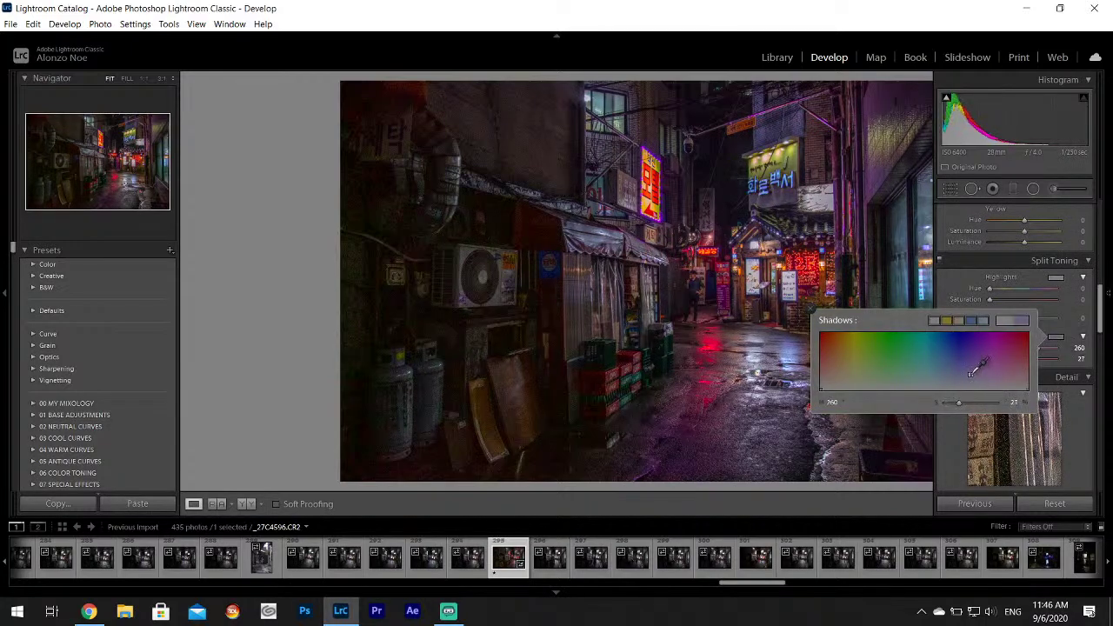
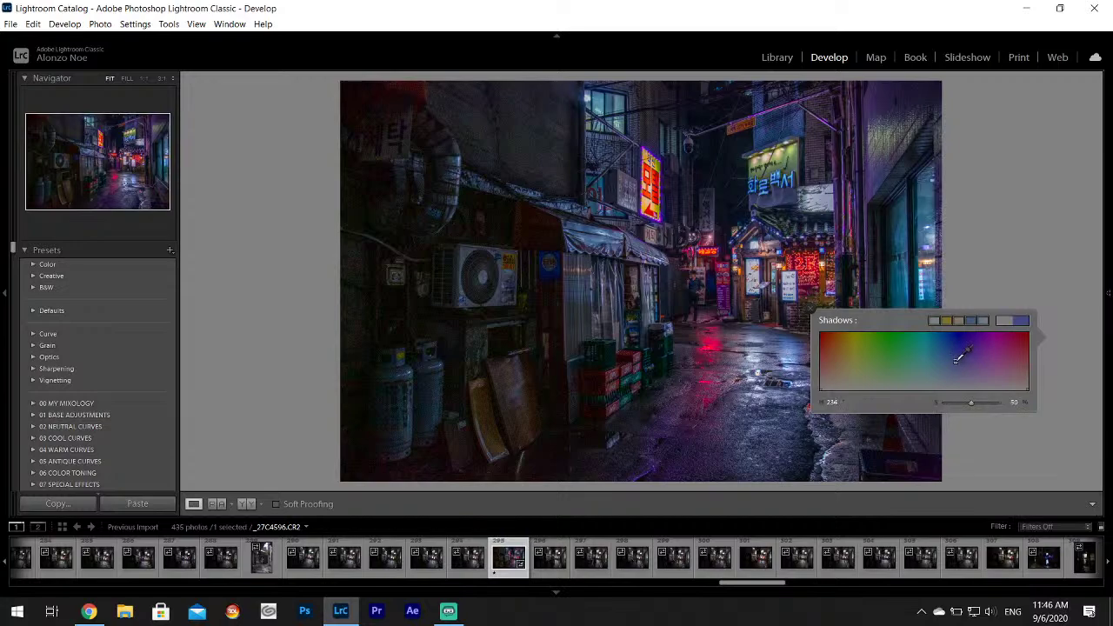
# Commit the shadow tint colour, then set Contrast to -21 and Luminance noise reduction to 30.
pyautogui.click(810, 311)
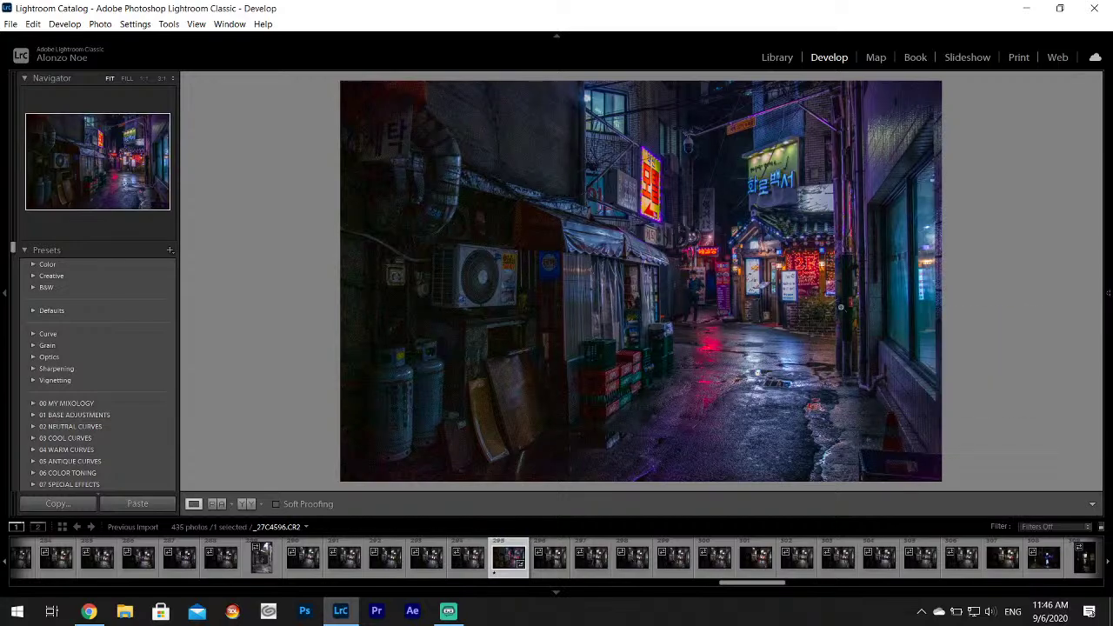
pyautogui.moveTo(1083, 320)
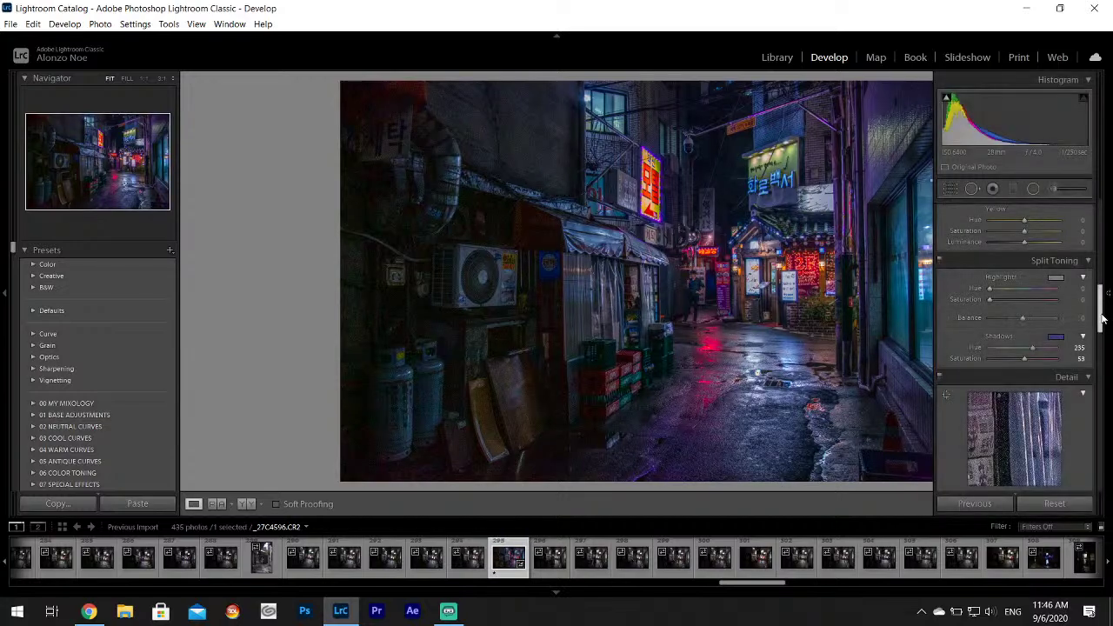
pyautogui.moveTo(1101, 320); pyautogui.dragTo(1111, 228)
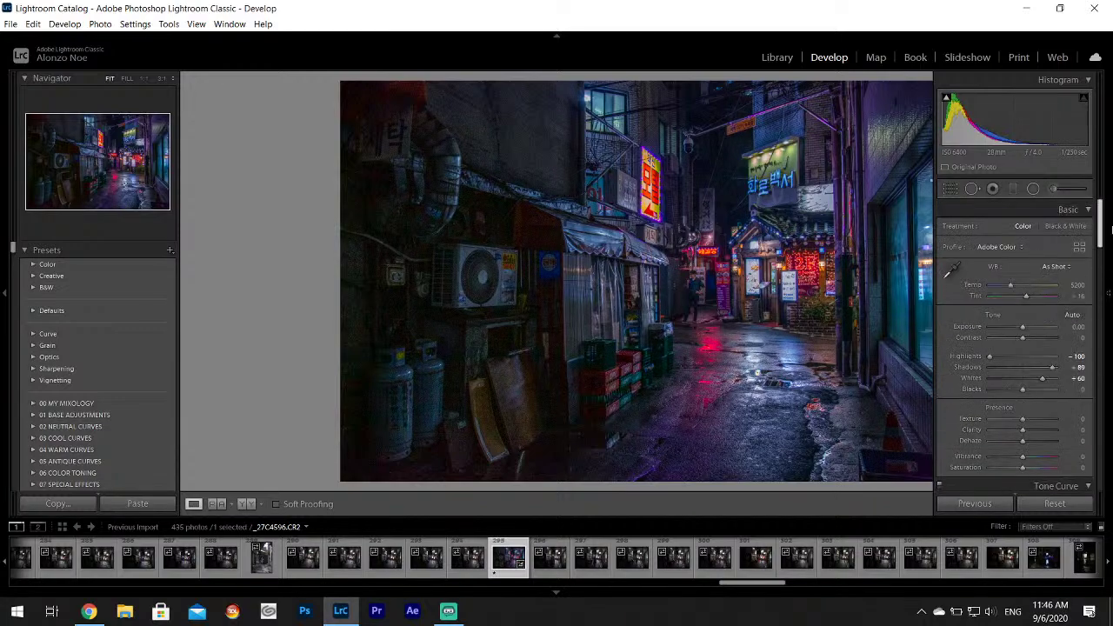
pyautogui.moveTo(1023, 340); pyautogui.dragTo(1017, 342)
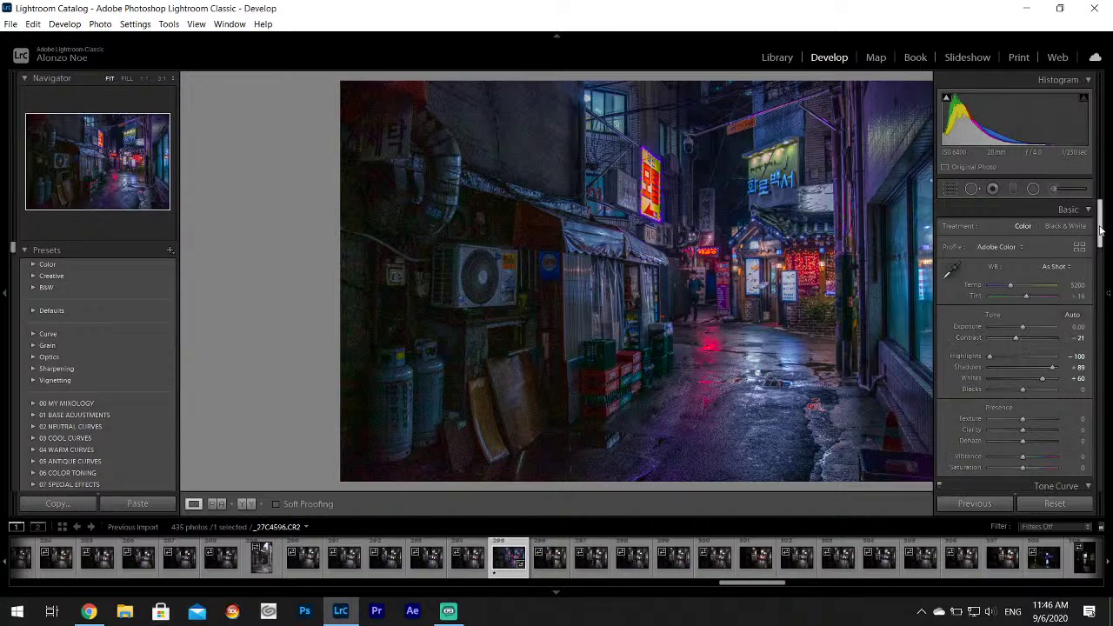
pyautogui.moveTo(1101, 231); pyautogui.dragTo(1098, 365)
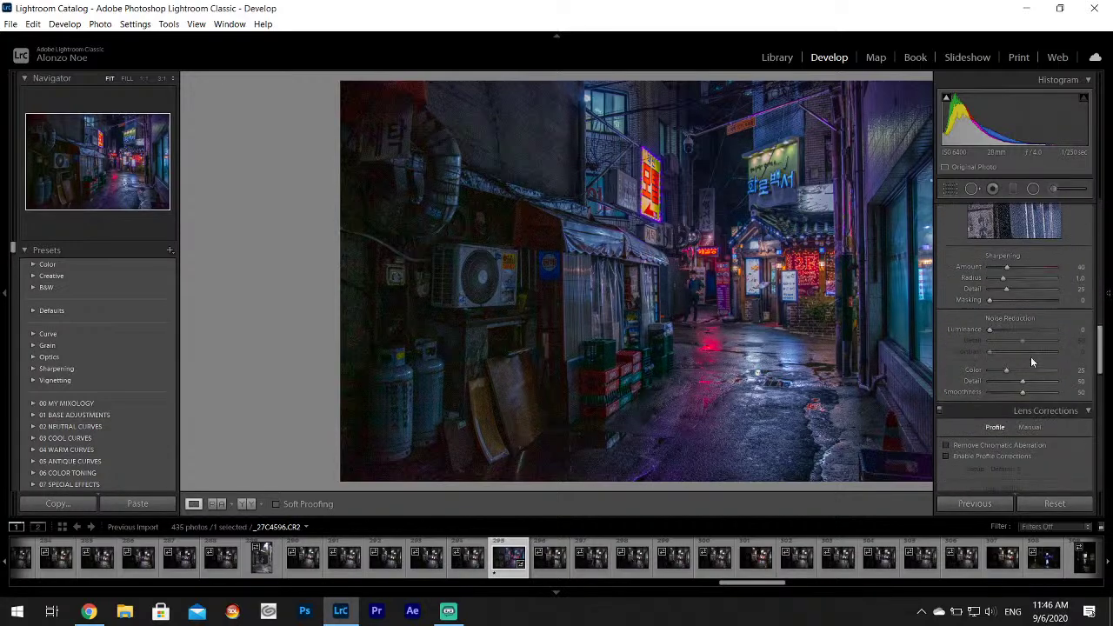
pyautogui.moveTo(1002, 330); pyautogui.dragTo(1010, 331)
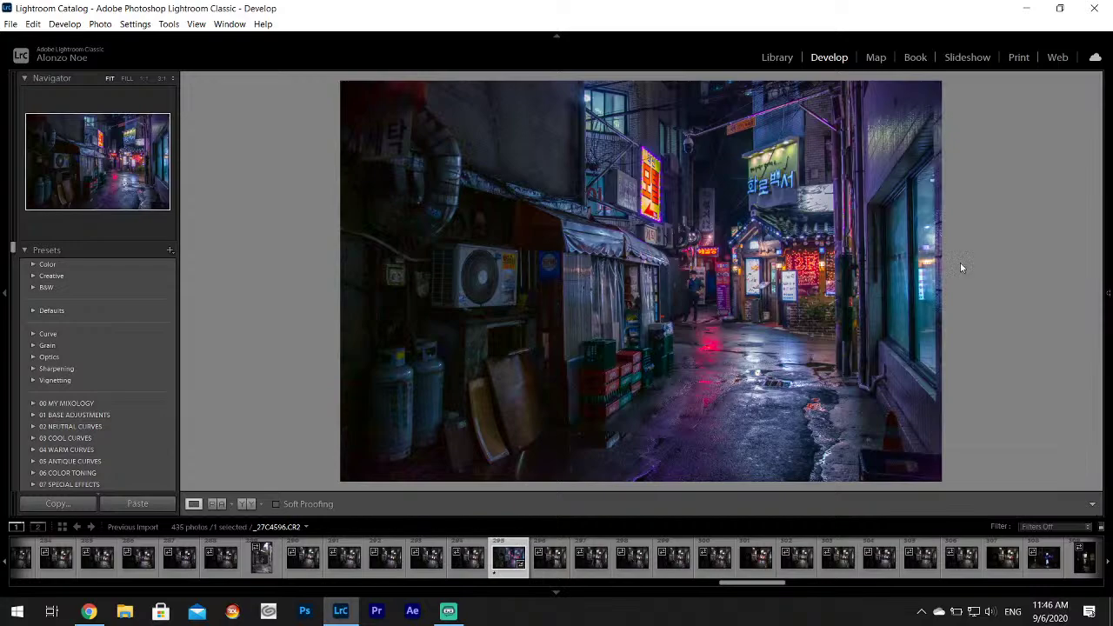
# Paint a trial adjustment-brush stroke along the photo's right edge and commit it.
pyautogui.moveTo(1089, 212)
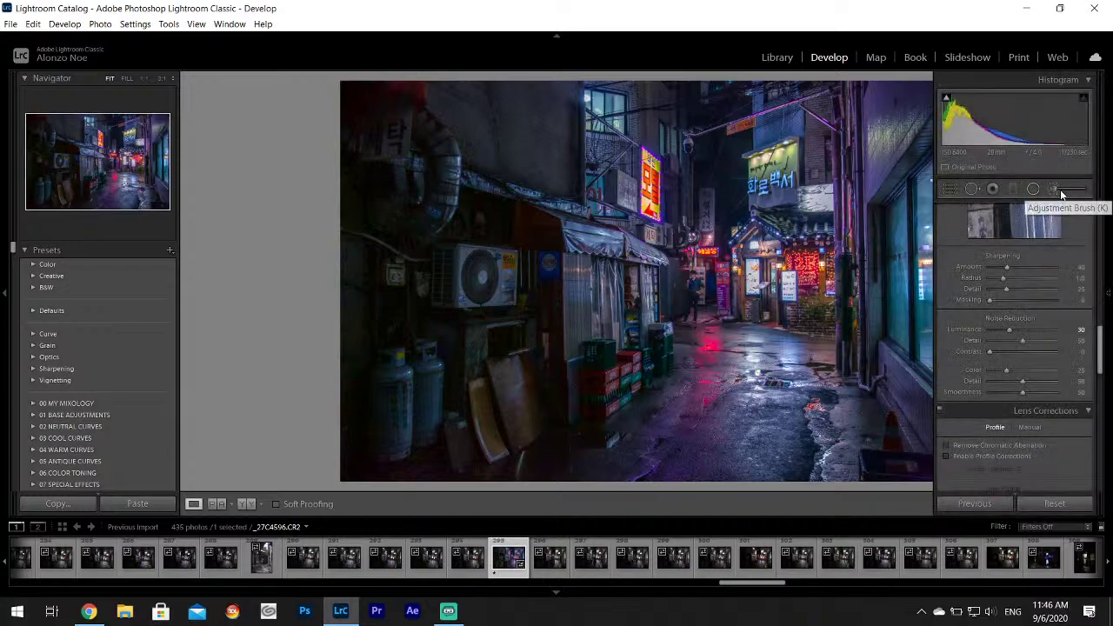
pyautogui.click(1060, 193)
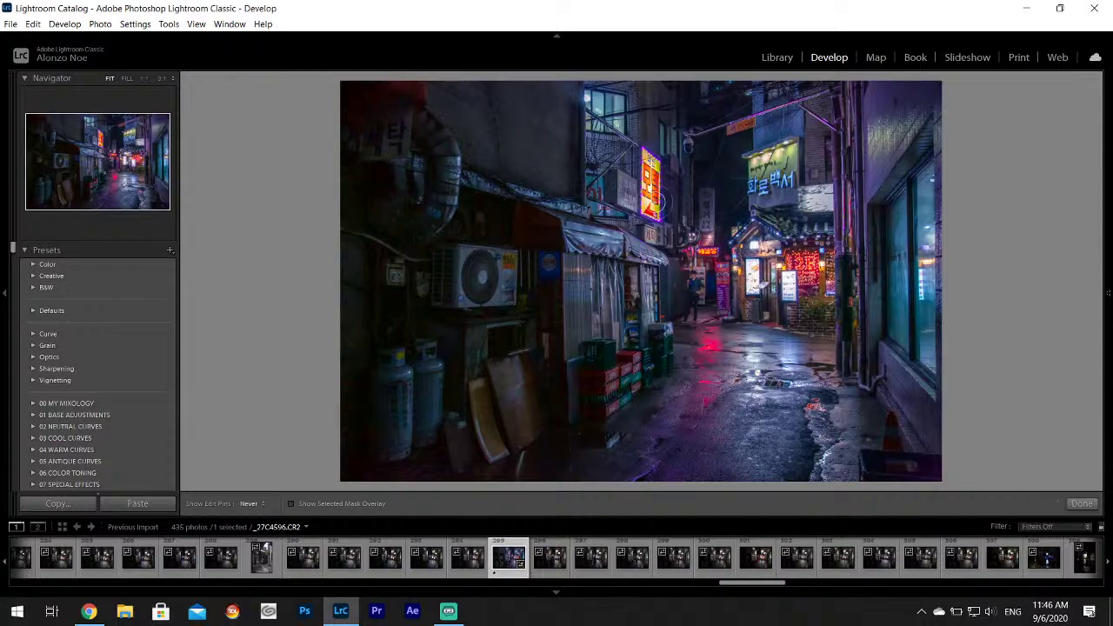
pyautogui.press('h')
pyautogui.moveTo(929, 202); pyautogui.dragTo(932, 325)
pyautogui.press('h')
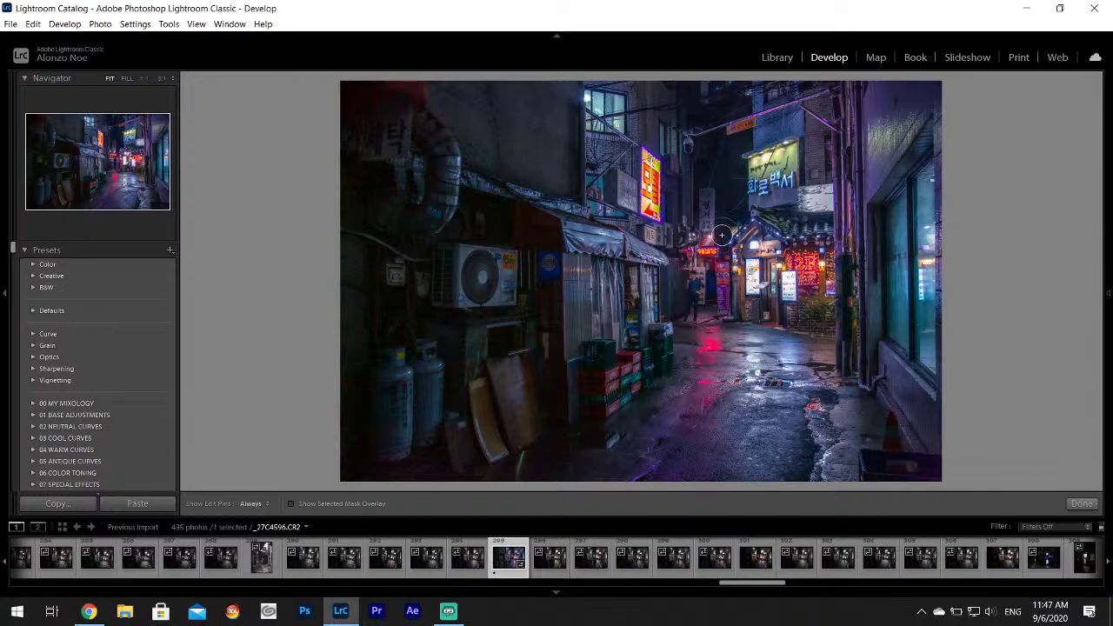
pyautogui.press('h')
pyautogui.click(1081, 503)
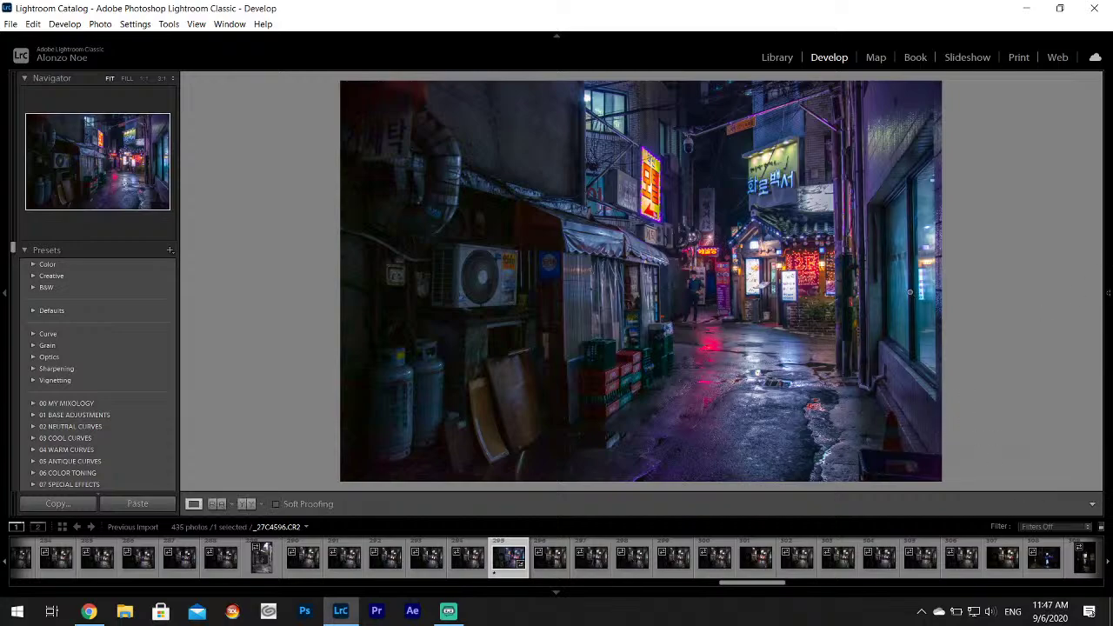
# Reopen the brushed adjustment, undo the last stroke, and set a pink brush tint.
pyautogui.moveTo(1100, 209)
pyautogui.click(1051, 188)
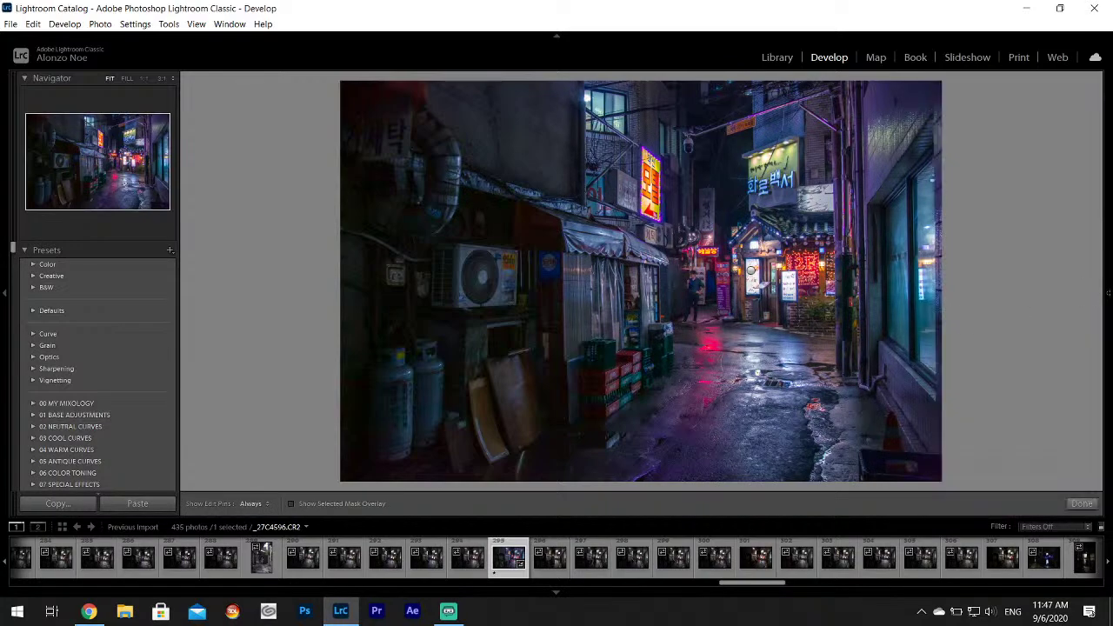
pyautogui.scroll(-3, 1018, 330)
pyautogui.click(1047, 240)
pyautogui.click(703, 341)
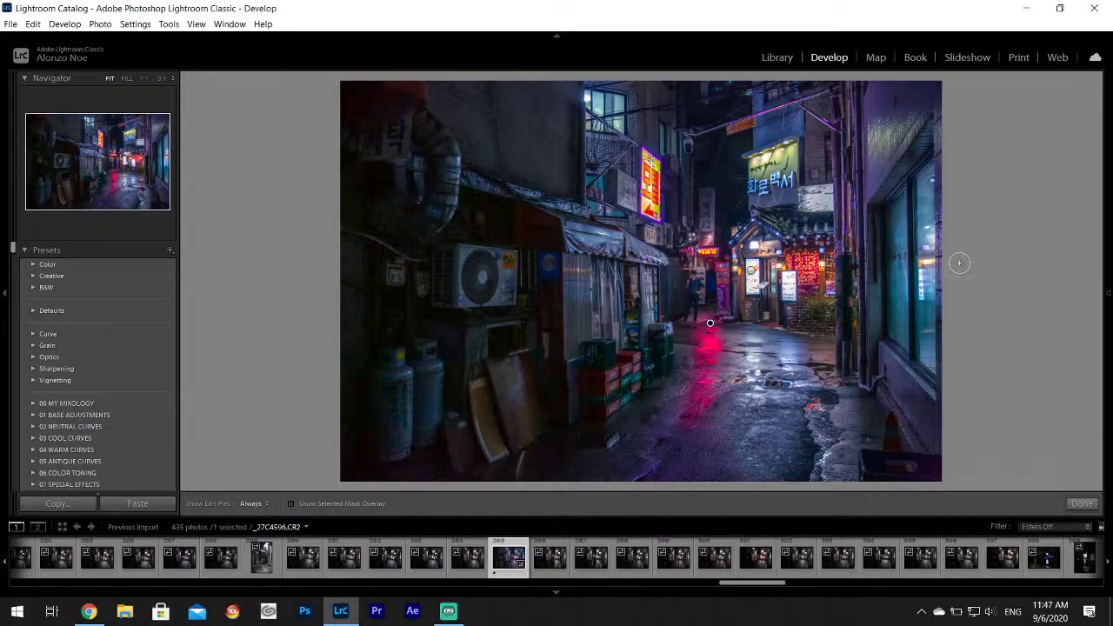
pyautogui.moveTo(1105, 461)
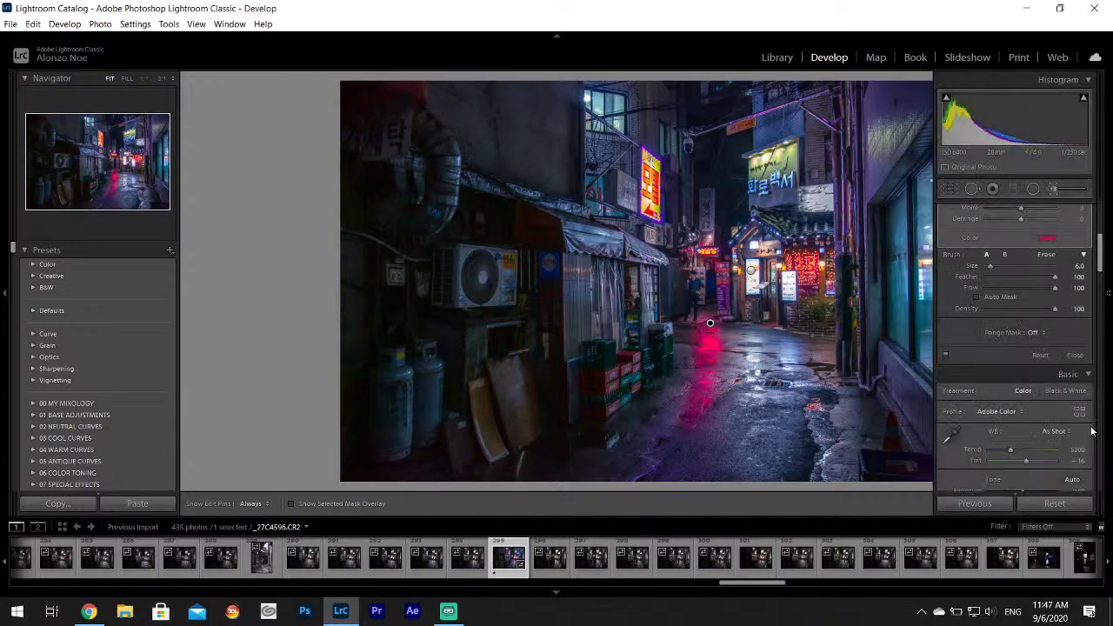
pyautogui.hotkey('ctrl', 'z')
pyautogui.click(1047, 237)
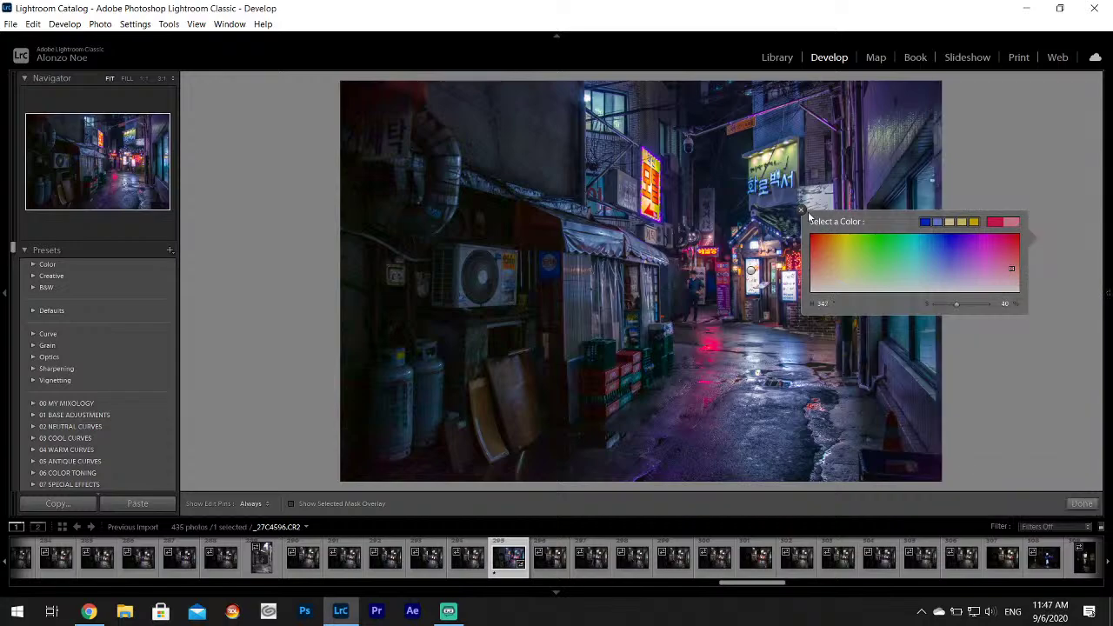
pyautogui.click(1015, 322)
# Paint pink over the wet-street reflection at brush size 10.2 and commit it.
pyautogui.moveTo(990, 265); pyautogui.dragTo(995, 267)
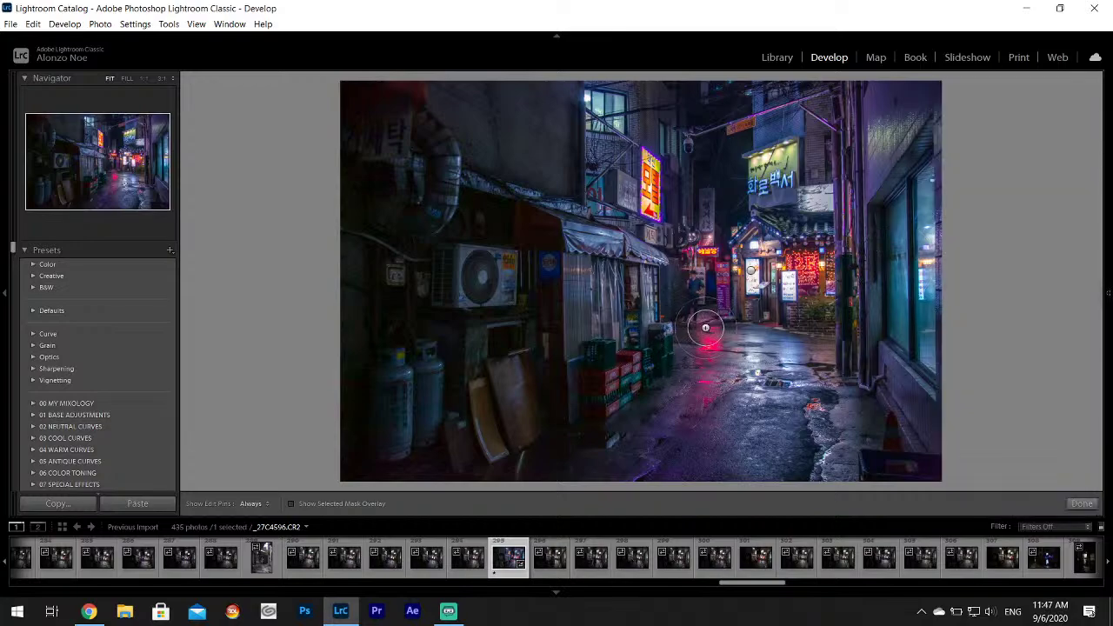
pyautogui.moveTo(700, 396); pyautogui.dragTo(704, 326)
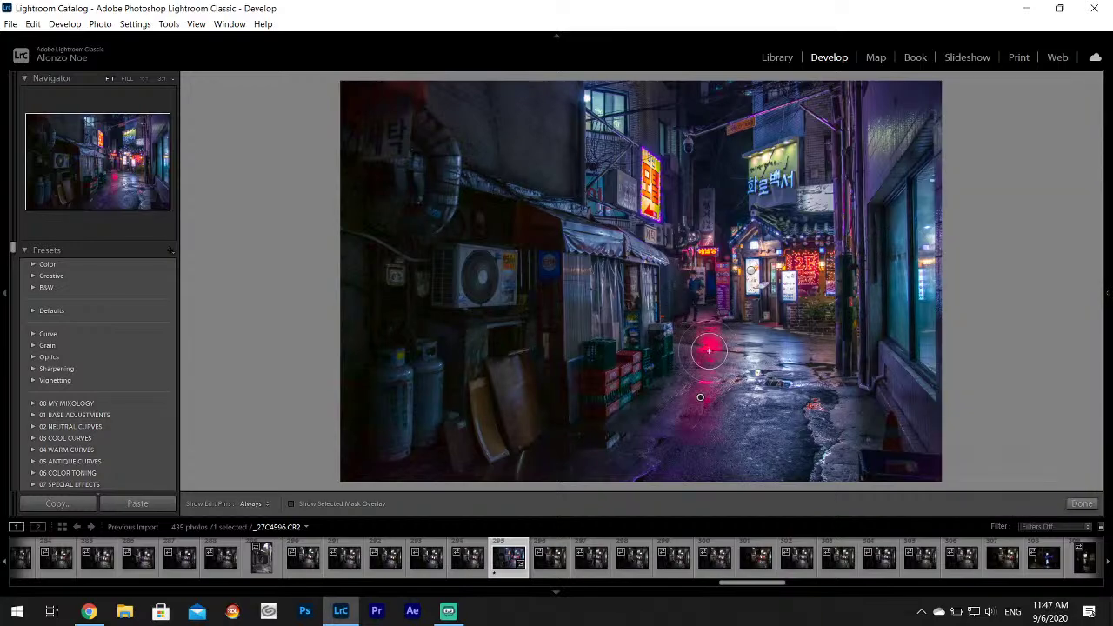
pyautogui.press('h')
pyautogui.press('h')
pyautogui.click(1085, 505)
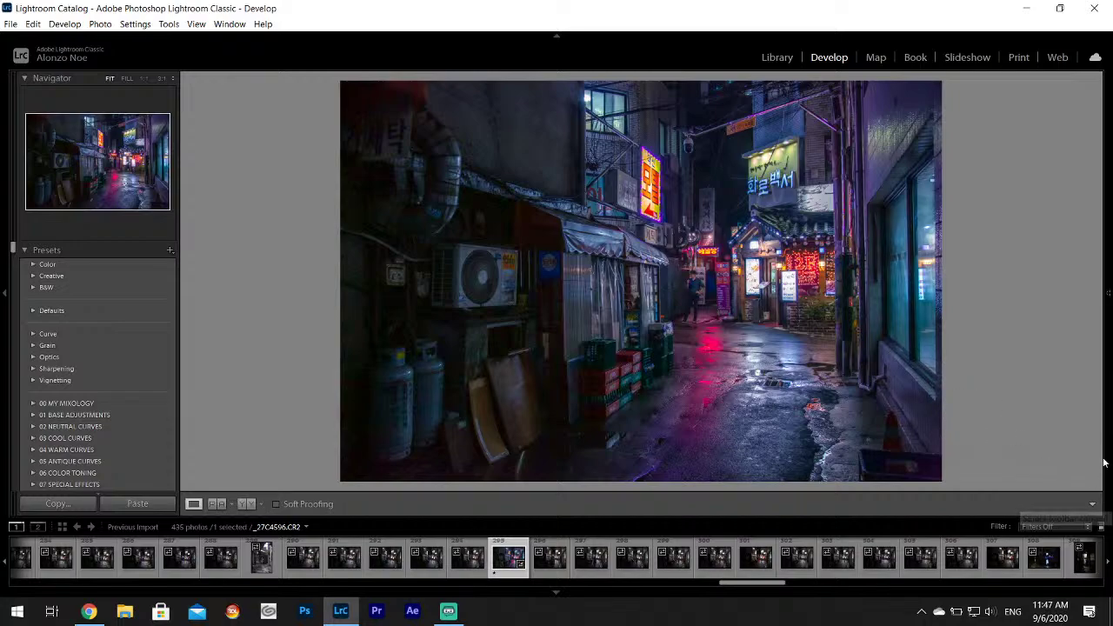
# Zoom in on the lit window at the upper left.
pyautogui.moveTo(1108, 372)
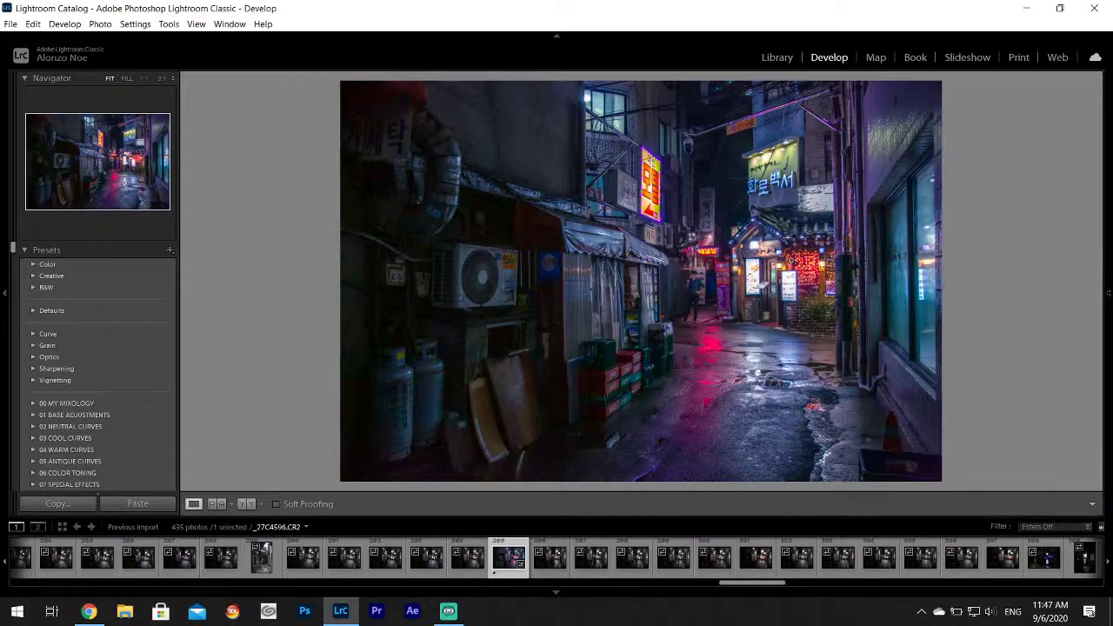
pyautogui.moveTo(1107, 293)
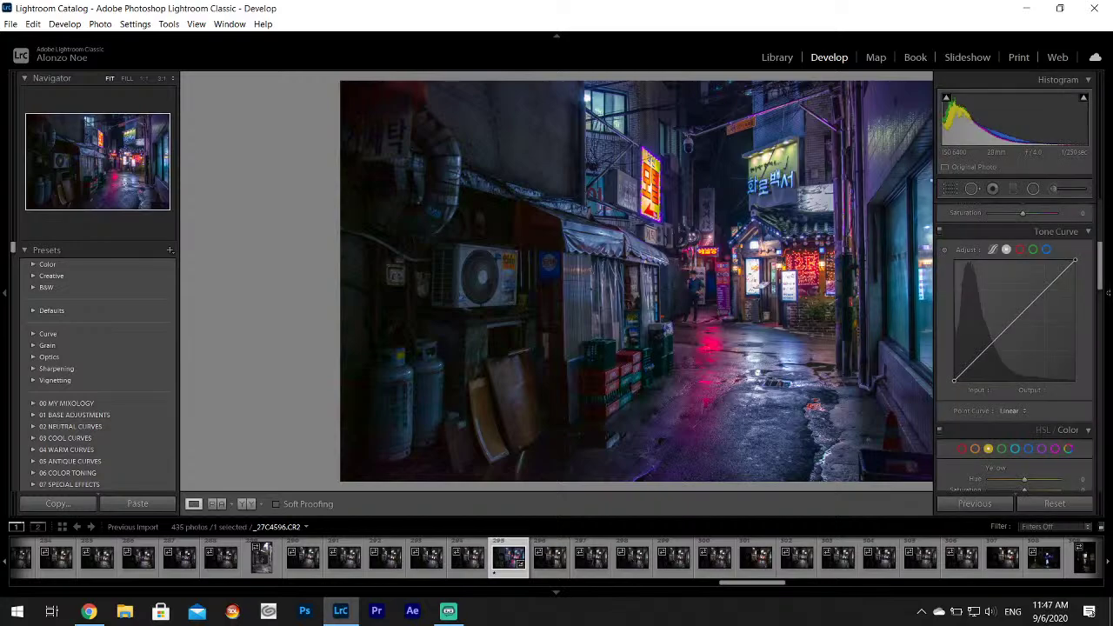
pyautogui.moveTo(1103, 273); pyautogui.dragTo(1100, 222)
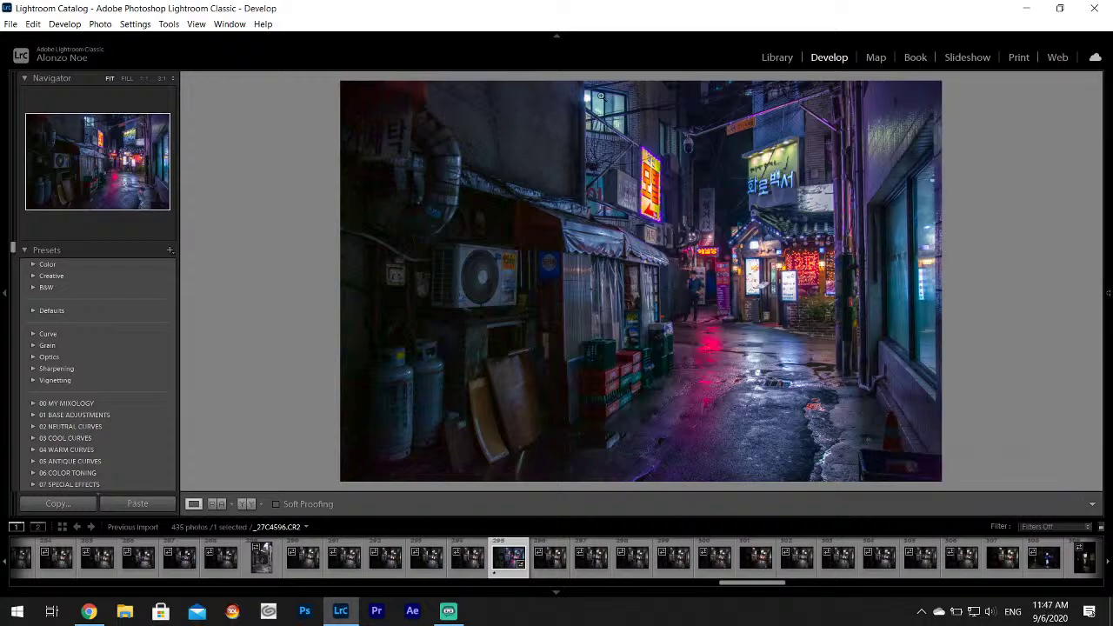
pyautogui.moveTo(546, 270); pyautogui.dragTo(572, 199)
# Start a new brush adjustment and paint teal over the window's left and lower right panes.
pyautogui.moveTo(1104, 188)
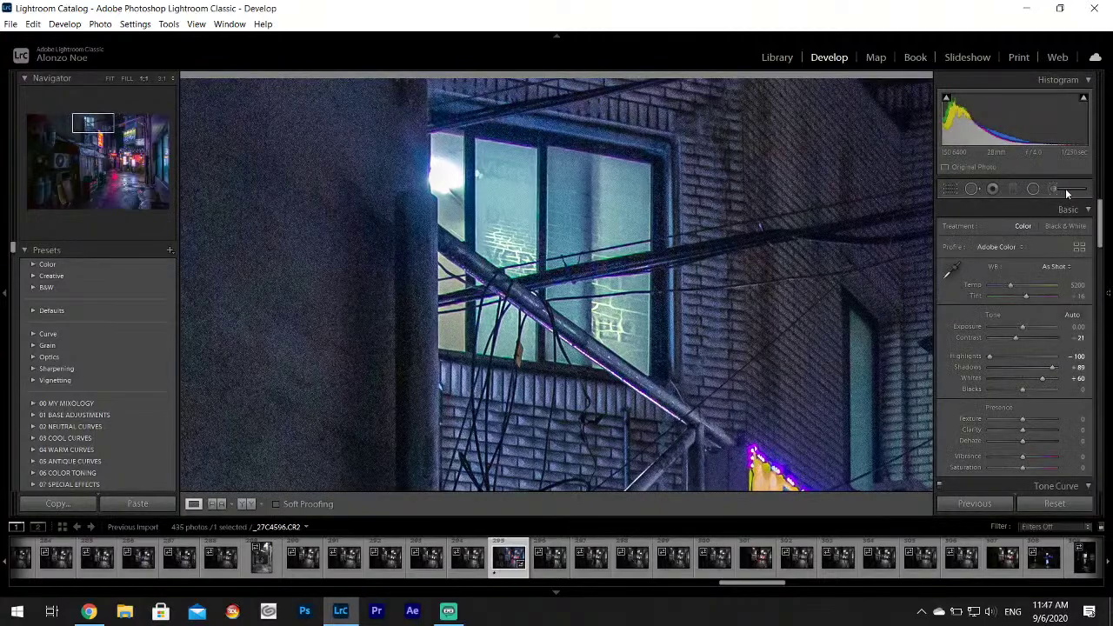
pyautogui.click(1065, 187)
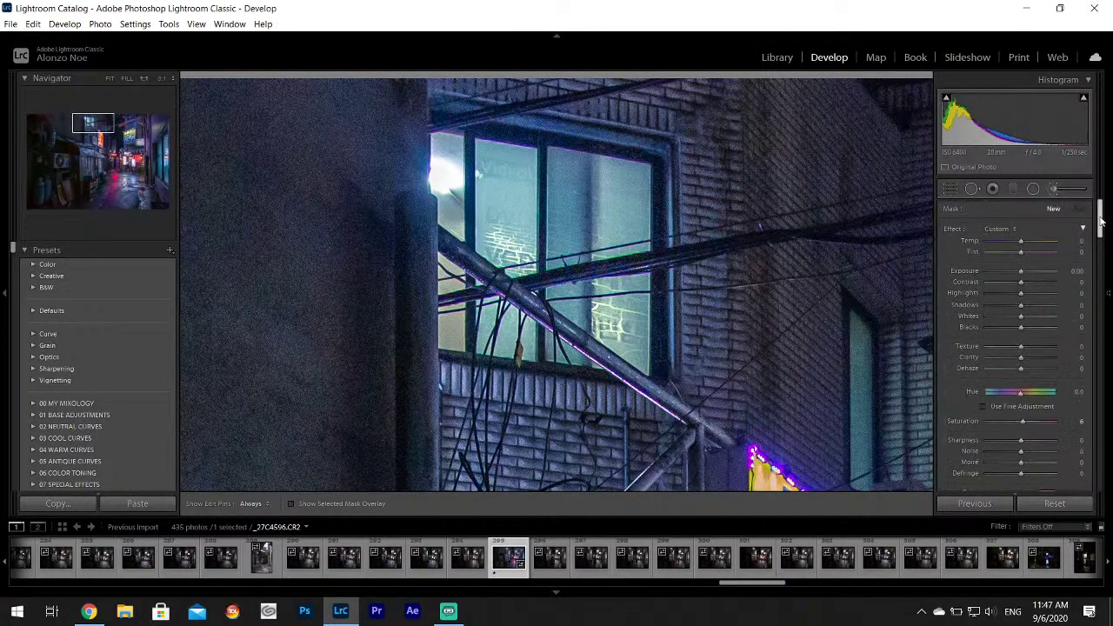
pyautogui.moveTo(1100, 222); pyautogui.dragTo(1108, 242)
pyautogui.click(1054, 336)
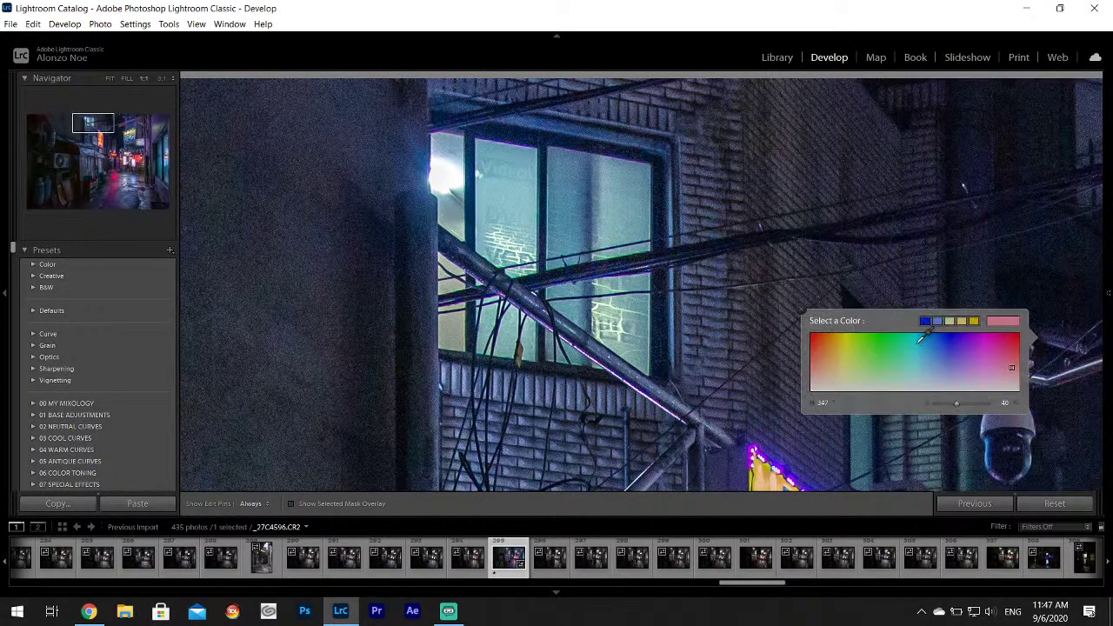
pyautogui.press('h')
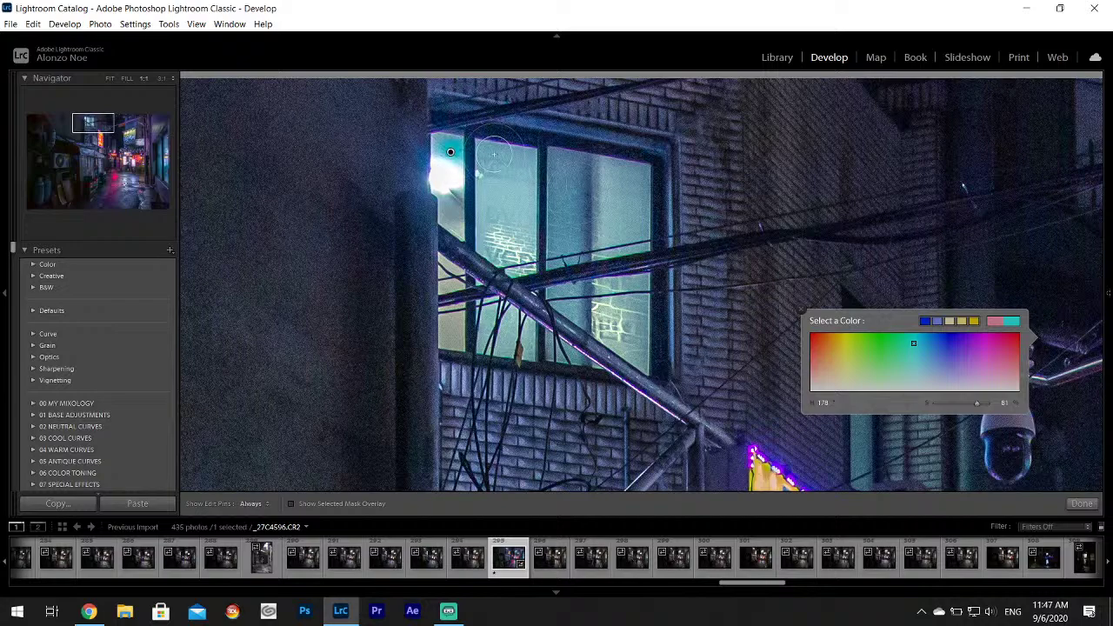
pyautogui.moveTo(493, 155)
pyautogui.mouseDown()
pyautogui.moveTo(491, 211)
pyautogui.moveTo(499, 229)
pyautogui.moveTo(461, 210)
pyautogui.moveTo(467, 224)
pyautogui.moveTo(545, 185)
pyautogui.moveTo(607, 173)
pyautogui.moveTo(574, 165)
pyautogui.moveTo(553, 236)
pyautogui.moveTo(566, 227)
pyautogui.moveTo(642, 234)
pyautogui.moveTo(624, 181)
pyautogui.moveTo(599, 176)
pyautogui.moveTo(589, 304)
pyautogui.moveTo(571, 294)
pyautogui.moveTo(629, 306)
pyautogui.moveTo(638, 348)
pyautogui.mouseUp()
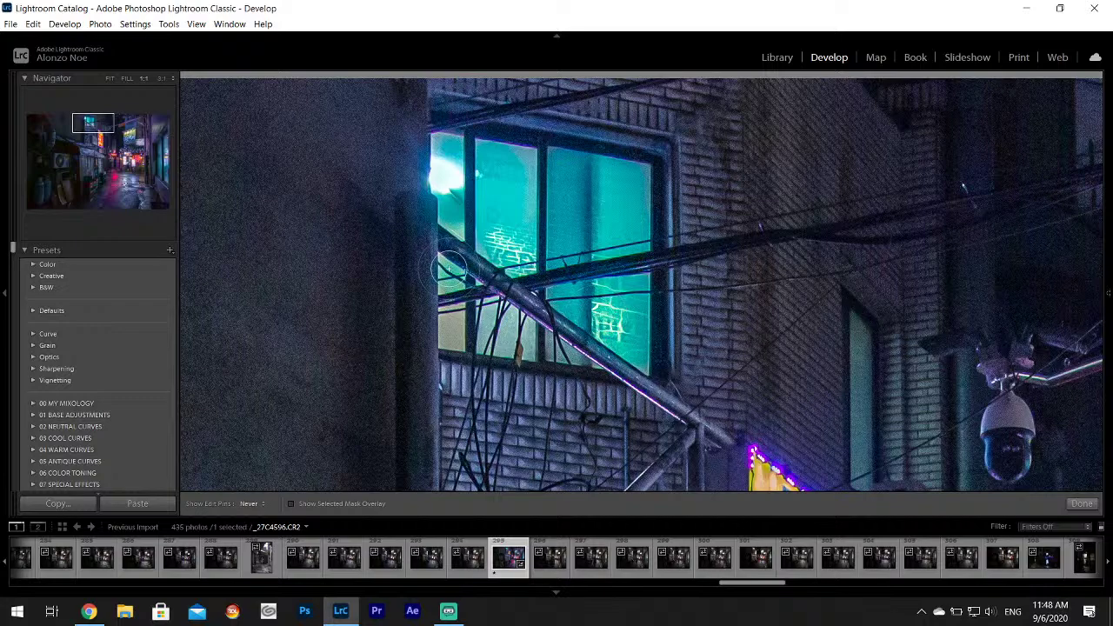
pyautogui.press('h')
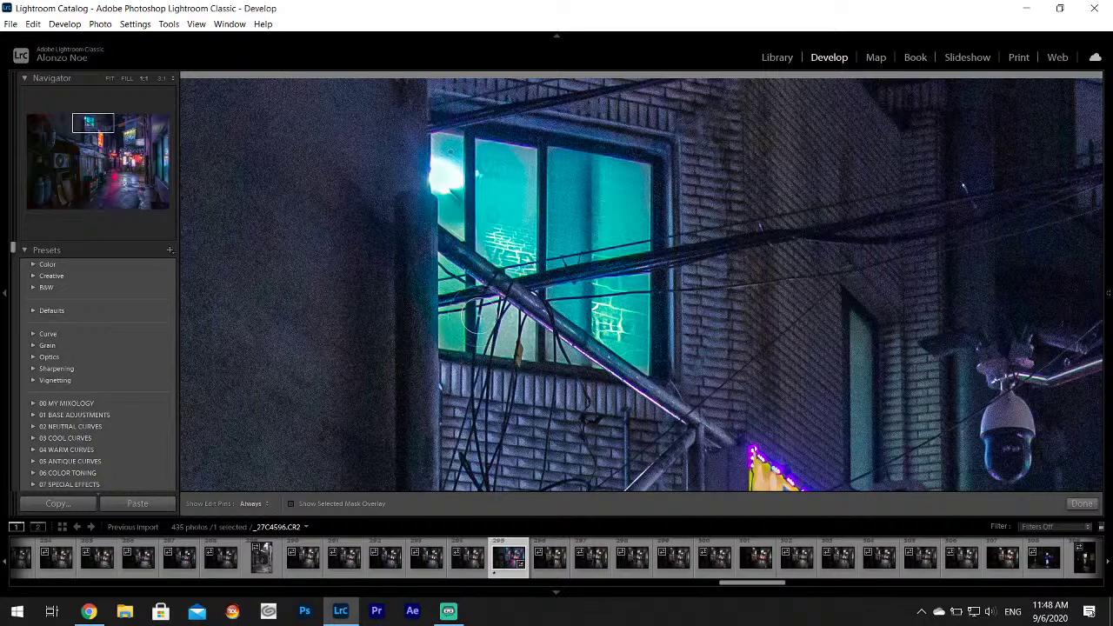
pyautogui.moveTo(483, 318)
pyautogui.mouseDown()
pyautogui.moveTo(576, 360)
pyautogui.moveTo(650, 332)
pyautogui.mouseUp()
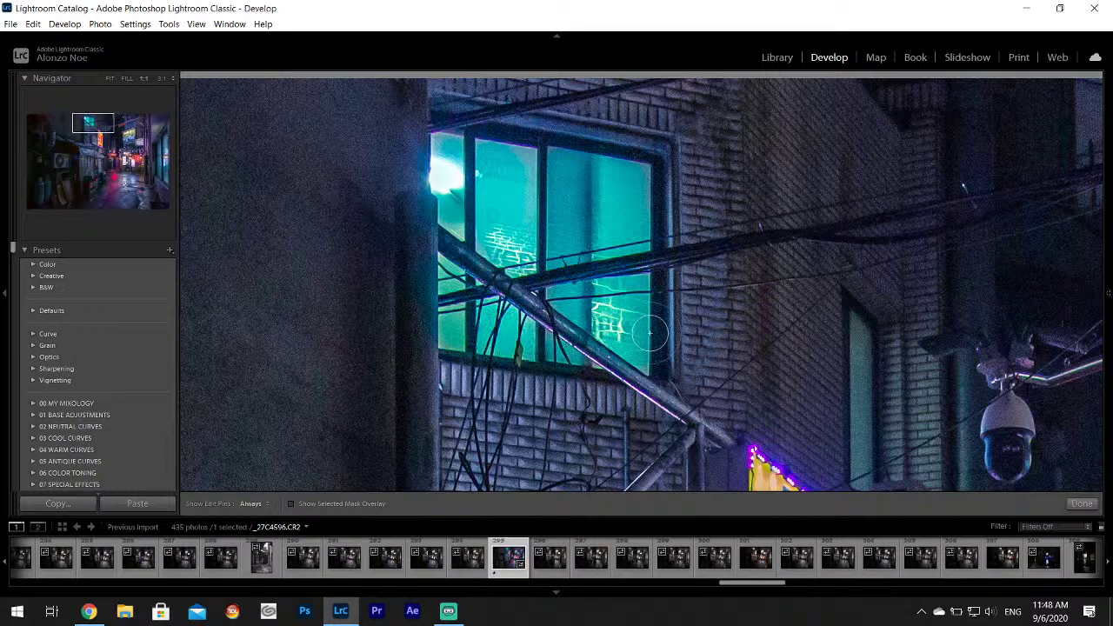
# Set the edit pins to always show and fit the whole photo on screen.
pyautogui.press('h')
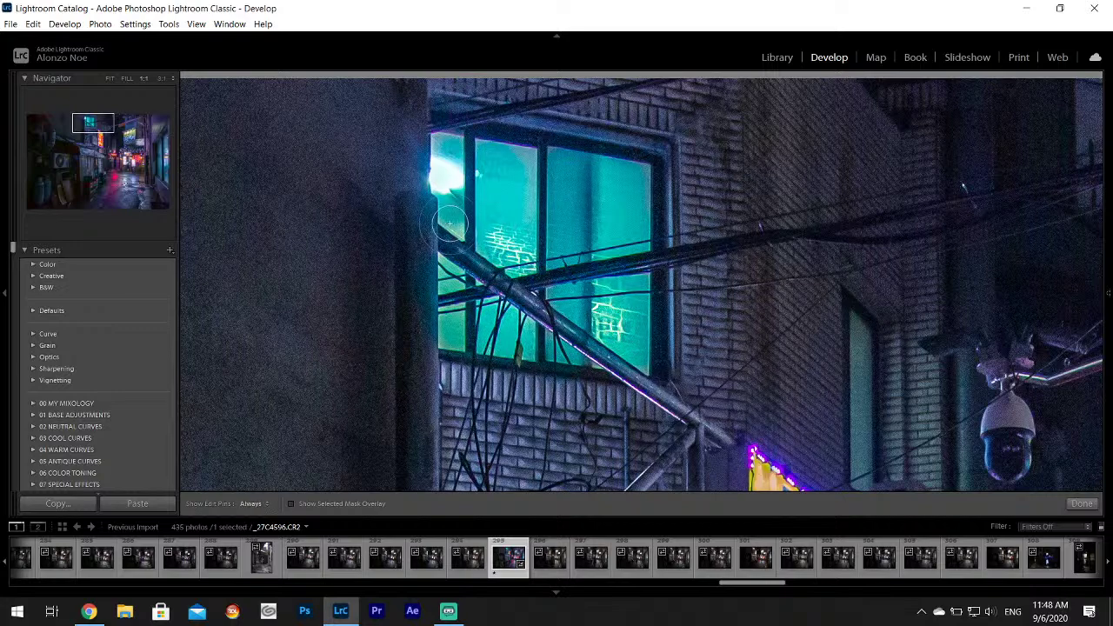
pyautogui.press('h')
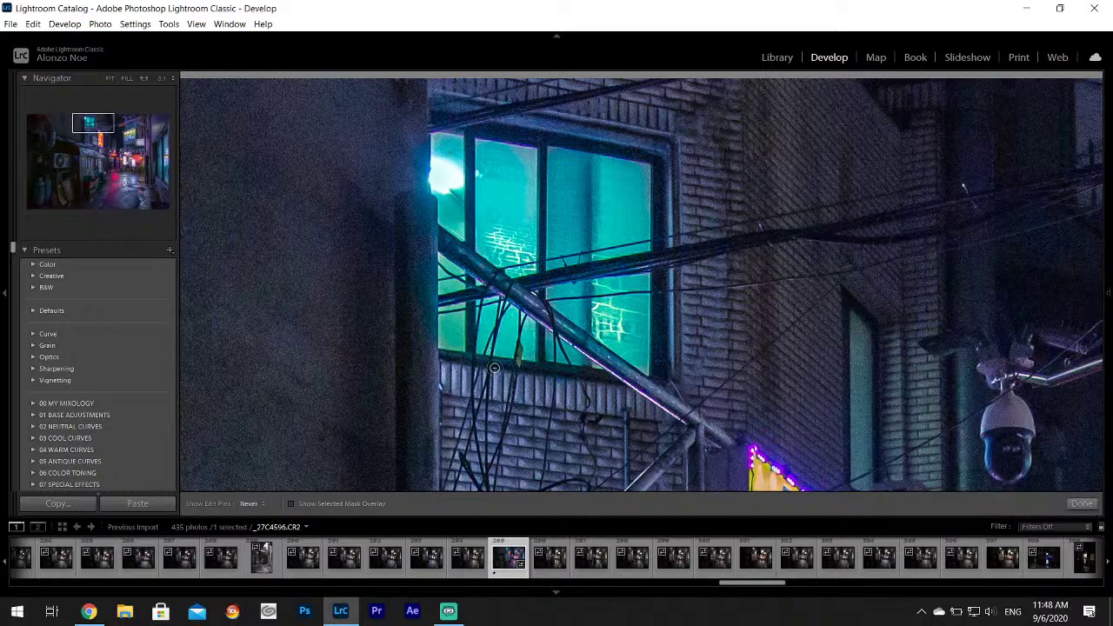
pyautogui.press('h')
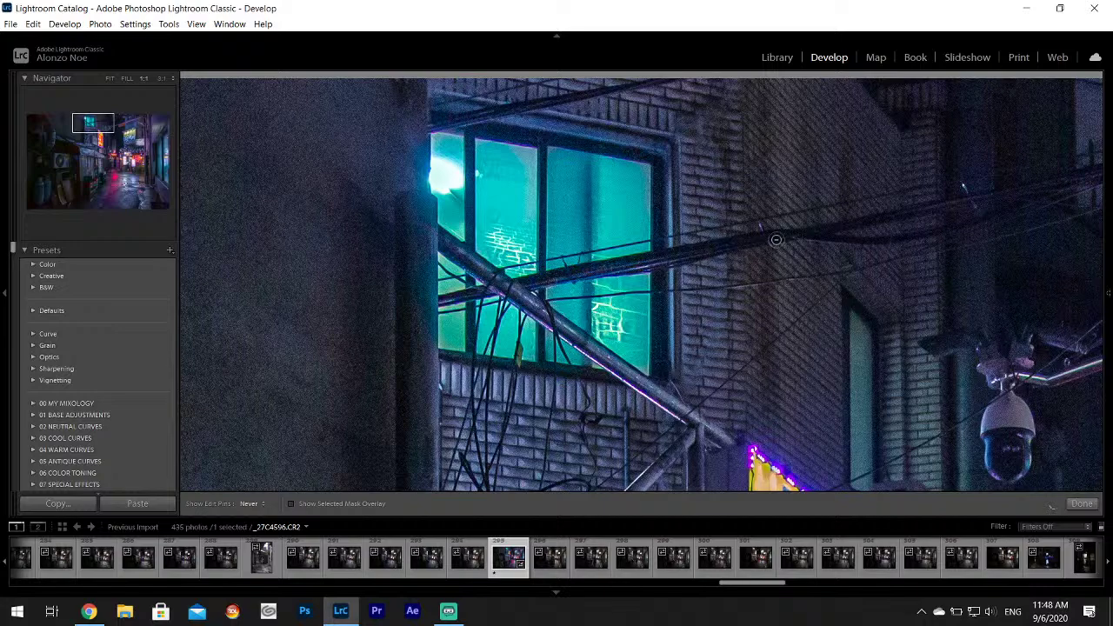
pyautogui.press('h')
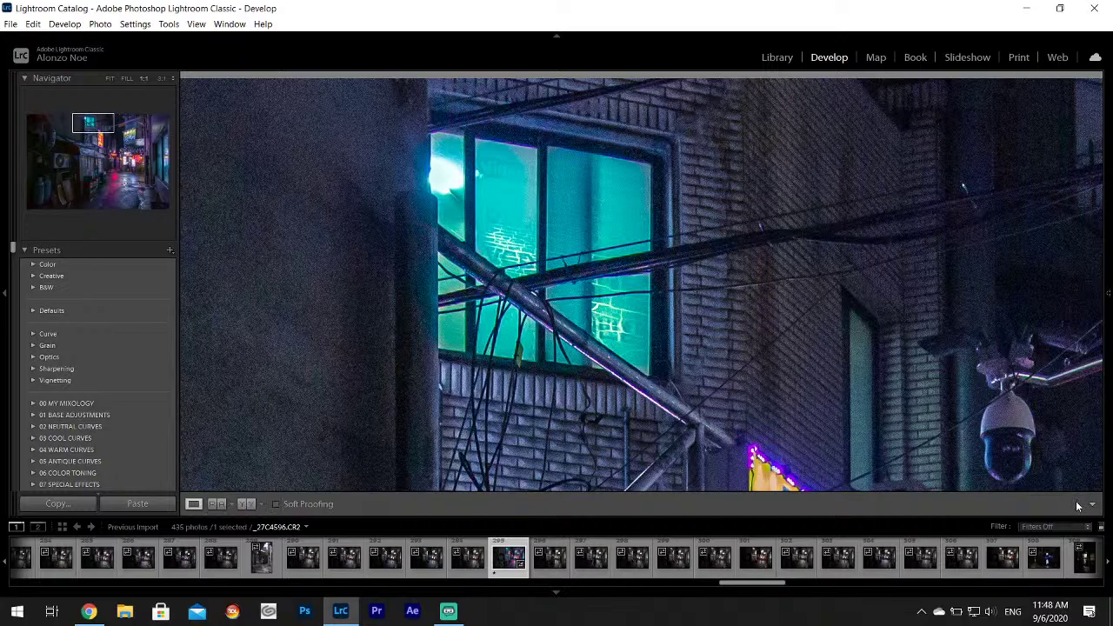
pyautogui.click(711, 286)
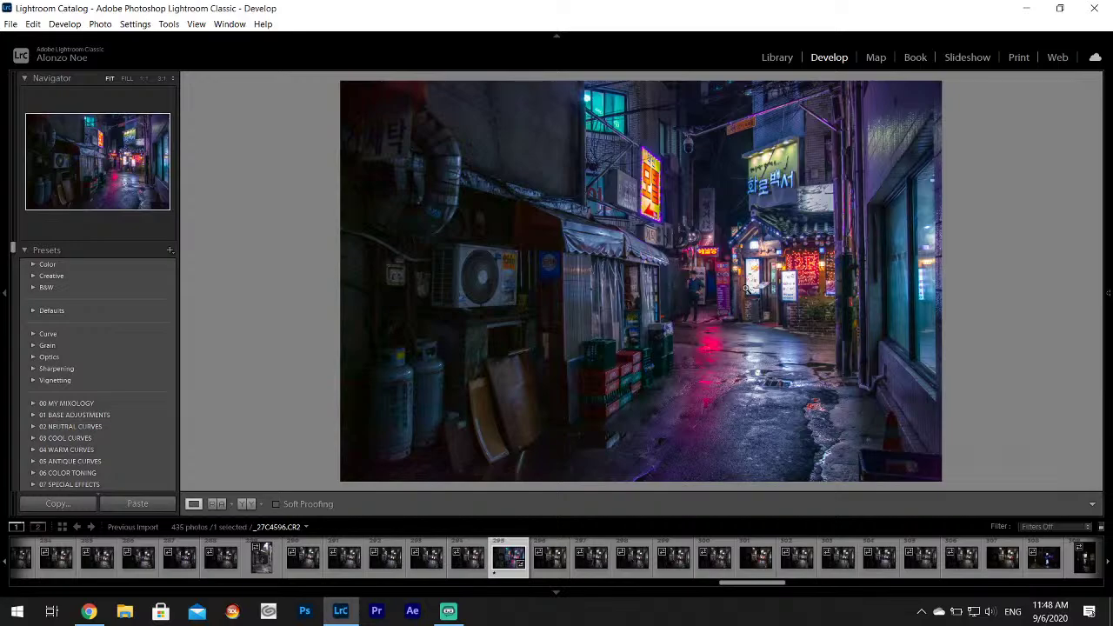
# Zoom in on the green neon sign, brush raised Highlights over its letters, then fit the view.
pyautogui.click(779, 182)
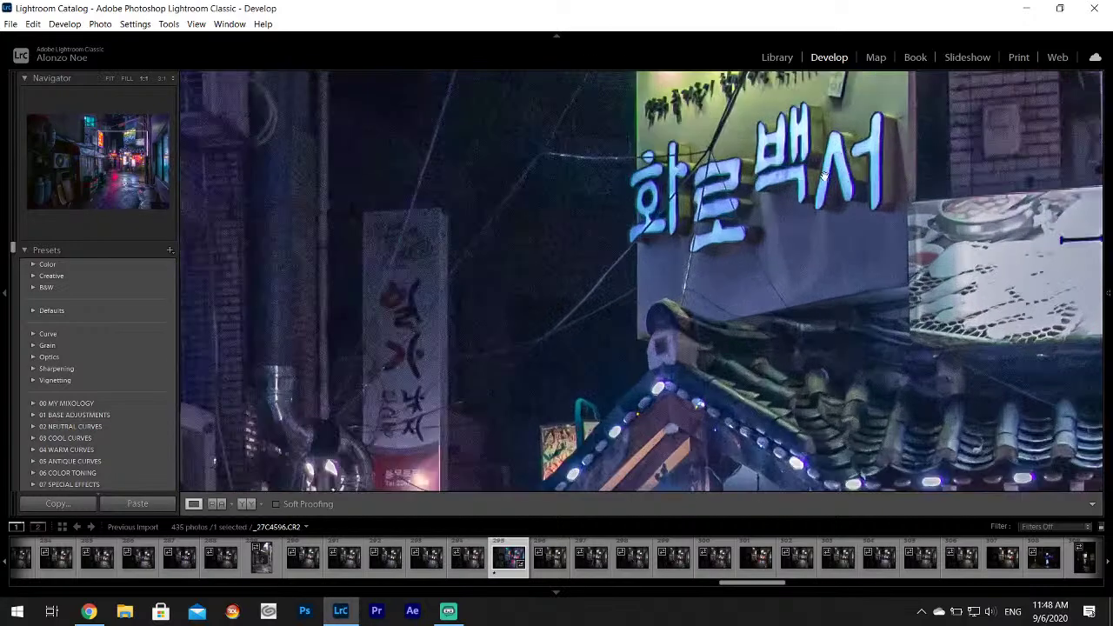
pyautogui.moveTo(1110, 181)
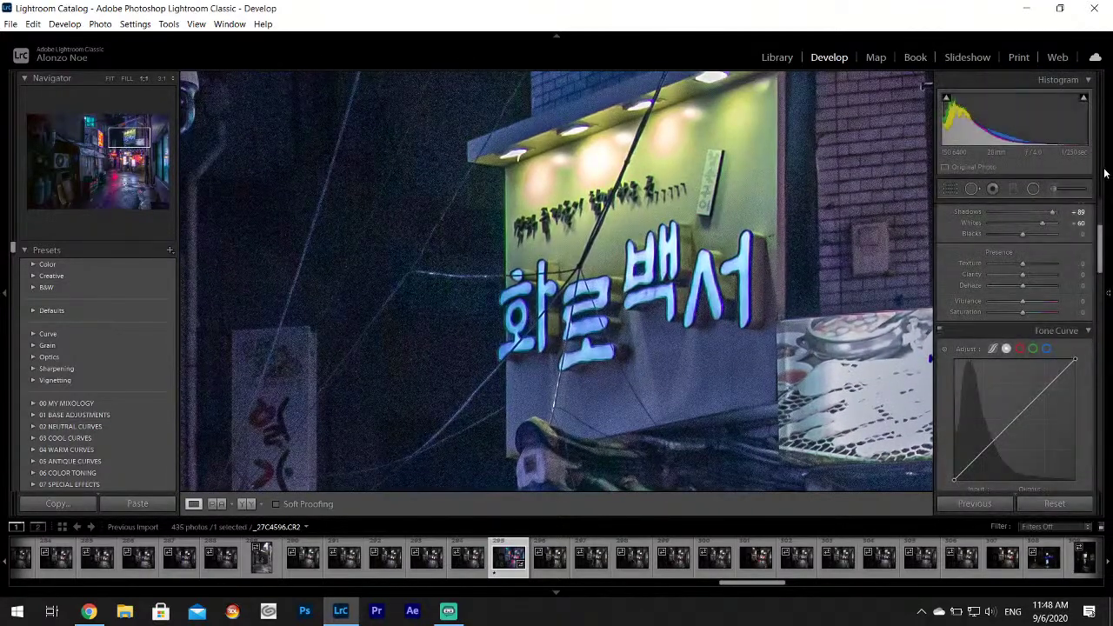
pyautogui.click(1055, 190)
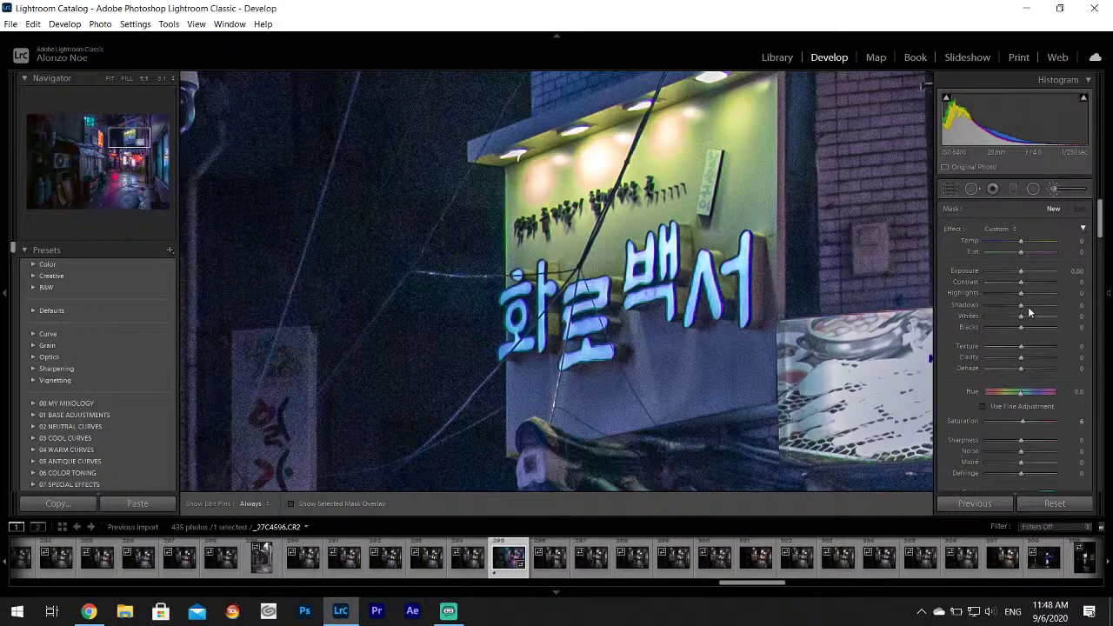
pyautogui.moveTo(1025, 299); pyautogui.dragTo(1026, 295)
pyautogui.moveTo(1100, 219); pyautogui.dragTo(1103, 237)
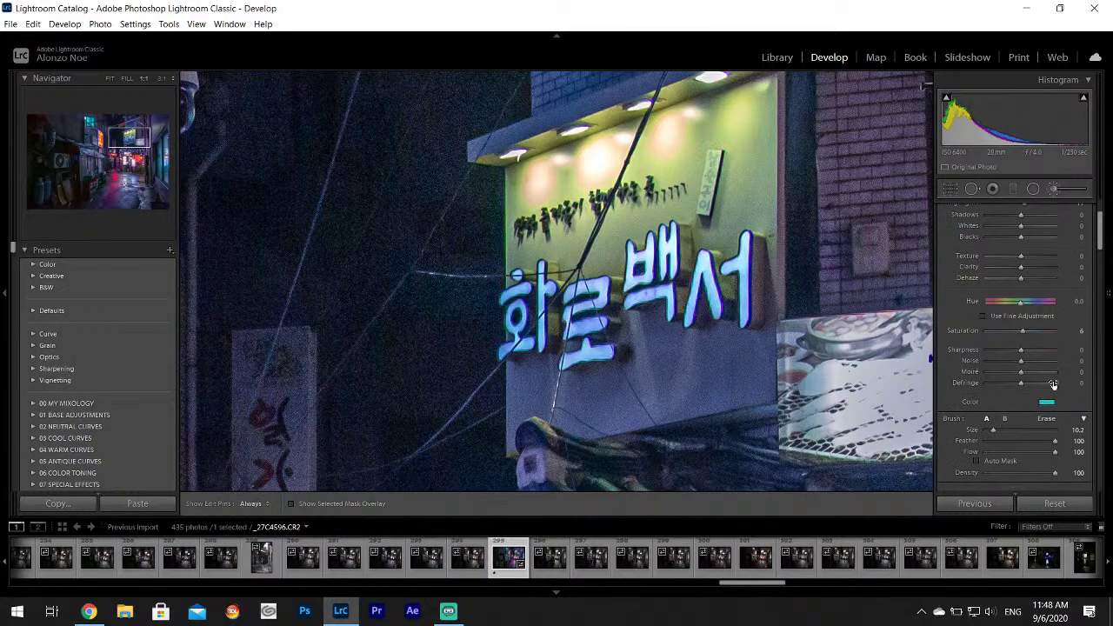
pyautogui.click(1047, 402)
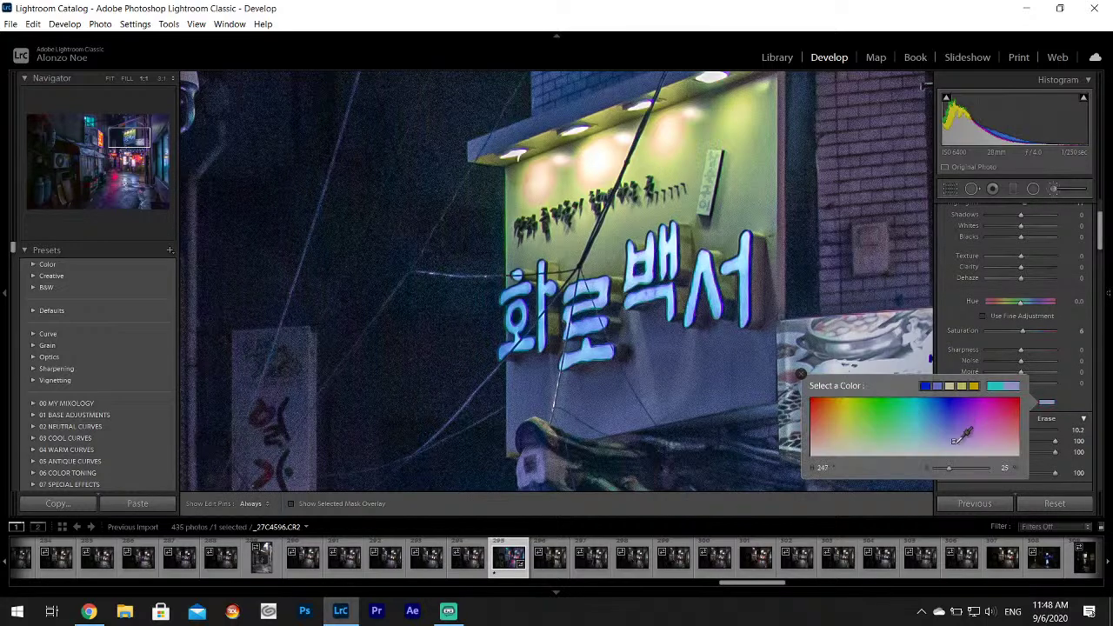
pyautogui.click(801, 374)
pyautogui.moveTo(510, 289)
pyautogui.mouseDown()
pyautogui.moveTo(532, 311)
pyautogui.moveTo(520, 329)
pyautogui.moveTo(602, 301)
pyautogui.moveTo(576, 346)
pyautogui.moveTo(600, 351)
pyautogui.moveTo(636, 287)
pyautogui.moveTo(630, 258)
pyautogui.moveTo(667, 271)
pyautogui.moveTo(664, 300)
pyautogui.moveTo(689, 282)
pyautogui.moveTo(700, 299)
pyautogui.moveTo(733, 276)
pyautogui.moveTo(737, 257)
pyautogui.moveTo(741, 311)
pyautogui.mouseUp()
pyautogui.click(1081, 503)
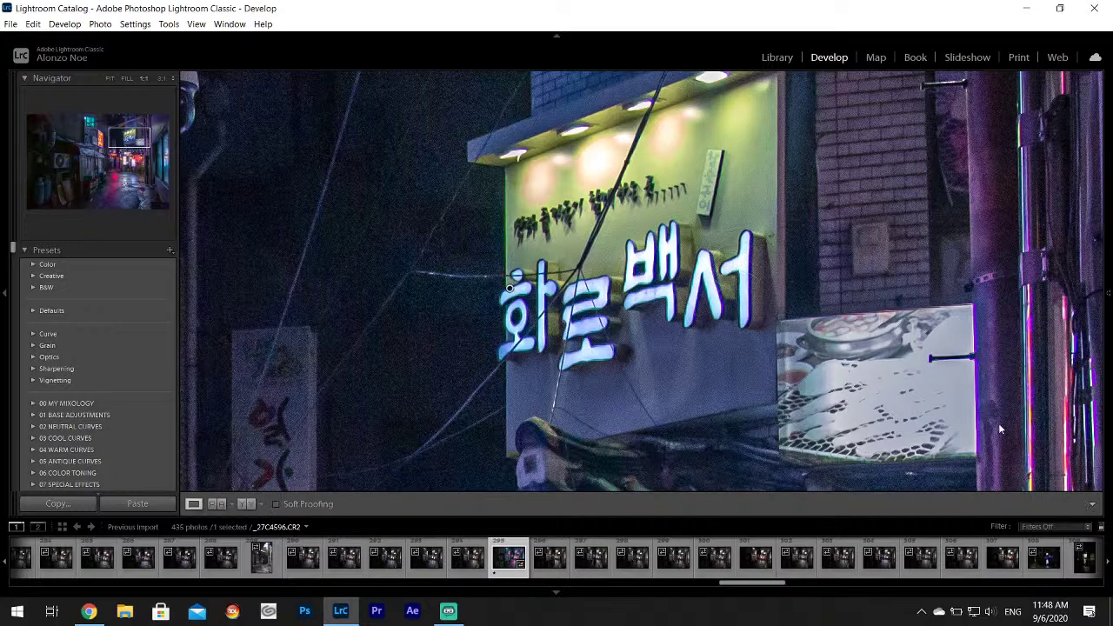
pyautogui.click(835, 331)
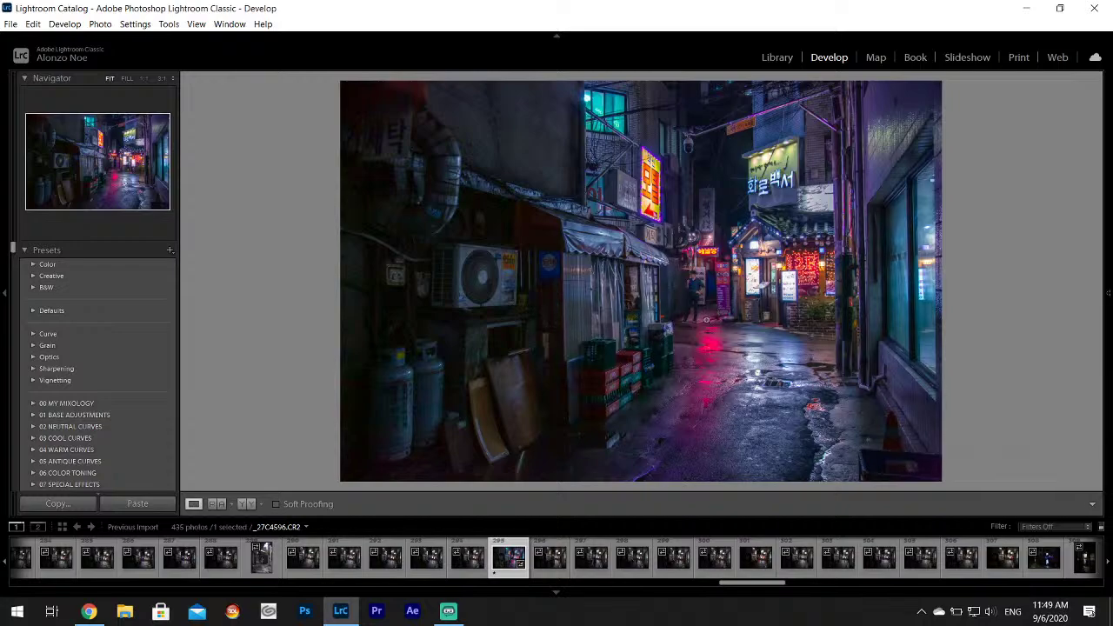
# Inspect the red neon sign up close, then nudge Texture and Clarity up slightly.
pyautogui.click(706, 251)
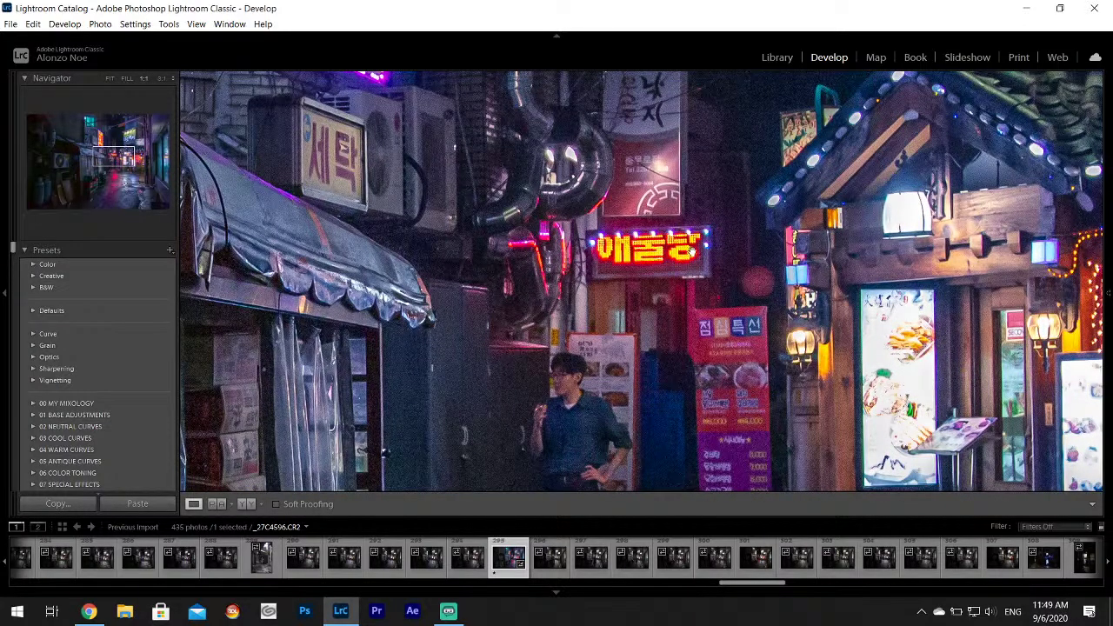
pyautogui.click(689, 287)
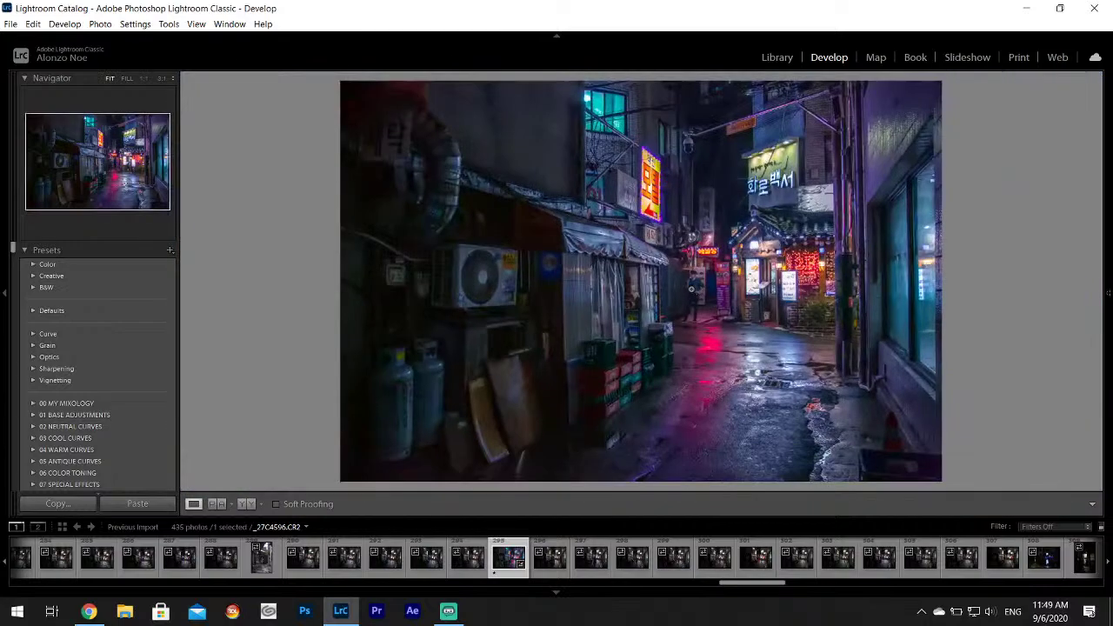
pyautogui.moveTo(1109, 263)
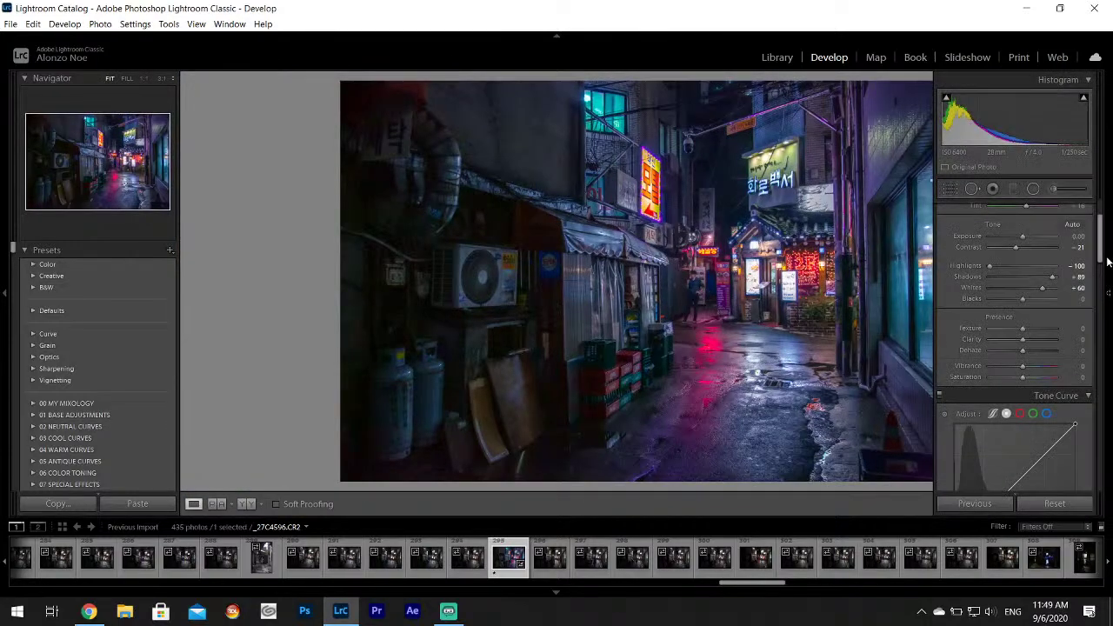
pyautogui.moveTo(1023, 329); pyautogui.dragTo(1025, 327)
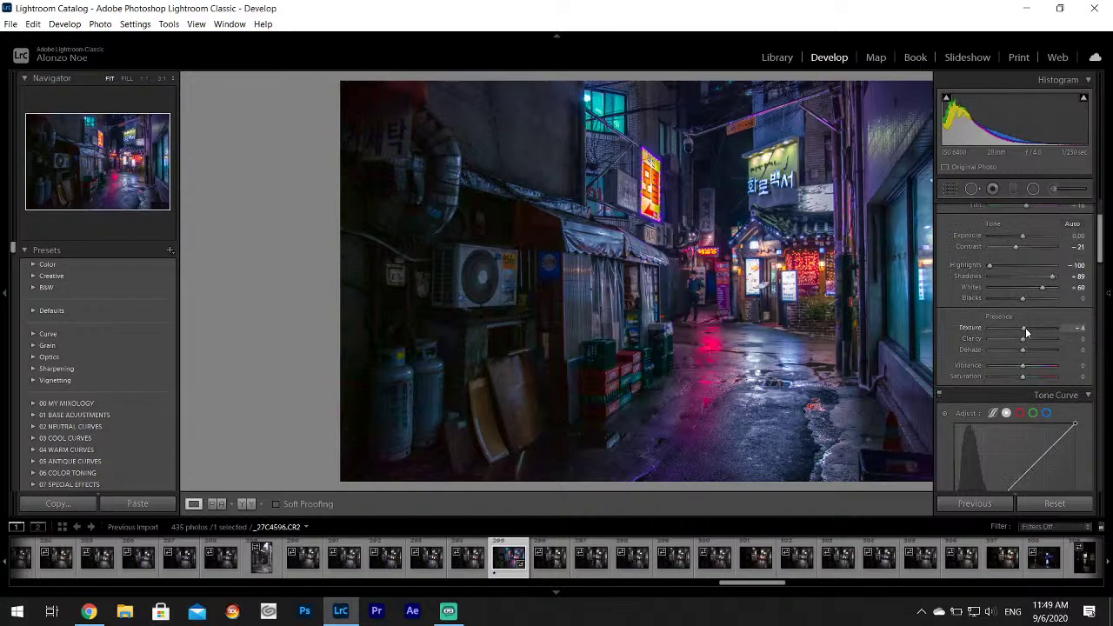
pyautogui.click(1026, 341)
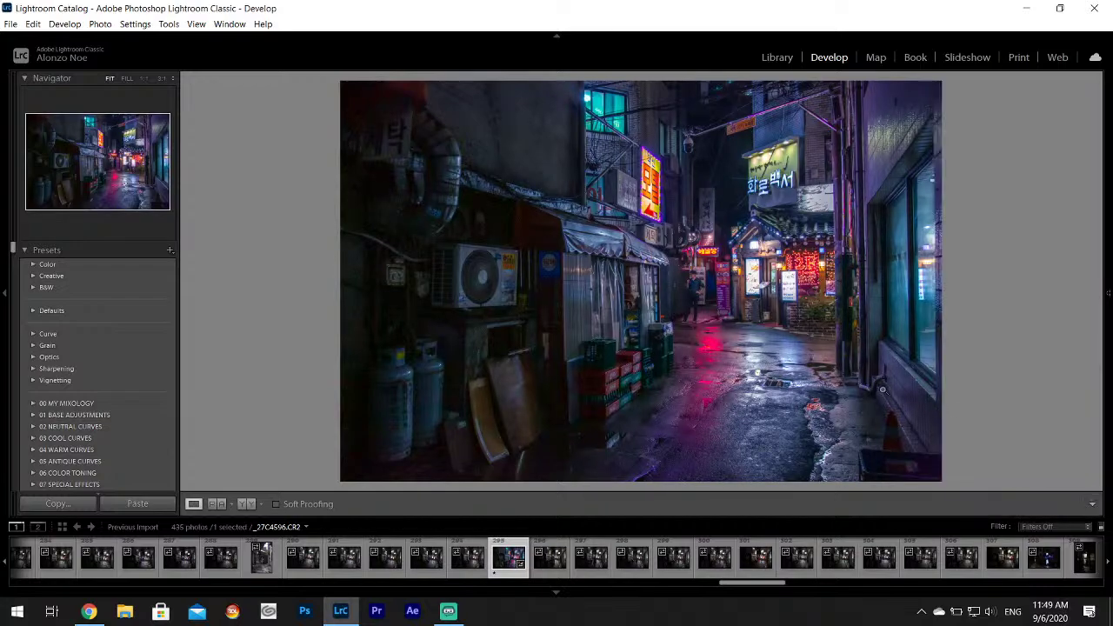
# Export the edited alley photo, give it a rating, and move on to _27C4609.CR2.
pyautogui.click(10, 23)
pyautogui.click(66, 195)
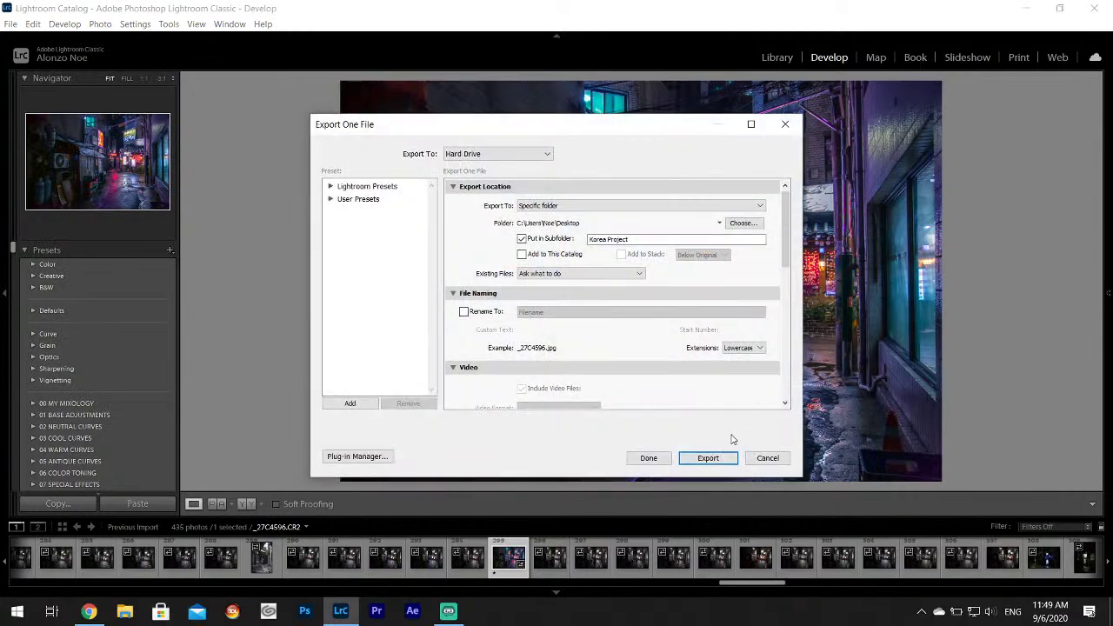
pyautogui.click(708, 458)
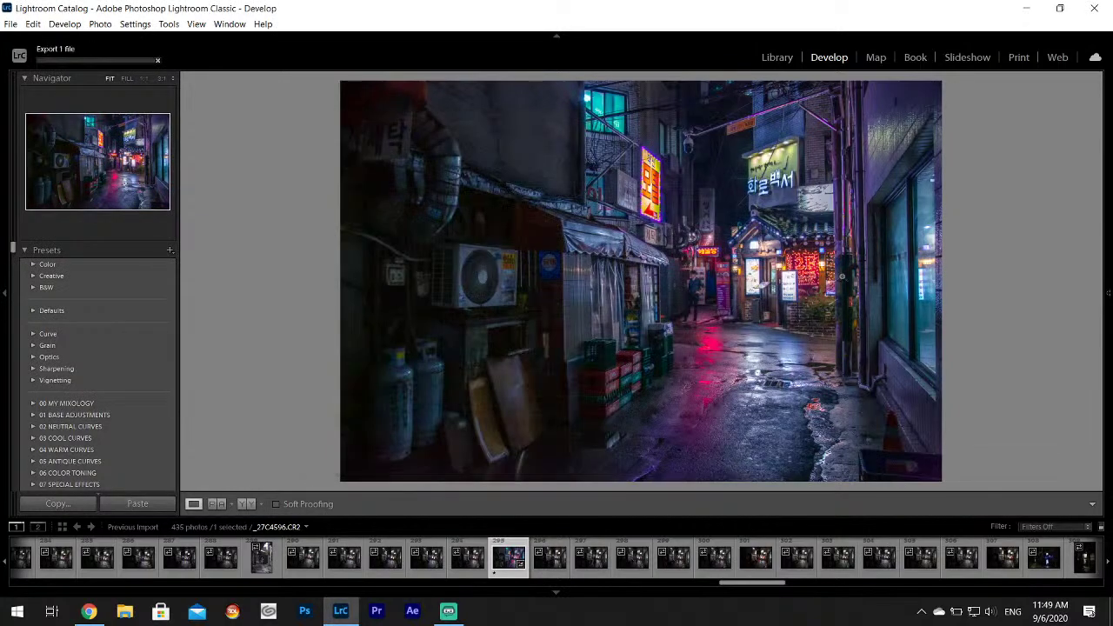
pyautogui.press('1')
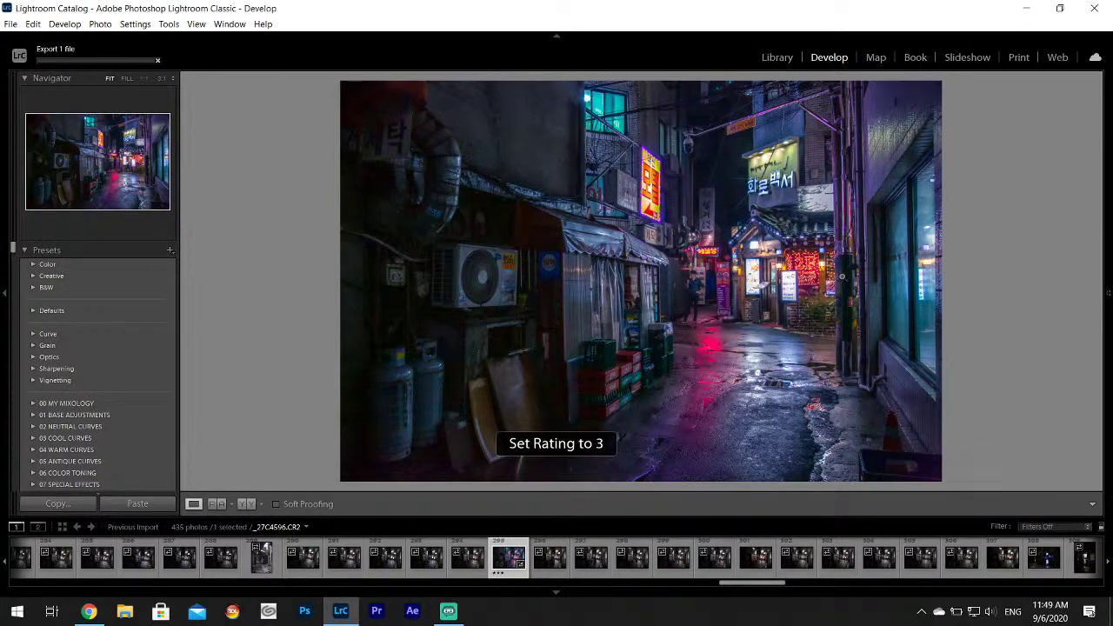
pyautogui.click(1055, 567)
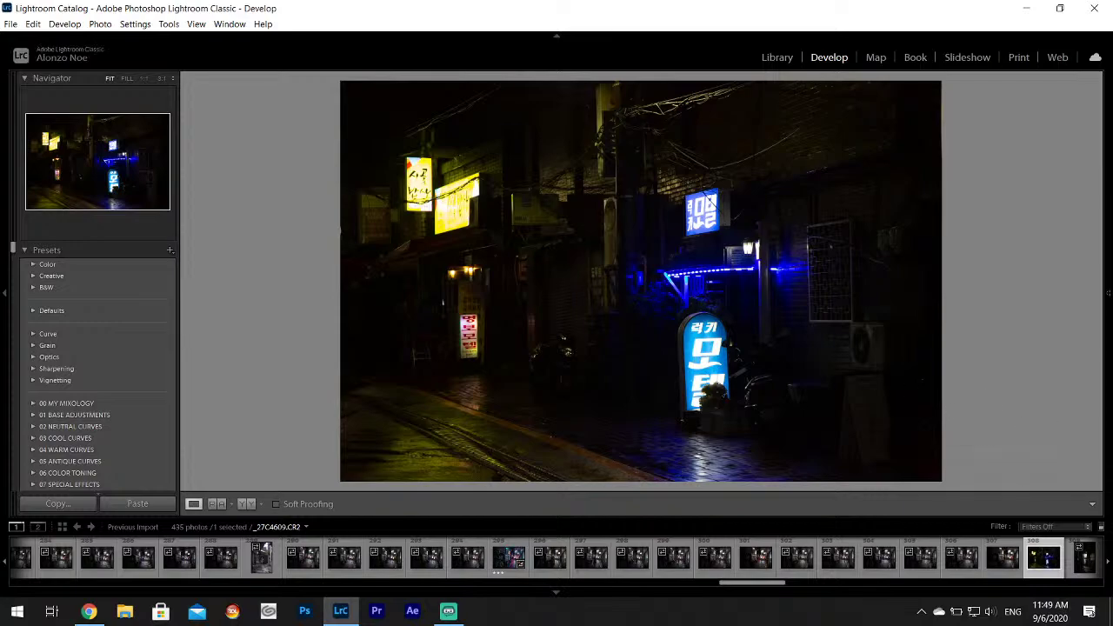
# Pull Highlights to -100 and lift Shadows to +100 and Whites to +72.
pyautogui.moveTo(1108, 293)
pyautogui.moveTo(1023, 265); pyautogui.dragTo(1047, 296)
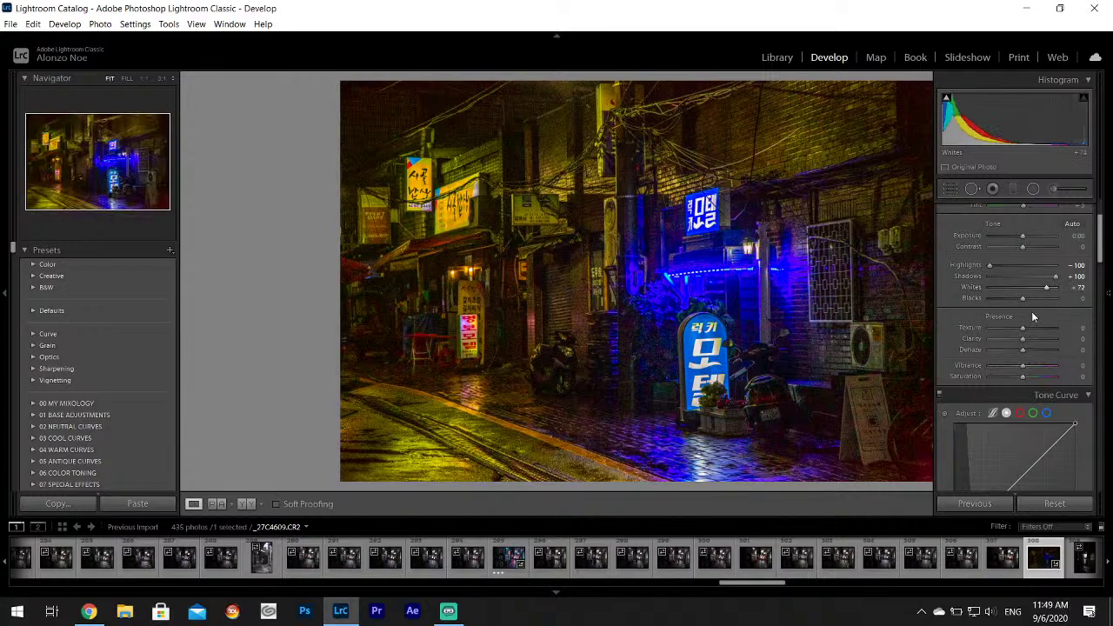
pyautogui.scroll(-4, 1105, 277)
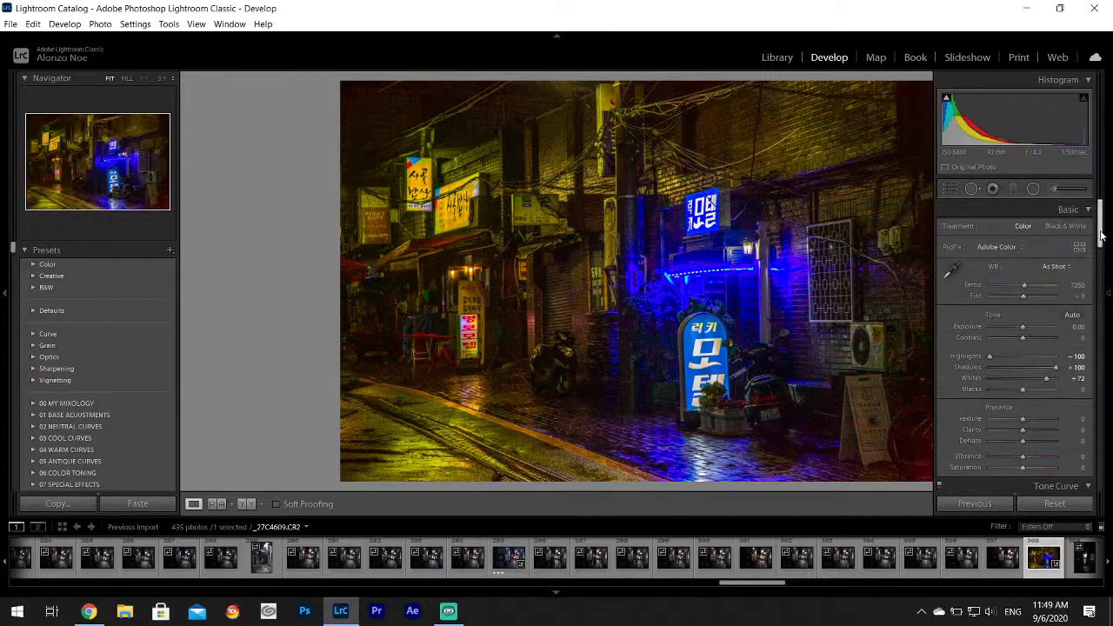
pyautogui.scroll(-7, 1105, 276)
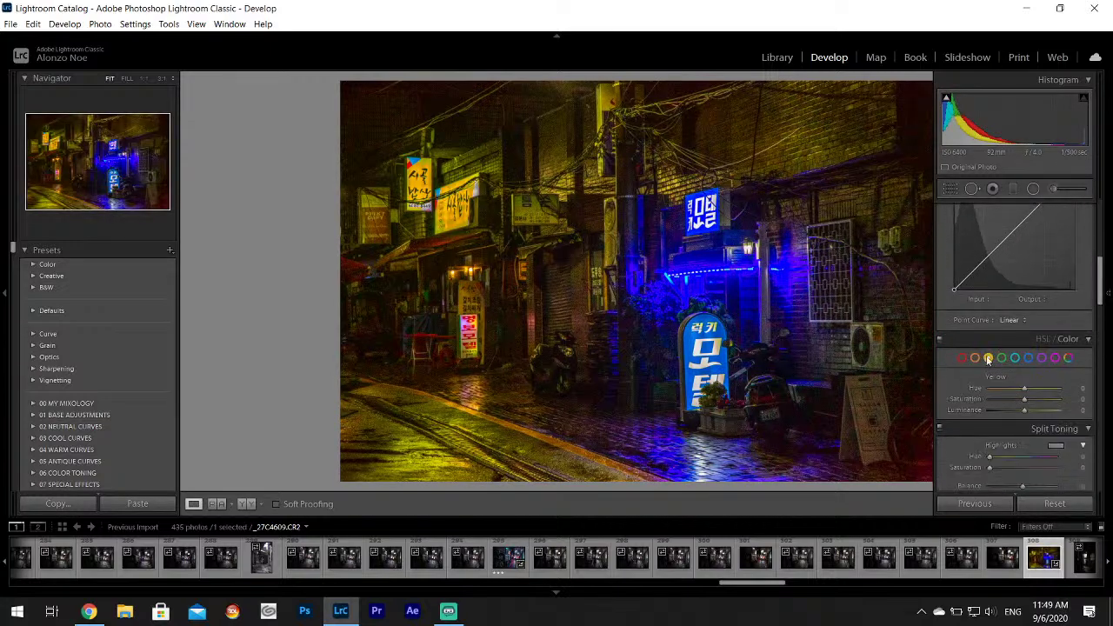
pyautogui.moveTo(1007, 388); pyautogui.dragTo(1063, 389)
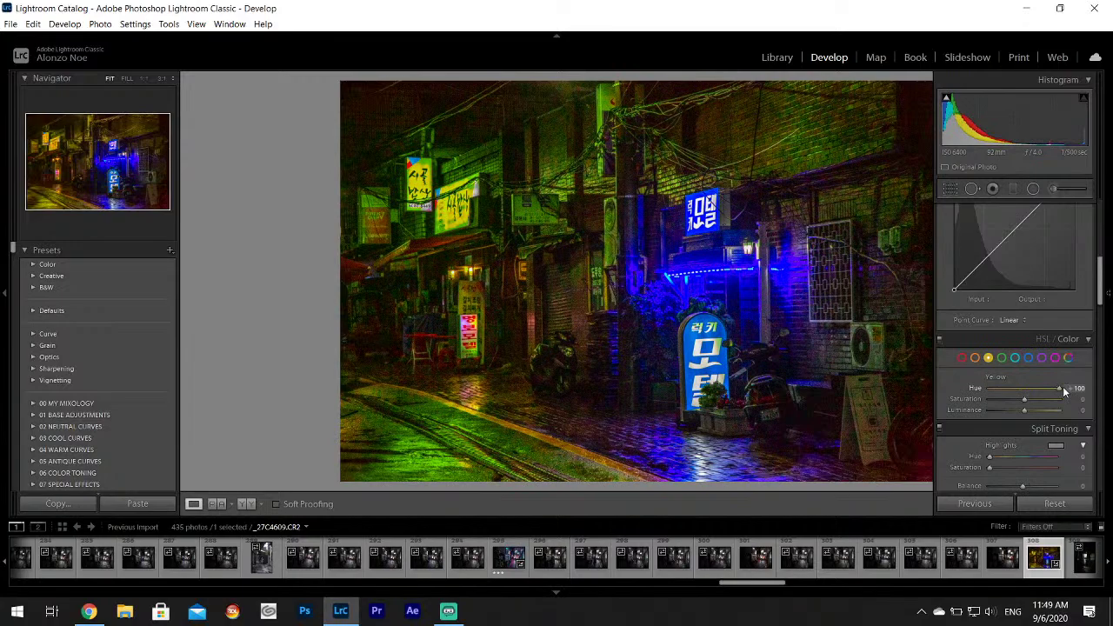
pyautogui.click(1028, 358)
pyautogui.moveTo(1025, 388); pyautogui.dragTo(997, 389)
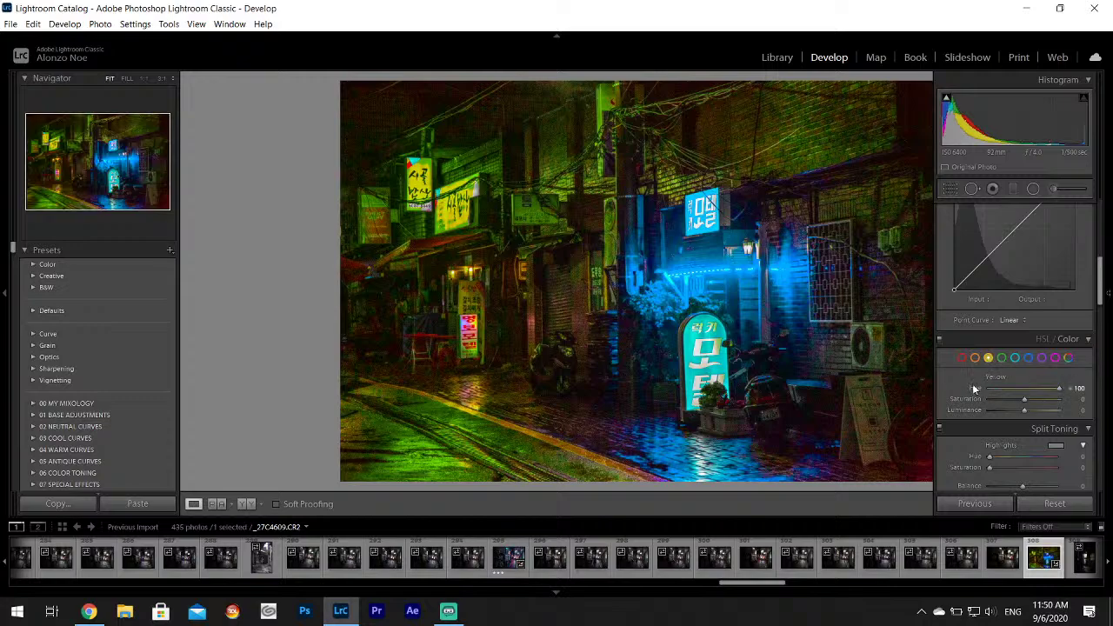
pyautogui.doubleClick(975, 384)
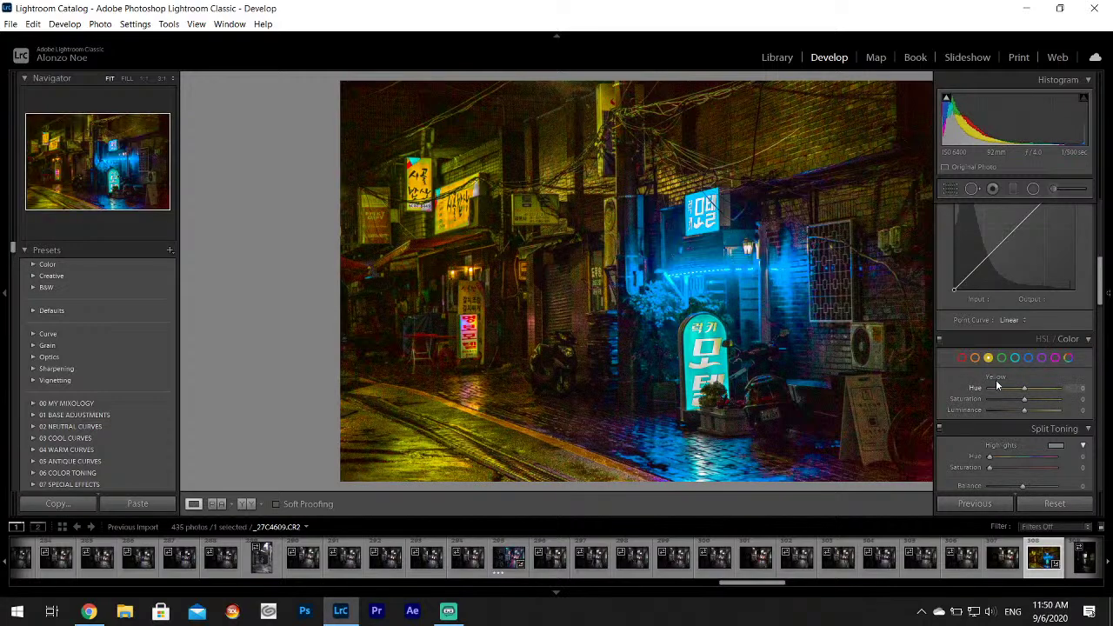
pyautogui.click(1015, 357)
pyautogui.click(1028, 358)
pyautogui.moveTo(1025, 388); pyautogui.dragTo(1005, 388)
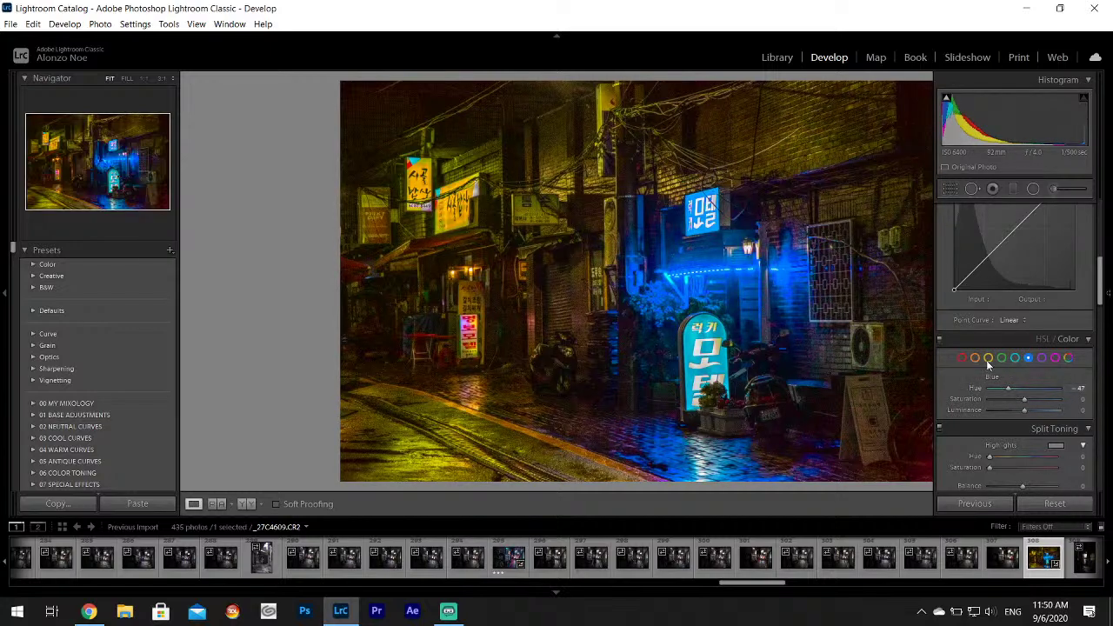
pyautogui.click(988, 357)
pyautogui.click(1029, 357)
pyautogui.doubleClick(980, 393)
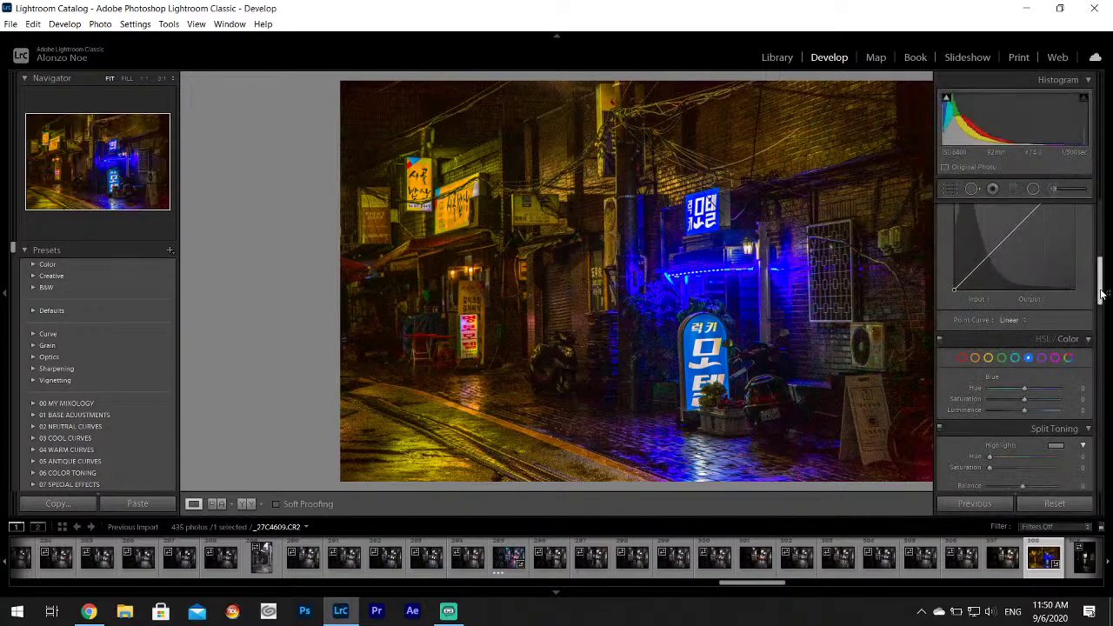
pyautogui.scroll(-3, 1105, 324)
# Lower the alley photo's Contrast to -25.
pyautogui.scroll(-4, 1103, 323)
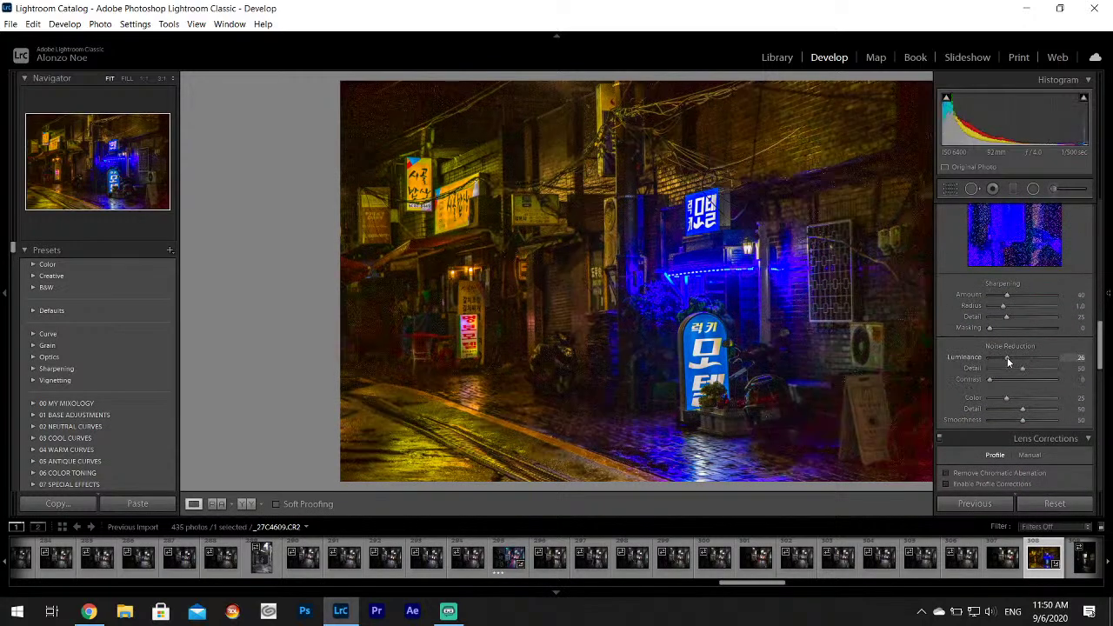
pyautogui.press('F8')
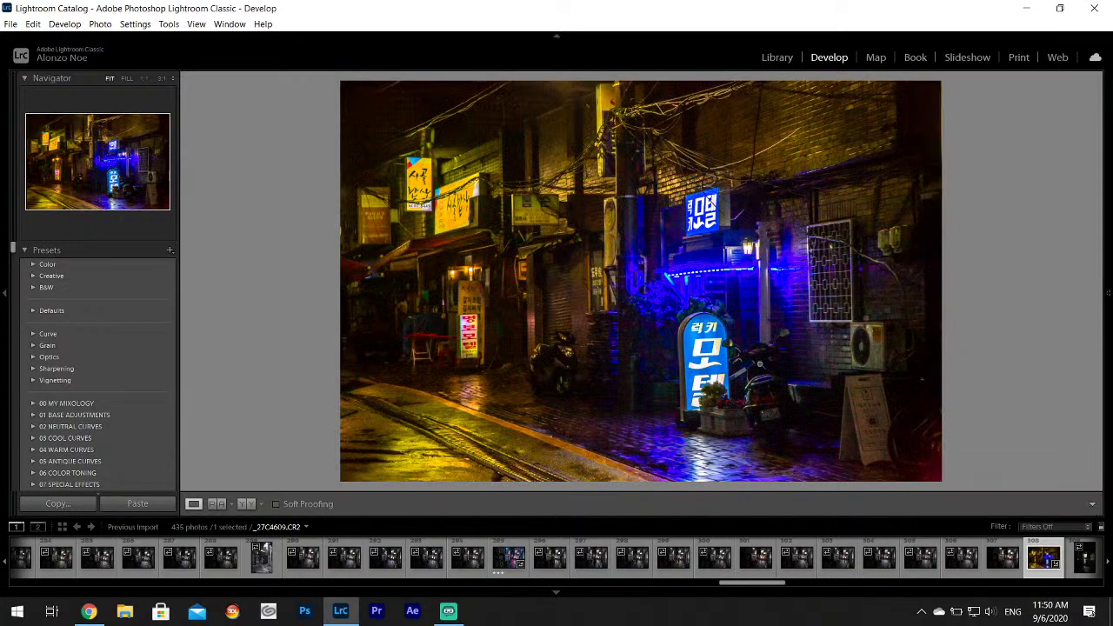
pyautogui.moveTo(1102, 325)
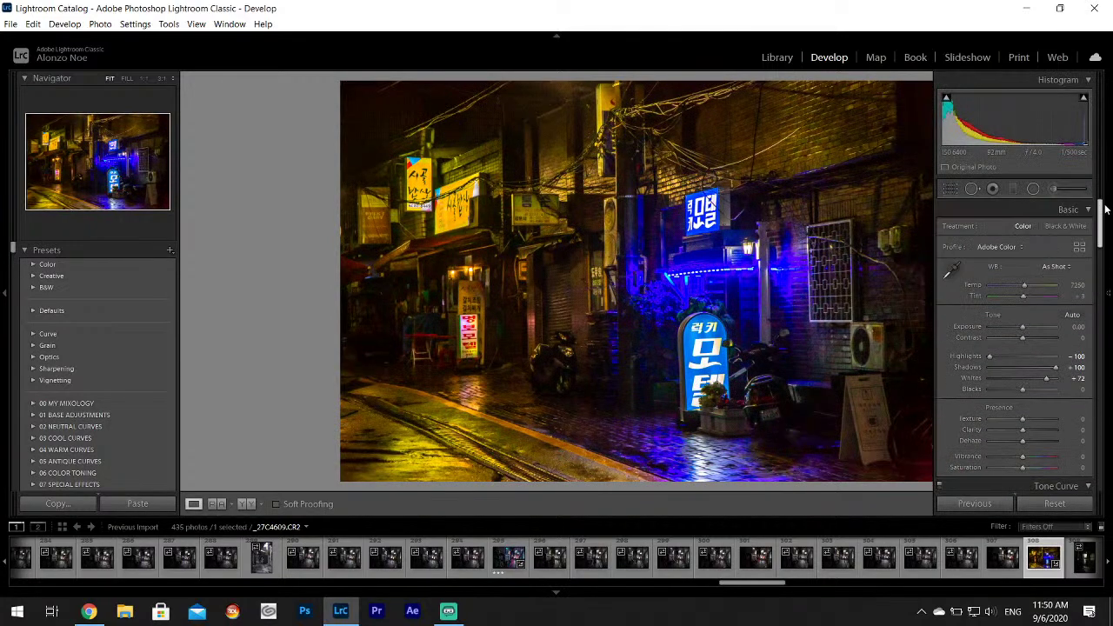
pyautogui.moveTo(1022, 339); pyautogui.dragTo(1014, 342)
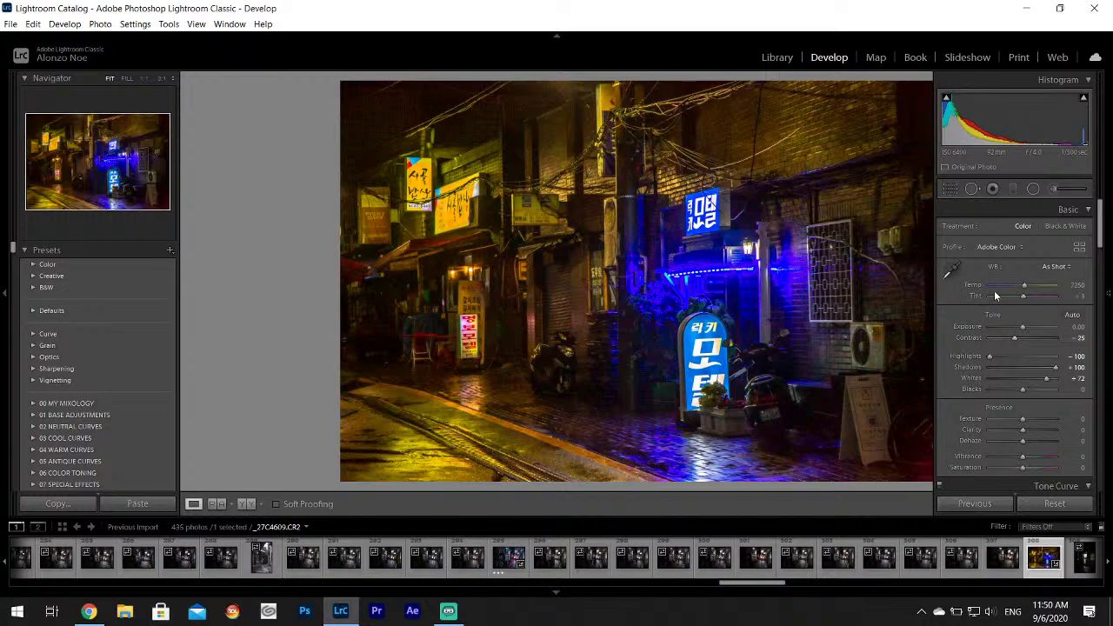
# Try a custom white balance from a neutral spot, then undo it back to As Shot.
pyautogui.click(952, 270)
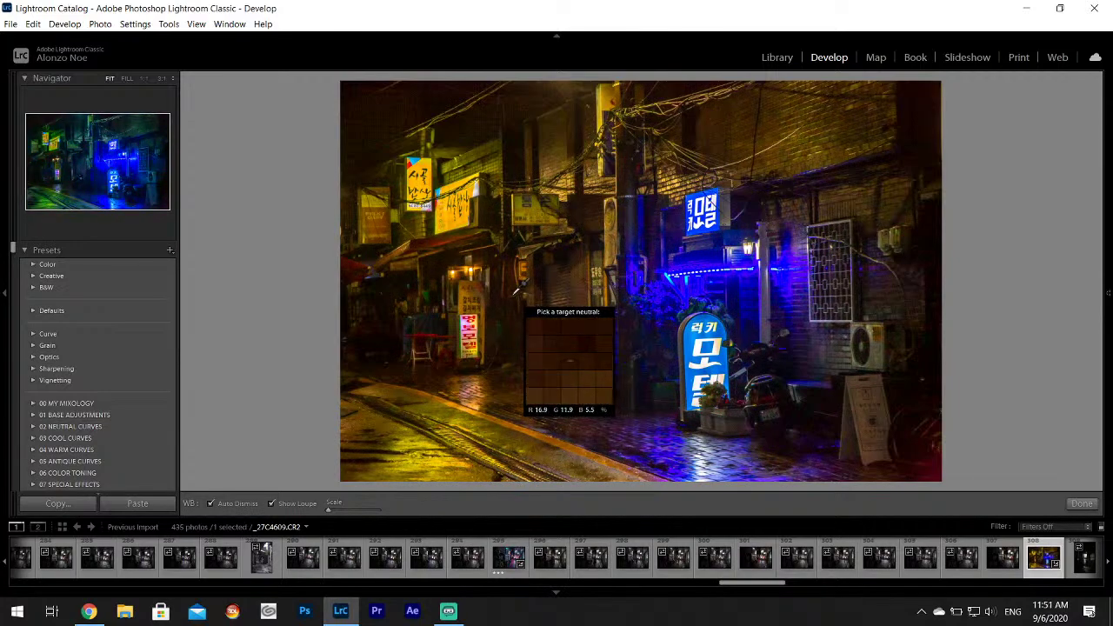
pyautogui.click(515, 290)
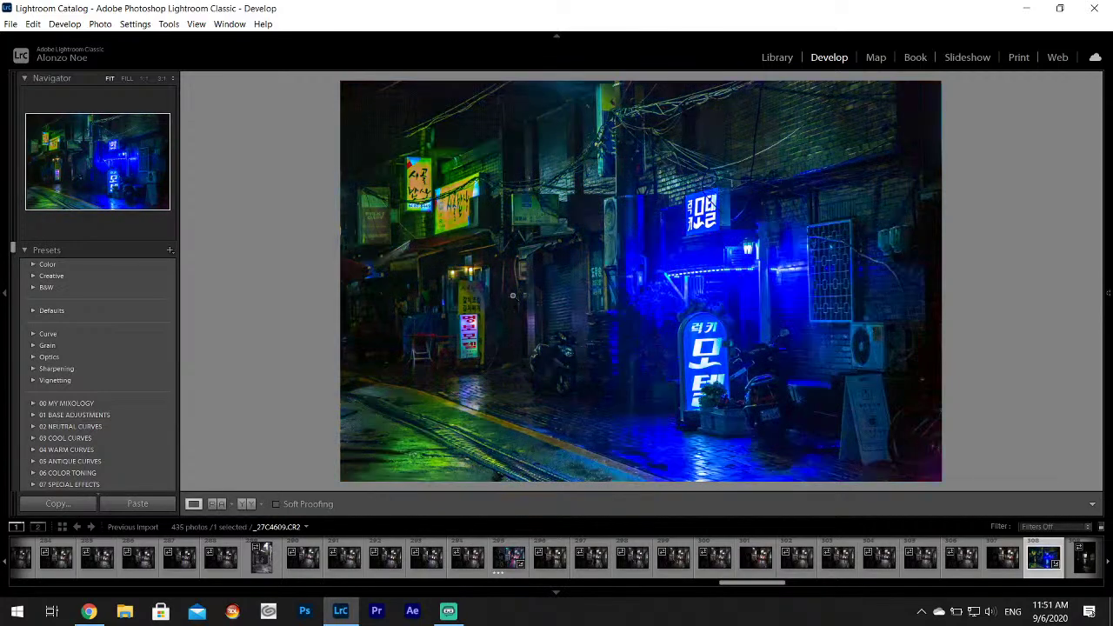
pyautogui.click(32, 23)
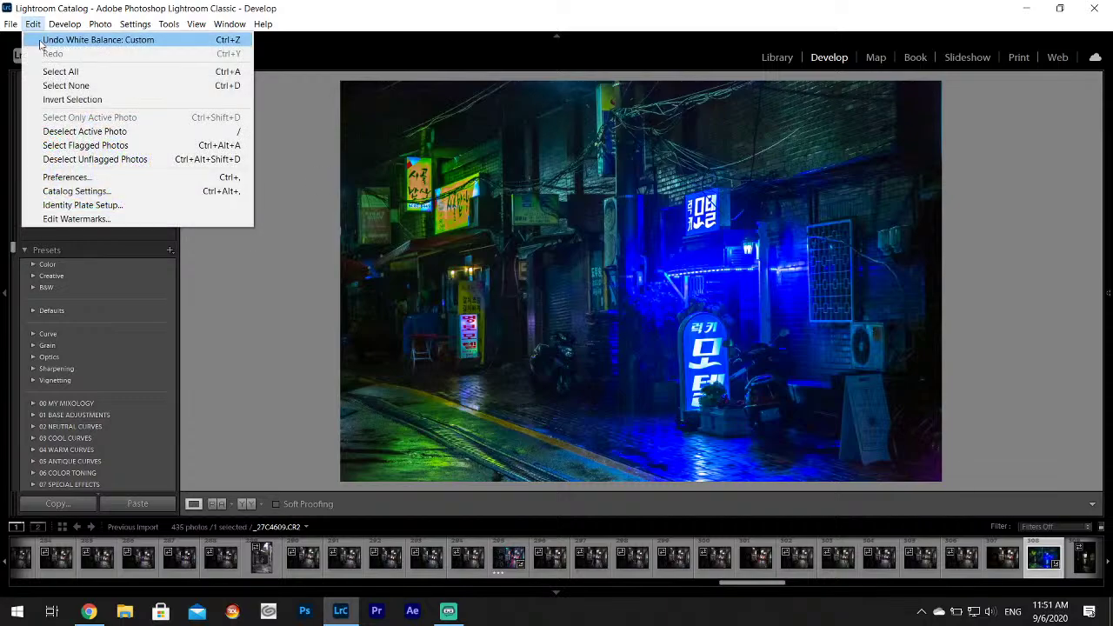
pyautogui.click(52, 40)
# Set Vibrance +16 and Saturation -9, then shift the Blue hue to +15.
pyautogui.moveTo(1110, 366)
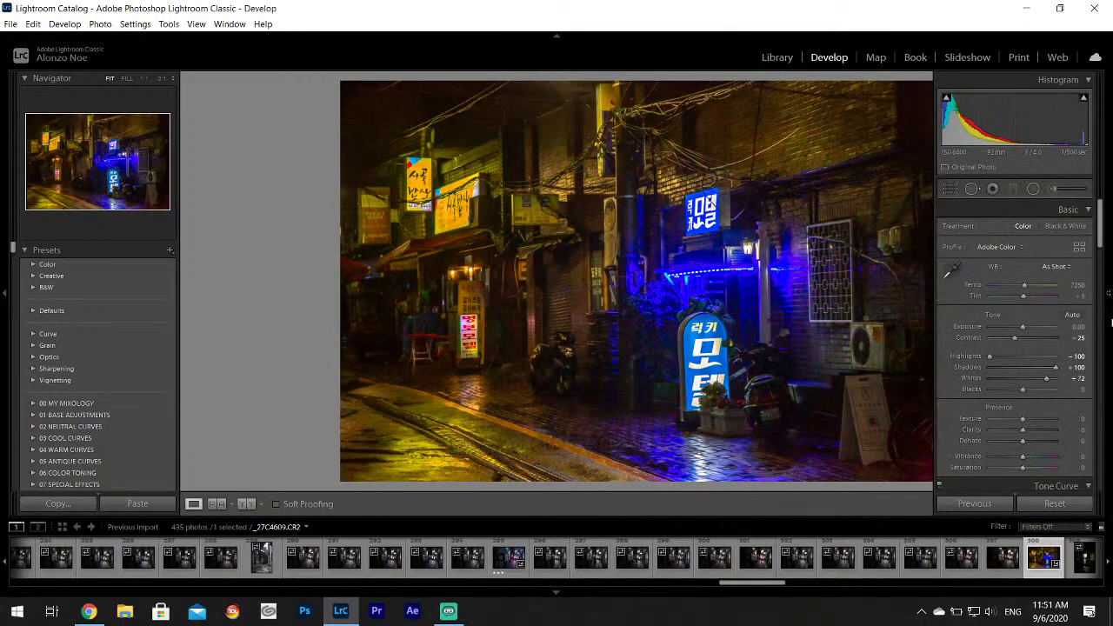
pyautogui.moveTo(1022, 471); pyautogui.dragTo(1028, 468)
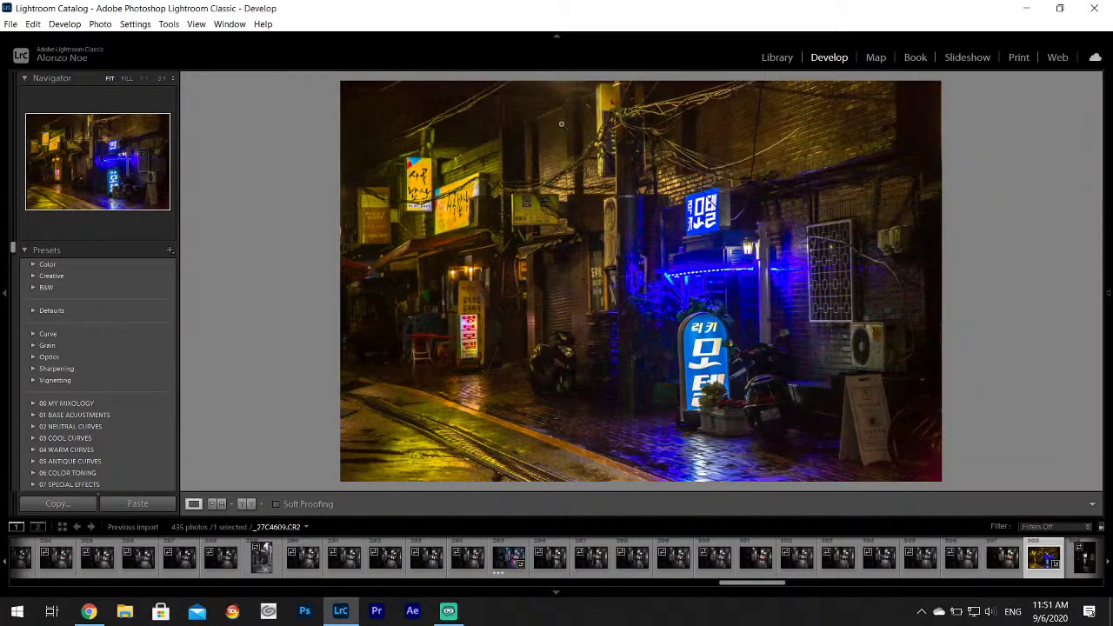
pyautogui.moveTo(1107, 308)
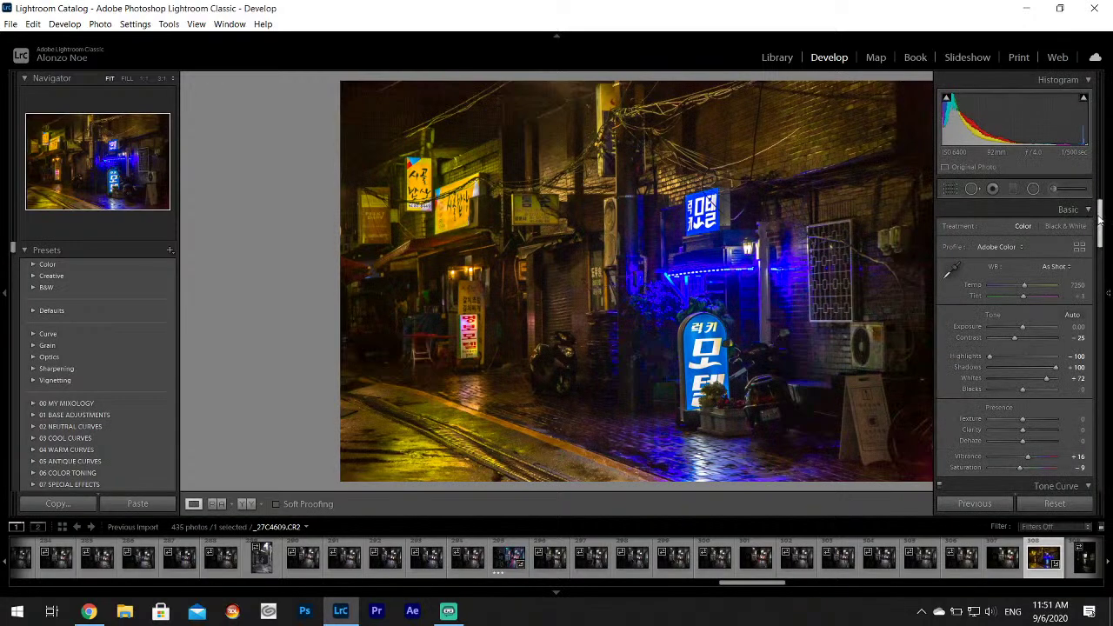
pyautogui.scroll(-3, 1100, 230)
pyautogui.scroll(-4, 1105, 248)
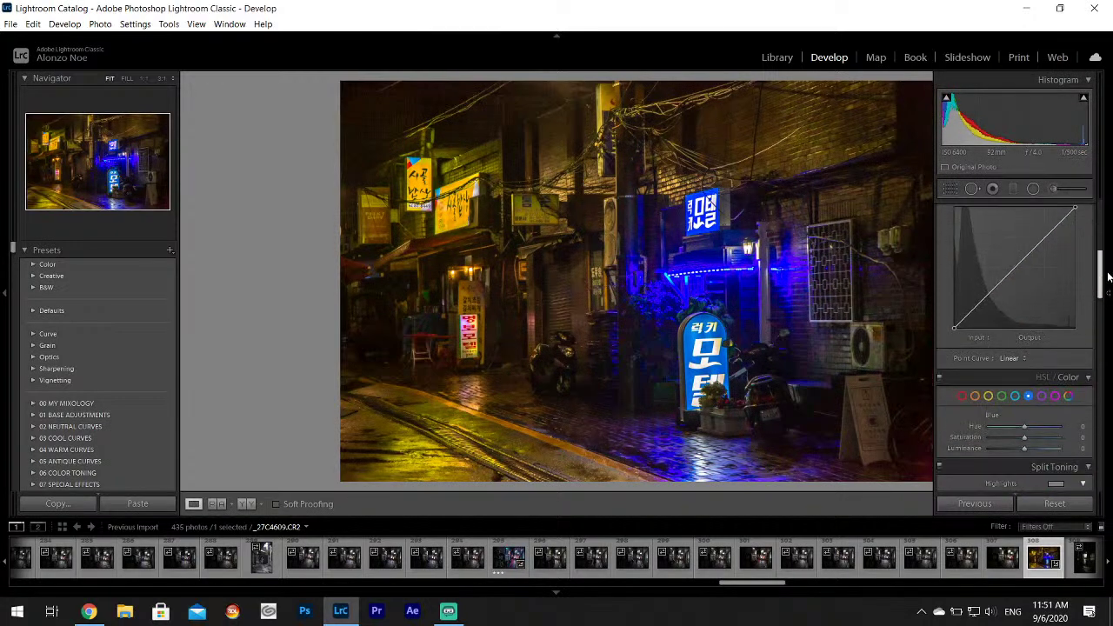
pyautogui.moveTo(1024, 381); pyautogui.dragTo(1021, 382)
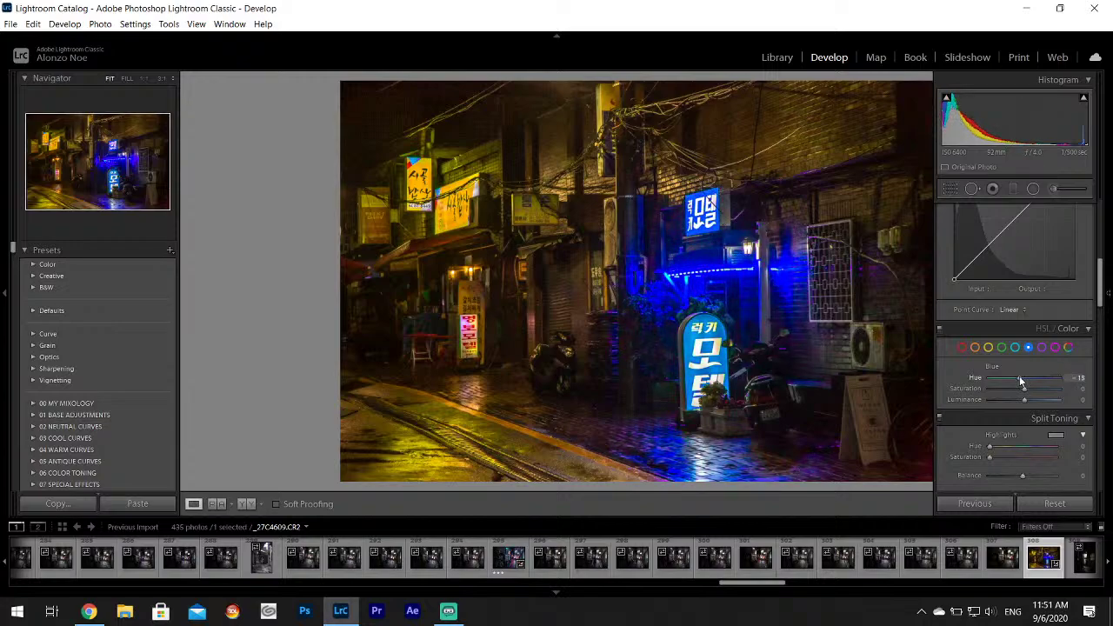
pyautogui.press('F8')
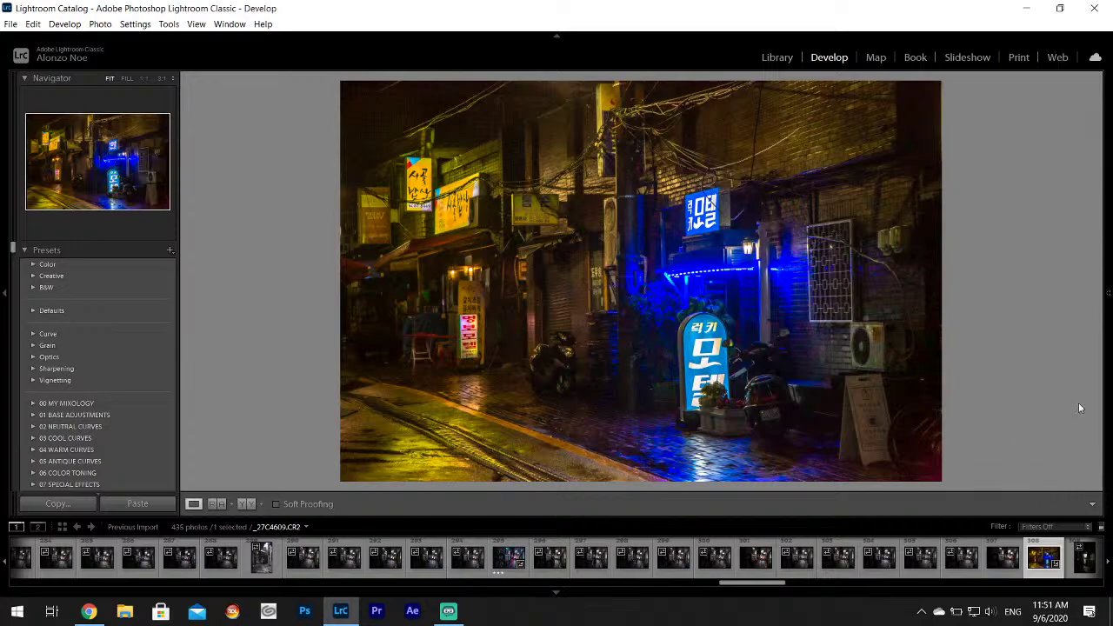
pyautogui.press('F8')
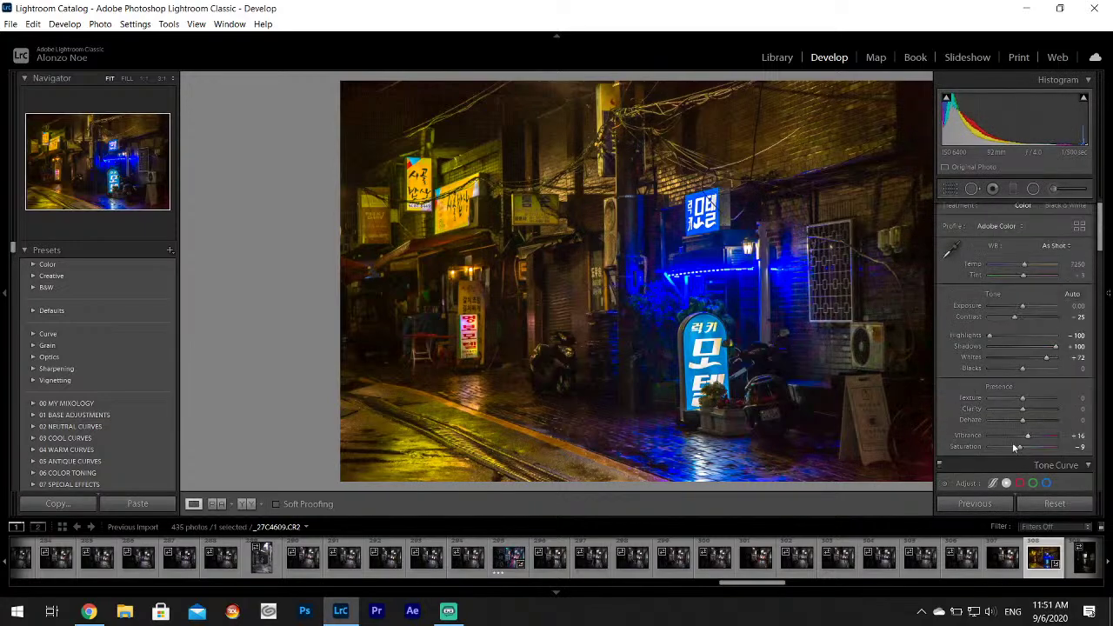
# Drop Saturation to -100, then set Whites +75, Contrast -37 and Clarity to about +16.
pyautogui.moveTo(1019, 448); pyautogui.dragTo(995, 448)
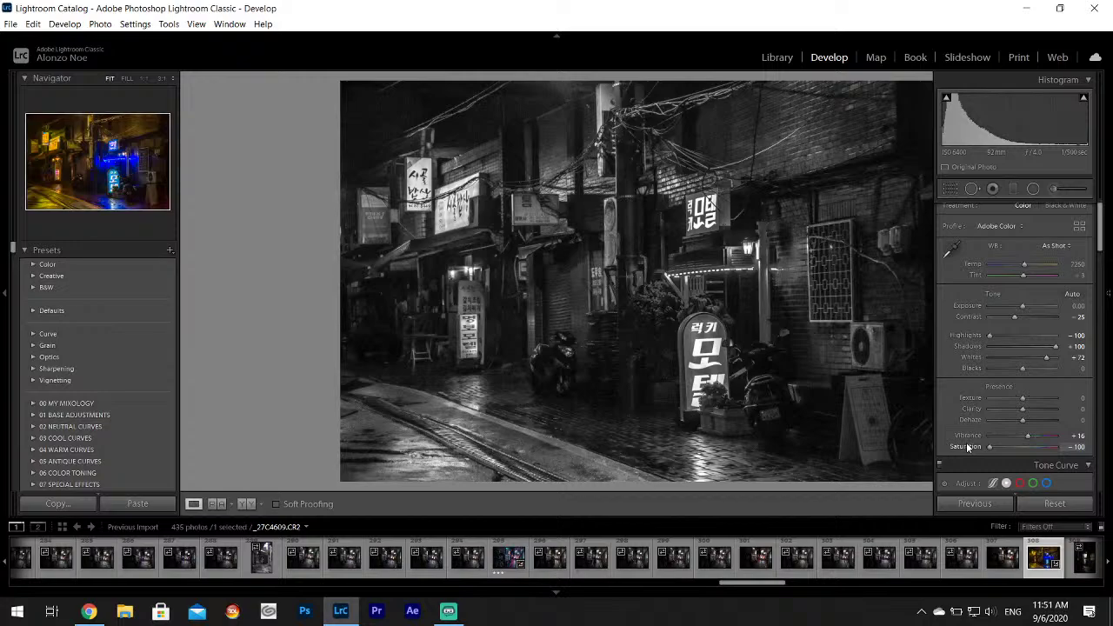
pyautogui.moveTo(1108, 293)
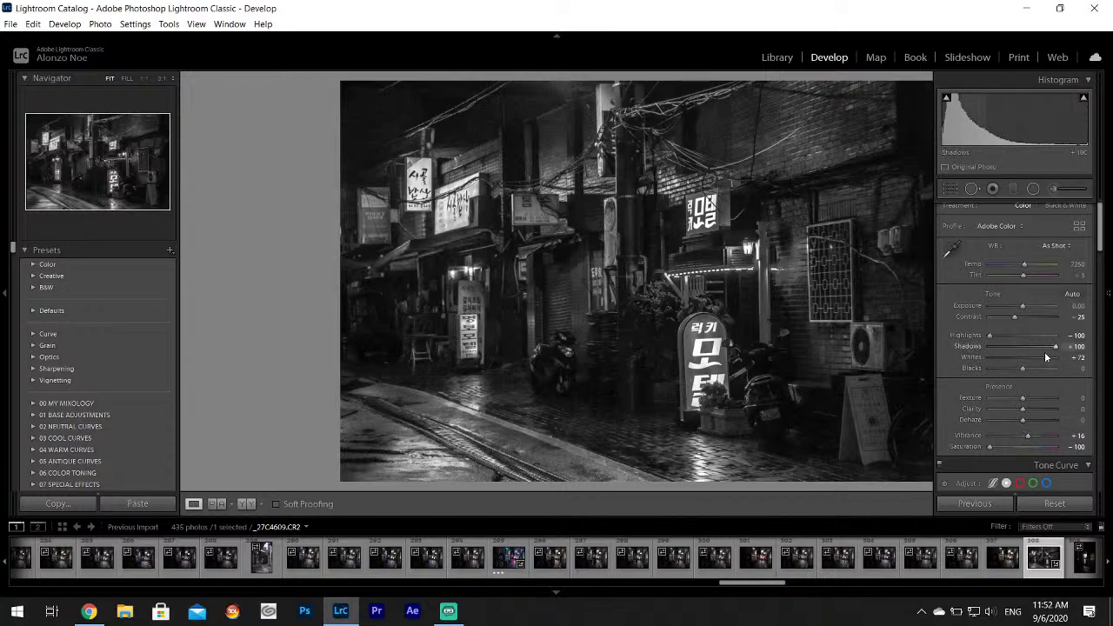
pyautogui.moveTo(1047, 360); pyautogui.dragTo(1050, 360)
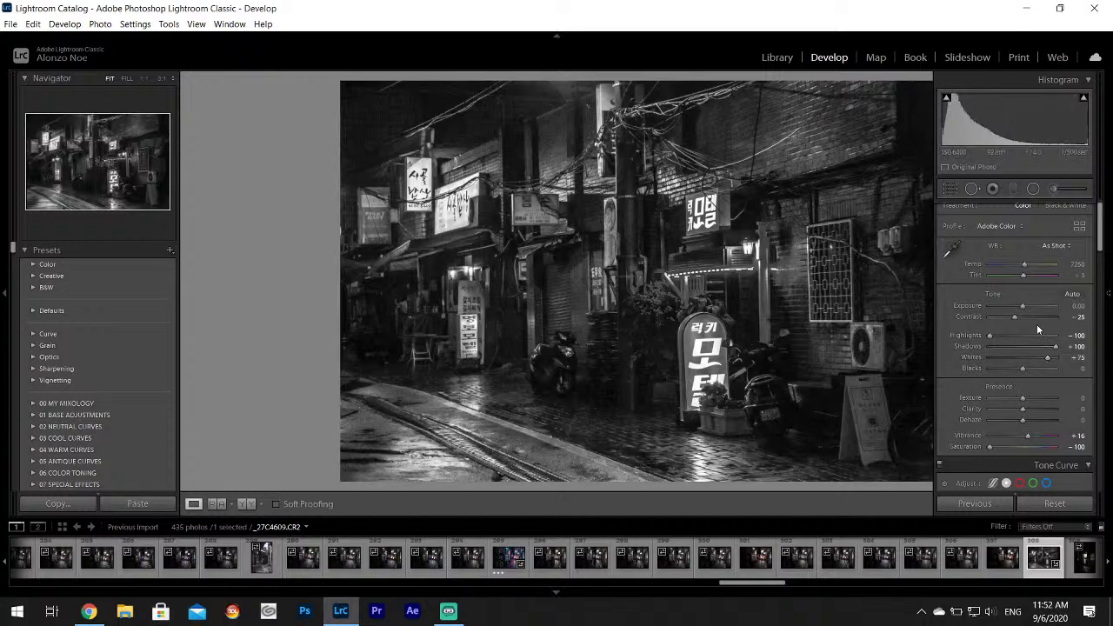
pyautogui.moveTo(1014, 316); pyautogui.dragTo(1009, 317)
pyautogui.moveTo(1023, 409); pyautogui.dragTo(1031, 412)
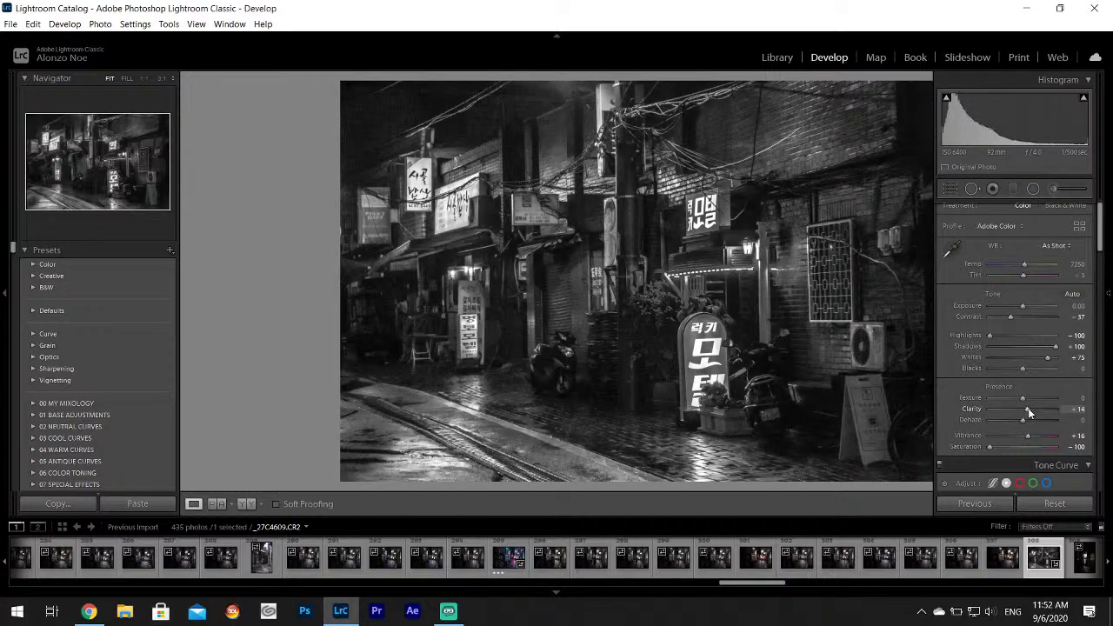
pyautogui.press('F8')
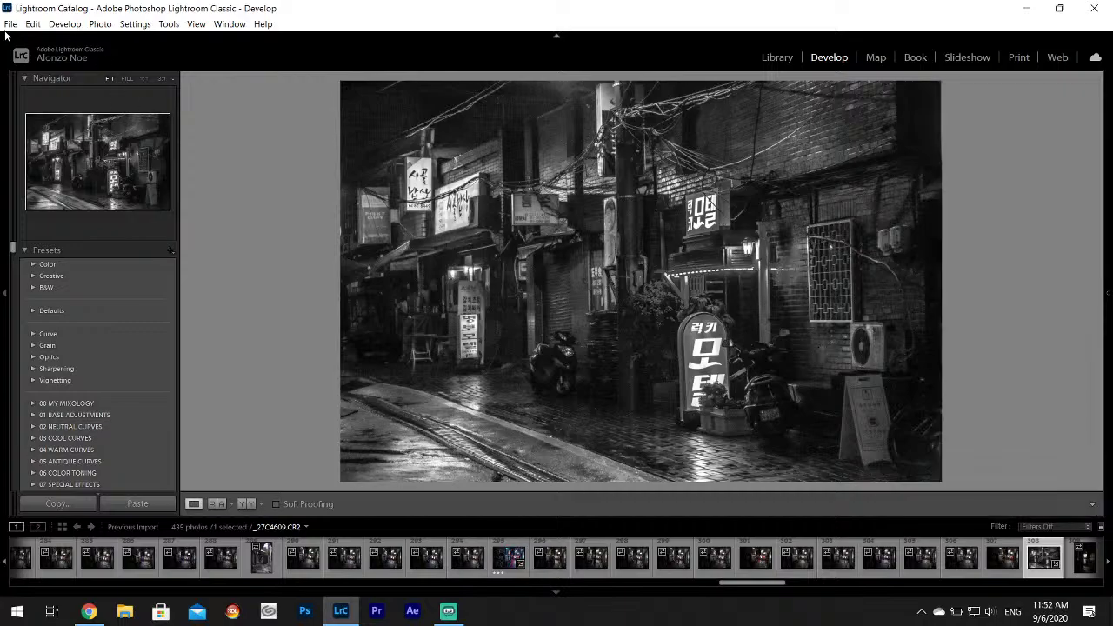
# Export _27C4609.CR2 as a JPEG to the Korea Project subfolder on the Desktop.
pyautogui.click(10, 23)
pyautogui.click(44, 195)
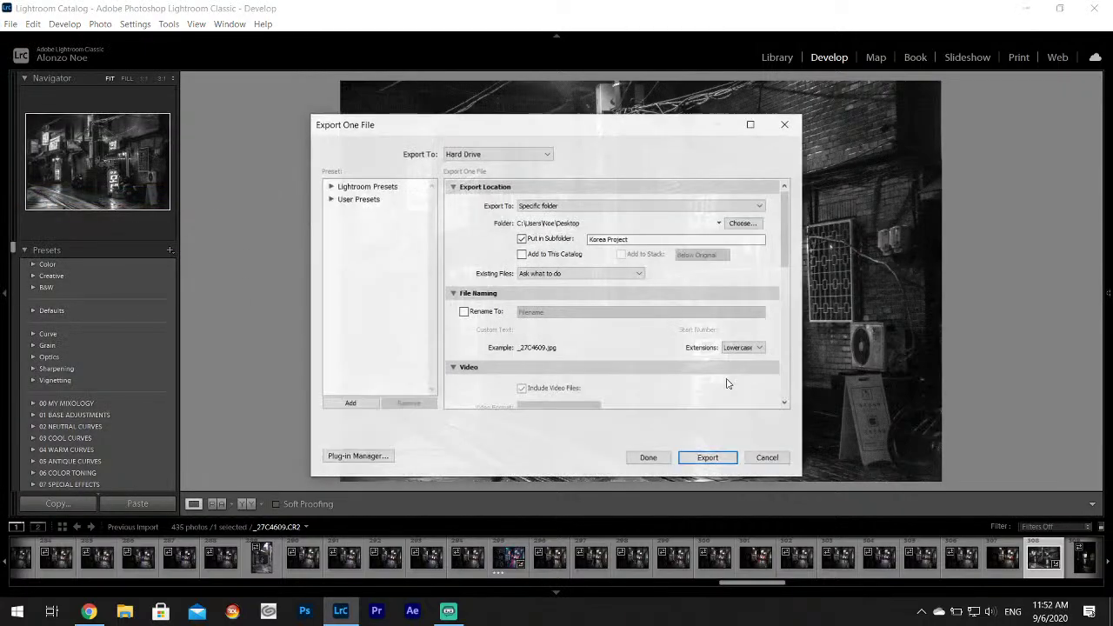
pyautogui.click(711, 458)
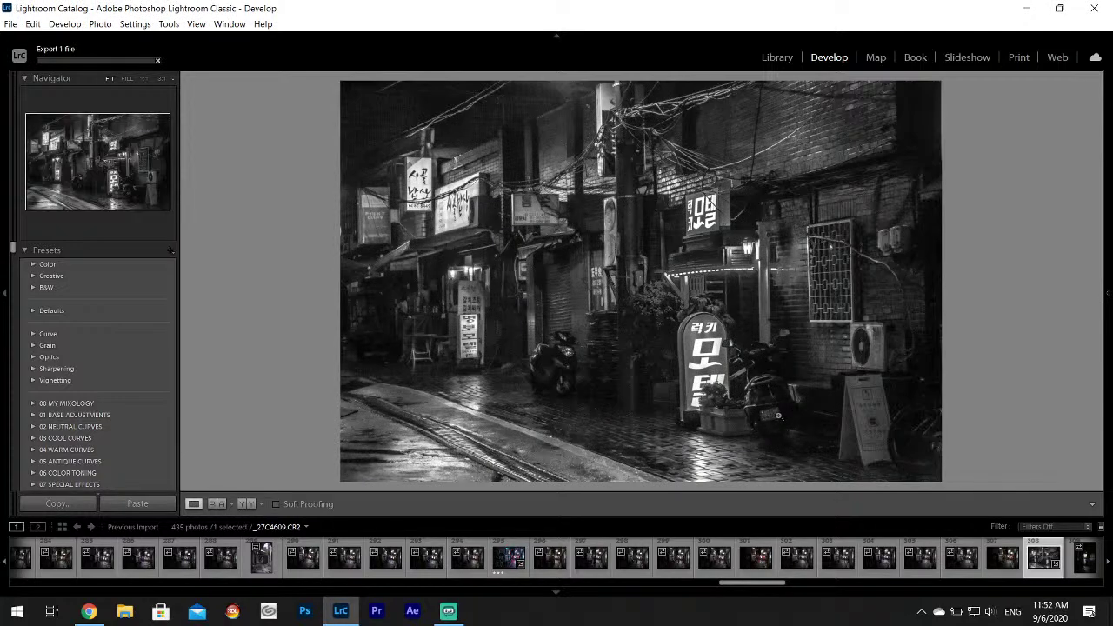
pyautogui.moveTo(770, 590); pyautogui.dragTo(790, 592)
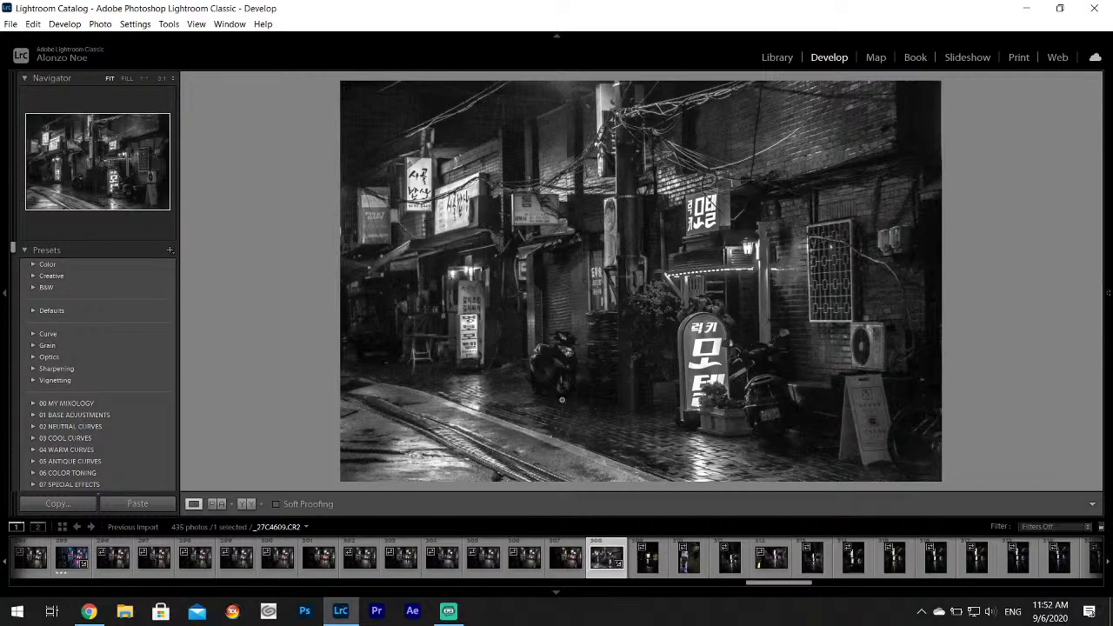
# Compare the dark, walking-man and neon alley photos, lifting shadows and whites on the dark portrait shot.
pyautogui.click(647, 557)
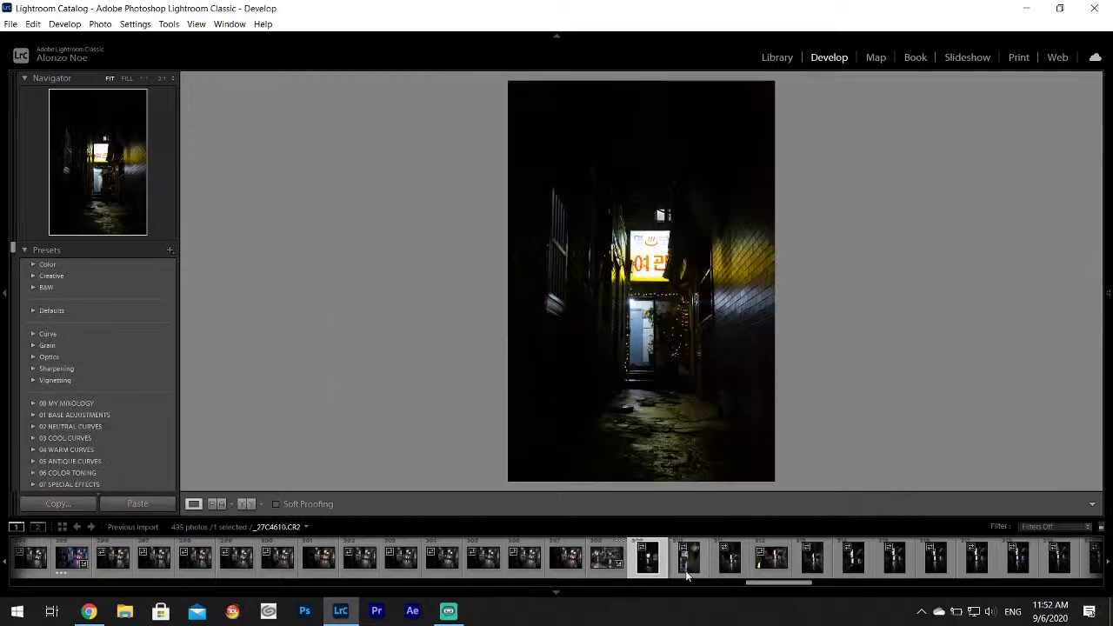
pyautogui.click(686, 570)
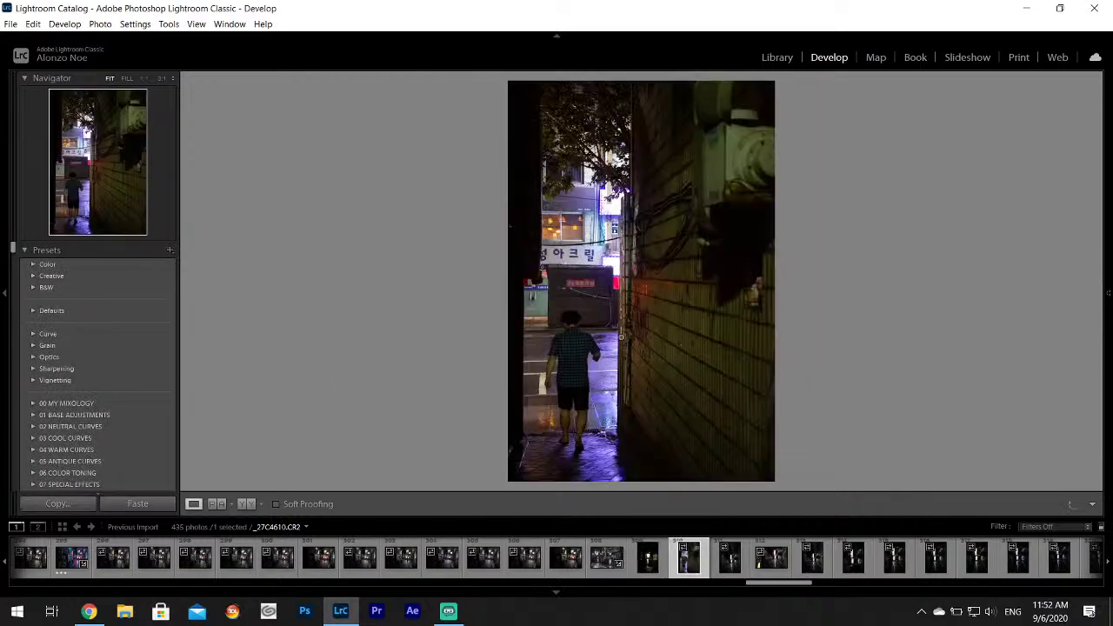
pyautogui.click(664, 572)
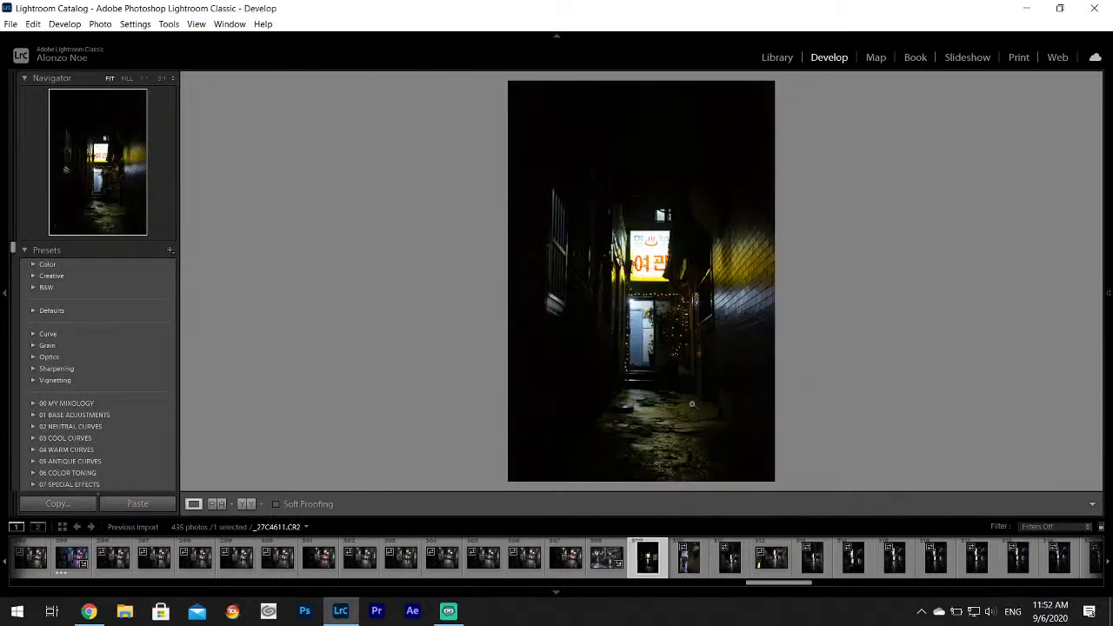
pyautogui.click(729, 559)
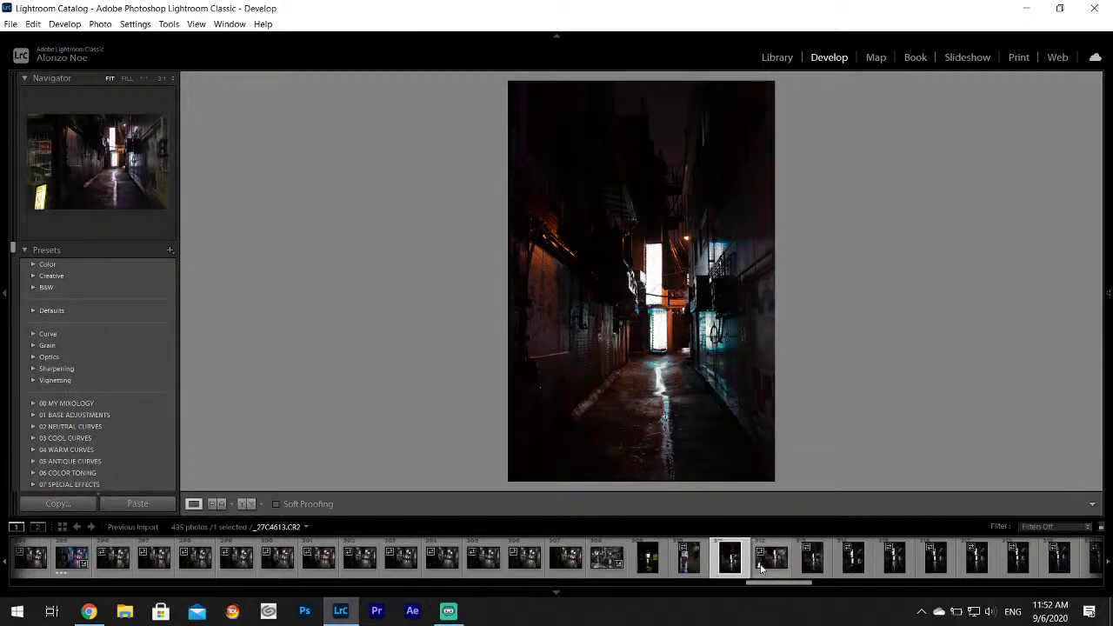
pyautogui.click(767, 564)
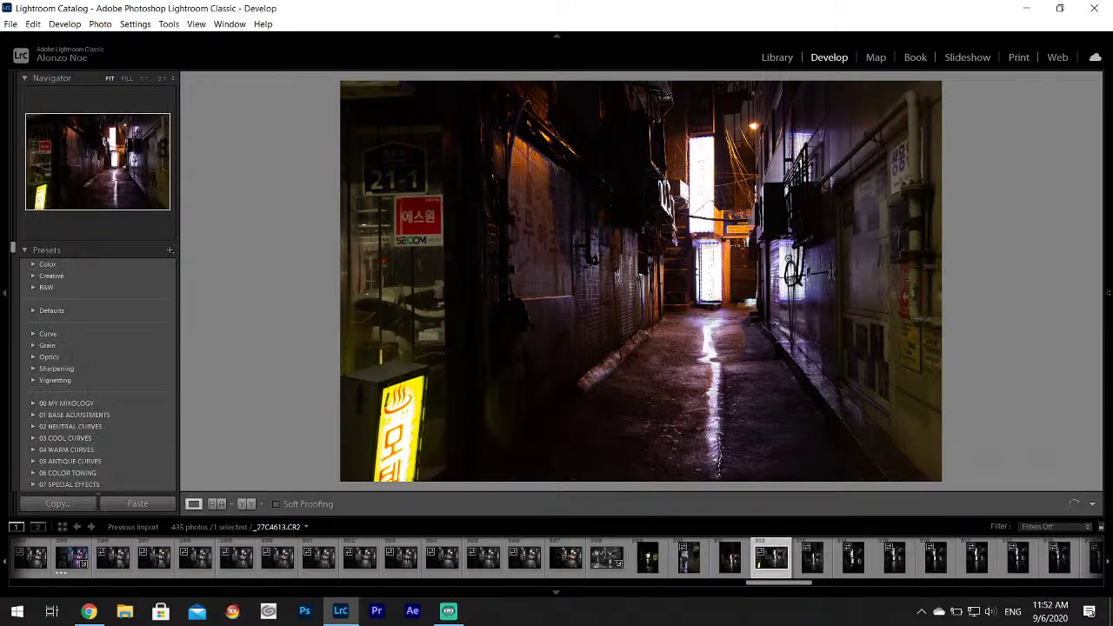
pyautogui.click(648, 561)
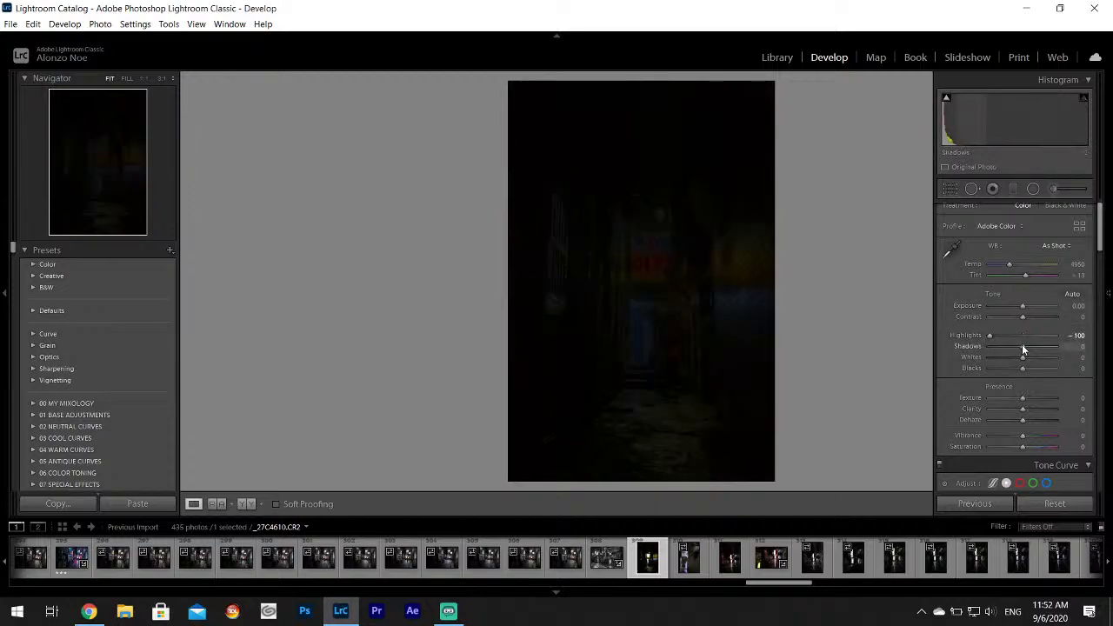
pyautogui.moveTo(1022, 346); pyautogui.dragTo(1047, 359)
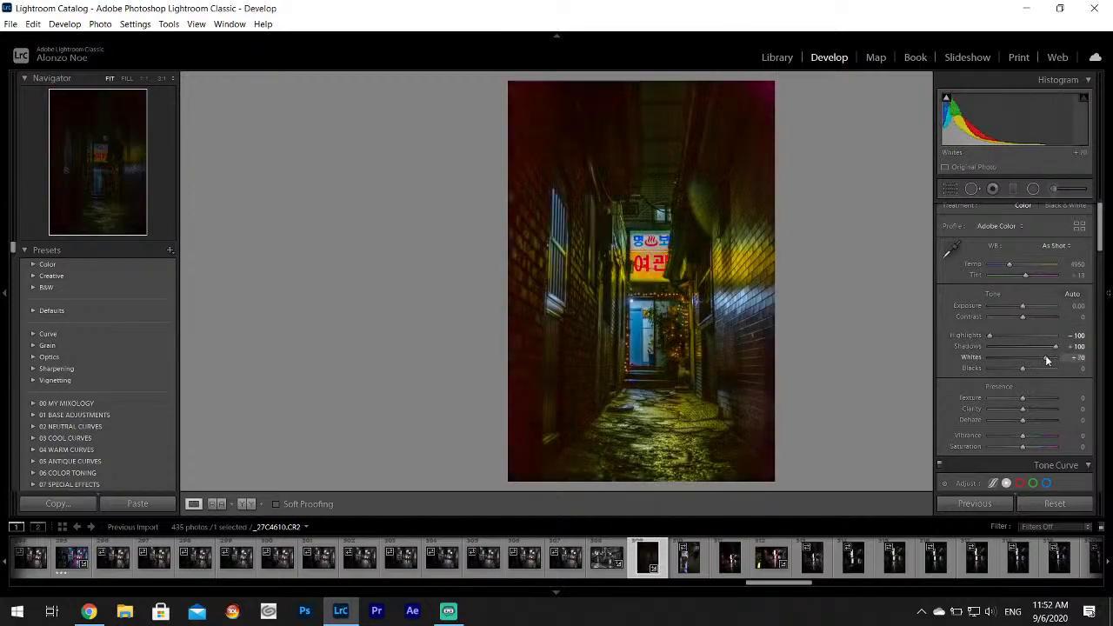
# Step through the filmstrip's alley sequence from _27C4614.CR2 to _27C4640.
pyautogui.click(771, 564)
pyautogui.scroll(-3, 770, 564)
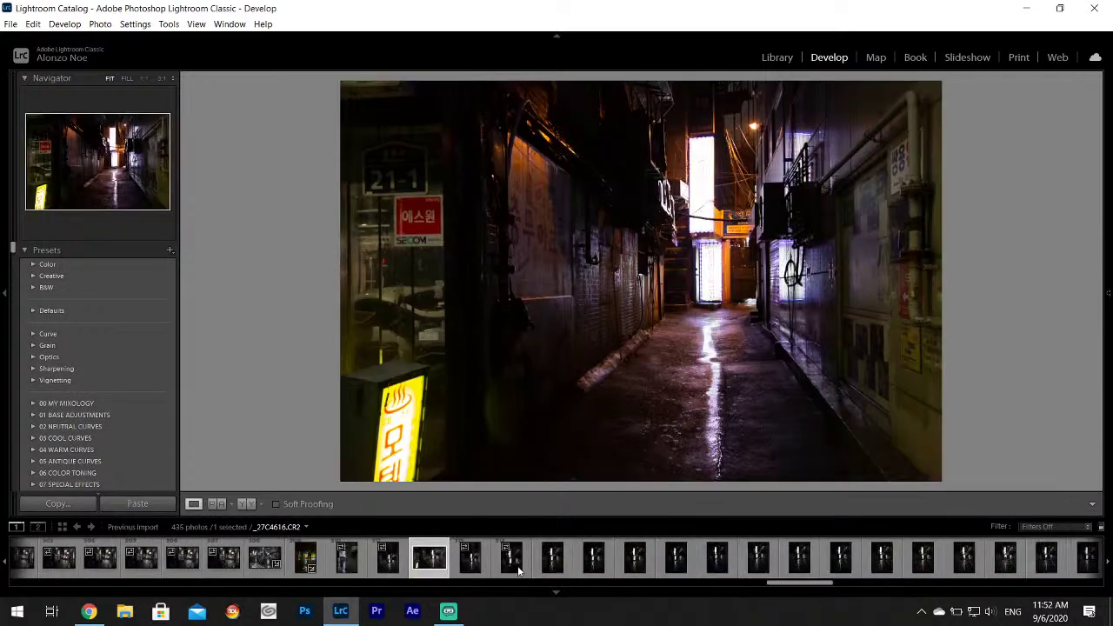
pyautogui.click(469, 564)
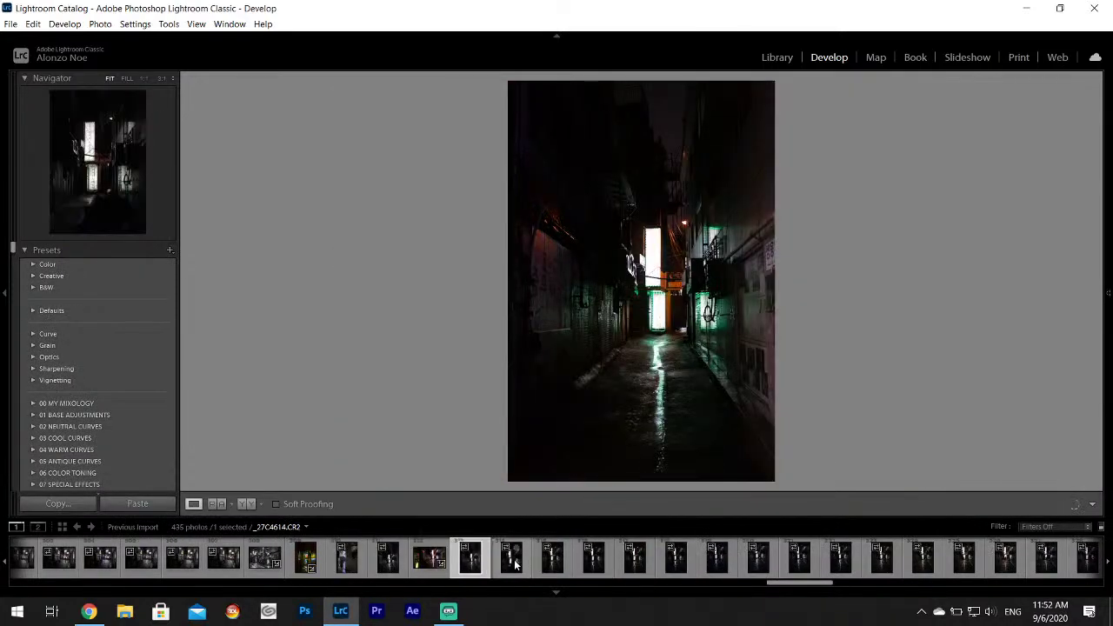
pyautogui.click(511, 561)
pyautogui.click(552, 561)
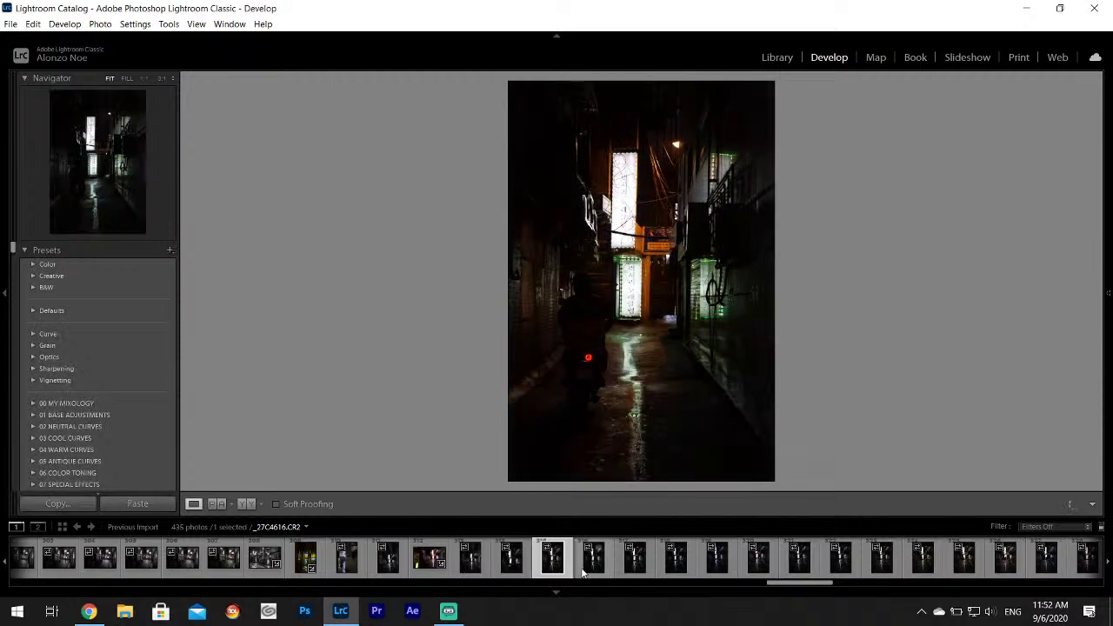
pyautogui.click(593, 561)
pyautogui.click(635, 561)
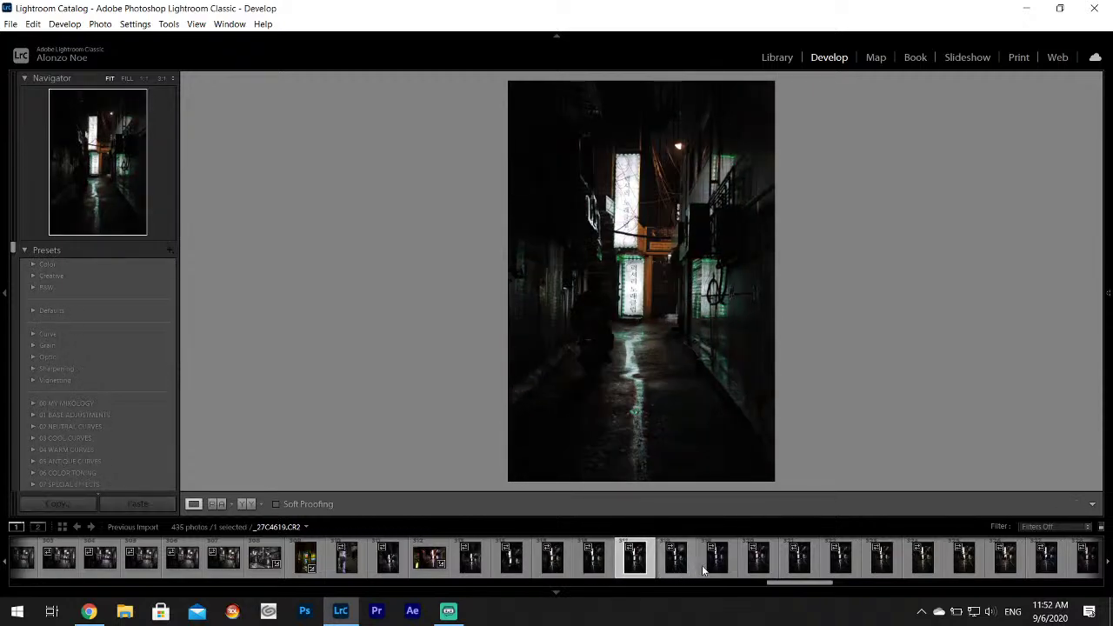
pyautogui.scroll(-5, 717, 565)
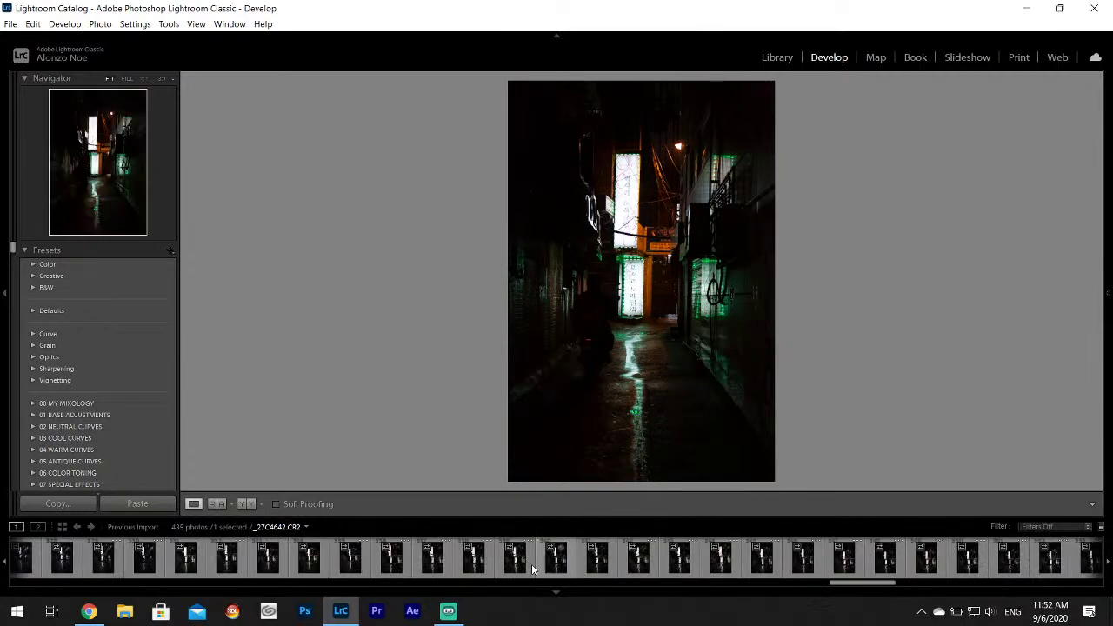
pyautogui.click(515, 563)
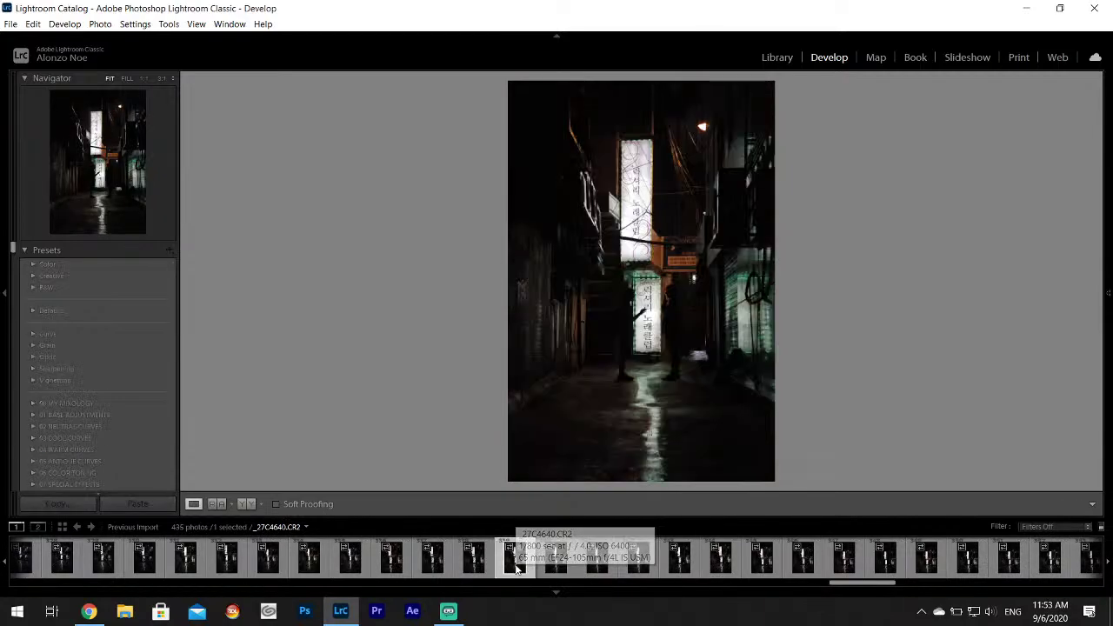
# Compare _27C4658 with its neighbours and settle on _27C4659.CR2 for editing.
pyautogui.scroll(-4, 635, 565)
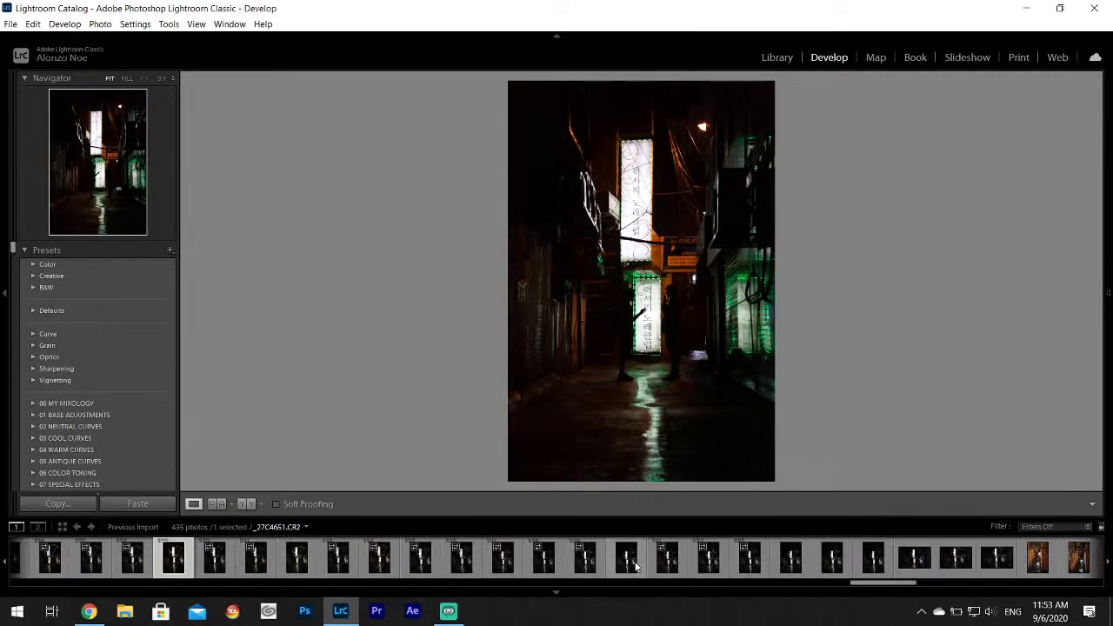
pyautogui.click(913, 561)
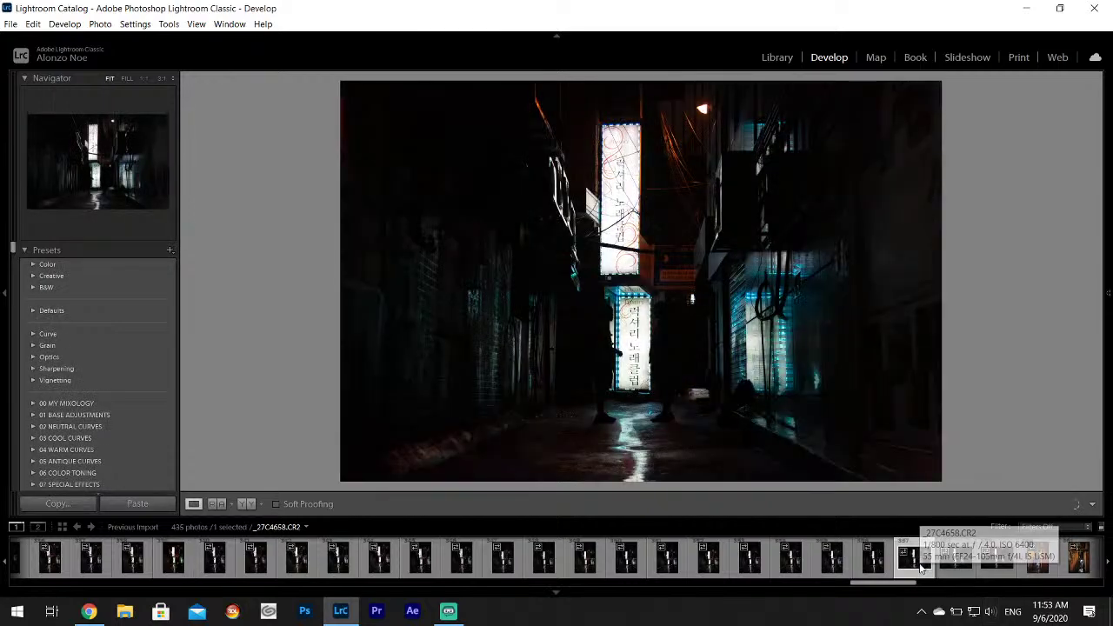
pyautogui.press('Right')
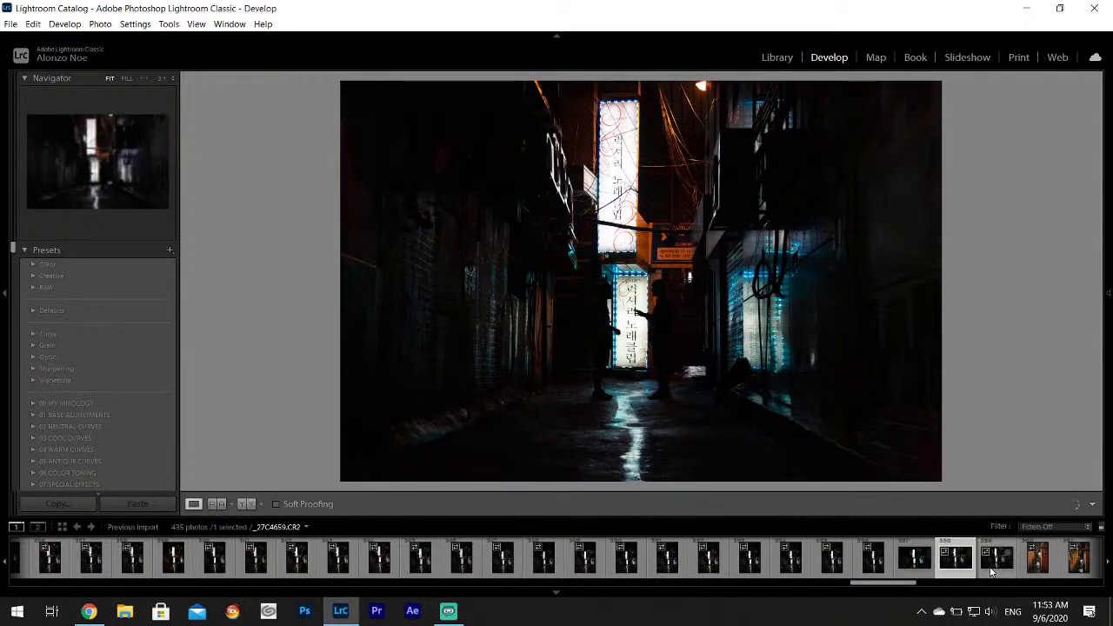
pyautogui.click(991, 561)
pyautogui.click(955, 561)
pyautogui.click(901, 565)
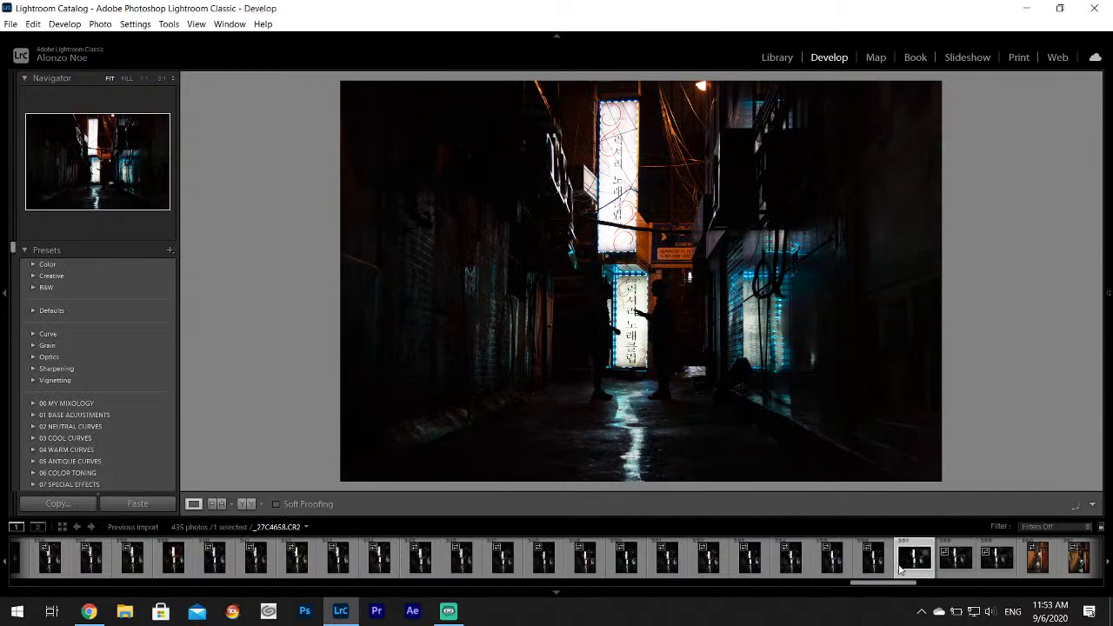
pyautogui.press('Right')
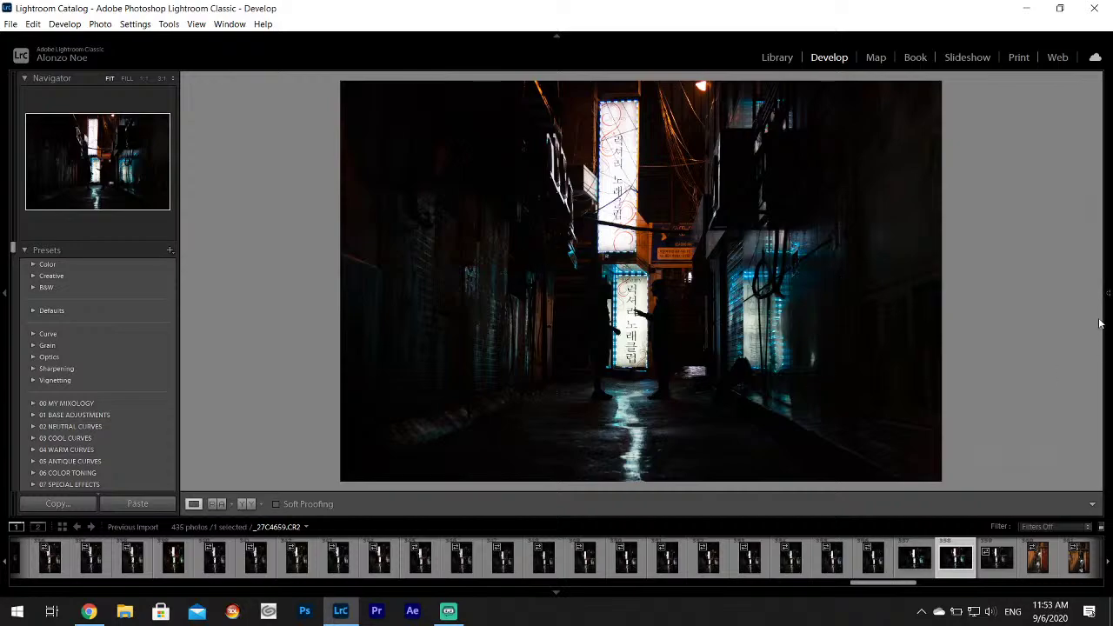
# Pull Highlights down to -100 and raise Whites to +75.
pyautogui.moveTo(1105, 274)
pyautogui.moveTo(1033, 334); pyautogui.dragTo(1066, 345)
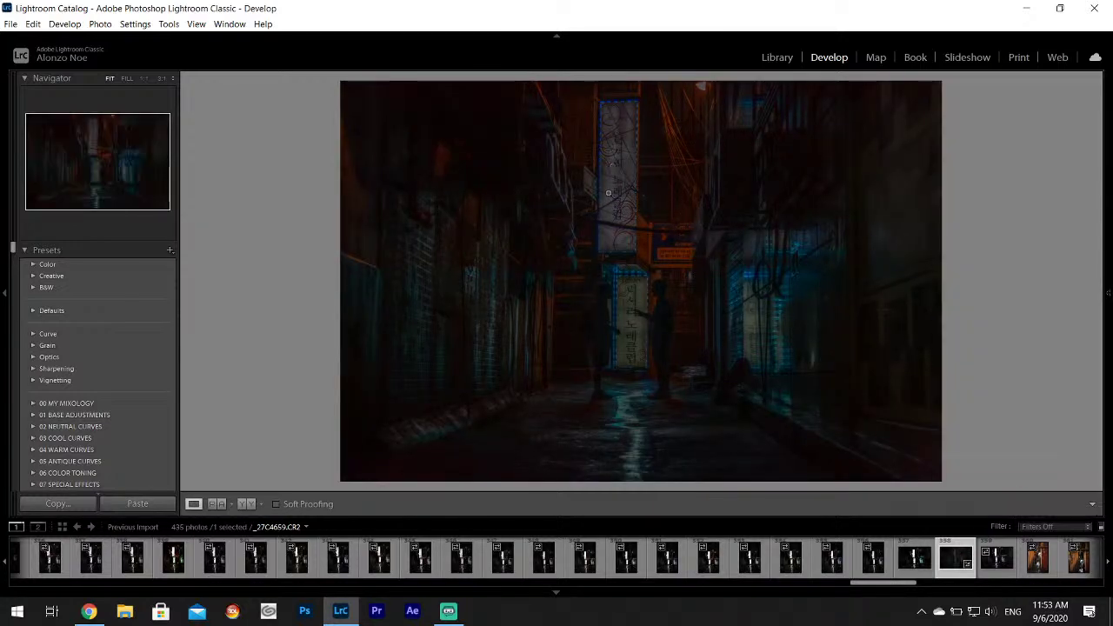
pyautogui.moveTo(1106, 278)
pyautogui.moveTo(1027, 360); pyautogui.dragTo(1051, 364)
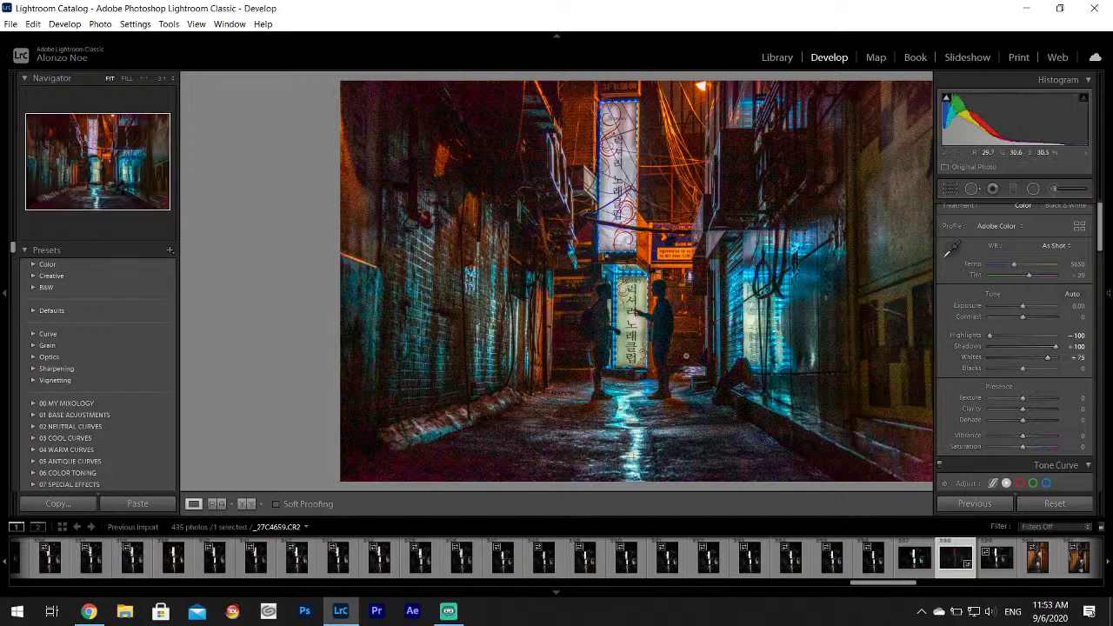
# Check the two figures at 1:1, ease Whites back to +70, and grab the white-balance eyedropper.
pyautogui.click(602, 325)
pyautogui.click(547, 307)
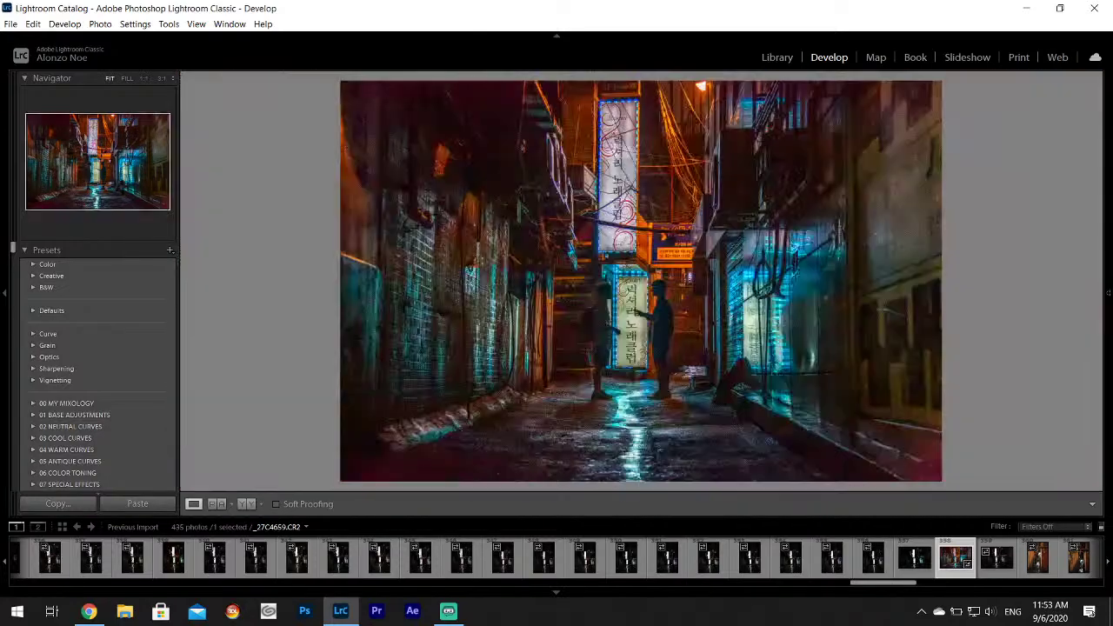
pyautogui.moveTo(1106, 365)
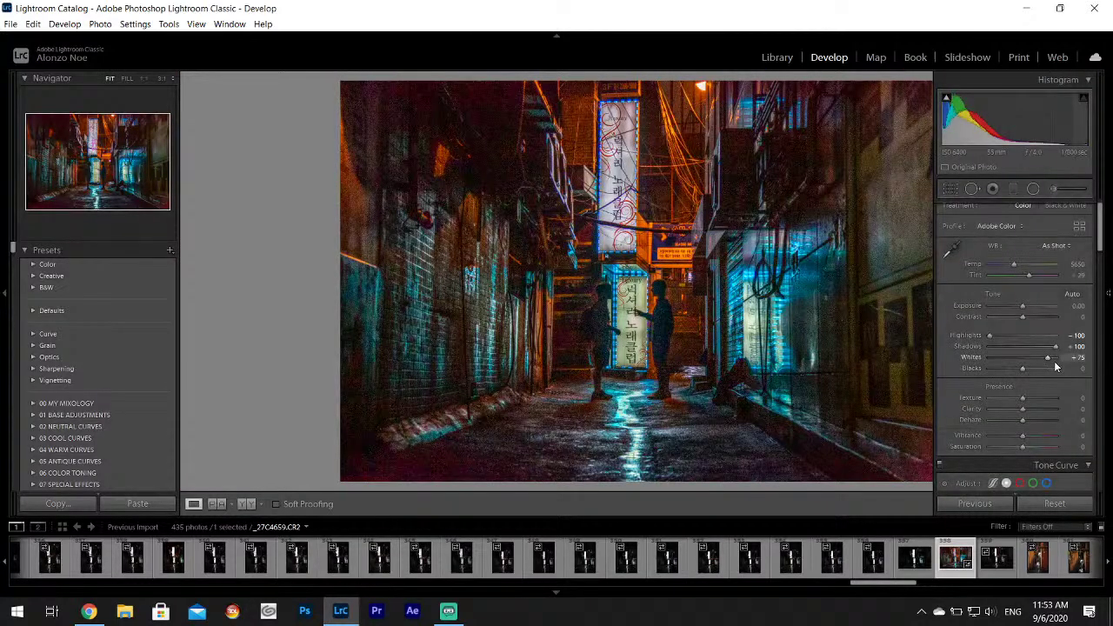
pyautogui.moveTo(1050, 364); pyautogui.dragTo(1047, 363)
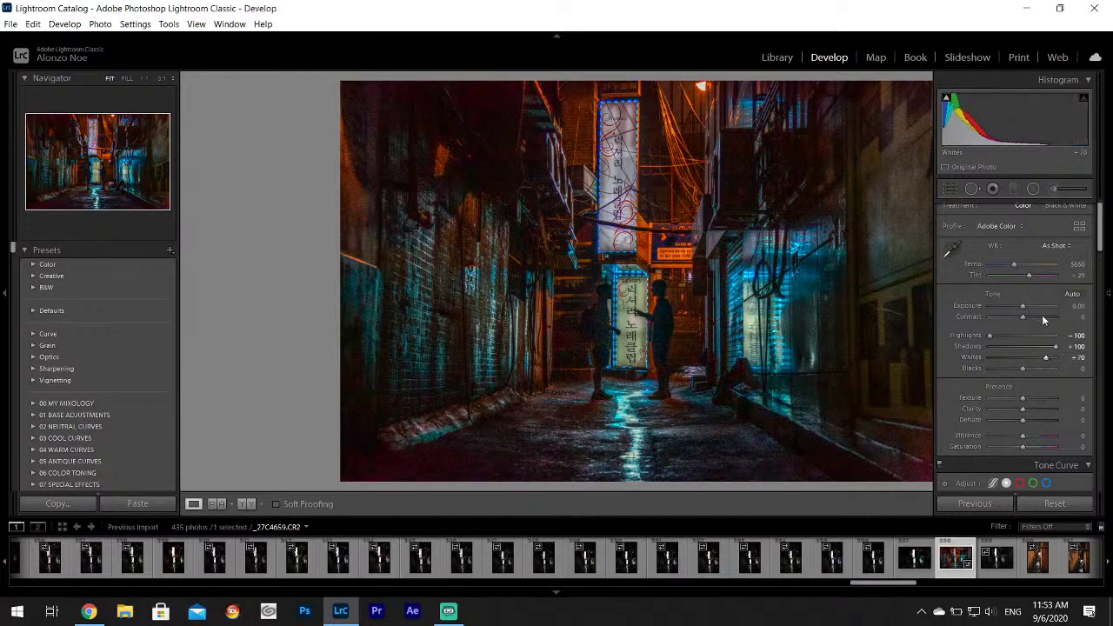
pyautogui.click(953, 247)
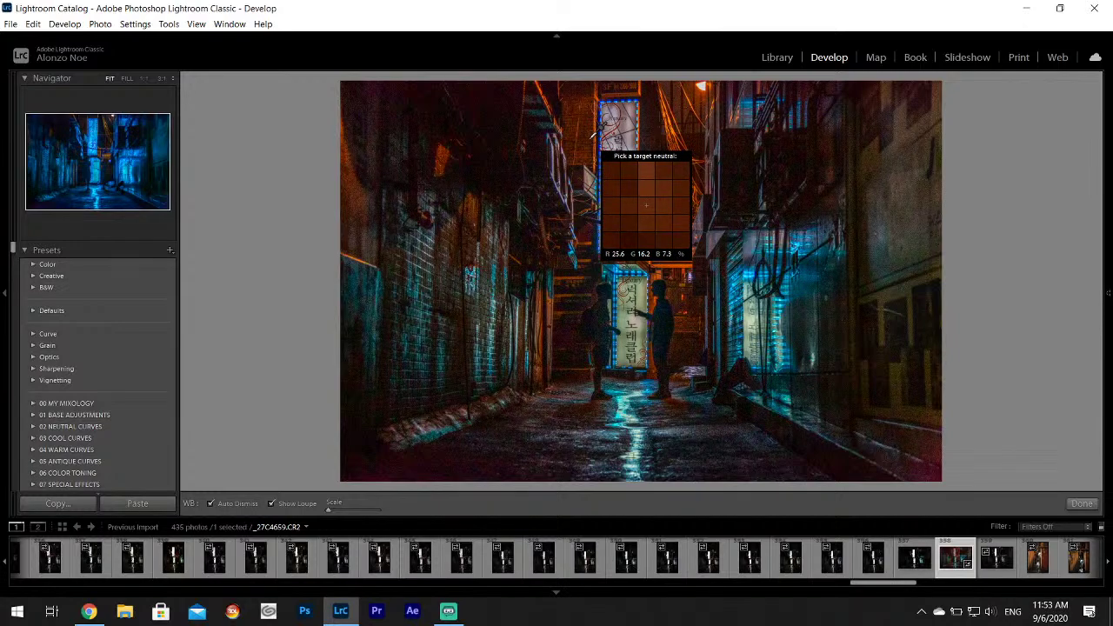
# Try a sampled white balance, undo it, and briefly enter then leave brush masking.
pyautogui.click(589, 137)
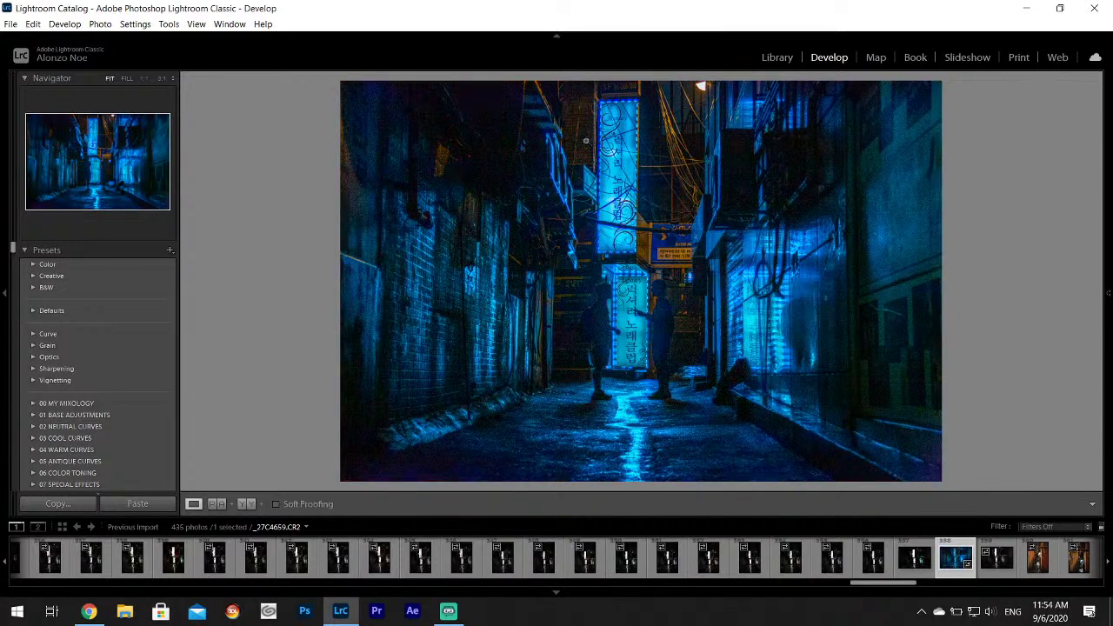
pyautogui.click(33, 23)
pyautogui.click(70, 40)
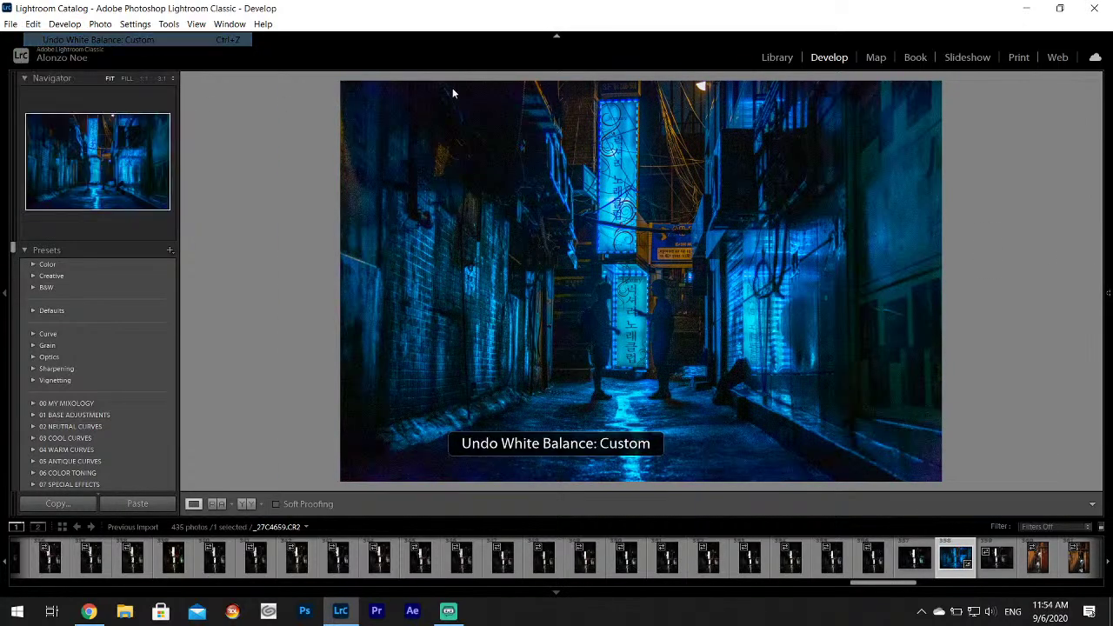
pyautogui.moveTo(1106, 230)
pyautogui.click(1027, 208)
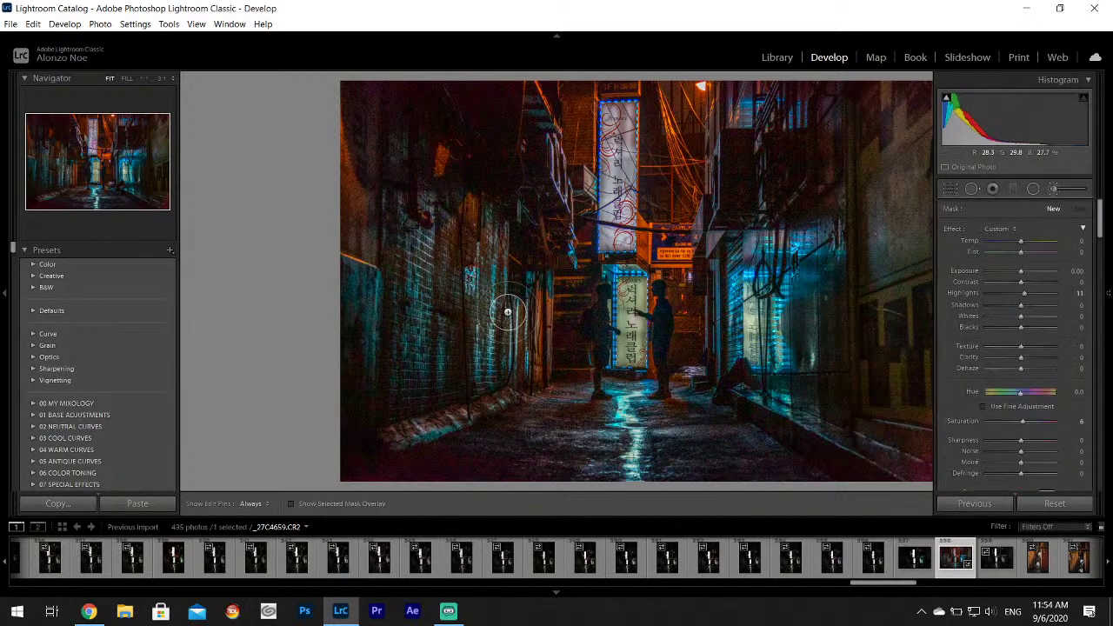
pyautogui.moveTo(1107, 209)
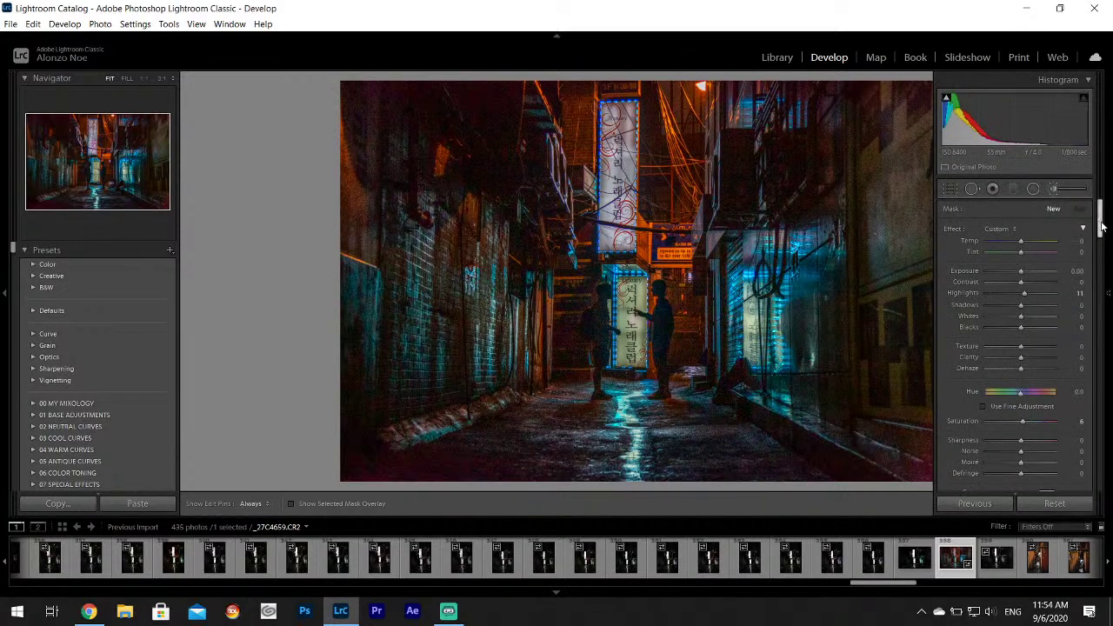
pyautogui.click(1053, 188)
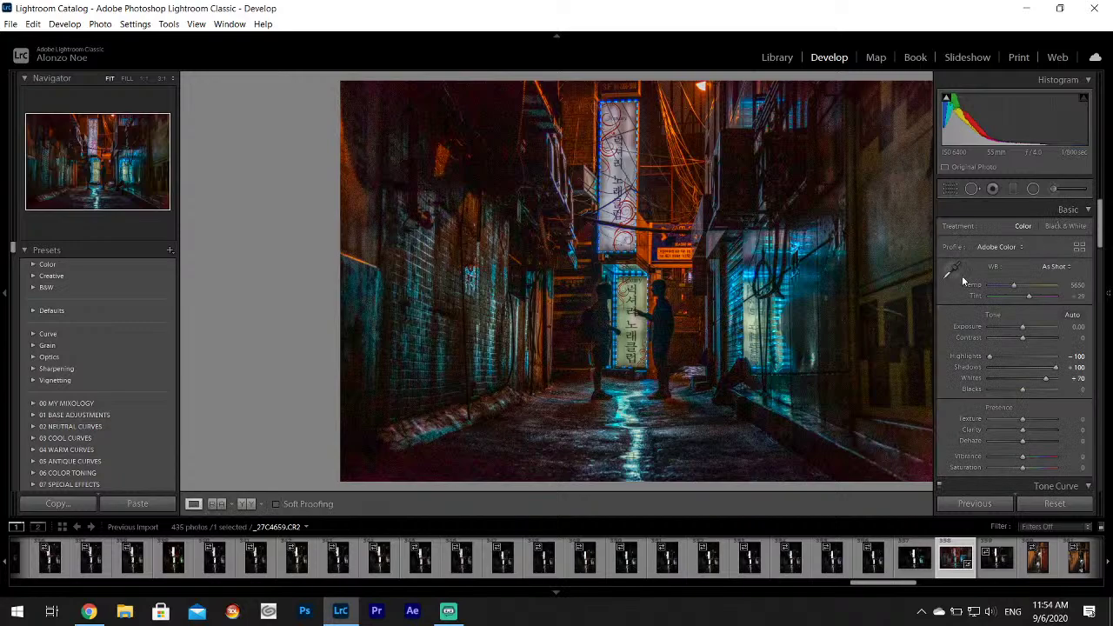
# Sample several neutral points until the white balance reaches a deep blue Temp 3000, Tint -7.
pyautogui.click(952, 272)
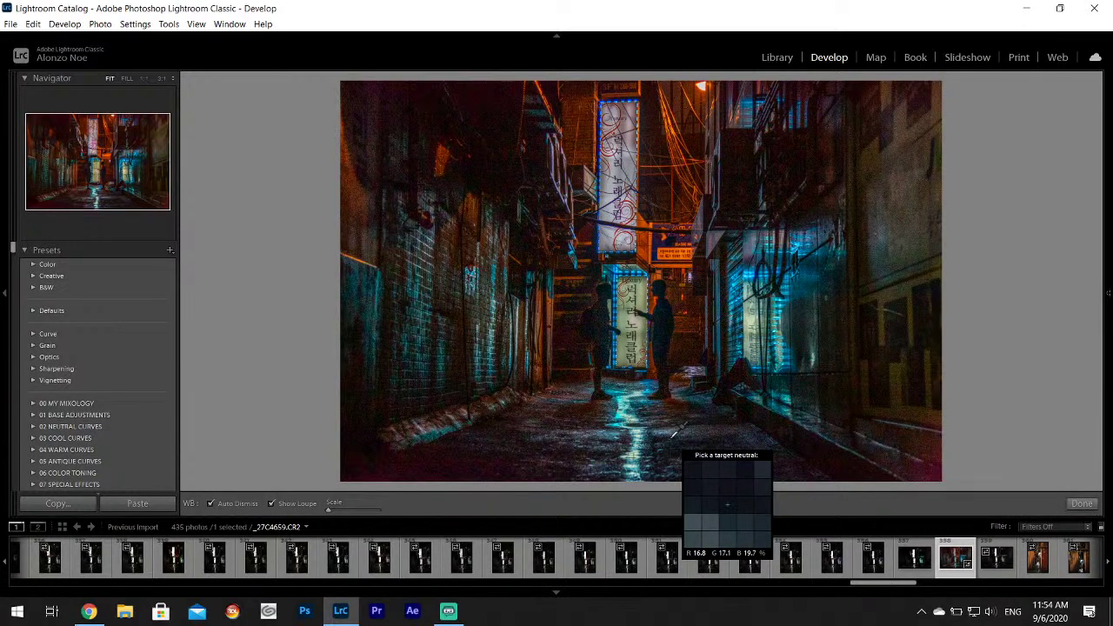
pyautogui.click(673, 435)
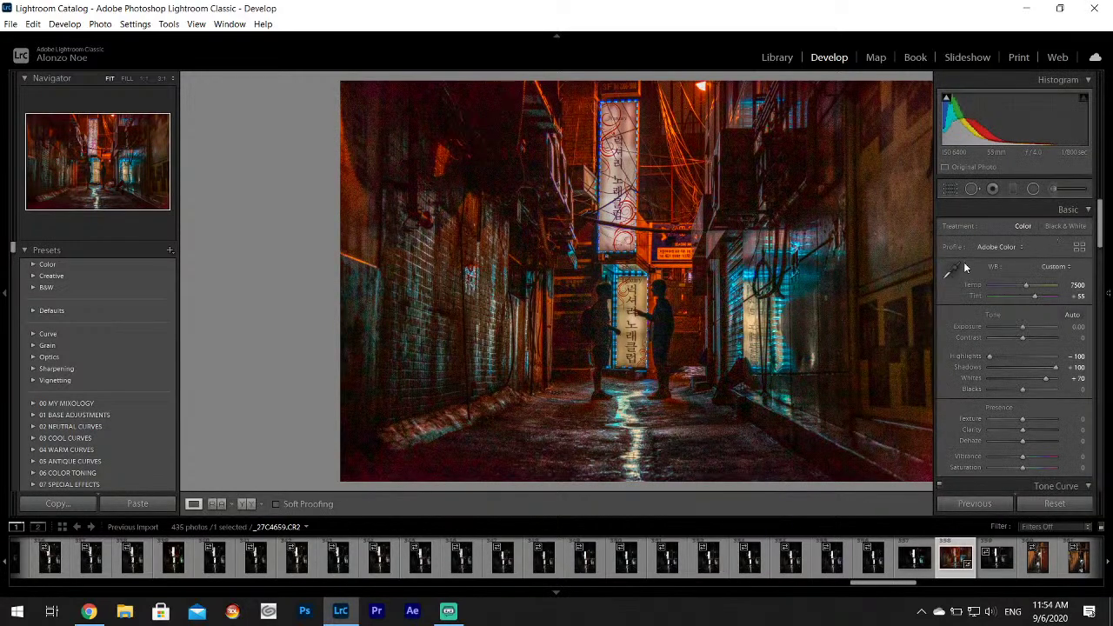
pyautogui.click(952, 271)
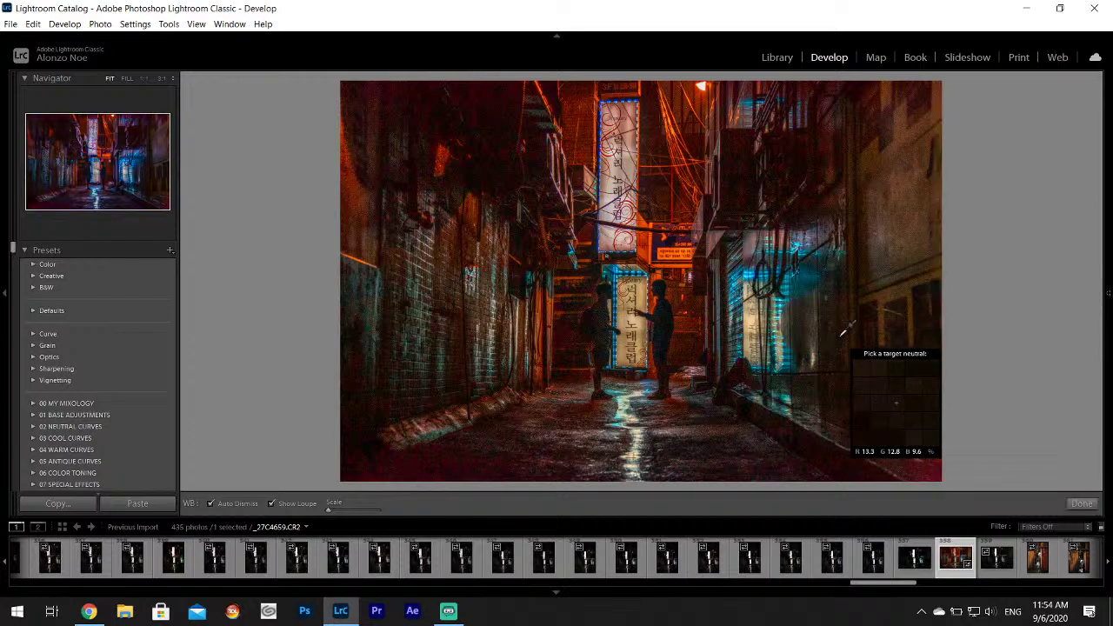
pyautogui.click(841, 335)
pyautogui.moveTo(1108, 293)
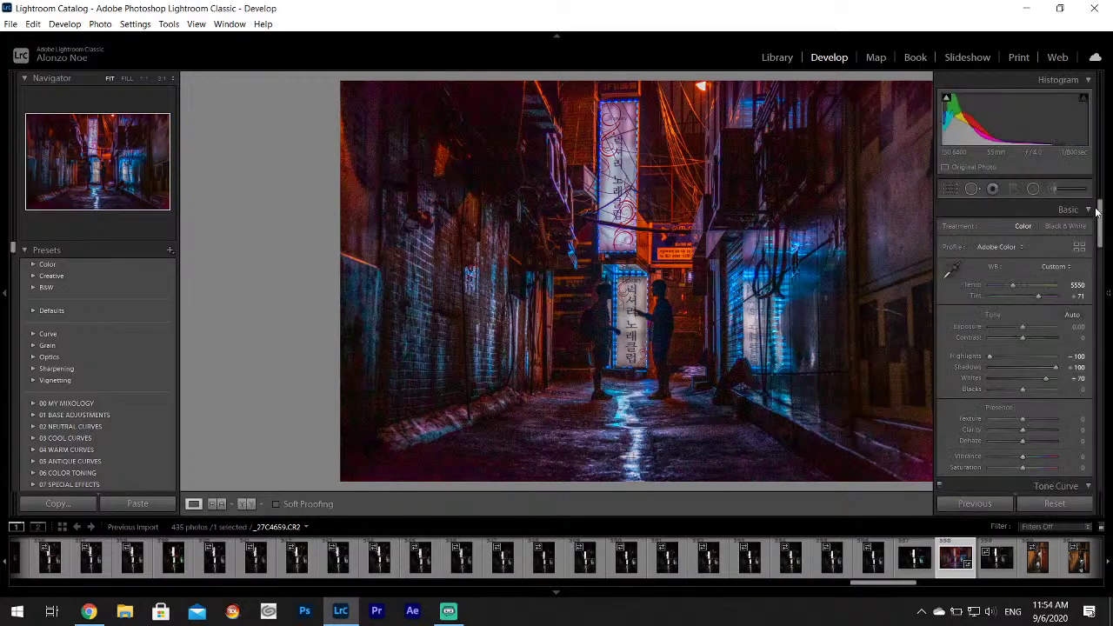
pyautogui.click(952, 271)
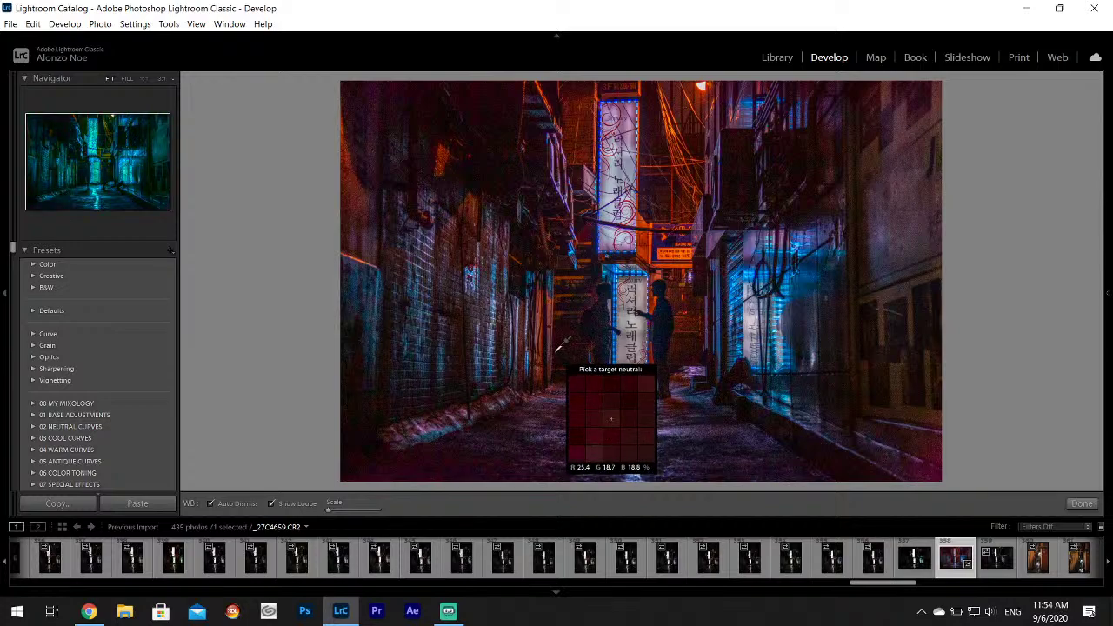
pyautogui.click(555, 352)
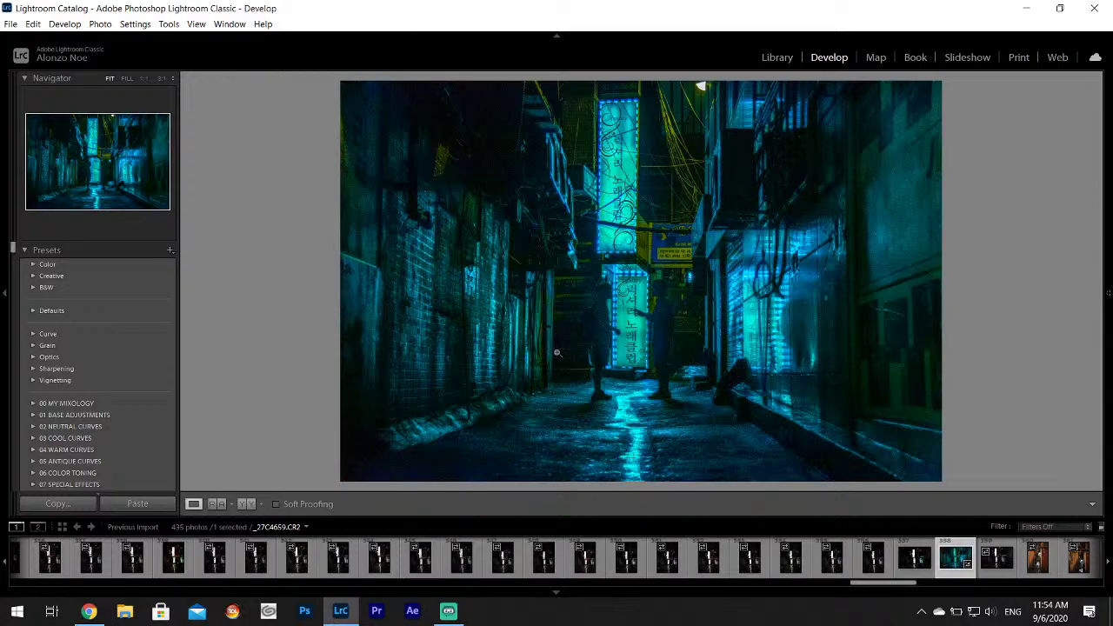
pyautogui.moveTo(1108, 294)
pyautogui.click(949, 265)
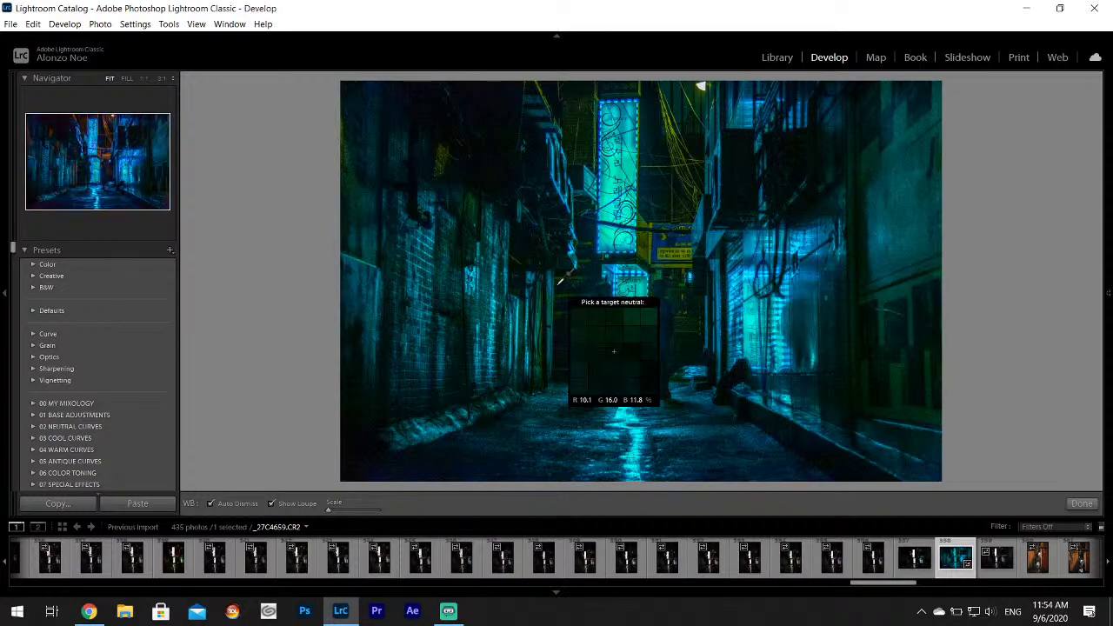
pyautogui.click(561, 281)
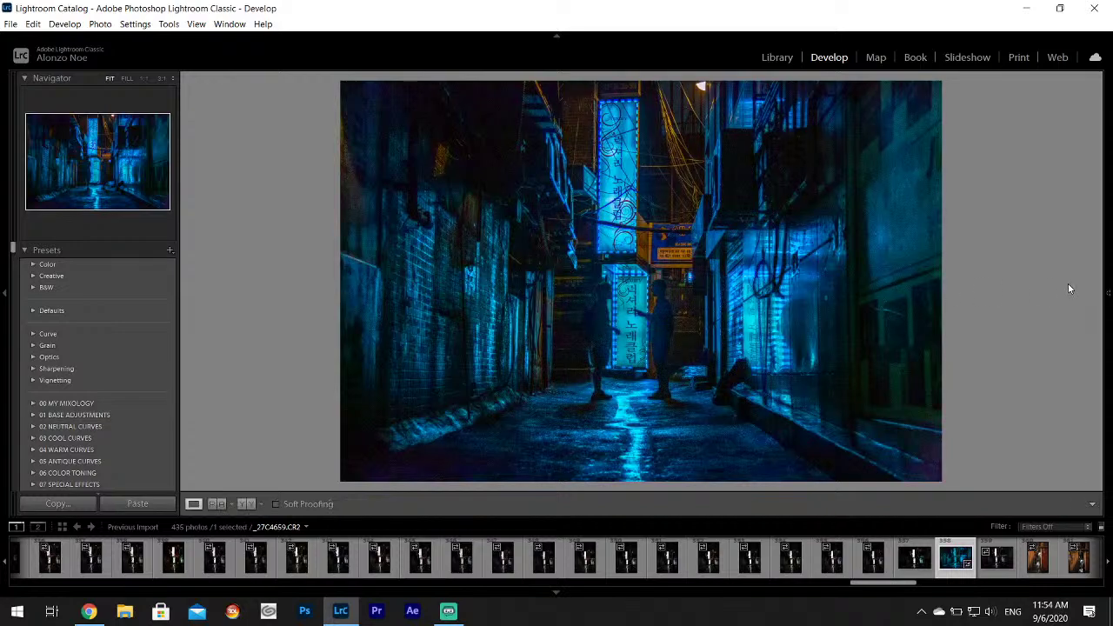
pyautogui.moveTo(1105, 310)
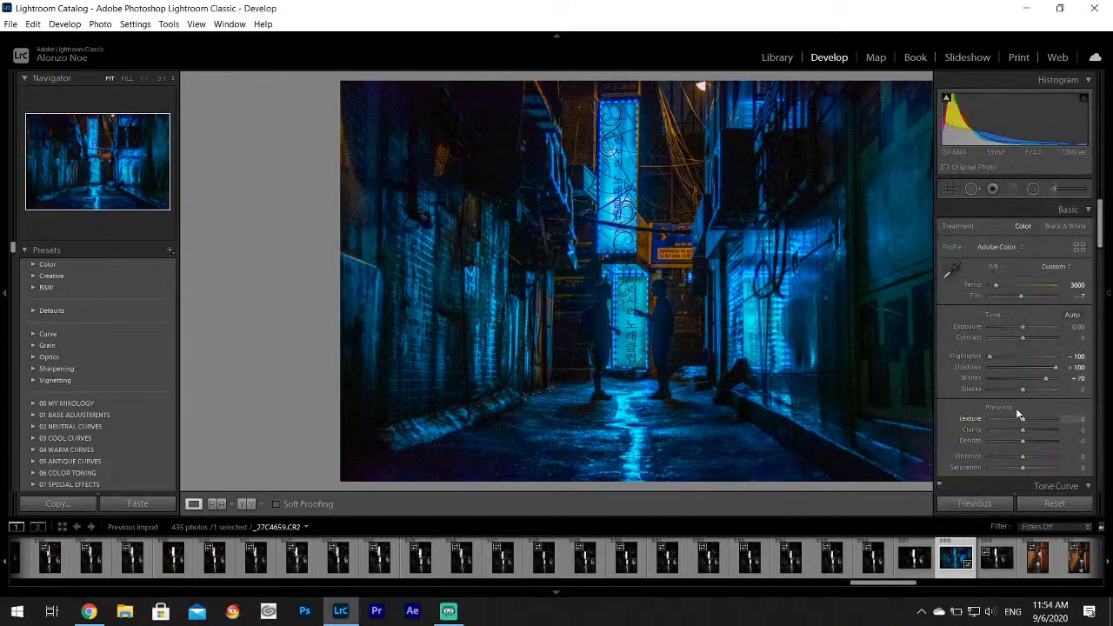
# Cut the overall Basic Saturation to -33.
pyautogui.moveTo(1022, 467); pyautogui.dragTo(1012, 469)
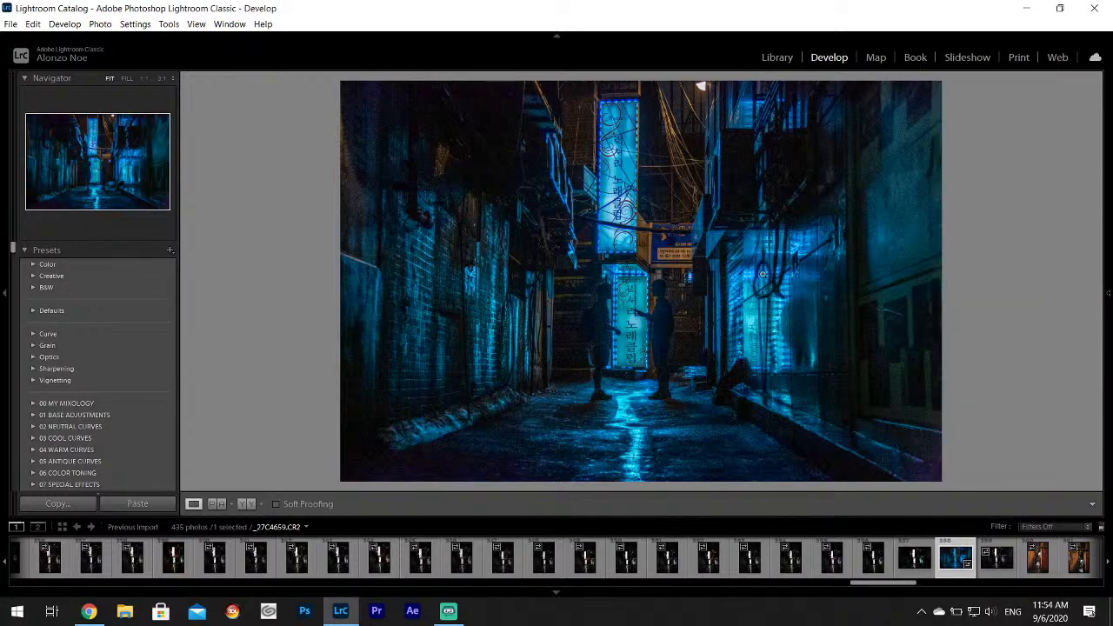
pyautogui.moveTo(1106, 254)
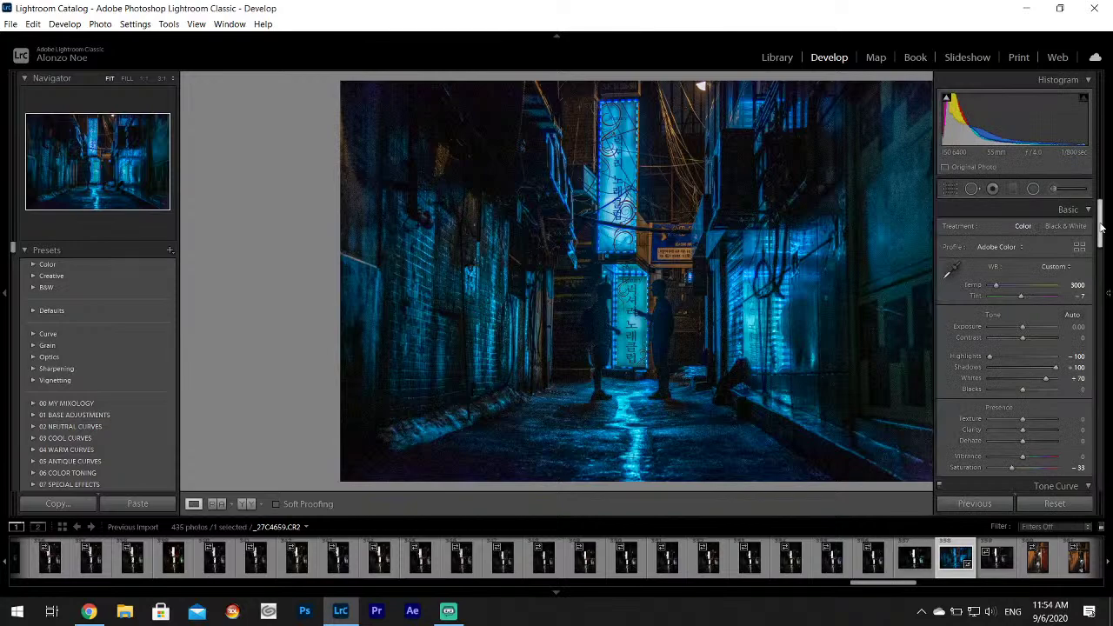
pyautogui.scroll(-3, 1106, 254)
pyautogui.scroll(-3, 1106, 254)
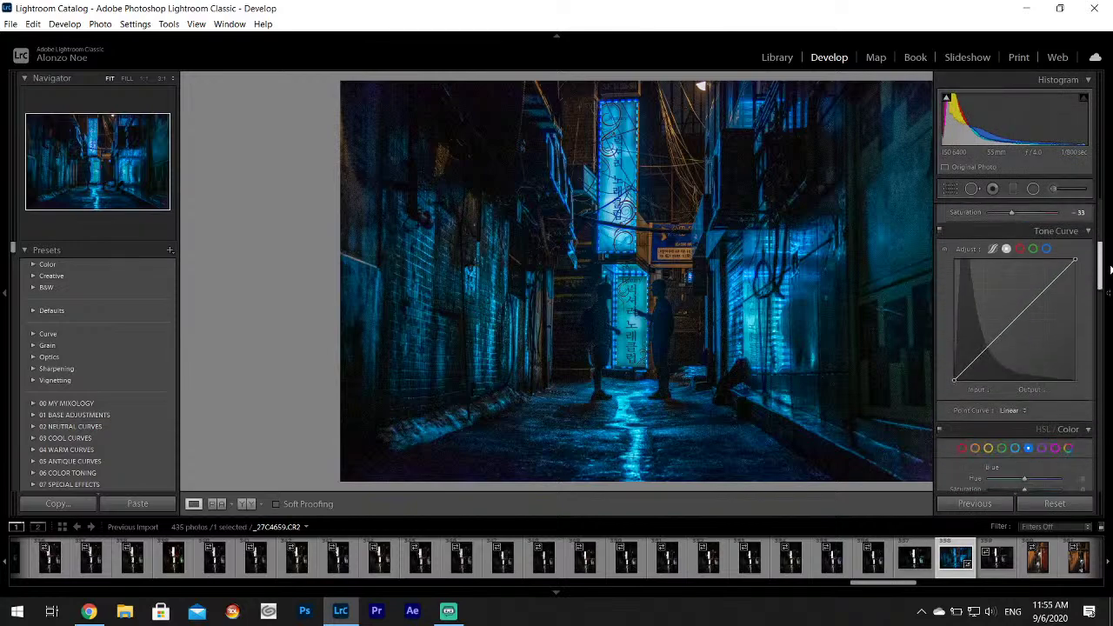
pyautogui.scroll(6, 1106, 261)
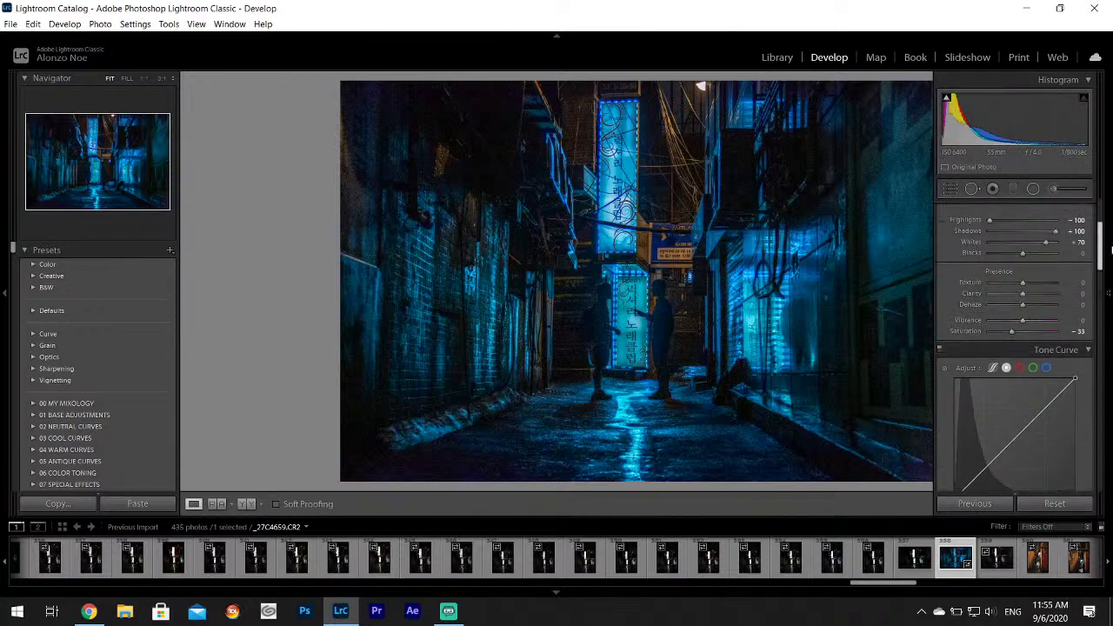
pyautogui.scroll(2, 1105, 235)
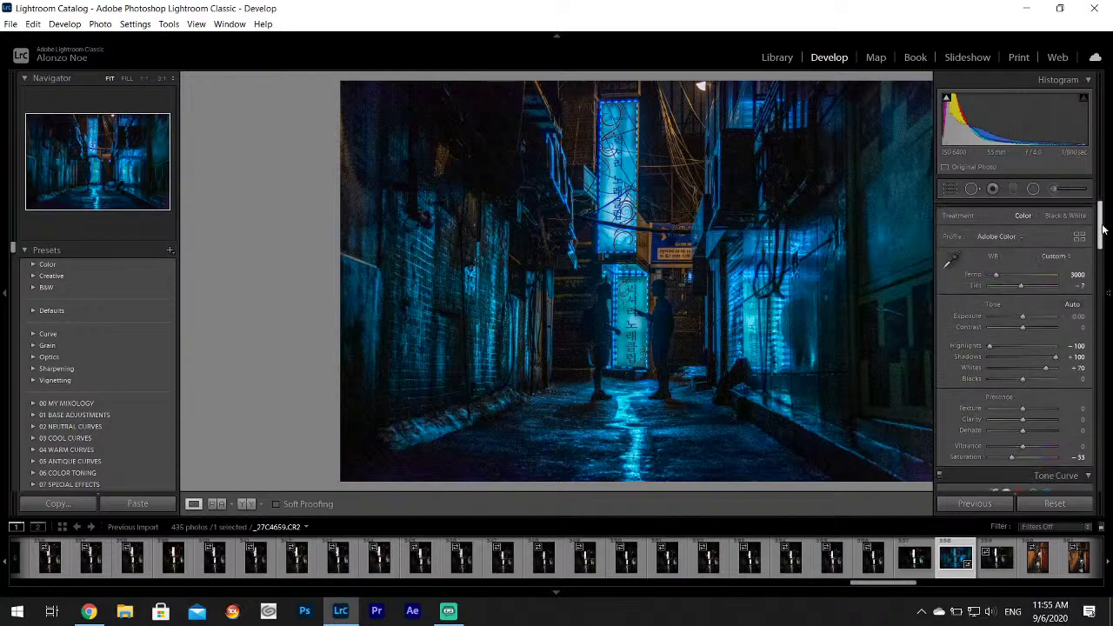
pyautogui.moveTo(1103, 227); pyautogui.dragTo(1103, 276)
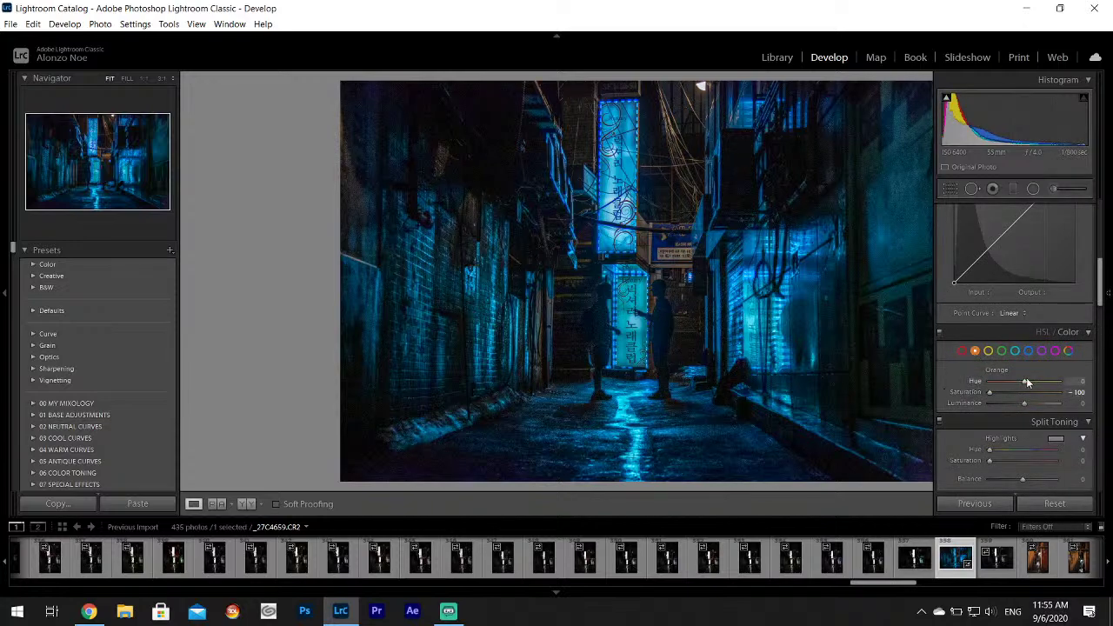
# Brighten Yellow and Orange luminance in HSL, Orange to +100, then hide the panels.
pyautogui.click(990, 352)
pyautogui.moveTo(1024, 404); pyautogui.dragTo(1041, 406)
pyautogui.click(975, 350)
pyautogui.moveTo(1024, 404); pyautogui.dragTo(1053, 406)
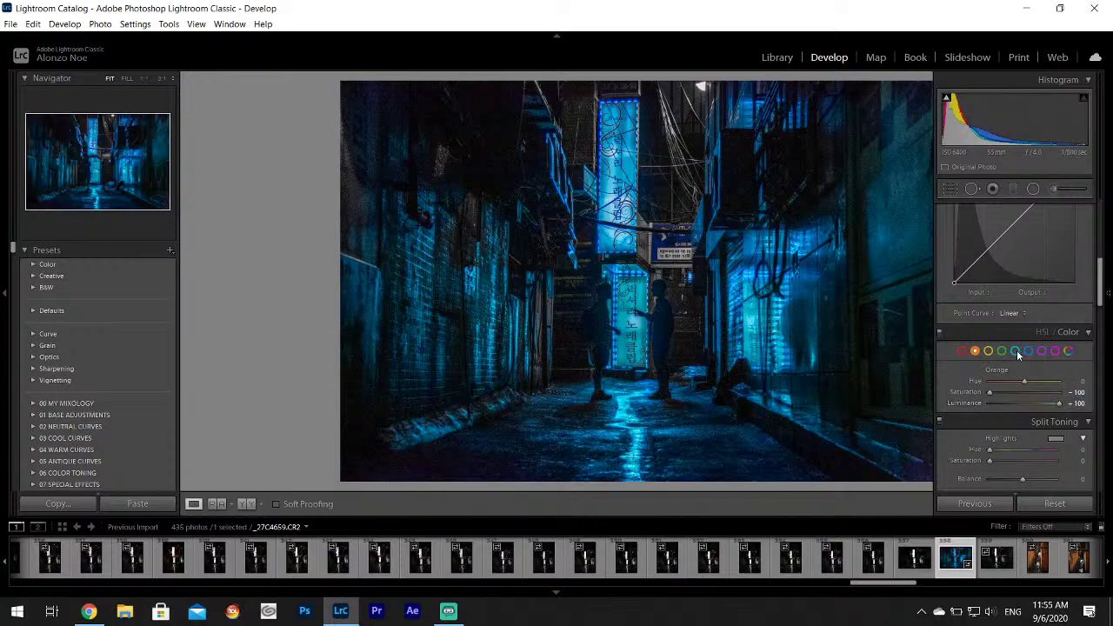
pyautogui.press('F8')
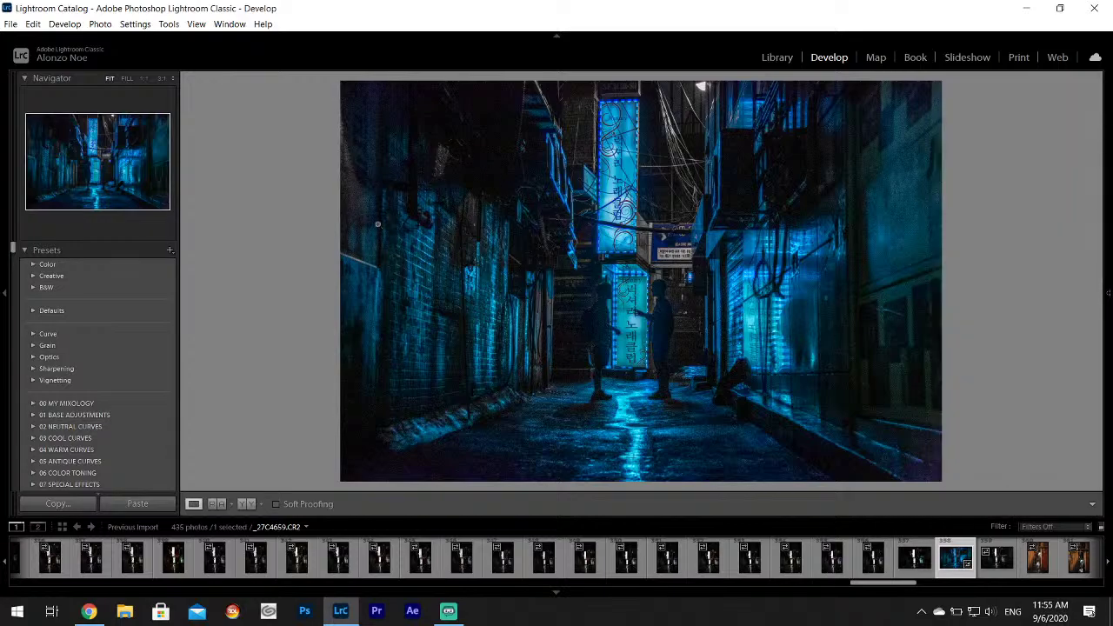
# Inspect noise at 1:1, drag Contrast down to -47, and recheck the shadows up close.
pyautogui.click(653, 313)
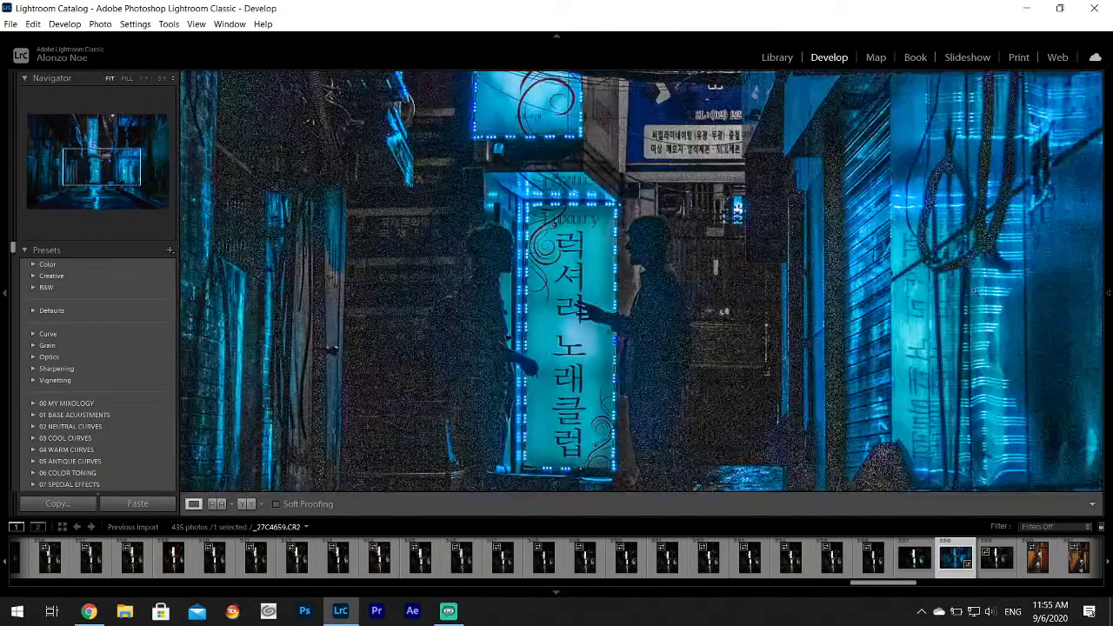
pyautogui.click(674, 318)
pyautogui.moveTo(1106, 249)
pyautogui.moveTo(1101, 293); pyautogui.dragTo(1103, 369)
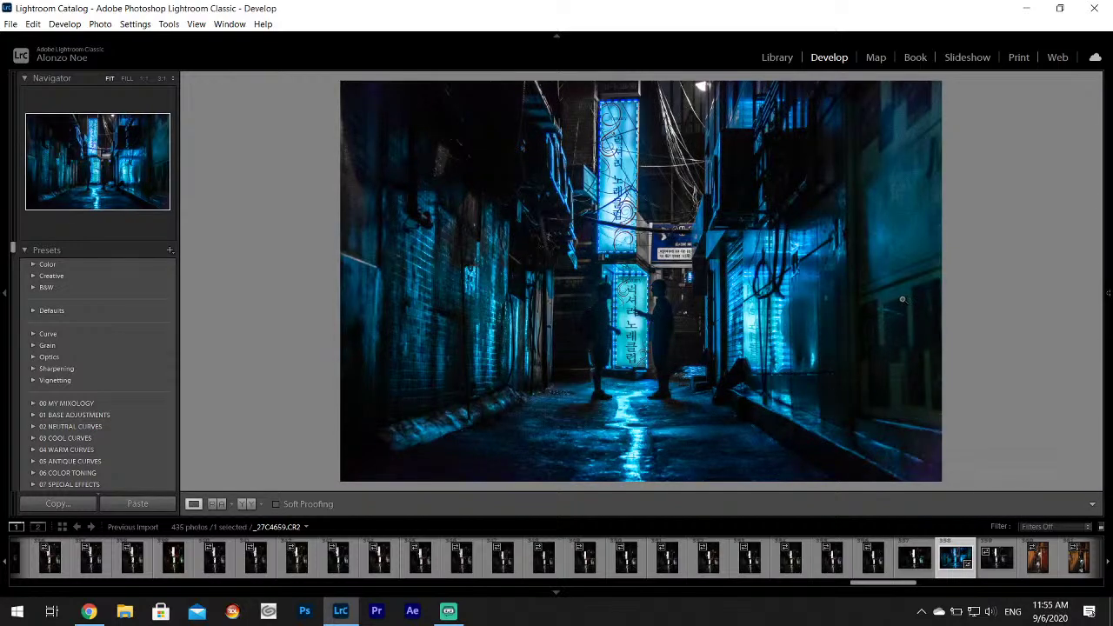
pyautogui.moveTo(1107, 437)
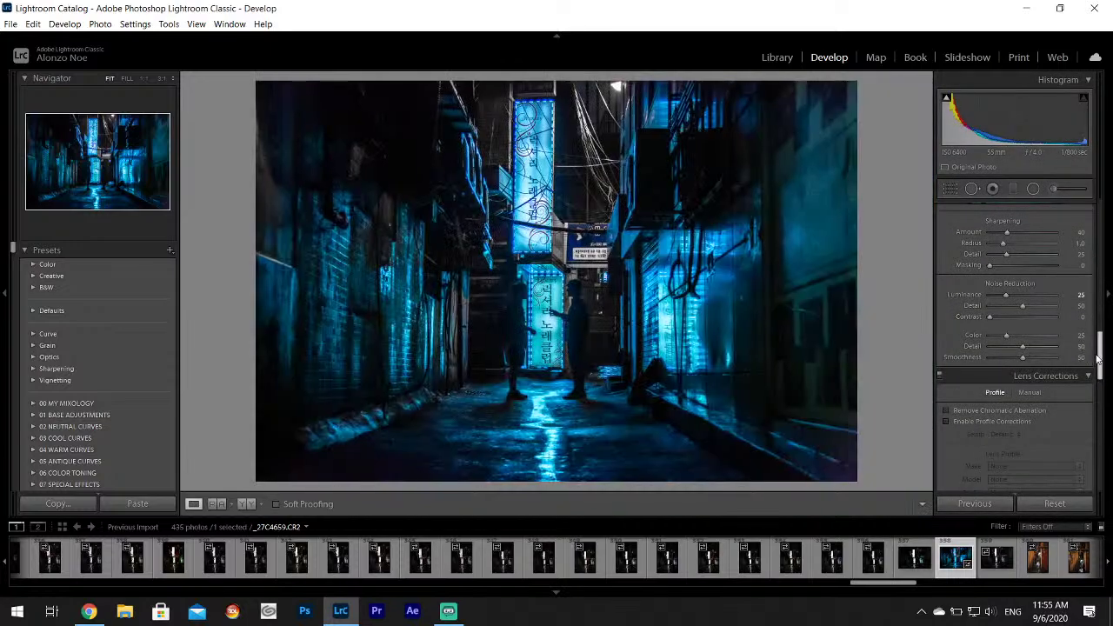
pyautogui.moveTo(1098, 359); pyautogui.dragTo(1098, 224)
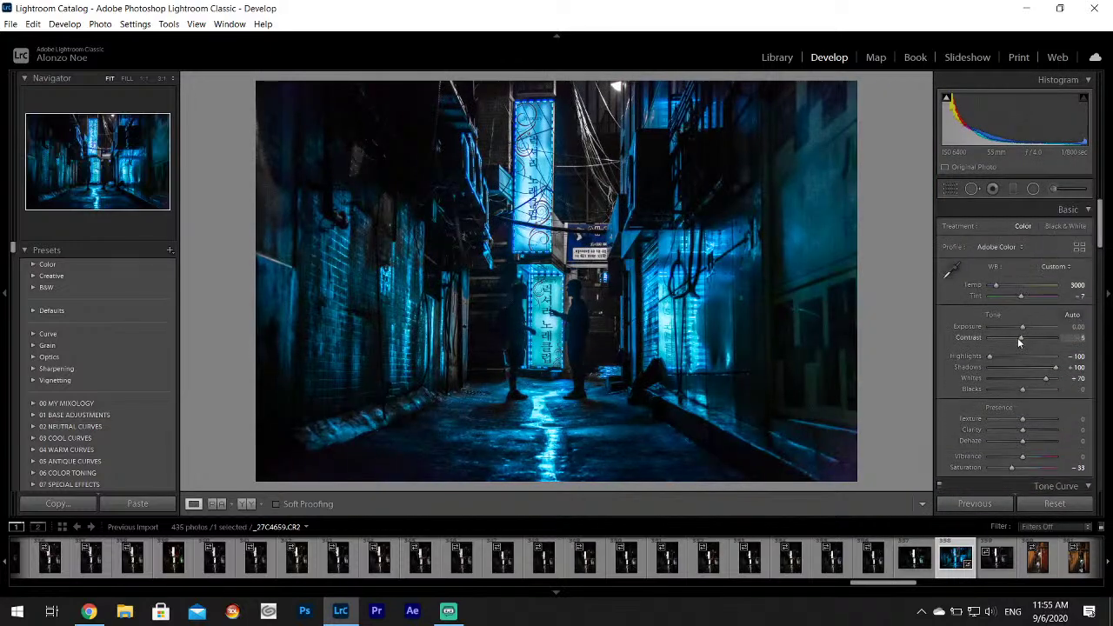
pyautogui.moveTo(1019, 343); pyautogui.dragTo(1006, 340)
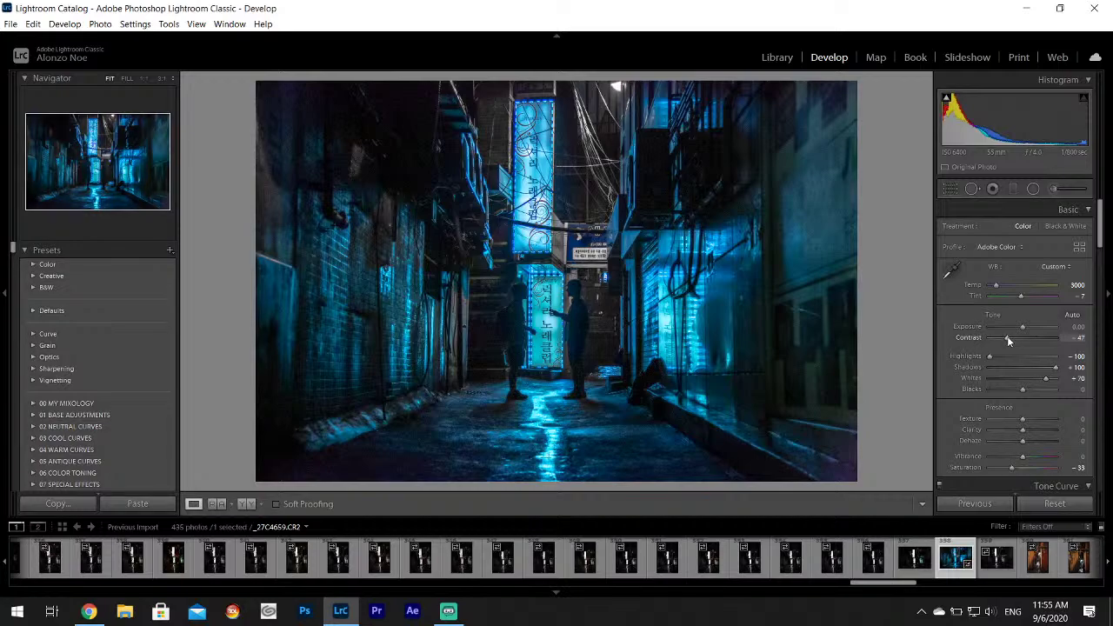
pyautogui.click(454, 302)
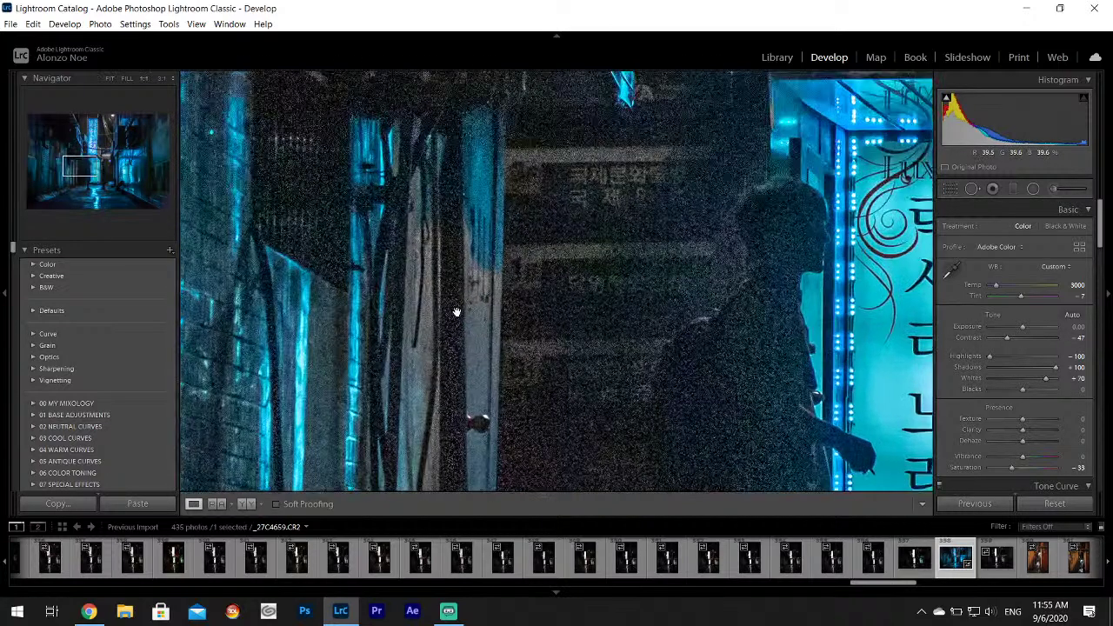
pyautogui.click(500, 339)
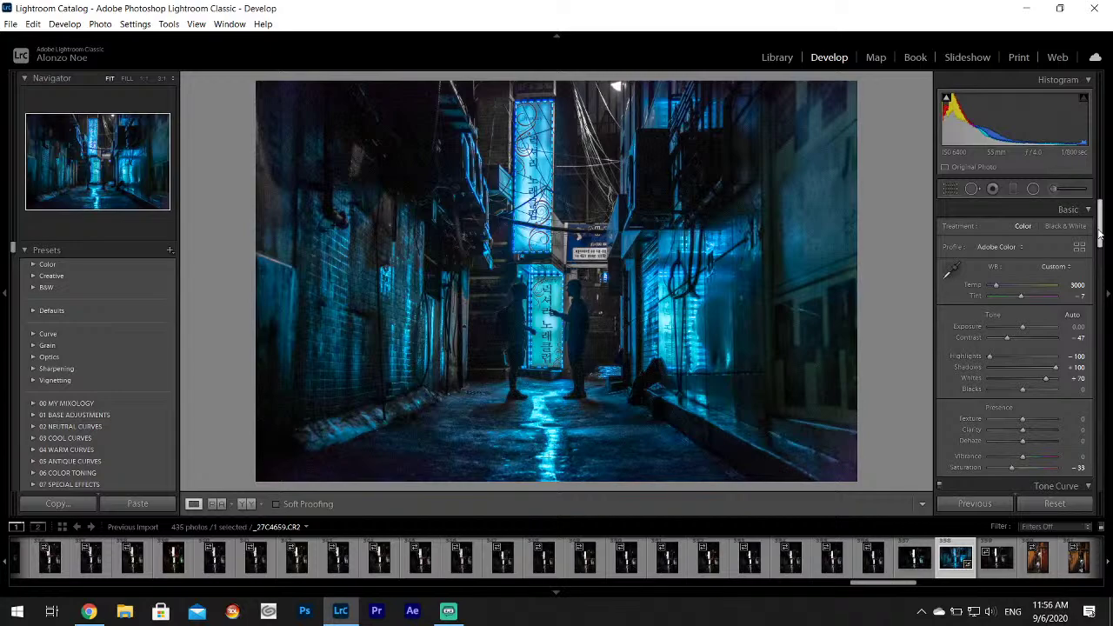
# Tint the Split Toning shadows purple-blue at Hue 257, Saturation 33.
pyautogui.moveTo(1098, 227); pyautogui.dragTo(1083, 336)
pyautogui.click(1056, 337)
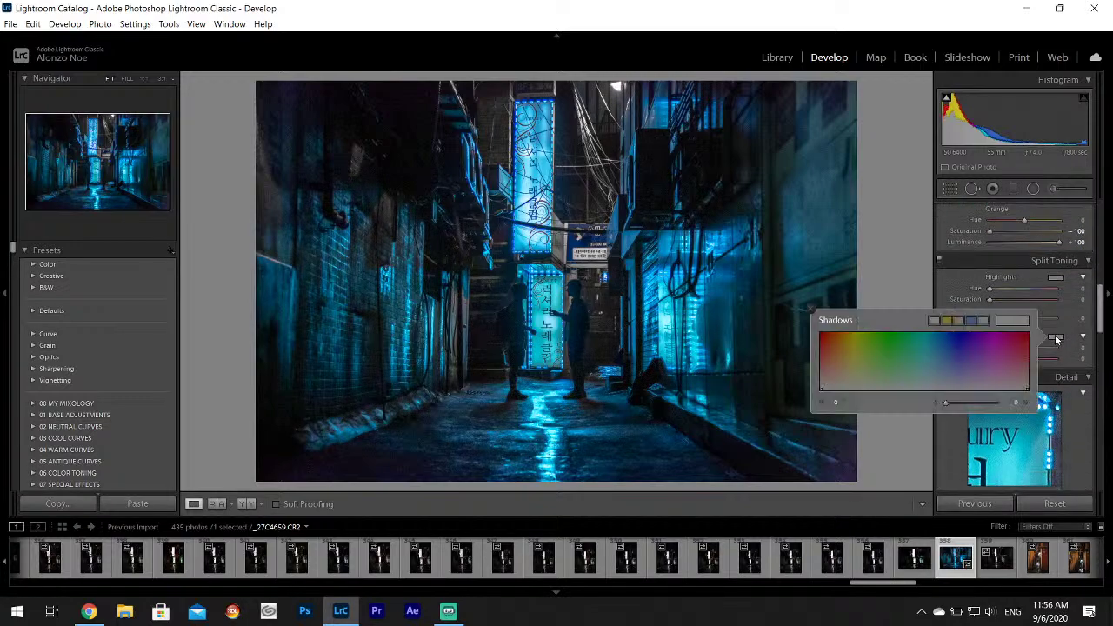
pyautogui.moveTo(989, 363); pyautogui.dragTo(971, 371)
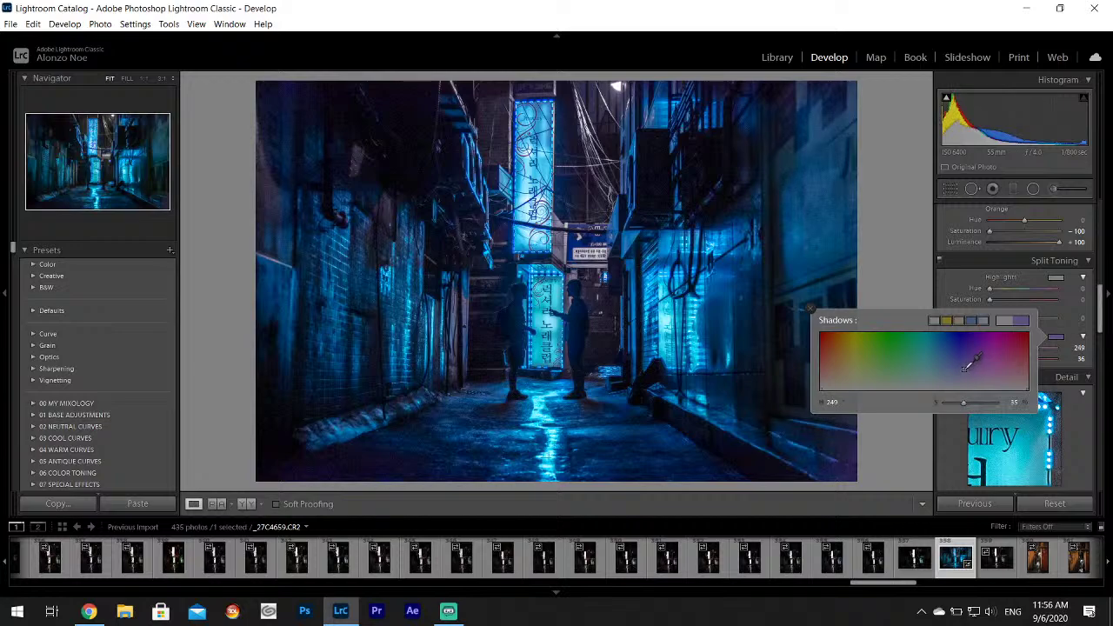
pyautogui.moveTo(964, 369); pyautogui.dragTo(964, 375)
pyautogui.moveTo(963, 368); pyautogui.dragTo(966, 368)
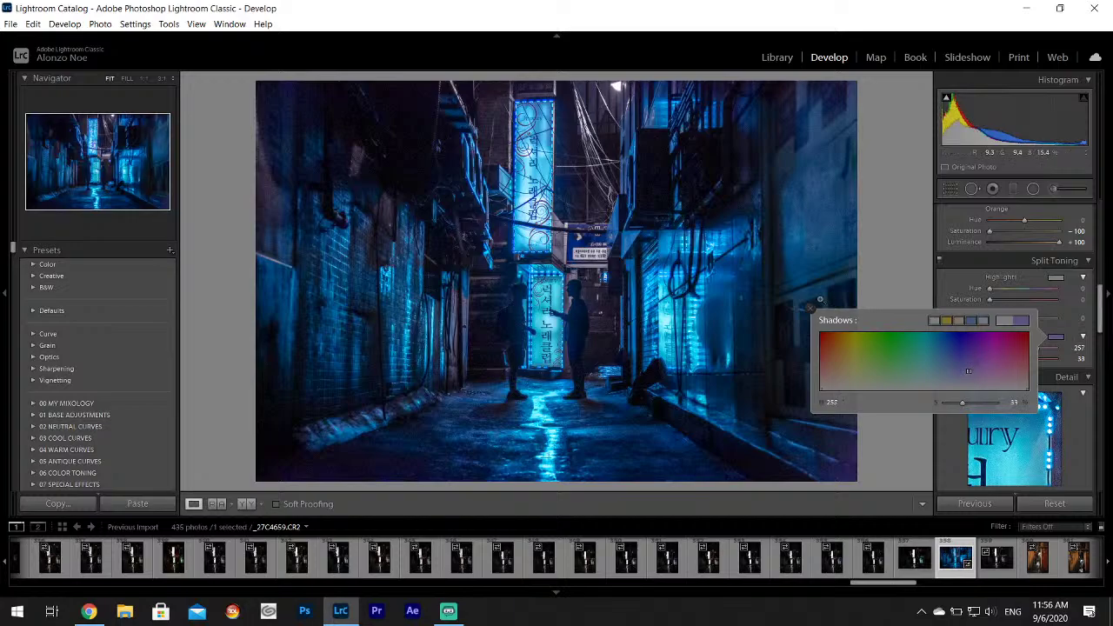
pyautogui.click(808, 308)
# Check the tinted shadows at 1:1 and start a new Adjustment Brush.
pyautogui.click(267, 185)
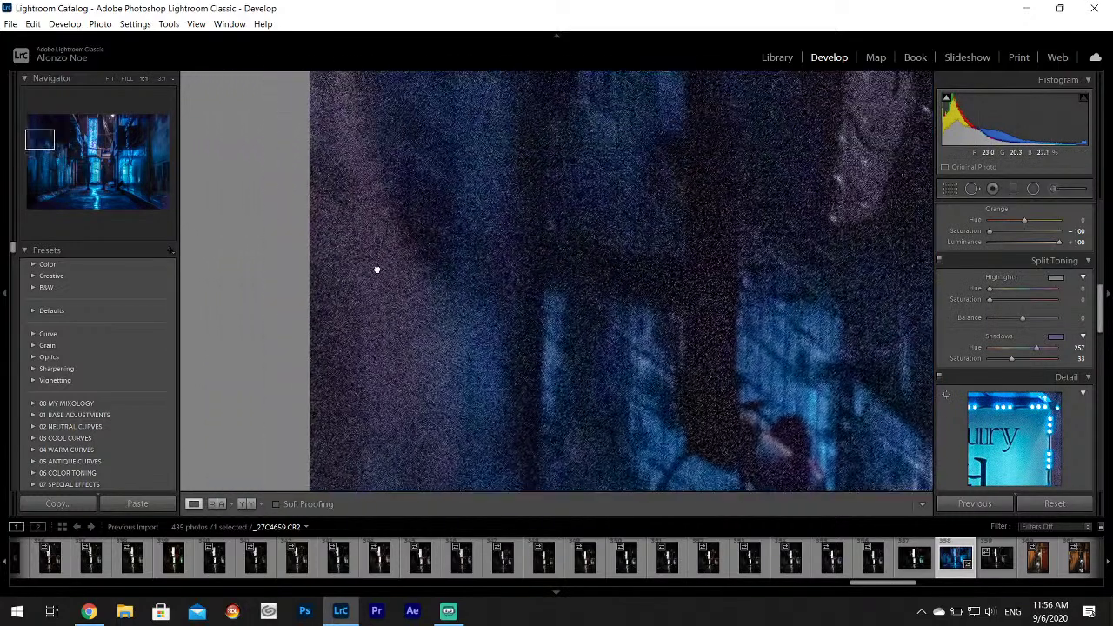
pyautogui.click(380, 268)
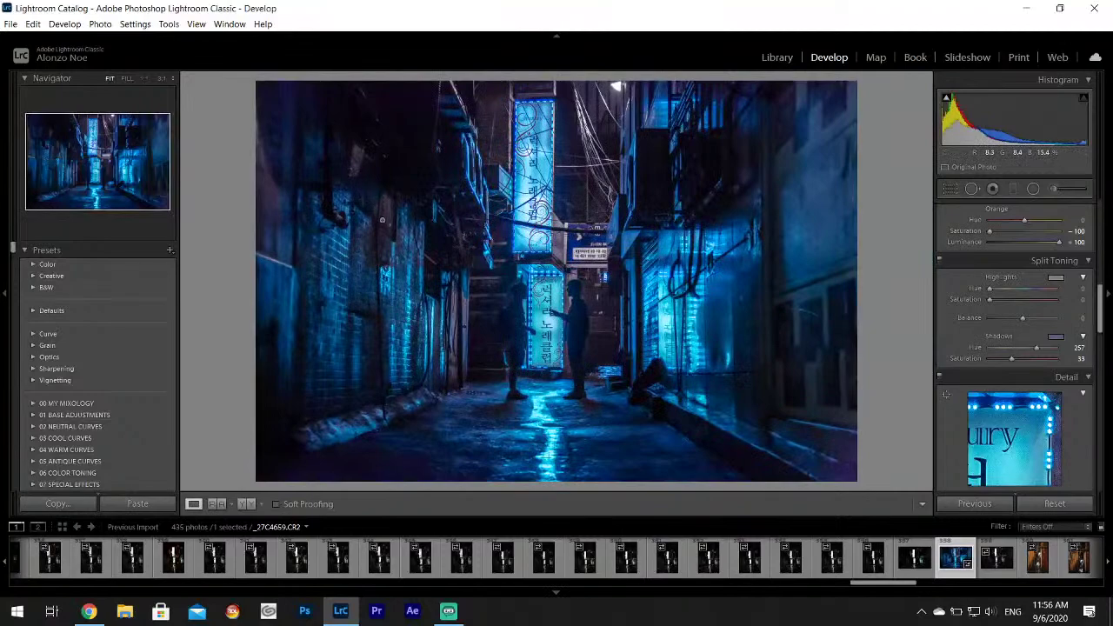
pyautogui.click(1055, 189)
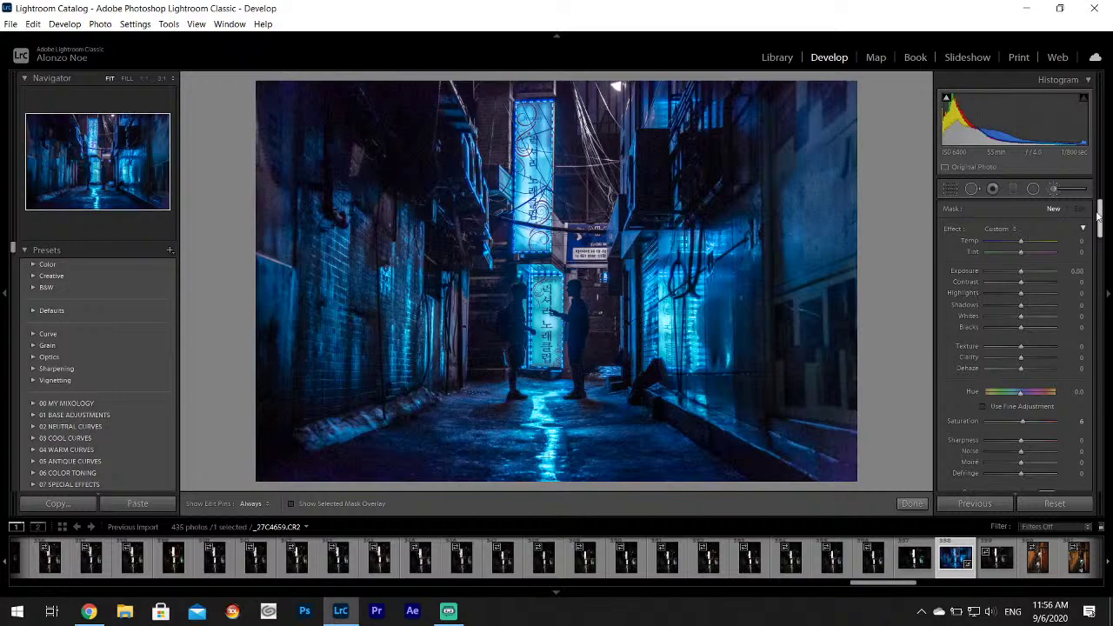
pyautogui.scroll(-5, 1002, 277)
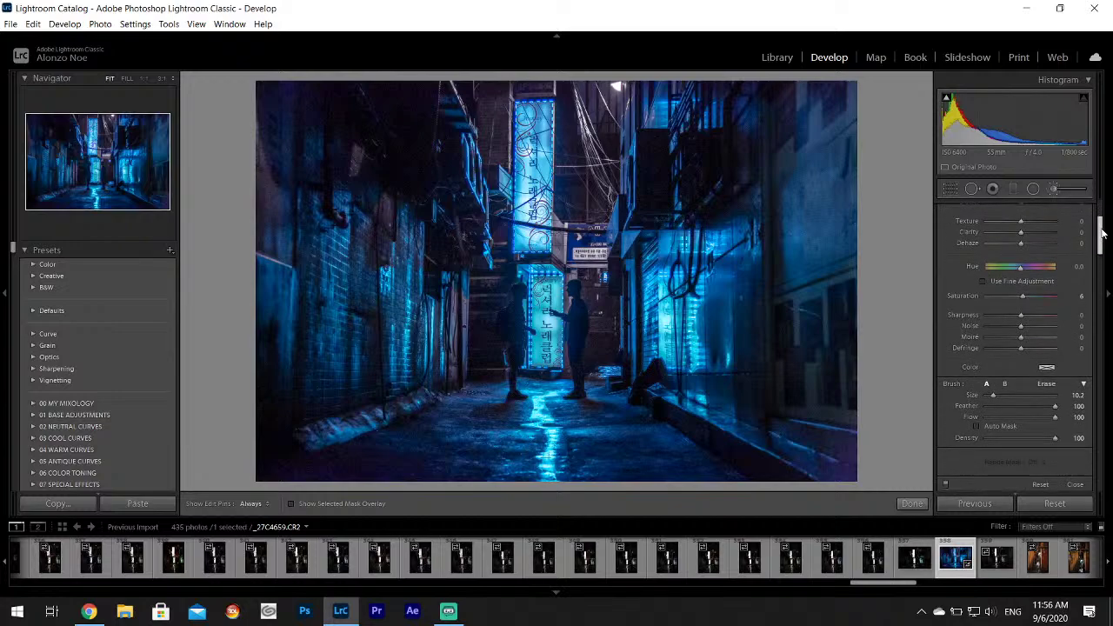
# Paint a blue brush tint over the upper-left wall, refining it to Hue 232, Saturation 77.
pyautogui.click(1048, 359)
pyautogui.click(927, 390)
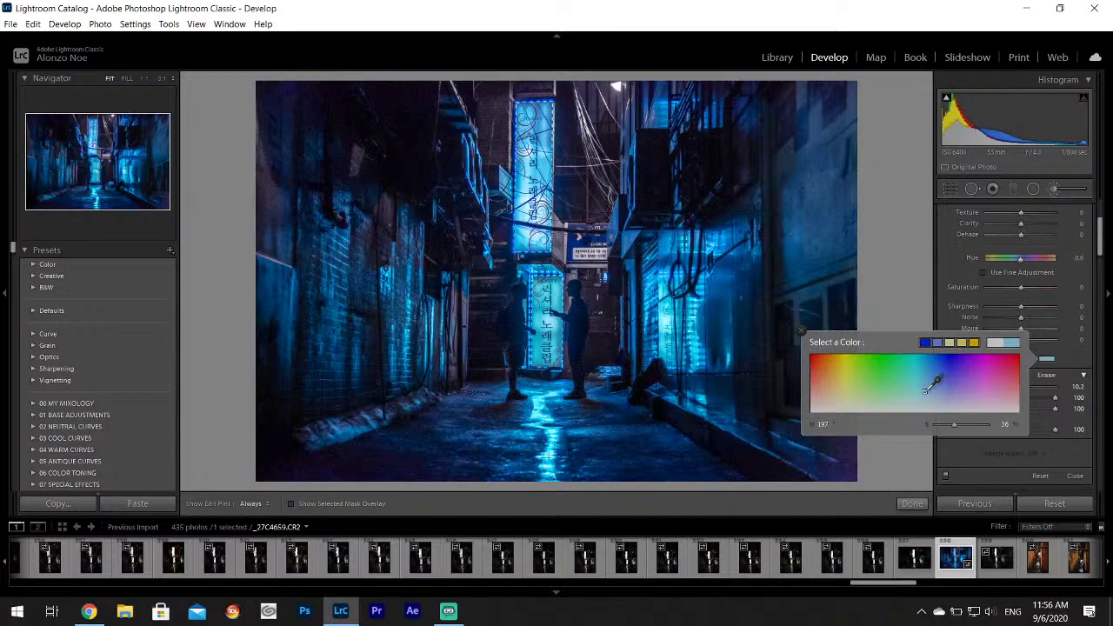
pyautogui.press('h')
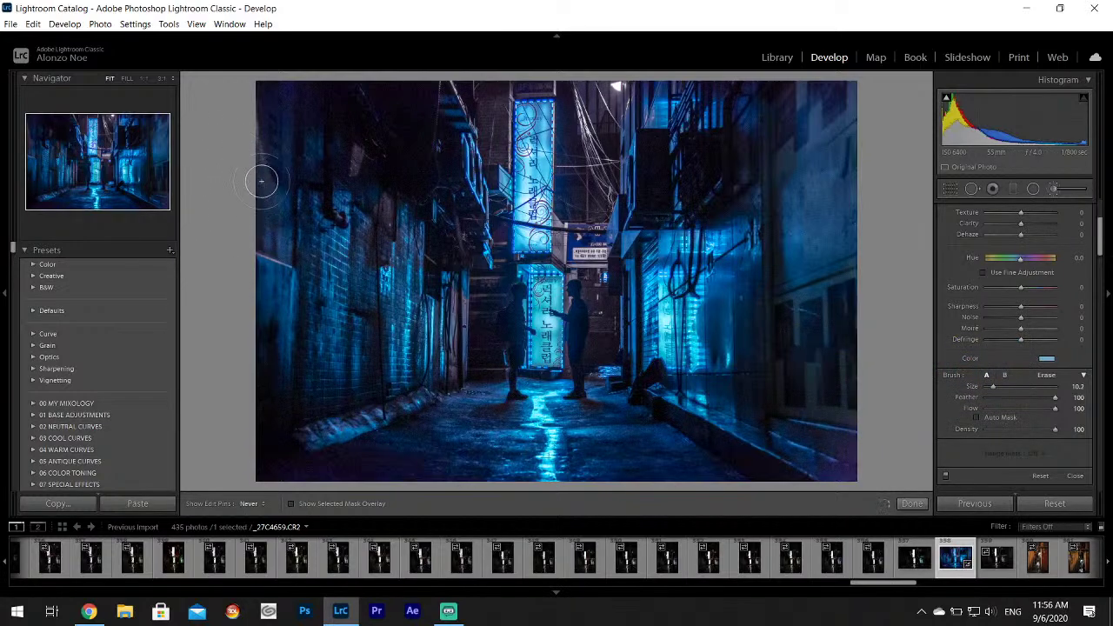
pyautogui.moveTo(261, 181)
pyautogui.mouseDown()
pyautogui.moveTo(249, 136)
pyautogui.moveTo(261, 166)
pyautogui.mouseUp()
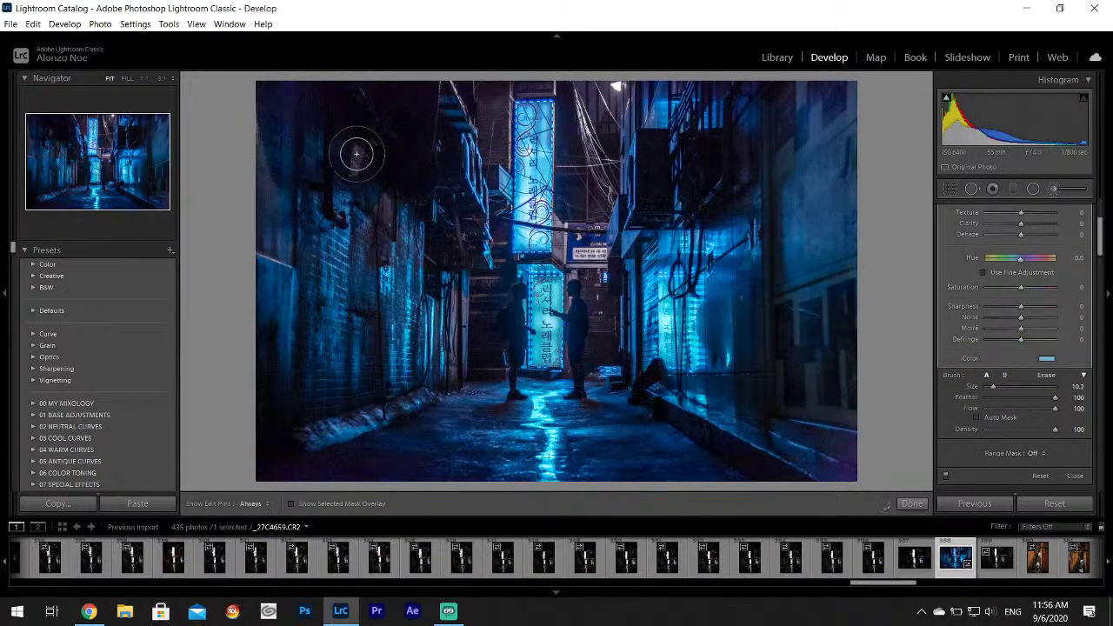
pyautogui.click(1046, 359)
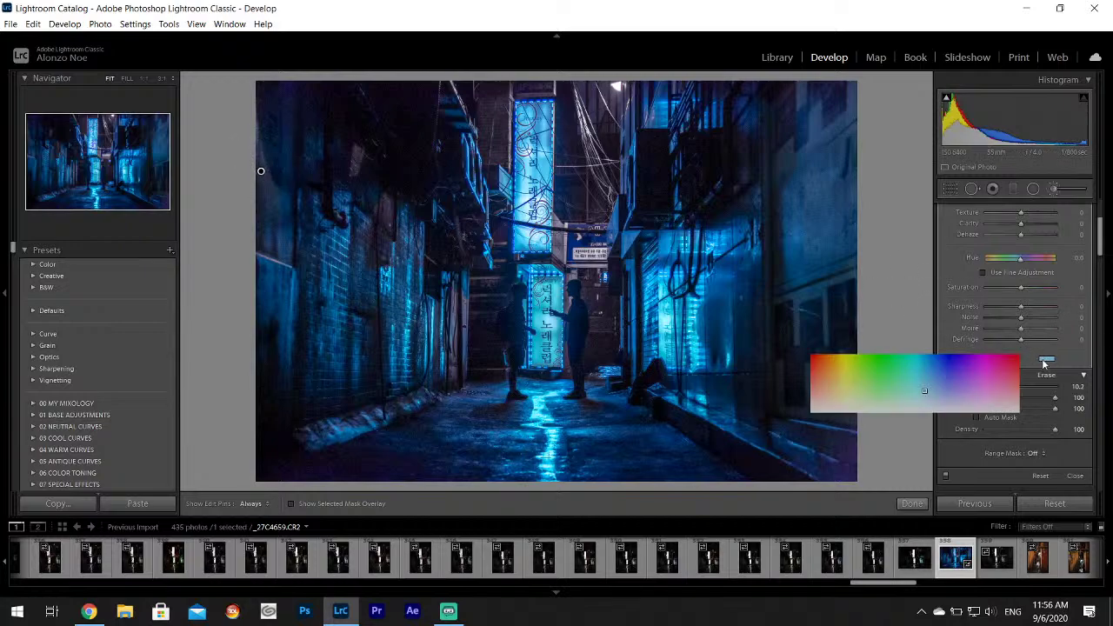
pyautogui.moveTo(926, 389)
pyautogui.mouseDown()
pyautogui.moveTo(963, 347)
pyautogui.moveTo(957, 357)
pyautogui.mouseUp()
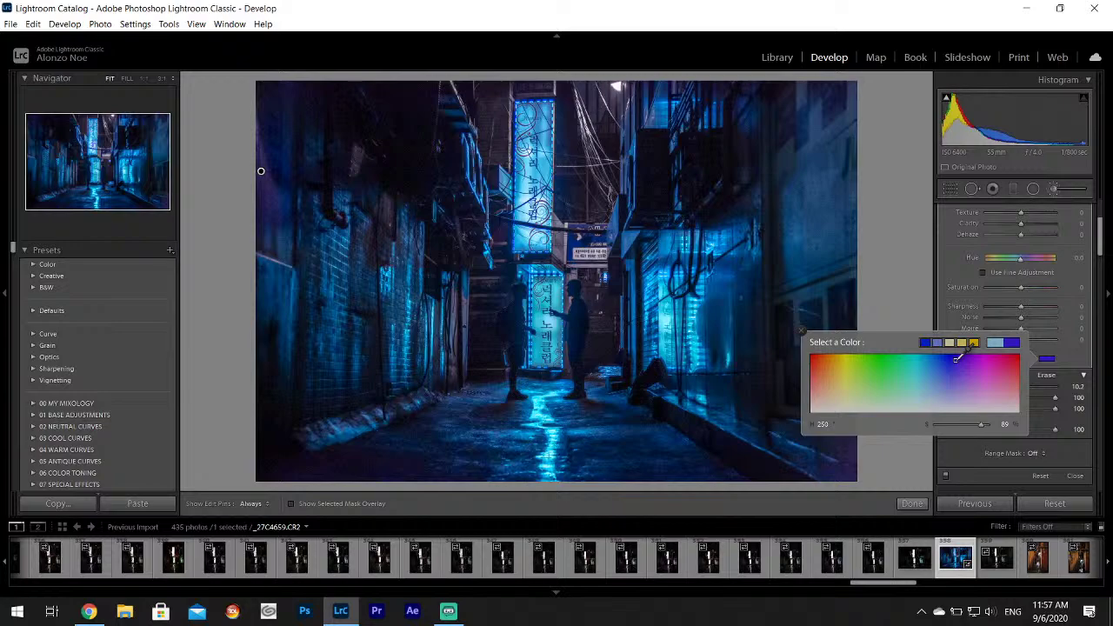
pyautogui.moveTo(957, 358); pyautogui.dragTo(945, 367)
pyautogui.click(801, 331)
# Shrink the brush to 3.5, paint along the dark left wall, check the mask, and commit the adjustment.
pyautogui.moveTo(992, 390); pyautogui.dragTo(988, 389)
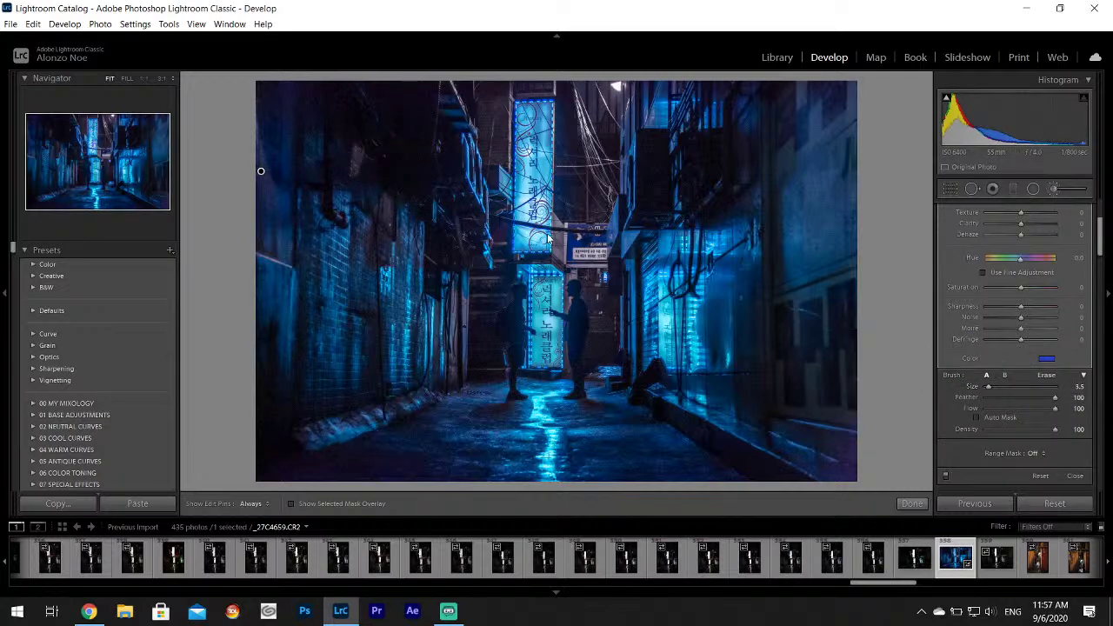
pyautogui.moveTo(357, 165); pyautogui.dragTo(360, 140)
pyautogui.press('h')
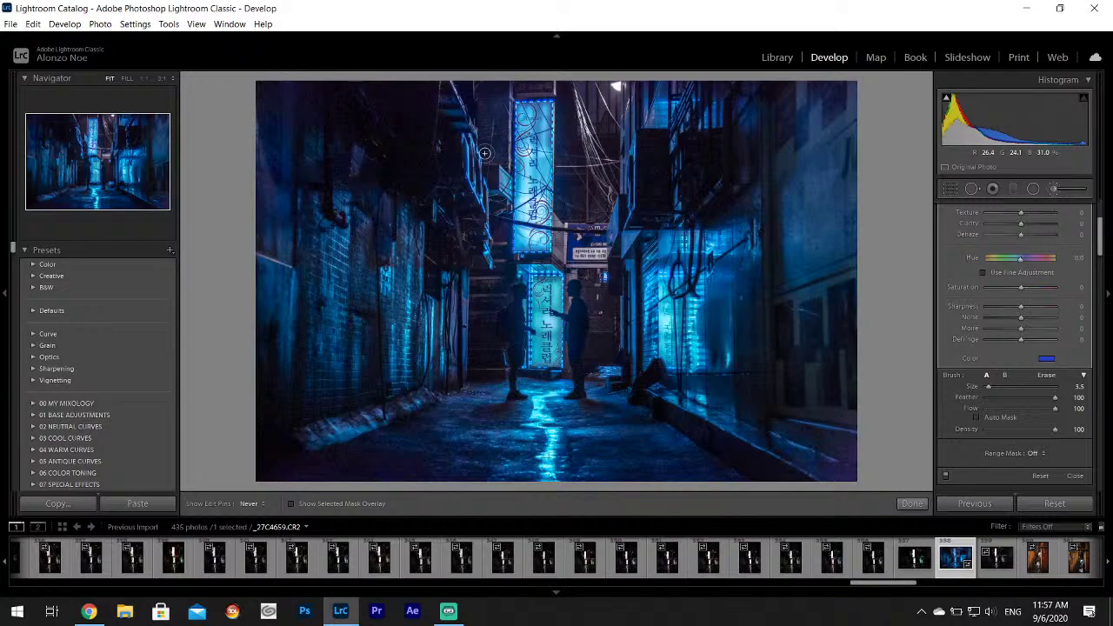
pyautogui.press('h')
pyautogui.press('h')
pyautogui.press('h')
pyautogui.press('h')
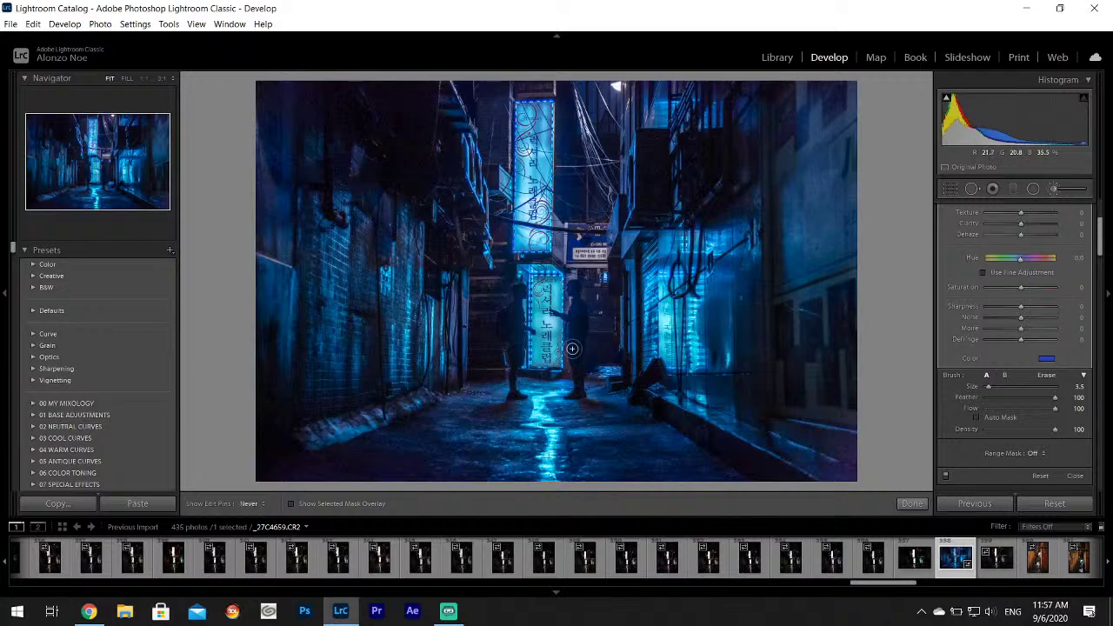
pyautogui.press('h')
pyautogui.press('h')
pyautogui.press('h')
pyautogui.press('h')
pyautogui.press('h')
pyautogui.press('h')
pyautogui.press('h')
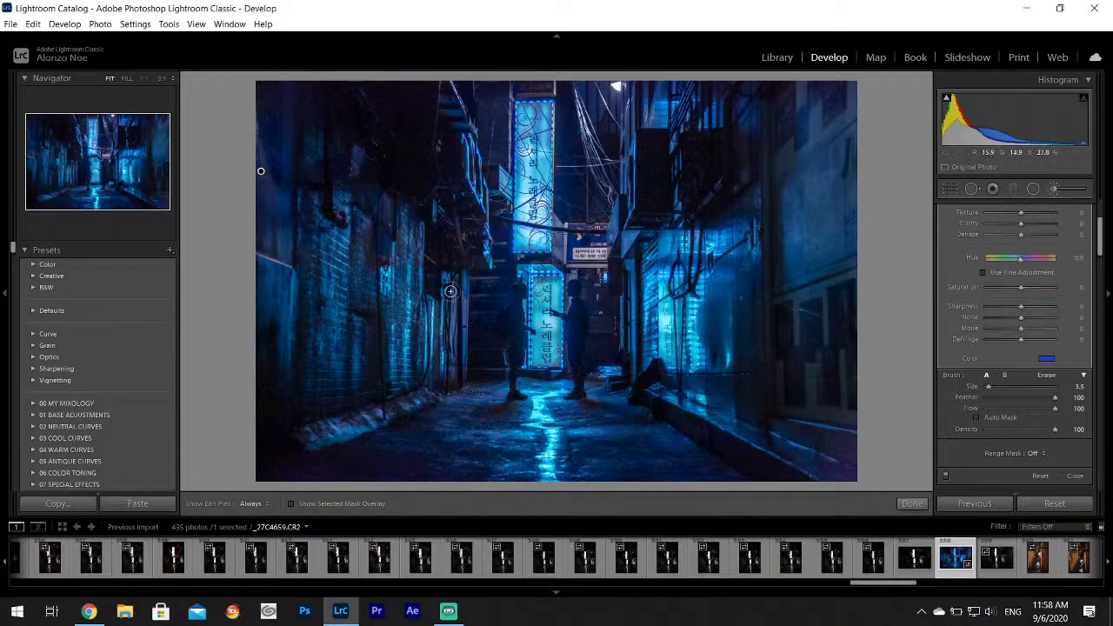
pyautogui.press('h')
pyautogui.press('h')
pyautogui.press('h')
pyautogui.press('h')
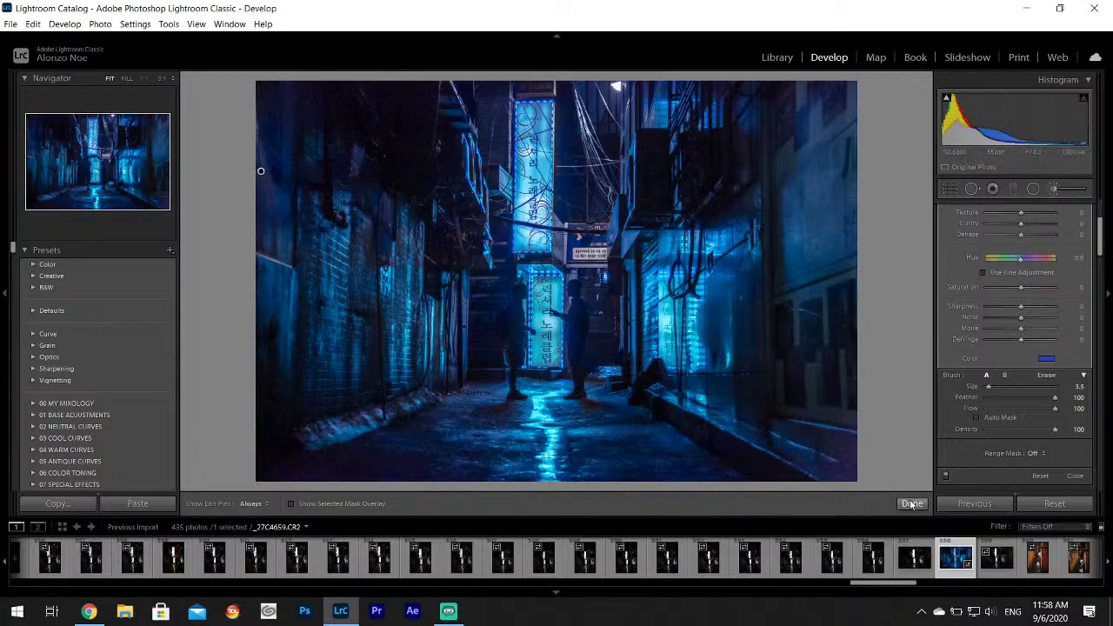
pyautogui.click(912, 503)
# Zoom to 1:1 and pan to the two silhouettes by the Luxury sign.
pyautogui.click(519, 309)
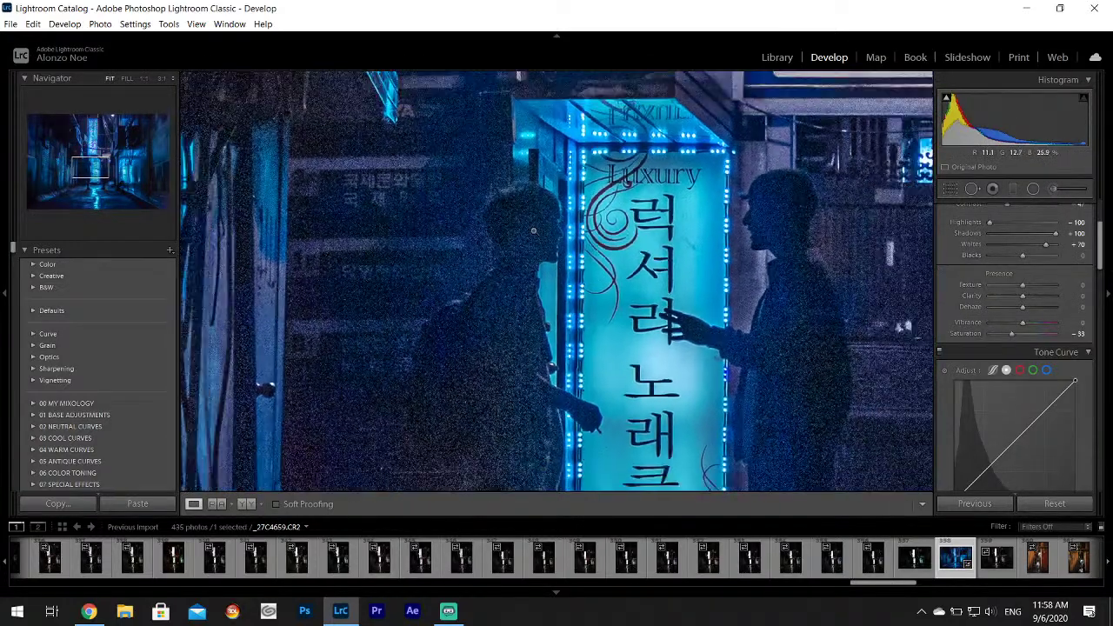
pyautogui.click(529, 309)
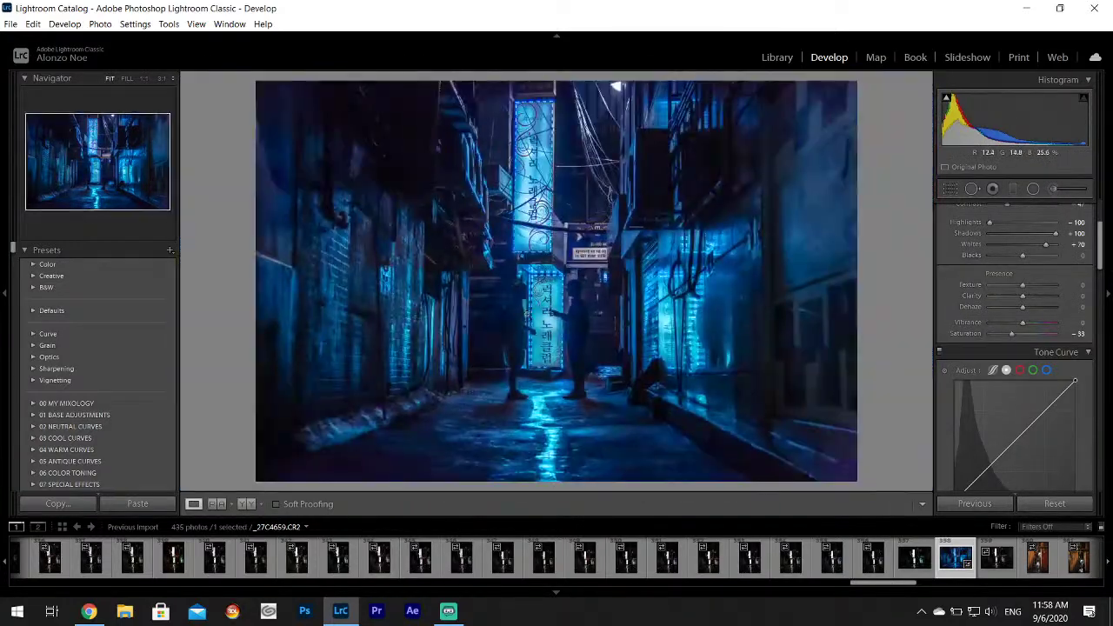
pyautogui.click(521, 300)
pyautogui.moveTo(549, 294); pyautogui.dragTo(449, 189)
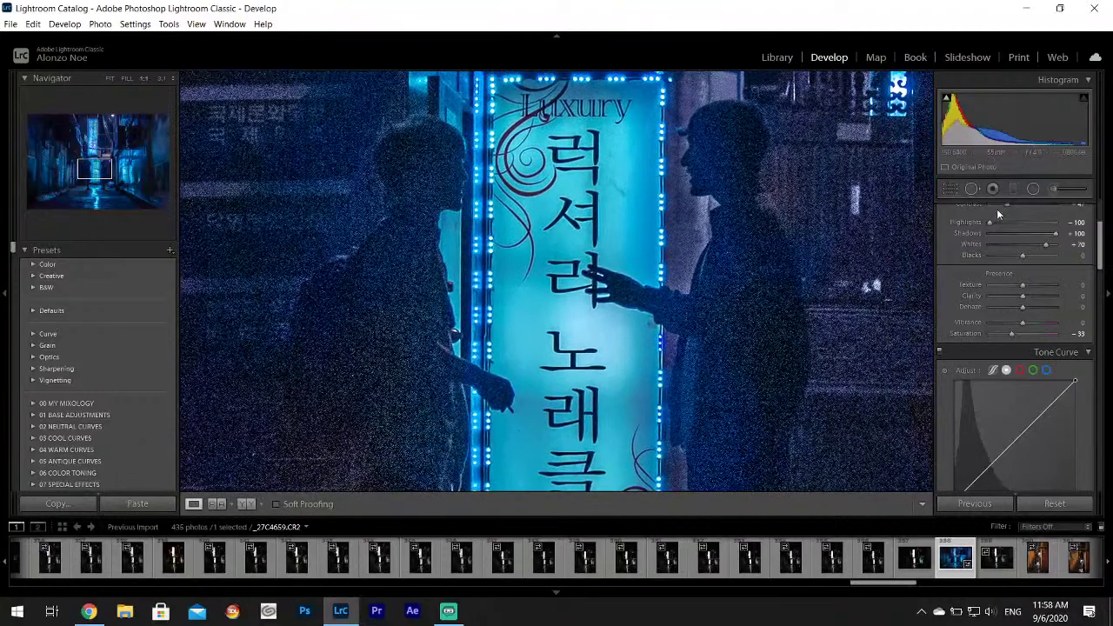
# Start a new brush adjustment at -0.31 exposure, leaving its colour unchanged, with pins hidden.
pyautogui.click(1052, 188)
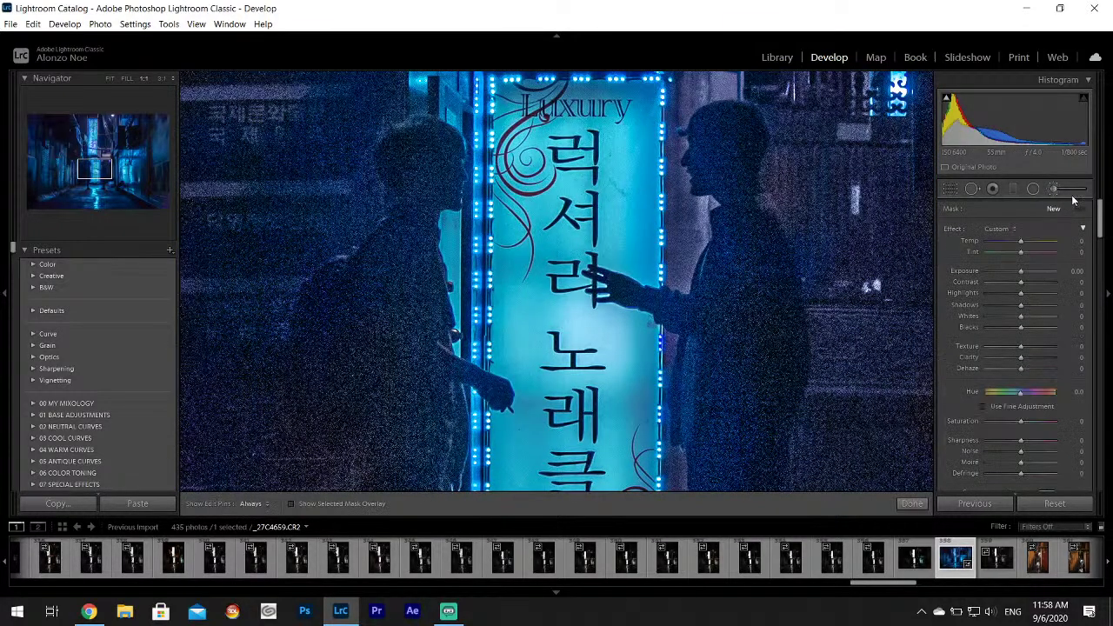
pyautogui.scroll(-4, 1089, 294)
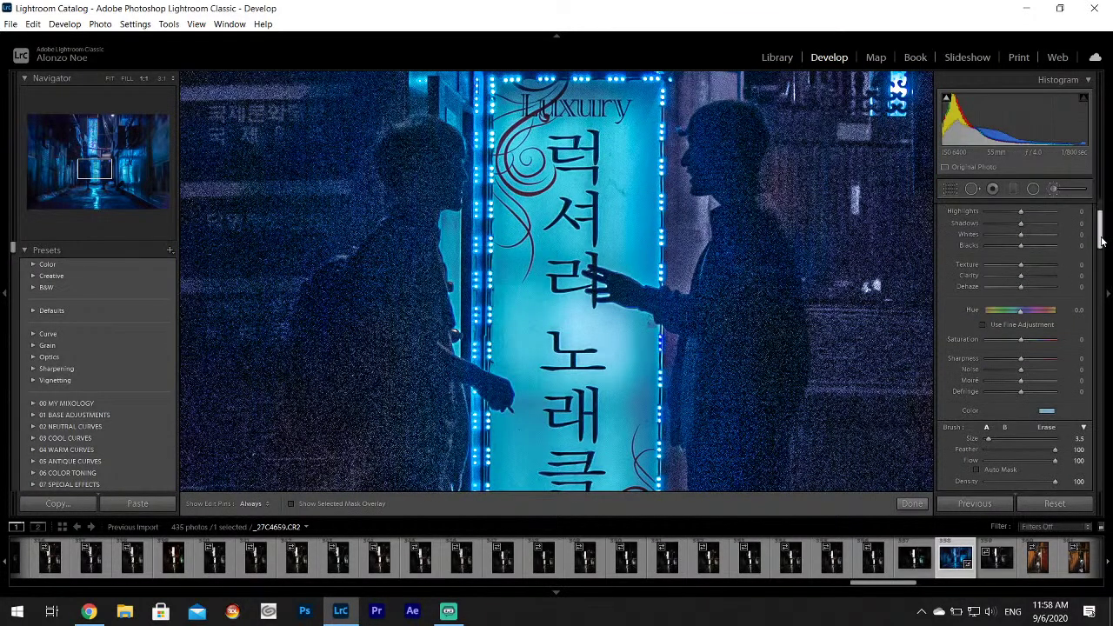
pyautogui.click(1047, 402)
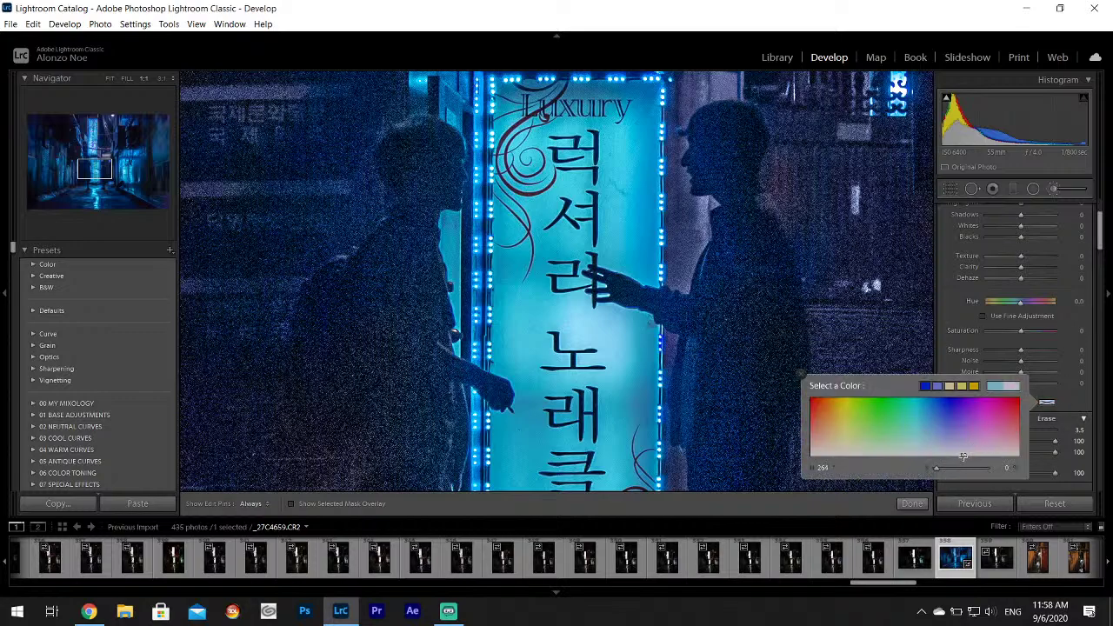
pyautogui.click(799, 374)
pyautogui.scroll(4, 1037, 272)
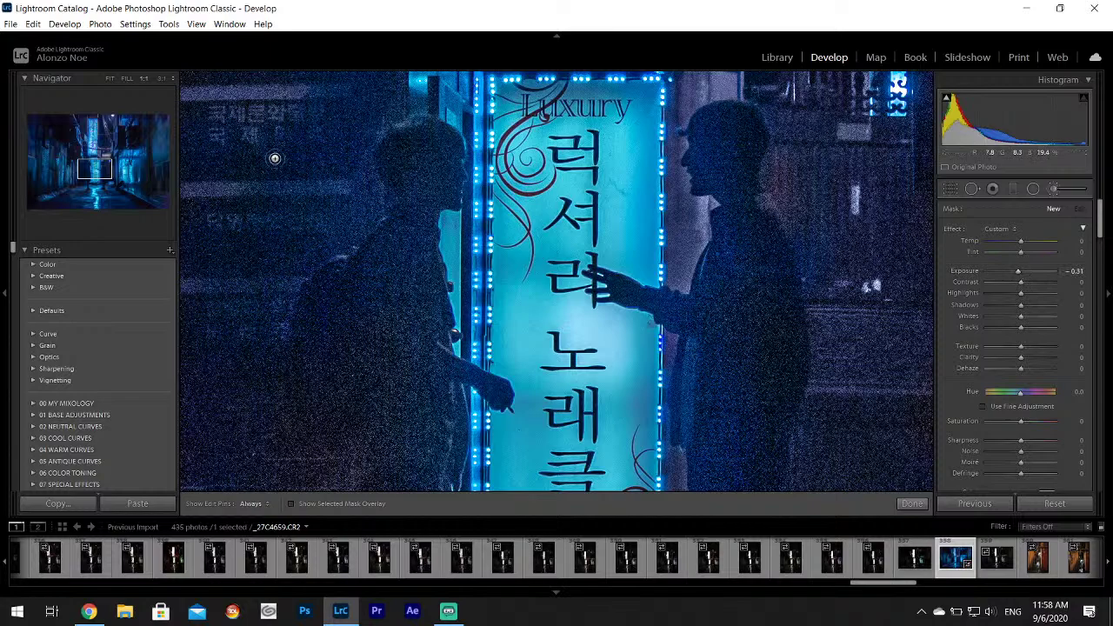
pyautogui.press('h')
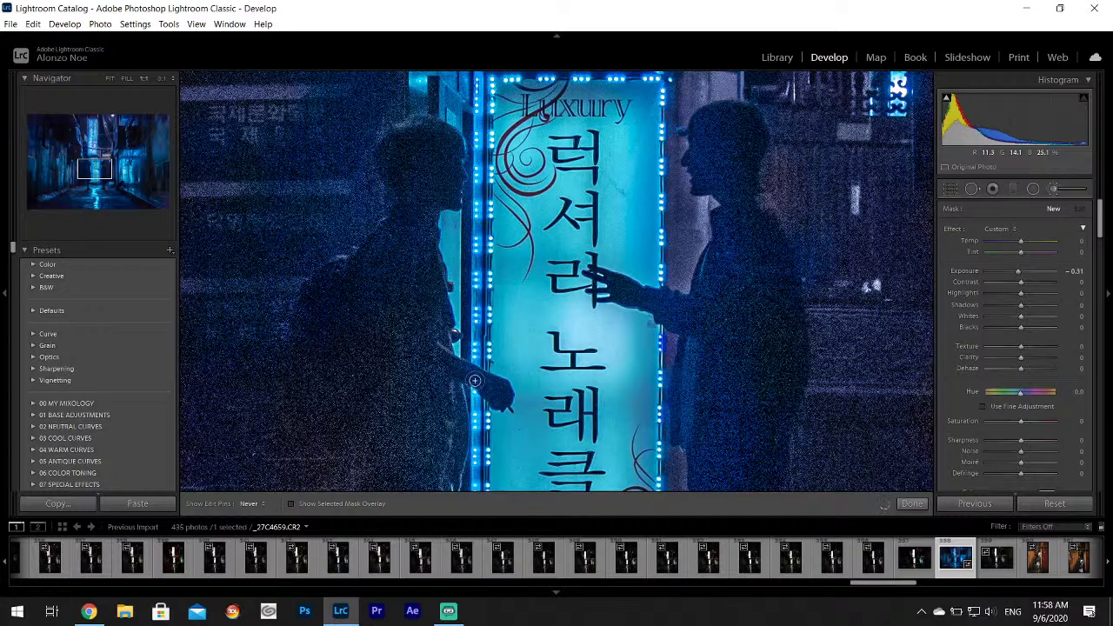
# Set the brush size to 11 and darken the left figure's back.
pyautogui.click(407, 332)
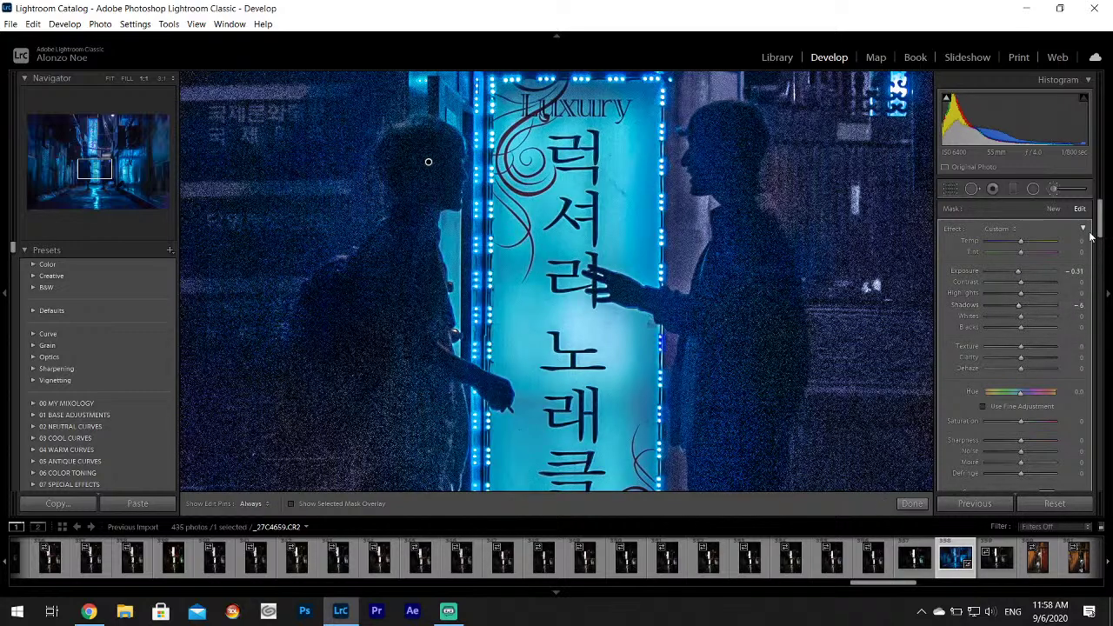
pyautogui.scroll(-3, 1091, 236)
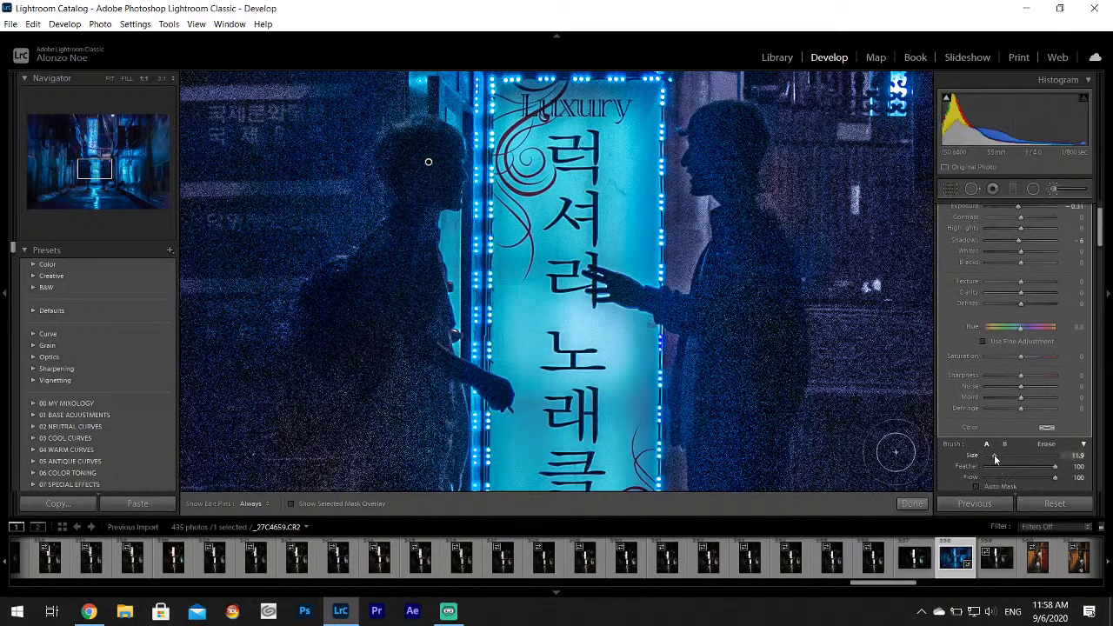
pyautogui.click(993, 454)
pyautogui.press('h')
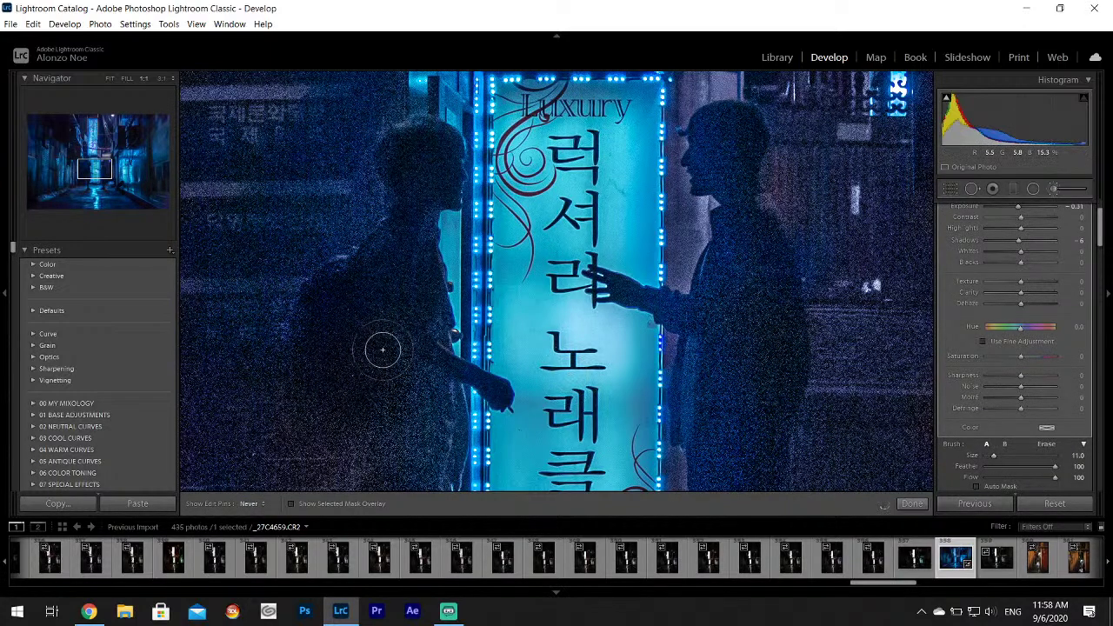
pyautogui.moveTo(382, 349)
pyautogui.mouseDown()
pyautogui.moveTo(425, 397)
pyautogui.moveTo(430, 347)
pyautogui.moveTo(386, 304)
pyautogui.moveTo(344, 292)
pyautogui.moveTo(383, 256)
pyautogui.moveTo(423, 182)
pyautogui.moveTo(420, 151)
pyautogui.mouseUp()
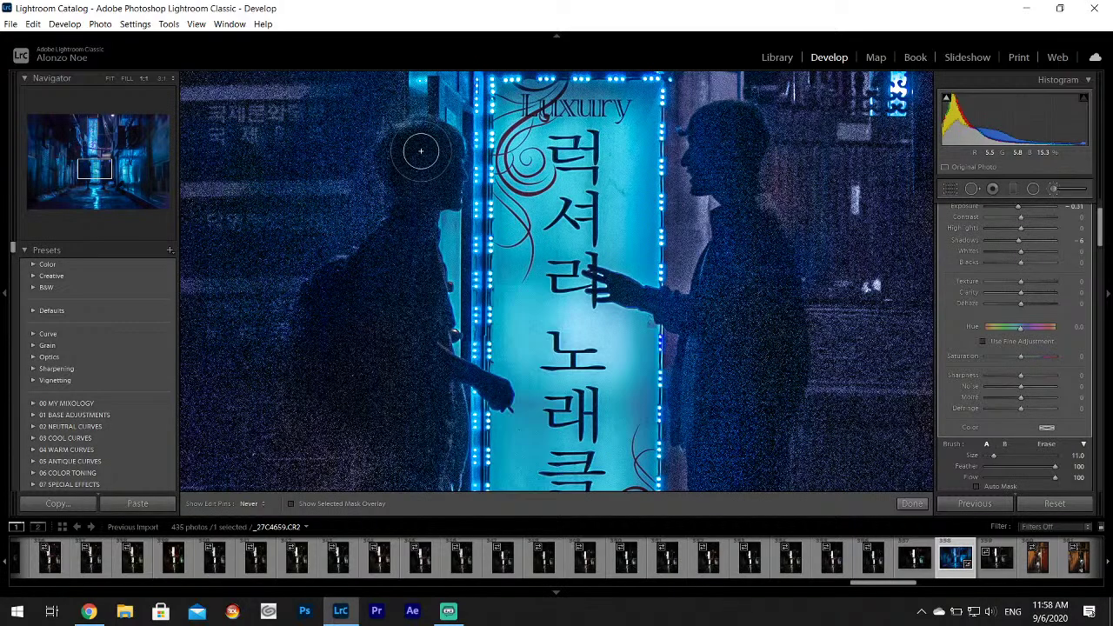
pyautogui.press('h')
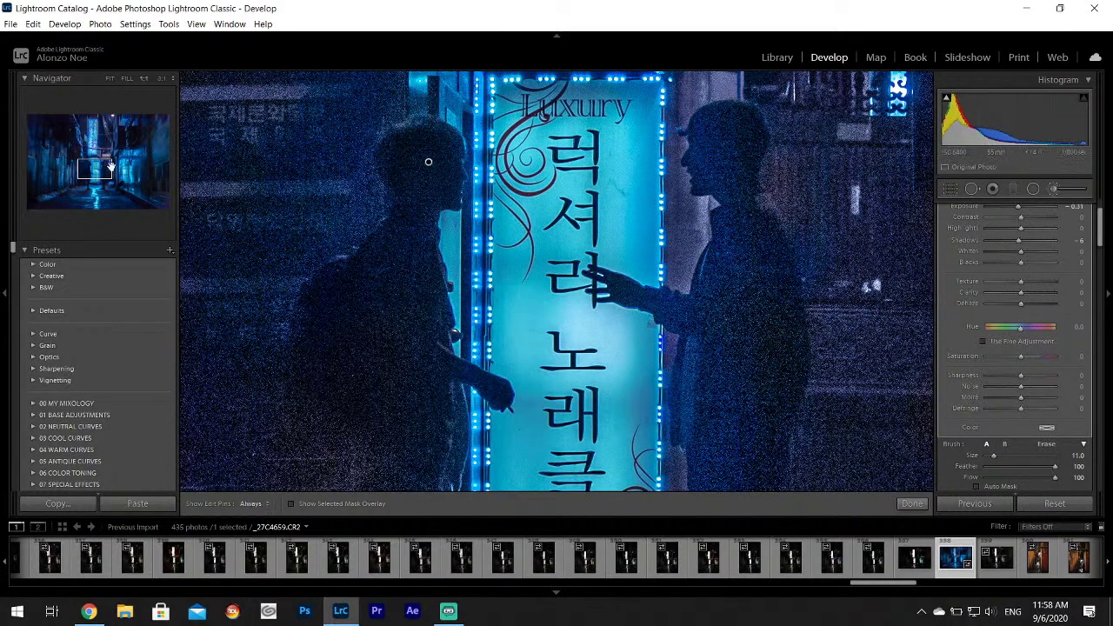
# Pan across both figures and darken the second silhouette's head and torso, Shadows at -6.
pyautogui.moveTo(110, 165); pyautogui.dragTo(108, 177)
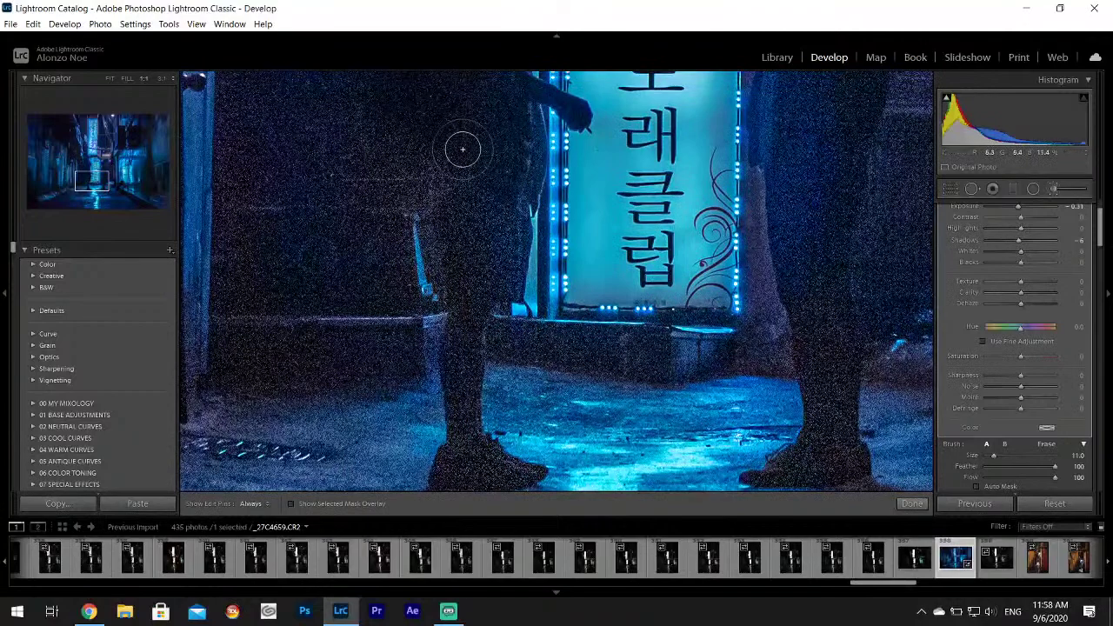
pyautogui.press('h')
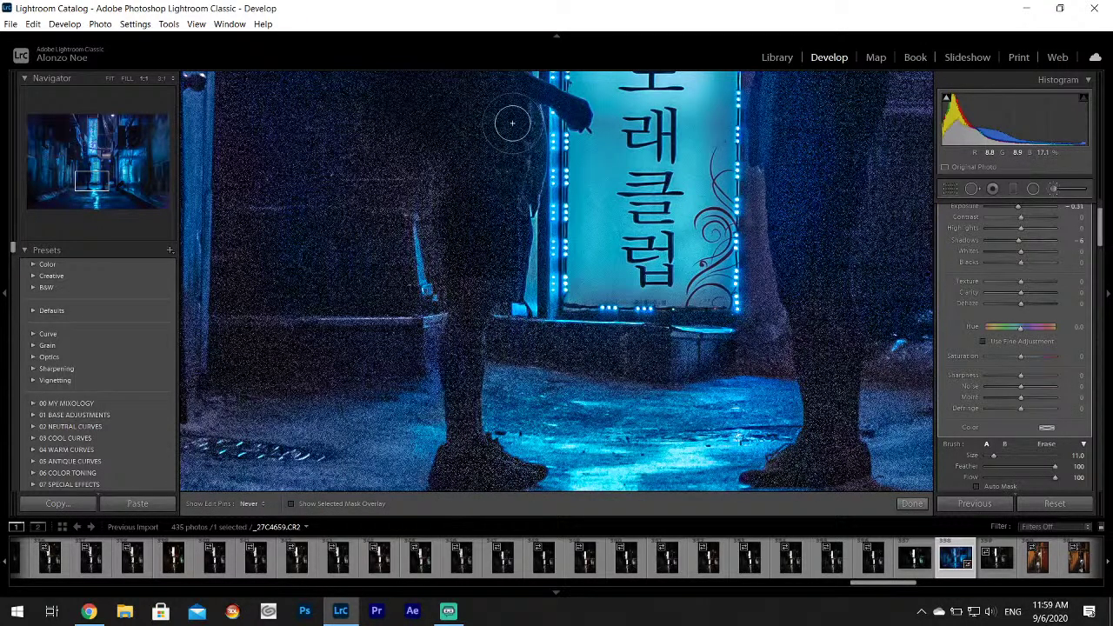
pyautogui.press('h')
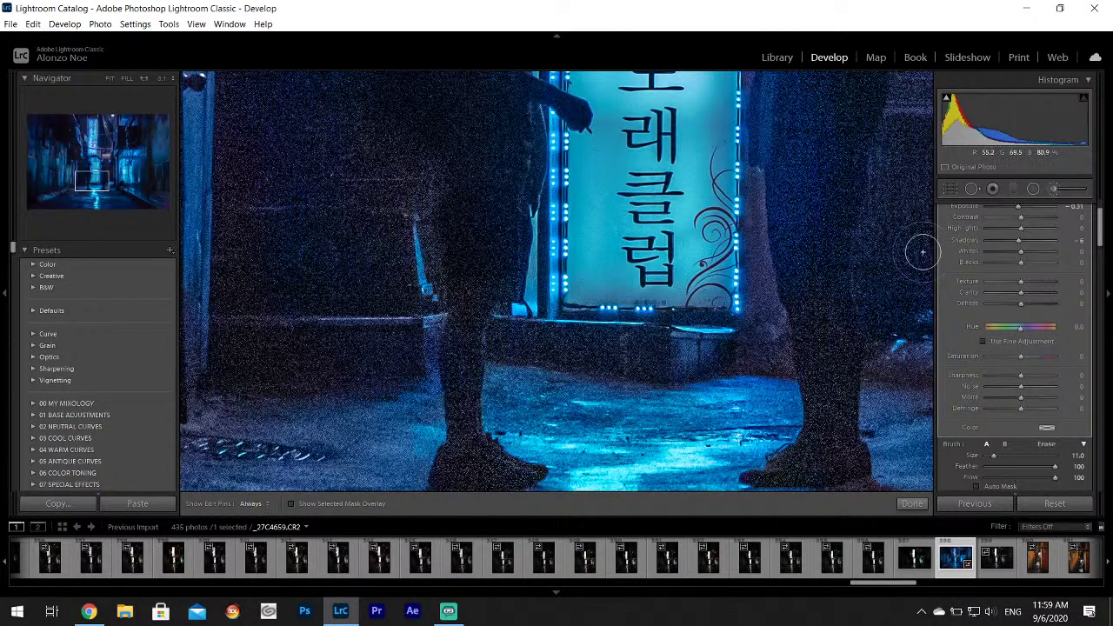
pyautogui.moveTo(94, 180); pyautogui.dragTo(88, 174)
pyautogui.press('h')
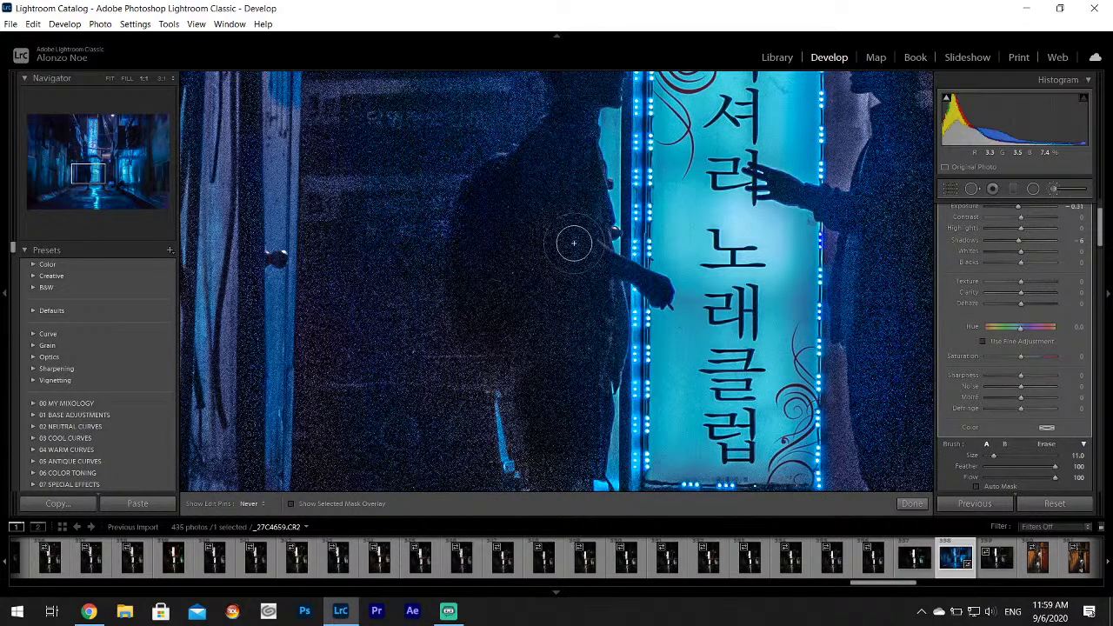
pyautogui.press('h')
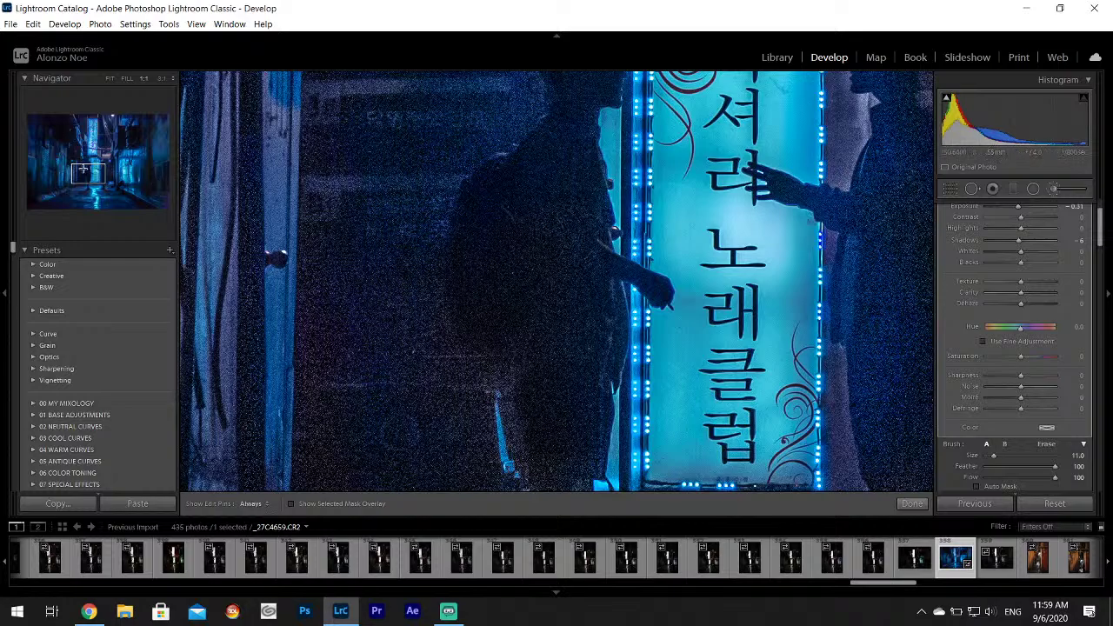
pyautogui.moveTo(82, 170); pyautogui.dragTo(103, 165)
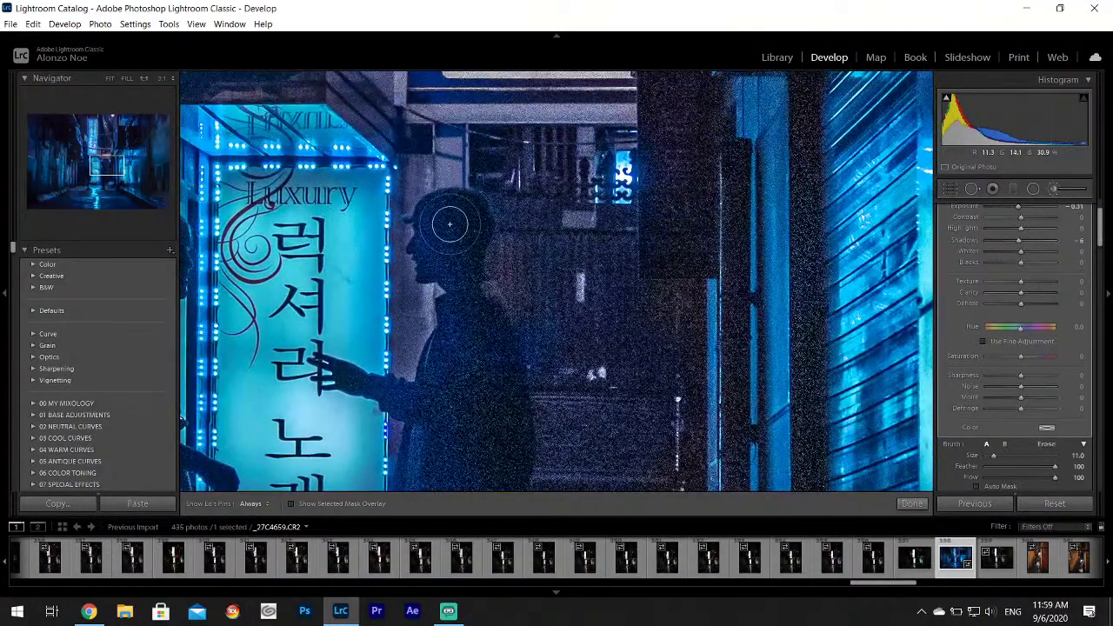
pyautogui.press('h')
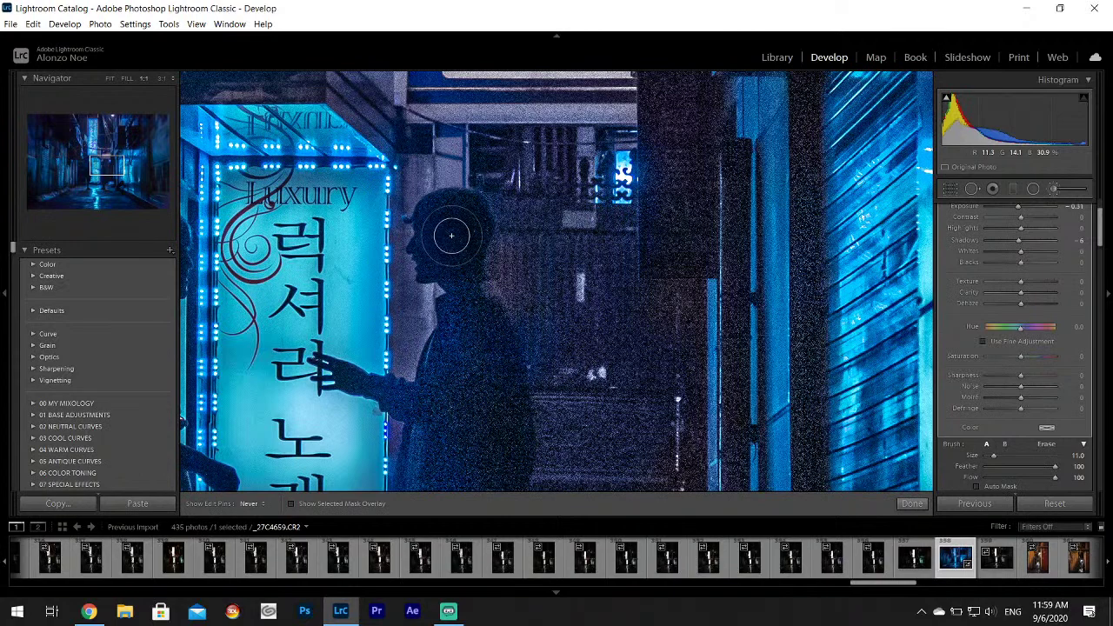
pyautogui.moveTo(444, 253)
pyautogui.mouseDown()
pyautogui.moveTo(469, 335)
pyautogui.moveTo(457, 423)
pyautogui.moveTo(488, 418)
pyautogui.moveTo(494, 404)
pyautogui.moveTo(473, 309)
pyautogui.moveTo(499, 426)
pyautogui.moveTo(488, 459)
pyautogui.moveTo(499, 453)
pyautogui.moveTo(467, 453)
pyautogui.moveTo(424, 491)
pyautogui.moveTo(429, 461)
pyautogui.moveTo(421, 467)
pyautogui.moveTo(453, 486)
pyautogui.moveTo(463, 381)
pyautogui.moveTo(445, 390)
pyautogui.moveTo(456, 460)
pyautogui.moveTo(489, 431)
pyautogui.moveTo(471, 295)
pyautogui.moveTo(470, 324)
pyautogui.moveTo(489, 220)
pyautogui.moveTo(502, 203)
pyautogui.moveTo(484, 292)
pyautogui.moveTo(517, 179)
pyautogui.moveTo(507, 230)
pyautogui.moveTo(493, 287)
pyautogui.moveTo(506, 174)
pyautogui.moveTo(493, 318)
pyautogui.moveTo(505, 483)
pyautogui.moveTo(482, 316)
pyautogui.moveTo(494, 380)
pyautogui.moveTo(492, 291)
pyautogui.moveTo(506, 377)
pyautogui.mouseUp()
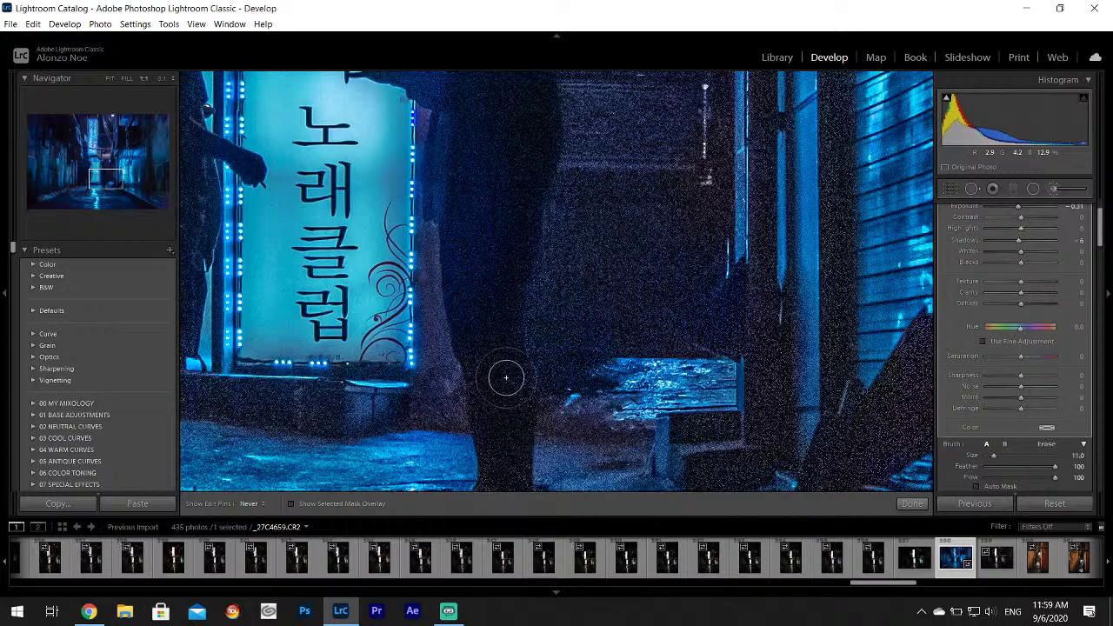
pyautogui.moveTo(105, 179); pyautogui.dragTo(107, 185)
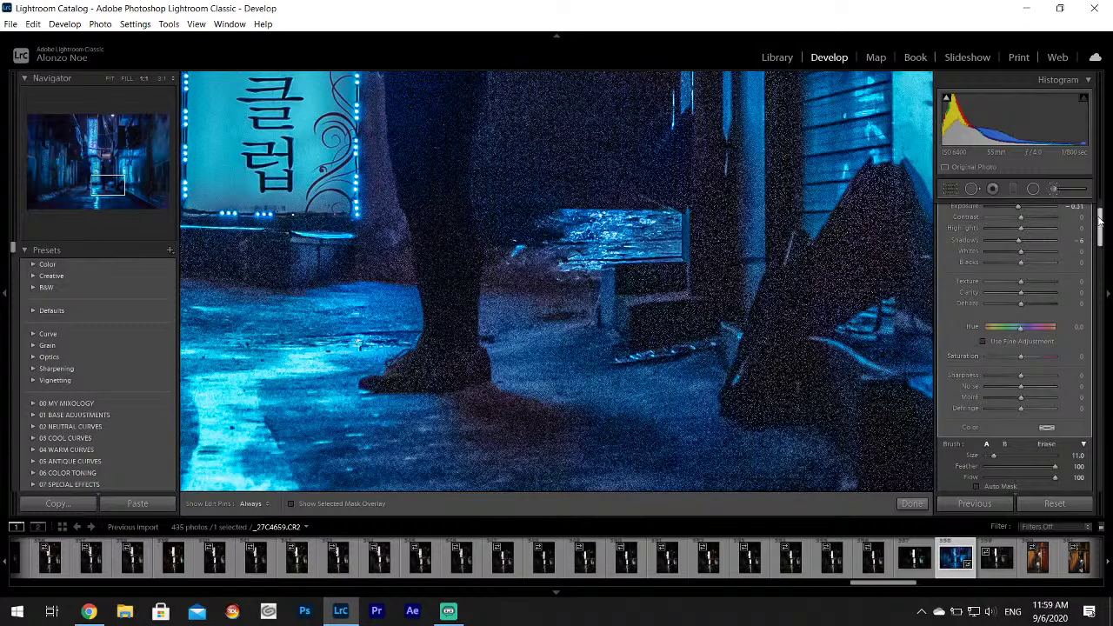
pyautogui.scroll(1, 1100, 221)
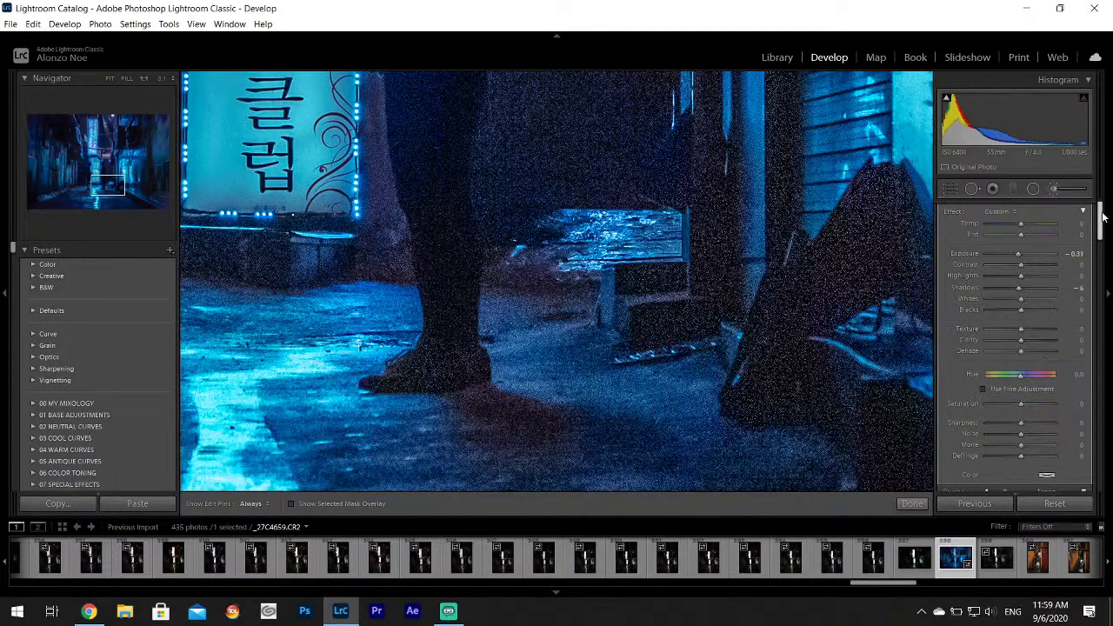
# Shrink the brush to 6.8 and center the close-up on the Luxury sign and figures.
pyautogui.scroll(-3, 1102, 217)
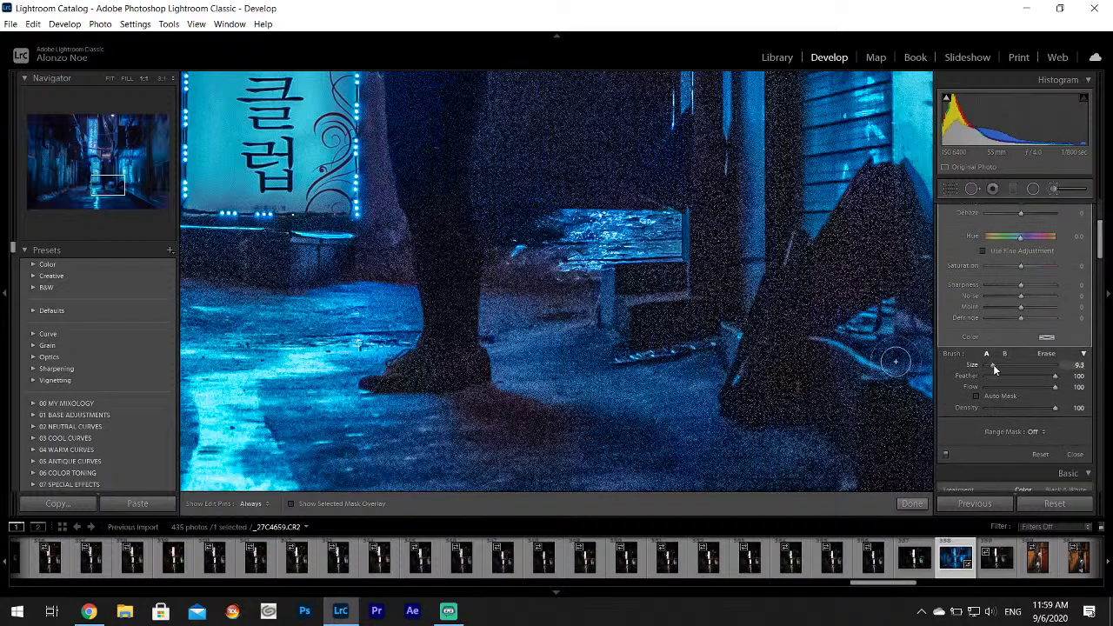
pyautogui.moveTo(993, 366); pyautogui.dragTo(990, 366)
pyautogui.press('h')
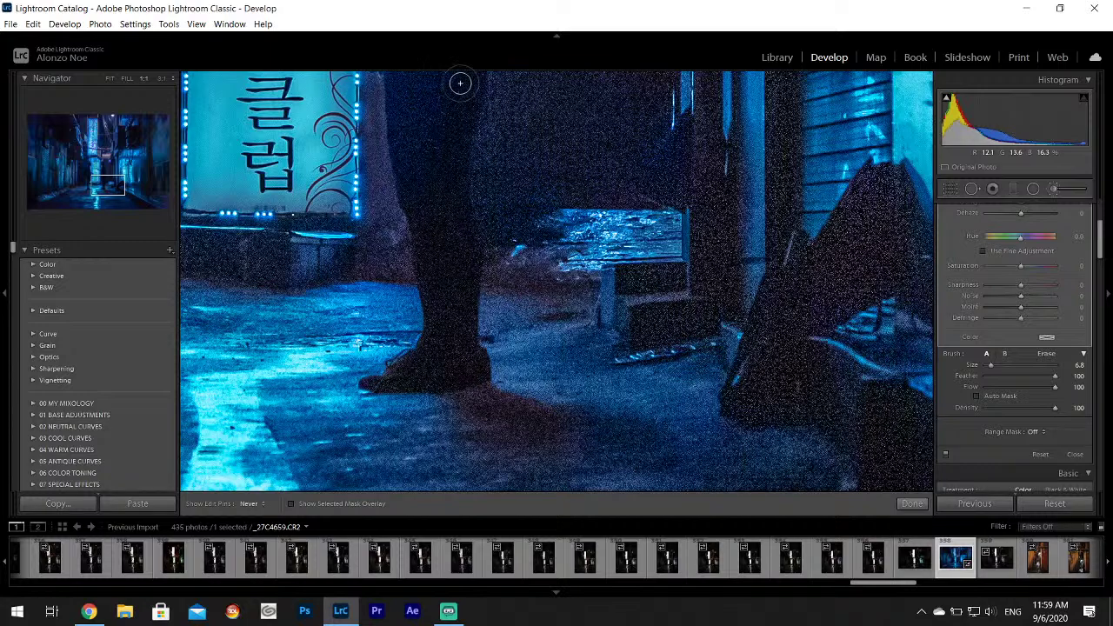
pyautogui.press('h')
pyautogui.click(102, 170)
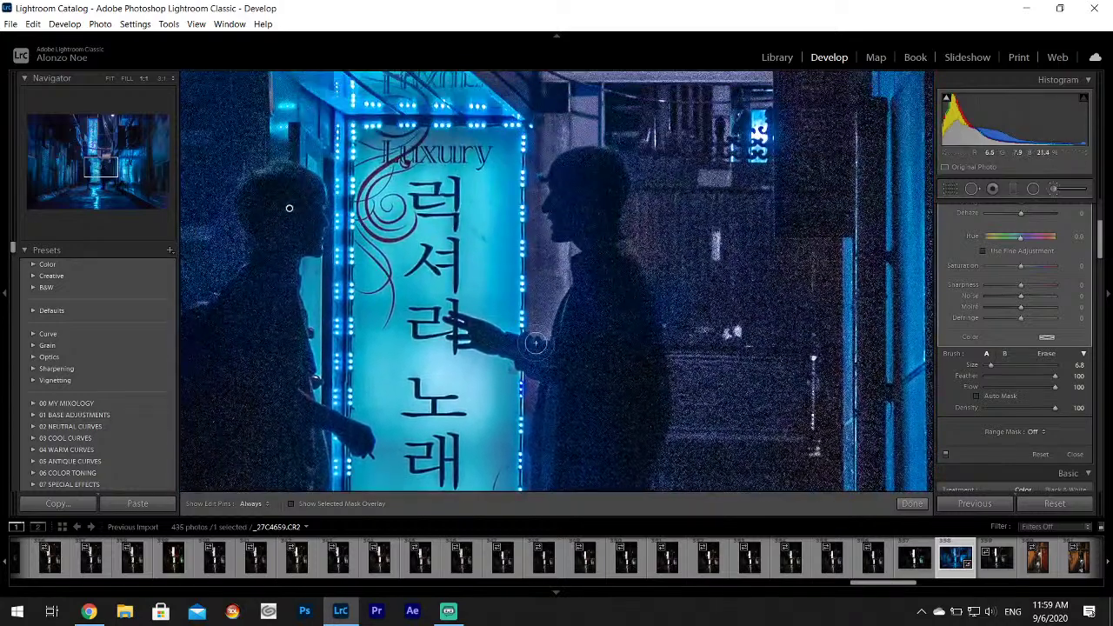
pyautogui.press('h')
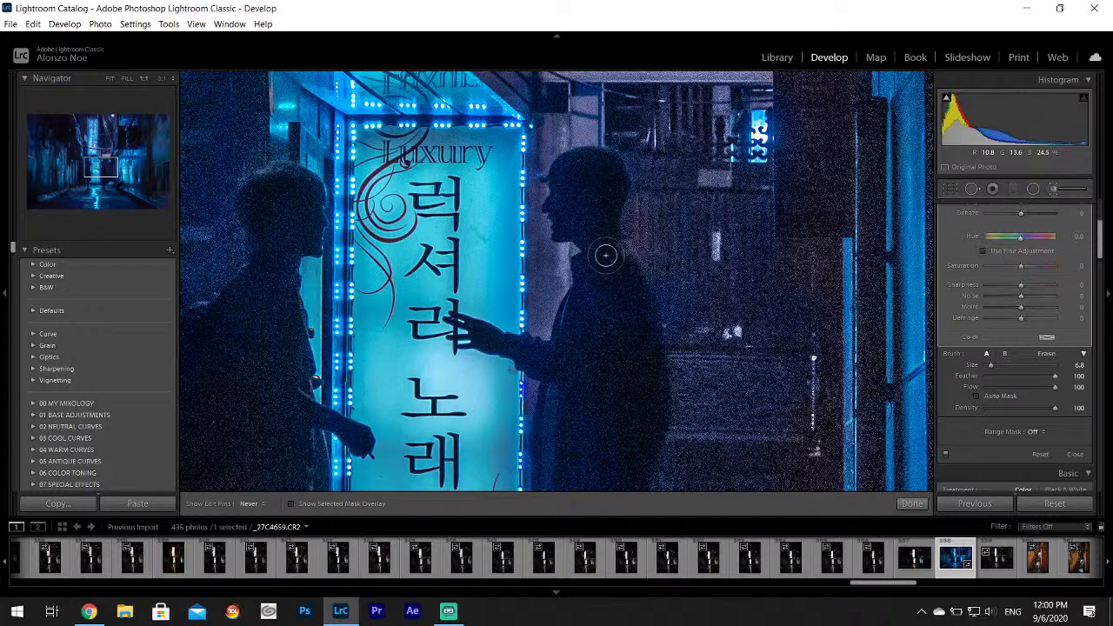
pyautogui.press('h')
# Reduce the brush size to 3.5 and pan down to the silhouettes' feet and floor.
pyautogui.moveTo(290, 401); pyautogui.dragTo(316, 157)
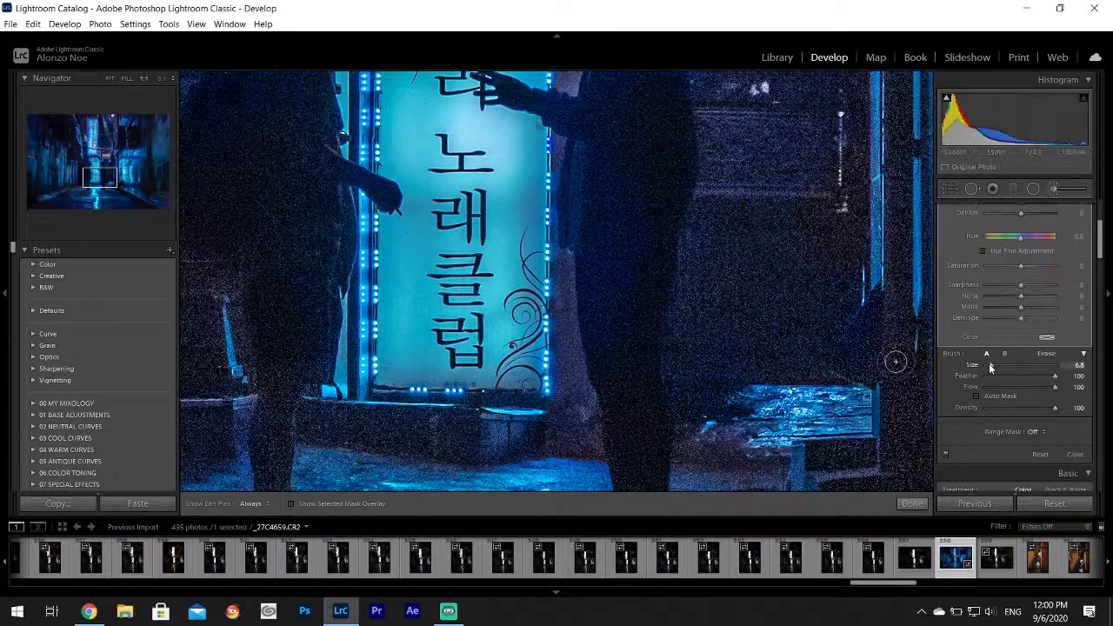
pyautogui.moveTo(988, 363); pyautogui.dragTo(987, 365)
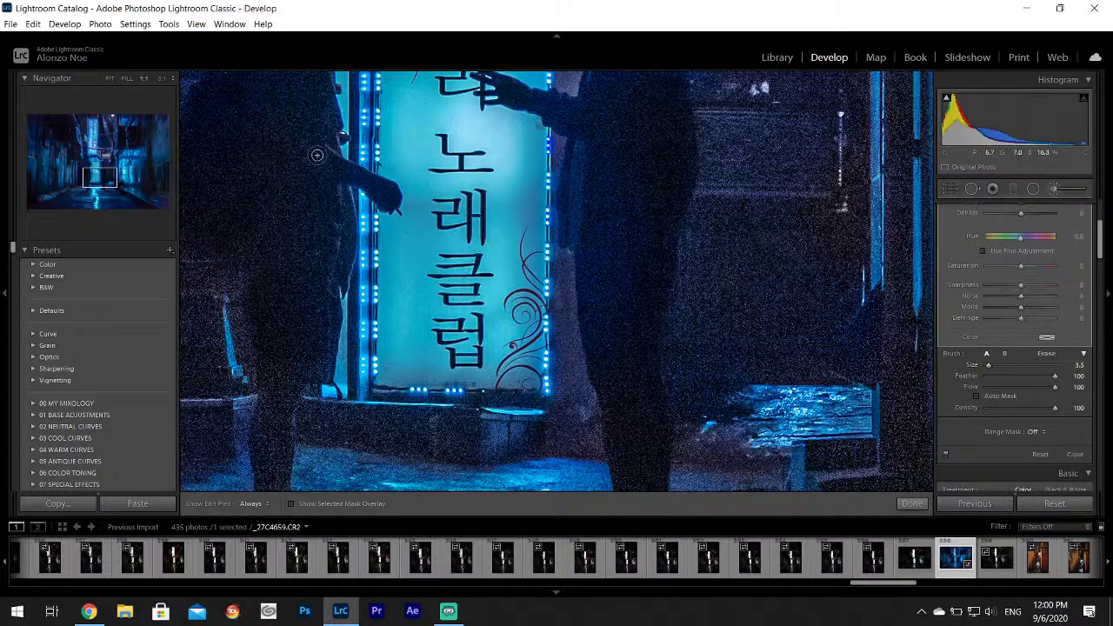
pyautogui.press('h')
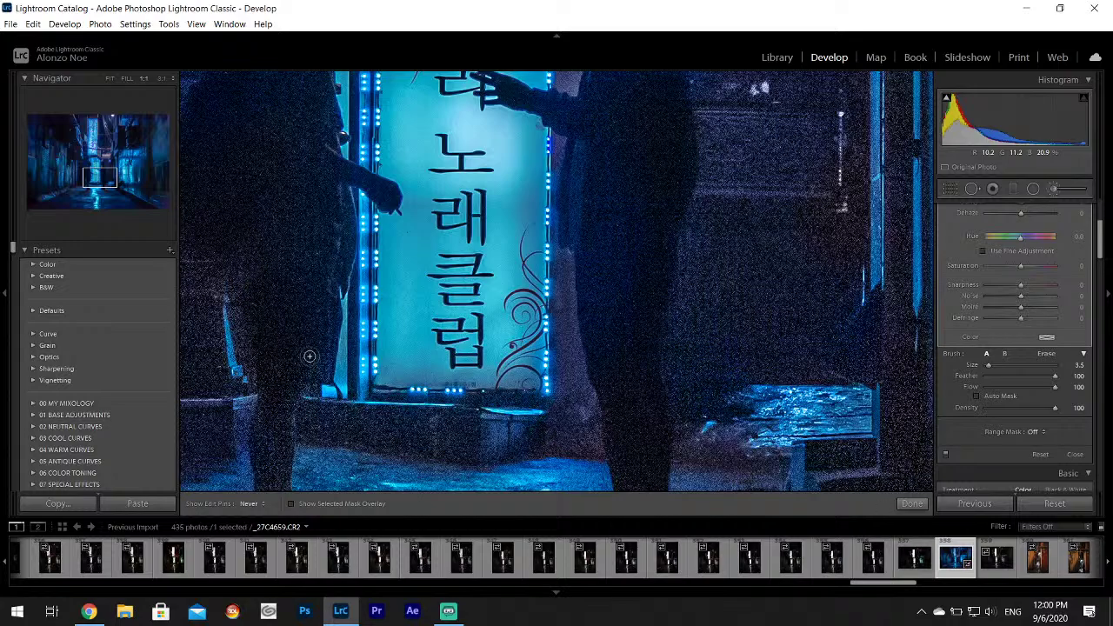
pyautogui.press('h')
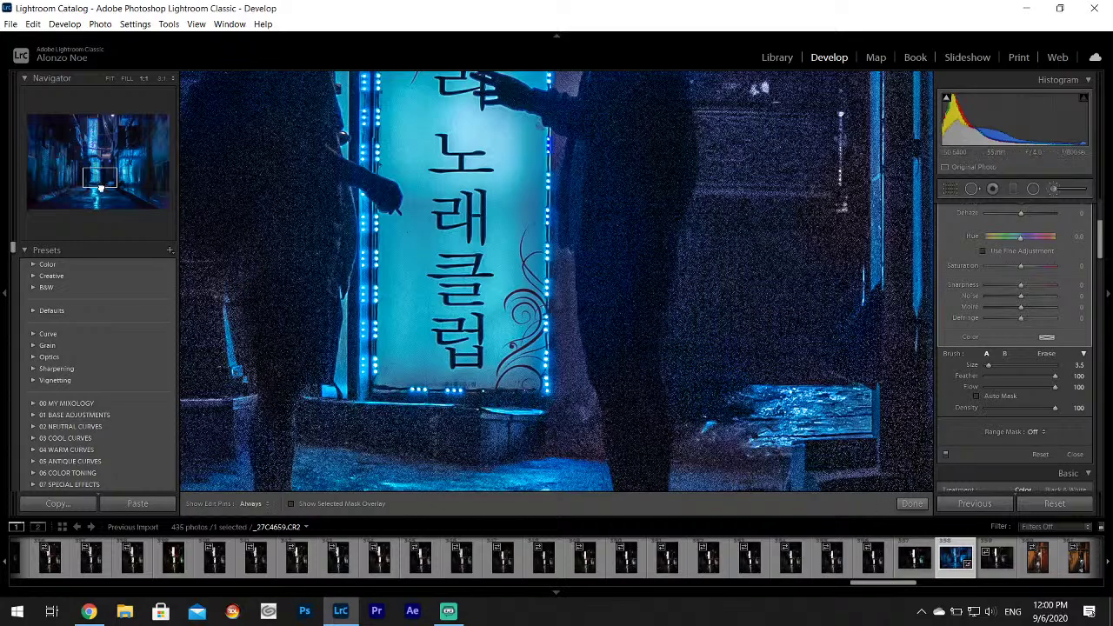
pyautogui.moveTo(100, 186); pyautogui.dragTo(96, 196)
pyautogui.press('h')
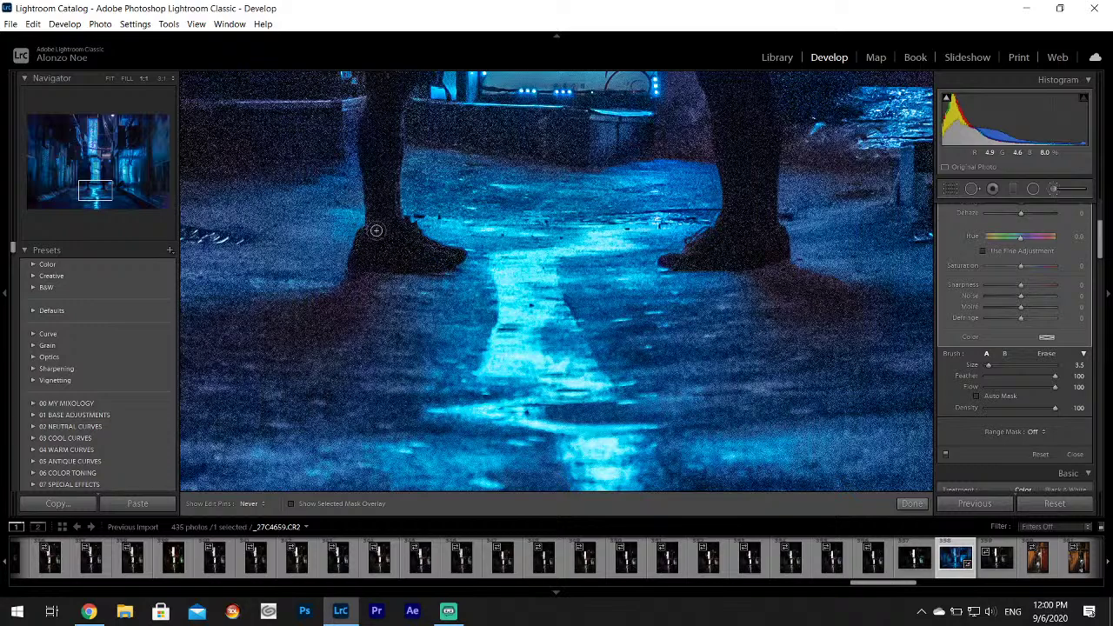
pyautogui.press('h')
# Zoom out, close the Adjustment Brush and raise Luminance noise reduction to smooth the grain.
pyautogui.press('z')
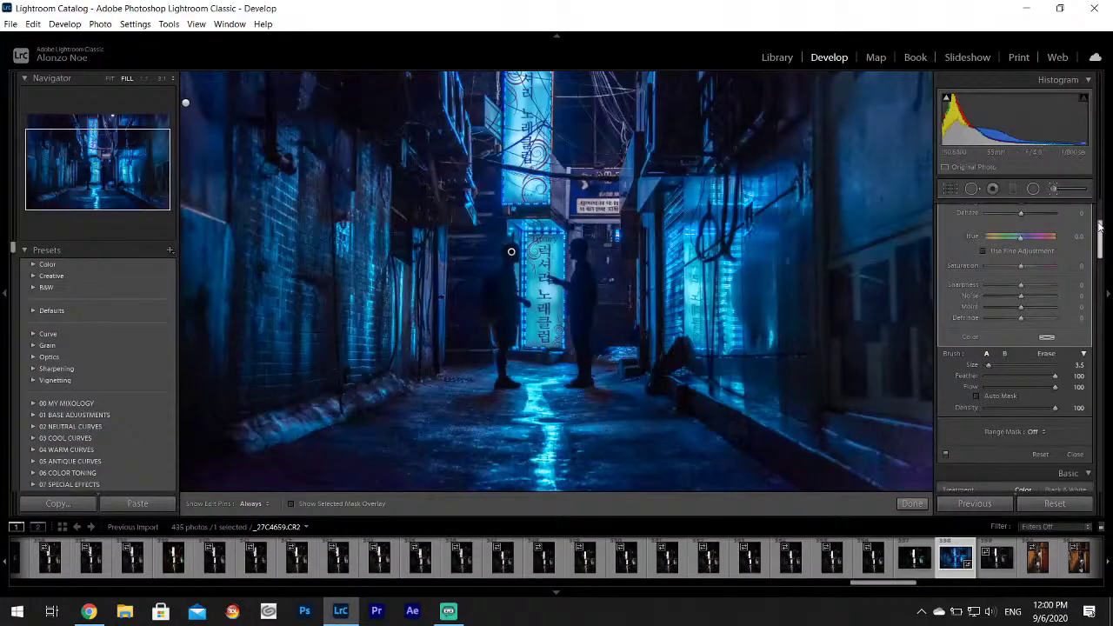
pyautogui.press('k')
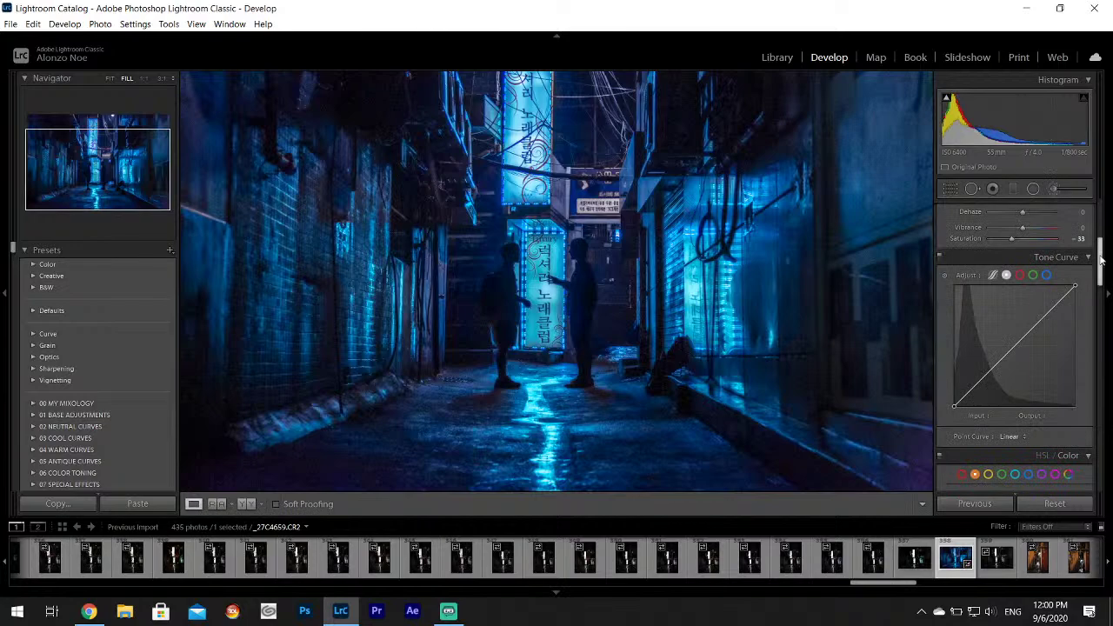
pyautogui.moveTo(1101, 258); pyautogui.dragTo(1101, 347)
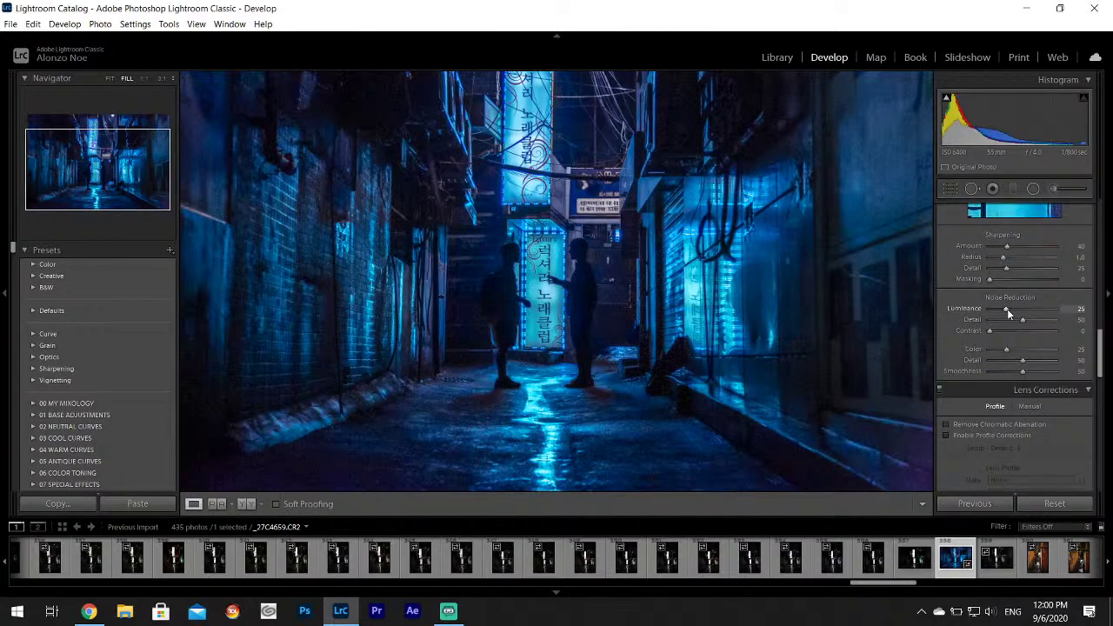
pyautogui.moveTo(1007, 310); pyautogui.dragTo(1043, 316)
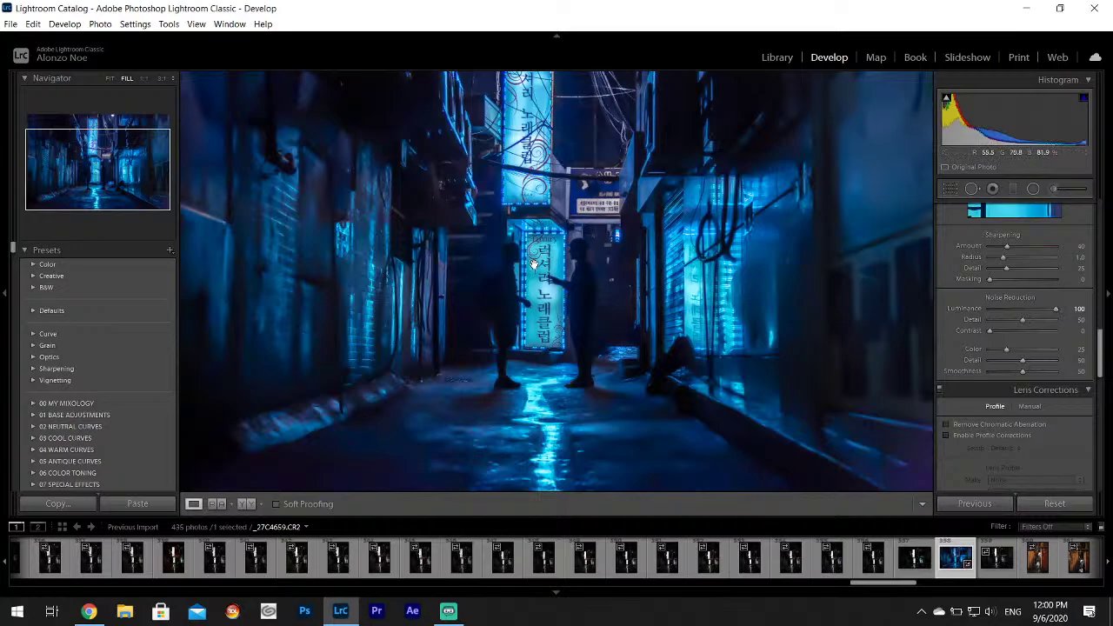
# Check the left wall and neon sign at 1:1, settling Luminance noise reduction at 35.
pyautogui.click(362, 253)
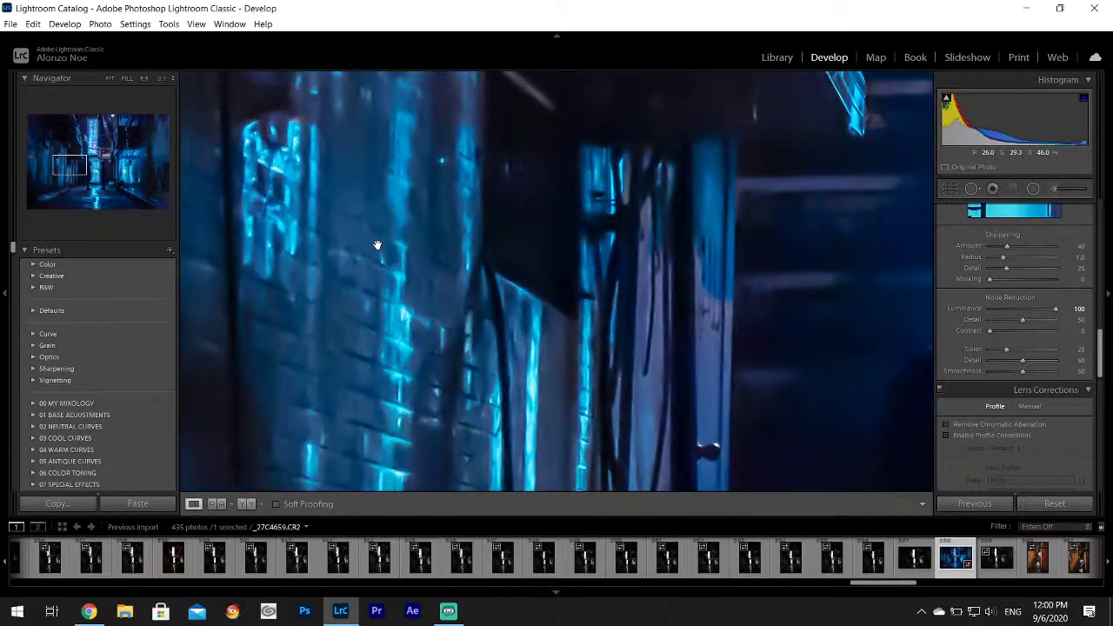
pyautogui.click(387, 255)
pyautogui.click(599, 262)
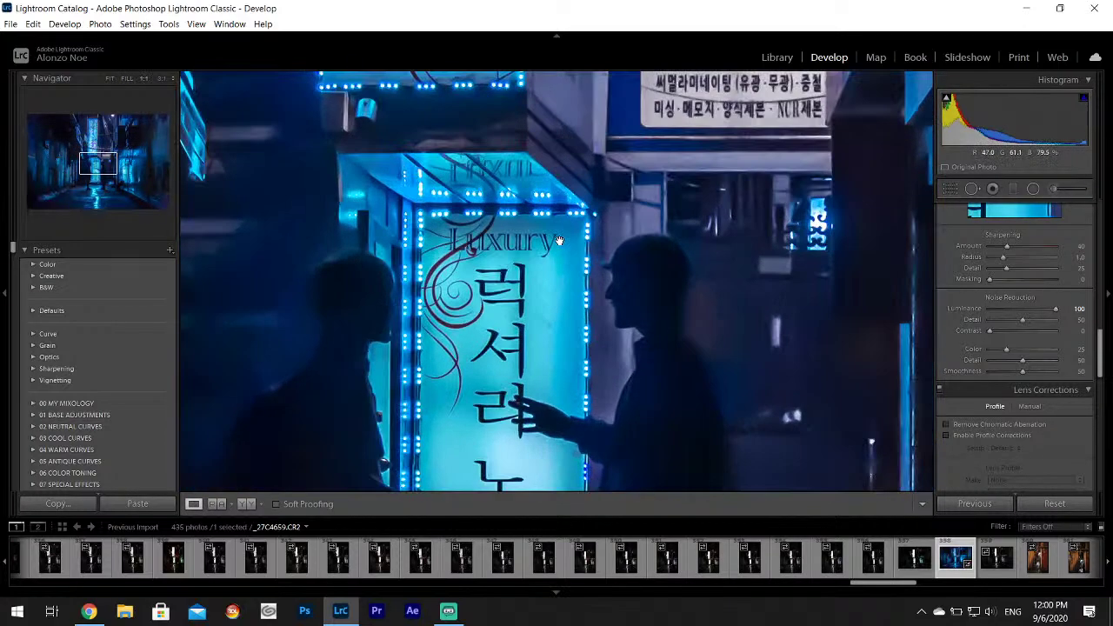
pyautogui.moveTo(593, 229); pyautogui.dragTo(636, 255)
pyautogui.click(635, 255)
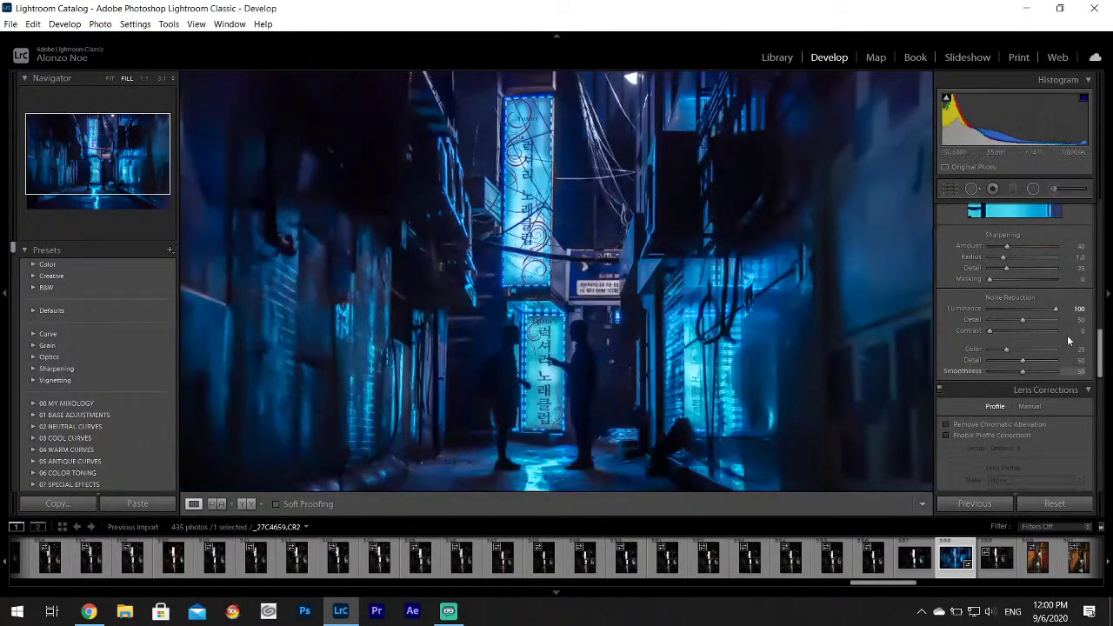
pyautogui.moveTo(1056, 309); pyautogui.dragTo(1013, 310)
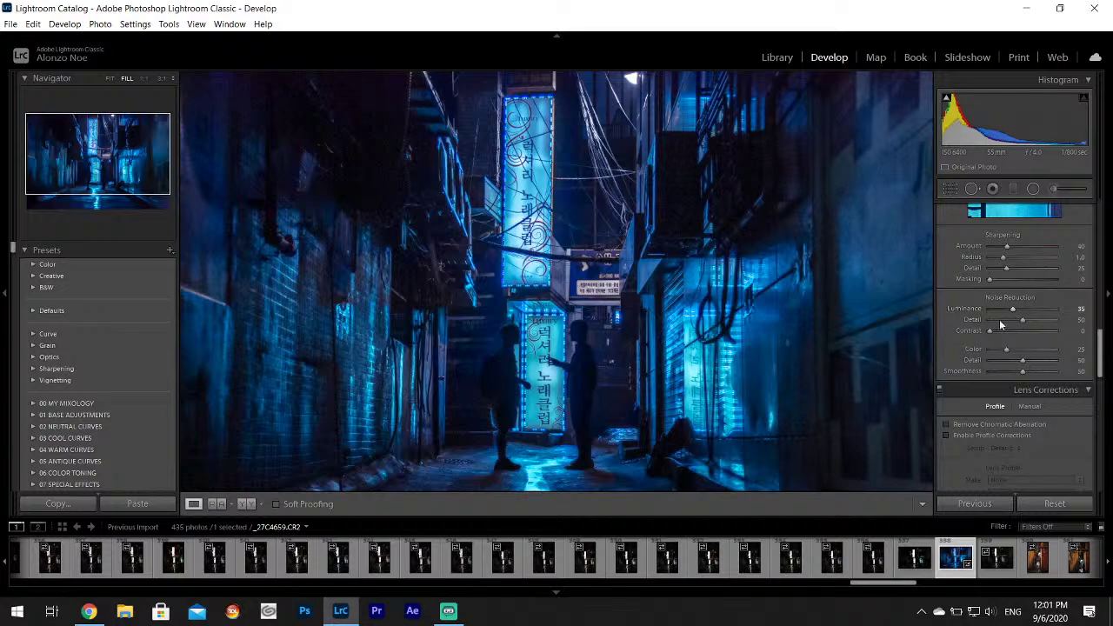
pyautogui.click(854, 258)
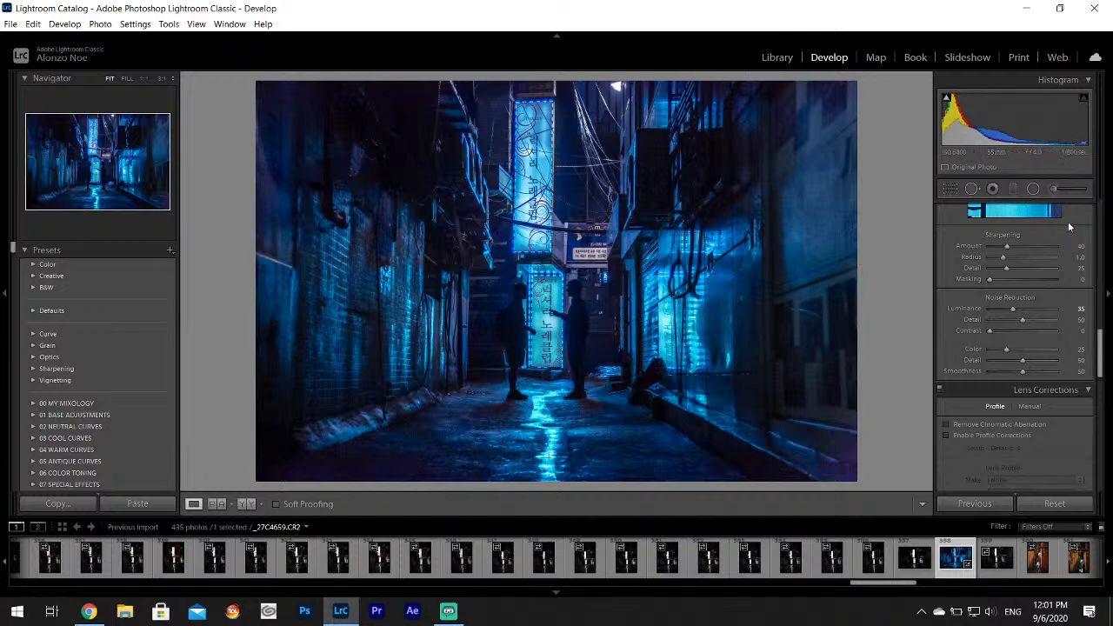
# Paint a Highlights +9 brush over the lower neon sign and reset its Exposure to 0.
pyautogui.click(1056, 193)
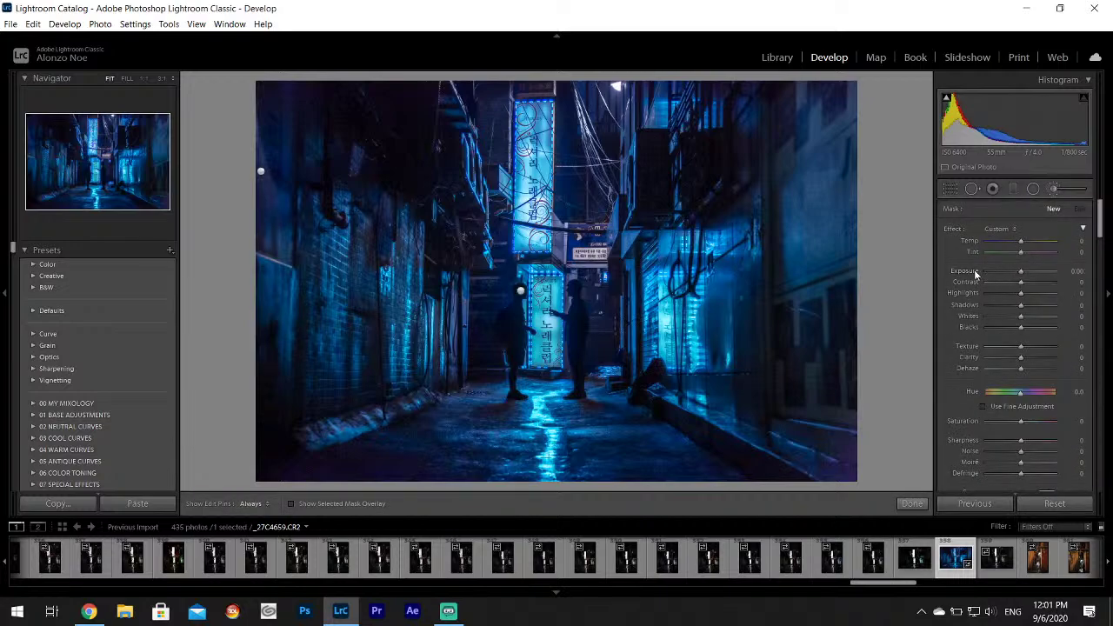
pyautogui.moveTo(1025, 298); pyautogui.dragTo(1028, 299)
pyautogui.press('h')
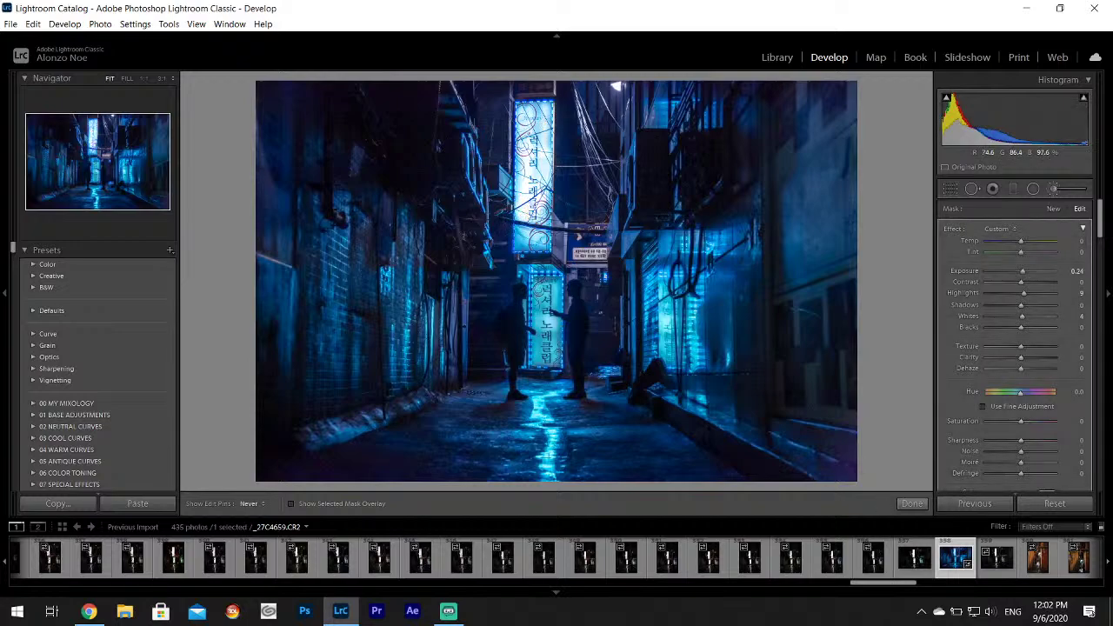
pyautogui.press('h')
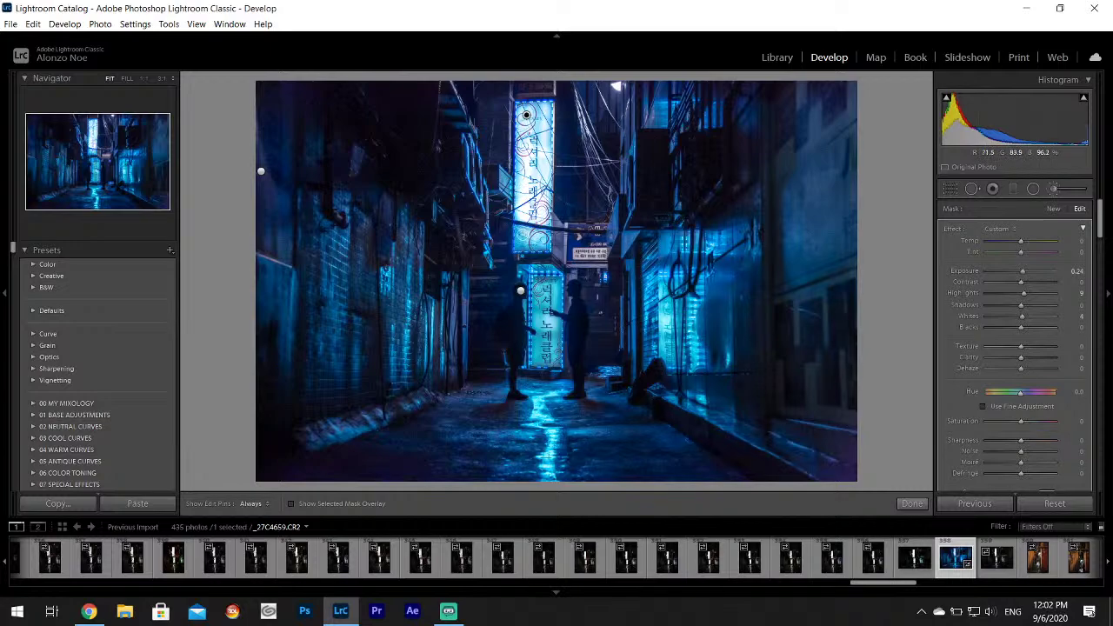
pyautogui.press('h')
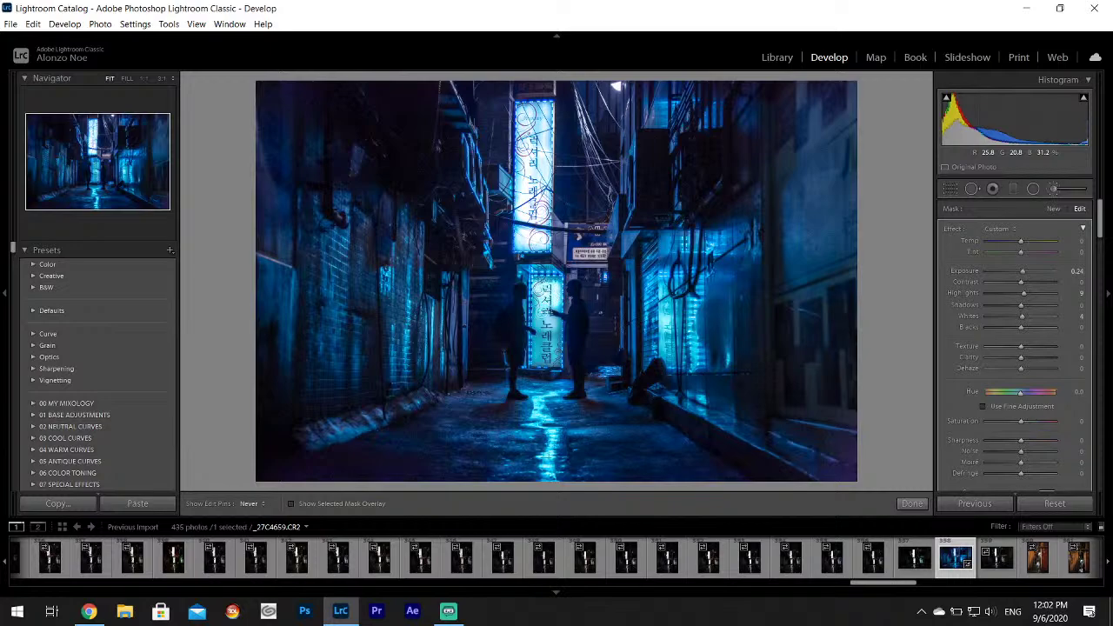
pyautogui.moveTo(549, 322)
pyautogui.mouseDown()
pyautogui.moveTo(555, 360)
pyautogui.moveTo(535, 344)
pyautogui.mouseUp()
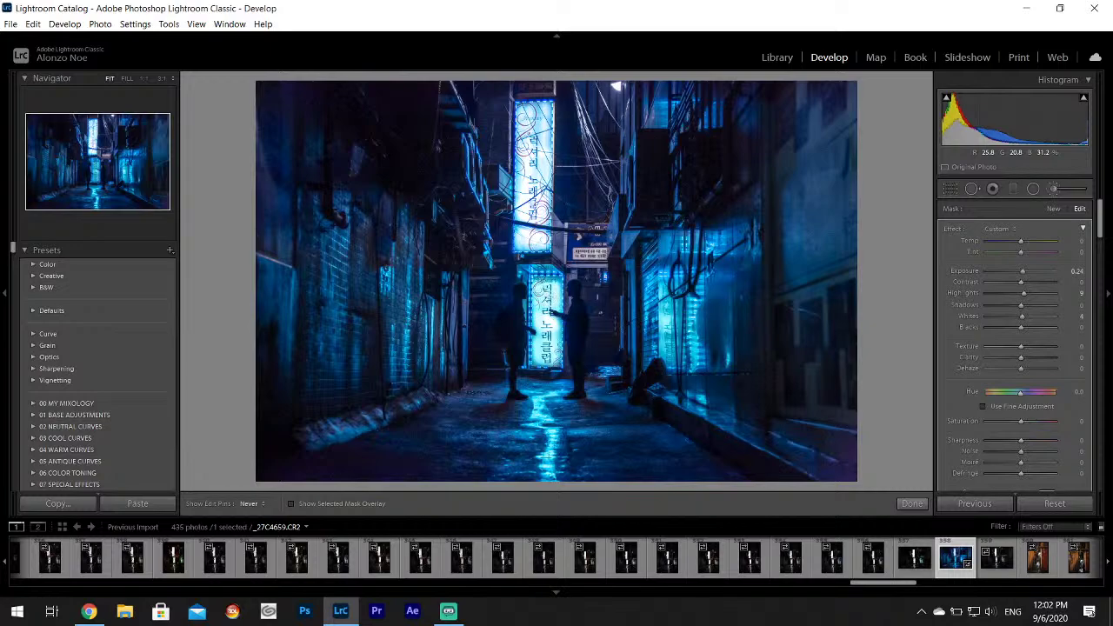
pyautogui.press('h')
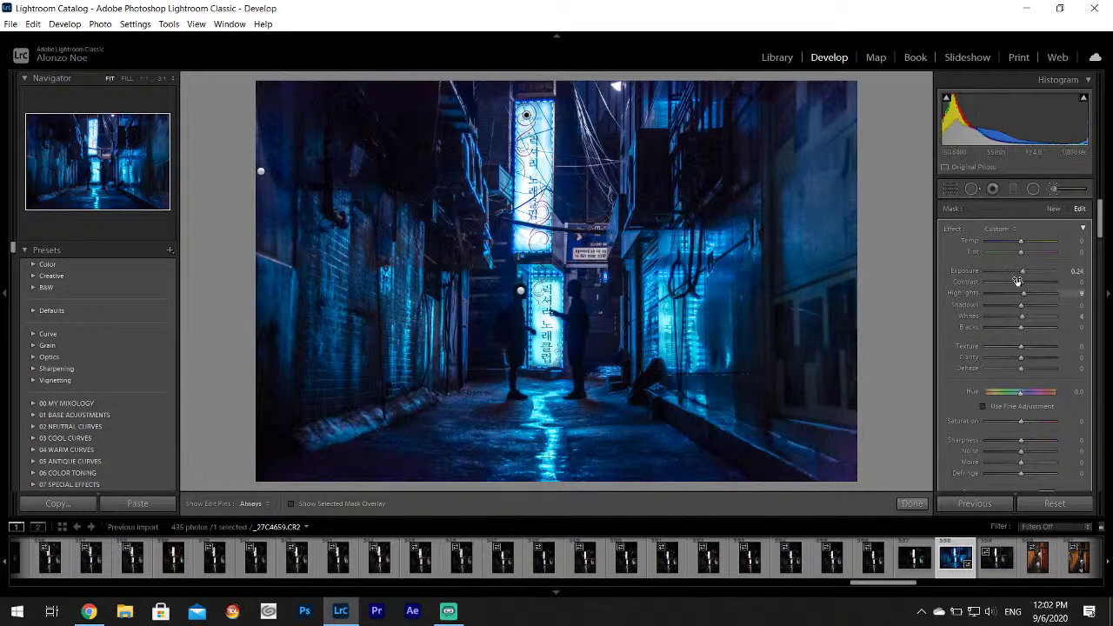
pyautogui.doubleClick(974, 274)
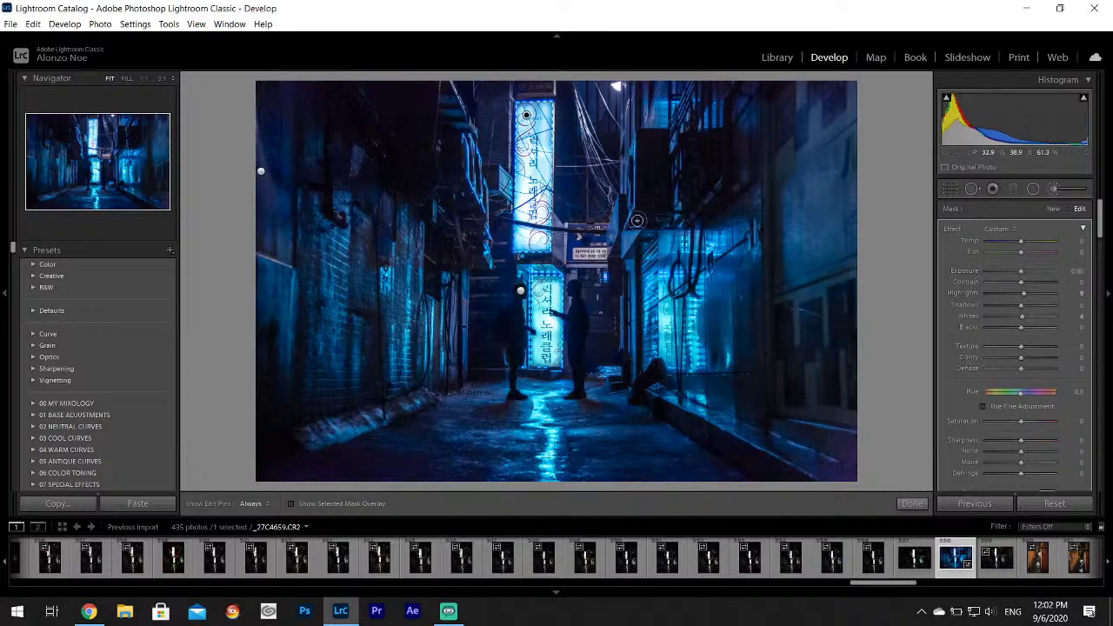
# Zoom to 1:1 and center the view on the neon sign behind the figures.
pyautogui.press('z')
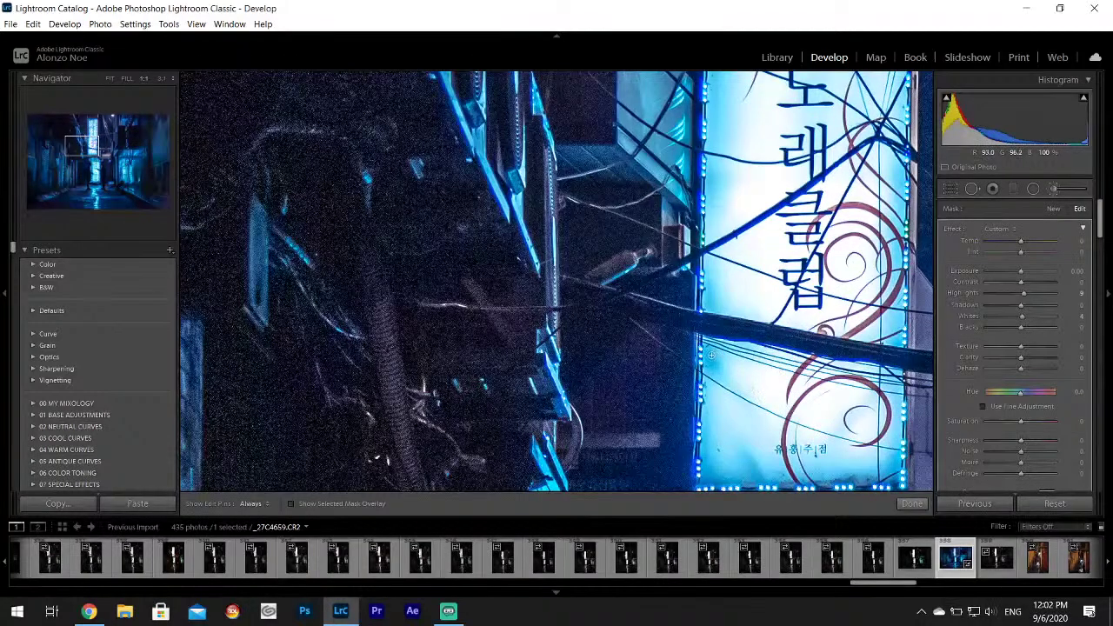
pyautogui.press('h')
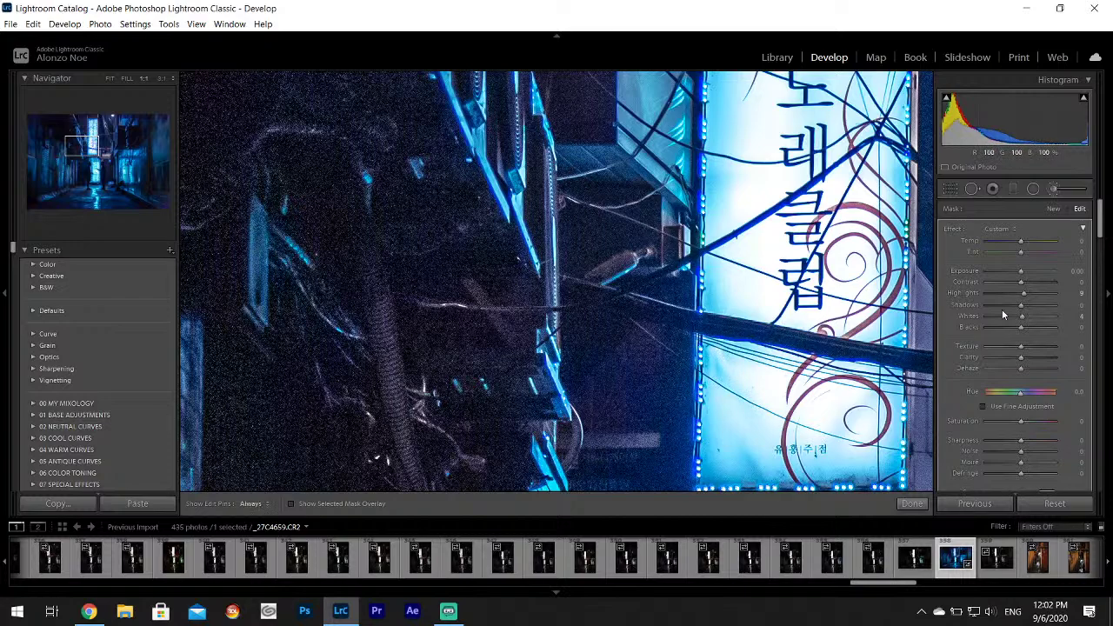
pyautogui.moveTo(1100, 229); pyautogui.dragTo(1100, 246)
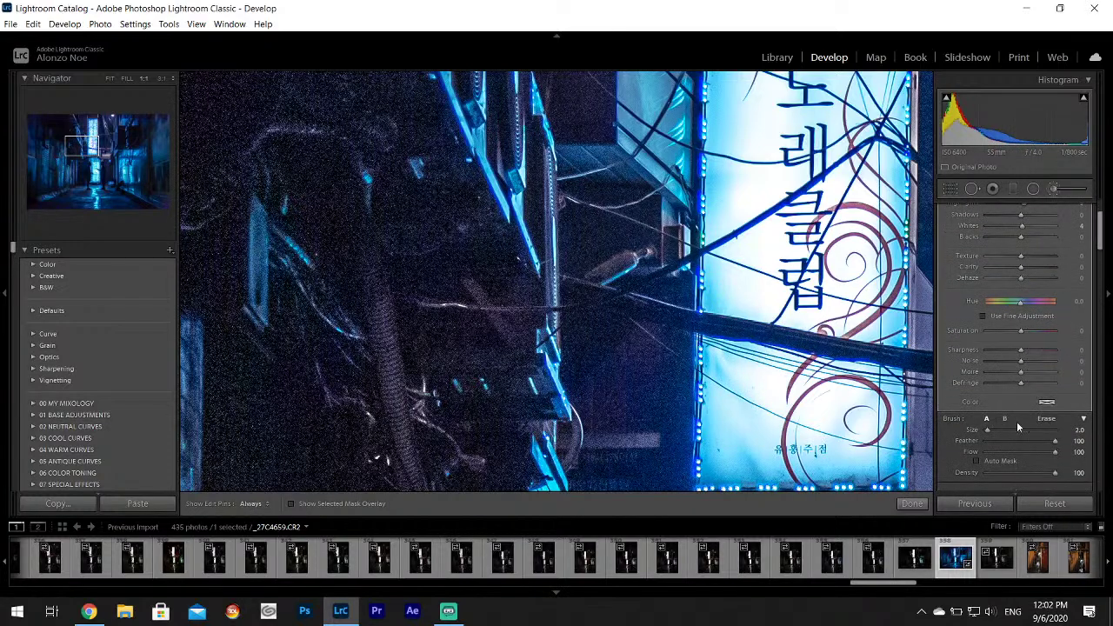
pyautogui.press('h')
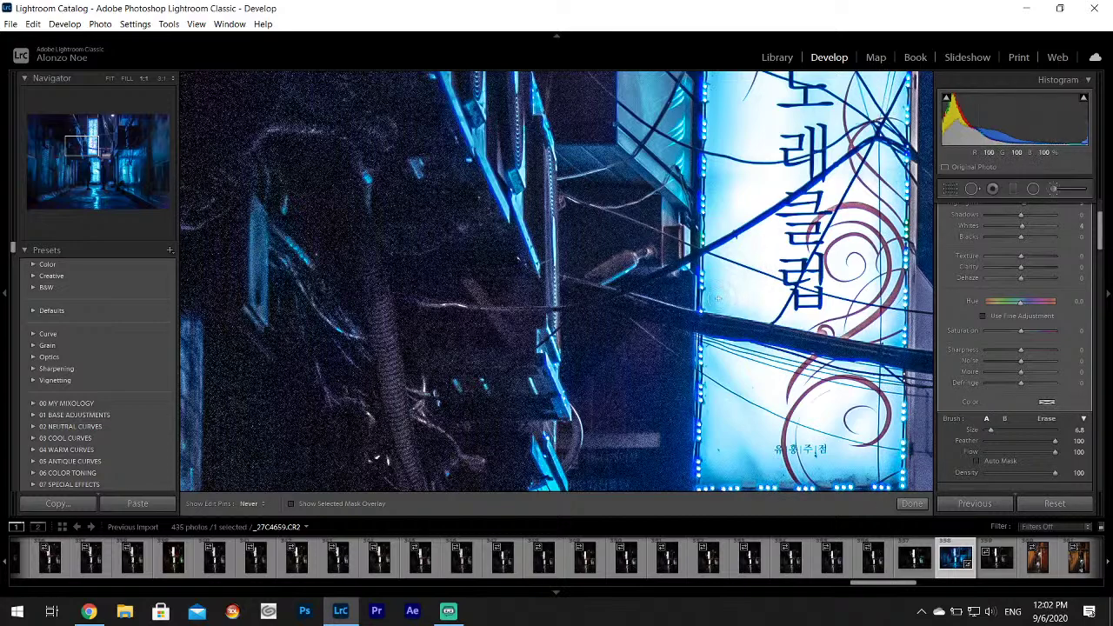
pyautogui.moveTo(134, 142); pyautogui.dragTo(94, 138)
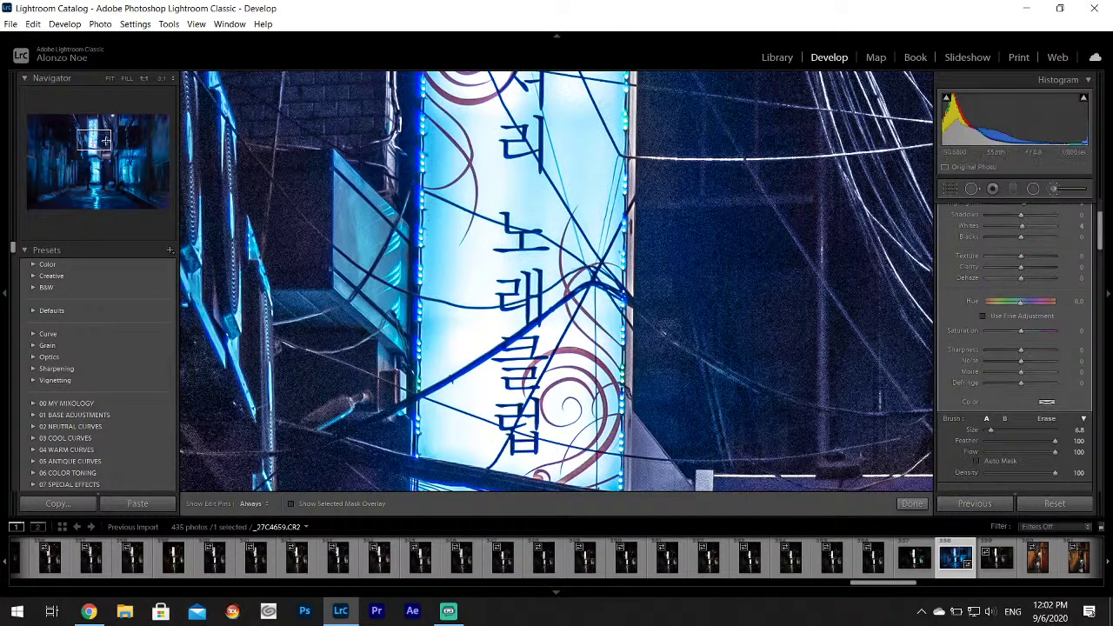
pyautogui.scroll(5, 592, 222)
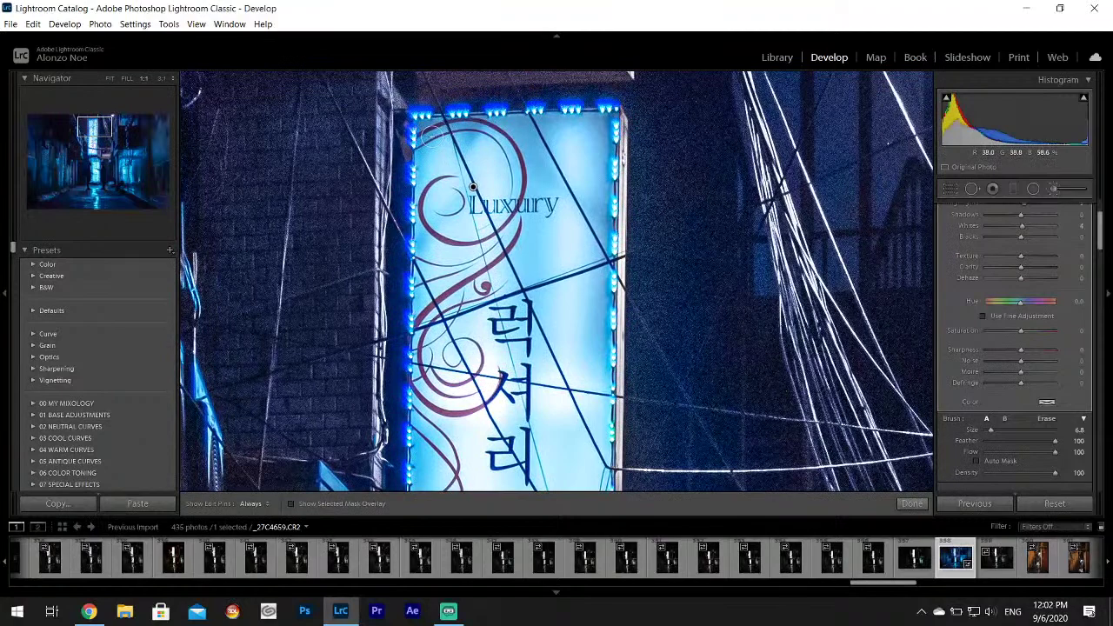
pyautogui.press('h')
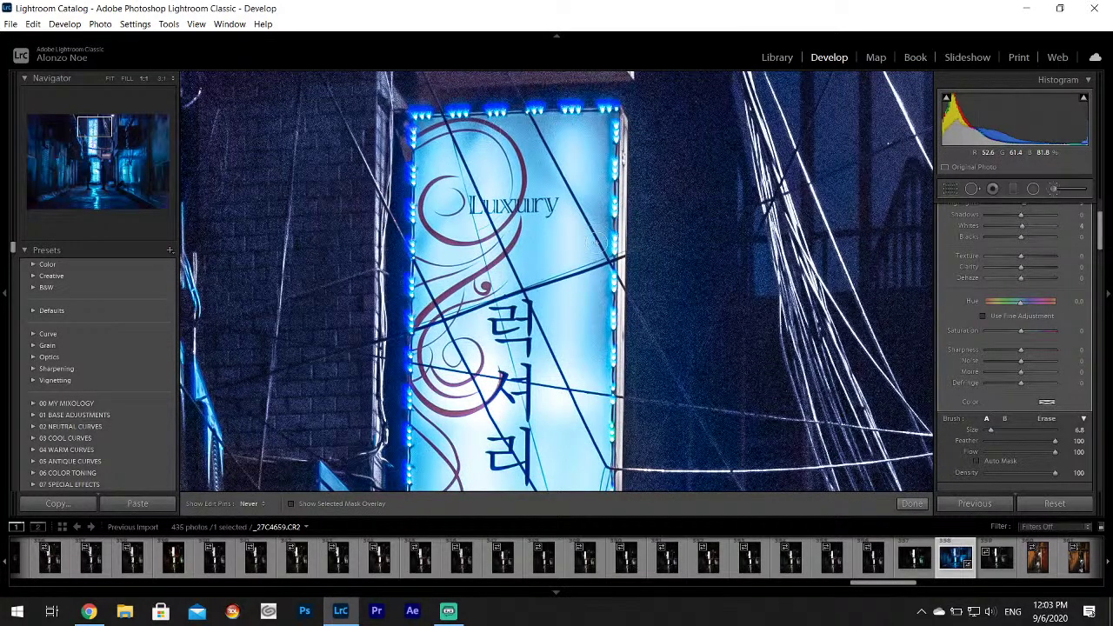
pyautogui.press('h')
pyautogui.scroll(-10, 452, 173)
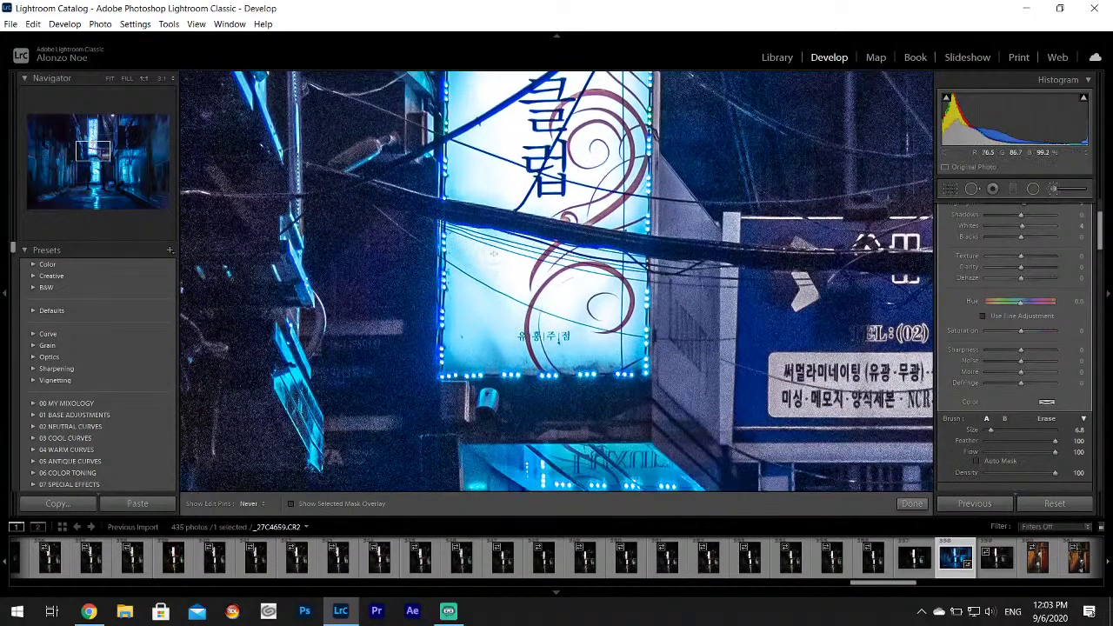
# Brighten a band across the sign and its lower-left and lower-right edges.
pyautogui.moveTo(493, 253); pyautogui.dragTo(628, 269)
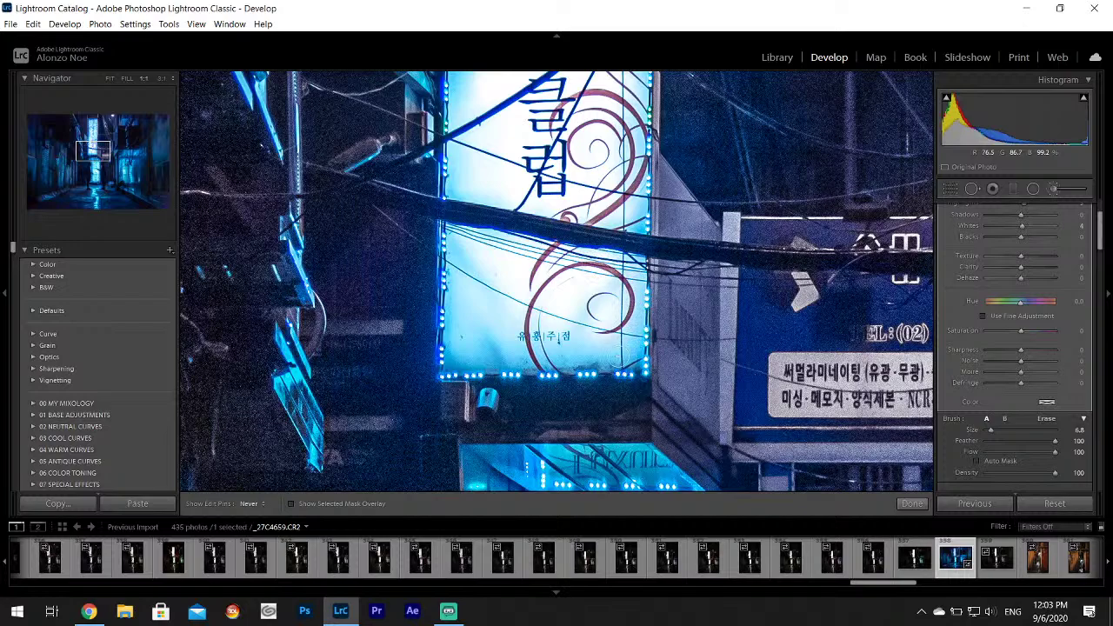
pyautogui.press('h')
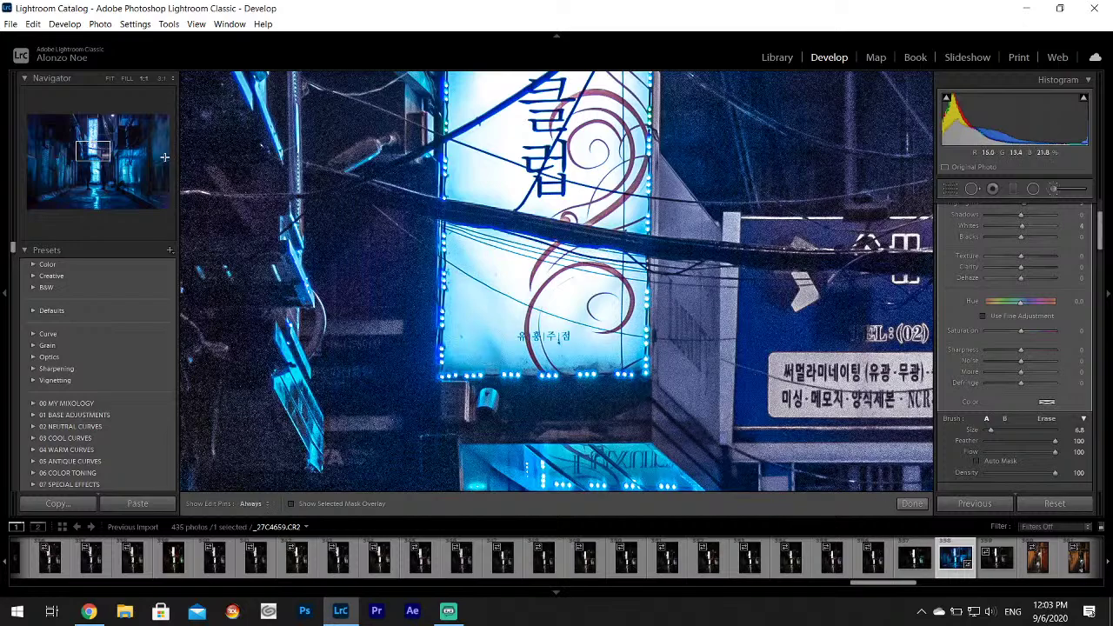
pyautogui.moveTo(93, 152); pyautogui.dragTo(109, 156)
pyautogui.press('h')
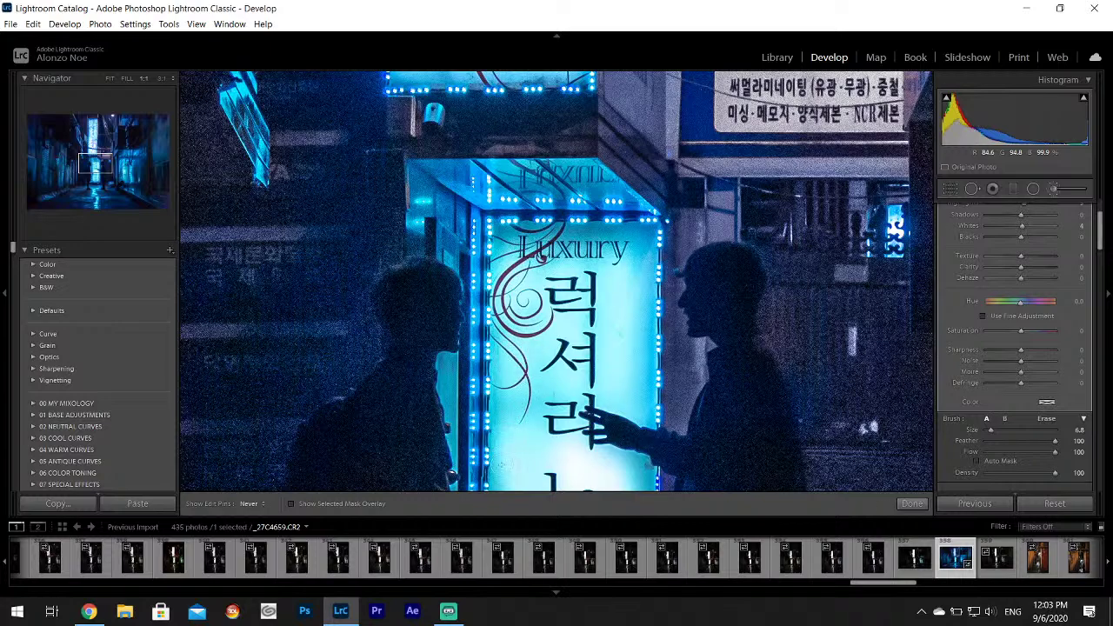
pyautogui.moveTo(496, 483); pyautogui.dragTo(537, 455)
pyautogui.moveTo(595, 480)
pyautogui.mouseDown()
pyautogui.moveTo(638, 480)
pyautogui.moveTo(645, 468)
pyautogui.moveTo(628, 456)
pyautogui.mouseUp()
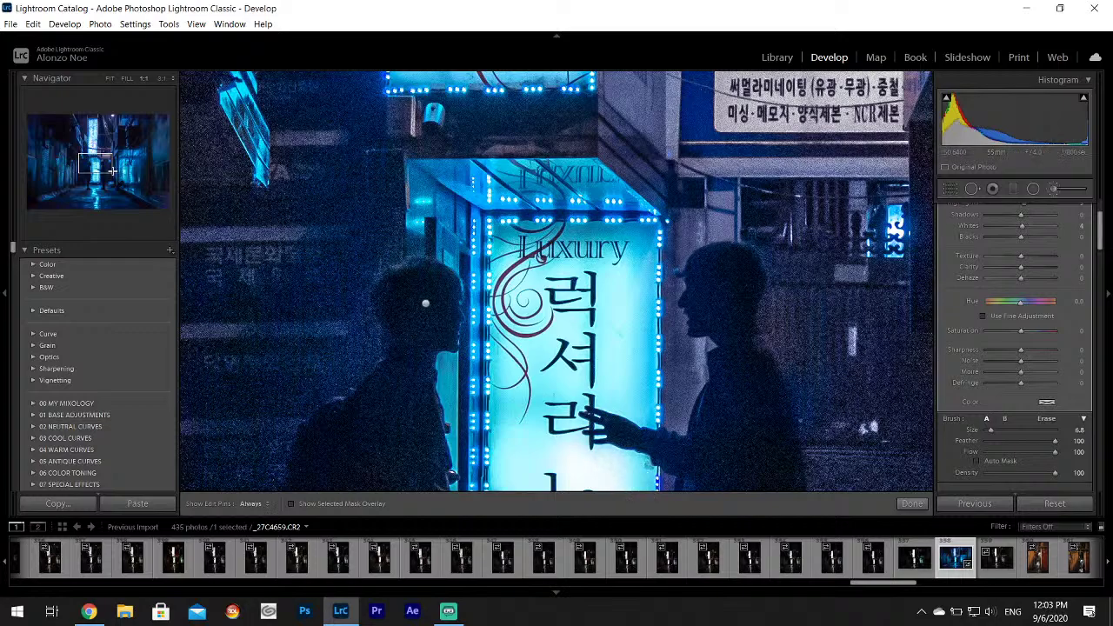
# Brighten the sign's left edge, bottom and right edge, panning along it.
pyautogui.press('pagedown')
pyautogui.press('h')
pyautogui.press('h')
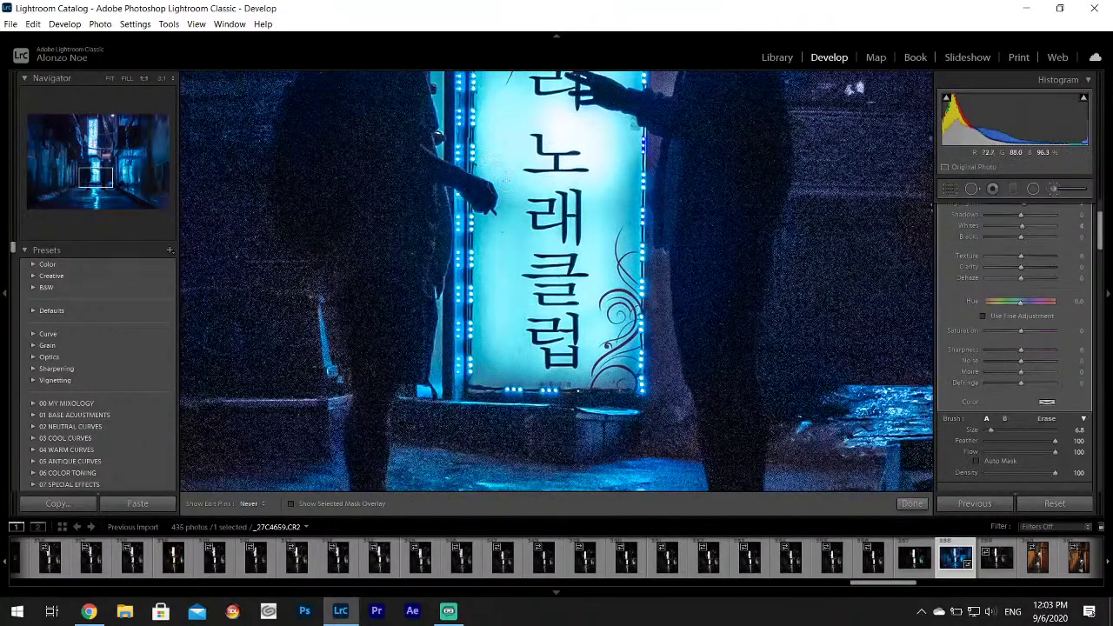
pyautogui.moveTo(493, 247)
pyautogui.mouseDown()
pyautogui.moveTo(481, 239)
pyautogui.moveTo(486, 374)
pyautogui.moveTo(563, 376)
pyautogui.moveTo(614, 346)
pyautogui.mouseUp()
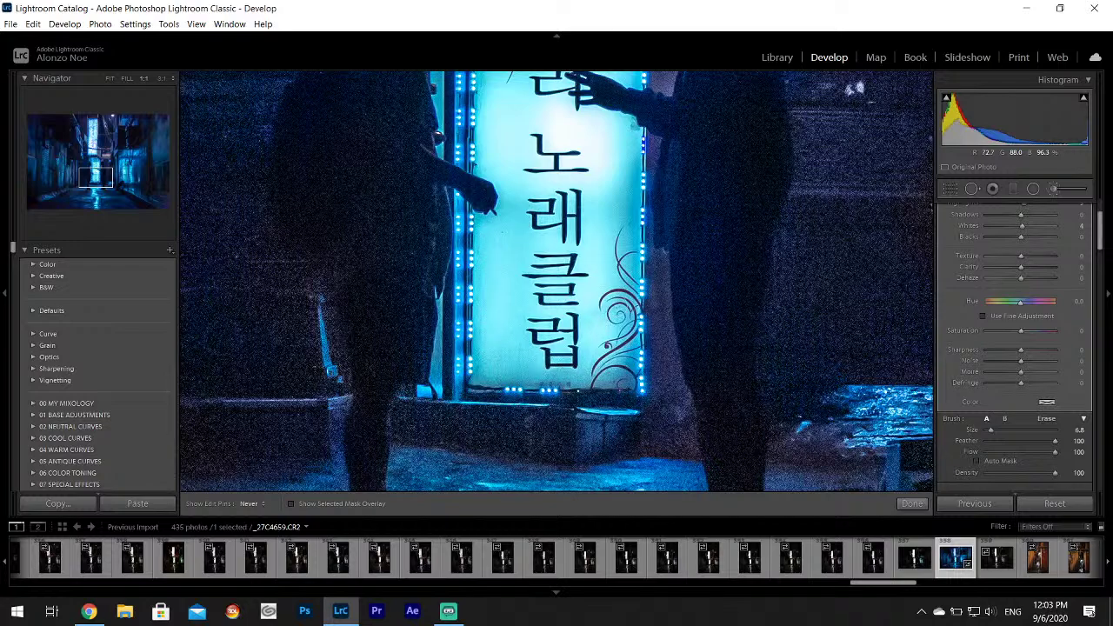
pyautogui.moveTo(628, 202); pyautogui.dragTo(624, 259)
pyautogui.press('h')
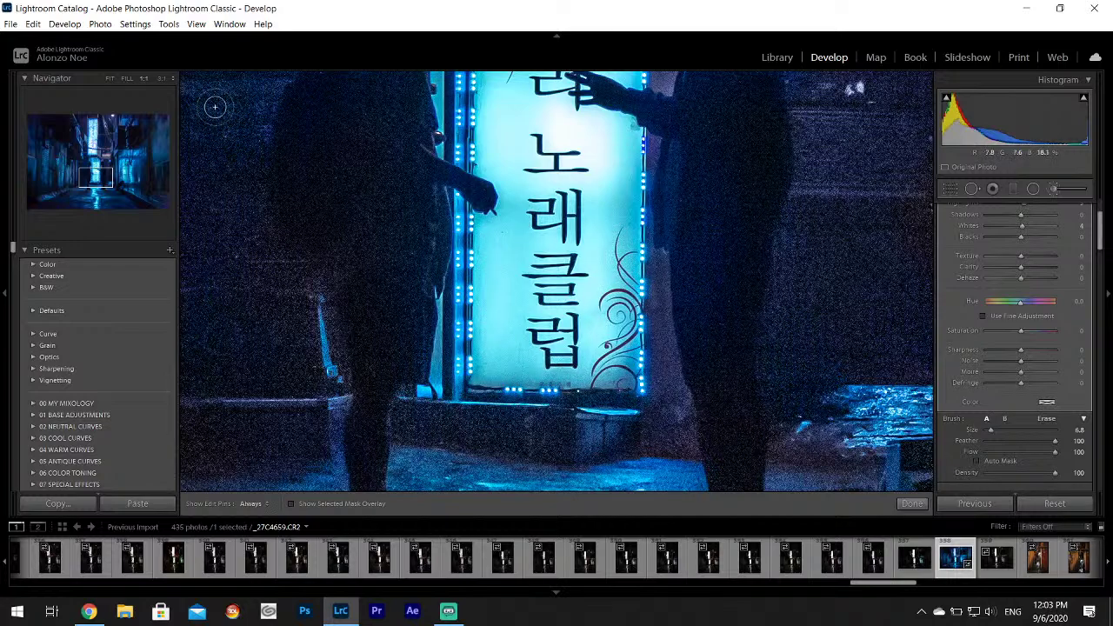
pyautogui.moveTo(94, 176); pyautogui.dragTo(129, 171)
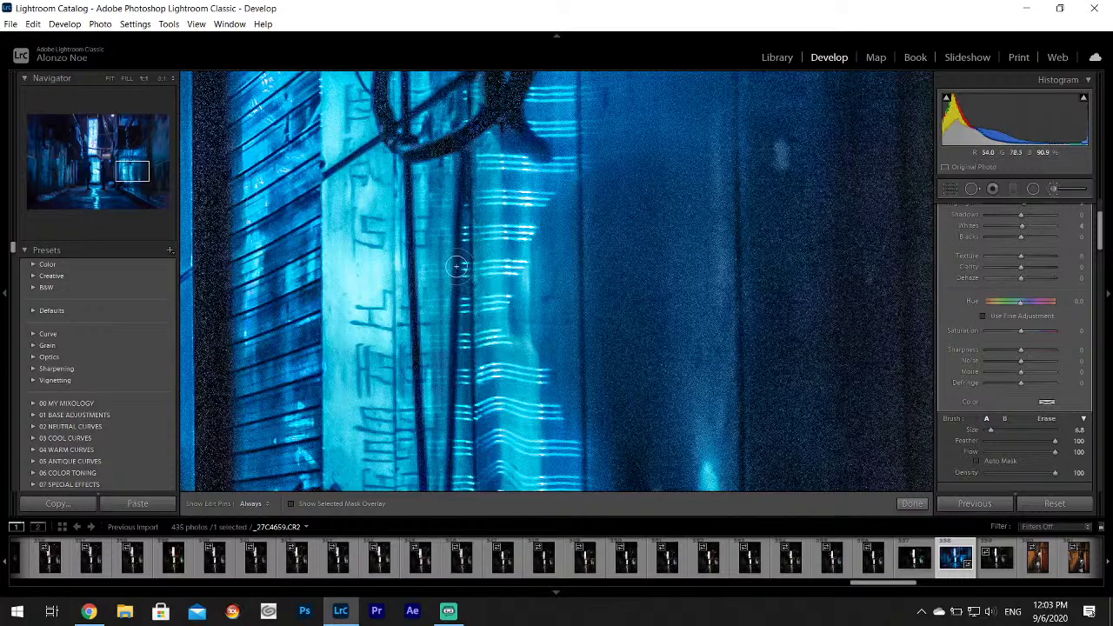
# Brighten the blue shutter wall right of the sign and commit the brush adjustment.
pyautogui.press('z')
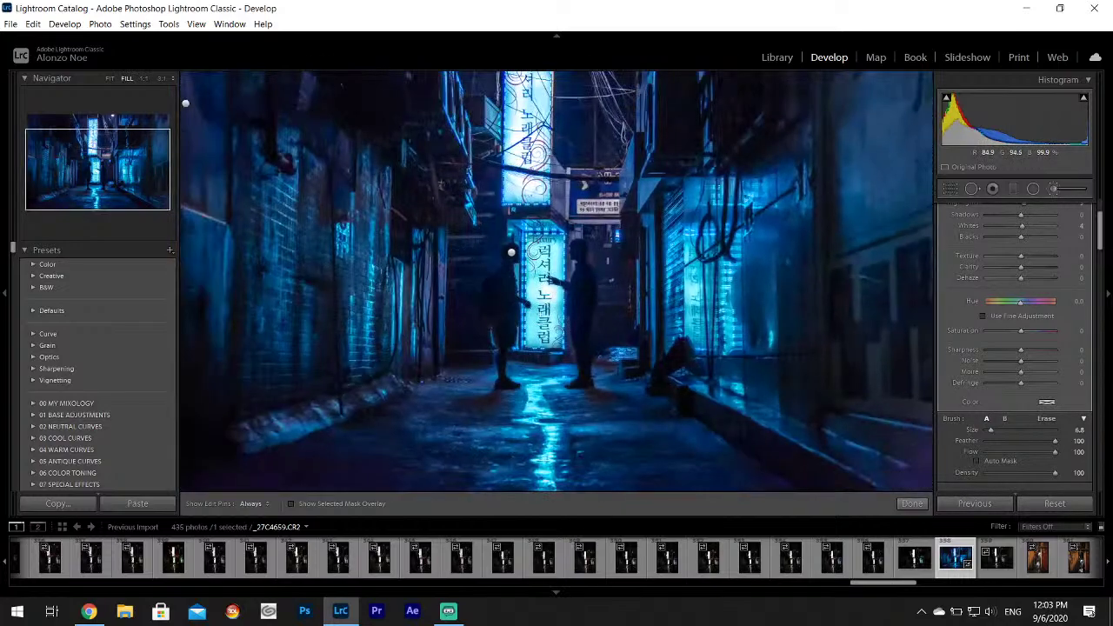
pyautogui.moveTo(696, 252)
pyautogui.mouseDown()
pyautogui.moveTo(700, 337)
pyautogui.moveTo(719, 258)
pyautogui.mouseUp()
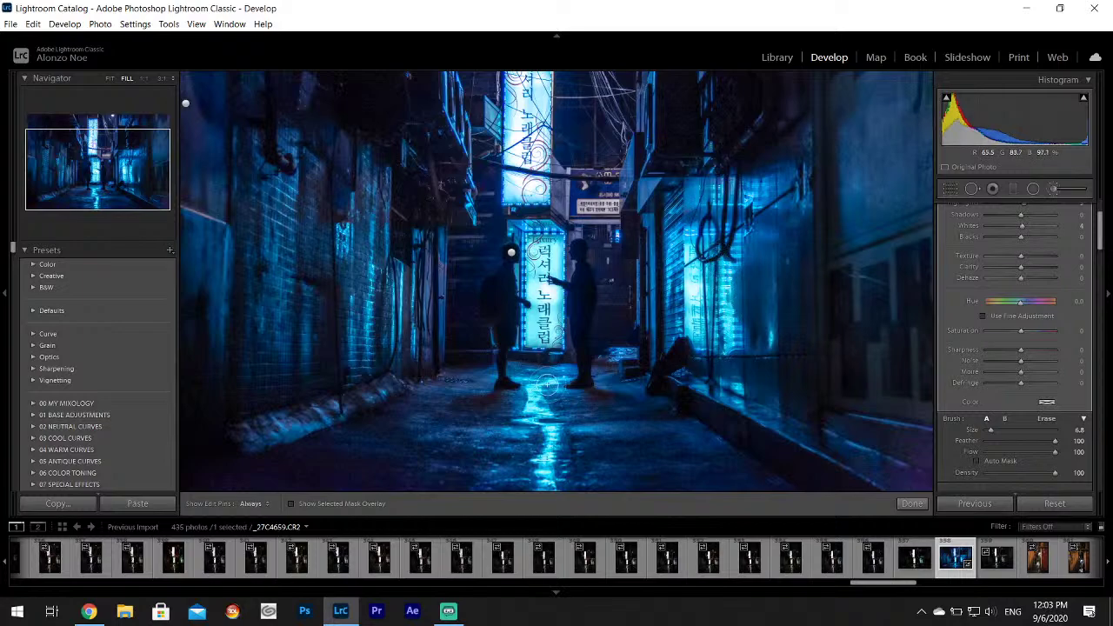
pyautogui.press('h')
pyautogui.click(913, 504)
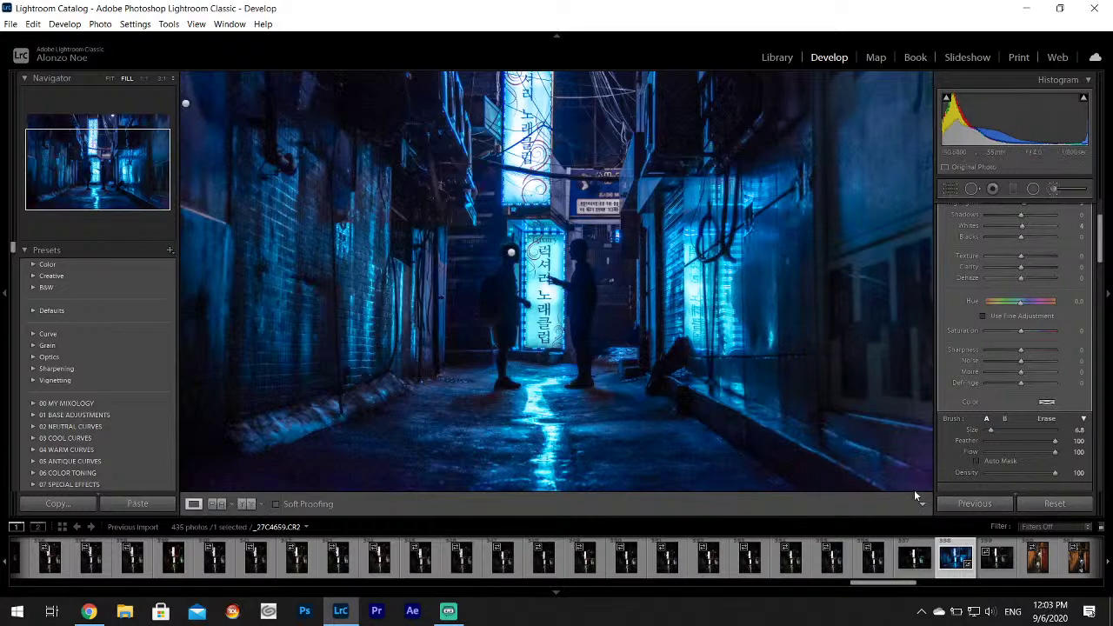
# Start a new brush with Highlights reset to 0 and Shadows -8, painting the top-left alley.
pyautogui.click(616, 363)
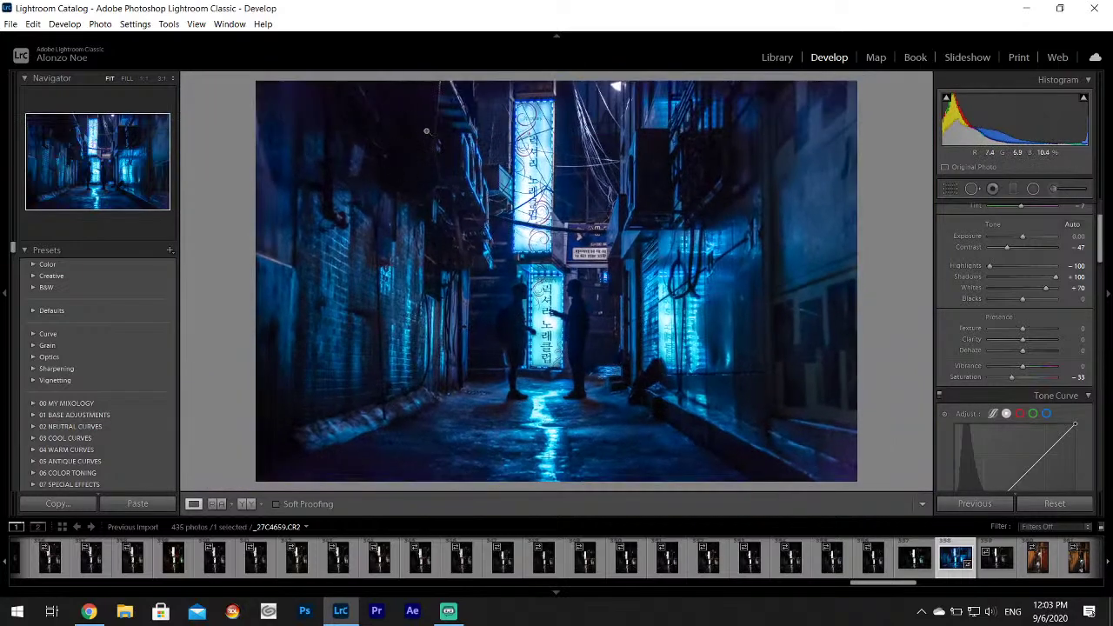
pyautogui.moveTo(426, 131); pyautogui.dragTo(496, 261)
pyautogui.click(1061, 191)
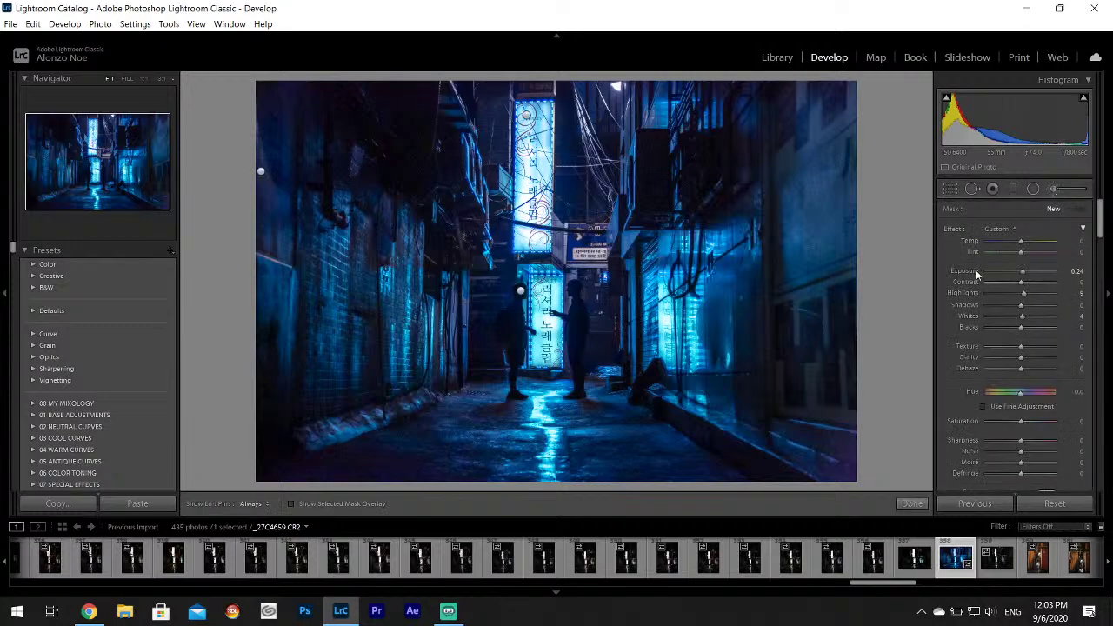
pyautogui.doubleClick(965, 293)
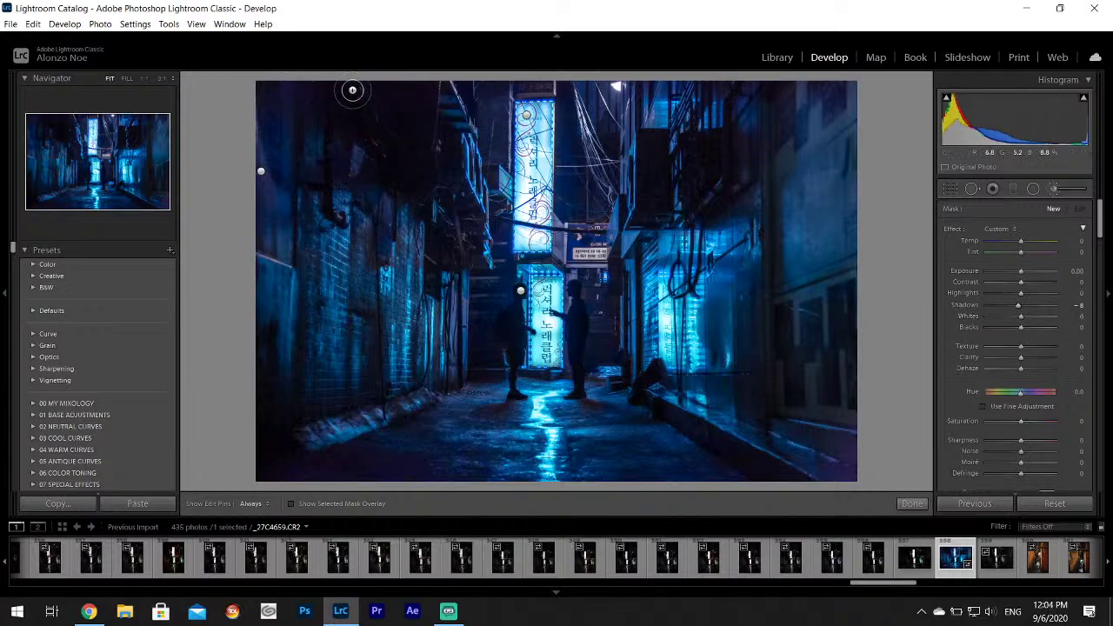
pyautogui.moveTo(354, 85)
pyautogui.mouseDown()
pyautogui.moveTo(400, 92)
pyautogui.moveTo(427, 117)
pyautogui.moveTo(432, 176)
pyautogui.moveTo(614, 142)
pyautogui.moveTo(651, 150)
pyautogui.mouseUp()
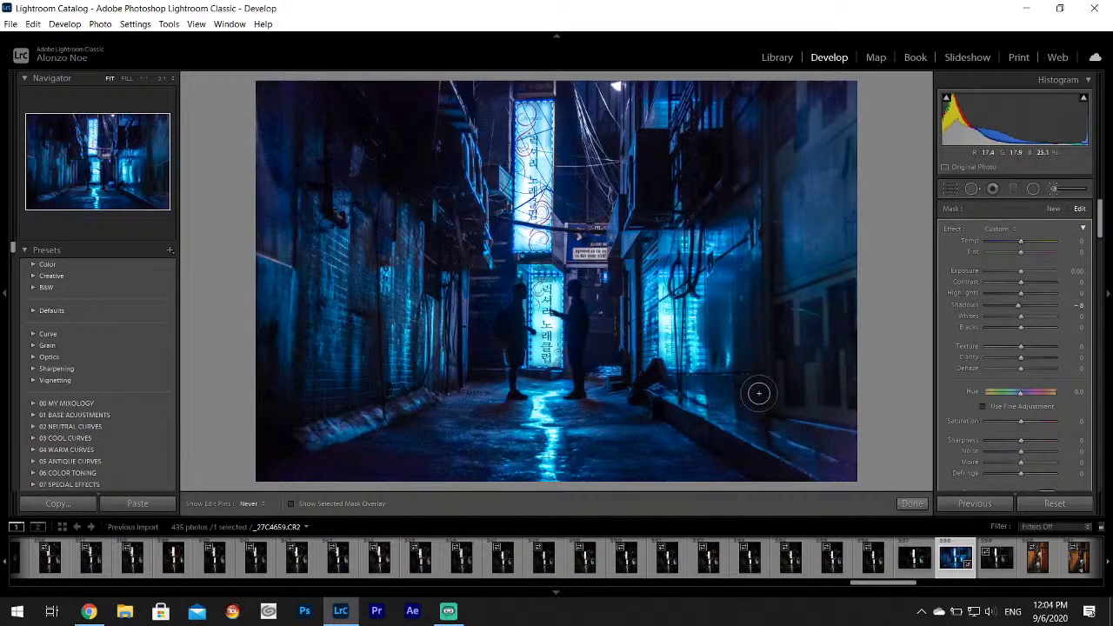
pyautogui.press('h')
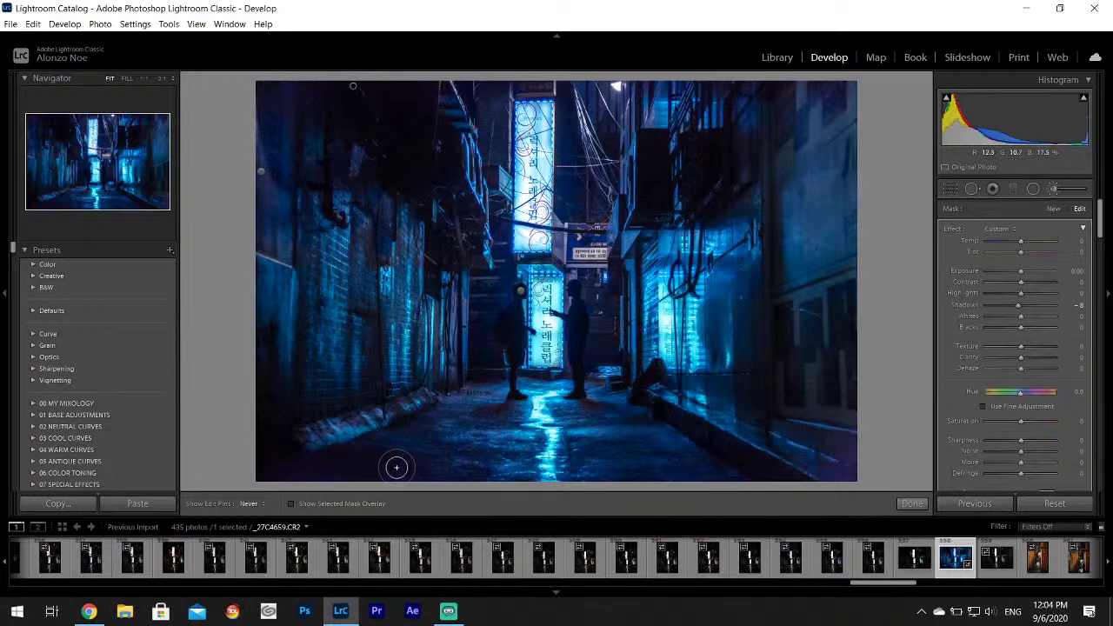
pyautogui.press('h')
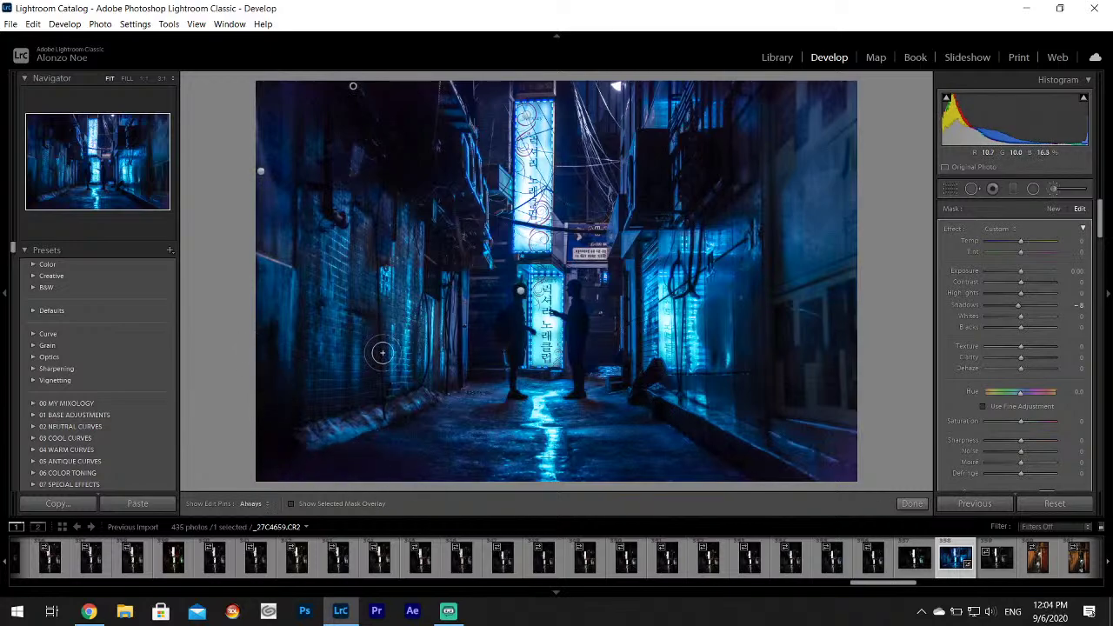
pyautogui.press('h')
pyautogui.press('h')
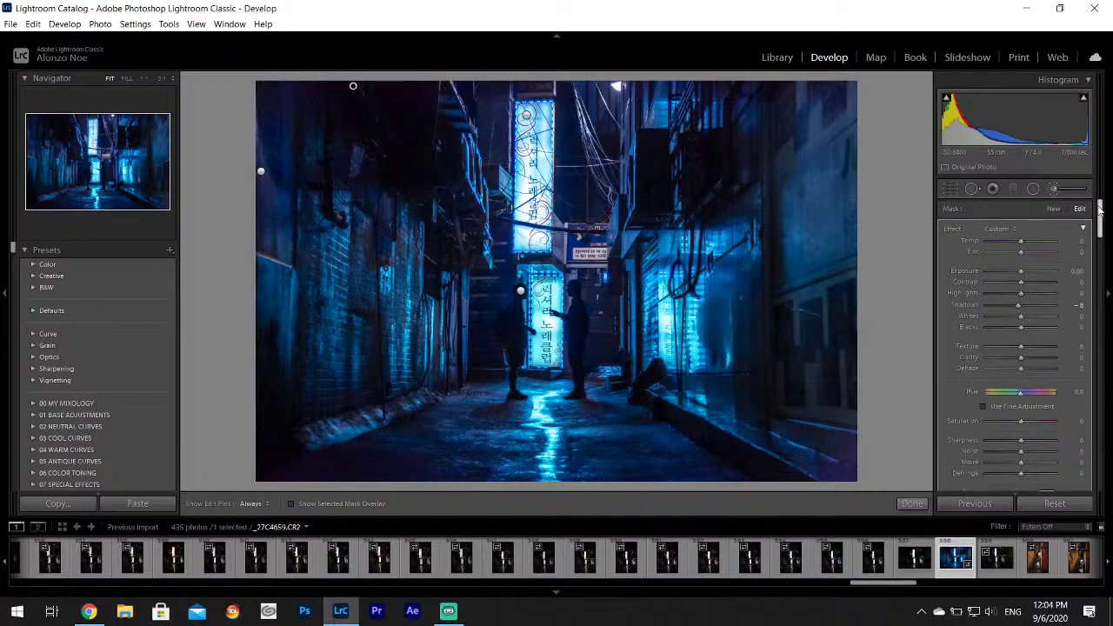
pyautogui.moveTo(1099, 207)
pyautogui.mouseDown()
pyautogui.moveTo(1111, 244)
pyautogui.moveTo(1100, 213)
pyautogui.moveTo(1109, 275)
pyautogui.moveTo(1100, 430)
pyautogui.mouseUp()
# Close the brush panel and add a -5 post-crop vignette, checking the figures at 1:1.
pyautogui.click(1055, 189)
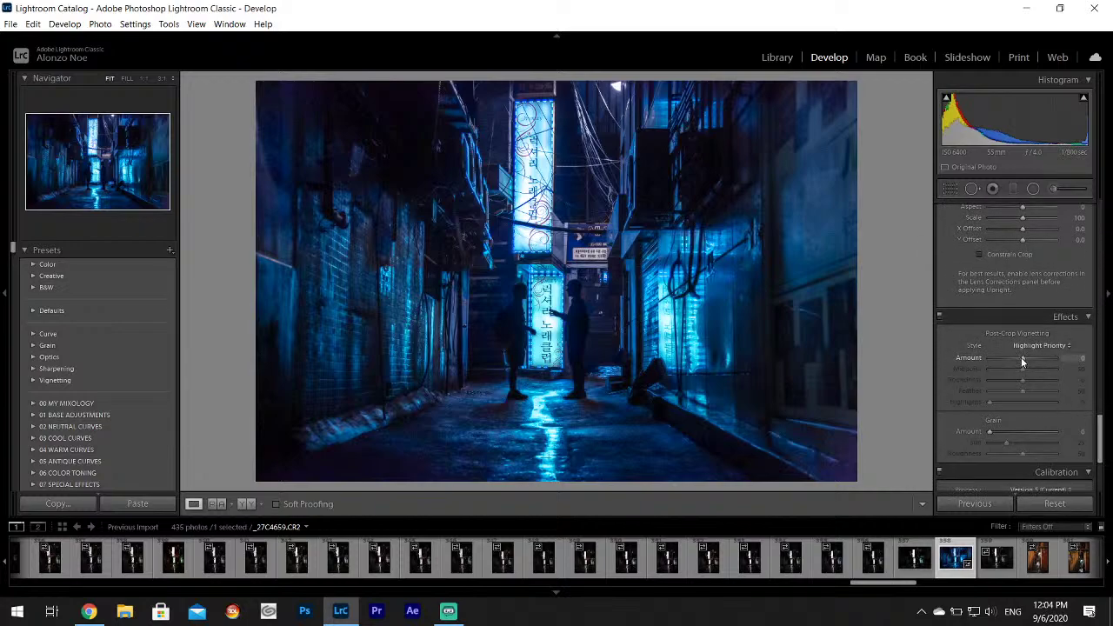
pyautogui.moveTo(1022, 361); pyautogui.dragTo(1020, 363)
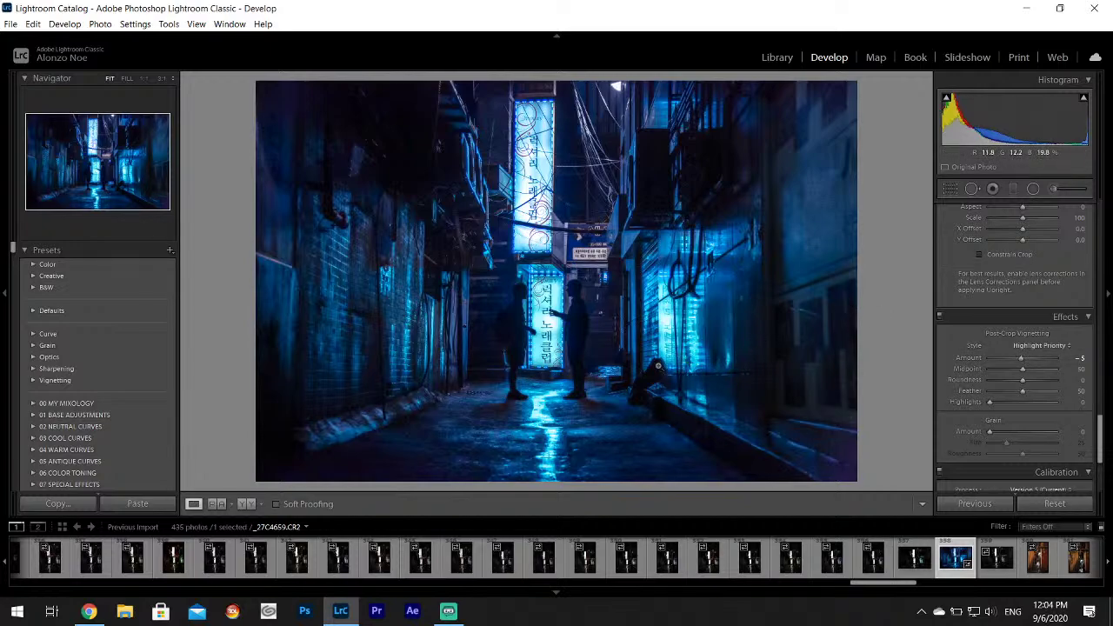
pyautogui.click(502, 304)
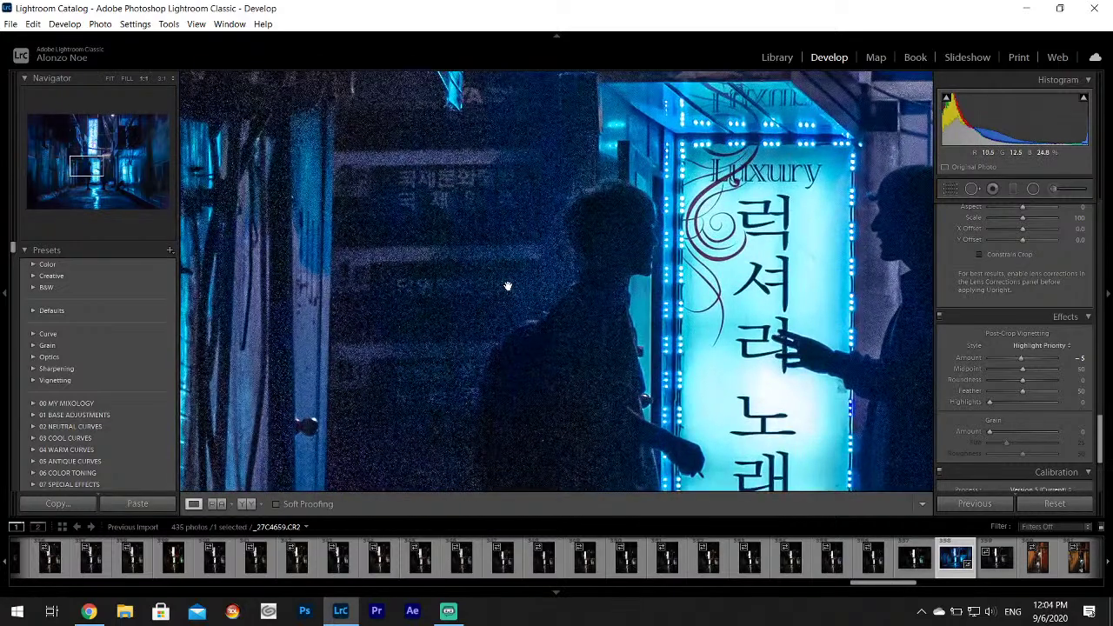
pyautogui.click(508, 286)
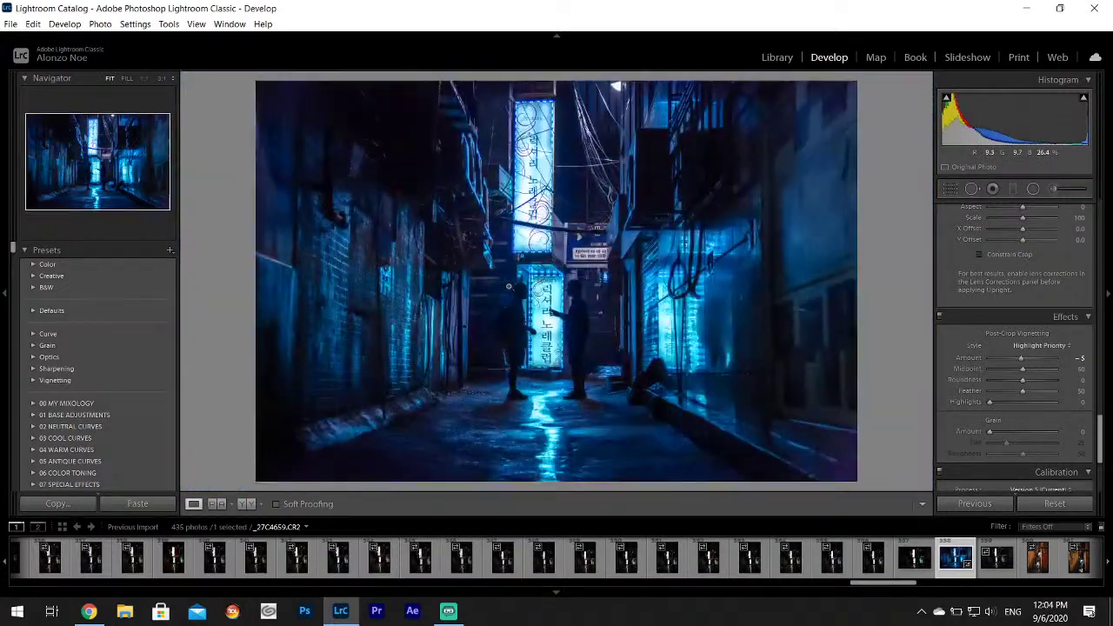
# Export _27C4659.CR2 as a JPEG to the Korea Project subfolder via File > Export.
pyautogui.click(10, 23)
pyautogui.click(52, 195)
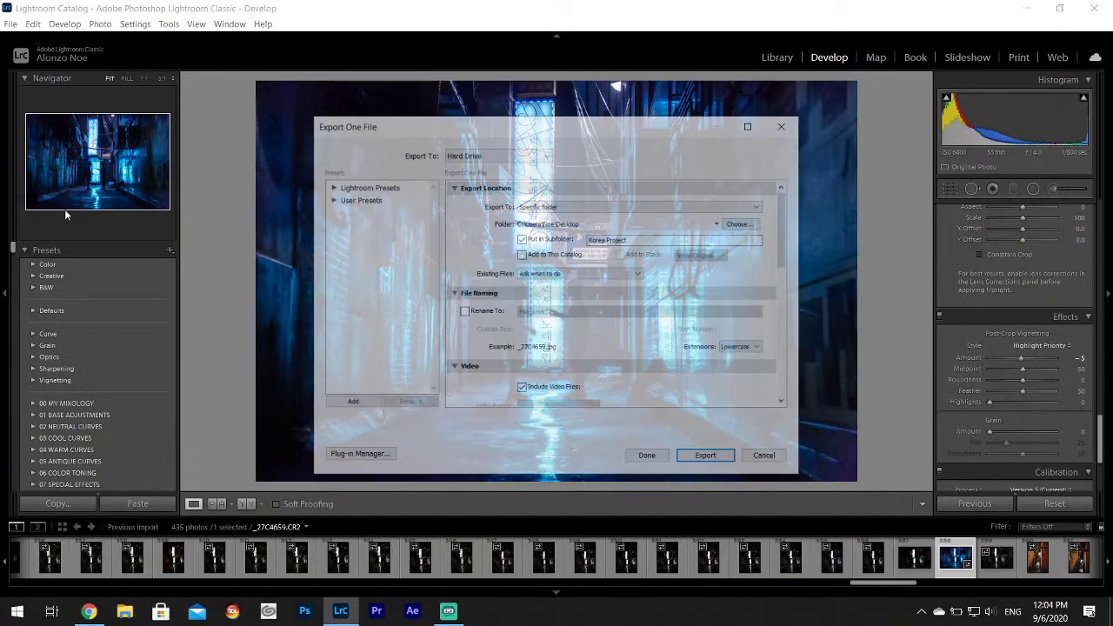
pyautogui.click(708, 458)
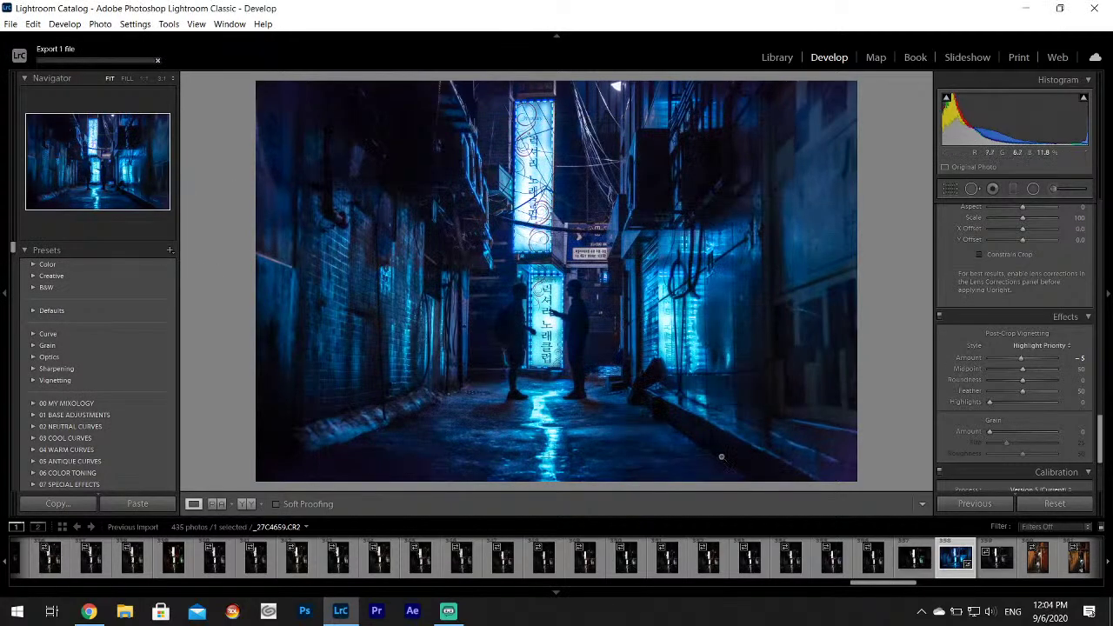
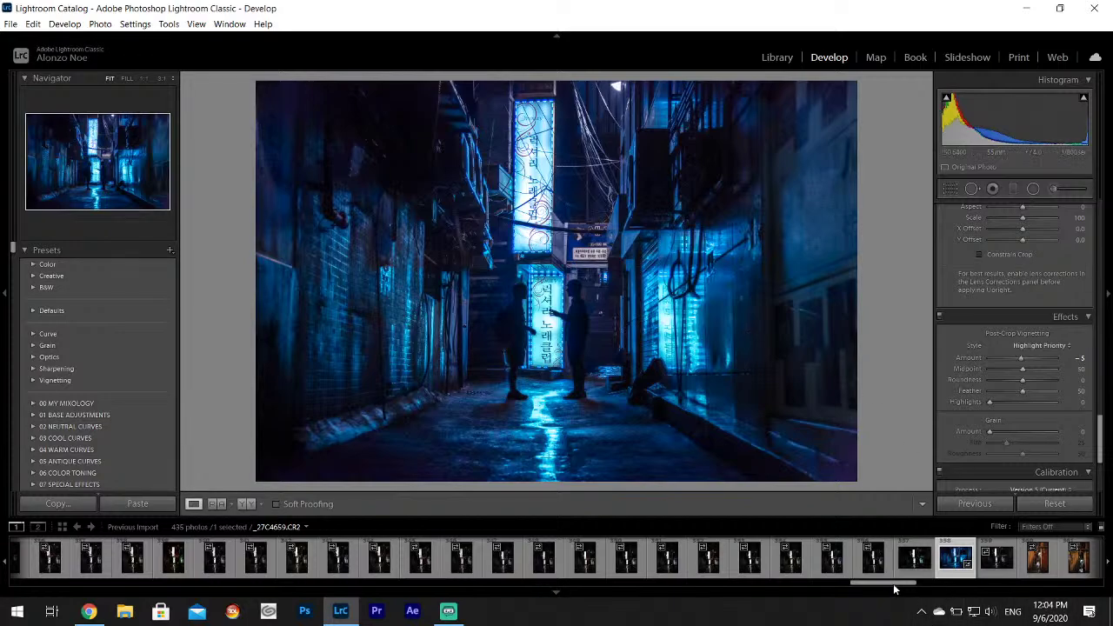
# Step through the orange-lit alley shots and rate the dark cyclist photo _27C4665 one star.
pyautogui.scroll(-5, 905, 586)
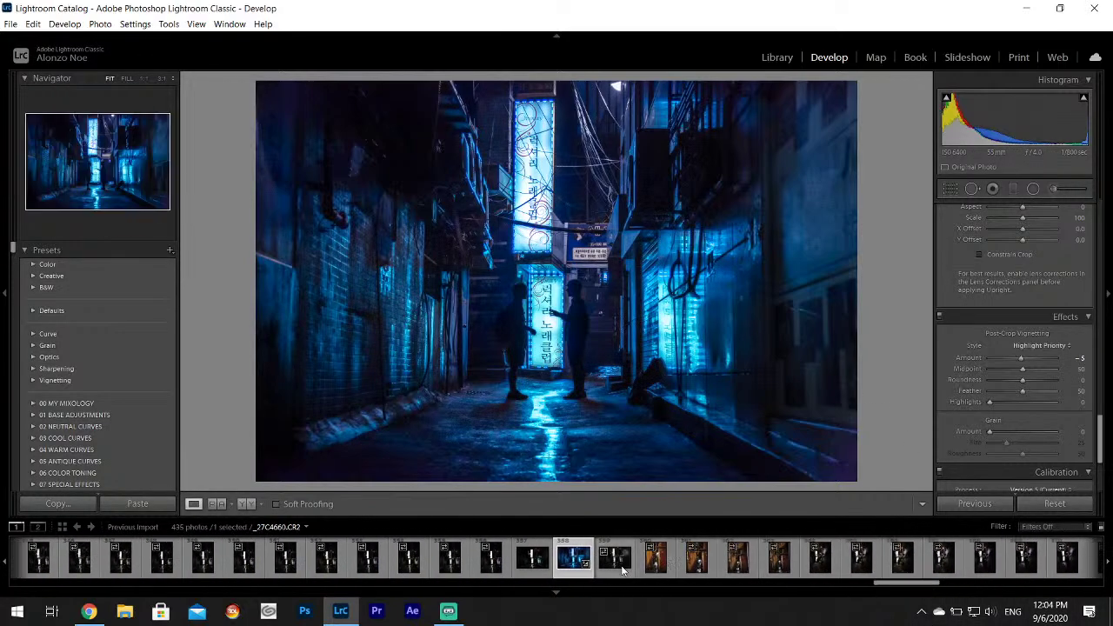
pyautogui.click(621, 570)
pyautogui.click(657, 565)
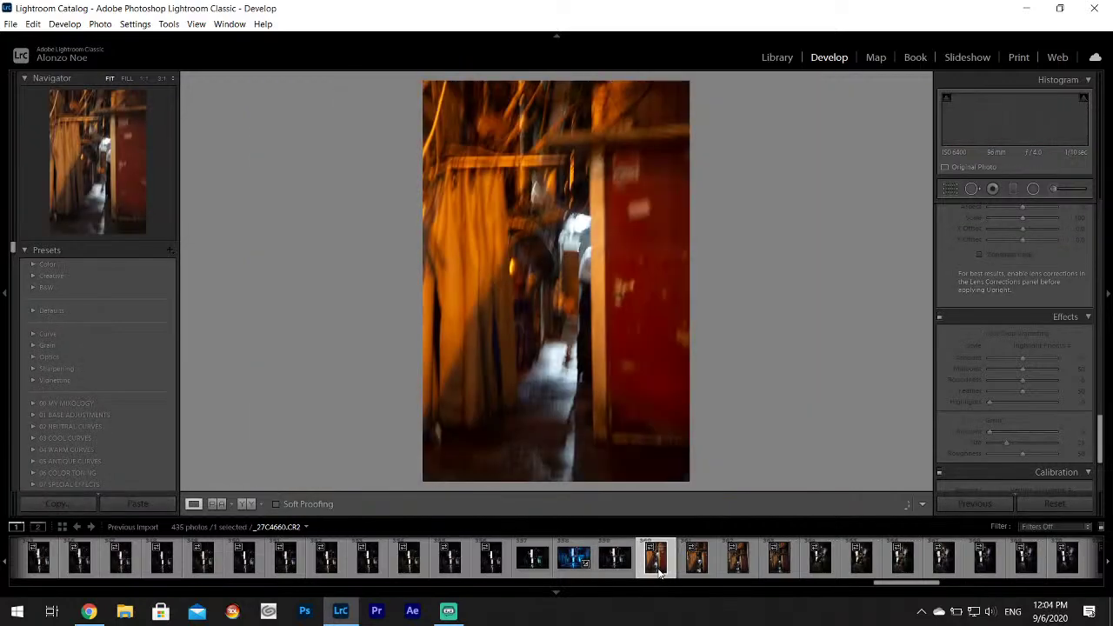
pyautogui.click(696, 567)
pyautogui.click(737, 569)
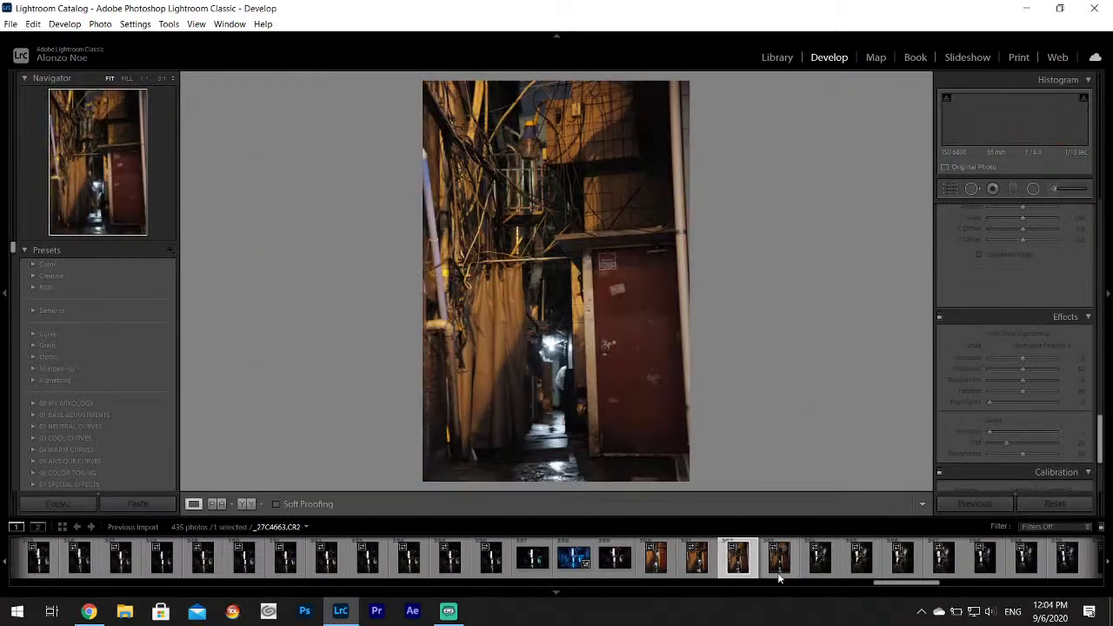
pyautogui.click(780, 569)
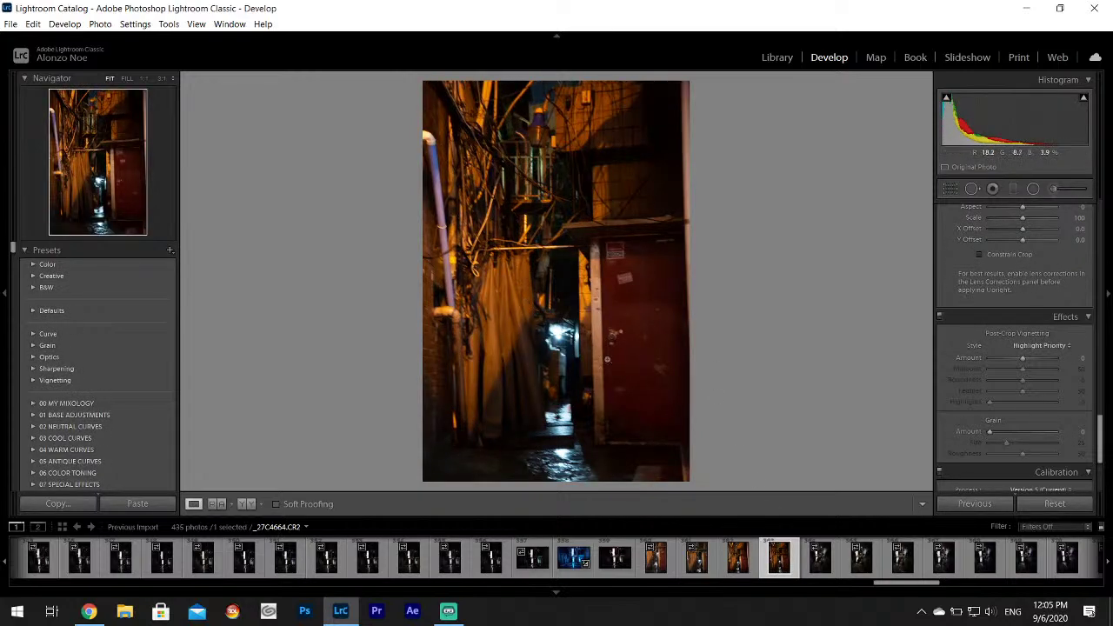
pyautogui.click(823, 572)
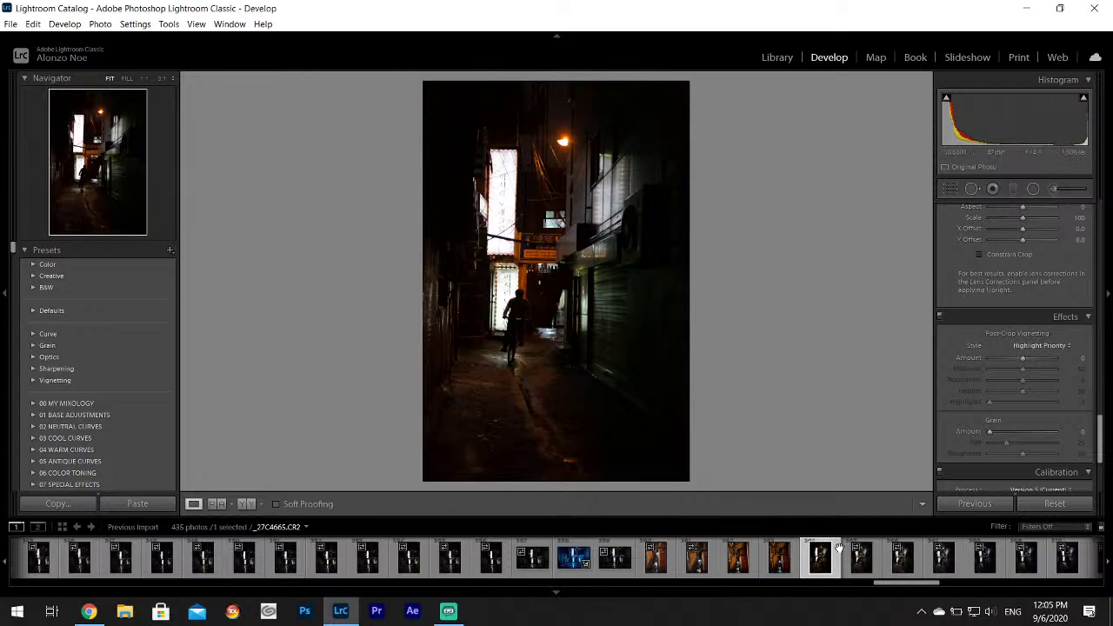
pyautogui.press('1')
# Advance through the filmstrip past _27C4677 to the umbrella walker photo.
pyautogui.moveTo(907, 585); pyautogui.dragTo(930, 585)
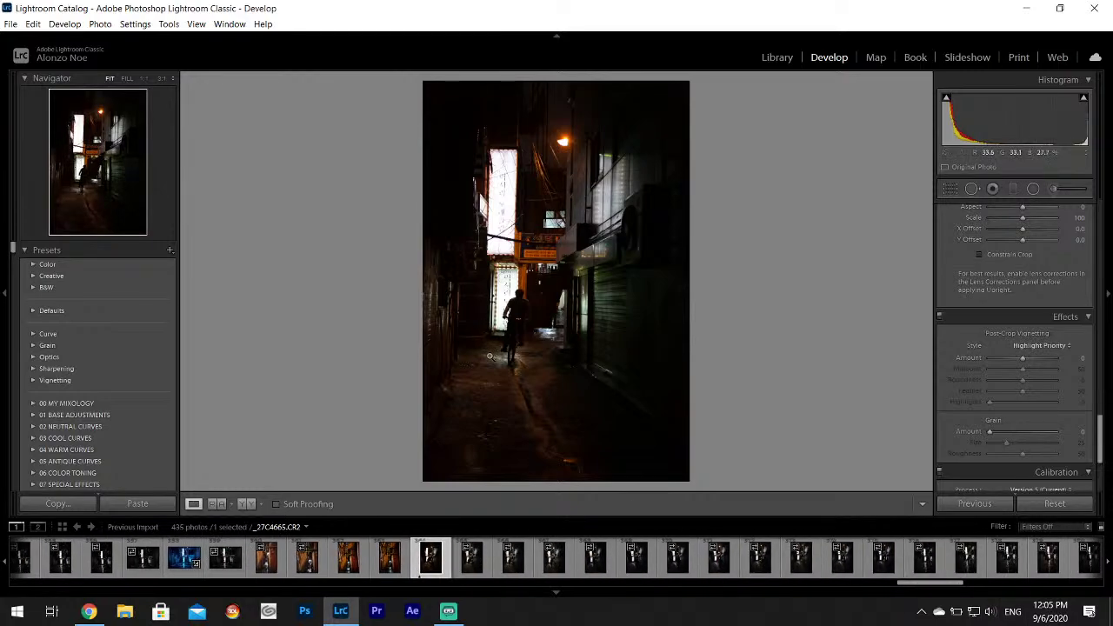
pyautogui.click(469, 564)
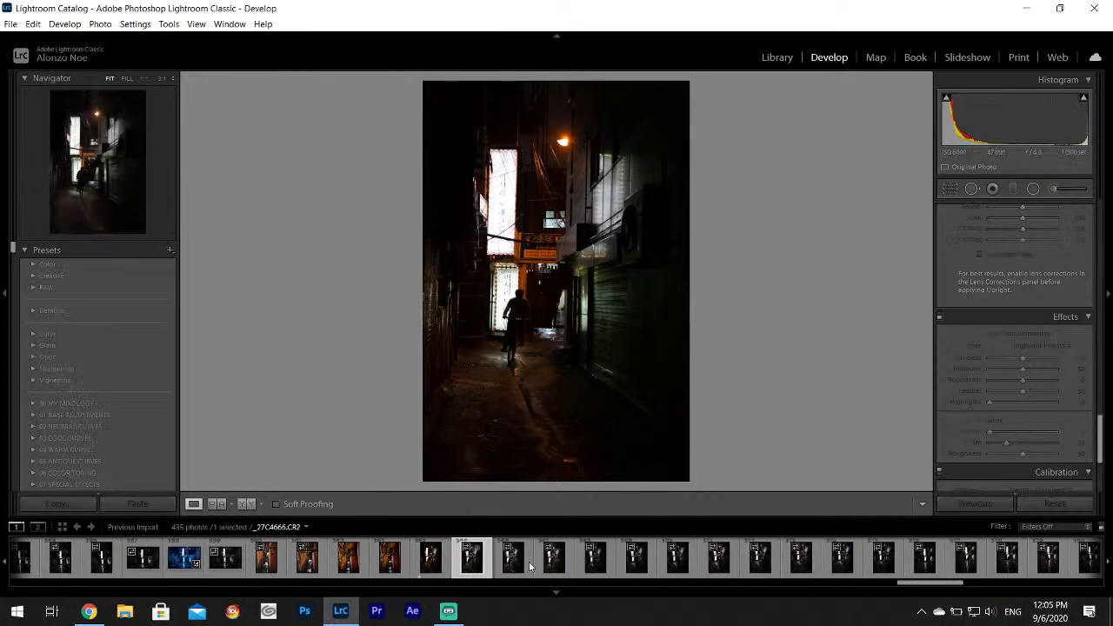
pyautogui.click(510, 565)
pyautogui.click(548, 564)
pyautogui.click(593, 565)
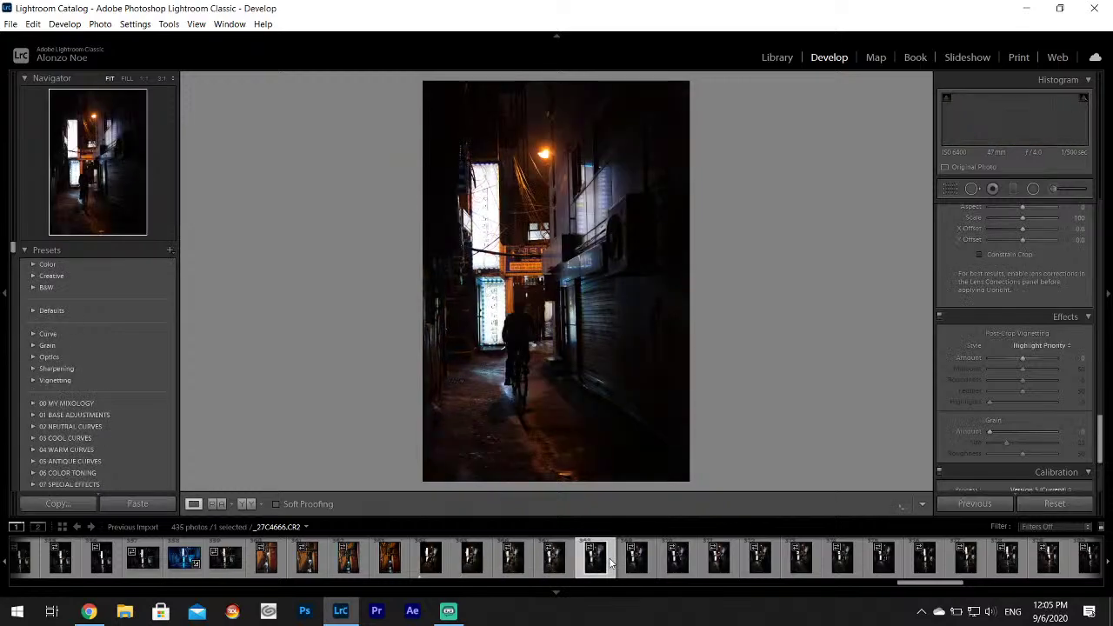
pyautogui.click(634, 565)
pyautogui.click(676, 565)
pyautogui.click(718, 566)
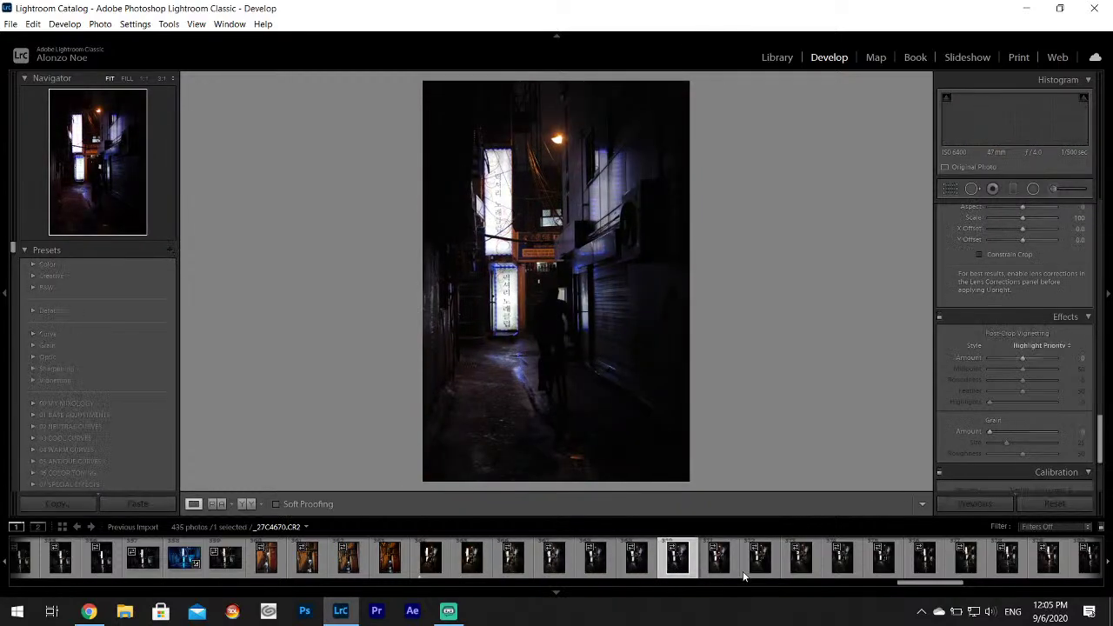
pyautogui.click(759, 565)
pyautogui.click(800, 566)
pyautogui.click(842, 565)
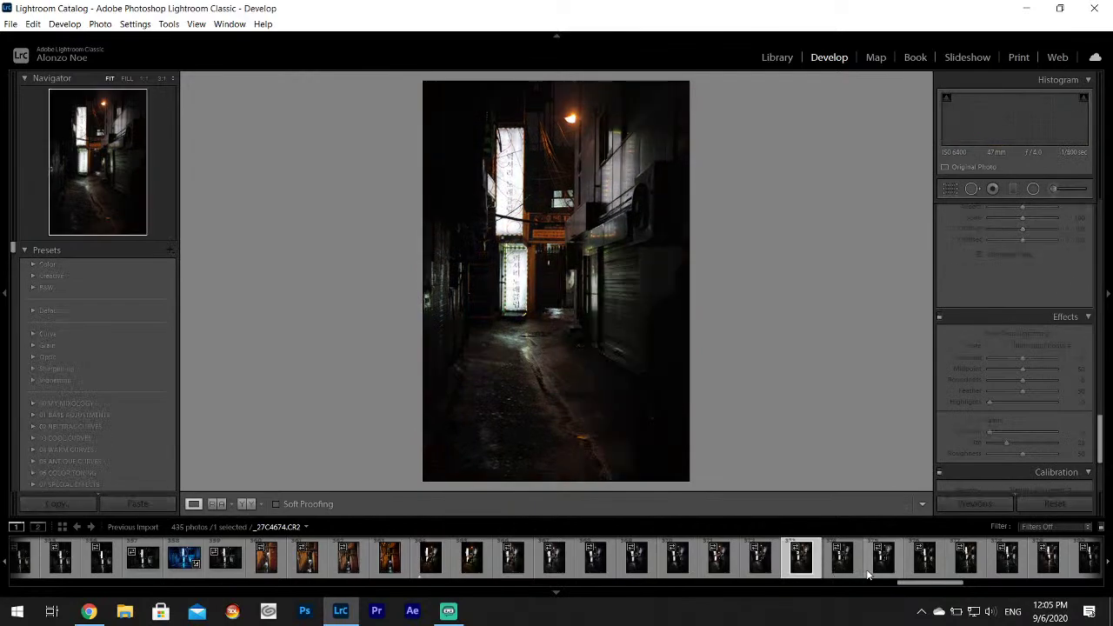
pyautogui.click(883, 565)
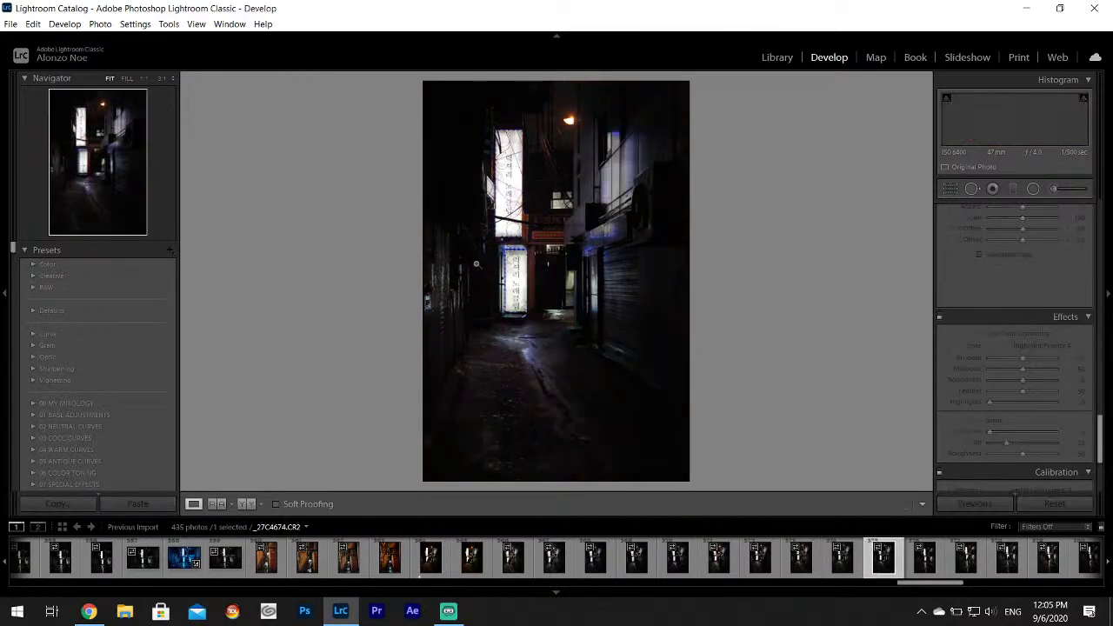
pyautogui.click(924, 563)
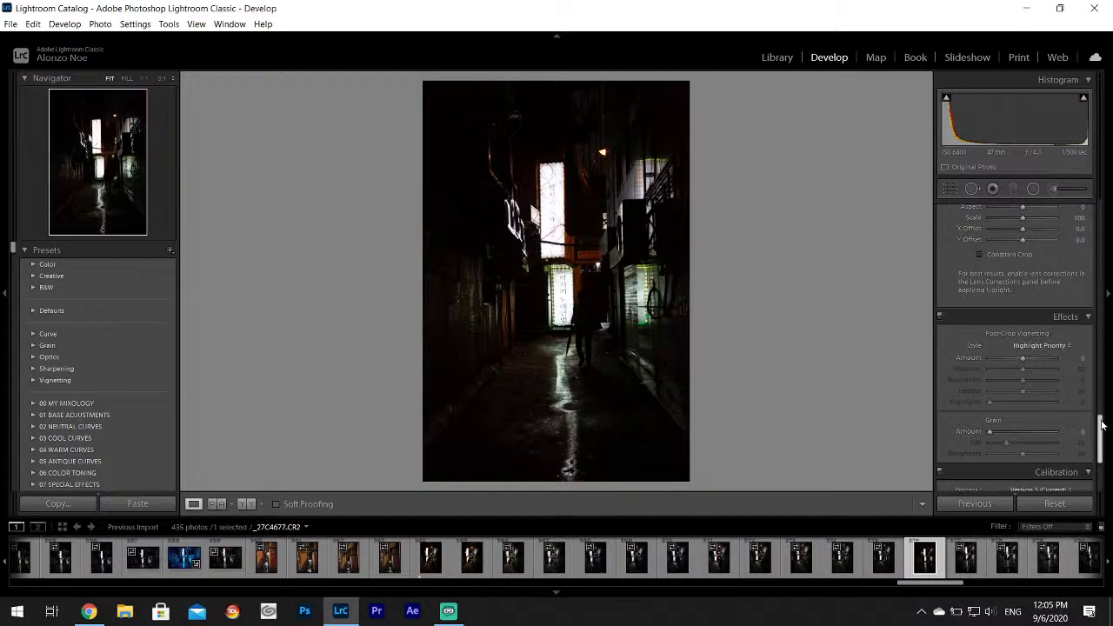
# Set Highlights -100 and Shadows +100, then step through photos _27C4679 to _27C4686.
pyautogui.moveTo(1101, 424); pyautogui.dragTo(1100, 203)
pyautogui.moveTo(1002, 357); pyautogui.dragTo(1047, 383)
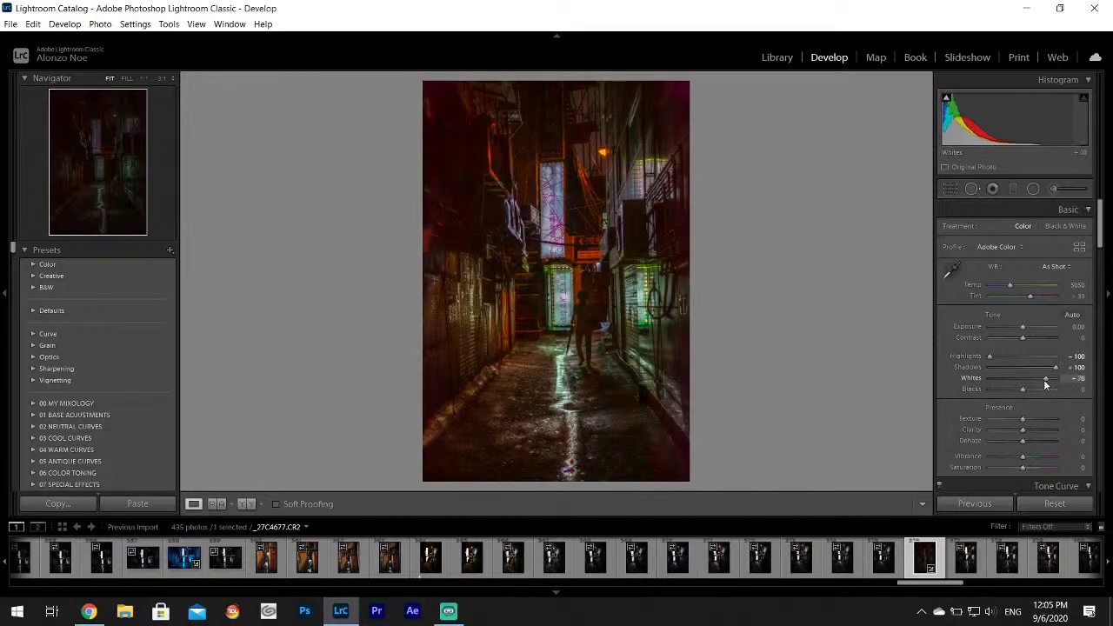
pyautogui.click(994, 565)
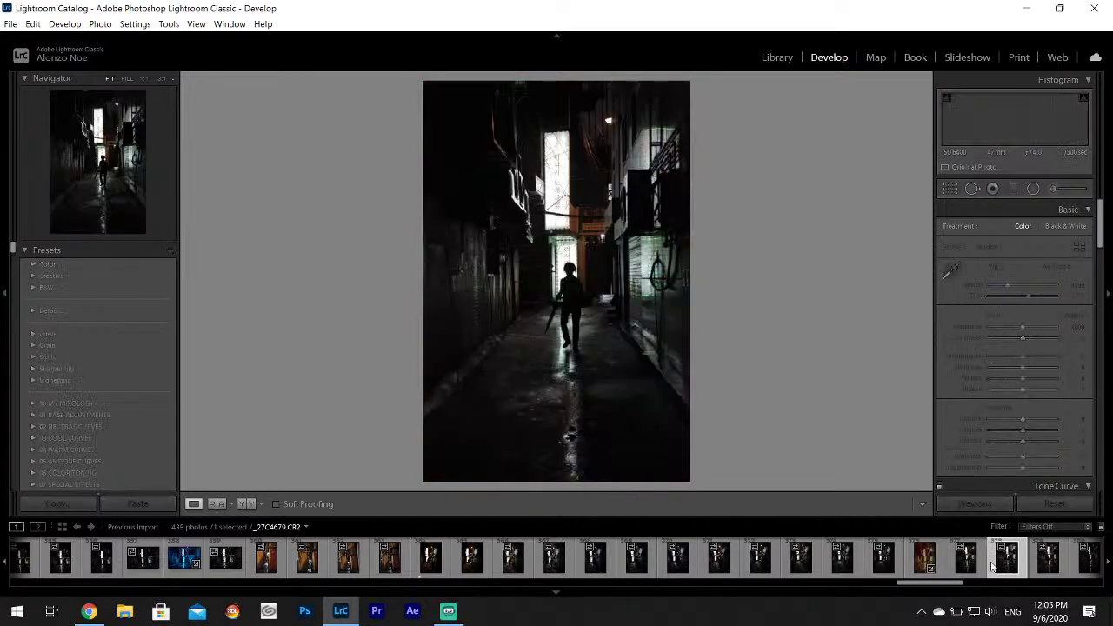
pyautogui.click(780, 567)
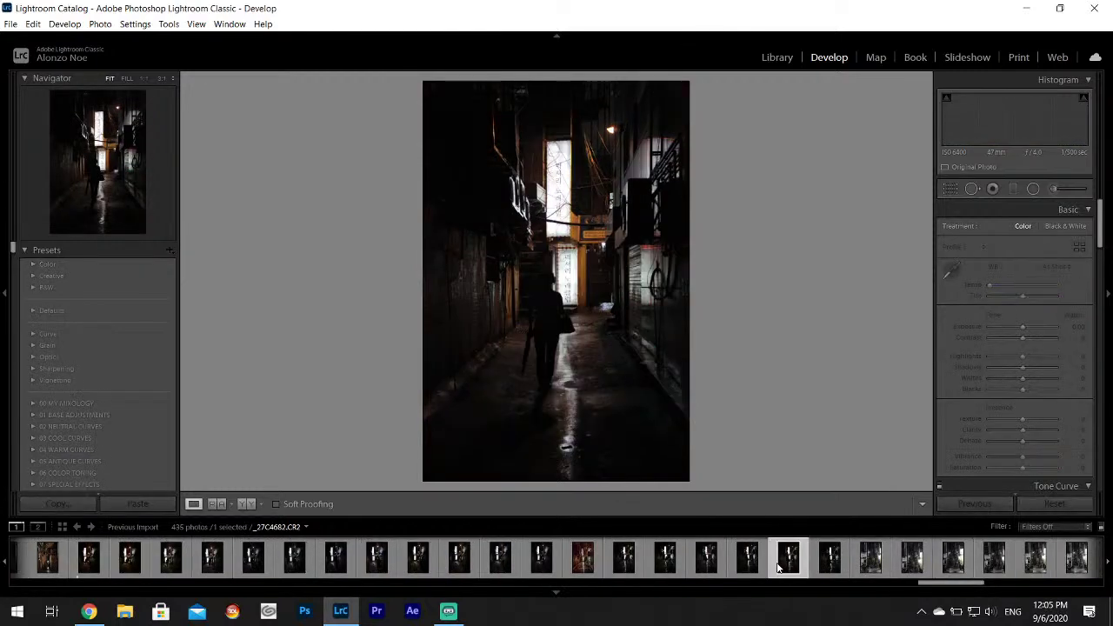
pyautogui.click(829, 564)
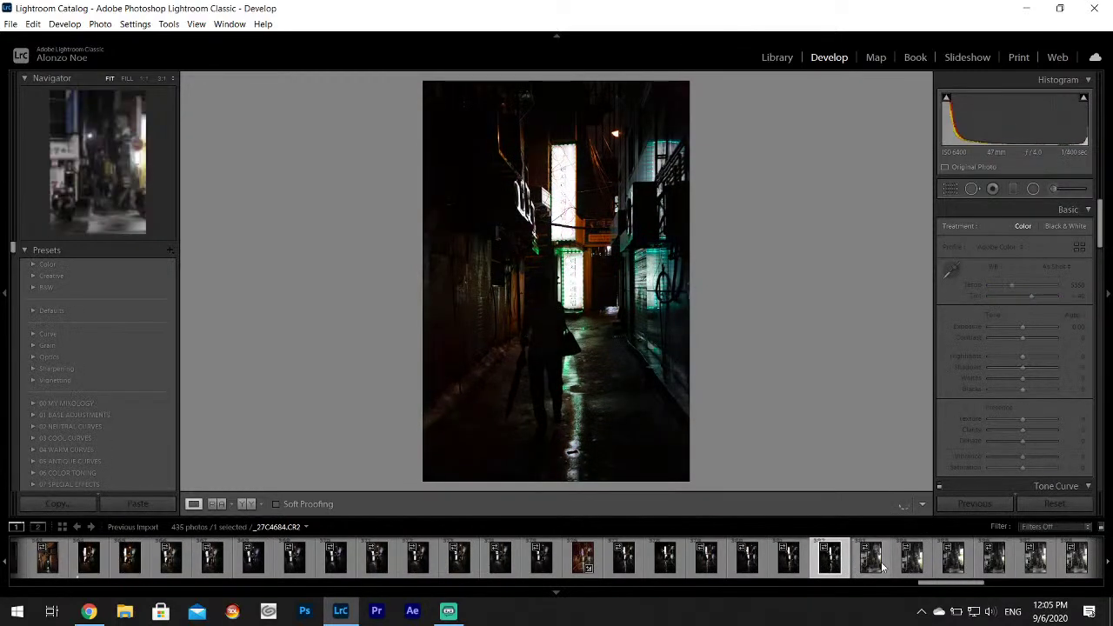
pyautogui.click(880, 566)
pyautogui.click(913, 567)
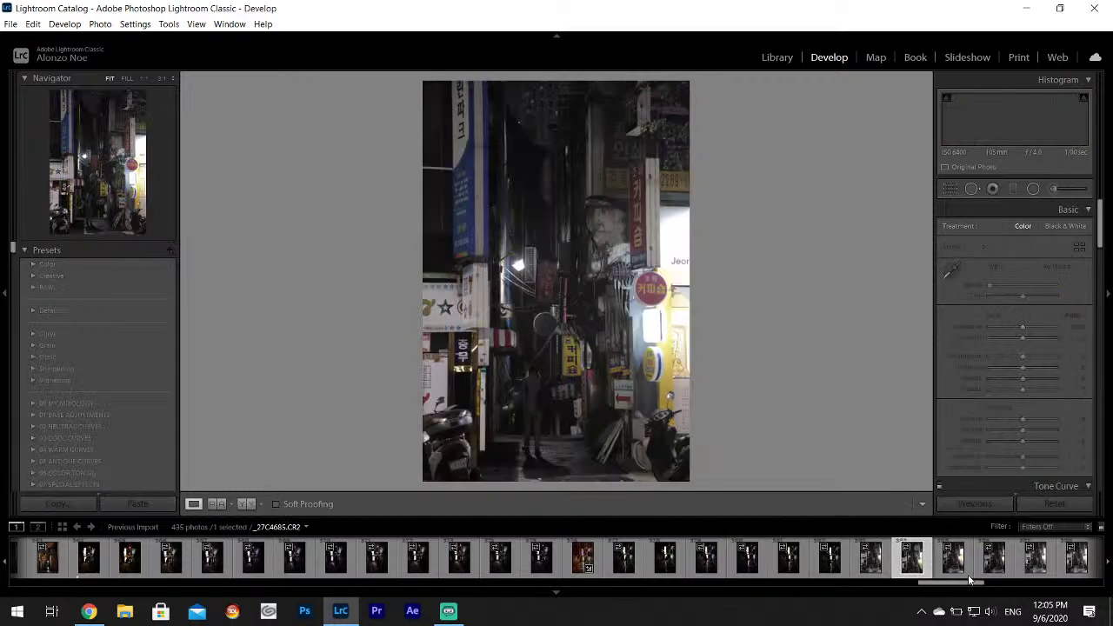
pyautogui.click(964, 569)
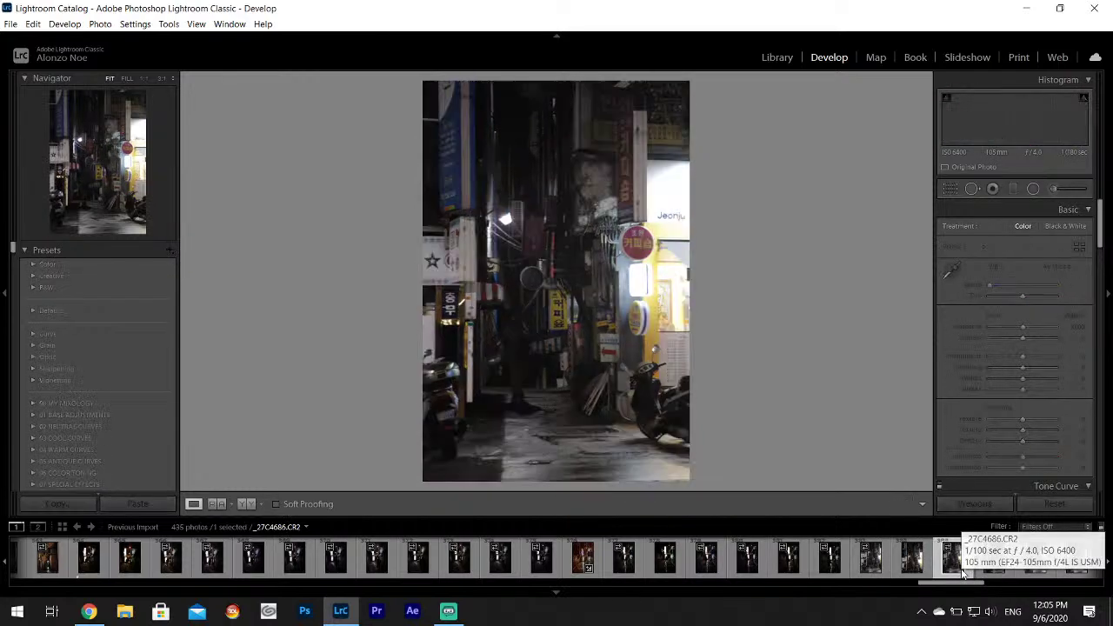
# Continue through _27C4688–_27C4696 to the red-neon street photo _27C4697.
pyautogui.click(654, 567)
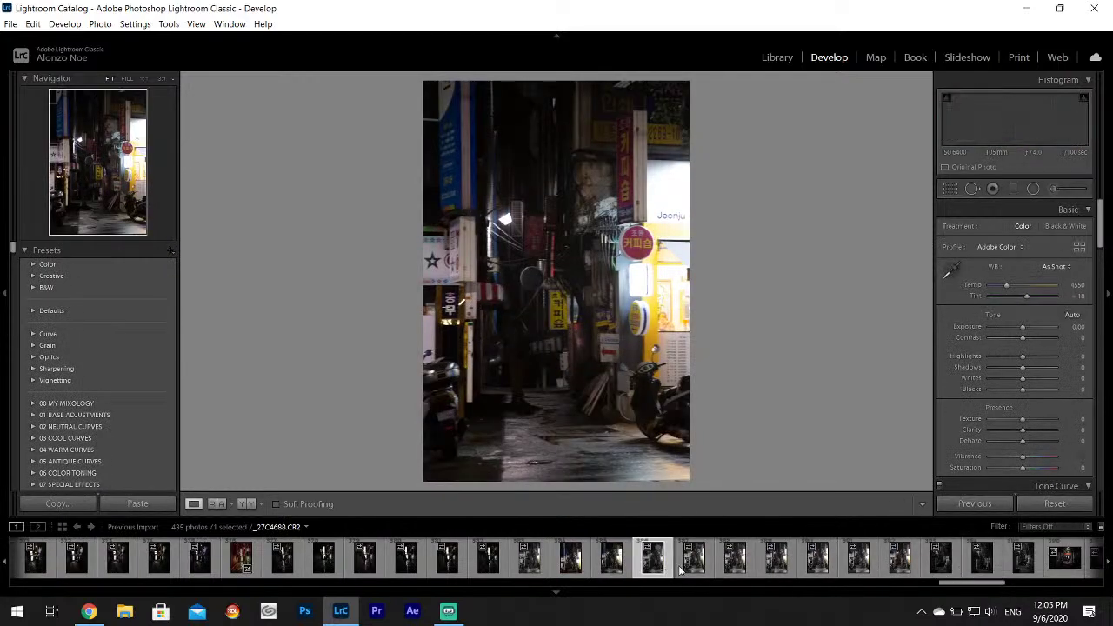
pyautogui.click(693, 567)
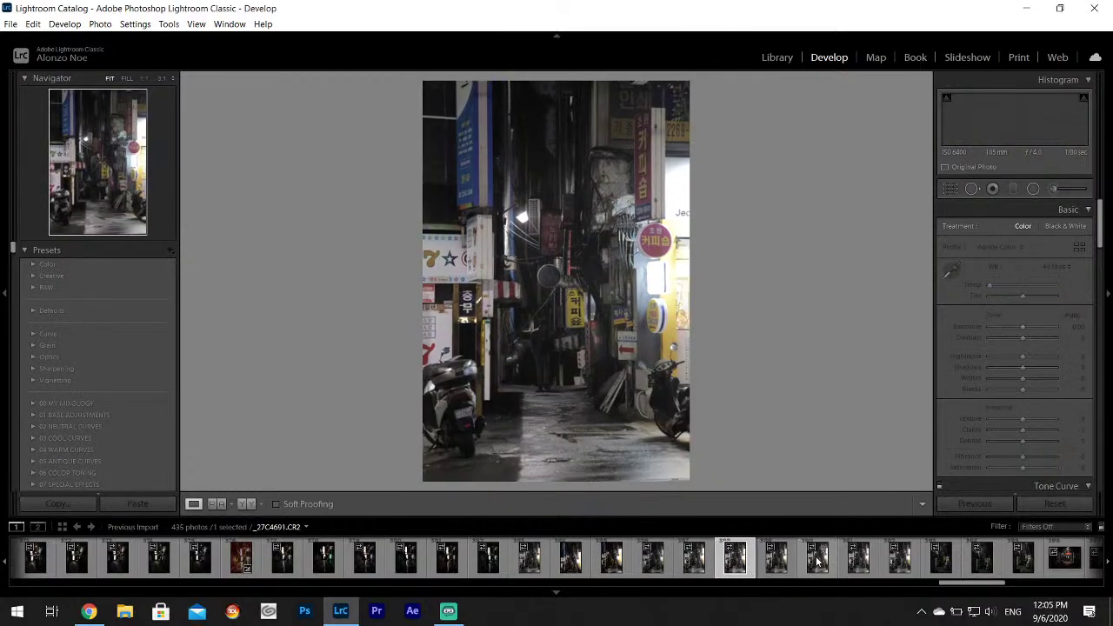
pyautogui.click(822, 560)
pyautogui.click(859, 563)
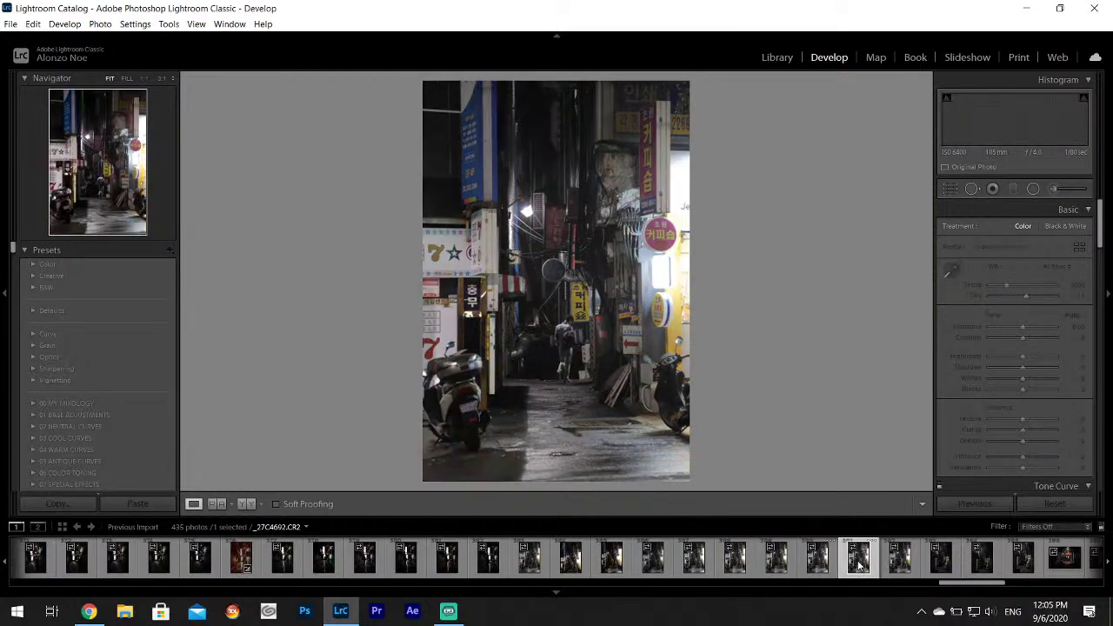
pyautogui.click(898, 565)
pyautogui.click(941, 567)
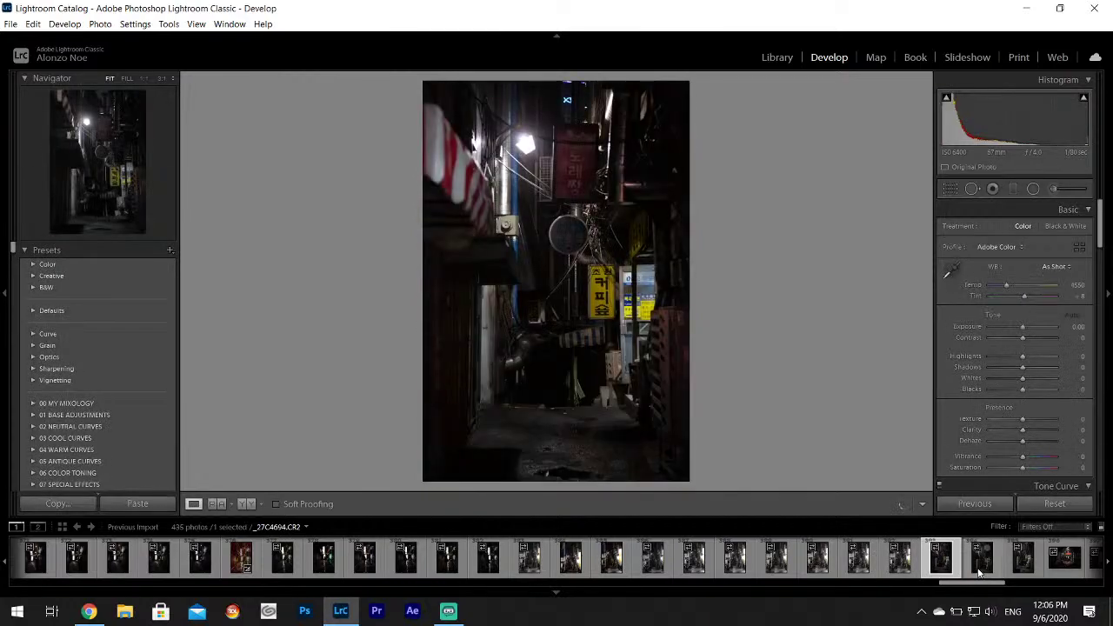
pyautogui.click(979, 569)
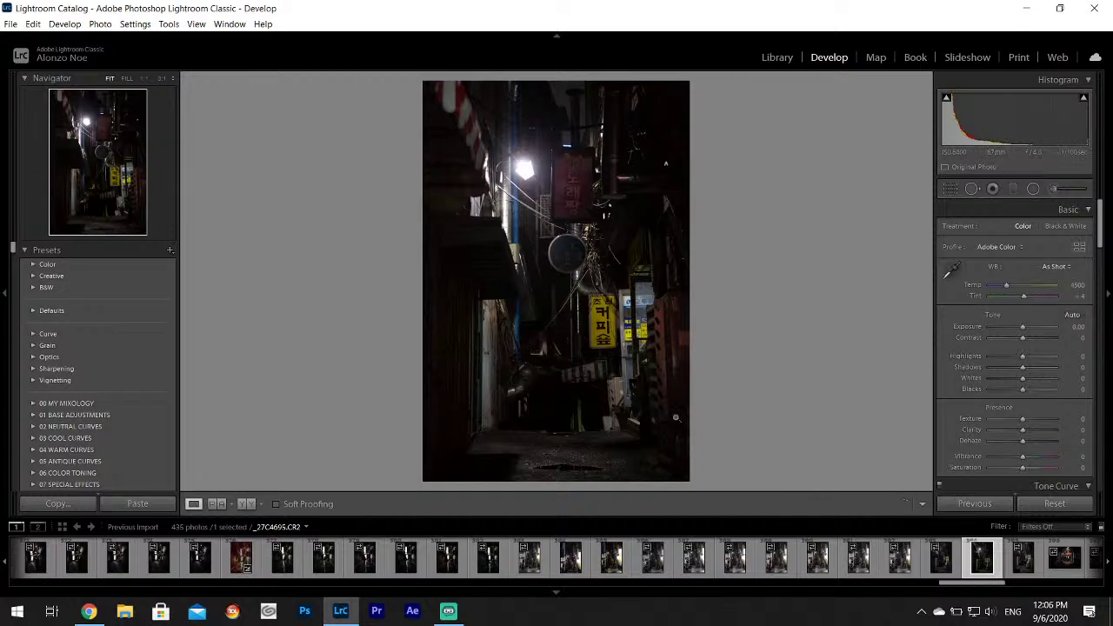
pyautogui.press('Right')
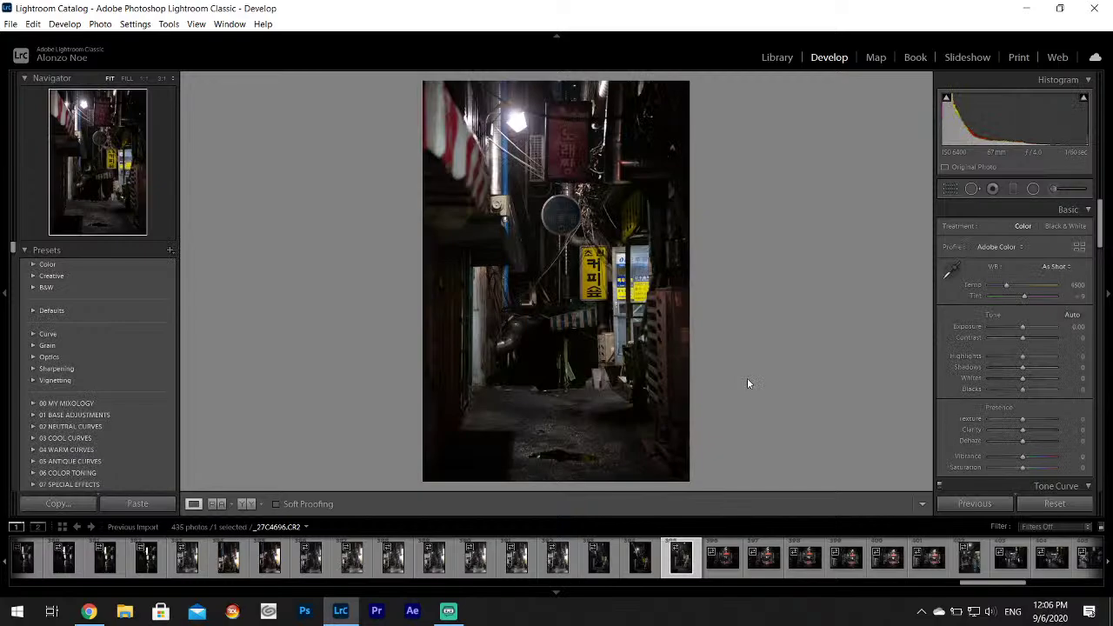
pyautogui.click(730, 570)
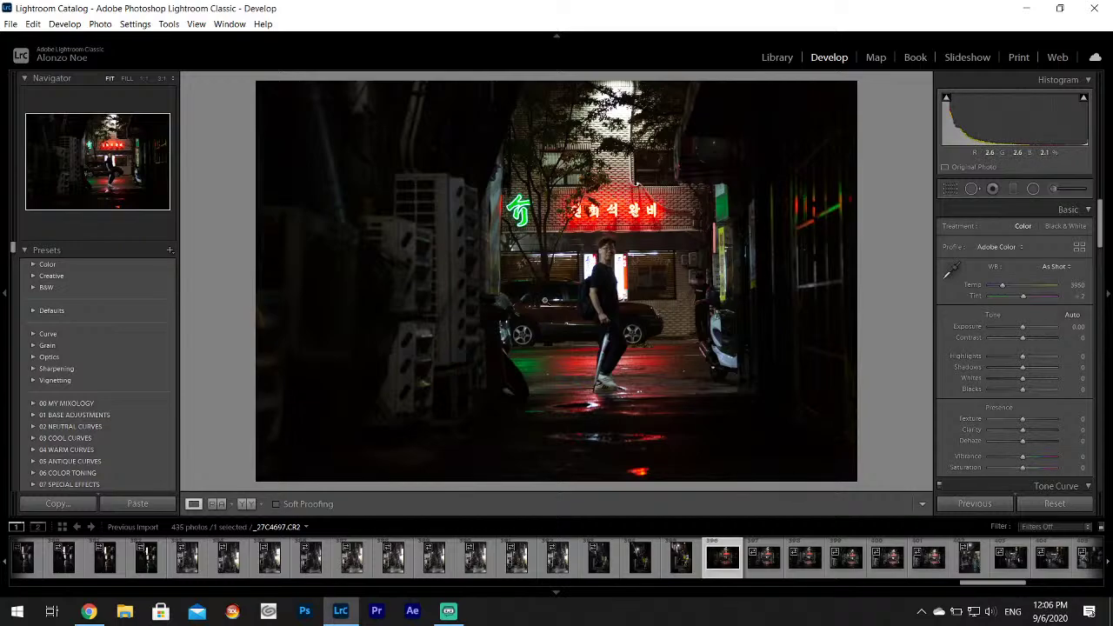
# Zoom in on the car, walking man and scooter in the red-neon shot to inspect details.
pyautogui.click(560, 303)
pyautogui.moveTo(565, 295); pyautogui.dragTo(319, 292)
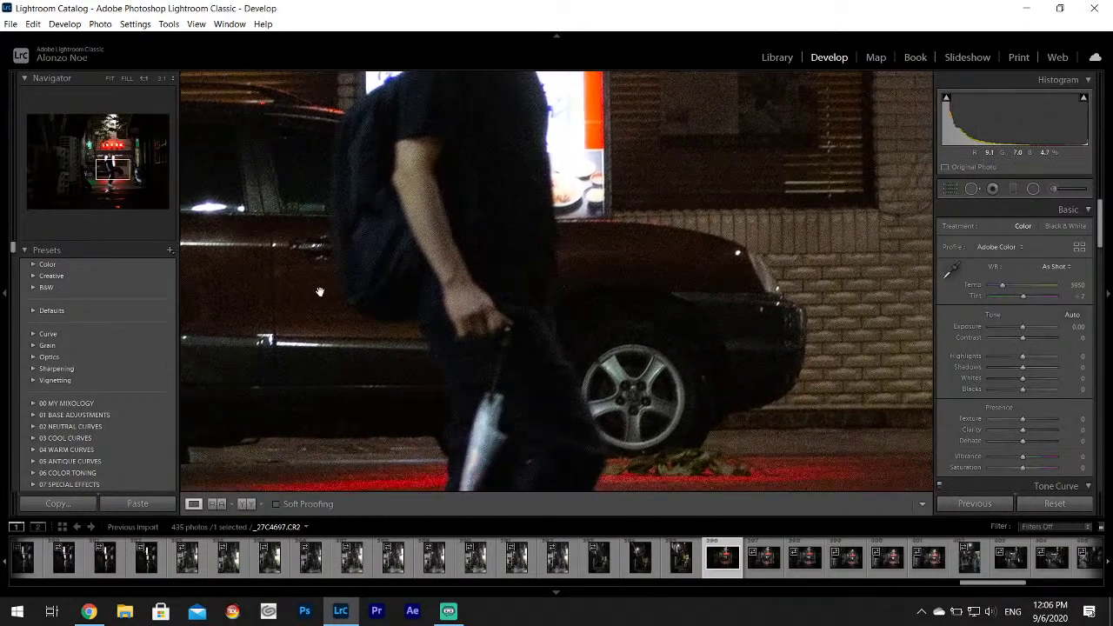
pyautogui.click(708, 345)
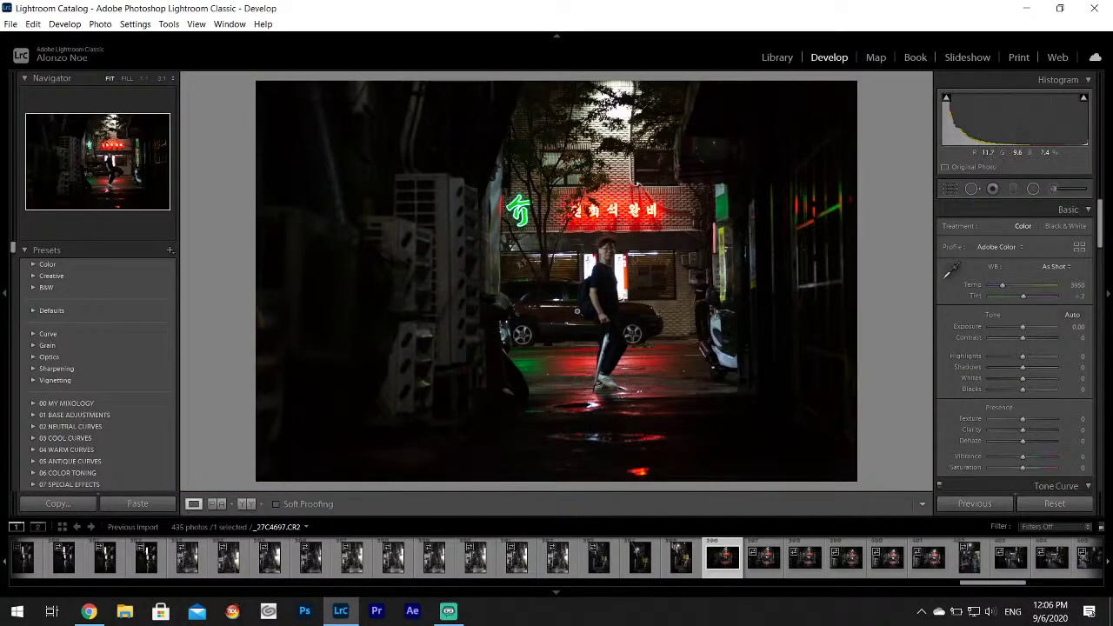
pyautogui.click(733, 335)
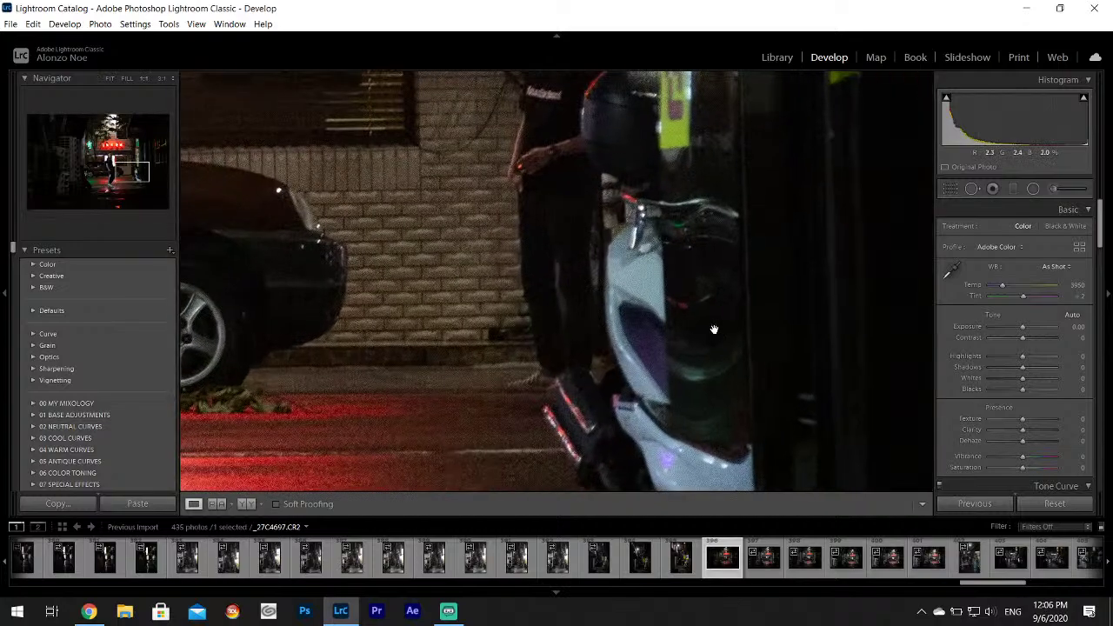
pyautogui.click(713, 327)
pyautogui.click(551, 338)
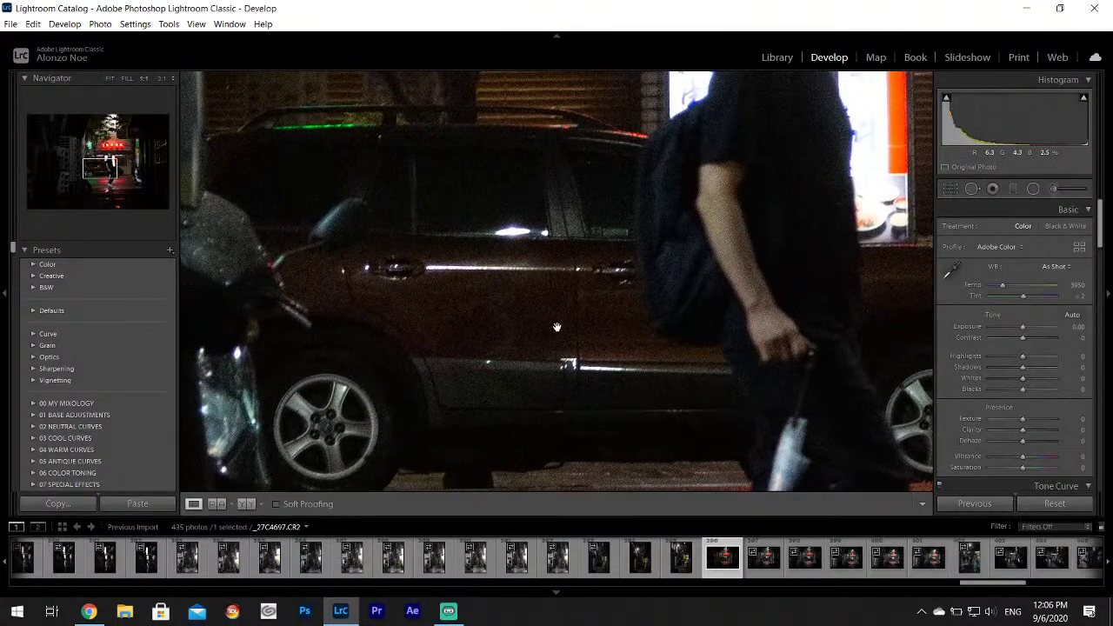
pyautogui.click(562, 328)
# Advance through the filmstrip from _27C4698 to the blue-neon karaoke alley photo _27C4709.
pyautogui.click(763, 558)
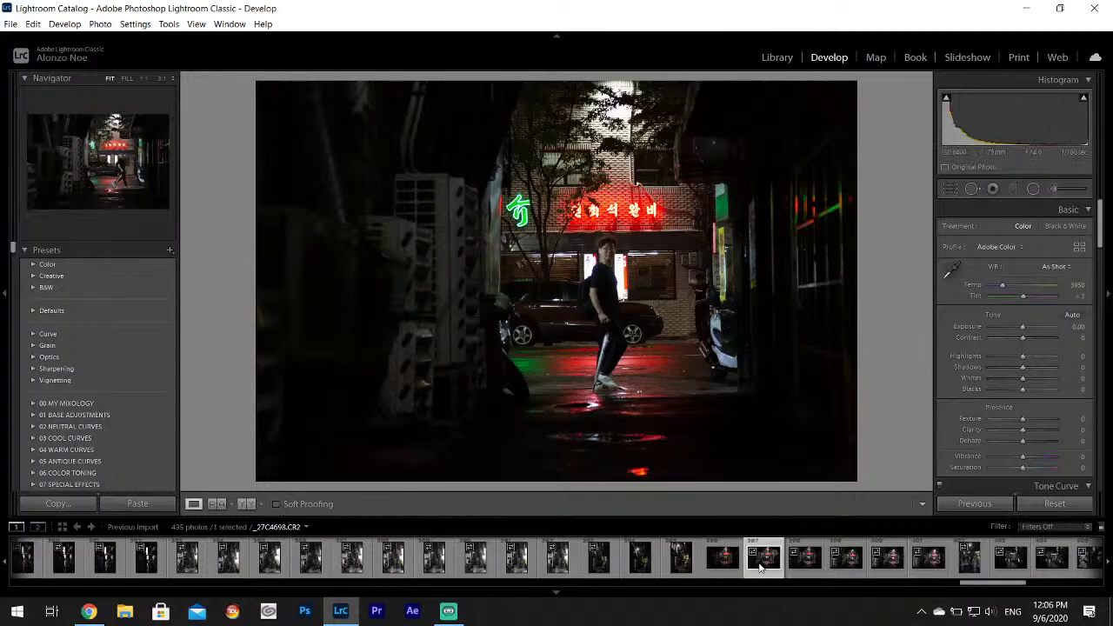
pyautogui.click(801, 570)
pyautogui.click(859, 567)
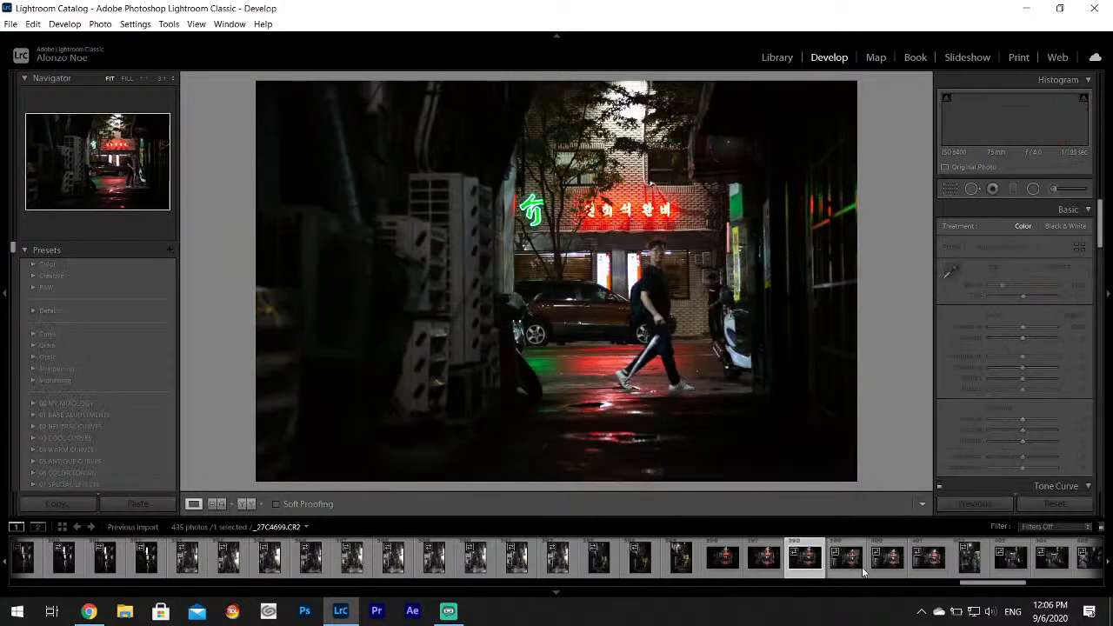
pyautogui.click(885, 567)
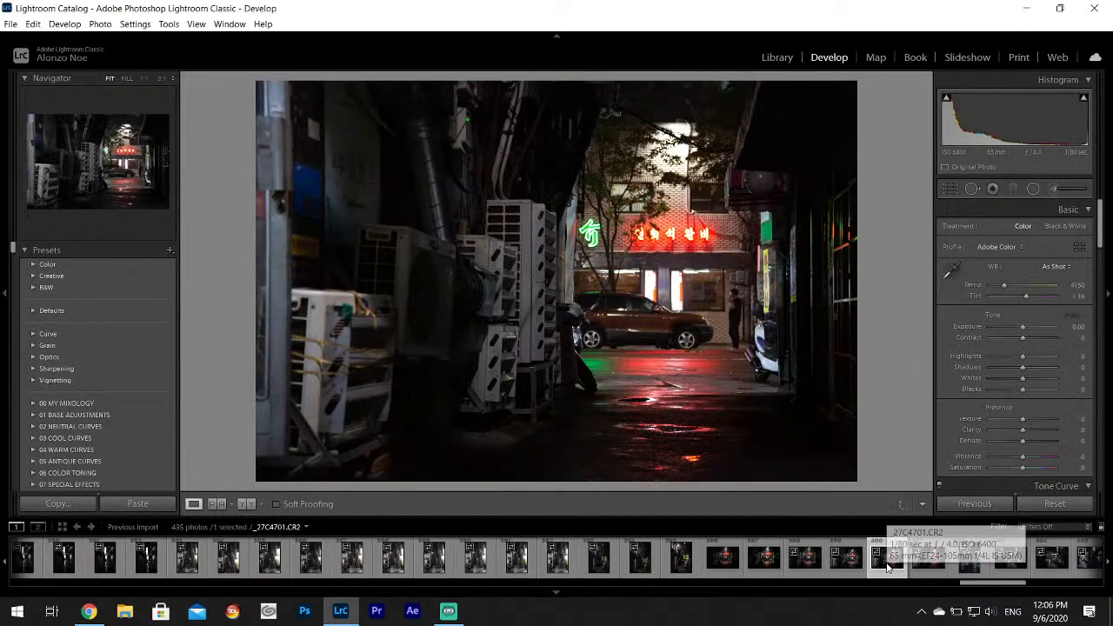
pyautogui.click(925, 567)
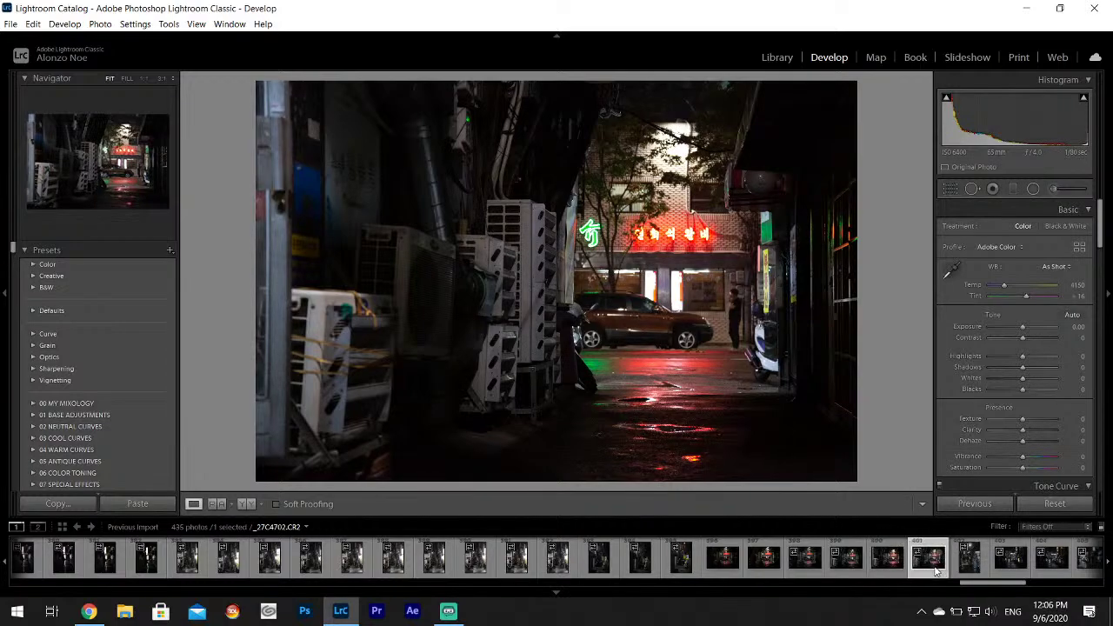
pyautogui.click(962, 567)
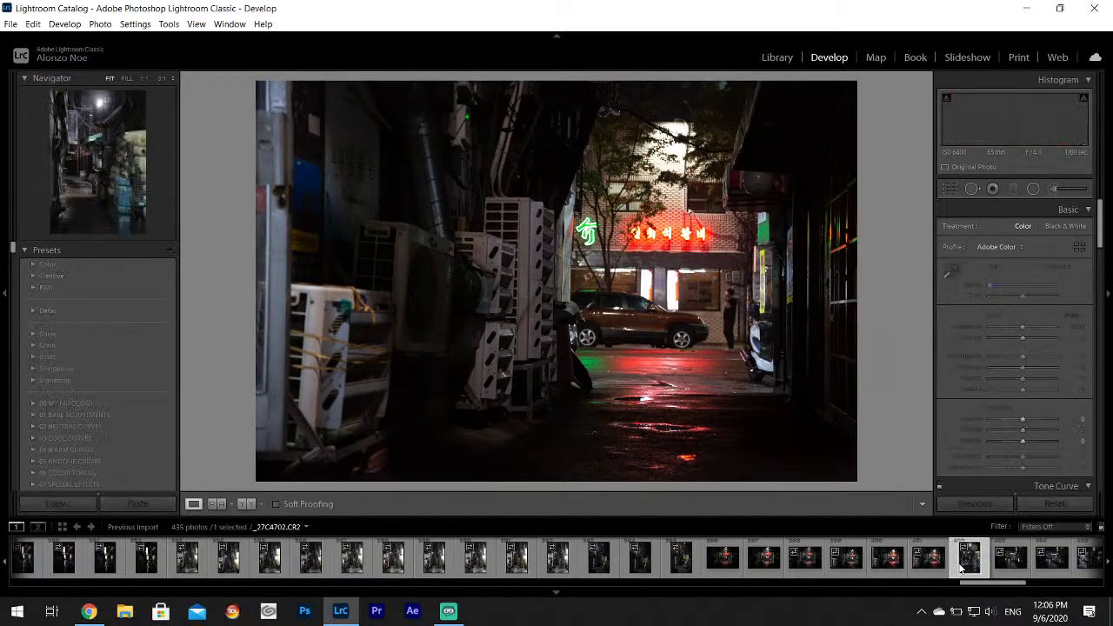
pyautogui.click(1009, 566)
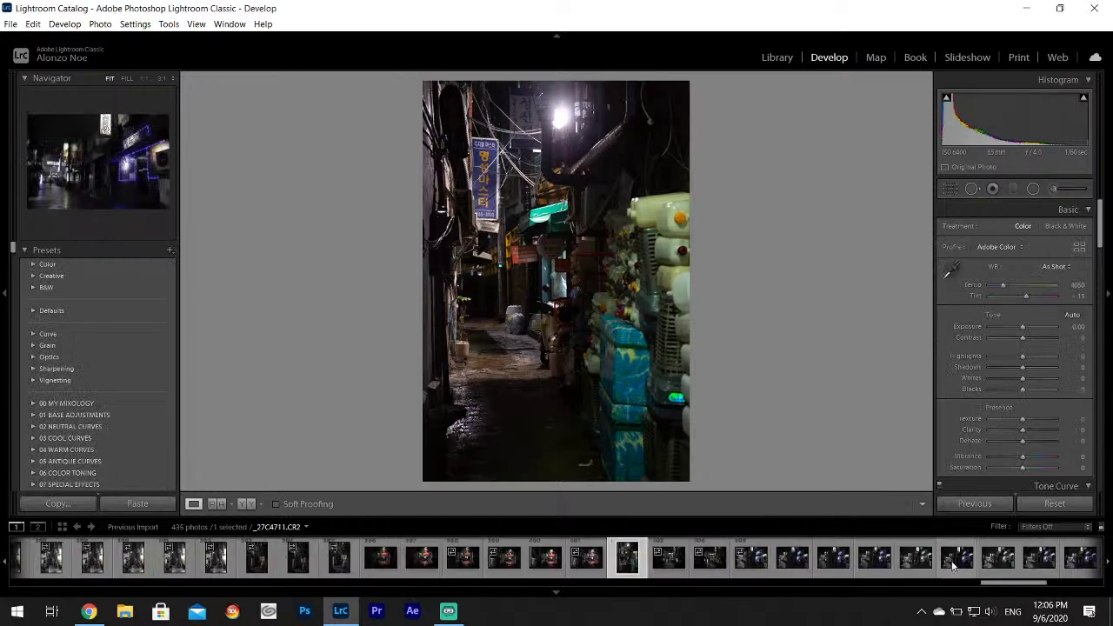
pyautogui.click(710, 563)
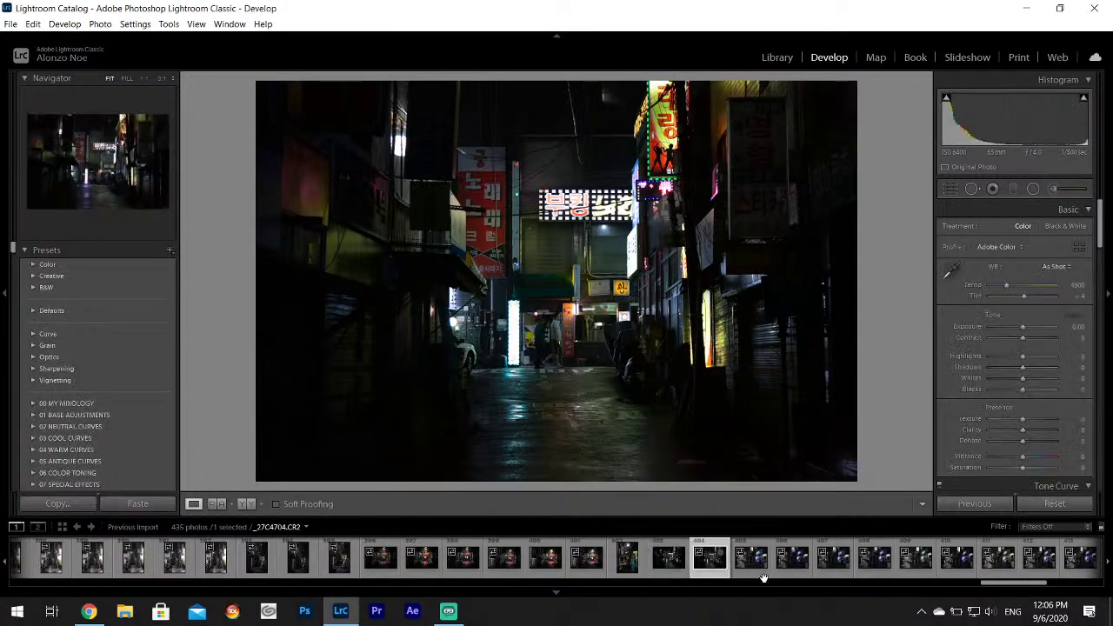
pyautogui.click(754, 565)
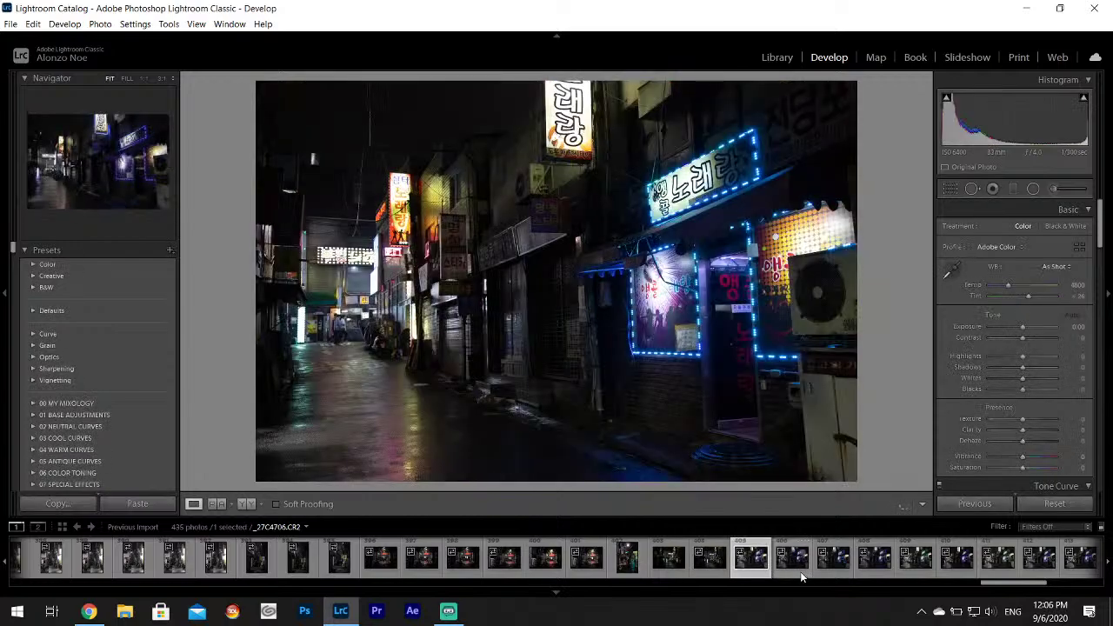
pyautogui.click(800, 571)
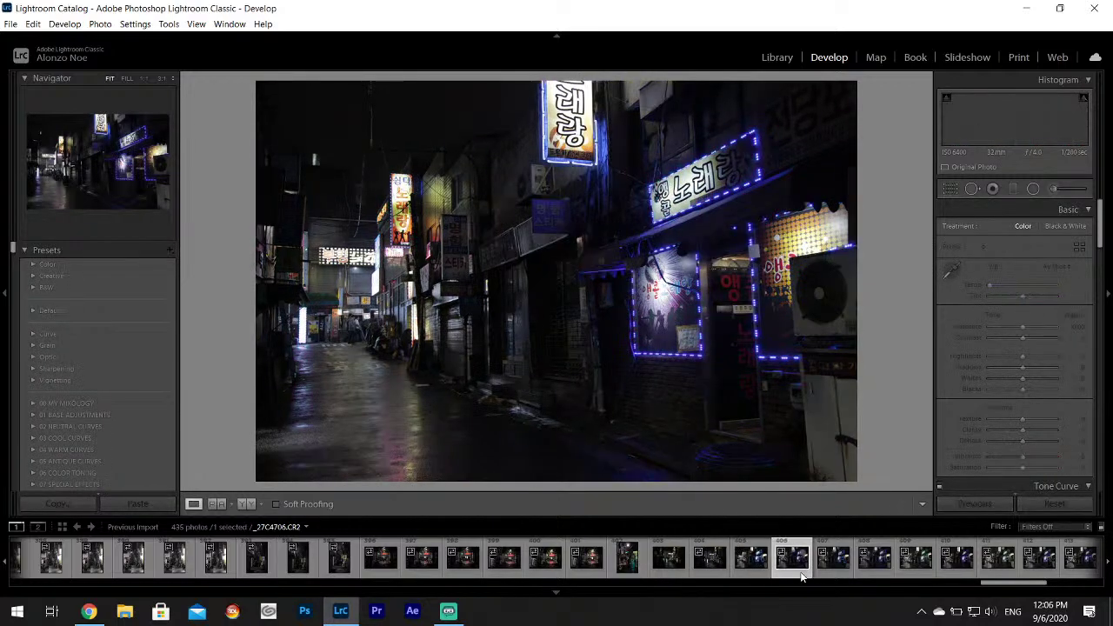
pyautogui.click(822, 570)
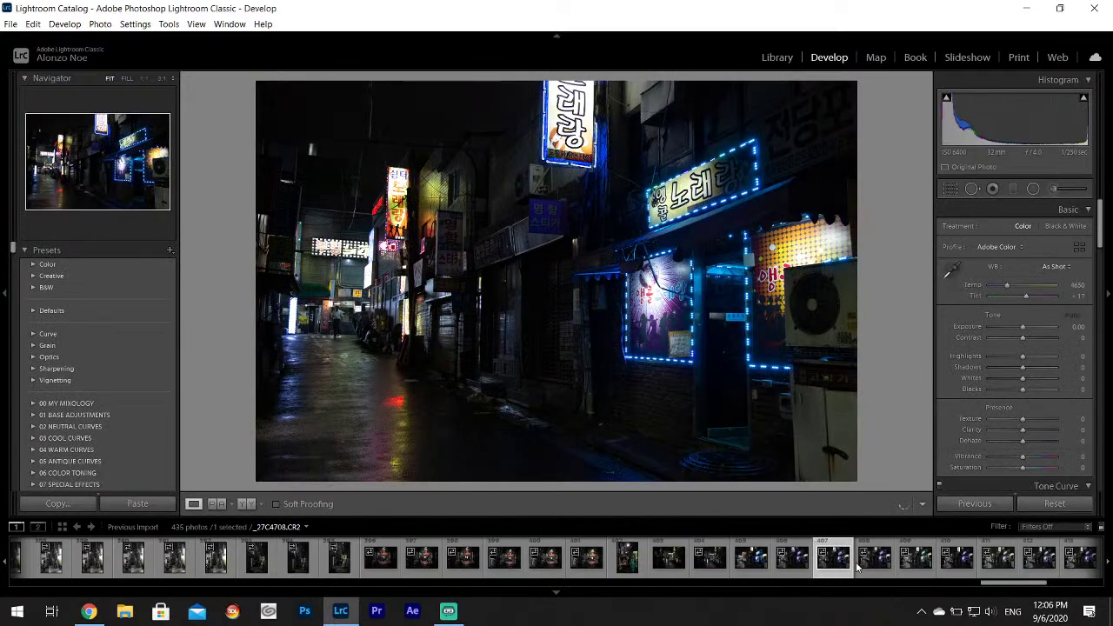
pyautogui.click(873, 566)
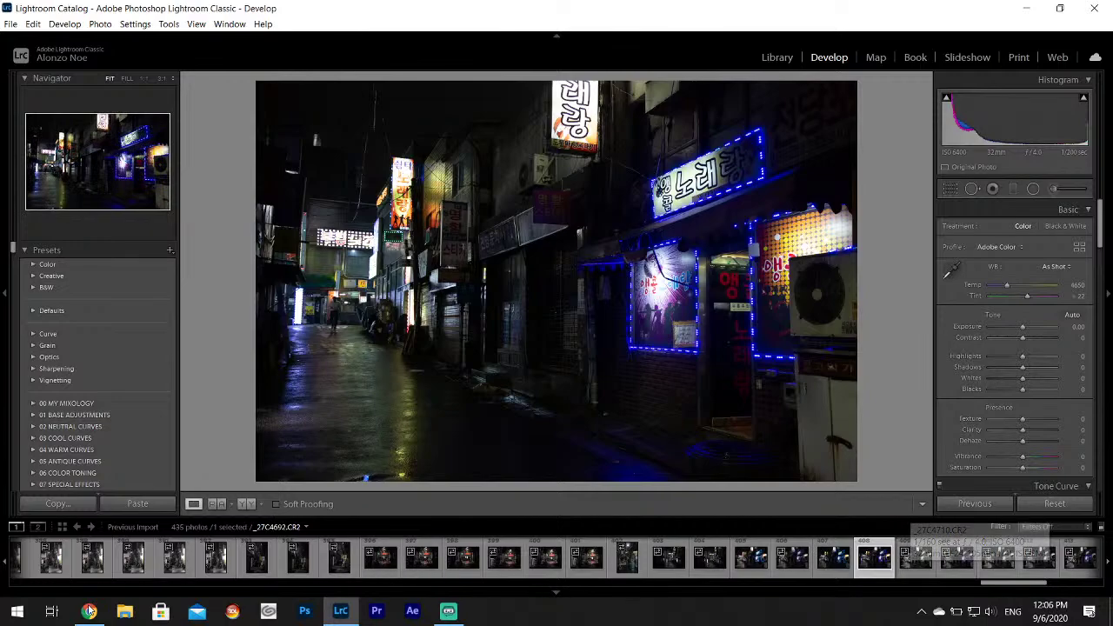
pyautogui.moveTo(102, 612)
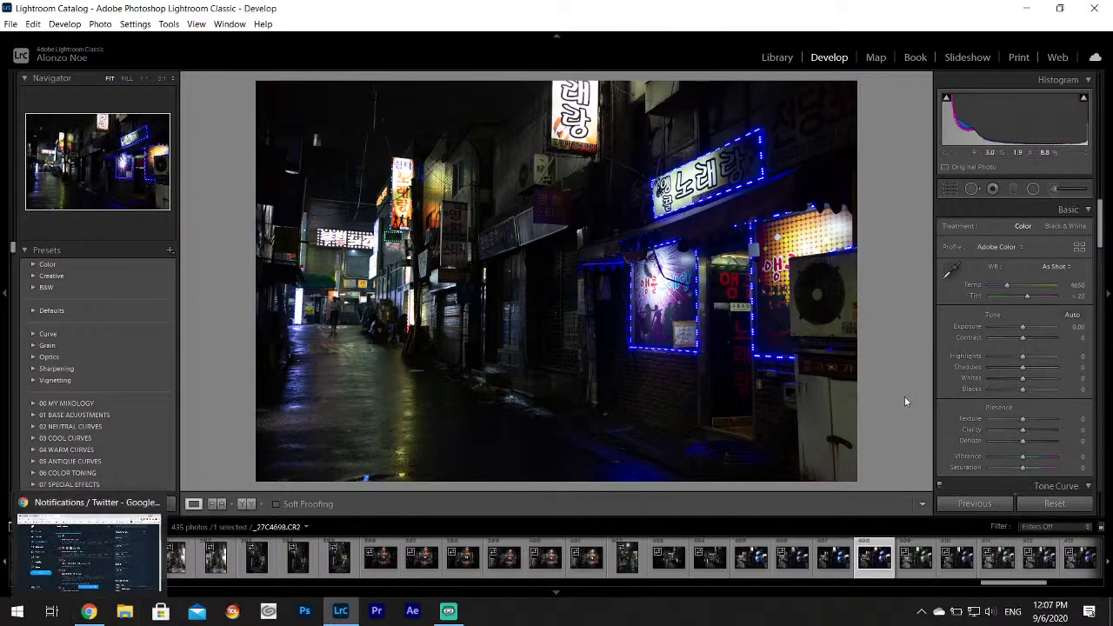
pyautogui.scroll(-4, 748, 557)
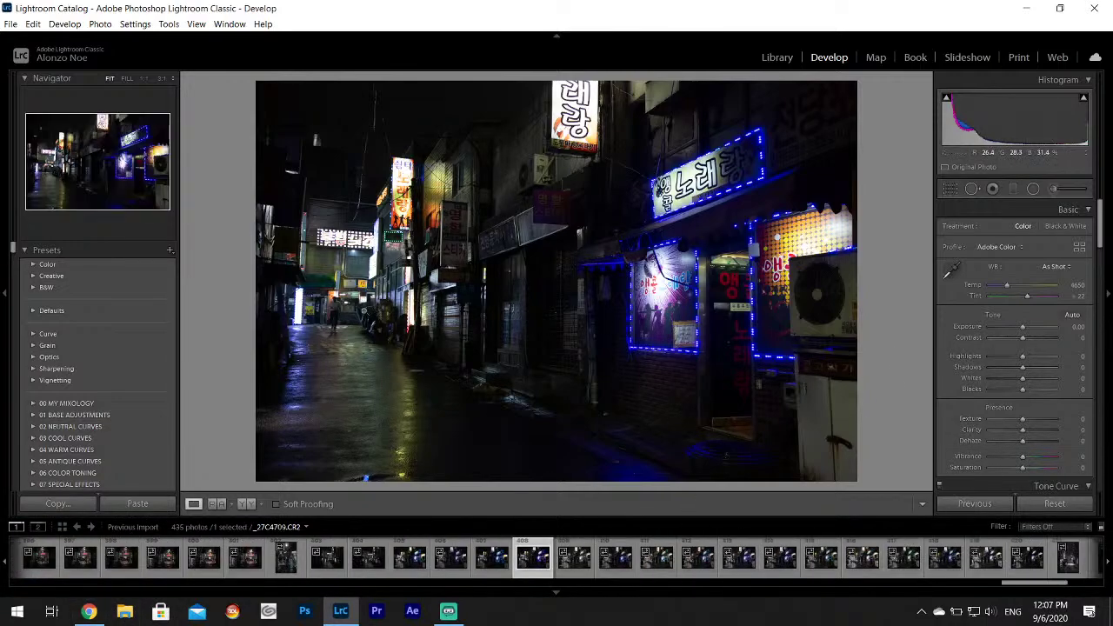
# View the purple-blue neon alley reference photo full size from a Twitter message, then return to Lightroom.
pyautogui.click(89, 611)
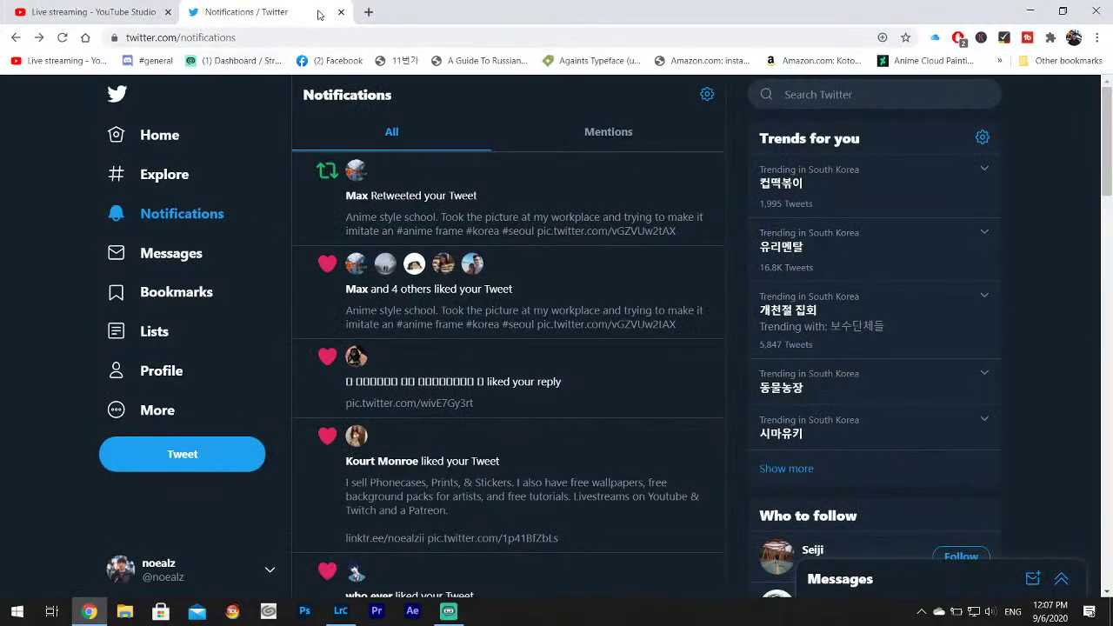
pyautogui.click(209, 256)
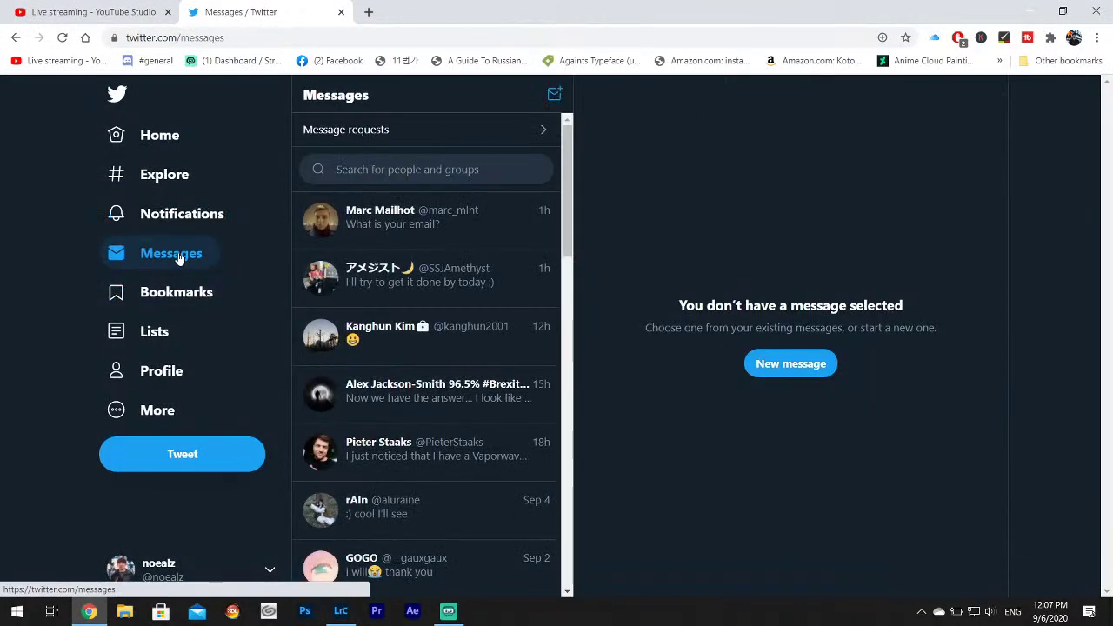
pyautogui.click(441, 271)
pyautogui.scroll(5, 726, 340)
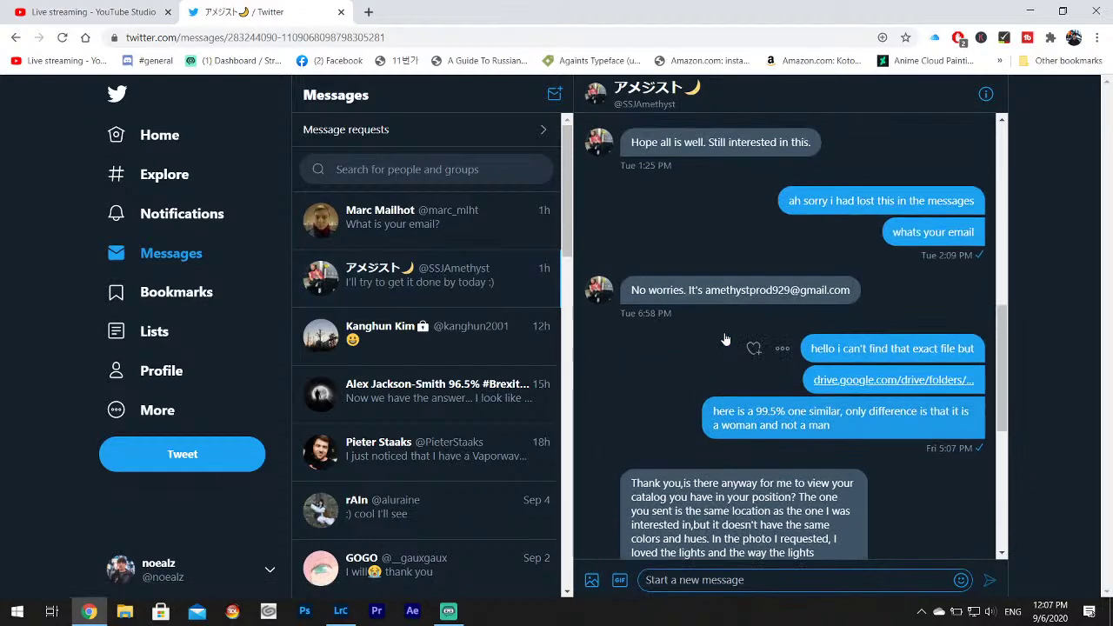
pyautogui.scroll(10, 726, 339)
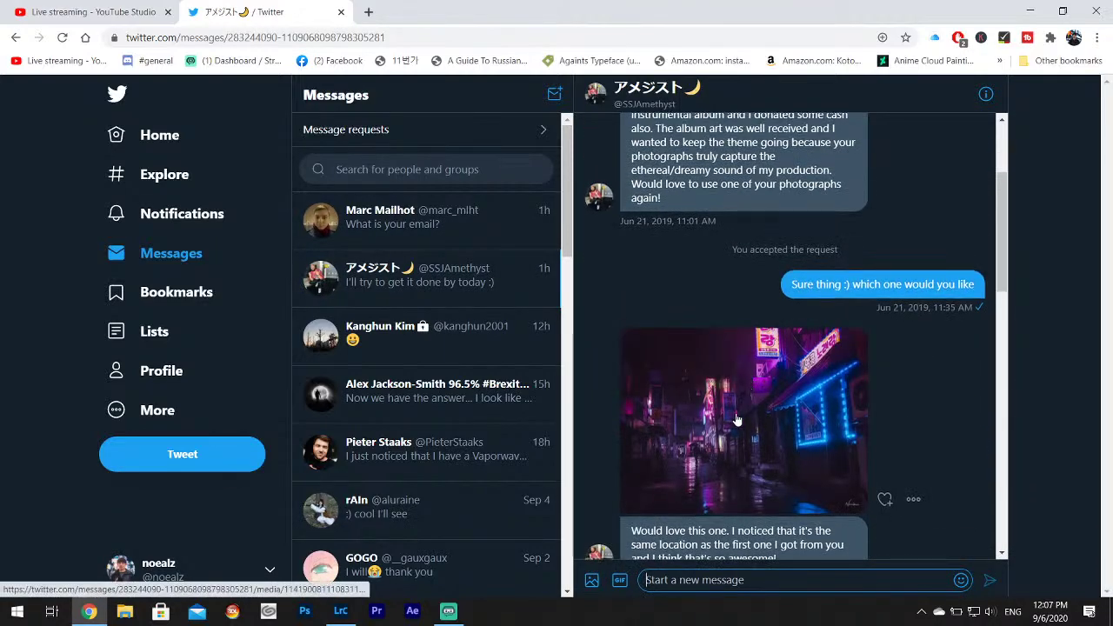
pyautogui.click(736, 420)
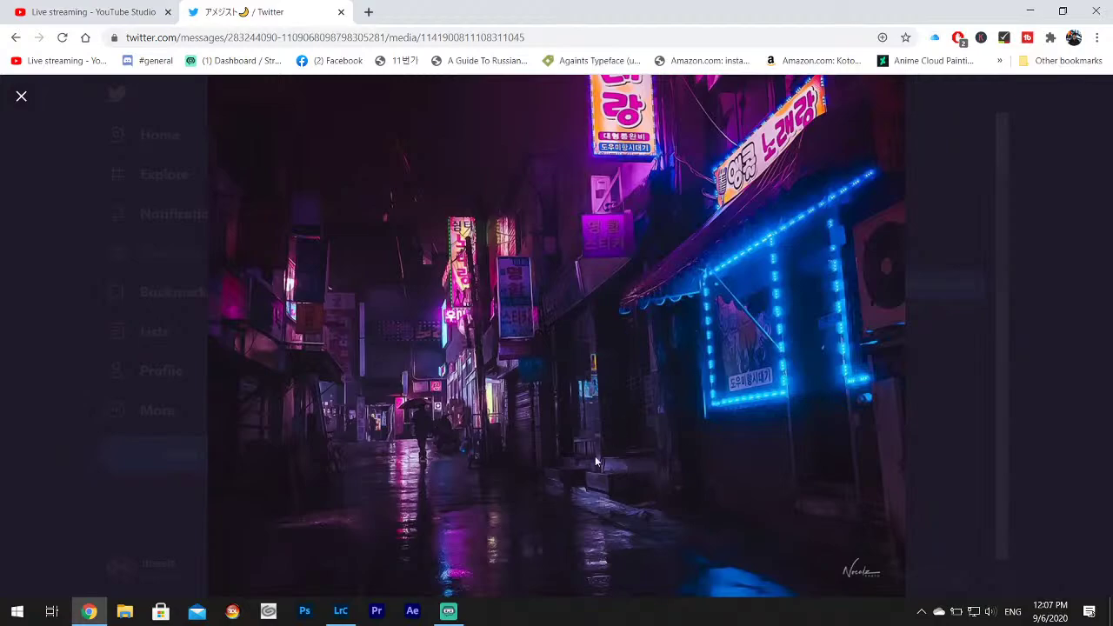
pyautogui.click(330, 615)
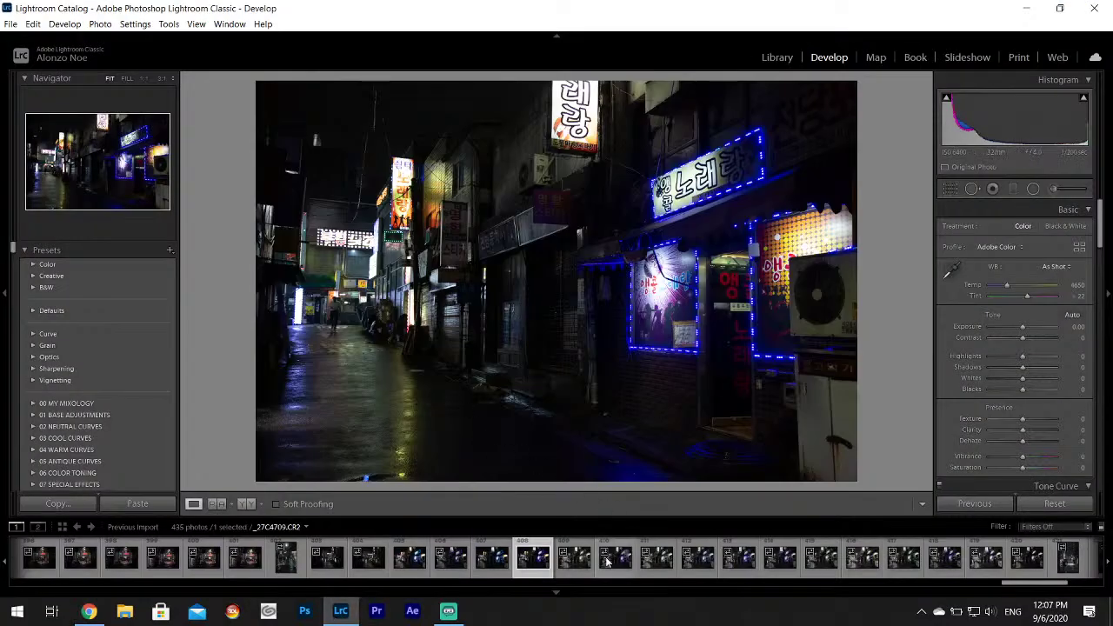
# Recheck the Twitter reference and step forward through the alternating green- and blue-lit street frames.
pyautogui.click(574, 557)
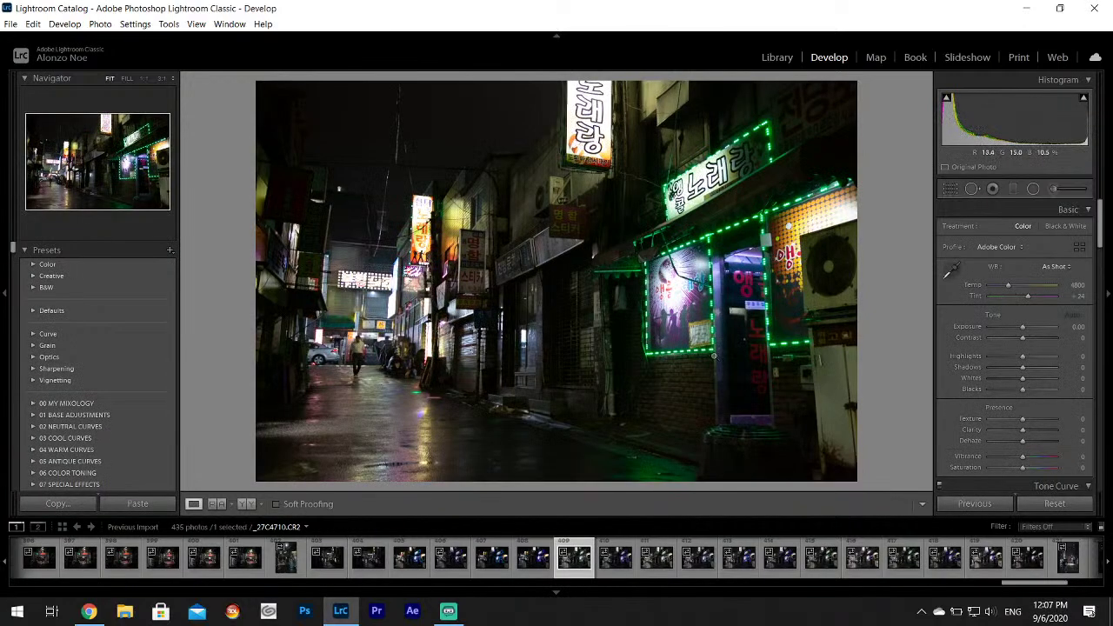
pyautogui.click(627, 557)
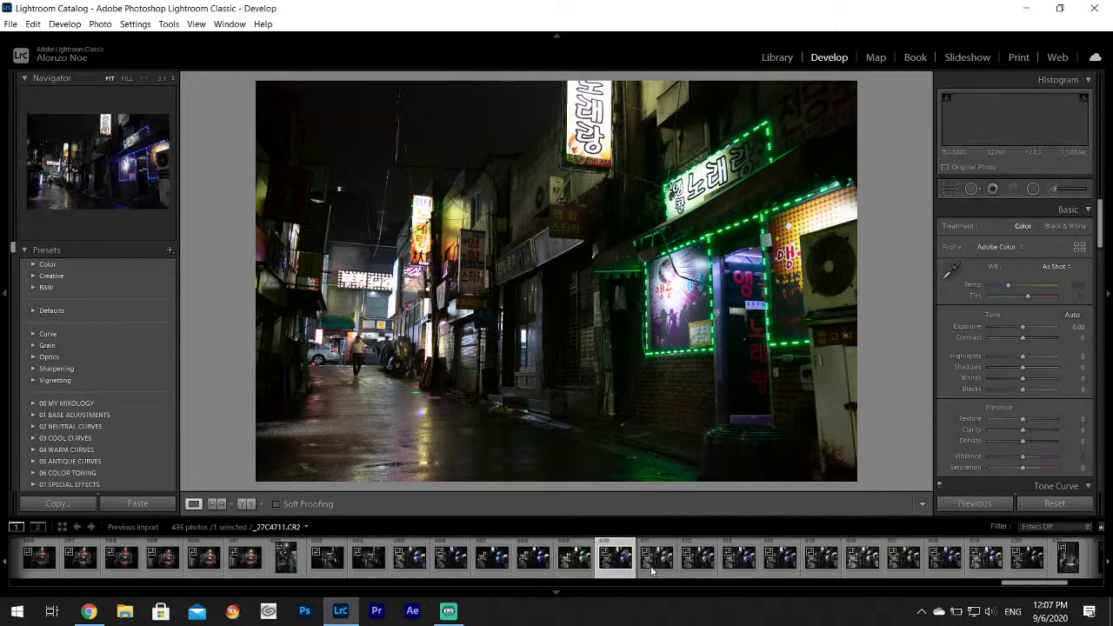
pyautogui.click(89, 611)
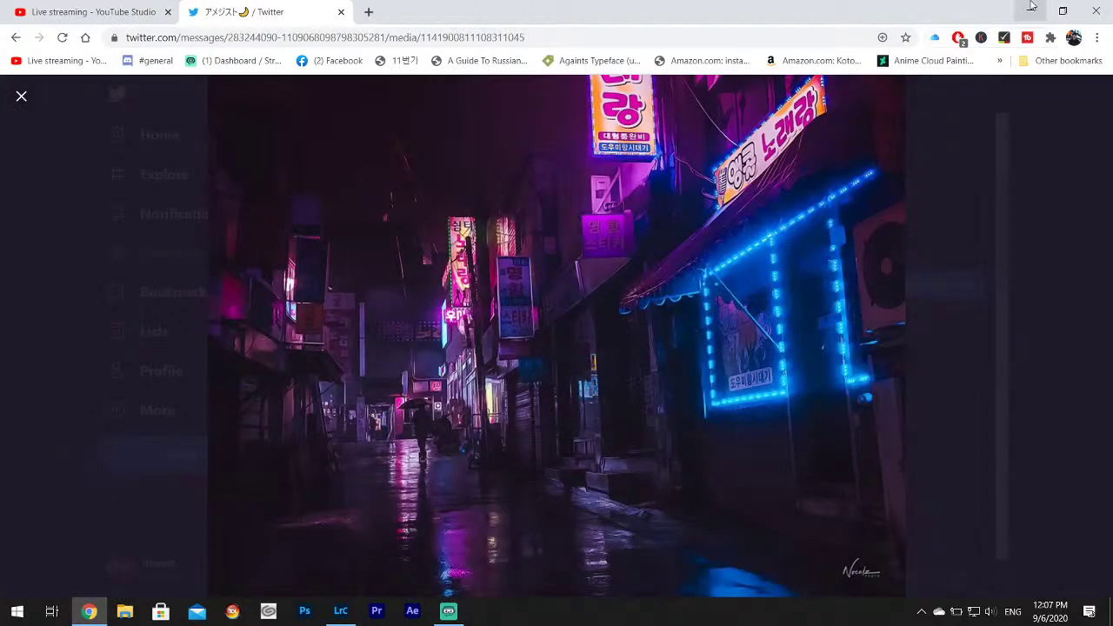
pyautogui.click(1031, 10)
pyautogui.click(661, 564)
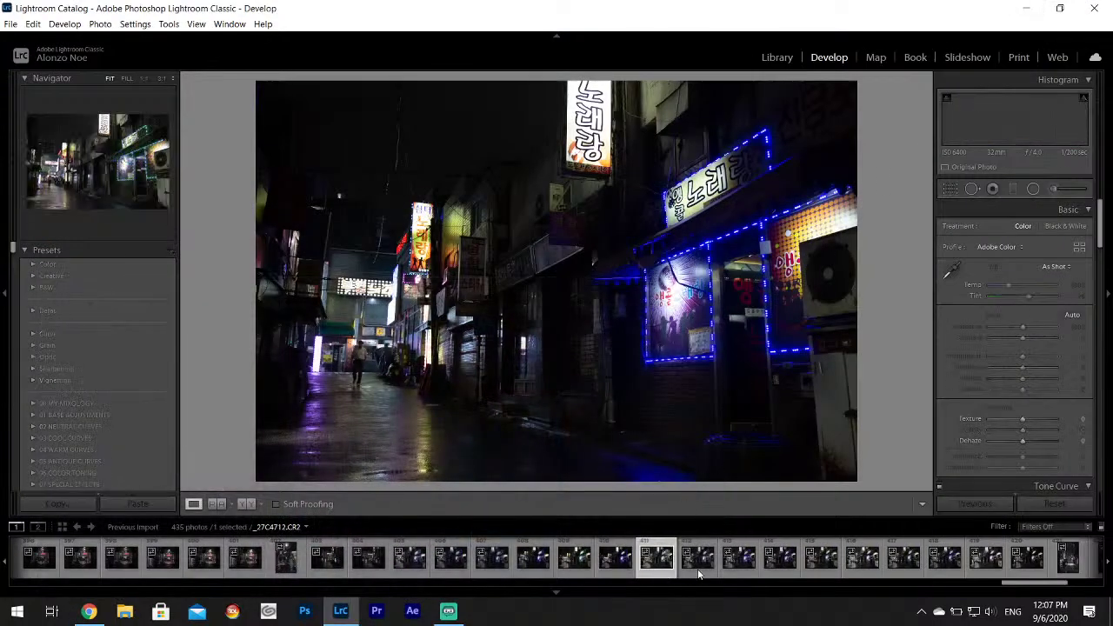
pyautogui.click(698, 565)
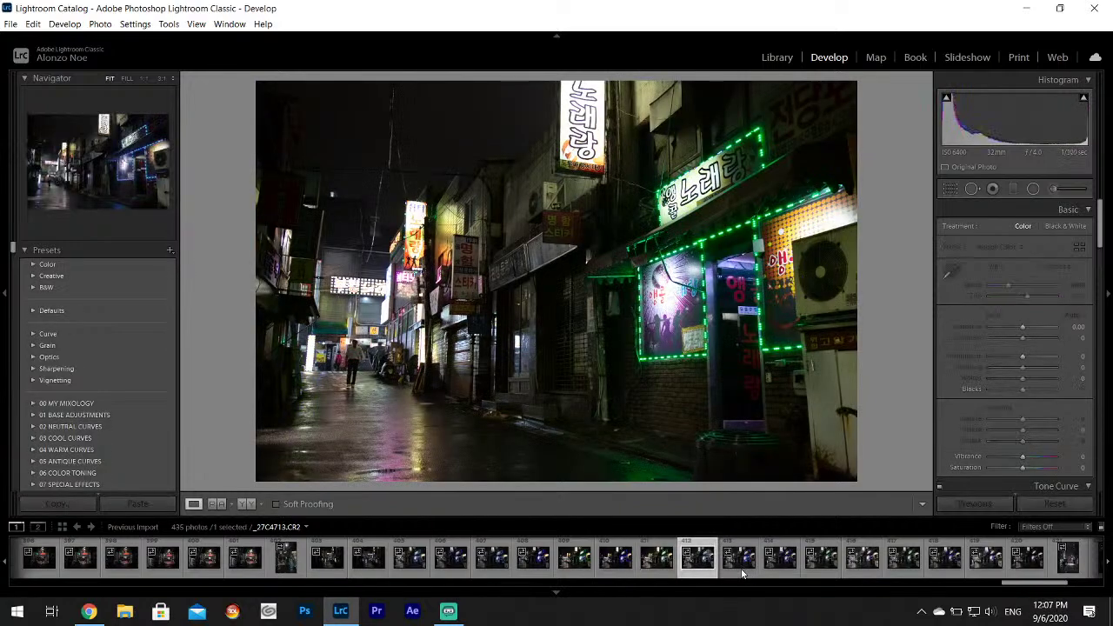
pyautogui.click(740, 563)
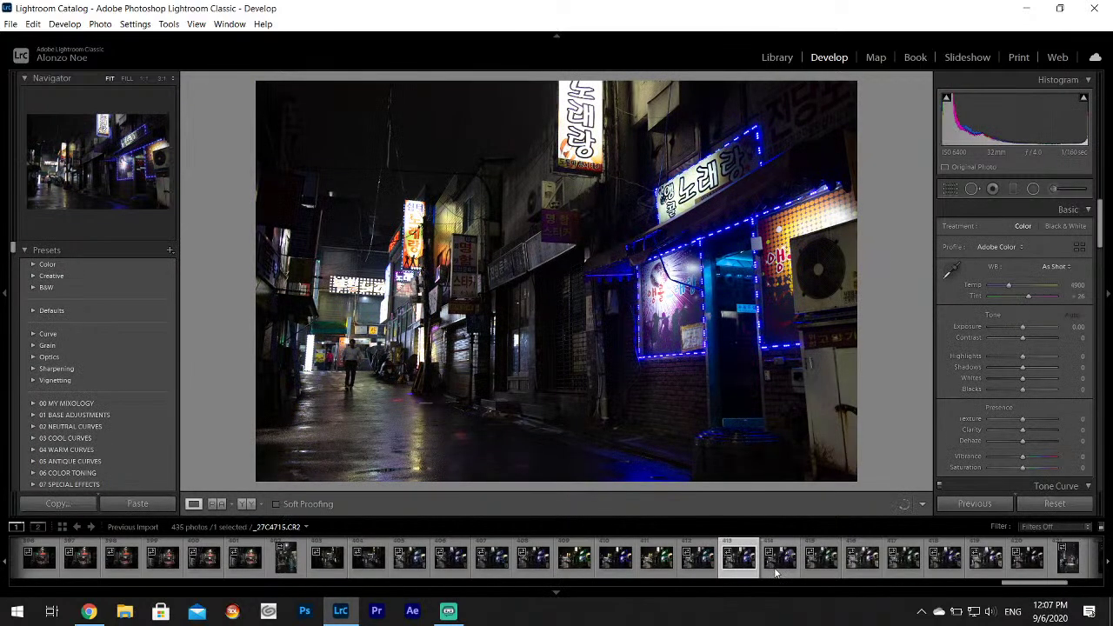
pyautogui.click(778, 565)
# Step back through the filmstrip to the unedited blue-neon karaoke alley frame _27C4711.
pyautogui.scroll(-4, 765, 565)
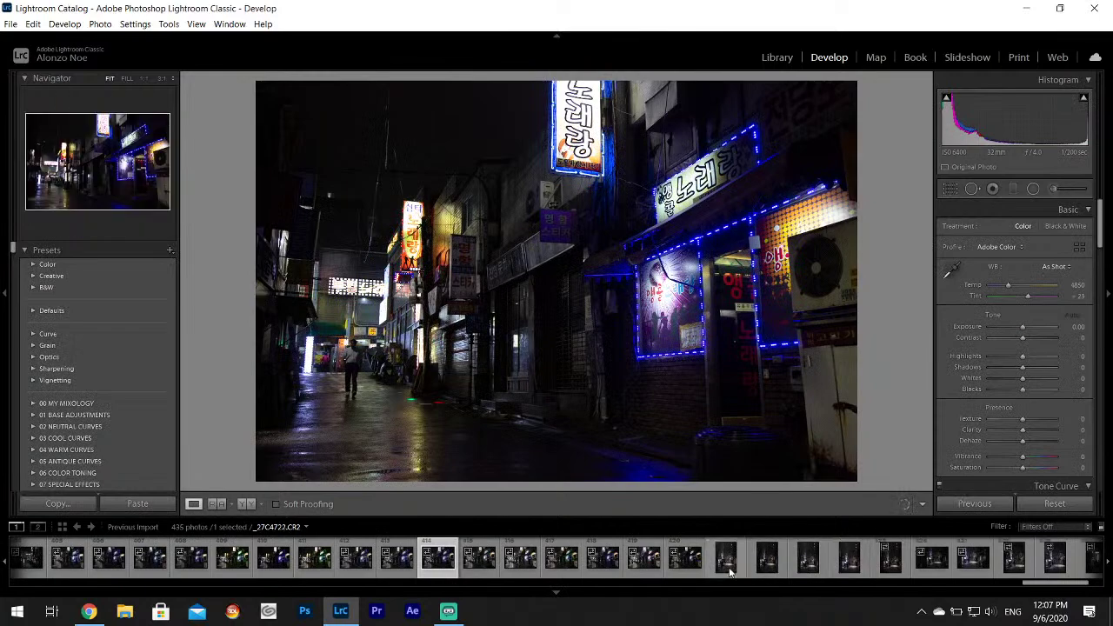
pyautogui.click(687, 564)
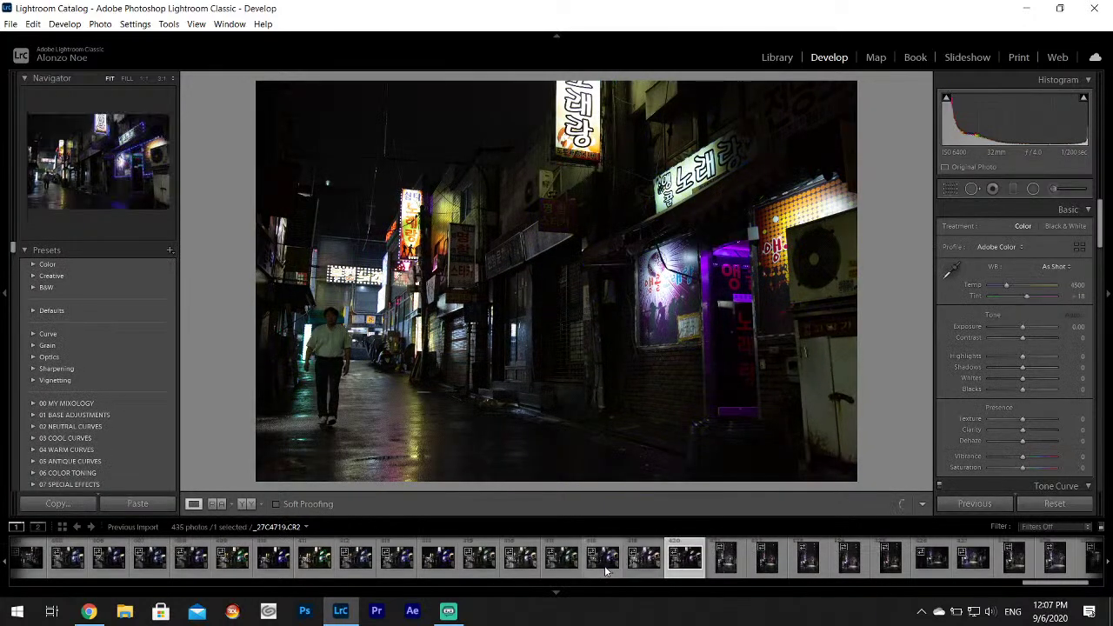
pyautogui.click(606, 564)
pyautogui.click(559, 564)
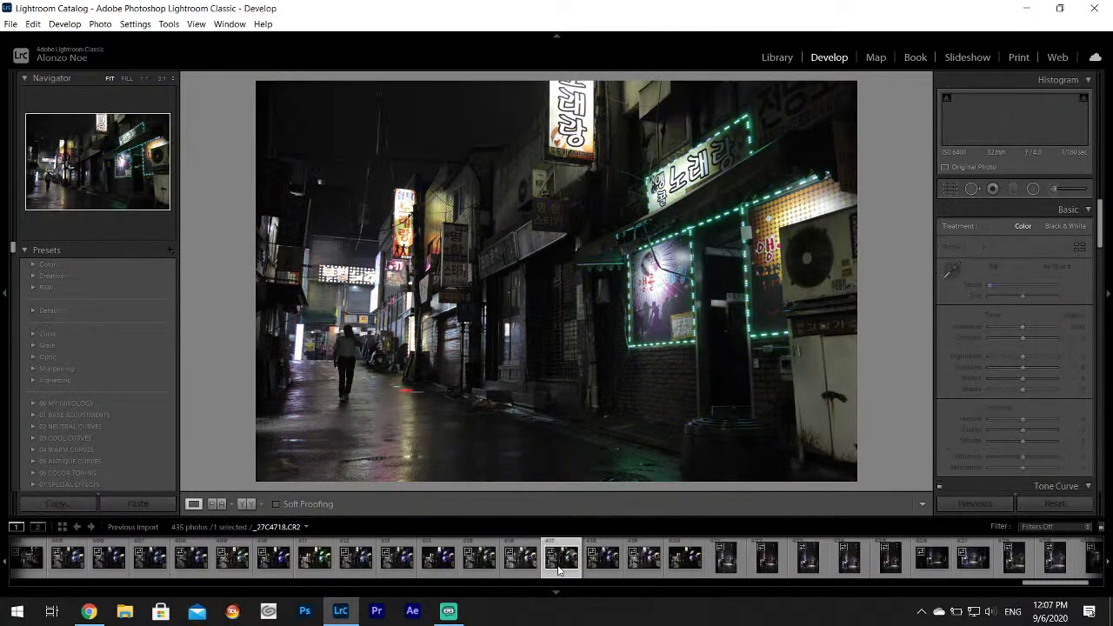
pyautogui.click(520, 563)
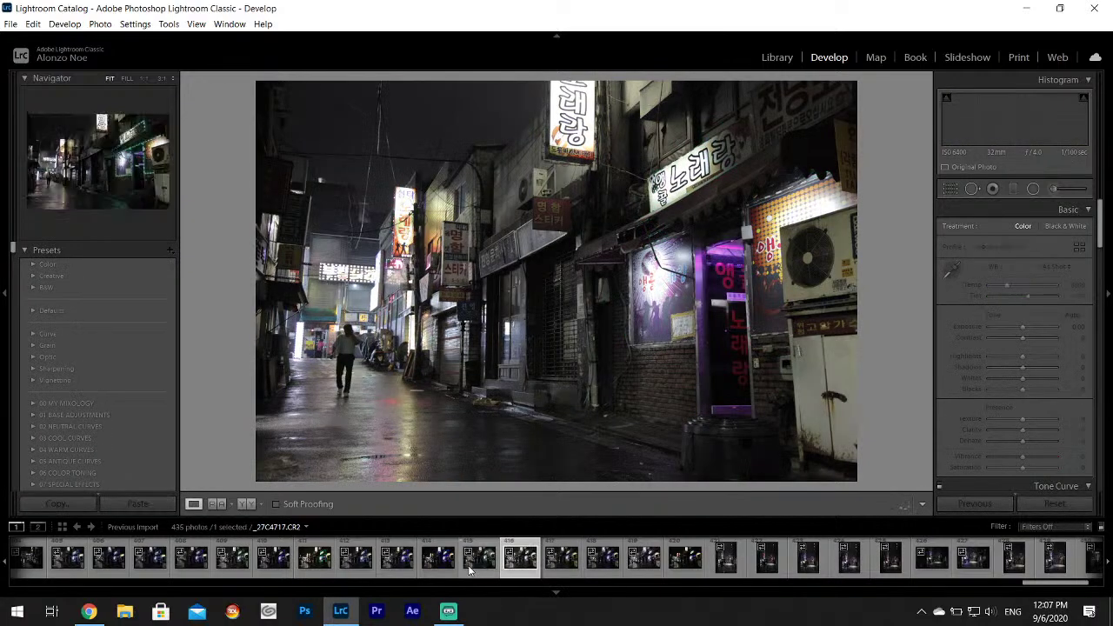
pyautogui.click(470, 565)
pyautogui.click(438, 564)
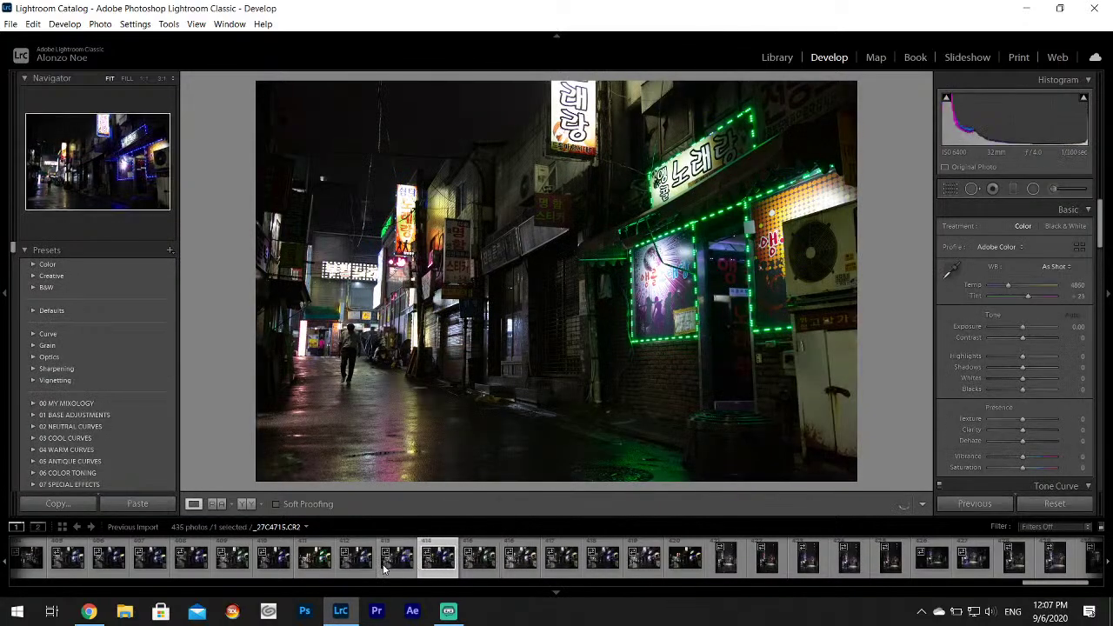
pyautogui.click(384, 567)
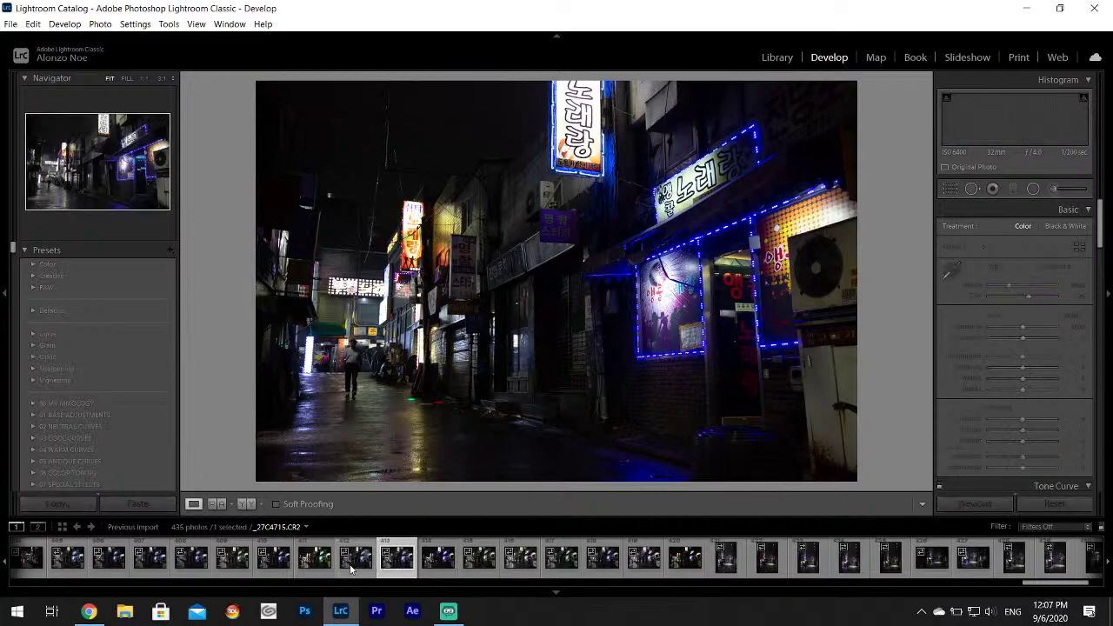
pyautogui.click(352, 569)
pyautogui.click(309, 567)
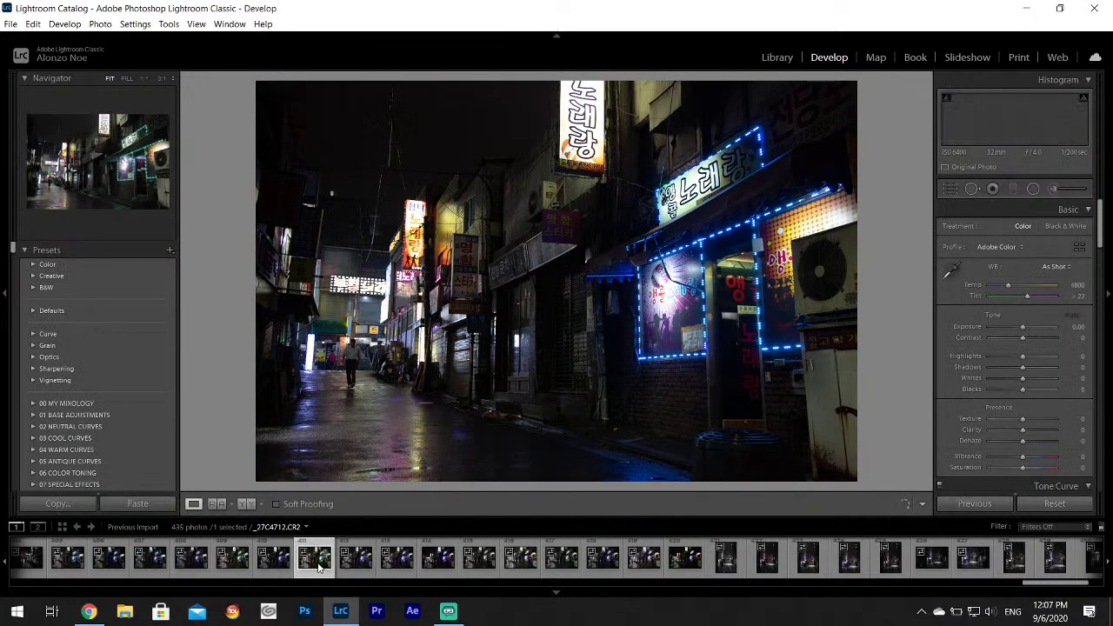
pyautogui.click(271, 567)
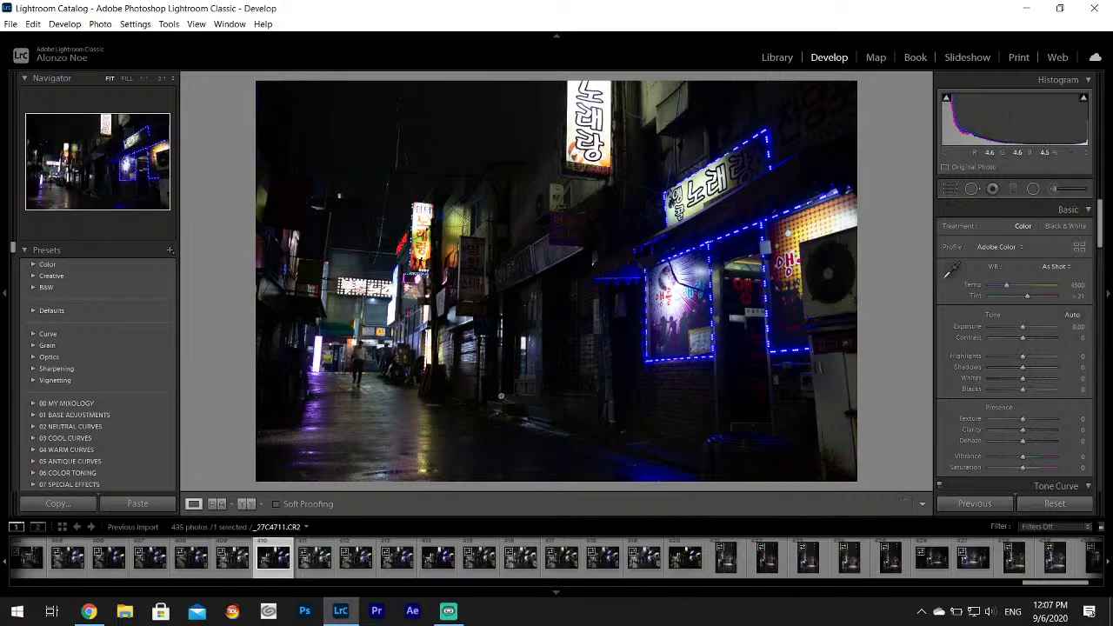
# Rate the karaoke alley photo 3 stars and set Highlights -100, Shadows +100, Whites +58.
pyautogui.press('3')
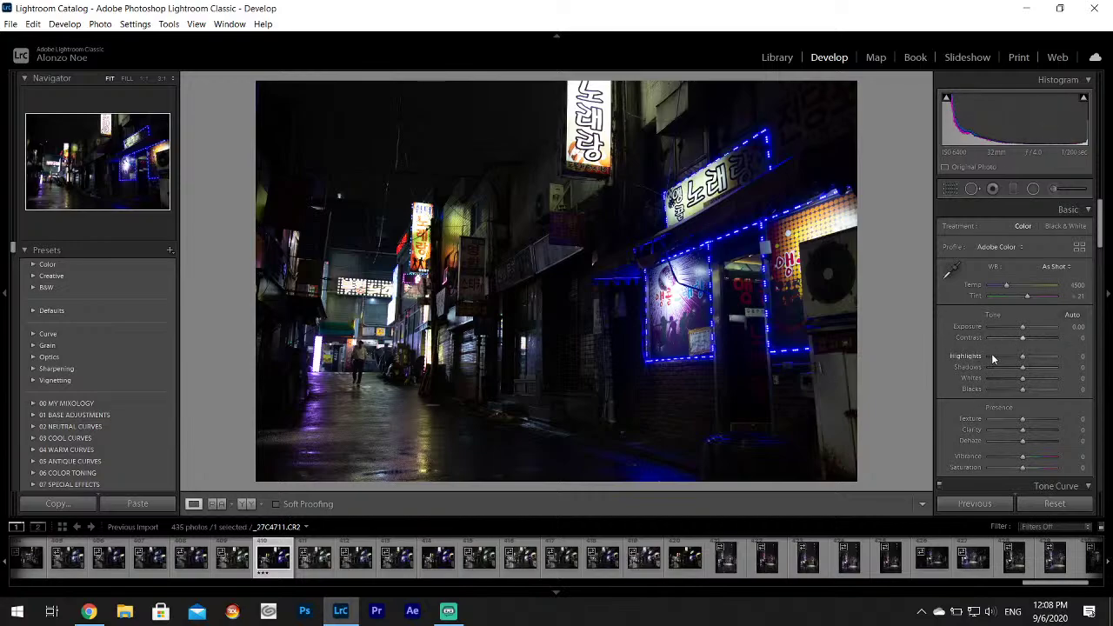
pyautogui.moveTo(992, 355); pyautogui.dragTo(1041, 380)
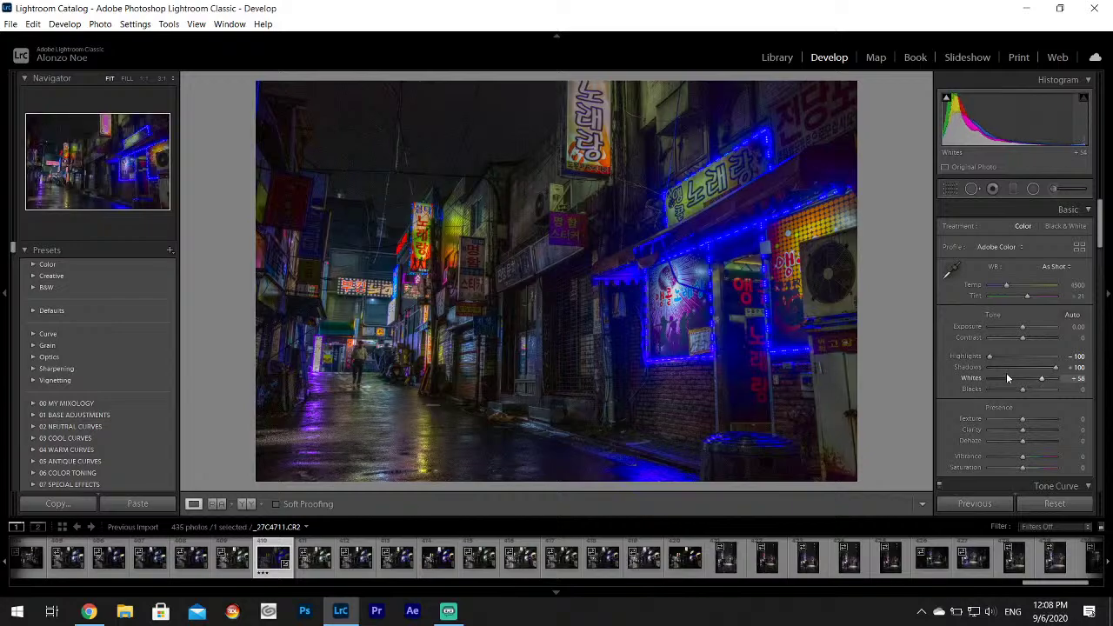
pyautogui.click(90, 611)
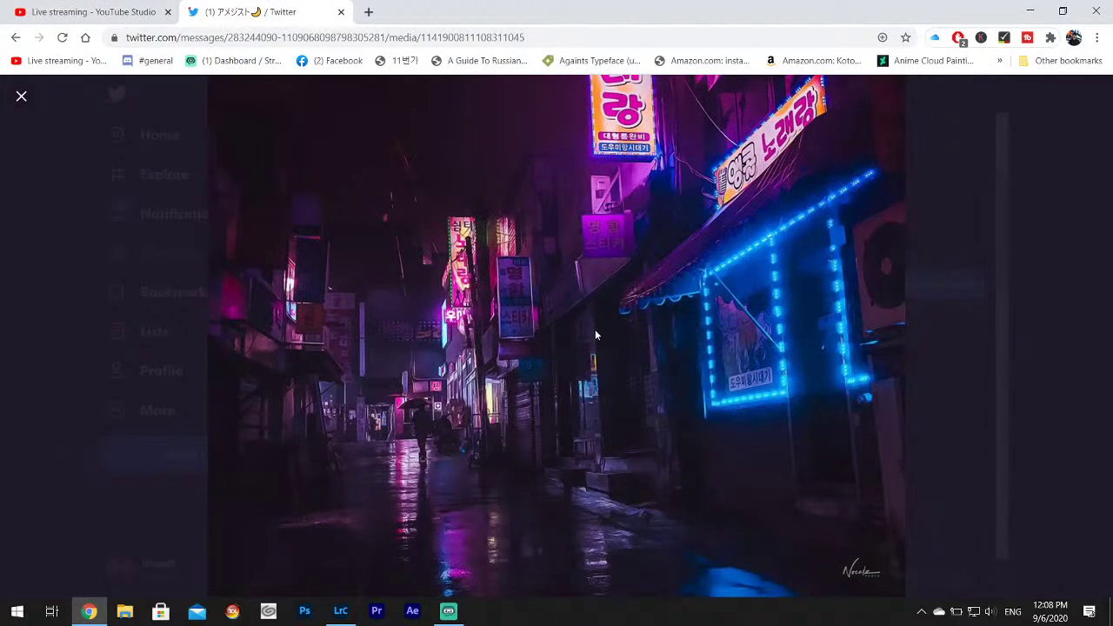
pyautogui.click(1035, 10)
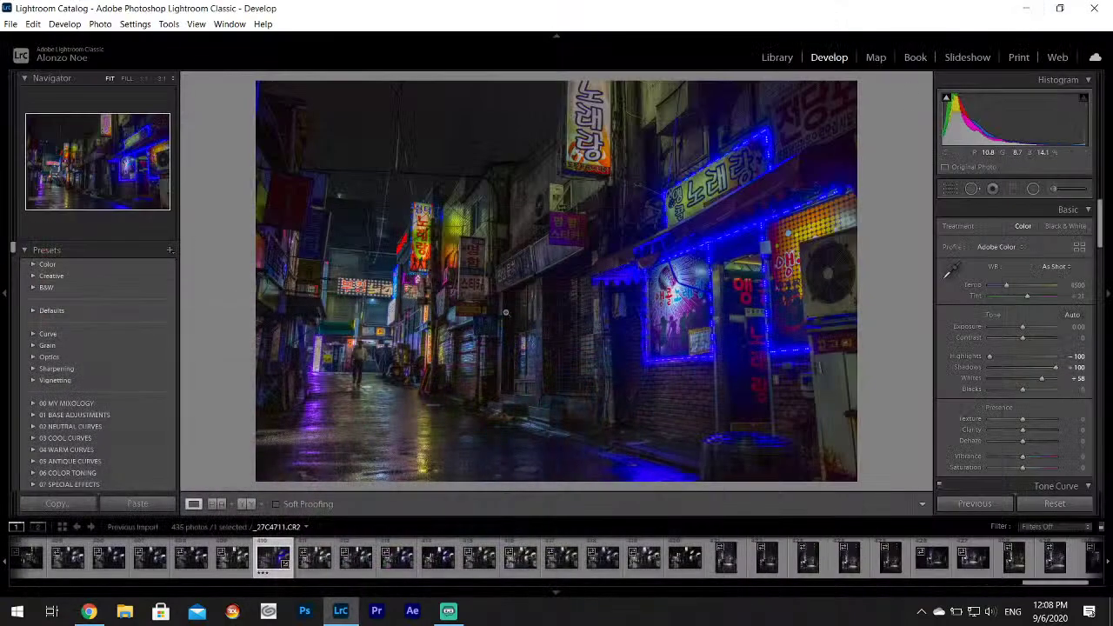
pyautogui.click(952, 270)
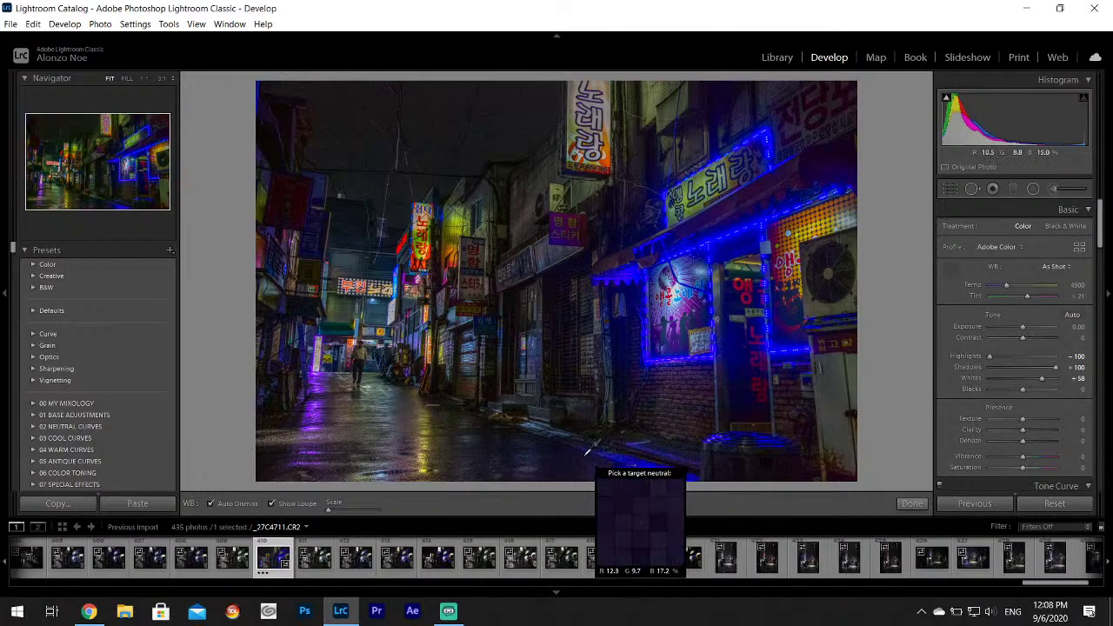
pyautogui.click(909, 504)
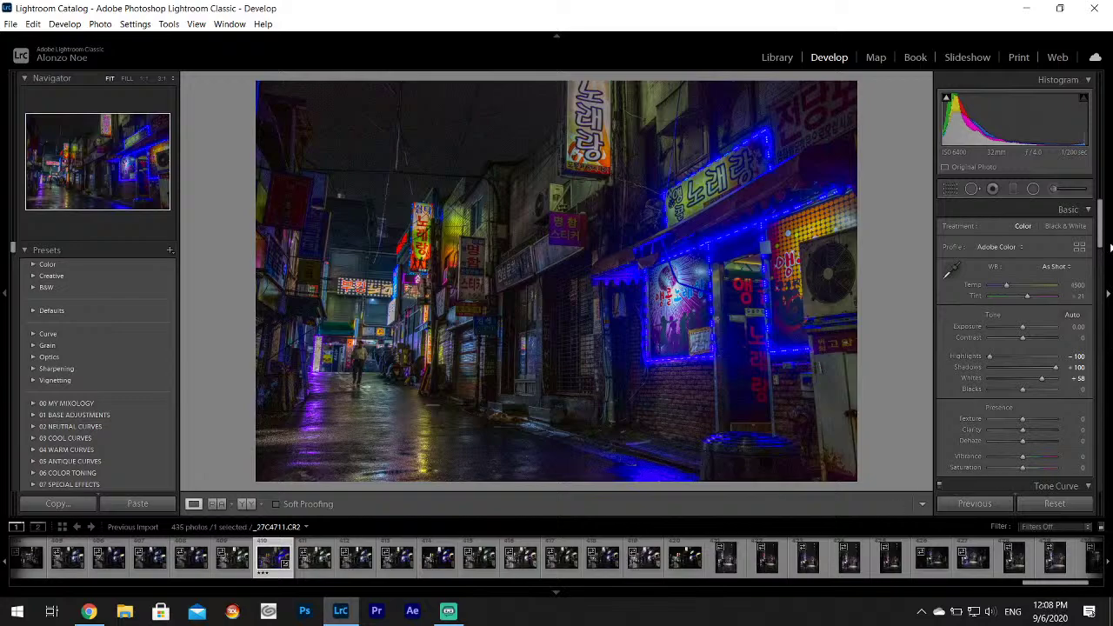
# Give the Split Toning shadows a purple tint at hue 259, saturation 63.
pyautogui.scroll(-5, 1095, 287)
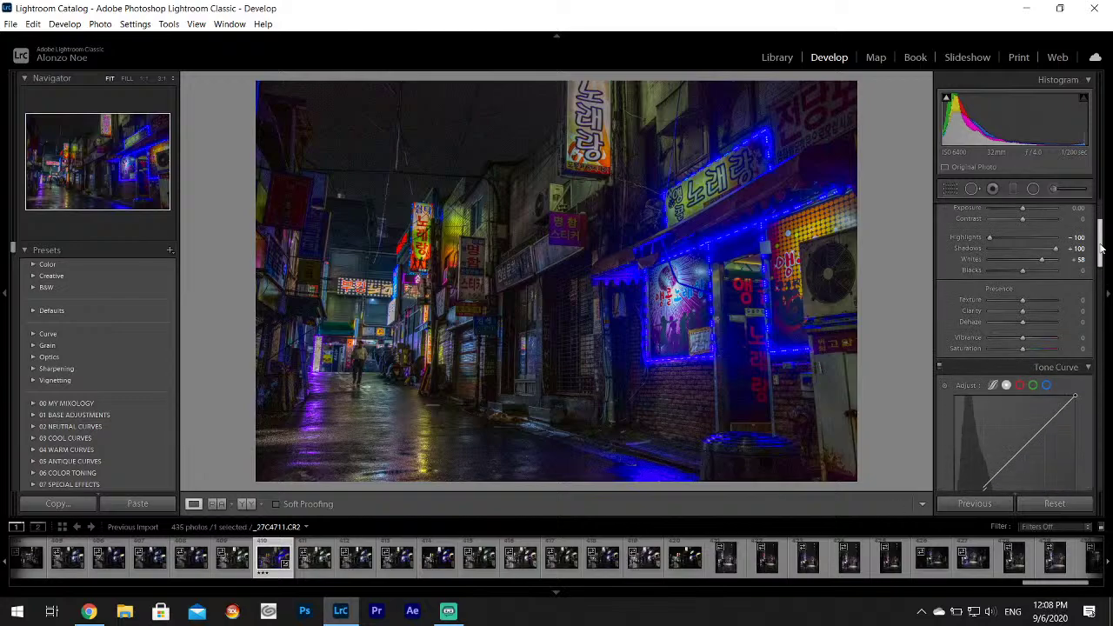
pyautogui.scroll(-2, 1094, 296)
pyautogui.click(1055, 355)
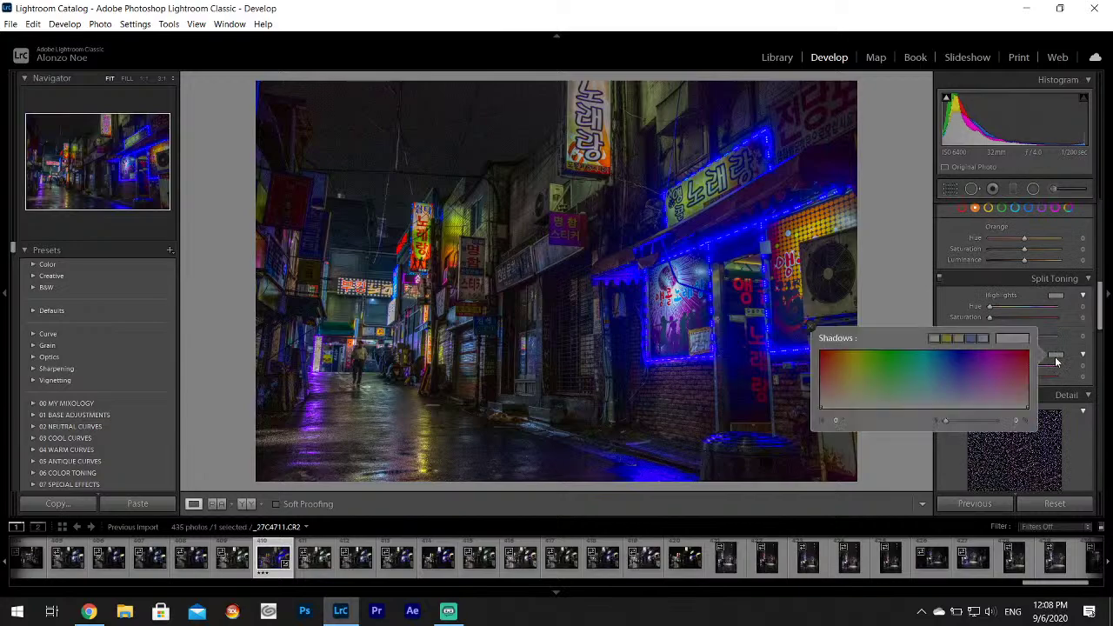
pyautogui.moveTo(992, 383); pyautogui.dragTo(977, 381)
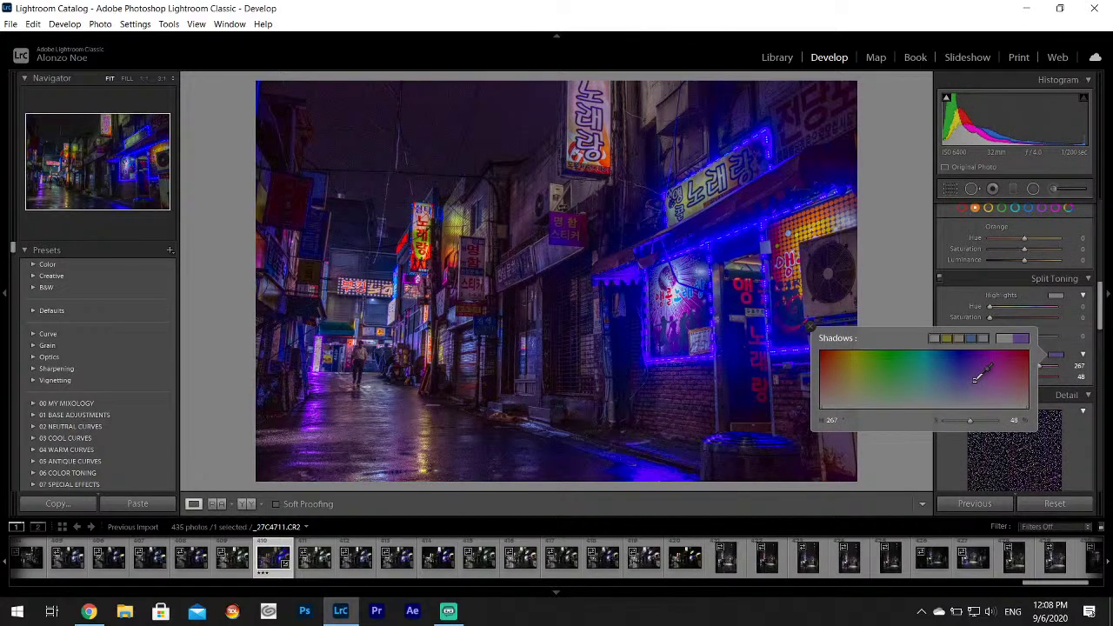
pyautogui.moveTo(978, 375); pyautogui.dragTo(979, 369)
pyautogui.moveTo(974, 369); pyautogui.dragTo(971, 370)
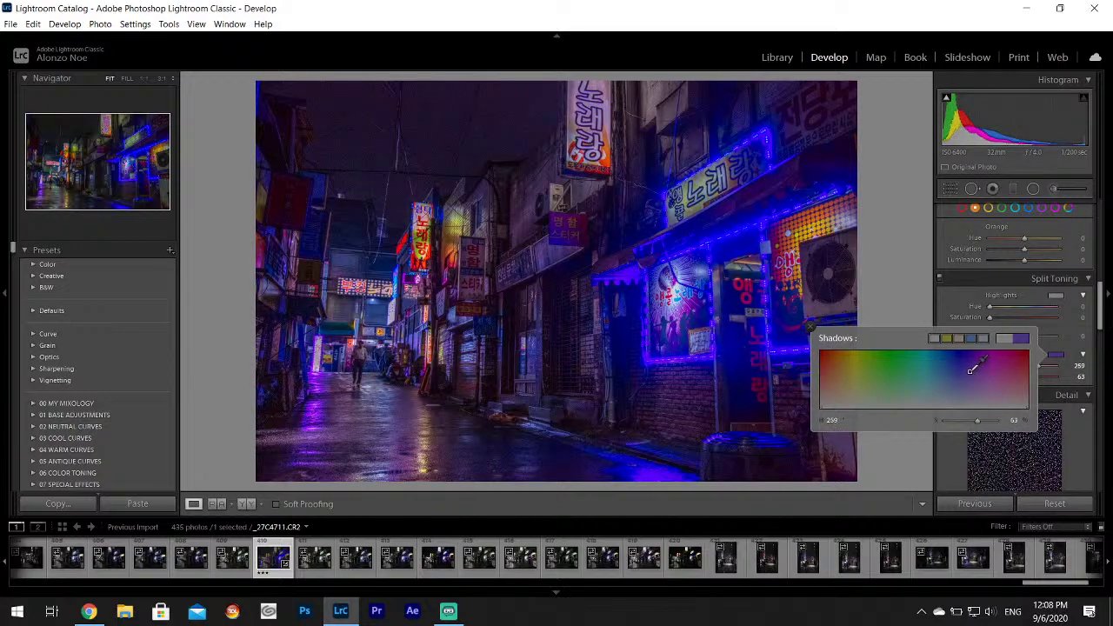
pyautogui.click(89, 614)
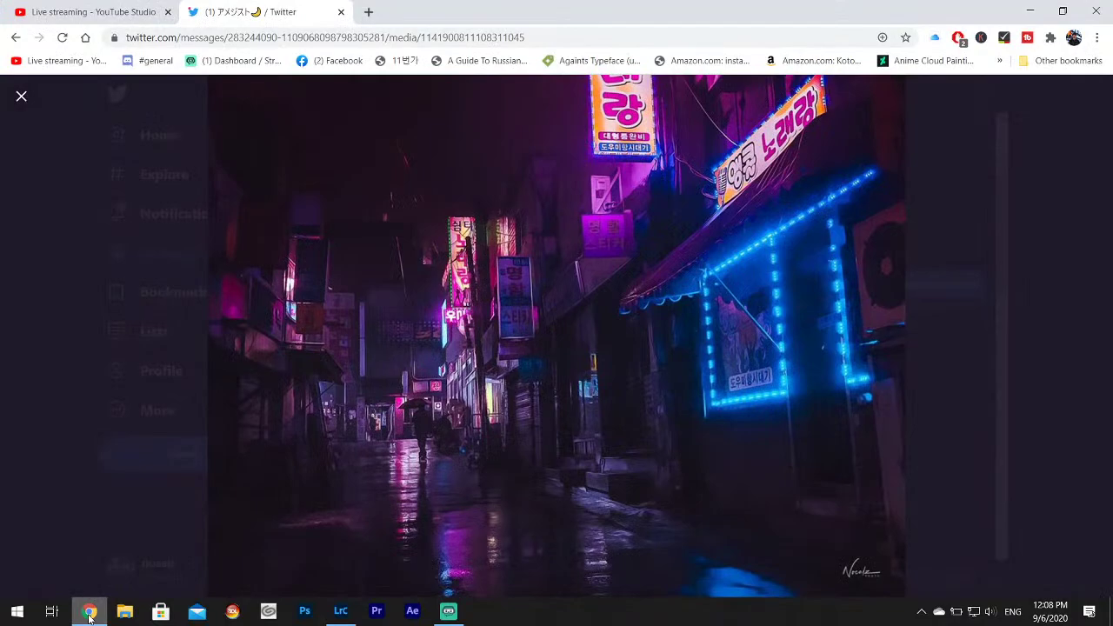
pyautogui.click(90, 614)
pyautogui.click(90, 614)
pyautogui.click(89, 614)
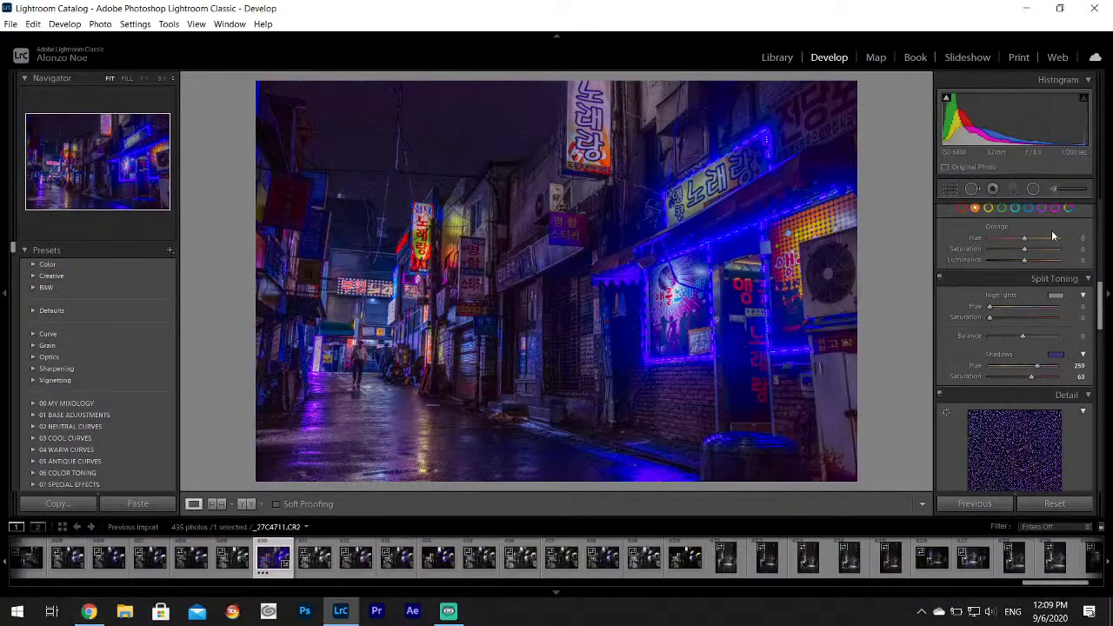
# Shift the HSL Blue hue toward cyan to -67, comparing with the reference photo.
pyautogui.moveTo(1022, 239); pyautogui.dragTo(1001, 248)
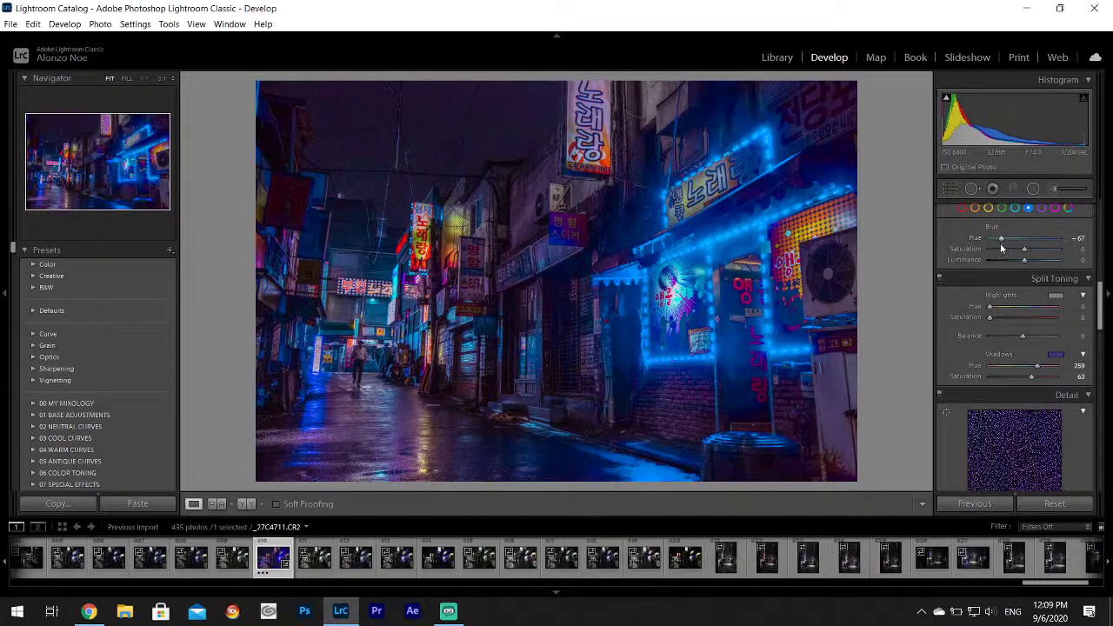
pyautogui.click(91, 614)
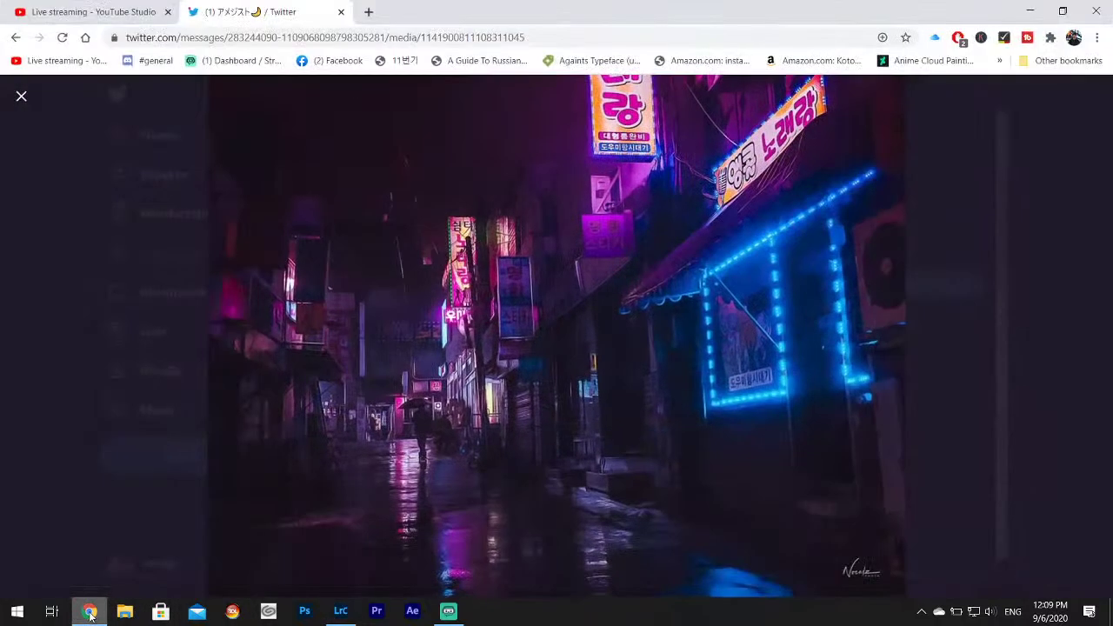
pyautogui.click(90, 614)
pyautogui.click(90, 614)
pyautogui.click(91, 614)
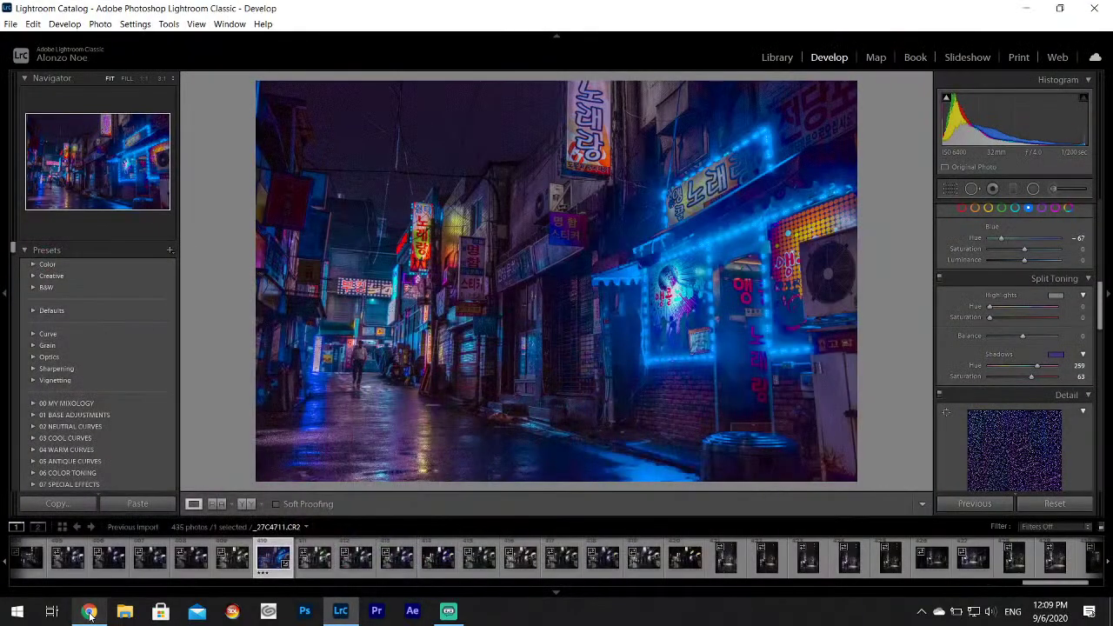
# Lower Shadows slightly to +82, checking against the reference photo.
pyautogui.scroll(5, 1057, 369)
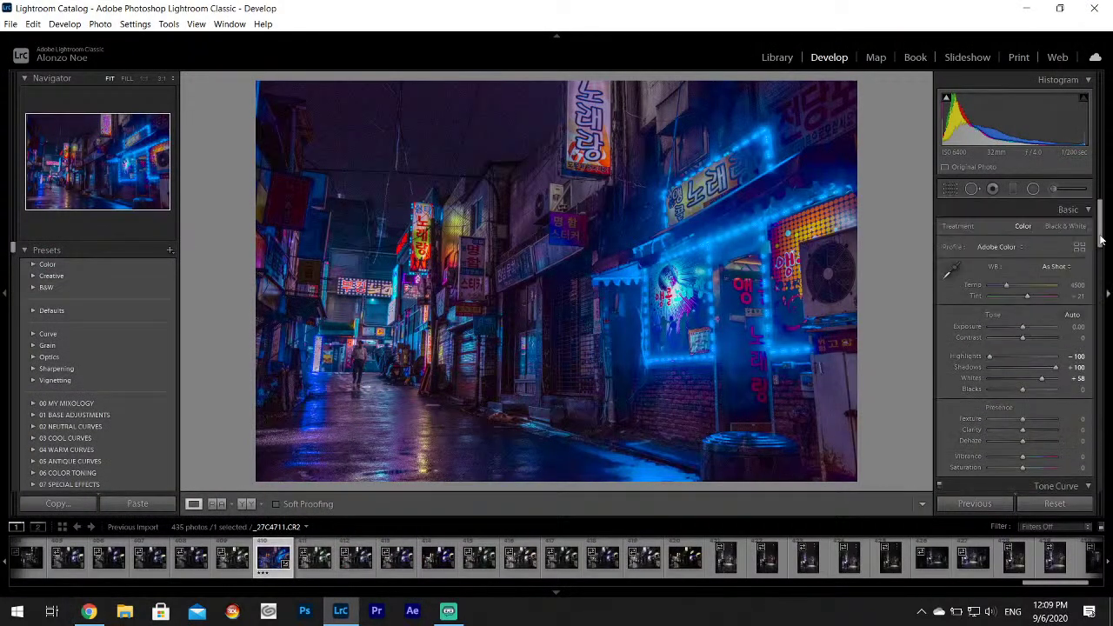
pyautogui.moveTo(1057, 368); pyautogui.dragTo(1050, 369)
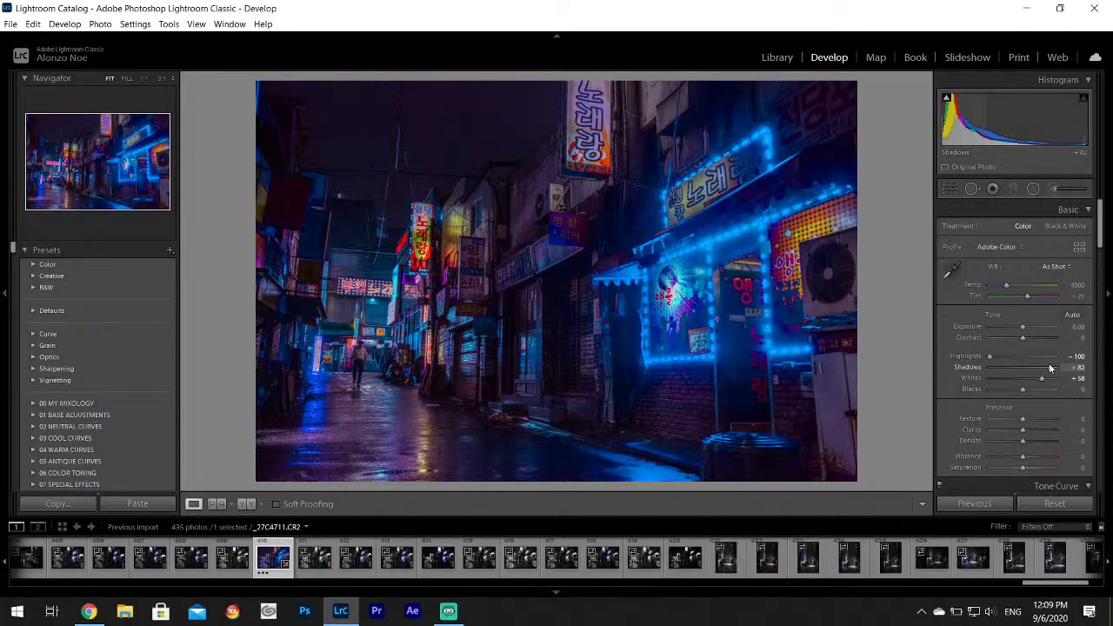
pyautogui.click(89, 614)
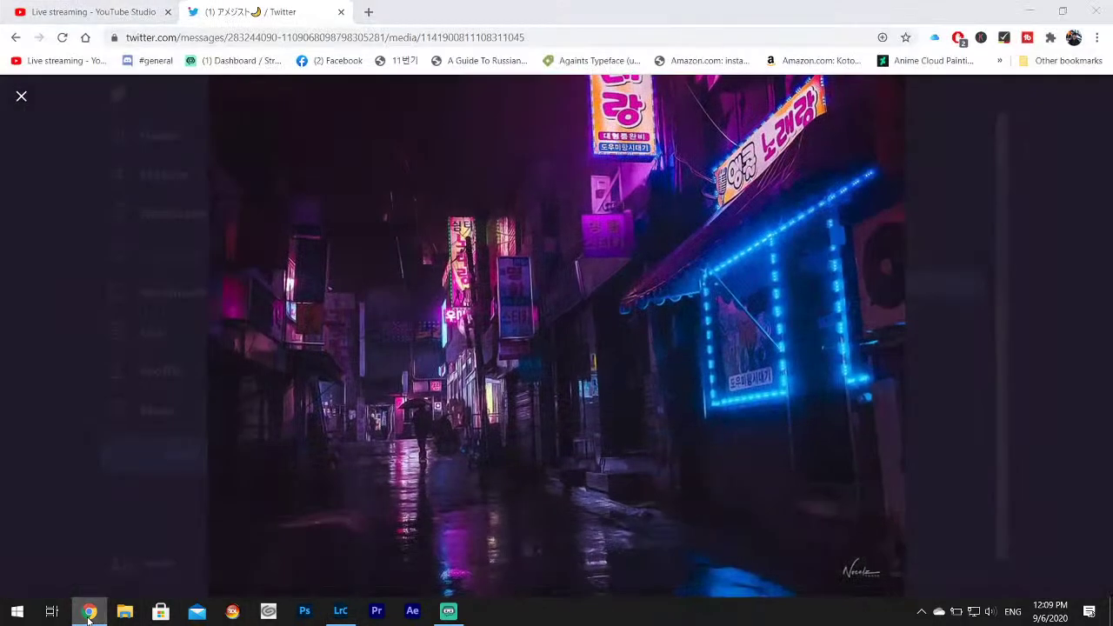
pyautogui.click(87, 614)
pyautogui.click(87, 614)
pyautogui.click(87, 614)
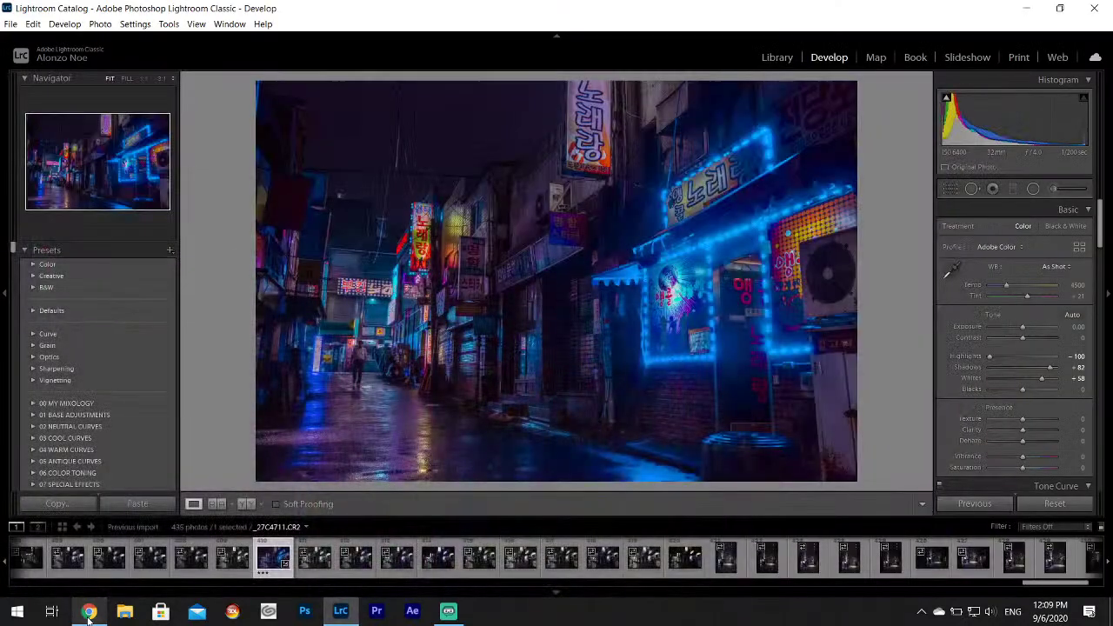
pyautogui.click(89, 614)
pyautogui.click(89, 614)
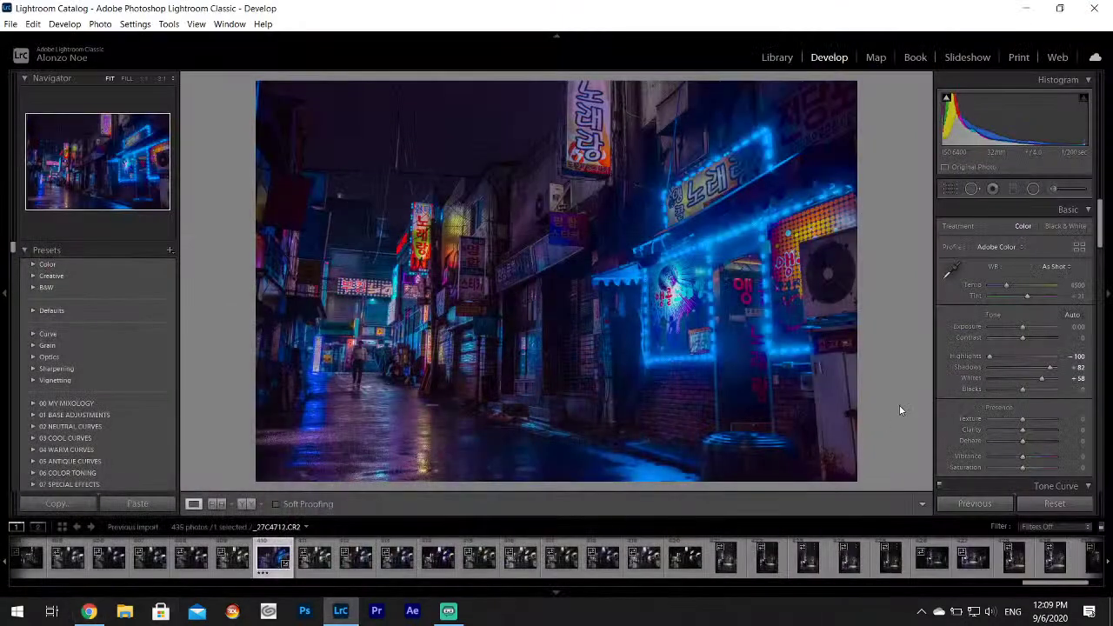
# Push the HSL Red and Yellow hues to -100, comparing with the reference.
pyautogui.scroll(-5, 1087, 287)
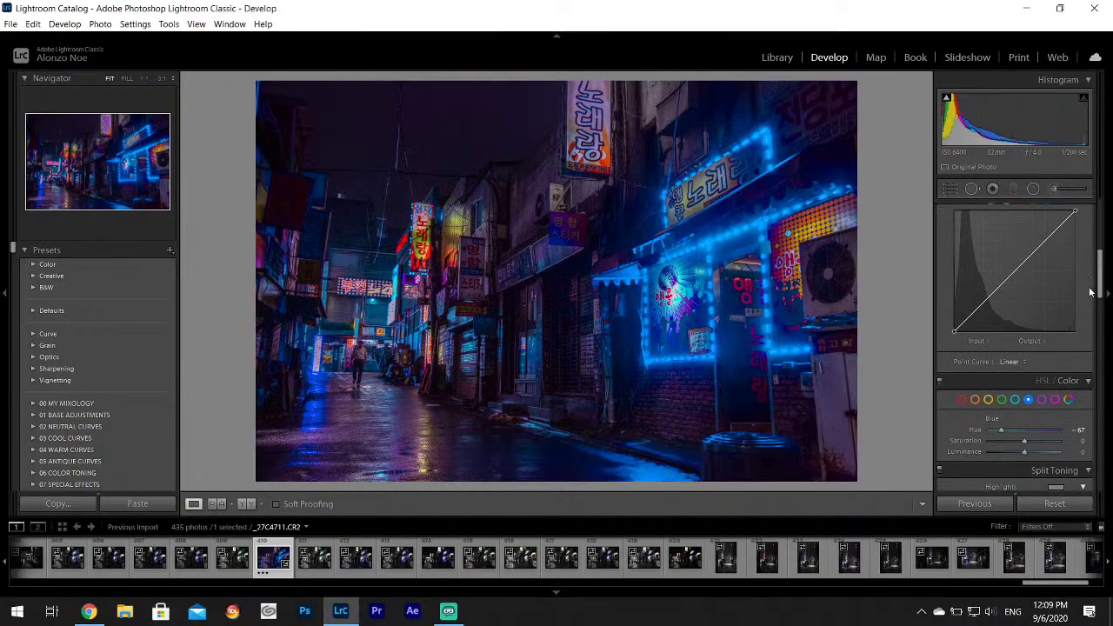
pyautogui.moveTo(1007, 430); pyautogui.dragTo(953, 428)
pyautogui.click(102, 615)
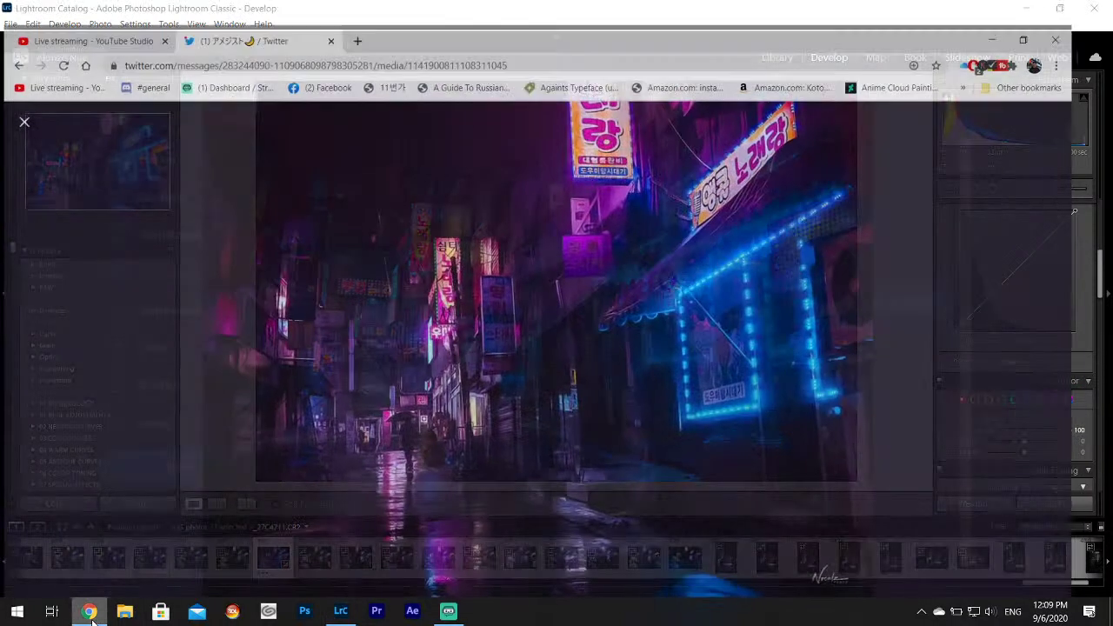
pyautogui.click(102, 616)
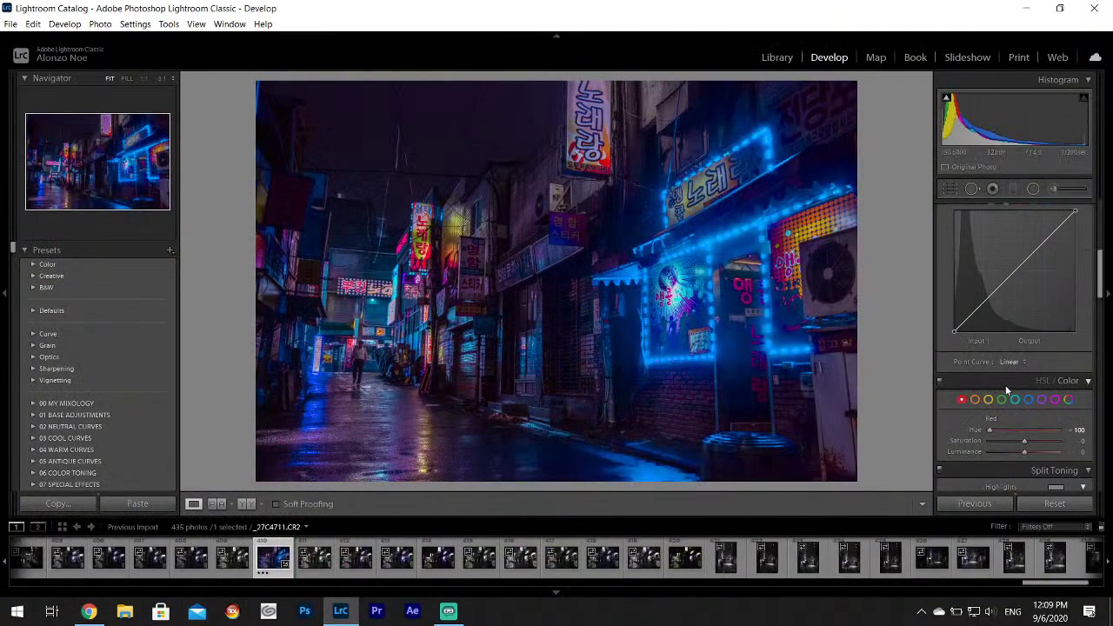
pyautogui.click(989, 400)
pyautogui.moveTo(1025, 430); pyautogui.dragTo(1036, 453)
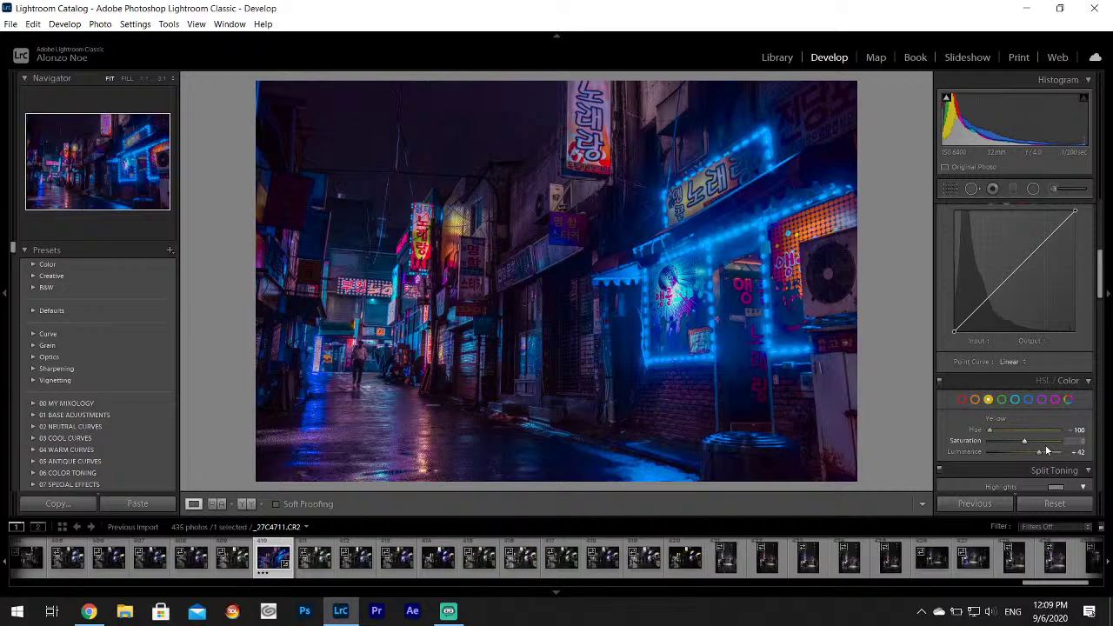
pyautogui.click(98, 614)
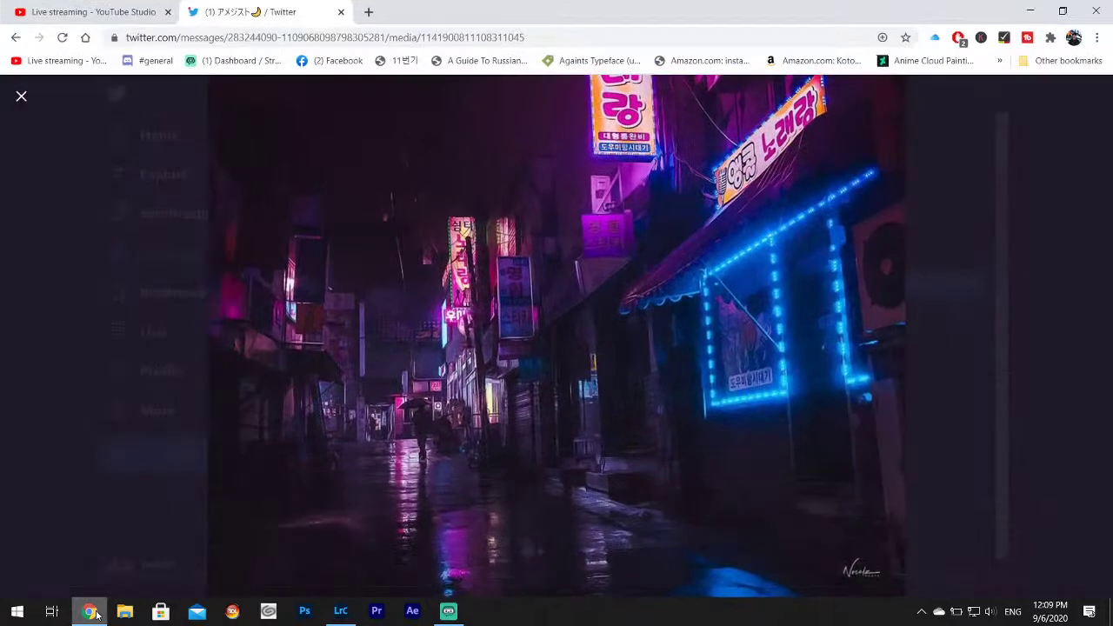
pyautogui.click(99, 614)
pyautogui.click(95, 613)
pyautogui.click(96, 613)
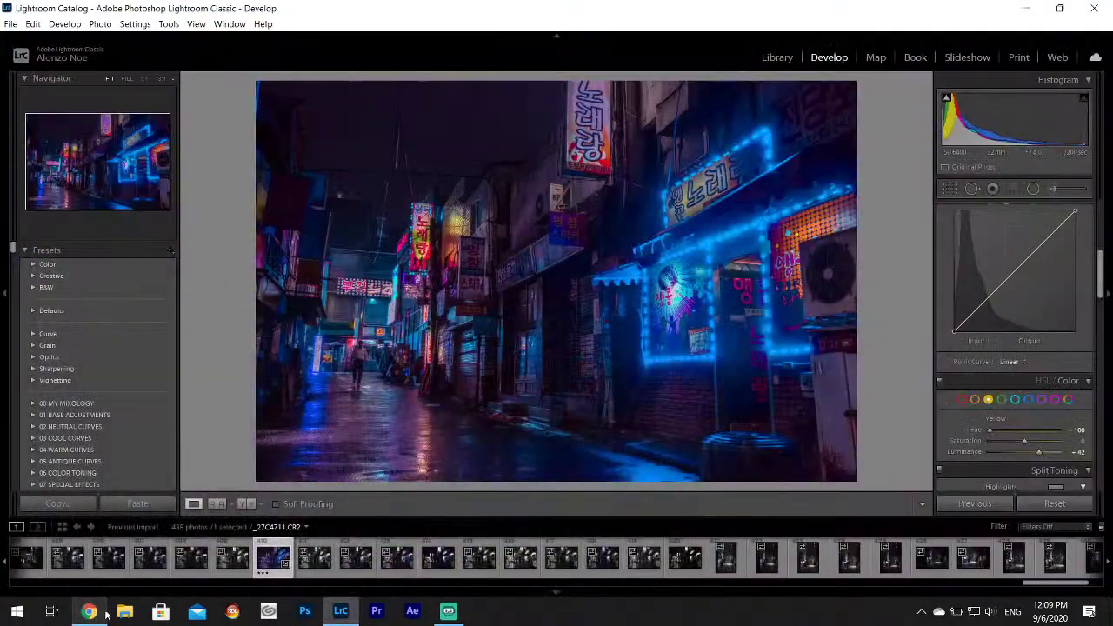
# Raise Green saturation to +100 and luminance to +67, then ease Contrast to -23.
pyautogui.click(1002, 400)
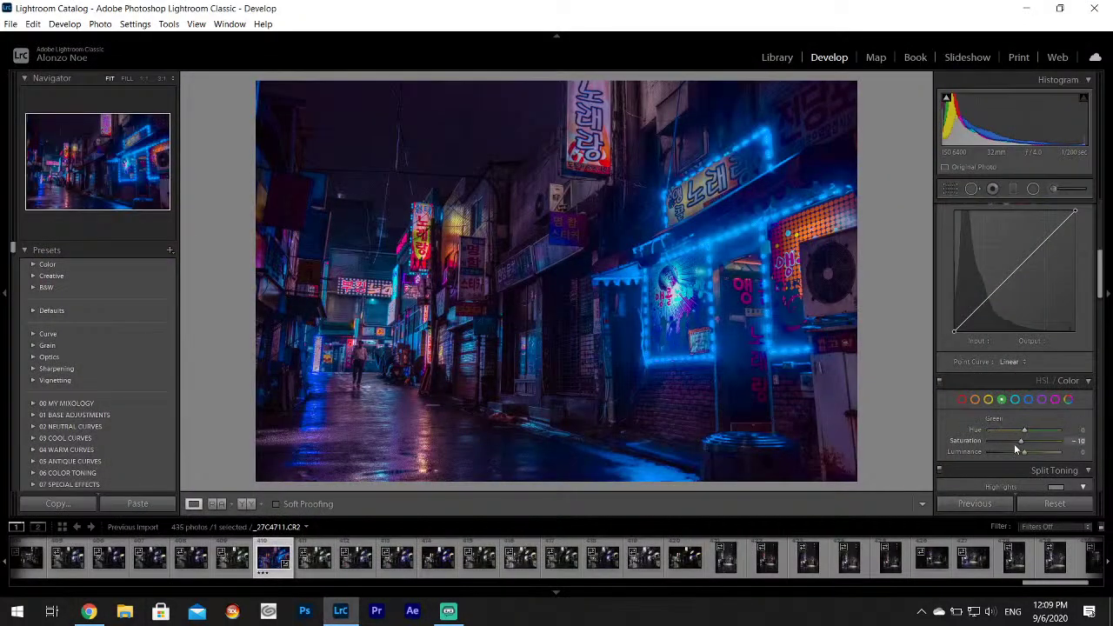
pyautogui.moveTo(1014, 444); pyautogui.dragTo(1059, 440)
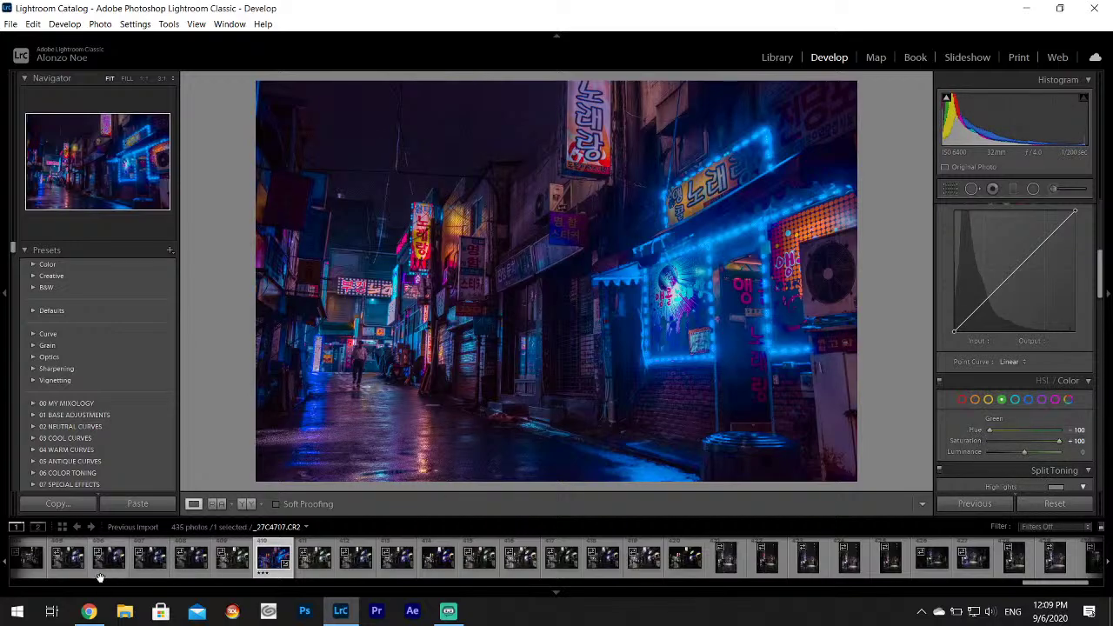
pyautogui.click(100, 617)
pyautogui.click(101, 619)
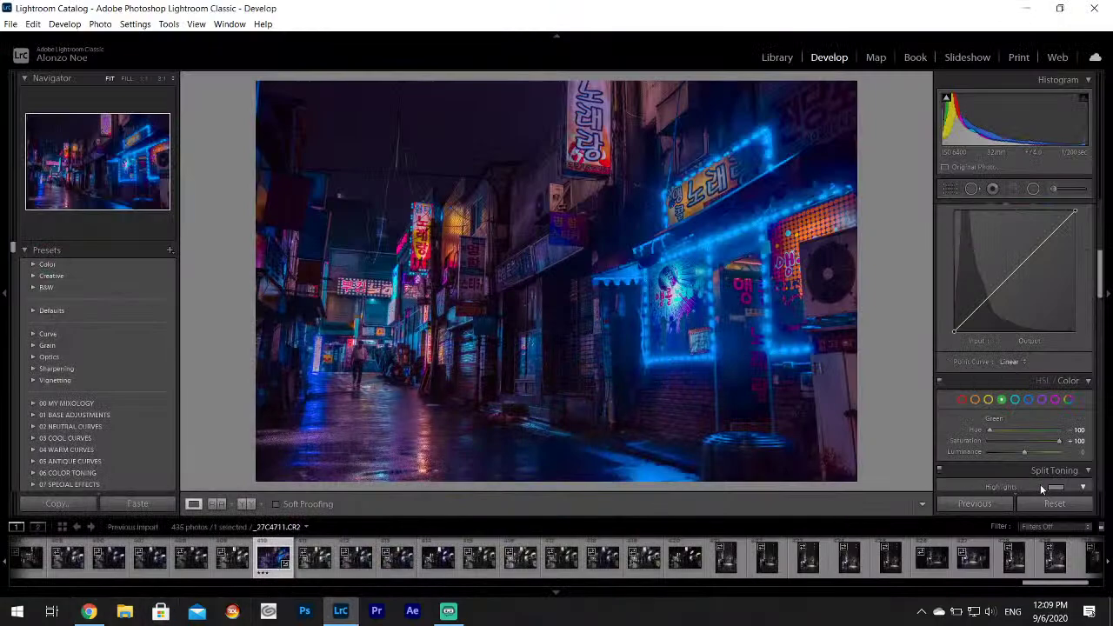
pyautogui.moveTo(1026, 455); pyautogui.dragTo(1048, 449)
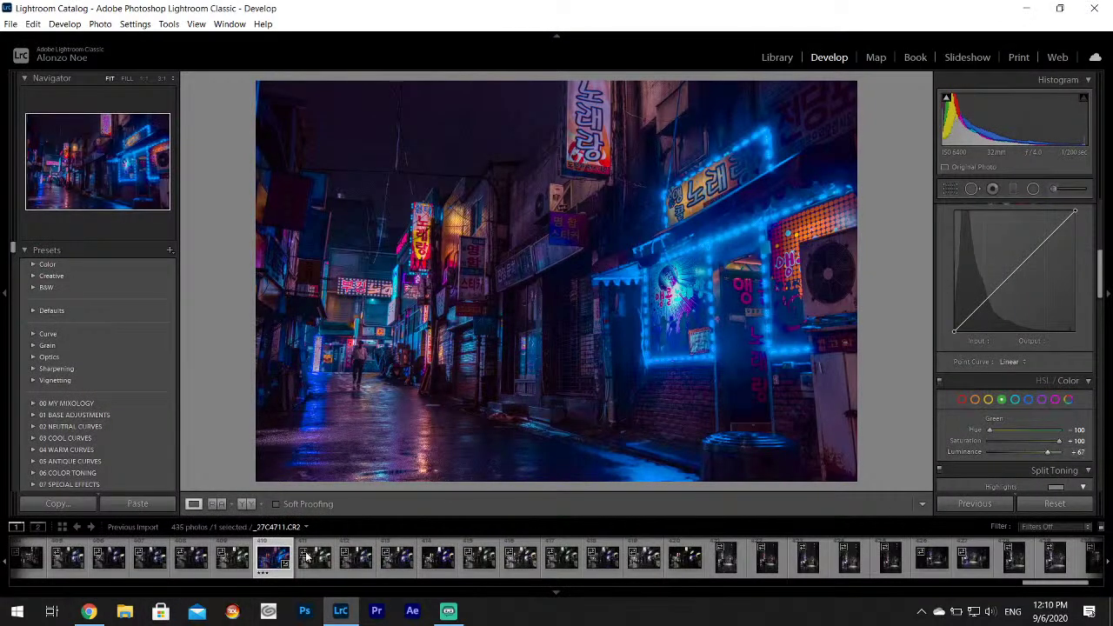
pyautogui.click(90, 612)
pyautogui.click(90, 613)
pyautogui.scroll(5, 1106, 285)
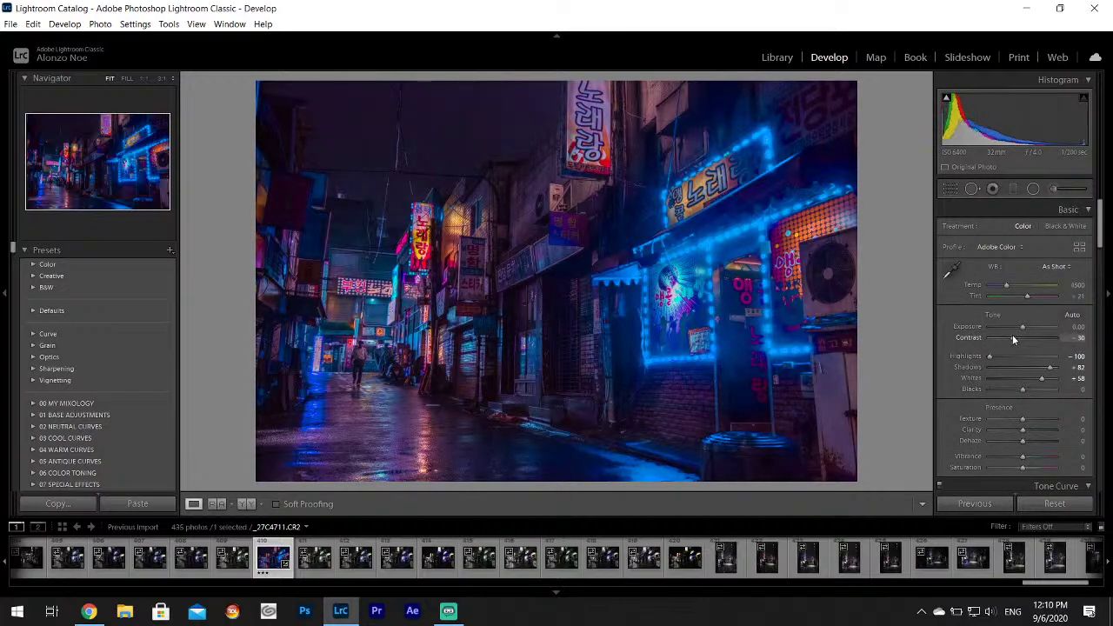
pyautogui.moveTo(1012, 334); pyautogui.dragTo(1015, 335)
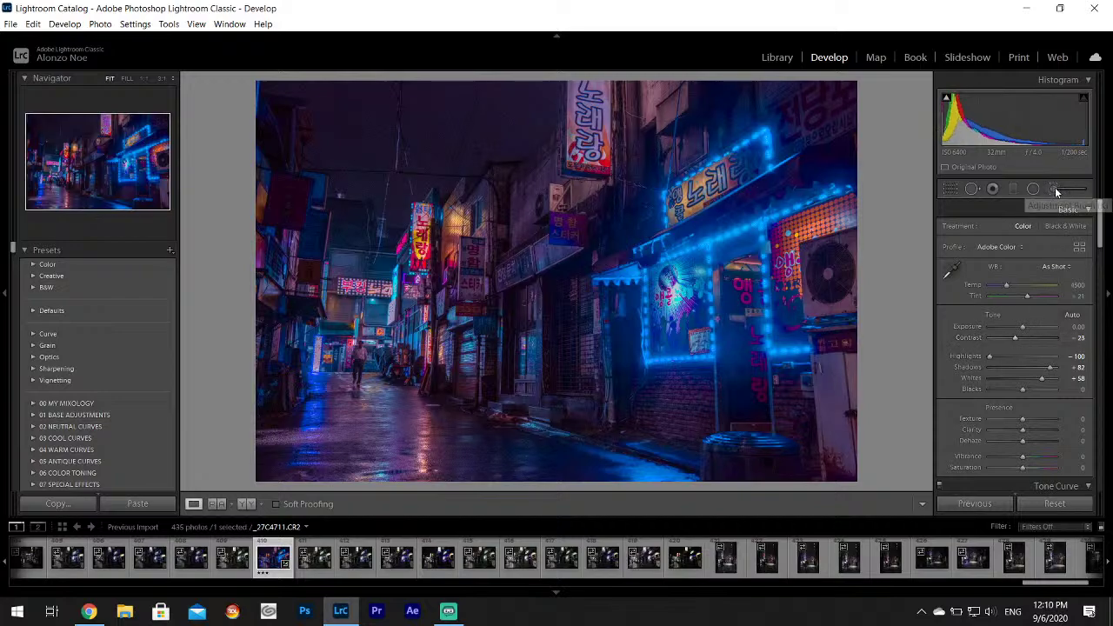
# Draw a graduated filter diagonally across the photo and reposition it over the alley.
pyautogui.click(1055, 188)
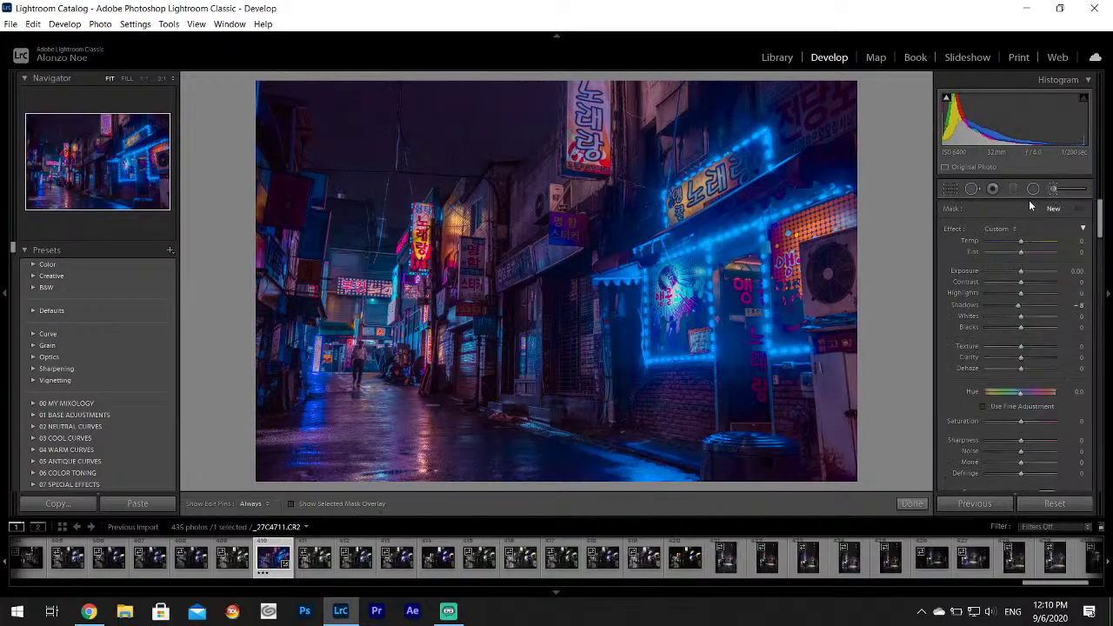
pyautogui.click(1055, 188)
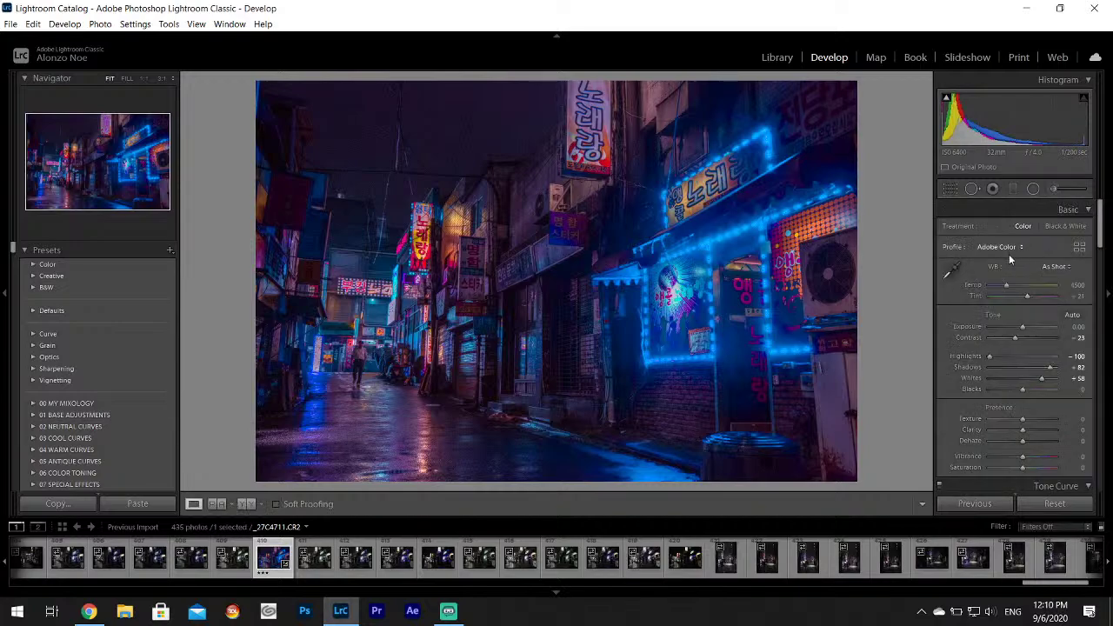
pyautogui.click(1012, 189)
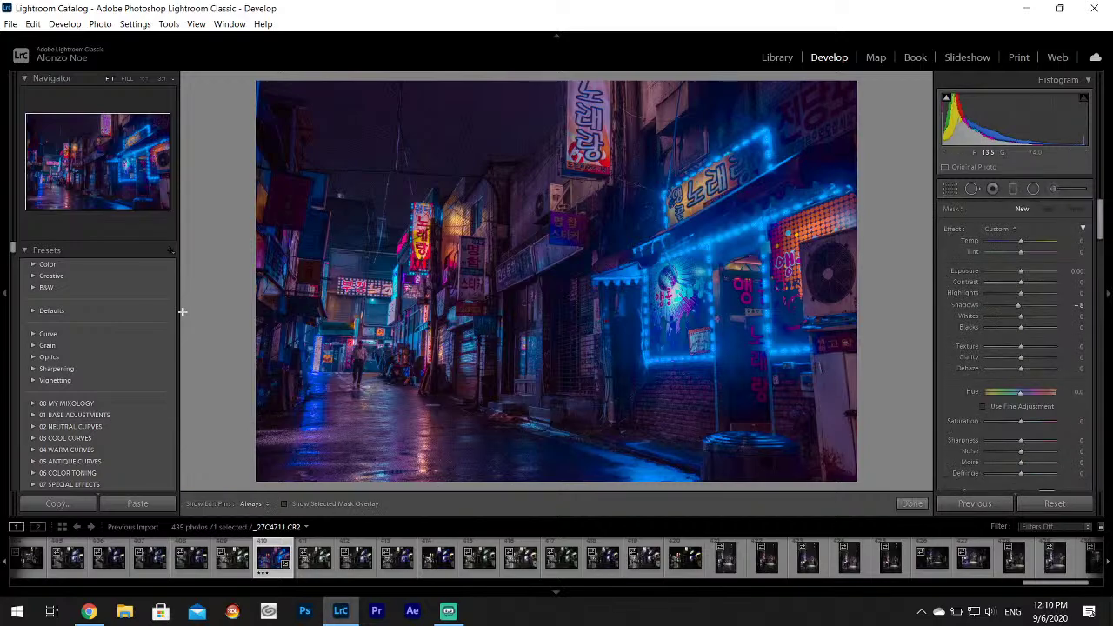
pyautogui.moveTo(250, 256)
pyautogui.mouseDown()
pyautogui.moveTo(861, 324)
pyautogui.moveTo(861, 355)
pyautogui.moveTo(487, 304)
pyautogui.moveTo(461, 326)
pyautogui.moveTo(369, 314)
pyautogui.mouseUp()
pyautogui.moveTo(310, 286); pyautogui.dragTo(544, 312)
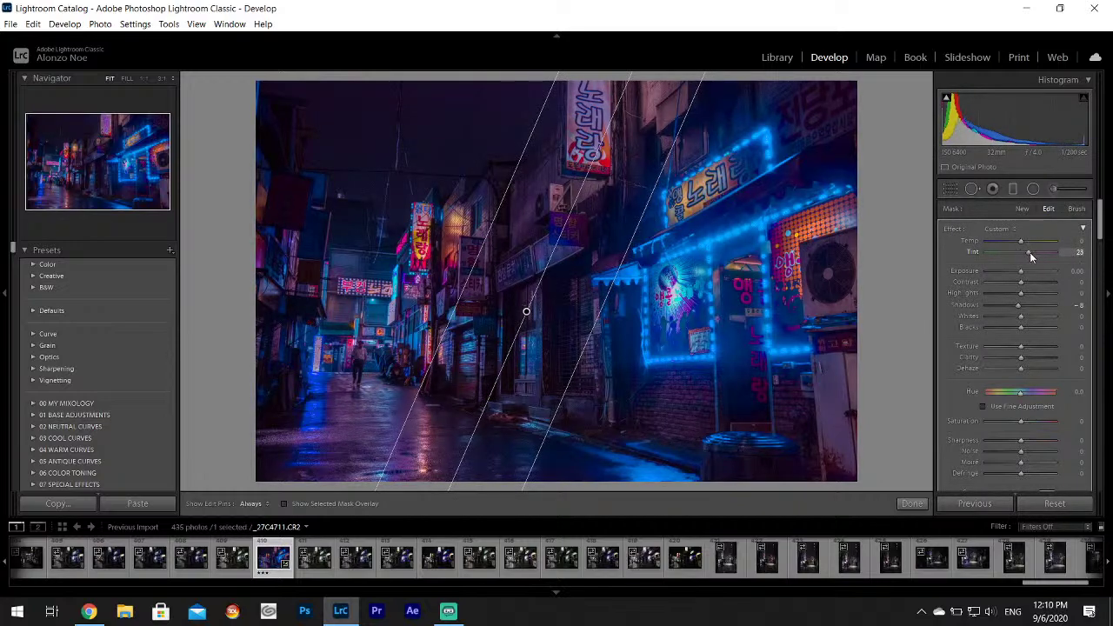
# Compare the edit with the reference neon photo, then lower the gradient's Highlights from 8 to 6.
pyautogui.click(90, 611)
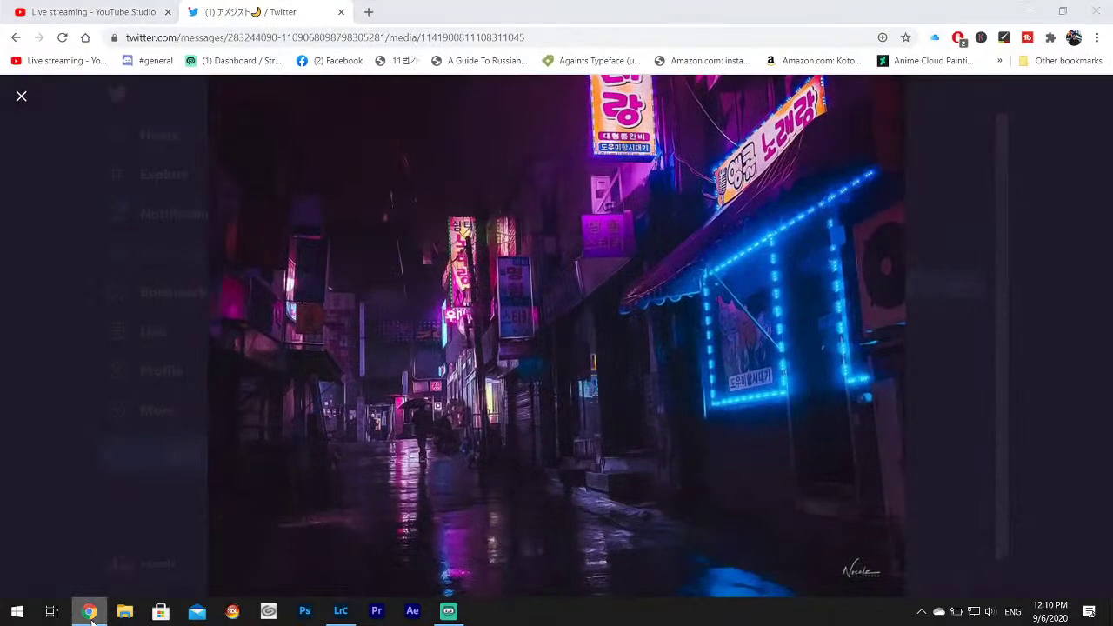
pyautogui.click(90, 611)
pyautogui.click(89, 611)
pyautogui.click(89, 611)
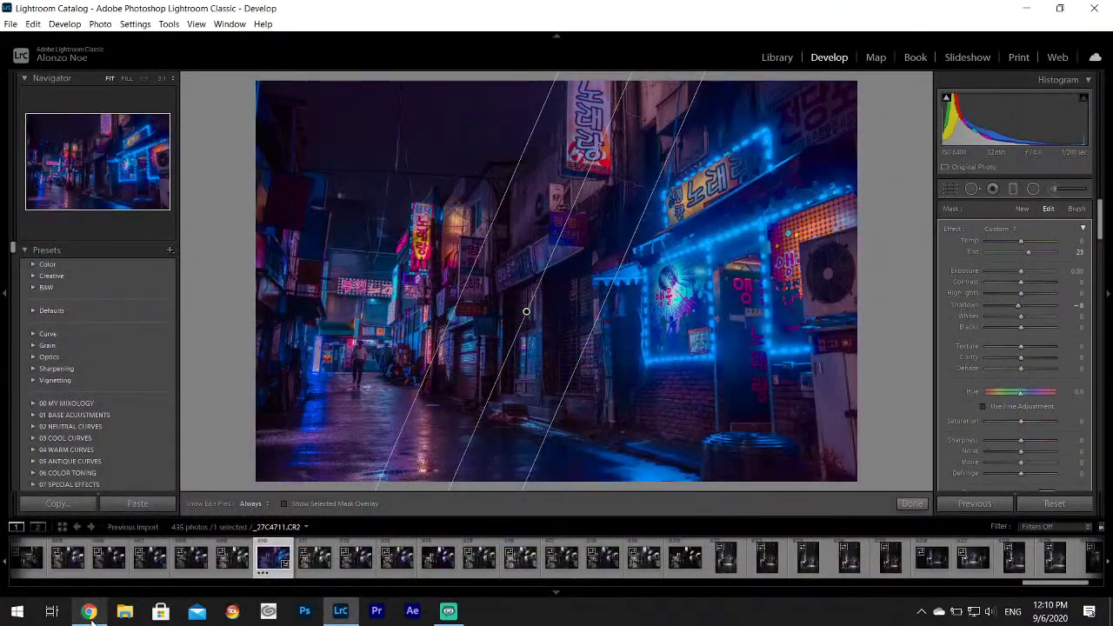
pyautogui.click(89, 611)
pyautogui.click(90, 611)
pyautogui.click(89, 611)
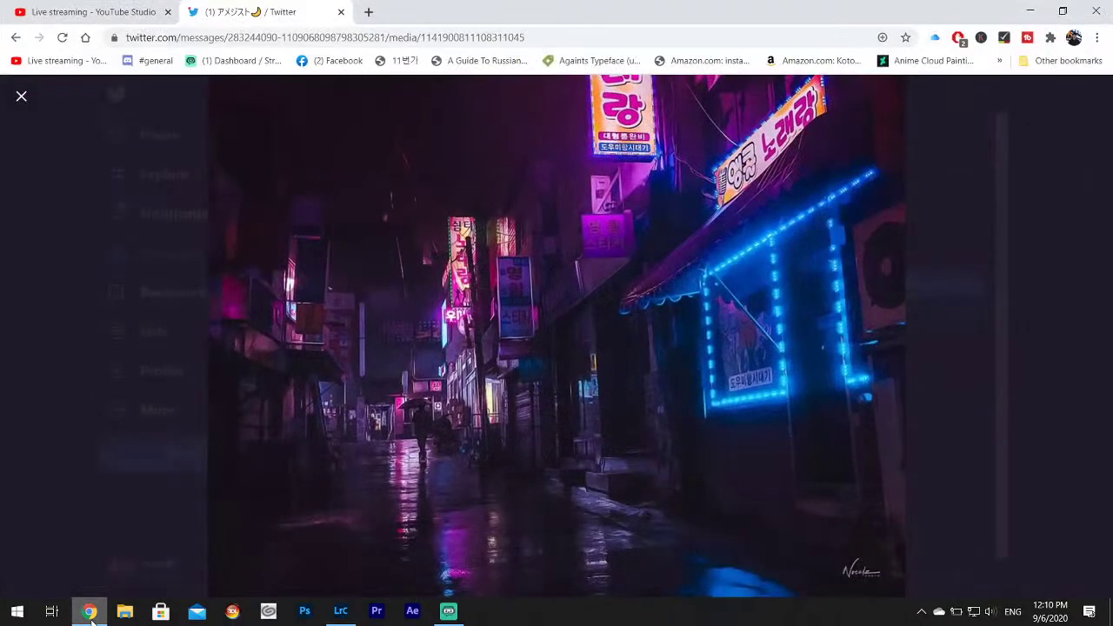
pyautogui.click(90, 612)
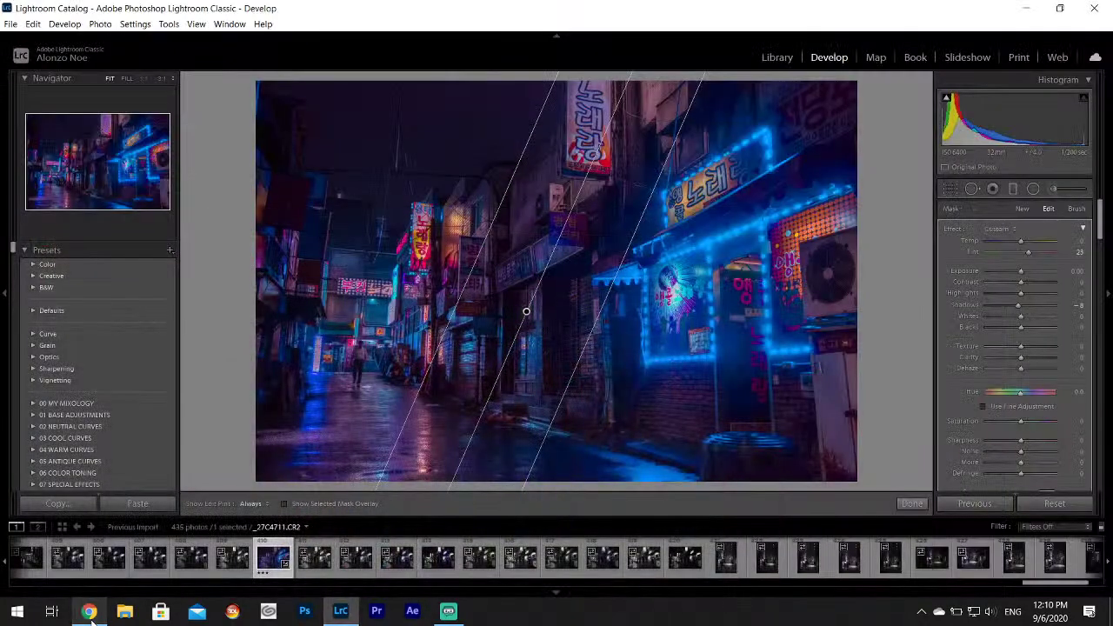
pyautogui.click(89, 611)
pyautogui.click(90, 611)
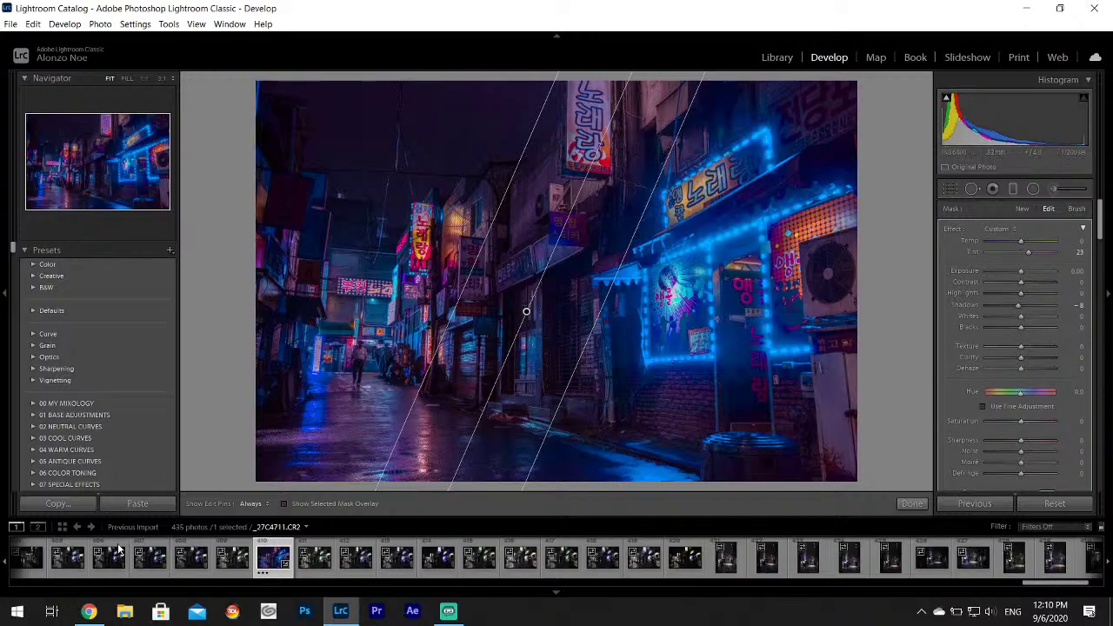
pyautogui.hotkey('alt', 'Tab')
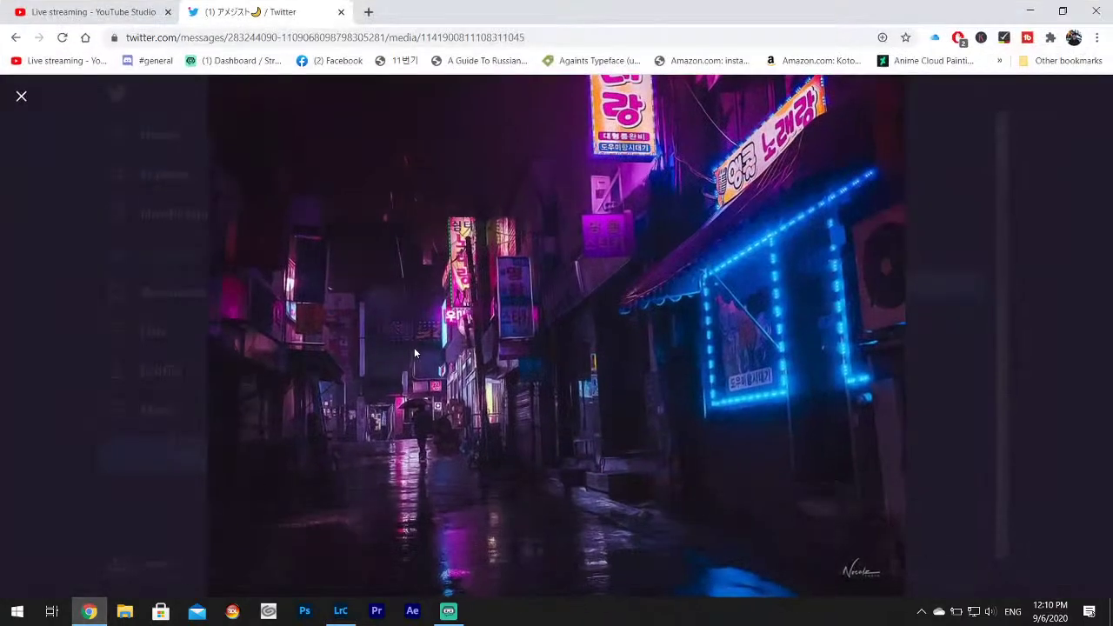
pyautogui.click(340, 612)
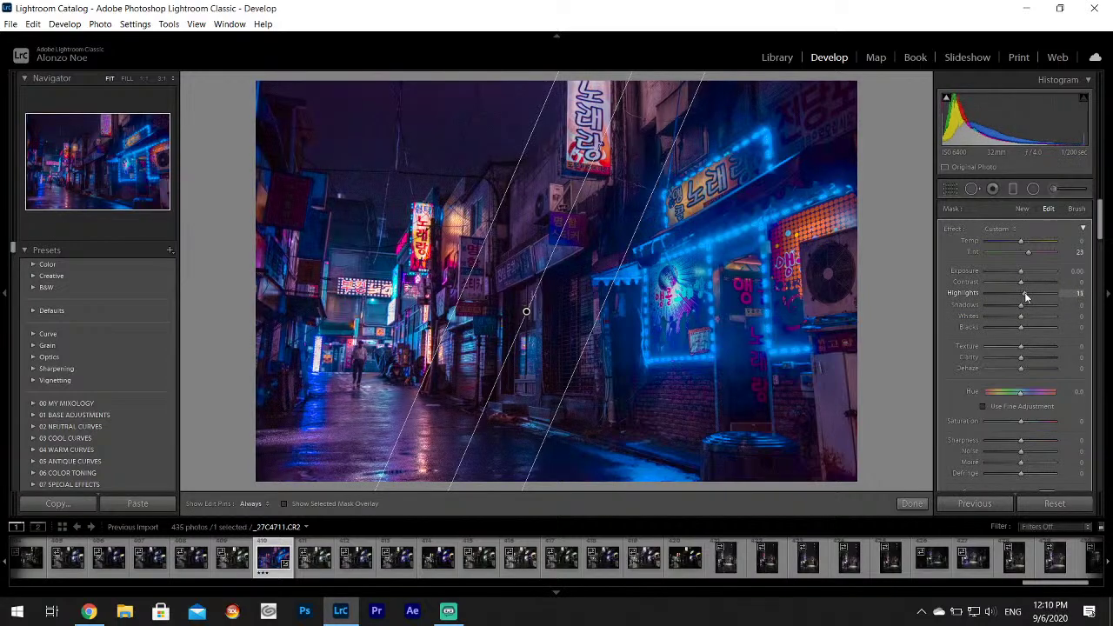
pyautogui.moveTo(1024, 297); pyautogui.dragTo(1022, 299)
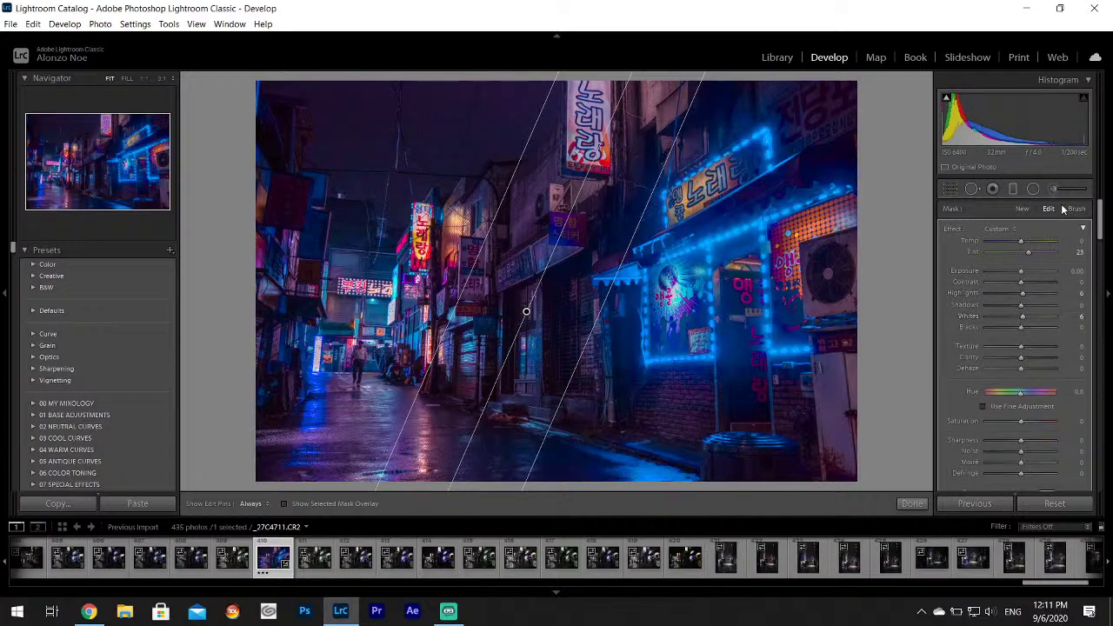
pyautogui.press('m')
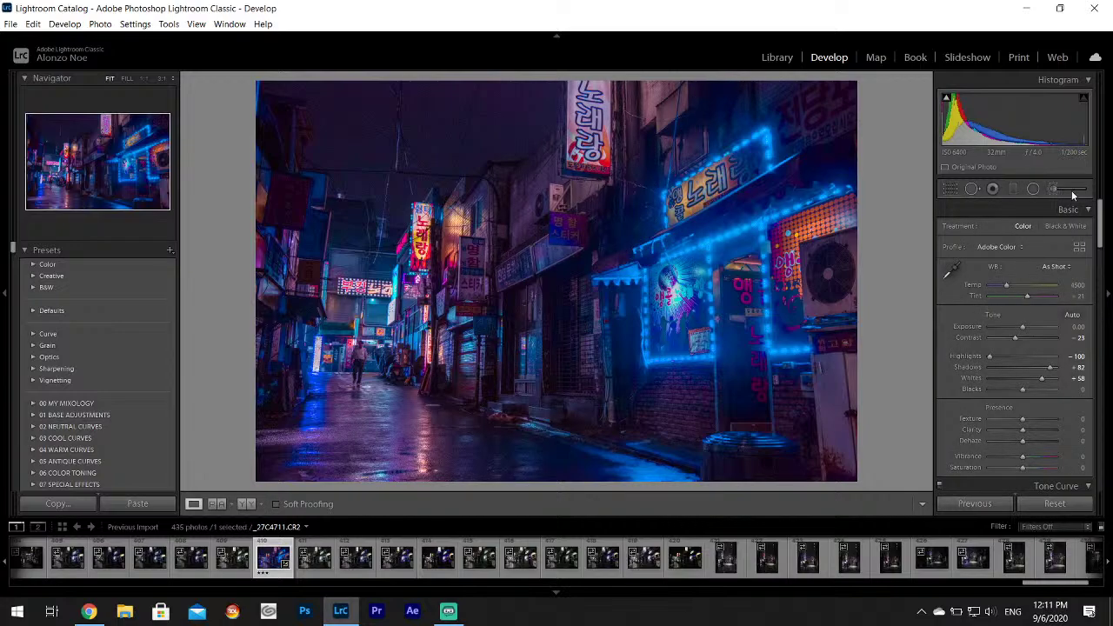
# Paint a light pink colour-tinted brush mask onto the left side of the wet street.
pyautogui.click(1073, 196)
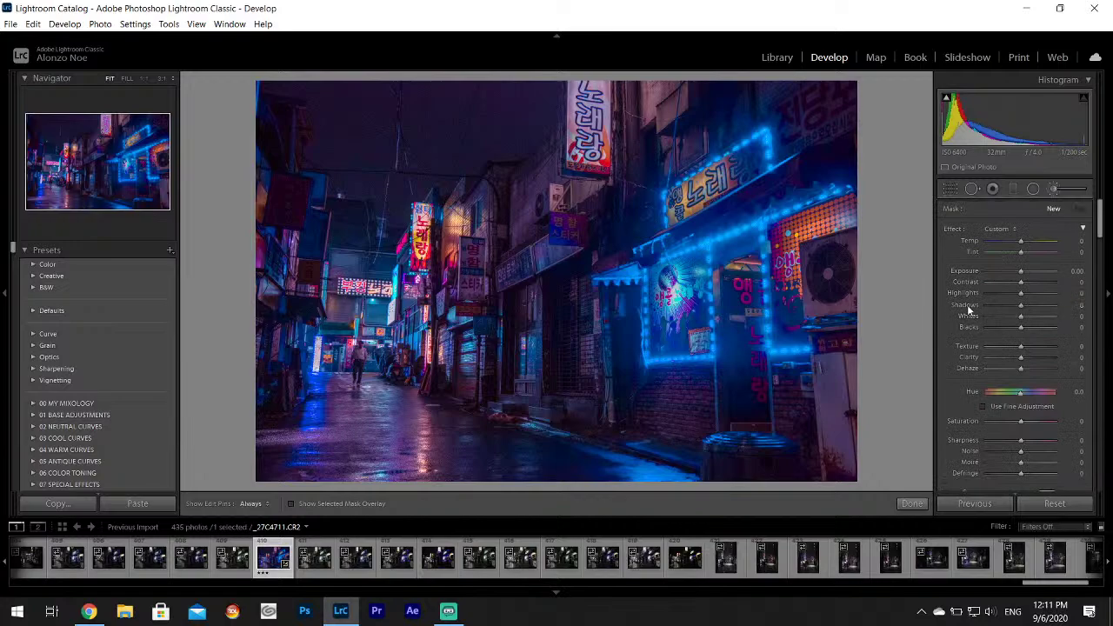
pyautogui.scroll(-3, 1009, 348)
pyautogui.click(1046, 398)
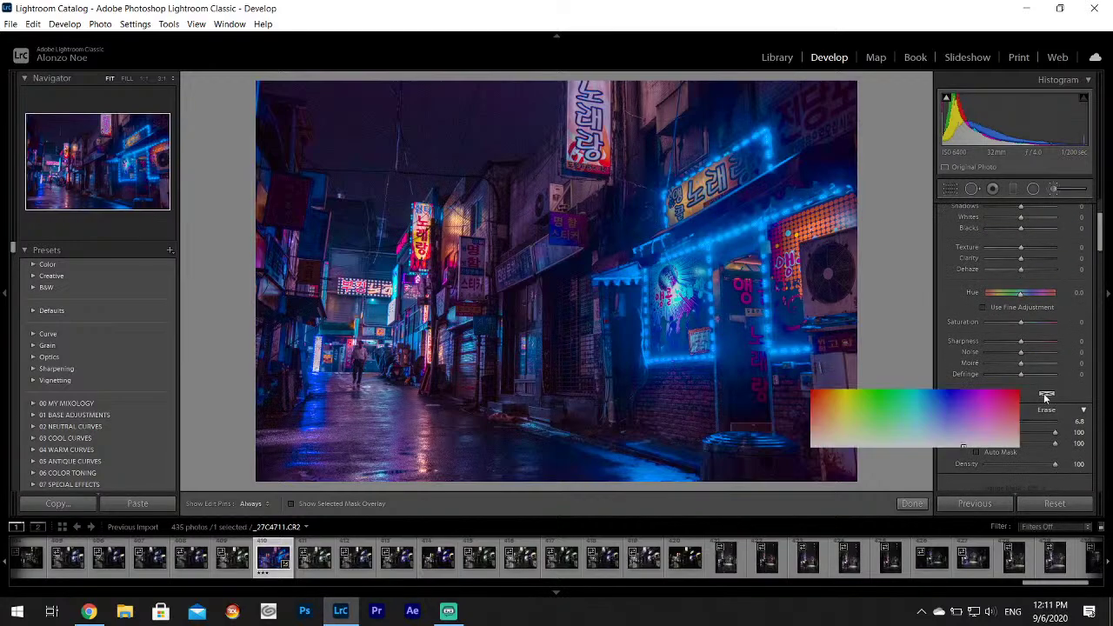
pyautogui.click(976, 425)
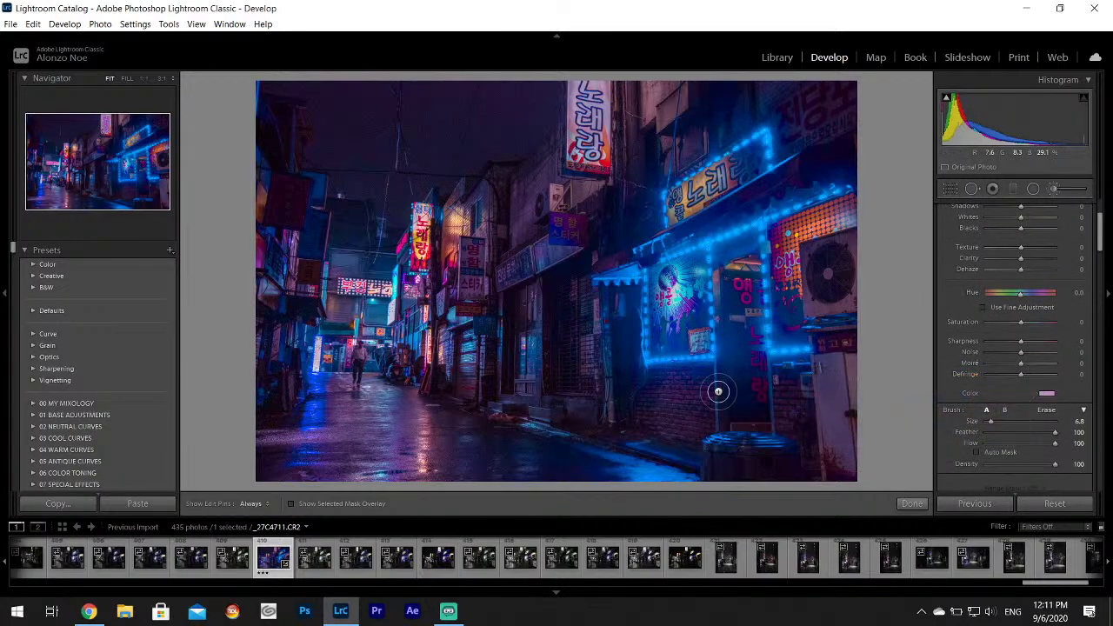
pyautogui.press('h')
pyautogui.press('h')
pyautogui.moveTo(992, 425); pyautogui.dragTo(997, 422)
pyautogui.press('h')
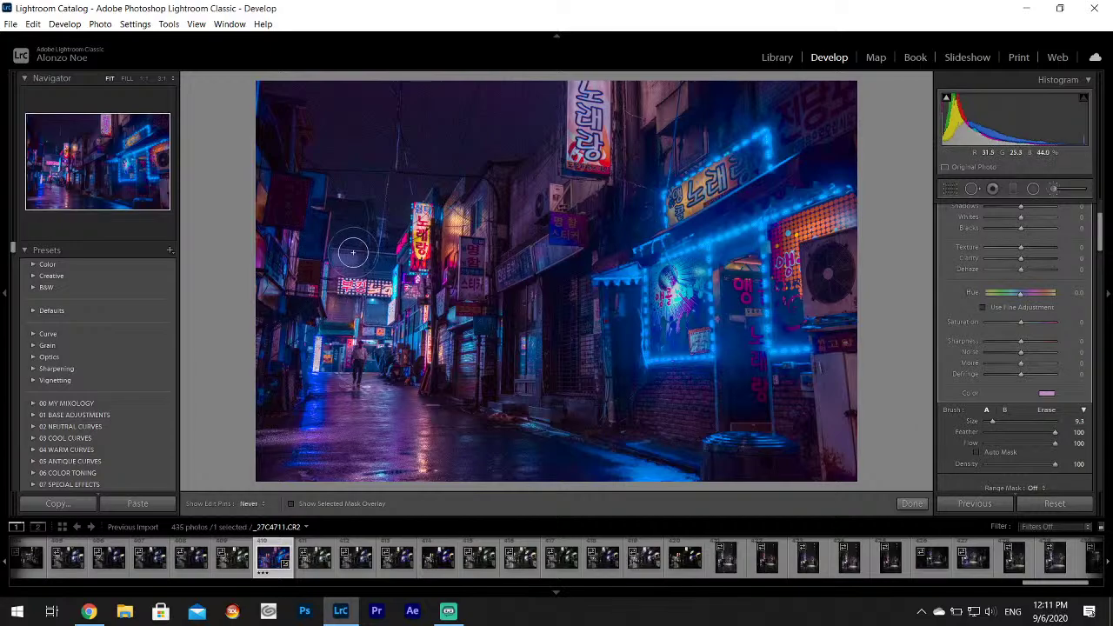
pyautogui.press('h')
pyautogui.press('h')
pyautogui.press('h')
pyautogui.press('h')
pyautogui.press('h')
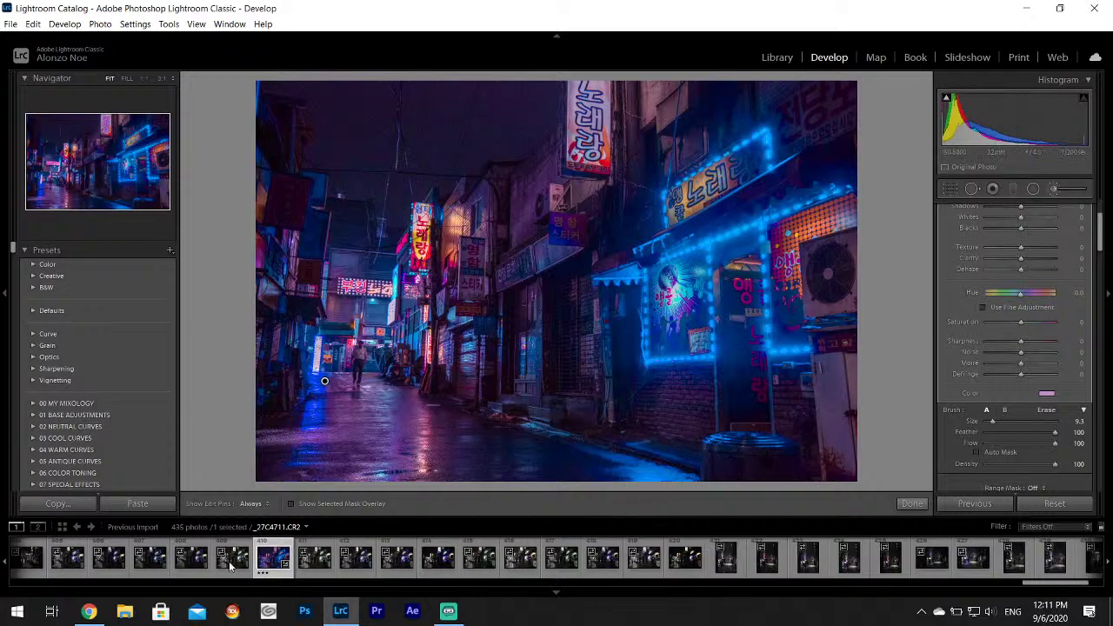
# Check the reference photo, close the brush, and set Luminance noise reduction to 16.
pyautogui.click(89, 613)
pyautogui.click(89, 612)
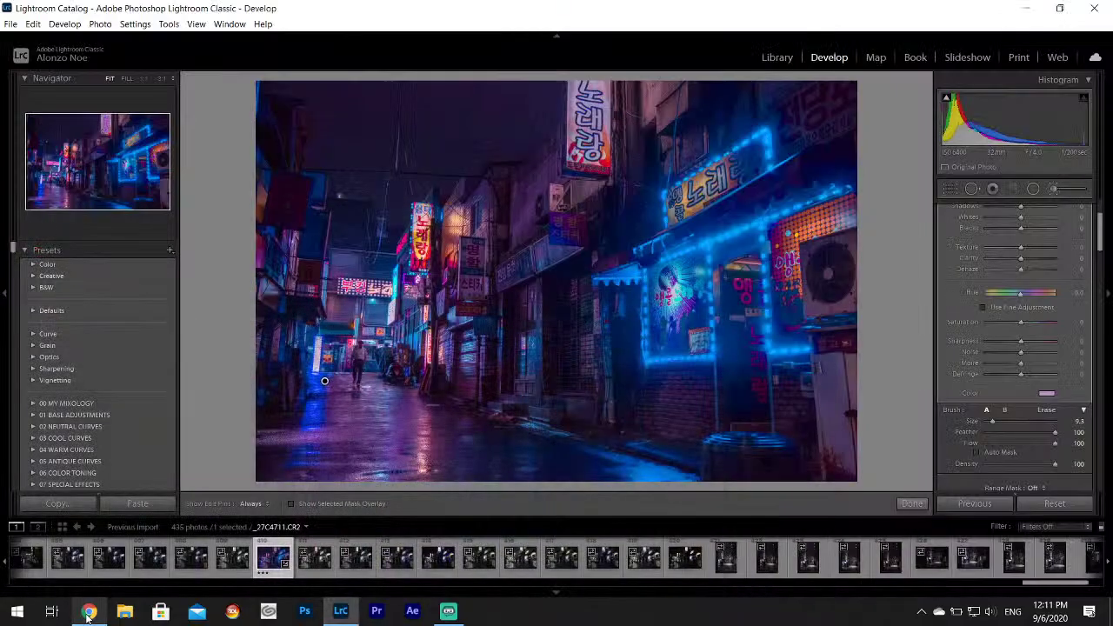
pyautogui.click(88, 612)
pyautogui.click(89, 612)
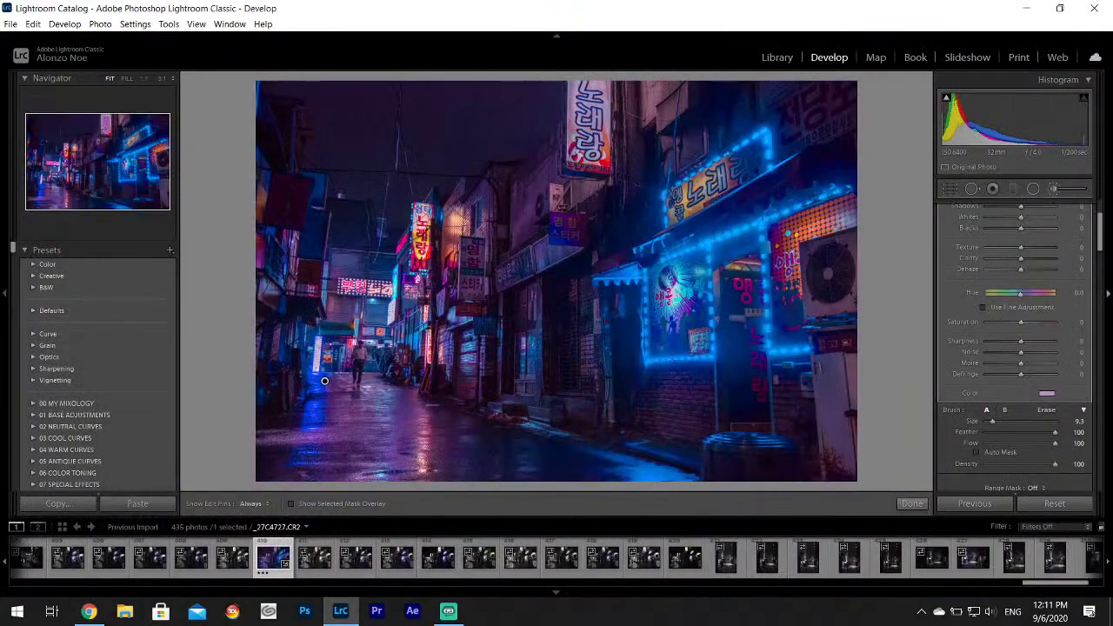
pyautogui.click(1055, 199)
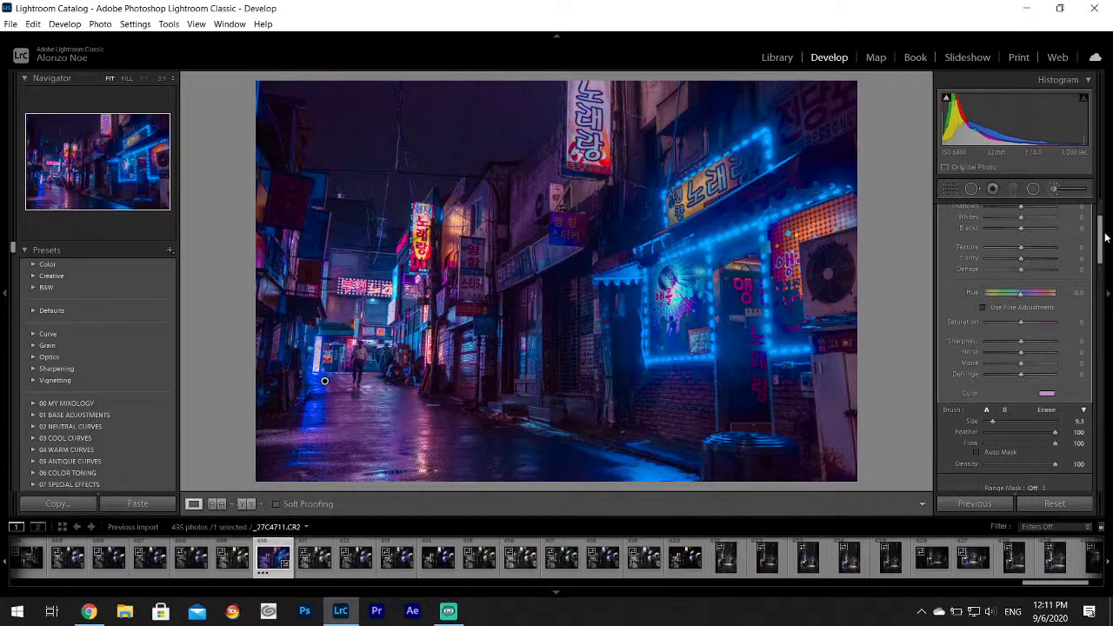
pyautogui.moveTo(1106, 236); pyautogui.dragTo(1108, 348)
pyautogui.click(999, 326)
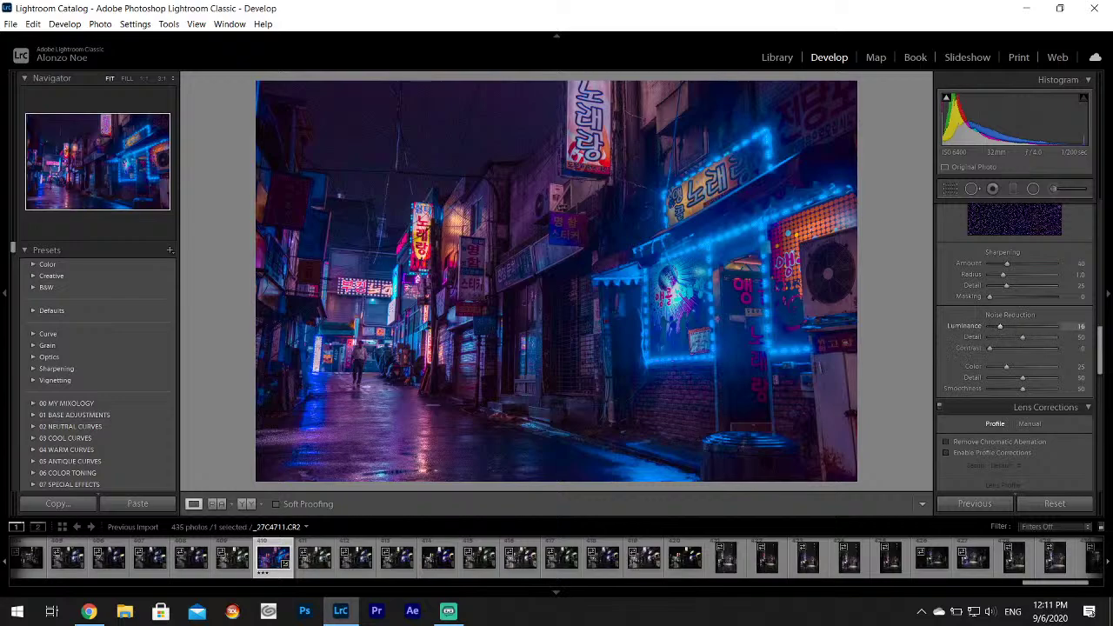
# Add a -12 post-crop vignette and compare the result with the reference photo.
pyautogui.moveTo(1100, 338); pyautogui.dragTo(1104, 429)
pyautogui.moveTo(1028, 340); pyautogui.dragTo(1019, 337)
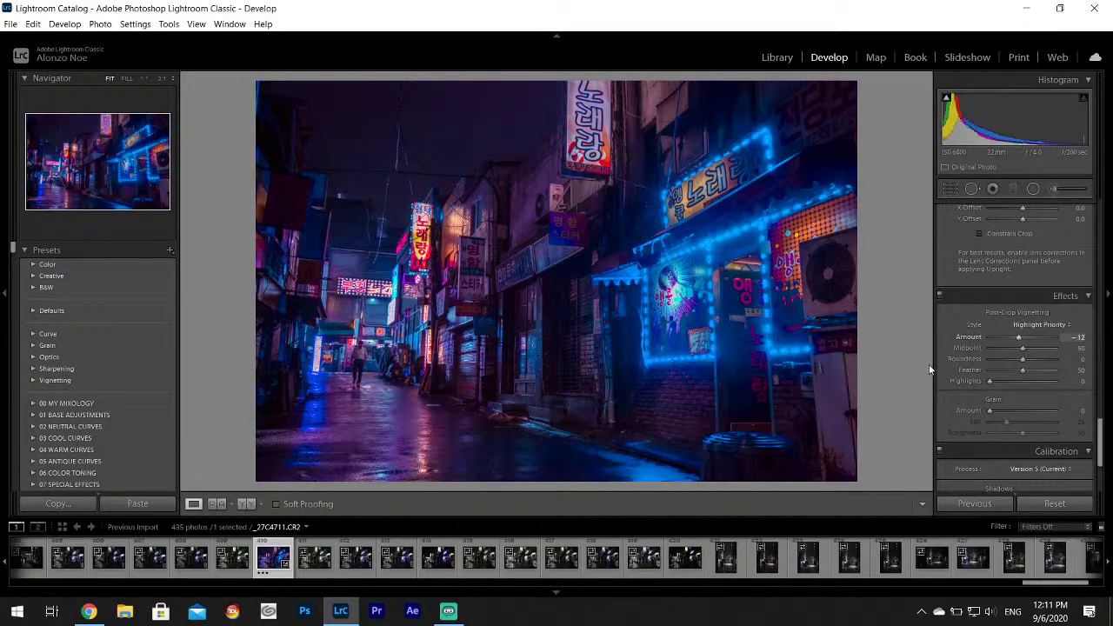
pyautogui.click(87, 611)
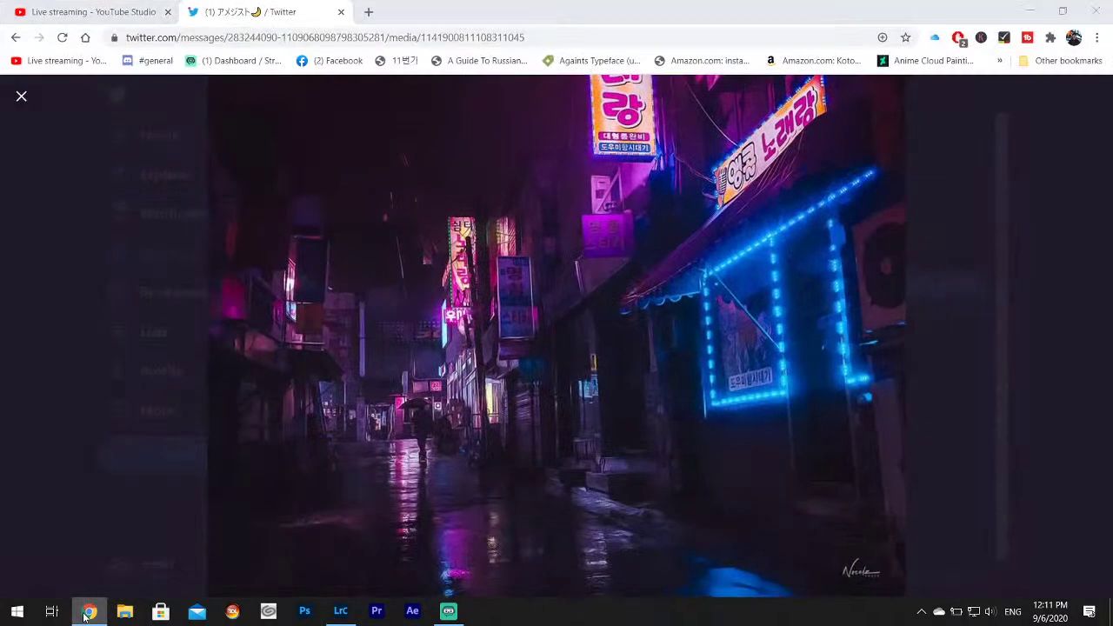
pyautogui.click(87, 611)
pyautogui.click(86, 611)
pyautogui.click(87, 611)
pyautogui.click(87, 612)
pyautogui.click(87, 611)
pyautogui.click(87, 611)
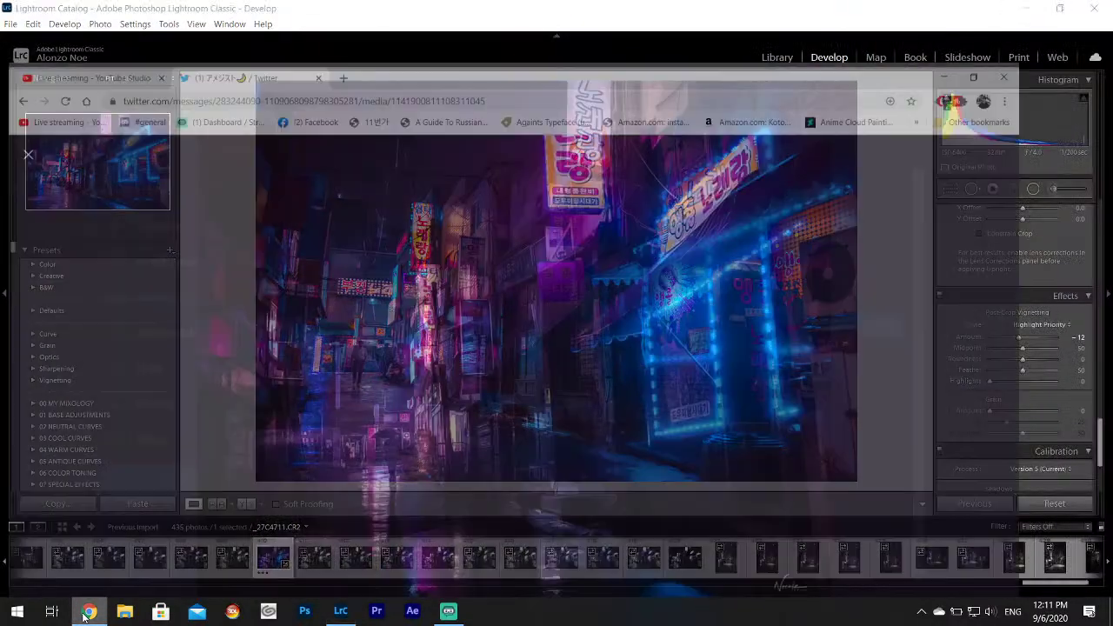
pyautogui.click(87, 611)
pyautogui.click(87, 611)
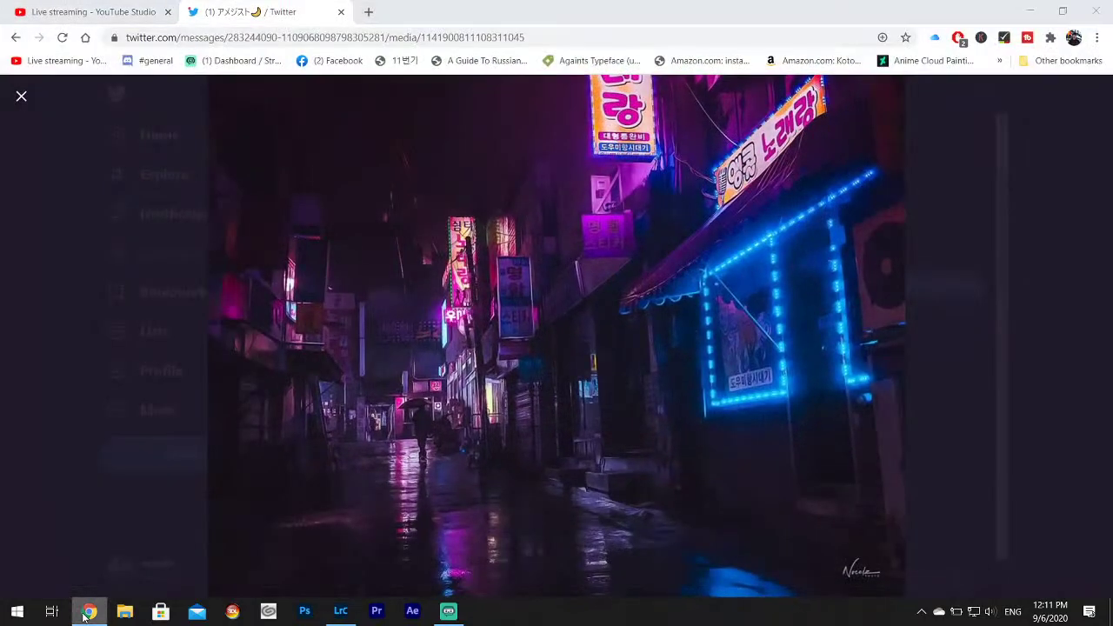
pyautogui.click(87, 611)
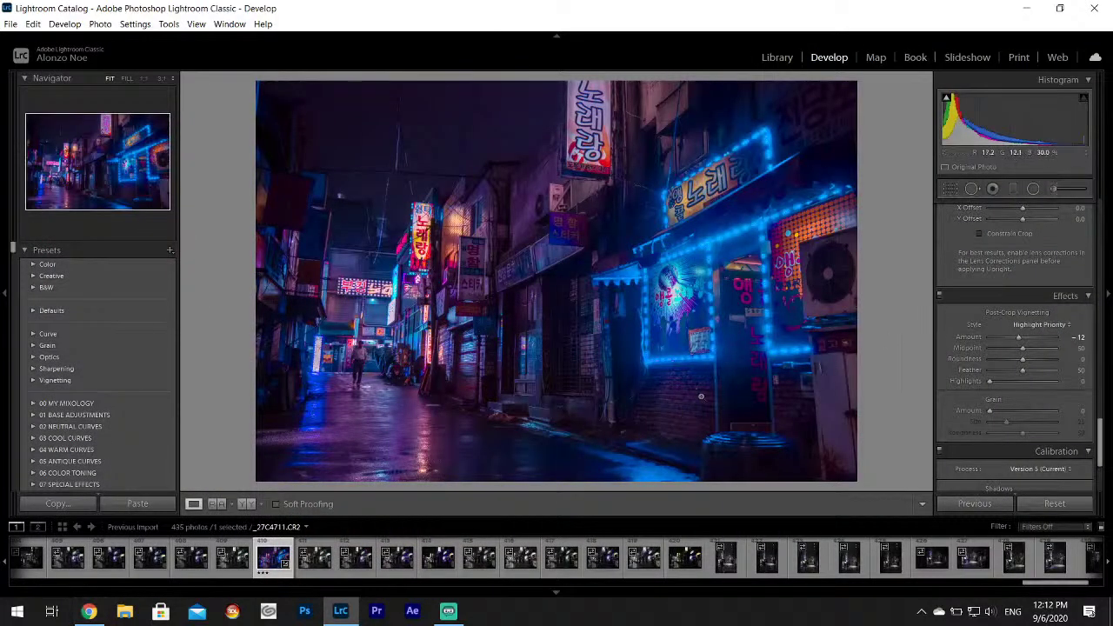
# Paint a second brush mask with Shadows -13 over the right-side storefronts, checking the reference.
pyautogui.click(1063, 191)
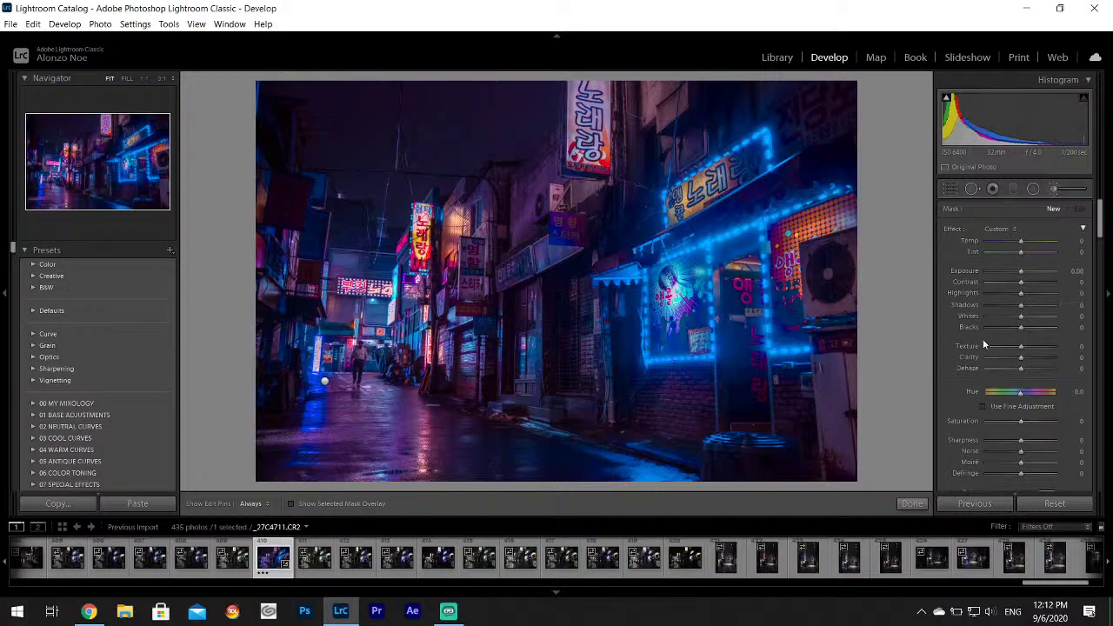
pyautogui.press('h')
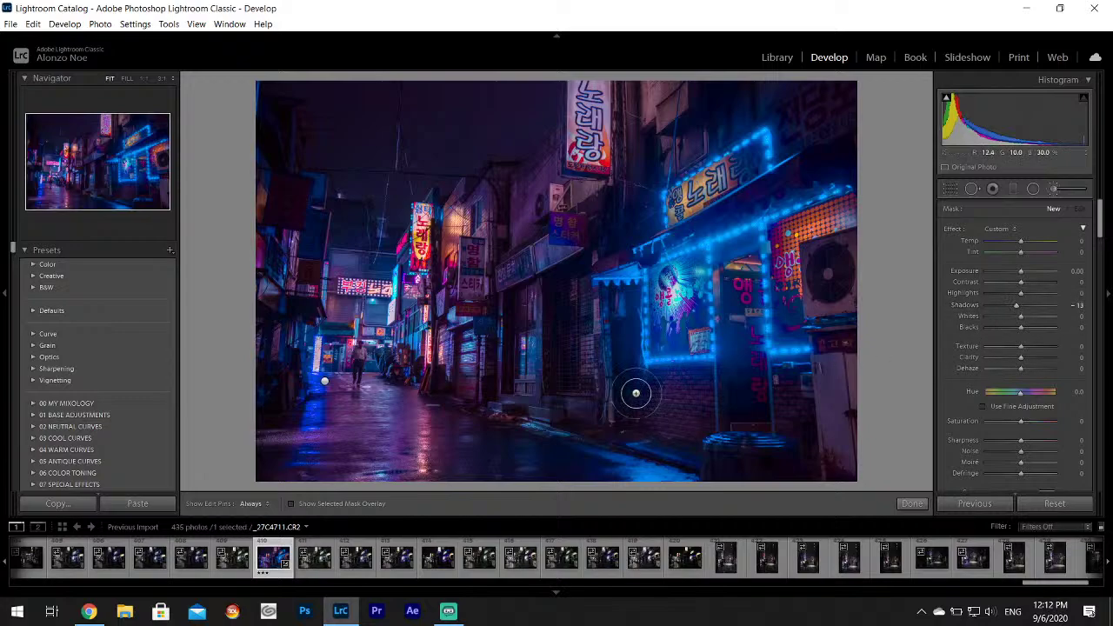
pyautogui.moveTo(690, 382)
pyautogui.mouseDown()
pyautogui.moveTo(772, 429)
pyautogui.moveTo(800, 397)
pyautogui.mouseUp()
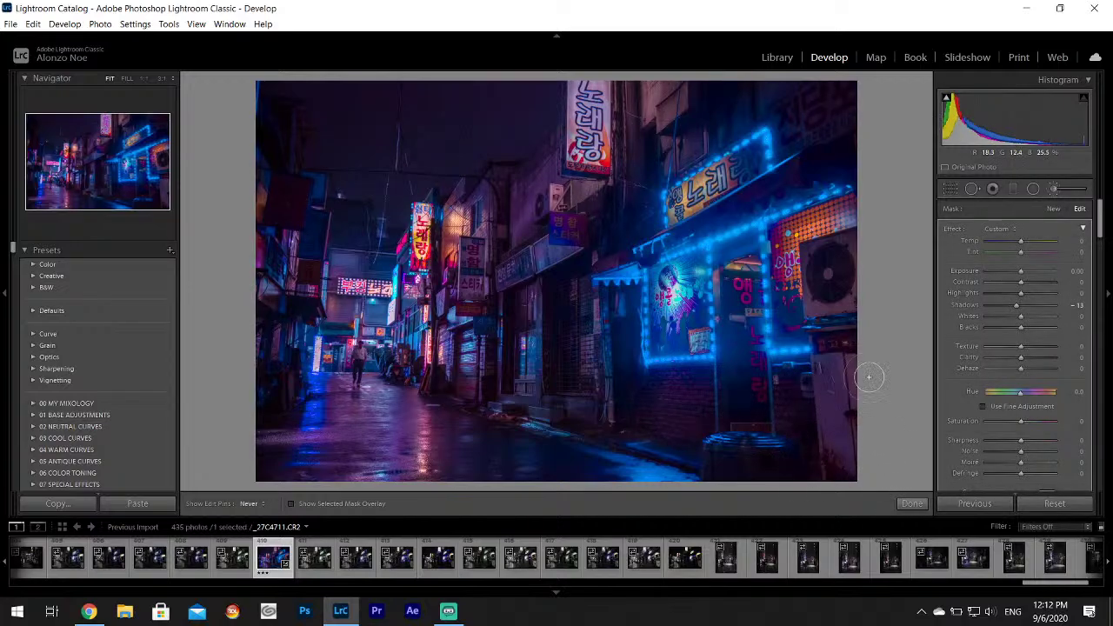
pyautogui.click(89, 612)
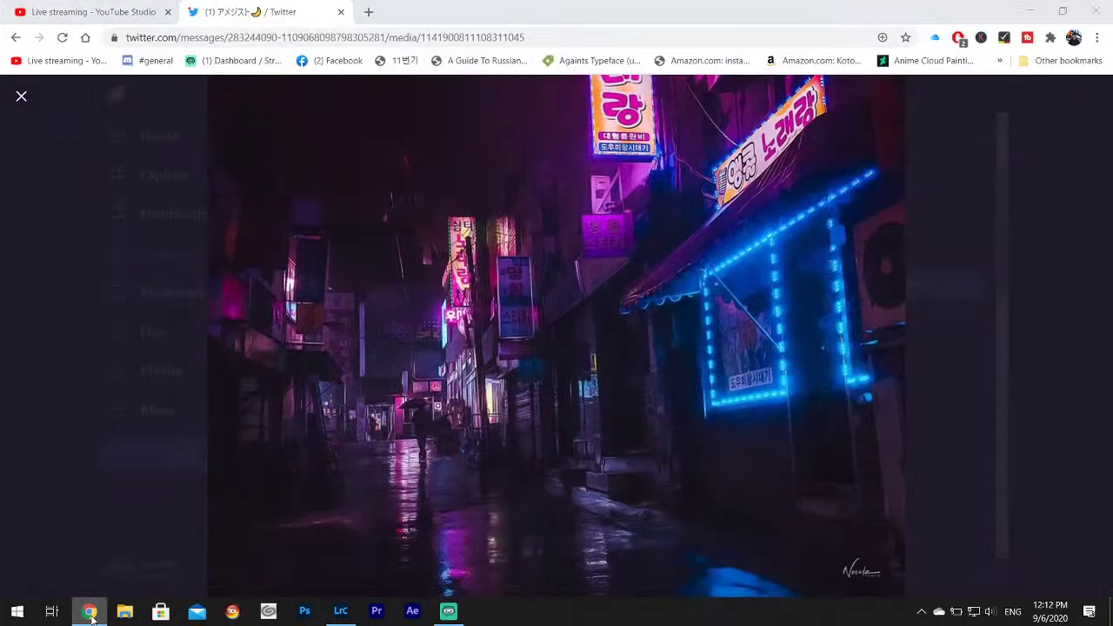
pyautogui.click(89, 611)
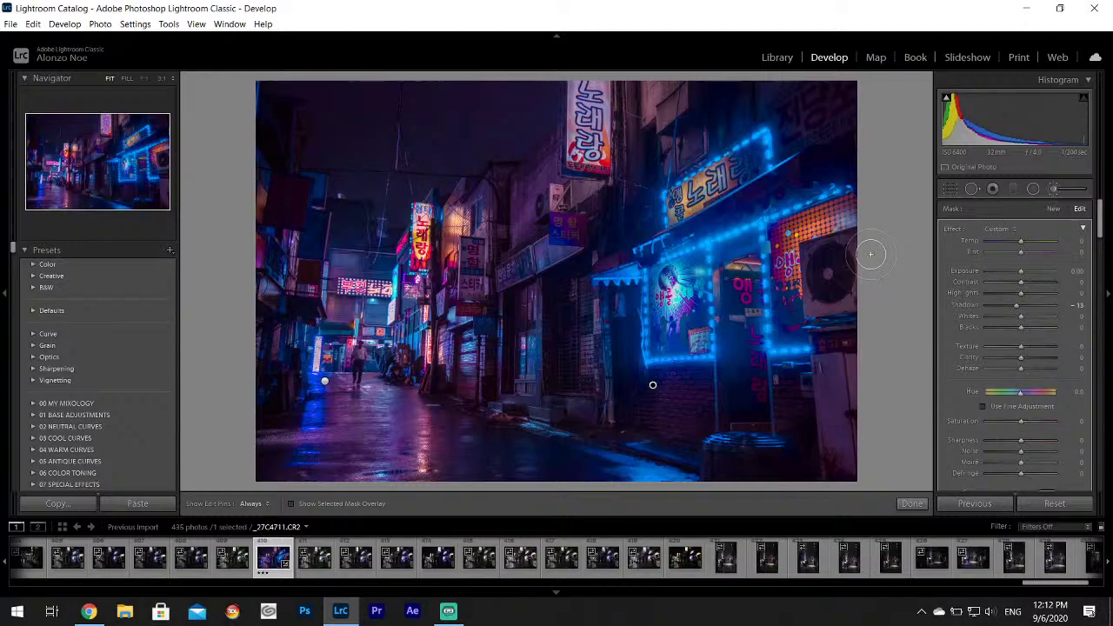
pyautogui.click(911, 504)
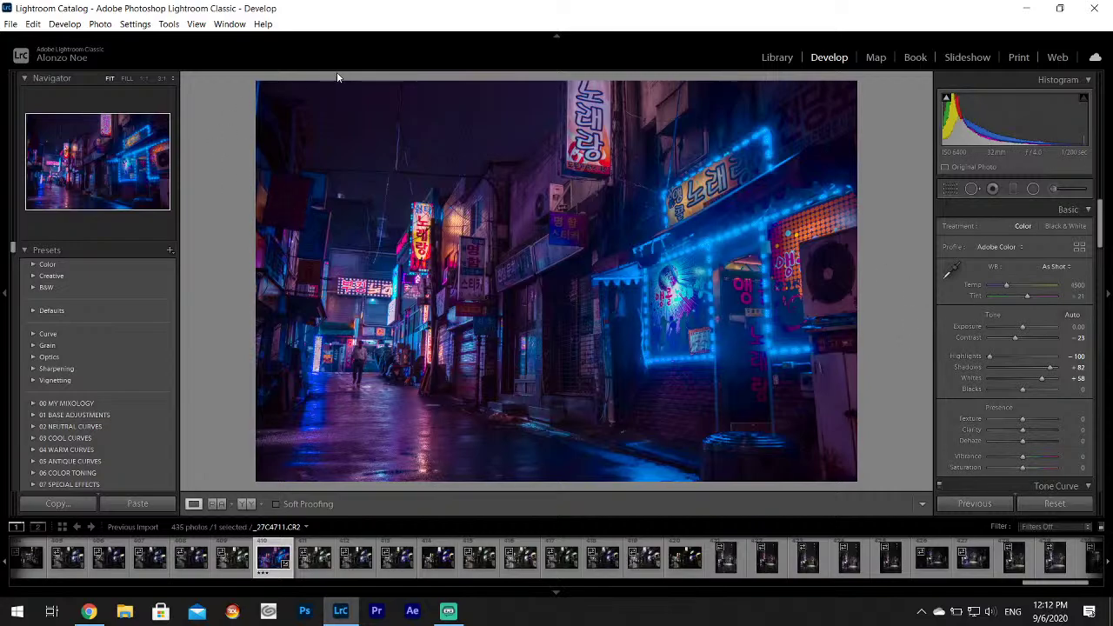
# Export the graded alley photo as a JPEG into Desktop/Korea Project.
pyautogui.click(10, 23)
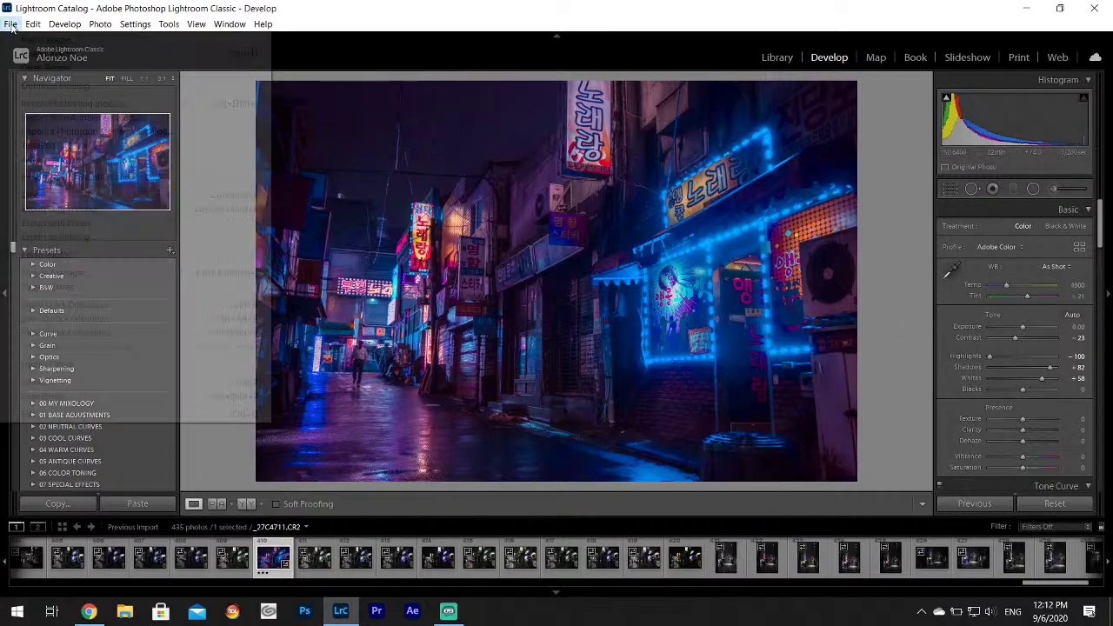
pyautogui.click(36, 195)
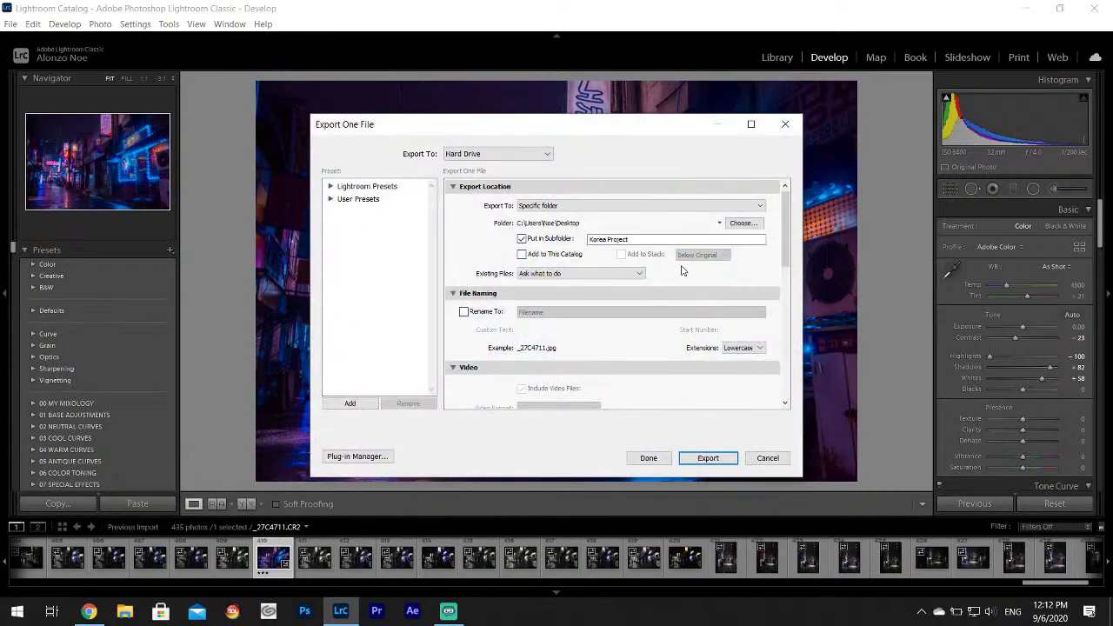
pyautogui.moveTo(788, 210); pyautogui.dragTo(810, 368)
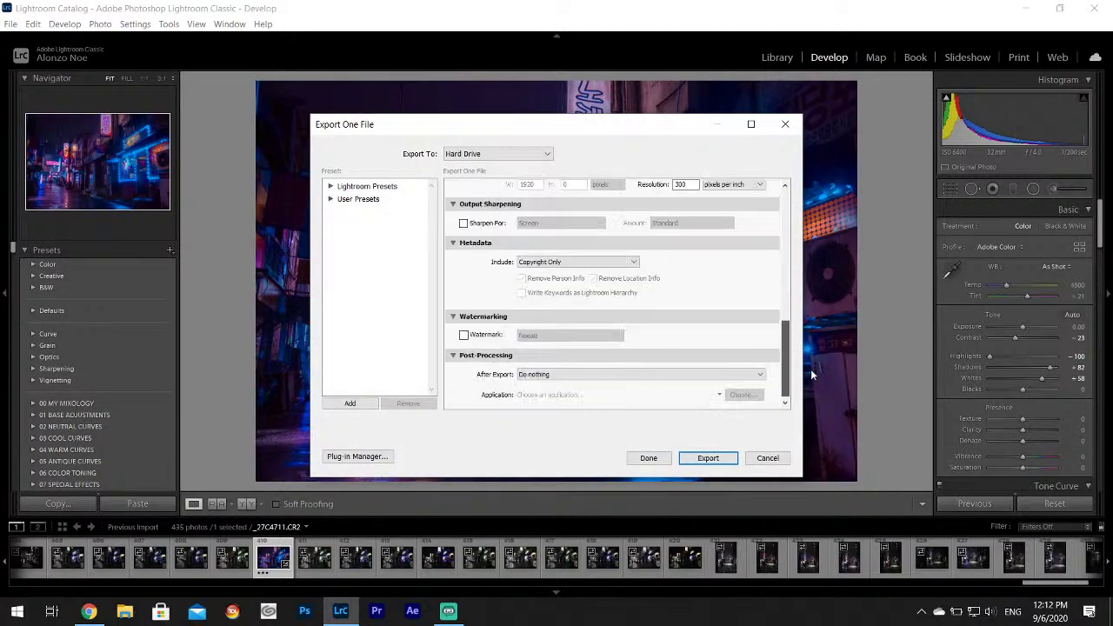
pyautogui.click(709, 458)
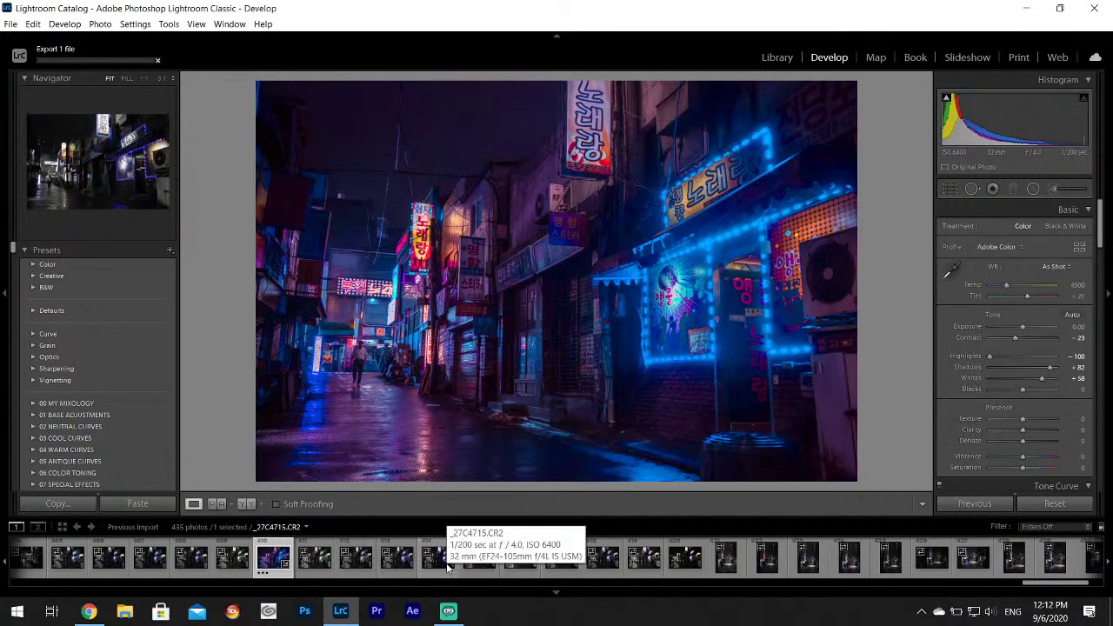
# Rate the graded alley photo 3 stars.
pyautogui.press('3')
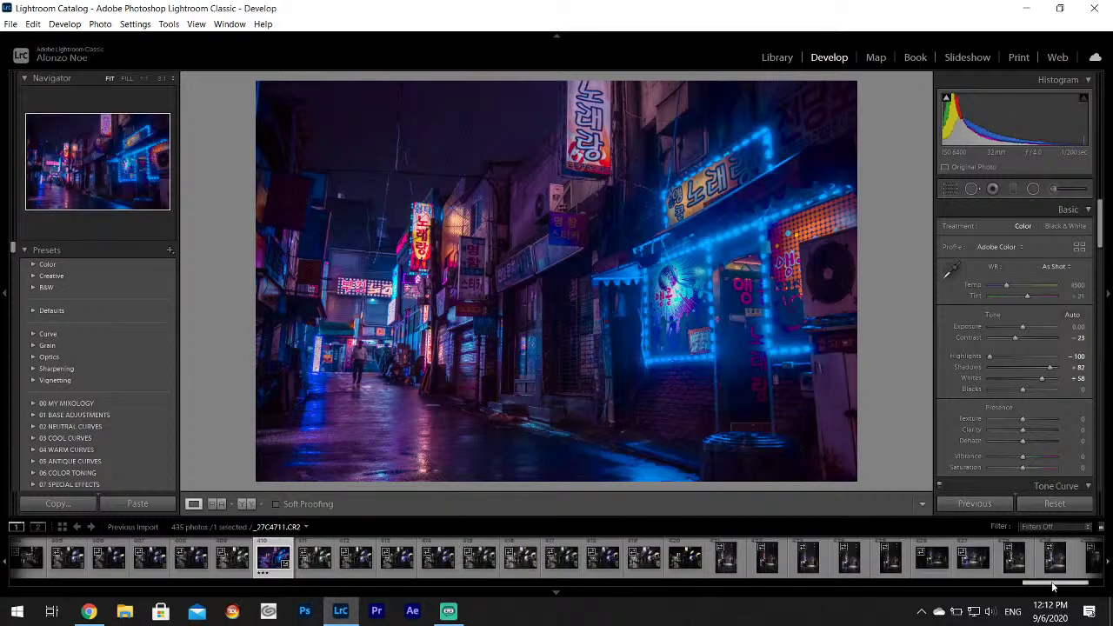
pyautogui.scroll(5, 1037, 576)
pyautogui.scroll(-2, 1039, 585)
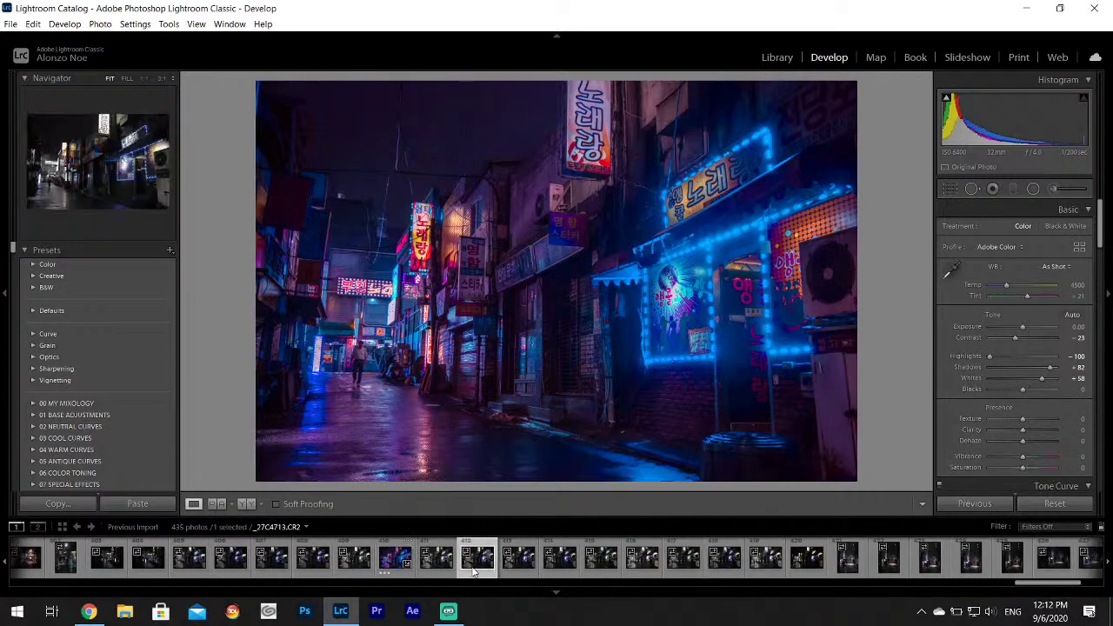
# Browse the following alley shots from _27C4713 onward, then return to _27C4711.
pyautogui.click(518, 557)
pyautogui.click(601, 559)
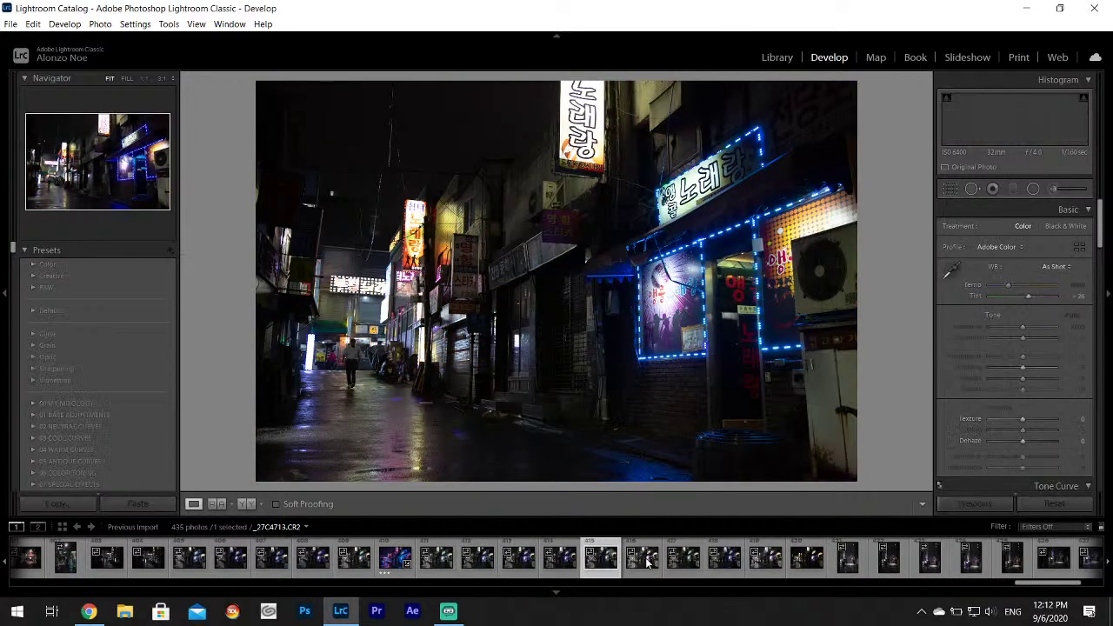
pyautogui.click(641, 559)
pyautogui.click(696, 560)
pyautogui.click(725, 561)
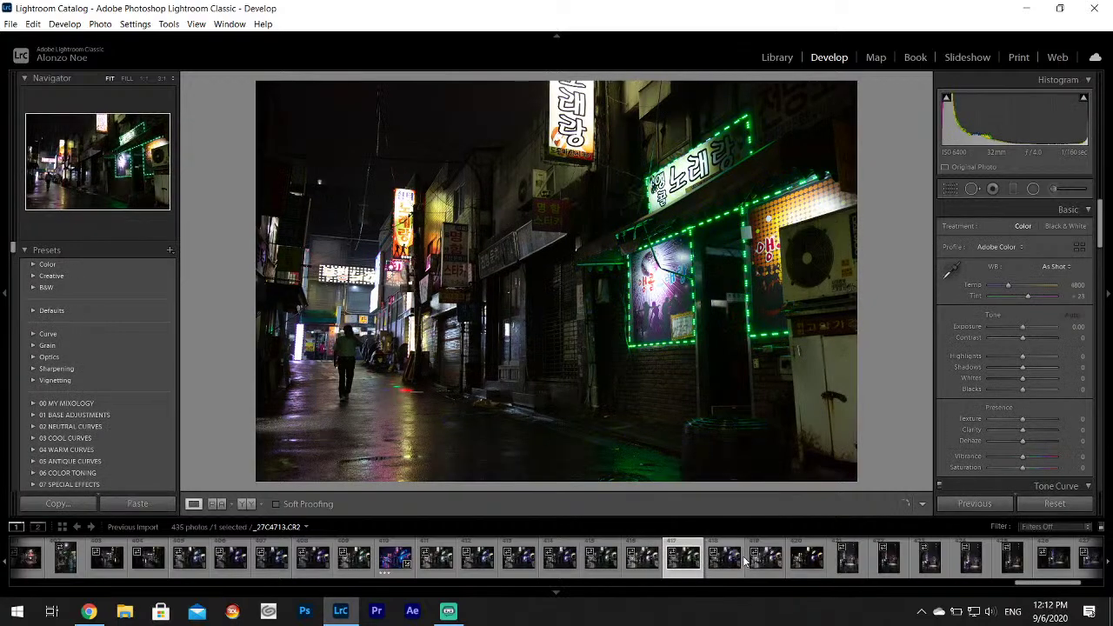
pyautogui.click(765, 561)
pyautogui.click(807, 565)
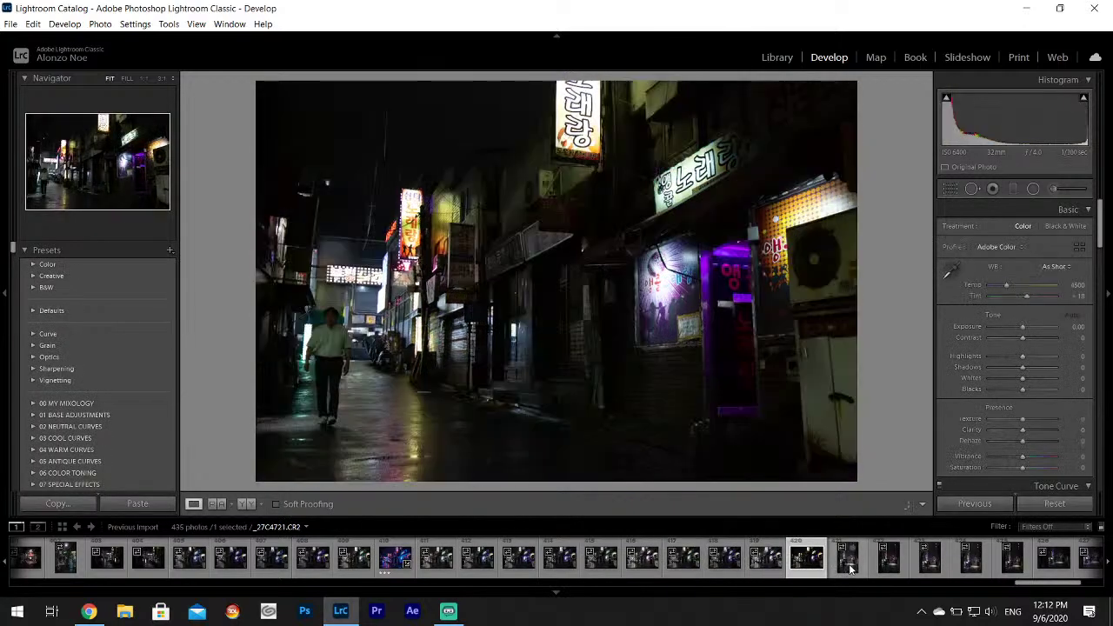
pyautogui.click(851, 567)
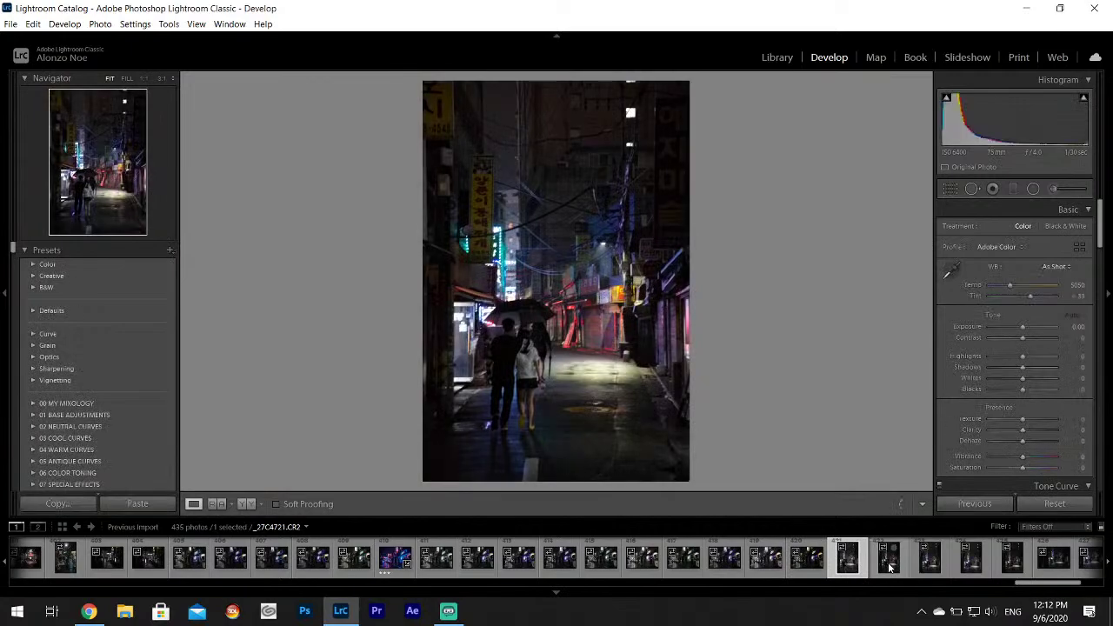
pyautogui.click(395, 564)
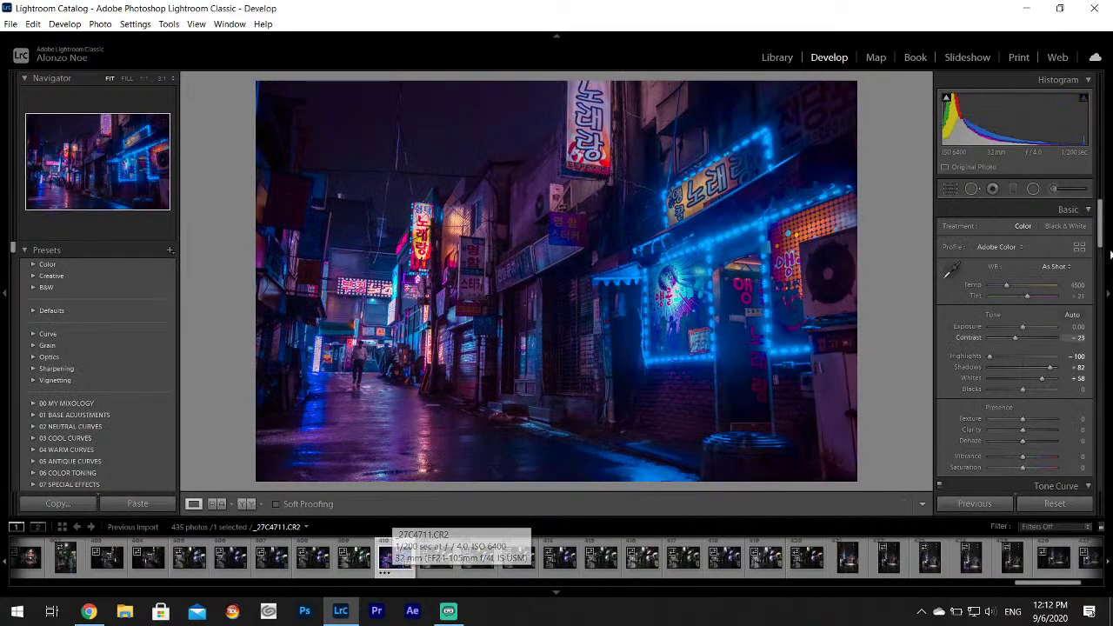
# Delete the existing local mask, then restore it with Undo and close the masks.
pyautogui.click(1053, 188)
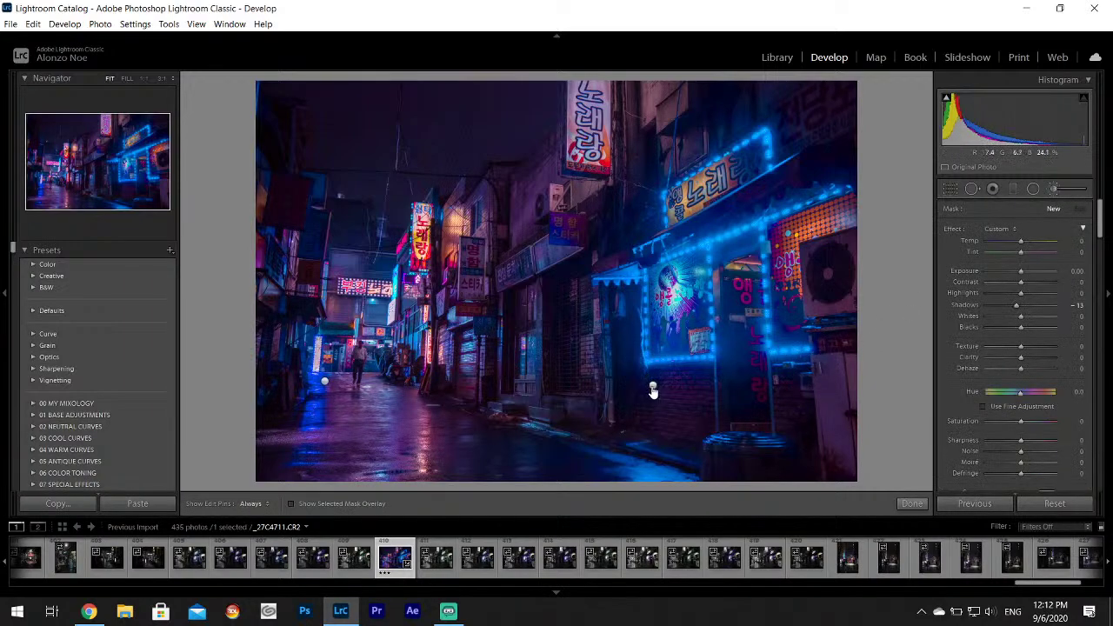
pyautogui.click(324, 383)
pyautogui.press('Delete')
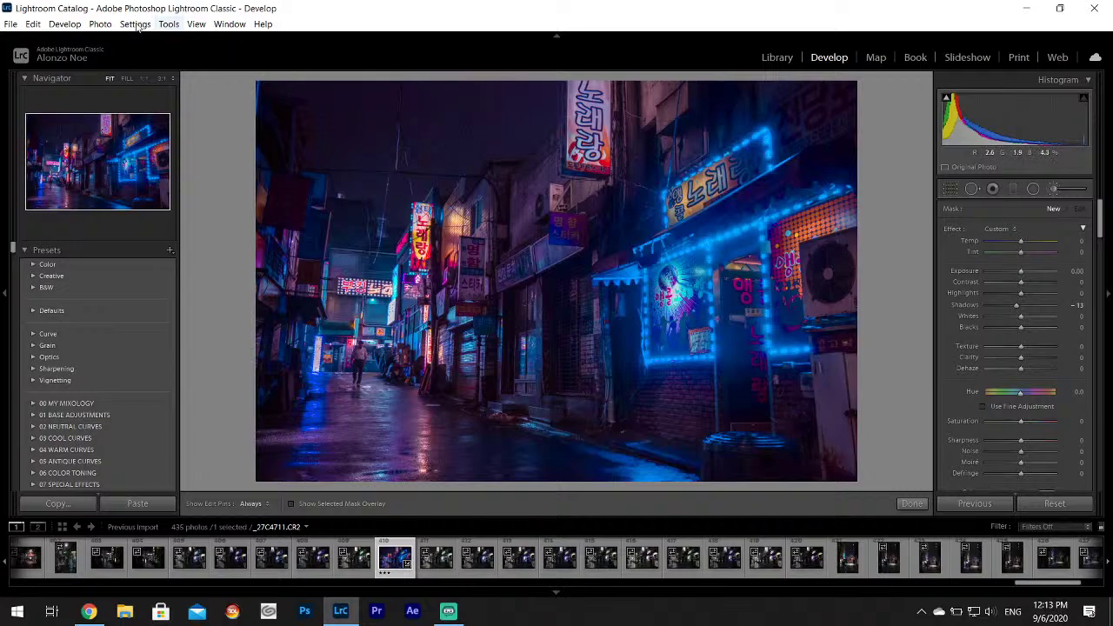
pyautogui.click(33, 24)
pyautogui.click(42, 42)
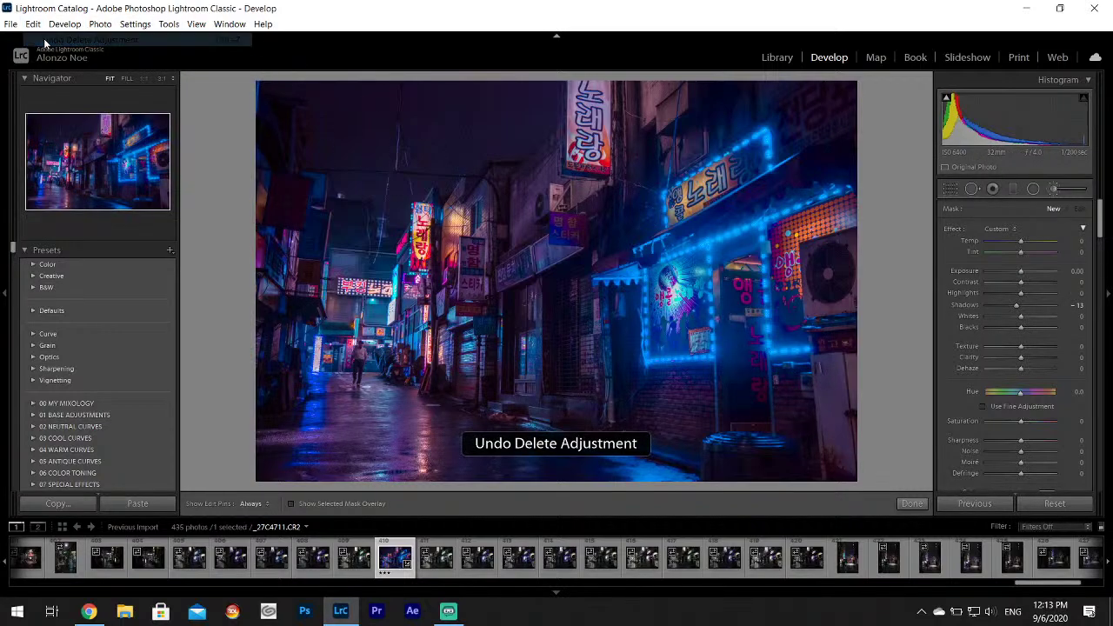
pyautogui.click(1056, 190)
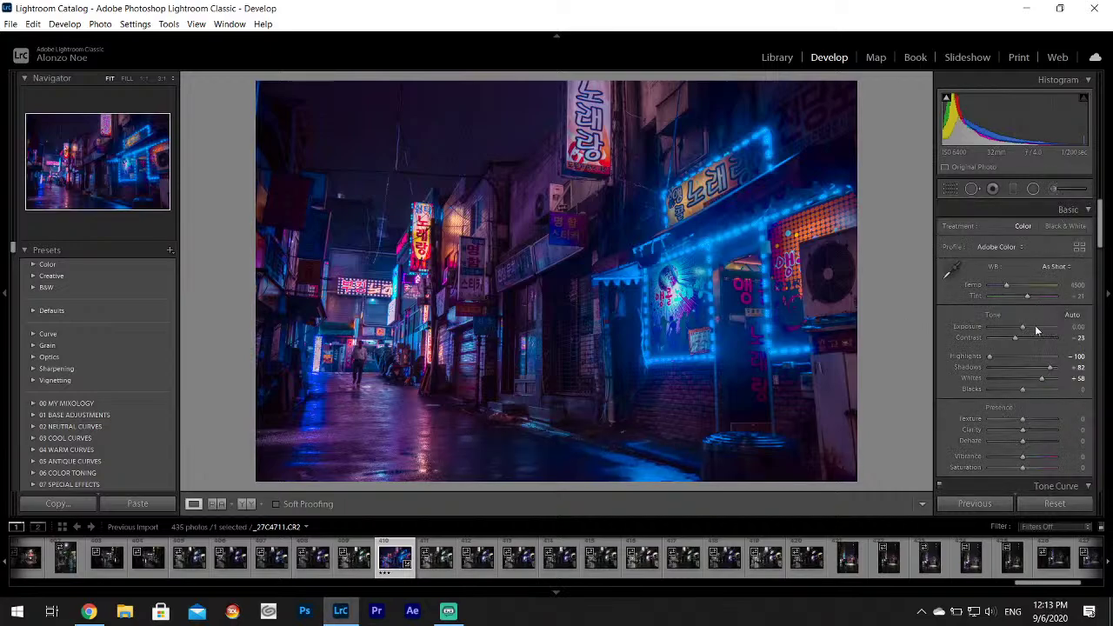
# Set Contrast to +32 and Whites to +70, and add a touch of Clarity.
pyautogui.moveTo(1013, 342); pyautogui.dragTo(1011, 340)
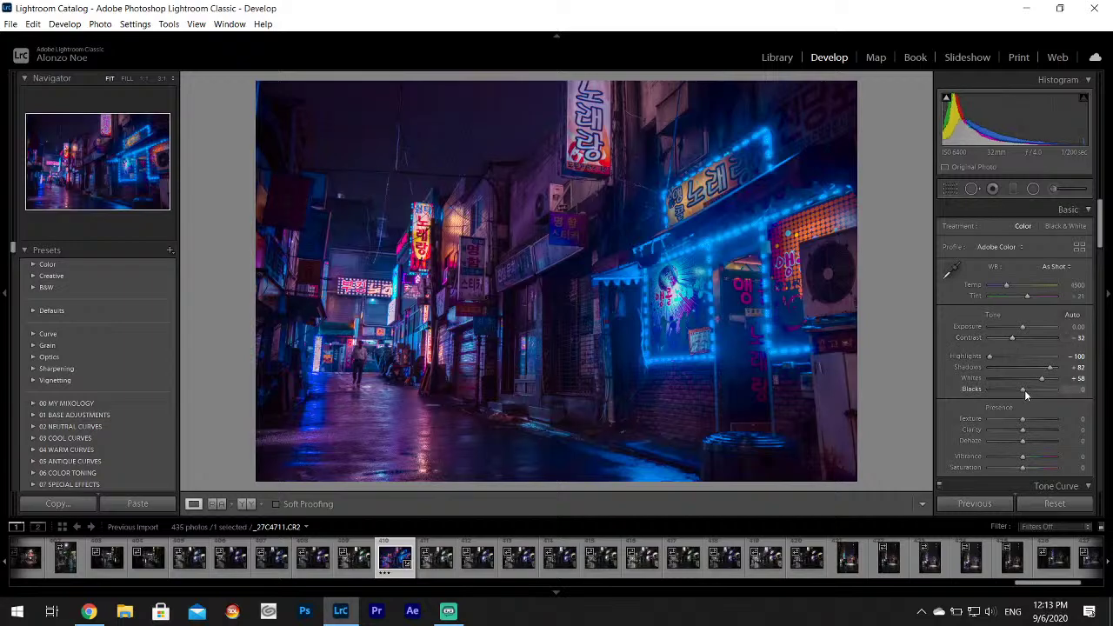
pyautogui.moveTo(1043, 380); pyautogui.dragTo(1047, 386)
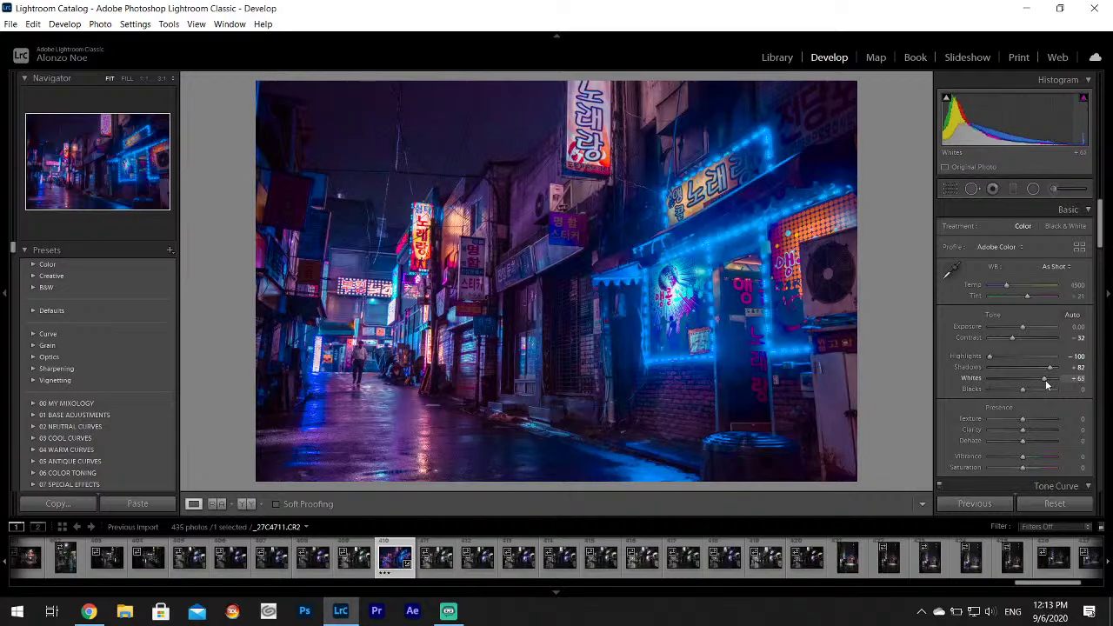
pyautogui.moveTo(1047, 385); pyautogui.dragTo(1049, 385)
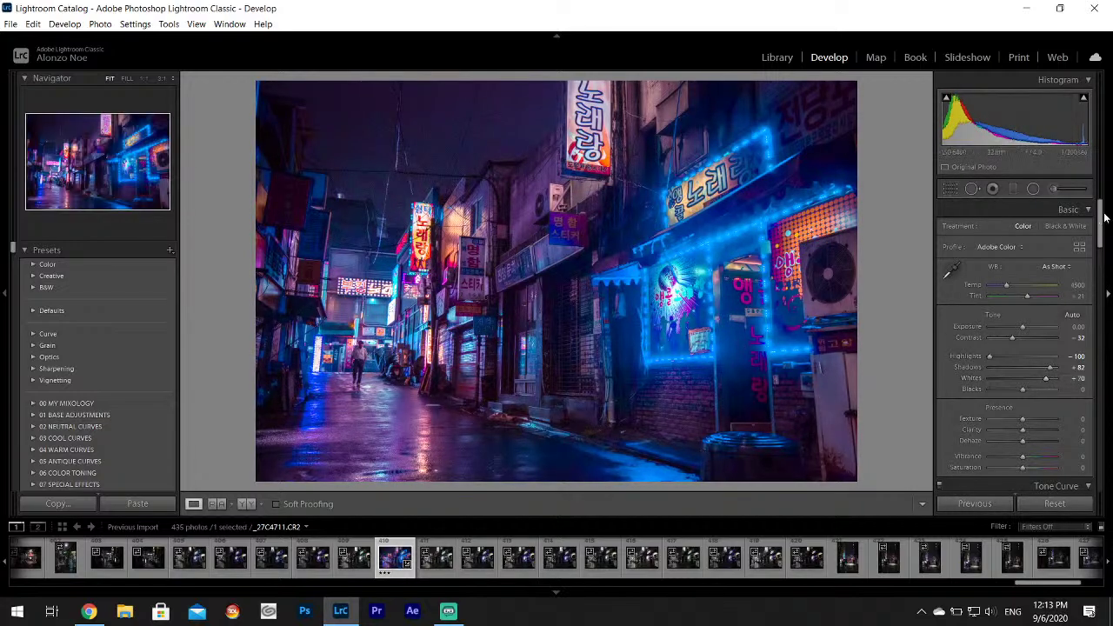
pyautogui.moveTo(1100, 216); pyautogui.dragTo(1101, 225)
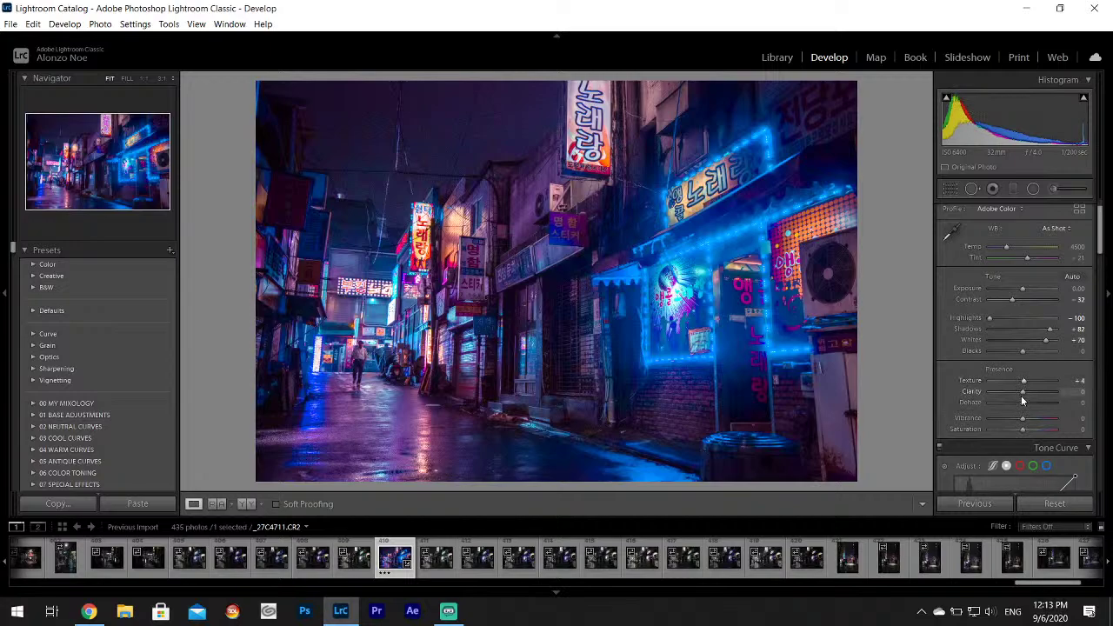
pyautogui.moveTo(1022, 398); pyautogui.dragTo(1024, 399)
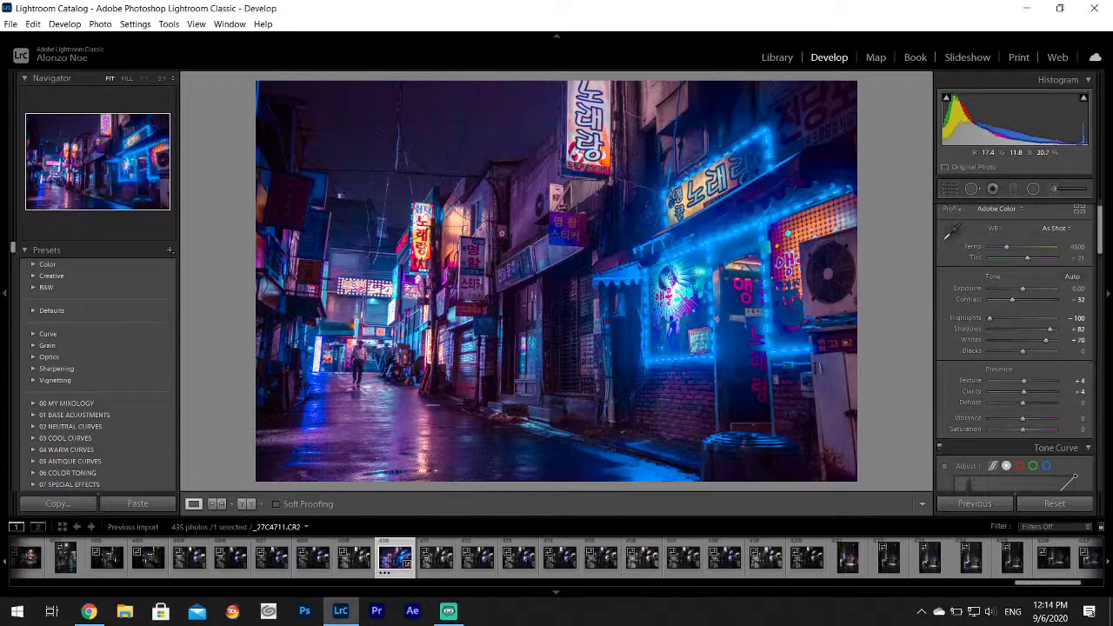
# Paint a brush adjustment with Shadows reset to 0 across the sky above the signs.
pyautogui.click(1052, 188)
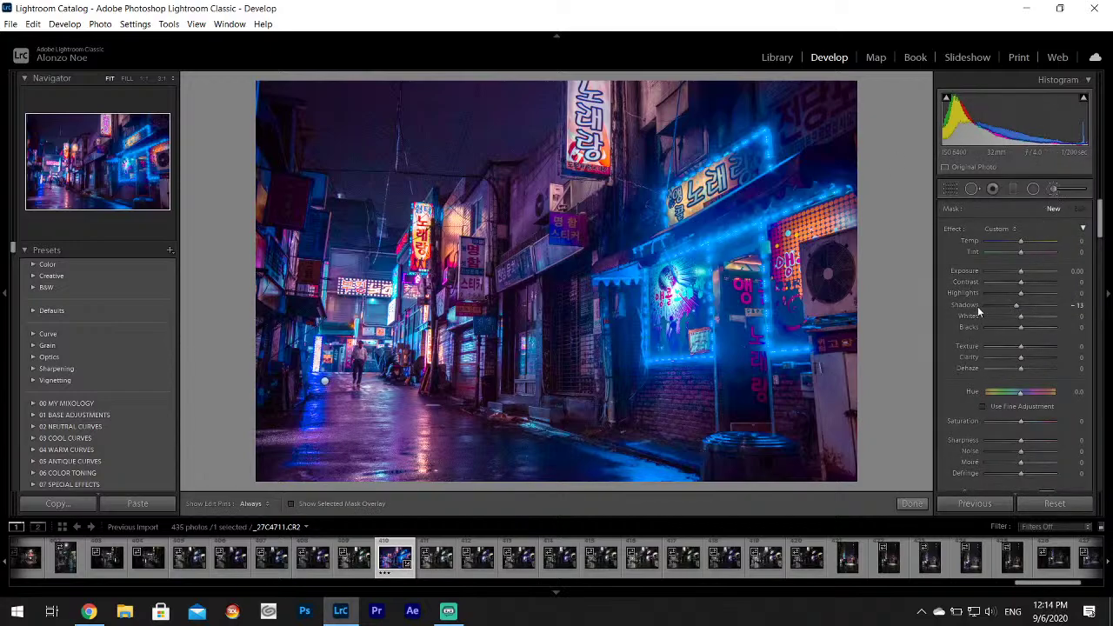
pyautogui.doubleClick(977, 306)
pyautogui.moveTo(1101, 217); pyautogui.dragTo(1100, 240)
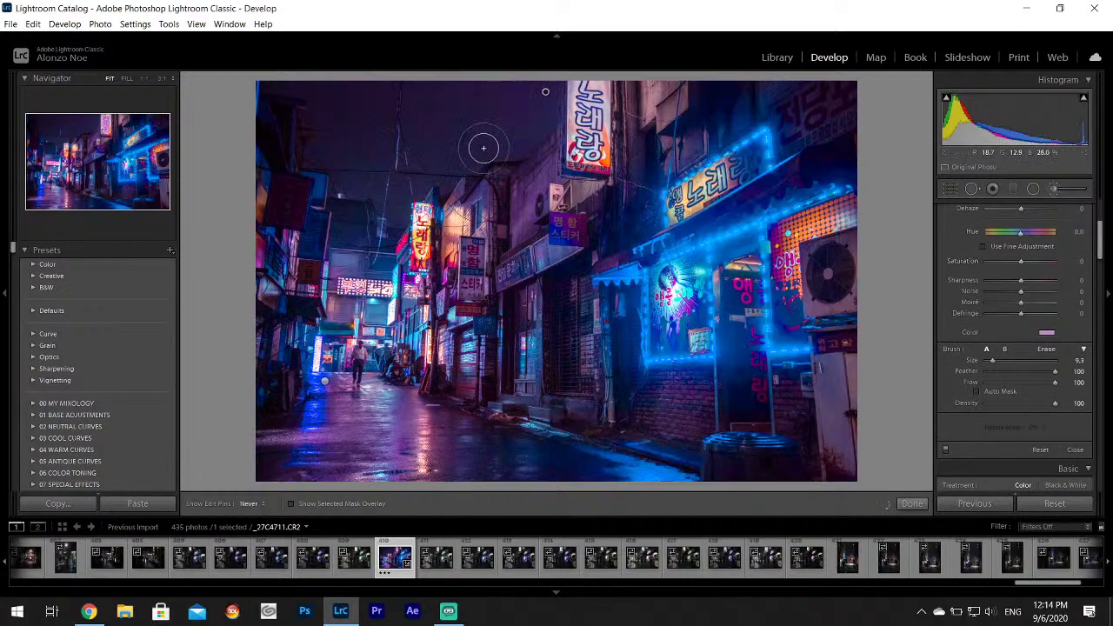
pyautogui.press('h')
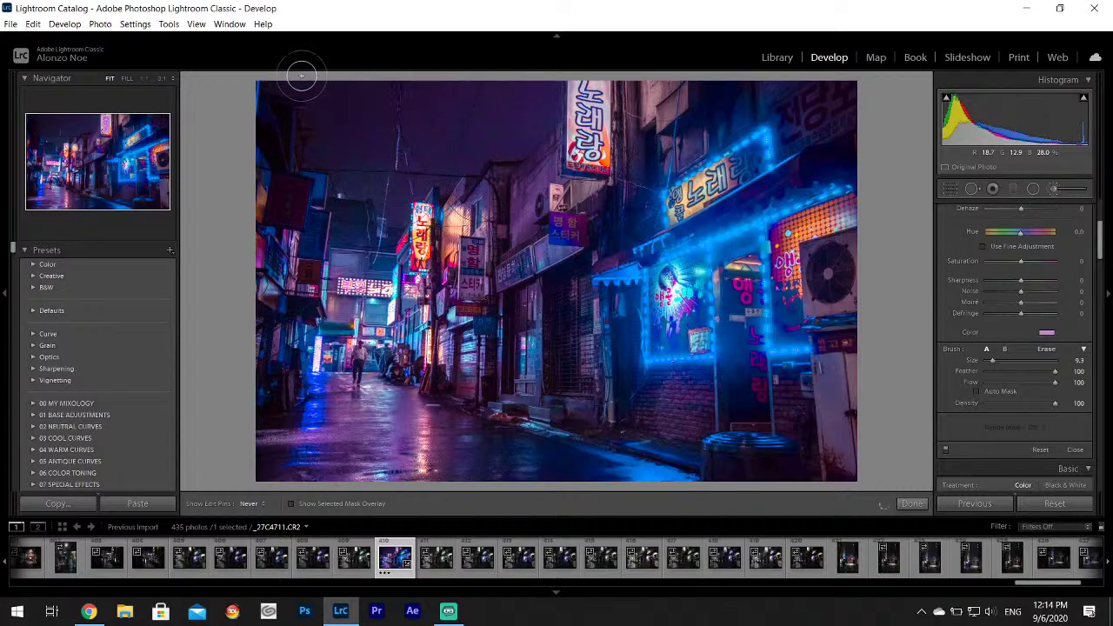
pyautogui.moveTo(313, 151)
pyautogui.mouseDown()
pyautogui.moveTo(352, 183)
pyautogui.moveTo(380, 186)
pyautogui.moveTo(391, 221)
pyautogui.mouseUp()
pyautogui.click(917, 506)
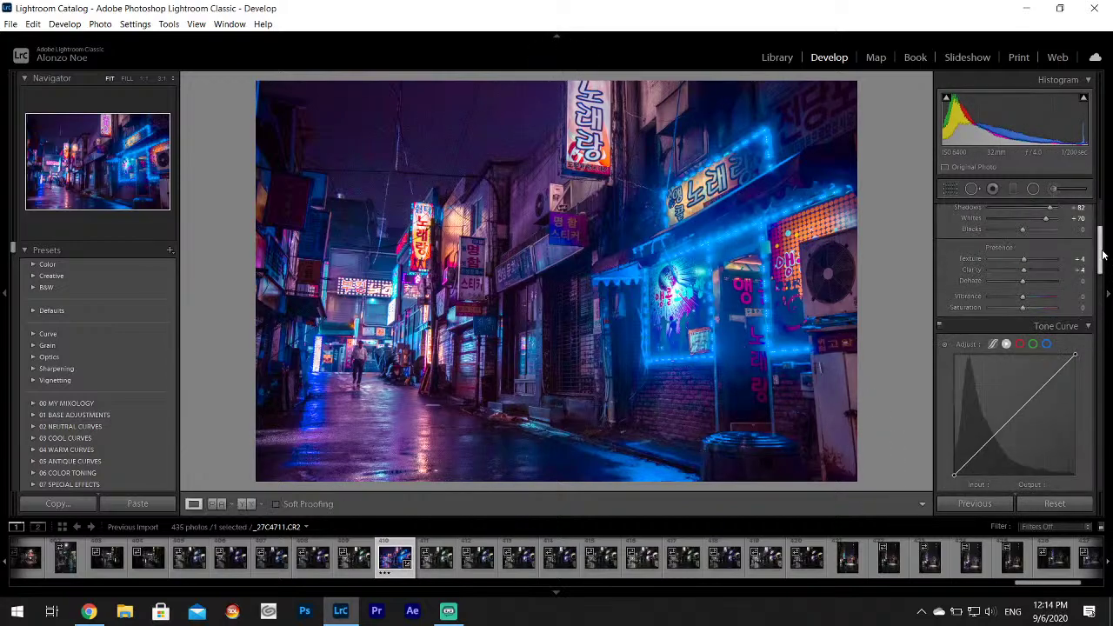
# Show the Blue colour adjustments, then paint another brush stroke over the upper sign.
pyautogui.scroll(-5, 1100, 249)
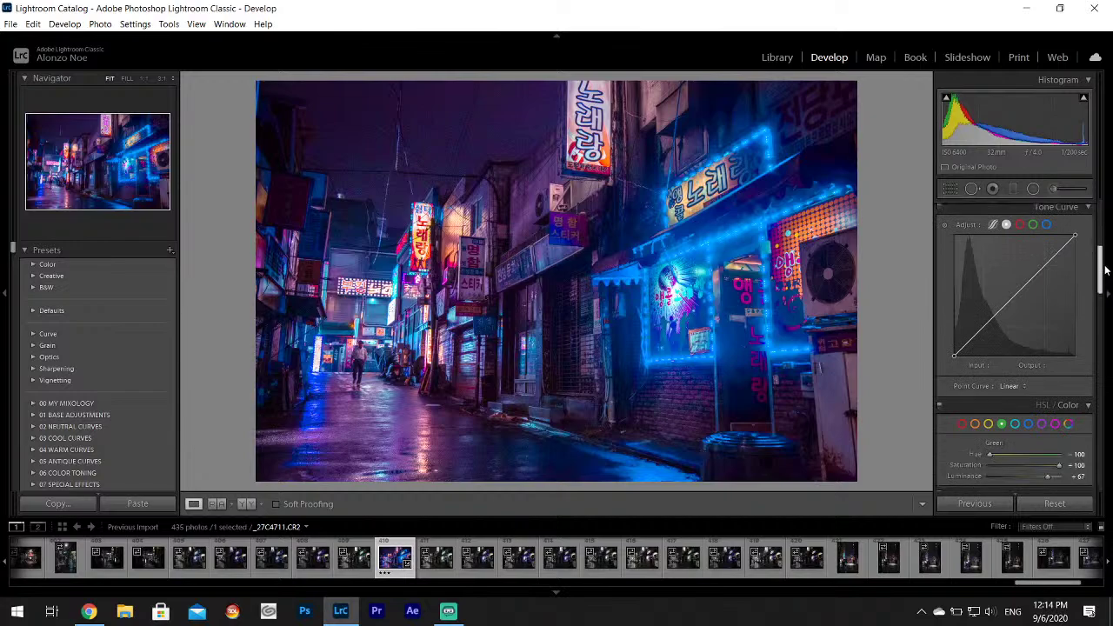
pyautogui.click(1029, 379)
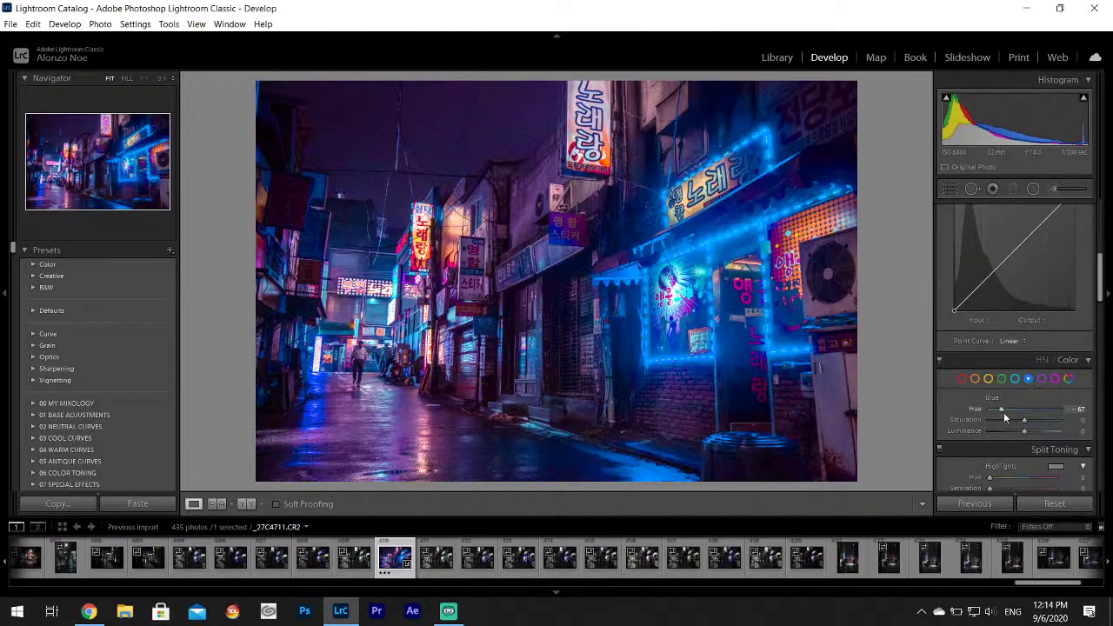
pyautogui.click(1053, 189)
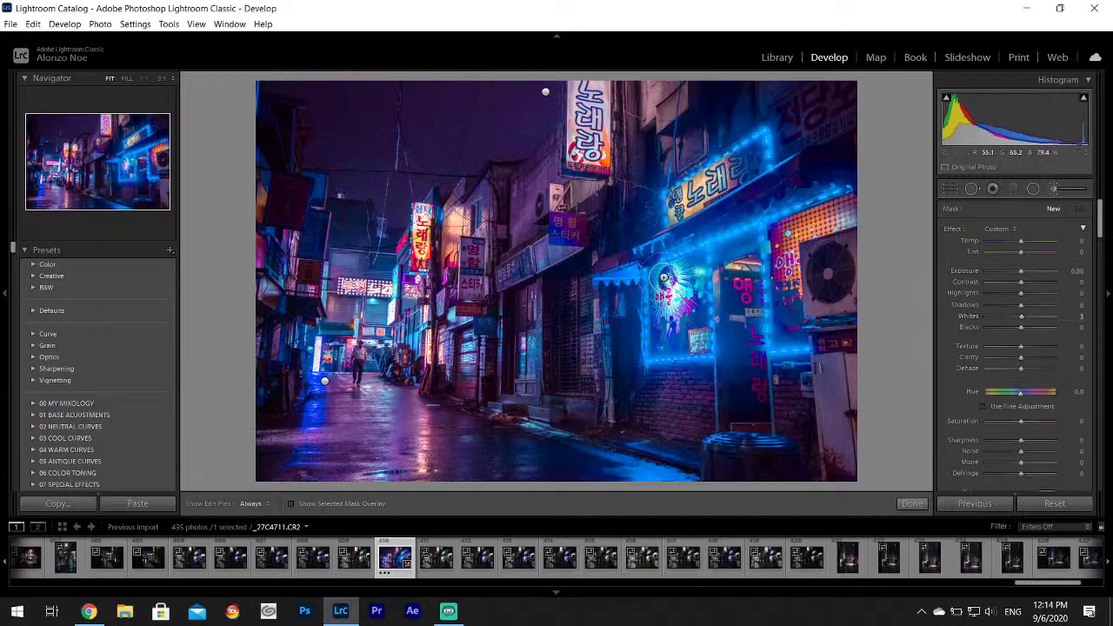
pyautogui.press('h')
pyautogui.moveTo(681, 190)
pyautogui.mouseDown()
pyautogui.moveTo(702, 206)
pyautogui.moveTo(707, 171)
pyautogui.moveTo(738, 170)
pyautogui.mouseUp()
pyautogui.press('h')
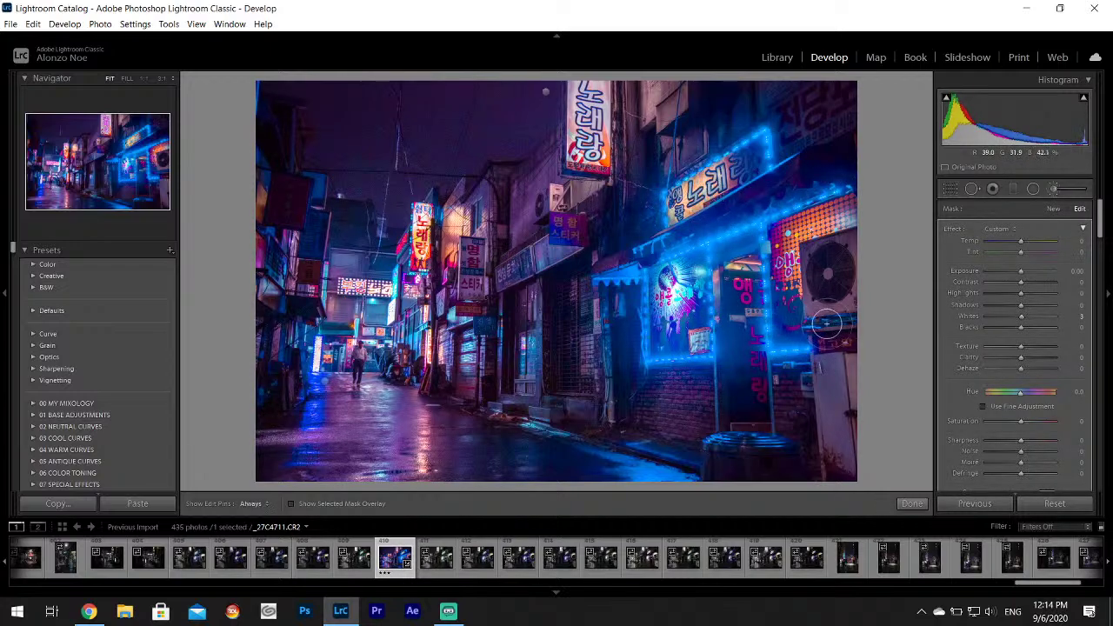
pyautogui.click(909, 507)
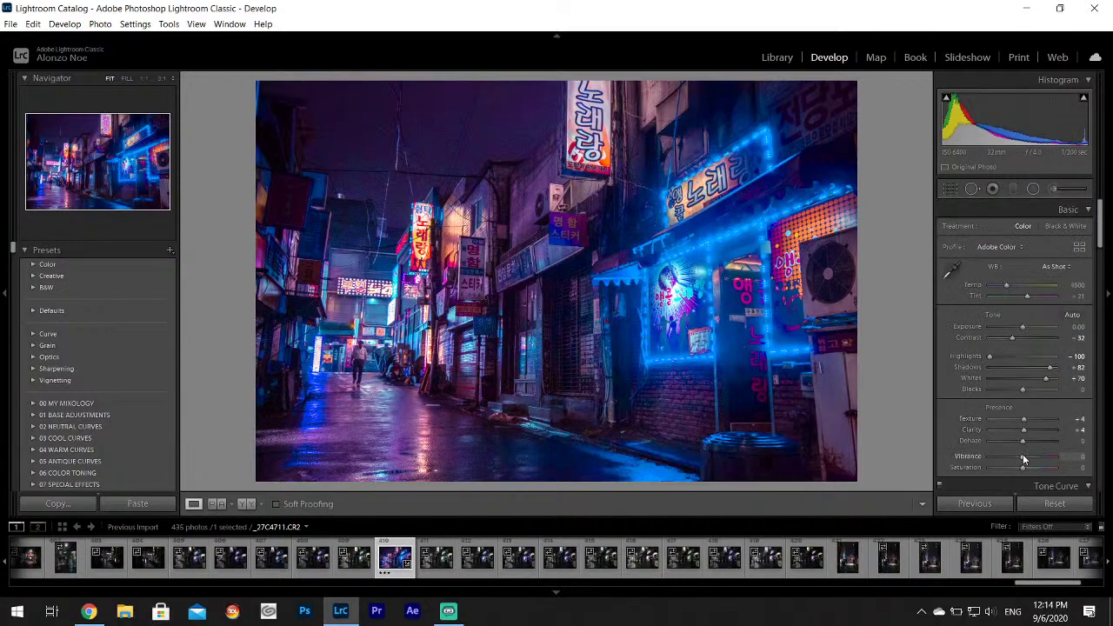
# Set Vibrance +5 and Saturation -11, then re-export to Korea Project under a unique name.
pyautogui.moveTo(1022, 456); pyautogui.dragTo(1025, 459)
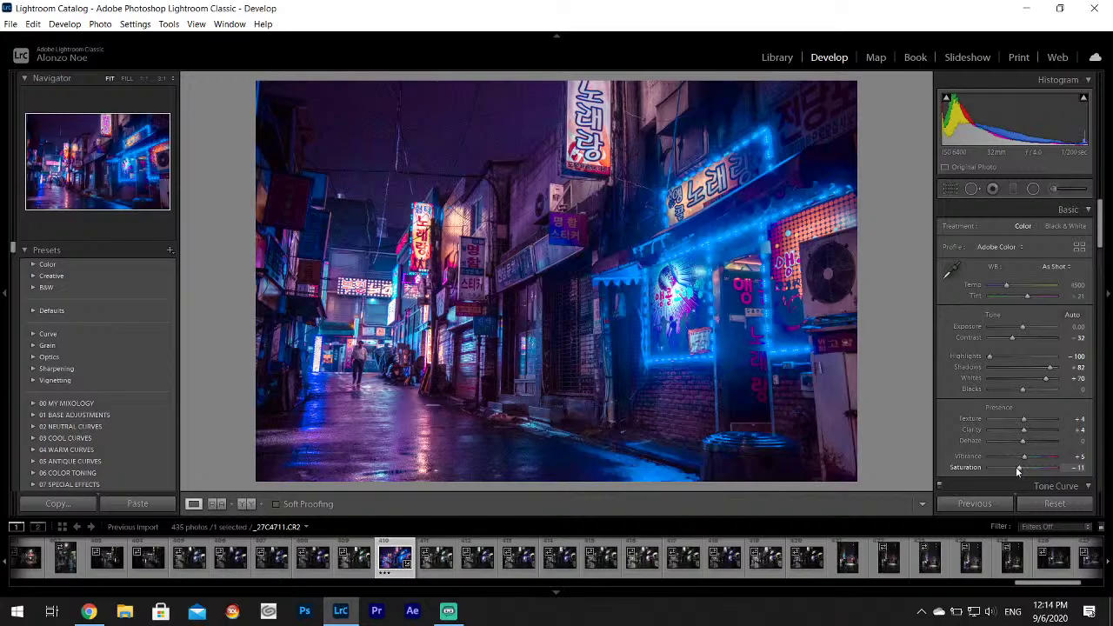
pyautogui.click(10, 24)
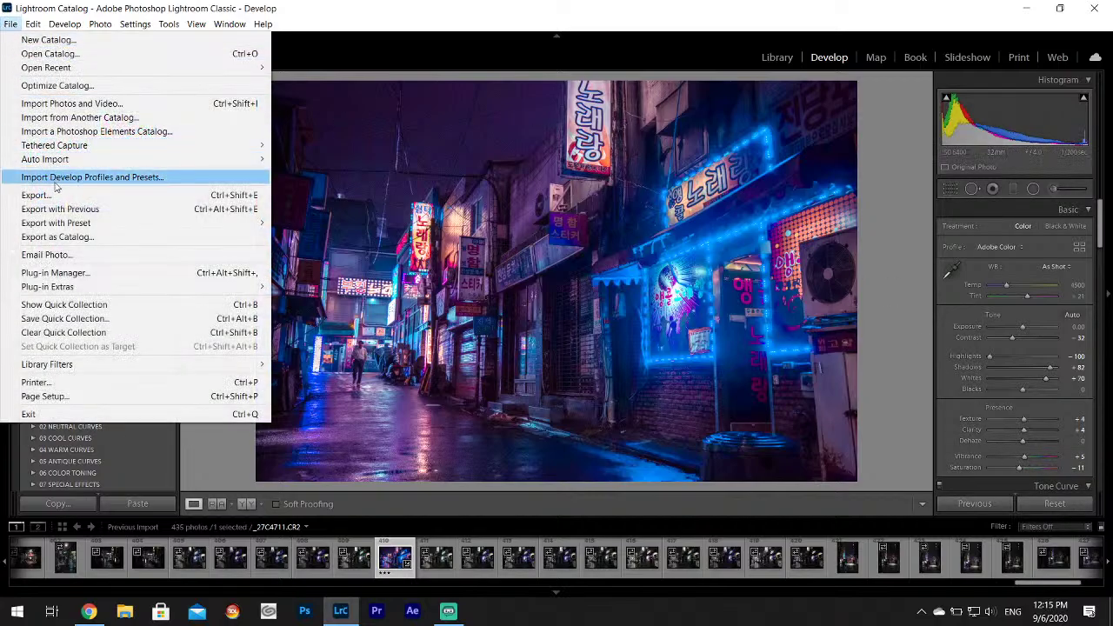
pyautogui.click(52, 195)
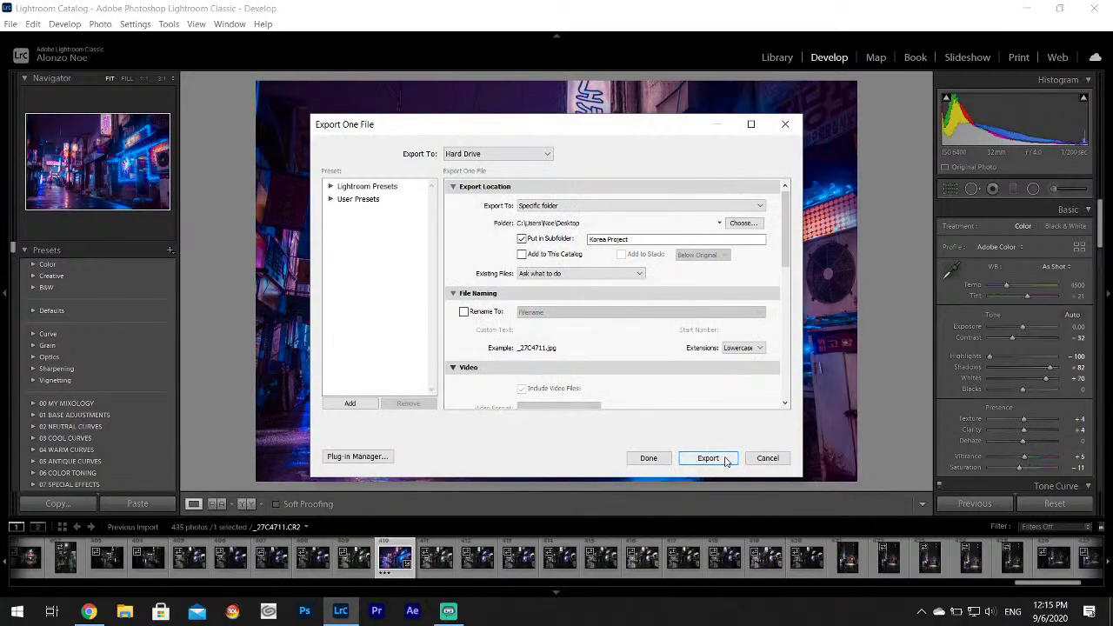
pyautogui.click(708, 458)
pyautogui.click(670, 390)
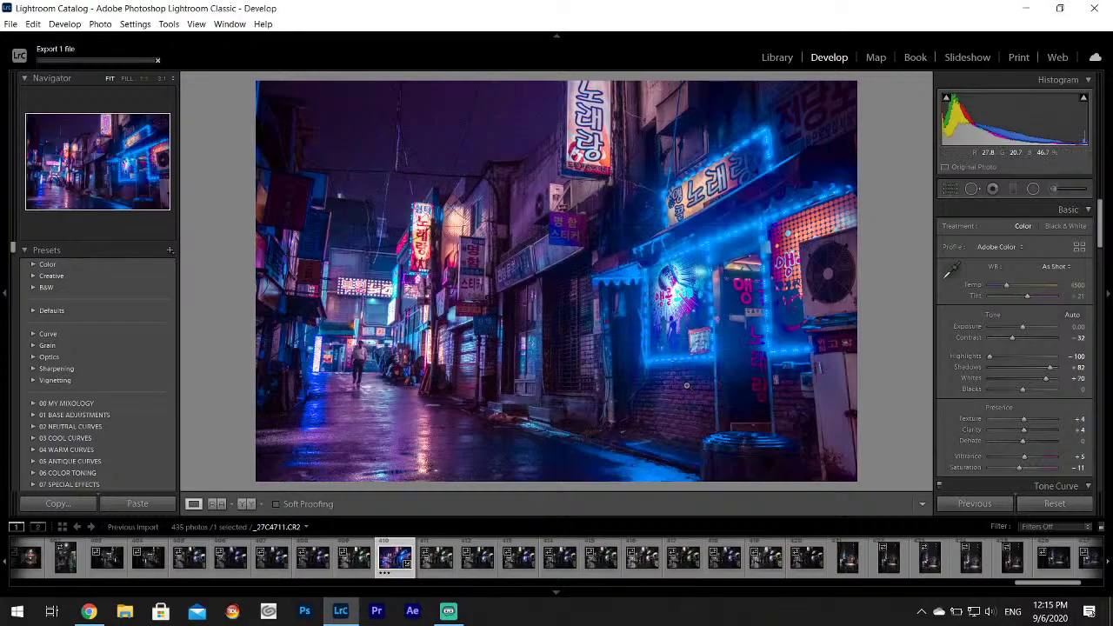
pyautogui.click(88, 611)
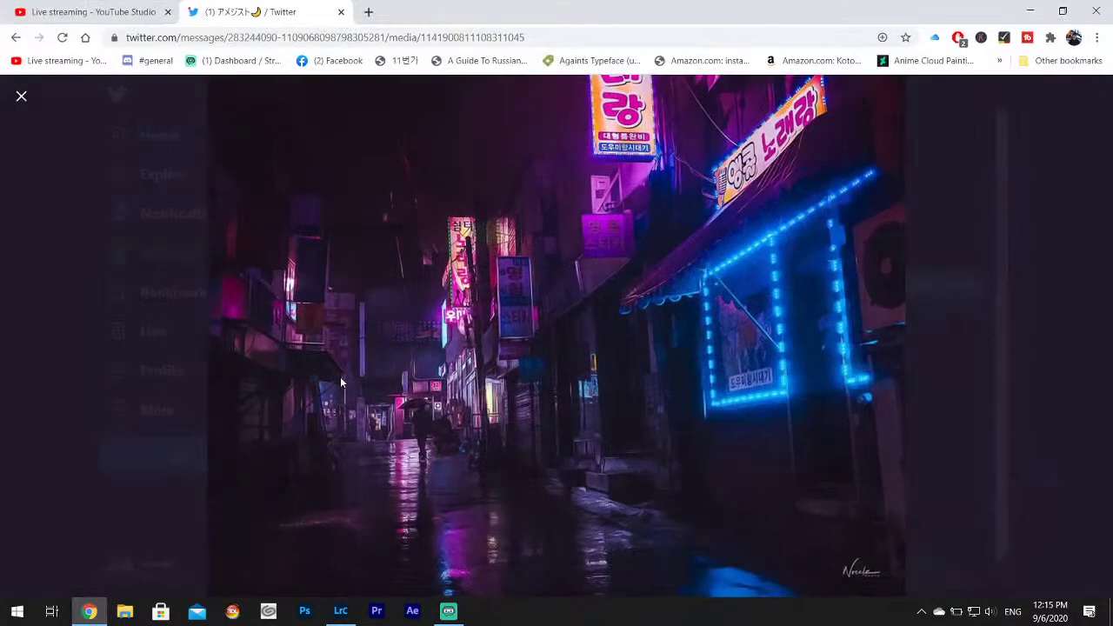
# Close the Twitter photo tab, keeping YouTube Studio, and minimize Chrome.
pyautogui.click(341, 12)
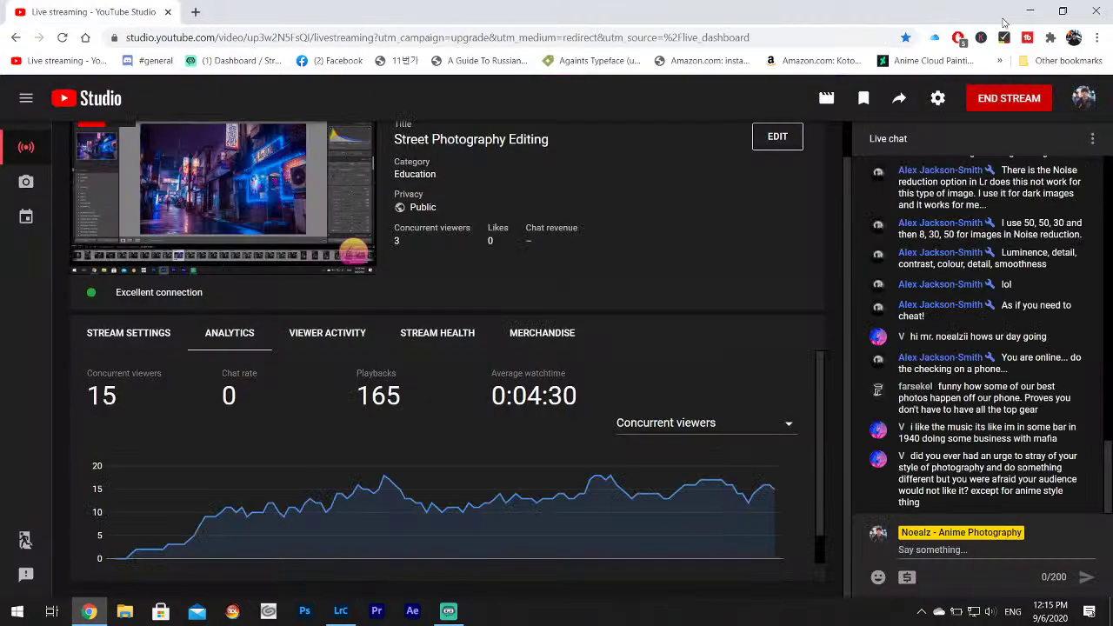
pyautogui.click(1030, 11)
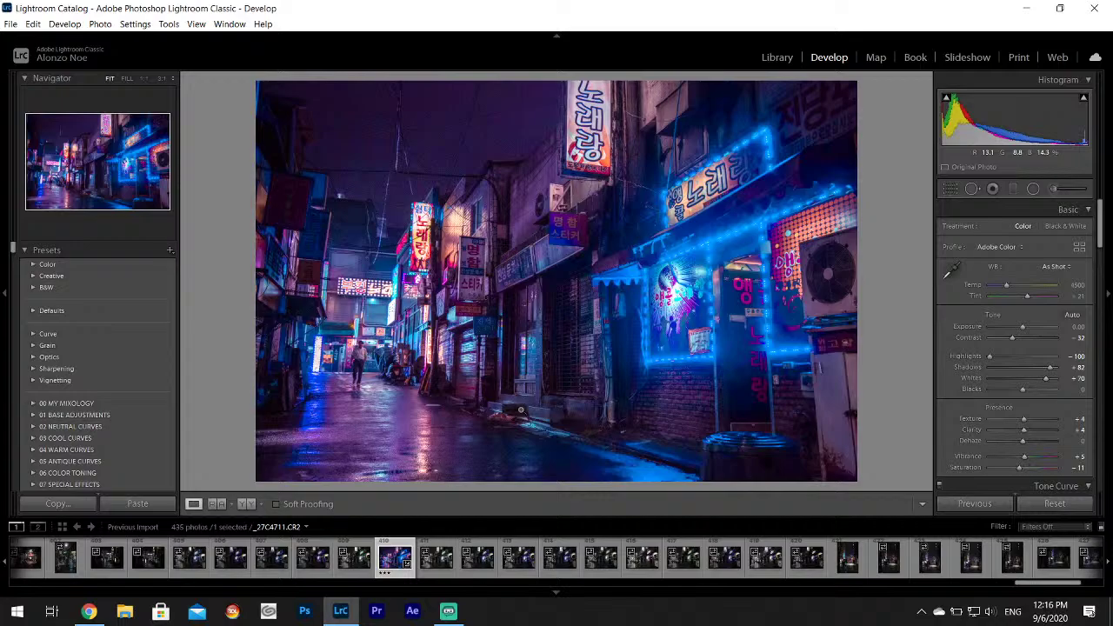
pyautogui.click(89, 611)
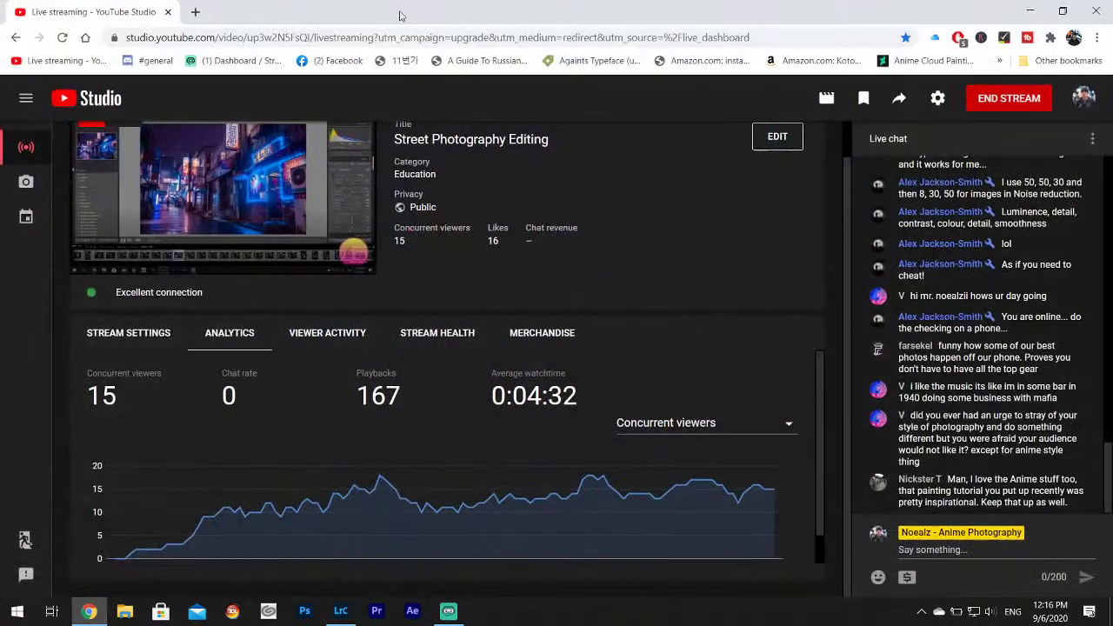
pyautogui.click(196, 13)
pyautogui.write('seoul ')
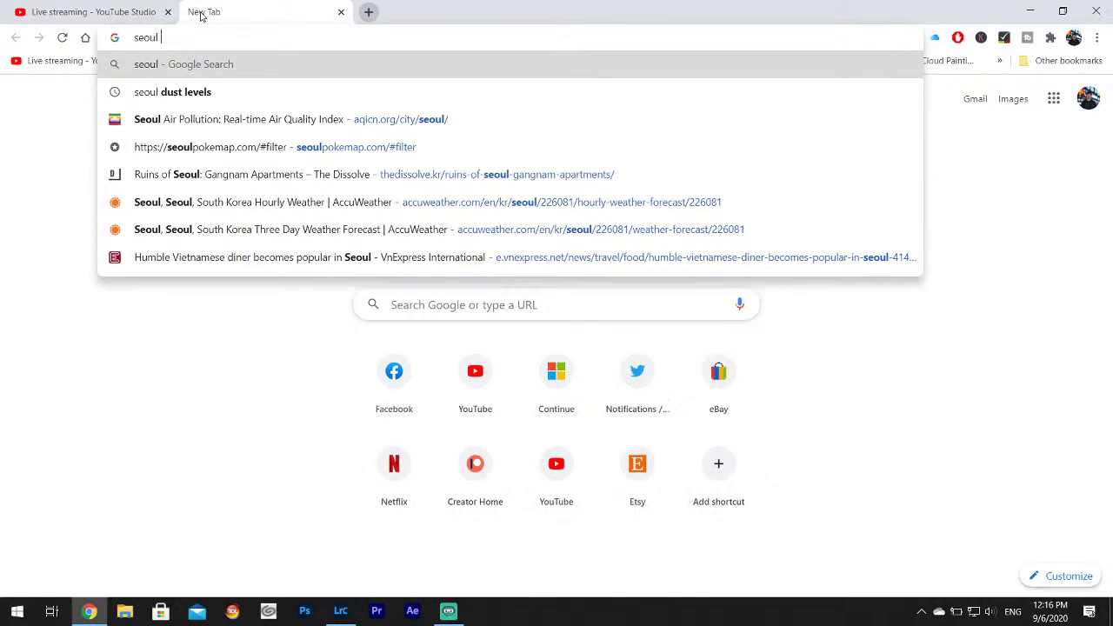
pyautogui.write('weat')
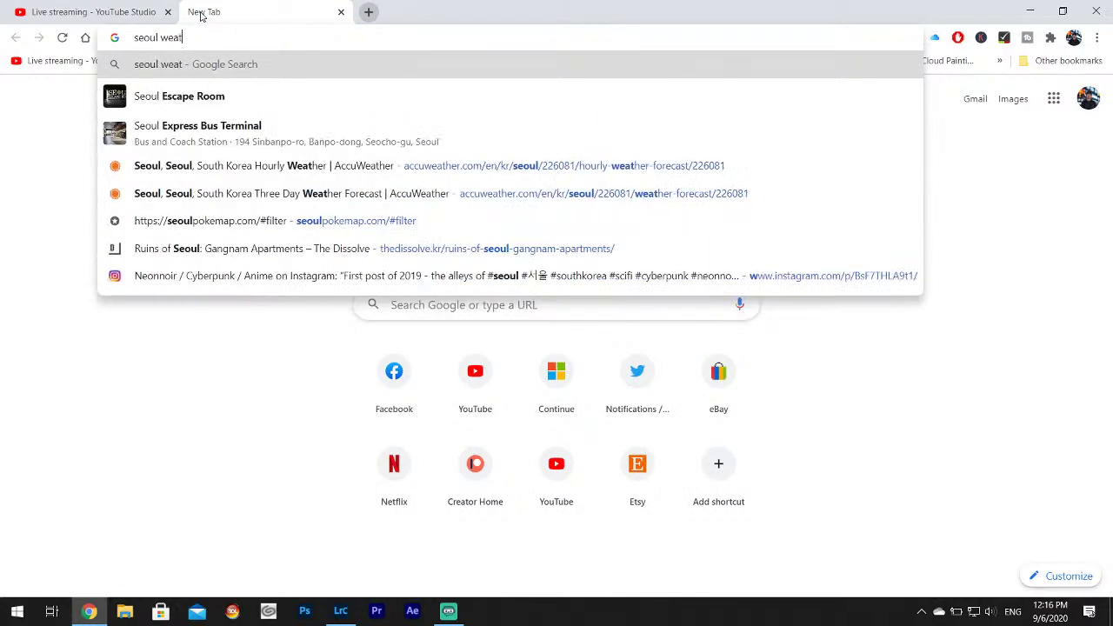
pyautogui.write('her by the hour')
pyautogui.press('Return')
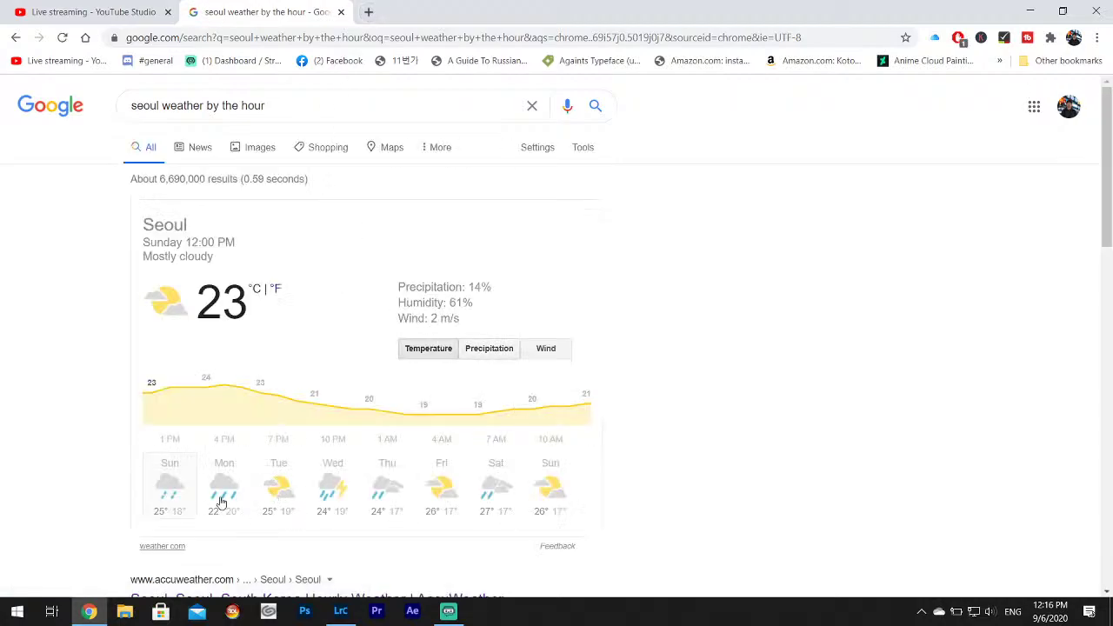
pyautogui.scroll(-2, 513, 369)
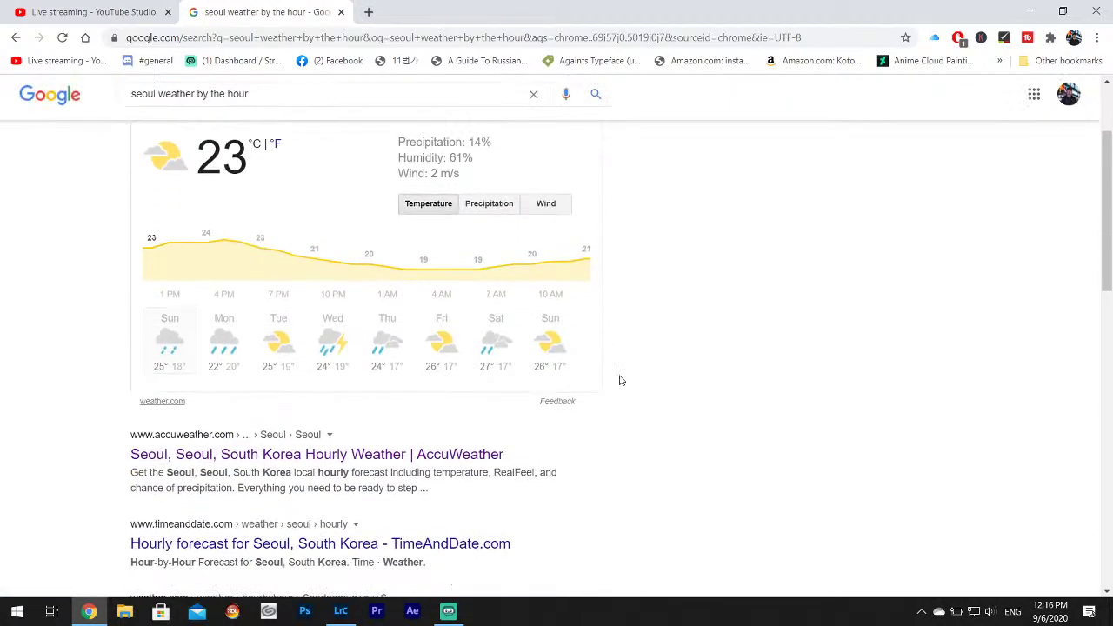
pyautogui.click(331, 459)
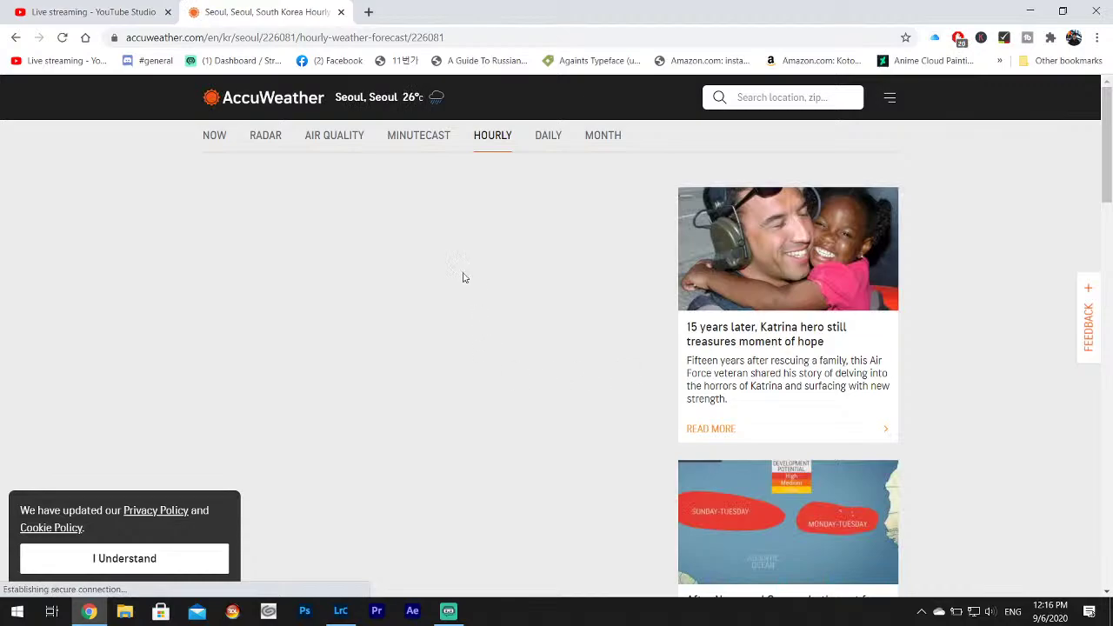
pyautogui.scroll(-3, 421, 327)
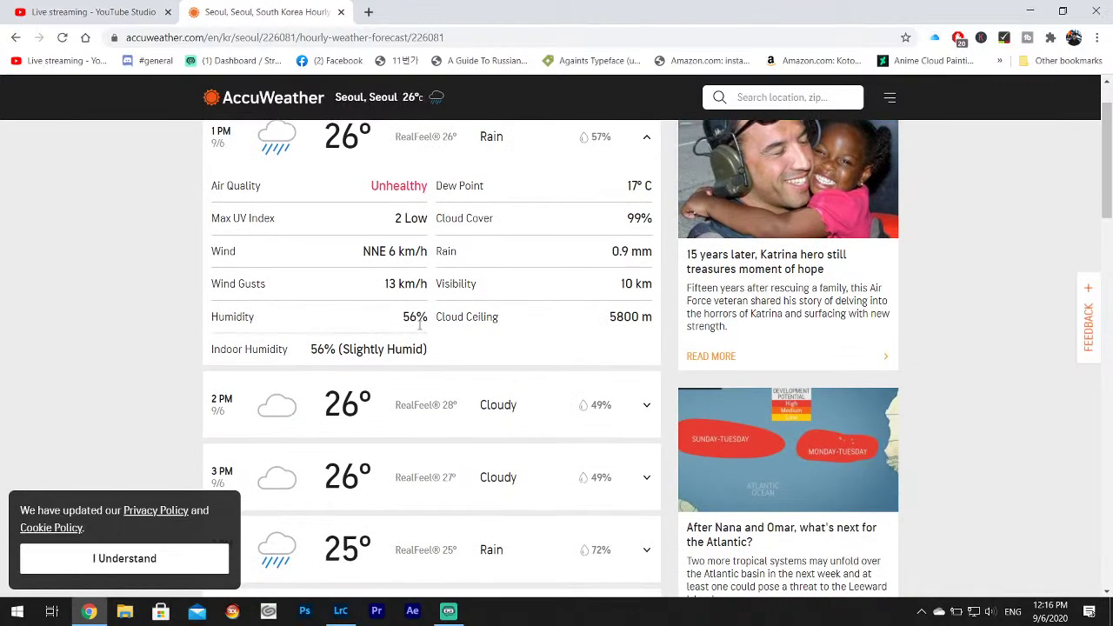
pyautogui.scroll(-4, 422, 328)
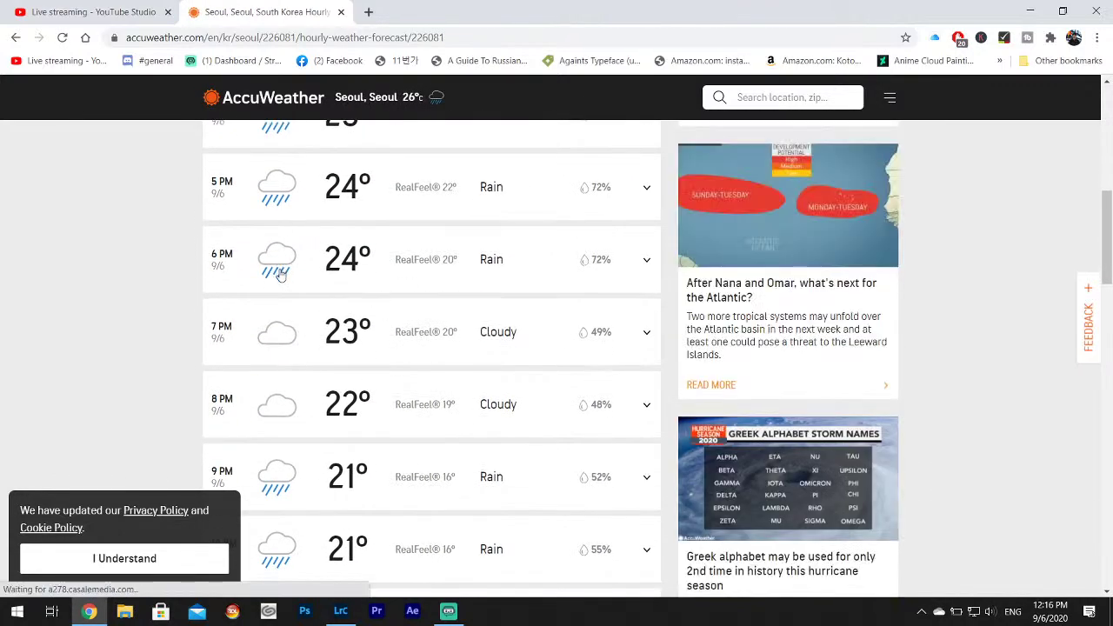
pyautogui.scroll(2, 291, 226)
pyautogui.scroll(-1, 307, 327)
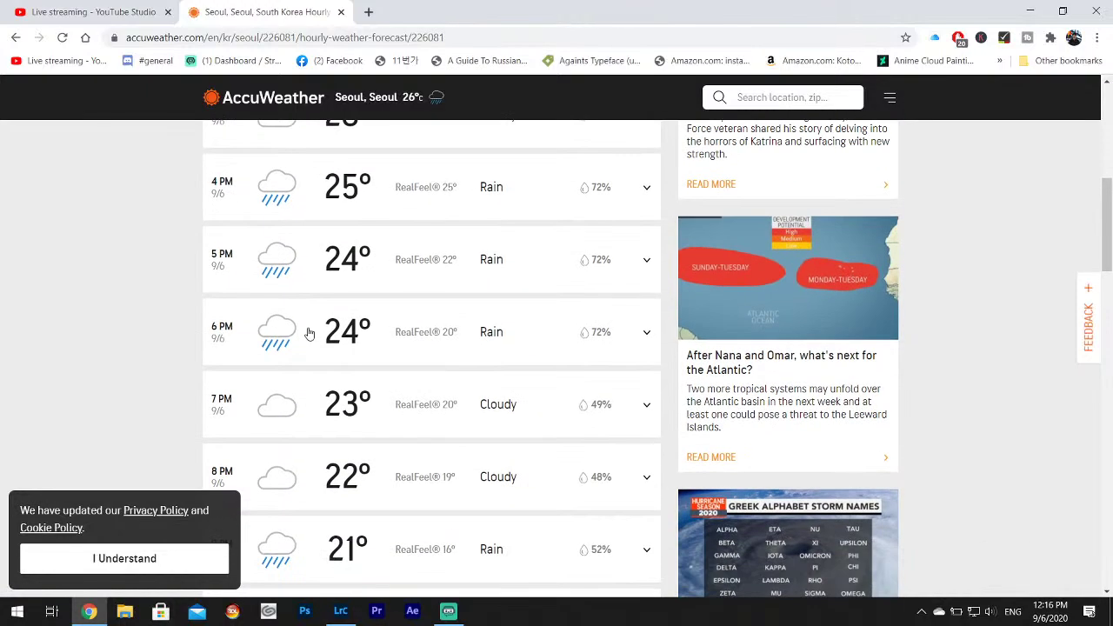
pyautogui.scroll(-4, 309, 333)
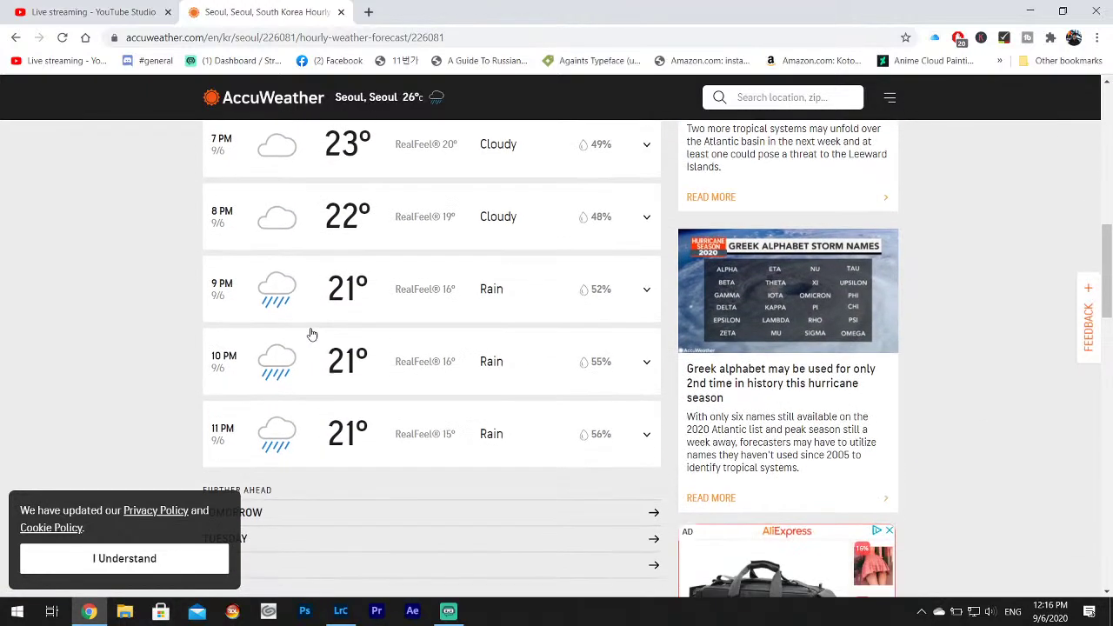
pyautogui.scroll(9, 311, 339)
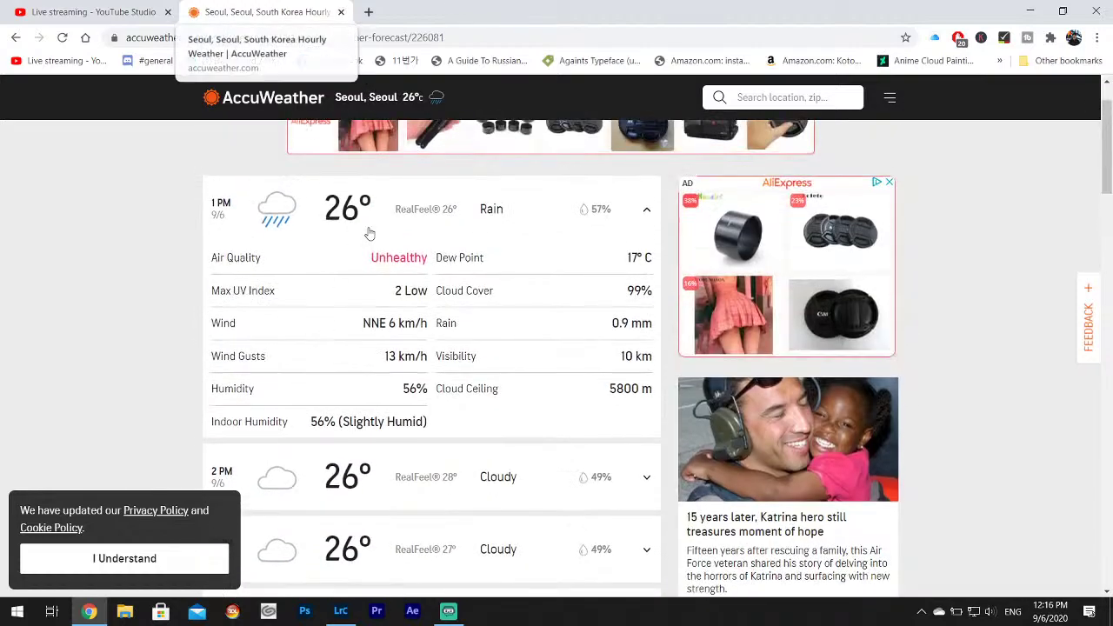
pyautogui.scroll(1, 369, 278)
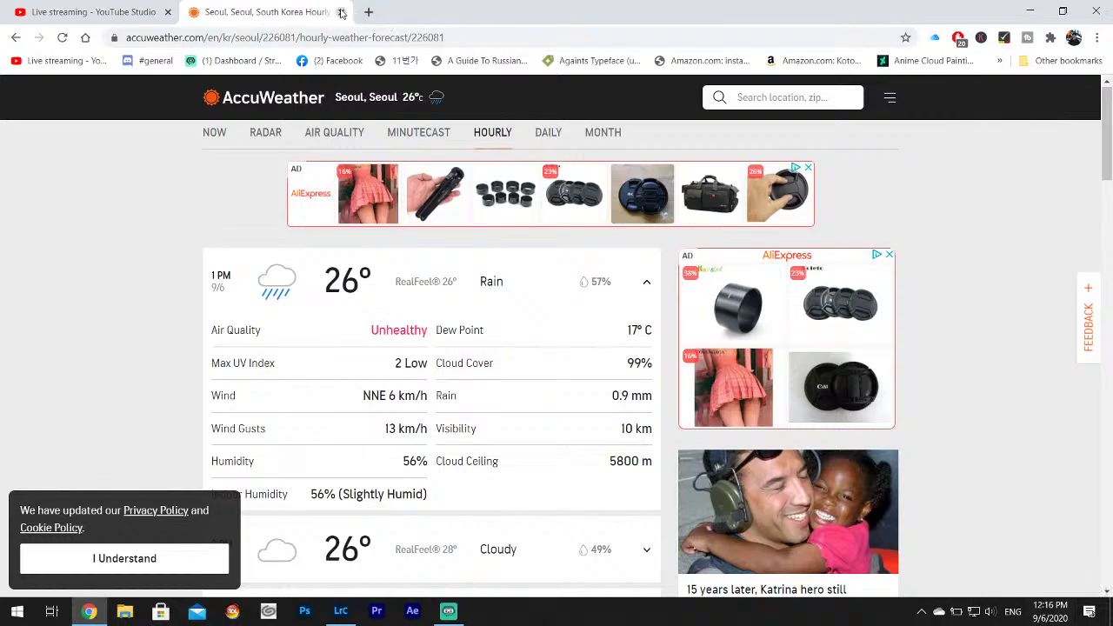
pyautogui.click(340, 12)
pyautogui.click(1028, 12)
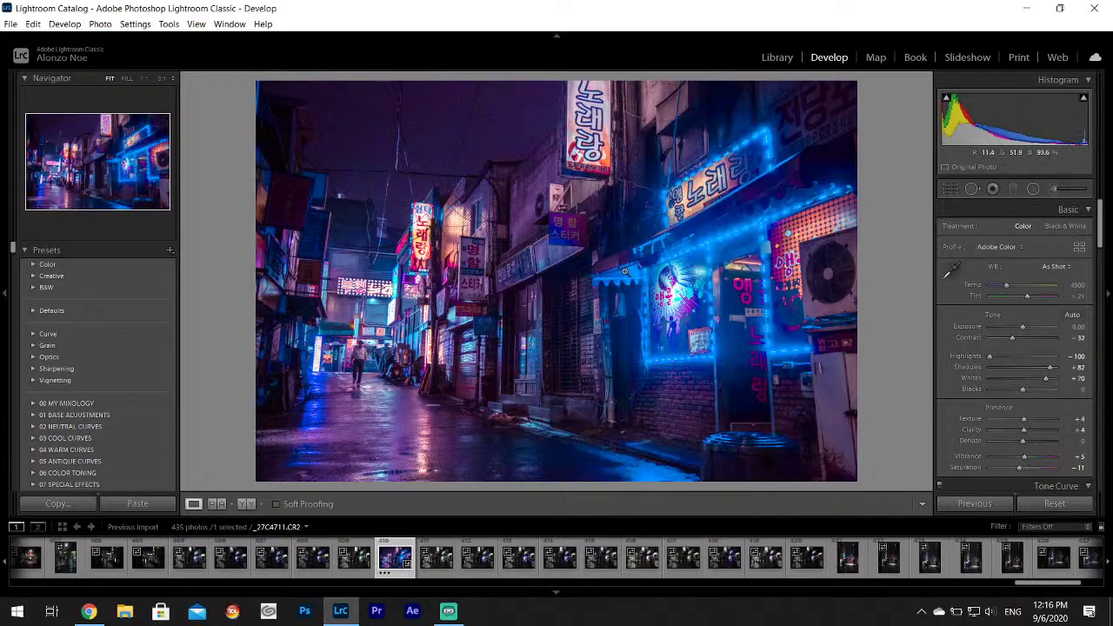
# Browse the alley shots from _27C4721 onward, then select the umbrella couple portrait _27C4726.
pyautogui.click(805, 574)
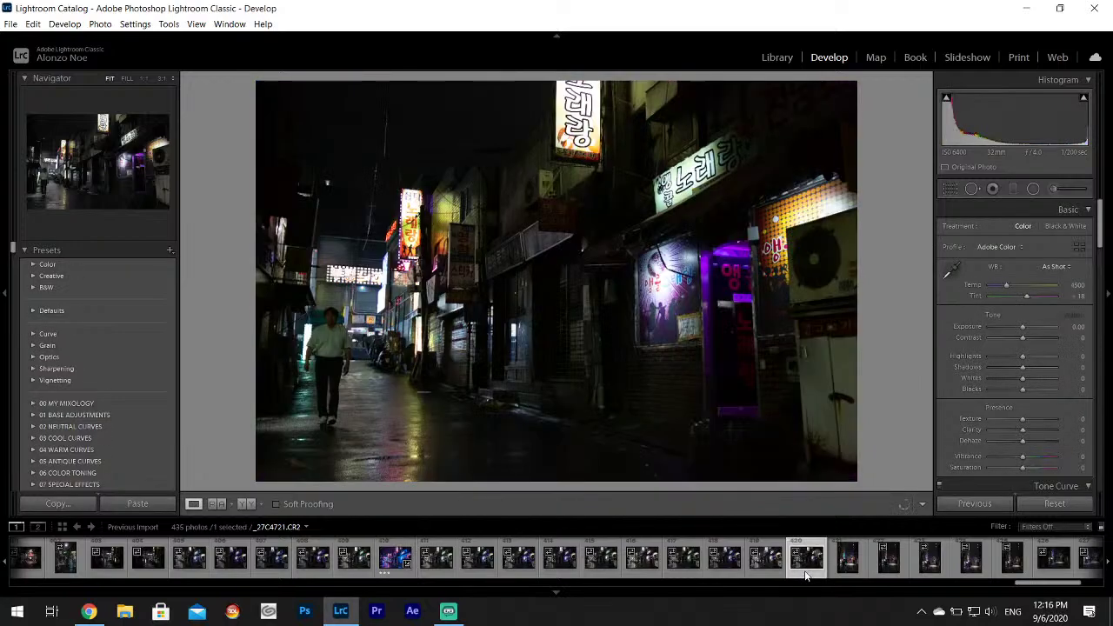
pyautogui.click(848, 561)
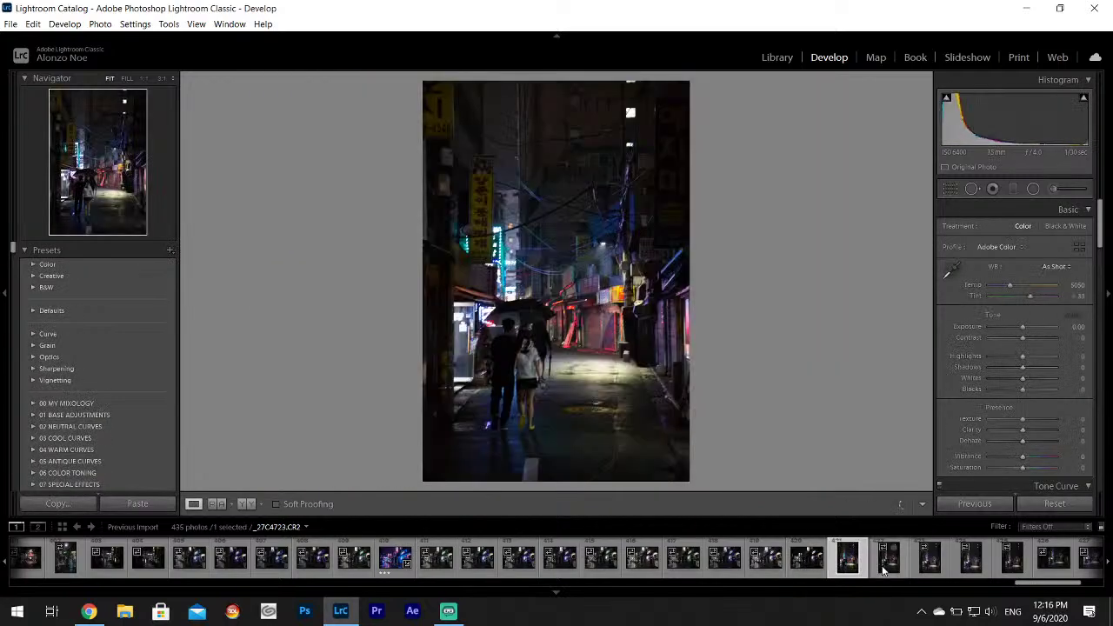
pyautogui.click(884, 570)
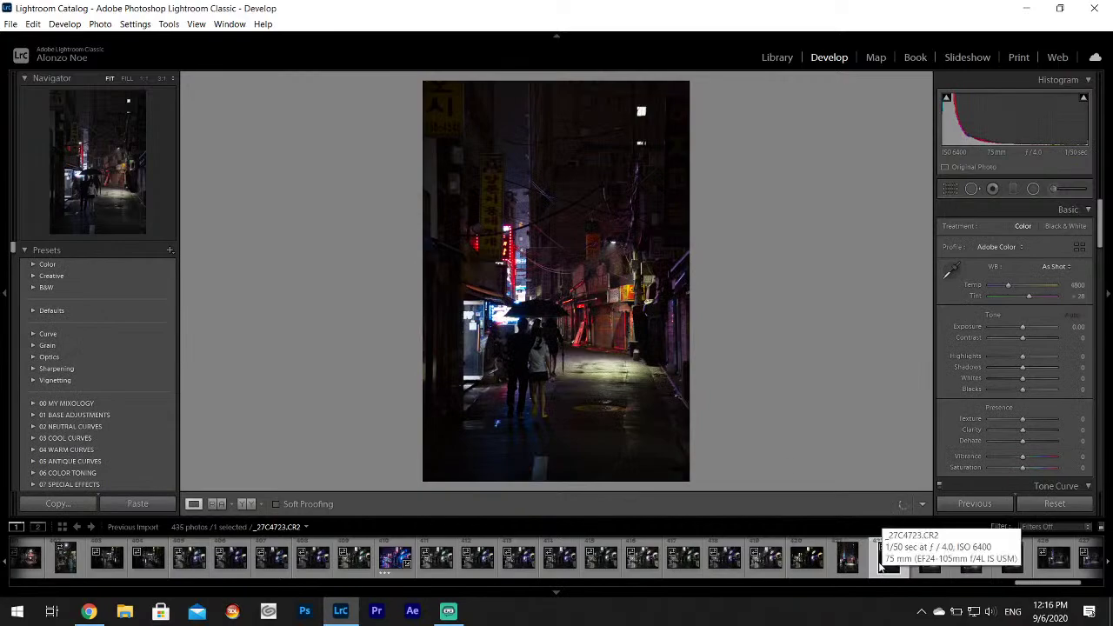
pyautogui.click(931, 560)
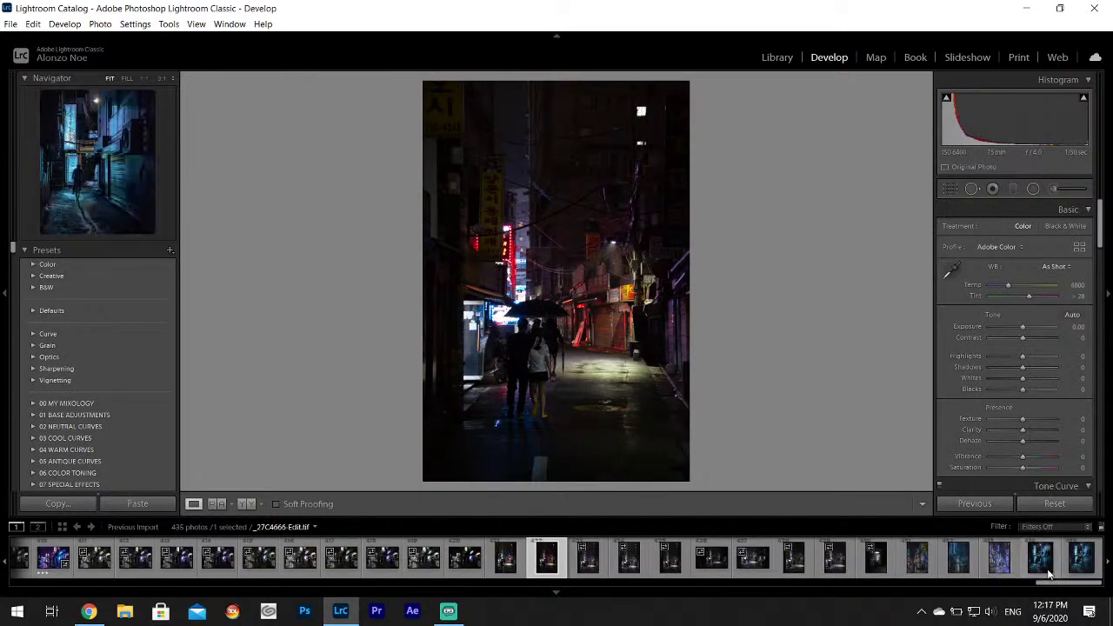
pyautogui.click(839, 567)
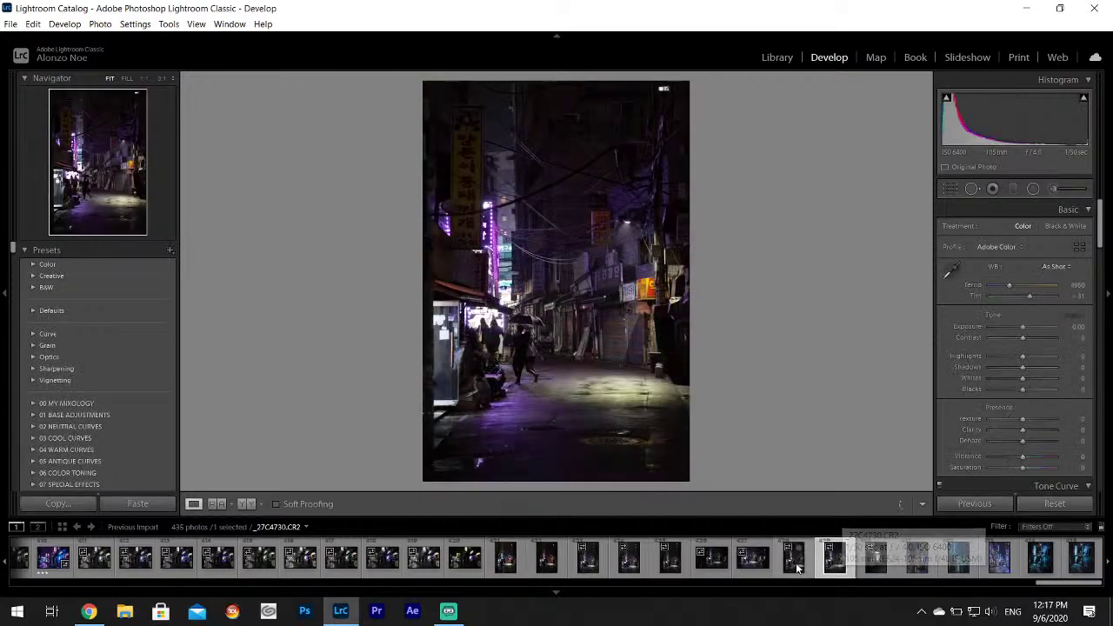
pyautogui.click(795, 566)
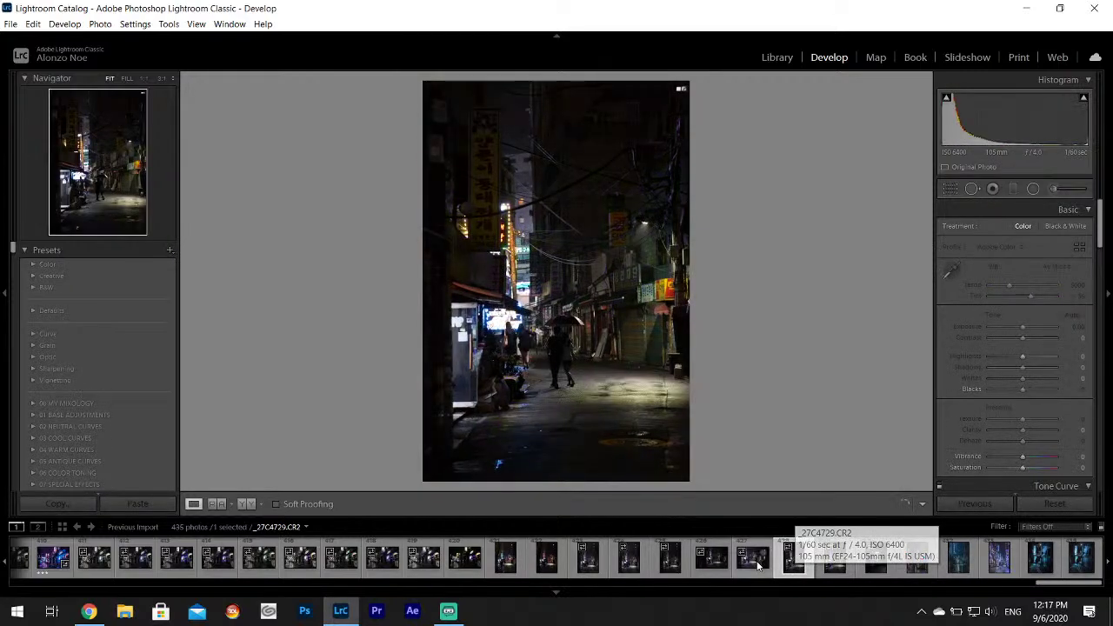
pyautogui.click(755, 565)
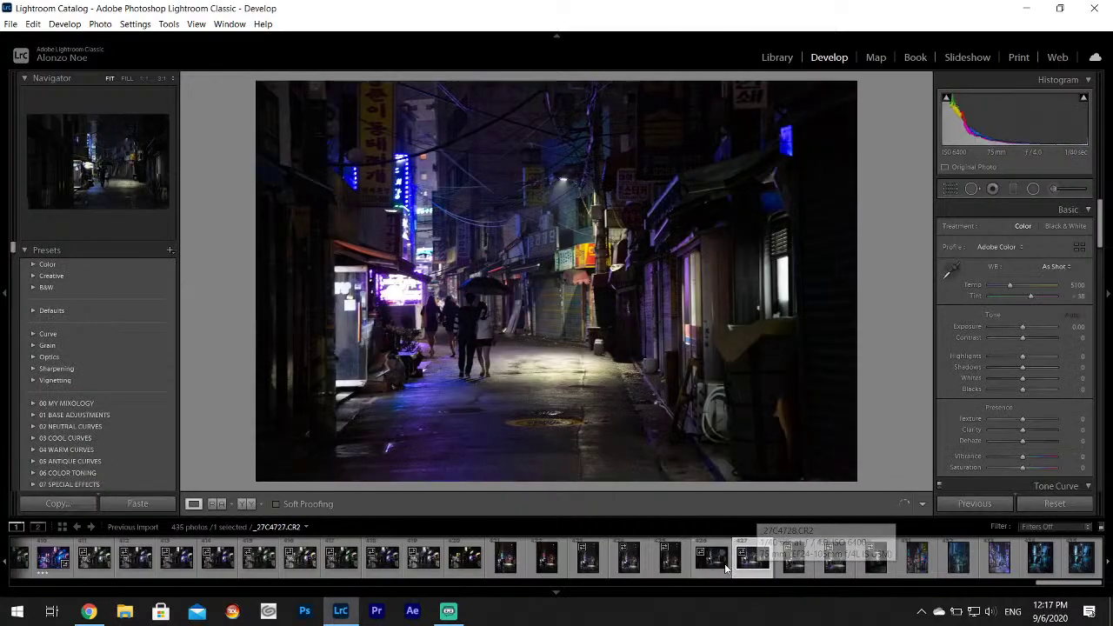
pyautogui.click(711, 565)
pyautogui.click(668, 565)
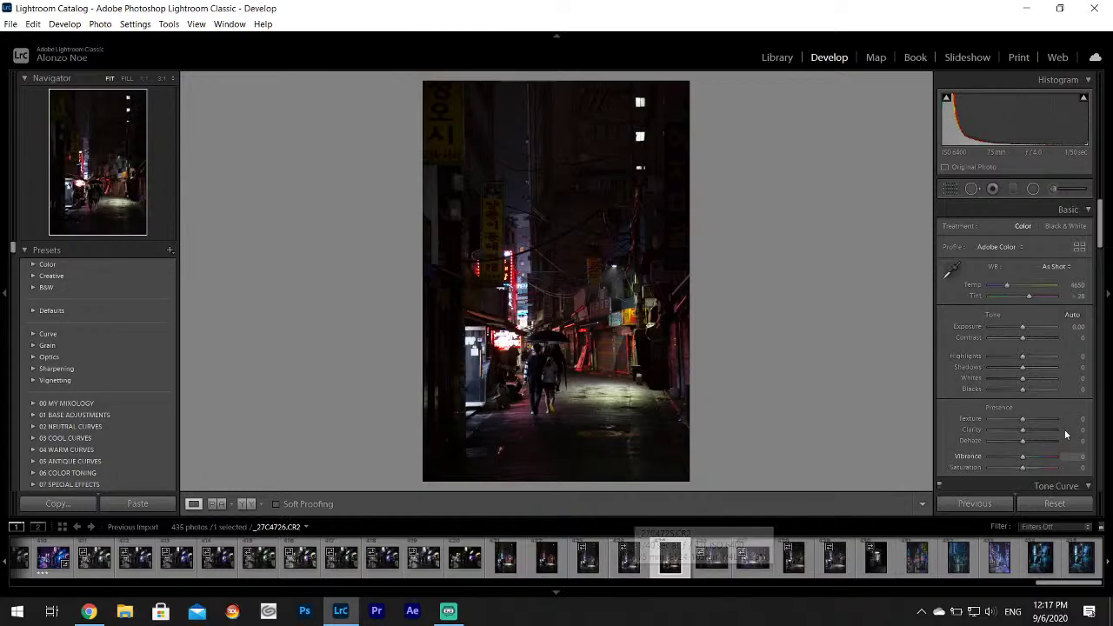
# Set Highlights -100, Shadows +100 and Contrast -35, sample white balance from the photo, and set Saturation -11.
pyautogui.moveTo(993, 356); pyautogui.dragTo(1048, 383)
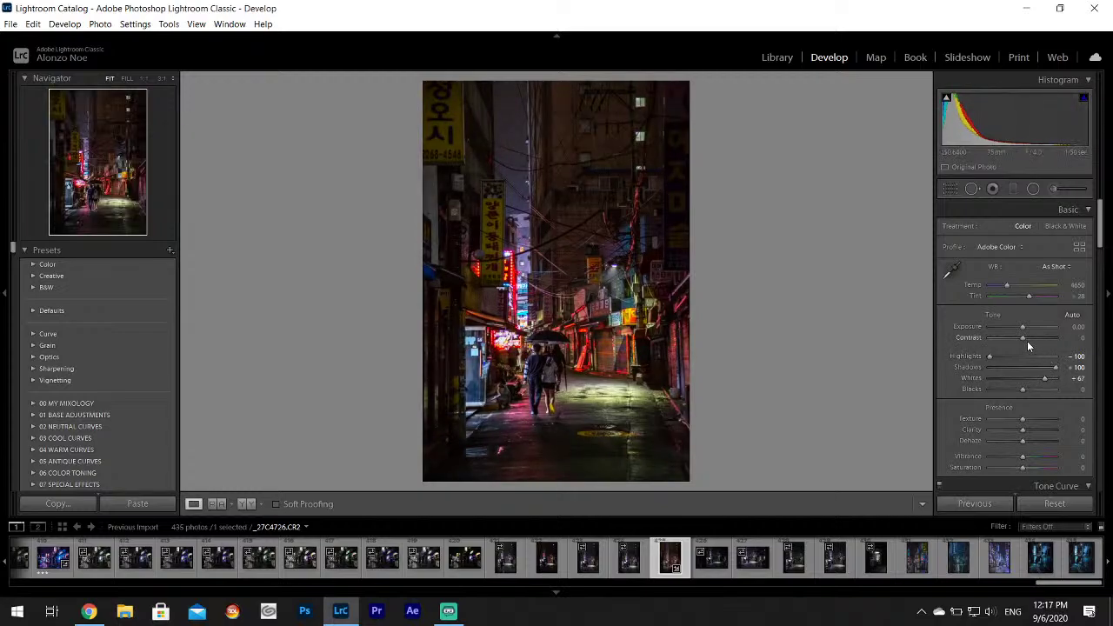
pyautogui.moveTo(1027, 341); pyautogui.dragTo(1011, 343)
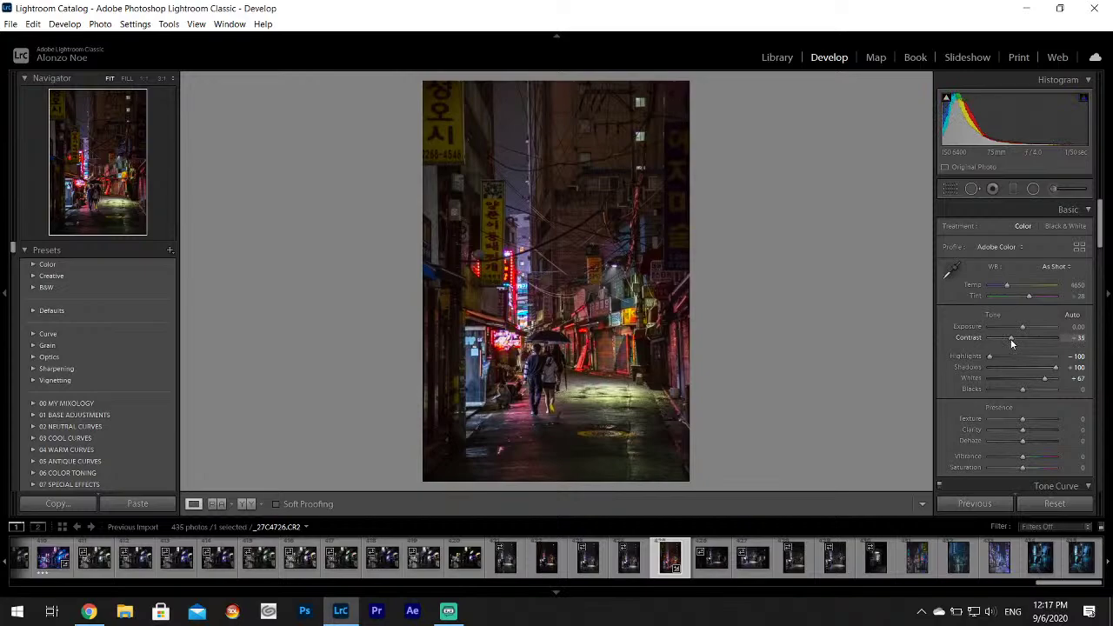
pyautogui.click(951, 271)
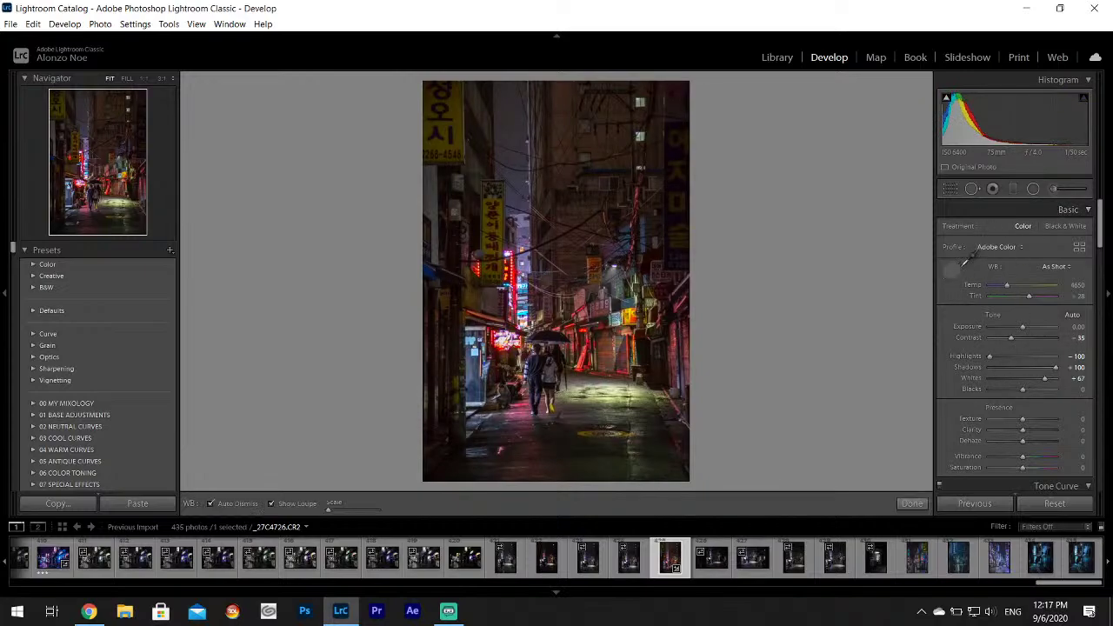
pyautogui.click(606, 402)
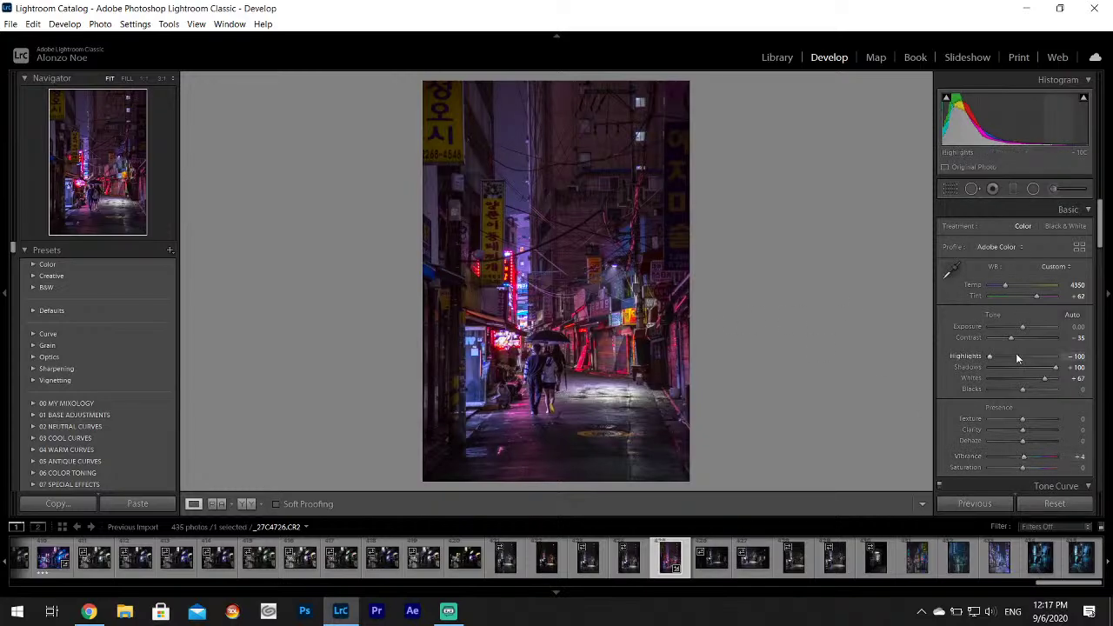
pyautogui.moveTo(1023, 467); pyautogui.dragTo(1019, 467)
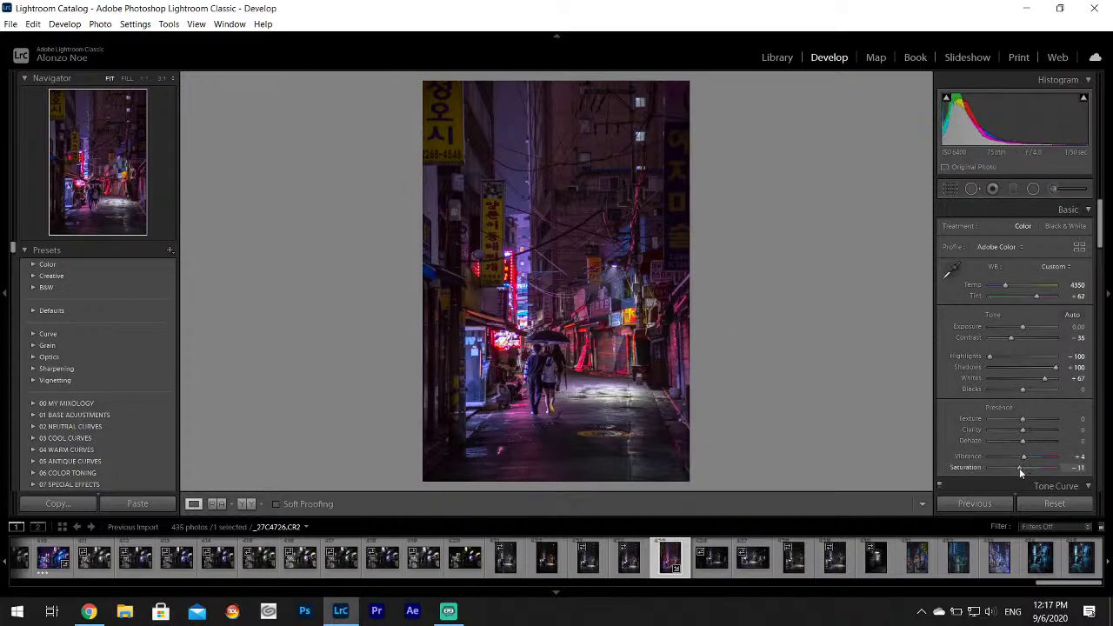
# Raise Red saturation to +10 and tint the shadows purple (hue 272, saturation 16).
pyautogui.moveTo(1100, 217); pyautogui.dragTo(1100, 261)
pyautogui.click(962, 365)
pyautogui.moveTo(1026, 406); pyautogui.dragTo(1029, 409)
pyautogui.moveTo(1100, 277); pyautogui.dragTo(1100, 306)
pyautogui.click(1056, 339)
pyautogui.moveTo(999, 363); pyautogui.dragTo(977, 376)
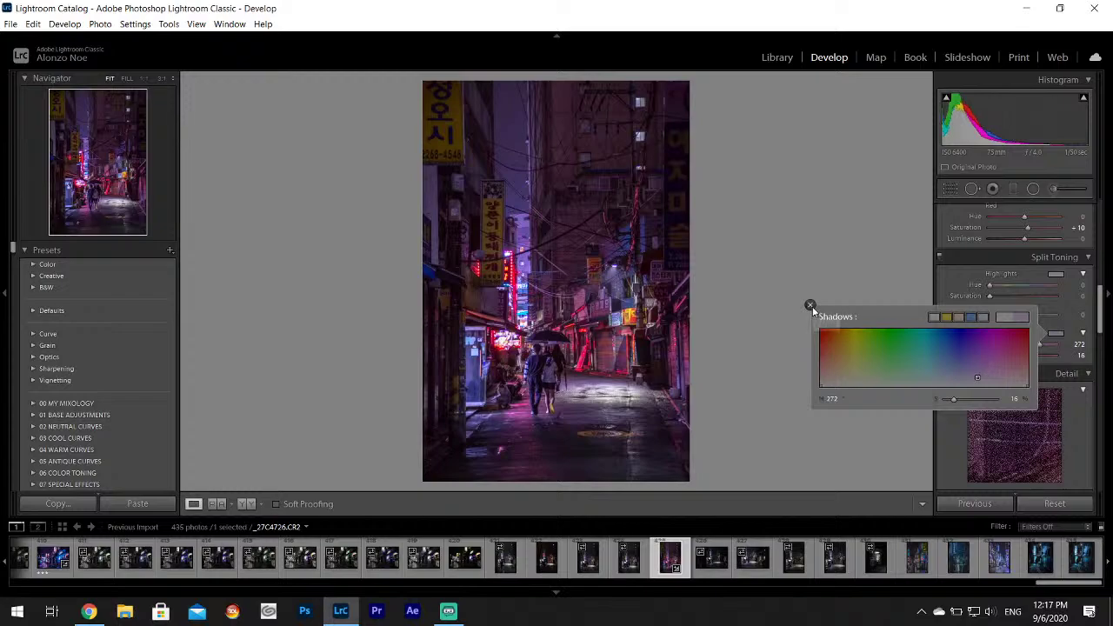
# Add Texture +5 and Clarity +5 to the umbrella couple photo.
pyautogui.click(812, 306)
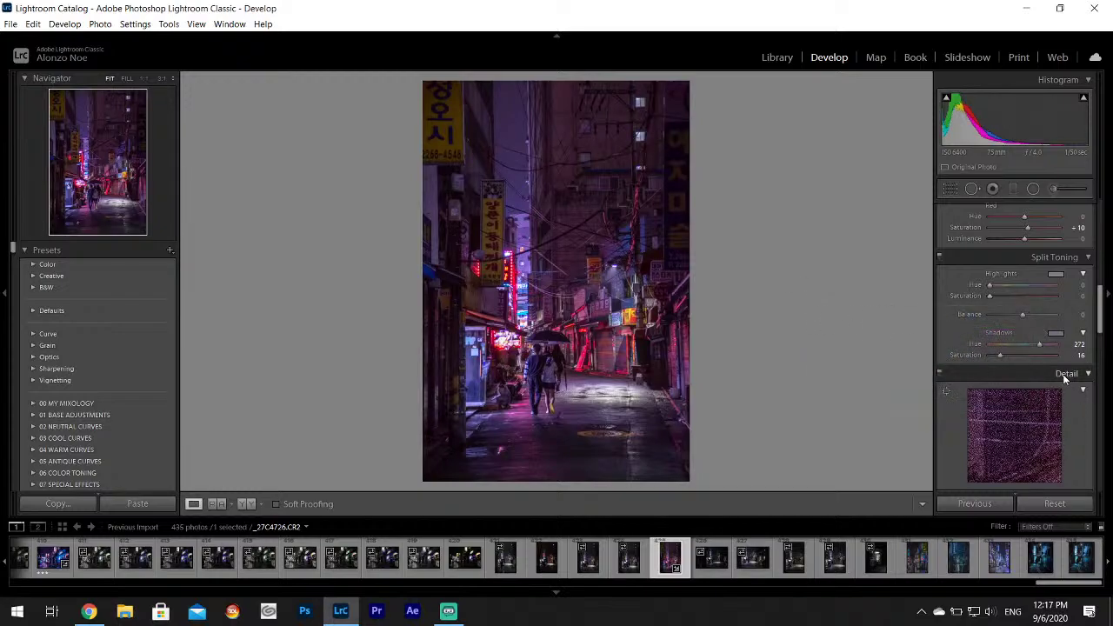
pyautogui.scroll(-5, 1063, 374)
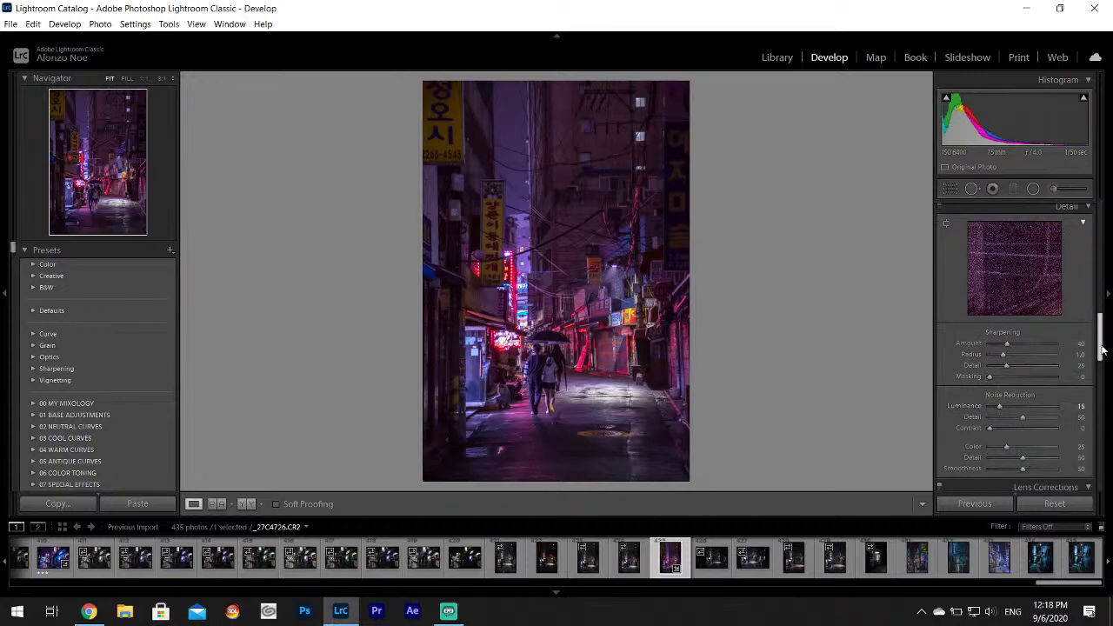
pyautogui.moveTo(1100, 347); pyautogui.dragTo(1101, 236)
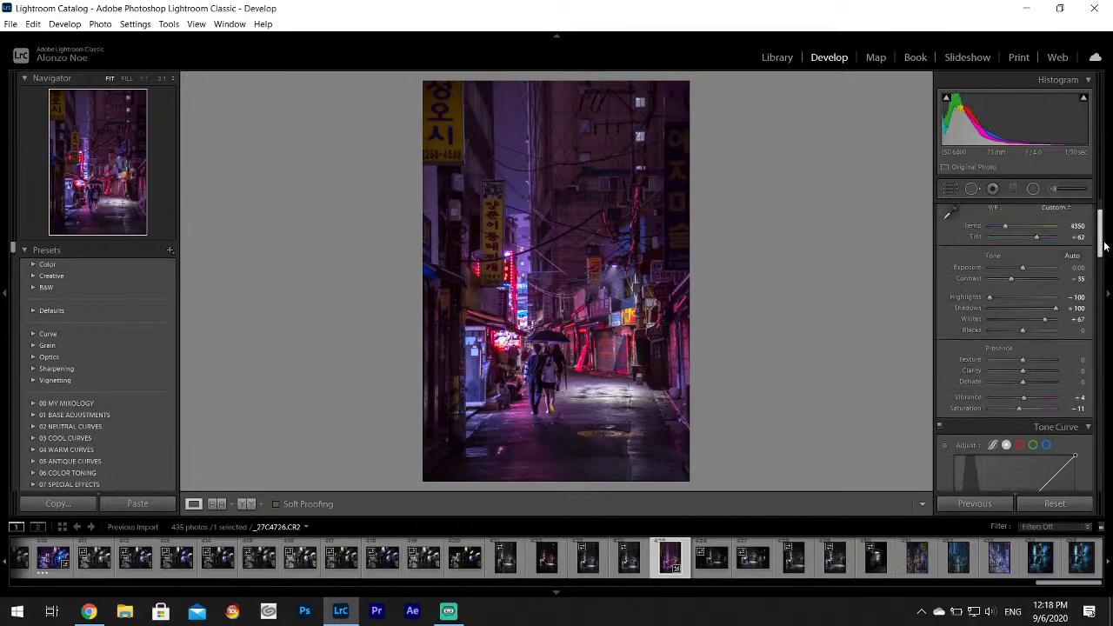
pyautogui.moveTo(1024, 358); pyautogui.dragTo(1025, 375)
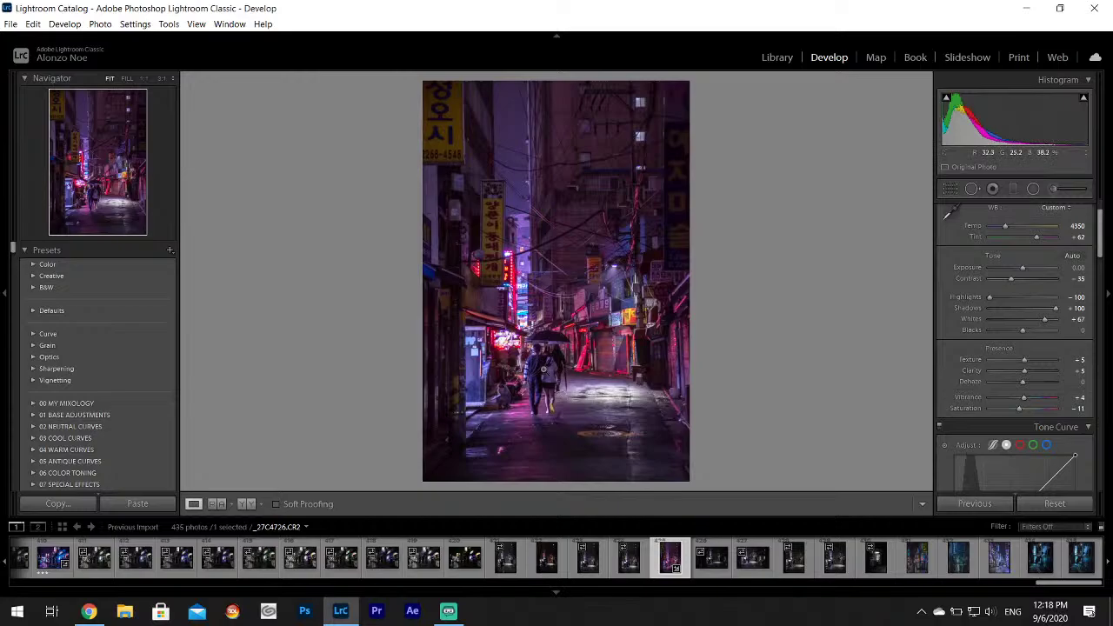
# Inspect the couple, signs and wires at 1:1 zoom, then return to the fitted view.
pyautogui.click(544, 369)
pyautogui.moveTo(641, 235); pyautogui.dragTo(702, 361)
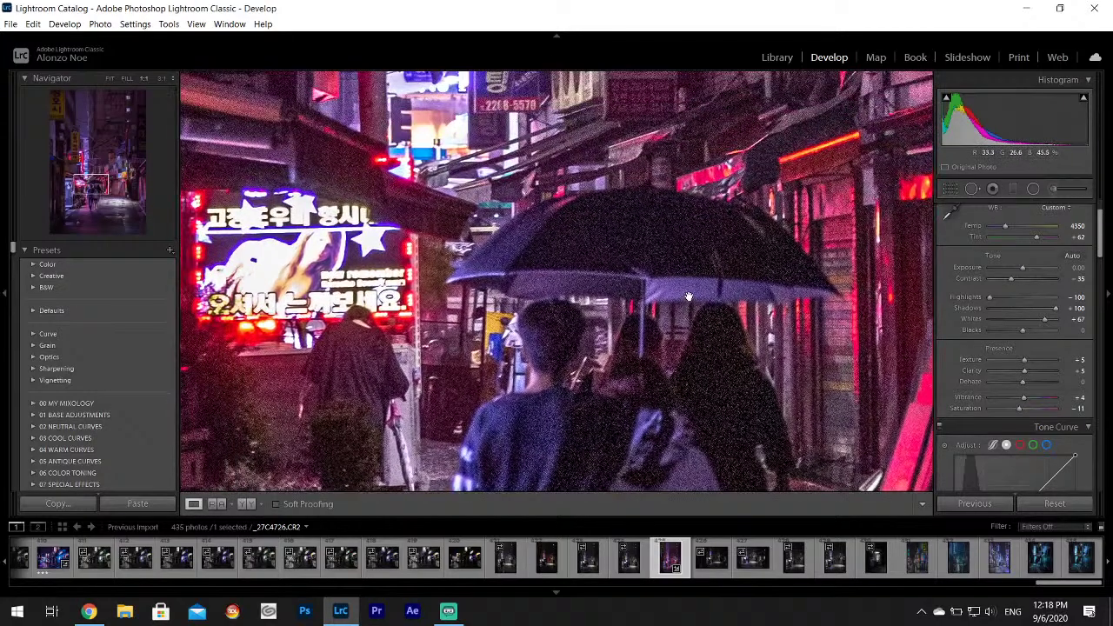
pyautogui.moveTo(688, 296); pyautogui.dragTo(635, 409)
pyautogui.moveTo(574, 200); pyautogui.dragTo(589, 330)
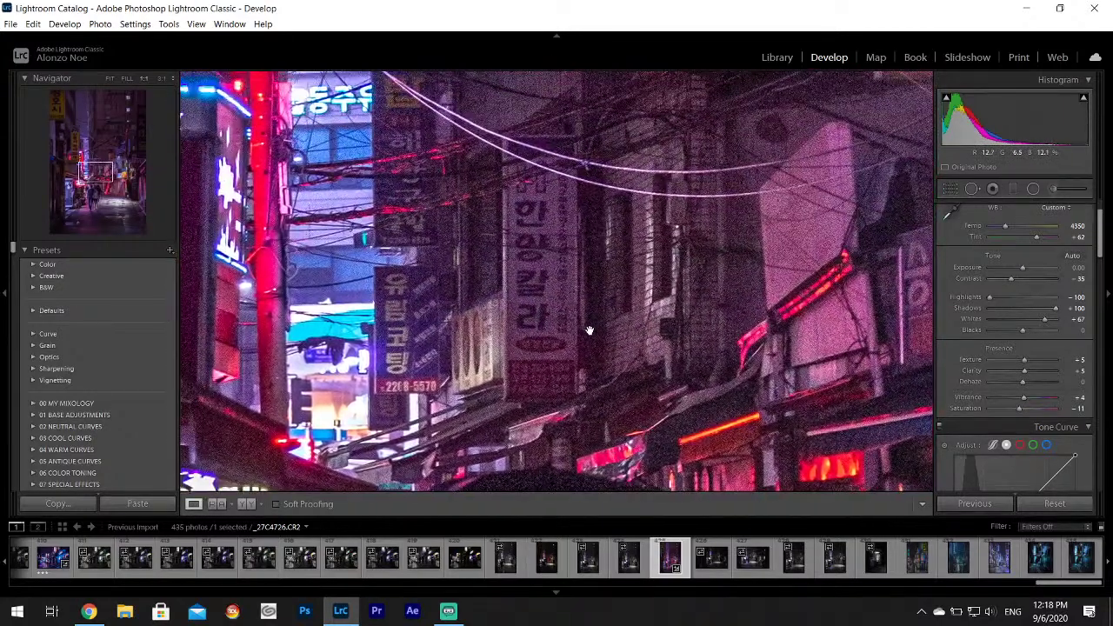
pyautogui.click(589, 331)
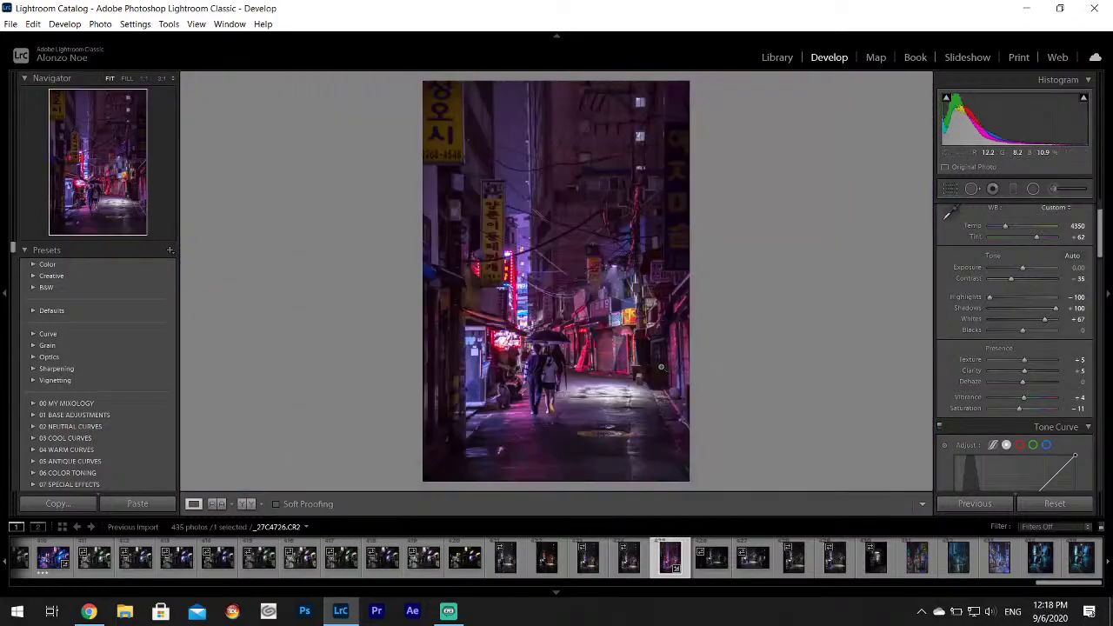
pyautogui.click(11, 23)
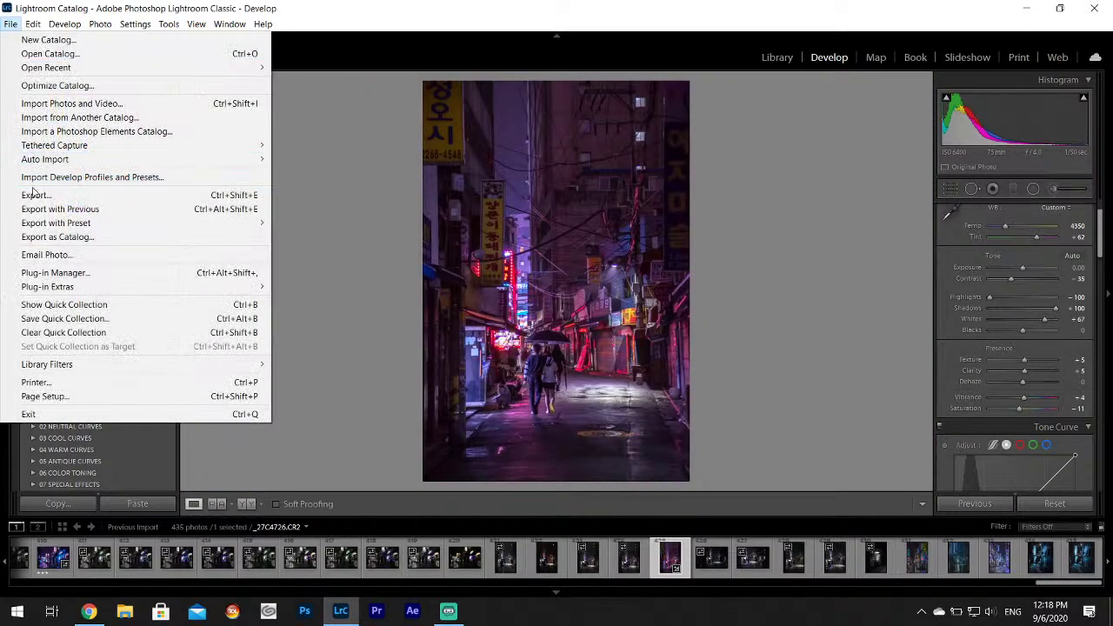
# Export the purple-graded umbrella couple photo and rate it 3 stars.
pyautogui.click(35, 194)
pyautogui.click(720, 457)
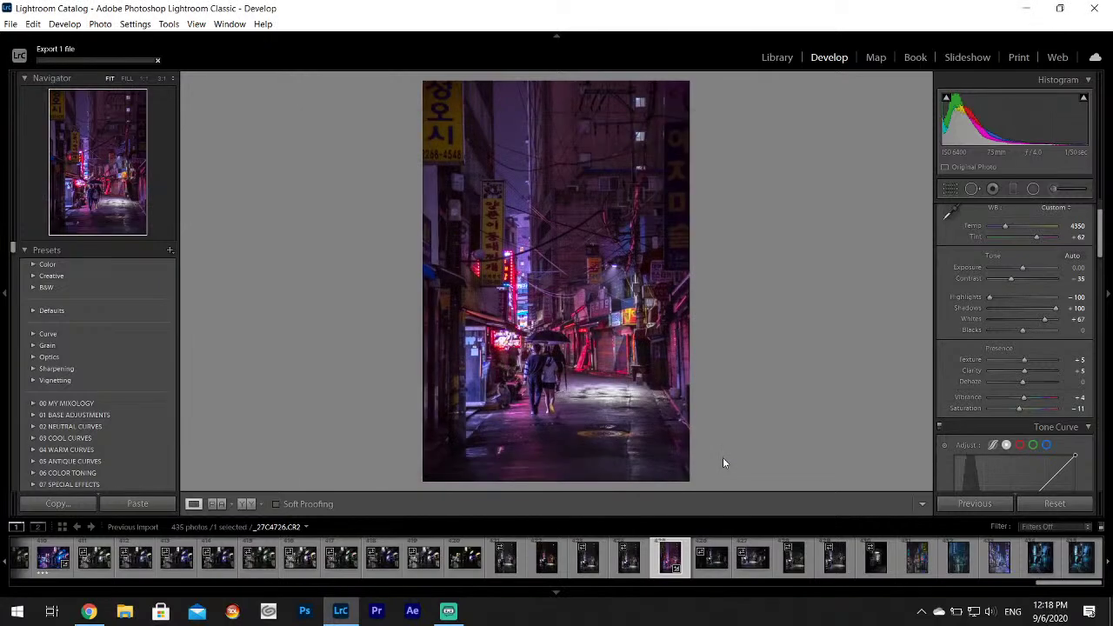
pyautogui.press('3')
# Preview other night street shots, rate the purple-lit alley photo 1 star, and reselect the graded photo.
pyautogui.click(546, 561)
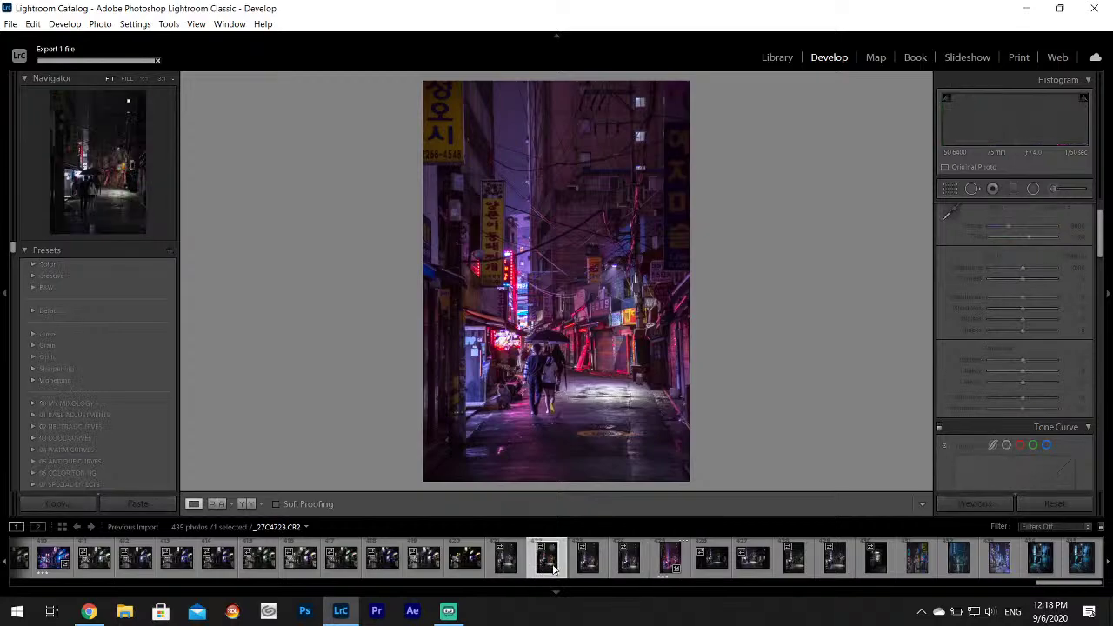
pyautogui.click(751, 565)
pyautogui.click(789, 565)
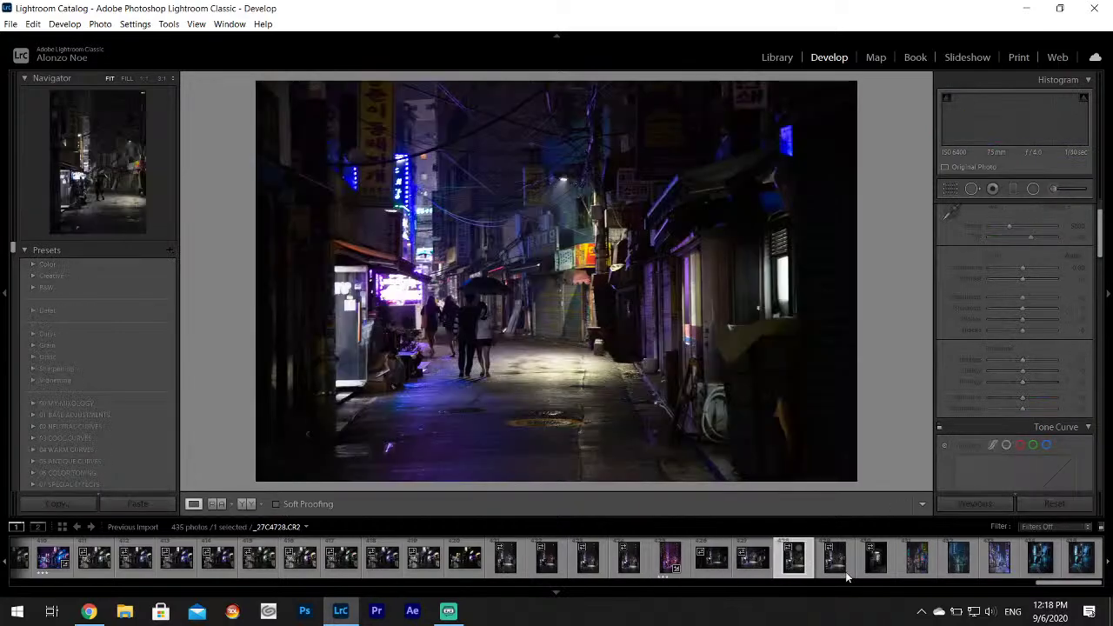
pyautogui.click(837, 561)
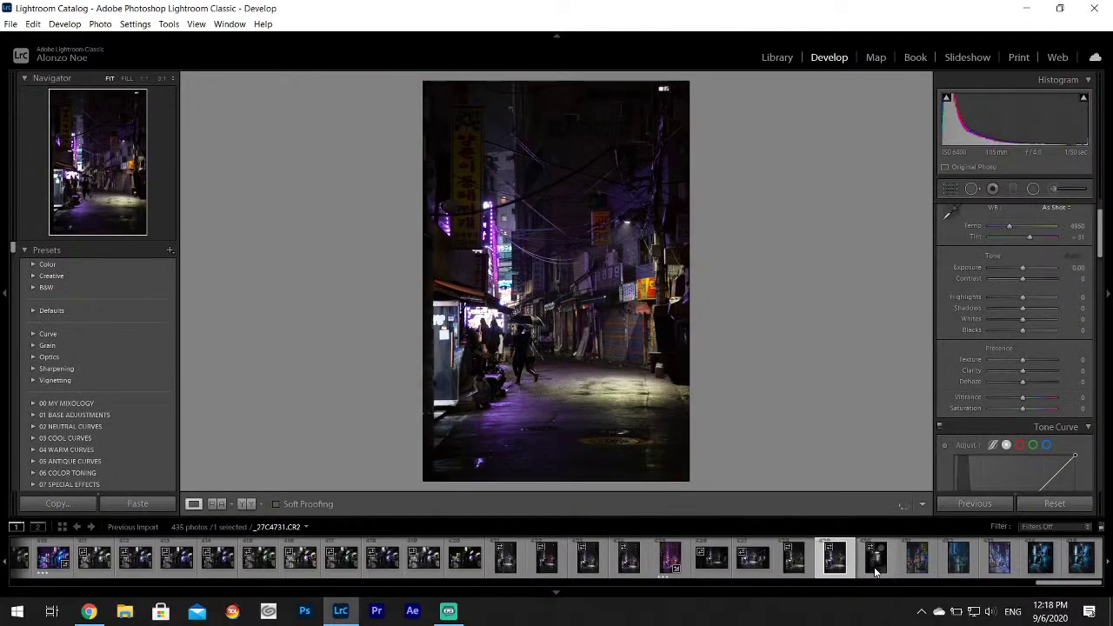
pyautogui.click(875, 561)
pyautogui.click(835, 561)
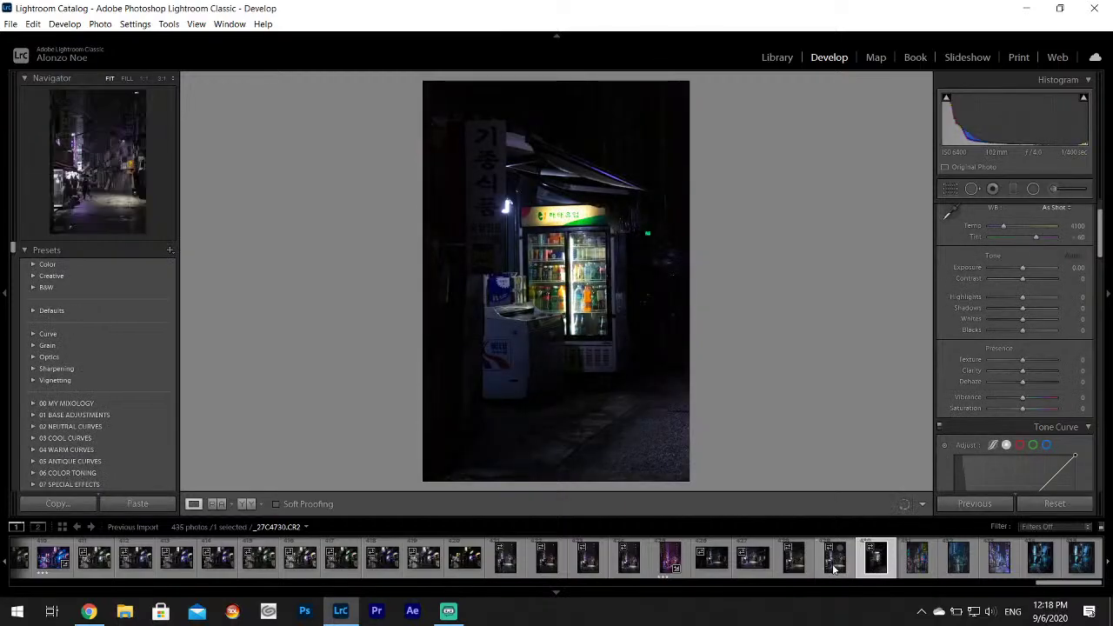
pyautogui.press('1')
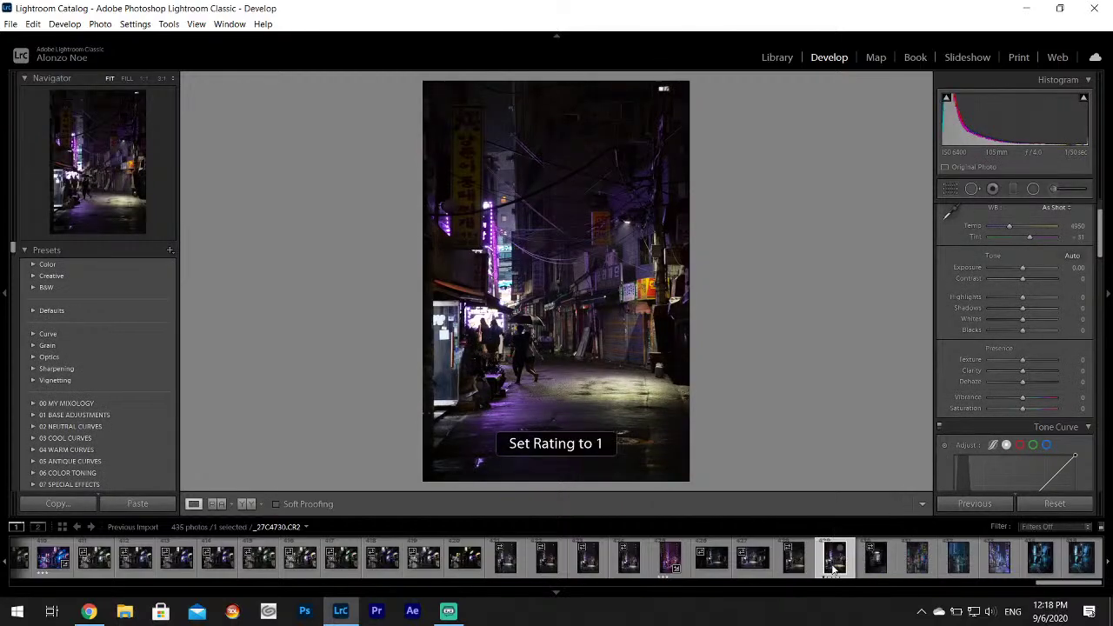
pyautogui.click(669, 561)
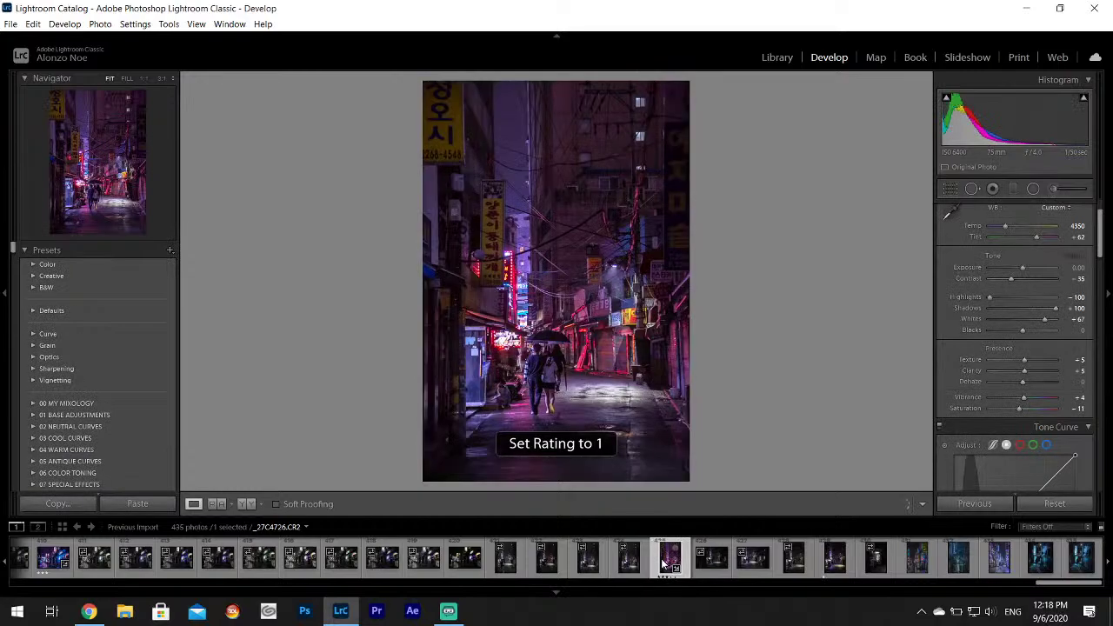
# Copy the umbrella couple photo's develop settings and paste them onto alley shot _27C4730.
pyautogui.rightClick(662, 563)
pyautogui.moveTo(711, 425)
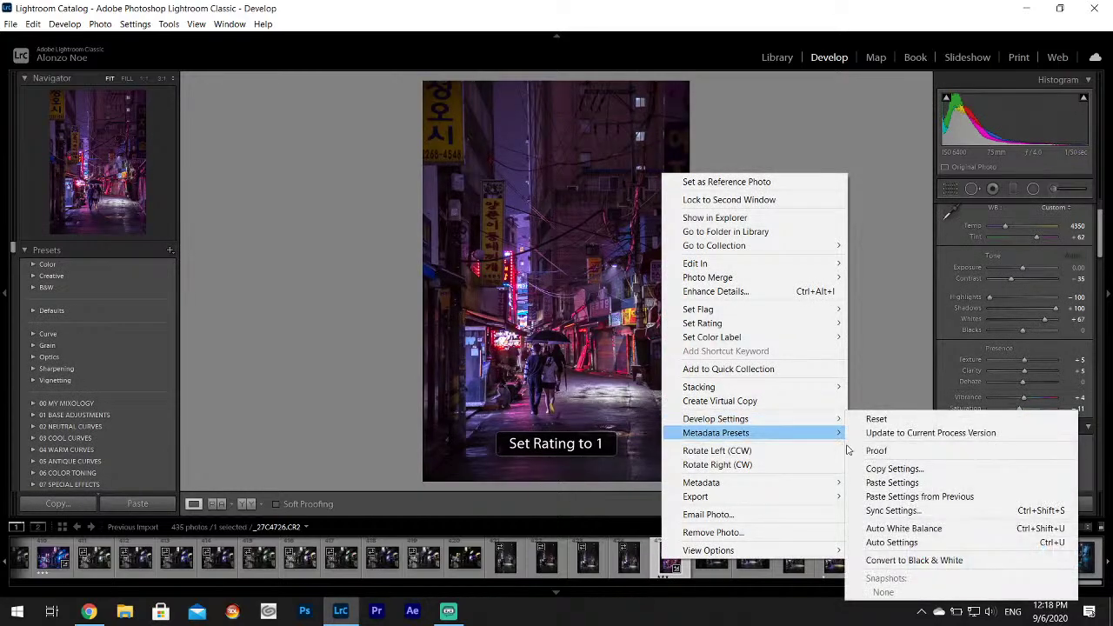
pyautogui.click(886, 471)
pyautogui.click(717, 426)
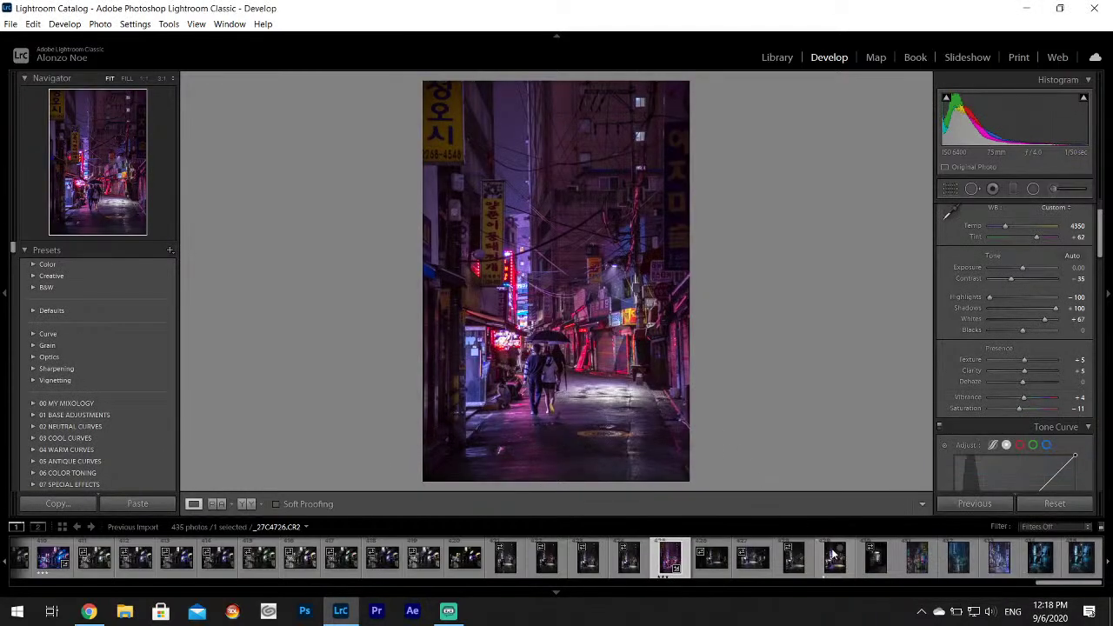
pyautogui.click(833, 563)
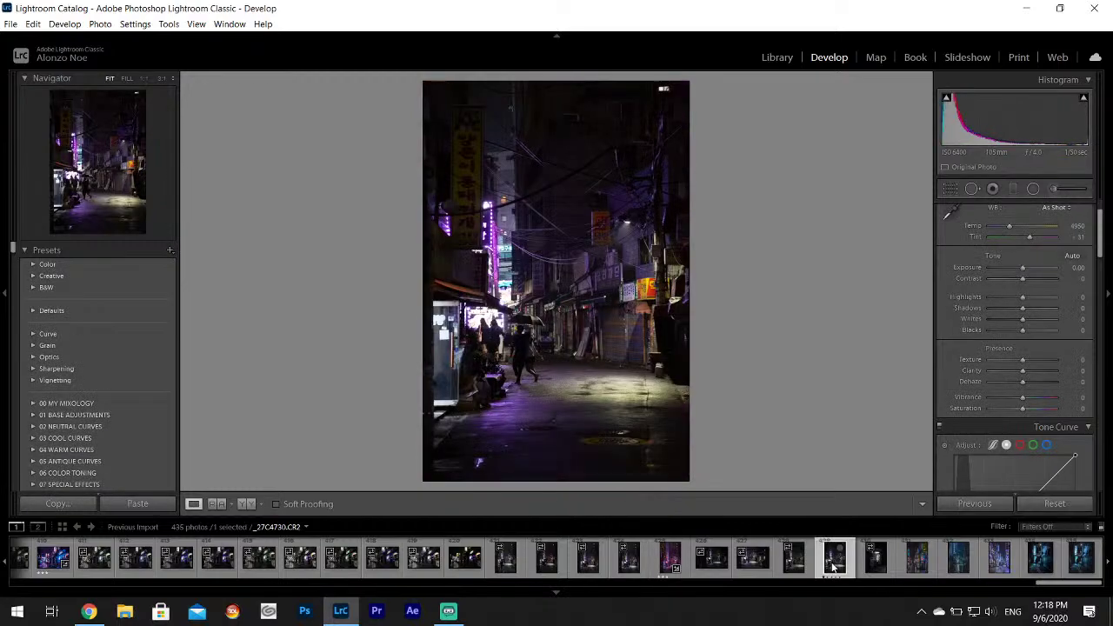
pyautogui.rightClick(833, 567)
pyautogui.moveTo(900, 423)
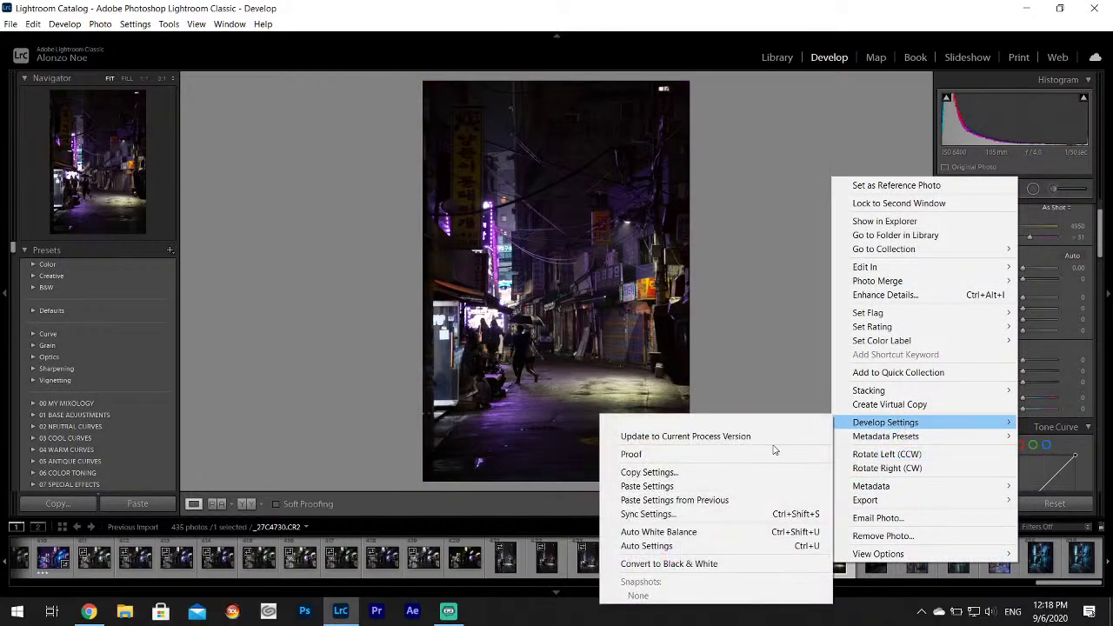
pyautogui.click(673, 488)
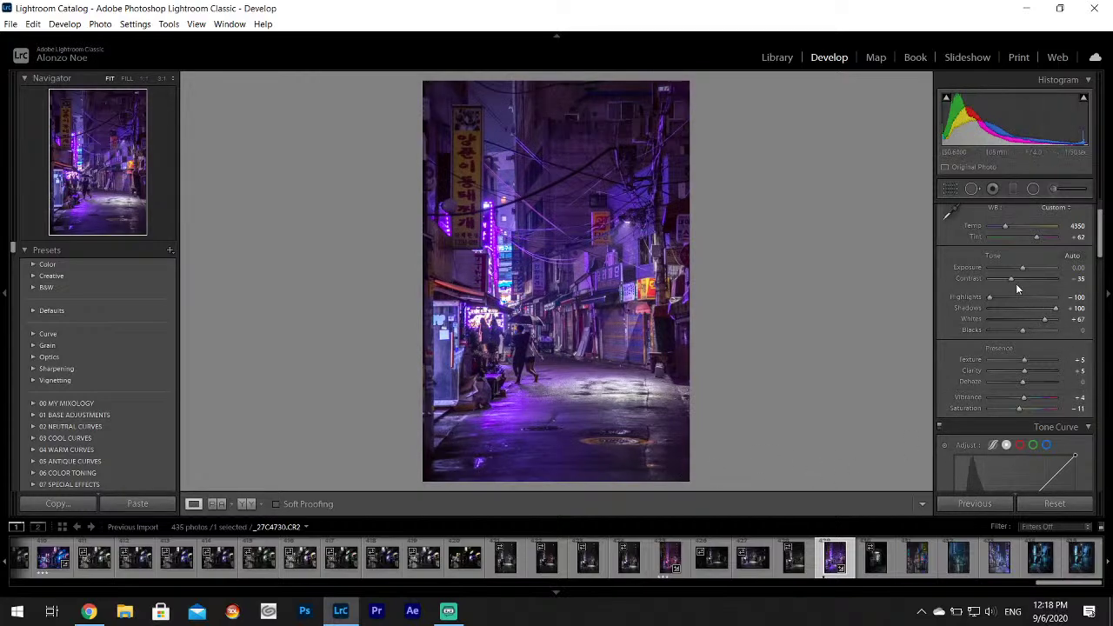
# Shift the shadow split-tone hue to 189.
pyautogui.moveTo(1100, 212); pyautogui.dragTo(1102, 301)
pyautogui.click(1060, 314)
pyautogui.moveTo(939, 342); pyautogui.dragTo(928, 366)
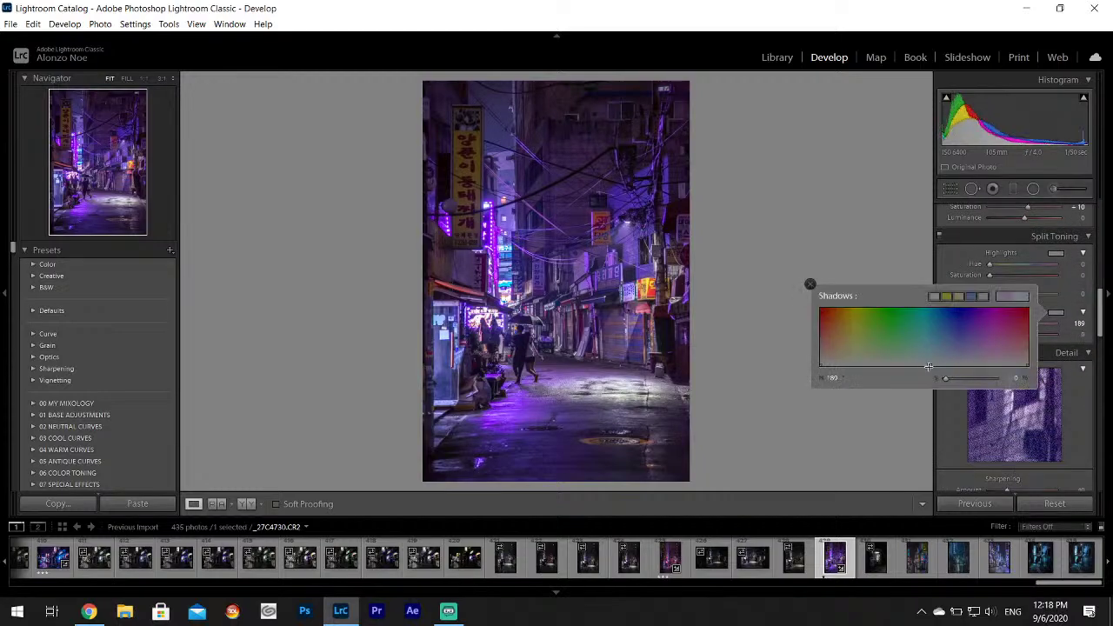
pyautogui.click(810, 285)
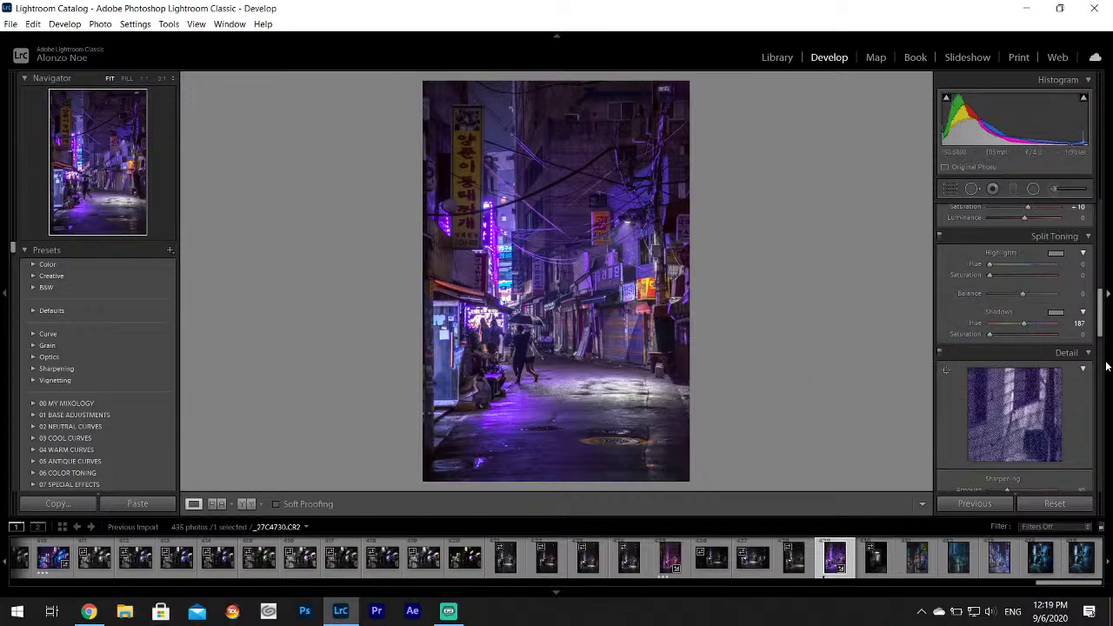
# Resample white balance on neutral spots to about 4550/+38, then move to kiosk photo _27C4731.
pyautogui.moveTo(1101, 320); pyautogui.dragTo(1104, 239)
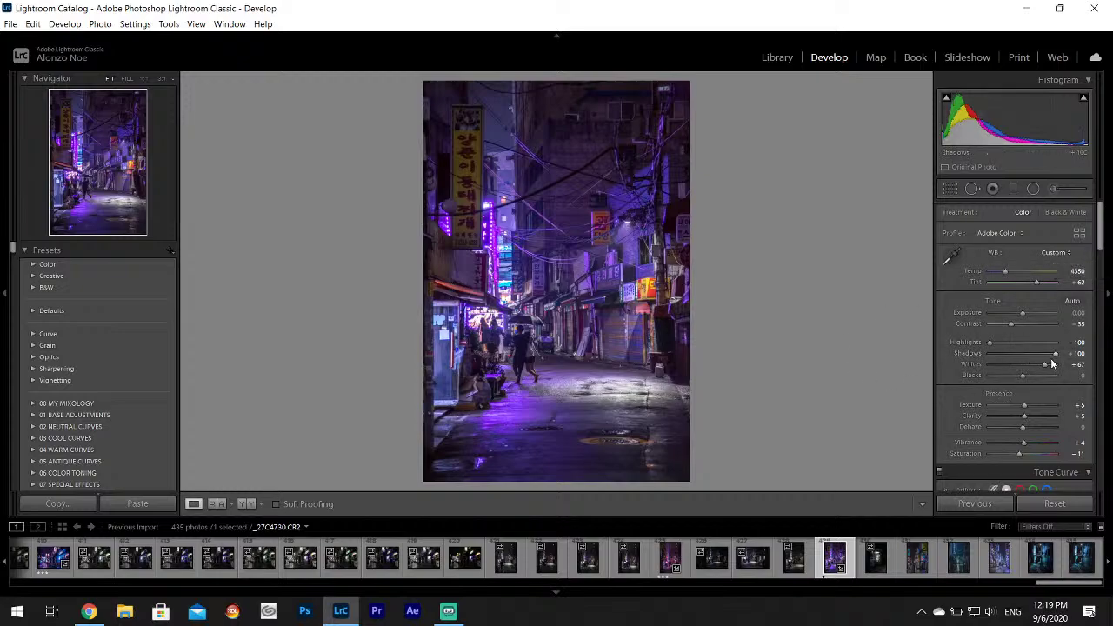
pyautogui.click(952, 257)
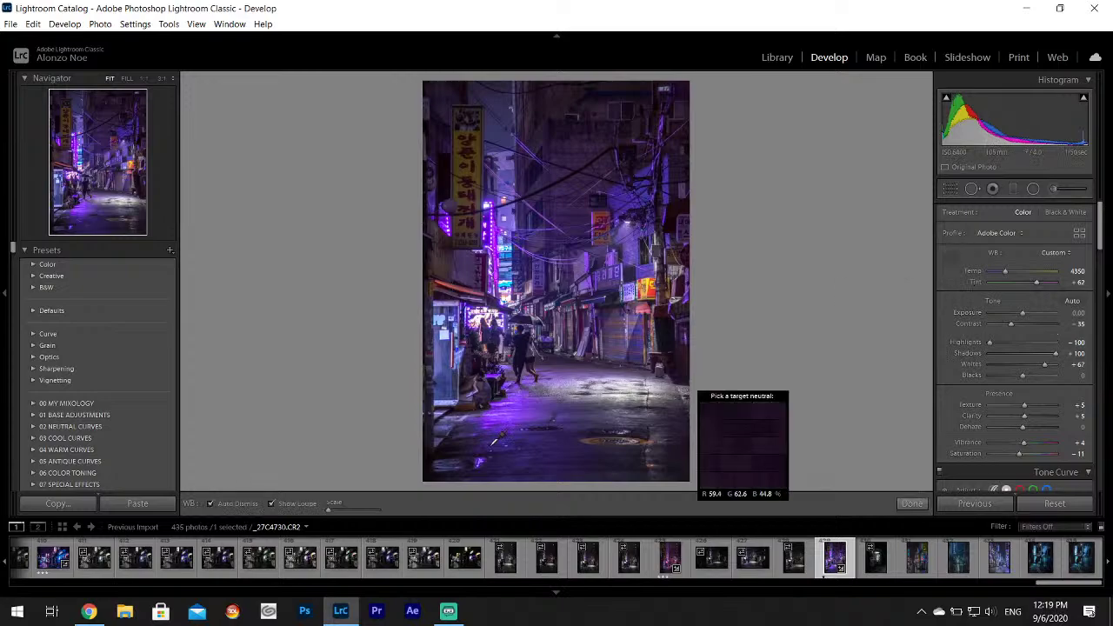
pyautogui.click(531, 407)
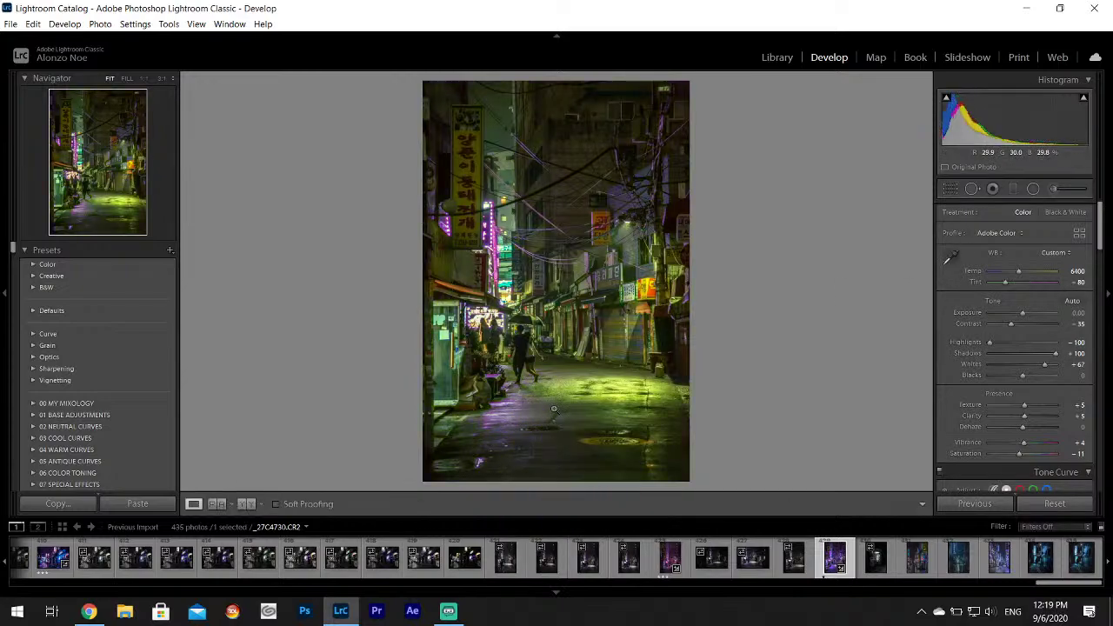
pyautogui.click(614, 404)
pyautogui.click(950, 257)
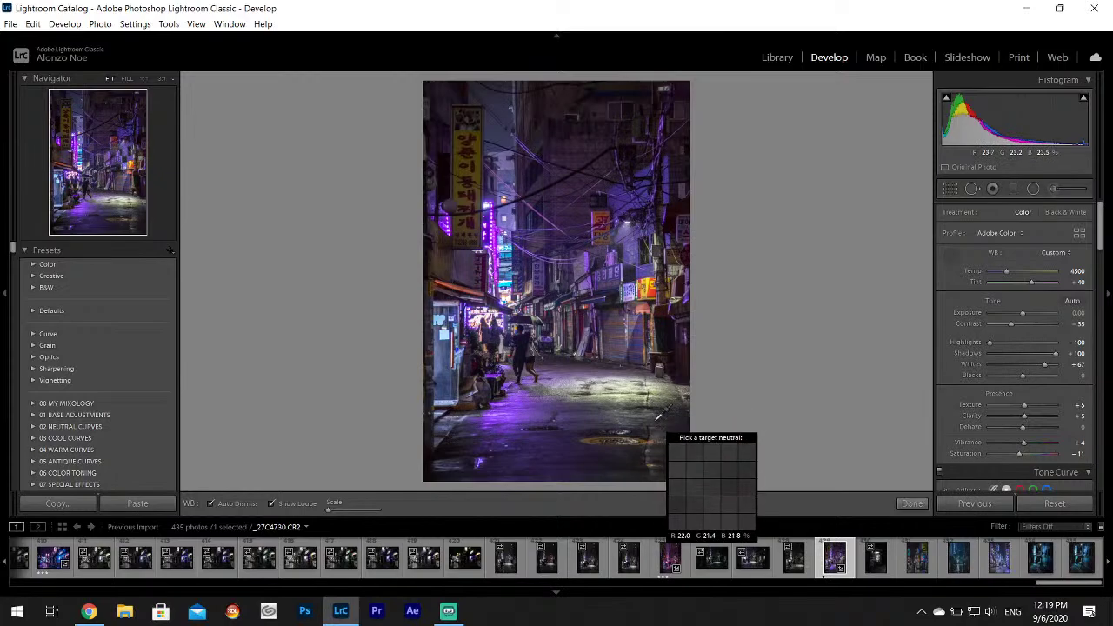
pyautogui.click(654, 422)
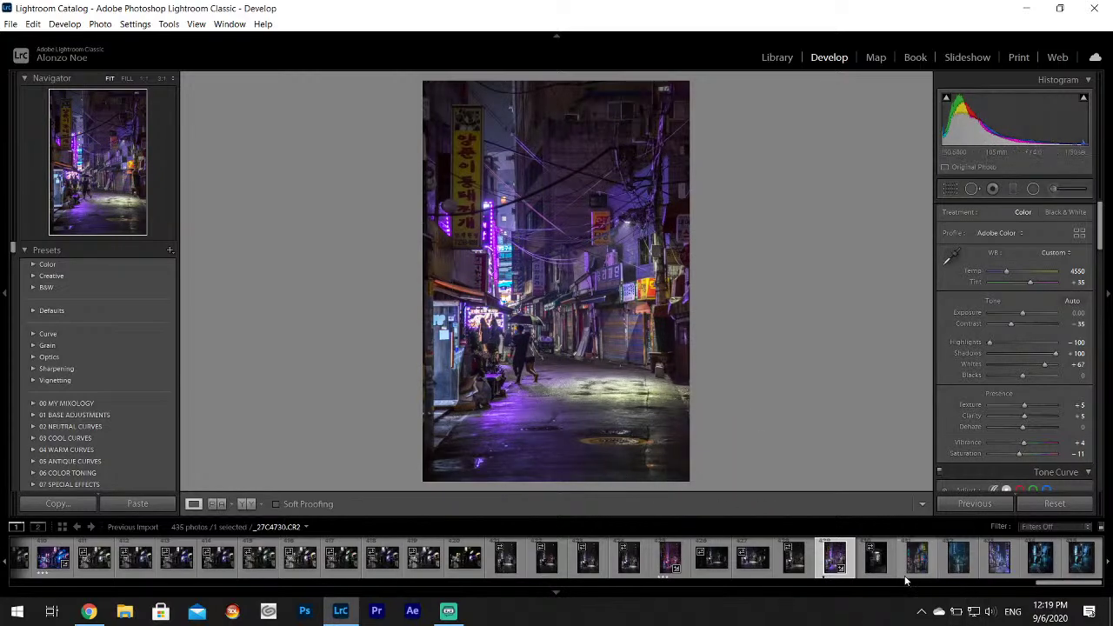
pyautogui.click(876, 559)
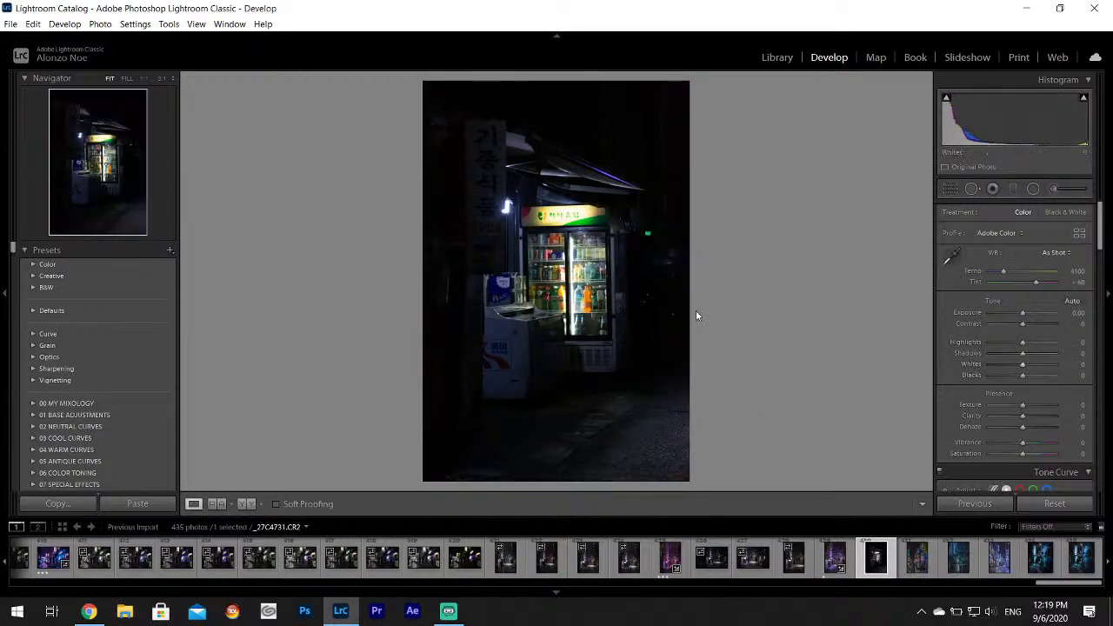
# Give kiosk photo _27C4731 Highlights -100, Shadows +100, Contrast -37 and Whites +70.
pyautogui.click(992, 341)
pyautogui.click(1060, 353)
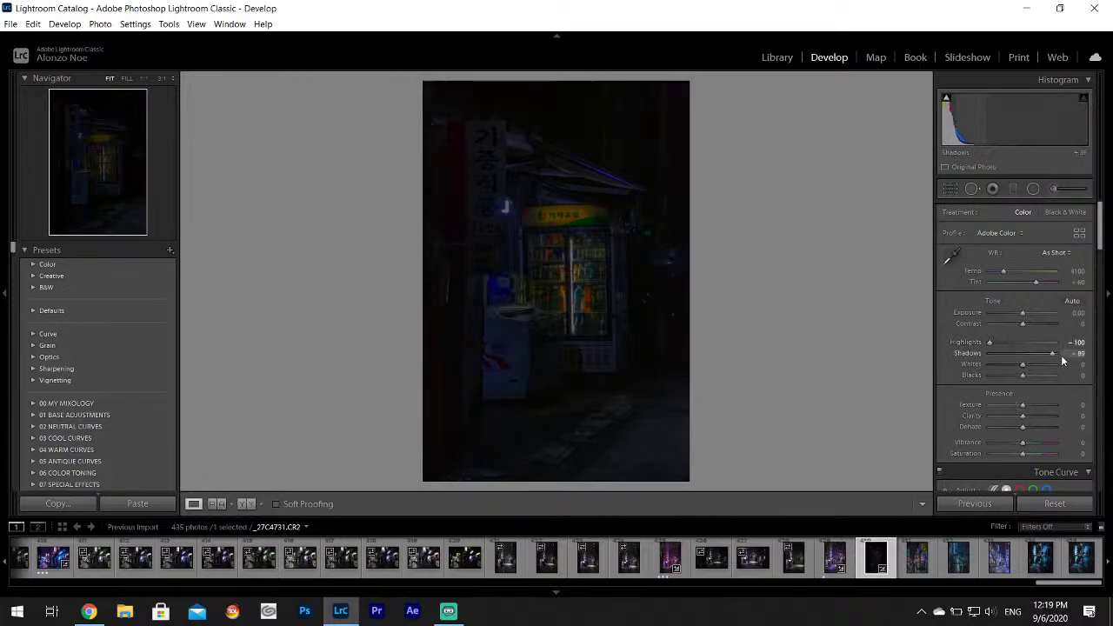
pyautogui.moveTo(1022, 367); pyautogui.dragTo(1048, 370)
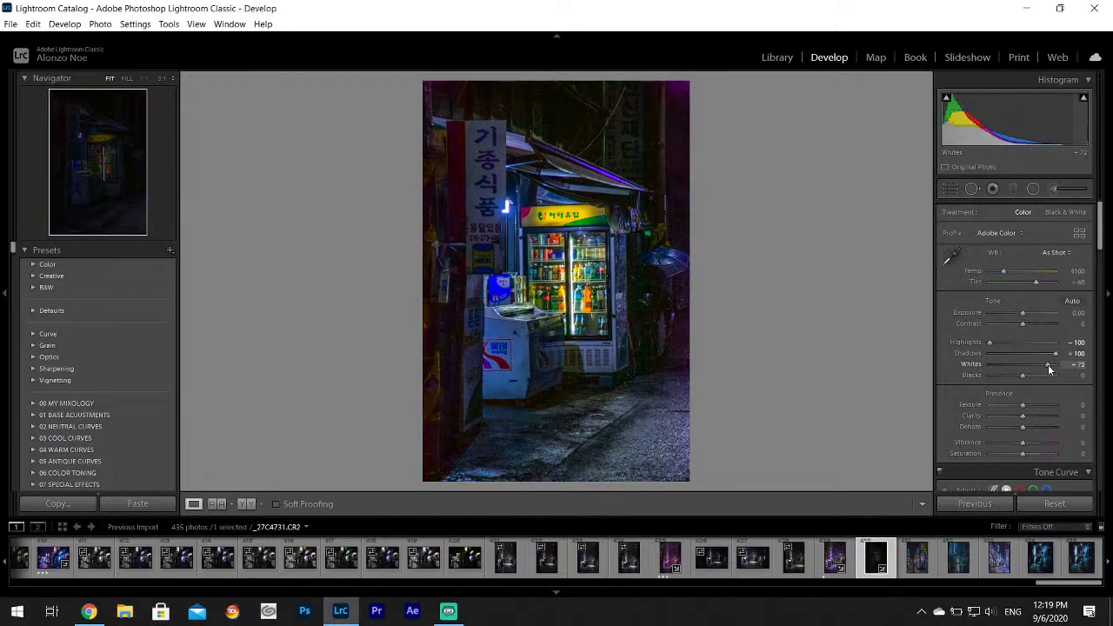
pyautogui.moveTo(1023, 324); pyautogui.dragTo(1011, 327)
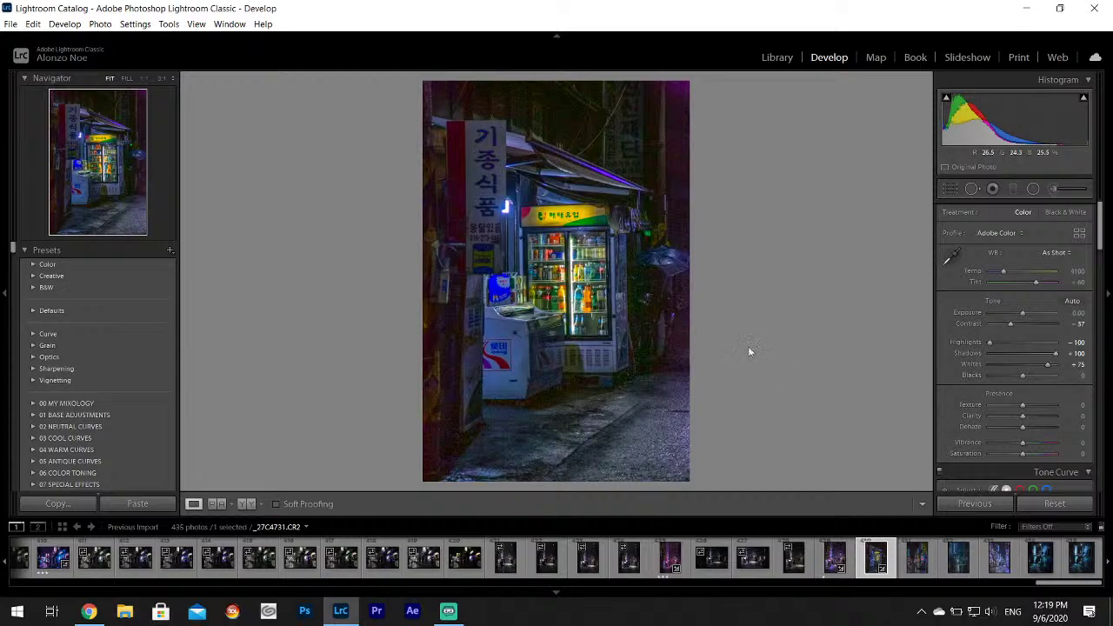
pyautogui.moveTo(1049, 369); pyautogui.dragTo(1046, 369)
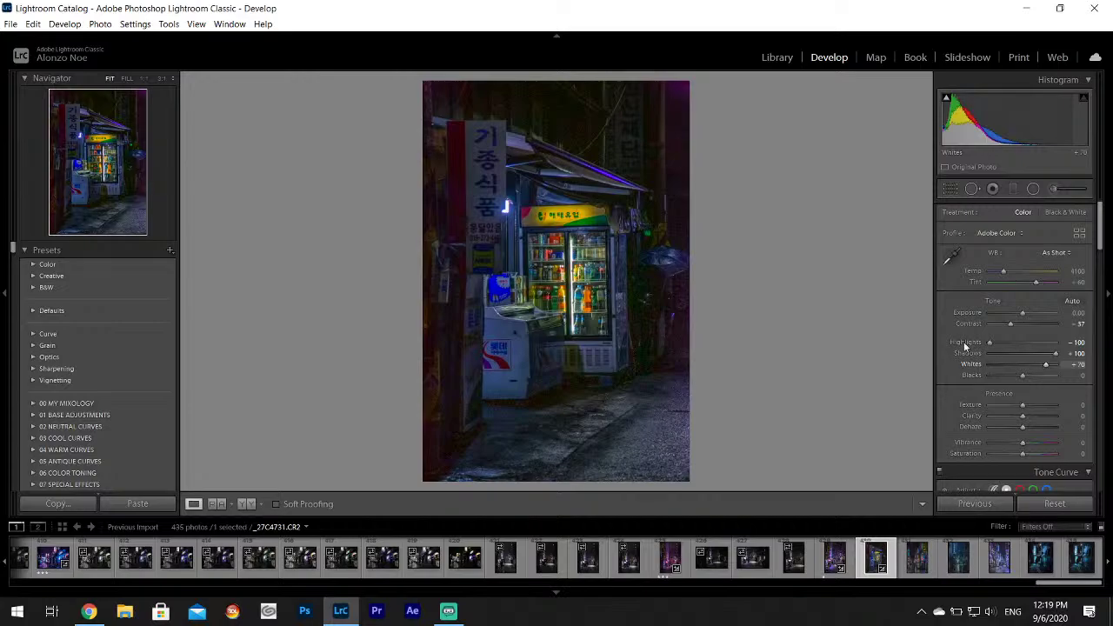
pyautogui.click(10, 24)
pyautogui.click(35, 196)
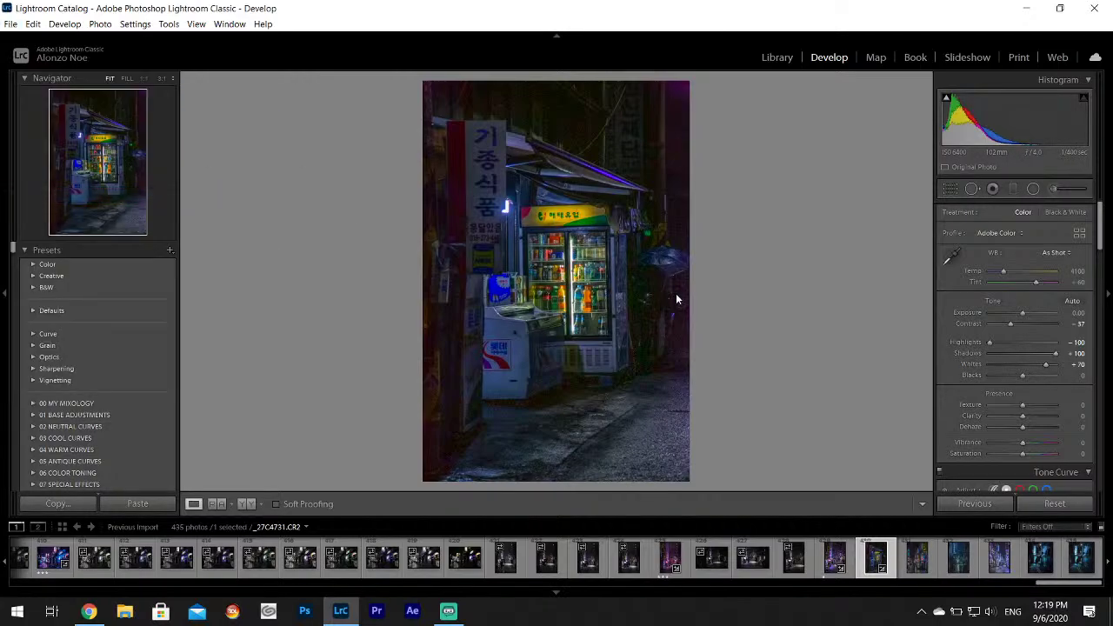
# Finish exporting the kiosk photo, then preview the next street photo up close.
pyautogui.click(708, 457)
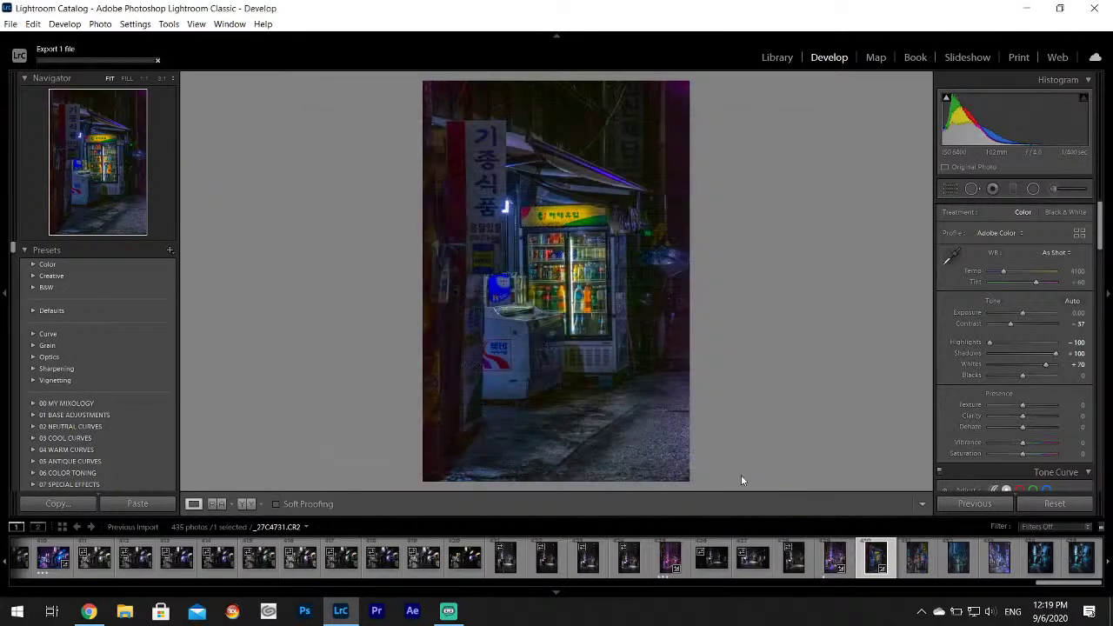
pyautogui.click(917, 569)
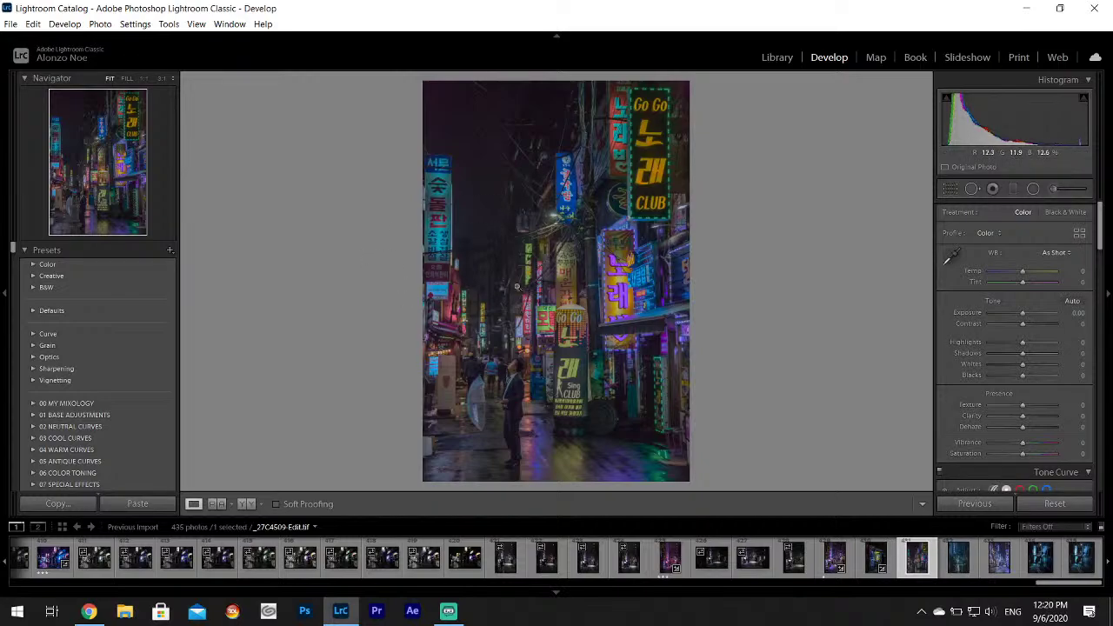
pyautogui.click(487, 372)
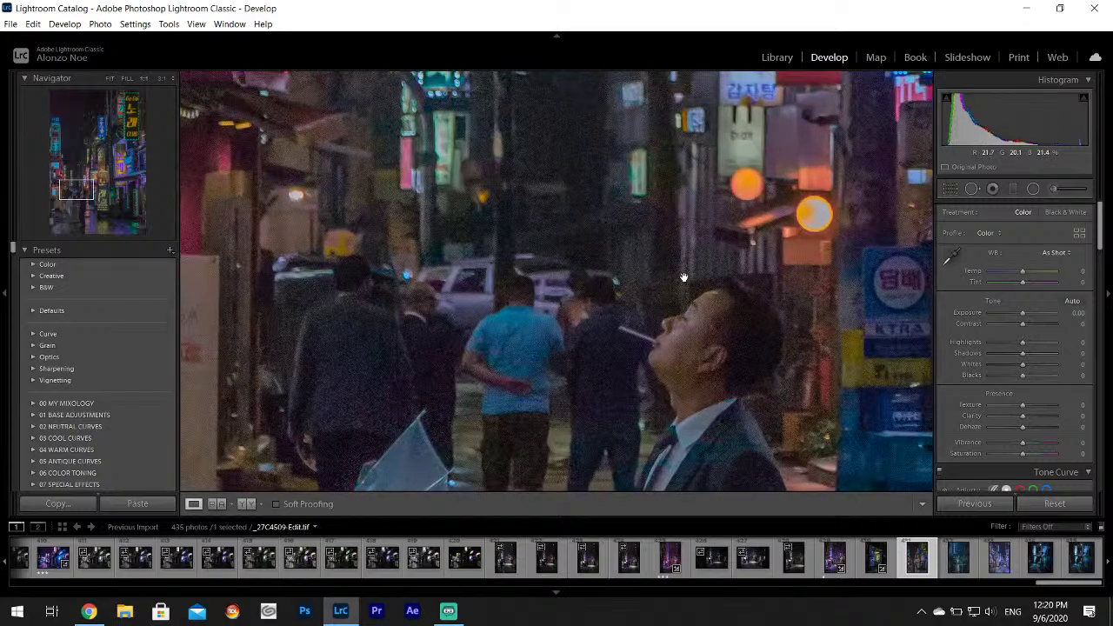
pyautogui.click(685, 278)
# Browse to the blue cyclist alley photo and export it.
pyautogui.click(962, 561)
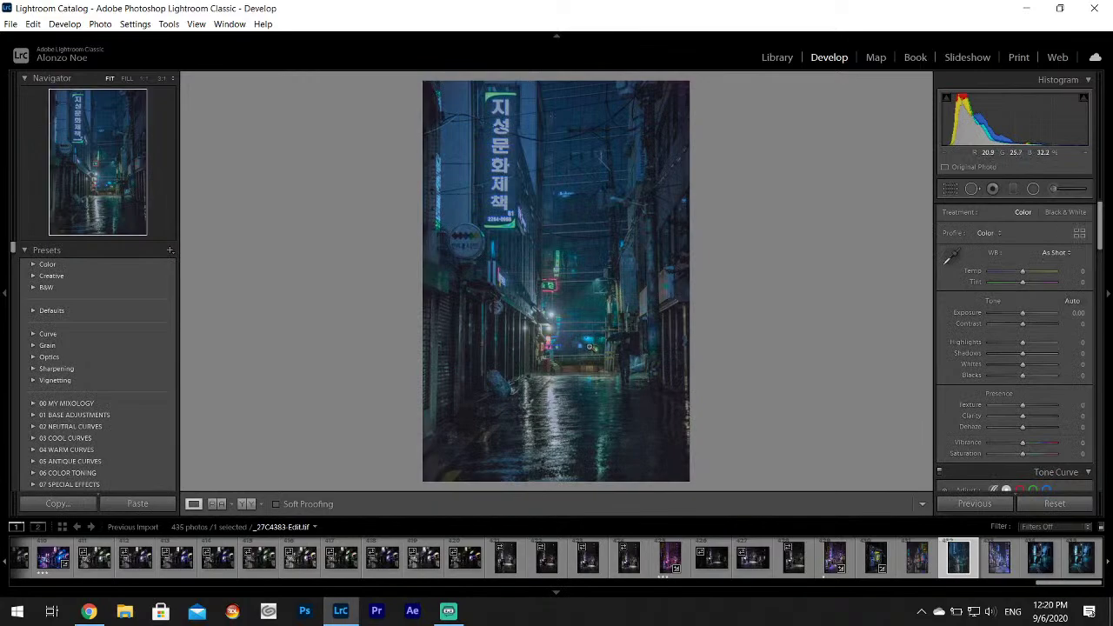
pyautogui.click(998, 558)
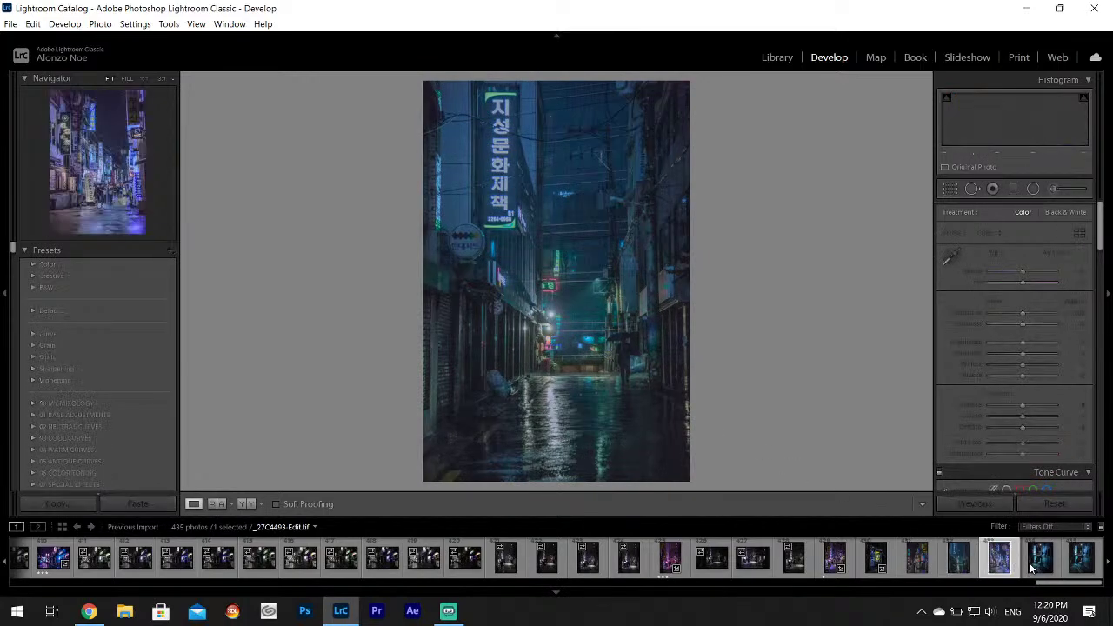
pyautogui.click(1035, 563)
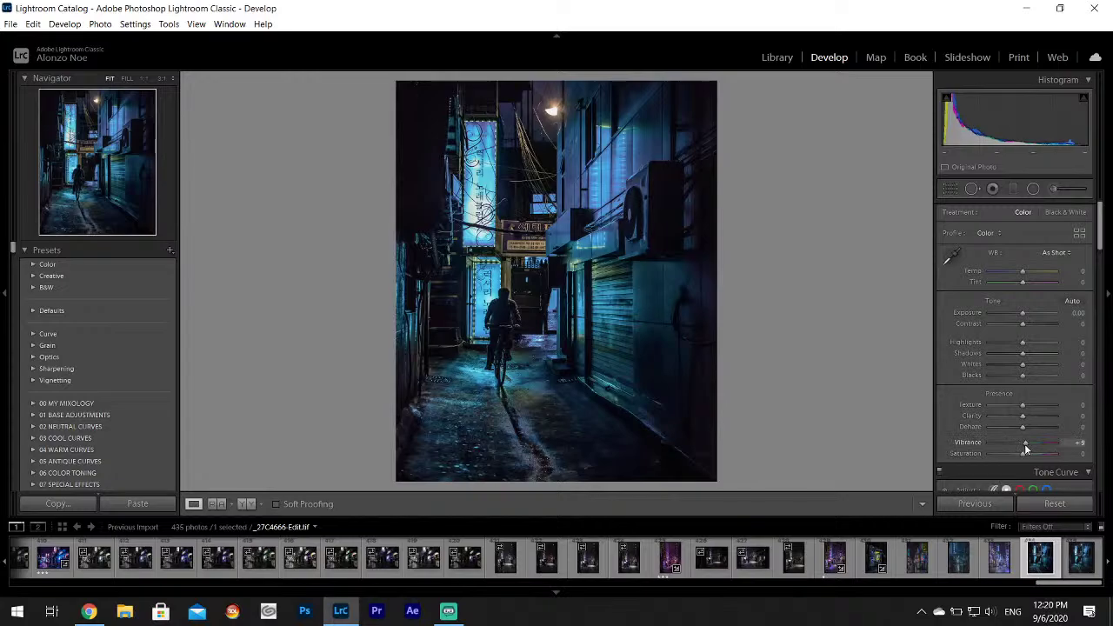
pyautogui.click(11, 24)
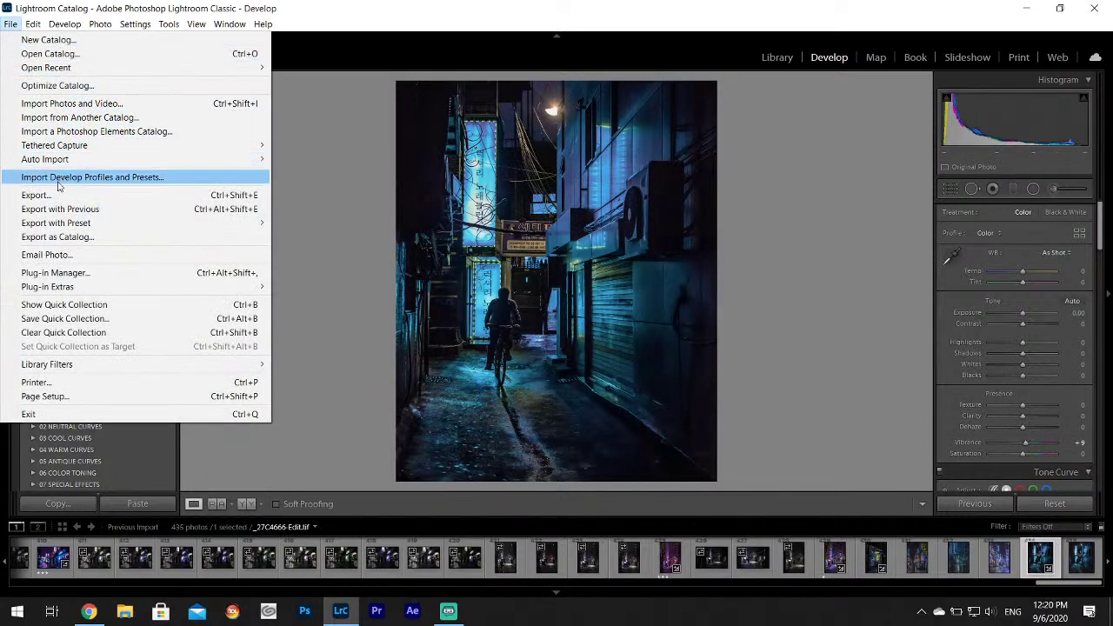
pyautogui.click(54, 194)
pyautogui.click(711, 455)
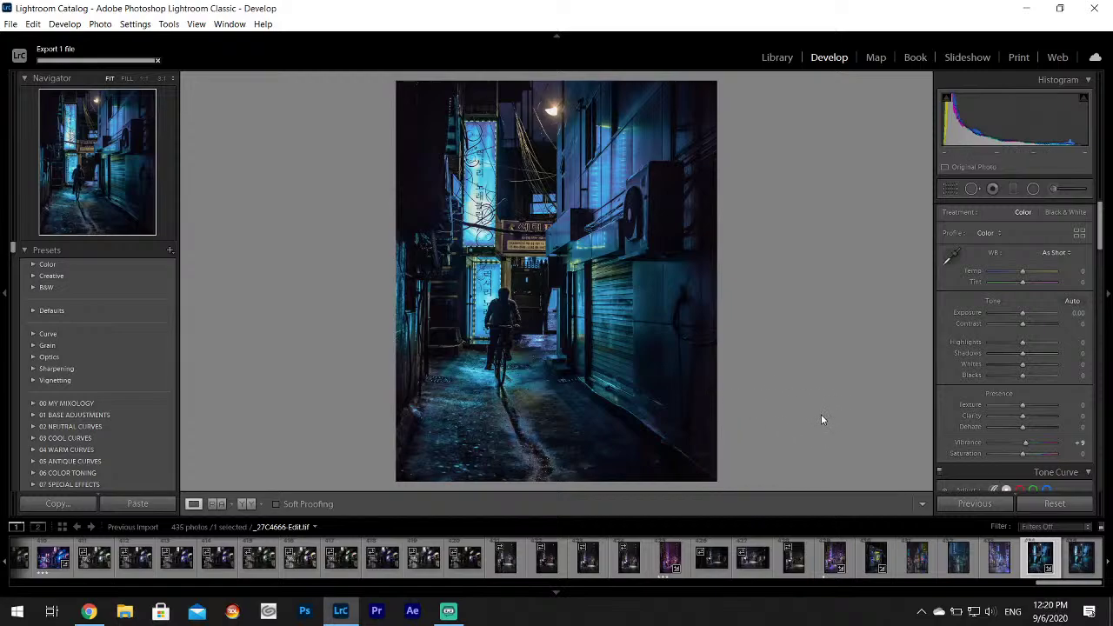
# Look over the last shots in the shoot, then show the Library thumbnail grid.
pyautogui.click(1076, 565)
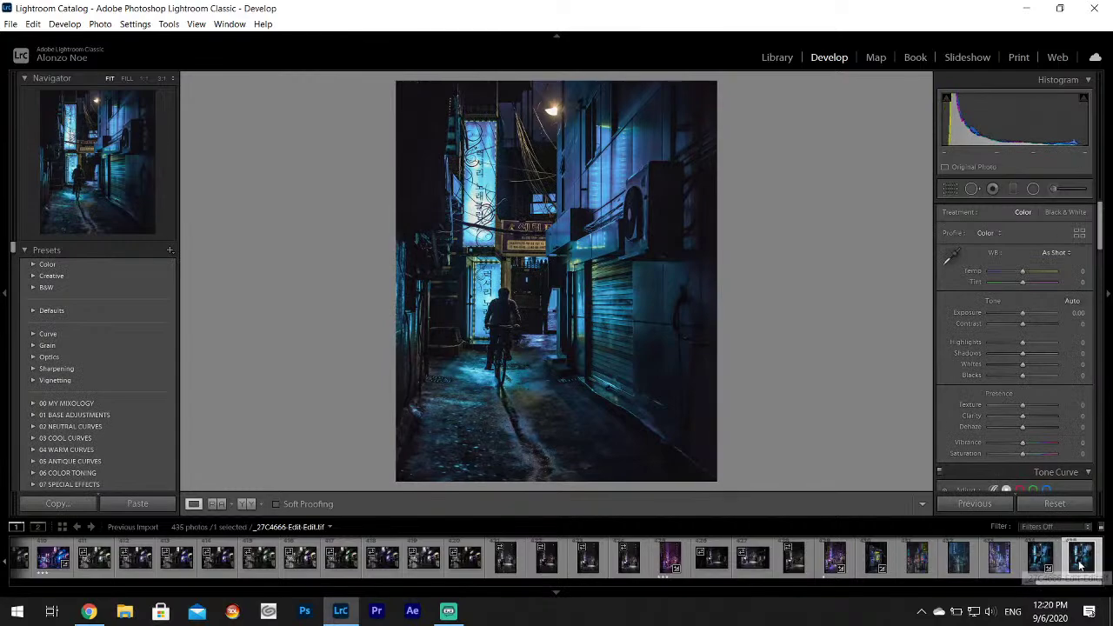
pyautogui.click(1036, 561)
pyautogui.press('Right')
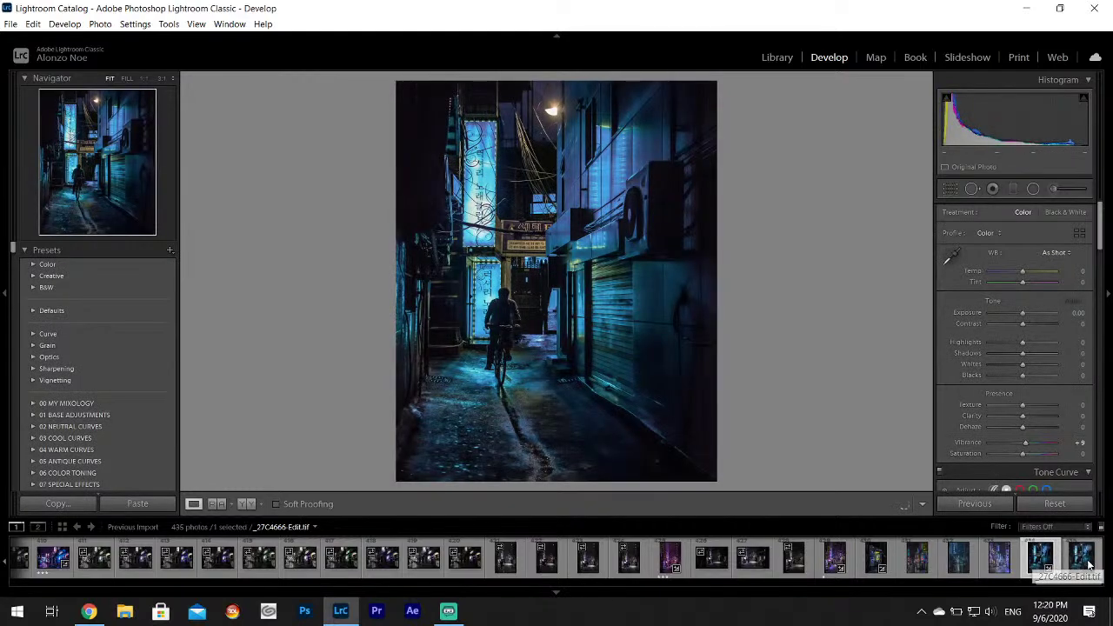
pyautogui.click(1016, 558)
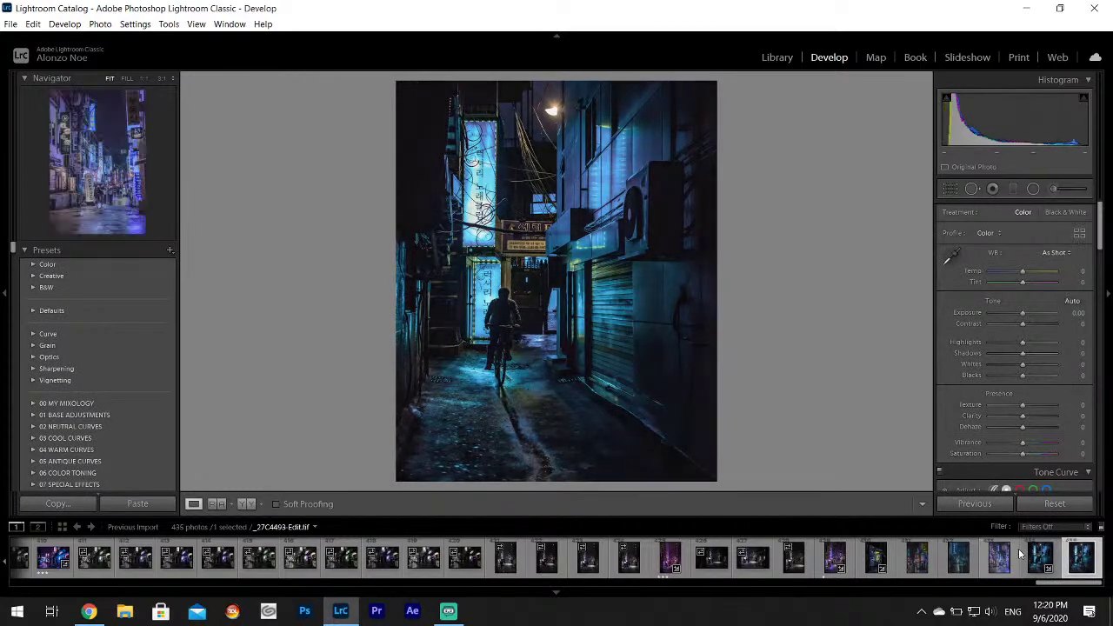
pyautogui.click(1022, 557)
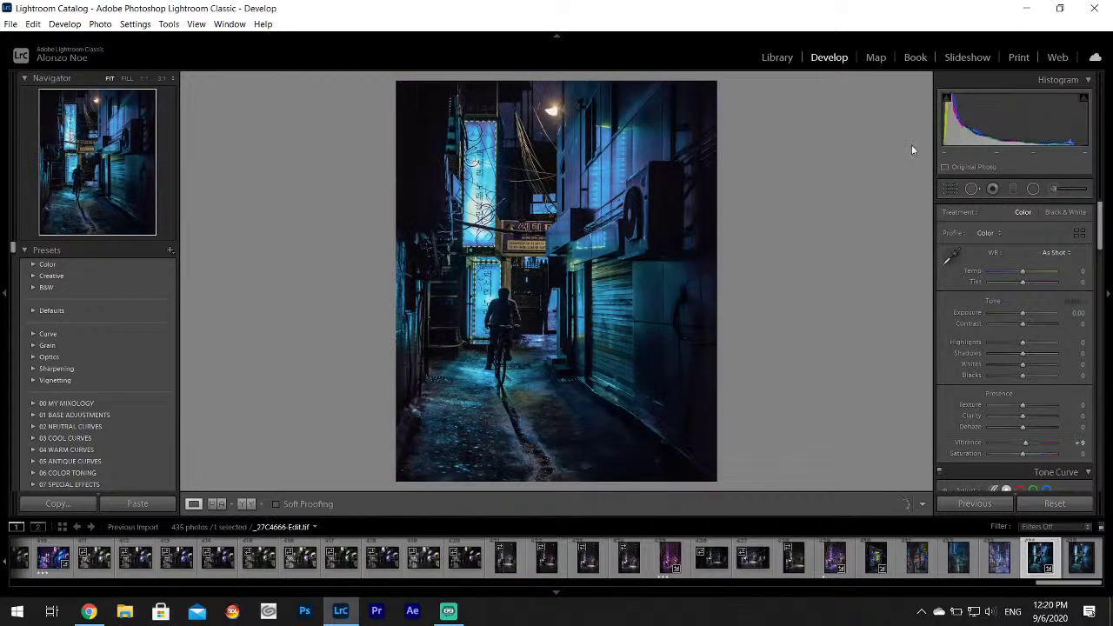
pyautogui.click(779, 58)
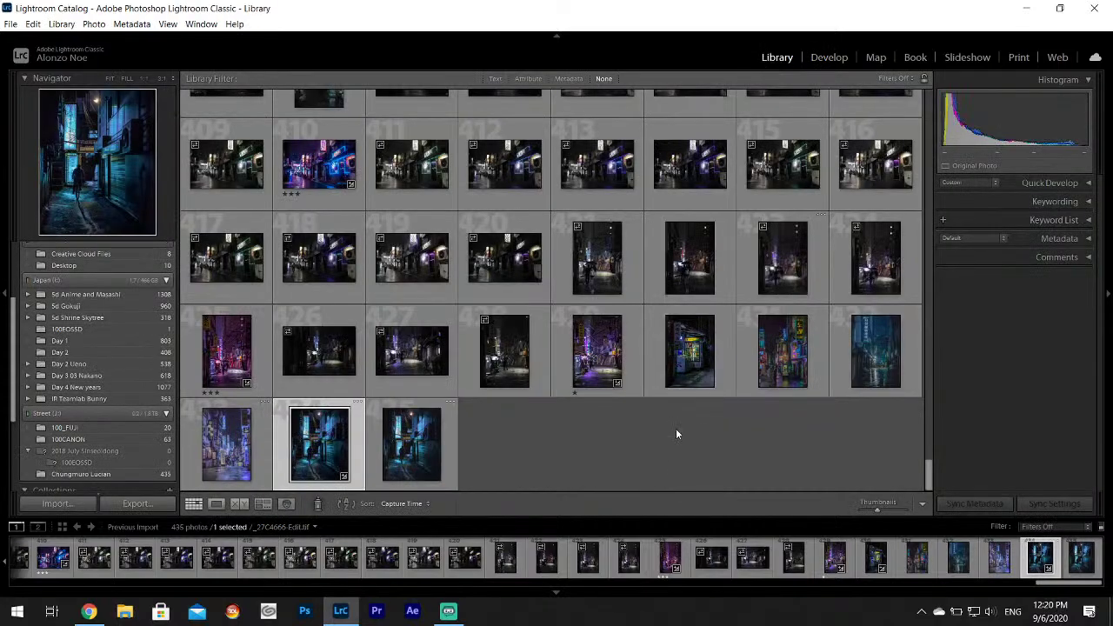
# Select all 435 photos and remove them, deleting their files from disk.
pyautogui.click(1083, 564)
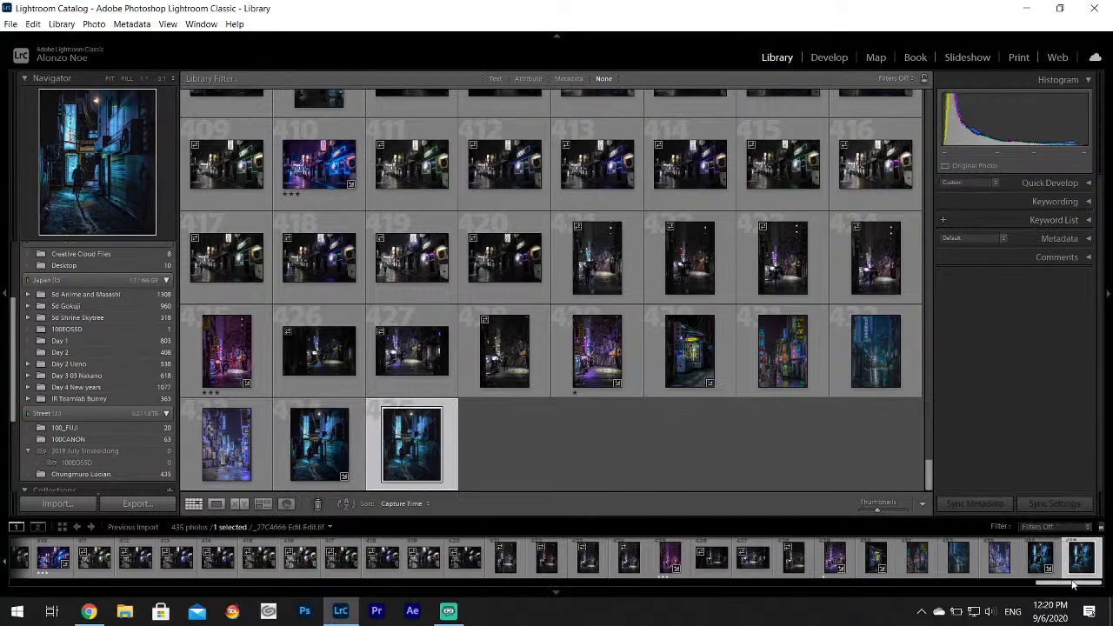
pyautogui.moveTo(1079, 584); pyautogui.dragTo(26, 562)
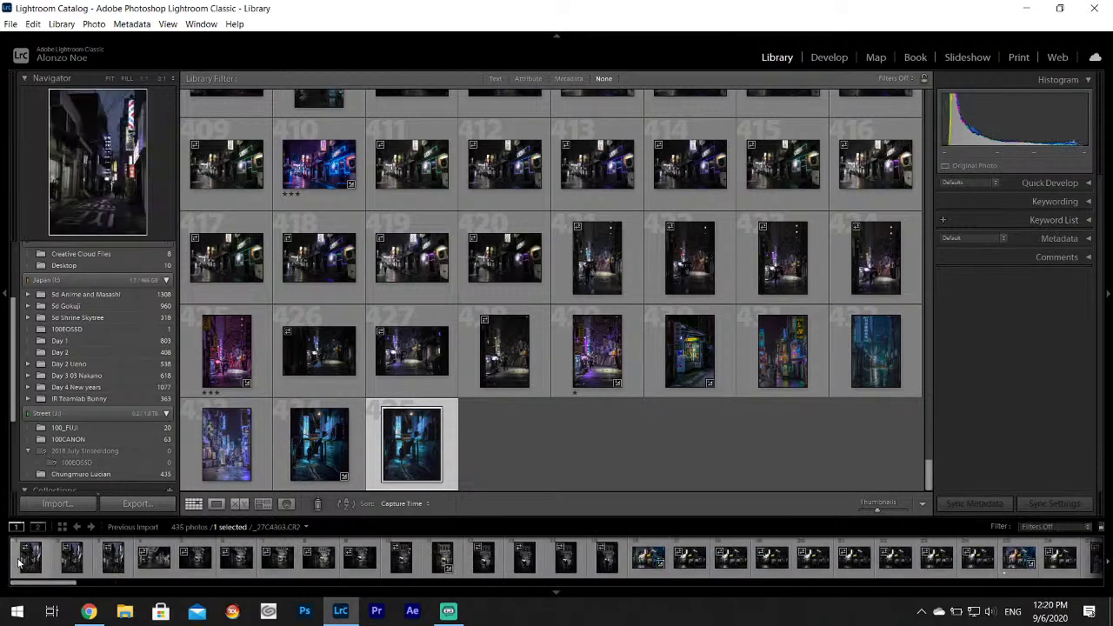
pyautogui.hotkey('ctrl', 'a')
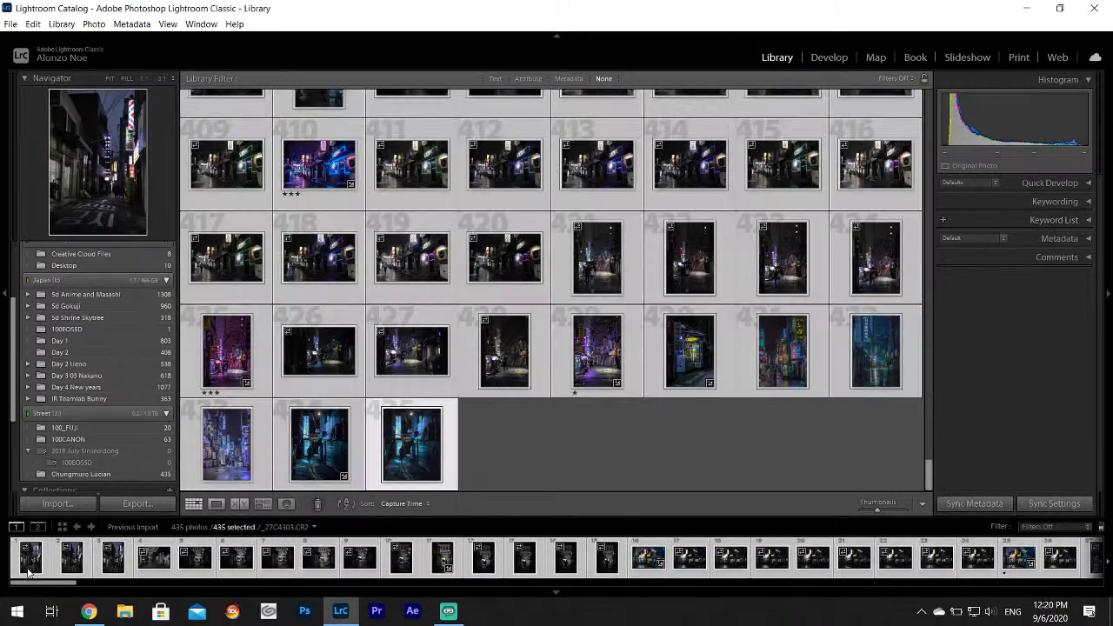
pyautogui.rightClick(32, 569)
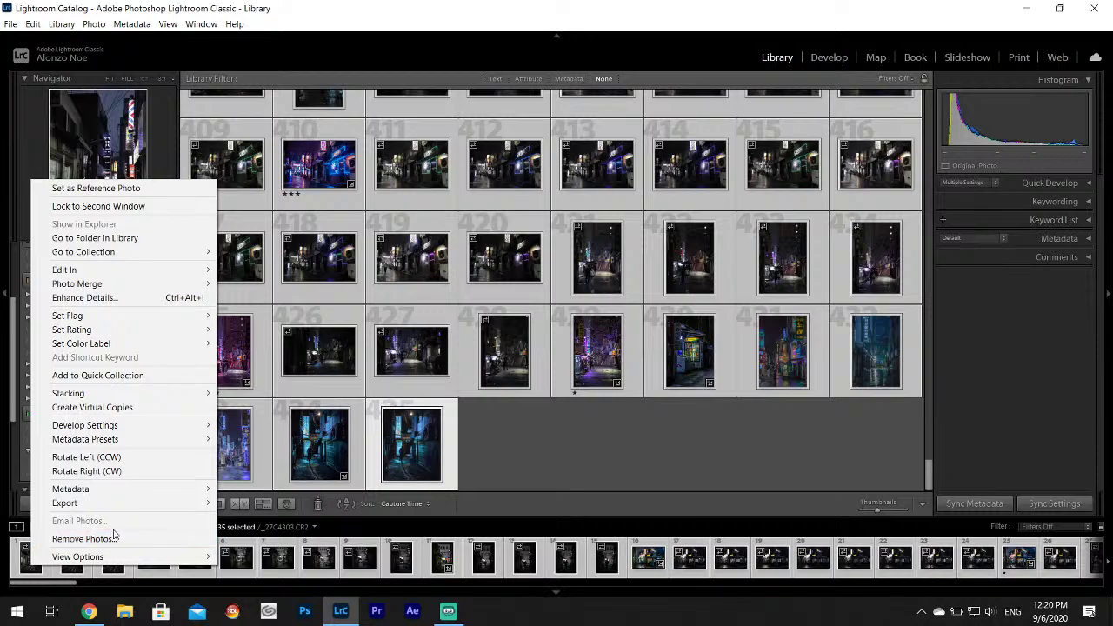
pyautogui.click(122, 539)
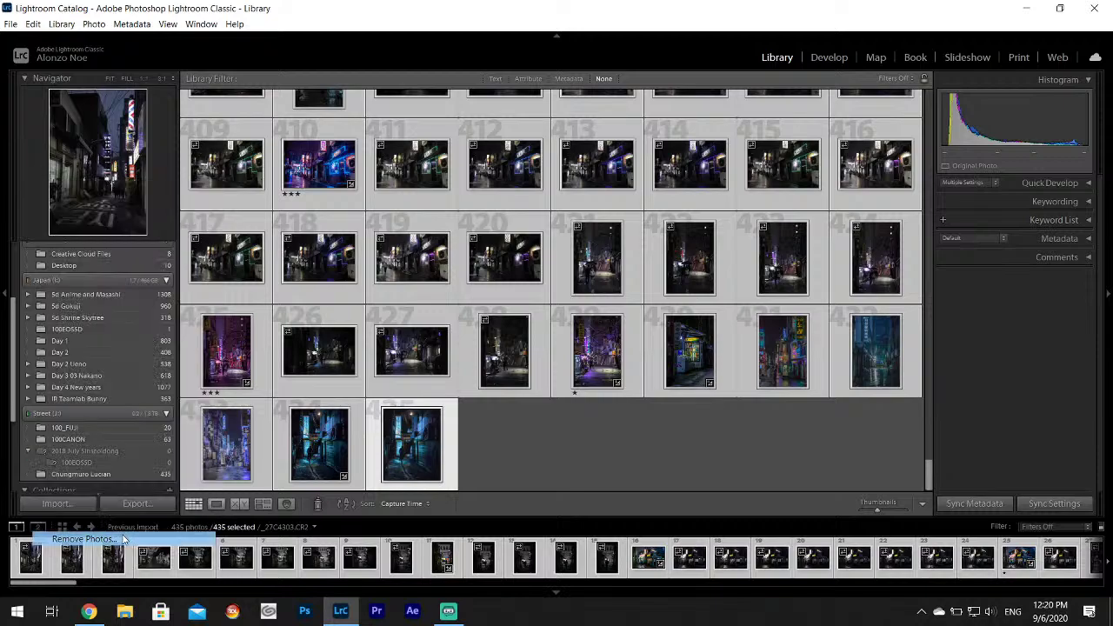
pyautogui.click(520, 341)
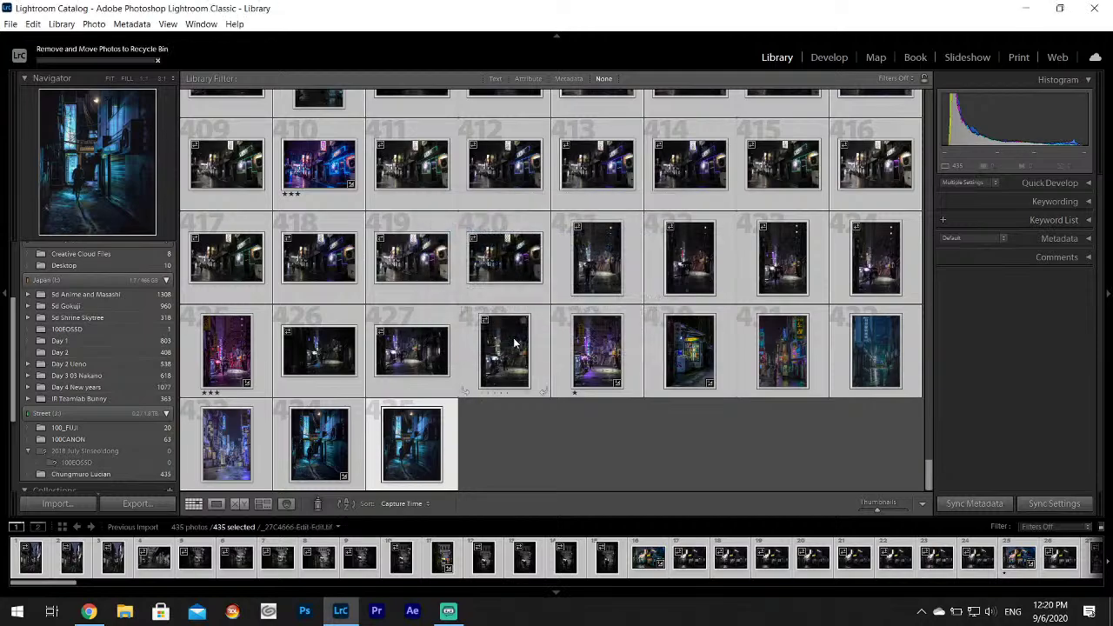
# In File Explorer, browse the Street (J:) drive, iCloud Drive, OneDrive and This PC.
pyautogui.click(126, 612)
pyautogui.scroll(-10, 263, 465)
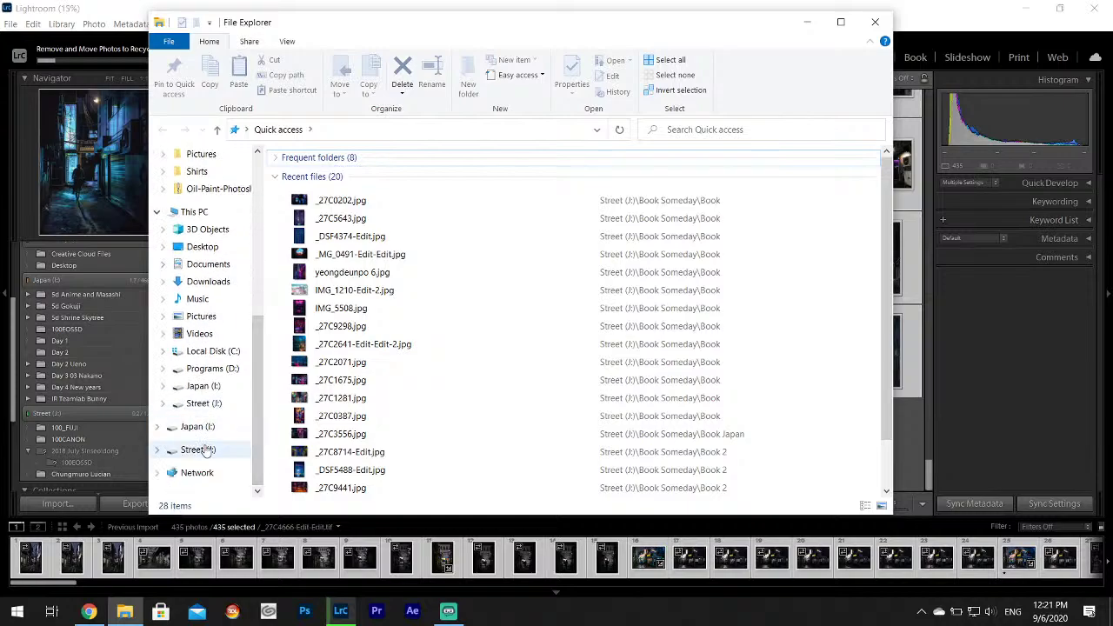
pyautogui.click(202, 449)
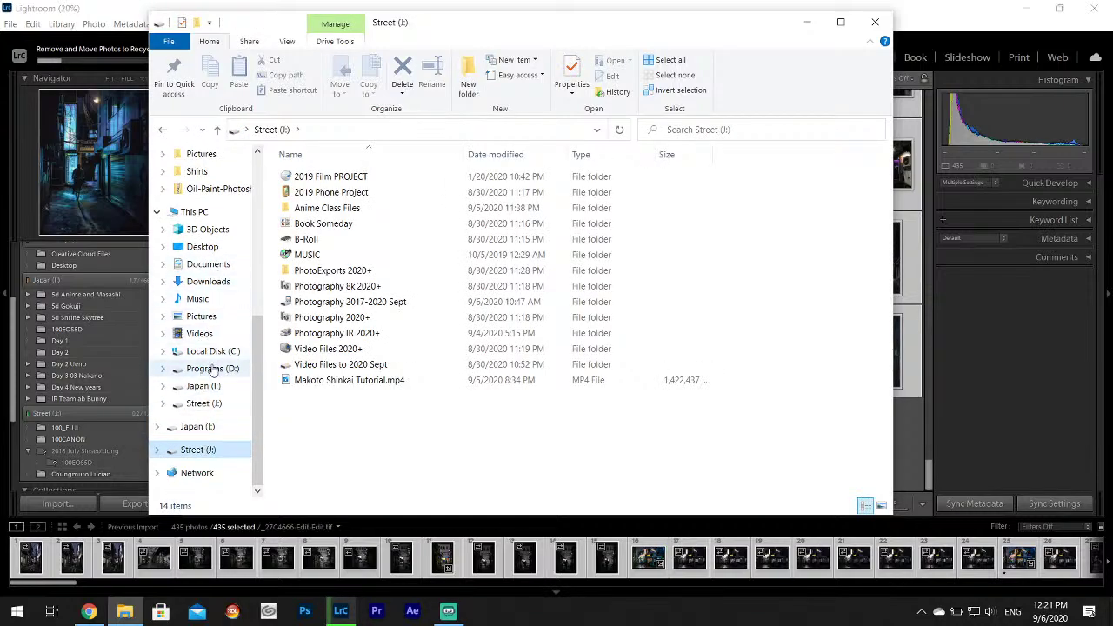
pyautogui.scroll(1, 255, 335)
pyautogui.moveTo(255, 335); pyautogui.dragTo(258, 165)
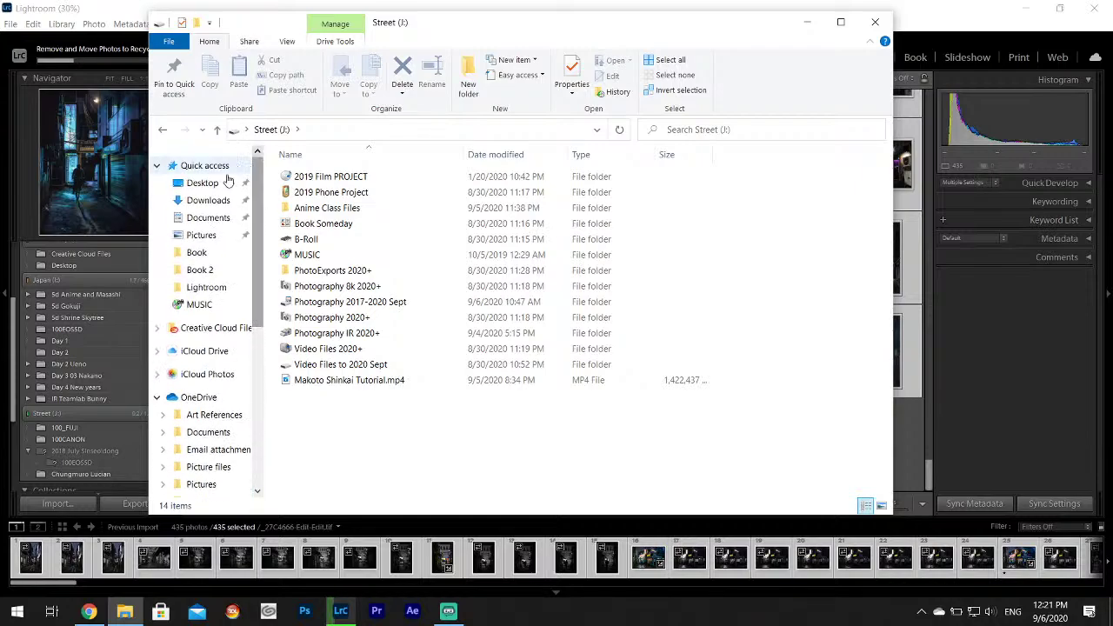
pyautogui.click(196, 351)
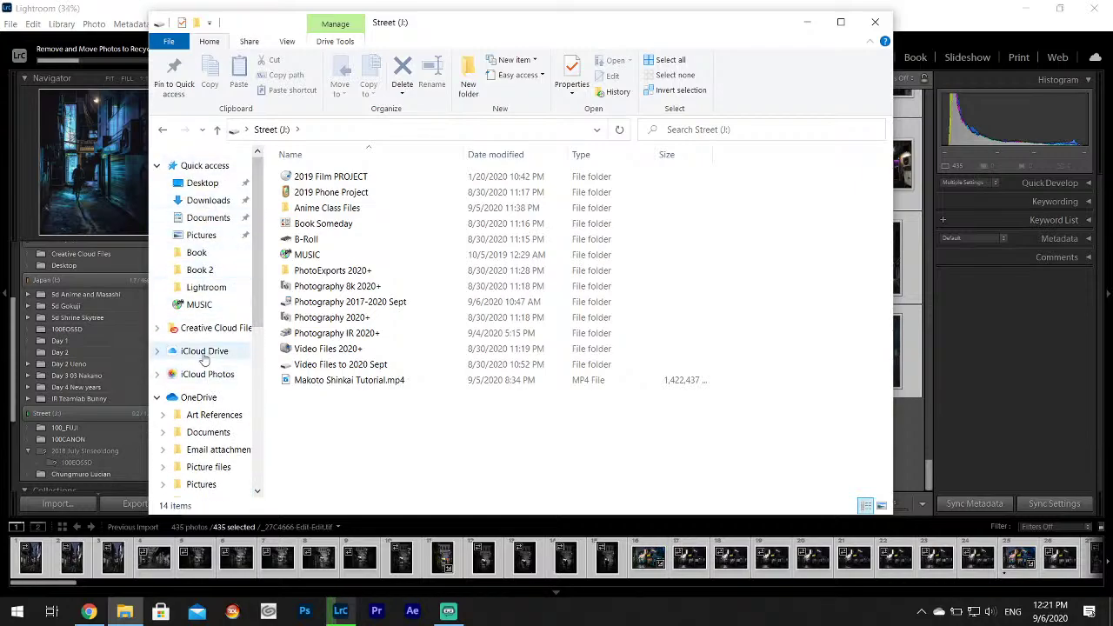
pyautogui.scroll(-2, 259, 268)
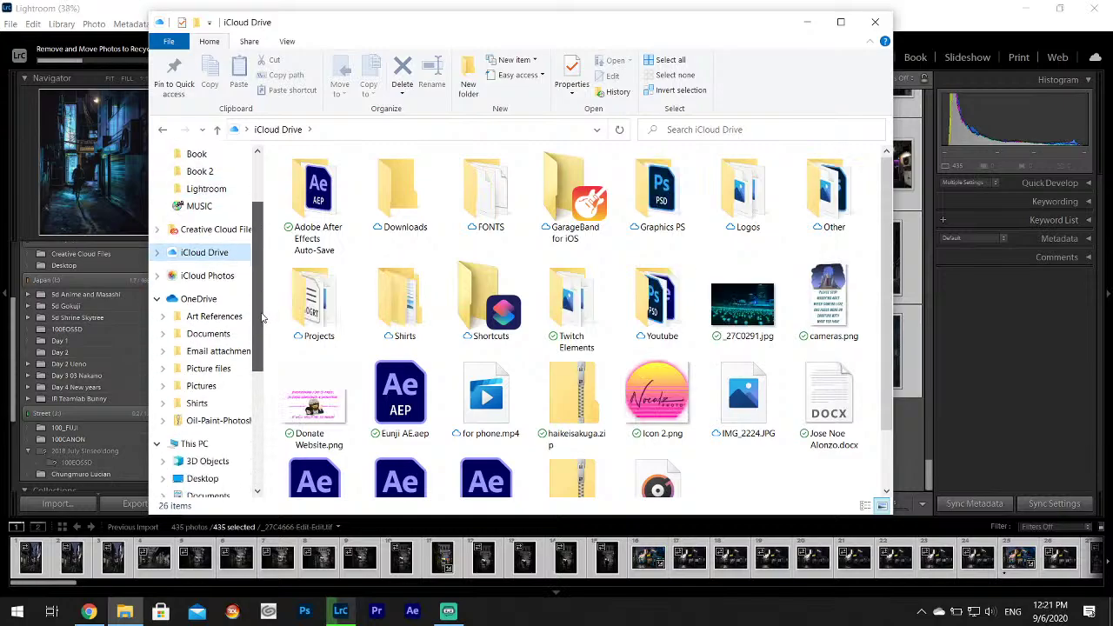
pyautogui.click(197, 299)
pyautogui.scroll(-2, 203, 425)
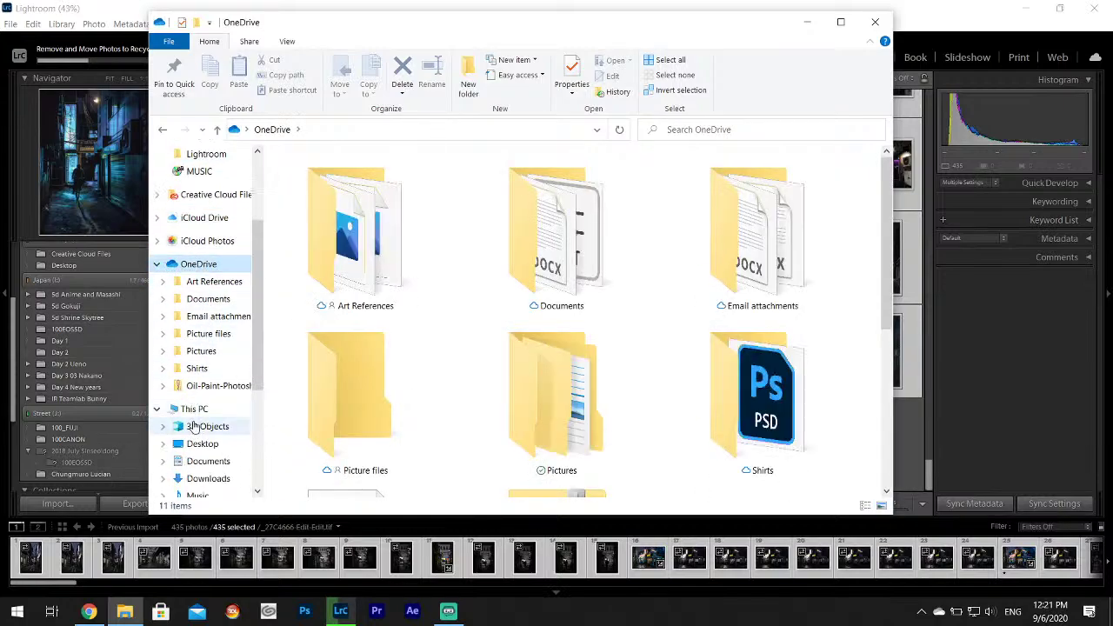
pyautogui.click(205, 409)
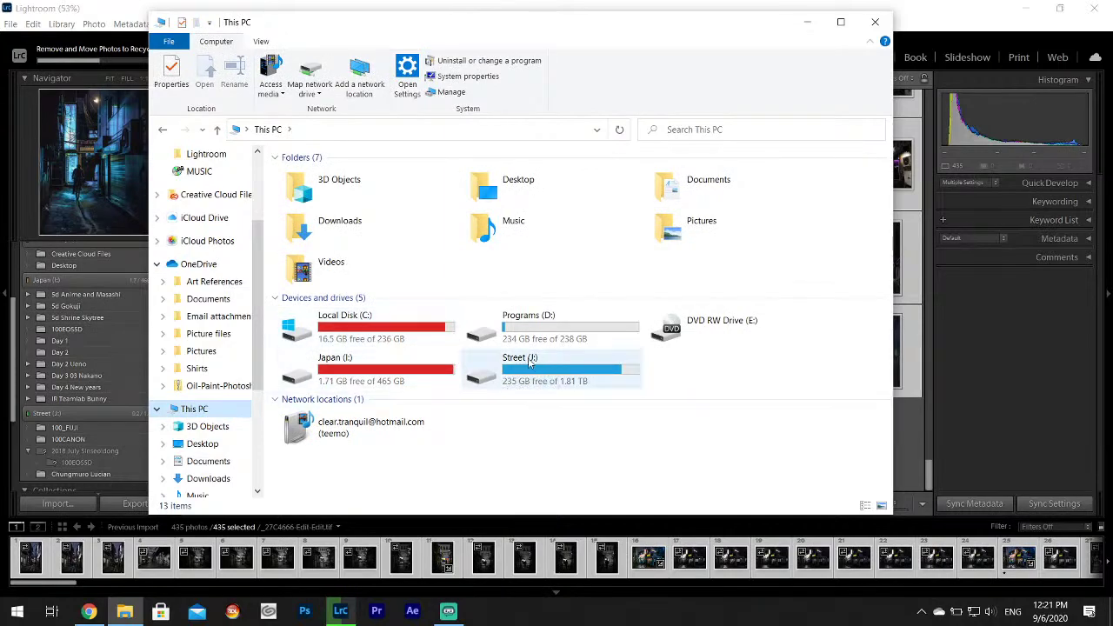
# Check free space on Japan (I:) and Street (J:), peek into C:\Riot Games, then close Explorer.
pyautogui.click(372, 385)
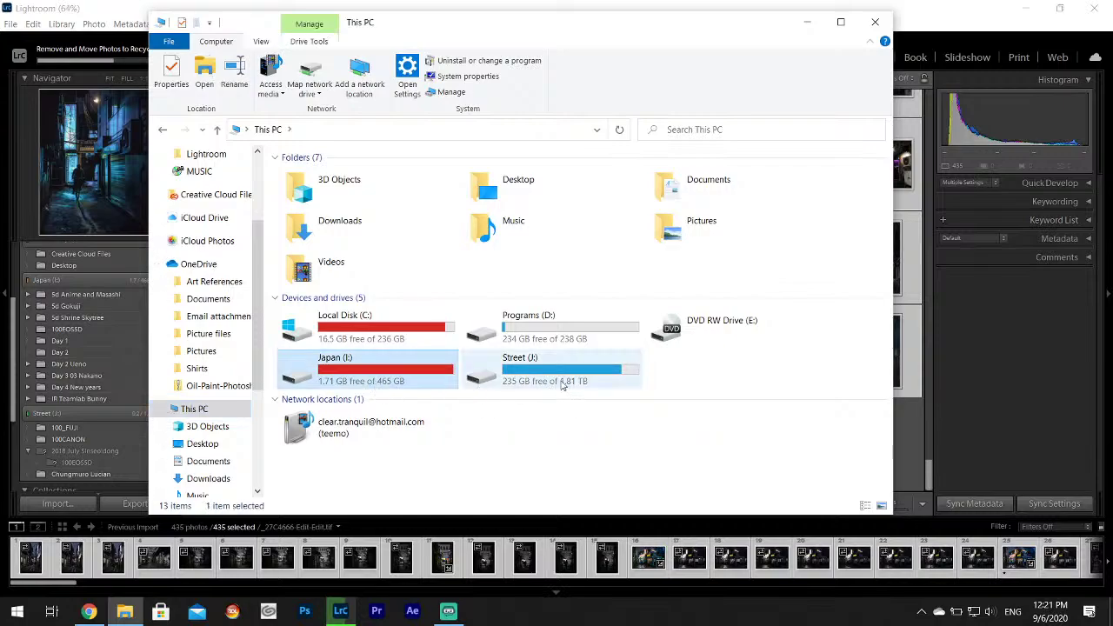
pyautogui.click(613, 388)
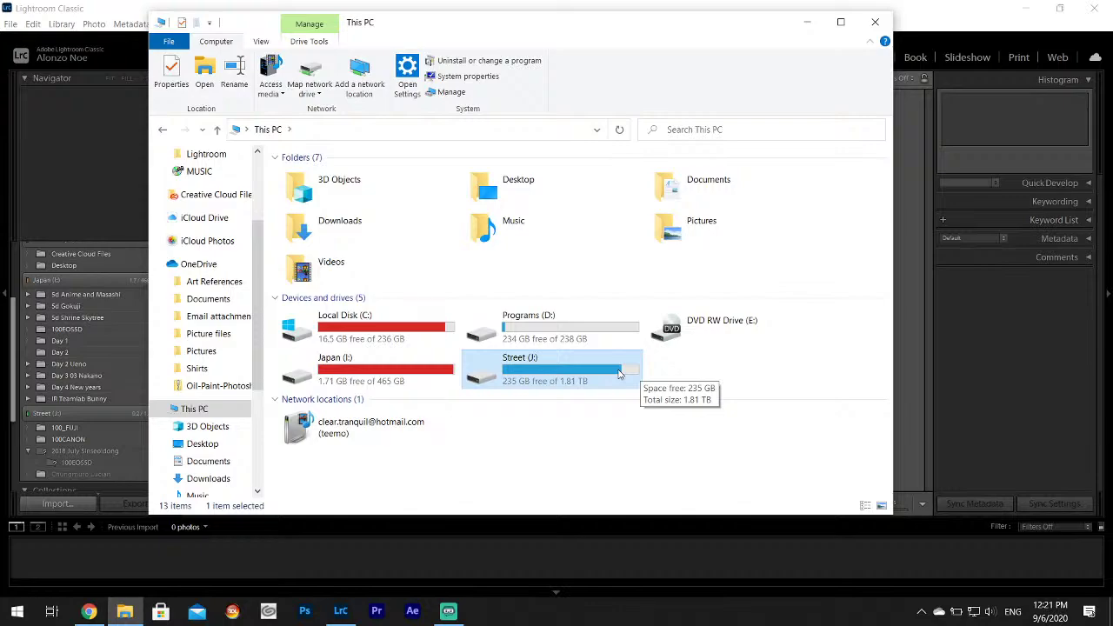
pyautogui.click(355, 331)
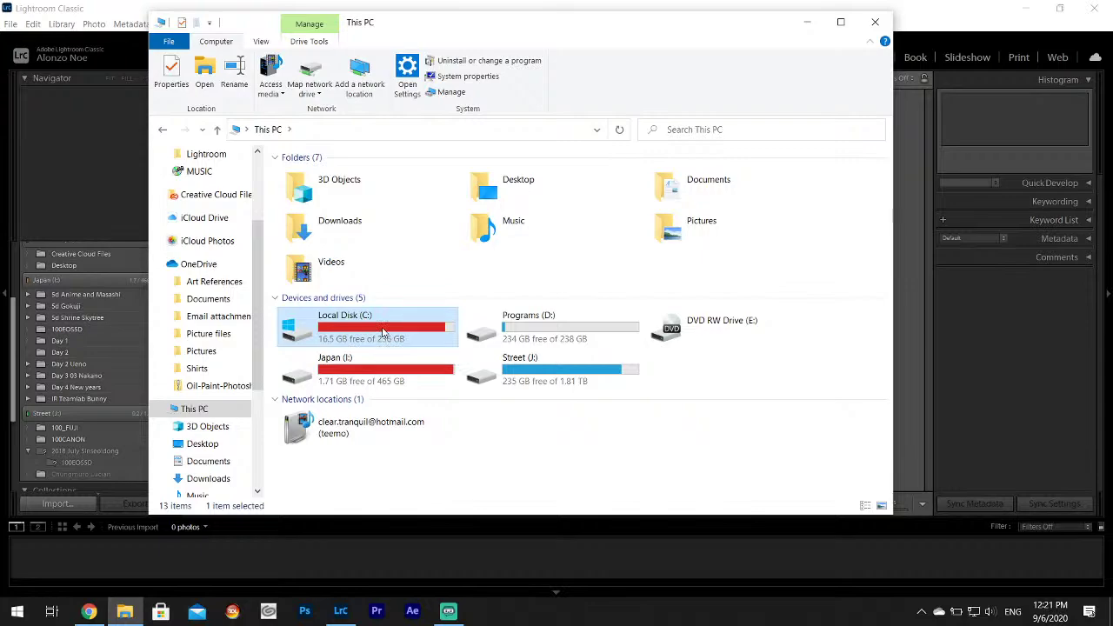
pyautogui.doubleClick(383, 333)
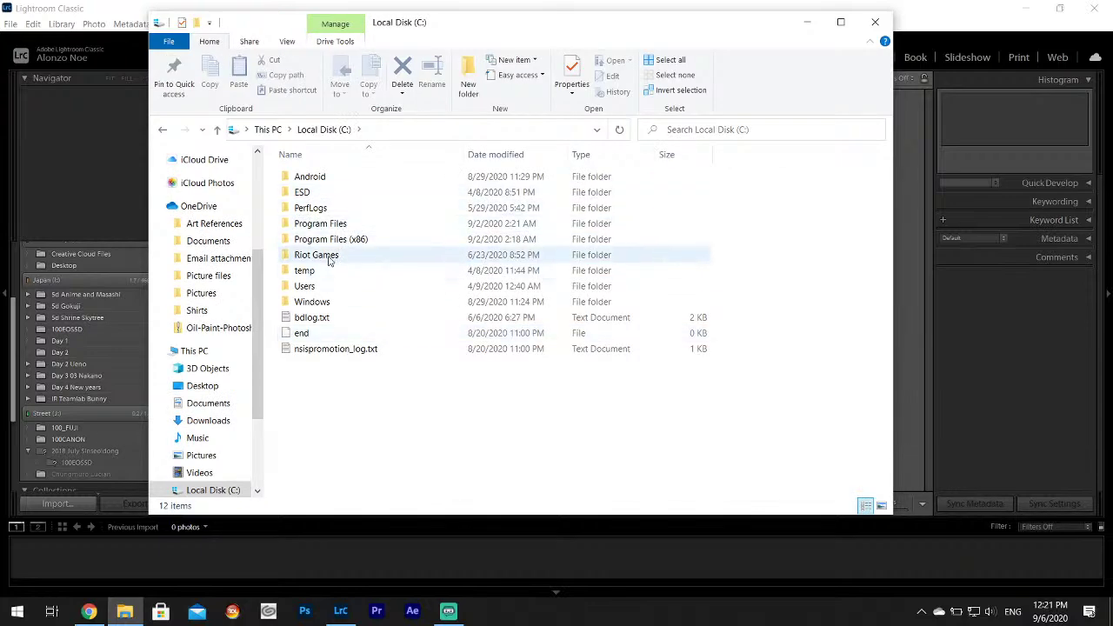
pyautogui.doubleClick(328, 255)
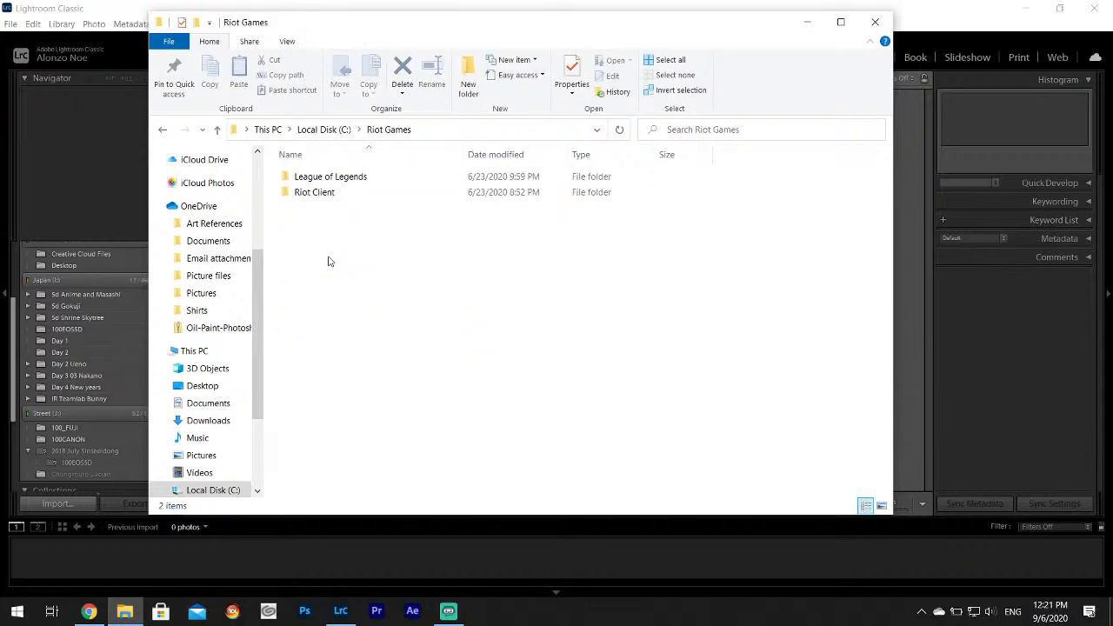
pyautogui.click(164, 130)
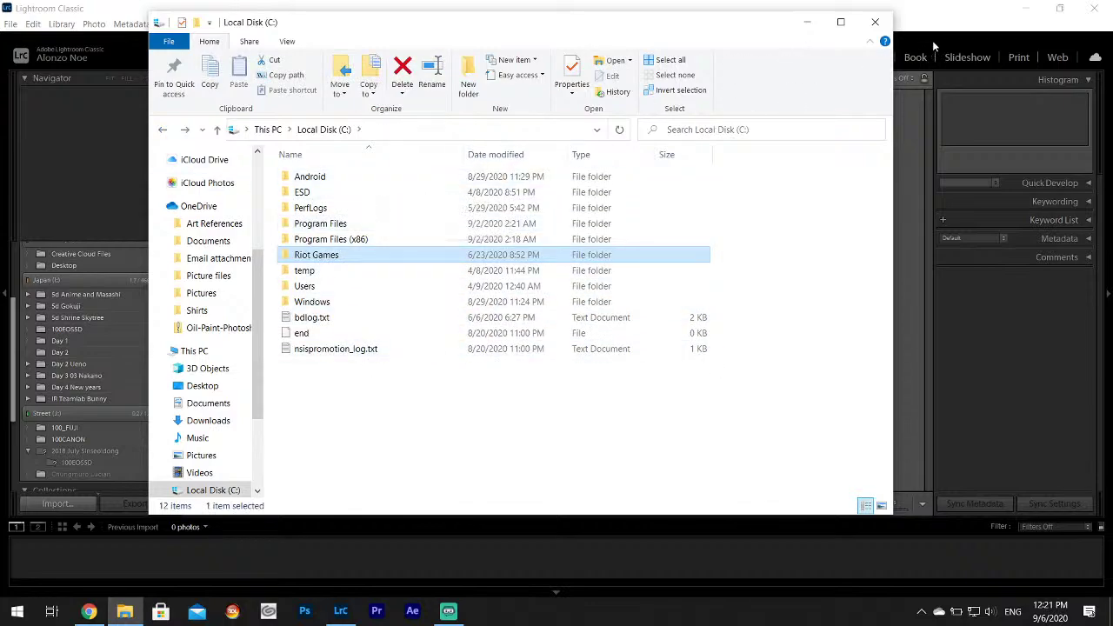
pyautogui.click(875, 21)
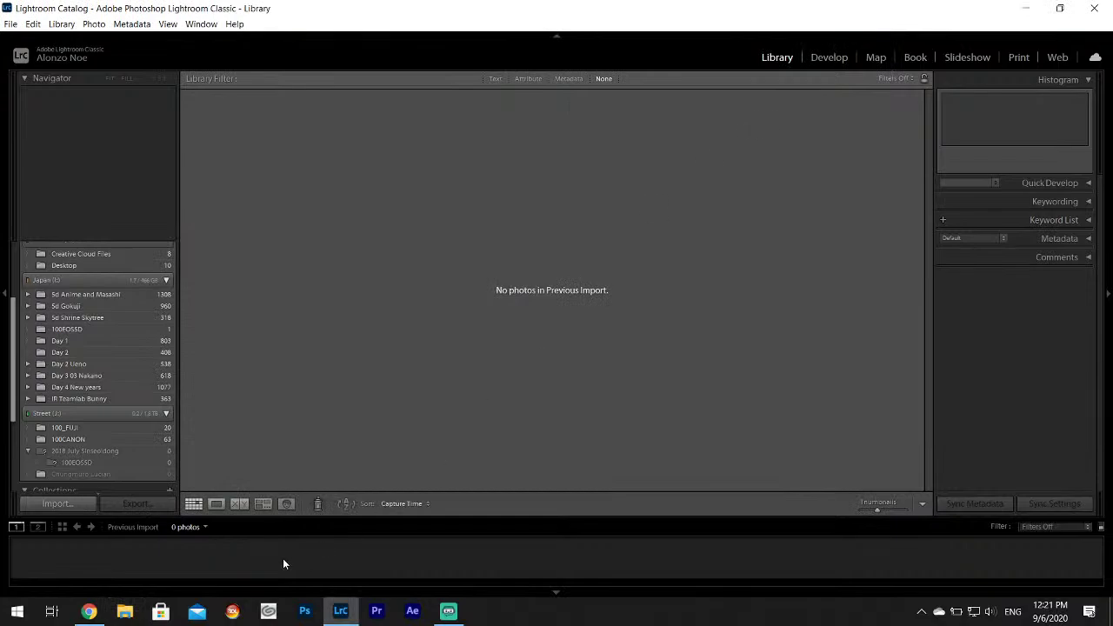
# On Street (J:), delete the 2018 June Chungmuro shoot folder from Photography 2017-2020 Sept to the Recycle Bin.
pyautogui.click(124, 612)
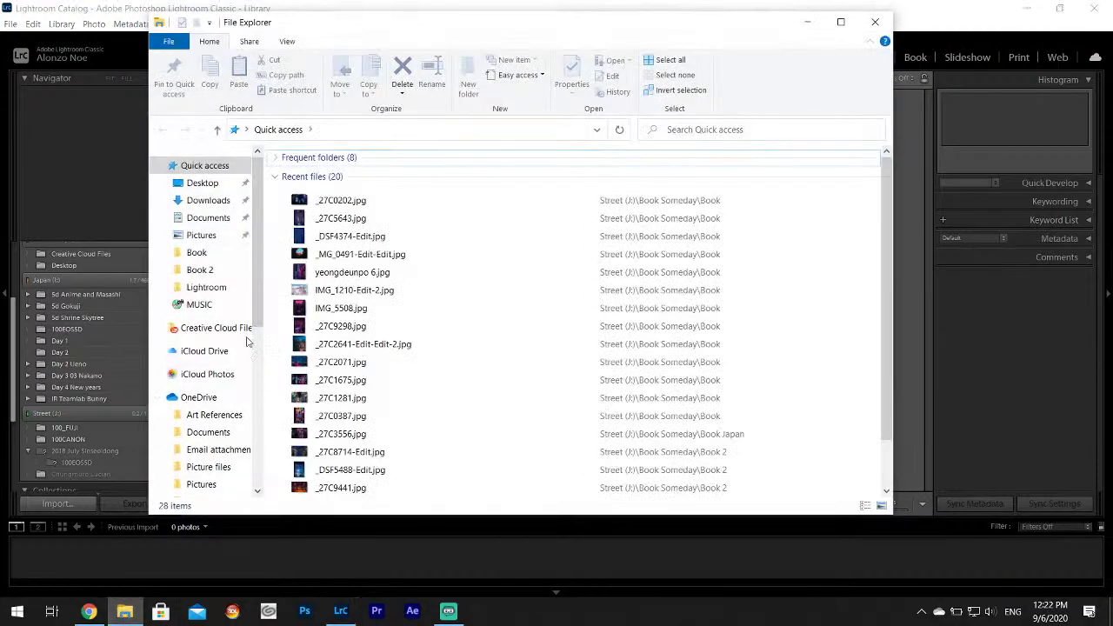
pyautogui.scroll(-6, 231, 383)
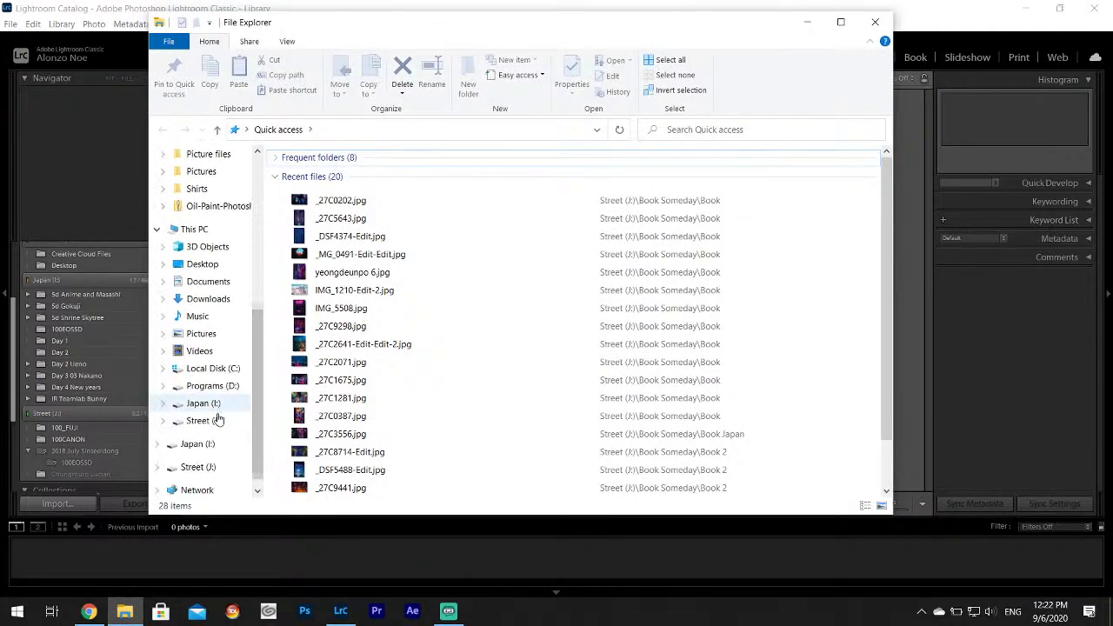
pyautogui.click(217, 420)
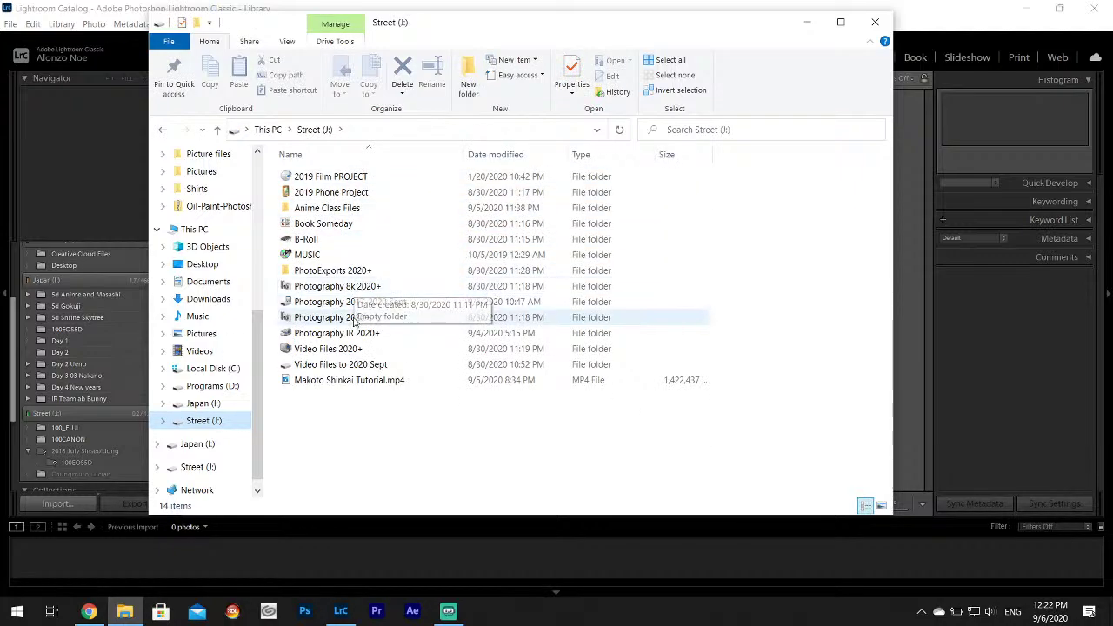
pyautogui.doubleClick(391, 304)
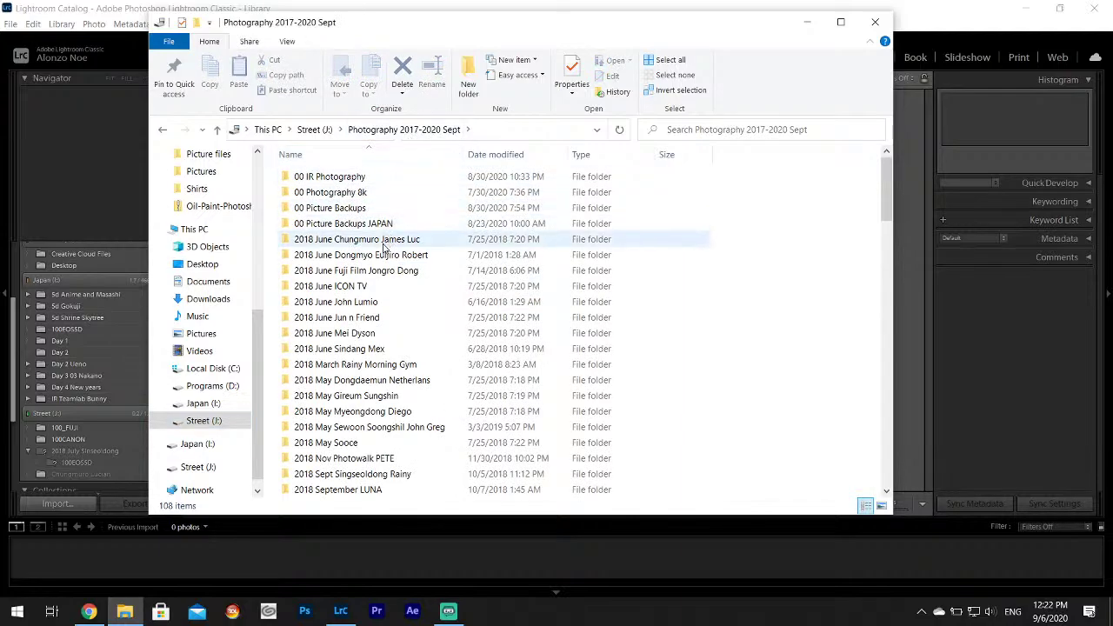
pyautogui.doubleClick(383, 242)
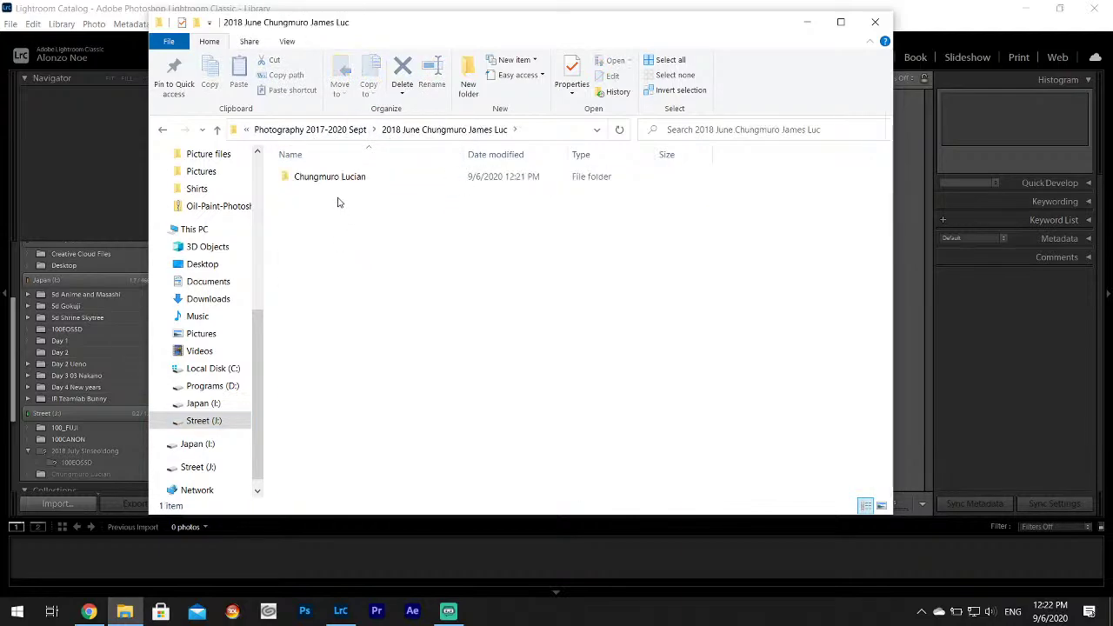
pyautogui.doubleClick(338, 178)
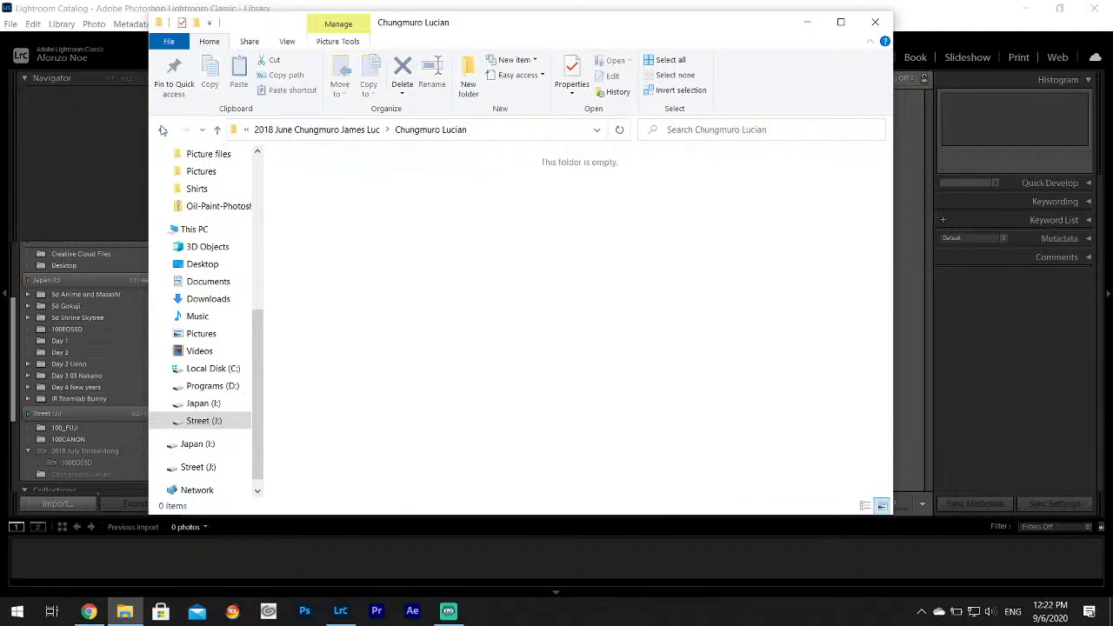
pyautogui.click(161, 130)
pyautogui.click(162, 129)
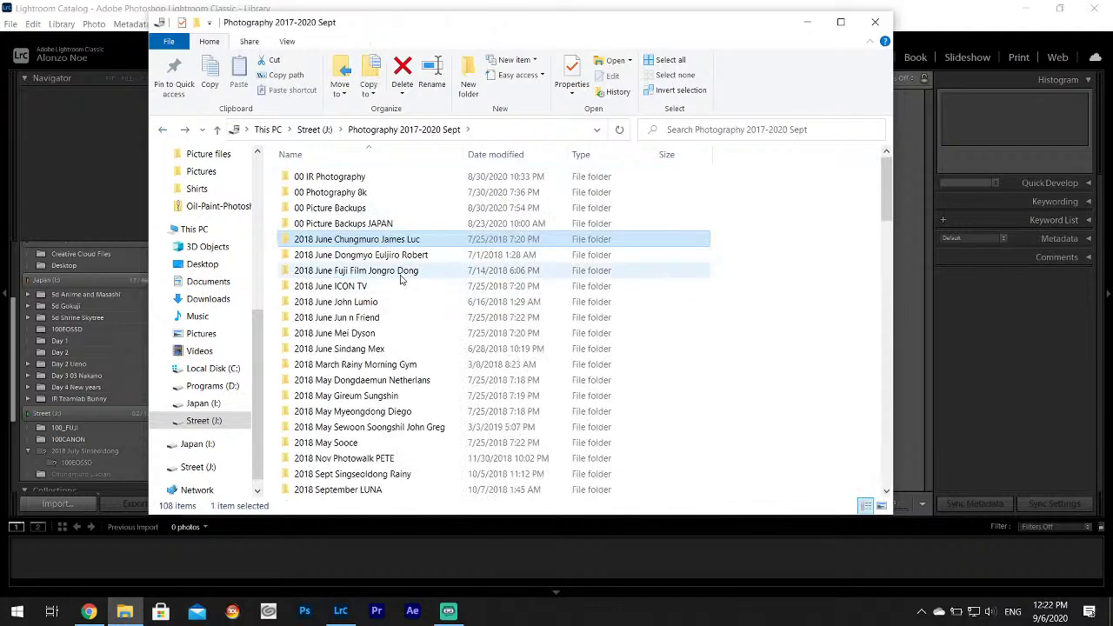
pyautogui.press('Delete')
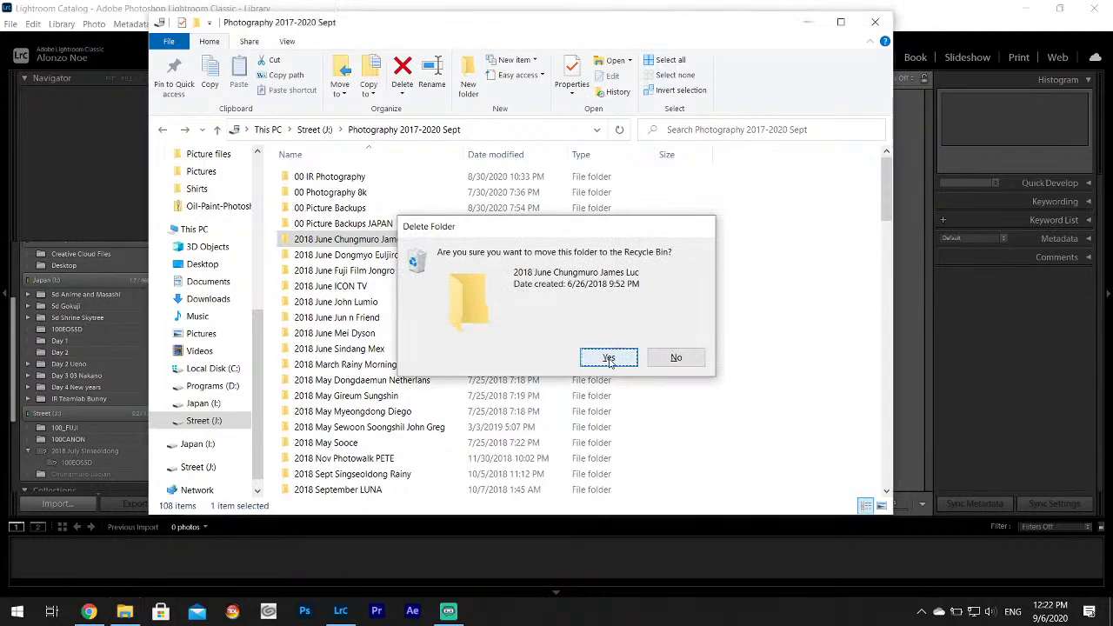
pyautogui.click(609, 358)
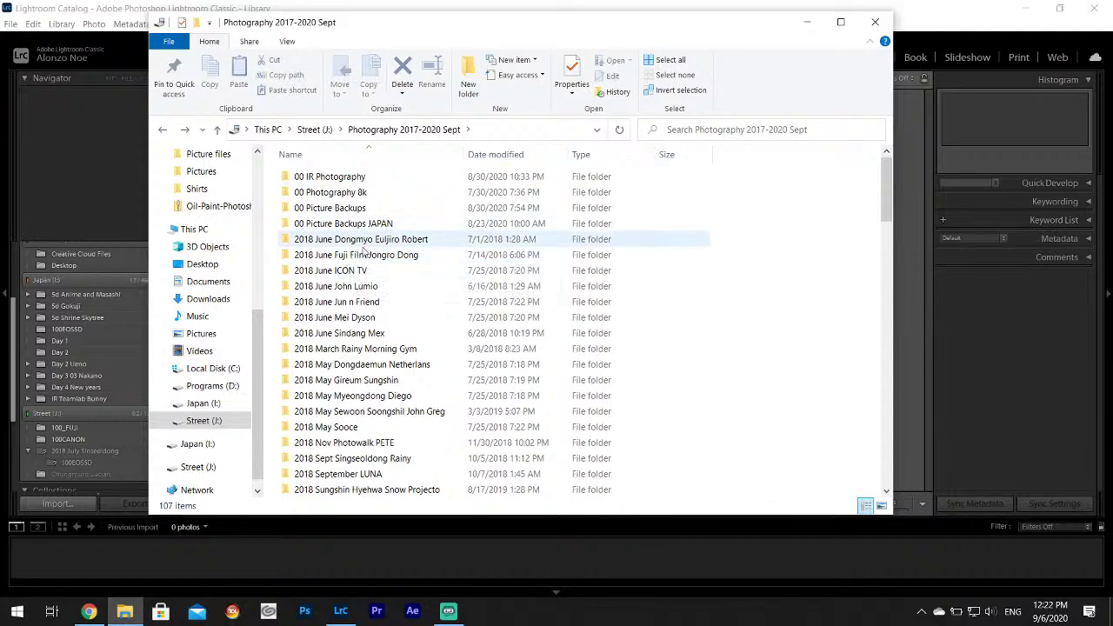
# Open the 2018 June Dongmyo Euljiro shoot's DCIM folder and check the files in 103_FUJI.
pyautogui.click(358, 245)
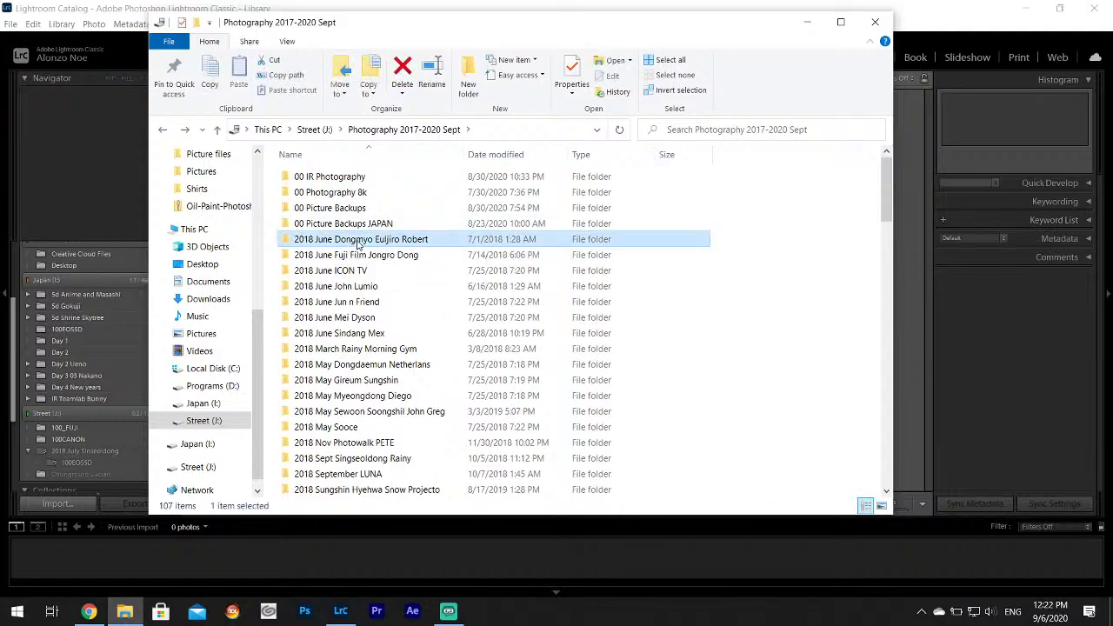
pyautogui.doubleClick(358, 246)
pyautogui.doubleClick(328, 179)
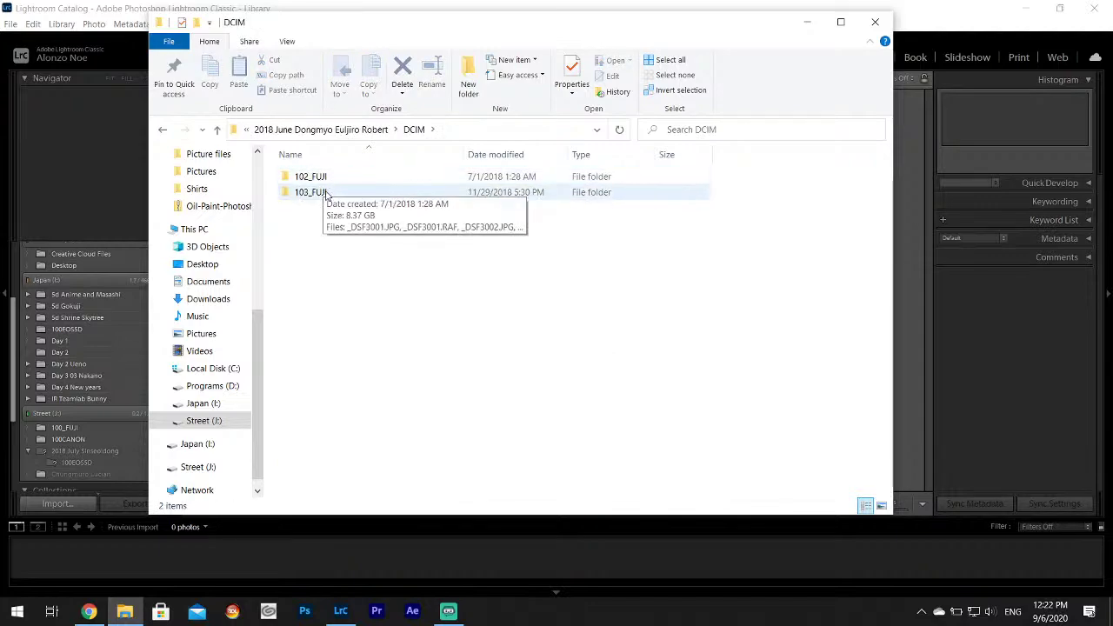
pyautogui.doubleClick(310, 192)
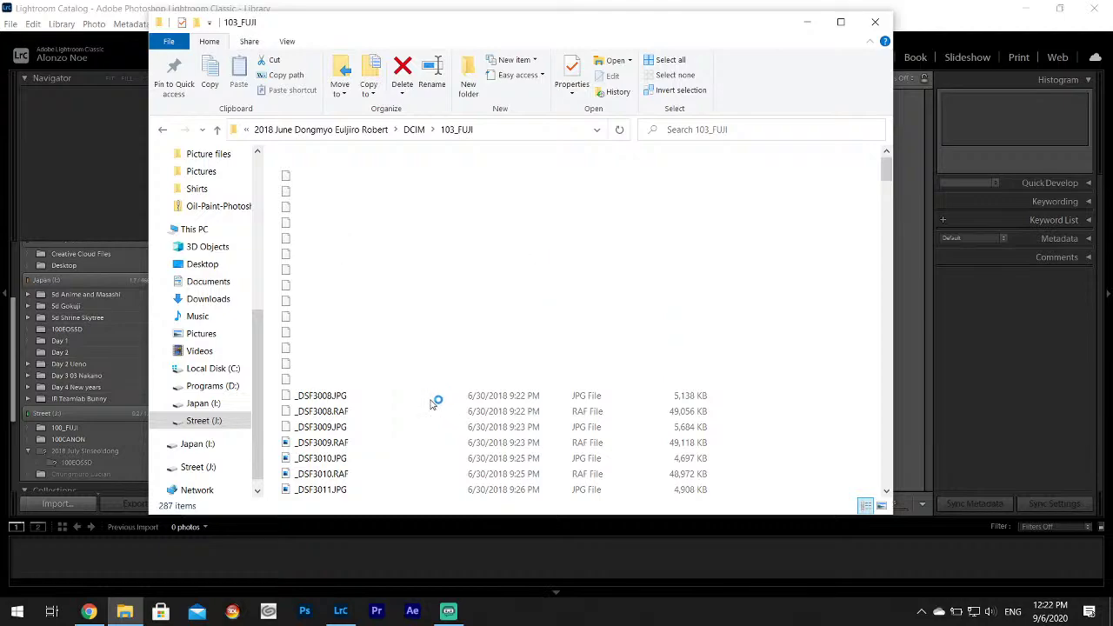
pyautogui.click(165, 130)
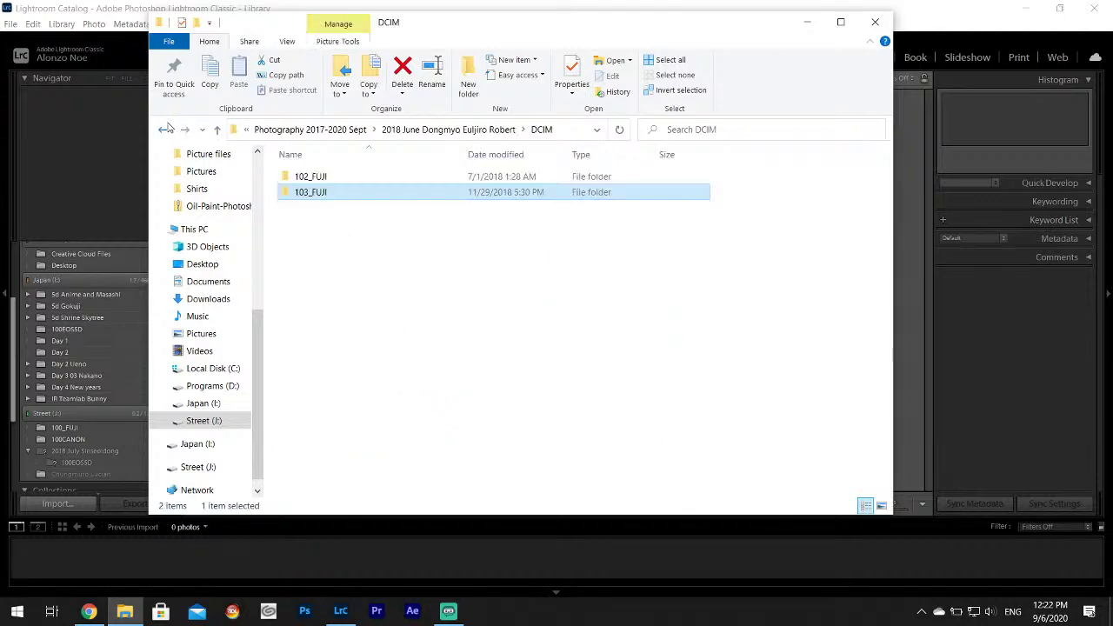
pyautogui.click(164, 133)
# Drag the Dongmyo Euljiro DCIM folder into Lightroom and import all 149 photos.
pyautogui.moveTo(465, 32); pyautogui.dragTo(873, 145)
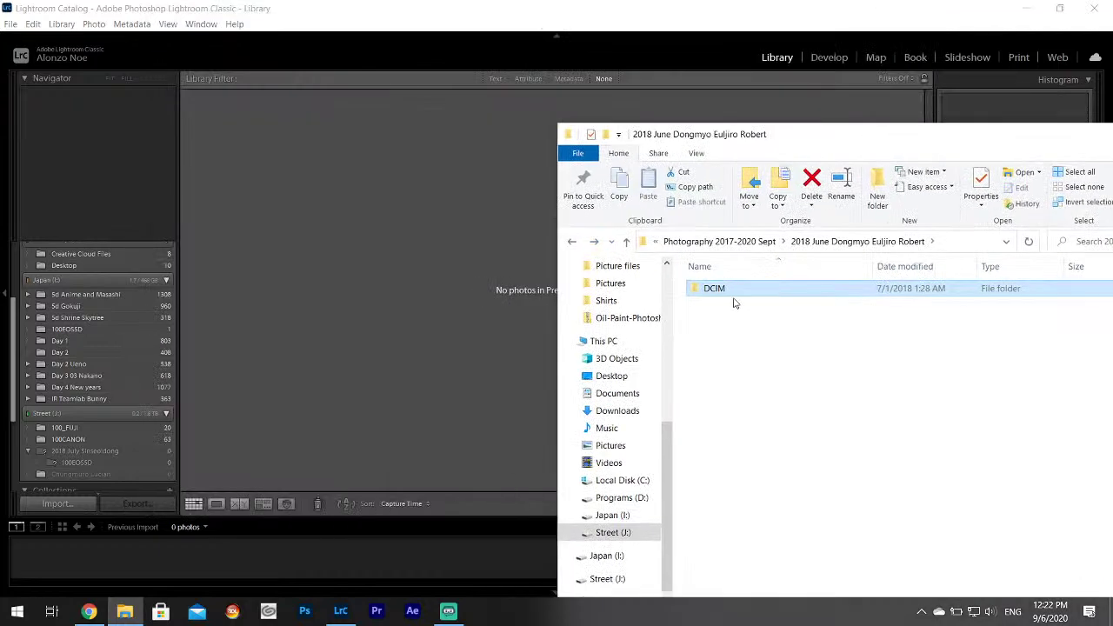
pyautogui.moveTo(733, 303); pyautogui.dragTo(453, 288)
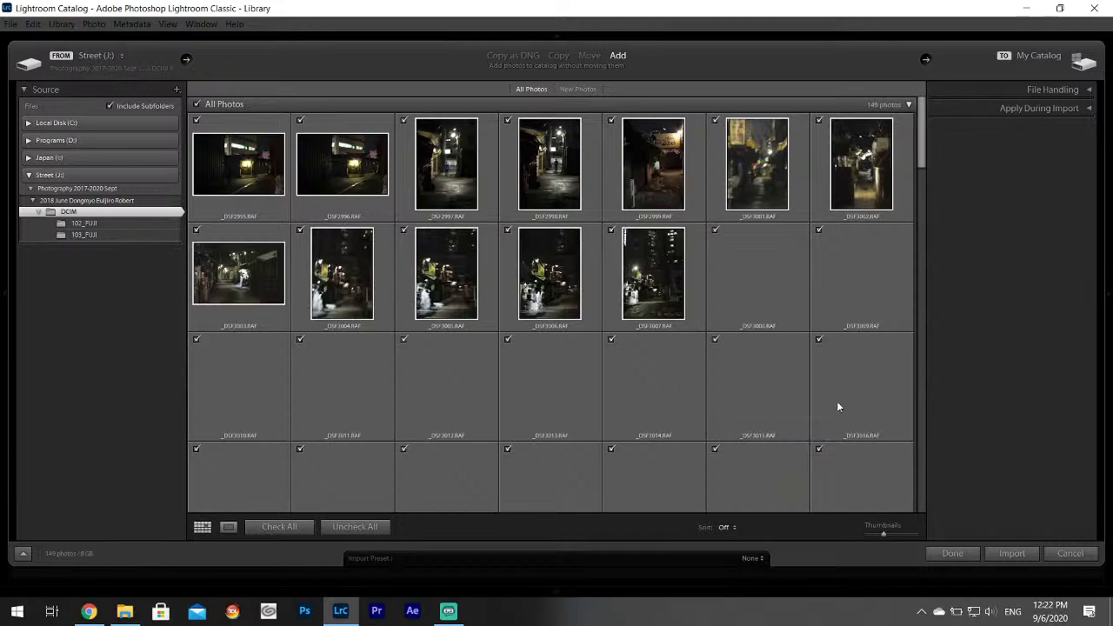
pyautogui.moveTo(921, 140); pyautogui.dragTo(906, 118)
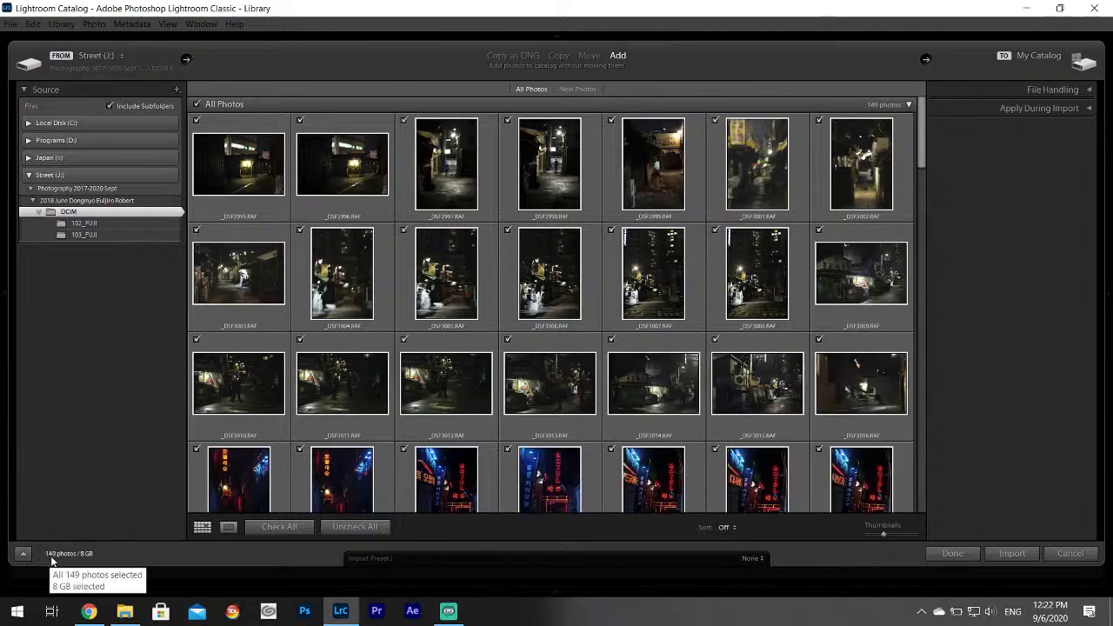
pyautogui.click(1012, 553)
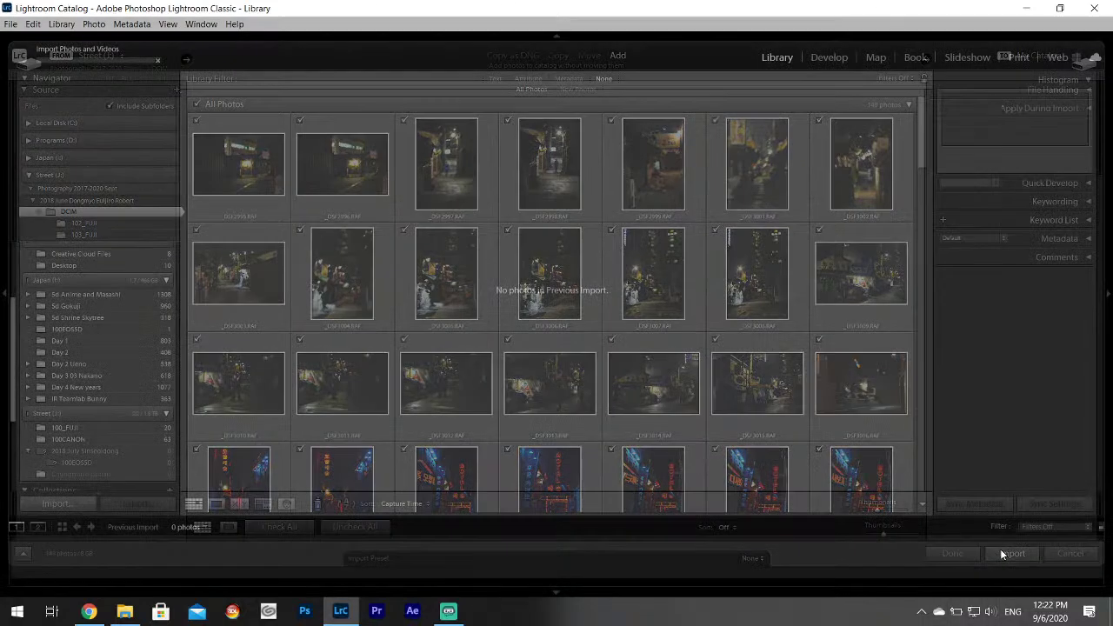
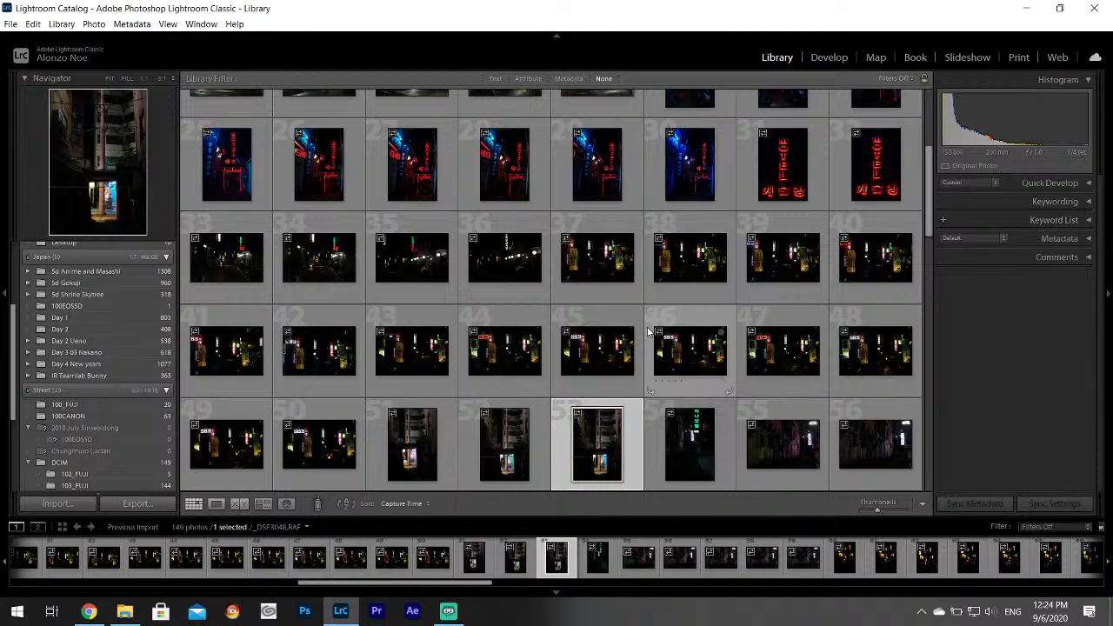
# Open the night alley photo _DSF2995.RAF in Develop and inspect it at 1:1 before returning to Fit.
pyautogui.scroll(5, 564, 282)
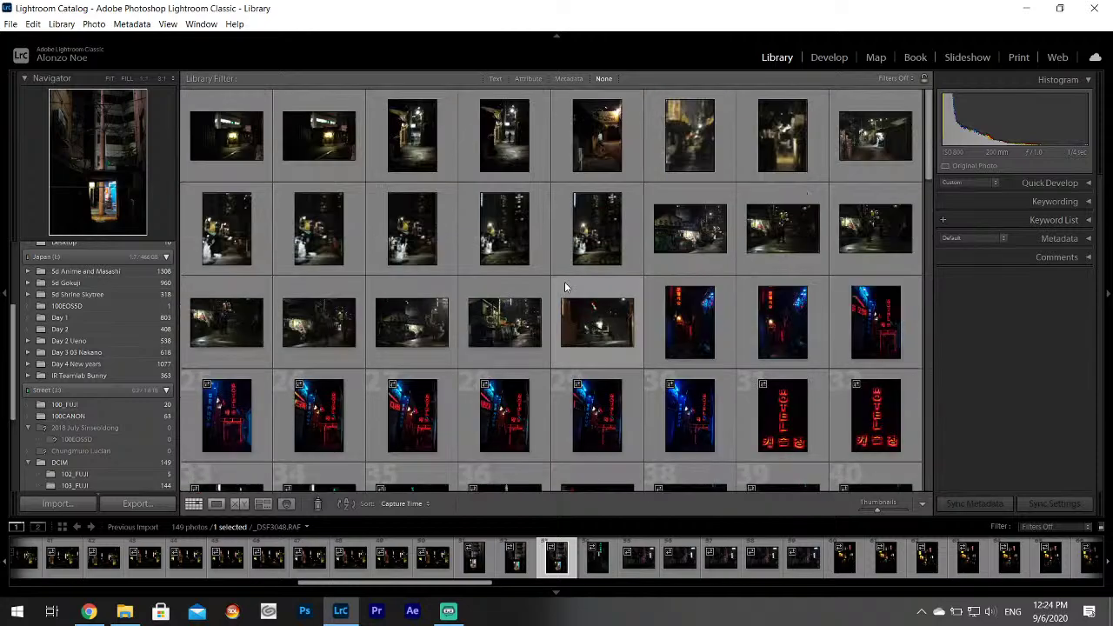
pyautogui.click(827, 57)
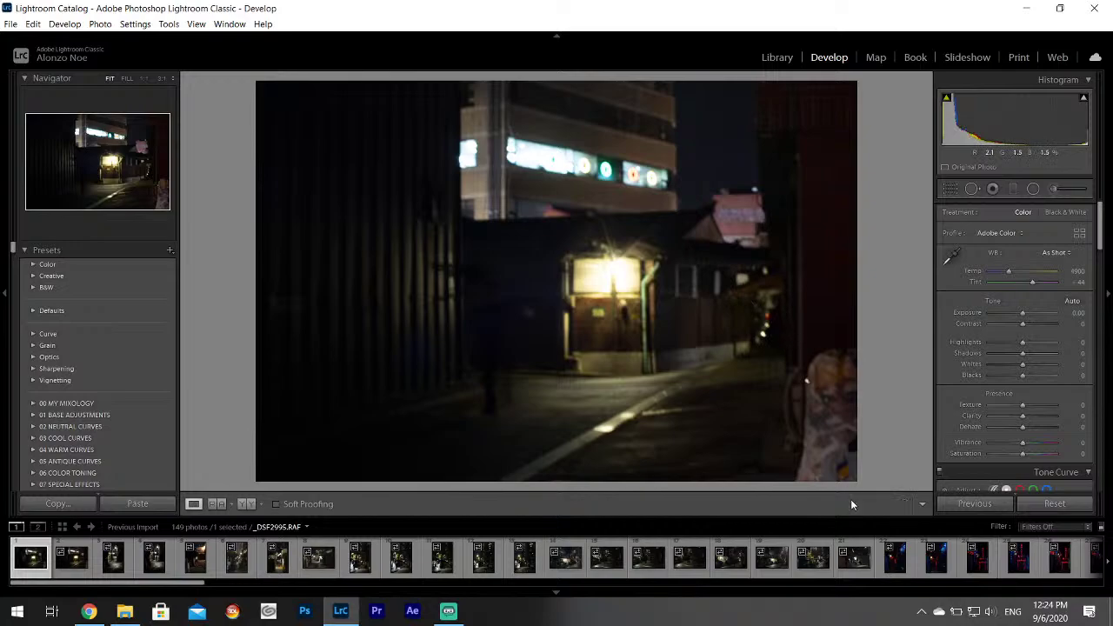
pyautogui.click(588, 167)
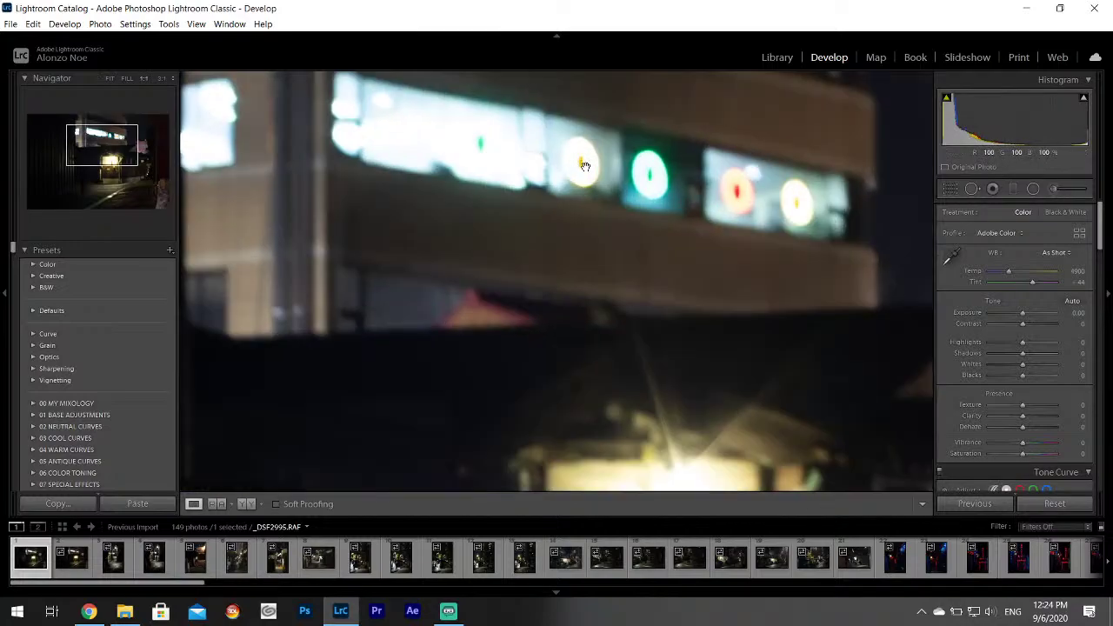
pyautogui.moveTo(618, 169); pyautogui.dragTo(601, 282)
pyautogui.click(601, 282)
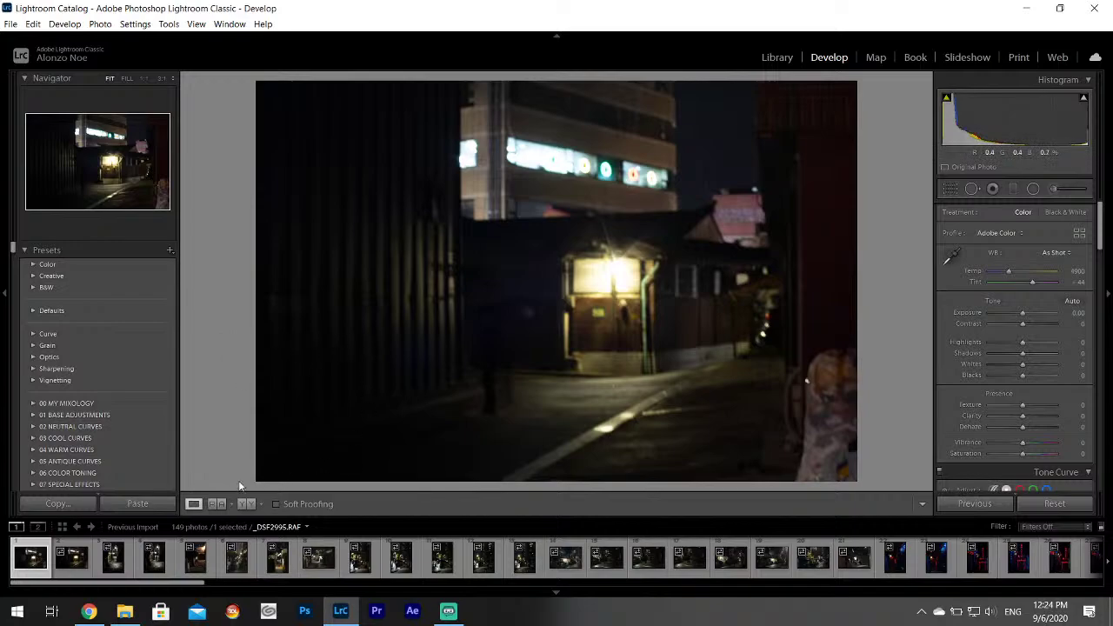
# Preview the night street photos from _DSF2996.RAF through _DSF3006.RAF in the filmstrip.
pyautogui.click(87, 565)
pyautogui.click(108, 567)
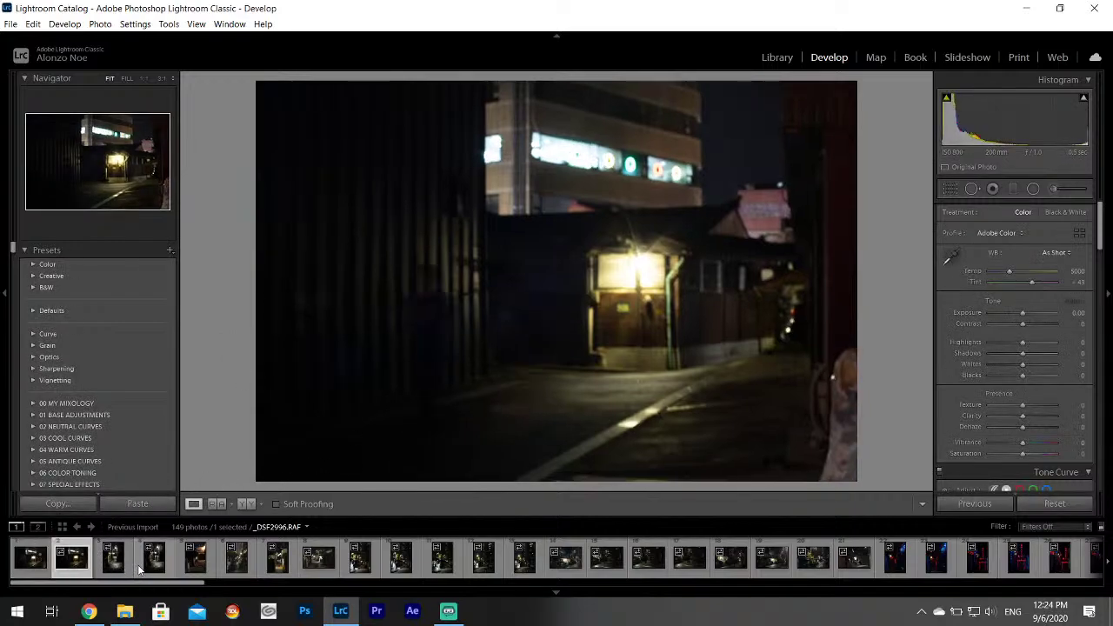
pyautogui.click(122, 565)
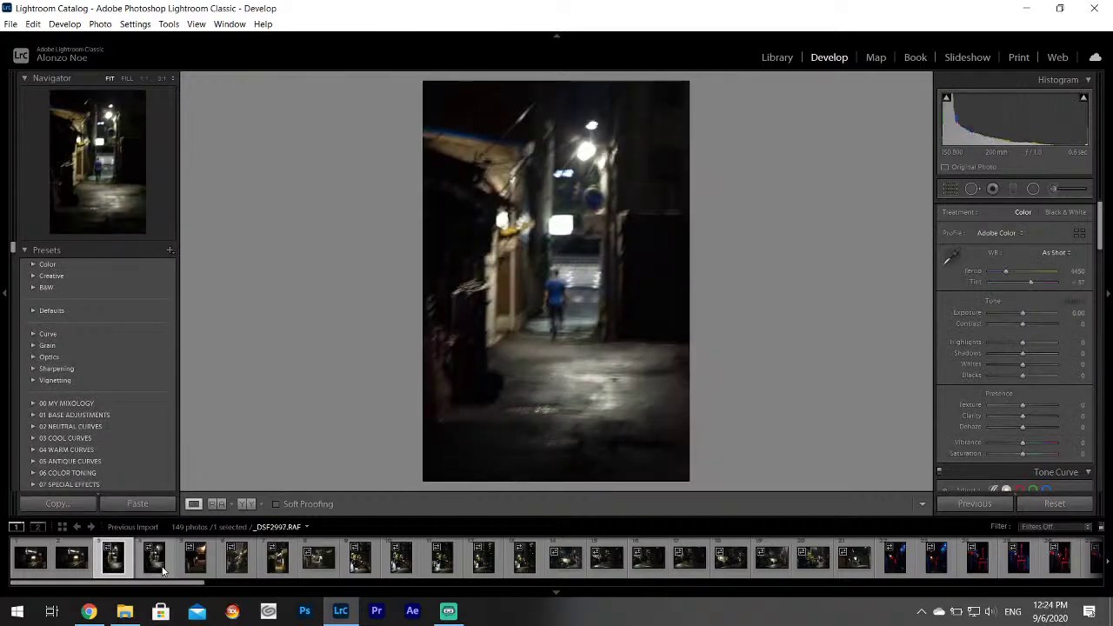
pyautogui.click(165, 567)
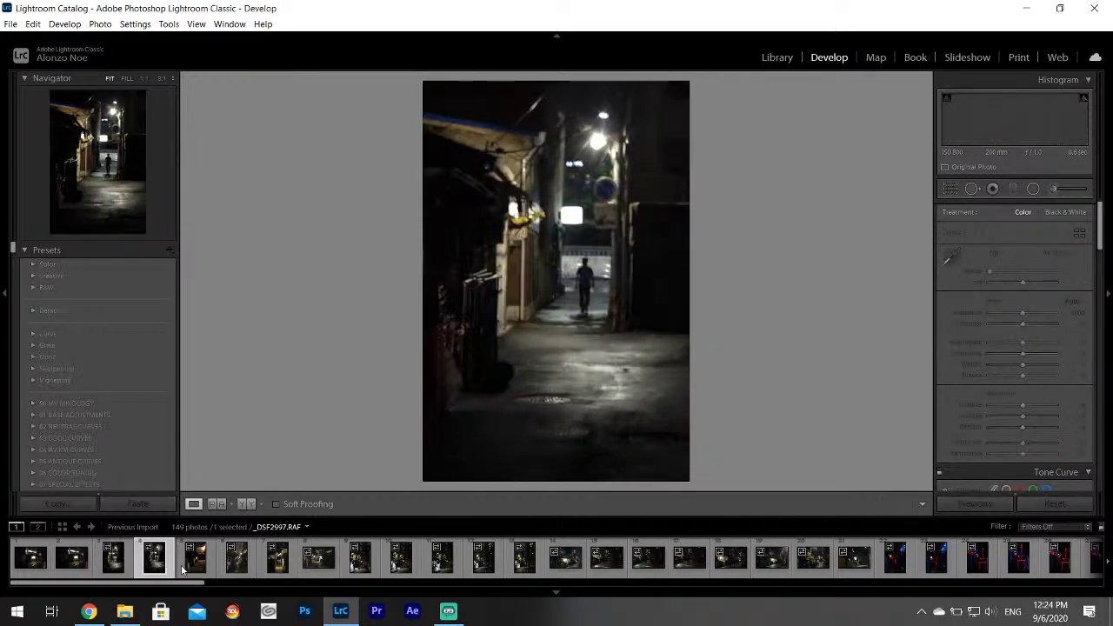
pyautogui.click(205, 567)
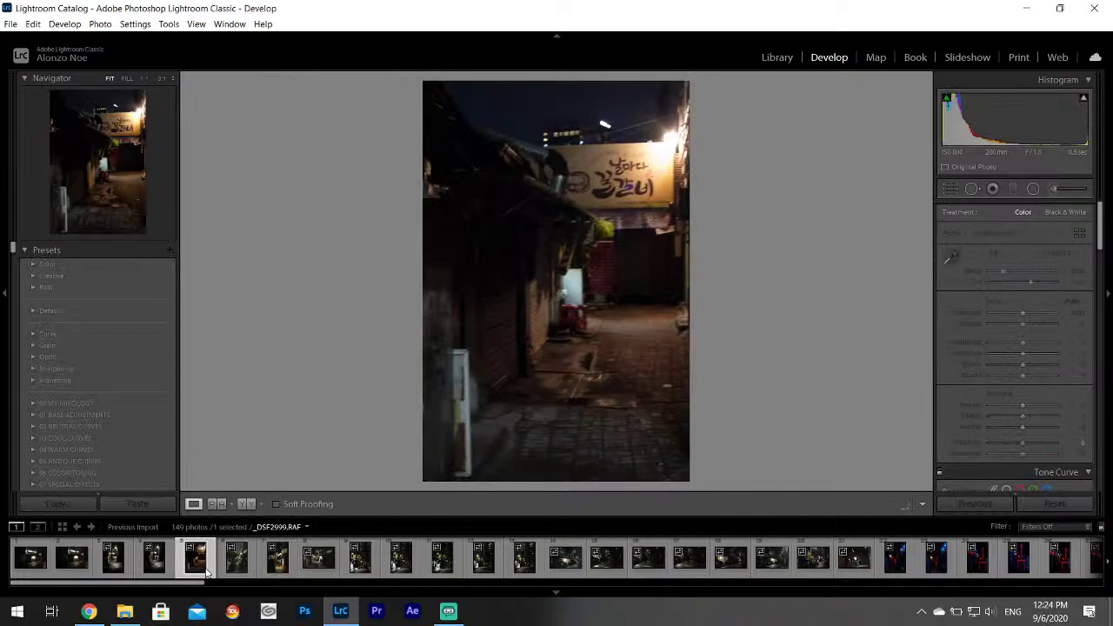
pyautogui.click(243, 572)
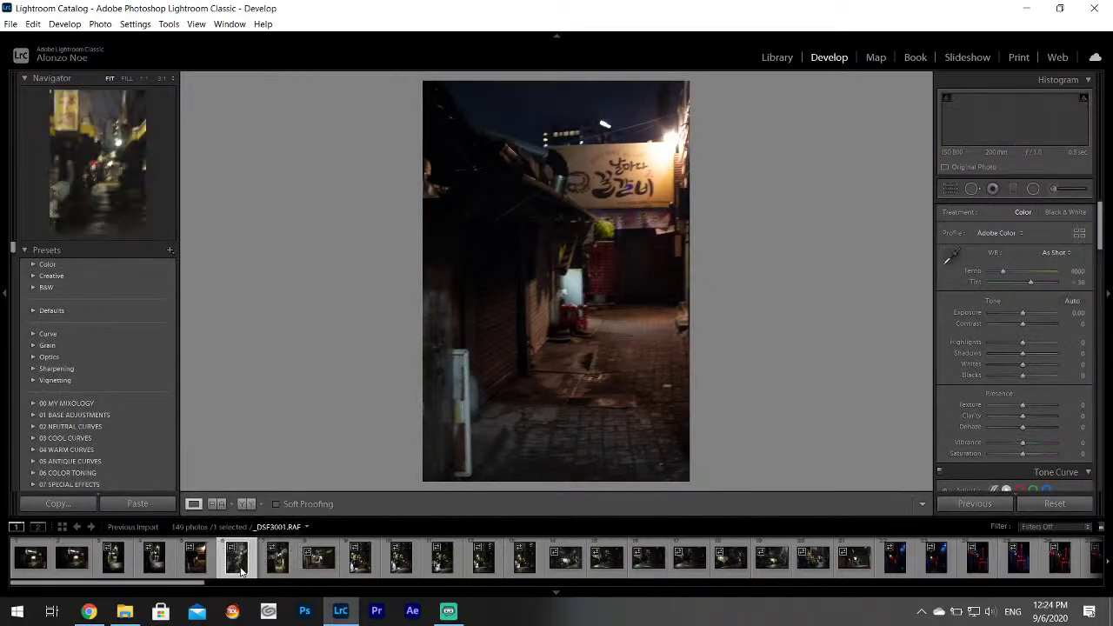
pyautogui.click(283, 566)
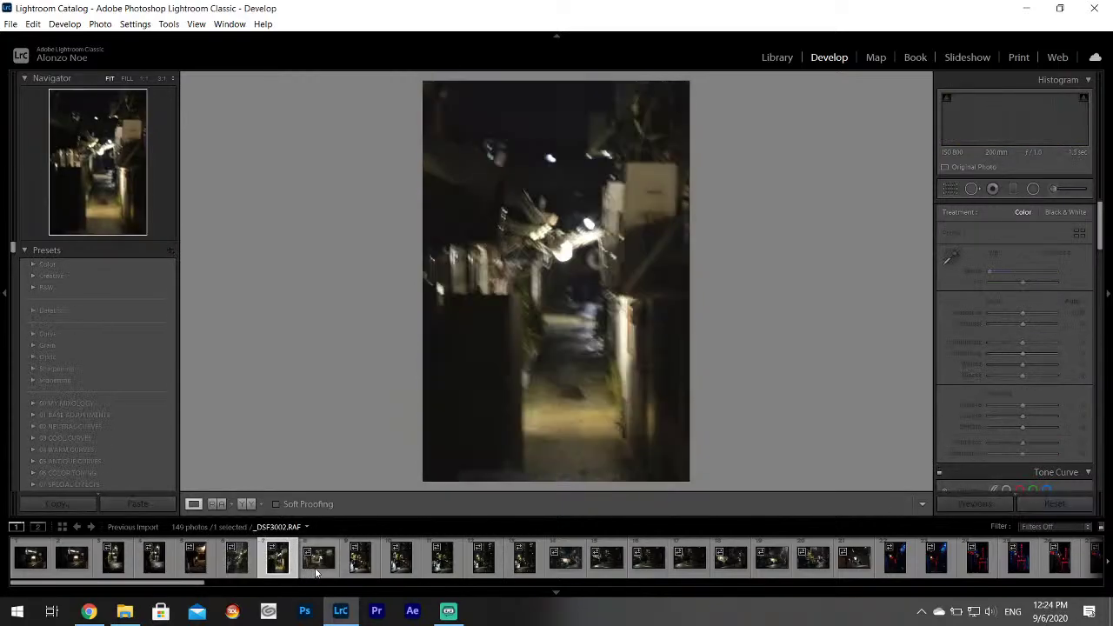
pyautogui.click(329, 571)
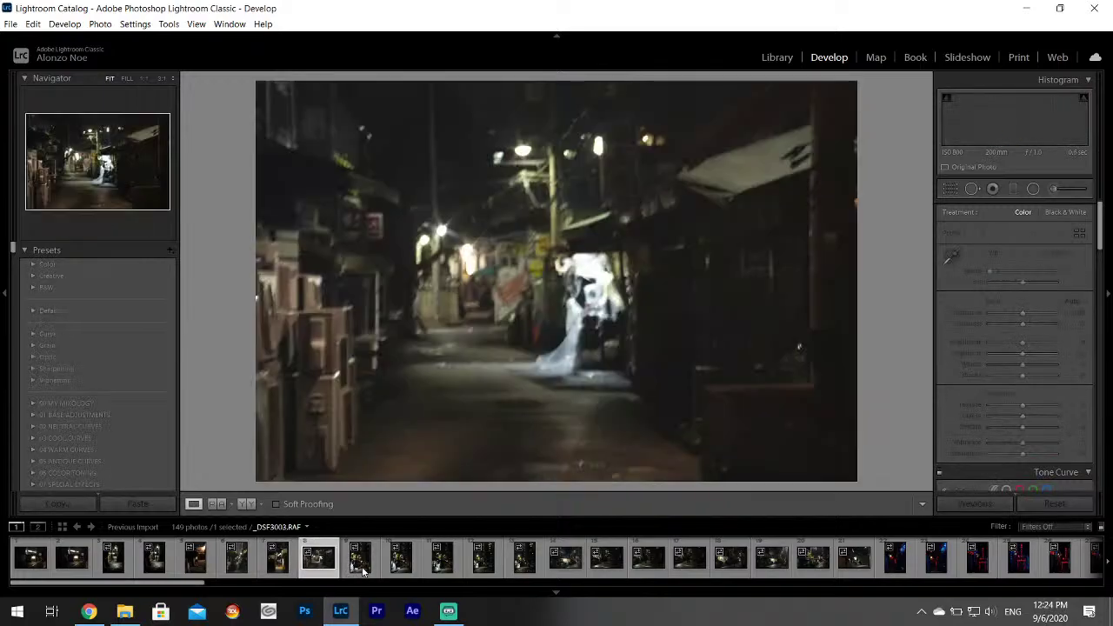
pyautogui.click(369, 573)
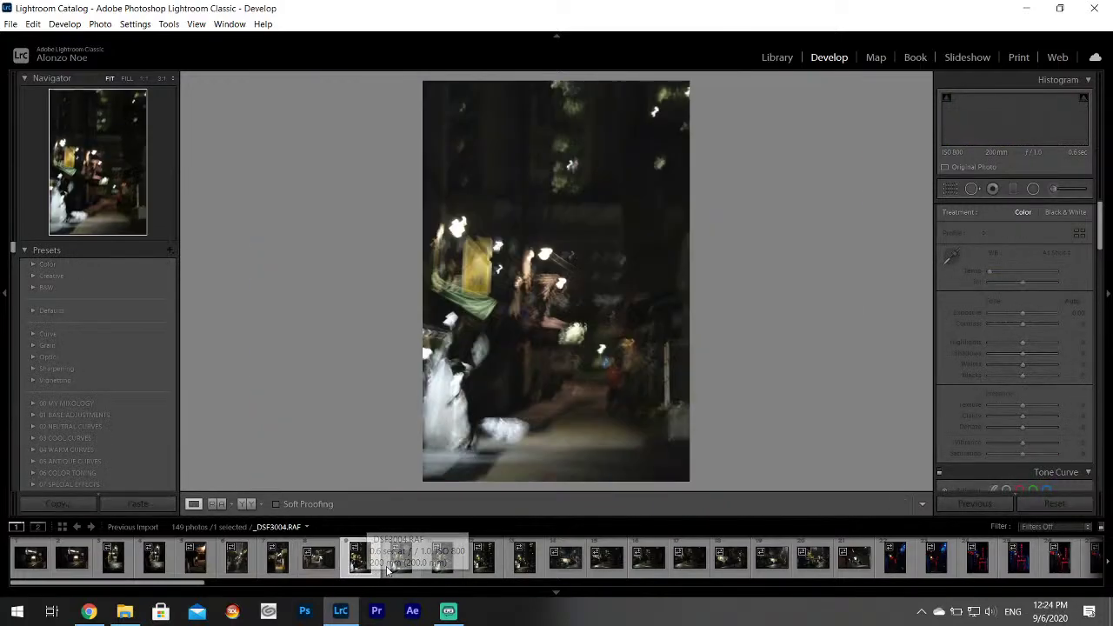
pyautogui.click(441, 565)
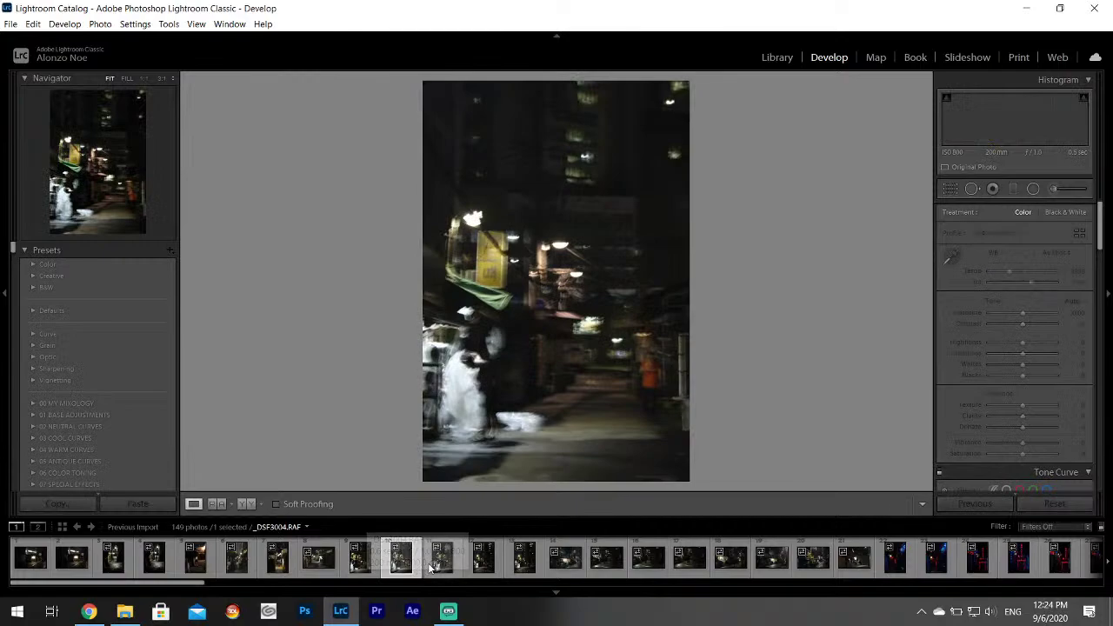
# Continue through _DSF3011–_DSF3014 to the barber-pole alley photo _DSF3015.RAF.
pyautogui.click(484, 564)
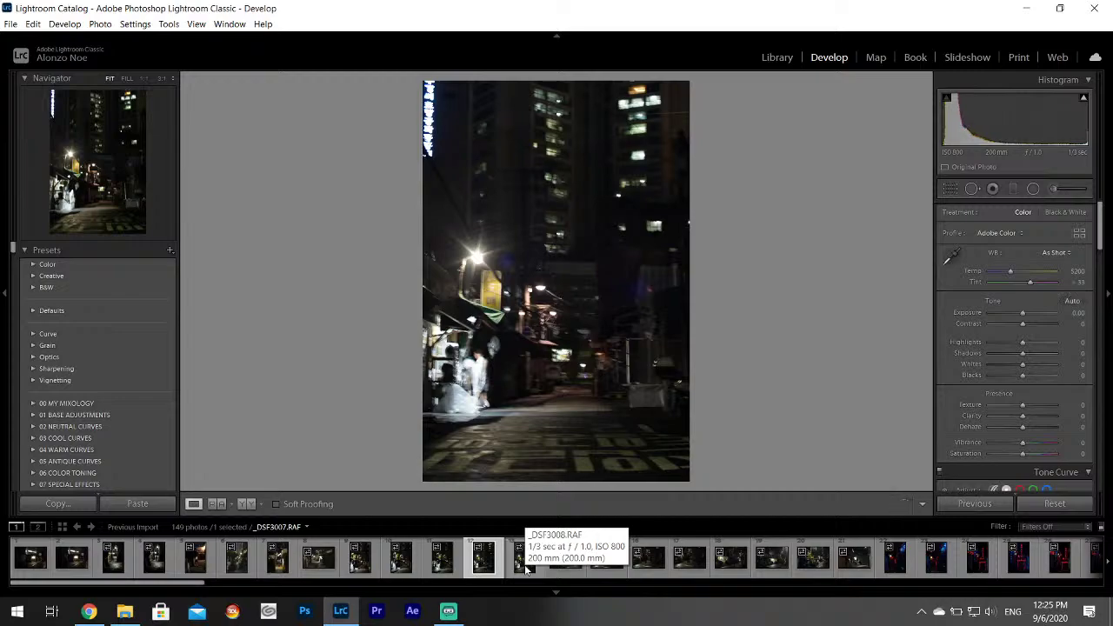
pyautogui.click(525, 566)
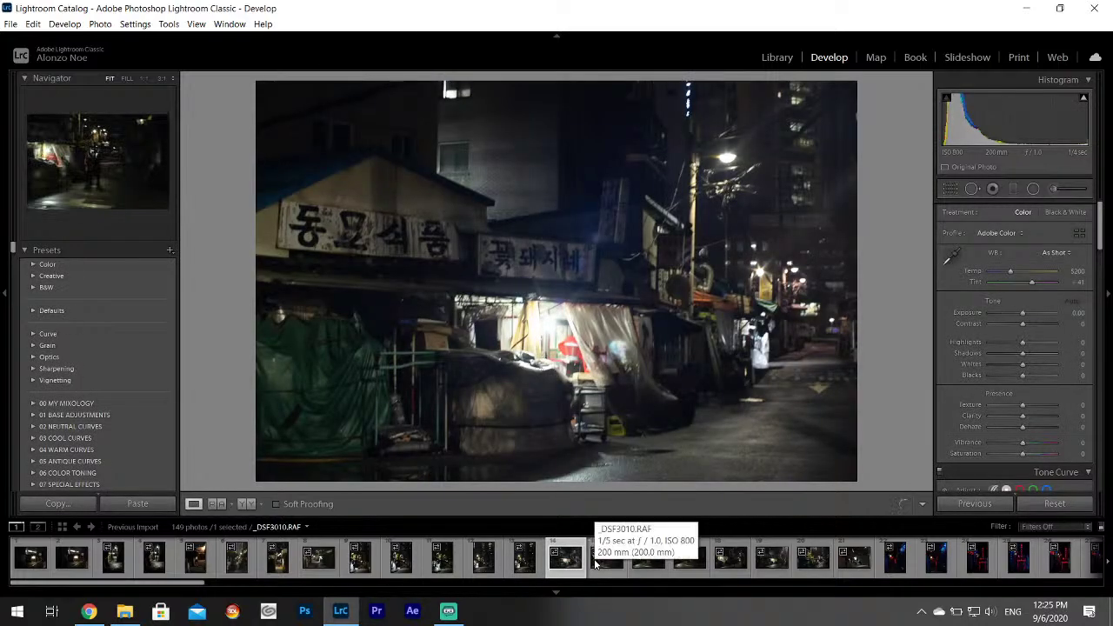
pyautogui.click(621, 570)
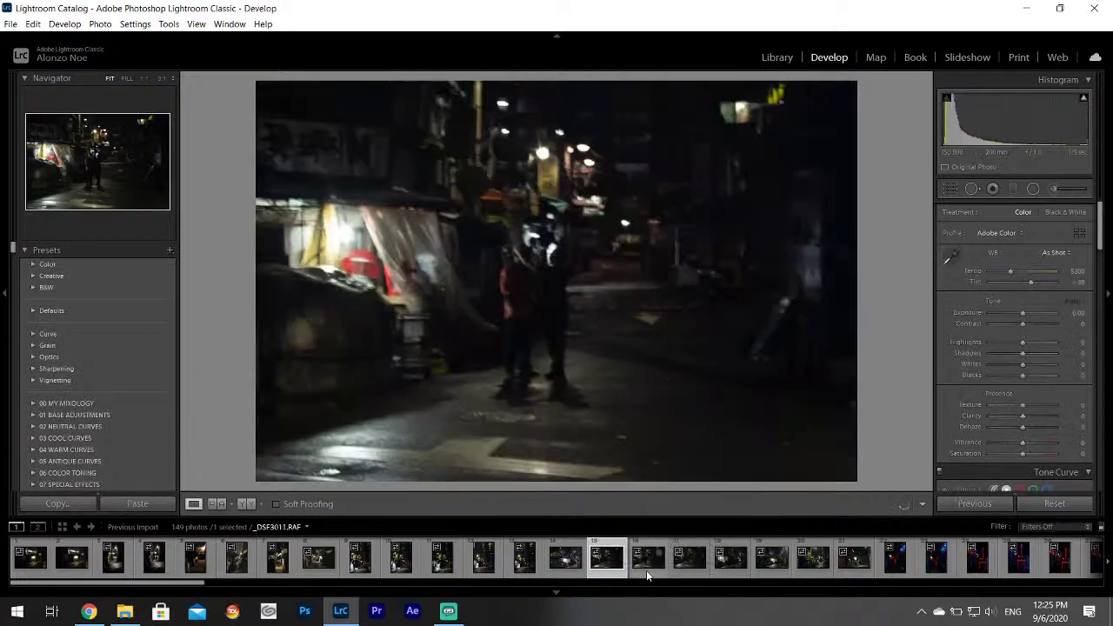
pyautogui.click(646, 561)
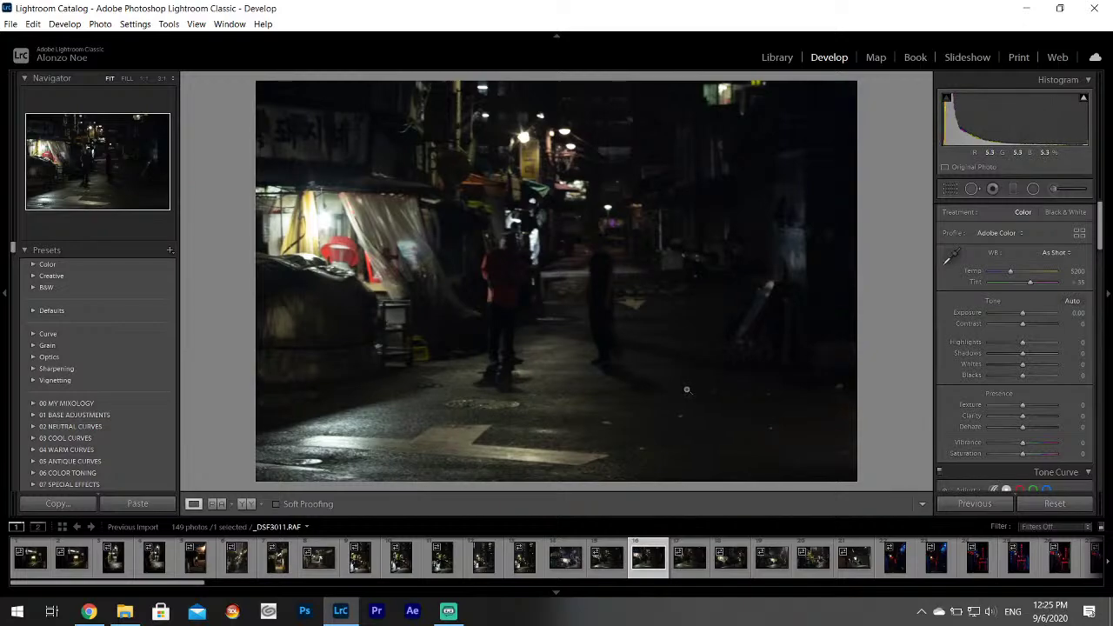
pyautogui.press('Right')
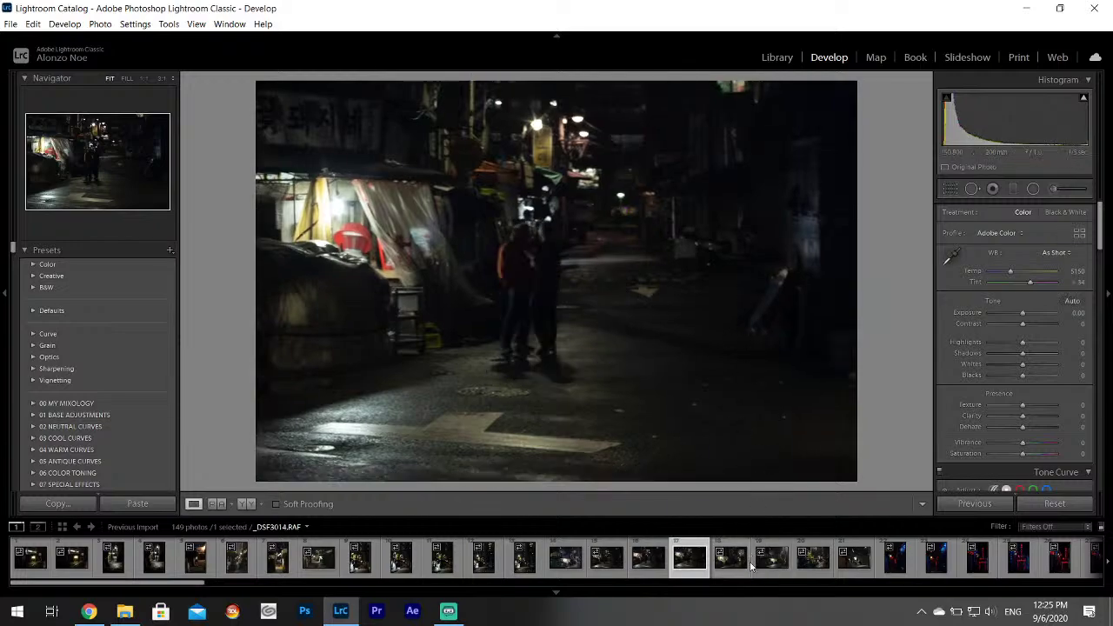
pyautogui.click(736, 567)
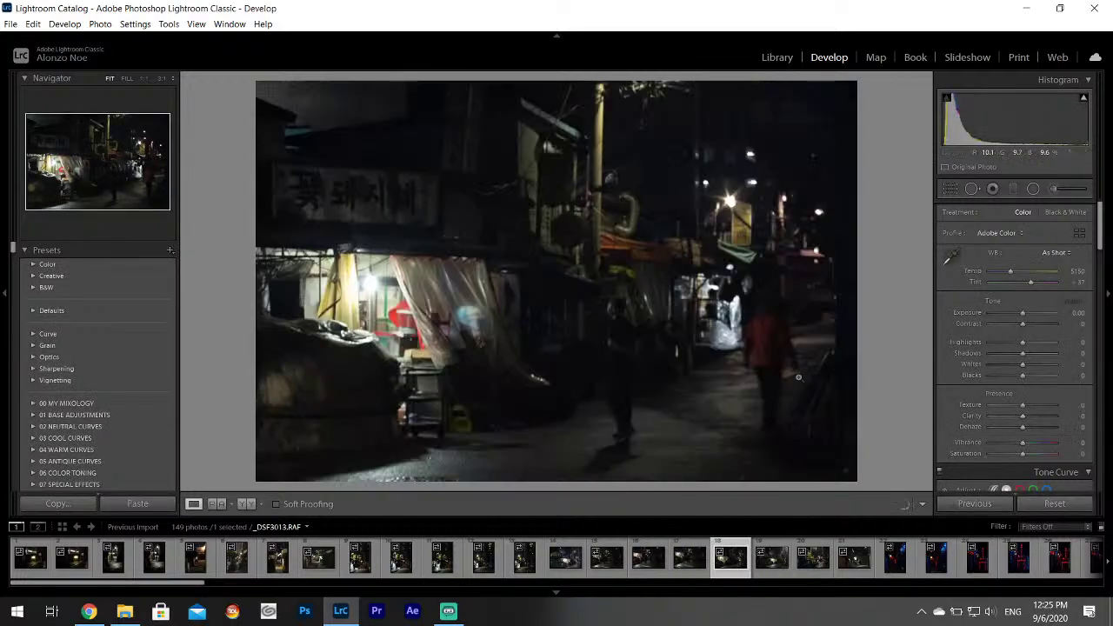
pyautogui.press('Right')
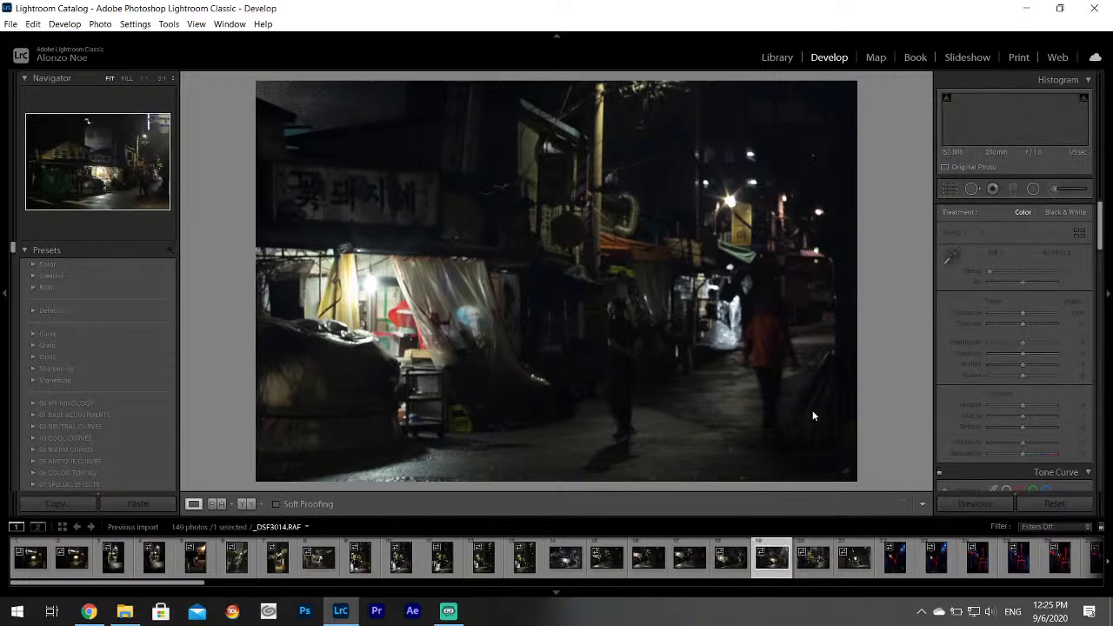
pyautogui.press('Right')
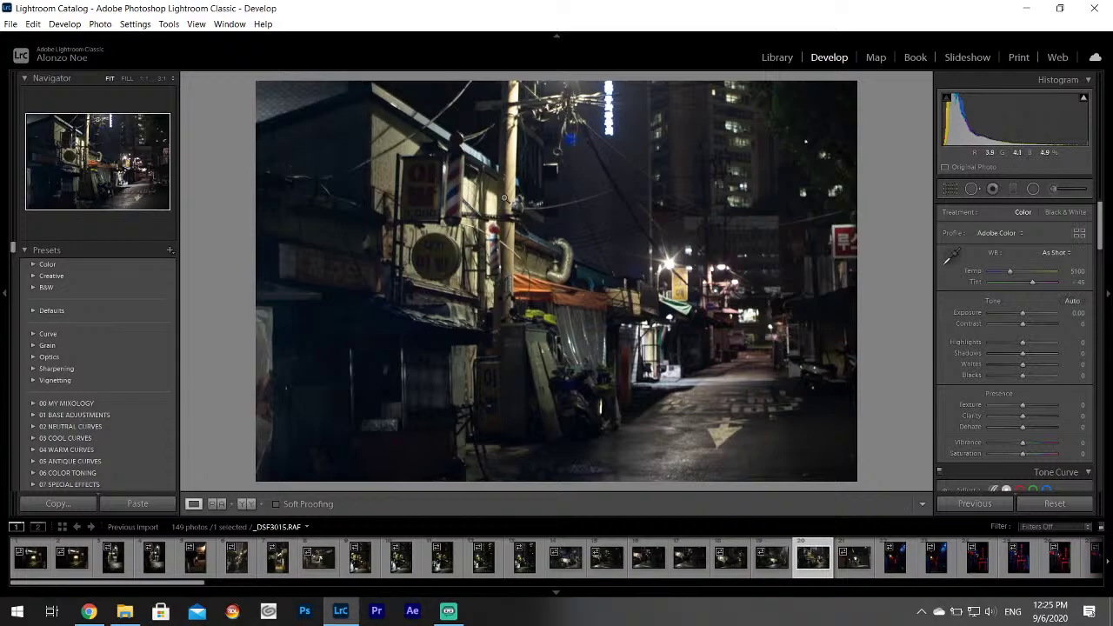
# Set Highlights -100, Shadows +100 and Whites +56 in the Basic panel.
pyautogui.moveTo(1023, 342); pyautogui.dragTo(1080, 359)
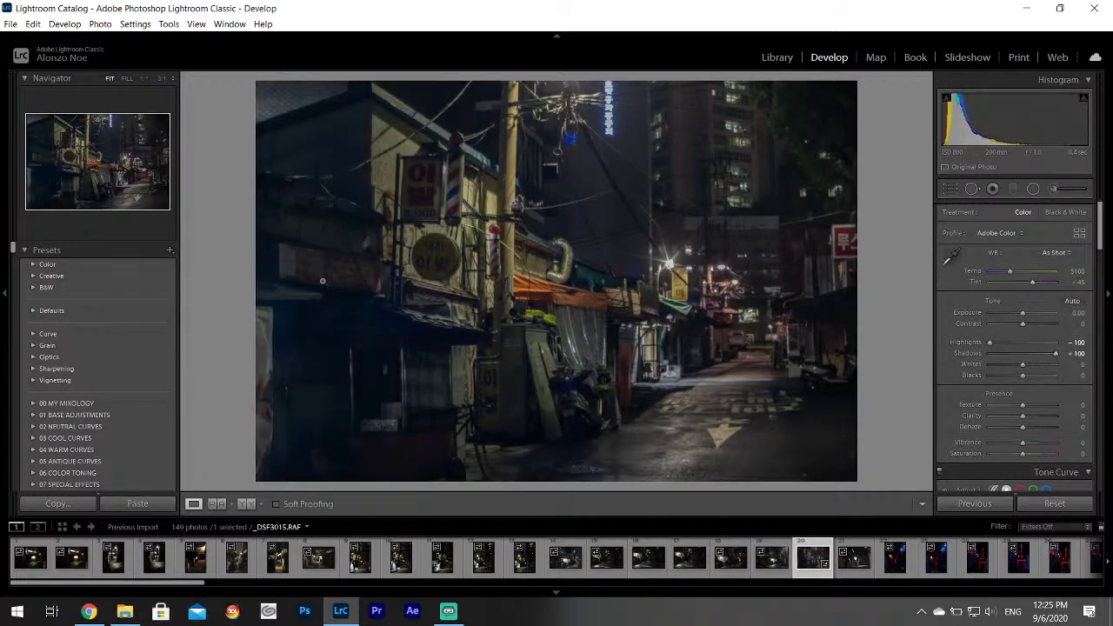
pyautogui.moveTo(1023, 365); pyautogui.dragTo(1043, 369)
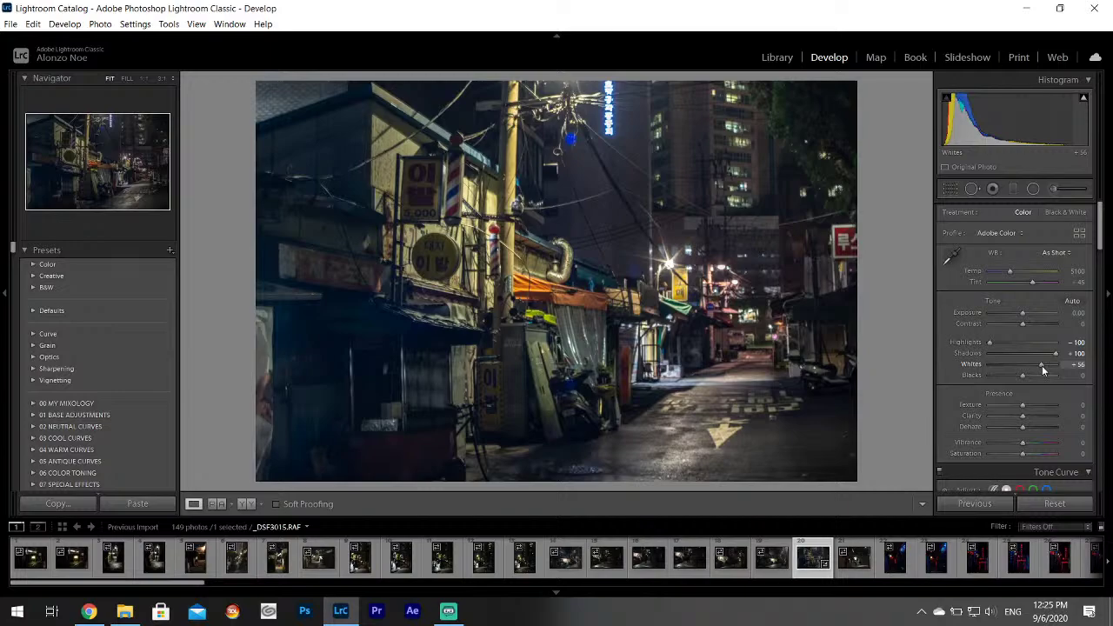
pyautogui.moveTo(1043, 370); pyautogui.dragTo(1043, 370)
pyautogui.scroll(-5, 1083, 323)
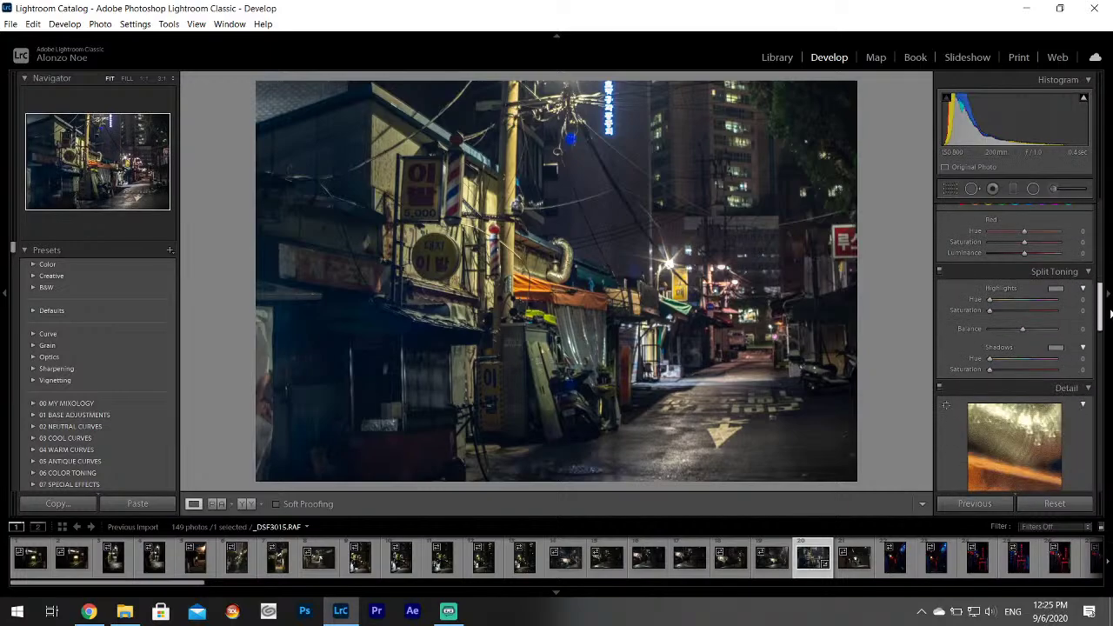
# Split-tone the shadows blue (hue 235, saturation 36) and set Texture and Clarity to +9.
pyautogui.click(1083, 323)
pyautogui.click(974, 362)
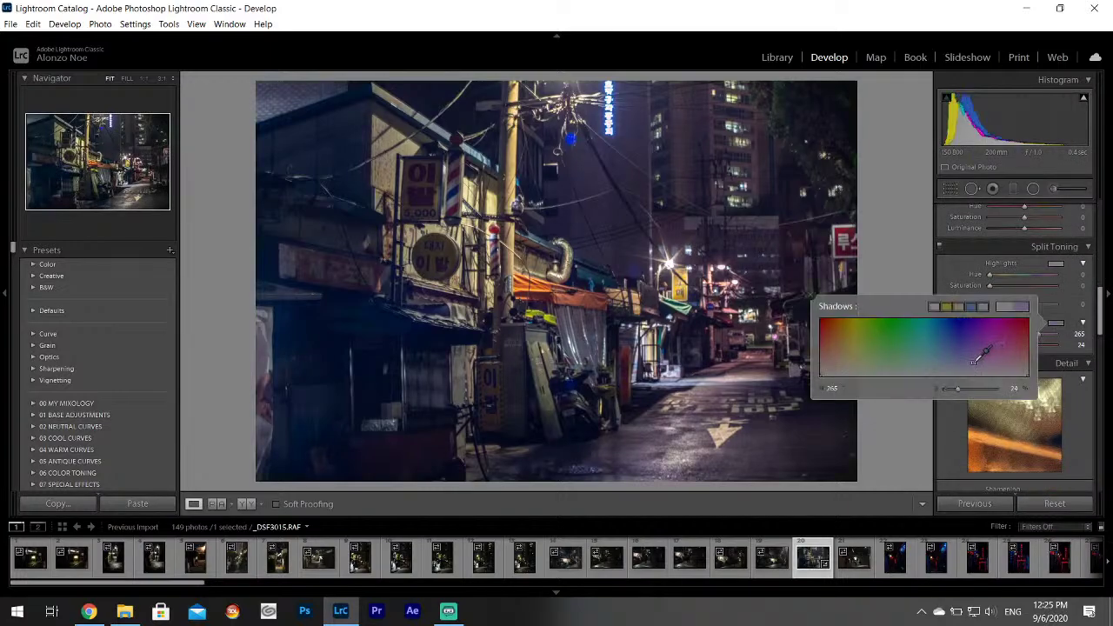
pyautogui.moveTo(973, 361); pyautogui.dragTo(959, 352)
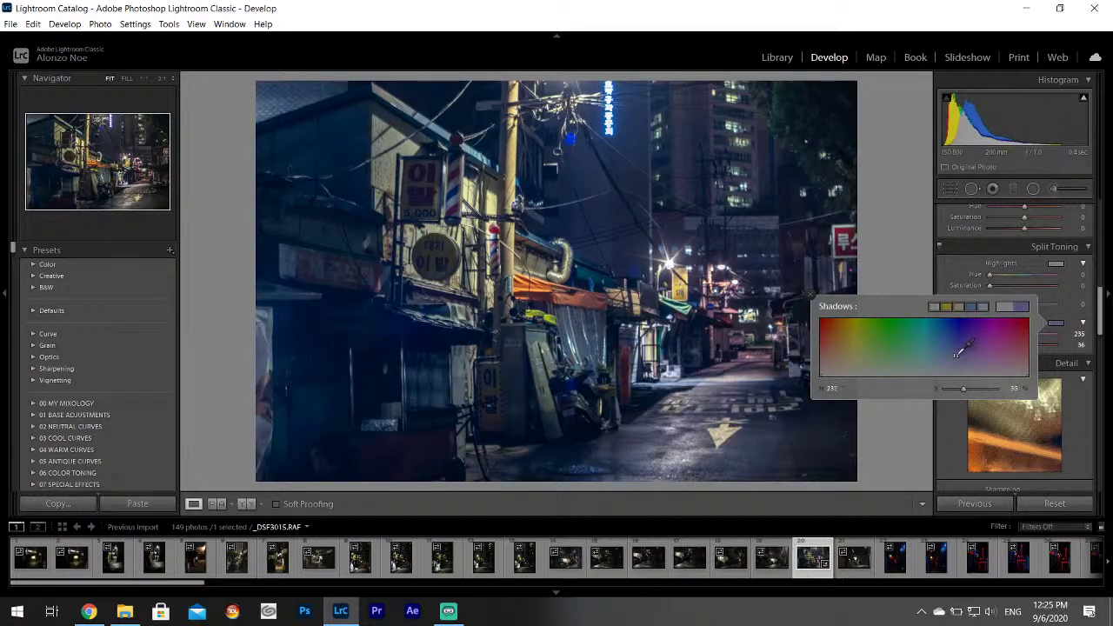
pyautogui.click(1103, 314)
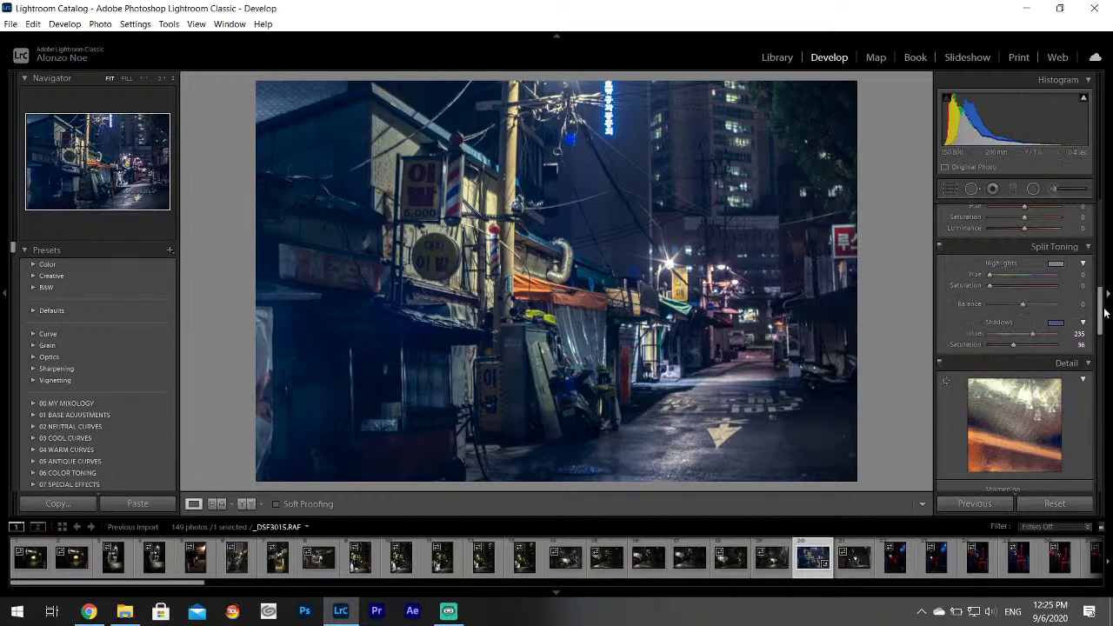
pyautogui.scroll(10, 1103, 313)
pyautogui.click(1025, 423)
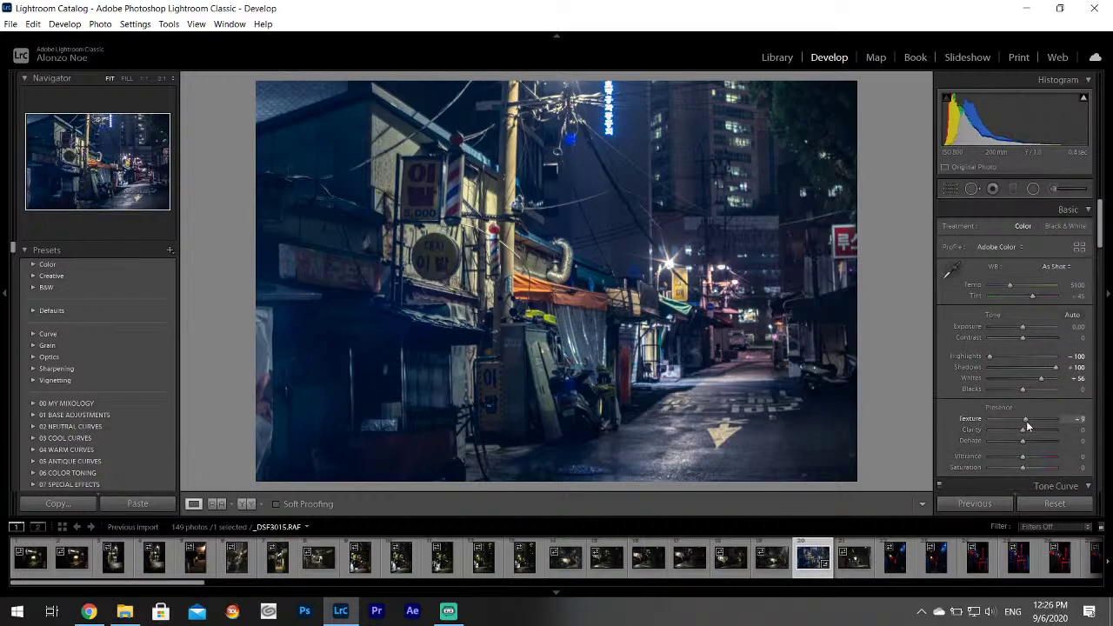
pyautogui.click(1025, 428)
# Export the edited _DSF3015.RAF through the Export One File dialog.
pyautogui.click(11, 24)
pyautogui.click(37, 195)
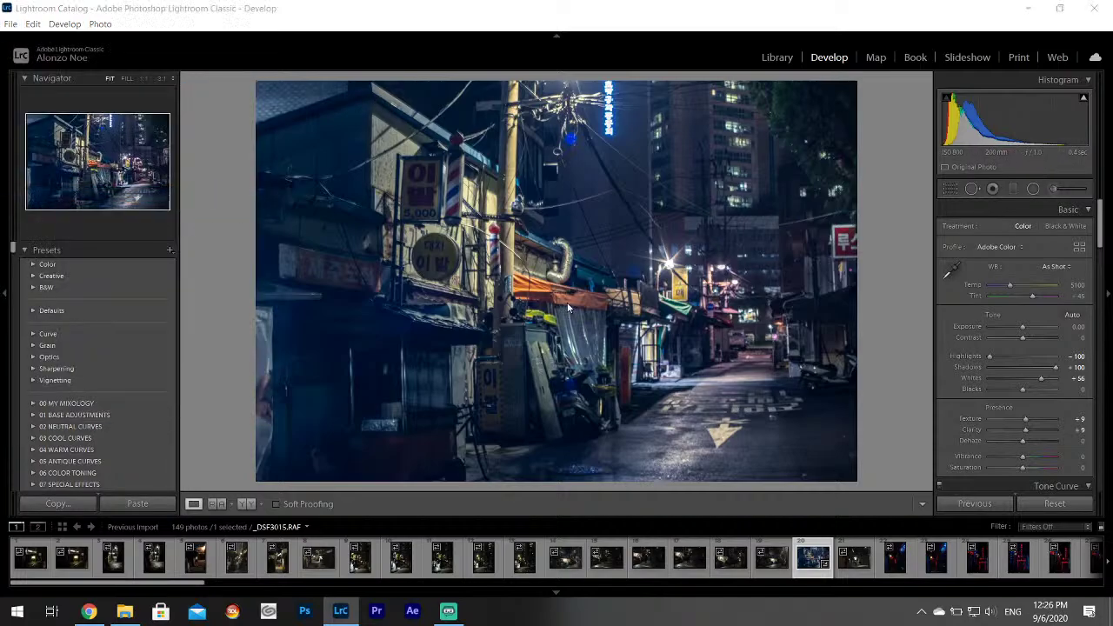
pyautogui.moveTo(786, 237); pyautogui.dragTo(813, 388)
pyautogui.click(727, 459)
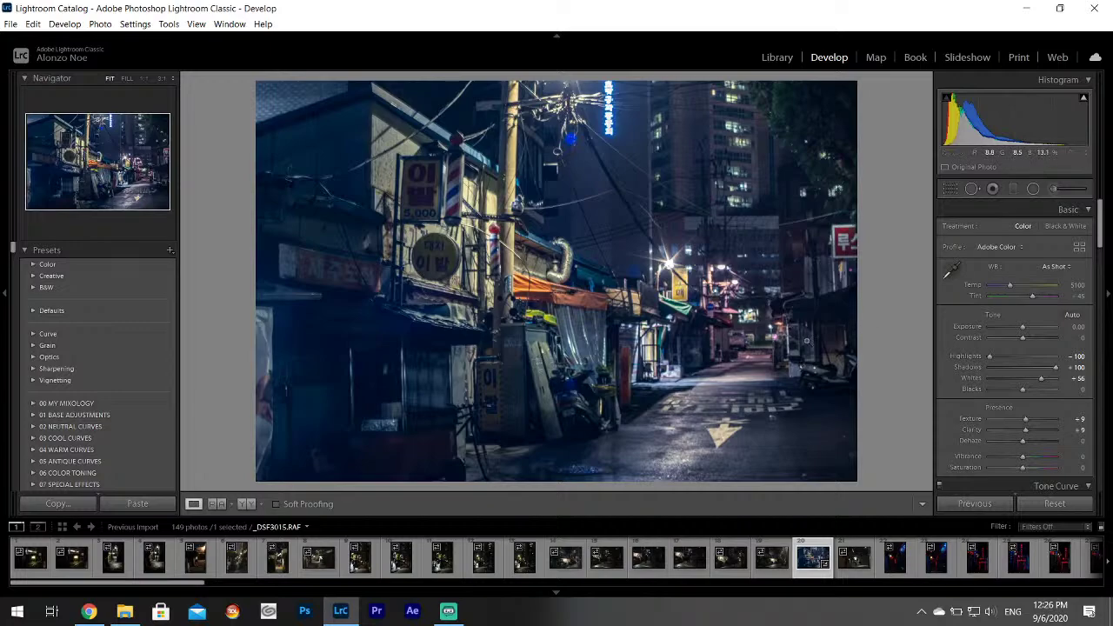
# Browse to neon alley photo _DSF3018.RAF, check it at 1:1, and set Highlights -100, Shadows +100, Whites +67.
pyautogui.click(855, 555)
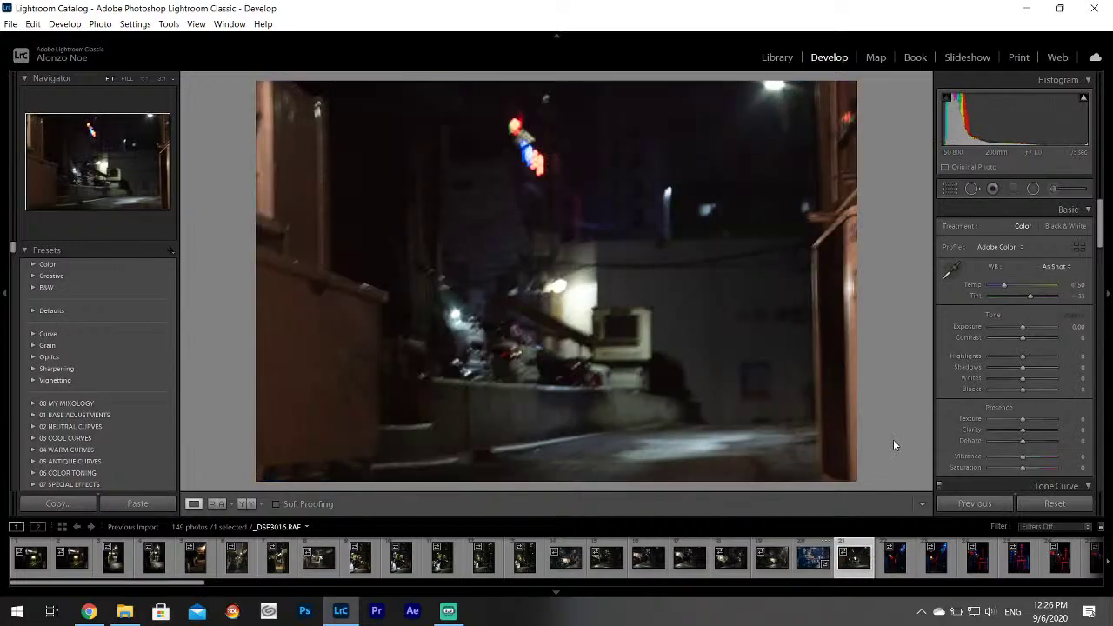
pyautogui.click(896, 556)
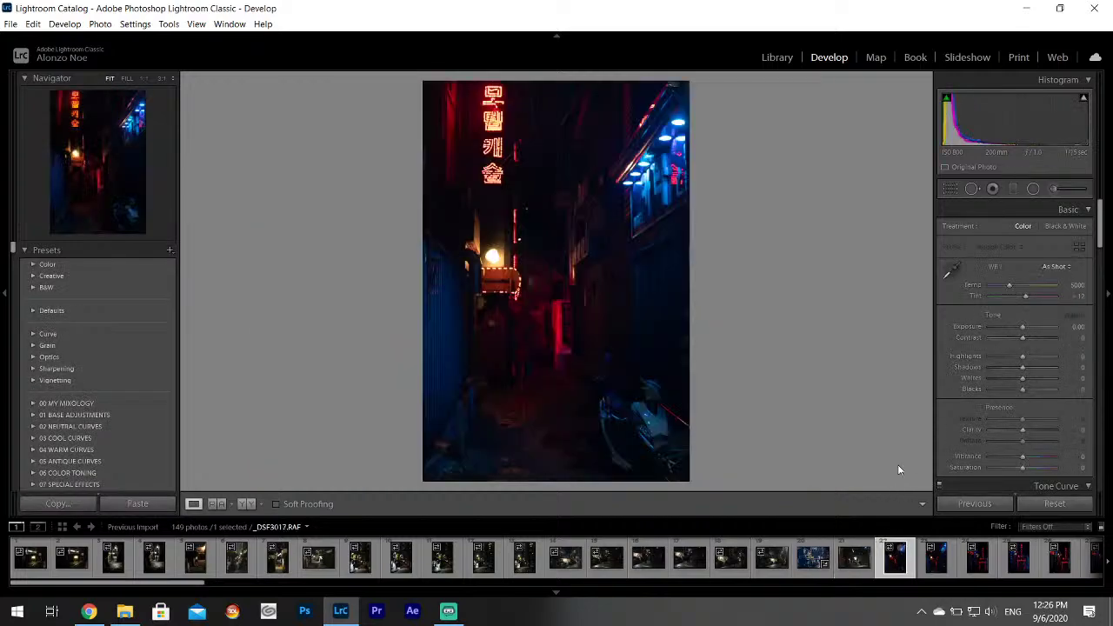
pyautogui.click(530, 340)
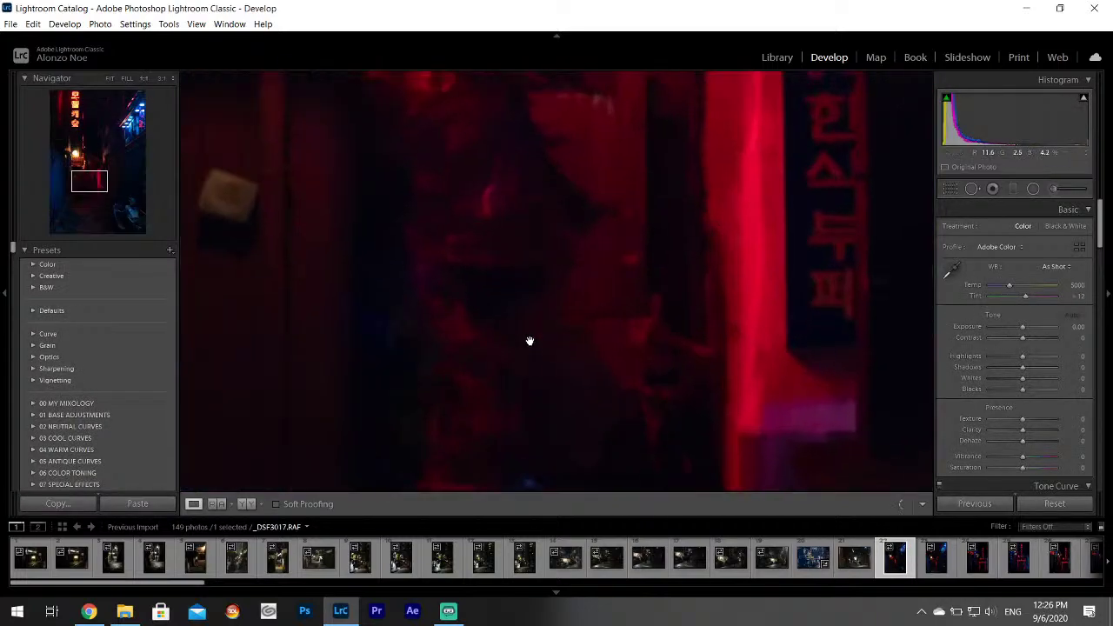
pyautogui.click(563, 303)
pyautogui.click(937, 561)
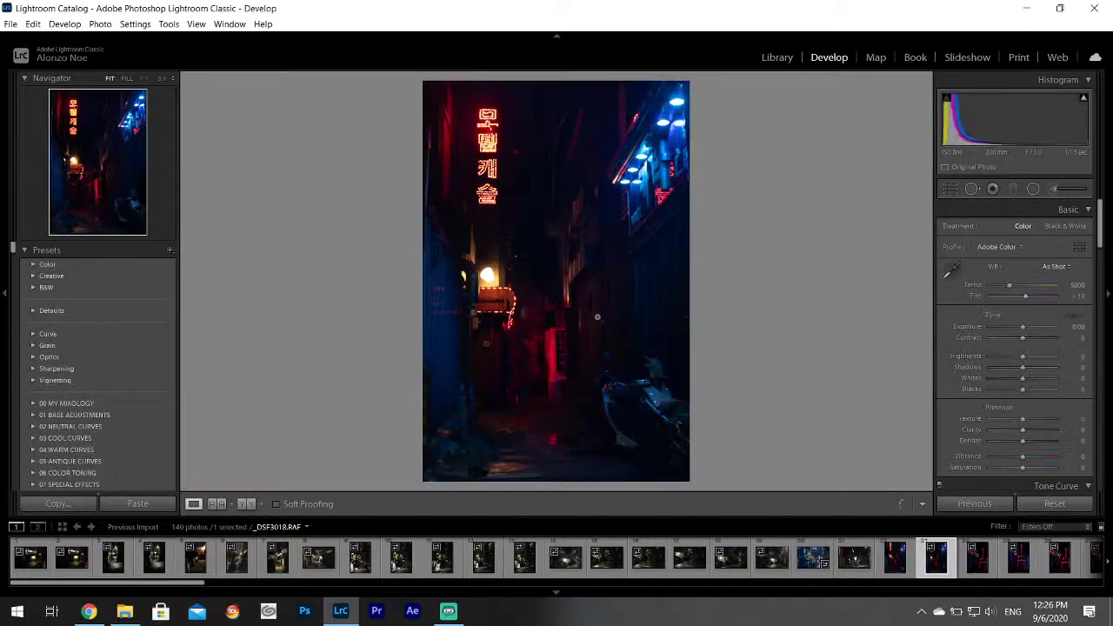
pyautogui.moveTo(1022, 356); pyautogui.dragTo(1046, 383)
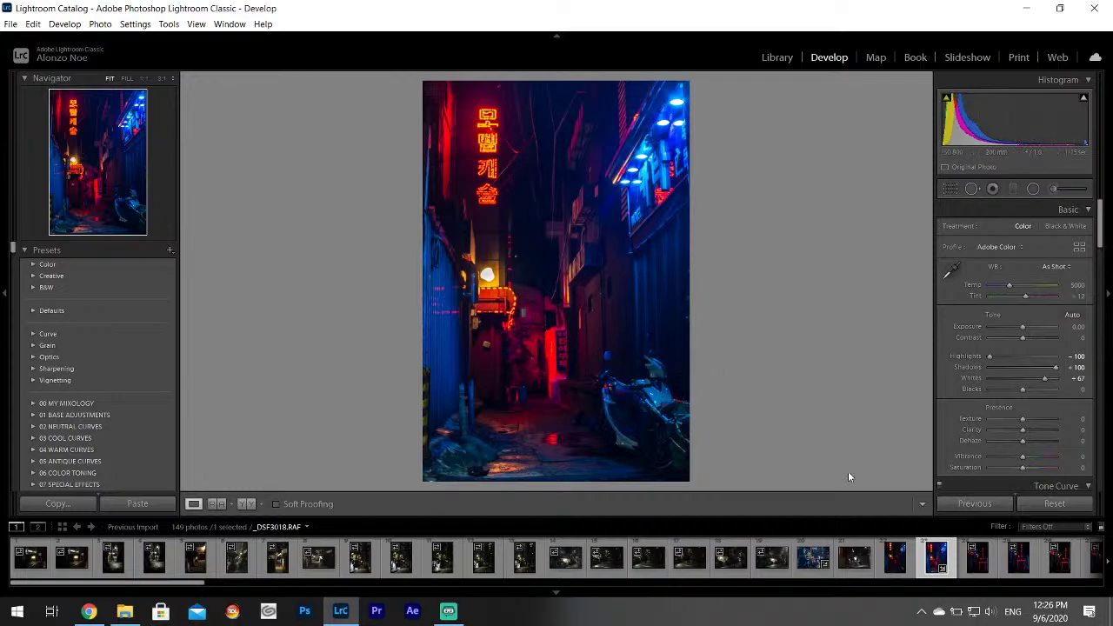
pyautogui.press('Right')
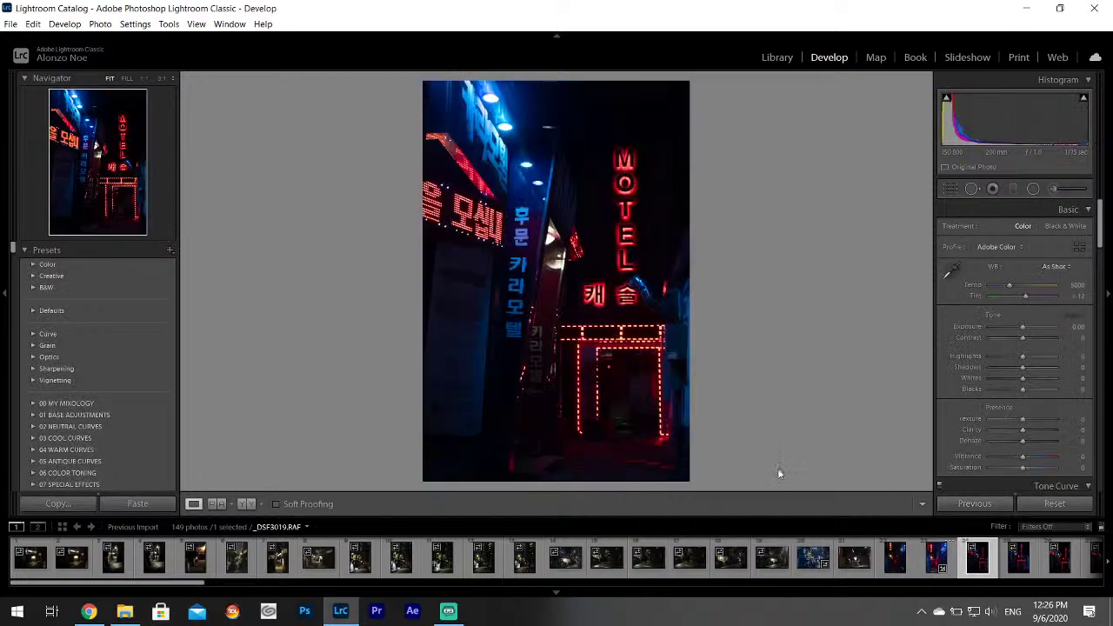
# Give _DSF3019.RAF Highlights -100, Shadows +100, Whites +65 and export it to the Korea Project folder.
pyautogui.moveTo(1022, 355); pyautogui.dragTo(1045, 383)
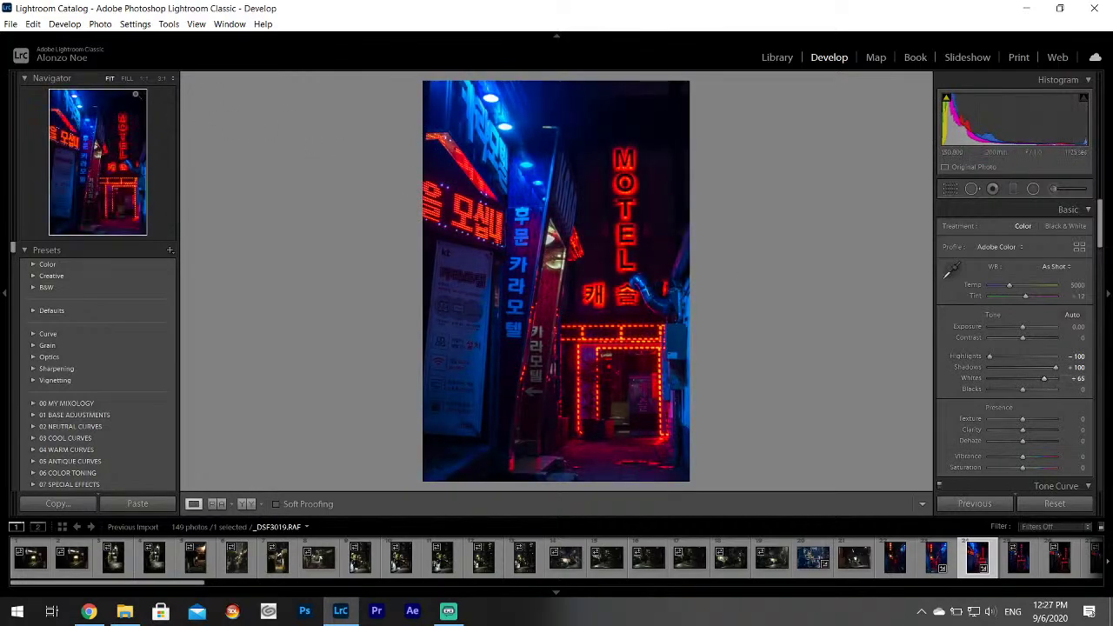
pyautogui.click(10, 24)
pyautogui.click(49, 197)
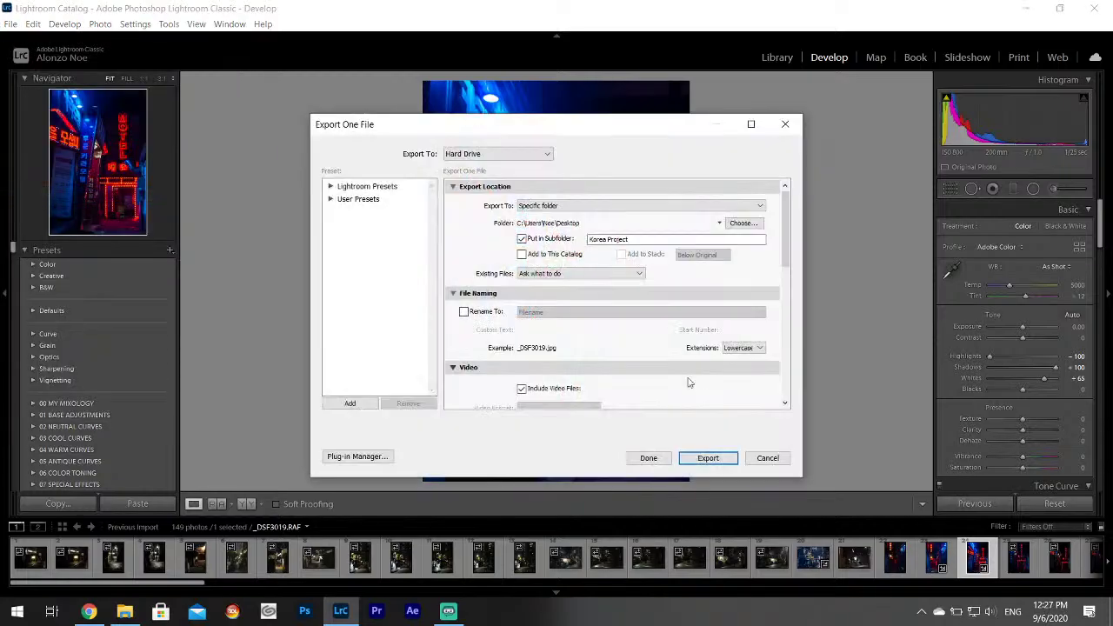
pyautogui.click(711, 456)
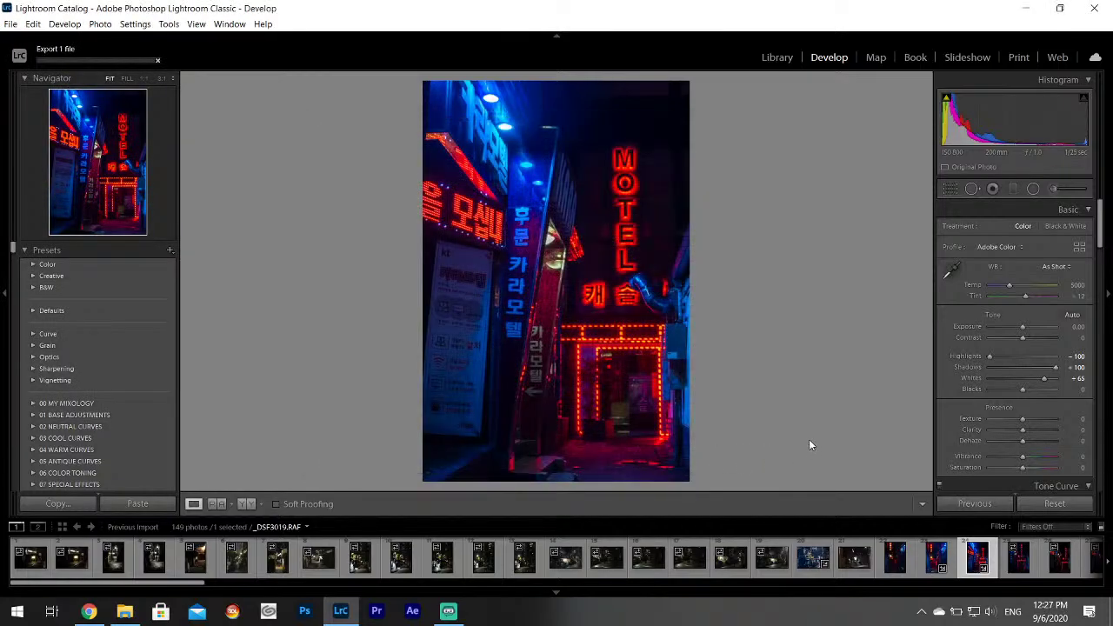
pyautogui.click(1018, 561)
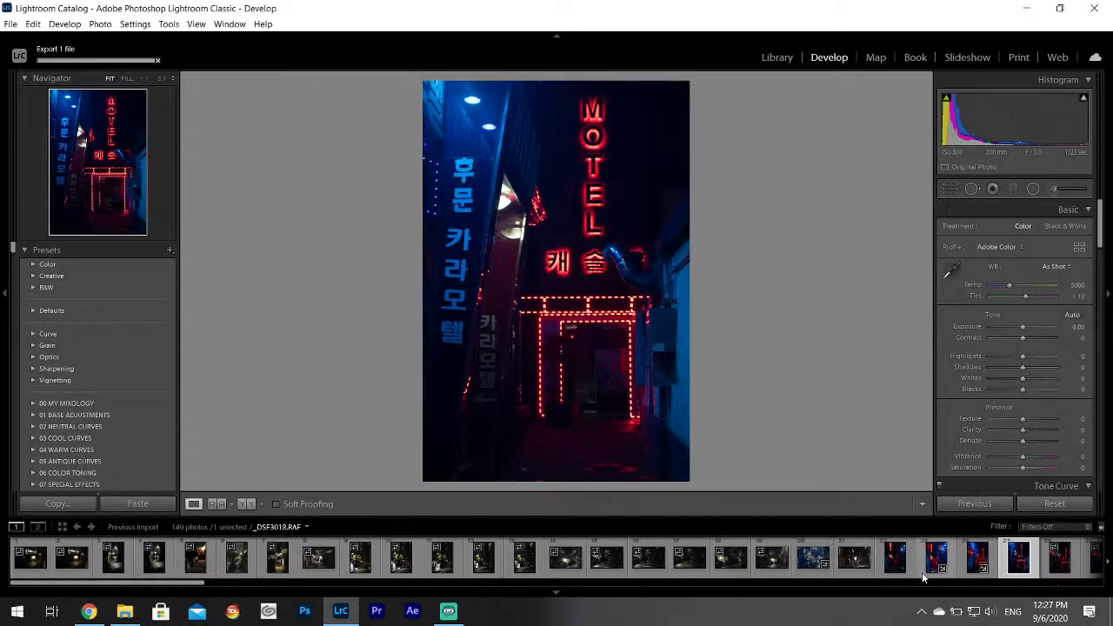
# Set the motel-entrance photo _DSF3023 to Highlights -100, Shadows +100, Whites +82, checking the man at 1:1.
pyautogui.press('Right')
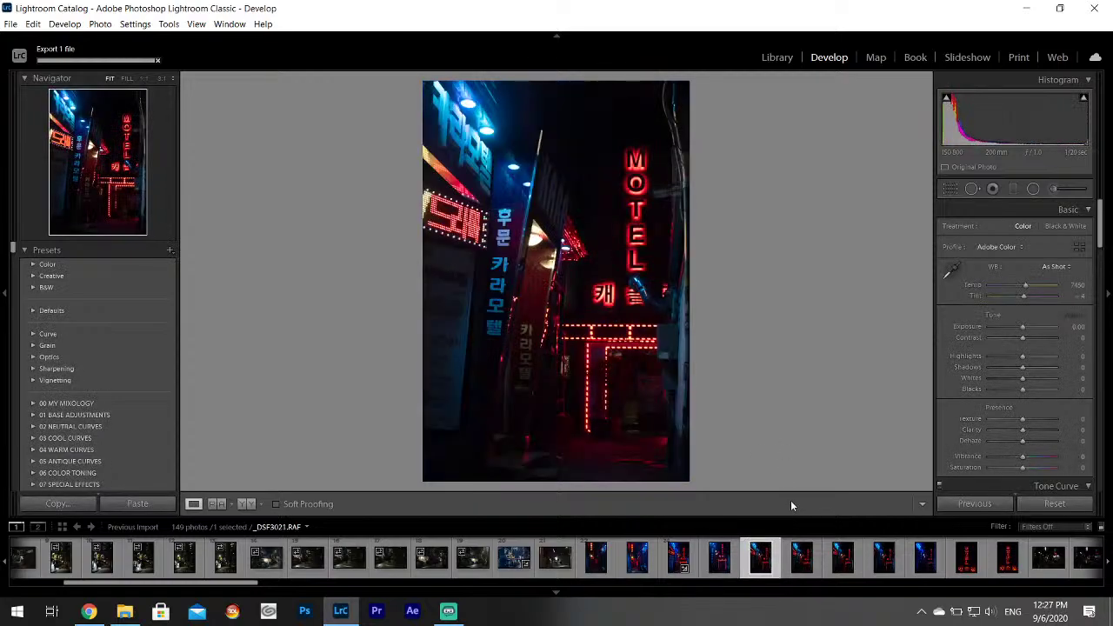
pyautogui.click(808, 559)
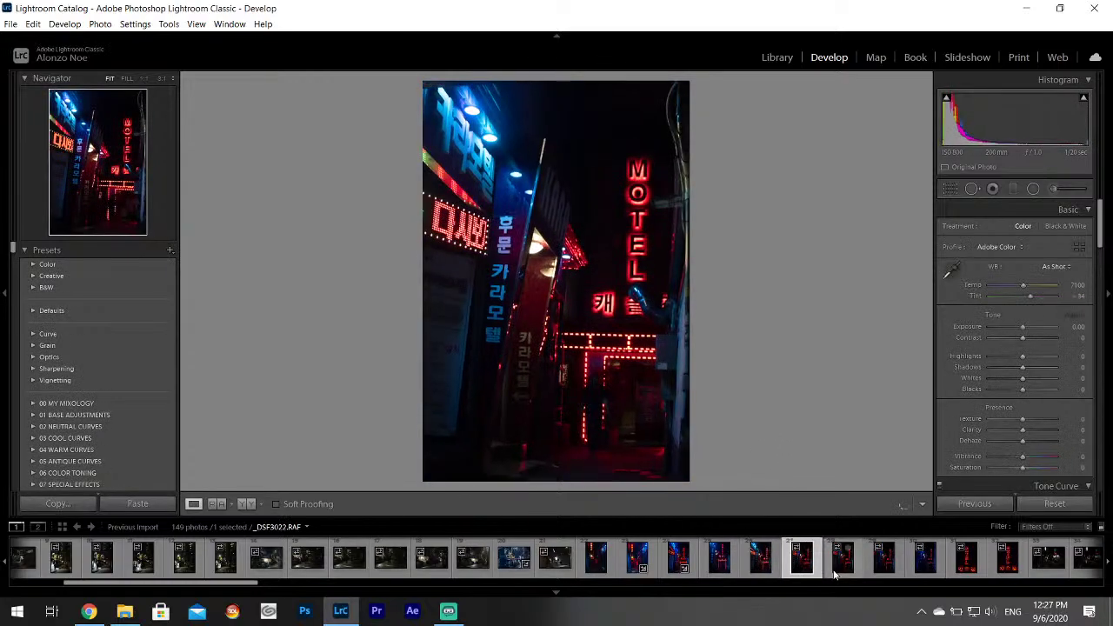
pyautogui.click(852, 569)
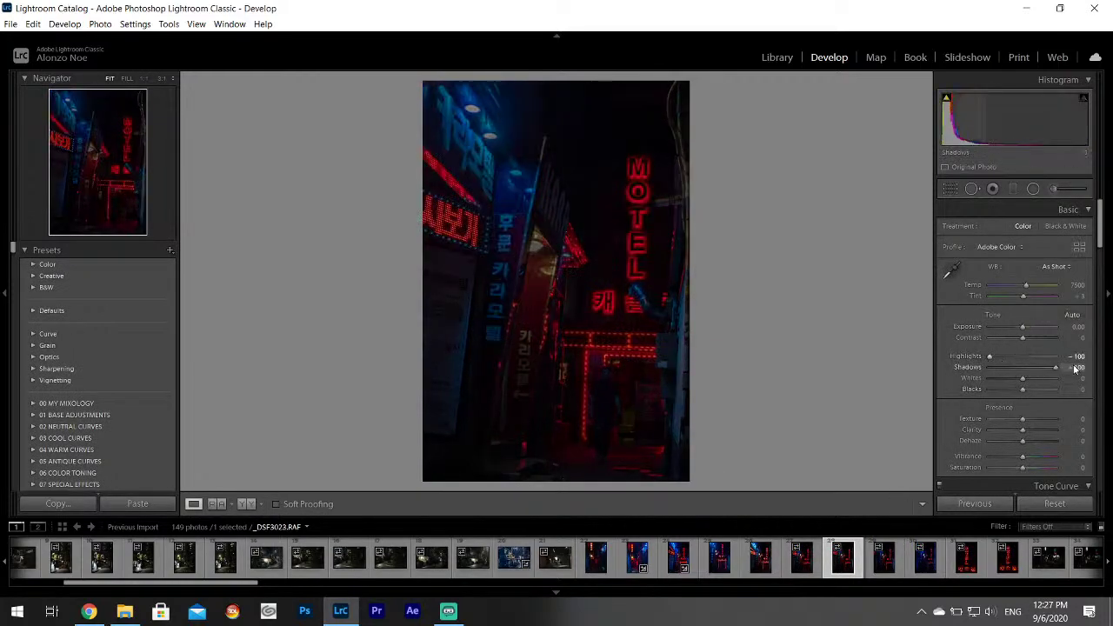
pyautogui.moveTo(1052, 386); pyautogui.dragTo(1054, 387)
pyautogui.click(608, 383)
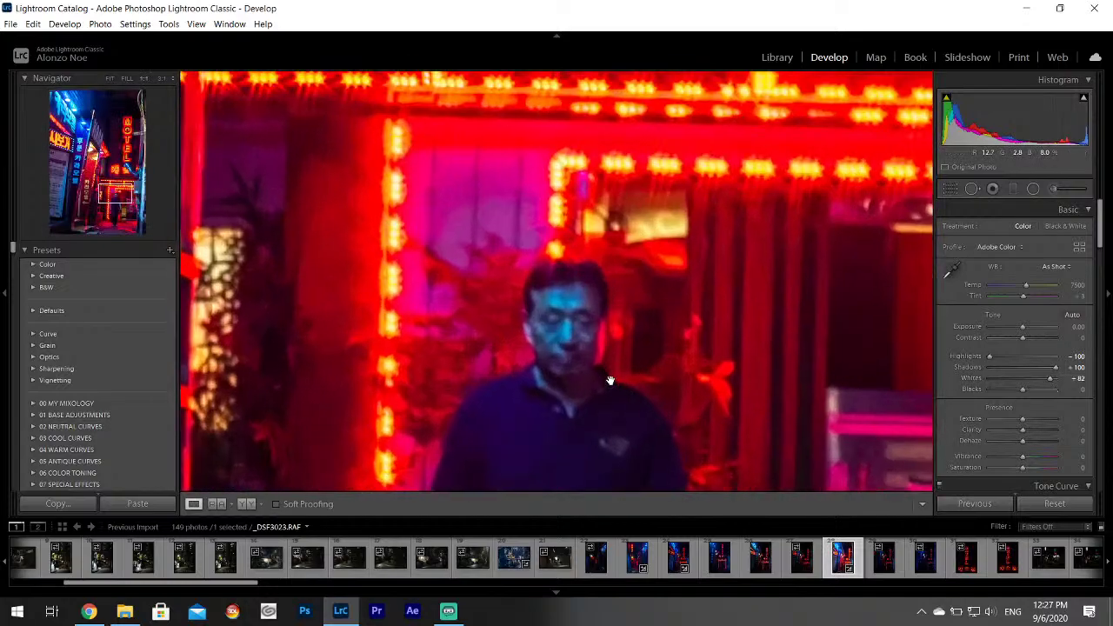
pyautogui.click(601, 368)
# Browse _DSF3024 through _DSF3031, including the MOTEL sign close-ups and scooter street shots.
pyautogui.click(884, 556)
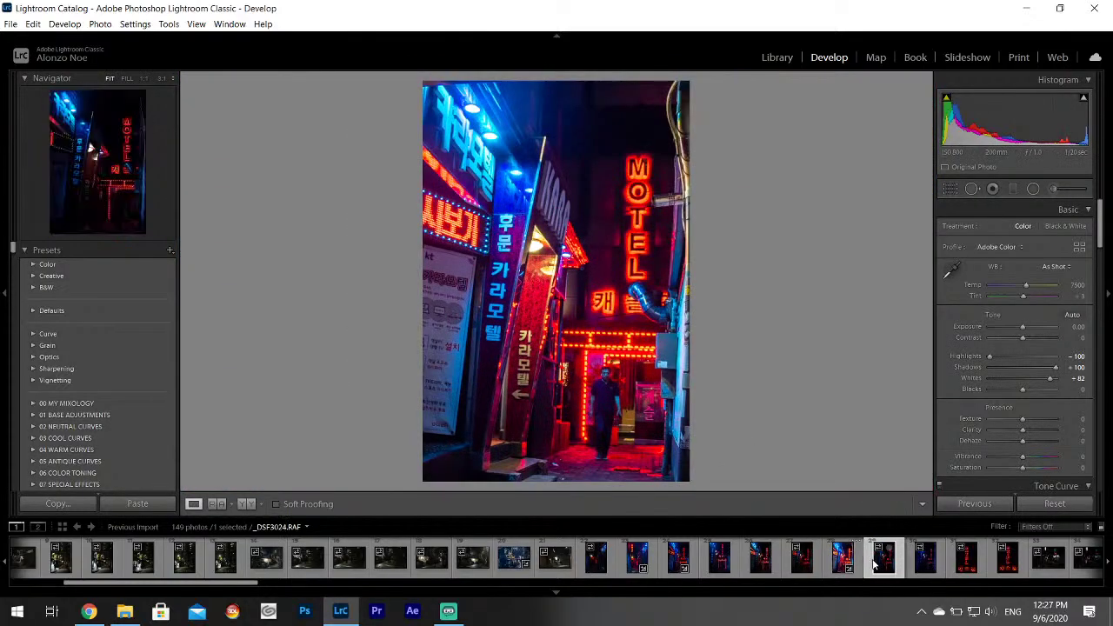
pyautogui.click(932, 569)
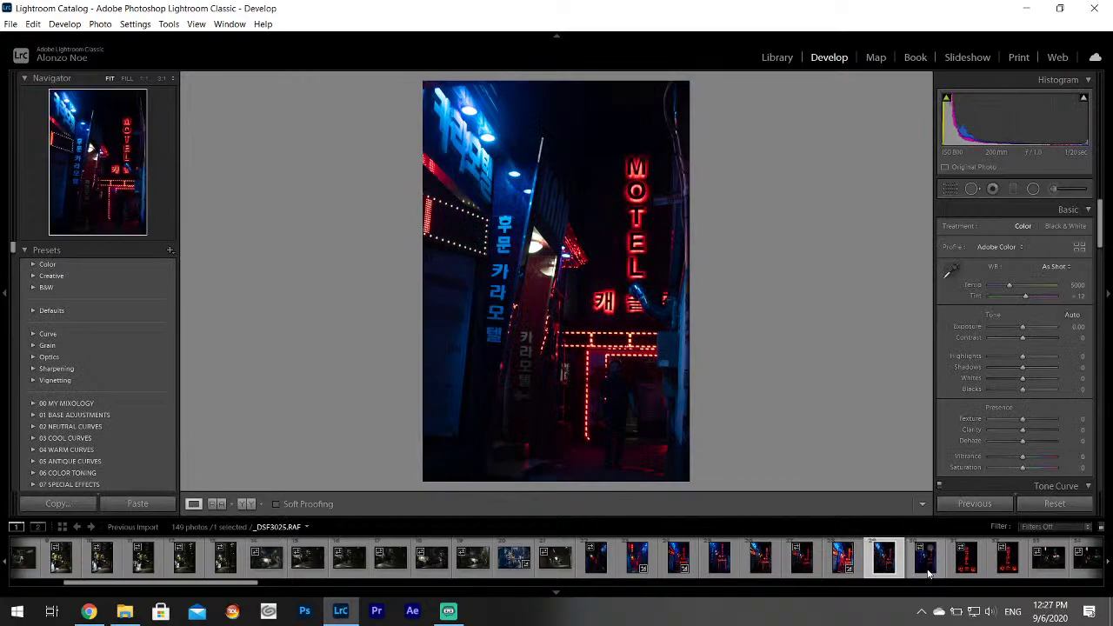
pyautogui.click(963, 570)
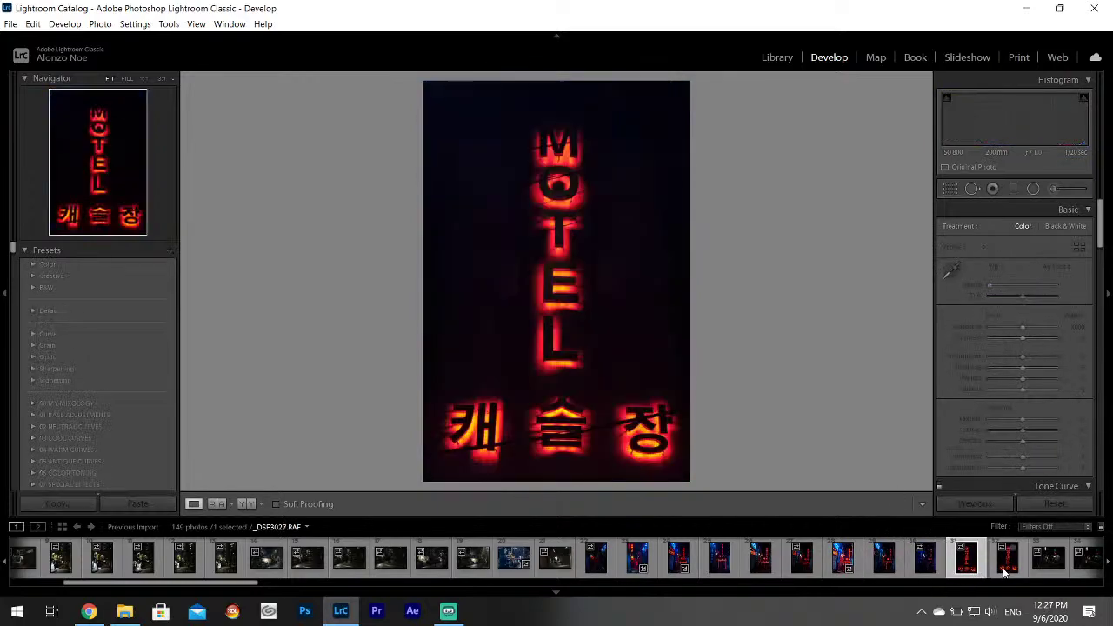
pyautogui.click(1004, 572)
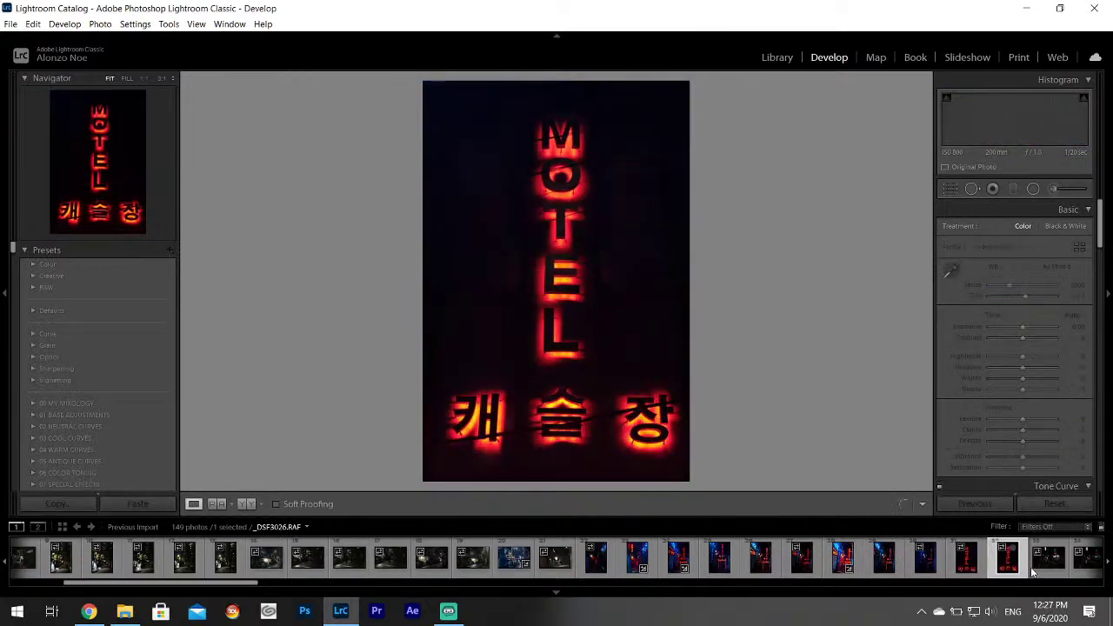
pyautogui.click(1030, 567)
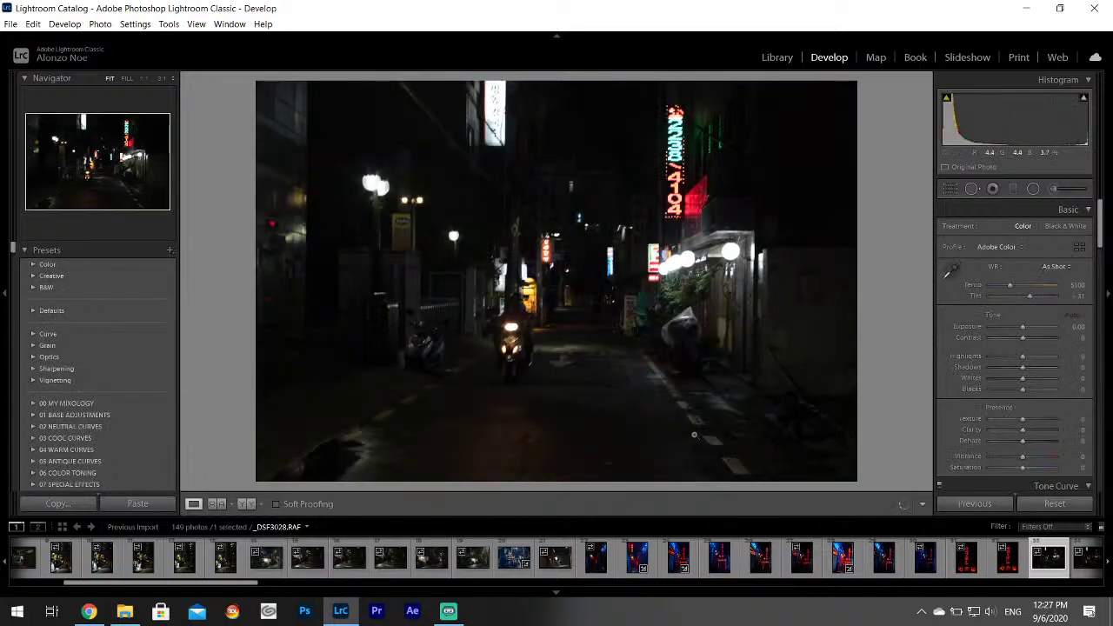
pyautogui.press('Right')
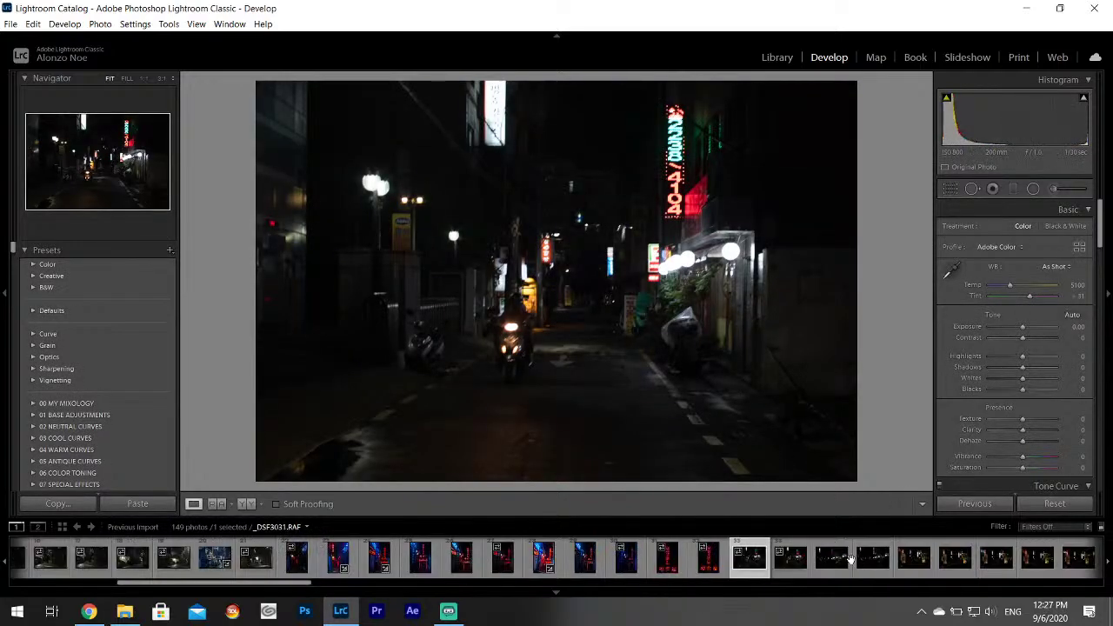
pyautogui.click(493, 564)
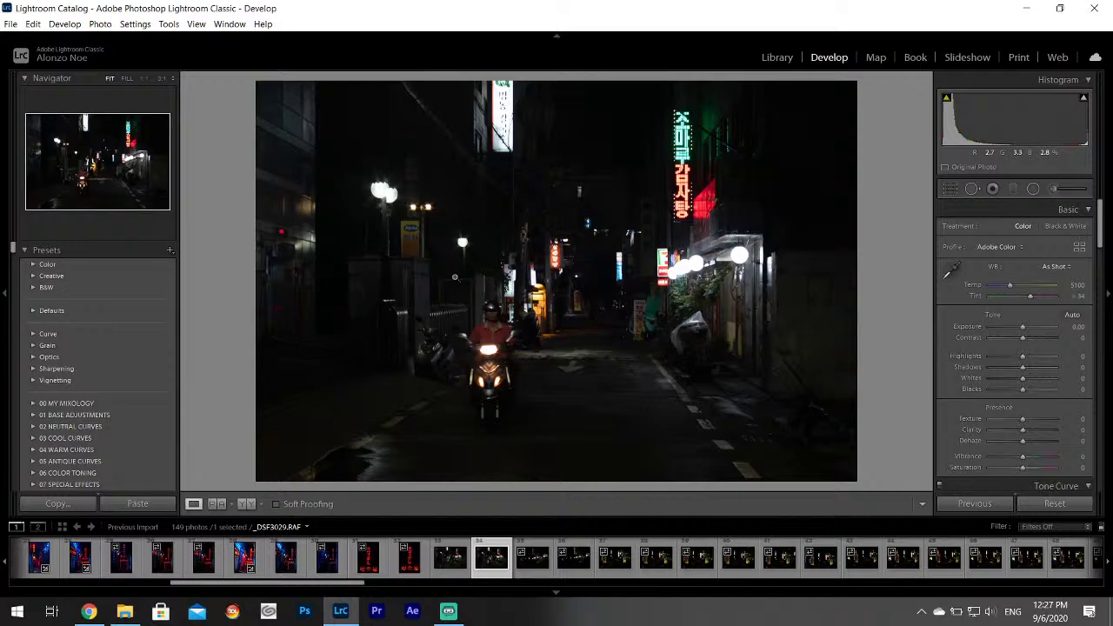
pyautogui.click(532, 558)
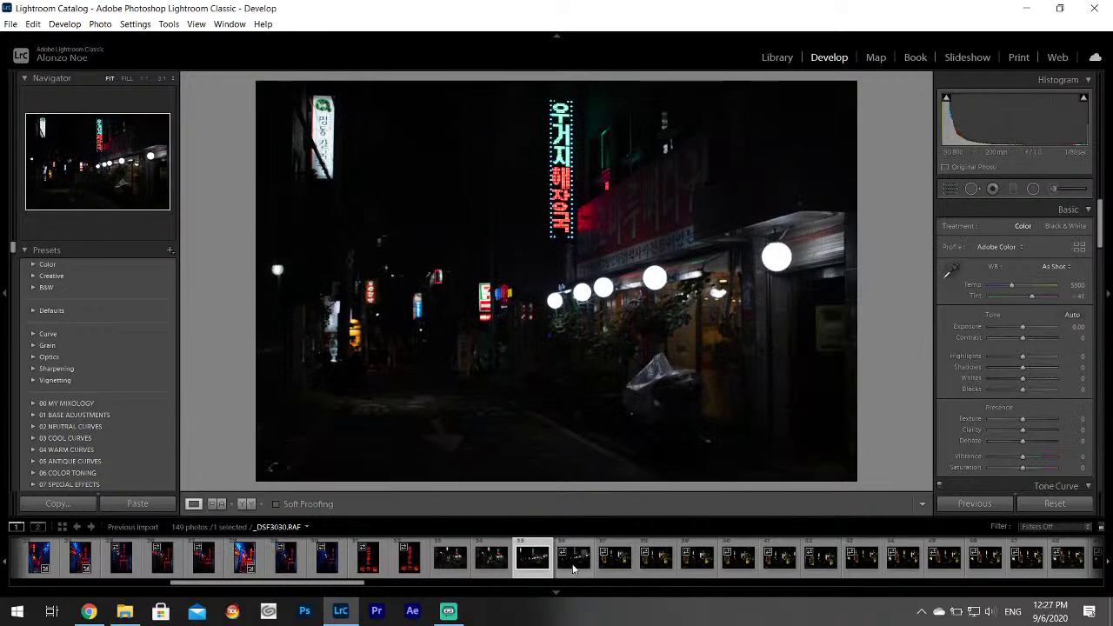
pyautogui.press('Right')
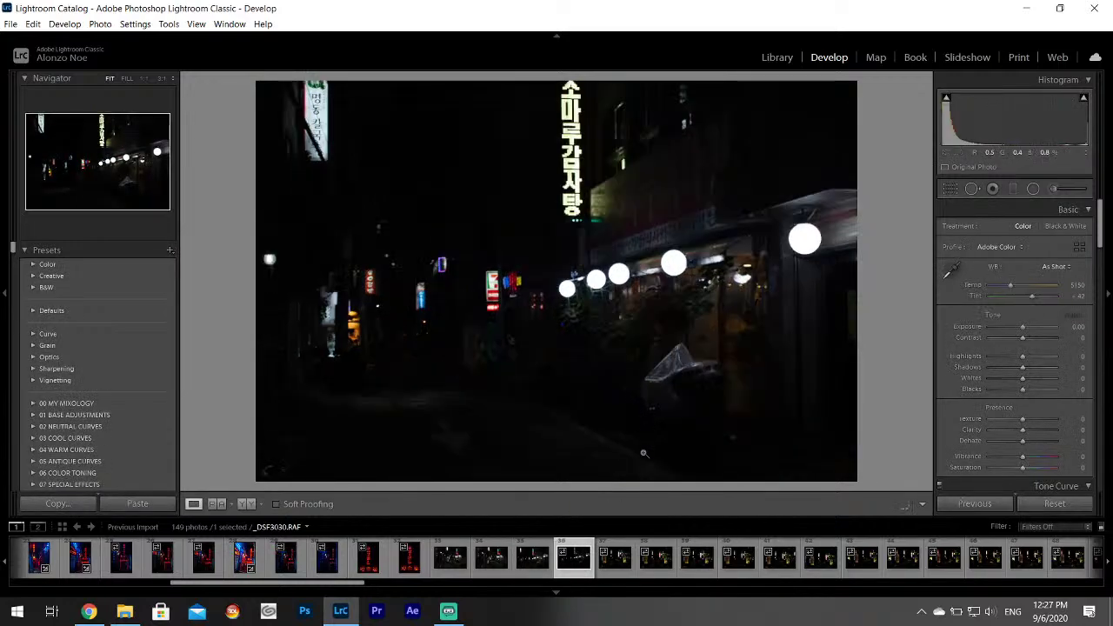
pyautogui.press('Left')
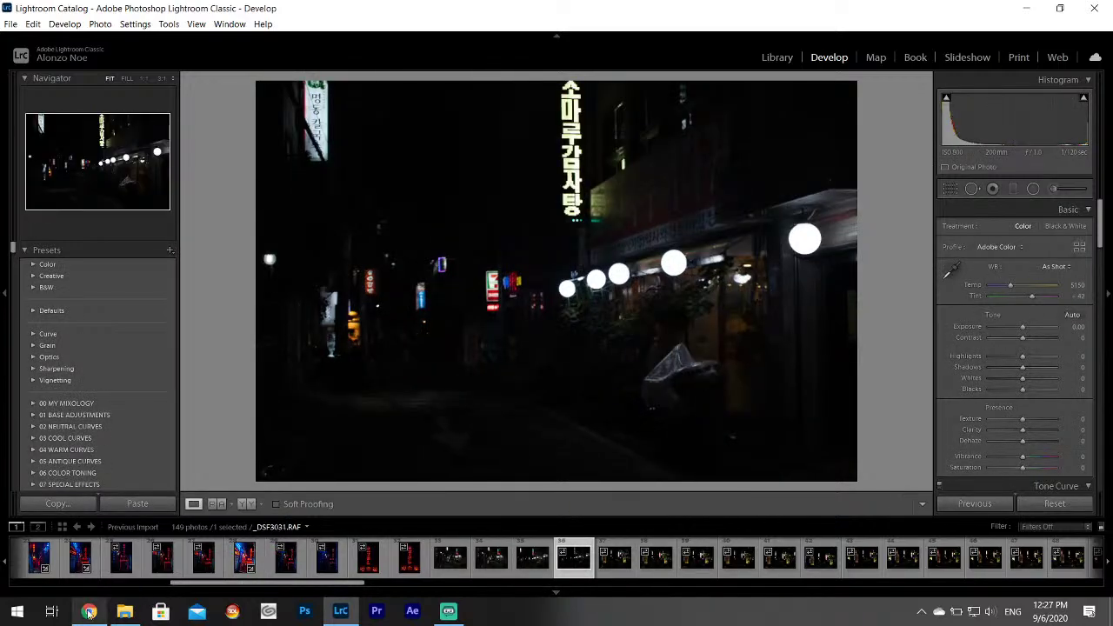
pyautogui.click(89, 611)
# Search Google for 'remove plate adapter infinity focus' in a new Chrome tab.
pyautogui.click(196, 12)
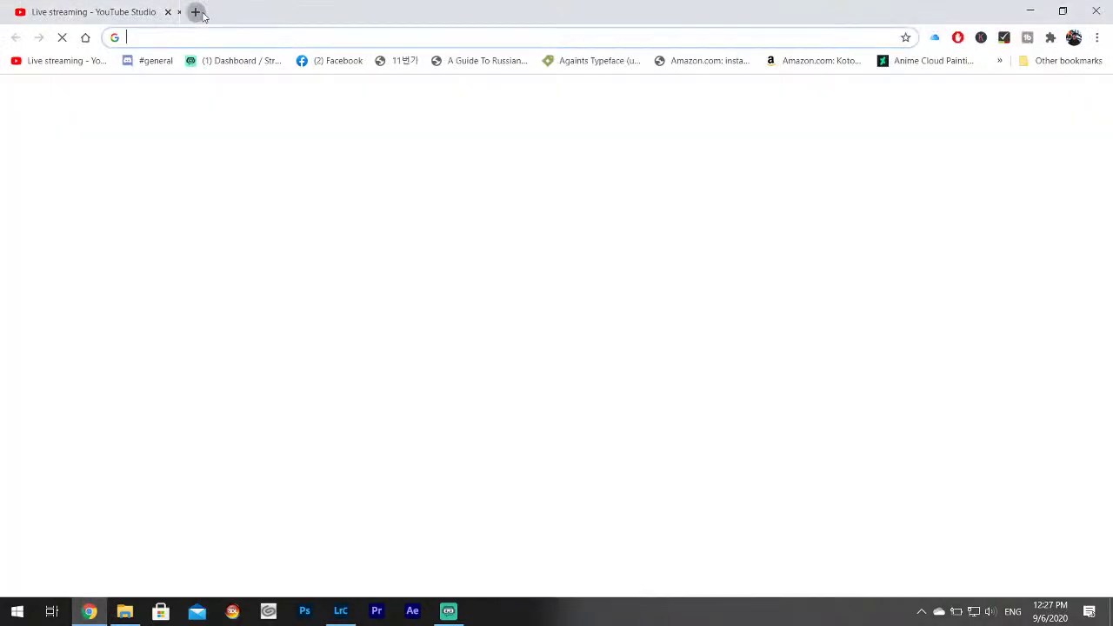
pyautogui.click(298, 35)
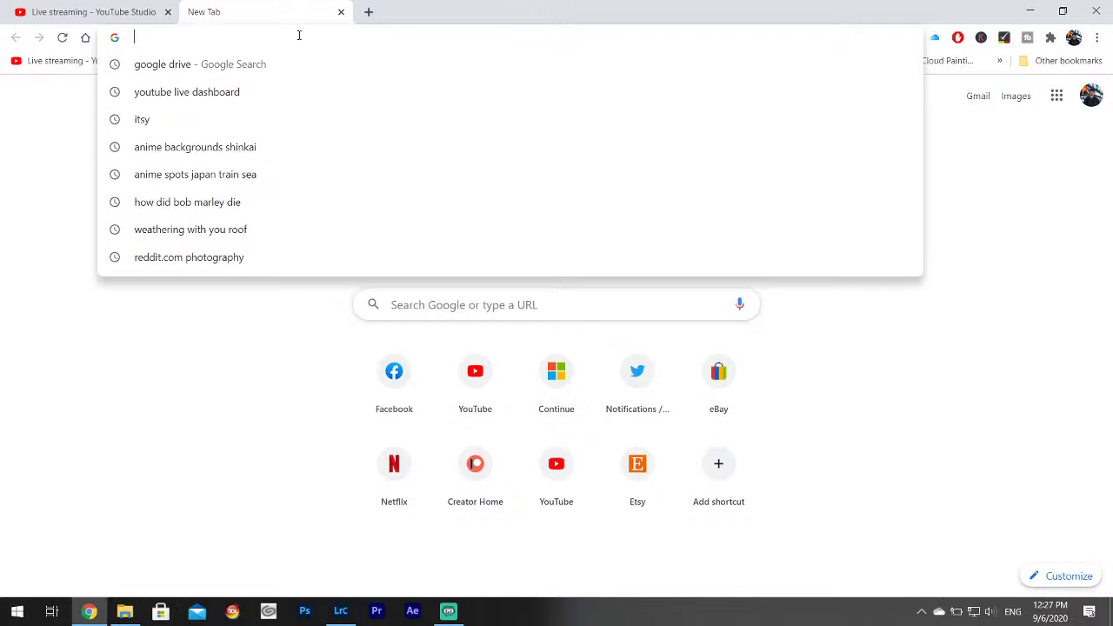
pyautogui.write('remove')
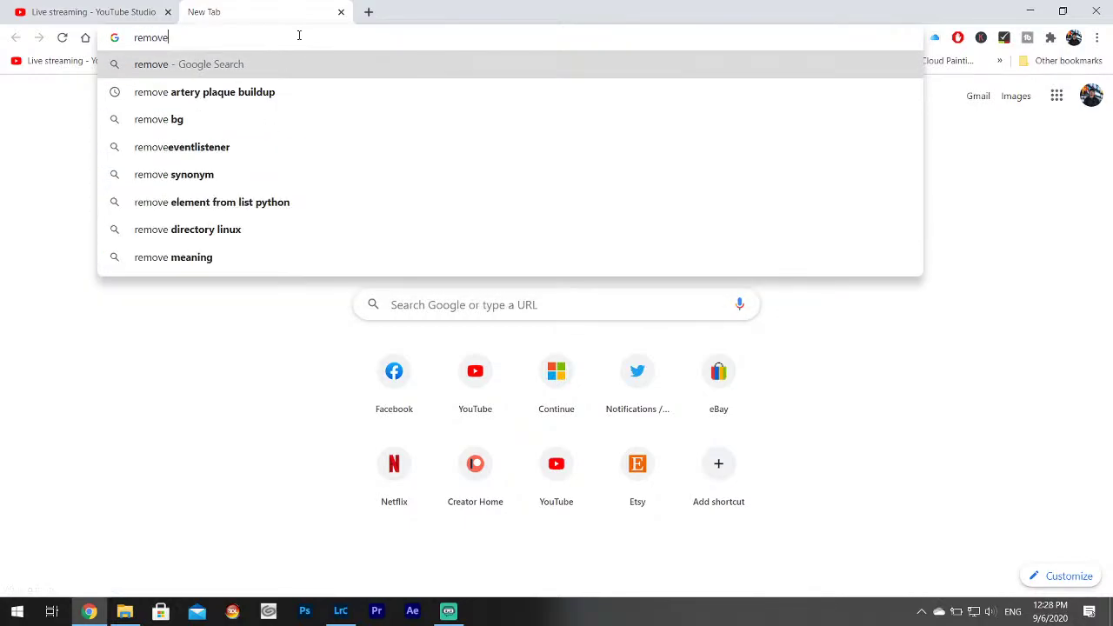
pyautogui.write(' plate')
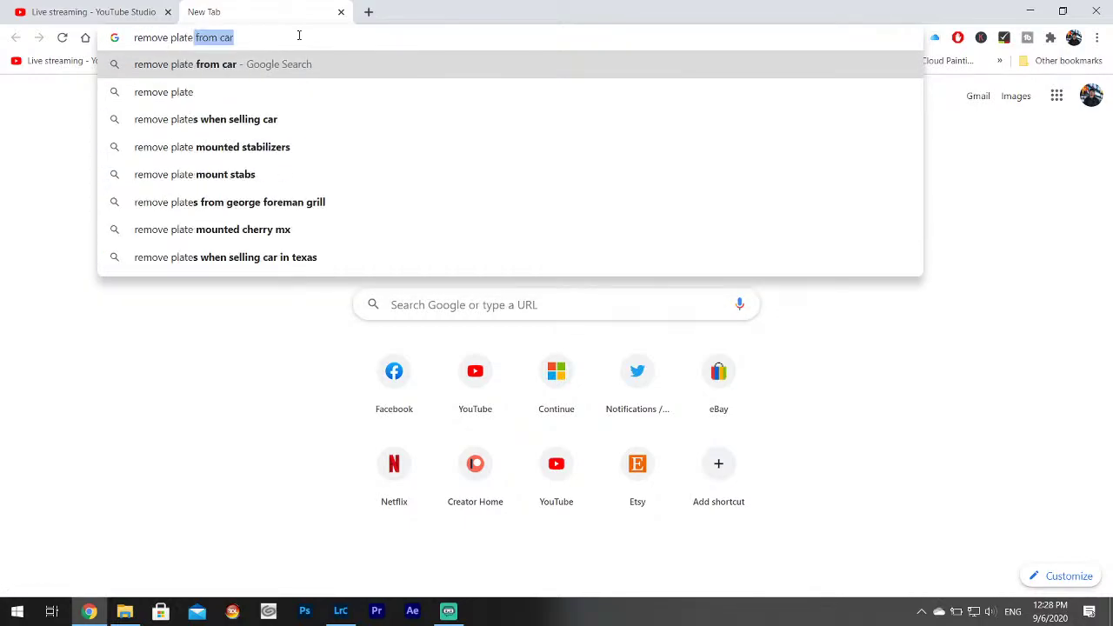
pyautogui.write(' adapter infi')
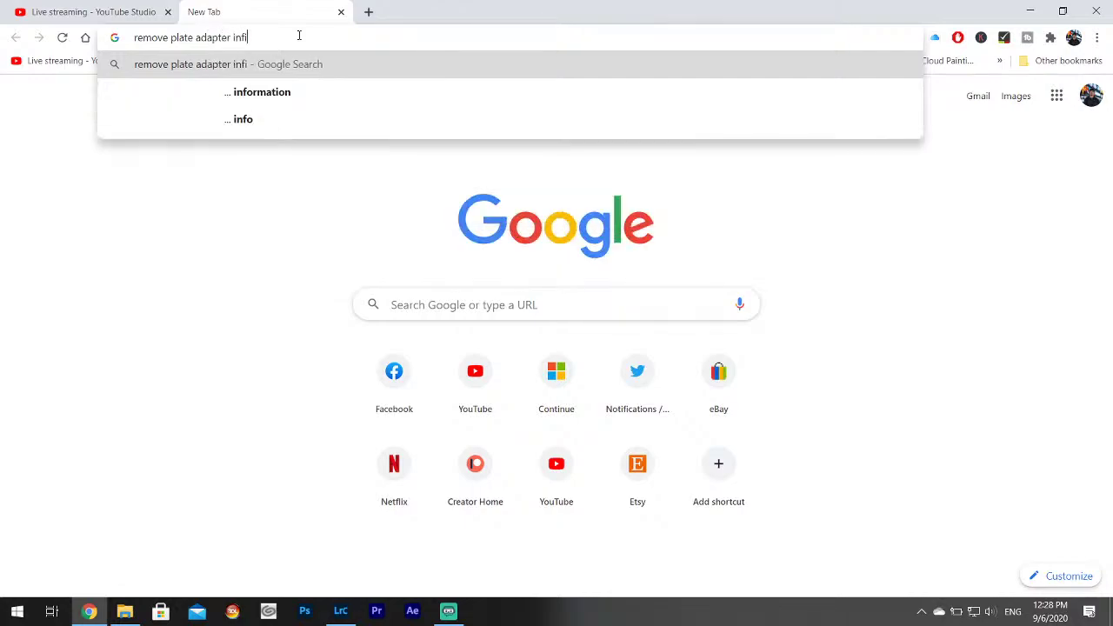
pyautogui.write('nity focus')
pyautogui.press('Return')
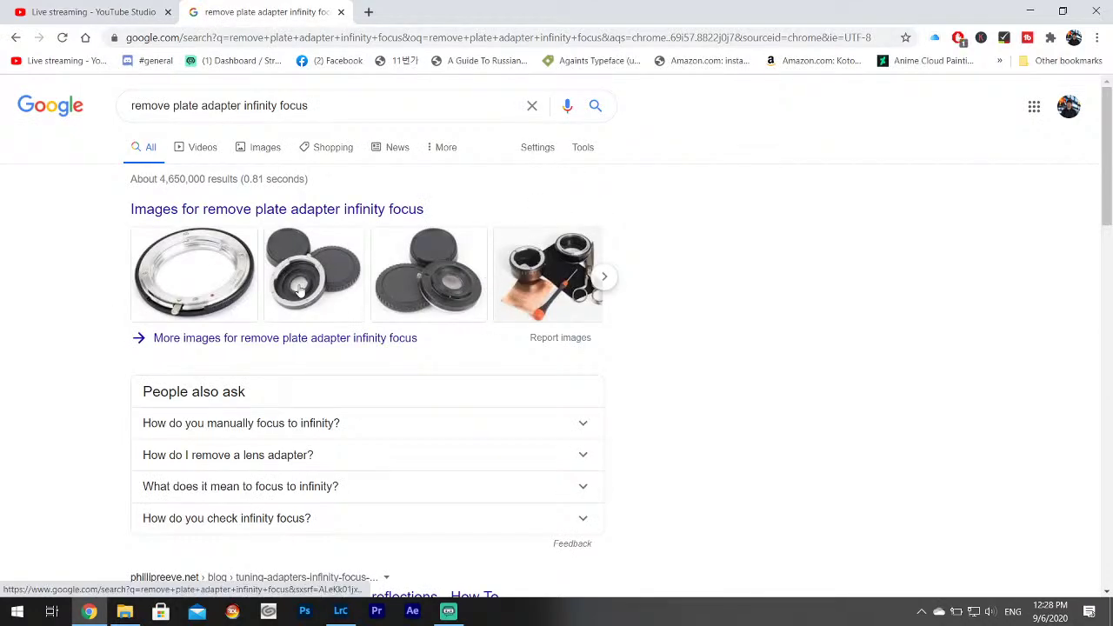
# Preview adapter image results, including the Fotasy adapter and M42 Mount adapter listings.
pyautogui.click(554, 287)
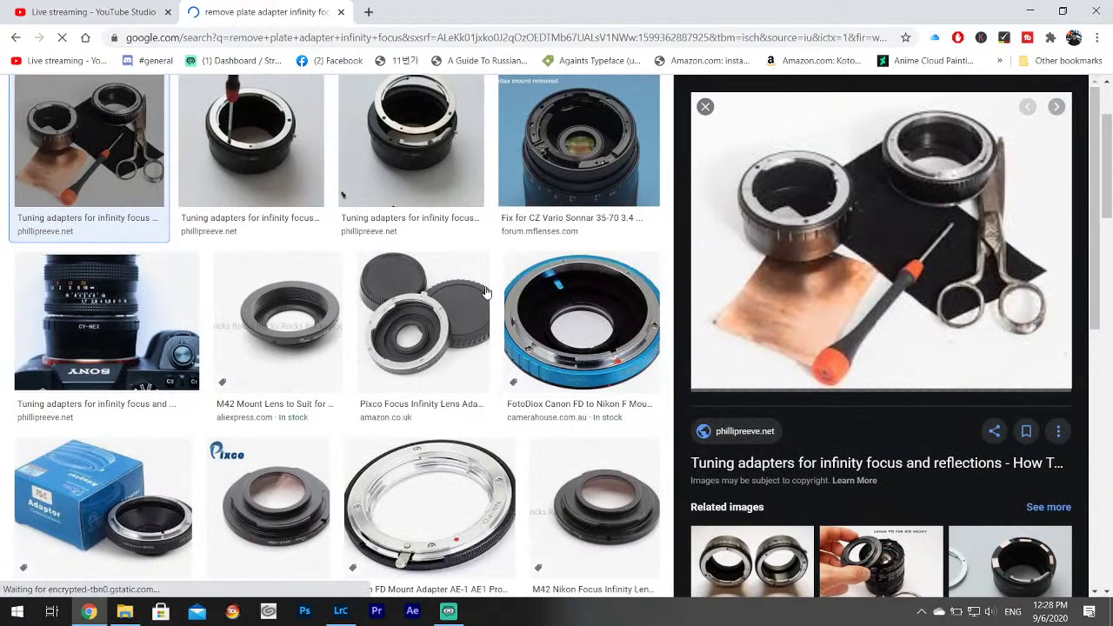
pyautogui.scroll(2, 278, 287)
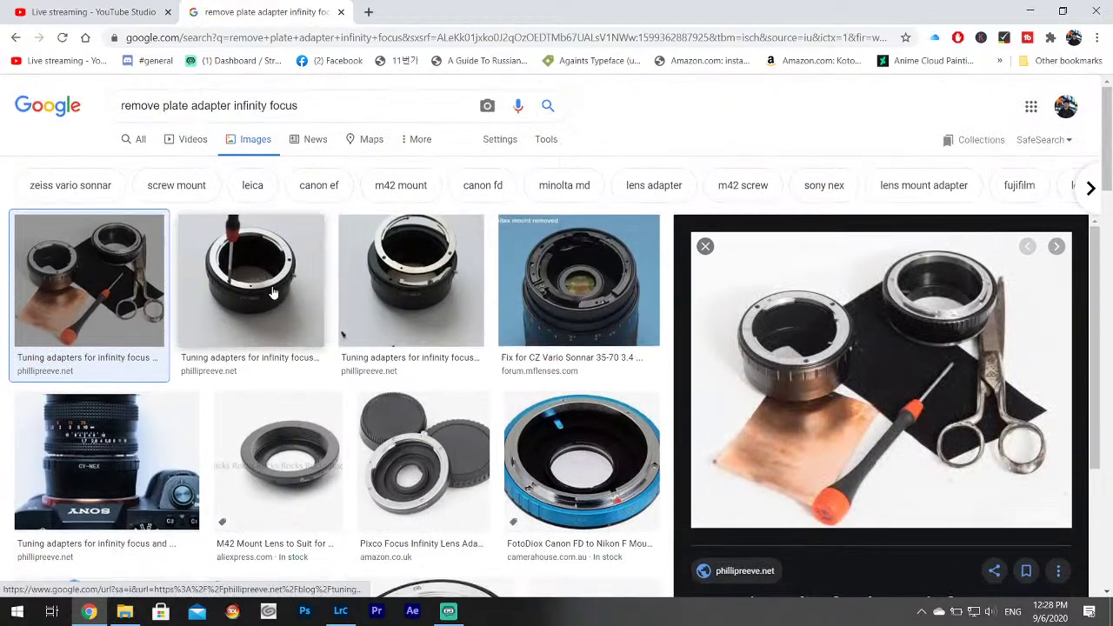
pyautogui.press('Escape')
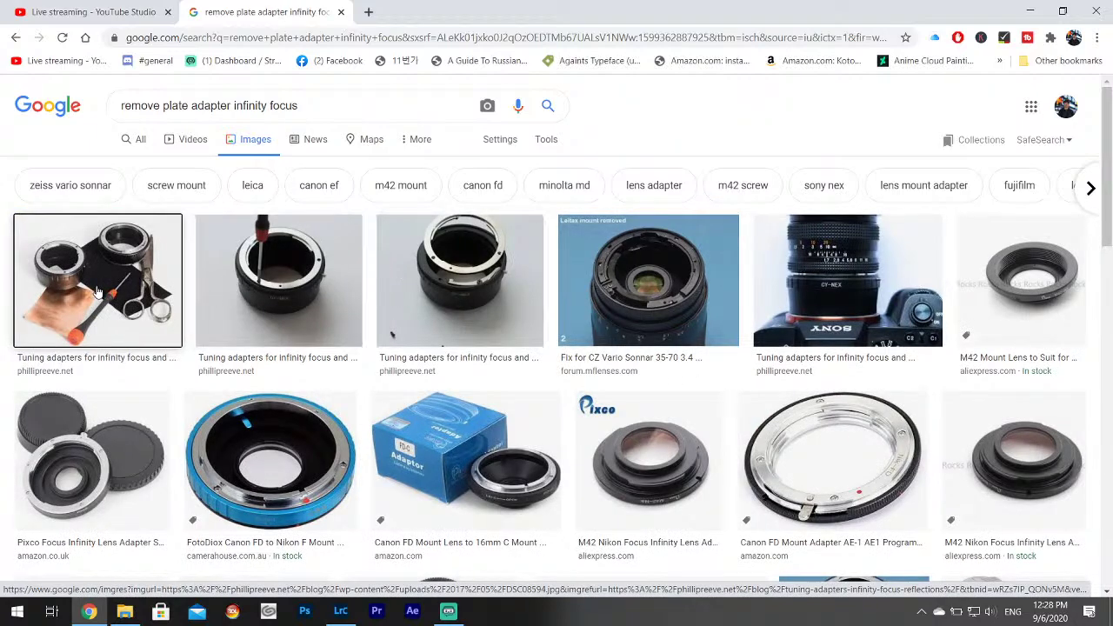
pyautogui.scroll(-2, 100, 292)
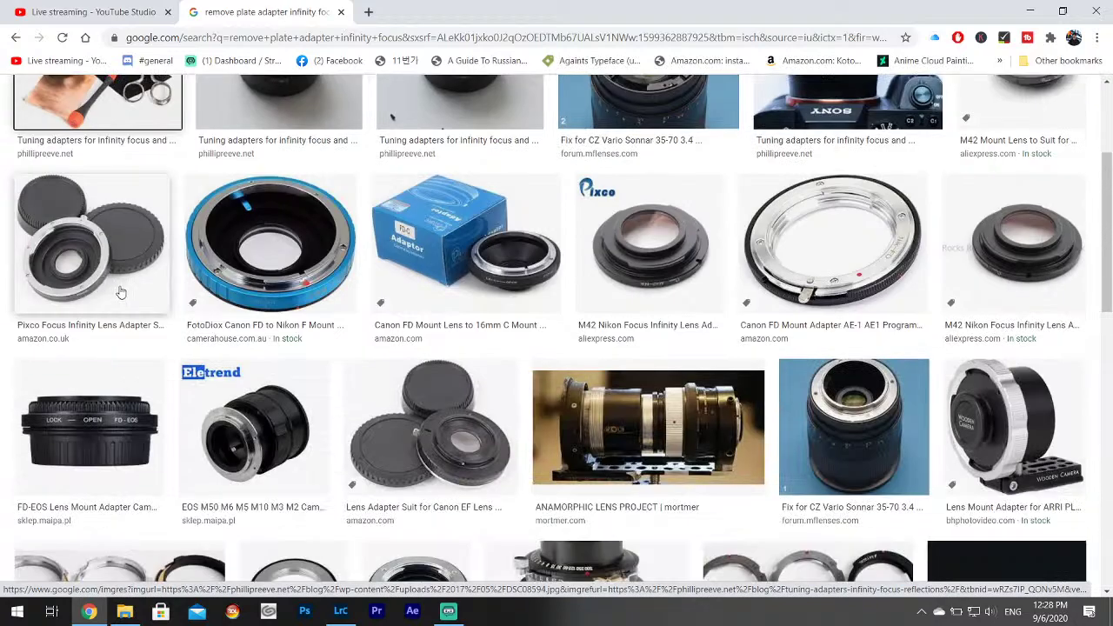
pyautogui.scroll(-2, 861, 464)
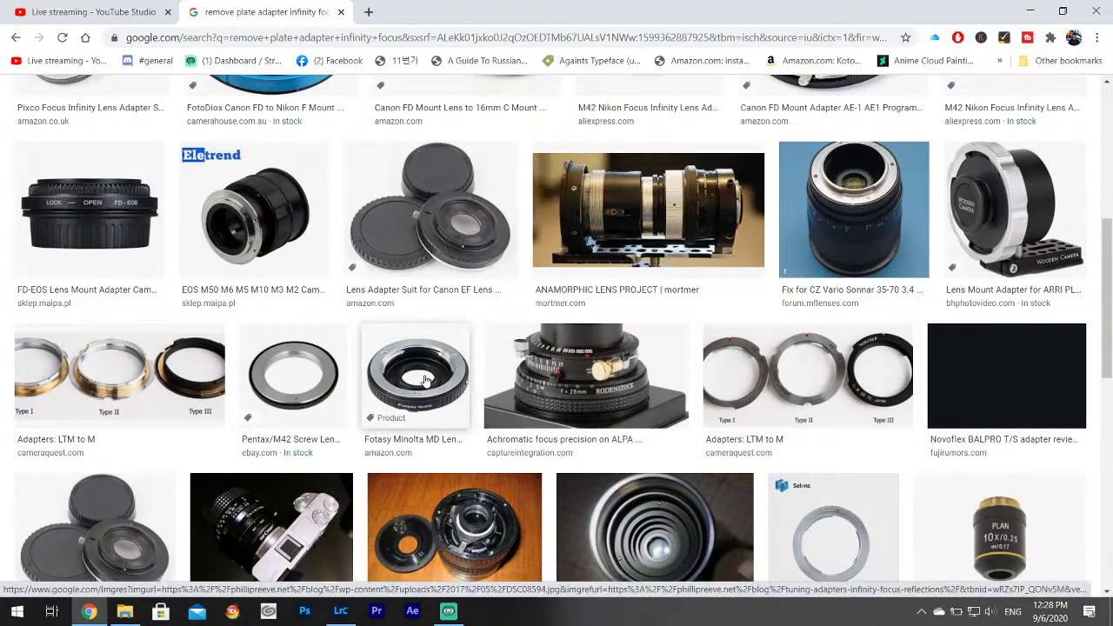
pyautogui.click(426, 380)
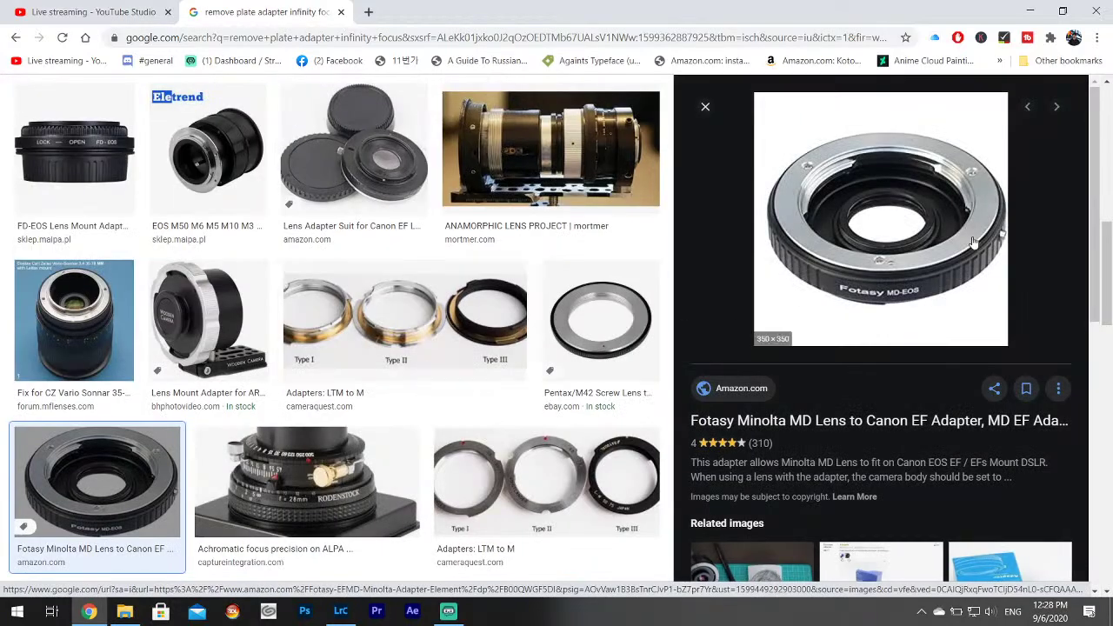
pyautogui.scroll(-2, 348, 391)
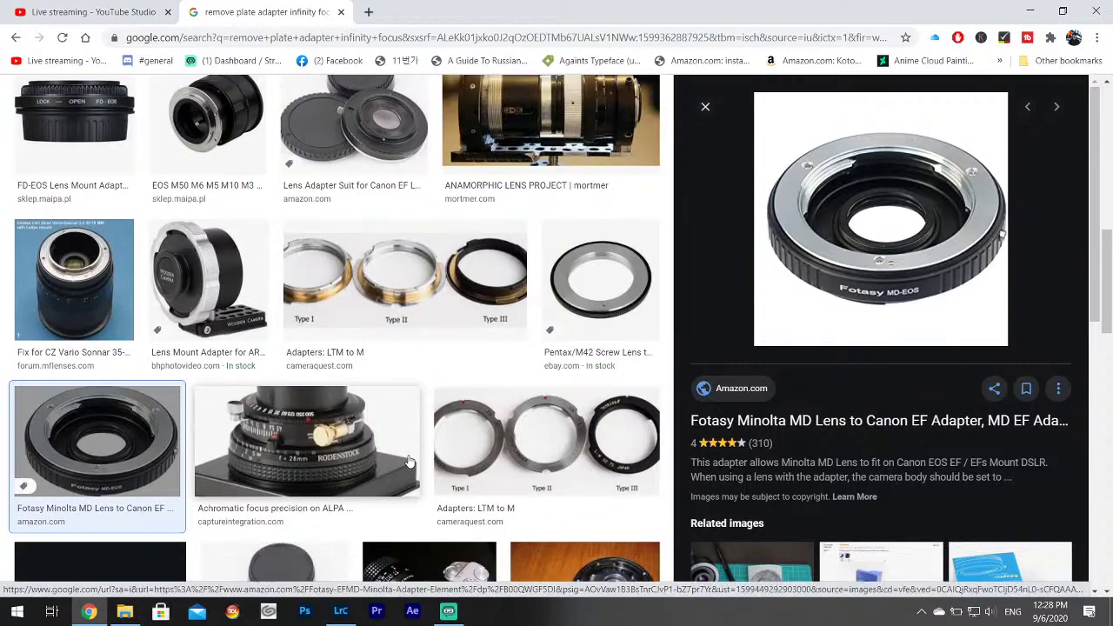
pyautogui.scroll(-6, 596, 339)
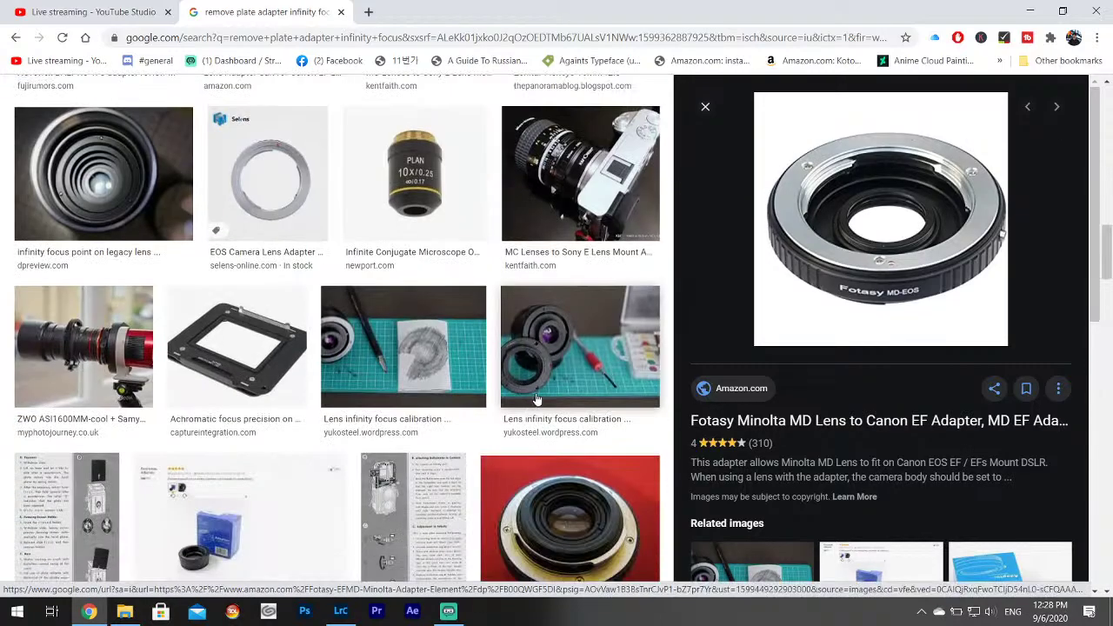
pyautogui.scroll(-3, 537, 398)
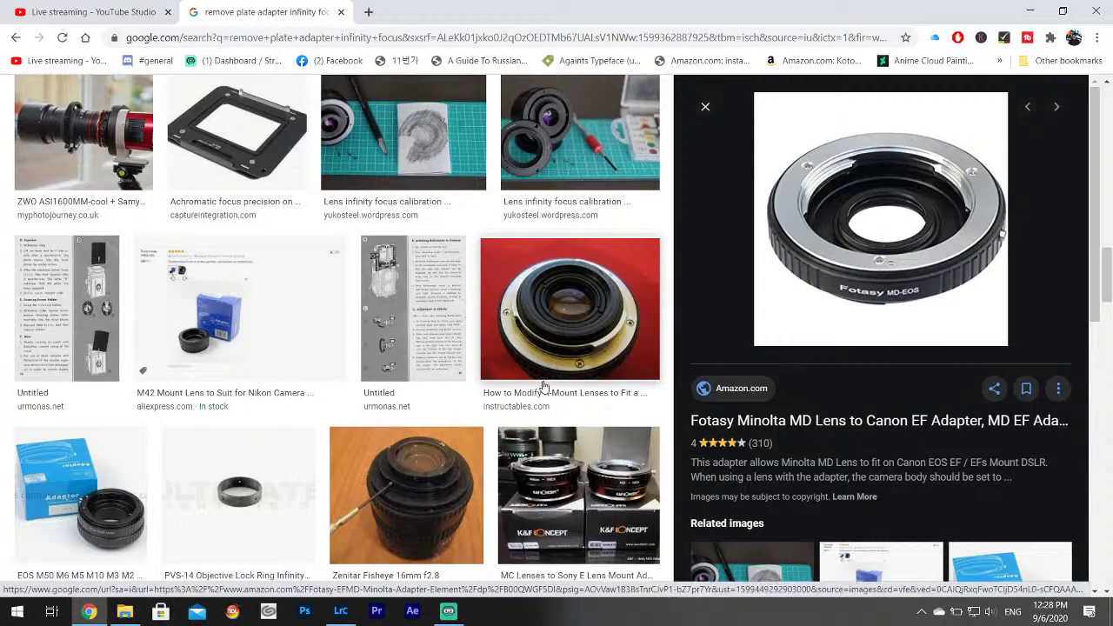
pyautogui.scroll(-10, 543, 386)
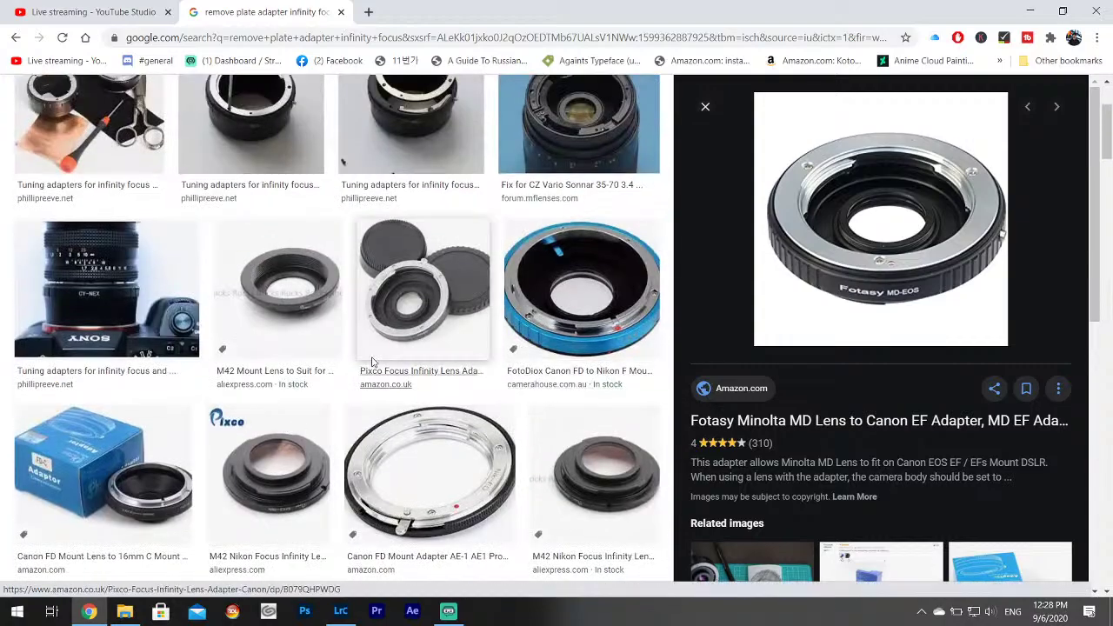
pyautogui.scroll(2, 372, 361)
pyautogui.click(346, 410)
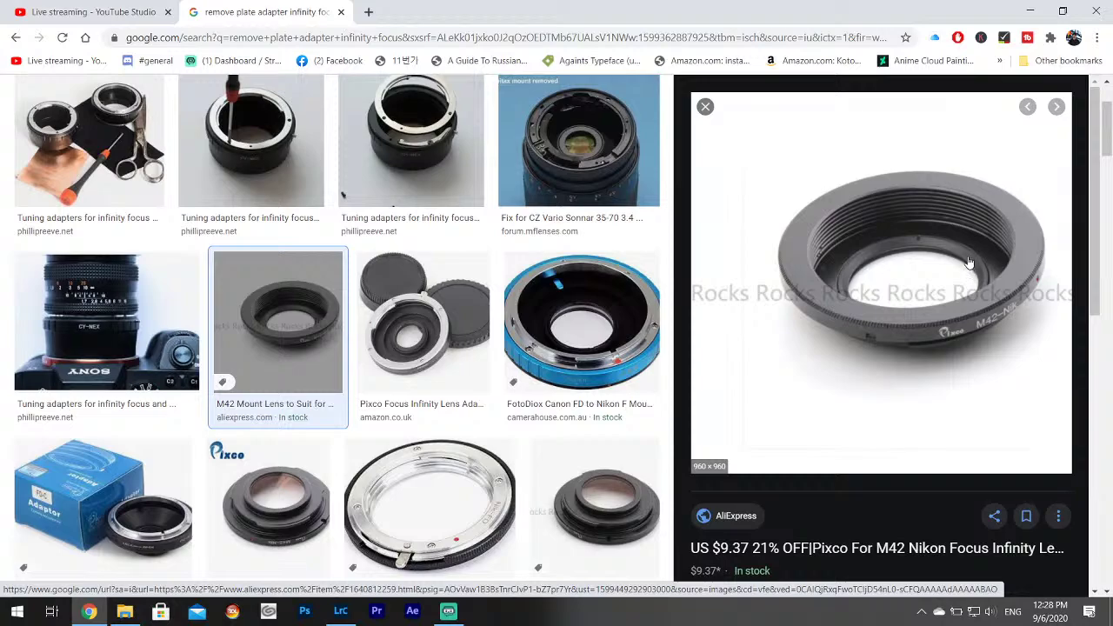
pyautogui.click(705, 106)
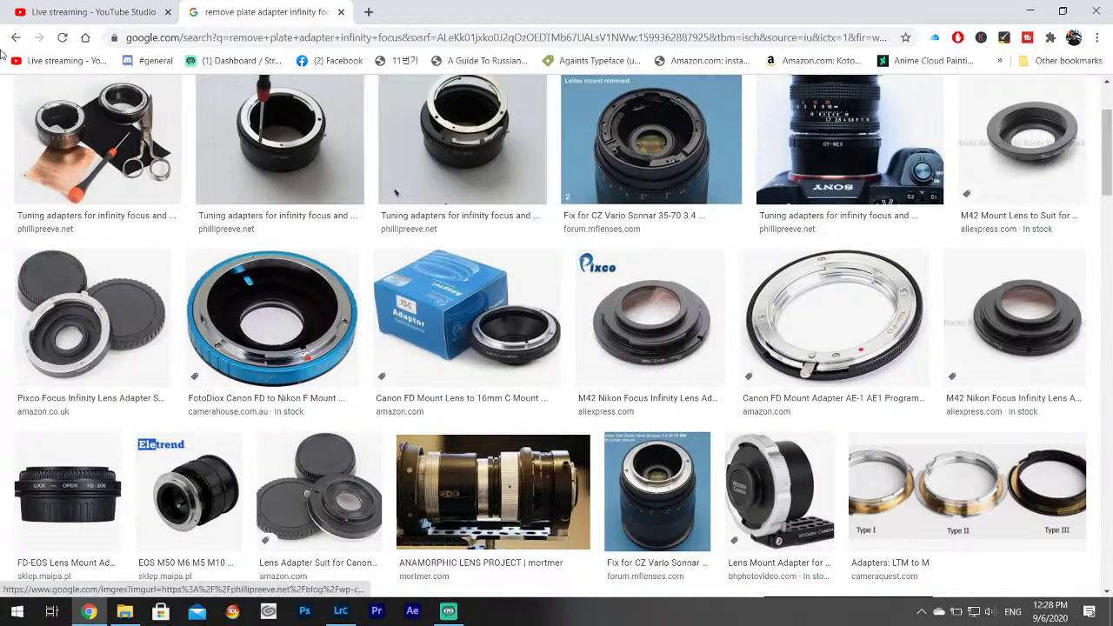
# Go back to the All web results for the search and scroll through them.
pyautogui.click(16, 37)
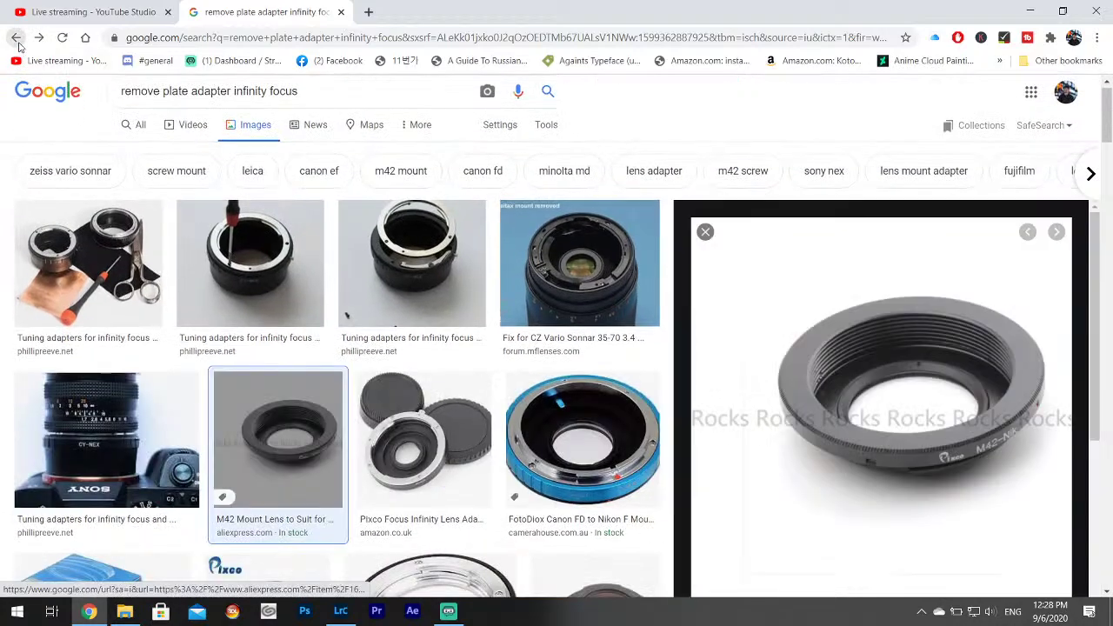
pyautogui.click(13, 39)
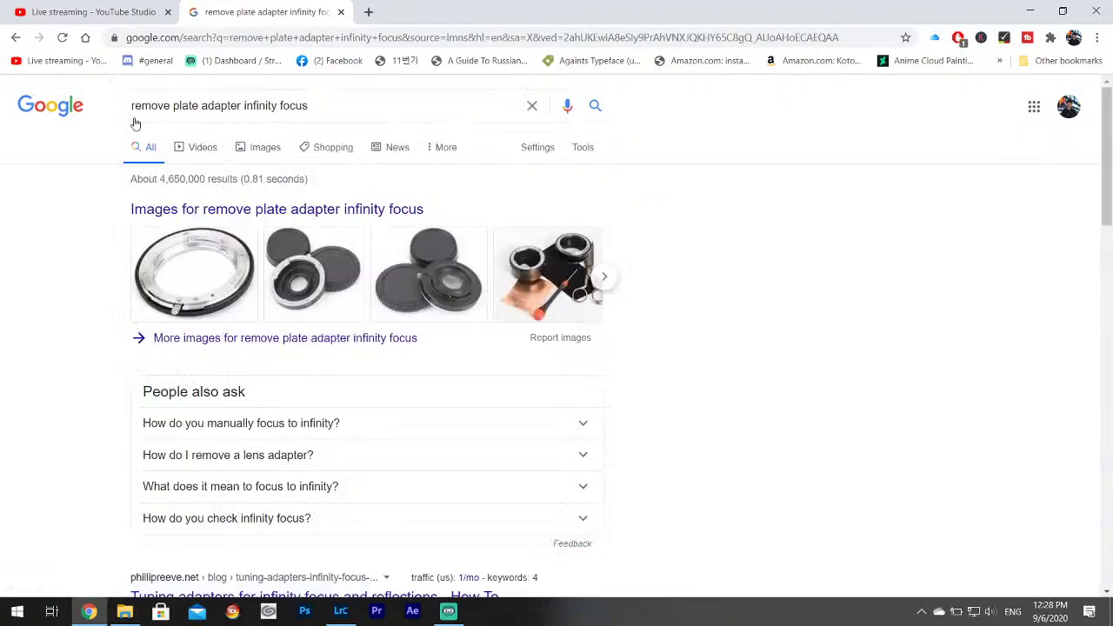
pyautogui.scroll(-3, 331, 283)
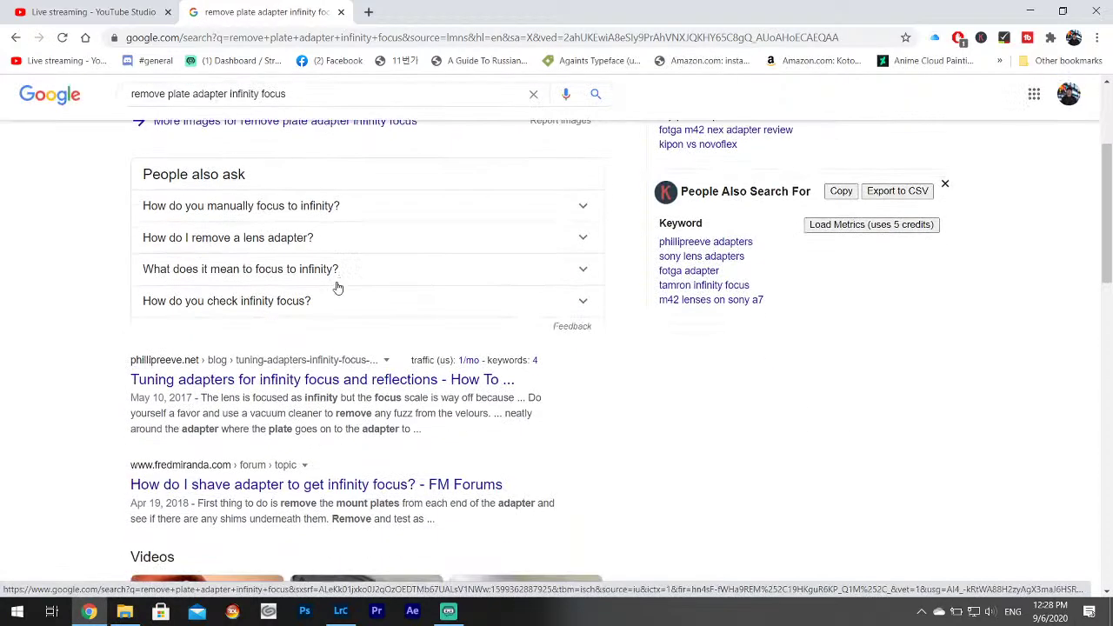
pyautogui.scroll(-1, 335, 313)
# Open phillipreeve.net's 'Tuning adapters for infinity focus and reflections' article and read through it.
pyautogui.click(339, 310)
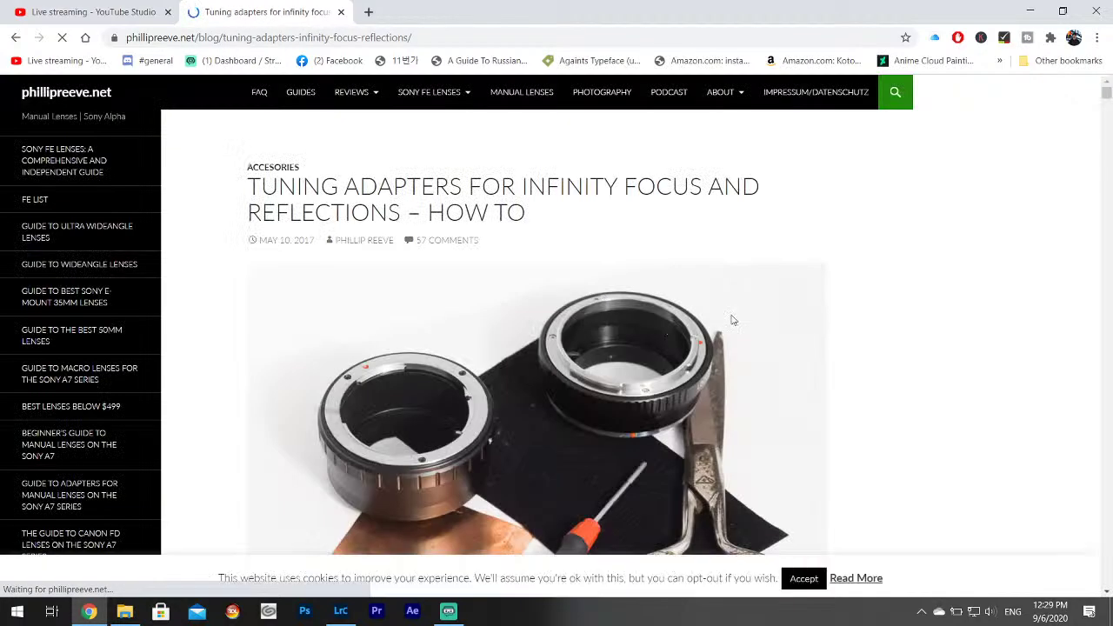
pyautogui.scroll(-2, 733, 320)
pyautogui.scroll(-15, 609, 282)
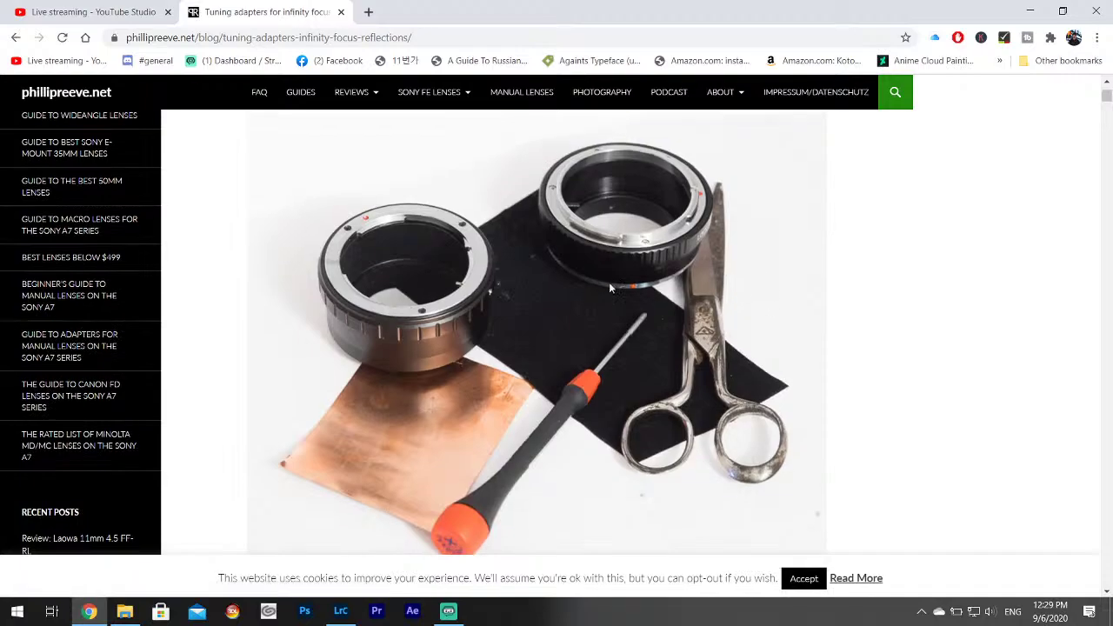
pyautogui.scroll(-10, 636, 305)
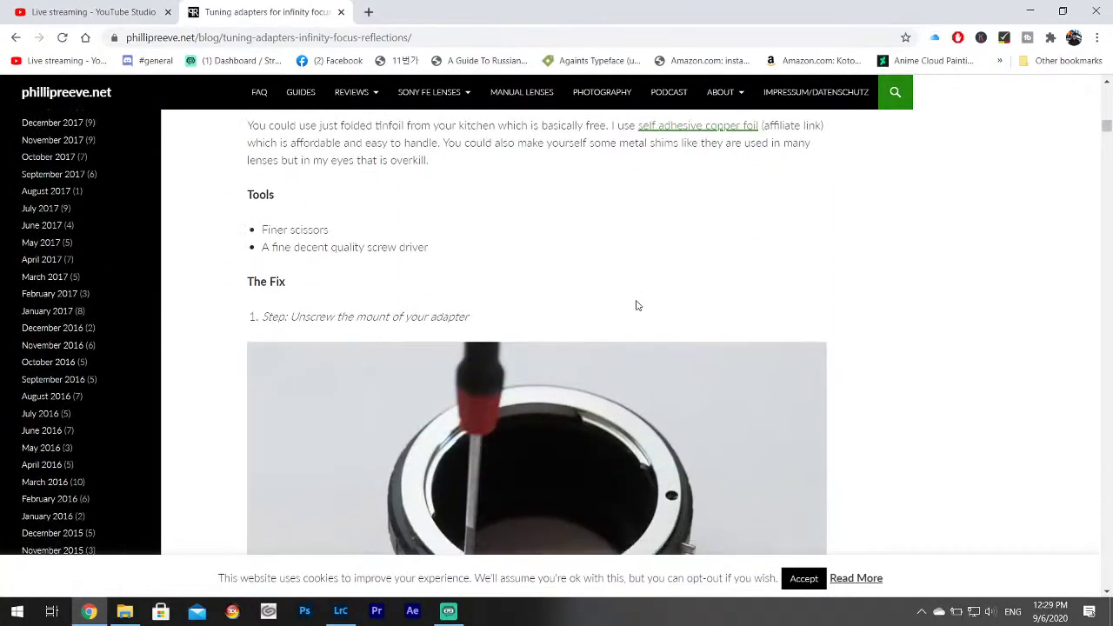
pyautogui.scroll(-5, 609, 330)
pyautogui.scroll(-8, 557, 330)
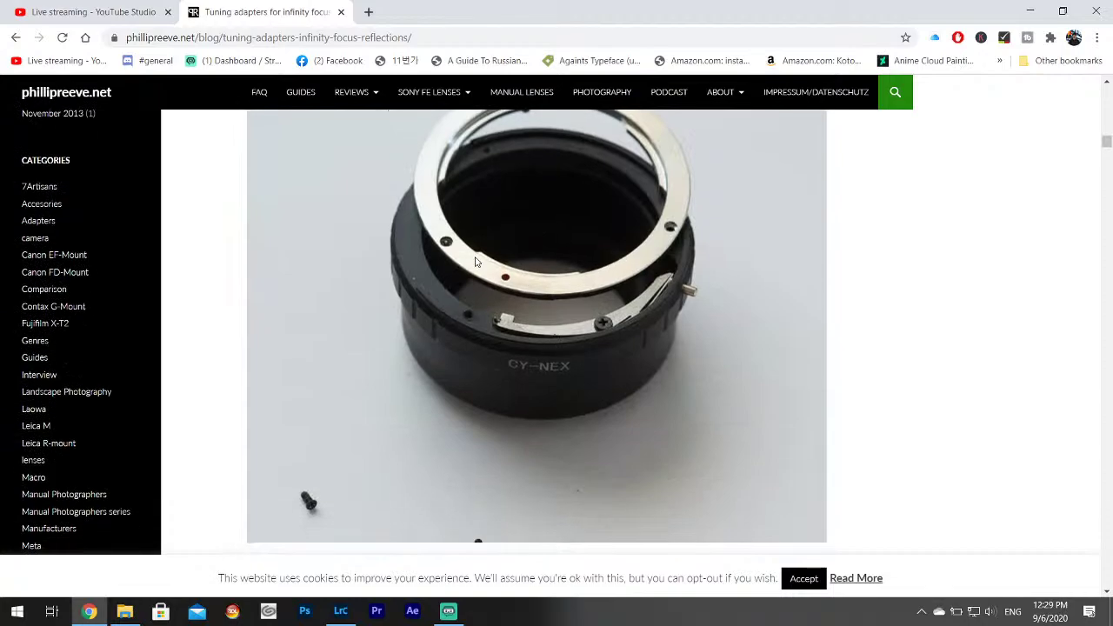
pyautogui.scroll(-10, 578, 297)
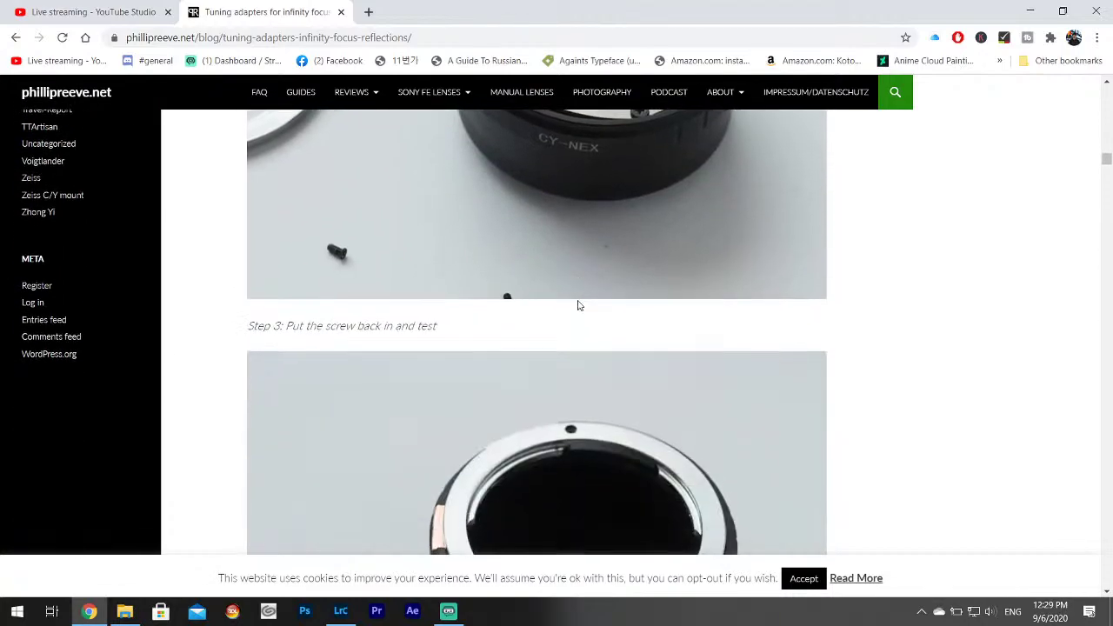
pyautogui.scroll(-12, 583, 296)
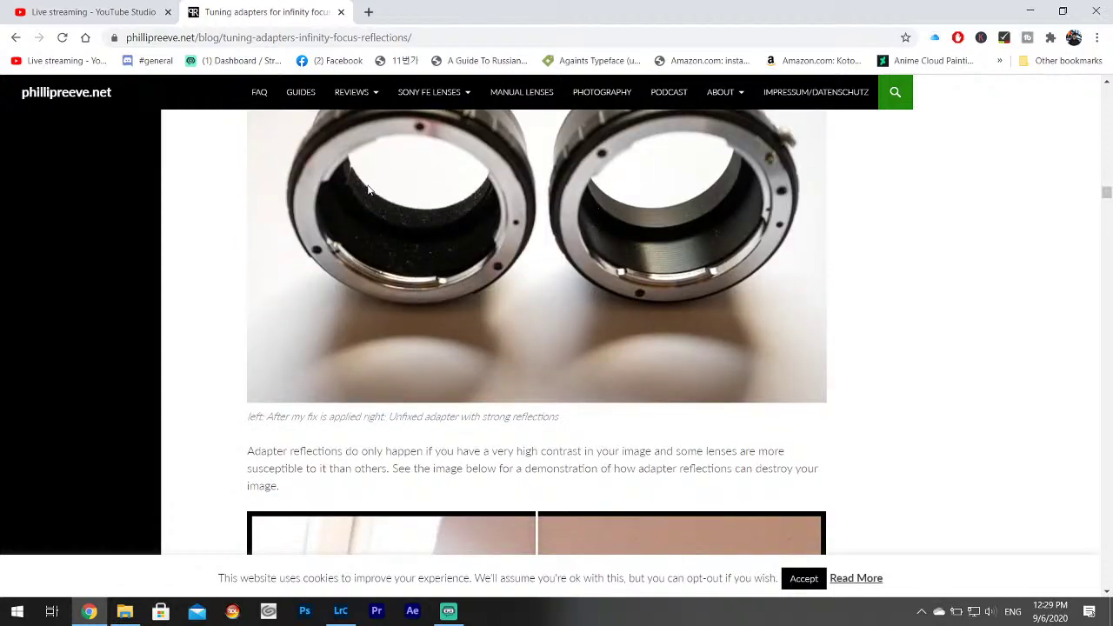
pyautogui.scroll(-7, 678, 282)
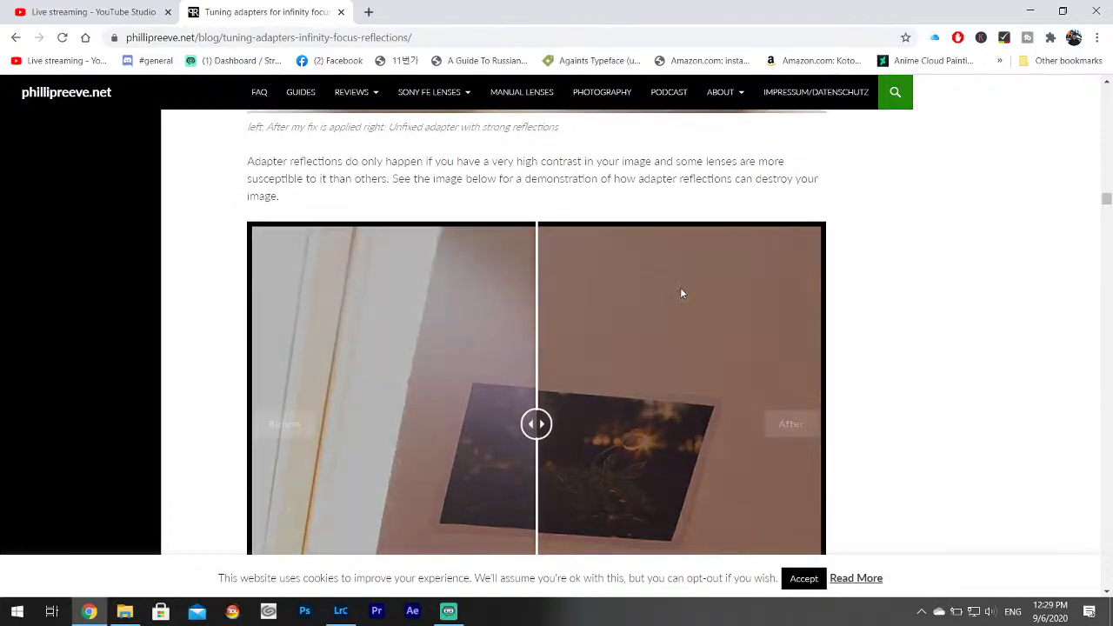
pyautogui.scroll(2, 699, 260)
# Compare the before/after reflection photos, finish the article, then close the tab and minimize Chrome.
pyautogui.moveTo(542, 276); pyautogui.dragTo(514, 278)
pyautogui.scroll(-14, 897, 293)
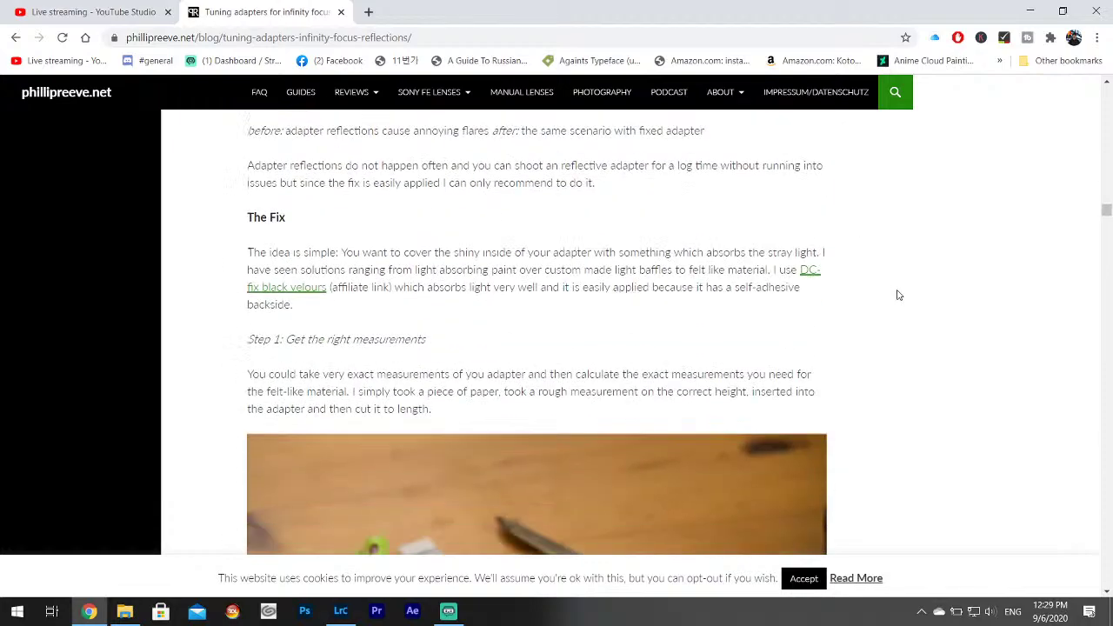
pyautogui.scroll(-16, 870, 301)
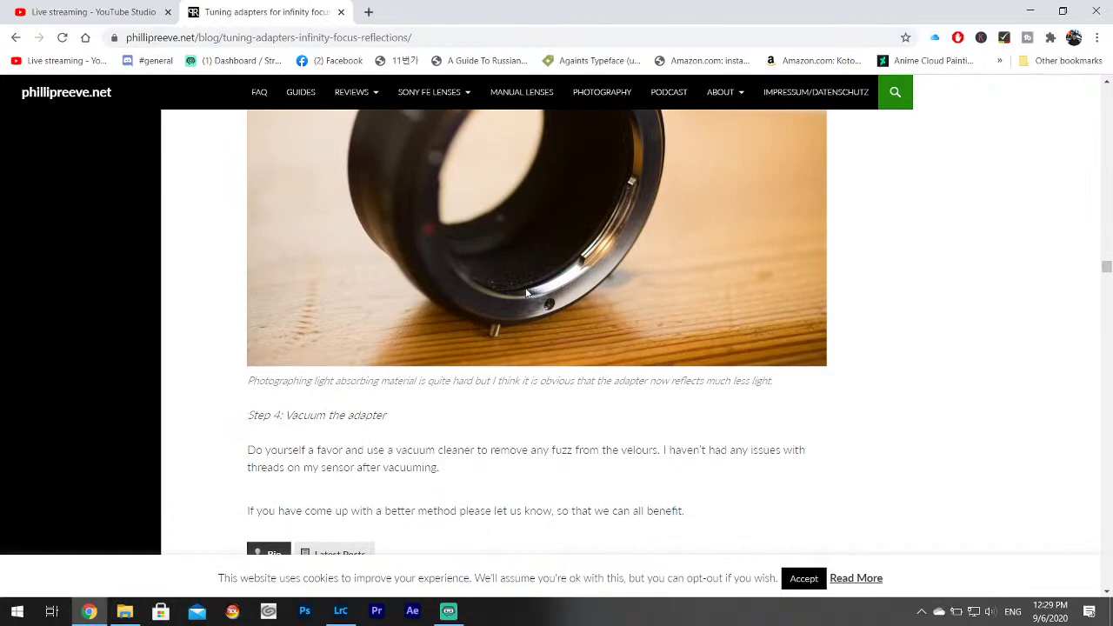
pyautogui.scroll(-14, 591, 289)
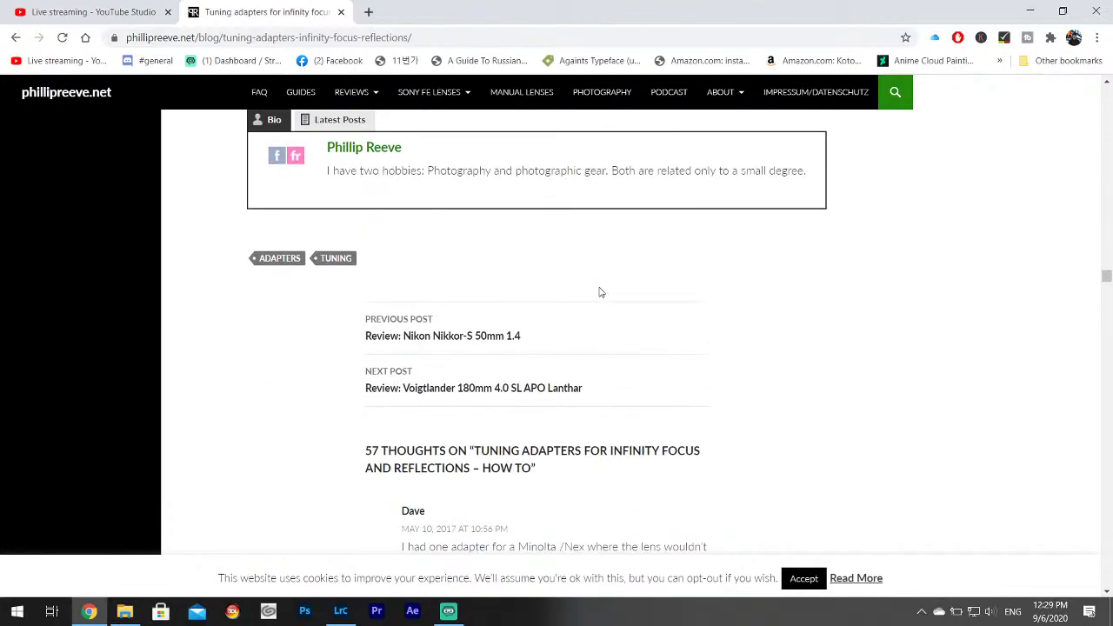
pyautogui.click(340, 13)
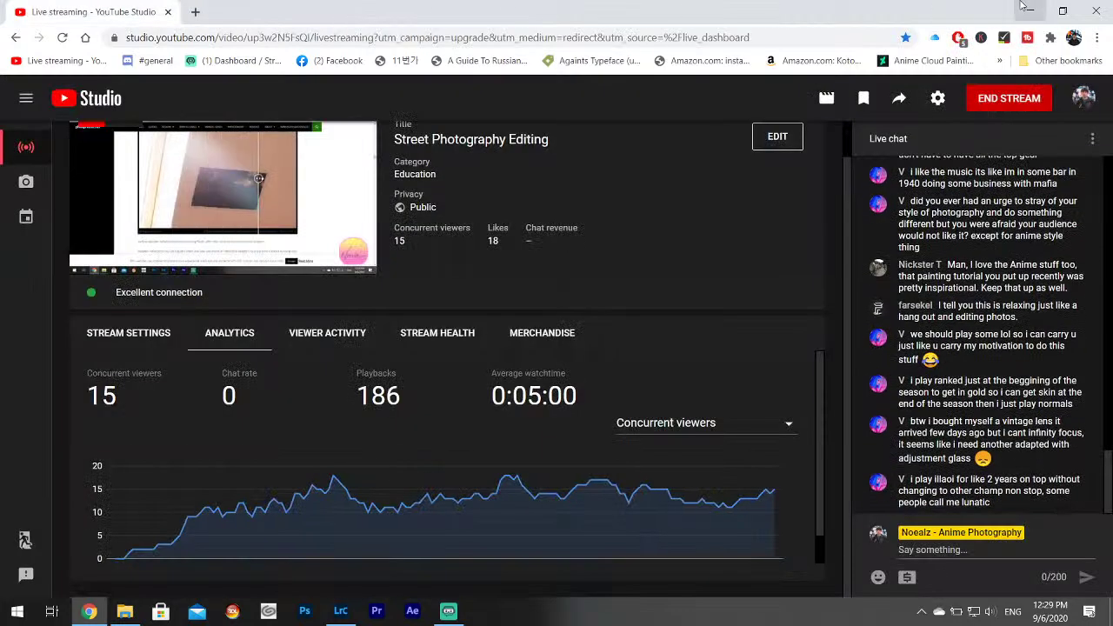
pyautogui.click(1023, 8)
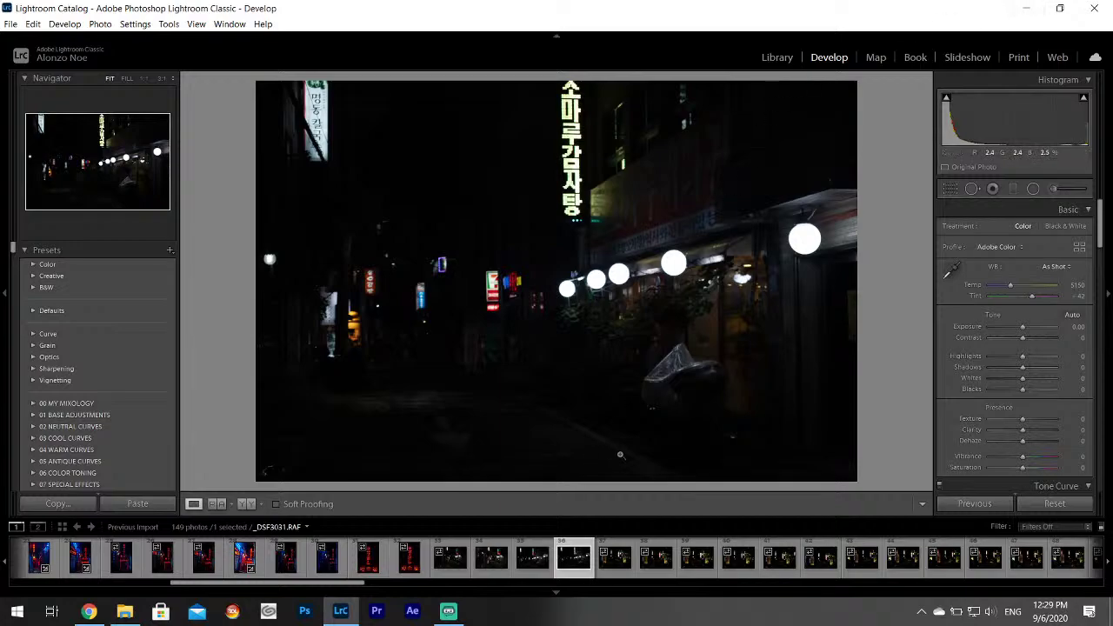
# Give _DSF3032.RAF Highlights -100, Shadows +100, Whites +82 and Contrast -7, checking detail at 1:1.
pyautogui.click(616, 556)
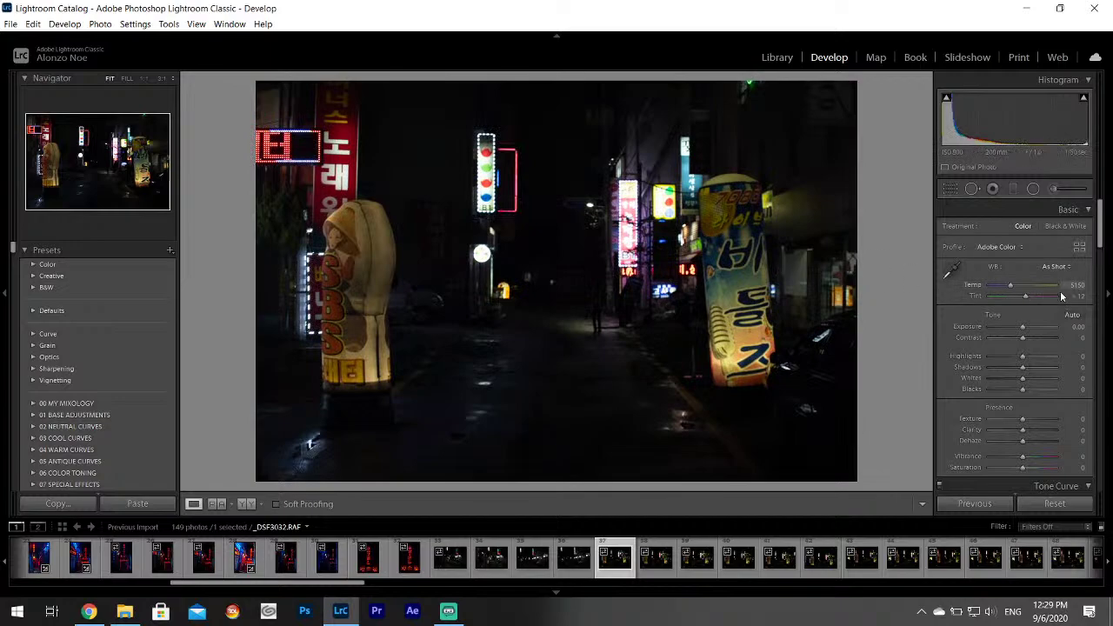
pyautogui.click(988, 355)
pyautogui.moveTo(1030, 367); pyautogui.dragTo(1053, 380)
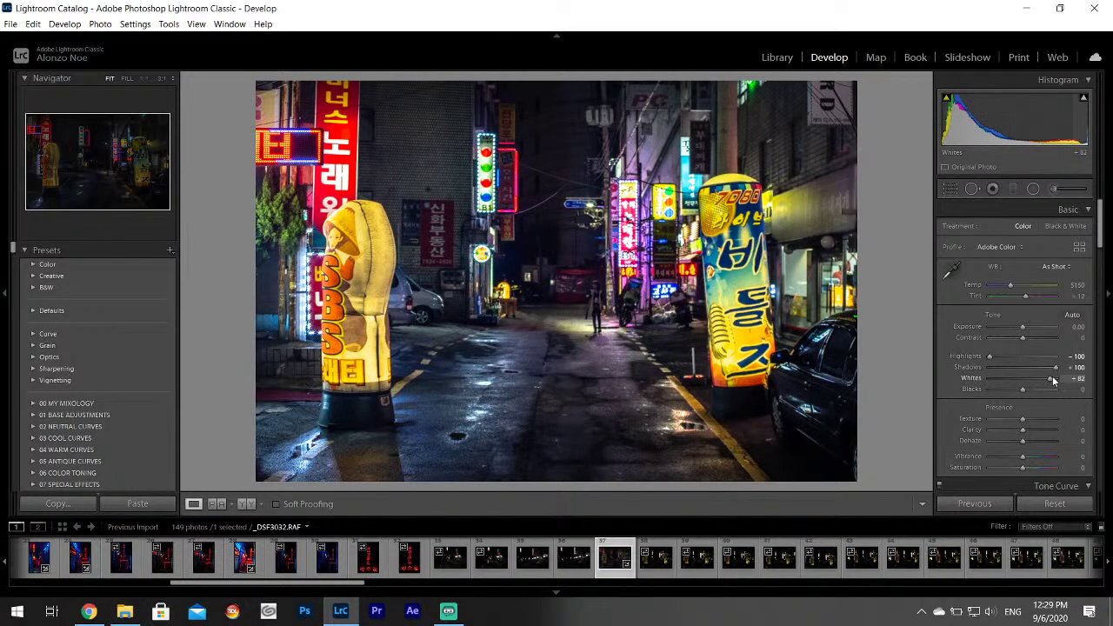
pyautogui.click(600, 319)
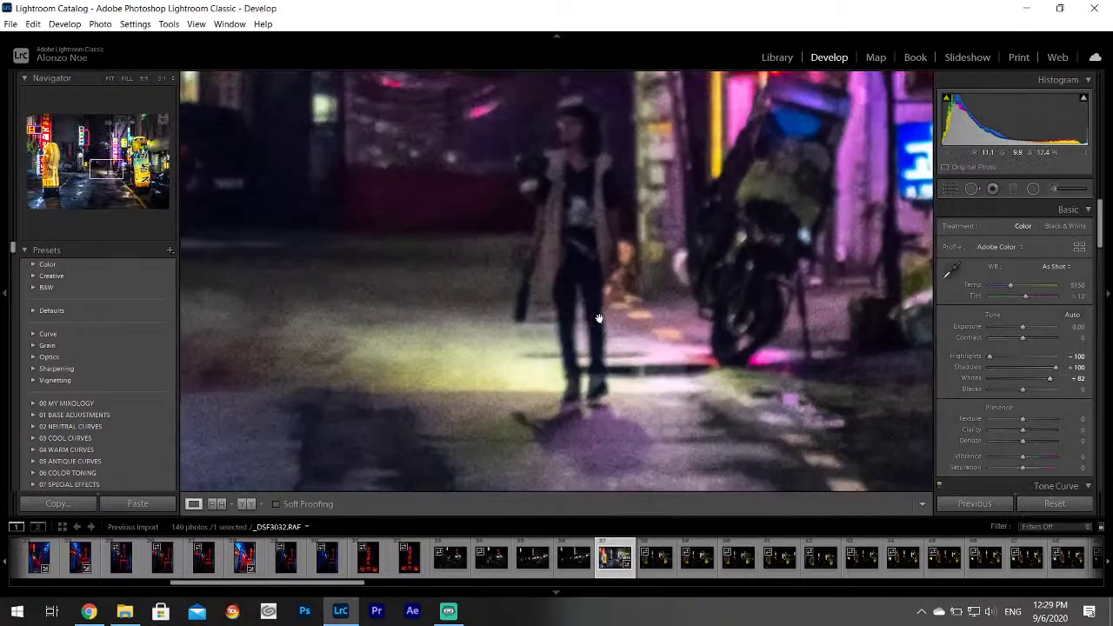
pyautogui.moveTo(590, 222); pyautogui.dragTo(593, 291)
pyautogui.click(563, 345)
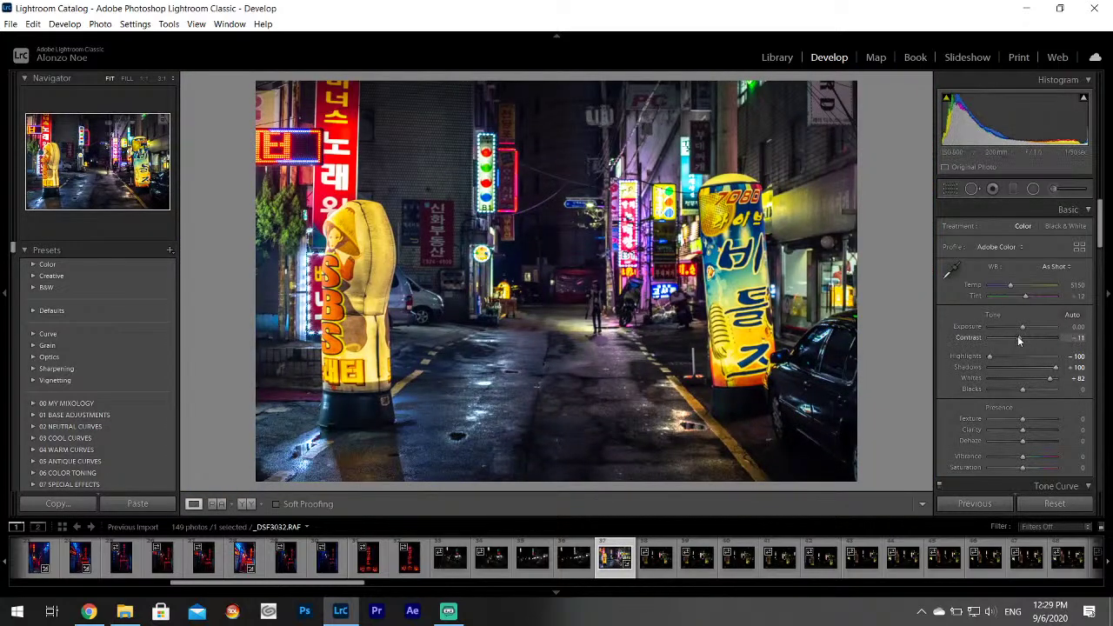
pyautogui.moveTo(1019, 339); pyautogui.dragTo(1023, 336)
# Set the Split Toning shadow hue to 248 for a blue-violet tint on _DSF3032.RAF.
pyautogui.click(1107, 262)
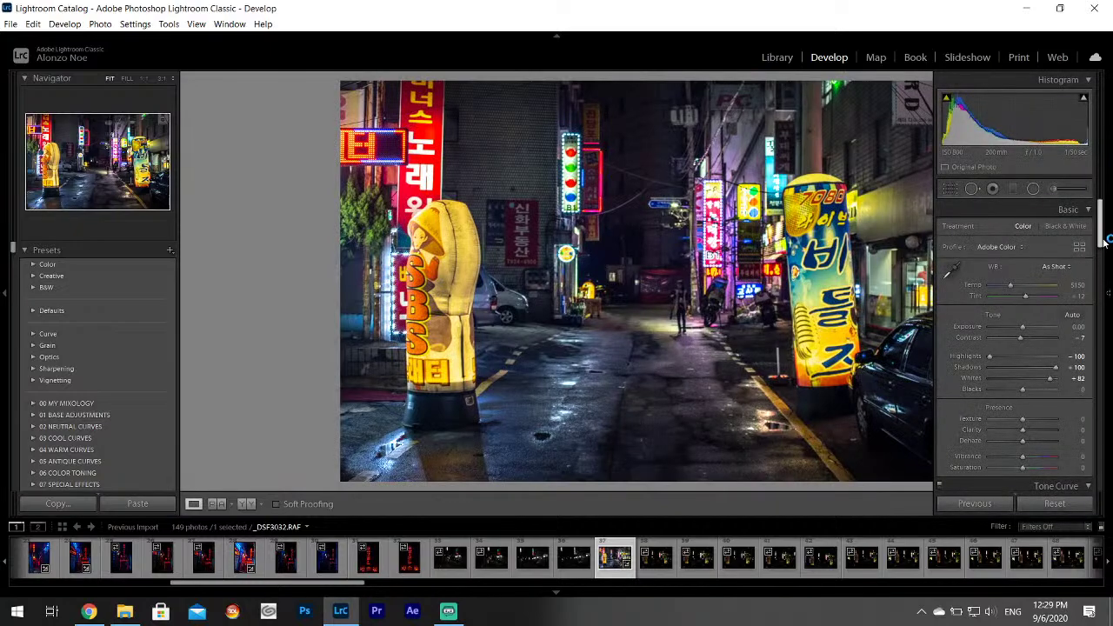
pyautogui.moveTo(1101, 235); pyautogui.dragTo(1074, 328)
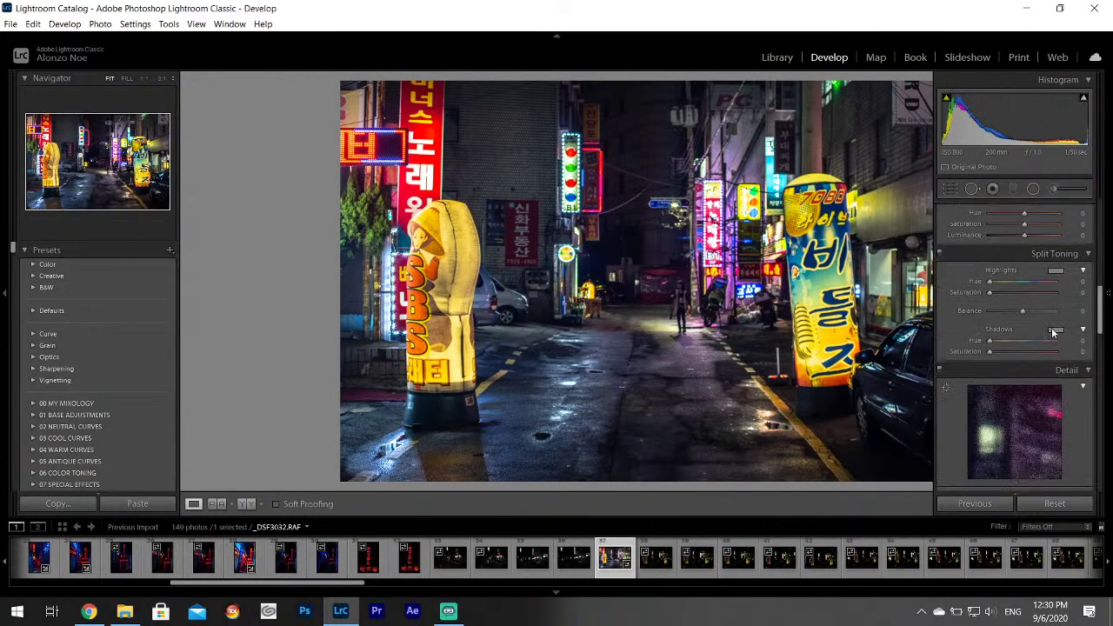
pyautogui.click(1052, 332)
pyautogui.click(970, 372)
pyautogui.moveTo(971, 371); pyautogui.dragTo(963, 392)
pyautogui.click(810, 302)
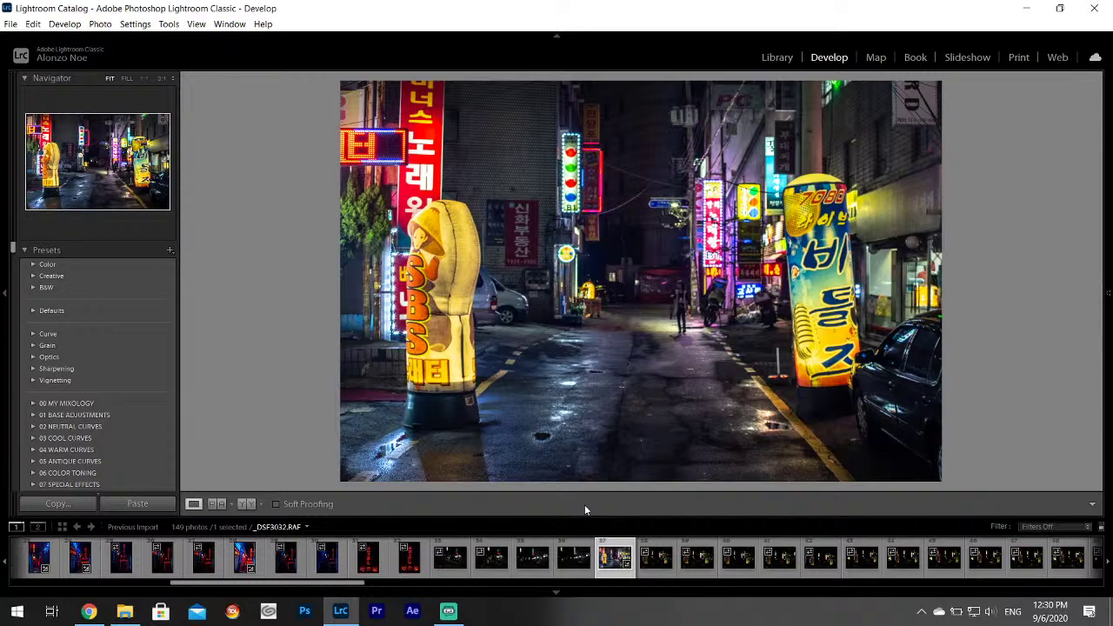
# Try a cooling graduated filter across the street, then delete it.
pyautogui.moveTo(1101, 281)
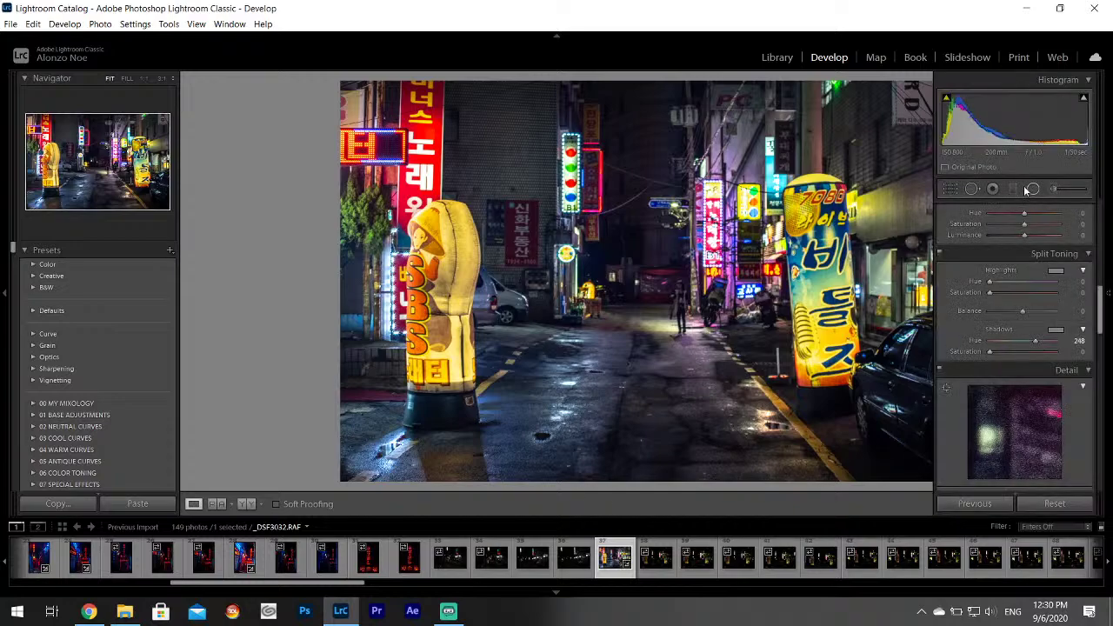
pyautogui.click(1012, 190)
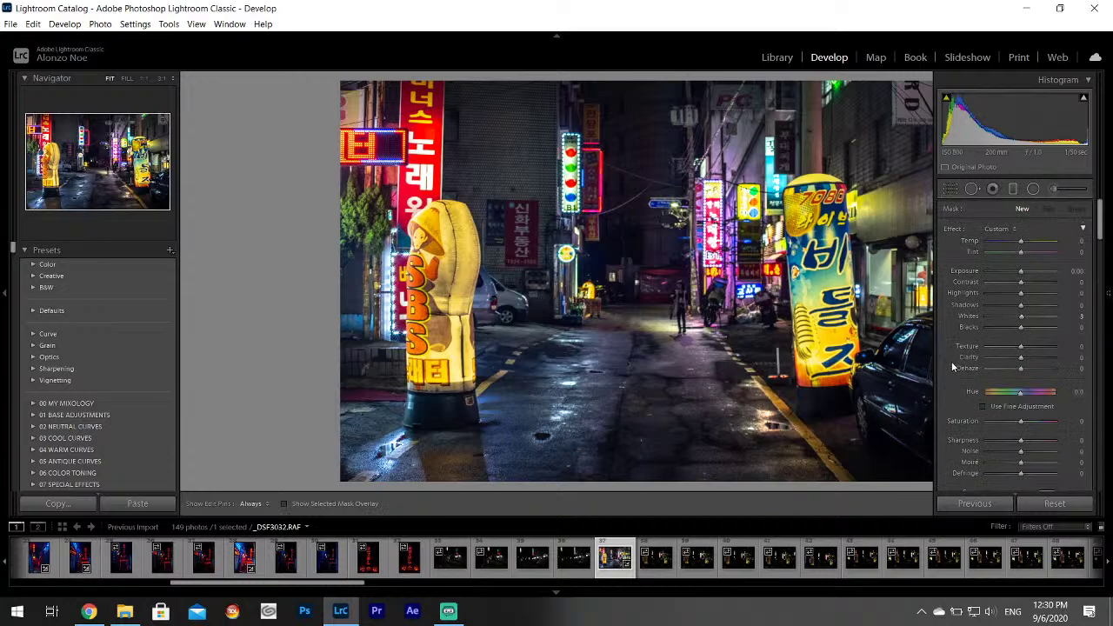
pyautogui.moveTo(394, 280); pyautogui.dragTo(533, 288)
pyautogui.moveTo(432, 288); pyautogui.dragTo(634, 282)
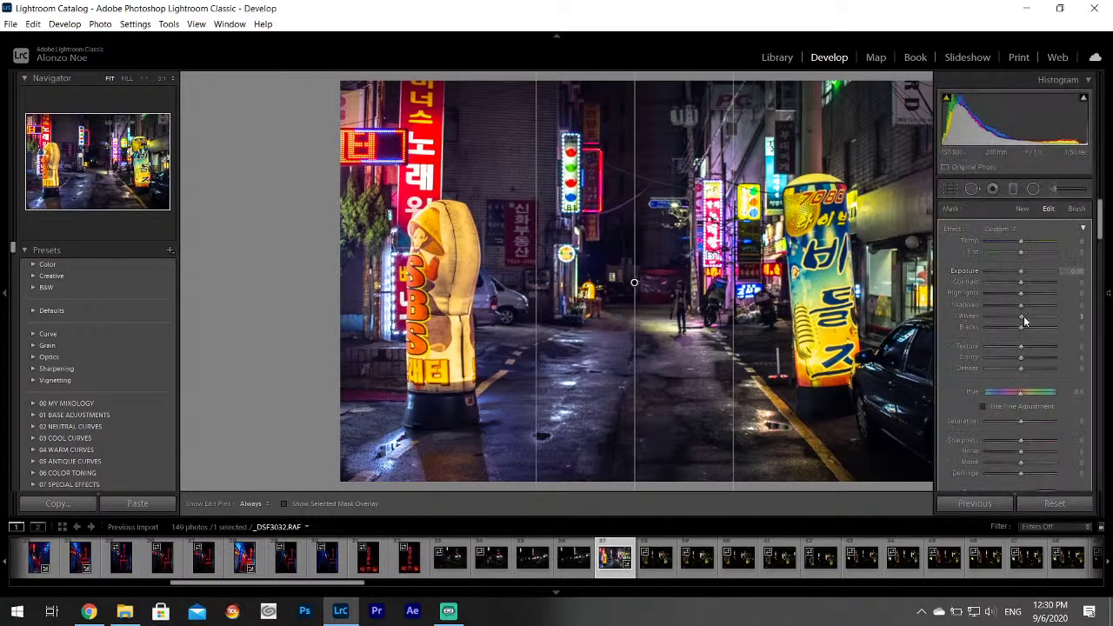
pyautogui.moveTo(1014, 247); pyautogui.dragTo(1010, 245)
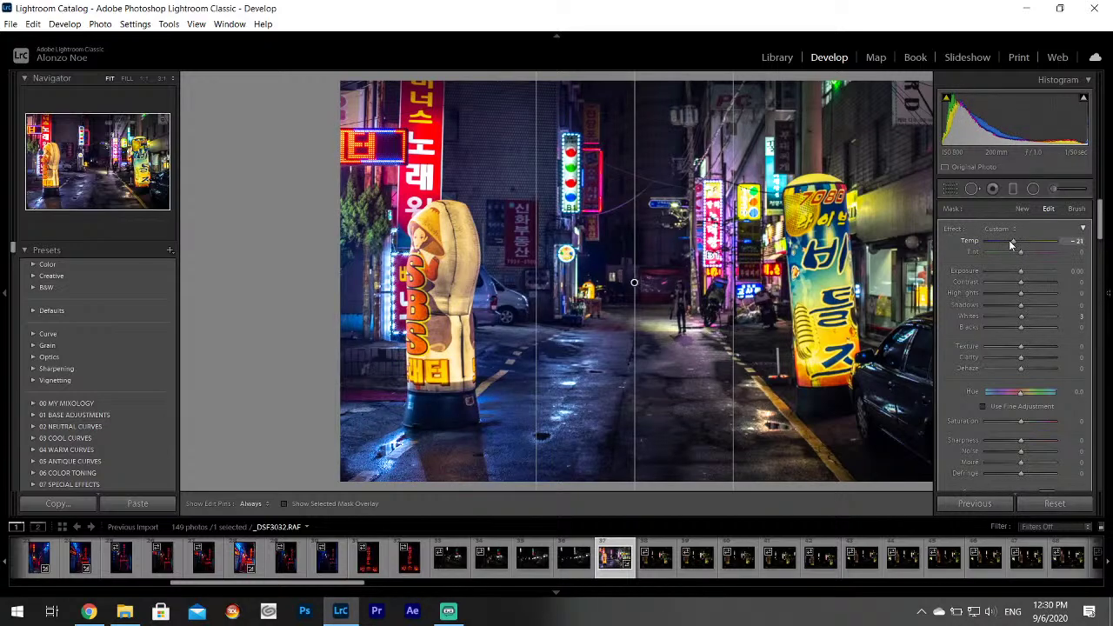
pyautogui.click(1016, 188)
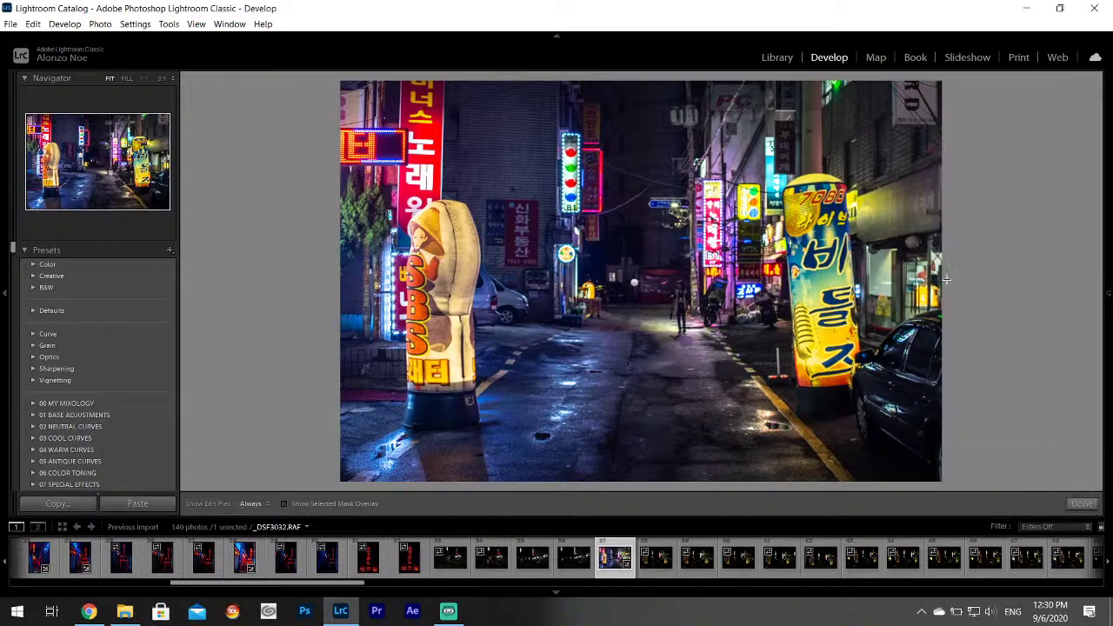
# Draw a new gradient in from the right edge with Tint raised to 28 (magenta).
pyautogui.moveTo(946, 279); pyautogui.dragTo(647, 284)
pyautogui.moveTo(1108, 261)
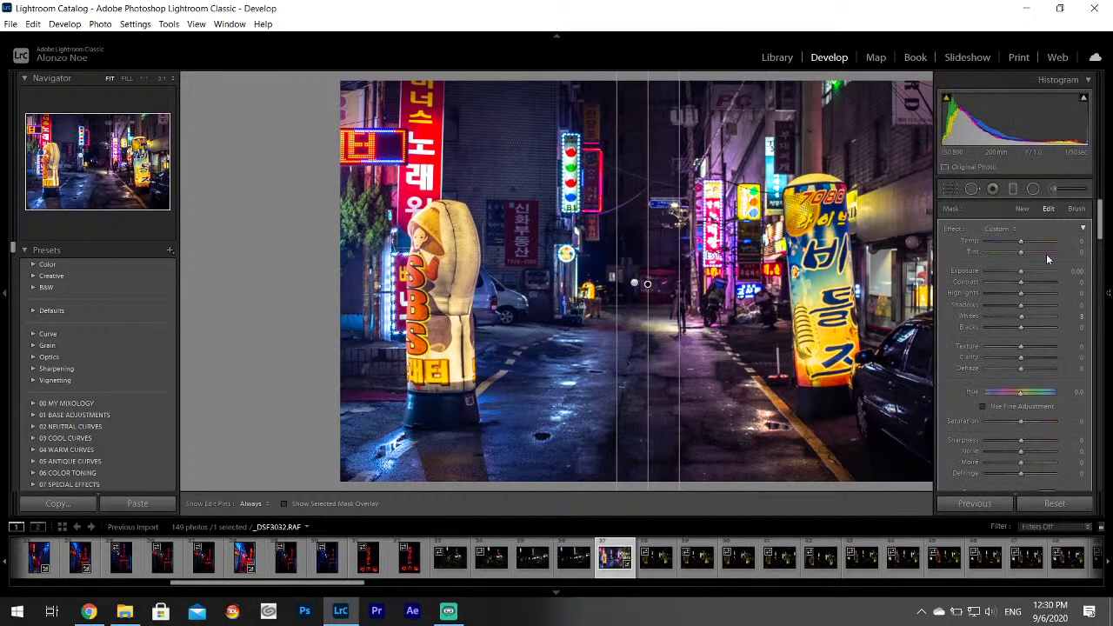
pyautogui.moveTo(1028, 252); pyautogui.dragTo(1030, 252)
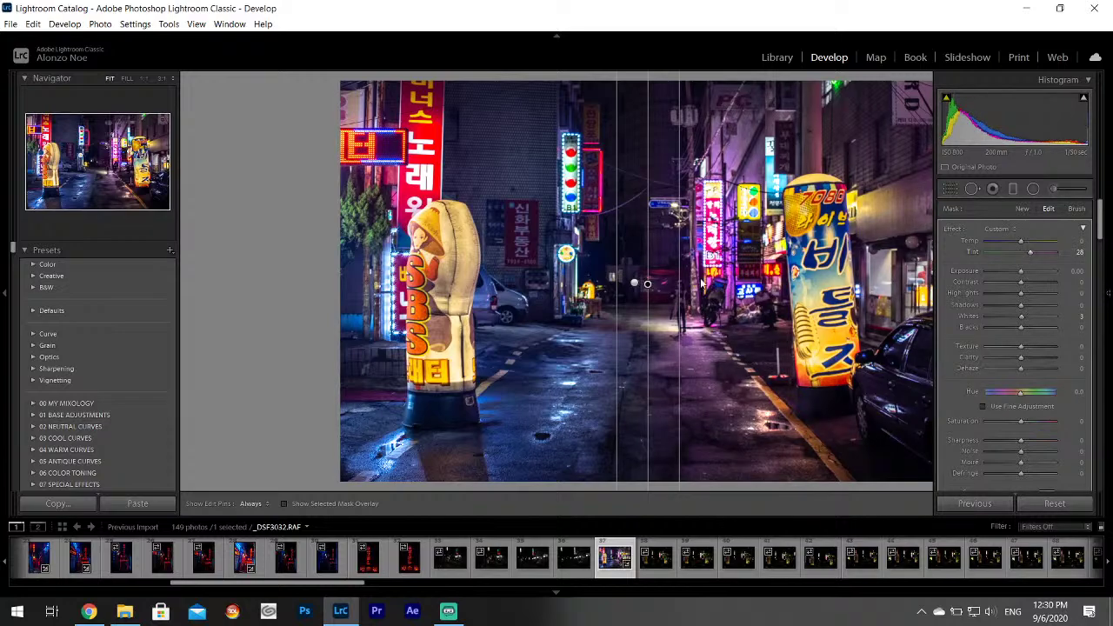
pyautogui.moveTo(647, 284); pyautogui.dragTo(654, 281)
pyautogui.click(1081, 504)
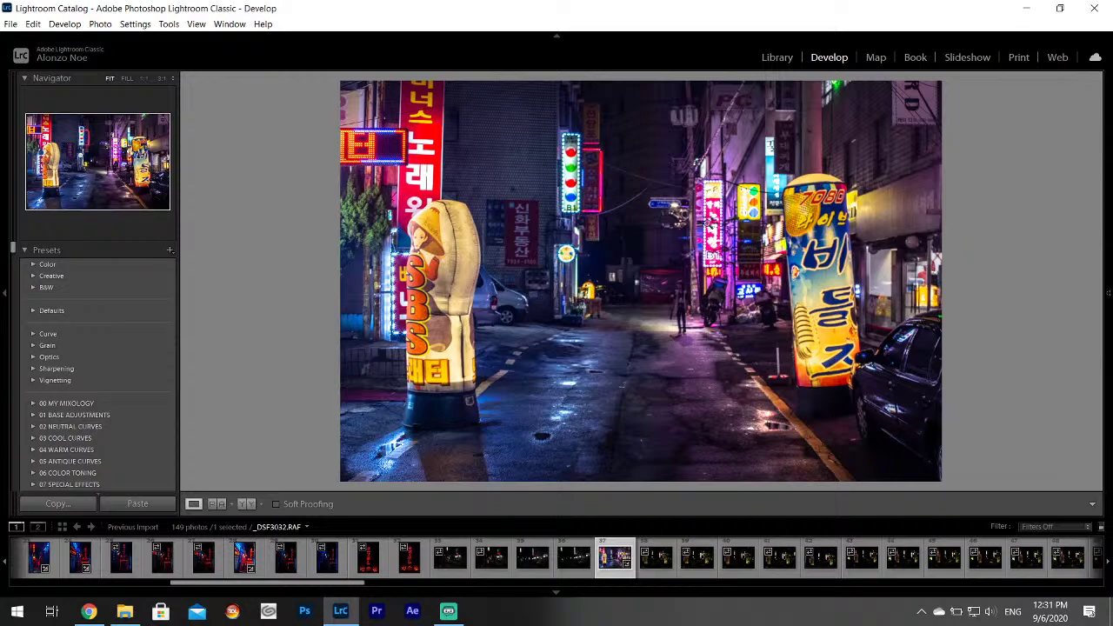
# Export the edited neon street photo with the current export settings.
pyautogui.click(11, 23)
pyautogui.click(38, 196)
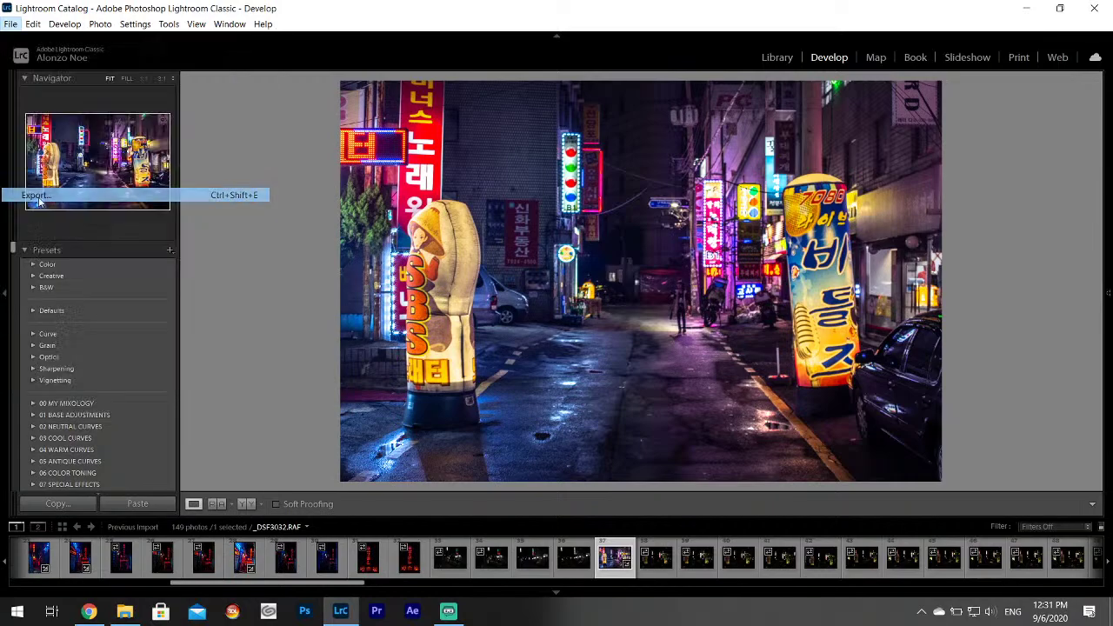
pyautogui.click(709, 459)
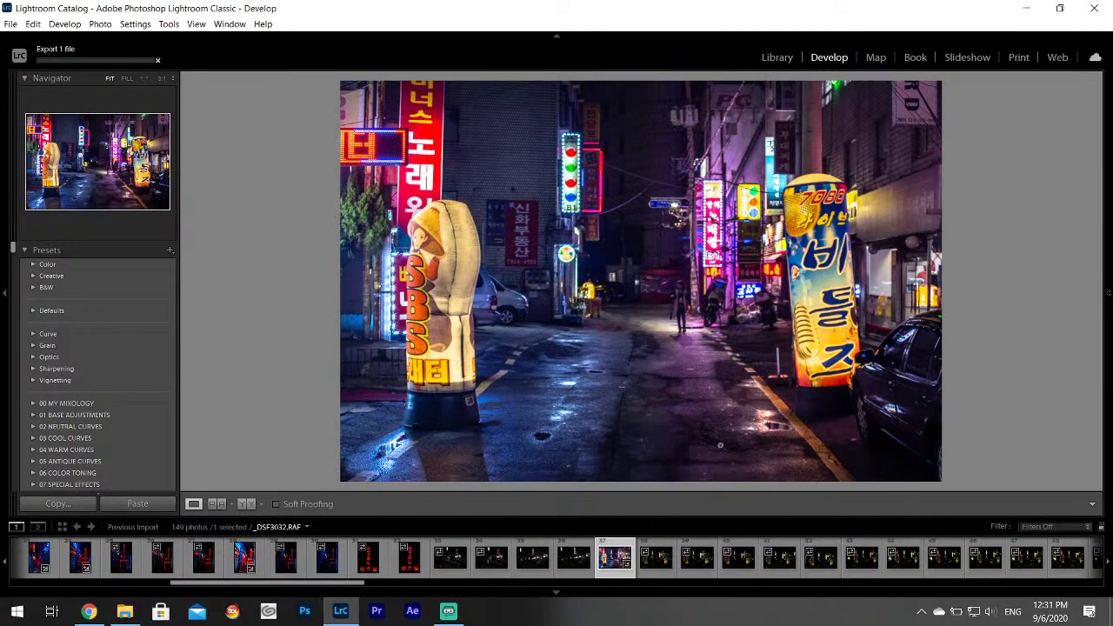
pyautogui.click(89, 611)
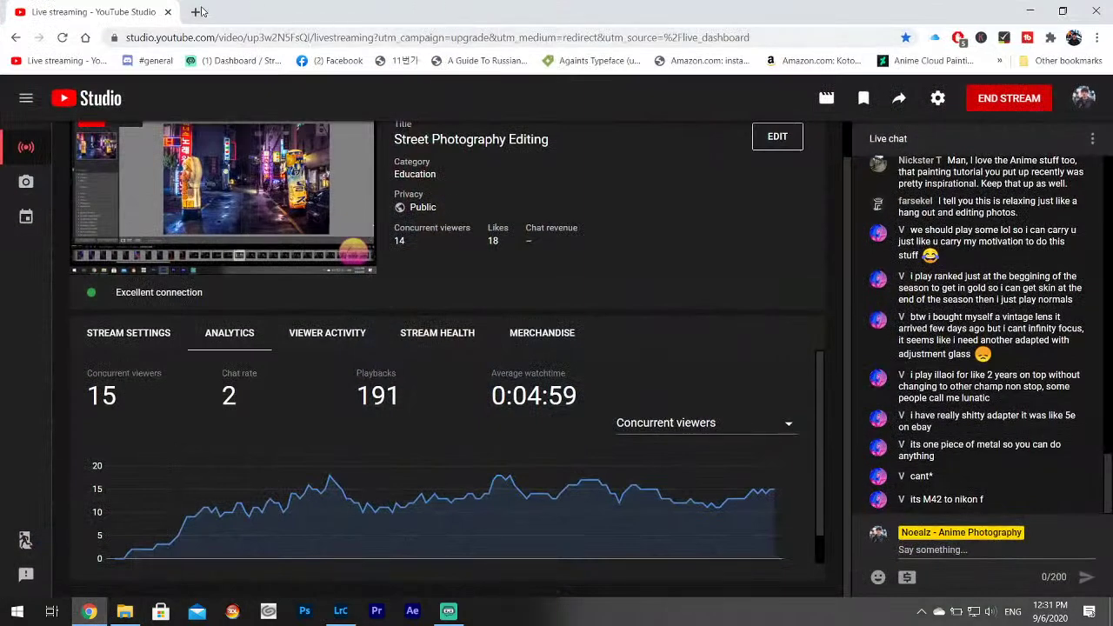
# Search the web for 'm42 adapter with infinity focus' in a new tab.
pyautogui.click(199, 11)
pyautogui.write('m')
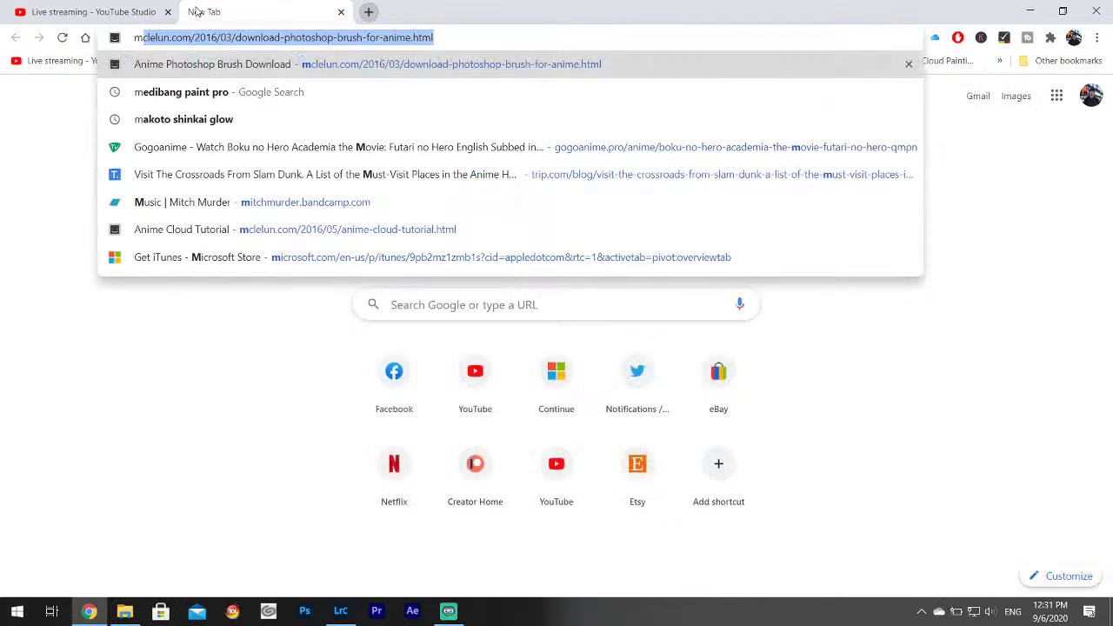
pyautogui.write('42 adapter wi')
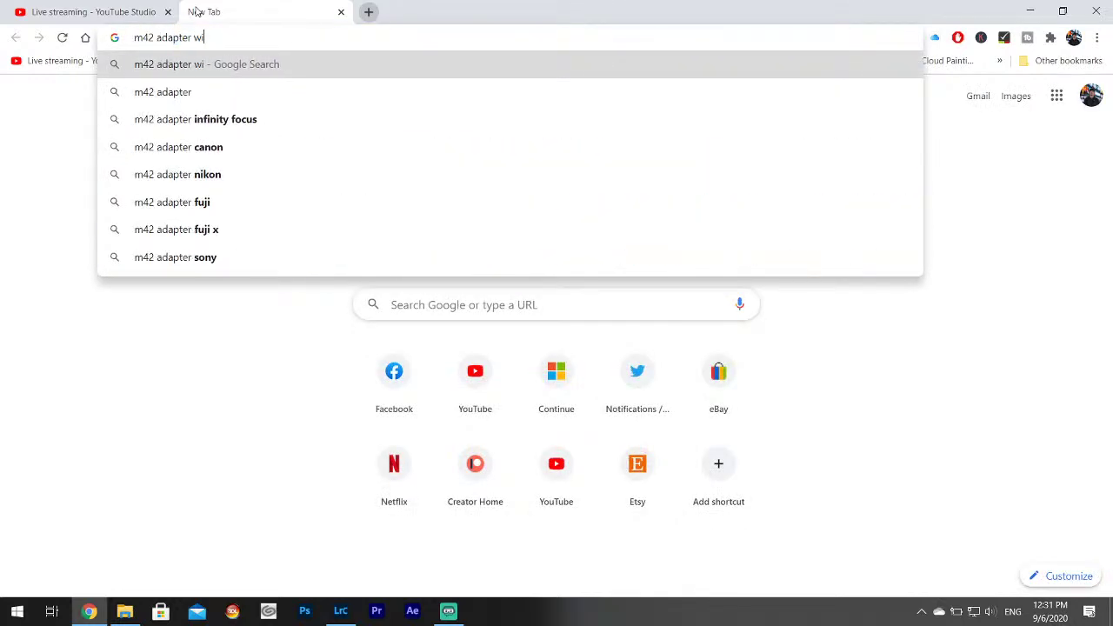
pyautogui.write('th infini')
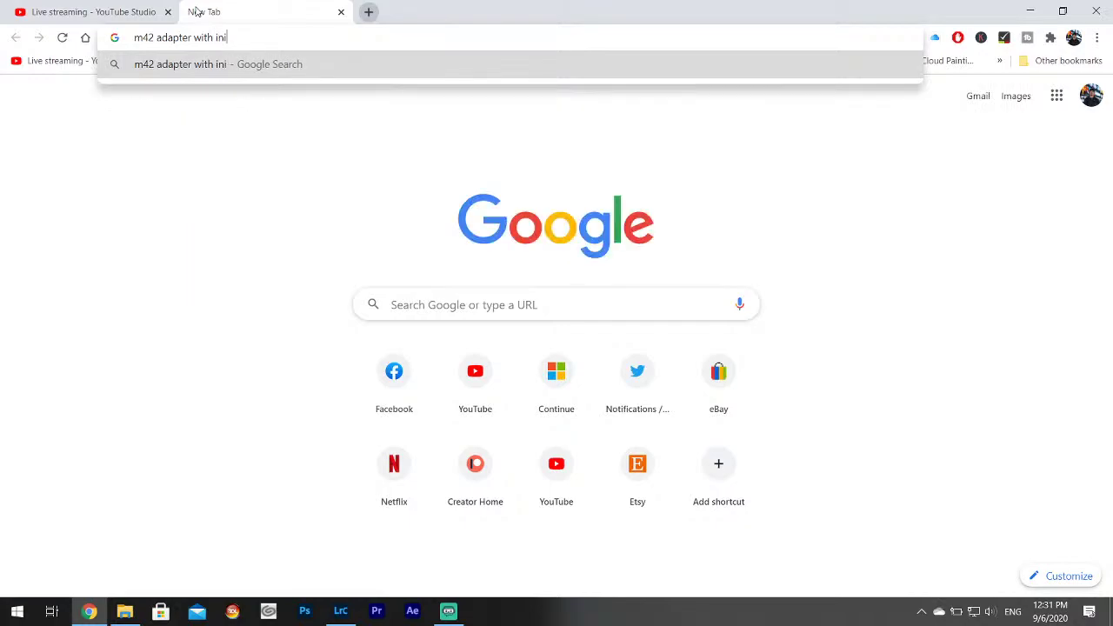
pyautogui.write('ty focus')
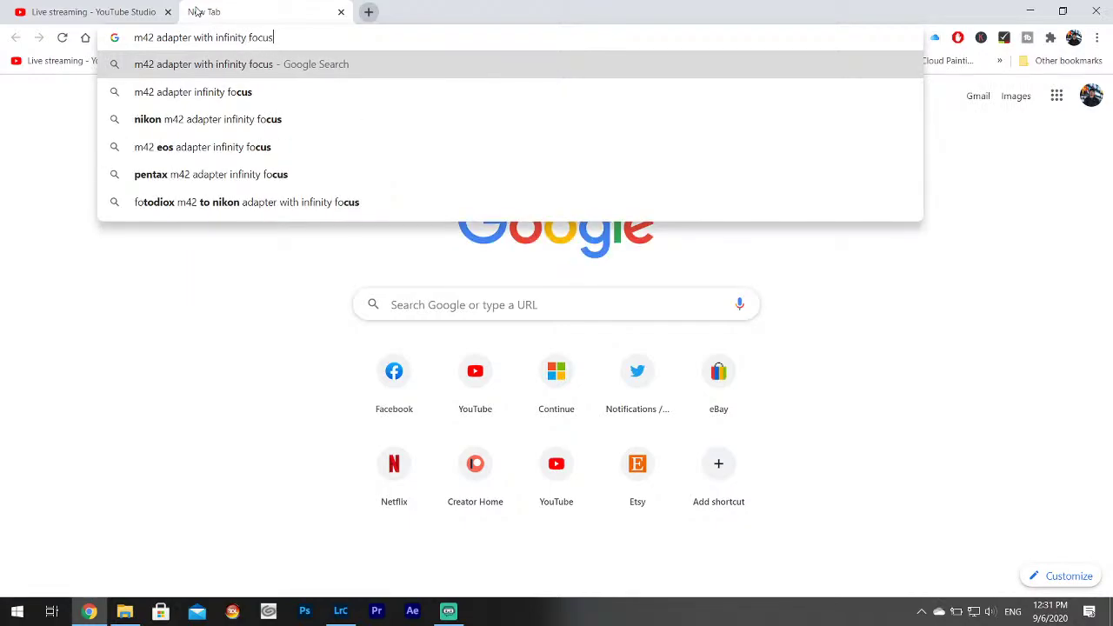
pyautogui.press('Return')
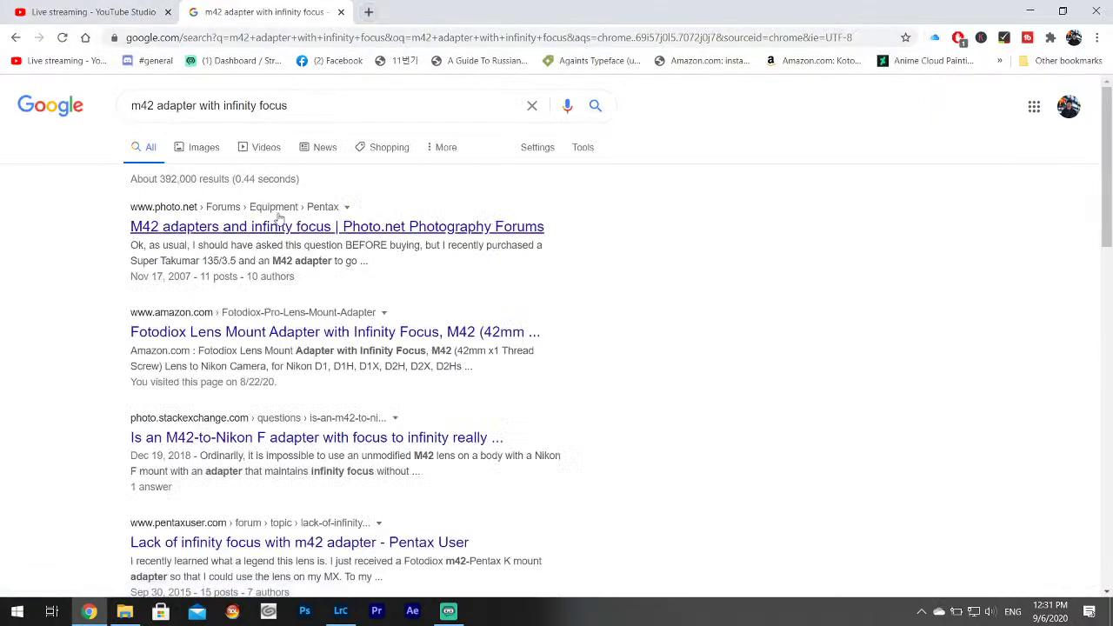
pyautogui.scroll(-1, 360, 312)
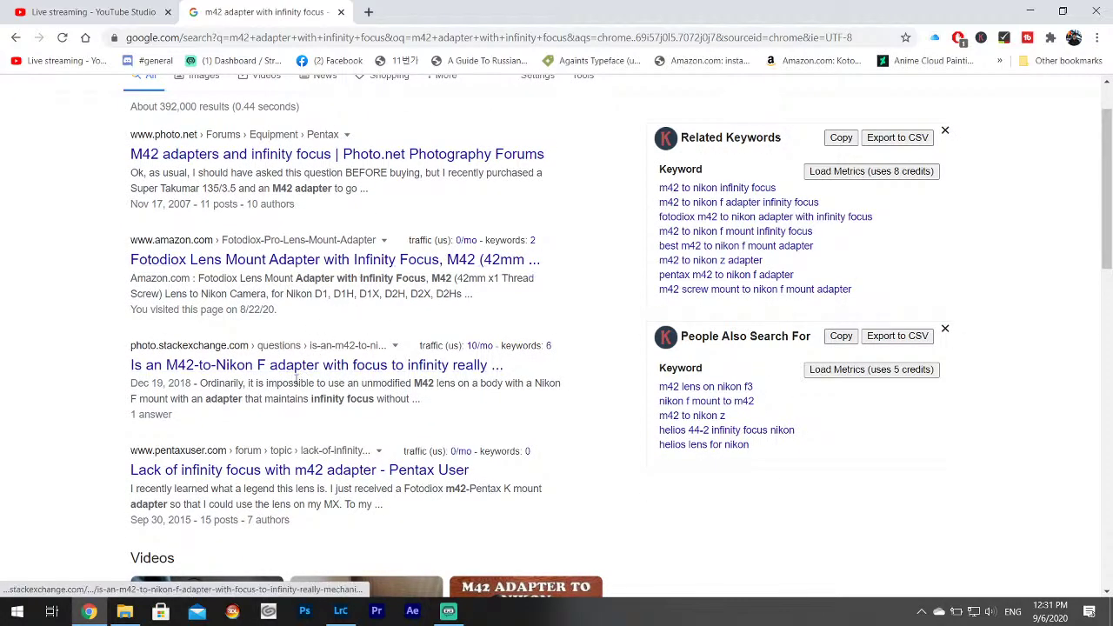
pyautogui.scroll(-1, 296, 374)
pyautogui.scroll(2, 287, 396)
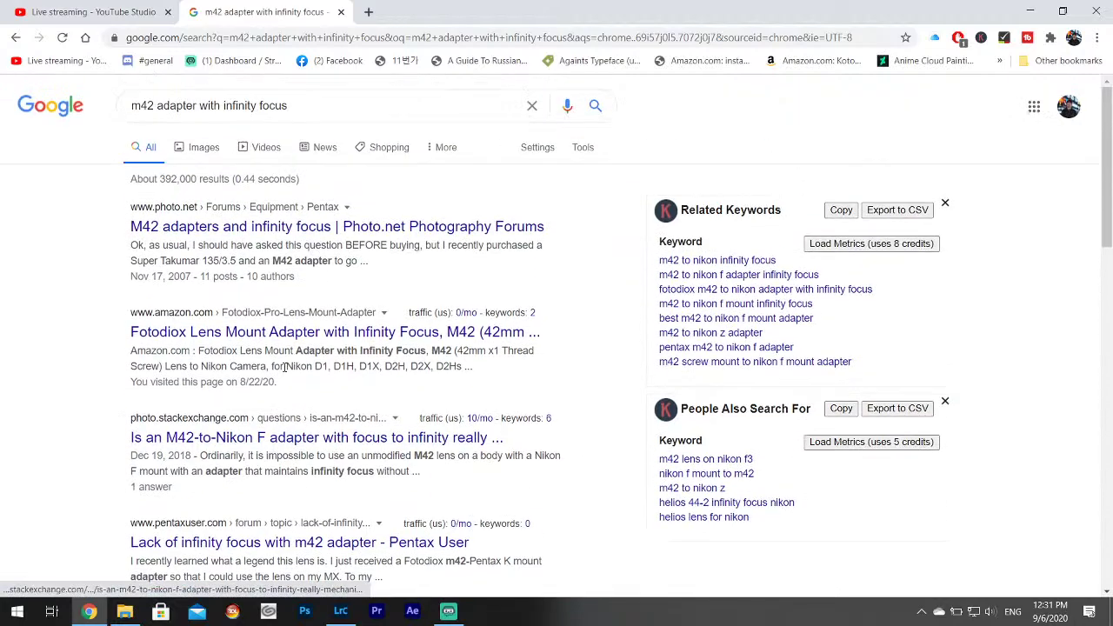
# Read the Photo.net M42 adapter thread, then return to Lightroom's next night photo.
pyautogui.click(261, 226)
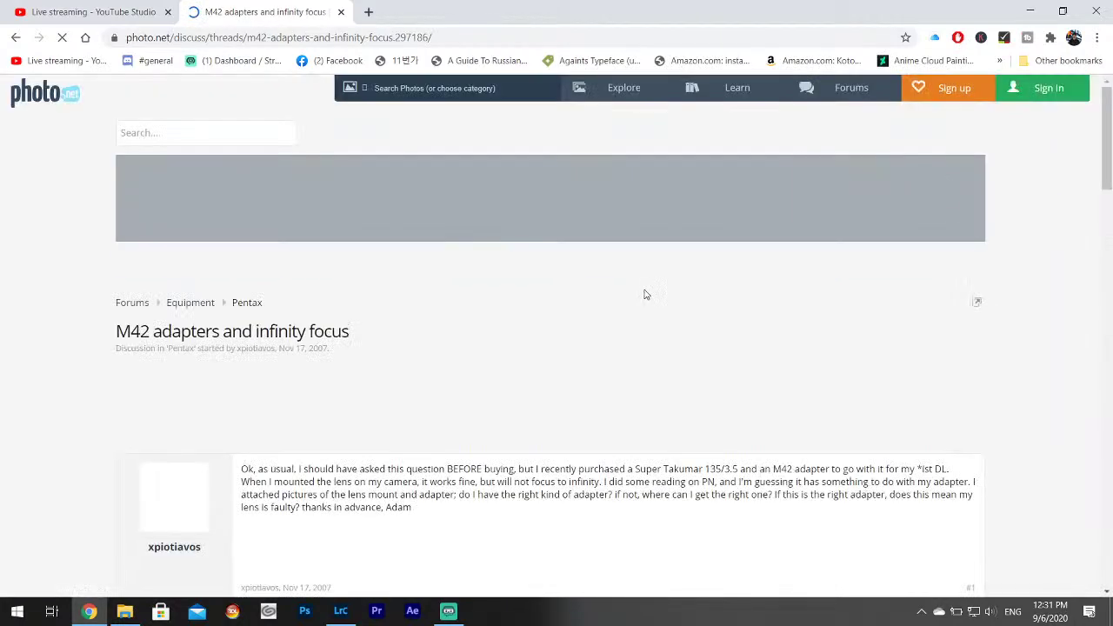
pyautogui.scroll(-10, 623, 387)
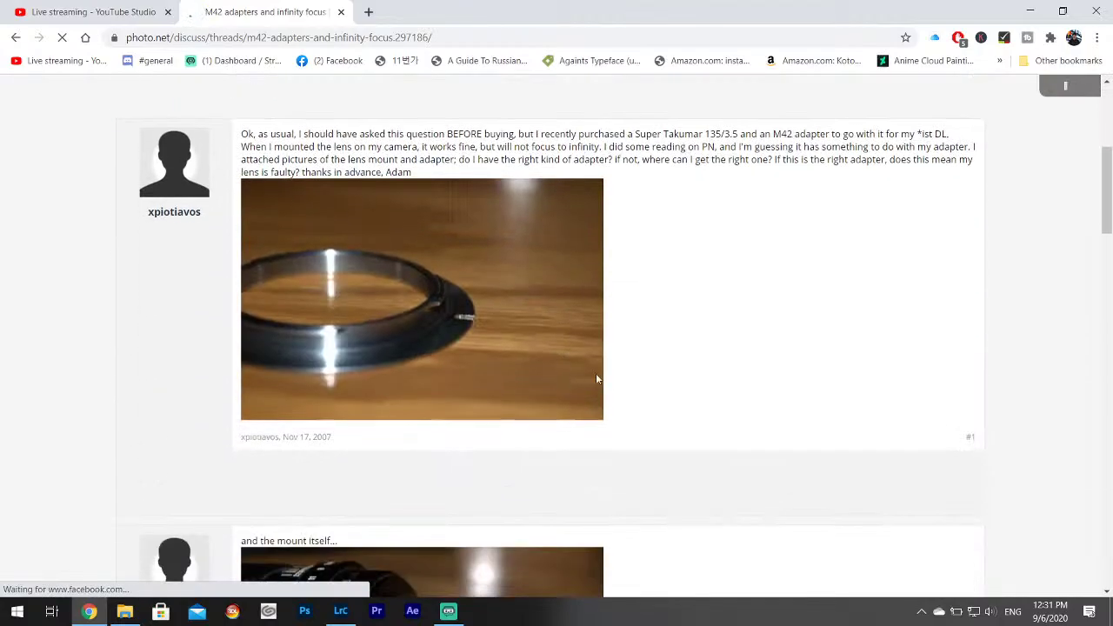
pyautogui.scroll(-15, 752, 366)
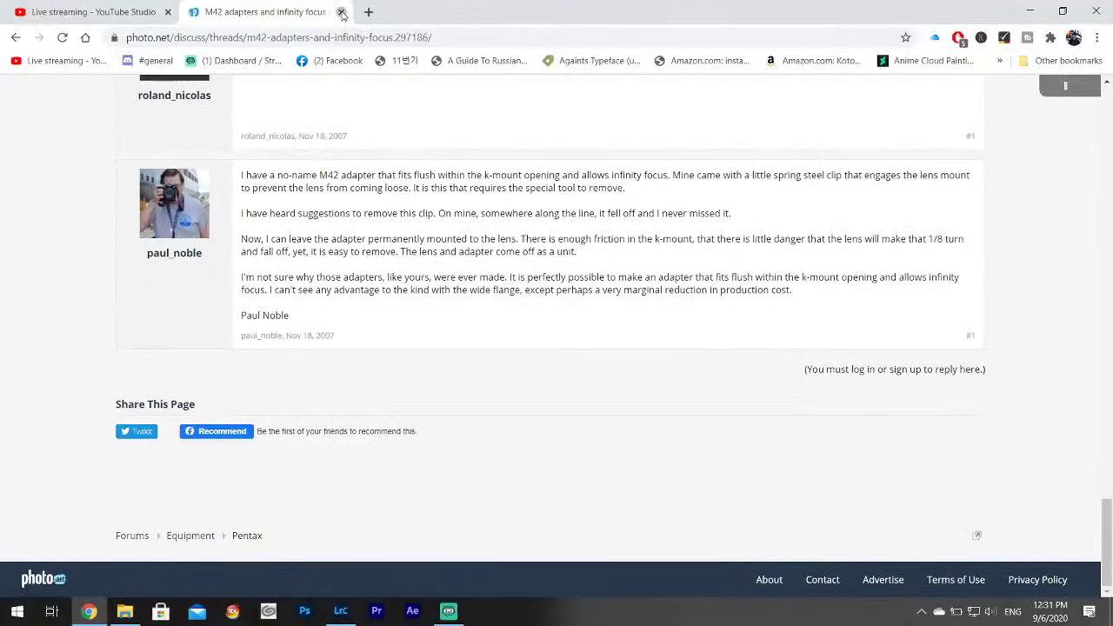
pyautogui.click(342, 12)
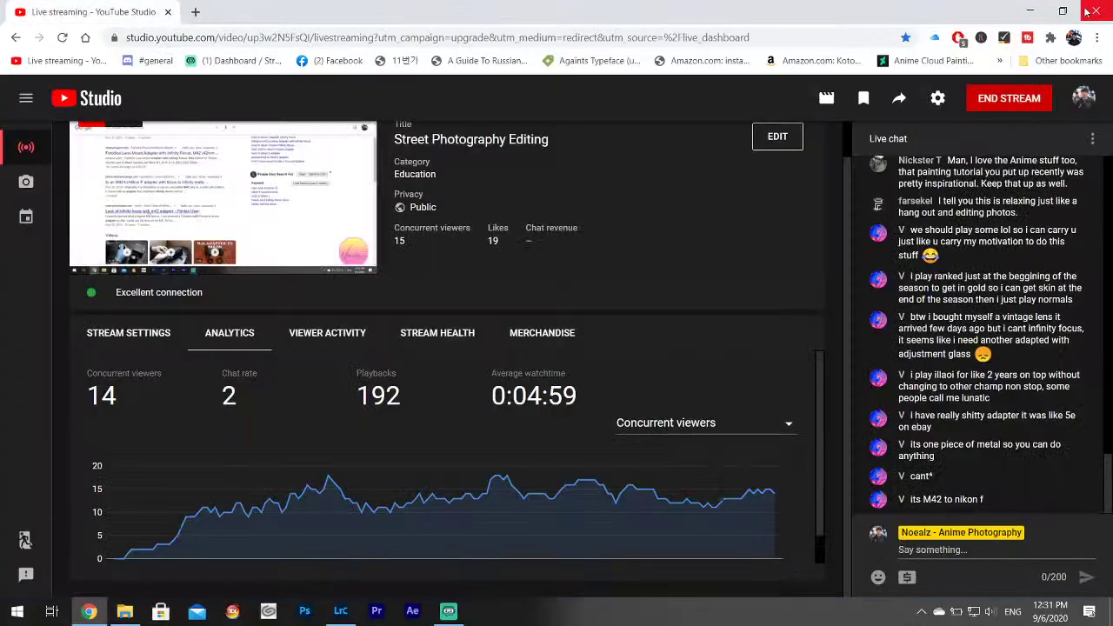
pyautogui.click(340, 610)
pyautogui.click(658, 565)
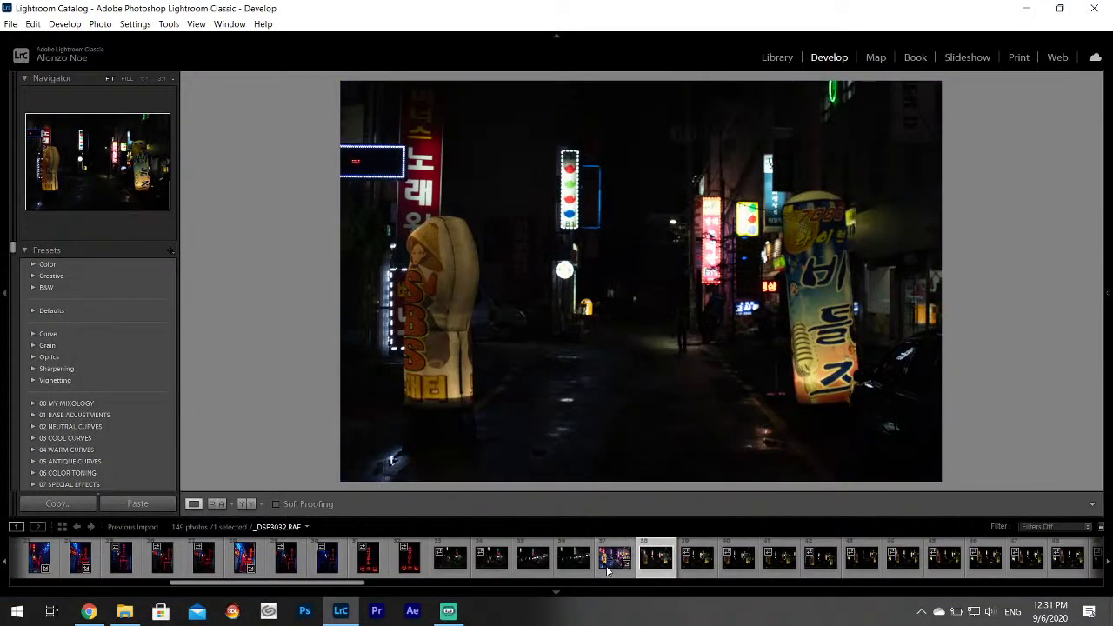
# Go back to the edited neon street photo and export it again.
pyautogui.press('Left')
pyautogui.click(10, 23)
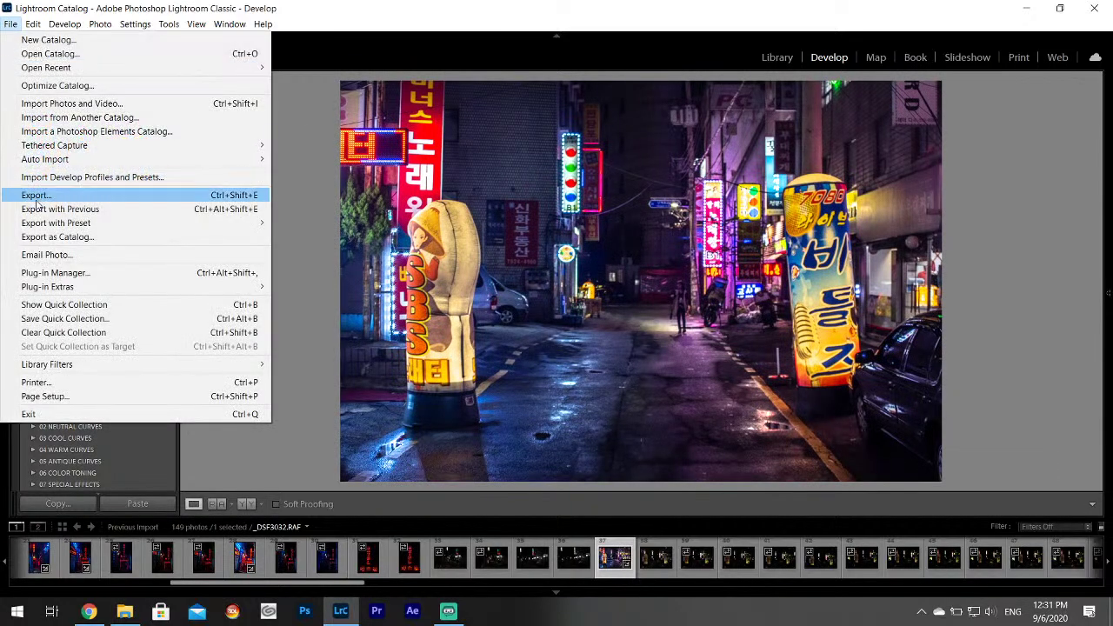
pyautogui.click(52, 191)
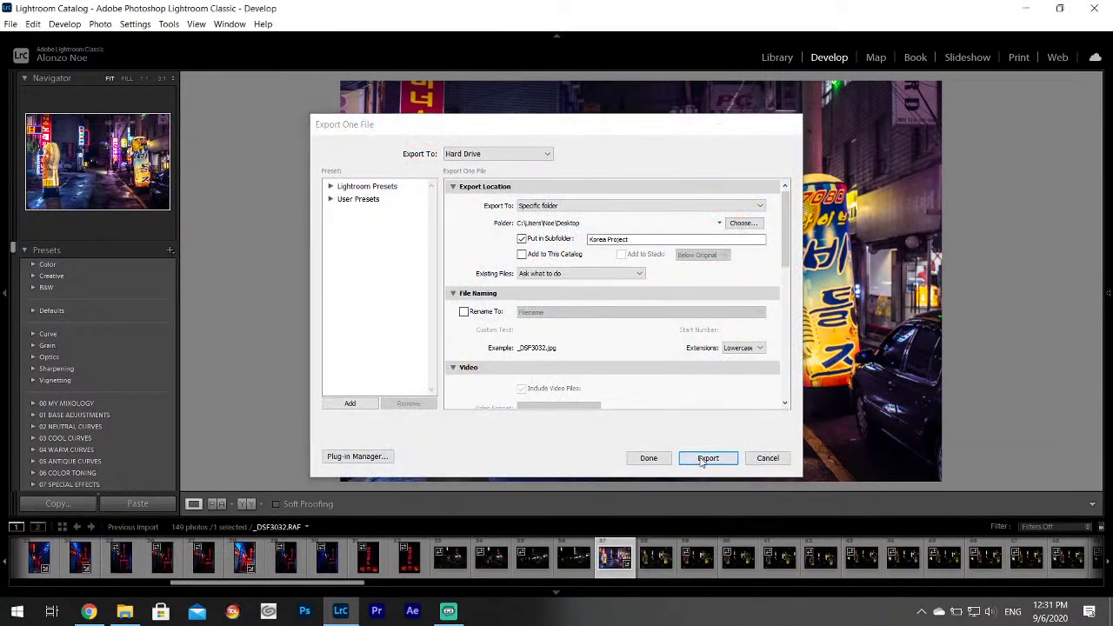
pyautogui.click(708, 457)
# Browse the filmstrip past _DSF3045 and _DSF3047 to the dark motel-sign photo.
pyautogui.click(652, 572)
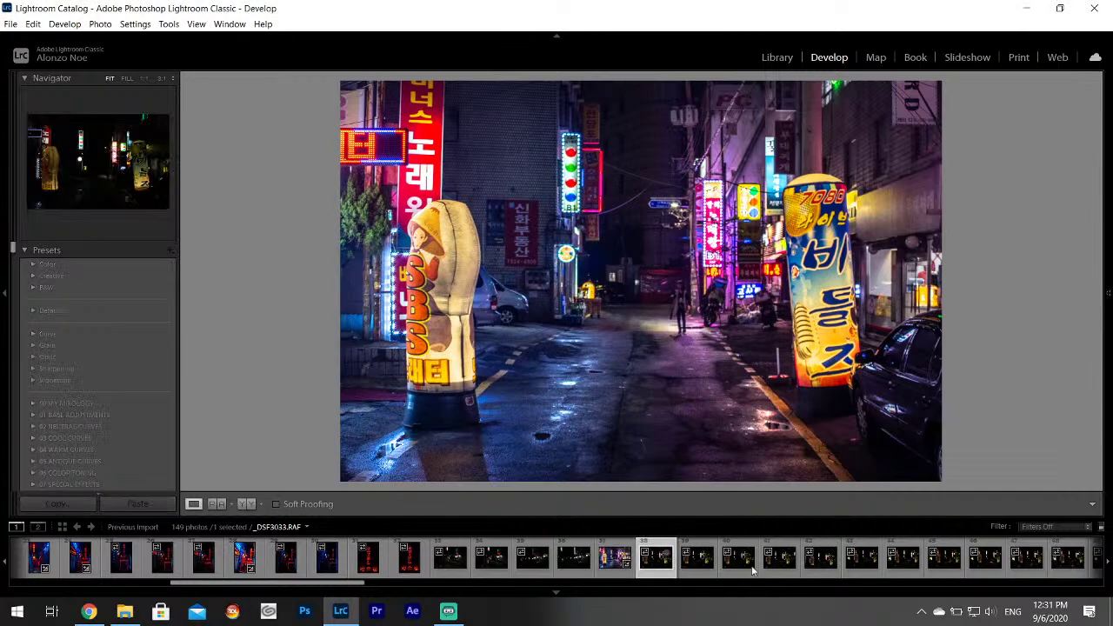
pyautogui.click(779, 561)
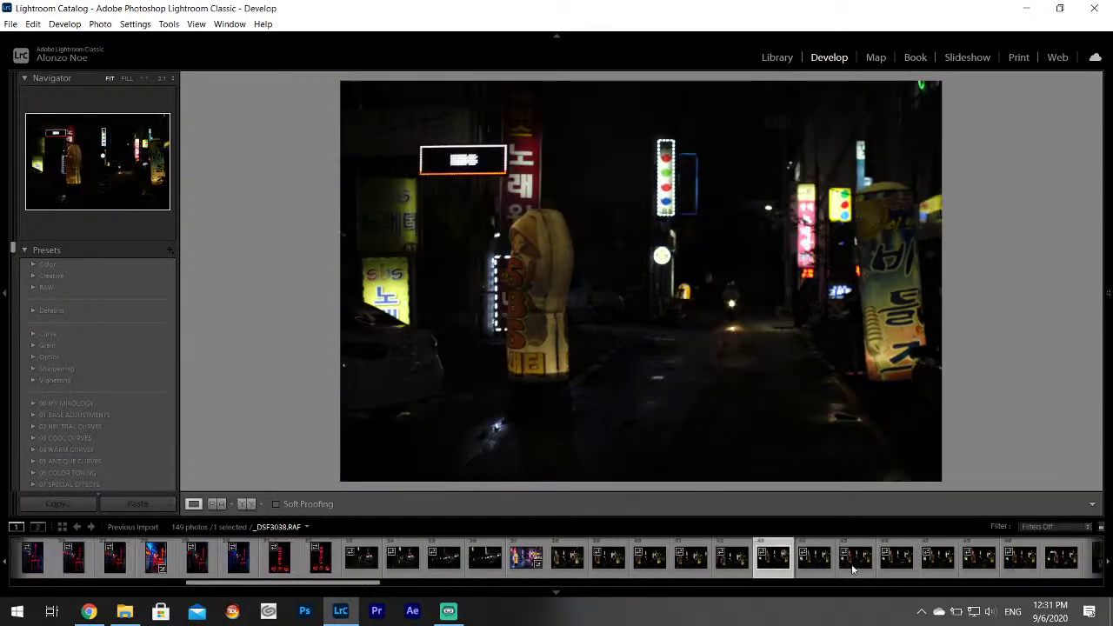
pyautogui.scroll(-5, 850, 564)
pyautogui.click(680, 565)
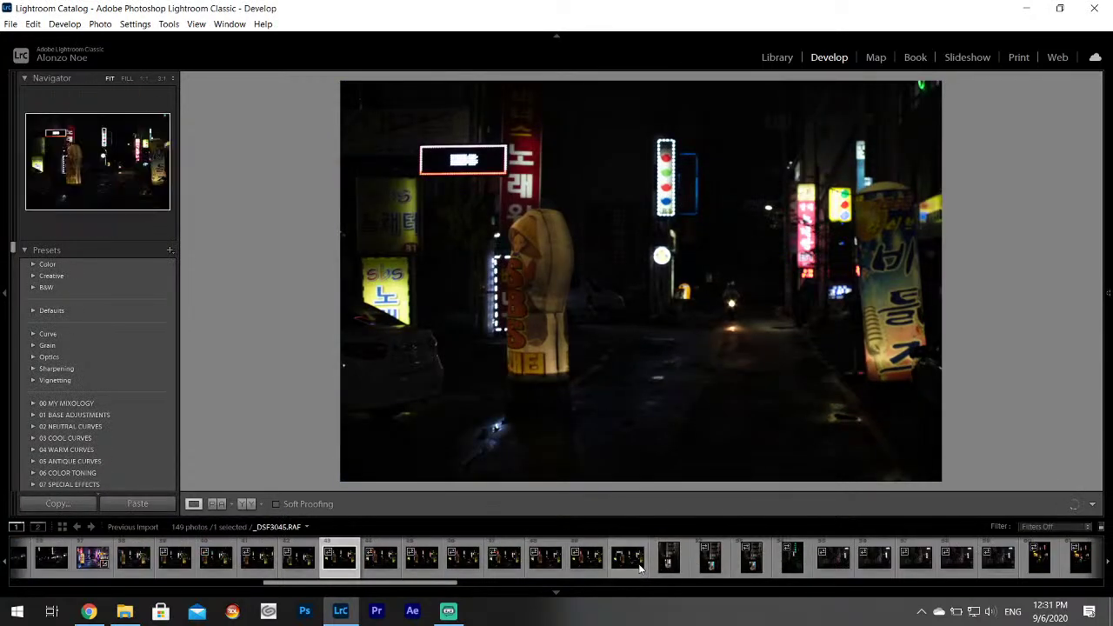
pyautogui.click(700, 570)
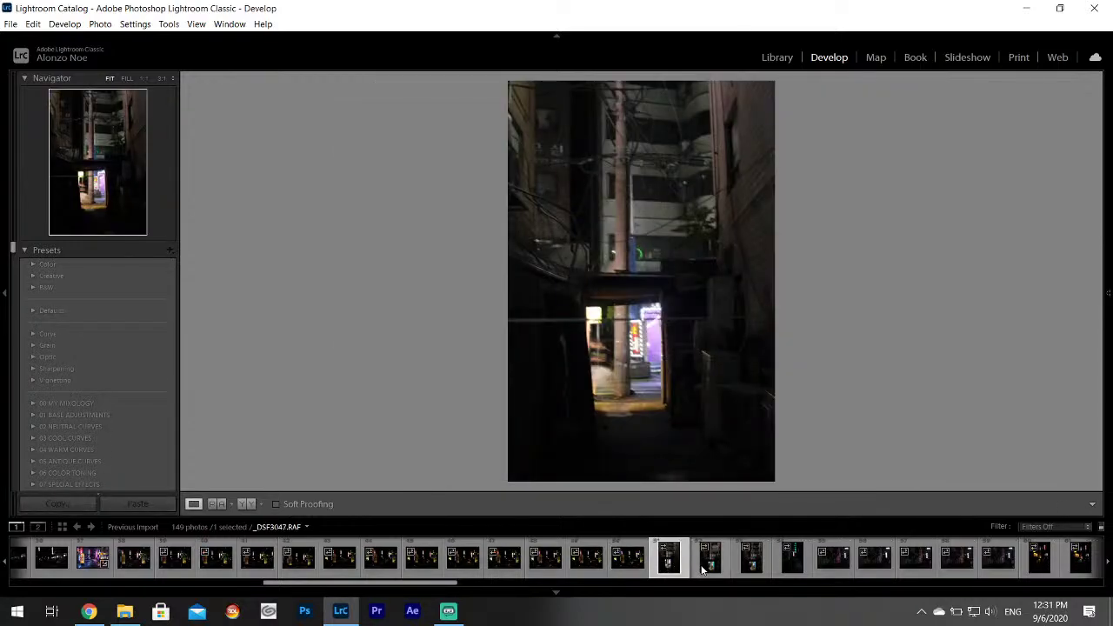
pyautogui.click(745, 570)
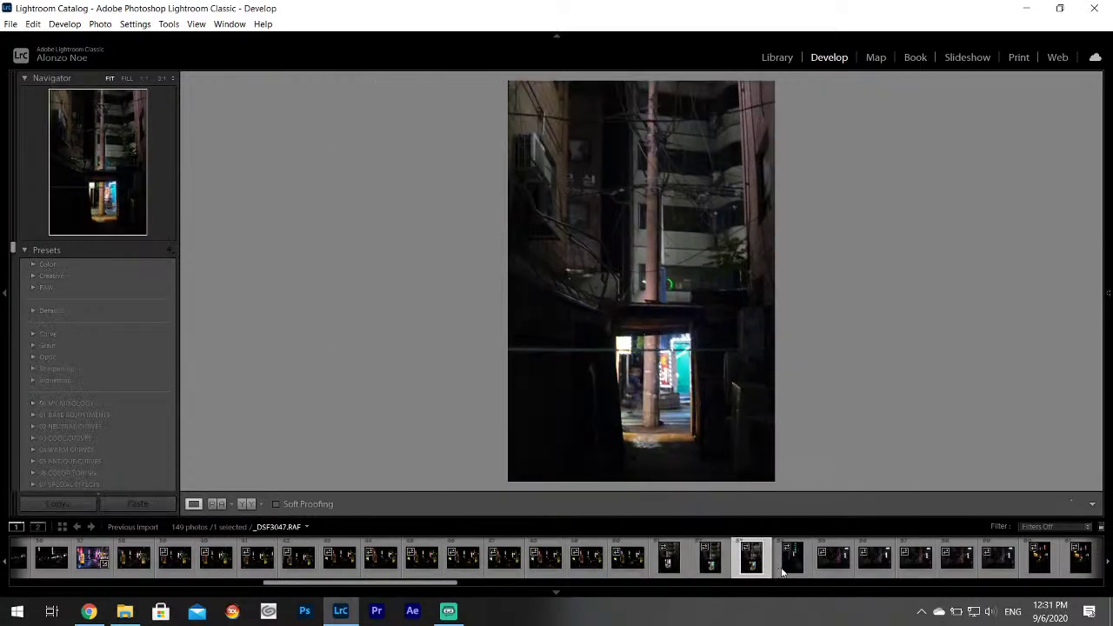
pyautogui.click(788, 565)
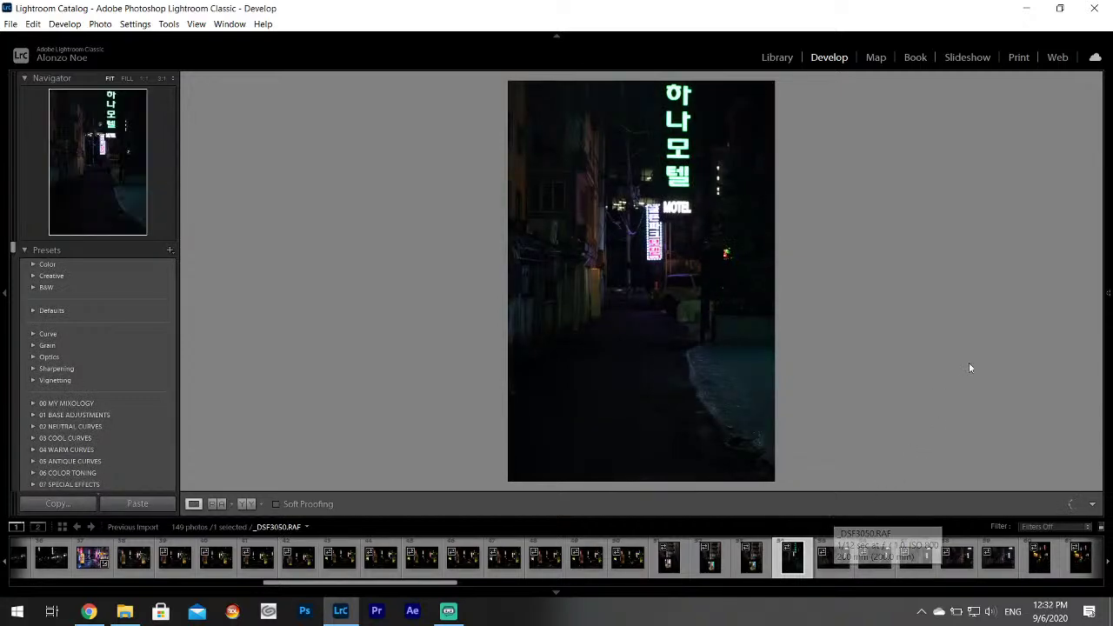
# Set Highlights -100, Shadows +100, raise Whites, and crop tighter around the MOTEL sign.
pyautogui.moveTo(1106, 322)
pyautogui.moveTo(1022, 355); pyautogui.dragTo(1049, 380)
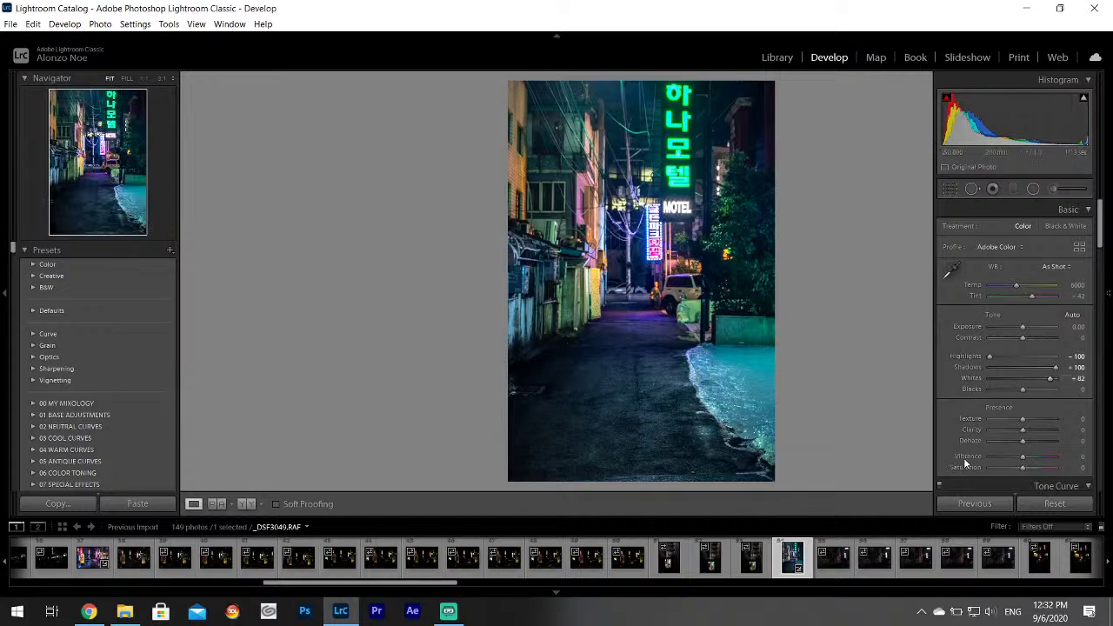
pyautogui.click(954, 189)
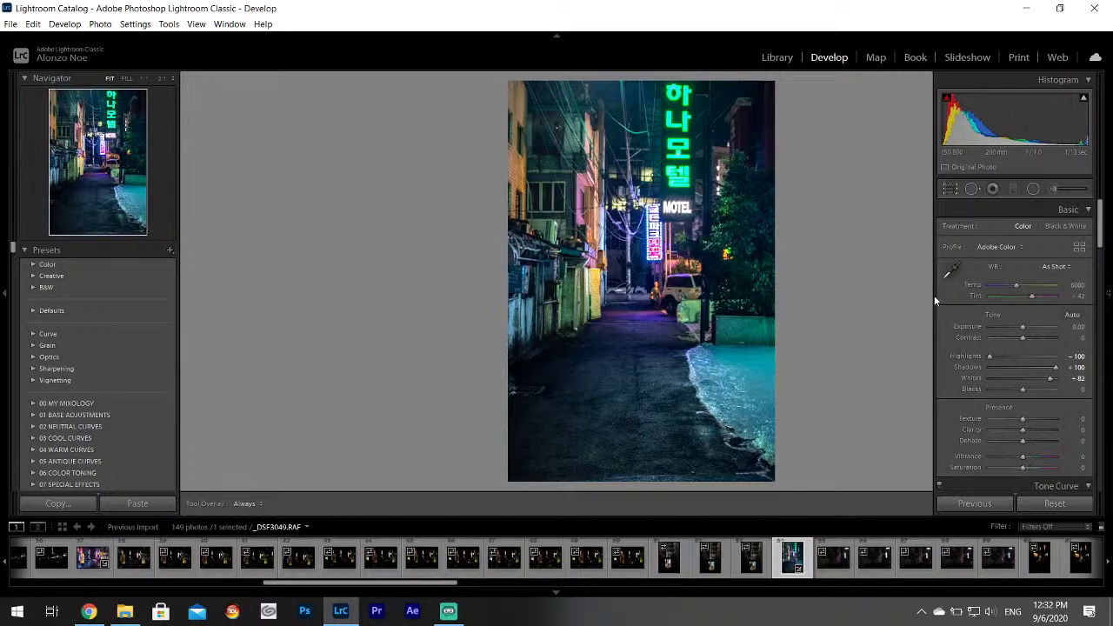
pyautogui.moveTo(772, 472); pyautogui.dragTo(750, 419)
pyautogui.click(1082, 504)
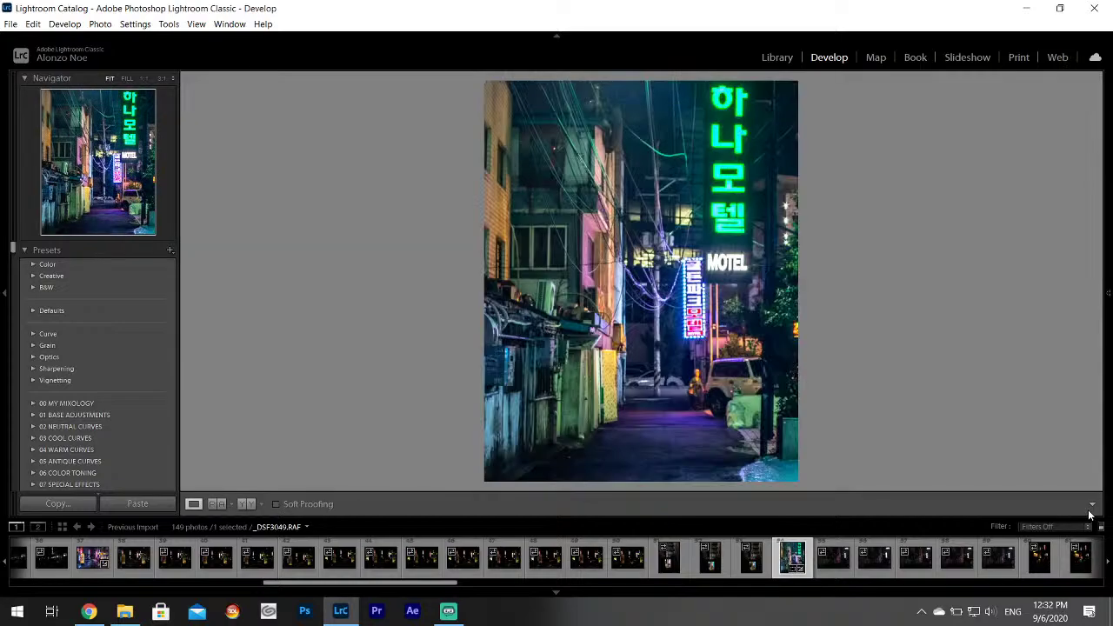
# Advance to the dark alley photo _DSF3050, confirming the build-previews prompt.
pyautogui.press('Right')
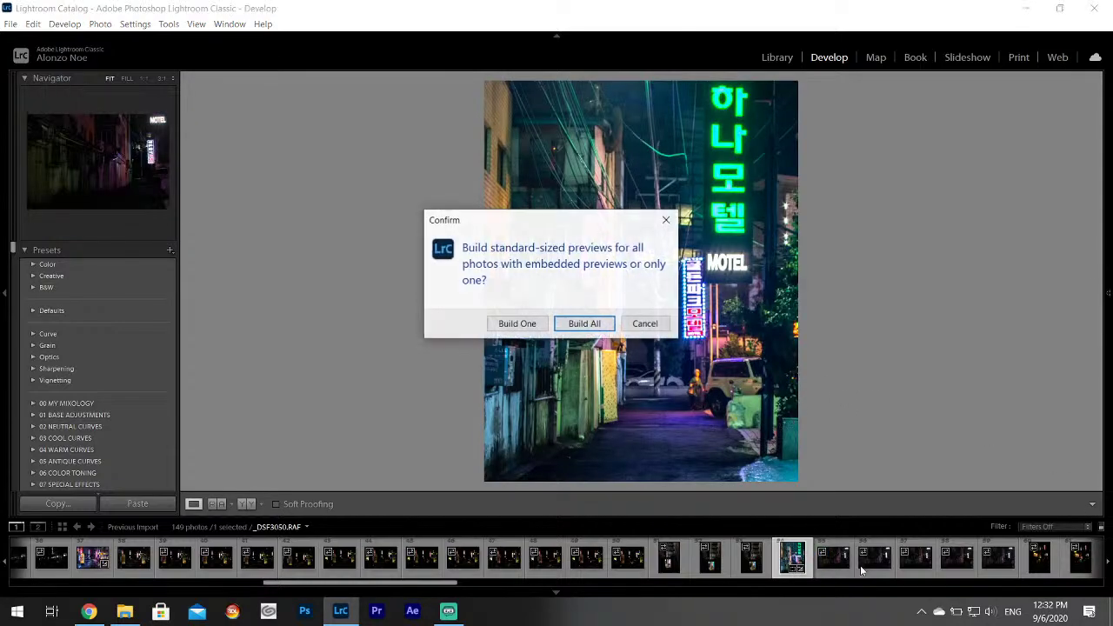
pyautogui.click(661, 328)
pyautogui.click(833, 558)
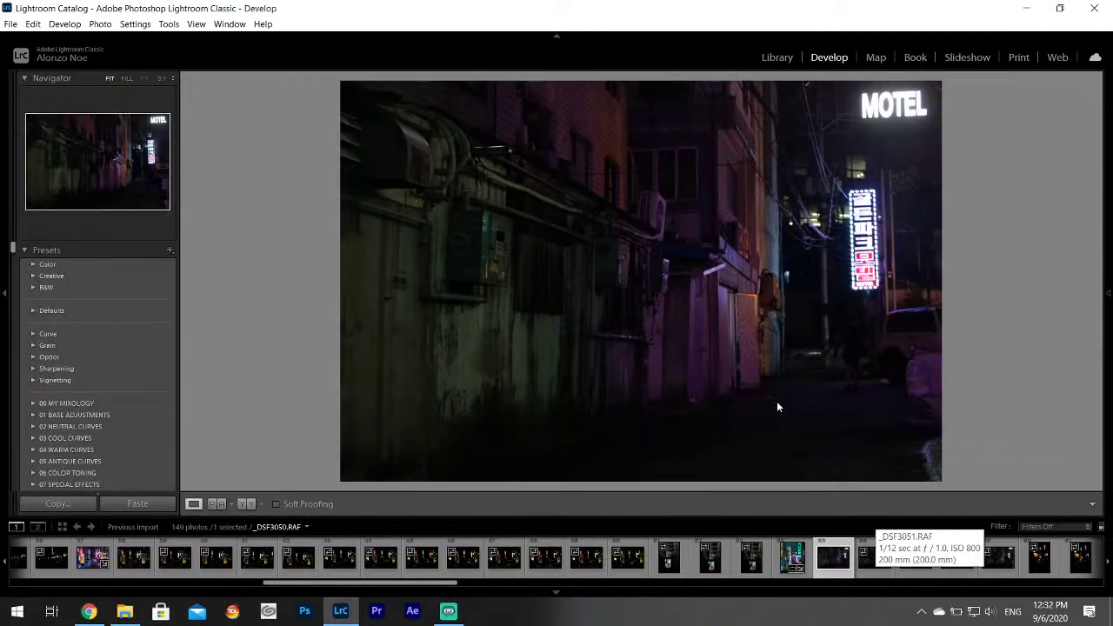
# Set Highlights -100, Shadows +100 and raise Whites on the purple MOTEL alley photo.
pyautogui.moveTo(1106, 243)
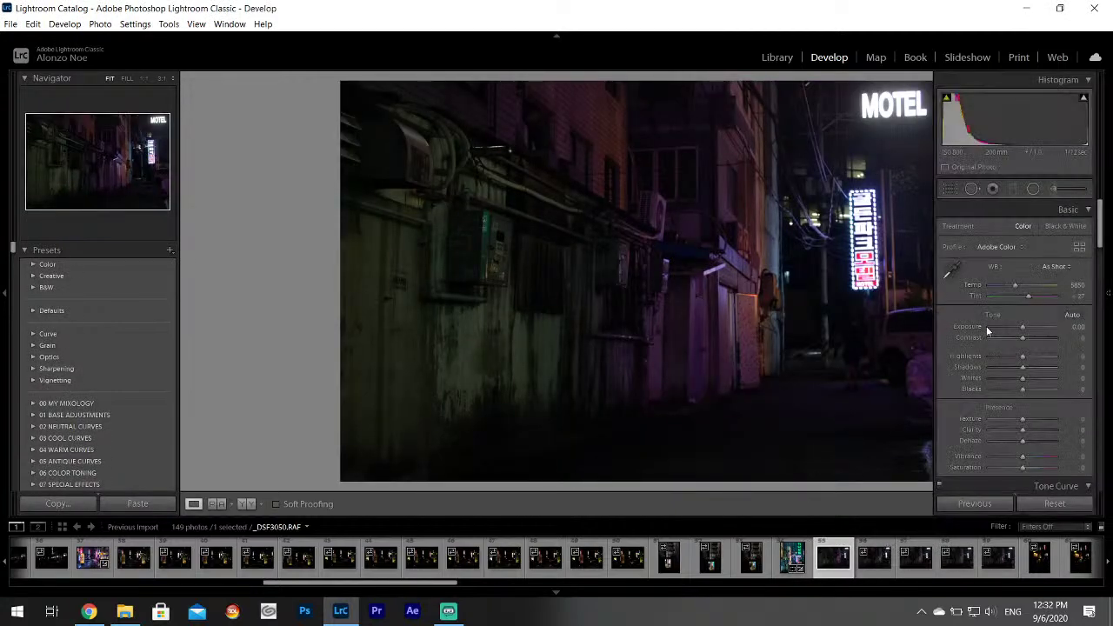
pyautogui.click(989, 356)
pyautogui.moveTo(1016, 369); pyautogui.dragTo(1046, 383)
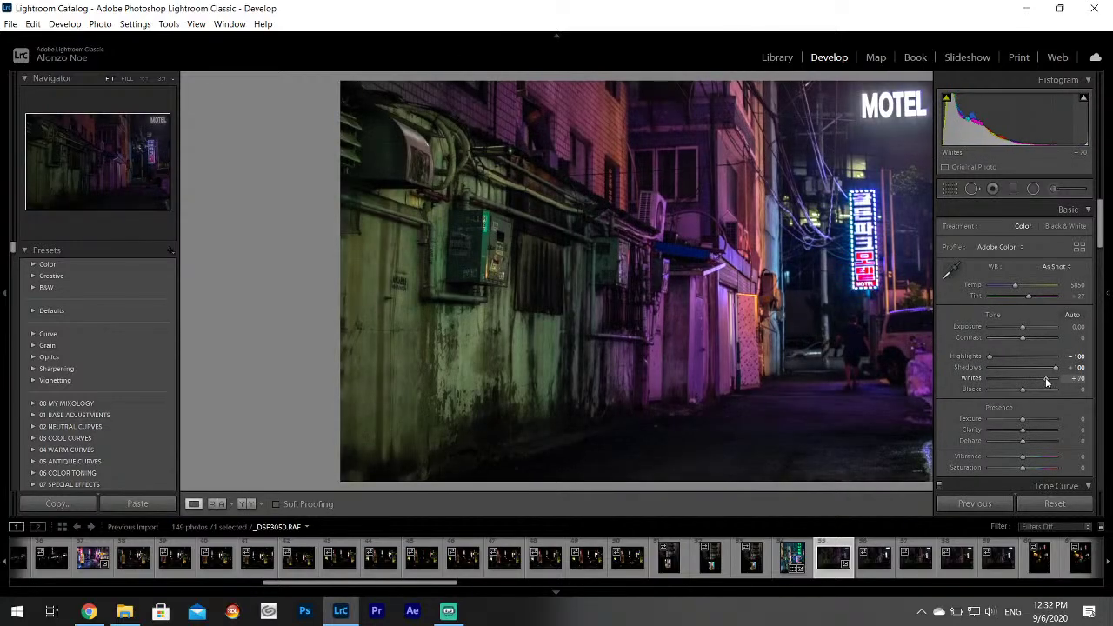
# Review the following alley frames _DSF3051, _DSF3052, _DSF3054 and _DSF3060.
pyautogui.click(872, 561)
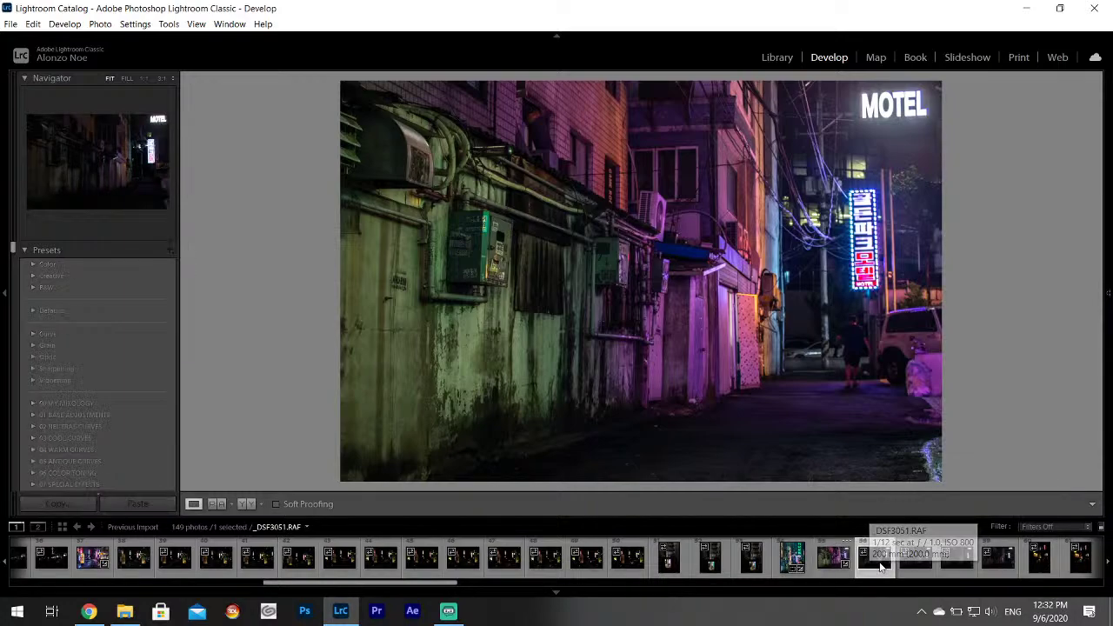
pyautogui.click(875, 561)
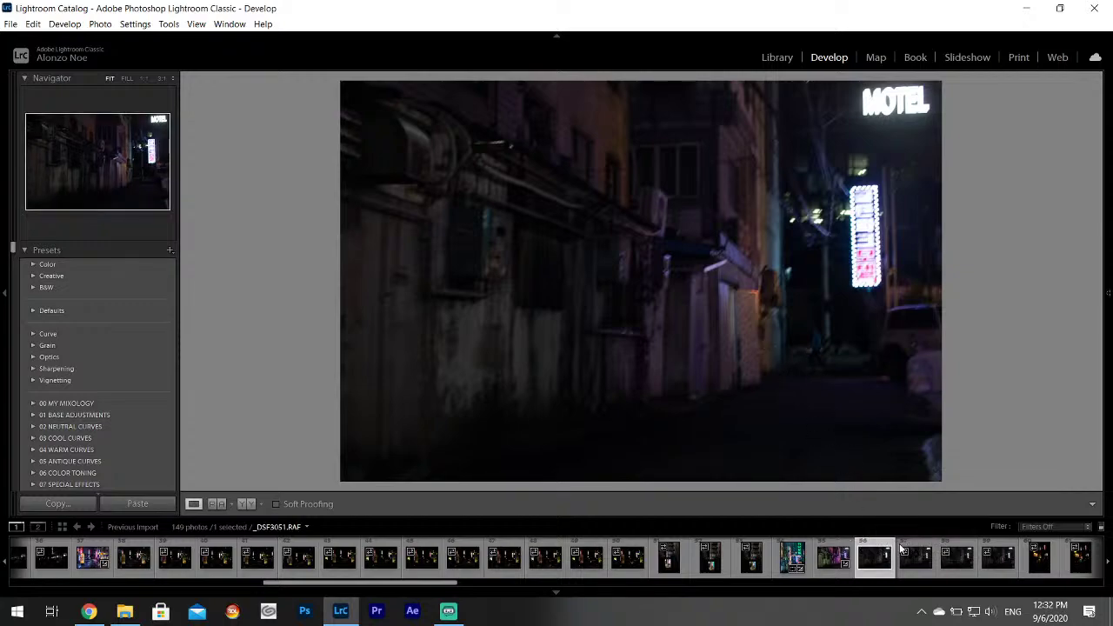
pyautogui.click(904, 552)
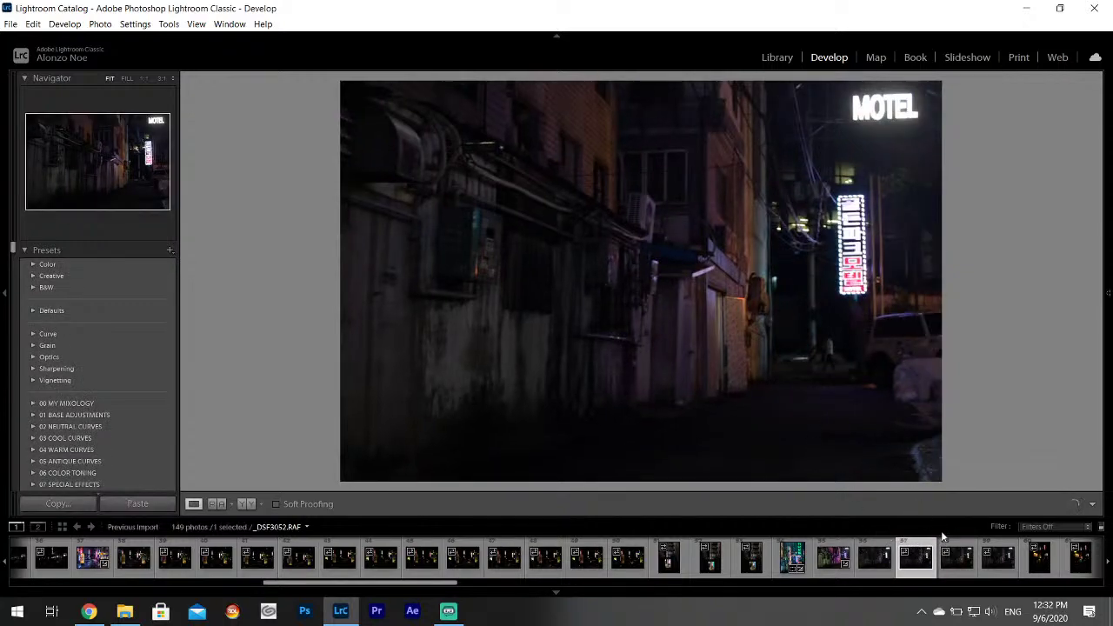
pyautogui.click(957, 552)
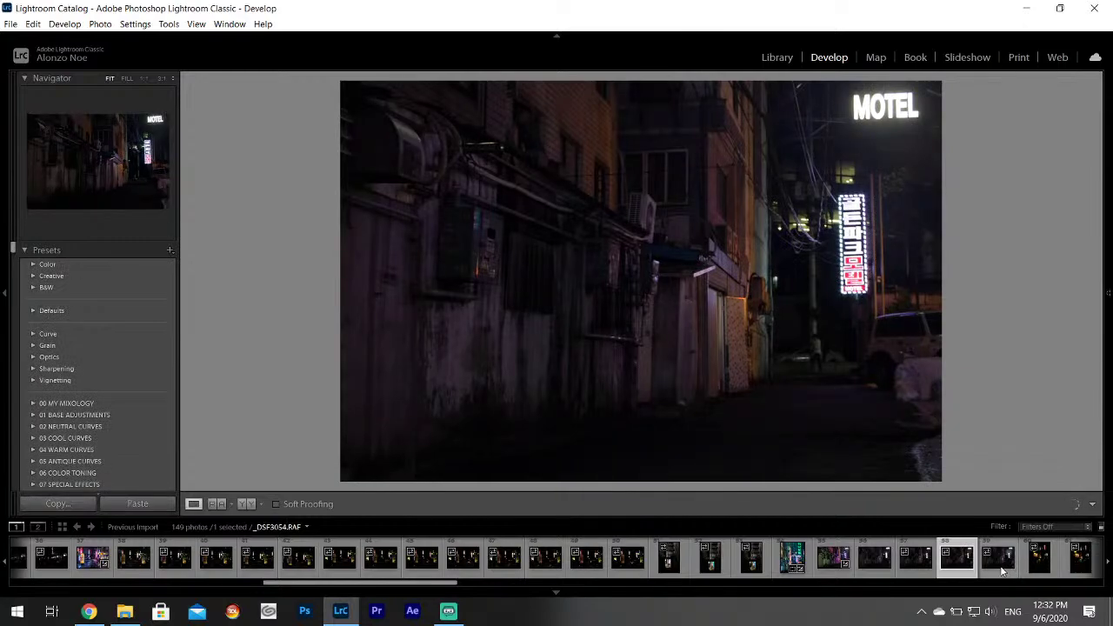
pyautogui.click(999, 557)
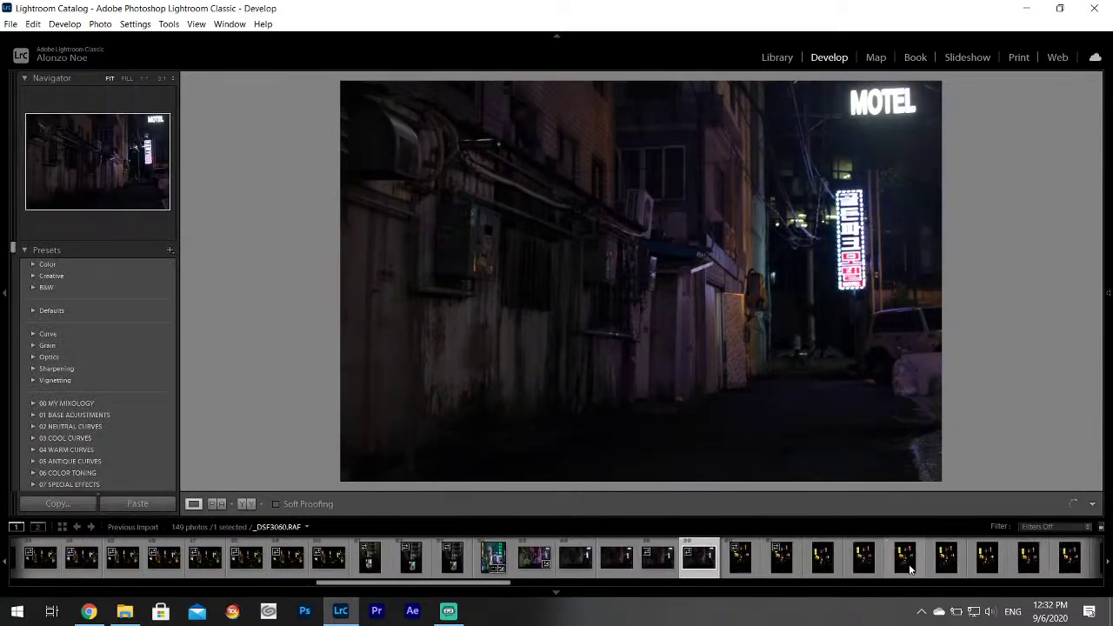
pyautogui.press('Right')
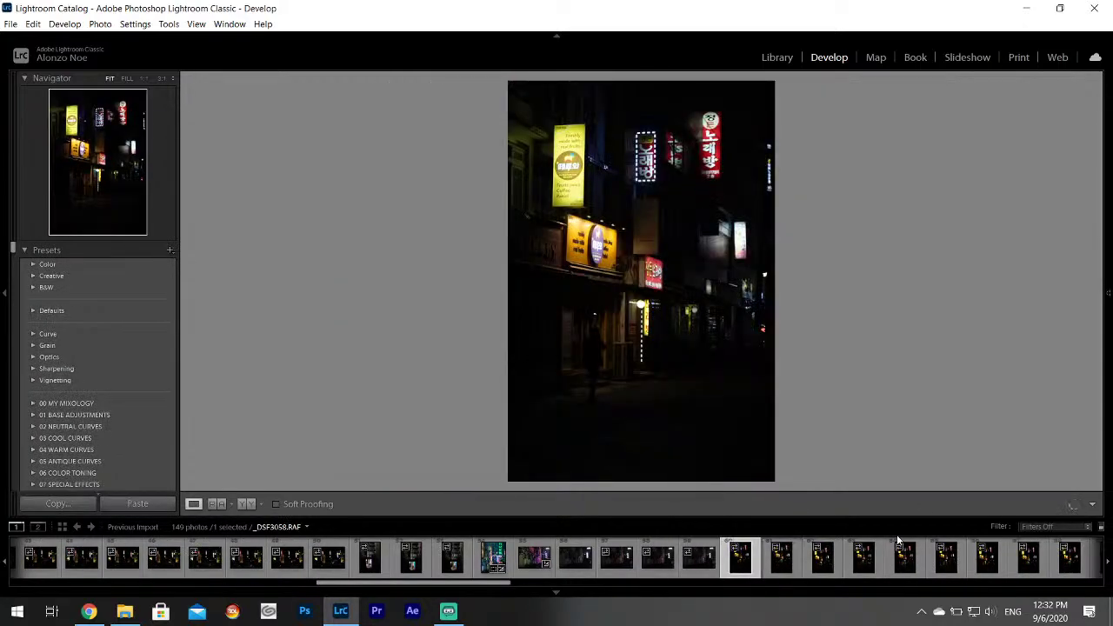
# Browse past _DSF3056, _DSF3063 and _DSF3065 to the pink neon sign photo _DSF3066.
pyautogui.click(822, 556)
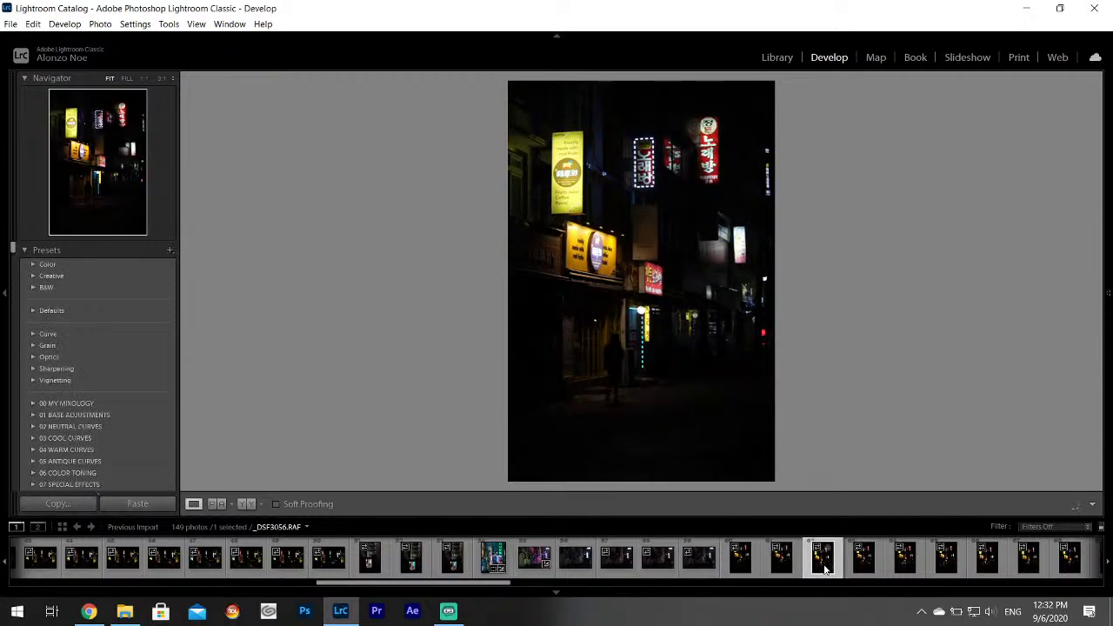
pyautogui.click(898, 565)
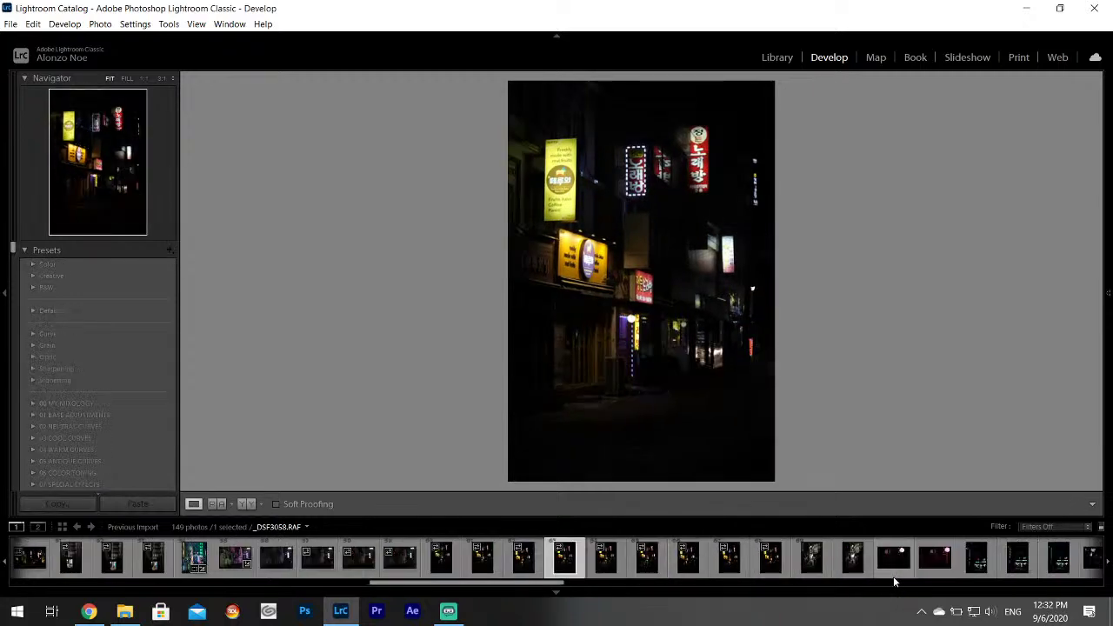
pyautogui.click(801, 567)
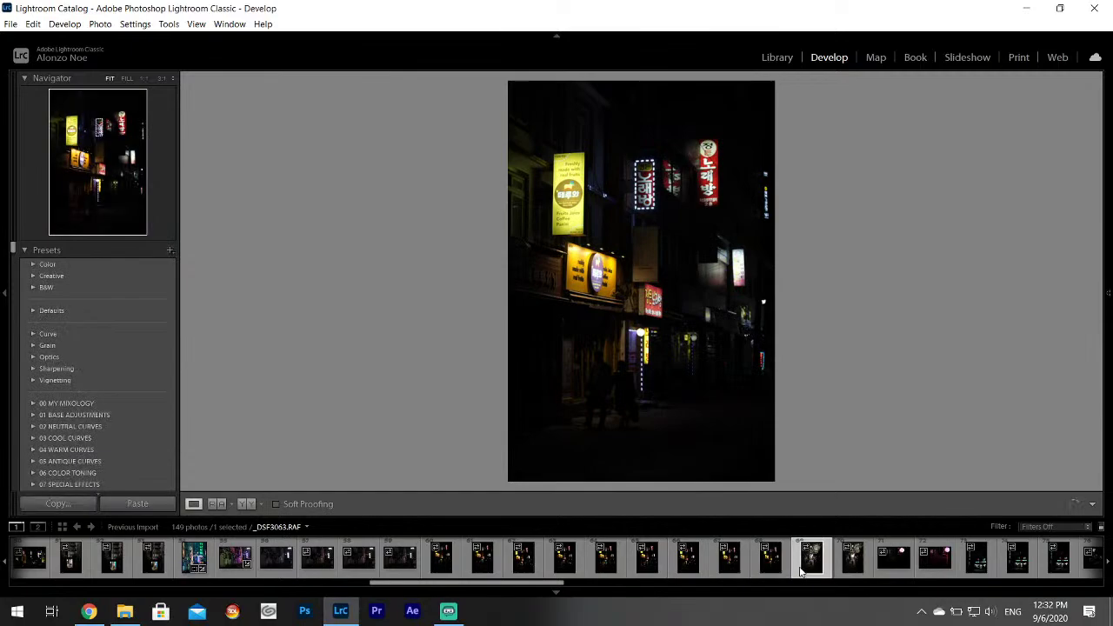
pyautogui.click(848, 574)
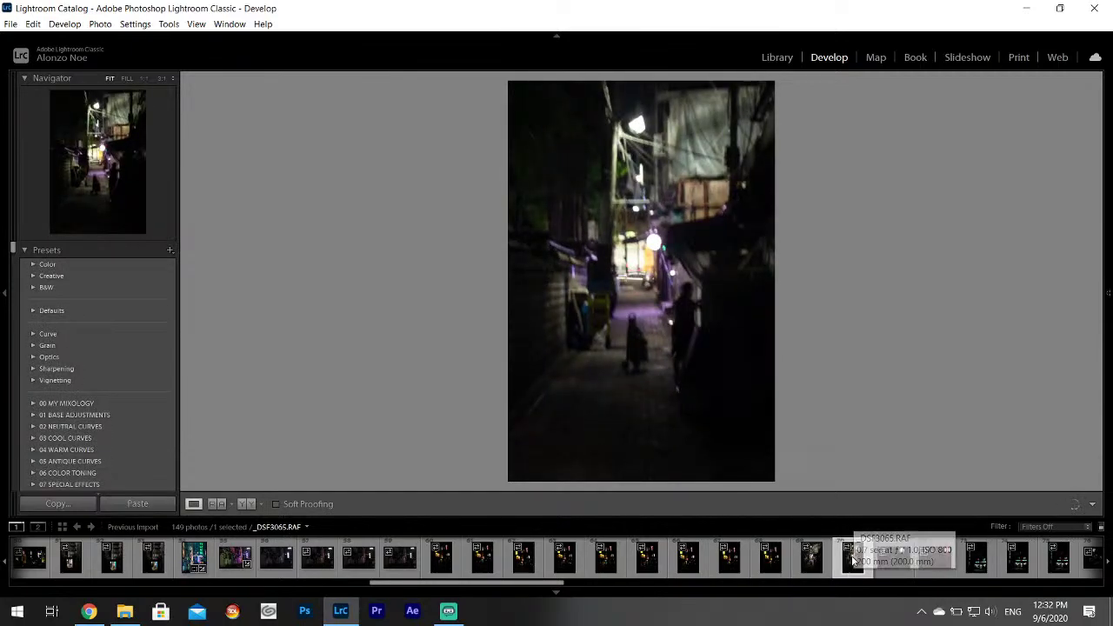
pyautogui.click(894, 564)
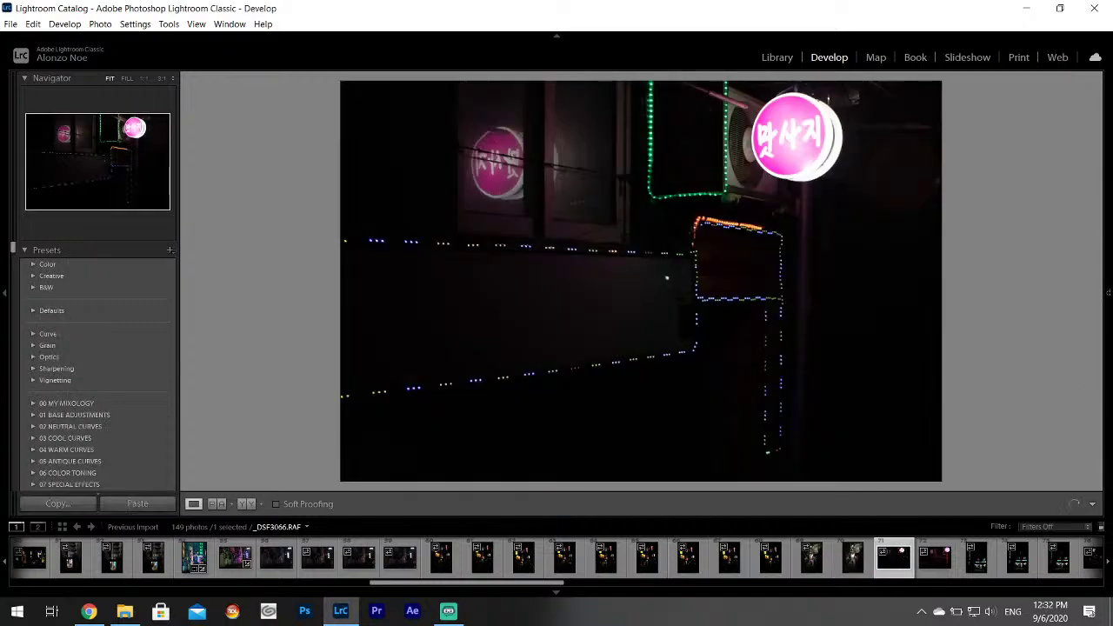
# Set Highlights -100, Shadows +100 and Whites +79 in the Basic panel.
pyautogui.click(1108, 293)
pyautogui.moveTo(1022, 356); pyautogui.dragTo(1051, 383)
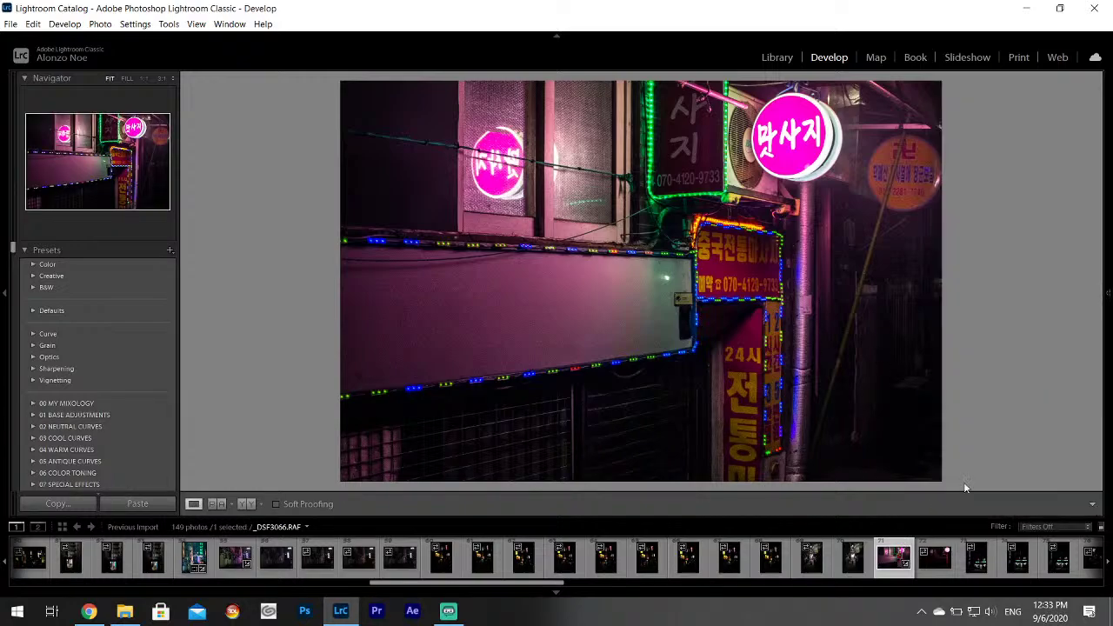
pyautogui.moveTo(1106, 388)
# Tint the split-toning shadows violet with hue 272.
pyautogui.moveTo(1109, 313)
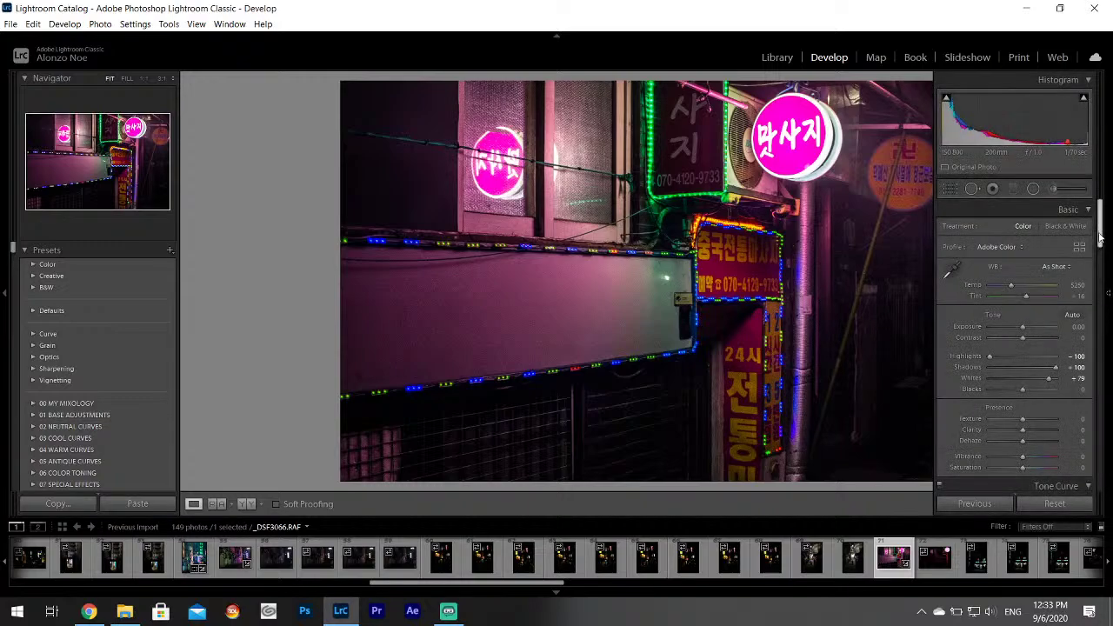
pyautogui.scroll(-15, 1069, 315)
pyautogui.click(1054, 292)
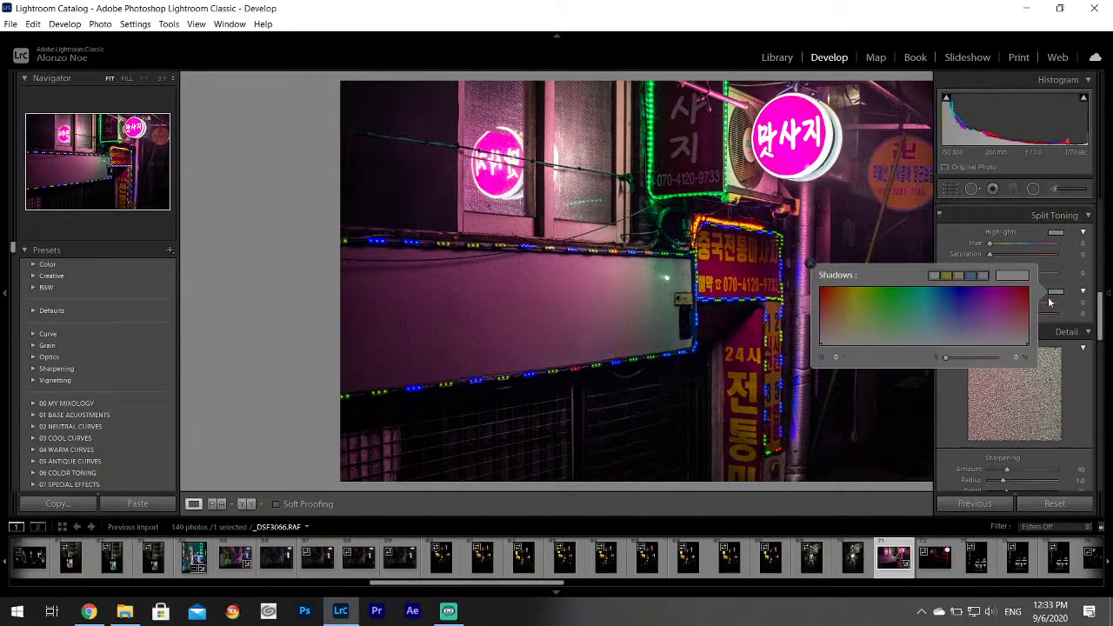
pyautogui.click(978, 344)
pyautogui.click(811, 265)
# Export _DSF3066 to the Korea Project folder and move on to _DSF3067.
pyautogui.click(11, 24)
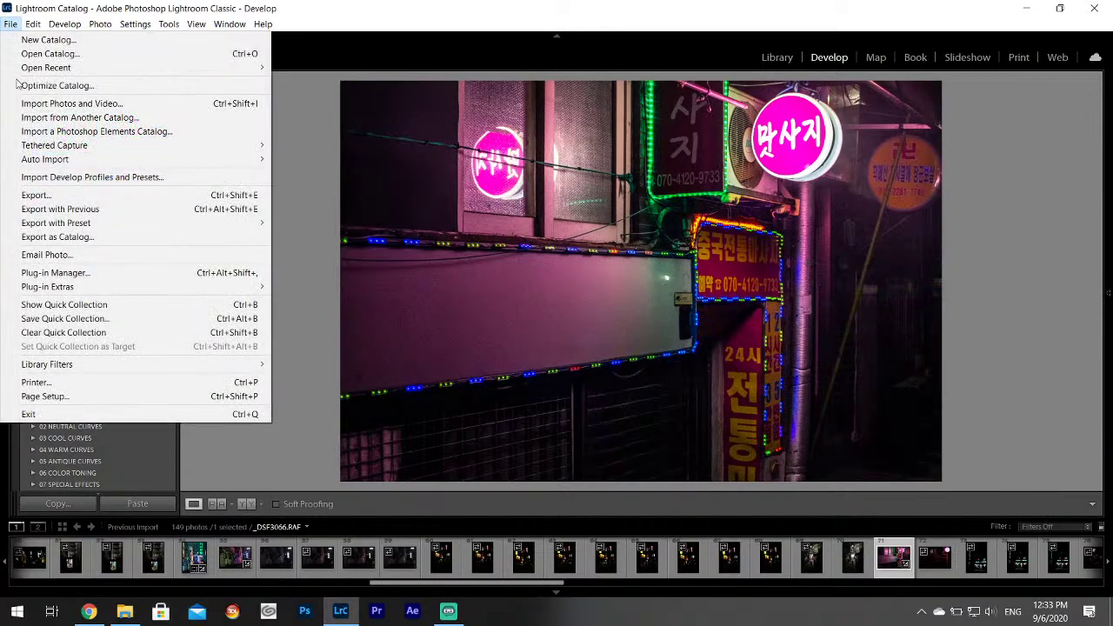
pyautogui.click(37, 196)
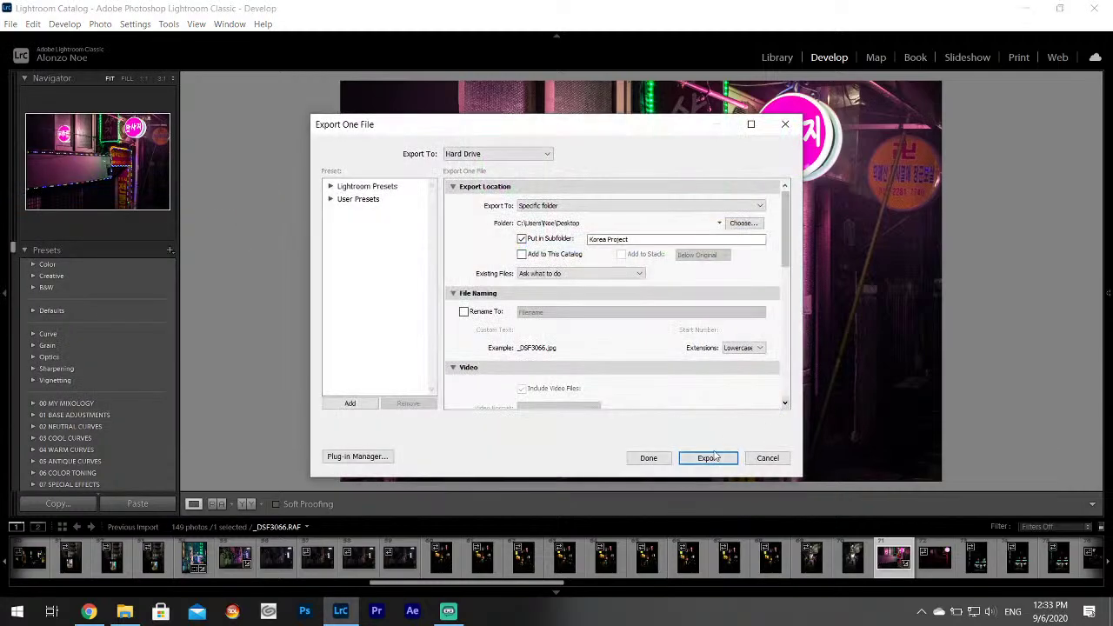
pyautogui.click(708, 458)
pyautogui.scroll(-3, 754, 574)
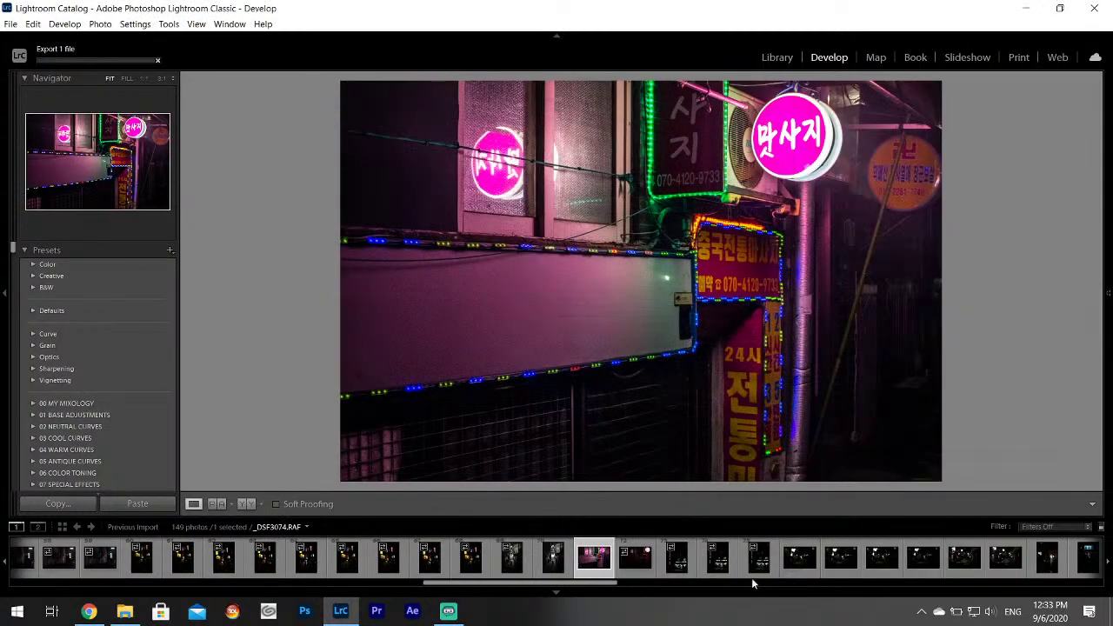
pyautogui.click(628, 565)
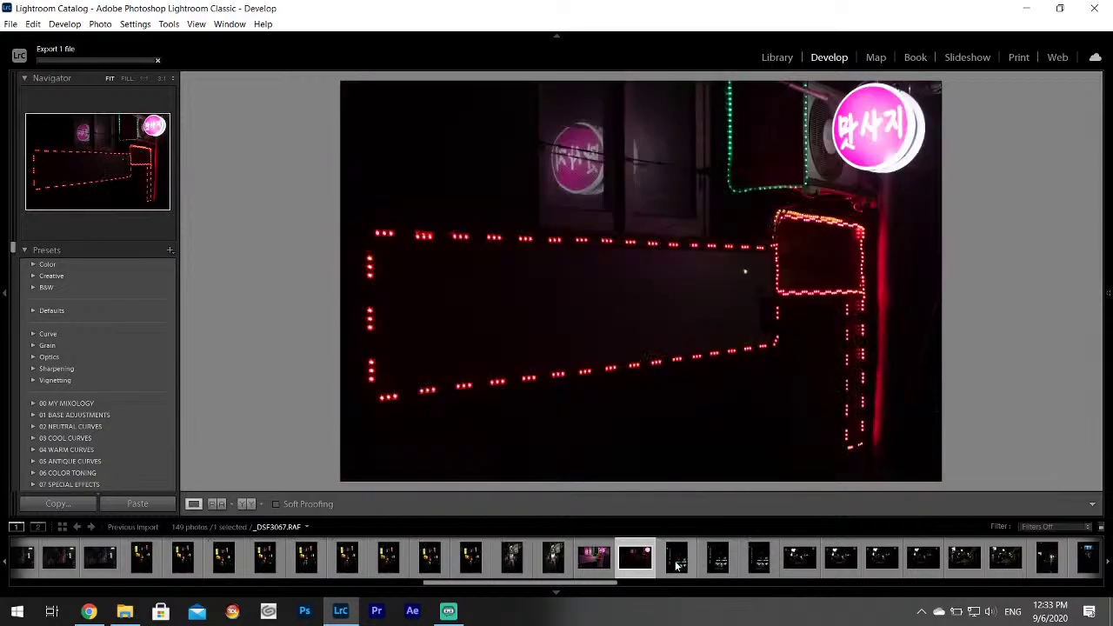
# Browse through _DSF3069 and _DSF3070 to reach the GS25 store photo.
pyautogui.click(677, 561)
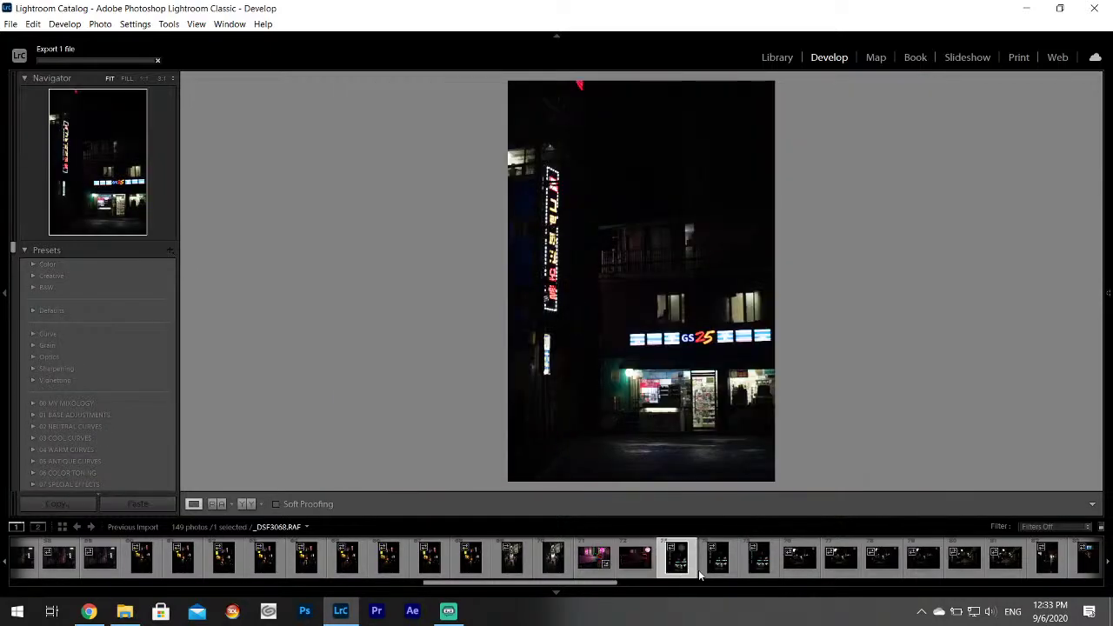
pyautogui.click(714, 569)
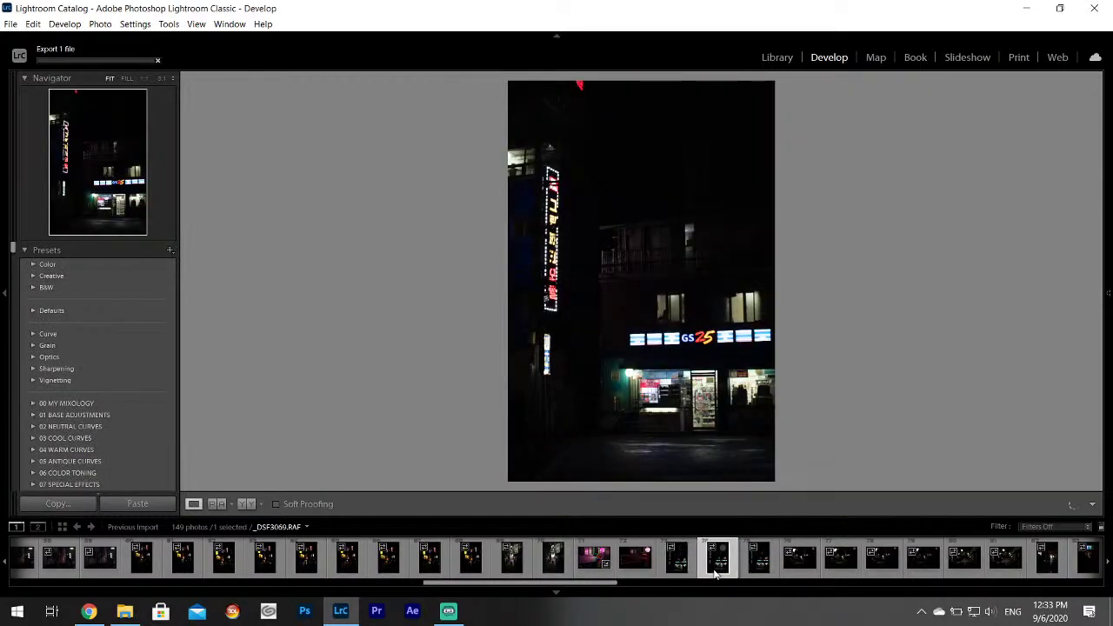
pyautogui.click(759, 575)
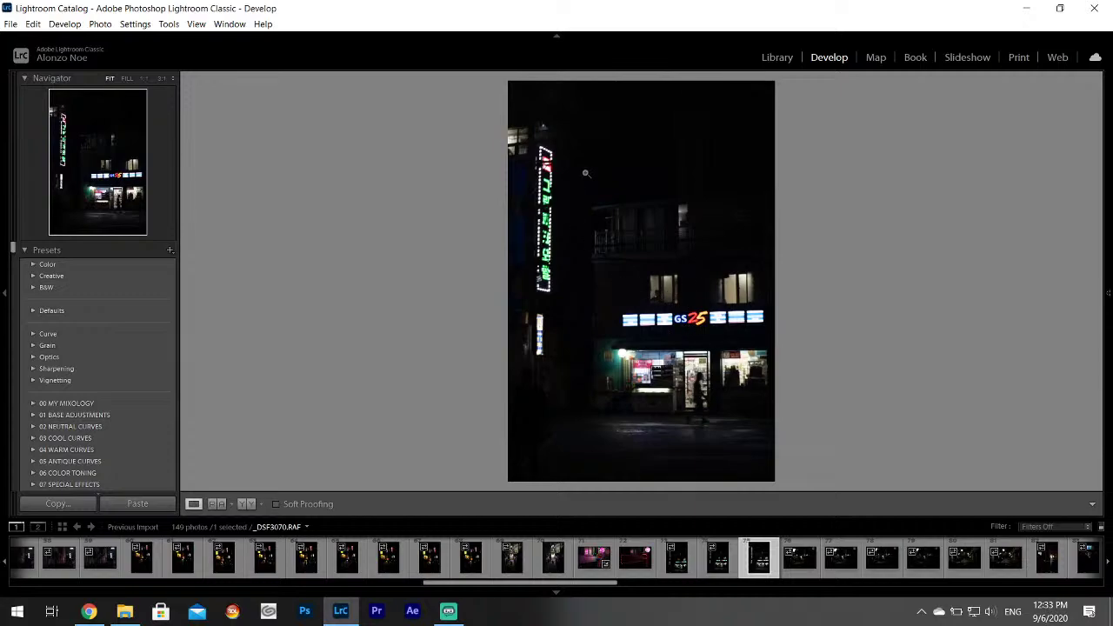
# Set Highlights -100, Shadows +100 and Whites +74 on the GS25 store photo.
pyautogui.moveTo(1108, 246)
pyautogui.moveTo(1101, 302); pyautogui.dragTo(1105, 181)
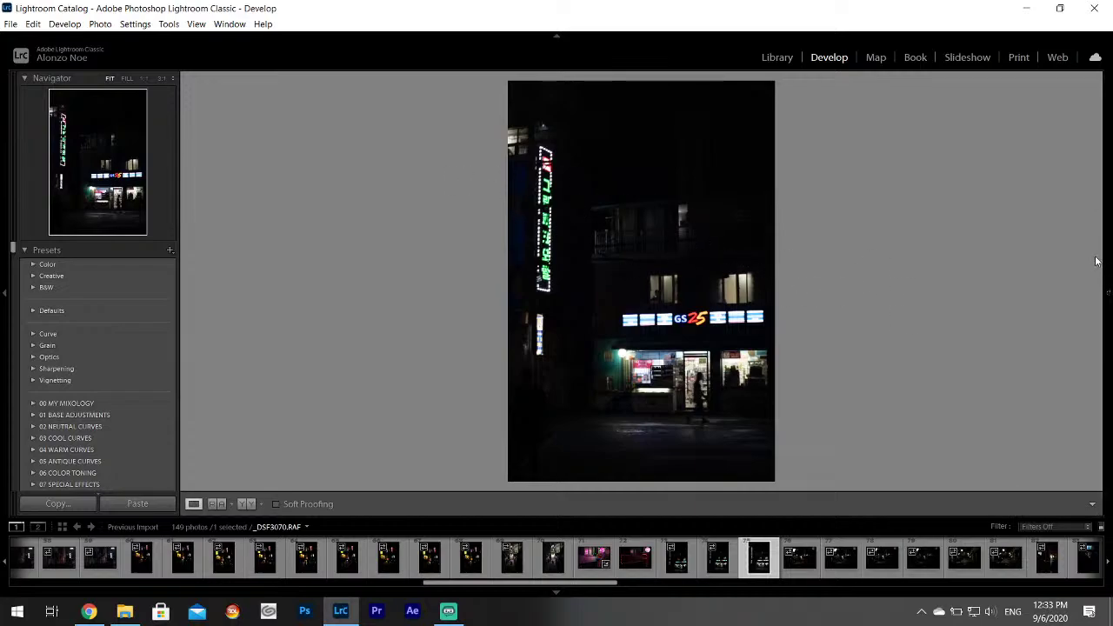
pyautogui.moveTo(1107, 296)
pyautogui.moveTo(996, 356); pyautogui.dragTo(1049, 382)
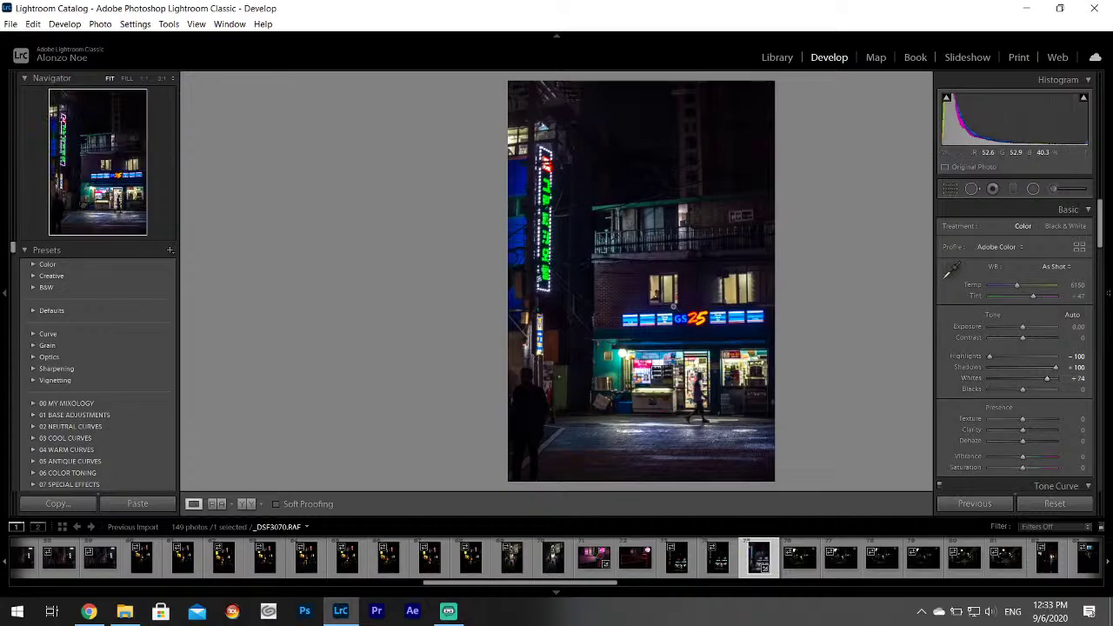
# Zoom in on the lit upper-floor window twice, returning to the full view each time.
pyautogui.click(657, 289)
pyautogui.click(641, 322)
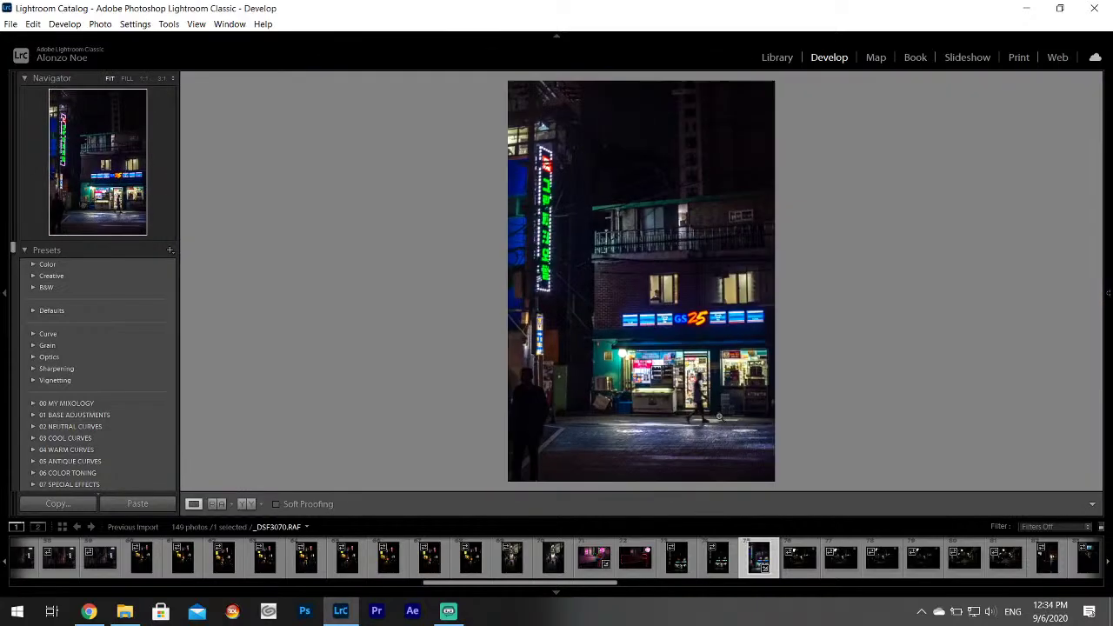
pyautogui.click(660, 290)
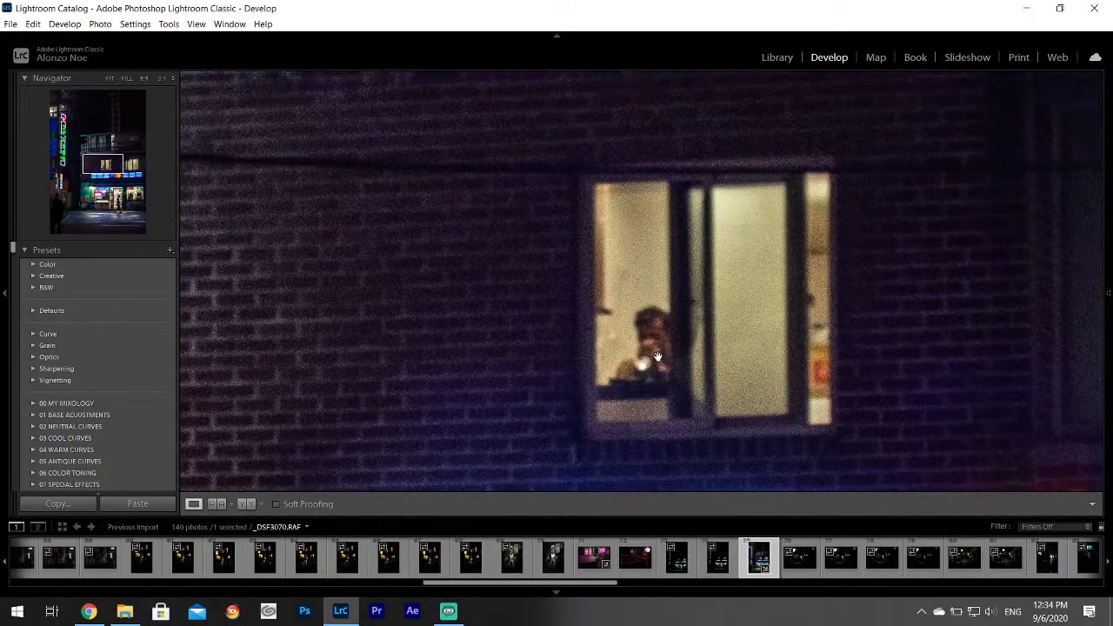
pyautogui.click(657, 356)
# Step through the filmstrip past _DSF3075 and _DSF3076 to the neon motel photo _DSF3079.
pyautogui.click(798, 563)
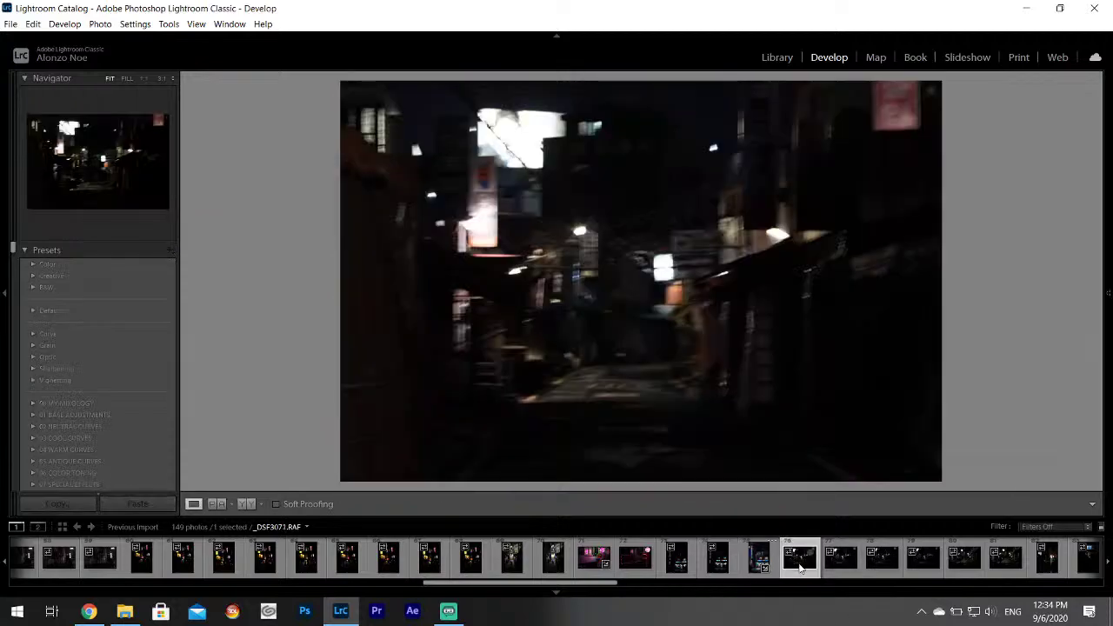
pyautogui.click(840, 561)
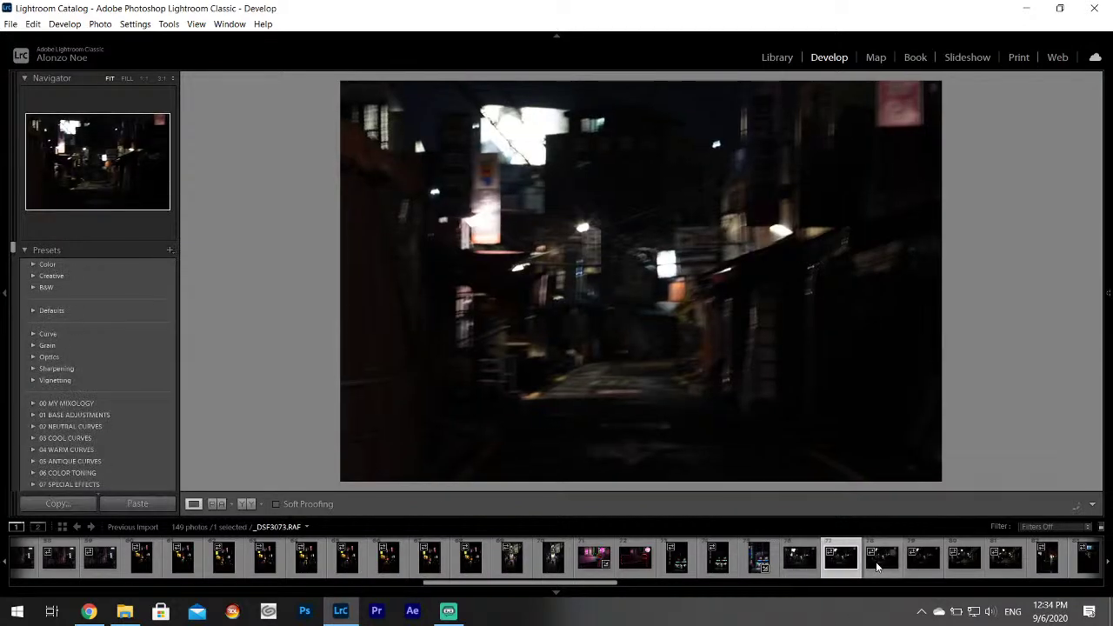
pyautogui.click(878, 565)
pyautogui.click(923, 563)
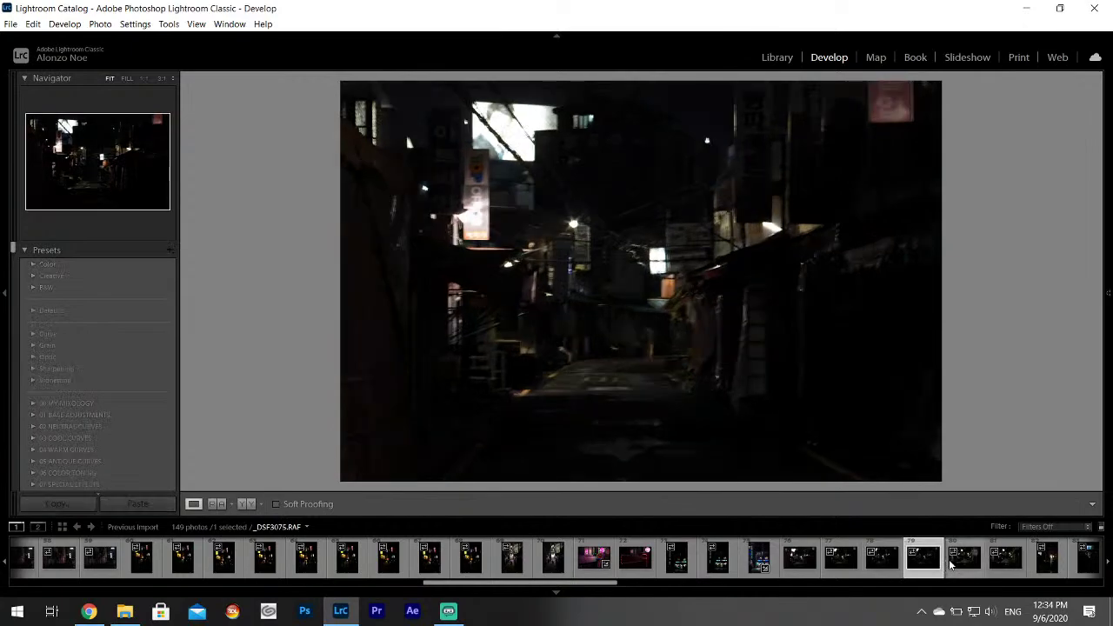
pyautogui.click(952, 563)
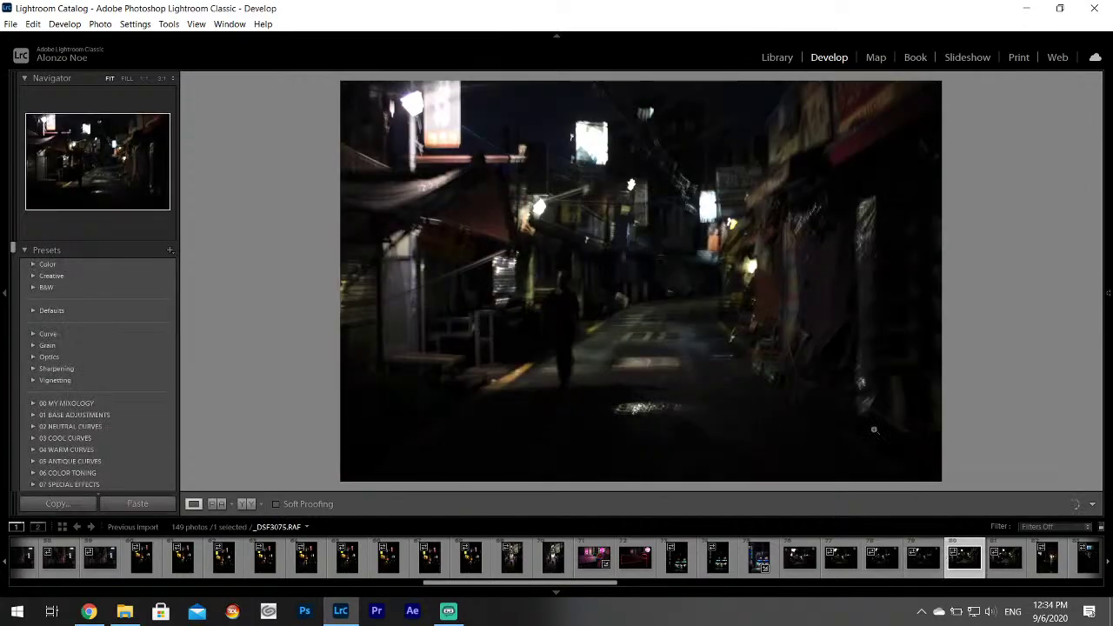
pyautogui.scroll(-5, 782, 561)
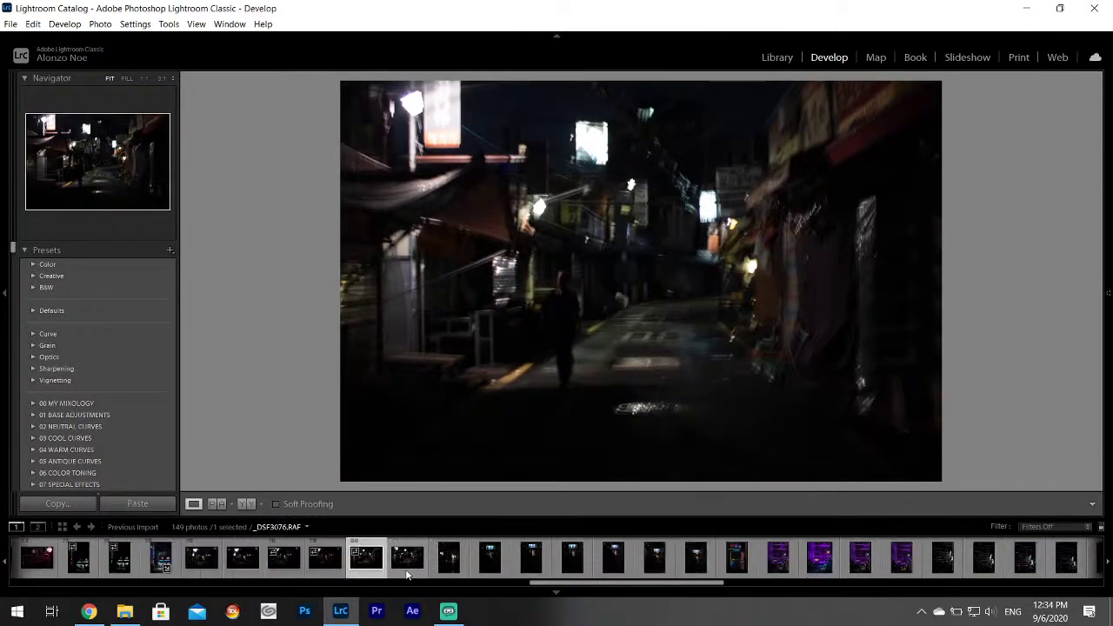
pyautogui.click(407, 561)
pyautogui.click(448, 565)
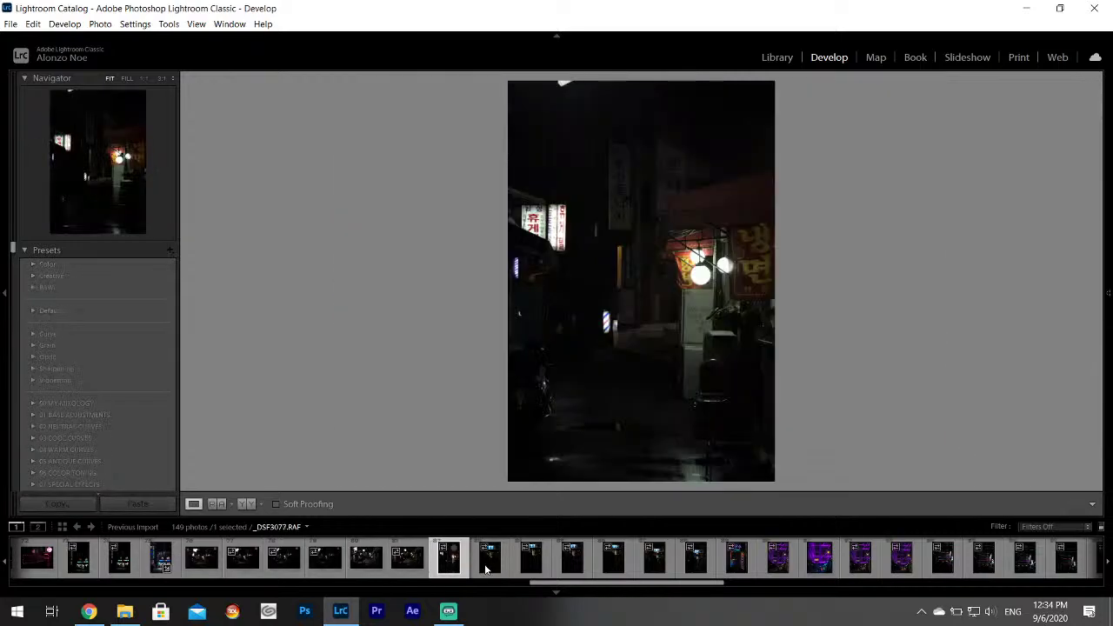
pyautogui.click(488, 565)
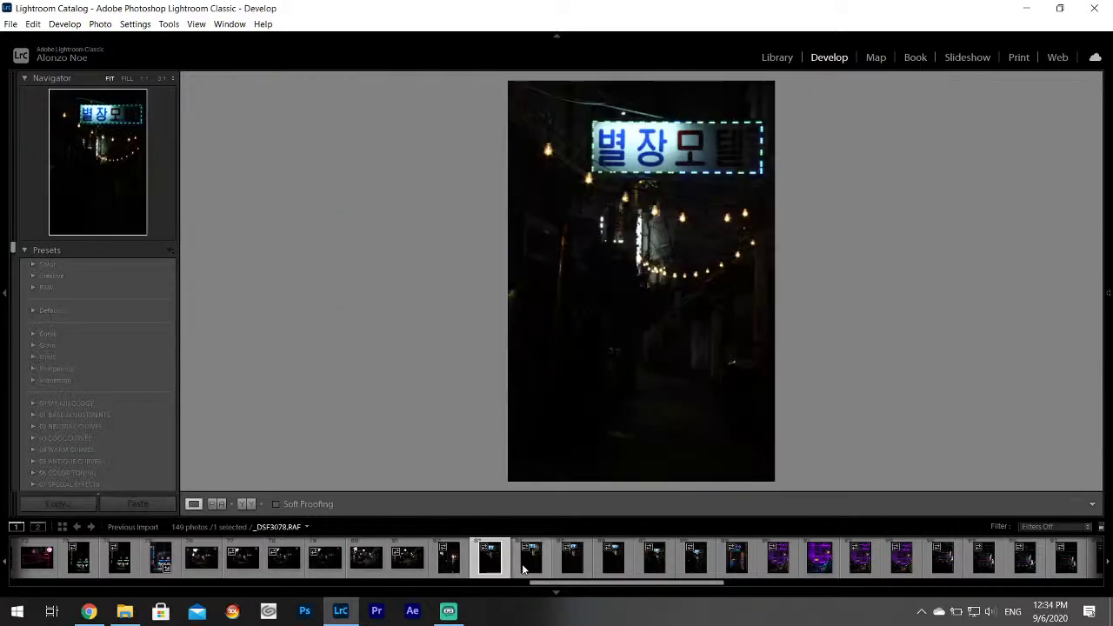
pyautogui.click(529, 561)
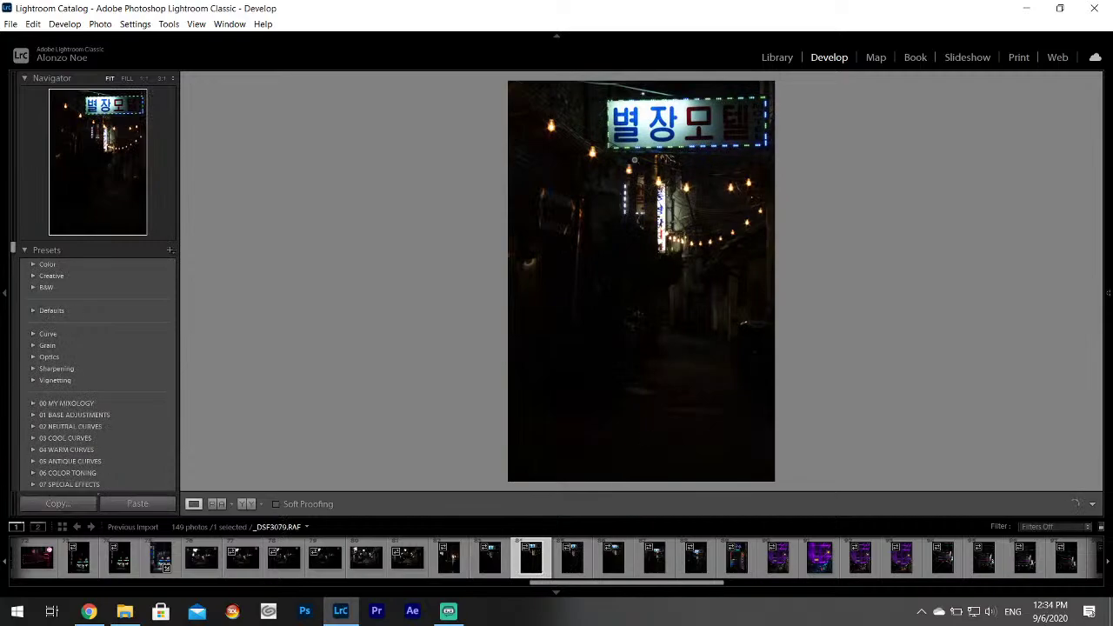
# Set Highlights -100, Shadows +100, Whites +77, eyedropper white balance to 3700, Contrast -56.
pyautogui.moveTo(1110, 293)
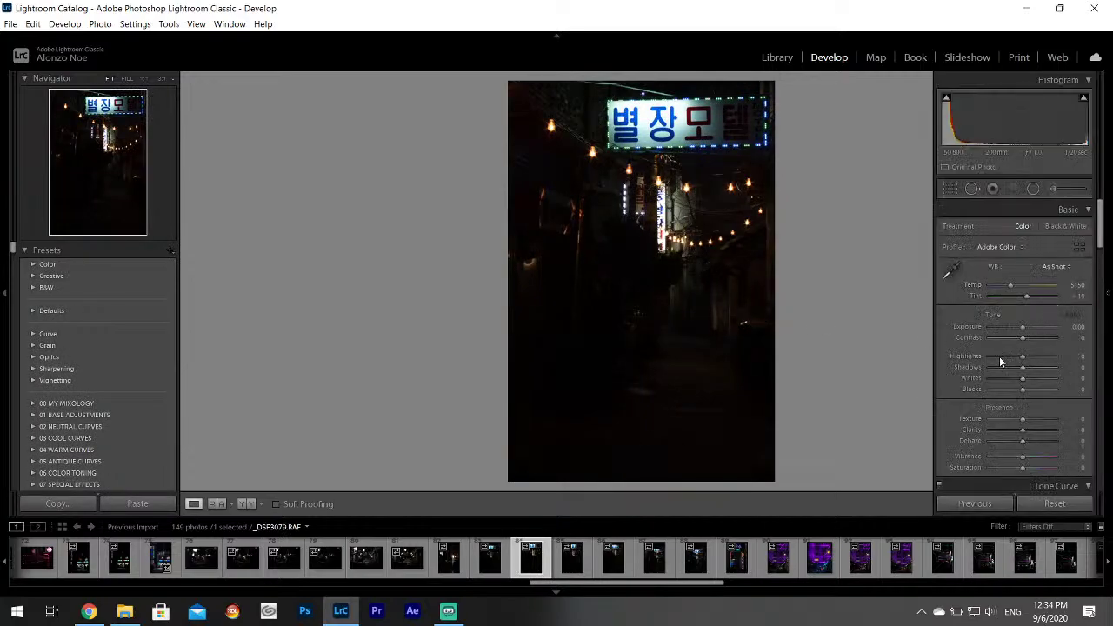
pyautogui.moveTo(1000, 356); pyautogui.dragTo(1050, 385)
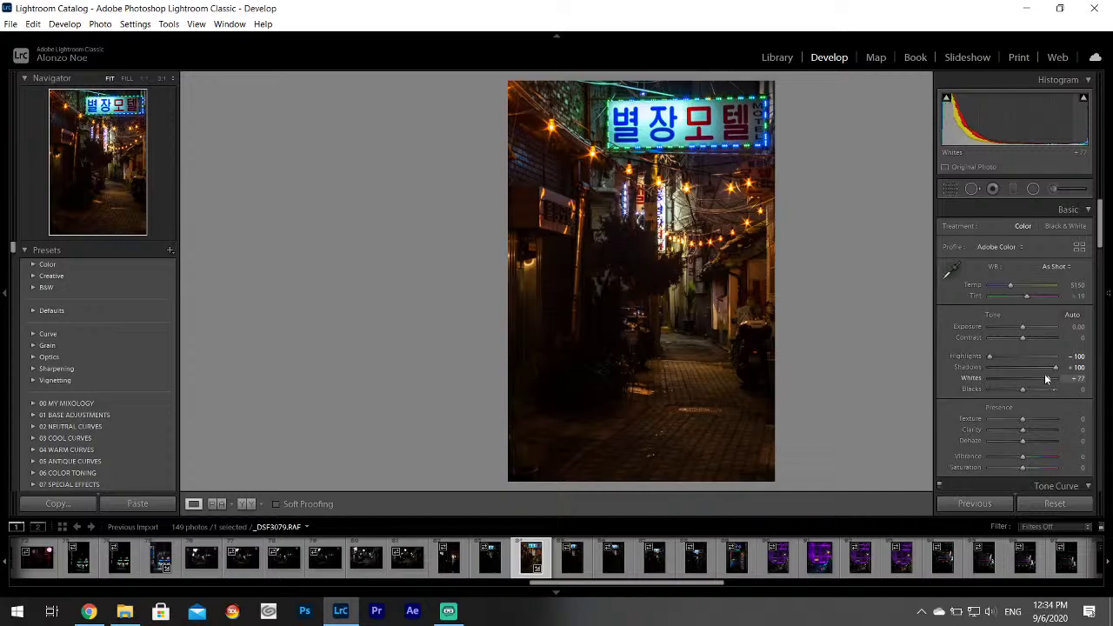
pyautogui.click(956, 272)
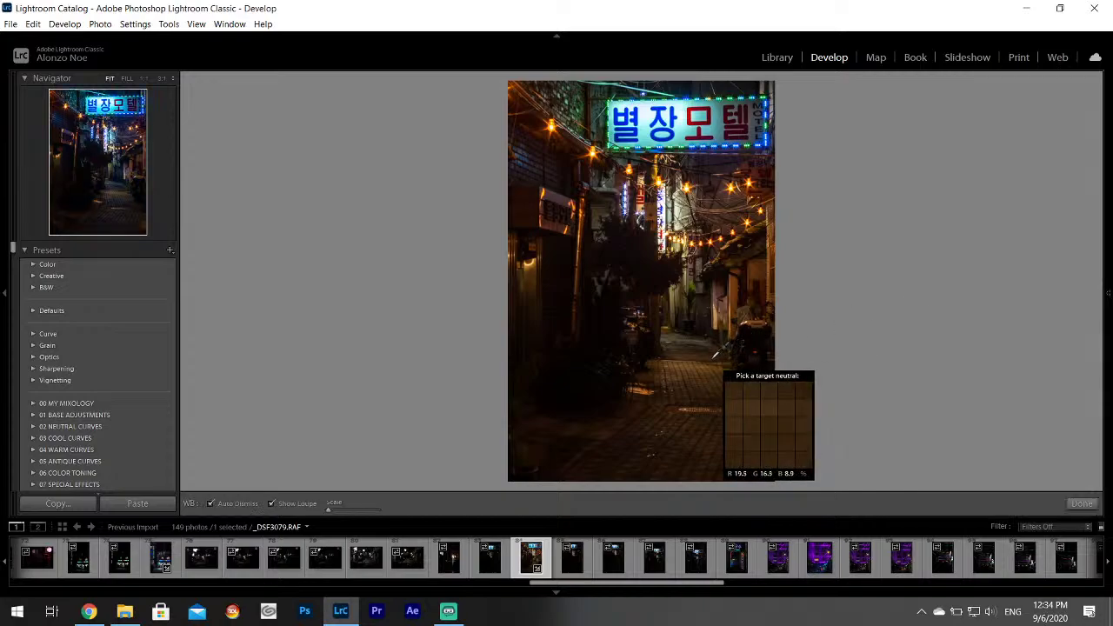
pyautogui.click(712, 357)
pyautogui.moveTo(1108, 301)
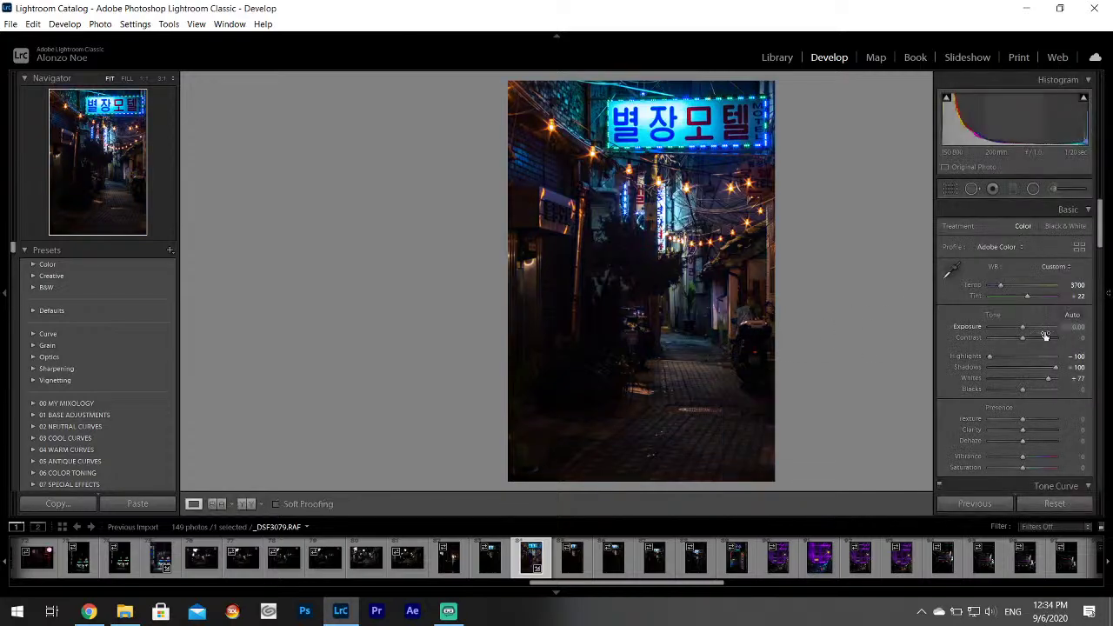
pyautogui.moveTo(1026, 338); pyautogui.dragTo(1001, 339)
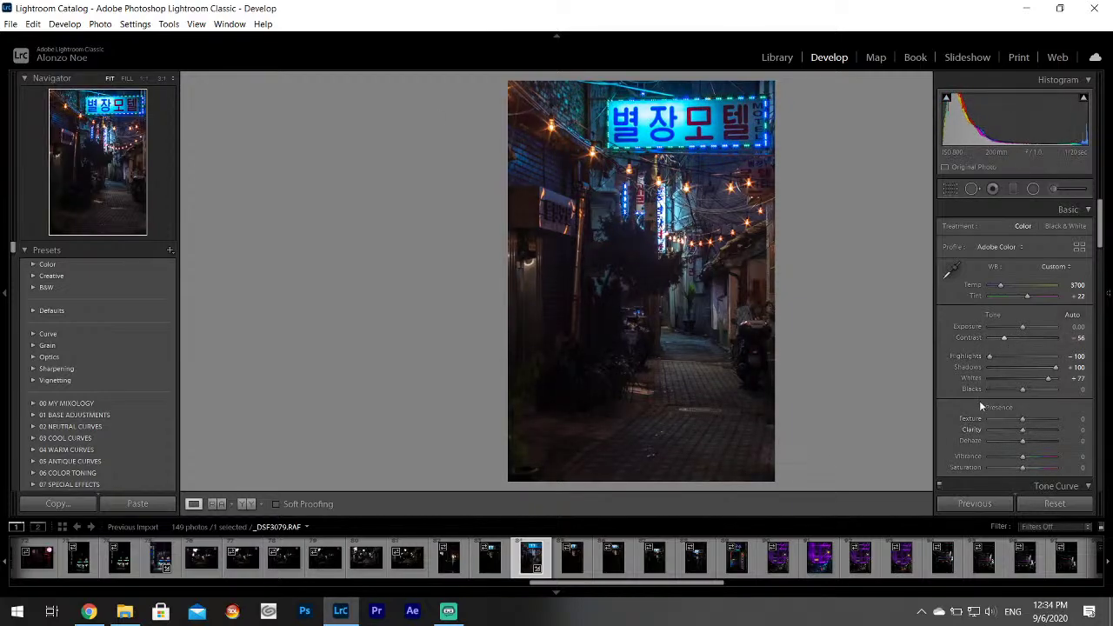
# Export _DSF3079 as a single file and move on to the next photo.
pyautogui.click(32, 23)
pyautogui.click(11, 24)
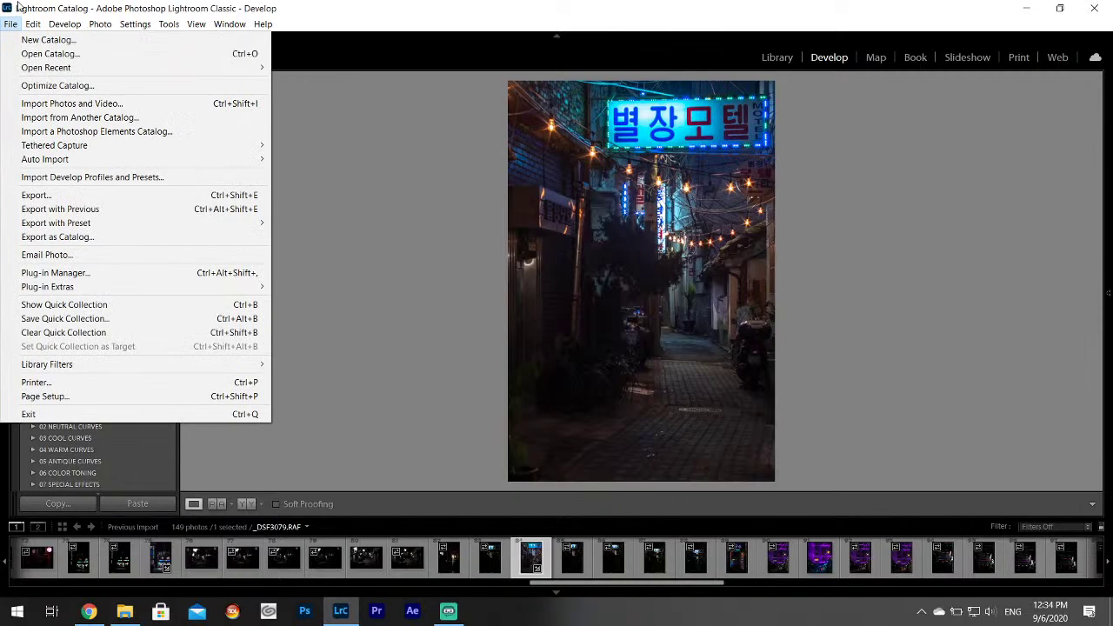
pyautogui.click(39, 193)
pyautogui.click(706, 457)
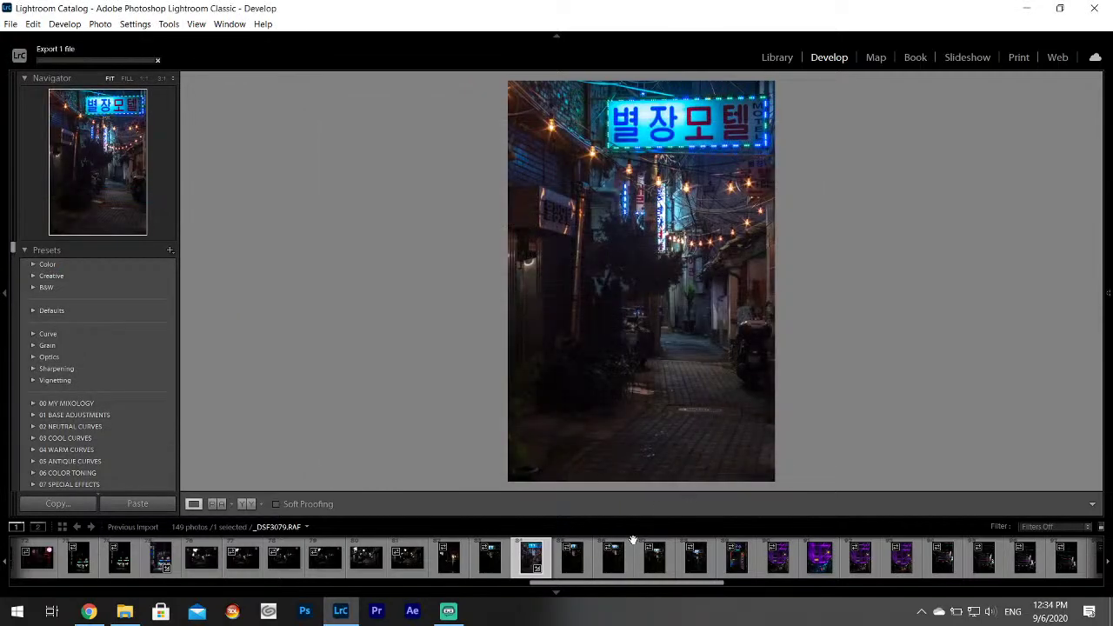
pyautogui.click(613, 561)
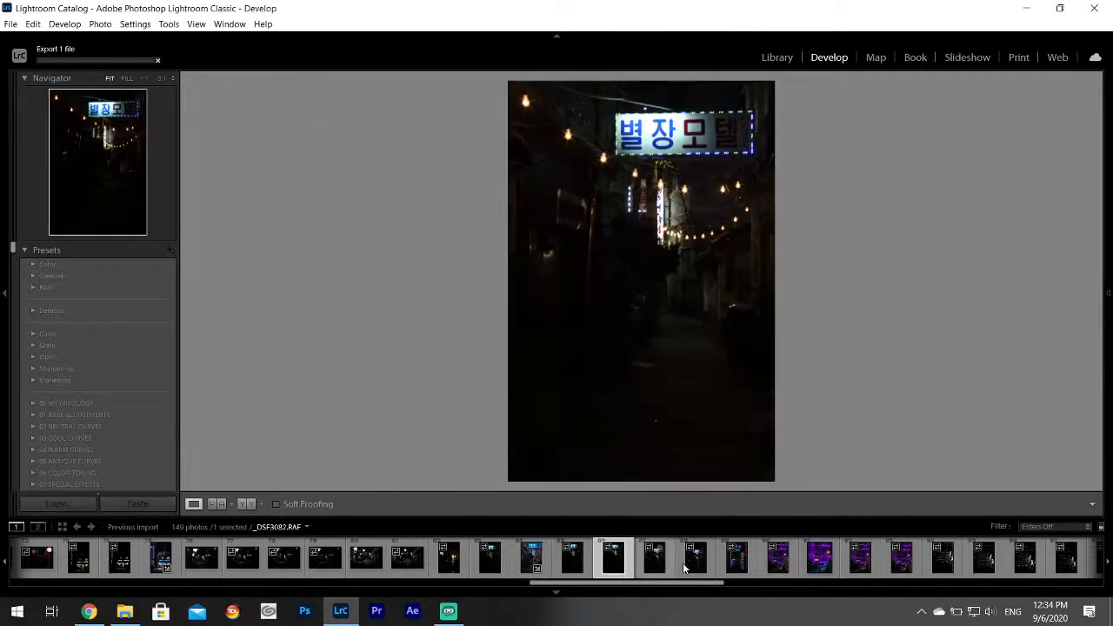
# Advance to the neon doorway photo _DSF3084 and bring up File Explorer on the shoot folder.
pyautogui.press('Right')
pyautogui.click(694, 562)
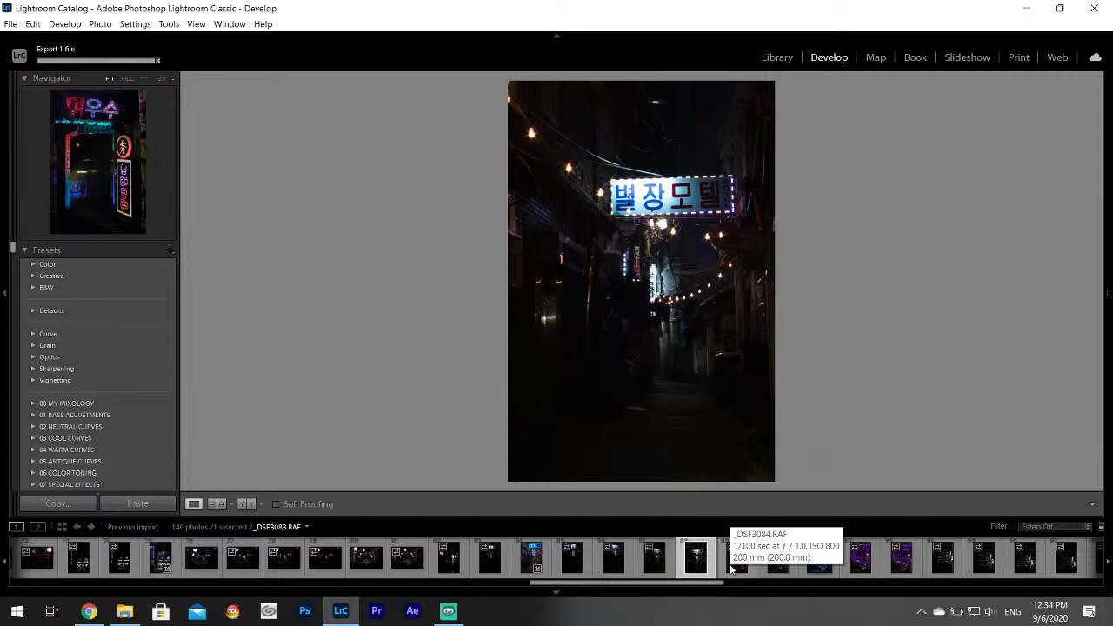
pyautogui.click(730, 567)
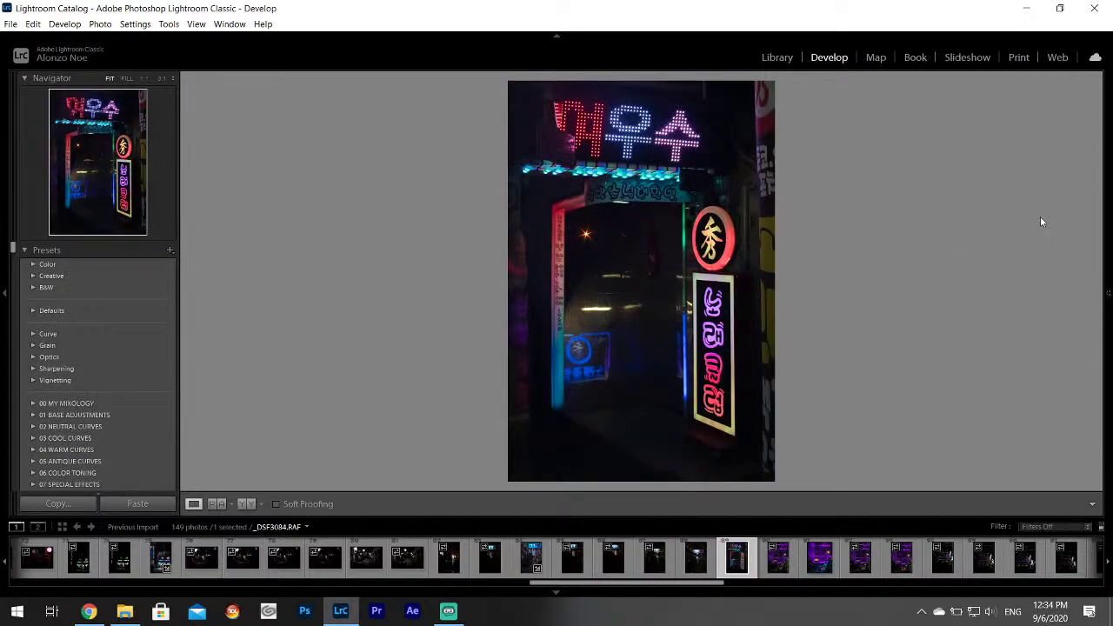
pyautogui.click(126, 613)
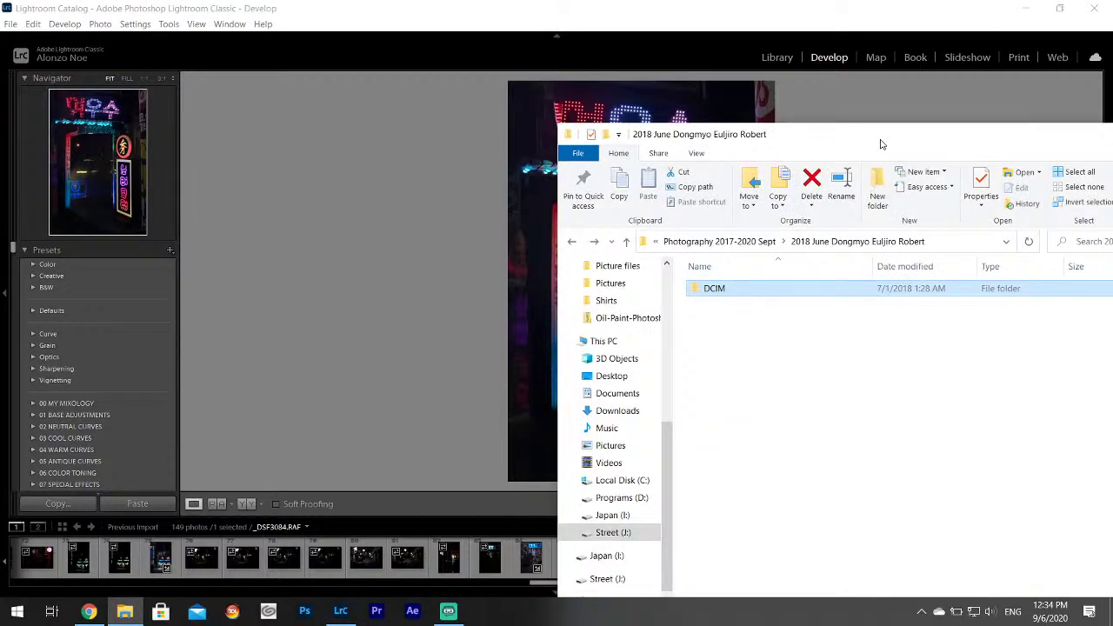
# Bring Lightroom in front of File Explorer so the neon doorway photo _DSF3084.RAF shows again.
pyautogui.click(864, 29)
pyautogui.moveTo(1108, 294)
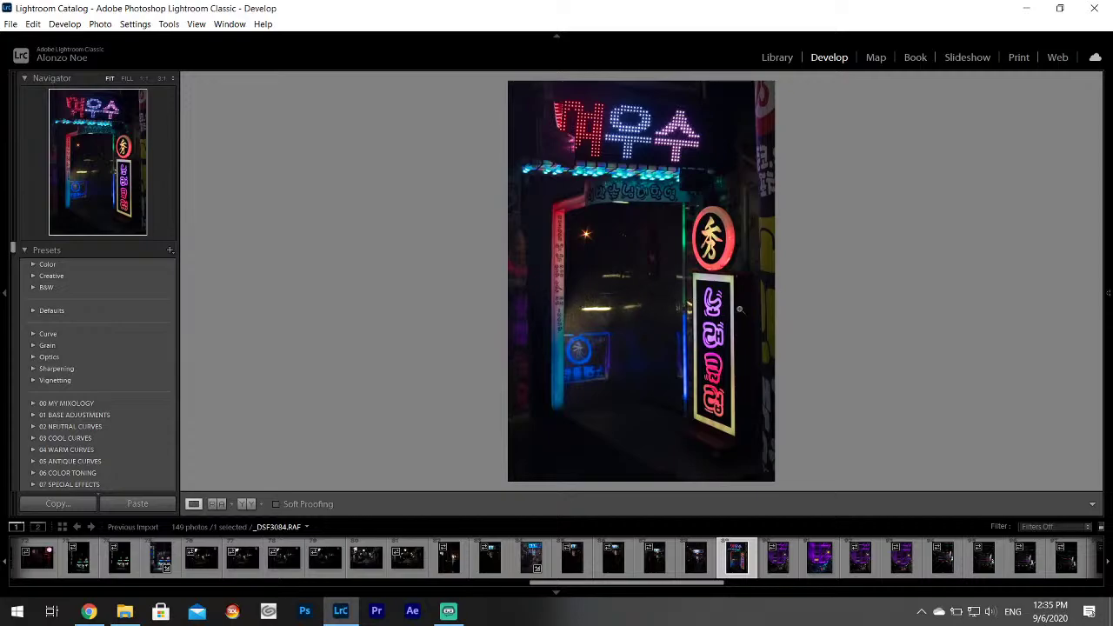
# Give _DSF3084 Highlights -100, Shadows +100, Whites +77, export it, then select _DSF3086-Edit.tif.
pyautogui.moveTo(1110, 365)
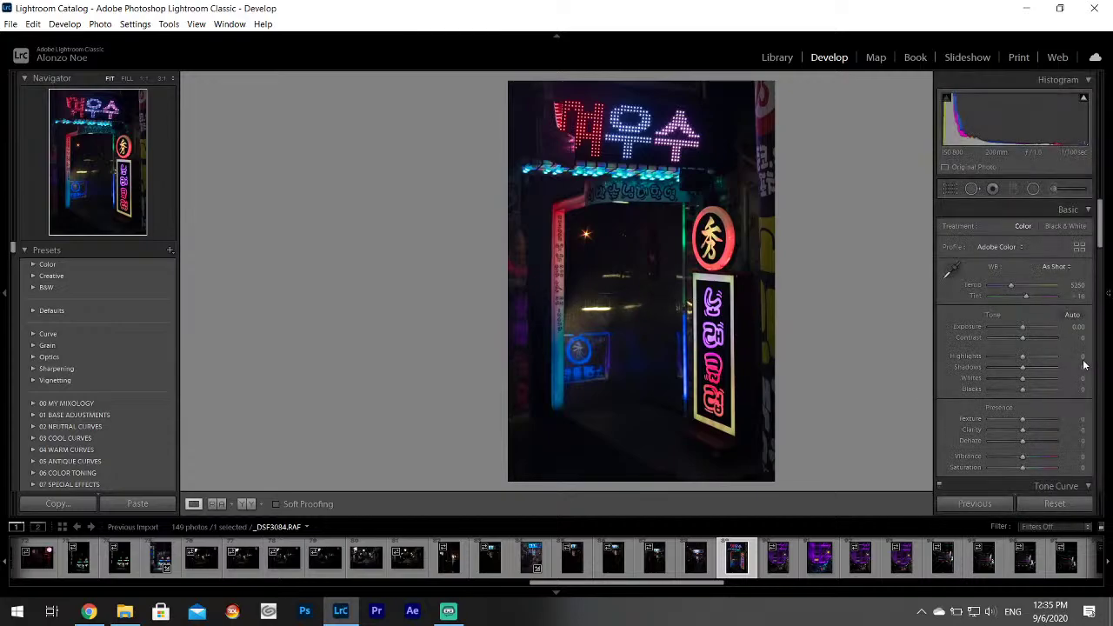
pyautogui.moveTo(1022, 355); pyautogui.dragTo(1047, 380)
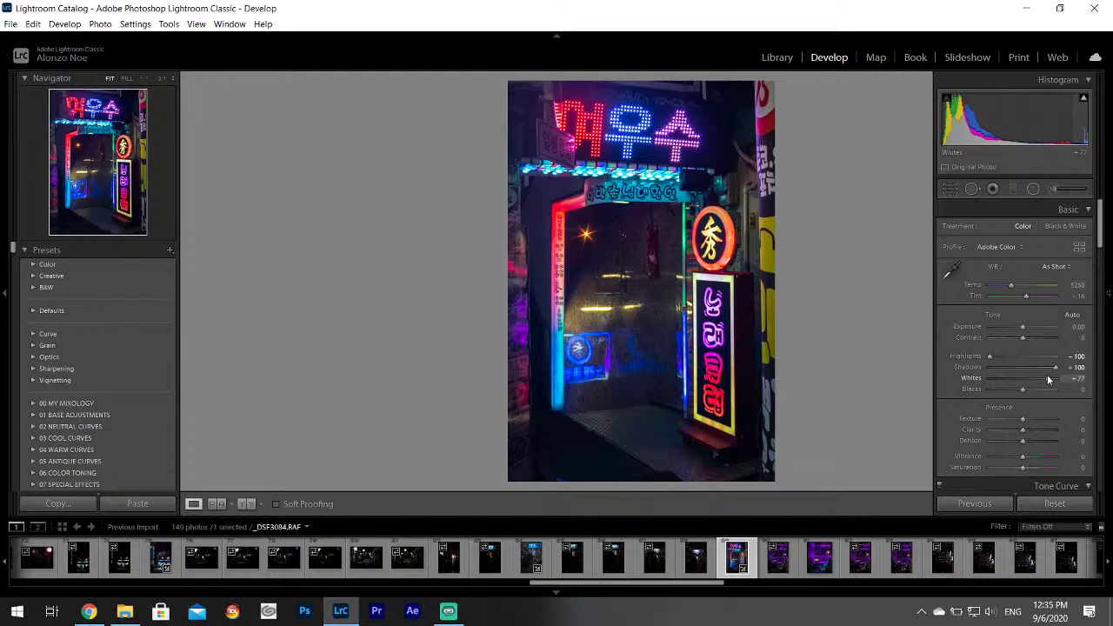
pyautogui.click(11, 23)
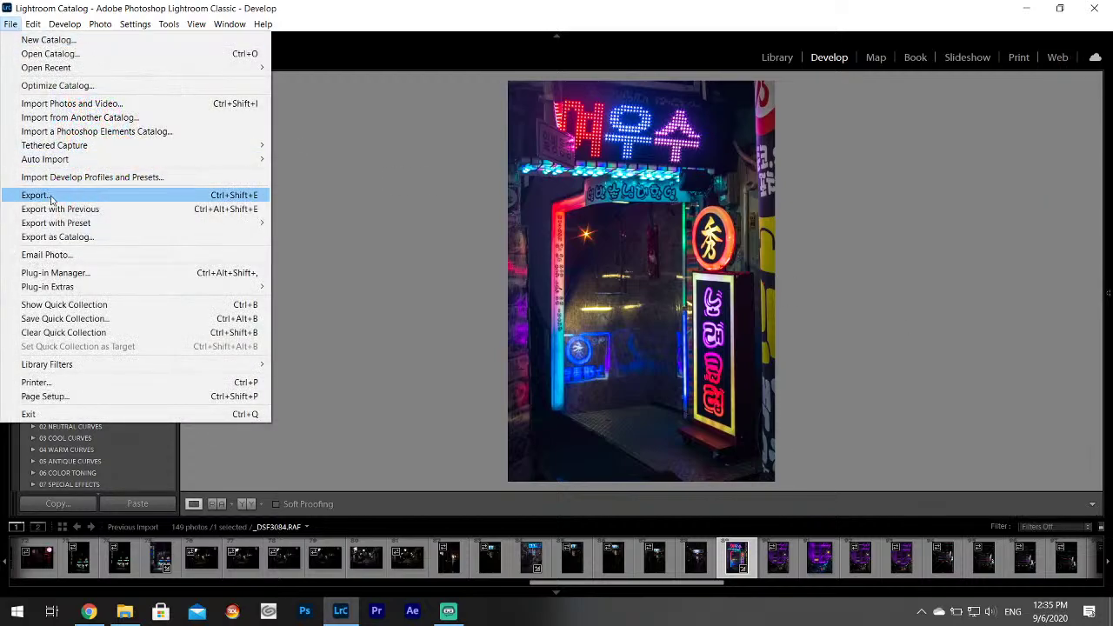
pyautogui.click(50, 197)
pyautogui.click(714, 459)
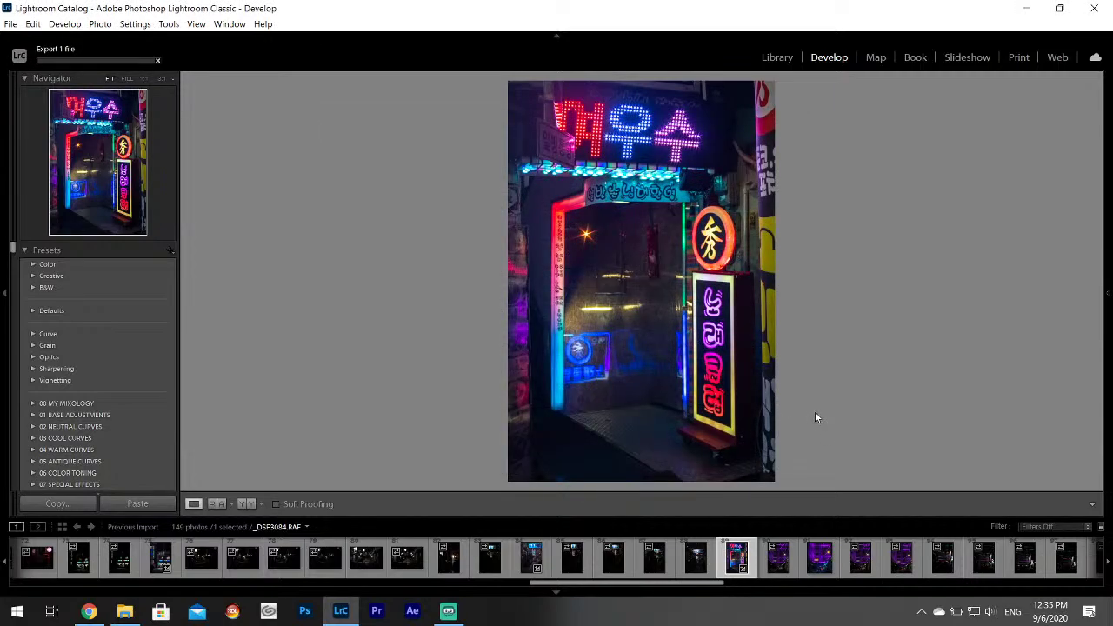
pyautogui.click(769, 567)
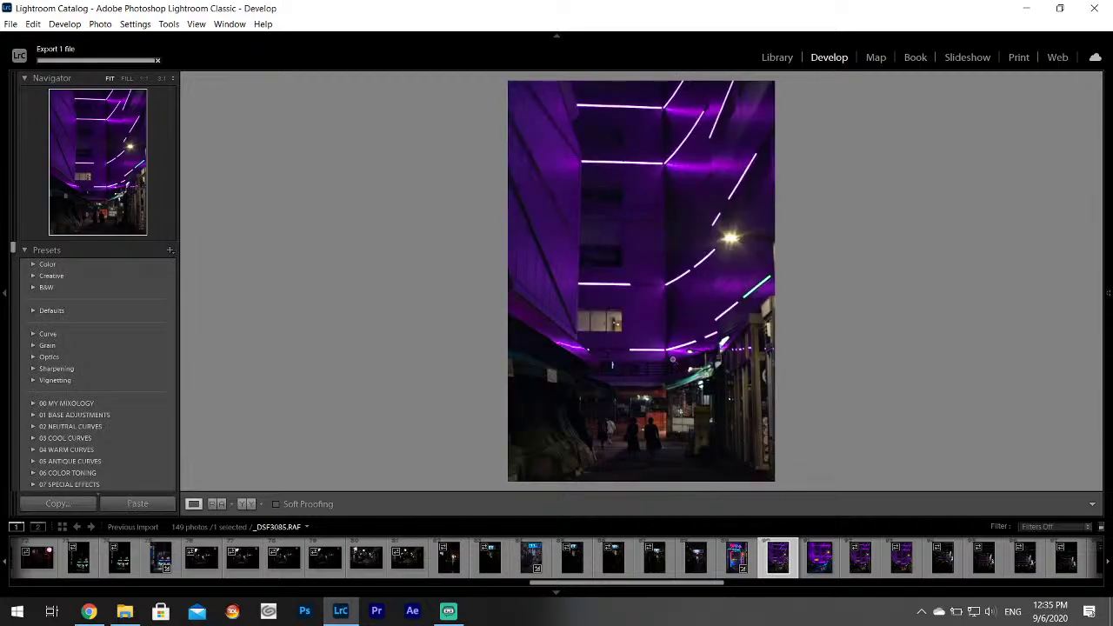
pyautogui.click(826, 570)
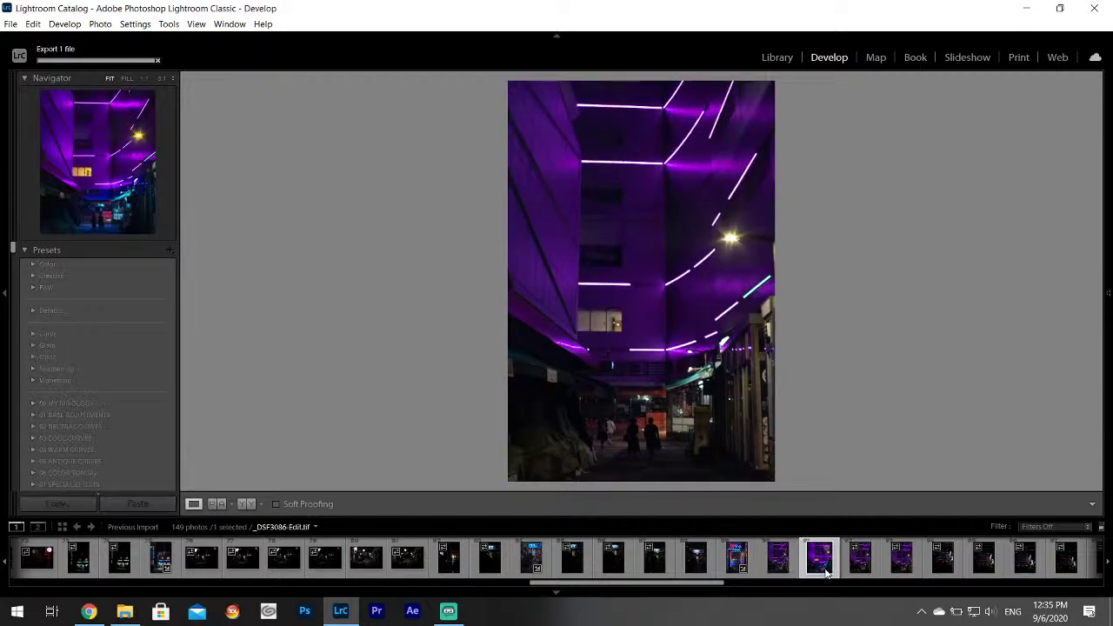
# Compare the neon alley shots at 1:1, zooming in on the walking people in each.
pyautogui.click(650, 450)
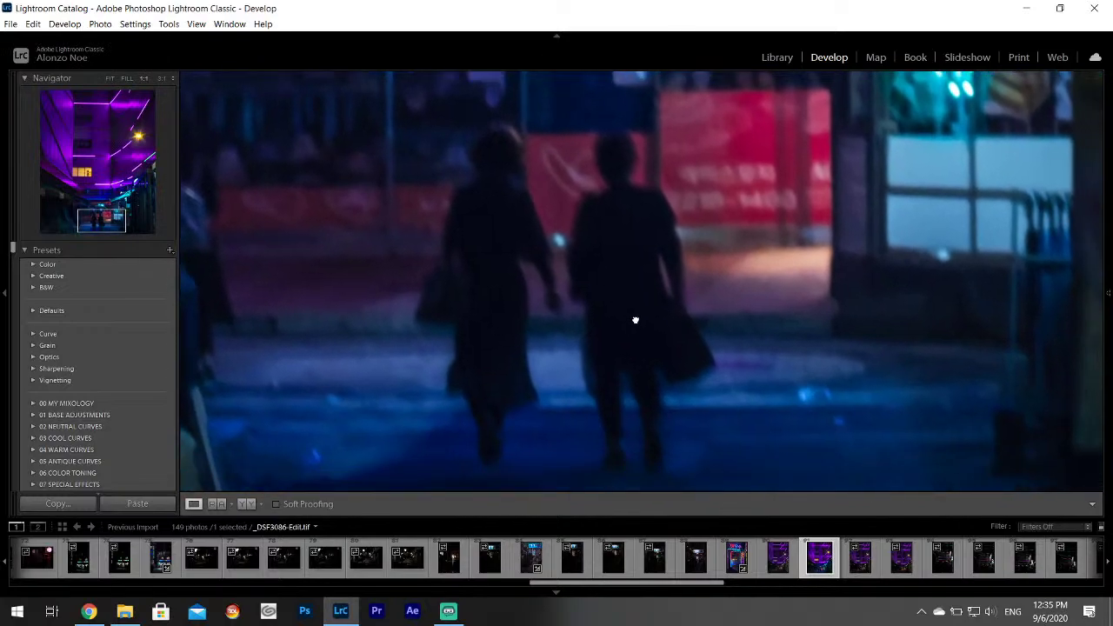
pyautogui.scroll(3, 577, 255)
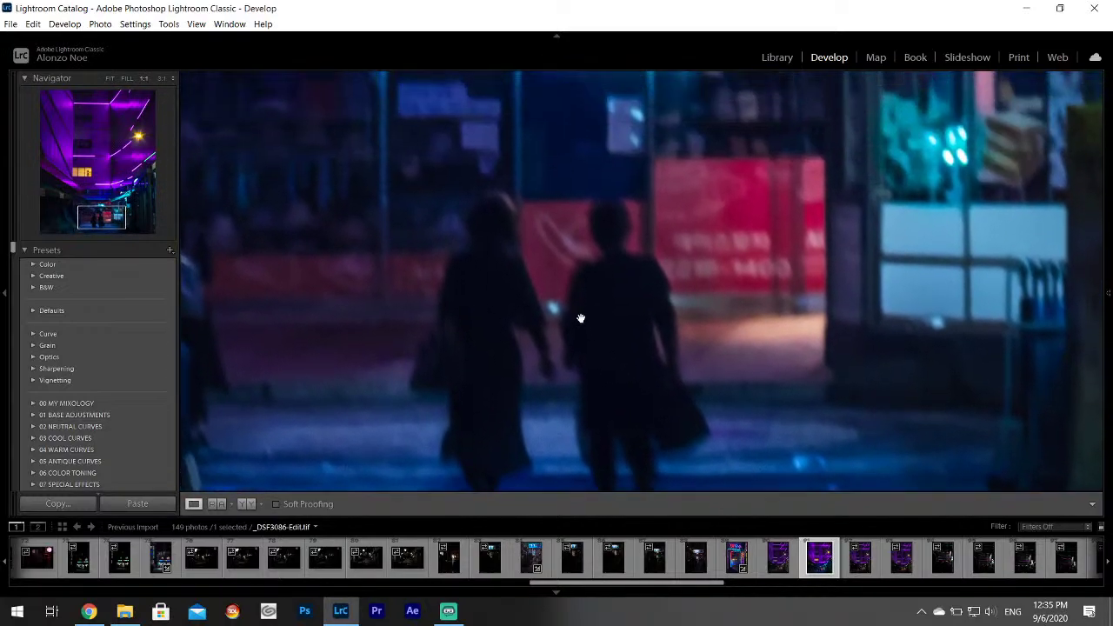
pyautogui.click(580, 318)
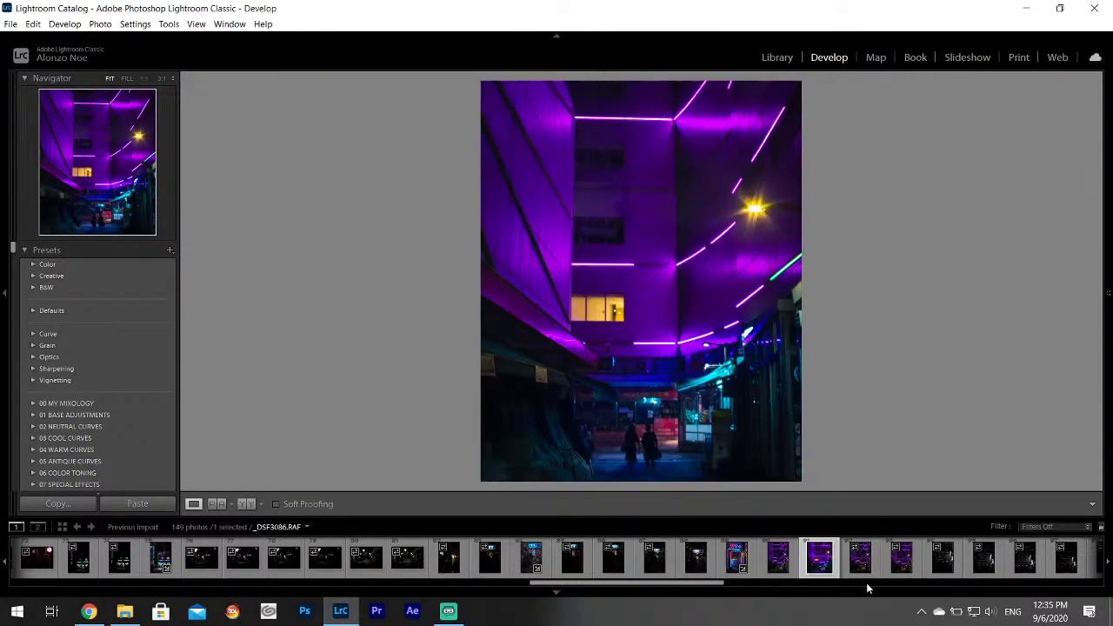
pyautogui.click(864, 572)
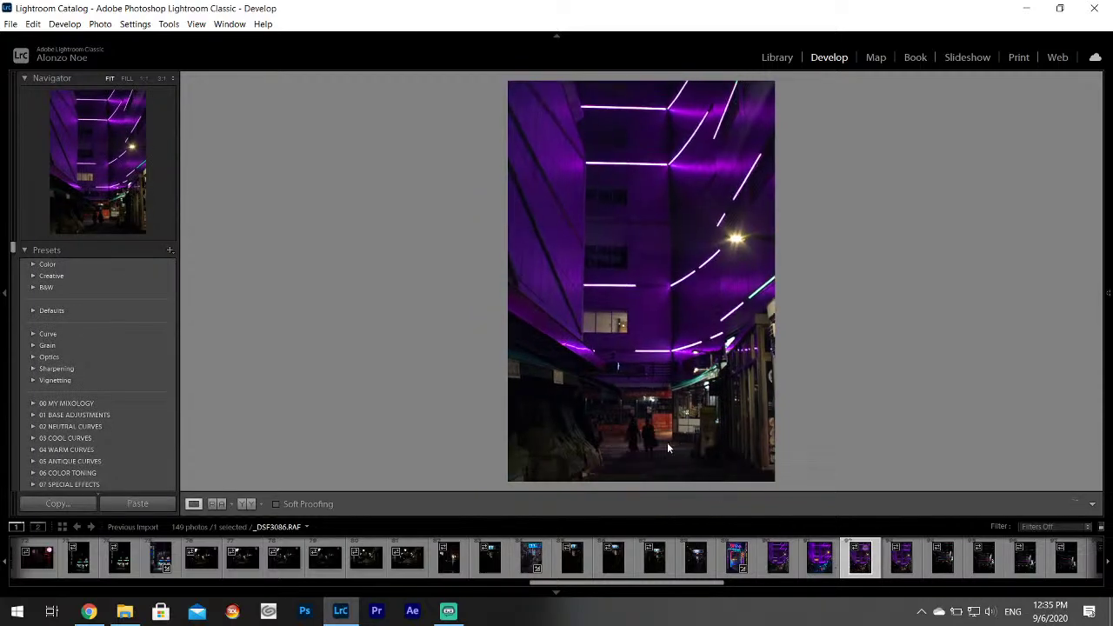
pyautogui.click(646, 438)
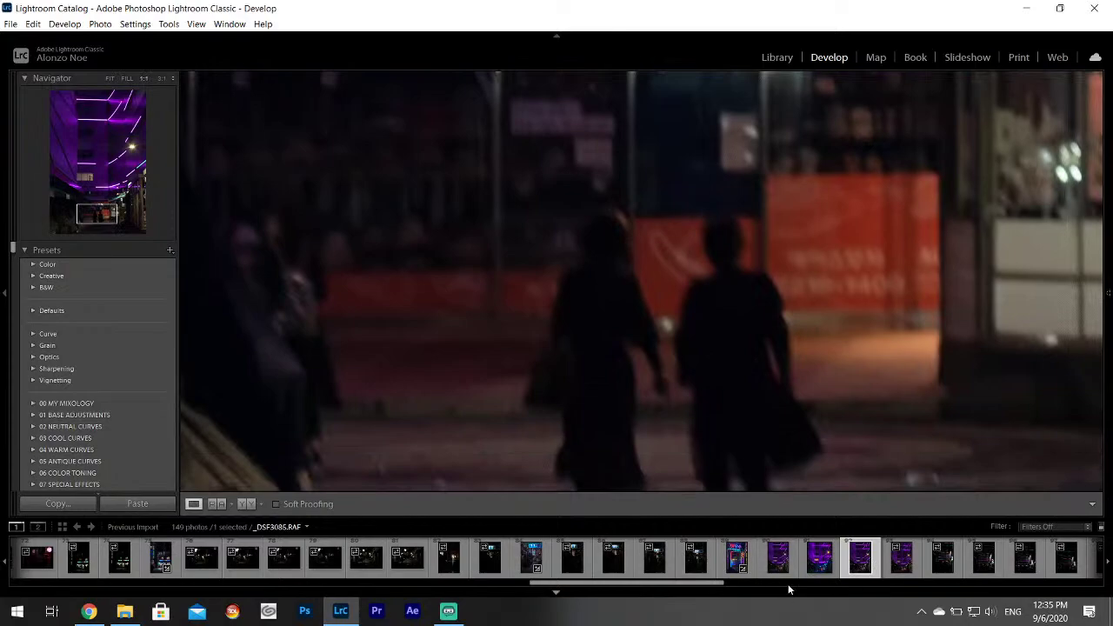
pyautogui.click(772, 564)
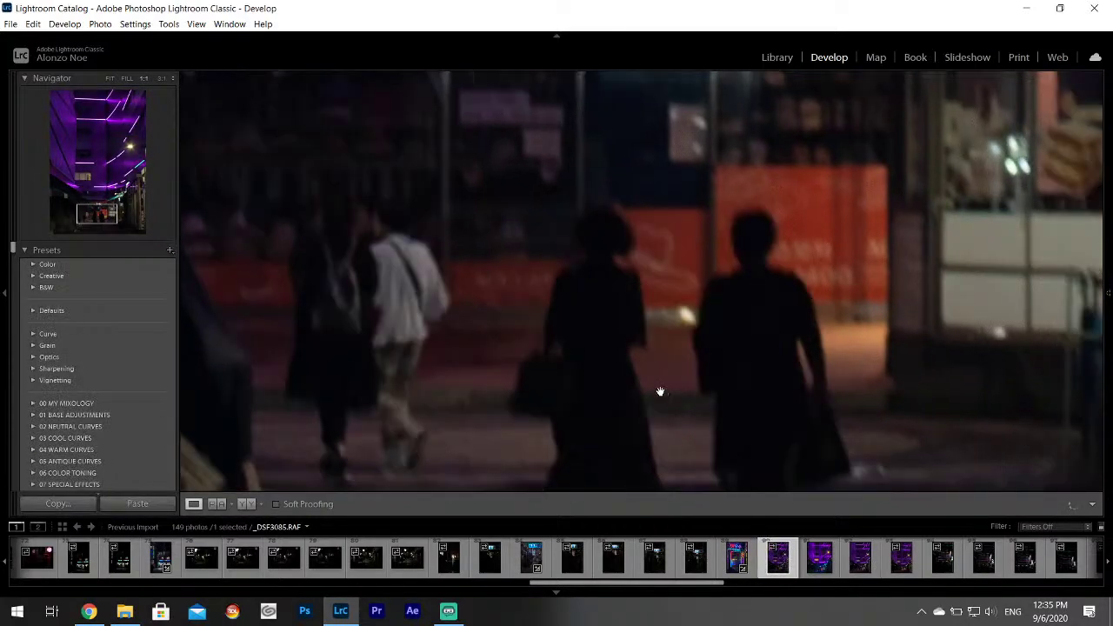
pyautogui.click(635, 355)
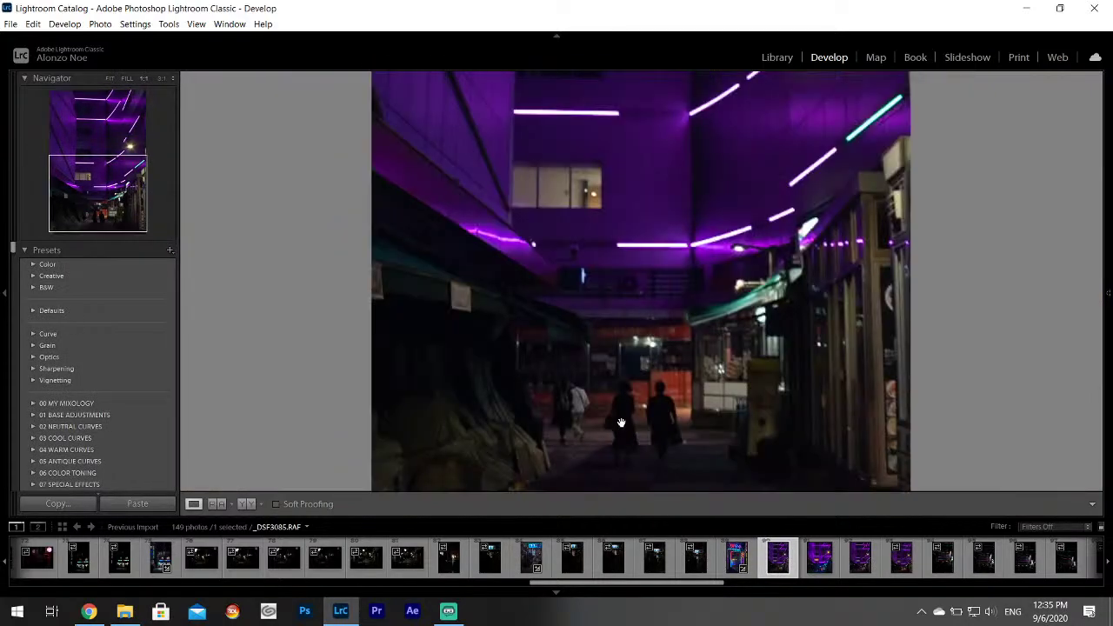
pyautogui.click(621, 423)
pyautogui.moveTo(599, 410); pyautogui.dragTo(593, 393)
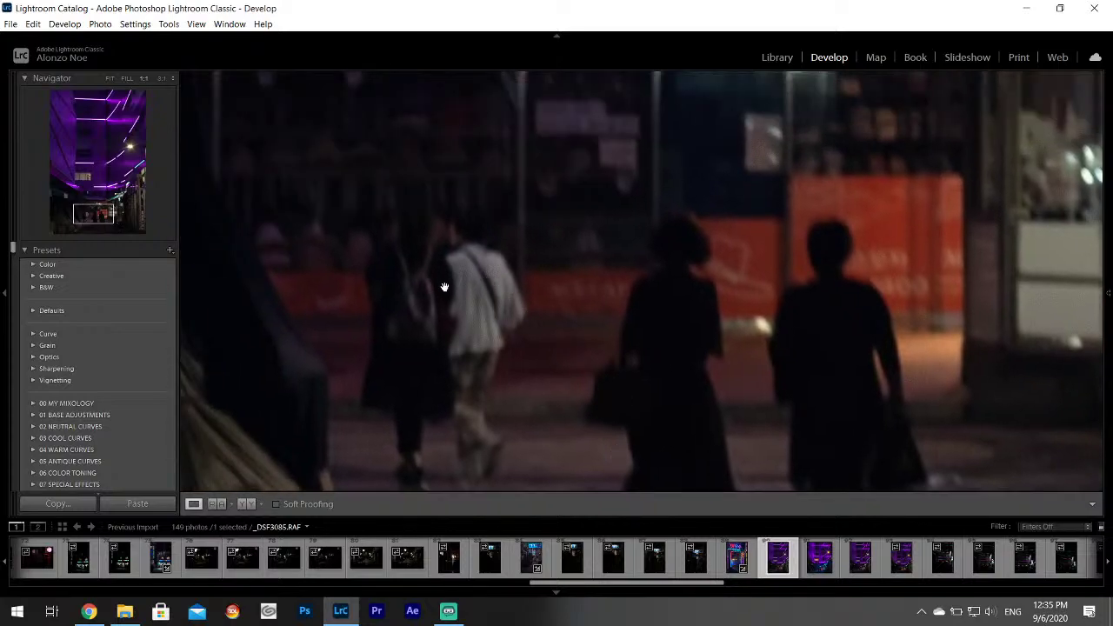
pyautogui.click(454, 317)
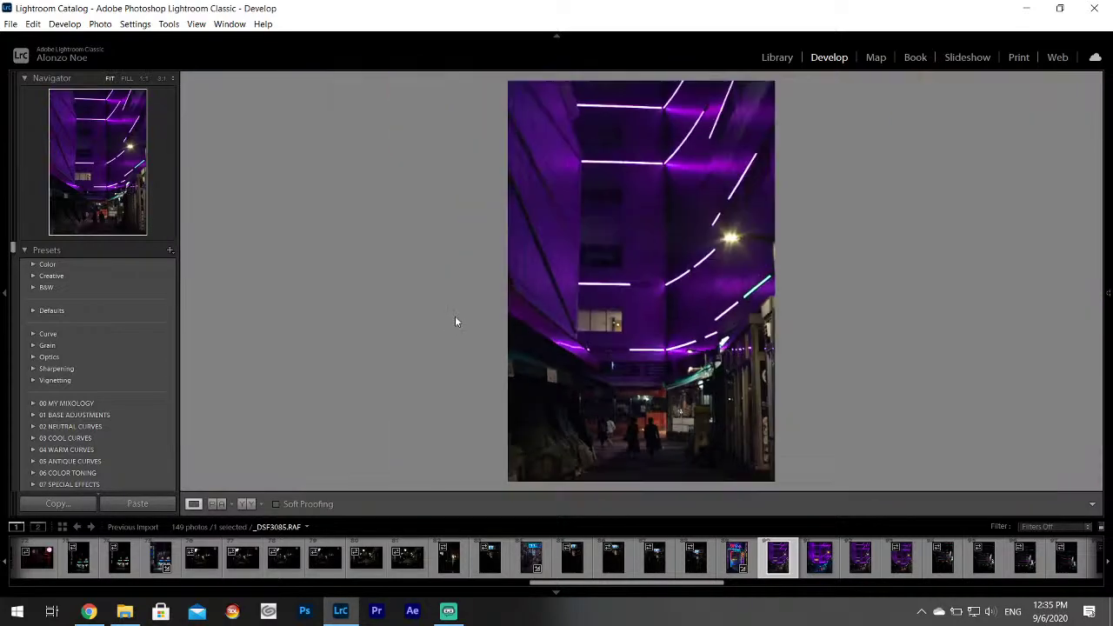
pyautogui.click(661, 446)
# Weigh the edited TIF against the original RAF, then keep _DSF3086-Edit.tif in Fit view.
pyautogui.click(809, 566)
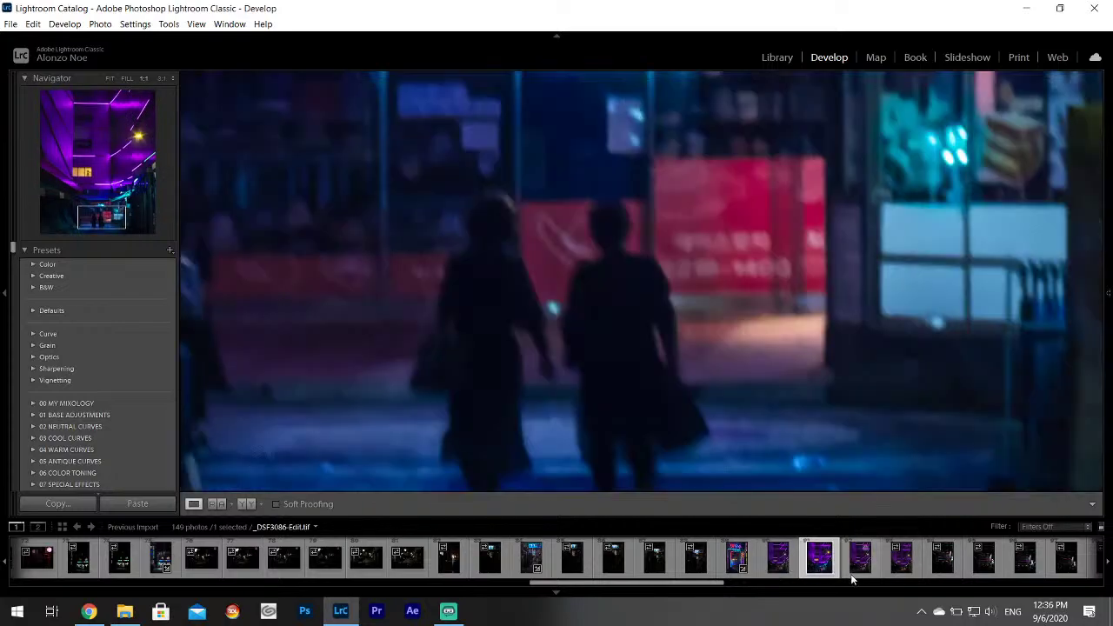
pyautogui.click(861, 561)
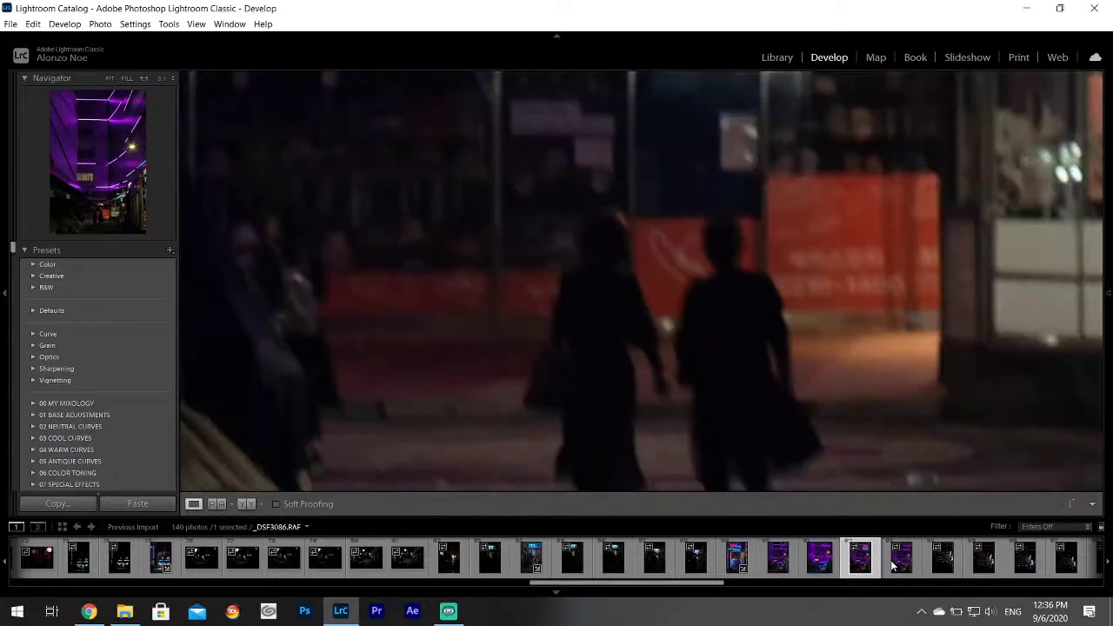
pyautogui.click(893, 564)
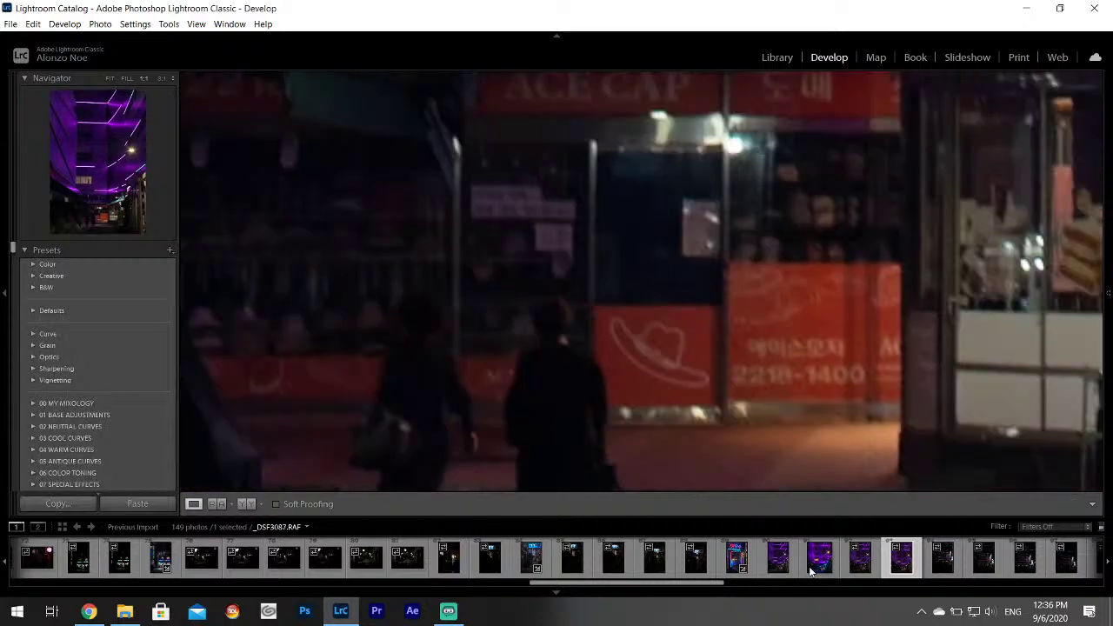
pyautogui.click(811, 565)
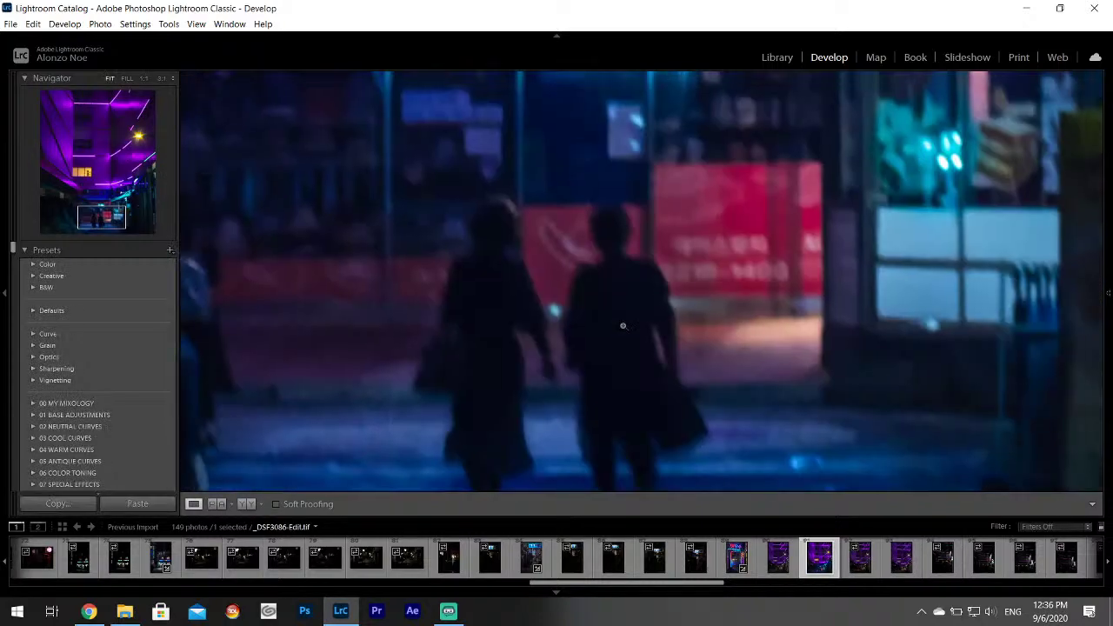
pyautogui.click(623, 326)
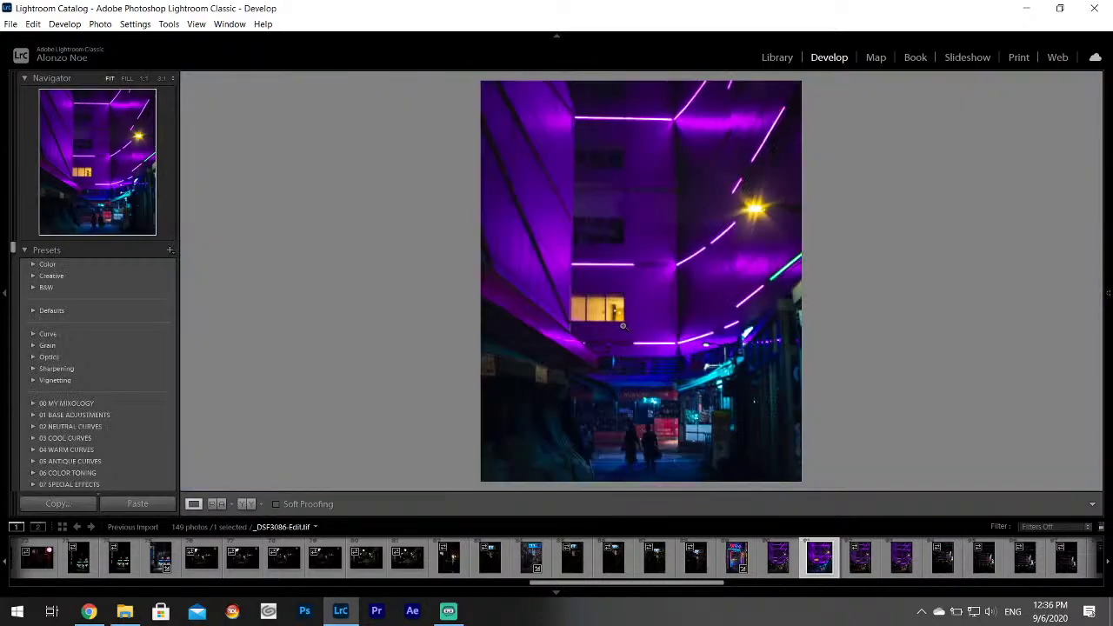
# Lower Contrast to -72 and lift Shadows to +19 and Whites to +49.
pyautogui.moveTo(1108, 293)
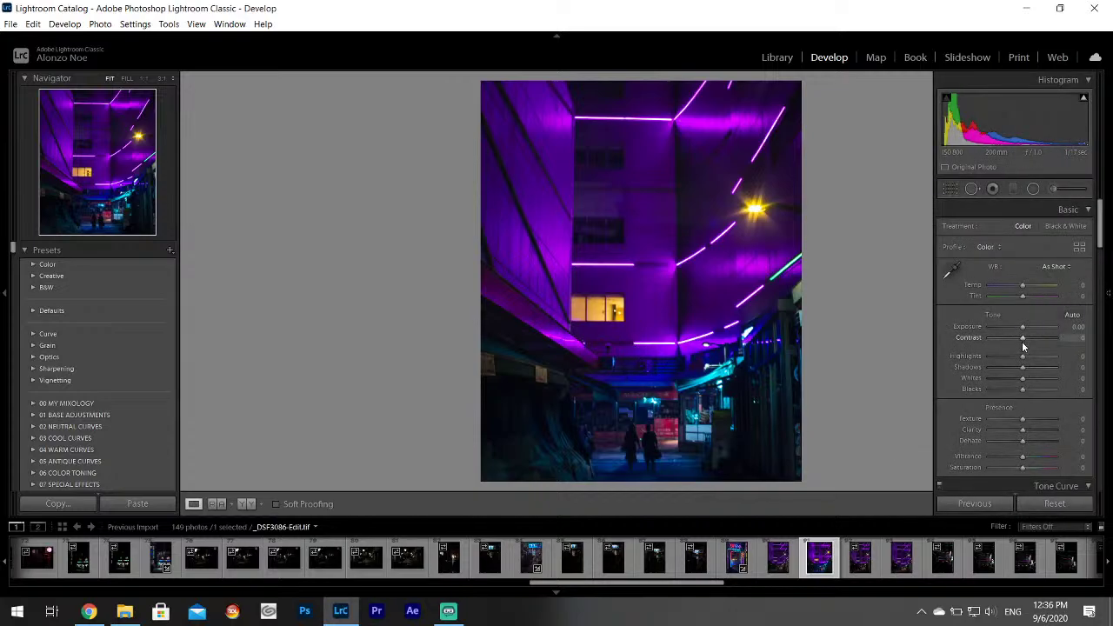
pyautogui.moveTo(1022, 343); pyautogui.dragTo(1042, 384)
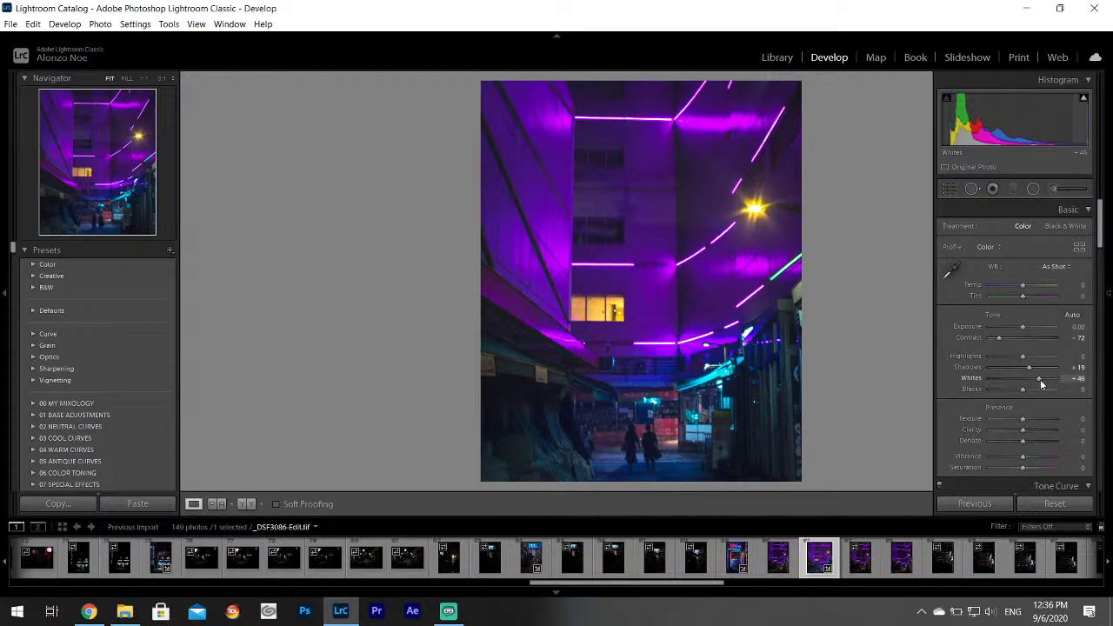
pyautogui.moveTo(1100, 226); pyautogui.dragTo(1102, 251)
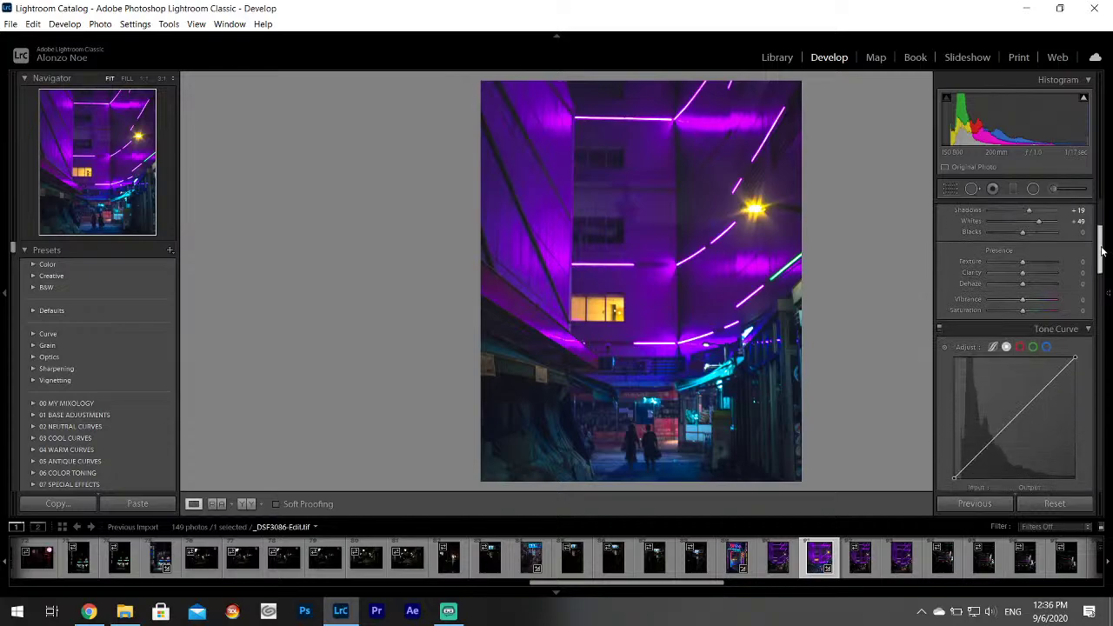
# Add Texture +21 and Clarity +26, checking the walking people at 1:1.
pyautogui.click(1029, 273)
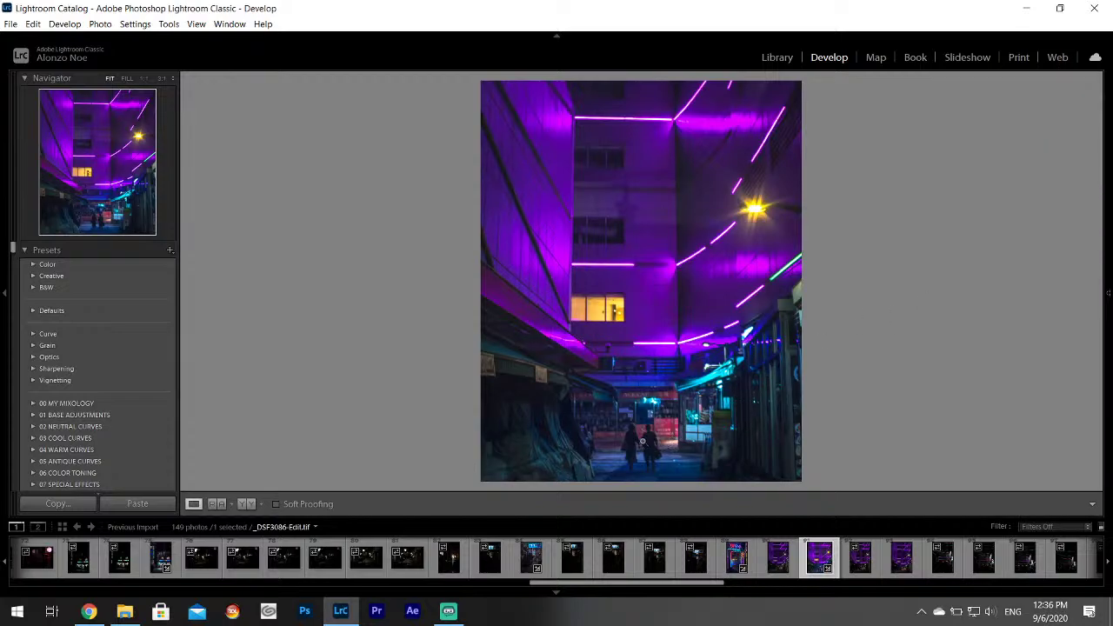
pyautogui.click(642, 441)
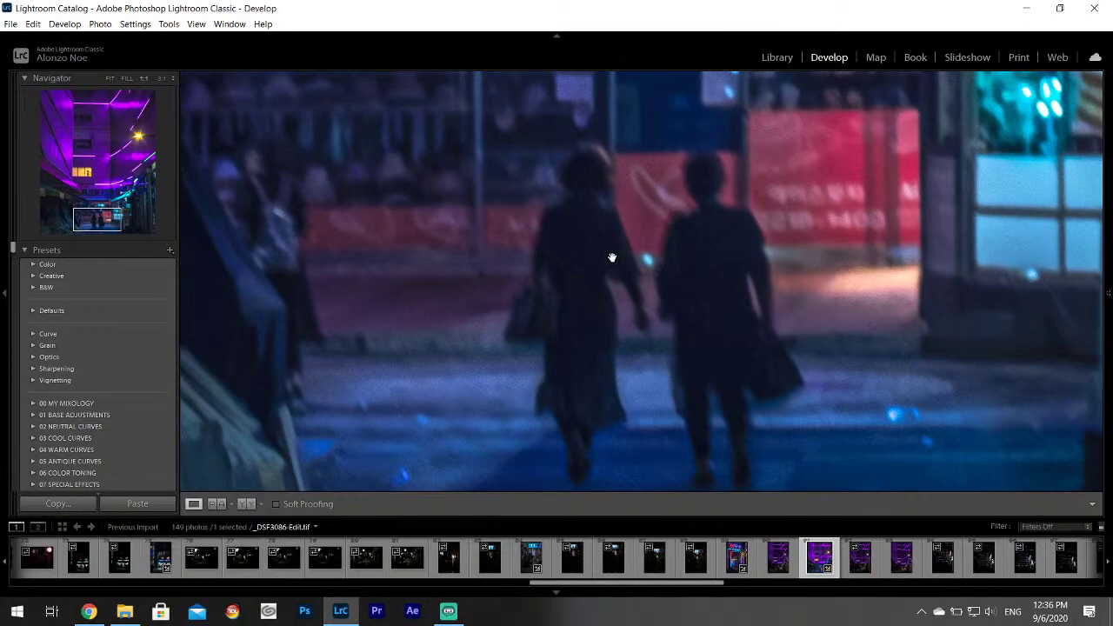
pyautogui.click(613, 257)
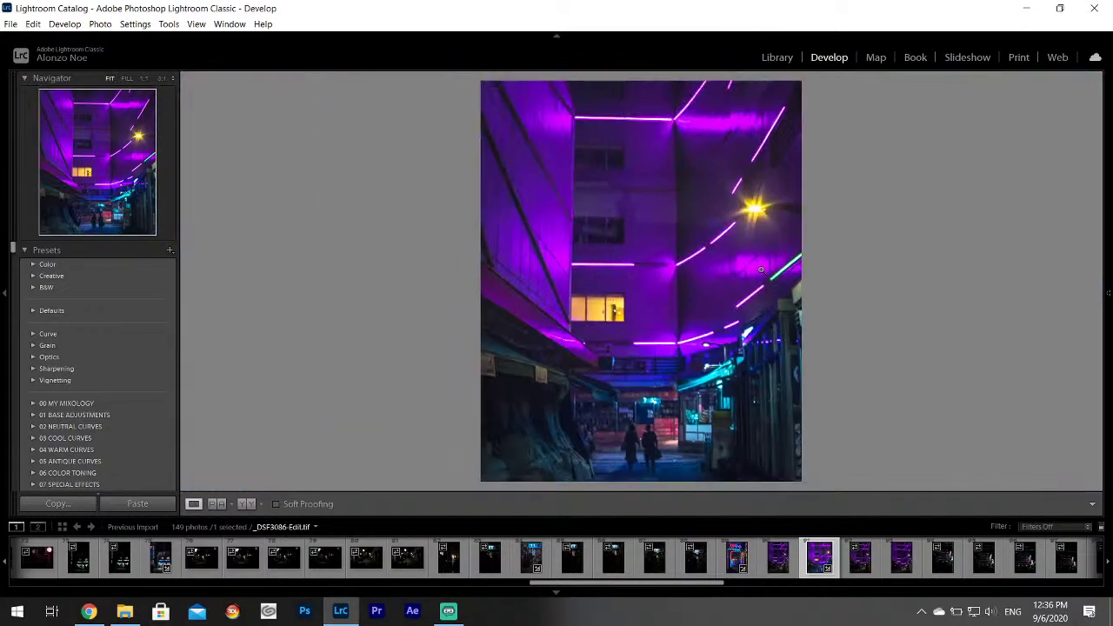
pyautogui.moveTo(1104, 241)
pyautogui.scroll(-4, 1092, 263)
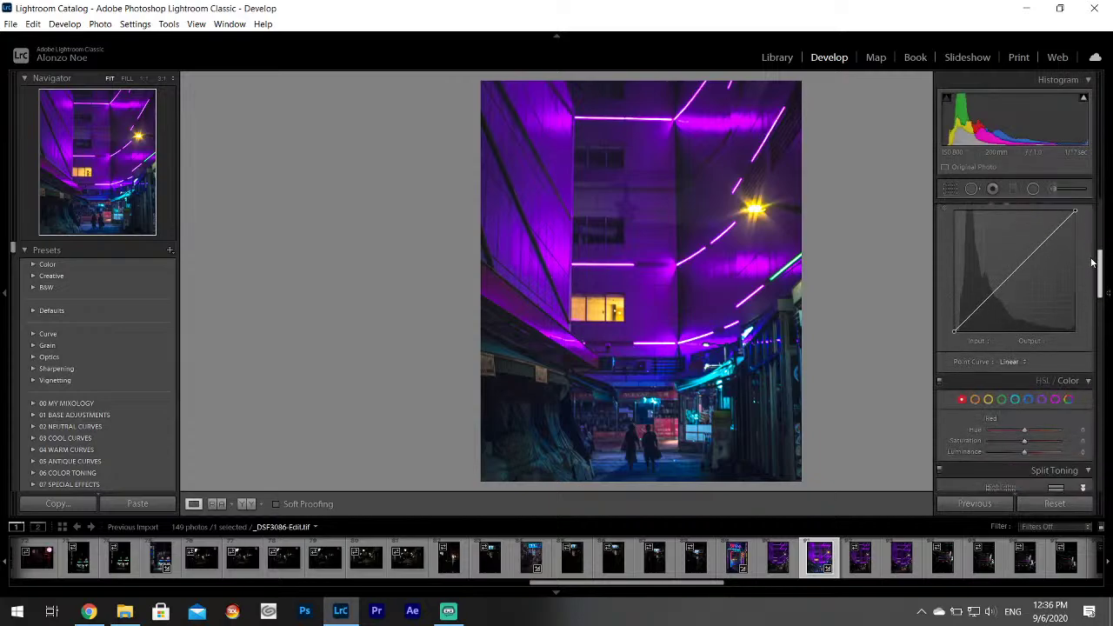
pyautogui.scroll(-3, 1092, 262)
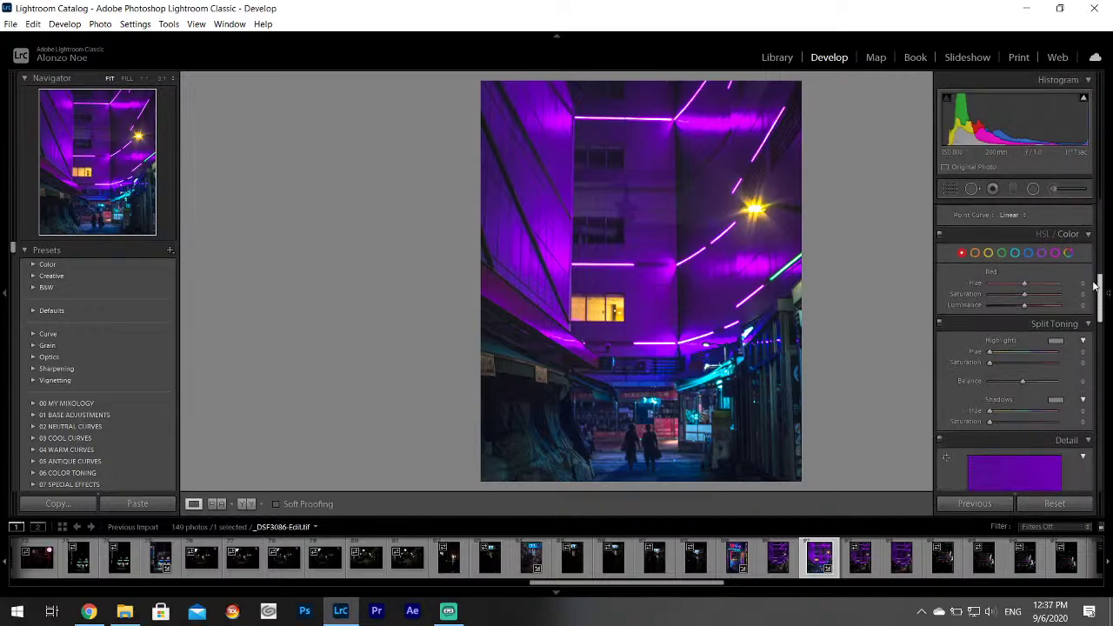
pyautogui.moveTo(1094, 285); pyautogui.dragTo(1096, 189)
pyautogui.scroll(-3, 1097, 188)
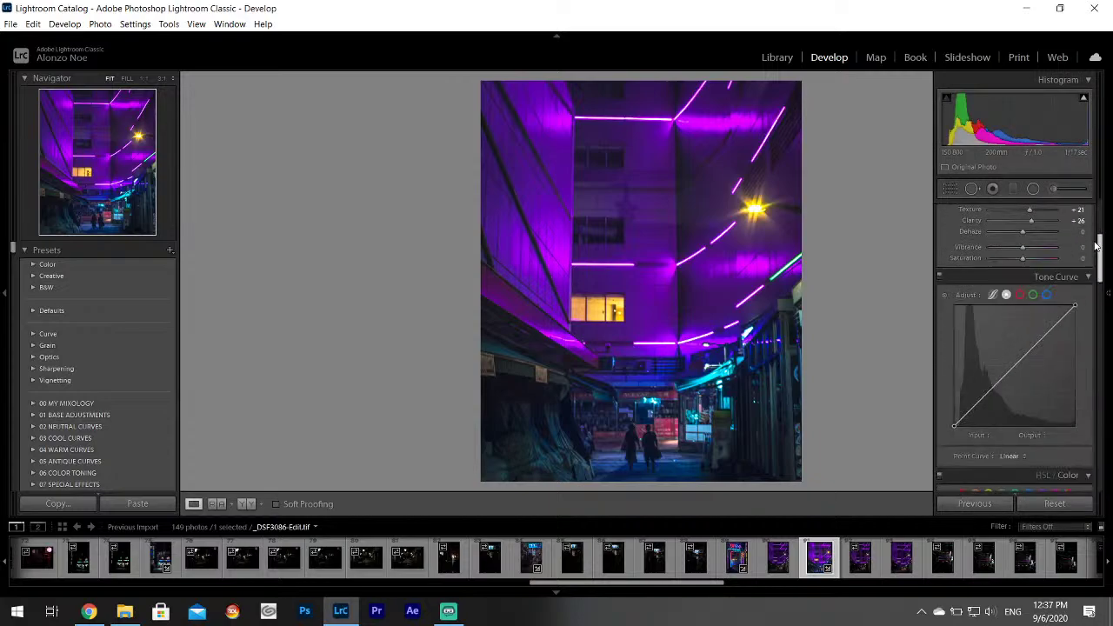
pyautogui.scroll(3, 1096, 188)
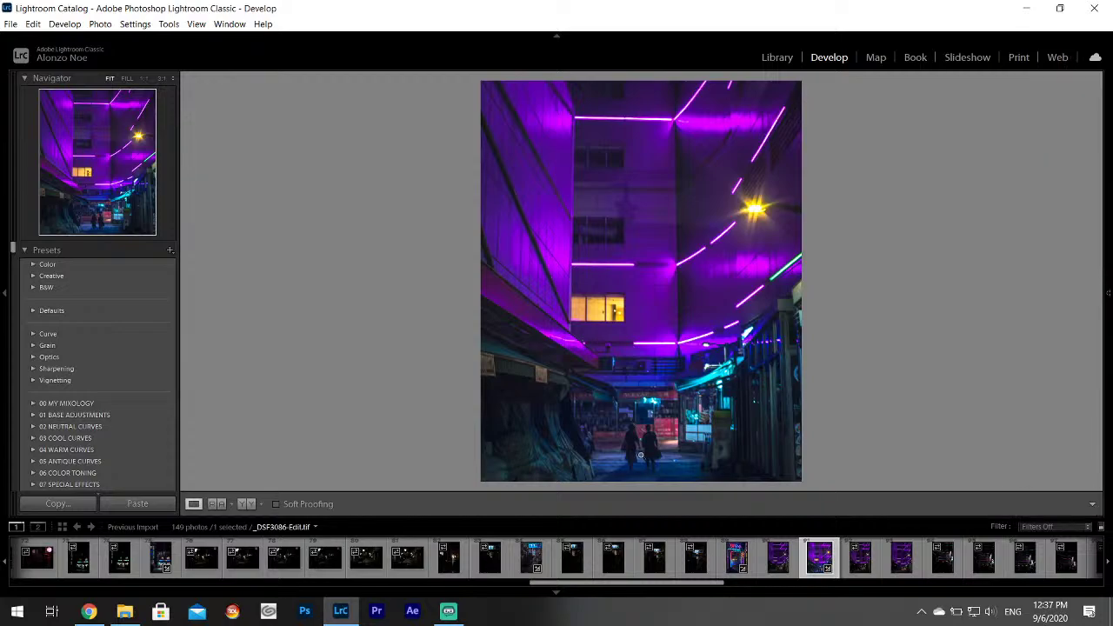
# Zoom in on the walking figures and set up an Adjustment Brush with Exposure -0.24 and a colour tint.
pyautogui.click(641, 454)
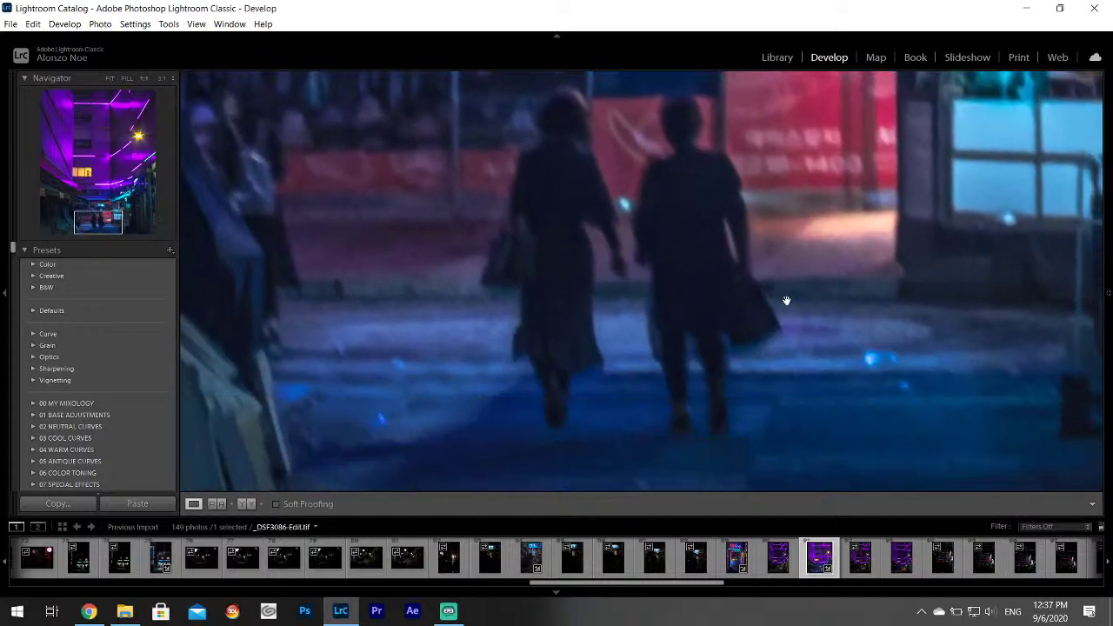
pyautogui.click(1061, 189)
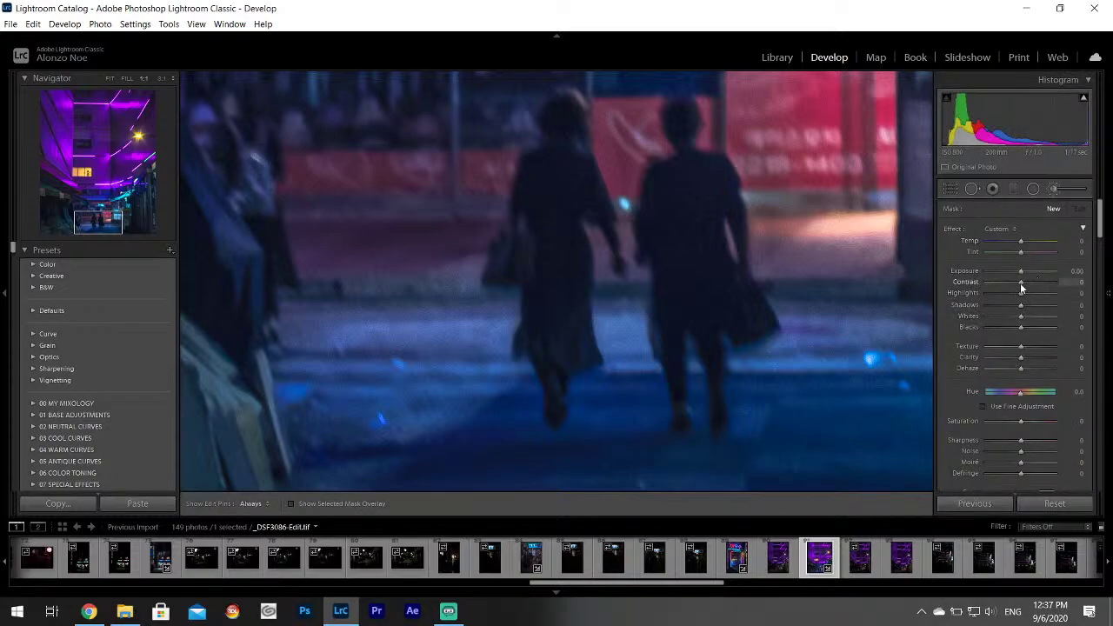
pyautogui.moveTo(1021, 270); pyautogui.dragTo(1019, 270)
pyautogui.scroll(-3, 1056, 337)
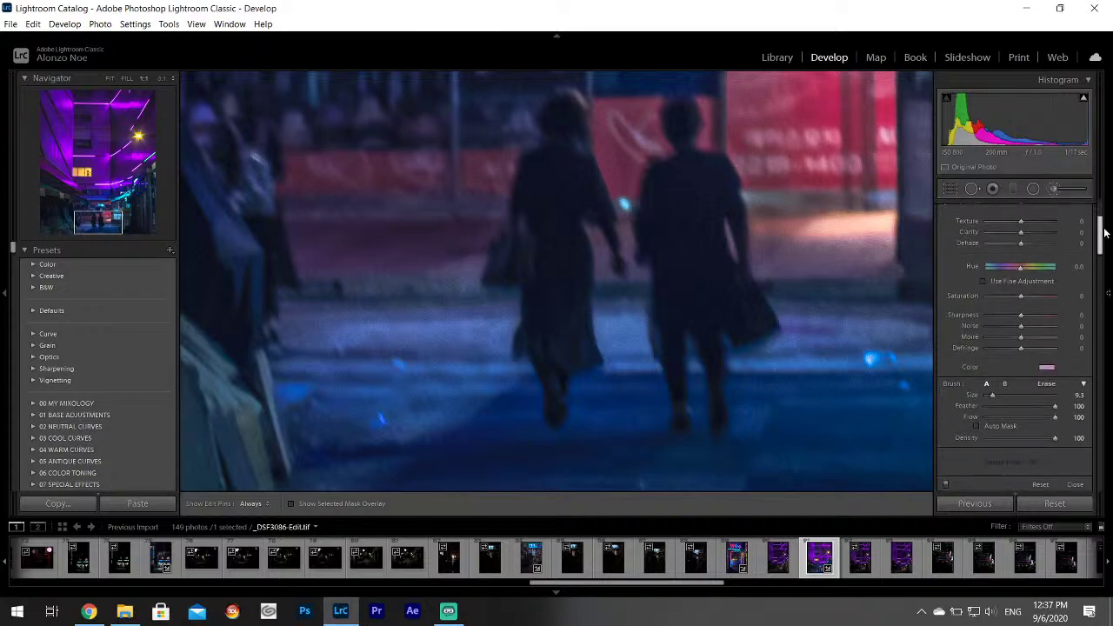
pyautogui.click(1046, 362)
pyautogui.moveTo(979, 400)
pyautogui.mouseDown()
pyautogui.moveTo(945, 406)
pyautogui.moveTo(800, 336)
pyautogui.mouseUp()
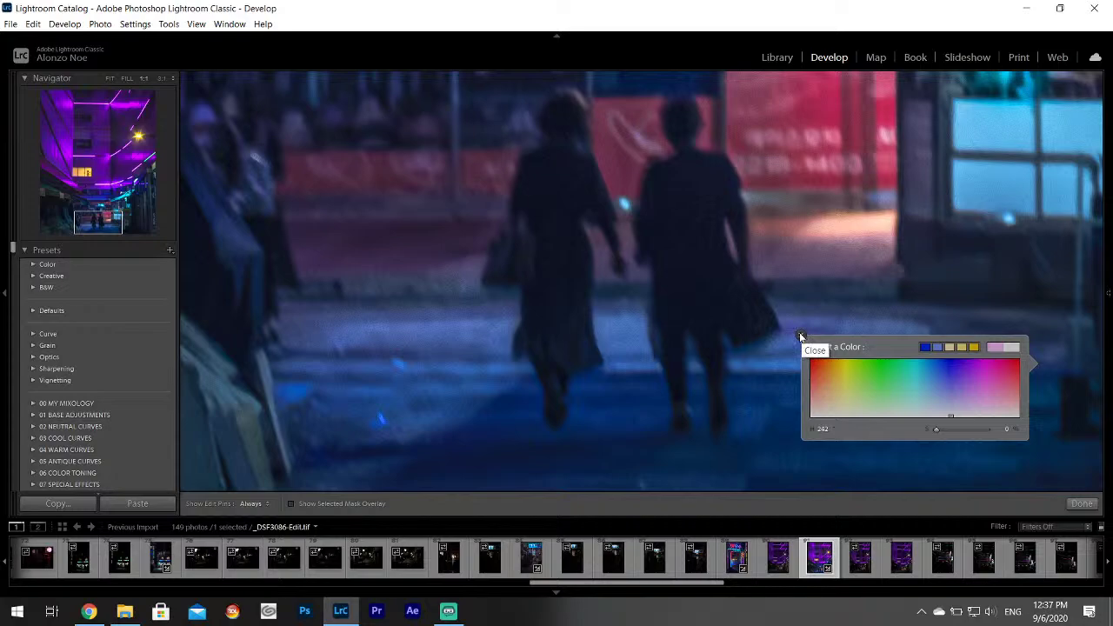
pyautogui.click(801, 337)
# Shrink the brush to size 5.1 with Feather 0 and paint over the woman's head and back.
pyautogui.moveTo(1071, 299)
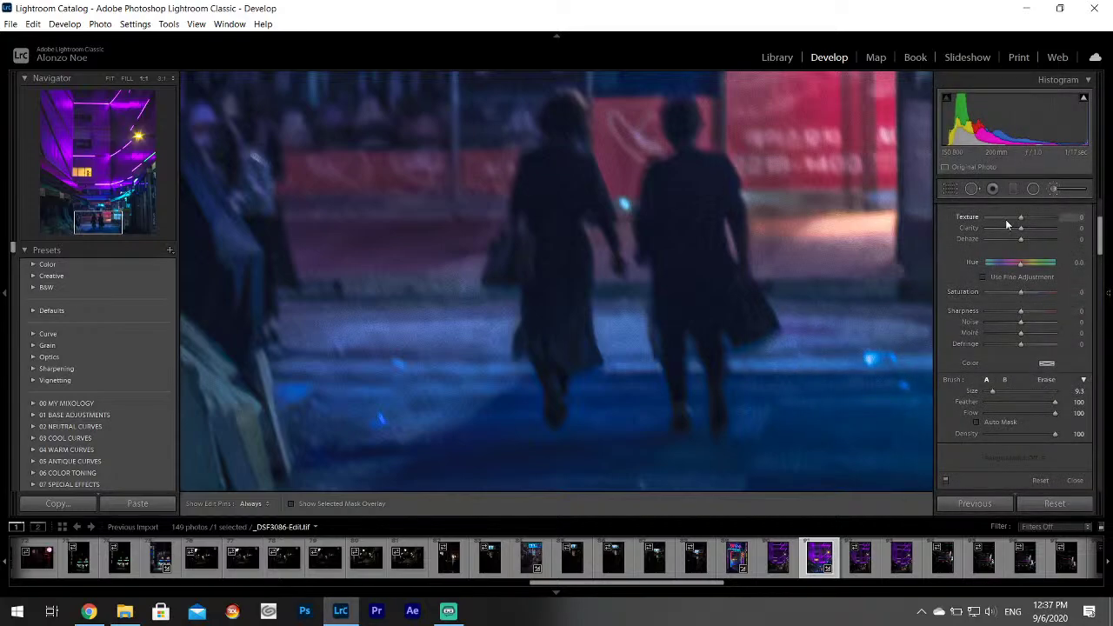
pyautogui.press('[')
pyautogui.press('[')
pyautogui.press('[')
pyautogui.press('[')
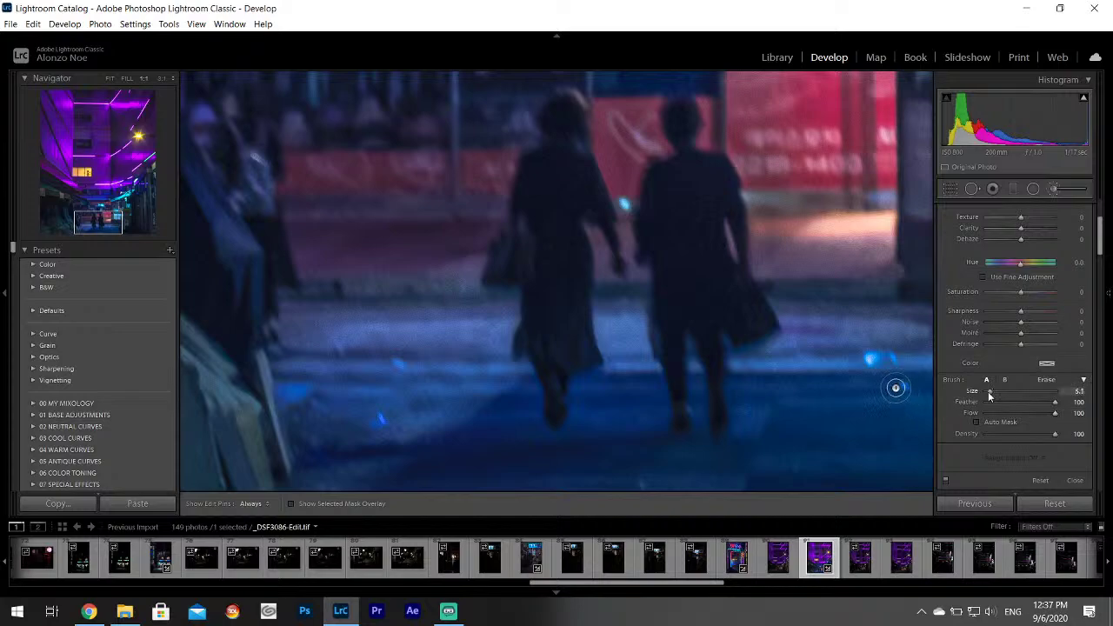
pyautogui.moveTo(1057, 402); pyautogui.dragTo(980, 402)
pyautogui.press('F8')
pyautogui.press('h')
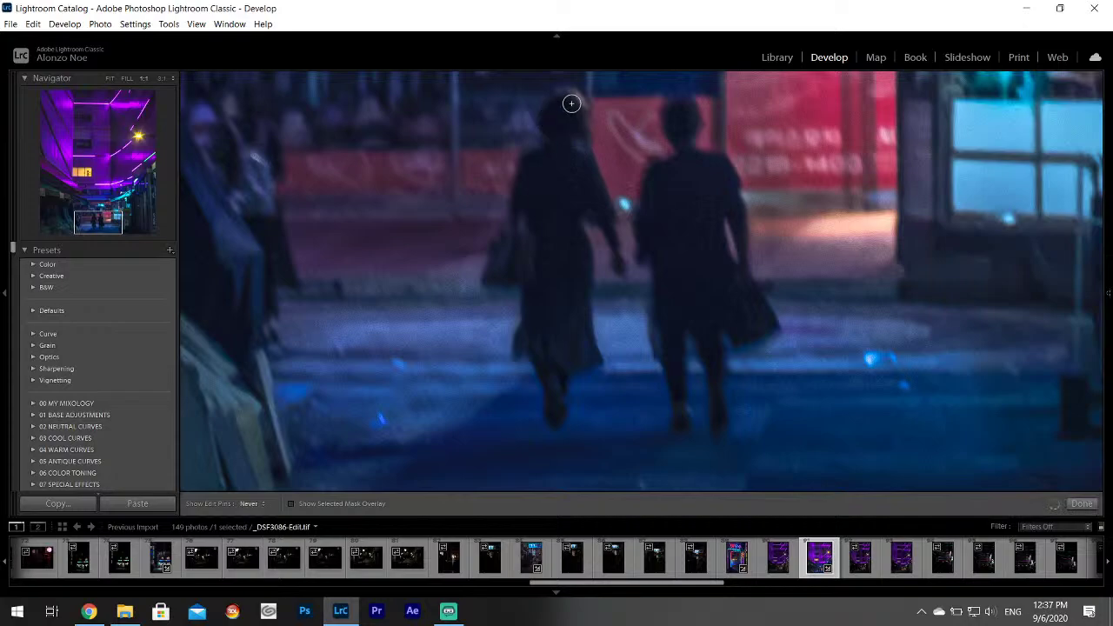
pyautogui.moveTo(574, 104)
pyautogui.mouseDown()
pyautogui.moveTo(556, 151)
pyautogui.moveTo(522, 182)
pyautogui.moveTo(522, 218)
pyautogui.moveTo(546, 244)
pyautogui.moveTo(589, 182)
pyautogui.moveTo(589, 206)
pyautogui.moveTo(549, 268)
pyautogui.moveTo(512, 258)
pyautogui.moveTo(496, 282)
pyautogui.moveTo(540, 279)
pyautogui.moveTo(577, 247)
pyautogui.moveTo(591, 340)
pyautogui.moveTo(550, 402)
pyautogui.moveTo(559, 373)
pyautogui.moveTo(527, 339)
pyautogui.moveTo(534, 278)
pyautogui.moveTo(567, 324)
pyautogui.moveTo(673, 169)
pyautogui.moveTo(684, 105)
pyautogui.mouseUp()
# Finish the brush adjustment and inspect the neon line and yellow lit window at 1:1.
pyautogui.click(1082, 504)
pyautogui.click(752, 347)
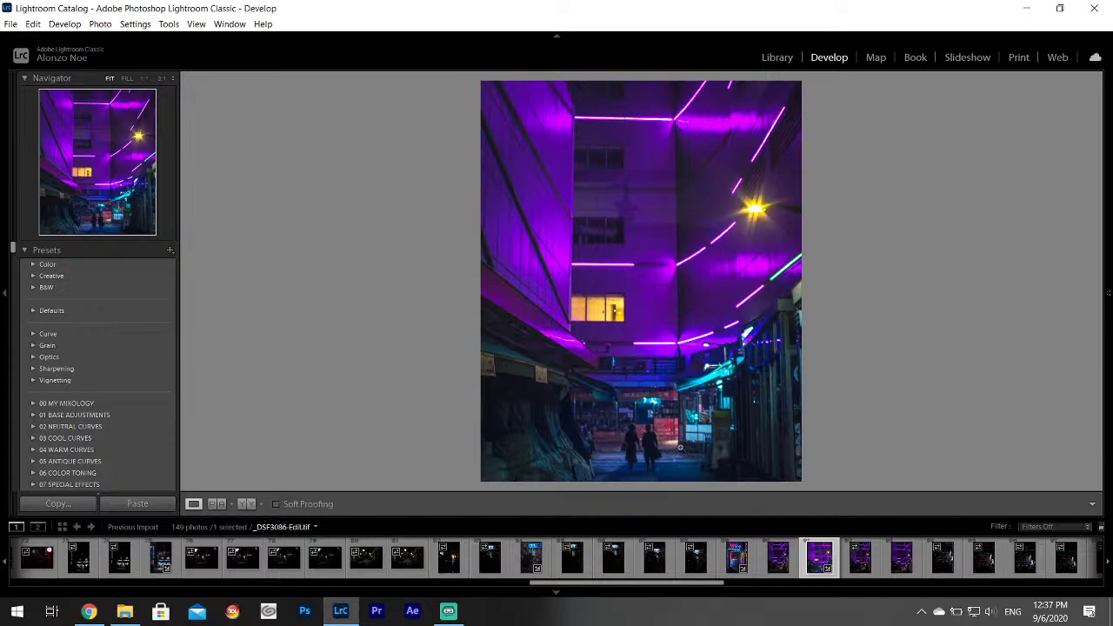
pyautogui.moveTo(598, 261); pyautogui.dragTo(598, 313)
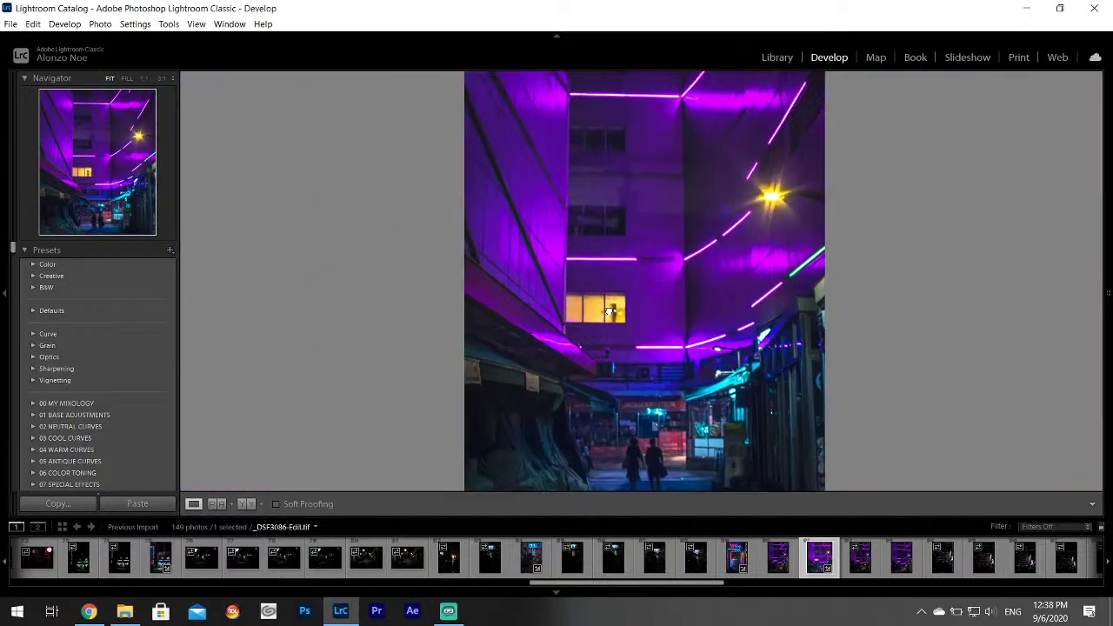
pyautogui.click(598, 313)
pyautogui.click(597, 318)
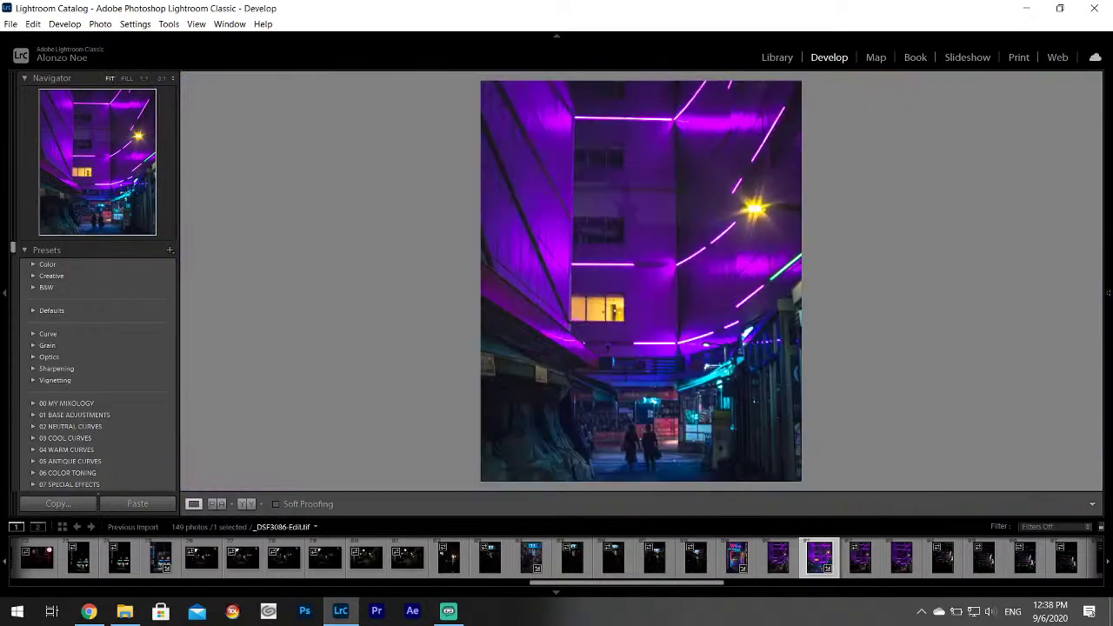
# In HSL/Color, try lowering Purple saturation, reset it to 0, and raise Aqua saturation to +18.
pyautogui.click(1108, 292)
pyautogui.scroll(-6, 1100, 324)
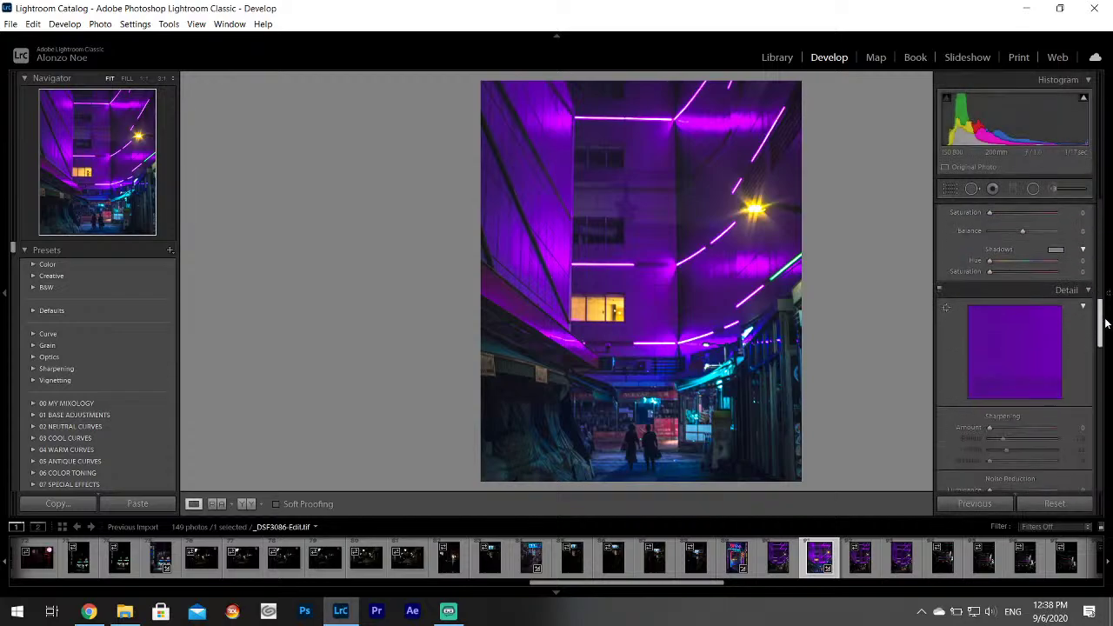
pyautogui.moveTo(1106, 318); pyautogui.dragTo(1111, 209)
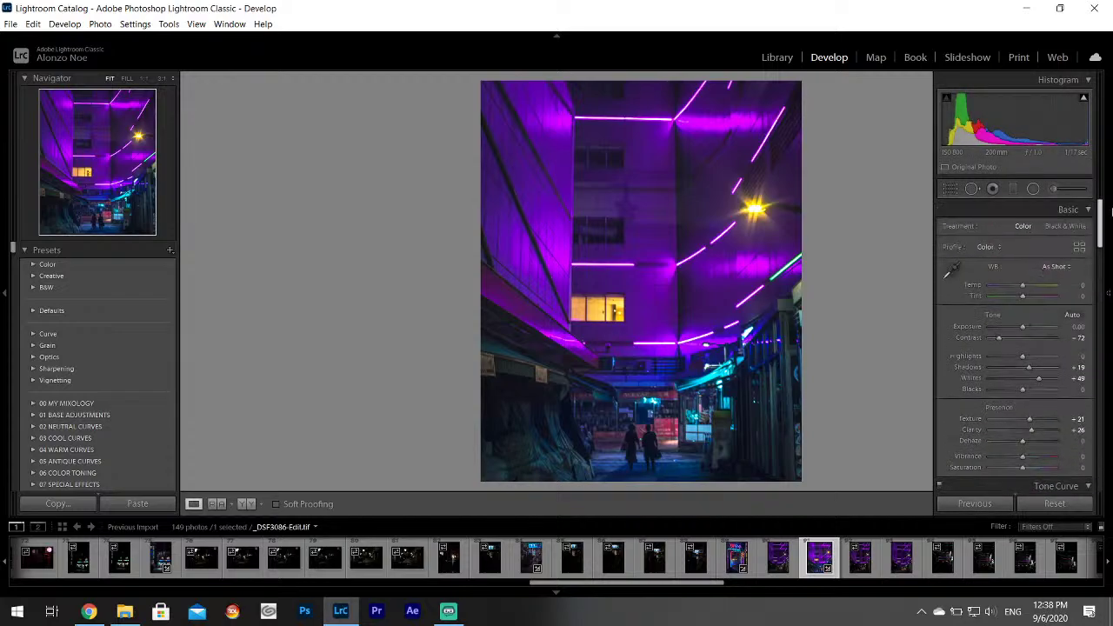
pyautogui.scroll(-5, 1069, 304)
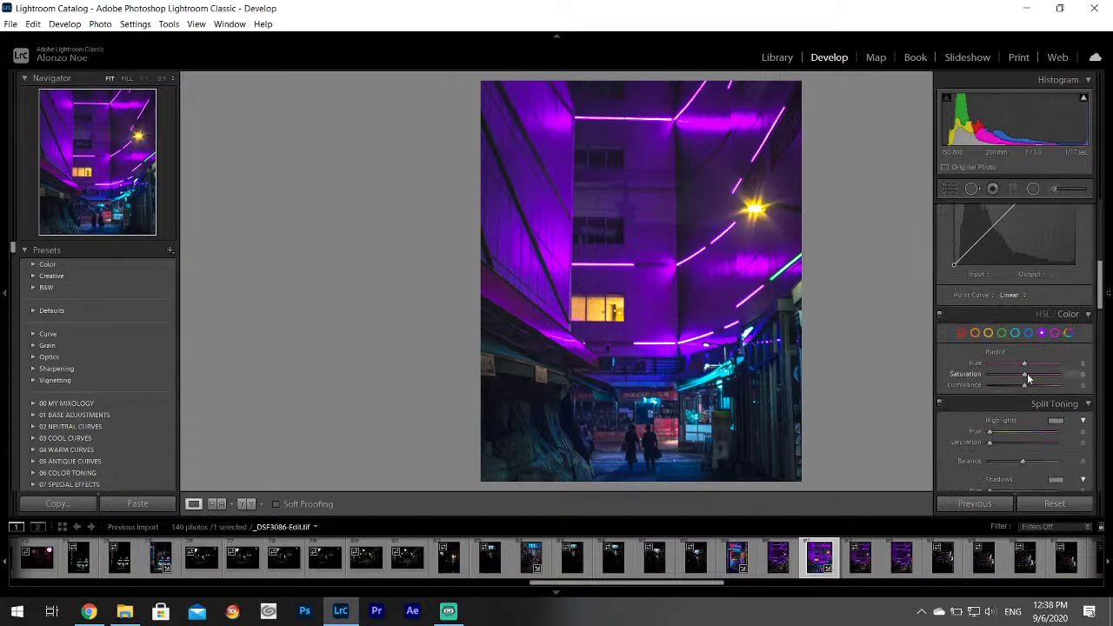
pyautogui.moveTo(1023, 376); pyautogui.dragTo(1012, 375)
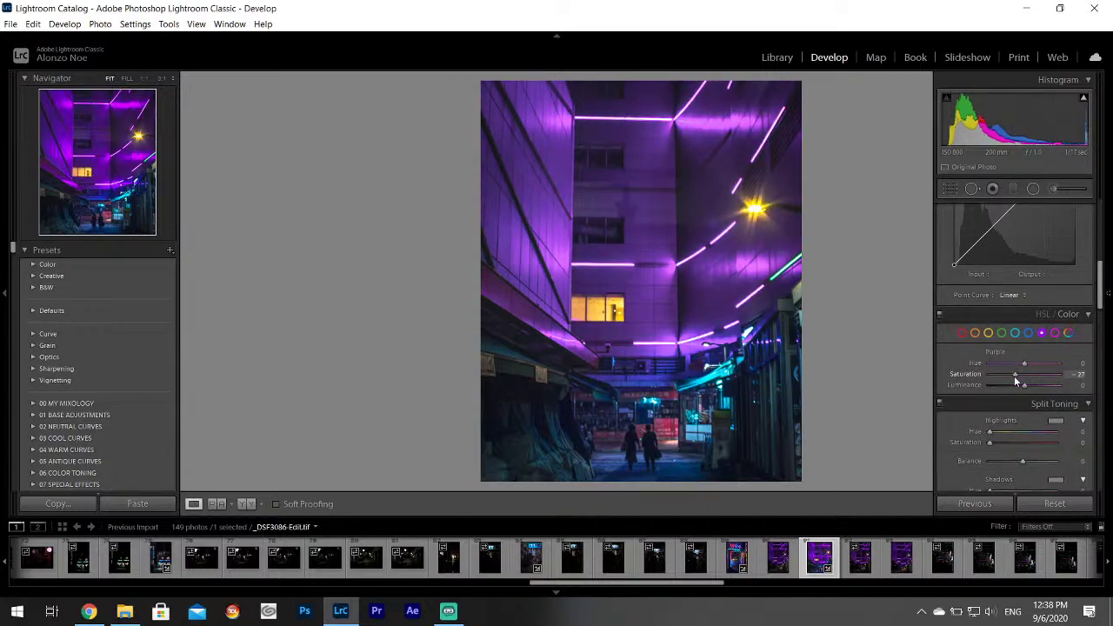
pyautogui.doubleClick(1014, 376)
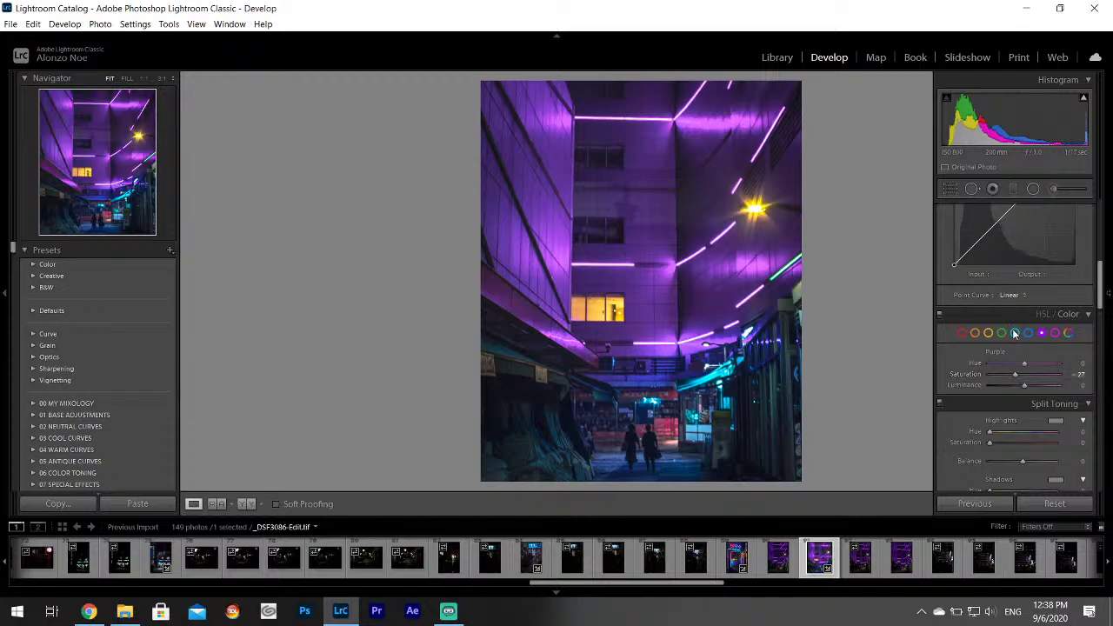
pyautogui.click(1015, 334)
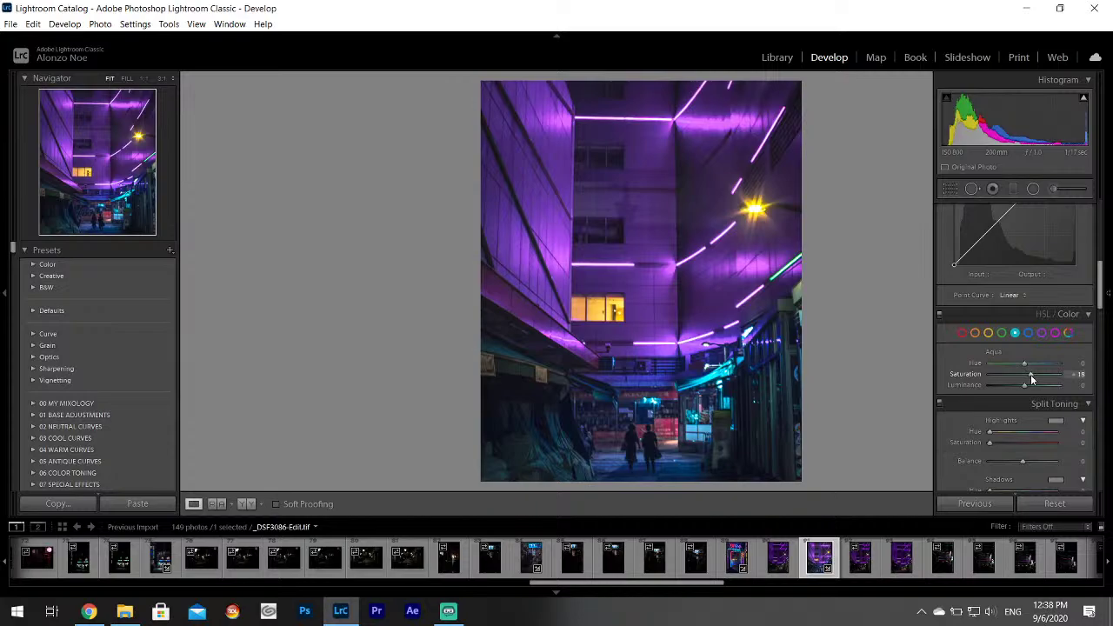
pyautogui.scroll(1, 1100, 287)
pyautogui.scroll(5, 1101, 287)
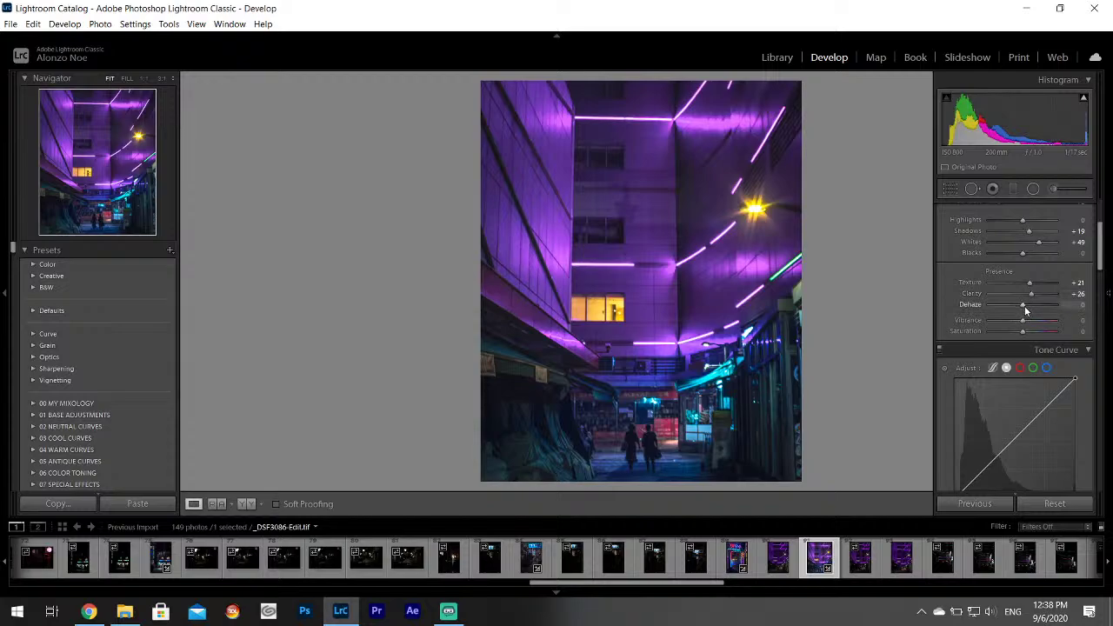
# Raise Dehaze to +11 and inspect the photo with the panels hidden.
pyautogui.moveTo(1026, 307); pyautogui.dragTo(1027, 307)
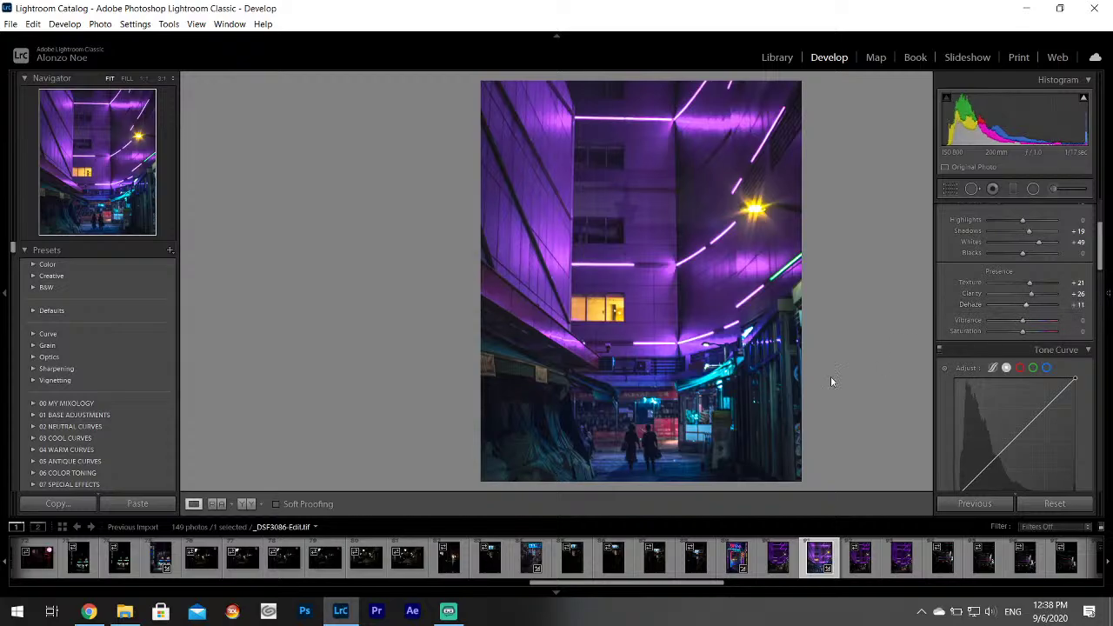
pyautogui.press('F8')
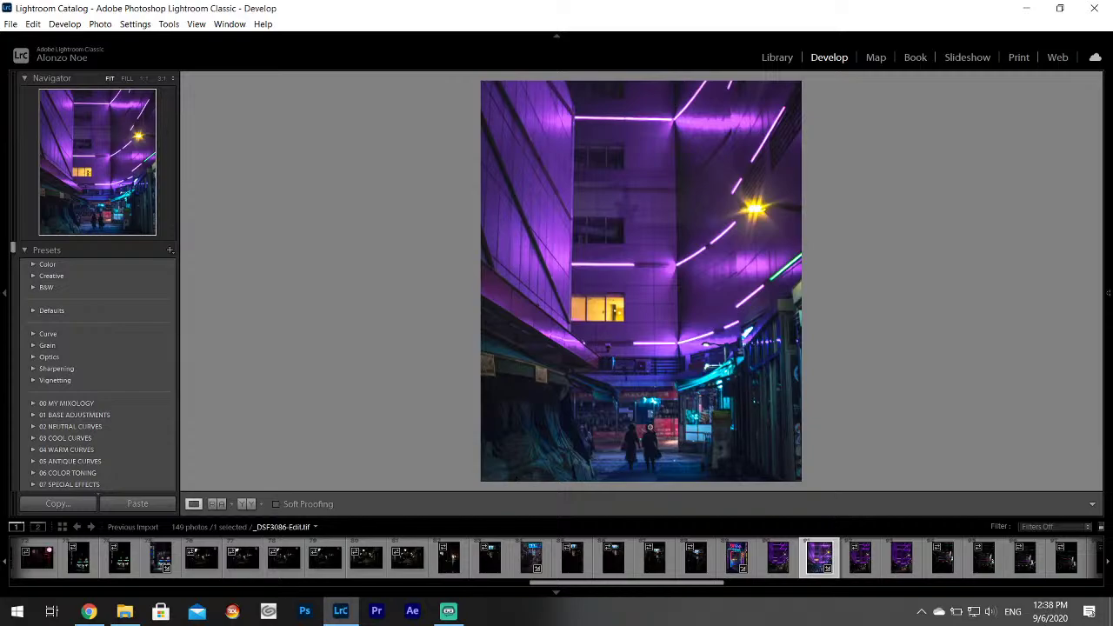
pyautogui.moveTo(649, 427); pyautogui.dragTo(591, 252)
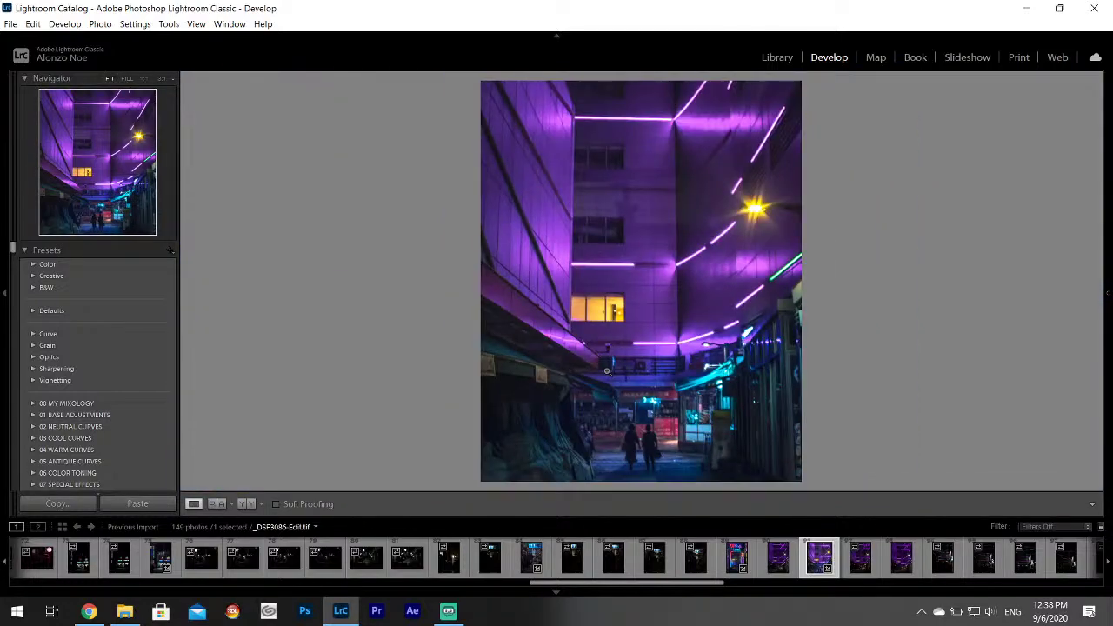
pyautogui.click(11, 26)
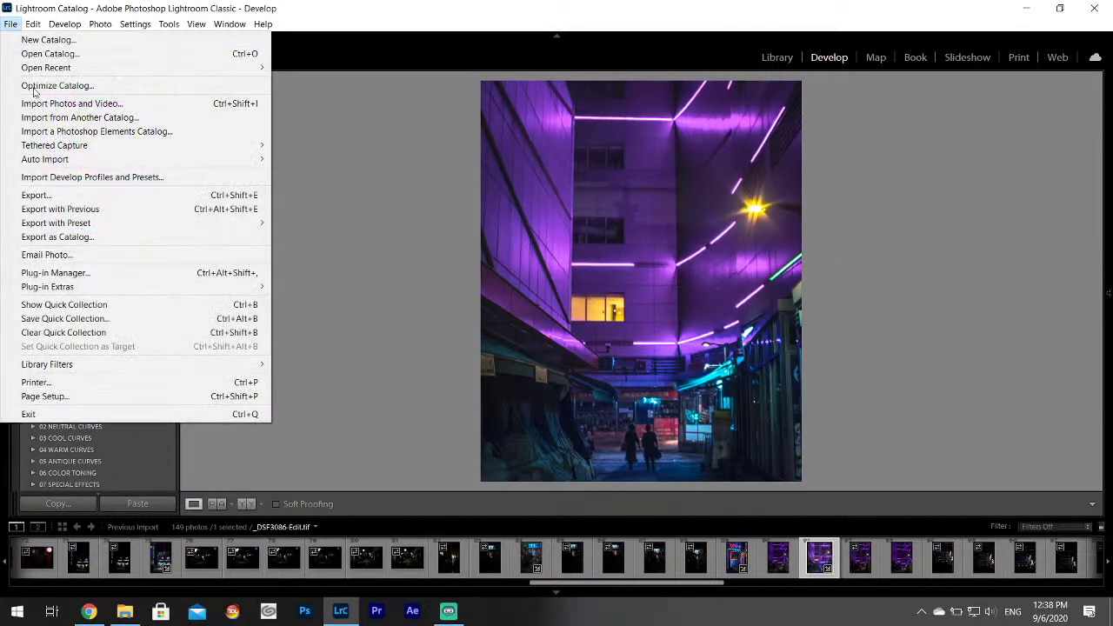
pyautogui.click(767, 6)
# Pull HSL Yellow saturation down to about -67 to whiten the lamp glow.
pyautogui.moveTo(1110, 263)
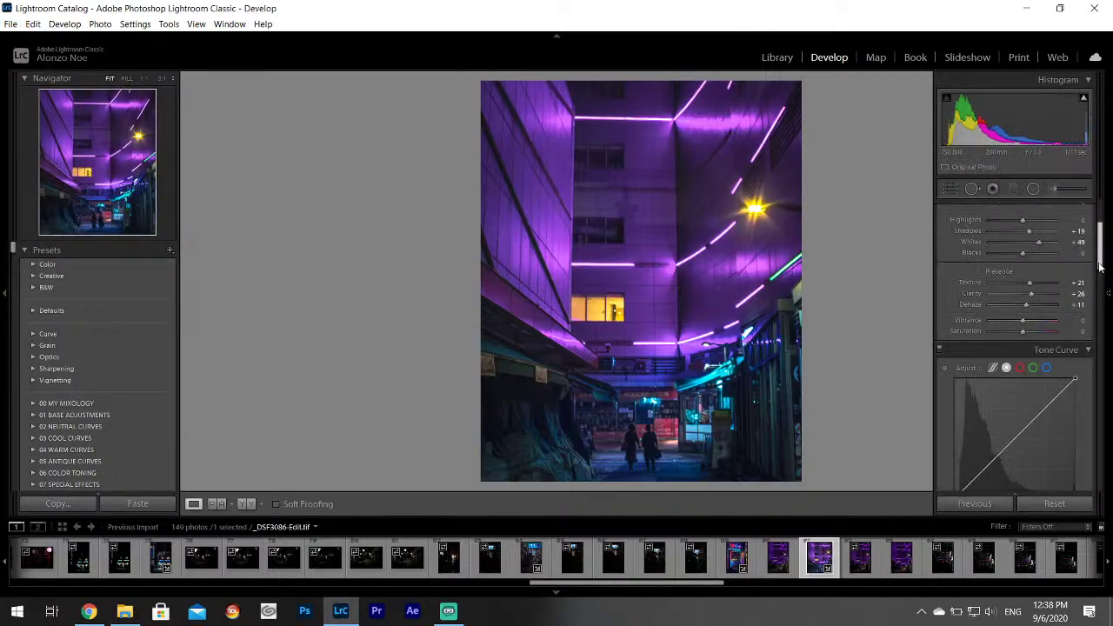
pyautogui.moveTo(1100, 233); pyautogui.dragTo(1098, 294)
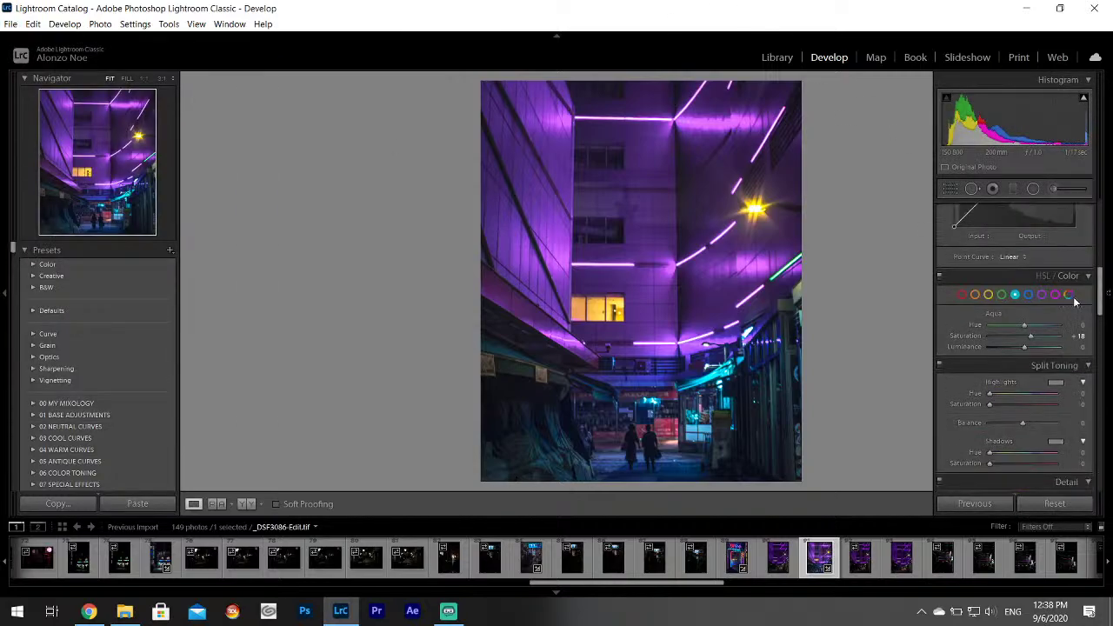
pyautogui.click(989, 296)
pyautogui.moveTo(1013, 339); pyautogui.dragTo(987, 342)
# Export the finished purple neon alley photo as a single file.
pyautogui.press('F8')
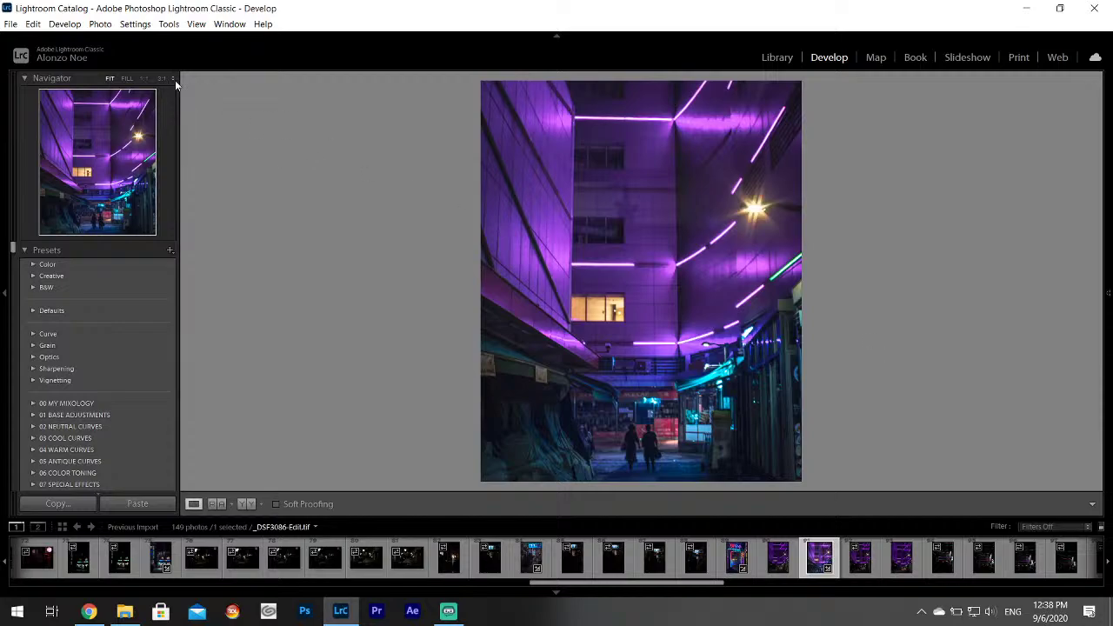
pyautogui.click(10, 23)
pyautogui.click(34, 191)
pyautogui.click(708, 458)
# Browse the filmstrip past _DSF3089 and _DSF3090 to the dark _DSF3091.RAF.
pyautogui.moveTo(701, 586); pyautogui.dragTo(746, 591)
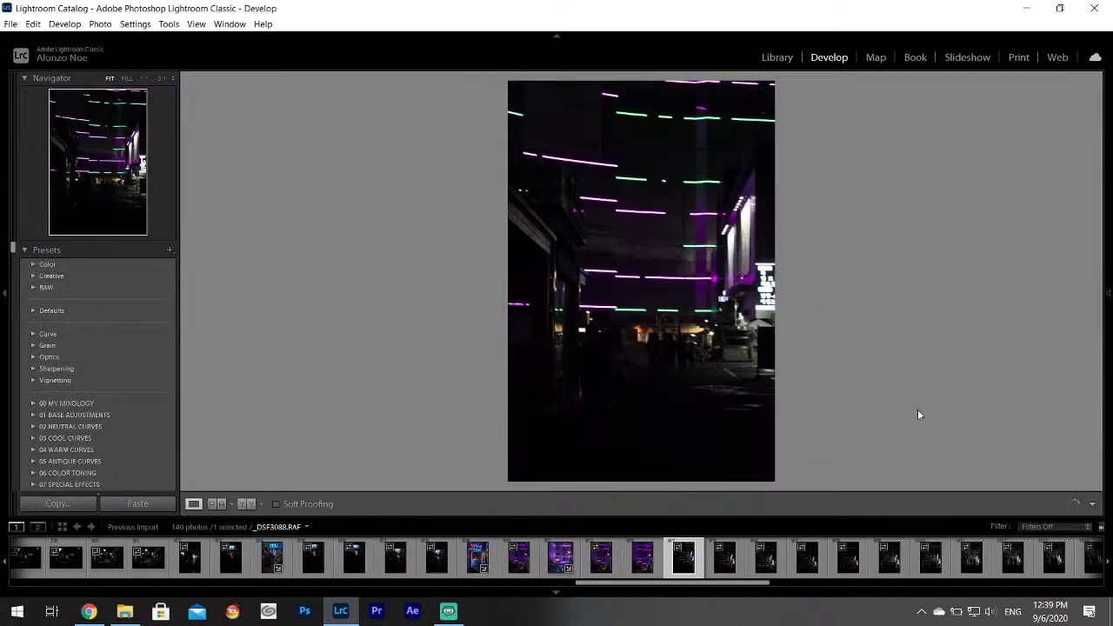
pyautogui.click(724, 558)
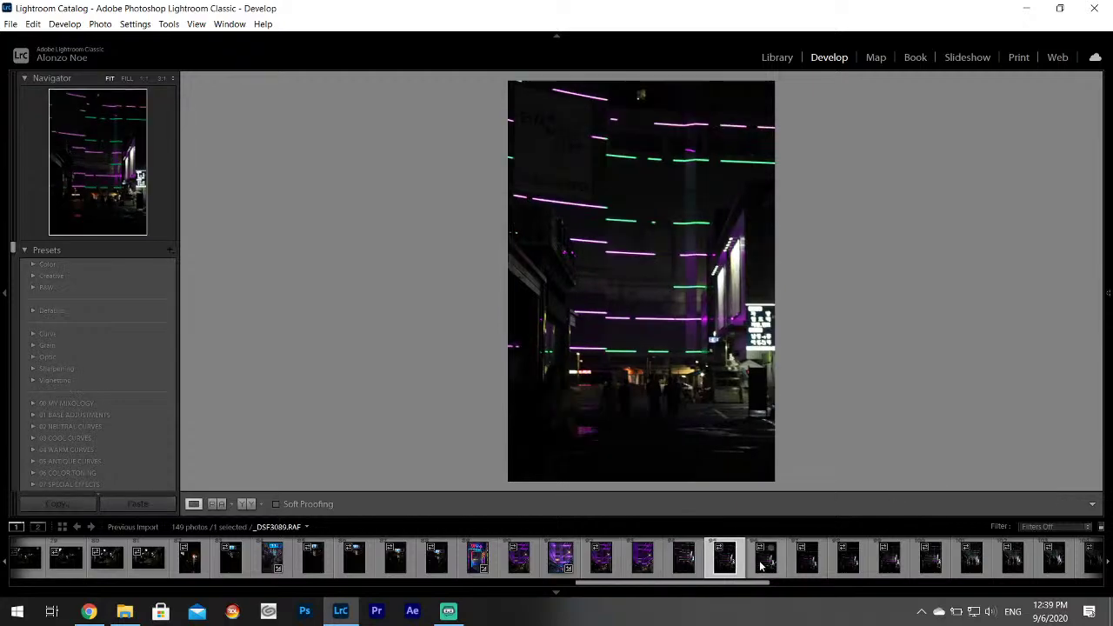
pyautogui.click(763, 558)
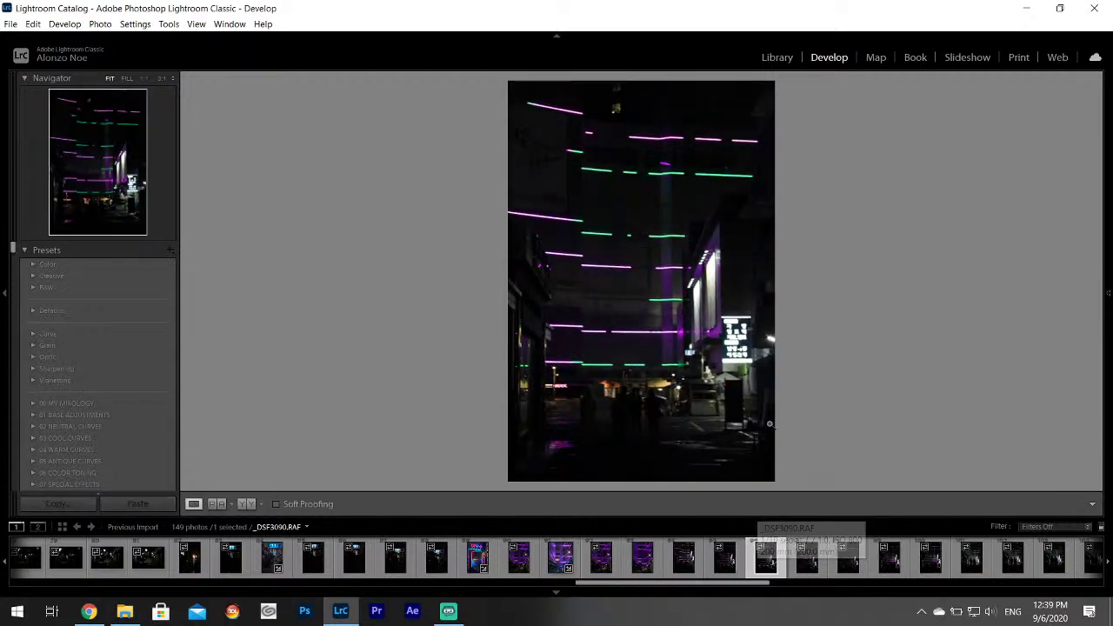
pyautogui.press('Right')
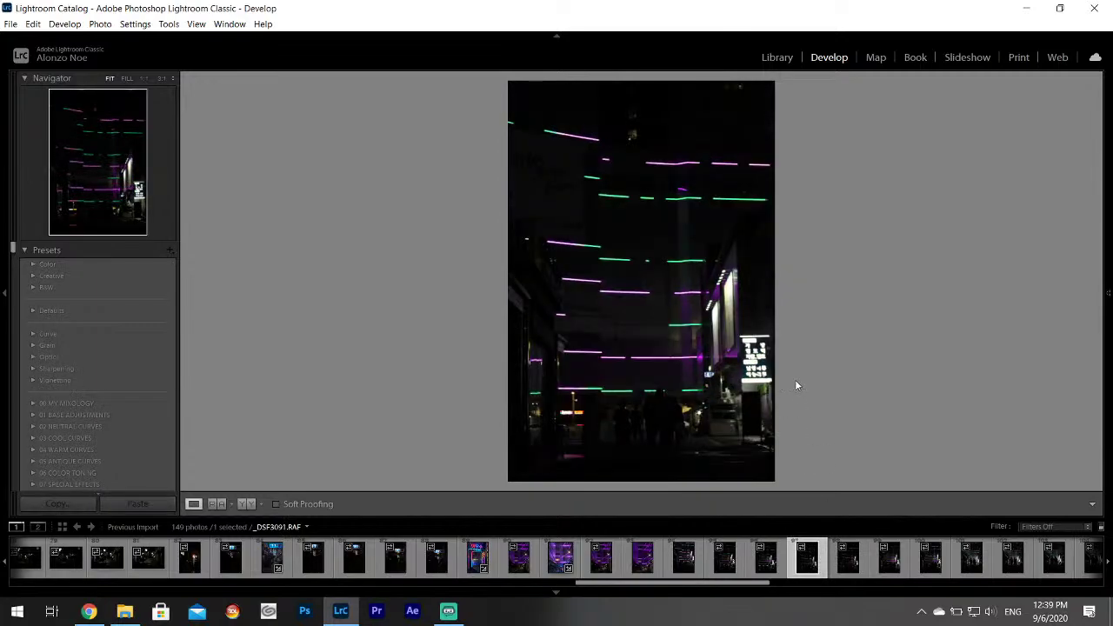
pyautogui.click(561, 554)
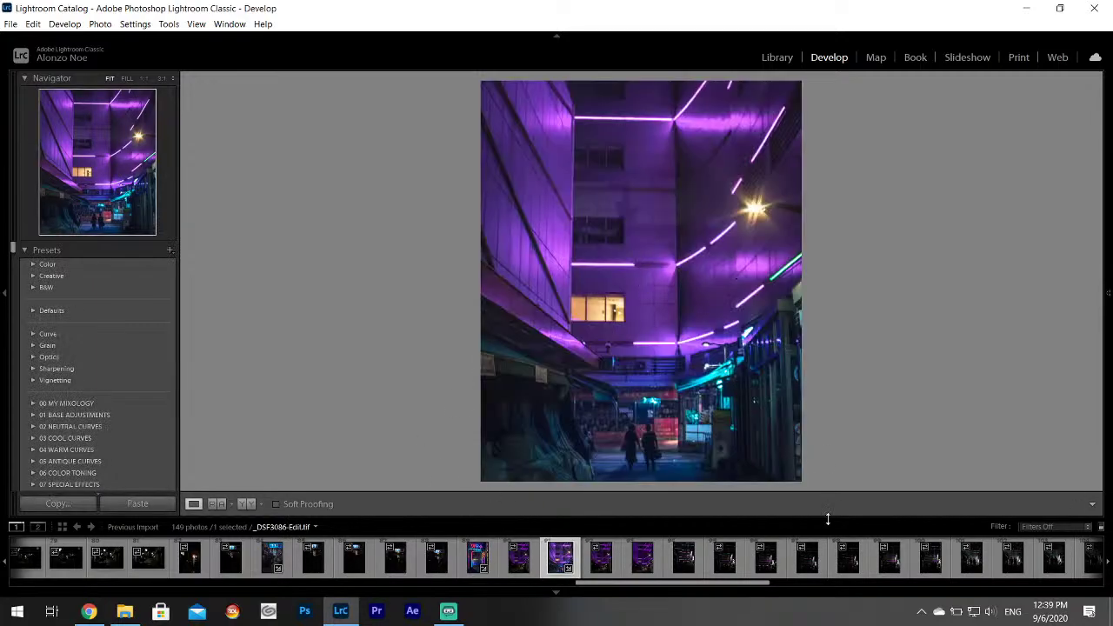
pyautogui.click(807, 555)
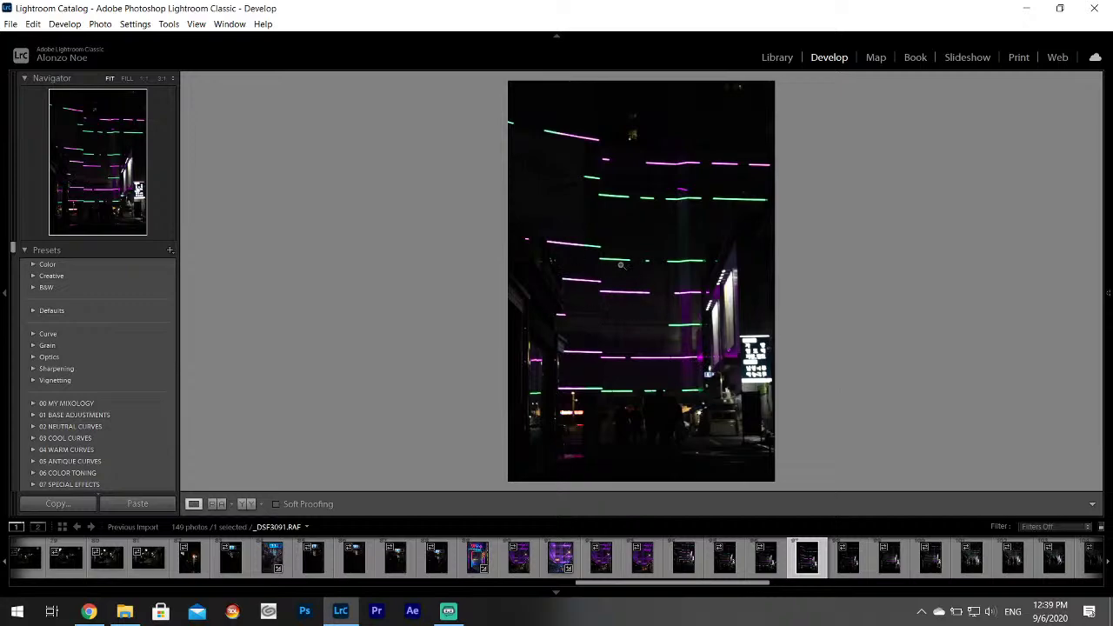
# Set _DSF3091 to Highlights -100, Shadows +100, Whites +86 and view it with the panels hidden.
pyautogui.moveTo(1108, 293)
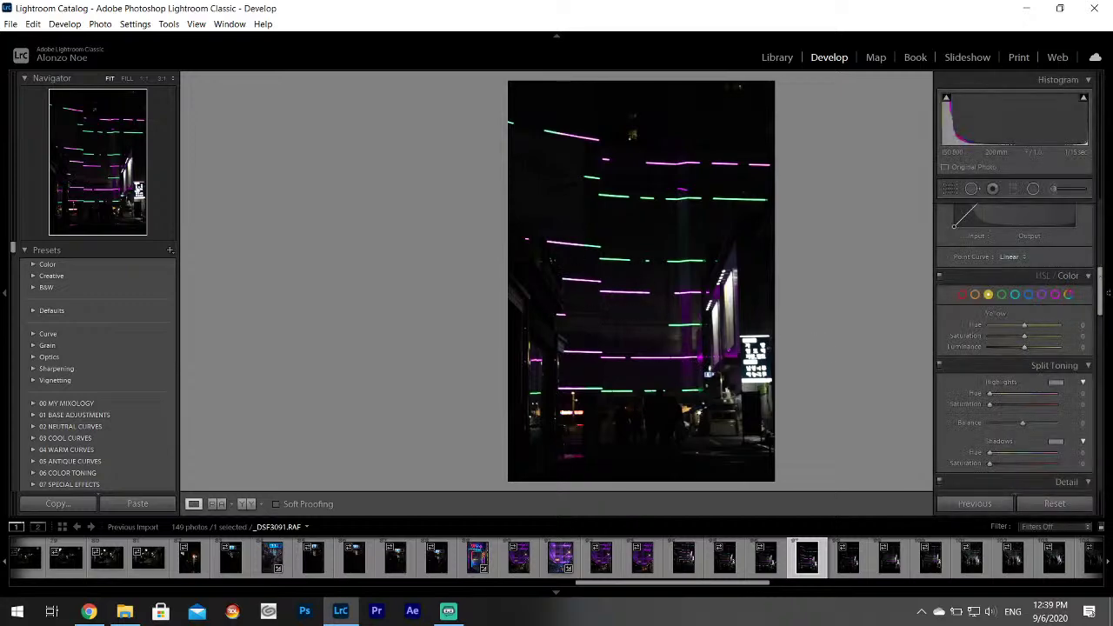
pyautogui.scroll(5, 1013, 287)
pyautogui.moveTo(998, 352); pyautogui.dragTo(1057, 383)
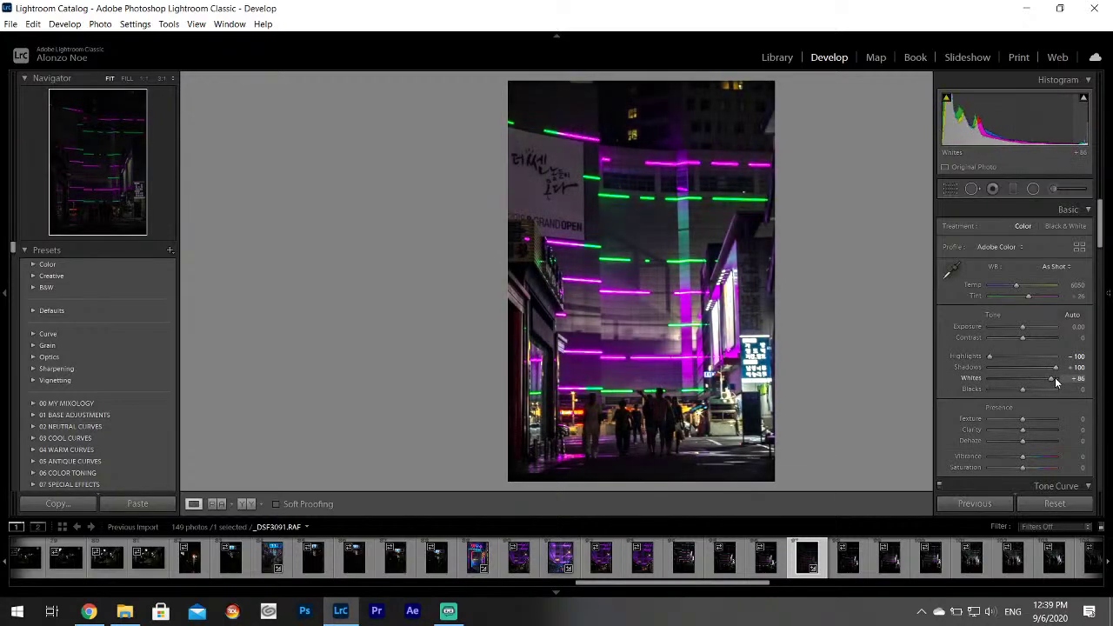
pyautogui.press('F8')
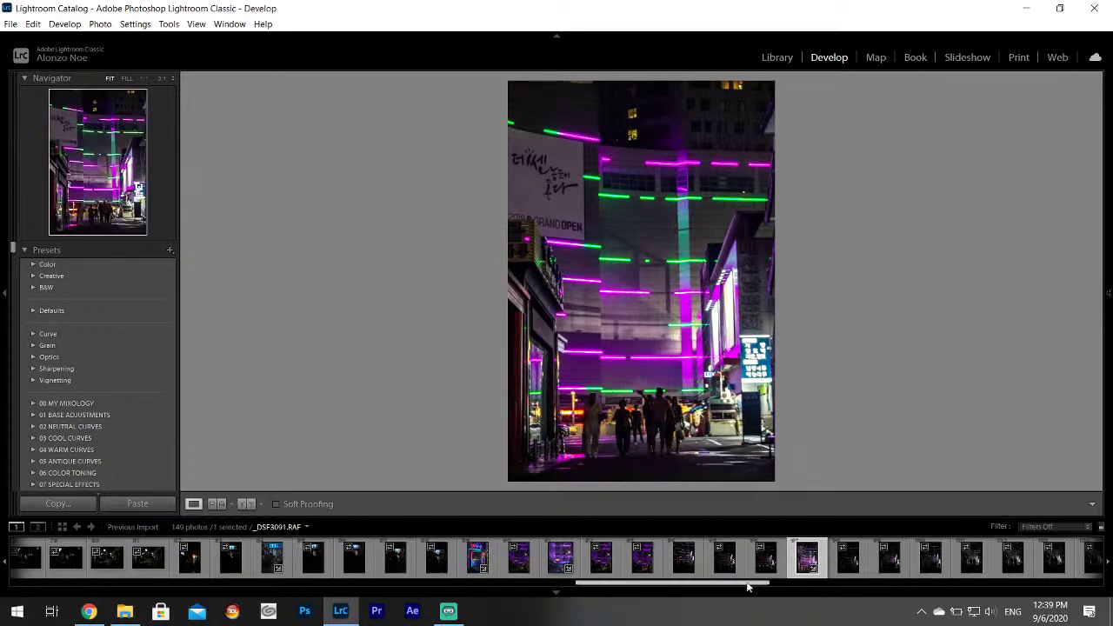
pyautogui.moveTo(748, 587); pyautogui.dragTo(801, 588)
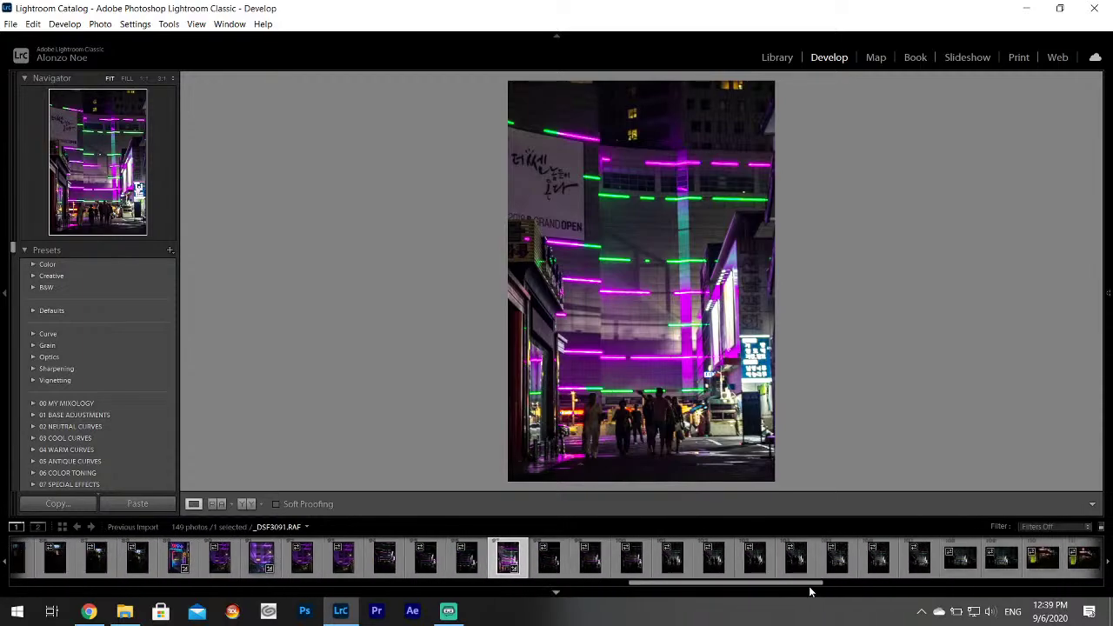
# Review the alley shots from _DSF3103 back to _DSF3096, zooming in to check detail.
pyautogui.click(1000, 558)
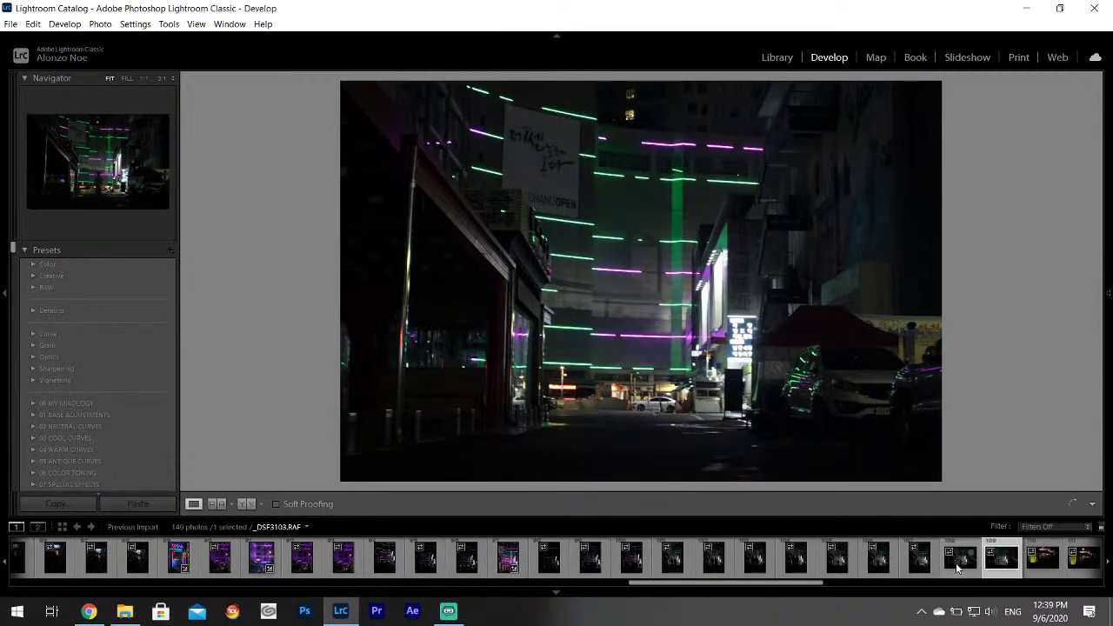
pyautogui.click(959, 567)
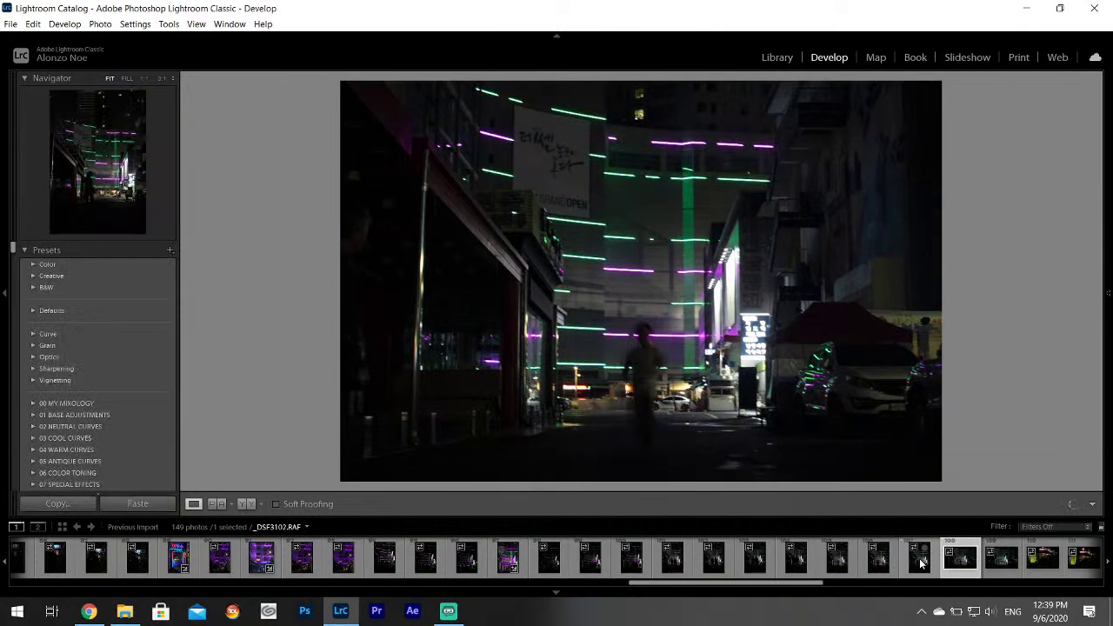
pyautogui.click(920, 566)
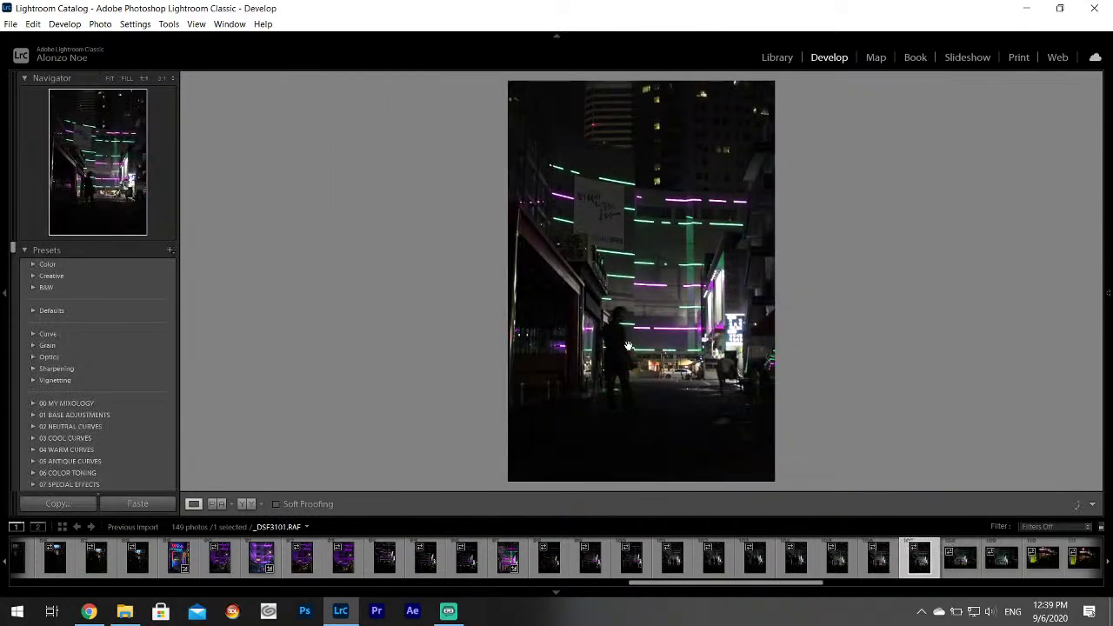
pyautogui.click(574, 303)
pyautogui.moveTo(574, 303); pyautogui.dragTo(626, 430)
pyautogui.click(876, 561)
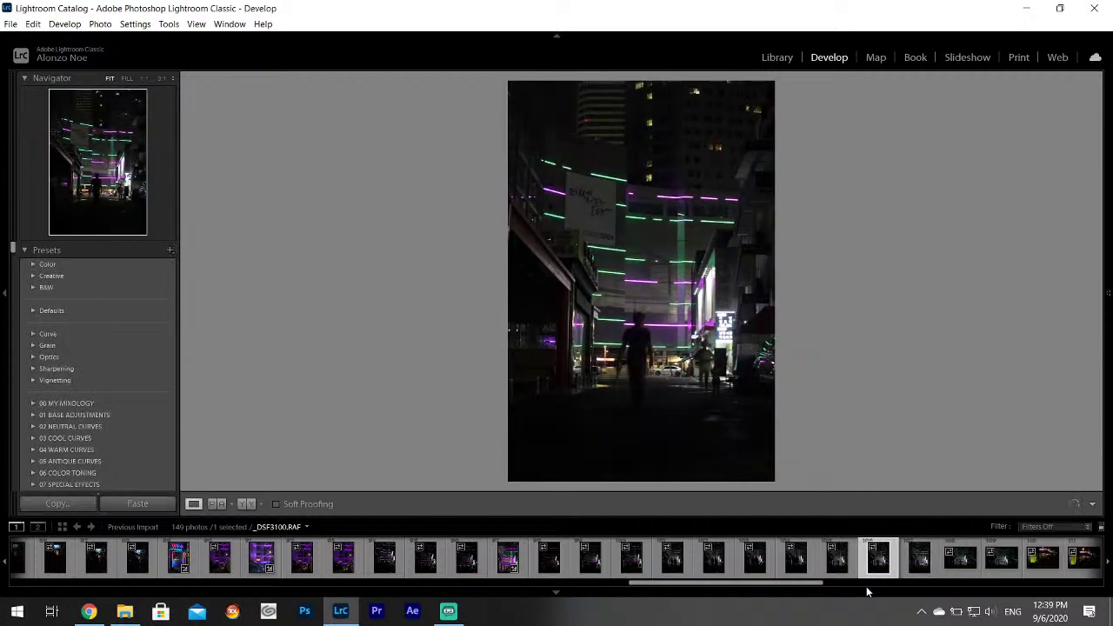
pyautogui.click(836, 561)
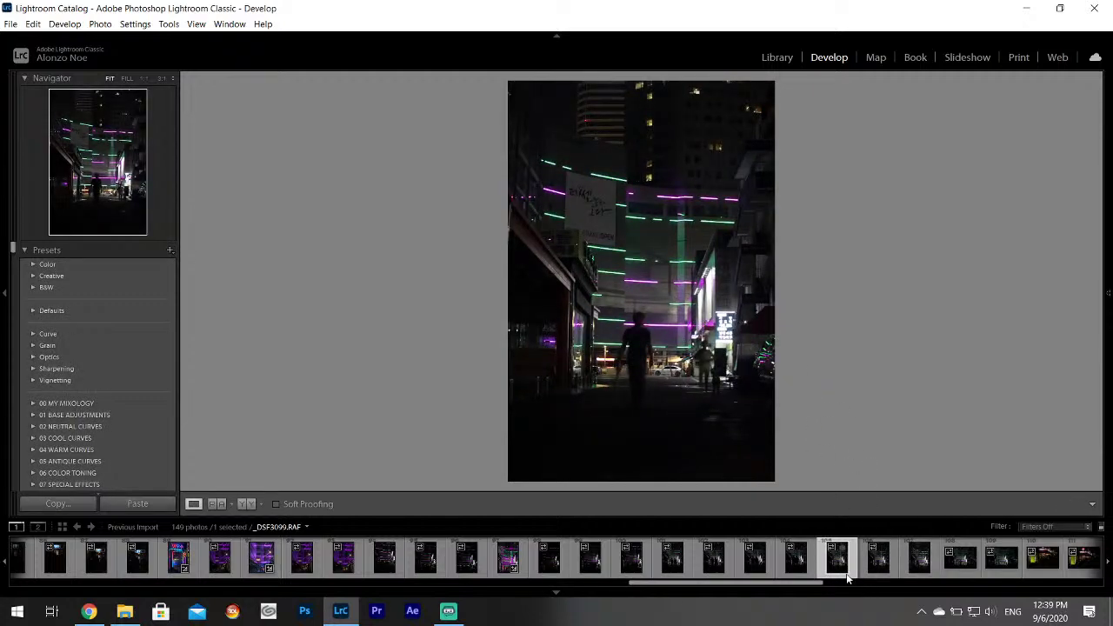
pyautogui.click(796, 561)
pyautogui.click(754, 561)
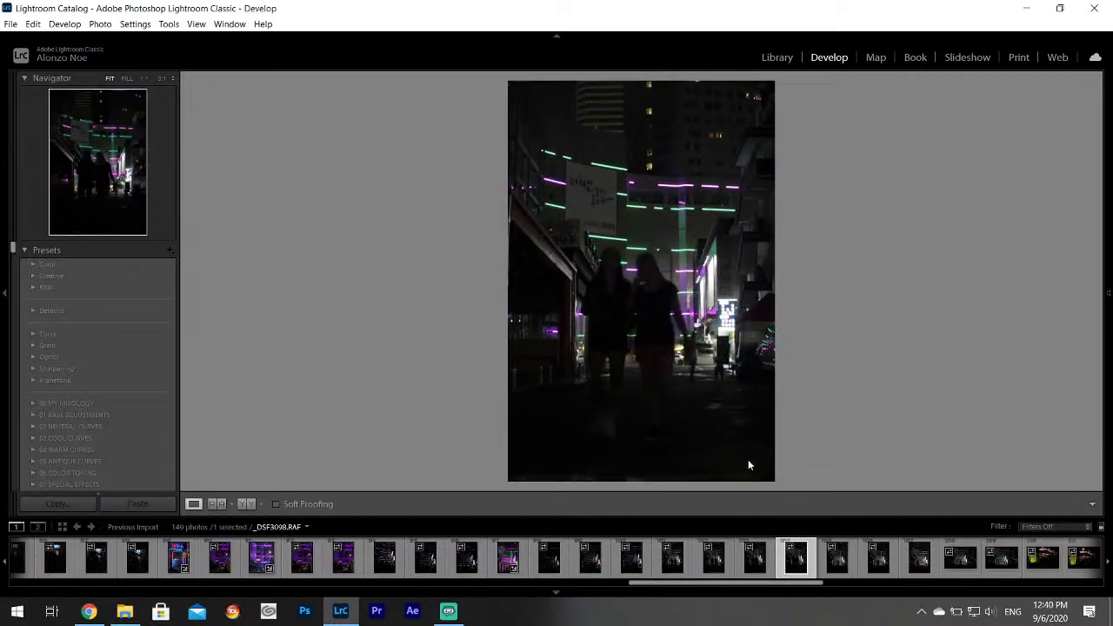
pyautogui.click(722, 566)
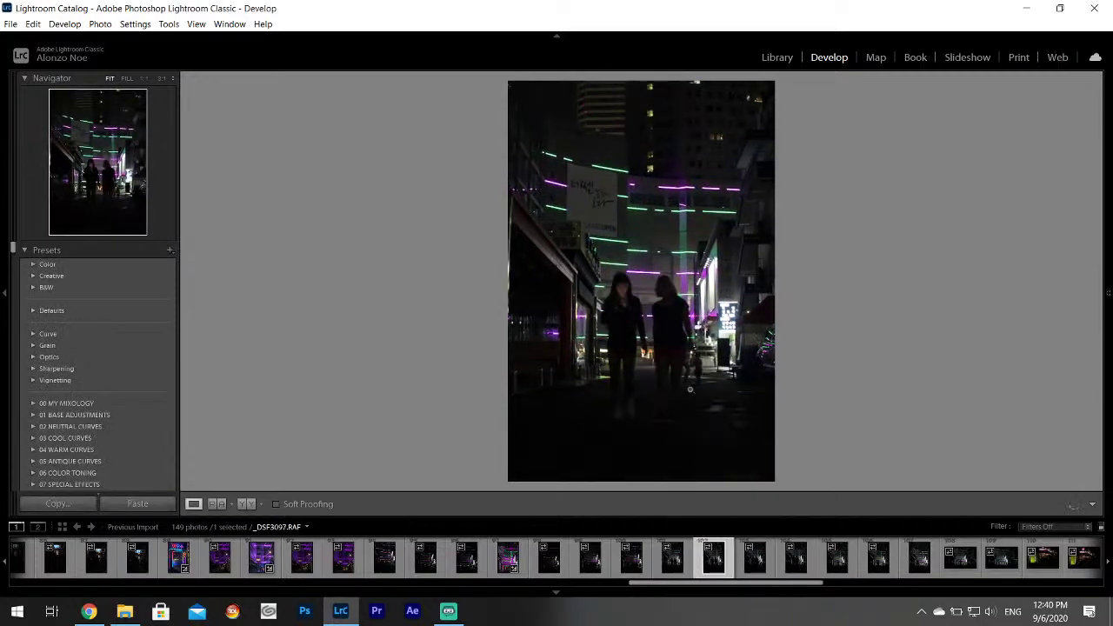
pyautogui.click(689, 389)
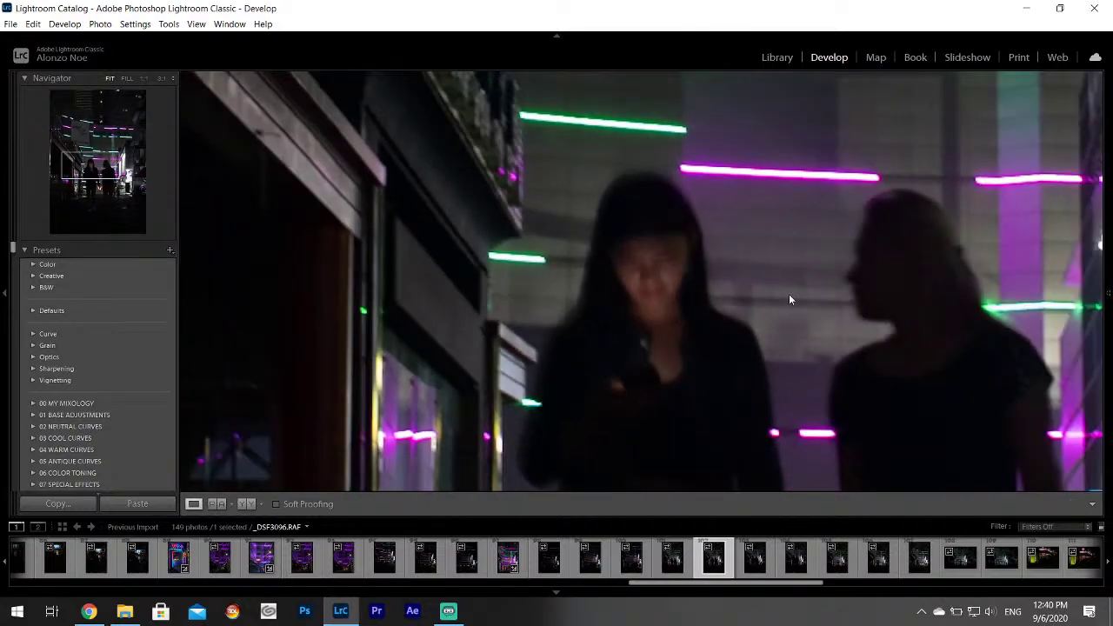
pyautogui.click(789, 297)
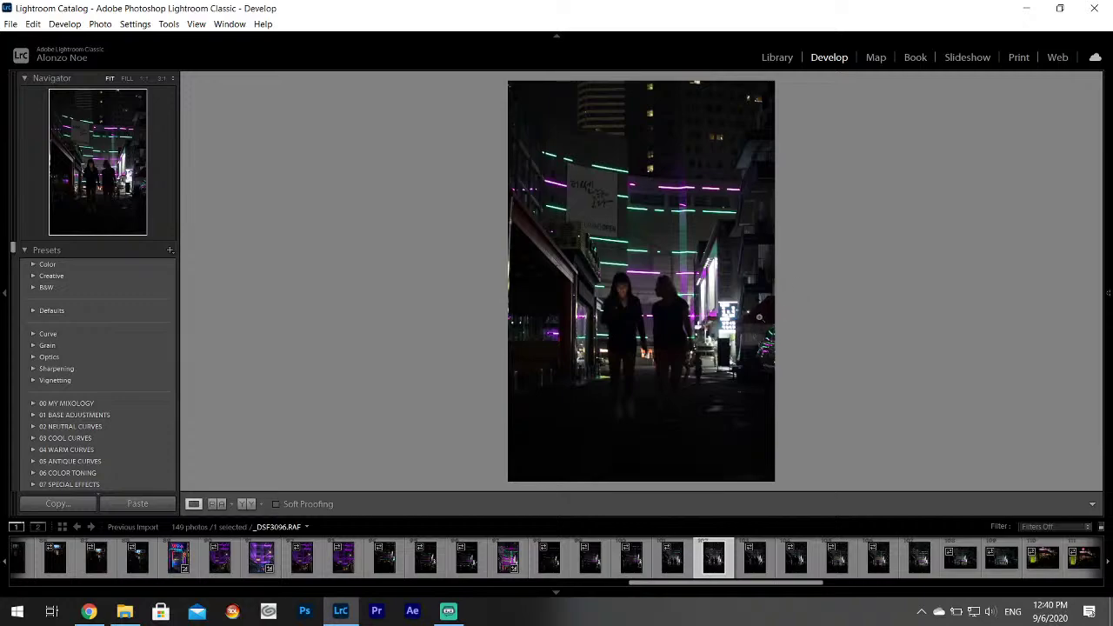
# Rate _DSF3095 one star, then reopen the brightened neon alley photo _DSF3091.
pyautogui.click(674, 567)
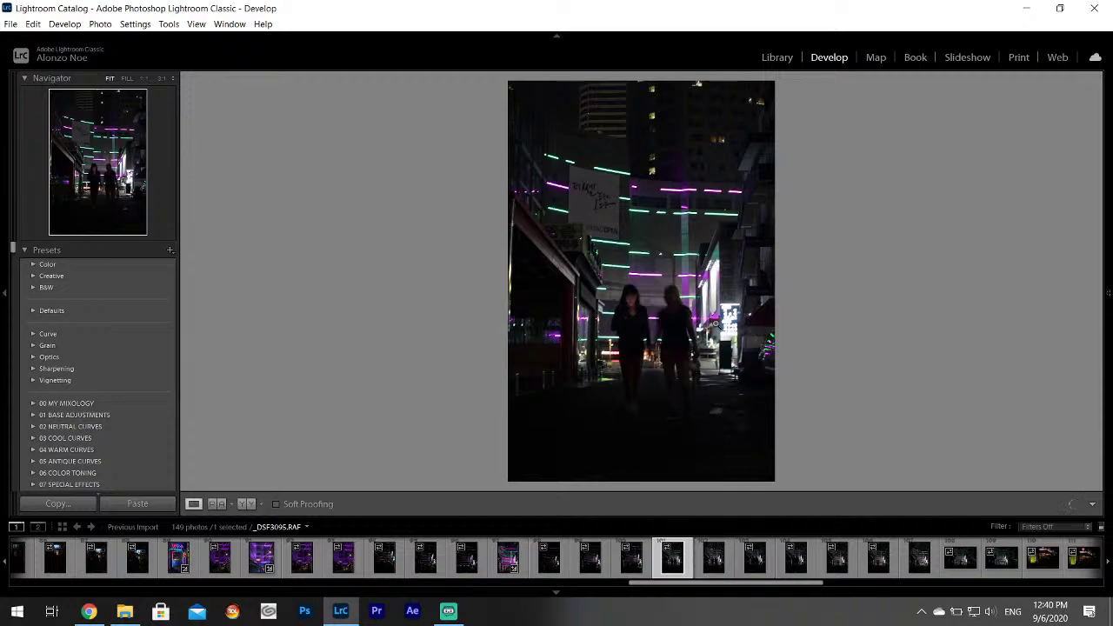
pyautogui.press('1')
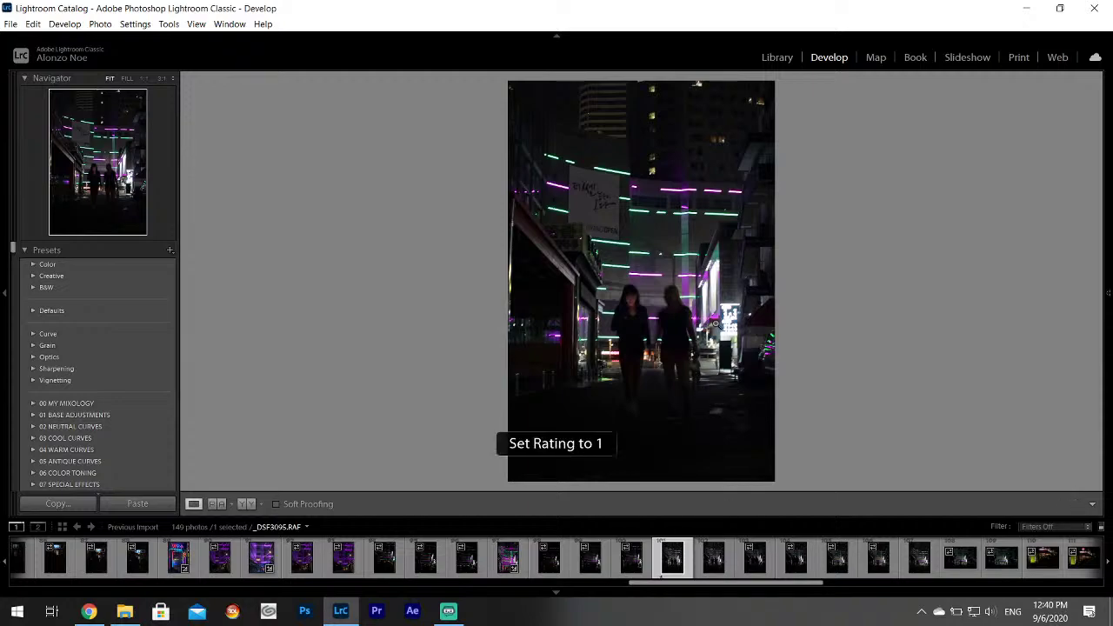
pyautogui.click(632, 560)
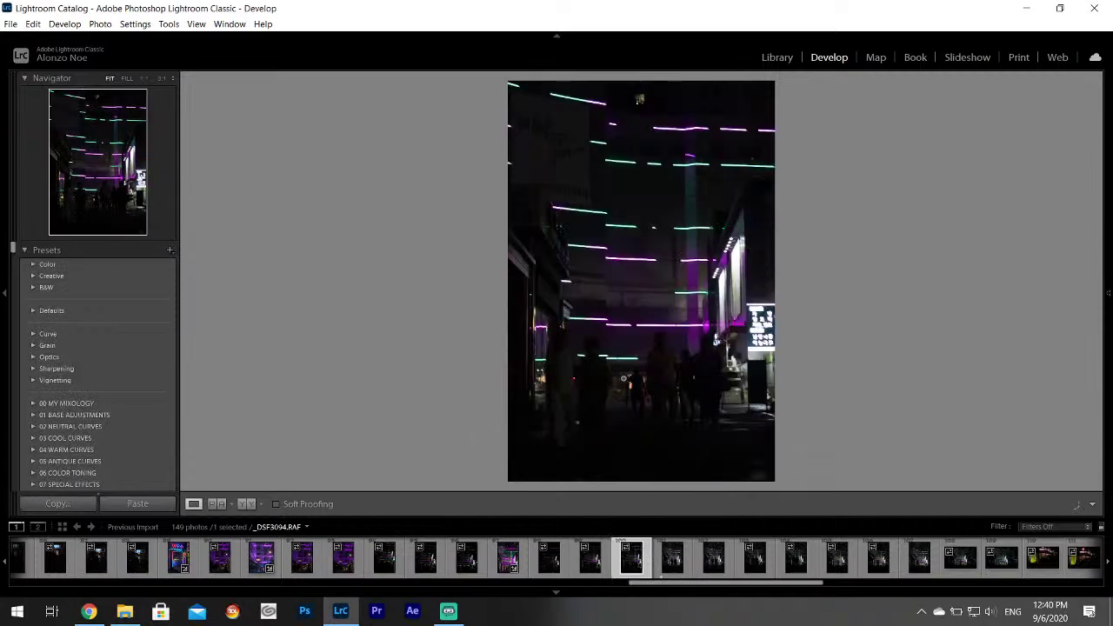
pyautogui.click(592, 566)
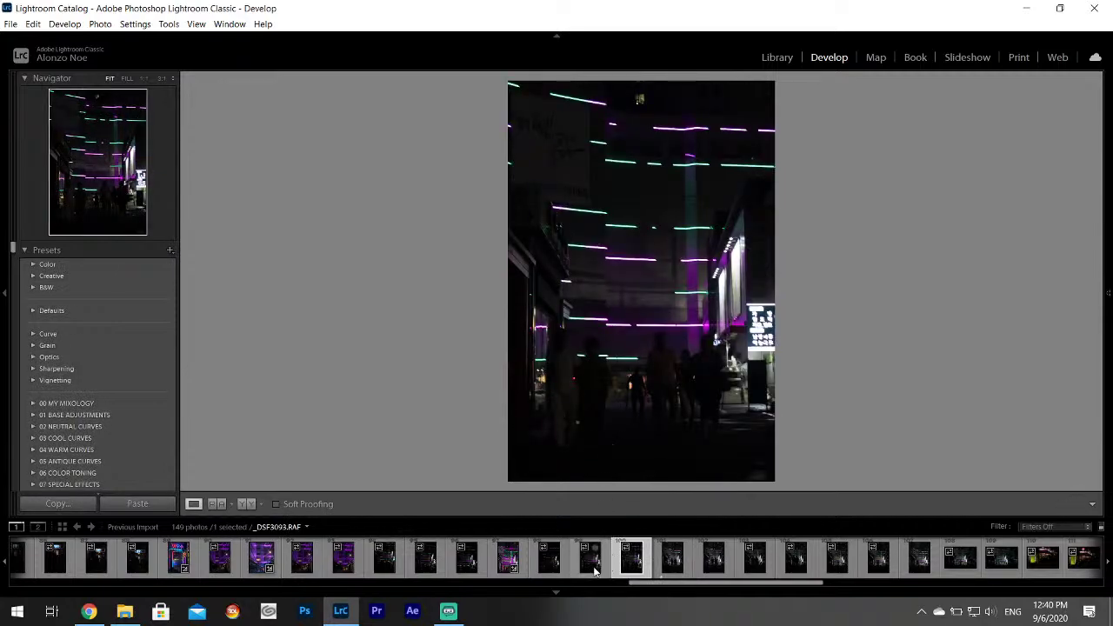
pyautogui.click(551, 558)
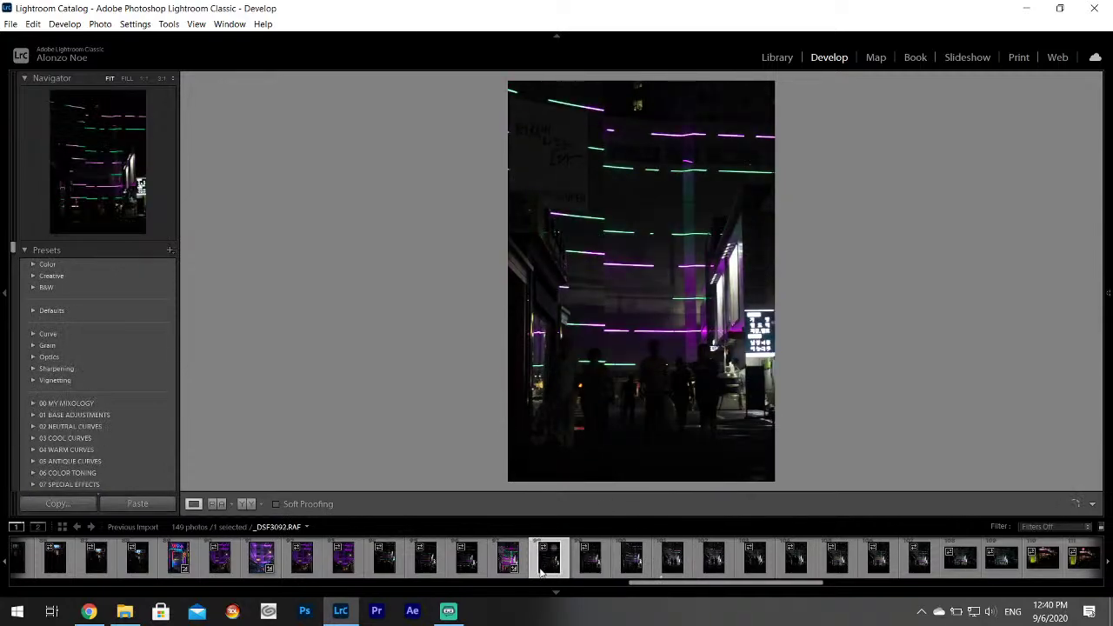
pyautogui.click(513, 561)
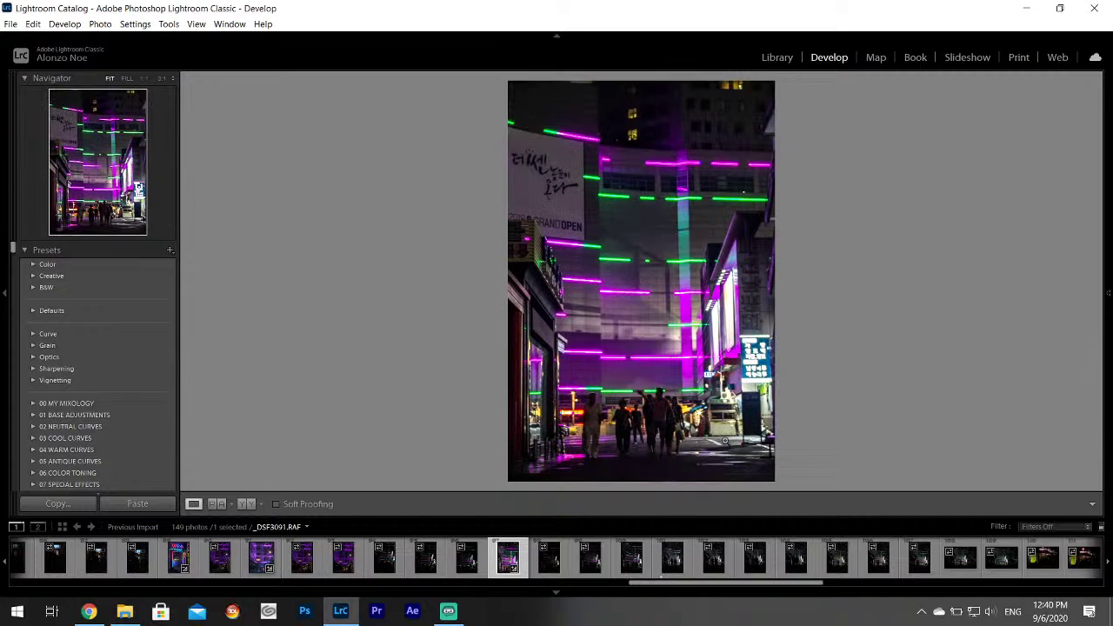
pyautogui.click(671, 560)
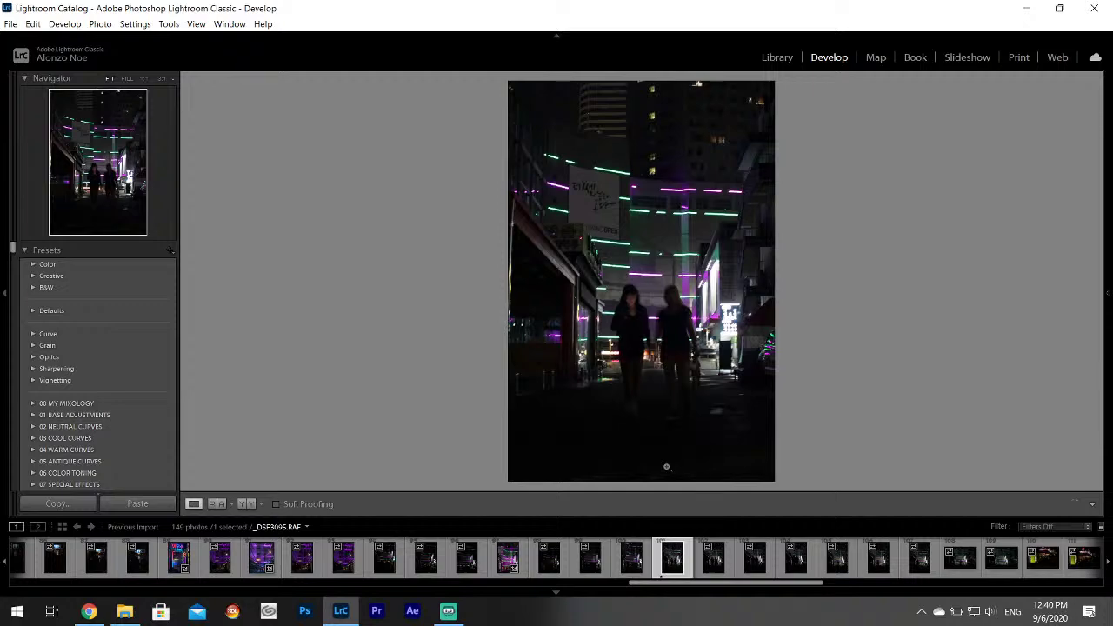
pyautogui.click(506, 567)
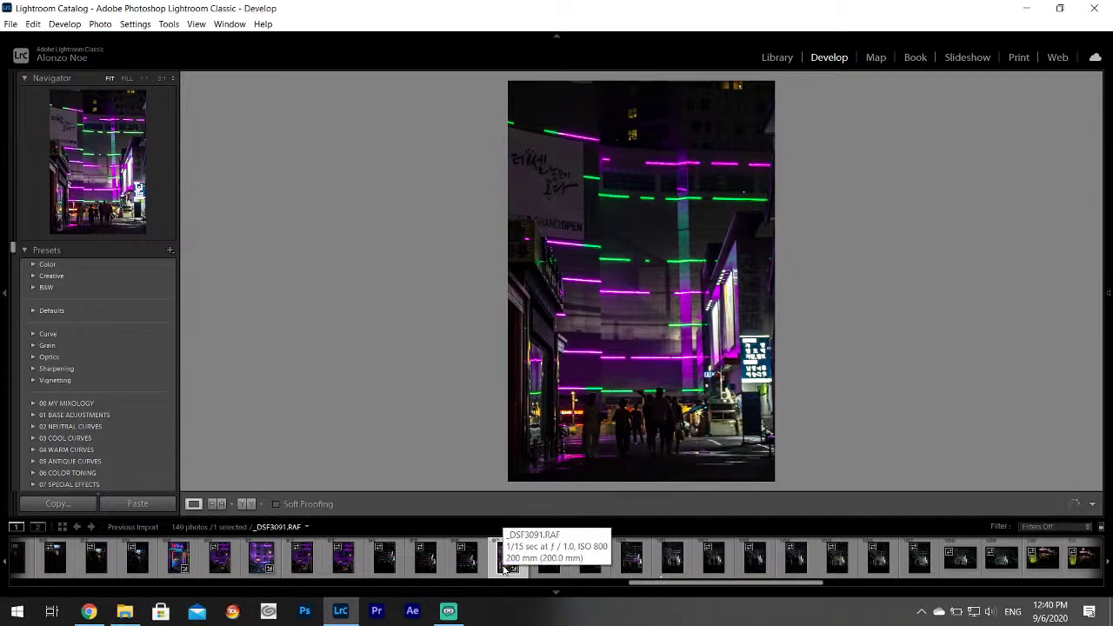
# In Basic, set Shadows to +79, Contrast to -21, and Texture and Clarity to +16.
pyautogui.moveTo(1106, 259)
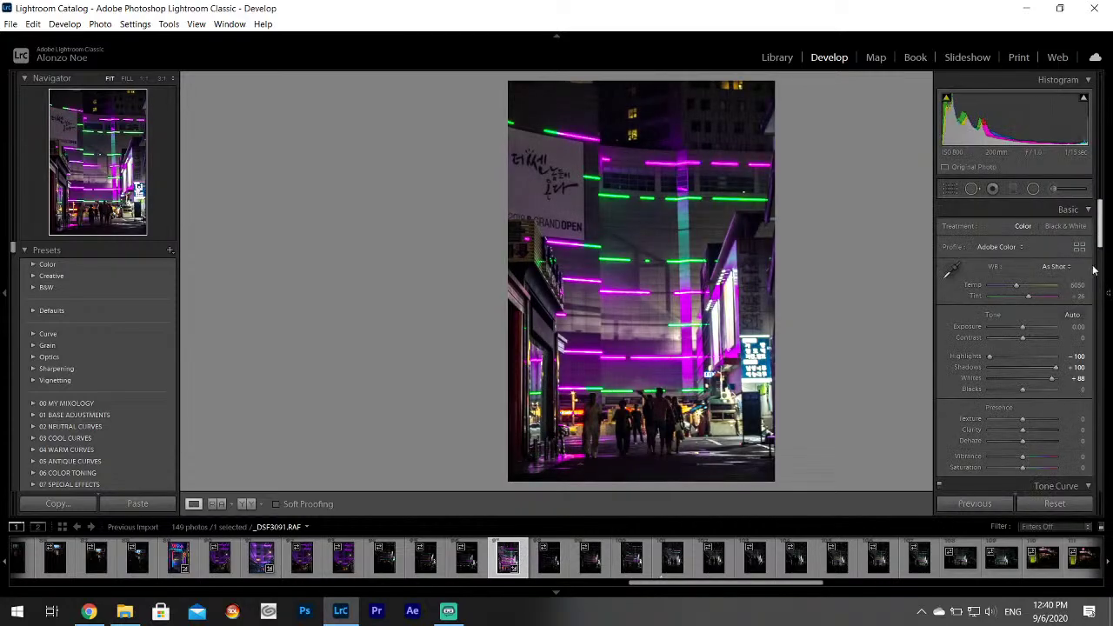
pyautogui.moveTo(1054, 367); pyautogui.dragTo(1049, 373)
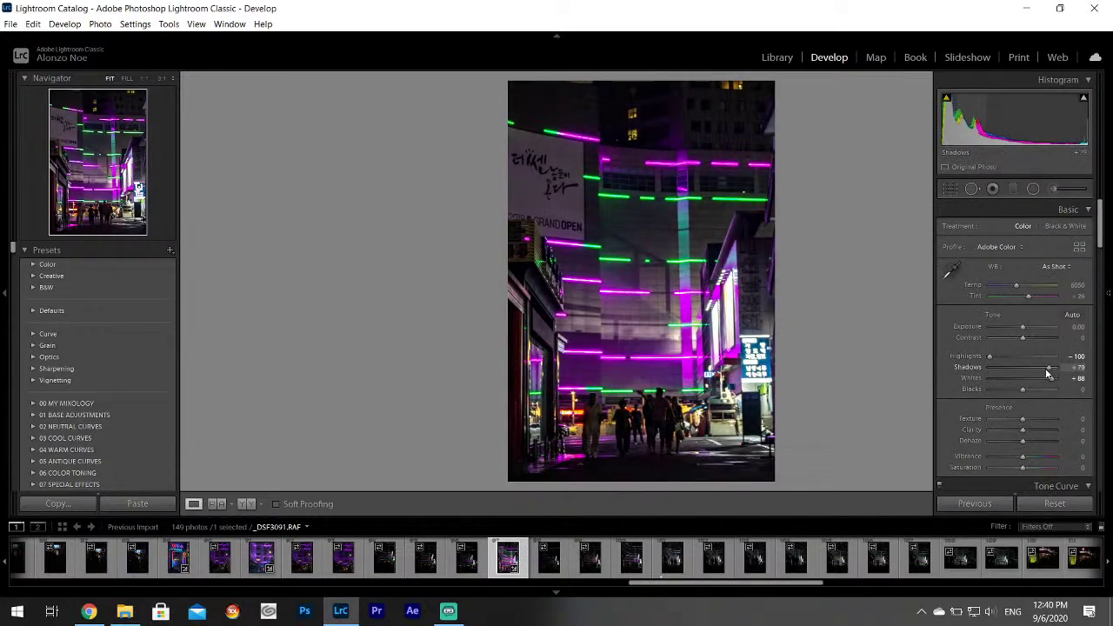
pyautogui.moveTo(1022, 337); pyautogui.dragTo(1016, 338)
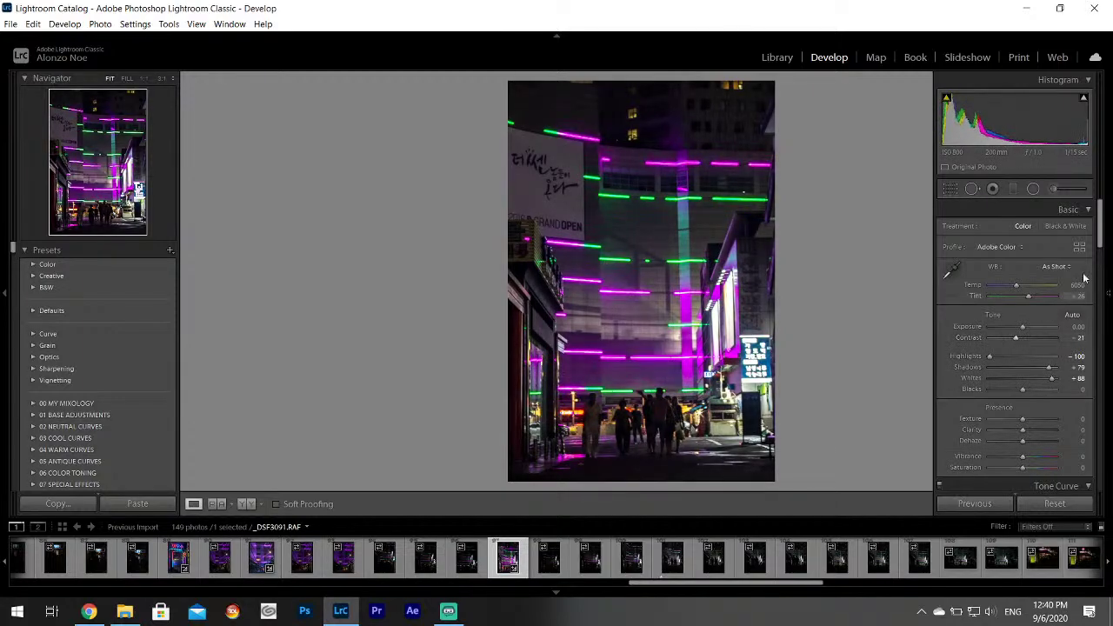
pyautogui.scroll(-3, 1025, 313)
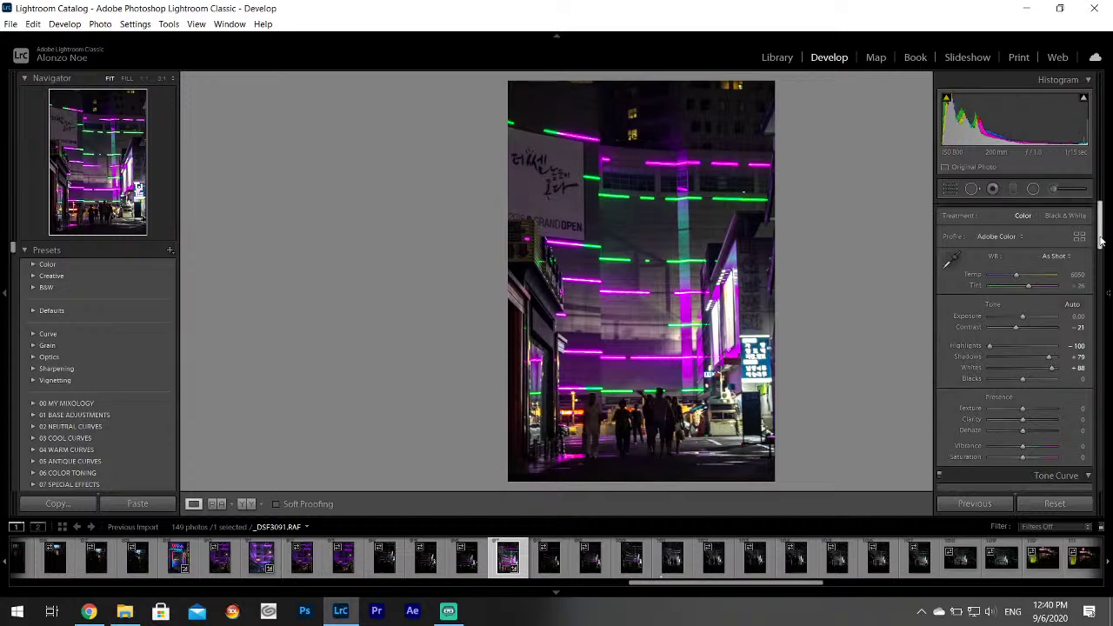
pyautogui.moveTo(1024, 315); pyautogui.dragTo(1028, 316)
pyautogui.click(1027, 329)
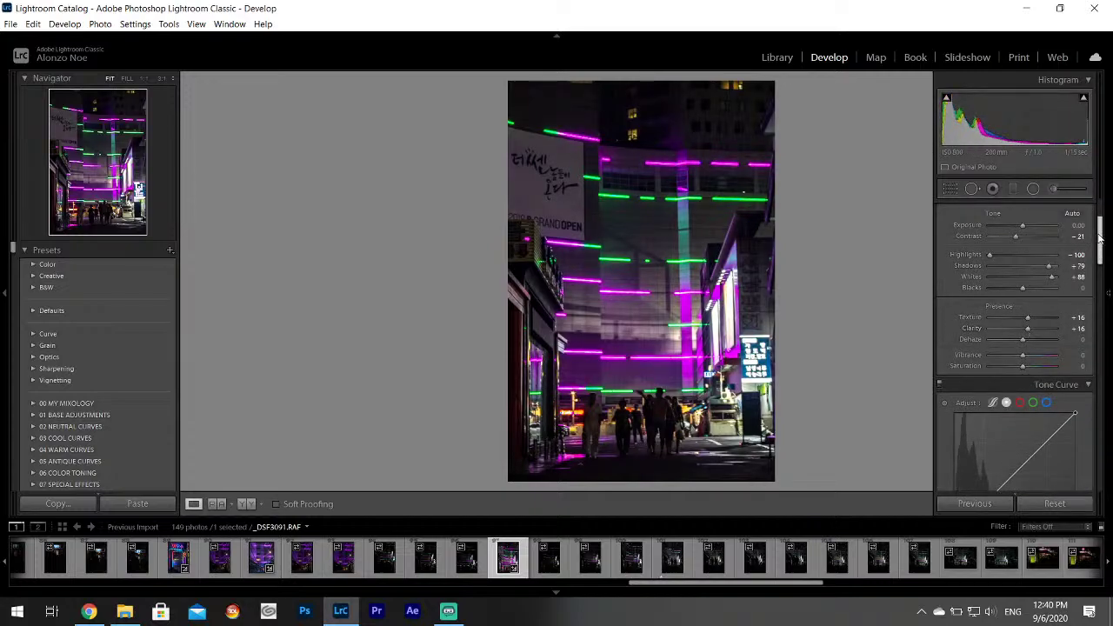
# Tint the split-toning shadows blue with Hue 229 and Saturation 39.
pyautogui.moveTo(1098, 240); pyautogui.dragTo(1101, 319)
pyautogui.click(1056, 323)
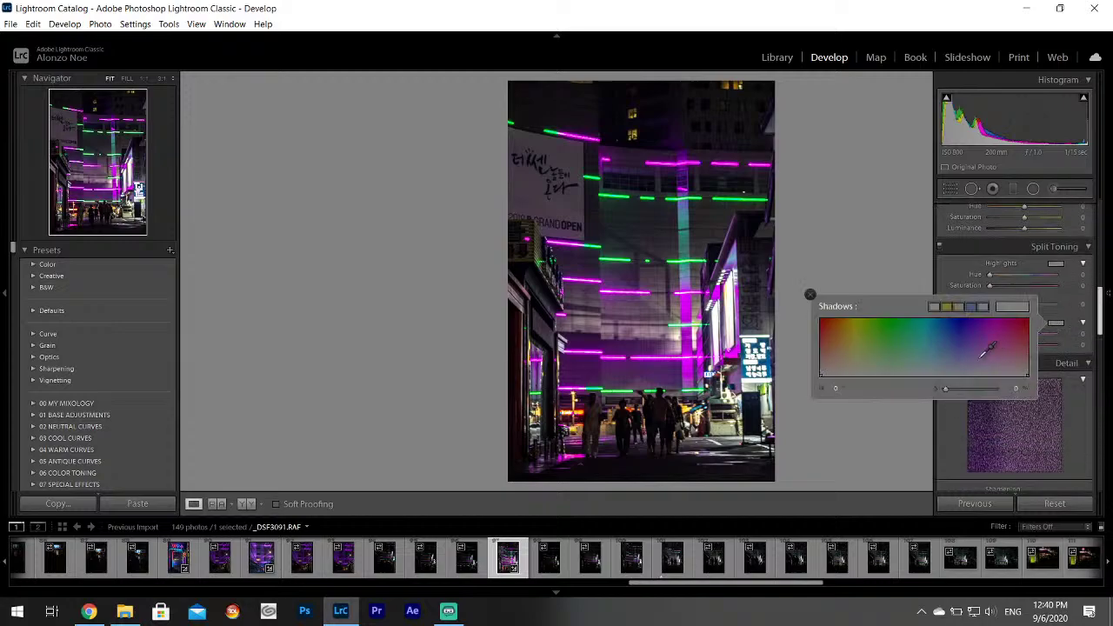
pyautogui.click(949, 367)
pyautogui.moveTo(948, 367); pyautogui.dragTo(953, 352)
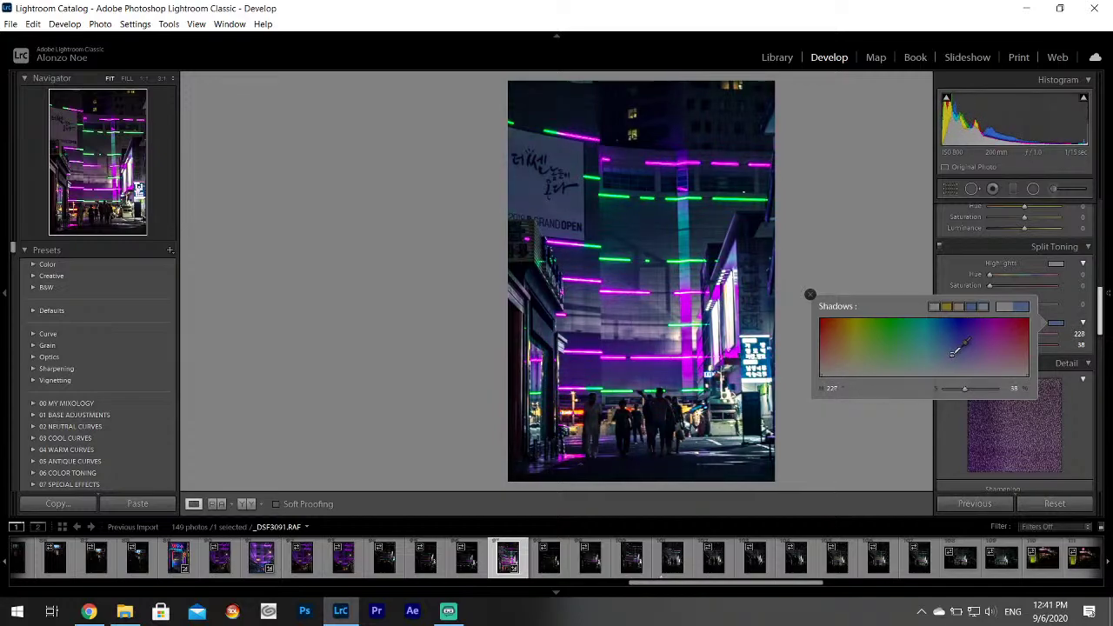
pyautogui.moveTo(954, 352); pyautogui.dragTo(953, 352)
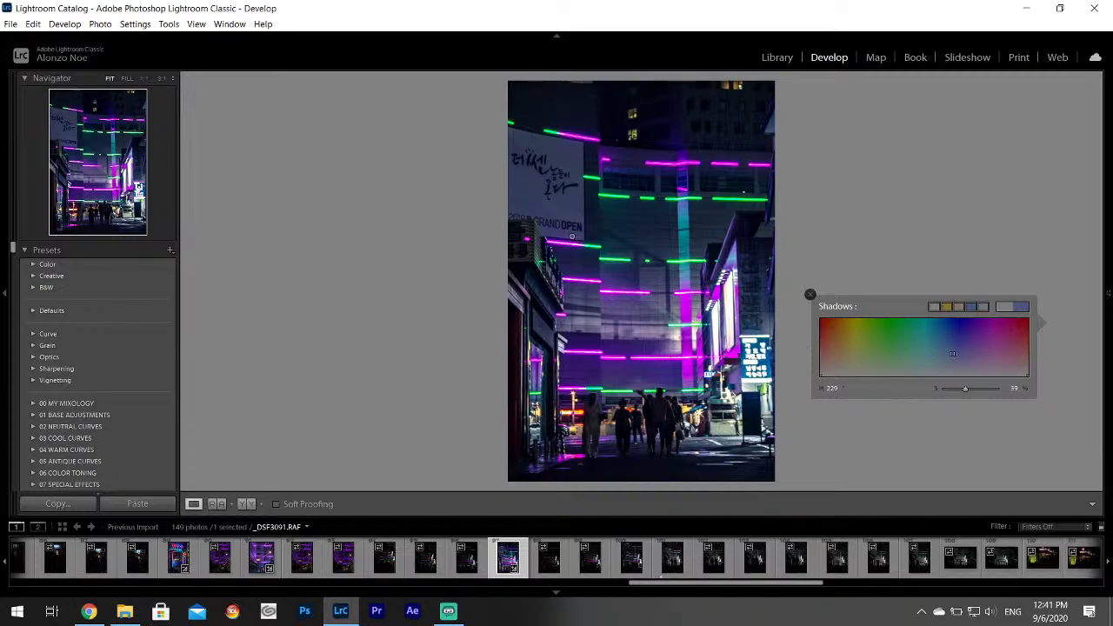
# Check noise at 1:1 near GRAND OPEN, then apply Luminance noise reduction of 9.
pyautogui.click(550, 221)
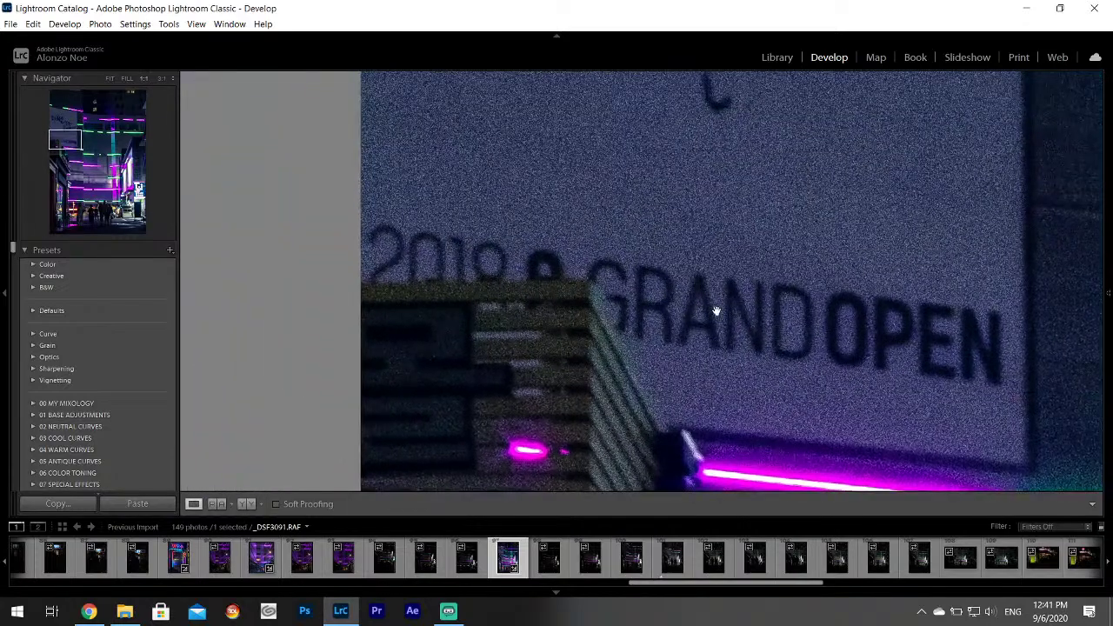
pyautogui.click(760, 332)
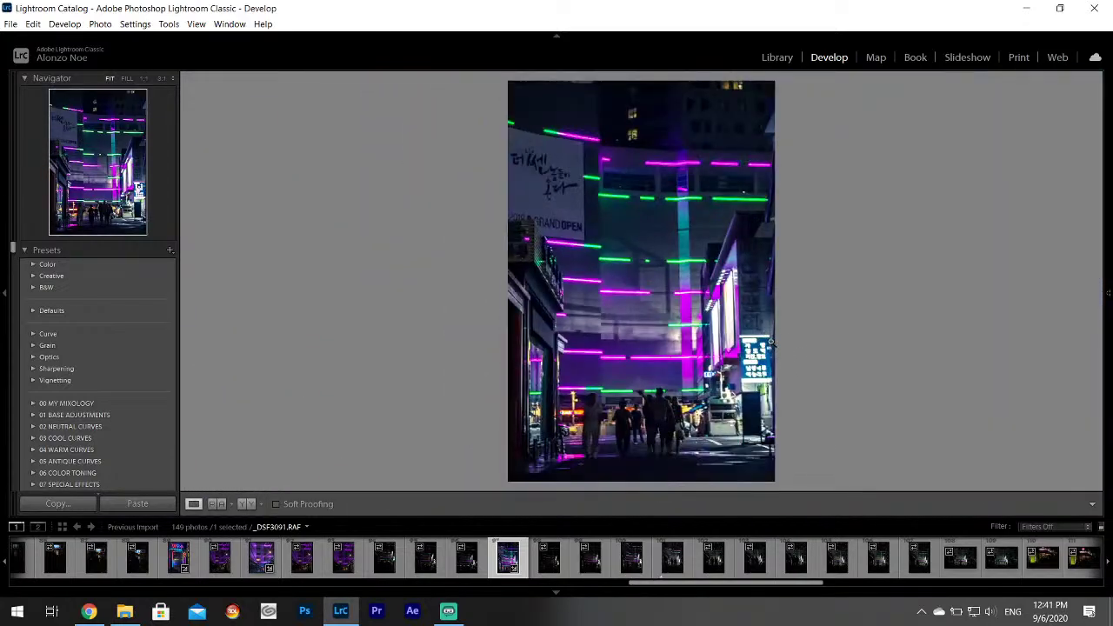
pyautogui.moveTo(1109, 347)
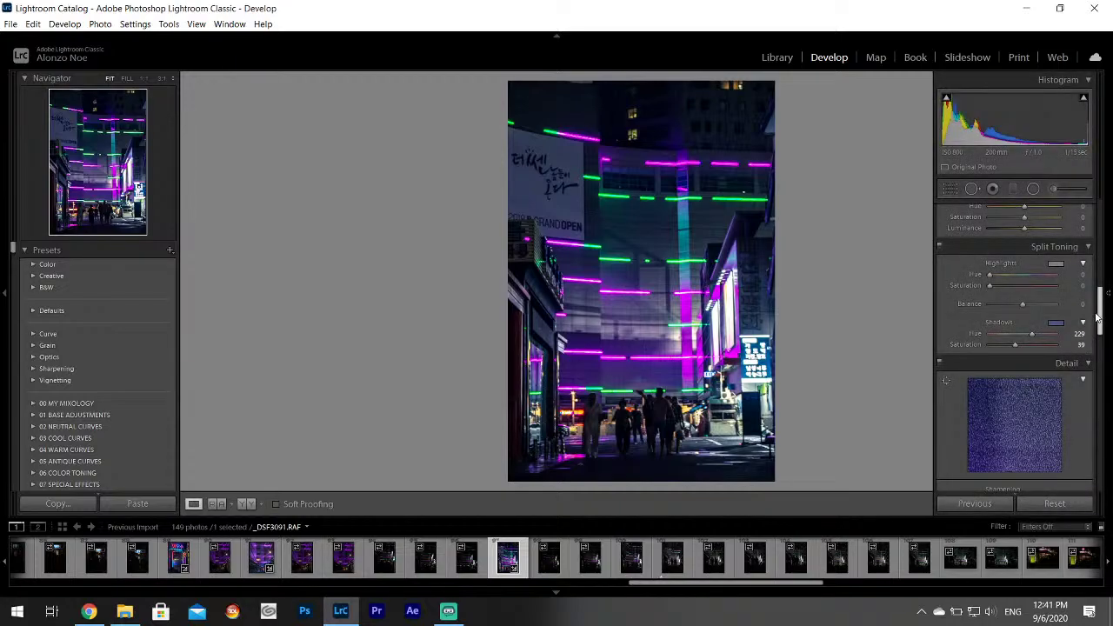
pyautogui.moveTo(1097, 316); pyautogui.dragTo(1107, 359)
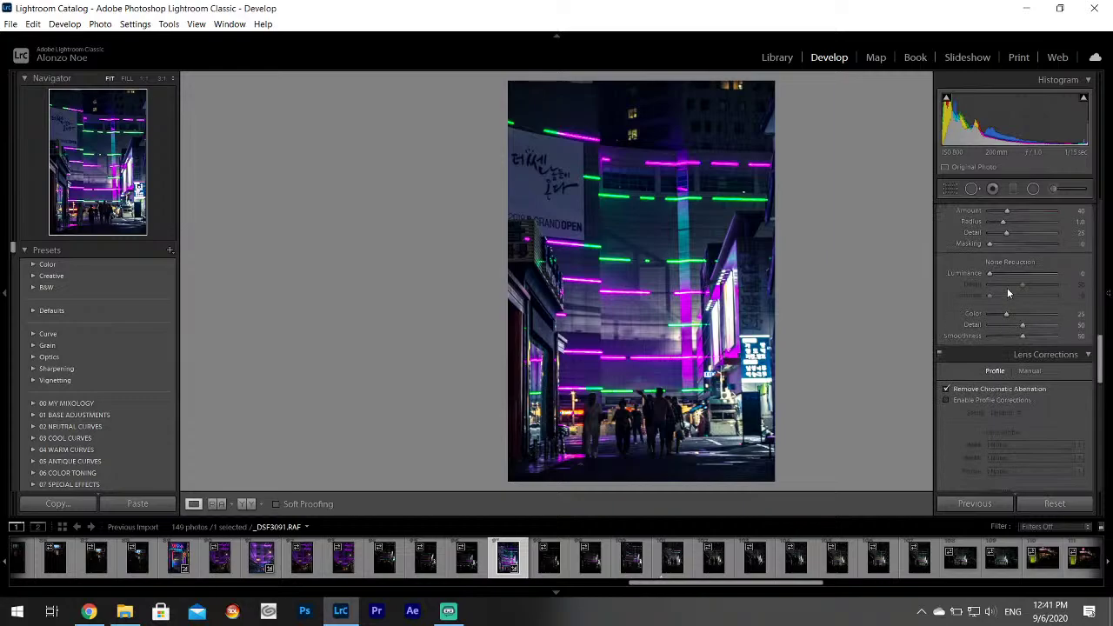
pyautogui.moveTo(989, 273); pyautogui.dragTo(997, 279)
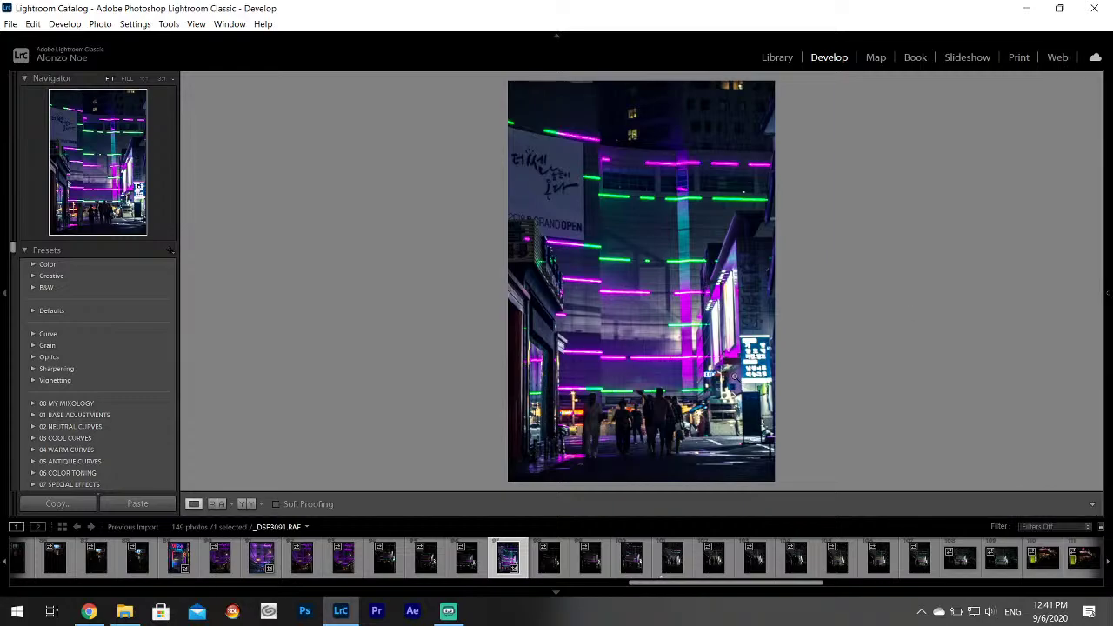
# Send the neon alley photo to Photoshop 2020 via Edit In.
pyautogui.rightClick(653, 319)
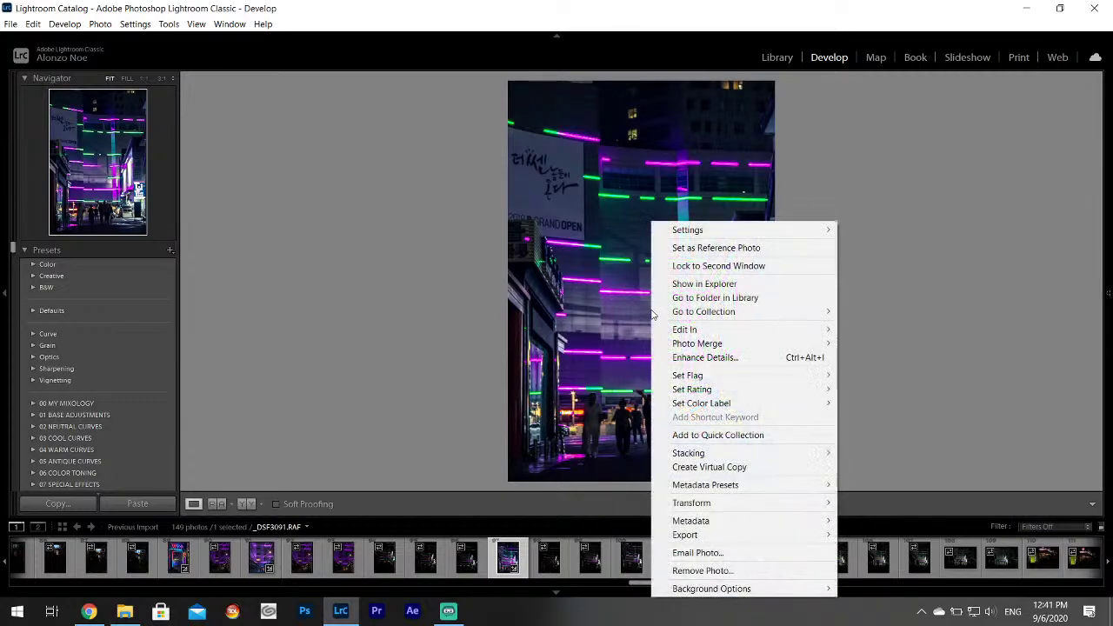
pyautogui.moveTo(721, 329)
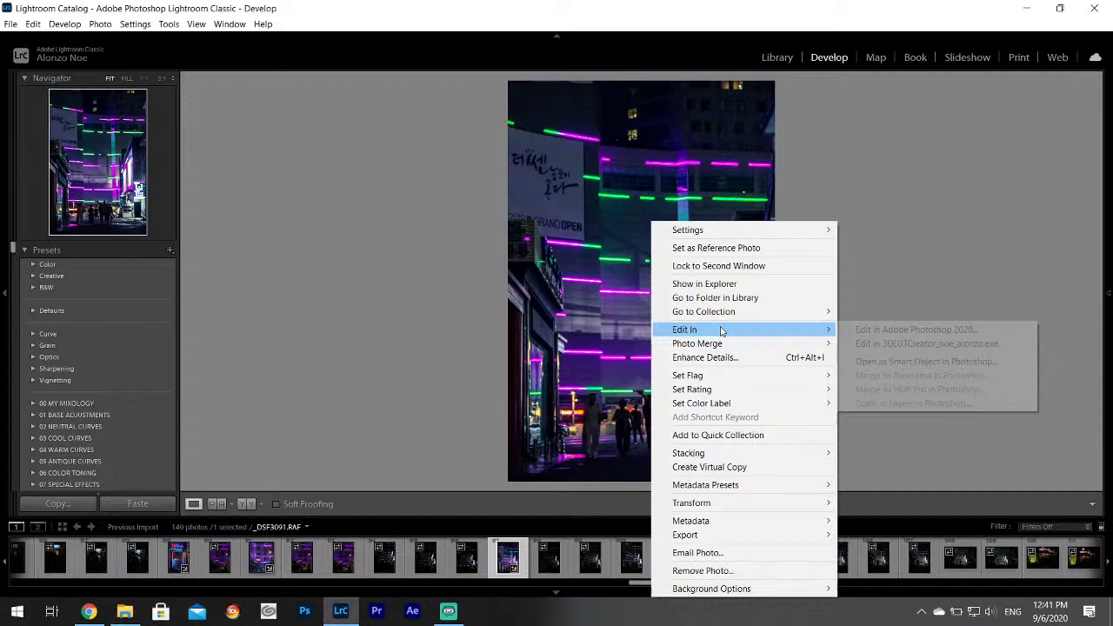
pyautogui.click(933, 330)
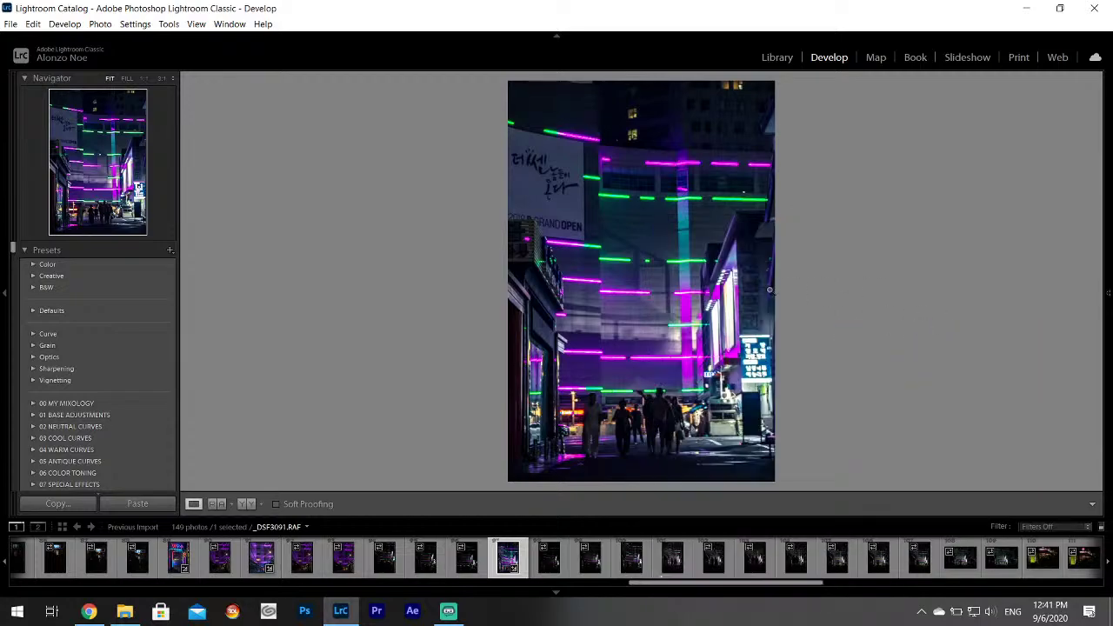
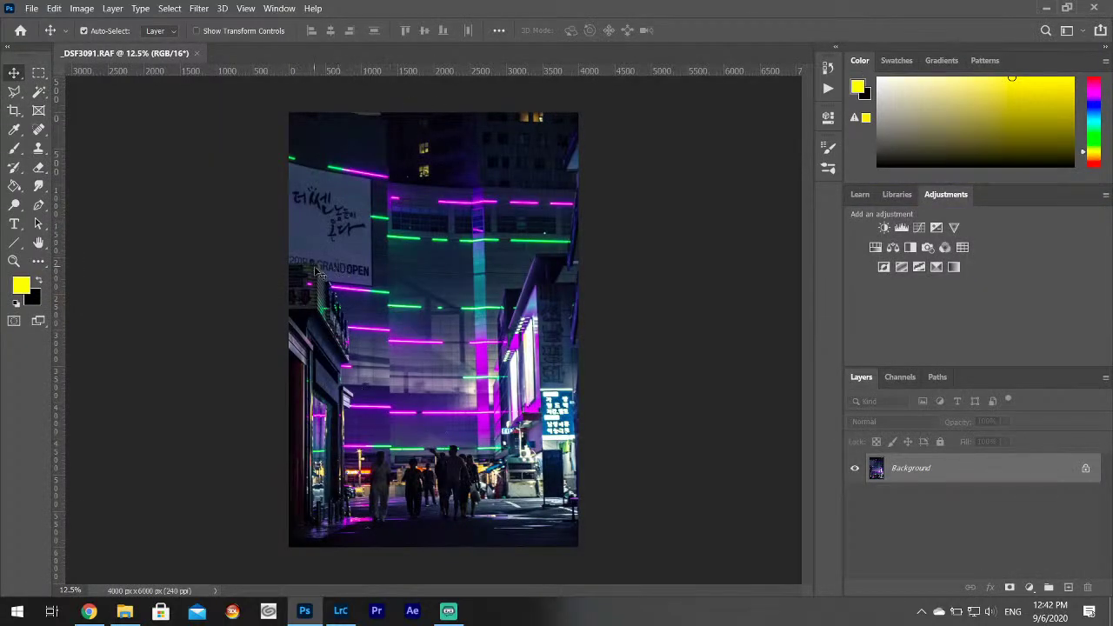
# Duplicate the Background layer as a hidden backup and zoom in on the sign.
pyautogui.moveTo(1056, 477); pyautogui.dragTo(1069, 587)
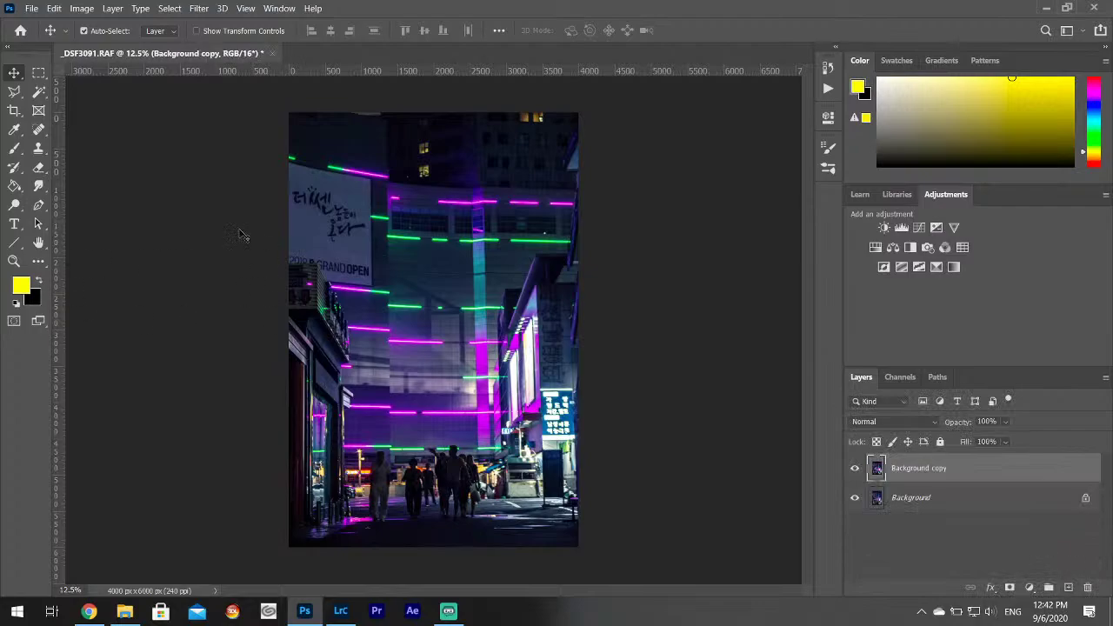
pyautogui.hotkey('ctrl', '+')
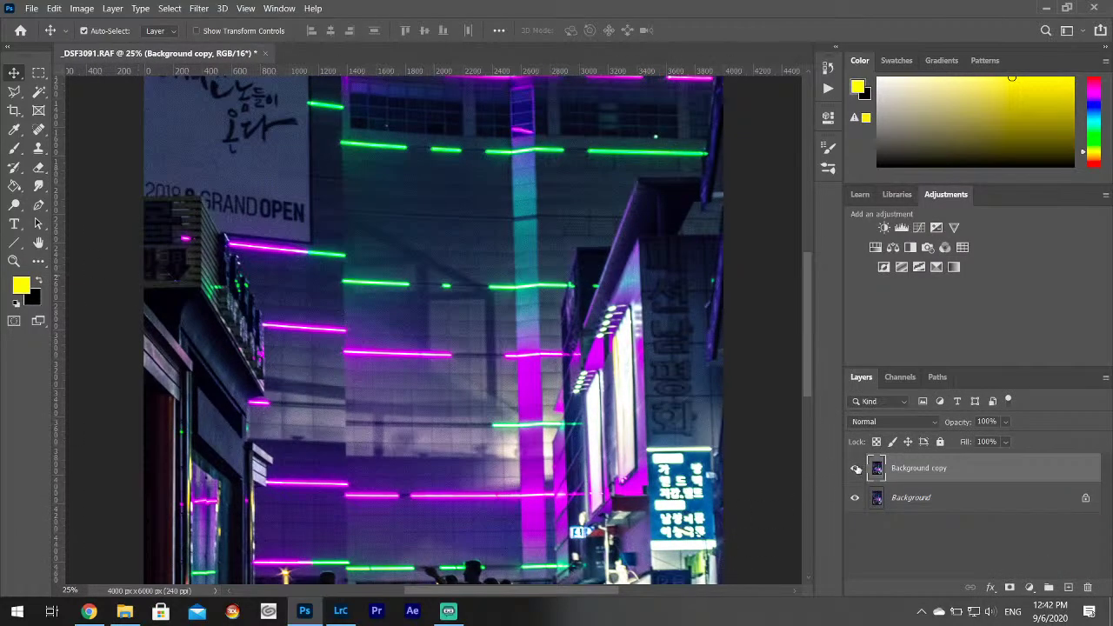
pyautogui.click(856, 469)
pyautogui.click(880, 503)
pyautogui.moveTo(456, 595); pyautogui.dragTo(413, 597)
pyautogui.hotkey('ctrl', '+')
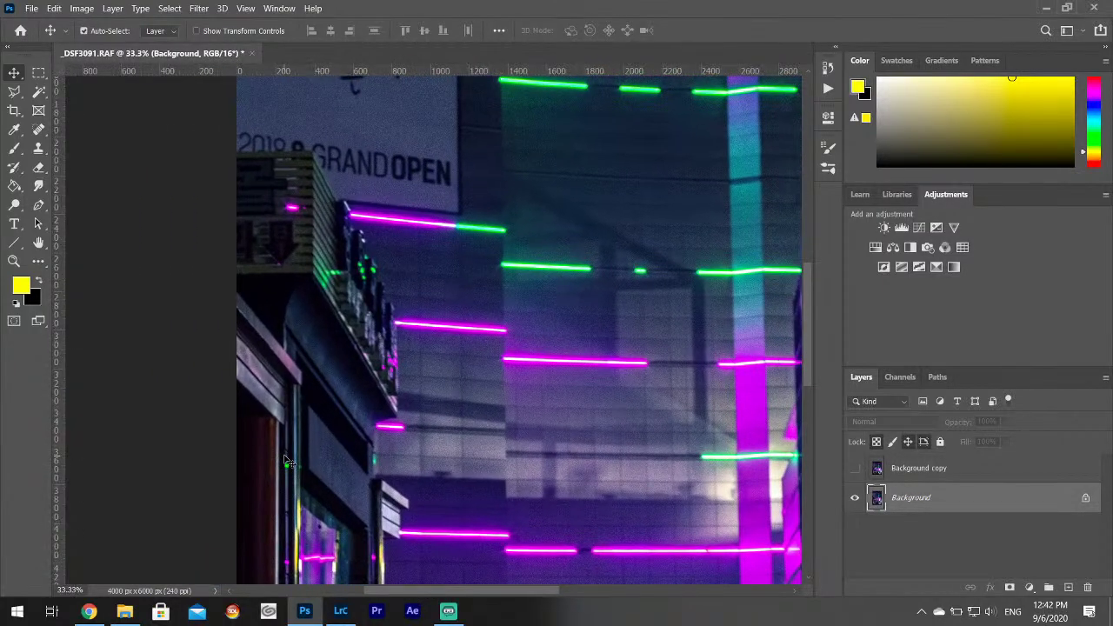
pyautogui.scroll(3, 424, 293)
pyautogui.hotkey('ctrl', '+')
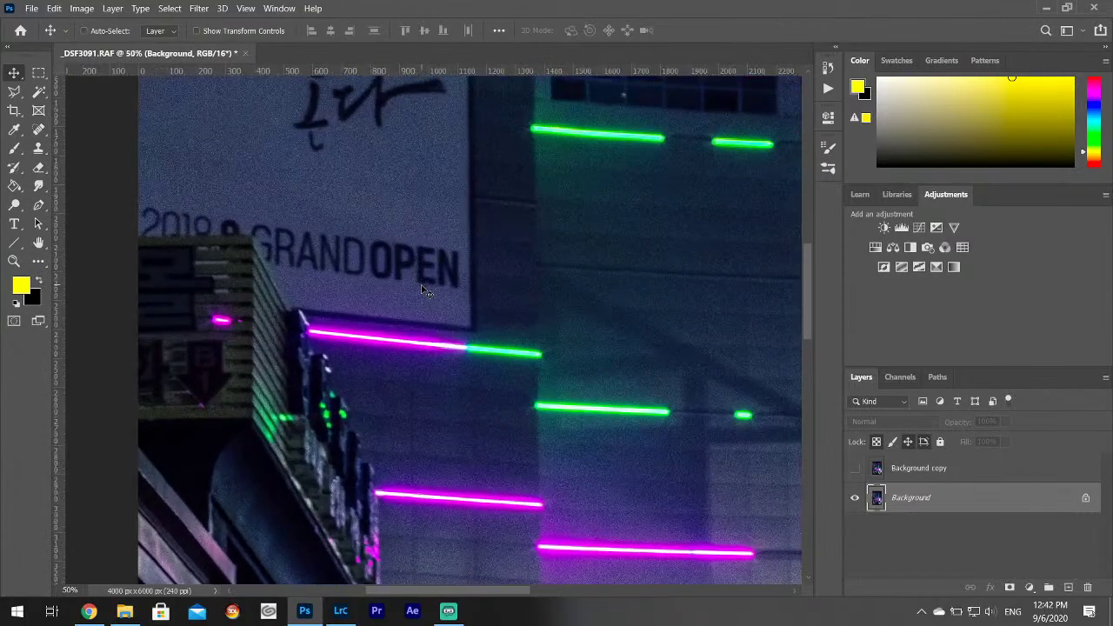
# Outline the GRAND OPEN text line with a Polygonal Lasso selection.
pyautogui.click(14, 91)
pyautogui.moveTo(141, 206); pyautogui.dragTo(174, 208)
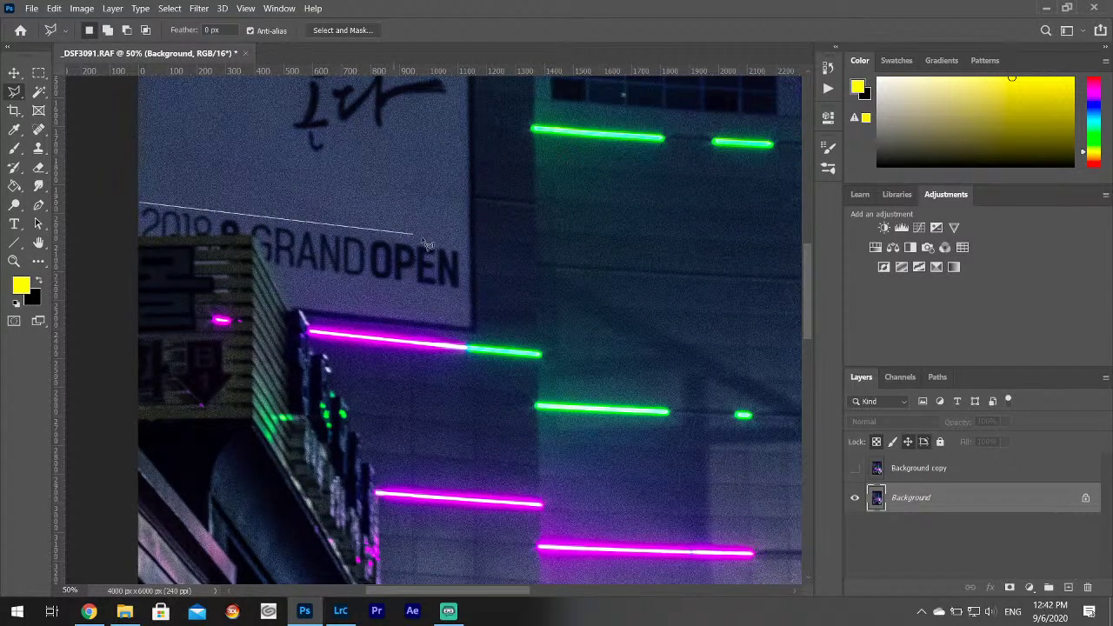
pyautogui.click(462, 249)
pyautogui.click(462, 289)
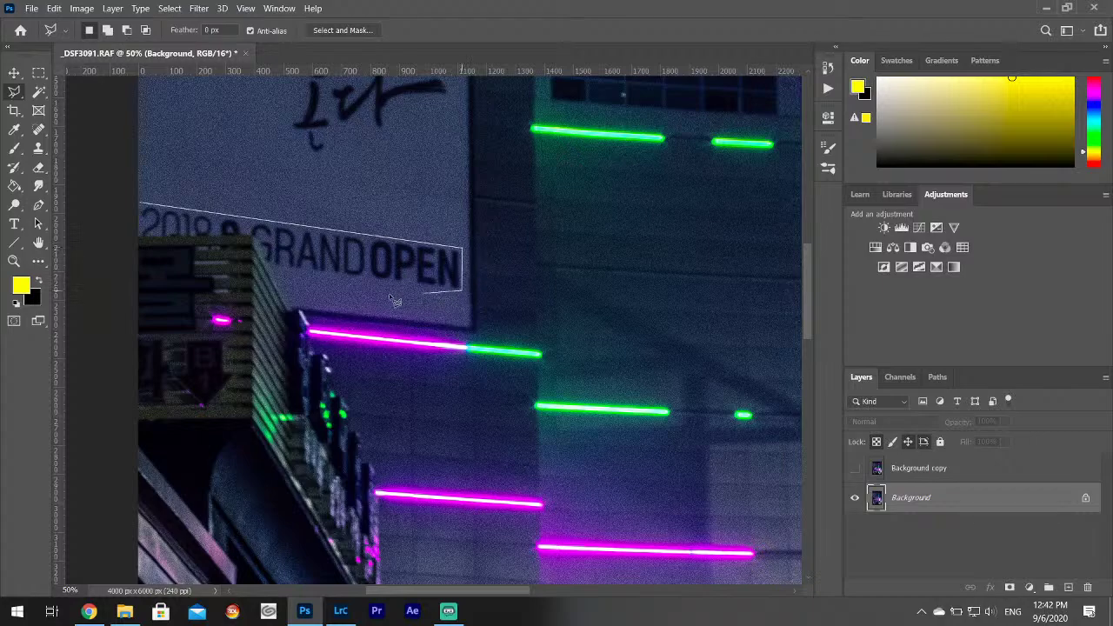
pyautogui.click(270, 269)
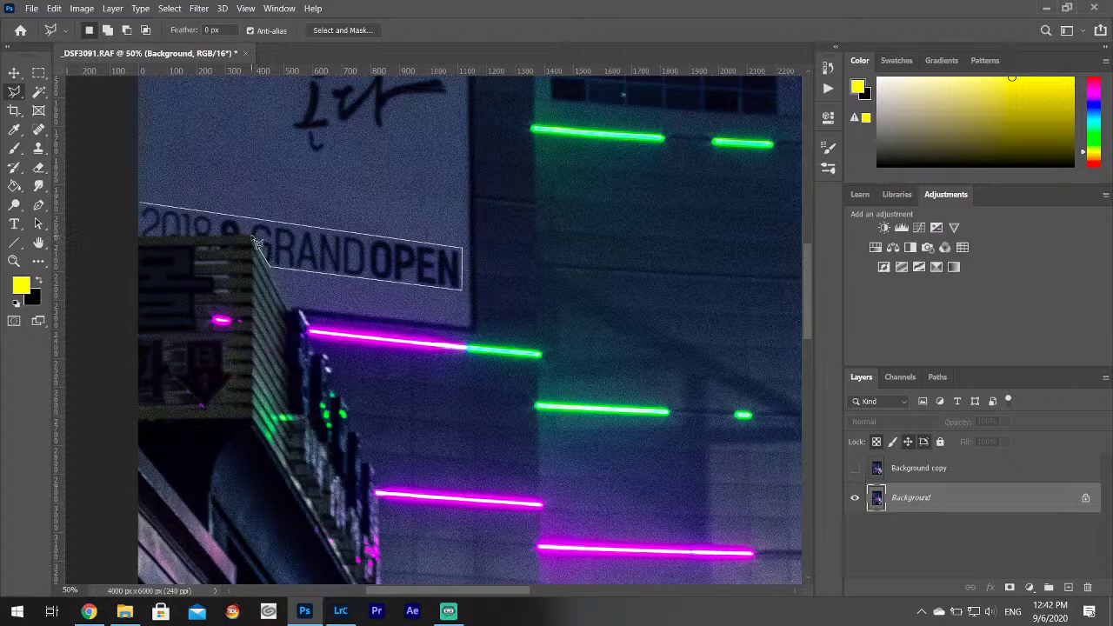
pyautogui.click(253, 236)
pyautogui.click(139, 237)
pyautogui.click(145, 210)
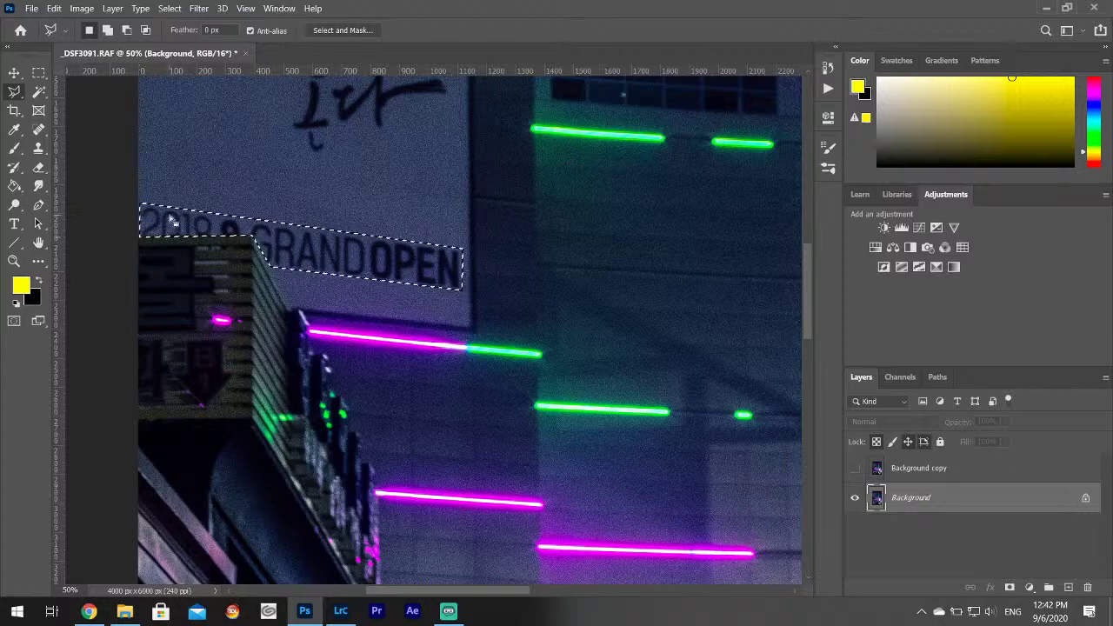
# Content-Aware Fill the selection to erase the text, then deselect and zoom out.
pyautogui.rightClick(169, 214)
pyautogui.click(213, 390)
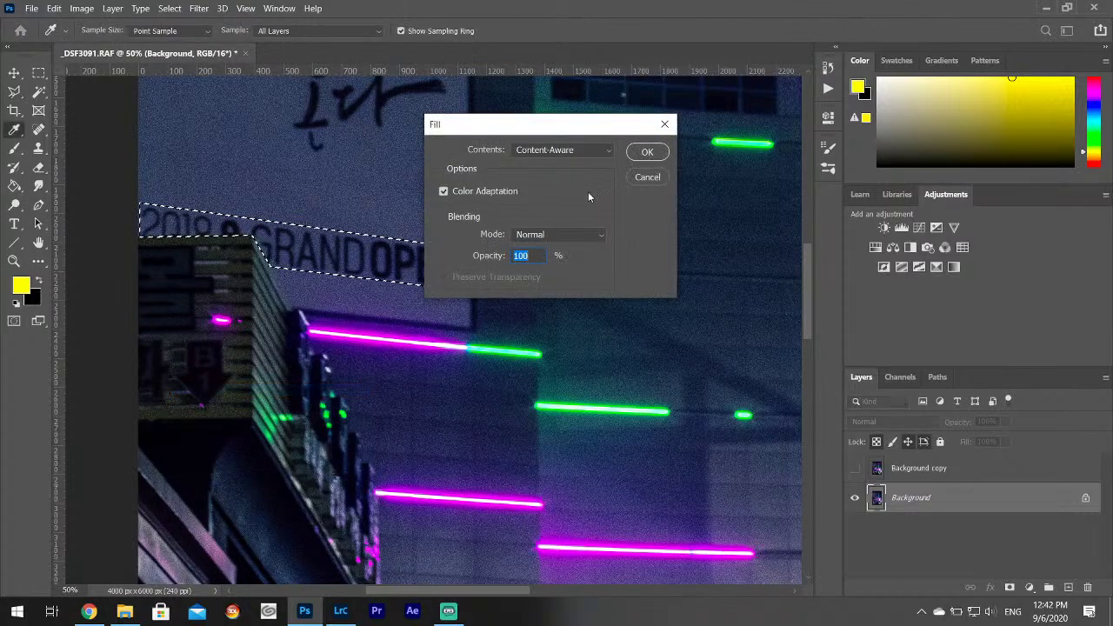
pyautogui.click(645, 152)
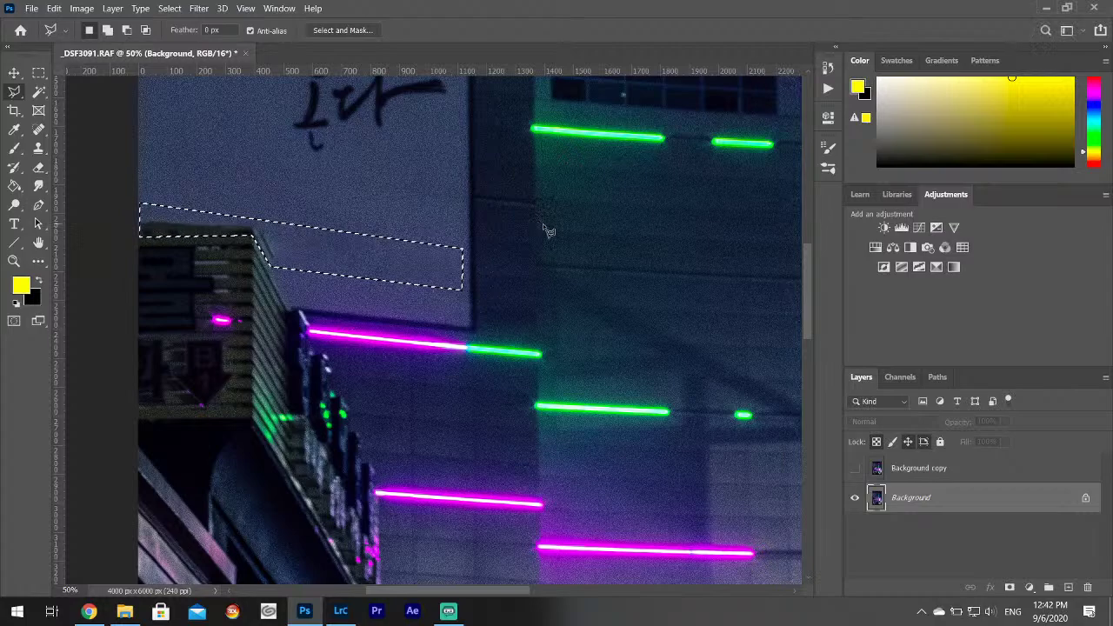
pyautogui.click(169, 9)
pyautogui.click(181, 38)
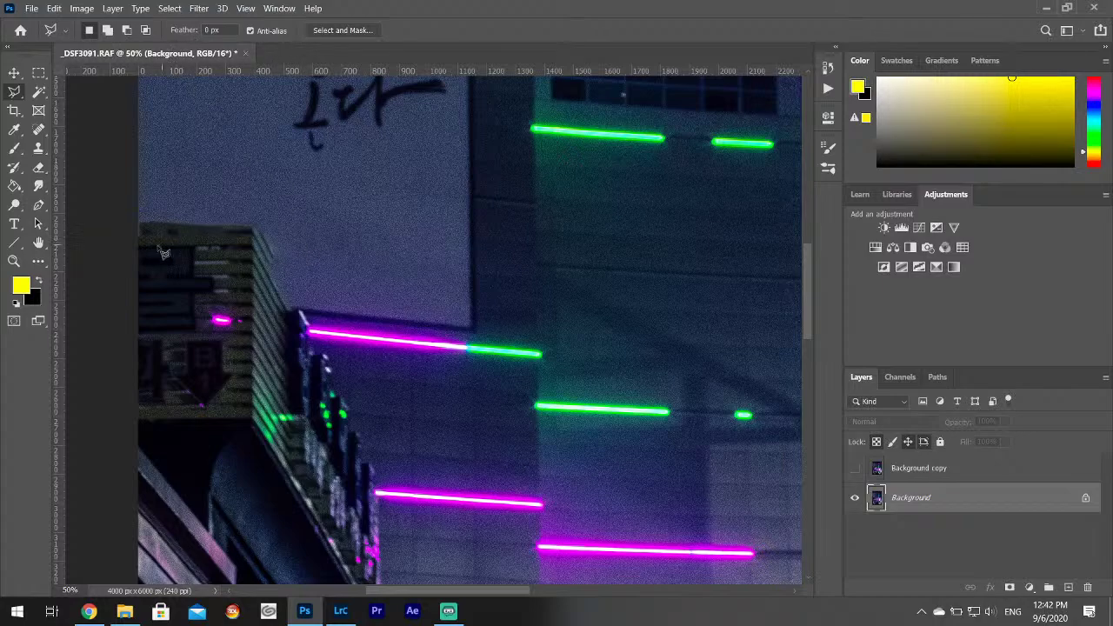
pyautogui.hotkey('ctrl', '-')
pyautogui.hotkey('ctrl', '-')
pyautogui.hotkey('ctrl', '-')
pyautogui.hotkey('ctrl', '-')
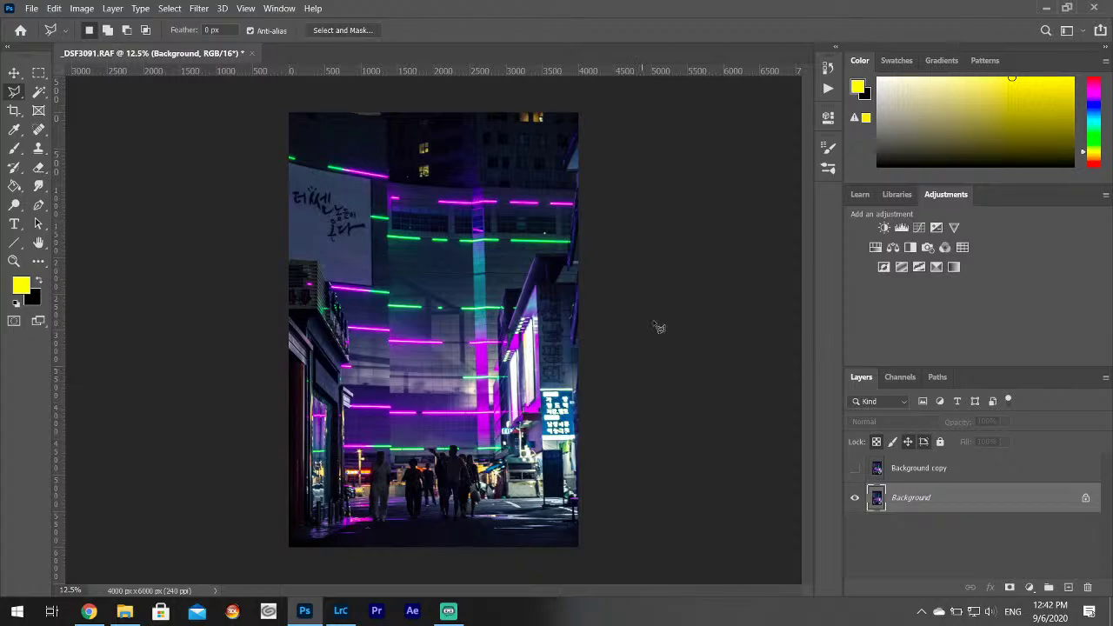
# Save the retouched photo as _DSF3091-Edit.tif and switch back to Lightroom Classic.
pyautogui.click(31, 8)
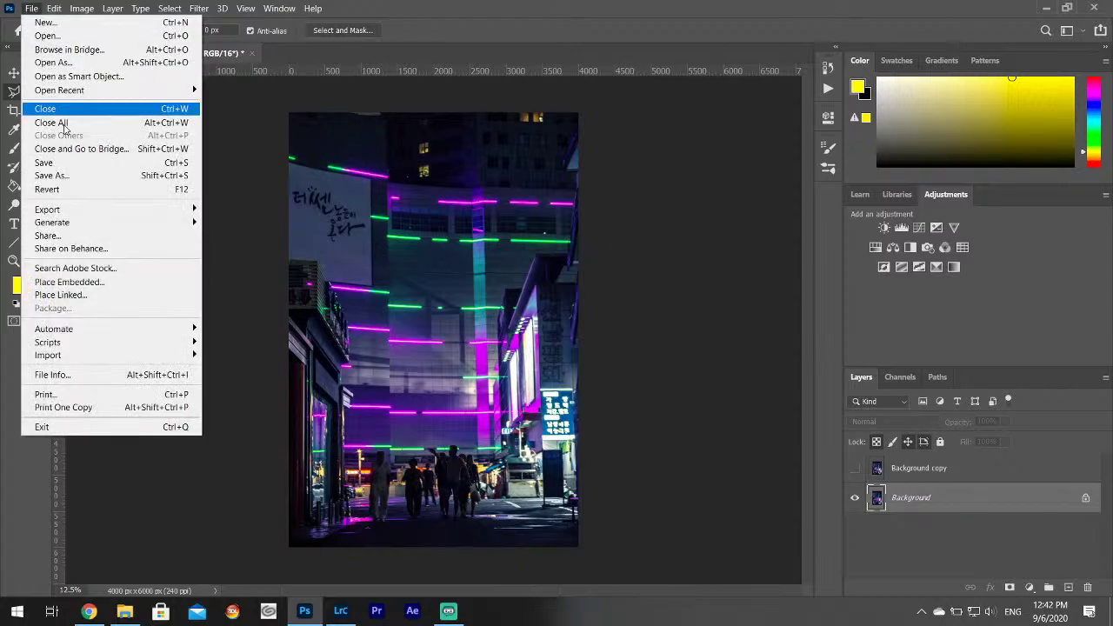
pyautogui.click(61, 163)
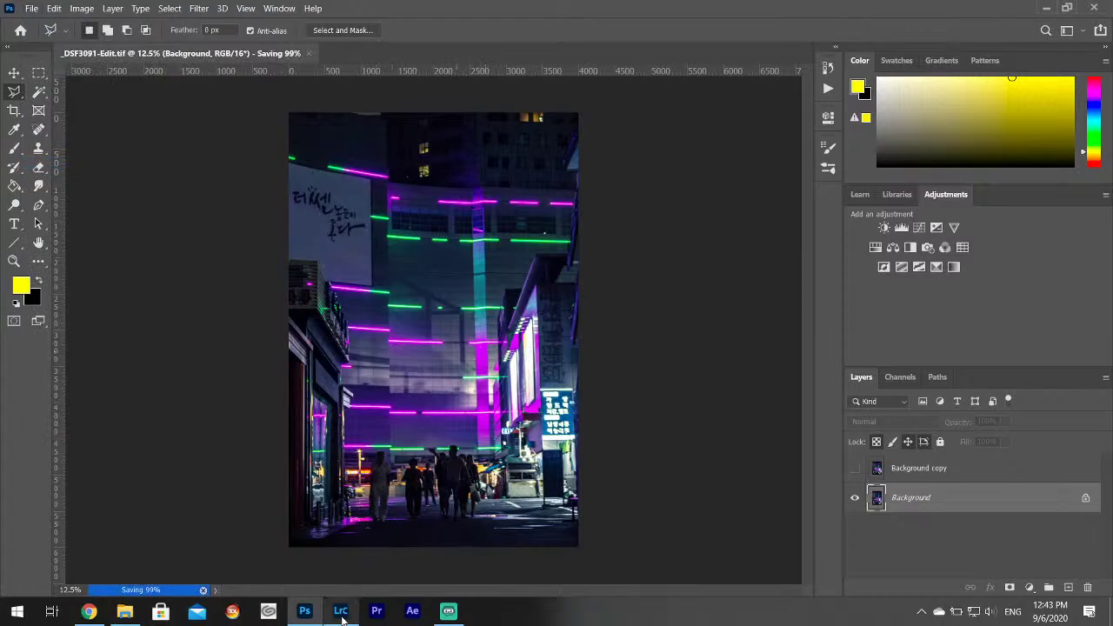
pyautogui.moveTo(342, 617)
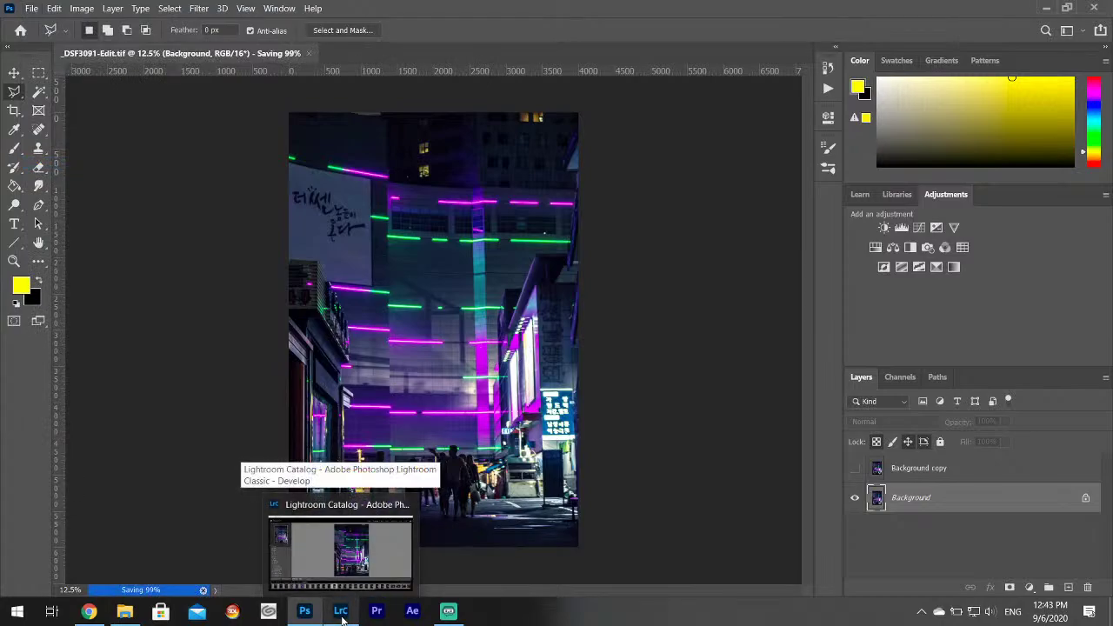
pyautogui.click(341, 616)
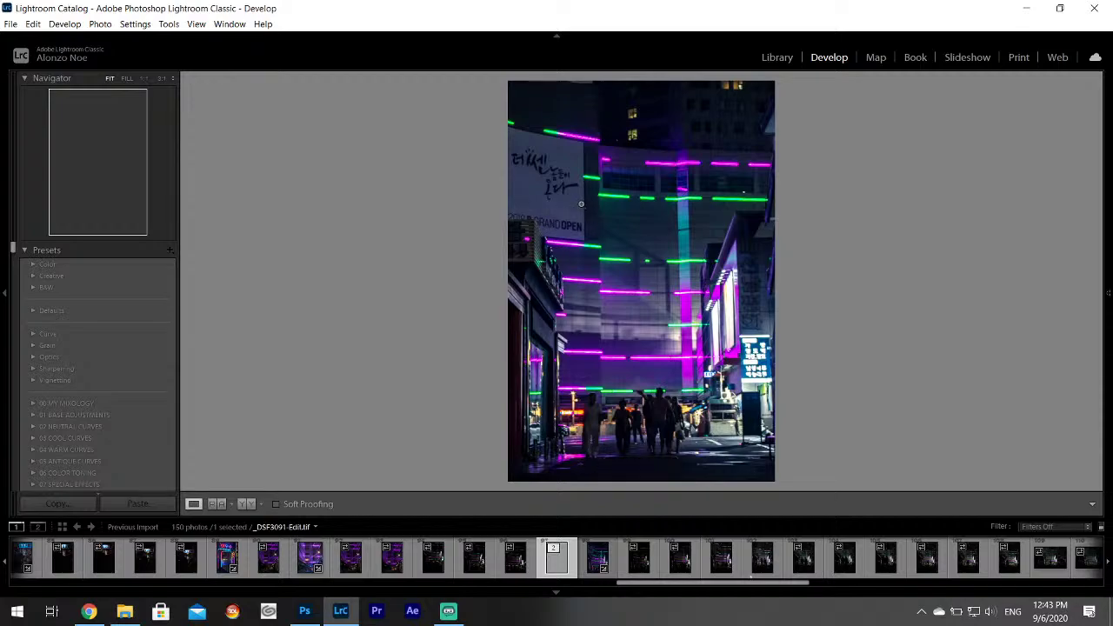
# Zoom to 1:1 and set up an Adjustment Brush with Exposure 0.51 and a yellow tint.
pyautogui.click(631, 114)
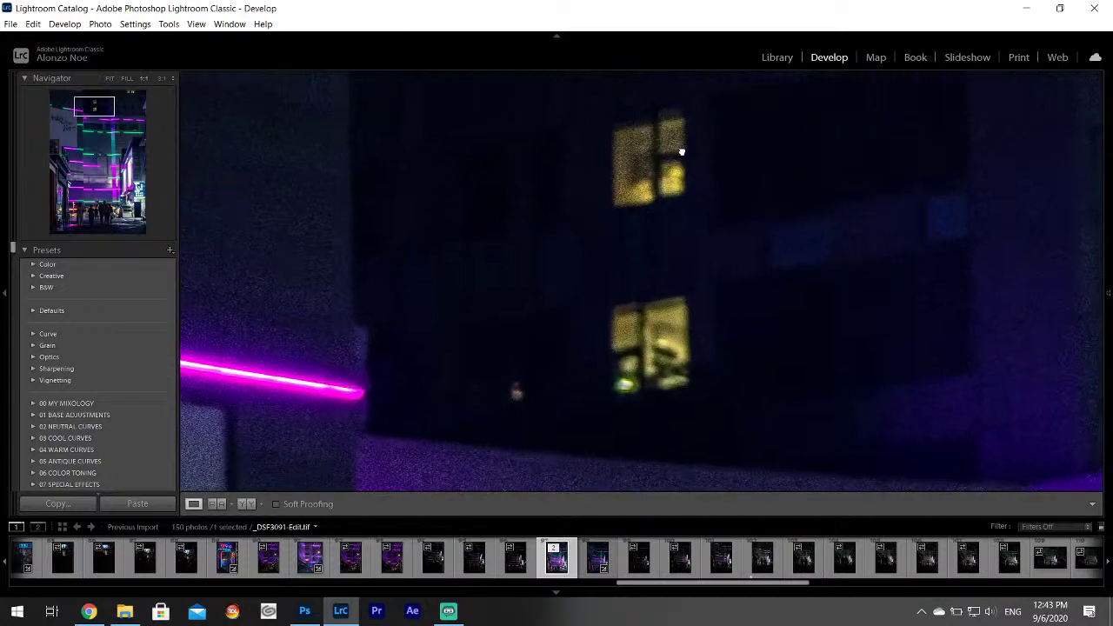
pyautogui.click(1109, 293)
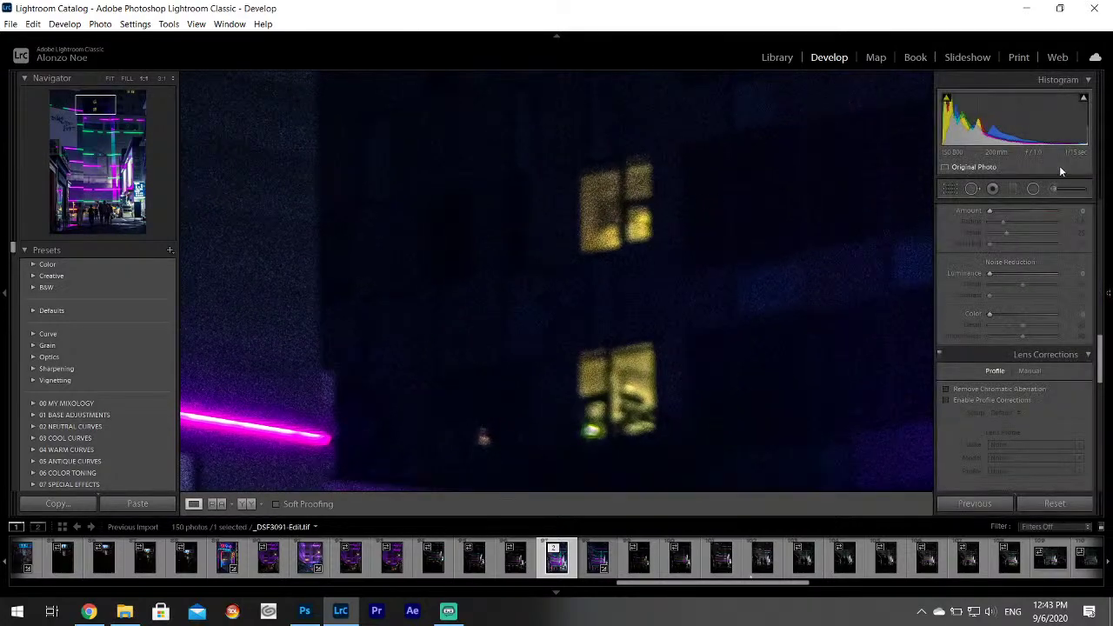
pyautogui.click(992, 188)
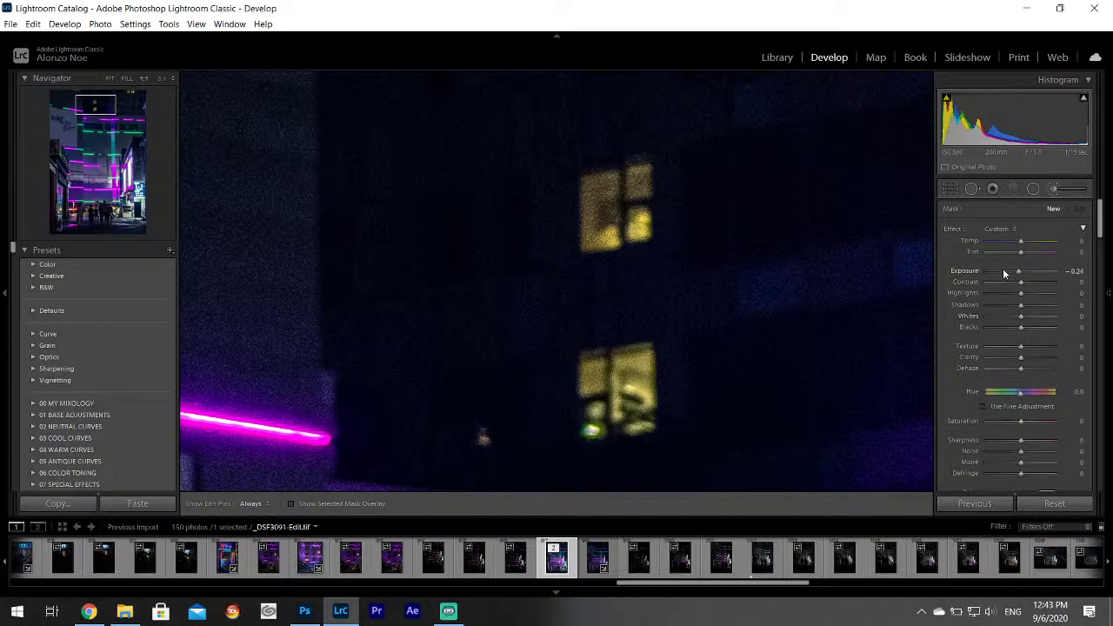
pyautogui.moveTo(973, 271); pyautogui.dragTo(1023, 271)
pyautogui.scroll(-5, 1100, 222)
pyautogui.click(1047, 340)
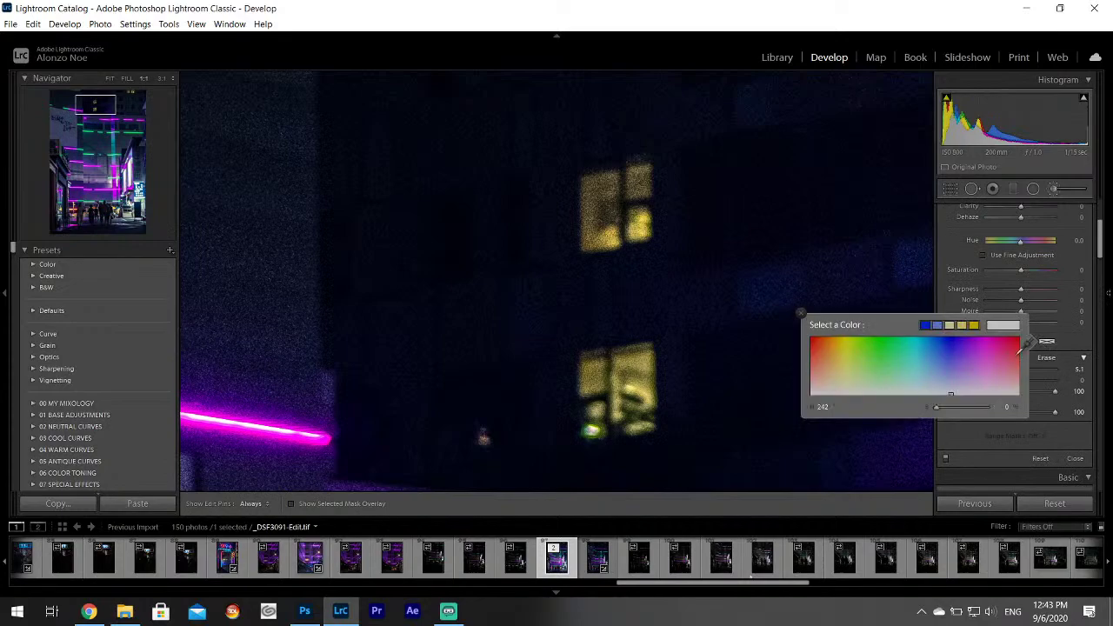
pyautogui.click(801, 313)
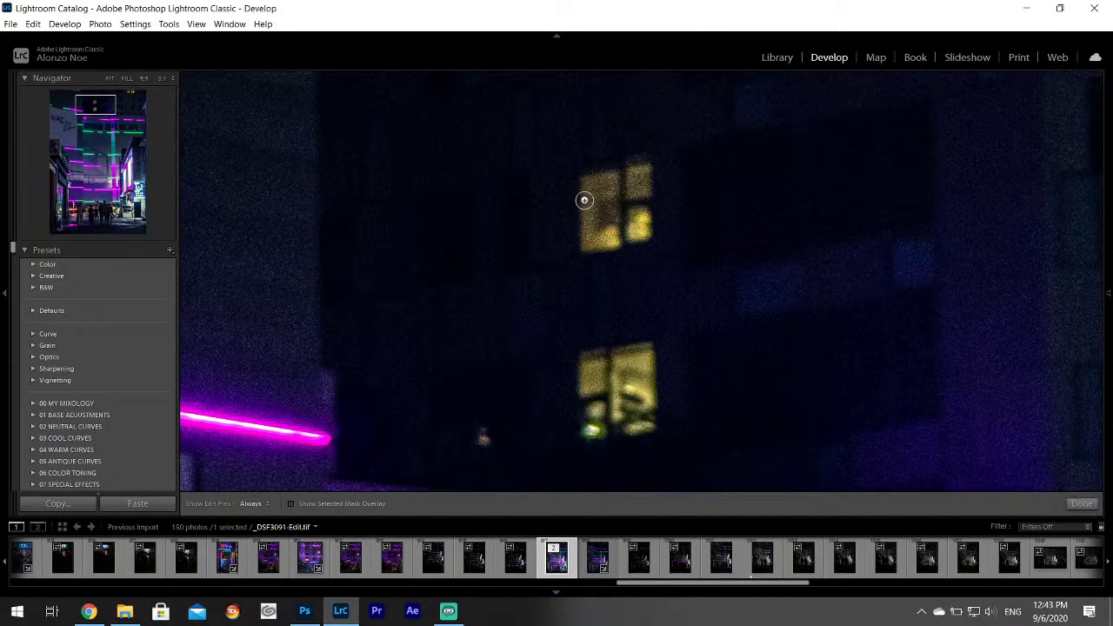
# Paint the brush over the panes of the upper and lower lit windows.
pyautogui.press('h')
pyautogui.moveTo(590, 182)
pyautogui.mouseDown()
pyautogui.moveTo(605, 185)
pyautogui.moveTo(580, 224)
pyautogui.moveTo(600, 233)
pyautogui.moveTo(608, 221)
pyautogui.mouseUp()
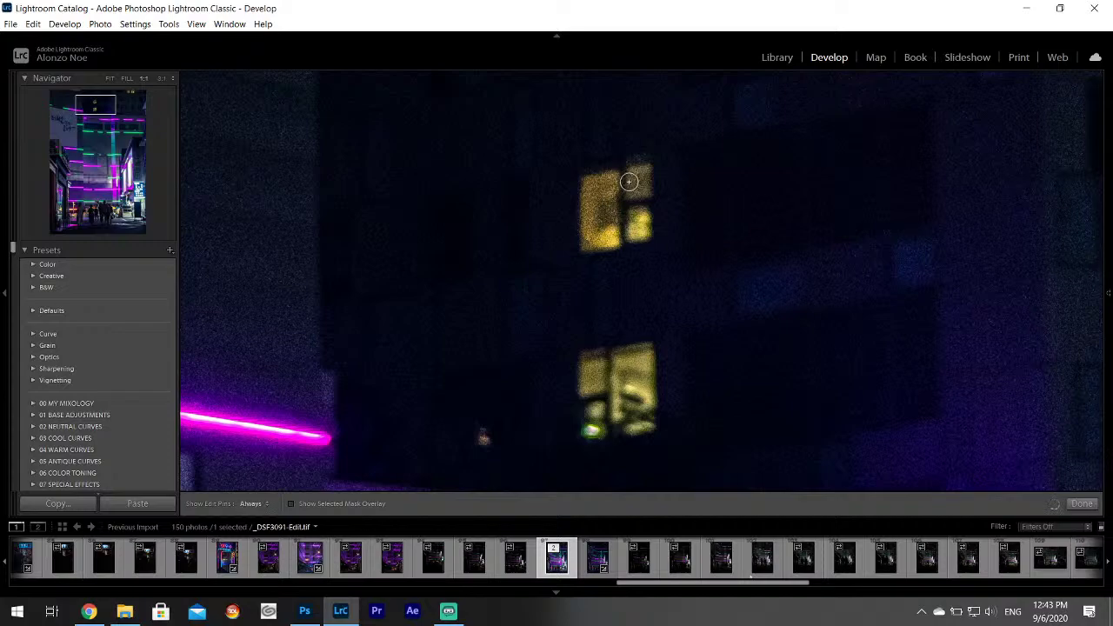
pyautogui.moveTo(642, 184); pyautogui.dragTo(643, 223)
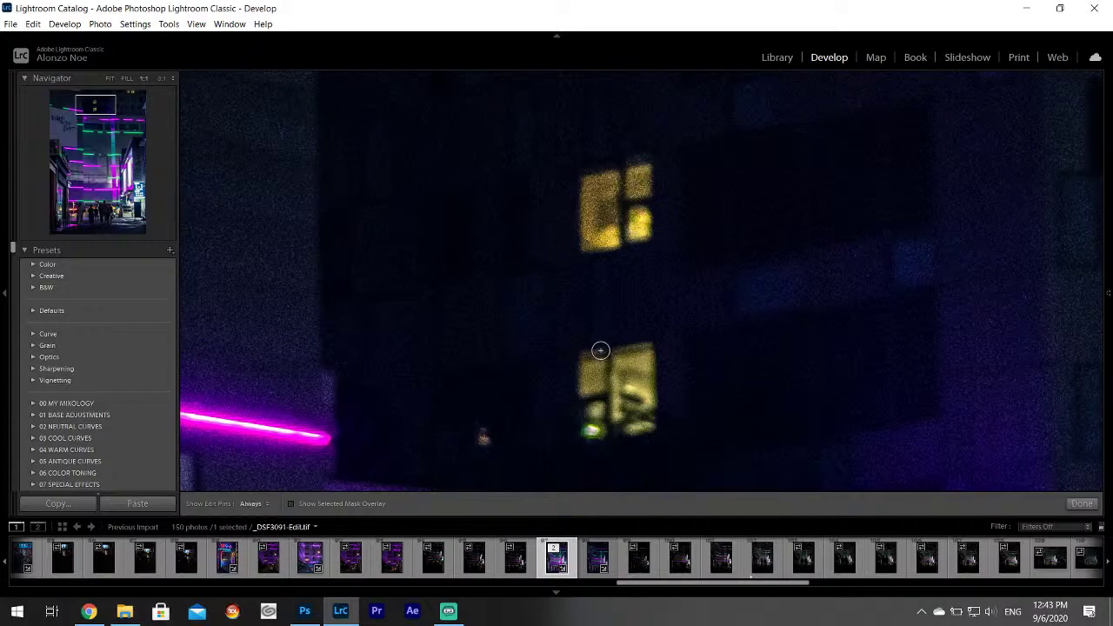
pyautogui.moveTo(584, 380)
pyautogui.mouseDown()
pyautogui.moveTo(599, 357)
pyautogui.moveTo(593, 413)
pyautogui.mouseUp()
pyautogui.press('h')
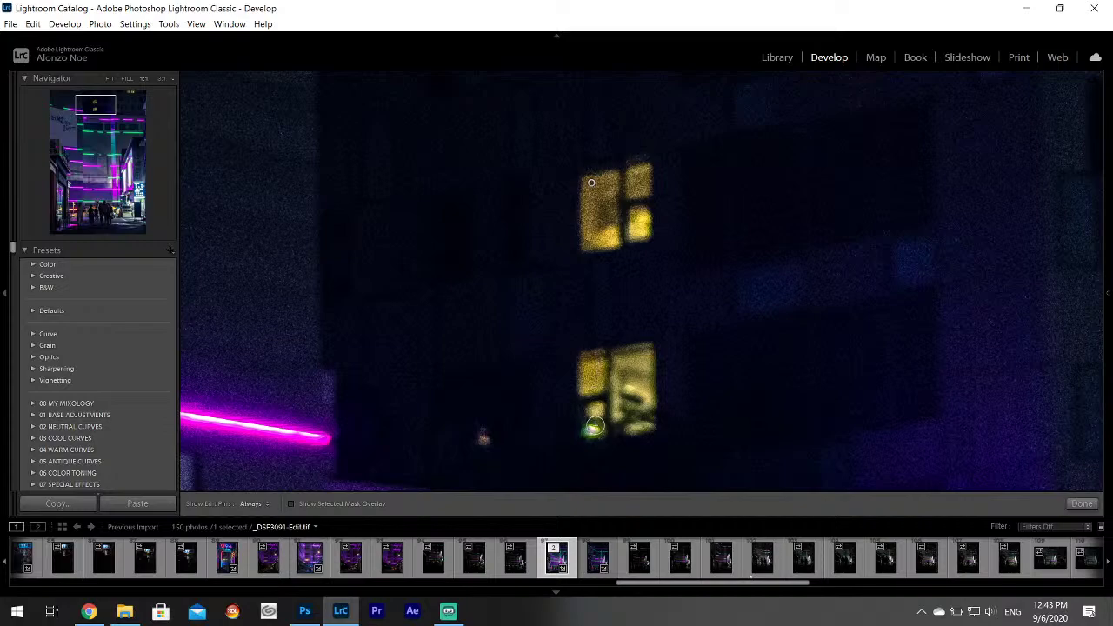
pyautogui.press('h')
pyautogui.moveTo(621, 372)
pyautogui.mouseDown()
pyautogui.moveTo(617, 418)
pyautogui.moveTo(627, 364)
pyautogui.moveTo(647, 393)
pyautogui.mouseUp()
pyautogui.press('h')
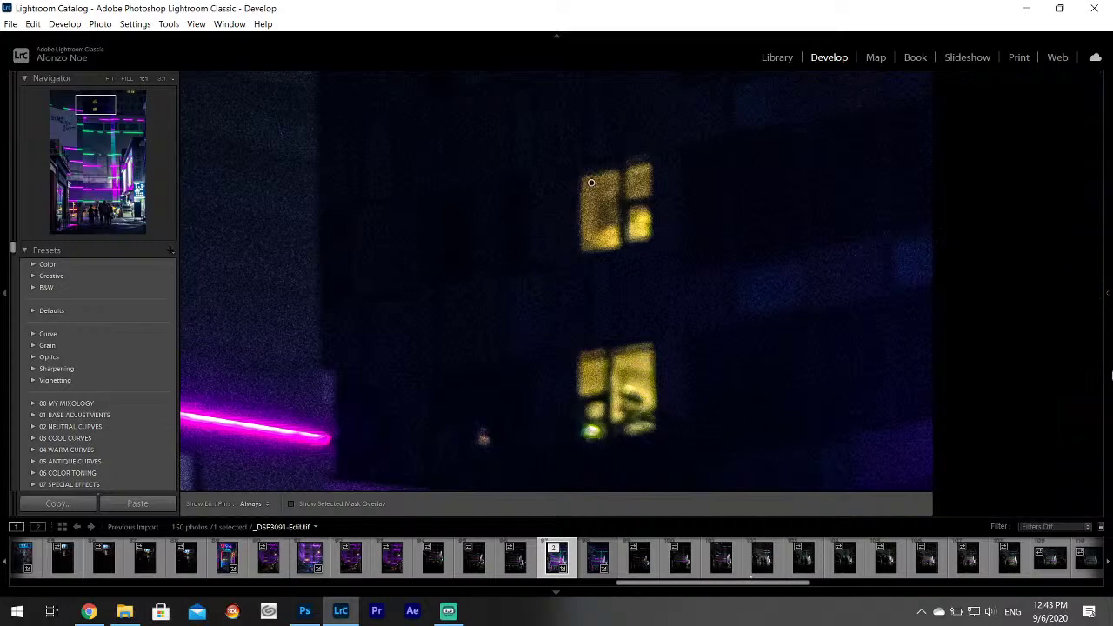
# Review the painted windows, finish the brush adjustment, and fit the photo in view.
pyautogui.moveTo(1109, 376)
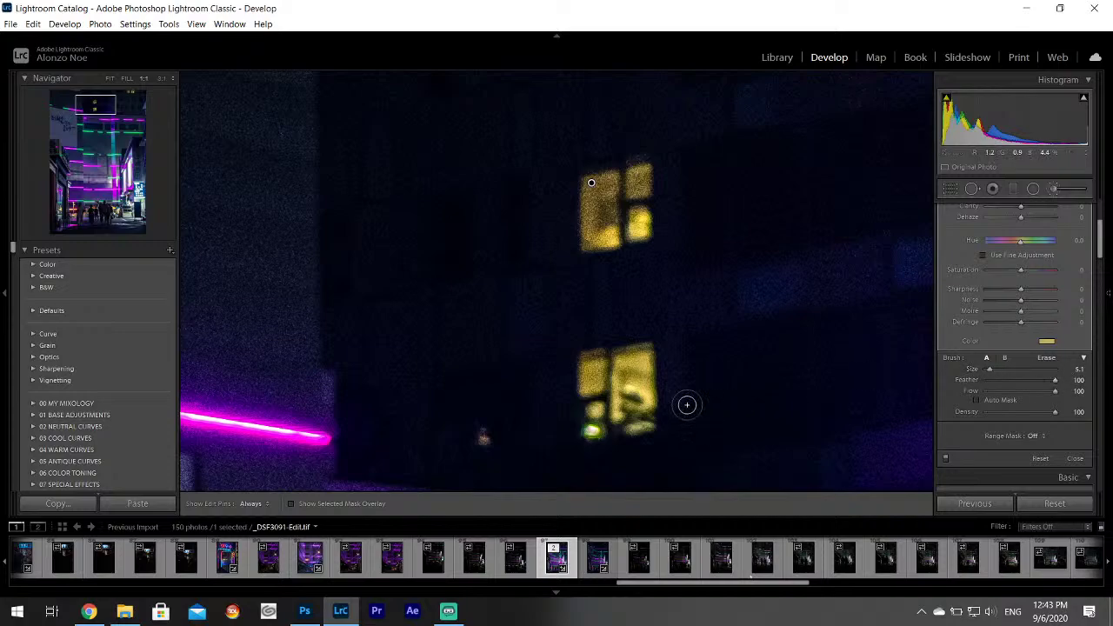
pyautogui.press('h')
pyautogui.press('h')
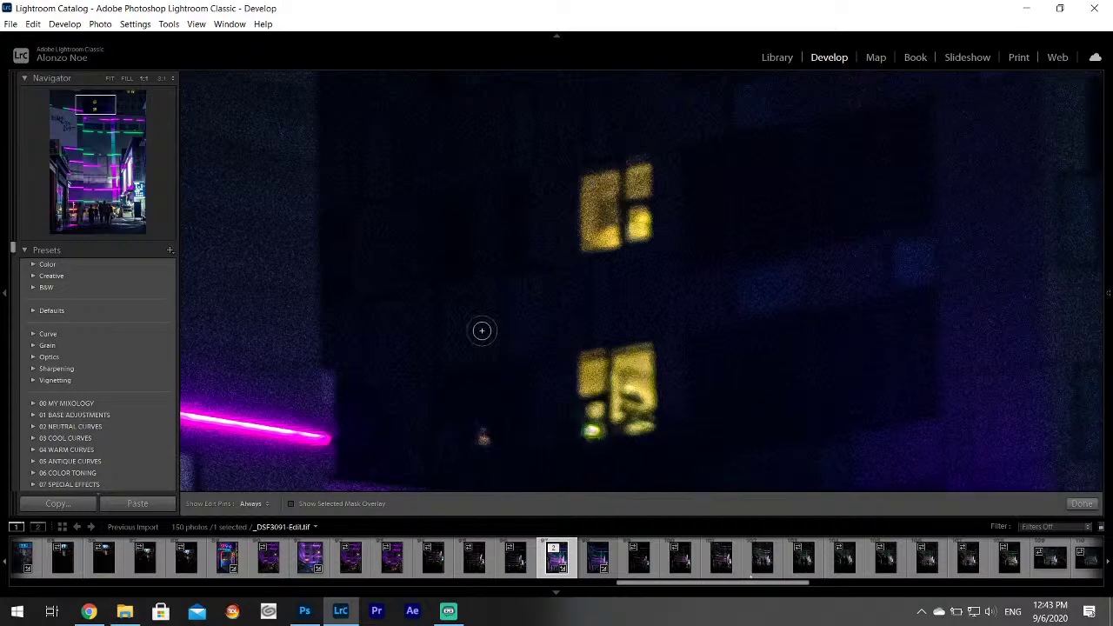
pyautogui.click(129, 96)
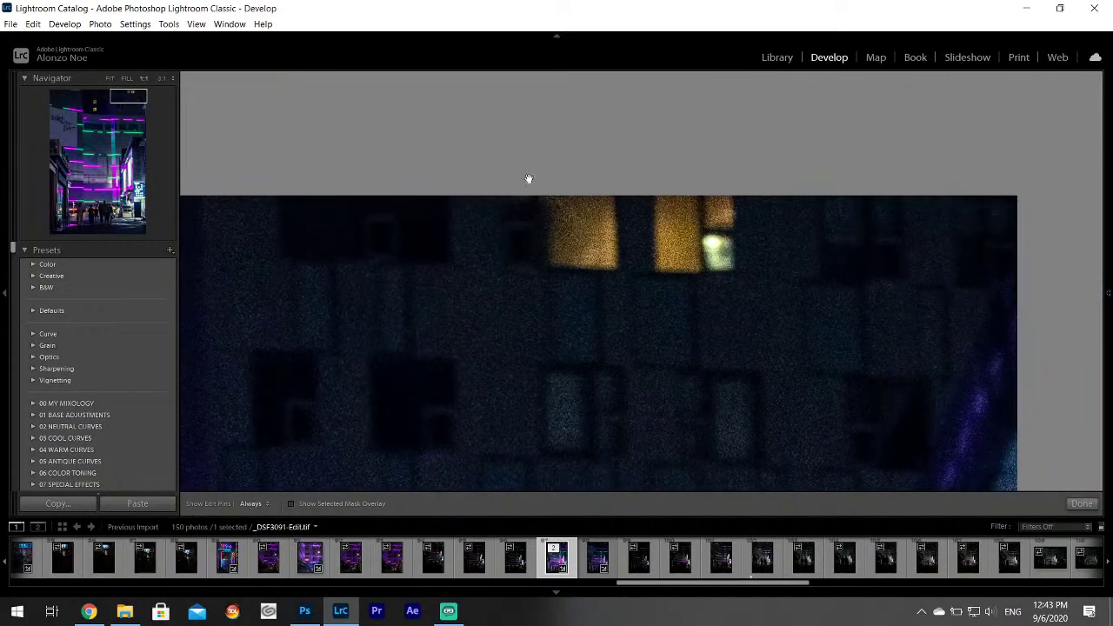
pyautogui.press('h')
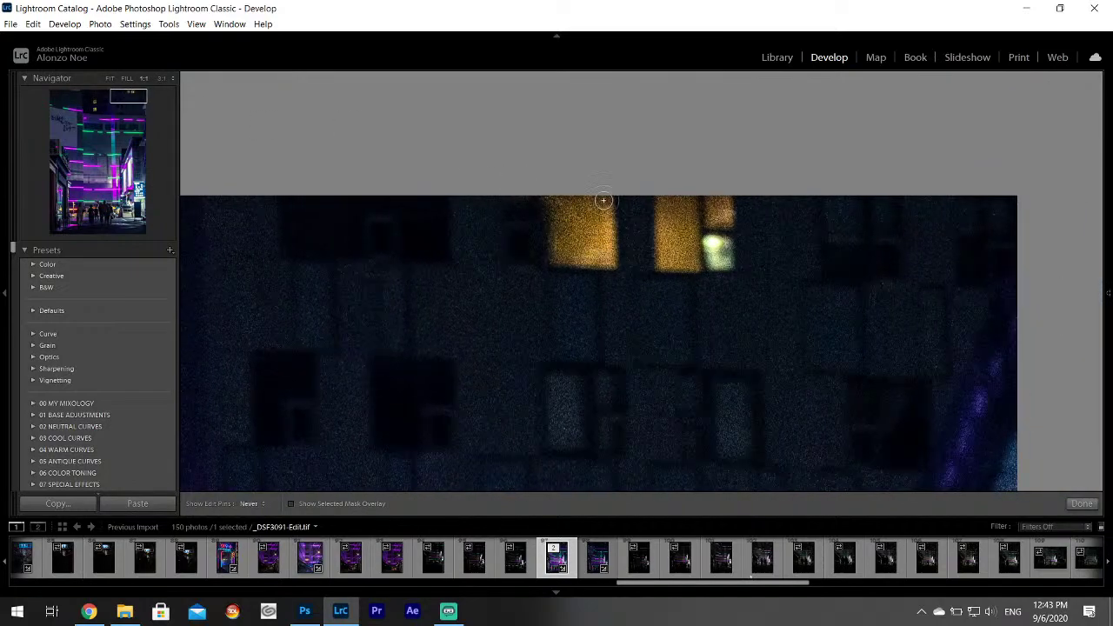
pyautogui.press('h')
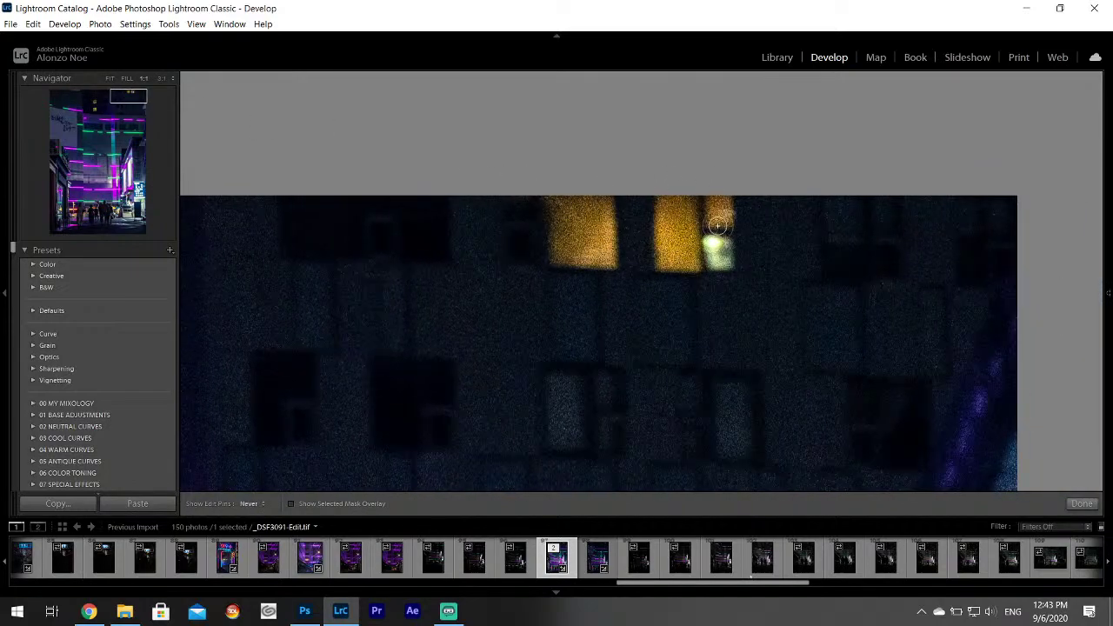
pyautogui.click(1080, 503)
pyautogui.click(794, 397)
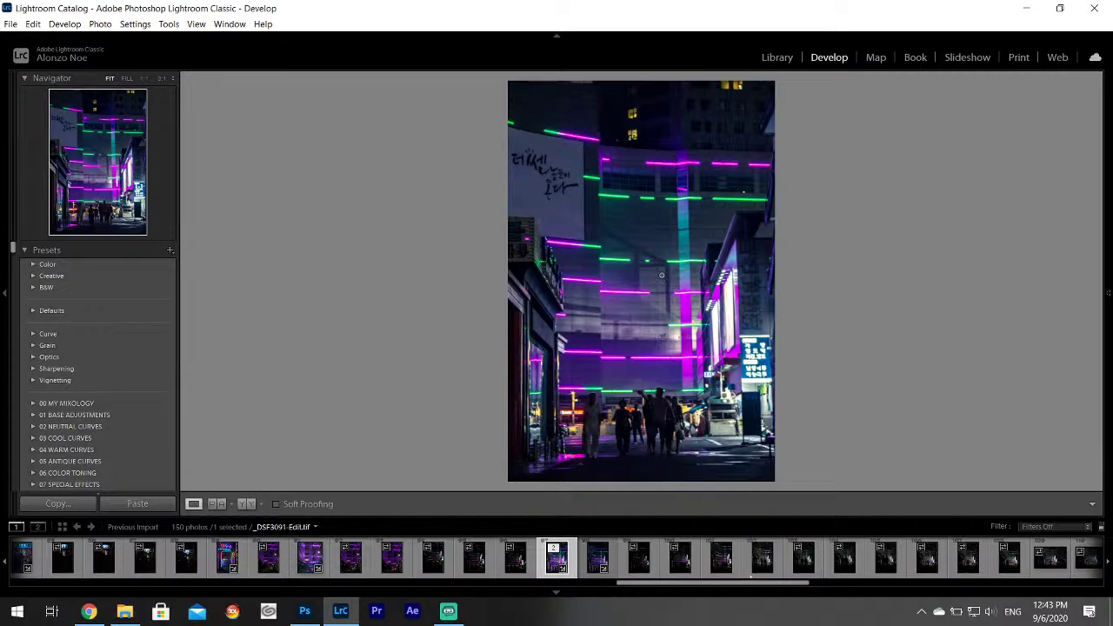
# Zoom in on the neon sign and set a new mask overlay colour for the Adjustment Brush.
pyautogui.click(726, 313)
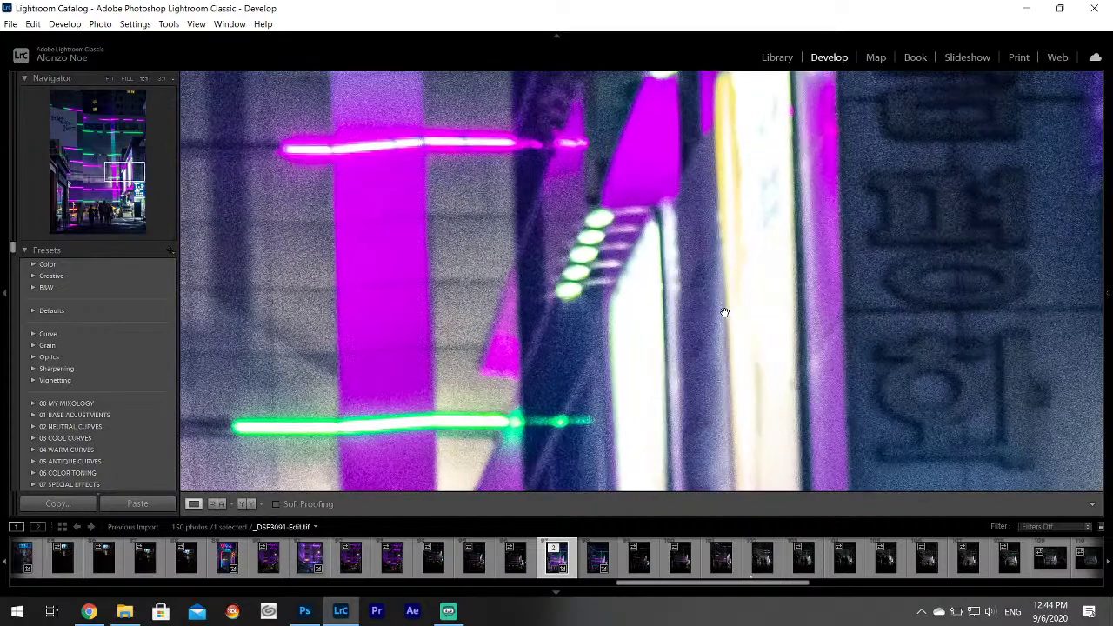
pyautogui.click(738, 323)
pyautogui.moveTo(733, 321); pyautogui.dragTo(543, 226)
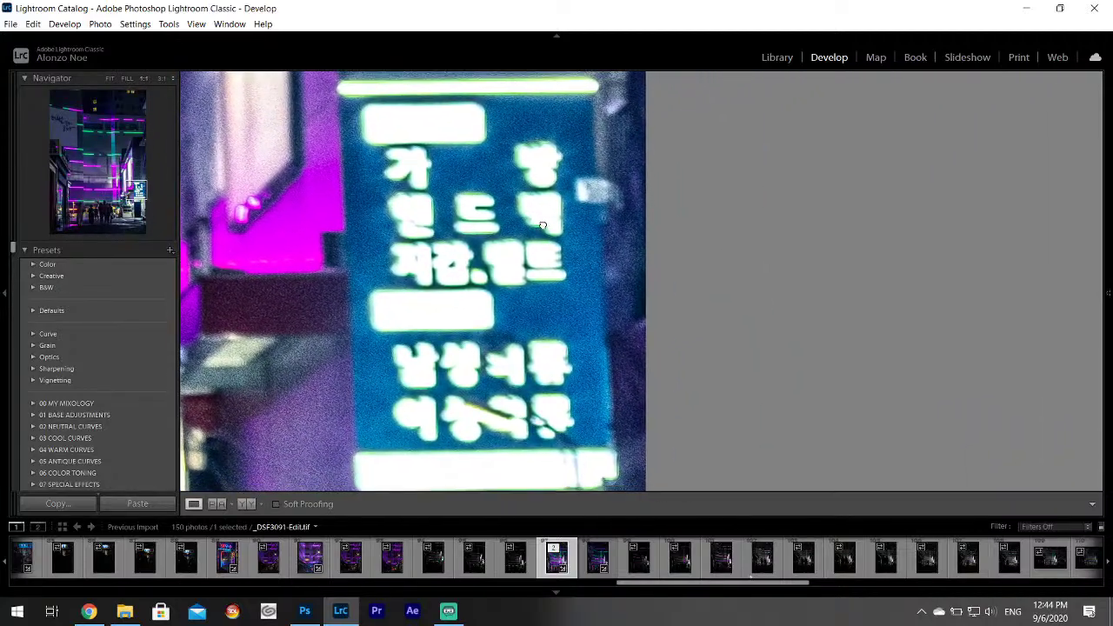
pyautogui.moveTo(1109, 293)
pyautogui.click(992, 187)
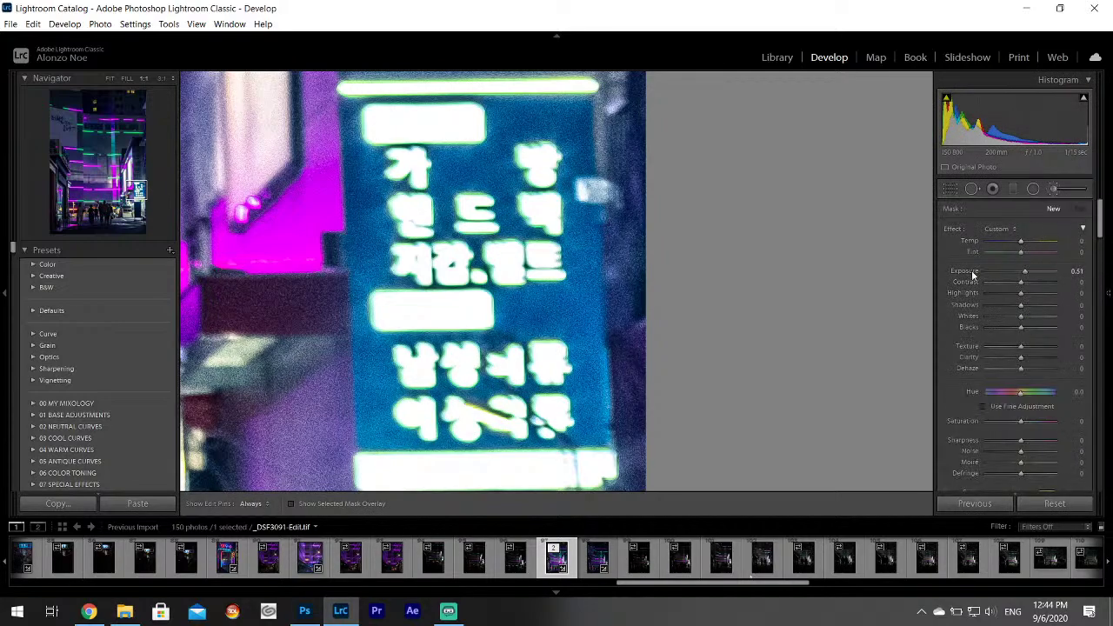
pyautogui.scroll(-5, 1109, 215)
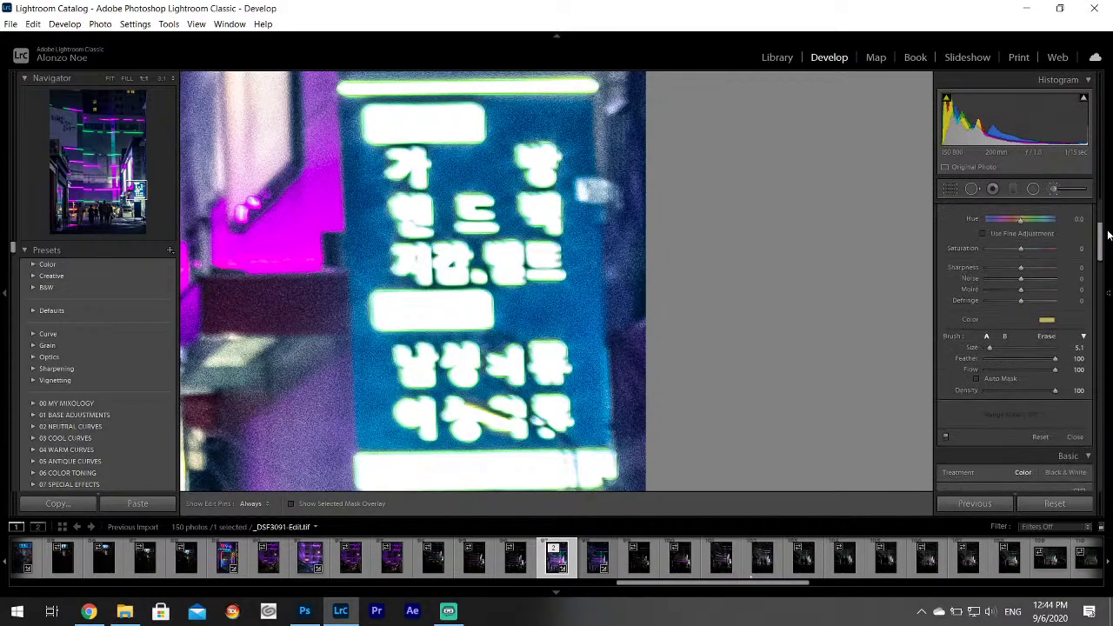
pyautogui.click(1050, 320)
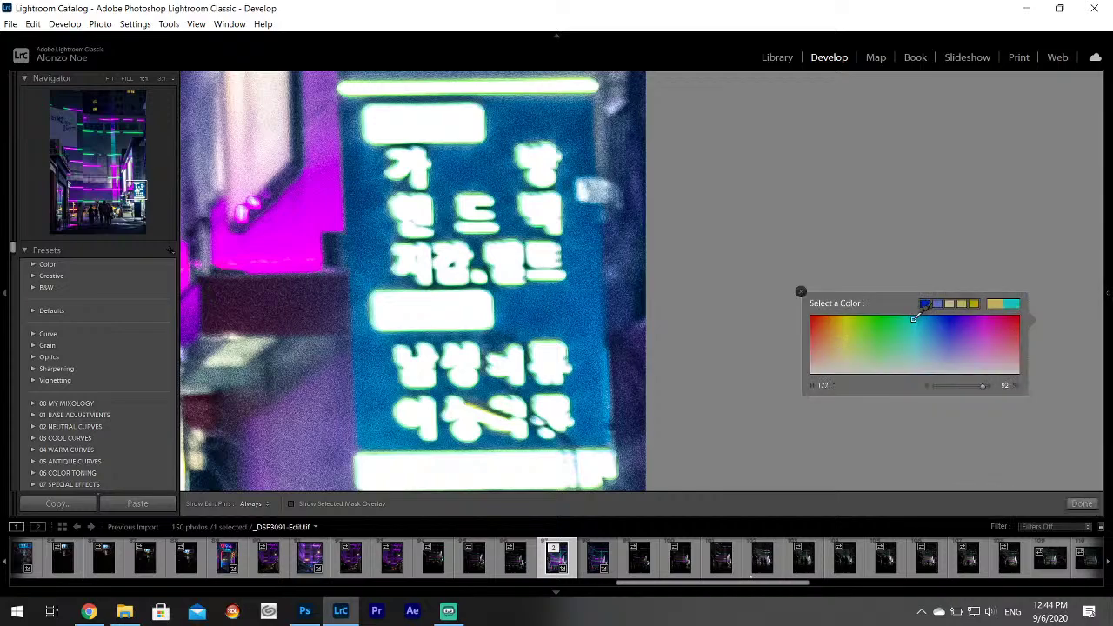
pyautogui.click(801, 291)
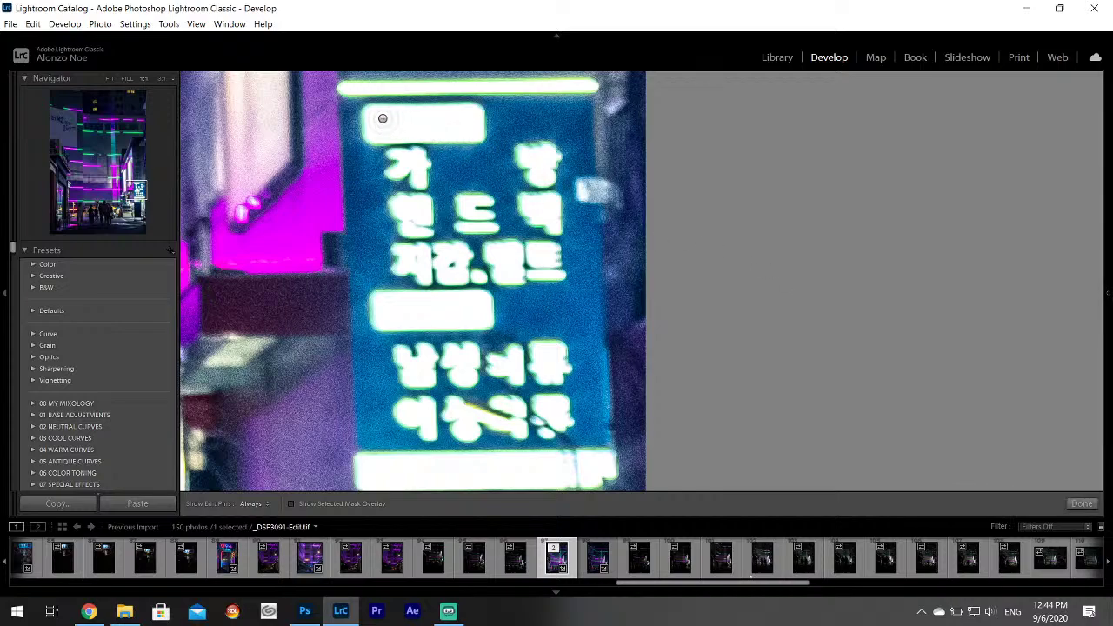
# Paint the brush along the blue sign's top glowing bar, then zoom back out.
pyautogui.press('h')
pyautogui.moveTo(343, 88); pyautogui.dragTo(571, 86)
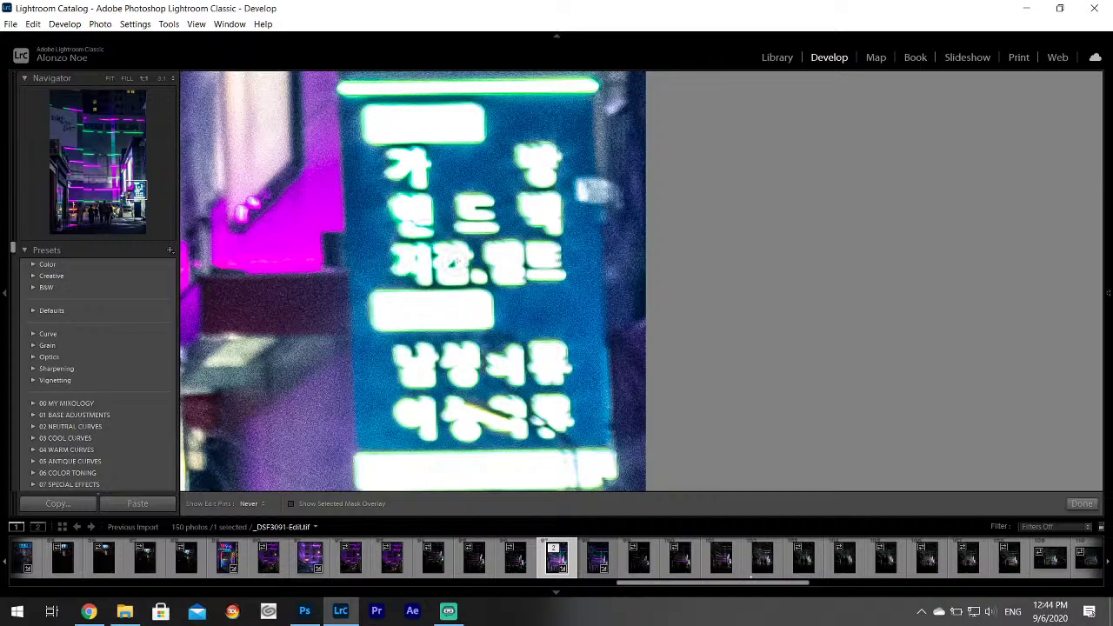
pyautogui.press('h')
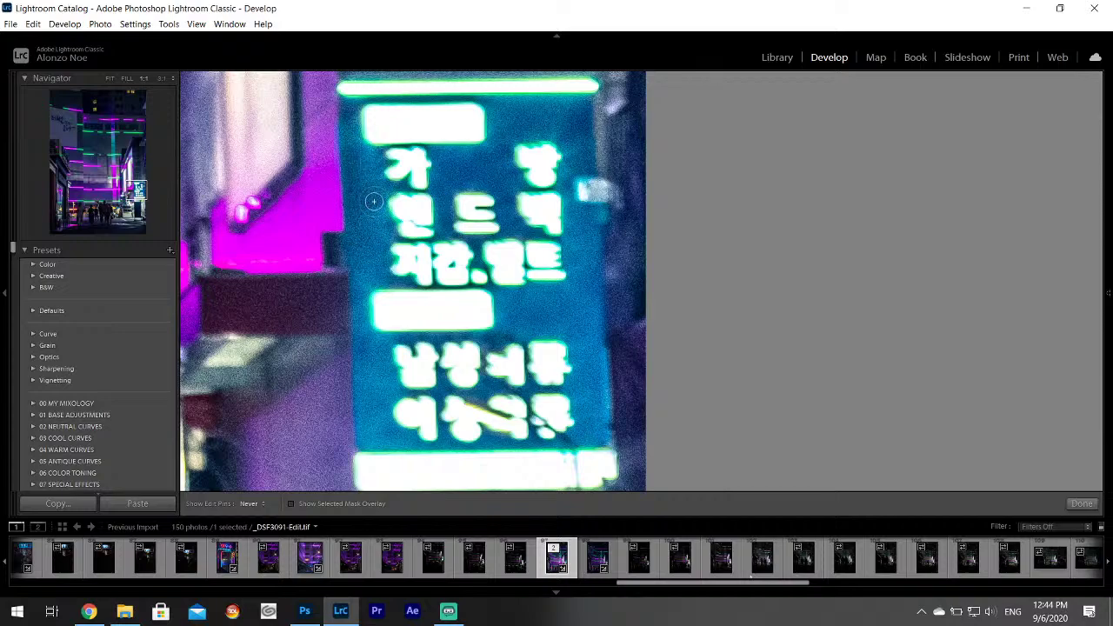
pyautogui.press('h')
pyautogui.moveTo(1111, 275)
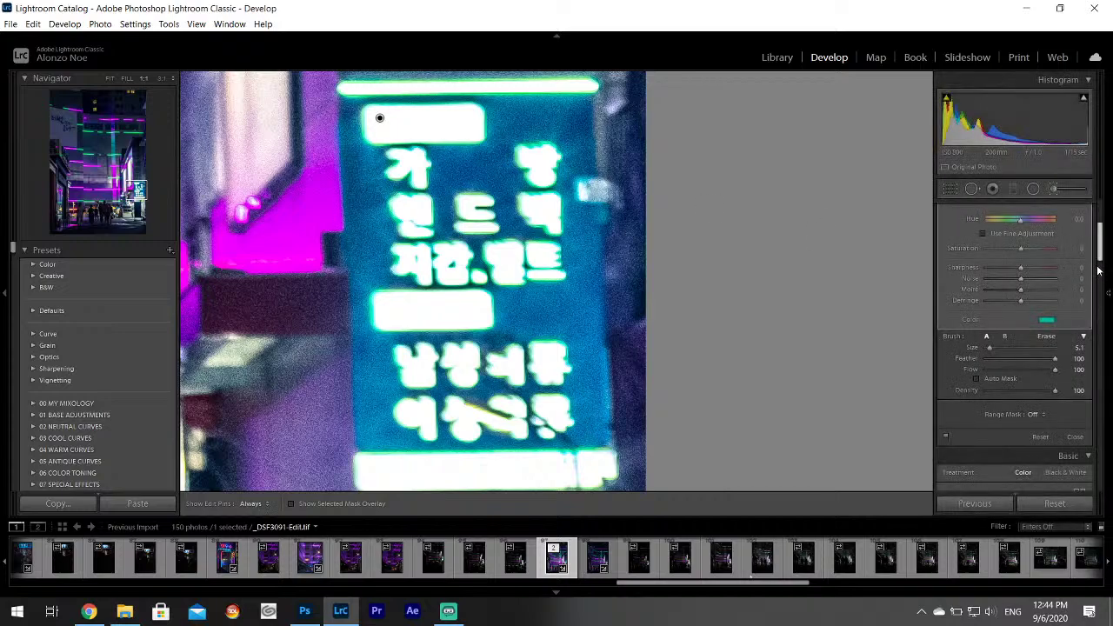
pyautogui.scroll(4, 1106, 203)
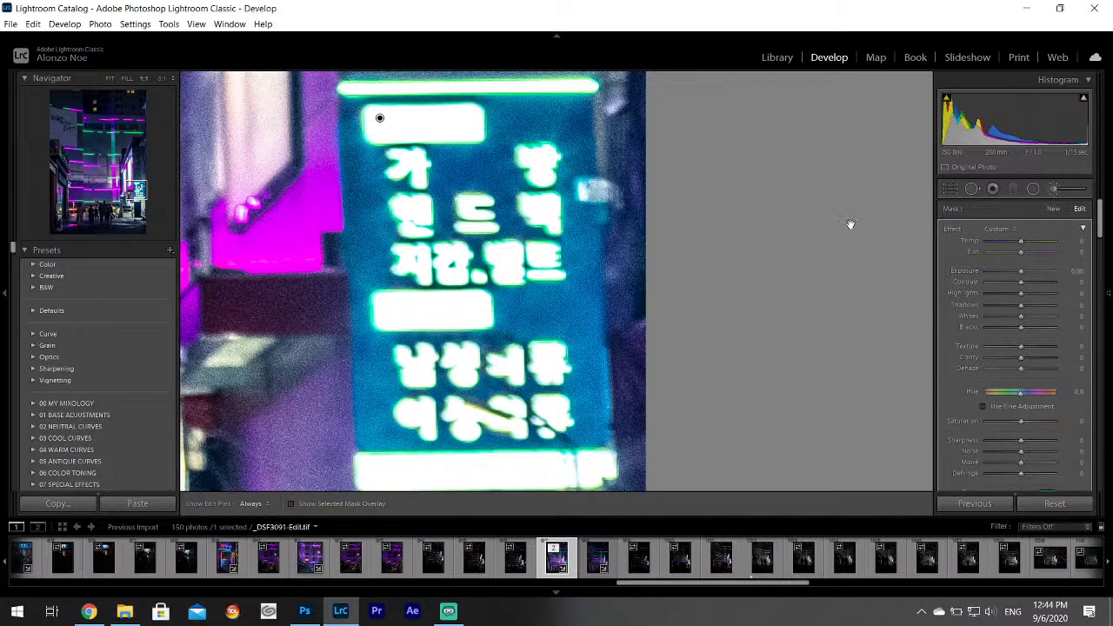
pyautogui.press('h')
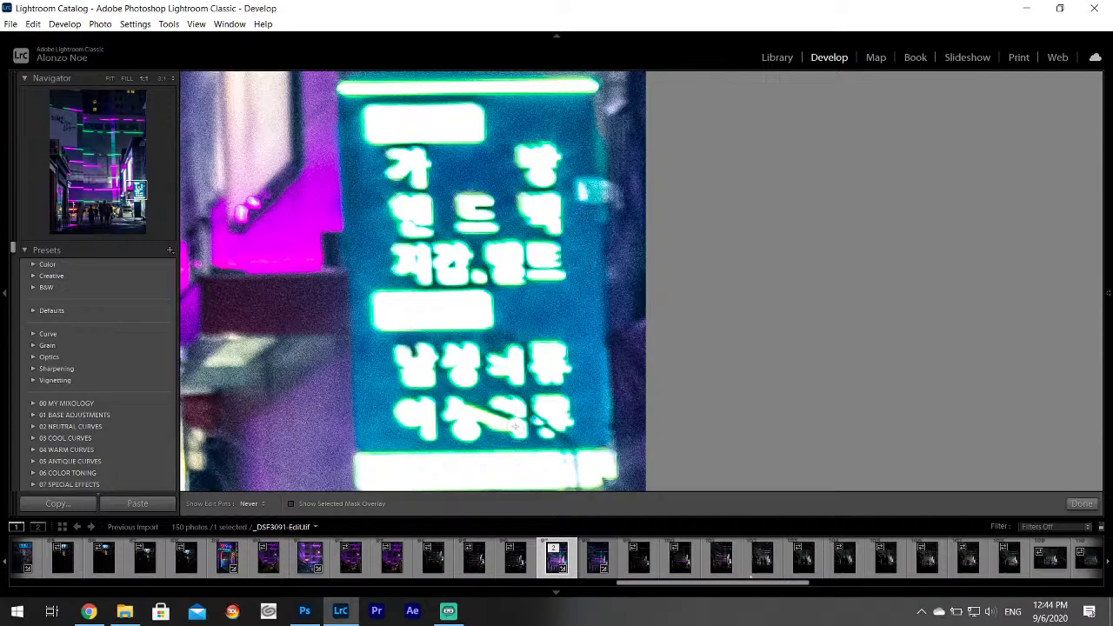
pyautogui.press('h')
pyautogui.hotkey('ctrl', '-')
pyautogui.hotkey('ctrl', '-')
pyautogui.hotkey('ctrl', '-')
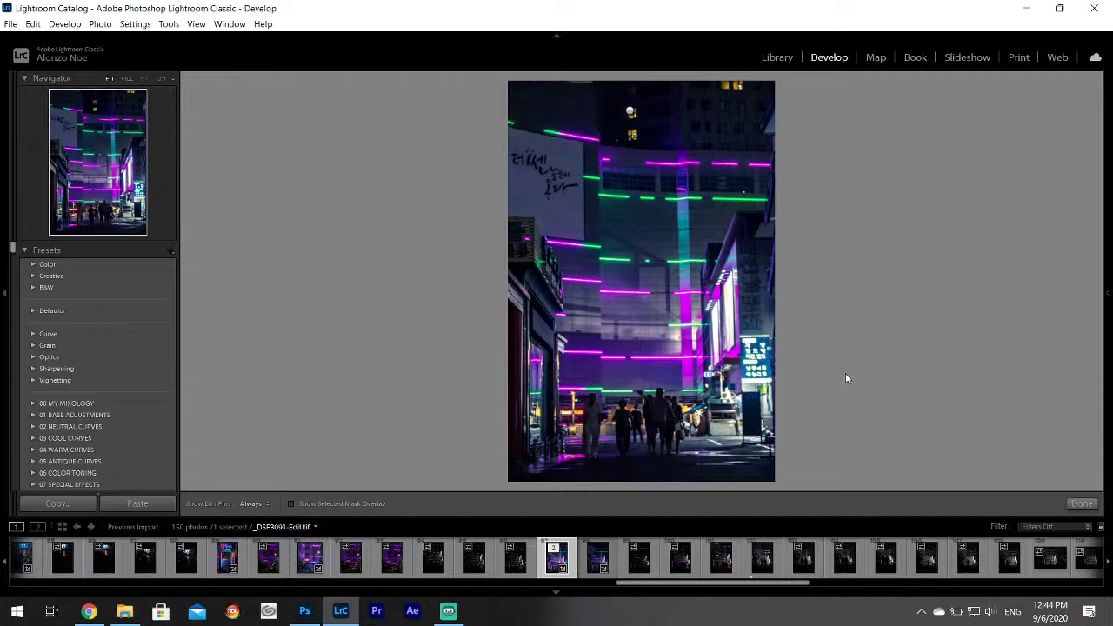
# Shift the sign adjustment slightly right, finish it, and export _DSF3091-Edit.tif.
pyautogui.moveTo(744, 339); pyautogui.dragTo(776, 330)
pyautogui.click(1083, 503)
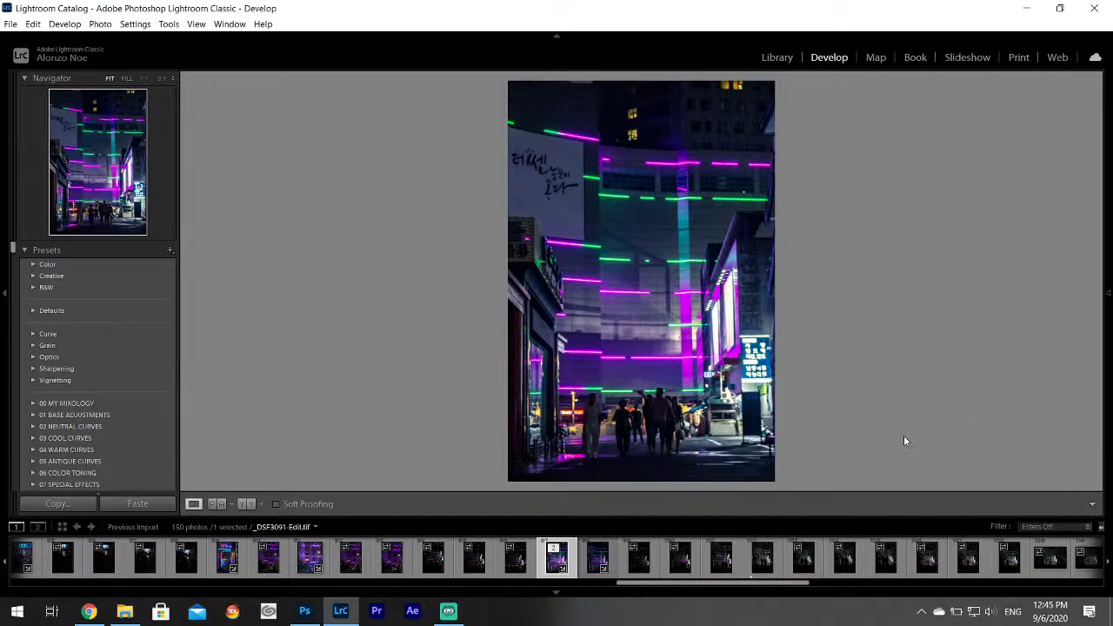
pyautogui.click(11, 23)
pyautogui.click(43, 193)
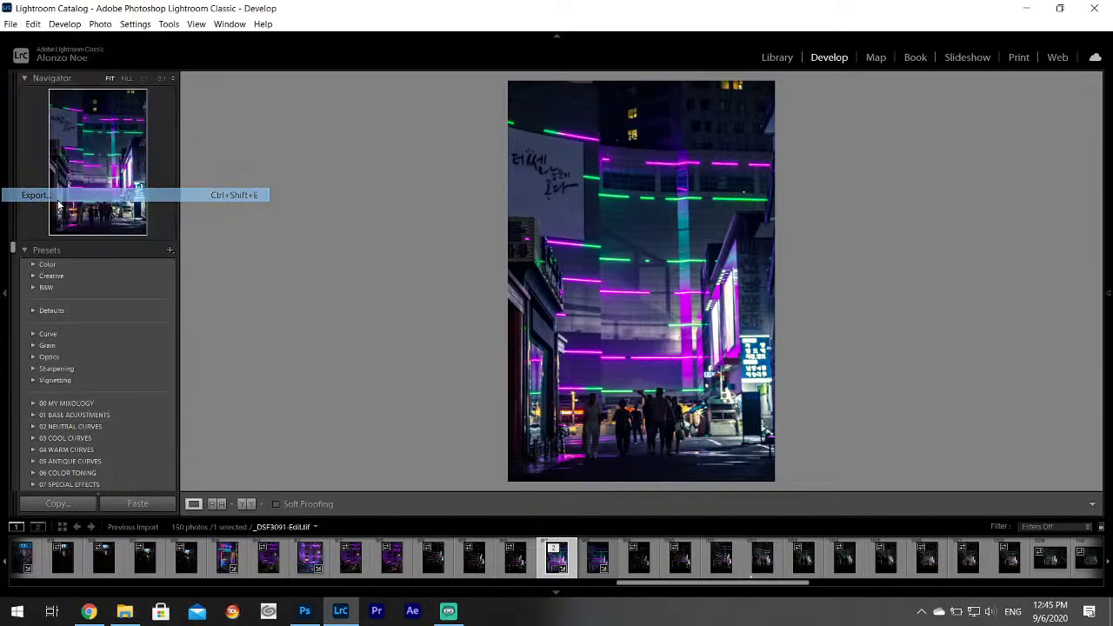
pyautogui.click(718, 458)
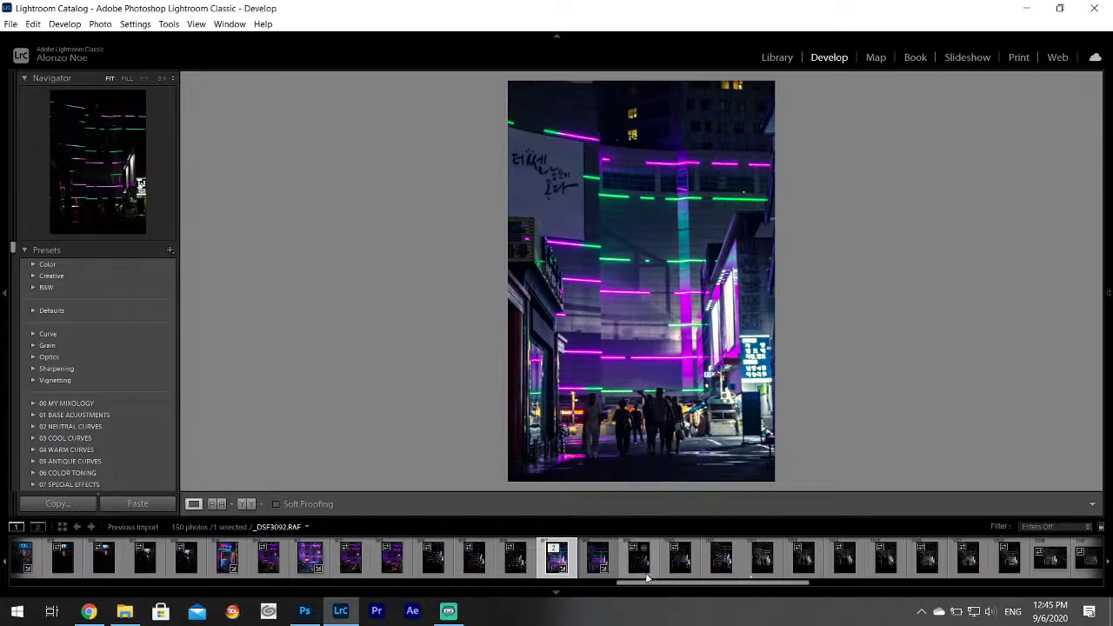
pyautogui.click(766, 574)
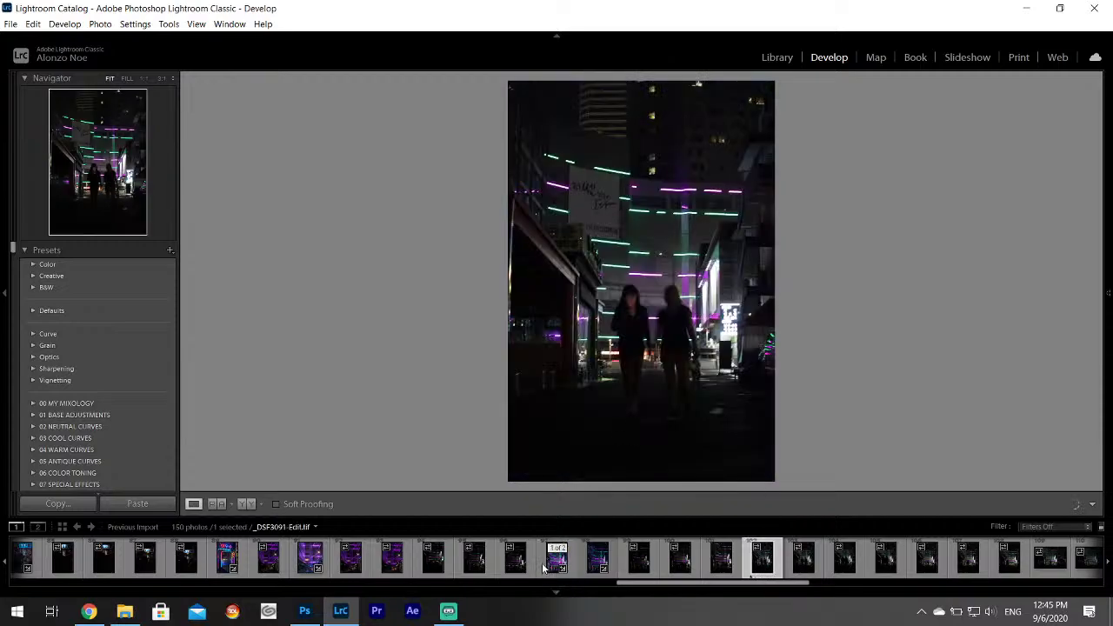
# Copy the develop settings from _DSF3091.RAF.
pyautogui.click(546, 567)
pyautogui.rightClick(546, 567)
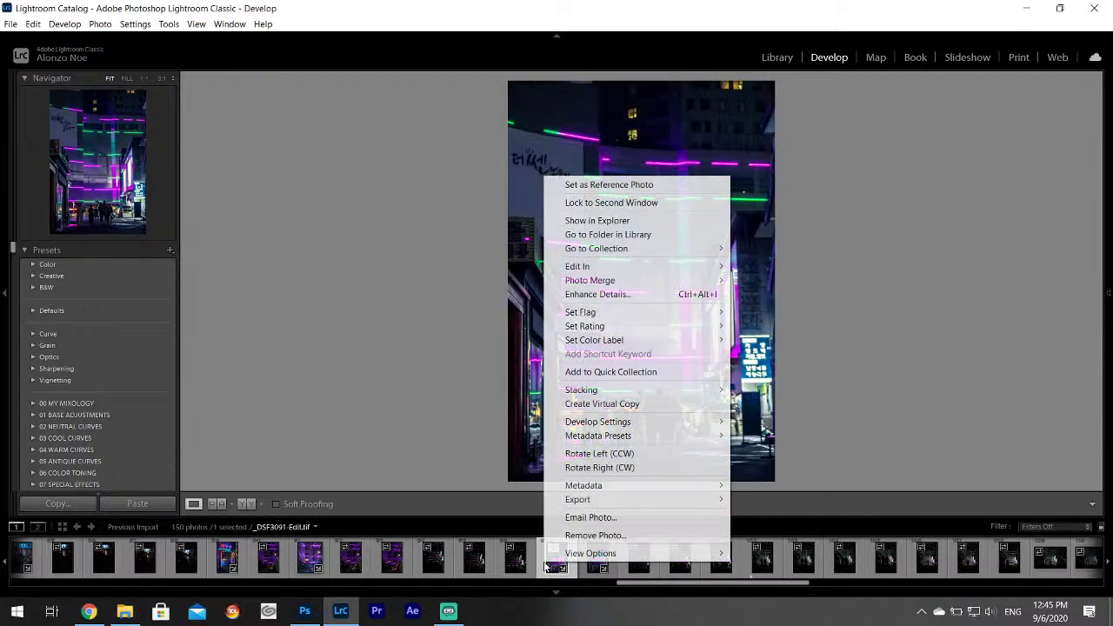
pyautogui.moveTo(596, 432)
pyautogui.click(666, 5)
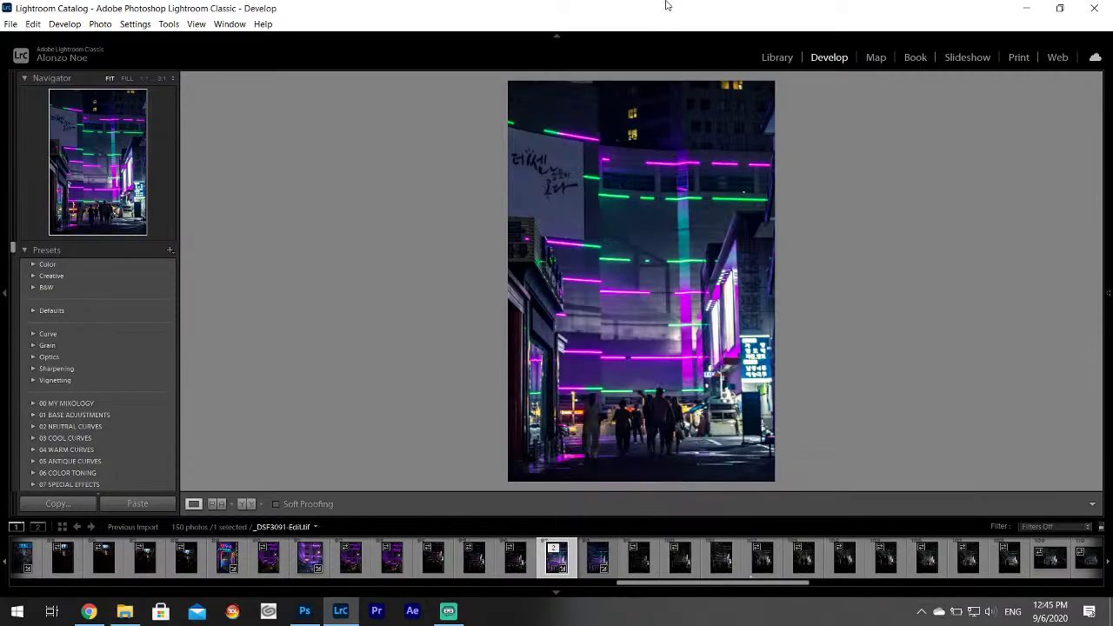
pyautogui.click(596, 562)
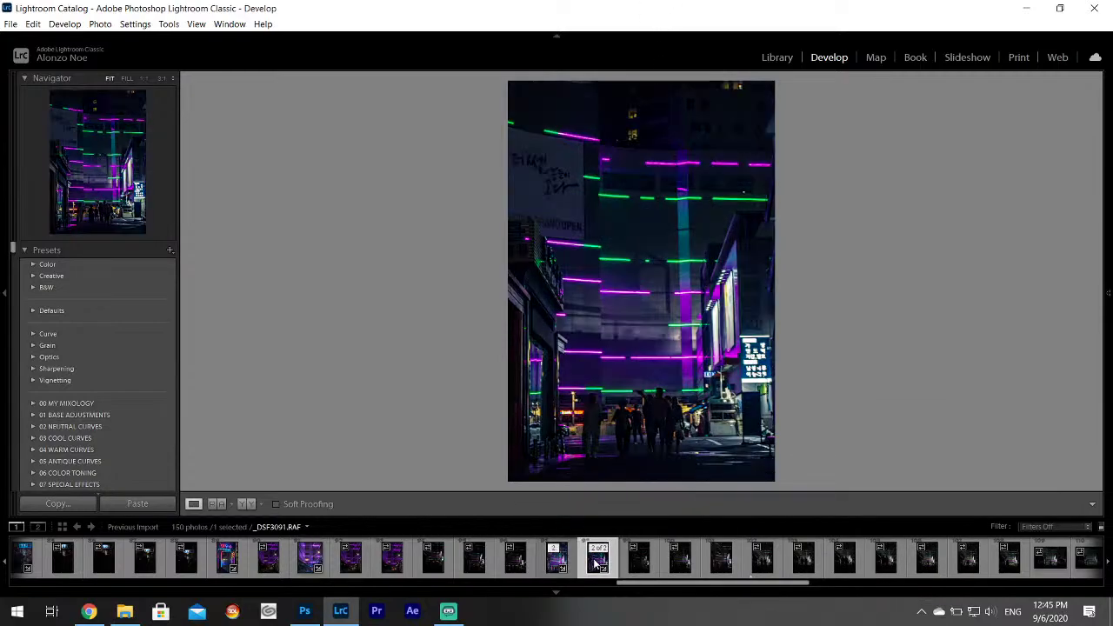
pyautogui.rightClick(597, 563)
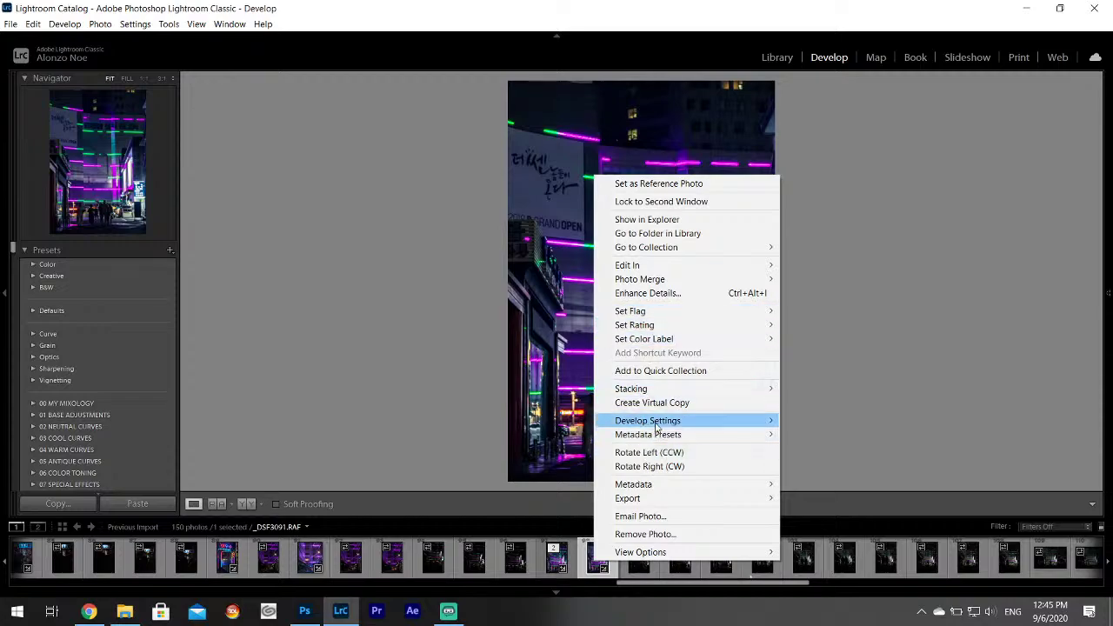
pyautogui.moveTo(728, 422)
pyautogui.click(826, 471)
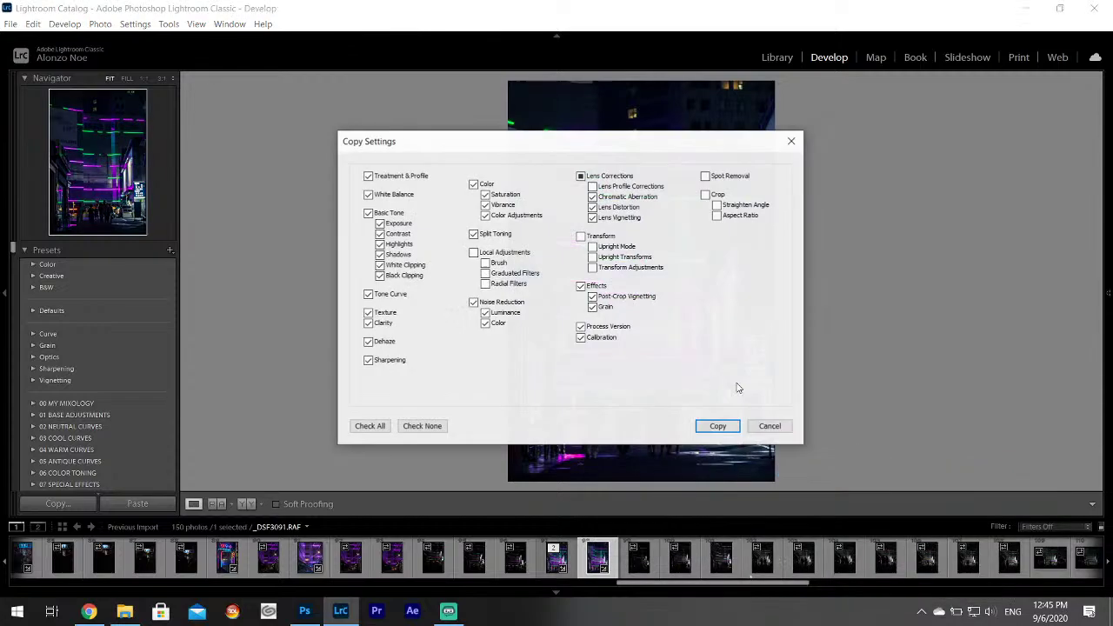
pyautogui.click(719, 427)
# Paste those develop settings onto the dark _DSF3095.RAF two-walker shot.
pyautogui.click(759, 565)
pyautogui.rightClick(758, 565)
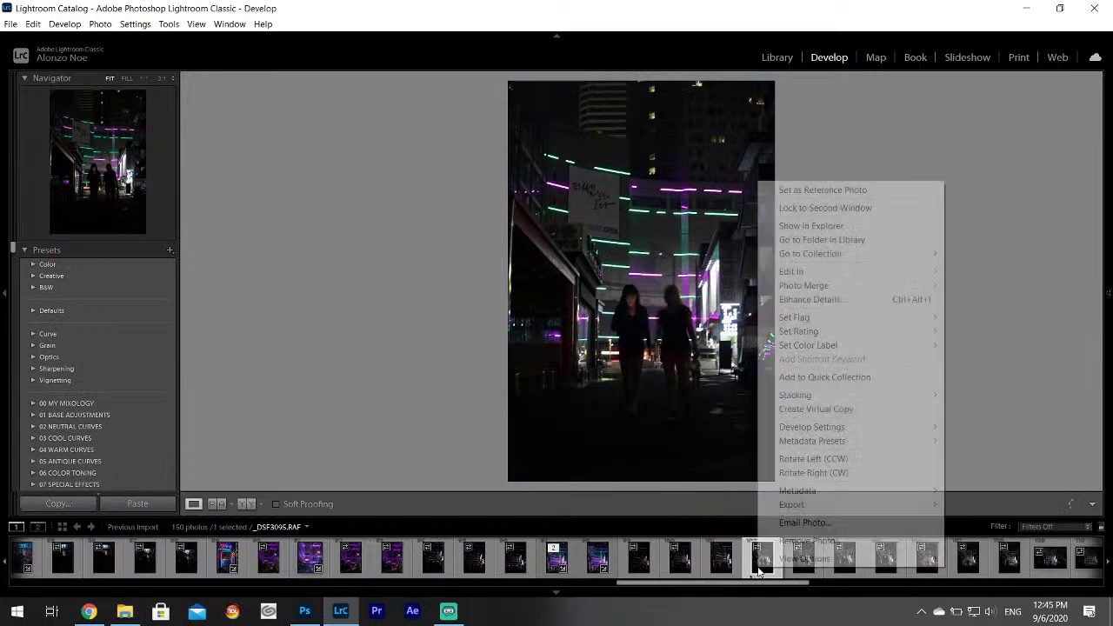
pyautogui.moveTo(809, 426)
pyautogui.click(604, 493)
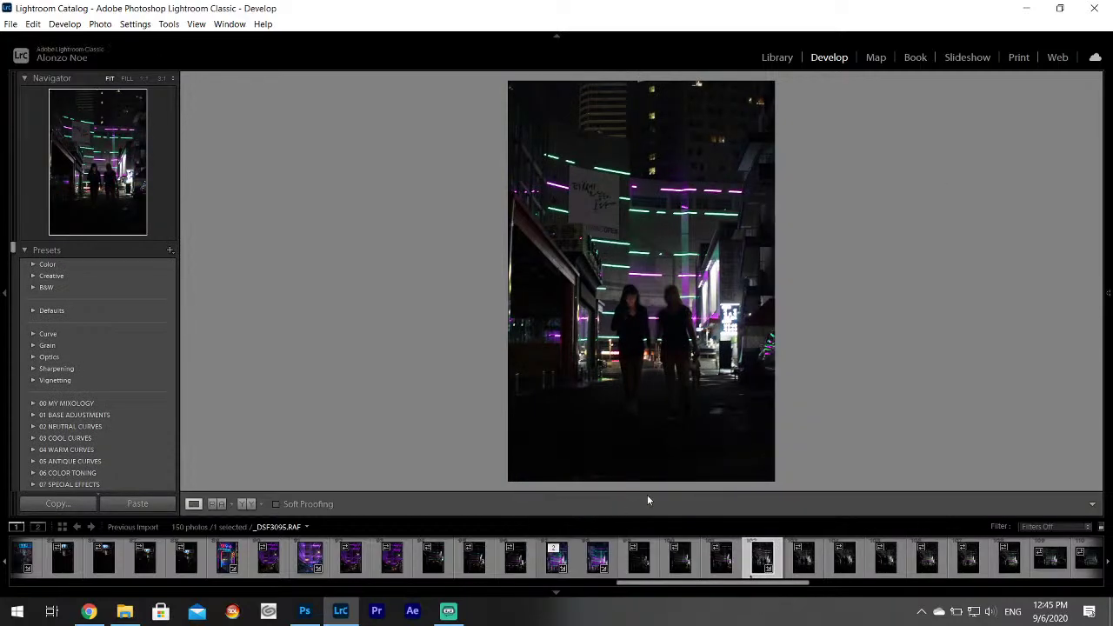
pyautogui.rightClick(761, 567)
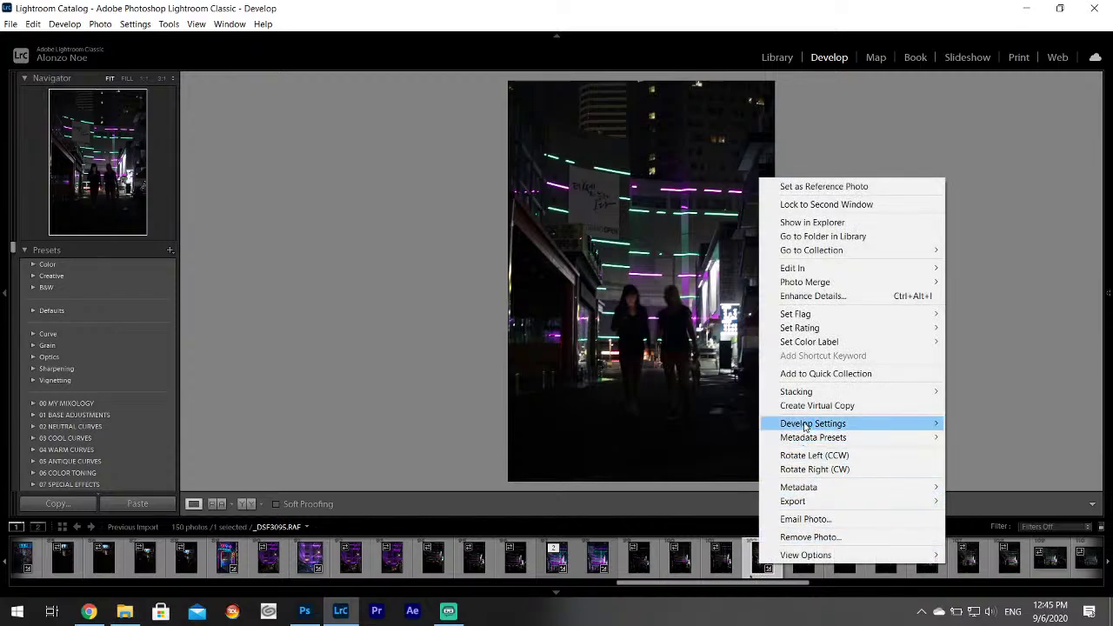
pyautogui.moveTo(804, 426)
pyautogui.click(608, 491)
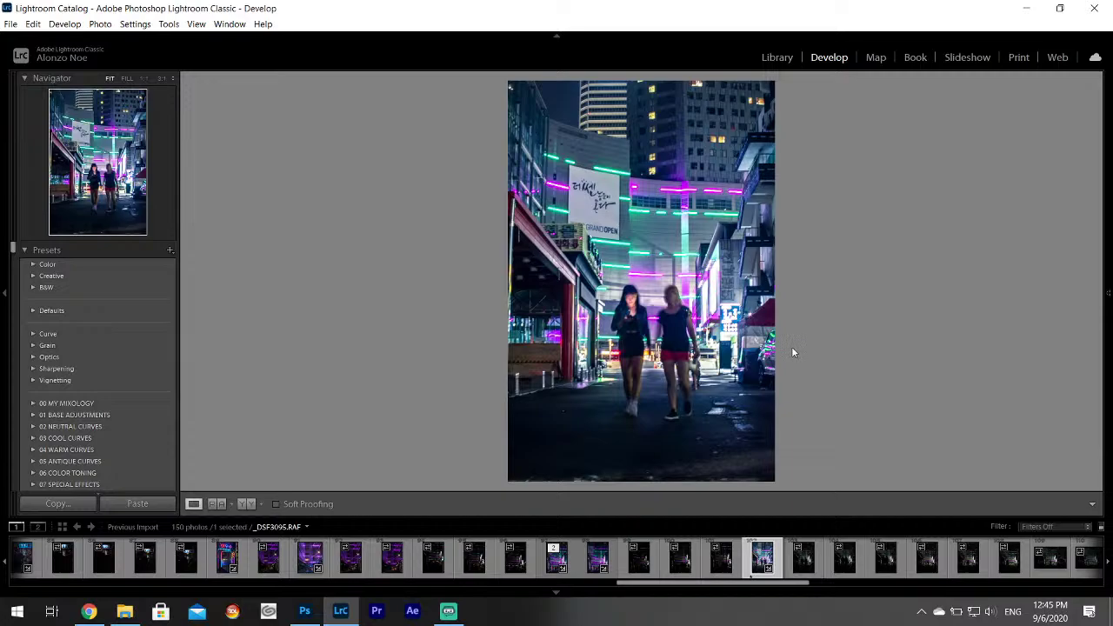
# Drop Shadows on _DSF3095.RAF from +79 to +37 and check the walkers at 1:1.
pyautogui.moveTo(1108, 306)
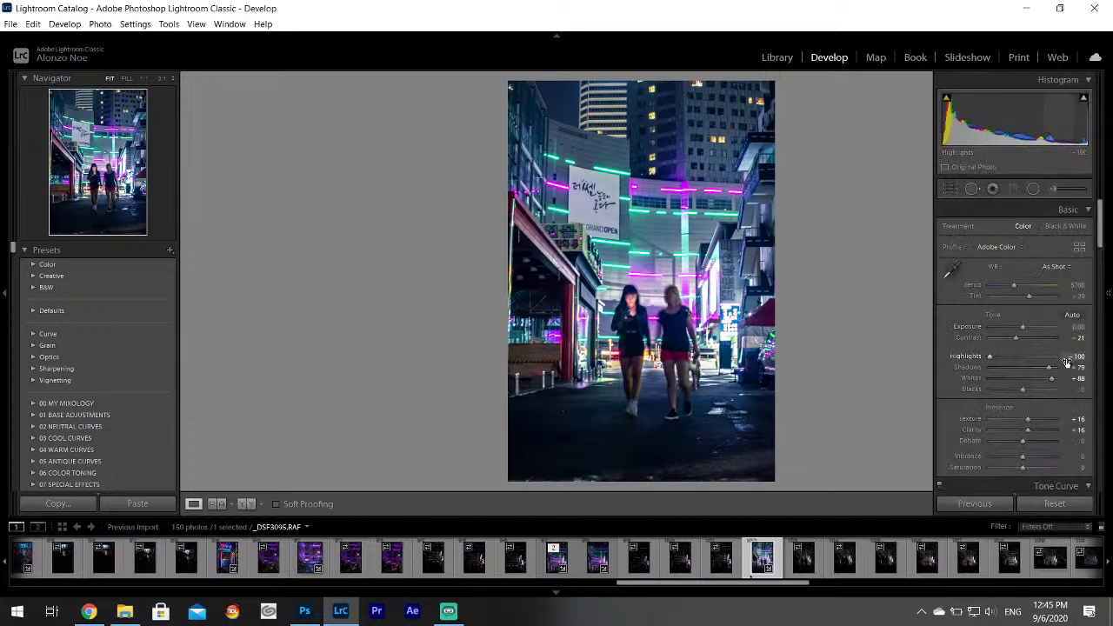
pyautogui.moveTo(1049, 371); pyautogui.dragTo(1035, 369)
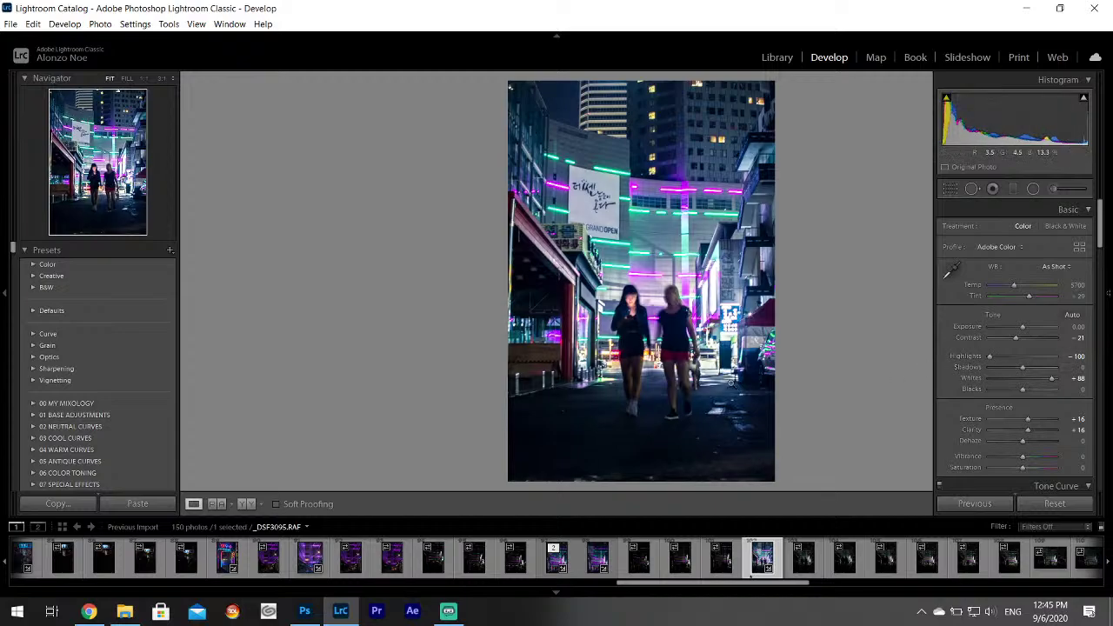
pyautogui.click(705, 355)
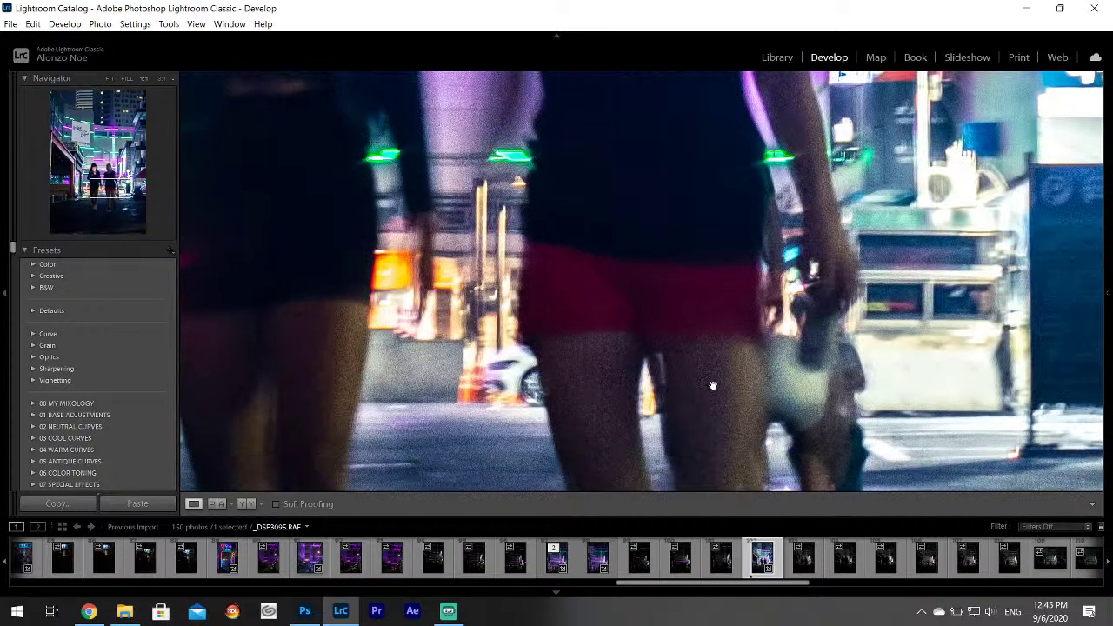
pyautogui.click(687, 357)
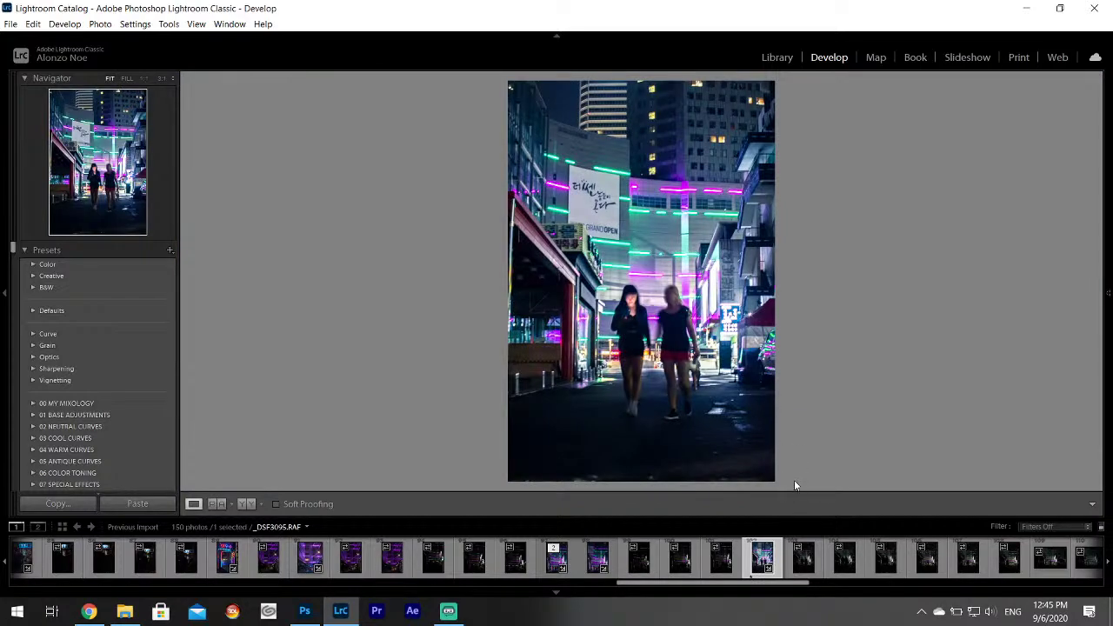
pyautogui.hscroll(5, 766, 585)
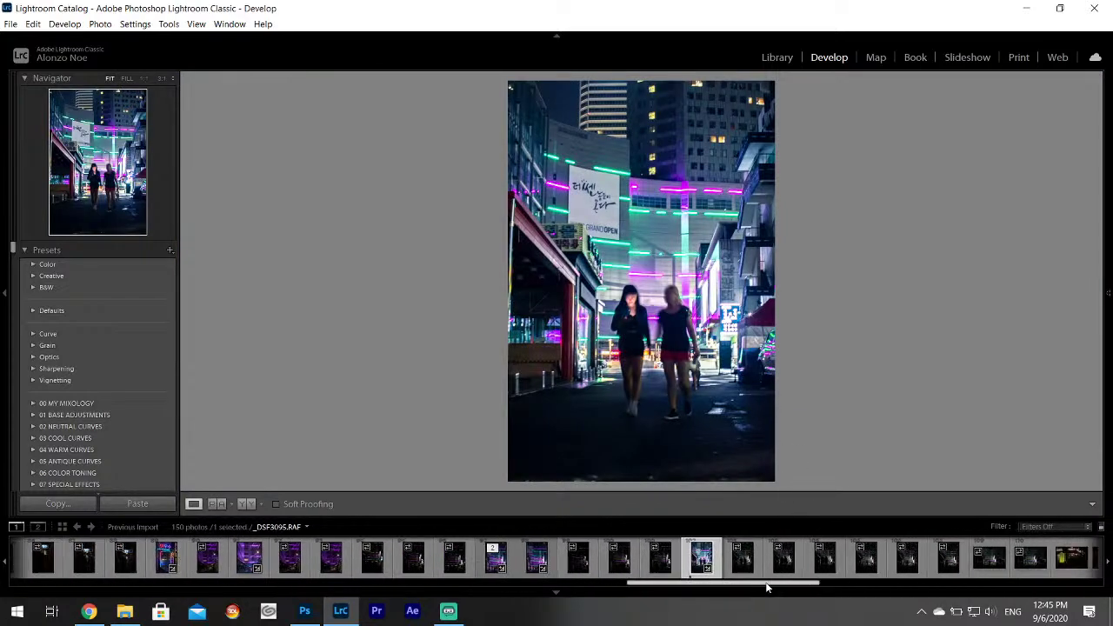
# Browse the filmstrip from _DSF3098 to _DSF3102 and settle on _DSF3101.
pyautogui.click(661, 561)
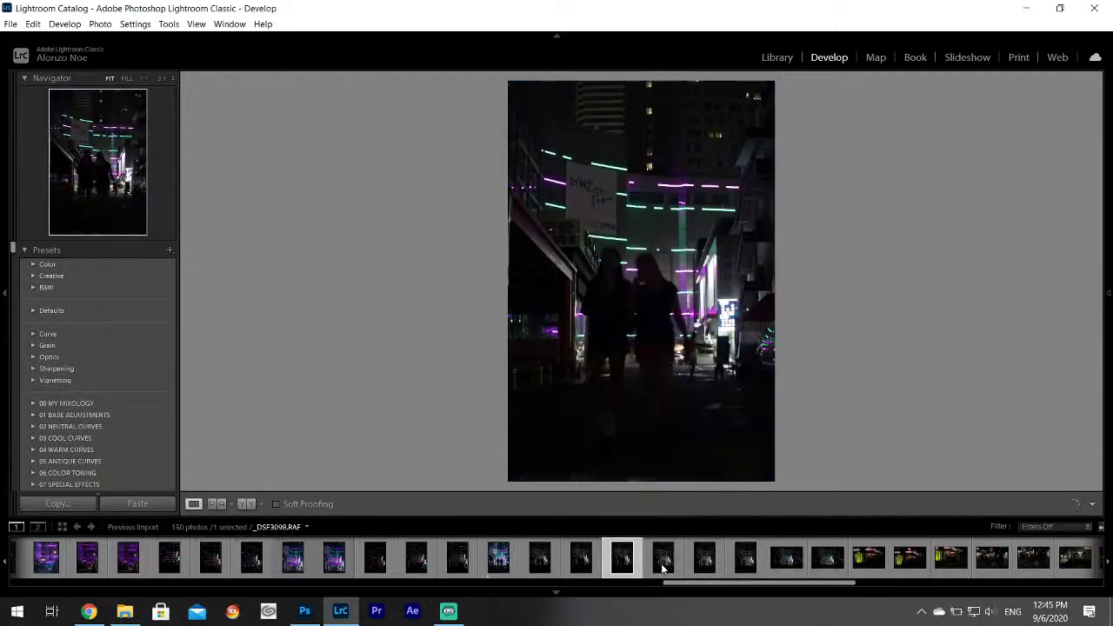
pyautogui.click(700, 564)
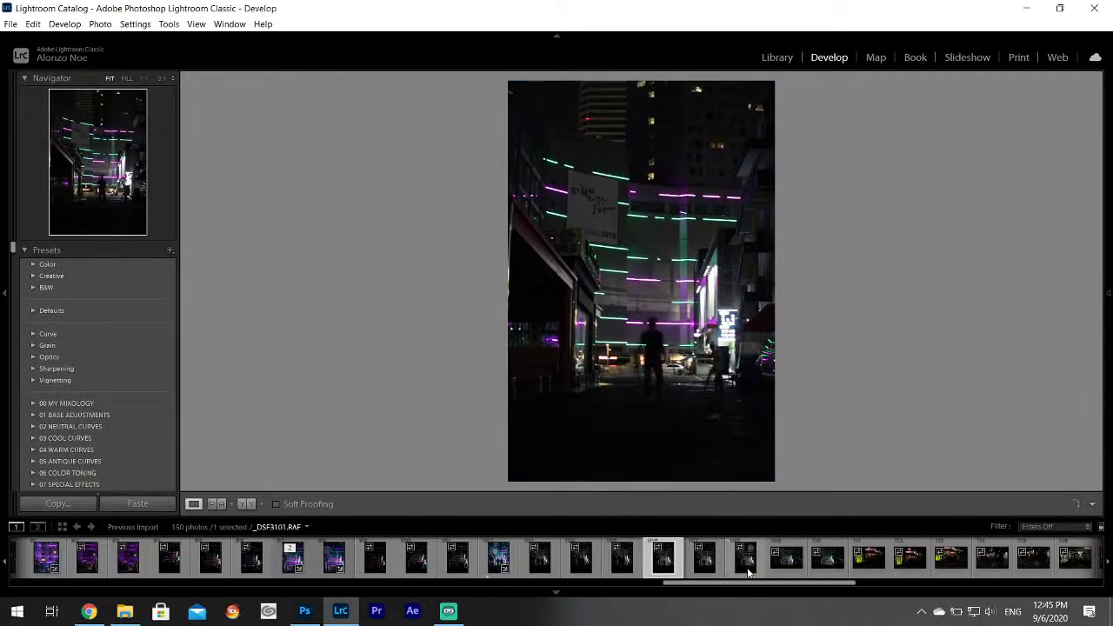
pyautogui.click(748, 561)
pyautogui.click(787, 561)
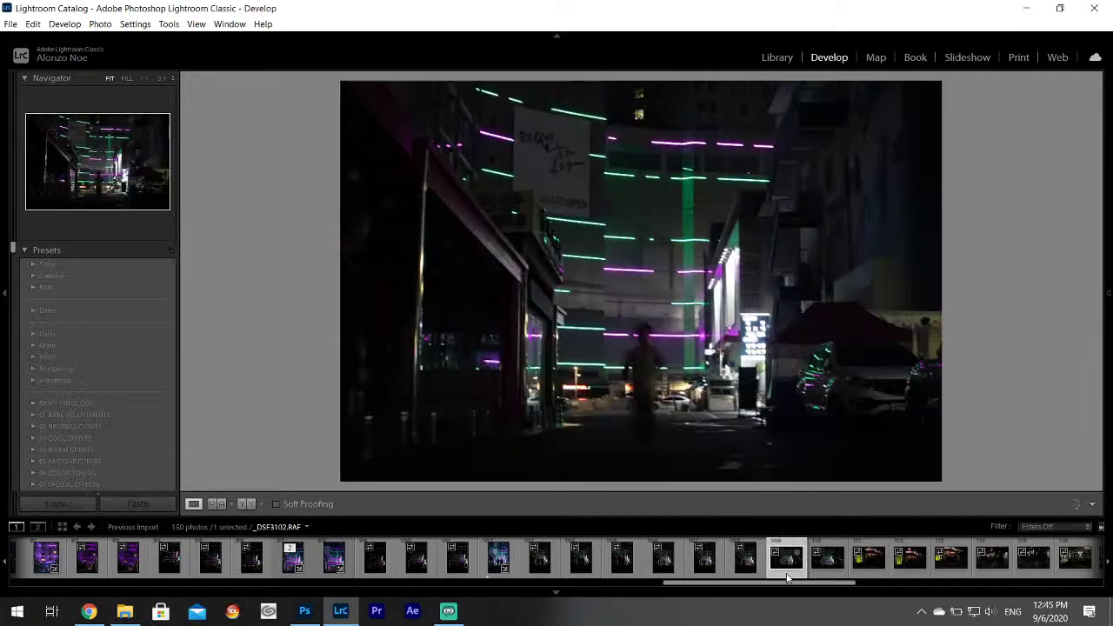
pyautogui.click(746, 561)
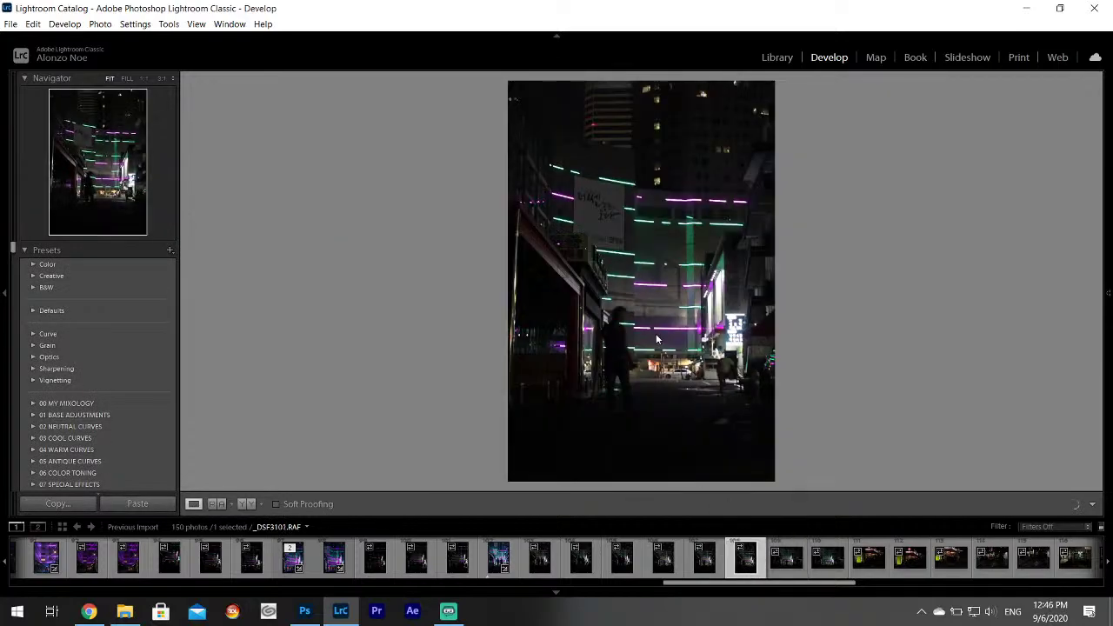
# Paste the copied neon develop settings onto _DSF3101.
pyautogui.rightClick(656, 339)
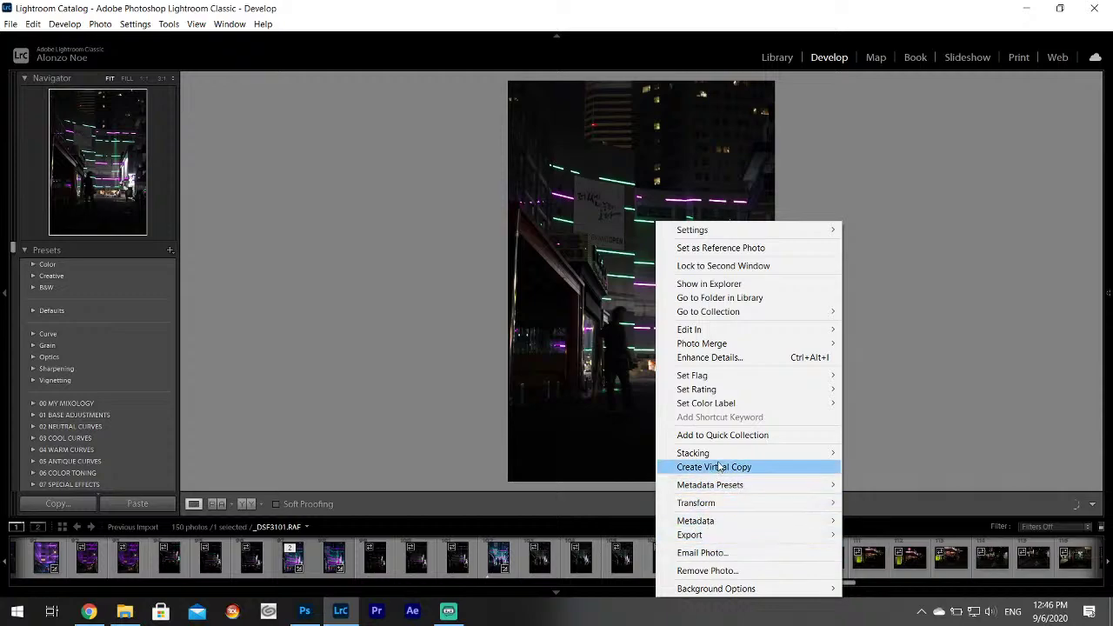
pyautogui.moveTo(719, 396)
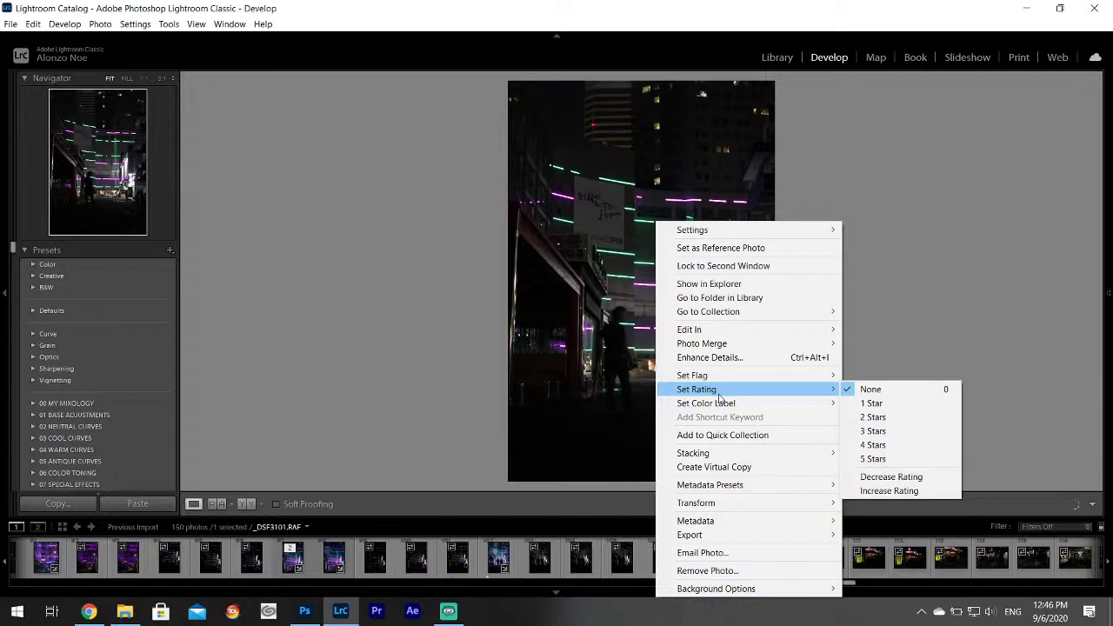
pyautogui.click(772, 9)
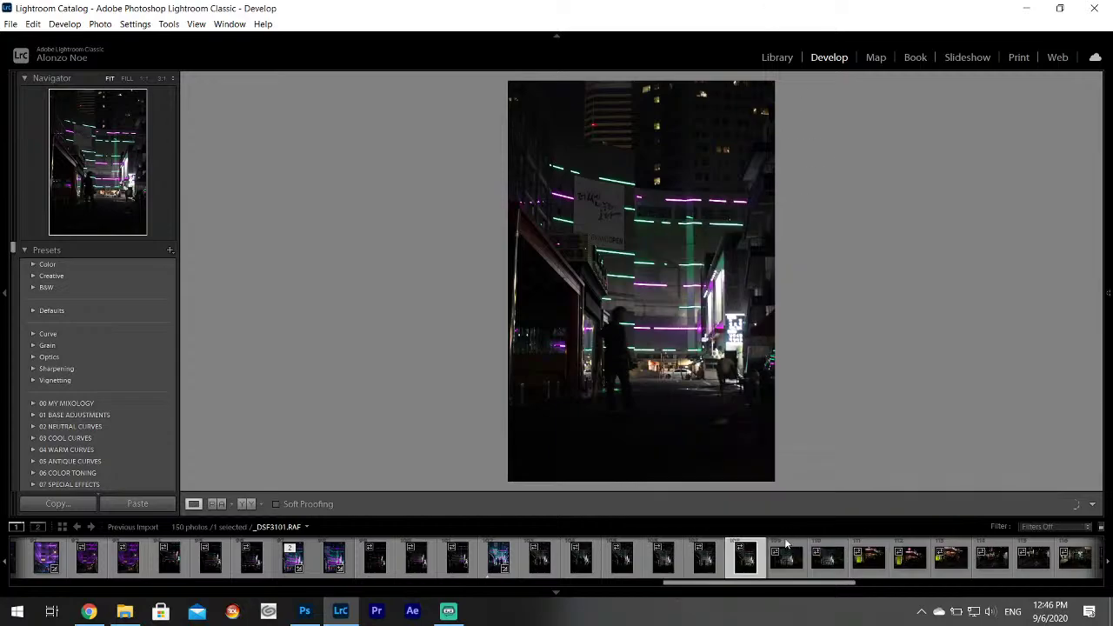
pyautogui.rightClick(746, 564)
pyautogui.moveTo(823, 424)
pyautogui.click(570, 482)
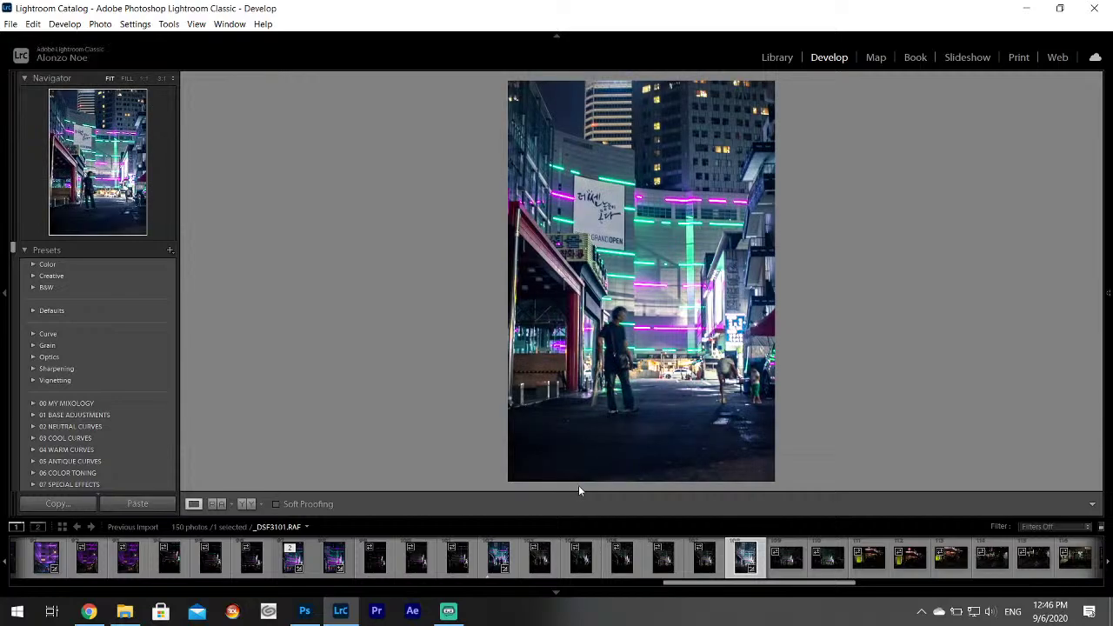
# Inspect _DSF3101 at 1:1 across the figures and the man and child.
pyautogui.click(708, 362)
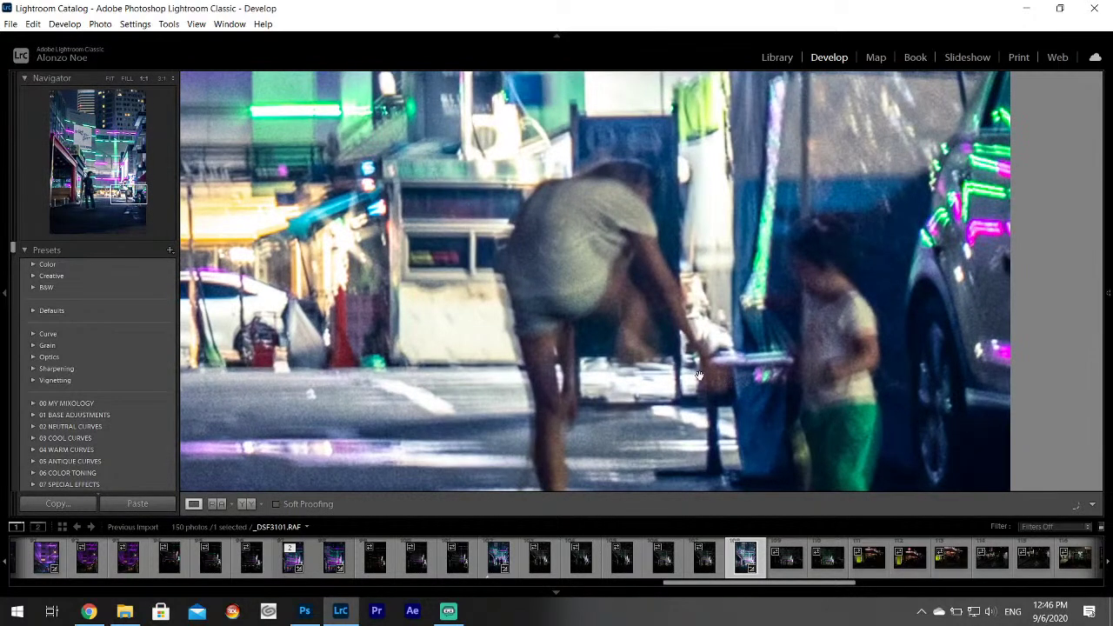
pyautogui.moveTo(612, 330); pyautogui.dragTo(481, 335)
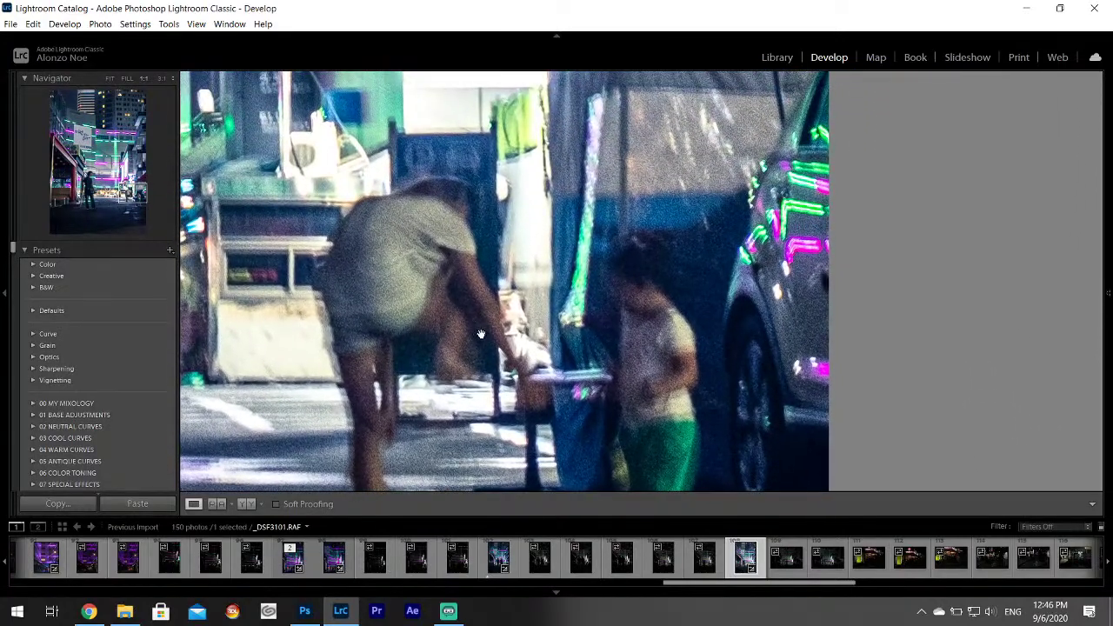
pyautogui.click(452, 362)
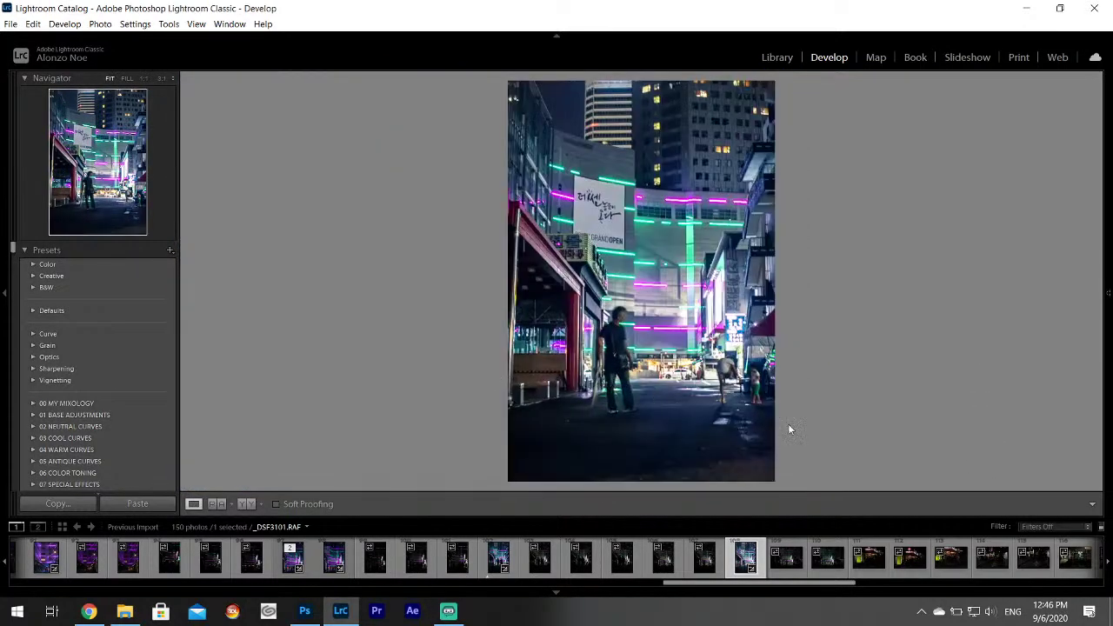
pyautogui.click(730, 374)
pyautogui.moveTo(761, 416); pyautogui.dragTo(645, 287)
# Paste the neon develop settings onto _DSF3103.
pyautogui.click(644, 287)
pyautogui.click(789, 563)
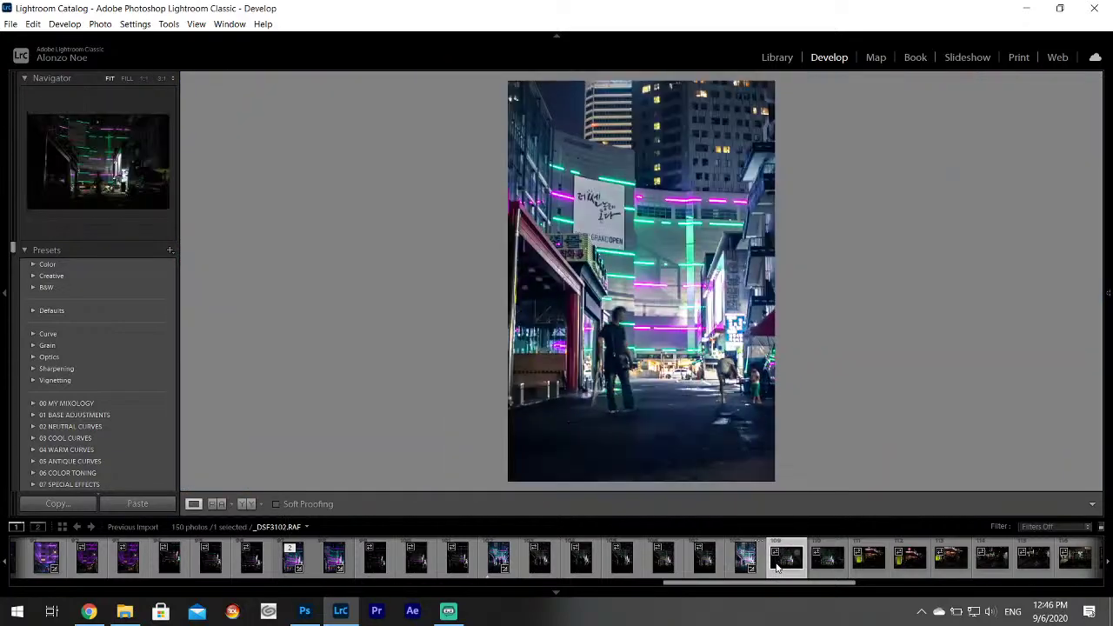
pyautogui.click(835, 564)
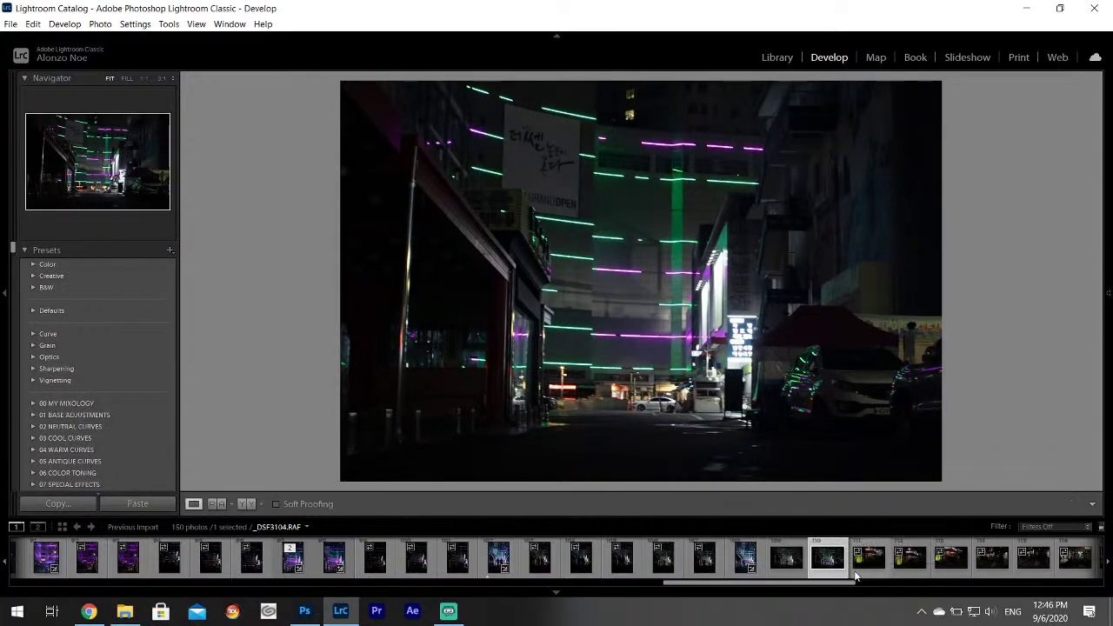
pyautogui.rightClick(830, 566)
pyautogui.moveTo(887, 426)
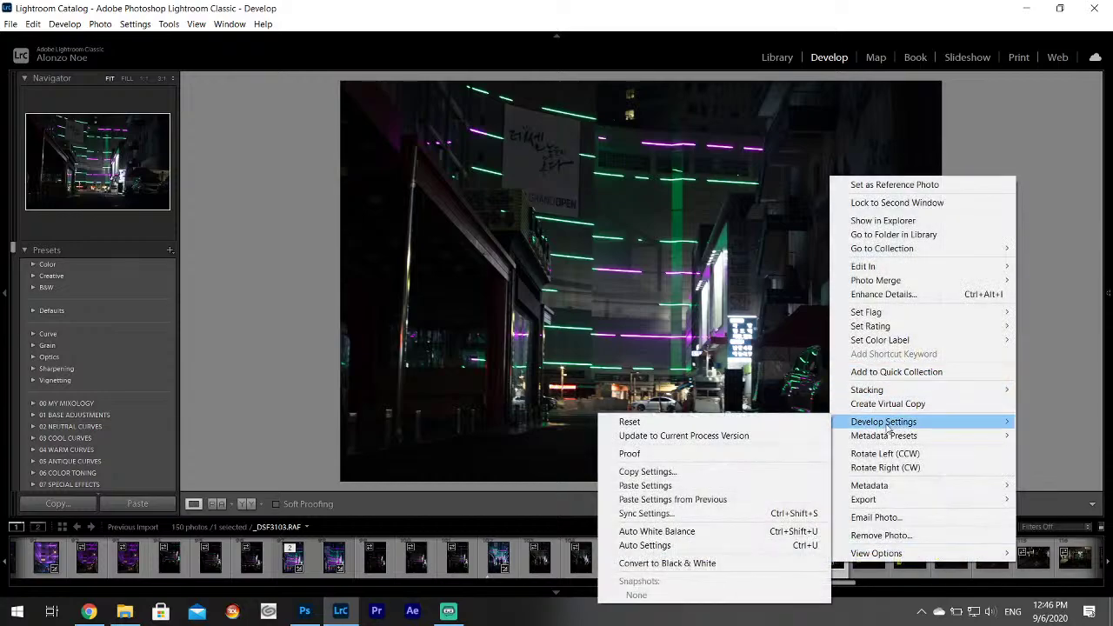
pyautogui.click(687, 485)
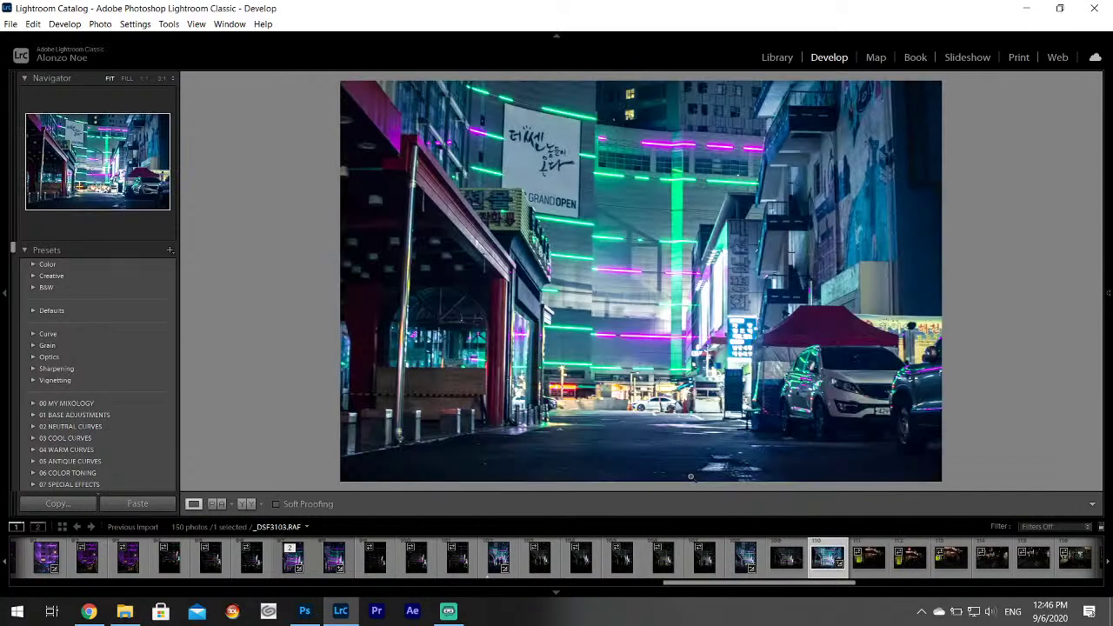
# Pull Shadows on _DSF3103 down, then reset them to 0.
pyautogui.moveTo(1110, 369)
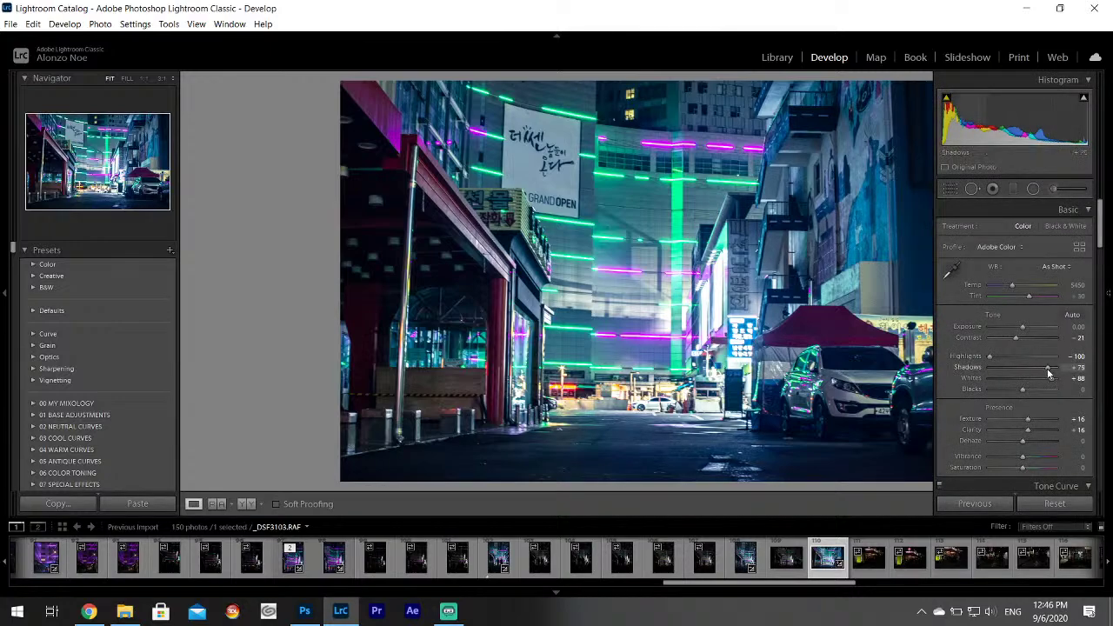
pyautogui.moveTo(1048, 372); pyautogui.dragTo(1032, 370)
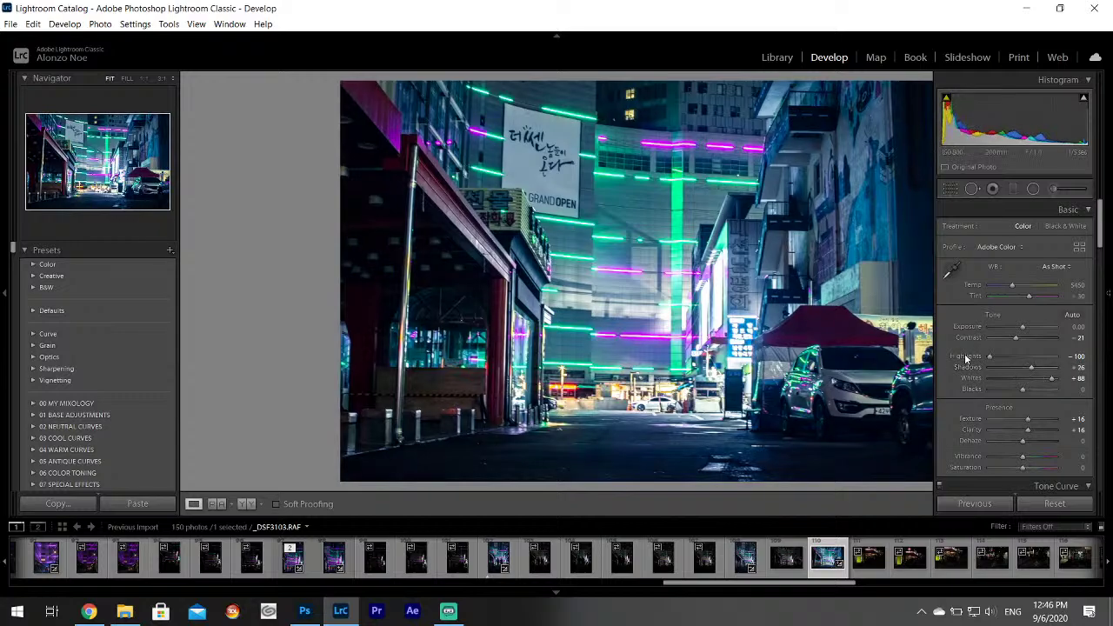
pyautogui.doubleClick(971, 371)
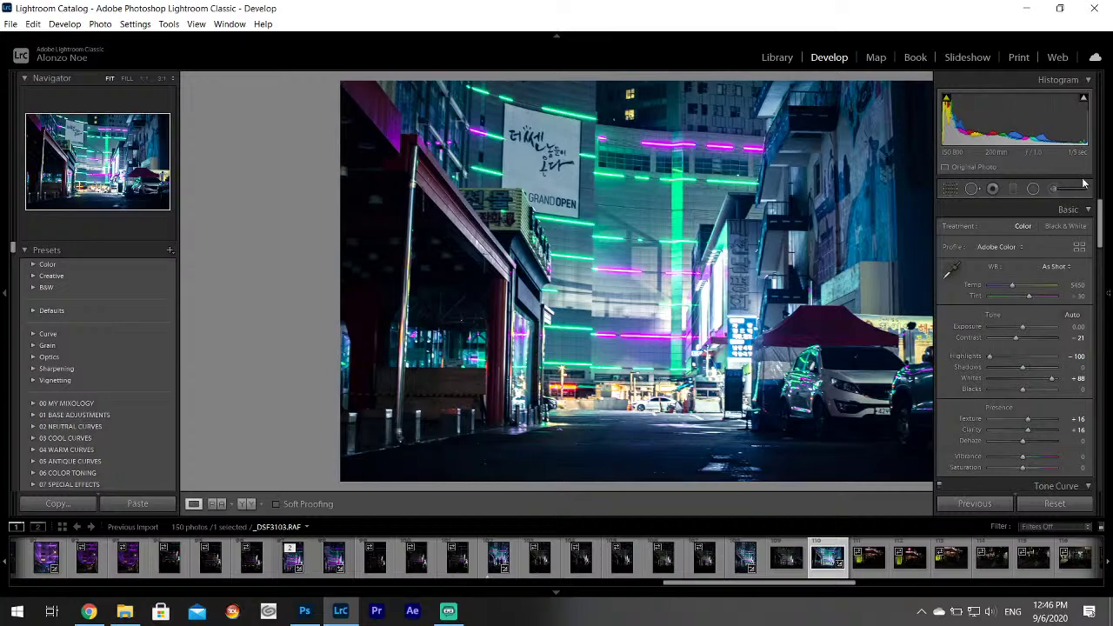
pyautogui.click(1053, 189)
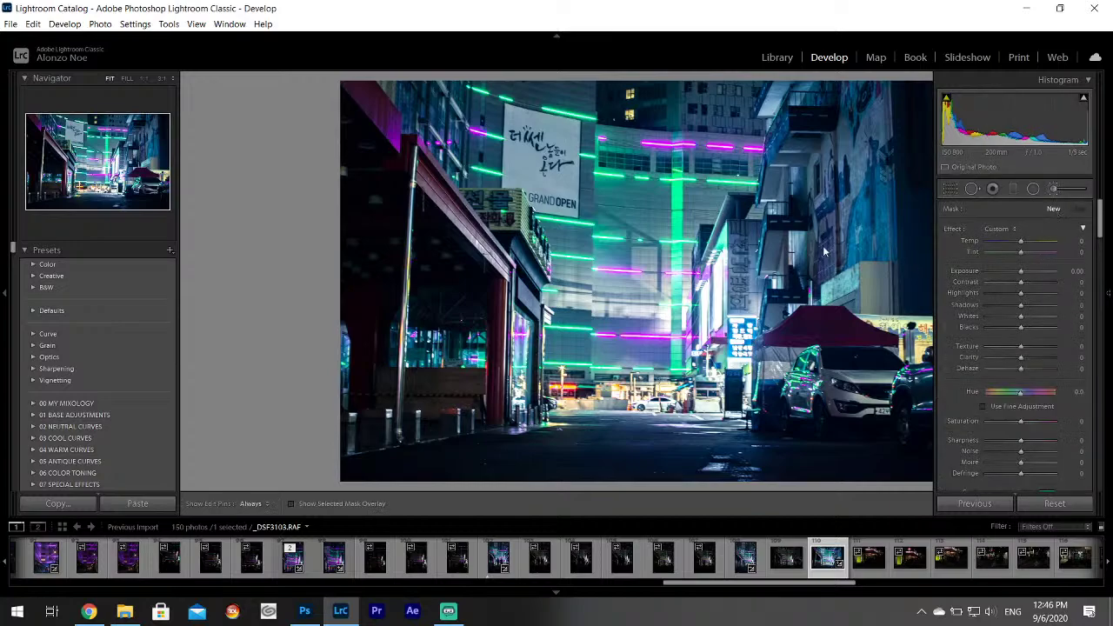
# Pick a brush tint colour for _DSF3103, undo the unwanted first stroke, and review the markers.
pyautogui.press('F8')
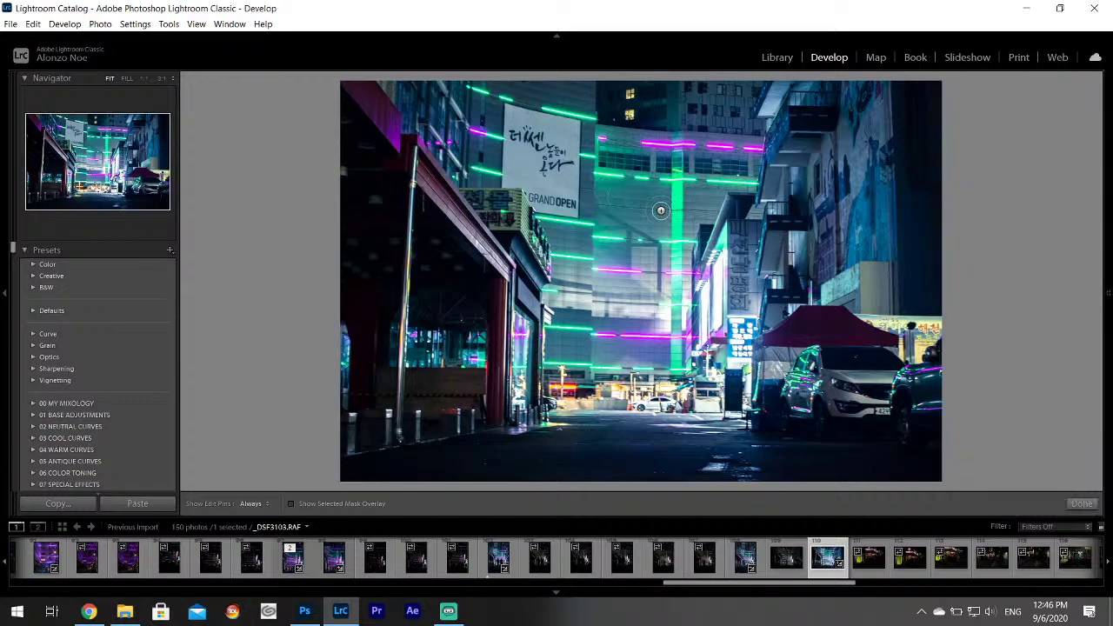
pyautogui.moveTo(1108, 293)
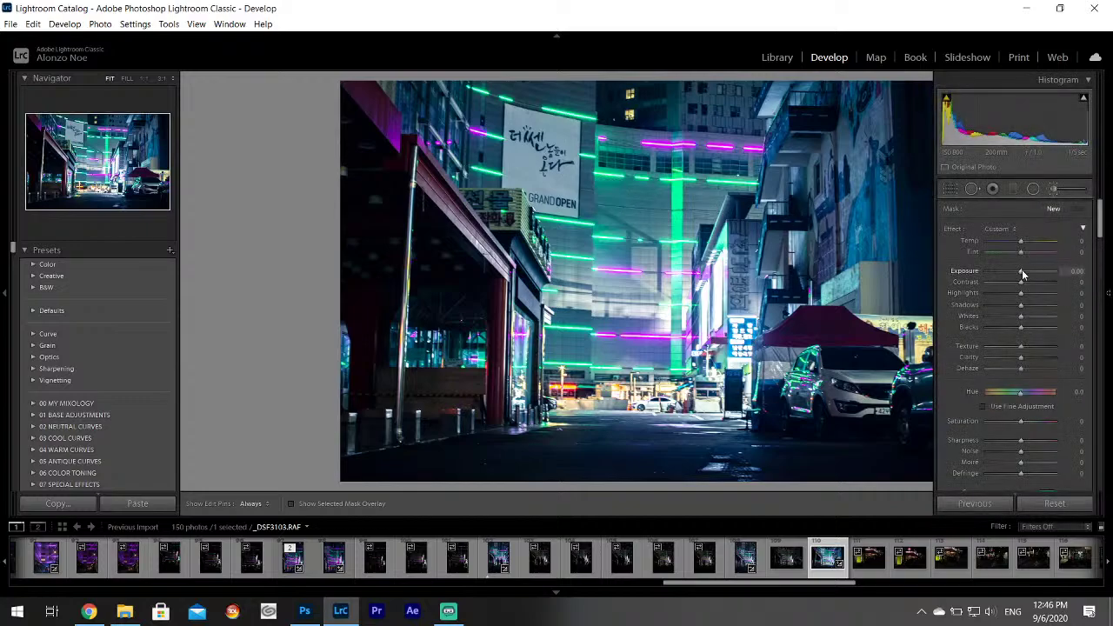
pyautogui.moveTo(1100, 221); pyautogui.dragTo(1100, 234)
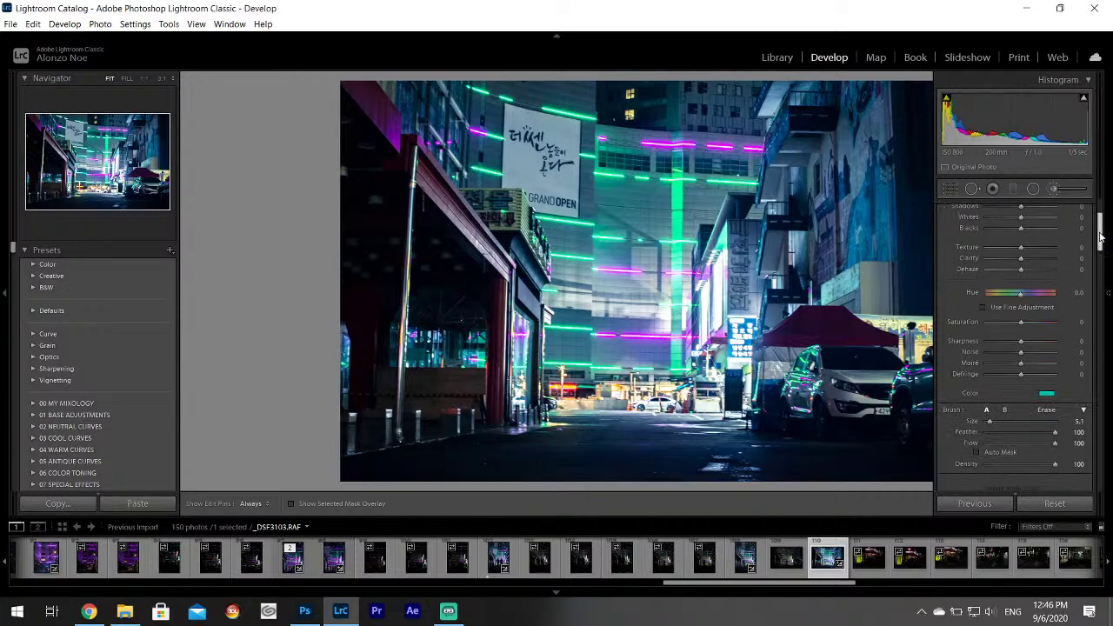
pyautogui.click(1047, 394)
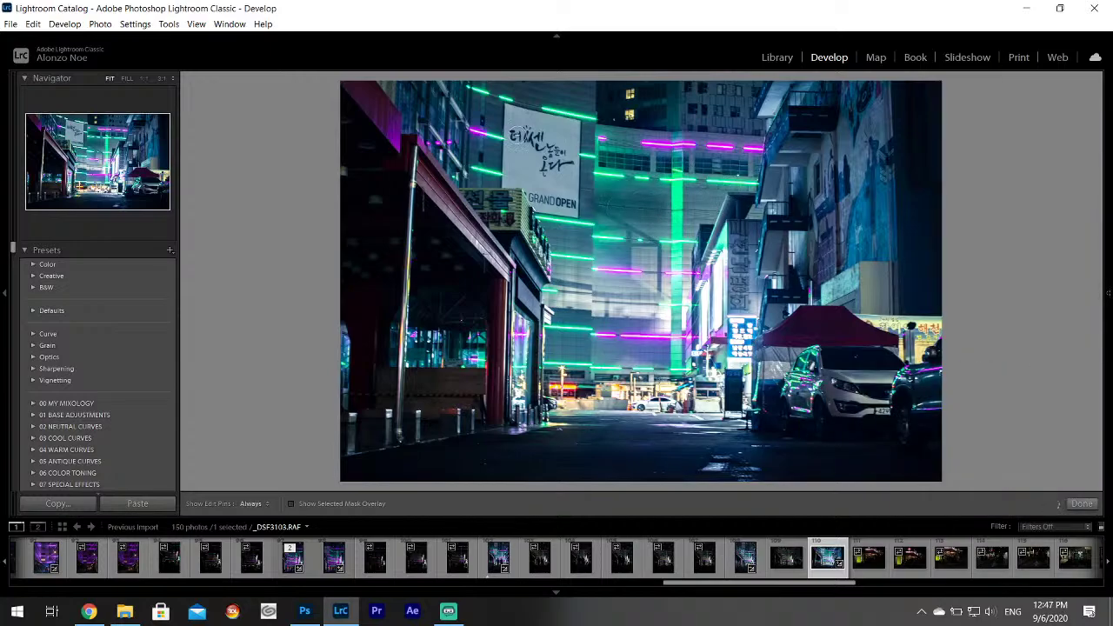
pyautogui.hotkey('ctrl', 'z')
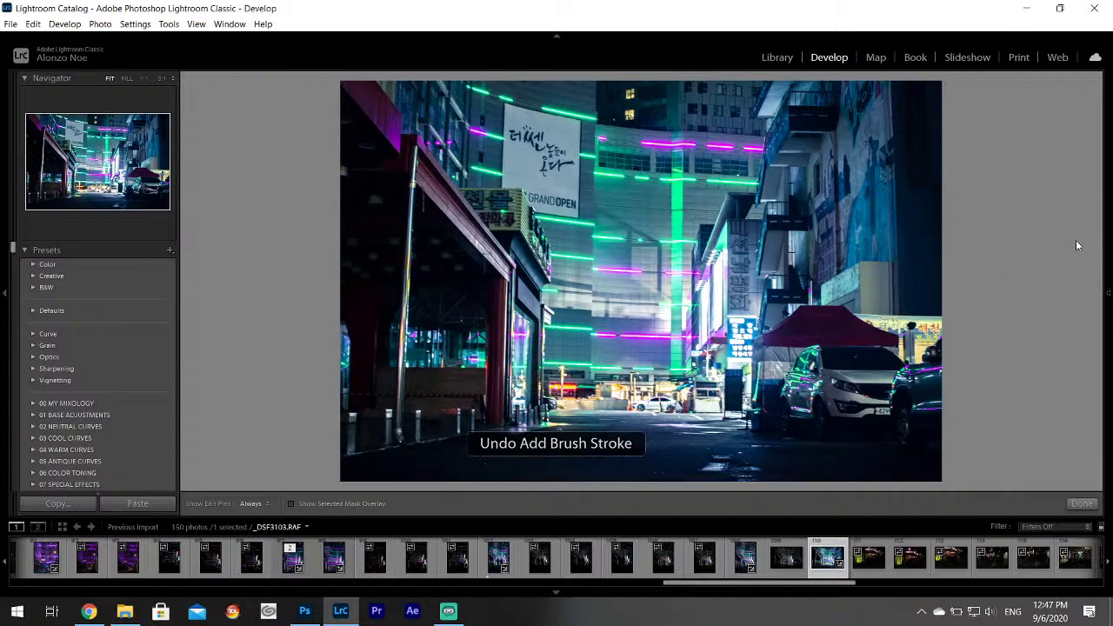
pyautogui.moveTo(1061, 271)
pyautogui.scroll(3, 1061, 270)
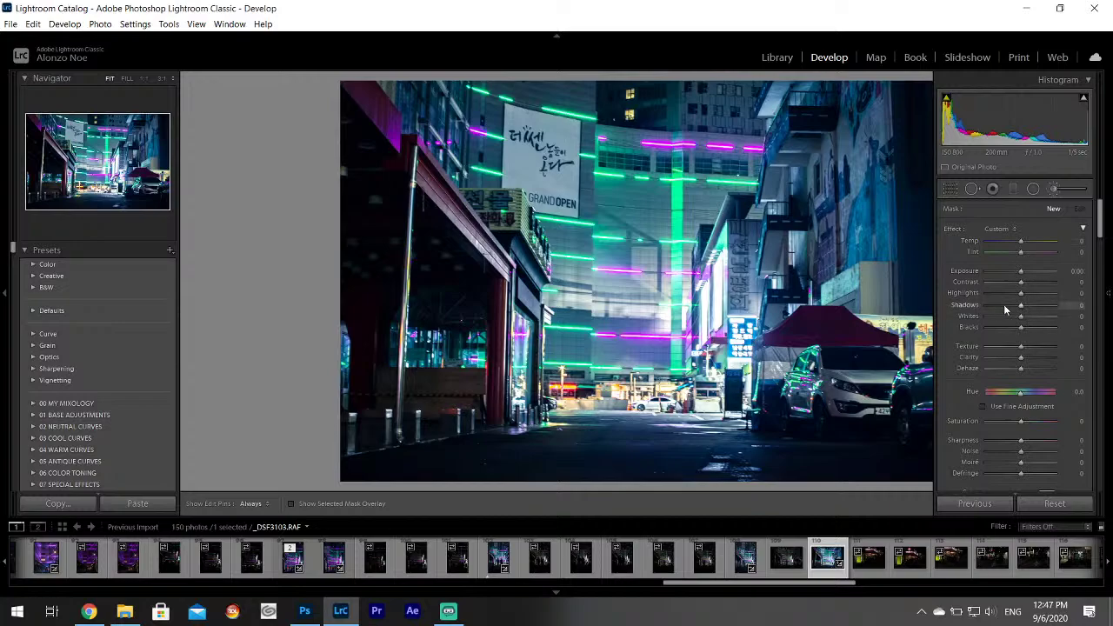
pyautogui.press('h')
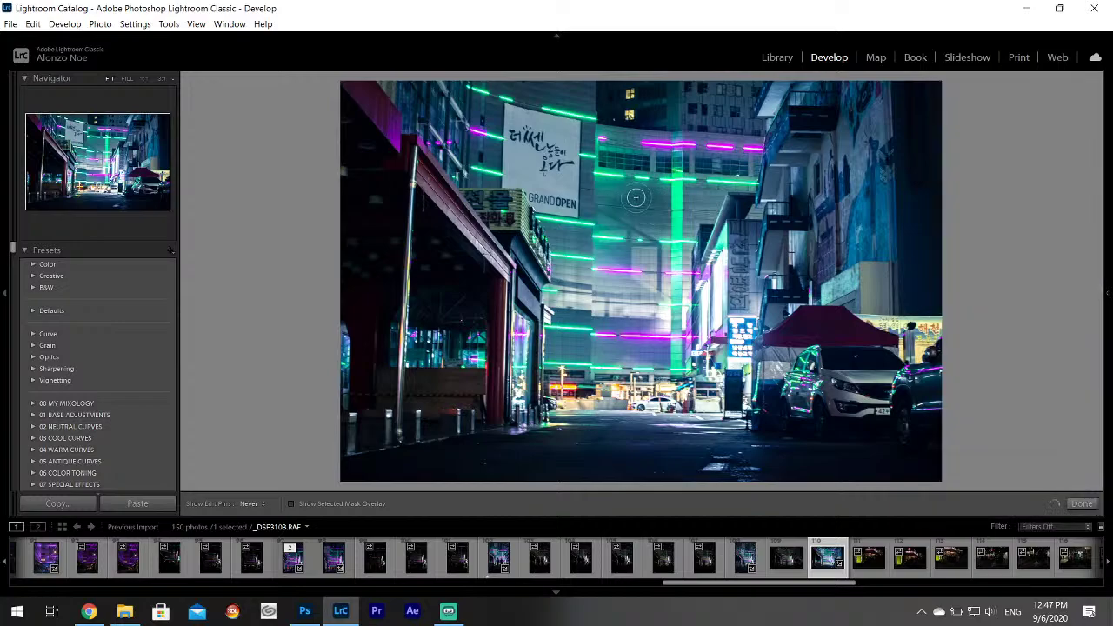
pyautogui.press('h')
pyautogui.press('h')
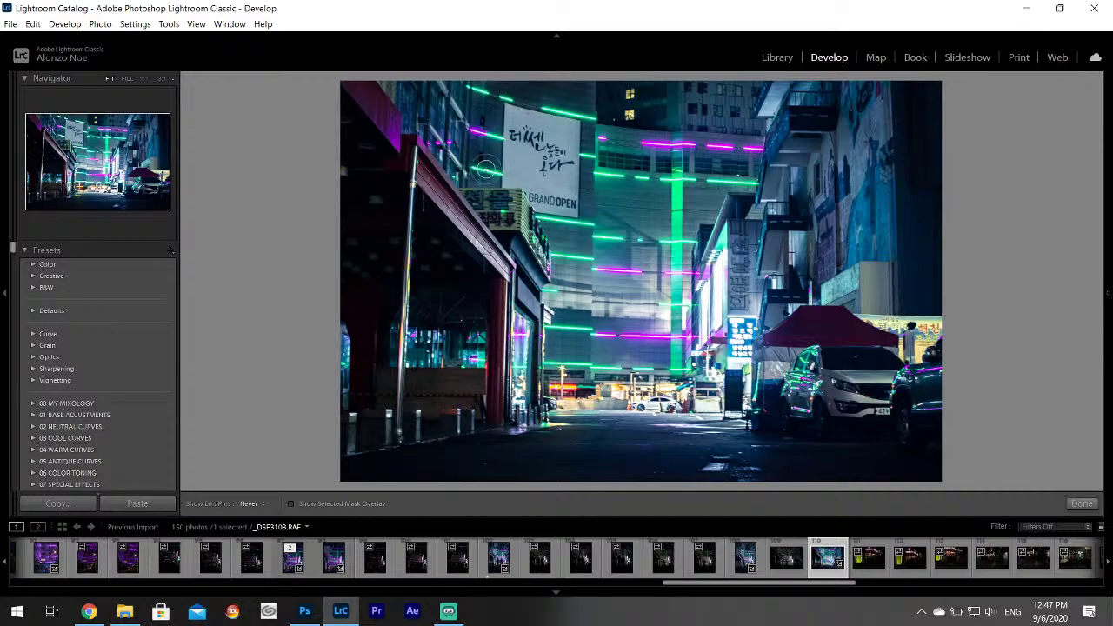
pyautogui.press('h')
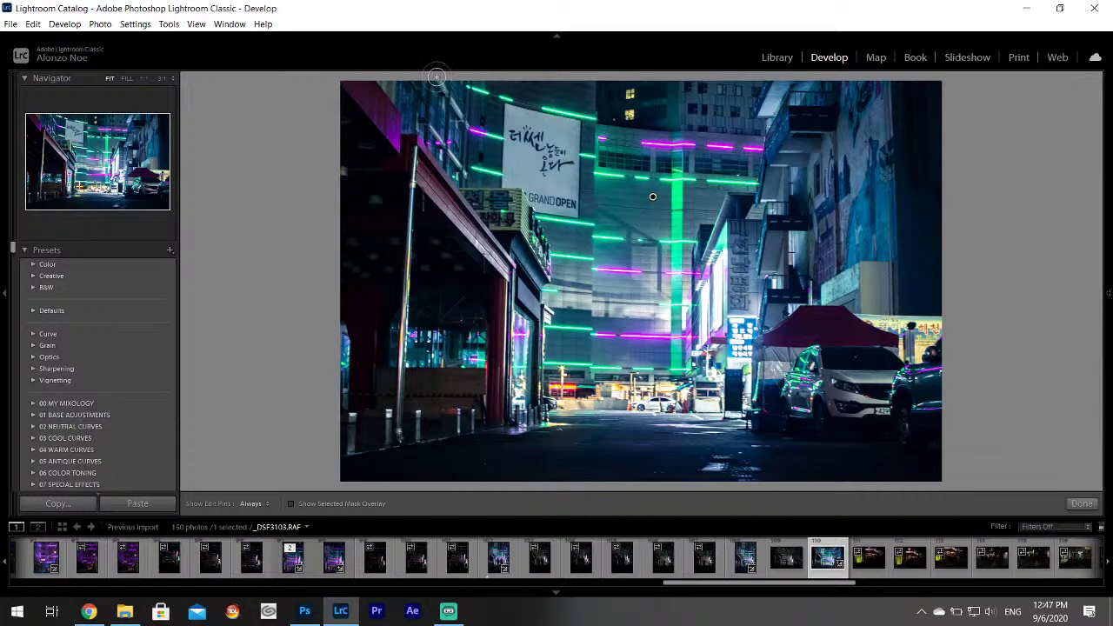
pyautogui.press('h')
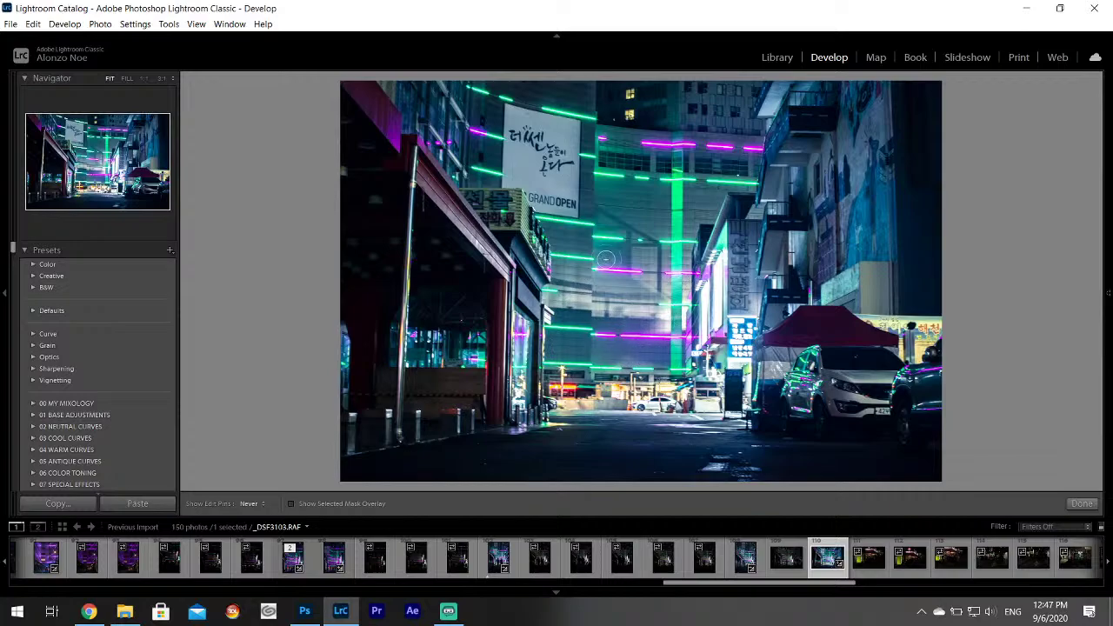
# Finish the local brush adjustment and check the white car up close before returning to full view.
pyautogui.press('h')
pyautogui.click(1082, 505)
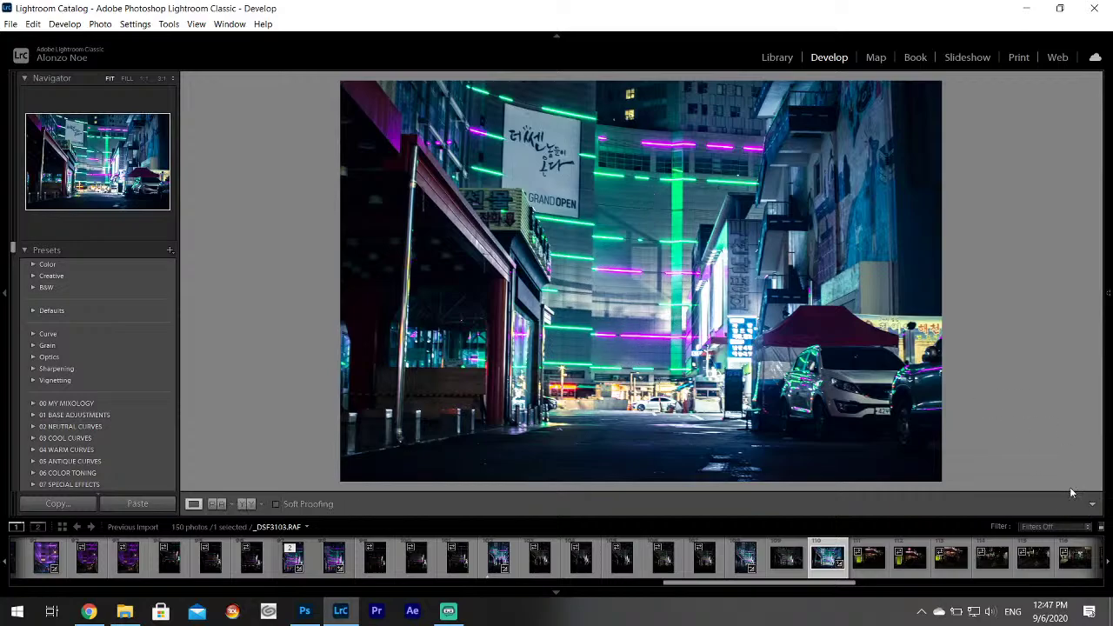
pyautogui.click(882, 408)
pyautogui.moveTo(1000, 418); pyautogui.dragTo(826, 369)
pyautogui.click(683, 279)
# Export _DSF3103.RAF as a JPEG into the desktop Korea Project folder.
pyautogui.click(12, 25)
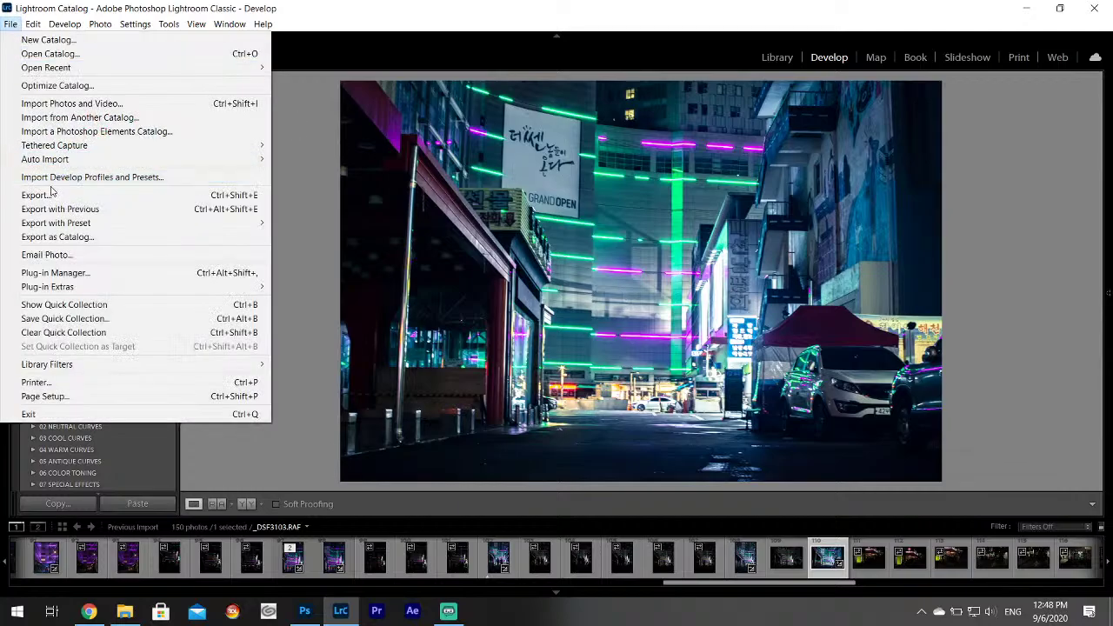
pyautogui.click(43, 193)
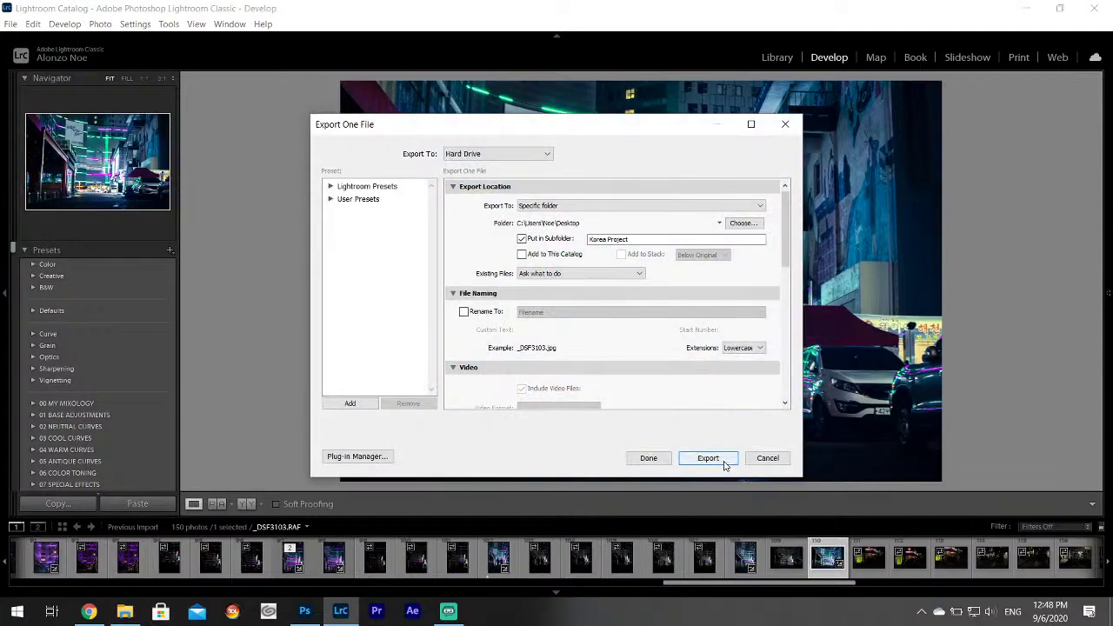
pyautogui.click(701, 459)
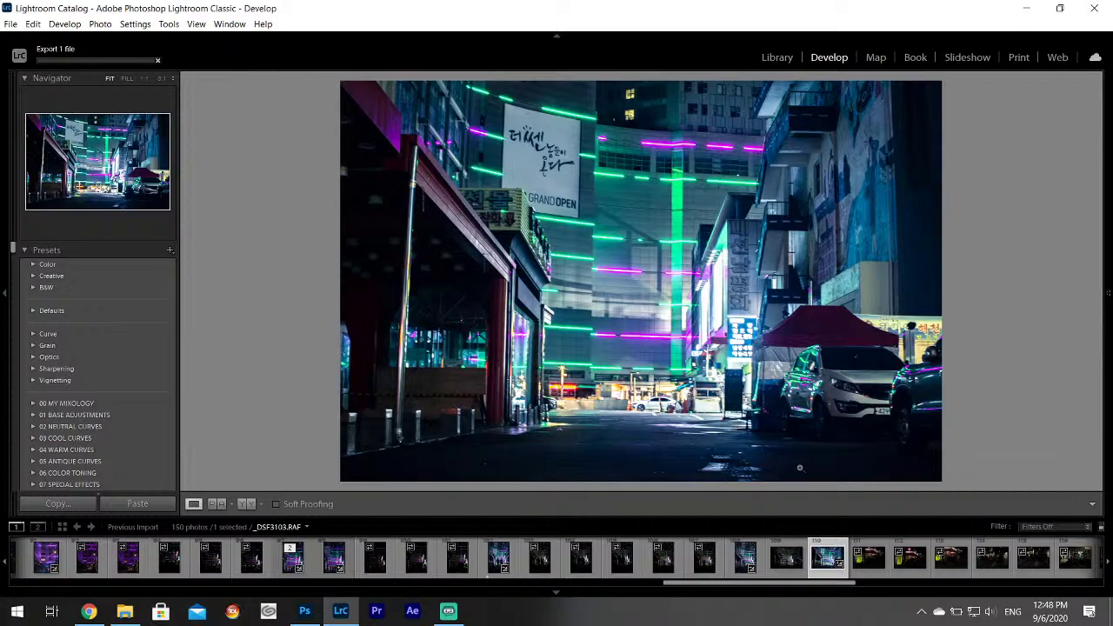
# Rate the photo 3 stars, then browse the food stall, street and phone booth shots.
pyautogui.press('3')
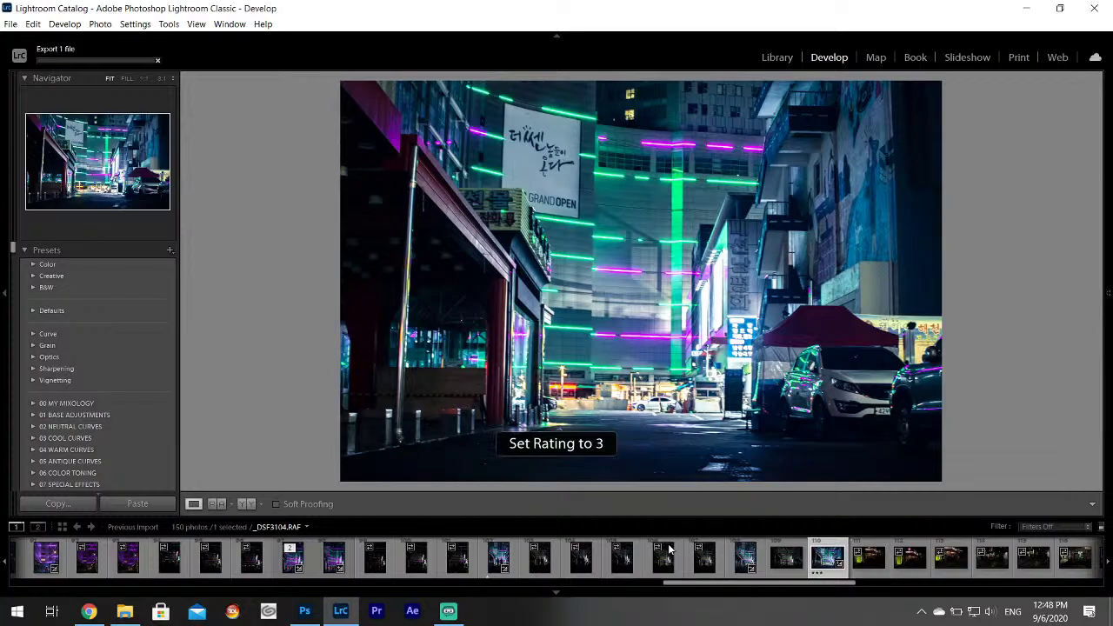
pyautogui.click(867, 561)
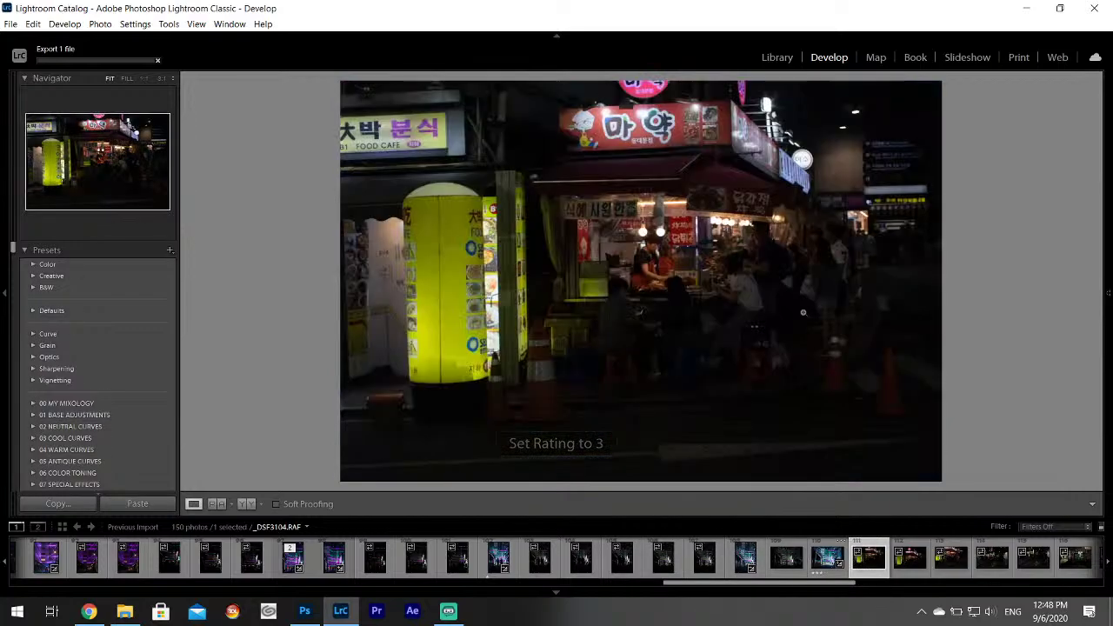
pyautogui.scroll(-3, 782, 557)
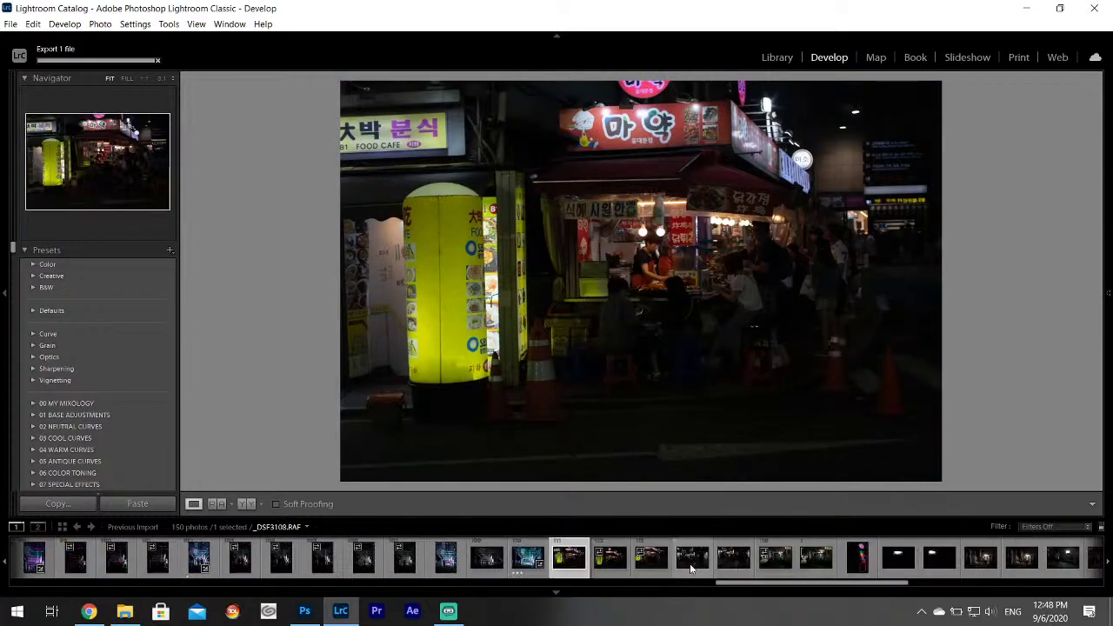
pyautogui.click(651, 556)
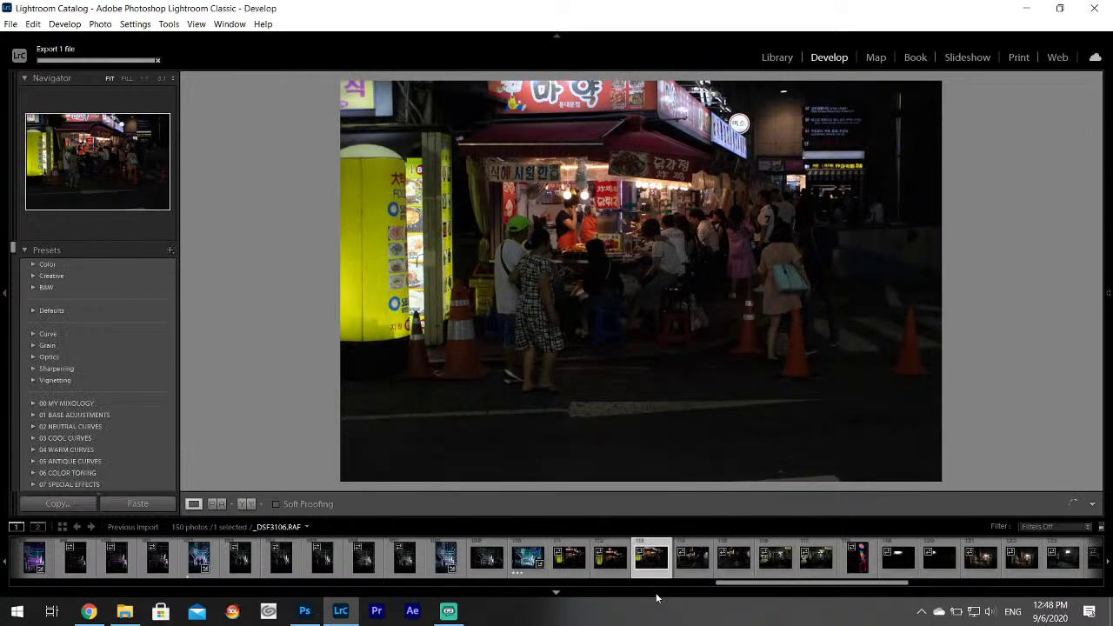
pyautogui.click(700, 561)
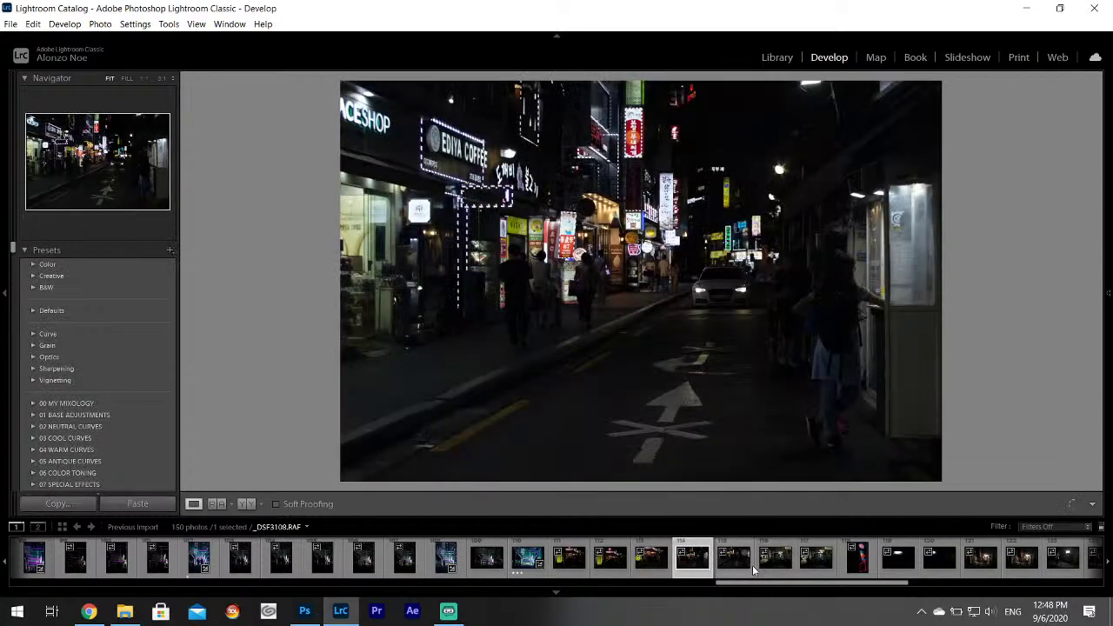
pyautogui.click(733, 557)
pyautogui.click(781, 560)
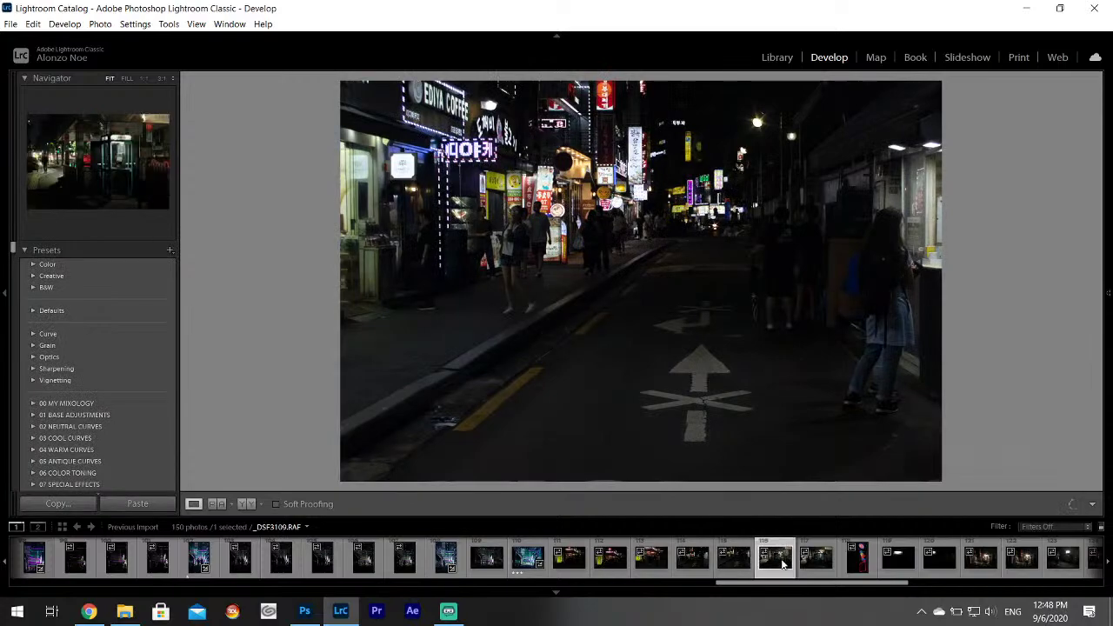
# Browse the neon sign, vending machine and alley shots, settling on the alley-with-cart photo _DSF3115.
pyautogui.click(814, 565)
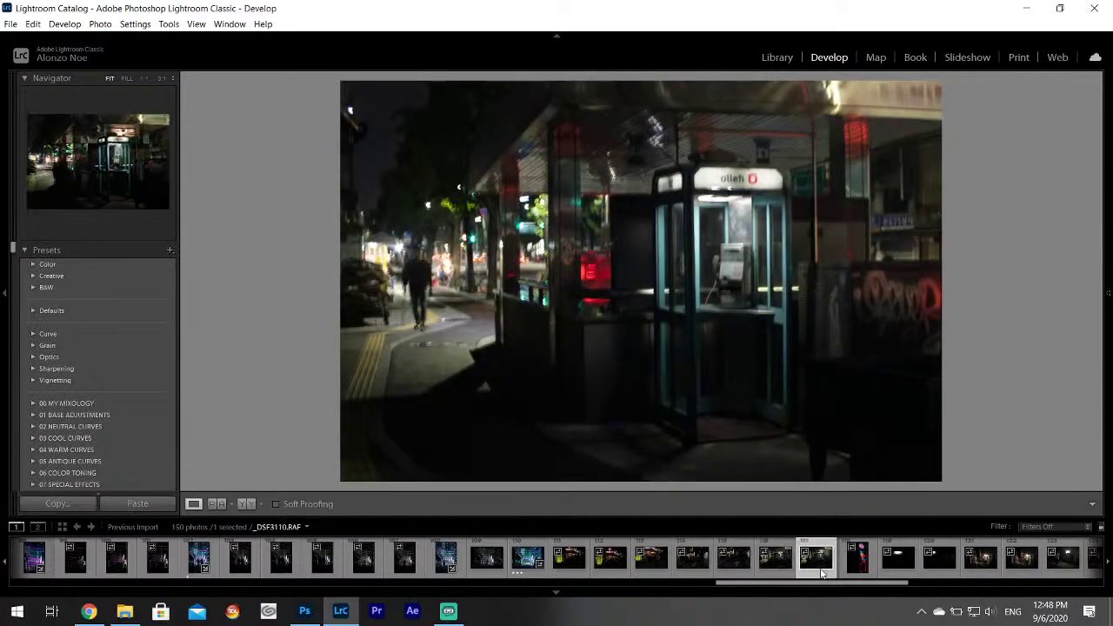
pyautogui.click(856, 566)
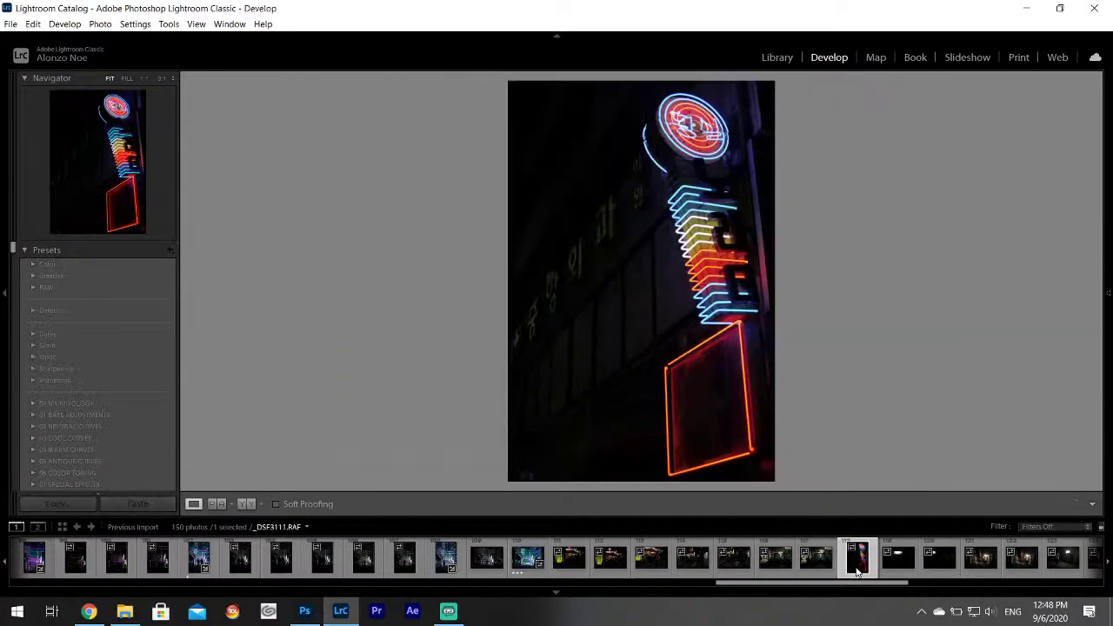
pyautogui.click(900, 565)
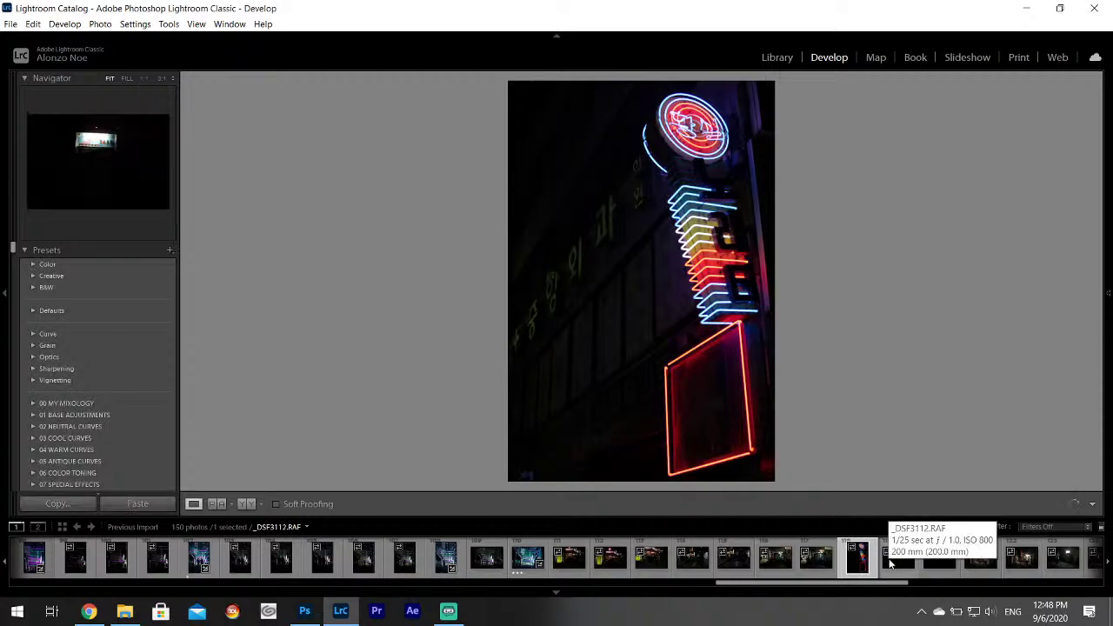
pyautogui.click(920, 567)
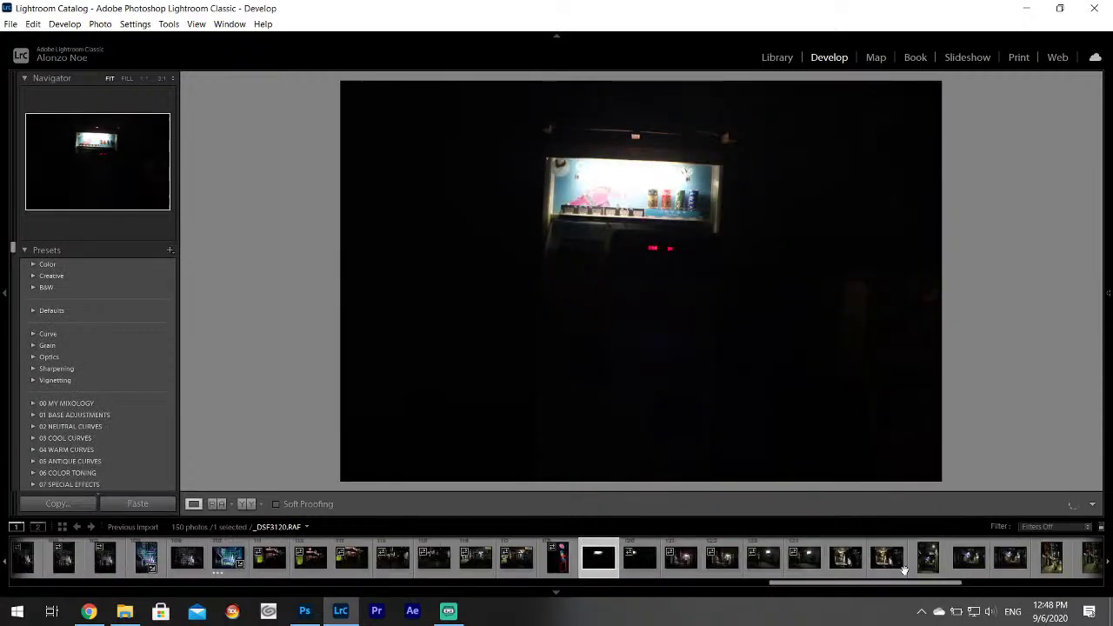
pyautogui.click(687, 563)
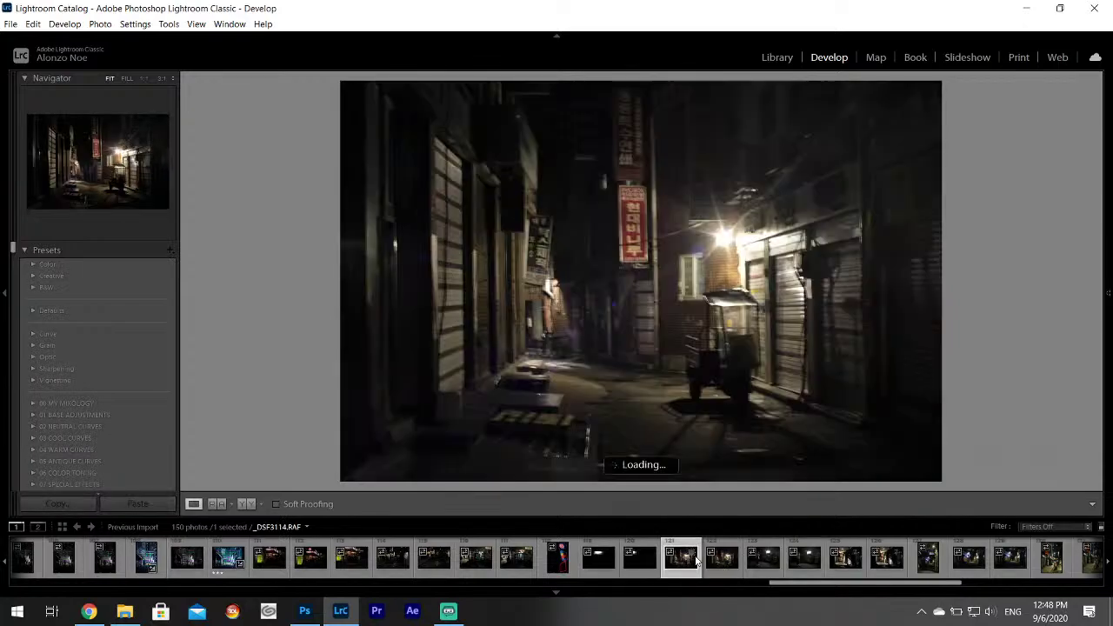
pyautogui.click(723, 569)
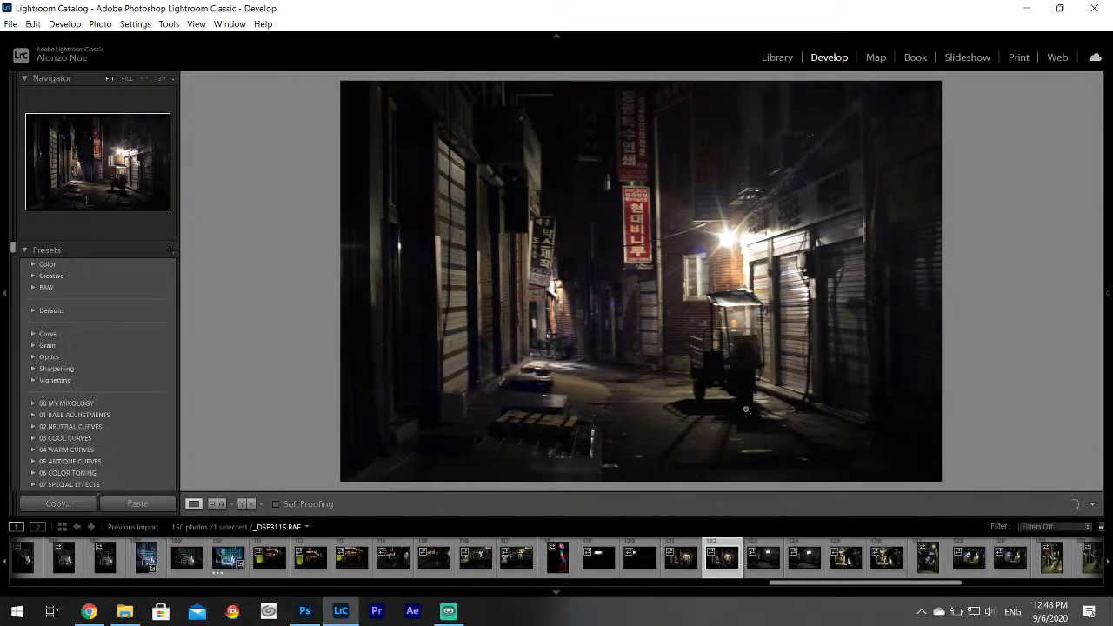
pyautogui.moveTo(724, 355); pyautogui.dragTo(755, 386)
pyautogui.click(772, 570)
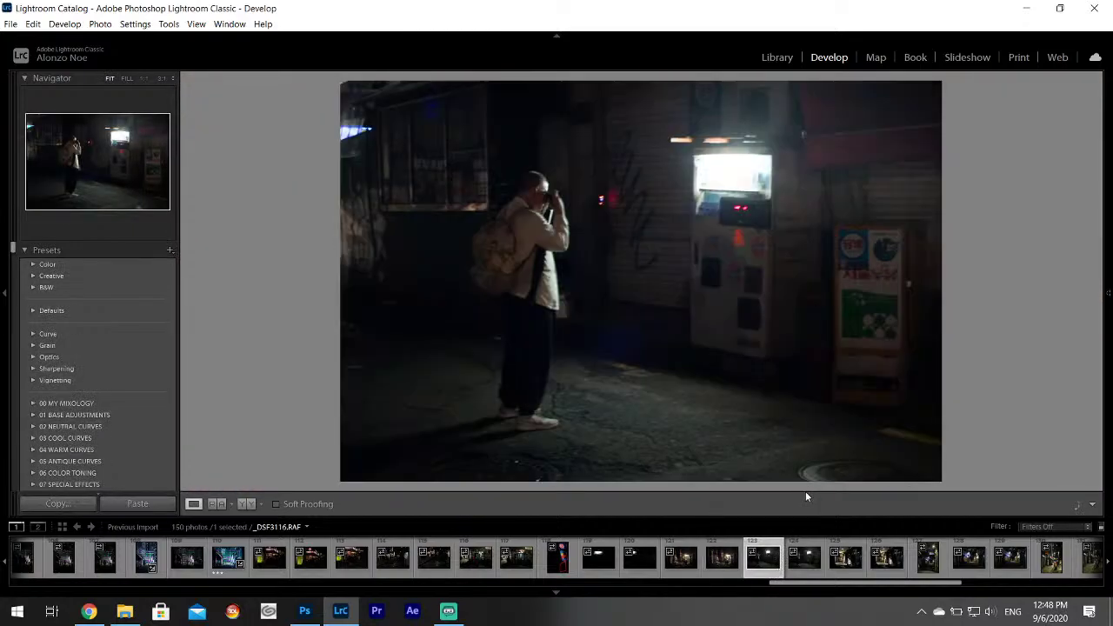
pyautogui.click(727, 567)
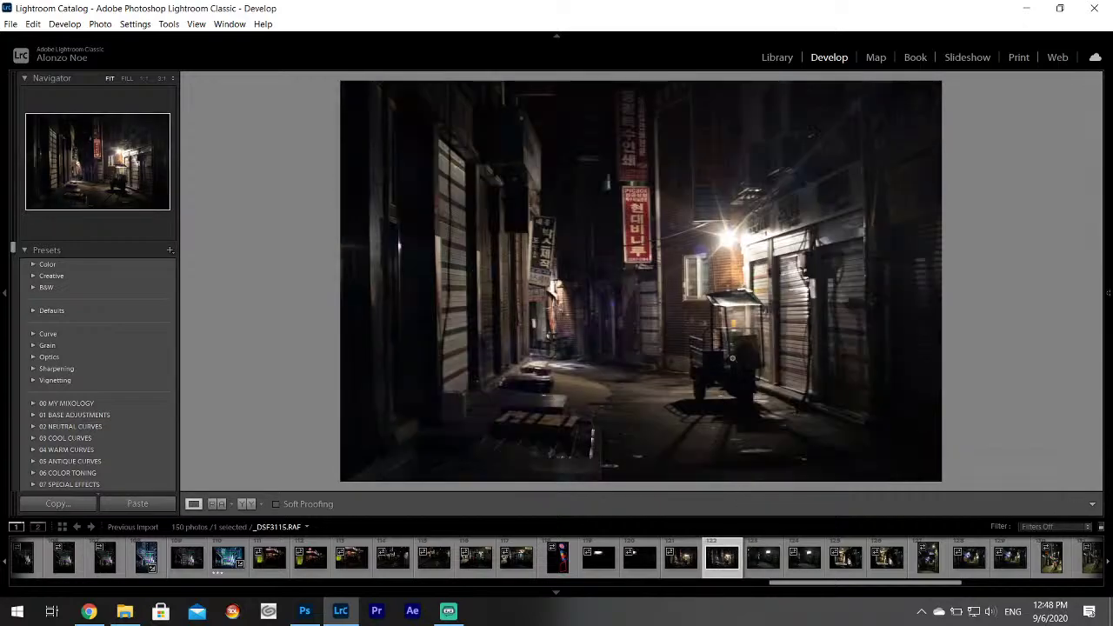
# Set Highlights -100, Shadows +100, Whites +56 and Texture +18, discarding a trial white balance pick.
pyautogui.moveTo(1106, 296)
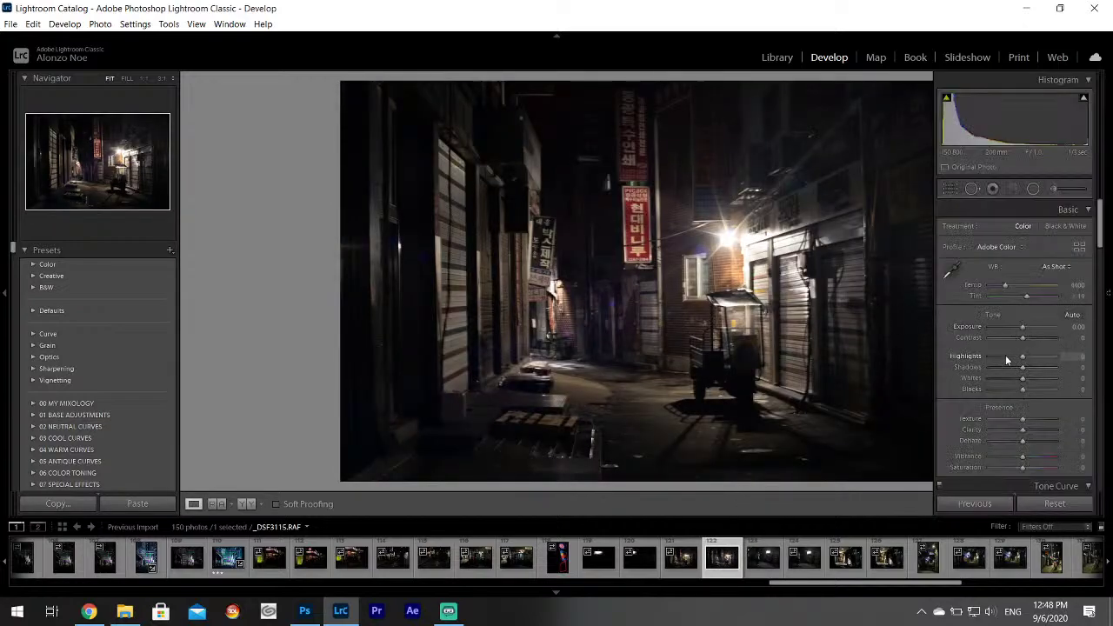
pyautogui.moveTo(1005, 356); pyautogui.dragTo(1045, 382)
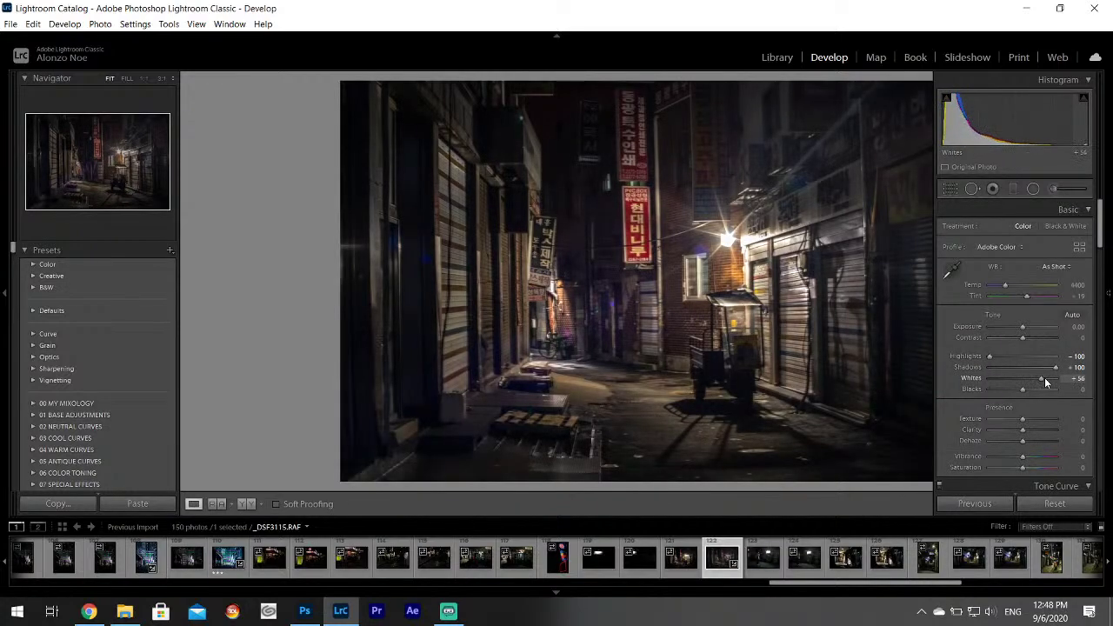
pyautogui.click(952, 271)
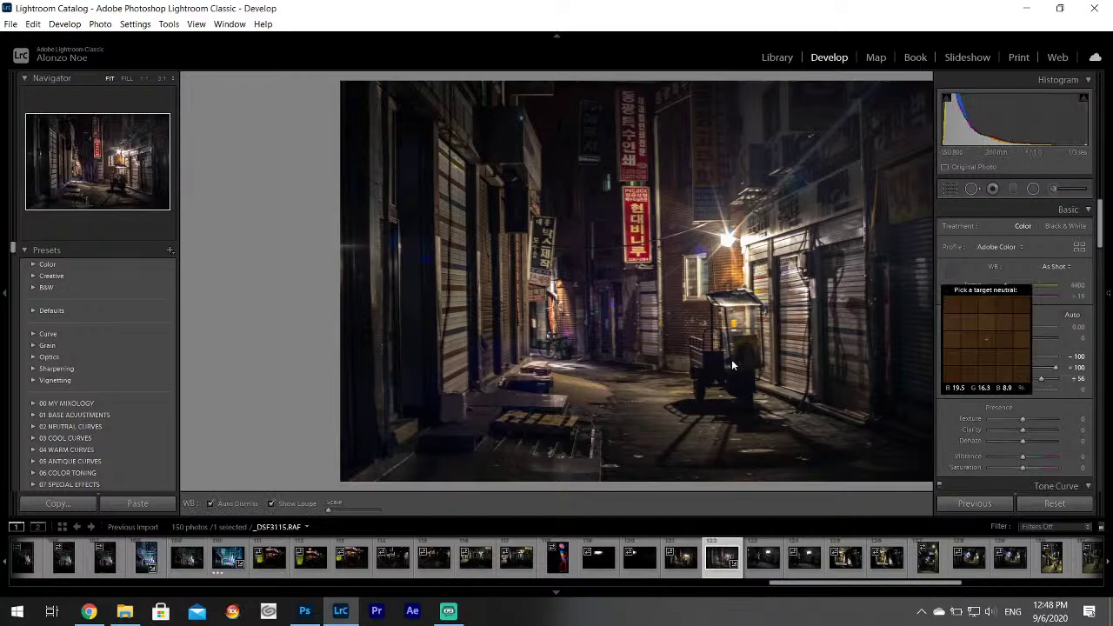
pyautogui.click(641, 386)
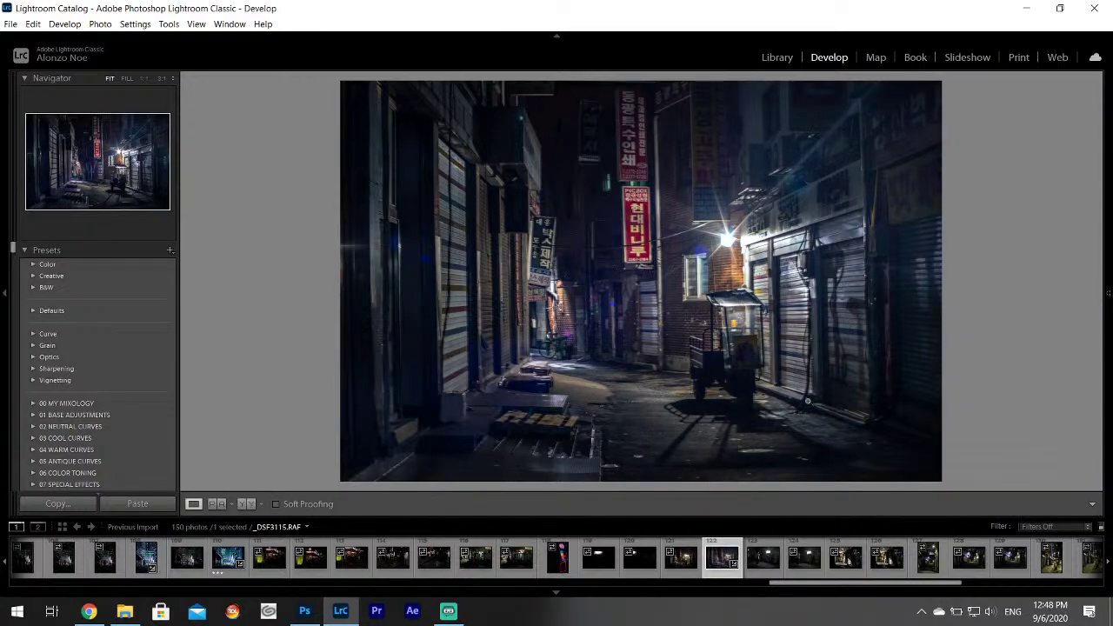
pyautogui.click(35, 24)
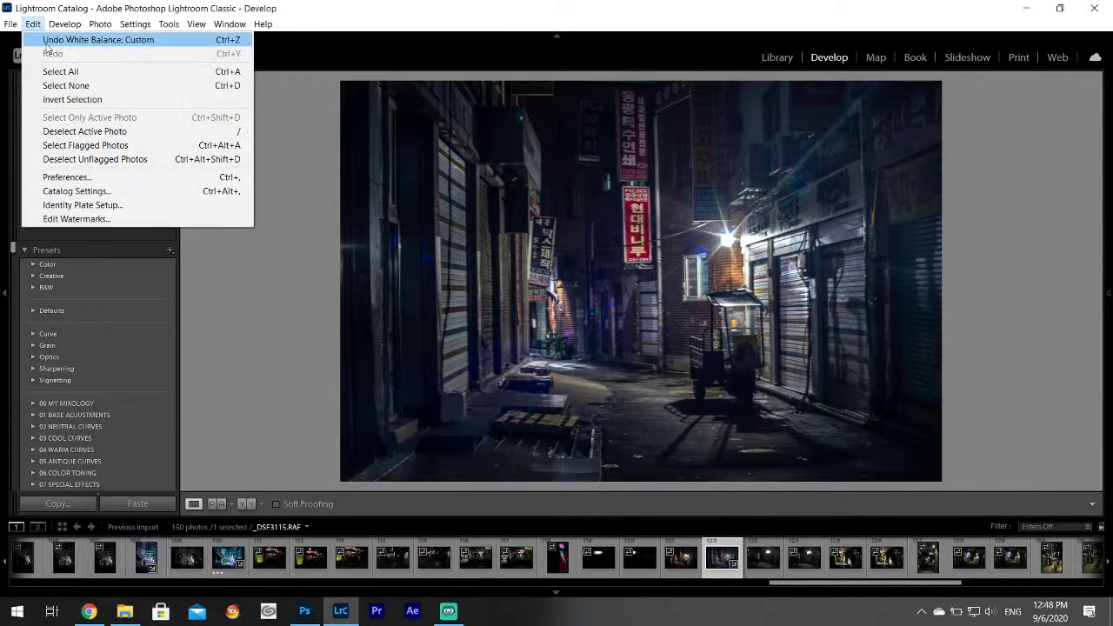
pyautogui.click(47, 39)
pyautogui.moveTo(1093, 250)
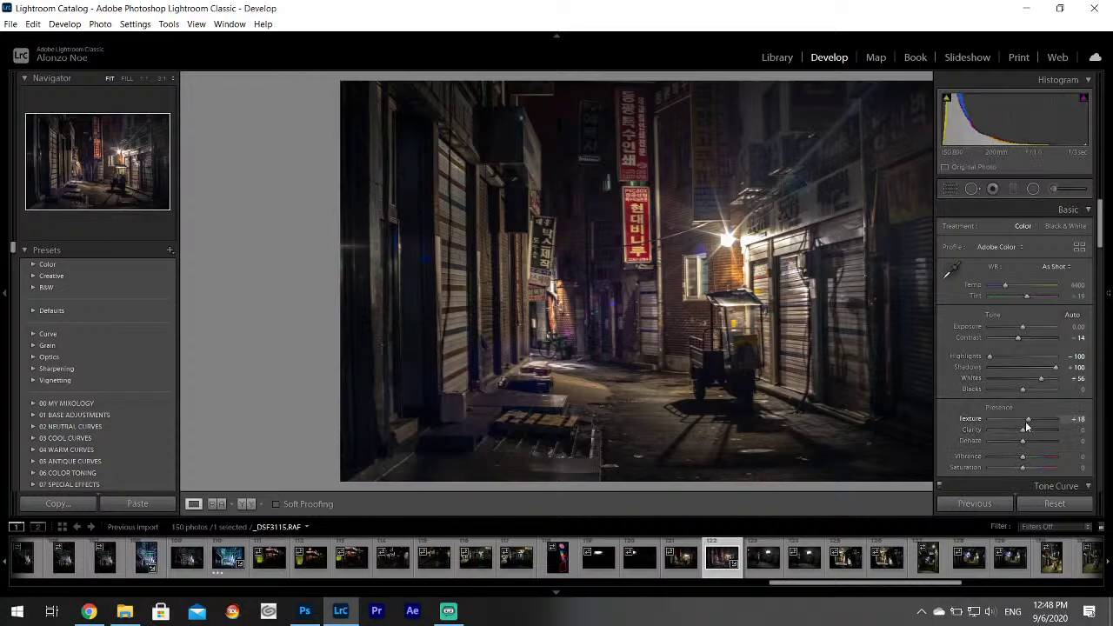
pyautogui.moveTo(1025, 420); pyautogui.dragTo(1029, 426)
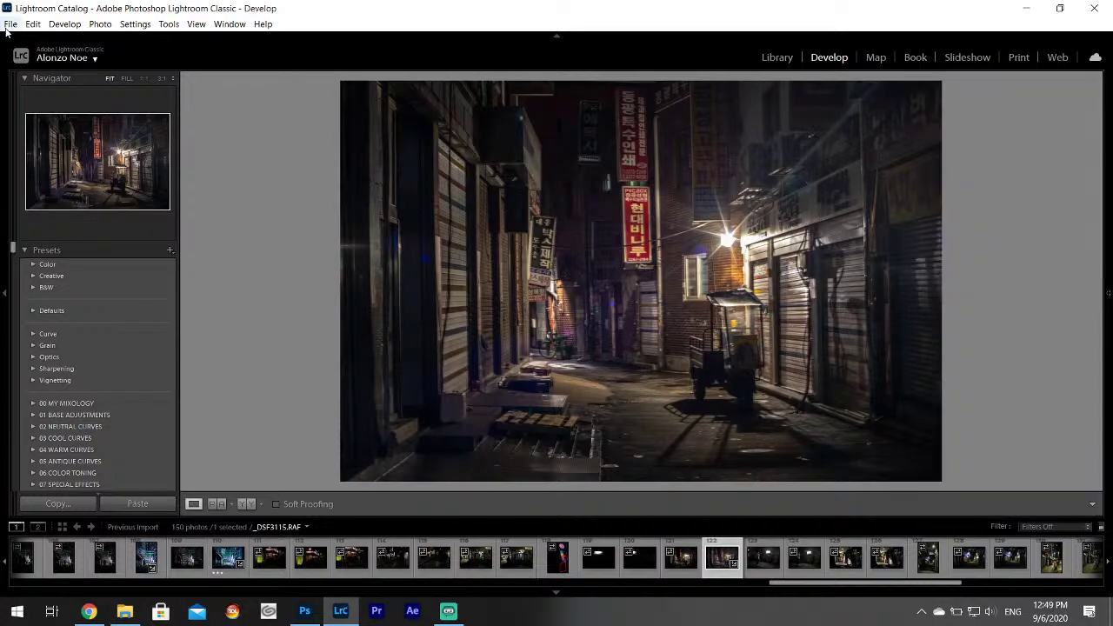
# Export the alley photo _DSF3115.RAF as a JPEG.
pyautogui.click(11, 24)
pyautogui.click(39, 192)
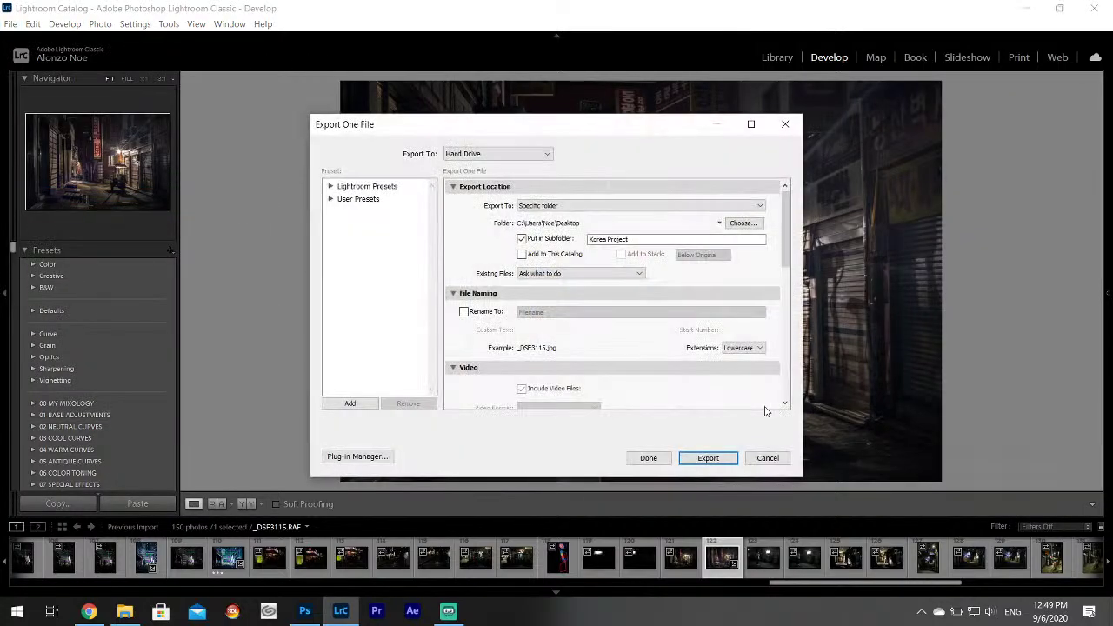
pyautogui.click(705, 459)
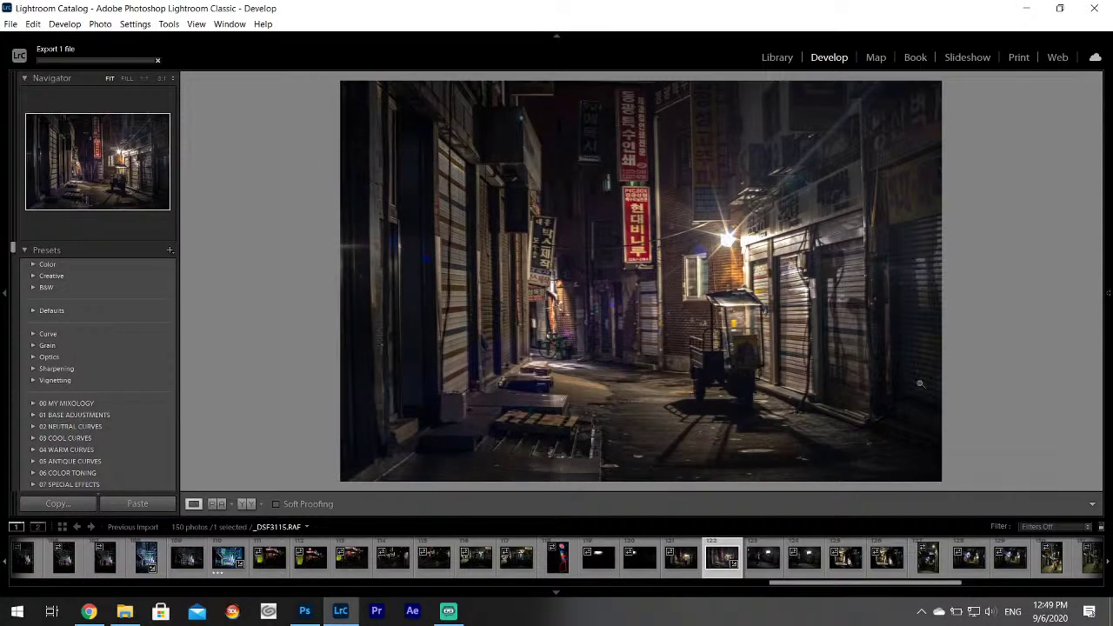
# Step through the alley photos from the vending machine shot up to _DSF3130.
pyautogui.click(779, 567)
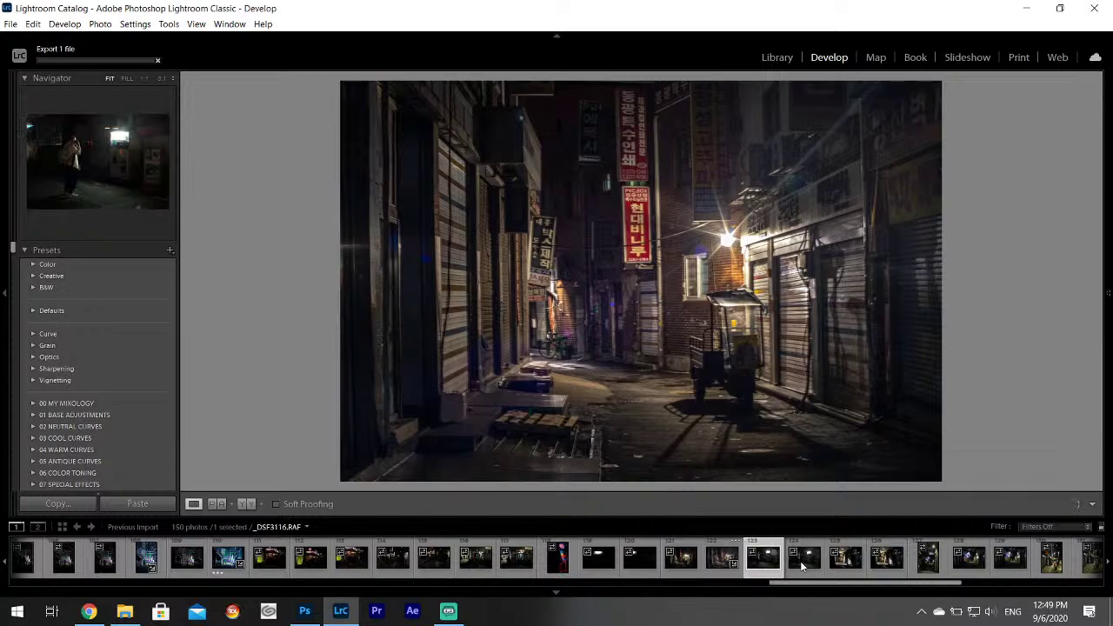
pyautogui.click(802, 566)
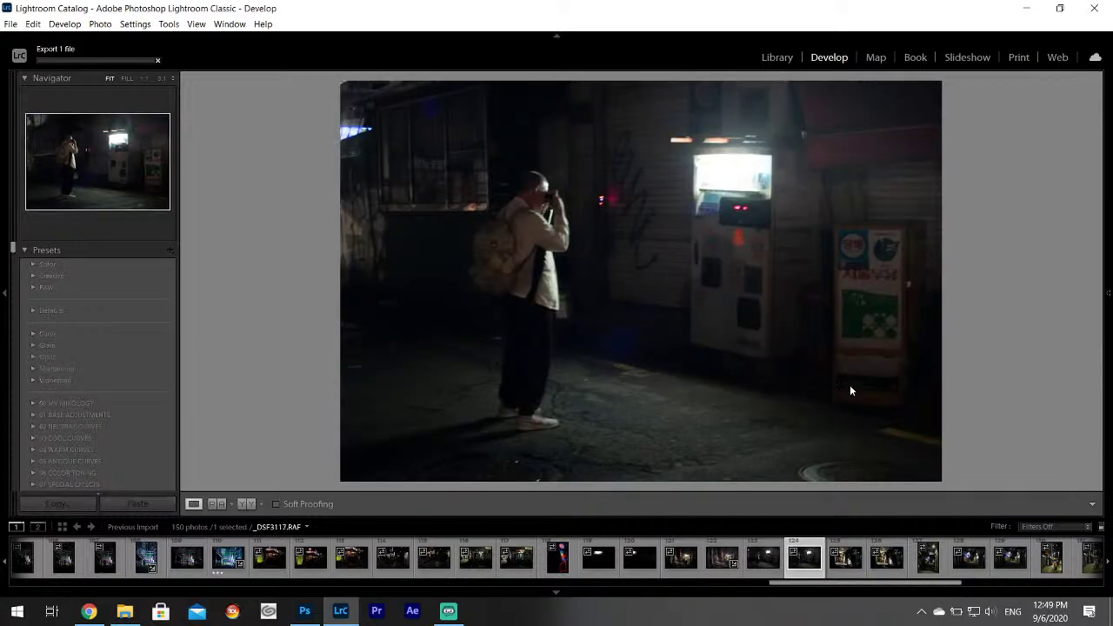
pyautogui.press('Right')
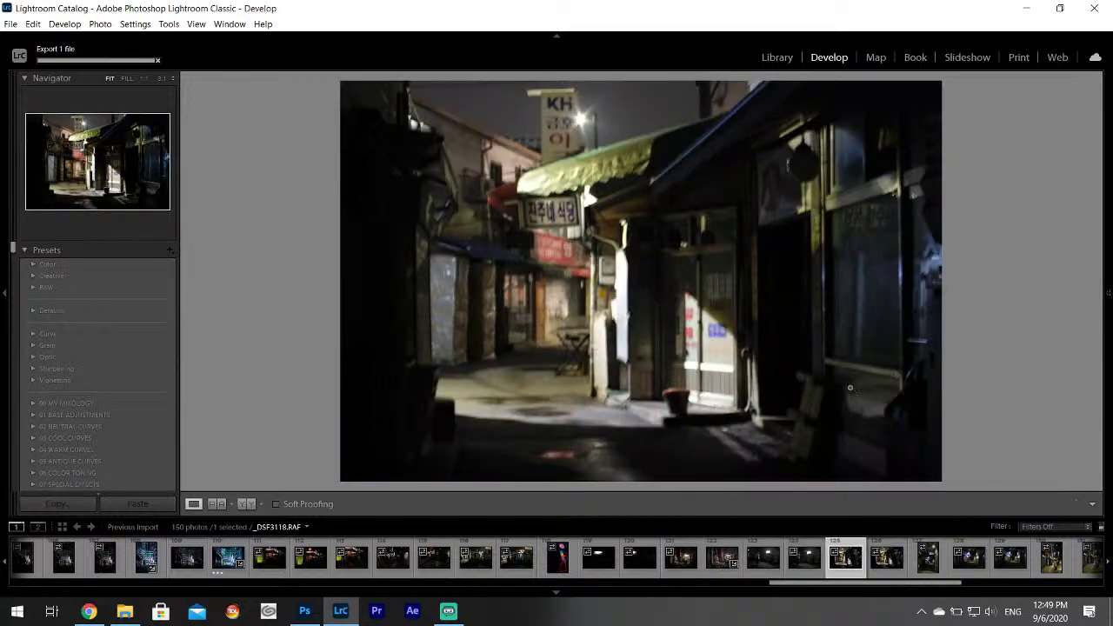
pyautogui.press('Right')
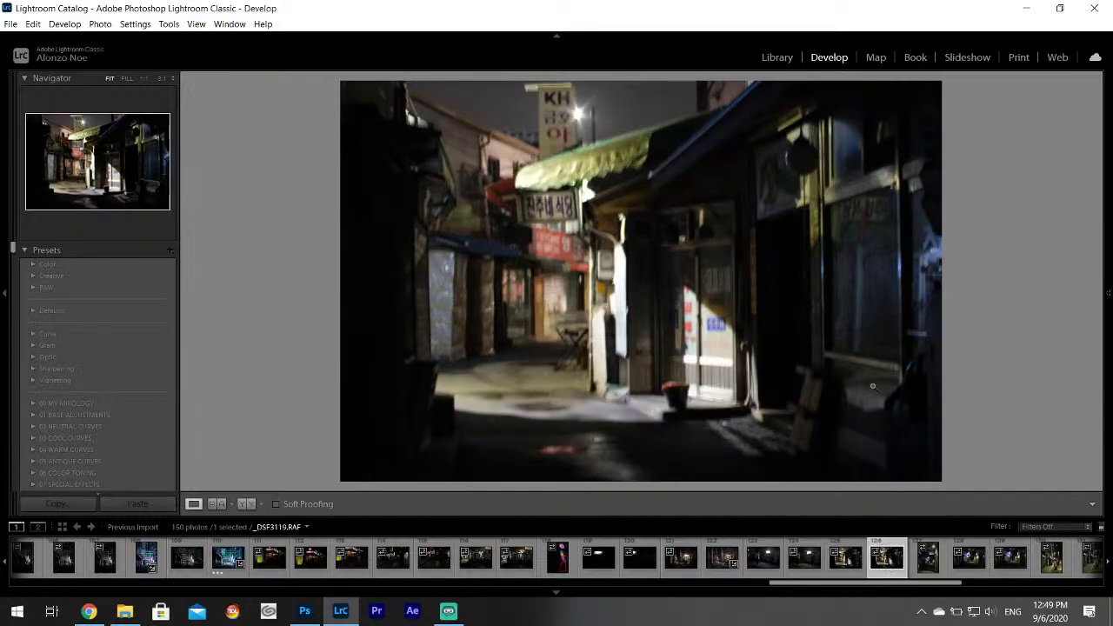
pyautogui.click(929, 546)
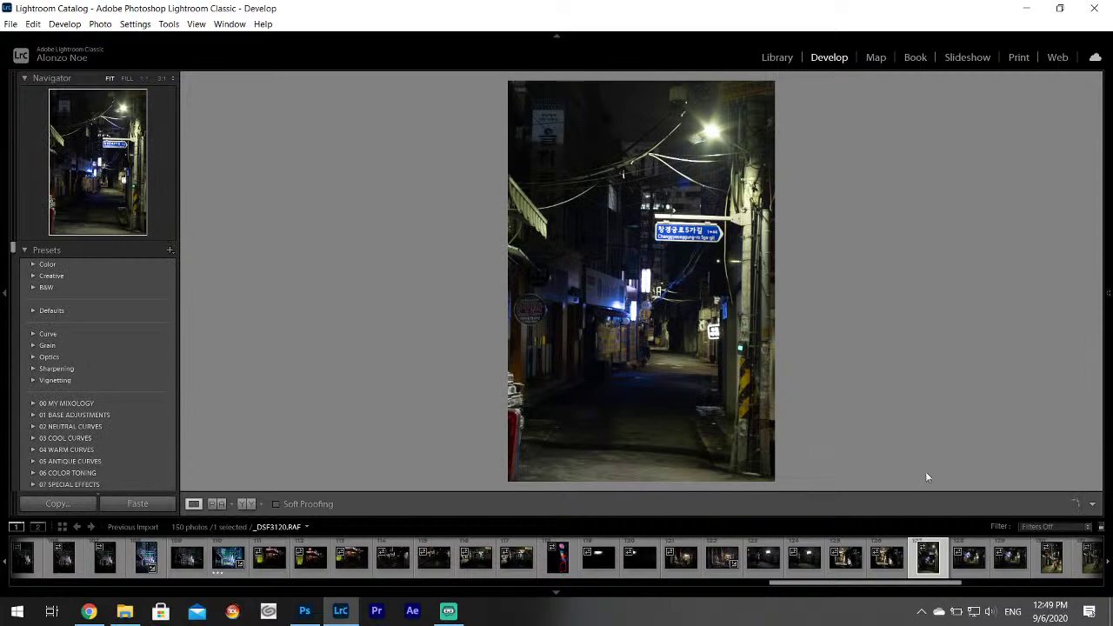
pyautogui.click(968, 557)
pyautogui.press('Right')
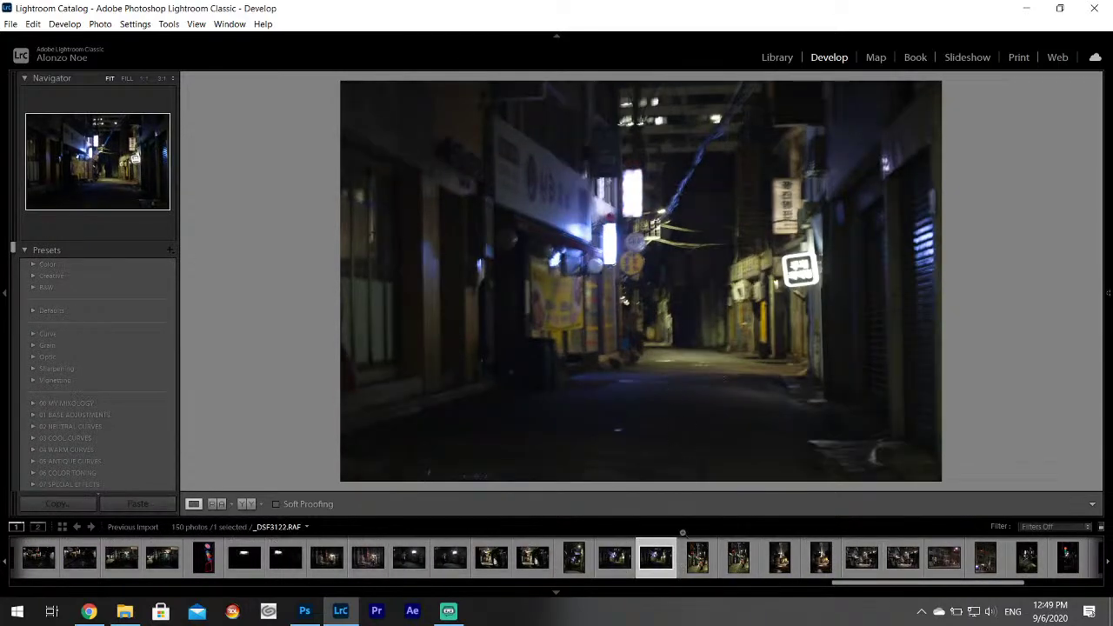
pyautogui.press('Right')
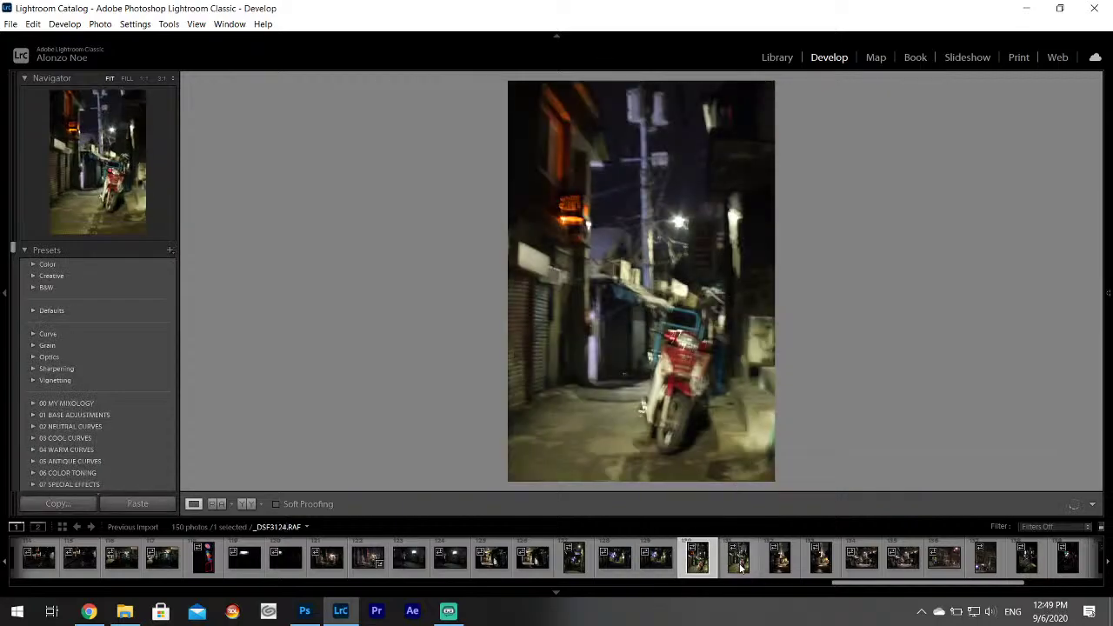
pyautogui.click(737, 561)
pyautogui.click(784, 569)
pyautogui.click(821, 564)
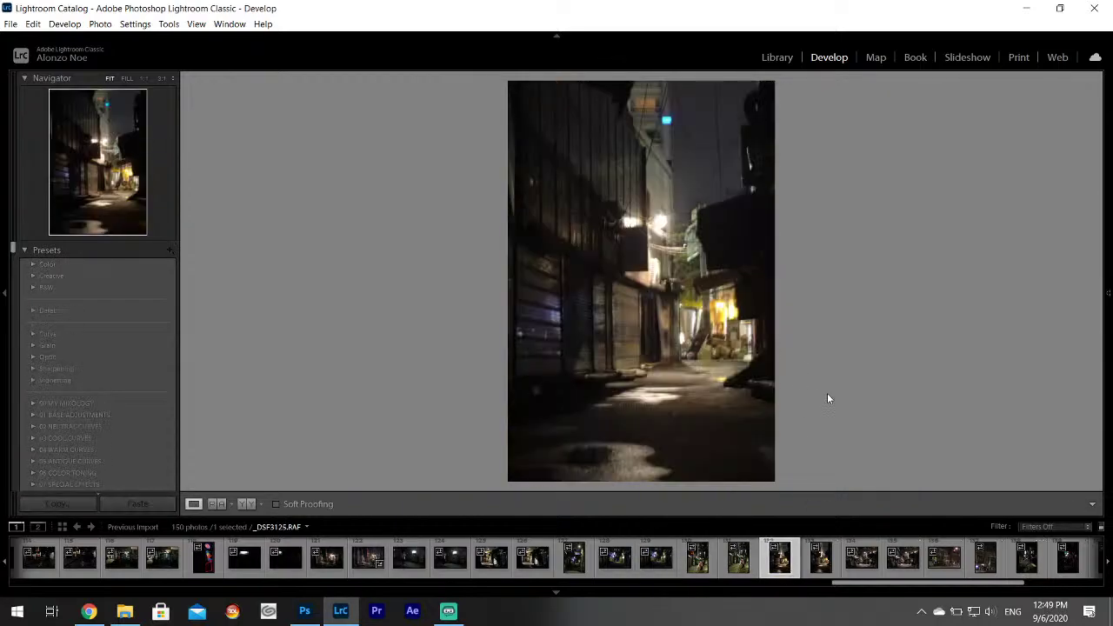
pyautogui.click(861, 556)
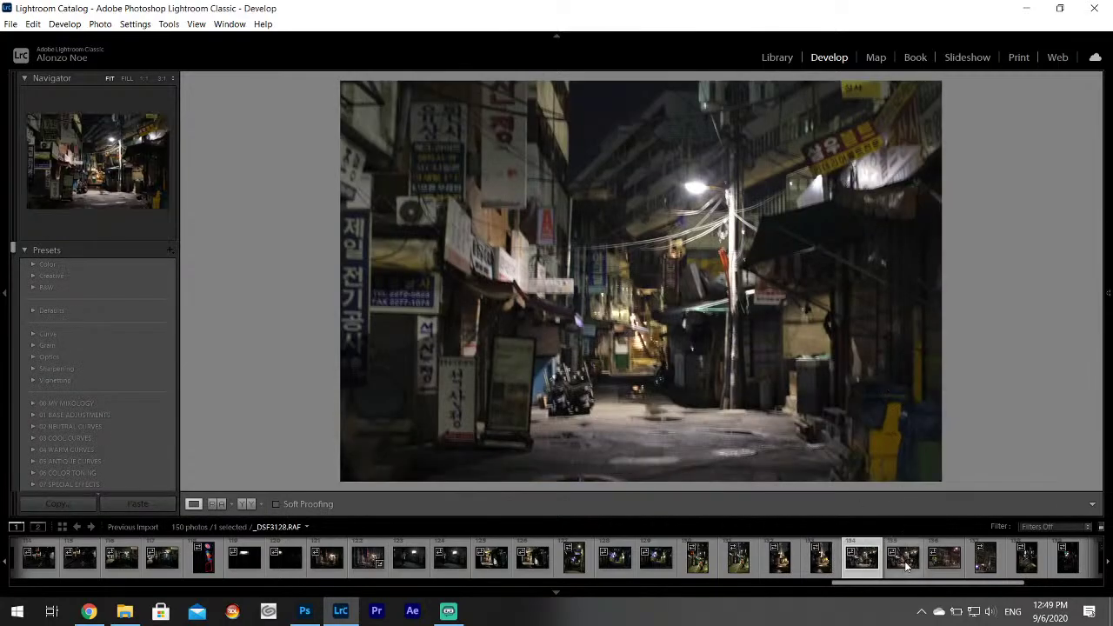
pyautogui.click(904, 558)
pyautogui.click(939, 563)
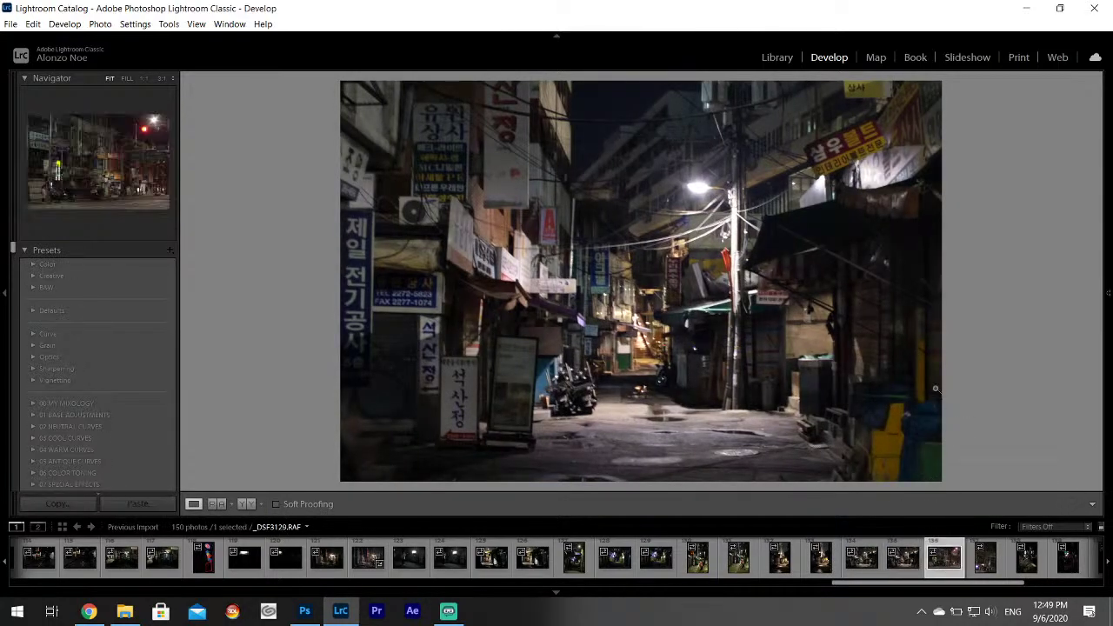
pyautogui.click(987, 567)
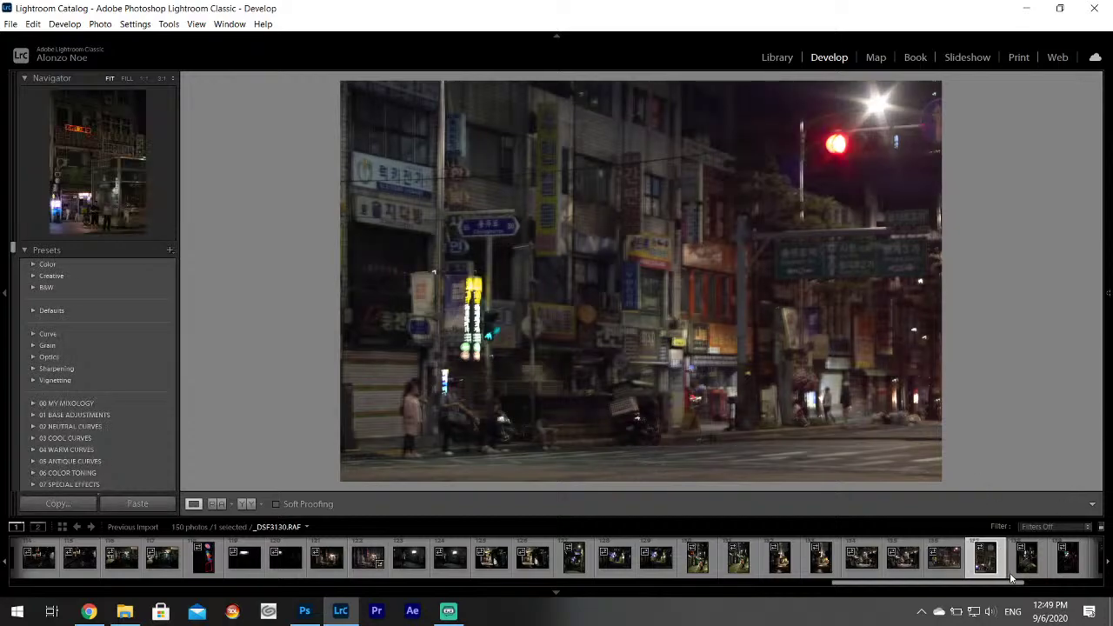
pyautogui.moveTo(1009, 587); pyautogui.dragTo(1050, 587)
# Continue from _DSF3131 to the final neon cup-sign shot _DSF3143, then scroll the filmstrip back.
pyautogui.click(812, 565)
pyautogui.click(839, 565)
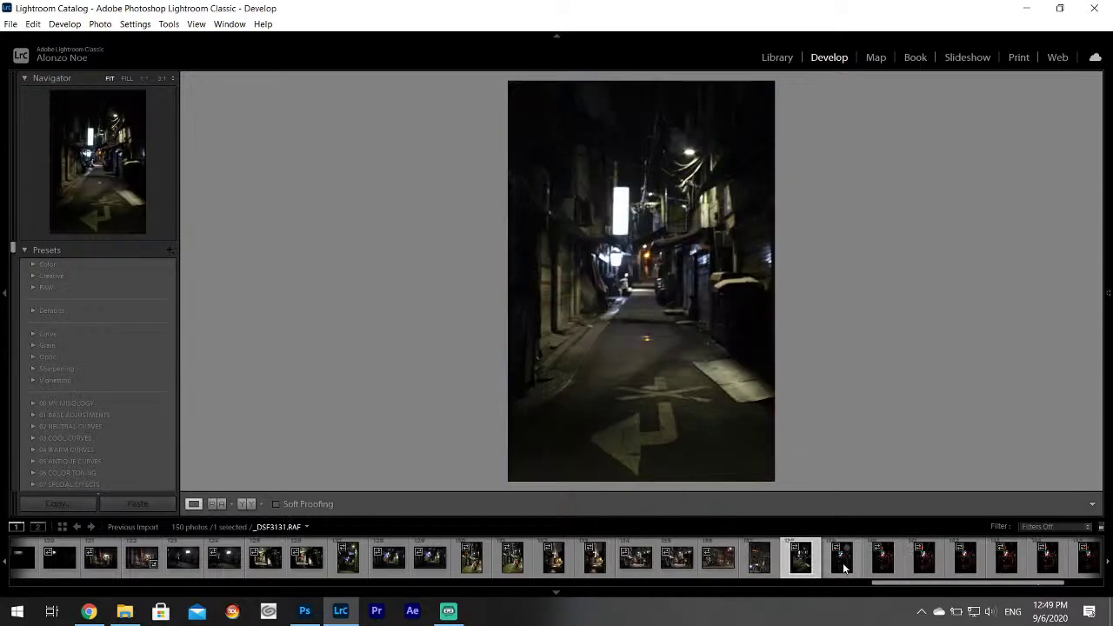
pyautogui.click(883, 565)
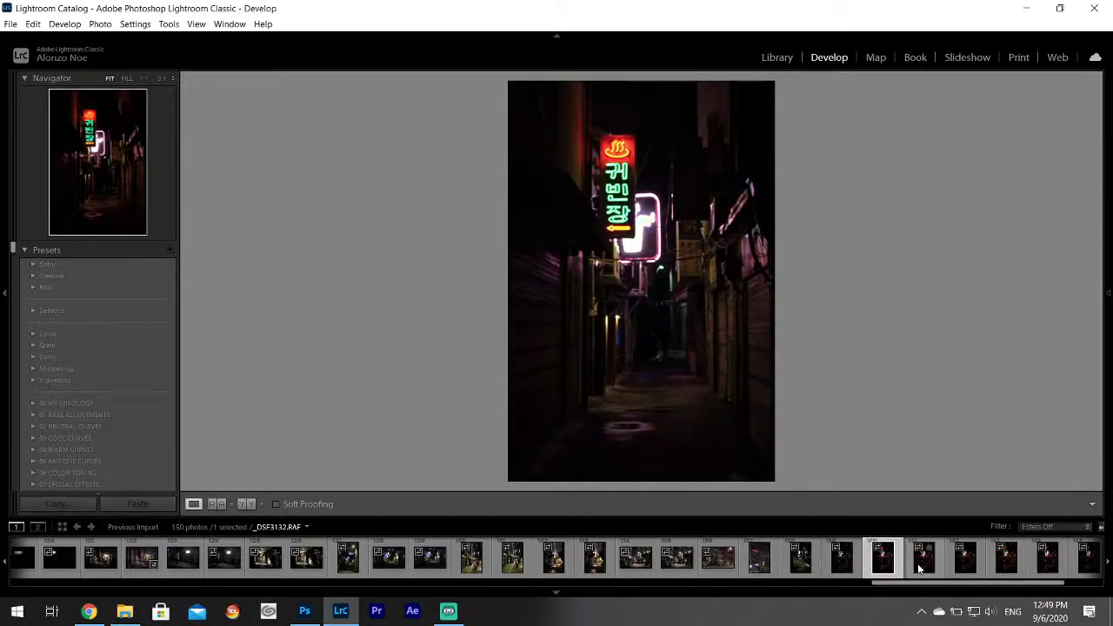
pyautogui.click(965, 561)
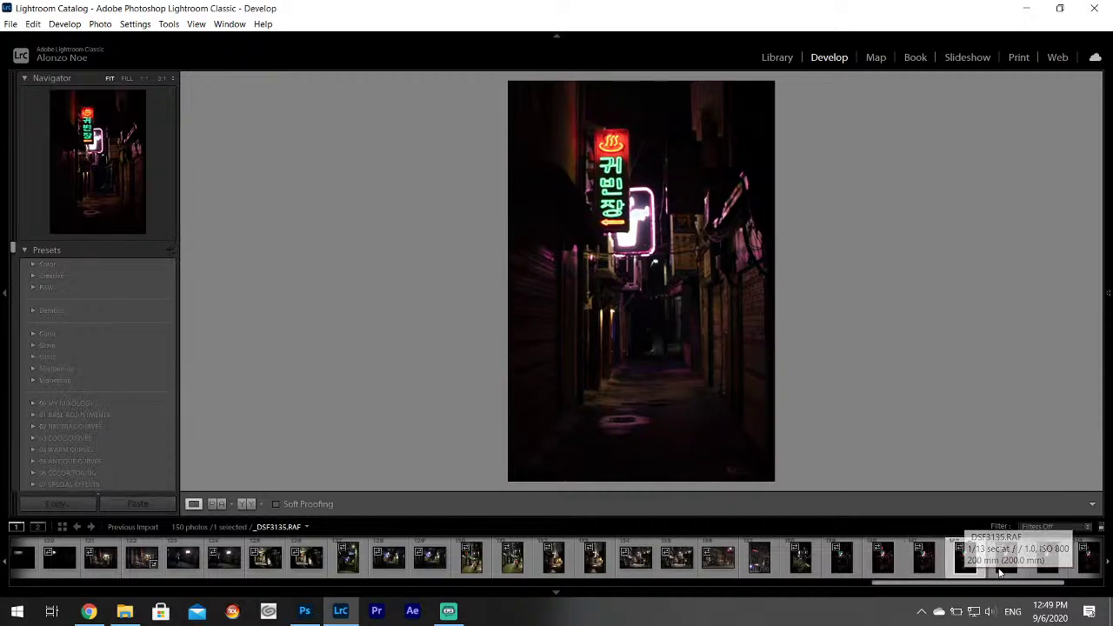
pyautogui.click(1006, 561)
pyautogui.click(1048, 560)
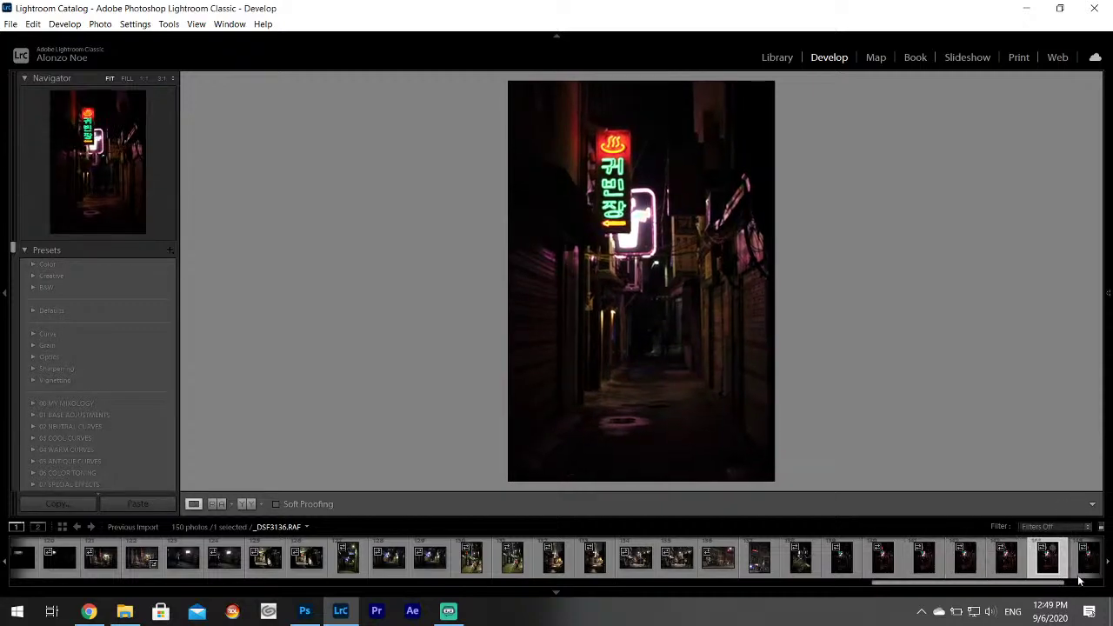
pyautogui.click(1085, 574)
pyautogui.scroll(-5, 1050, 589)
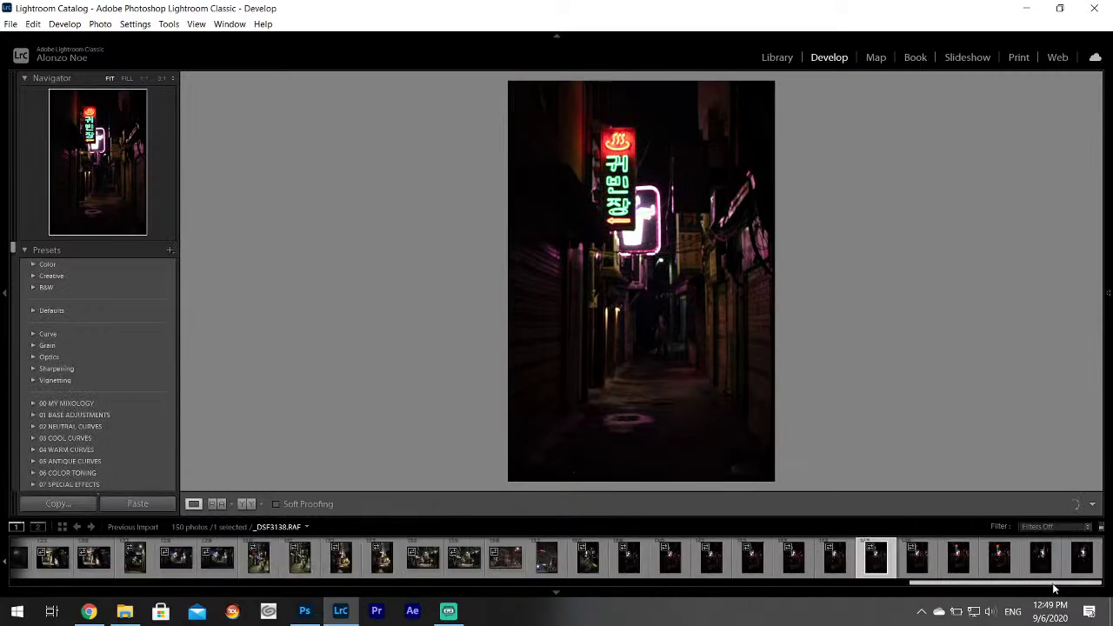
pyautogui.click(918, 561)
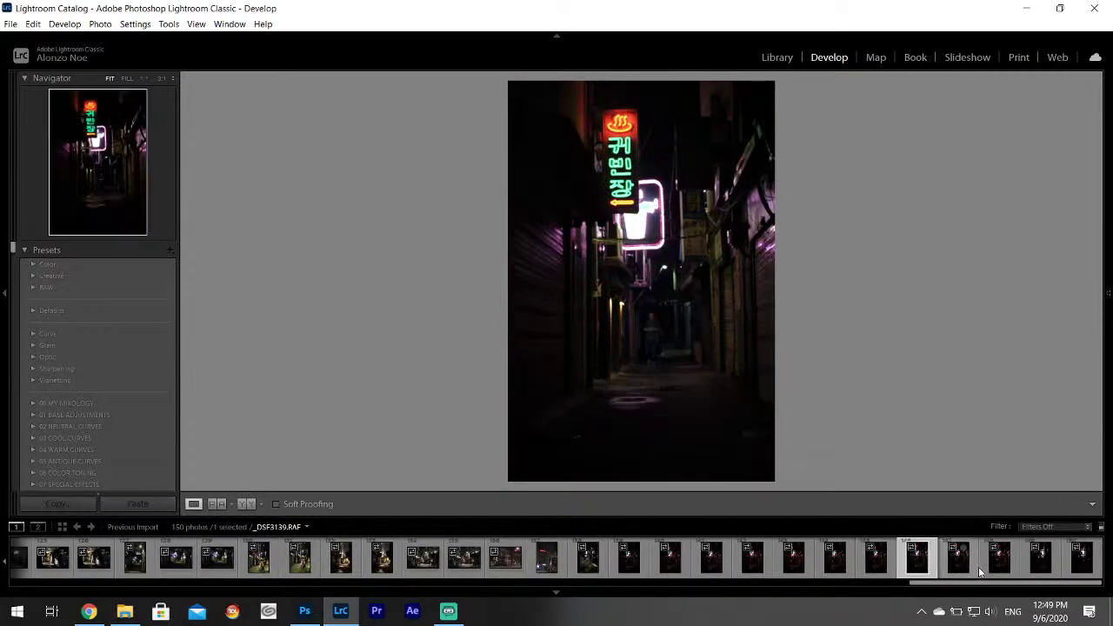
pyautogui.click(960, 563)
pyautogui.click(1035, 567)
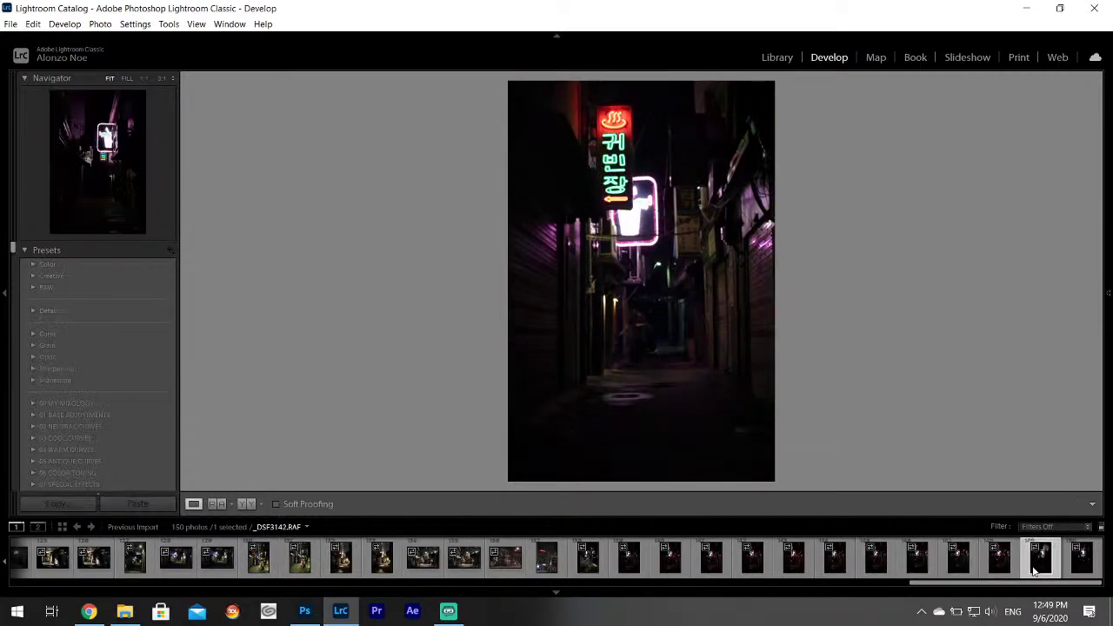
pyautogui.click(1083, 564)
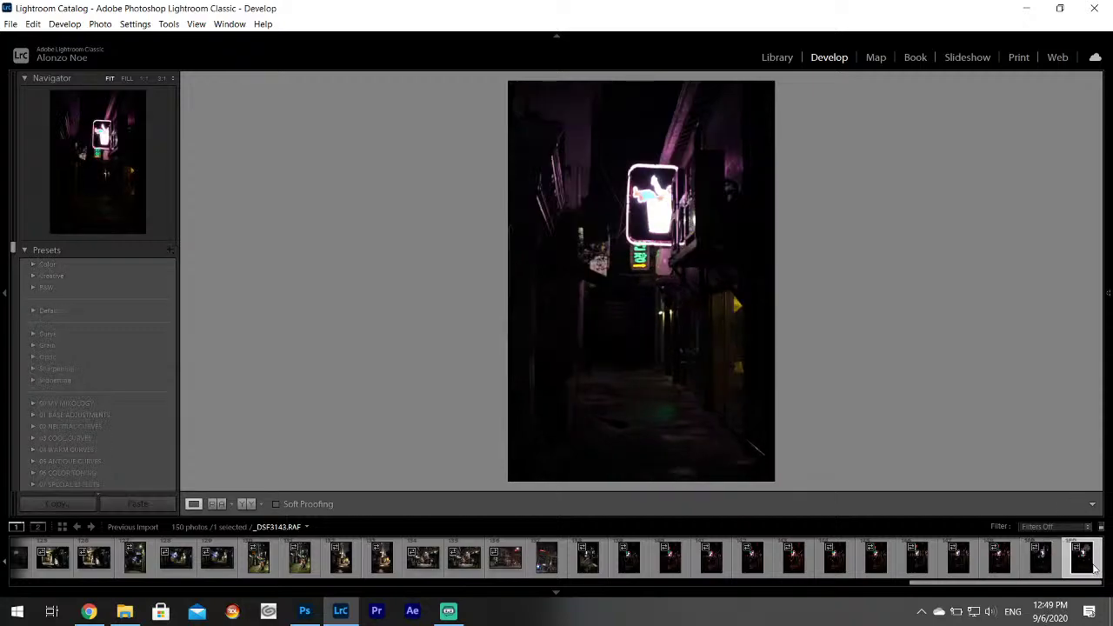
pyautogui.moveTo(1092, 586); pyautogui.dragTo(147, 584)
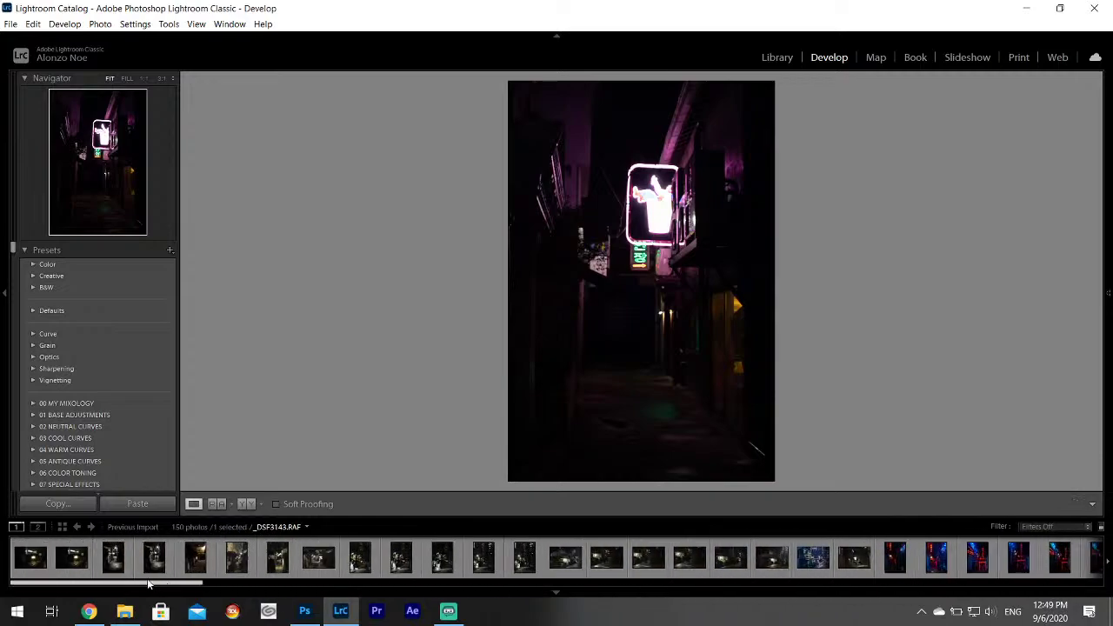
# Remove all 150 imported photos with Delete from Disk, then minimize Lightroom.
pyautogui.click(32, 570)
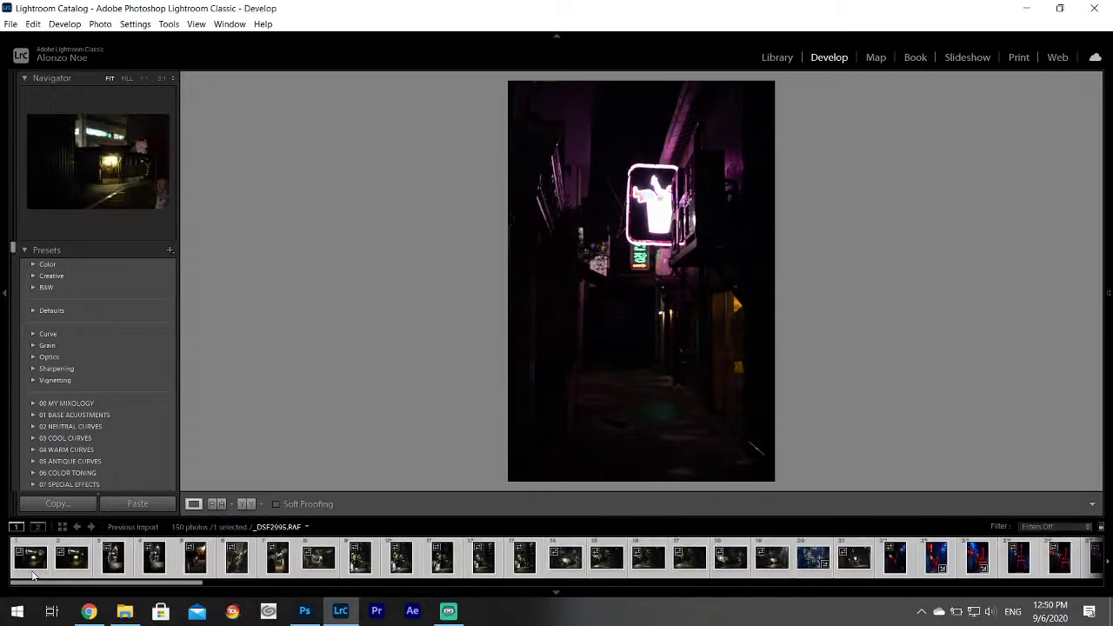
pyautogui.rightClick(41, 572)
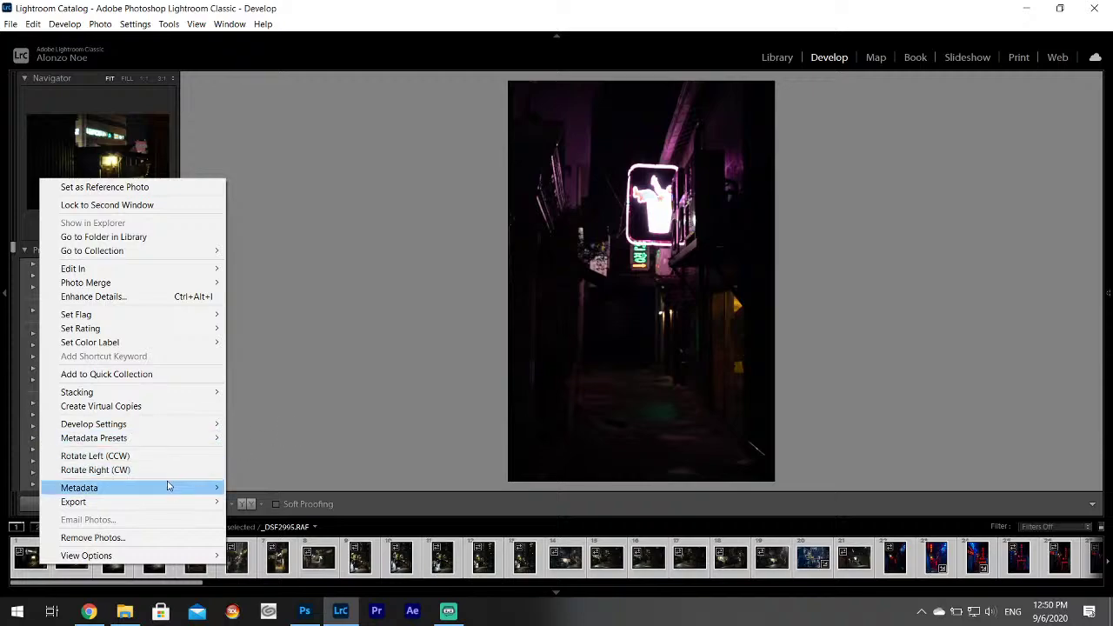
pyautogui.click(167, 537)
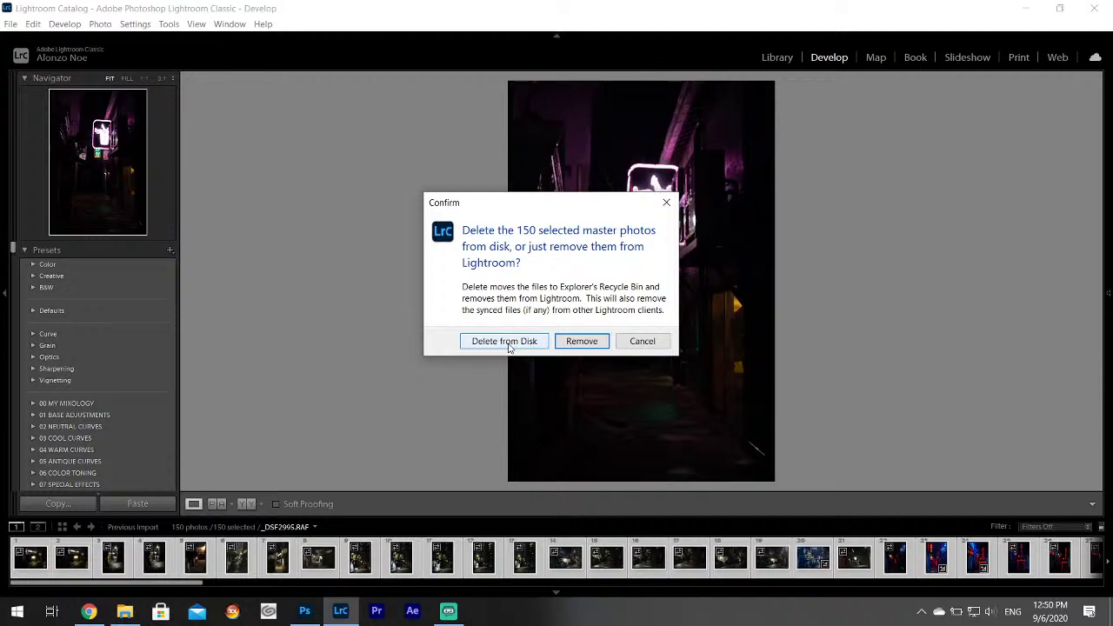
pyautogui.click(502, 344)
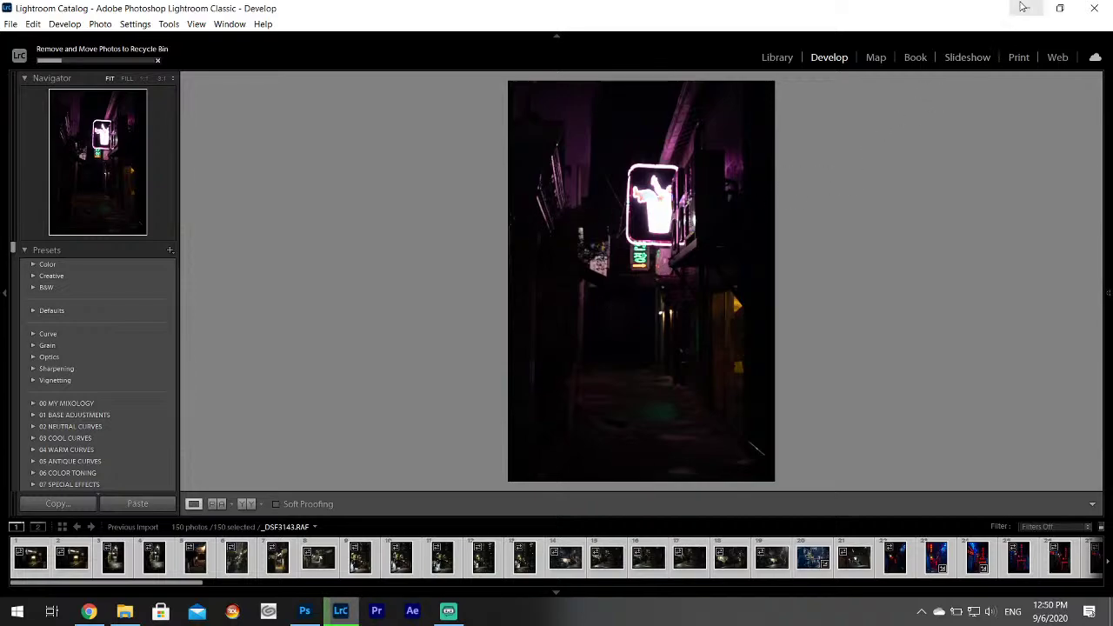
pyautogui.click(1023, 7)
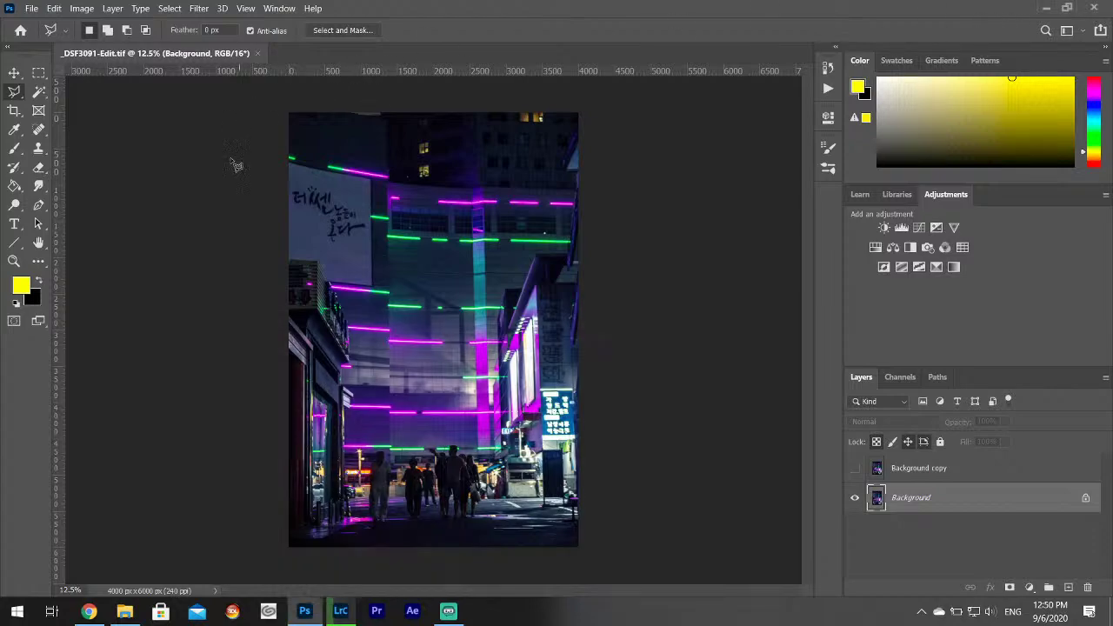
# Close the Photoshop image, minimize Photoshop and dismiss the Recycle Bin that opened.
pyautogui.click(258, 53)
pyautogui.click(1046, 6)
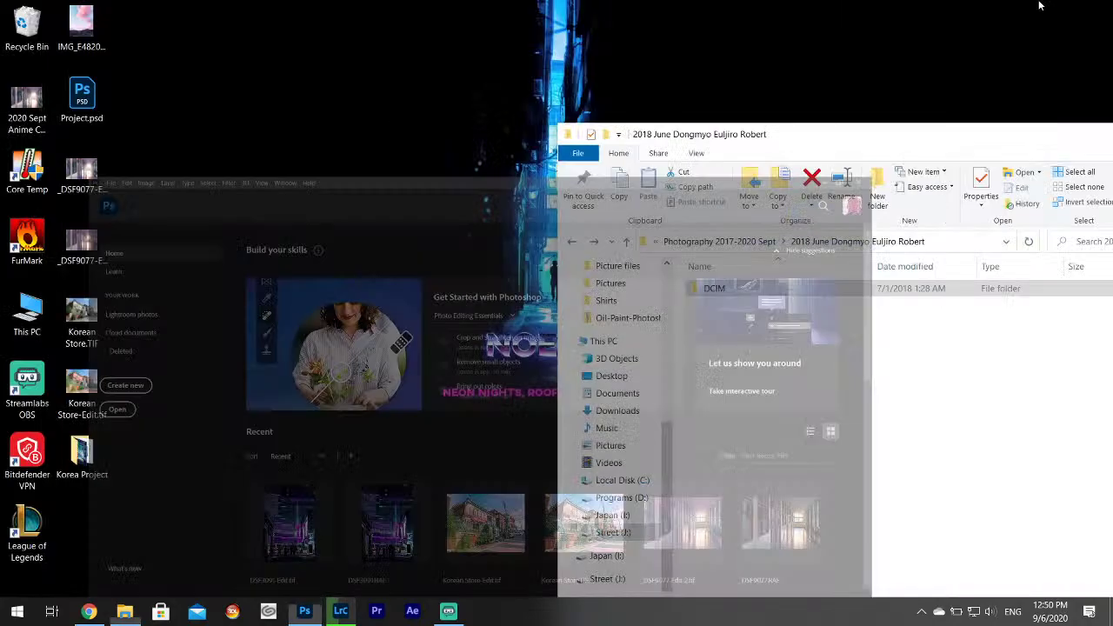
pyautogui.doubleClick(29, 27)
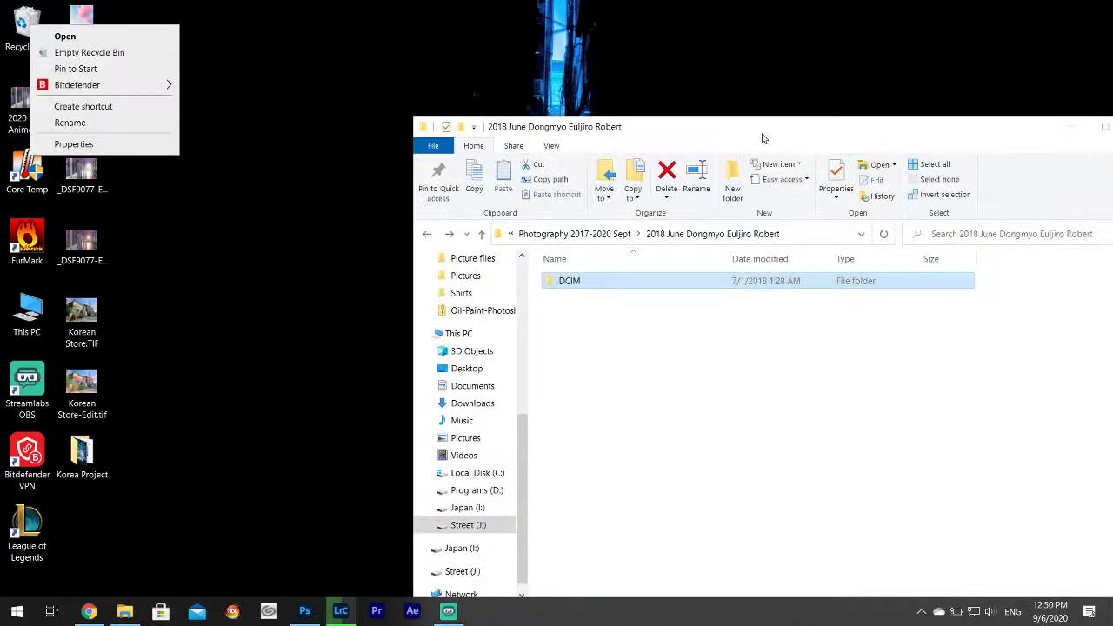
pyautogui.moveTo(762, 138); pyautogui.dragTo(607, 117)
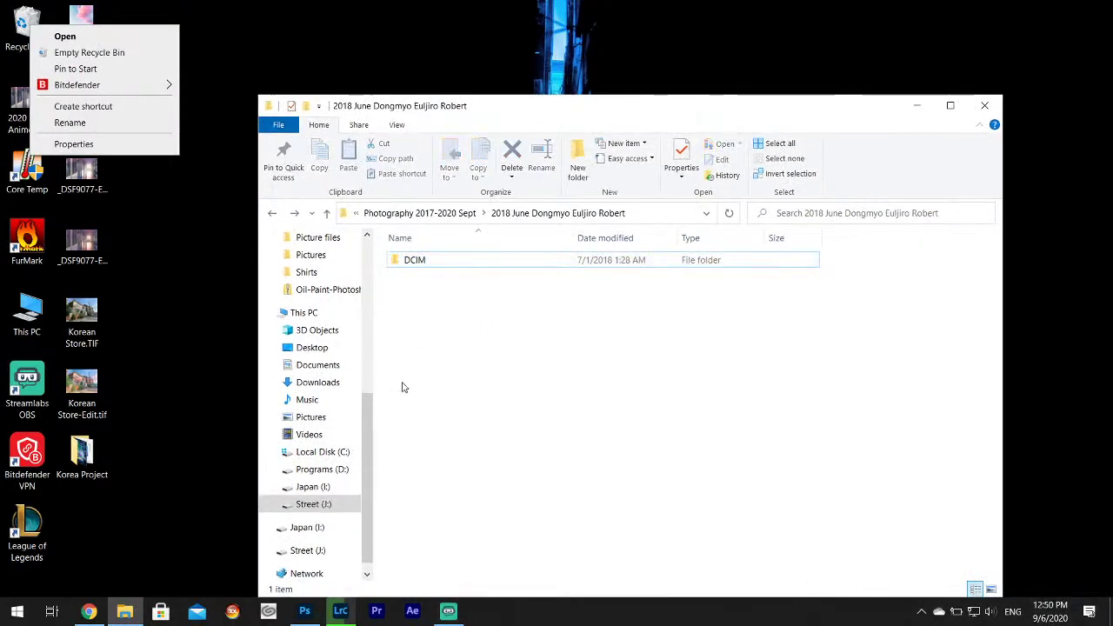
pyautogui.moveTo(340, 611)
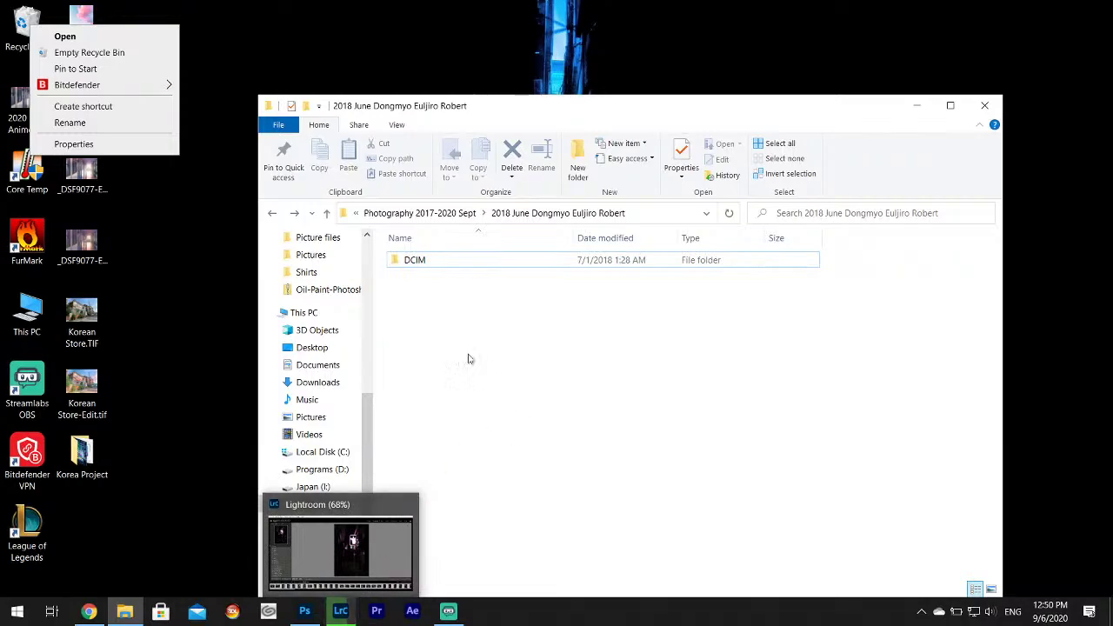
pyautogui.click(251, 44)
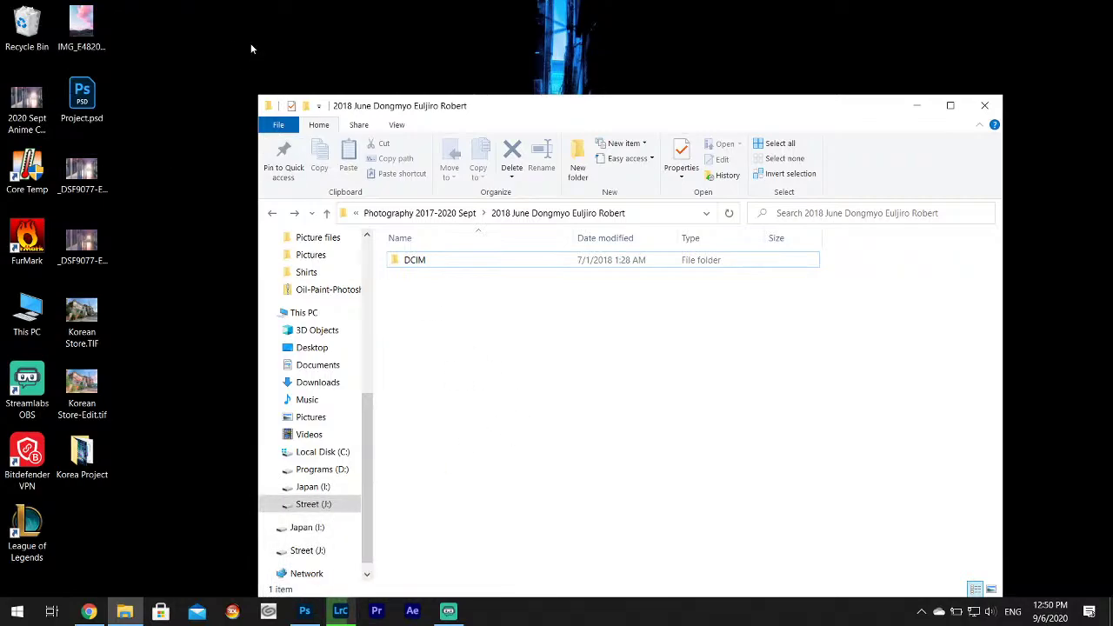
# Open Korea Project on the desktop and return the other window to Photography 2017-2020 Sept.
pyautogui.doubleClick(79, 469)
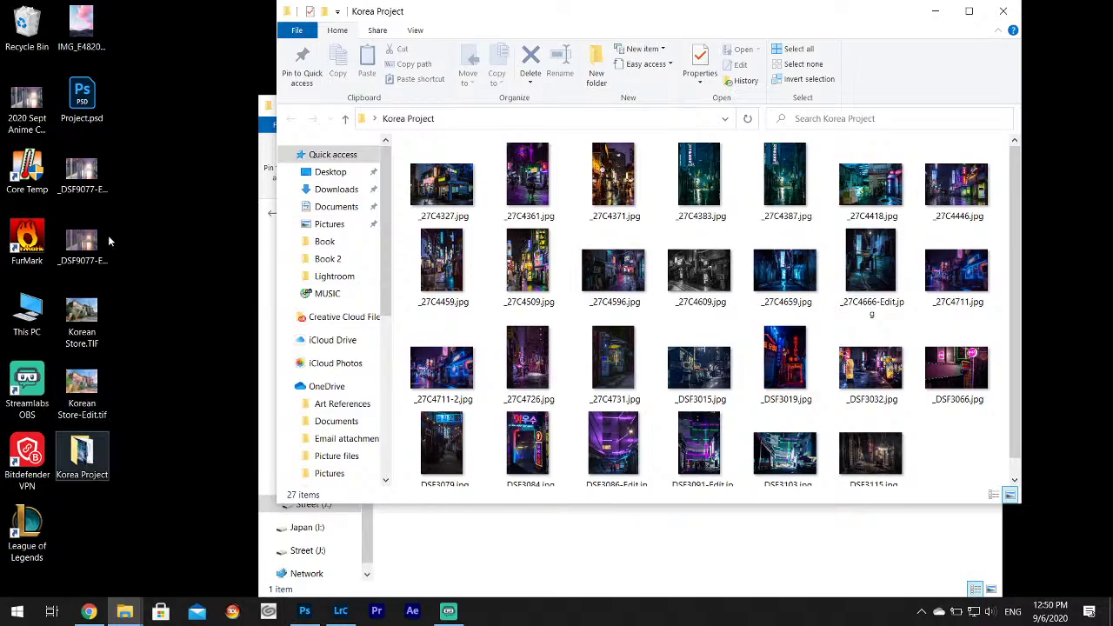
pyautogui.click(24, 36)
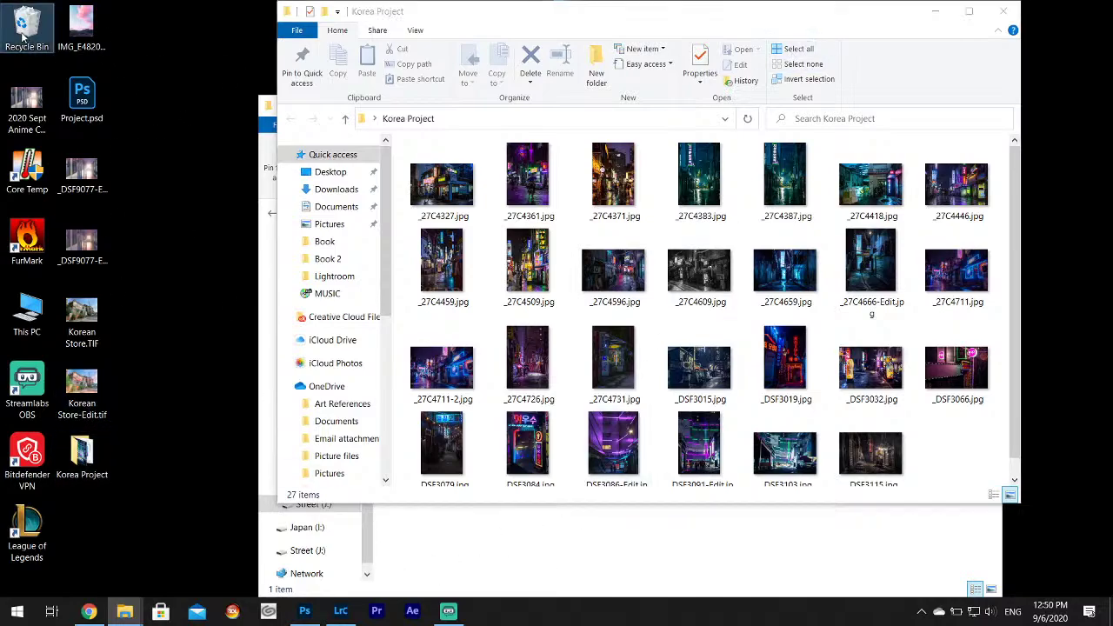
pyautogui.click(484, 534)
pyautogui.click(273, 213)
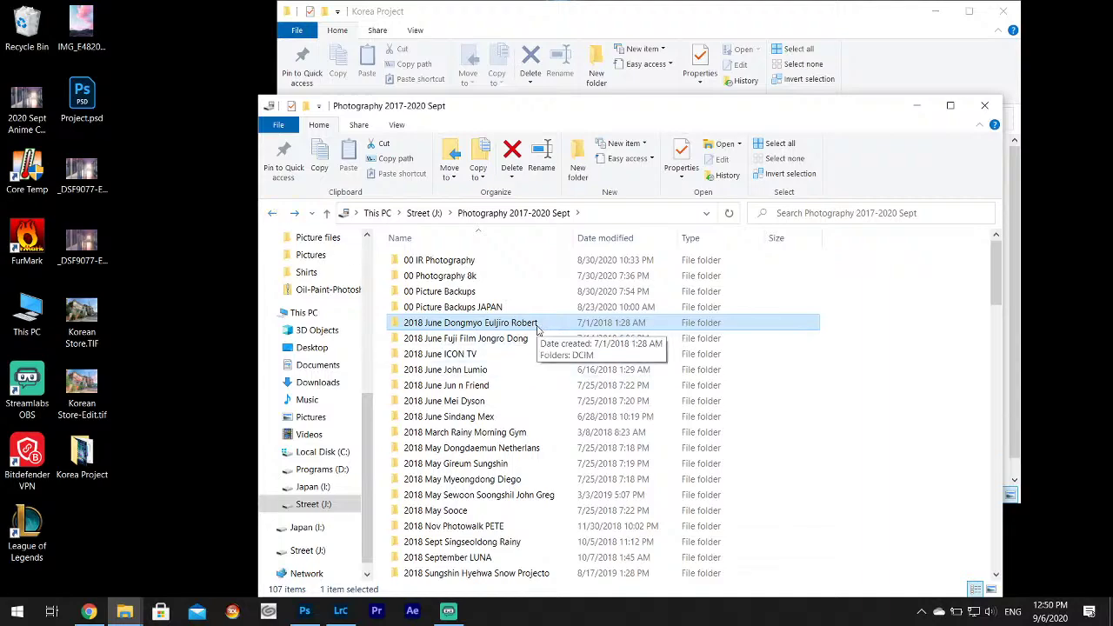
# Check the 2018 June Dongmyo Euljiro Robert folder's DCIM photos, then delete that folder.
pyautogui.doubleClick(486, 323)
pyautogui.doubleClick(417, 260)
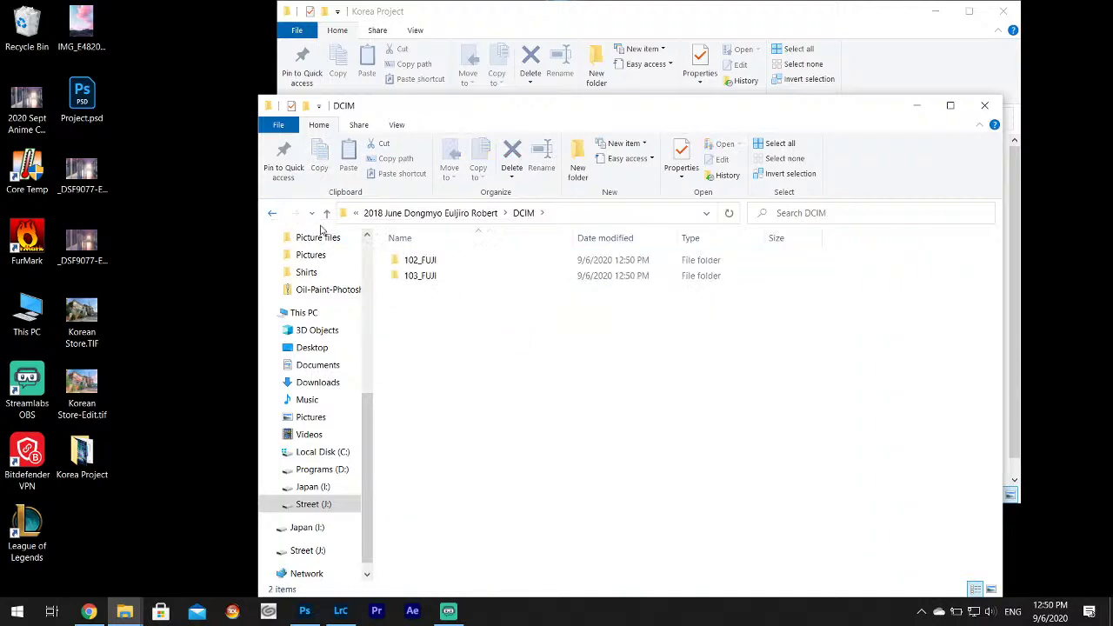
pyautogui.doubleClick(409, 258)
pyautogui.click(272, 215)
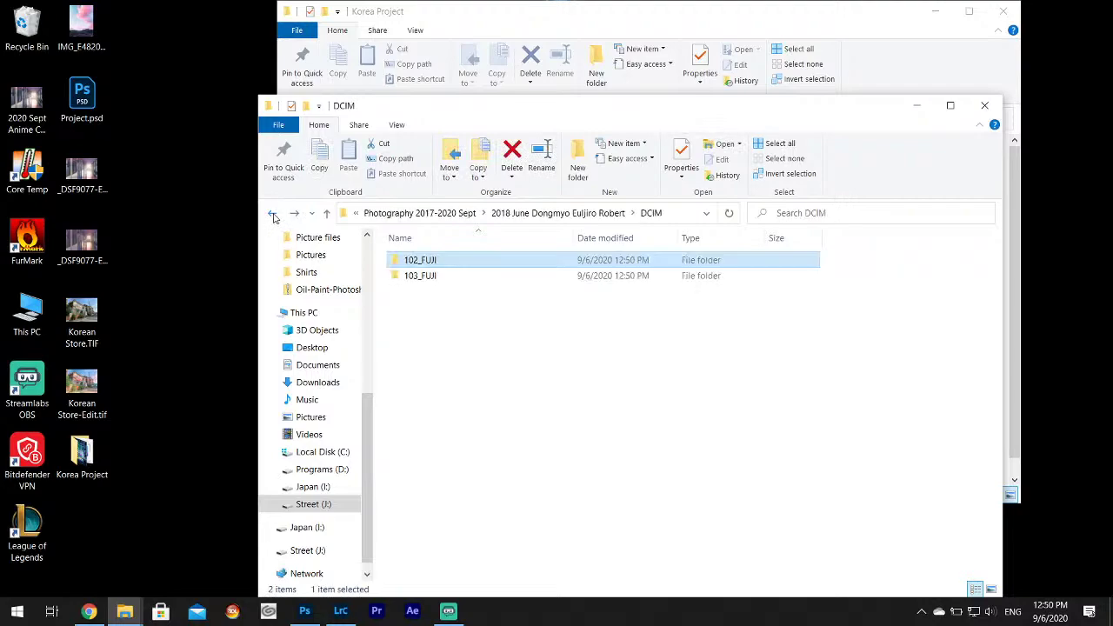
pyautogui.click(272, 215)
pyautogui.click(274, 217)
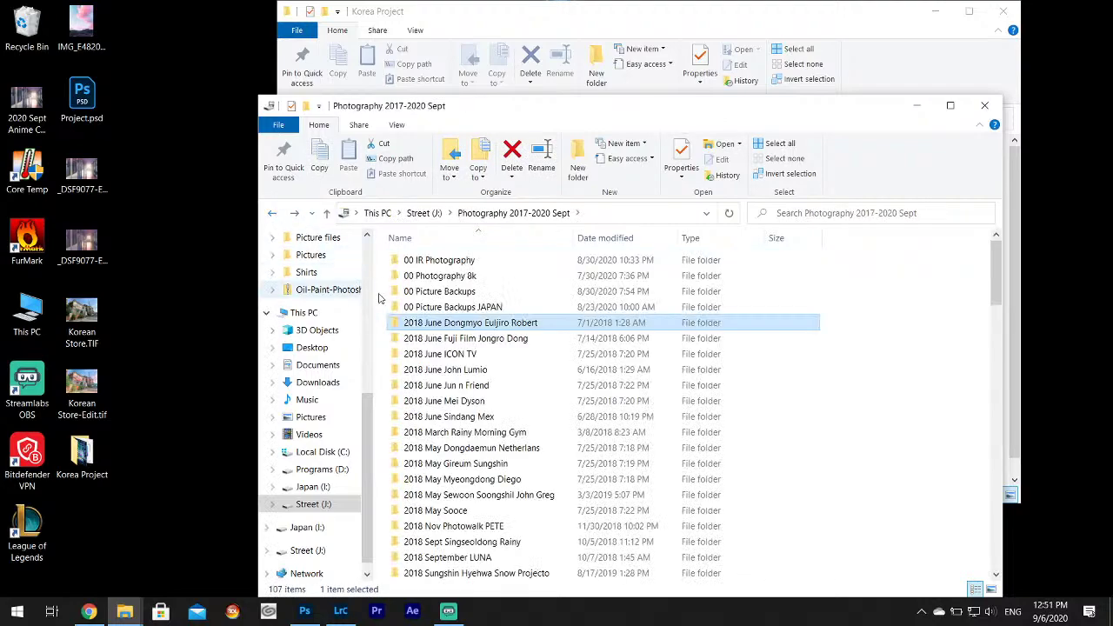
pyautogui.press('Delete')
pyautogui.click(613, 357)
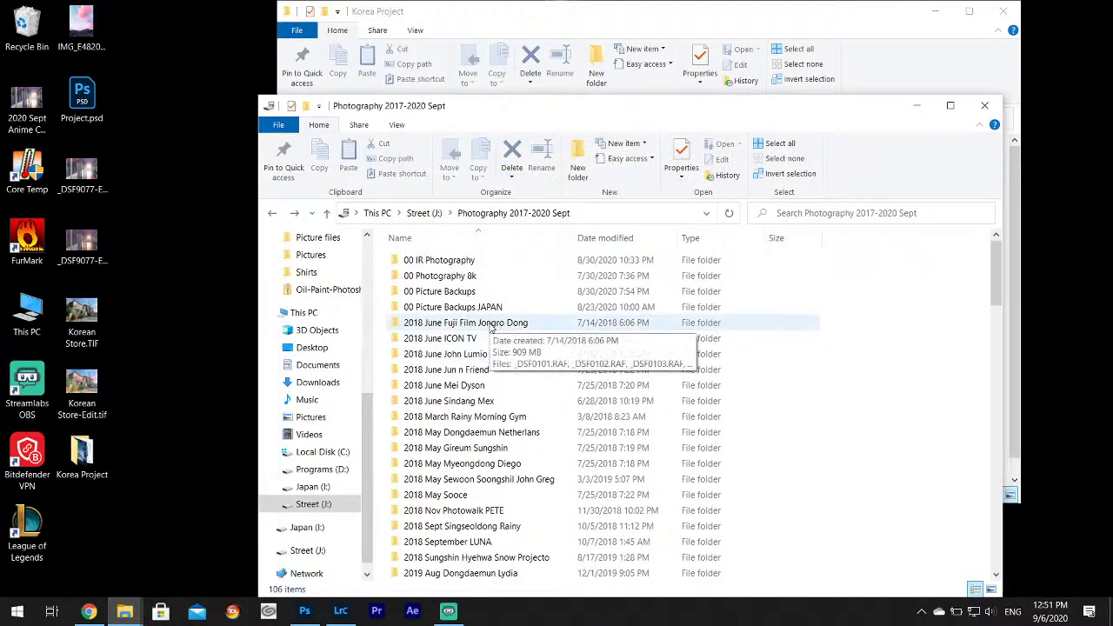
# Open Street (J:) > Book Someday > Book in a new window, then bring Korea Project forward.
pyautogui.click(489, 324)
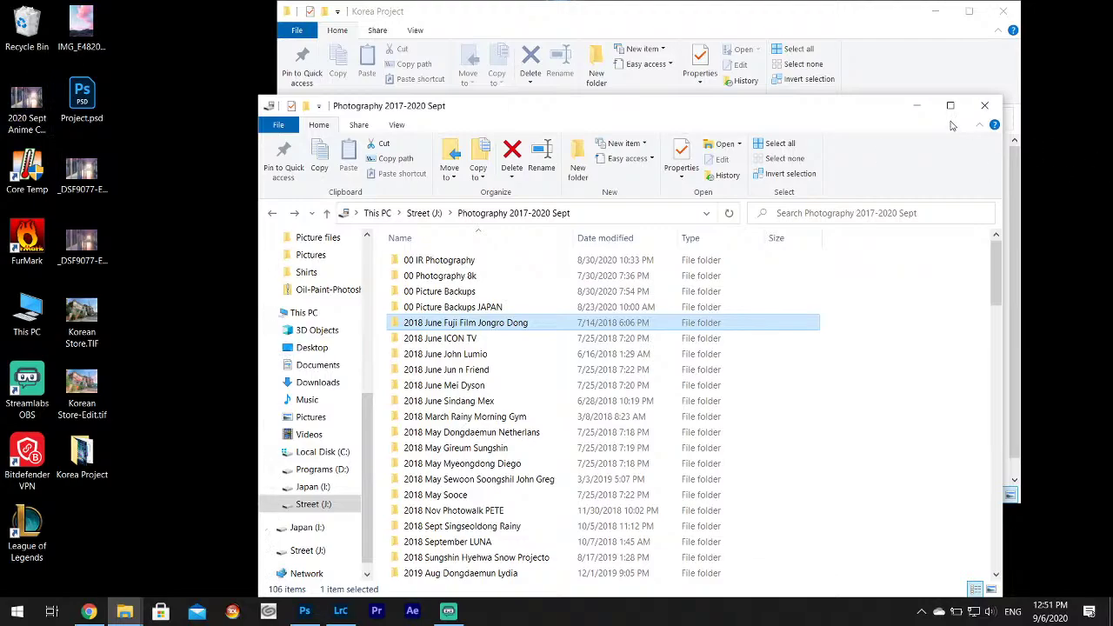
pyautogui.click(916, 105)
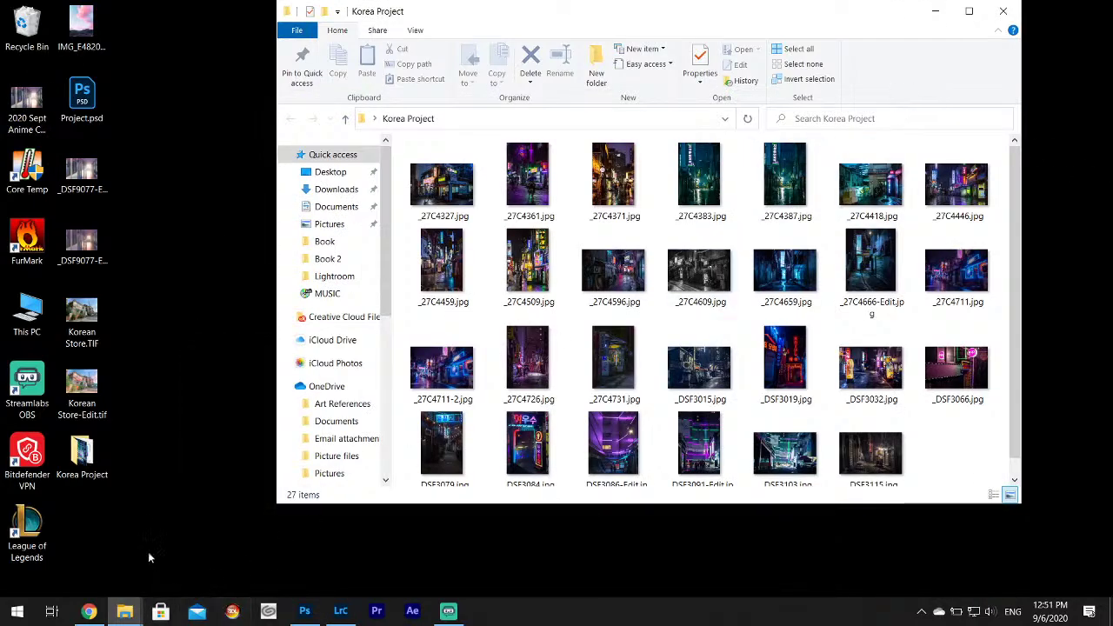
pyautogui.doubleClick(29, 314)
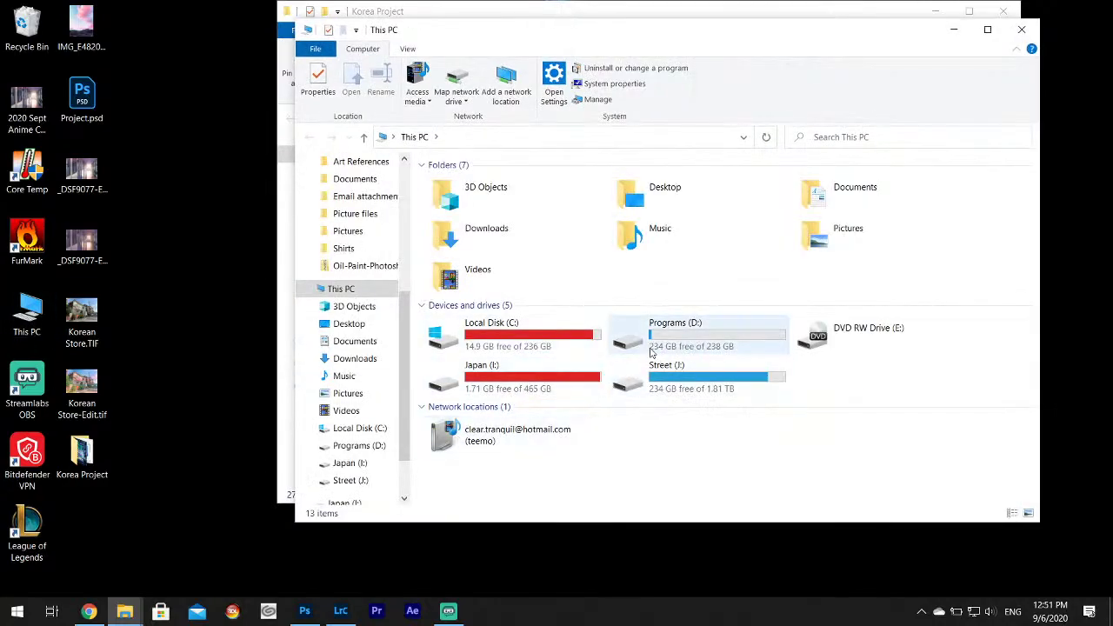
pyautogui.click(640, 391)
pyautogui.doubleClick(641, 391)
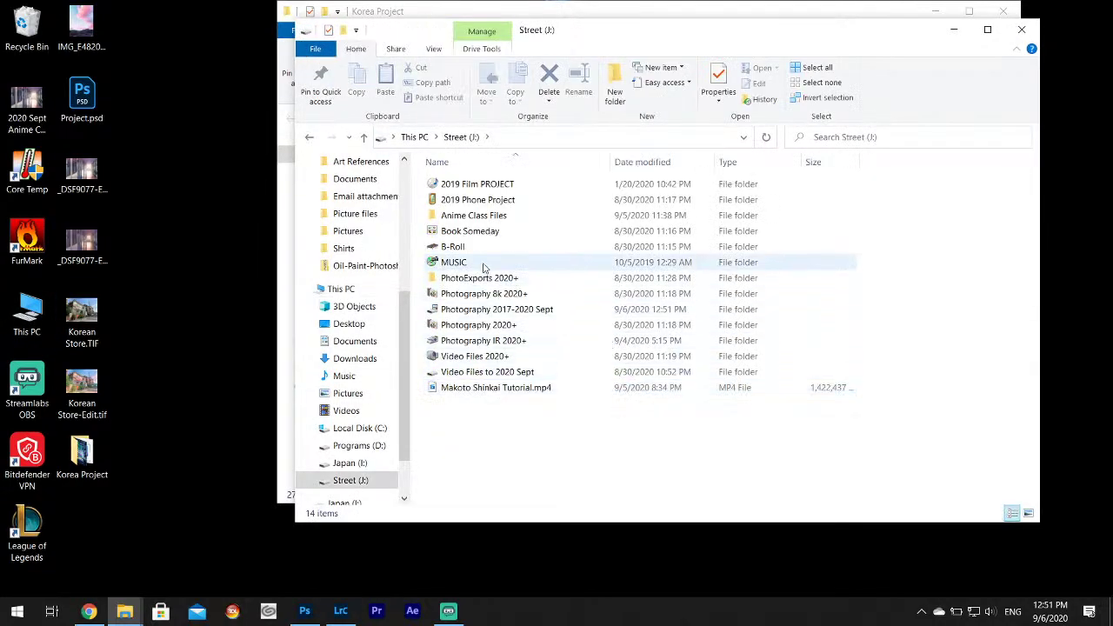
pyautogui.doubleClick(452, 230)
pyautogui.doubleClick(456, 185)
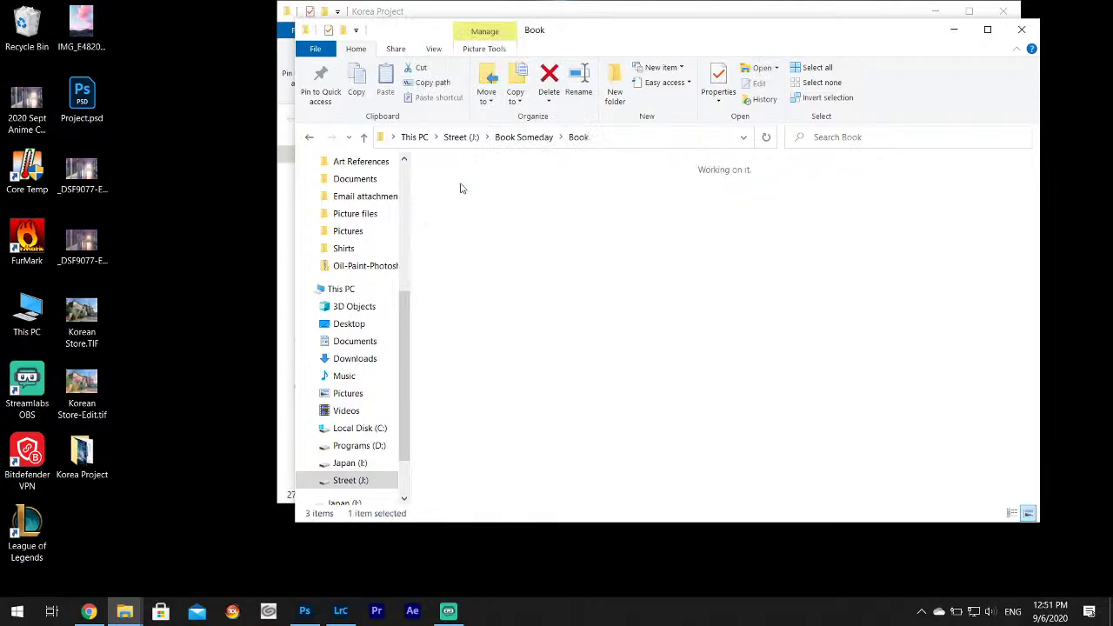
pyautogui.scroll(-10, 885, 372)
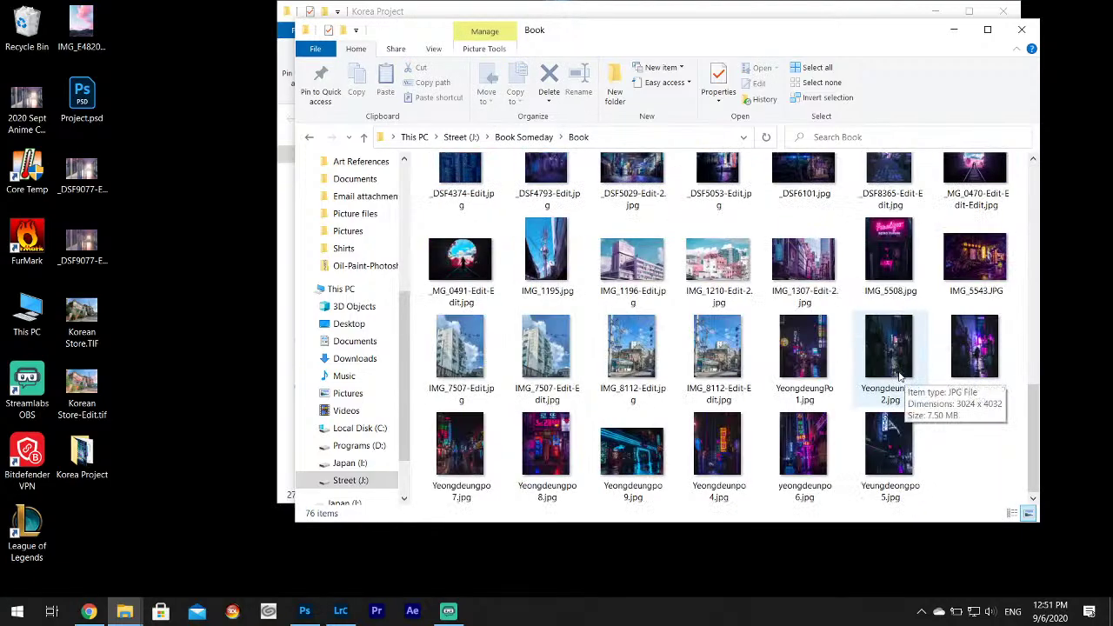
pyautogui.scroll(10, 884, 372)
pyautogui.click(780, 14)
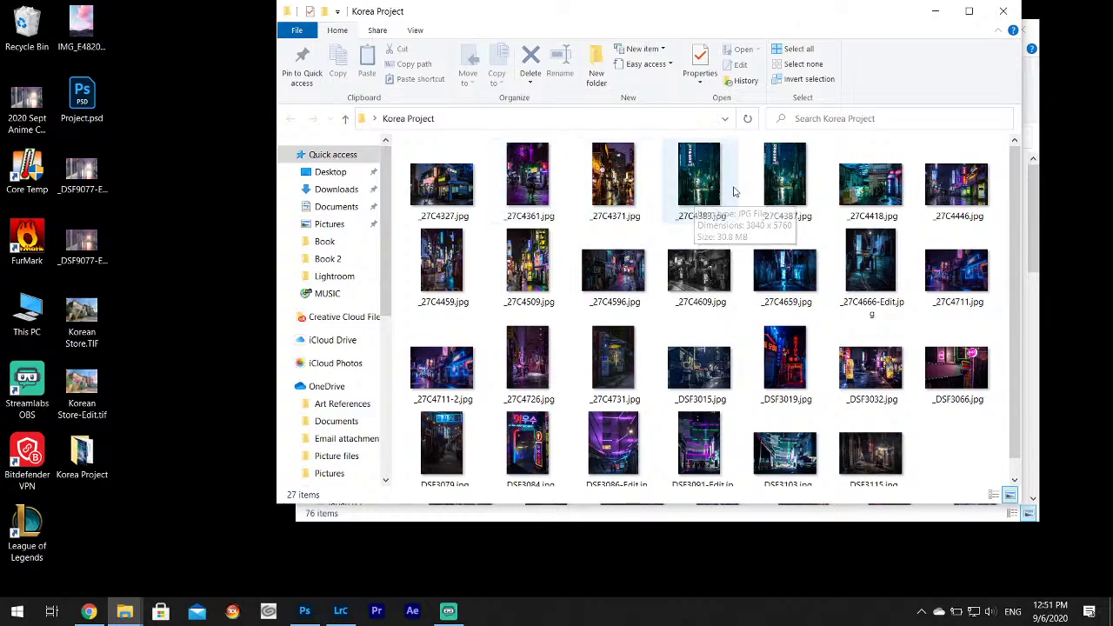
# Select _27C4383 and _27C4387, maximize Korea Project and switch to extra large icons.
pyautogui.click(729, 186)
pyautogui.keyDown('ctrl'); pyautogui.click(765, 193); pyautogui.keyUp('ctrl')
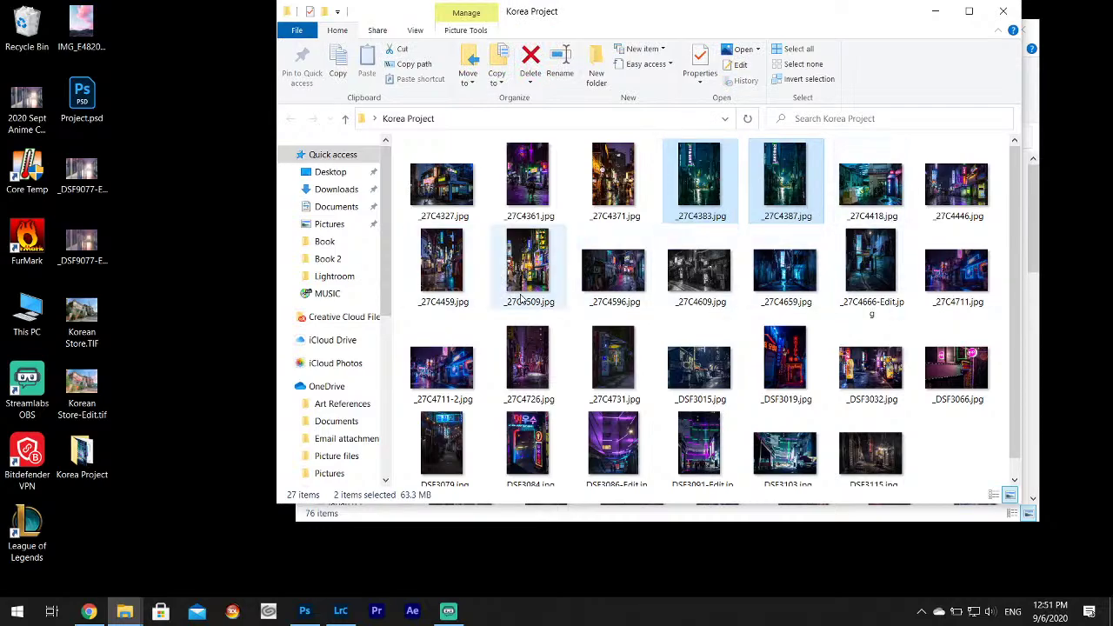
pyautogui.click(968, 11)
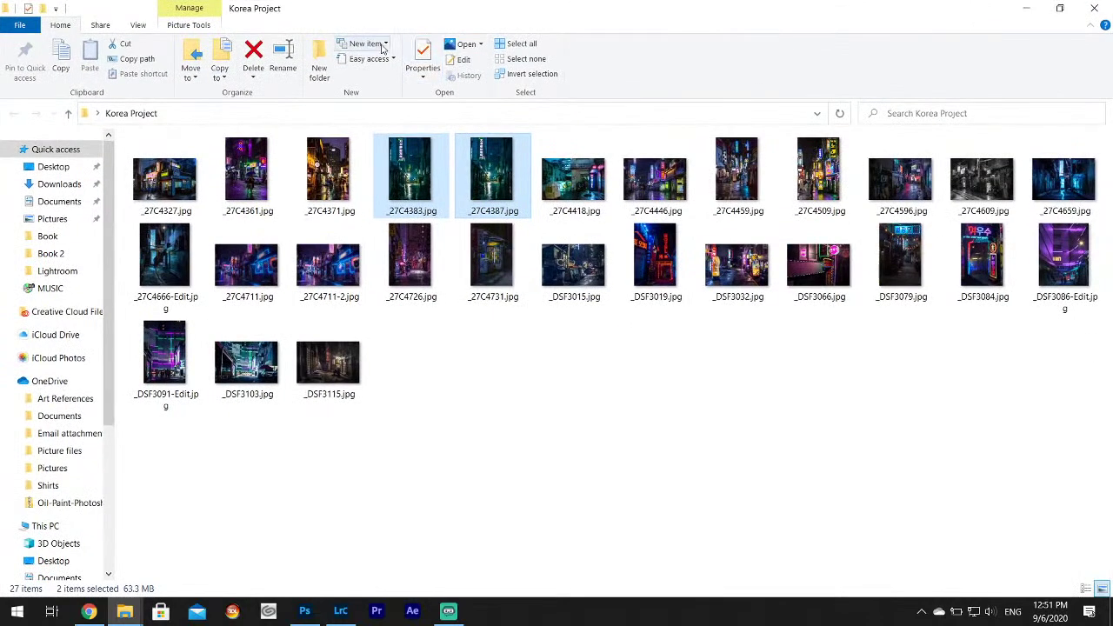
pyautogui.click(139, 25)
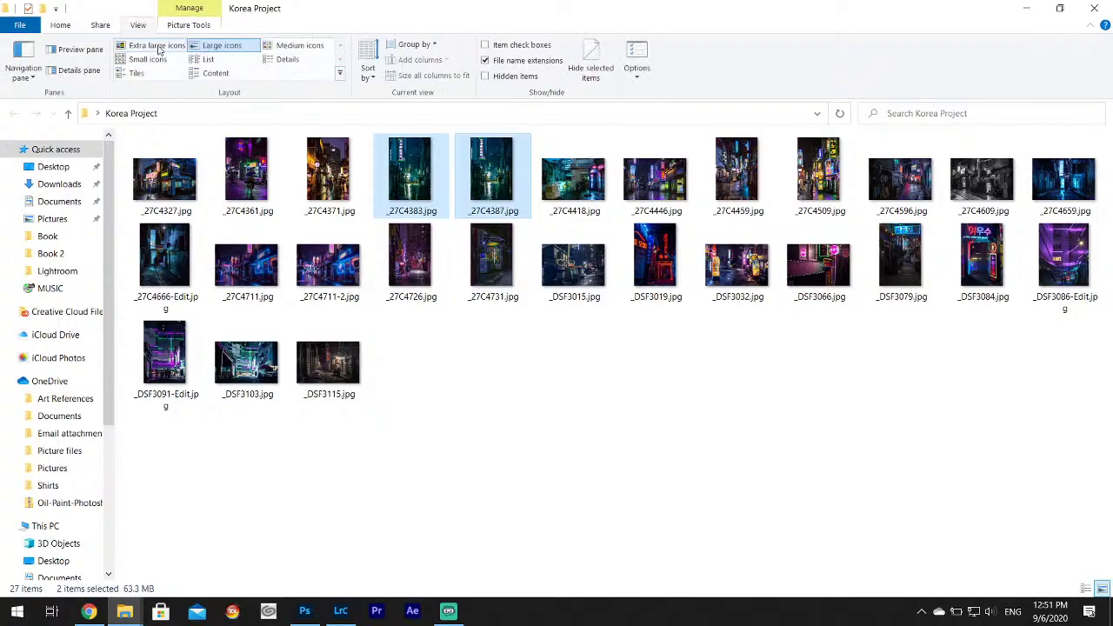
pyautogui.click(156, 46)
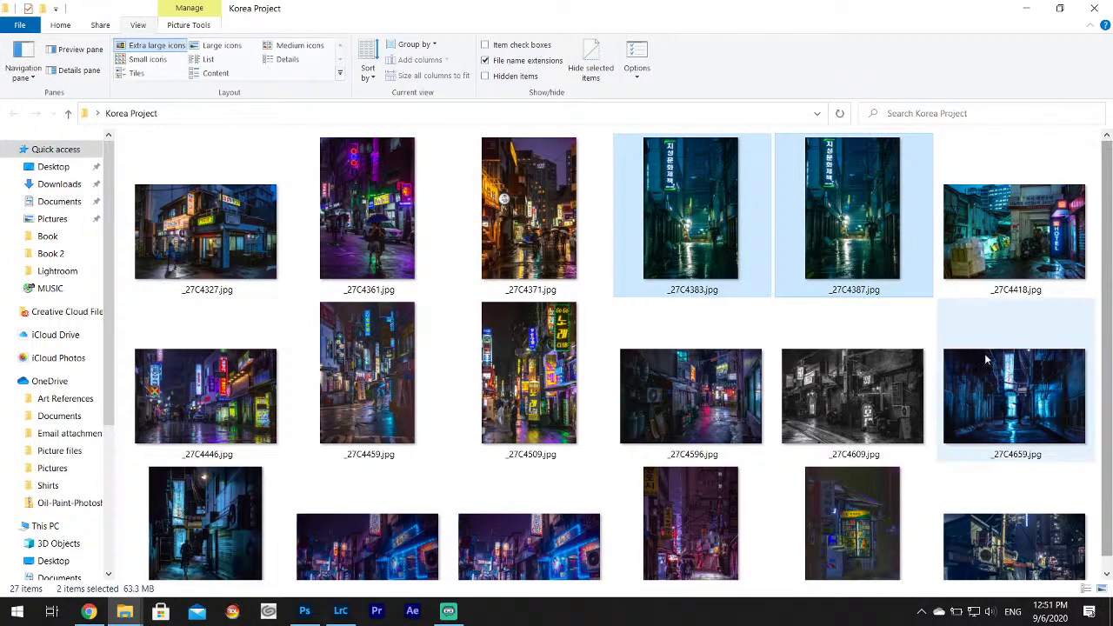
# Add six more photos, _27C4509 through _27C4726, and cut all eight.
pyautogui.keyDown('ctrl'); pyautogui.click(544, 414); pyautogui.keyUp('ctrl')
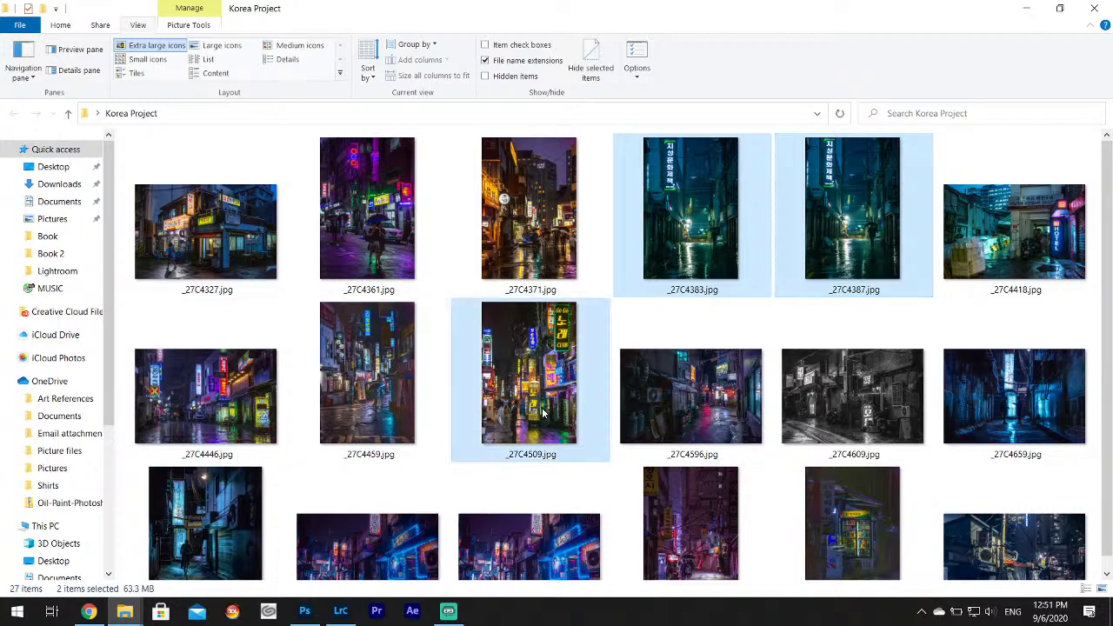
pyautogui.keyDown('ctrl'); pyautogui.click(718, 420); pyautogui.keyUp('ctrl')
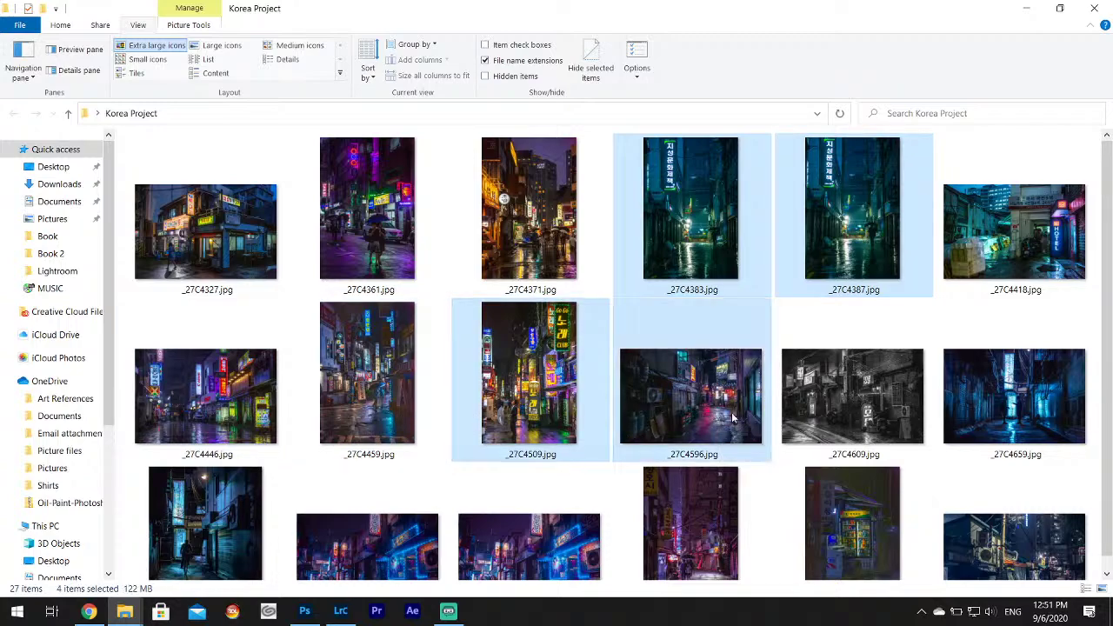
pyautogui.keyDown('ctrl'); pyautogui.click(1028, 422); pyautogui.keyUp('ctrl')
pyautogui.keyDown('ctrl'); pyautogui.click(205, 521); pyautogui.keyUp('ctrl')
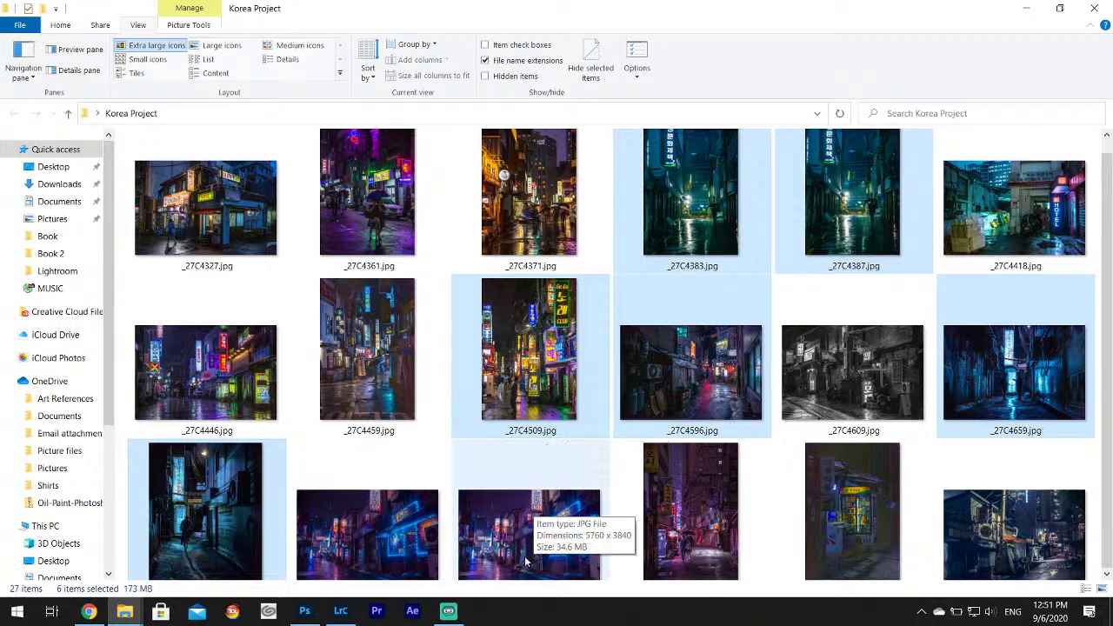
pyautogui.scroll(-1, 596, 506)
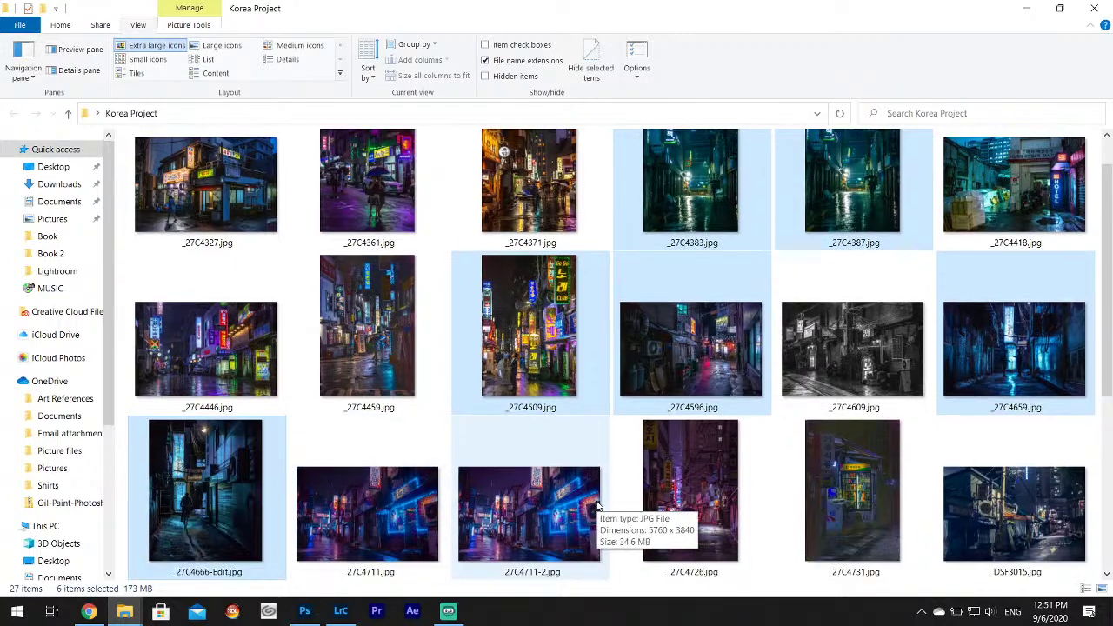
pyautogui.keyDown('ctrl'); pyautogui.click(546, 525); pyautogui.keyUp('ctrl')
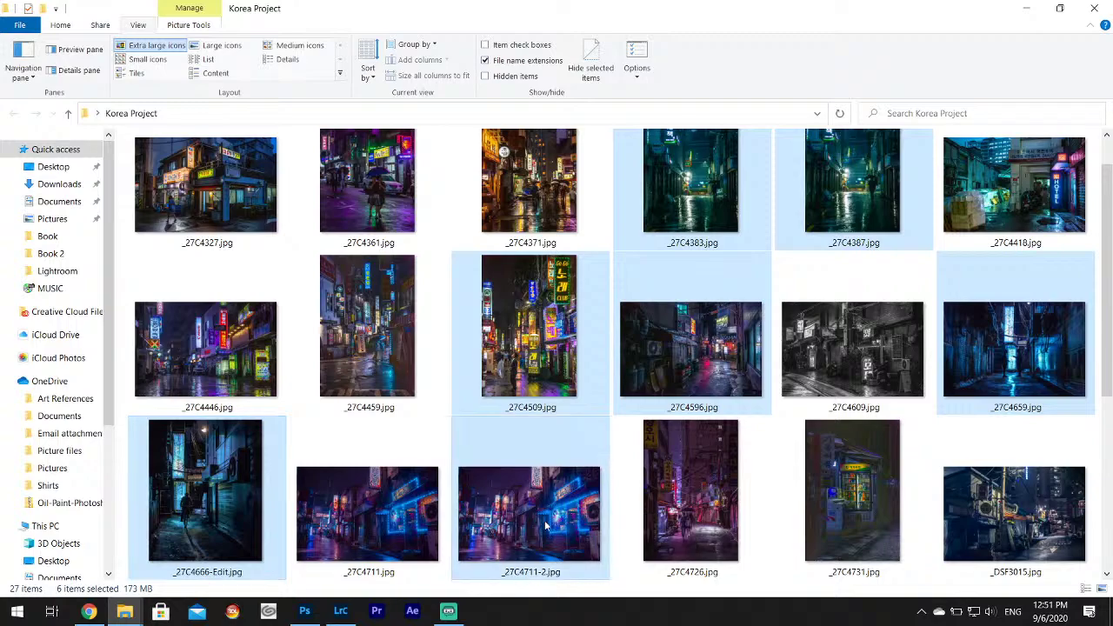
pyautogui.keyDown('ctrl'); pyautogui.click(696, 490); pyautogui.keyUp('ctrl')
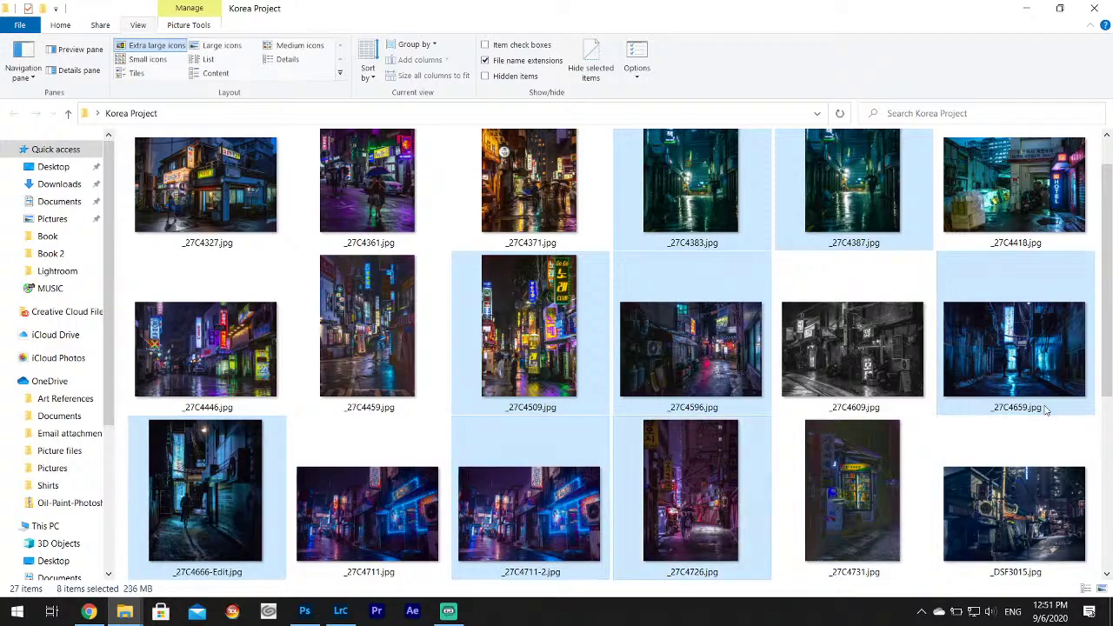
pyautogui.rightClick(1012, 393)
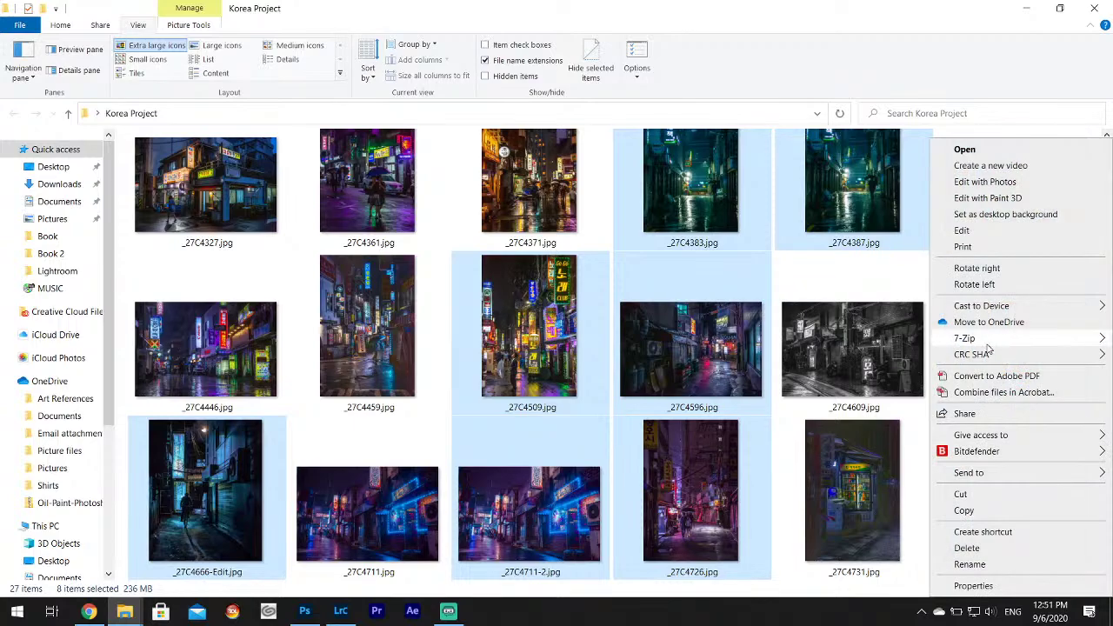
pyautogui.click(962, 494)
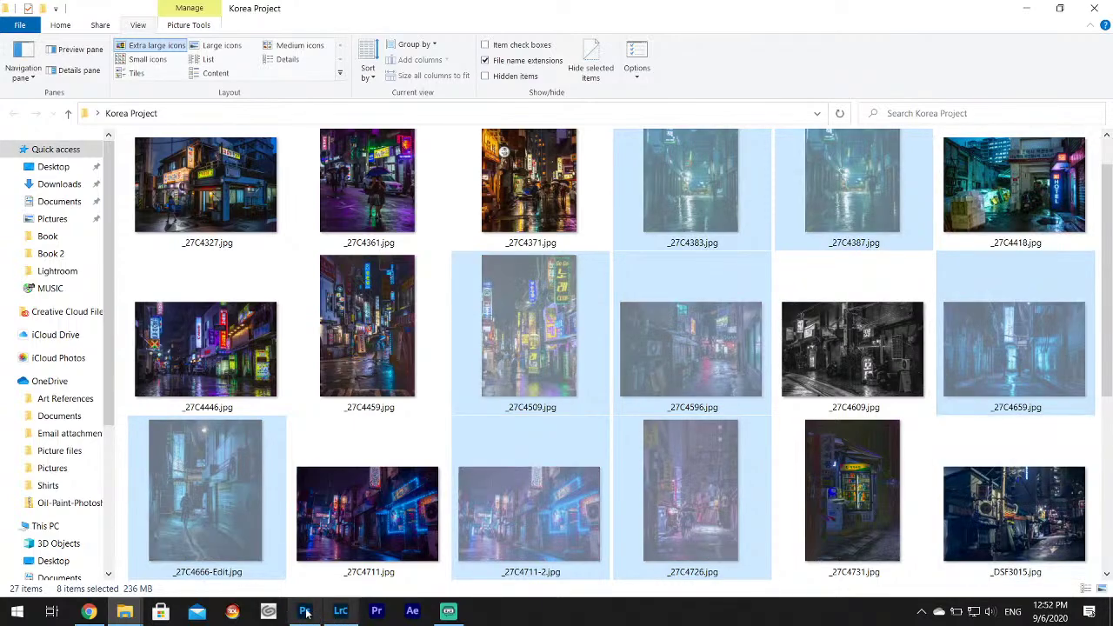
# Paste the eight cut photos into the Book folder.
pyautogui.moveTo(124, 611)
pyautogui.click(346, 550)
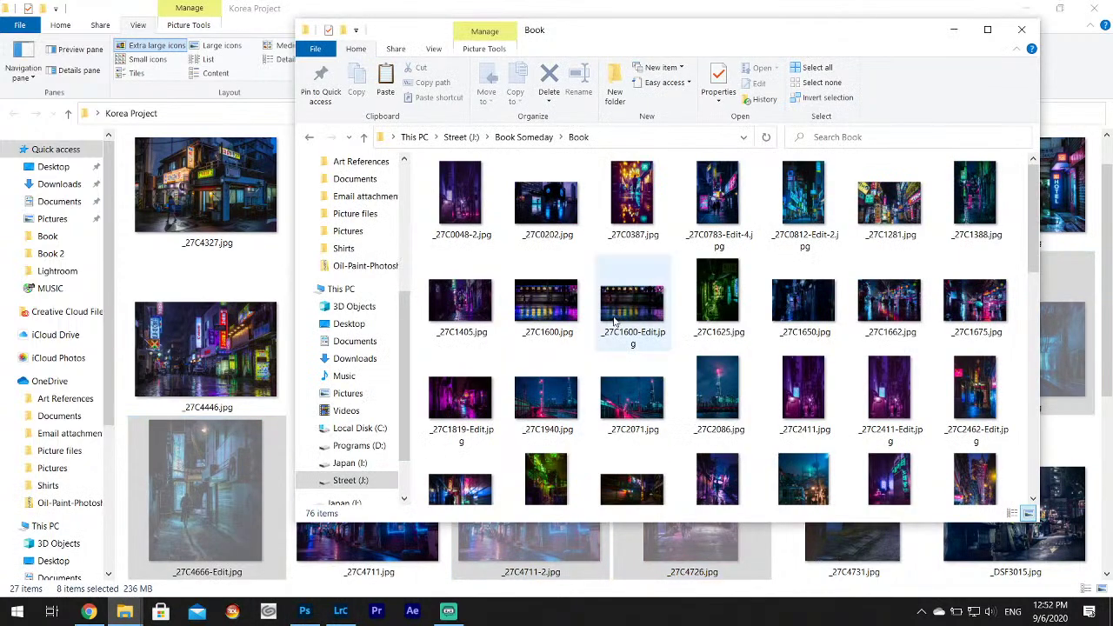
pyautogui.rightClick(761, 359)
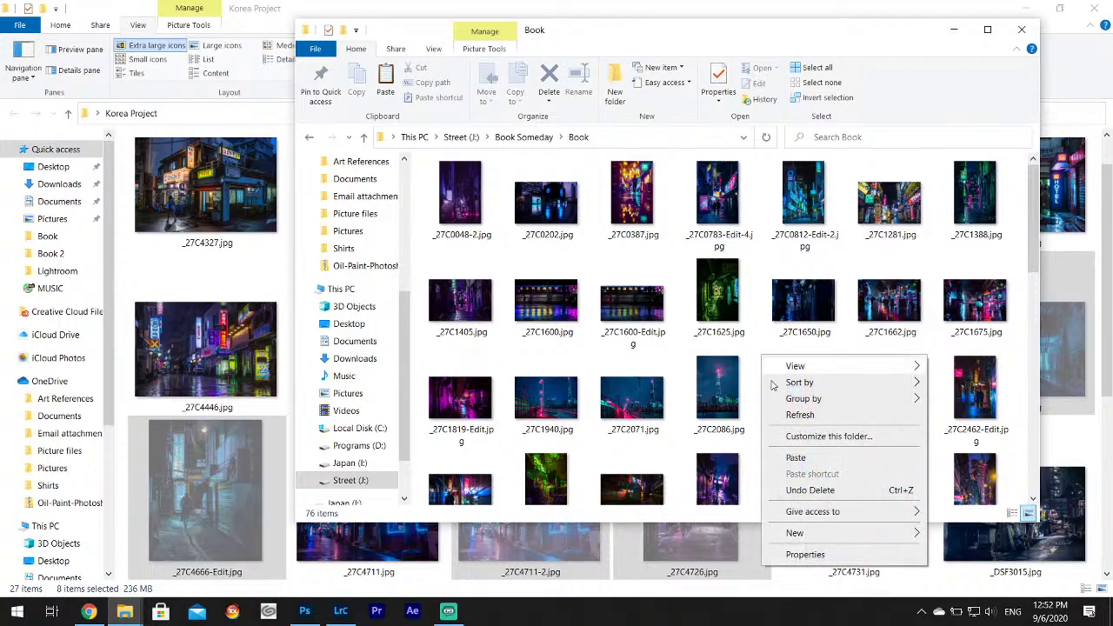
pyautogui.click(809, 458)
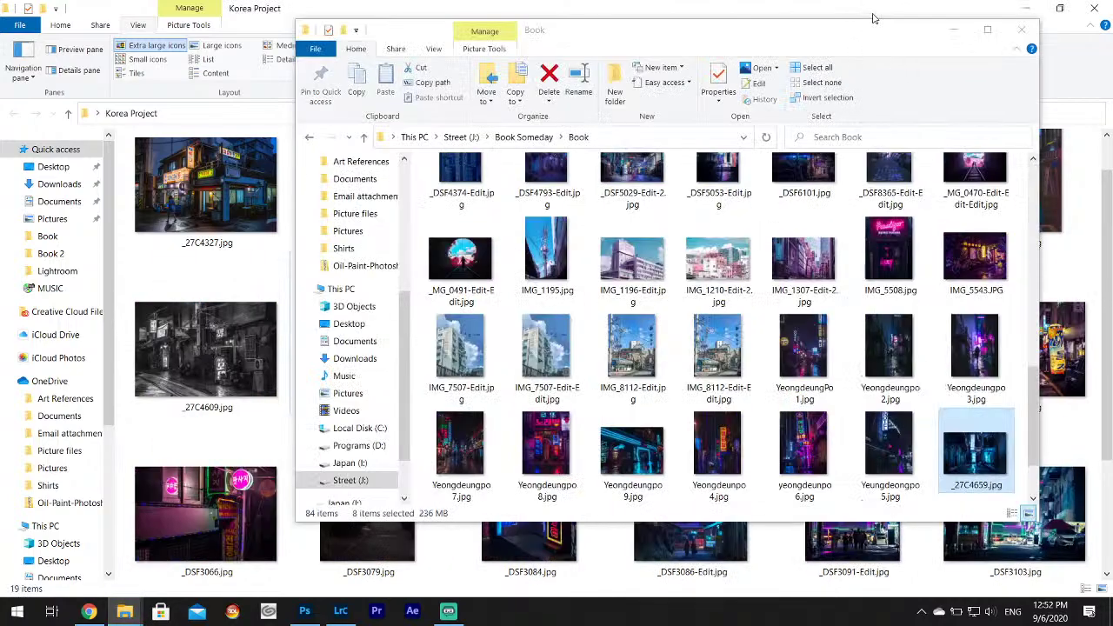
# Back in Korea Project, select and cut _DSF3086-Edit.jpg and _DSF3091-Edit.jpg.
pyautogui.click(874, 18)
pyautogui.click(195, 186)
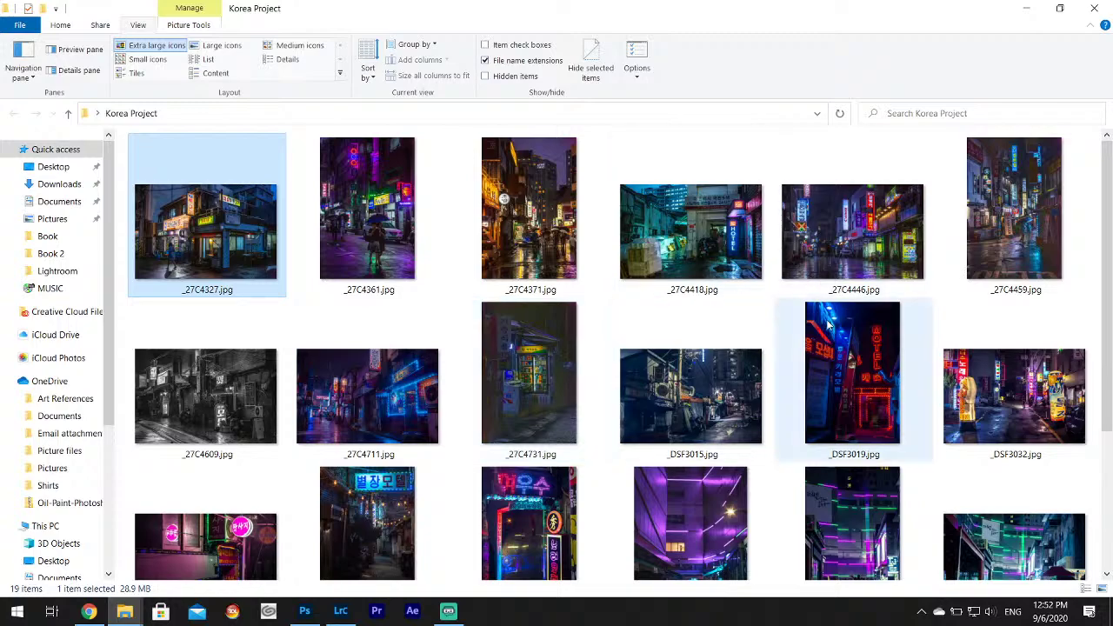
pyautogui.moveTo(861, 359)
pyautogui.scroll(-3, 809, 421)
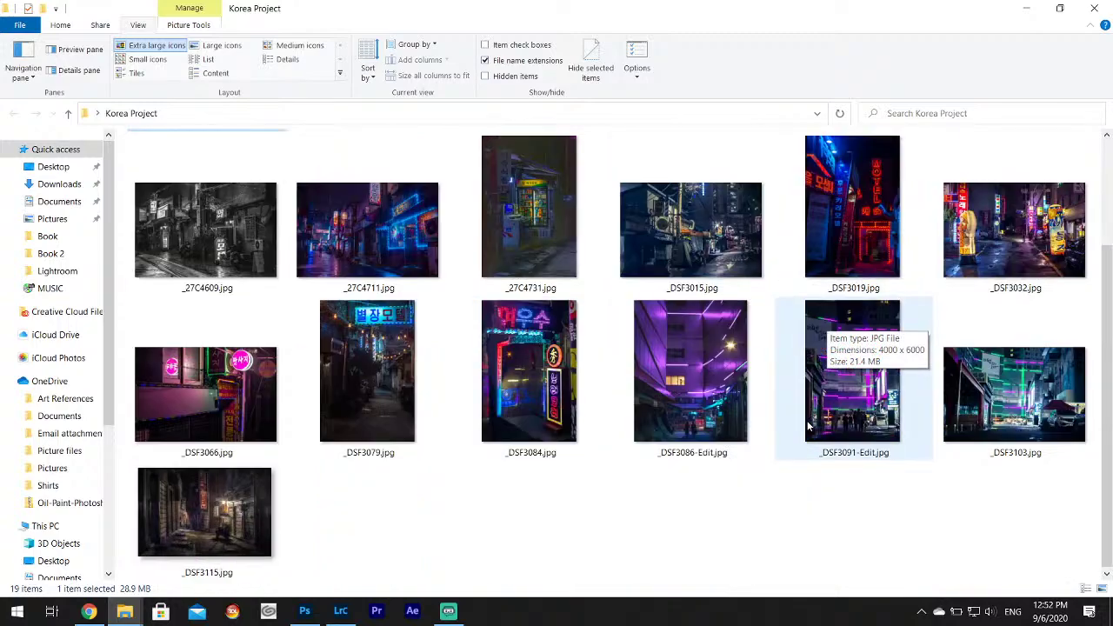
pyautogui.scroll(3, 804, 426)
pyautogui.scroll(-3, 796, 437)
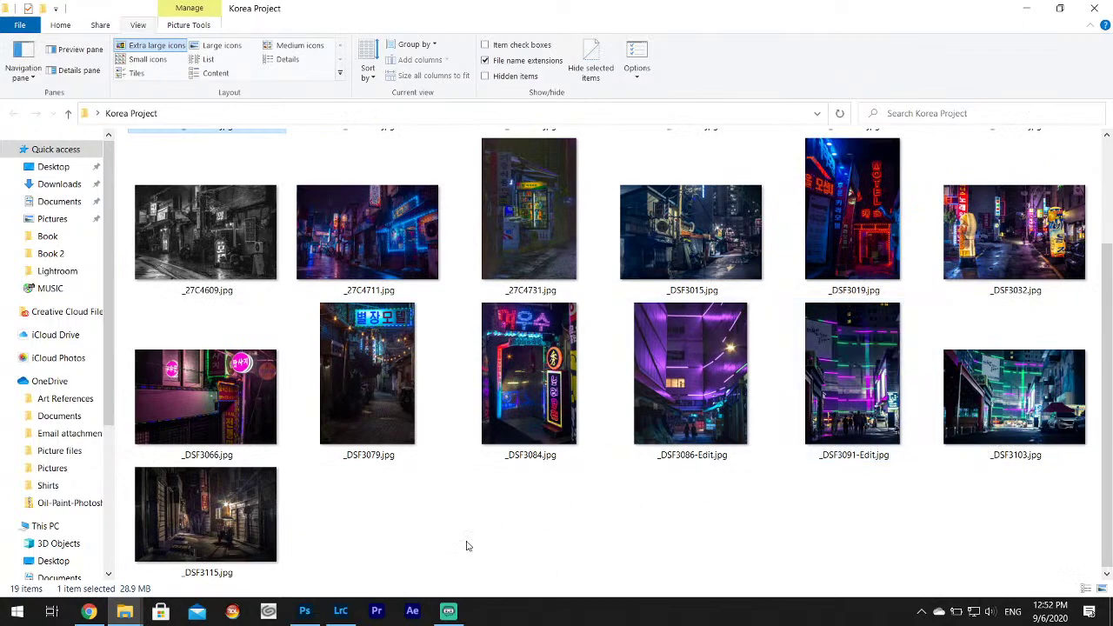
pyautogui.click(425, 554)
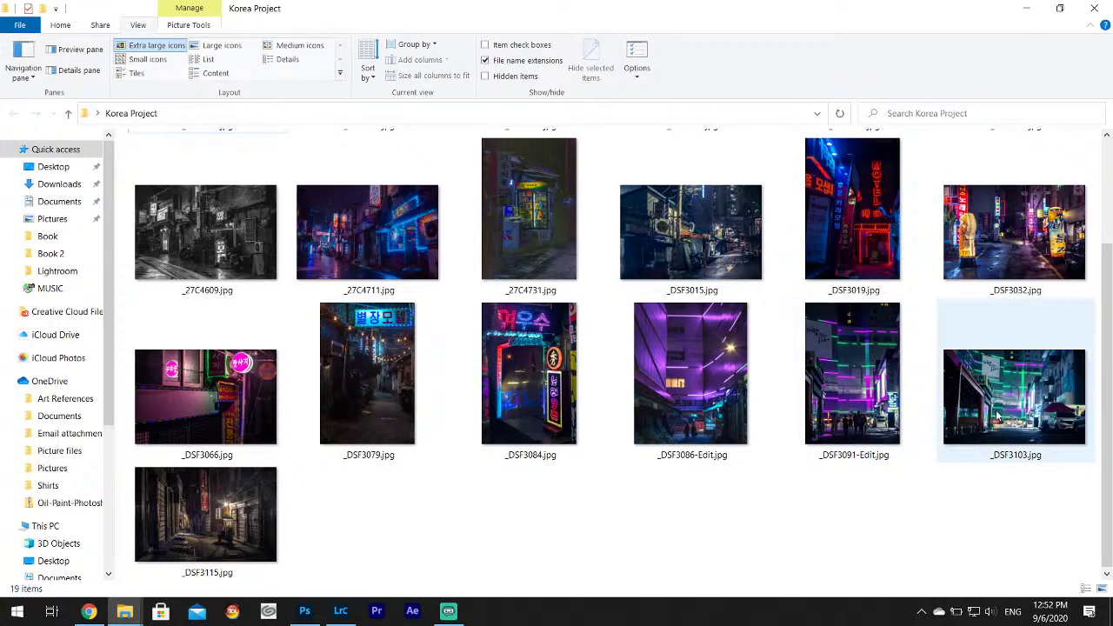
pyautogui.moveTo(909, 461)
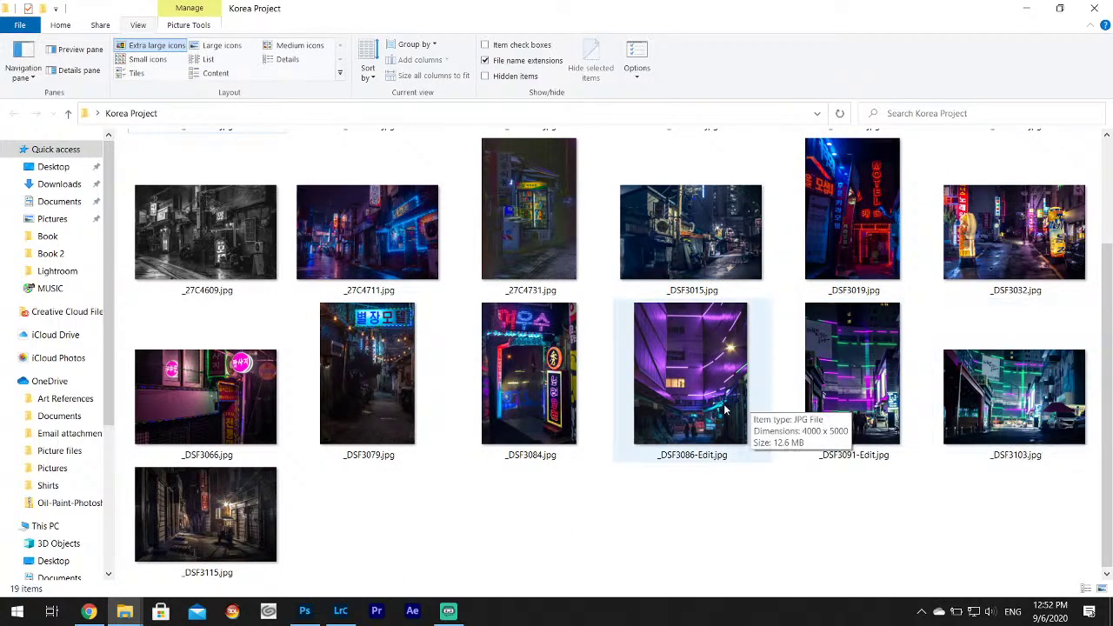
pyautogui.click(696, 412)
pyautogui.keyDown('ctrl'); pyautogui.click(838, 397); pyautogui.keyUp('ctrl')
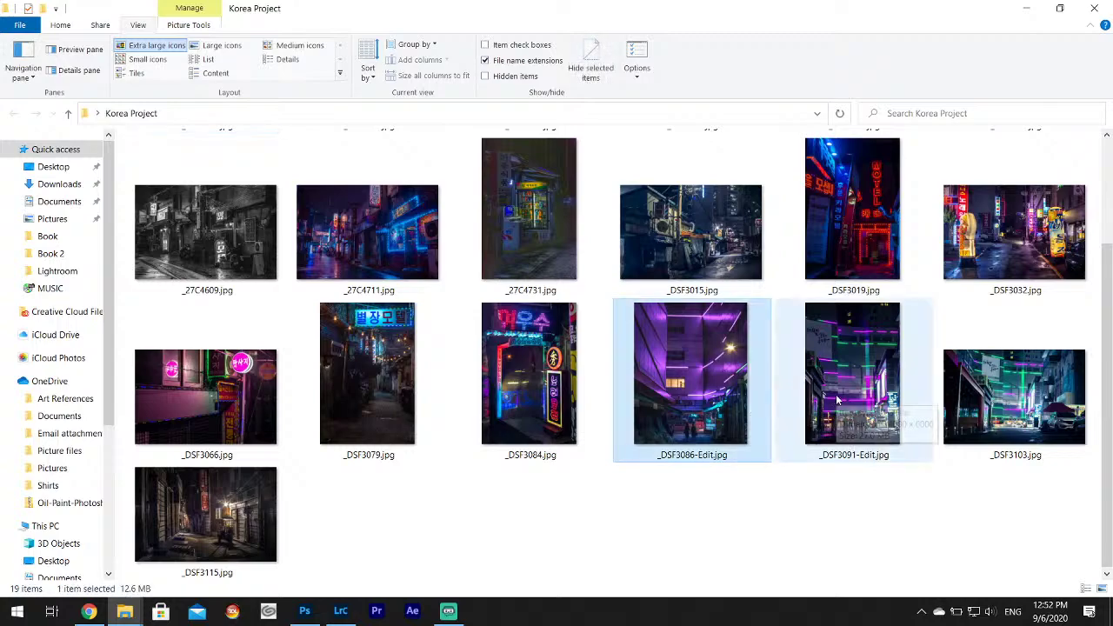
pyautogui.moveTo(841, 384)
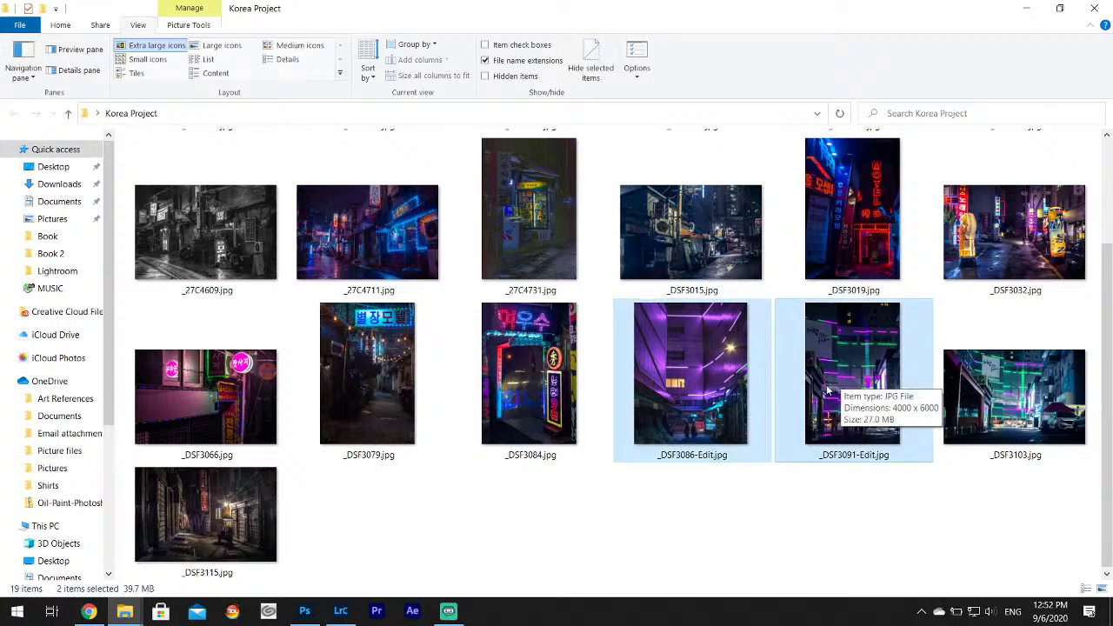
pyautogui.rightClick(828, 395)
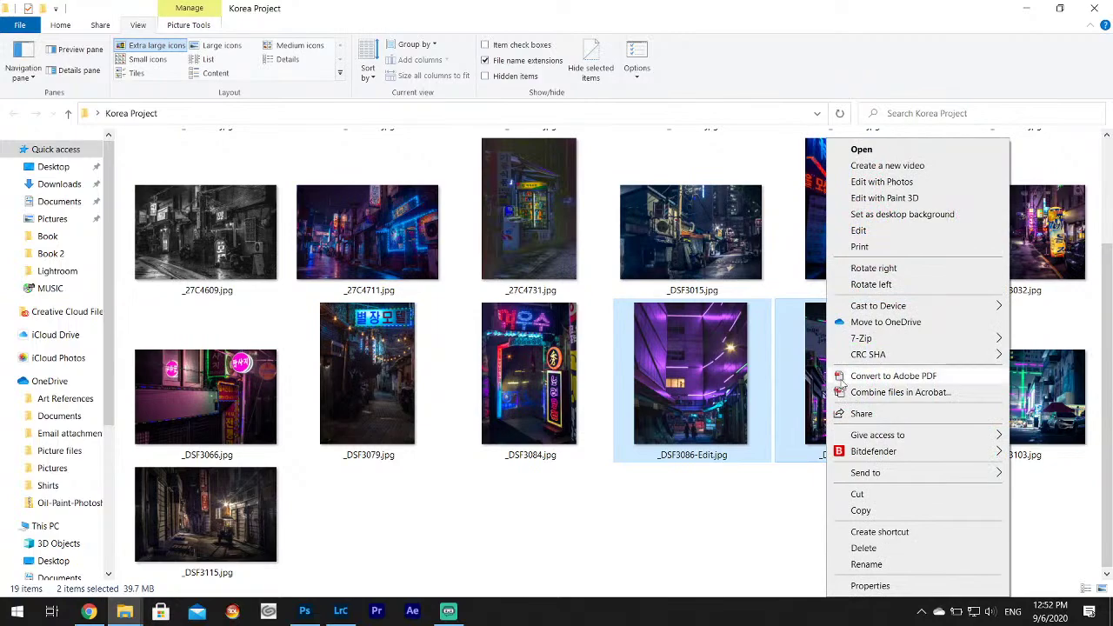
pyautogui.click(859, 494)
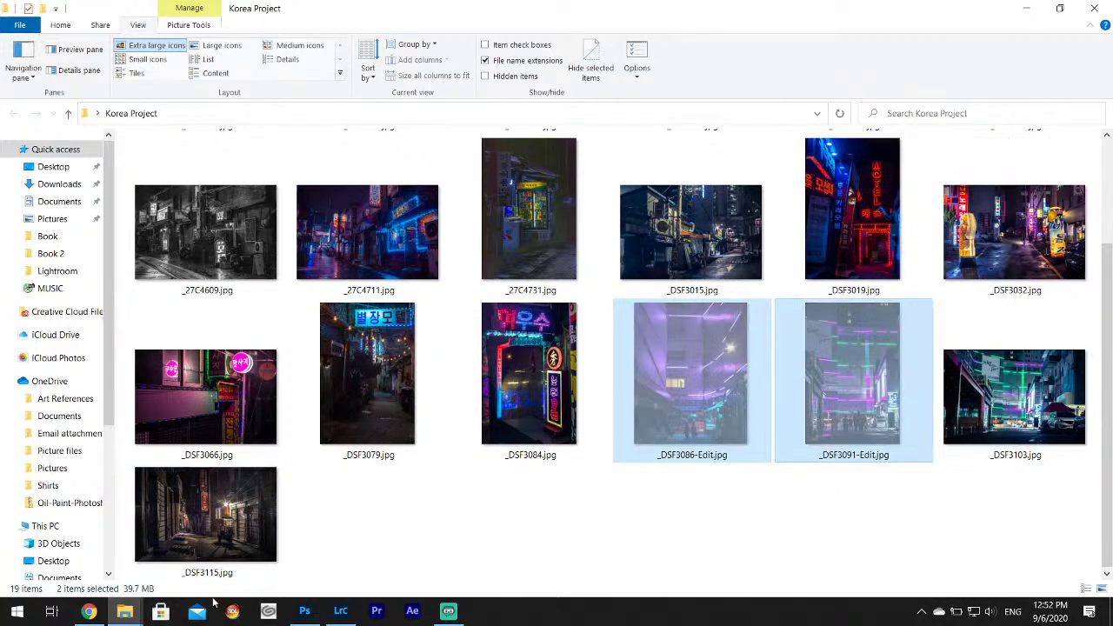
# Paste the two photos into Book, then go up to Book Someday.
pyautogui.moveTo(125, 611)
pyautogui.click(348, 544)
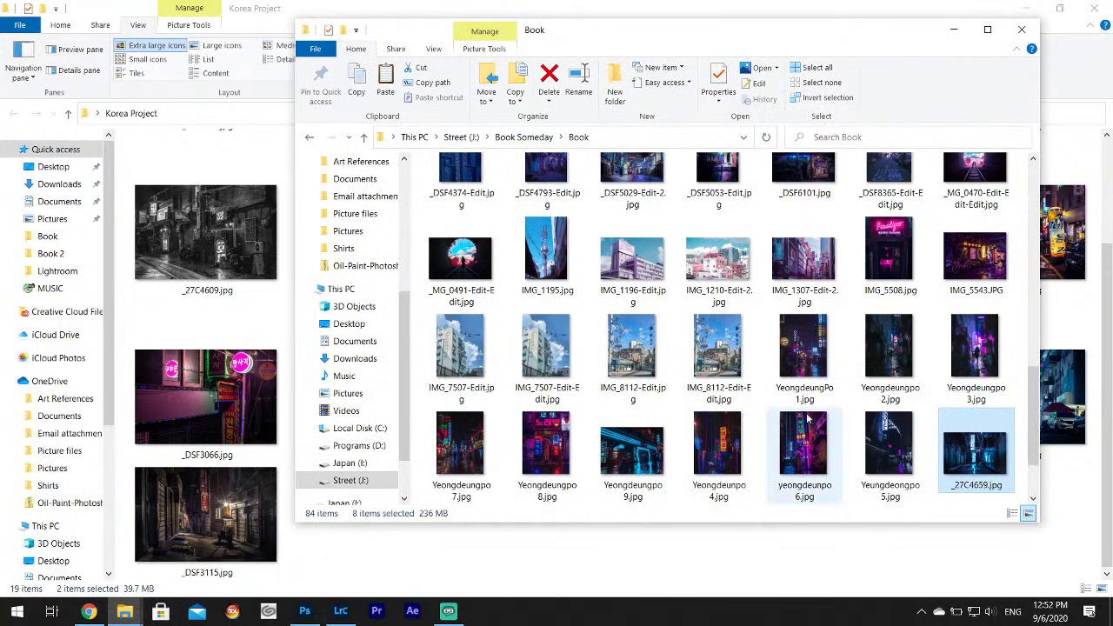
pyautogui.click(760, 198)
pyautogui.rightClick(760, 197)
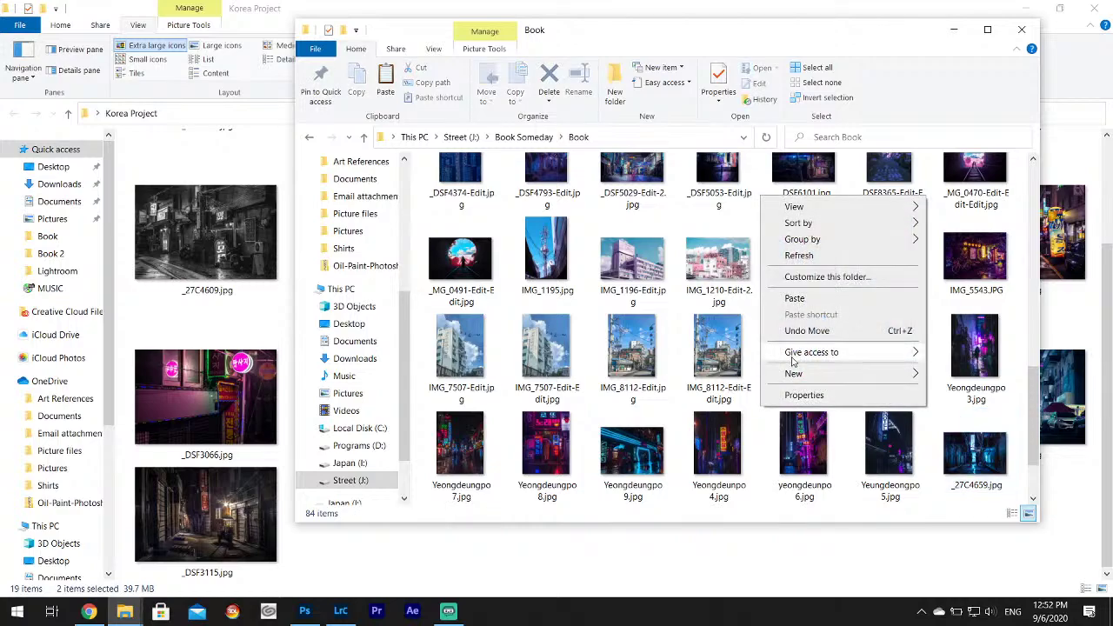
pyautogui.click(796, 298)
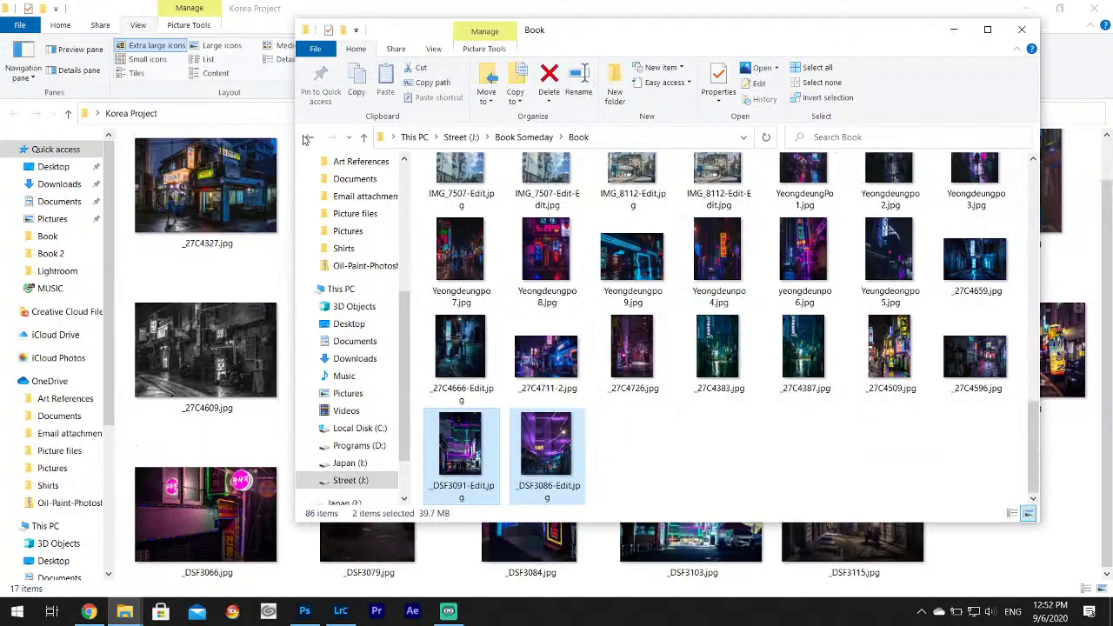
pyautogui.hotkey('alt', 'Left')
# Open the Book 2 folder and preview _DSF8229-Edit.jpg at full size.
pyautogui.doubleClick(454, 200)
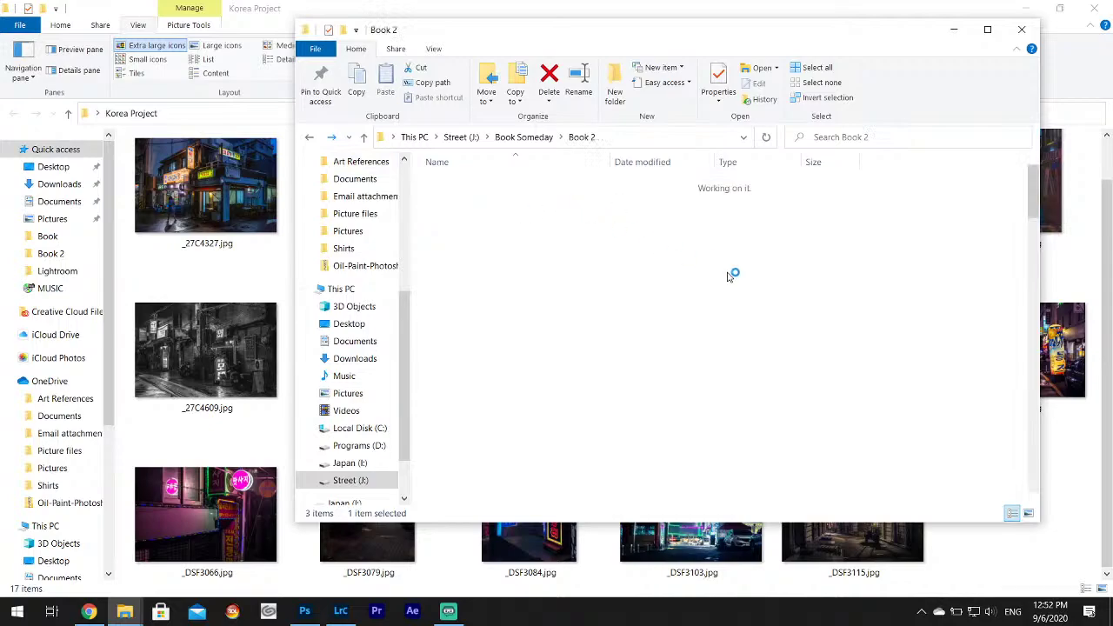
pyautogui.click(718, 200)
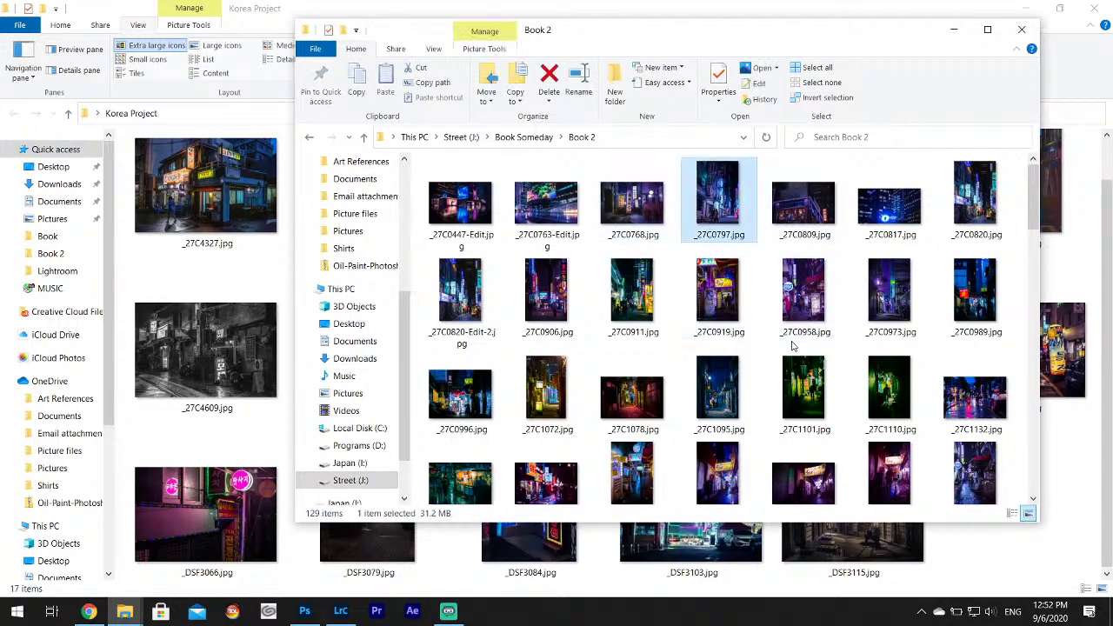
pyautogui.scroll(-15, 792, 345)
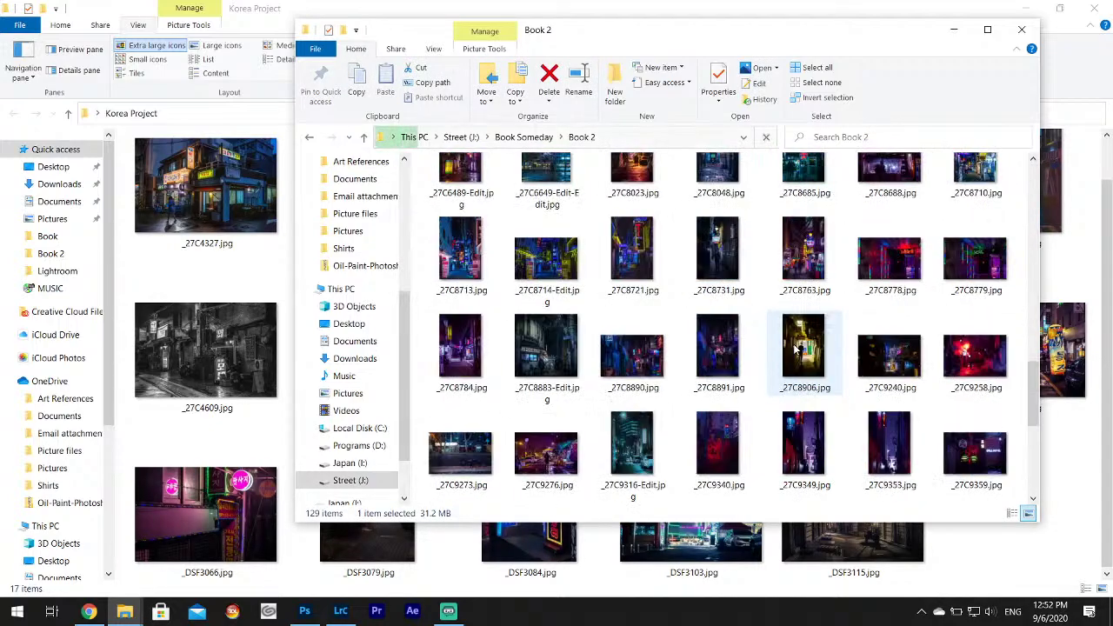
pyautogui.scroll(-5, 800, 348)
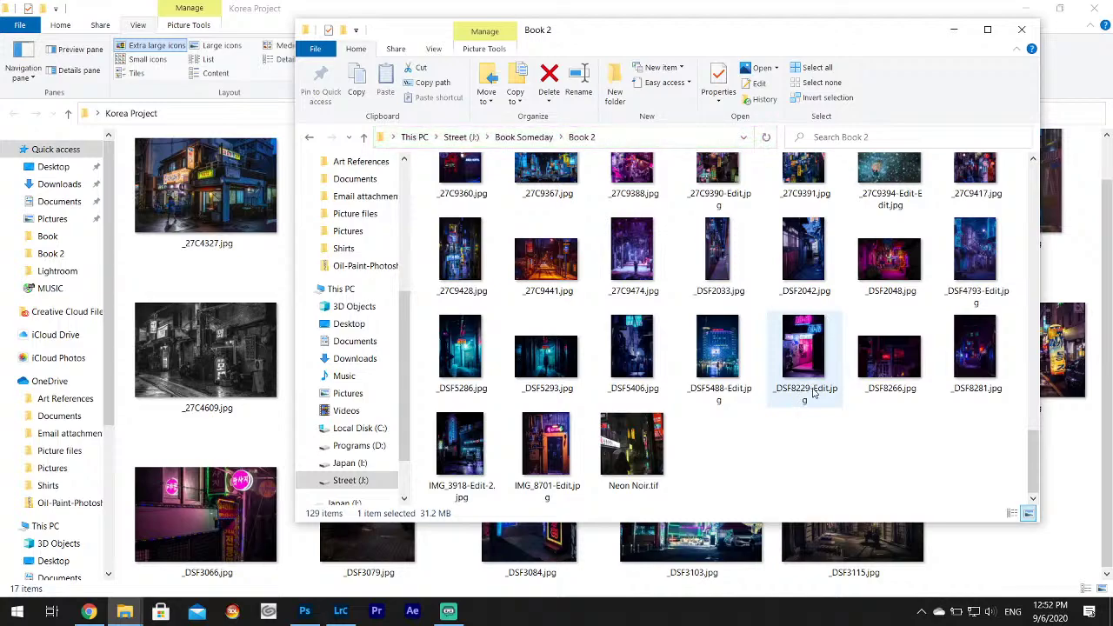
pyautogui.doubleClick(803, 349)
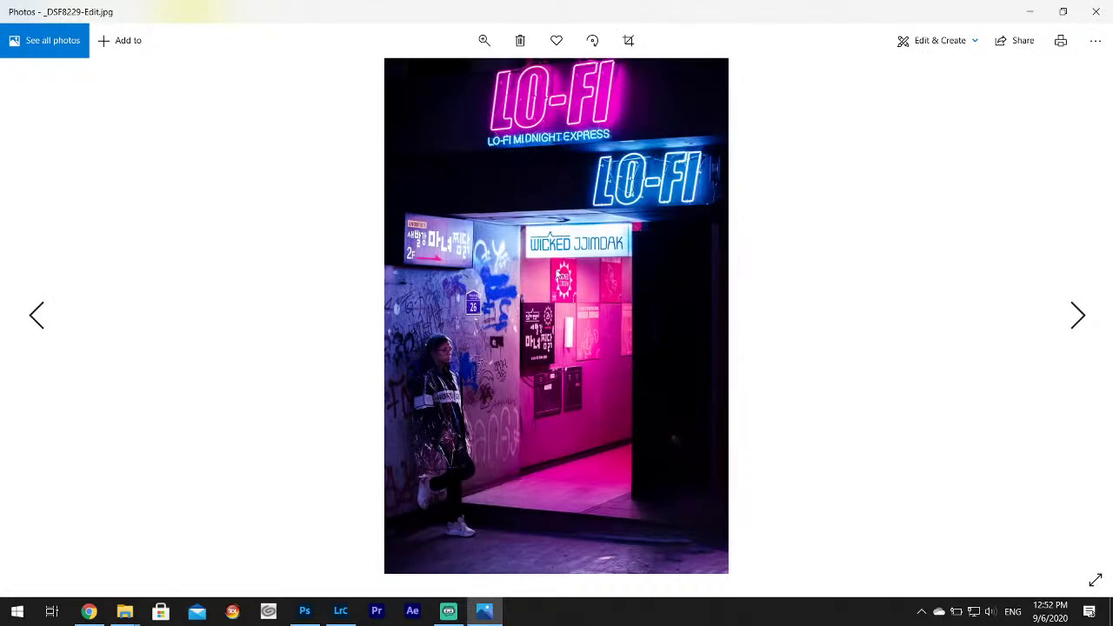
pyautogui.click(1096, 11)
# Preview the neighbouring _DSF5488-Edit.jpg at full size for comparison.
pyautogui.rightClick(801, 366)
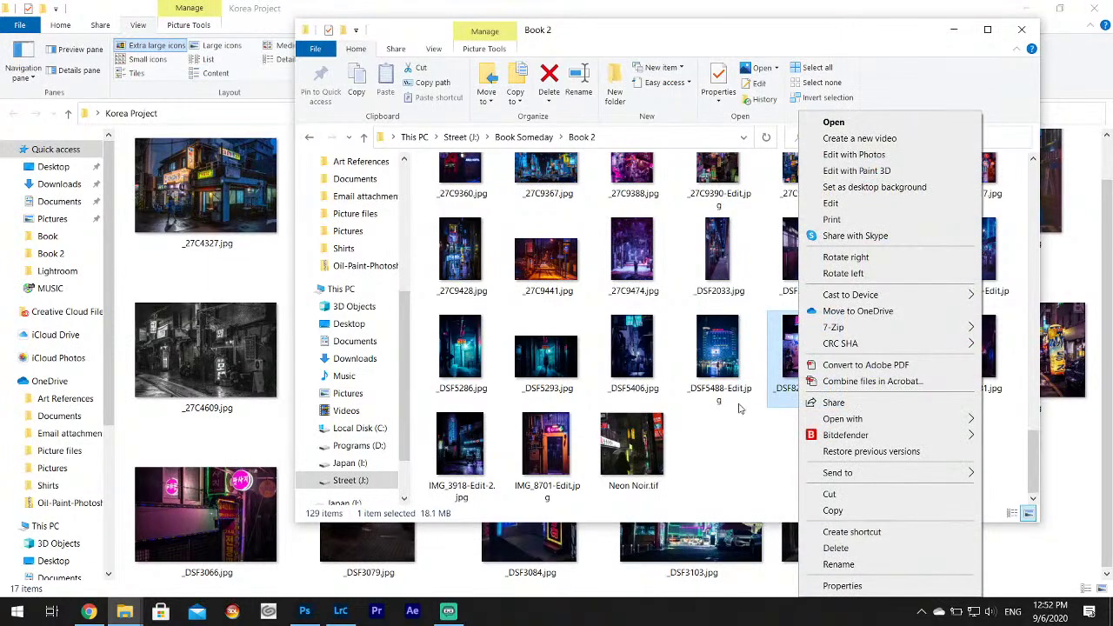
pyautogui.click(730, 429)
pyautogui.click(719, 381)
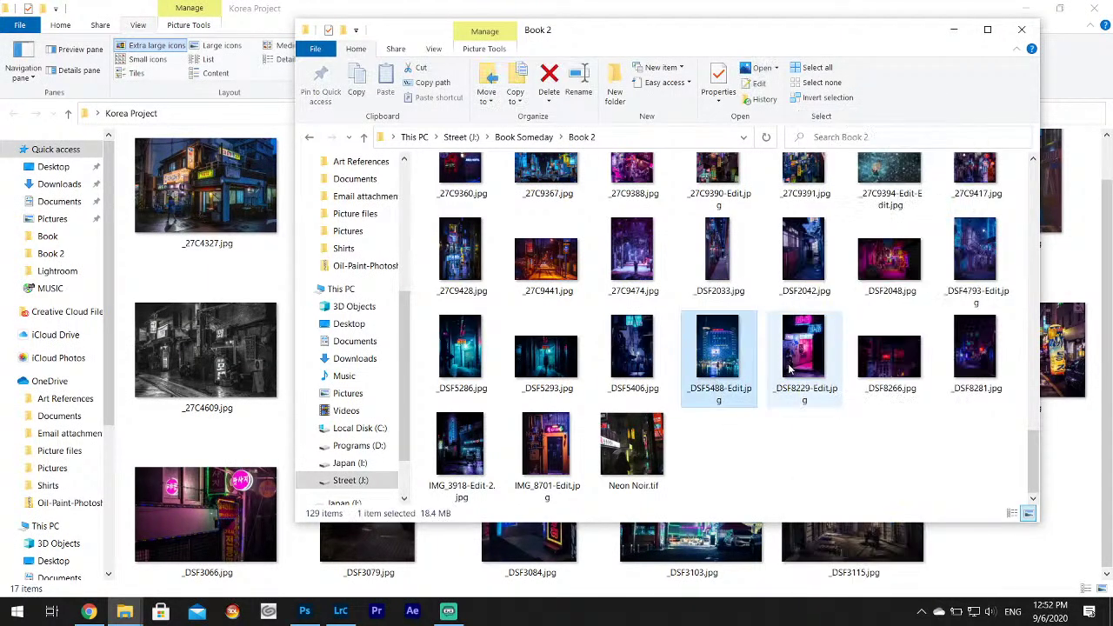
pyautogui.press('Right')
pyautogui.press('Left')
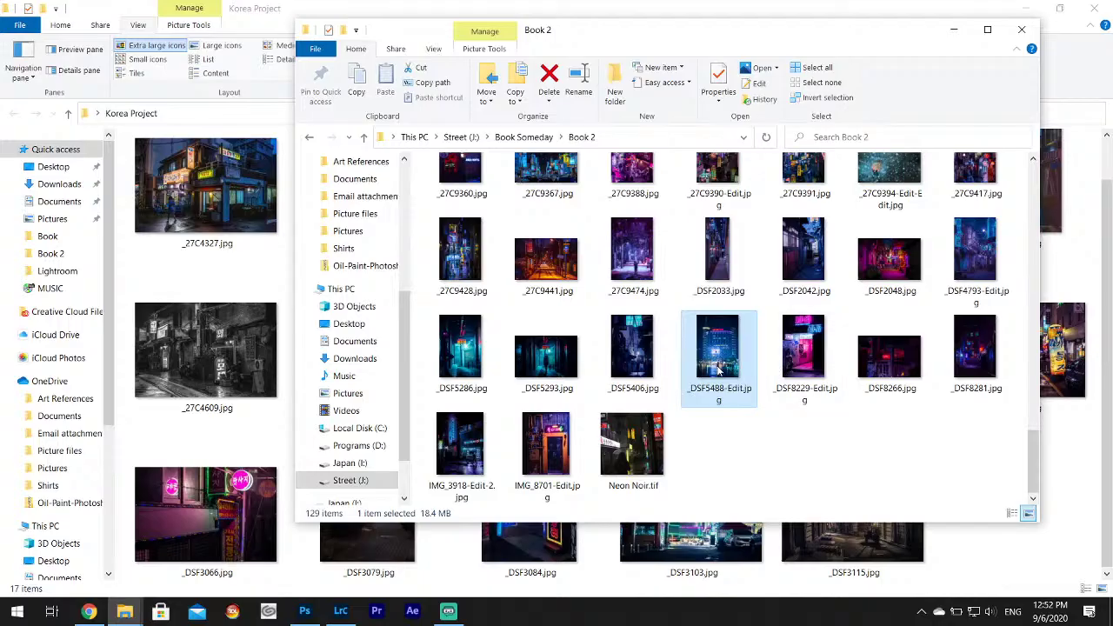
pyautogui.press('Return')
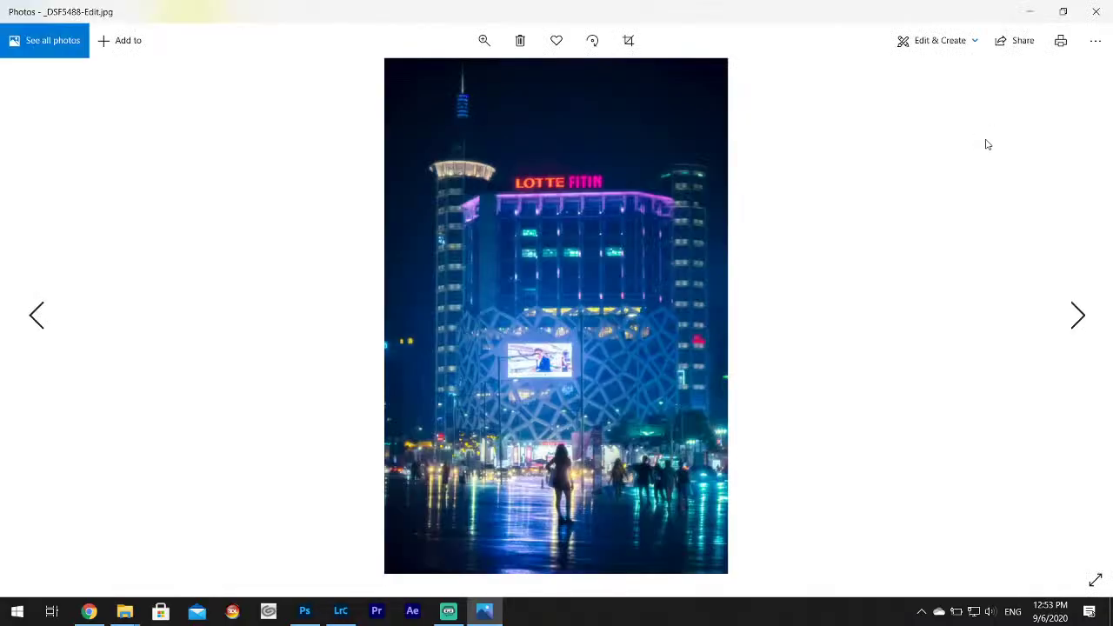
pyautogui.click(1097, 12)
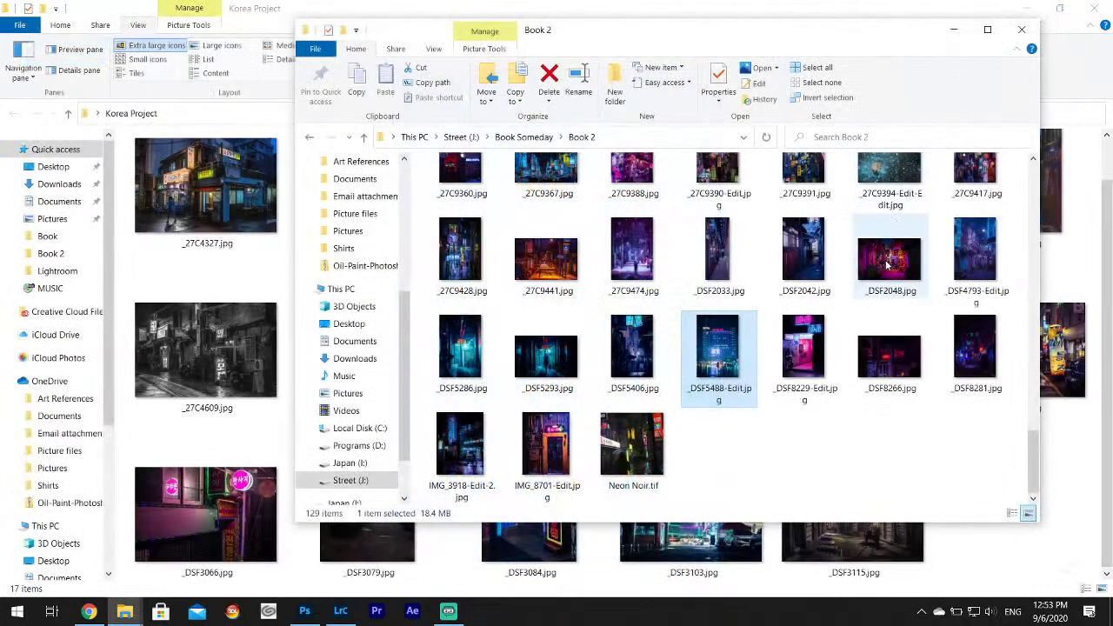
# Cut _DSF8229-Edit.jpg from the Book 2 folder.
pyautogui.click(800, 379)
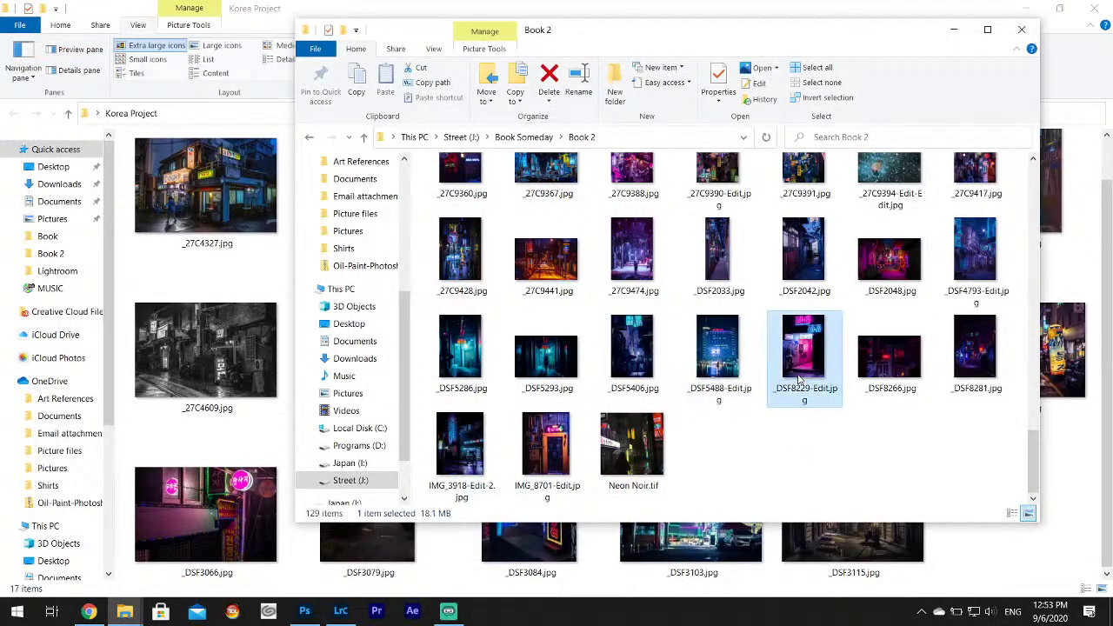
pyautogui.rightClick(800, 367)
pyautogui.click(831, 492)
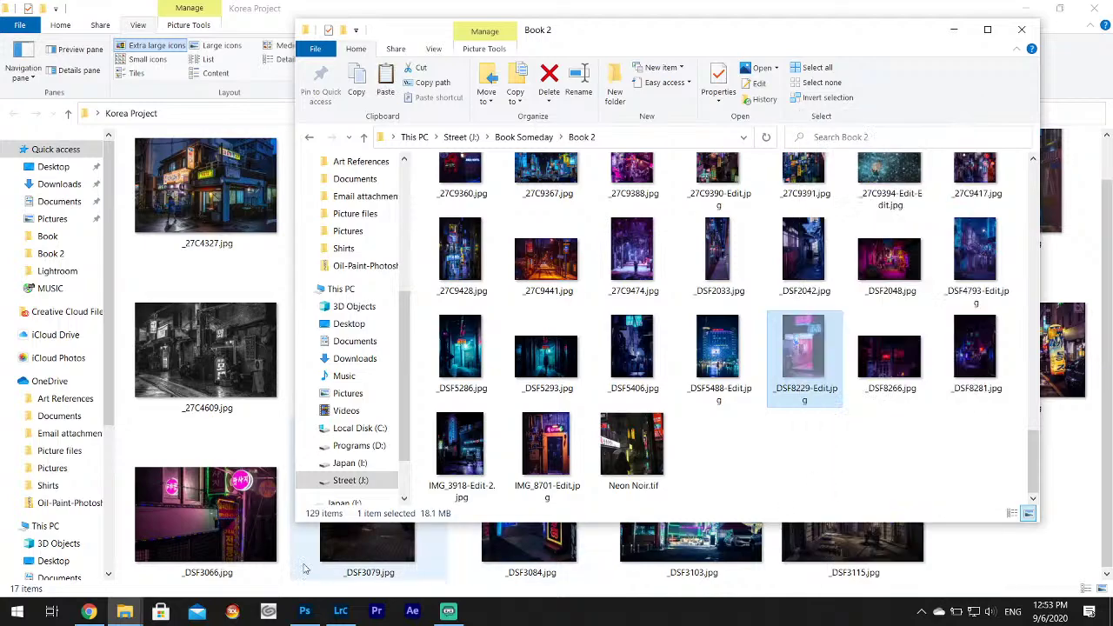
pyautogui.click(128, 613)
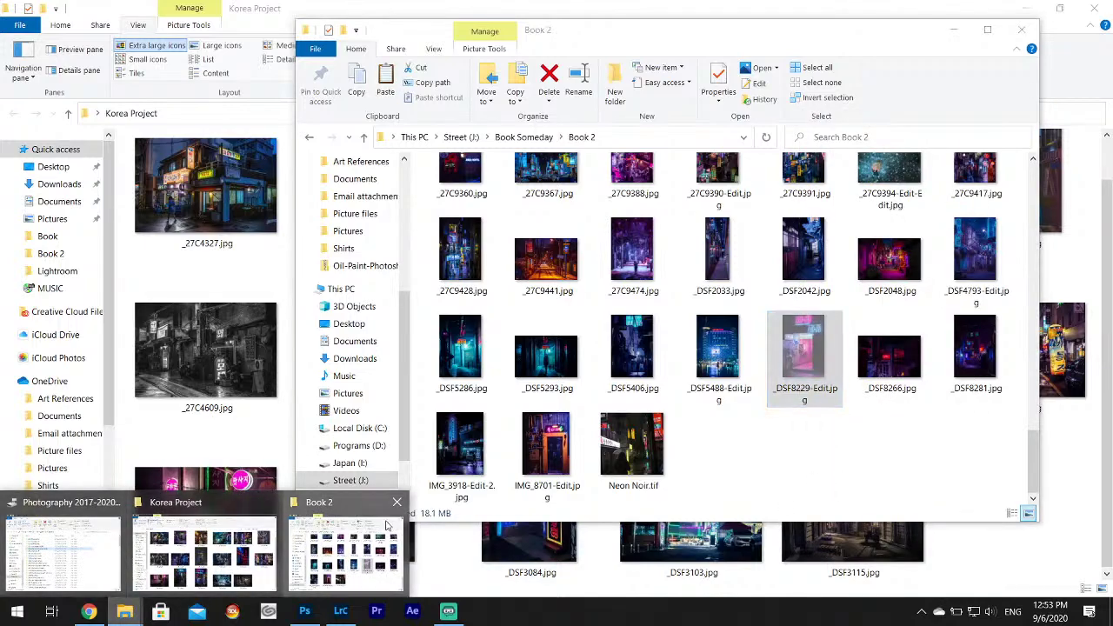
pyautogui.click(192, 523)
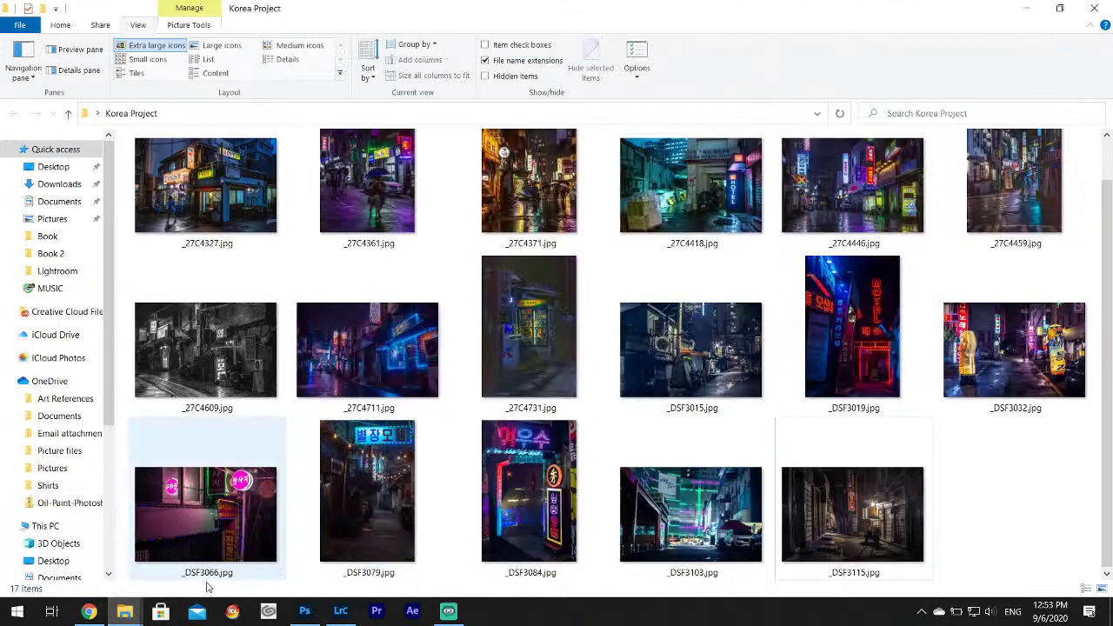
pyautogui.click(124, 611)
pyautogui.click(348, 547)
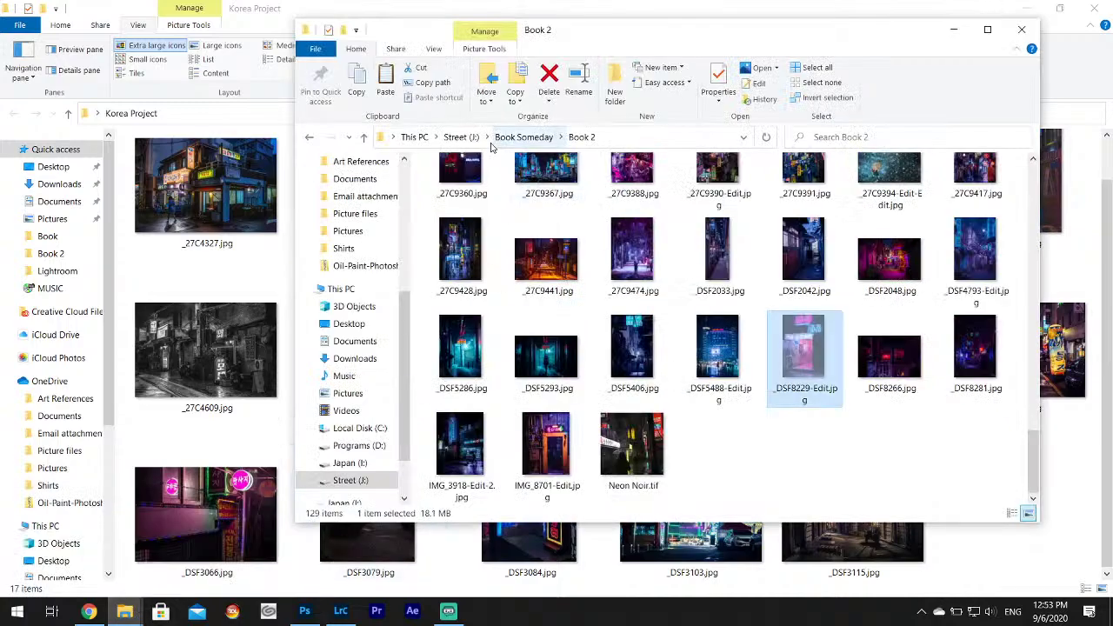
# Paste _DSF8229-Edit.jpg into the Book folder, then return to the Korea Project window.
pyautogui.click(310, 138)
pyautogui.doubleClick(452, 182)
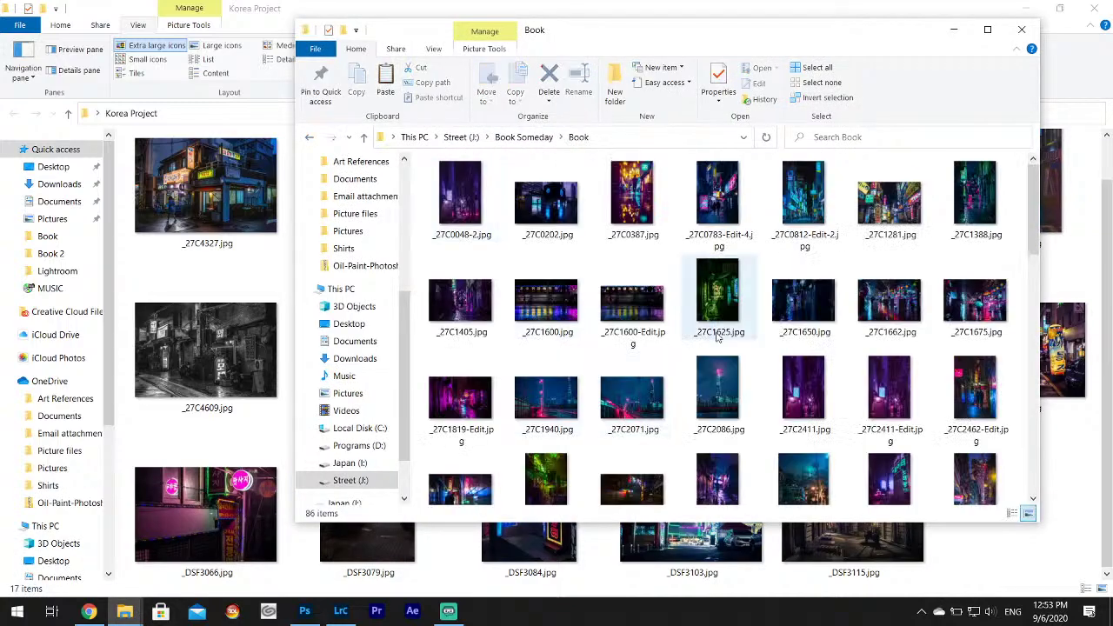
pyautogui.rightClick(759, 357)
pyautogui.click(793, 461)
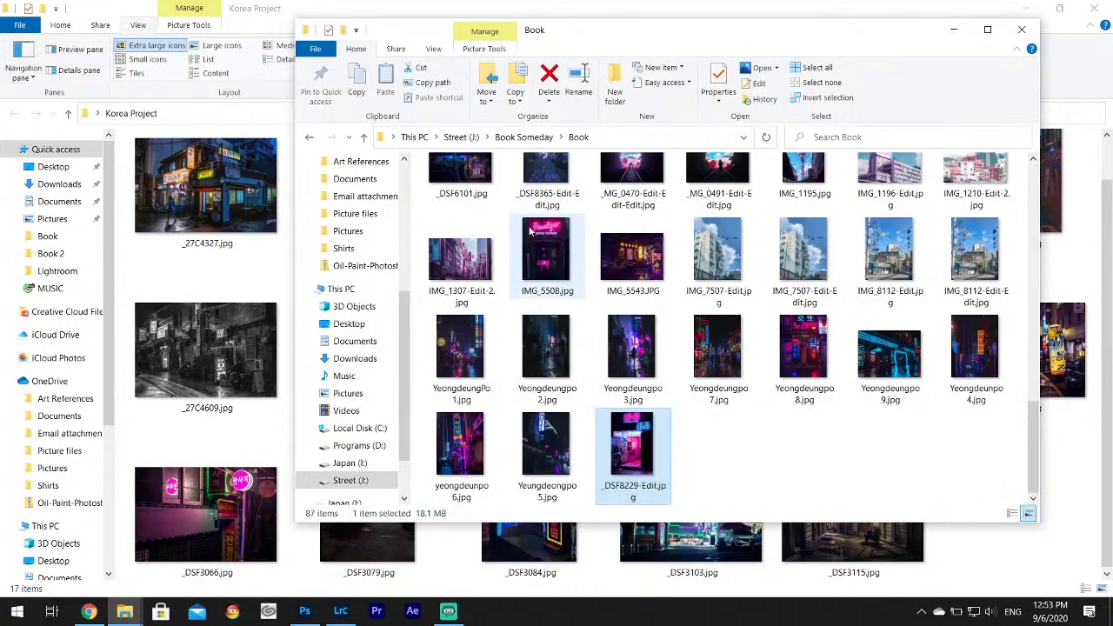
pyautogui.click(309, 137)
pyautogui.doubleClick(475, 203)
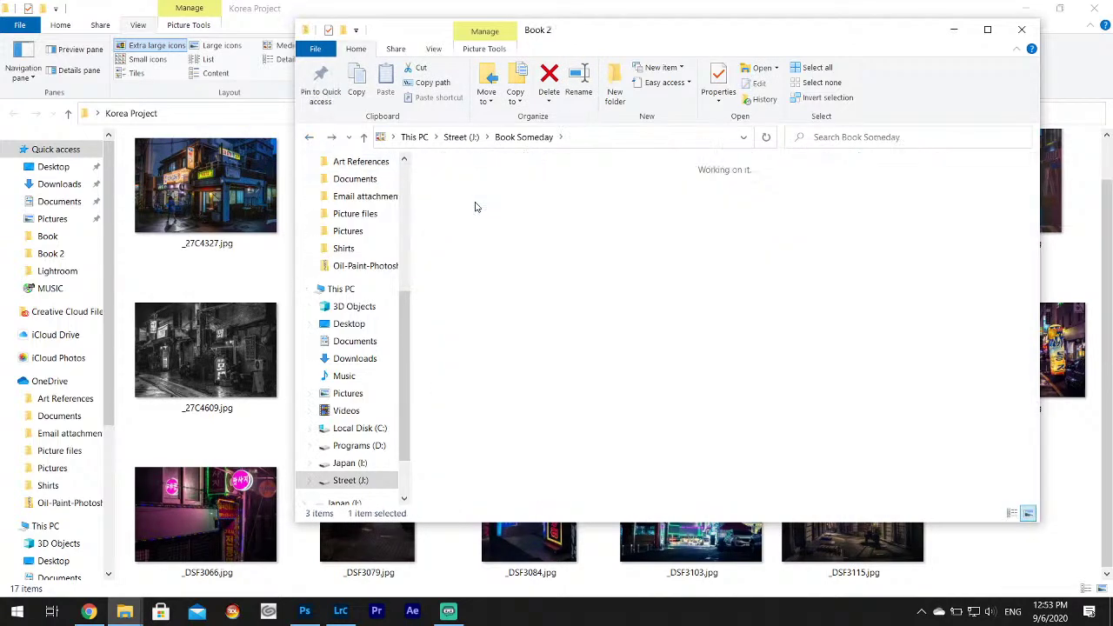
pyautogui.click(242, 204)
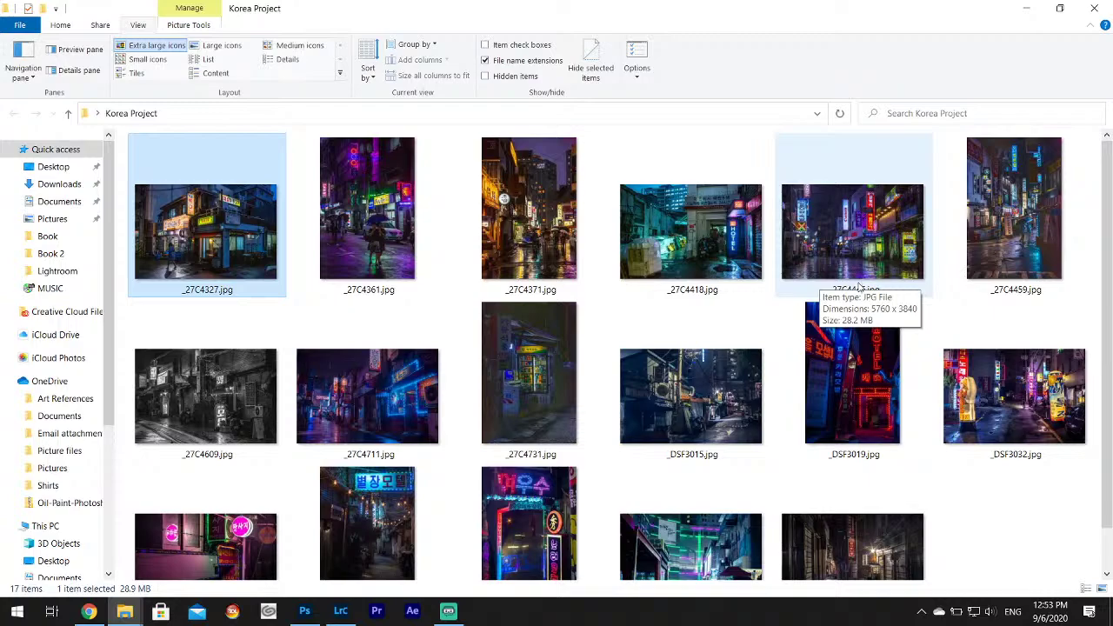
pyautogui.scroll(-1, 848, 300)
pyautogui.hotkey('ctrl', 'a')
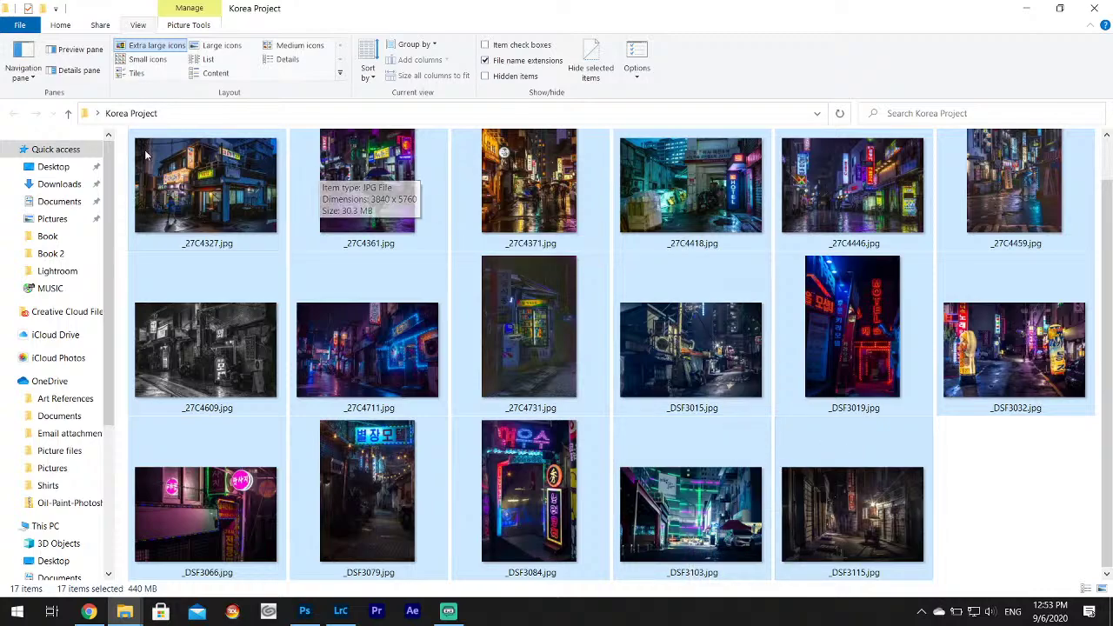
pyautogui.click(207, 187)
pyautogui.click(574, 282)
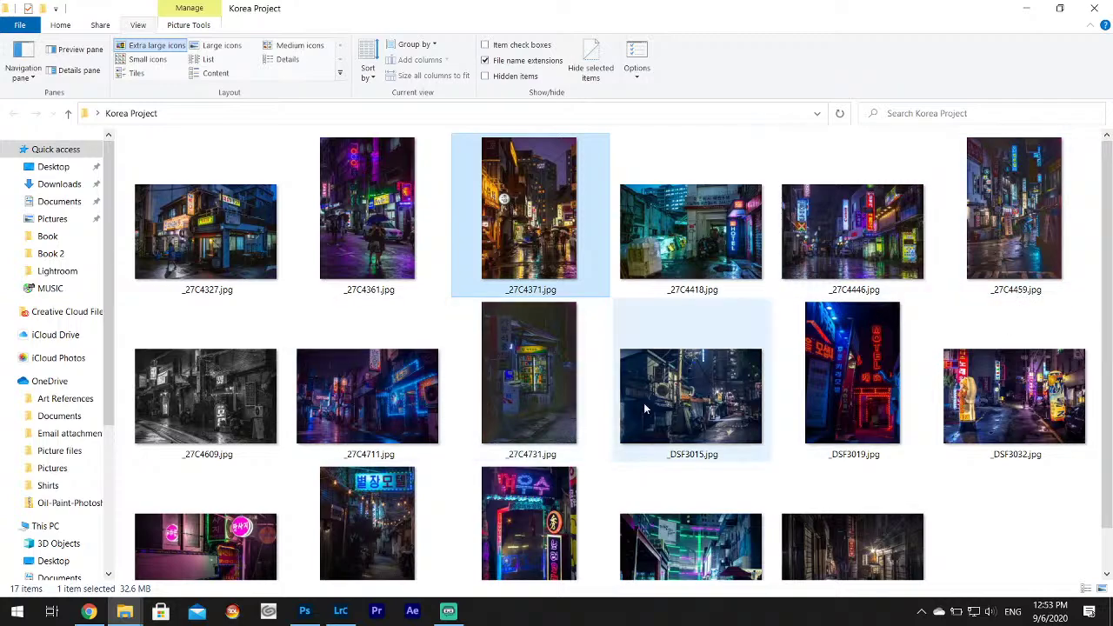
pyautogui.scroll(-1, 871, 458)
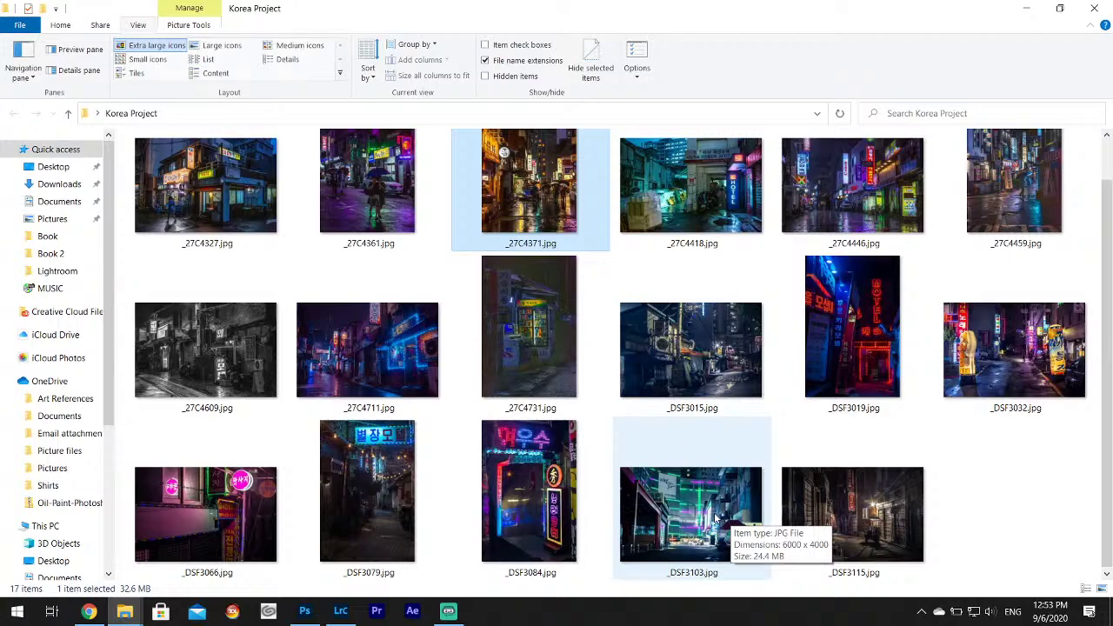
# Select _27C4371.jpg, _27C4459.jpg and _DSF3103.jpg in Korea Project and cut them.
pyautogui.keyDown('ctrl'); pyautogui.click(715, 518); pyautogui.keyUp('ctrl')
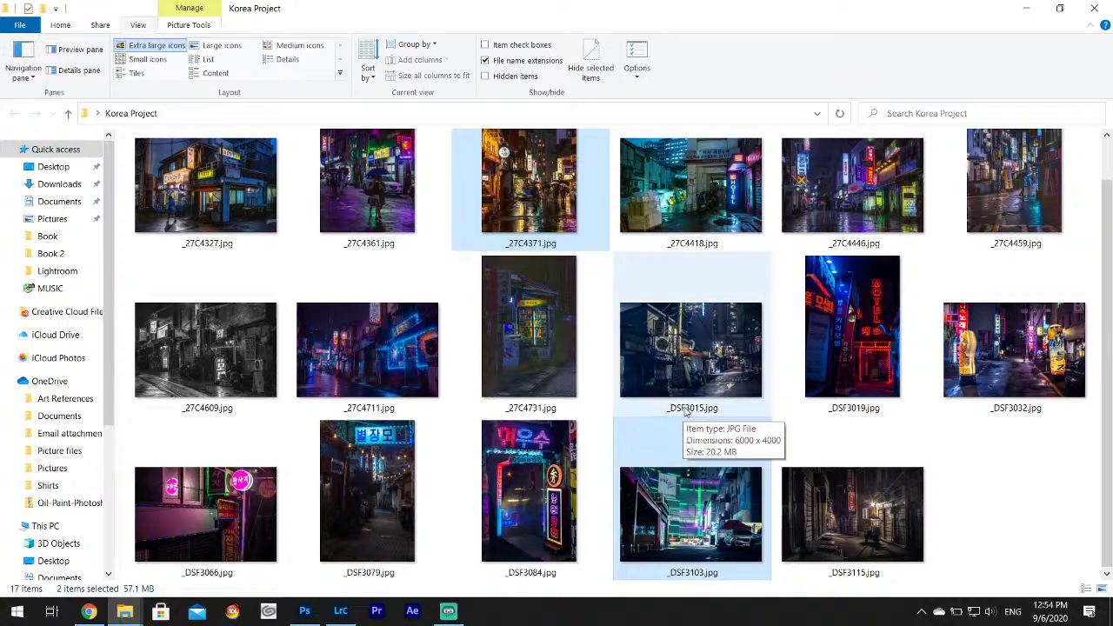
pyautogui.scroll(1, 370, 362)
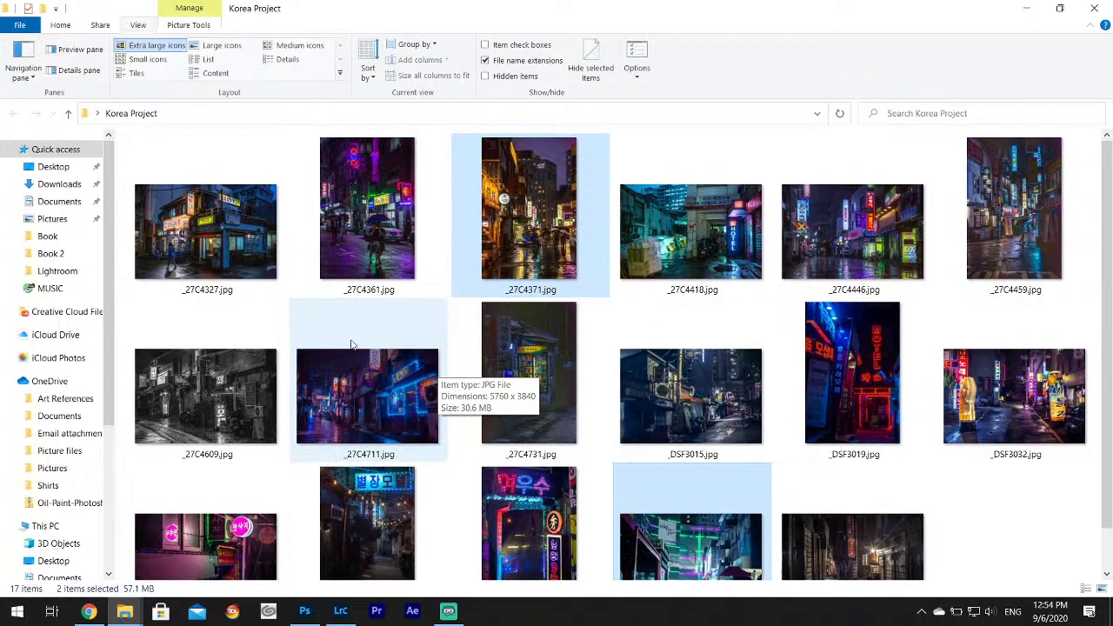
pyautogui.keyDown('ctrl'); pyautogui.click(1001, 243); pyautogui.keyUp('ctrl')
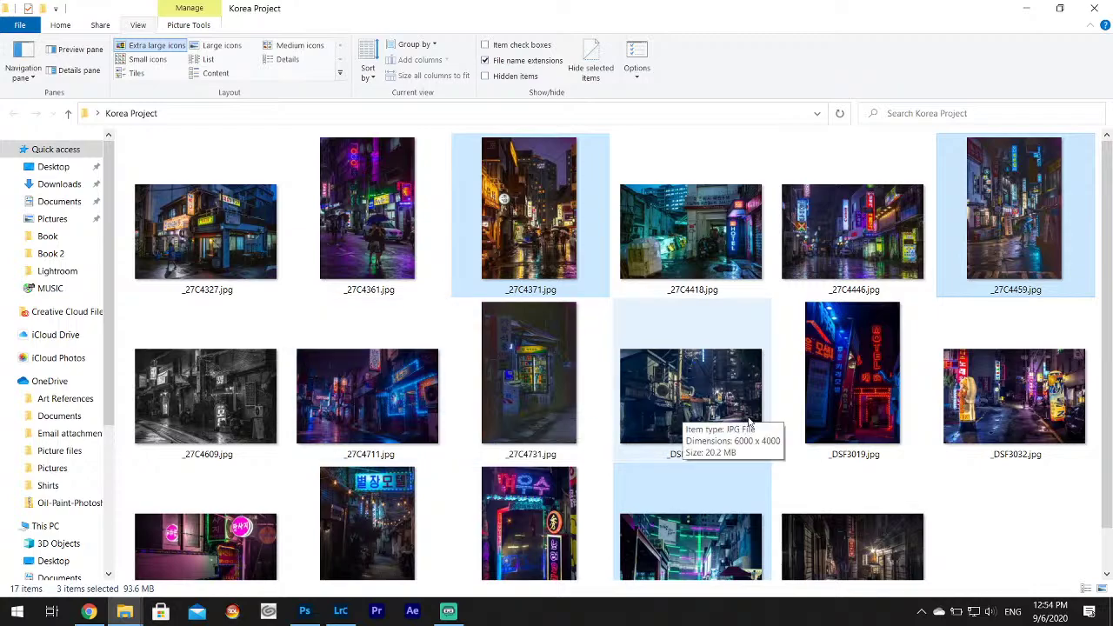
pyautogui.scroll(-1, 981, 407)
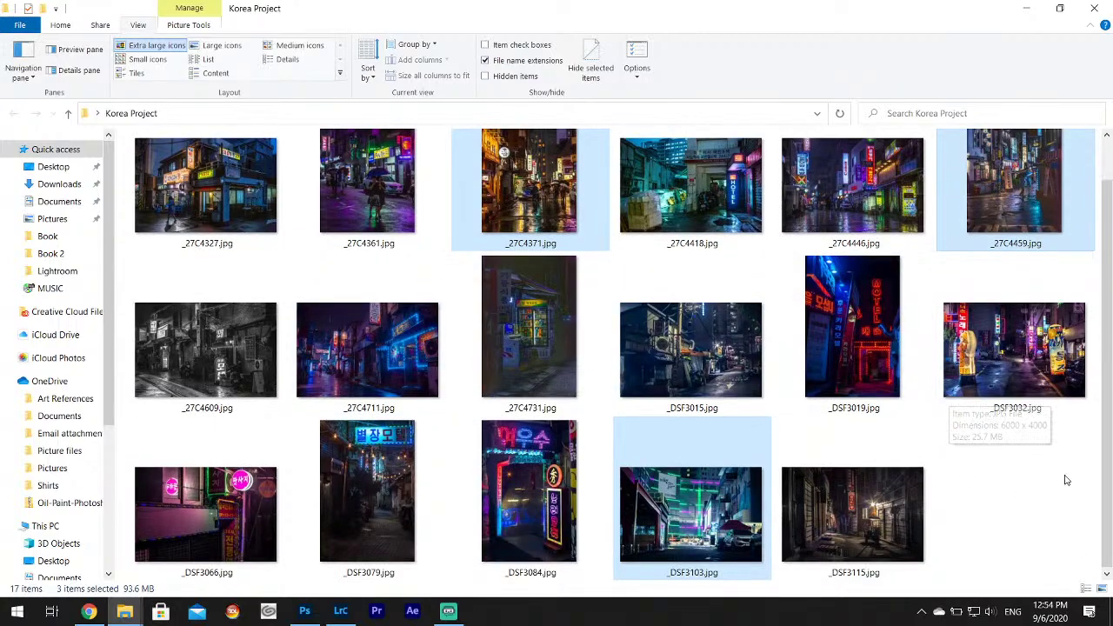
pyautogui.rightClick(699, 508)
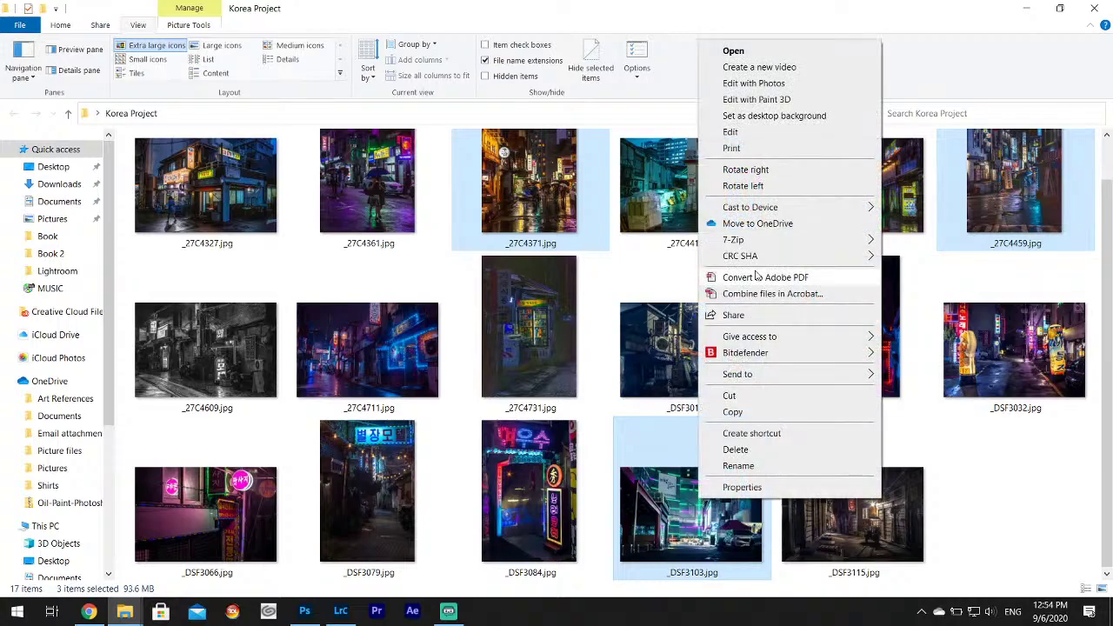
pyautogui.click(731, 395)
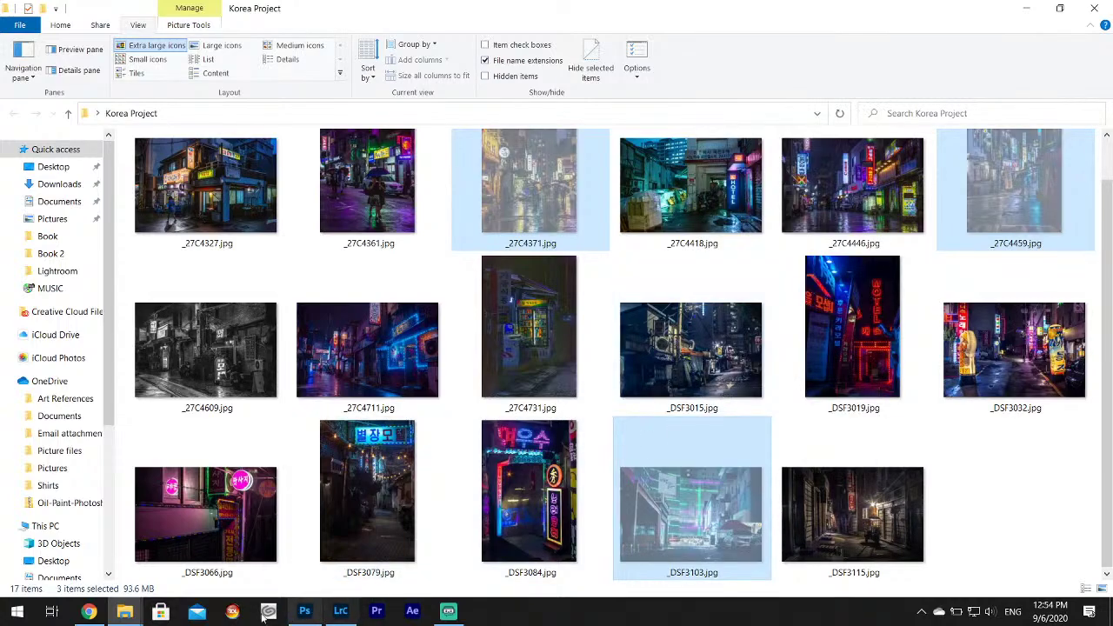
# Paste the three photos into Book 2 and minimize that window.
pyautogui.click(291, 541)
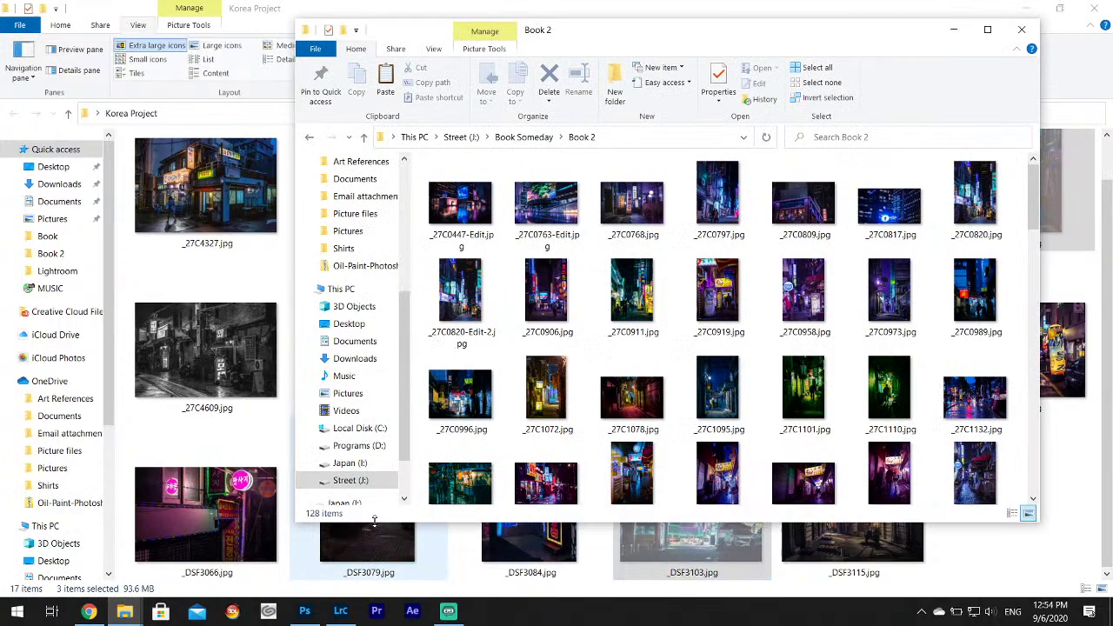
pyautogui.scroll(-1, 1023, 456)
pyautogui.rightClick(1023, 454)
pyautogui.click(1006, 331)
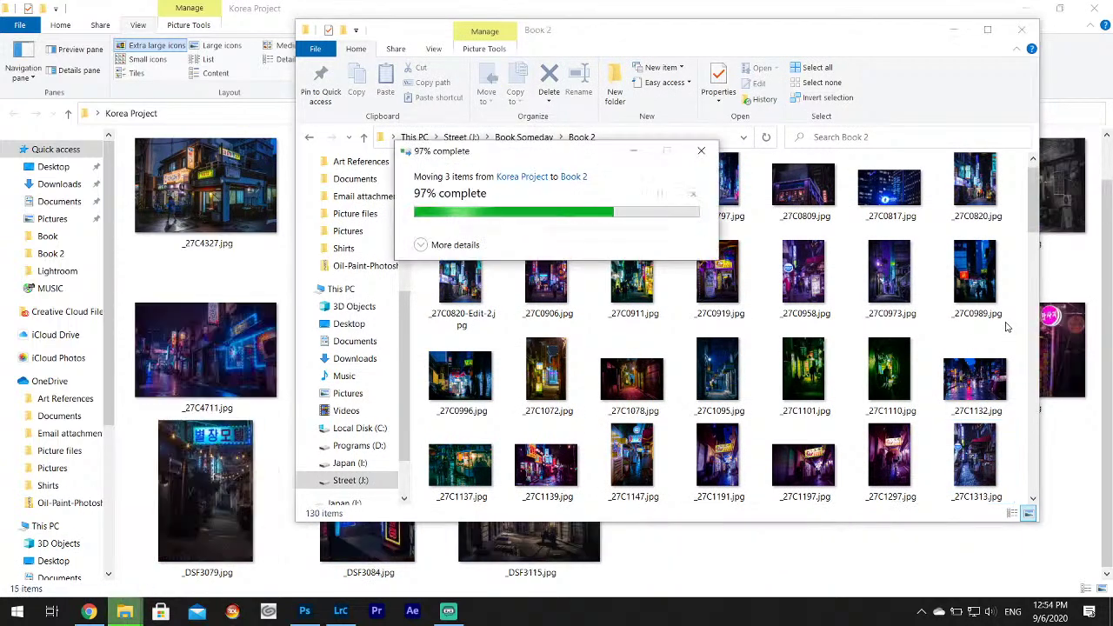
pyautogui.click(954, 29)
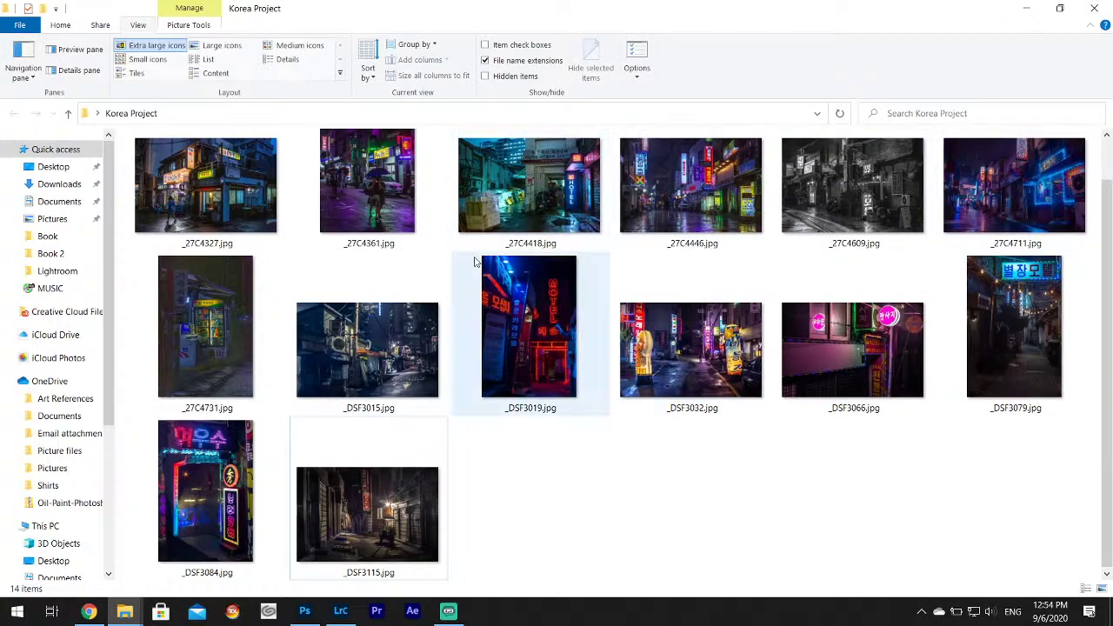
# Cut all 14 Korea Project photos and minimize the window.
pyautogui.click(206, 186)
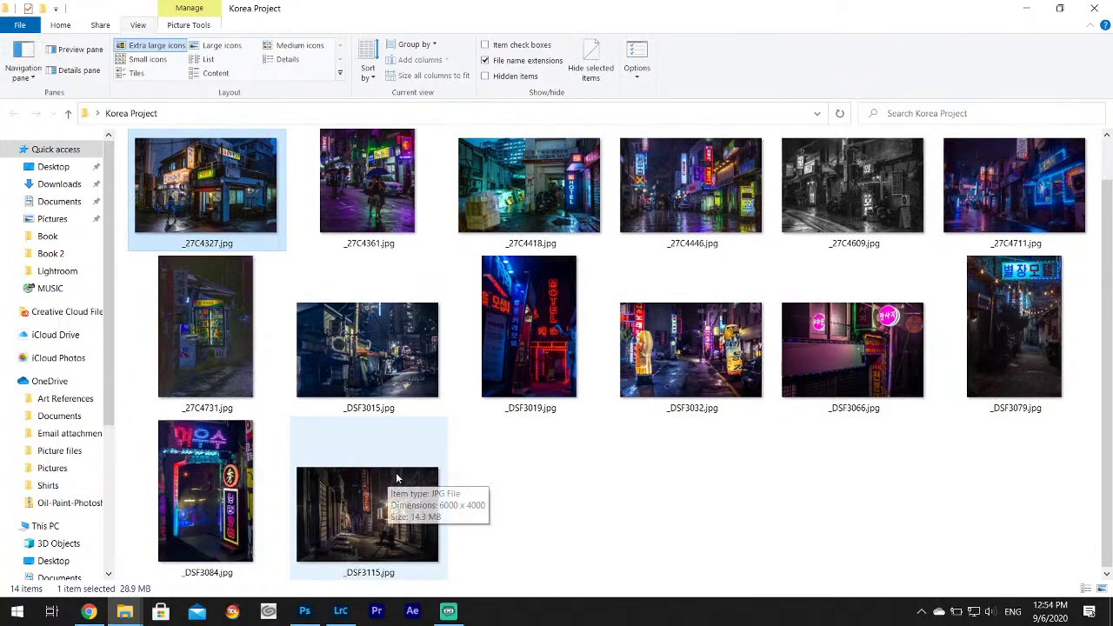
pyautogui.keyDown('shift'); pyautogui.click(397, 517); pyautogui.keyUp('shift')
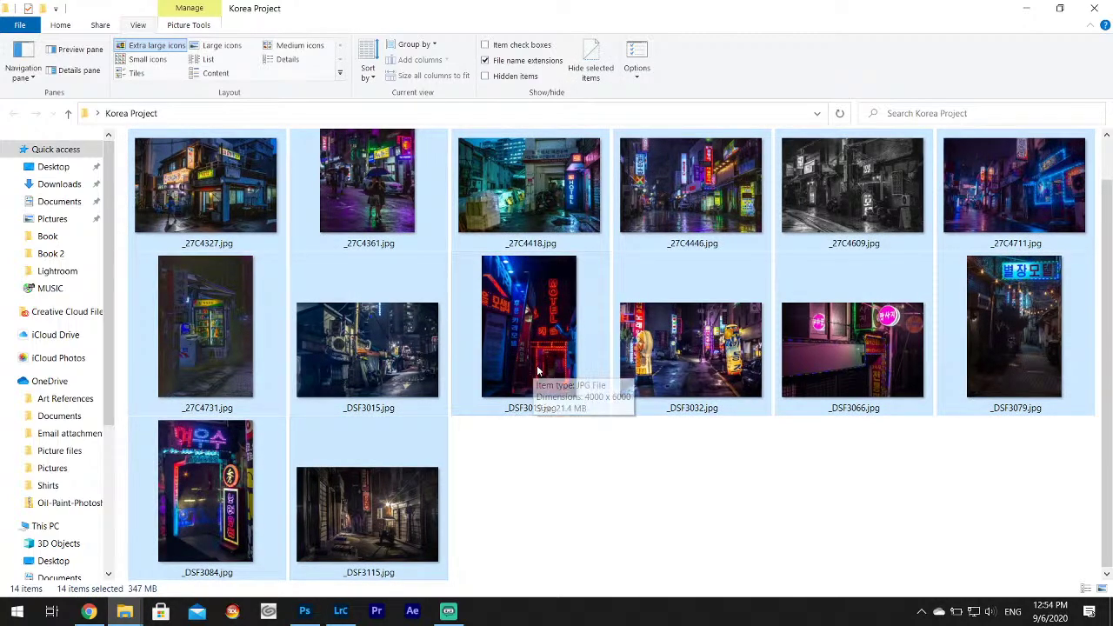
pyautogui.scroll(1, 250, 206)
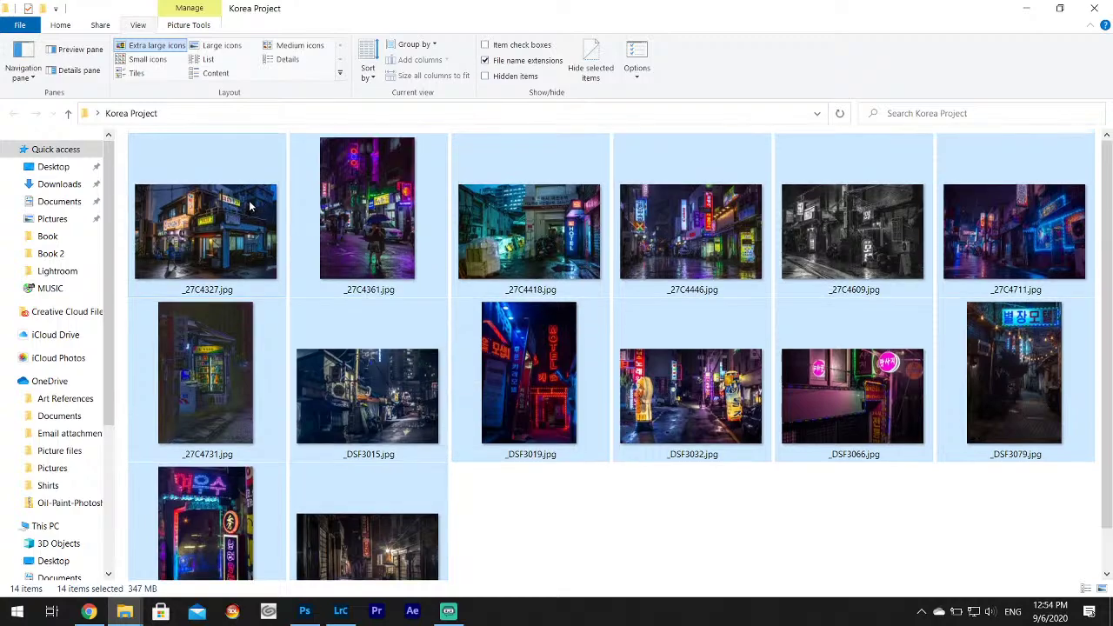
pyautogui.rightClick(248, 206)
pyautogui.click(295, 495)
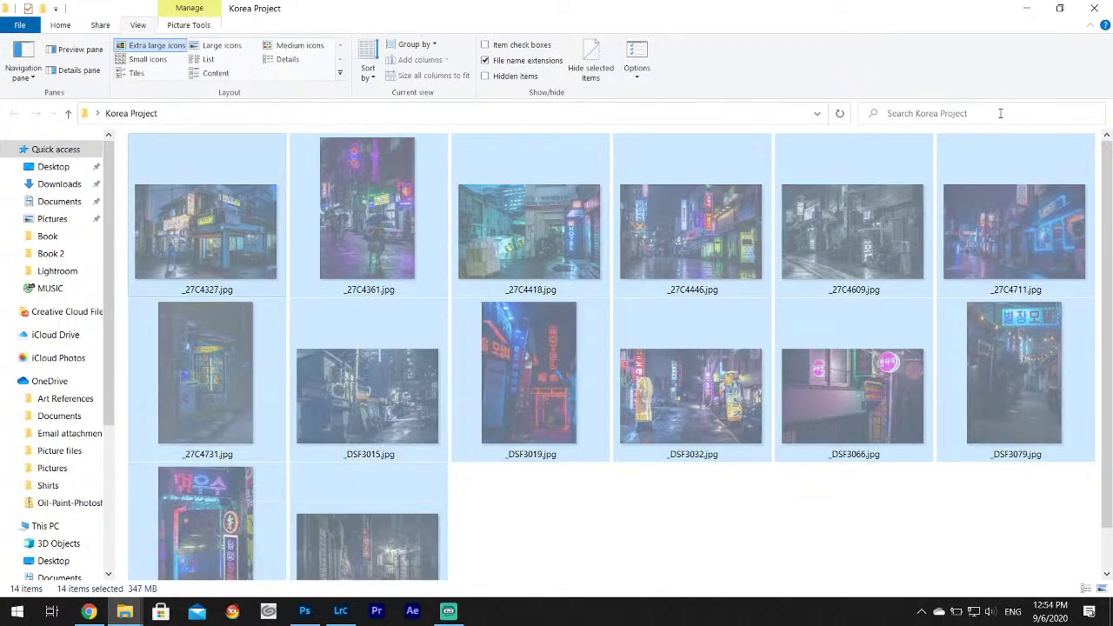
pyautogui.click(1026, 12)
# Create a new desktop folder named Ref Art Pack.
pyautogui.rightClick(290, 283)
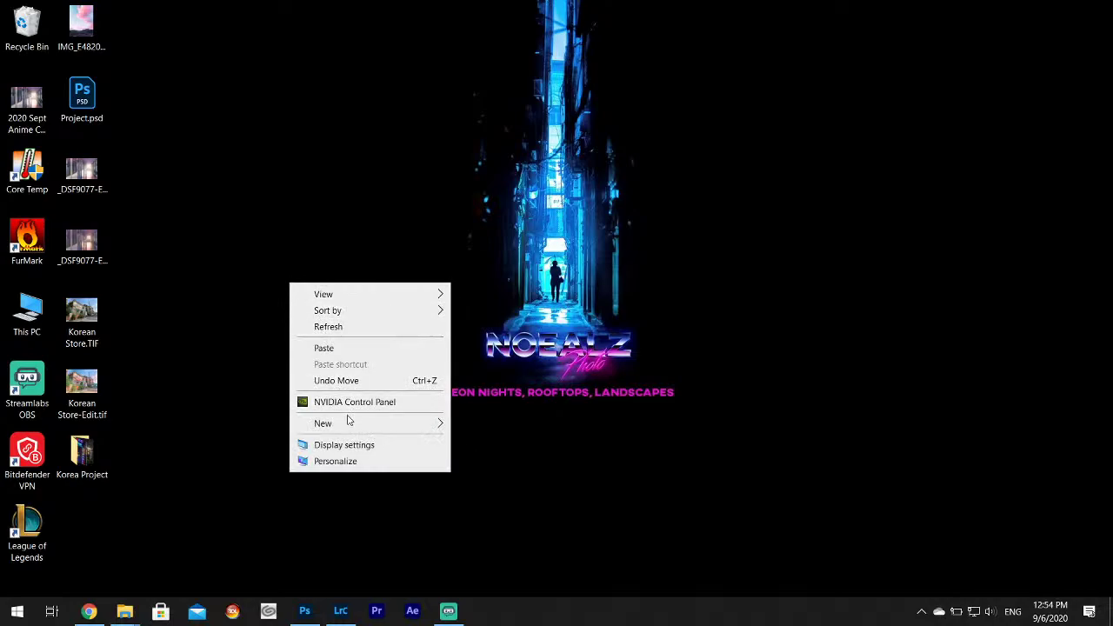
pyautogui.moveTo(348, 423)
pyautogui.click(484, 425)
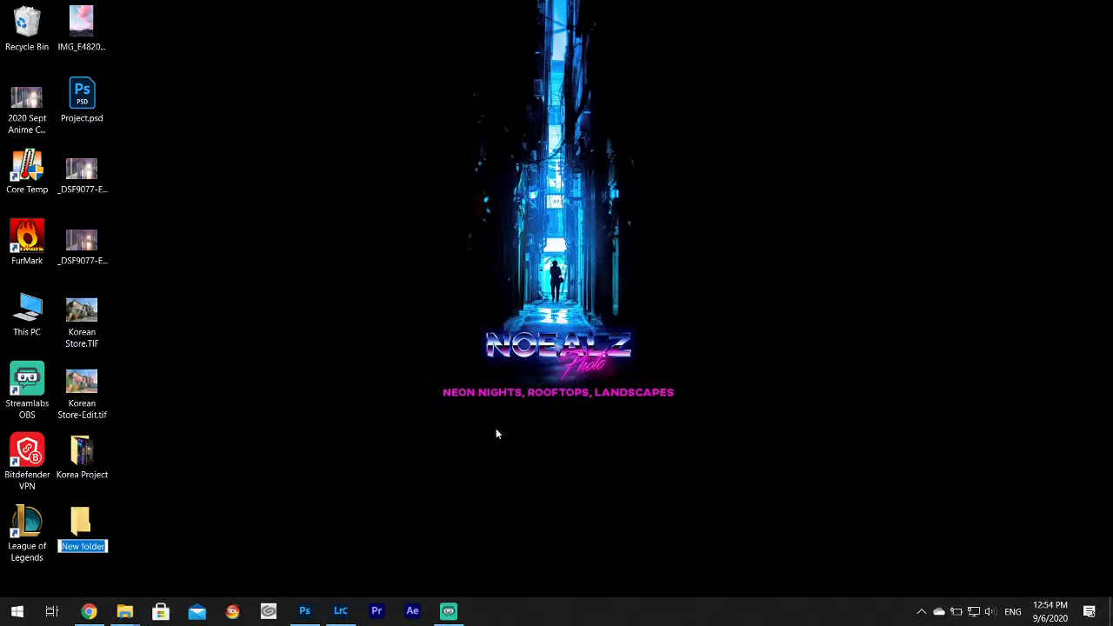
pyautogui.write('Ref Art Pack')
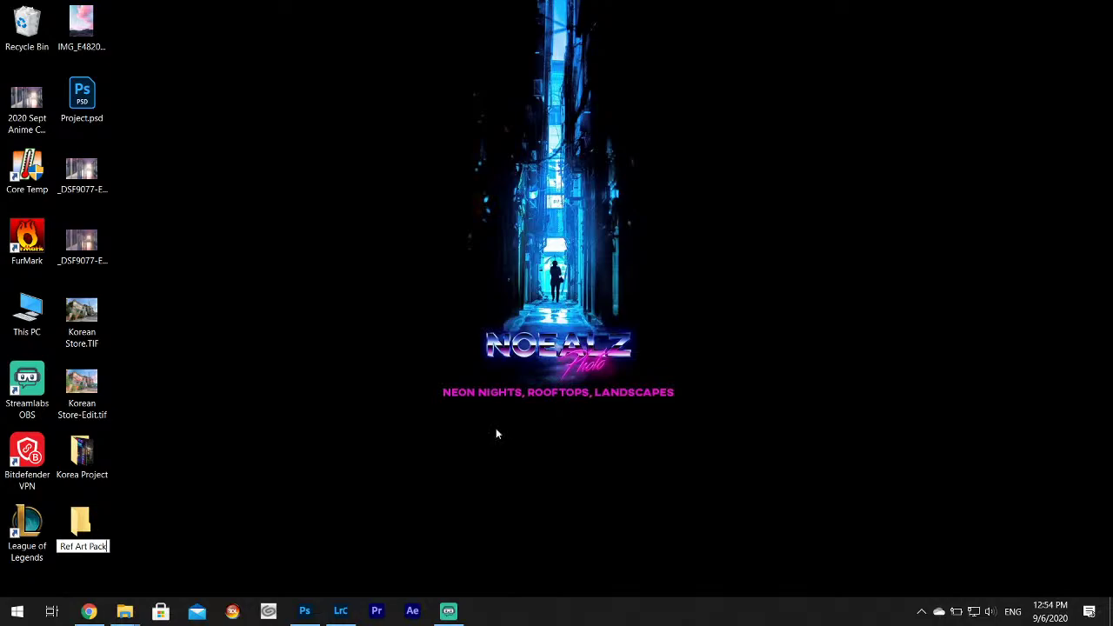
pyautogui.press('Return')
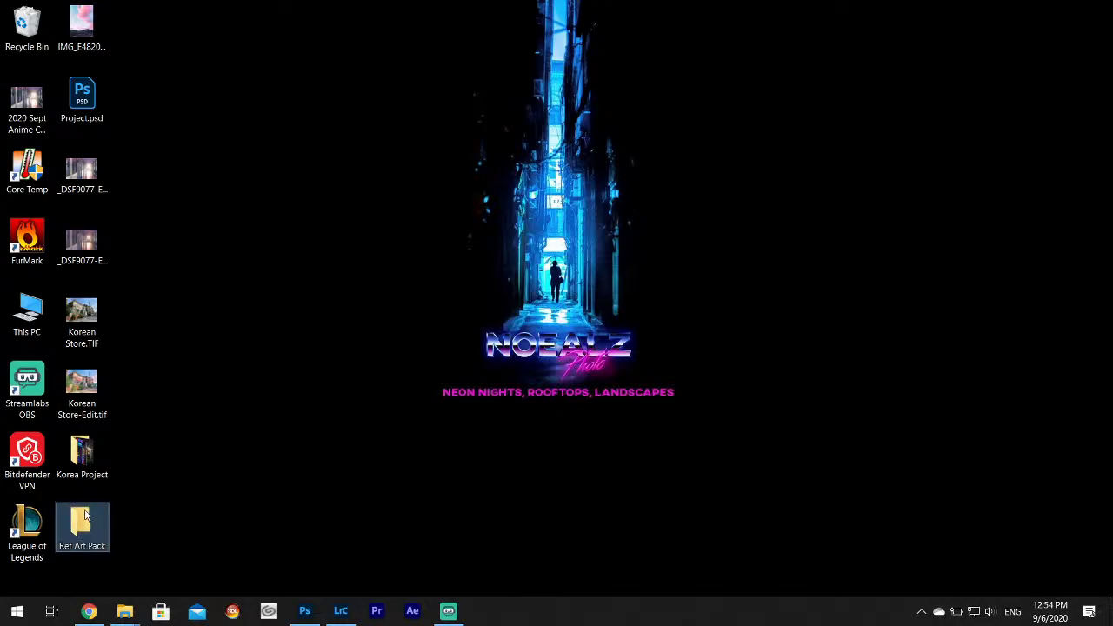
# Paste the 14 photos into Ref Art Pack and close the folder.
pyautogui.press('Return')
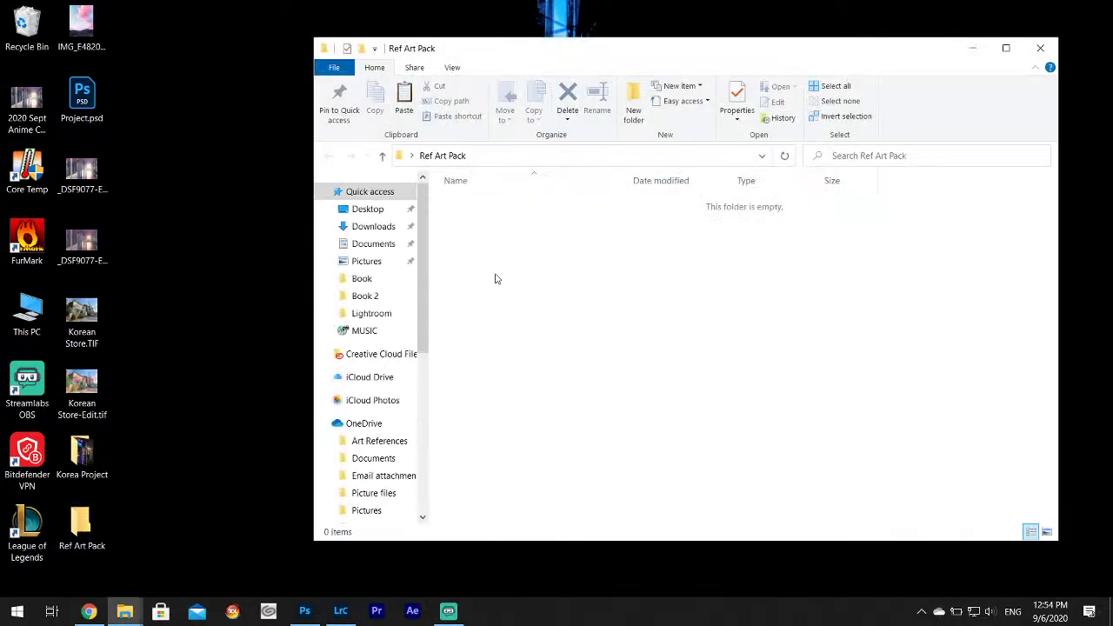
pyautogui.rightClick(495, 279)
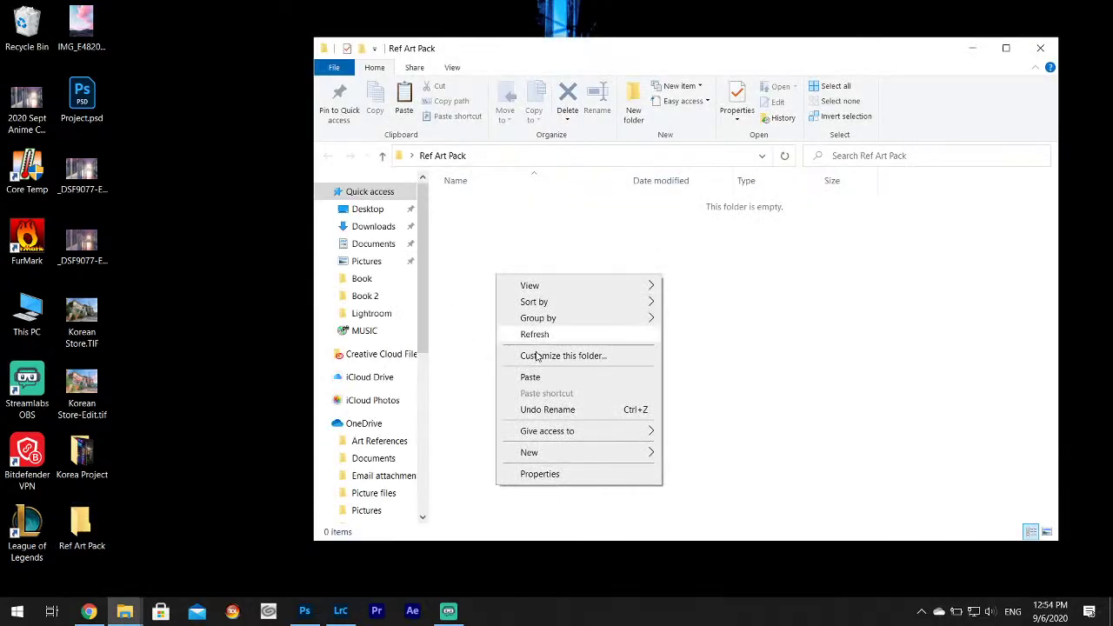
pyautogui.click(537, 373)
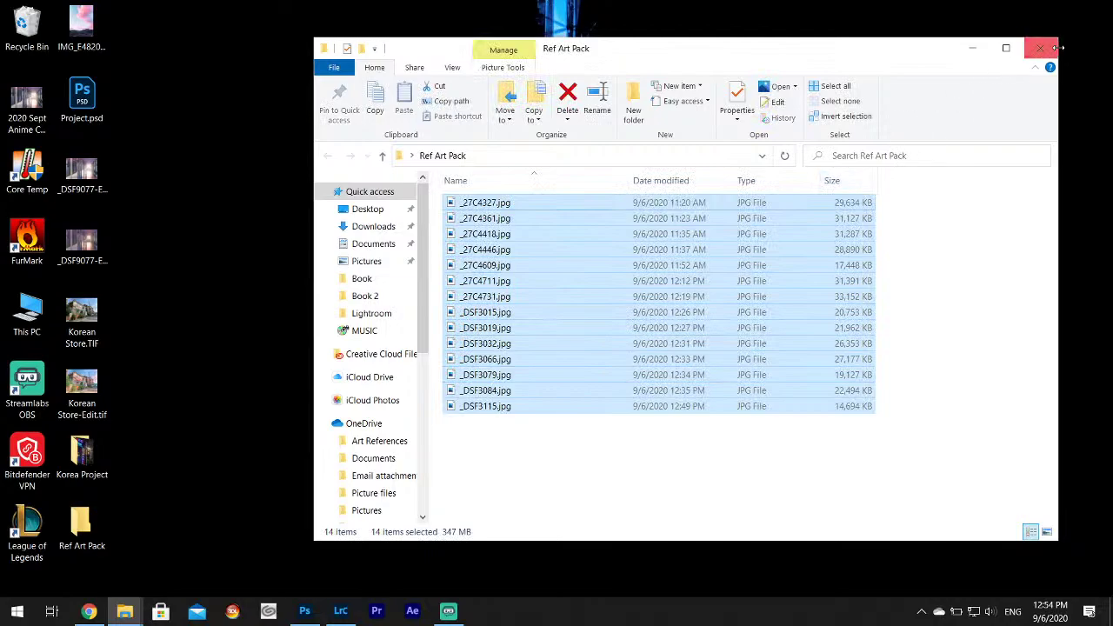
pyautogui.click(1040, 48)
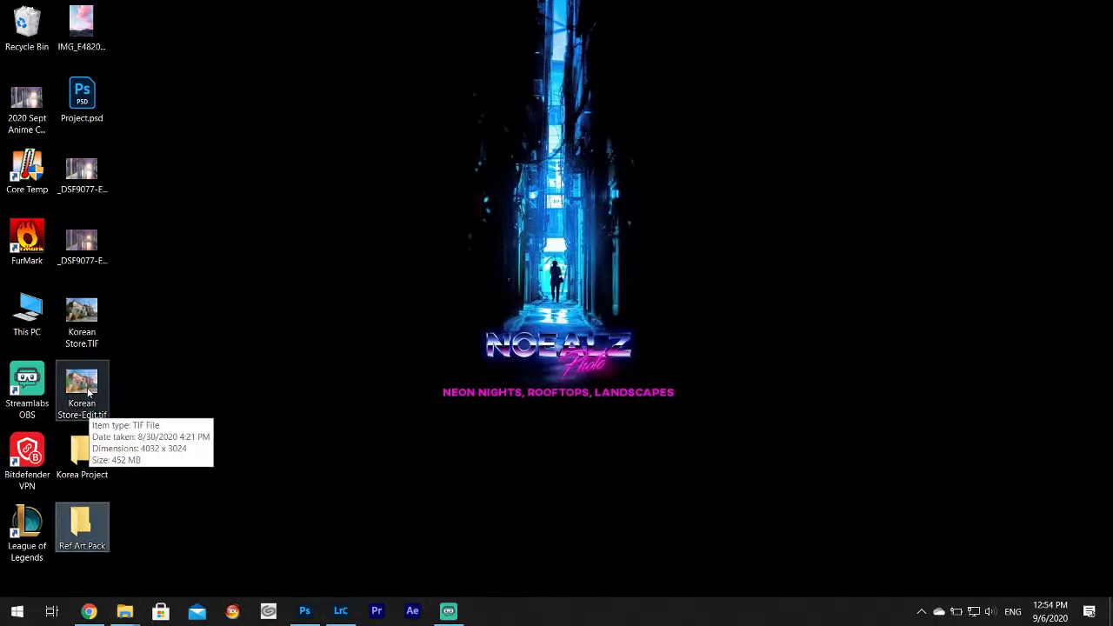
# Preview Korean Store-Edit.tif, permanently delete the Recycle Bin's 739 items, then minimize Photoshop.
pyautogui.doubleClick(84, 390)
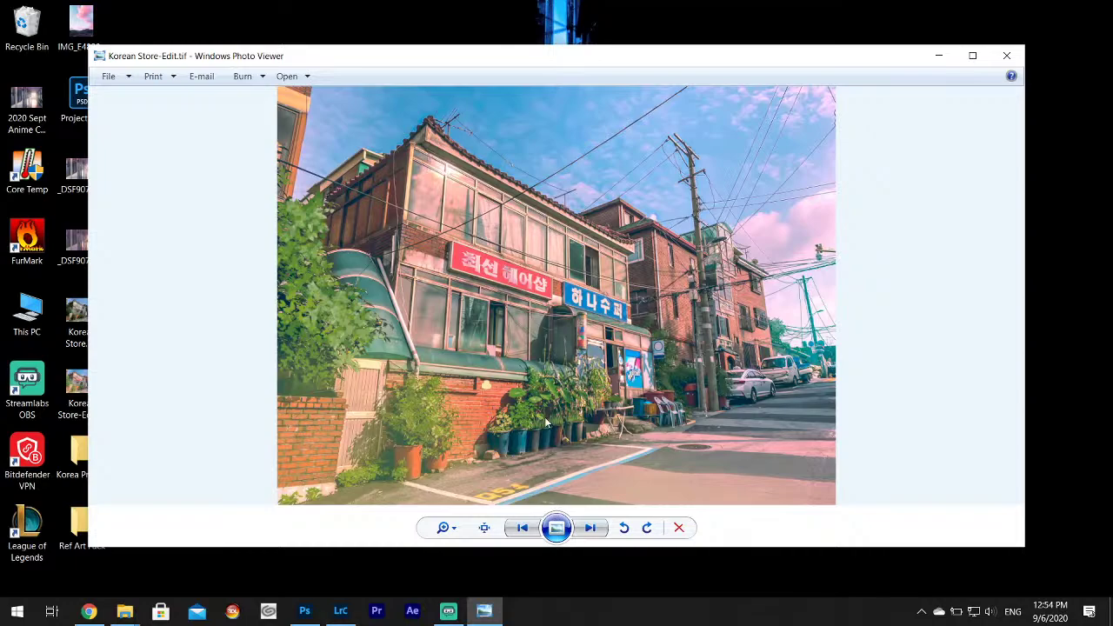
pyautogui.click(1000, 60)
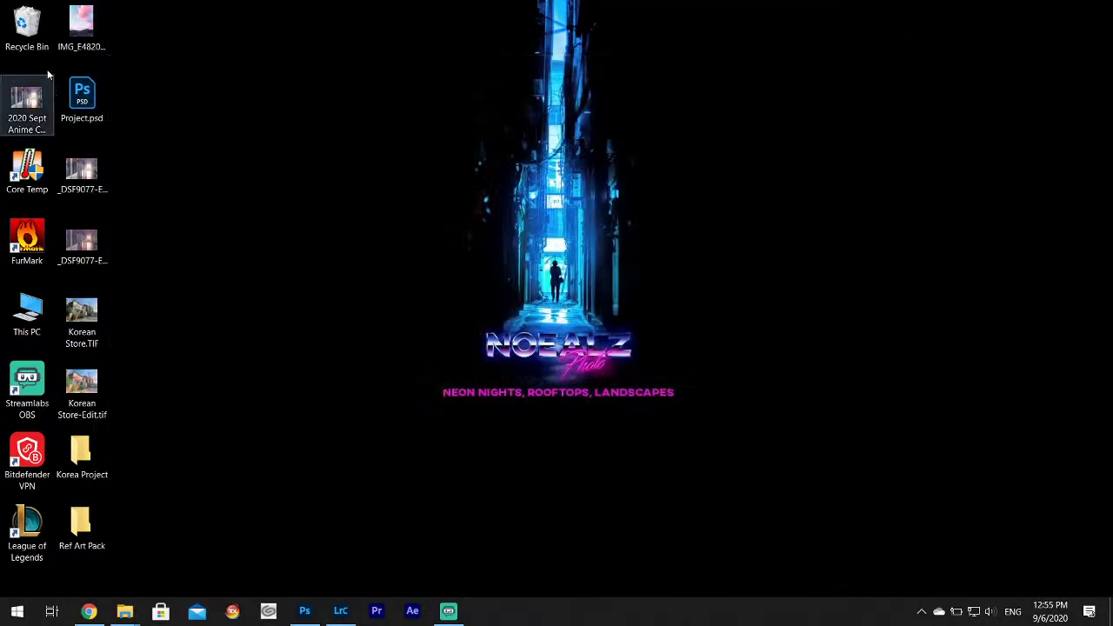
pyautogui.rightClick(33, 32)
pyautogui.click(75, 59)
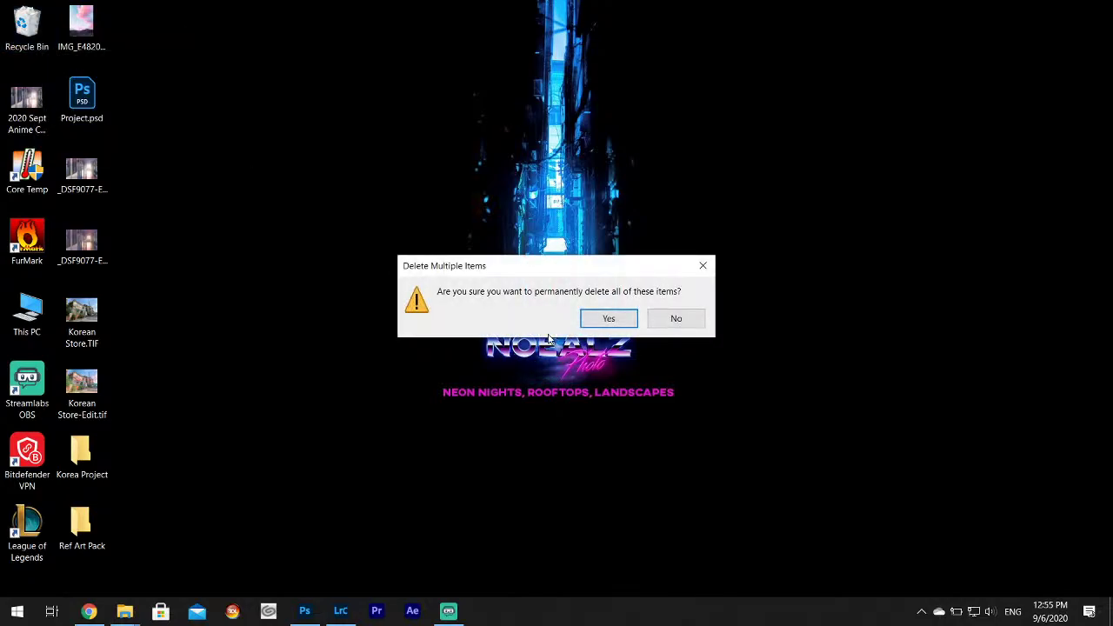
pyautogui.click(606, 320)
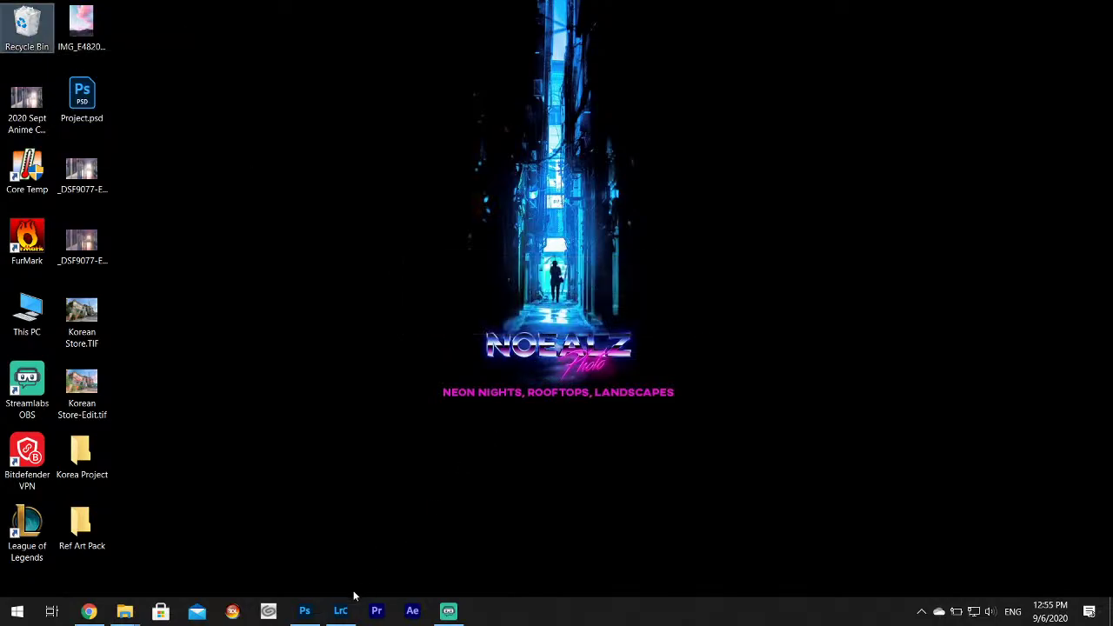
pyautogui.click(310, 613)
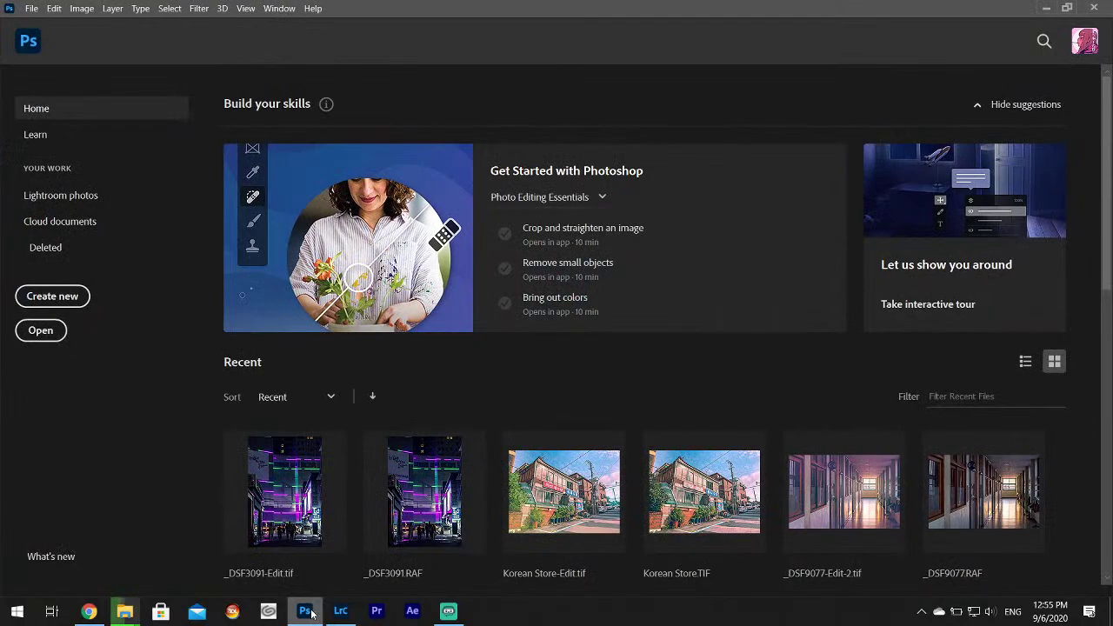
pyautogui.click(1048, 10)
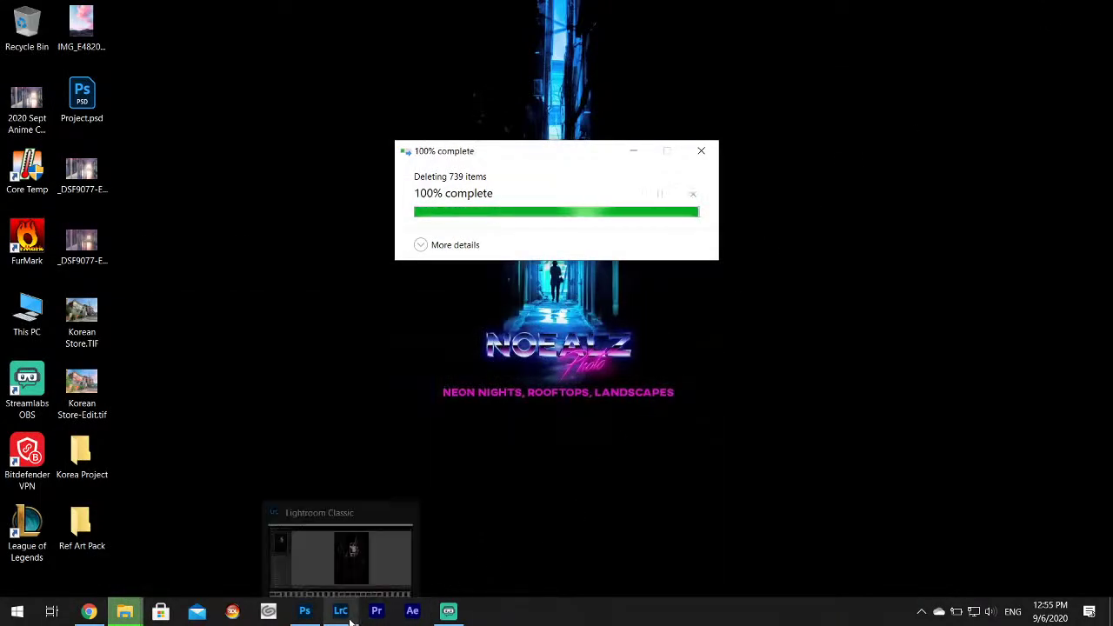
# Close the Book 2 and the now-empty Korea Project windows.
pyautogui.click(350, 616)
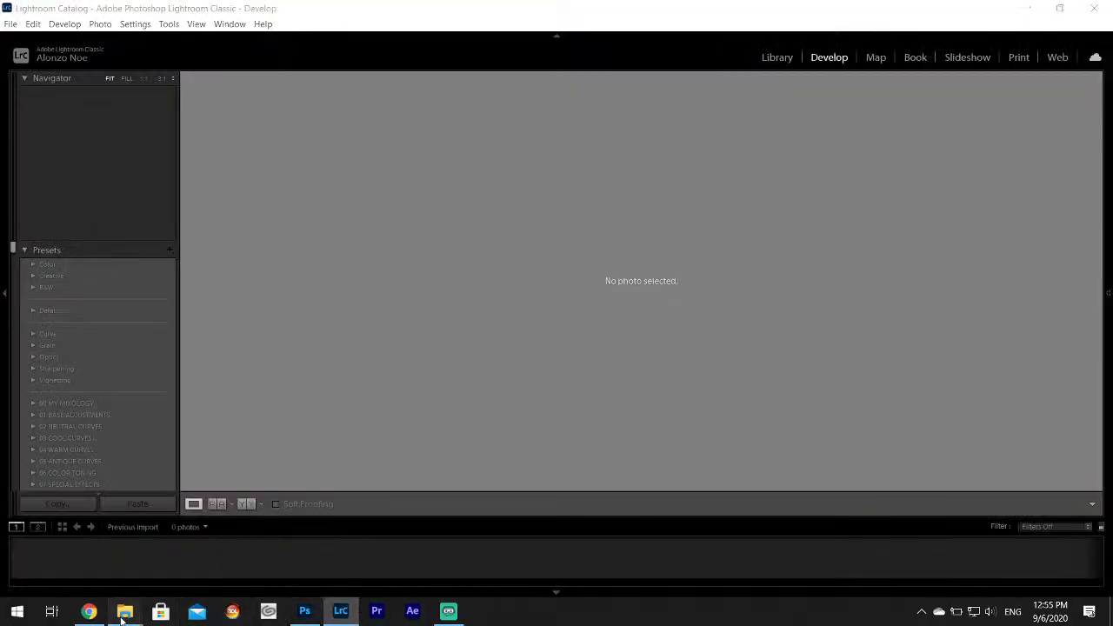
pyautogui.moveTo(123, 618)
pyautogui.click(315, 537)
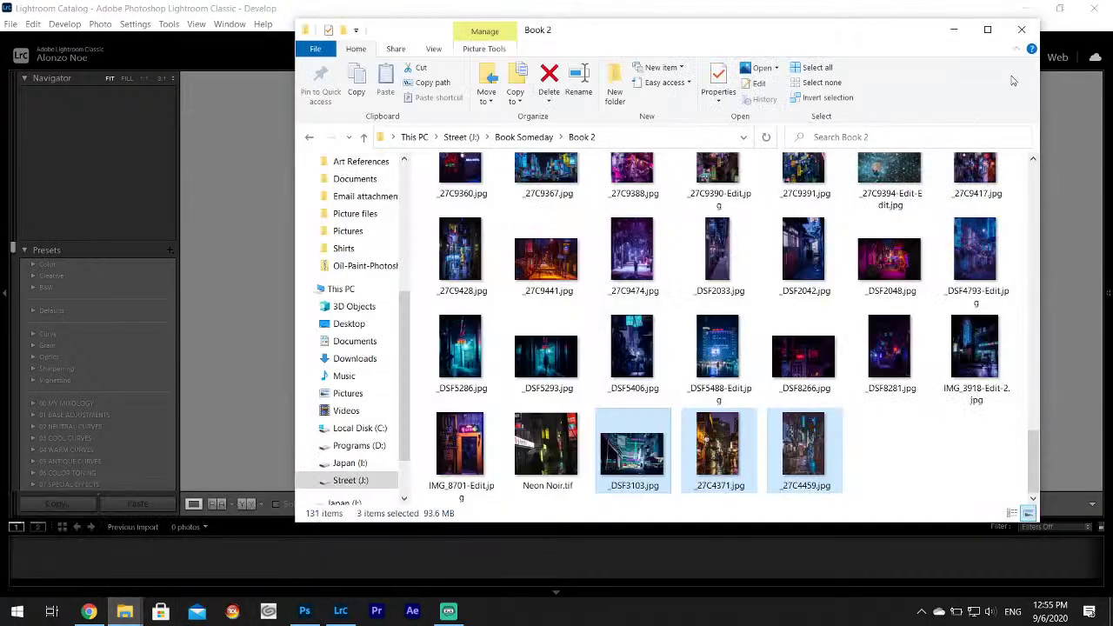
pyautogui.click(1022, 29)
pyautogui.moveTo(125, 611)
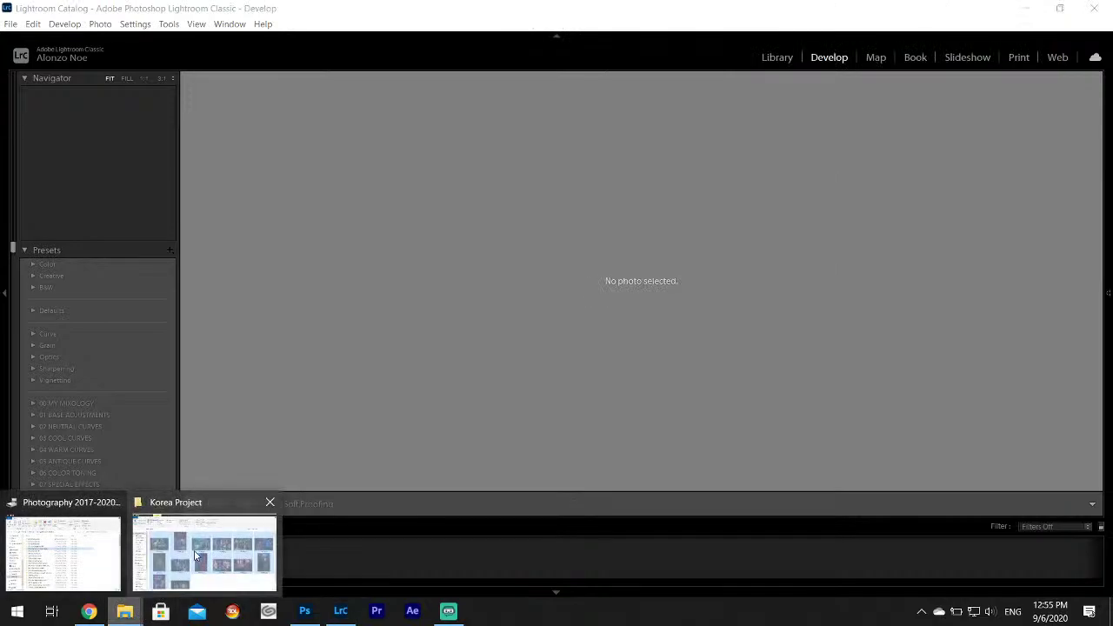
pyautogui.click(195, 555)
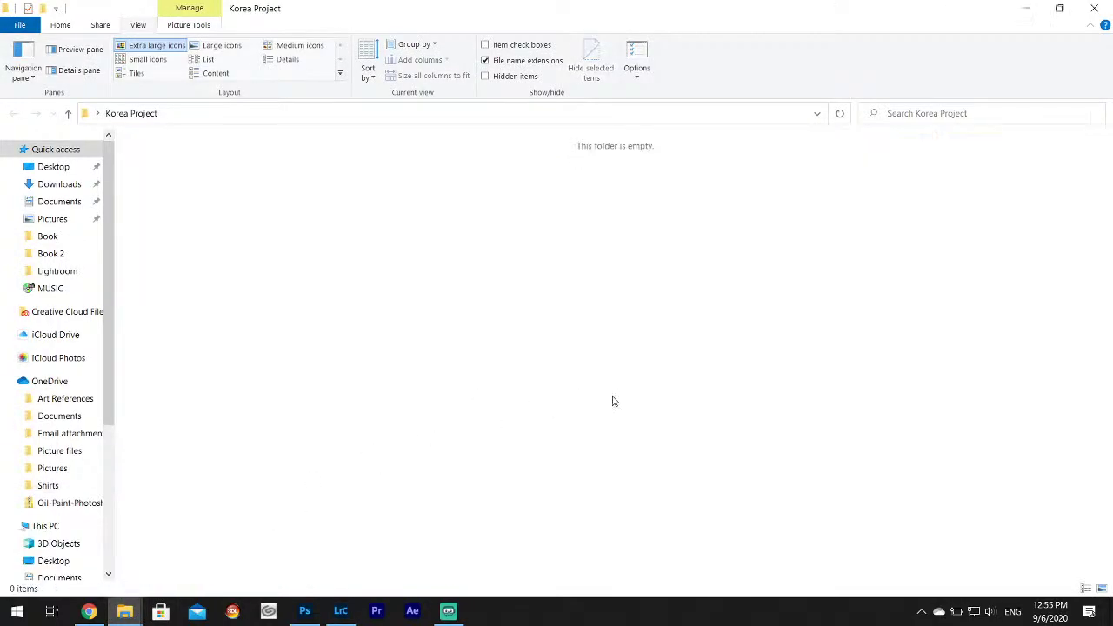
pyautogui.click(1094, 7)
# Restore Photography 2017-2020 Sept and select the 2018 June Fuji Film Jongro Dong folder.
pyautogui.click(125, 612)
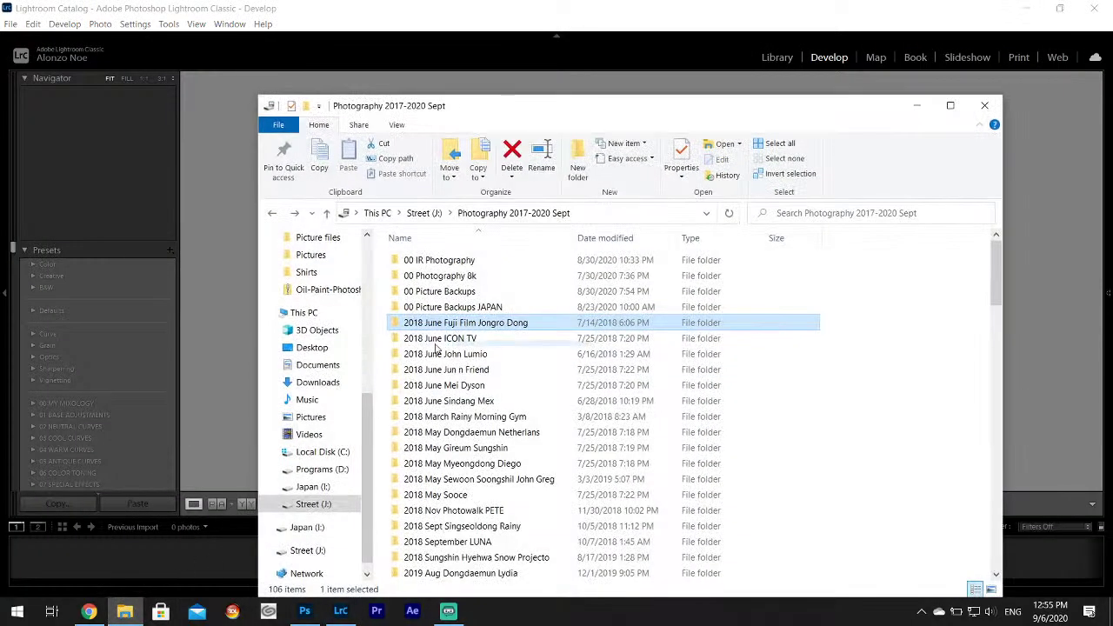
pyautogui.scroll(-12, 469, 348)
pyautogui.scroll(-15, 468, 379)
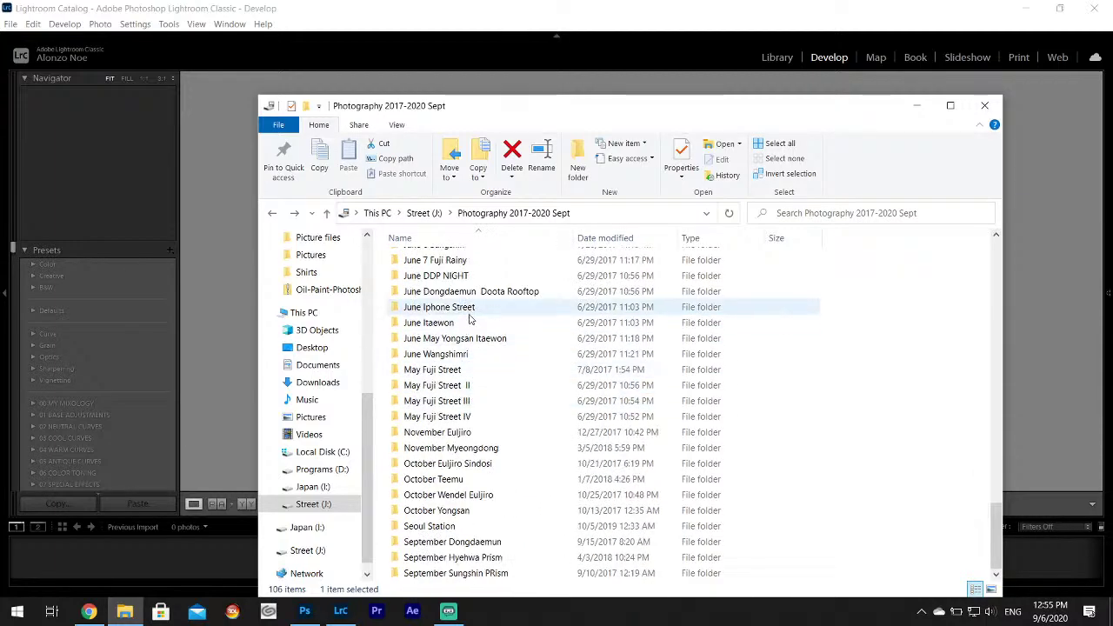
pyautogui.click(607, 383)
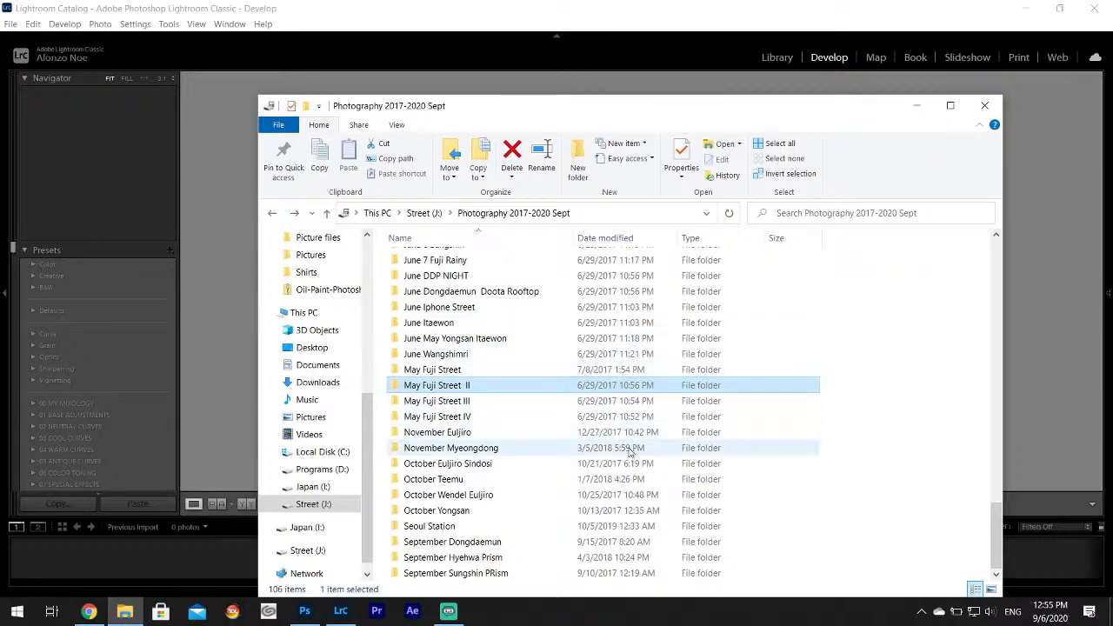
pyautogui.scroll(20, 628, 465)
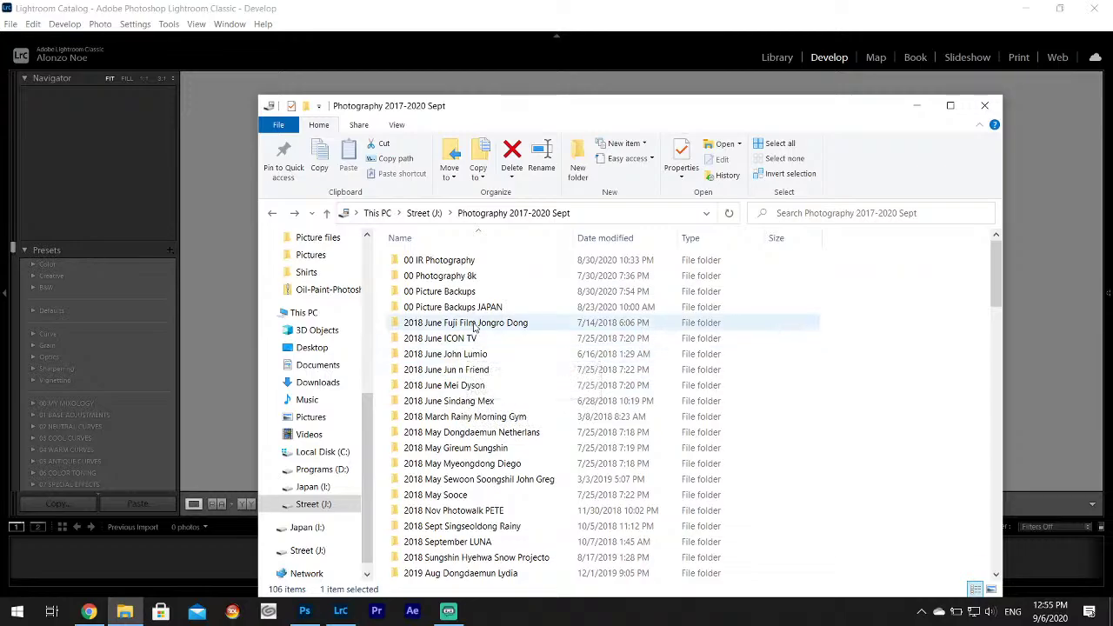
pyautogui.click(475, 326)
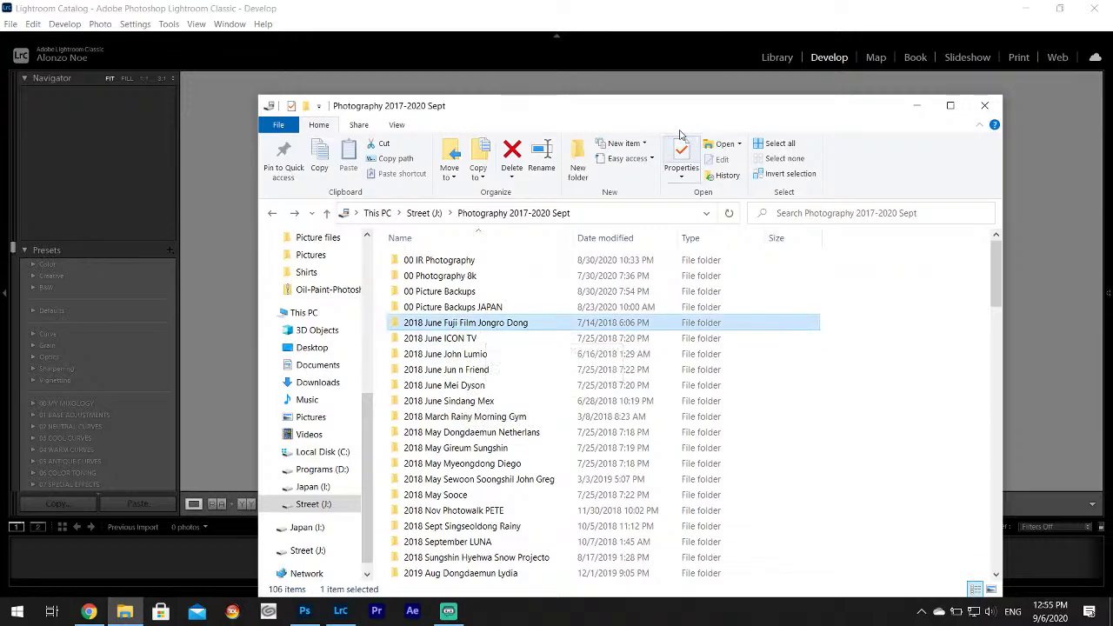
pyautogui.moveTo(648, 115); pyautogui.dragTo(834, 189)
# Try dragging the folder into Lightroom's Library, then open it to list its RAF photos.
pyautogui.moveTo(713, 400); pyautogui.dragTo(409, 255)
pyautogui.click(782, 57)
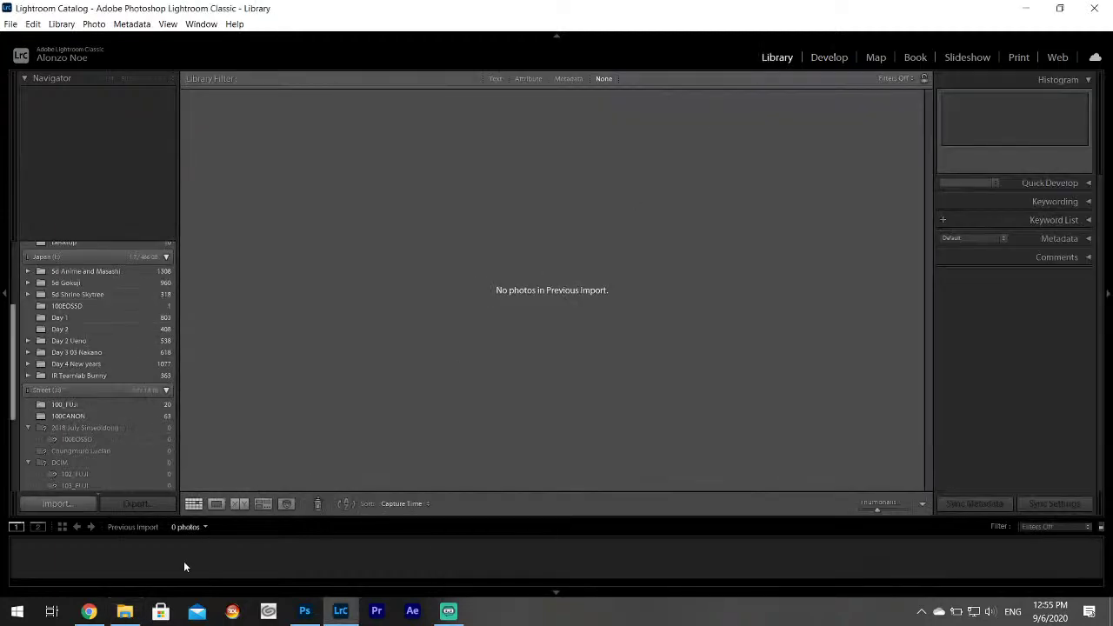
pyautogui.click(124, 611)
pyautogui.doubleClick(663, 399)
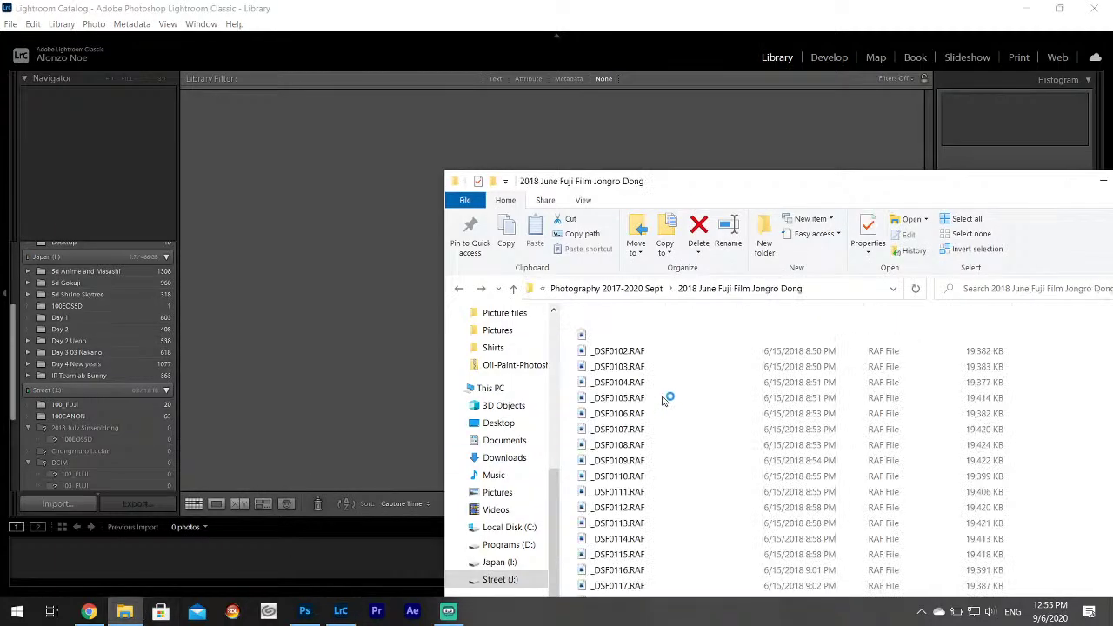
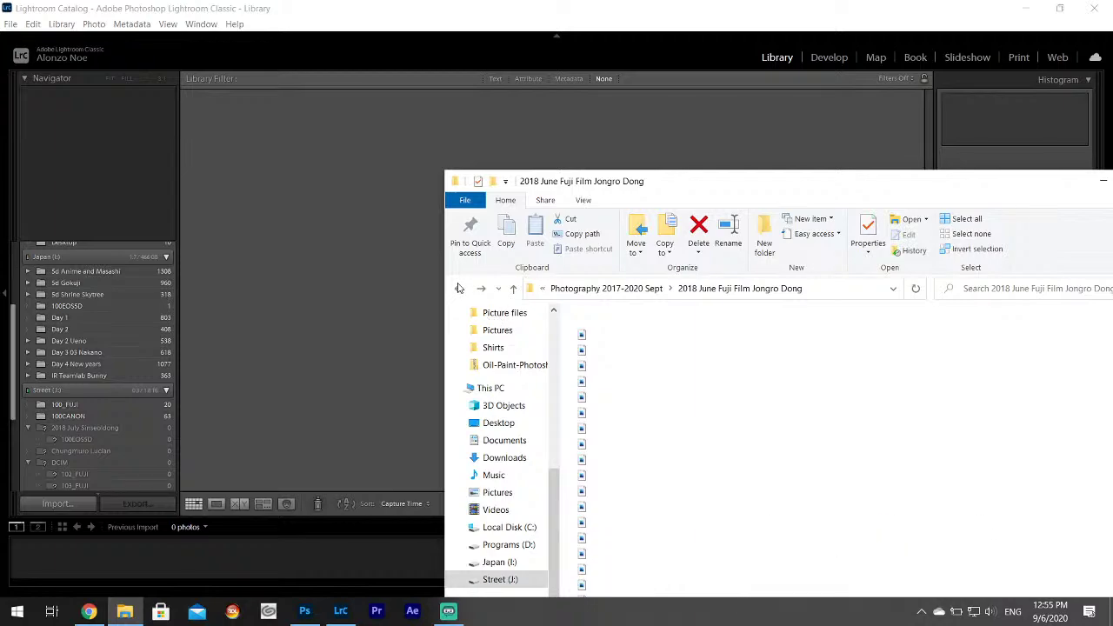
# Drag the 2018 June Fuji Film Jongro Dong folder into Lightroom and import all 48 photos.
pyautogui.click(459, 289)
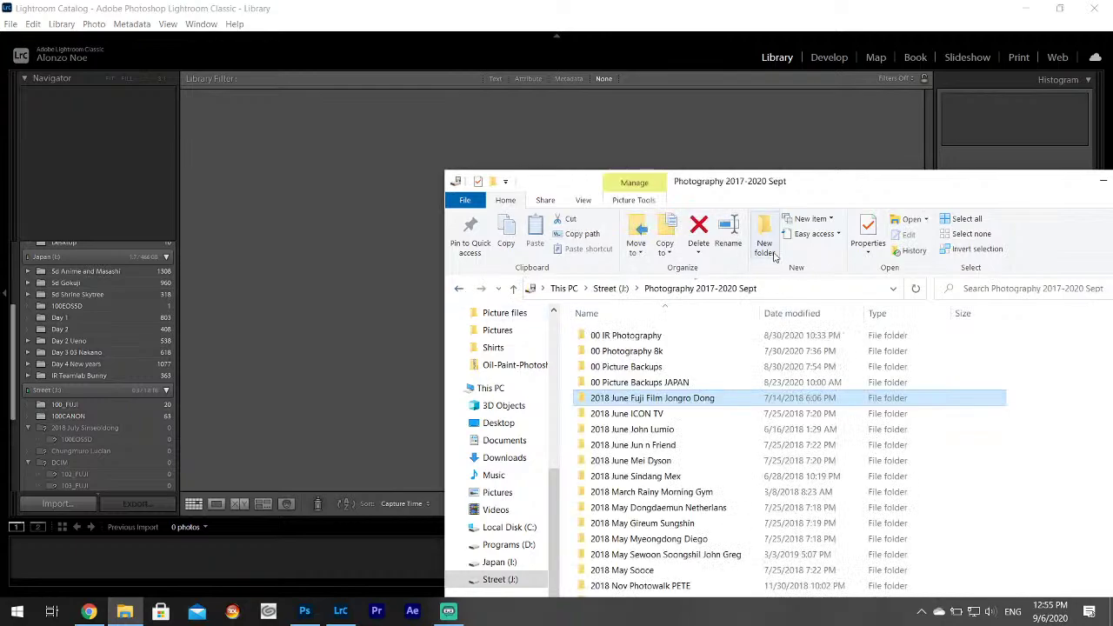
pyautogui.moveTo(557, 324); pyautogui.dragTo(372, 250)
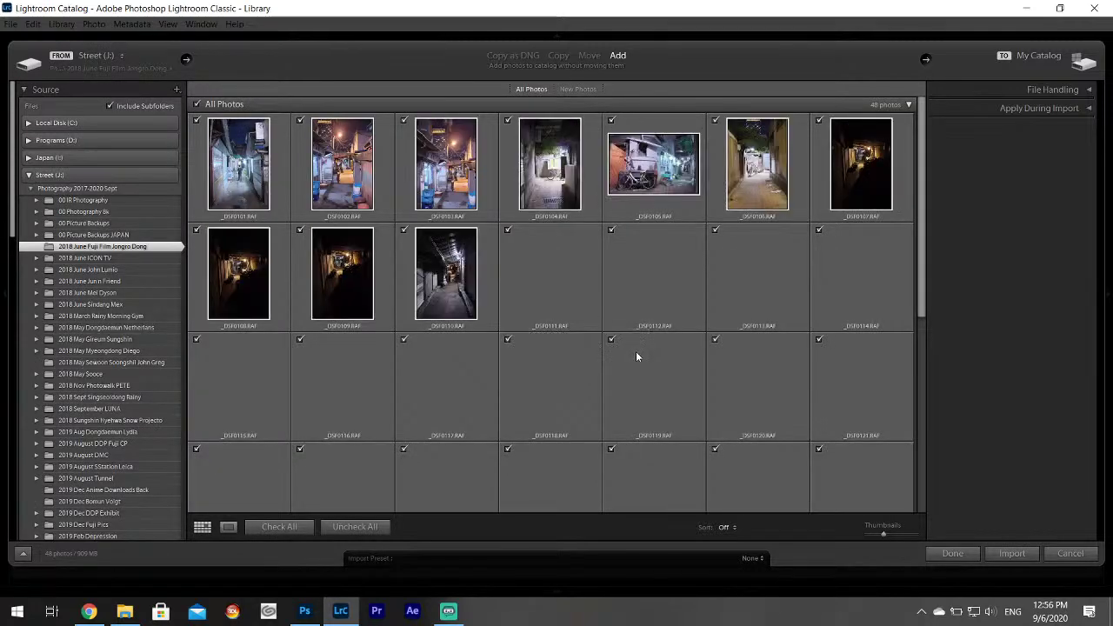
pyautogui.scroll(-5, 652, 361)
pyautogui.scroll(5, 669, 350)
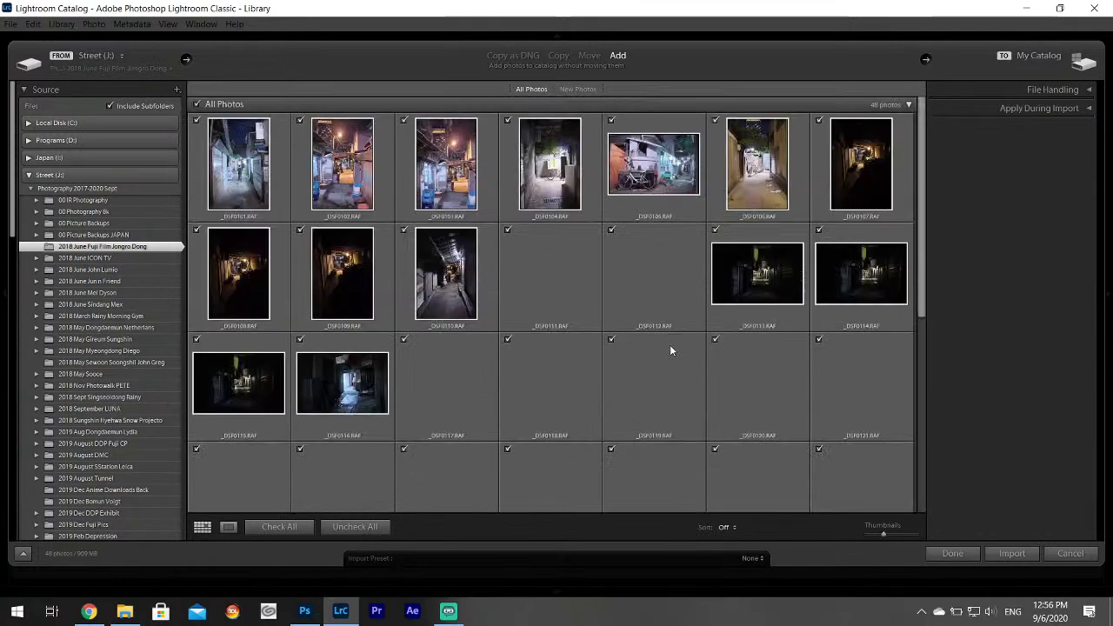
pyautogui.click(1011, 554)
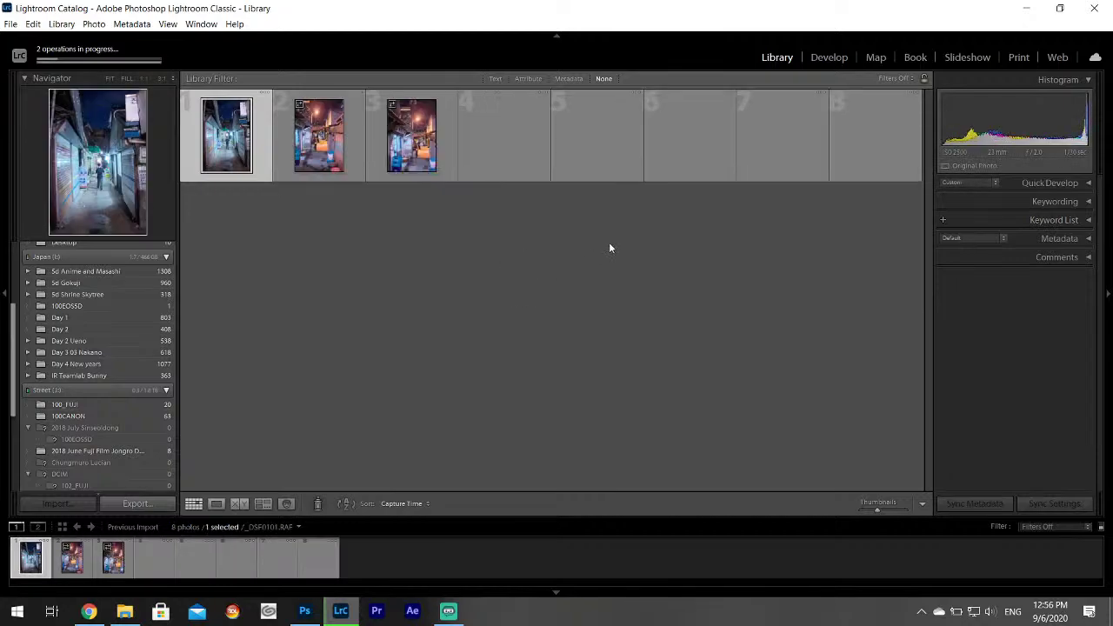
# Switch to Develop and step through the first eleven alley photos in the filmstrip.
pyautogui.click(829, 57)
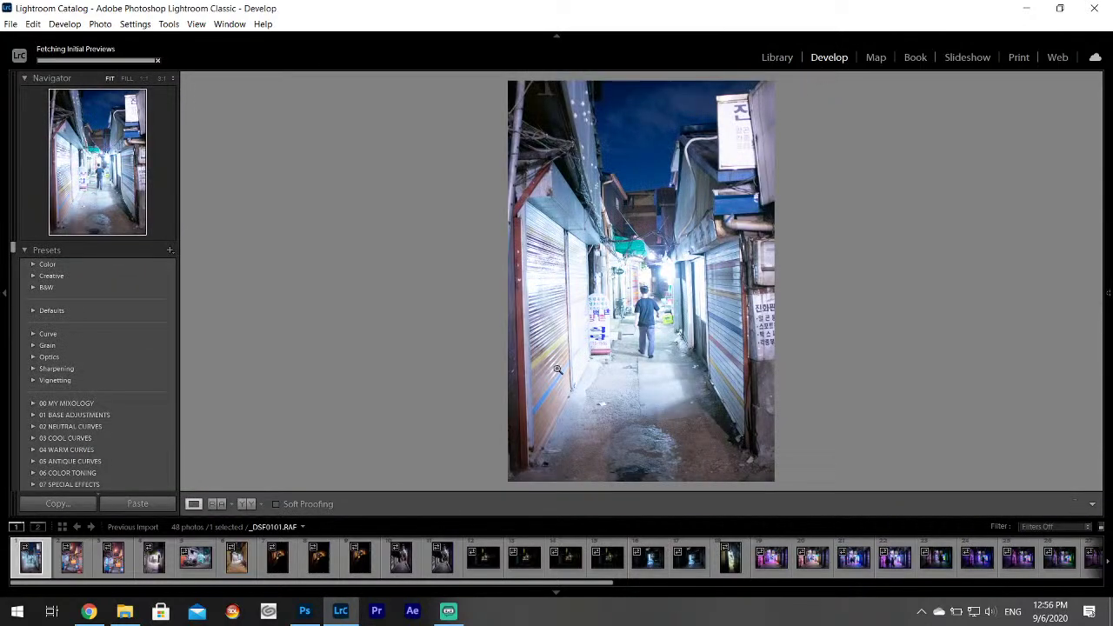
pyautogui.click(83, 561)
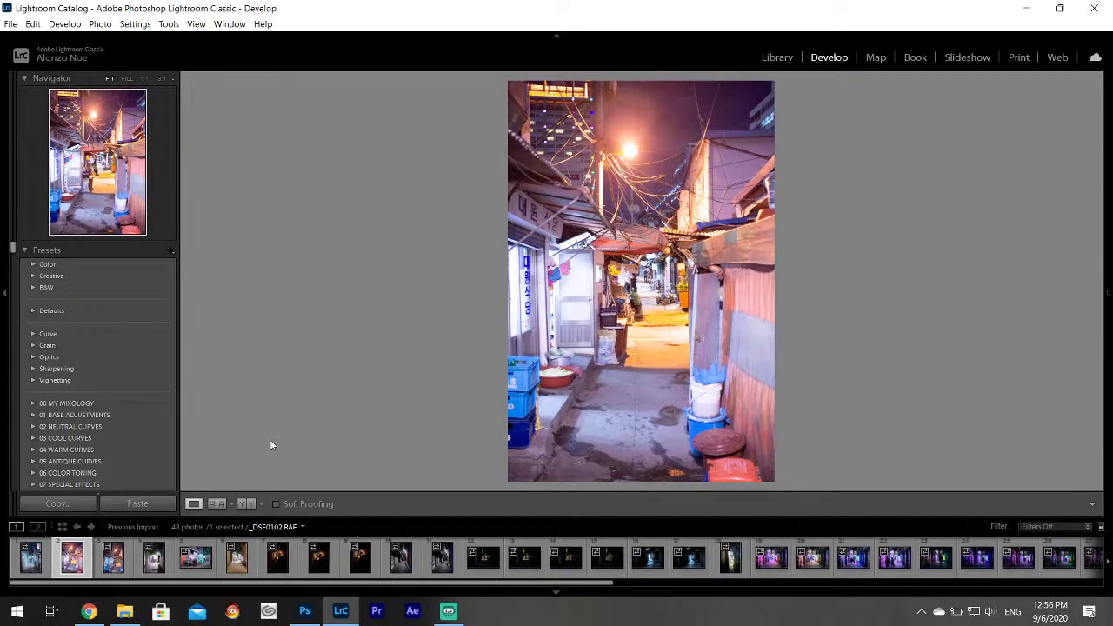
pyautogui.click(123, 566)
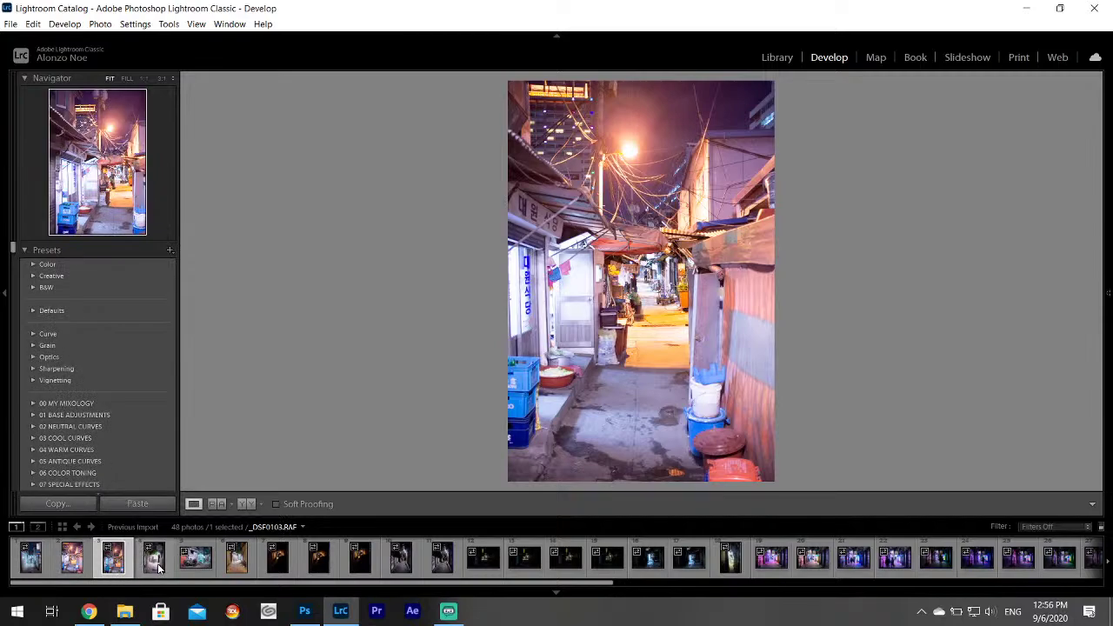
pyautogui.click(160, 565)
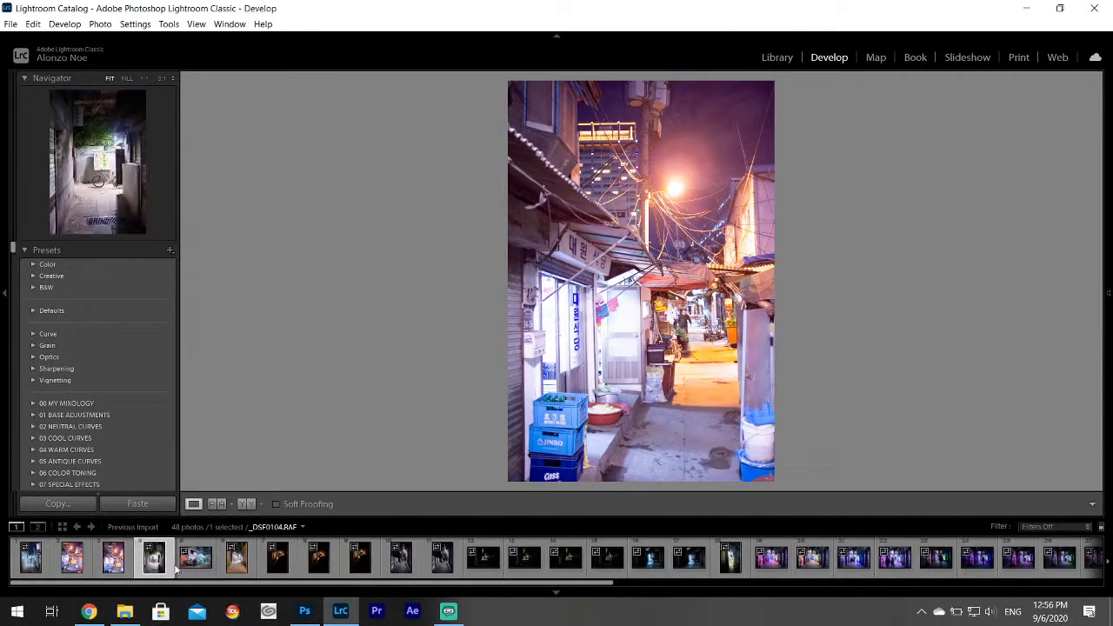
pyautogui.click(197, 569)
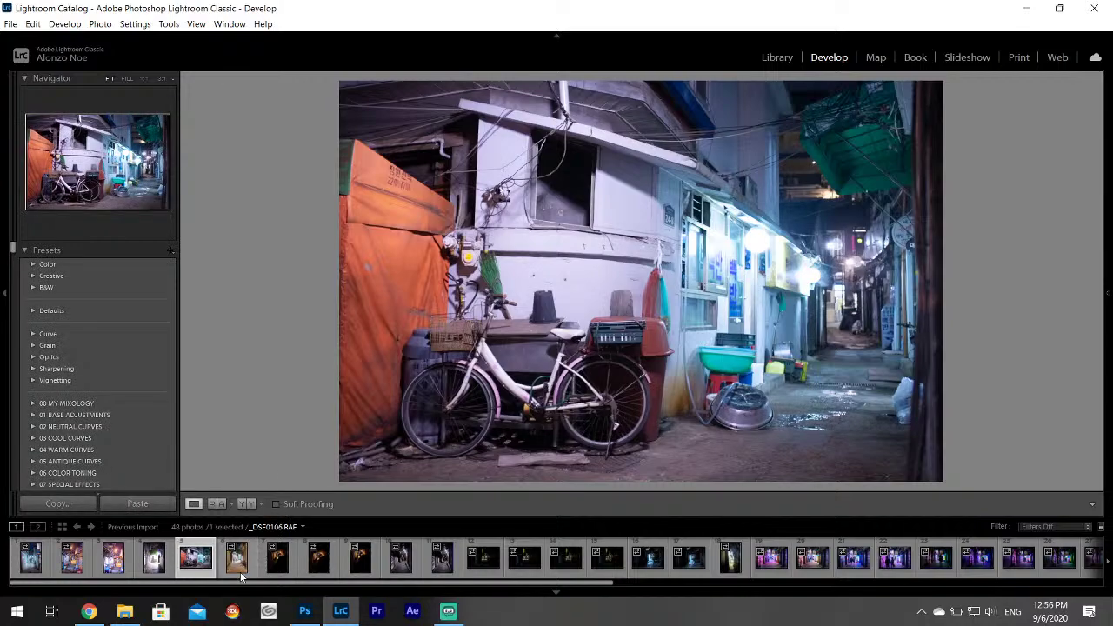
pyautogui.click(236, 570)
pyautogui.click(278, 569)
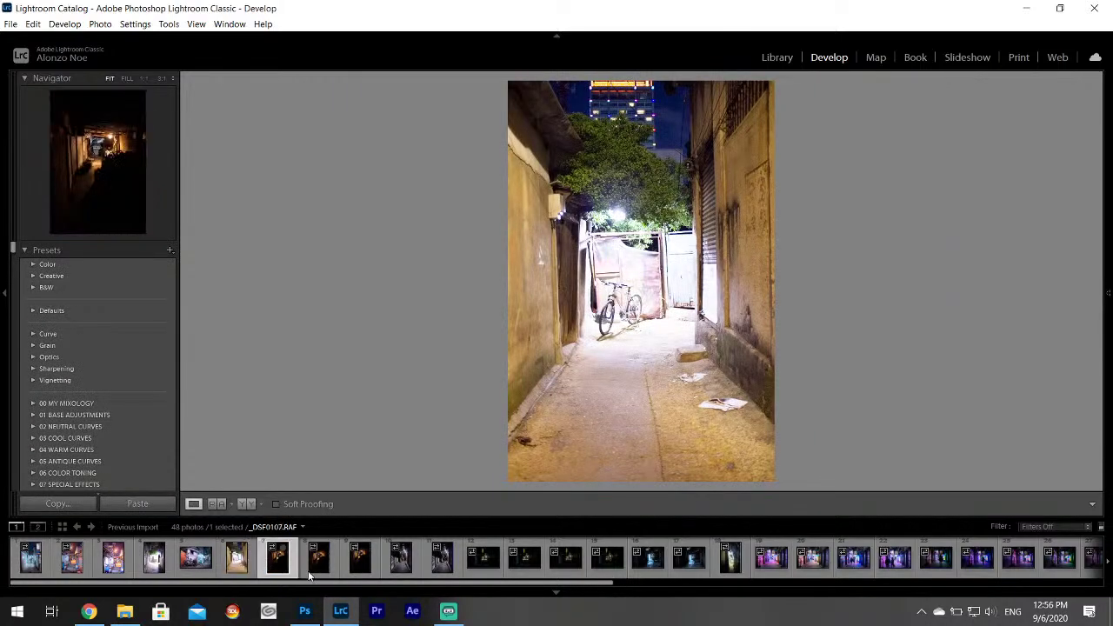
pyautogui.click(318, 568)
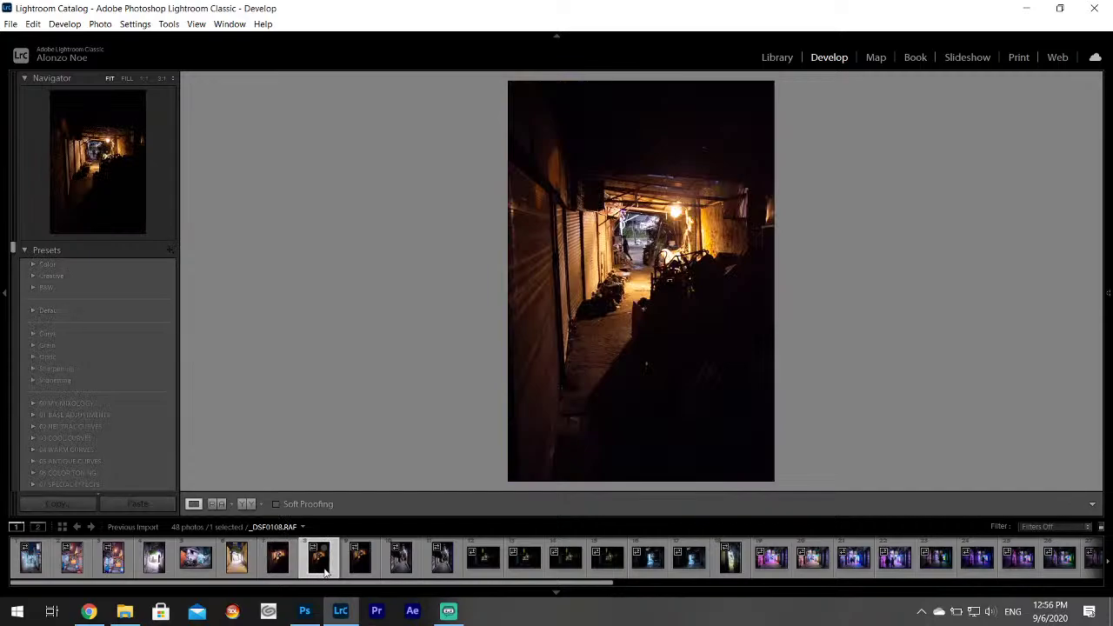
pyautogui.click(360, 561)
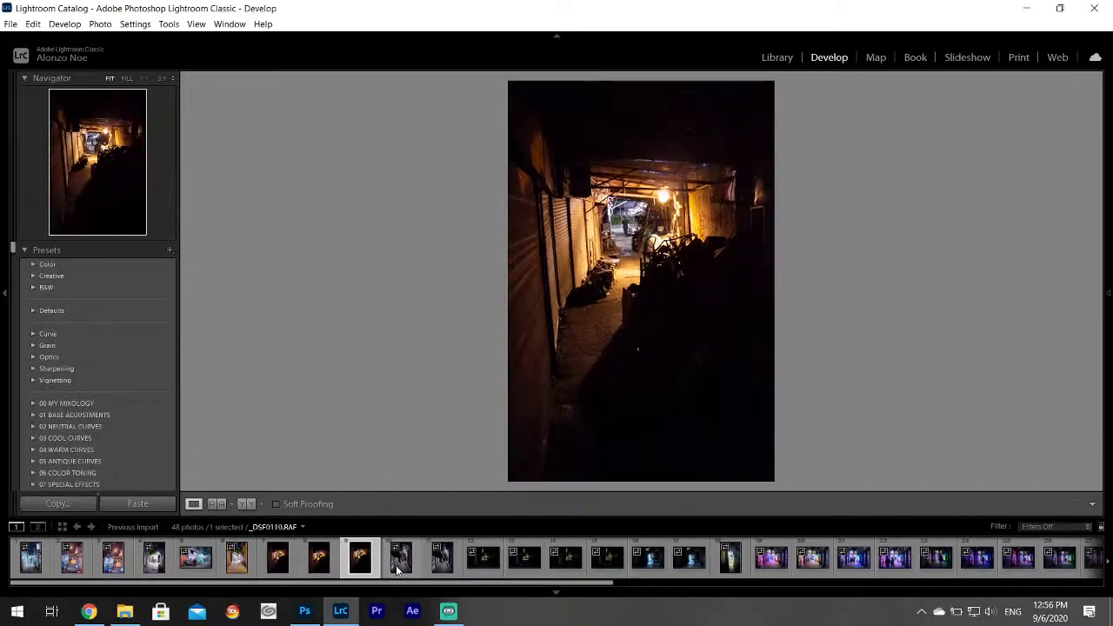
pyautogui.click(405, 563)
pyautogui.click(447, 567)
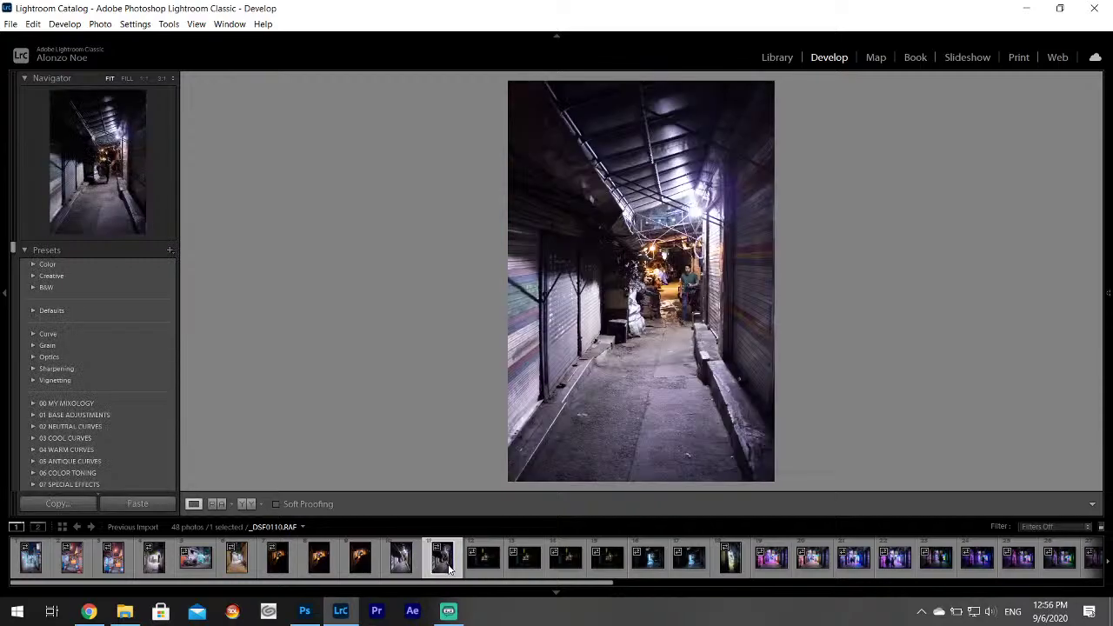
# Check the covered-alley photo at 1:1, then open _DSF0117 and pull Highlights to -100.
pyautogui.click(486, 567)
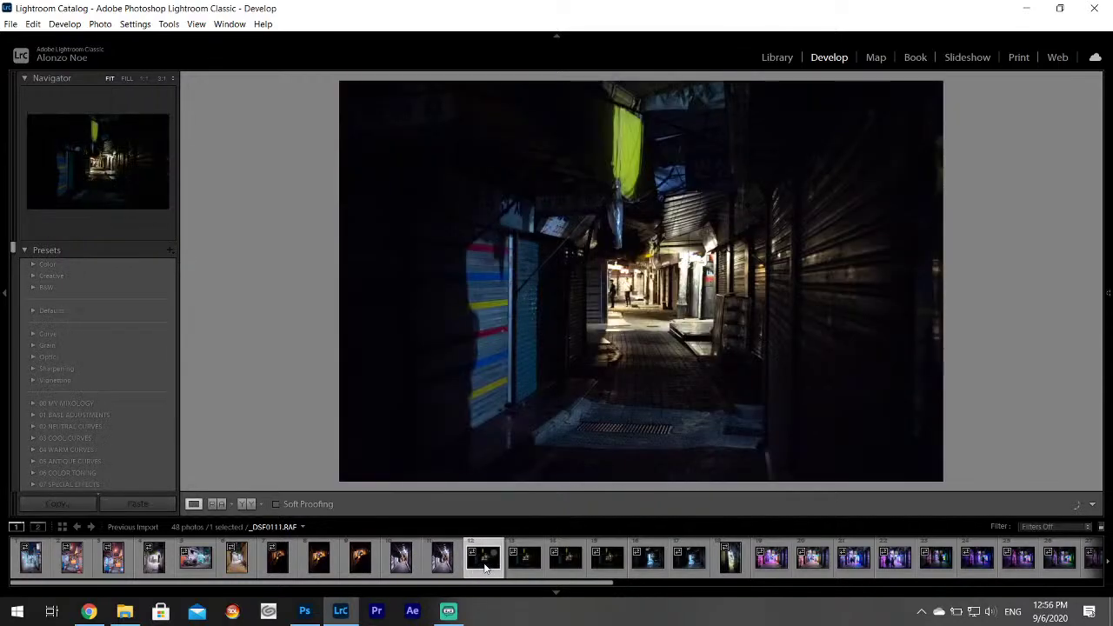
pyautogui.click(440, 565)
pyautogui.click(670, 277)
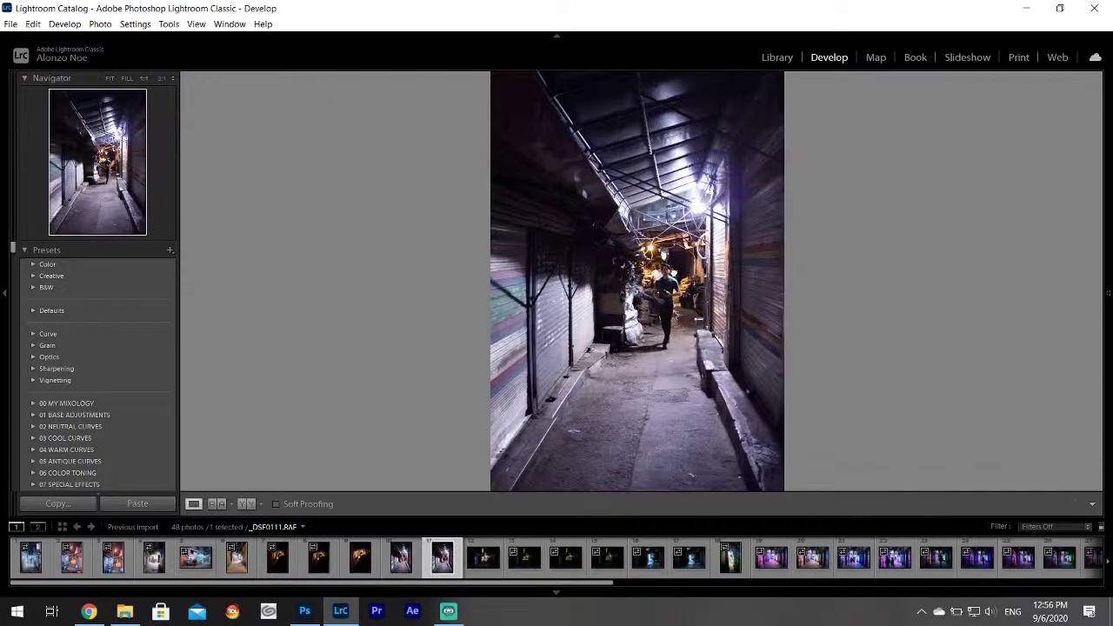
pyautogui.click(650, 294)
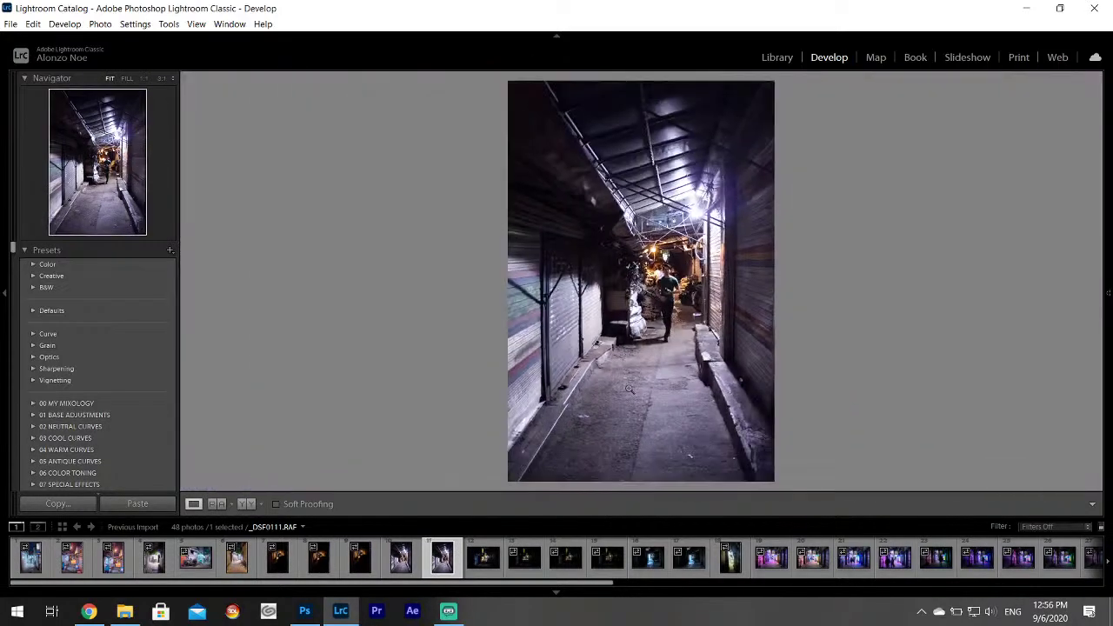
pyautogui.click(525, 561)
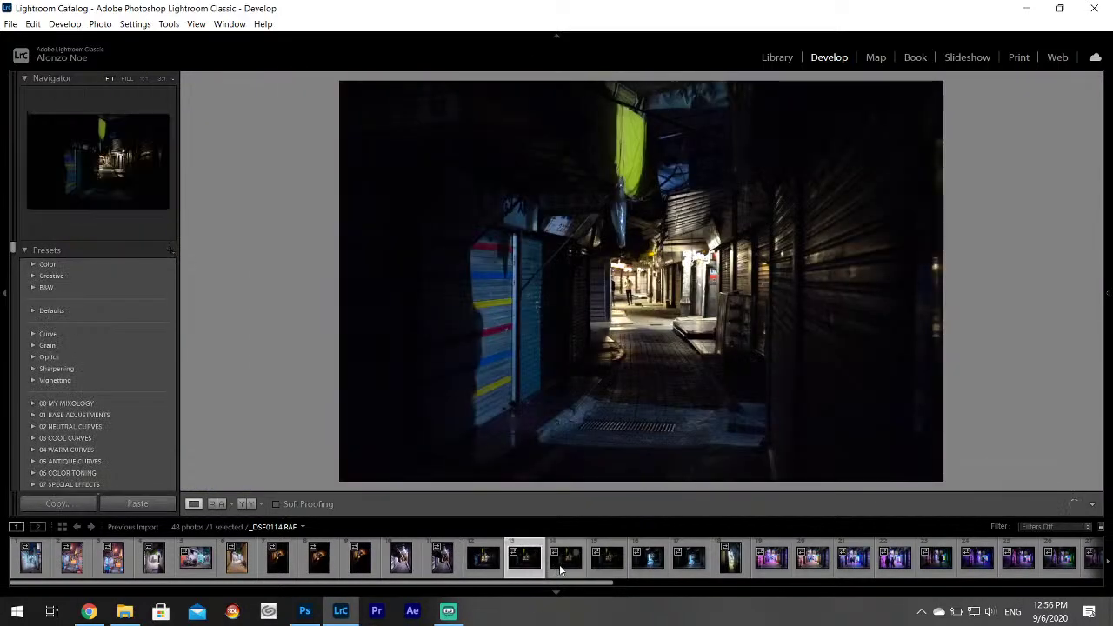
pyautogui.click(559, 565)
pyautogui.click(607, 561)
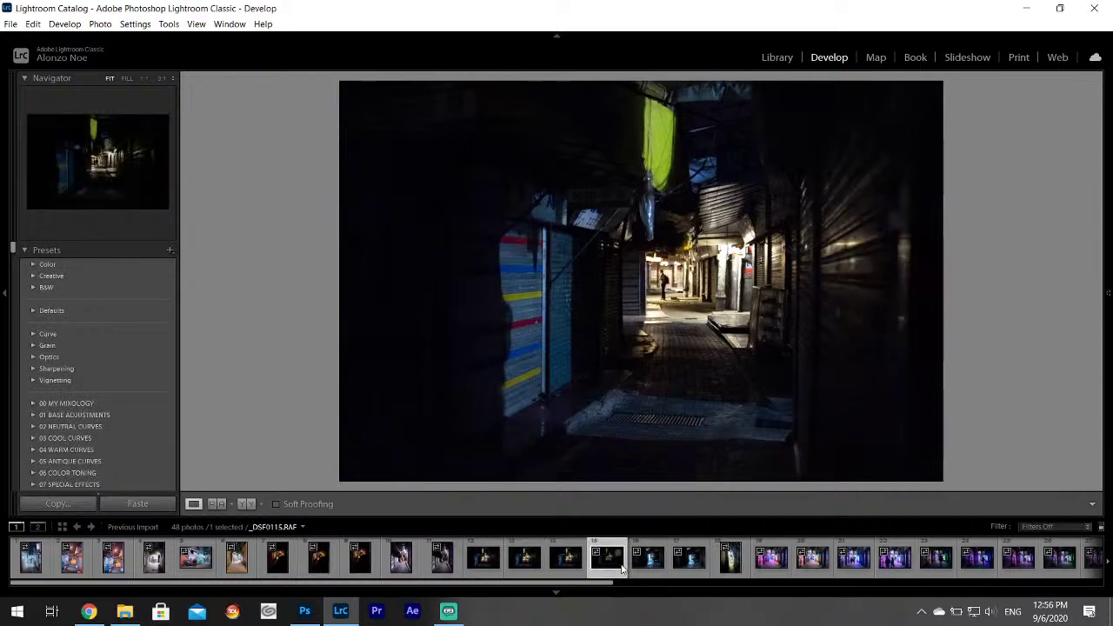
pyautogui.click(650, 563)
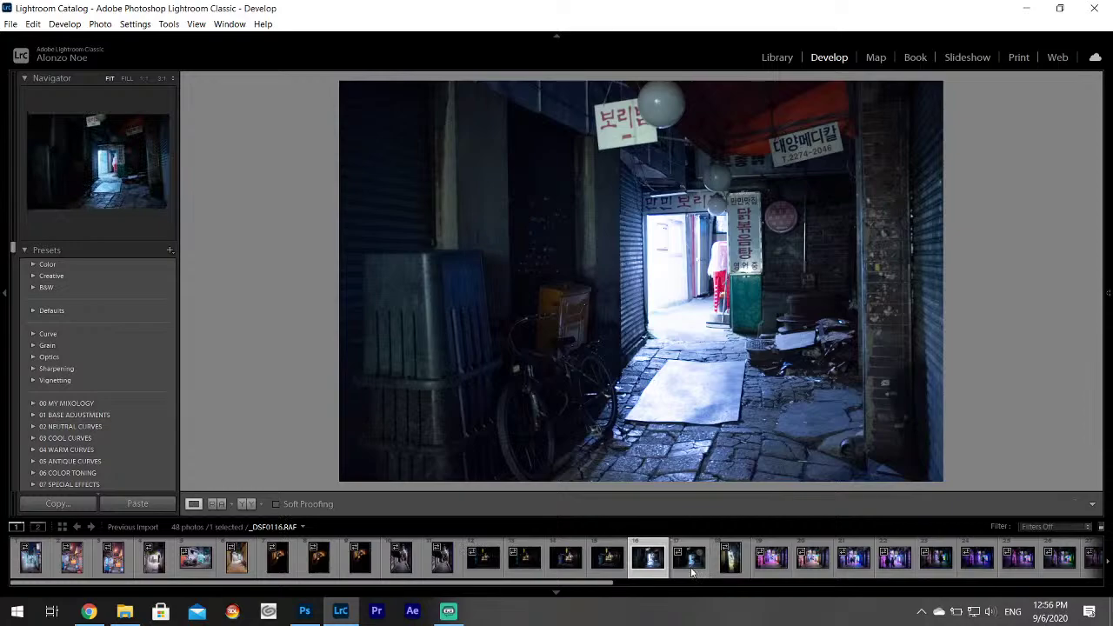
pyautogui.click(693, 563)
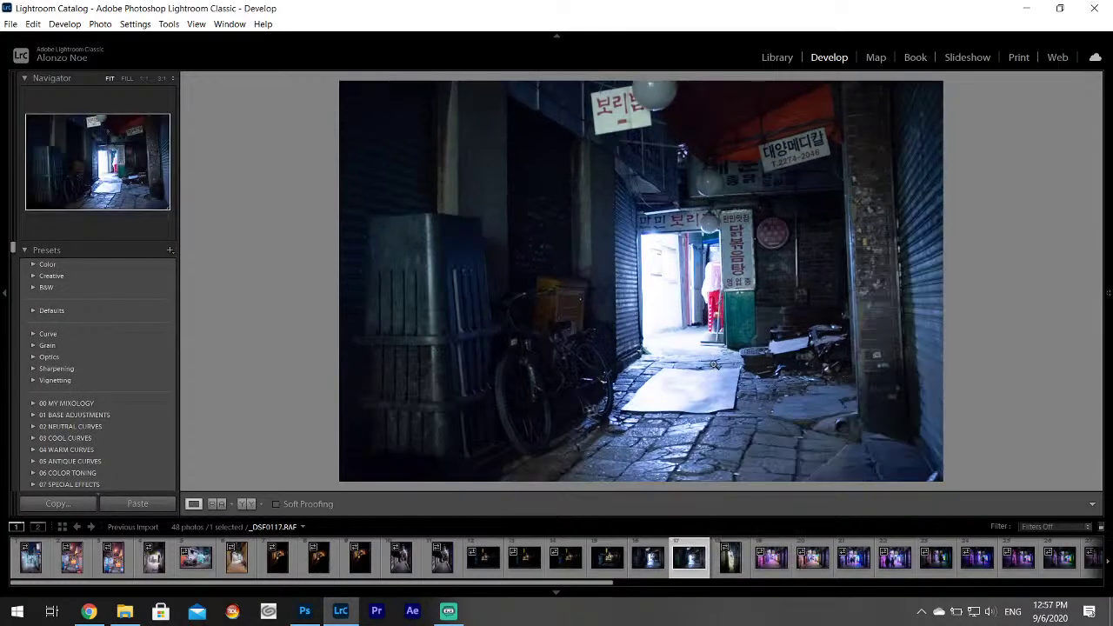
pyautogui.click(1107, 240)
pyautogui.moveTo(1022, 356); pyautogui.dragTo(1041, 382)
# Try shifting Blue Hue toward purple, reset it to 0, then advance to _DSF0119.
pyautogui.click(950, 271)
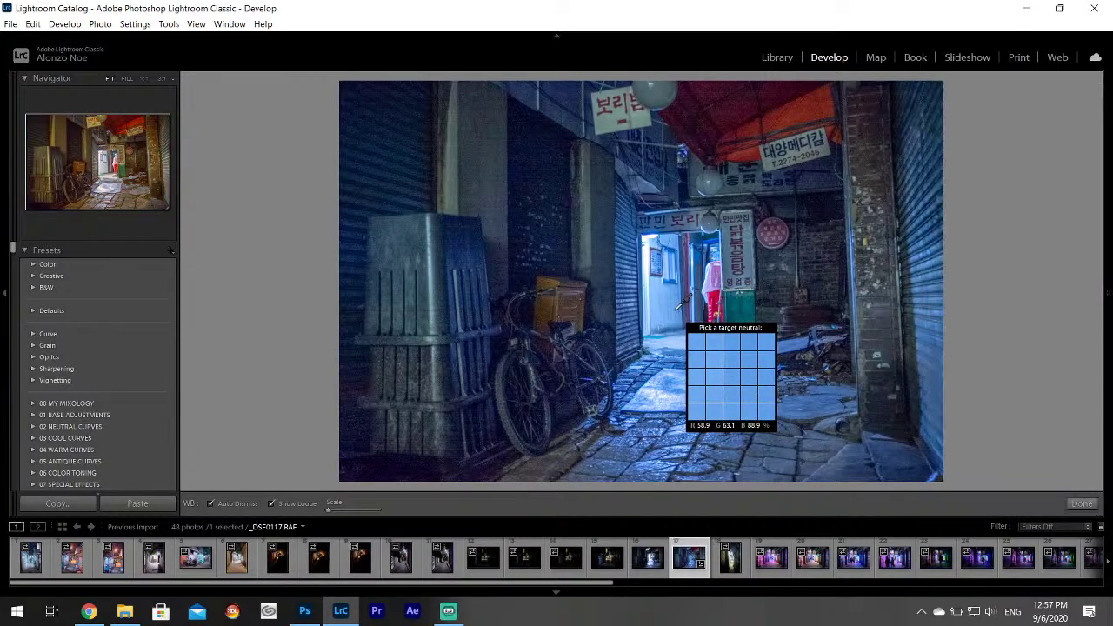
pyautogui.moveTo(1097, 208)
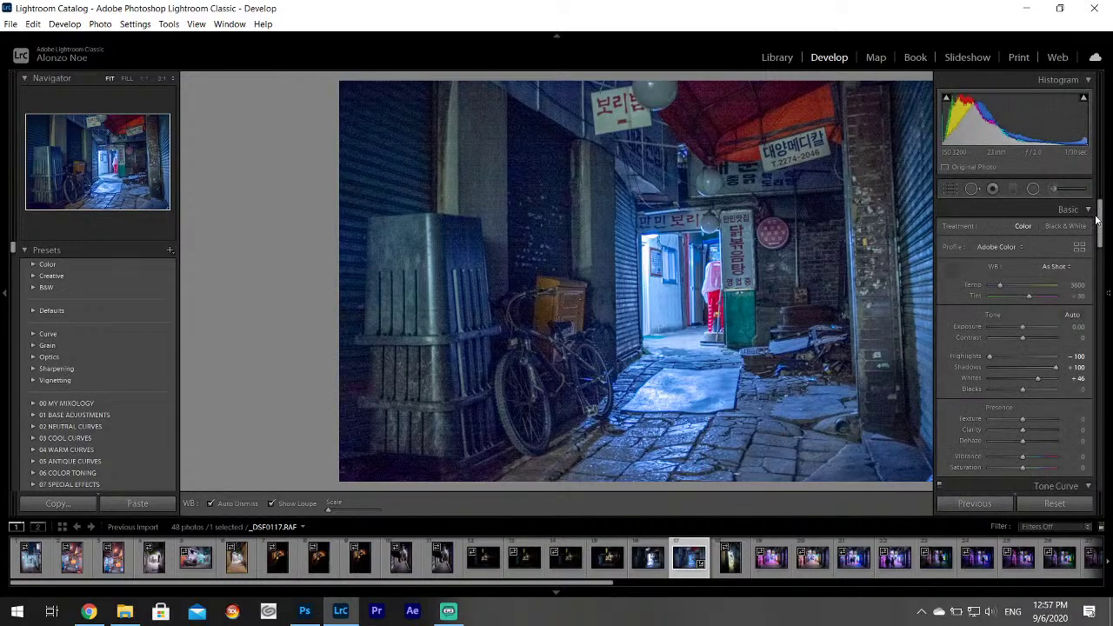
pyautogui.scroll(-5, 1097, 221)
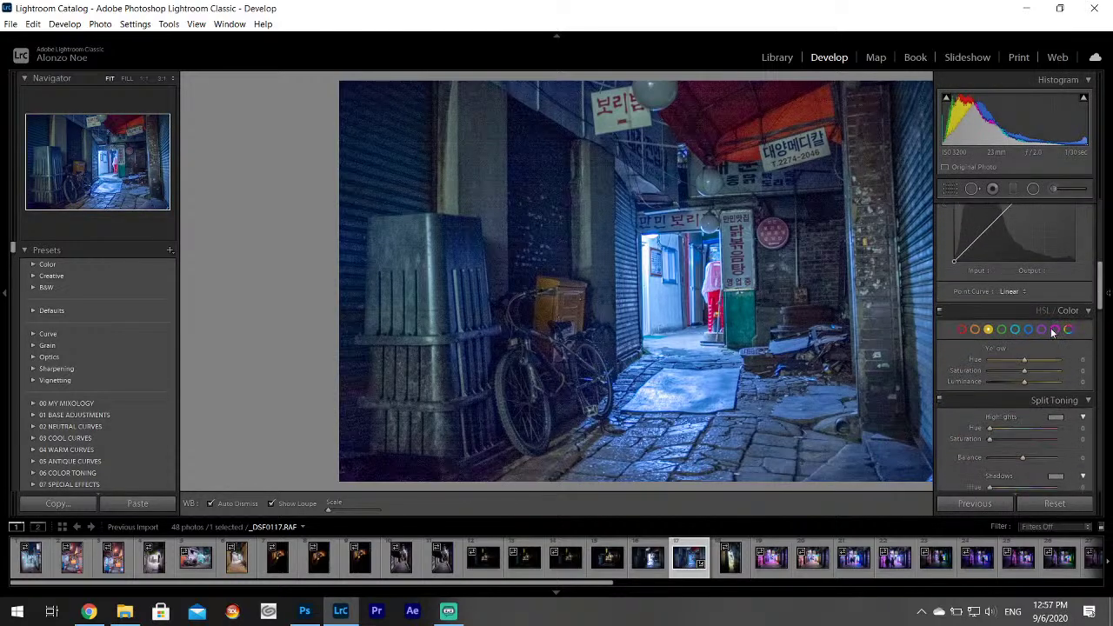
pyautogui.moveTo(1027, 359); pyautogui.dragTo(1053, 369)
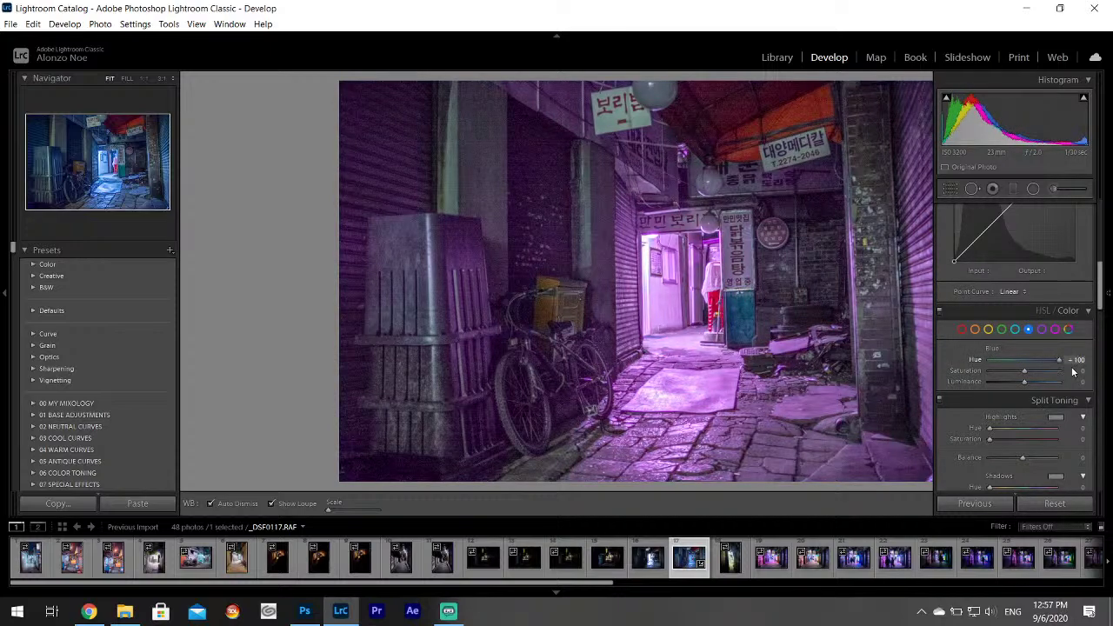
pyautogui.doubleClick(980, 361)
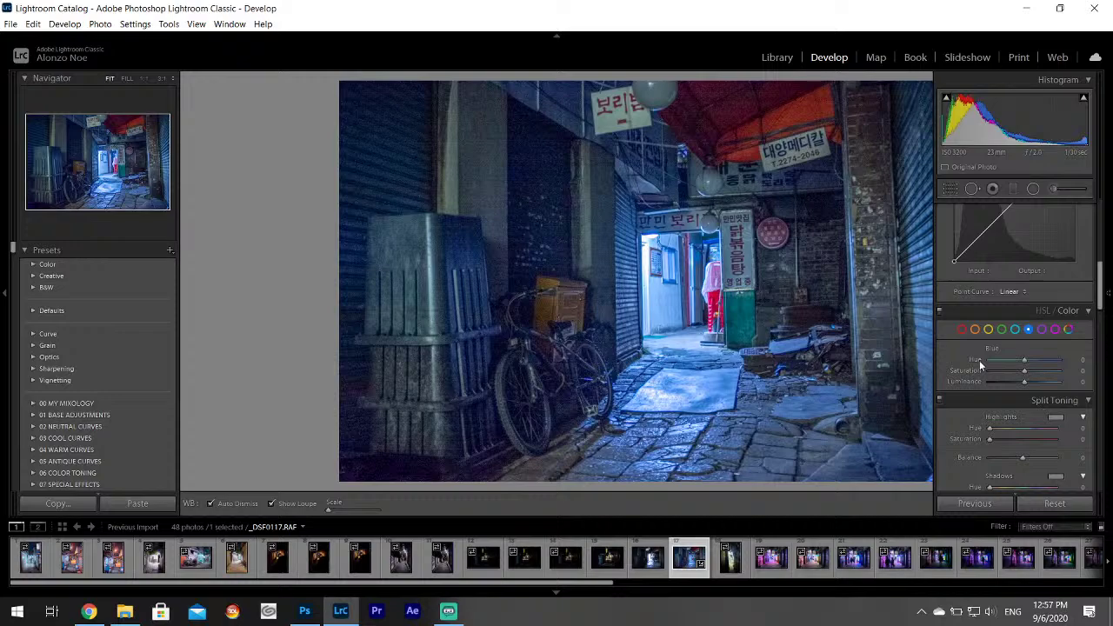
pyautogui.click(732, 556)
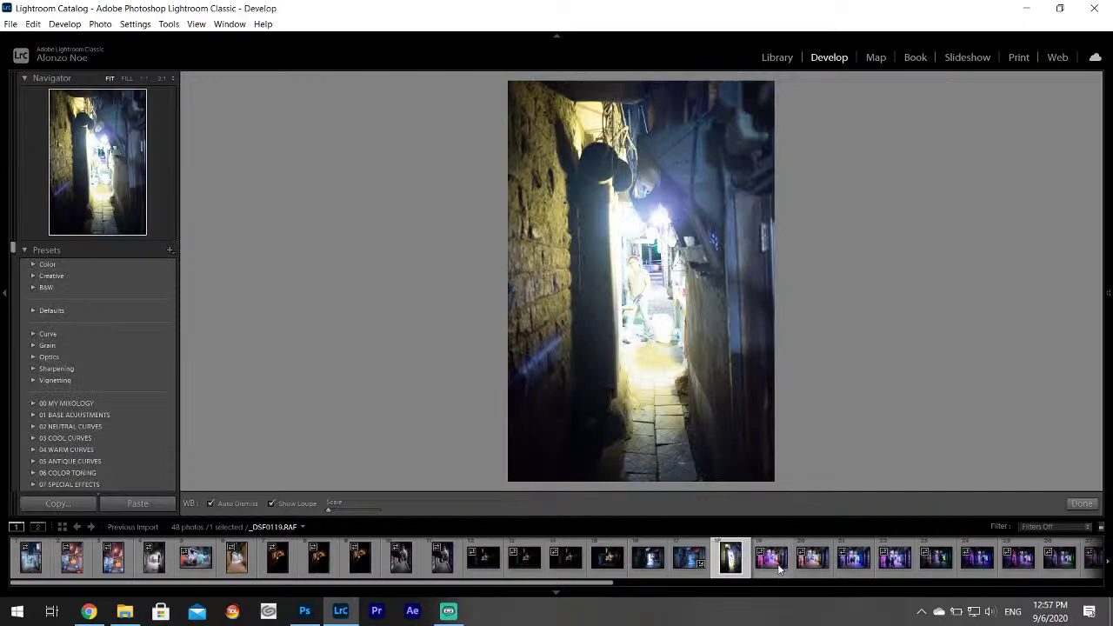
pyautogui.click(780, 565)
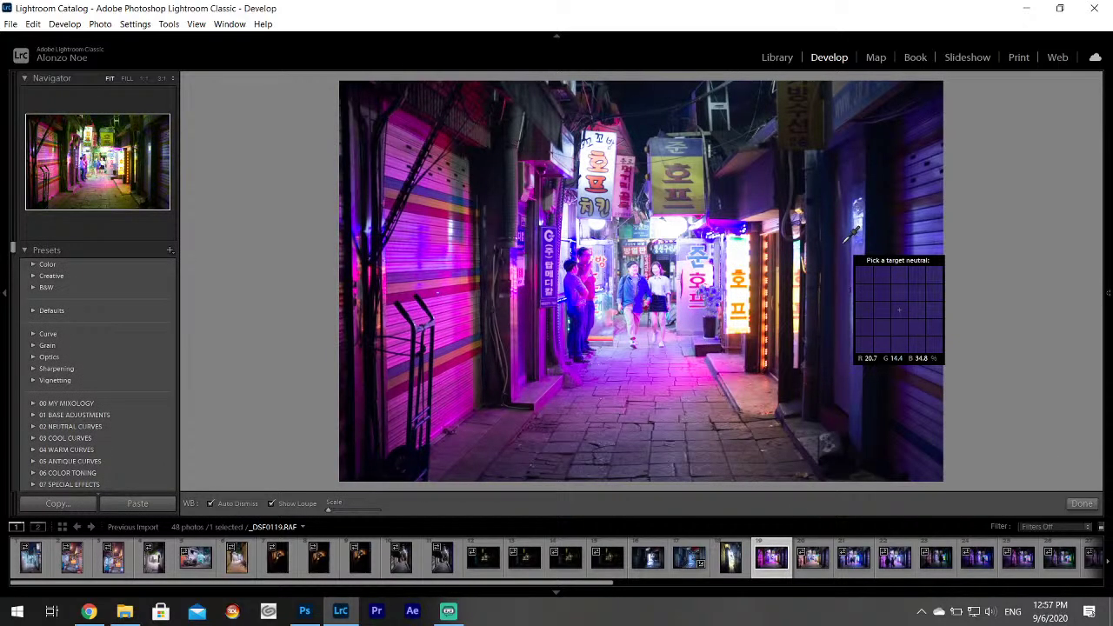
# Minimize Lightroom and open the photographer's Linktree from their Twitter profile in Chrome.
pyautogui.click(1023, 6)
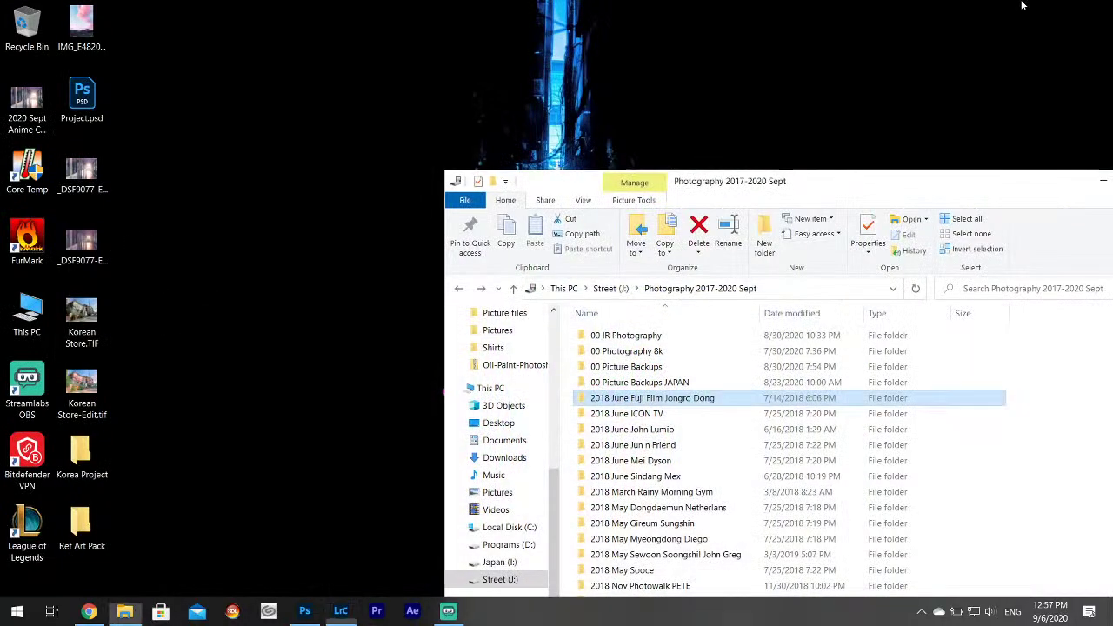
pyautogui.moveTo(957, 186); pyautogui.dragTo(710, 87)
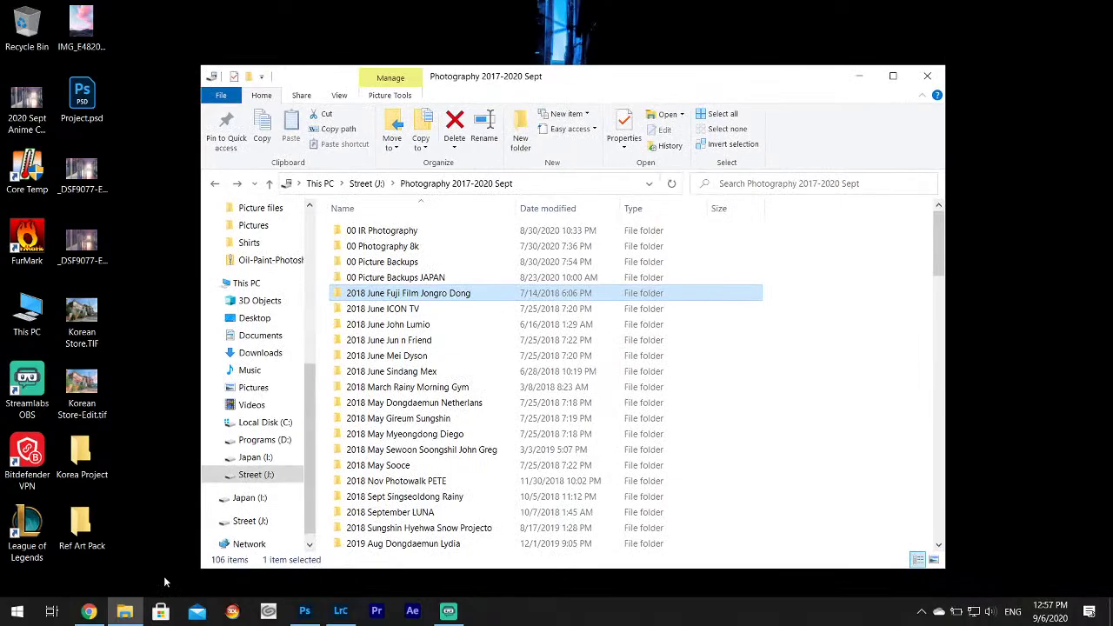
pyautogui.click(88, 611)
pyautogui.click(195, 12)
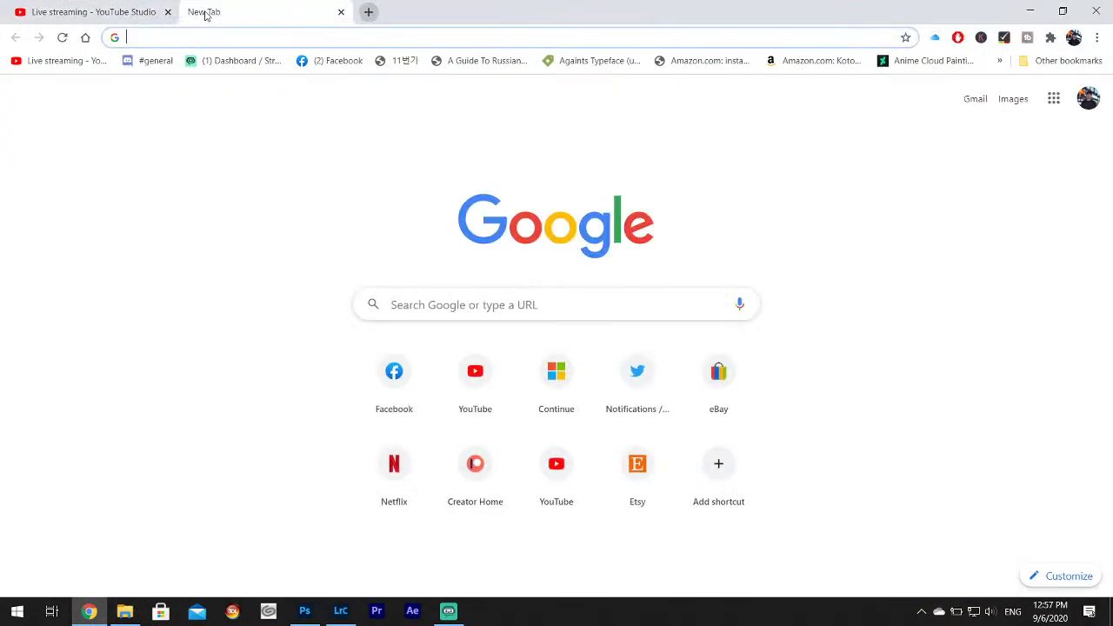
pyautogui.write('tw')
pyautogui.press('Return')
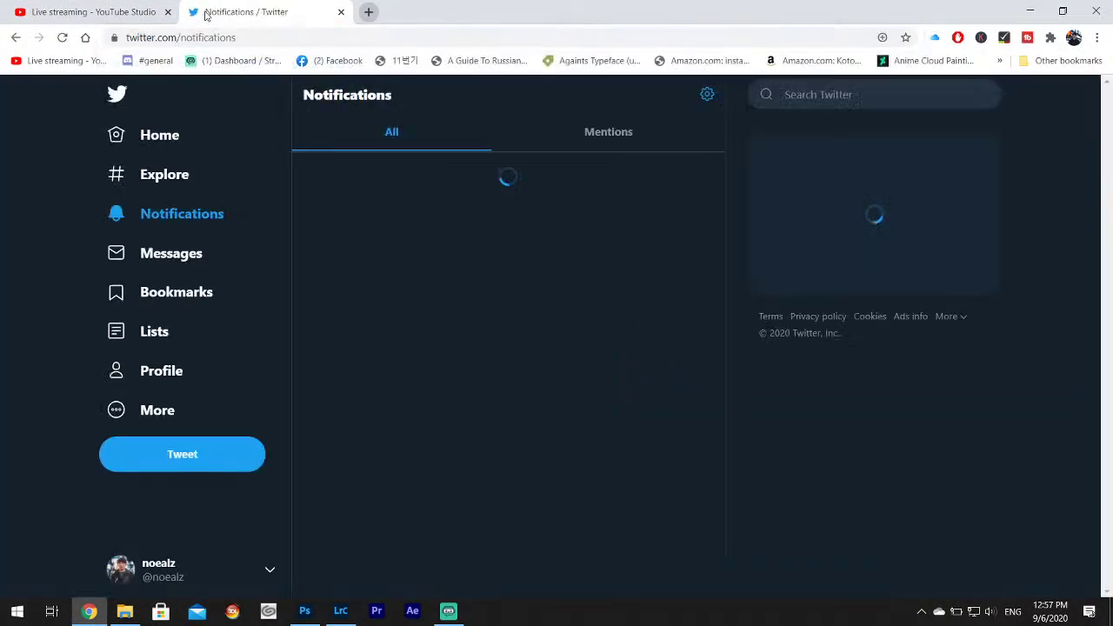
pyautogui.click(160, 379)
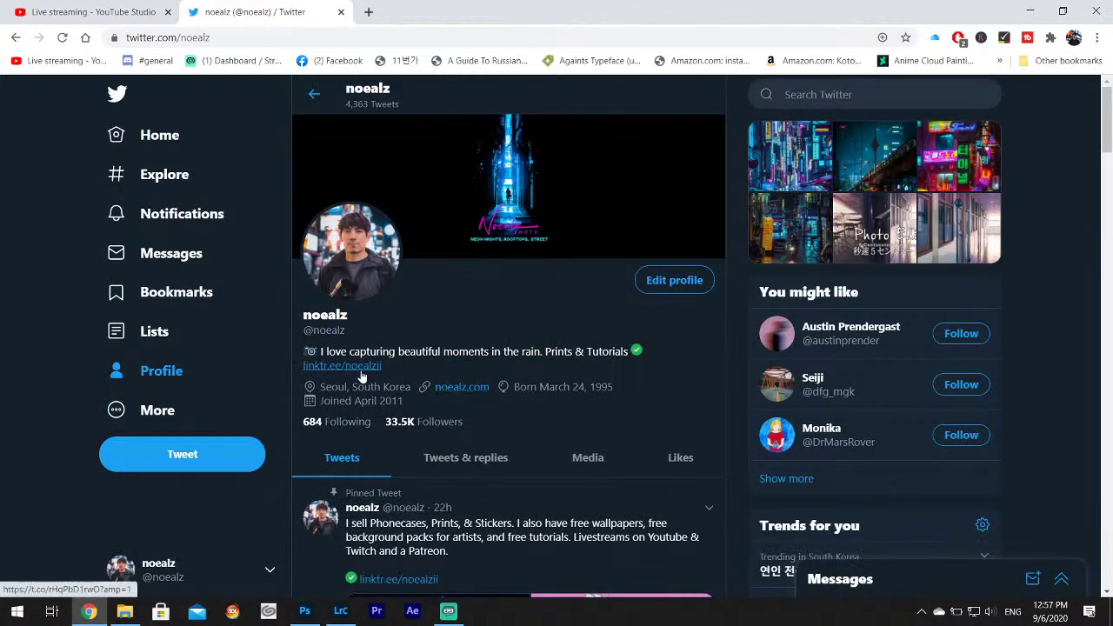
pyautogui.click(351, 370)
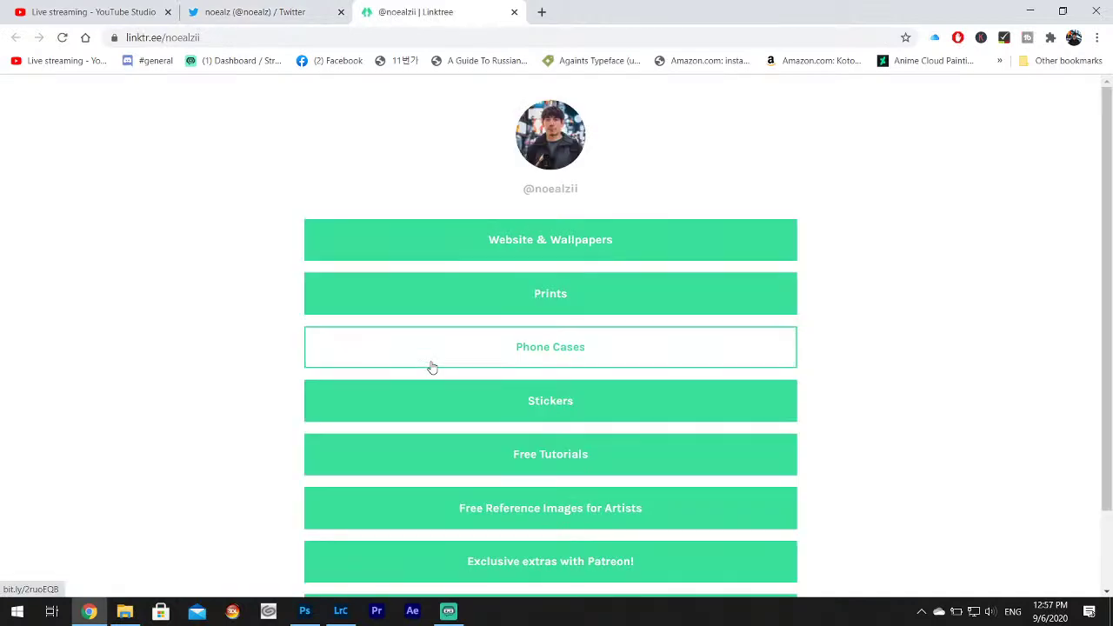
# Scroll through the Linktree page, then minimize Chrome and the photography folder window.
pyautogui.scroll(-1, 561, 366)
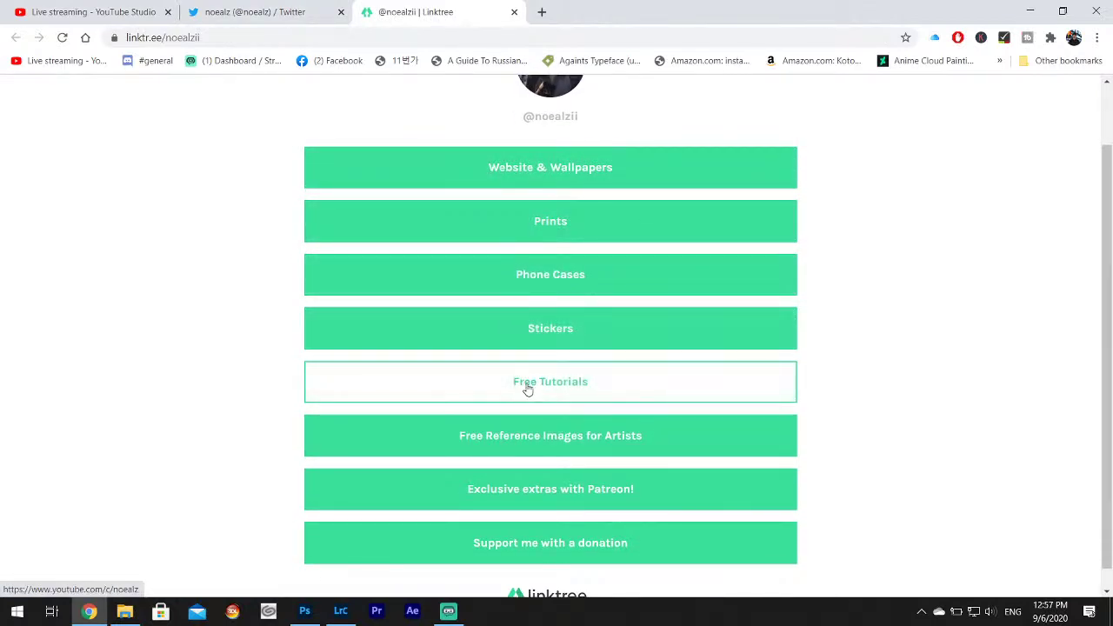
pyautogui.scroll(-1, 528, 390)
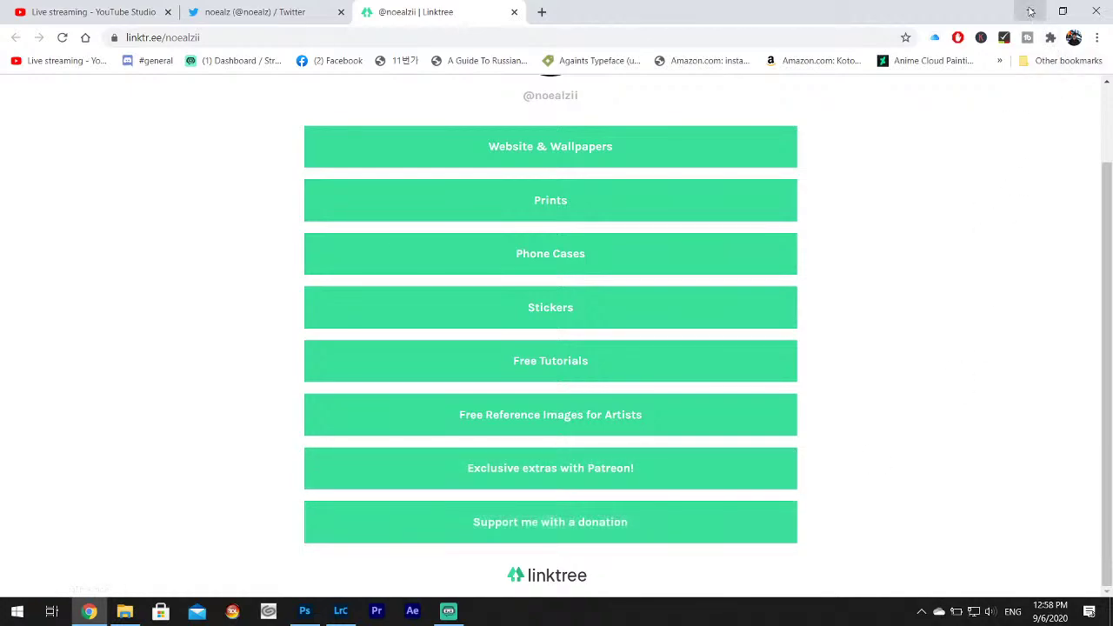
pyautogui.click(1030, 11)
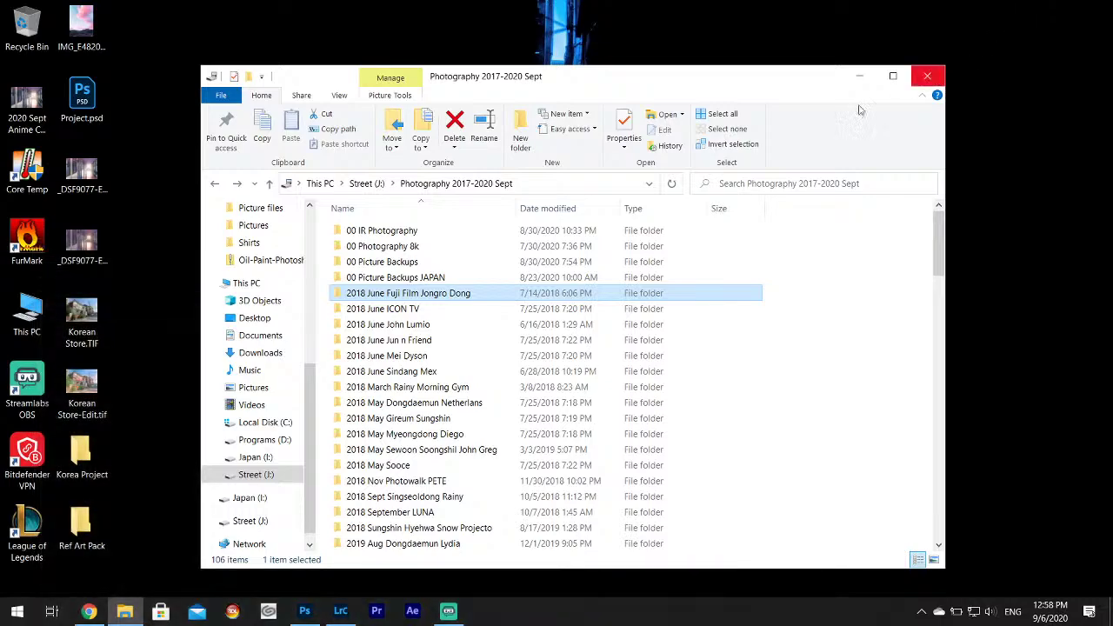
pyautogui.click(859, 76)
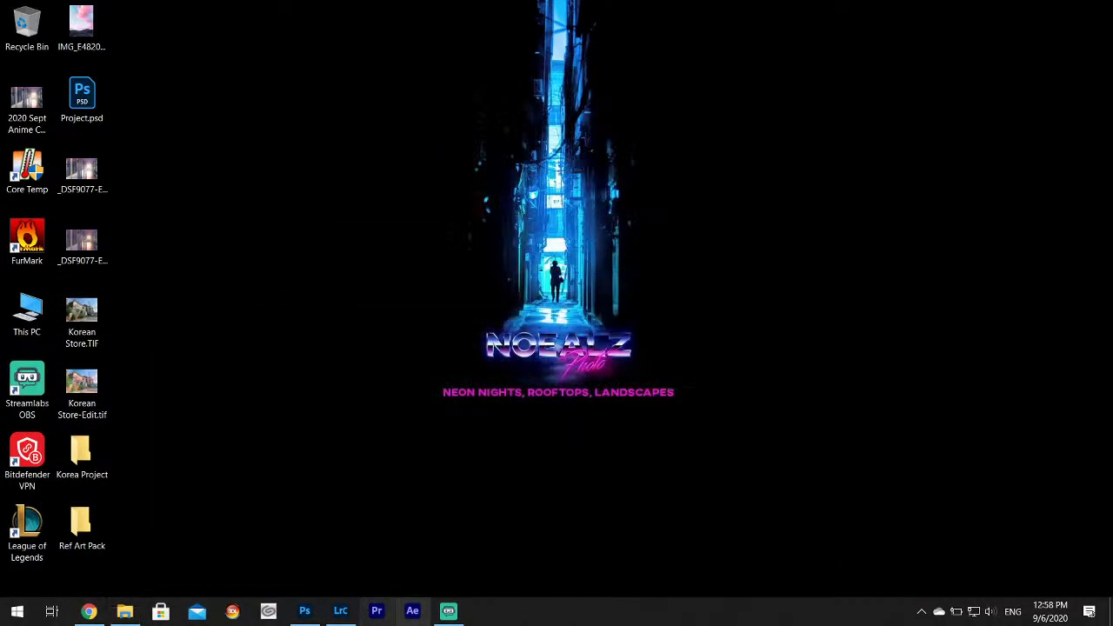
# Restore Lightroom to Develop and check the hanging shop signs at 1:1.
pyautogui.click(352, 613)
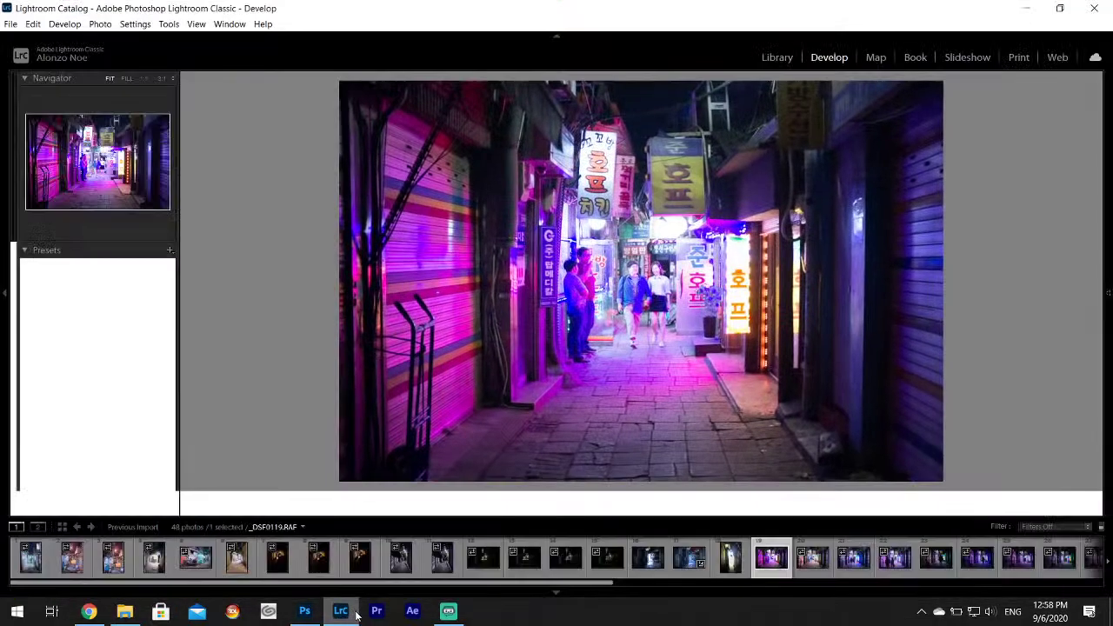
pyautogui.press('w')
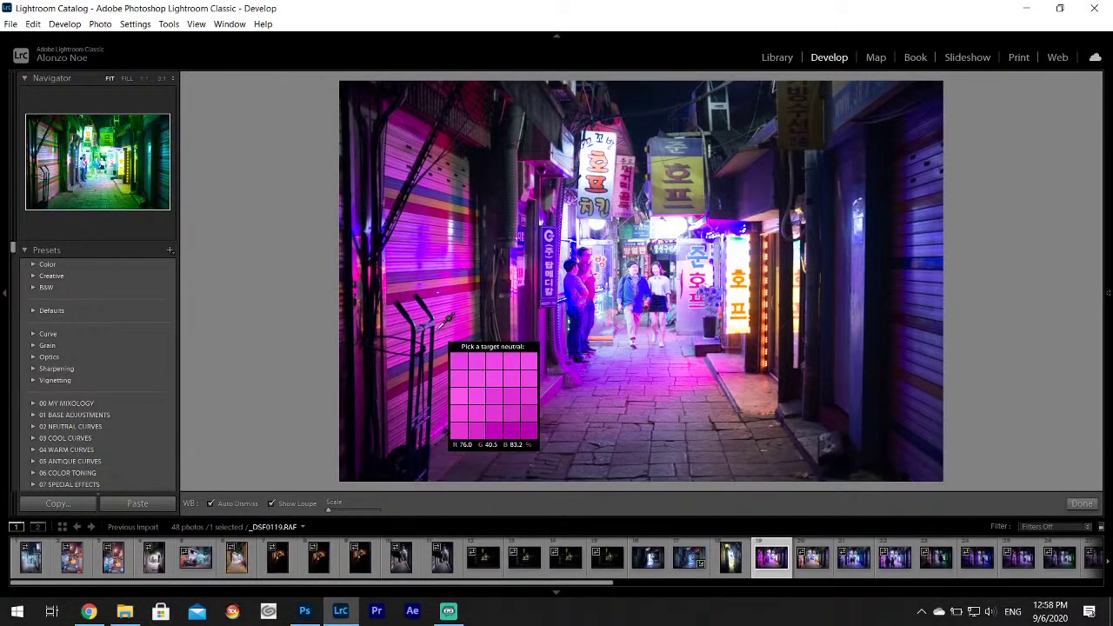
pyautogui.press('c')
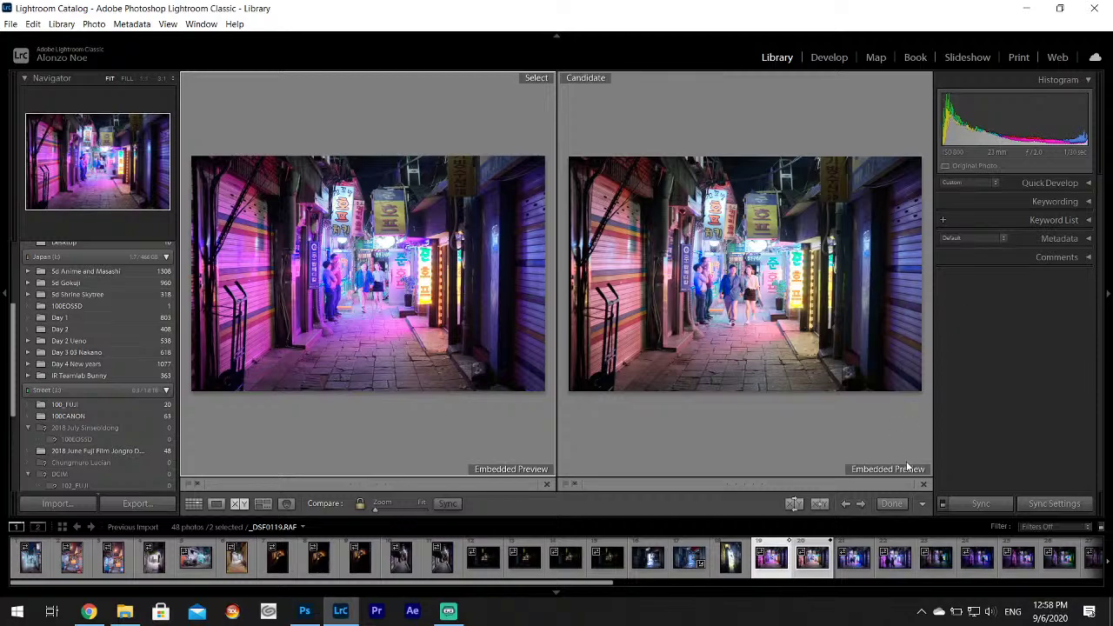
pyautogui.click(829, 58)
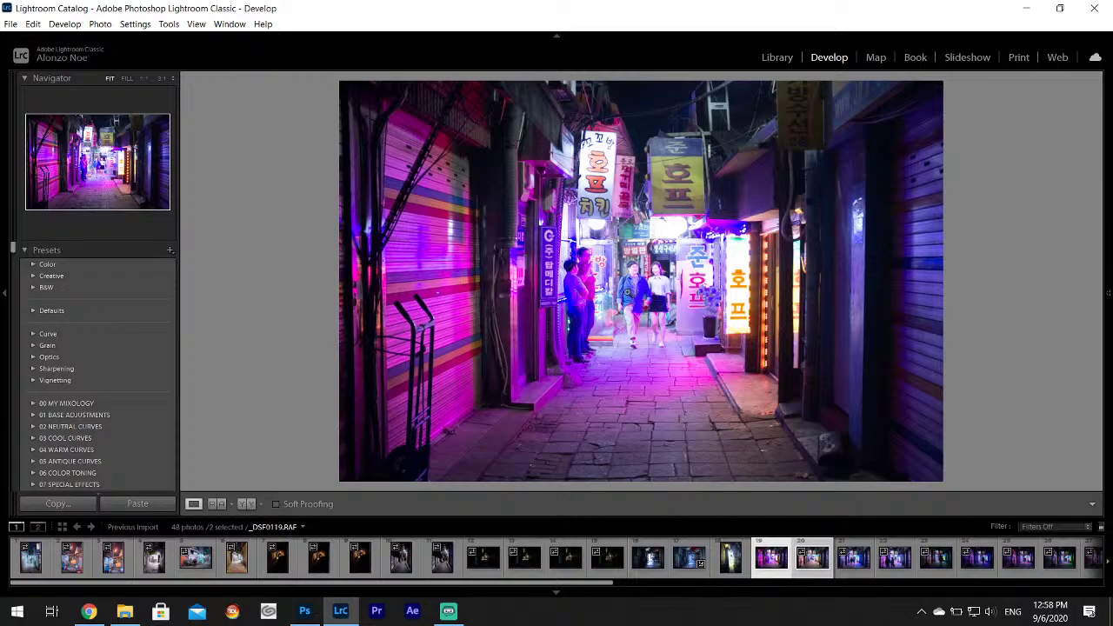
pyautogui.click(606, 149)
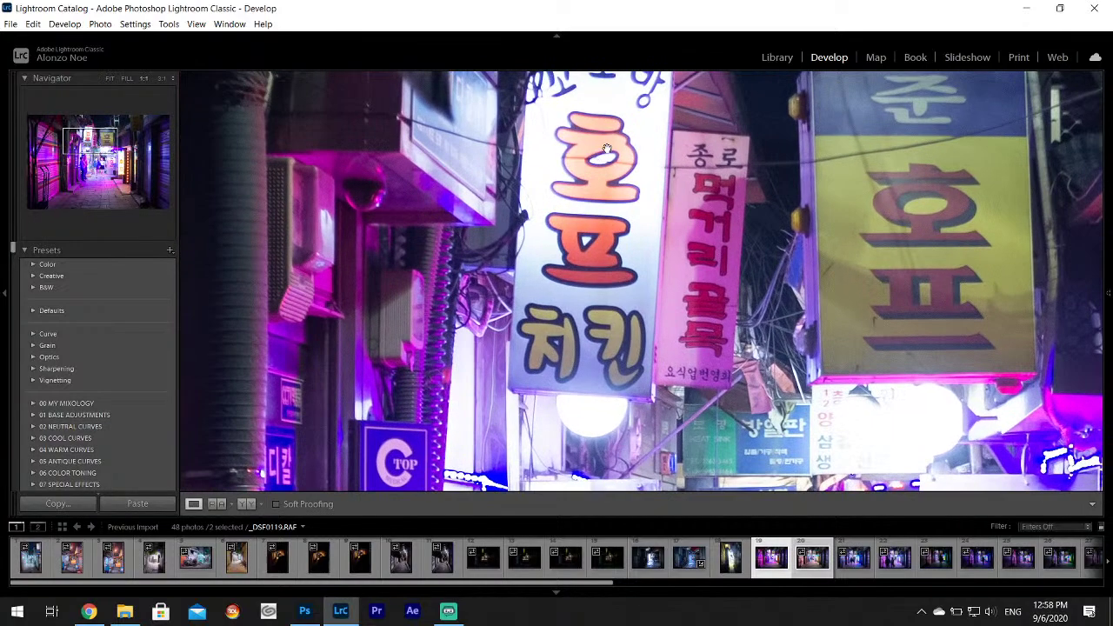
pyautogui.click(611, 146)
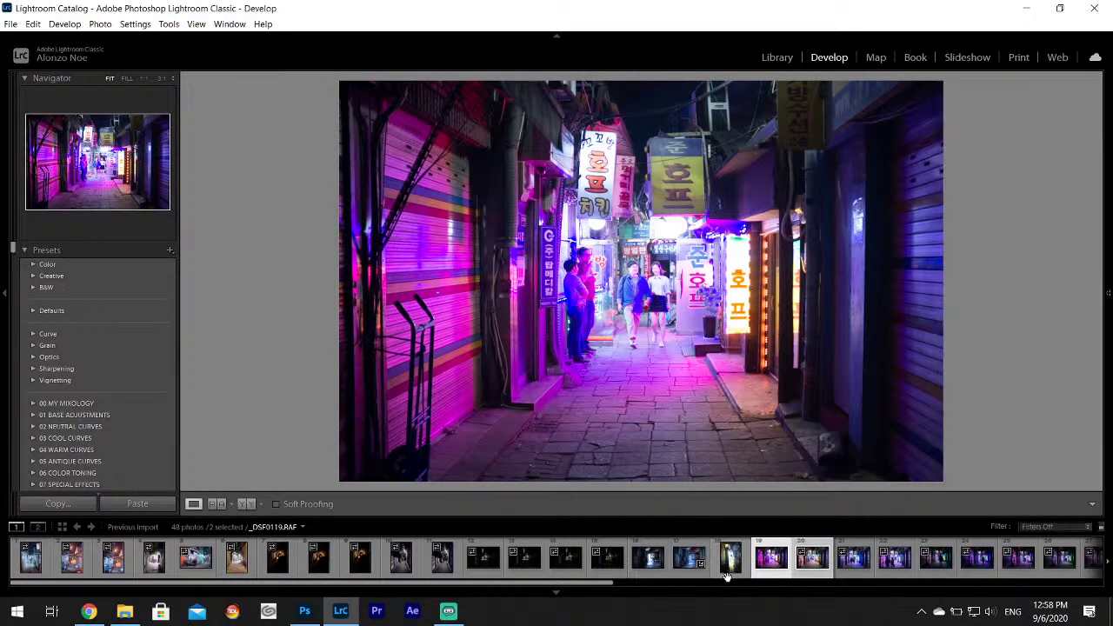
# Browse forward through photos _DSF0121 to _DSF0125 in the filmstrip.
pyautogui.click(842, 570)
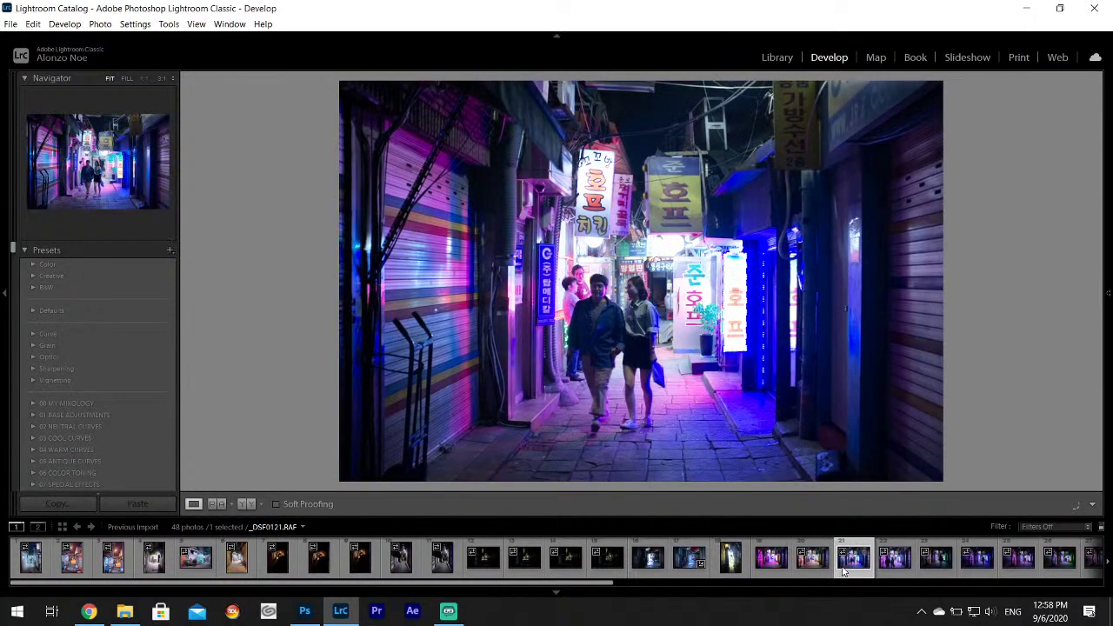
pyautogui.click(900, 572)
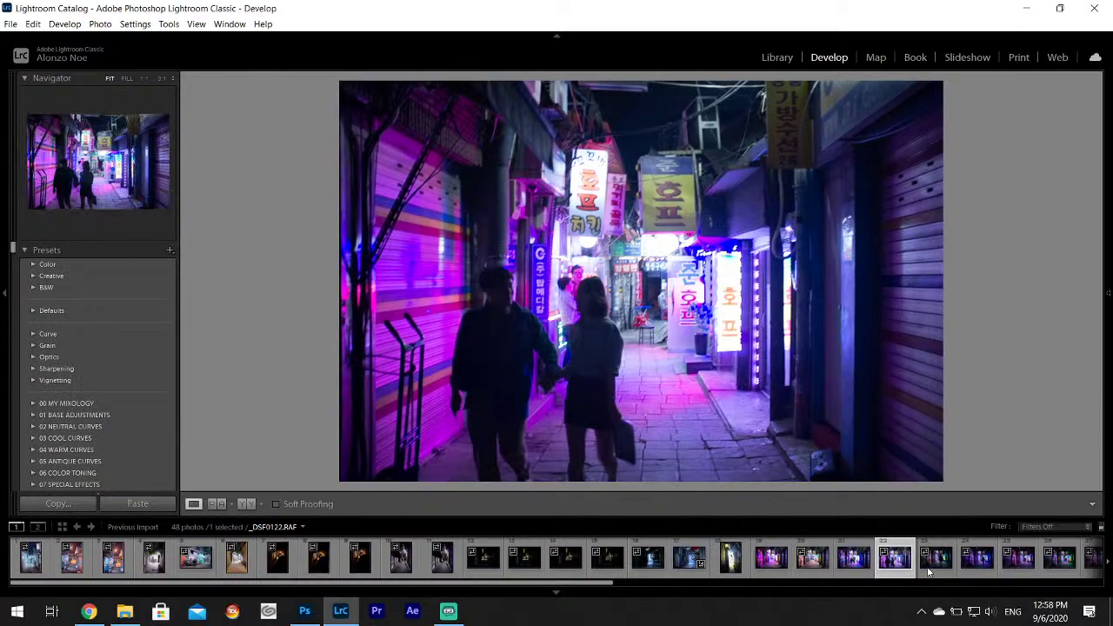
pyautogui.click(928, 570)
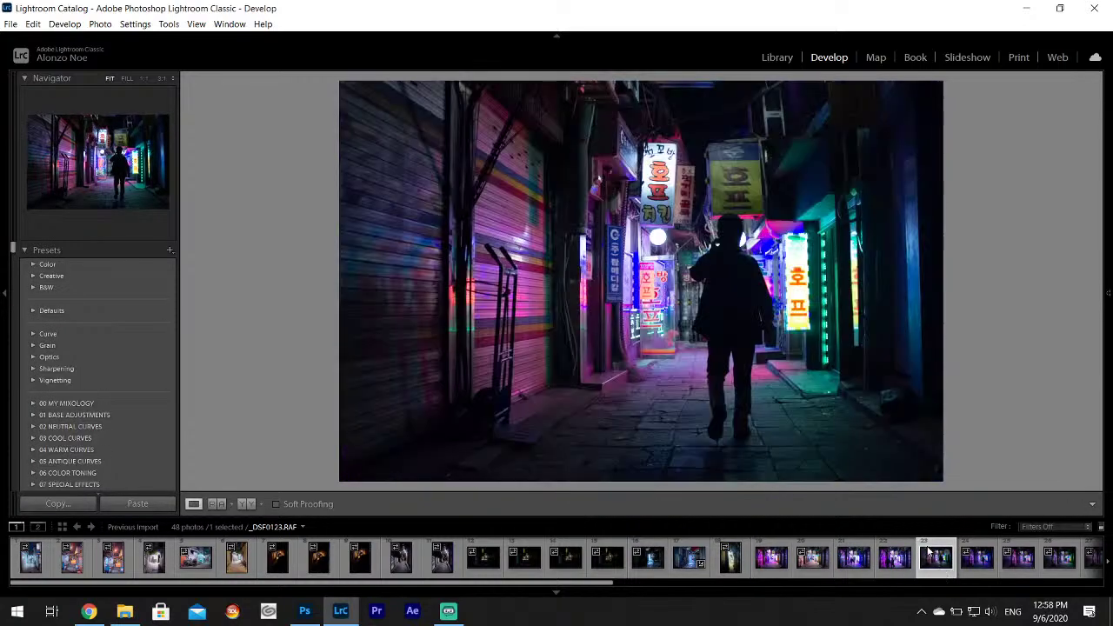
pyautogui.scroll(-2, 948, 561)
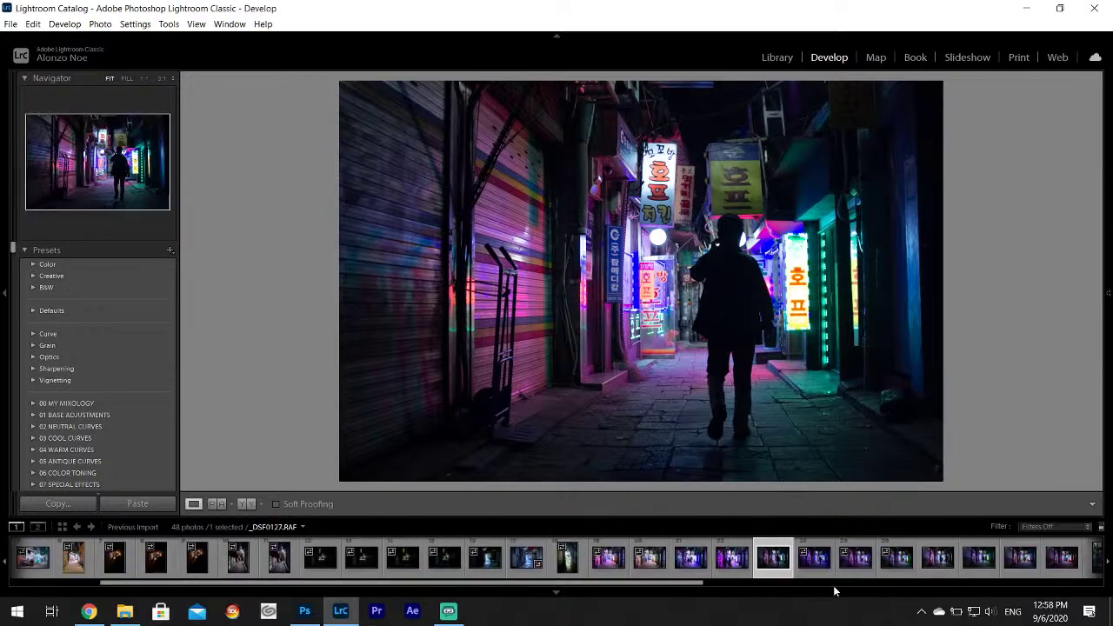
pyautogui.click(815, 561)
pyautogui.press('Right')
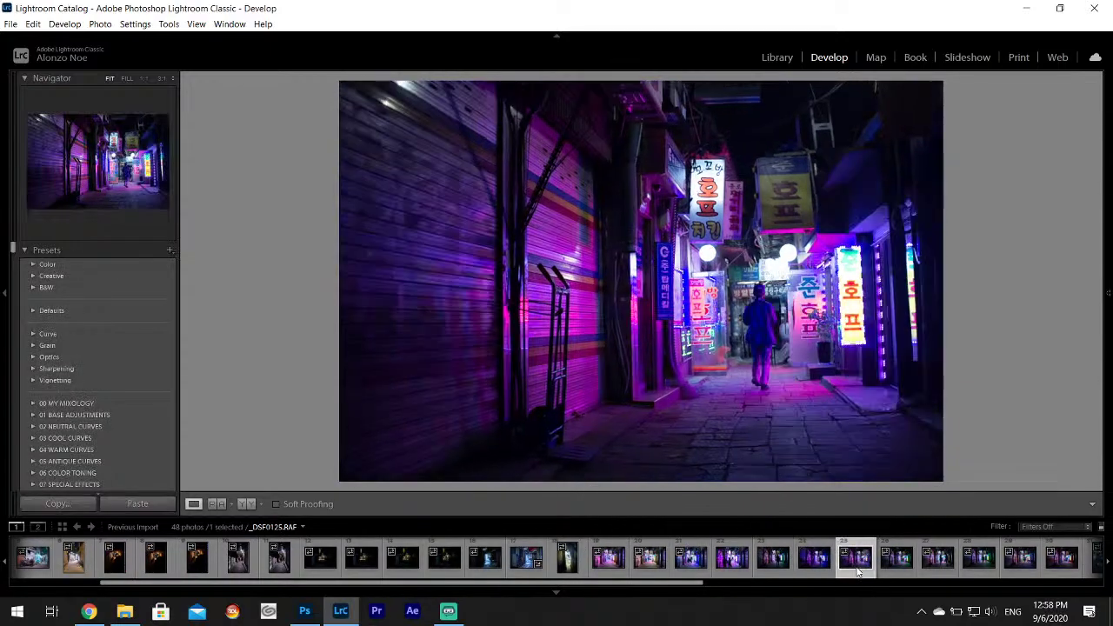
# Step through photos _DSF0126 to _DSF0130 in the filmstrip.
pyautogui.click(898, 560)
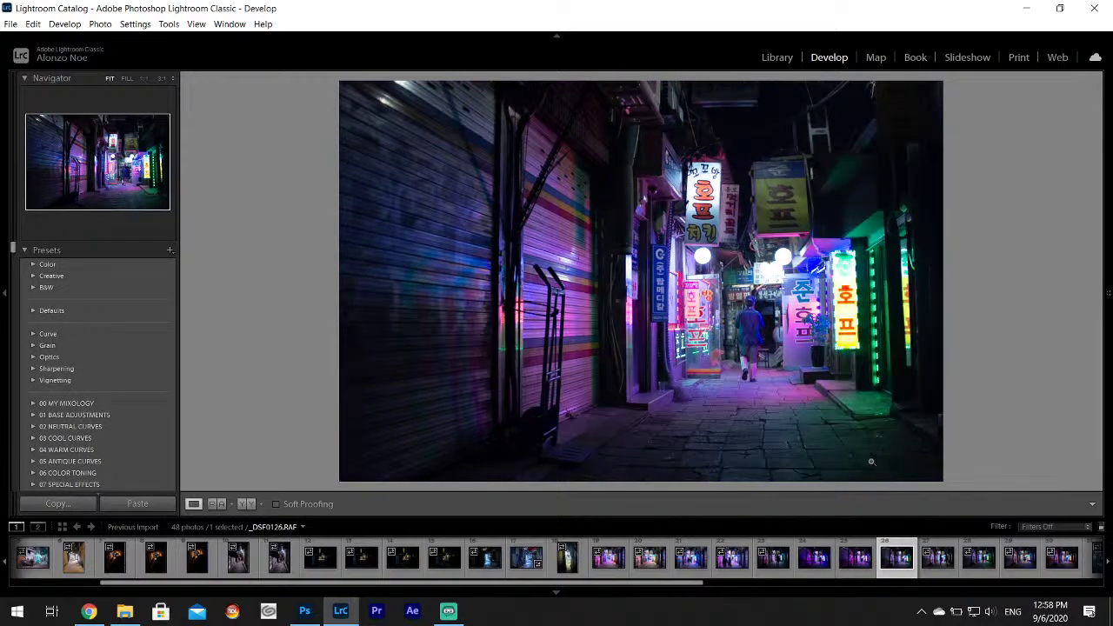
pyautogui.click(943, 569)
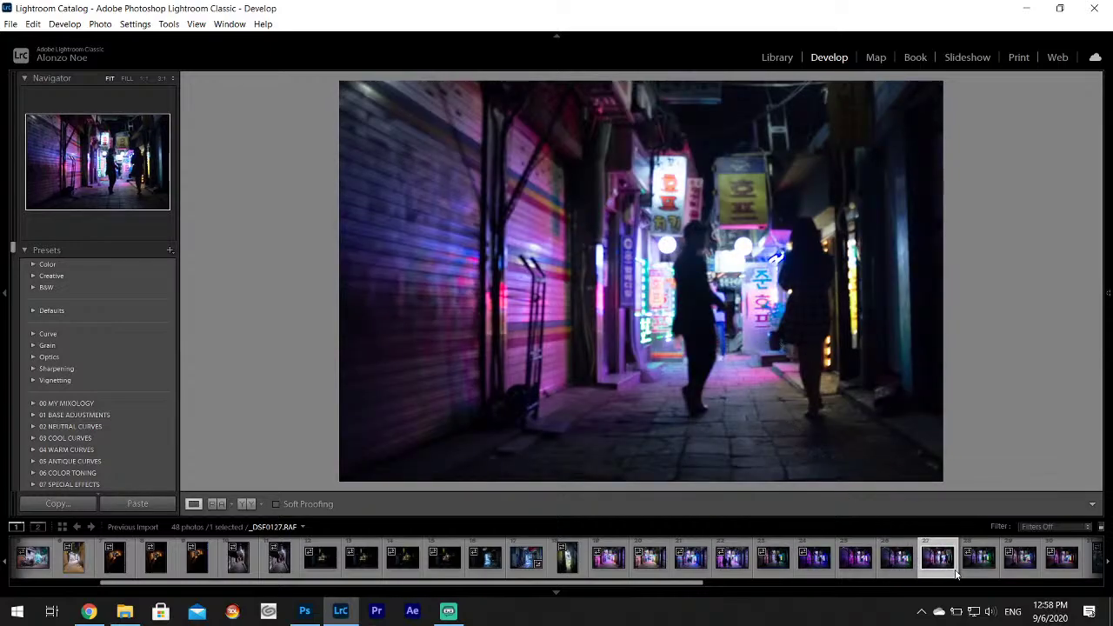
pyautogui.click(975, 561)
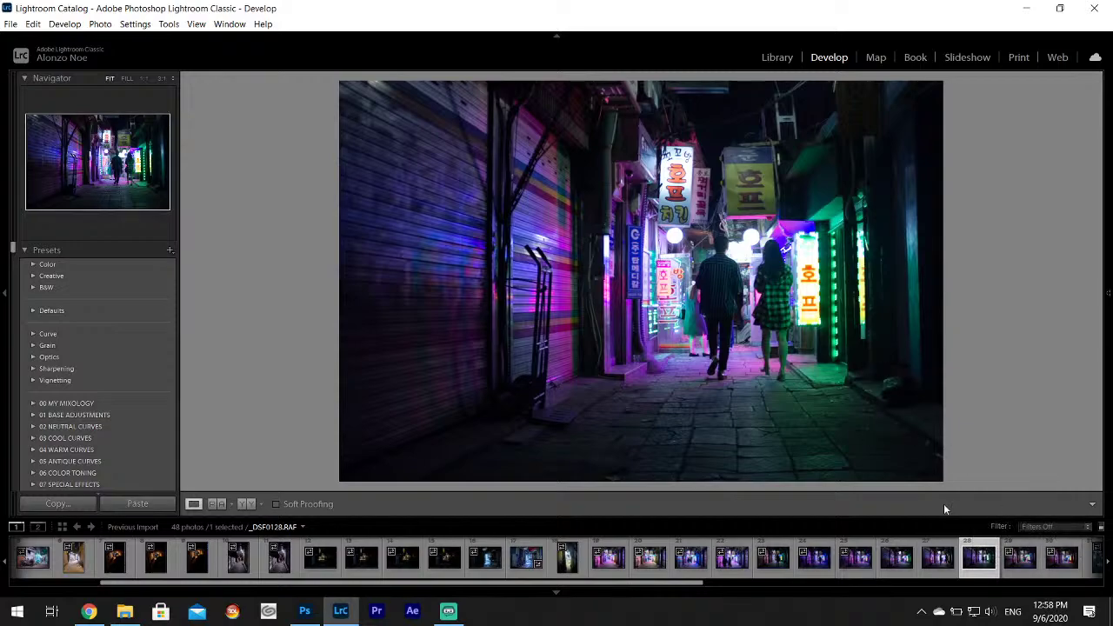
pyautogui.scroll(-2, 939, 557)
pyautogui.click(859, 561)
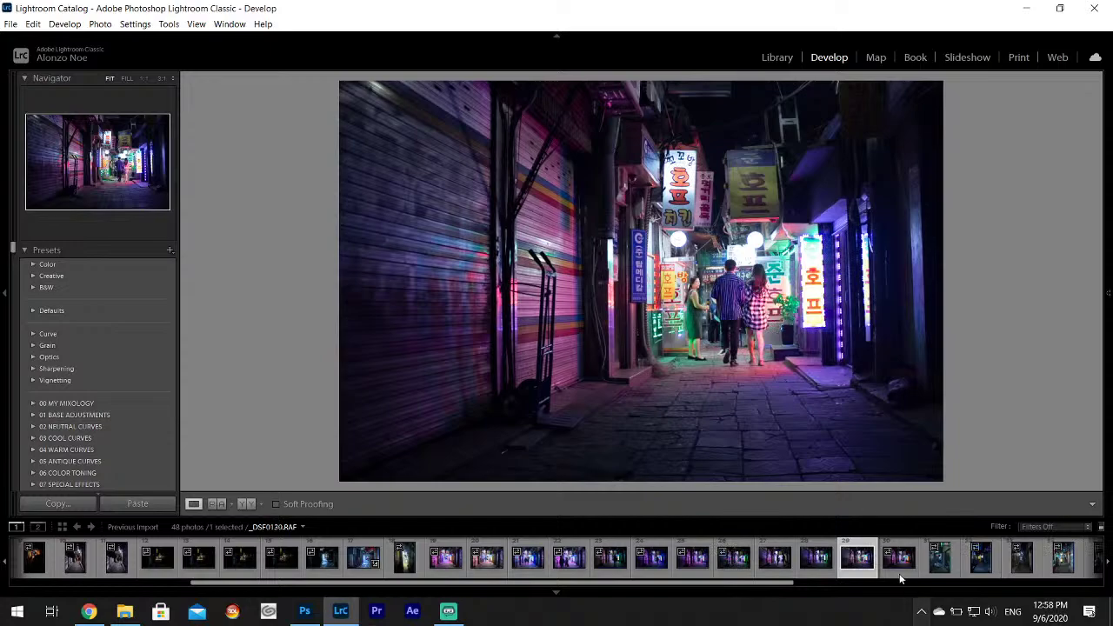
pyautogui.click(899, 572)
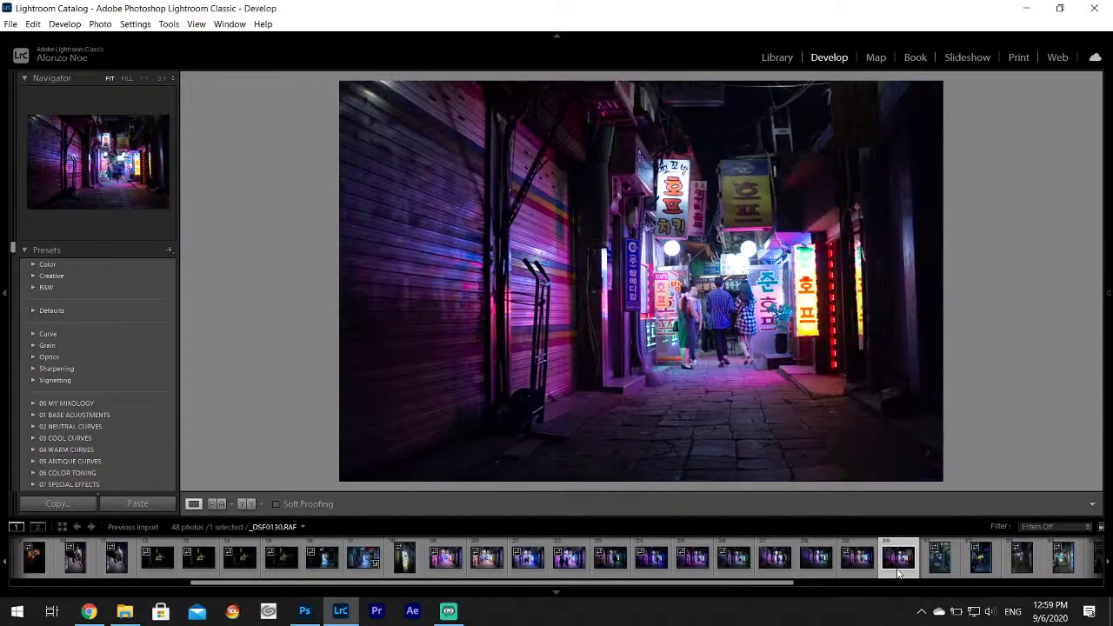
# Inspect the people at 1:1, then lower Highlights to -100 on _DSF0130.
pyautogui.moveTo(1109, 293)
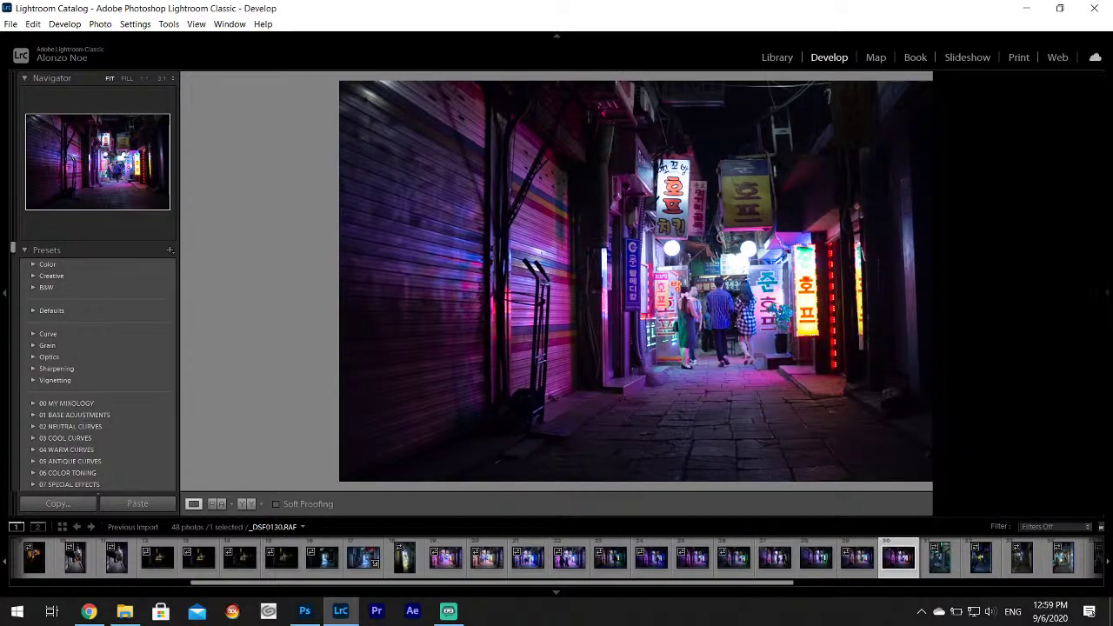
pyautogui.scroll(5, 1043, 309)
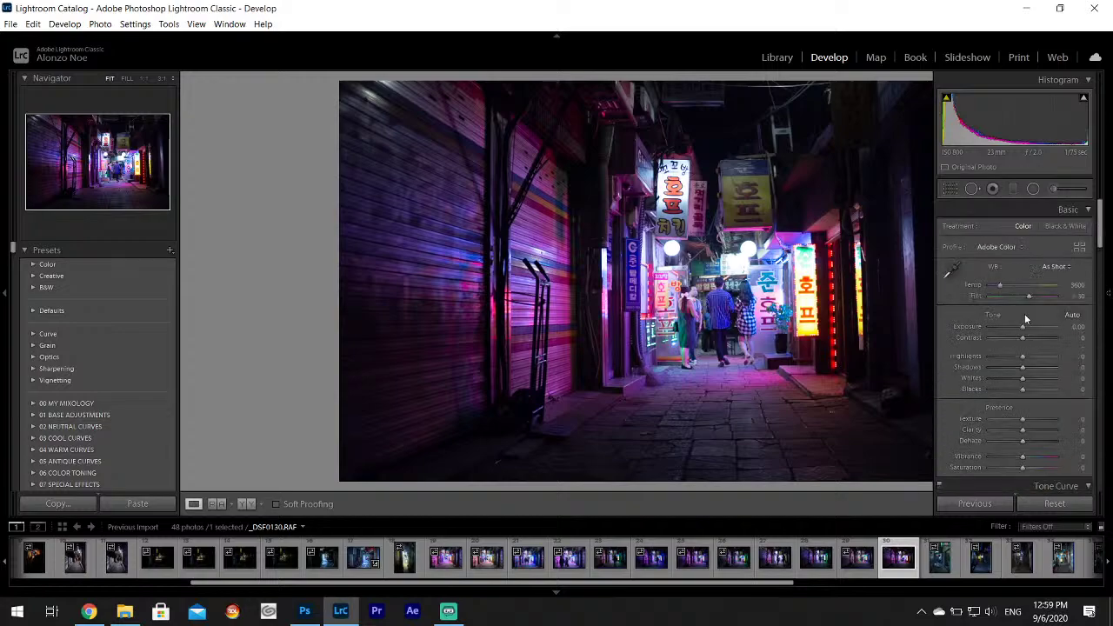
pyautogui.click(733, 318)
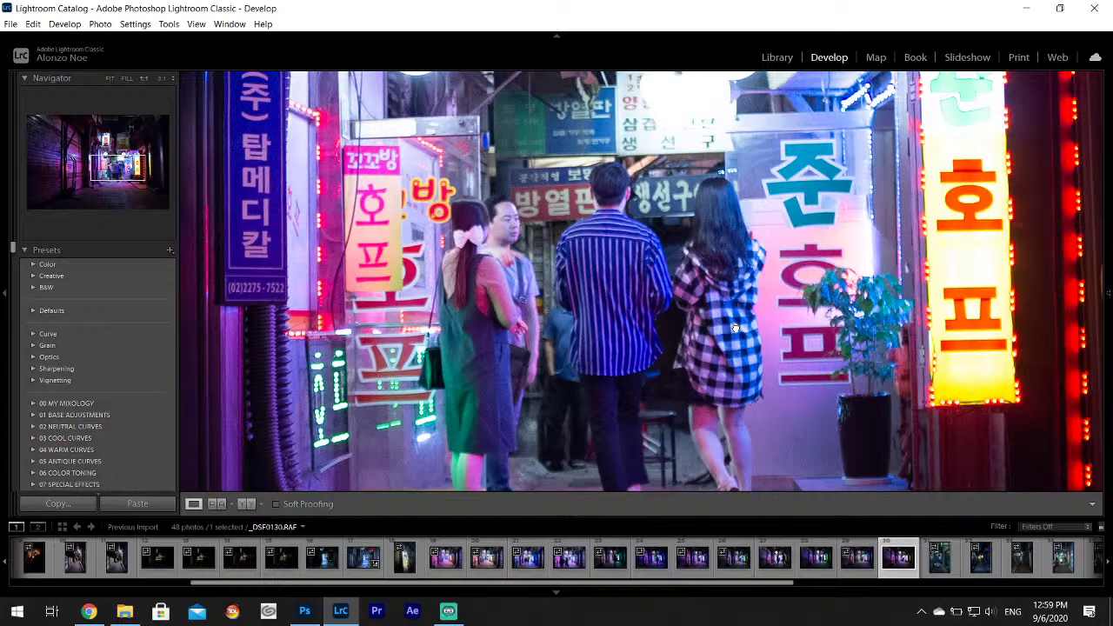
pyautogui.click(735, 329)
pyautogui.click(727, 319)
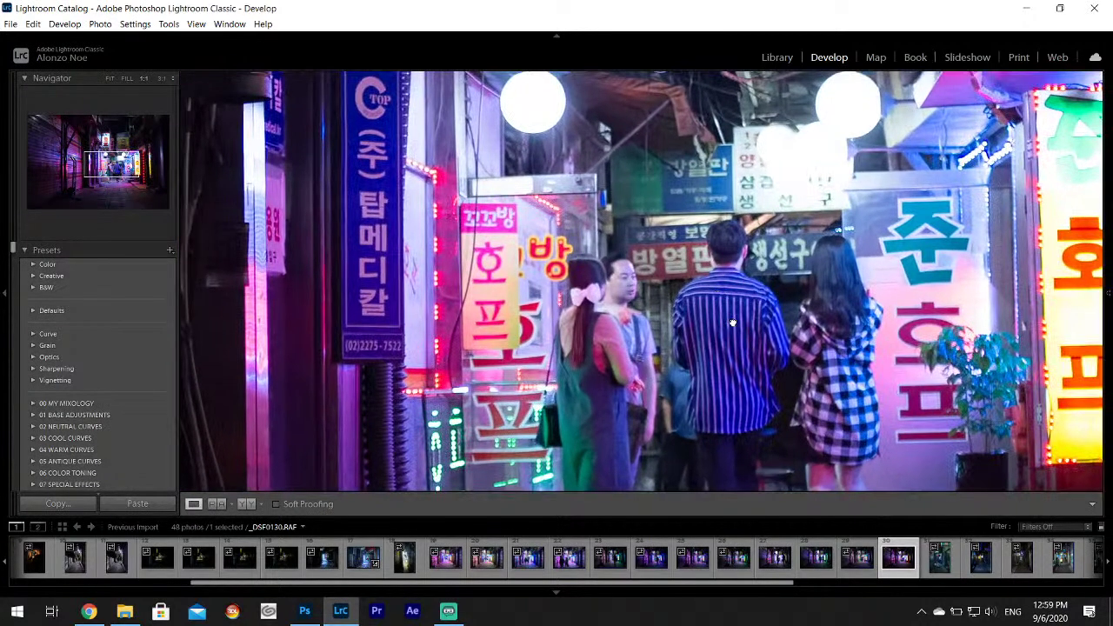
pyautogui.click(733, 322)
pyautogui.moveTo(1106, 356)
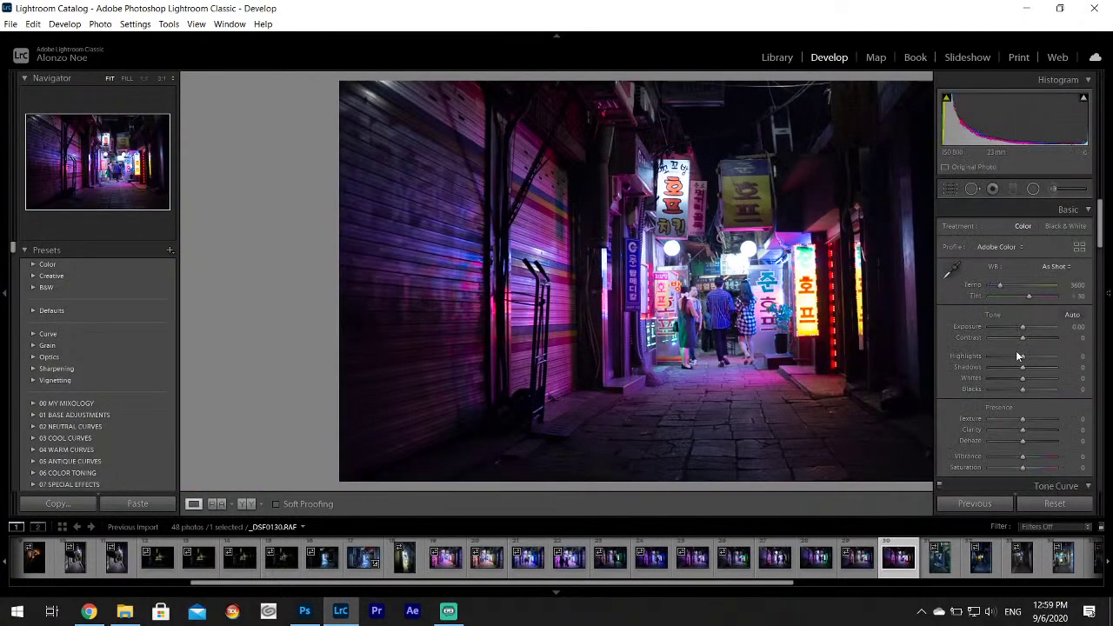
pyautogui.moveTo(1022, 356); pyautogui.dragTo(1053, 371)
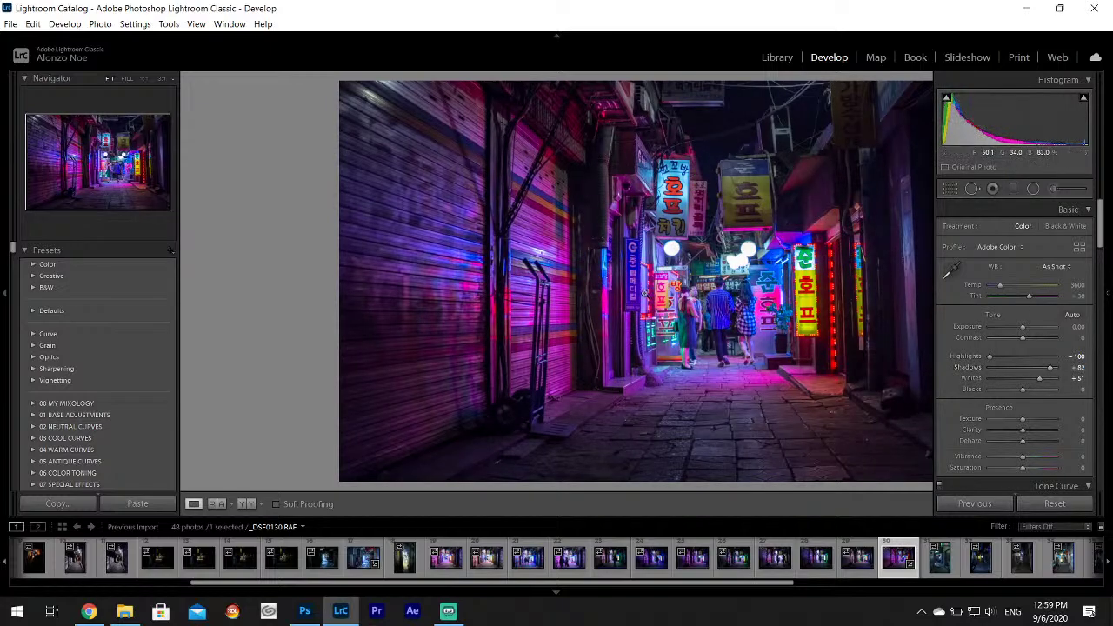
# Apply Upright Auto to straighten the alley's perspective.
pyautogui.press('F8')
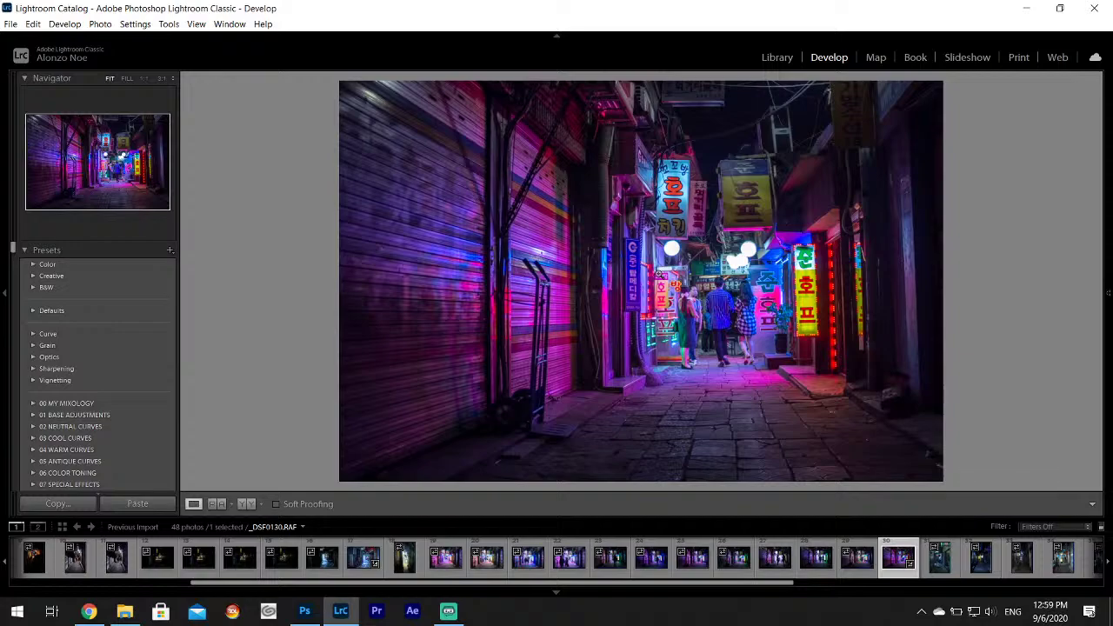
pyautogui.moveTo(1111, 228)
pyautogui.moveTo(1100, 223); pyautogui.dragTo(1100, 404)
pyautogui.click(1013, 343)
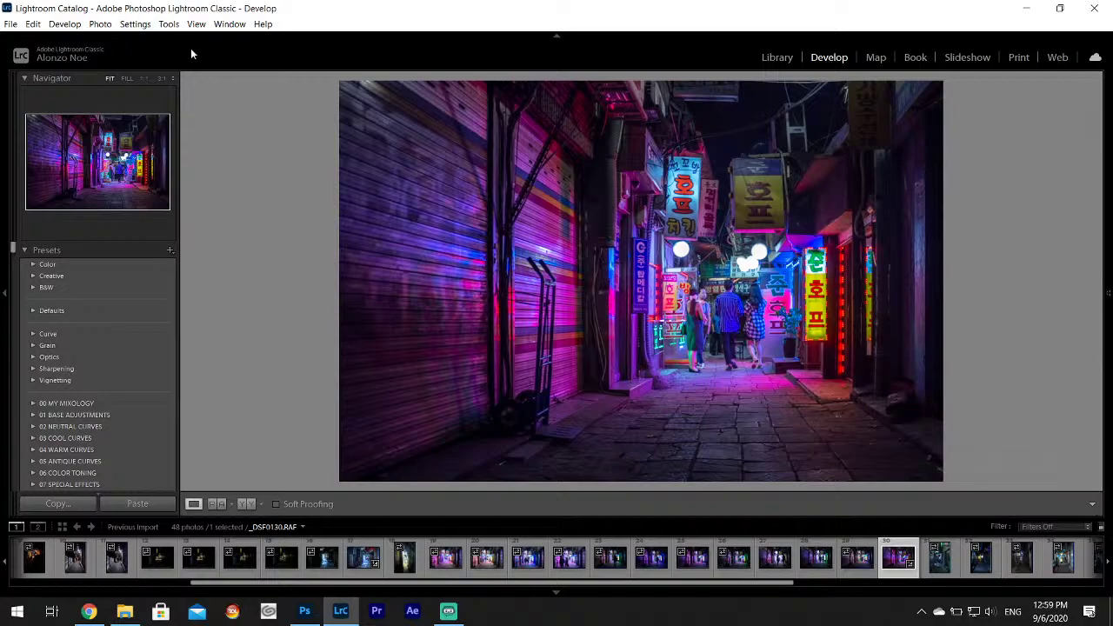
# Paint an Adjustment Brush with slightly lowered highlights over the neon signs left of the couple.
pyautogui.moveTo(1084, 163)
pyautogui.click(1056, 188)
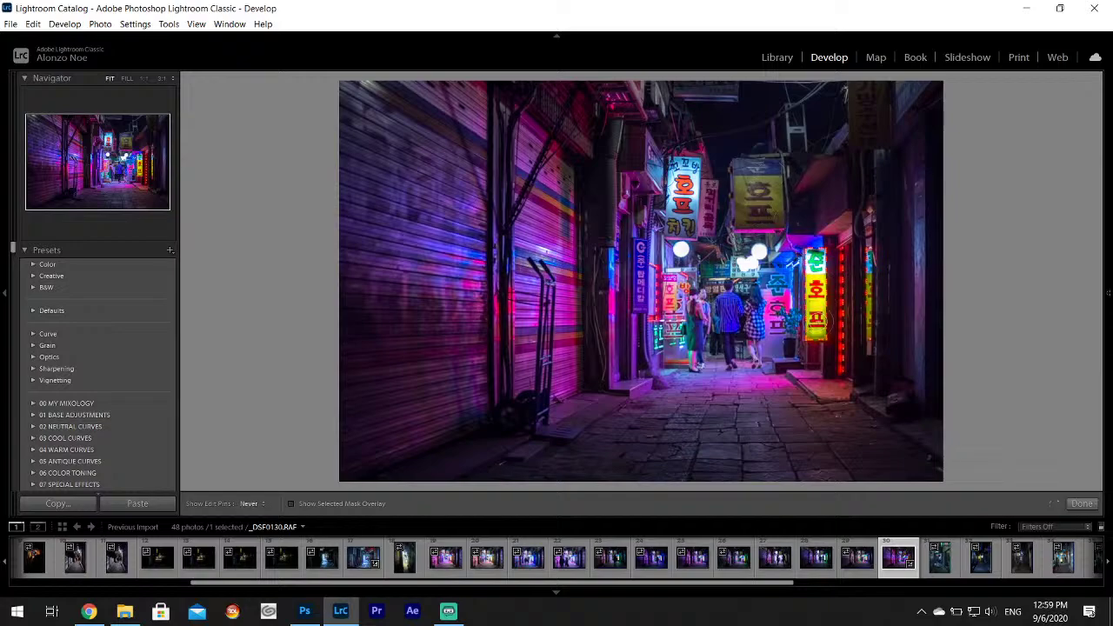
pyautogui.moveTo(1108, 287)
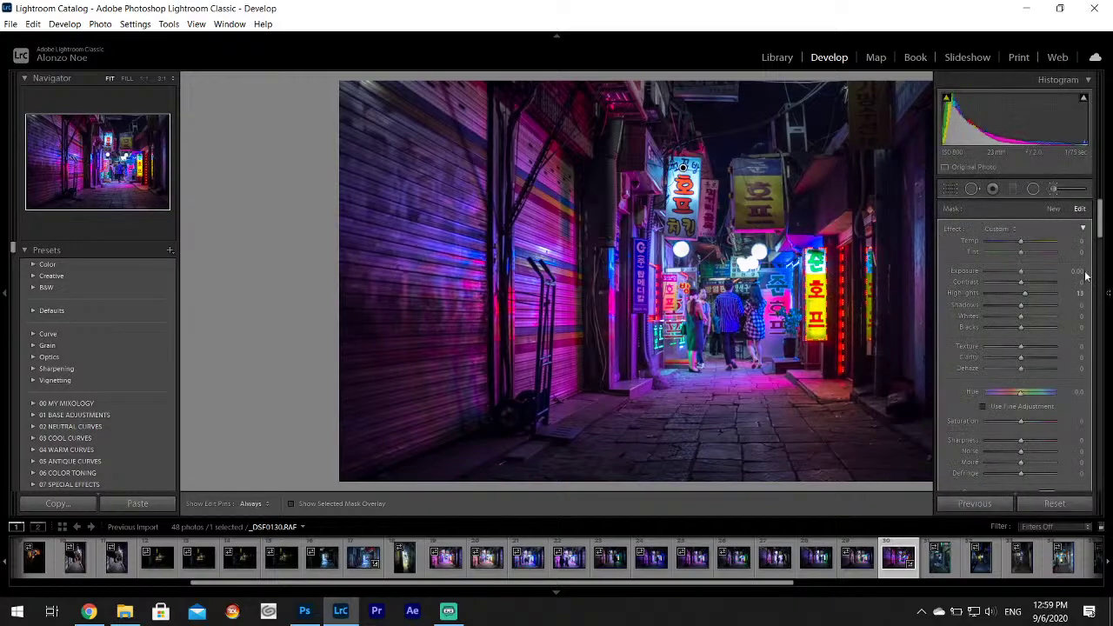
pyautogui.moveTo(1065, 293); pyautogui.dragTo(1069, 296)
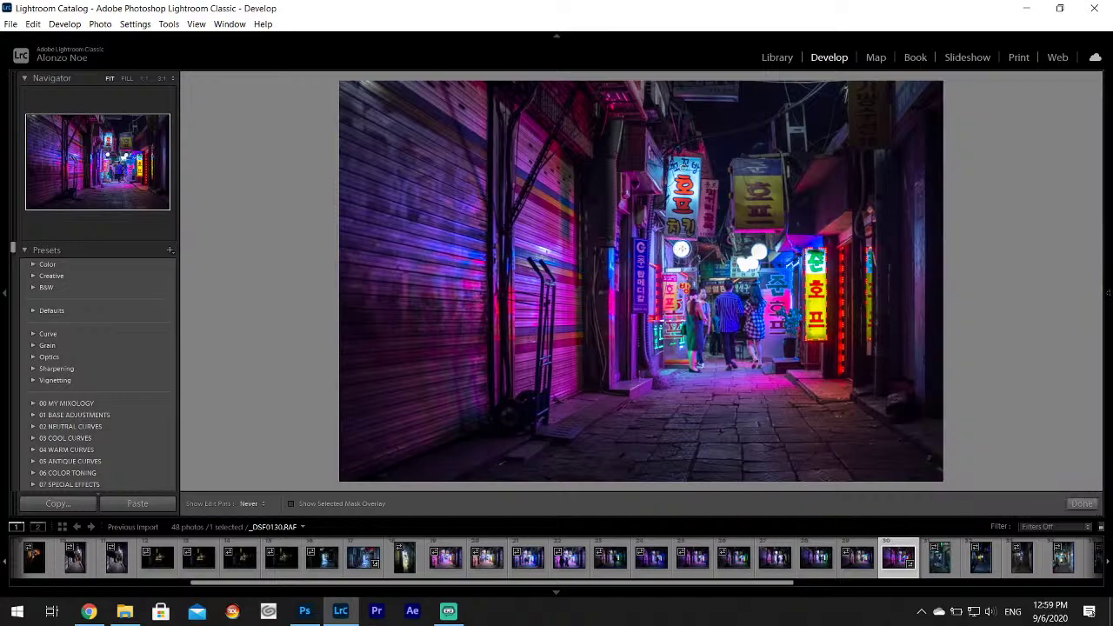
pyautogui.moveTo(687, 281); pyautogui.dragTo(661, 341)
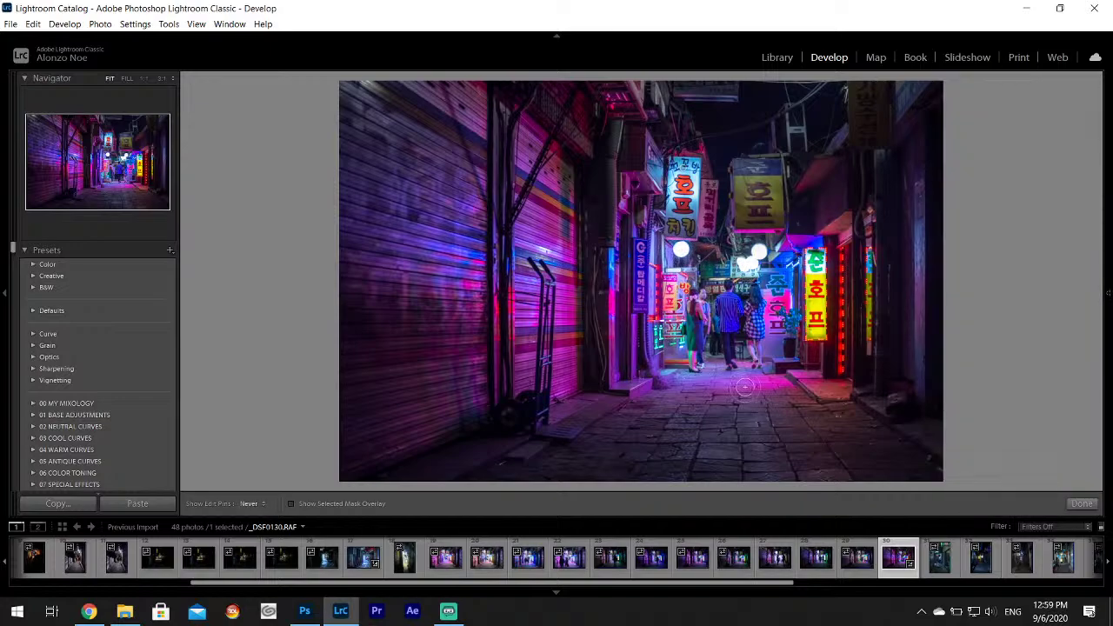
pyautogui.press('h')
pyautogui.click(1083, 504)
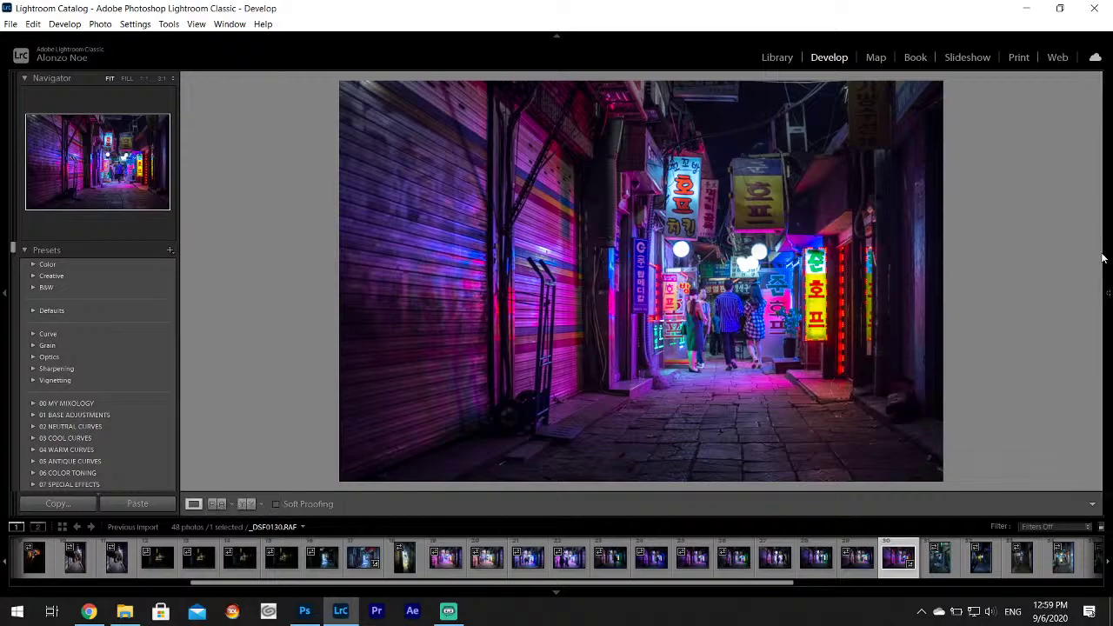
# Tint the Split Toning shadows violet at hue 278, saturation 10.
pyautogui.moveTo(1106, 250)
pyautogui.scroll(-10, 1104, 245)
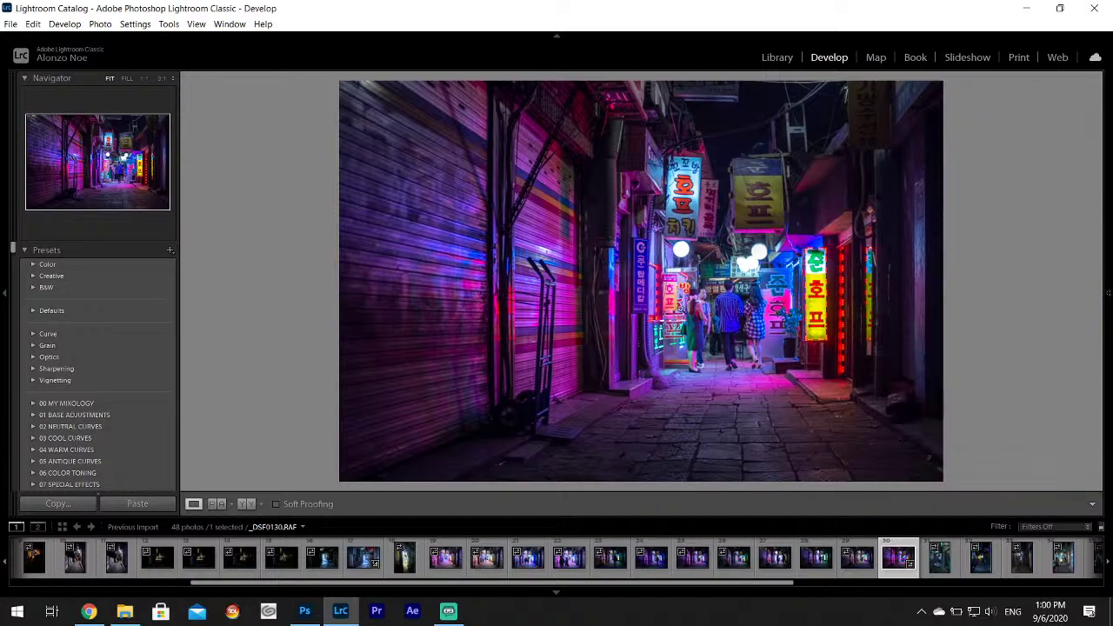
pyautogui.moveTo(1109, 298)
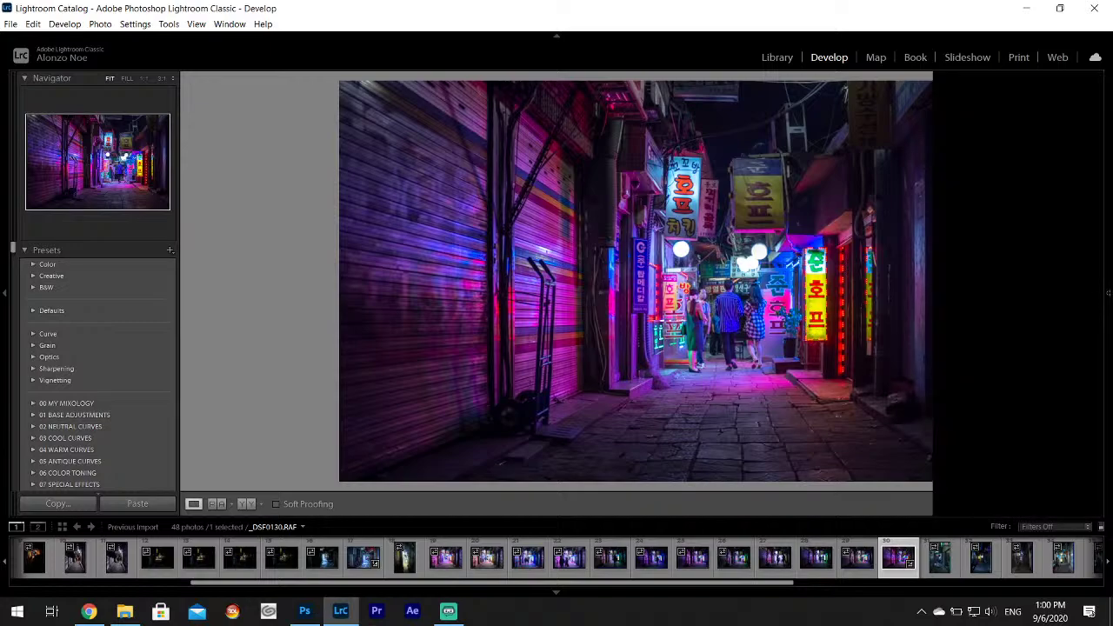
pyautogui.click(1055, 285)
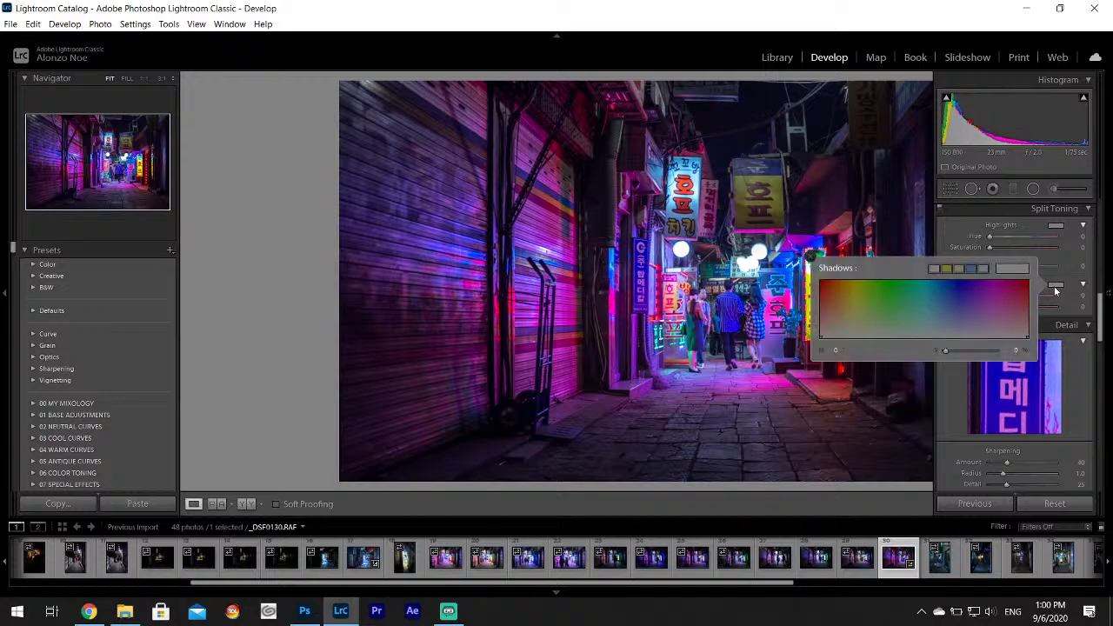
pyautogui.click(969, 328)
pyautogui.moveTo(967, 327); pyautogui.dragTo(982, 333)
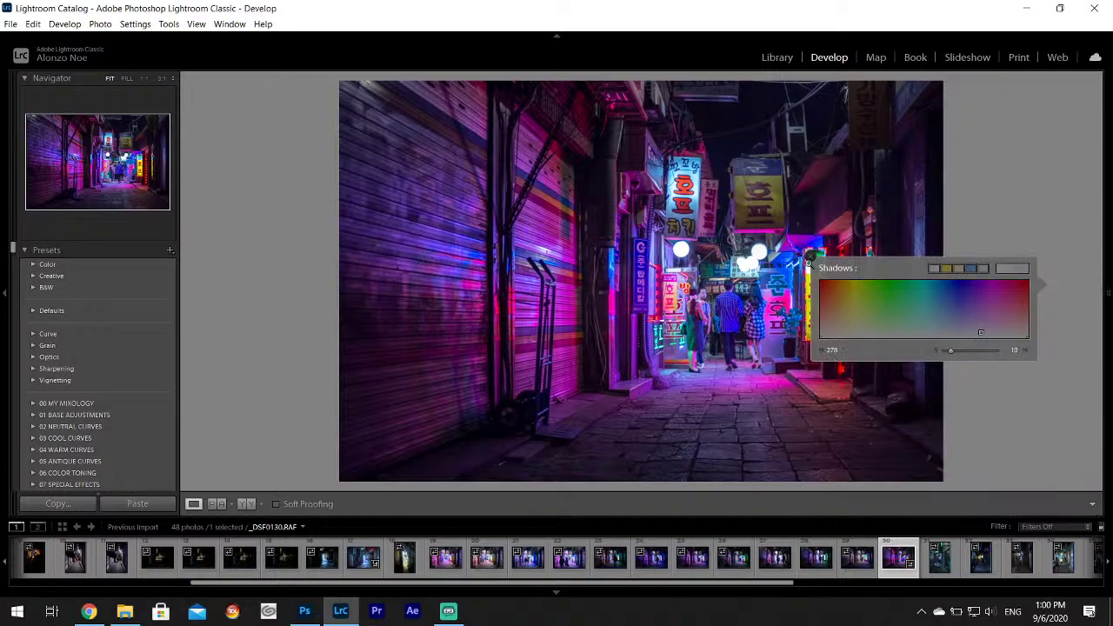
pyautogui.click(812, 258)
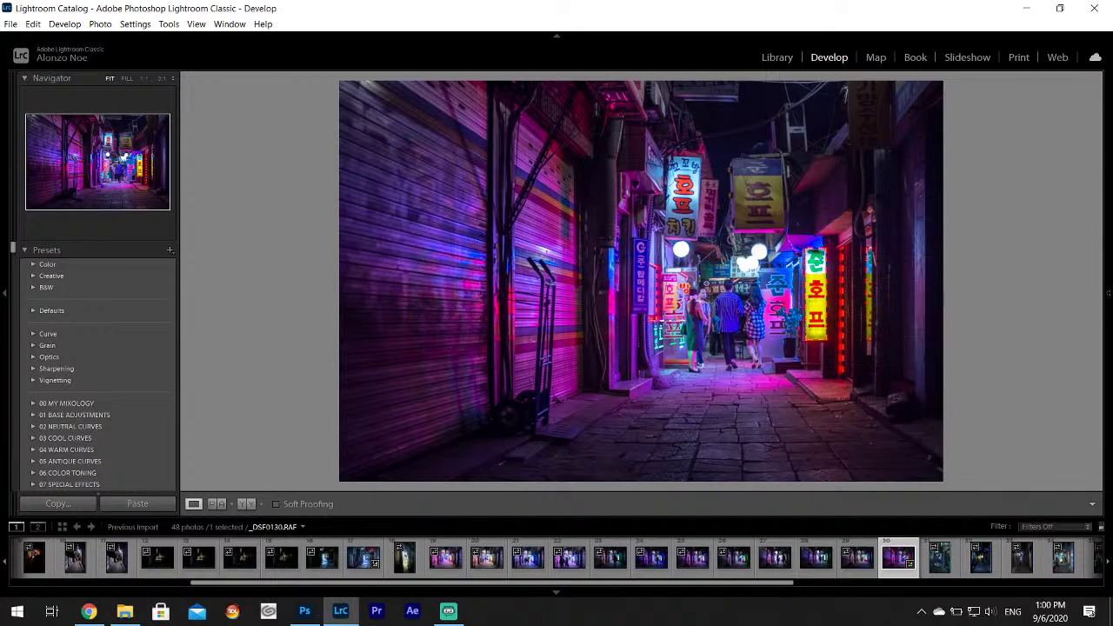
pyautogui.click(10, 24)
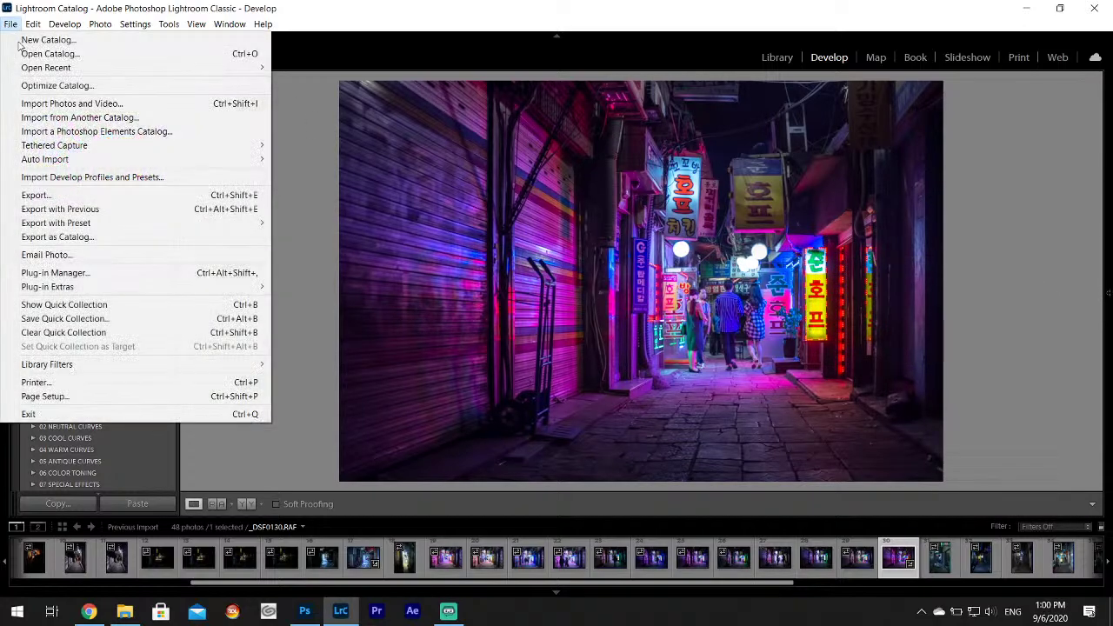
# Export _DSF0130 as JPEG into Desktop\Ref Art Pack without a subfolder.
pyautogui.click(39, 198)
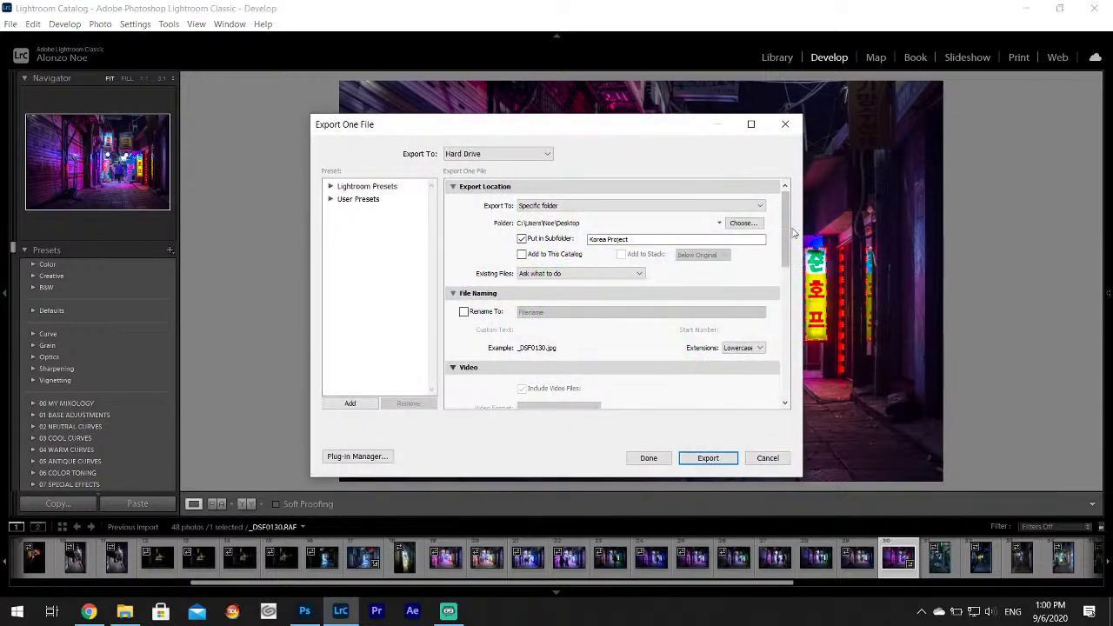
pyautogui.moveTo(786, 233); pyautogui.dragTo(812, 200)
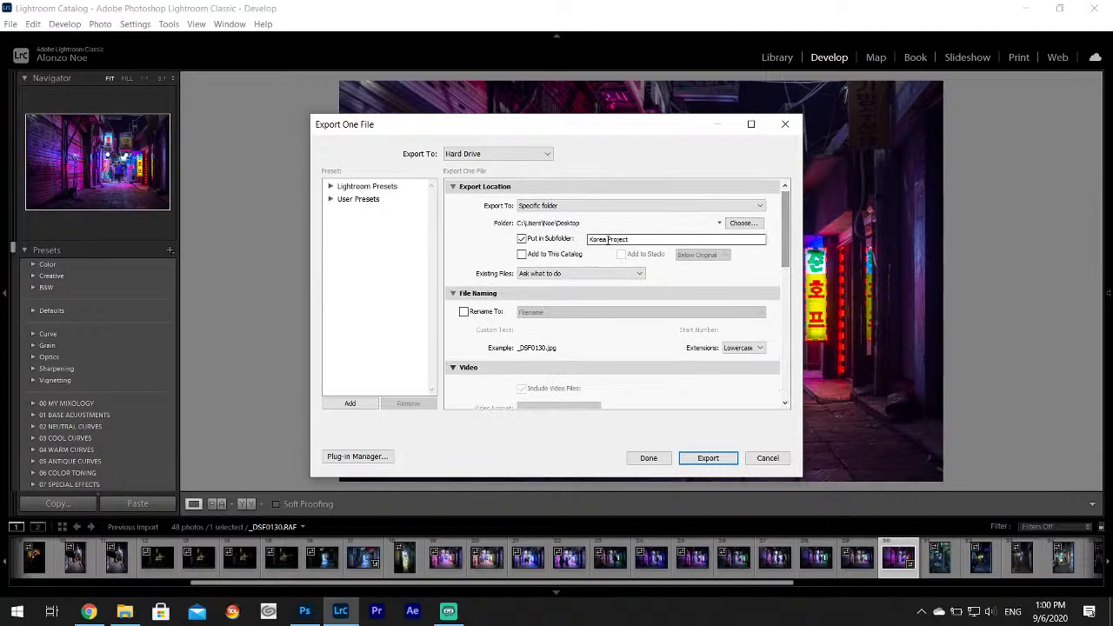
pyautogui.click(733, 224)
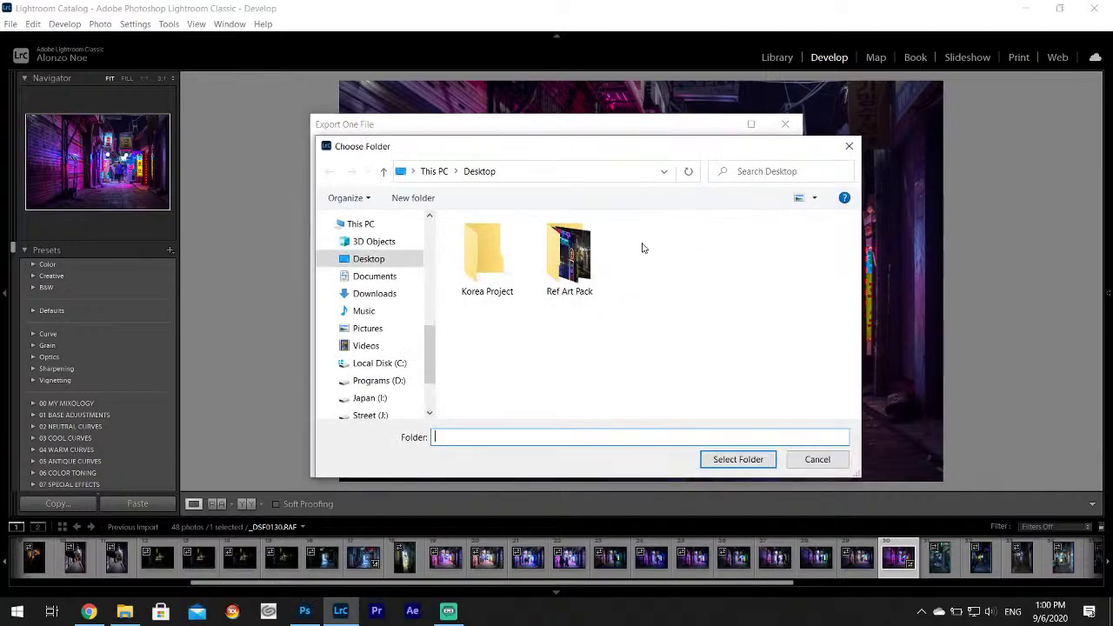
pyautogui.click(571, 270)
pyautogui.click(738, 459)
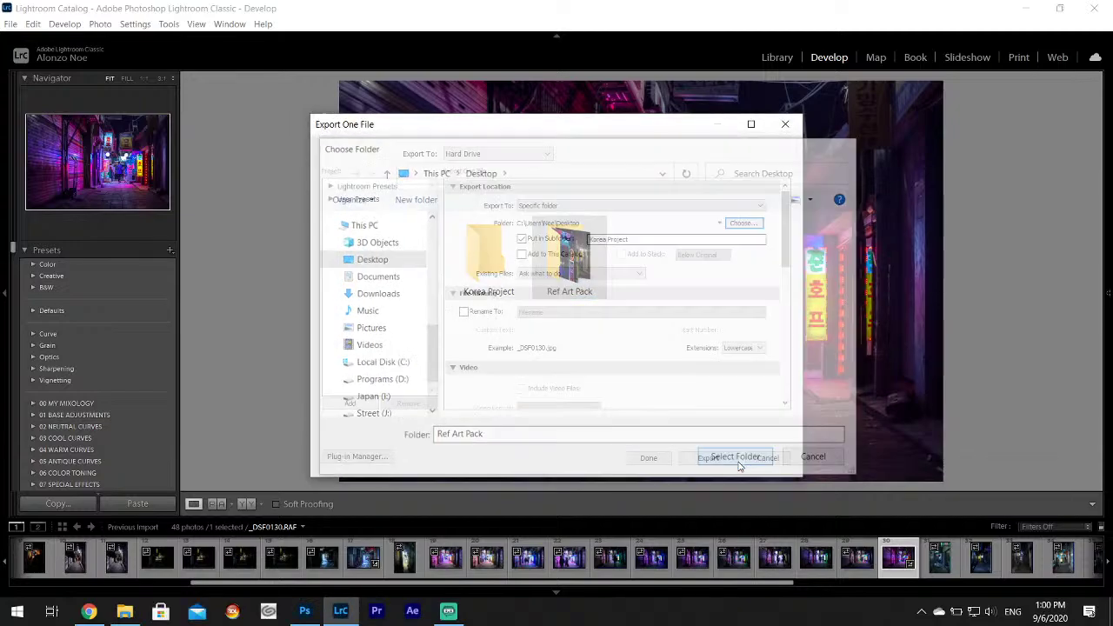
pyautogui.click(524, 241)
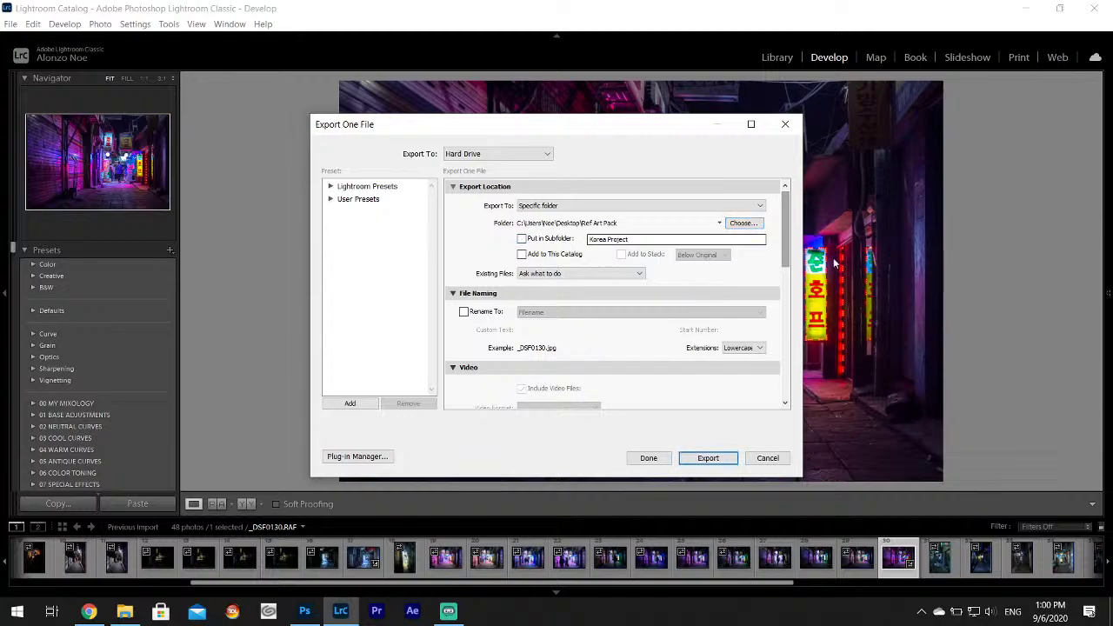
pyautogui.moveTo(786, 235); pyautogui.dragTo(786, 365)
pyautogui.click(735, 458)
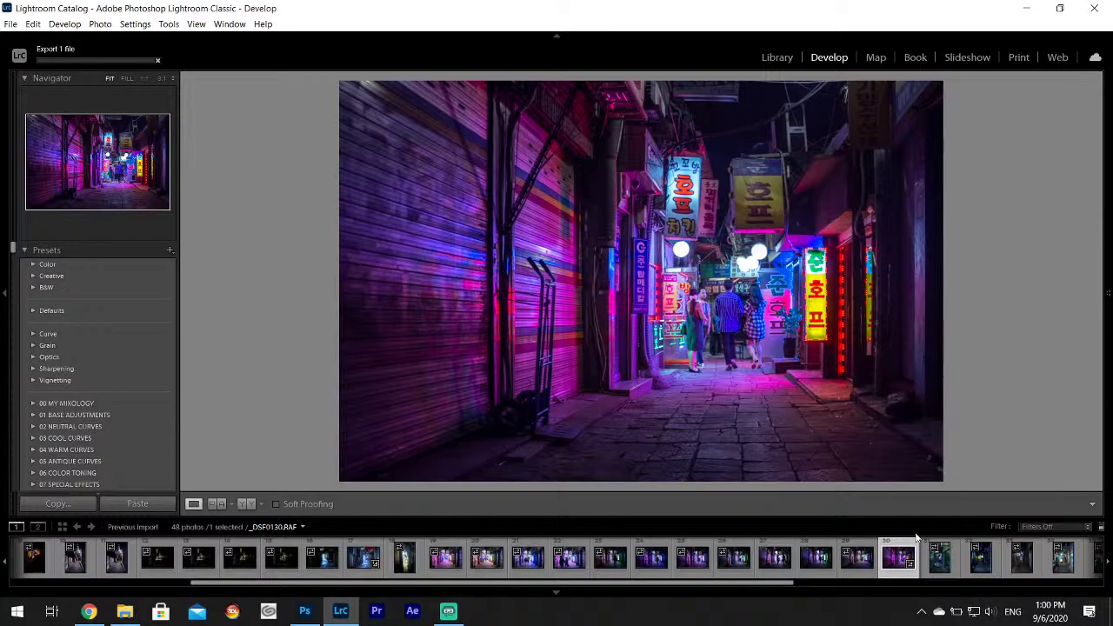
# Step through the next alley photos, checking the warm-lit shot at 1:1.
pyautogui.click(946, 571)
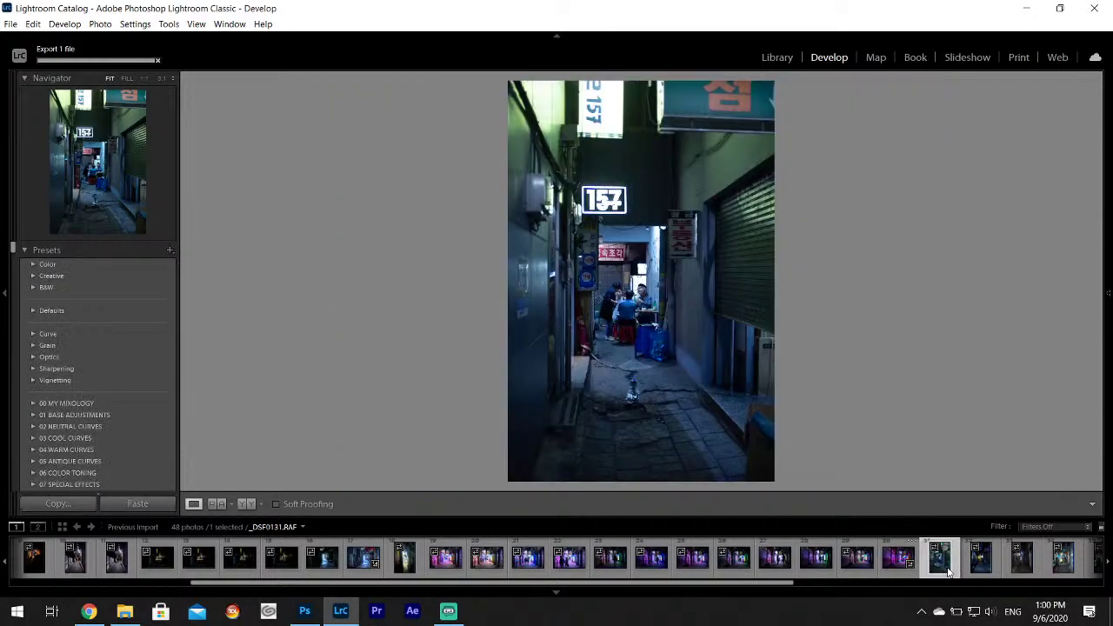
pyautogui.press('Right')
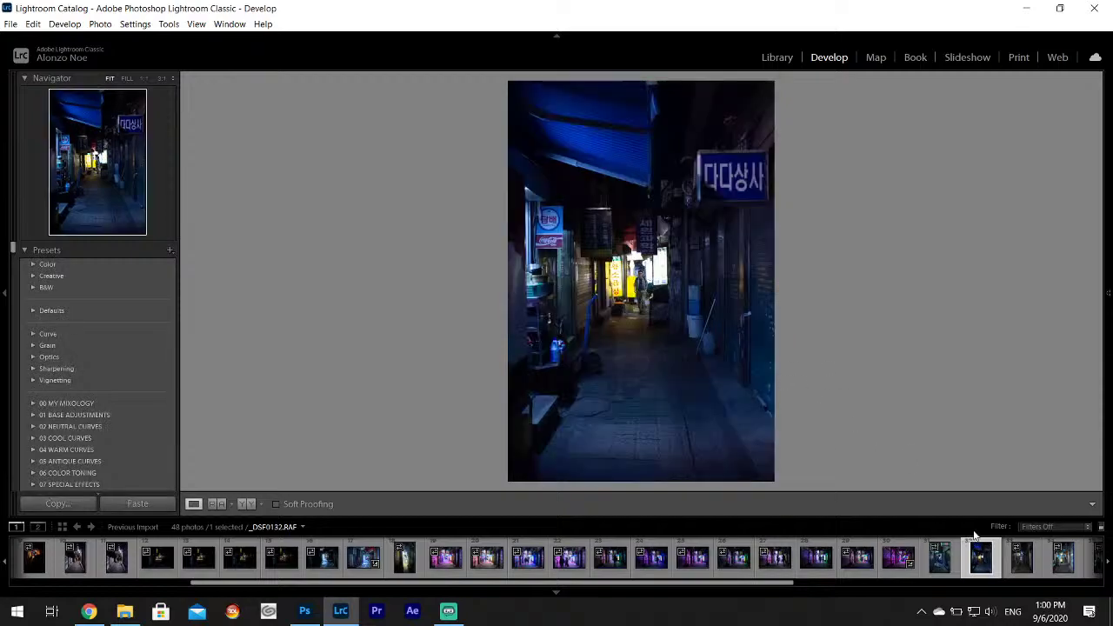
pyautogui.press('Right')
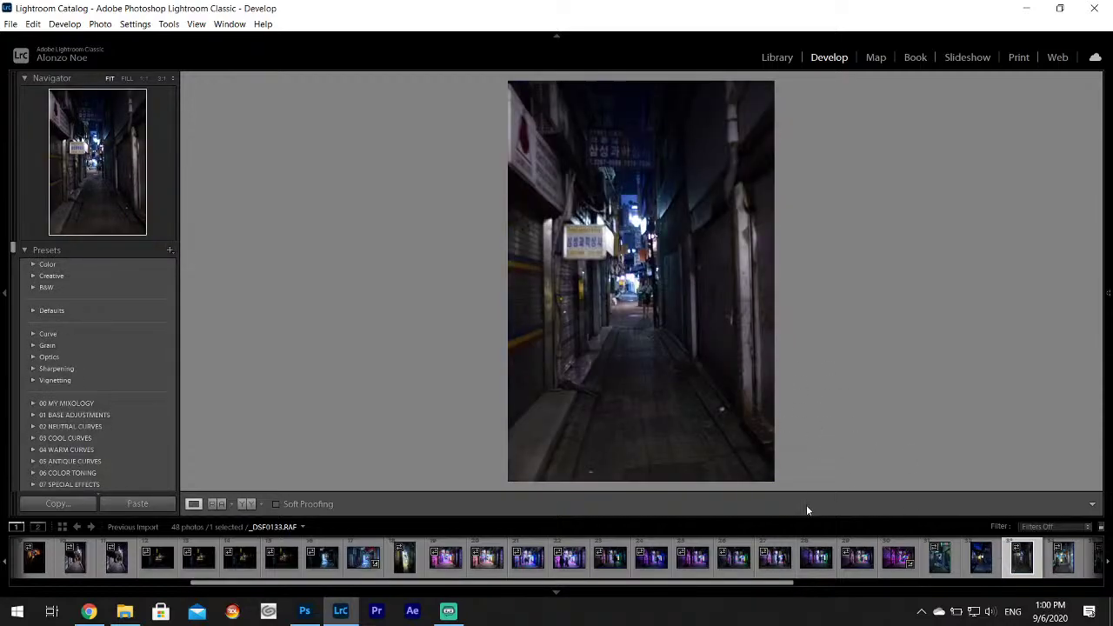
pyautogui.click(647, 282)
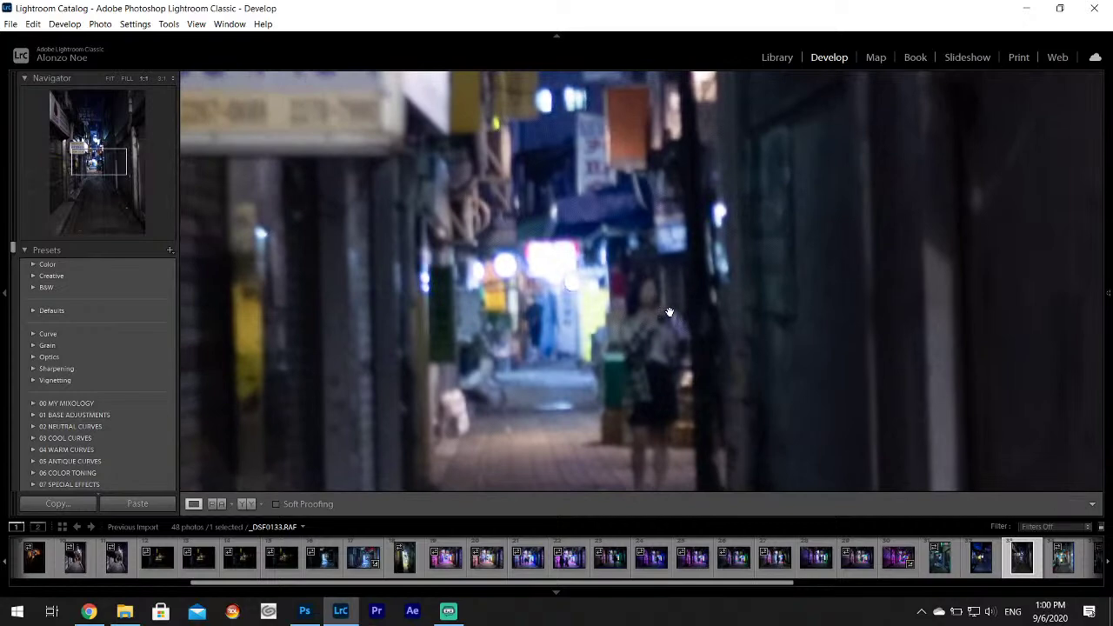
pyautogui.press('Right')
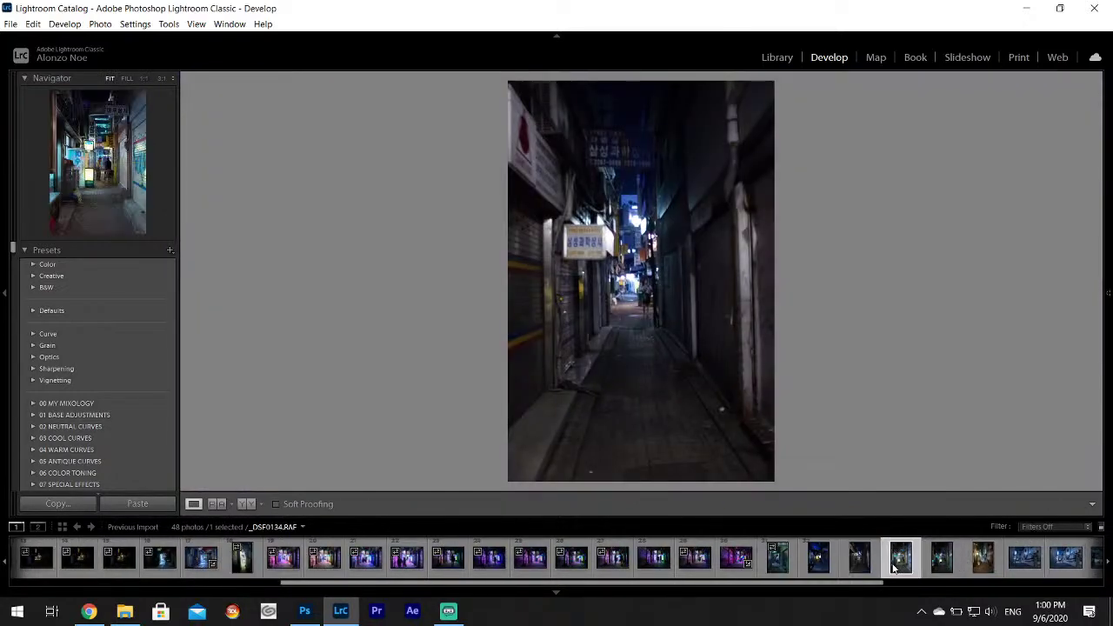
pyautogui.press('Right')
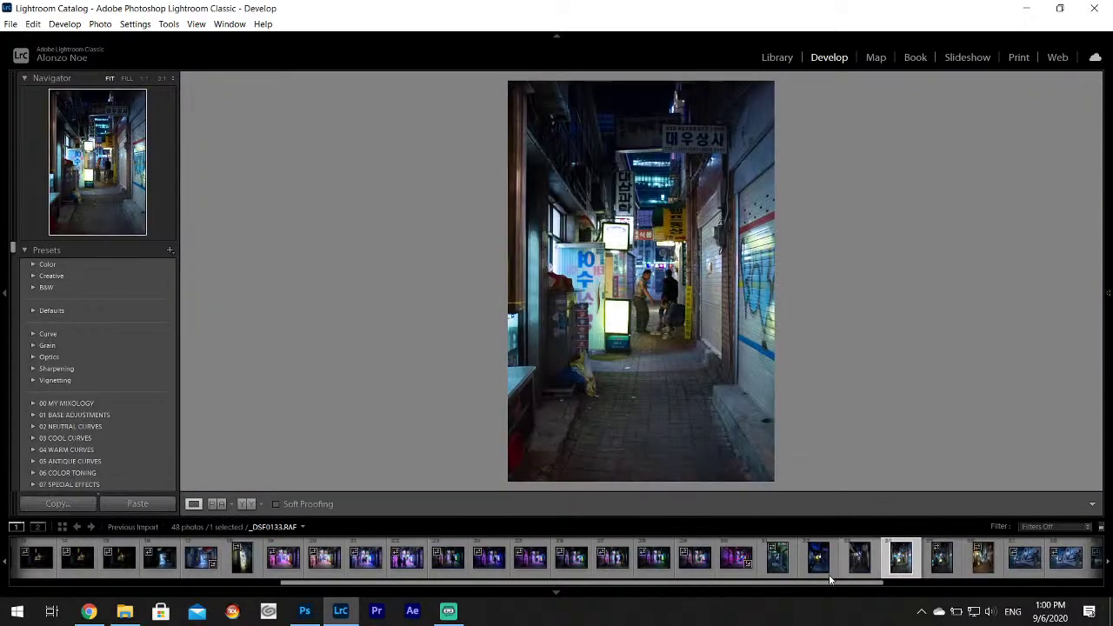
pyautogui.click(941, 563)
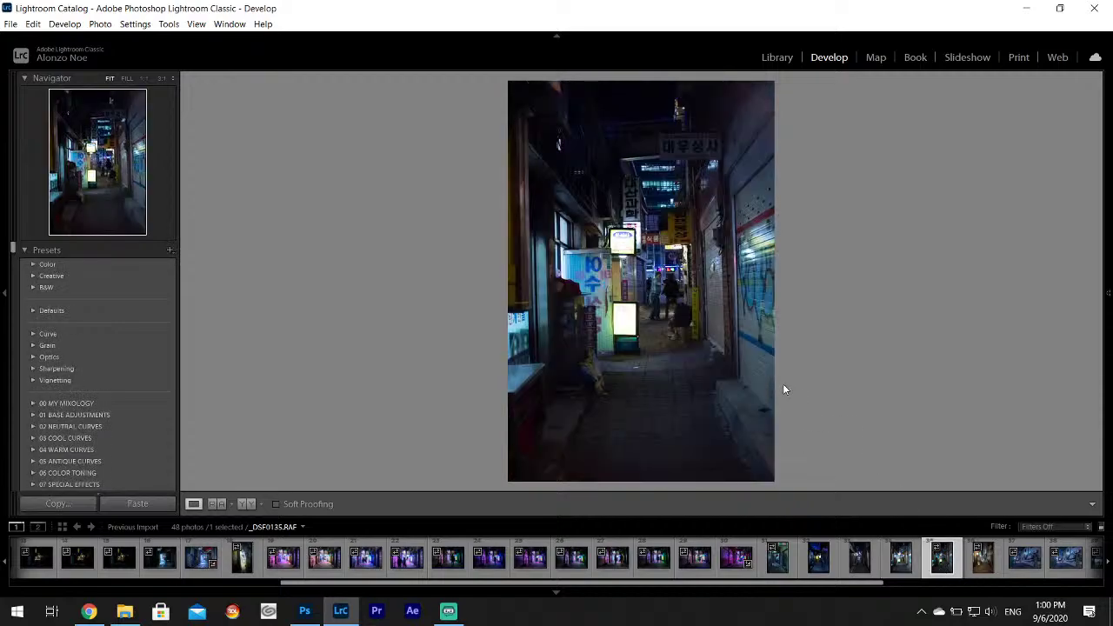
pyautogui.click(983, 558)
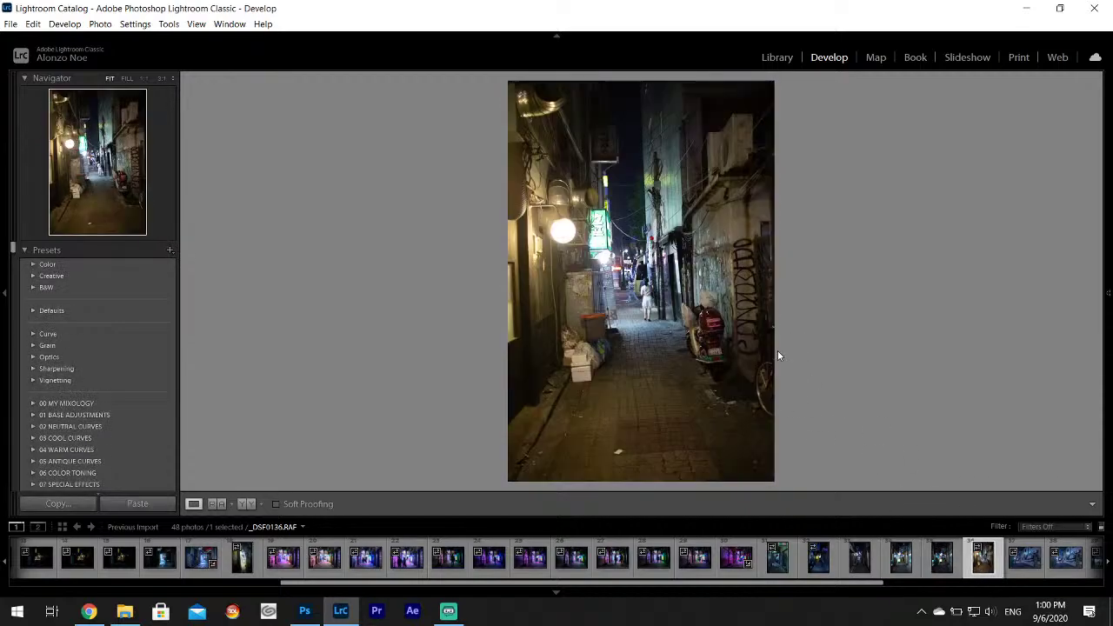
pyautogui.click(644, 286)
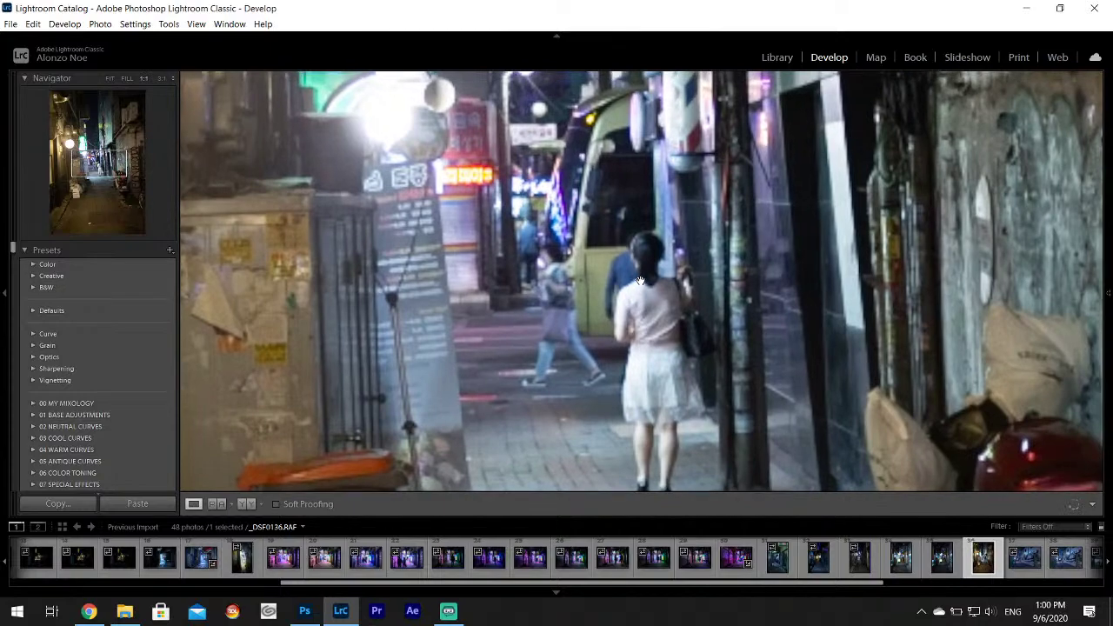
pyautogui.click(641, 282)
pyautogui.press('Right')
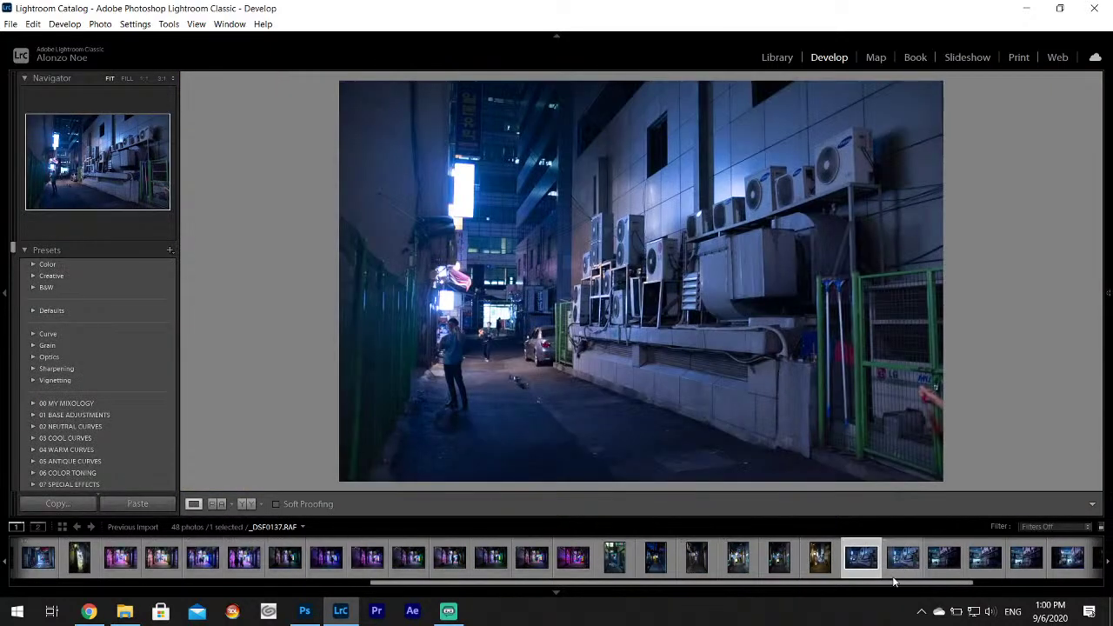
# Continue past the blue alley shots, _DSF0141 and _DSF0143, ending on _DSF0144.
pyautogui.click(903, 557)
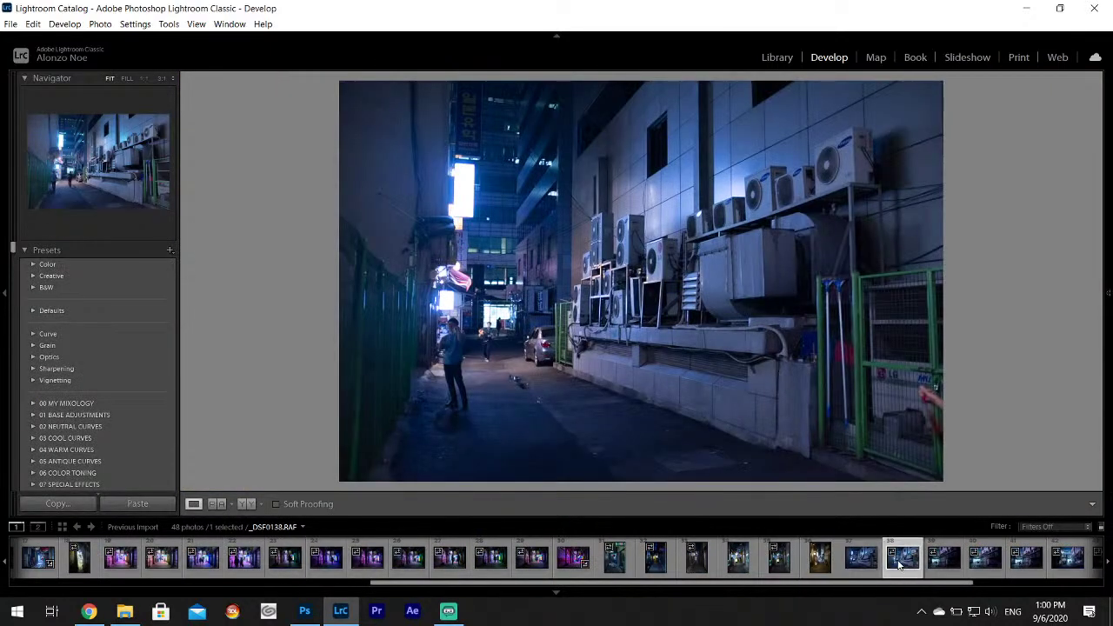
pyautogui.click(943, 565)
pyautogui.click(983, 567)
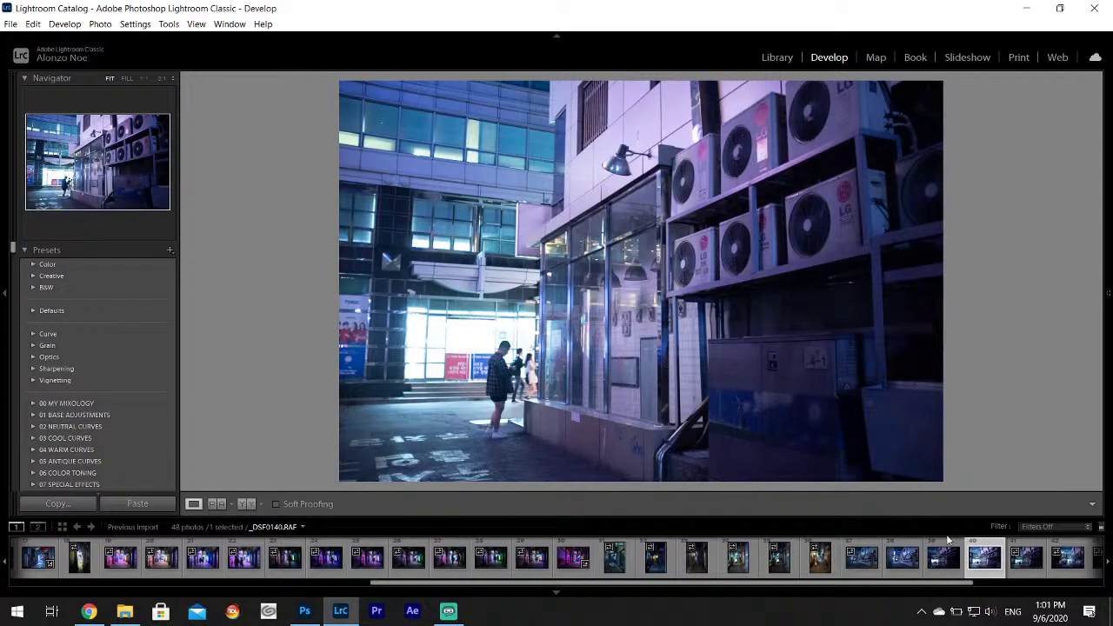
pyautogui.click(1024, 560)
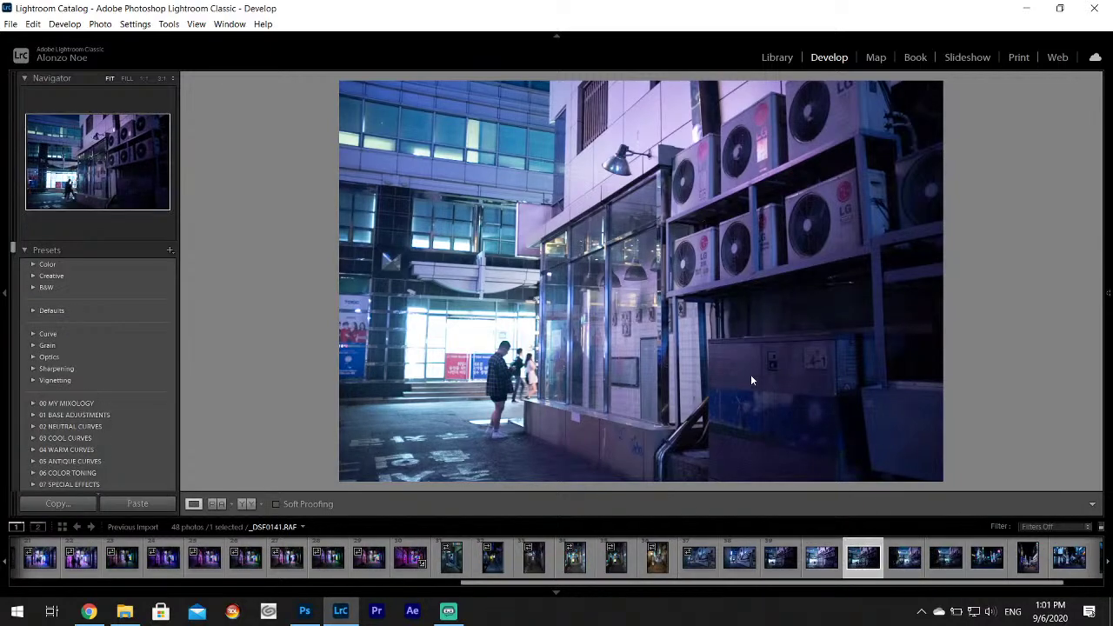
pyautogui.click(904, 558)
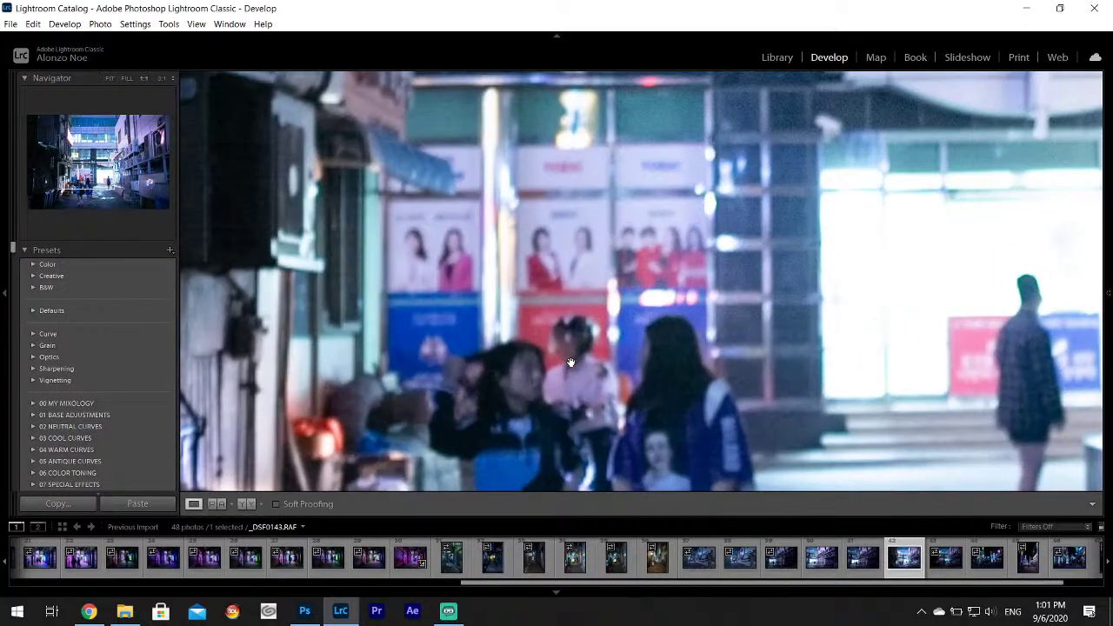
pyautogui.click(577, 362)
pyautogui.click(537, 379)
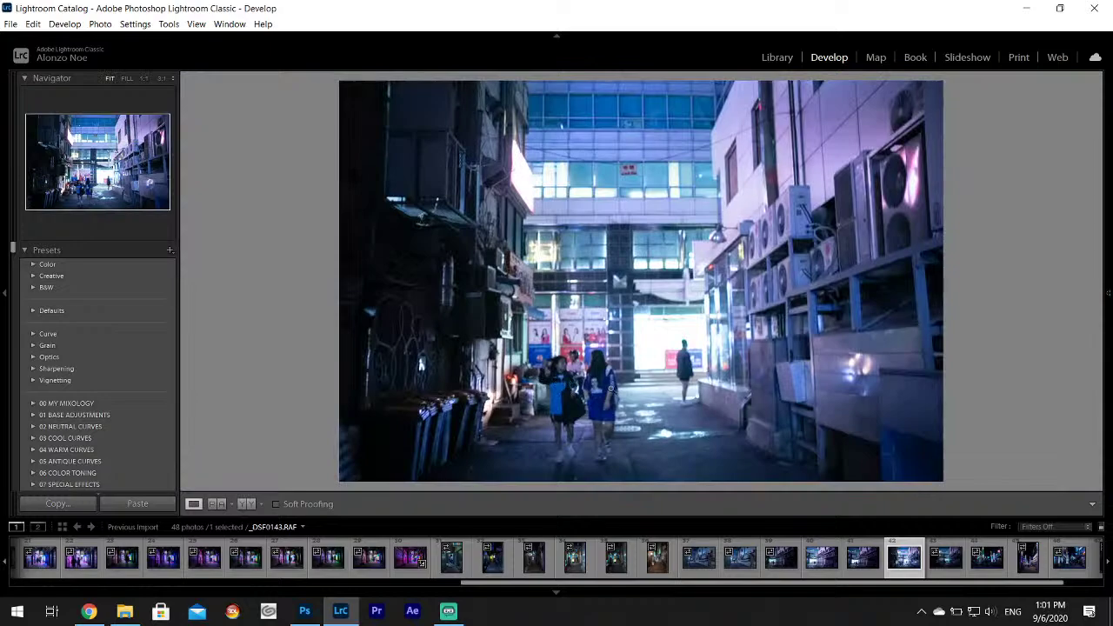
pyautogui.click(950, 570)
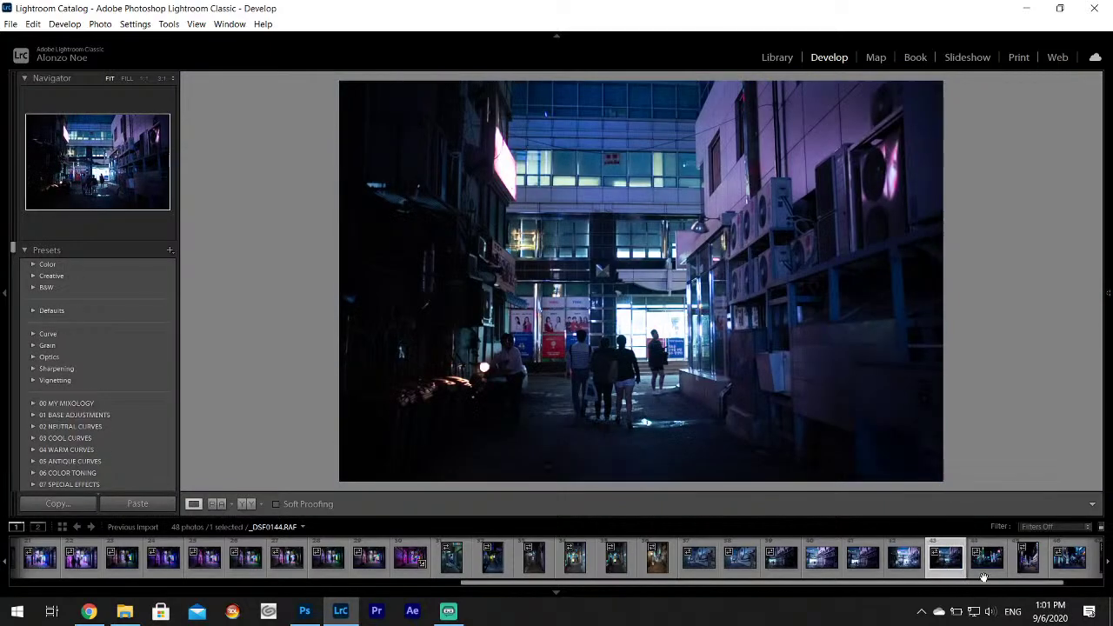
pyautogui.click(982, 569)
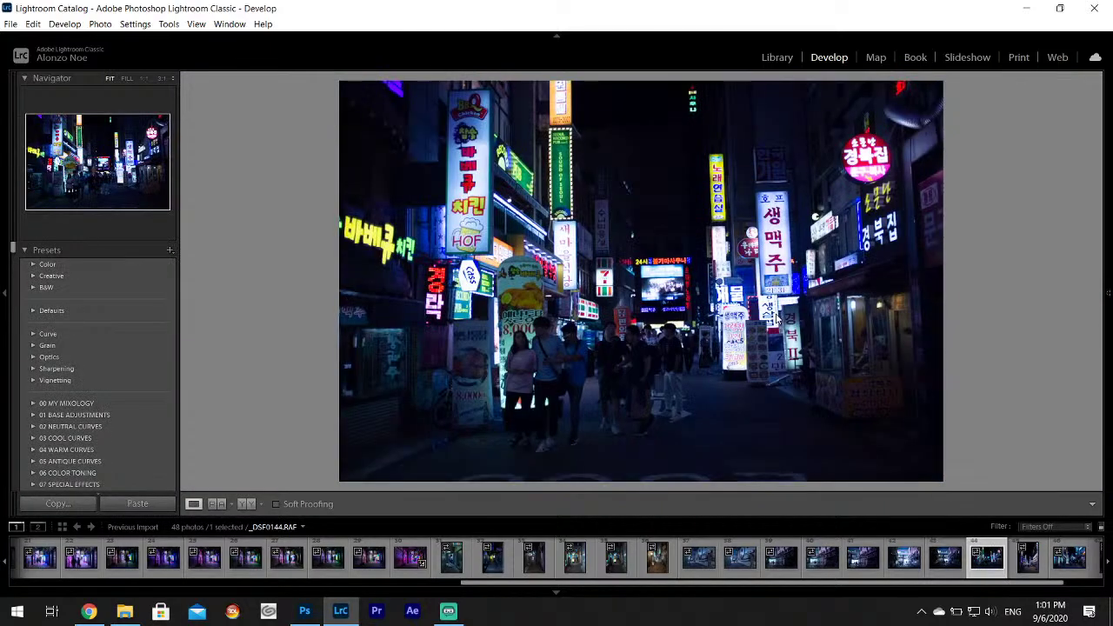
# Browse the night street and neon sign photos, including _DSF0148 and _DSF0150.
pyautogui.click(1026, 561)
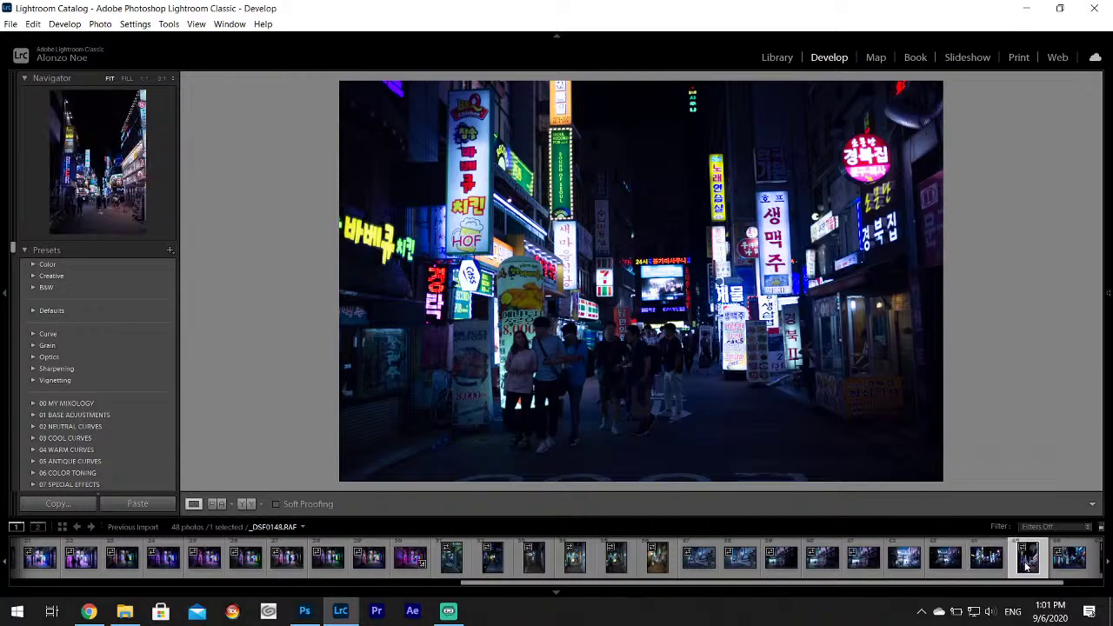
pyautogui.click(1069, 558)
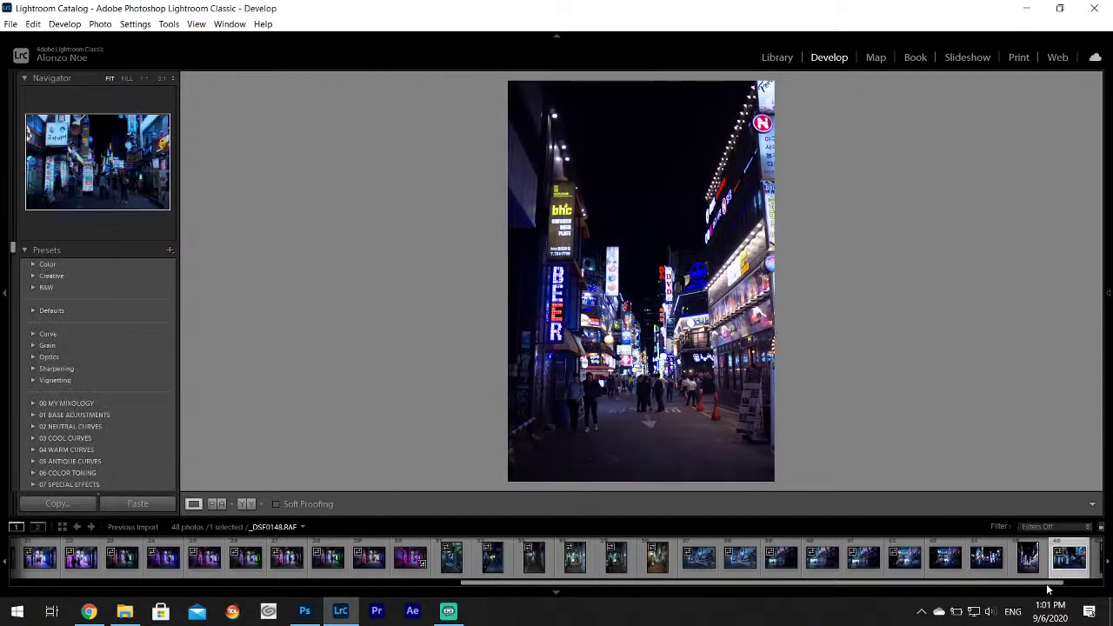
pyautogui.scroll(-1, 1050, 573)
pyautogui.click(1042, 561)
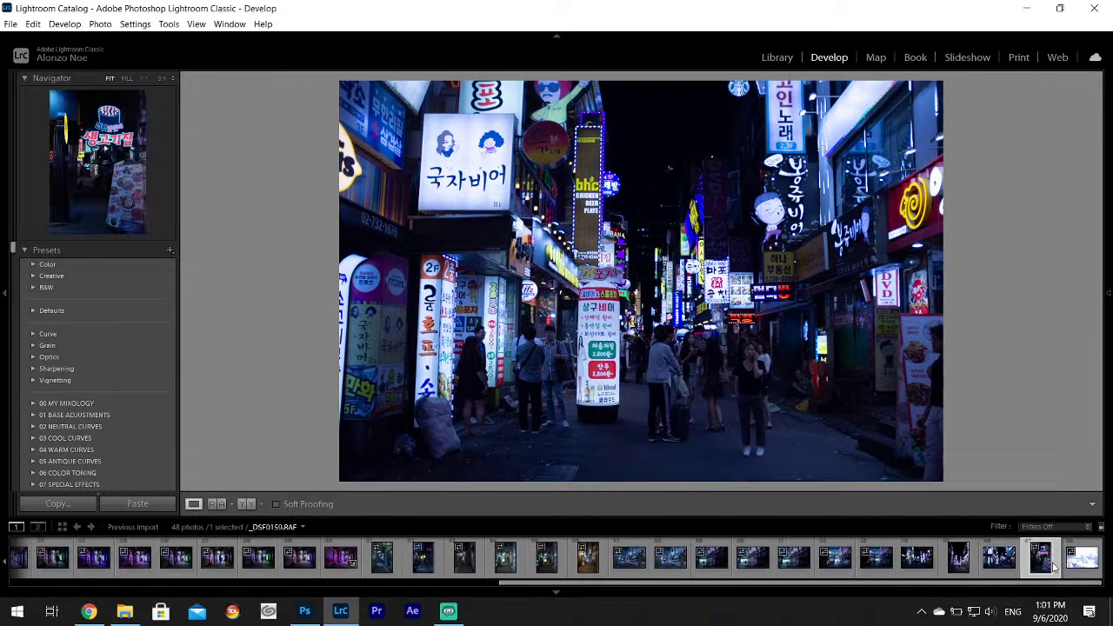
# Select the washed-out seaside photo _DSF0204 and lower its Exposure to -3.25.
pyautogui.click(1078, 567)
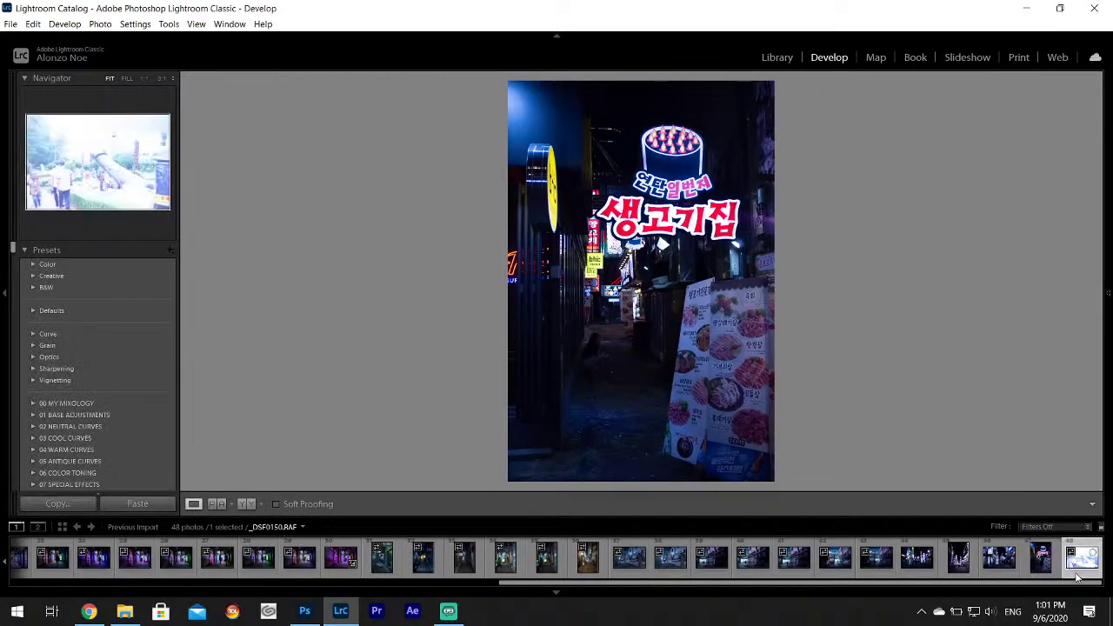
pyautogui.moveTo(1108, 295)
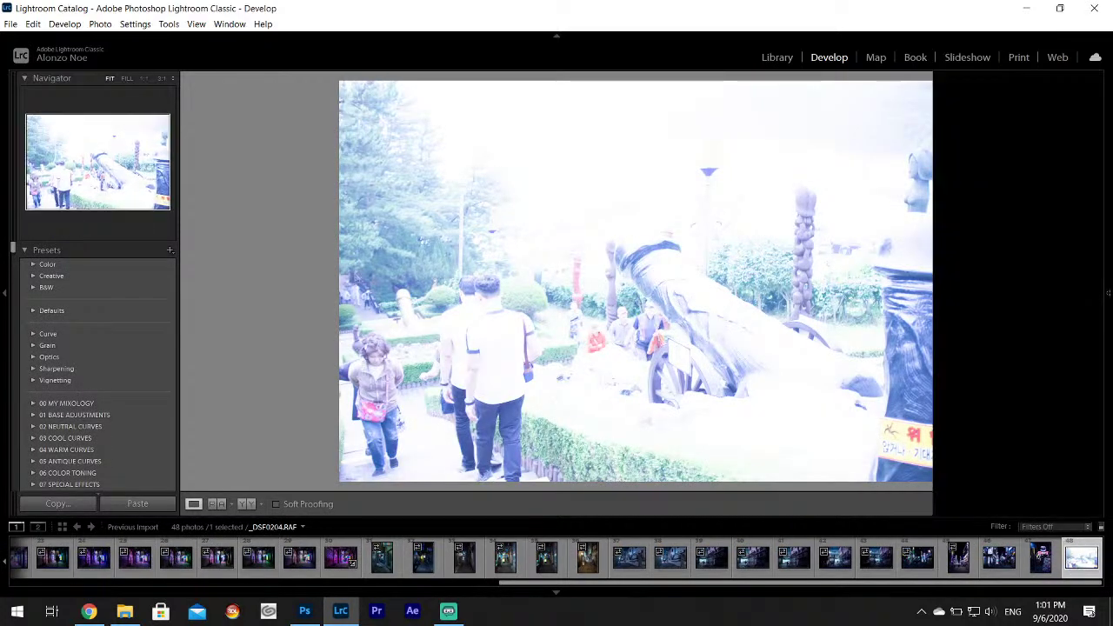
pyautogui.scroll(10, 1100, 311)
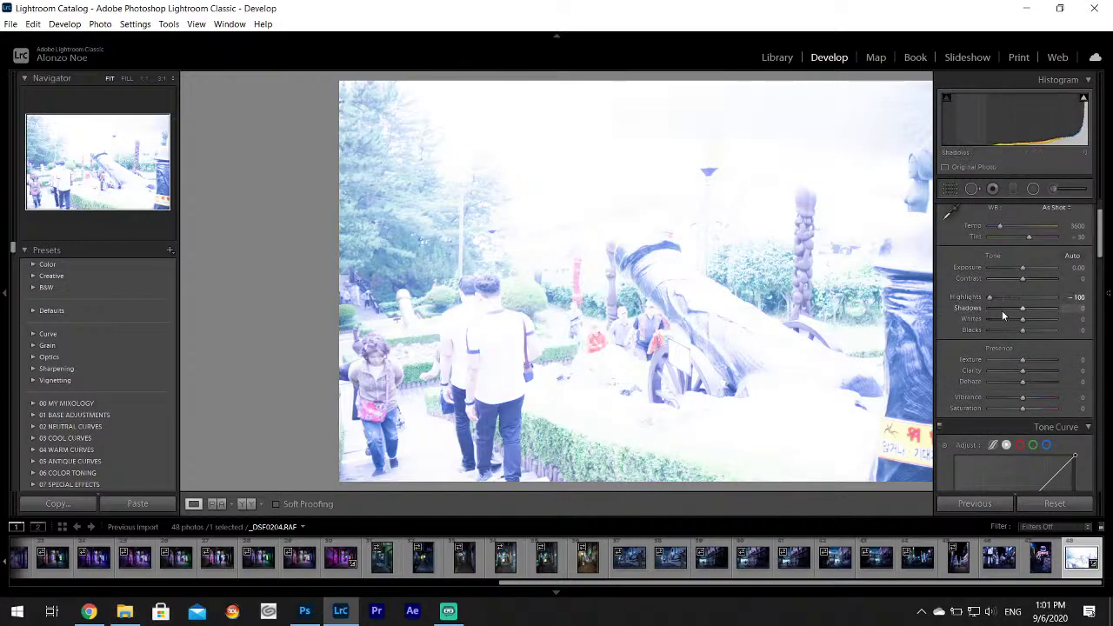
pyautogui.moveTo(1022, 271); pyautogui.dragTo(1002, 271)
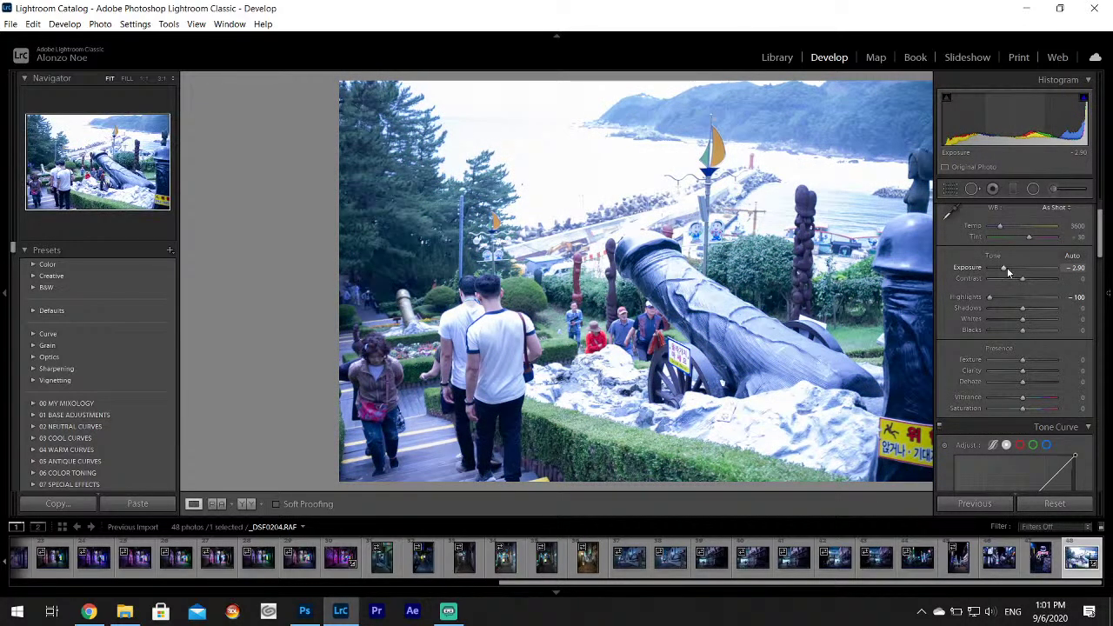
pyautogui.moveTo(1007, 267); pyautogui.dragTo(1001, 267)
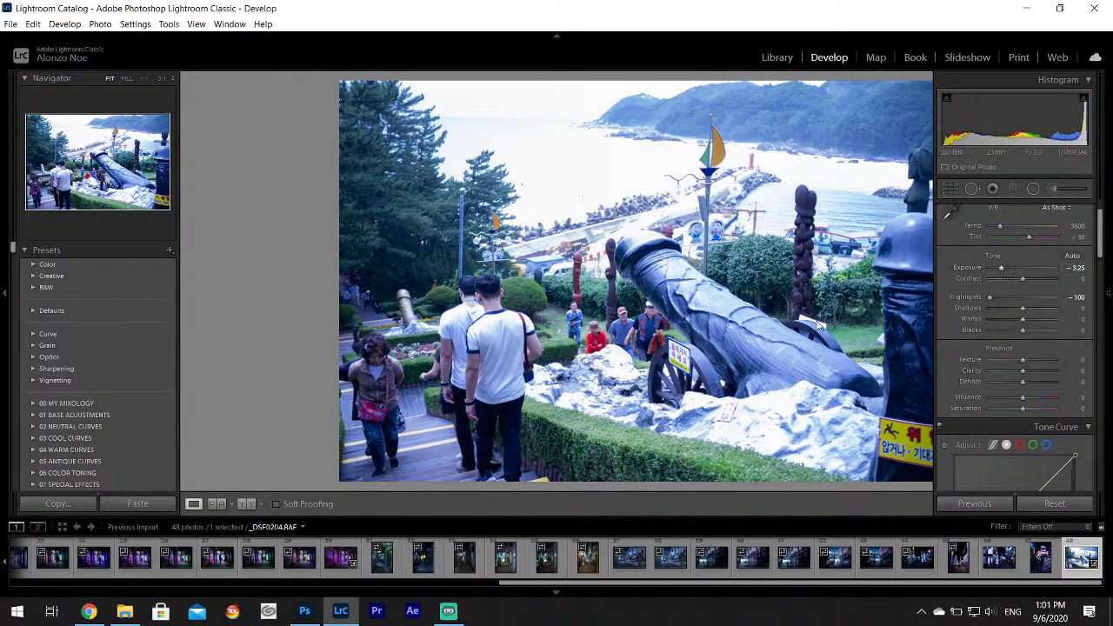
pyautogui.click(88, 613)
# Search Google for 'haesindang park korea'.
pyautogui.click(545, 35)
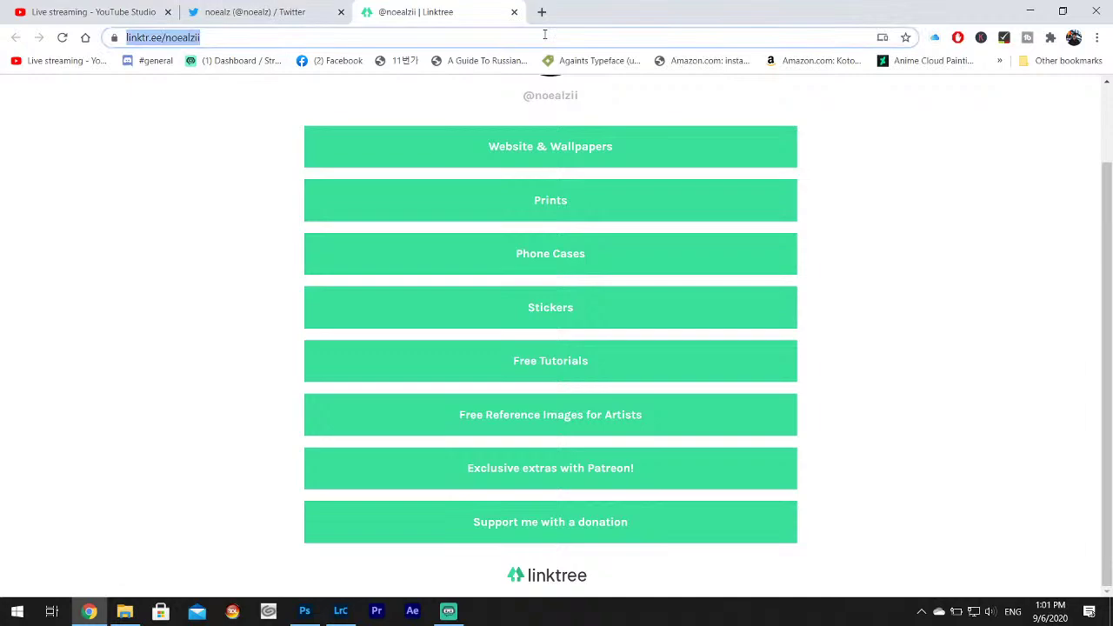
pyautogui.write('haesindang')
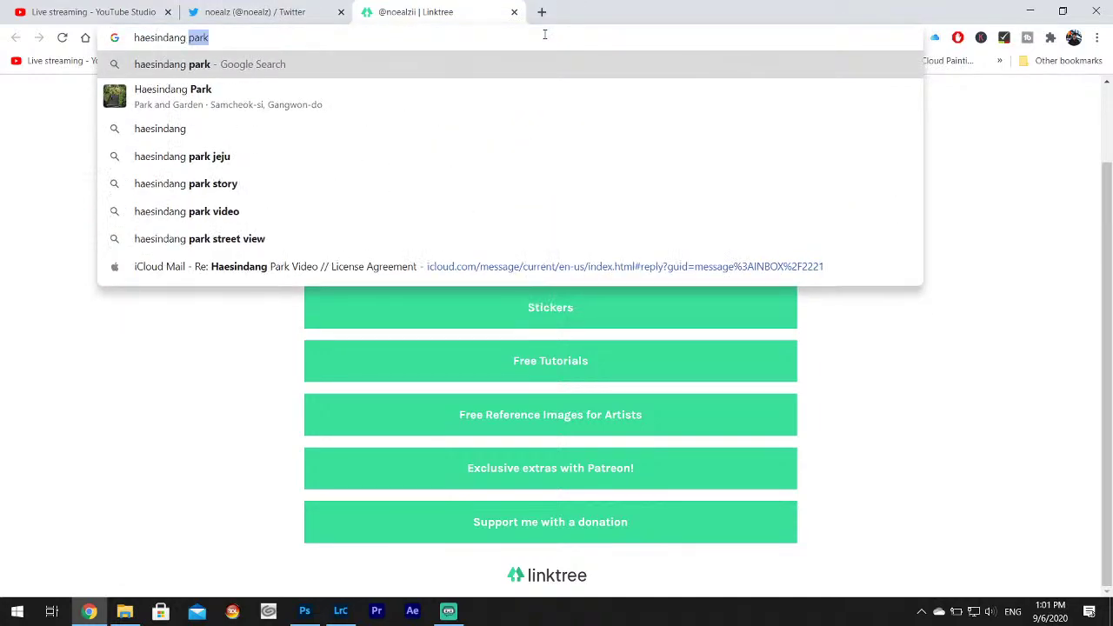
pyautogui.write(' park korea')
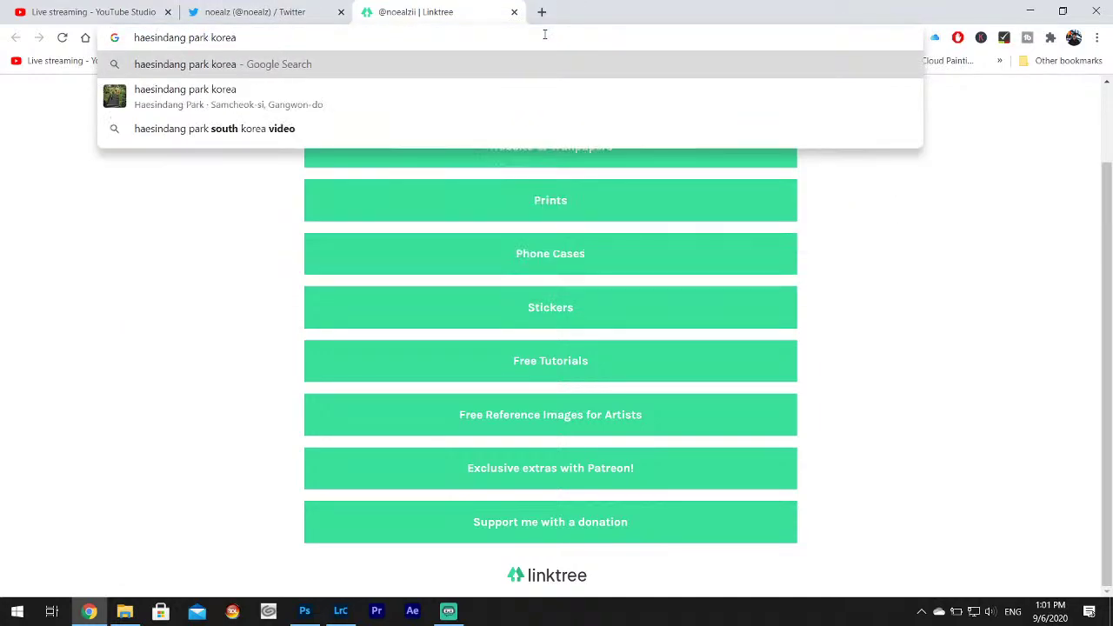
pyautogui.press('Return')
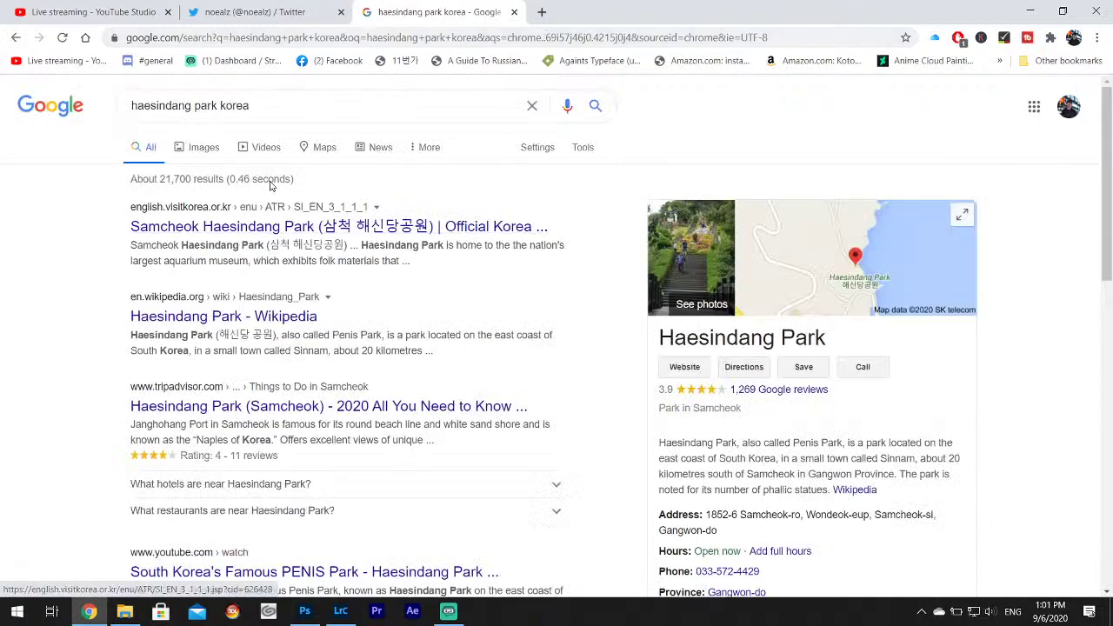
# Switch to Videos results and open the third video, Life in South Korea #30, on YouTube.
pyautogui.click(204, 155)
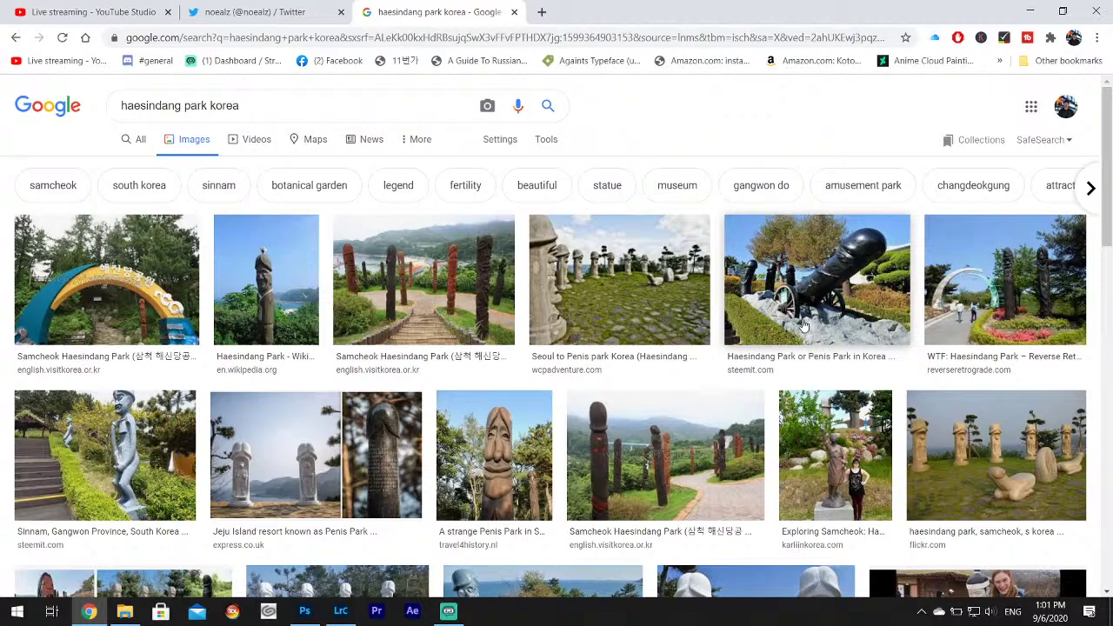
pyautogui.click(253, 142)
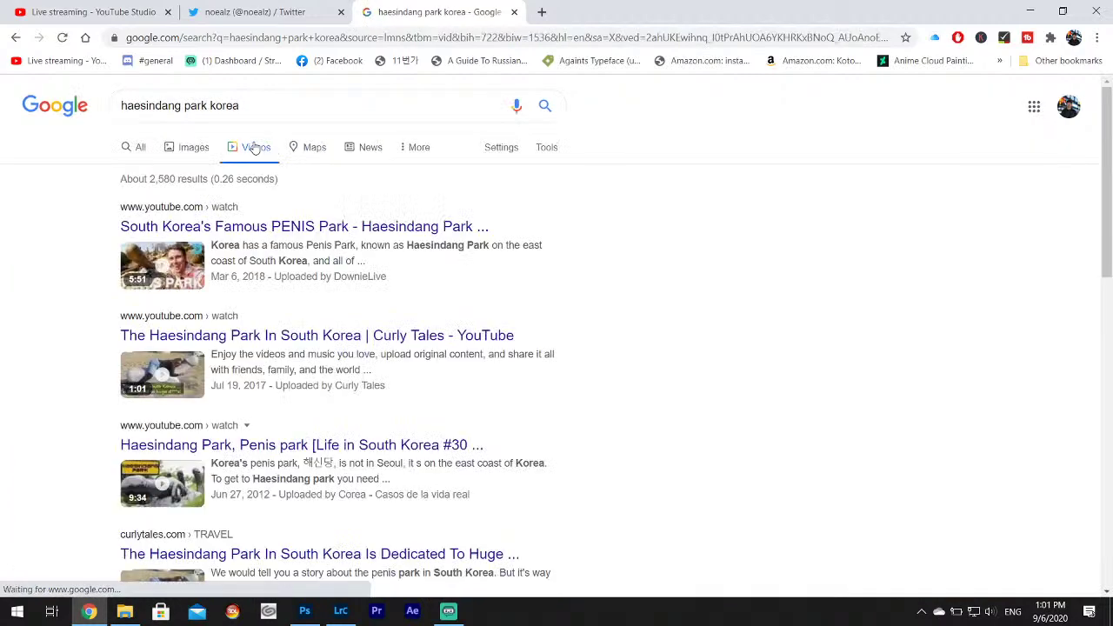
pyautogui.scroll(-1, 544, 261)
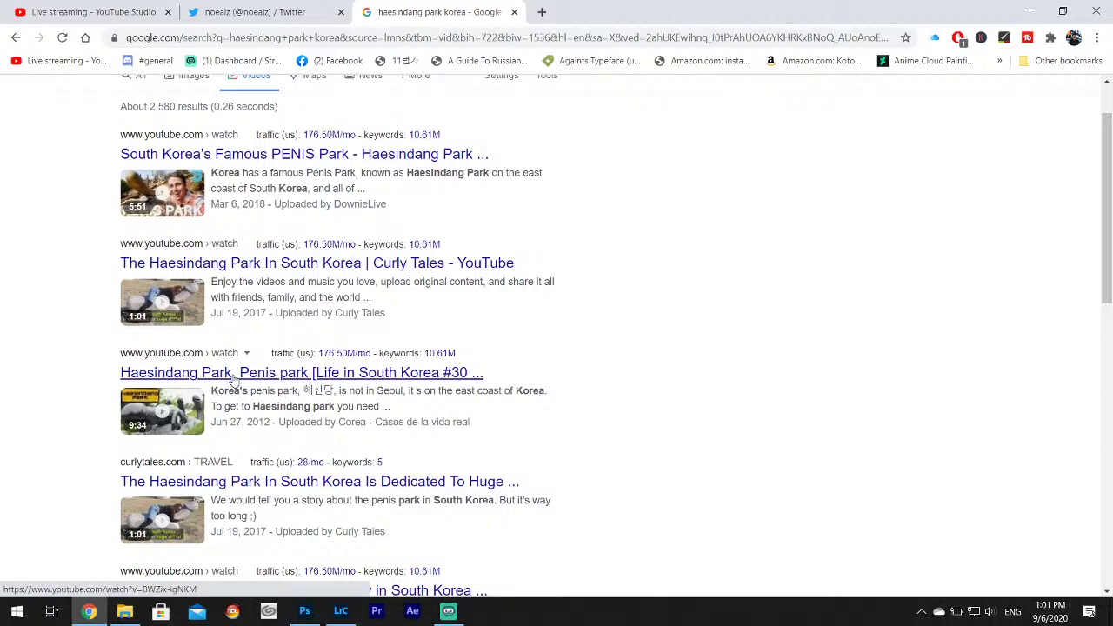
pyautogui.moveTo(249, 423); pyautogui.dragTo(271, 423)
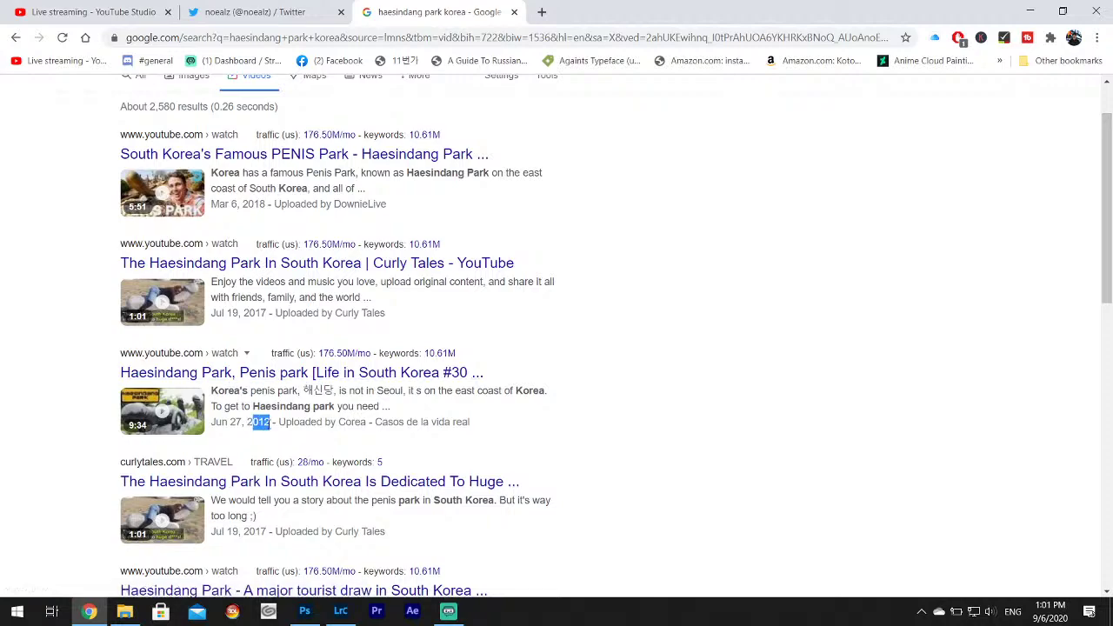
pyautogui.click(291, 374)
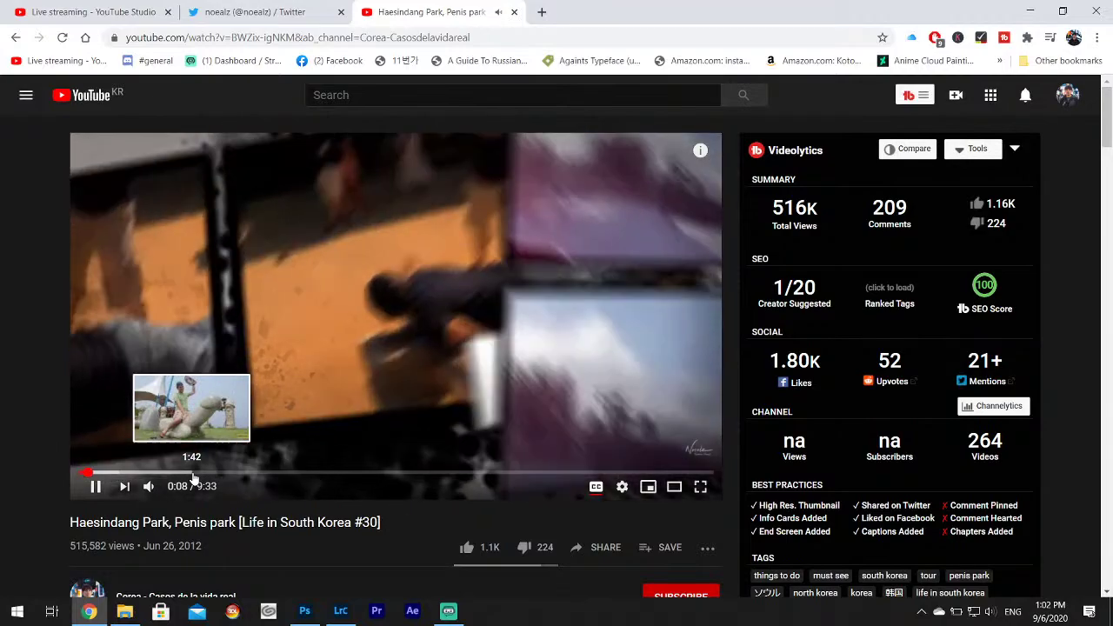
# Skip through the Haesindang Park video to about 1:50, 2:36, 3:31, 4:42 and 6:41, then pause it.
pyautogui.scroll(-1, 183, 513)
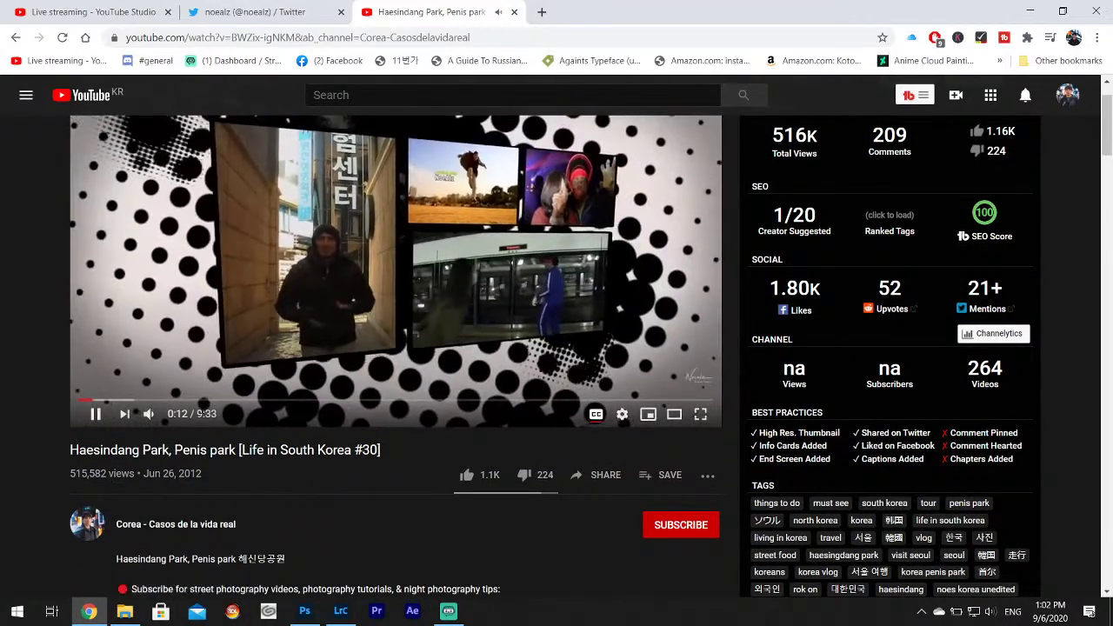
pyautogui.click(202, 400)
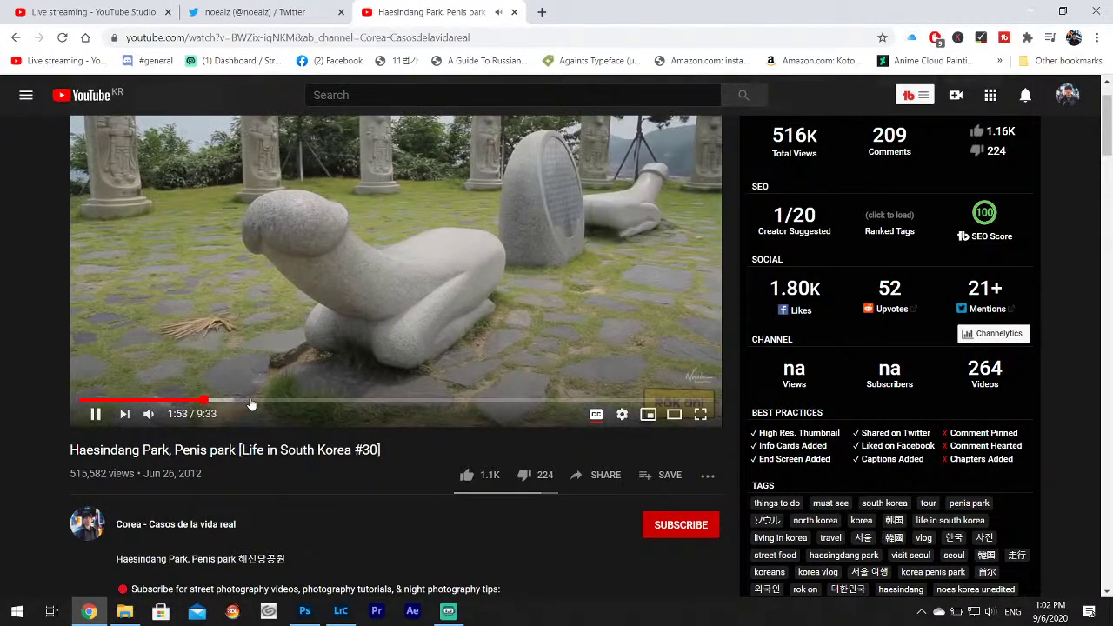
pyautogui.click(250, 401)
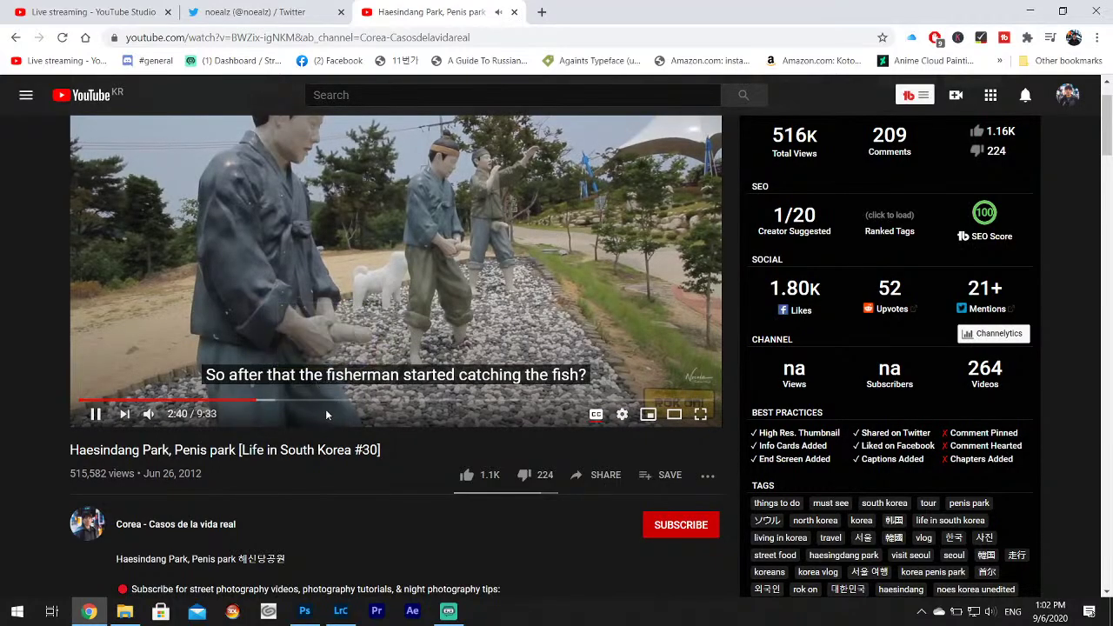
pyautogui.click(313, 401)
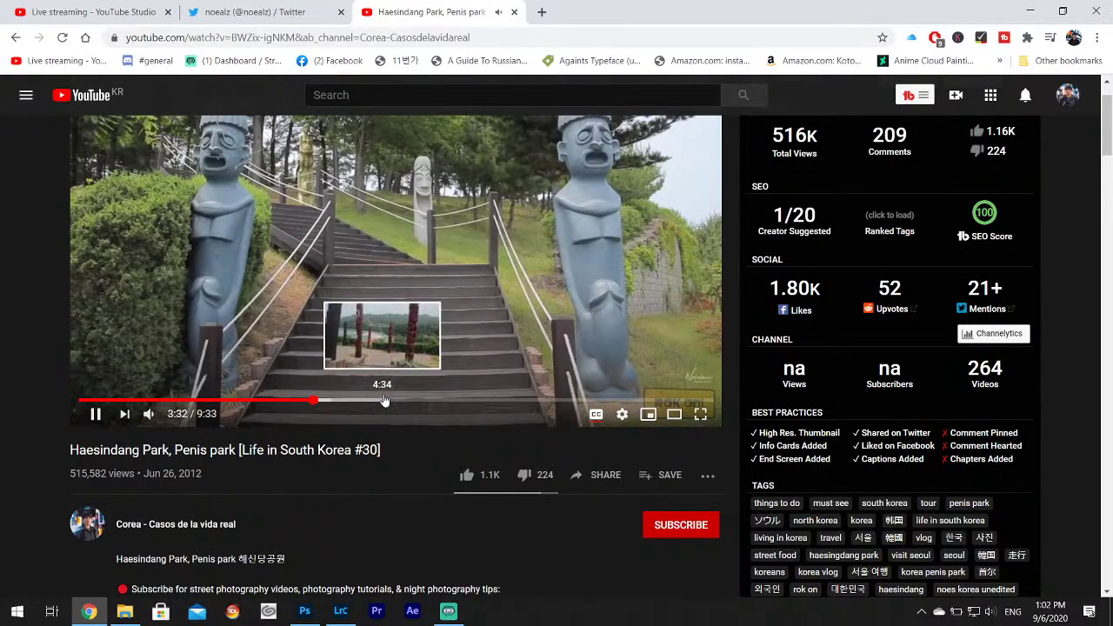
pyautogui.click(392, 401)
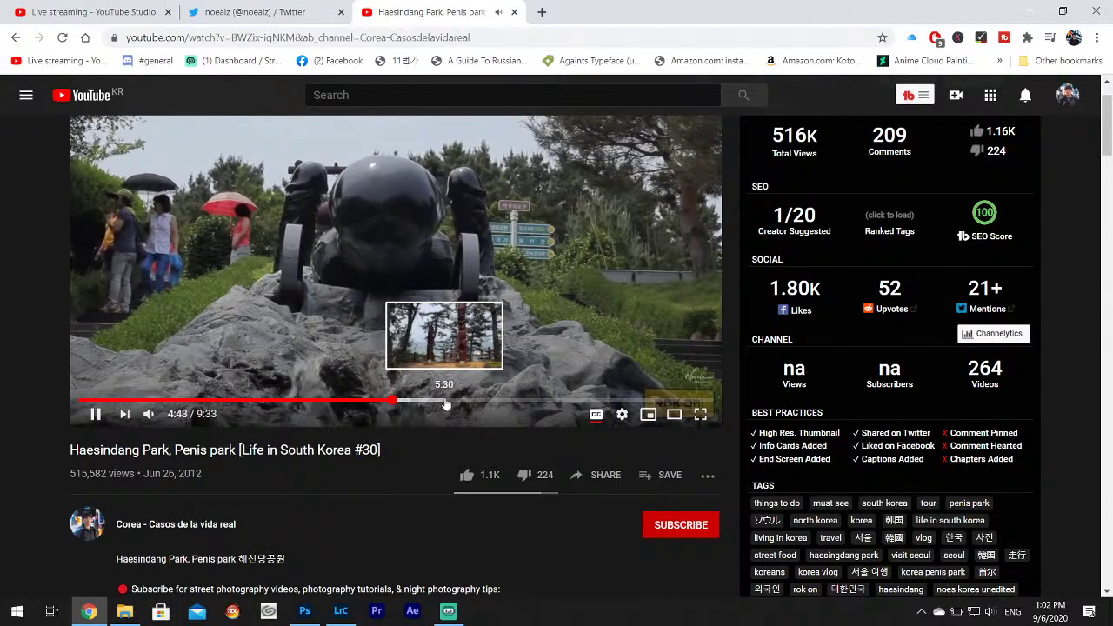
pyautogui.click(523, 402)
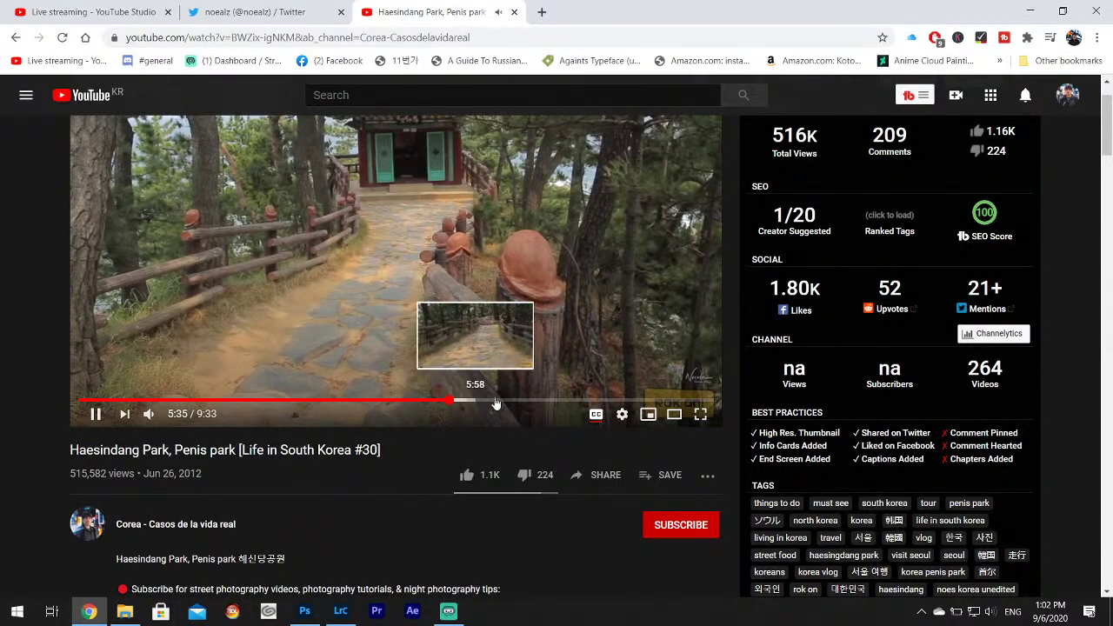
pyautogui.scroll(1, 113, 418)
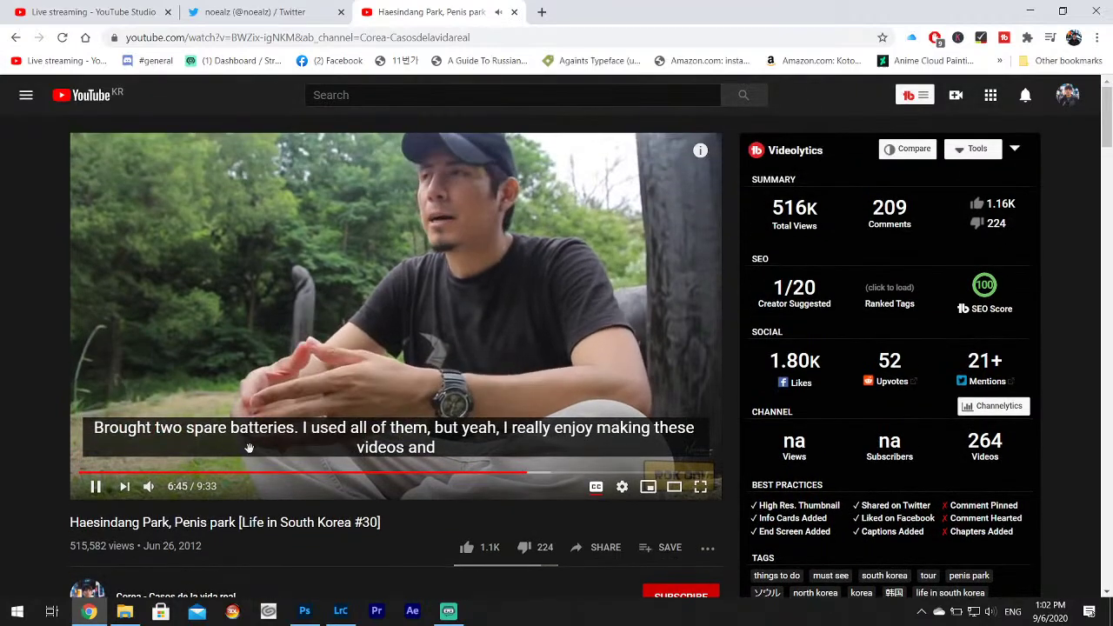
pyautogui.click(95, 486)
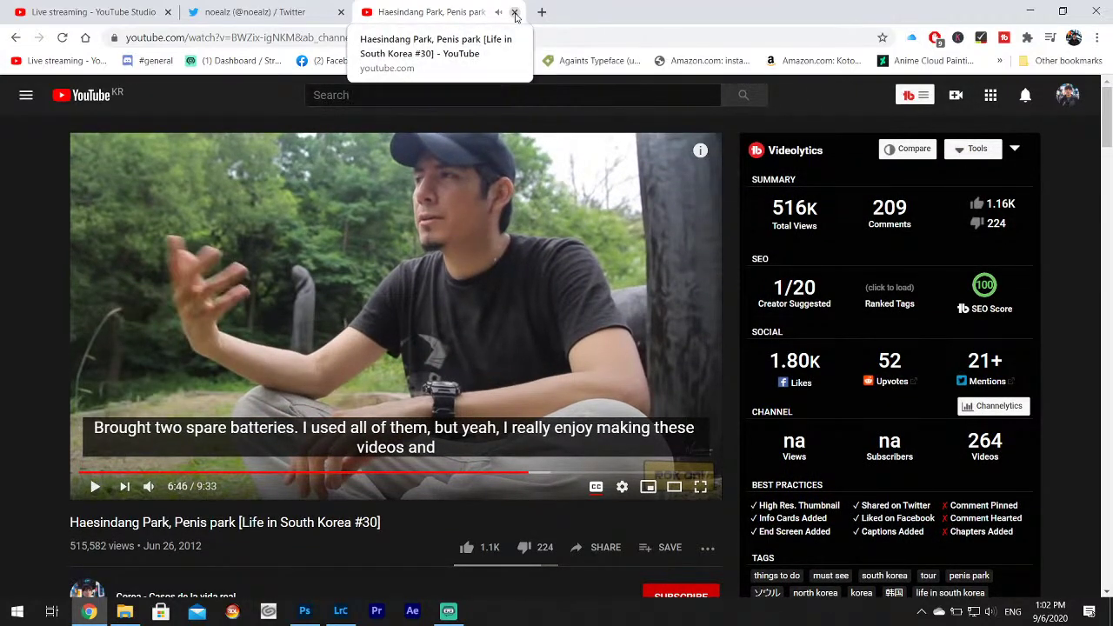
# Close the video and Twitter profile tabs and minimise Chrome.
pyautogui.click(515, 13)
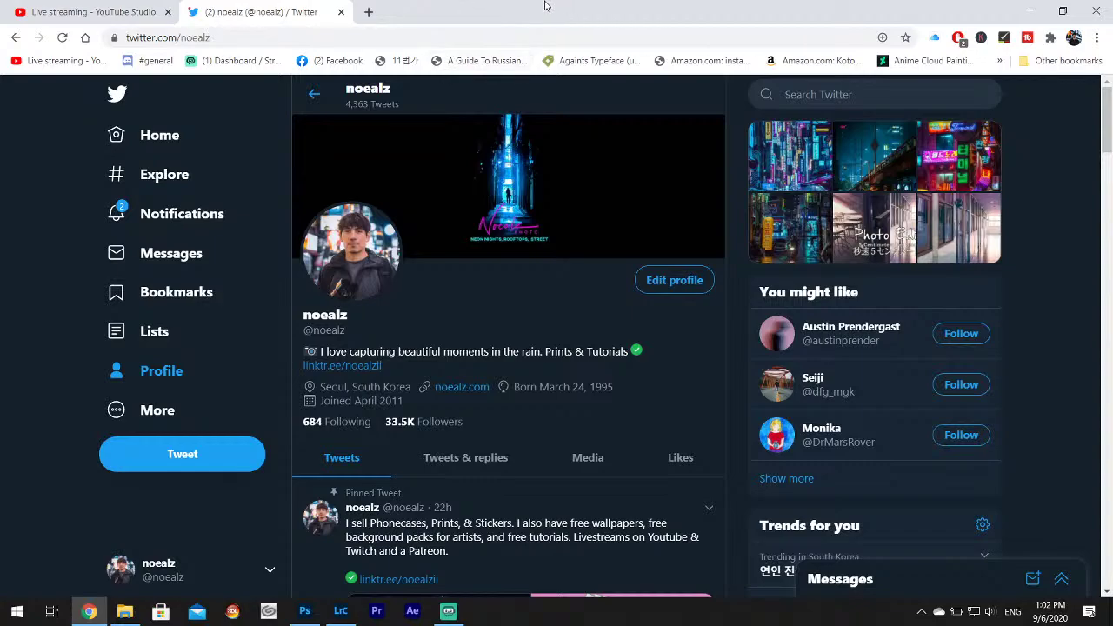
pyautogui.click(341, 13)
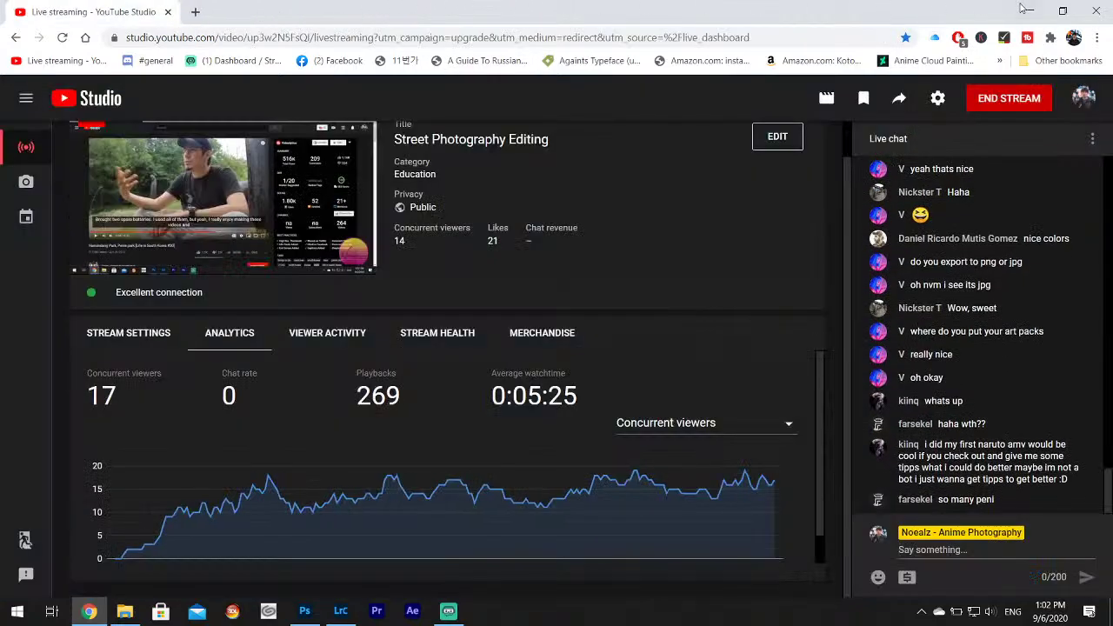
pyautogui.click(1029, 11)
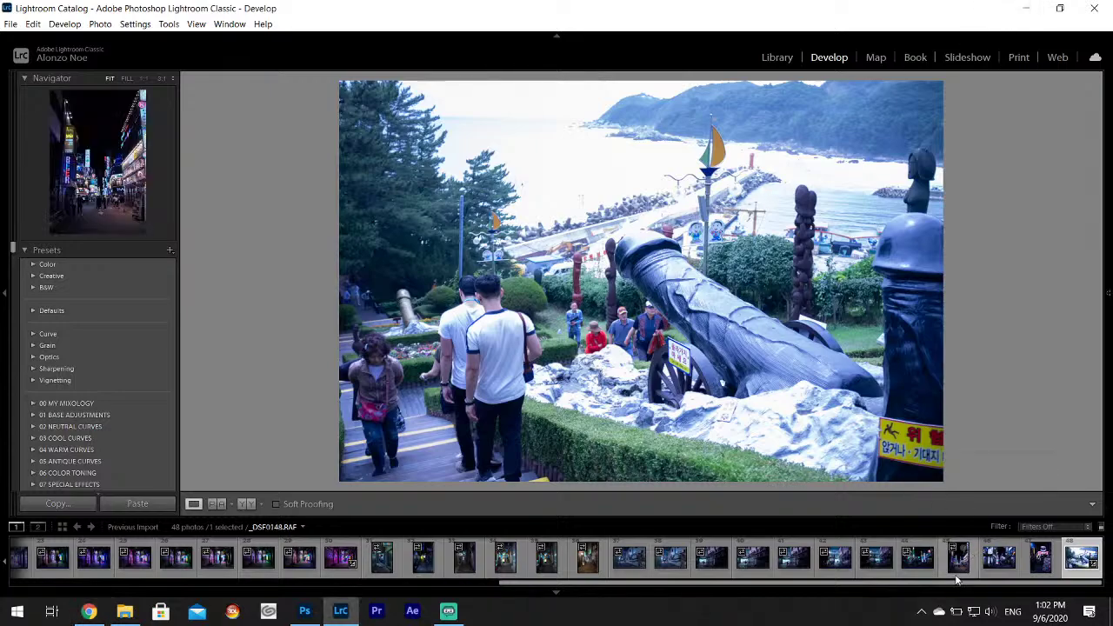
# In Library, open the 100_FUJI folder and view its city skyline and sky photos.
pyautogui.click(778, 56)
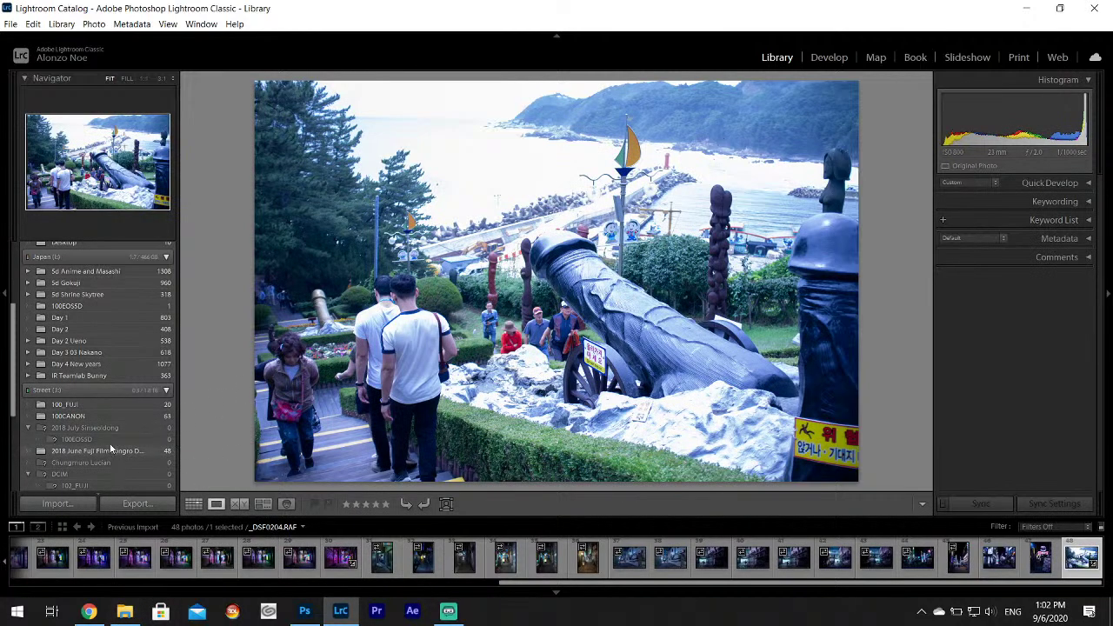
pyautogui.click(123, 406)
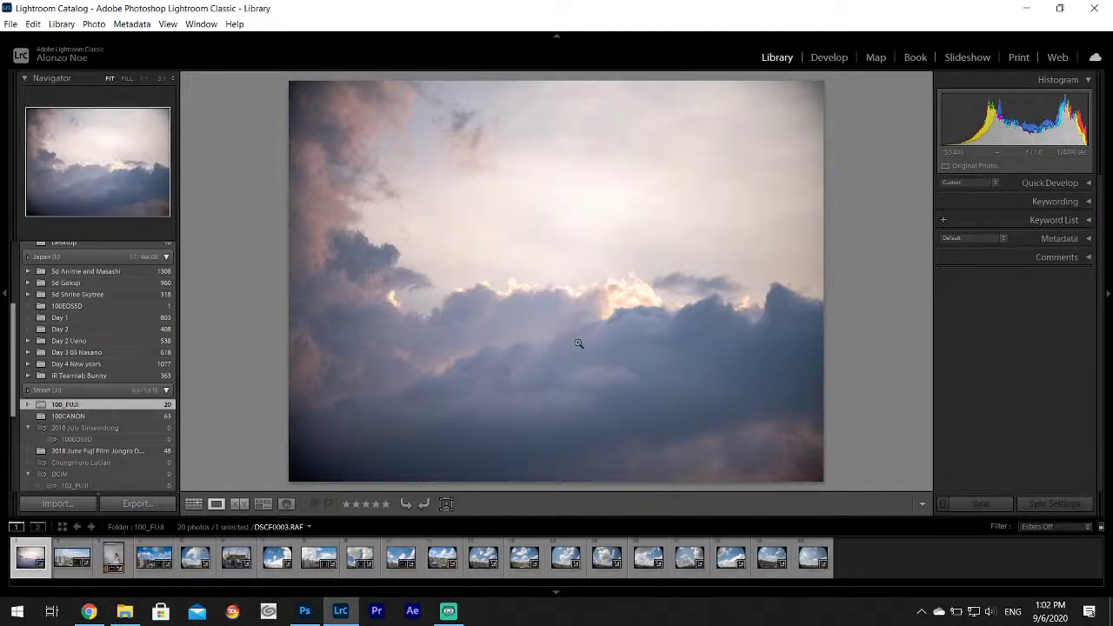
pyautogui.click(396, 571)
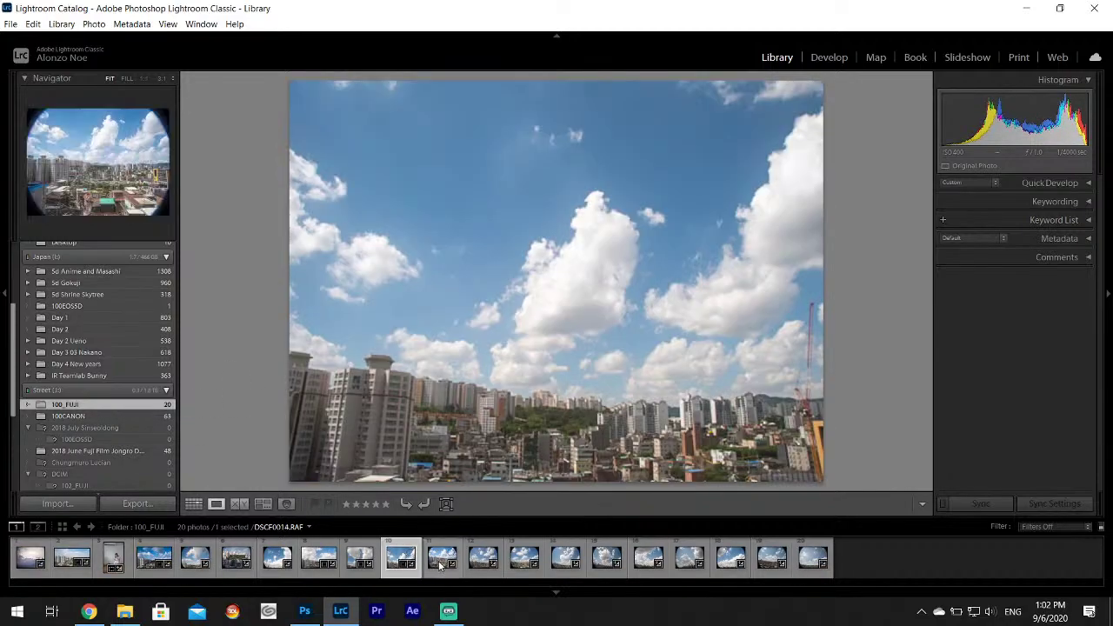
pyautogui.click(442, 565)
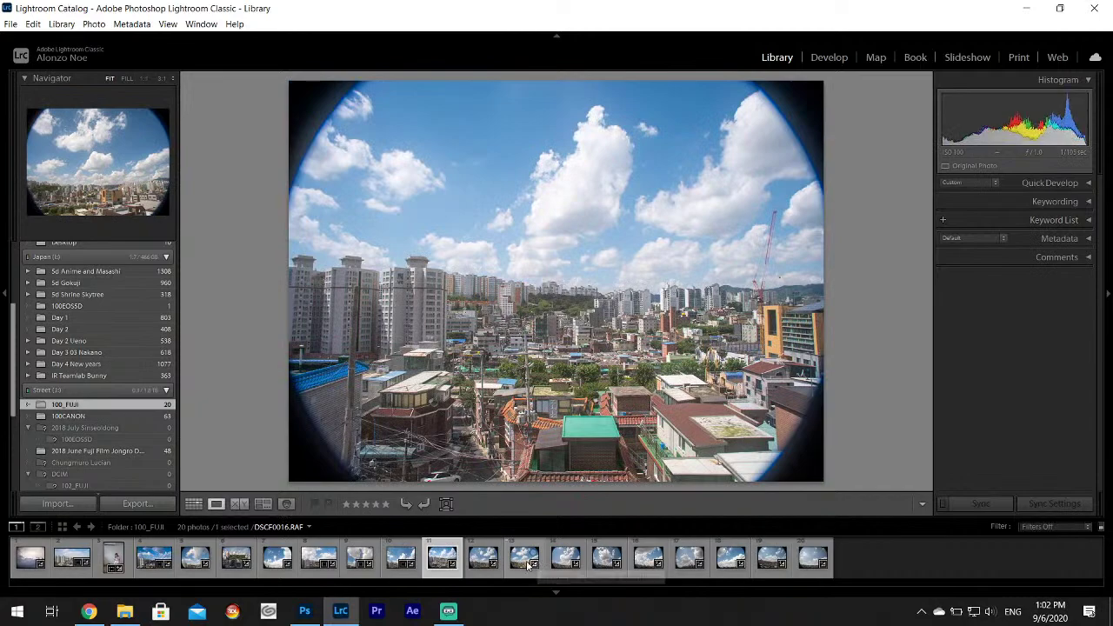
pyautogui.click(521, 566)
pyautogui.click(564, 563)
# Step through DSCF0019, DSCF0020 and DSCF0022, then bring up the photography folder in File Explorer.
pyautogui.click(607, 565)
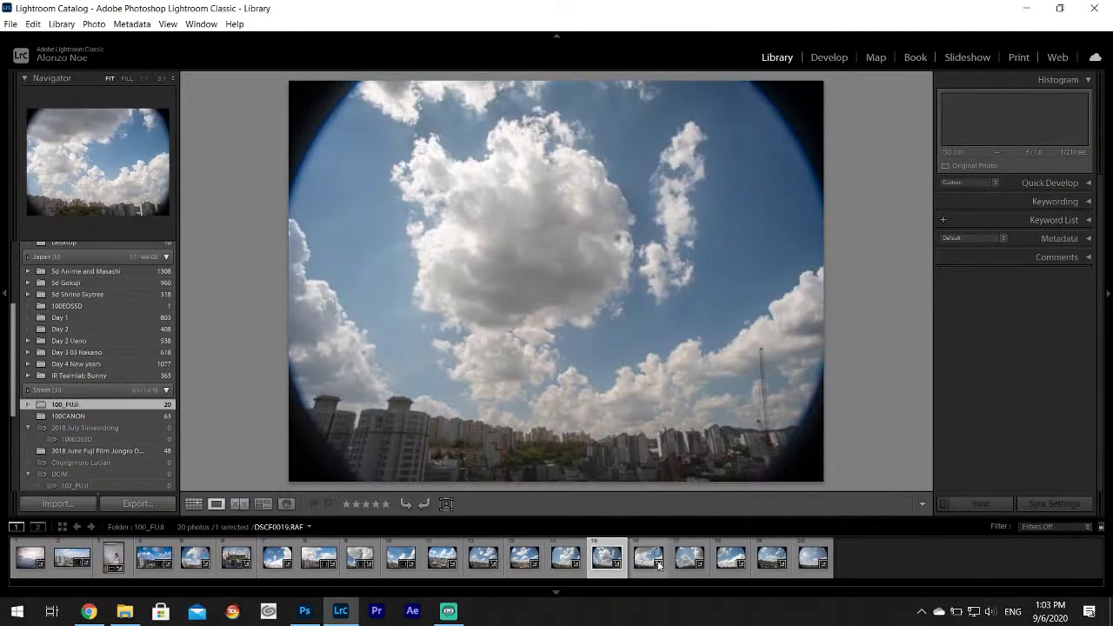
pyautogui.click(644, 563)
pyautogui.click(688, 563)
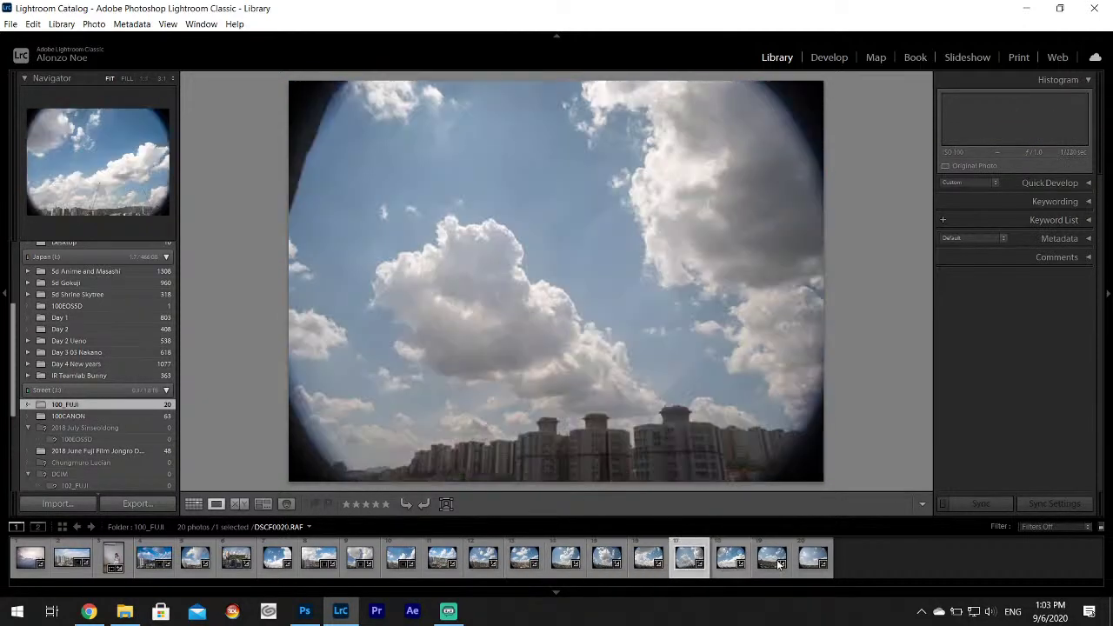
pyautogui.click(731, 563)
pyautogui.click(772, 563)
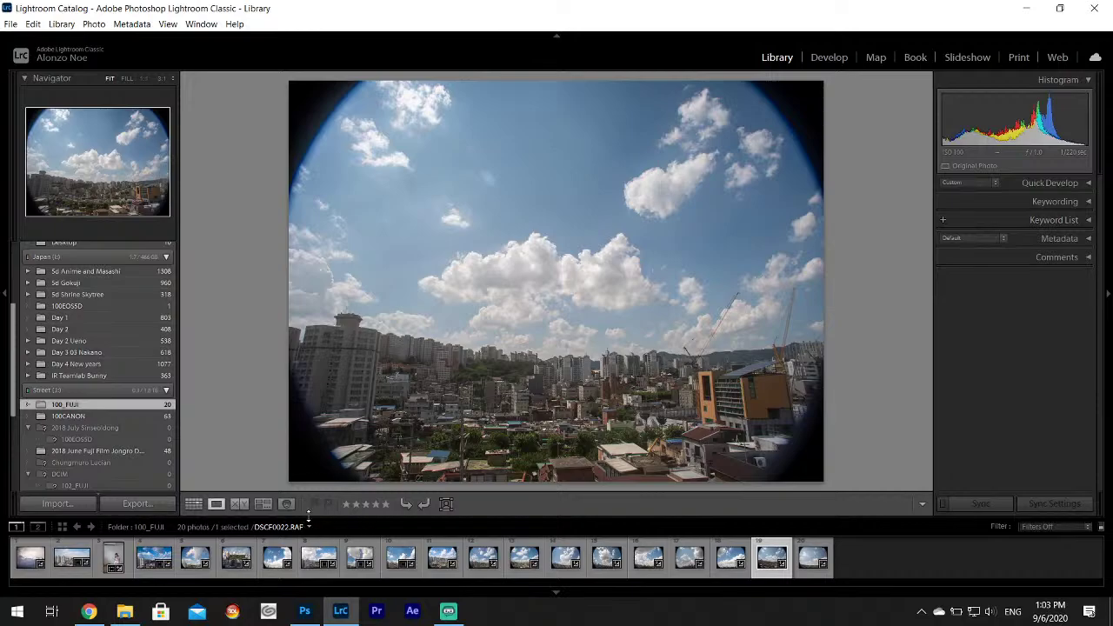
pyautogui.click(124, 611)
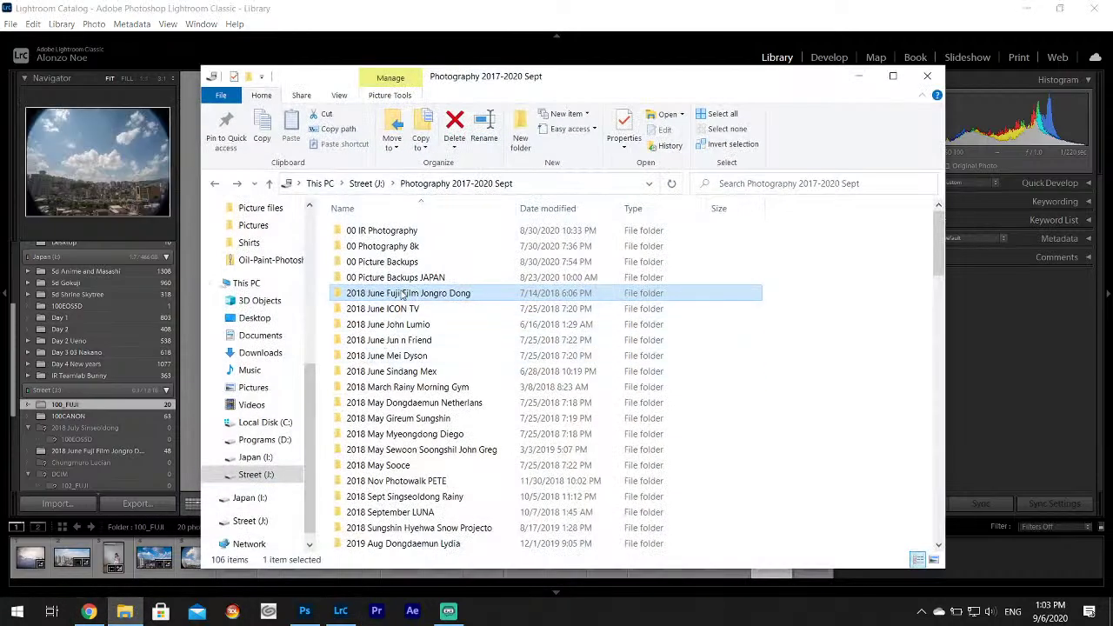
# Open the 2018 June Fuji Film Jongro Dong folder and show its photos in Lightroom.
pyautogui.doubleClick(396, 296)
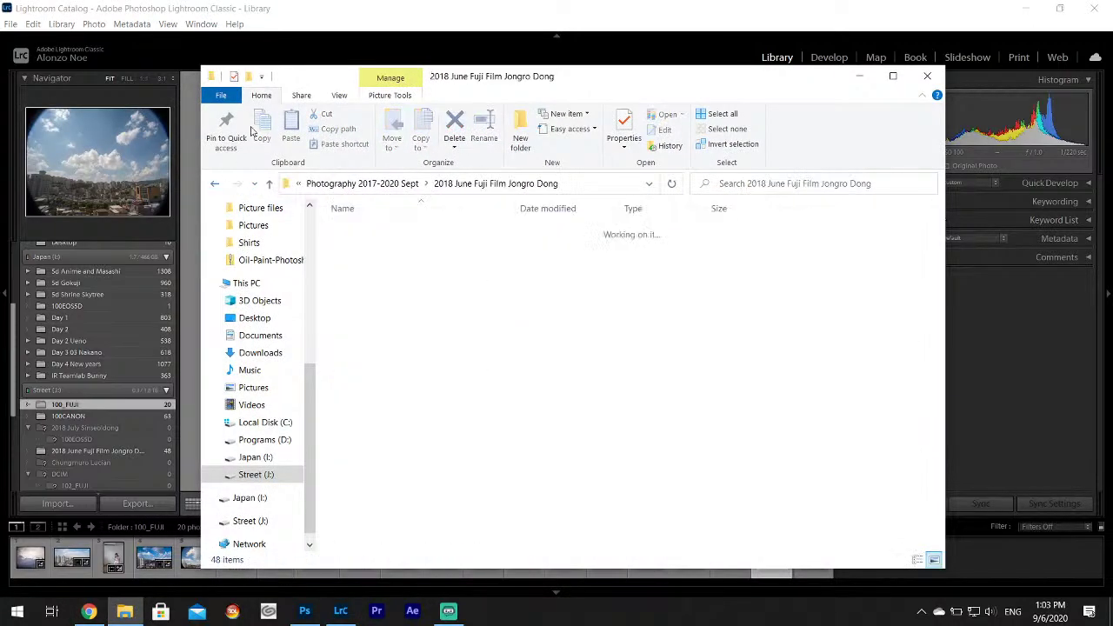
pyautogui.click(715, 34)
pyautogui.click(132, 451)
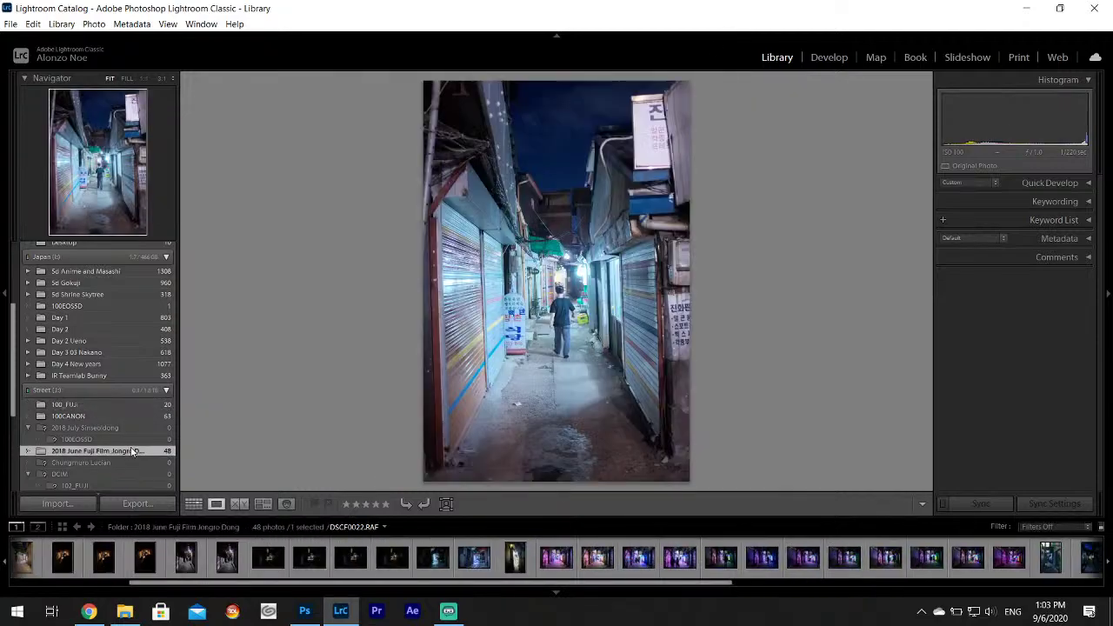
# Select the folders from 2018 July Sinseoldong to 103_FUJI for removal, then cancel.
pyautogui.click(79, 430)
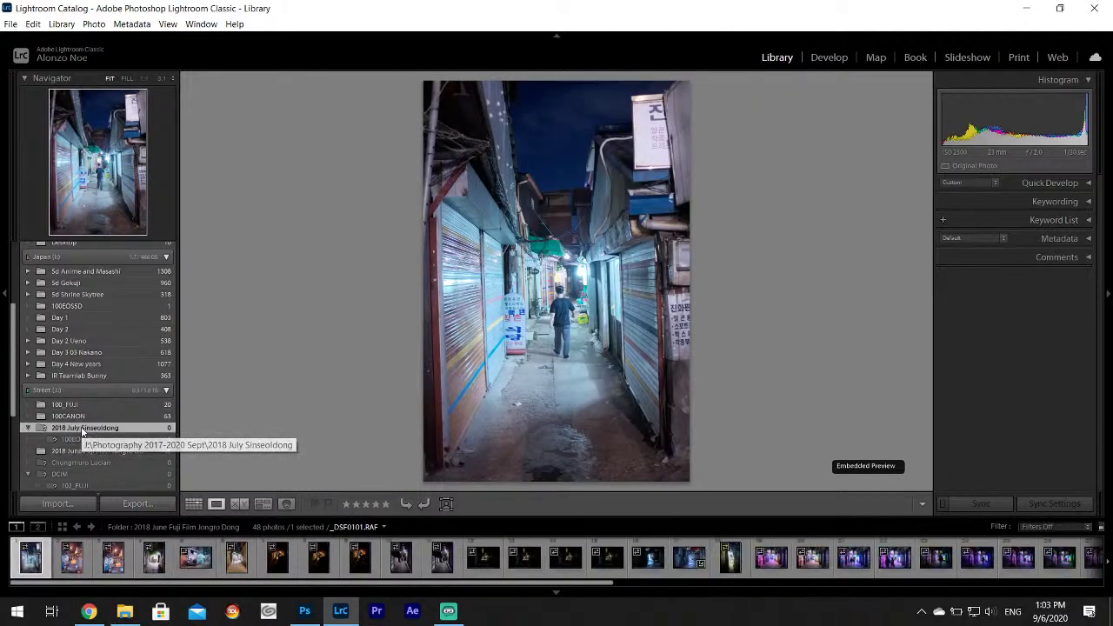
pyautogui.scroll(-1, 92, 433)
pyautogui.keyDown('shift'); pyautogui.click(85, 452); pyautogui.keyUp('shift')
pyautogui.rightClick(85, 452)
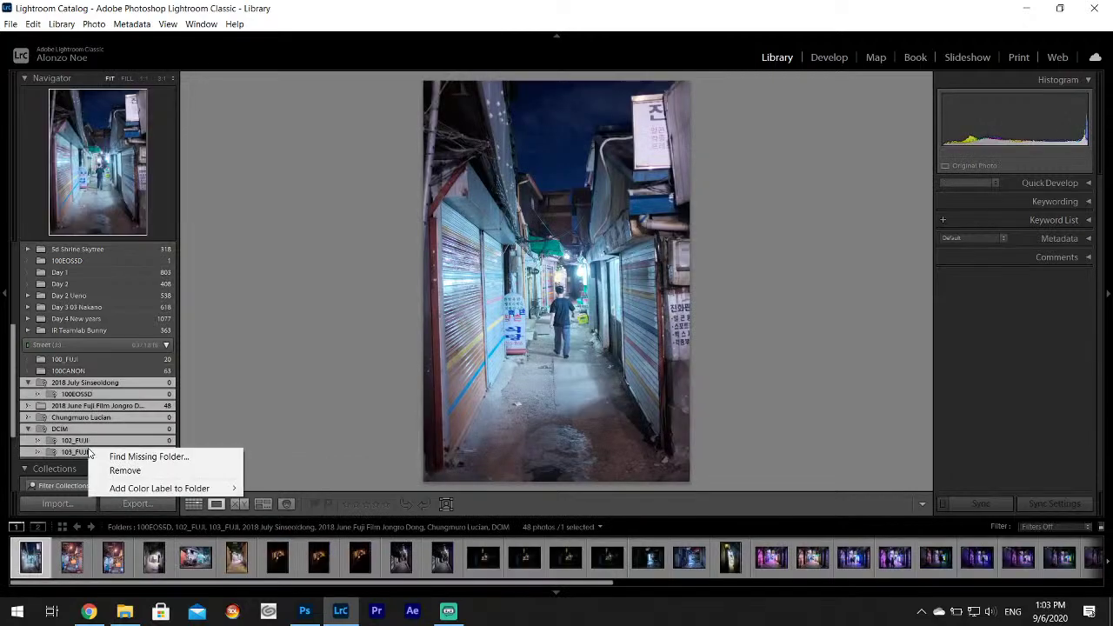
pyautogui.click(124, 470)
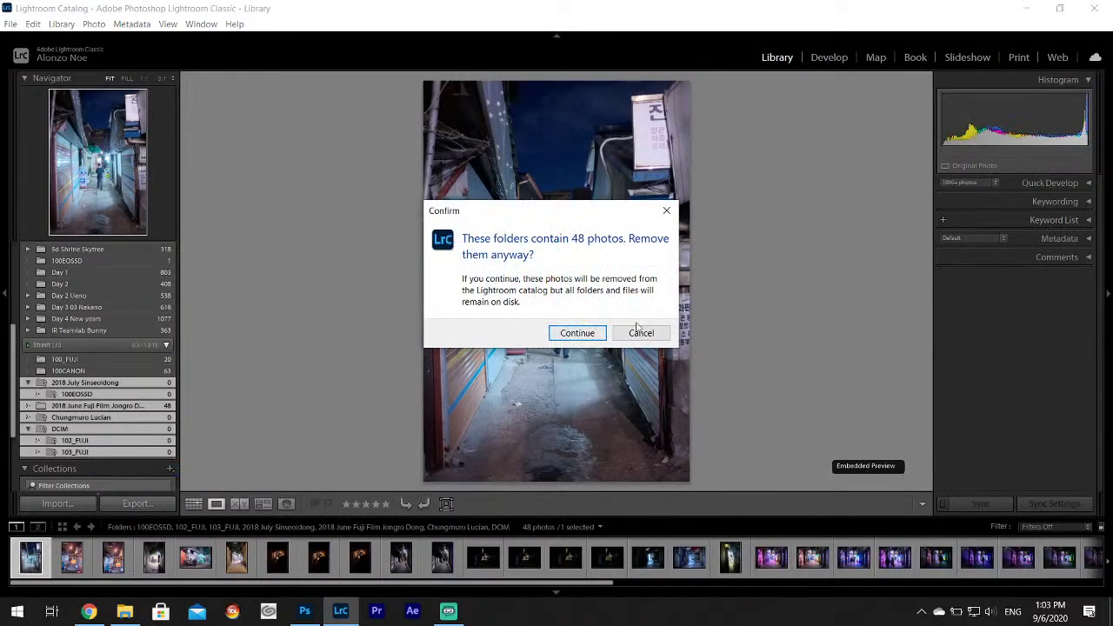
pyautogui.click(641, 333)
# Delete all 48 Jongro Dong photos from disk and remove the emptied folders from the catalog.
pyautogui.moveTo(142, 588); pyautogui.dragTo(825, 600)
pyautogui.keyDown('shift'); pyautogui.click(1059, 572); pyautogui.keyUp('shift')
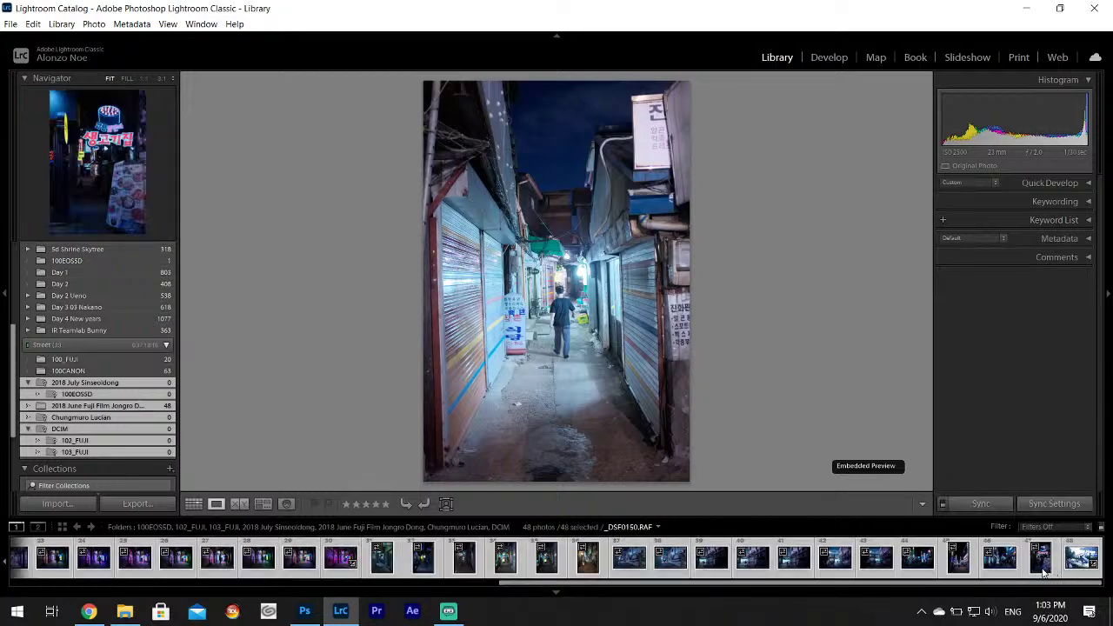
pyautogui.rightClick(1058, 572)
pyautogui.click(985, 542)
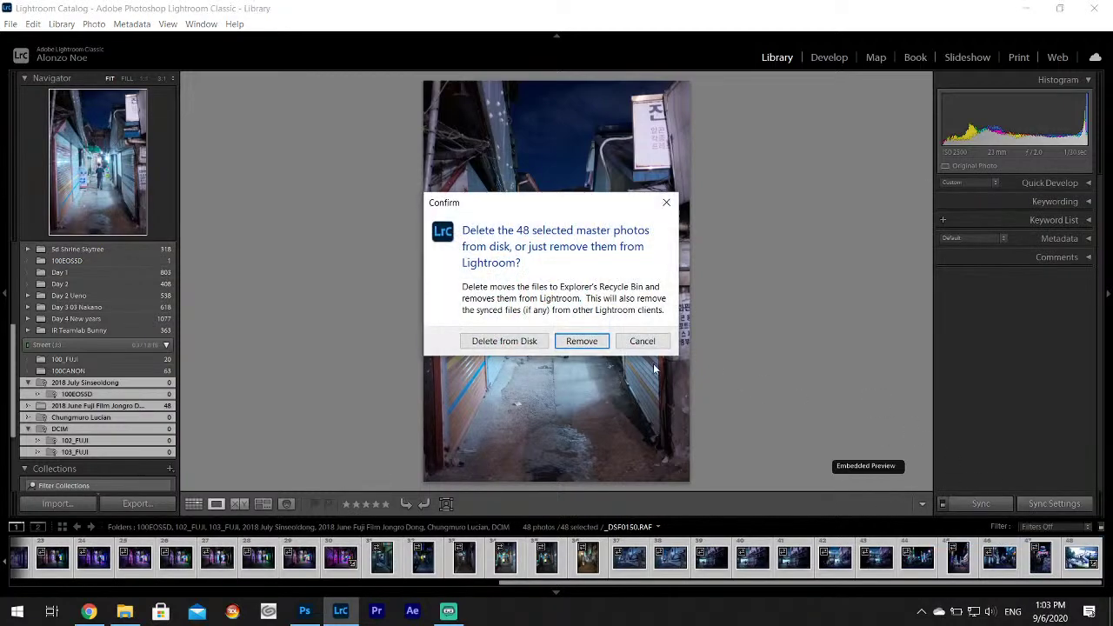
pyautogui.click(522, 343)
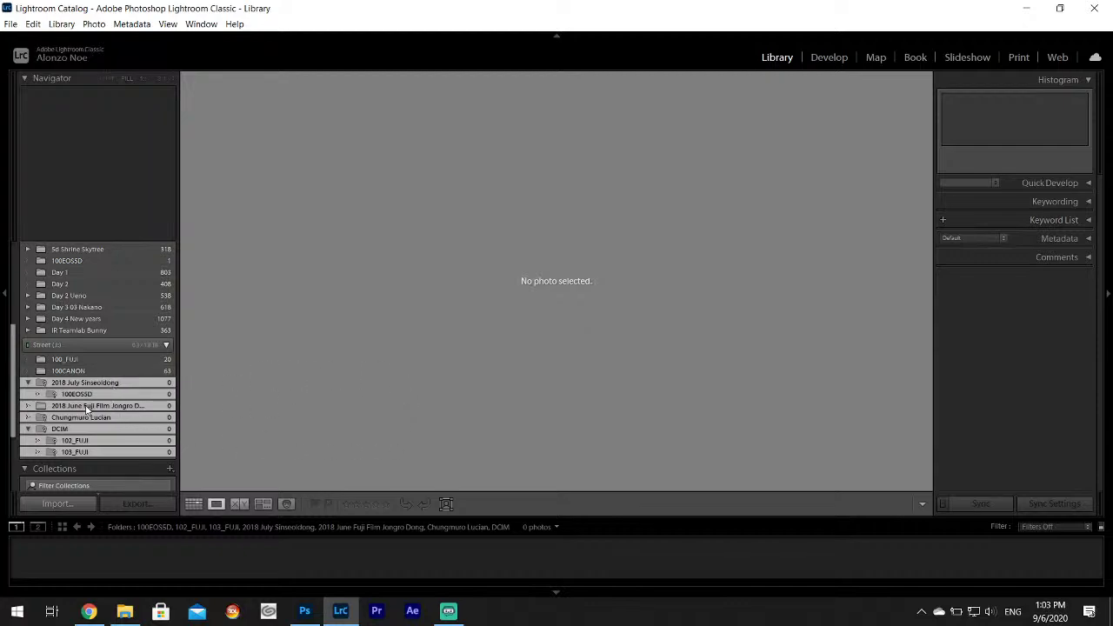
pyautogui.rightClick(87, 408)
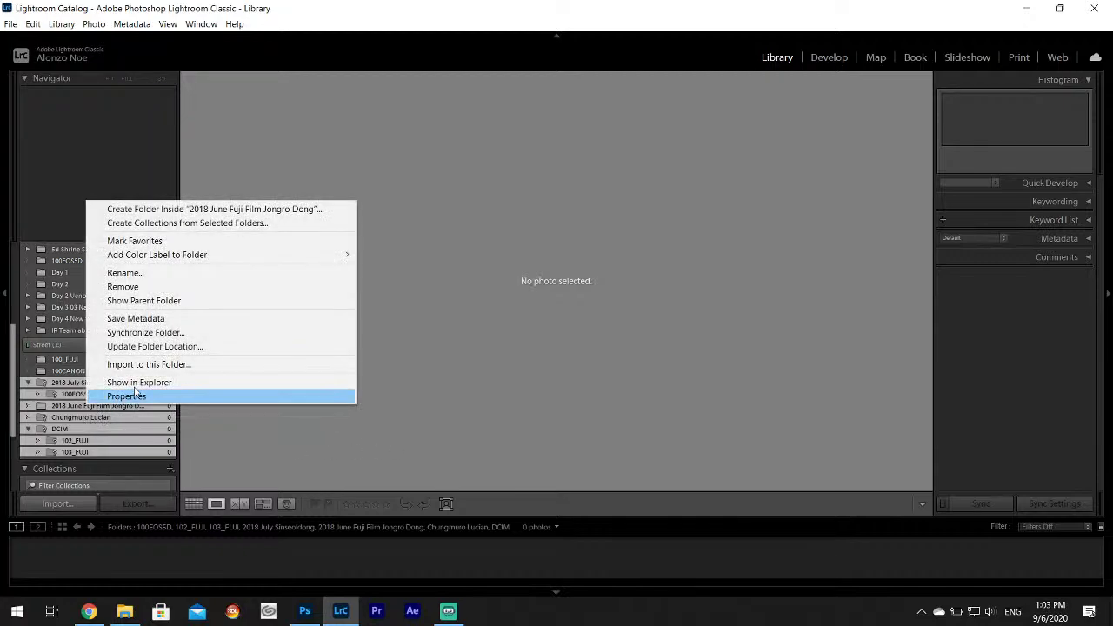
pyautogui.click(168, 291)
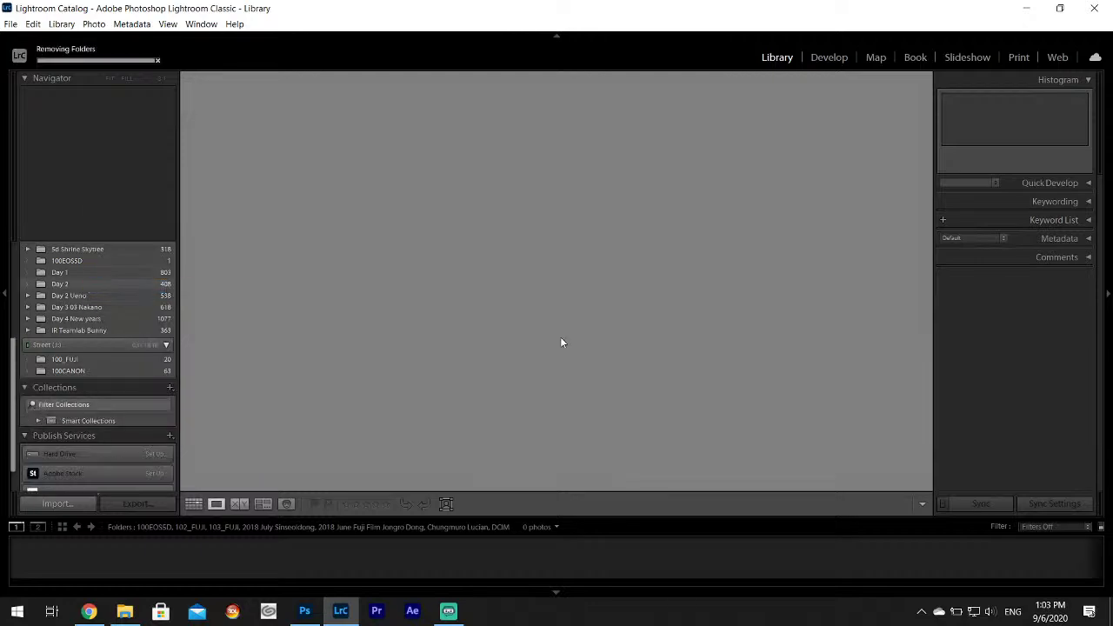
# Drag the 2018 June ICON TV folder from Explorer into Lightroom to import it.
pyautogui.click(124, 611)
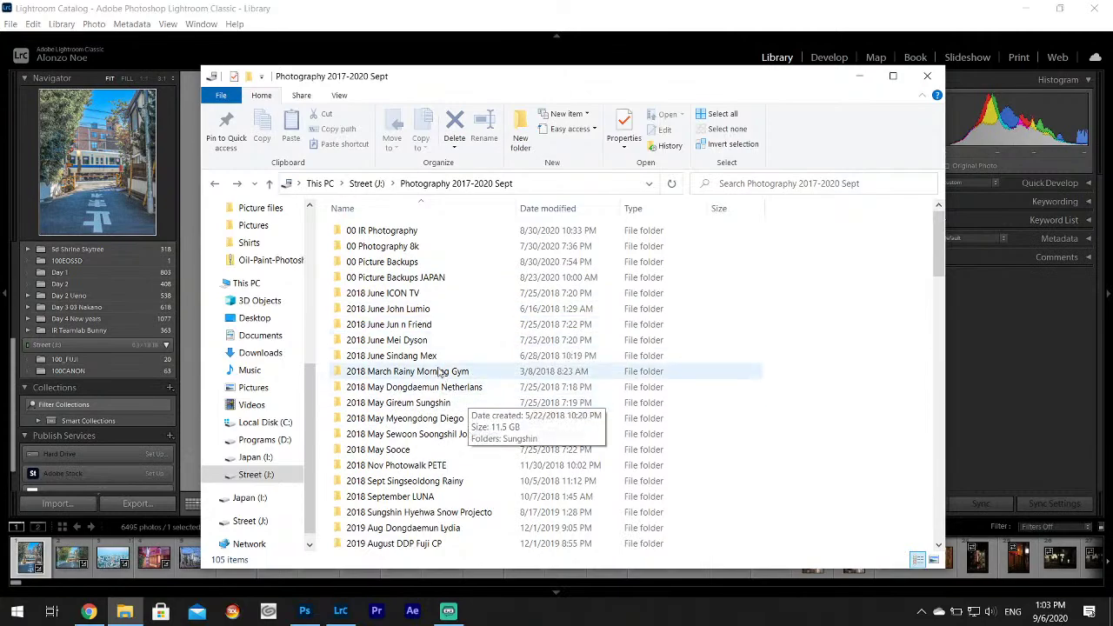
pyautogui.click(410, 281)
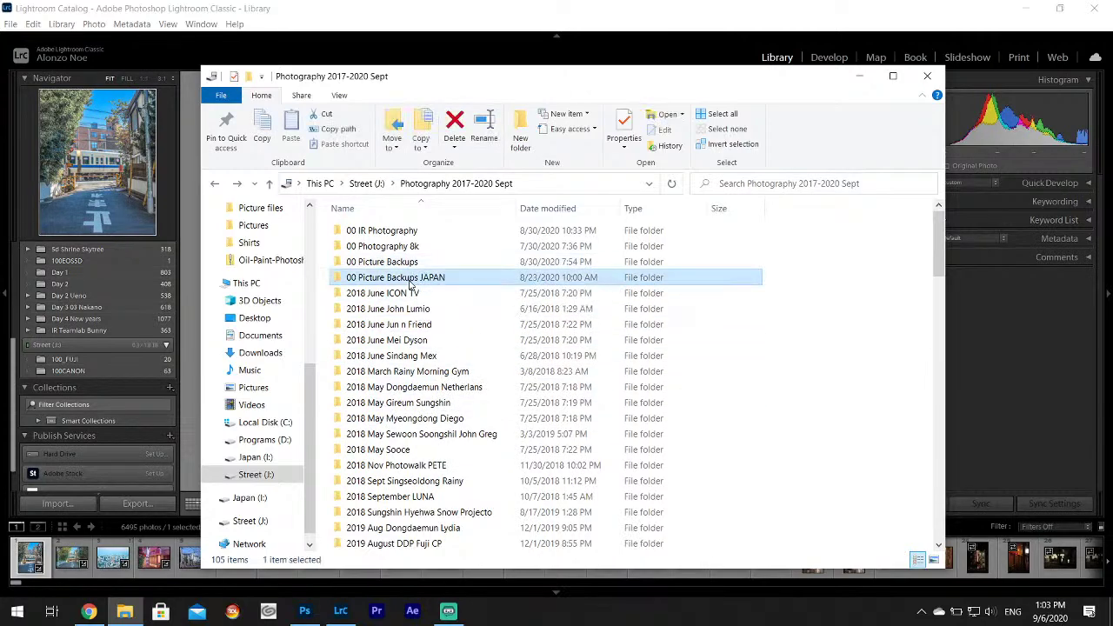
pyautogui.click(419, 294)
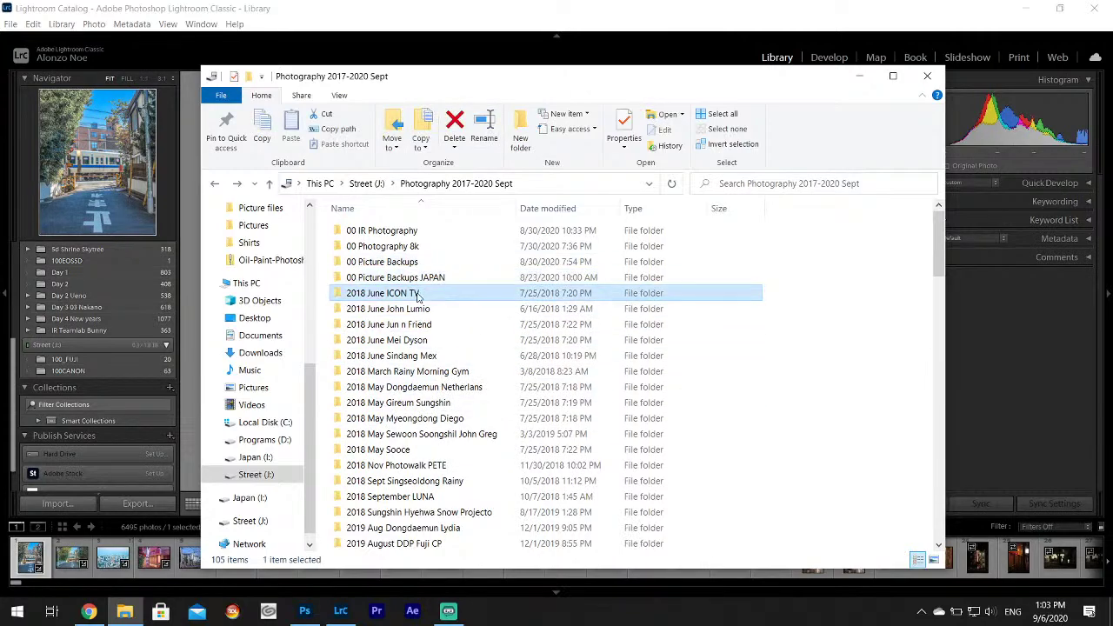
pyautogui.click(630, 5)
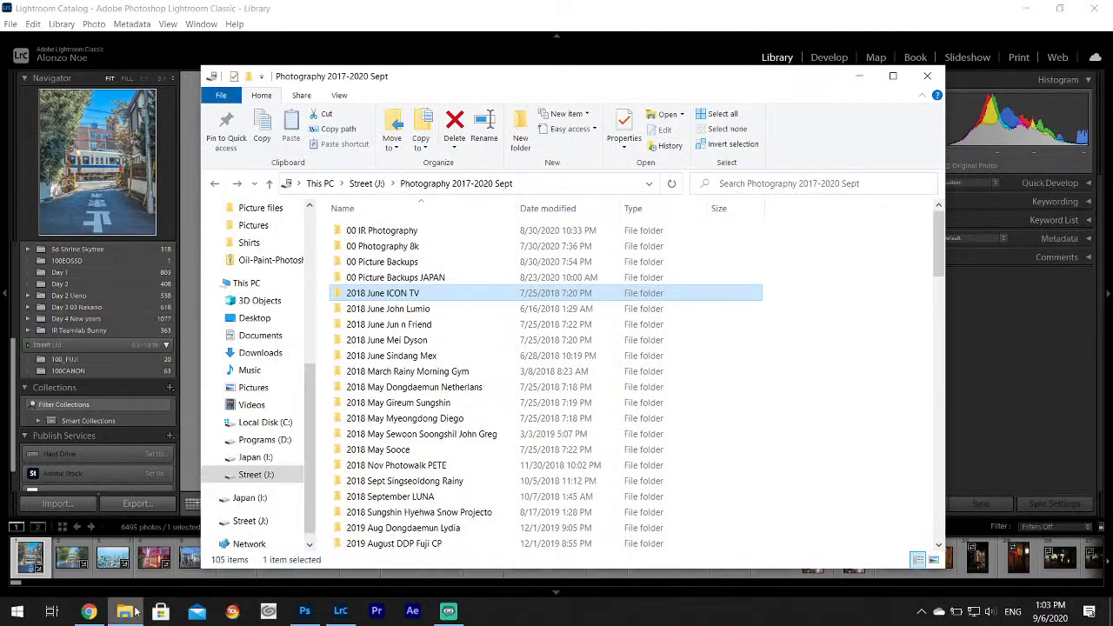
pyautogui.click(124, 612)
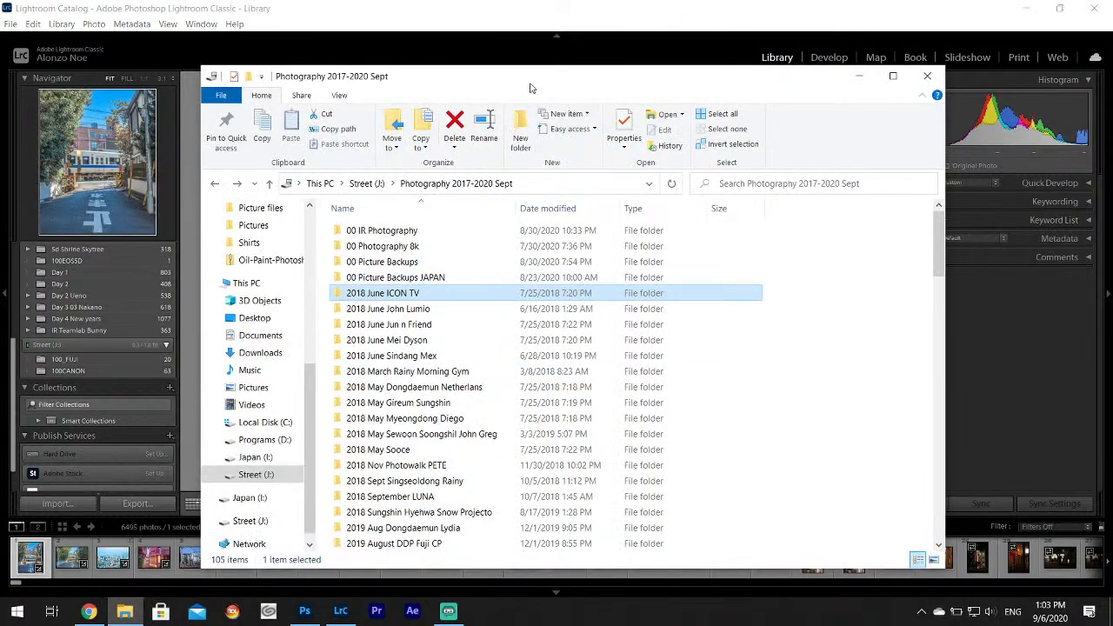
pyautogui.moveTo(532, 88); pyautogui.dragTo(775, 108)
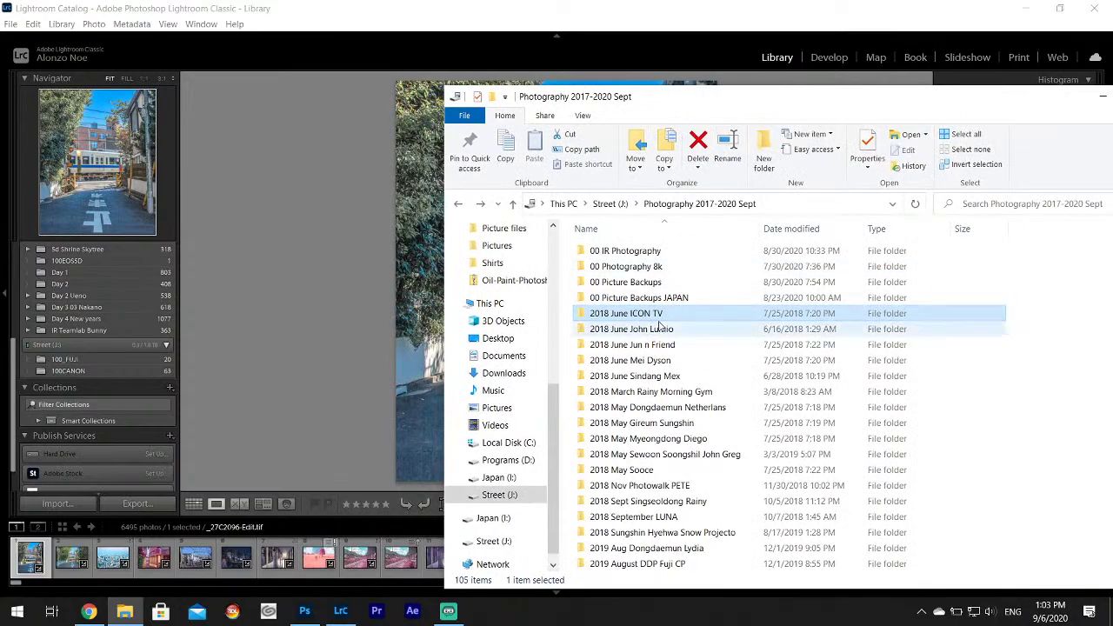
pyautogui.moveTo(420, 293); pyautogui.dragTo(419, 287)
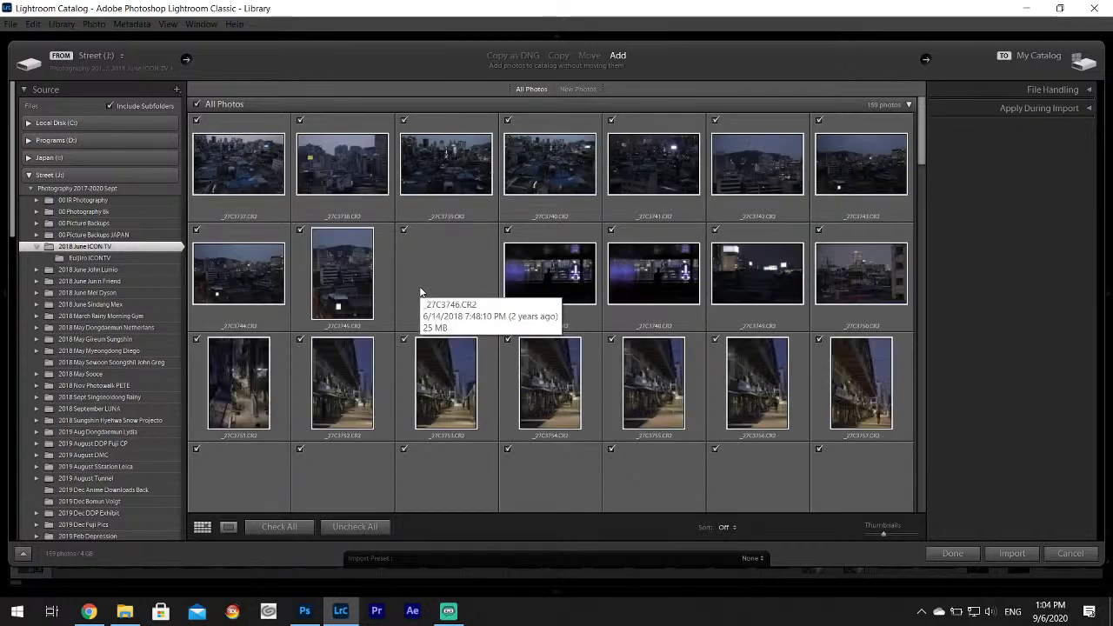
# Add all 159 checked photos from 2018 June ICON TV to the catalog.
pyautogui.scroll(-3, 641, 330)
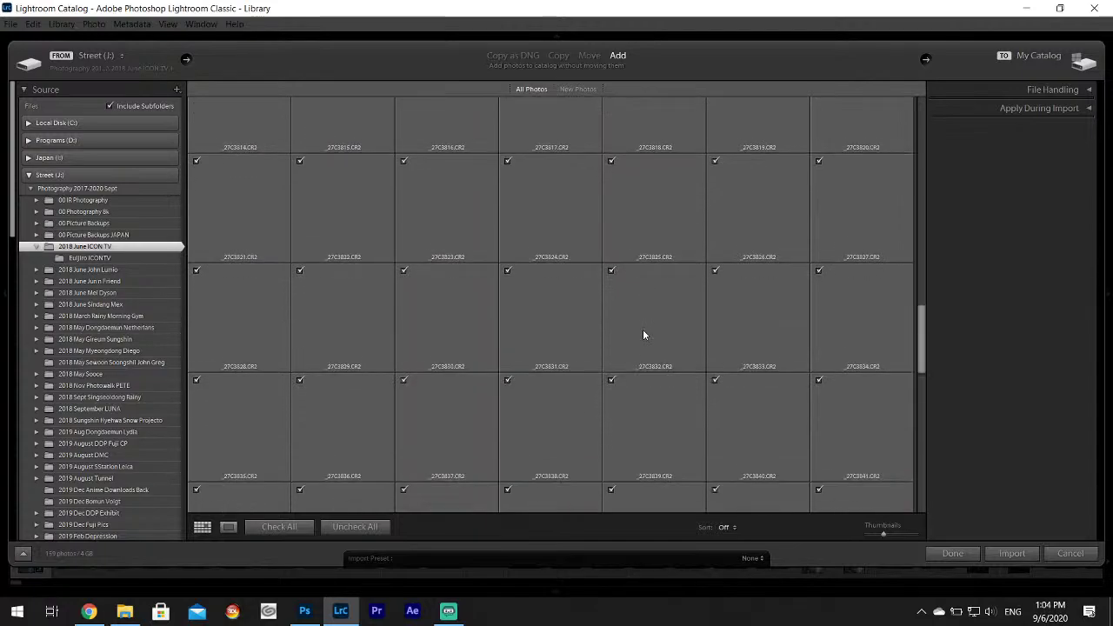
pyautogui.scroll(3, 644, 335)
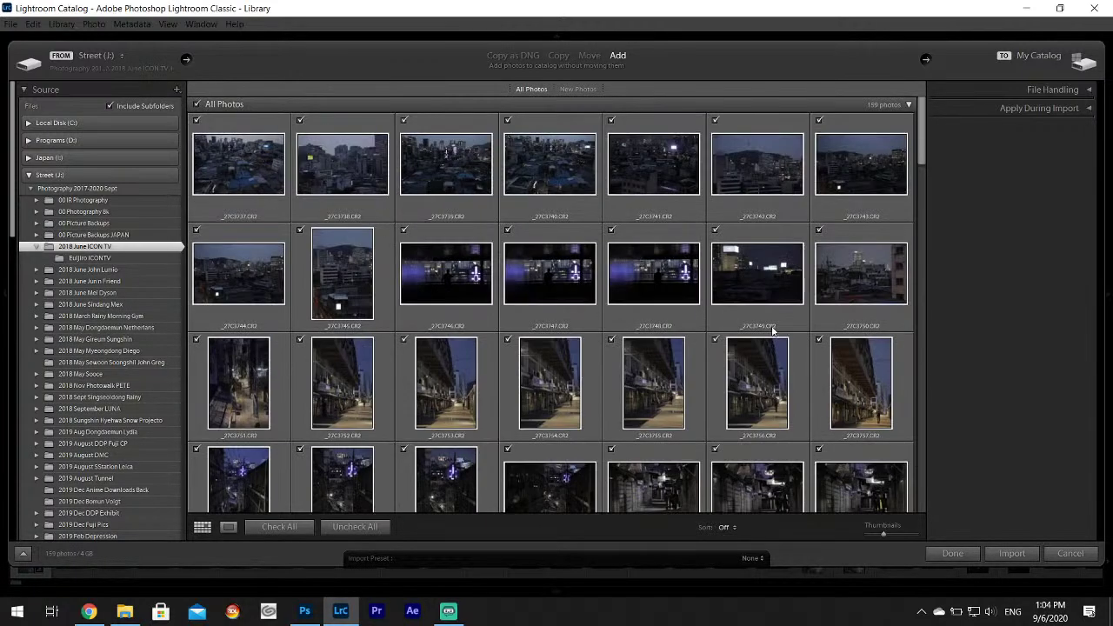
pyautogui.click(1014, 555)
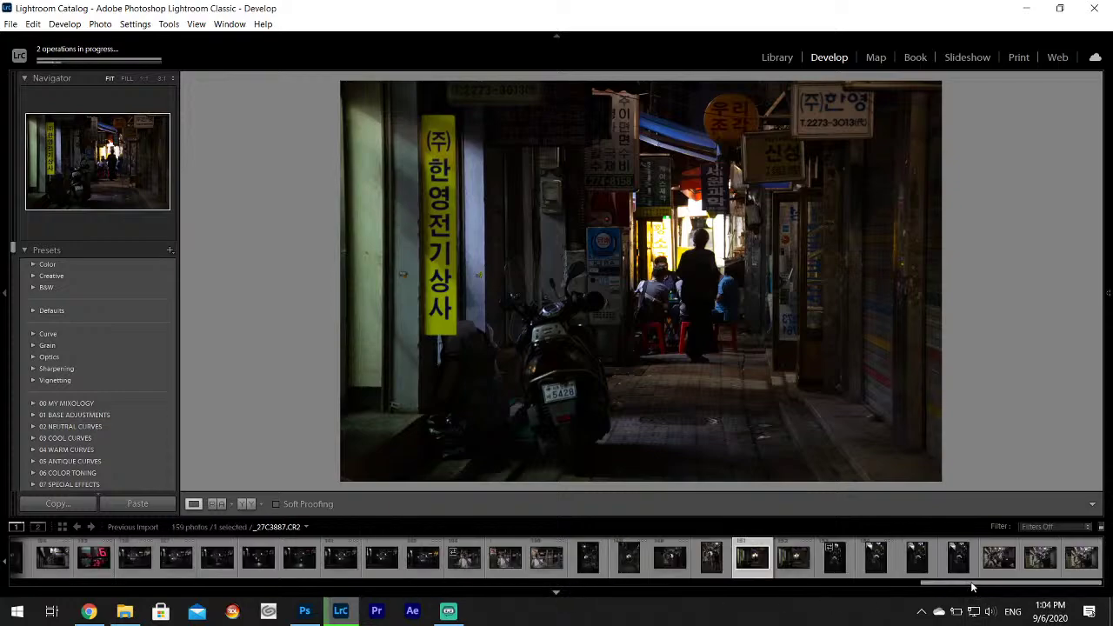
# Scroll the filmstrip to the start and open the first photo of the shoot.
pyautogui.moveTo(955, 587); pyautogui.dragTo(7, 593)
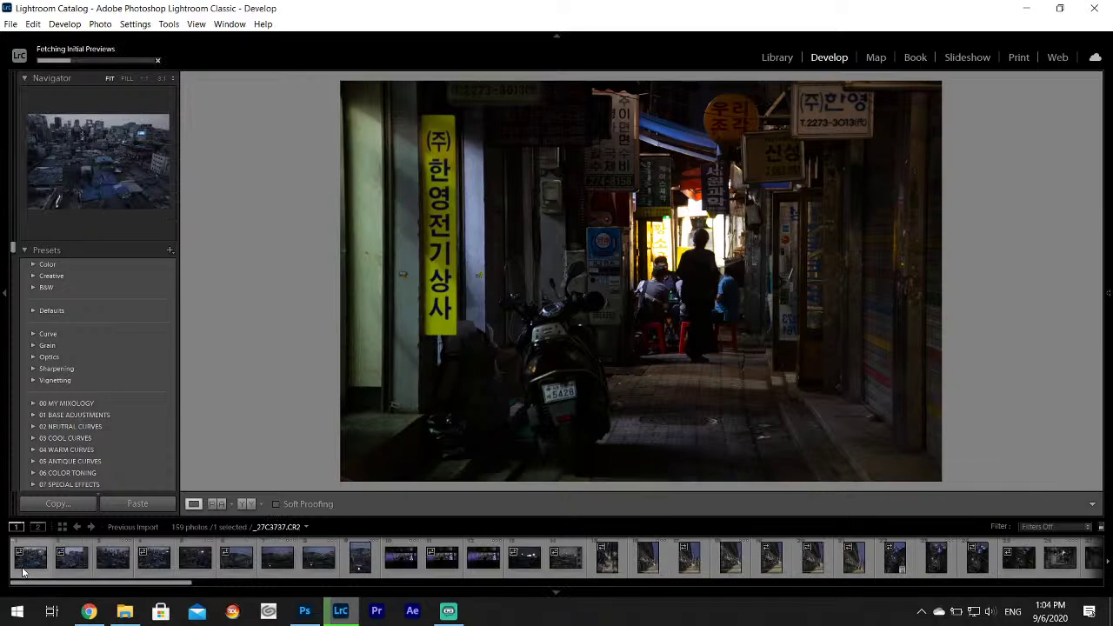
pyautogui.click(23, 571)
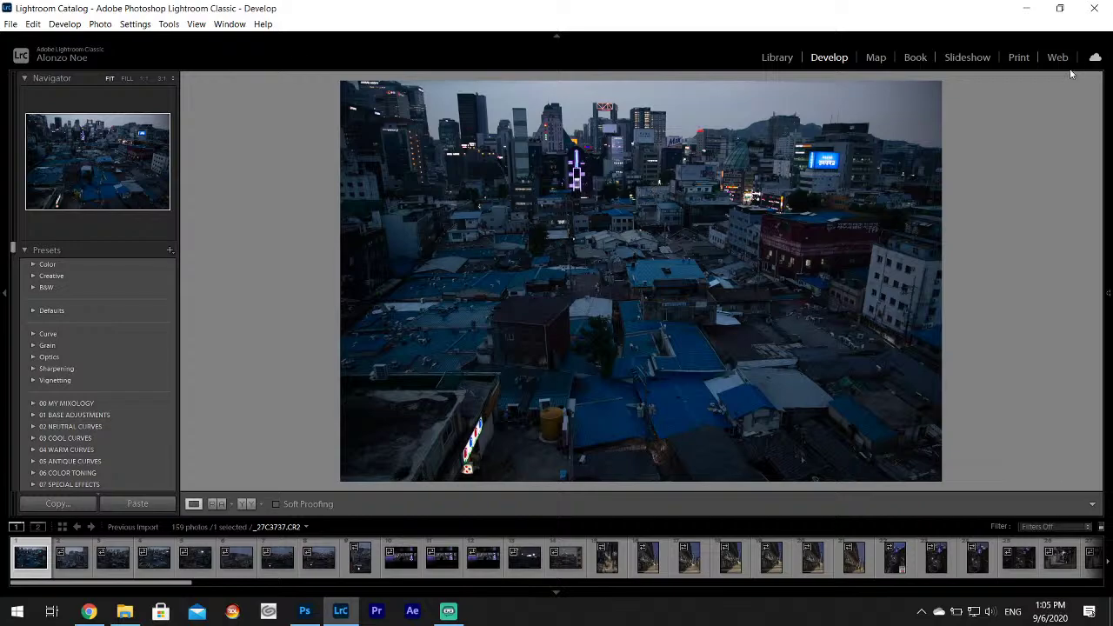
# Inspect _27C3738 zoomed in around the yellow EMC sign, then return to _27C3737.
pyautogui.moveTo(1110, 259)
pyautogui.click(69, 561)
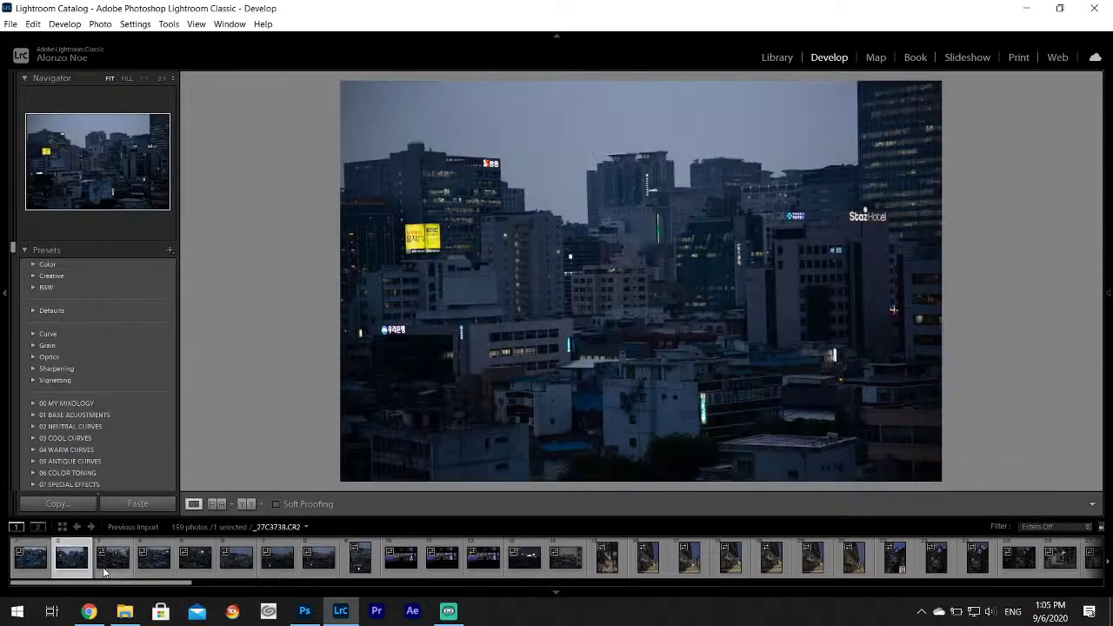
pyautogui.click(466, 253)
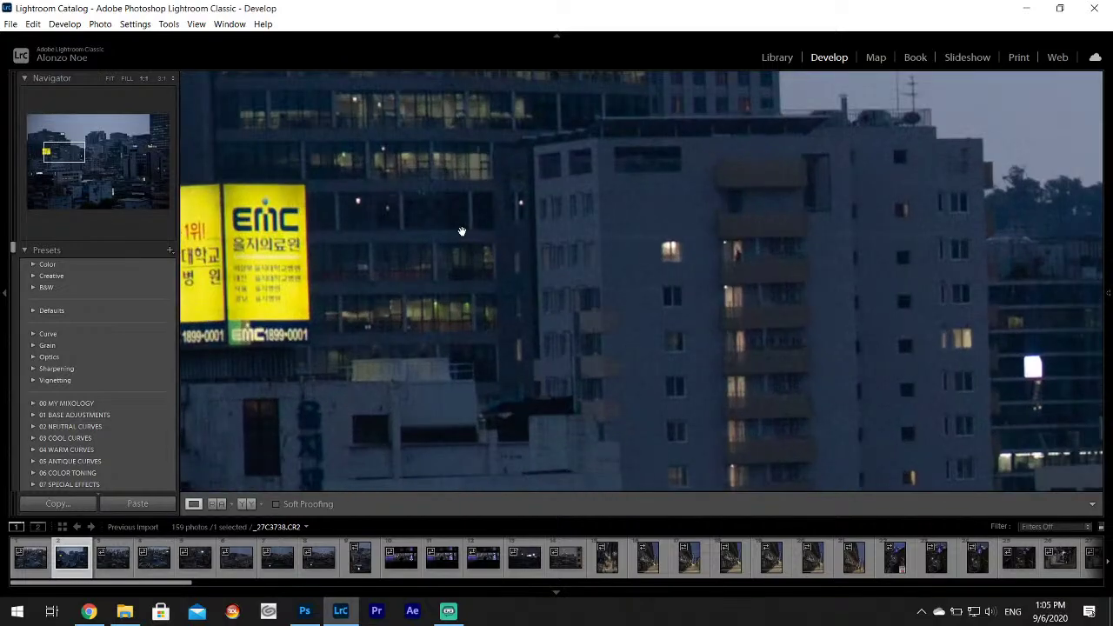
pyautogui.moveTo(461, 233); pyautogui.dragTo(608, 341)
pyautogui.moveTo(700, 340); pyautogui.dragTo(574, 318)
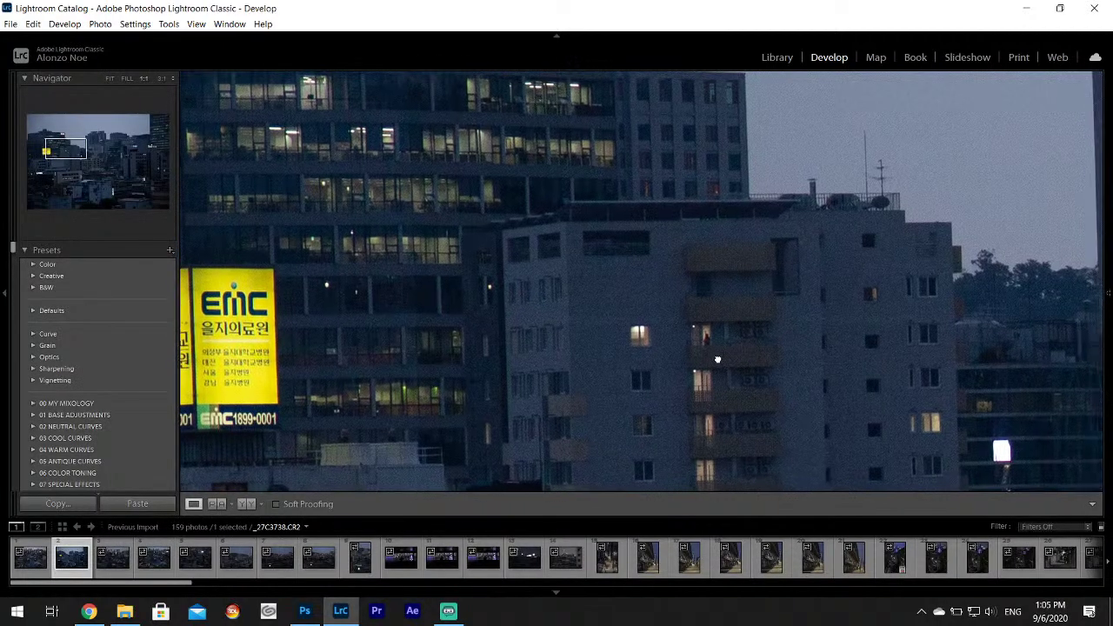
pyautogui.moveTo(718, 360); pyautogui.dragTo(628, 316)
pyautogui.click(637, 333)
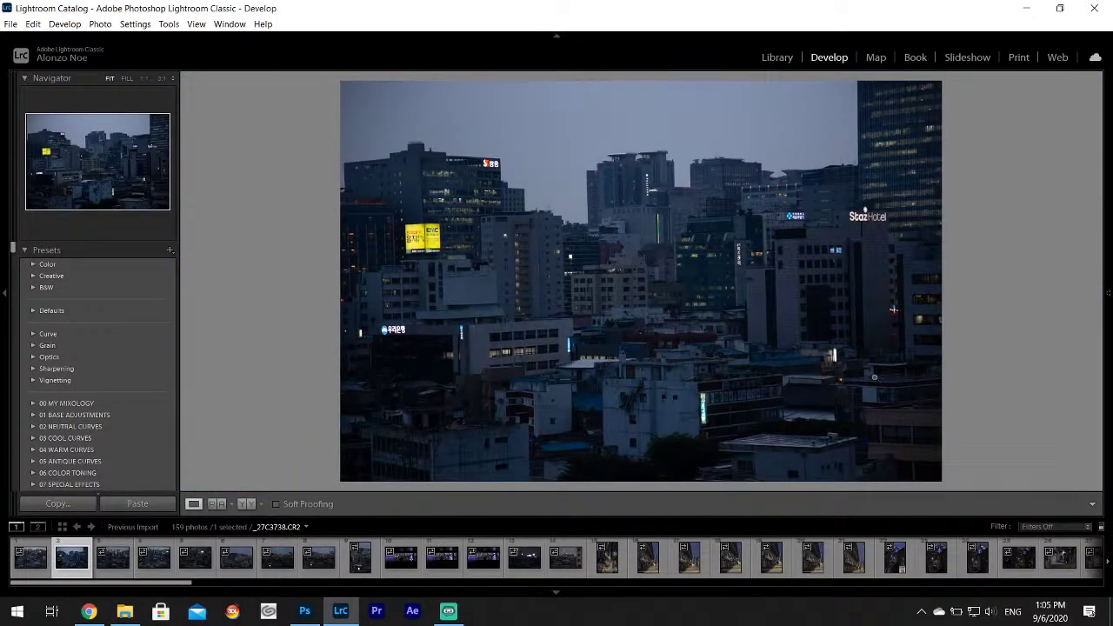
pyautogui.click(26, 561)
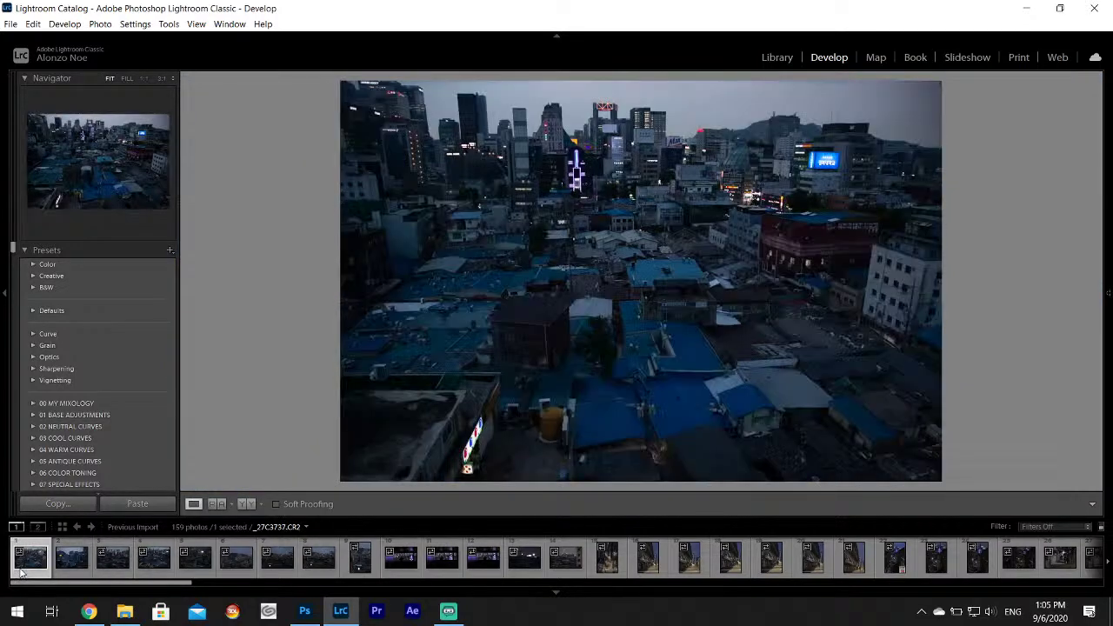
# Set Highlights -100, Shadows +100, Whites +54 and Contrast -25, and add a little Texture.
pyautogui.moveTo(1097, 237)
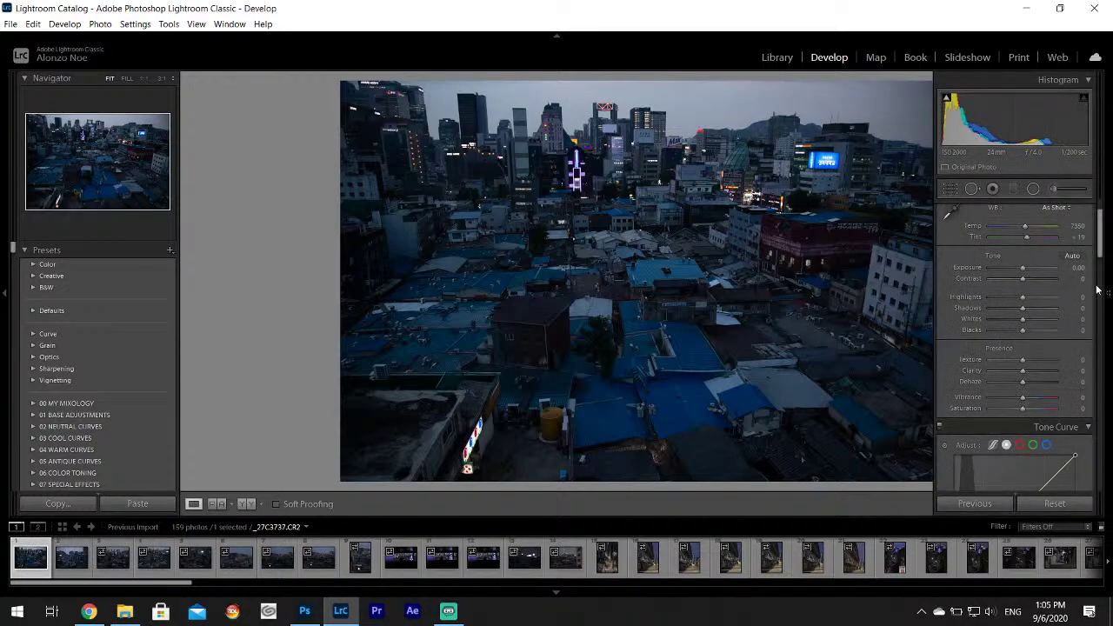
pyautogui.moveTo(1023, 297); pyautogui.dragTo(1080, 309)
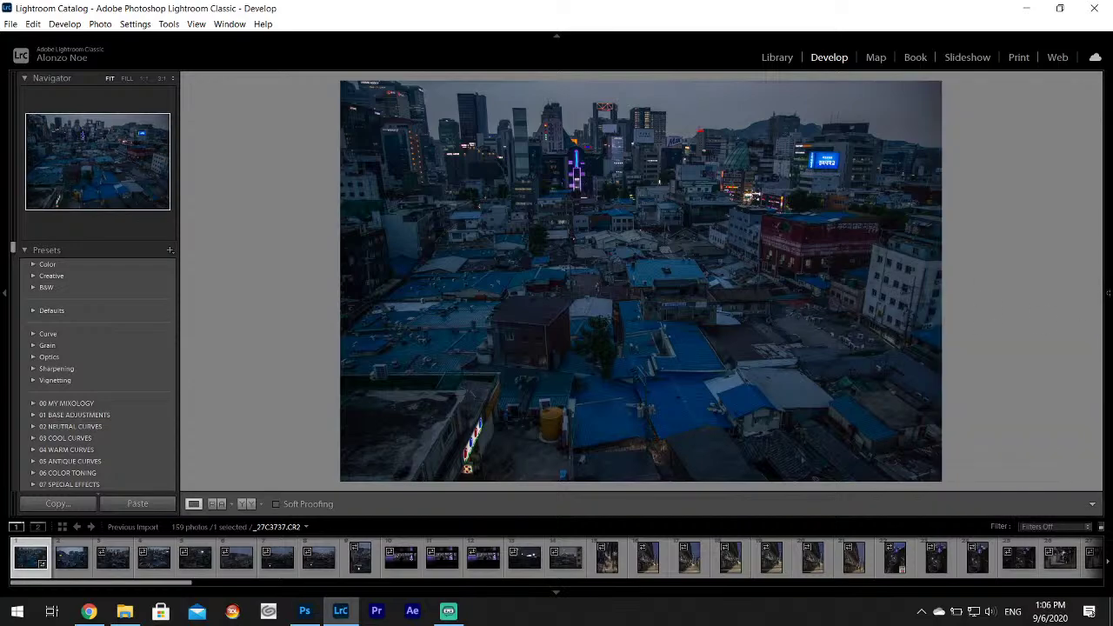
pyautogui.moveTo(1105, 296)
pyautogui.moveTo(1023, 321); pyautogui.dragTo(1043, 324)
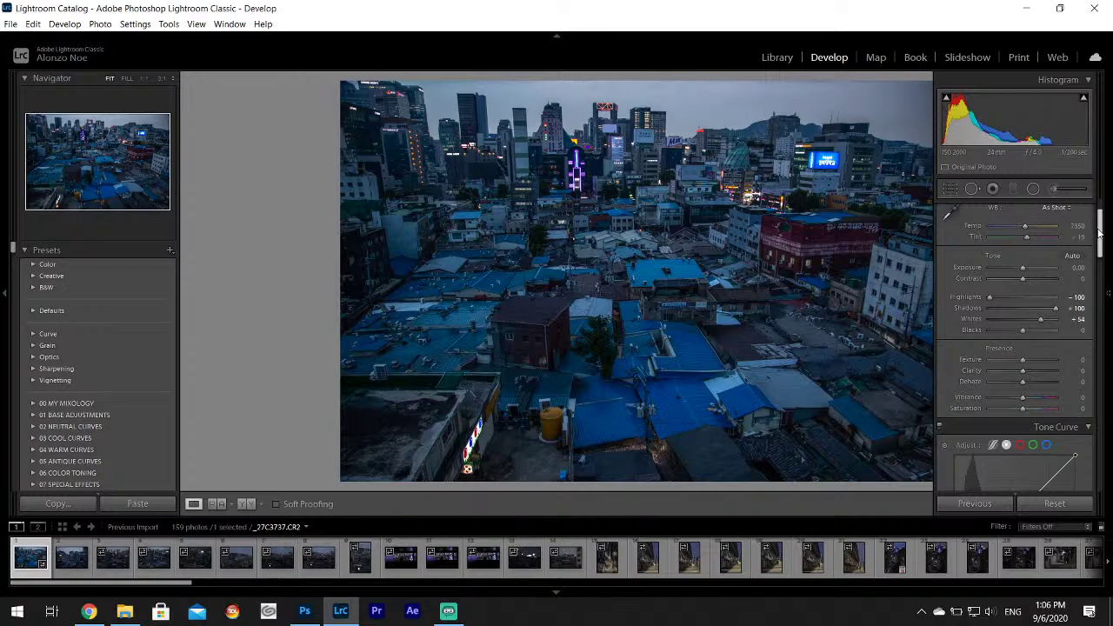
pyautogui.scroll(-2, 1098, 230)
pyautogui.scroll(4, 1012, 285)
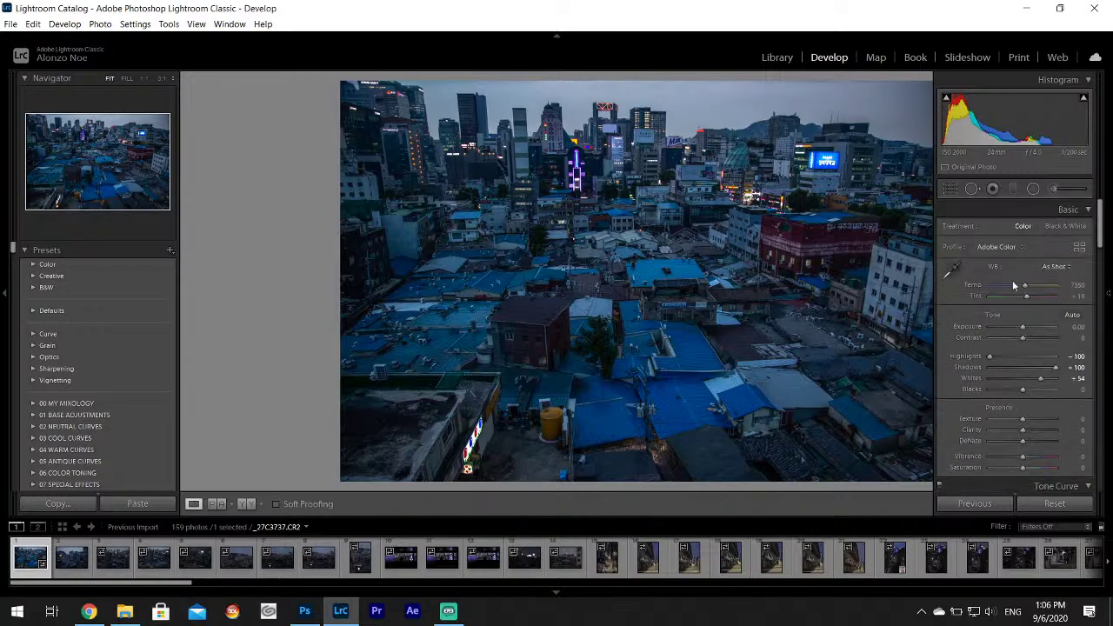
pyautogui.moveTo(1022, 337); pyautogui.dragTo(1017, 341)
pyautogui.moveTo(1023, 419); pyautogui.dragTo(1026, 430)
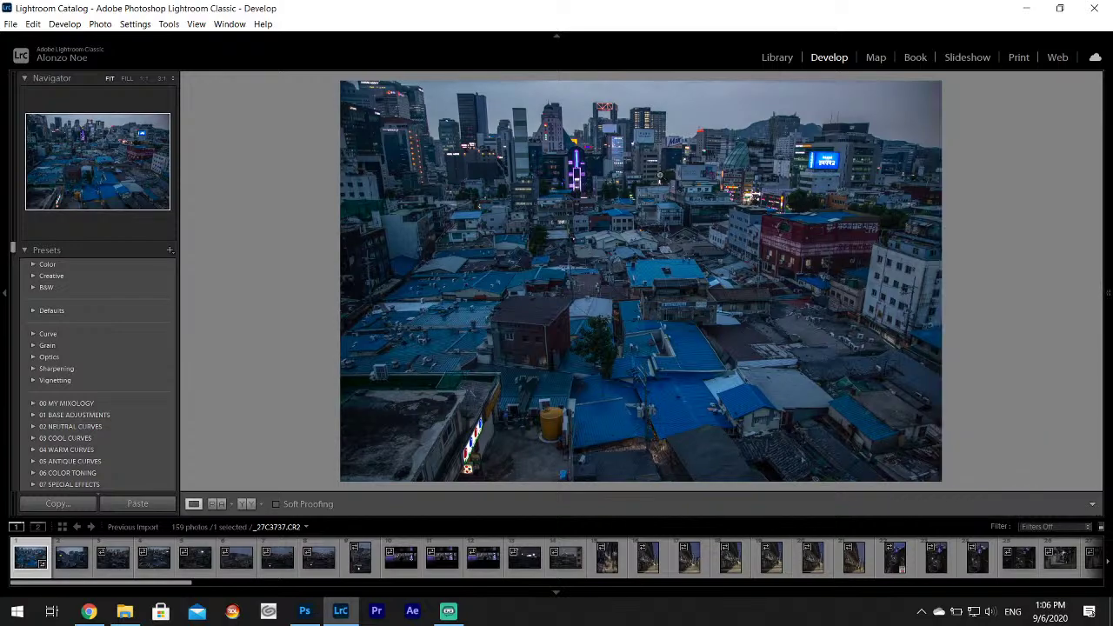
# Export _27C3737 as a single file to Ref Art Pack.
pyautogui.click(11, 24)
pyautogui.click(51, 195)
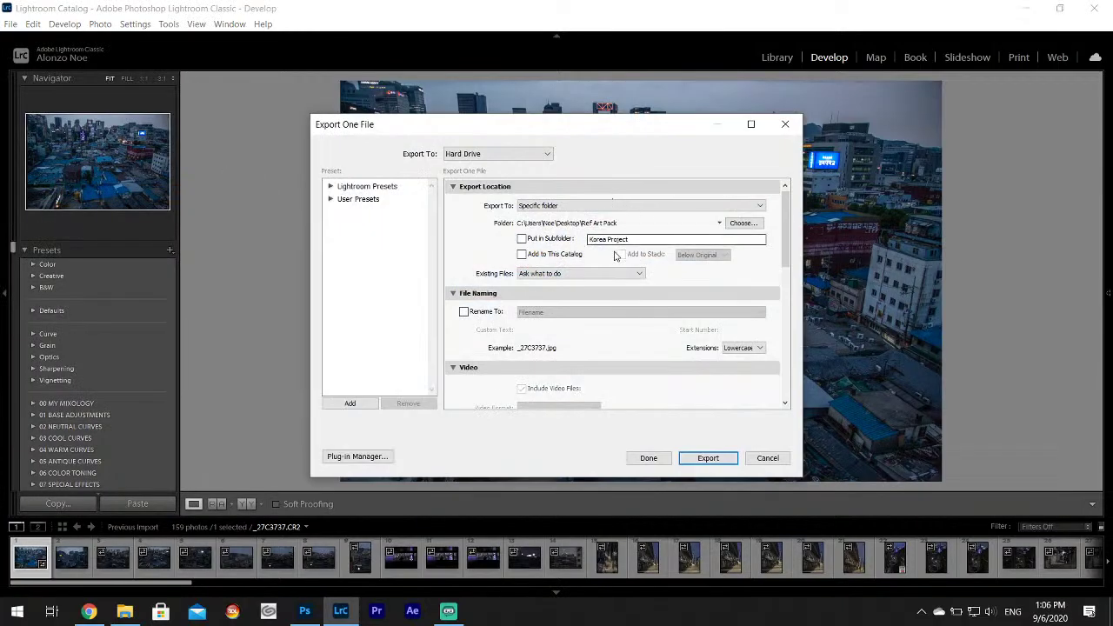
pyautogui.click(708, 458)
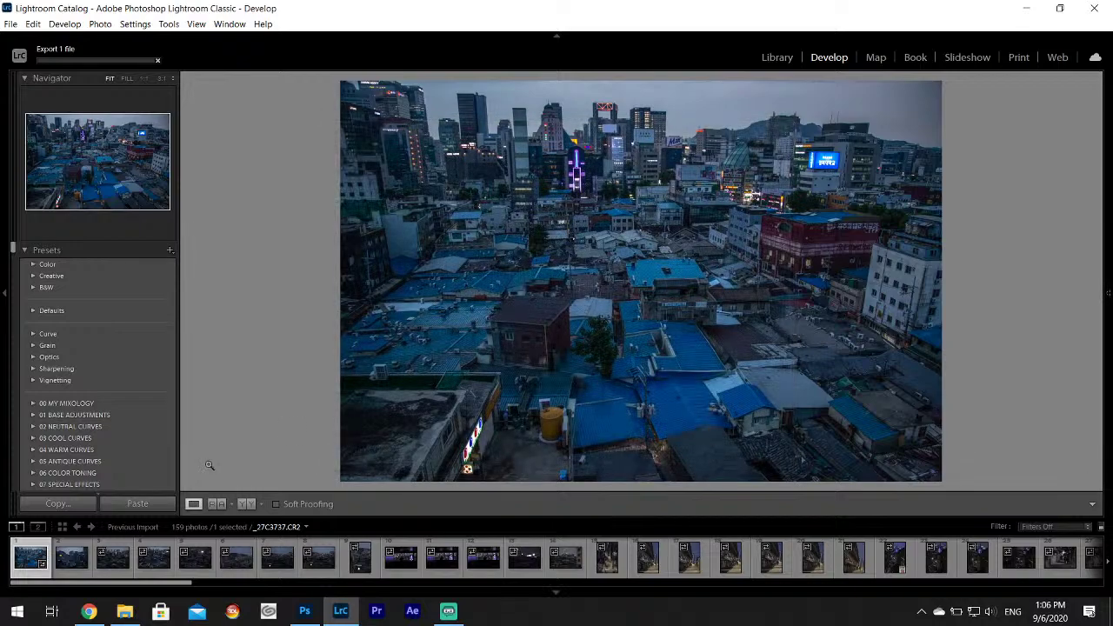
pyautogui.click(73, 559)
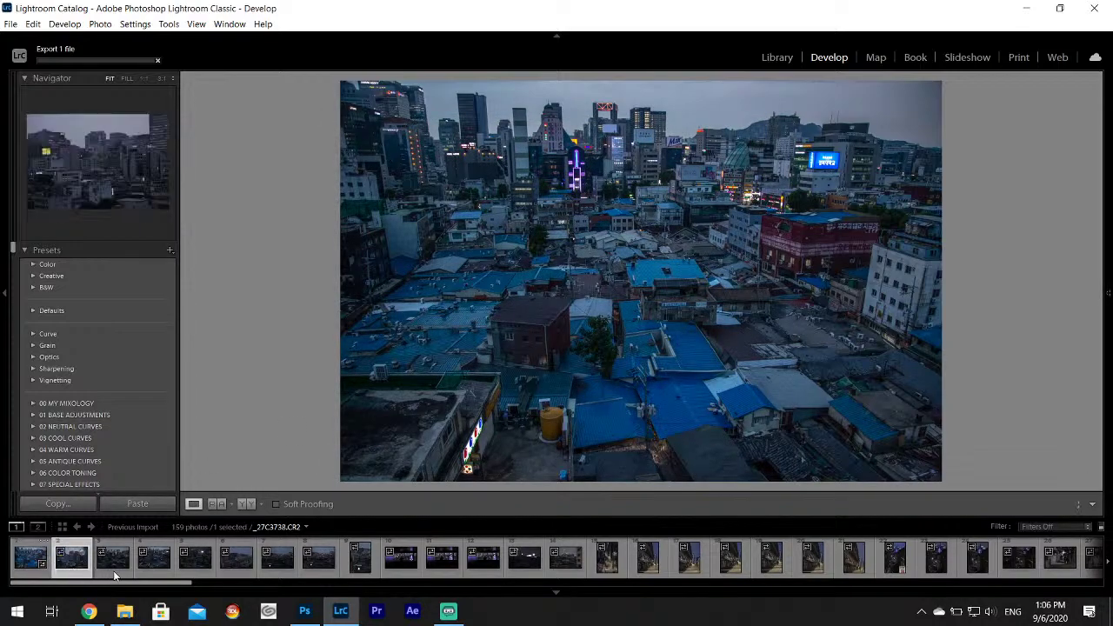
# Advance to _27C3741 and set Highlights -100, Shadows +100 and Whites +70.
pyautogui.click(114, 570)
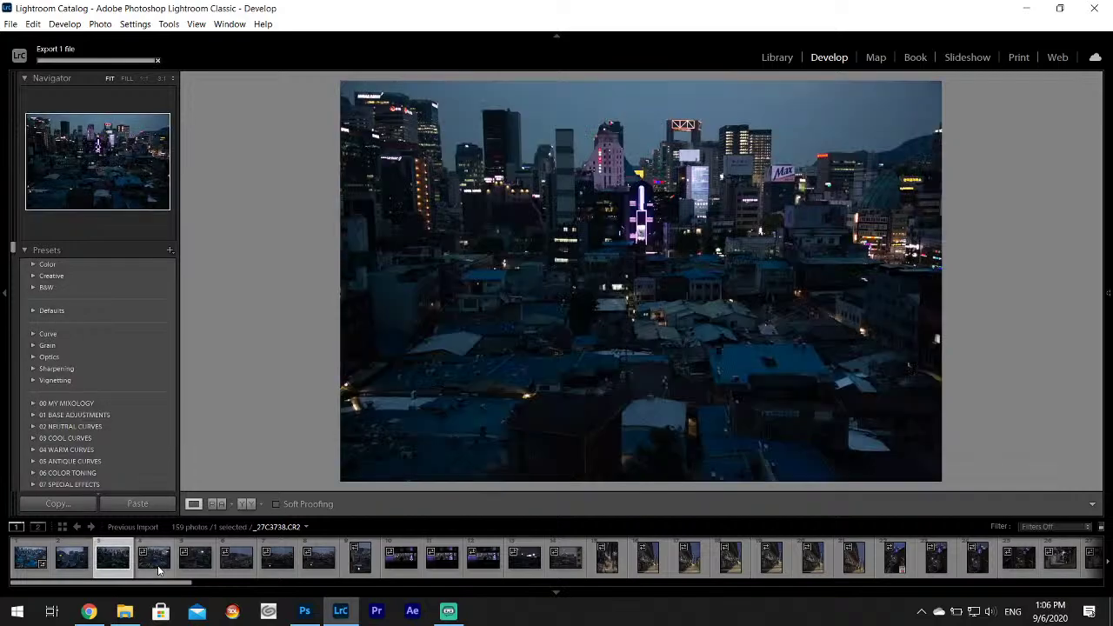
pyautogui.click(158, 570)
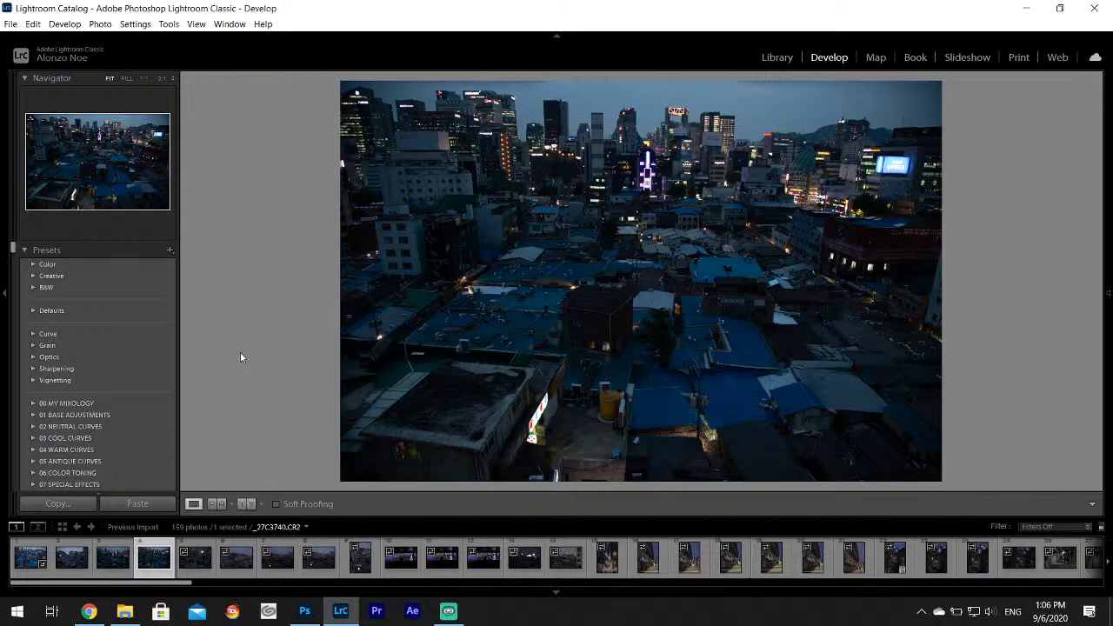
pyautogui.press('Right')
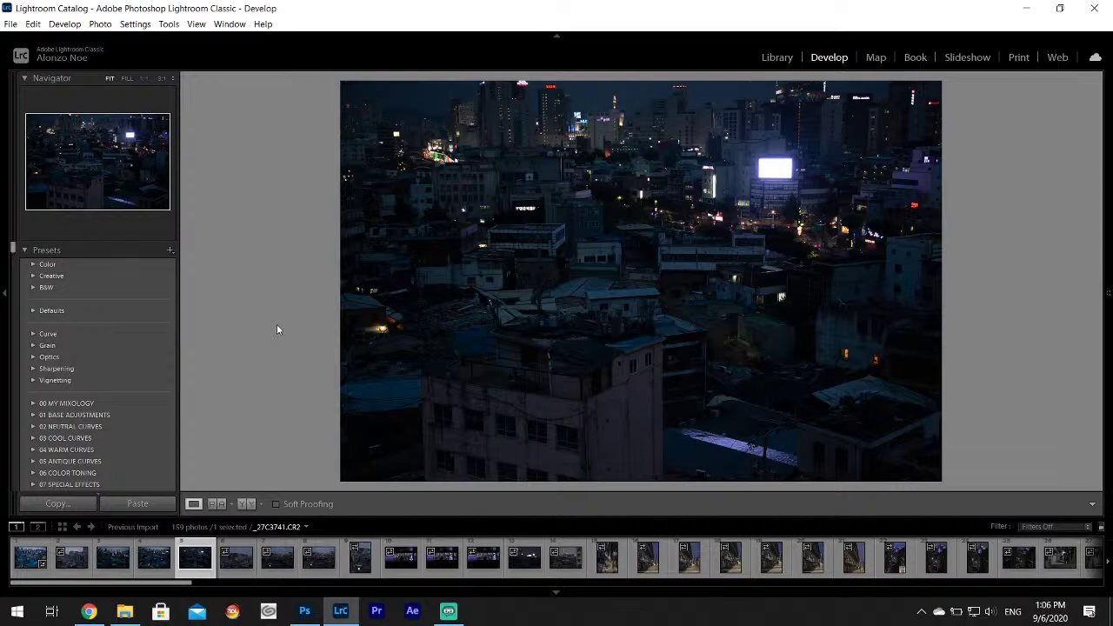
pyautogui.moveTo(1109, 326)
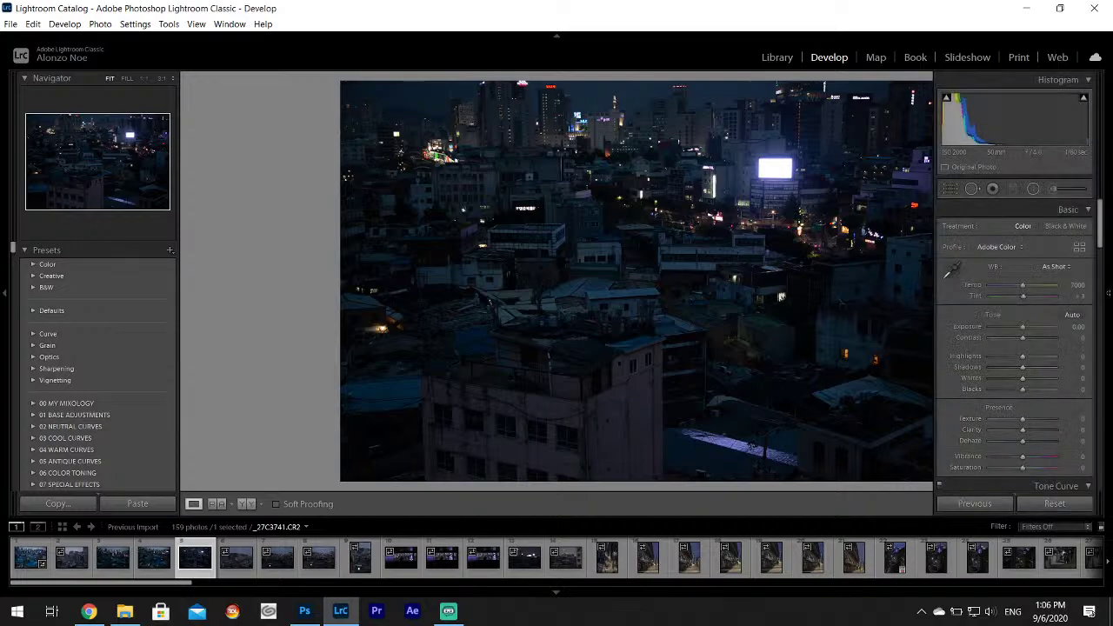
pyautogui.click(992, 355)
pyautogui.moveTo(1004, 367); pyautogui.dragTo(1049, 381)
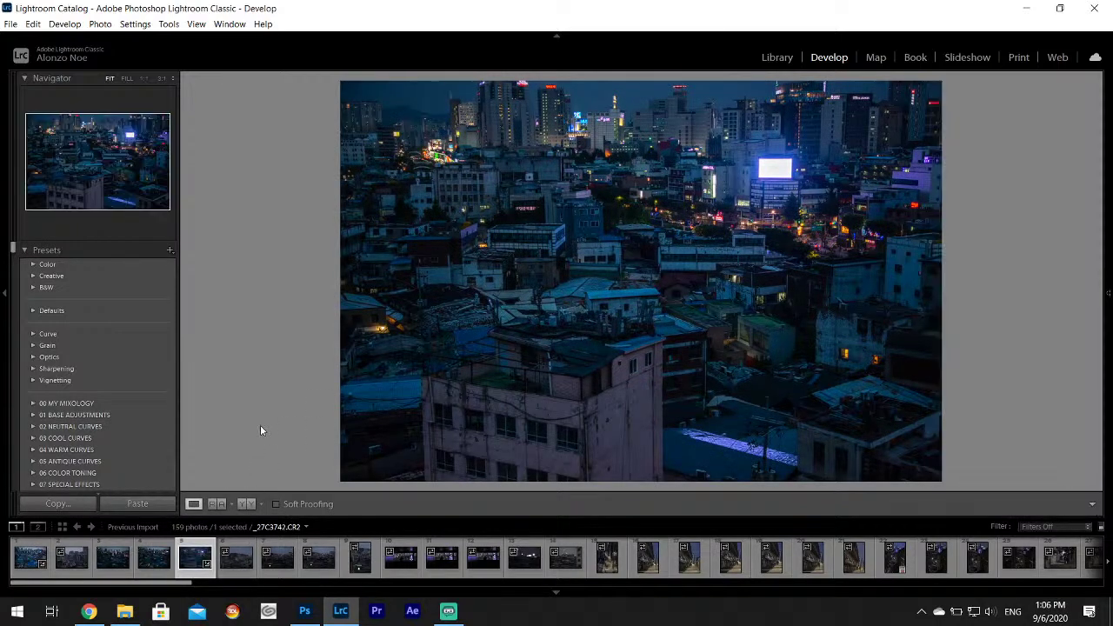
pyautogui.moveTo(1076, 426)
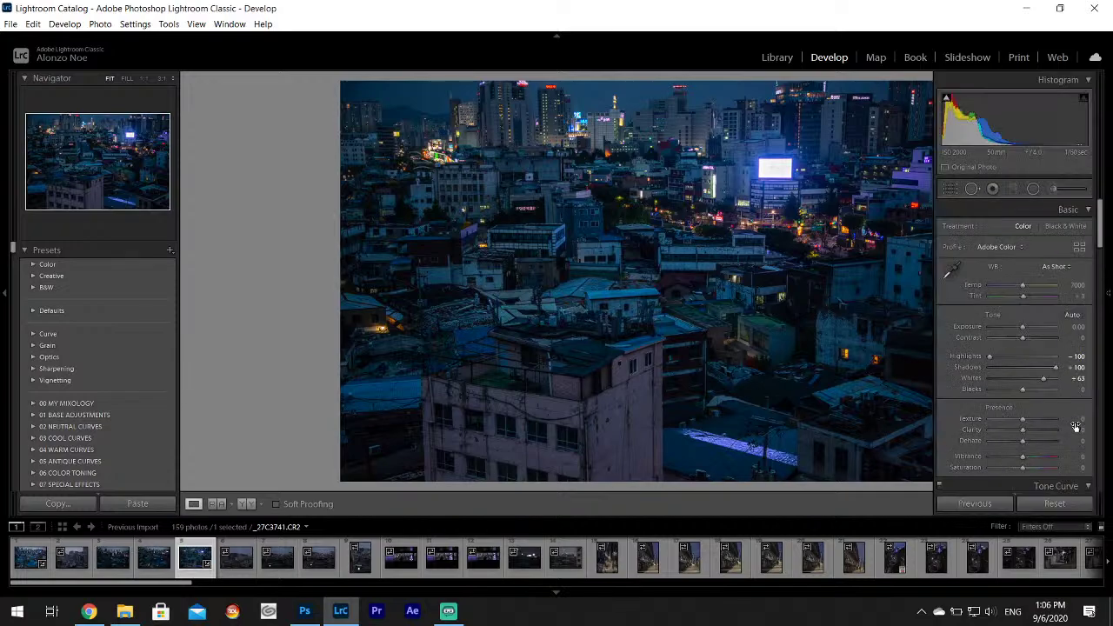
pyautogui.moveTo(1045, 380); pyautogui.dragTo(1048, 383)
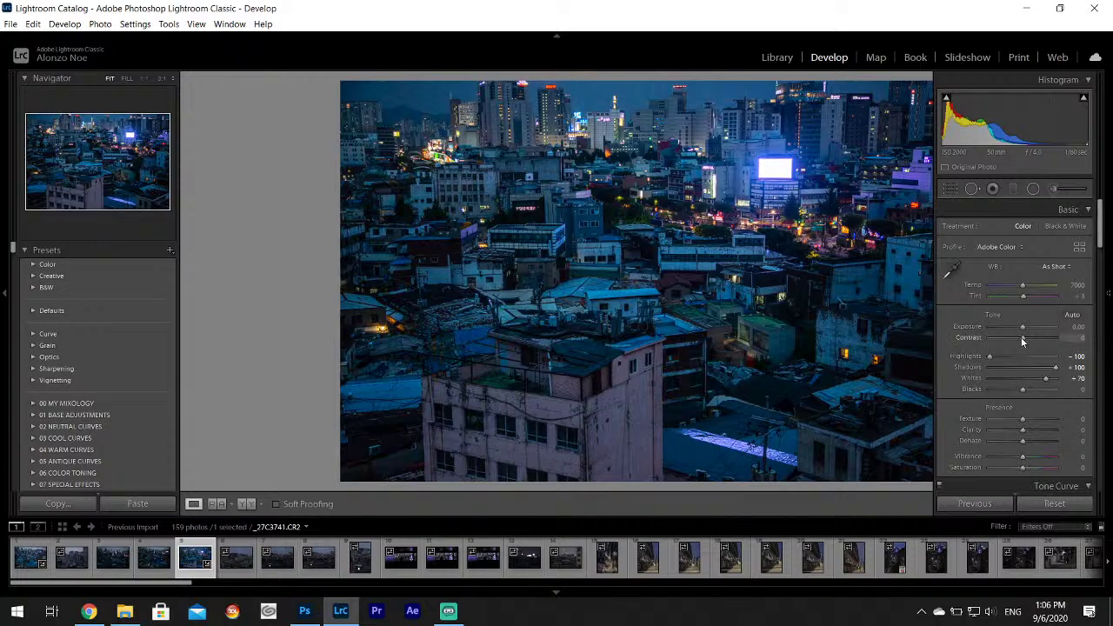
# Lower Contrast to -19 and give the shadows a faint purple tint (hue 271).
pyautogui.moveTo(1023, 338); pyautogui.dragTo(1016, 337)
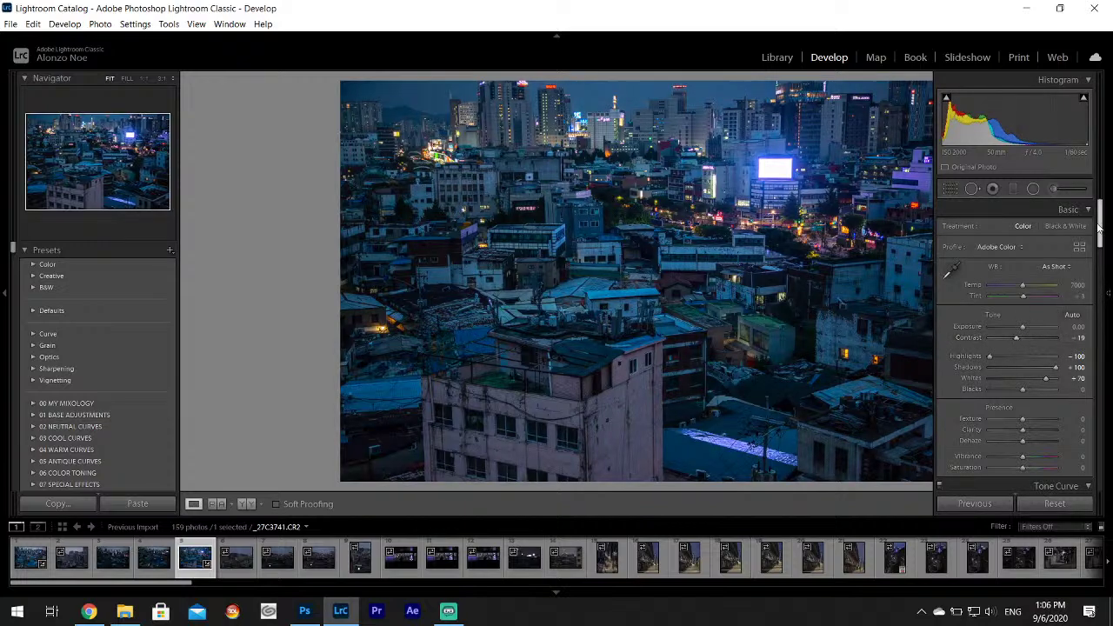
pyautogui.moveTo(1099, 227); pyautogui.dragTo(1099, 321)
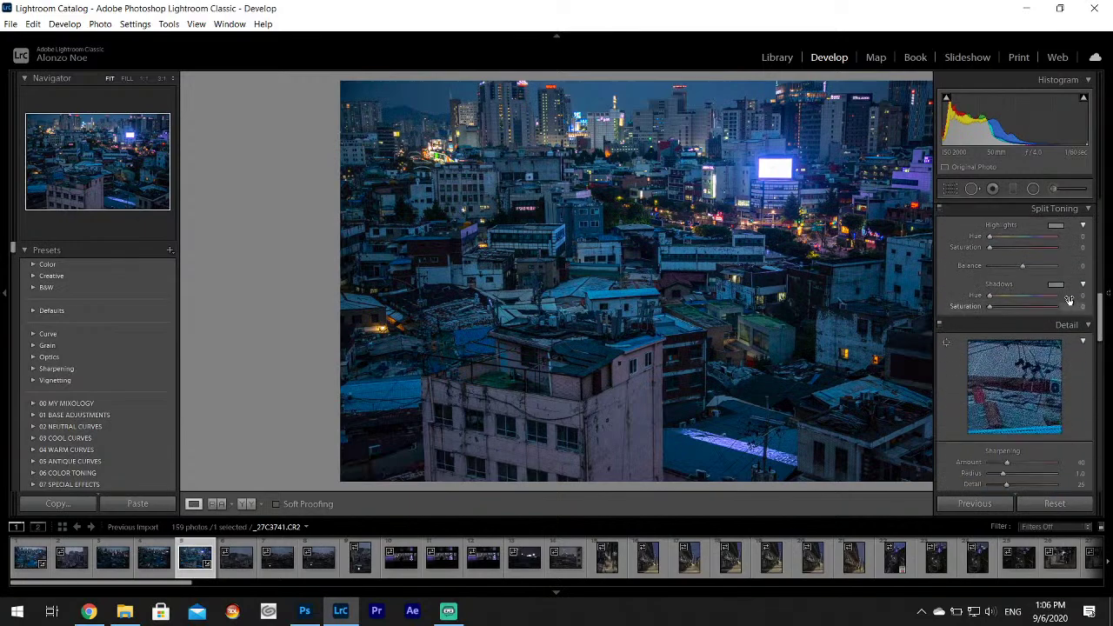
pyautogui.click(1055, 286)
pyautogui.click(980, 327)
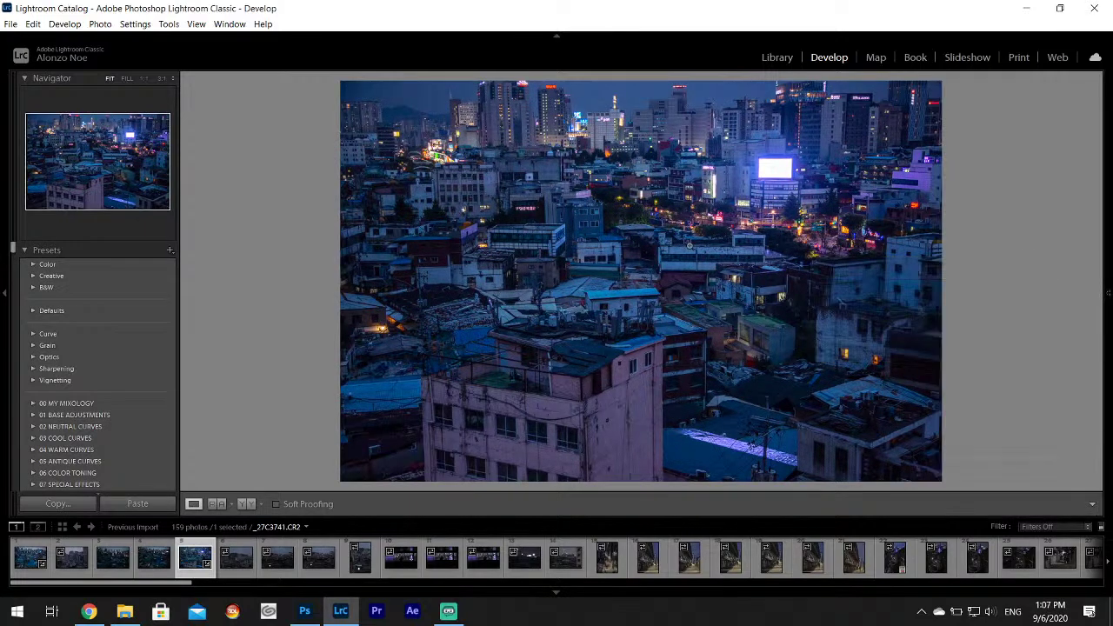
# Export the toned _27C3741 as a single file.
pyautogui.click(11, 23)
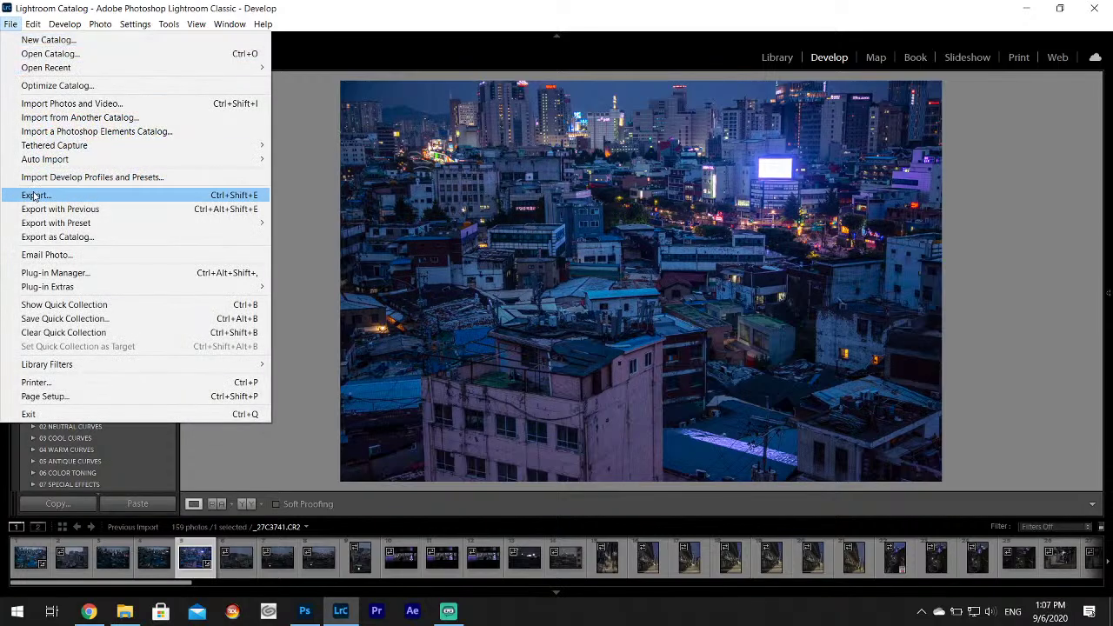
pyautogui.click(52, 193)
pyautogui.click(707, 458)
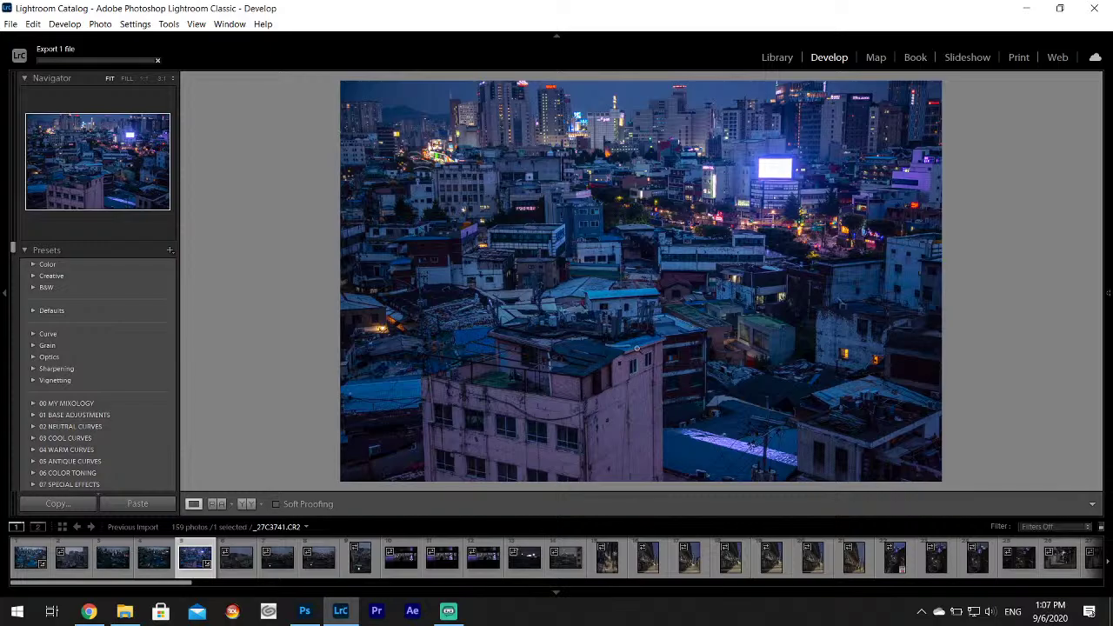
# Check the upper buildings close up, return to Fit, and open the tower photo _27C3742.
pyautogui.click(535, 139)
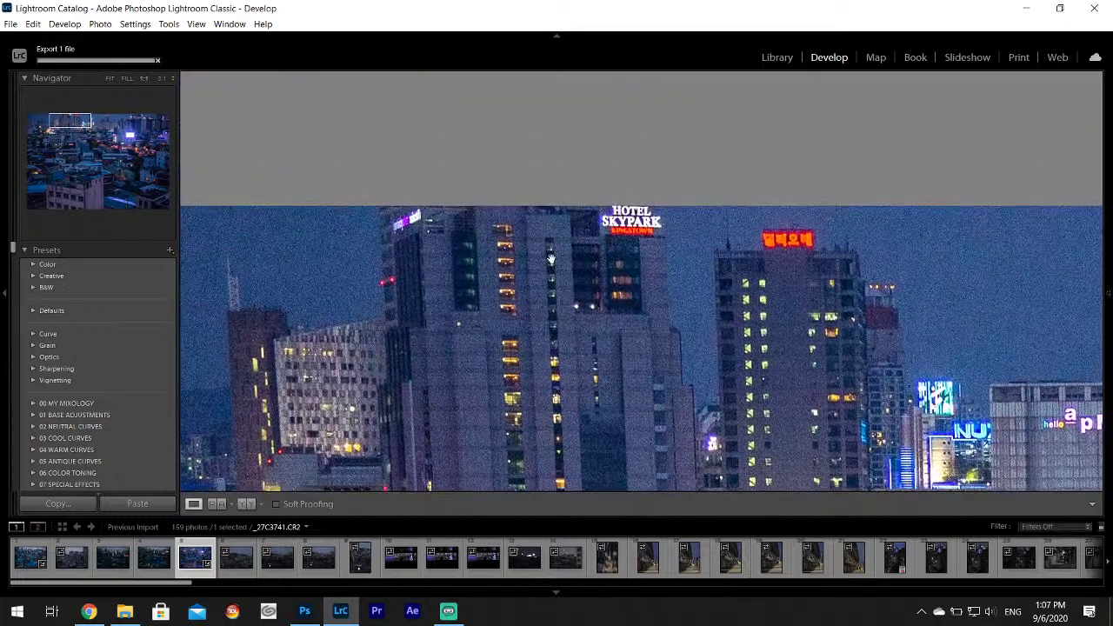
pyautogui.click(531, 204)
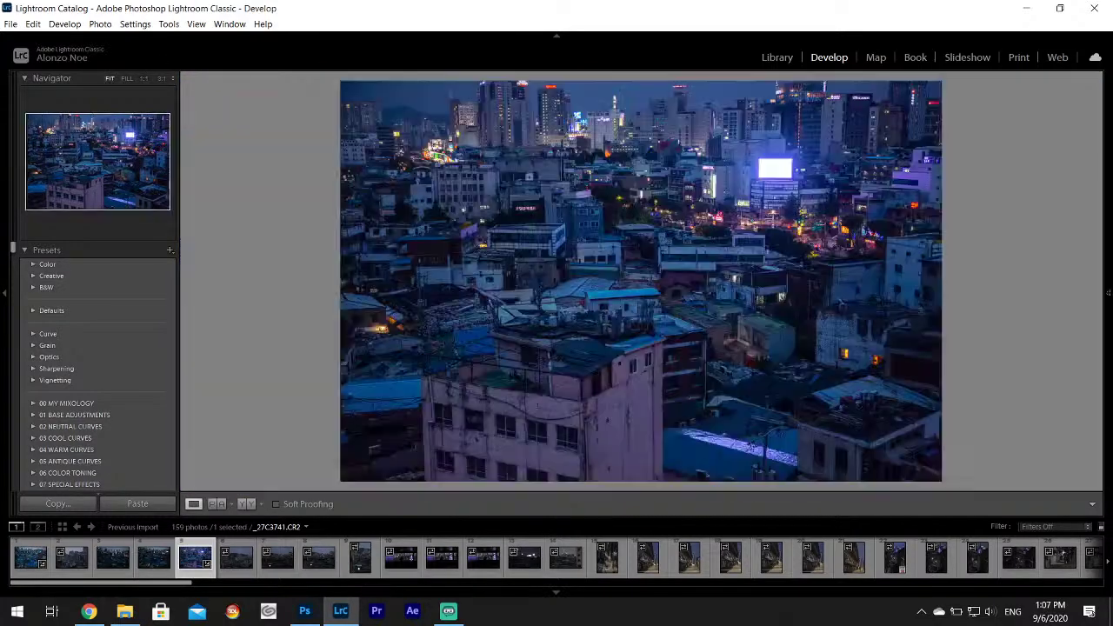
pyautogui.moveTo(1109, 209)
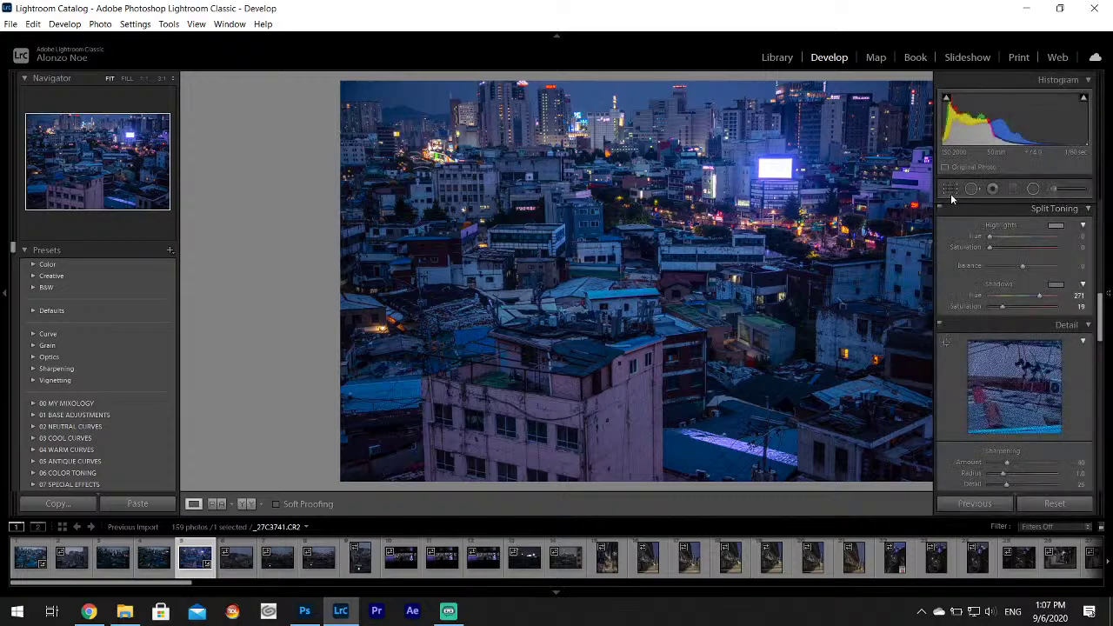
pyautogui.click(949, 191)
pyautogui.click(950, 192)
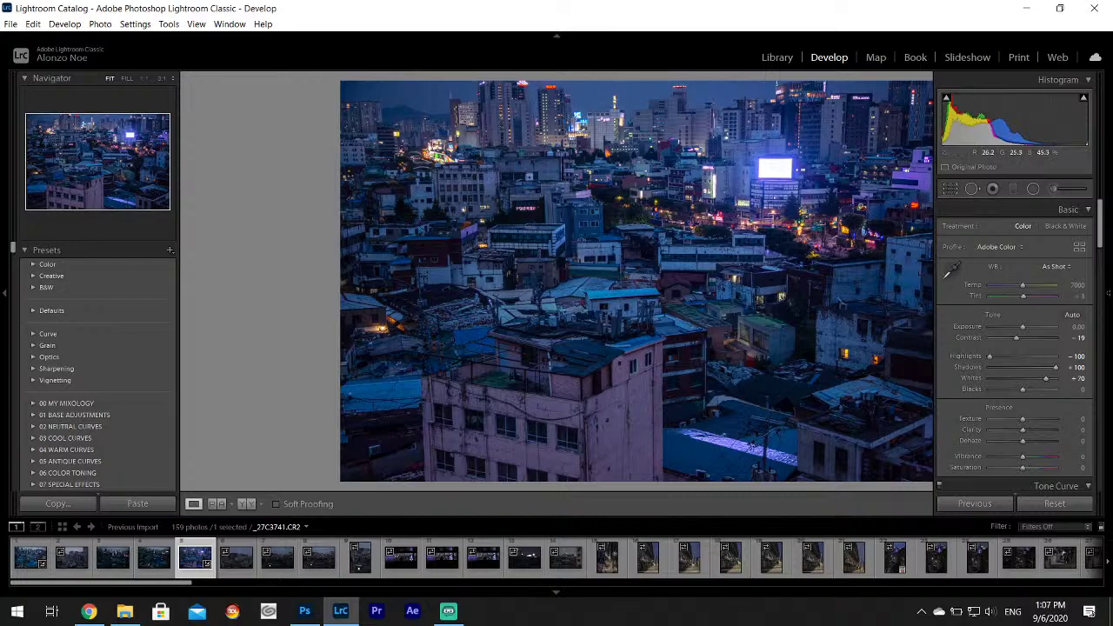
pyautogui.click(256, 570)
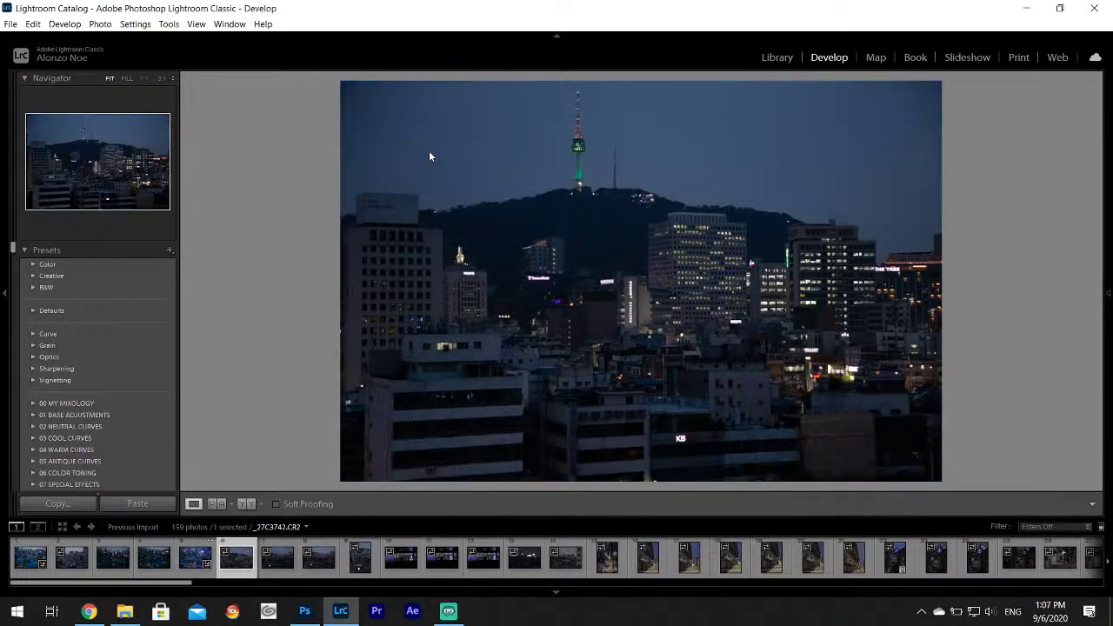
# Select _27C3744 and set Highlights to -100 and Whites to +67.
pyautogui.click(280, 556)
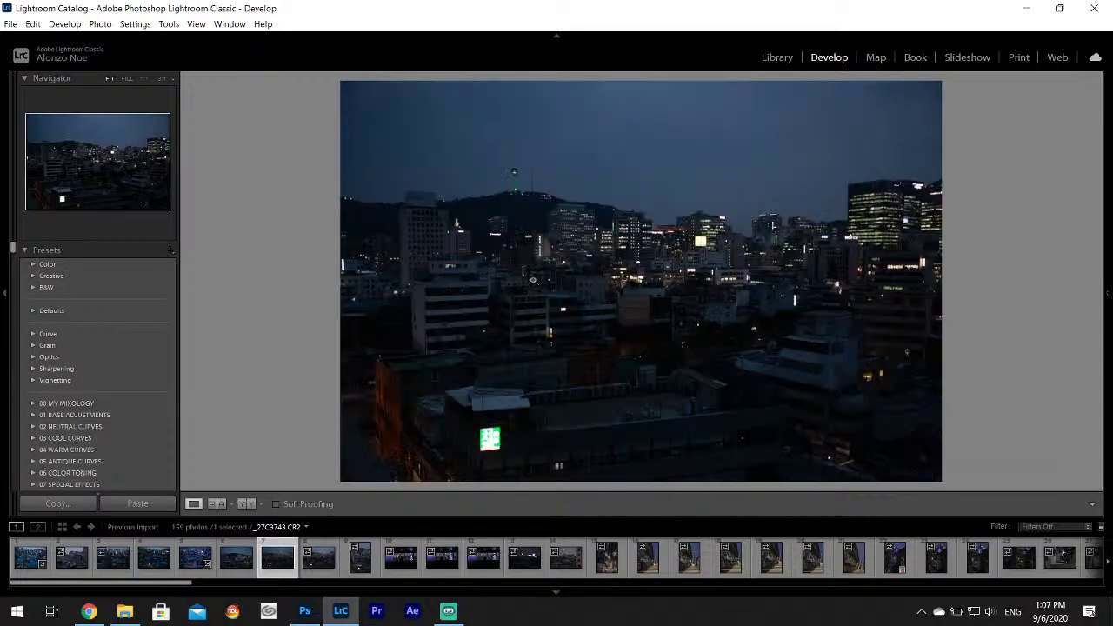
pyautogui.click(318, 556)
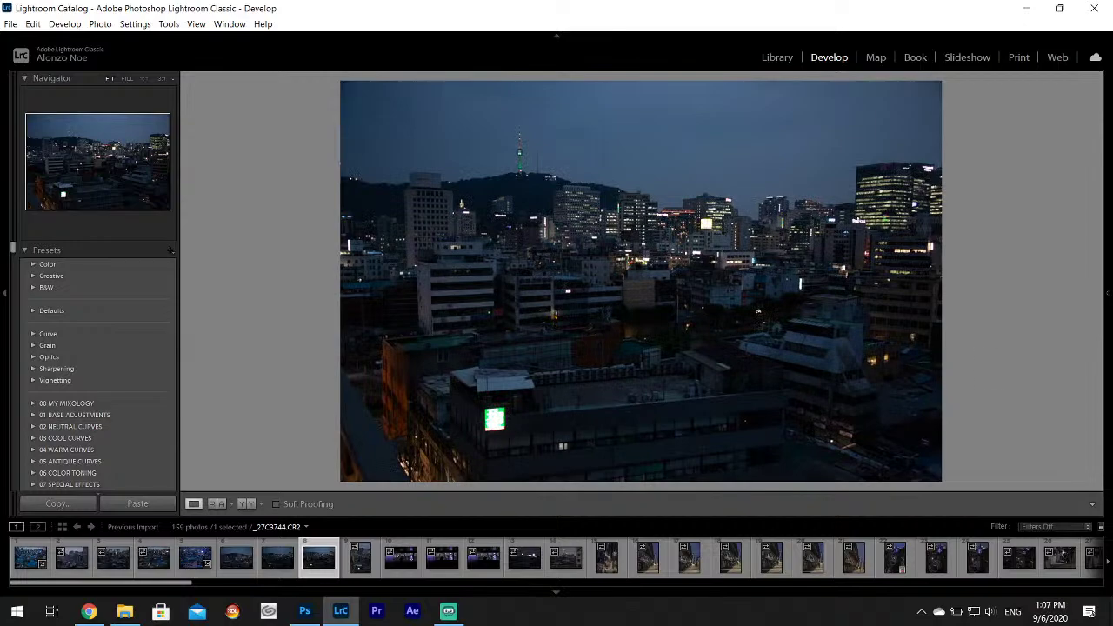
pyautogui.moveTo(1110, 240)
pyautogui.moveTo(1022, 357); pyautogui.dragTo(1093, 372)
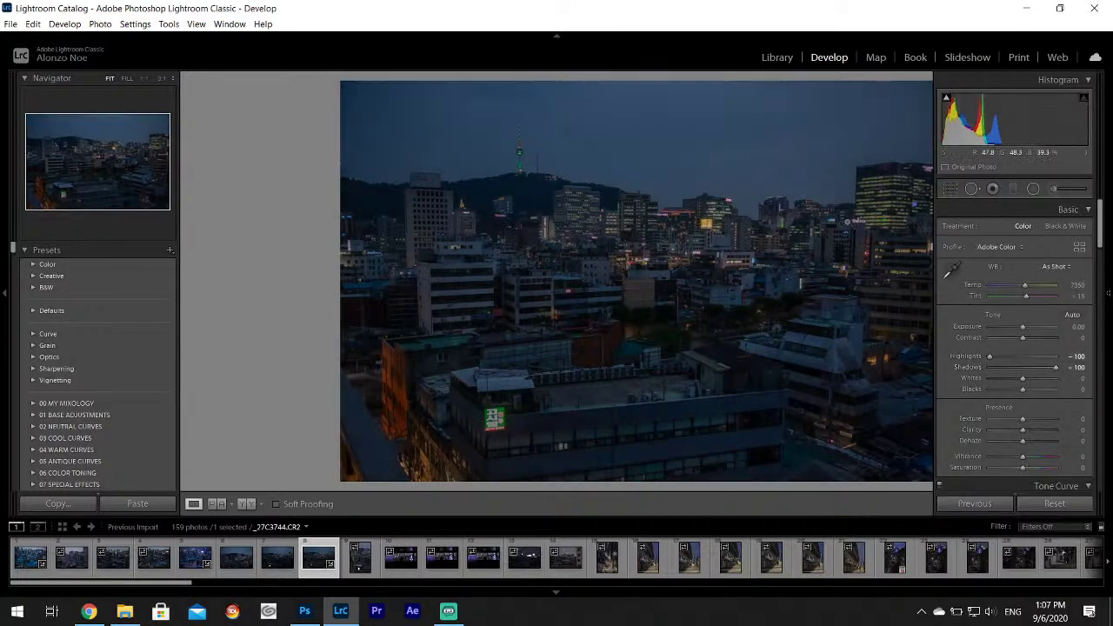
pyautogui.moveTo(1110, 365)
pyautogui.moveTo(1021, 379); pyautogui.dragTo(1046, 383)
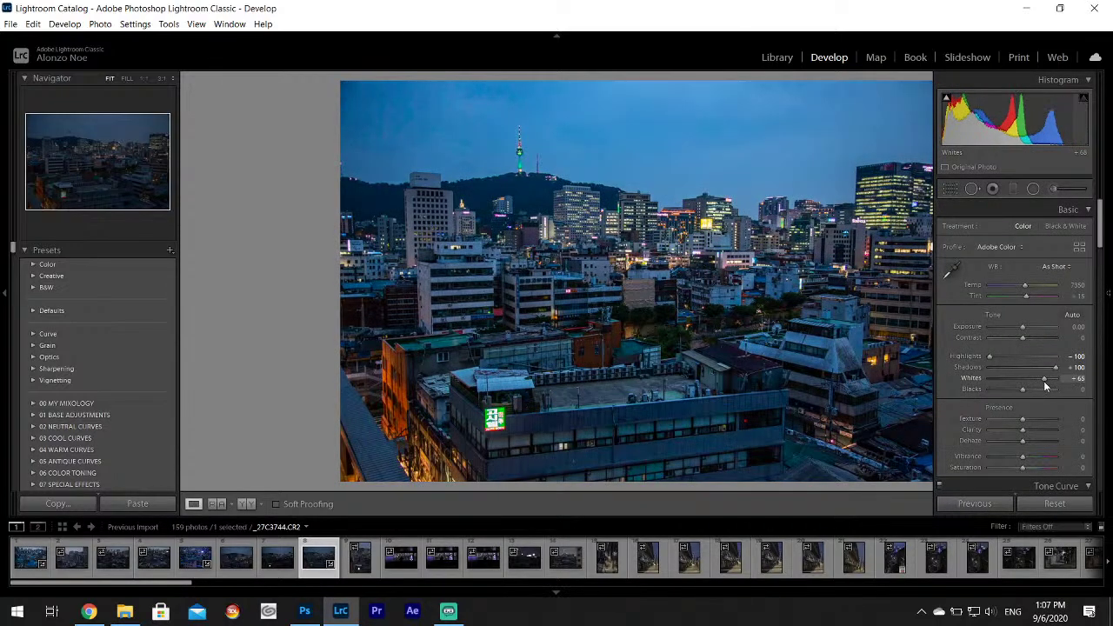
pyautogui.moveTo(1046, 386); pyautogui.dragTo(1047, 385)
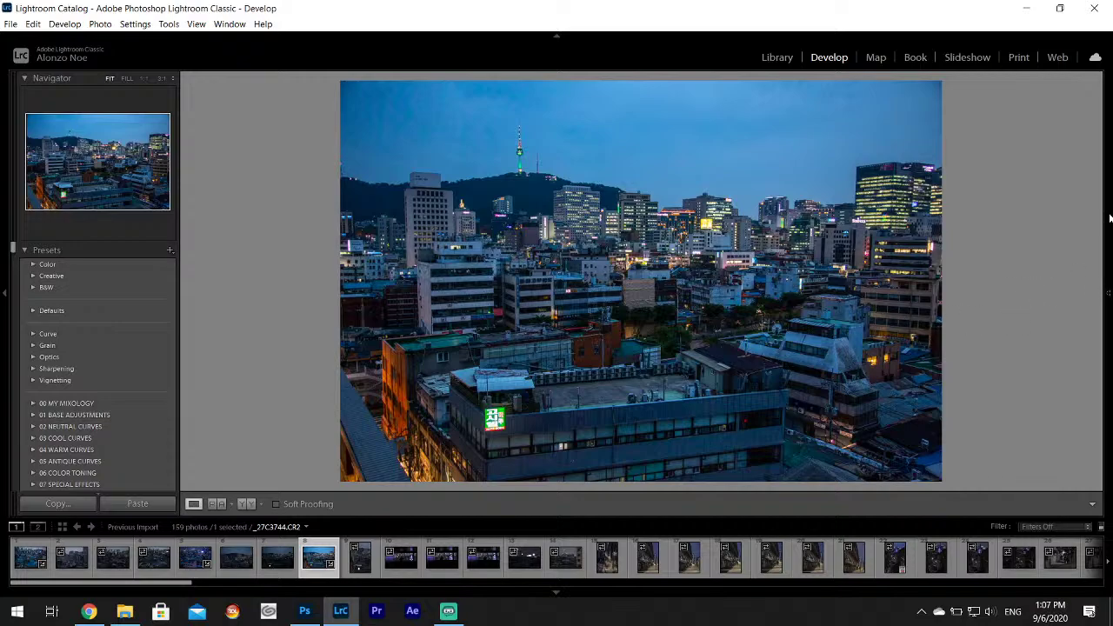
# Export _27C3744 as a JPEG and move on to the vertical tower shot _27C3745.
pyautogui.moveTo(1109, 209)
pyautogui.click(11, 24)
pyautogui.click(67, 193)
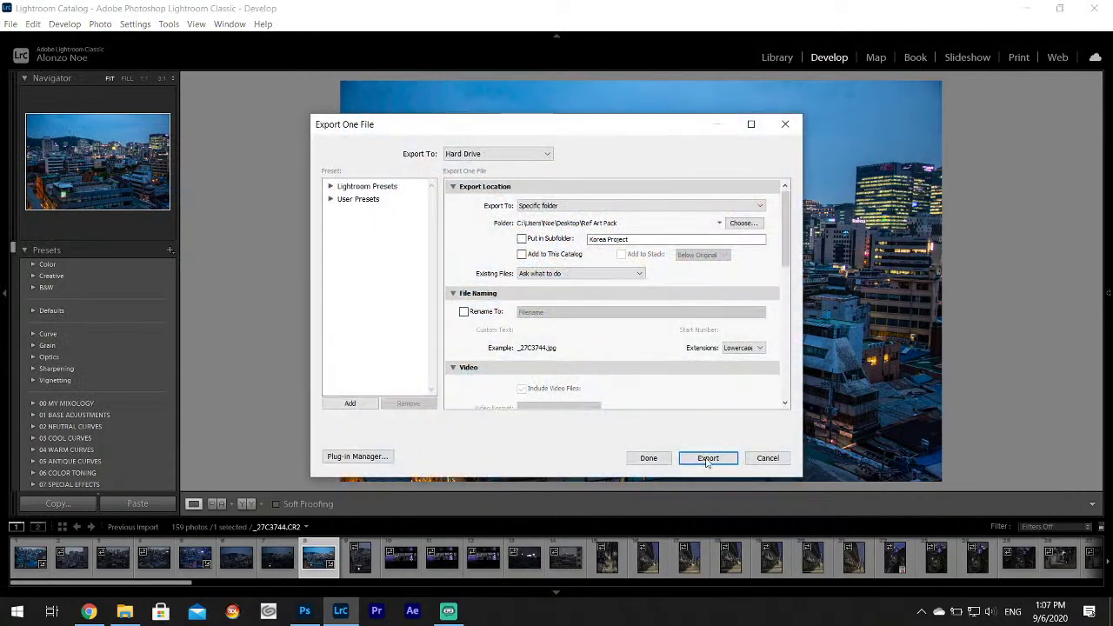
pyautogui.click(707, 459)
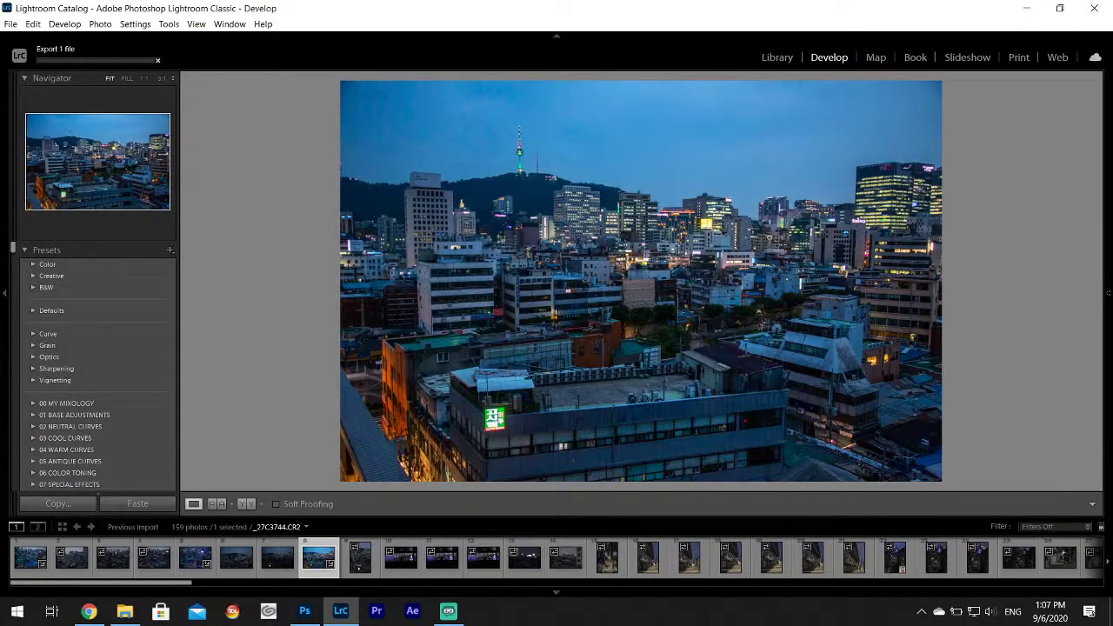
pyautogui.click(360, 556)
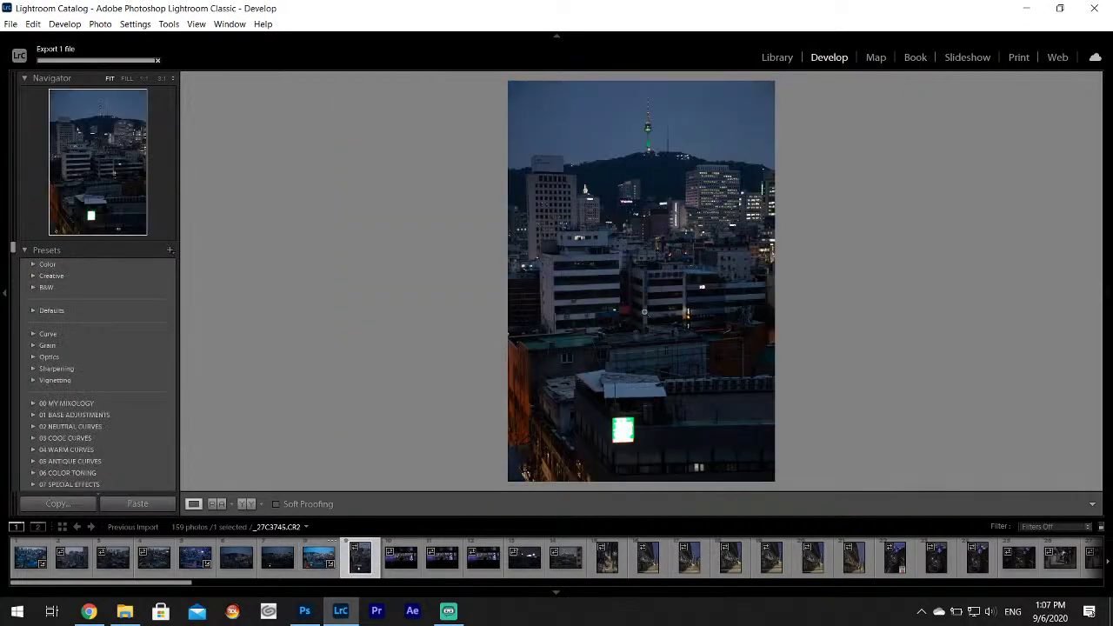
# Open the man-silhouette photo _27C3747, inspect it at 1:1, then return to Fit.
pyautogui.click(402, 558)
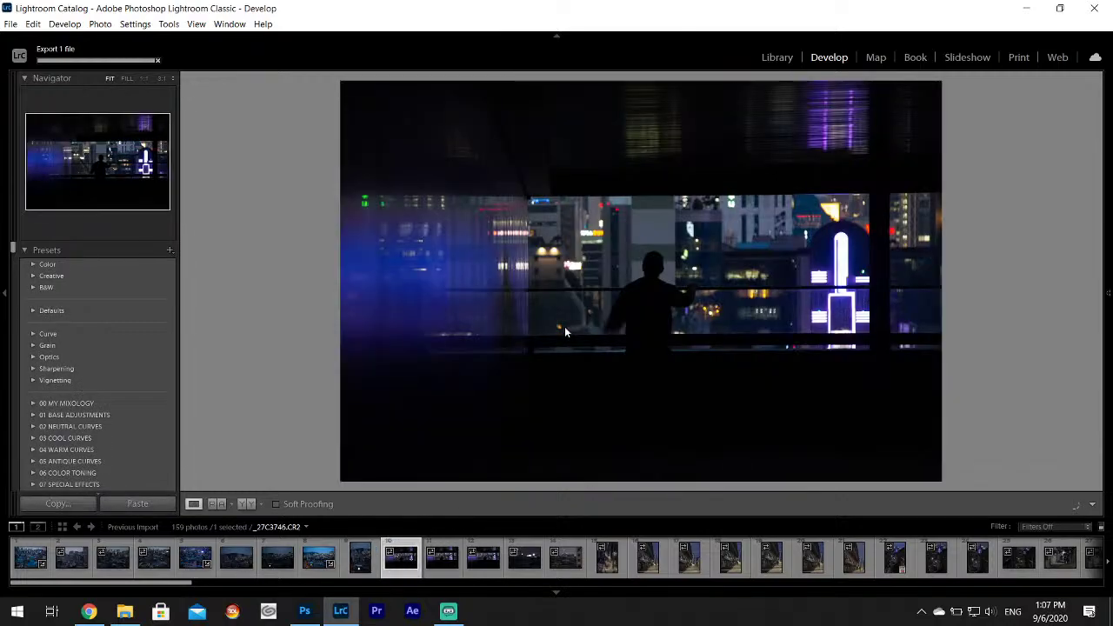
pyautogui.click(652, 271)
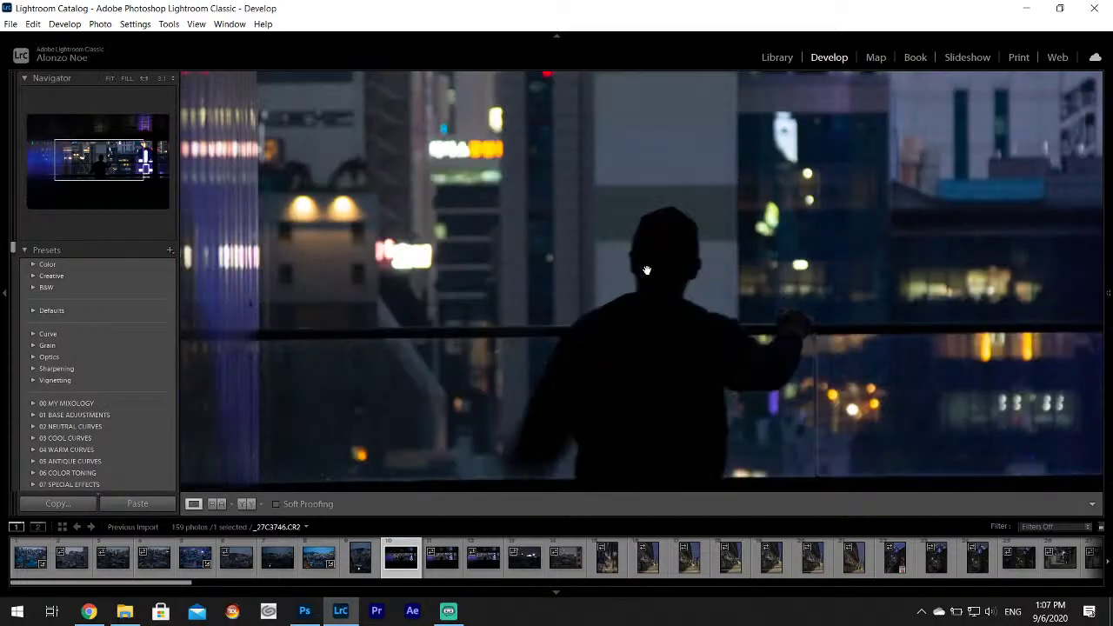
pyautogui.moveTo(714, 295); pyautogui.dragTo(599, 256)
pyautogui.click(599, 256)
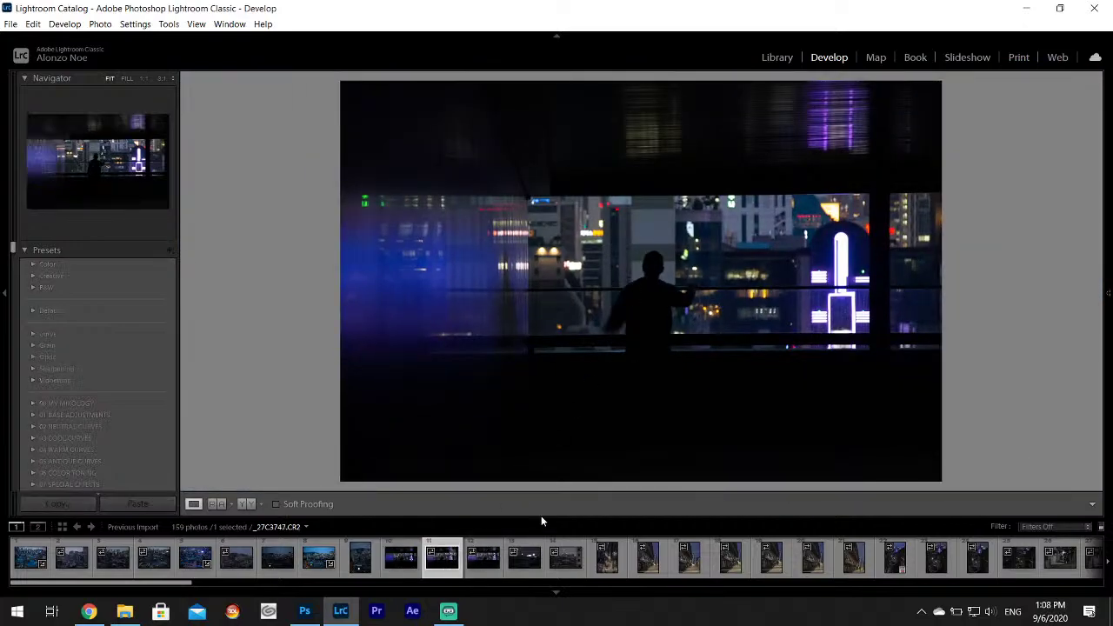
# Inspect _27C3748's silhouette up close at 1:1, then move on to _27C3749.
pyautogui.press('Right')
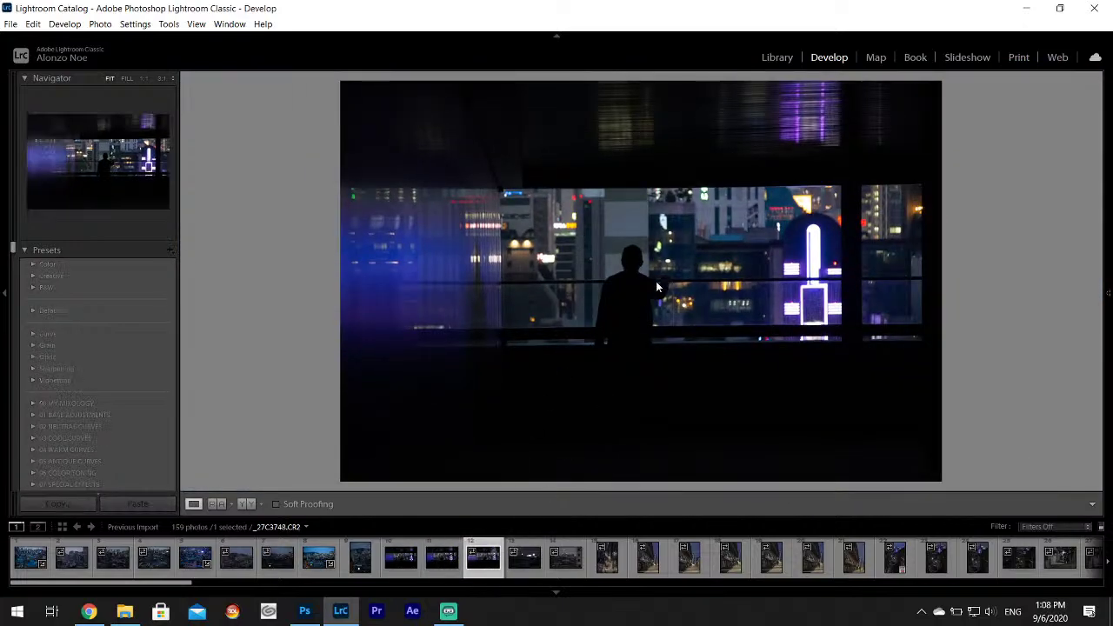
pyautogui.click(621, 274)
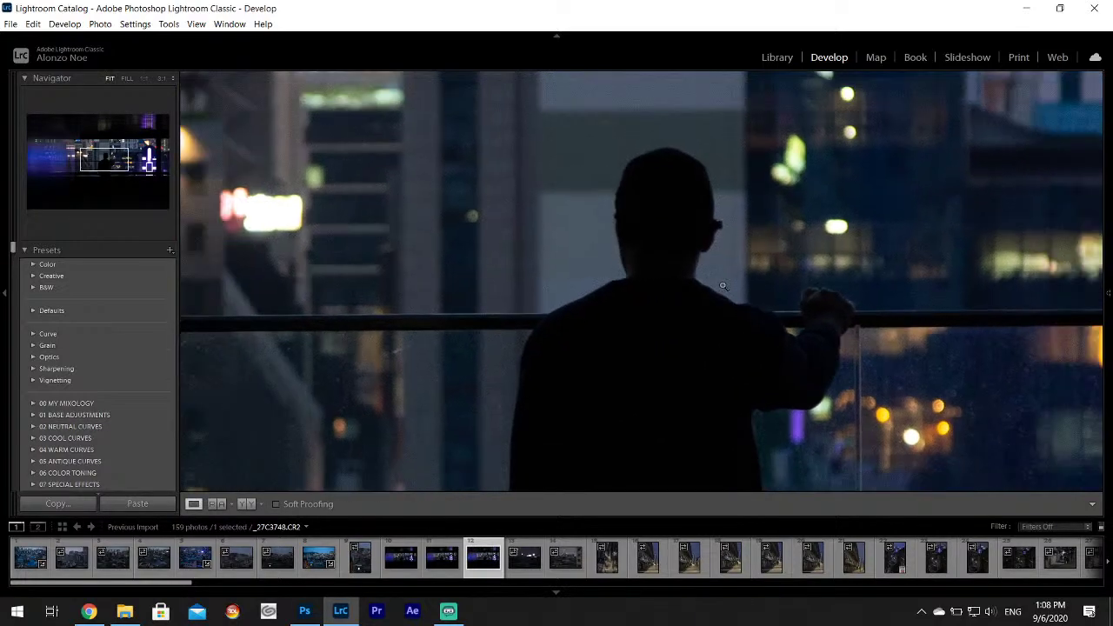
pyautogui.click(721, 285)
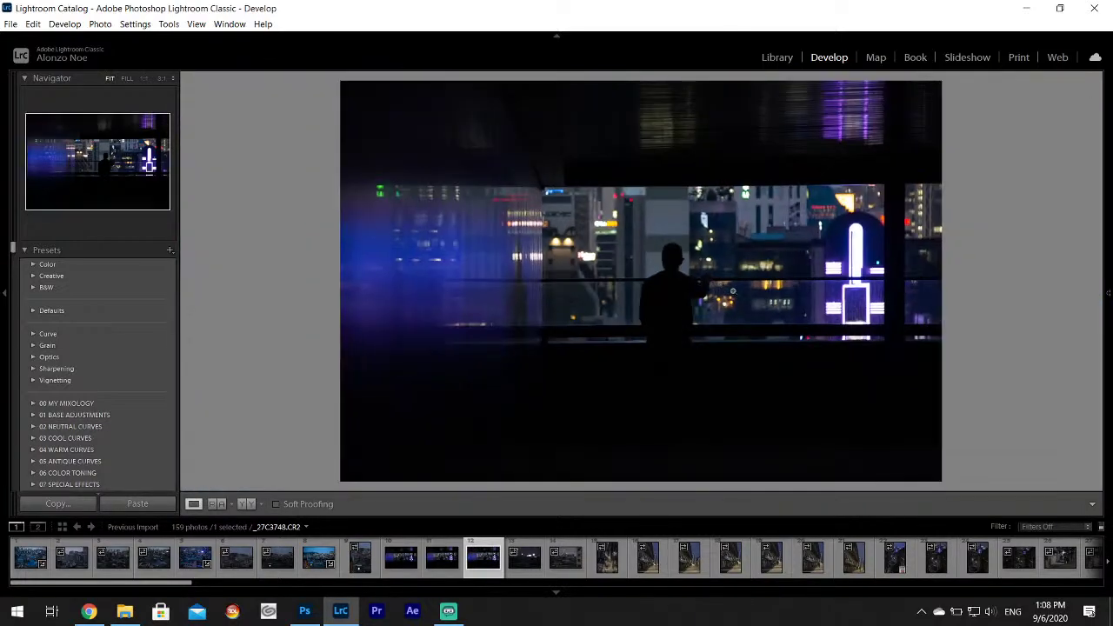
pyautogui.click(703, 301)
pyautogui.moveTo(715, 296); pyautogui.dragTo(713, 352)
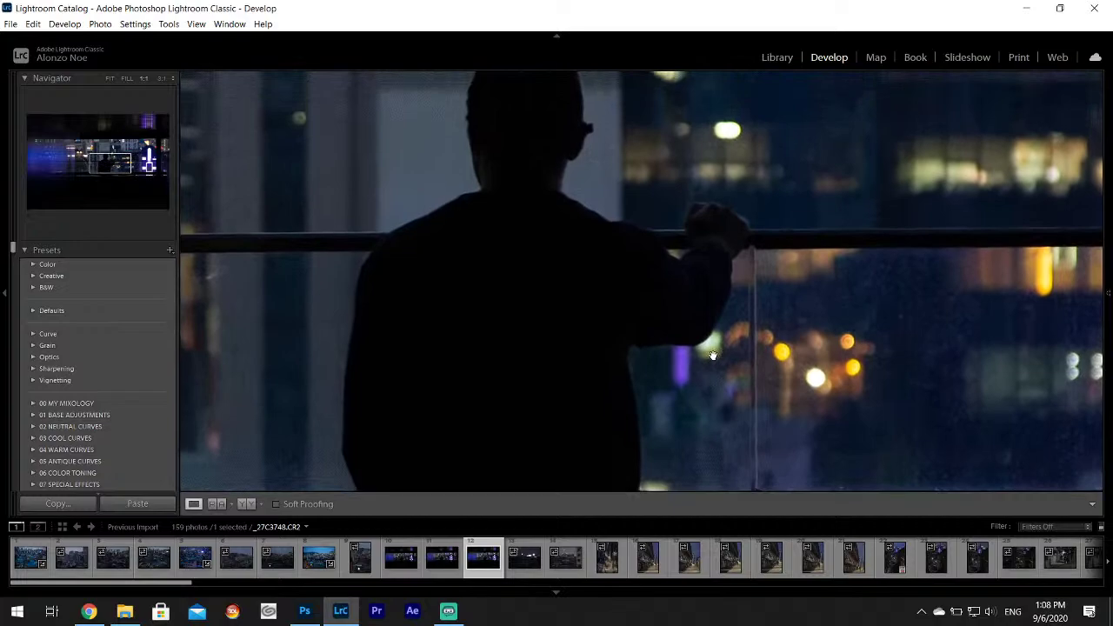
pyautogui.click(705, 336)
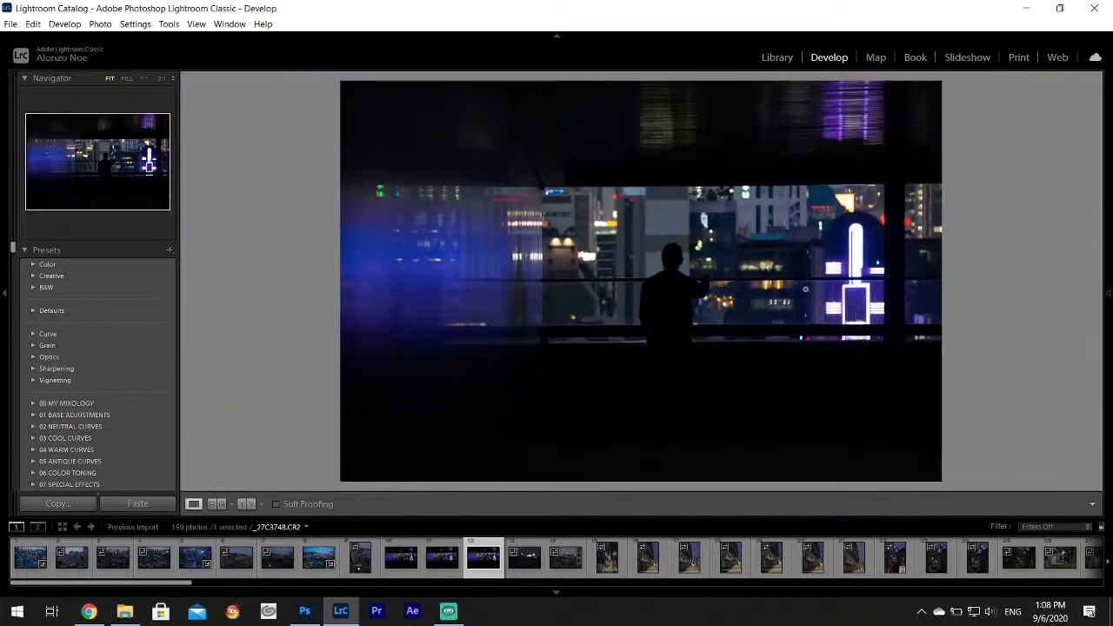
pyautogui.click(524, 557)
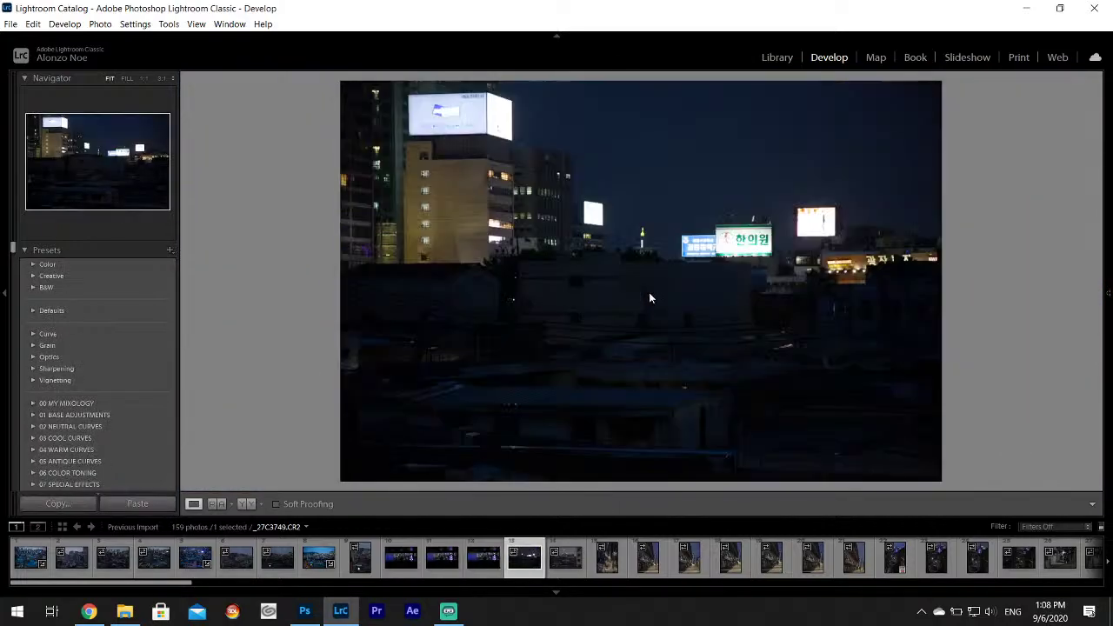
pyautogui.click(566, 561)
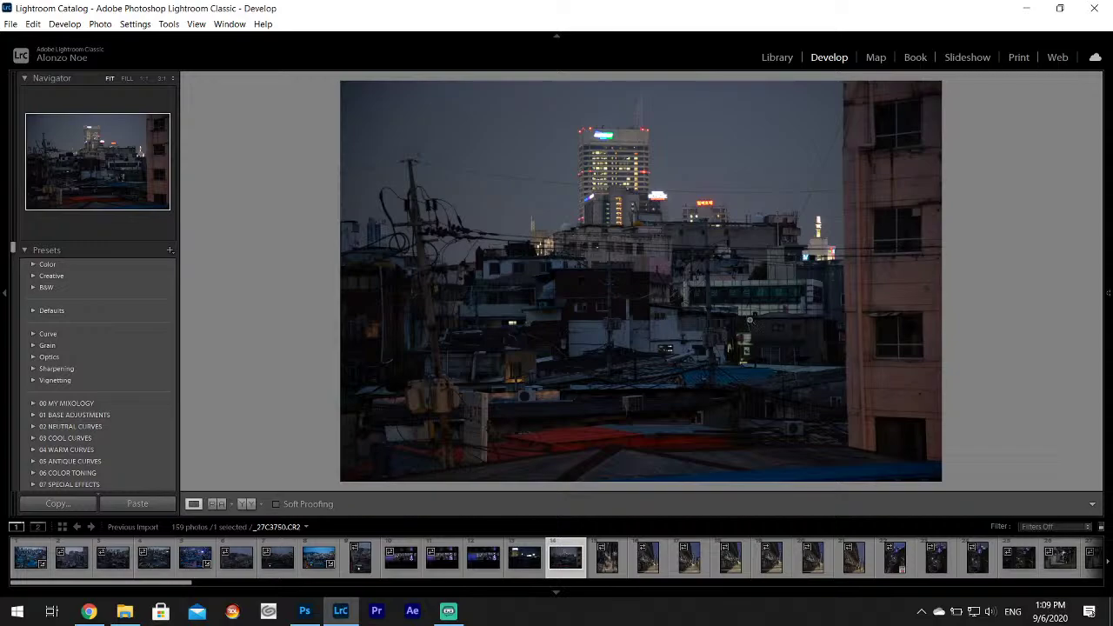
pyautogui.moveTo(1093, 302)
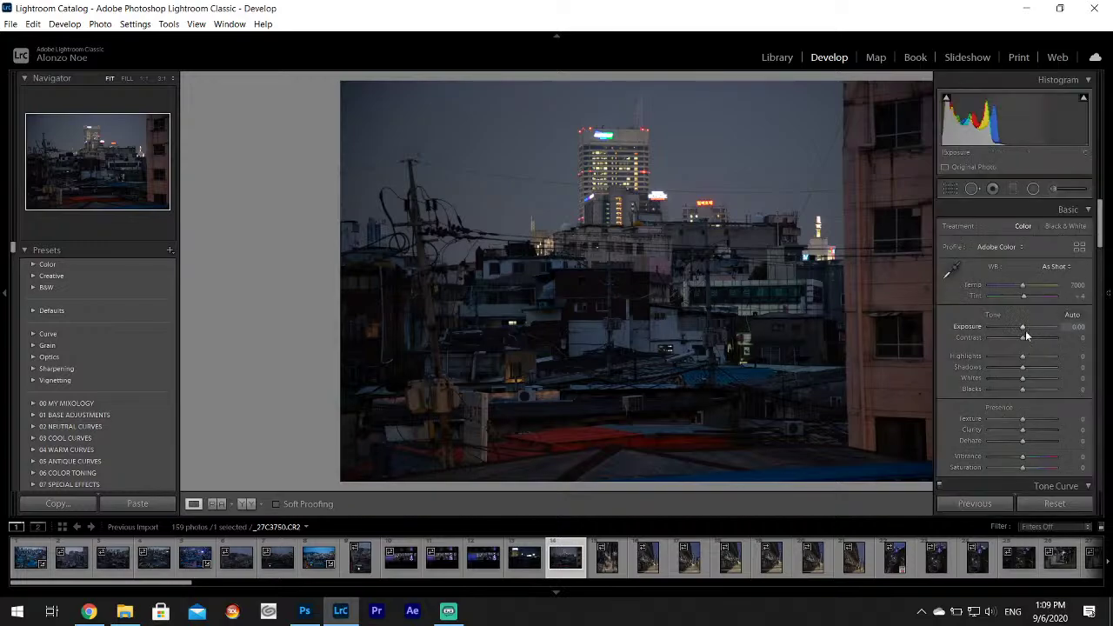
# Set Highlights -100, Shadows +100, Whites +63 and tint shadows to hue 253, saturation 21.
pyautogui.moveTo(1022, 356); pyautogui.dragTo(1045, 383)
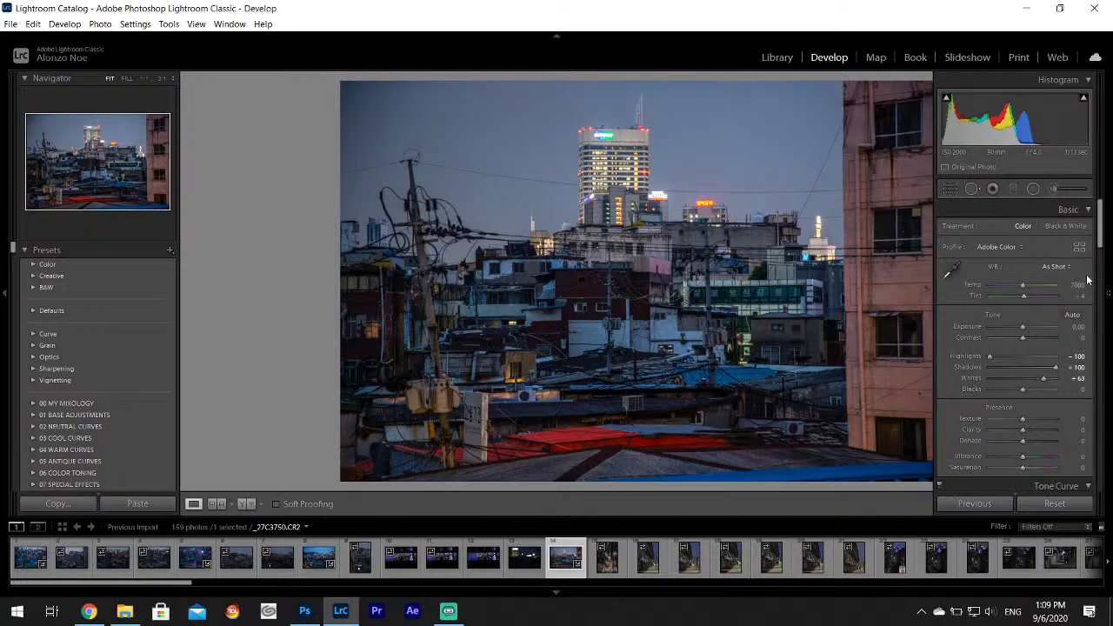
pyautogui.moveTo(1102, 217); pyautogui.dragTo(1110, 311)
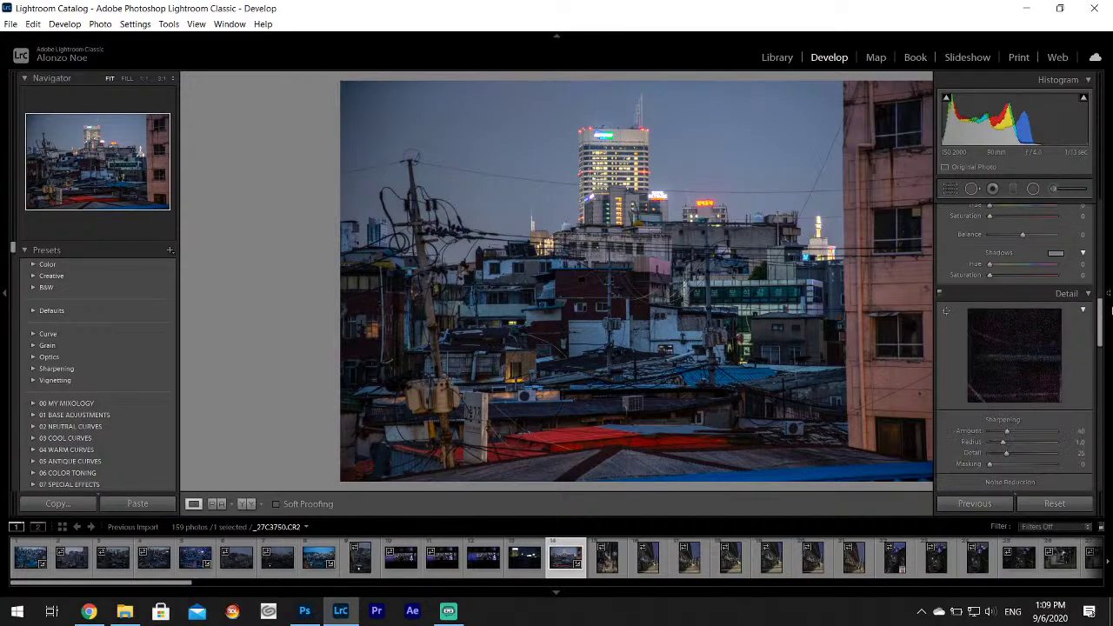
pyautogui.click(1055, 253)
pyautogui.click(967, 294)
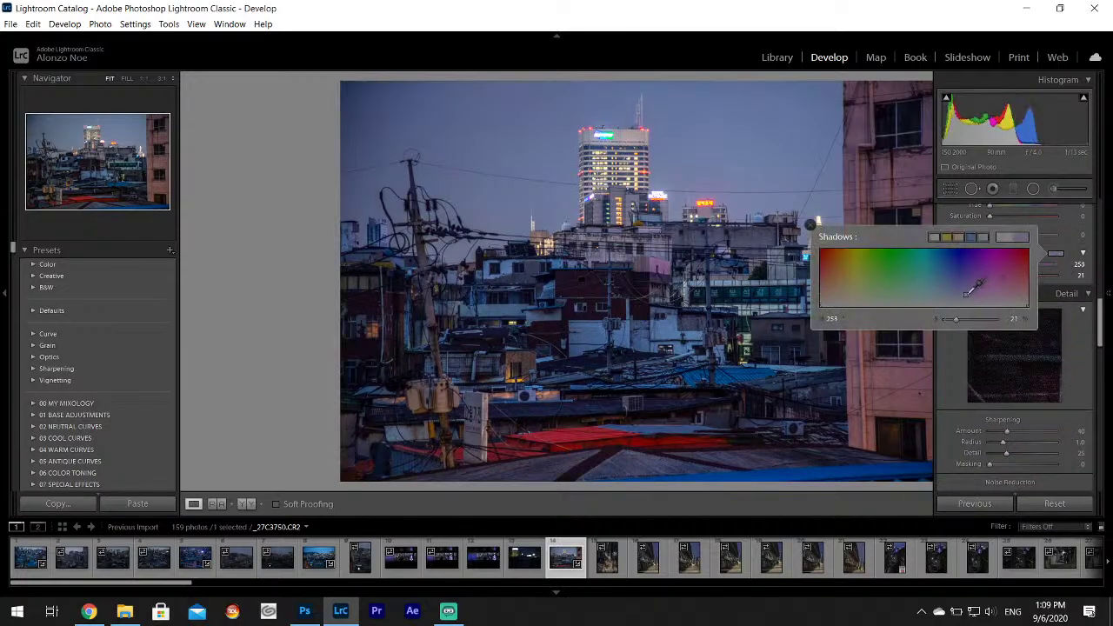
pyautogui.click(810, 225)
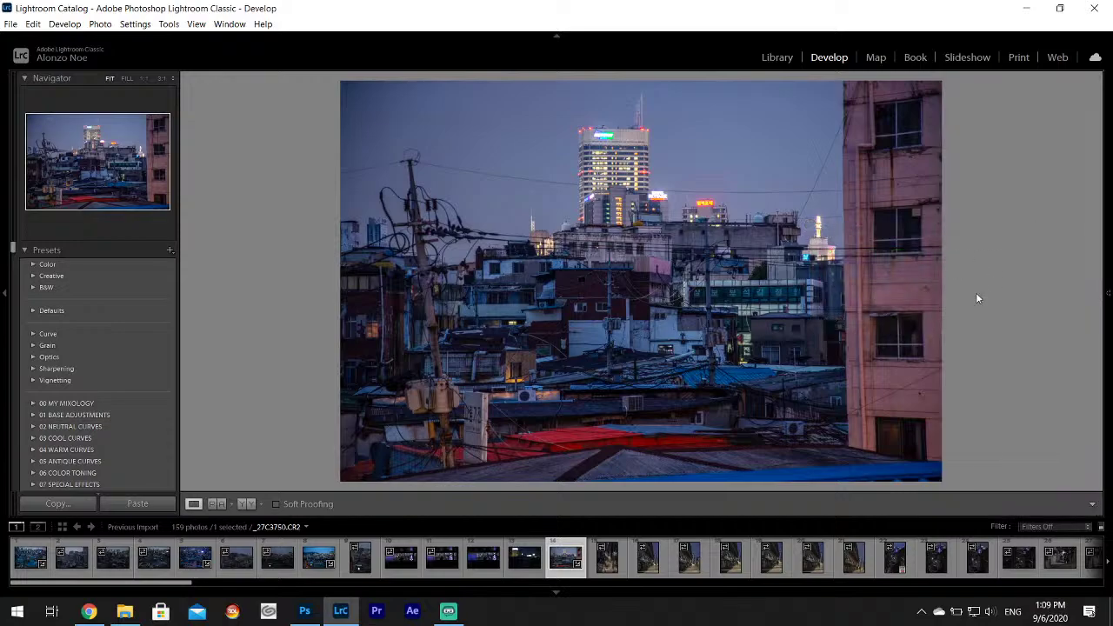
pyautogui.moveTo(1109, 296)
pyautogui.moveTo(1101, 313); pyautogui.dragTo(1101, 217)
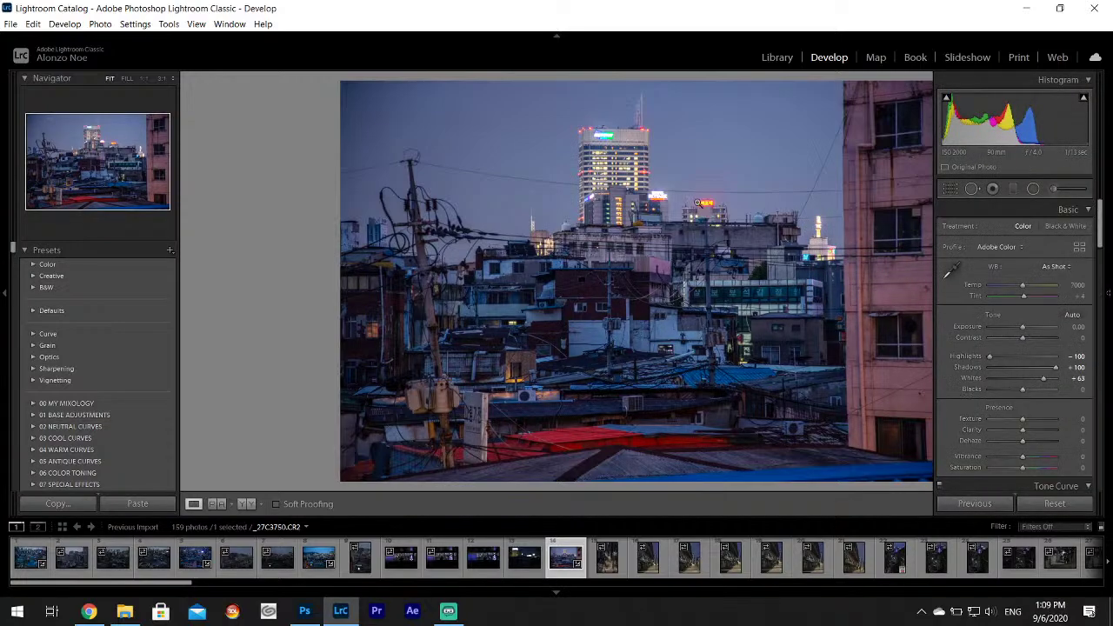
# Export _27C3750 as a JPEG to Ref Art Pack.
pyautogui.click(10, 24)
pyautogui.click(103, 194)
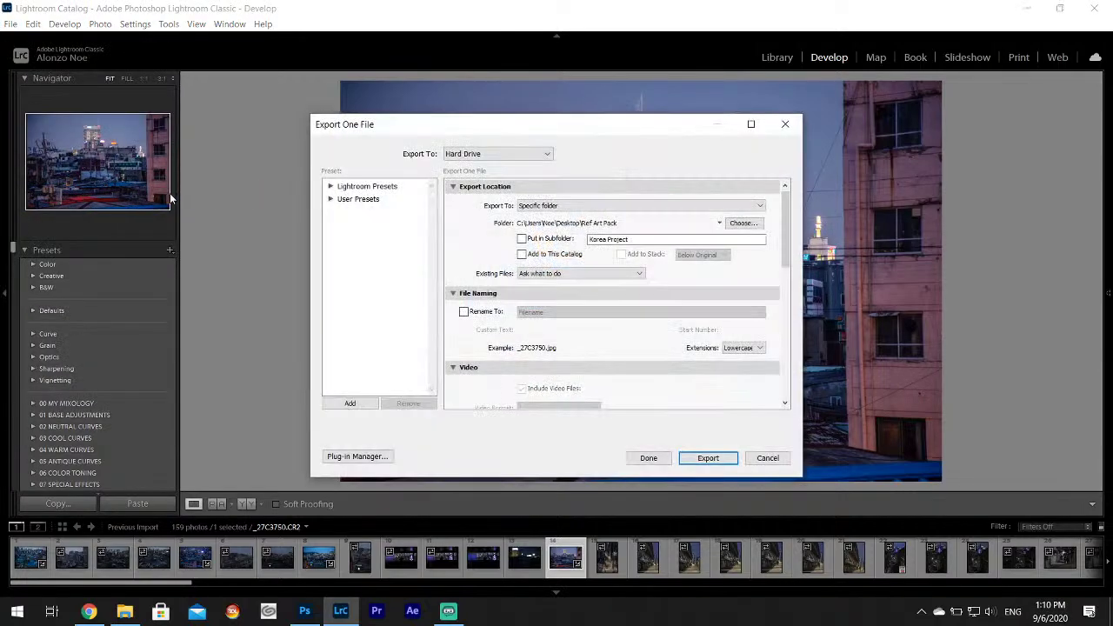
pyautogui.click(726, 459)
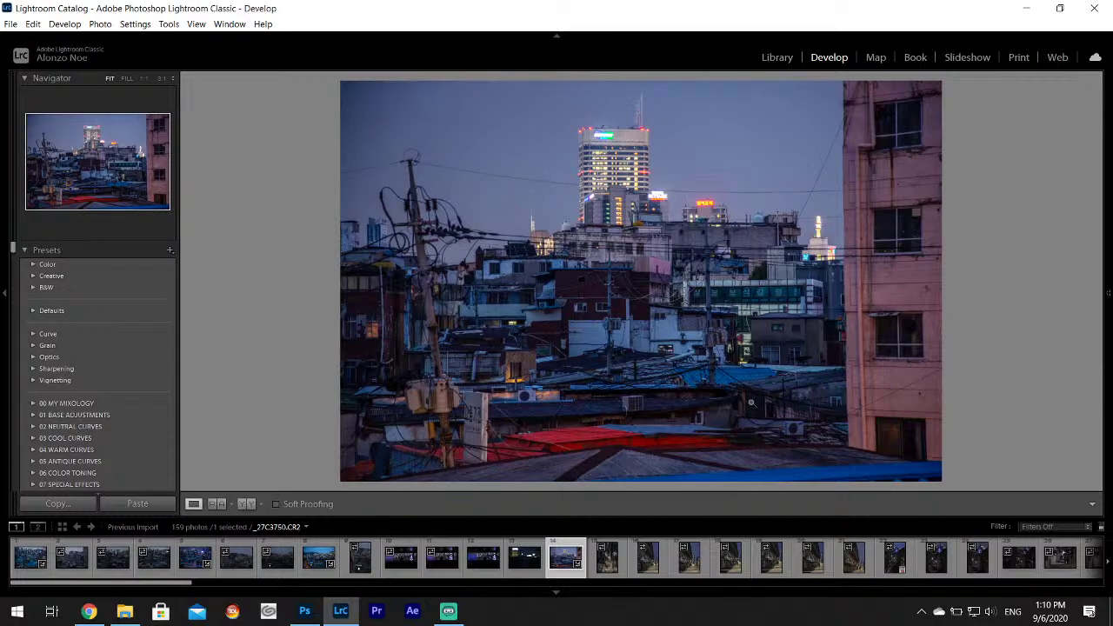
# Compare the neighbouring alley thumbnails and settle on the arcade street photo _27C3752.
pyautogui.click(604, 572)
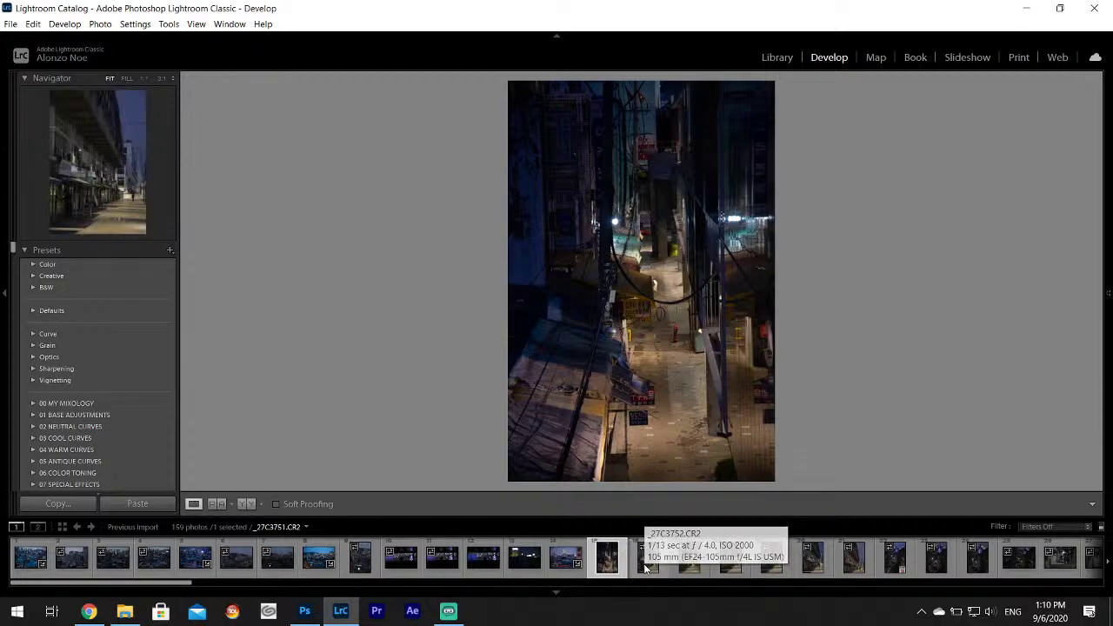
pyautogui.click(647, 567)
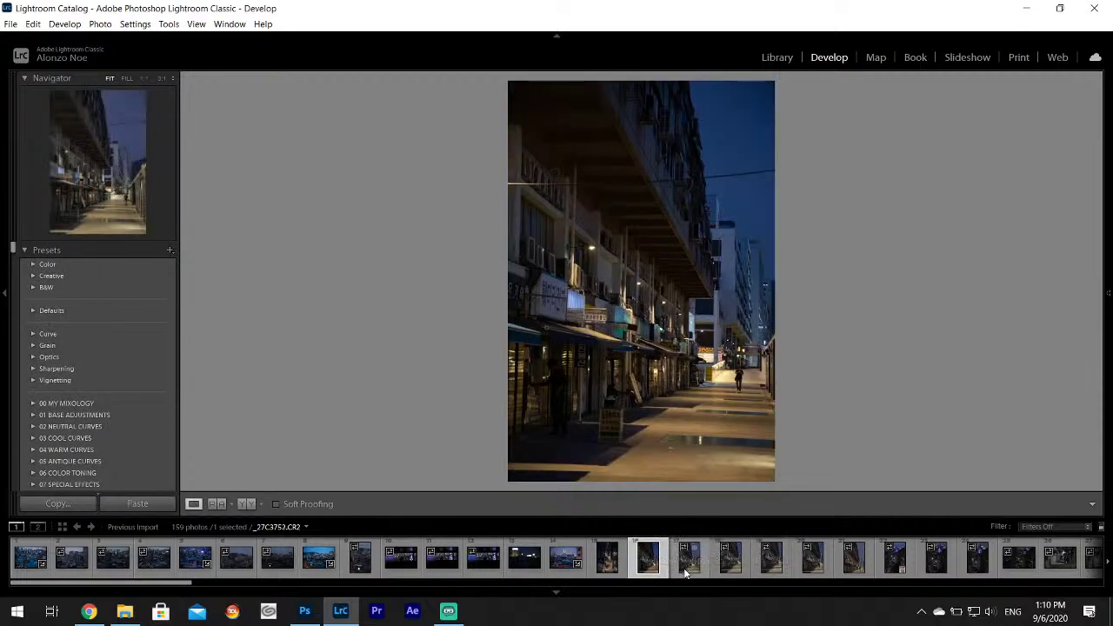
pyautogui.click(686, 566)
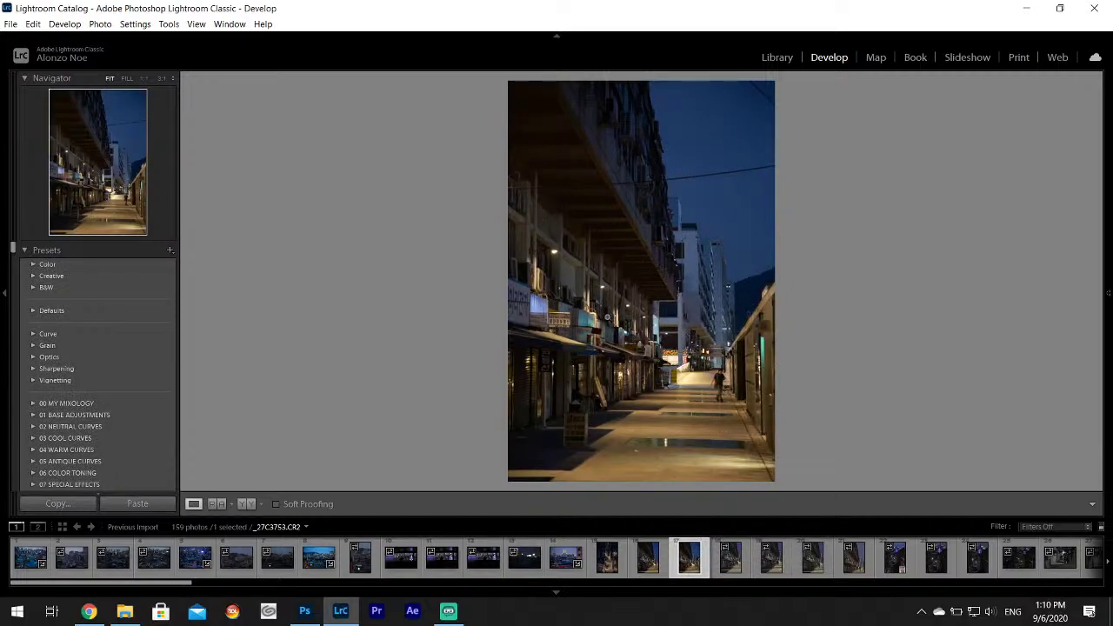
pyautogui.click(663, 566)
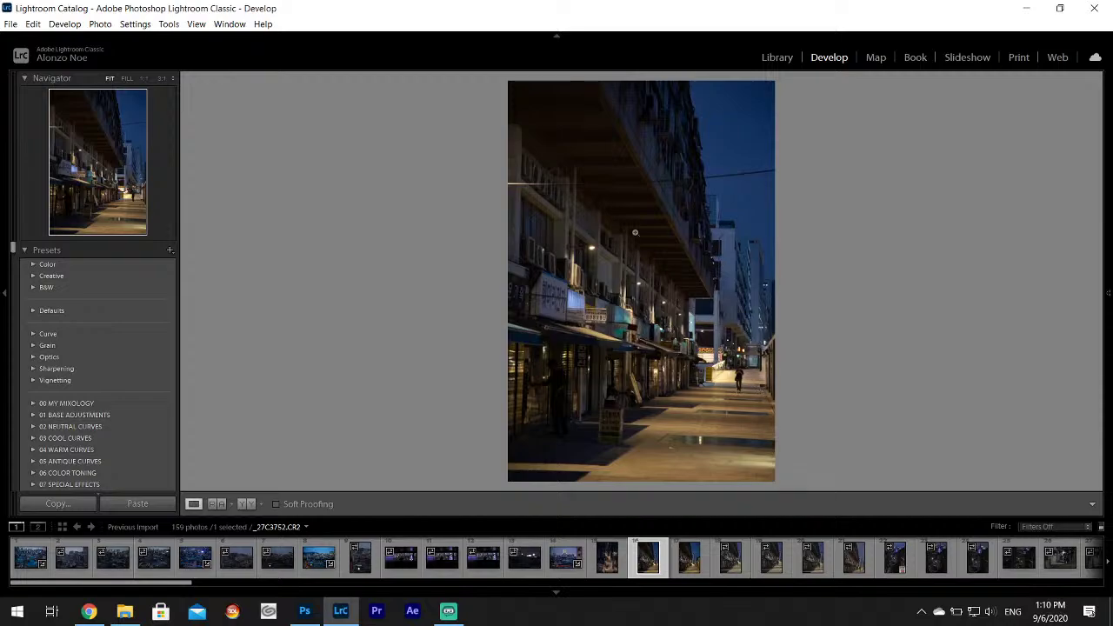
# Set Highlights -100 and Shadows +100, and split-tone the shadows a muted blue.
pyautogui.moveTo(1105, 311)
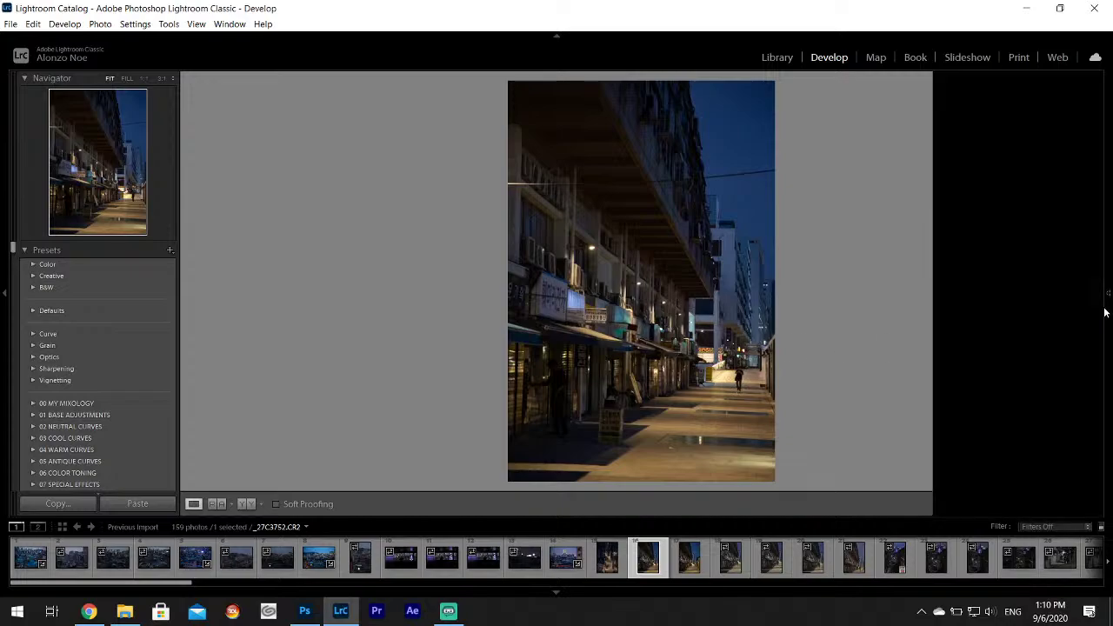
pyautogui.moveTo(1007, 355); pyautogui.dragTo(1044, 382)
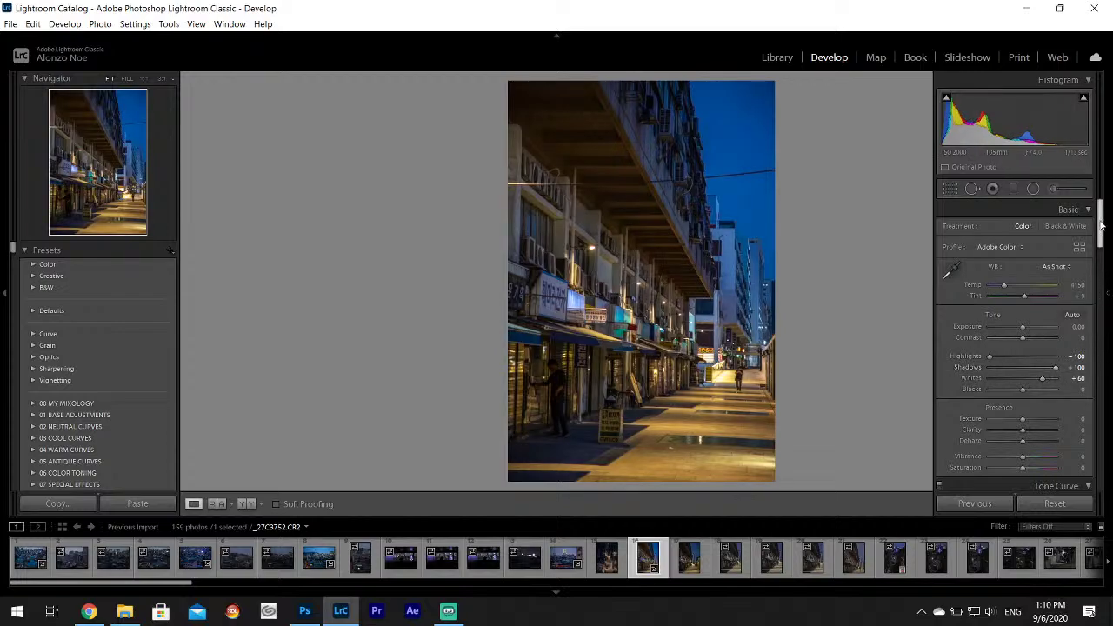
pyautogui.moveTo(1101, 224); pyautogui.dragTo(1101, 287)
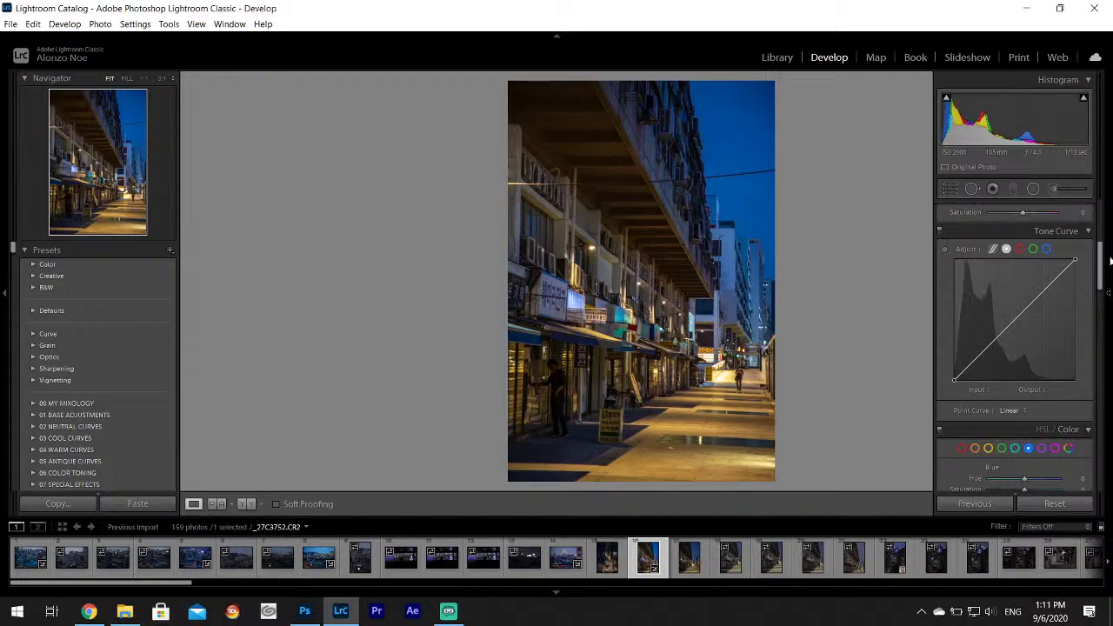
pyautogui.moveTo(1102, 259); pyautogui.dragTo(1103, 290)
pyautogui.click(1055, 380)
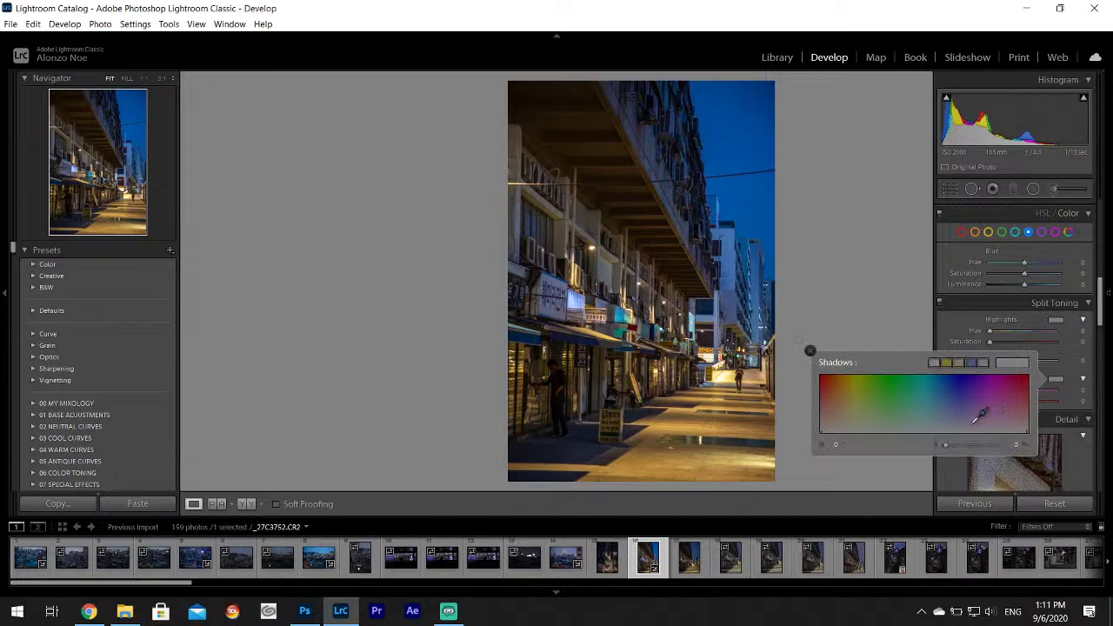
pyautogui.moveTo(979, 417); pyautogui.dragTo(858, 425)
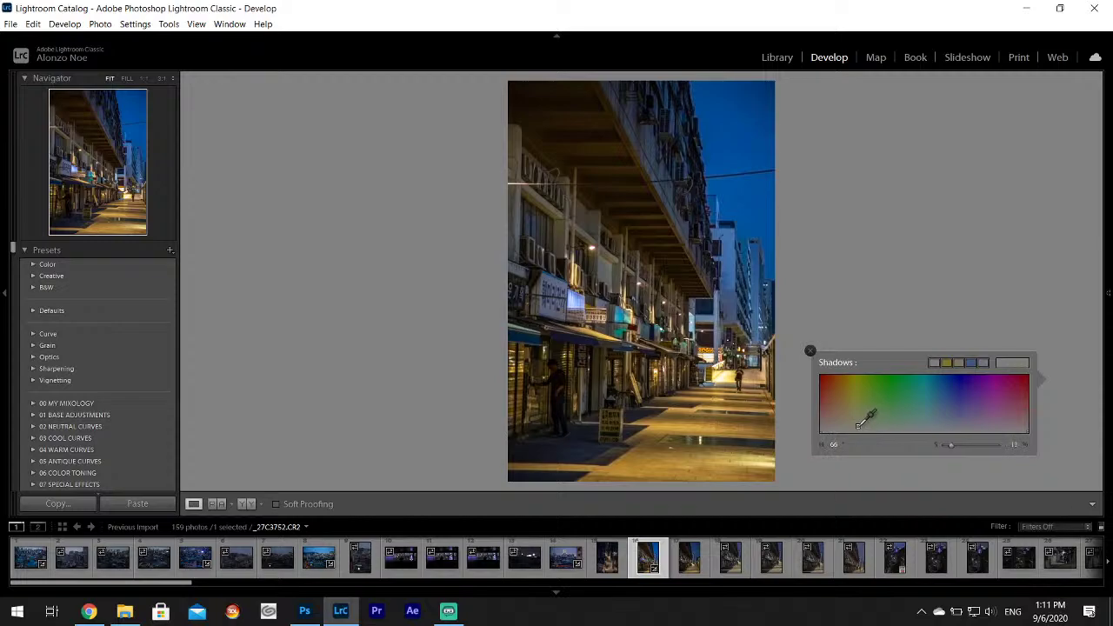
pyautogui.click(809, 352)
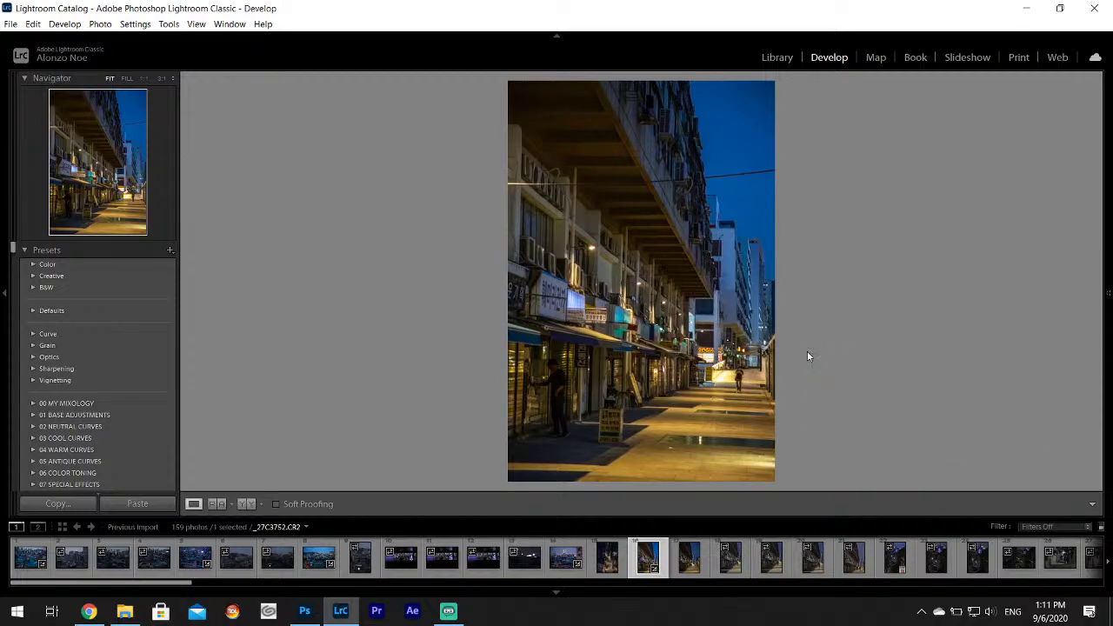
# Export the arcade photo _27C3752 and open the alley shot _27C3751.
pyautogui.click(7, 23)
pyautogui.click(252, 193)
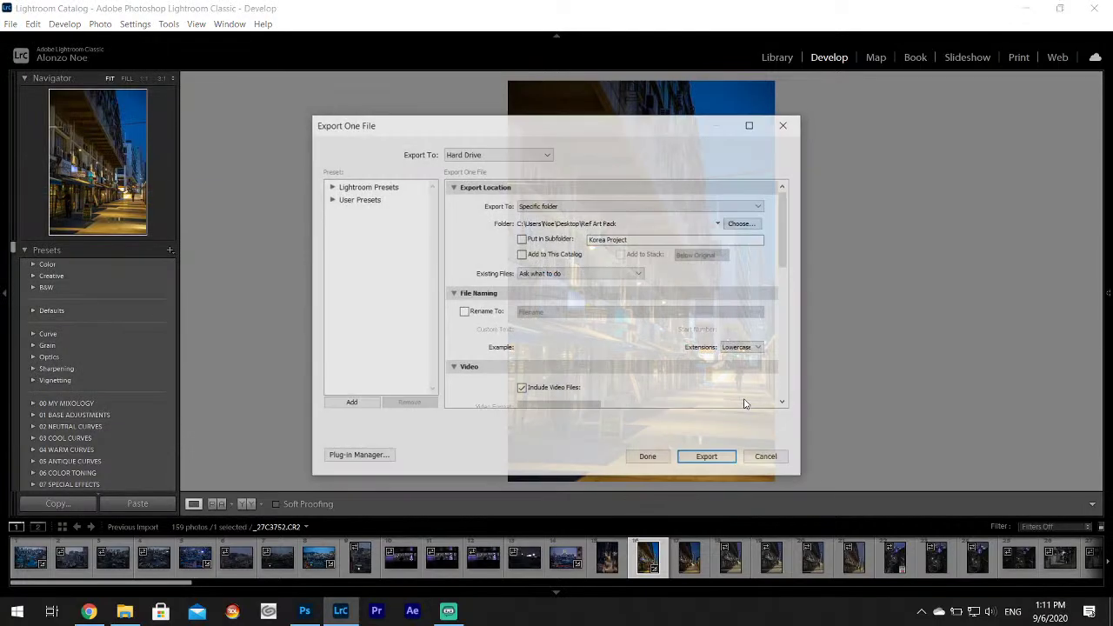
pyautogui.click(707, 457)
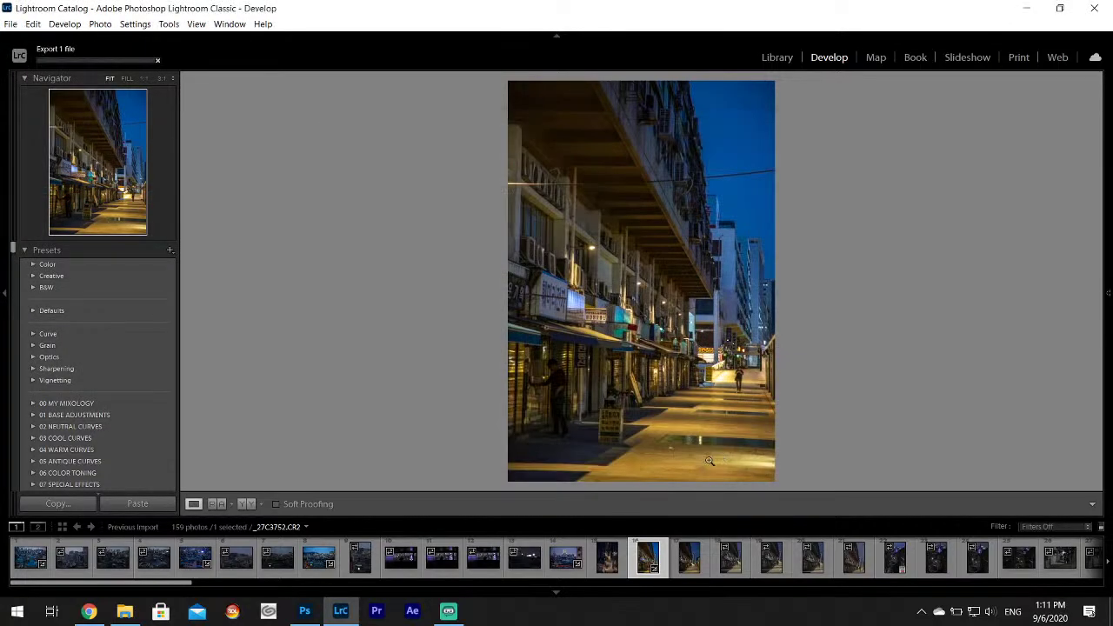
pyautogui.click(611, 569)
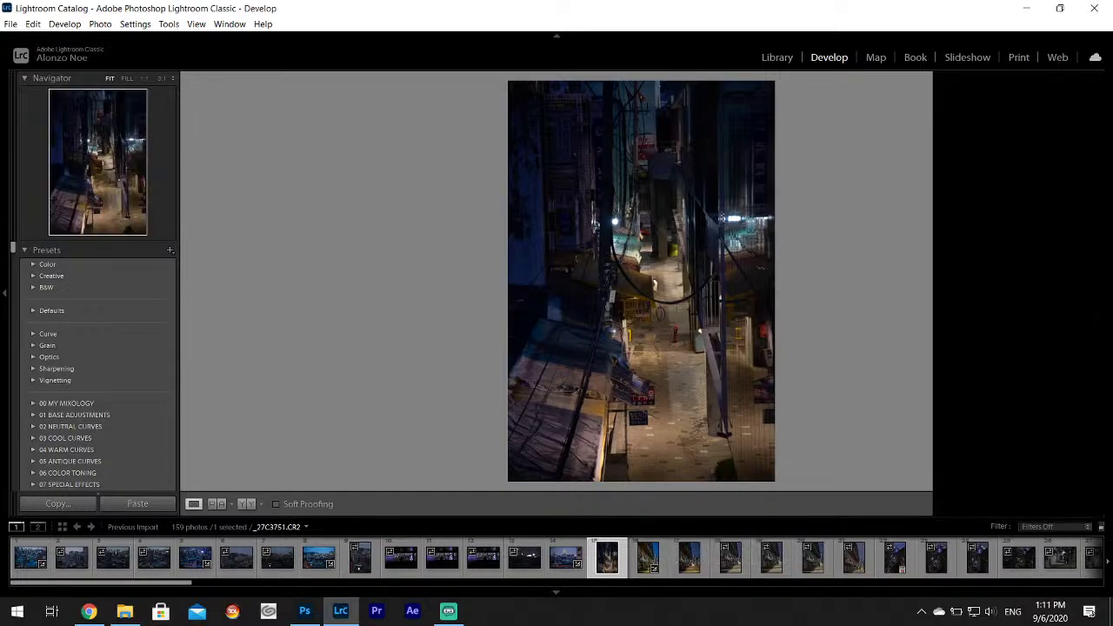
# Set _27C3751 to Highlights -100, Shadows +100 and Whites +58.
pyautogui.moveTo(1100, 320)
pyautogui.scroll(6, 1100, 320)
pyautogui.moveTo(1023, 356); pyautogui.dragTo(1044, 382)
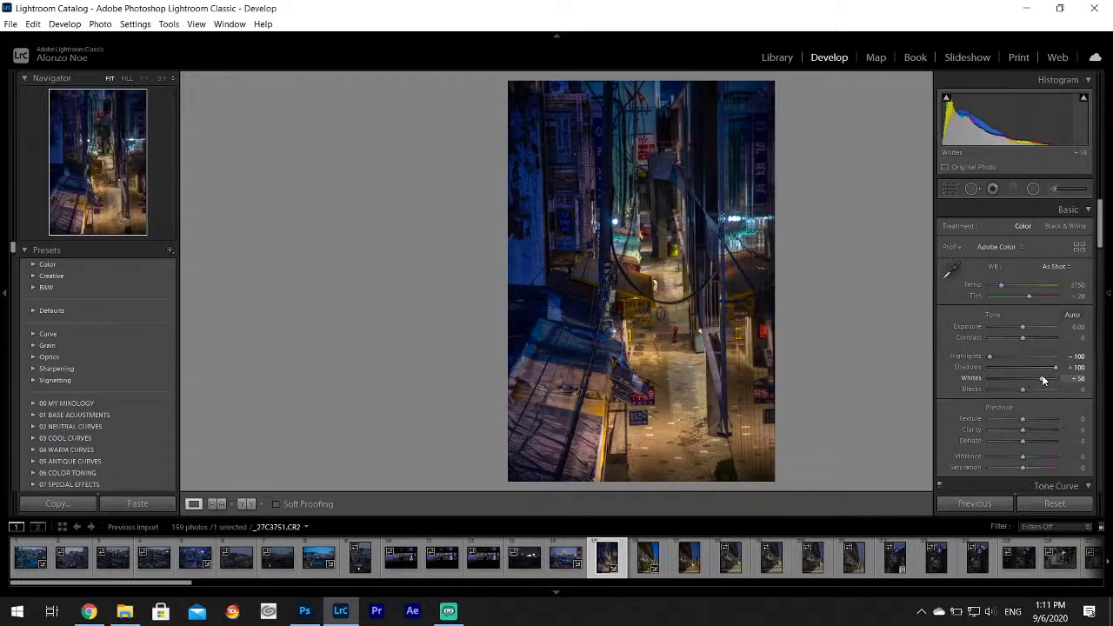
pyautogui.press('F8')
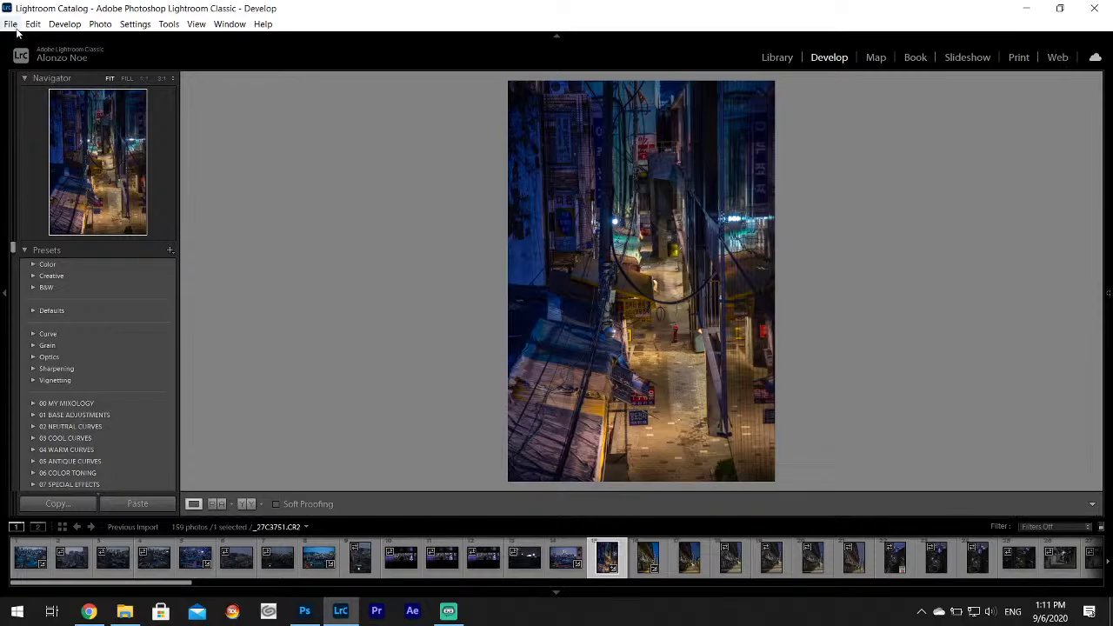
# Export the alley photo as _27C3751.jpg and move on to _27C3759.
pyautogui.click(14, 26)
pyautogui.click(61, 194)
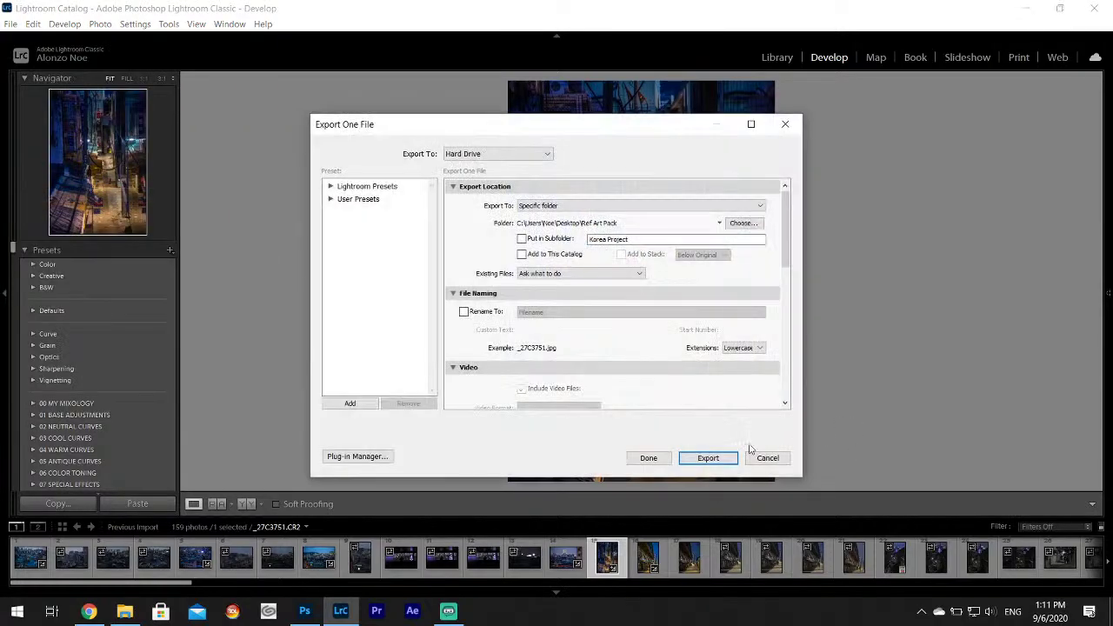
pyautogui.click(710, 457)
pyautogui.click(891, 564)
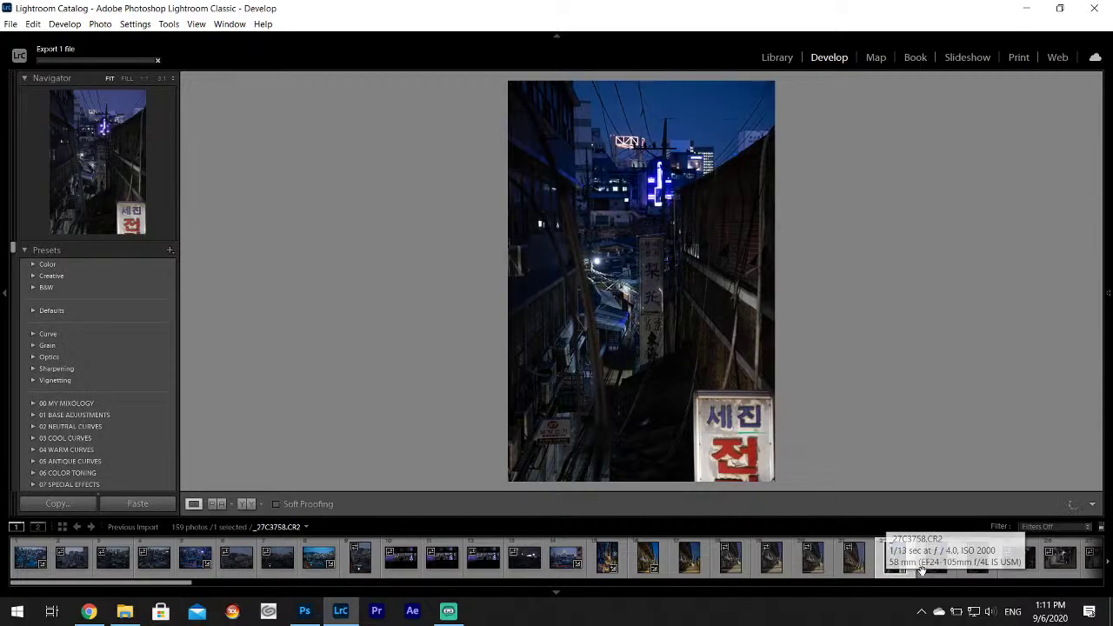
pyautogui.click(932, 564)
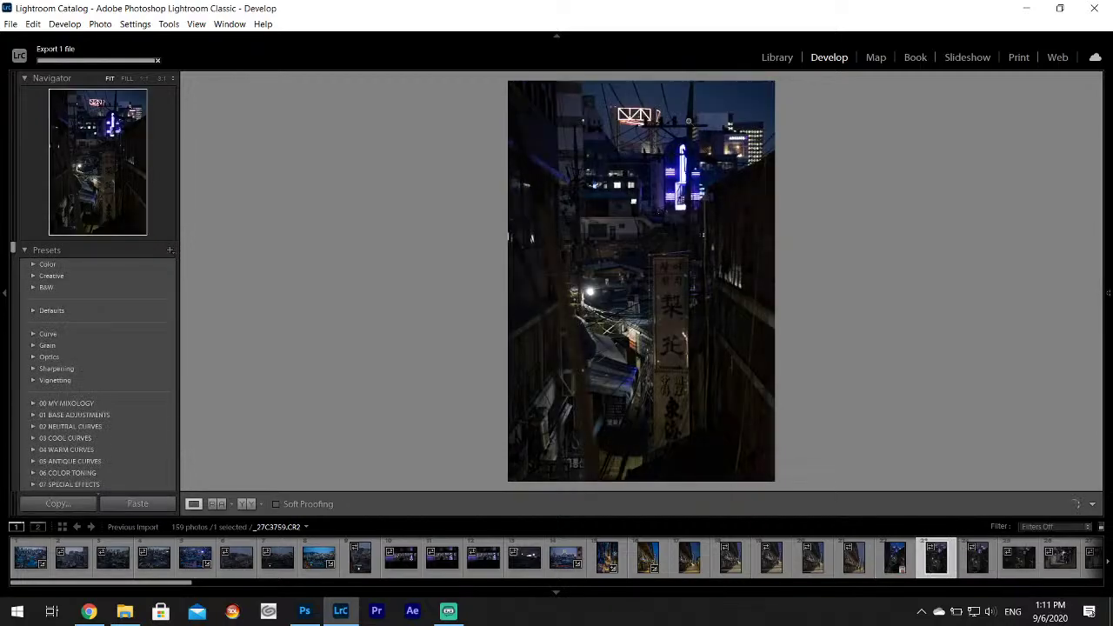
# Open _27C3760 and set Highlights -100, Shadows +100, Whites +72.
pyautogui.click(977, 557)
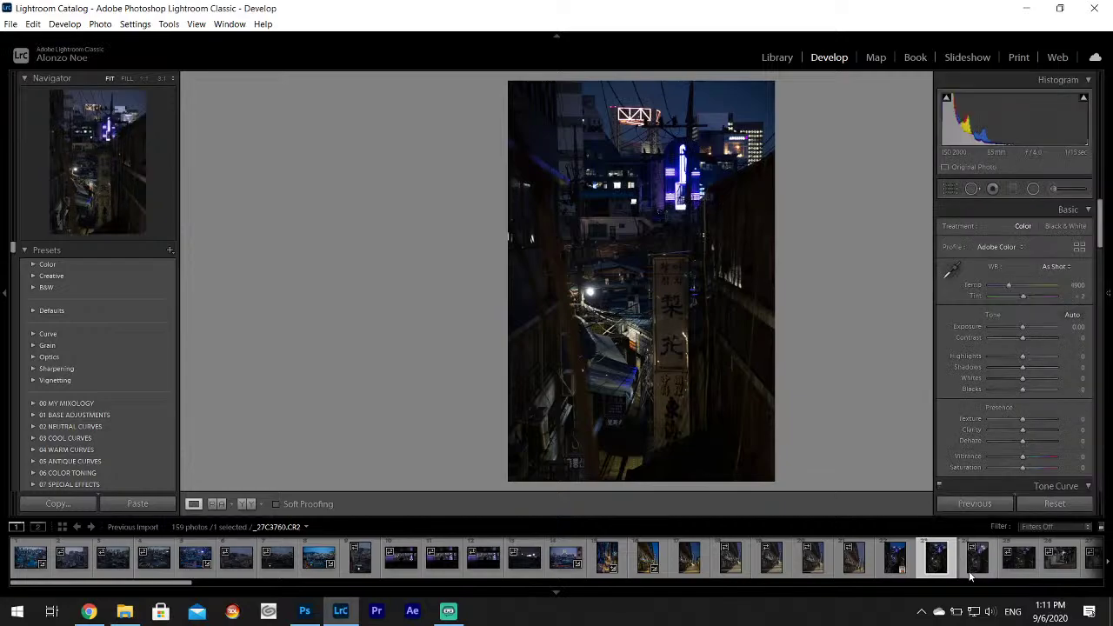
pyautogui.scroll(-3, 805, 563)
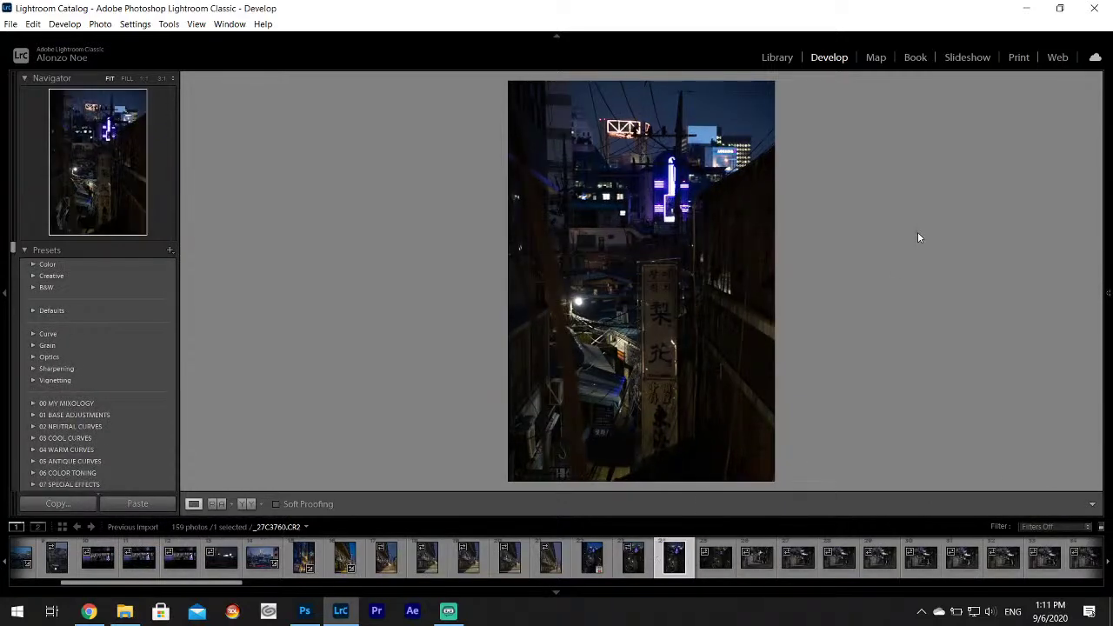
pyautogui.moveTo(1108, 293)
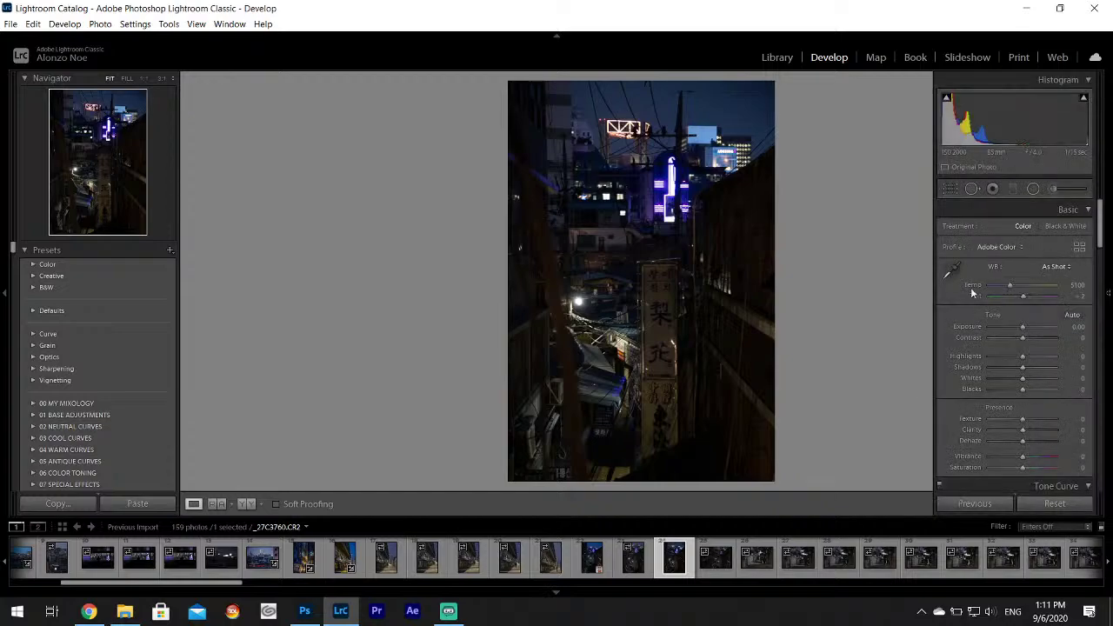
pyautogui.moveTo(1023, 356); pyautogui.dragTo(1047, 380)
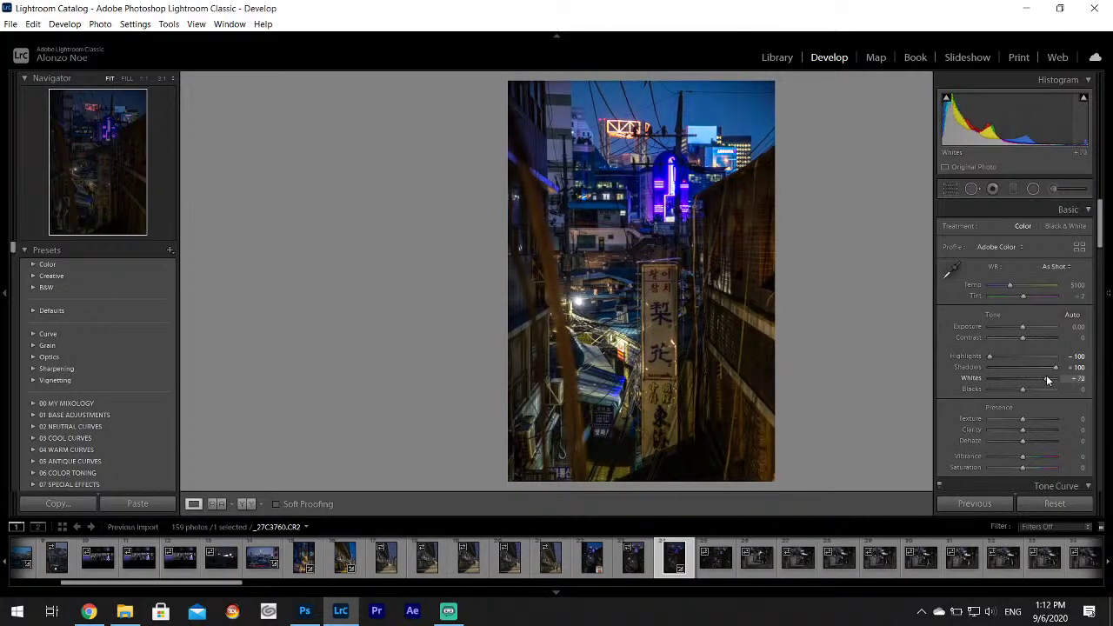
# Hide the editing panel, compare thumbnails, and open the wide alley photo _27C3761.
pyautogui.press('F8')
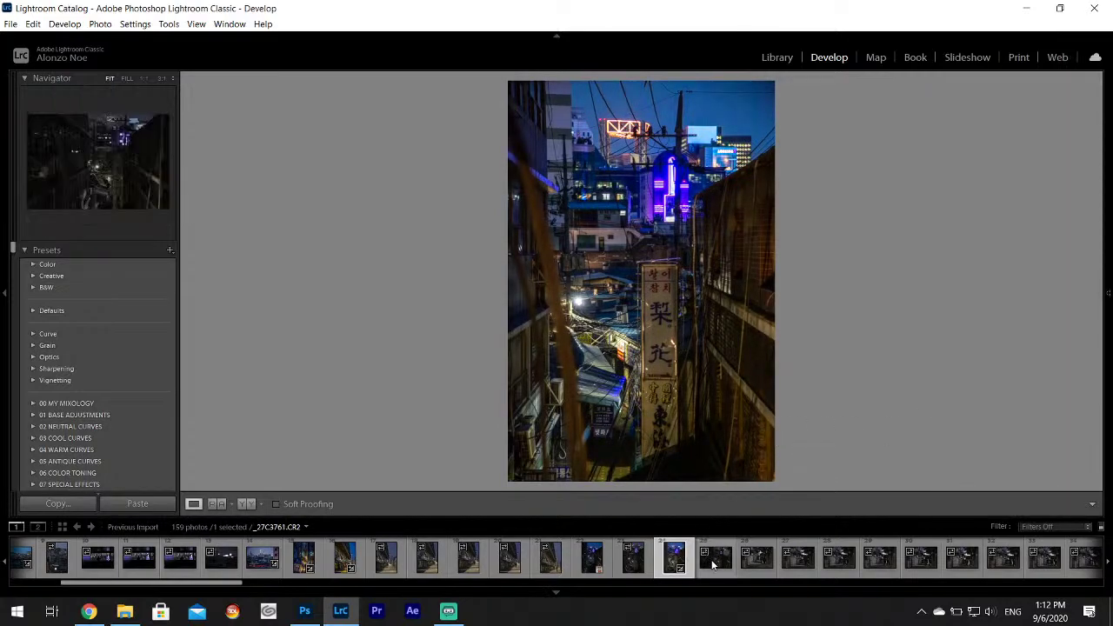
pyautogui.click(713, 564)
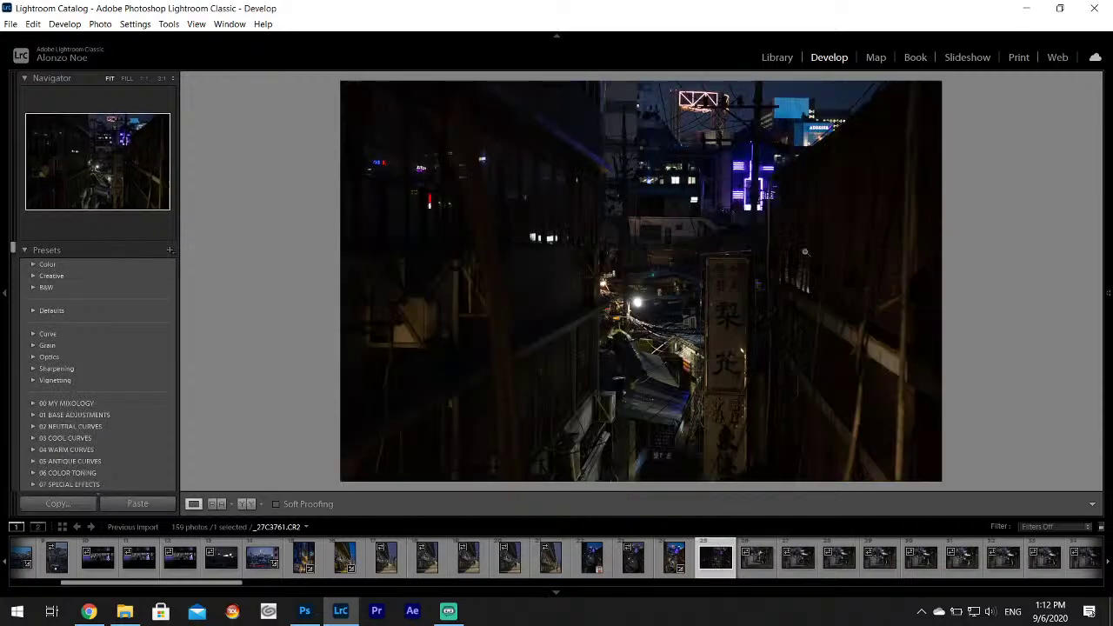
pyautogui.click(666, 563)
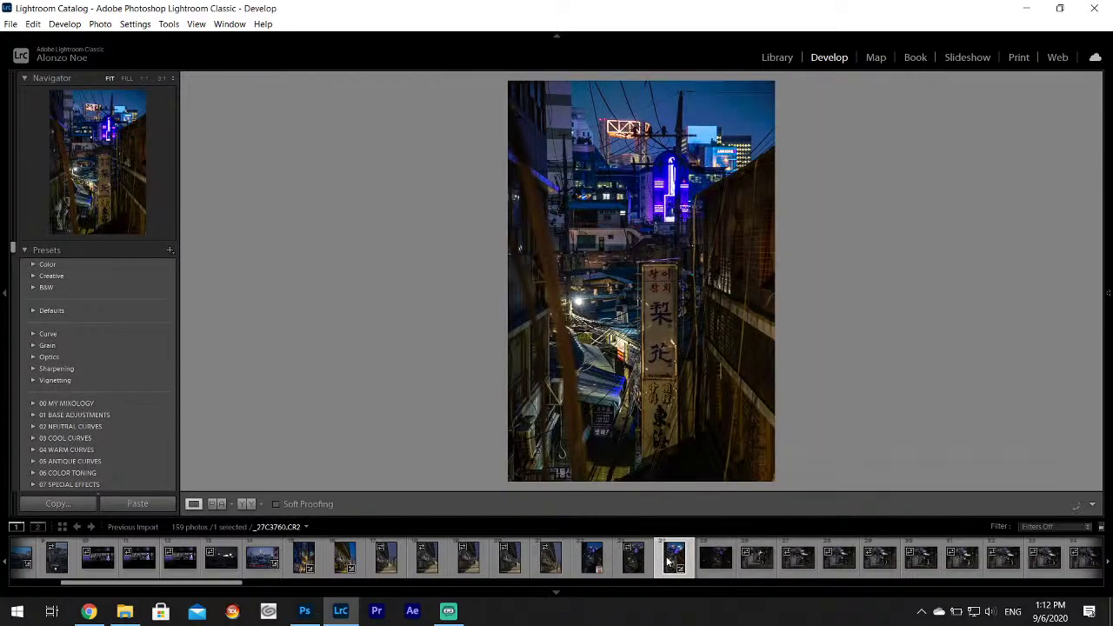
pyautogui.press('F8')
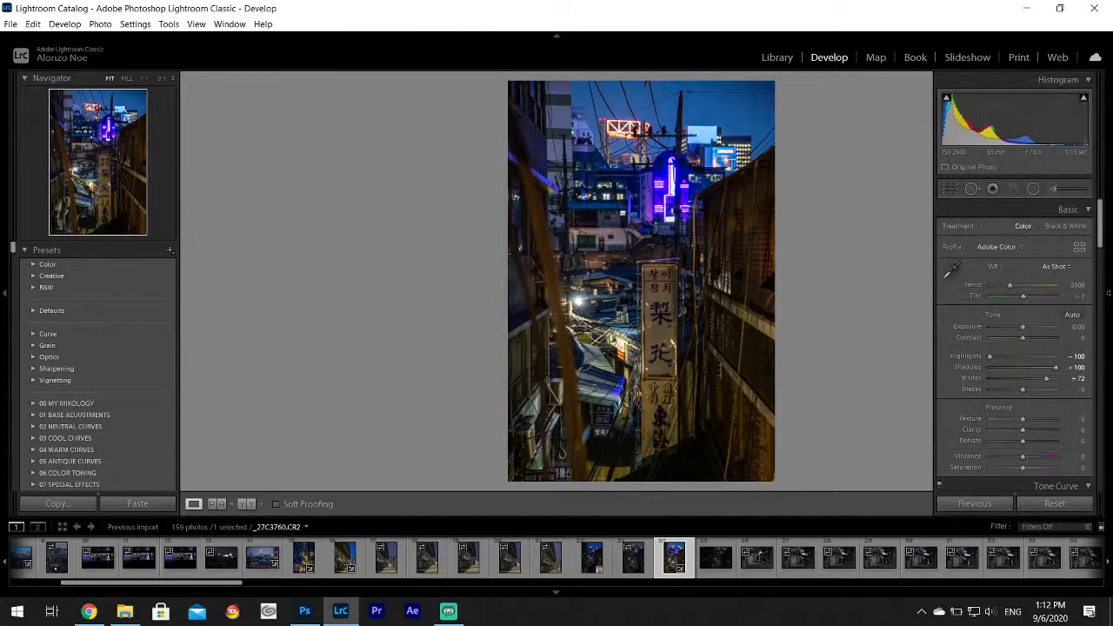
pyautogui.press('F8')
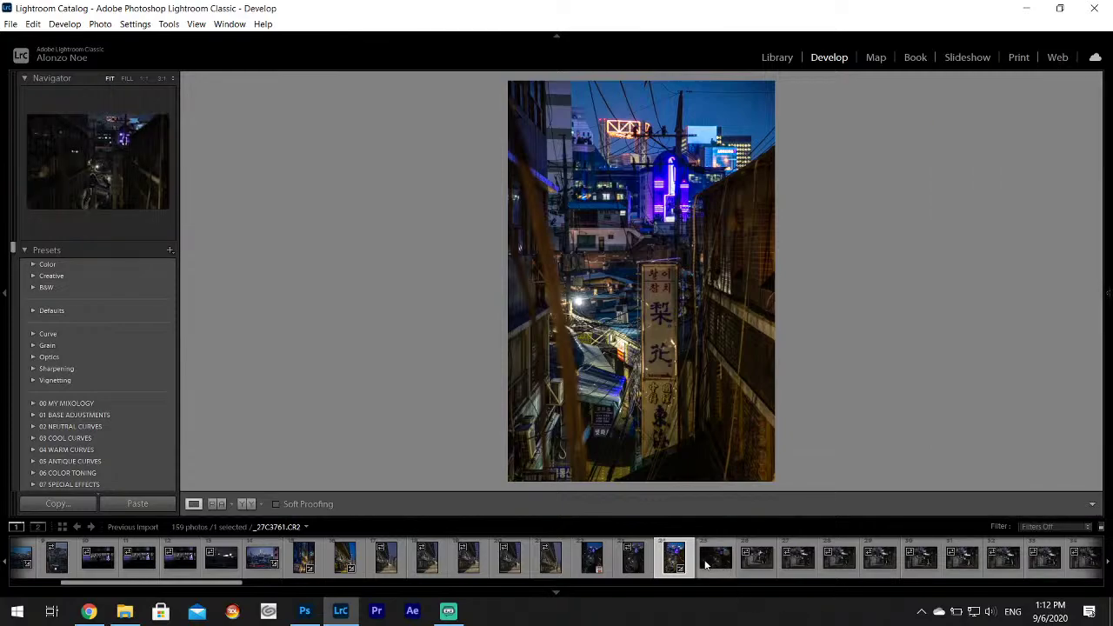
pyautogui.click(707, 563)
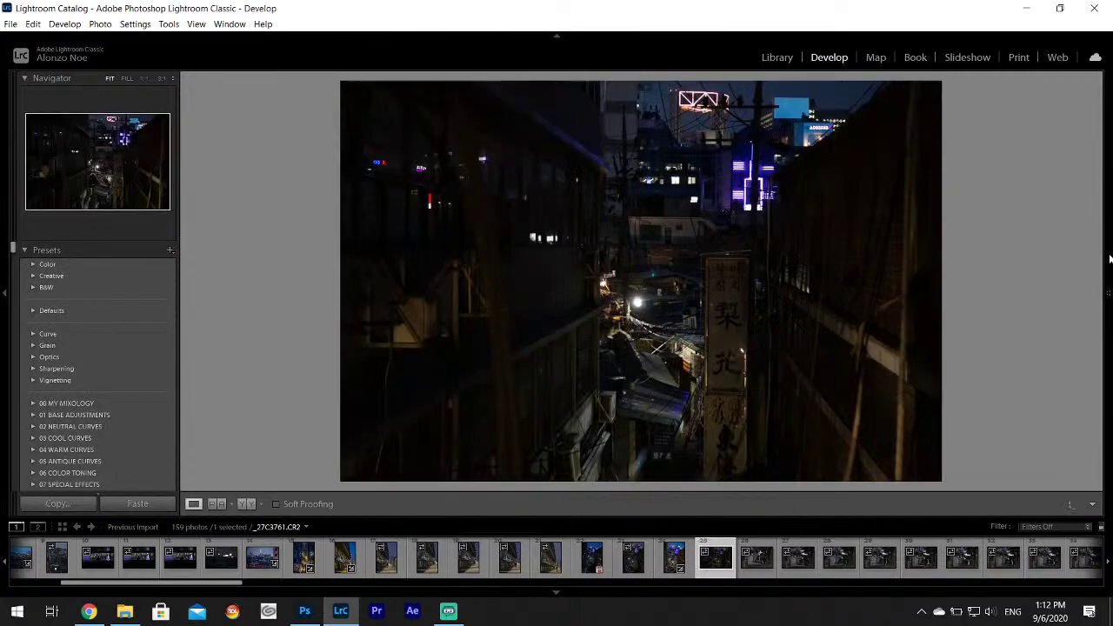
# Set _27C3761 to Highlights -100, Shadows +100, Whites +74, then select Yellow in HSL.
pyautogui.moveTo(1109, 258)
pyautogui.moveTo(1023, 356); pyautogui.dragTo(1050, 385)
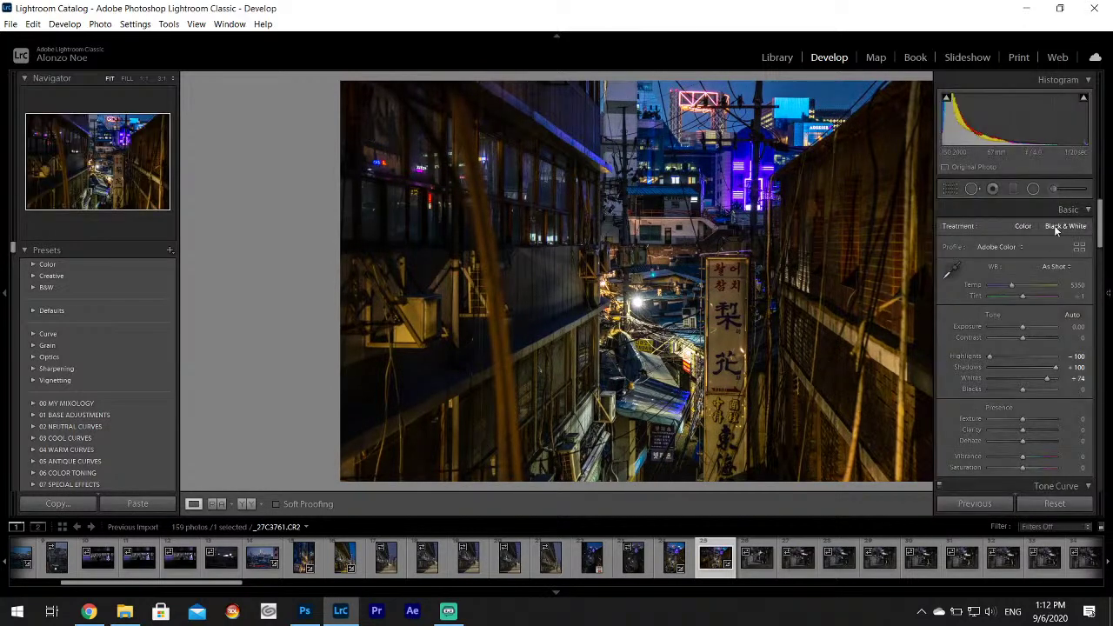
pyautogui.scroll(-5, 1098, 205)
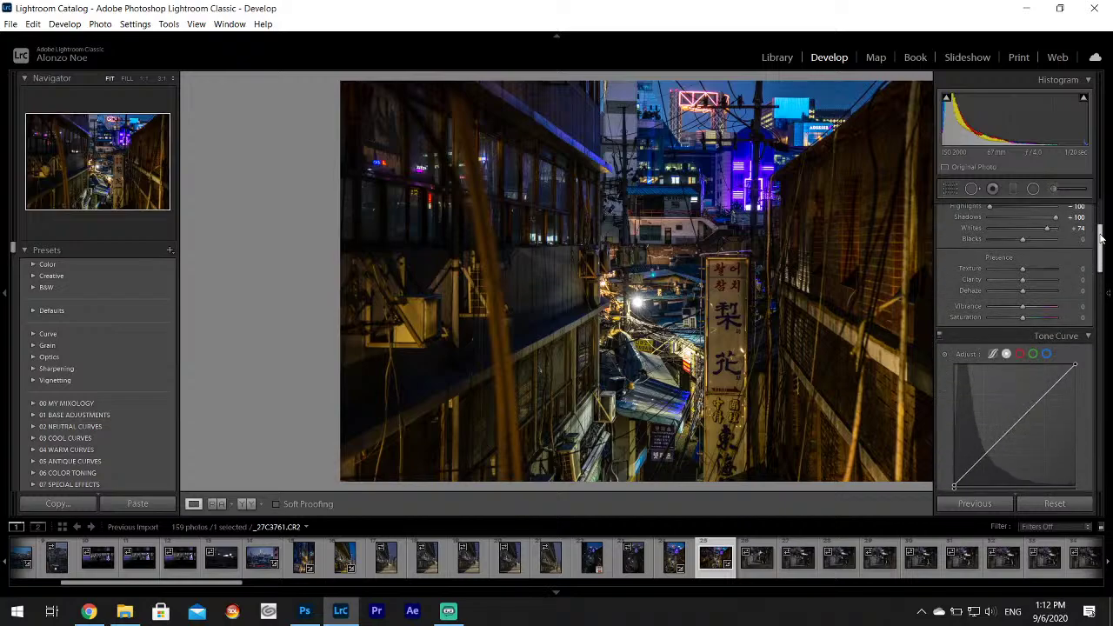
pyautogui.click(988, 446)
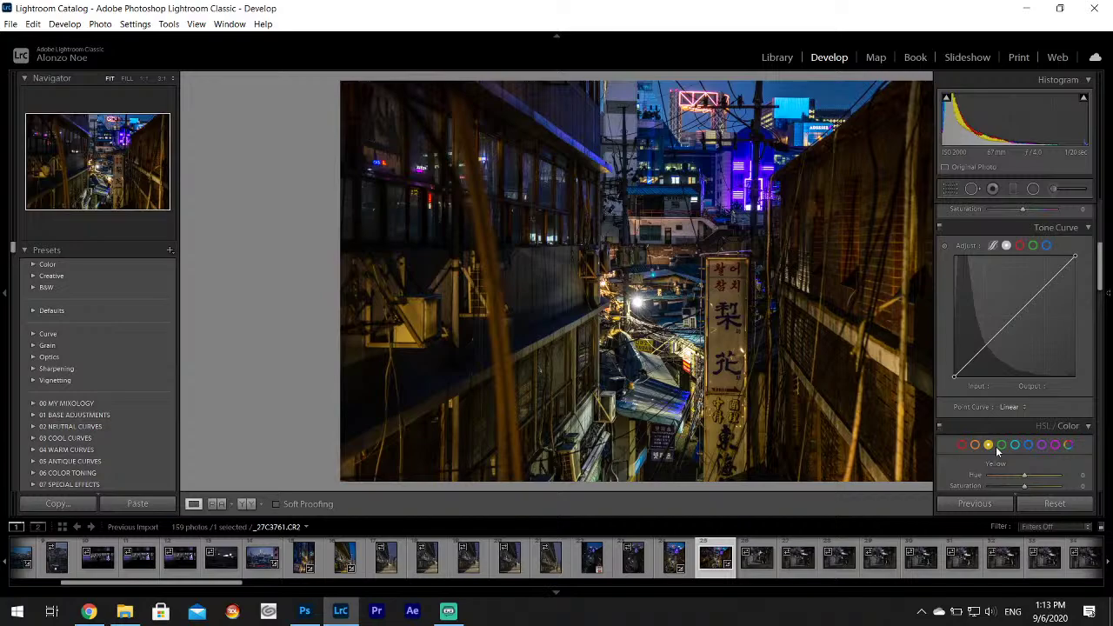
# Drop the Yellow saturation in HSL/Color to -100.
pyautogui.moveTo(1107, 259); pyautogui.dragTo(1107, 199)
pyautogui.press('F8')
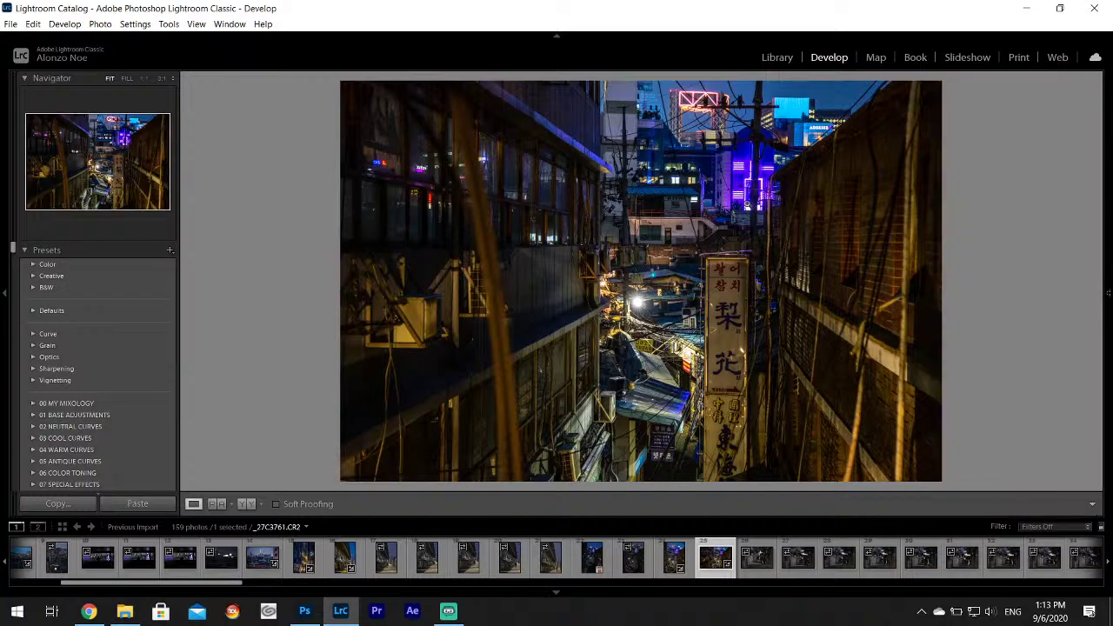
pyautogui.moveTo(1111, 202)
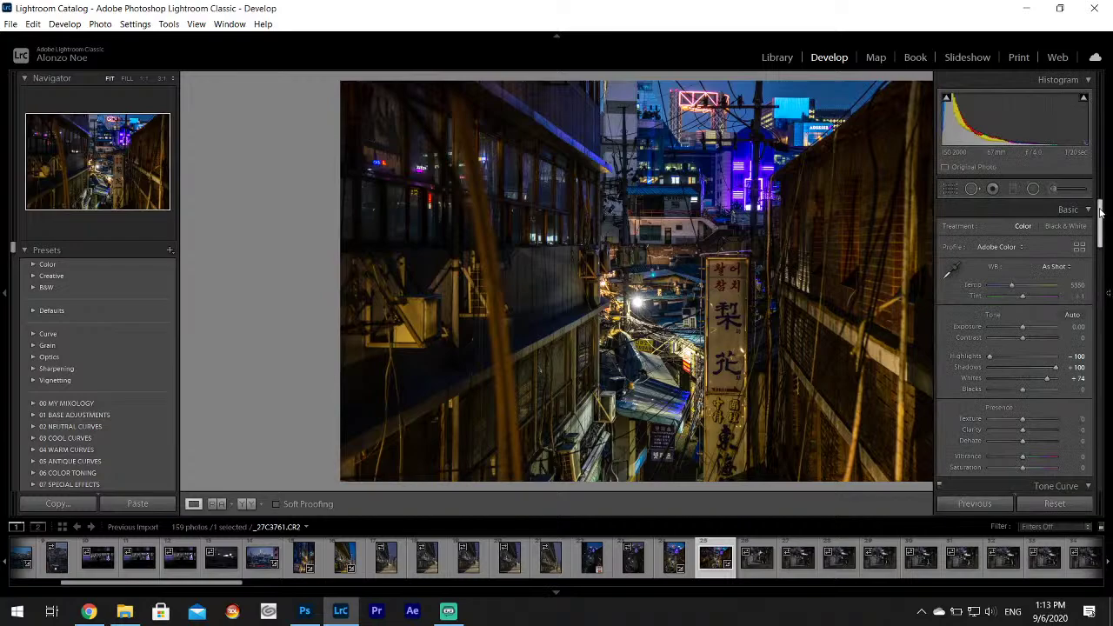
pyautogui.moveTo(1102, 213); pyautogui.dragTo(1091, 287)
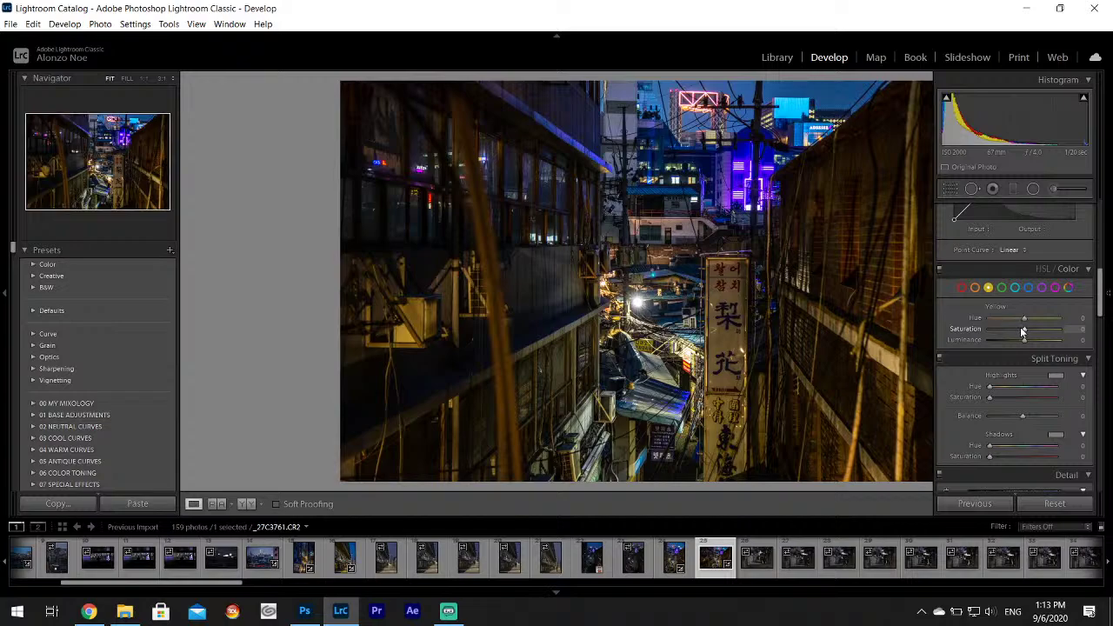
pyautogui.moveTo(1022, 331); pyautogui.dragTo(981, 334)
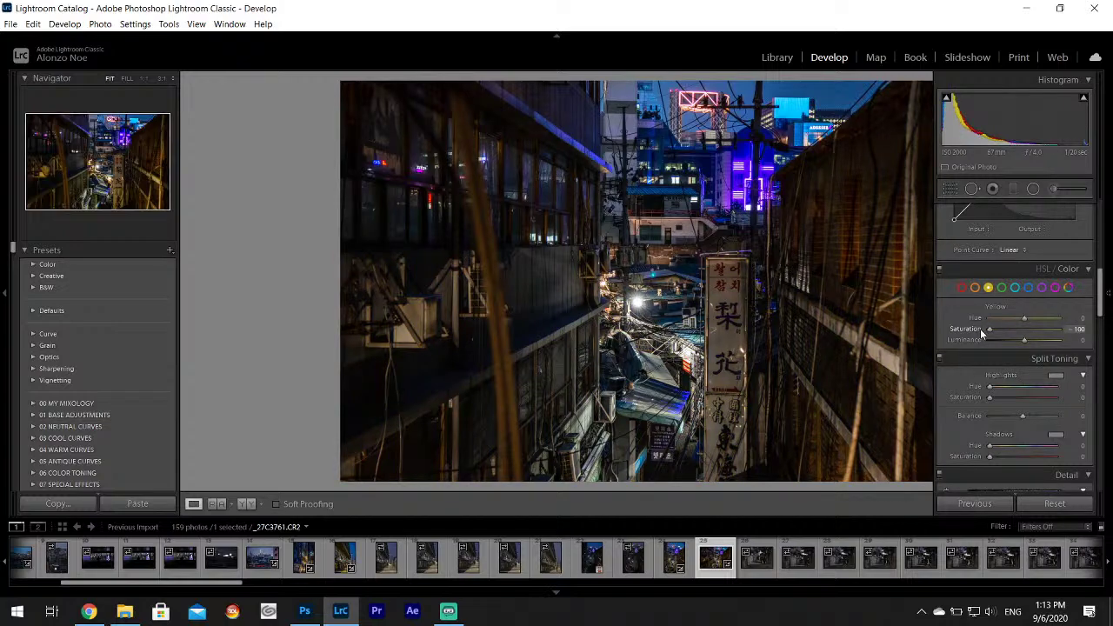
# Split-tone the shadows blue at hue 245.
pyautogui.click(1056, 434)
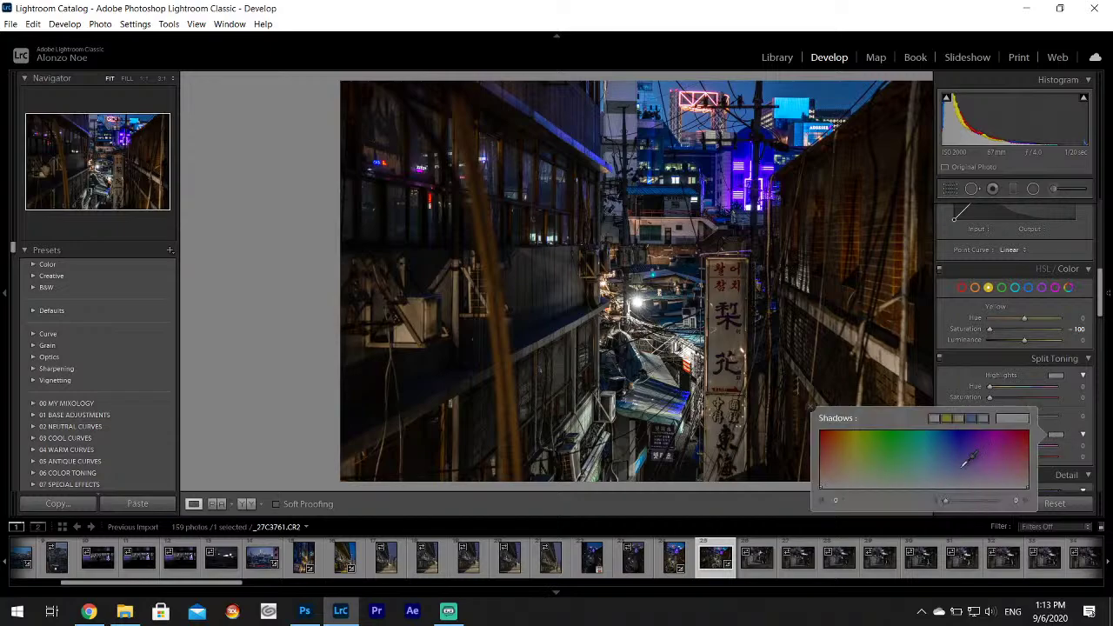
pyautogui.moveTo(963, 462); pyautogui.dragTo(962, 466)
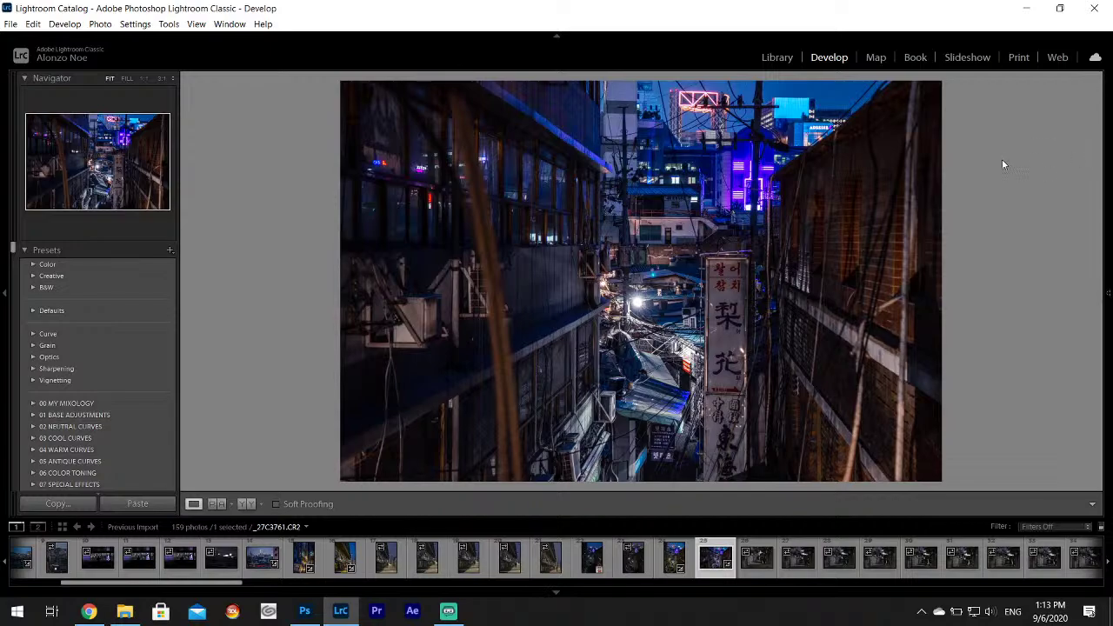
pyautogui.moveTo(1109, 261)
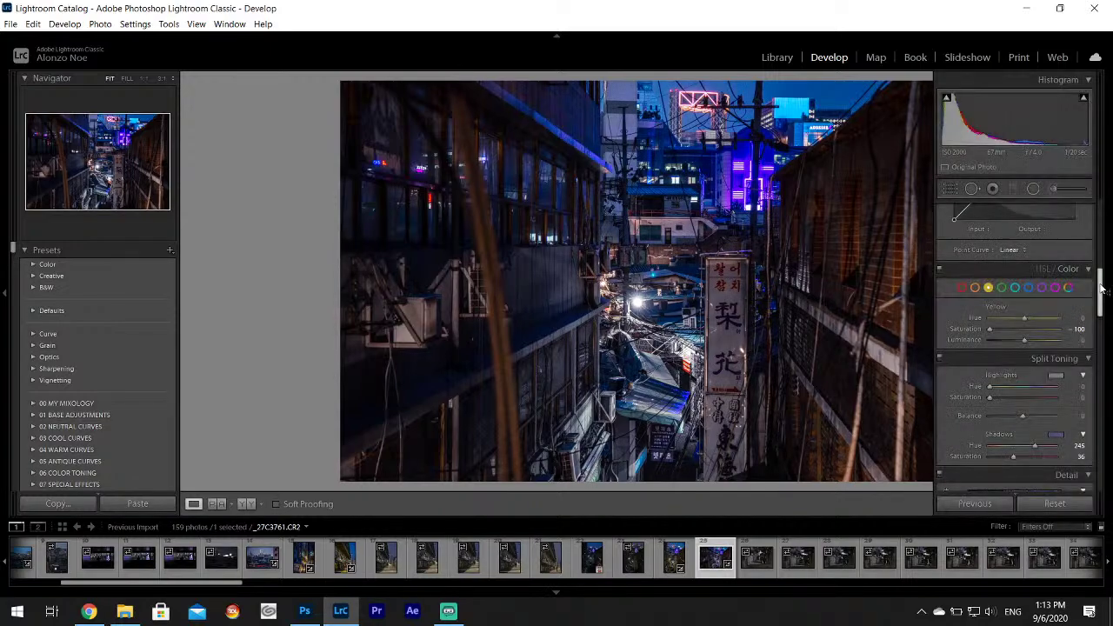
pyautogui.moveTo(1100, 290); pyautogui.dragTo(1111, 236)
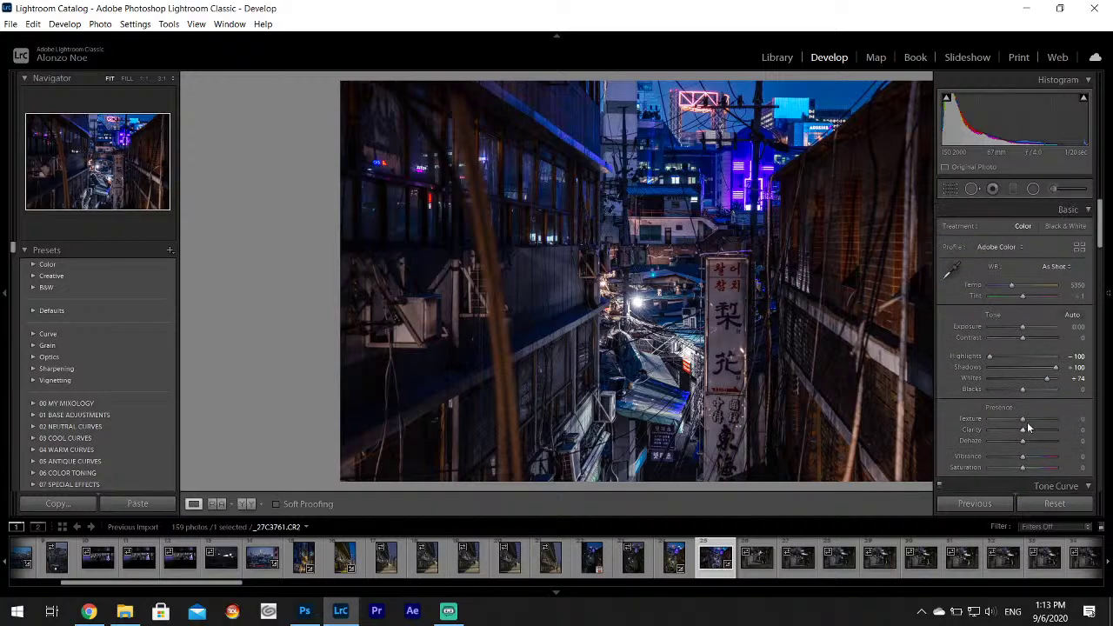
# Zoom in and pan across the photo to check the neon sign's detail.
pyautogui.scroll(7, 1024, 420)
pyautogui.scroll(5, 1025, 430)
pyautogui.press('F8')
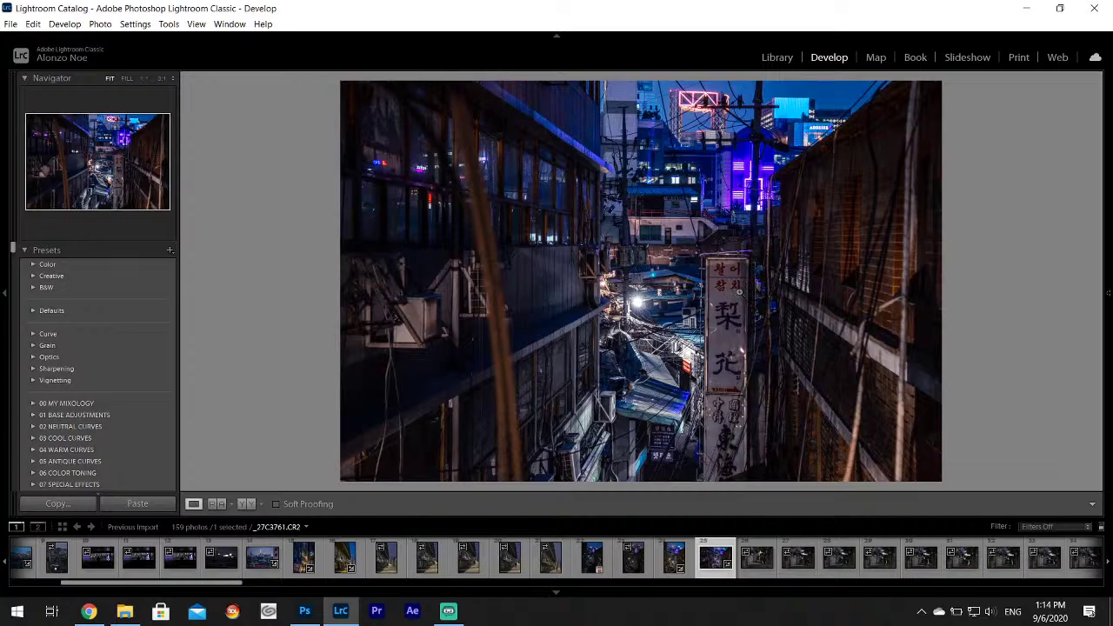
pyautogui.click(738, 293)
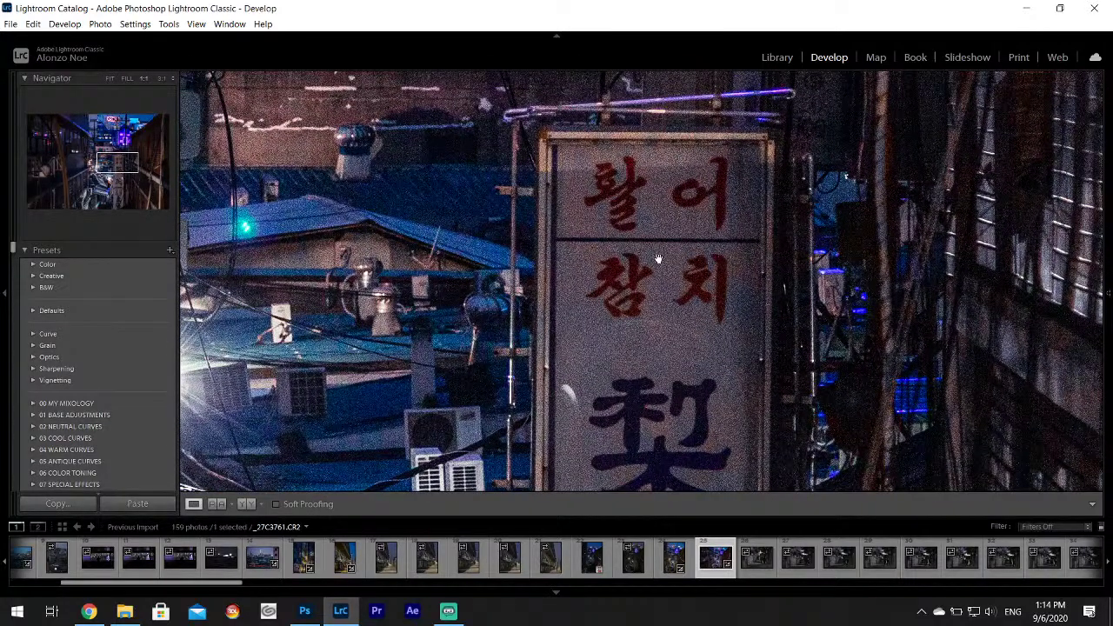
pyautogui.click(674, 283)
pyautogui.moveTo(964, 103); pyautogui.dragTo(837, 222)
pyautogui.click(837, 222)
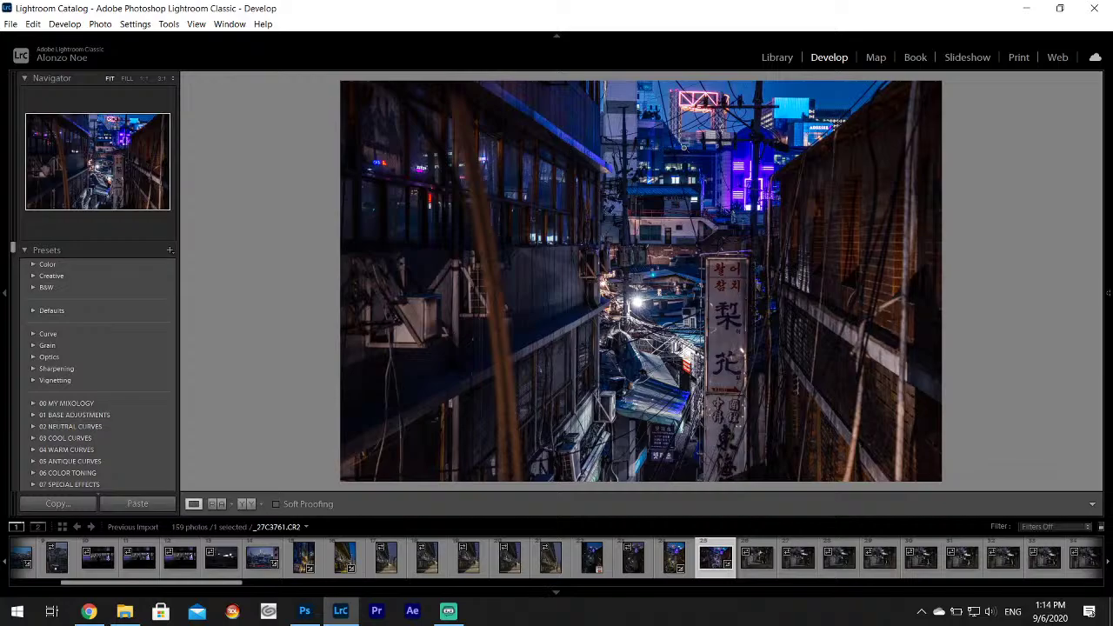
pyautogui.moveTo(685, 148); pyautogui.dragTo(657, 404)
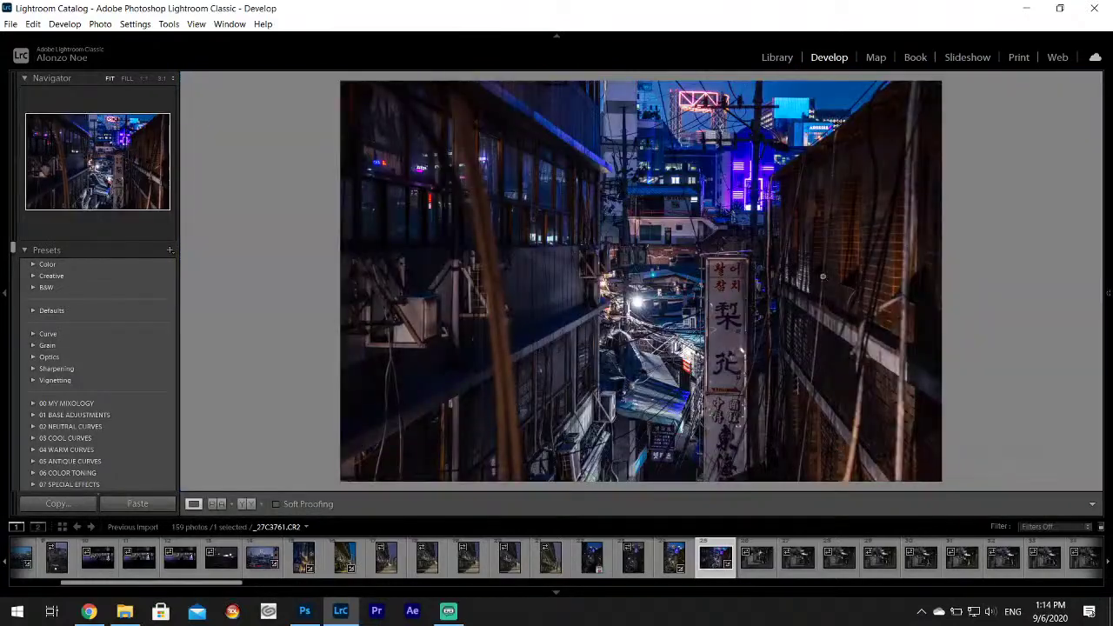
# Export the alley photo to Desktop\Korea Project, then open _27C3760.CR2.
pyautogui.click(10, 23)
pyautogui.click(56, 197)
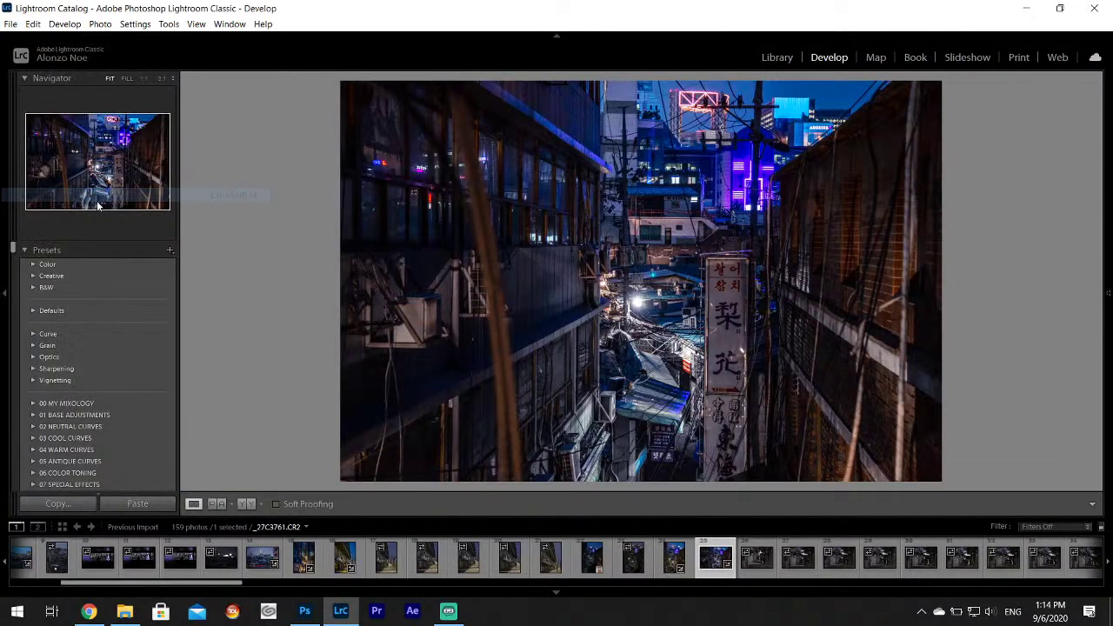
pyautogui.click(741, 223)
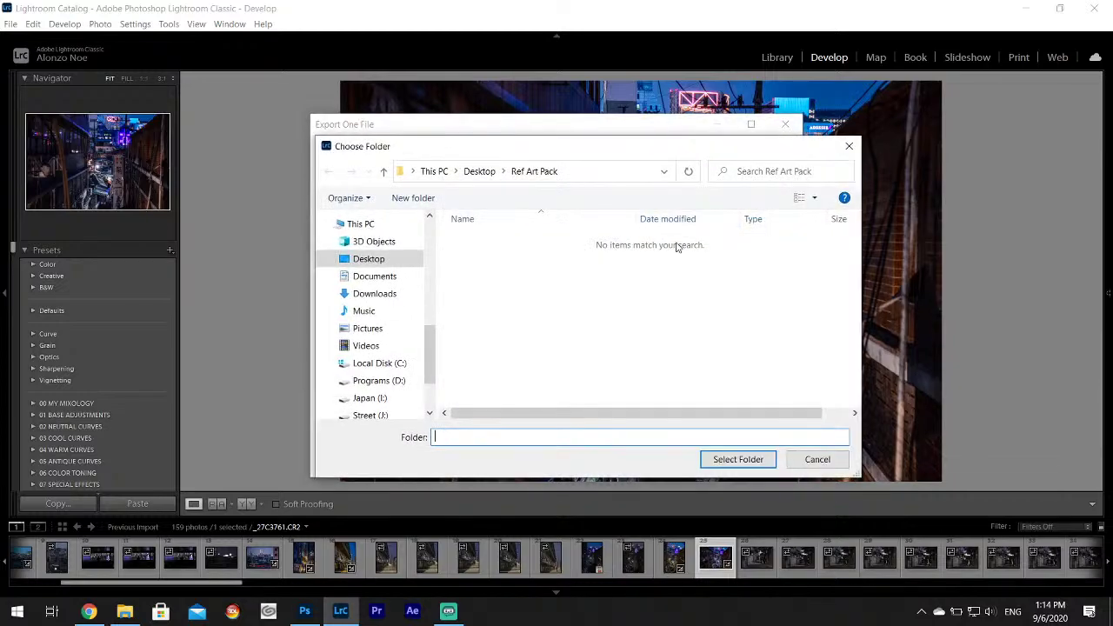
pyautogui.click(361, 257)
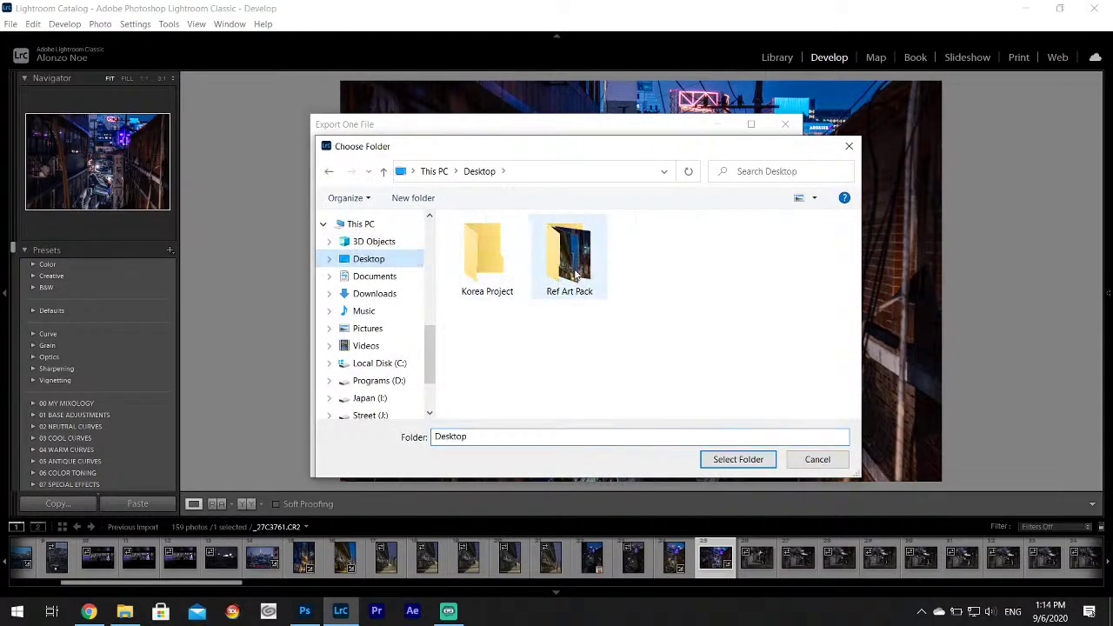
pyautogui.click(502, 271)
pyautogui.click(731, 461)
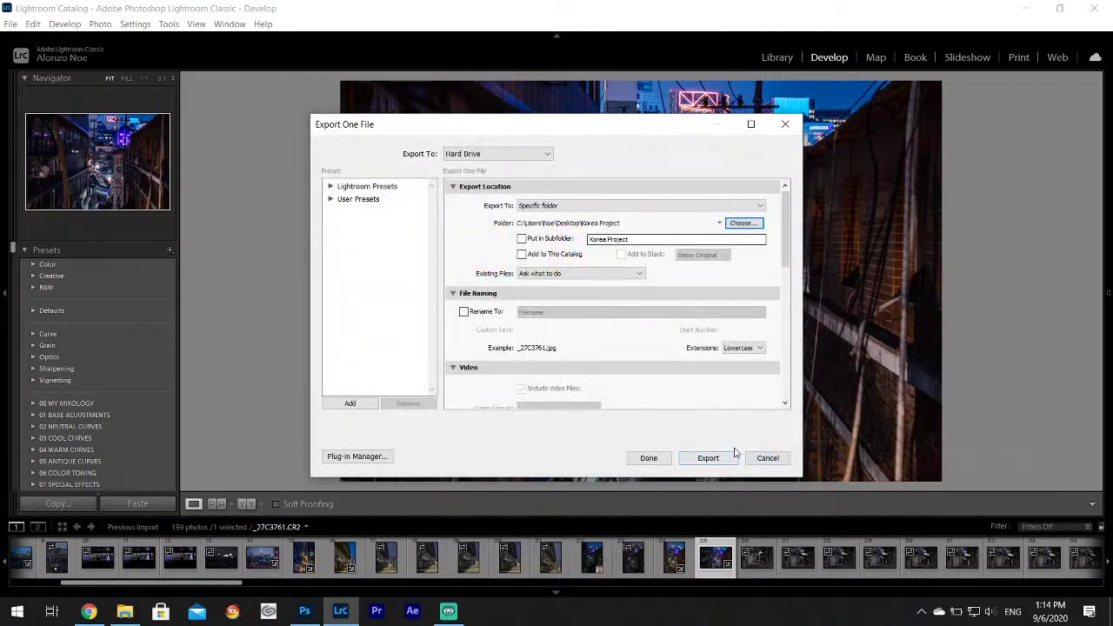
pyautogui.click(708, 457)
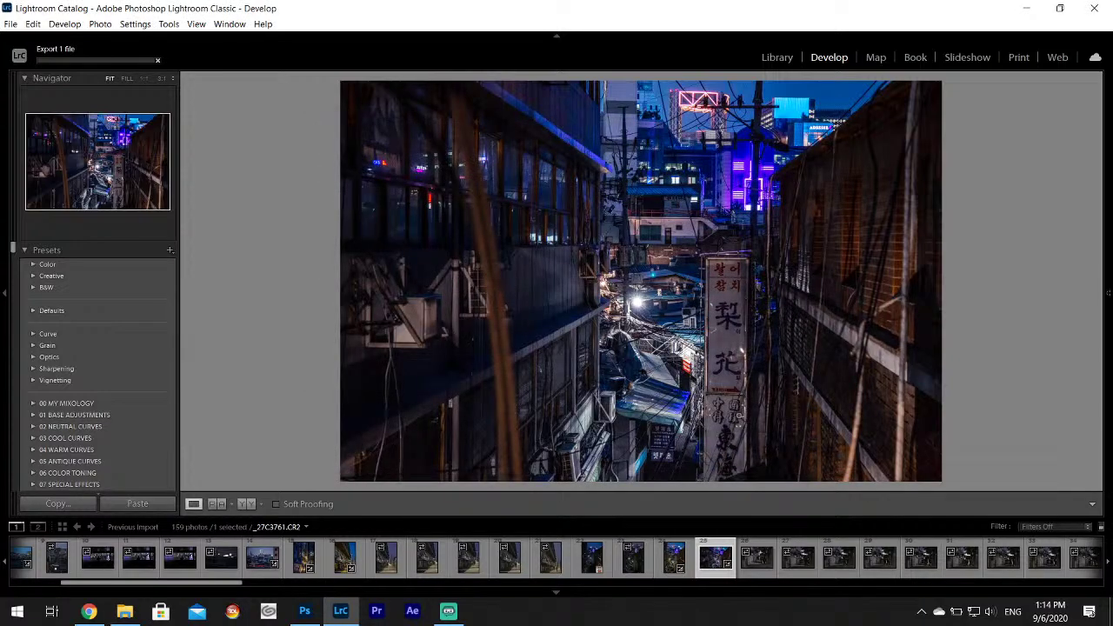
pyautogui.click(674, 563)
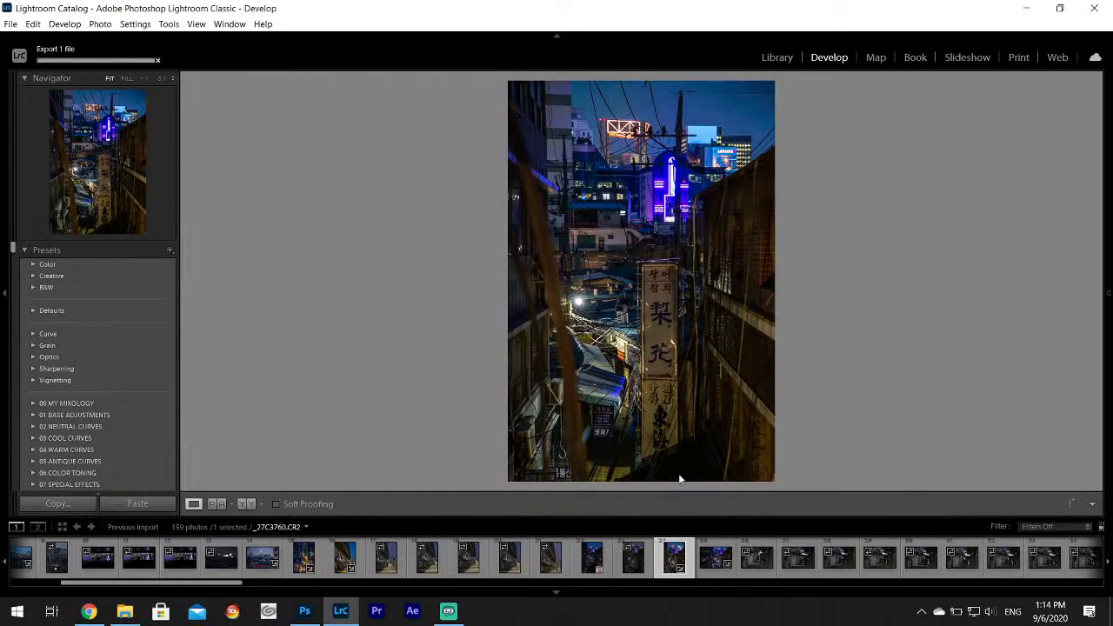
# Reset the Orange saturation, then lower it to -28.
pyautogui.moveTo(1108, 261)
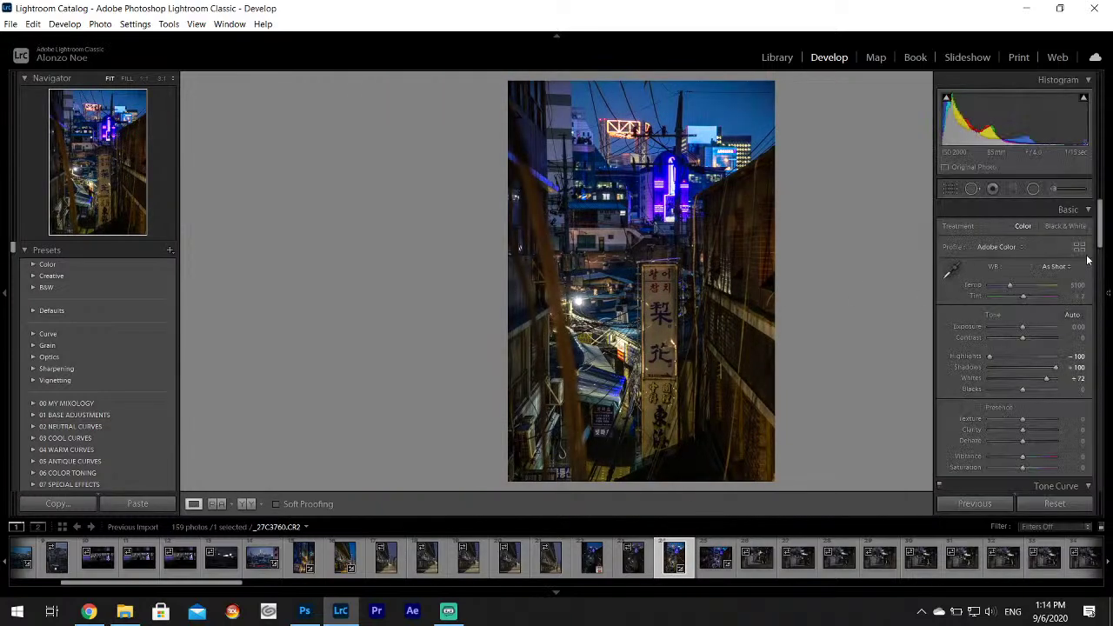
pyautogui.scroll(-2, 1106, 254)
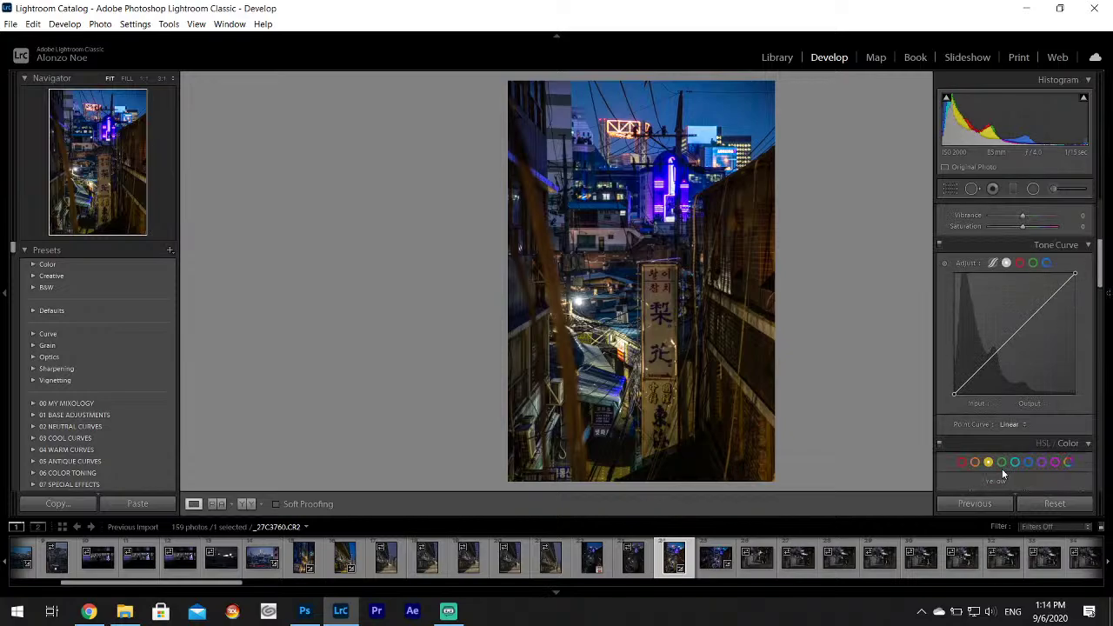
pyautogui.moveTo(1100, 245); pyautogui.dragTo(1099, 304)
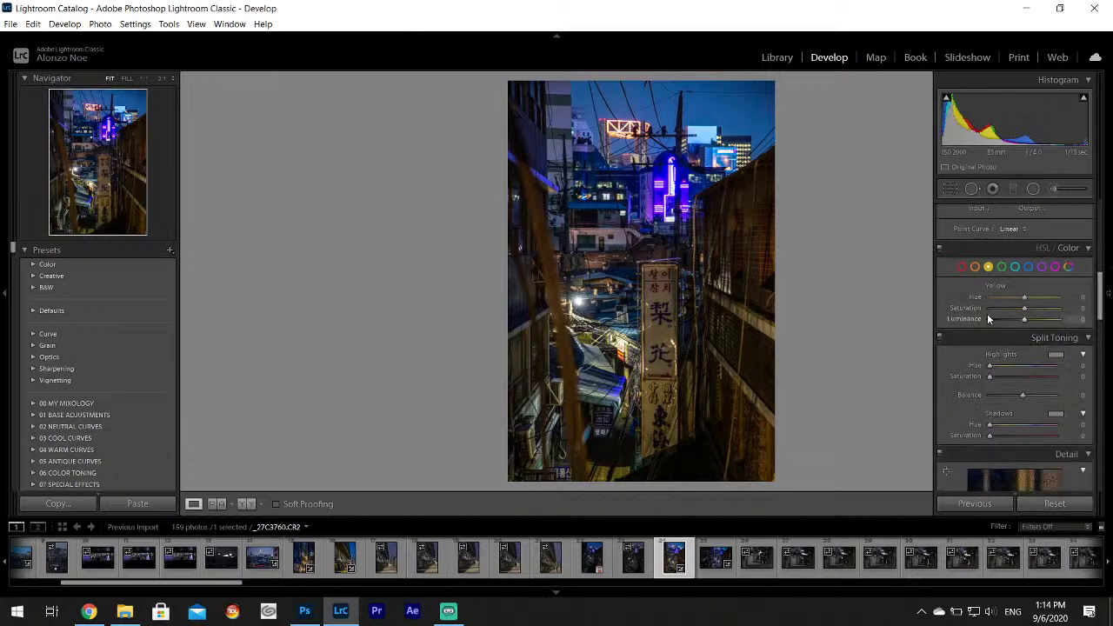
pyautogui.moveTo(1024, 308); pyautogui.dragTo(983, 313)
pyautogui.click(975, 267)
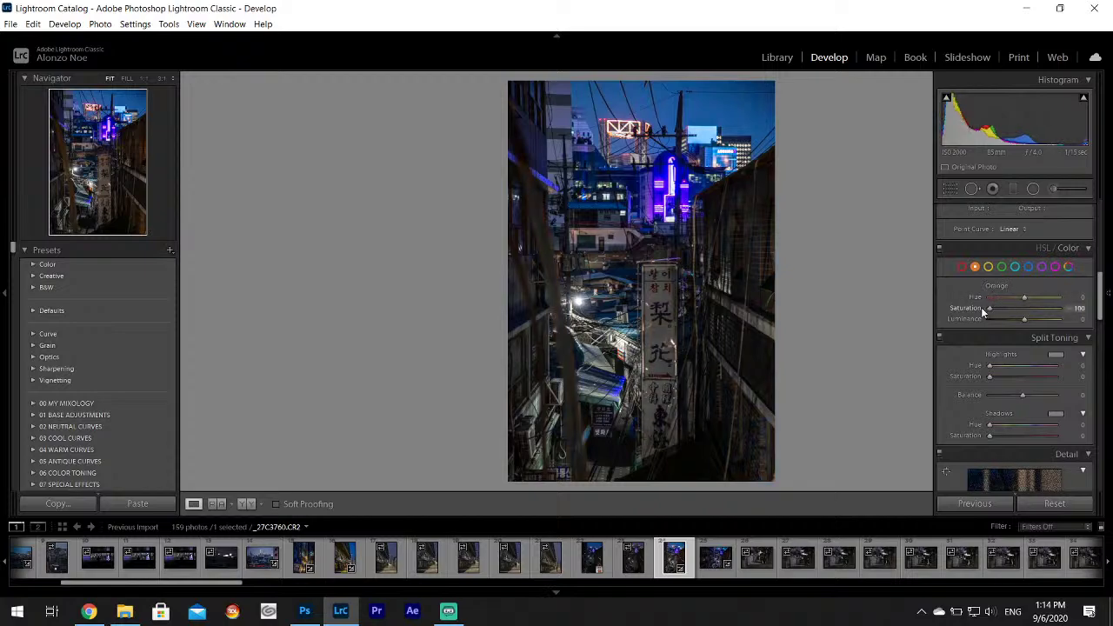
pyautogui.doubleClick(972, 309)
pyautogui.moveTo(1024, 308); pyautogui.dragTo(1014, 309)
# Give the shadows a slight blue split-tone tint.
pyautogui.click(1056, 414)
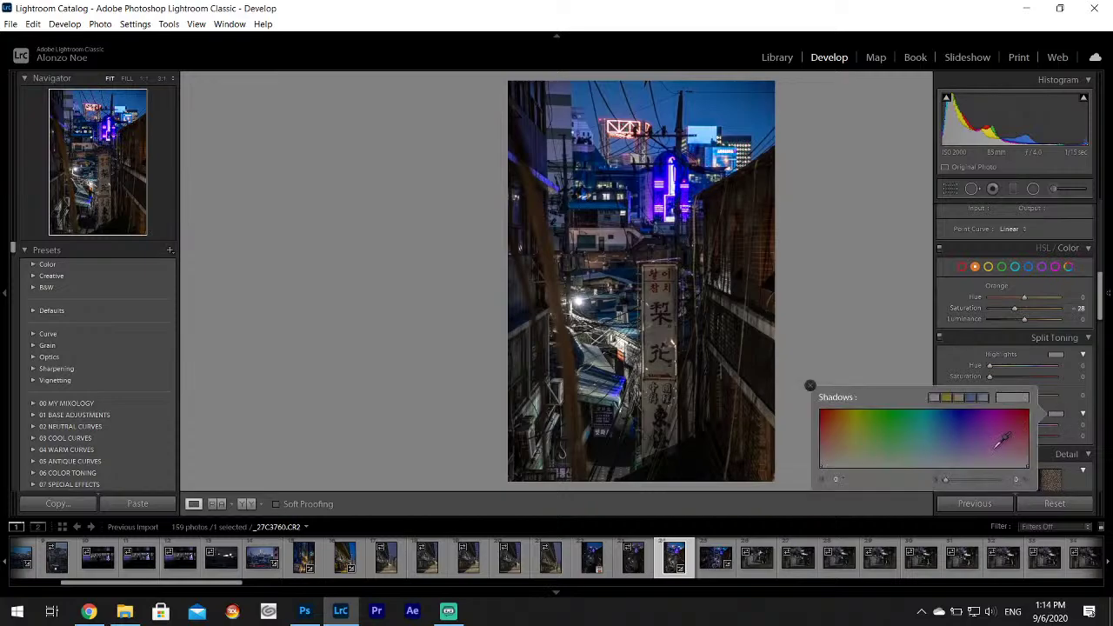
pyautogui.moveTo(998, 447); pyautogui.dragTo(969, 459)
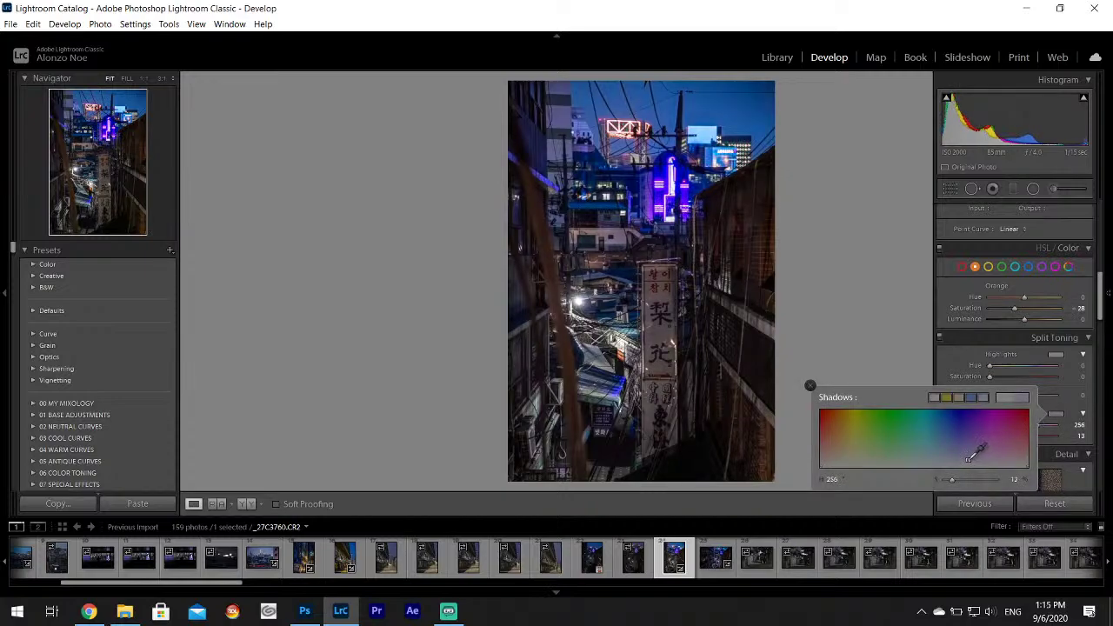
pyautogui.click(812, 387)
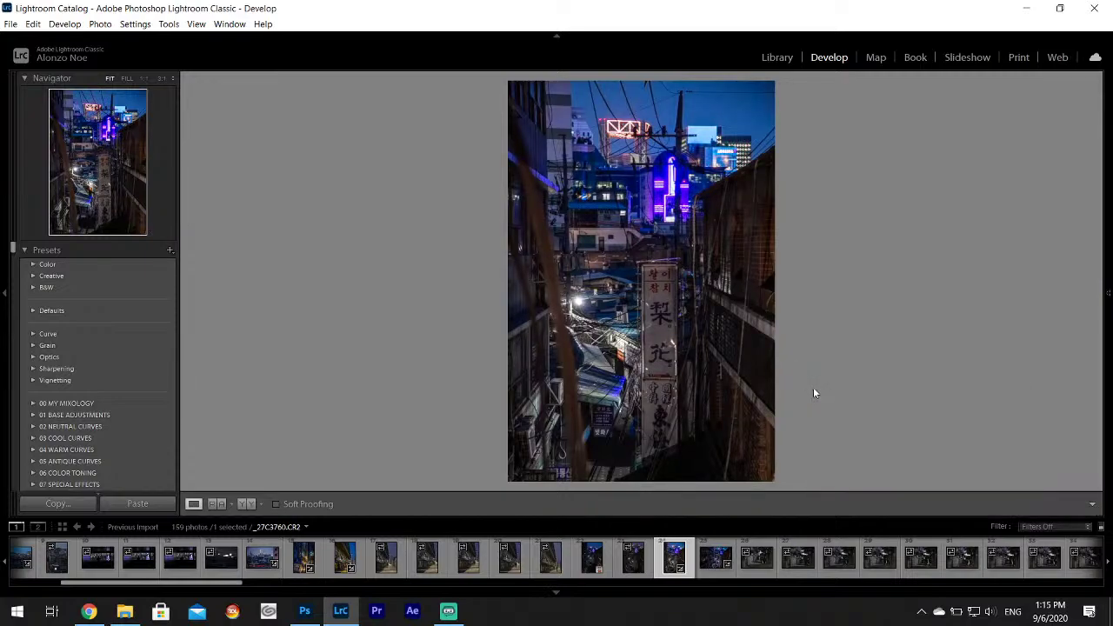
# Export the photo to the Ref Art Pack folder and load the next alley photo.
pyautogui.click(11, 24)
pyautogui.click(37, 194)
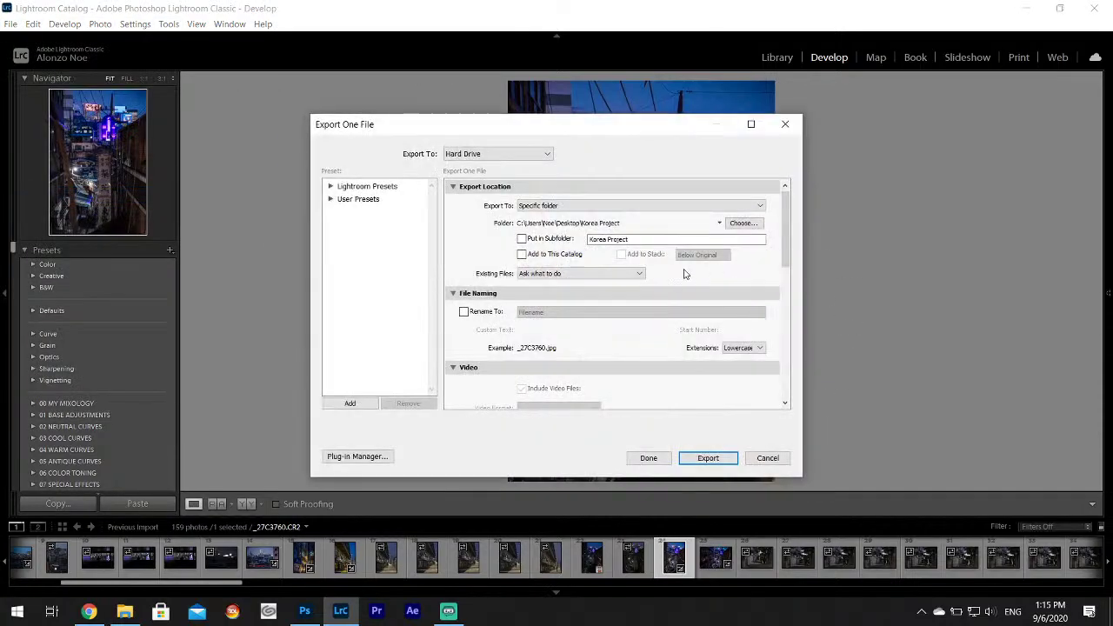
pyautogui.click(743, 223)
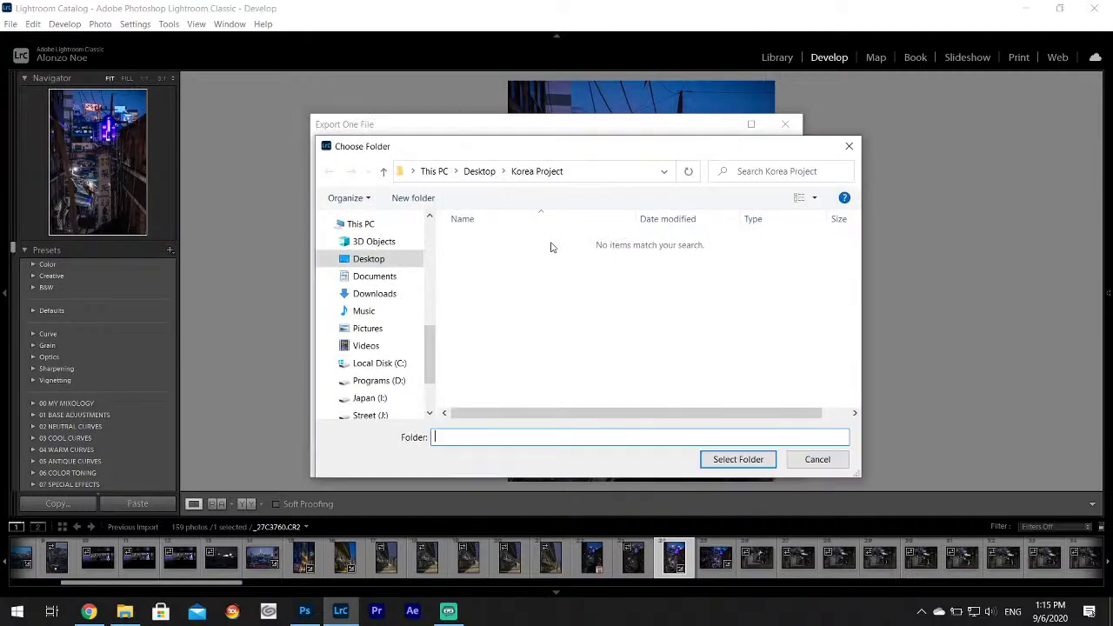
pyautogui.click(485, 176)
pyautogui.click(491, 257)
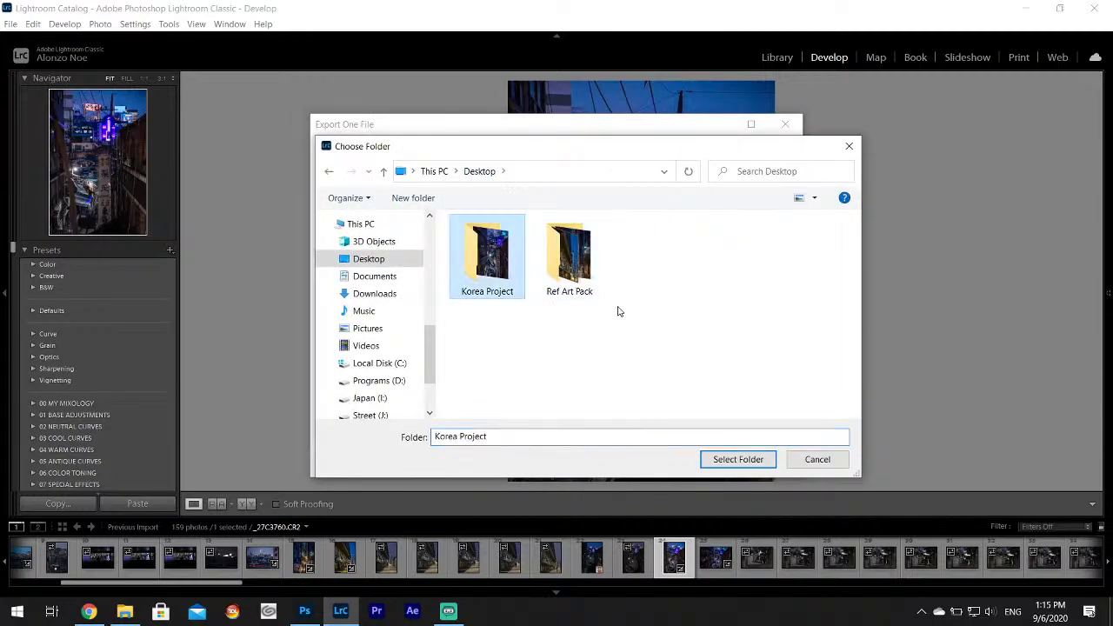
pyautogui.click(584, 271)
pyautogui.click(738, 459)
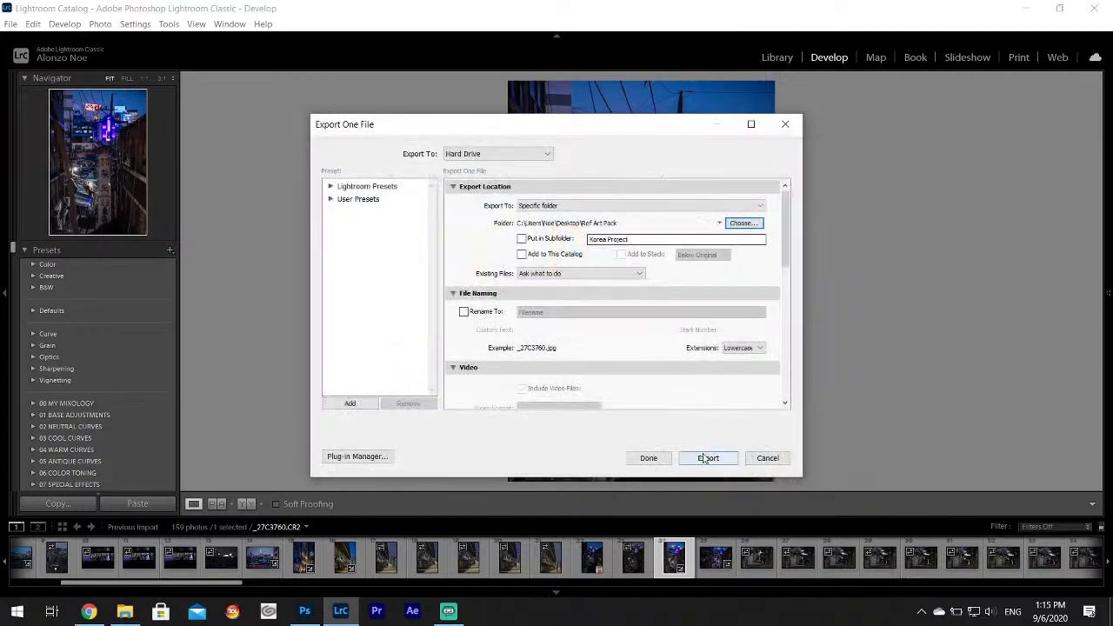
pyautogui.click(708, 457)
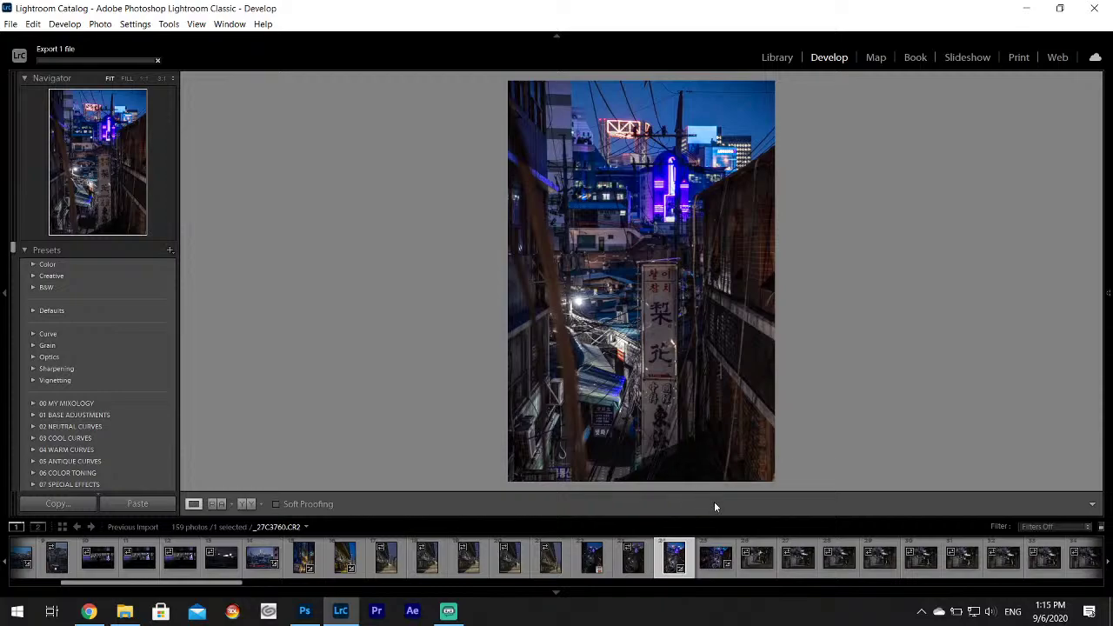
pyautogui.click(716, 556)
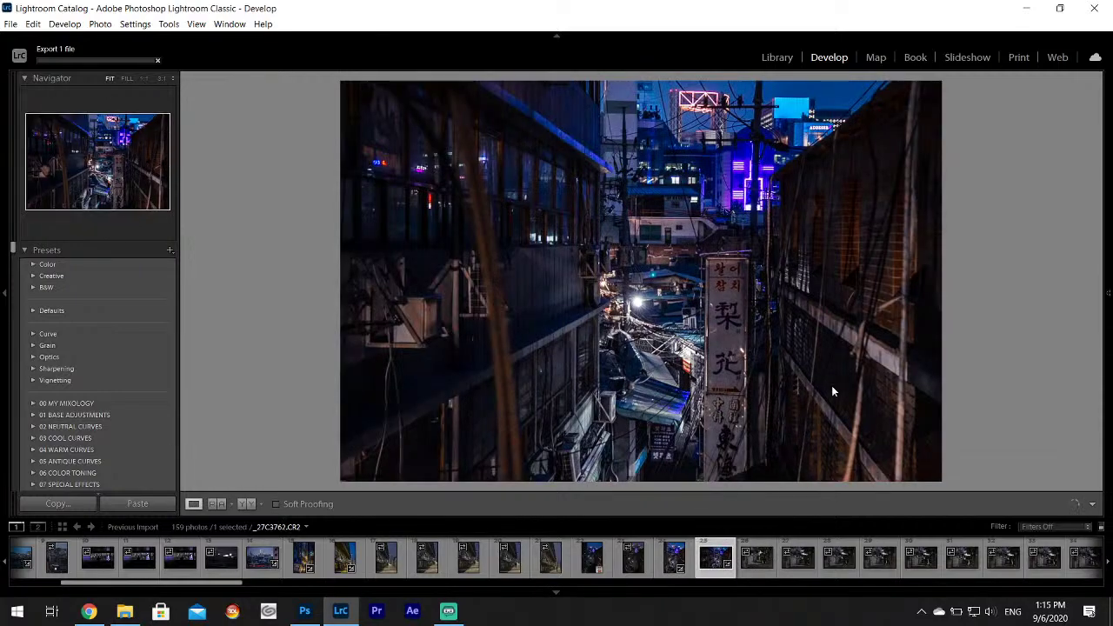
# Step through the filmstrip to _27C3765 and adjust its Highlights.
pyautogui.press('Right')
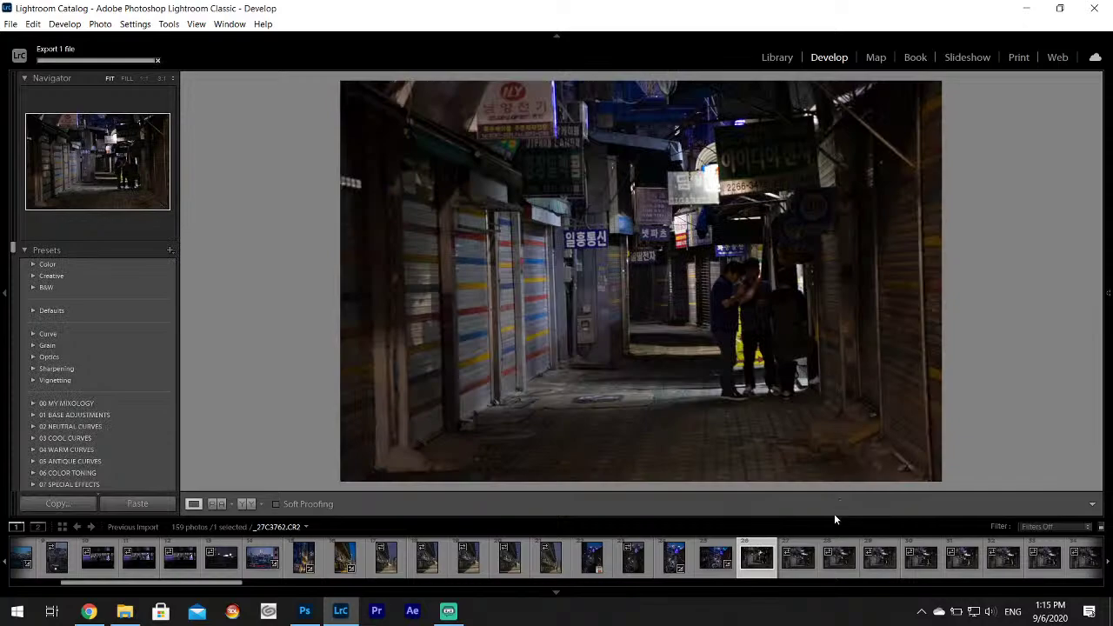
pyautogui.click(798, 556)
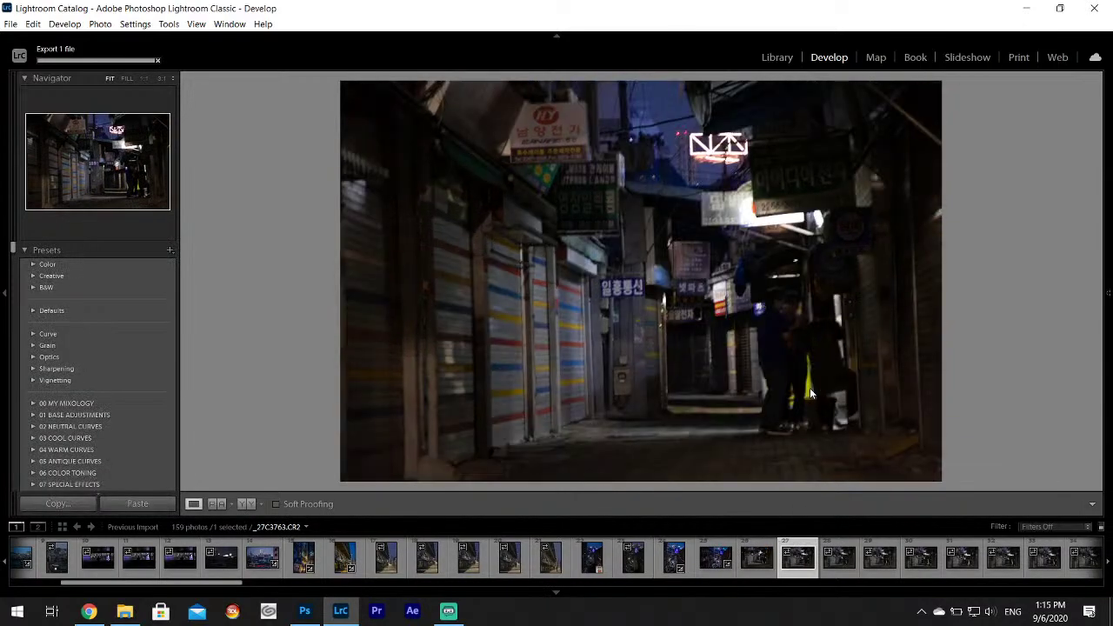
pyautogui.click(843, 574)
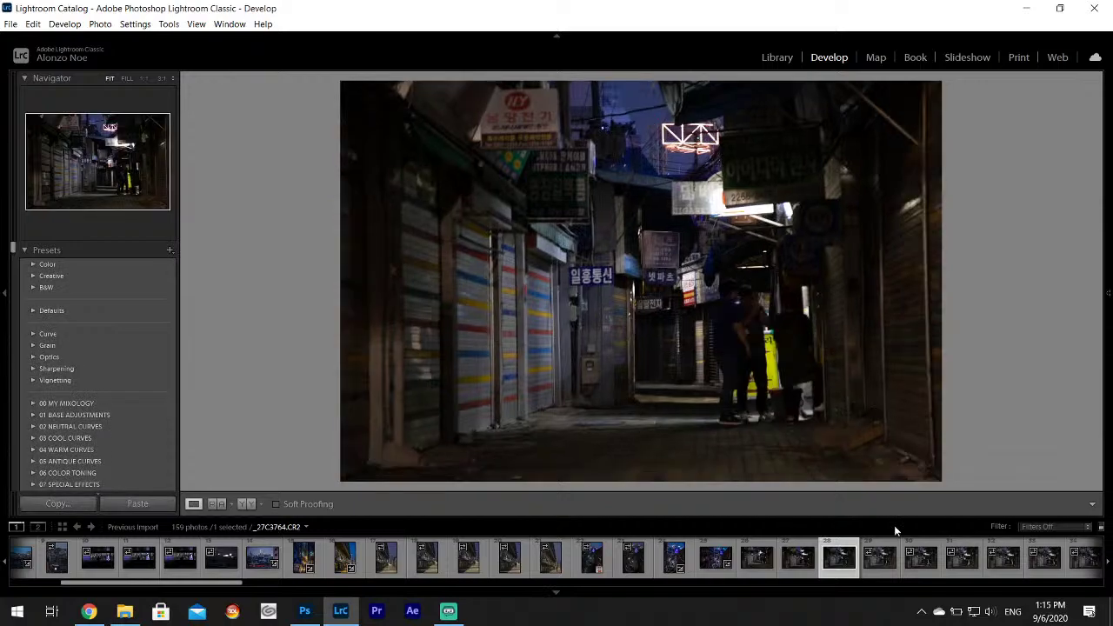
pyautogui.click(884, 566)
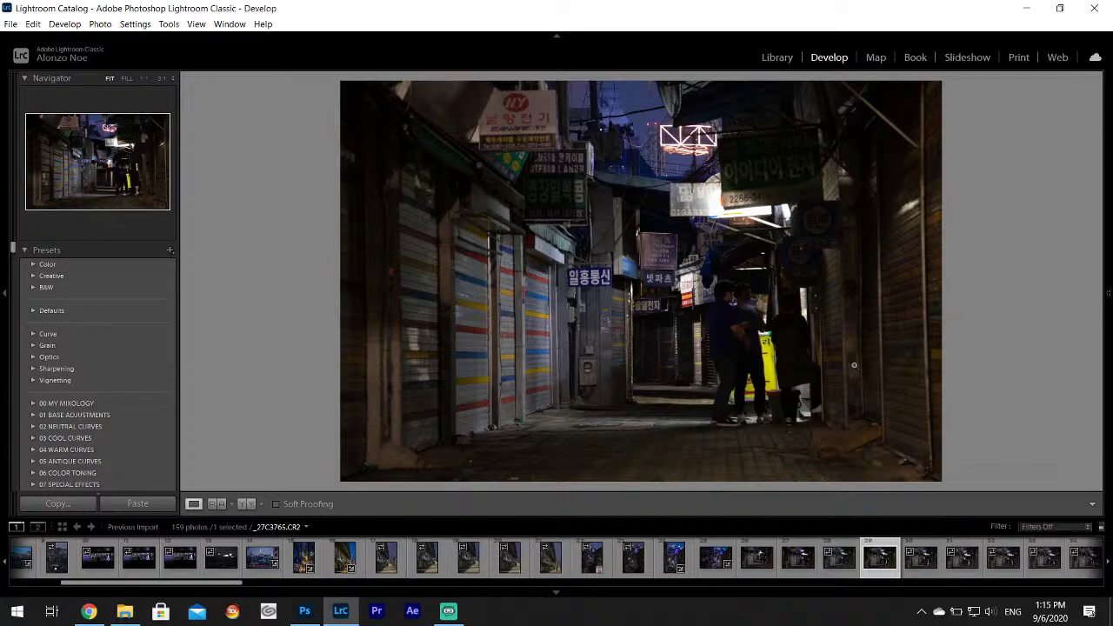
pyautogui.moveTo(1107, 322)
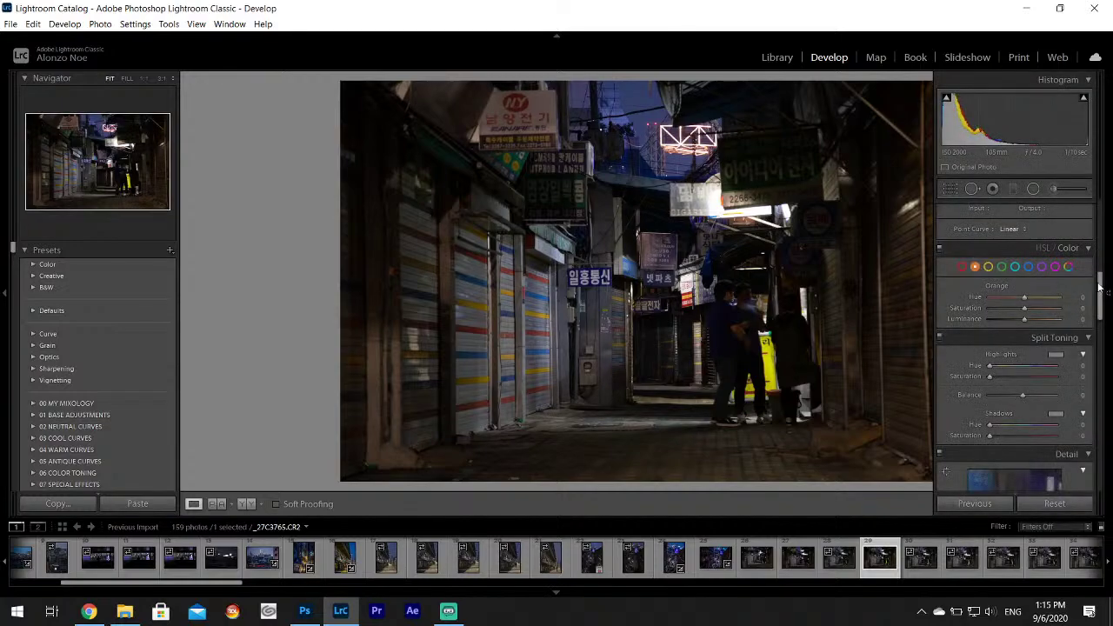
pyautogui.scroll(5, 1100, 287)
pyautogui.moveTo(1017, 356); pyautogui.dragTo(1045, 381)
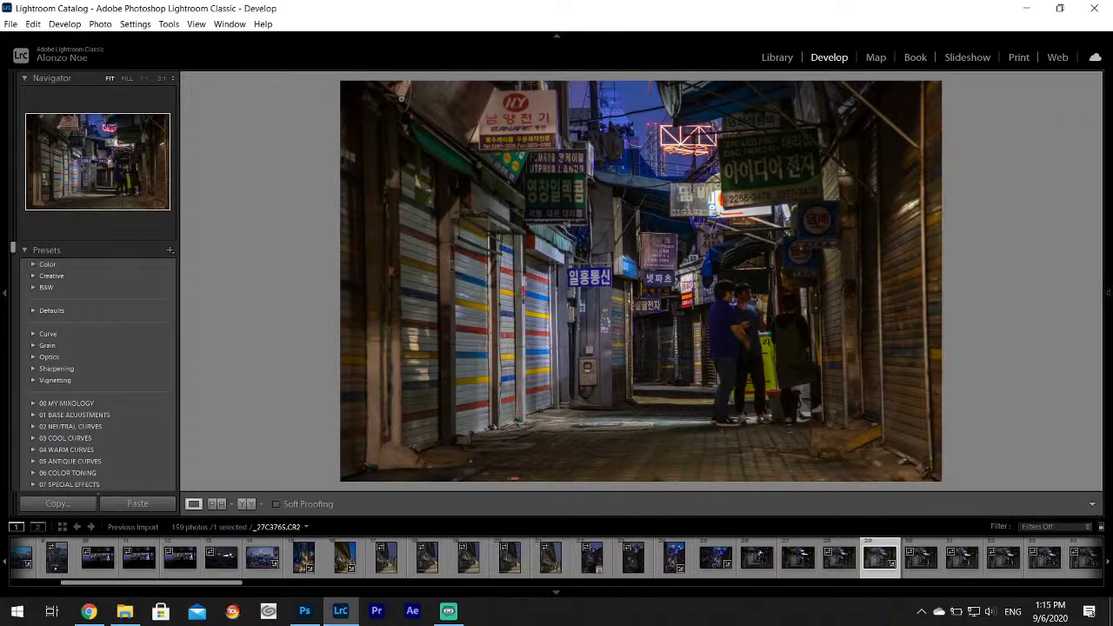
# Export _27C3765 with the current export settings.
pyautogui.click(11, 24)
pyautogui.click(87, 195)
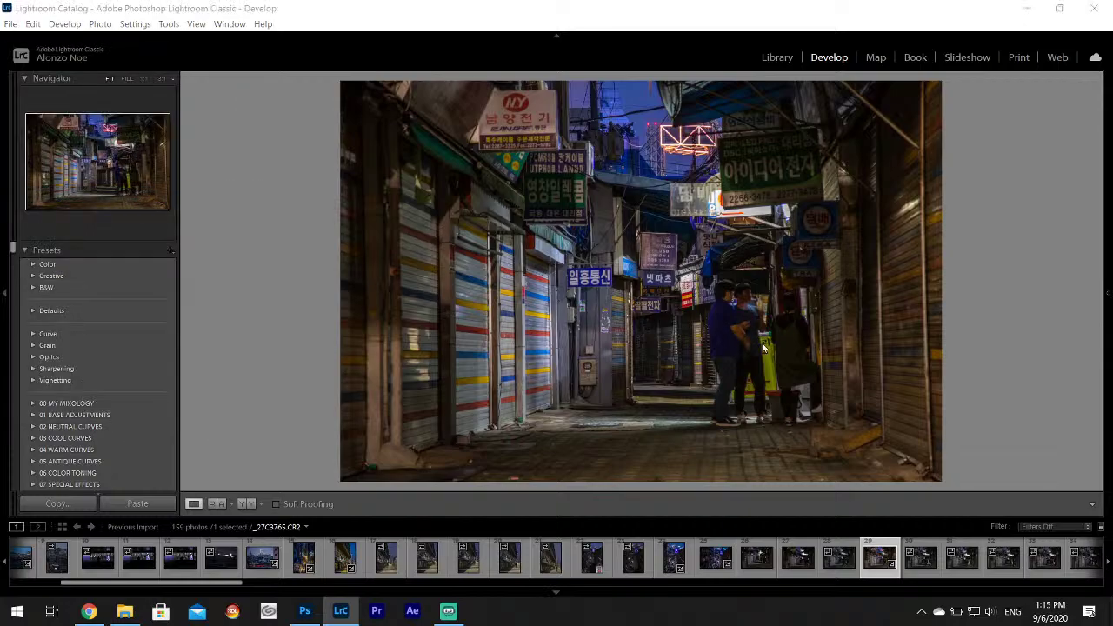
pyautogui.click(708, 457)
pyautogui.click(913, 563)
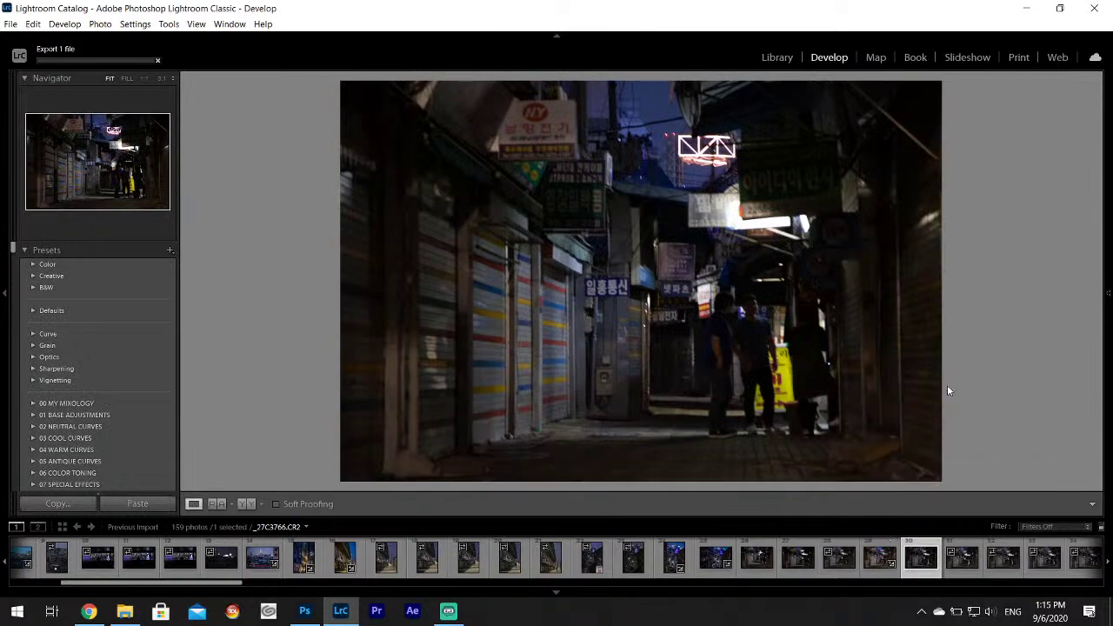
# Browse the next photos to the dark alley shot and zoom in on the couple.
pyautogui.click(957, 565)
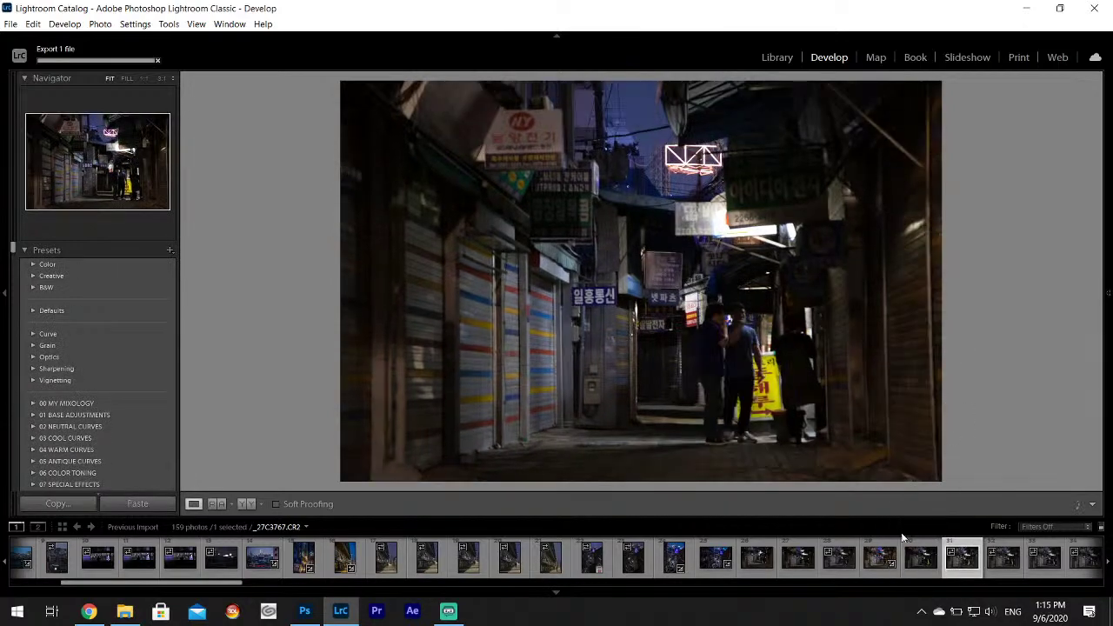
pyautogui.scroll(-3, 876, 566)
pyautogui.scroll(-3, 876, 567)
pyautogui.click(392, 560)
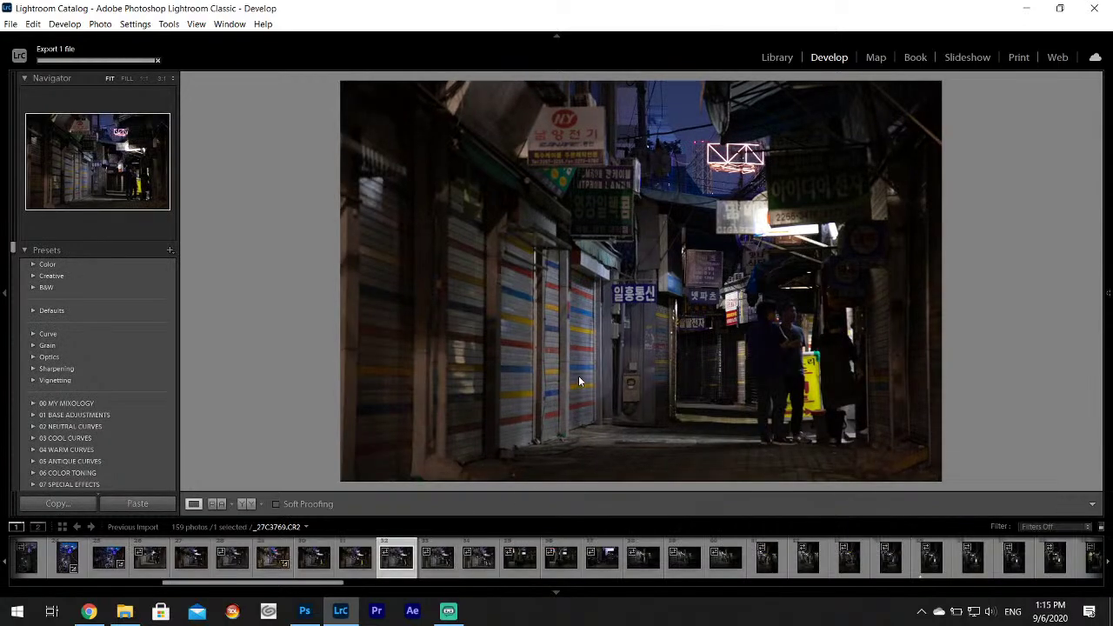
pyautogui.click(436, 563)
pyautogui.press('Right')
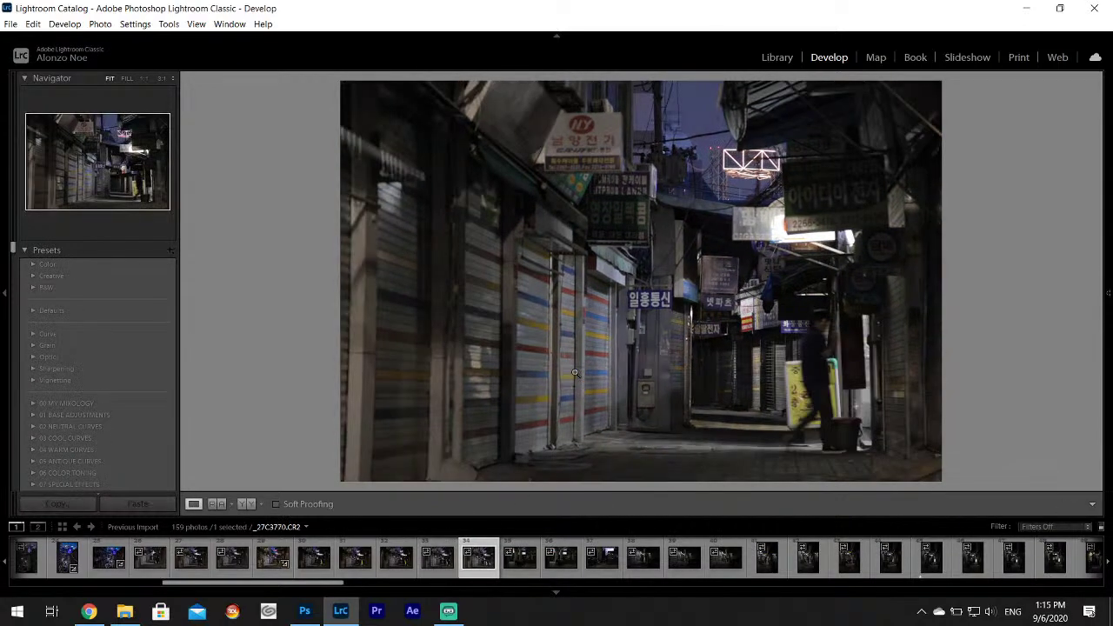
pyautogui.click(505, 563)
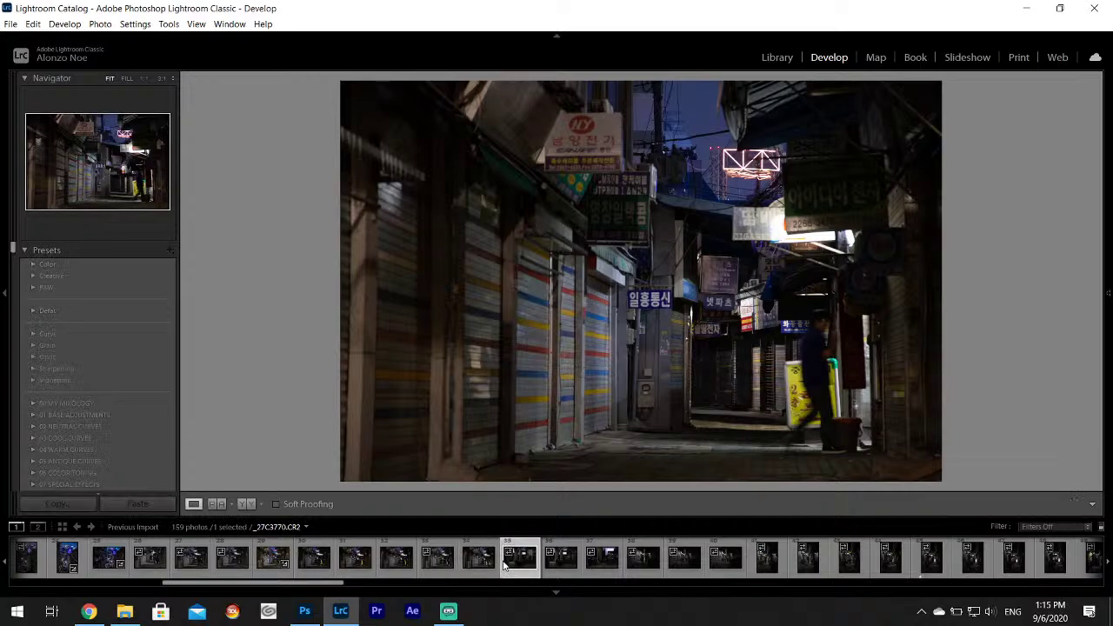
pyautogui.click(574, 563)
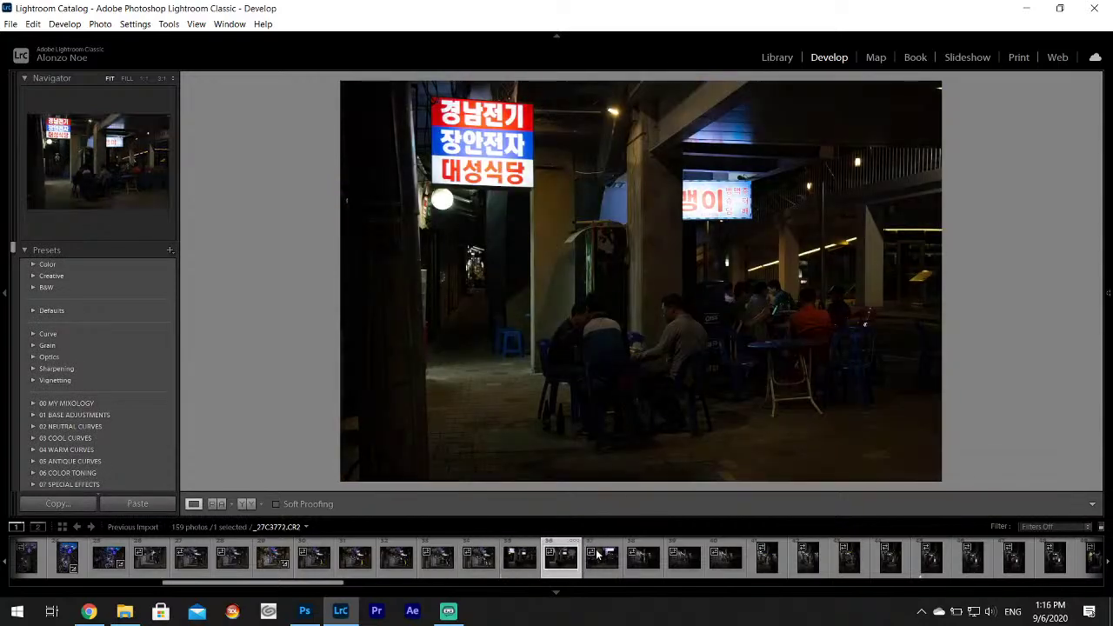
pyautogui.click(602, 561)
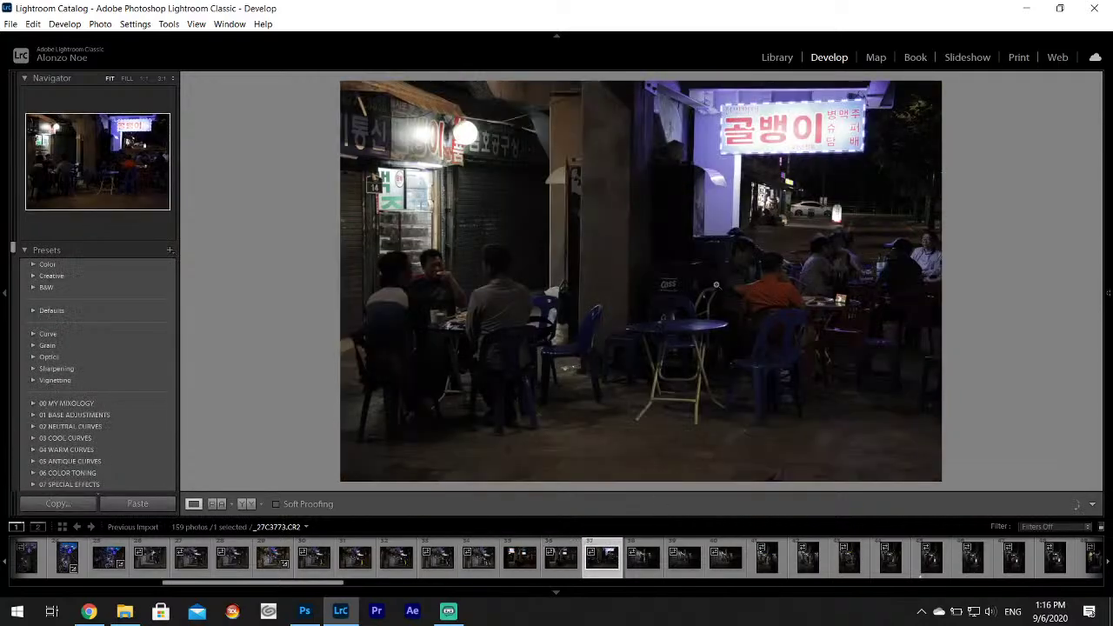
pyautogui.click(640, 566)
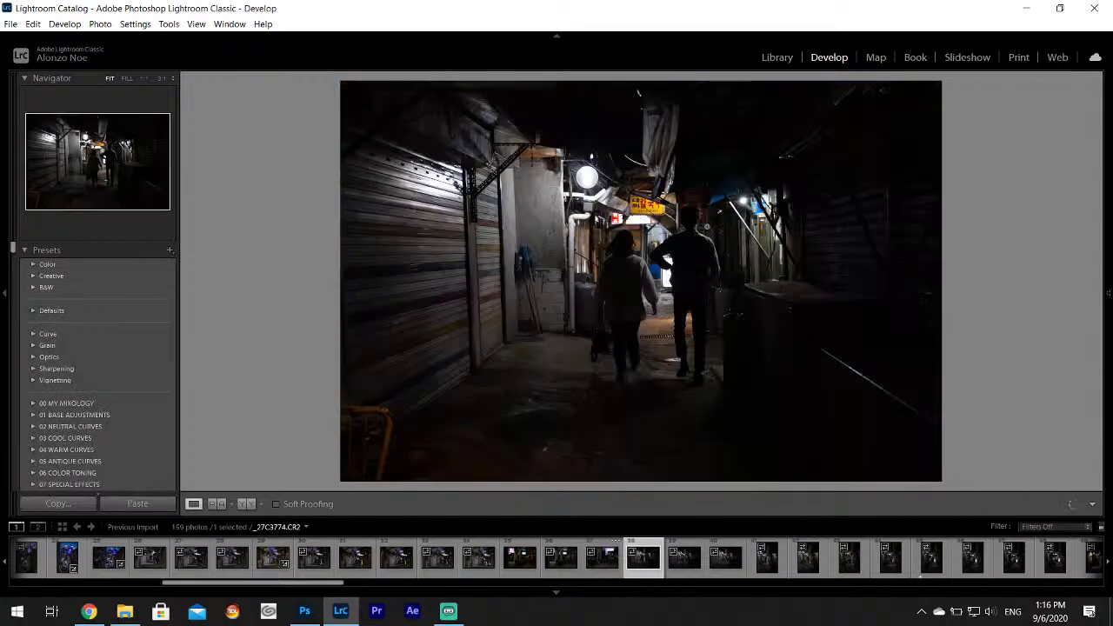
pyautogui.click(691, 246)
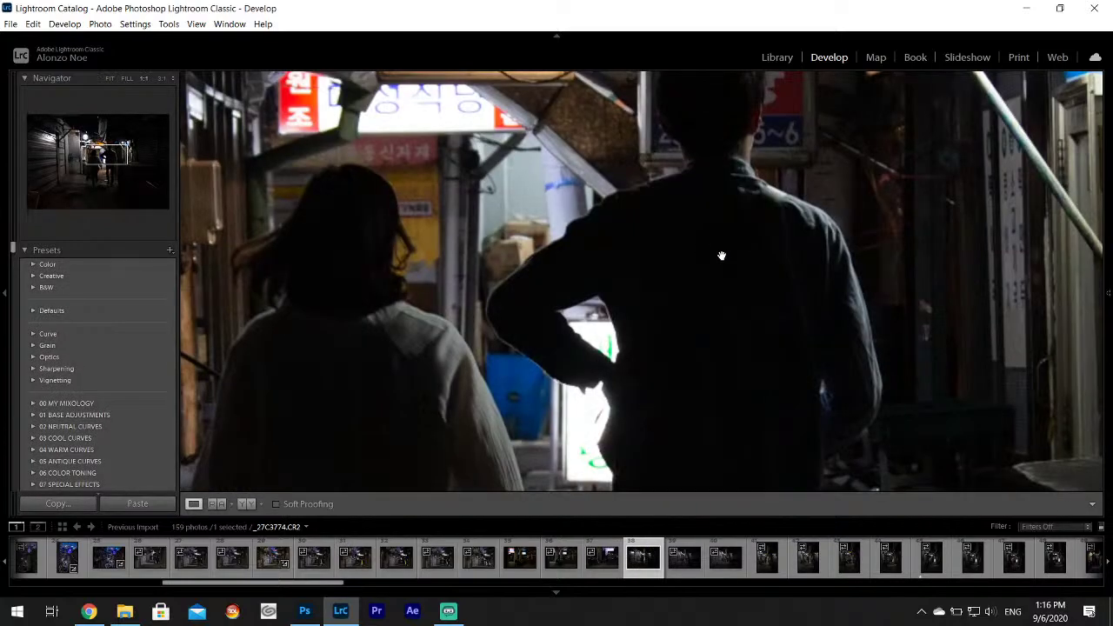
pyautogui.moveTo(720, 253); pyautogui.dragTo(586, 257)
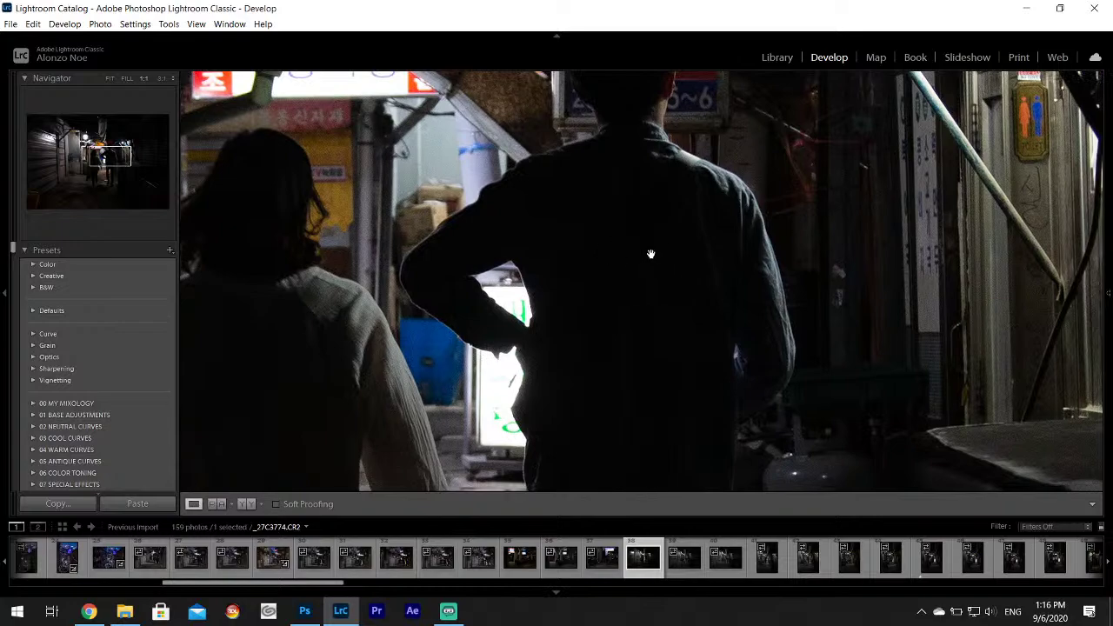
pyautogui.click(662, 302)
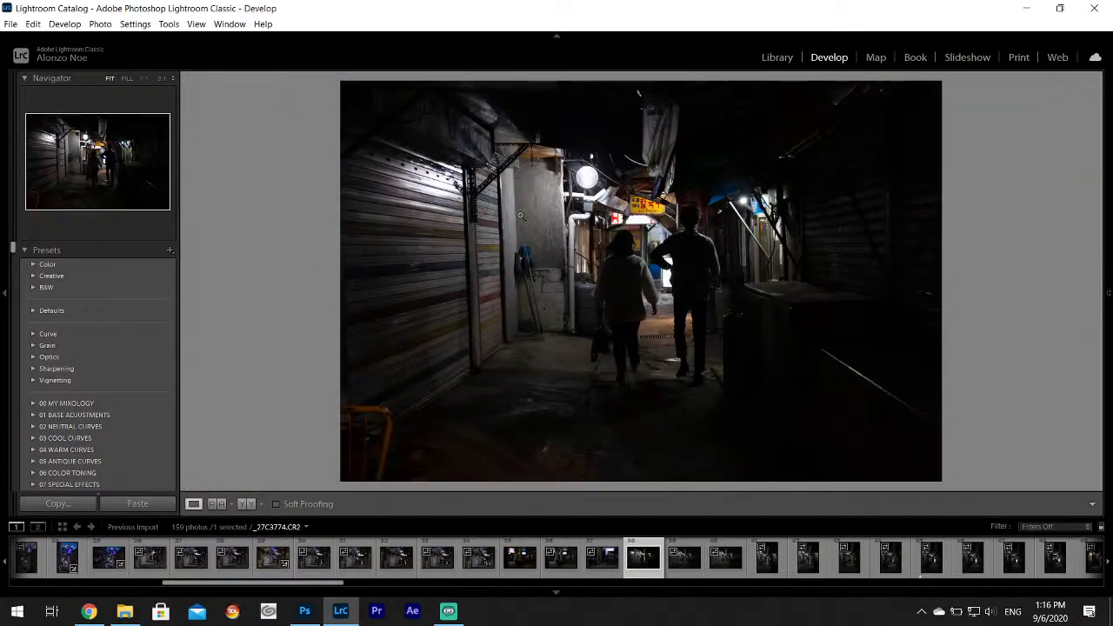
# Continue browsing from _27C3775 to _27C3781, zooming in on the smoke and couple.
pyautogui.click(684, 556)
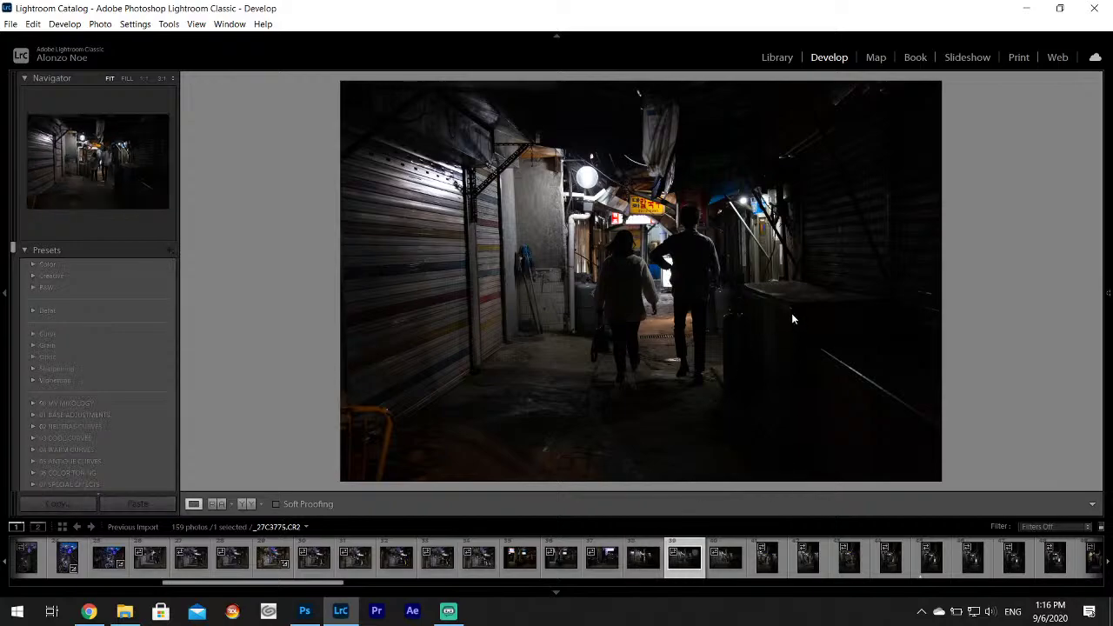
pyautogui.click(727, 560)
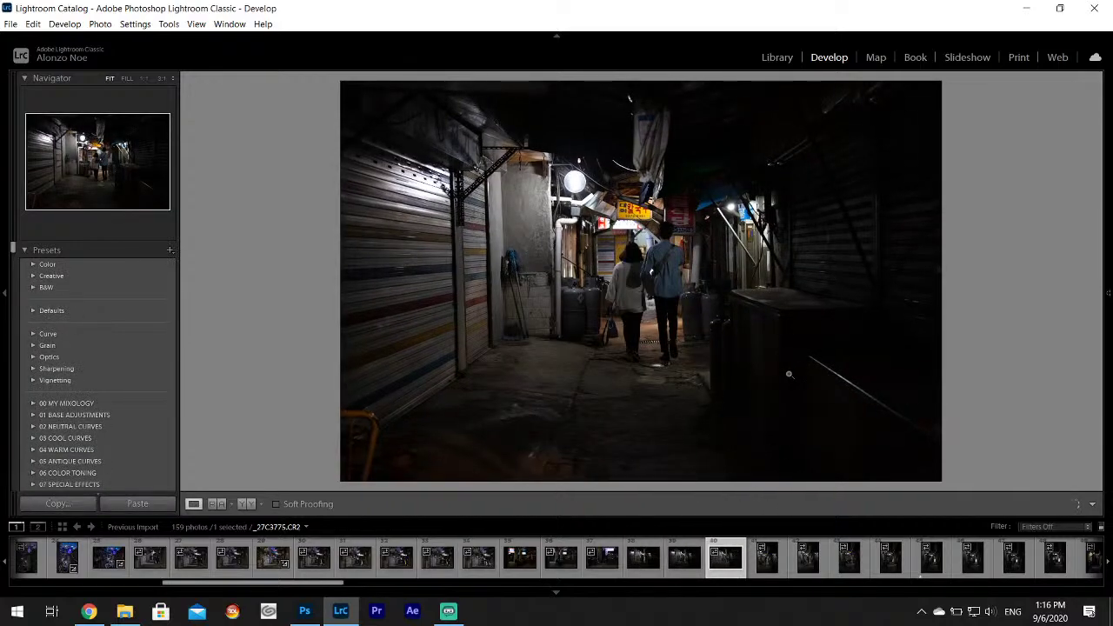
pyautogui.click(767, 556)
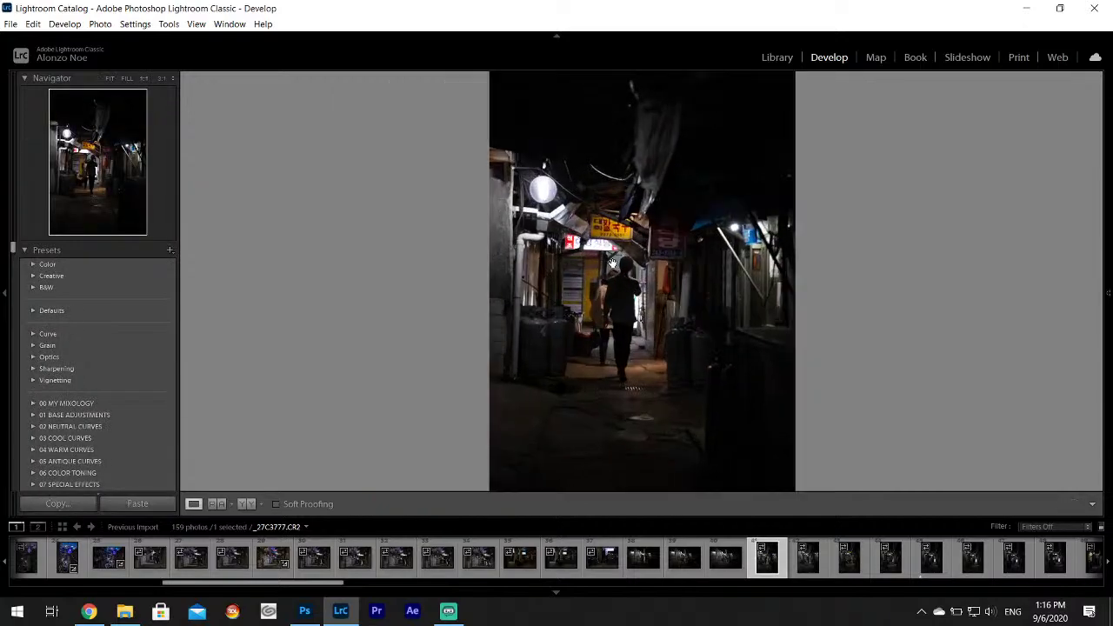
pyautogui.moveTo(626, 270); pyautogui.dragTo(674, 315)
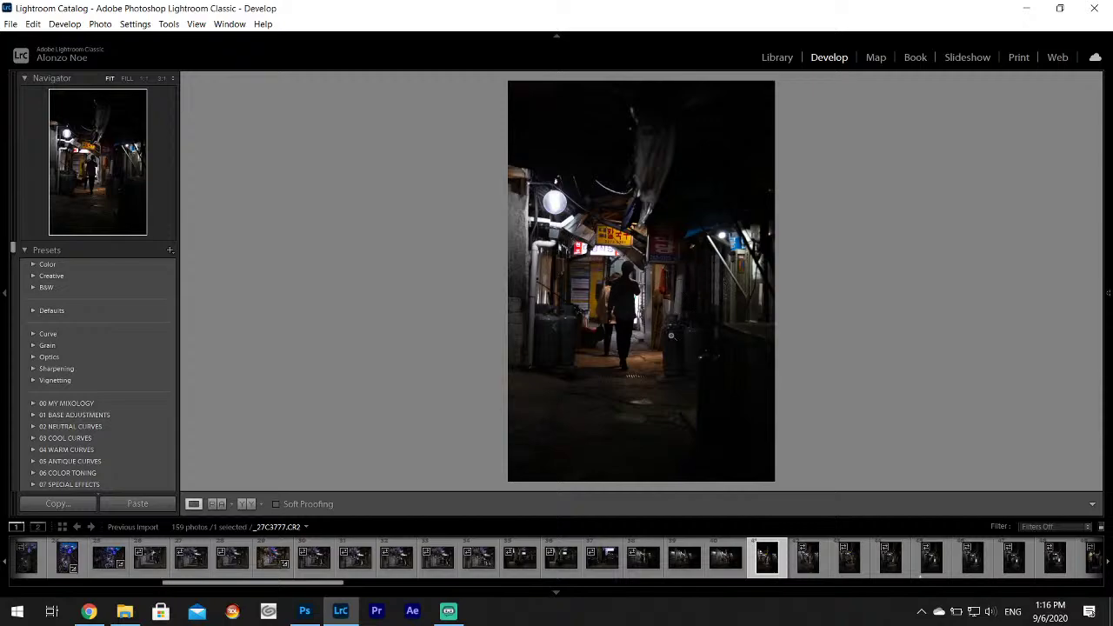
pyautogui.click(814, 567)
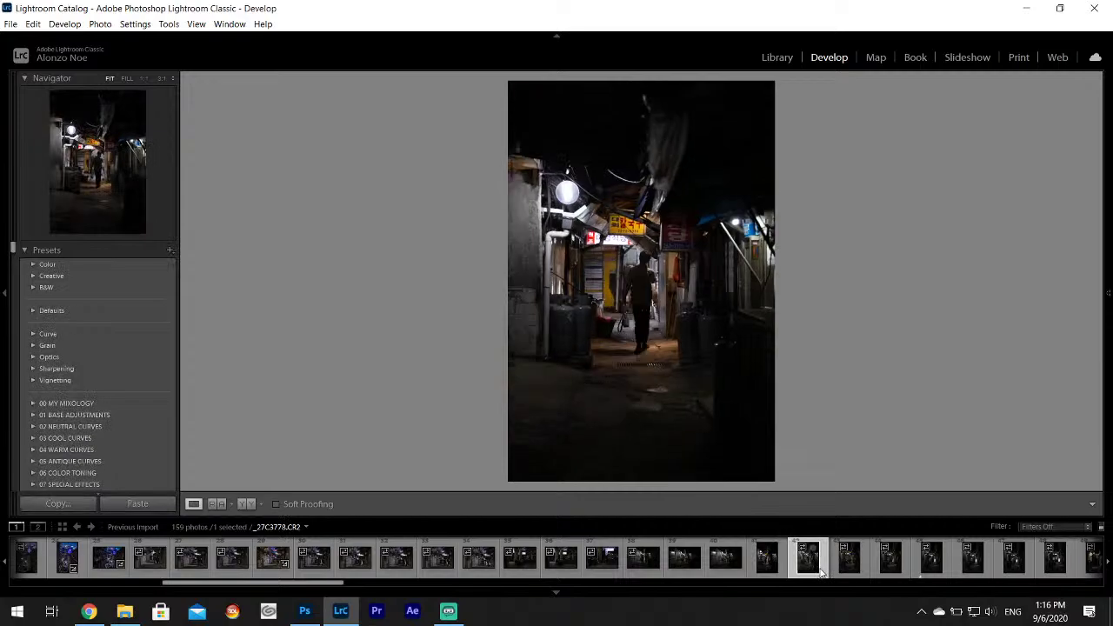
pyautogui.click(845, 561)
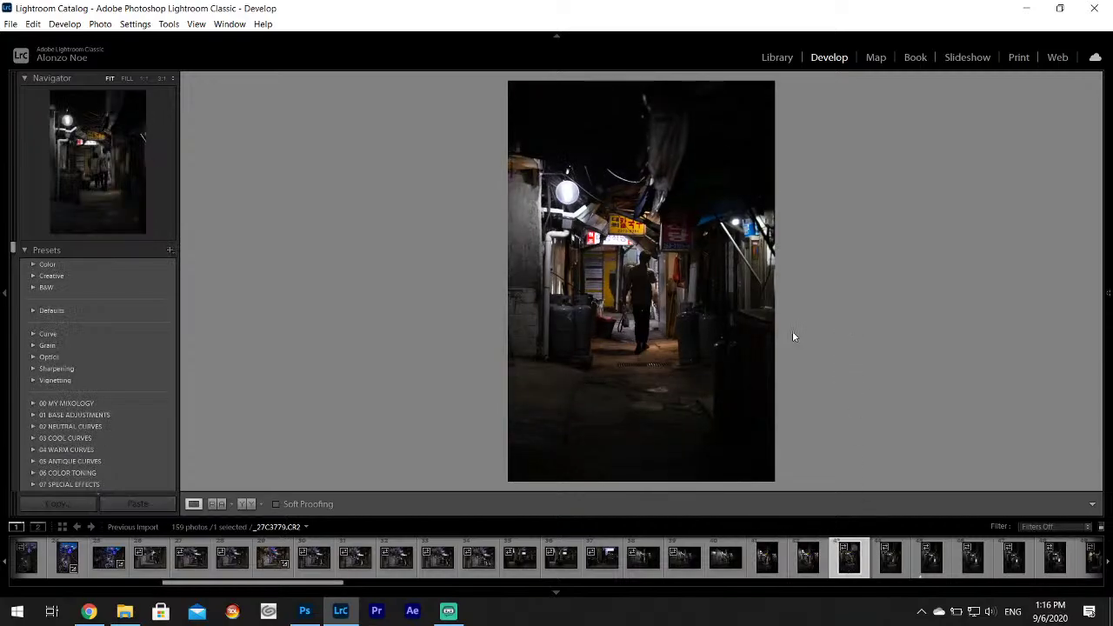
pyautogui.click(885, 554)
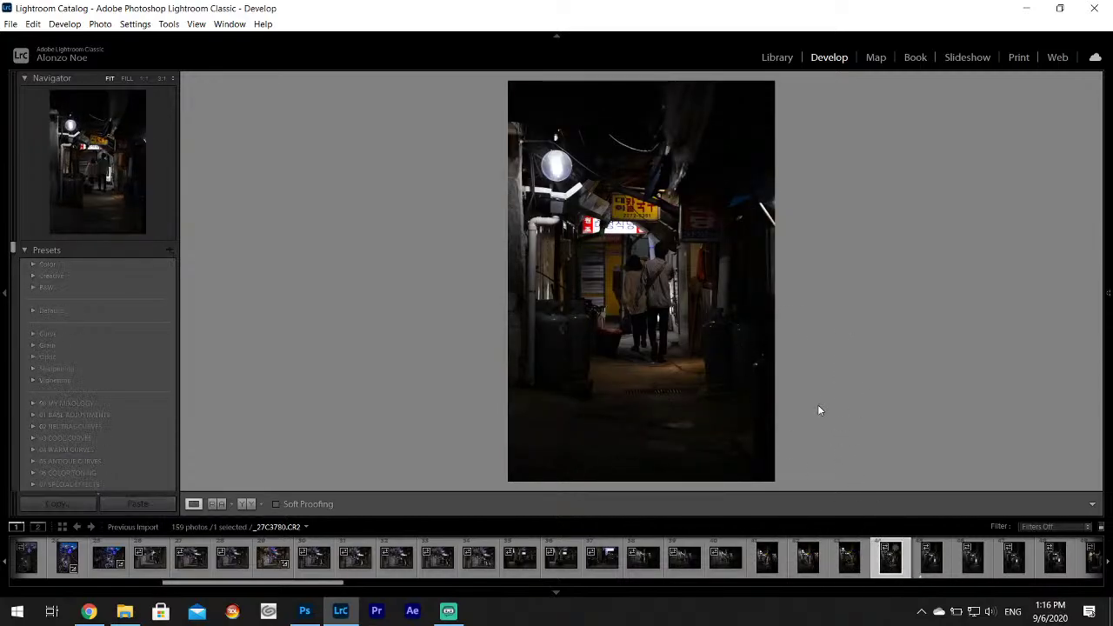
pyautogui.click(914, 545)
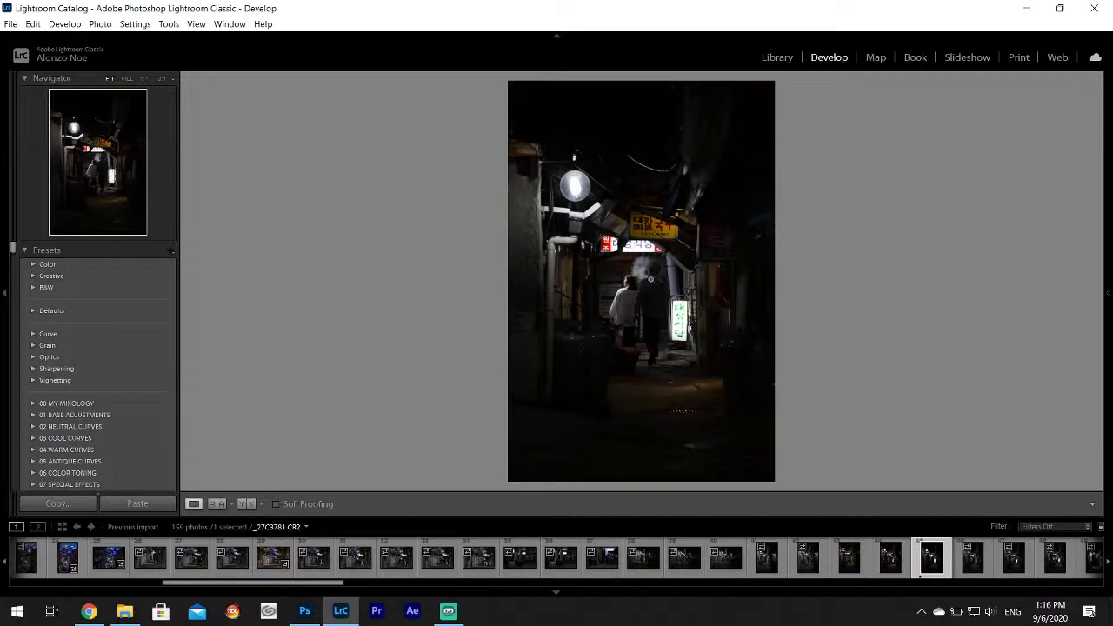
pyautogui.click(651, 279)
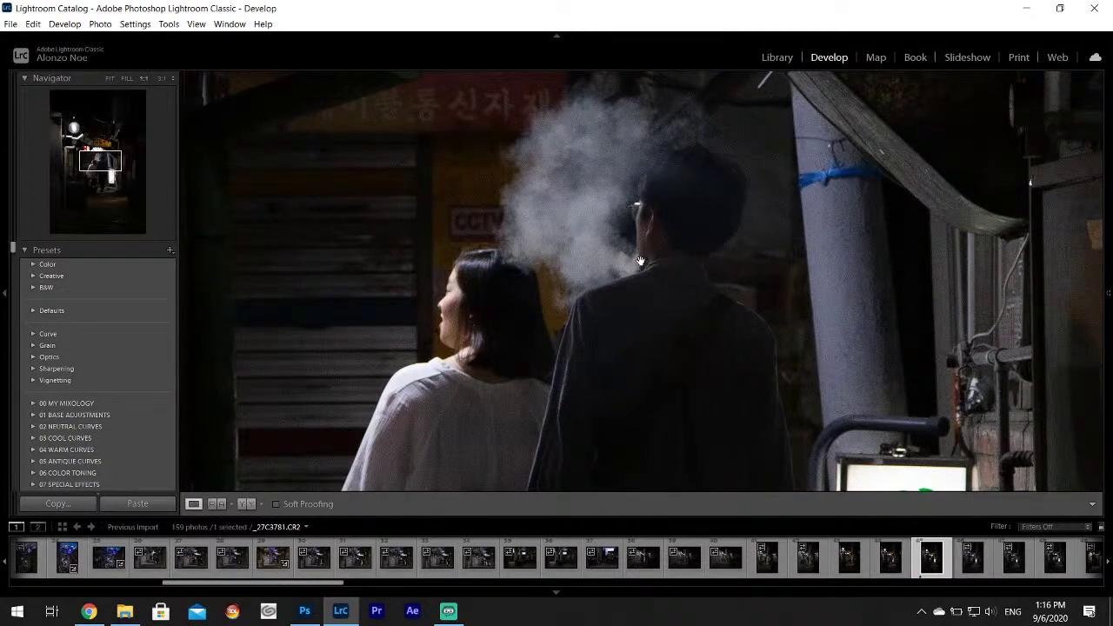
pyautogui.click(640, 260)
# Set Highlights to -100 on _27C3781 and export it as one file.
pyautogui.moveTo(1108, 293)
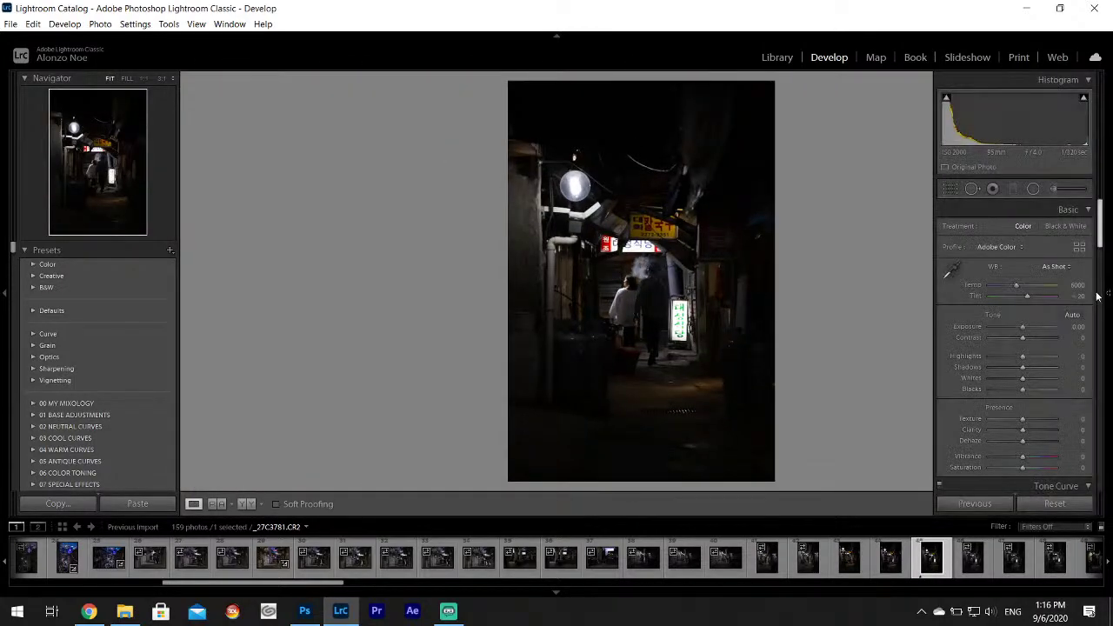
pyautogui.moveTo(1000, 354); pyautogui.dragTo(1047, 381)
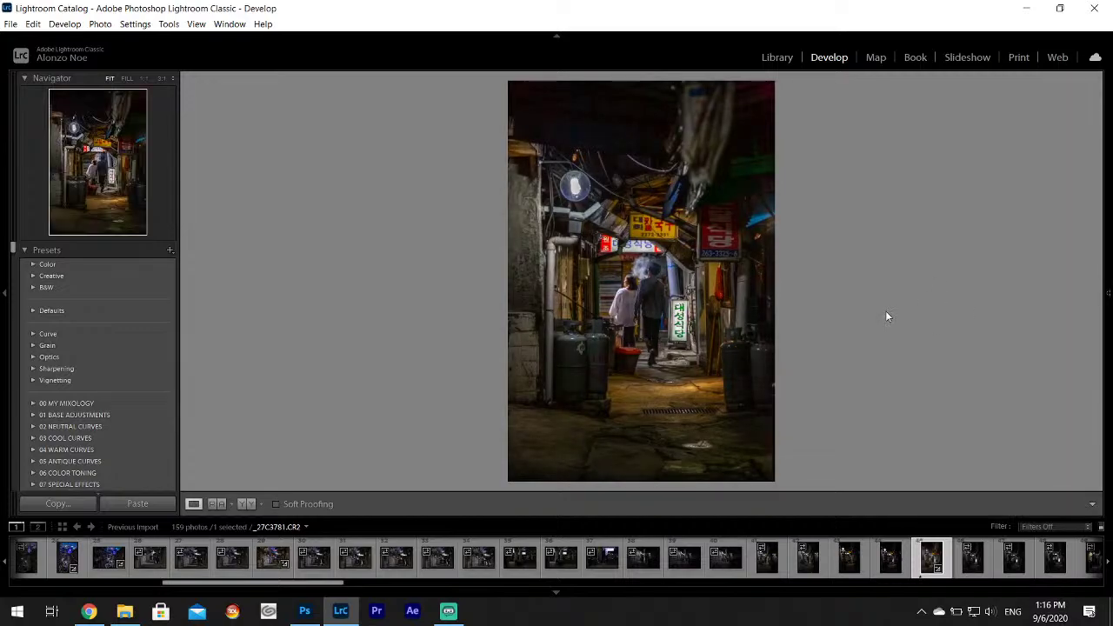
pyautogui.click(11, 23)
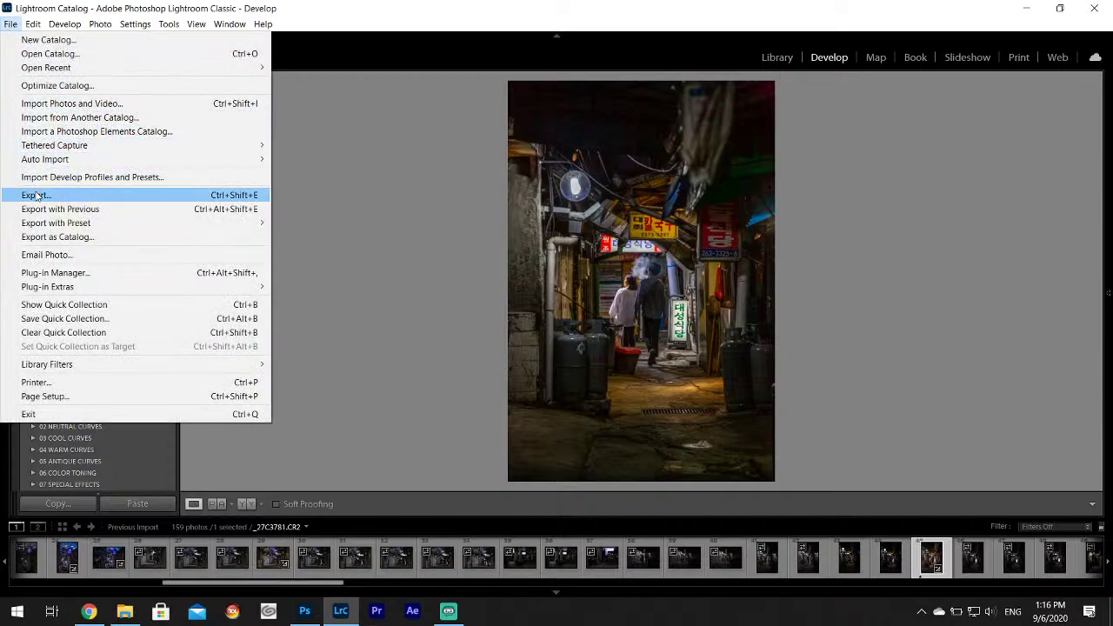
pyautogui.click(256, 198)
pyautogui.click(709, 457)
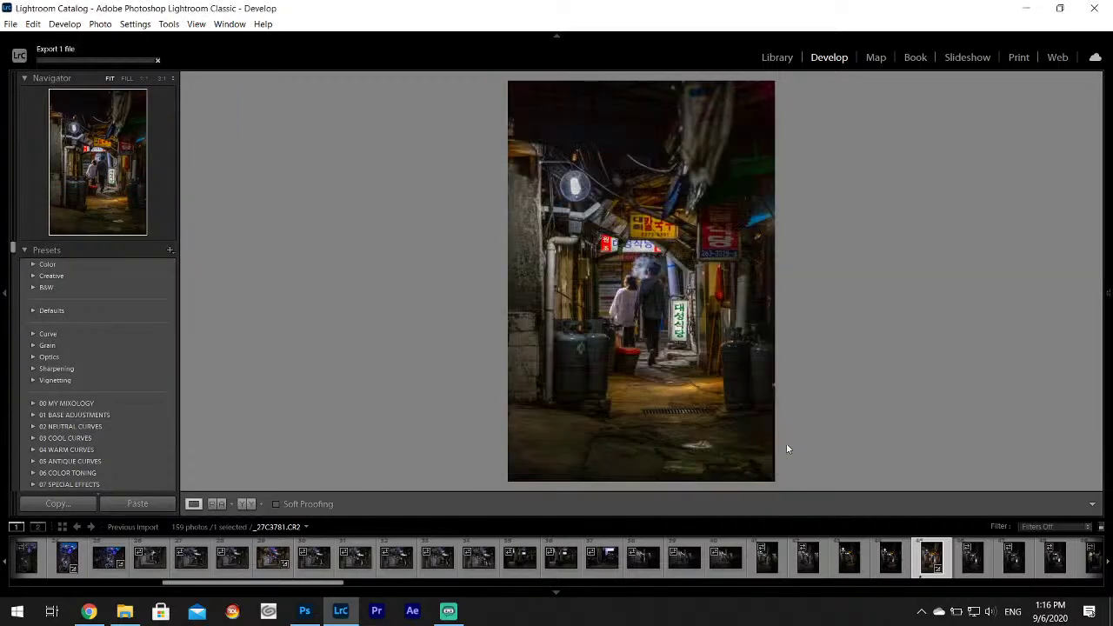
# Move through the filmstrip to the darker _27C3778.CR2.
pyautogui.click(986, 570)
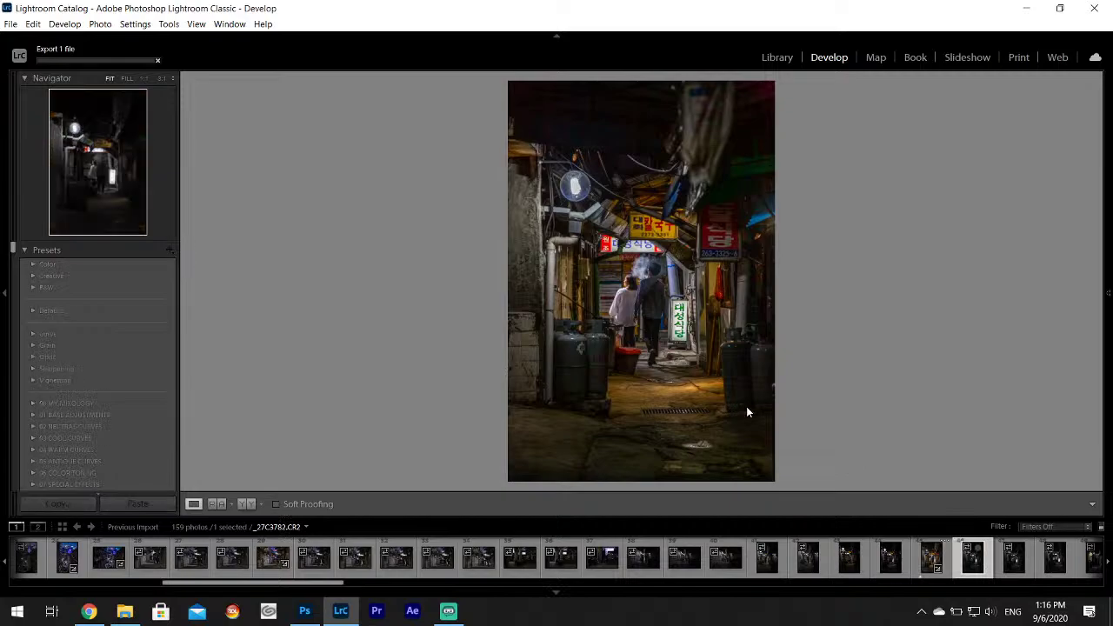
pyautogui.click(808, 557)
pyautogui.scroll(-3, 813, 574)
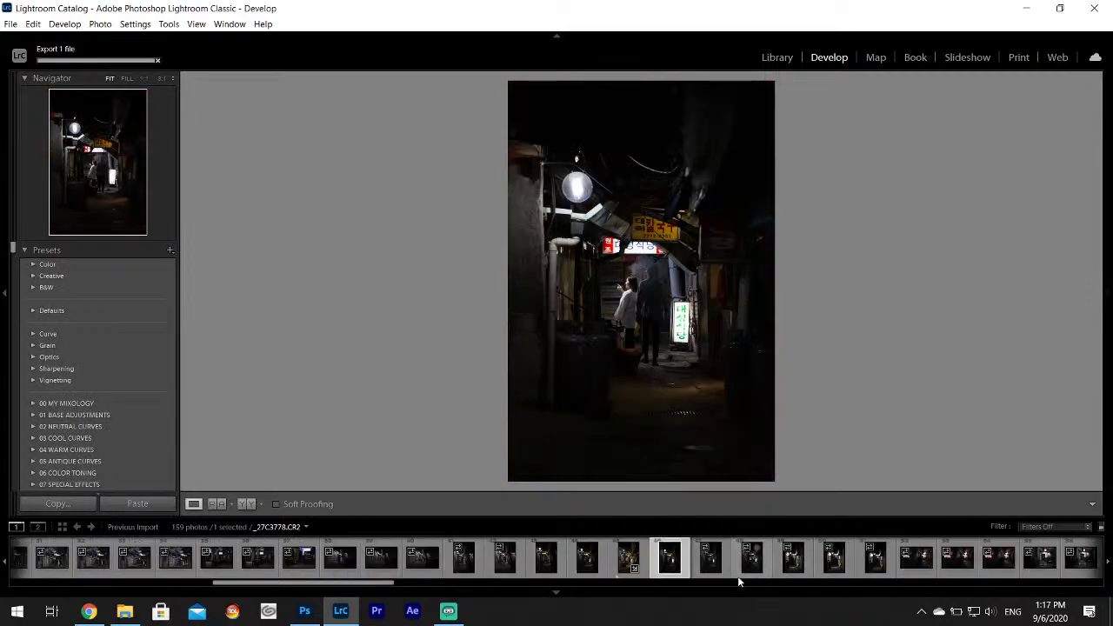
# Browse the following alley shots and settle on the red-sign photo _27C3790.CR2.
pyautogui.click(711, 559)
pyautogui.press('Right')
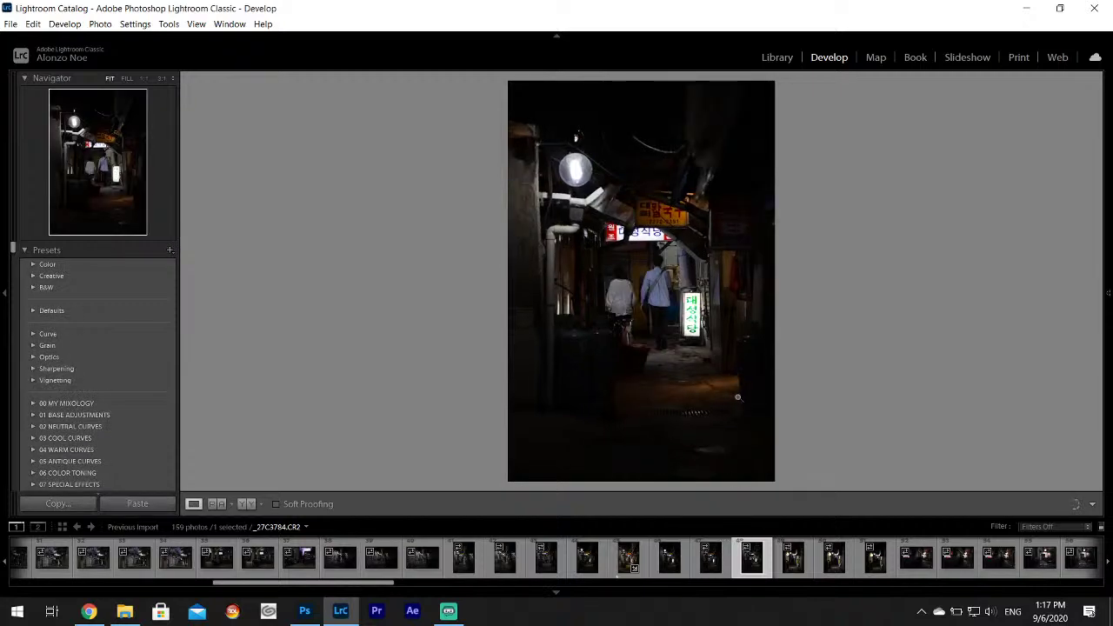
pyautogui.click(783, 571)
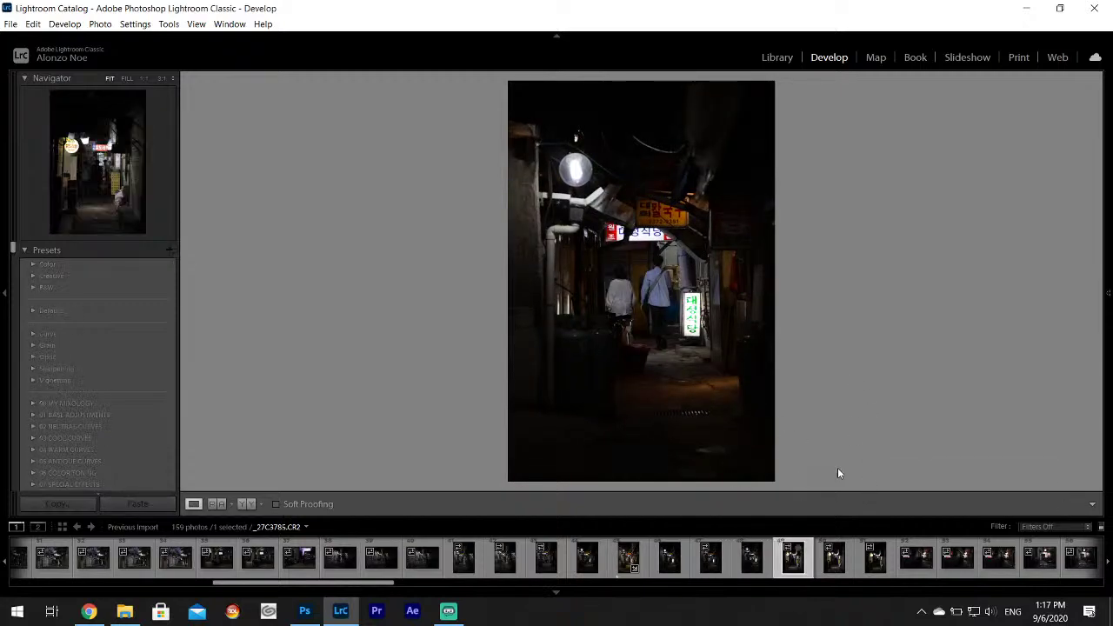
pyautogui.click(837, 566)
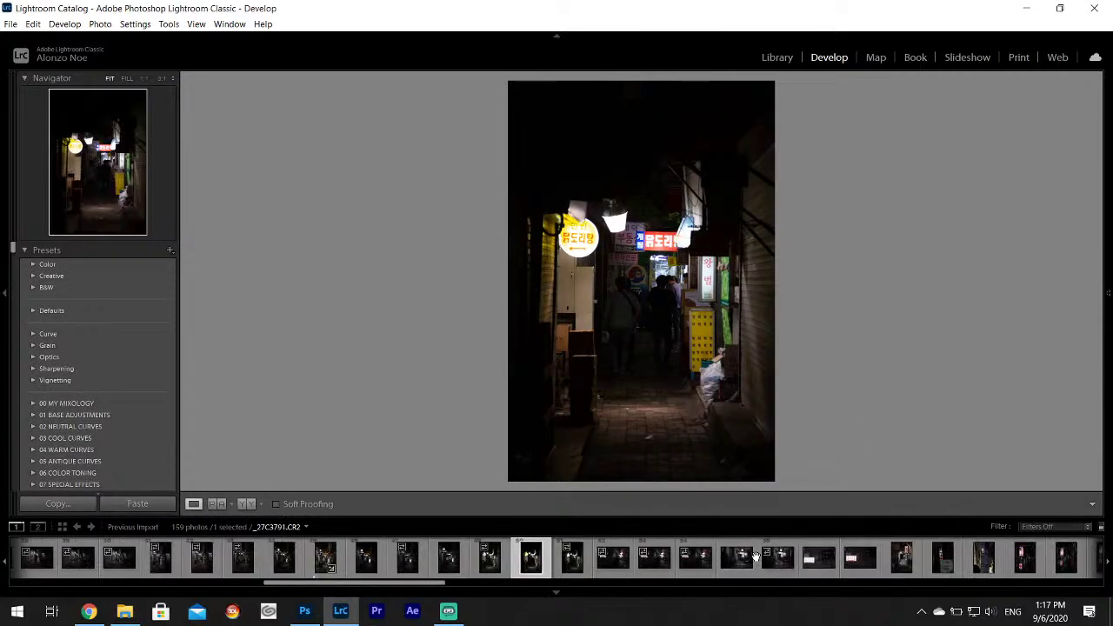
pyautogui.click(569, 566)
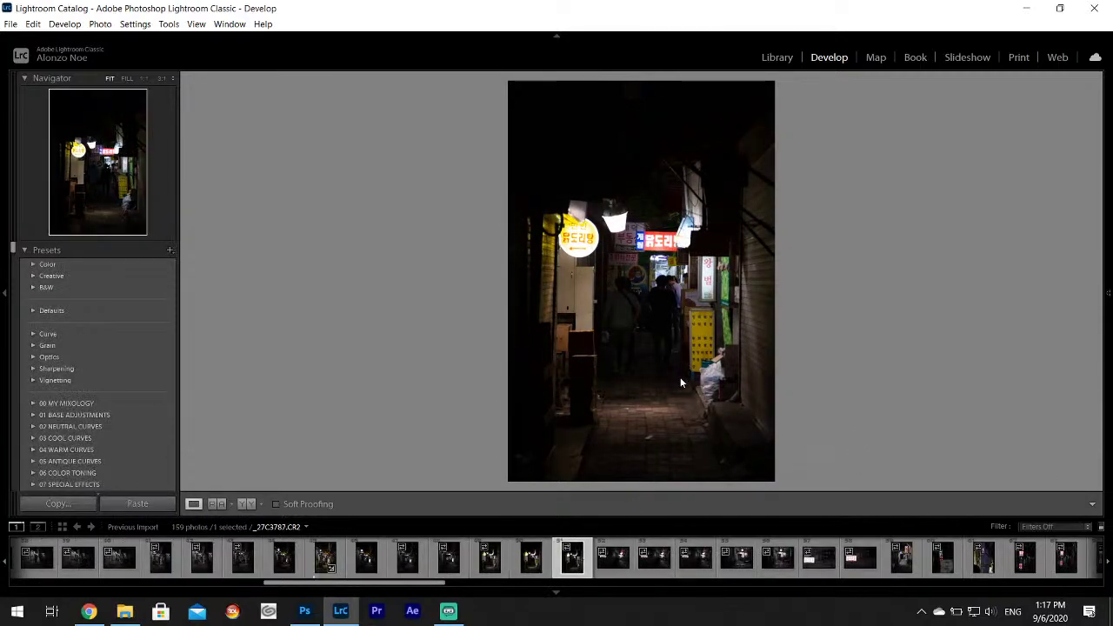
pyautogui.press('Right')
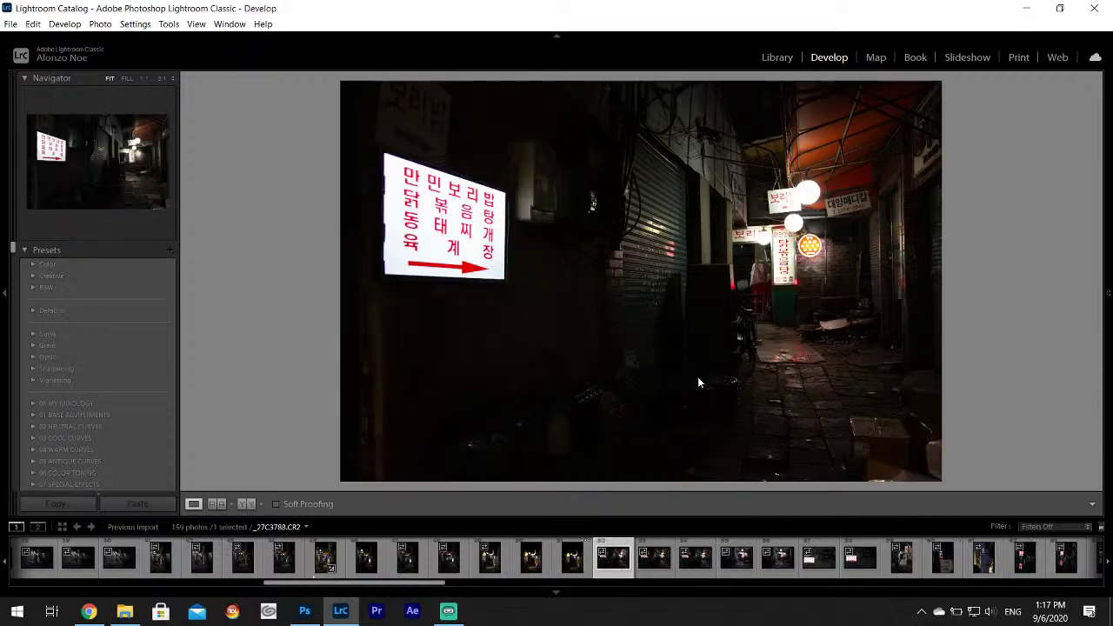
pyautogui.click(661, 556)
pyautogui.click(696, 571)
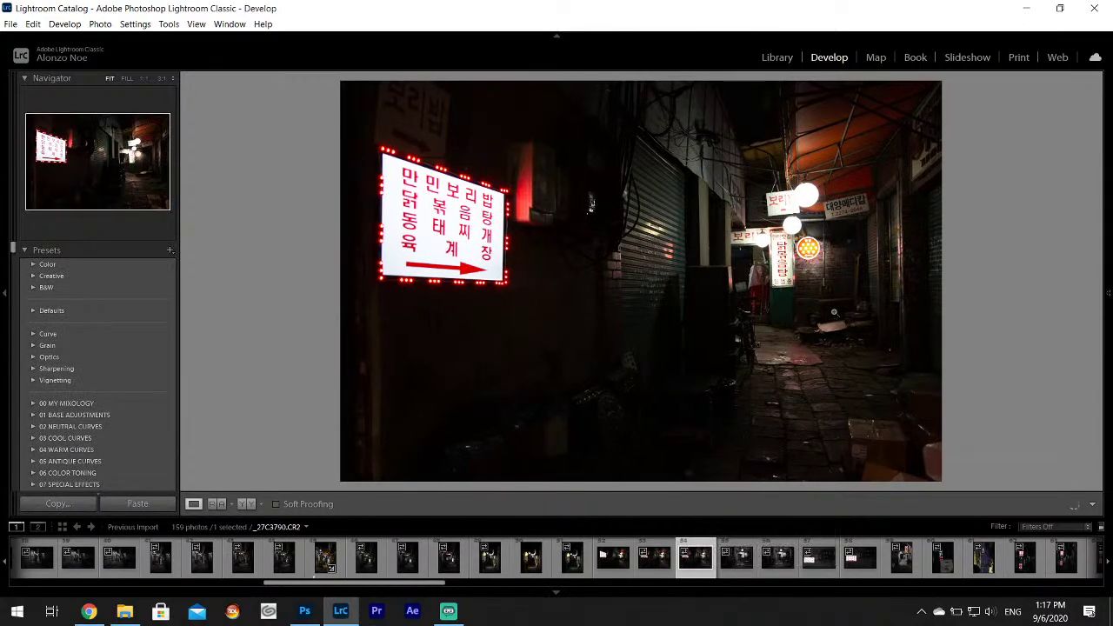
pyautogui.click(746, 567)
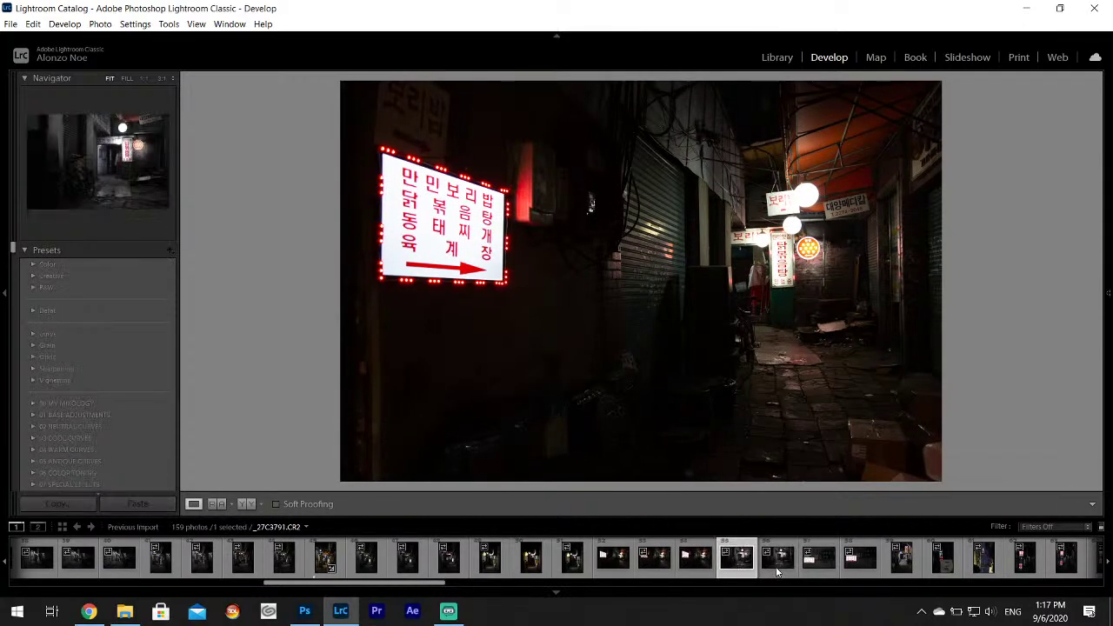
pyautogui.click(775, 563)
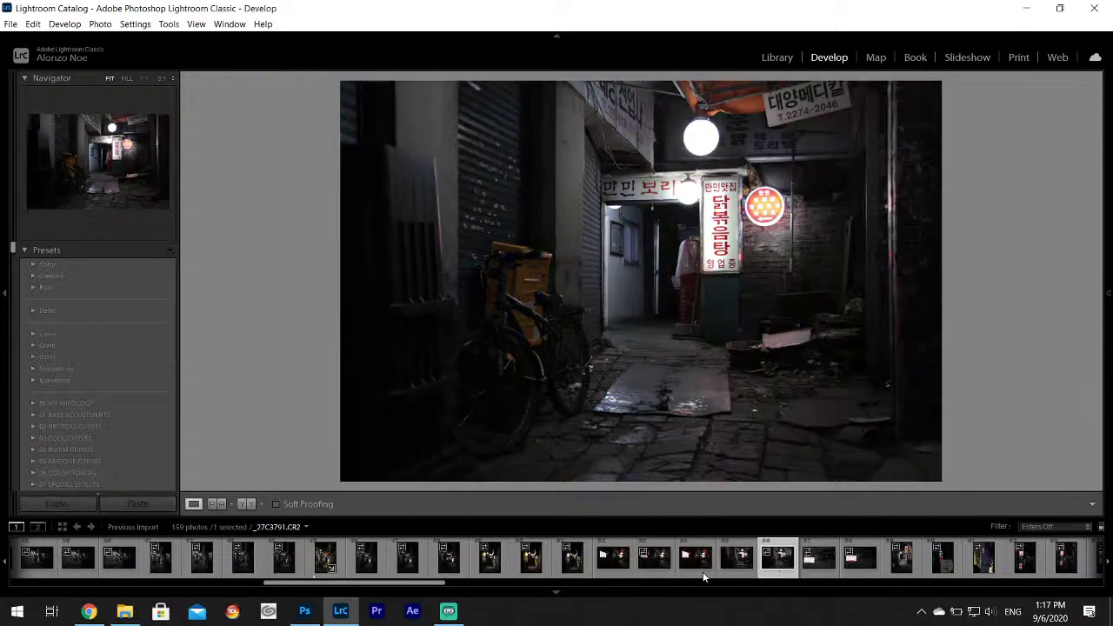
pyautogui.click(690, 566)
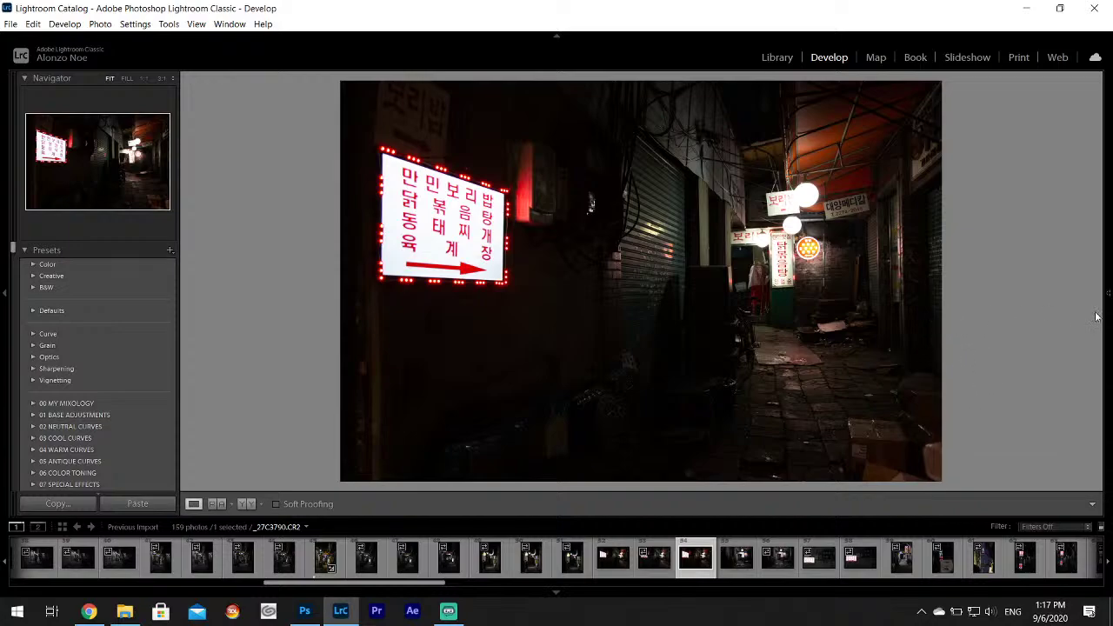
# Set Highlights to -100 and Shadows to +100, and raise Whites to +60.
pyautogui.moveTo(1101, 315)
pyautogui.click(1078, 355)
pyautogui.write('-100')
pyautogui.press('Return')
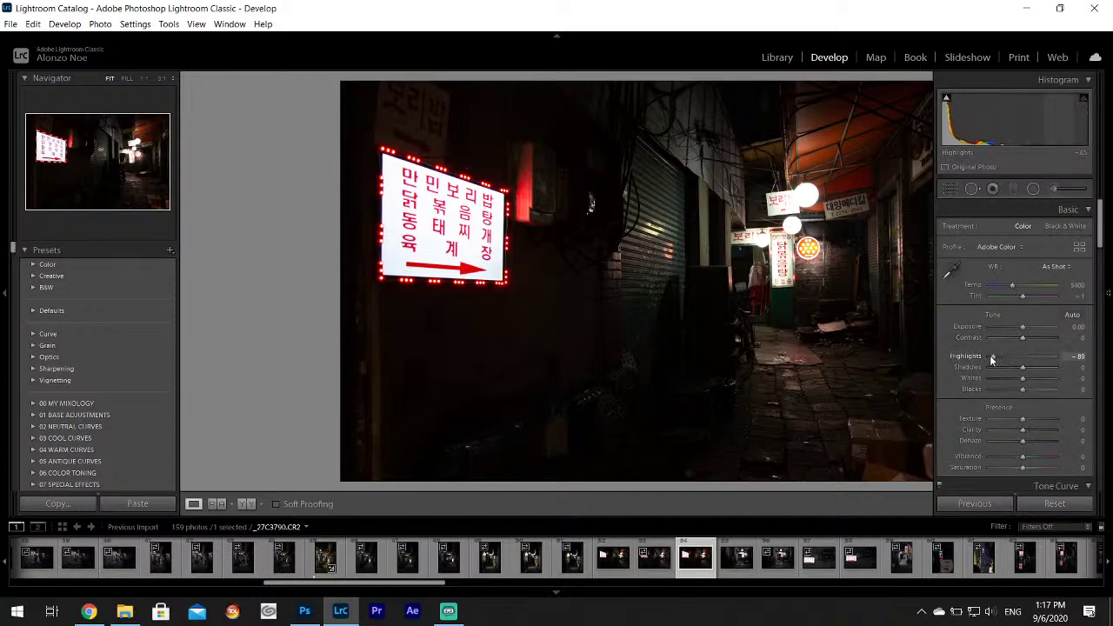
pyautogui.click(1079, 367)
pyautogui.write('100')
pyautogui.press('Return')
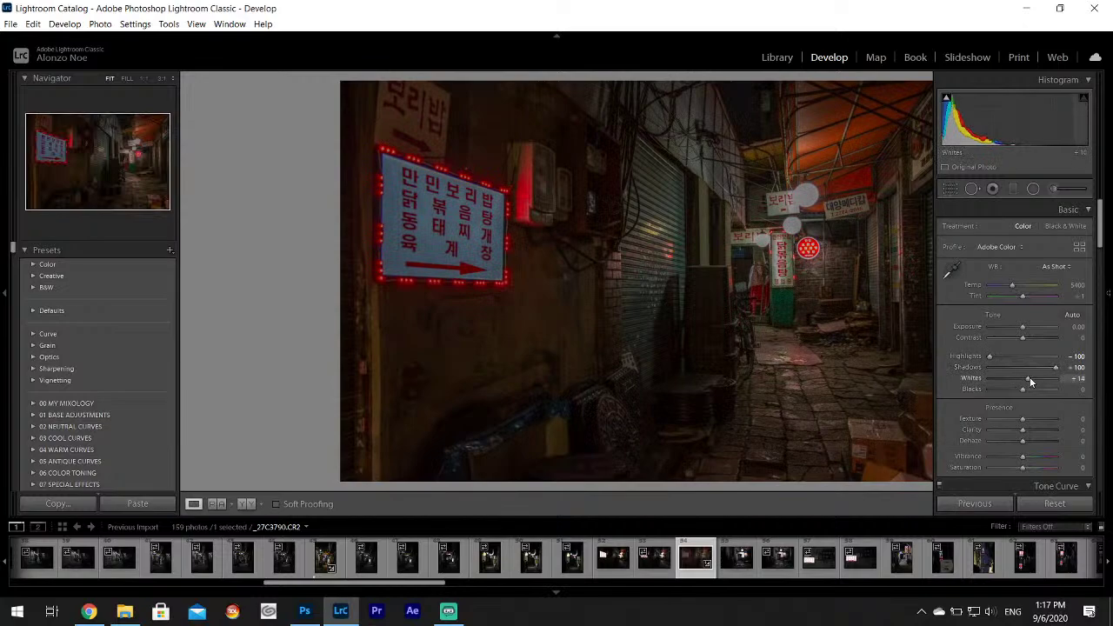
pyautogui.moveTo(1030, 376); pyautogui.dragTo(1045, 382)
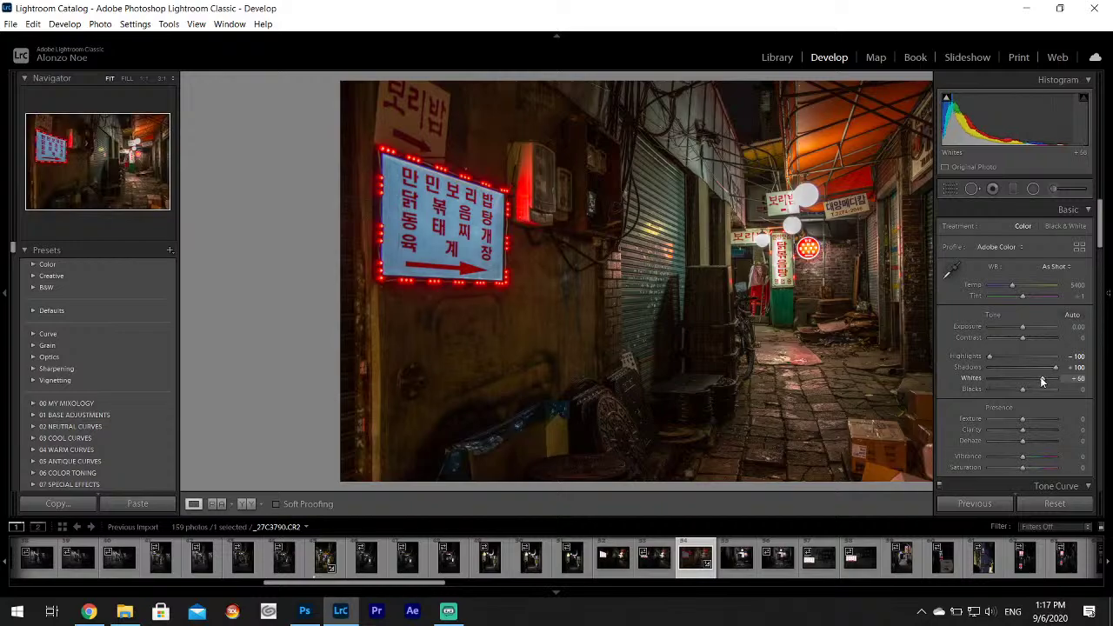
# Sample the wall left of the shutters for white balance: Temp 5200, Tint +10.
pyautogui.click(950, 271)
pyautogui.click(783, 371)
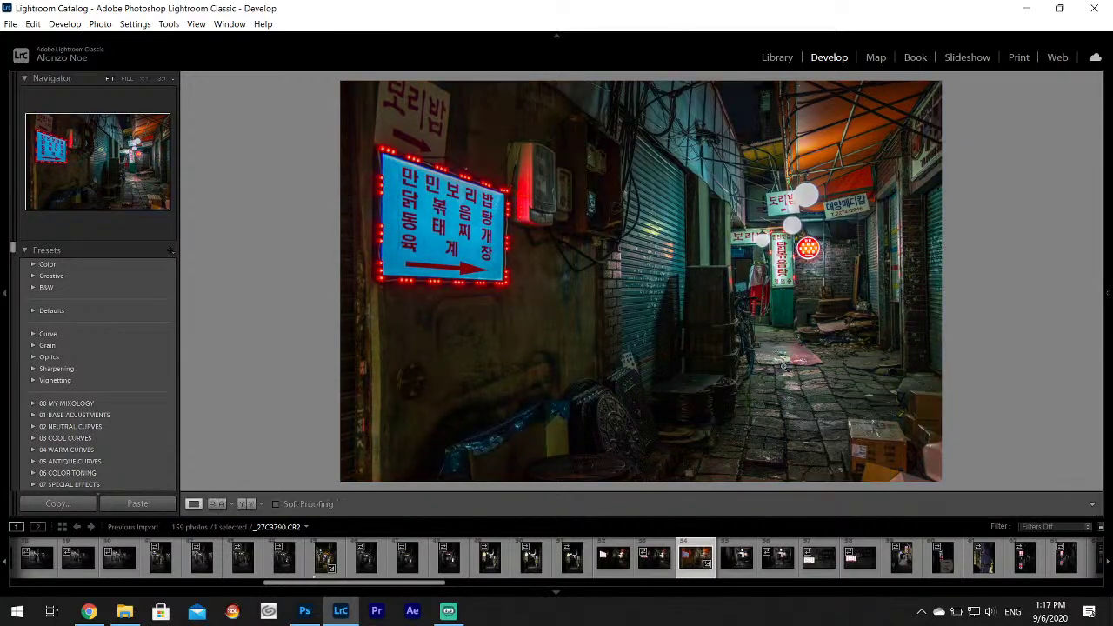
pyautogui.moveTo(1108, 293)
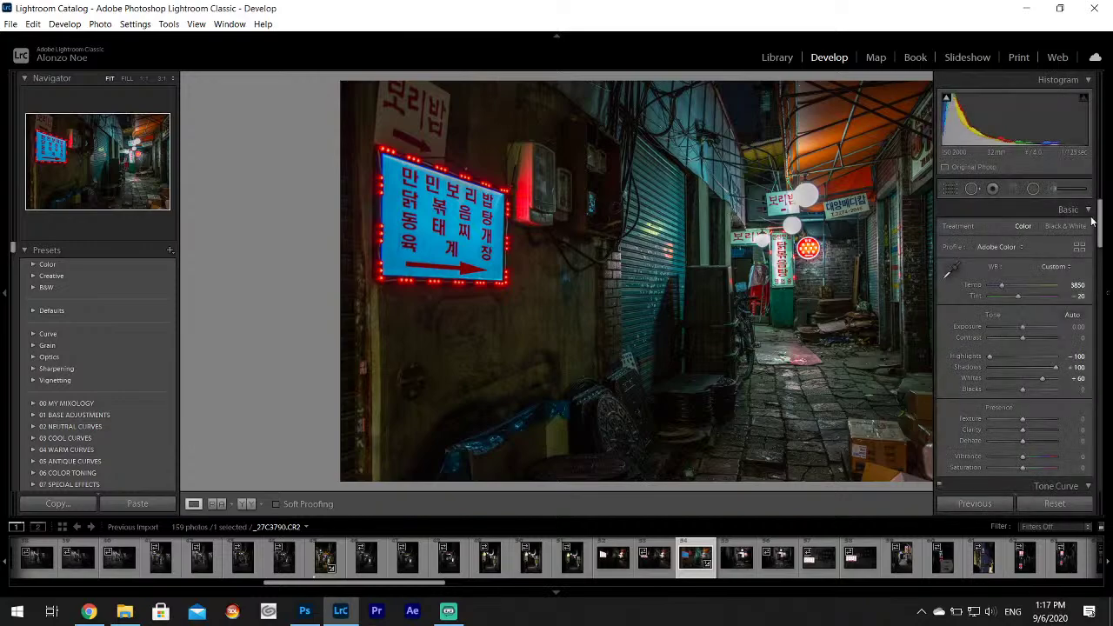
pyautogui.click(950, 270)
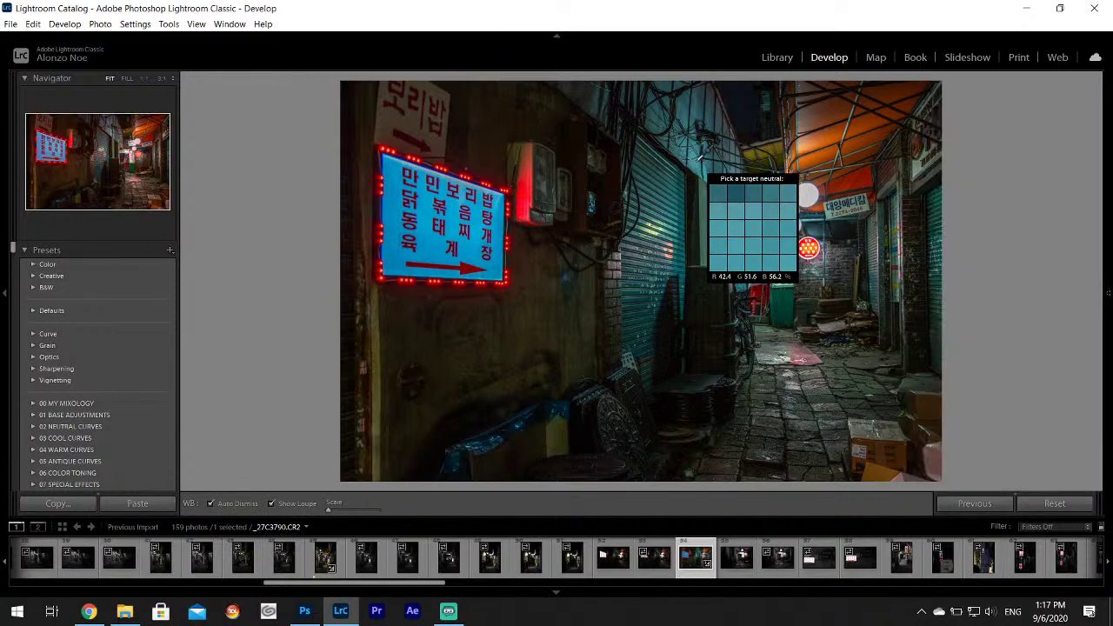
pyautogui.click(538, 288)
pyautogui.moveTo(1110, 198)
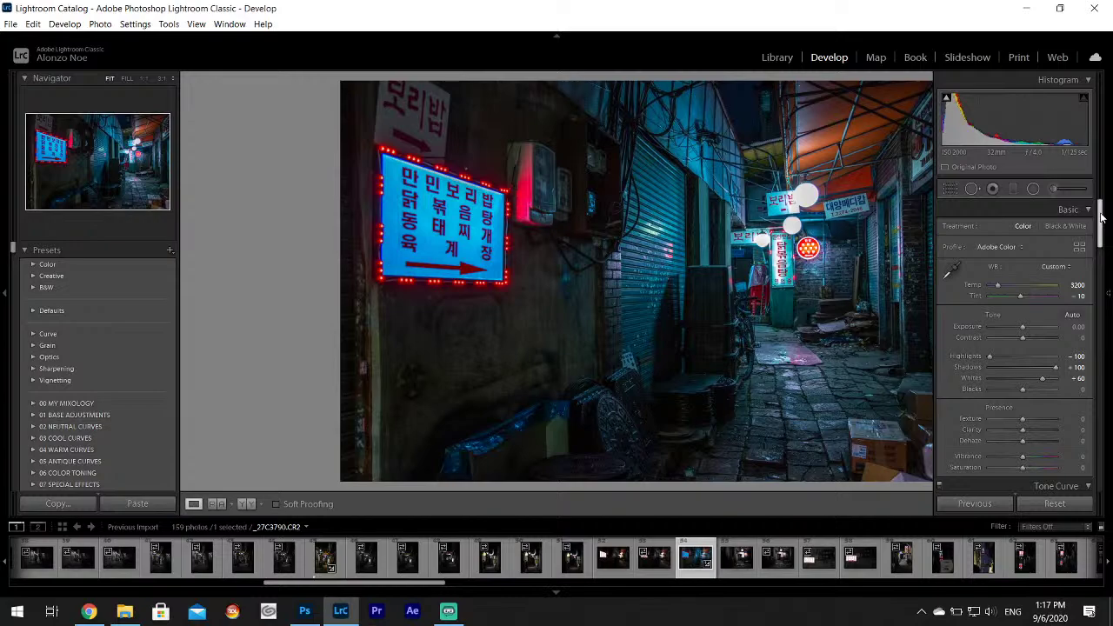
pyautogui.scroll(-15, 1101, 218)
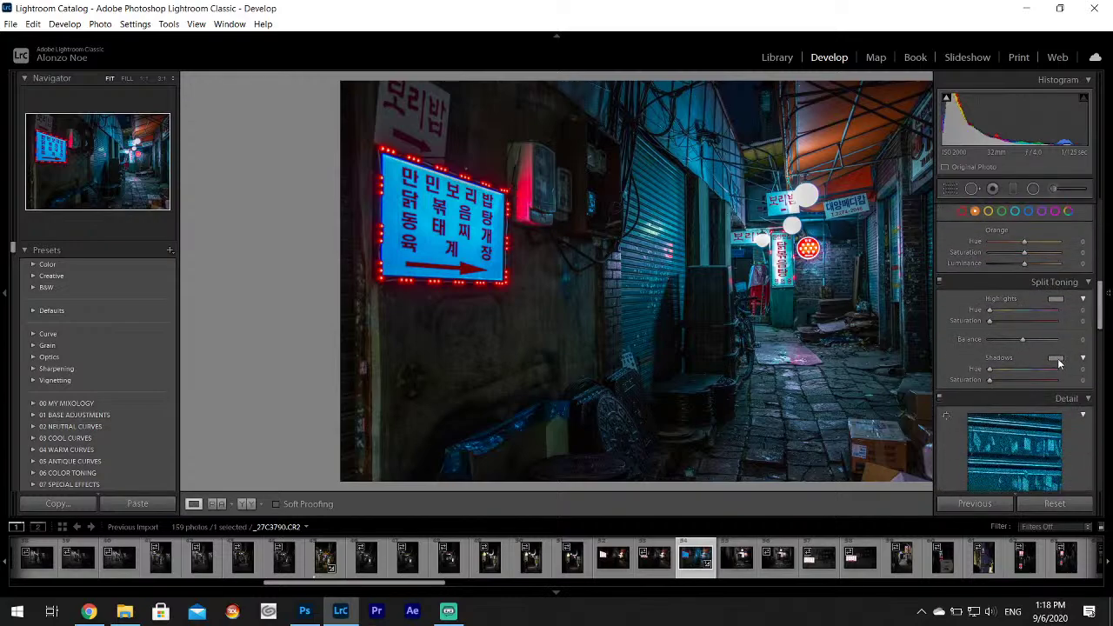
# Split-tone the shadows blue-violet at hue 267, saturation 24.
pyautogui.click(1055, 357)
pyautogui.moveTo(981, 385); pyautogui.dragTo(972, 397)
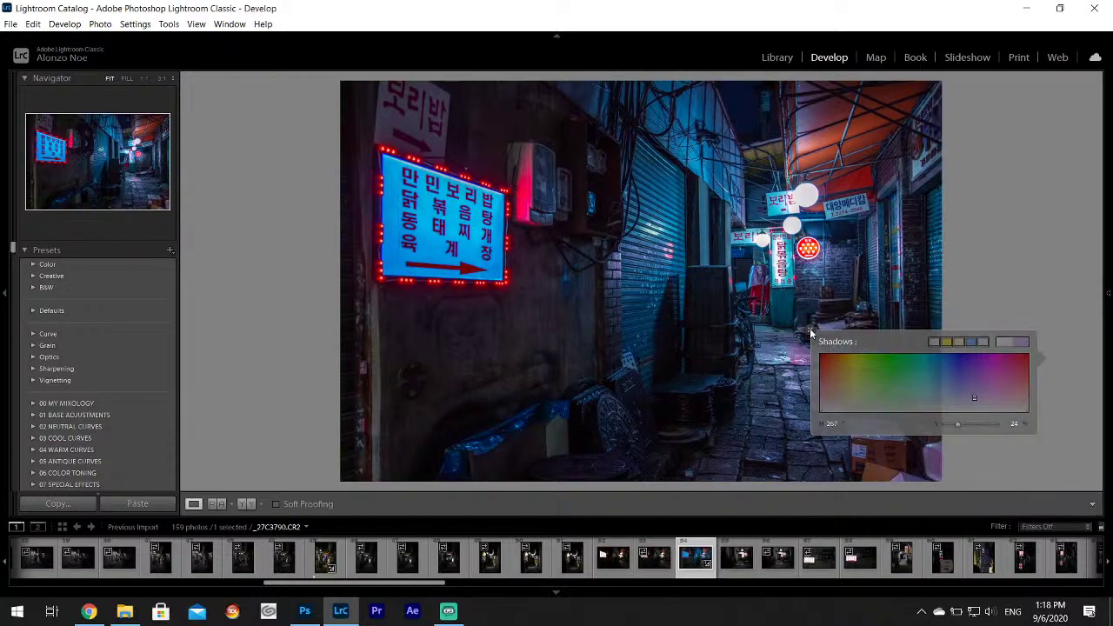
pyautogui.click(831, 304)
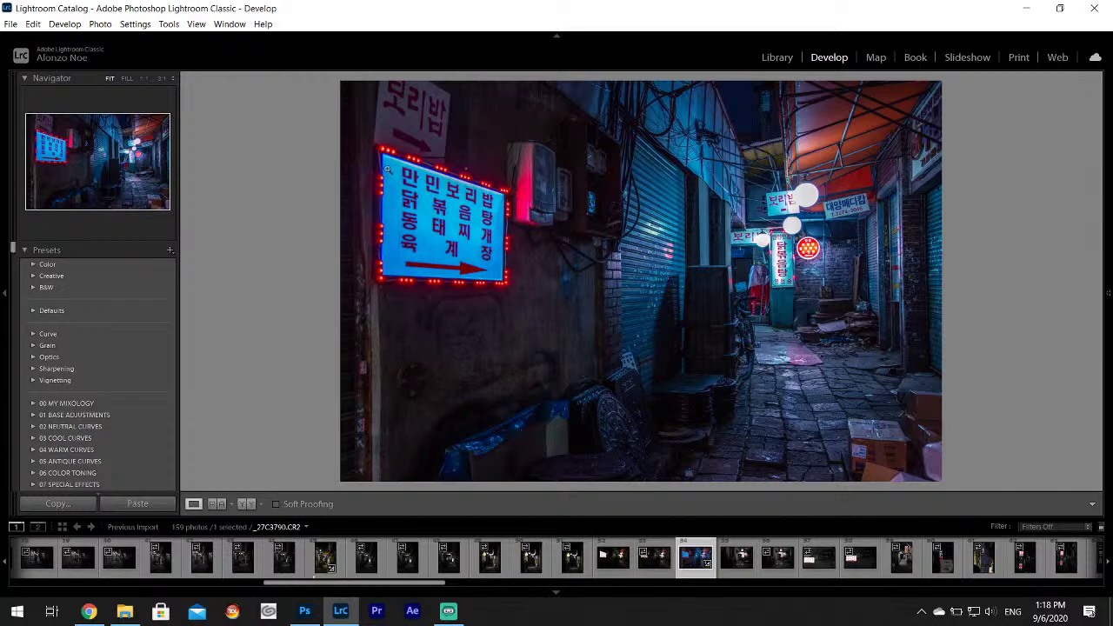
# Paint a brush mask over the neon sign and lower its Highlights from 13 to 8.
pyautogui.moveTo(1108, 221)
pyautogui.click(1054, 189)
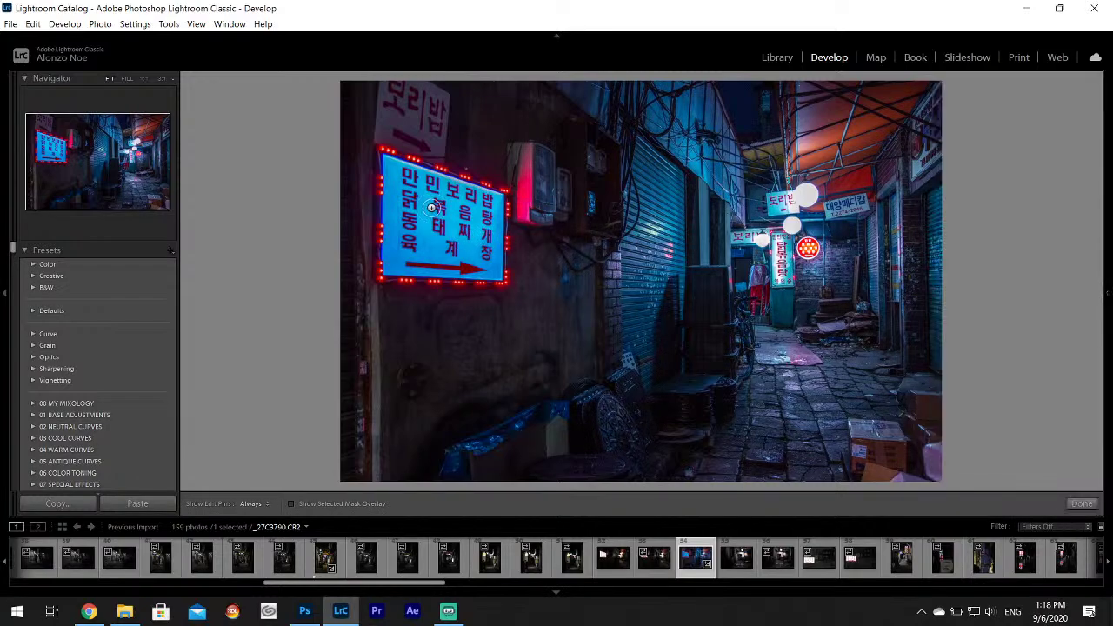
pyautogui.press('h')
pyautogui.moveTo(391, 164)
pyautogui.mouseDown()
pyautogui.moveTo(493, 185)
pyautogui.moveTo(490, 265)
pyautogui.moveTo(466, 278)
pyautogui.moveTo(390, 270)
pyautogui.moveTo(388, 165)
pyautogui.moveTo(426, 238)
pyautogui.moveTo(473, 248)
pyautogui.mouseUp()
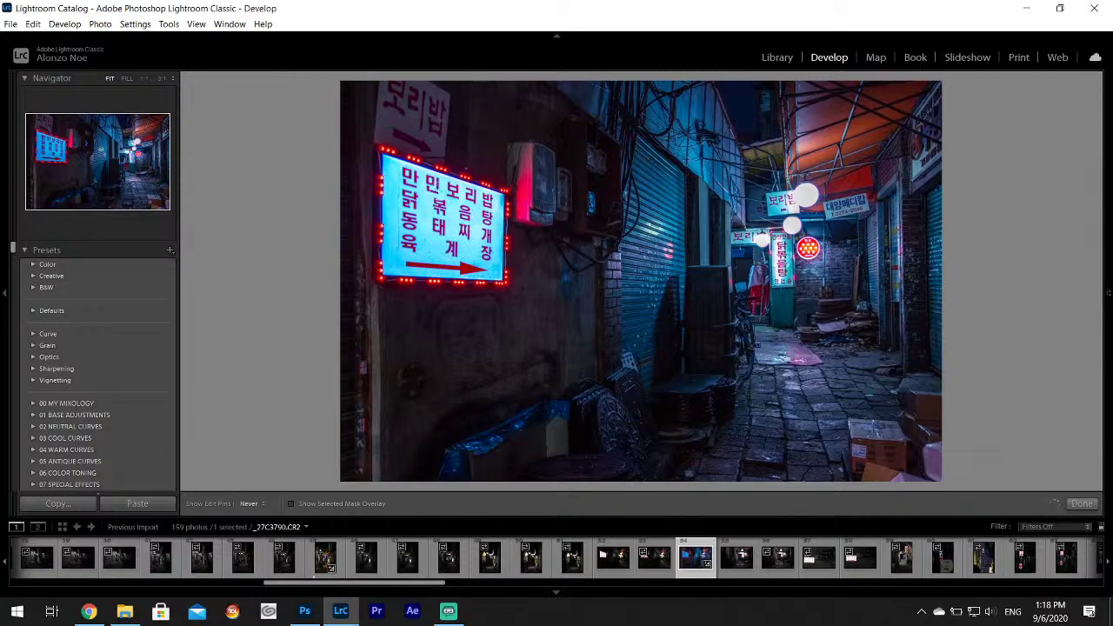
pyautogui.moveTo(383, 162)
pyautogui.mouseDown()
pyautogui.moveTo(426, 162)
pyautogui.moveTo(494, 192)
pyautogui.moveTo(494, 273)
pyautogui.moveTo(473, 283)
pyautogui.moveTo(392, 267)
pyautogui.moveTo(386, 183)
pyautogui.mouseUp()
pyautogui.press('h')
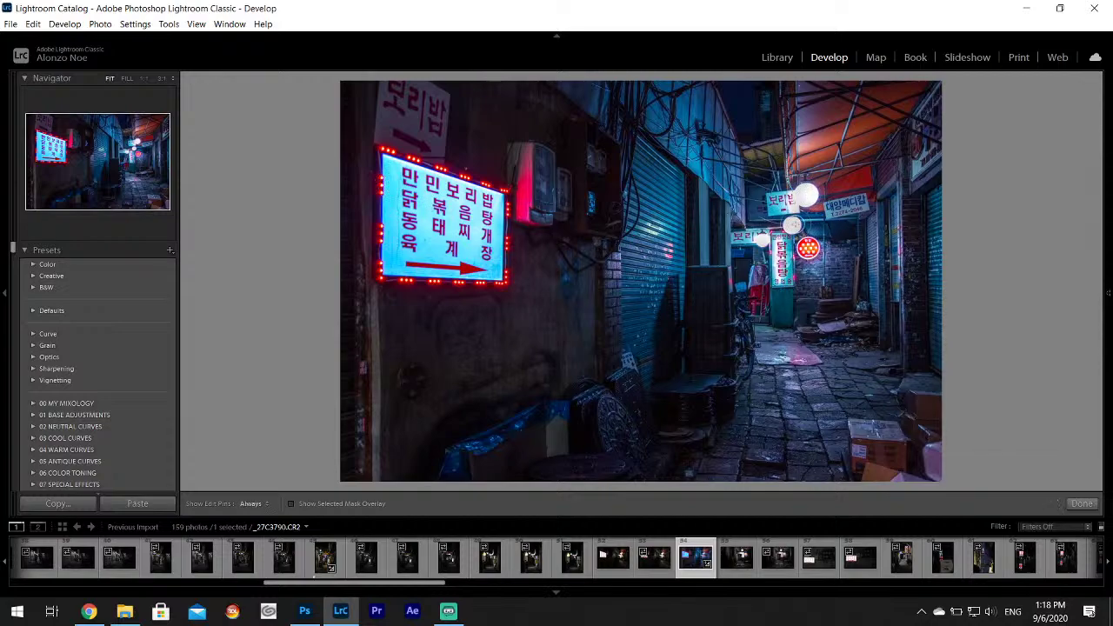
pyautogui.press('h')
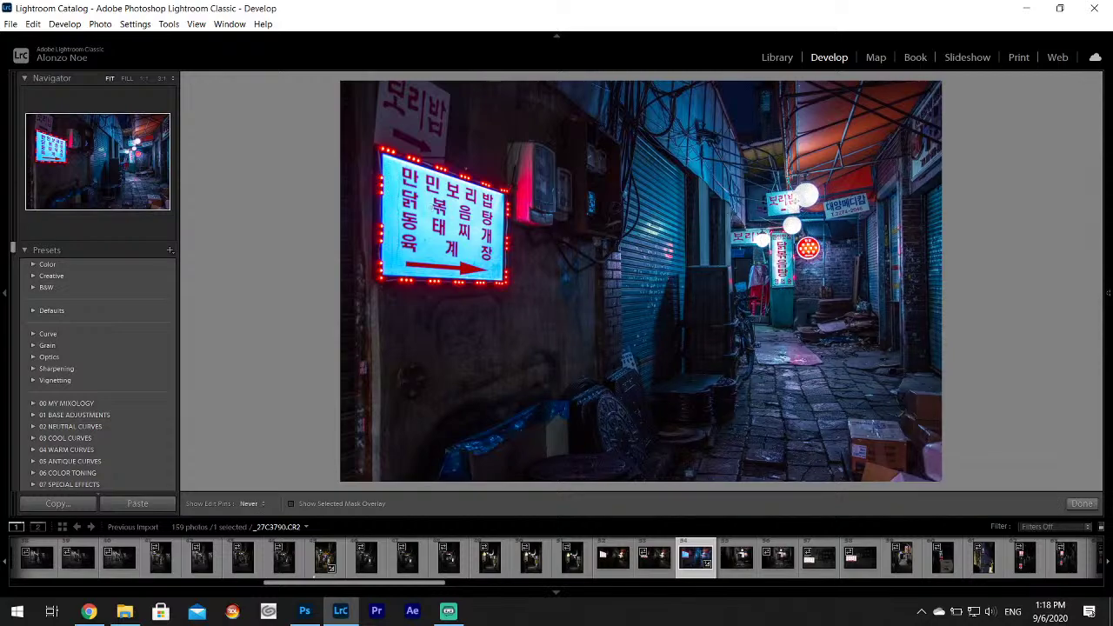
pyautogui.press('h')
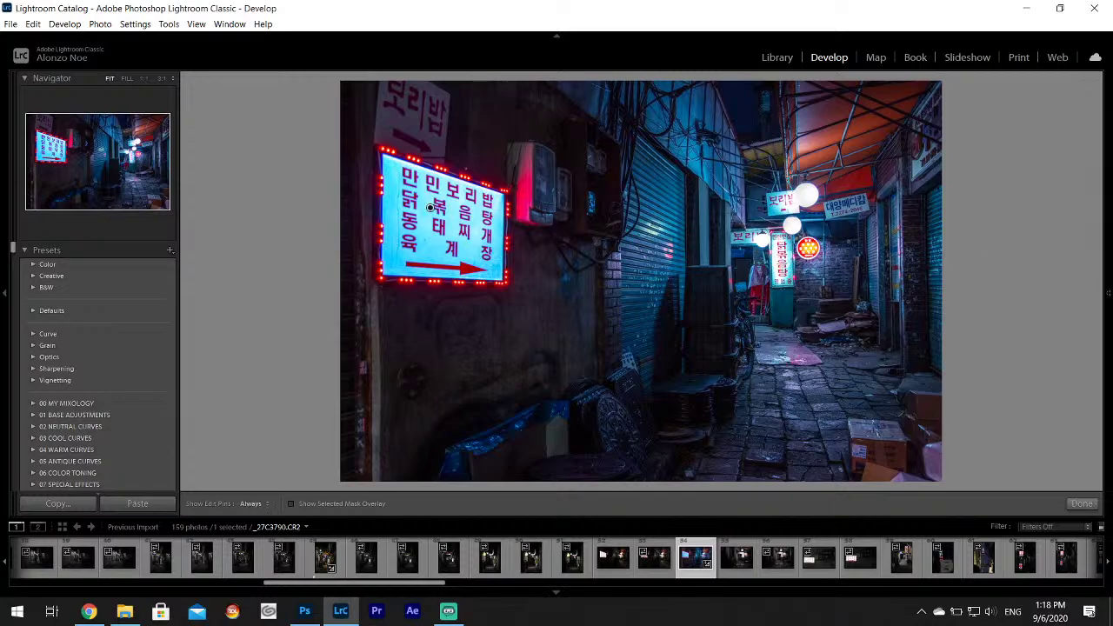
pyautogui.moveTo(1109, 287)
pyautogui.moveTo(1025, 291); pyautogui.dragTo(1024, 291)
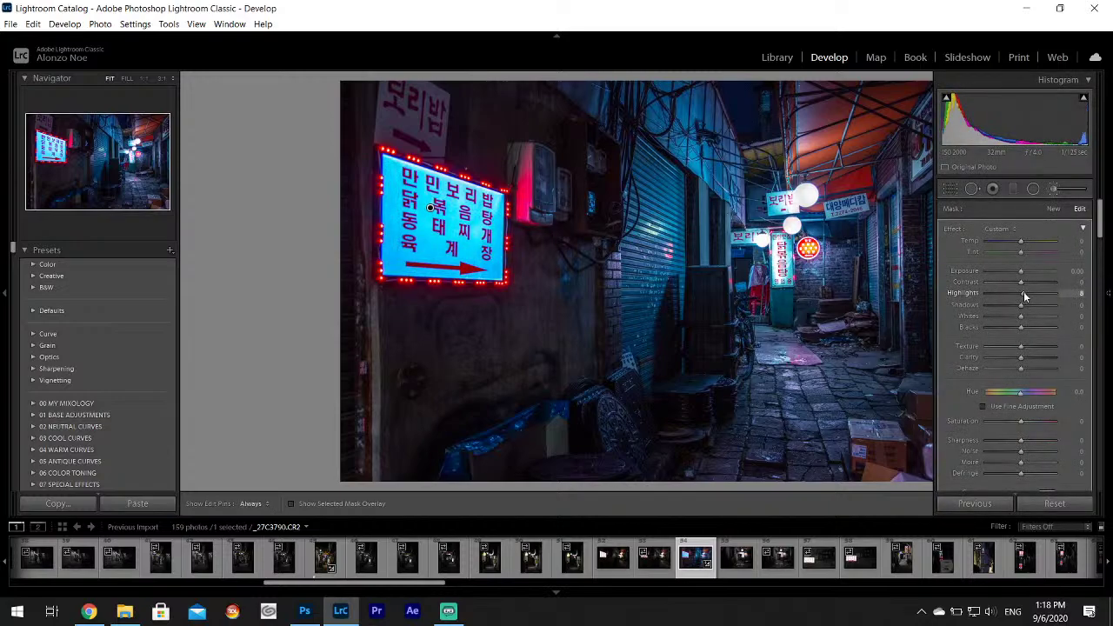
pyautogui.click(1090, 507)
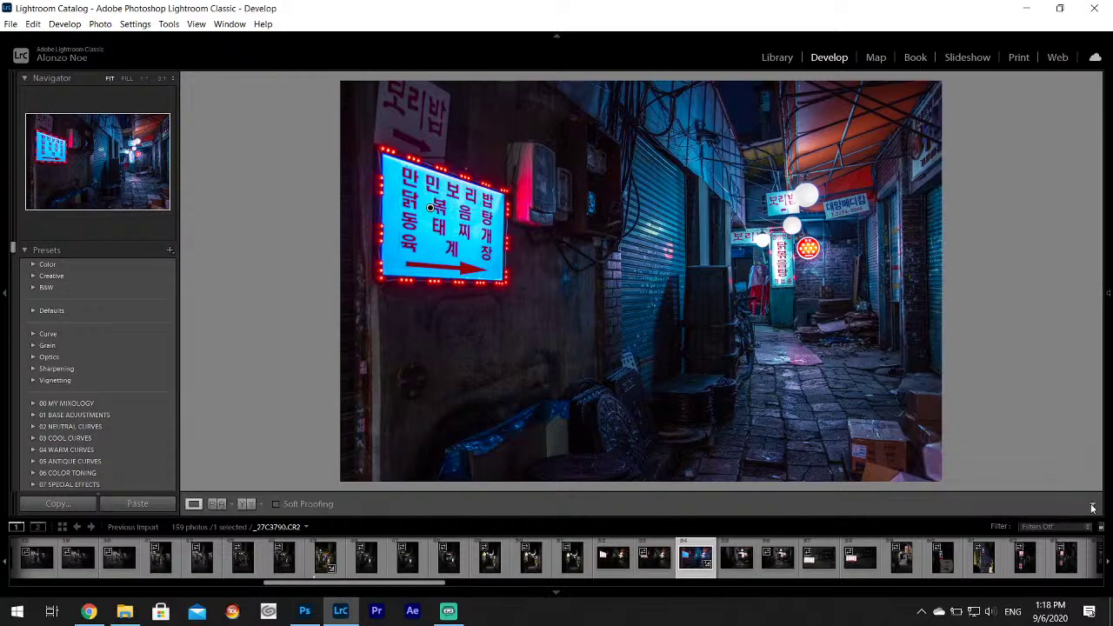
# Set Noise Reduction Luminance to 13 in the Detail panel.
pyautogui.moveTo(1100, 252)
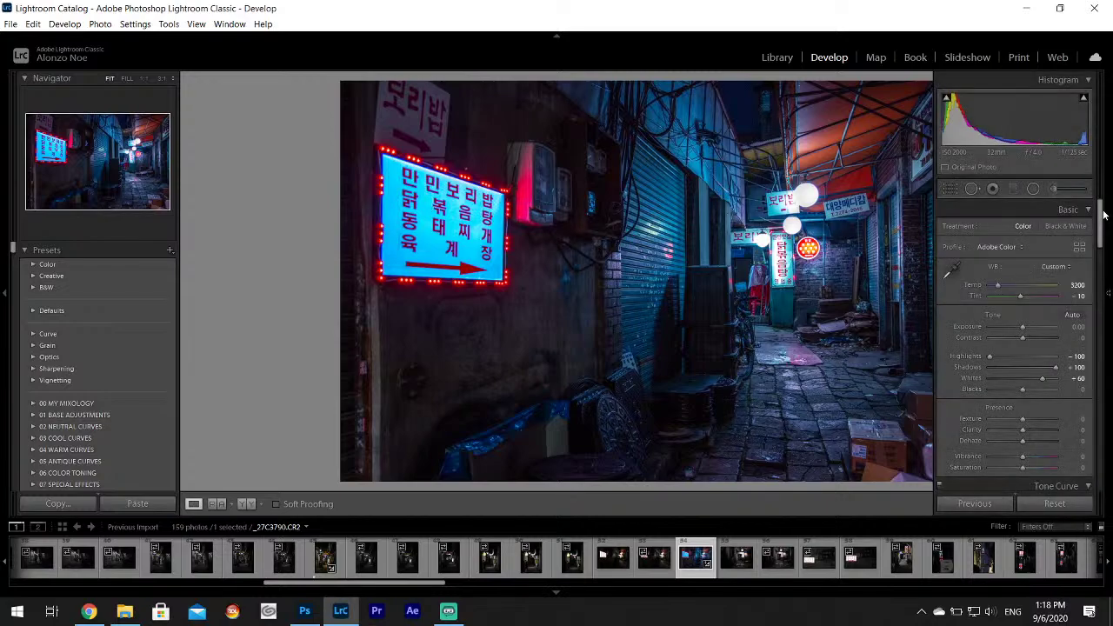
pyautogui.scroll(-5, 1099, 274)
pyautogui.moveTo(1099, 274); pyautogui.dragTo(1104, 340)
pyautogui.moveTo(989, 380); pyautogui.dragTo(999, 380)
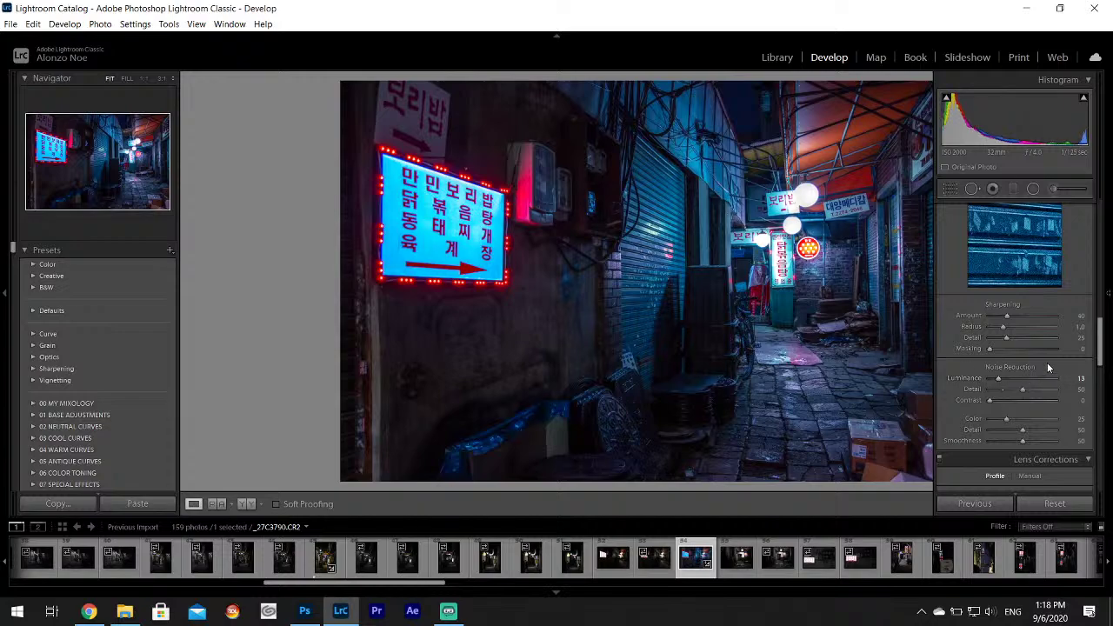
pyautogui.moveTo(1100, 333); pyautogui.dragTo(1095, 237)
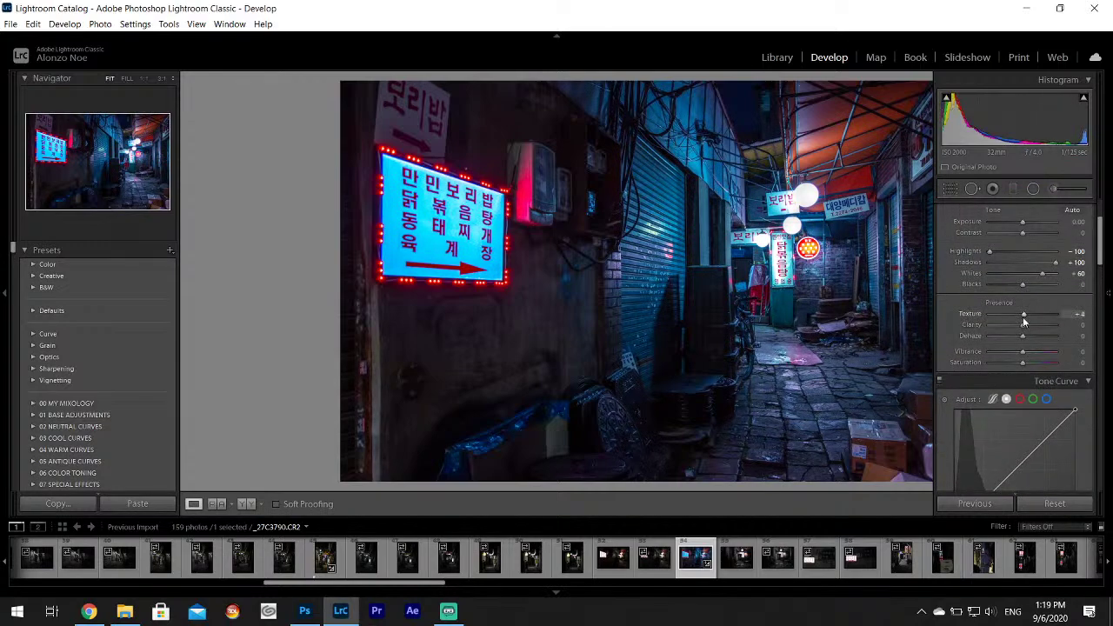
# Raise Texture and Clarity to +4, then hide the right panel with F8.
pyautogui.moveTo(1022, 324); pyautogui.dragTo(1026, 324)
pyautogui.moveTo(1100, 244); pyautogui.dragTo(1101, 245)
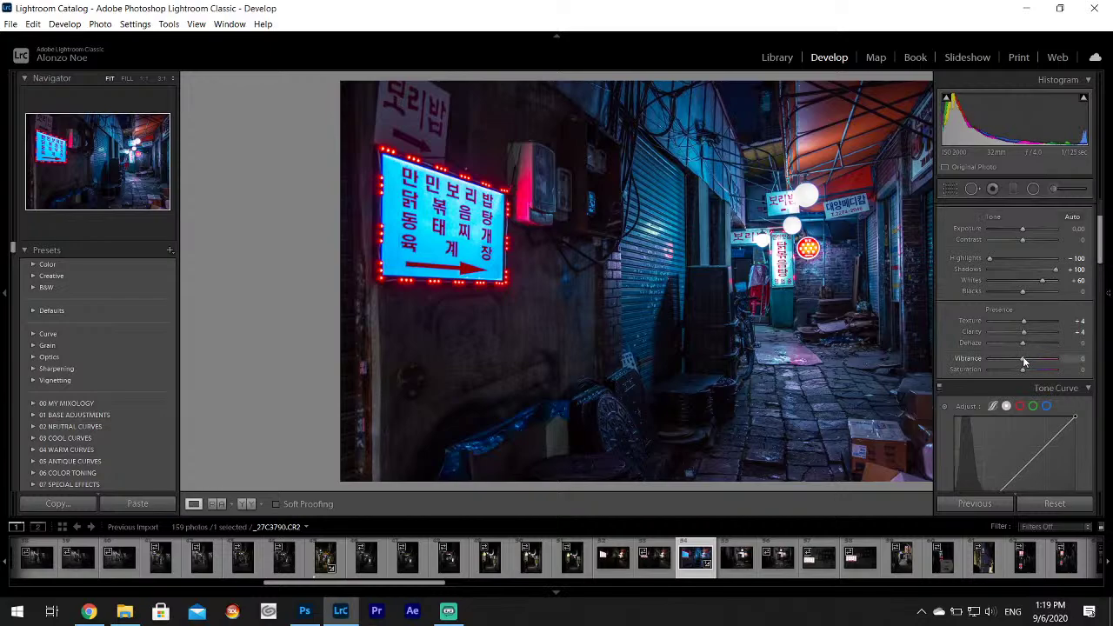
pyautogui.press('F8')
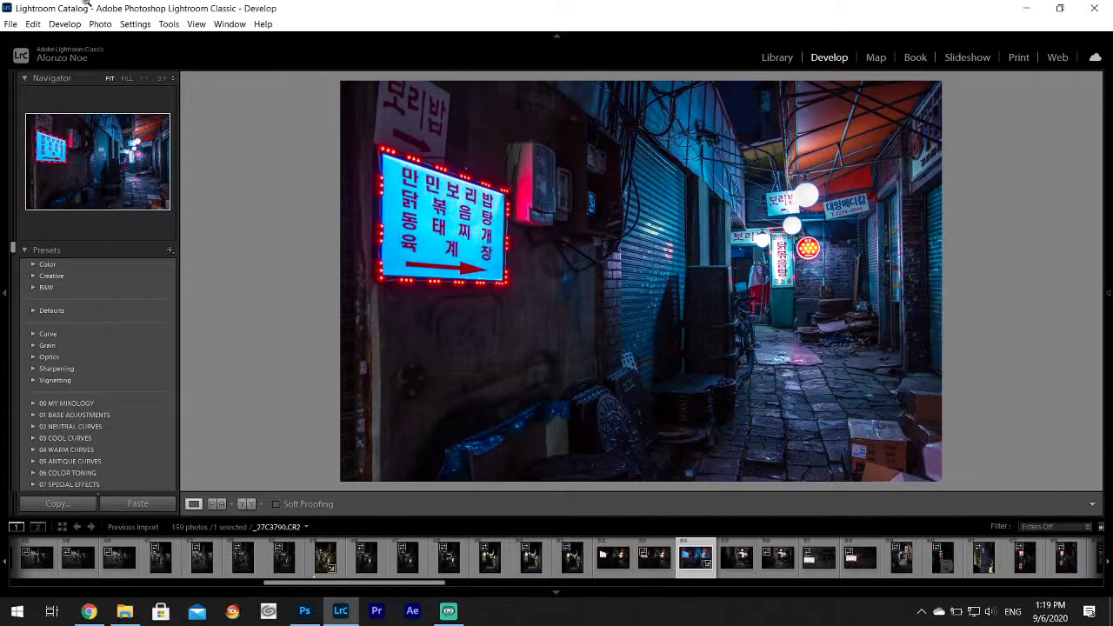
# Export red-sign alley photo _27C3790 as a JPEG into Desktop > Korea Project.
pyautogui.click(11, 23)
pyautogui.click(52, 193)
pyautogui.click(736, 222)
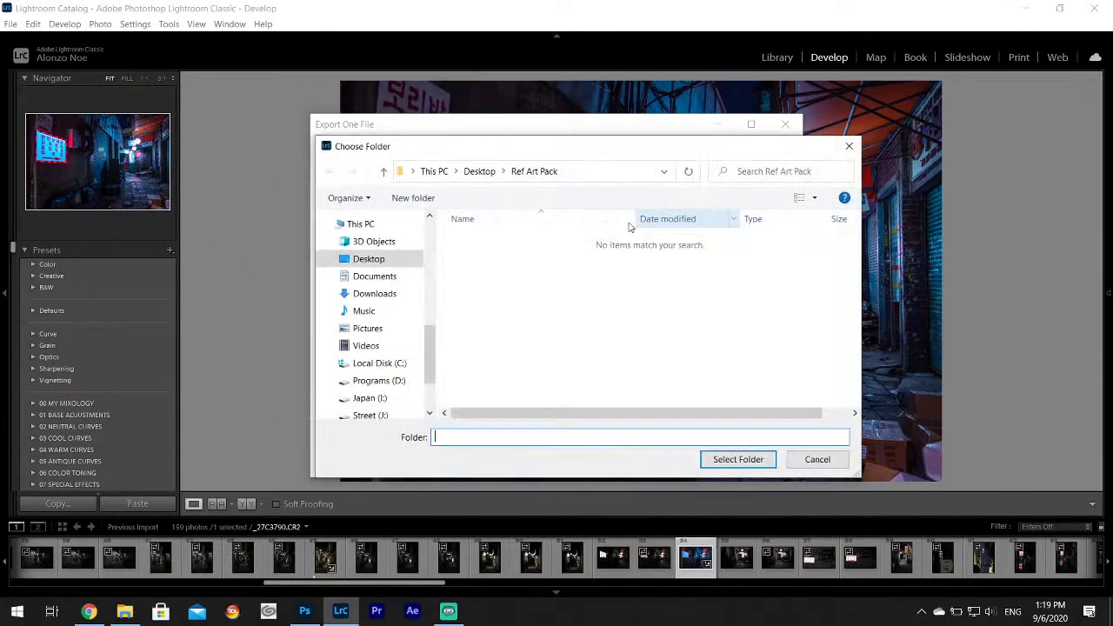
pyautogui.click(379, 261)
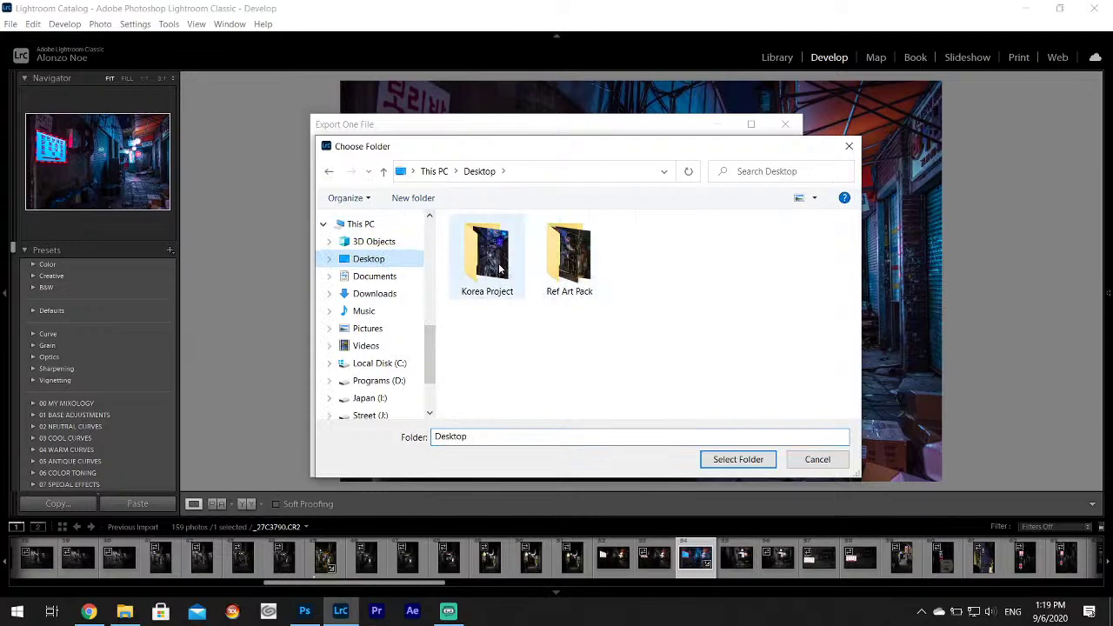
pyautogui.click(500, 270)
pyautogui.click(738, 459)
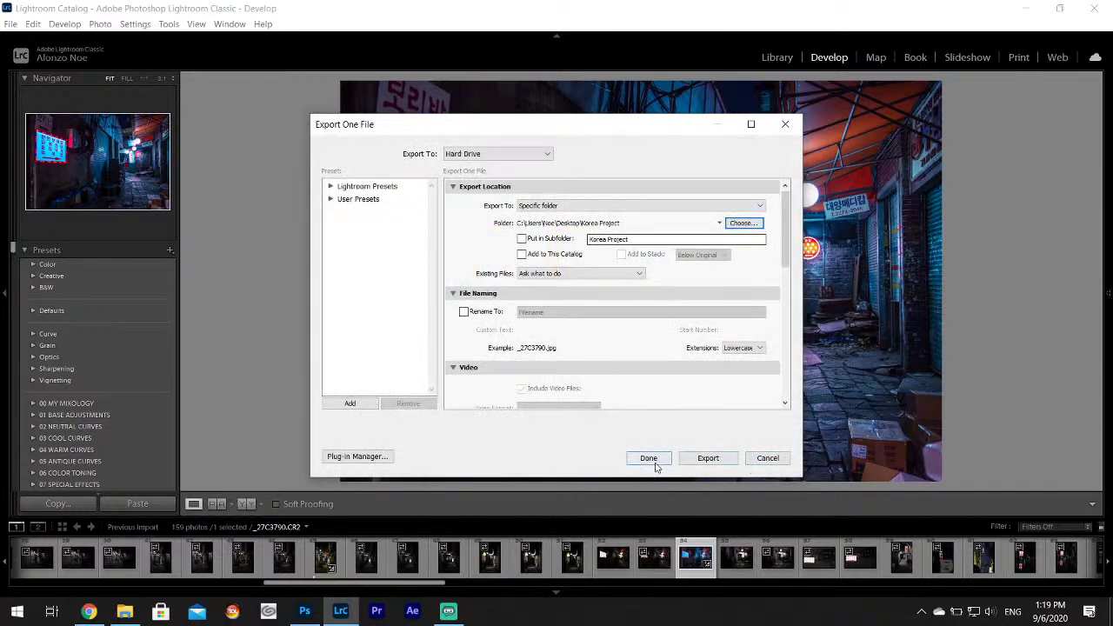
pyautogui.click(707, 458)
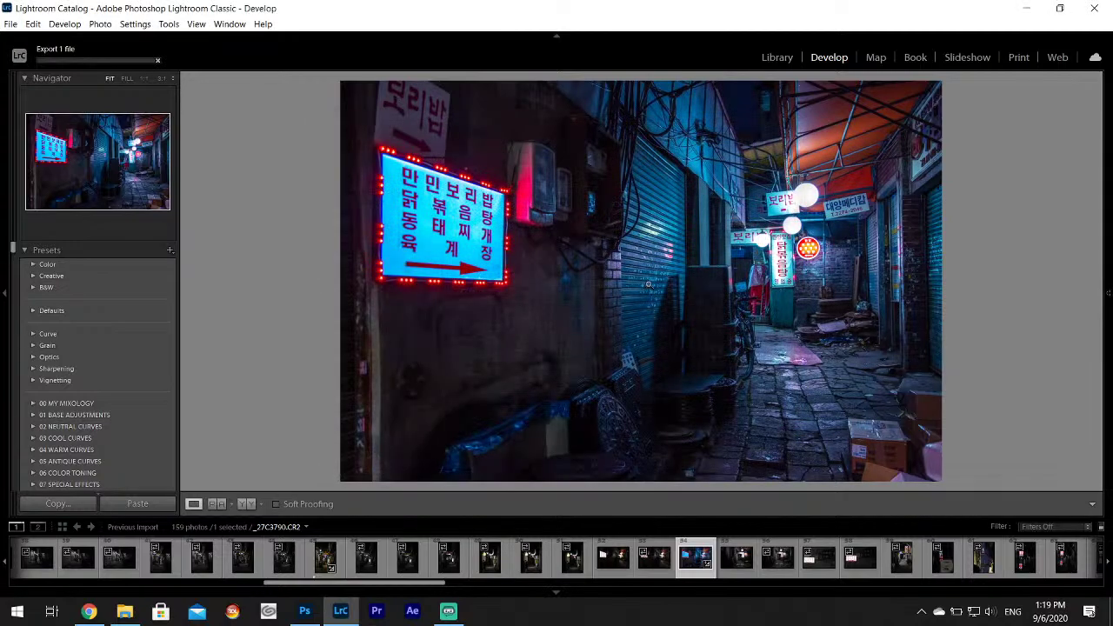
# Copy the develop settings from the graded red-sign photo _27C3790.
pyautogui.rightClick(700, 566)
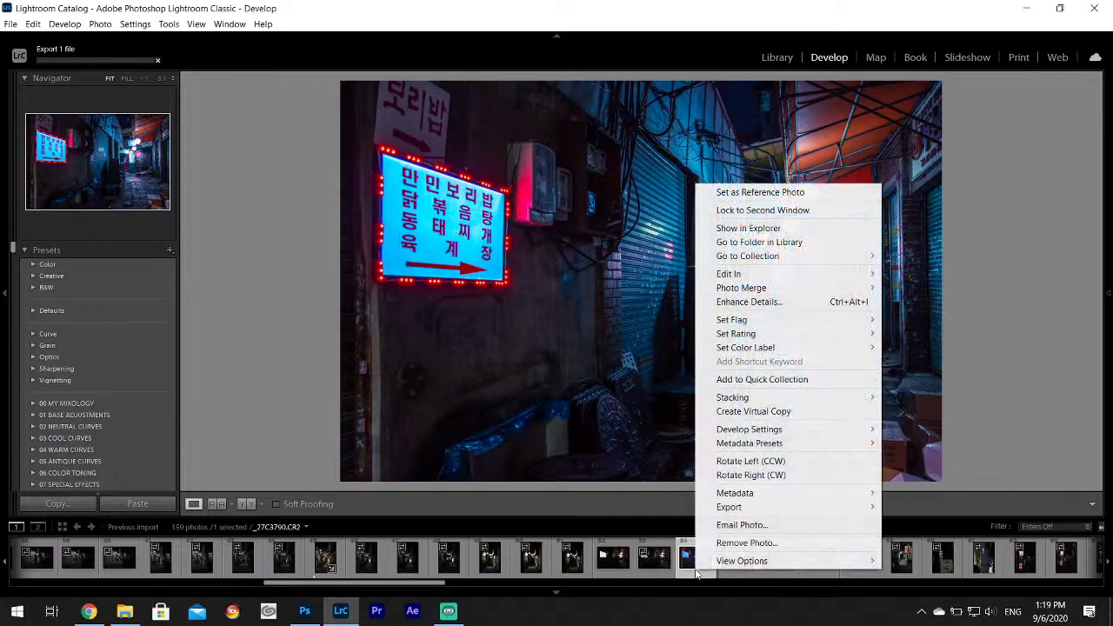
pyautogui.moveTo(748, 430)
pyautogui.click(900, 481)
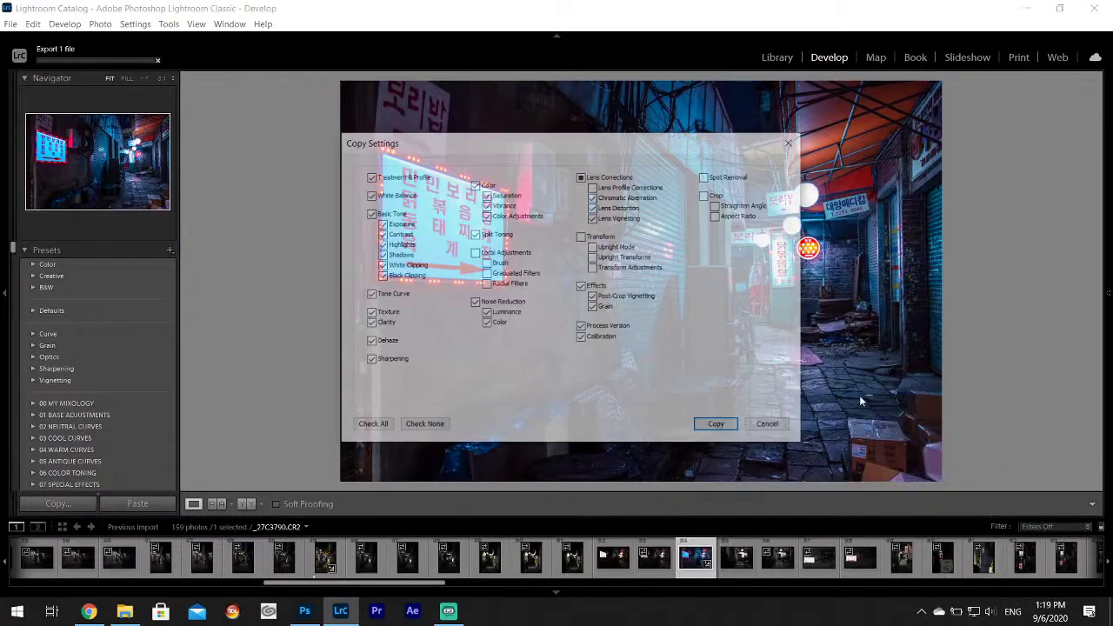
pyautogui.click(729, 427)
# Paste the copied grade onto bicycle alley photo _27C3792, turning it blue-toned.
pyautogui.click(735, 561)
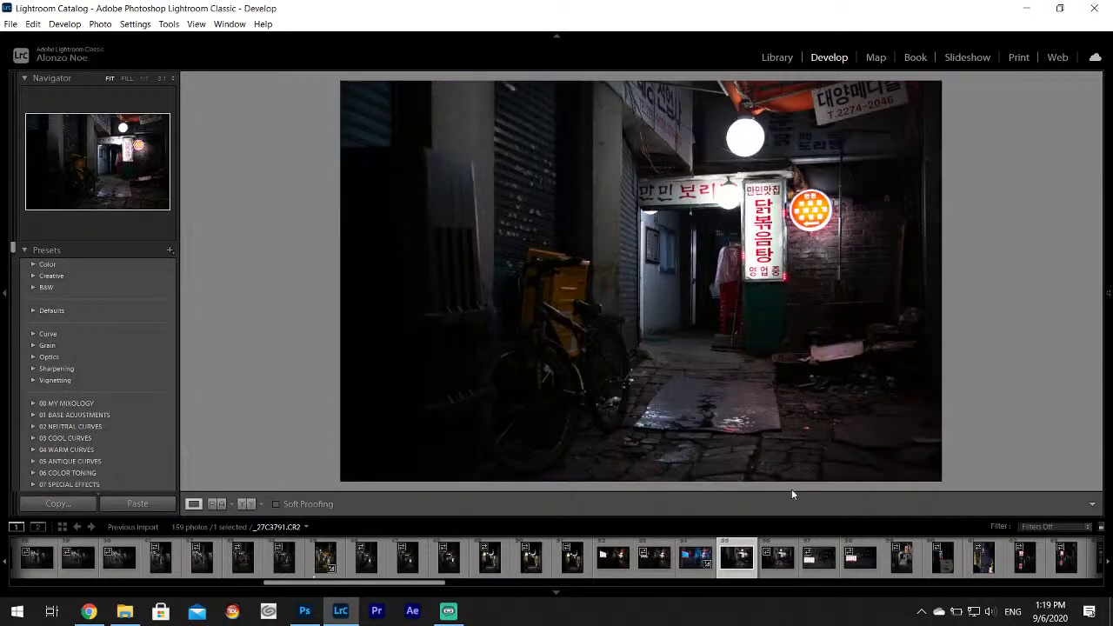
pyautogui.hotkey('ctrl', 'shift', 'v')
pyautogui.click(777, 557)
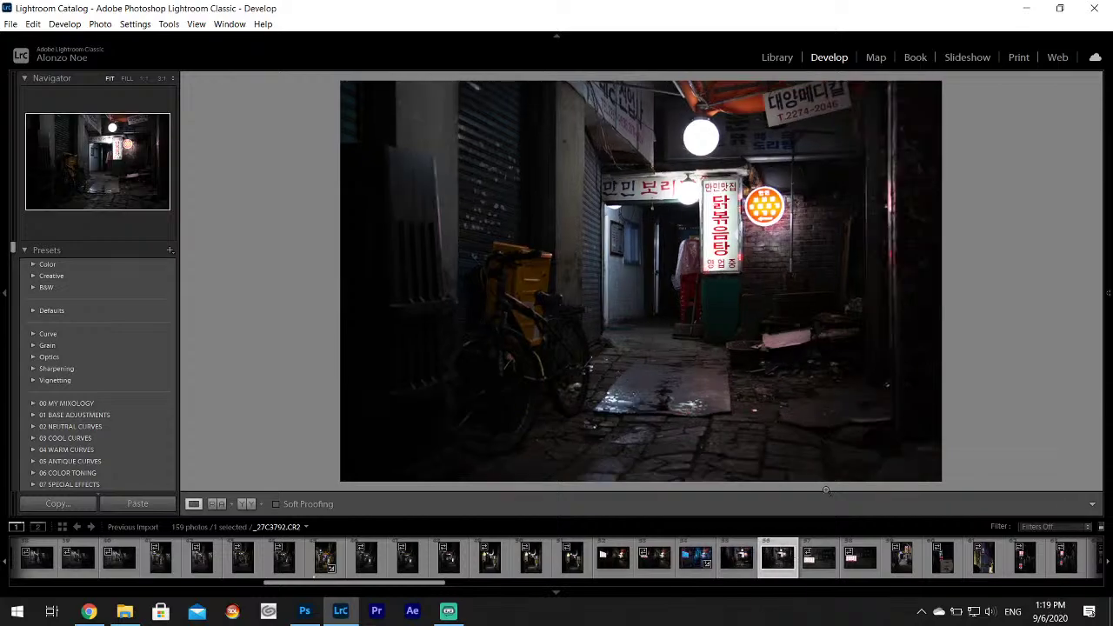
pyautogui.click(818, 556)
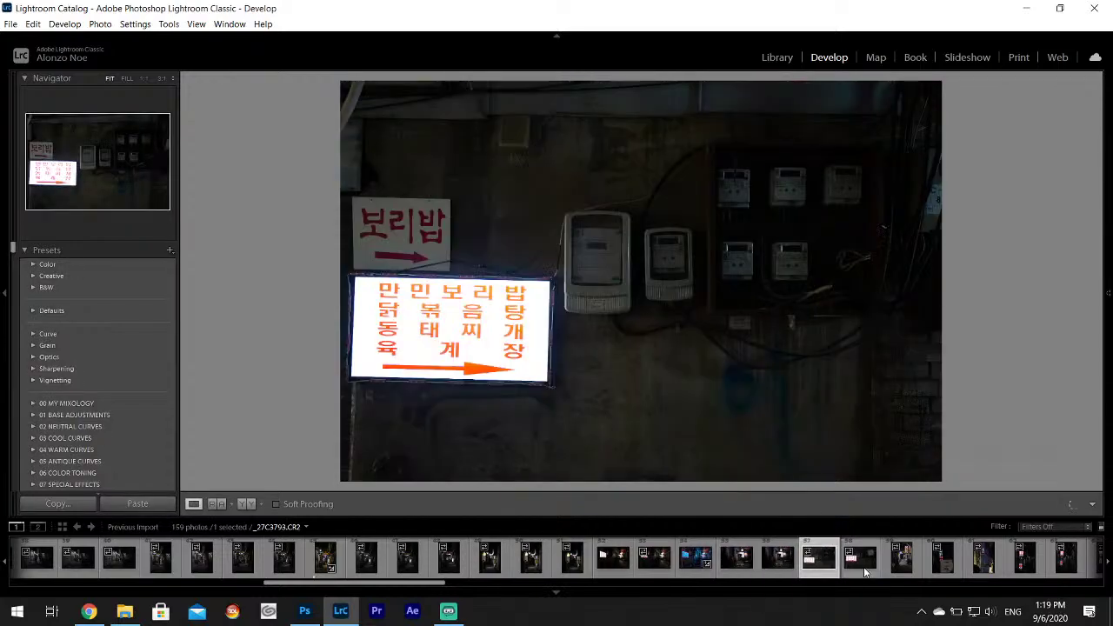
pyautogui.click(863, 567)
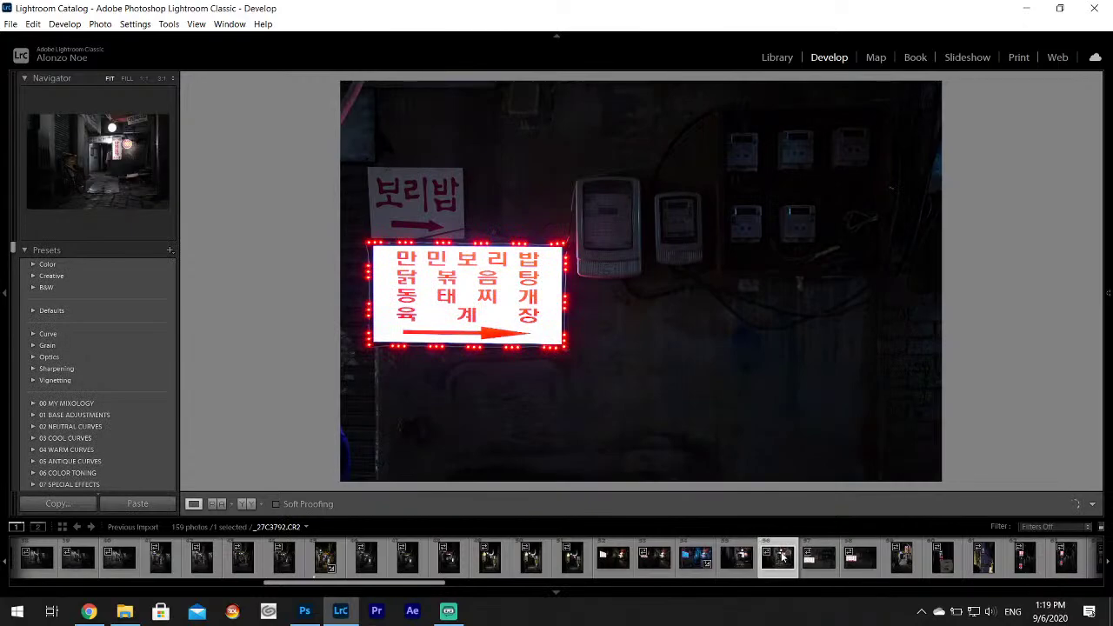
pyautogui.click(782, 557)
pyautogui.rightClick(785, 572)
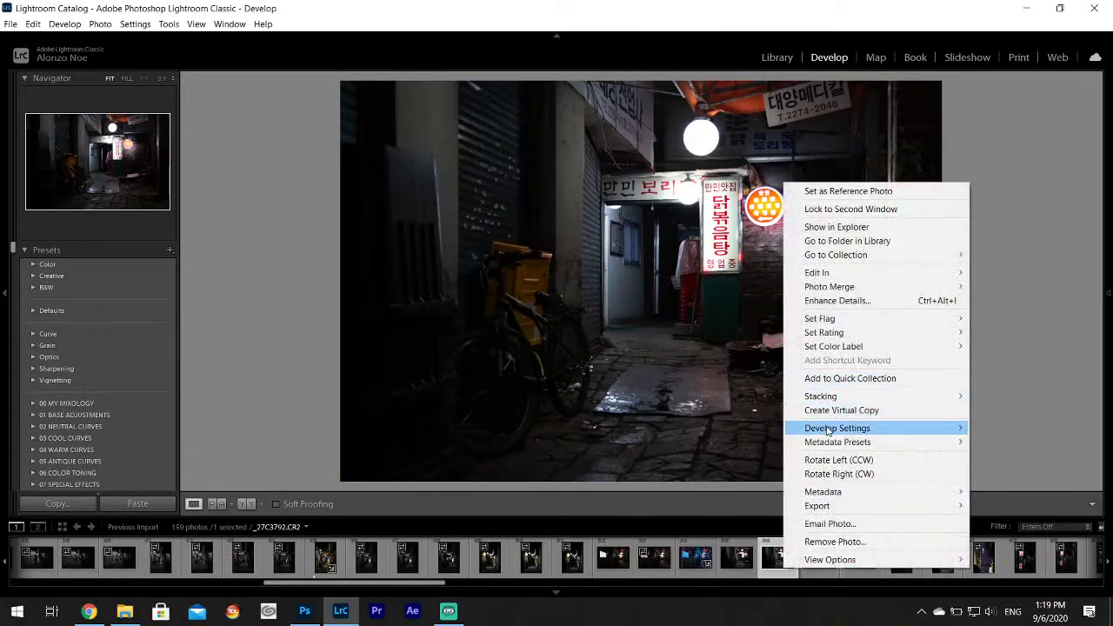
pyautogui.moveTo(830, 430)
pyautogui.click(635, 493)
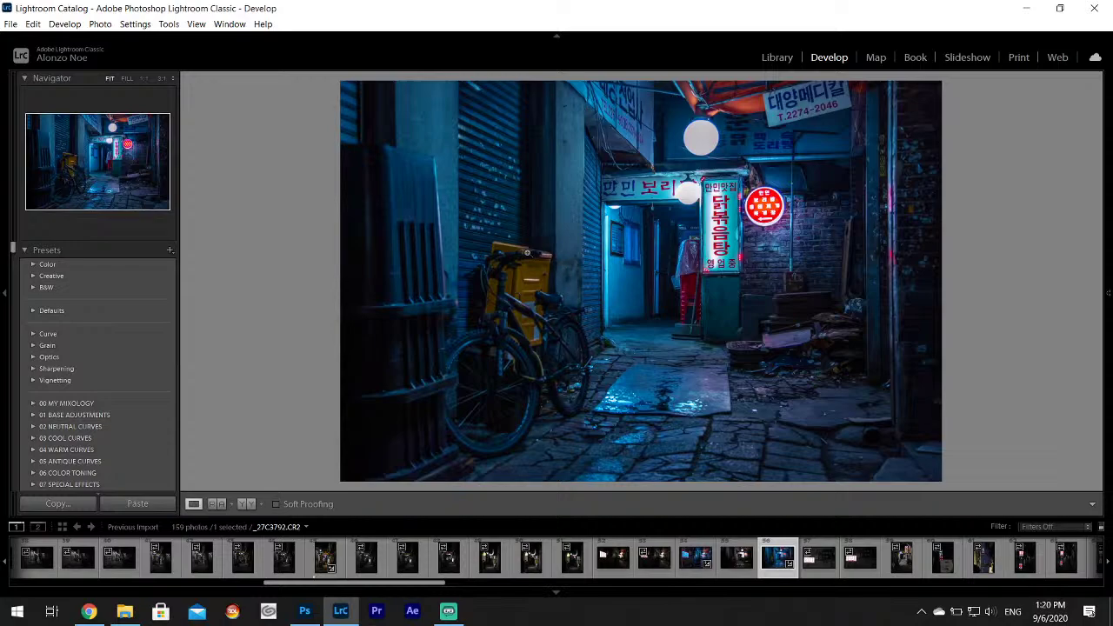
# Reset Tint and warm the Temp on the bicycle alley photo.
pyautogui.moveTo(1108, 252)
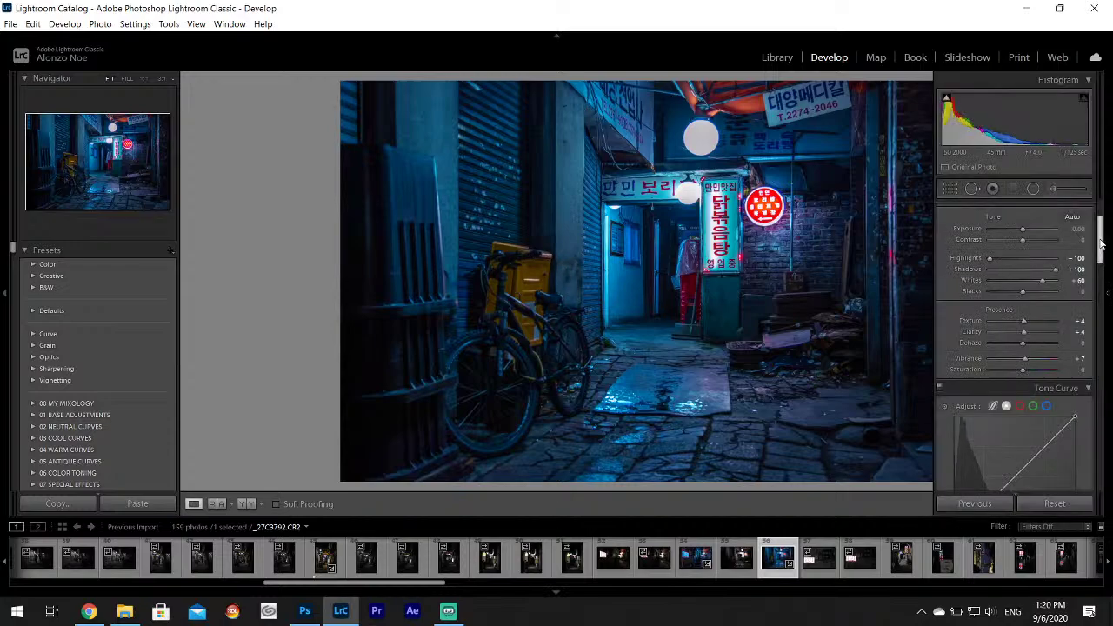
pyautogui.scroll(3, 1101, 244)
pyautogui.moveTo(1022, 296); pyautogui.dragTo(1006, 289)
pyautogui.doubleClick(974, 296)
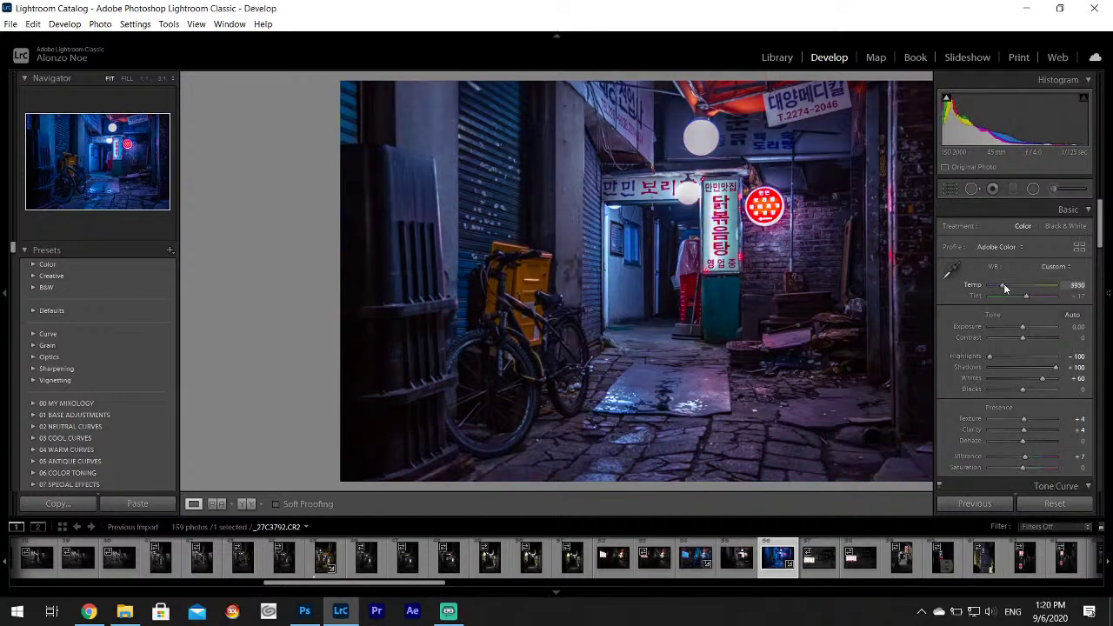
# Split-tone the shadows purple at hue 270, saturation 56.
pyautogui.moveTo(1102, 223); pyautogui.dragTo(1101, 318)
pyautogui.click(1056, 350)
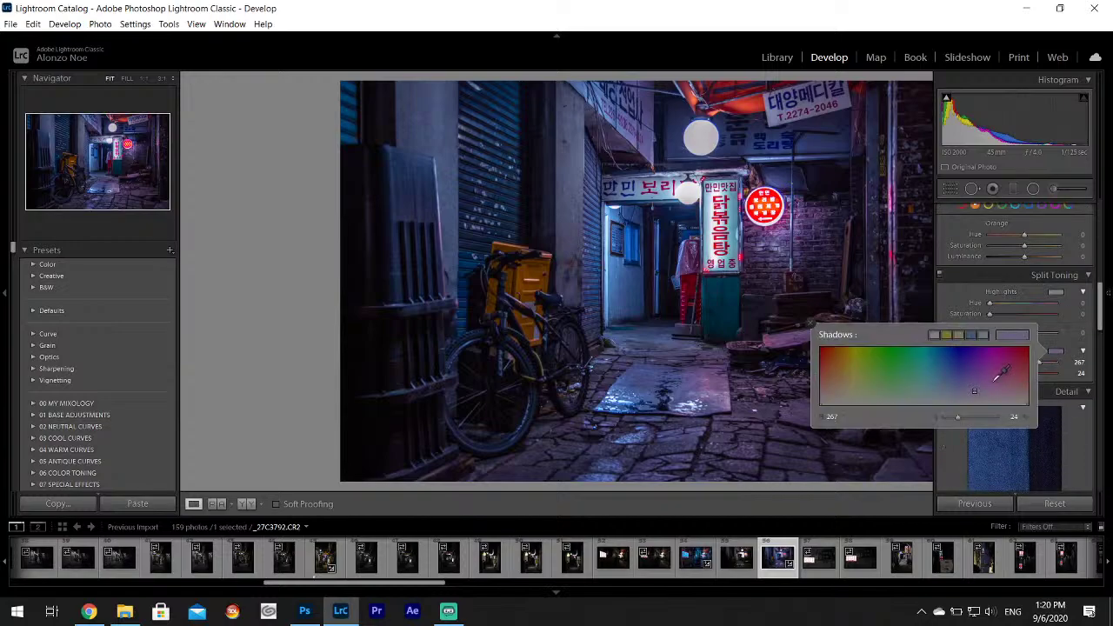
pyautogui.moveTo(1001, 368); pyautogui.dragTo(980, 369)
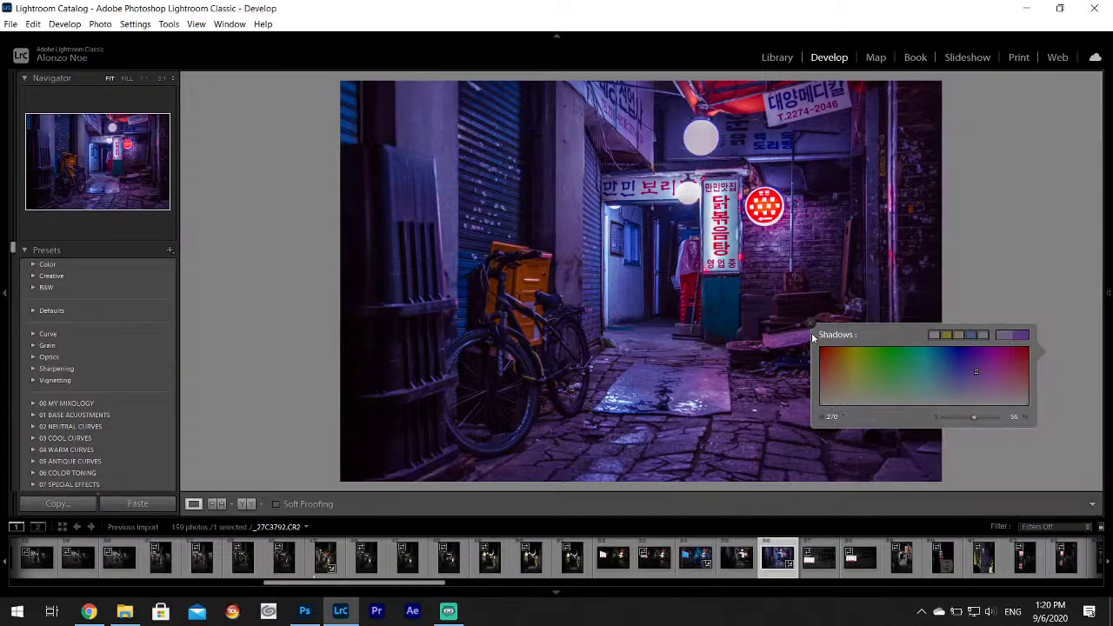
# Lower Contrast to −21, set HSL Red hue to −100, and view the lamp at 1:1.
pyautogui.moveTo(1103, 287)
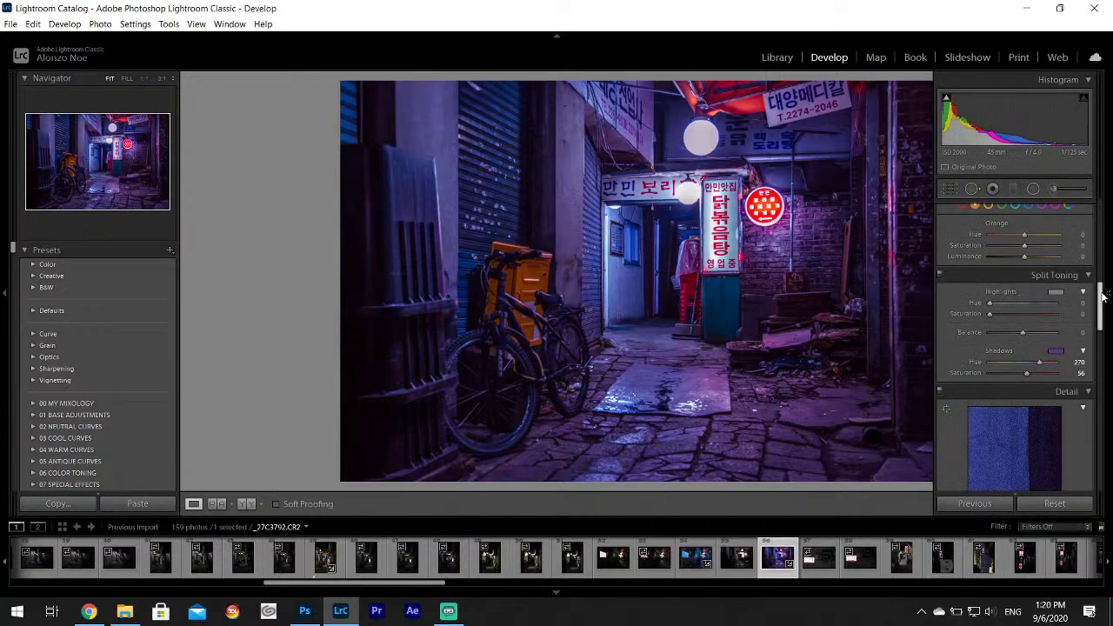
pyautogui.moveTo(1017, 340); pyautogui.dragTo(1013, 340)
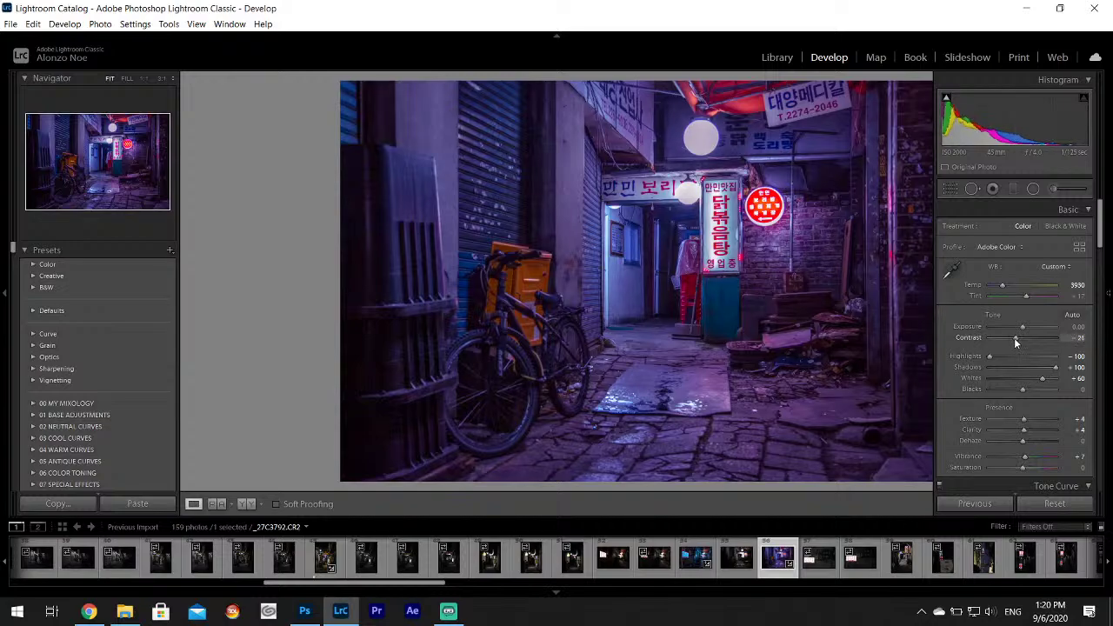
pyautogui.scroll(-5, 1089, 298)
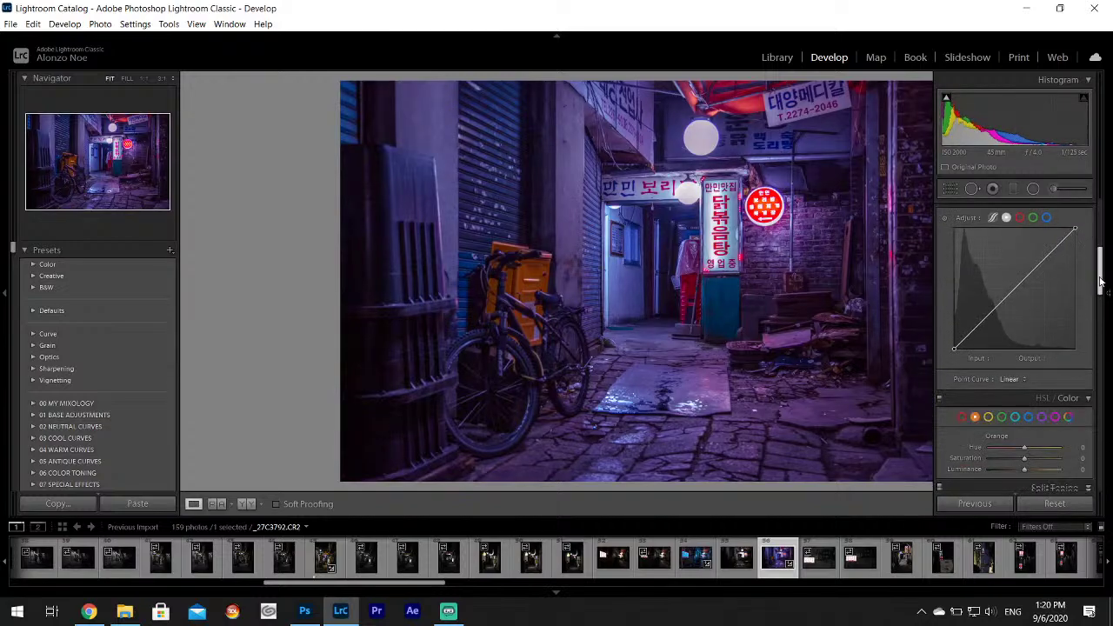
pyautogui.click(986, 349)
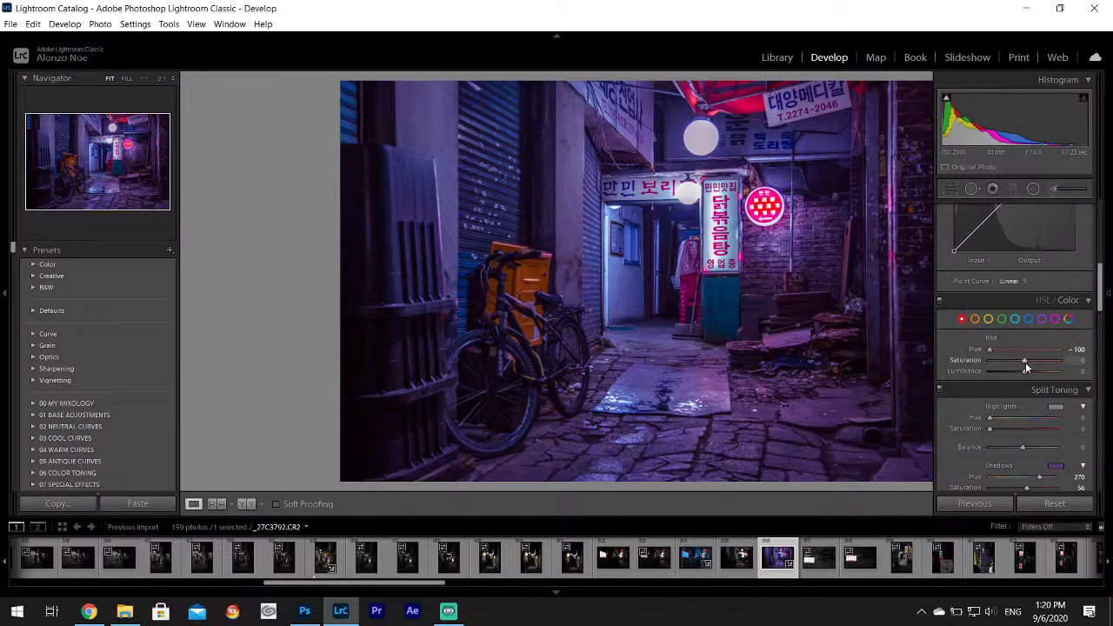
pyautogui.click(696, 137)
# Paint brightening Adjustment Brush strokes over the upper globe lamp and its dark centre.
pyautogui.moveTo(730, 165); pyautogui.dragTo(683, 229)
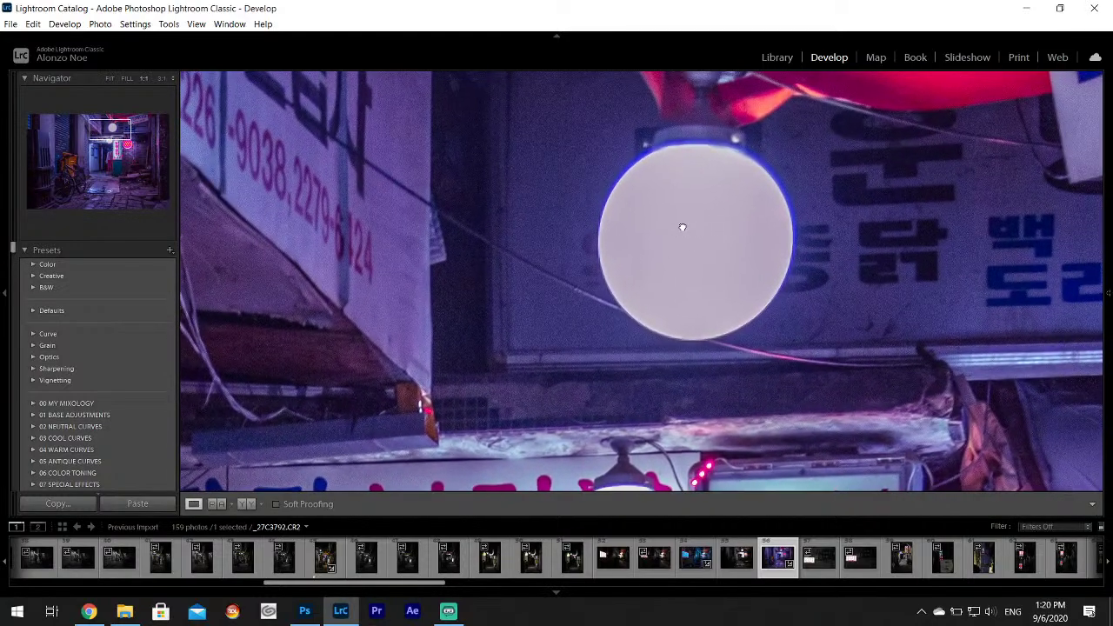
pyautogui.moveTo(1109, 217)
pyautogui.click(1054, 192)
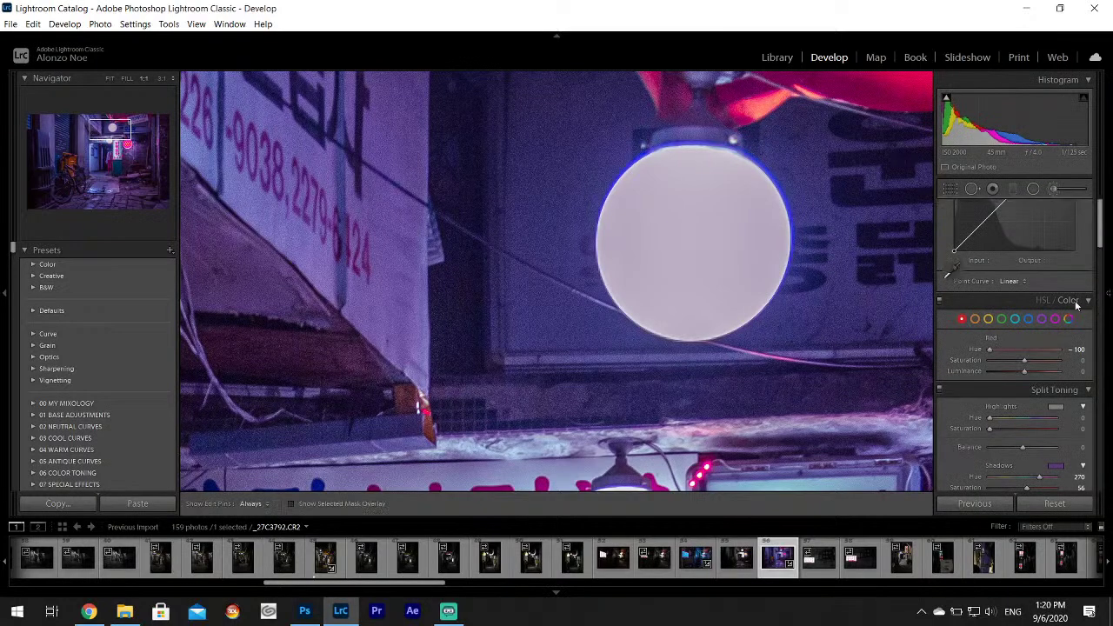
pyautogui.moveTo(1110, 244)
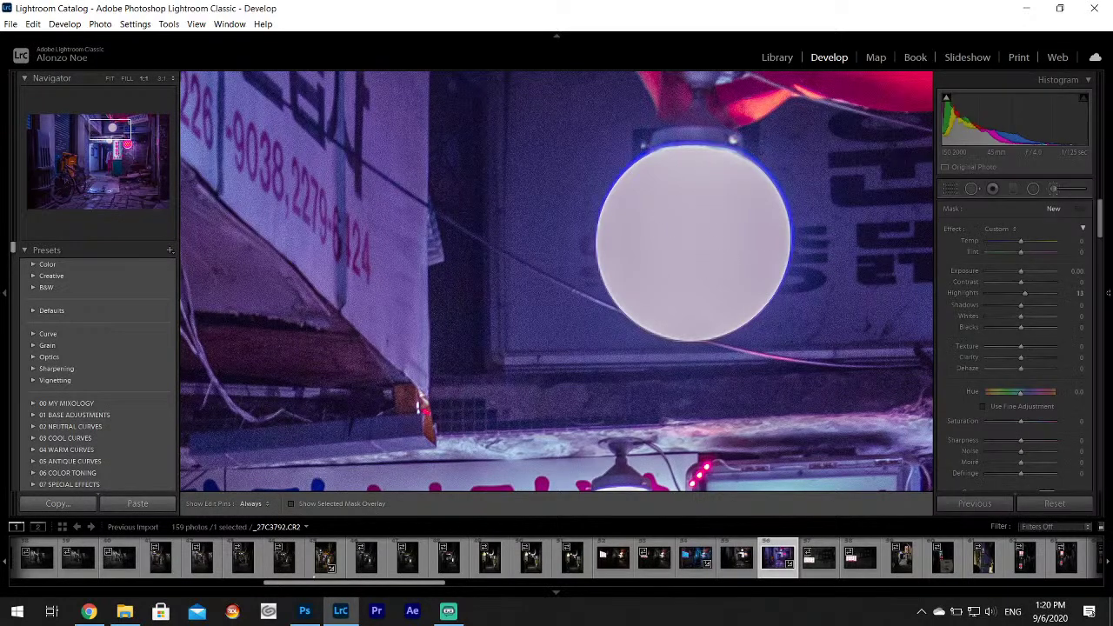
pyautogui.scroll(-3, 1100, 217)
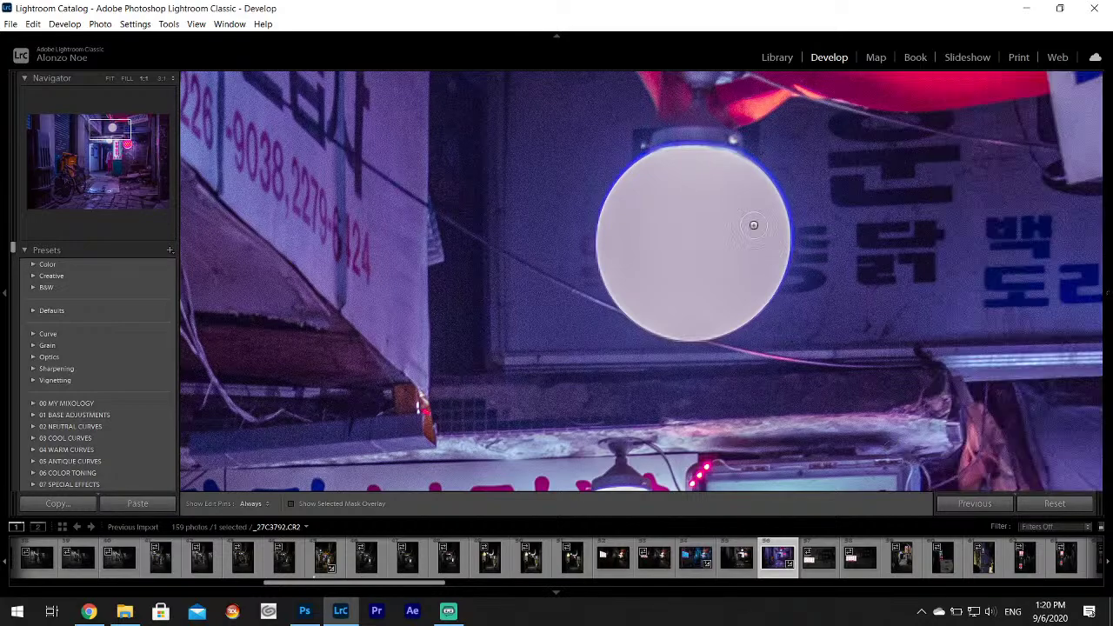
pyautogui.moveTo(727, 196)
pyautogui.mouseDown()
pyautogui.moveTo(665, 209)
pyautogui.moveTo(680, 174)
pyautogui.moveTo(649, 185)
pyautogui.moveTo(607, 233)
pyautogui.moveTo(665, 326)
pyautogui.moveTo(735, 295)
pyautogui.moveTo(770, 222)
pyautogui.moveTo(750, 172)
pyautogui.moveTo(689, 178)
pyautogui.mouseUp()
pyautogui.moveTo(717, 254)
pyautogui.mouseDown()
pyautogui.moveTo(697, 209)
pyautogui.moveTo(714, 259)
pyautogui.mouseUp()
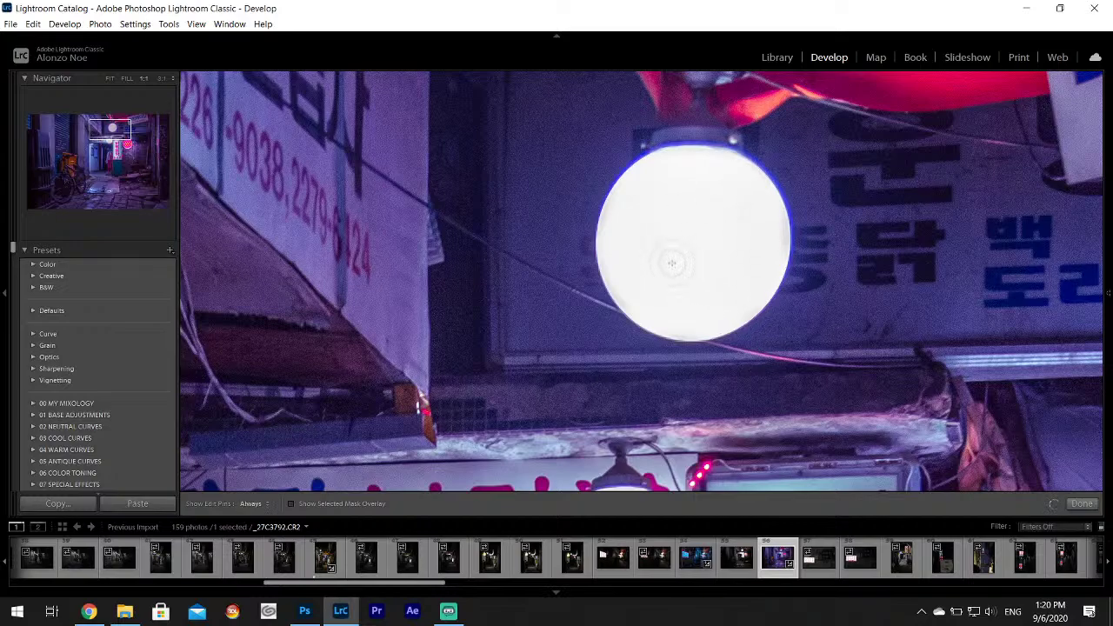
# Brush-brighten the lower globe and the lit sign's face, then finish the brush adjustment.
pyautogui.moveTo(133, 138); pyautogui.dragTo(139, 147)
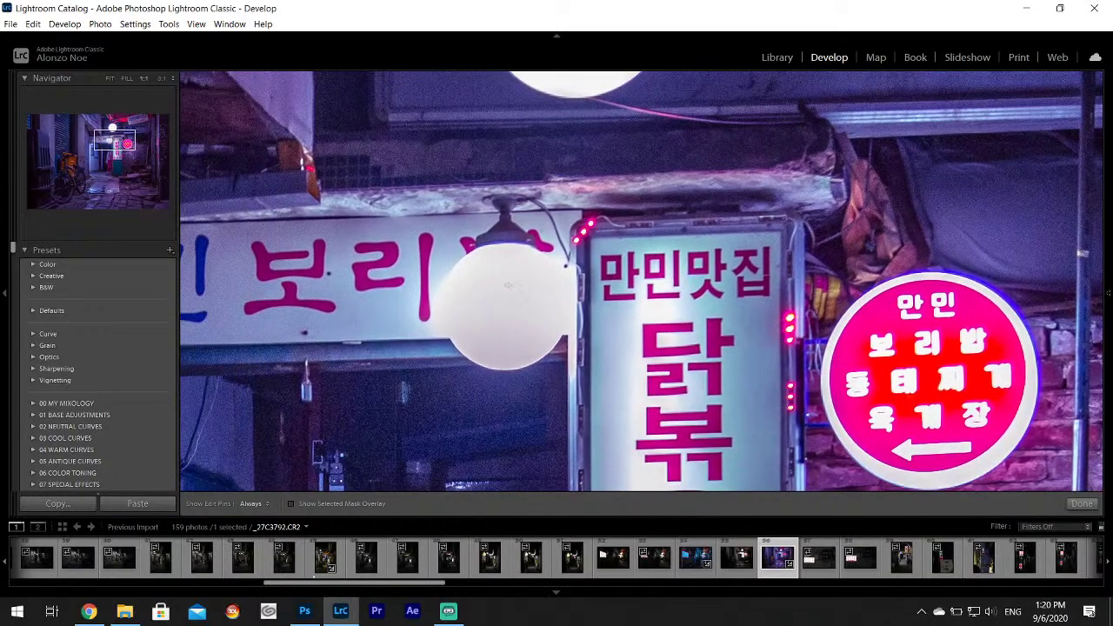
pyautogui.press('h')
pyautogui.moveTo(508, 284)
pyautogui.mouseDown()
pyautogui.moveTo(471, 268)
pyautogui.moveTo(452, 308)
pyautogui.moveTo(489, 331)
pyautogui.moveTo(492, 351)
pyautogui.moveTo(522, 348)
pyautogui.moveTo(547, 316)
pyautogui.moveTo(552, 298)
pyautogui.moveTo(538, 278)
pyautogui.moveTo(524, 305)
pyautogui.mouseUp()
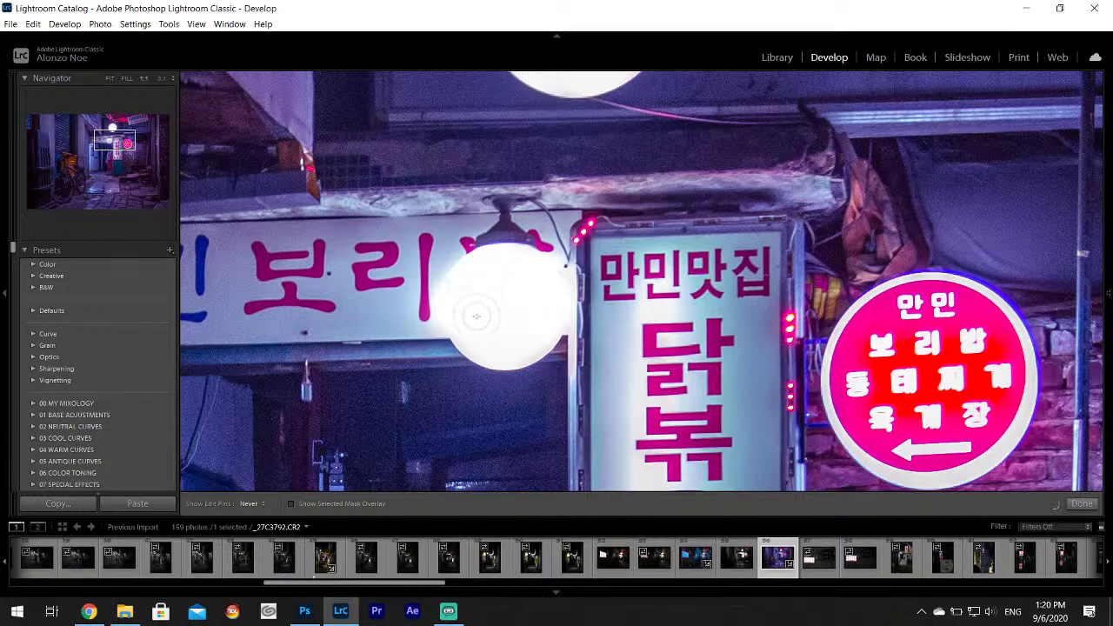
pyautogui.press('h')
pyautogui.press('z')
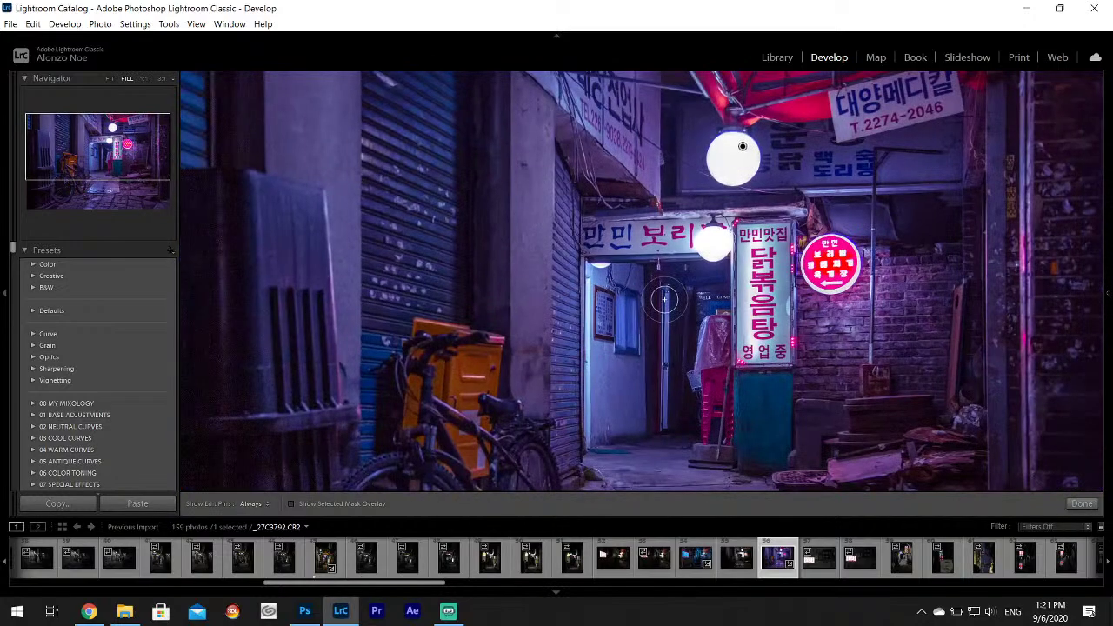
pyautogui.press('h')
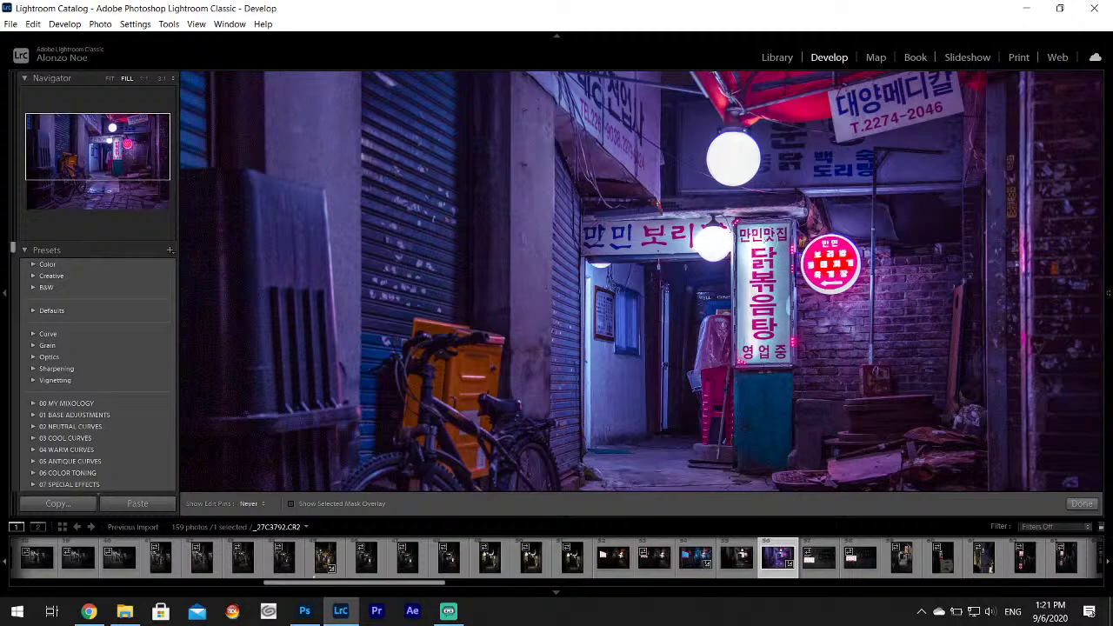
pyautogui.moveTo(778, 348)
pyautogui.mouseDown()
pyautogui.moveTo(755, 350)
pyautogui.moveTo(753, 228)
pyautogui.moveTo(790, 272)
pyautogui.mouseUp()
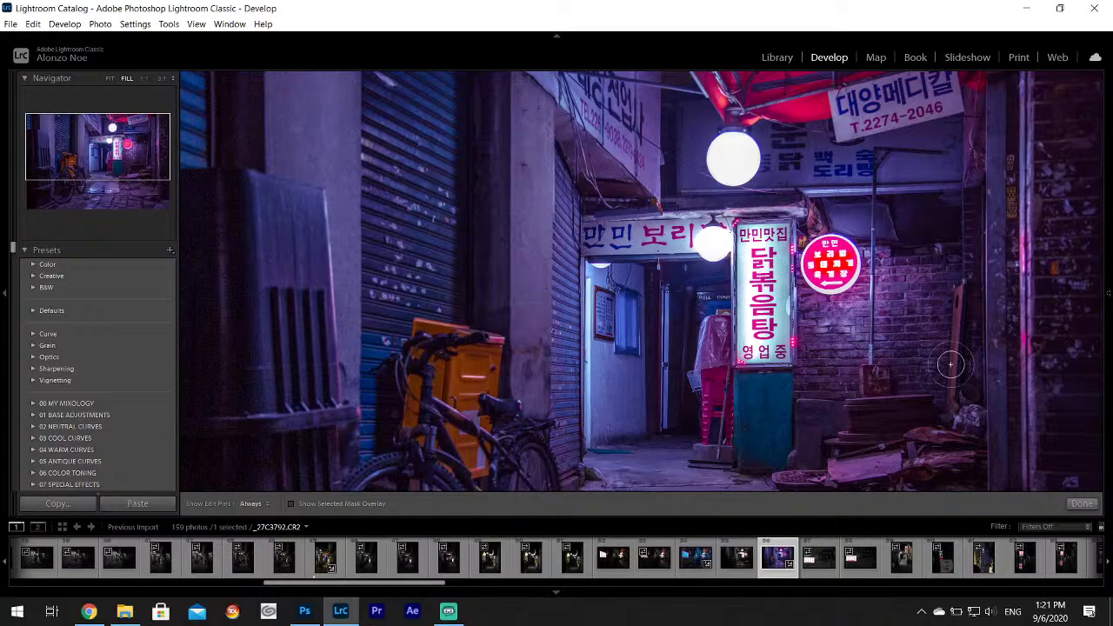
pyautogui.click(1082, 503)
pyautogui.click(725, 334)
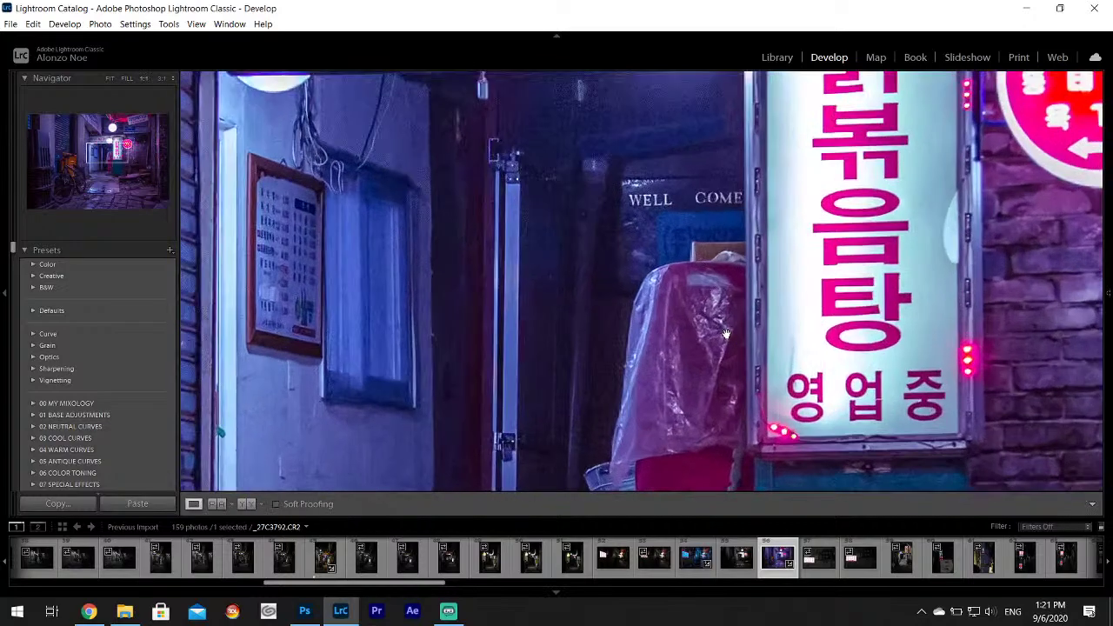
pyautogui.click(726, 334)
# Export purple bicycle alley photo _27C3792 to Korea Project using the existing export settings.
pyautogui.click(727, 334)
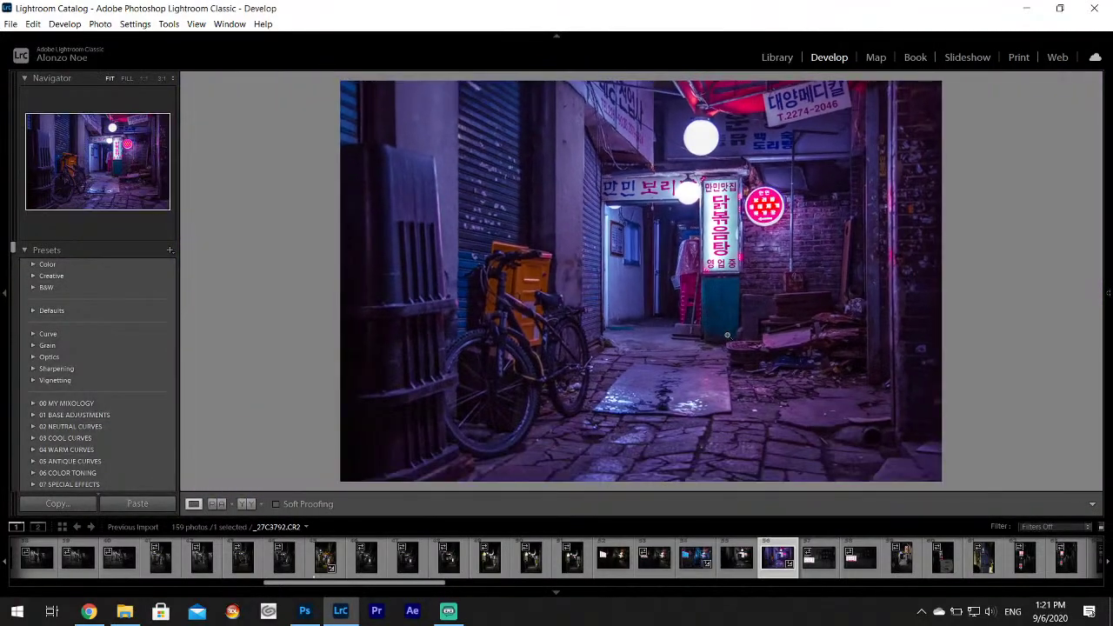
pyautogui.moveTo(1107, 312)
pyautogui.click(11, 23)
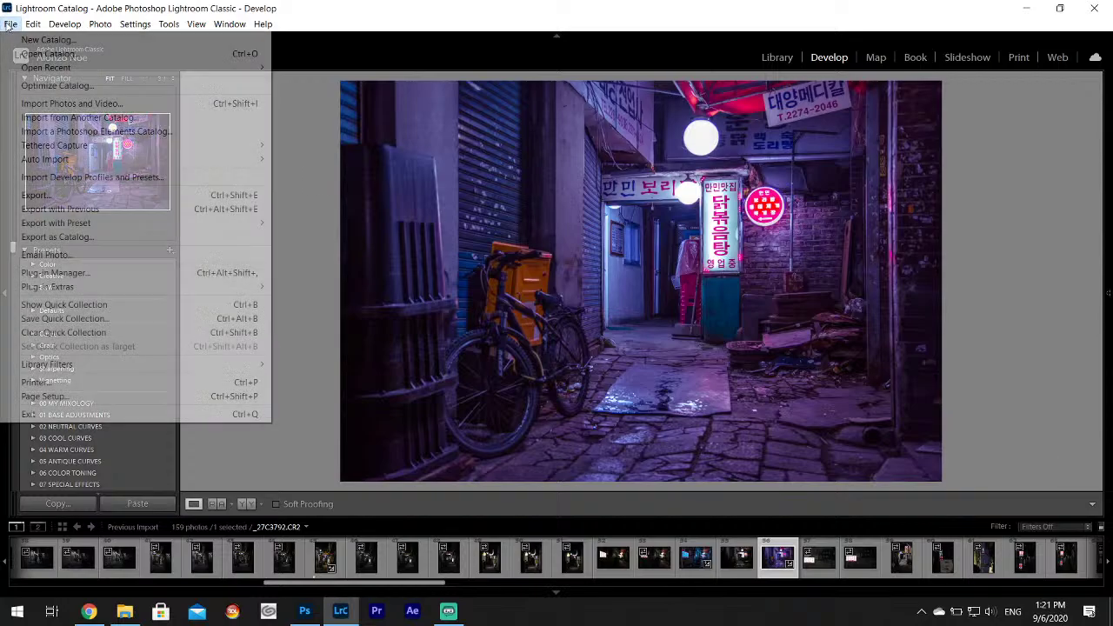
pyautogui.click(31, 194)
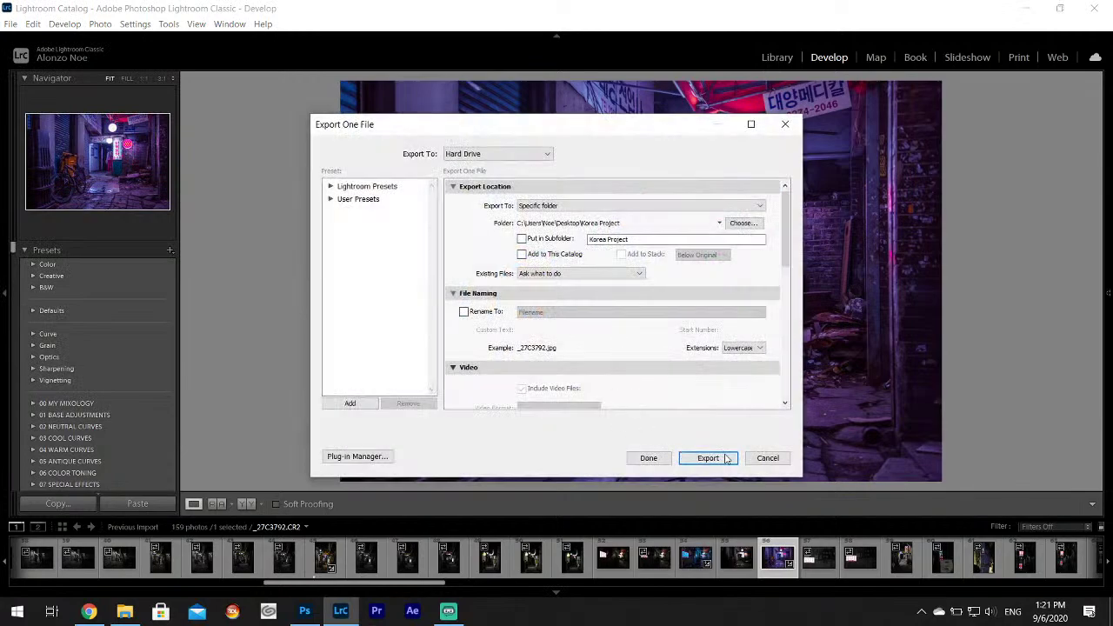
pyautogui.click(707, 457)
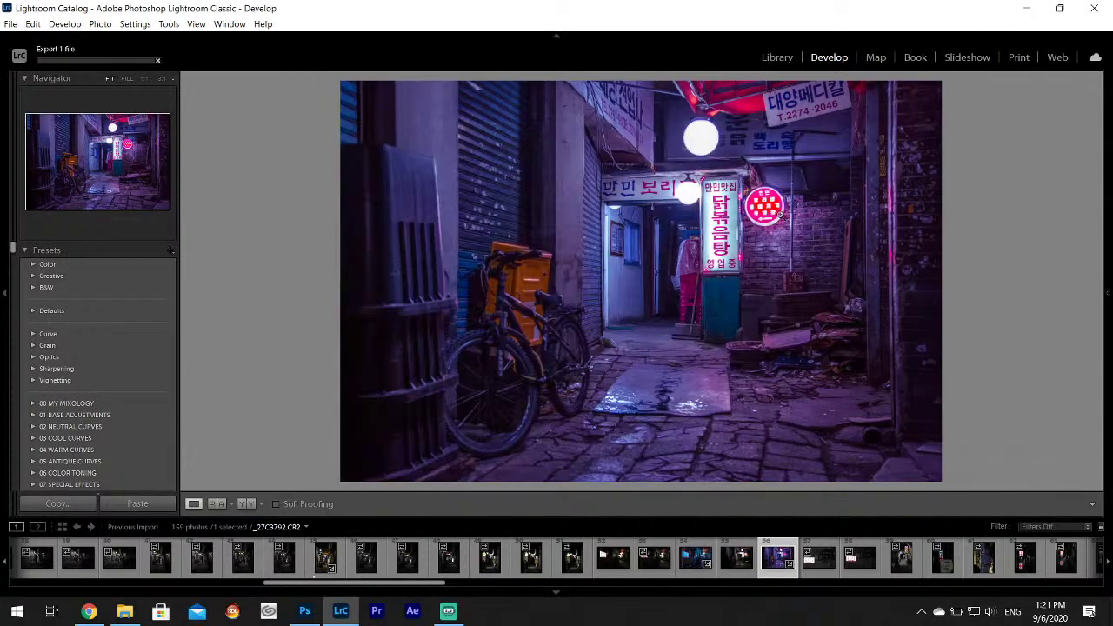
# Select LED sign photo _27C3794 and paste the previous photo's develop settings onto it.
pyautogui.scroll(-8, 473, 590)
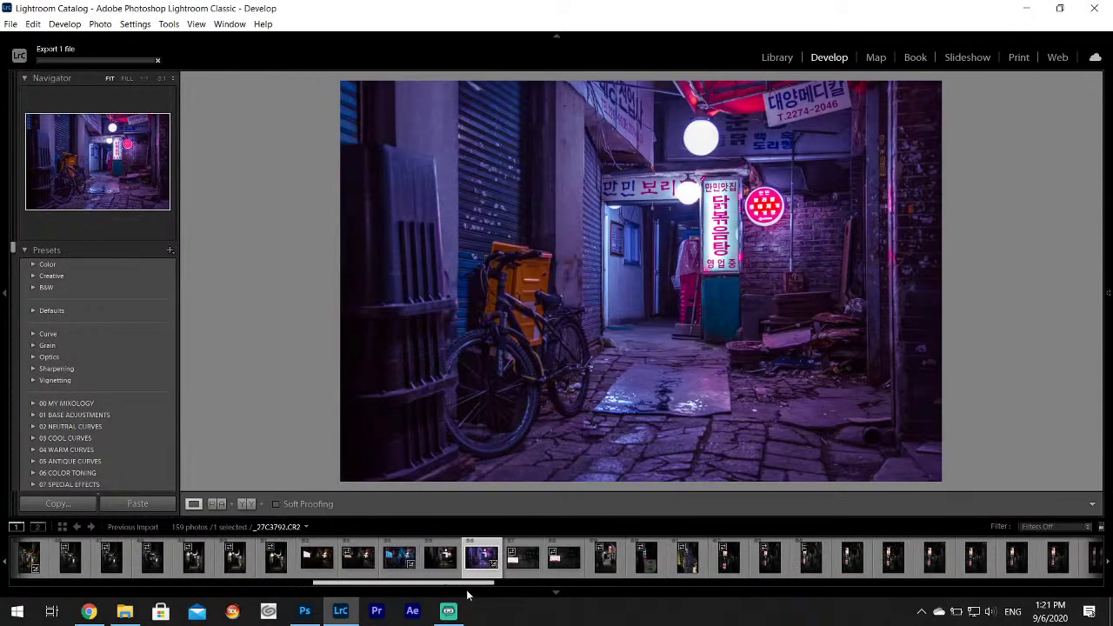
pyautogui.click(481, 558)
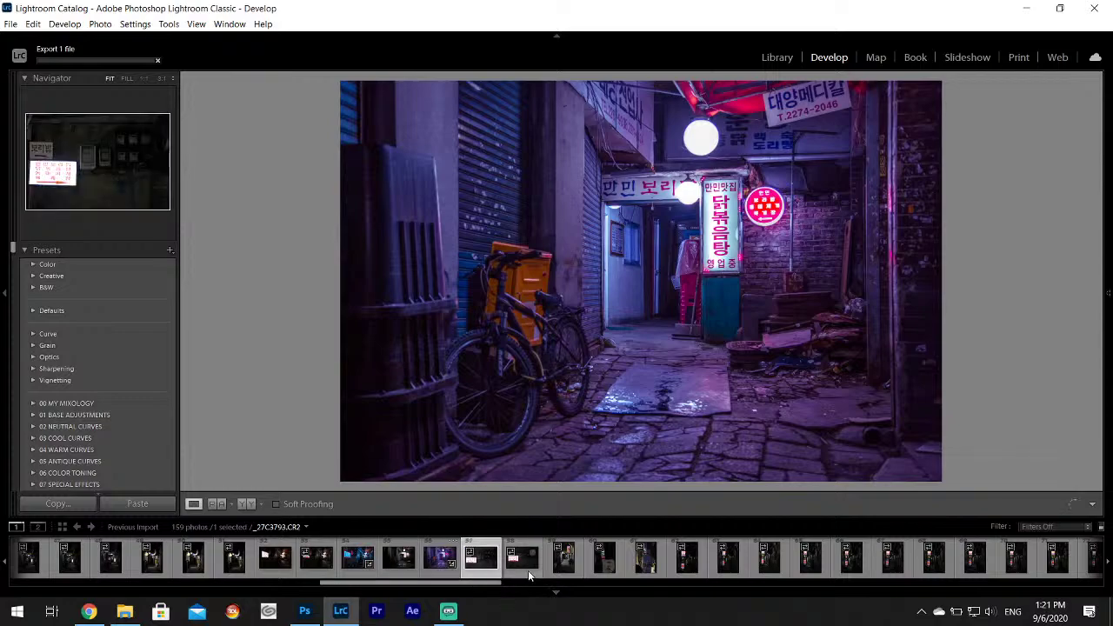
pyautogui.click(528, 565)
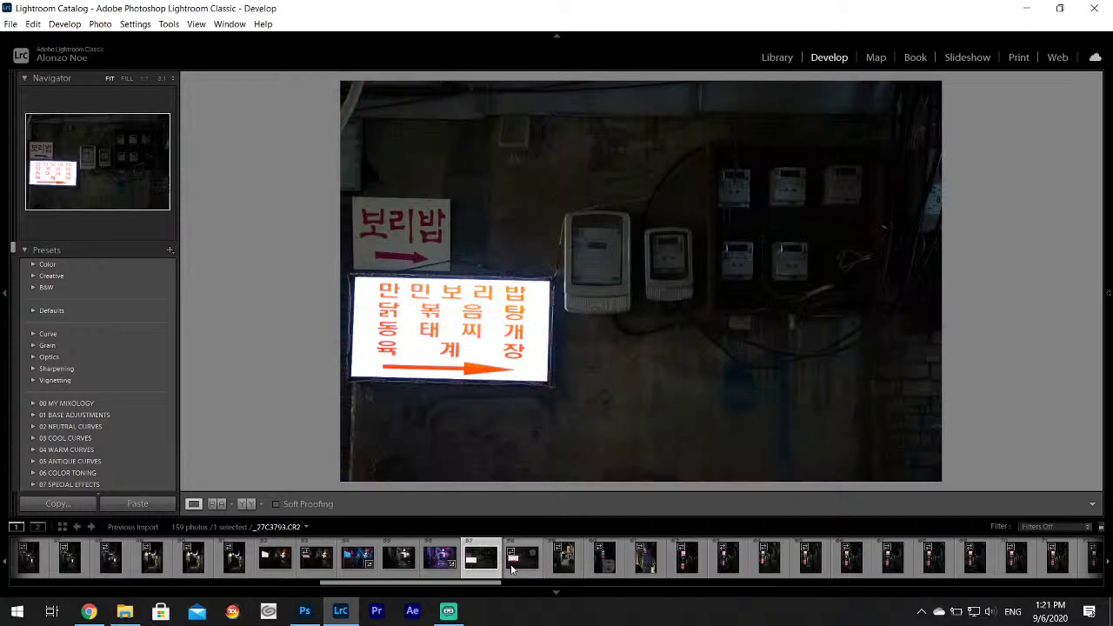
pyautogui.rightClick(522, 569)
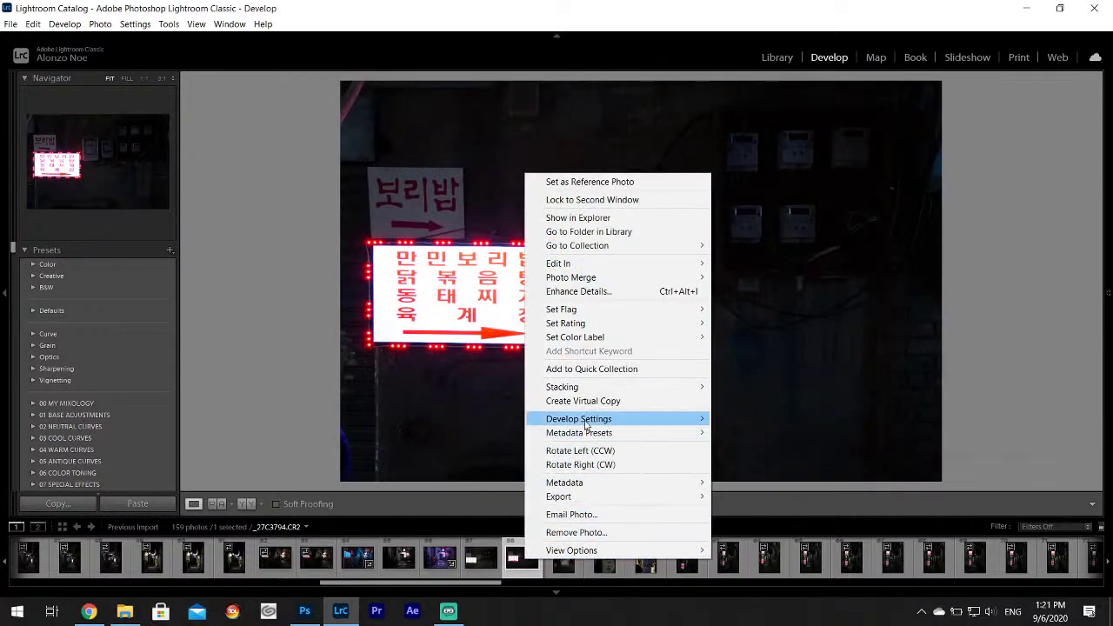
pyautogui.moveTo(626, 420)
pyautogui.click(807, 482)
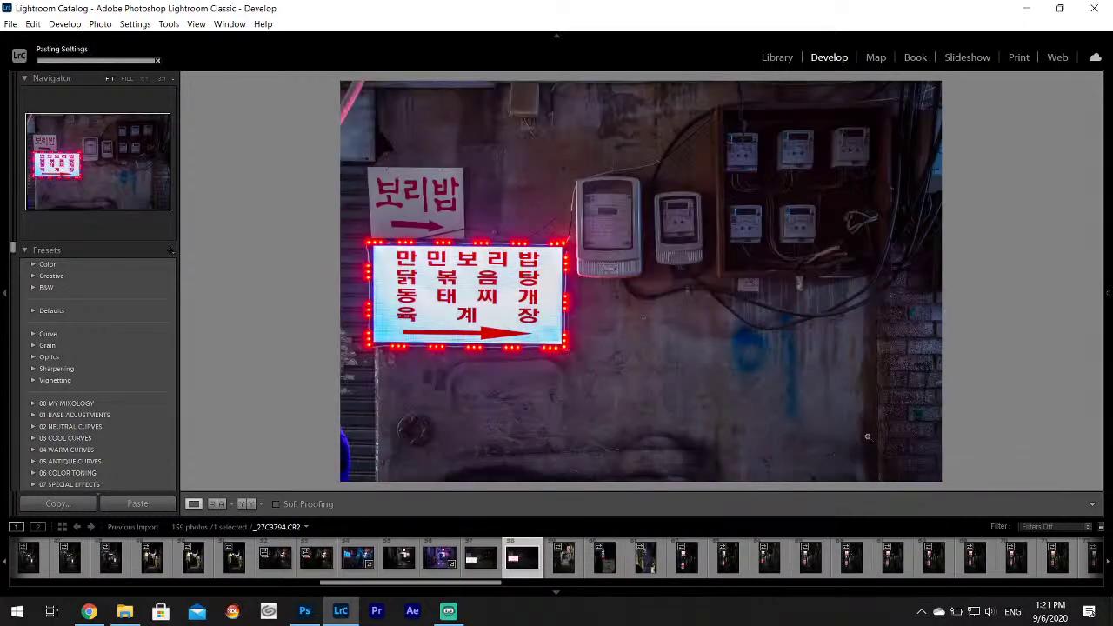
# Tint the Split Toning shadows blue at hue 238, saturation 81.
pyautogui.scroll(-10, 1103, 235)
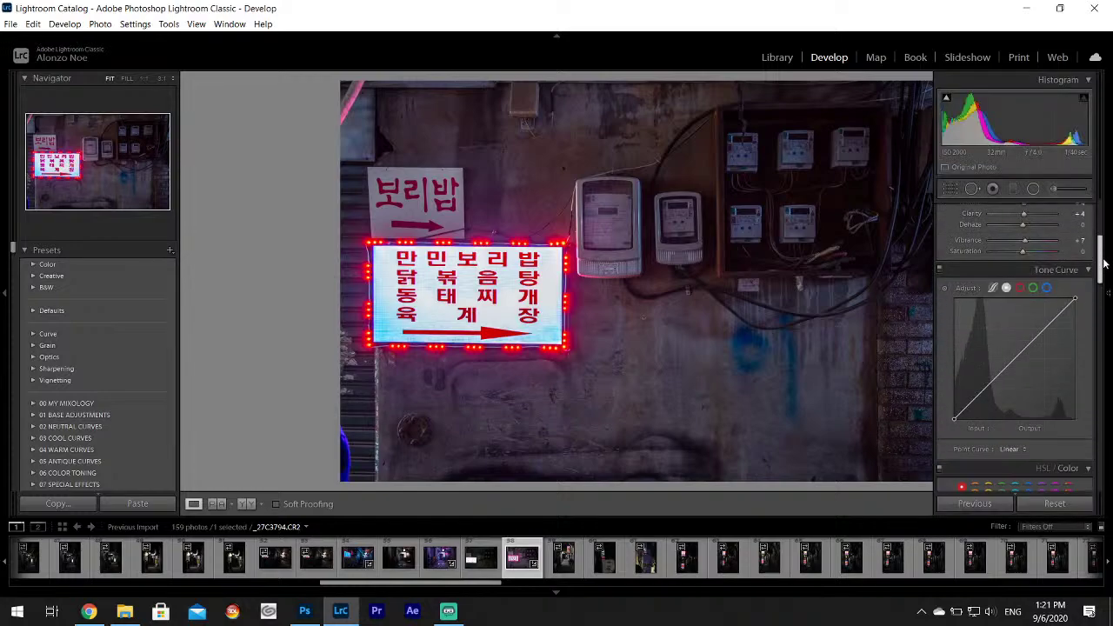
pyautogui.click(1055, 326)
pyautogui.click(965, 330)
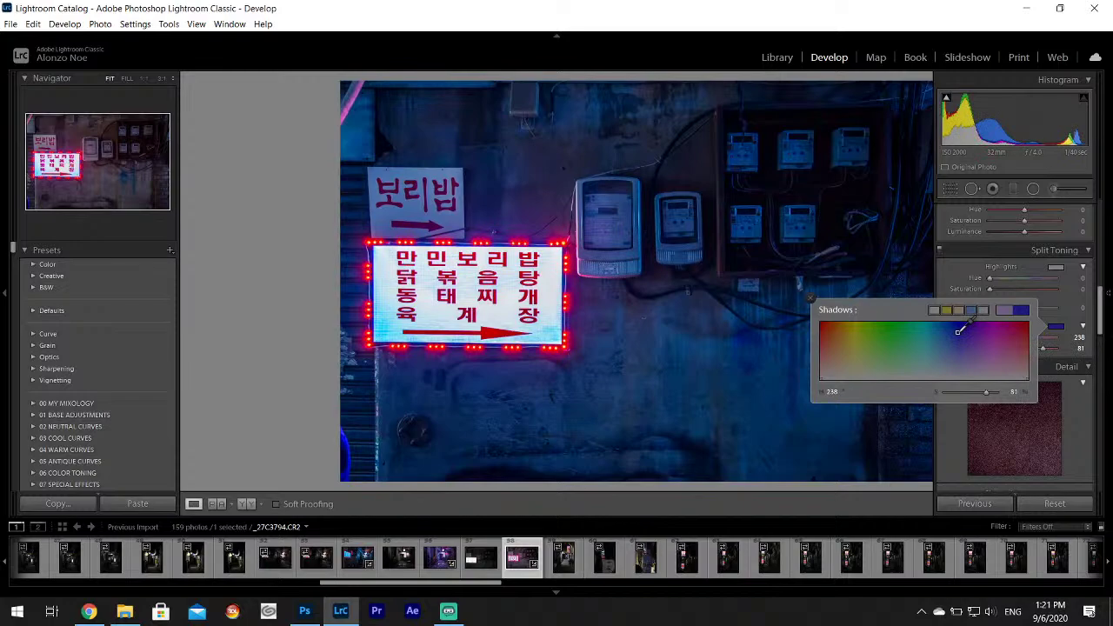
pyautogui.press('F8')
pyautogui.click(810, 299)
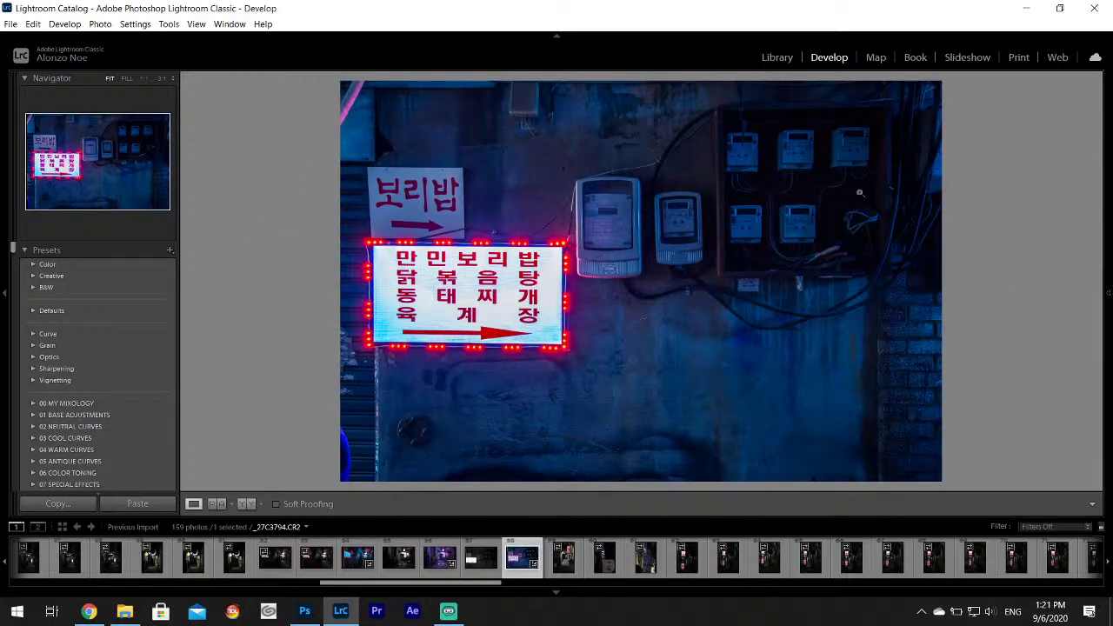
# Export blue-toned sign photo _27C3794 as a JPEG to the Desktop folder.
pyautogui.click(10, 23)
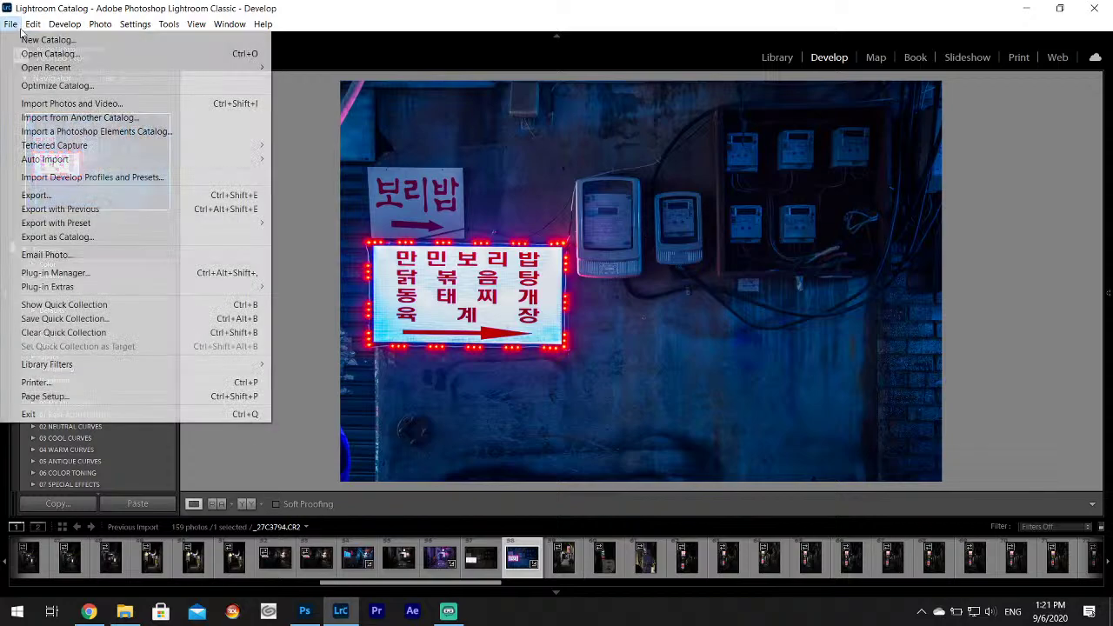
pyautogui.click(73, 195)
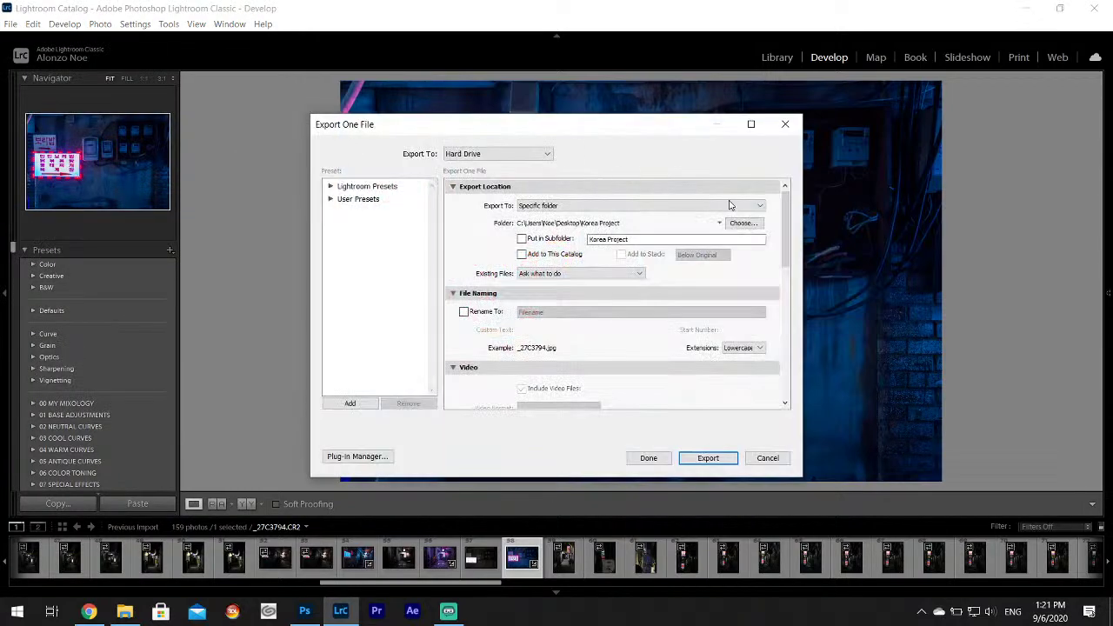
pyautogui.click(744, 223)
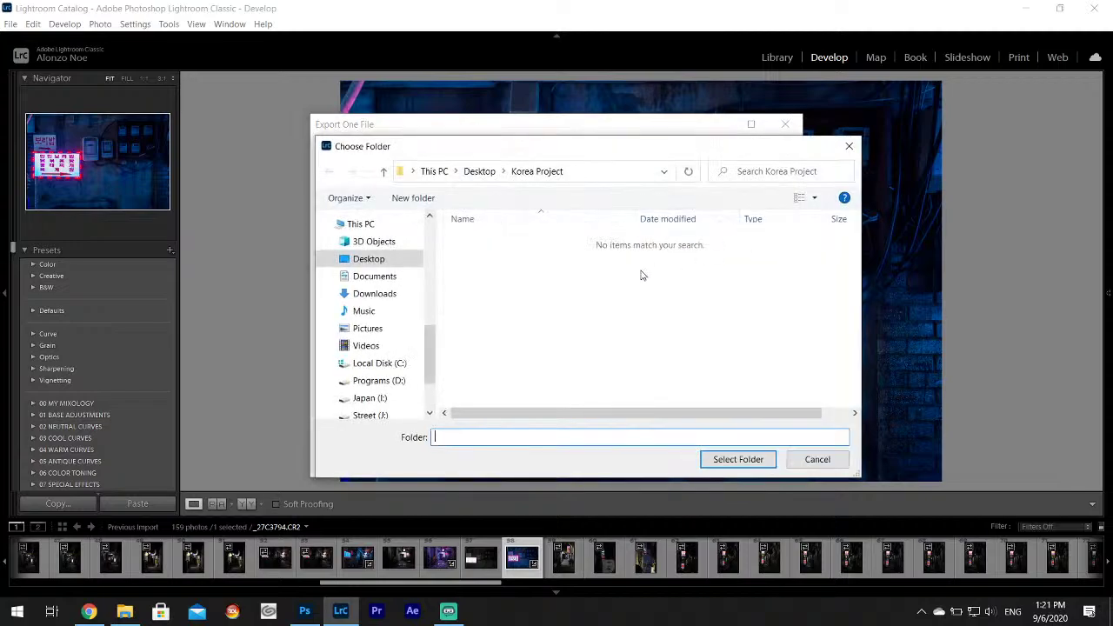
pyautogui.click(369, 259)
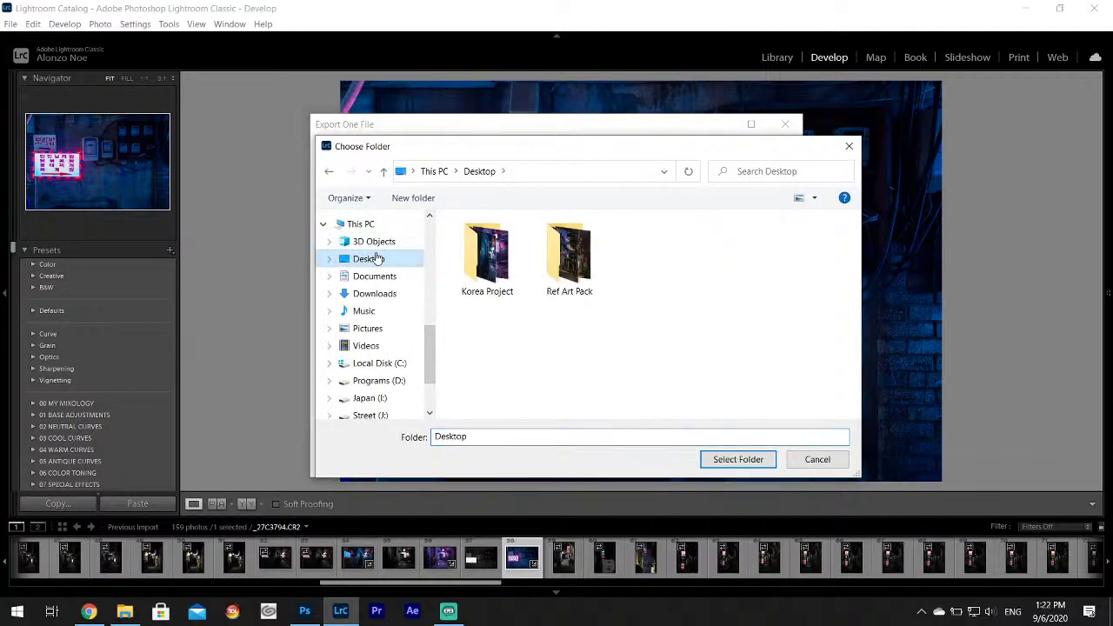
pyautogui.click(770, 460)
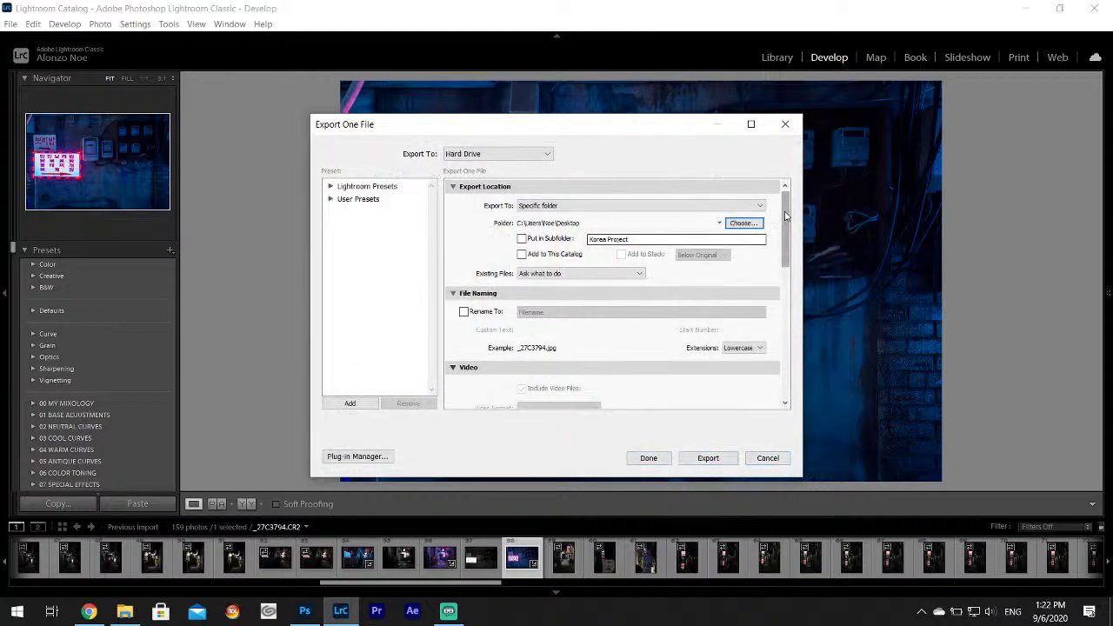
pyautogui.moveTo(786, 217); pyautogui.dragTo(804, 406)
pyautogui.click(709, 457)
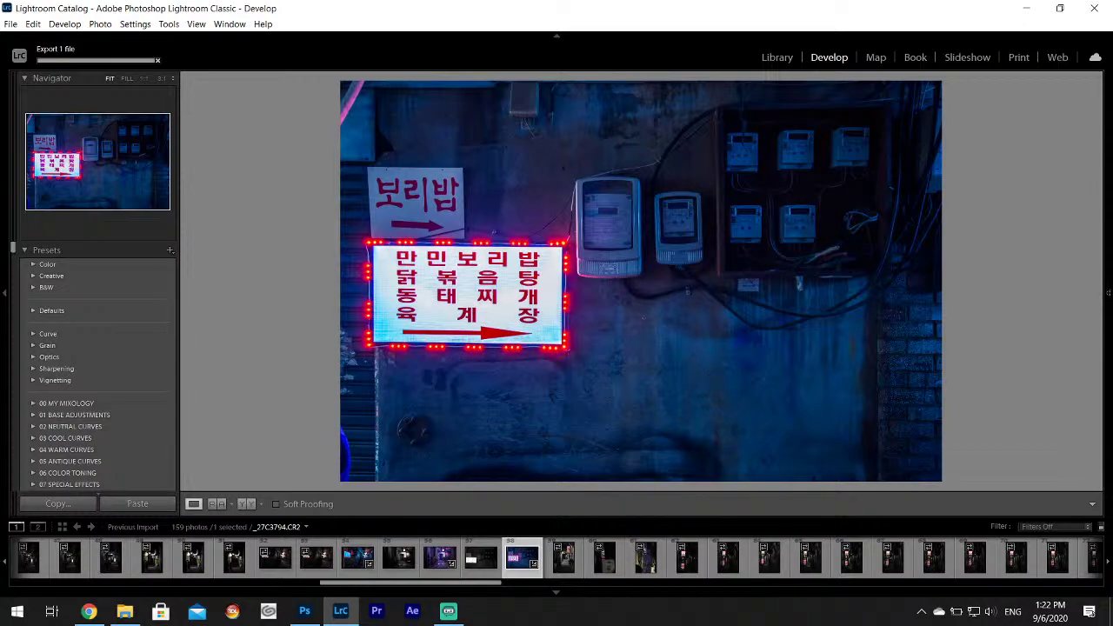
# Sample the bright sign with the WB eyedropper to try a custom white balance.
pyautogui.moveTo(1108, 293)
pyautogui.moveTo(1101, 293); pyautogui.dragTo(1103, 198)
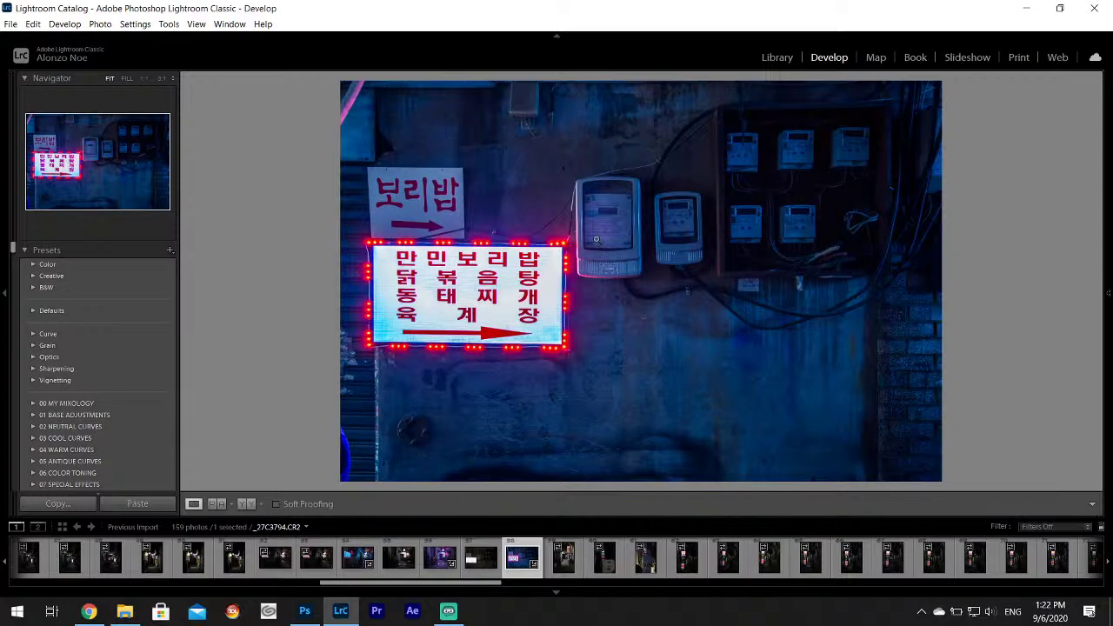
pyautogui.moveTo(1109, 293)
pyautogui.click(952, 271)
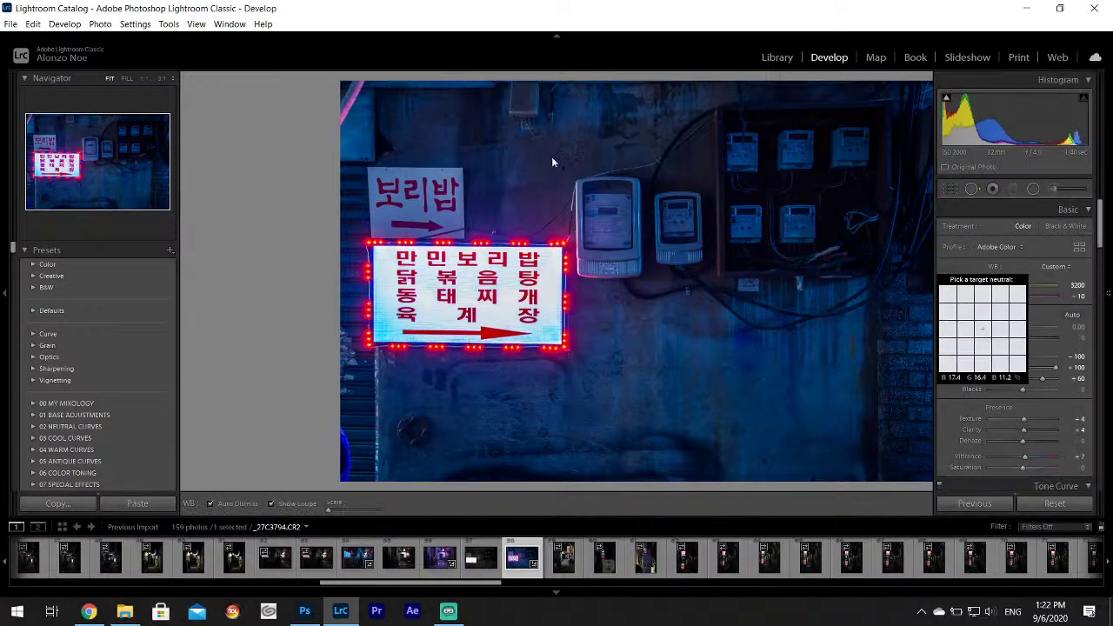
pyautogui.moveTo(1110, 287)
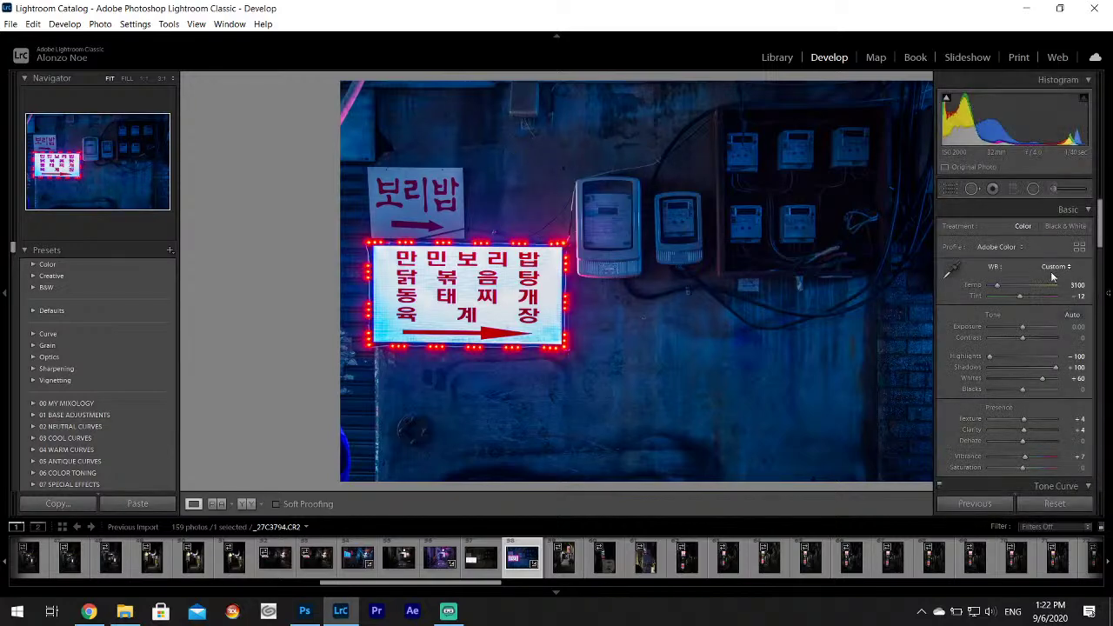
pyautogui.click(952, 271)
pyautogui.click(553, 311)
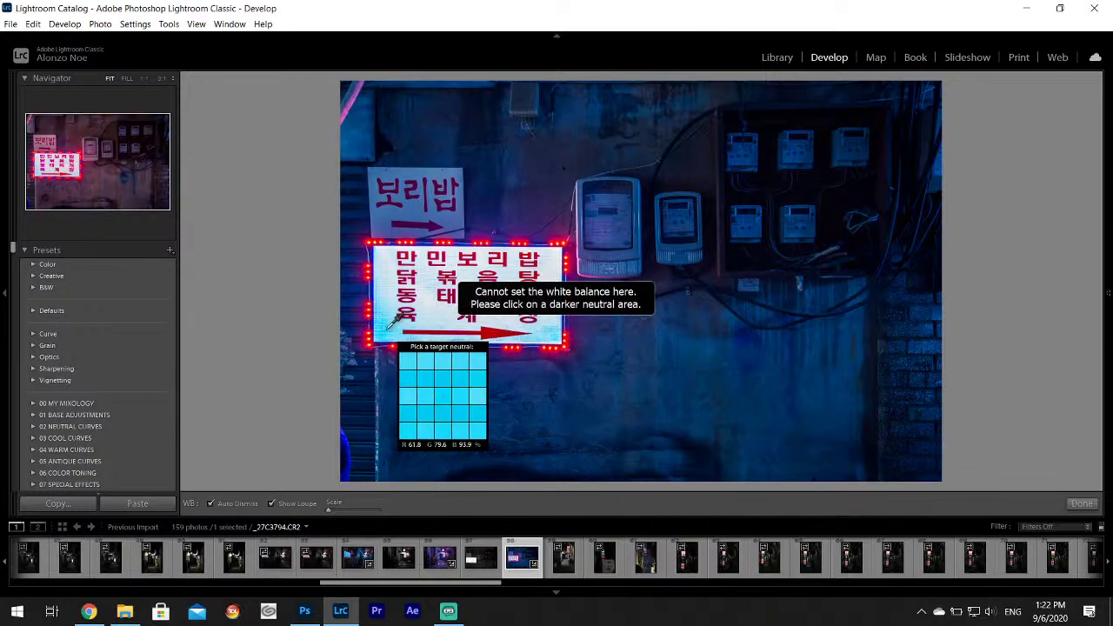
pyautogui.press('Escape')
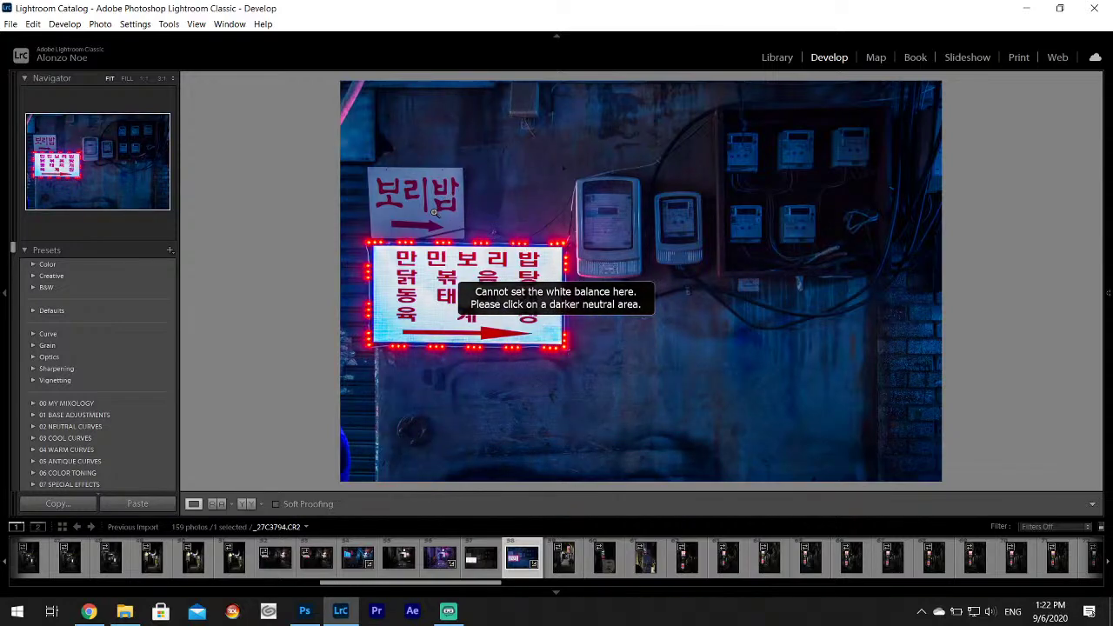
# Reset Tint on the meter-wall sign photo, making it bluer.
pyautogui.click(1107, 294)
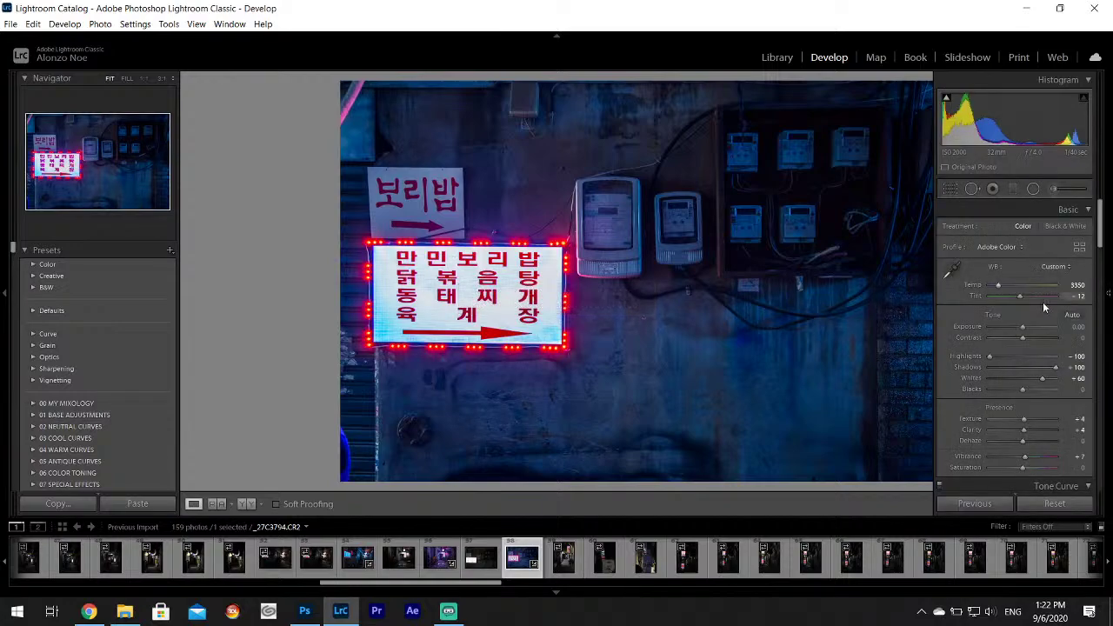
pyautogui.doubleClick(974, 295)
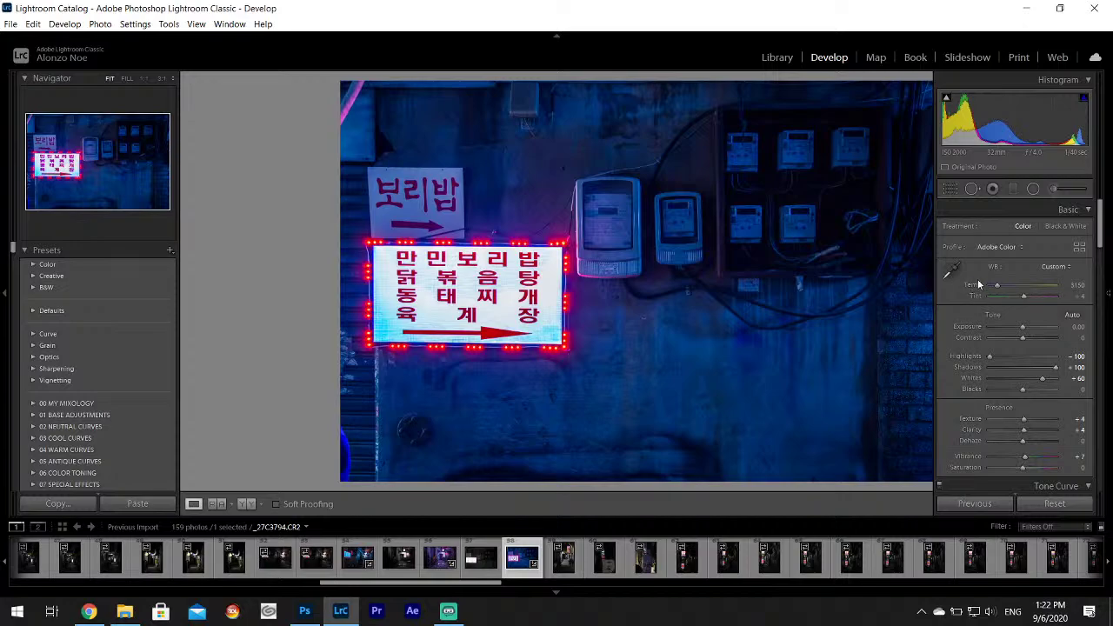
pyautogui.press('F8')
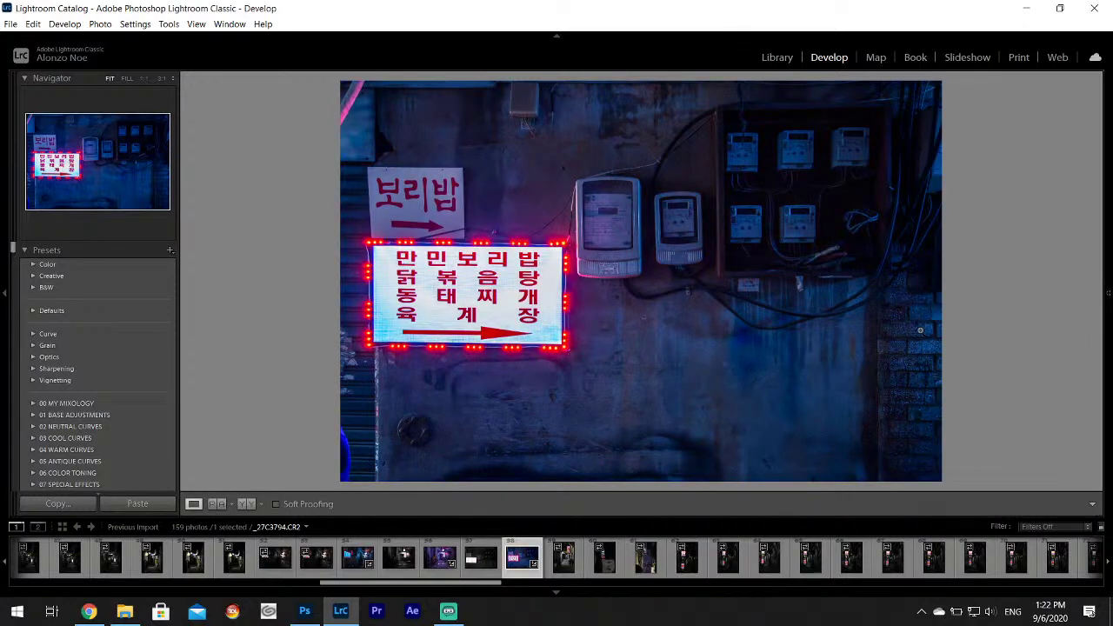
pyautogui.moveTo(1105, 313)
pyautogui.moveTo(1099, 228); pyautogui.dragTo(1099, 228)
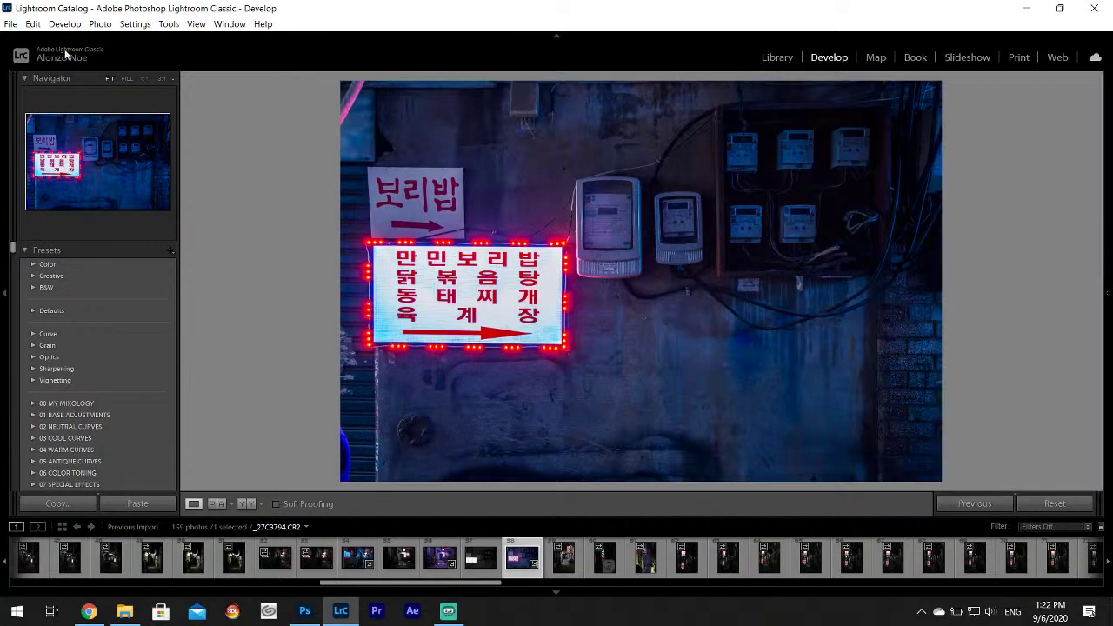
# Undo the custom white balance, Tint and Temperature changes.
pyautogui.click(33, 24)
pyautogui.click(42, 37)
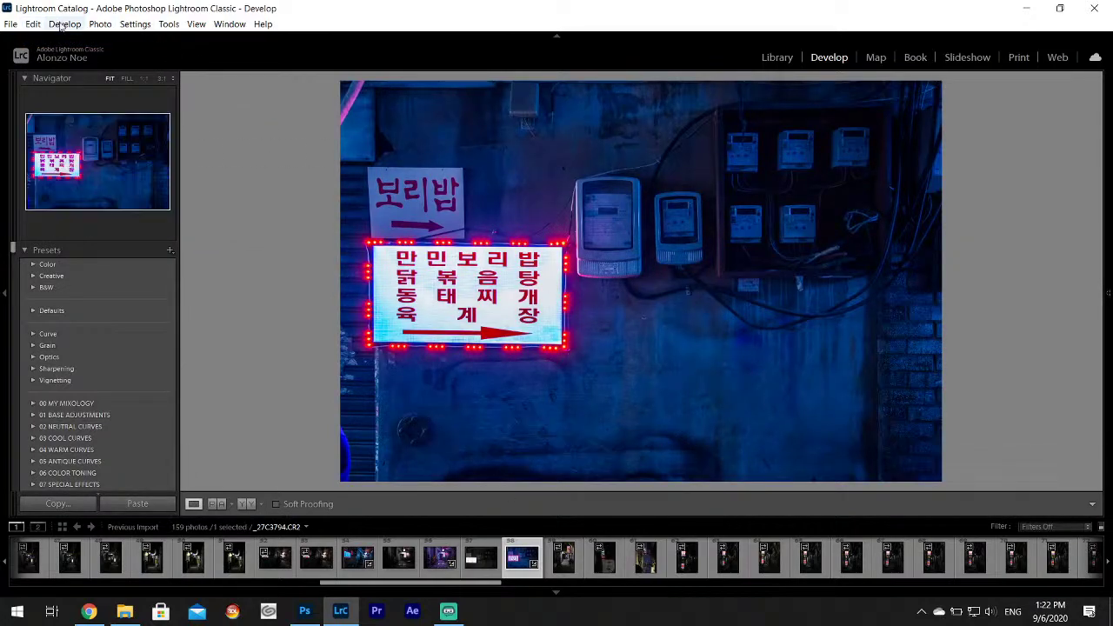
pyautogui.click(32, 24)
pyautogui.click(49, 37)
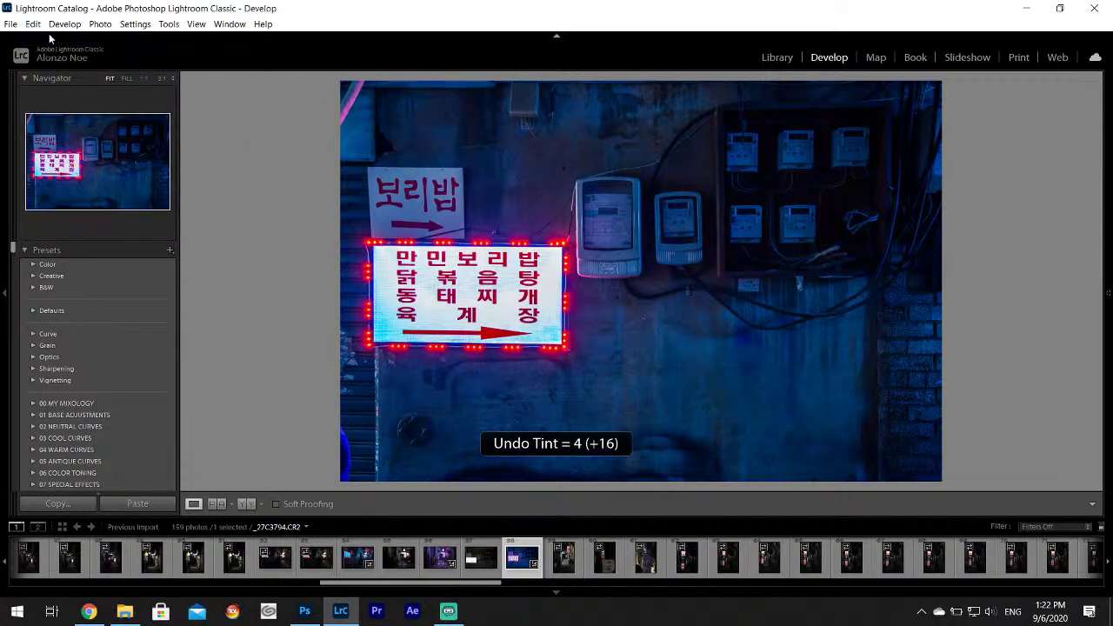
pyautogui.click(33, 23)
pyautogui.click(43, 38)
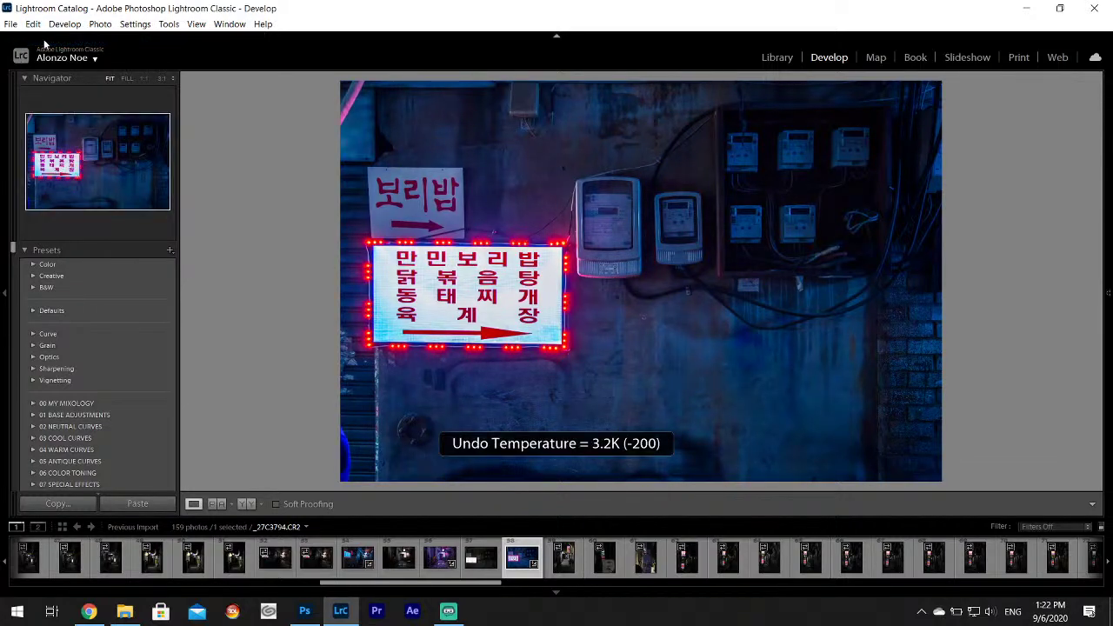
# Browse forward through the alley photos up to _27C3800, zooming to inspect sign detail.
pyautogui.click(564, 557)
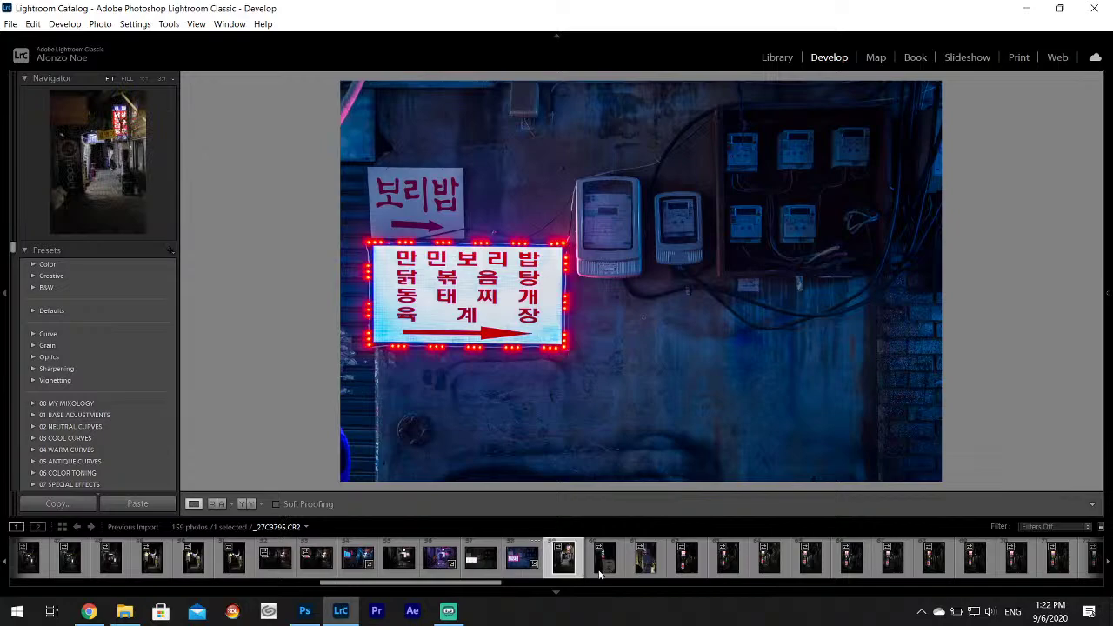
pyautogui.click(604, 566)
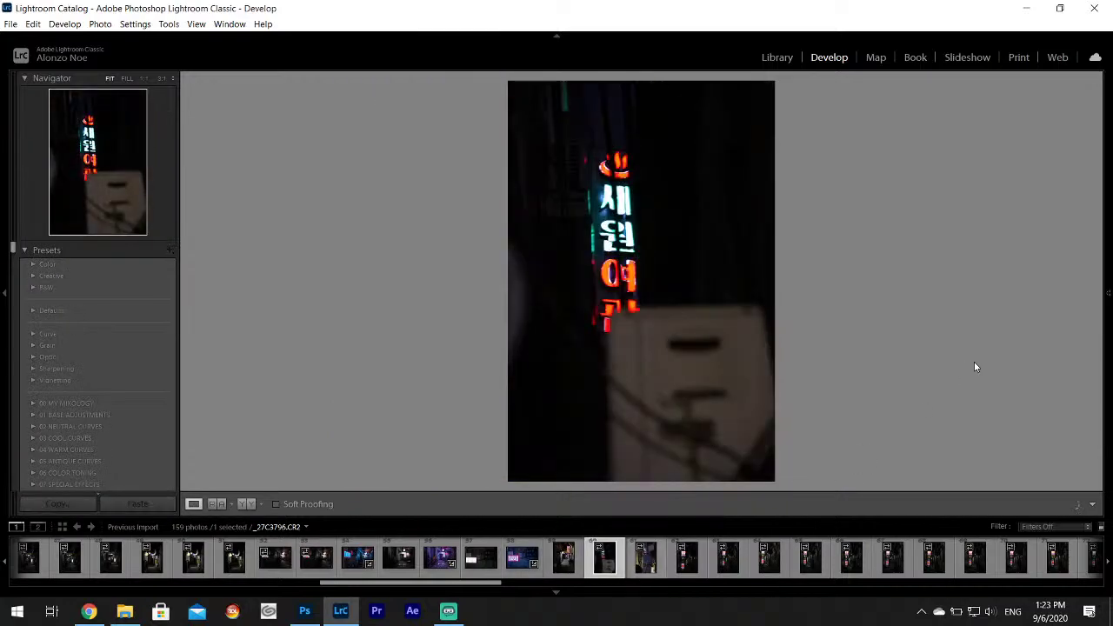
pyautogui.click(645, 557)
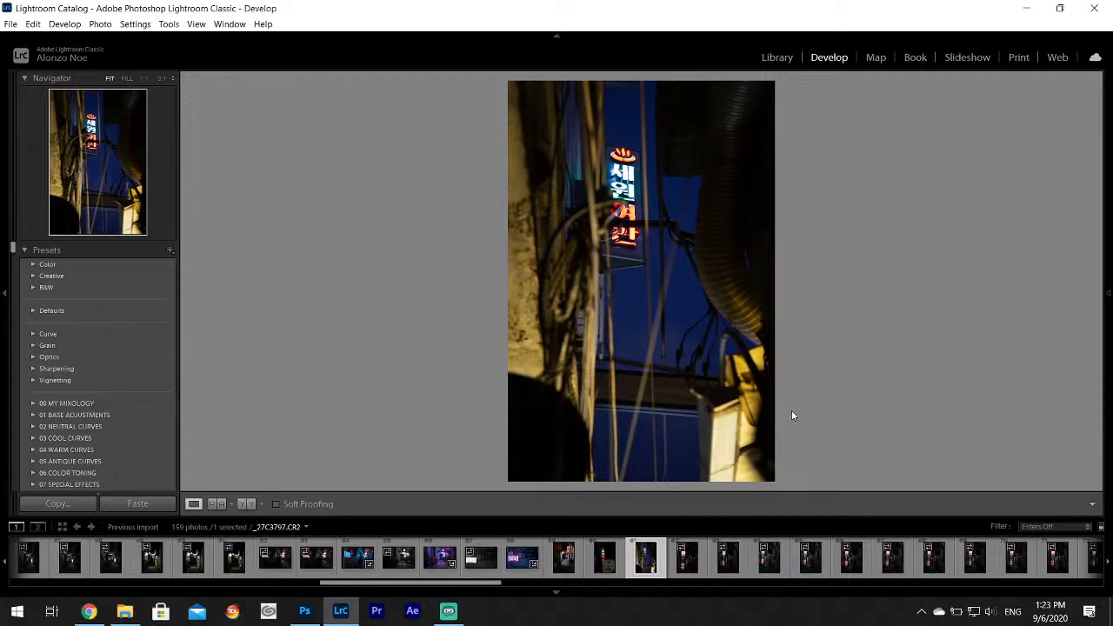
pyautogui.click(701, 573)
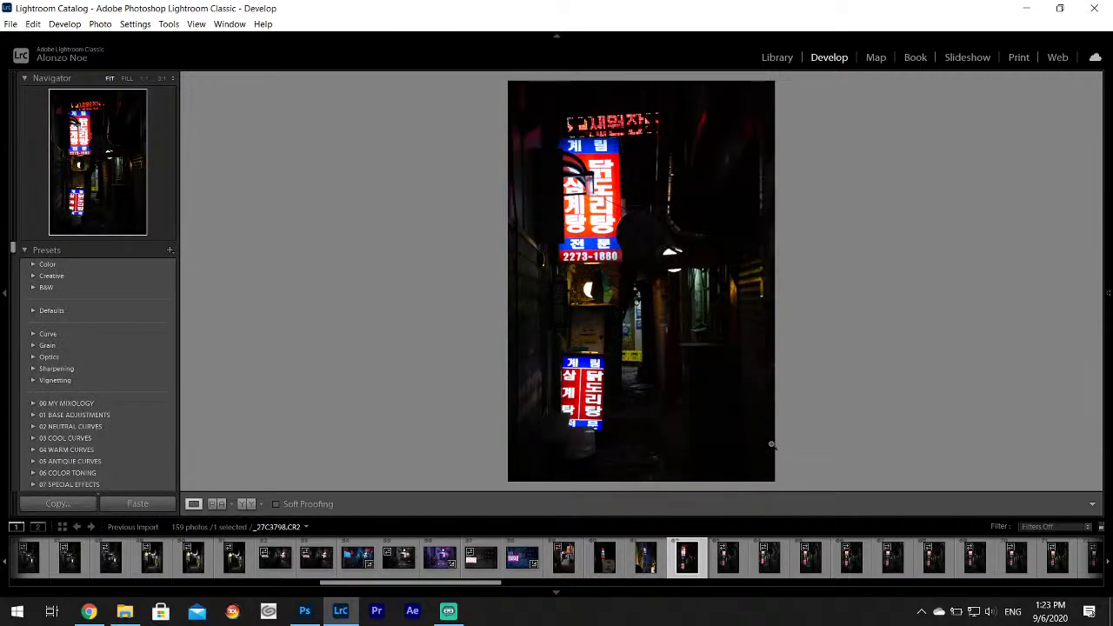
pyautogui.press('Right')
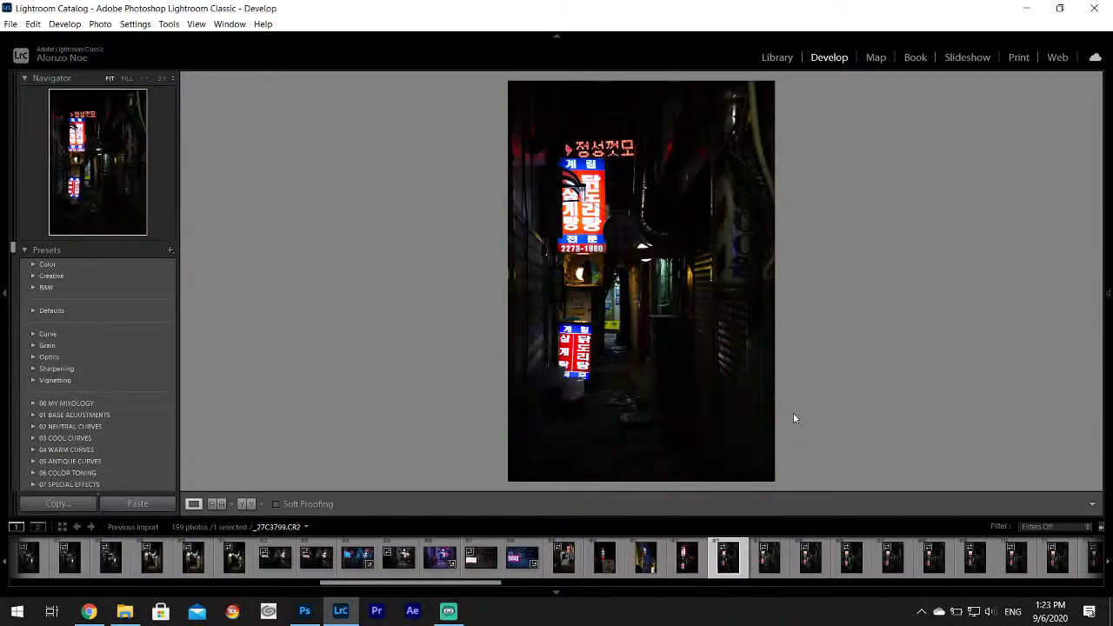
pyautogui.click(766, 559)
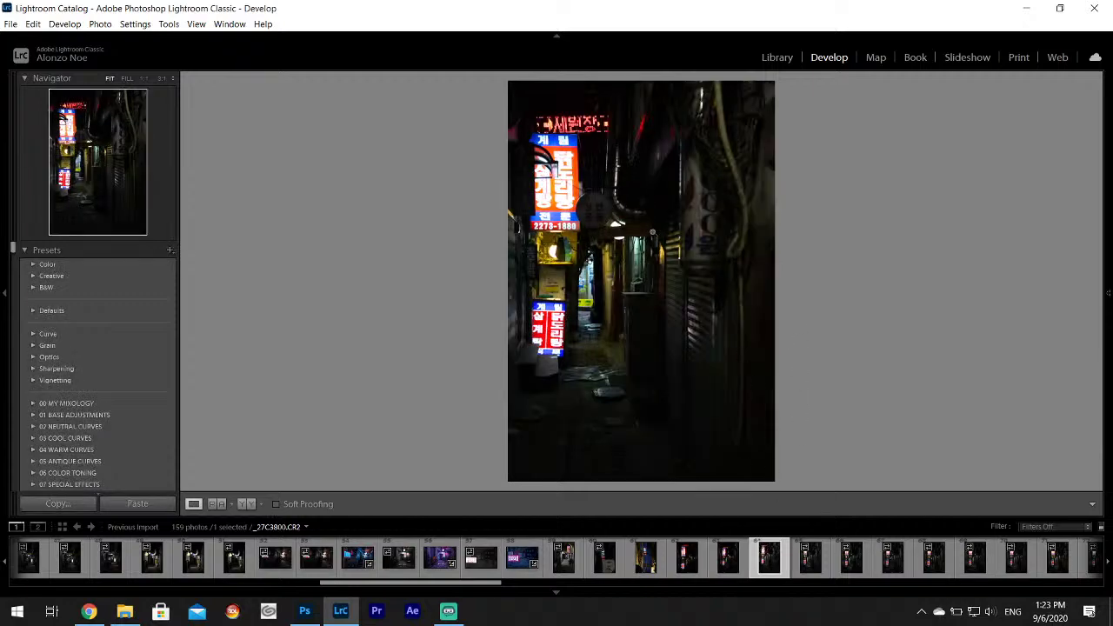
pyautogui.moveTo(598, 216); pyautogui.dragTo(636, 239)
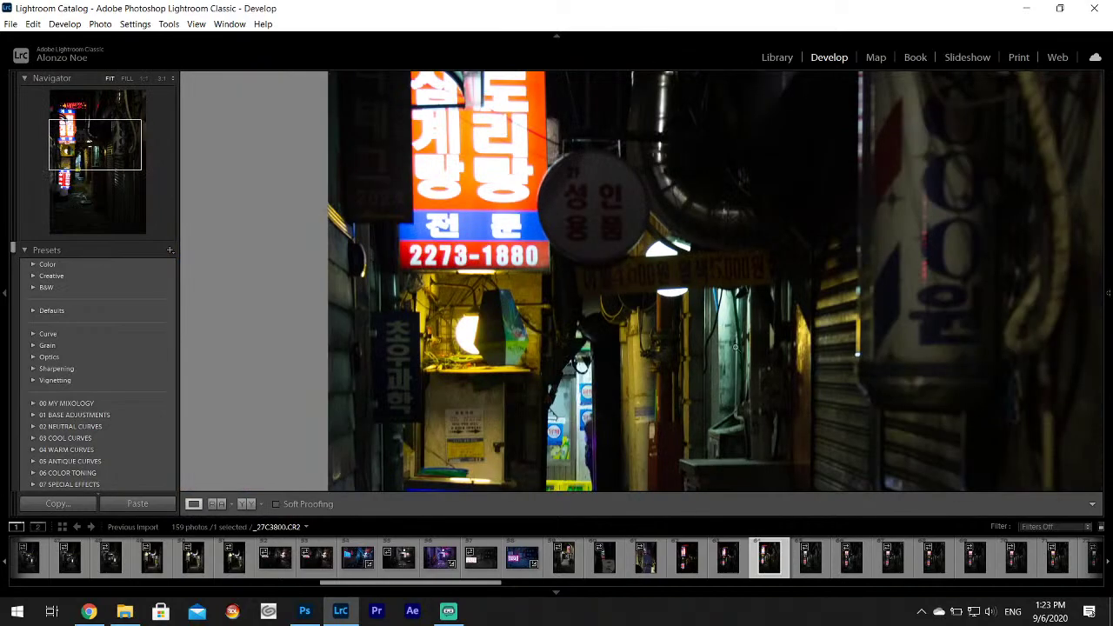
pyautogui.scroll(-3, 868, 548)
# Compare photos _27C3802 to _27C3808 and settle on _27C3804 for editing.
pyautogui.click(795, 557)
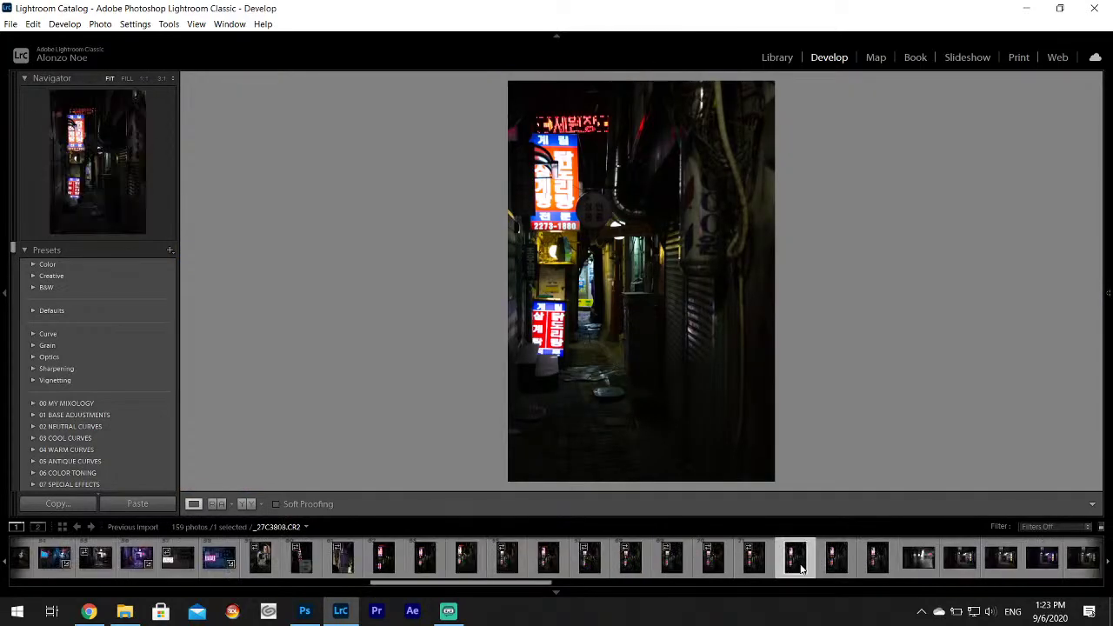
pyautogui.click(753, 557)
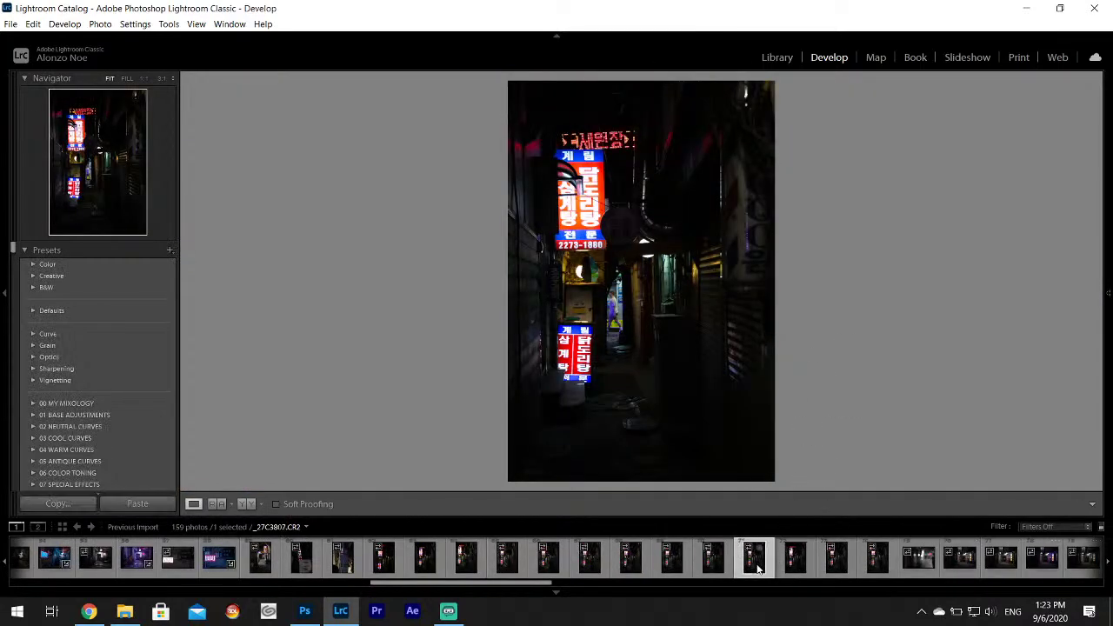
pyautogui.click(716, 561)
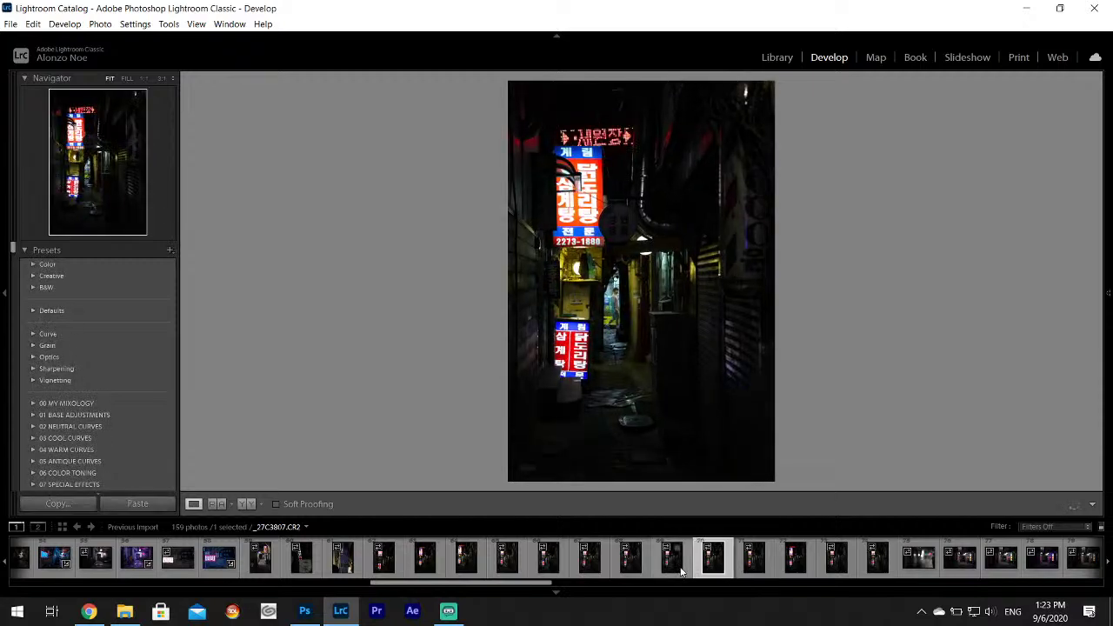
pyautogui.click(658, 566)
pyautogui.click(628, 564)
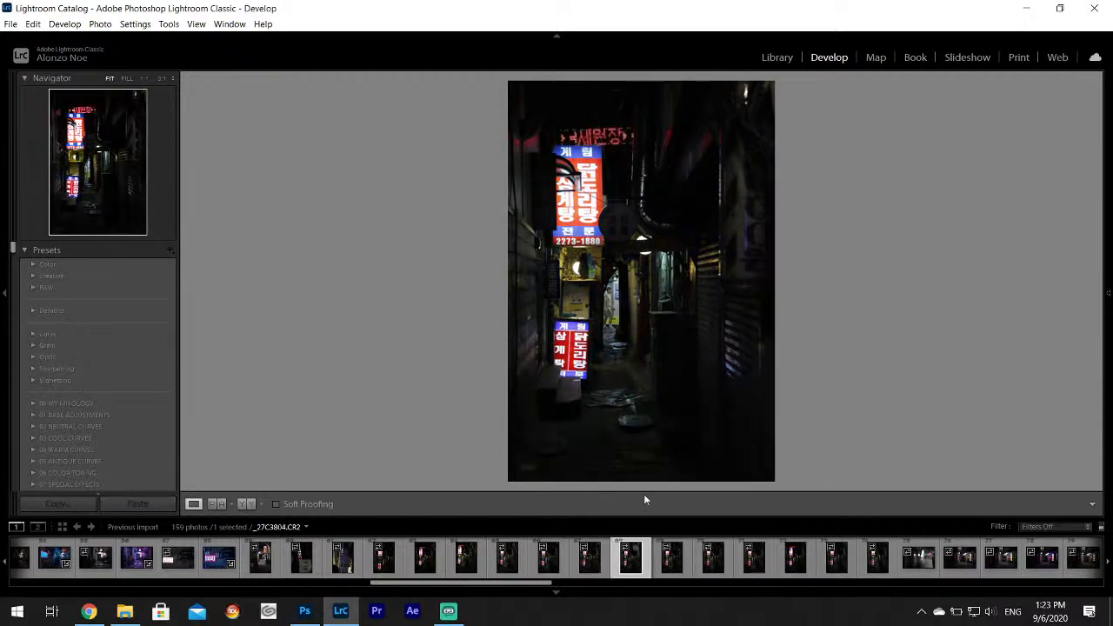
pyautogui.click(590, 567)
pyautogui.click(629, 563)
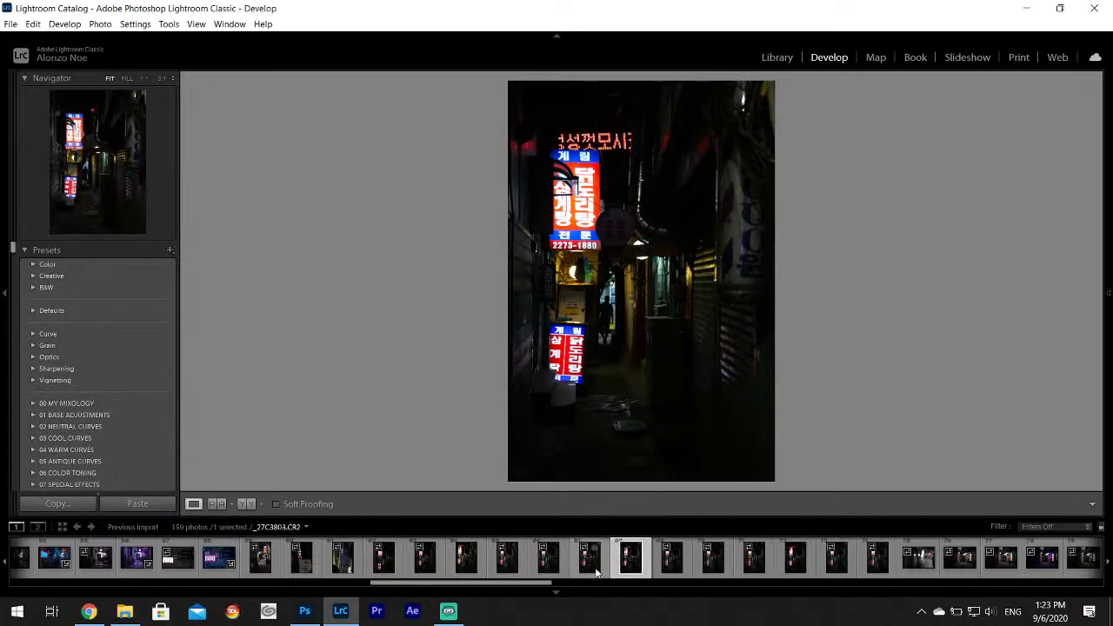
pyautogui.click(589, 560)
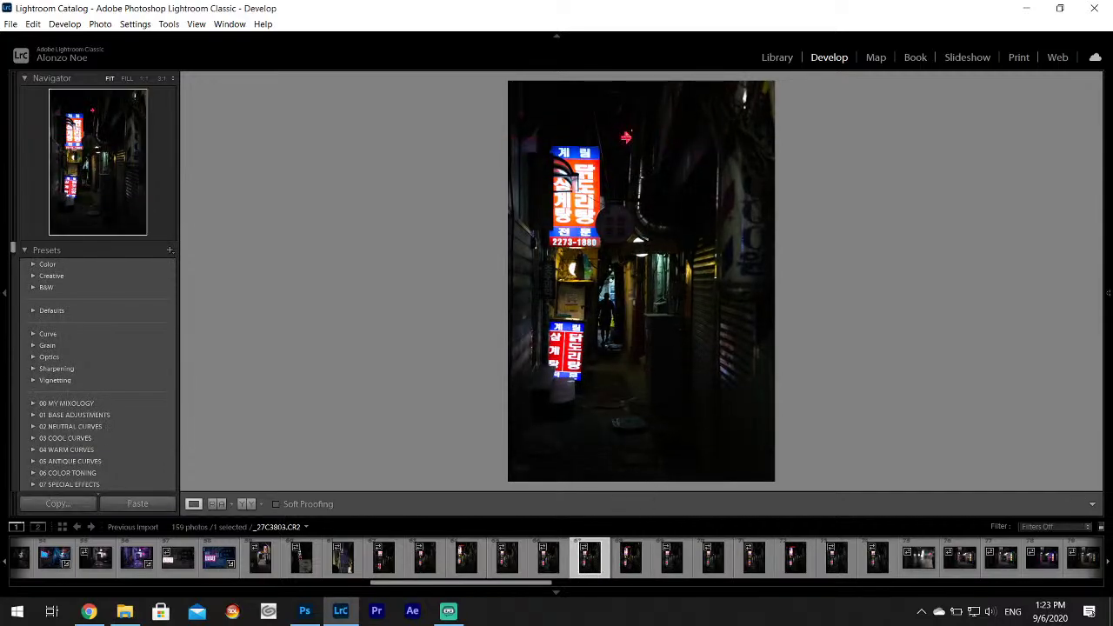
pyautogui.click(549, 564)
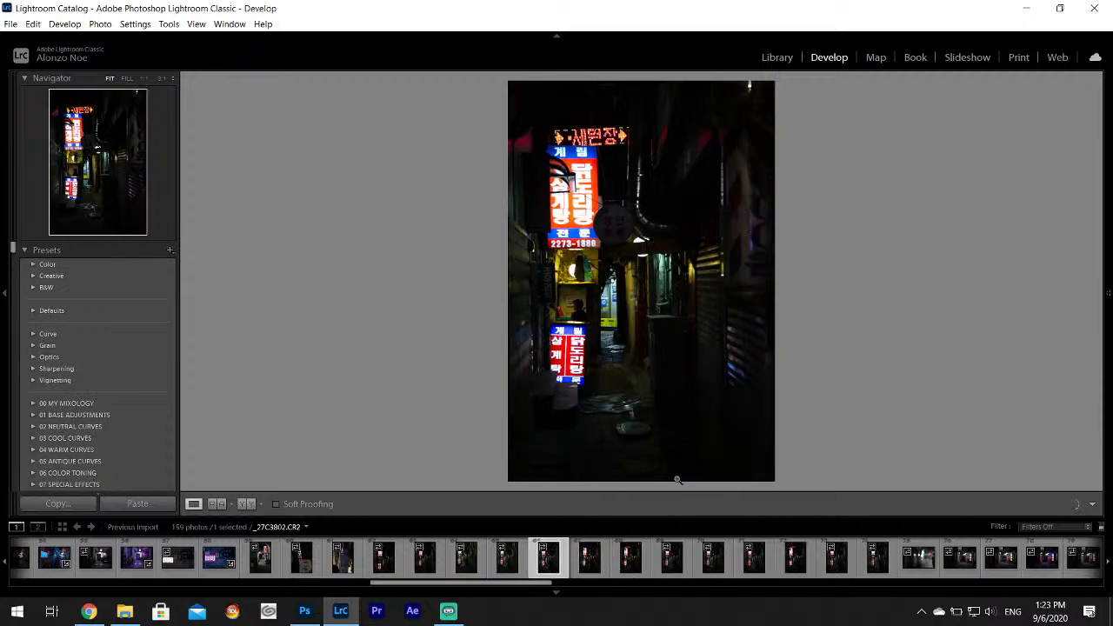
pyautogui.click(632, 565)
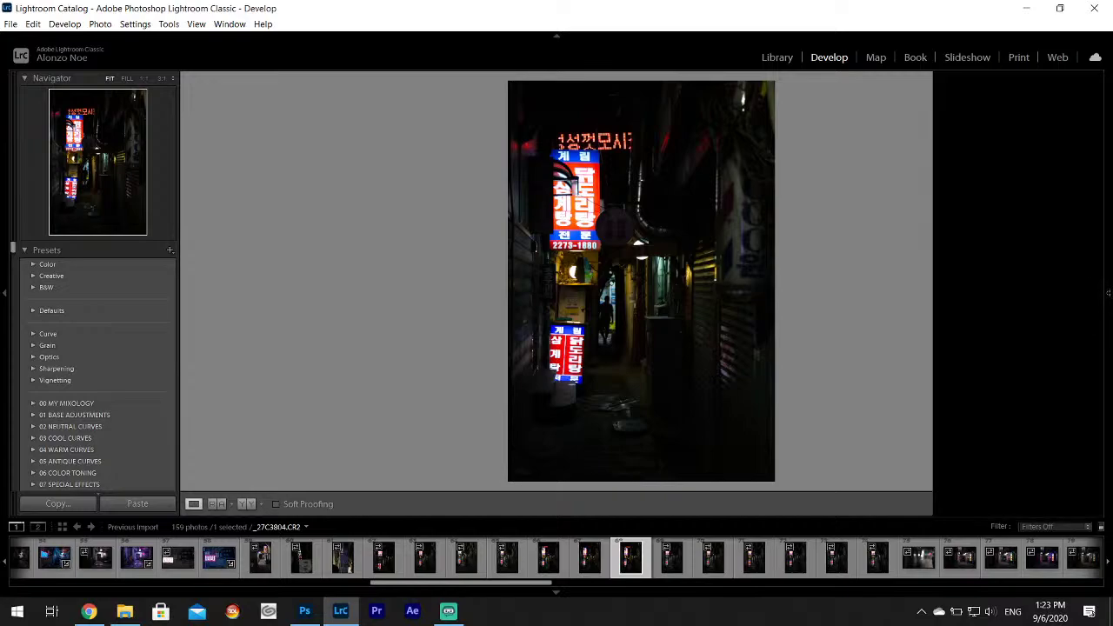
pyautogui.moveTo(1107, 361)
pyautogui.moveTo(1023, 356); pyautogui.dragTo(1048, 382)
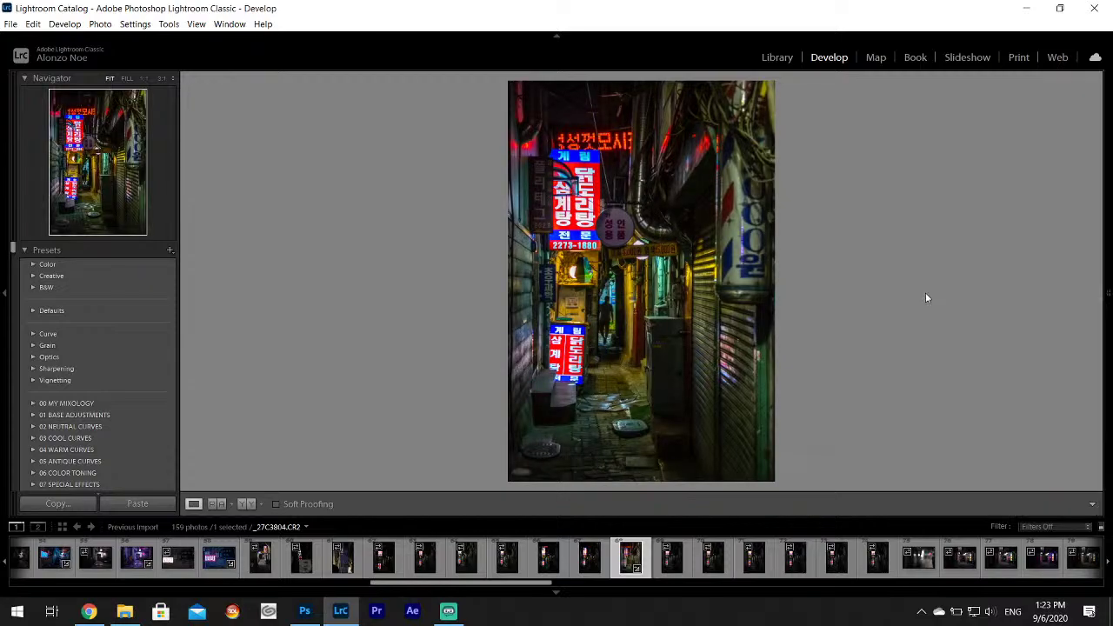
pyautogui.click(613, 229)
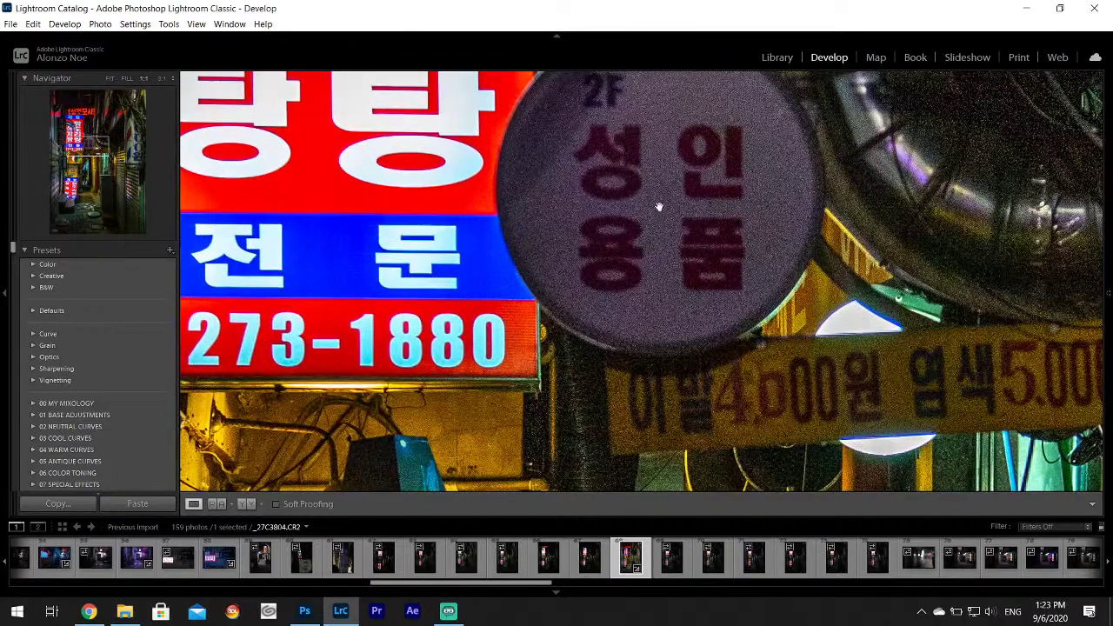
pyautogui.moveTo(659, 153); pyautogui.dragTo(651, 229)
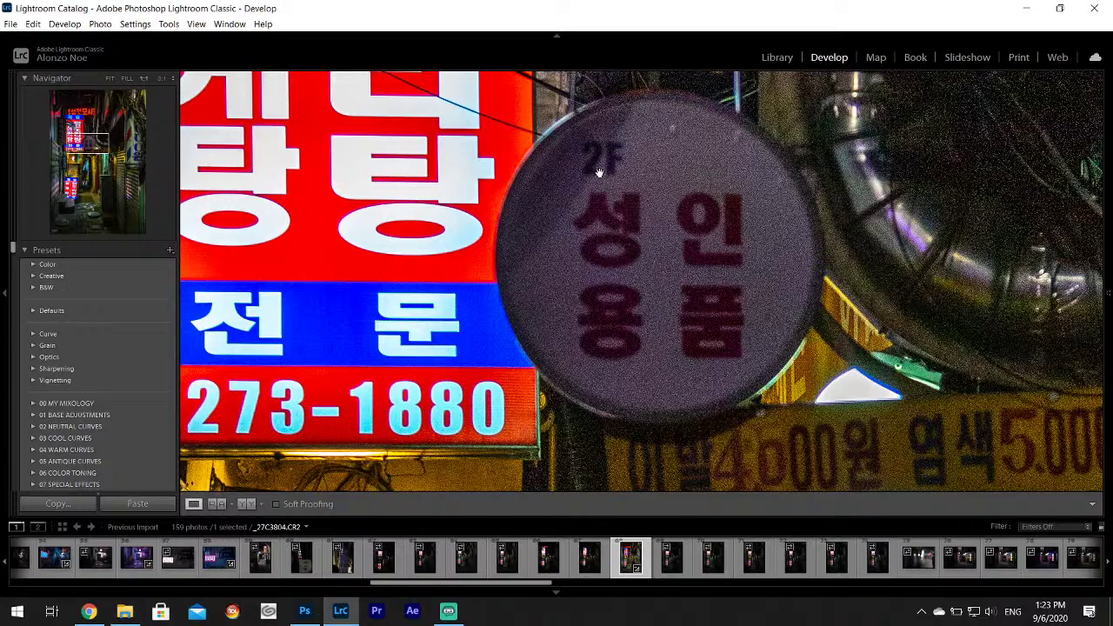
pyautogui.click(647, 210)
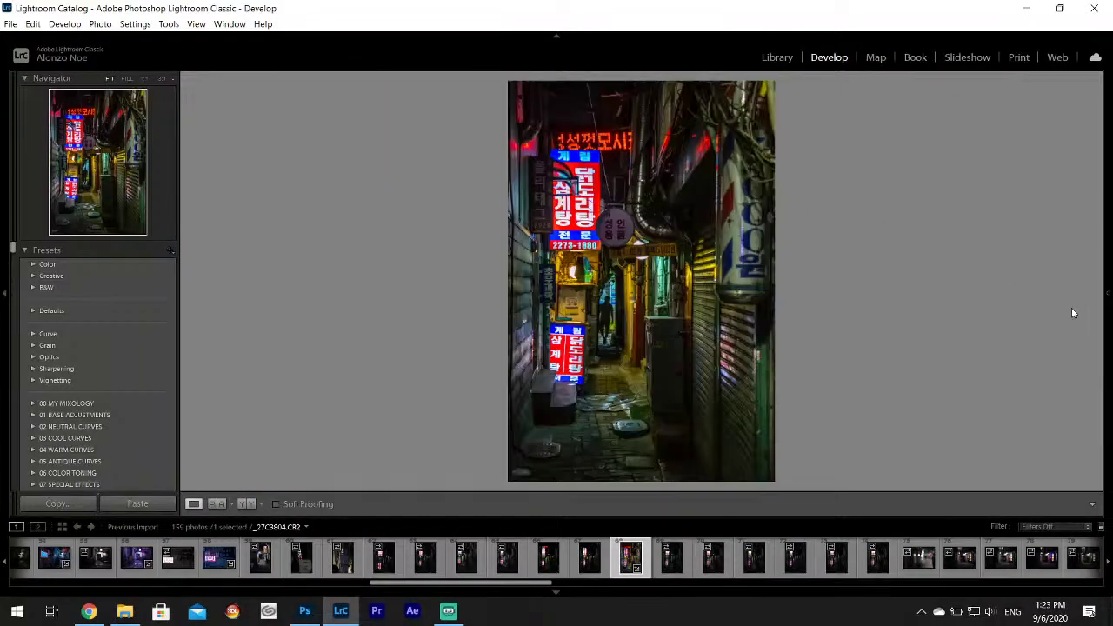
pyautogui.click(1108, 296)
# Sample a neutral spot for a custom white balance on _27C3804, then undo it.
pyautogui.click(951, 270)
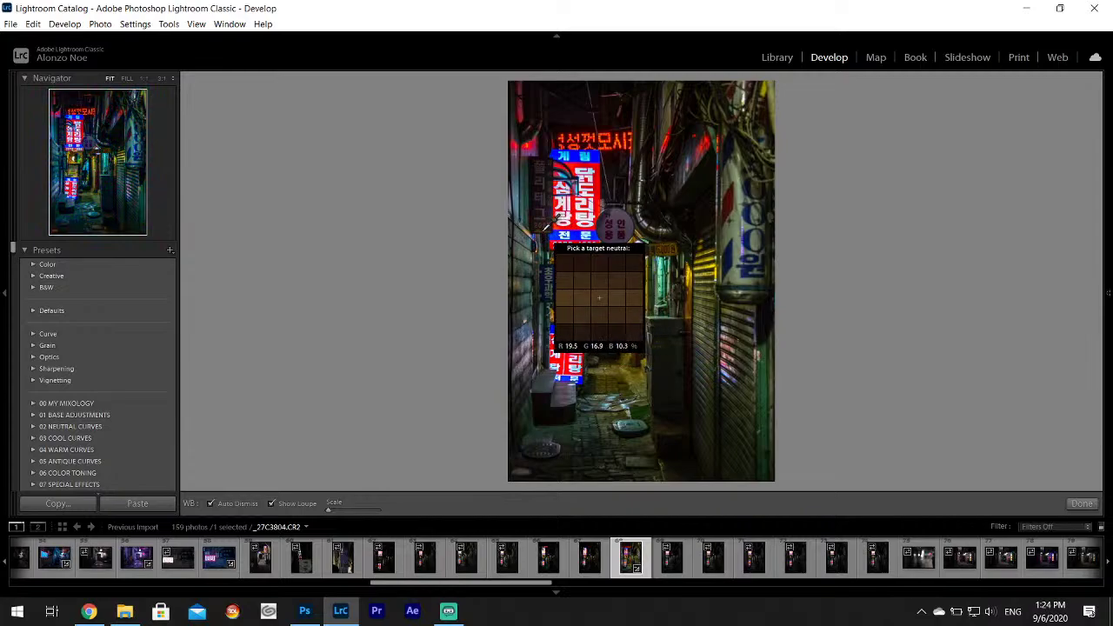
pyautogui.click(544, 228)
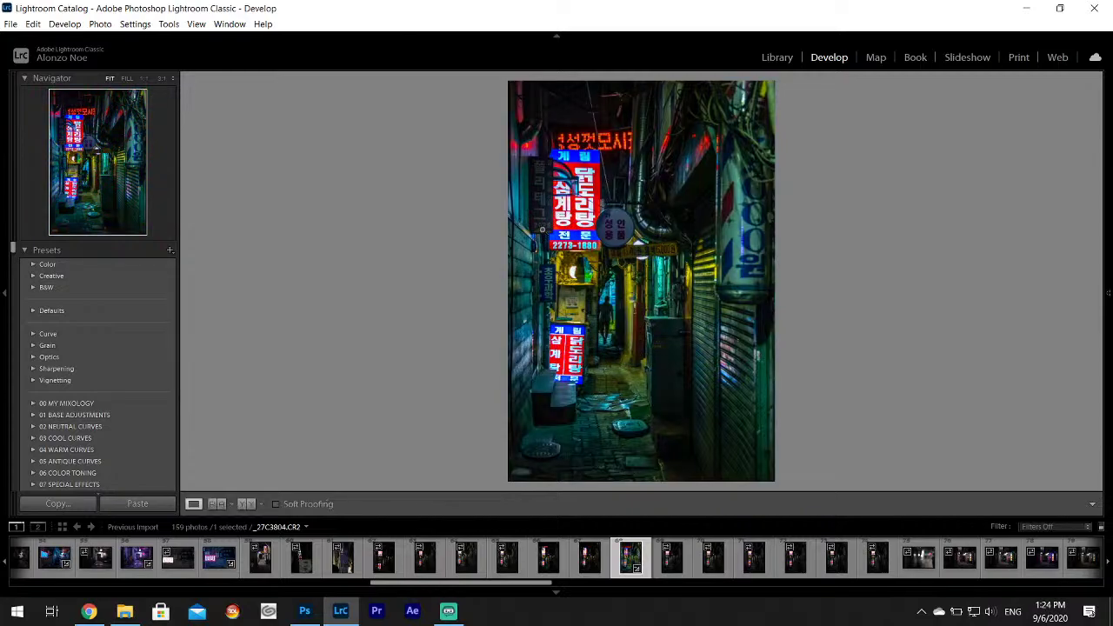
pyautogui.click(33, 24)
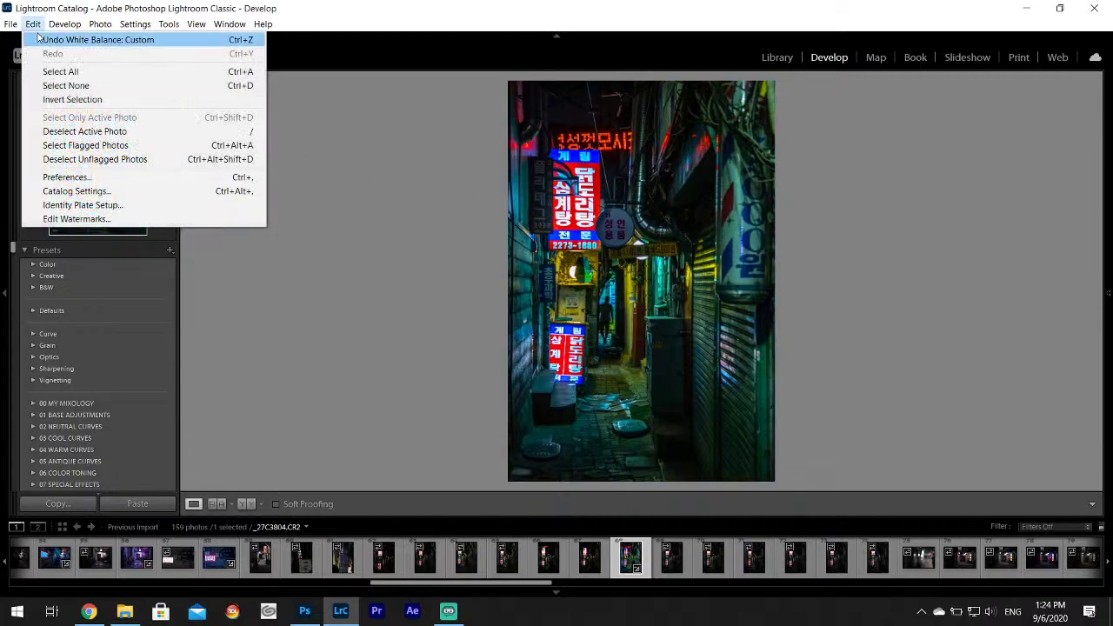
pyautogui.click(69, 37)
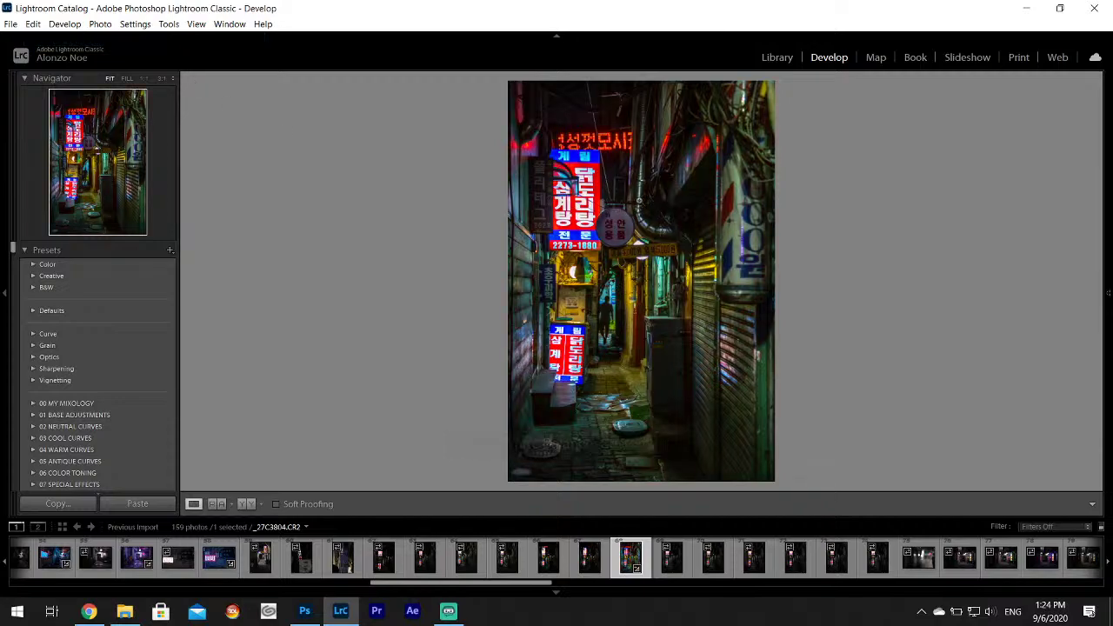
# In HSL, set Blue Hue to -45 and lower Blue Saturation so the signs turn magenta.
pyautogui.moveTo(1109, 261)
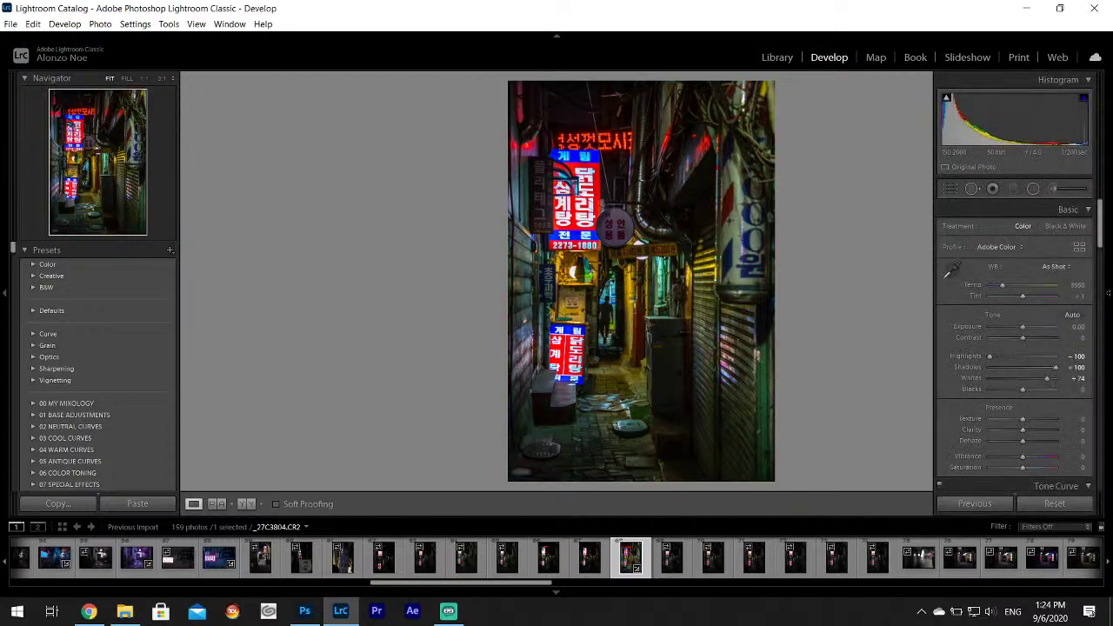
pyautogui.scroll(-2, 1108, 259)
pyautogui.scroll(-3, 1108, 259)
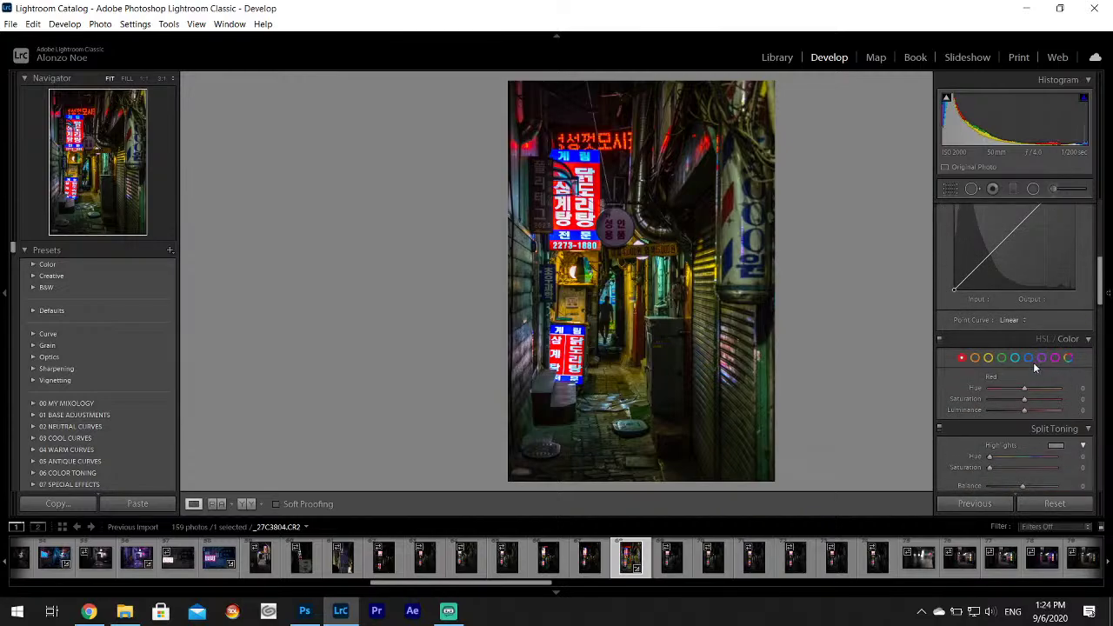
pyautogui.click(1029, 358)
pyautogui.moveTo(1025, 388); pyautogui.dragTo(1006, 403)
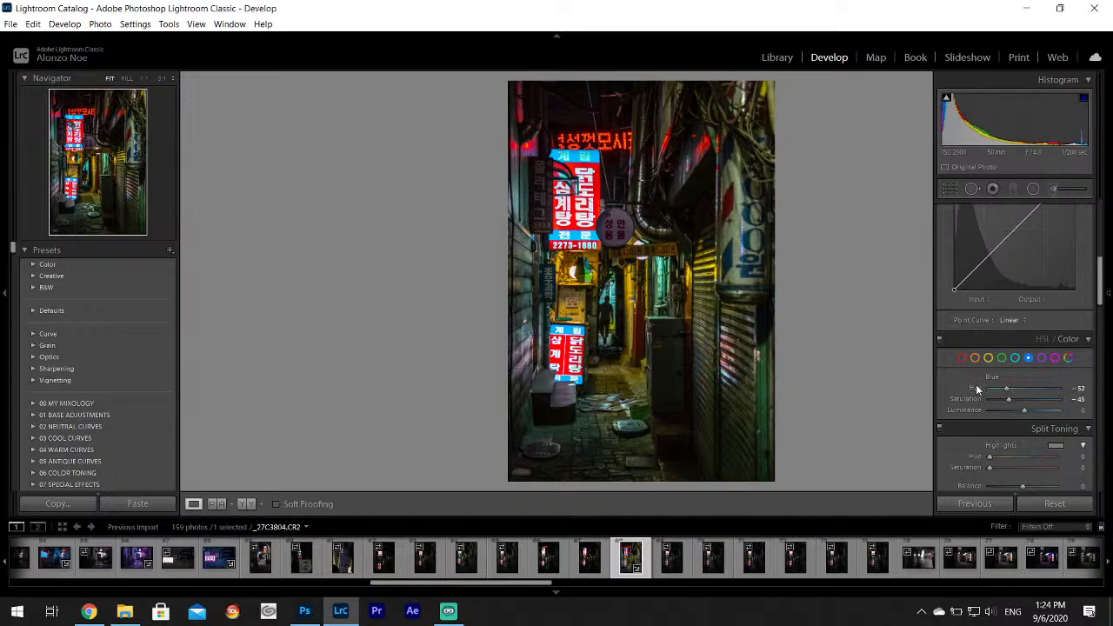
pyautogui.doubleClick(977, 388)
pyautogui.doubleClick(972, 399)
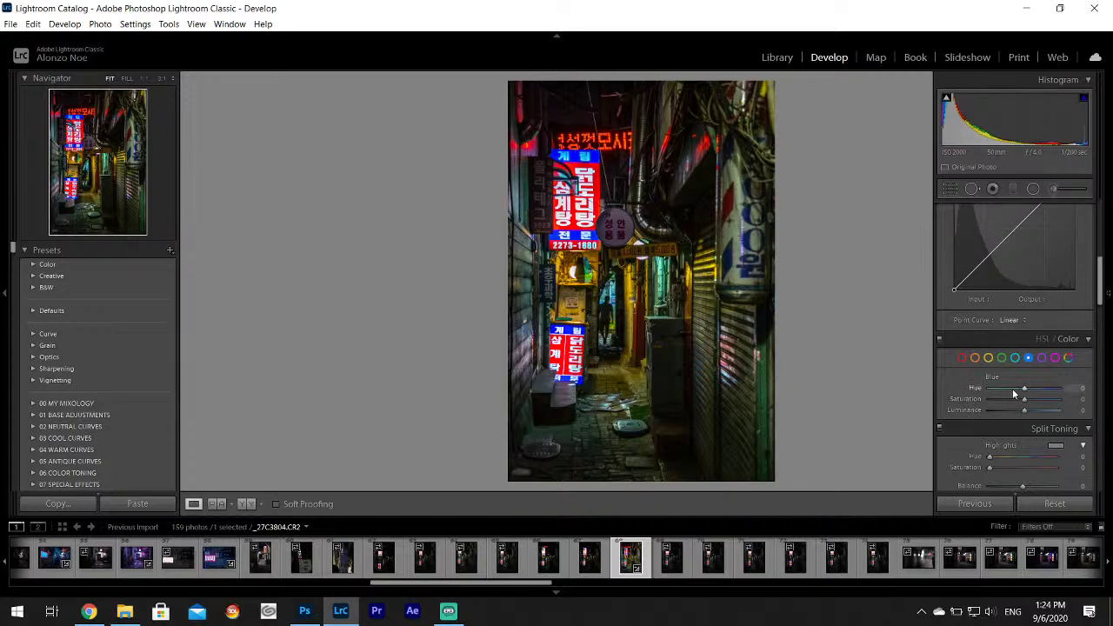
pyautogui.click(1009, 390)
pyautogui.moveTo(1010, 401); pyautogui.dragTo(1012, 400)
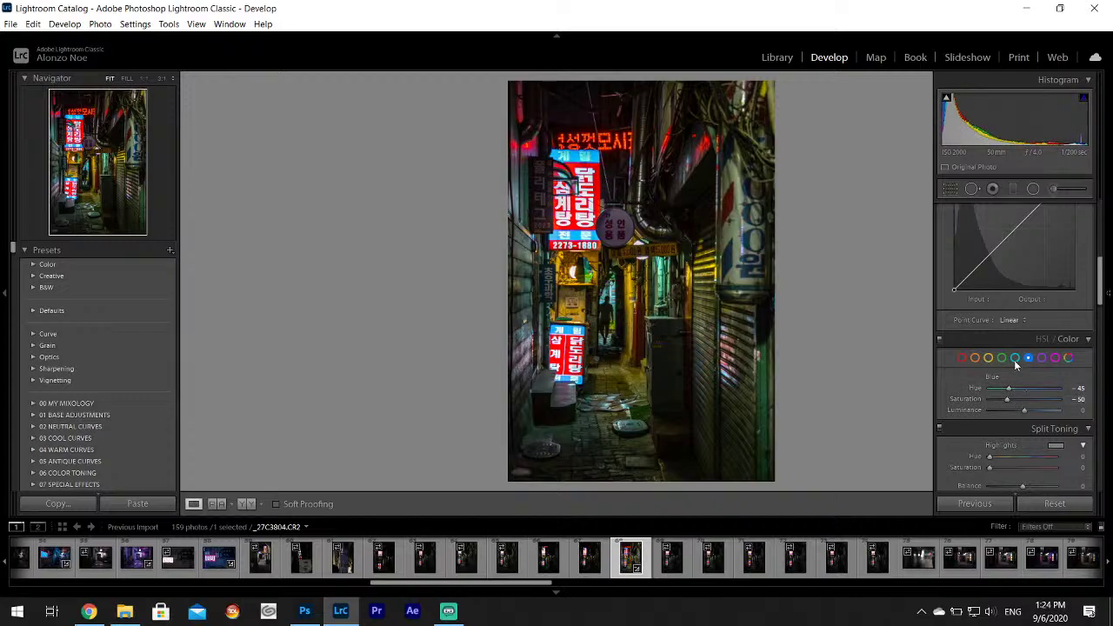
# Raise Green saturation to about +28.
pyautogui.click(1015, 358)
pyautogui.click(1002, 357)
pyautogui.moveTo(1027, 399); pyautogui.dragTo(1035, 398)
# Increase Texture to +11, checking the man in the alley at 1:1.
pyautogui.moveTo(1101, 261); pyautogui.dragTo(1102, 211)
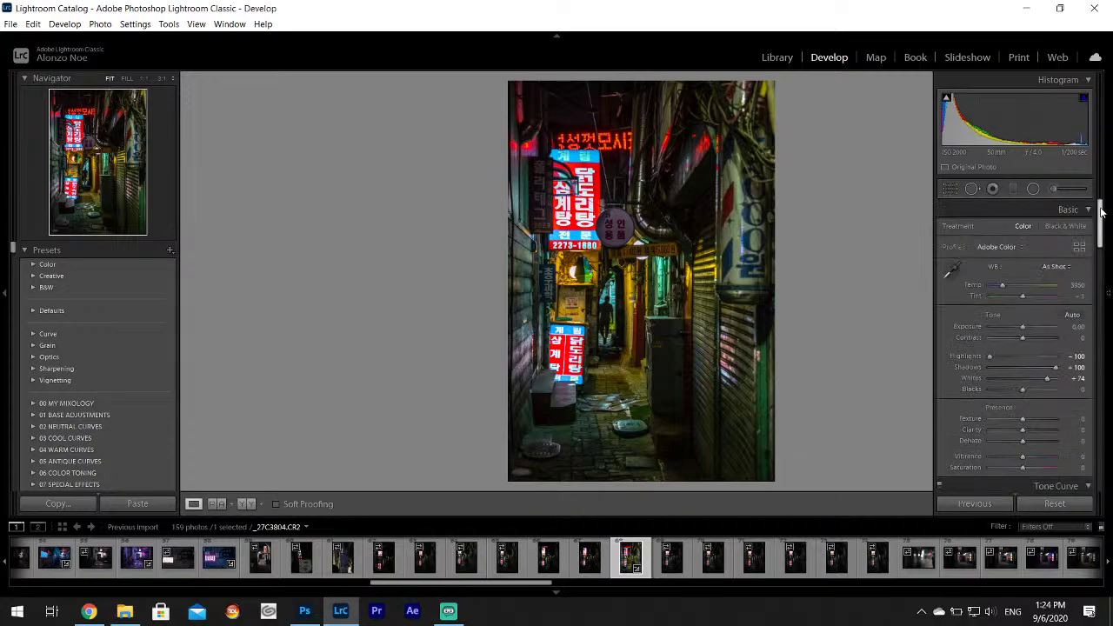
pyautogui.moveTo(1023, 422); pyautogui.dragTo(1026, 424)
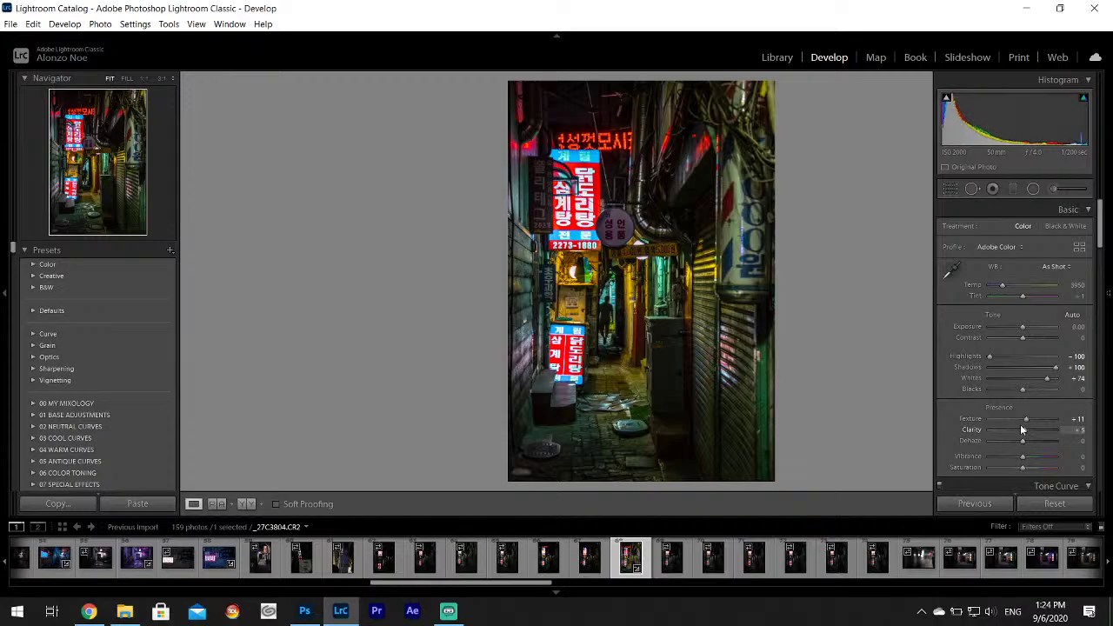
pyautogui.click(609, 301)
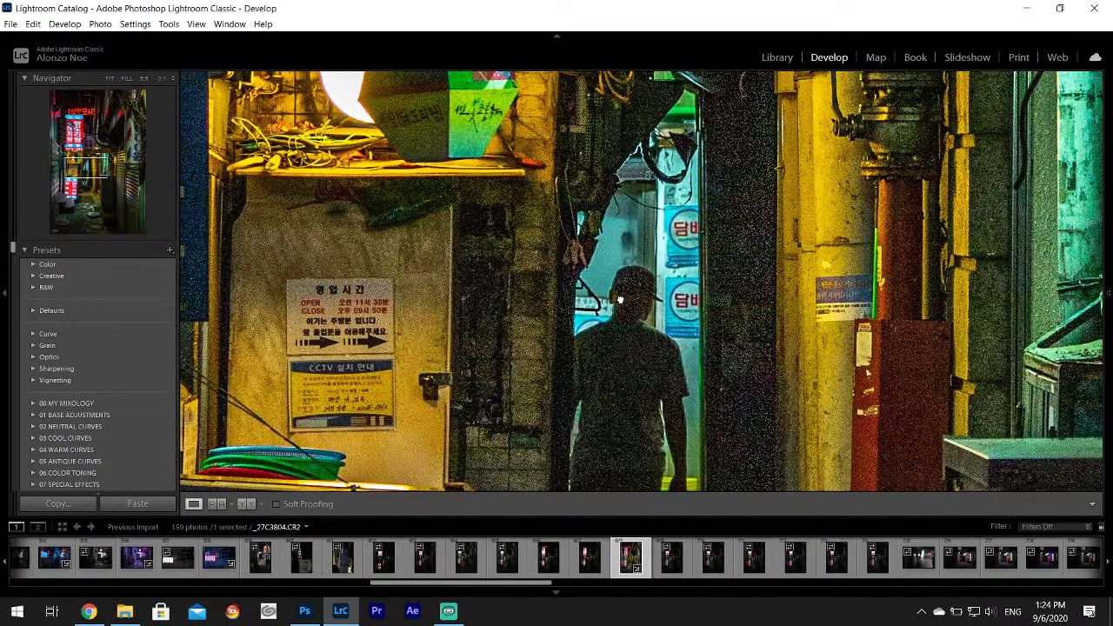
pyautogui.click(620, 300)
# Set luminance noise reduction to 15 in the Detail panel.
pyautogui.scroll(-5, 1103, 313)
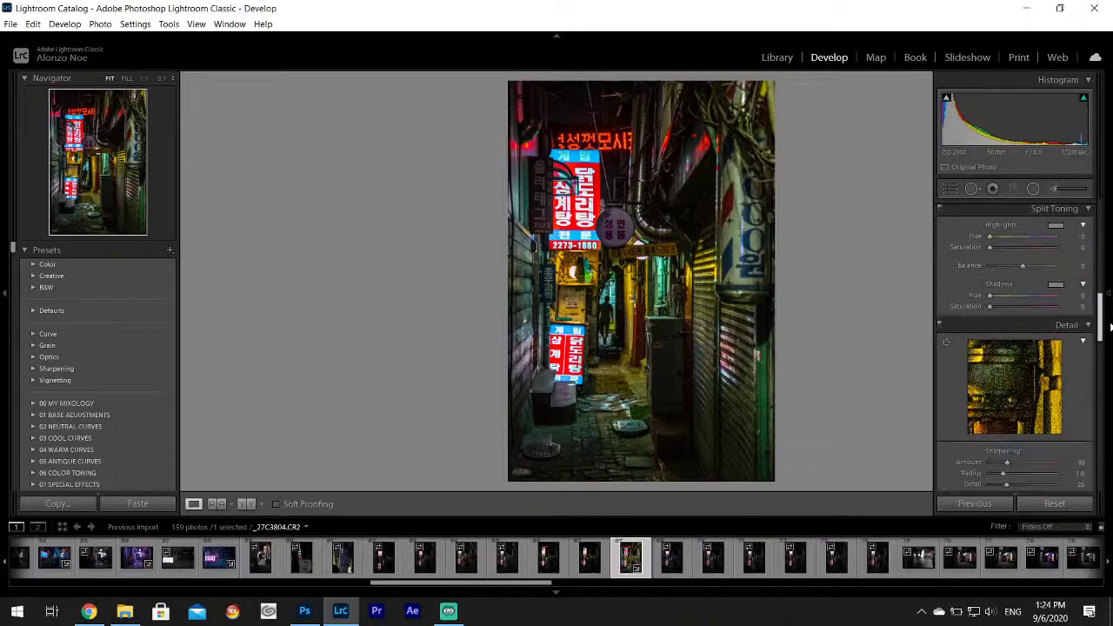
pyautogui.scroll(-4, 1026, 348)
pyautogui.moveTo(997, 361); pyautogui.dragTo(999, 357)
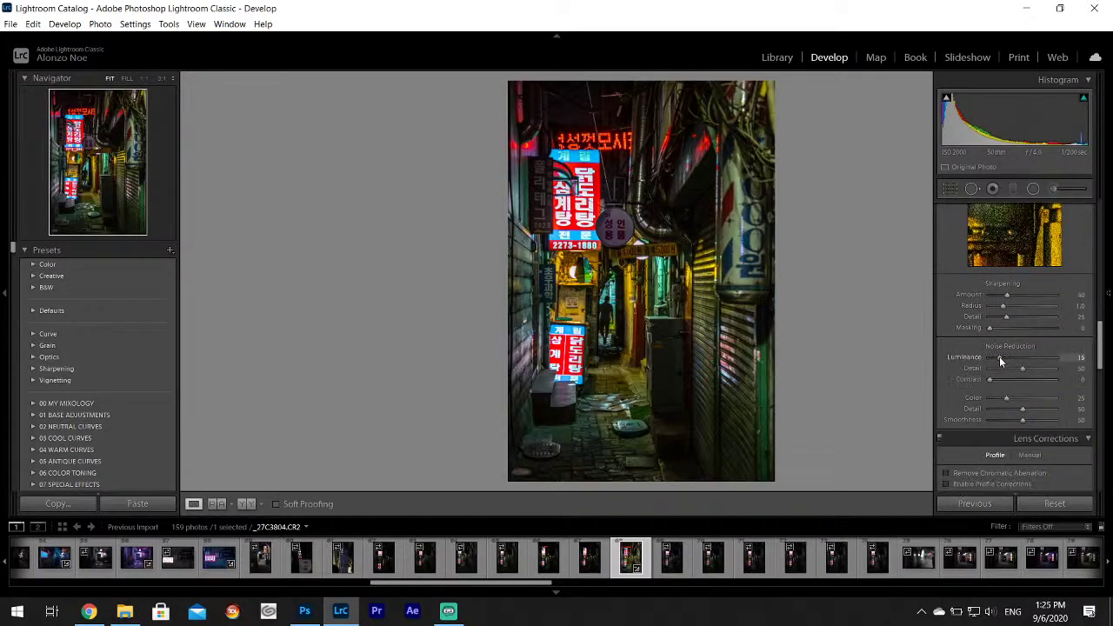
# Export alley photo _27C3804 to the Desktop's Korea Project folder.
pyautogui.click(9, 24)
pyautogui.click(42, 191)
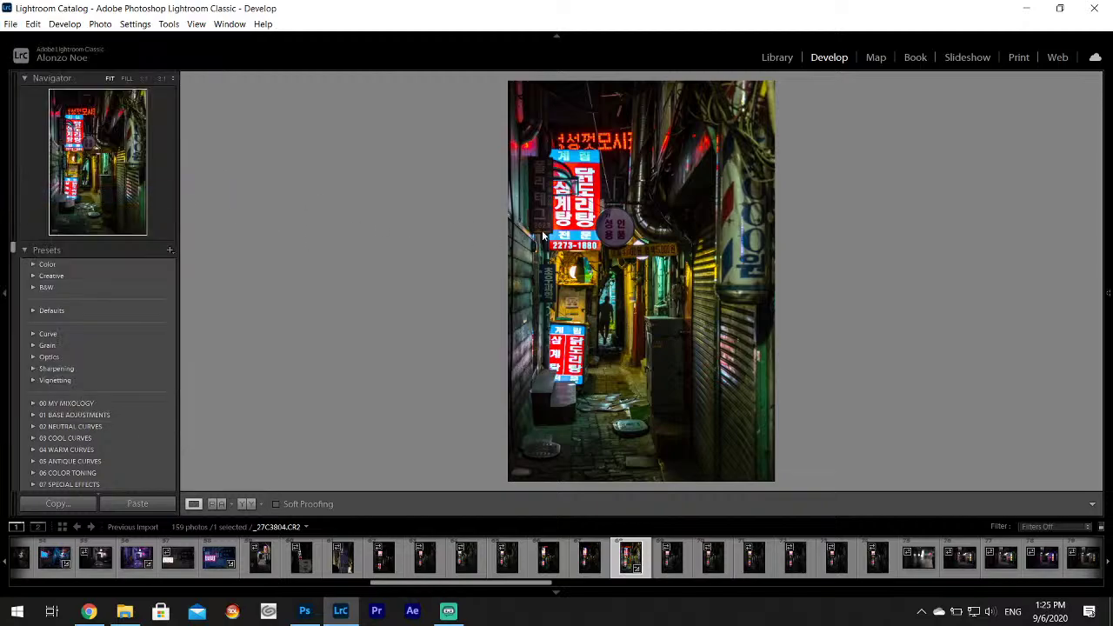
pyautogui.click(746, 224)
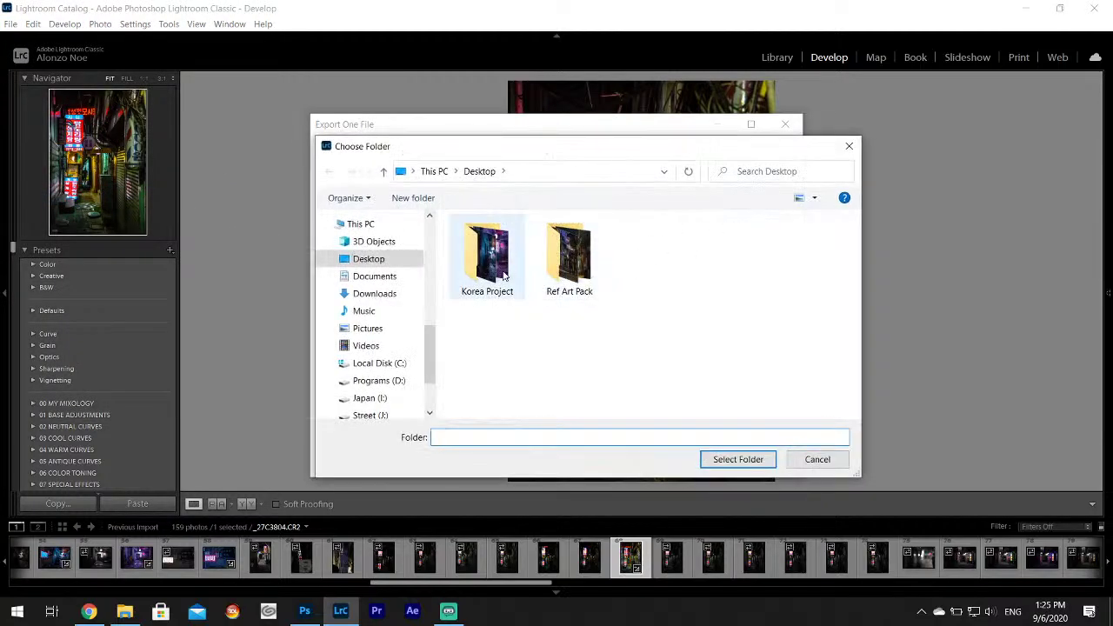
pyautogui.click(571, 294)
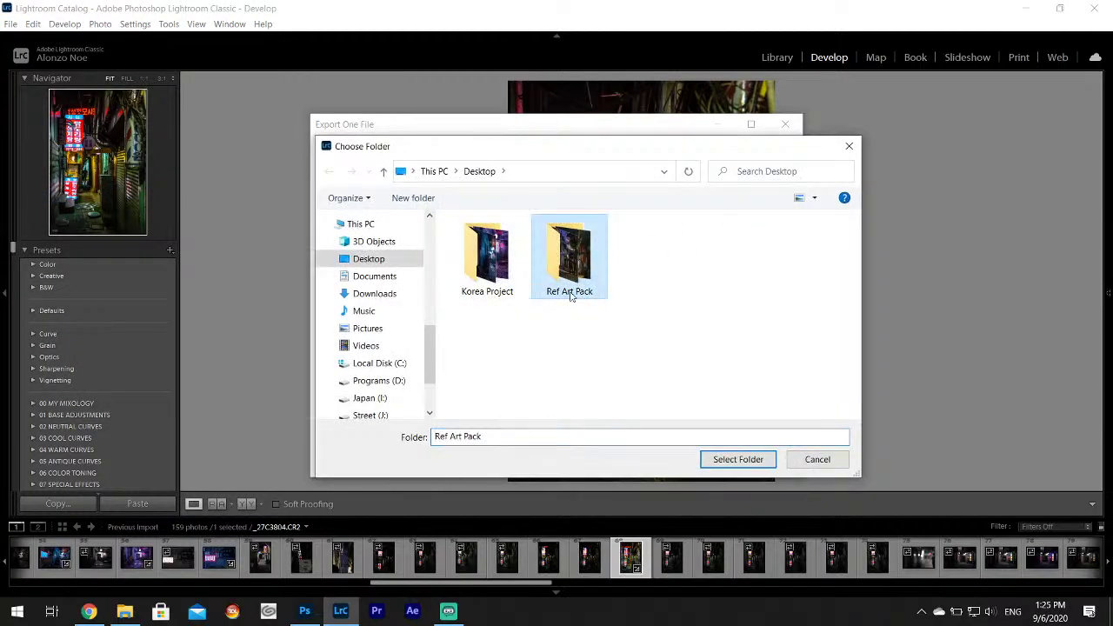
pyautogui.click(738, 459)
pyautogui.click(729, 461)
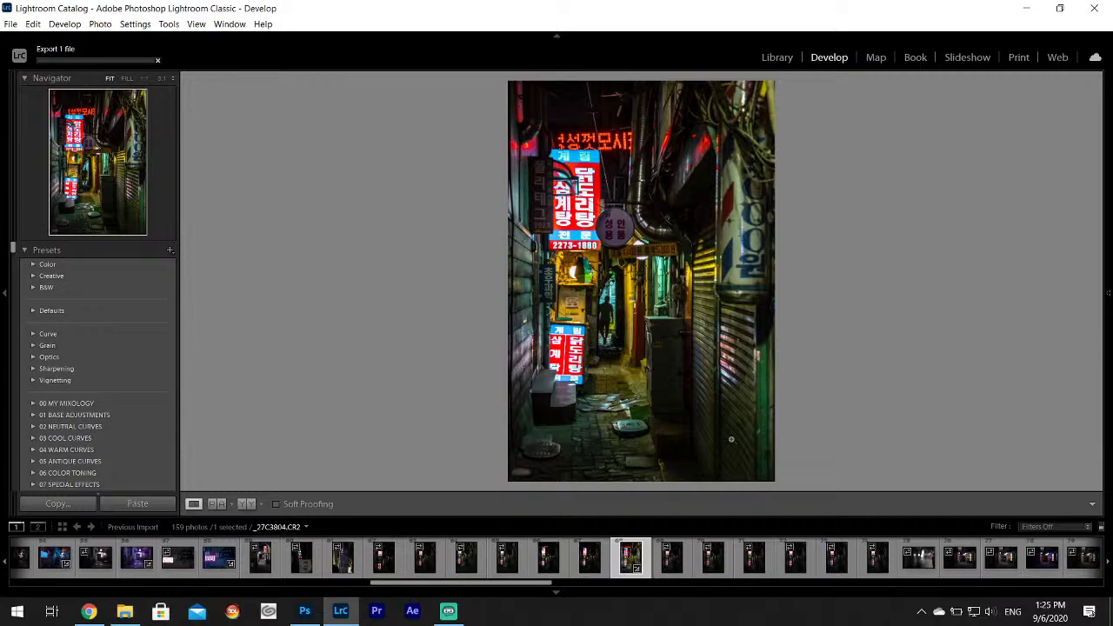
# Browse alley shots _27C3810 through _27C3818, checking the person at 1:1 zoom.
pyautogui.press('Right')
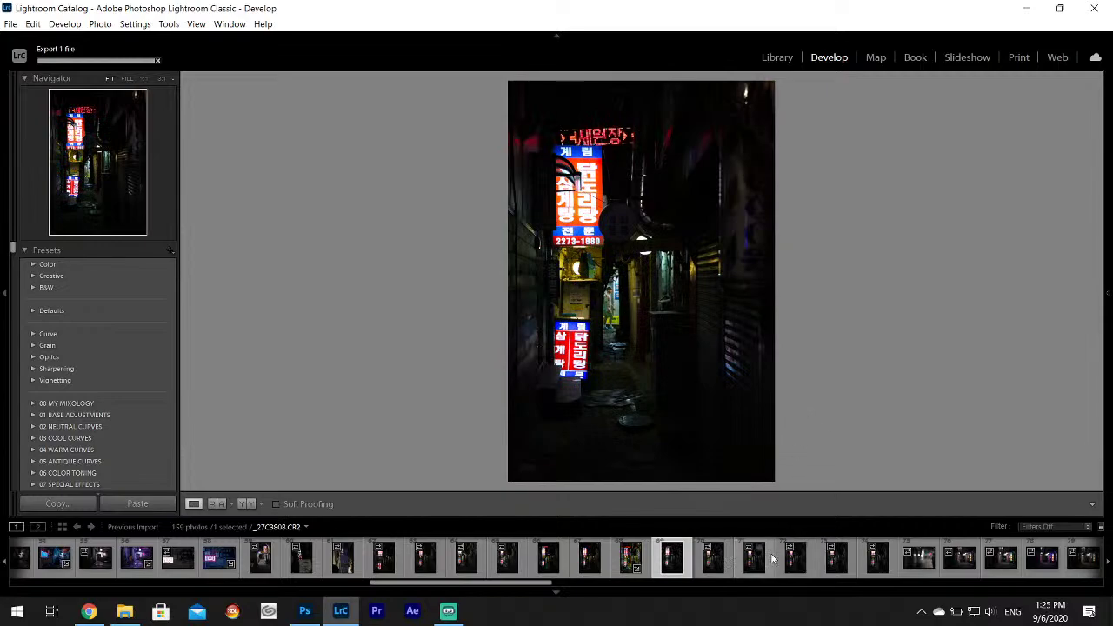
pyautogui.press('Right')
pyautogui.press('Right')
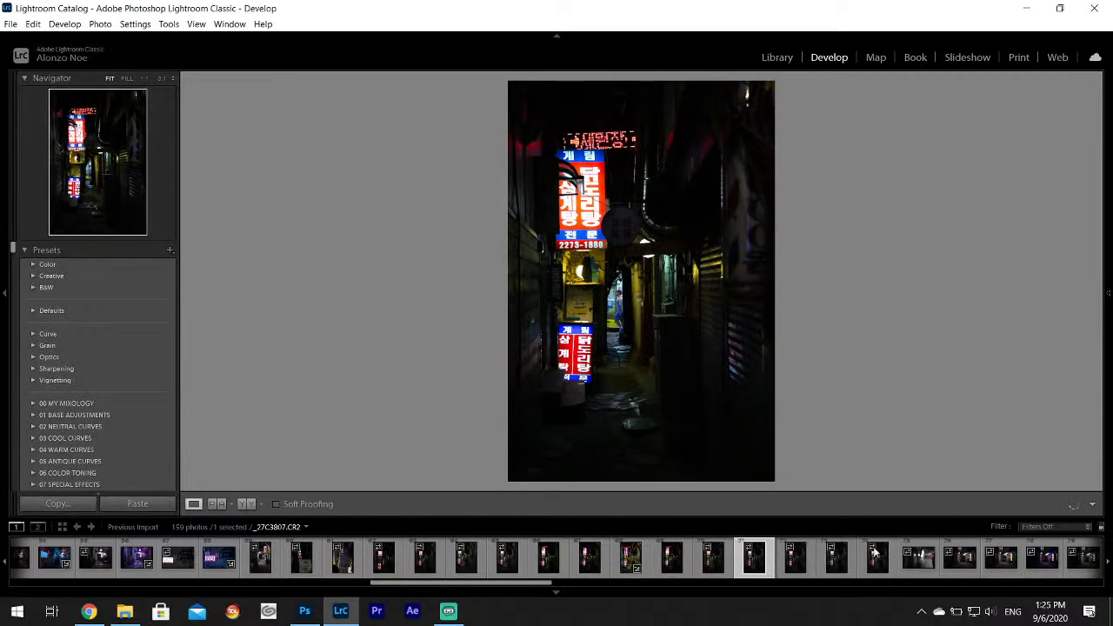
pyautogui.click(875, 551)
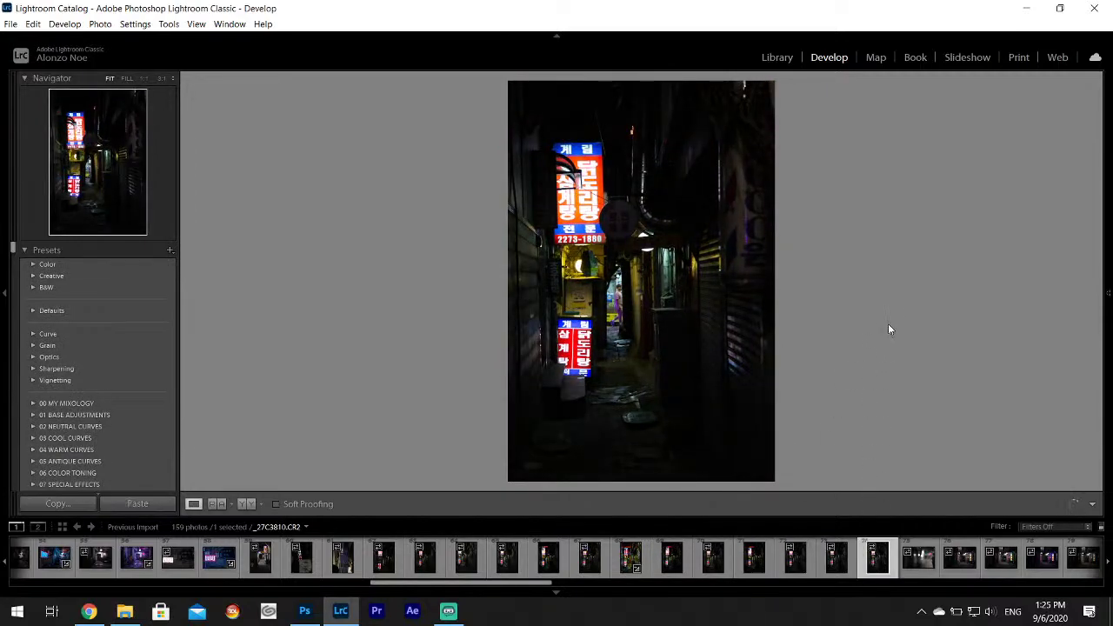
pyautogui.click(908, 565)
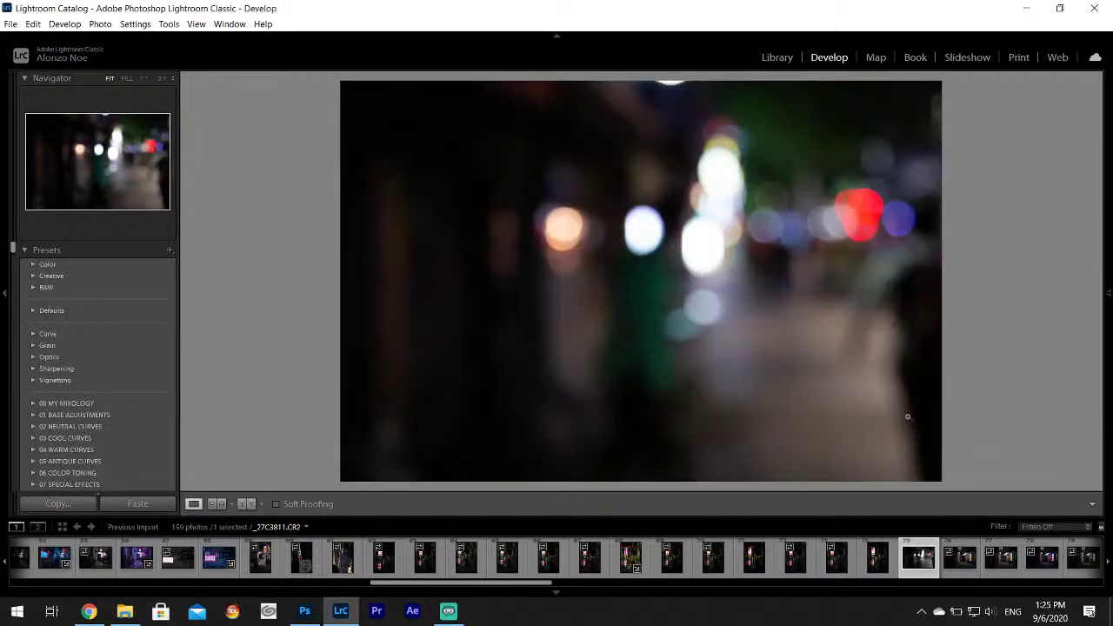
pyautogui.press('Right')
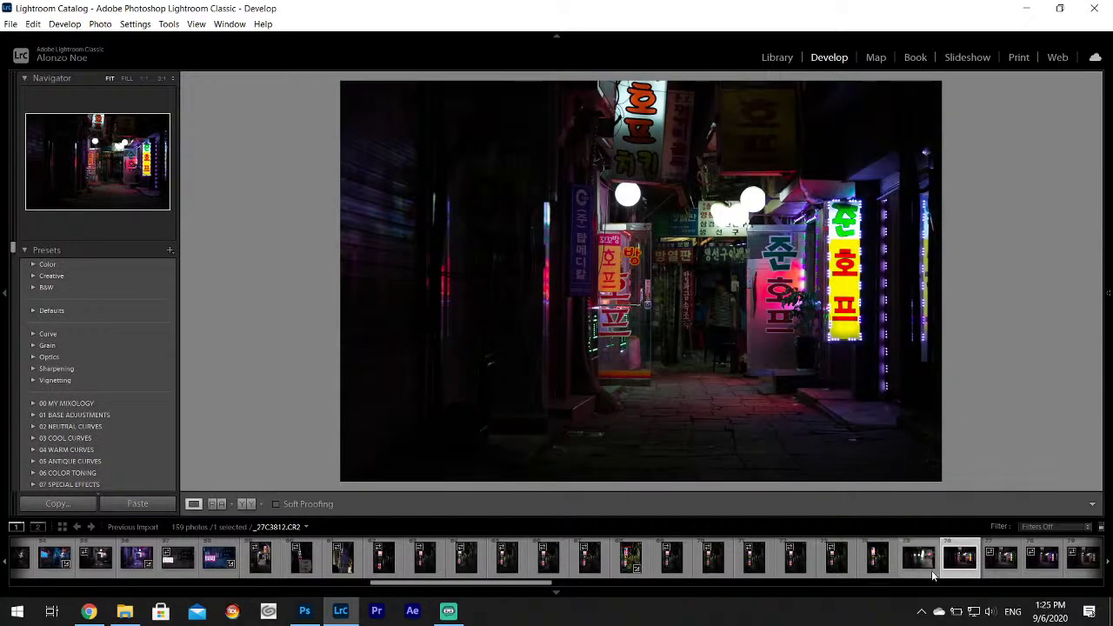
pyautogui.scroll(-3, 957, 574)
pyautogui.click(706, 561)
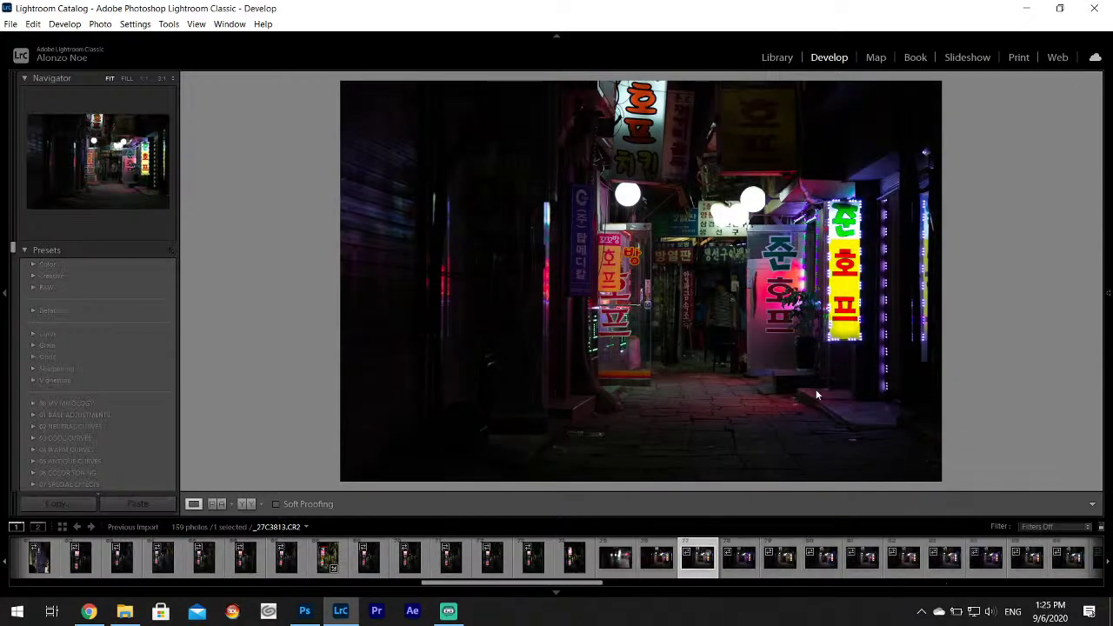
pyautogui.click(756, 566)
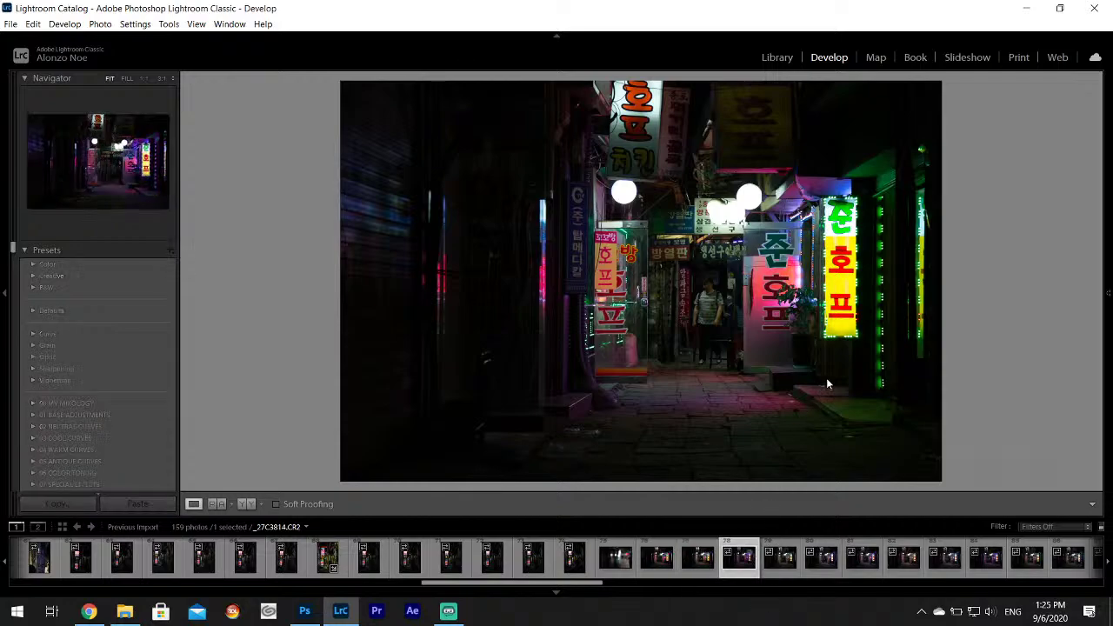
pyautogui.click(783, 564)
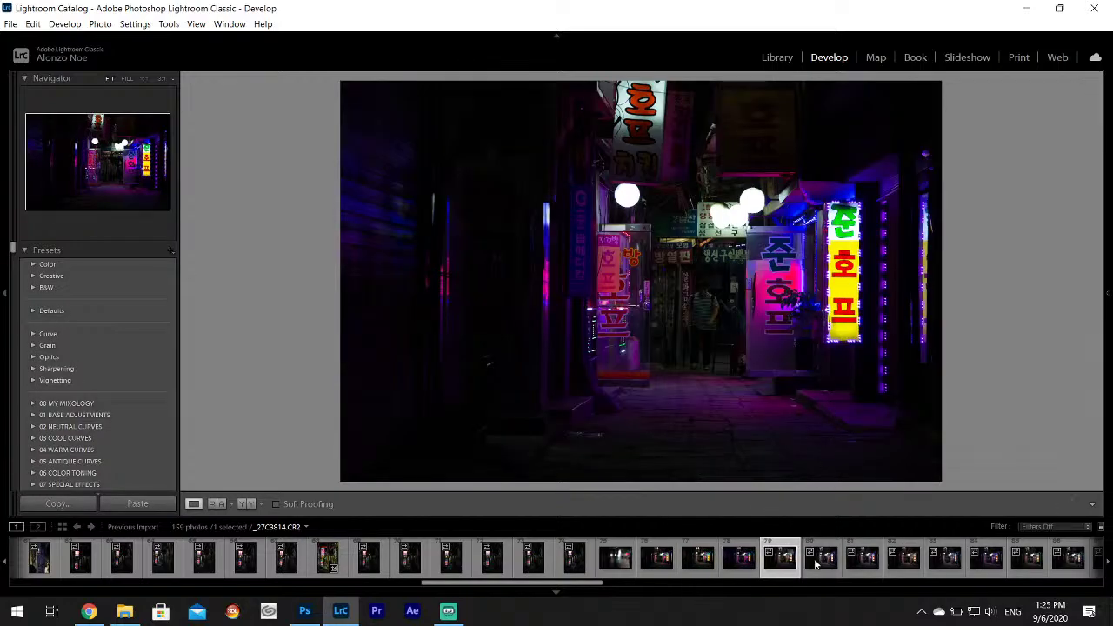
pyautogui.click(826, 561)
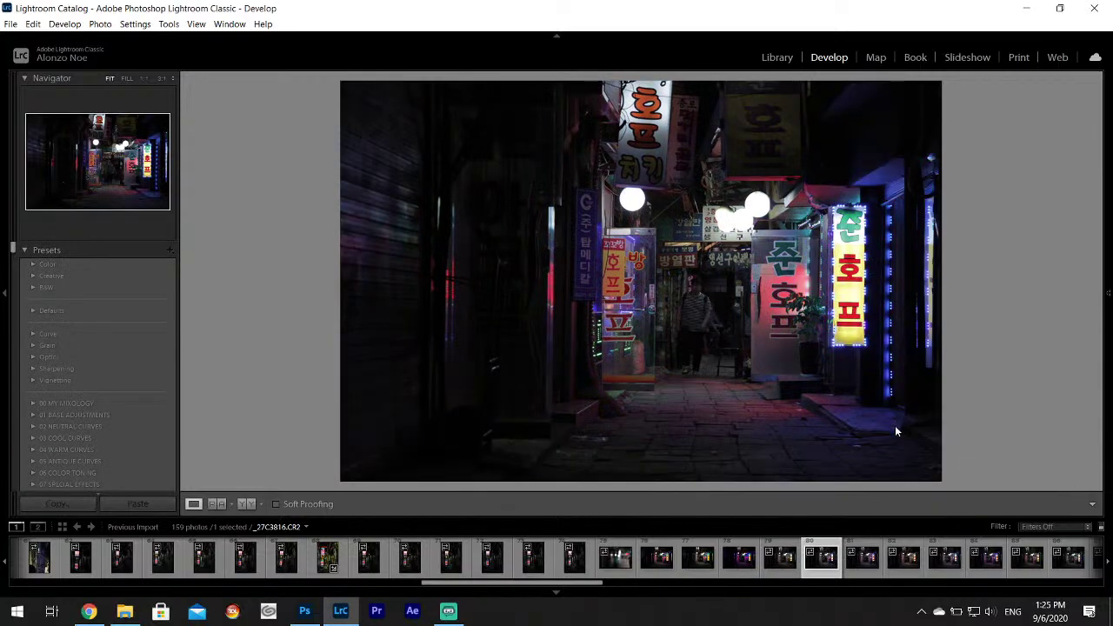
pyautogui.click(863, 563)
pyautogui.click(905, 564)
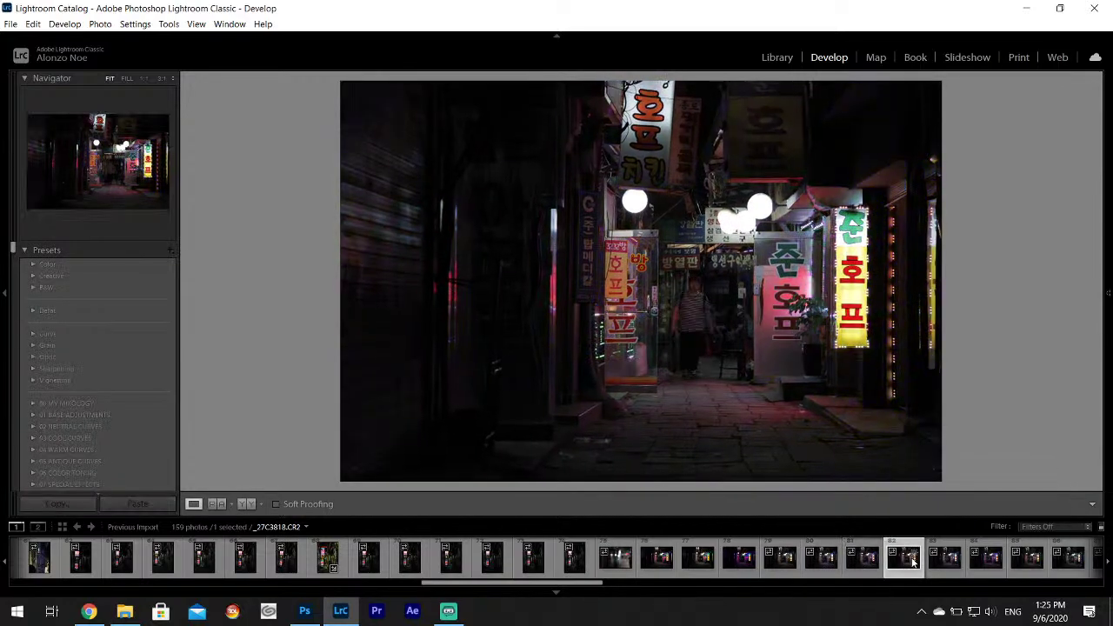
pyautogui.scroll(-3, 869, 561)
pyautogui.click(694, 313)
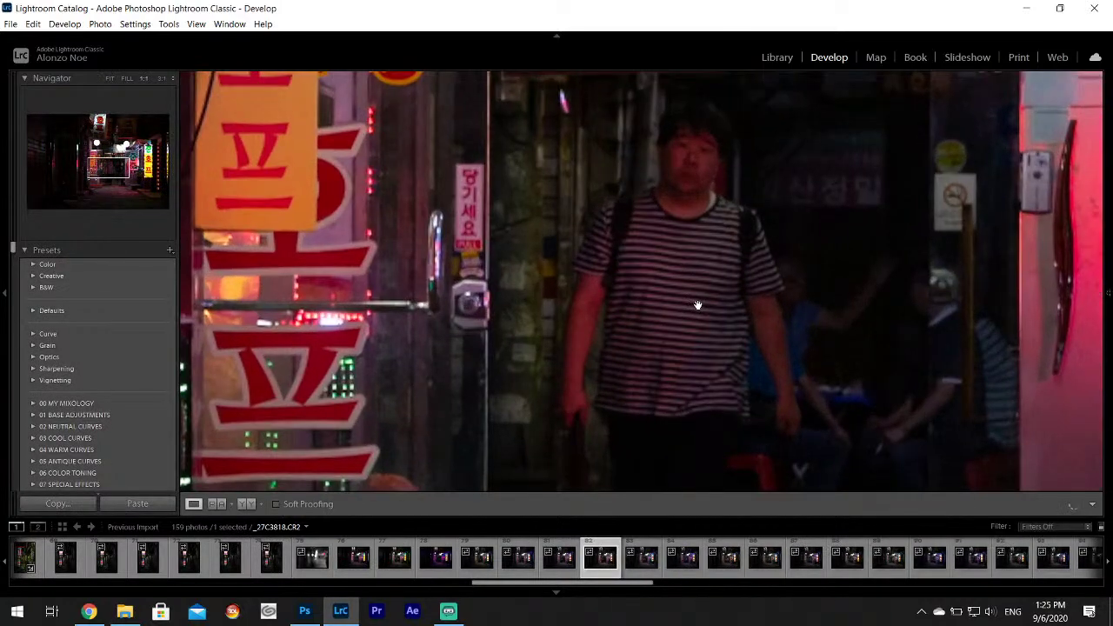
pyautogui.click(697, 305)
# Review _27C3822 through _27C3835, zooming and panning on _27C3832 and _27C3833 for detail.
pyautogui.click(765, 561)
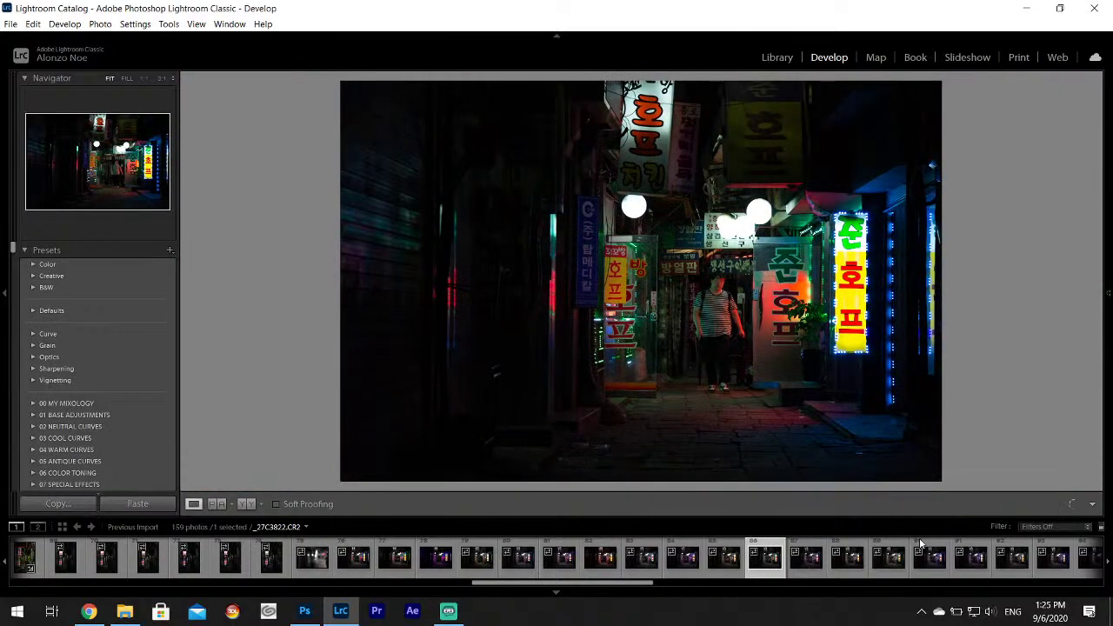
pyautogui.click(930, 560)
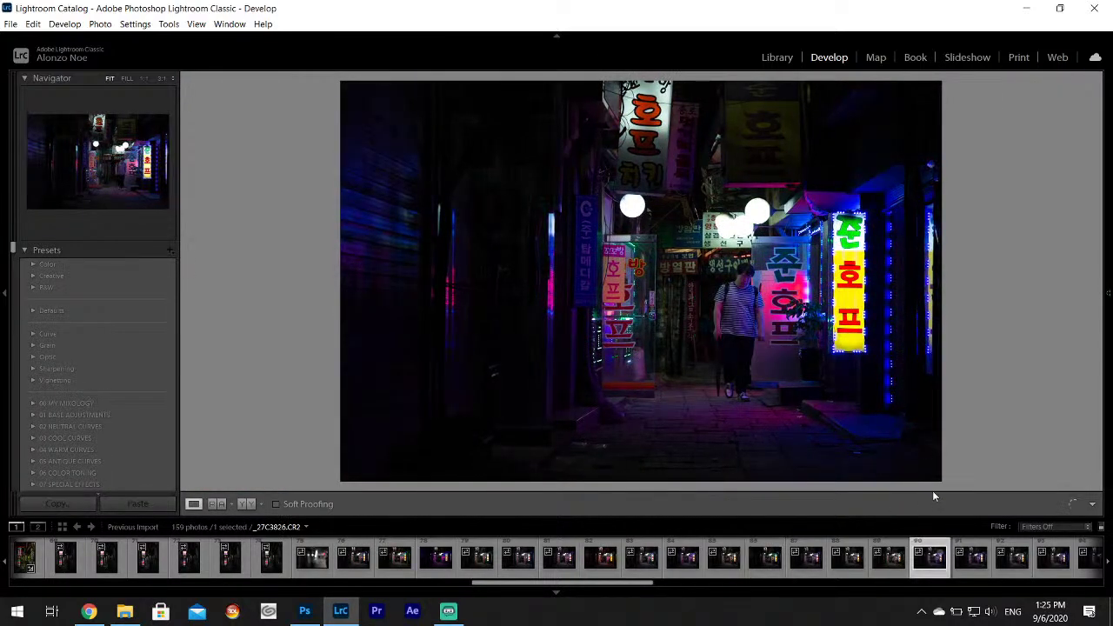
pyautogui.scroll(-3, 962, 558)
pyautogui.click(791, 558)
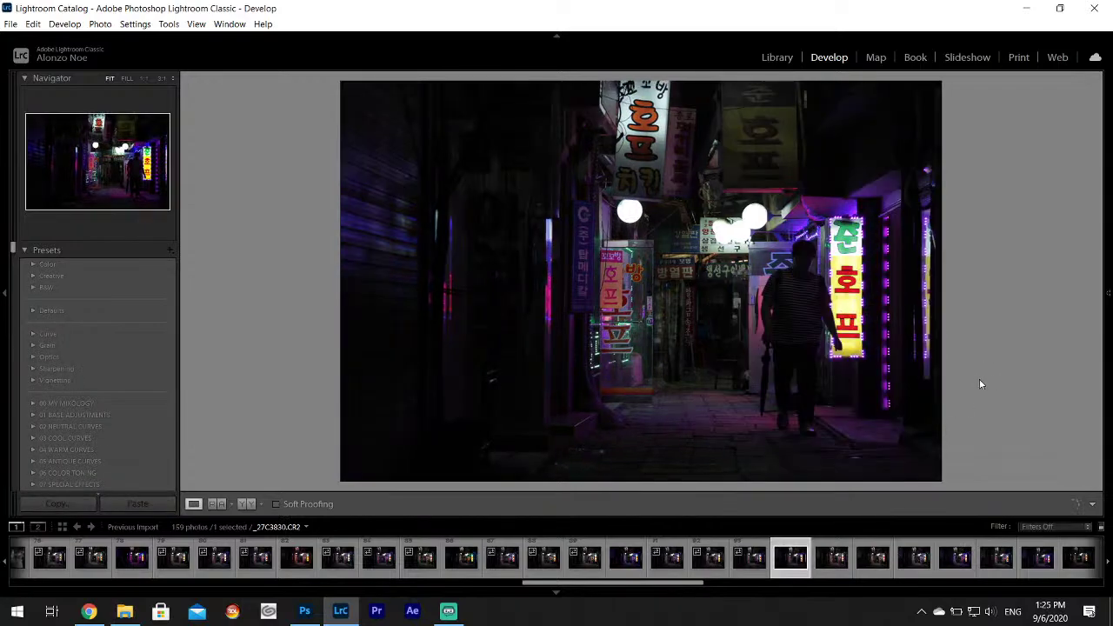
pyautogui.click(874, 558)
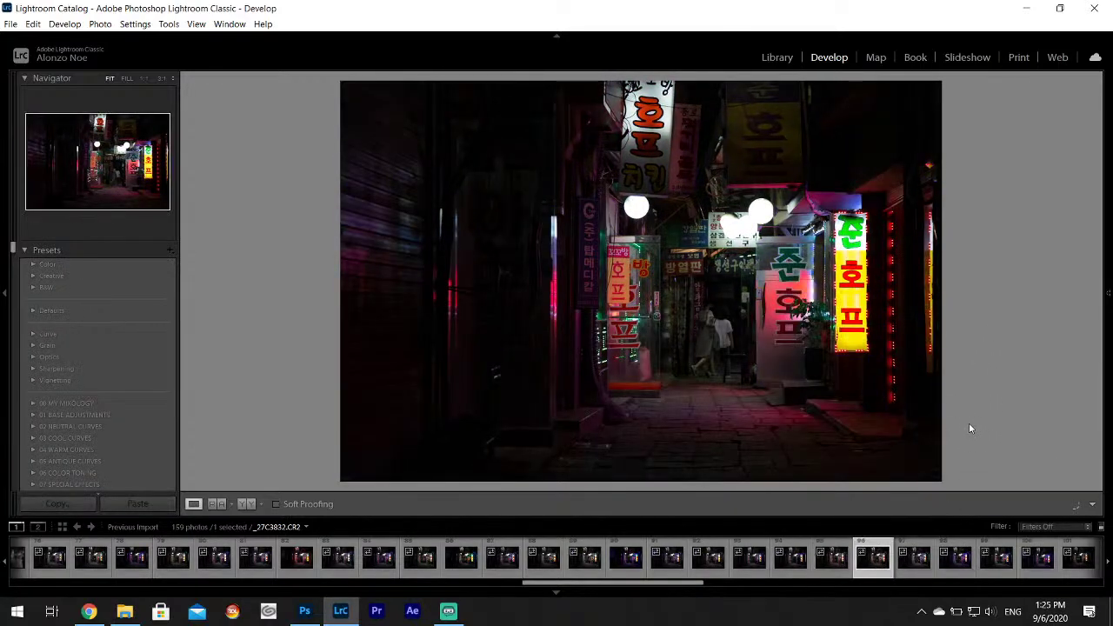
pyautogui.click(787, 350)
pyautogui.moveTo(679, 336); pyautogui.dragTo(787, 331)
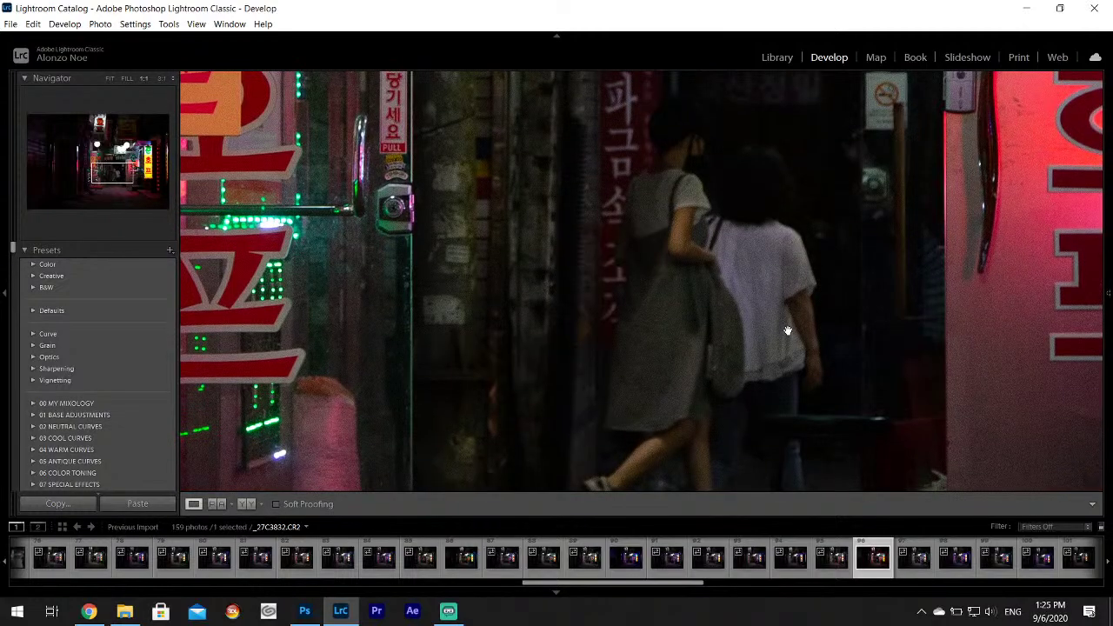
pyautogui.moveTo(698, 142); pyautogui.dragTo(672, 275)
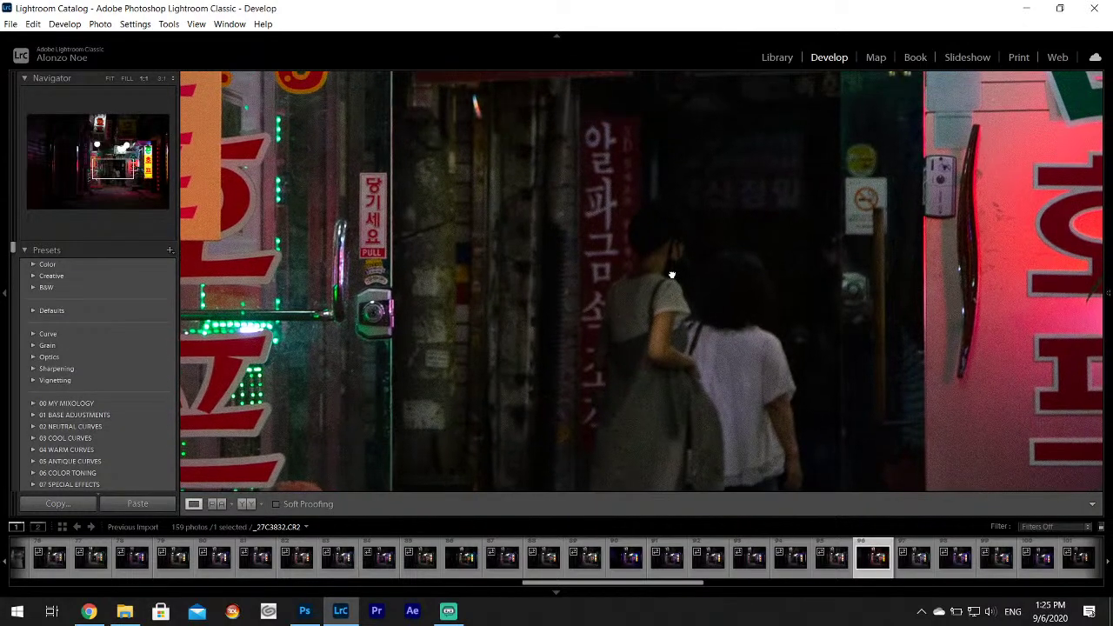
pyautogui.click(672, 275)
pyautogui.click(920, 558)
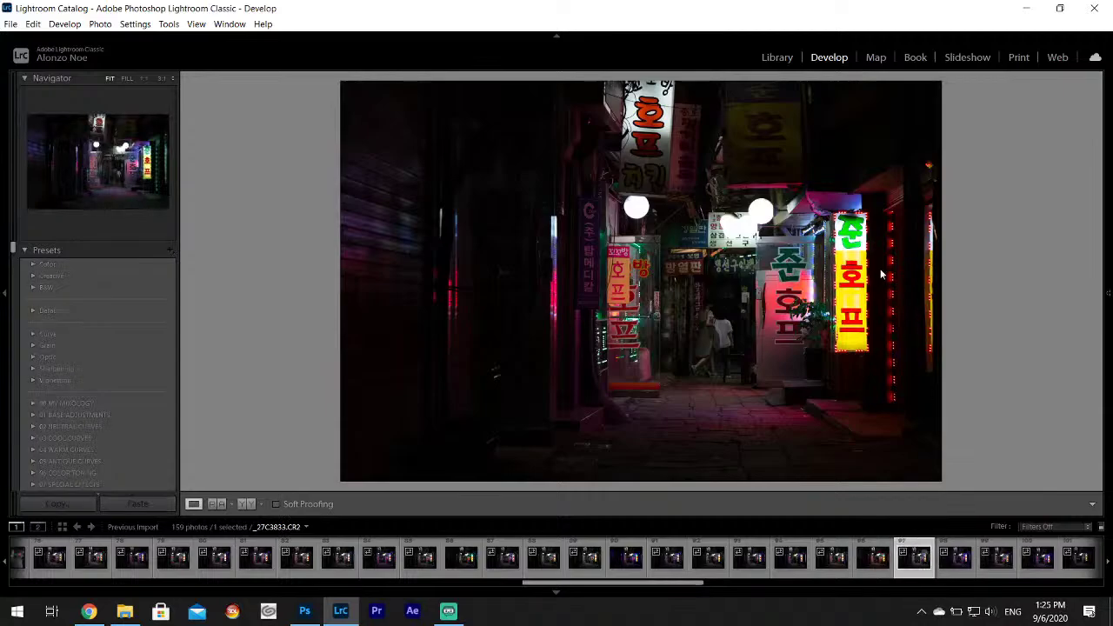
pyautogui.click(706, 327)
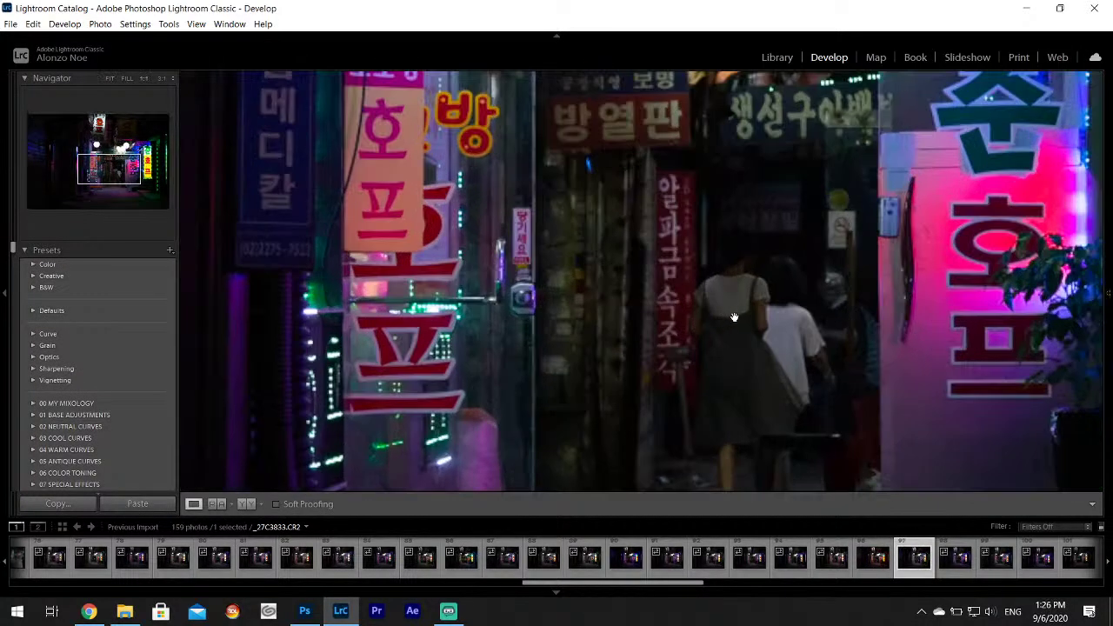
pyautogui.moveTo(706, 327); pyautogui.dragTo(748, 313)
pyautogui.click(748, 313)
pyautogui.click(999, 564)
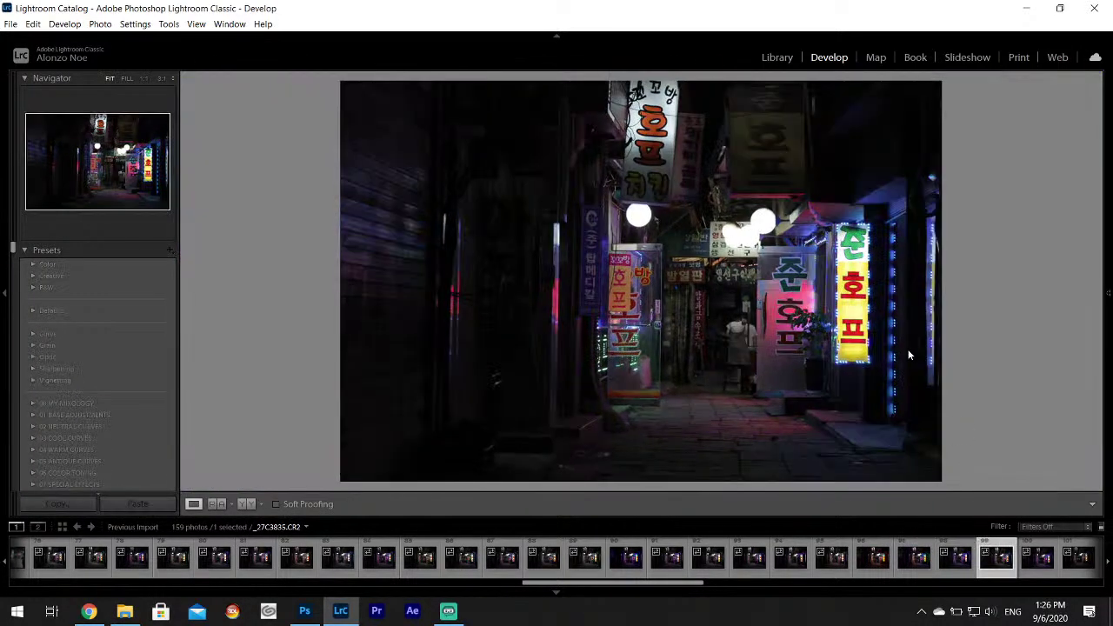
# Step through _27C3838 to _27C3857 and select the vertical alley shot _27C3862.
pyautogui.scroll(-3, 895, 570)
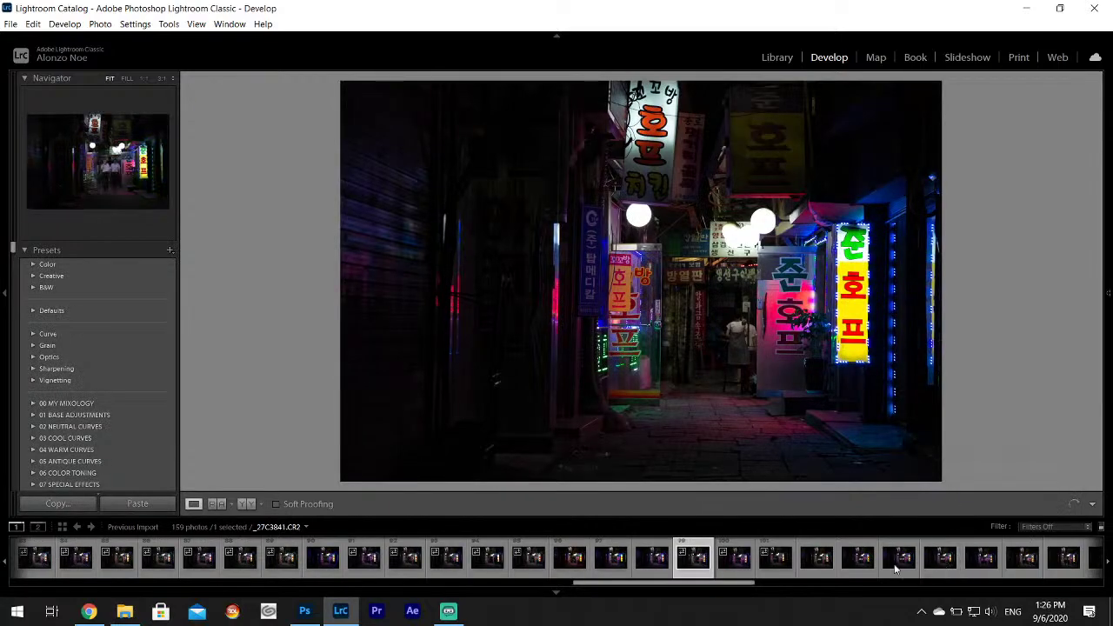
pyautogui.click(816, 560)
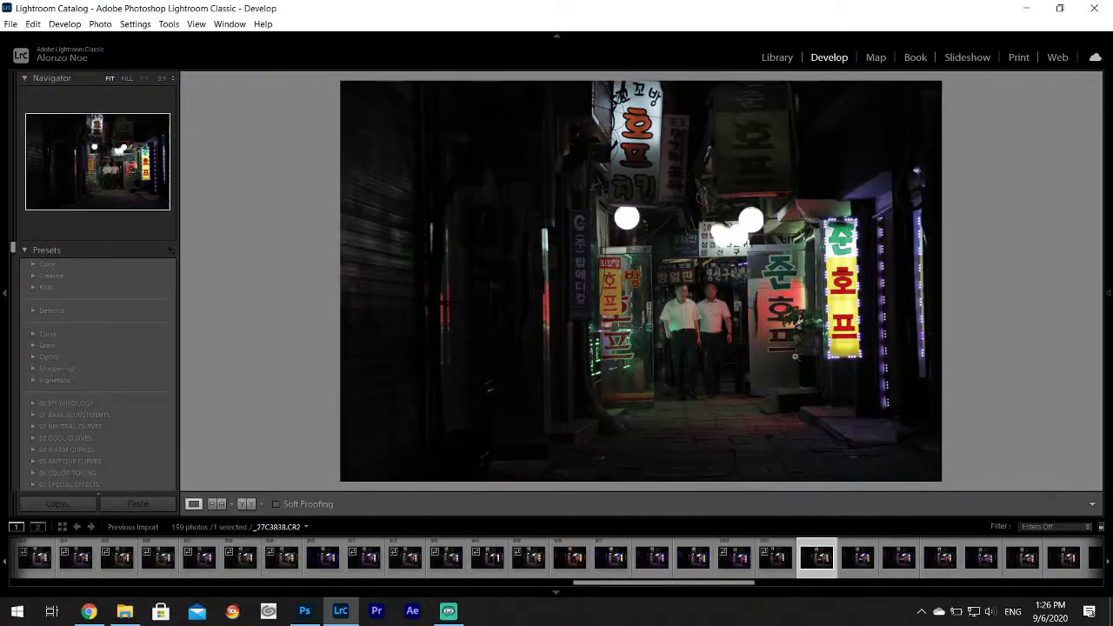
pyautogui.click(860, 566)
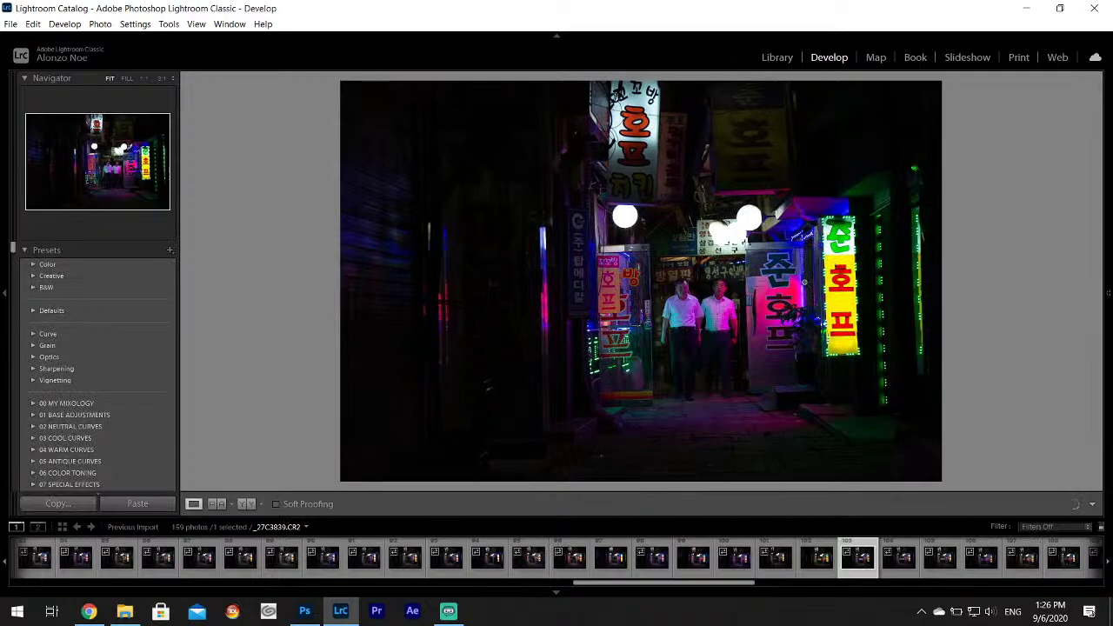
pyautogui.click(940, 559)
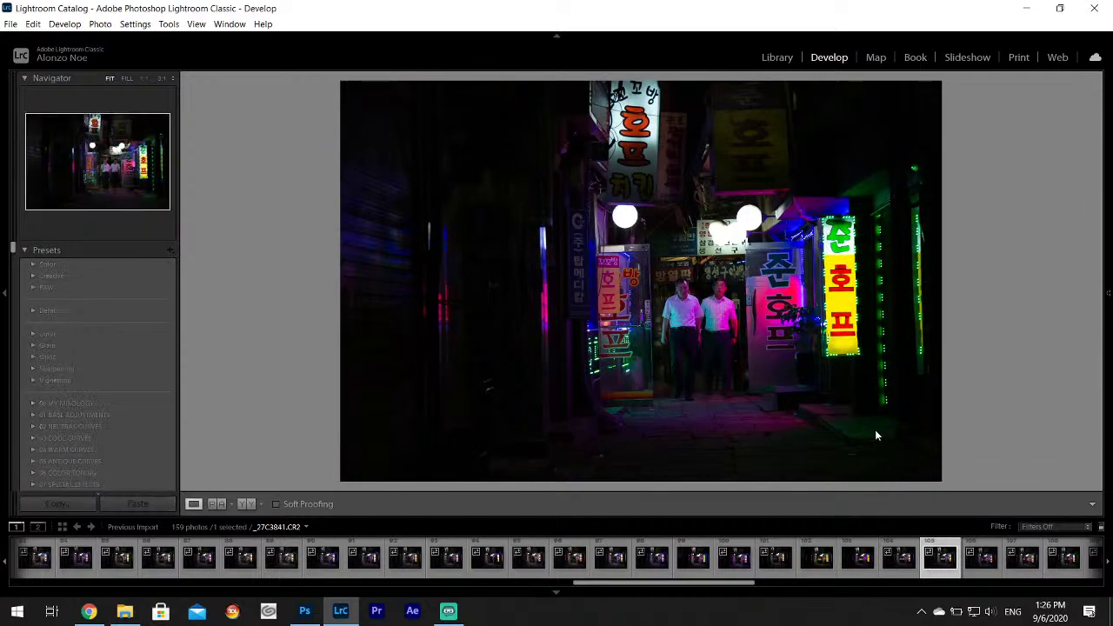
pyautogui.press('Right')
pyautogui.press('Right')
pyautogui.press('Right')
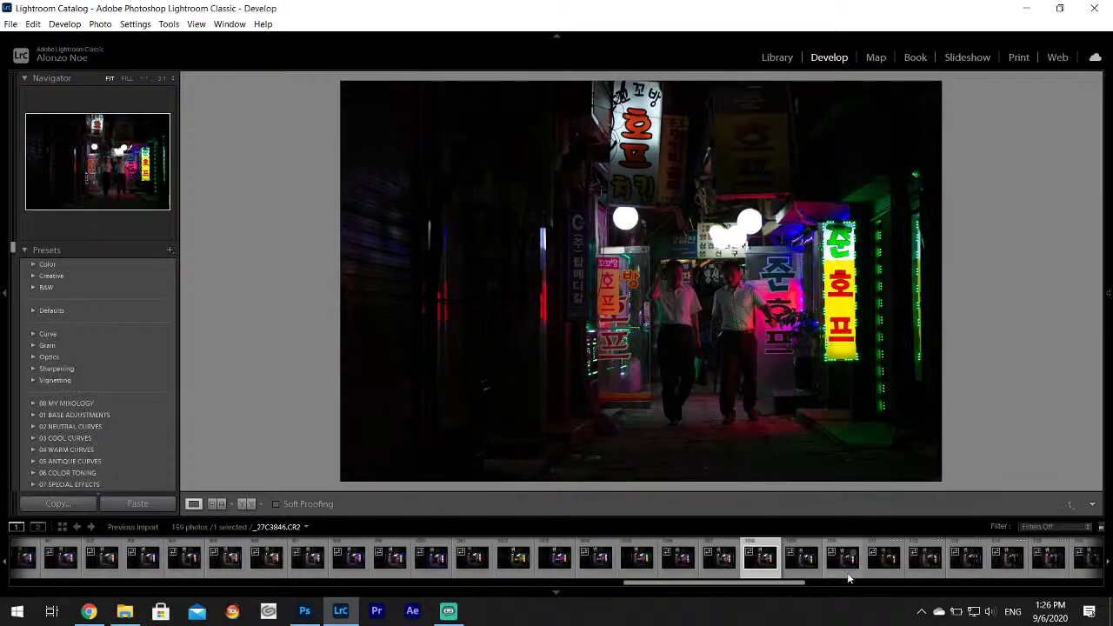
pyautogui.click(845, 564)
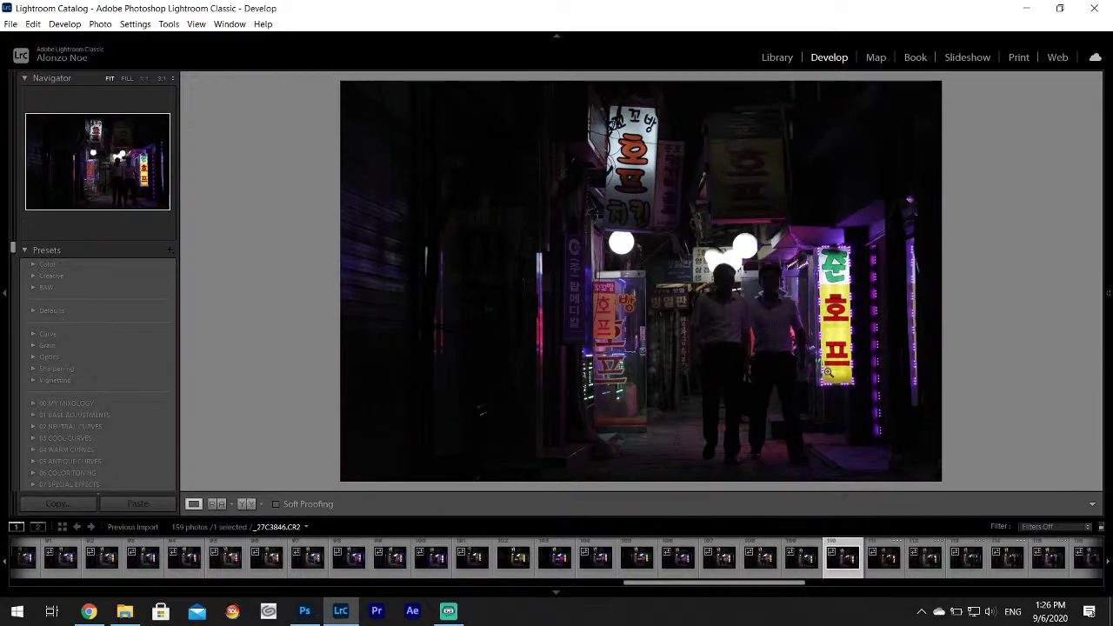
pyautogui.click(887, 557)
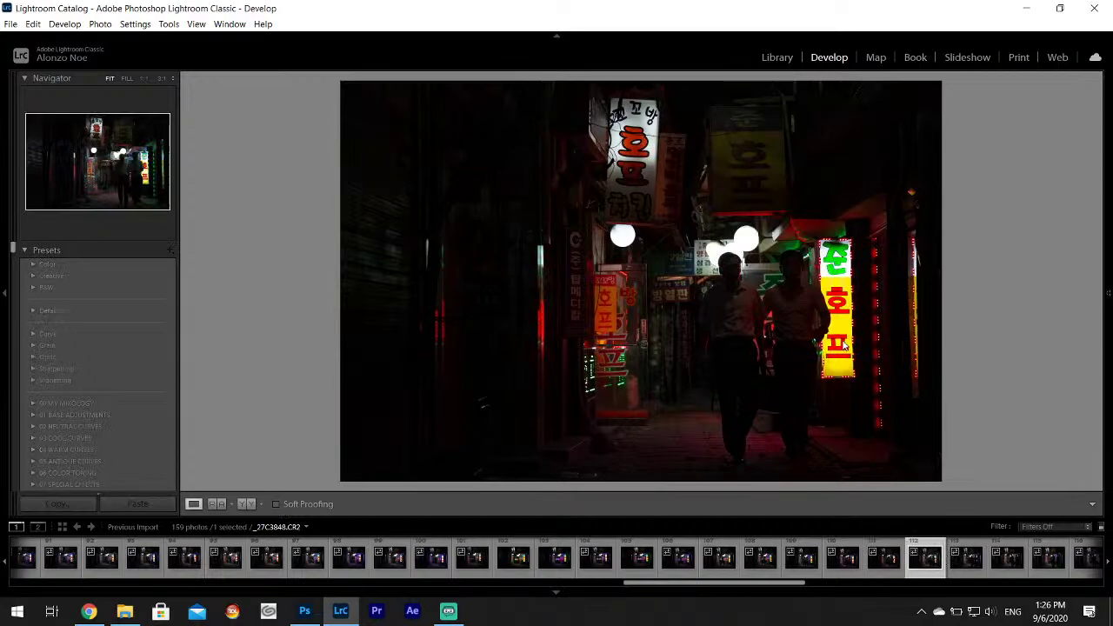
pyautogui.scroll(-3, 939, 565)
pyautogui.click(705, 557)
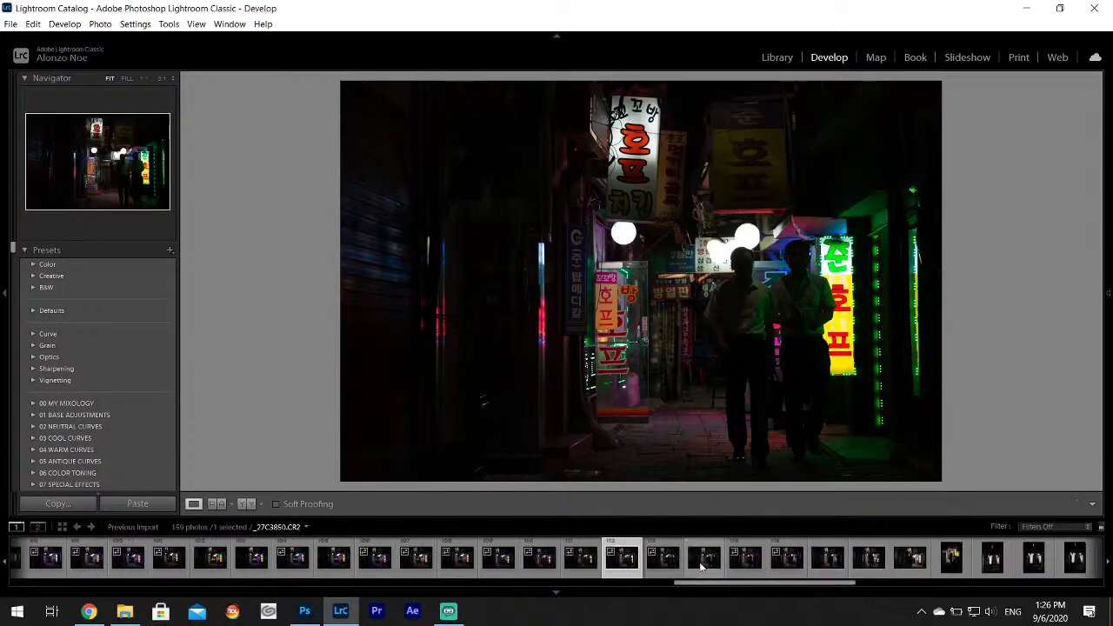
pyautogui.press('Right')
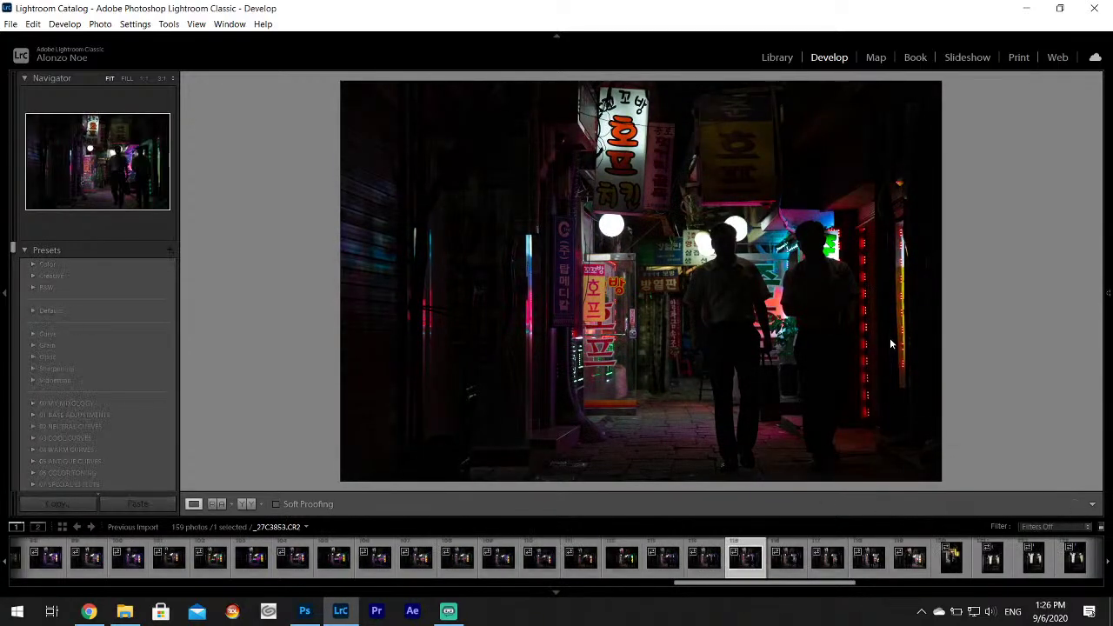
pyautogui.press('Right')
pyautogui.press('Right')
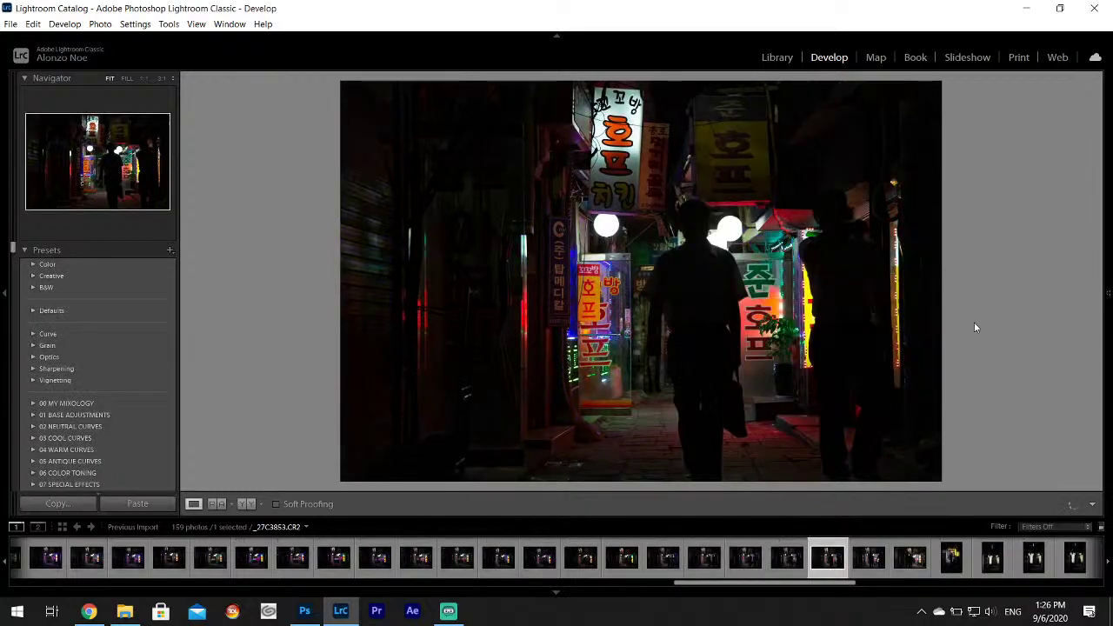
pyautogui.click(859, 561)
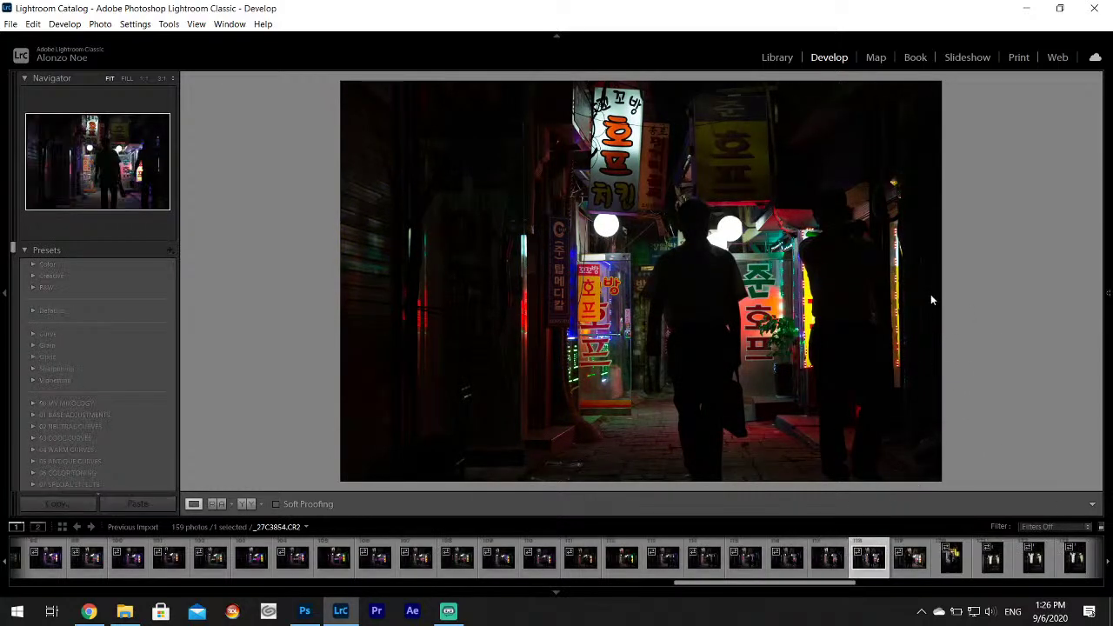
pyautogui.click(910, 558)
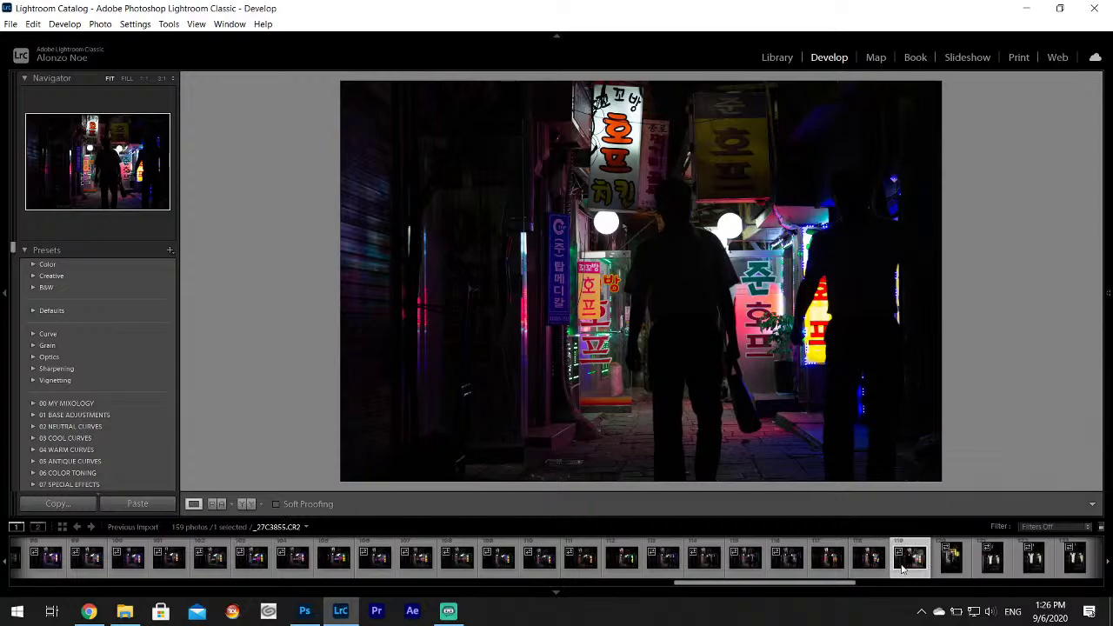
pyautogui.press('Right')
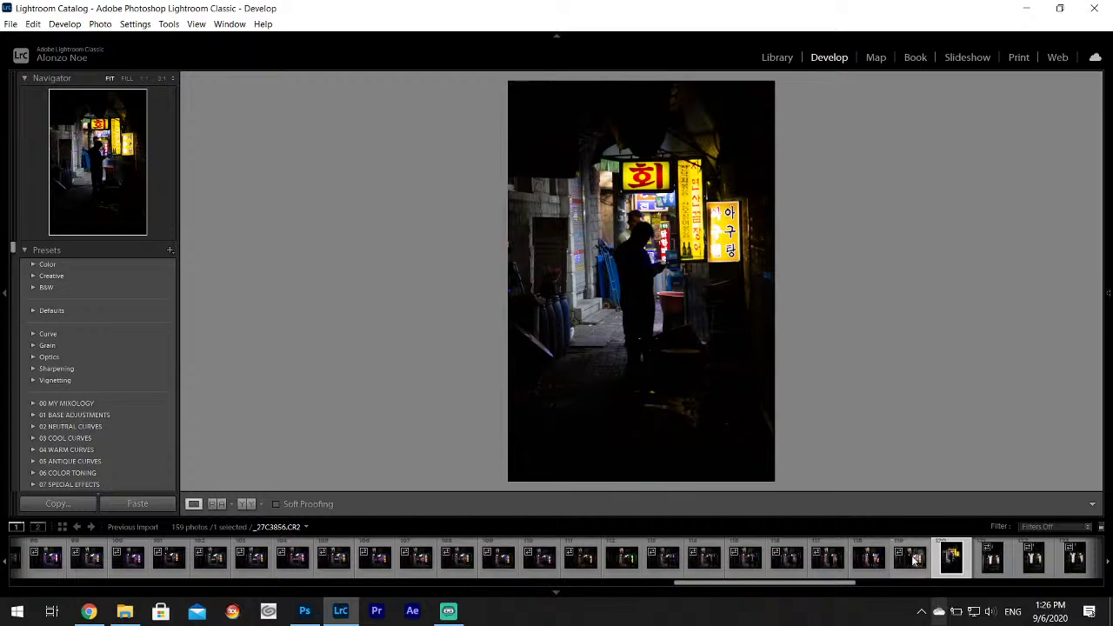
pyautogui.press('Right')
pyautogui.click(689, 567)
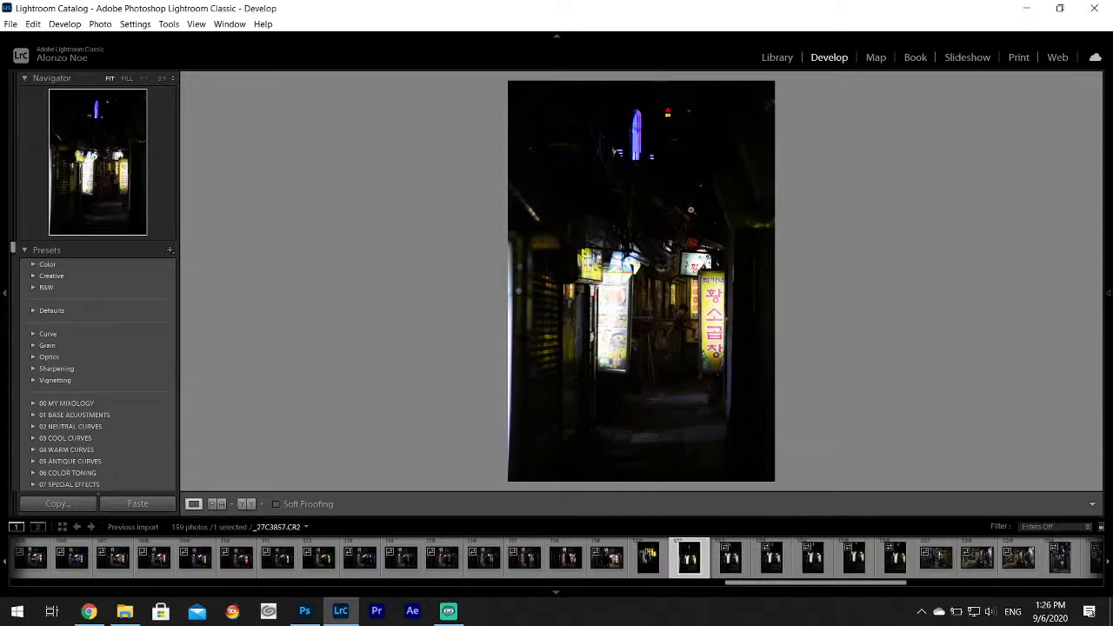
pyautogui.click(897, 564)
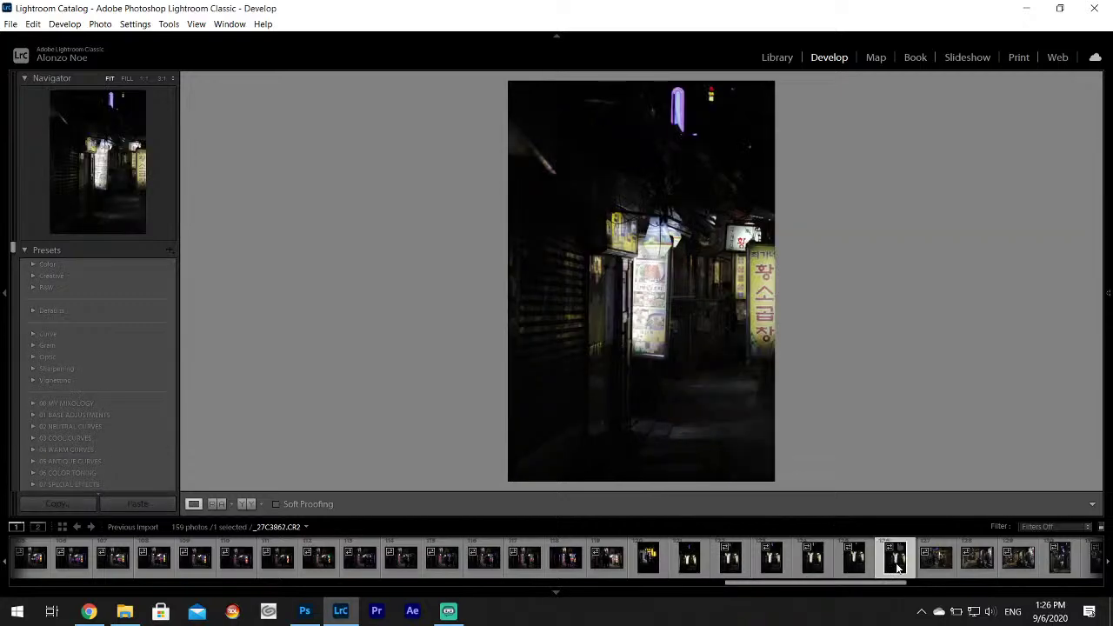
# In Basic, set Highlights −100, Shadows +100 and Whites +77 on _27C3862.
pyautogui.moveTo(1105, 278)
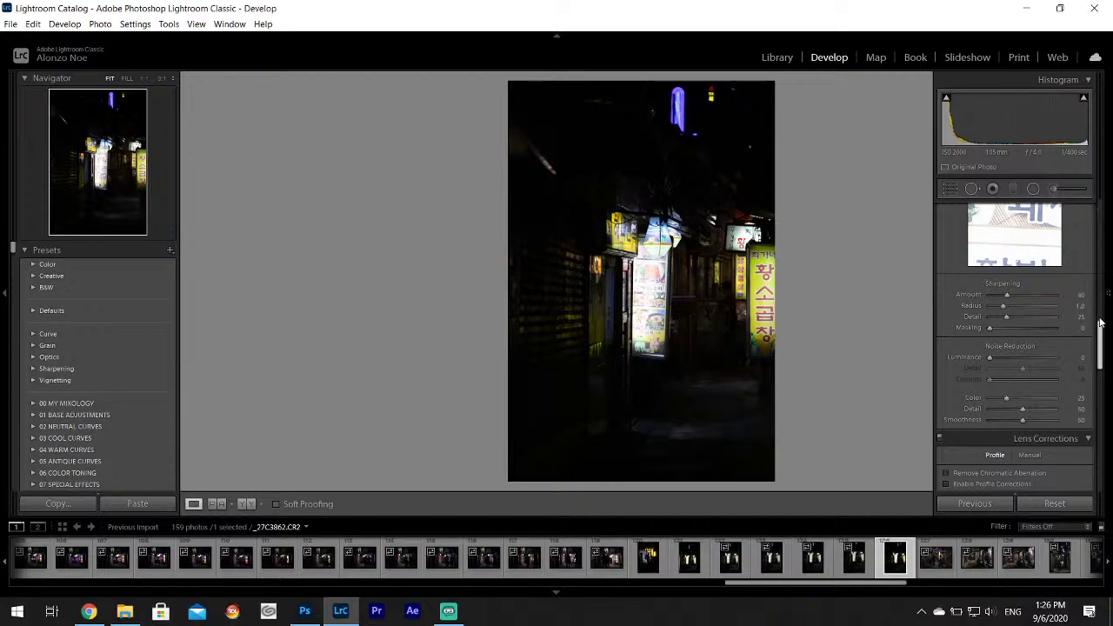
pyautogui.scroll(10, 1102, 328)
pyautogui.moveTo(1022, 356); pyautogui.dragTo(1050, 383)
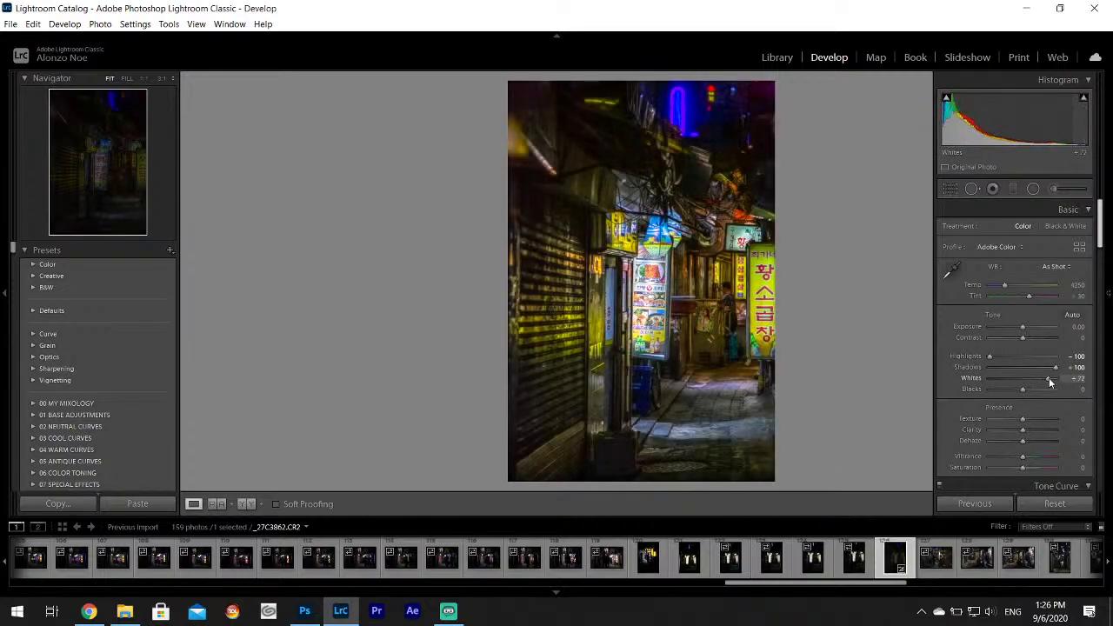
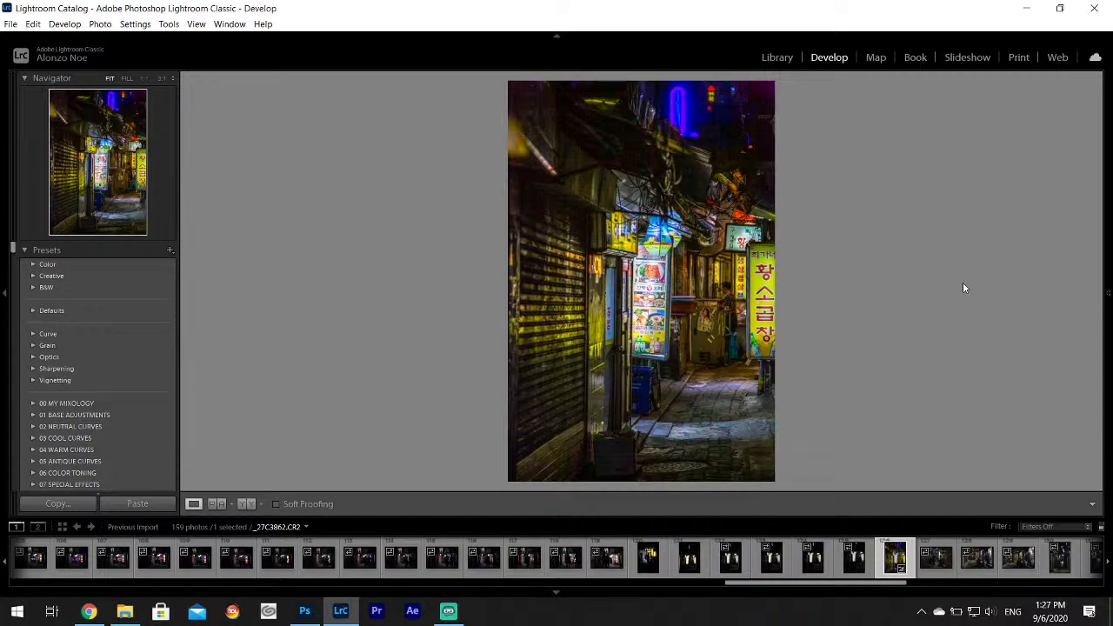
# On the dark alley shot _27C3861, set Highlights to -100 and Shadows to +100.
pyautogui.press('Left')
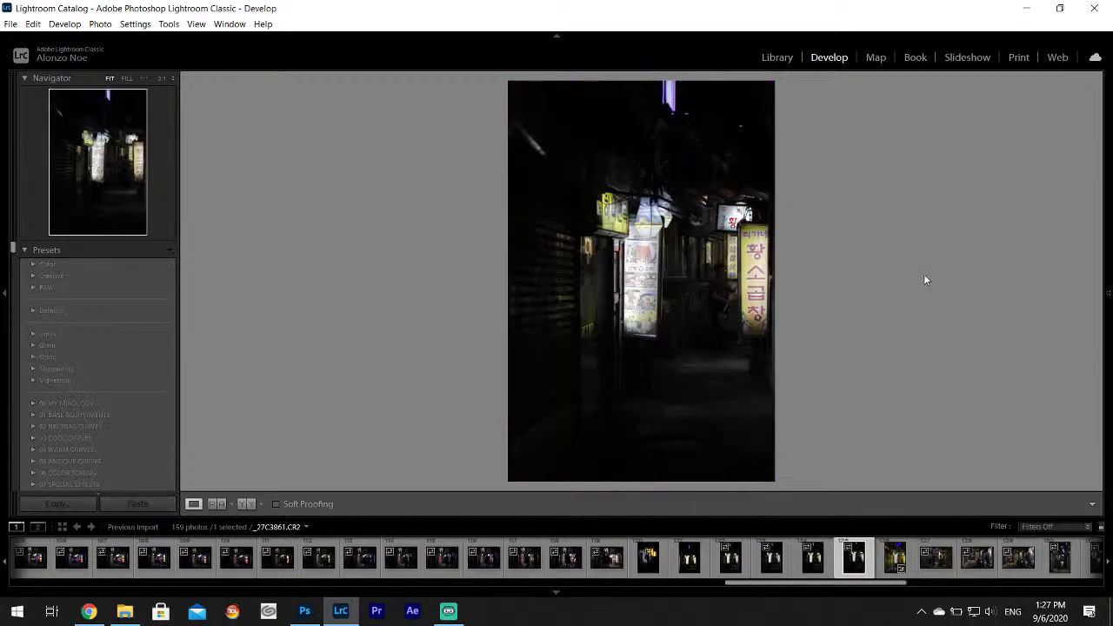
pyautogui.moveTo(1107, 271)
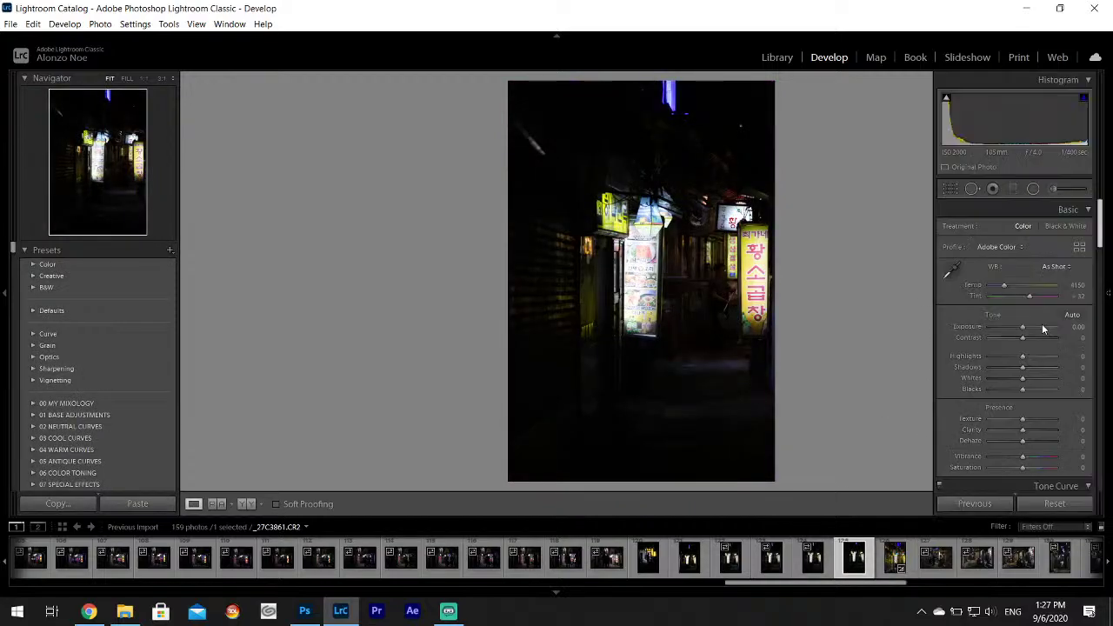
pyautogui.moveTo(991, 355); pyautogui.dragTo(1042, 384)
pyautogui.press('Right')
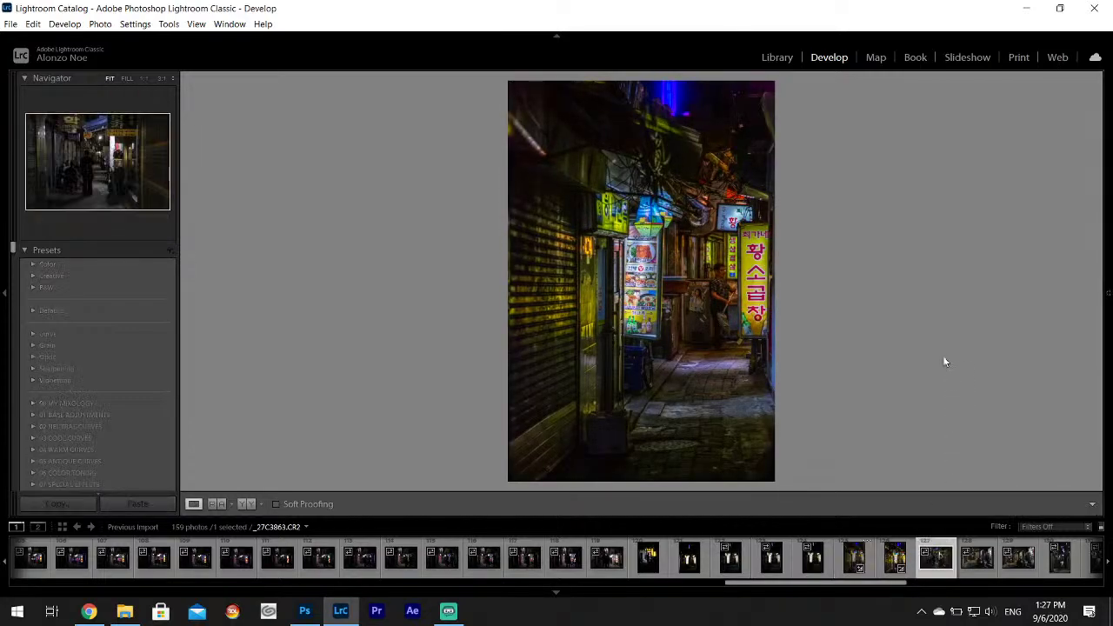
# Select scooter shot _27C3864 and set Highlights -100, Shadows +100 and Whites +50.
pyautogui.scroll(-5, 977, 557)
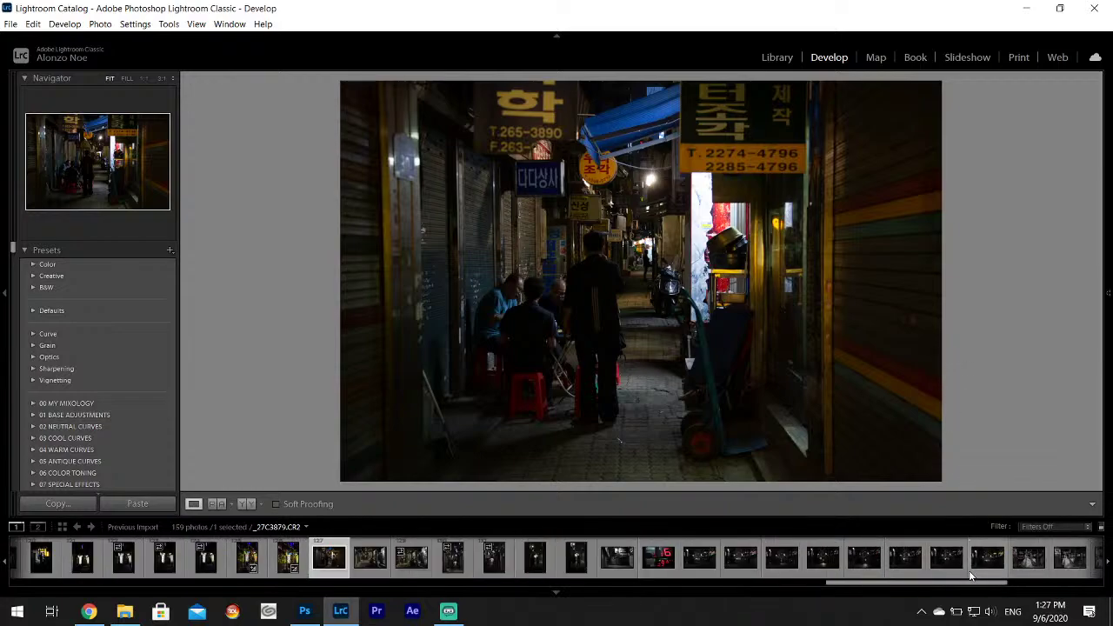
pyautogui.click(370, 556)
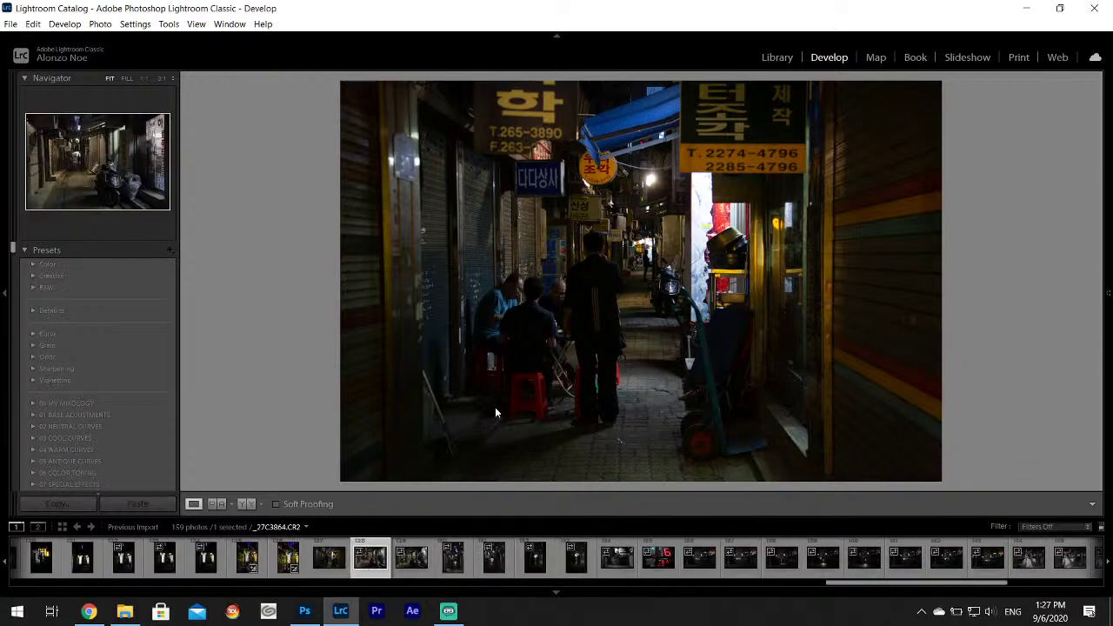
pyautogui.click(407, 567)
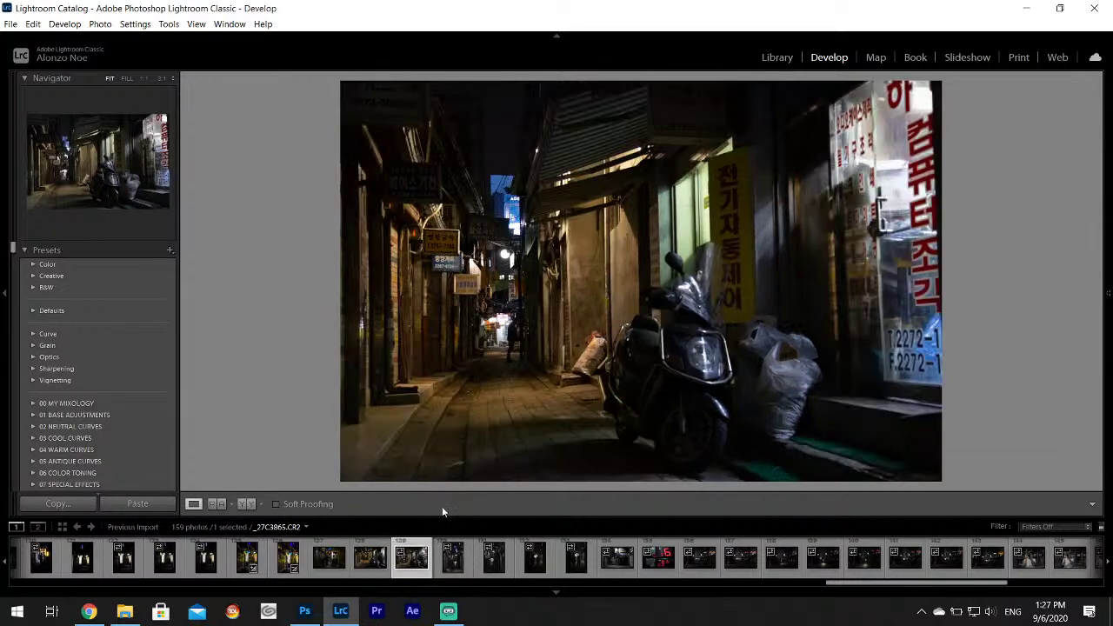
pyautogui.press('Left')
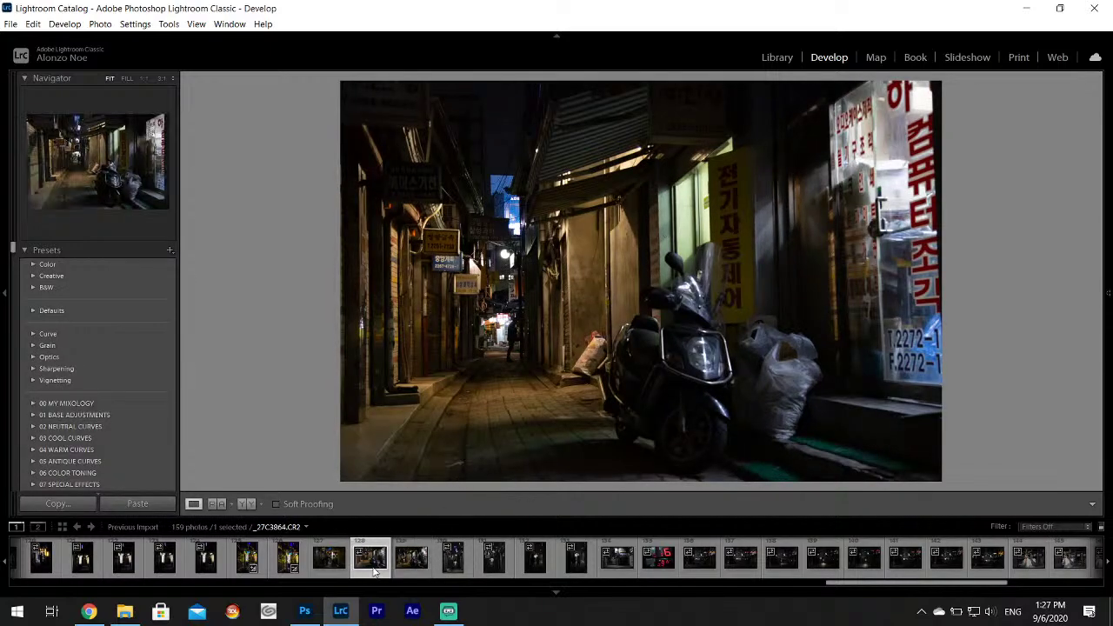
pyautogui.moveTo(1109, 293)
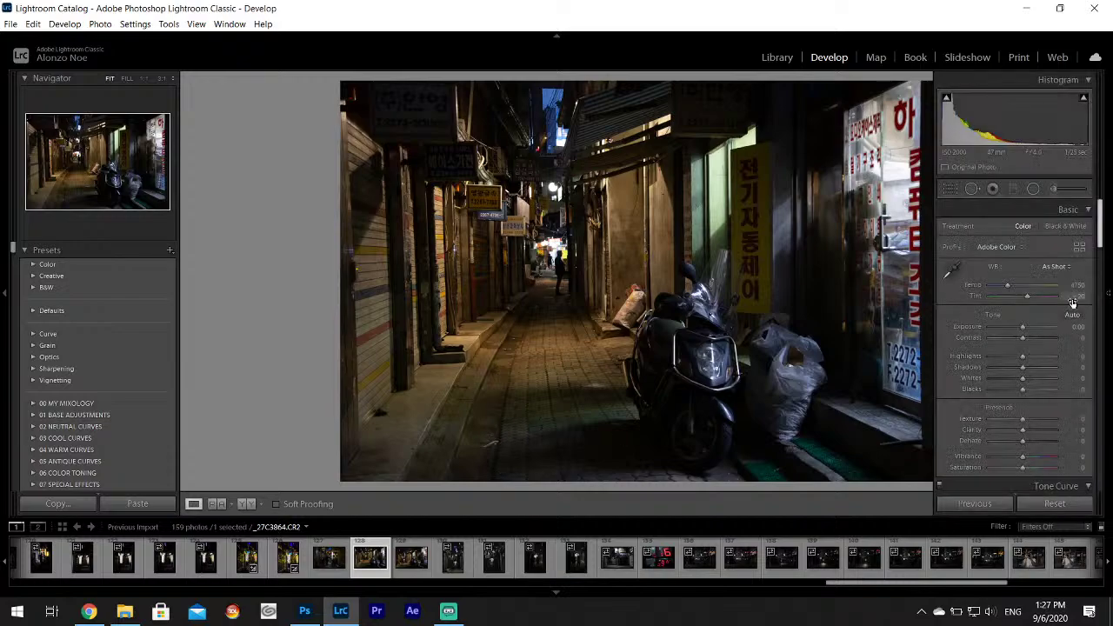
pyautogui.moveTo(1023, 356); pyautogui.dragTo(1043, 383)
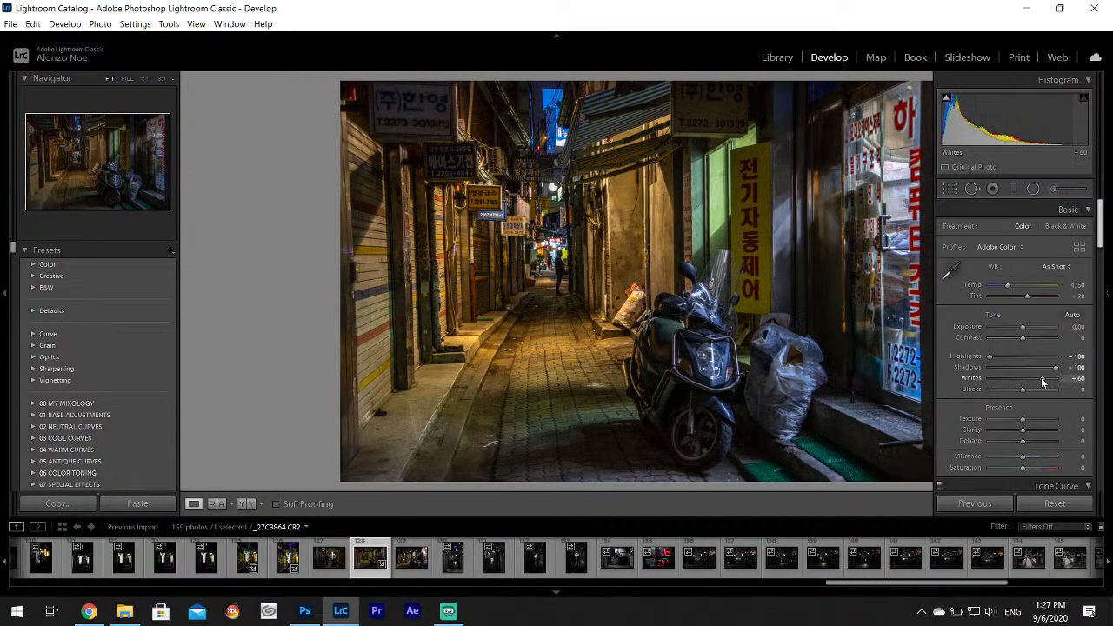
# Sample white balance from the pavement, then set Temp 3667, Tint +26 and Aqua saturation +18.
pyautogui.click(953, 272)
pyautogui.click(541, 347)
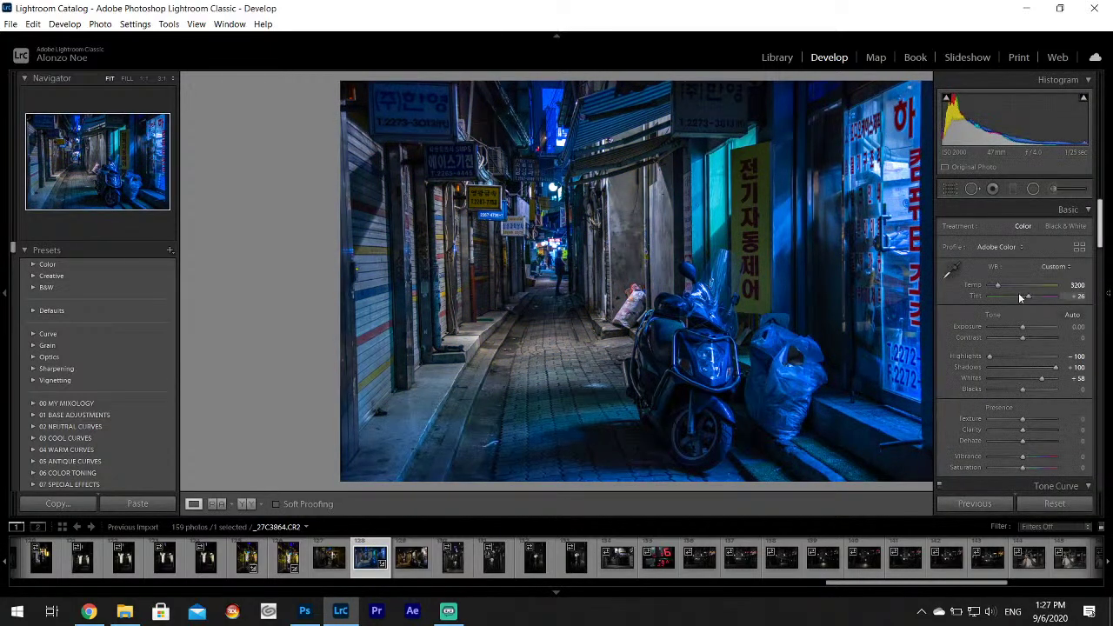
pyautogui.moveTo(998, 289); pyautogui.dragTo(1002, 289)
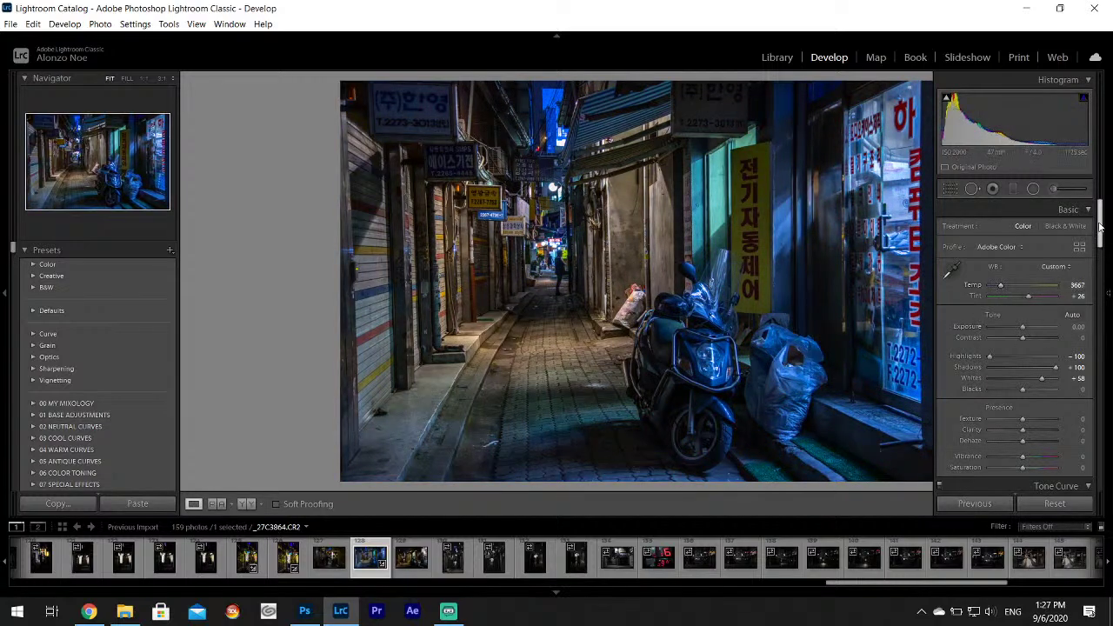
pyautogui.moveTo(1100, 228); pyautogui.dragTo(1101, 298)
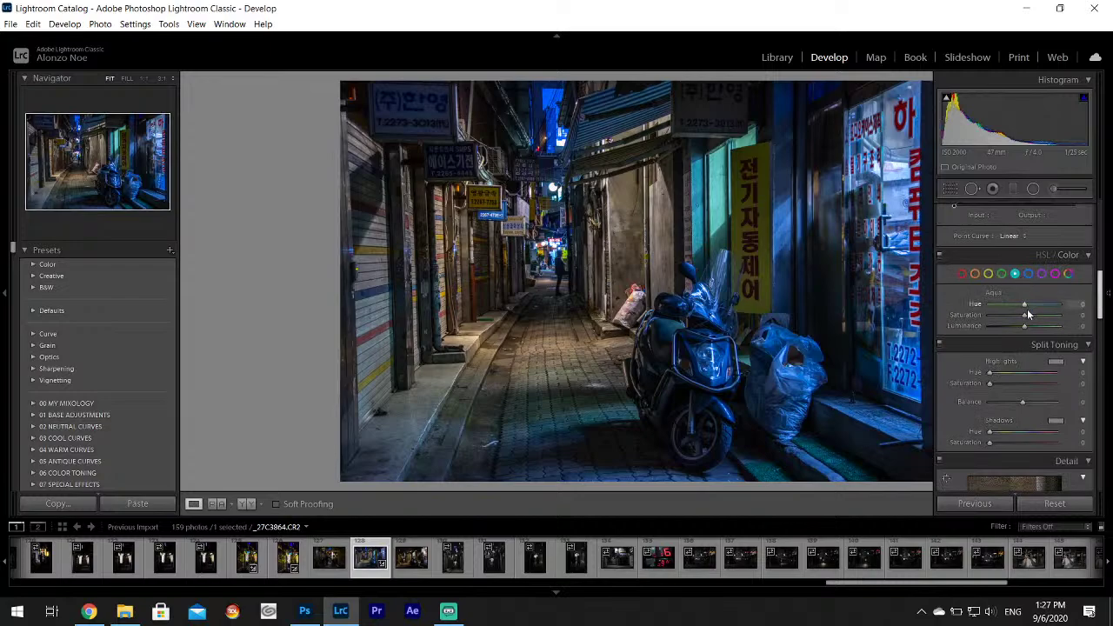
pyautogui.moveTo(1027, 314); pyautogui.dragTo(1032, 318)
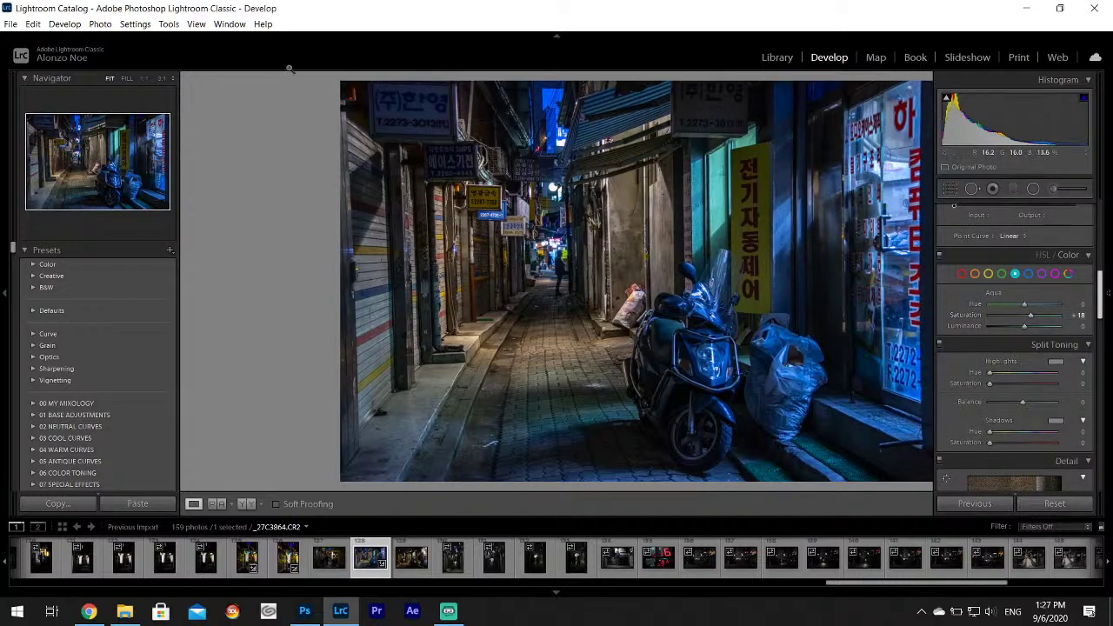
pyautogui.click(9, 25)
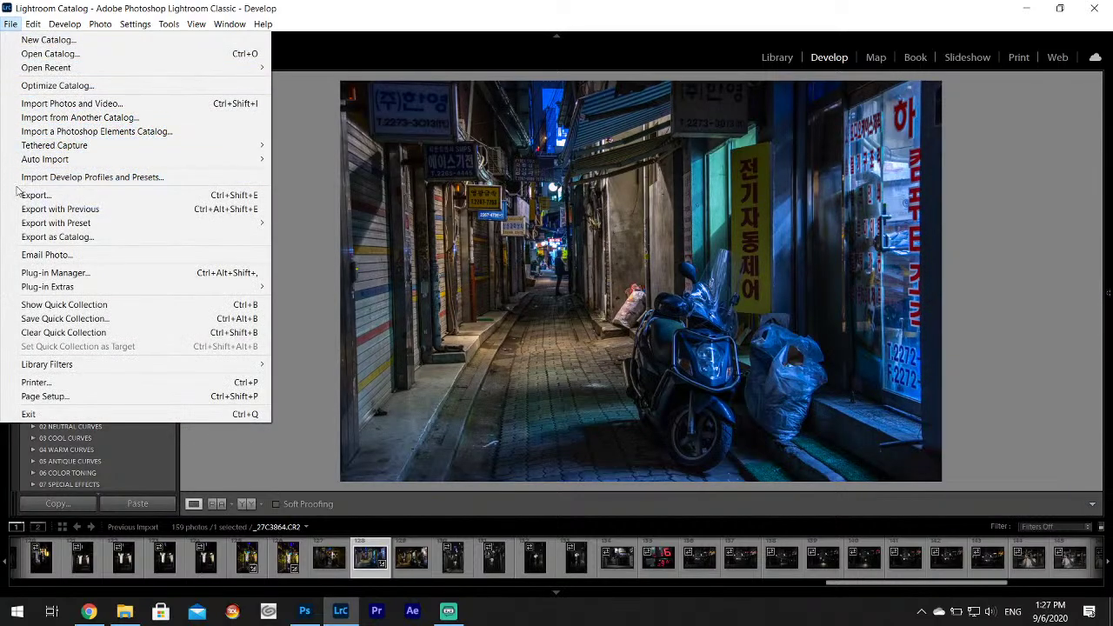
# Set Desktop\Ref Art Pack as the export folder for _27C3864 and close the export settings.
pyautogui.click(52, 196)
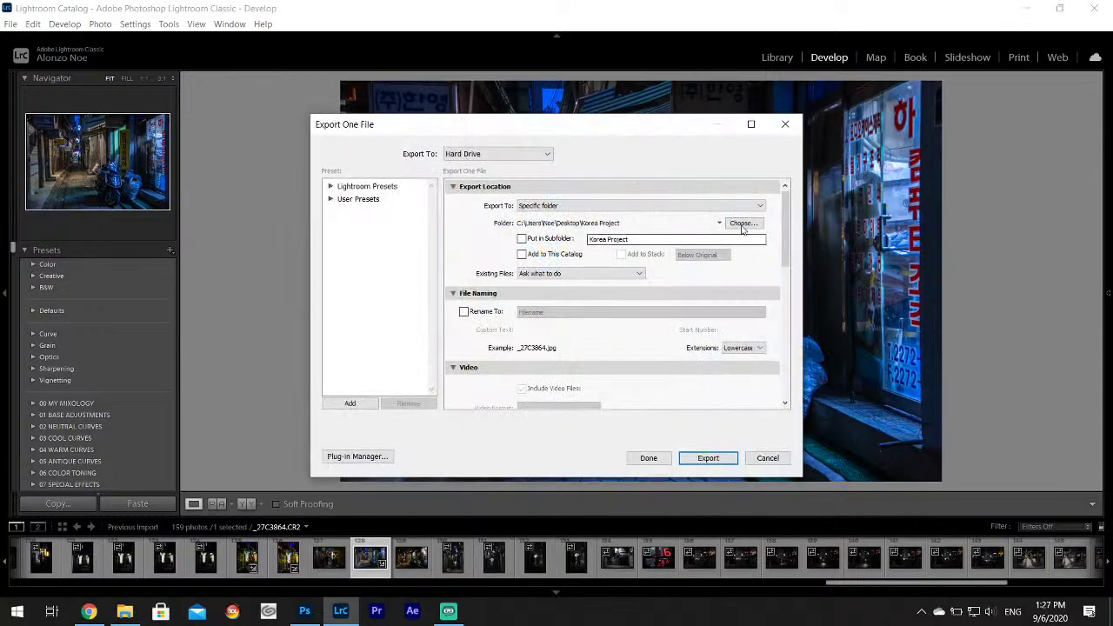
pyautogui.click(744, 222)
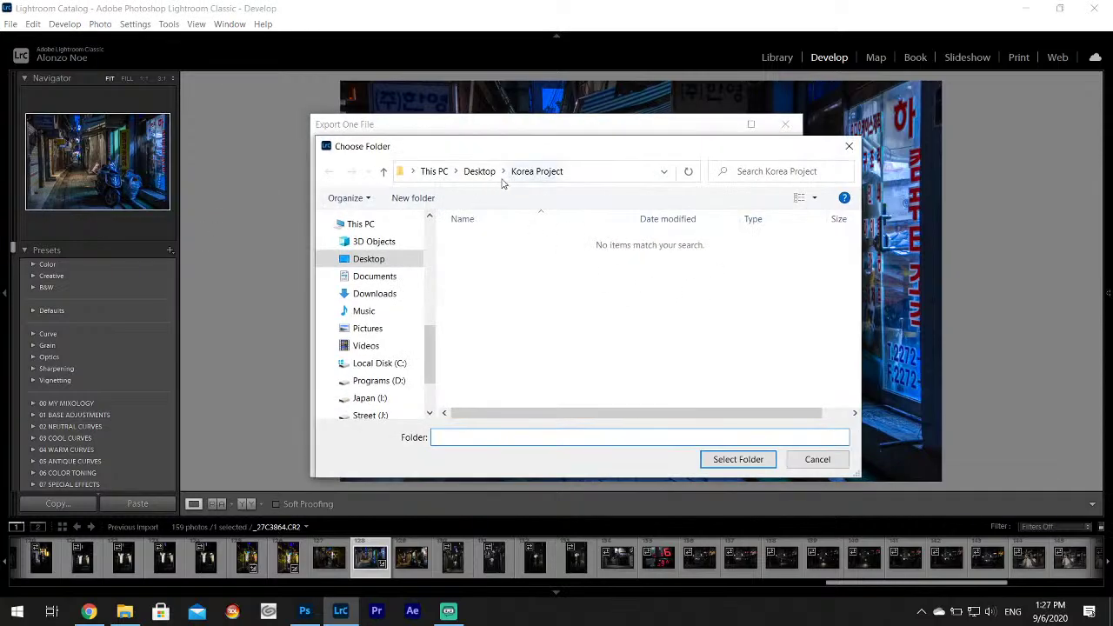
pyautogui.click(482, 172)
pyautogui.click(570, 257)
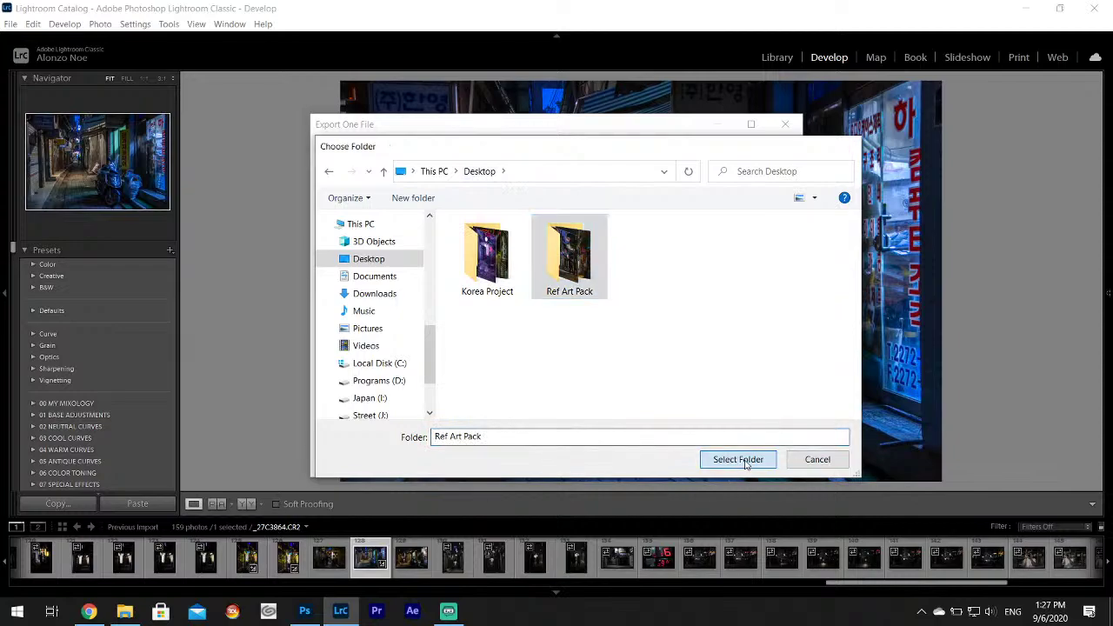
pyautogui.click(738, 460)
pyautogui.click(646, 458)
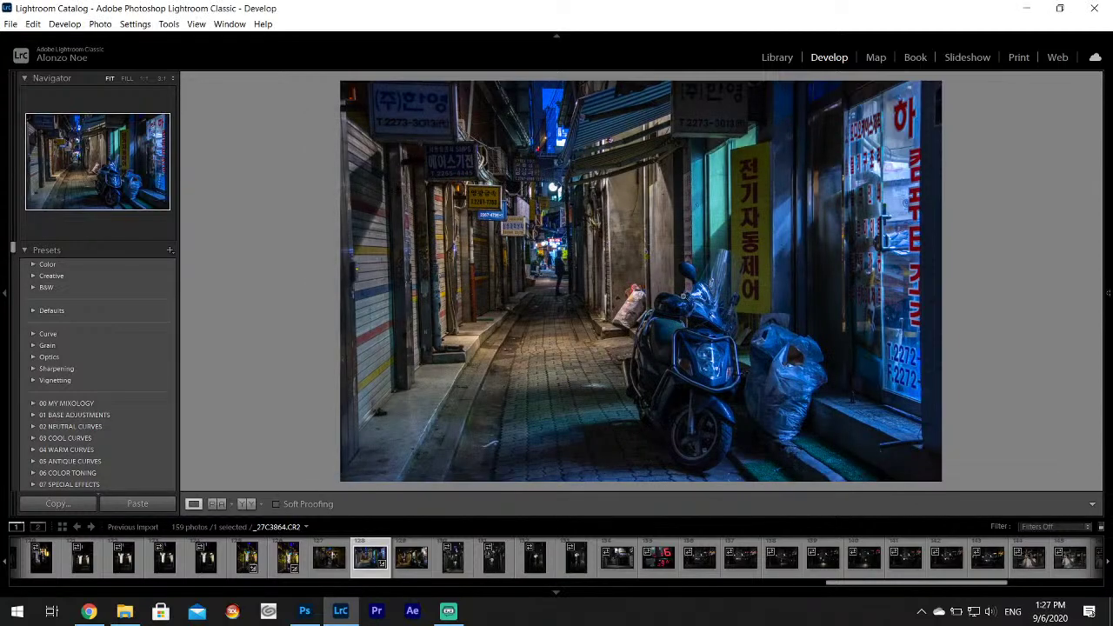
# Page past the alley and two-figure shots to the blurred red digits photo _27C3871.
pyautogui.click(408, 565)
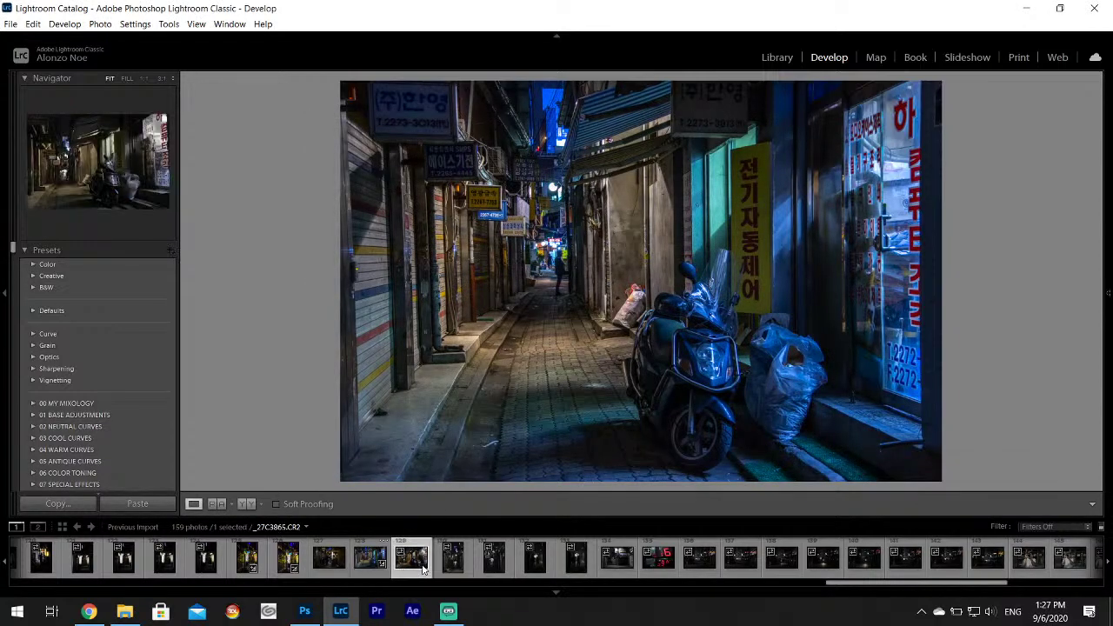
pyautogui.click(451, 561)
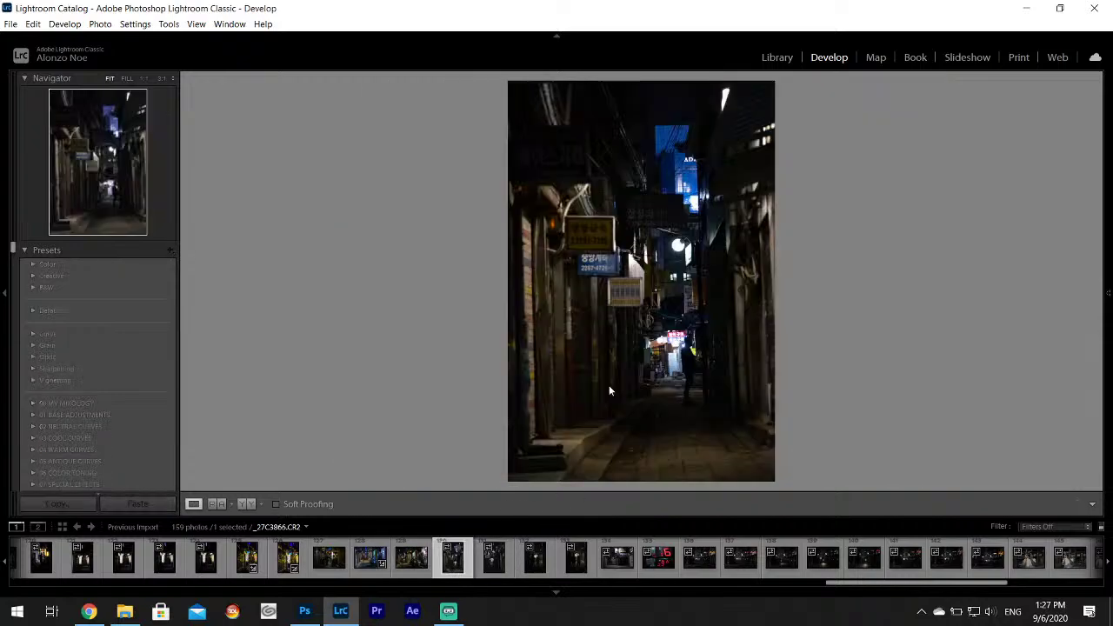
pyautogui.press('Right')
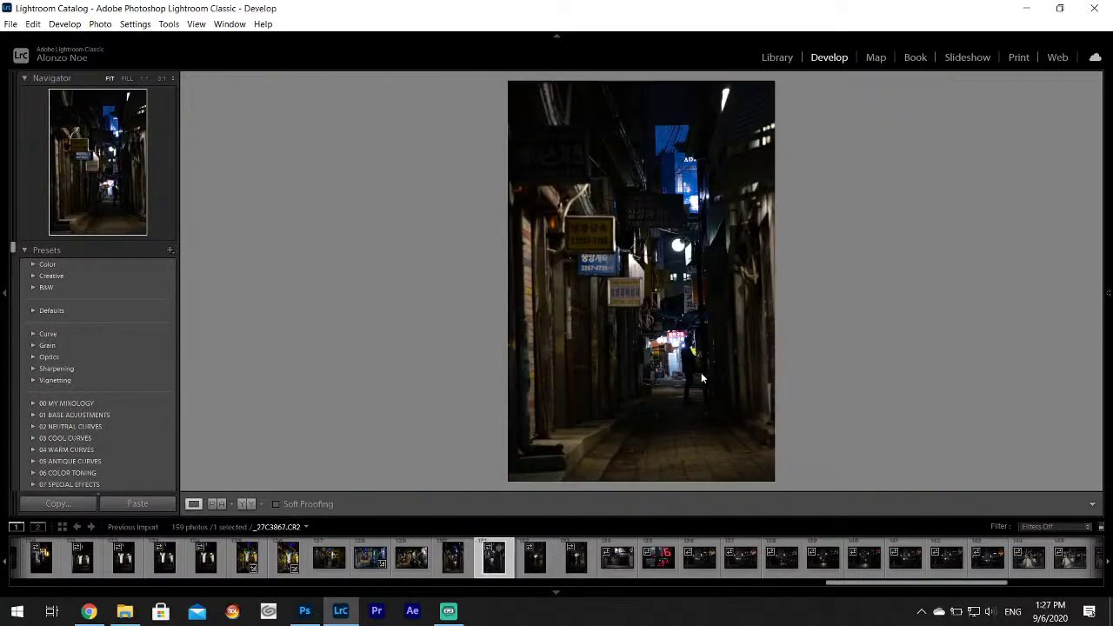
pyautogui.click(545, 567)
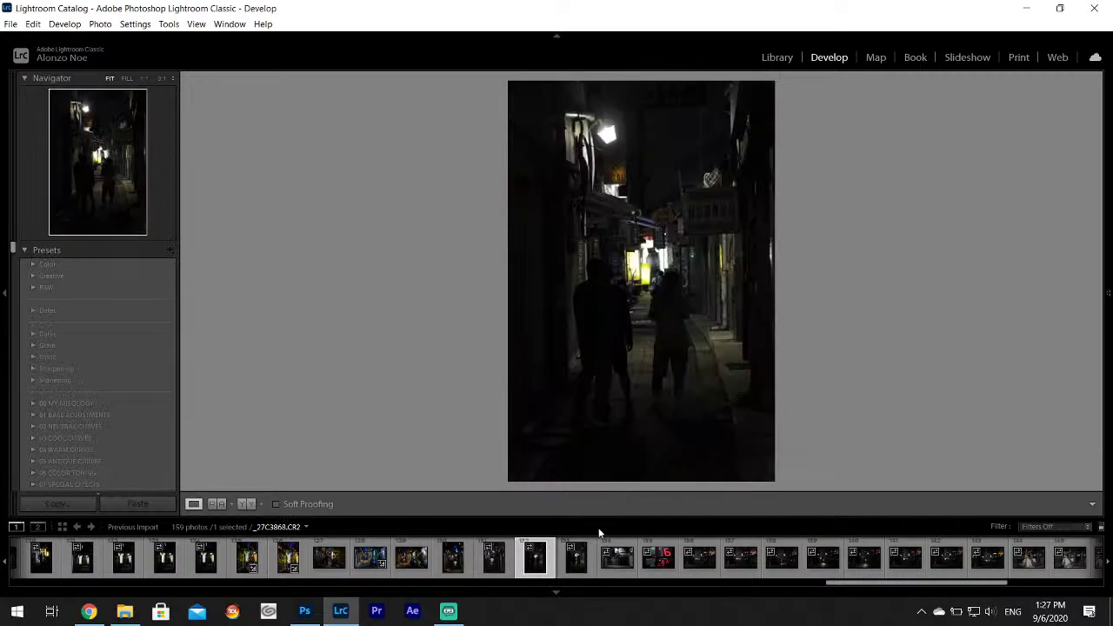
pyautogui.press('Right')
pyautogui.press('Right')
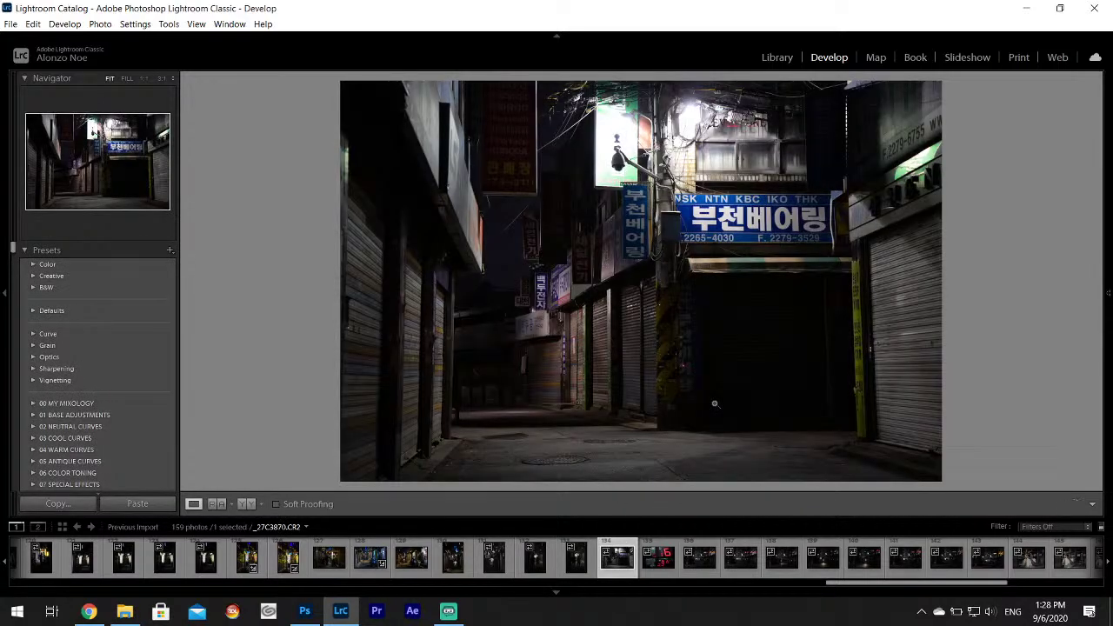
pyautogui.click(658, 563)
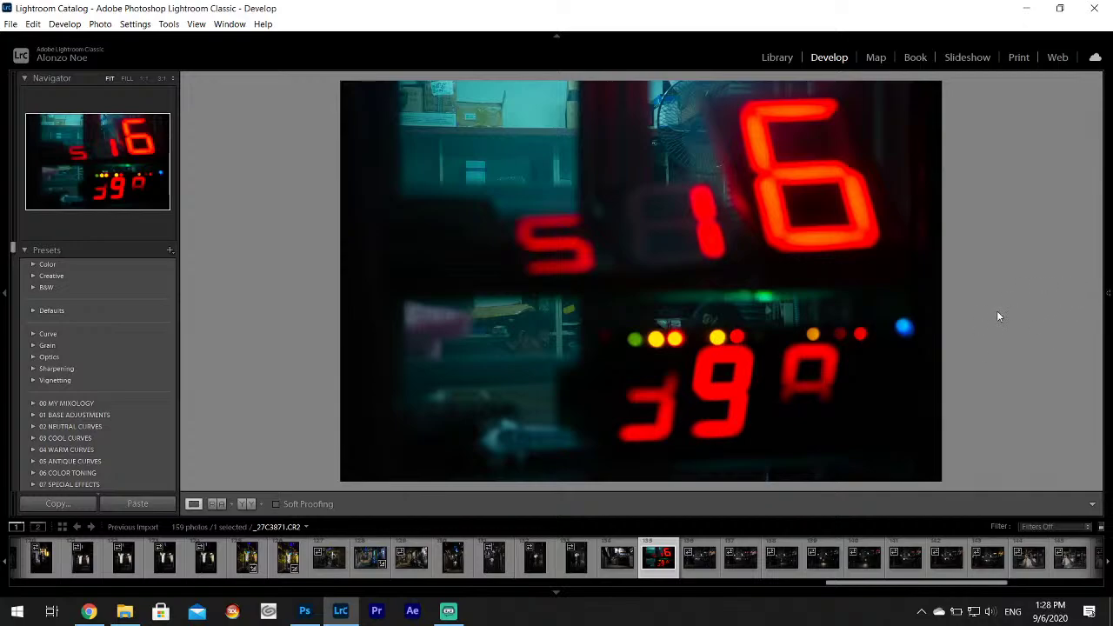
# Zoom in to check detail on the red digits shot, then tint its shadows teal.
pyautogui.moveTo(599, 338); pyautogui.dragTo(940, 206)
pyautogui.moveTo(1107, 293)
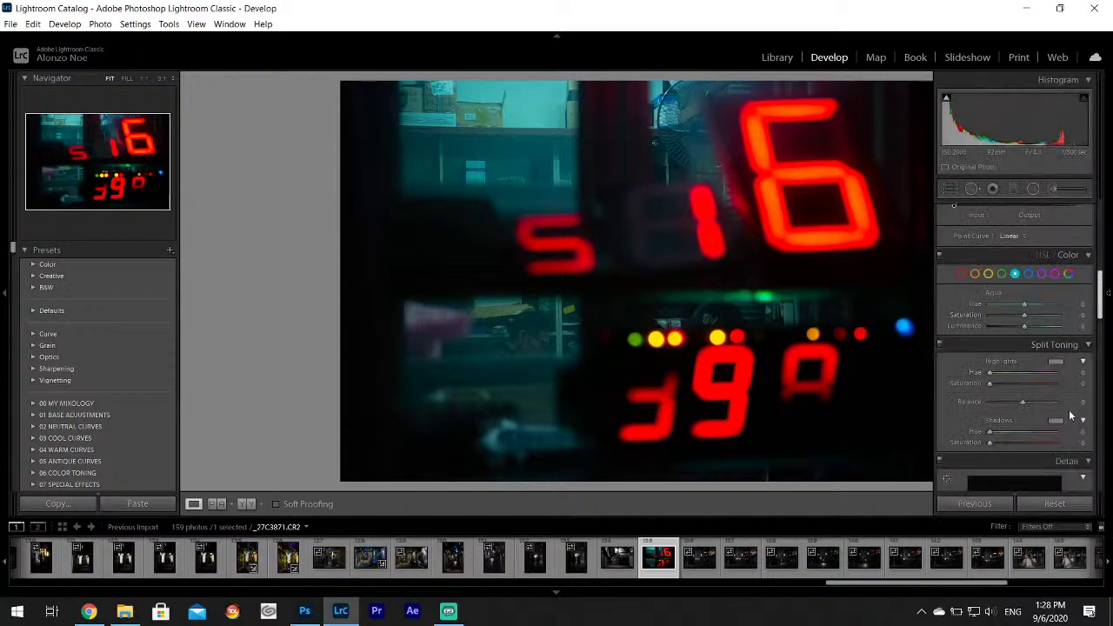
pyautogui.click(1055, 421)
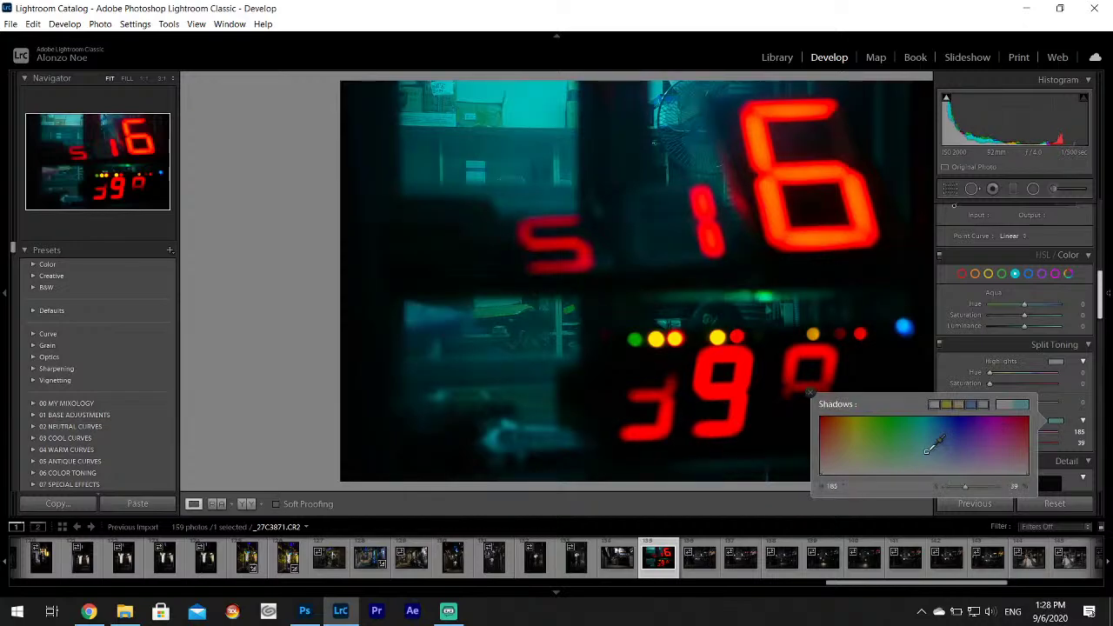
pyautogui.moveTo(934, 442); pyautogui.dragTo(916, 449)
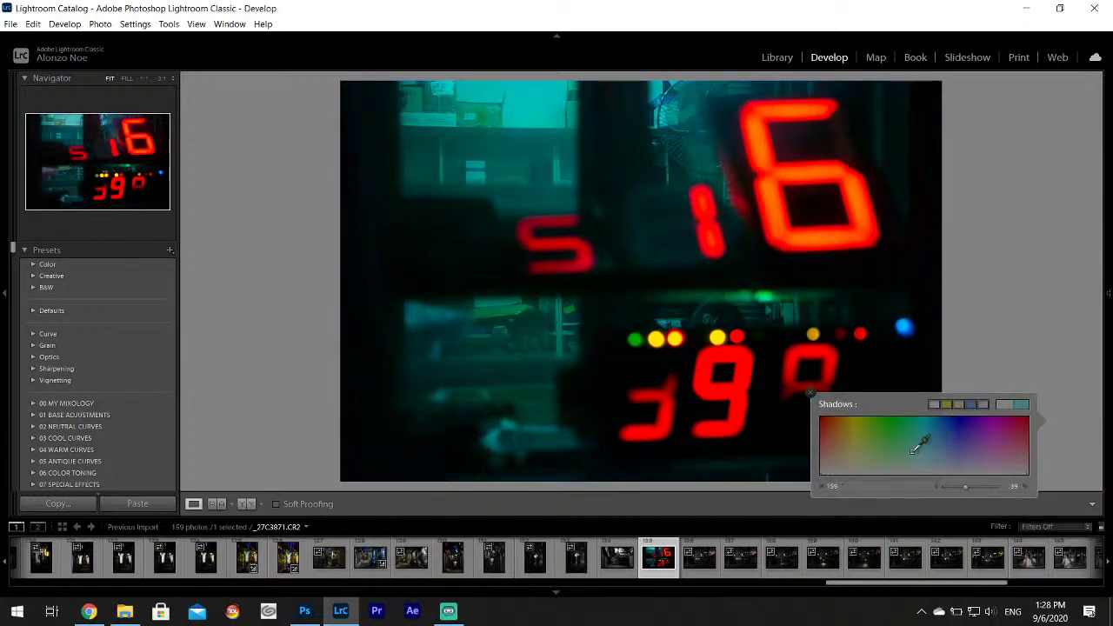
pyautogui.click(810, 392)
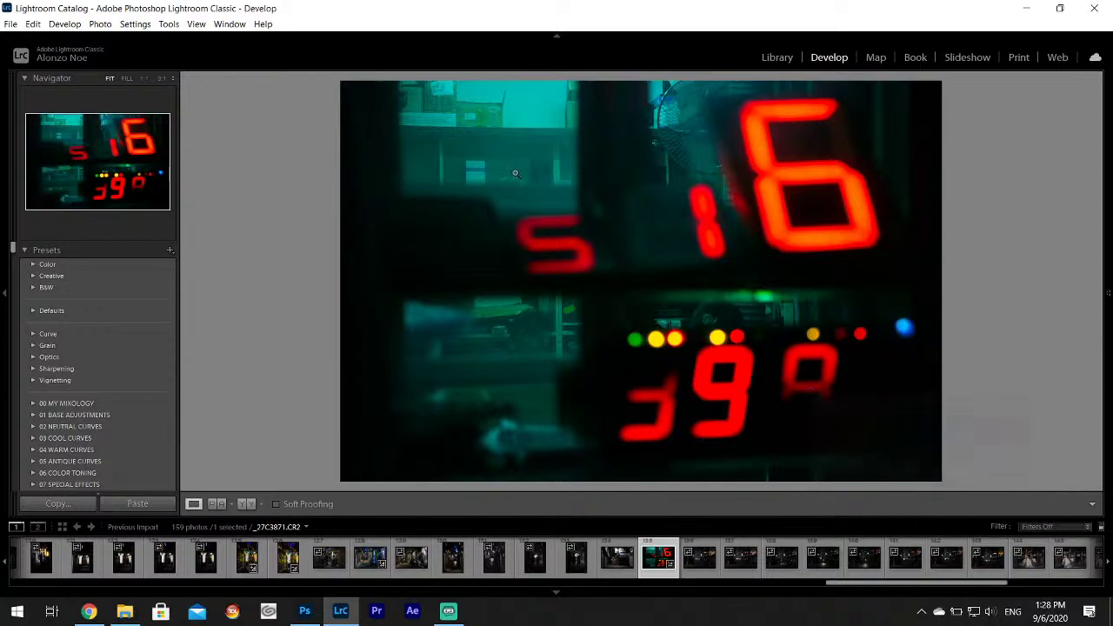
# Export the red digits shot as a JPEG to Ref Art Pack and open _27C3870.
pyautogui.click(11, 23)
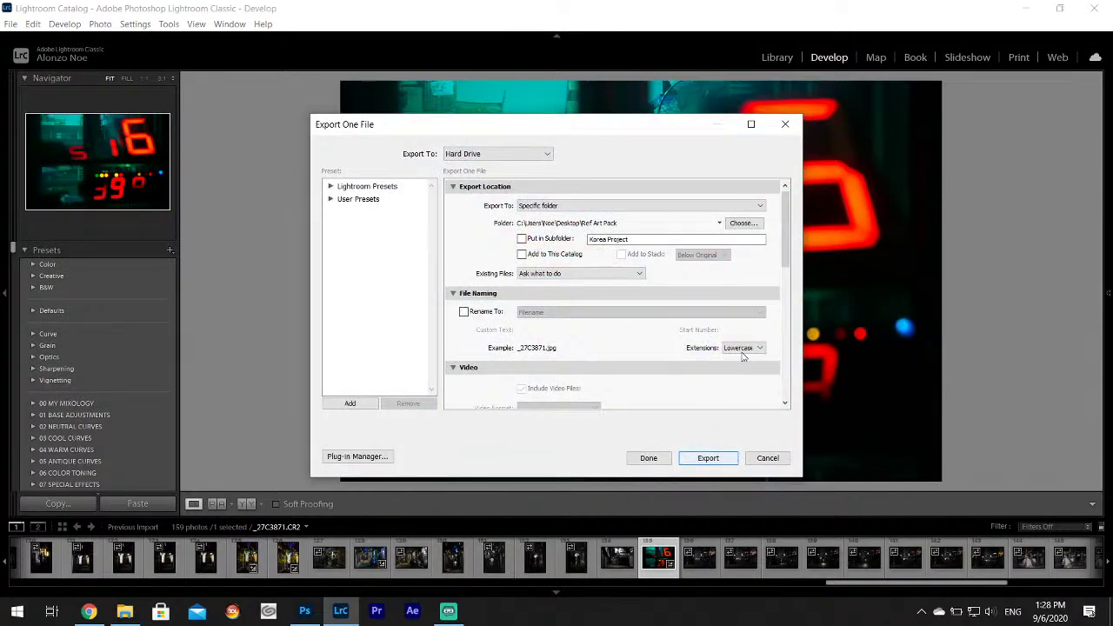
pyautogui.click(710, 458)
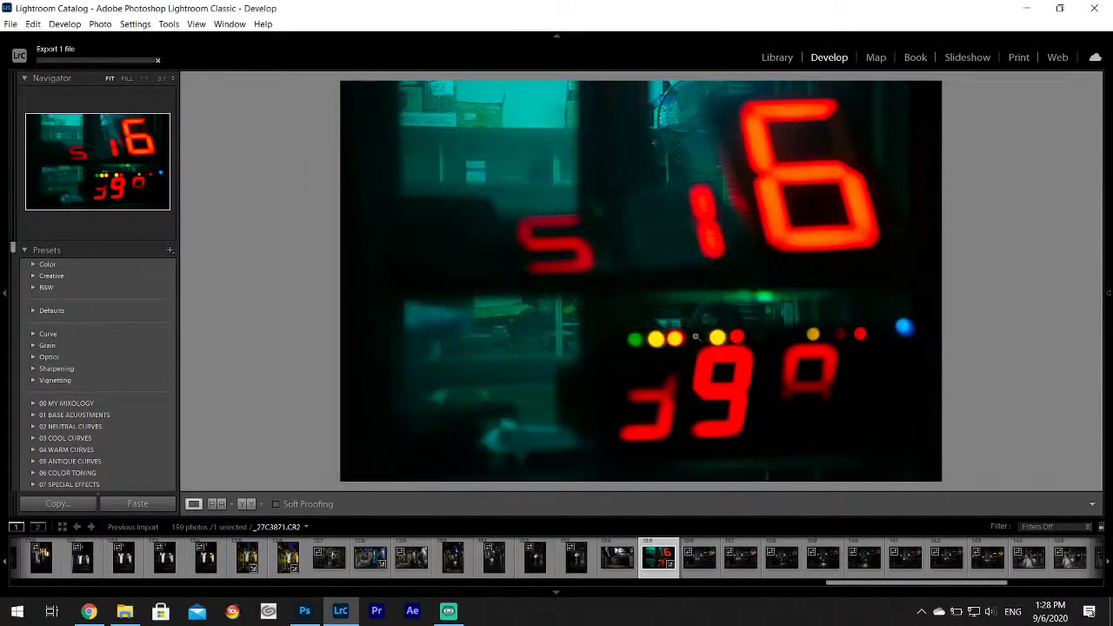
pyautogui.click(617, 561)
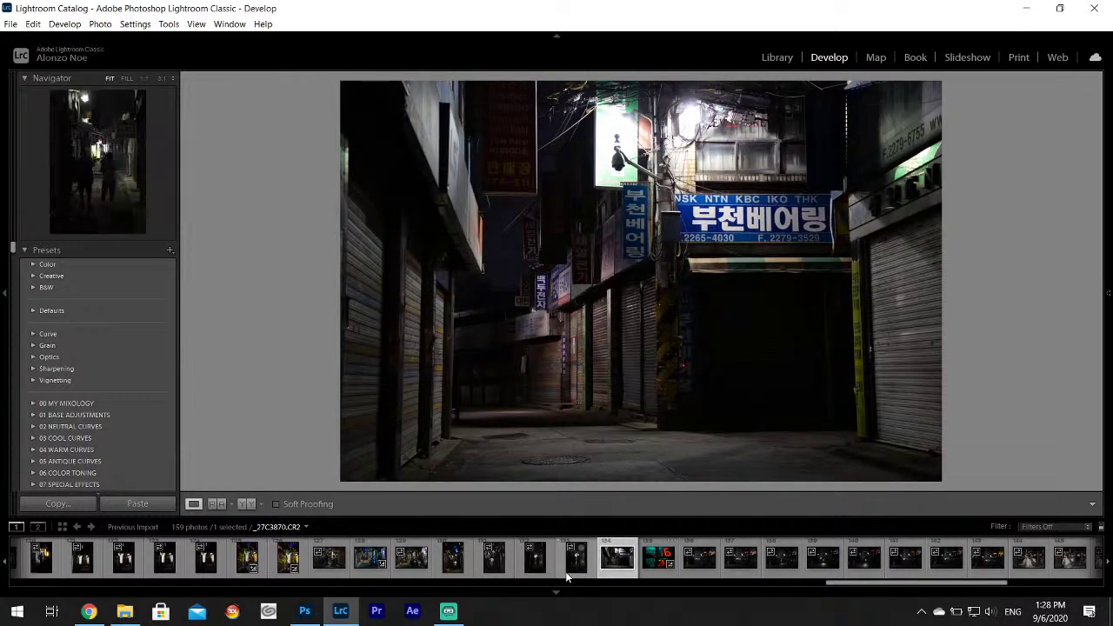
# Set Highlights -100, Shadows +100, Whites +51 on _27C3870 and export it as a JPEG to Ref Art Pack.
pyautogui.moveTo(1109, 294)
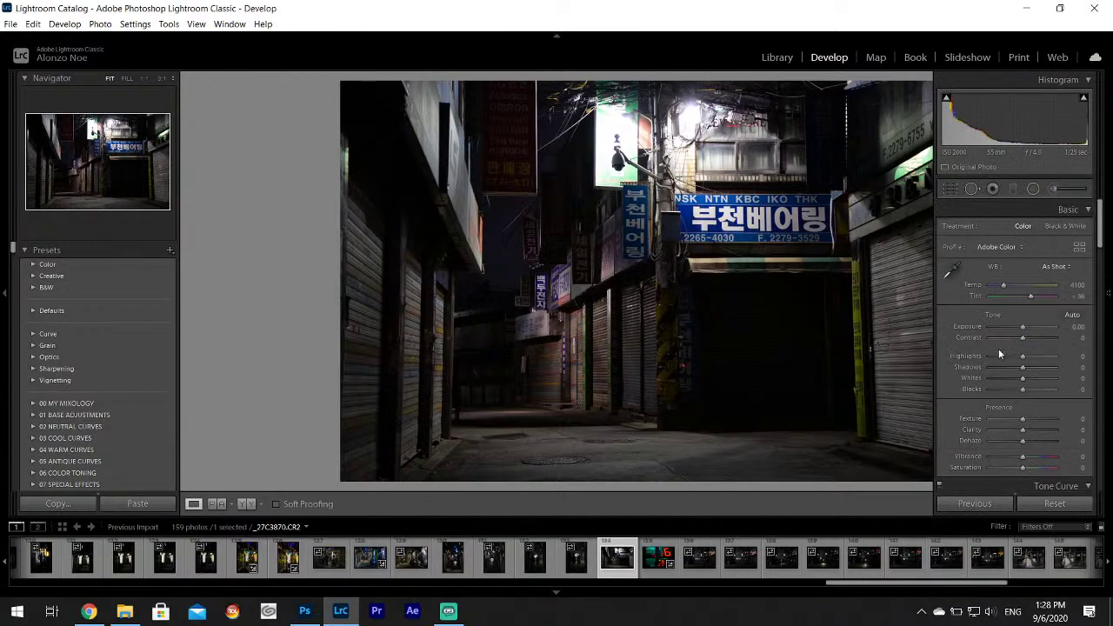
pyautogui.moveTo(998, 355); pyautogui.dragTo(1050, 382)
pyautogui.click(10, 24)
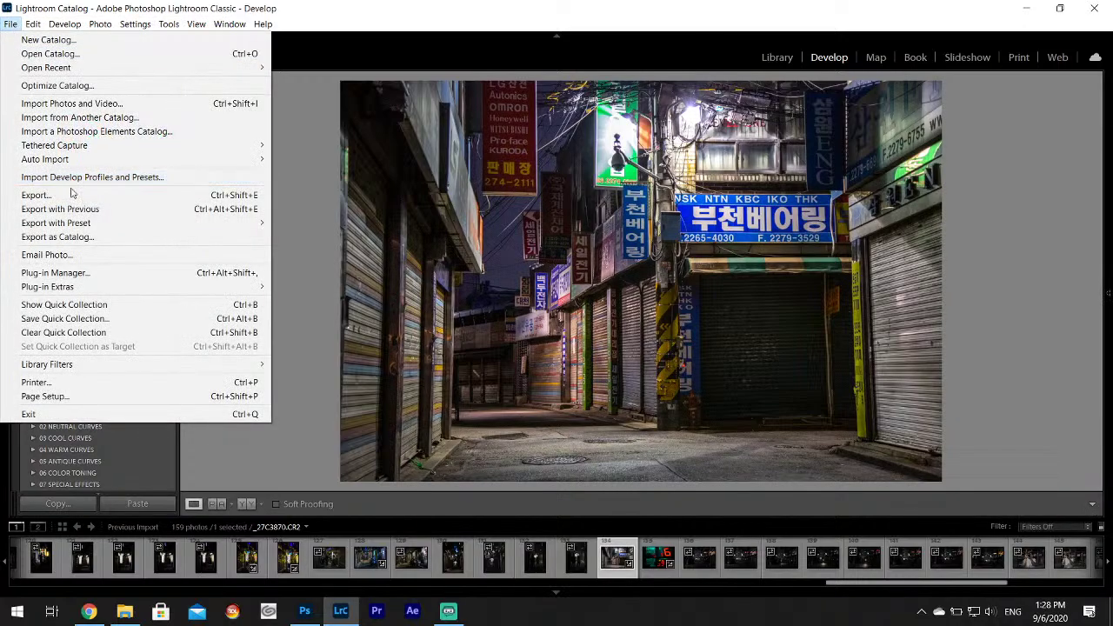
pyautogui.click(73, 195)
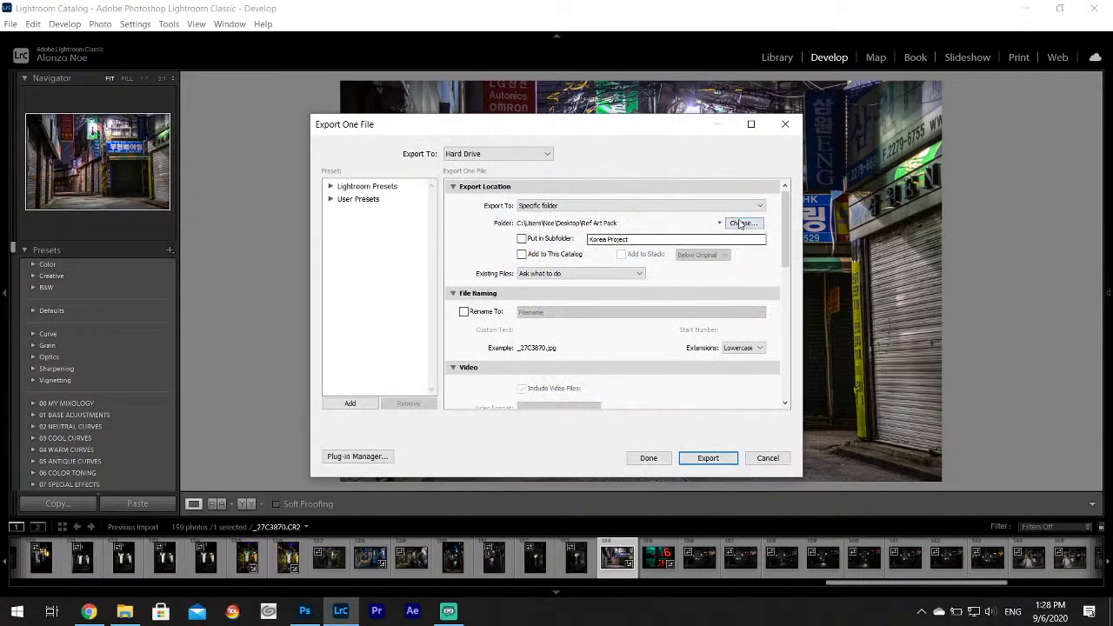
pyautogui.click(740, 224)
pyautogui.click(479, 171)
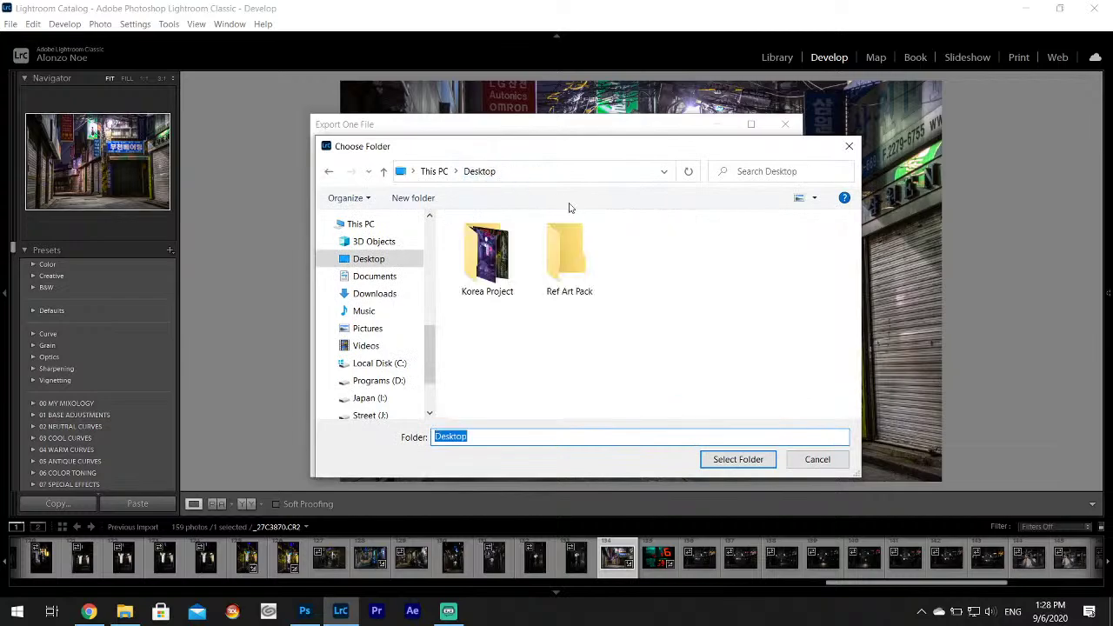
pyautogui.click(569, 252)
pyautogui.click(739, 459)
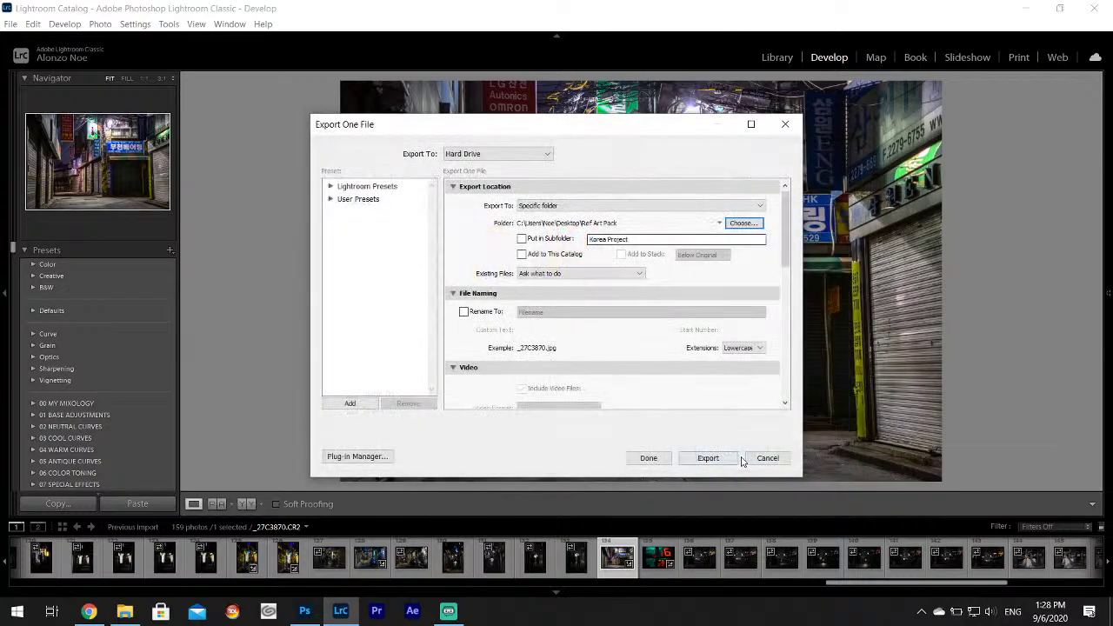
pyautogui.click(711, 459)
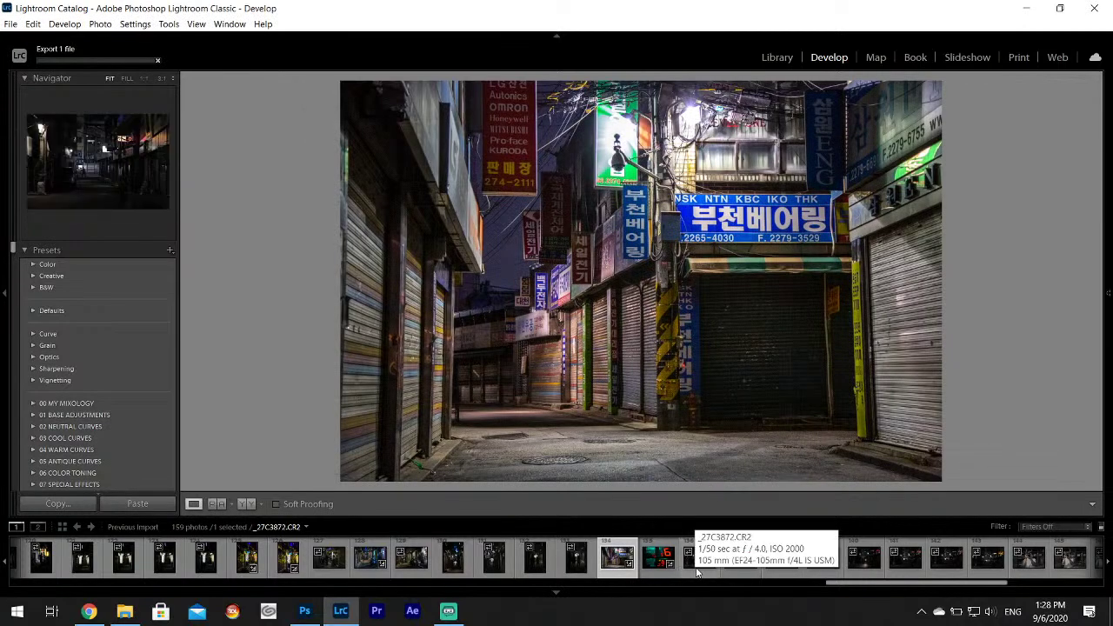
pyautogui.click(697, 570)
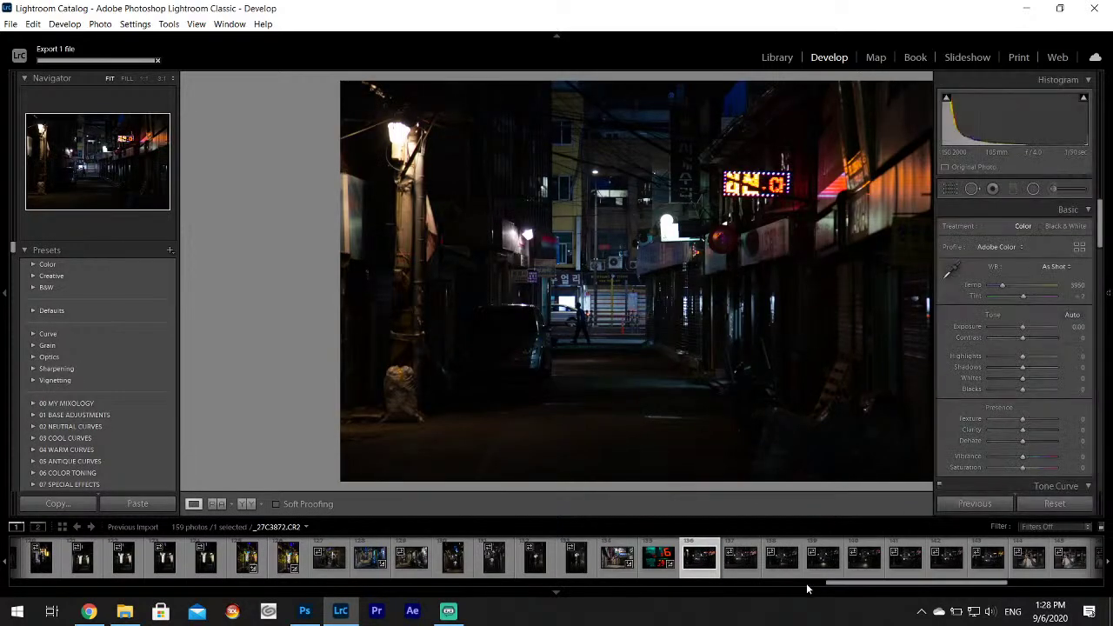
# Open _27C3873 and set Highlights -100, Shadows +100 and Whites +72.
pyautogui.click(742, 565)
pyautogui.press('Right')
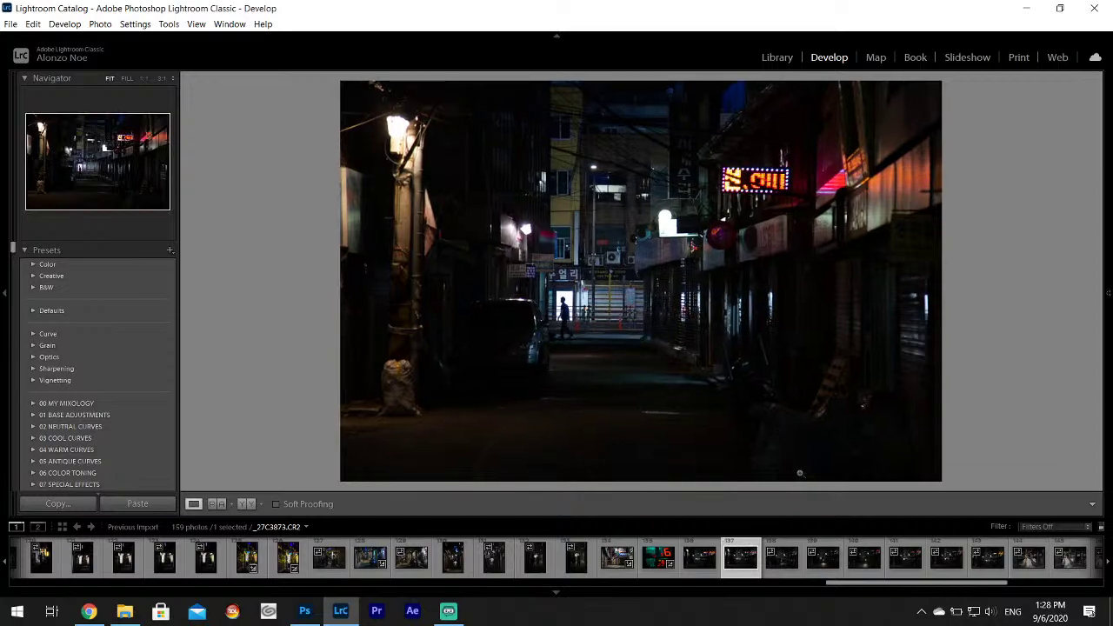
pyautogui.moveTo(1109, 331)
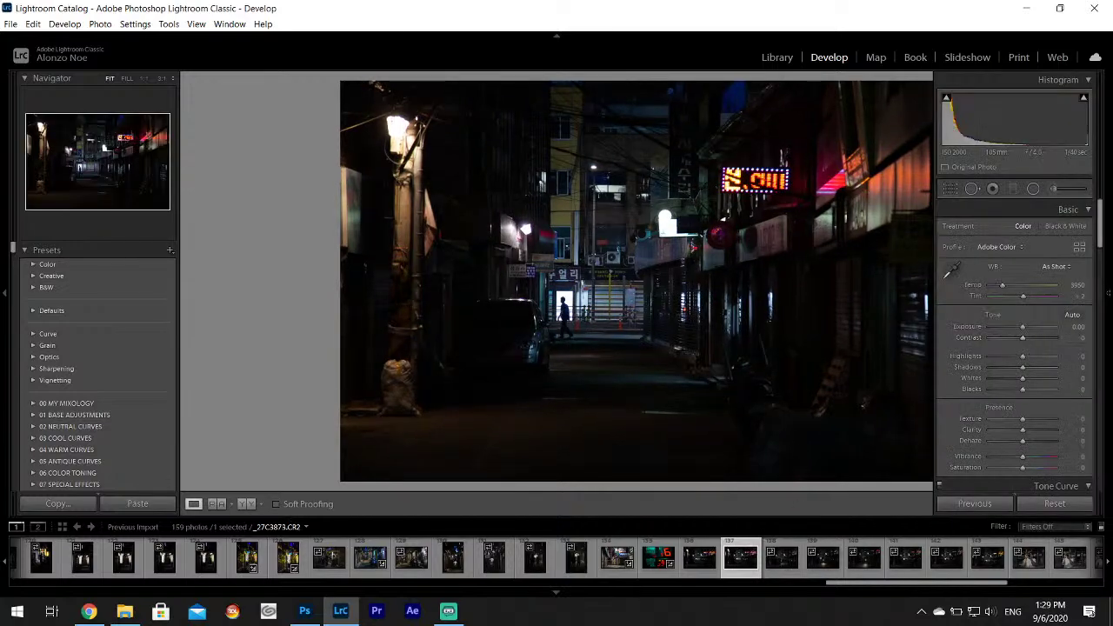
pyautogui.scroll(-10, 1010, 355)
pyautogui.scroll(10, 1010, 366)
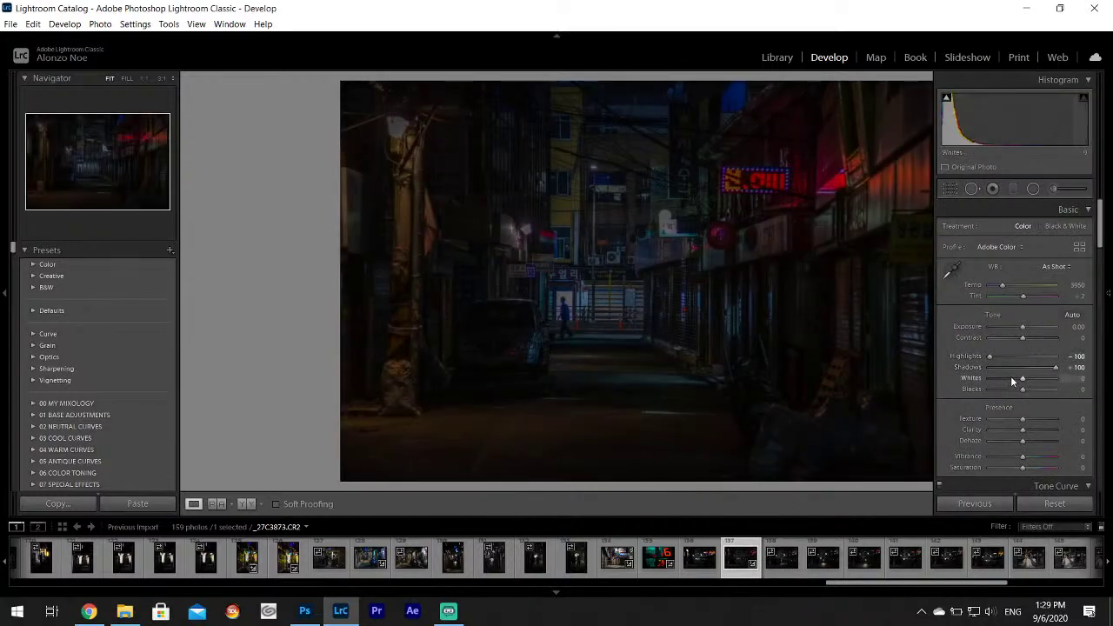
pyautogui.moveTo(1030, 386); pyautogui.dragTo(1051, 386)
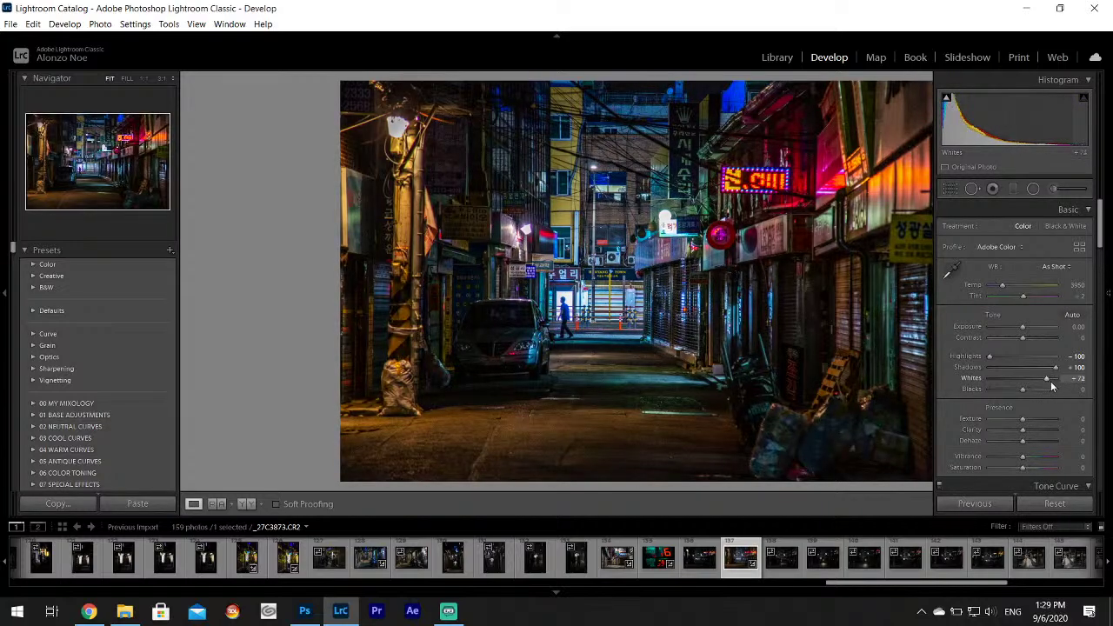
pyautogui.press('F8')
# Apply Upright Auto perspective straightening and lower the Saturation slider.
pyautogui.moveTo(1108, 228)
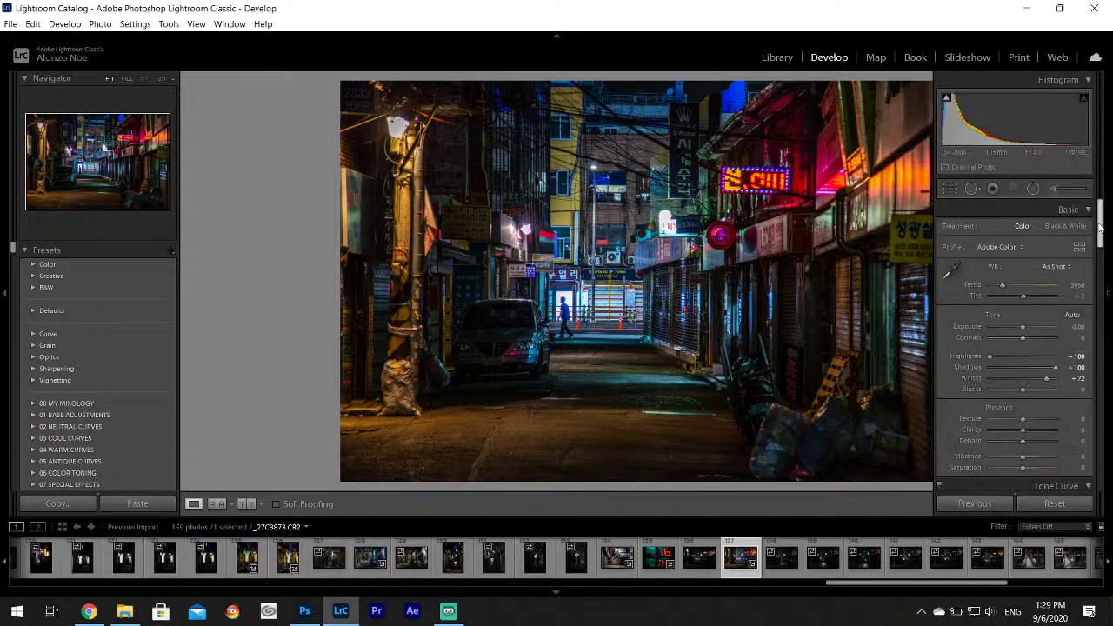
pyautogui.moveTo(1101, 223); pyautogui.dragTo(1104, 407)
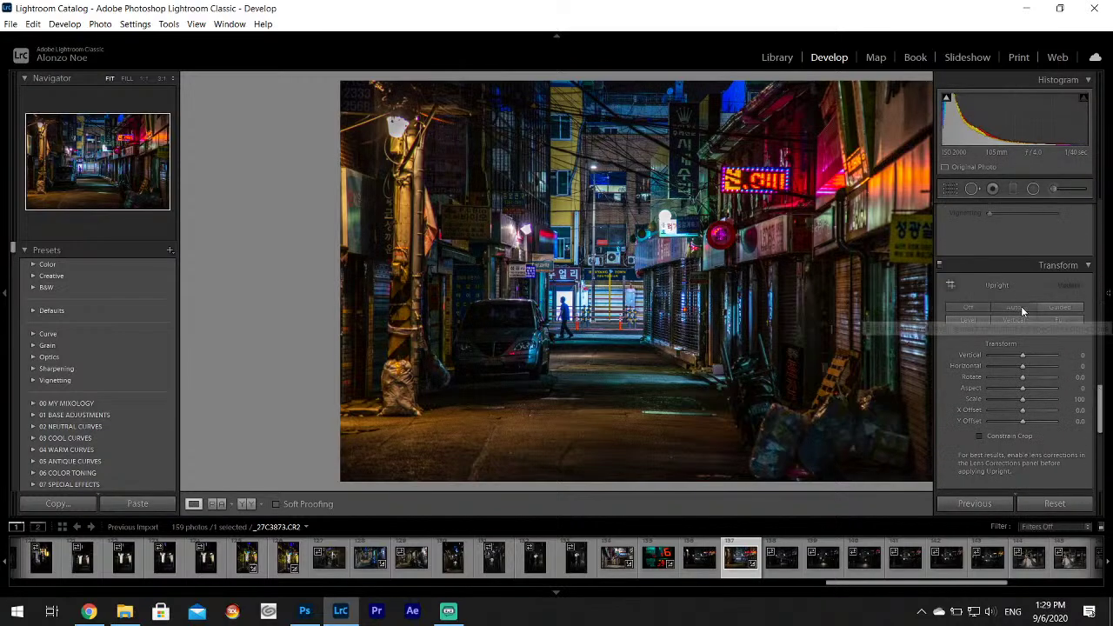
pyautogui.click(1015, 307)
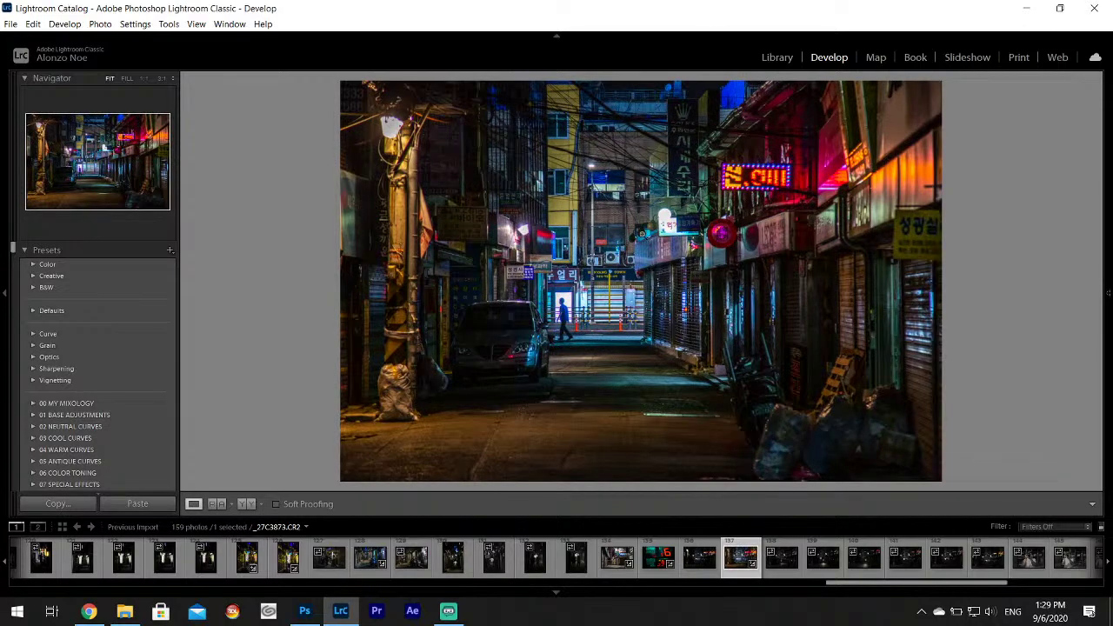
pyautogui.moveTo(1108, 264)
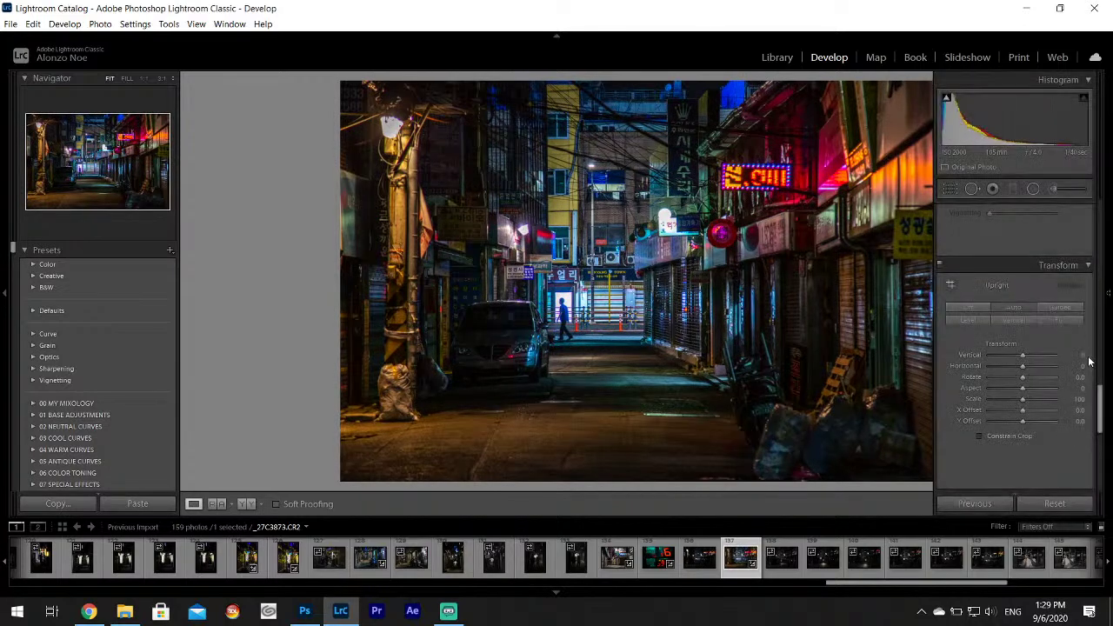
pyautogui.moveTo(1100, 400); pyautogui.dragTo(1095, 261)
pyautogui.scroll(5, 1070, 278)
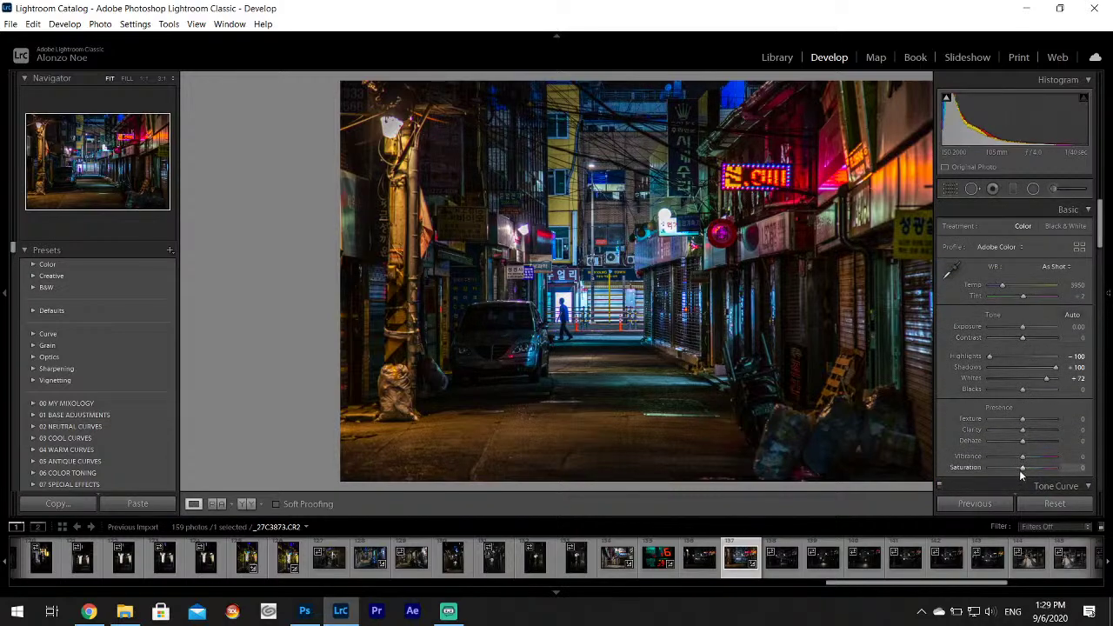
pyautogui.moveTo(1019, 470); pyautogui.dragTo(1012, 469)
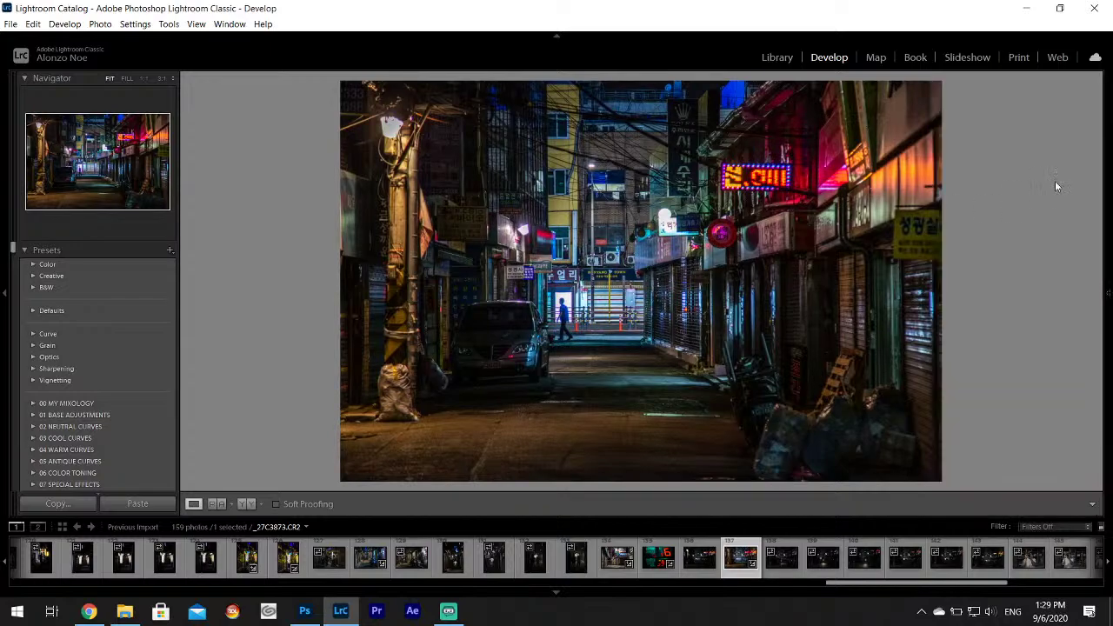
# Export _27C3873 as a JPEG to Ref Art Pack and open the dark _27C3874.
pyautogui.click(11, 24)
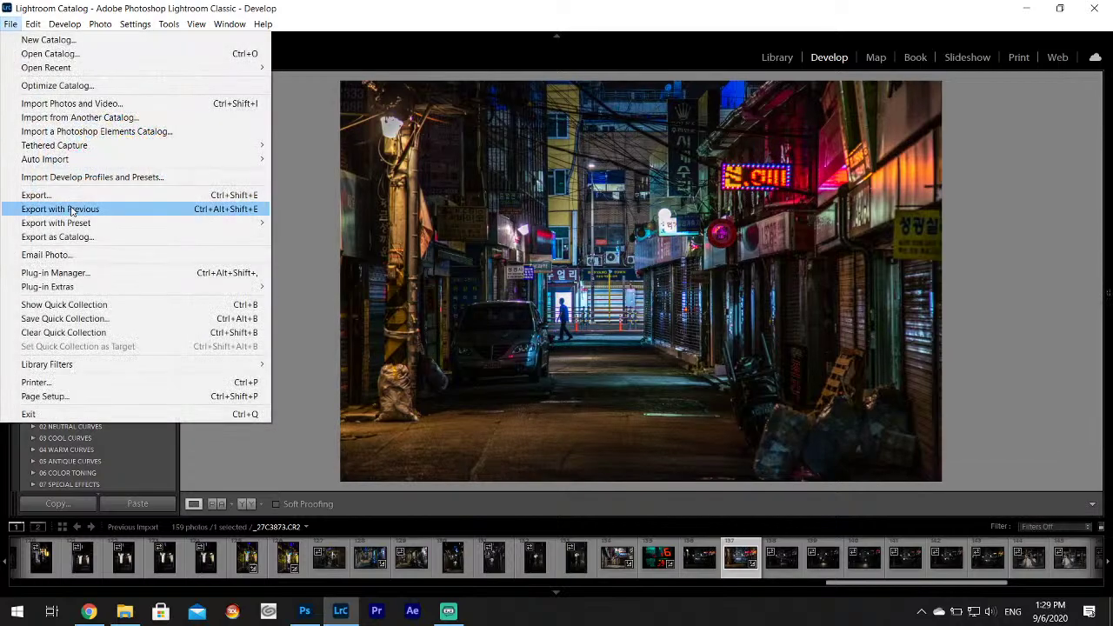
pyautogui.click(70, 197)
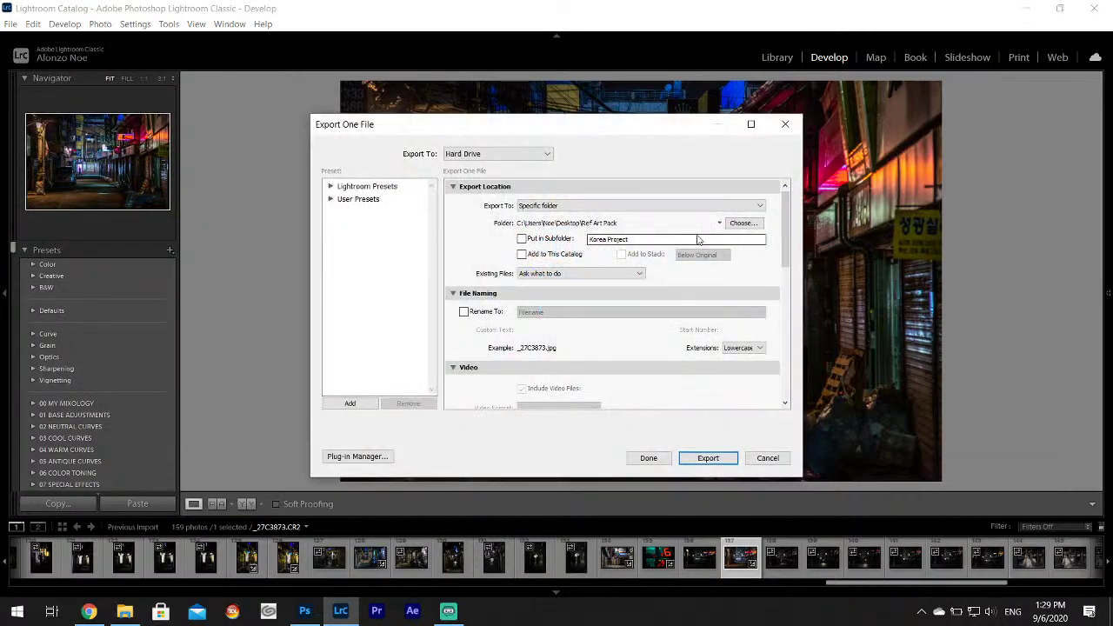
pyautogui.click(744, 223)
pyautogui.click(766, 458)
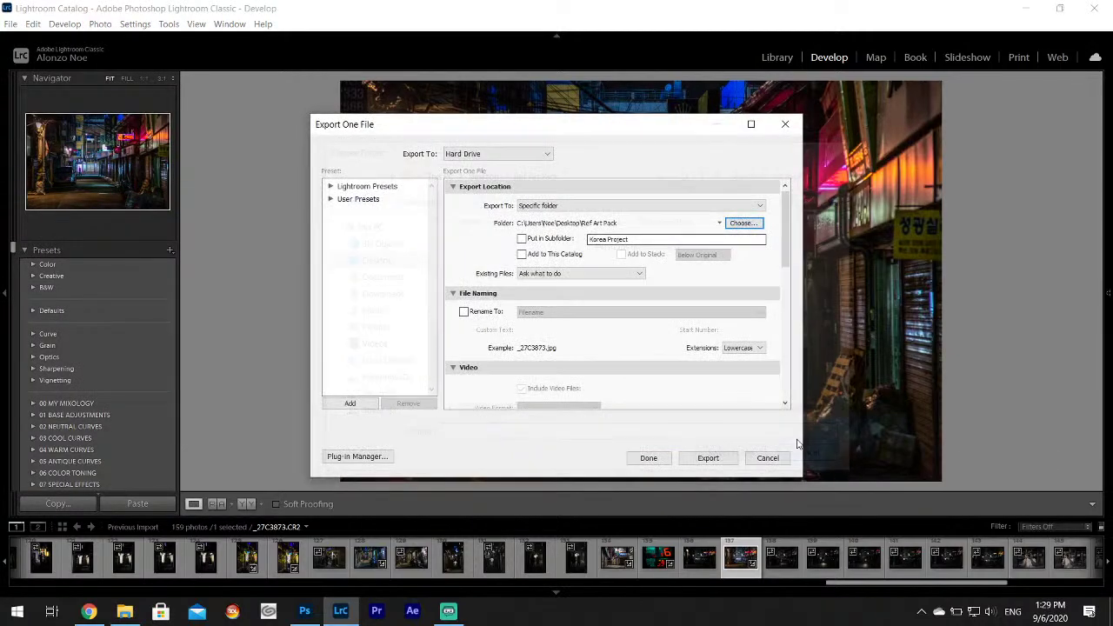
pyautogui.click(709, 459)
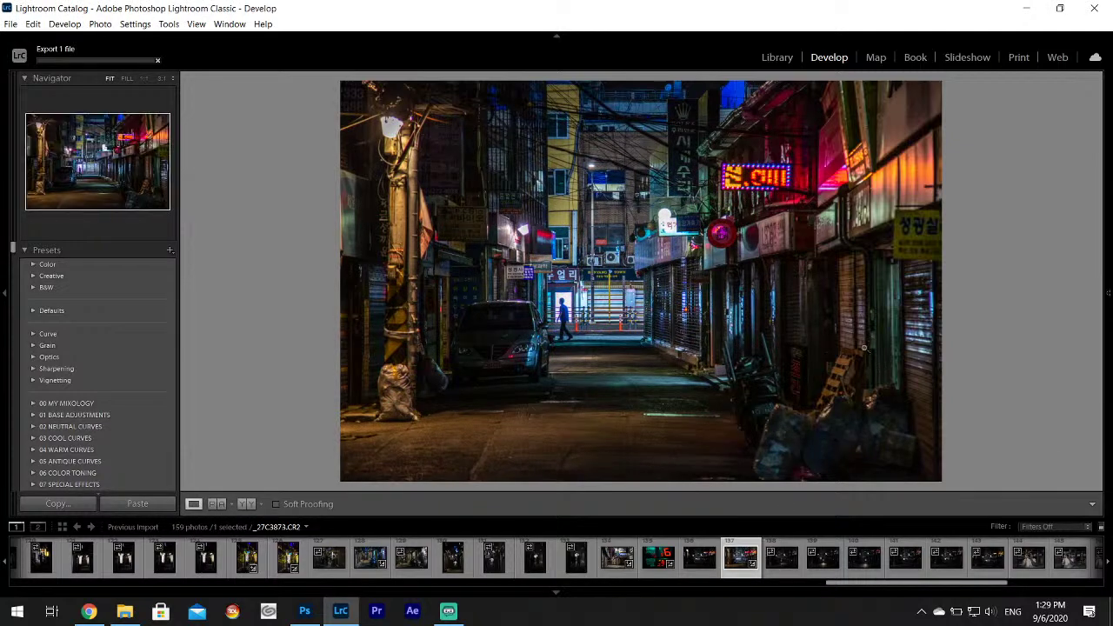
pyautogui.click(781, 559)
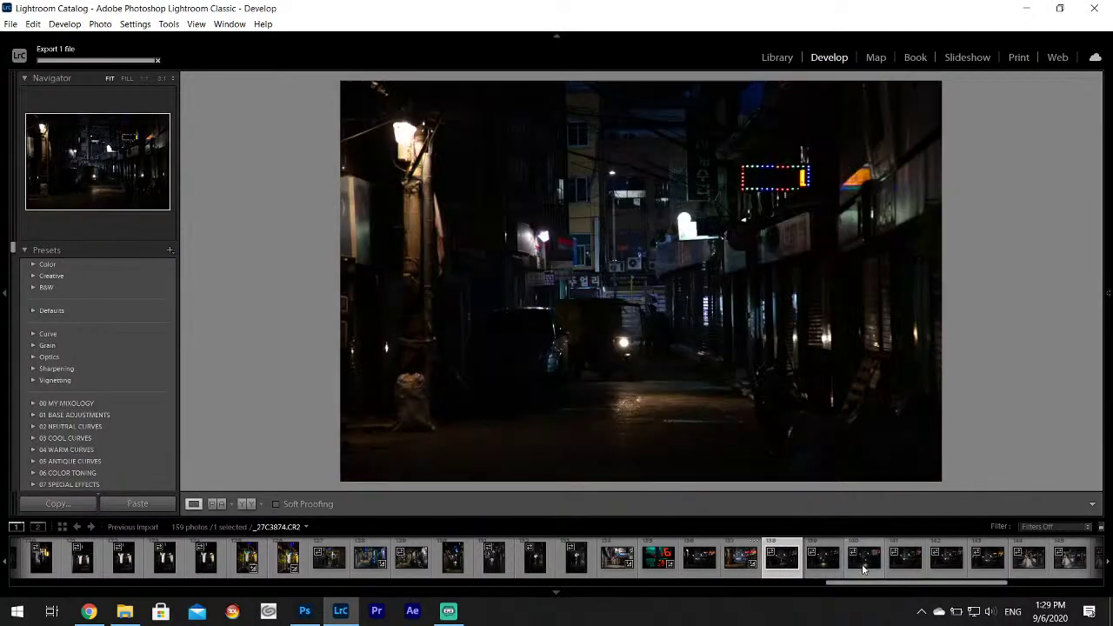
# Step through _27C3876 to _27C3880 and check a sign detail at 1:1 zoom.
pyautogui.click(863, 565)
pyautogui.click(946, 559)
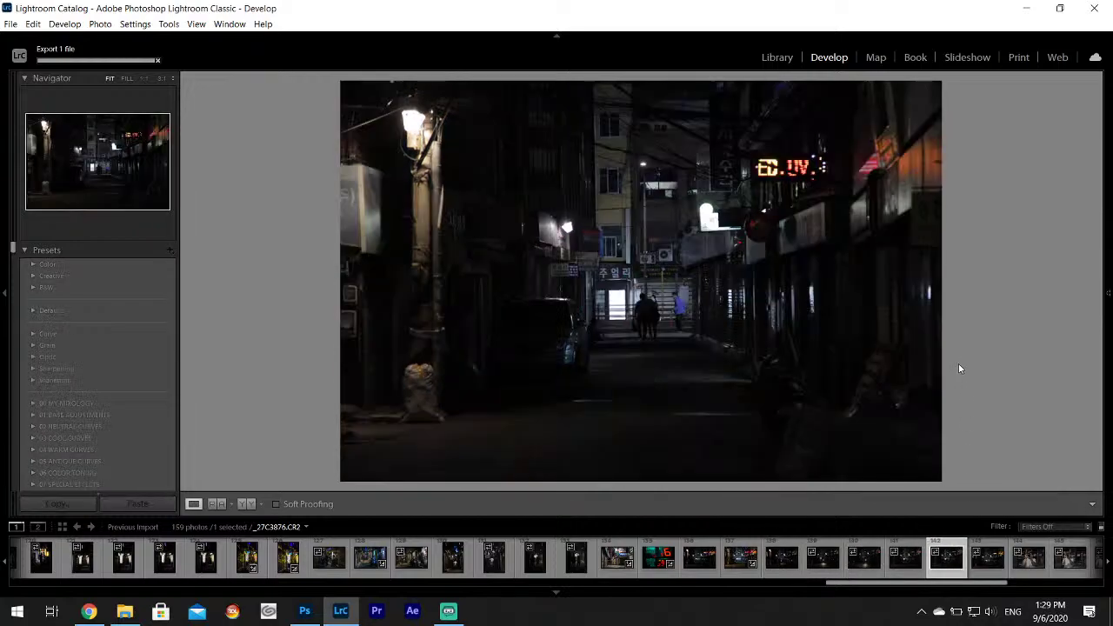
pyautogui.click(1005, 571)
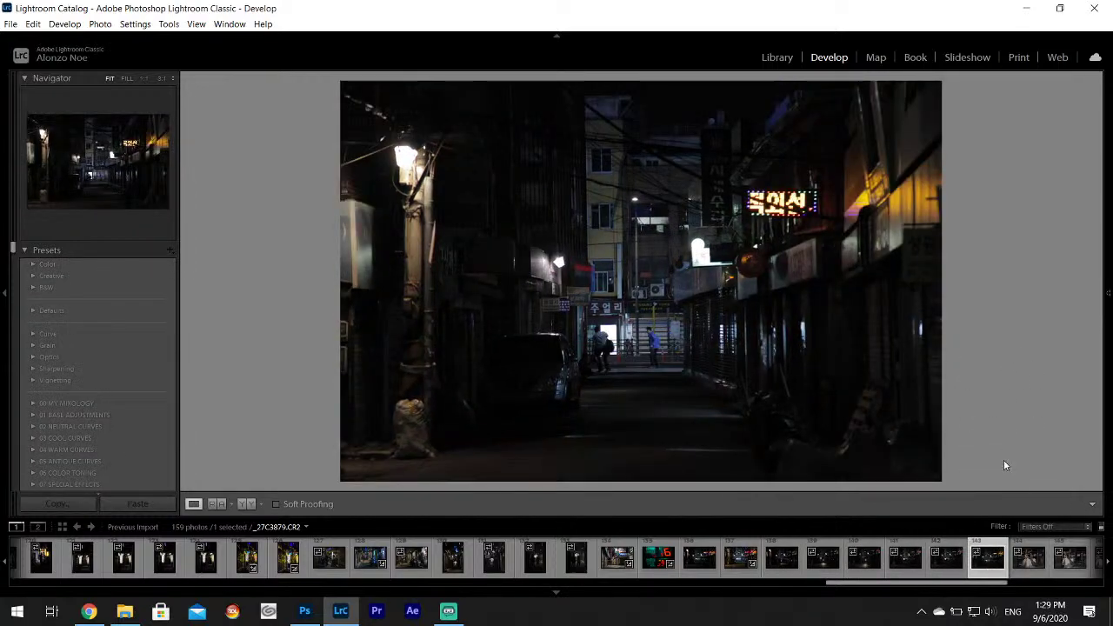
pyautogui.press('Right')
pyautogui.moveTo(973, 584); pyautogui.dragTo(1007, 583)
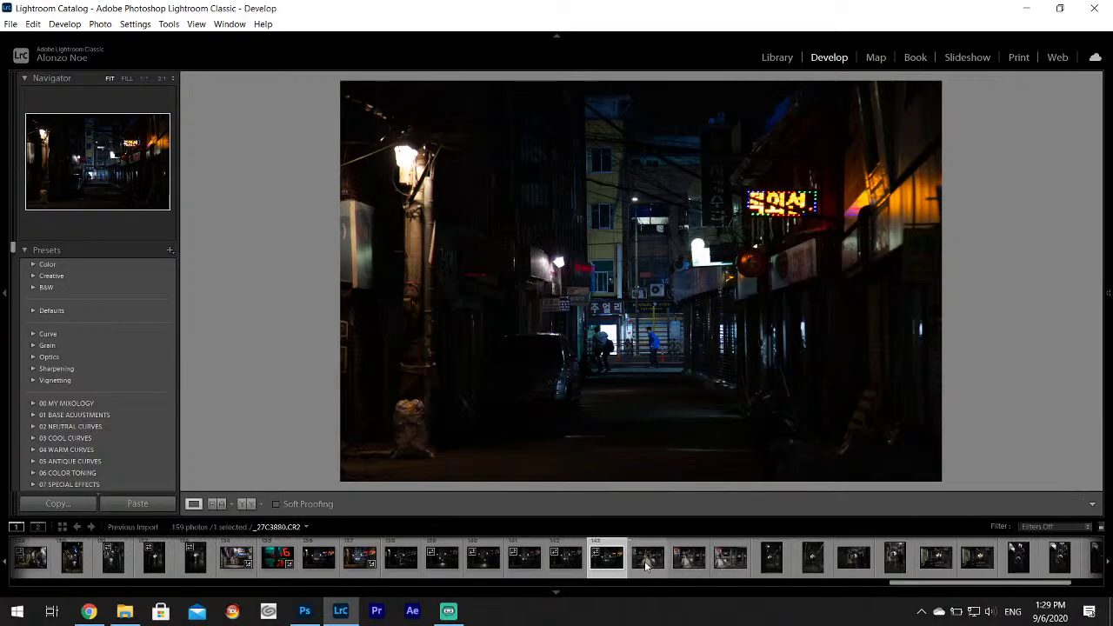
pyautogui.click(646, 563)
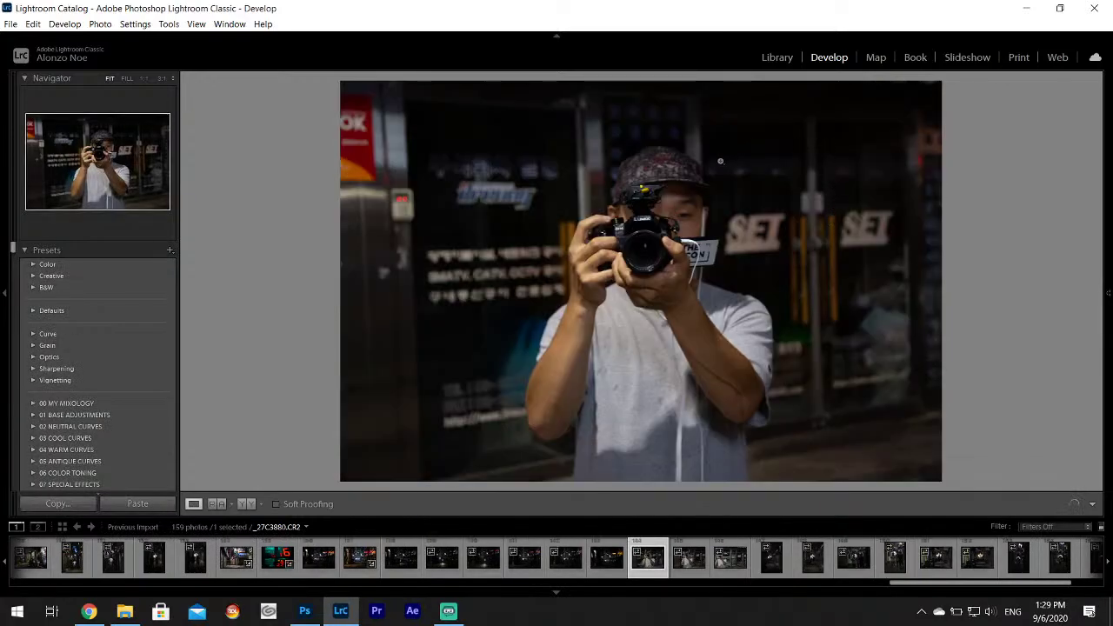
pyautogui.click(716, 252)
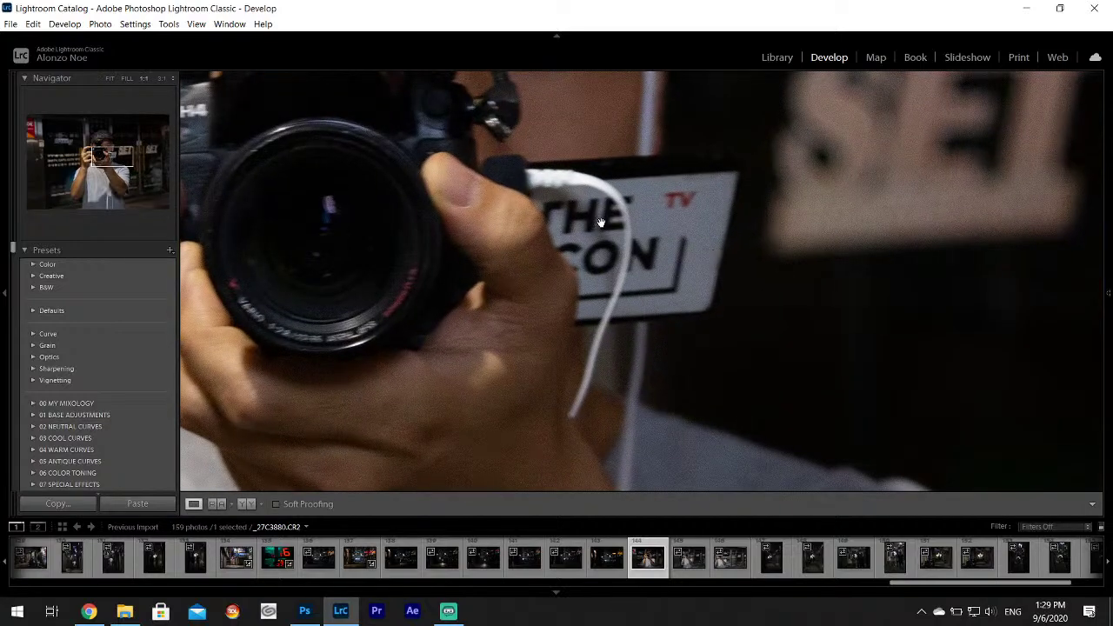
pyautogui.click(657, 231)
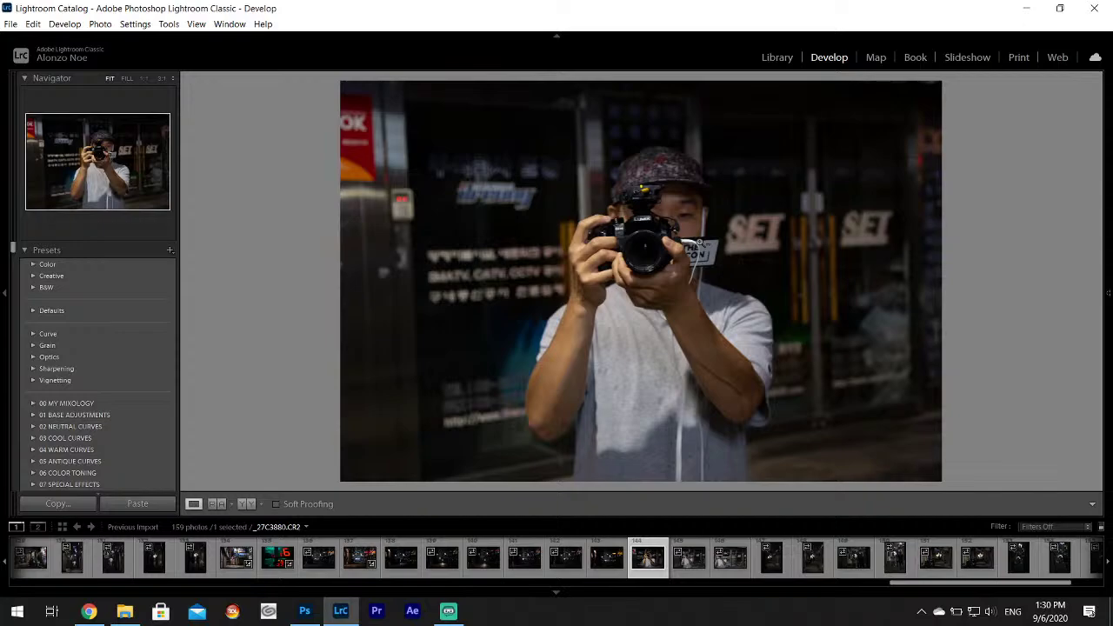
# Review the remaining night alley photos one by one up to _27C3895.
pyautogui.press('Right')
pyautogui.press('Right')
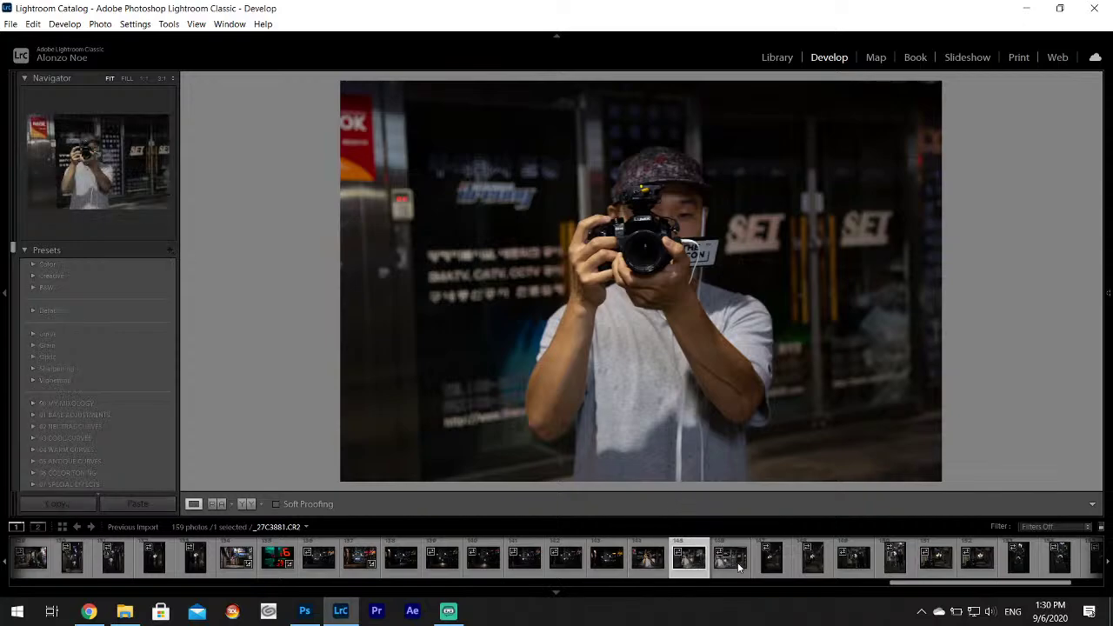
pyautogui.press('Right')
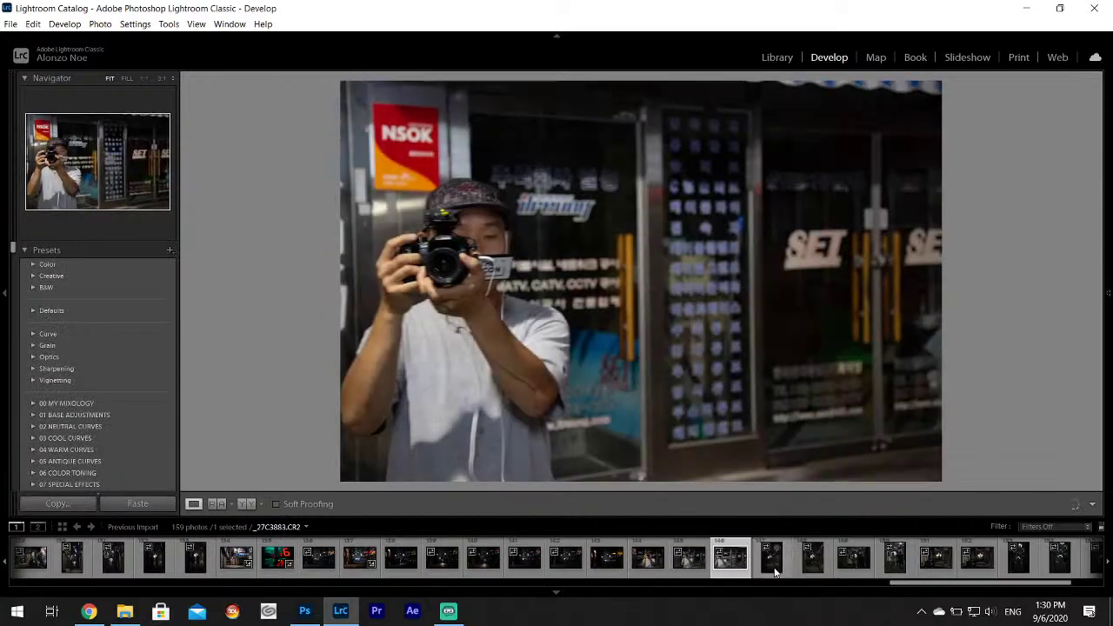
pyautogui.press('Right')
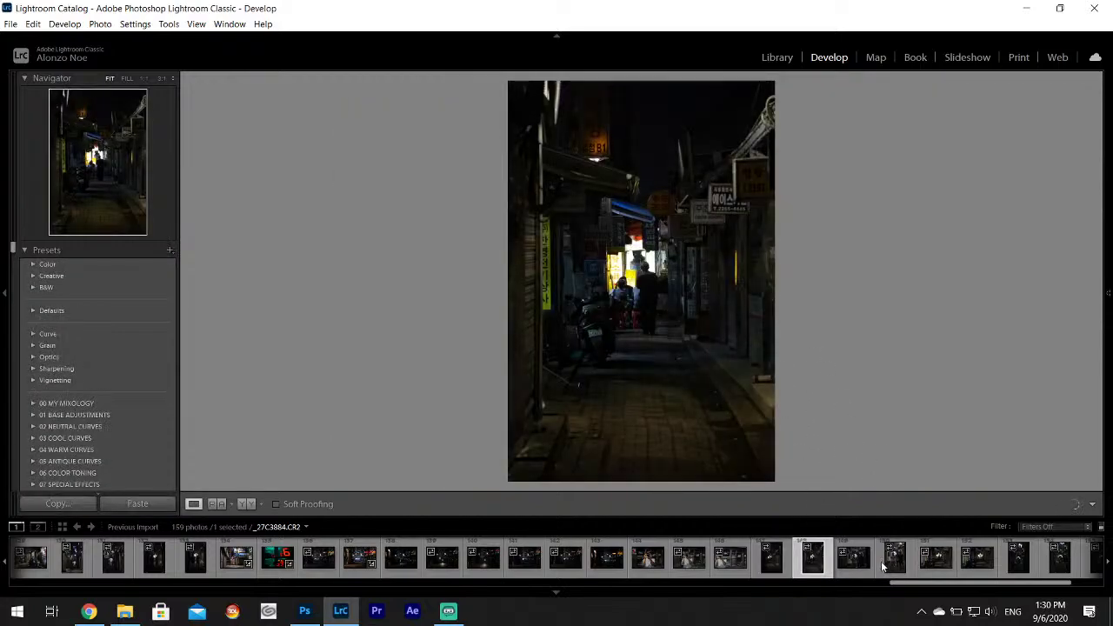
pyautogui.press('Right')
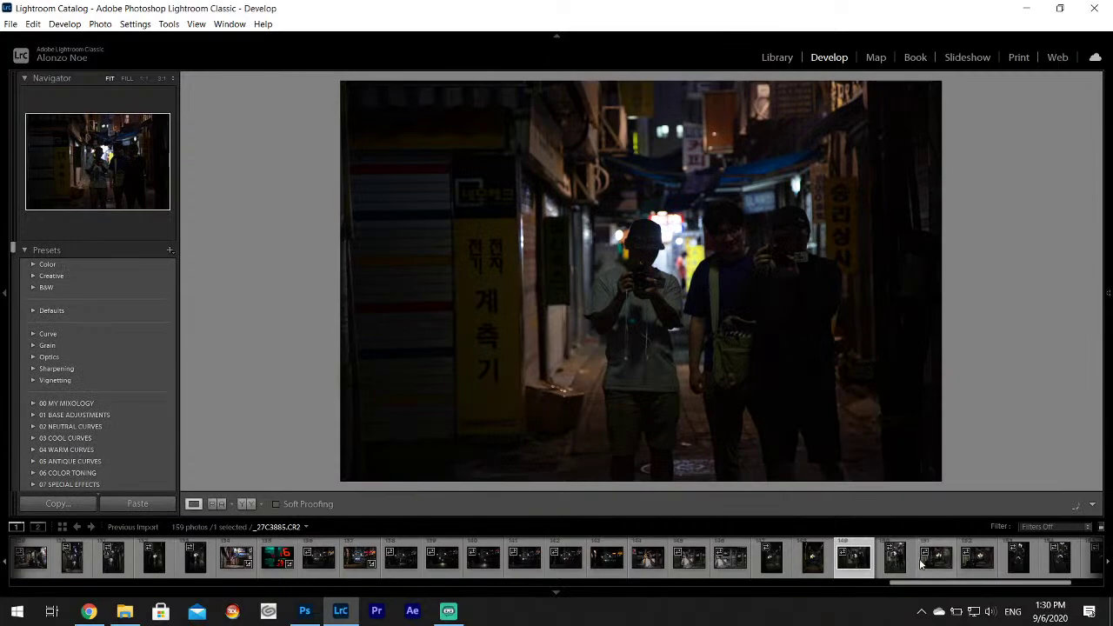
pyautogui.press('Right')
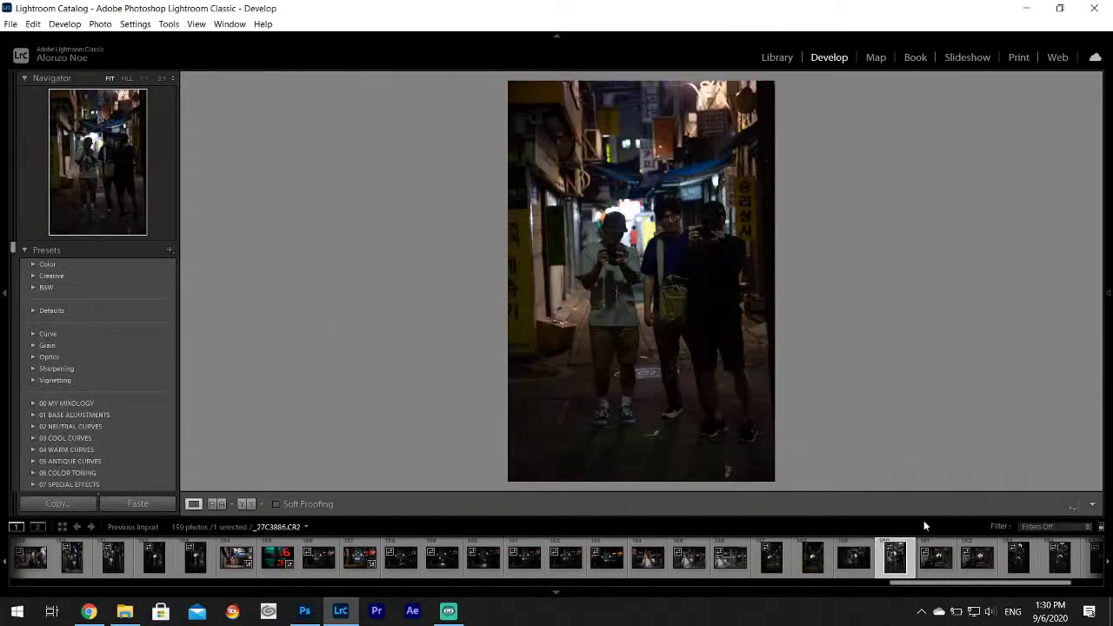
pyautogui.press('Right')
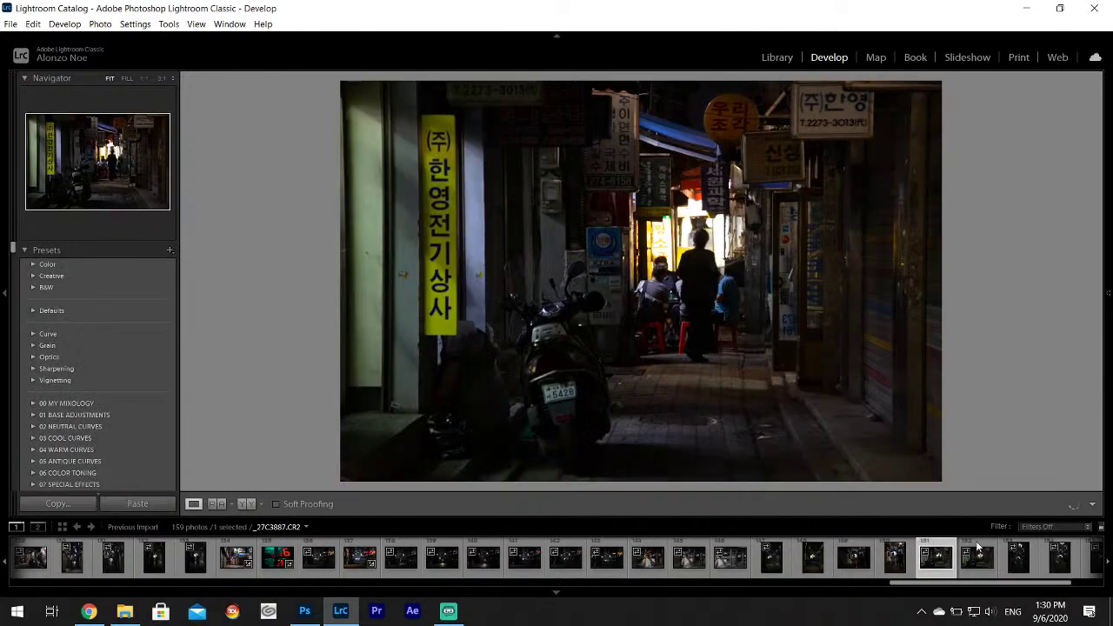
pyautogui.click(978, 549)
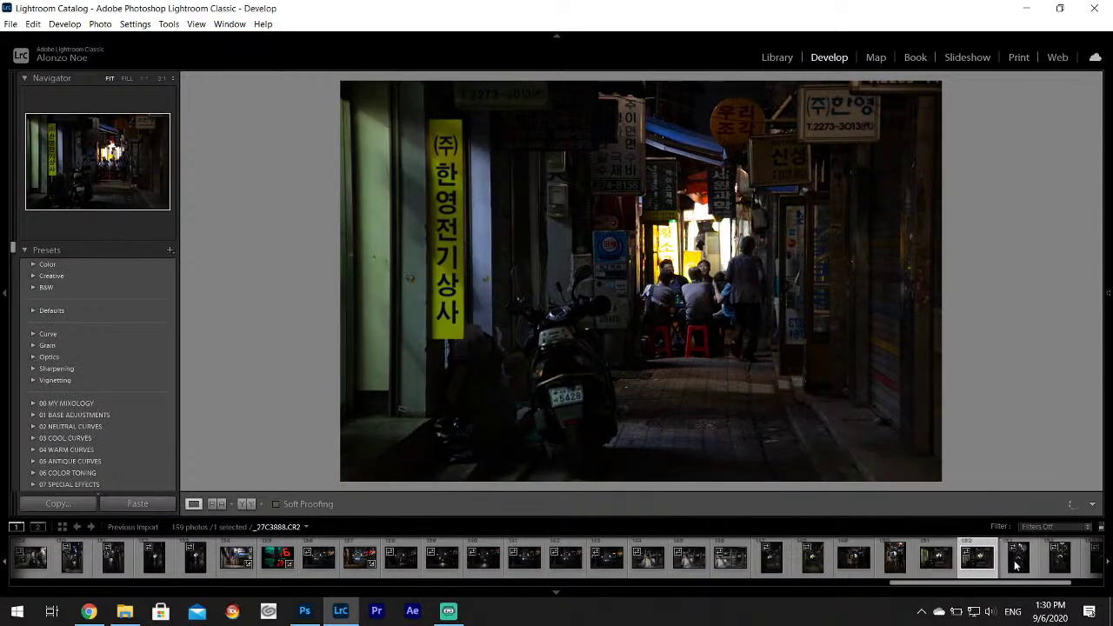
pyautogui.click(1015, 561)
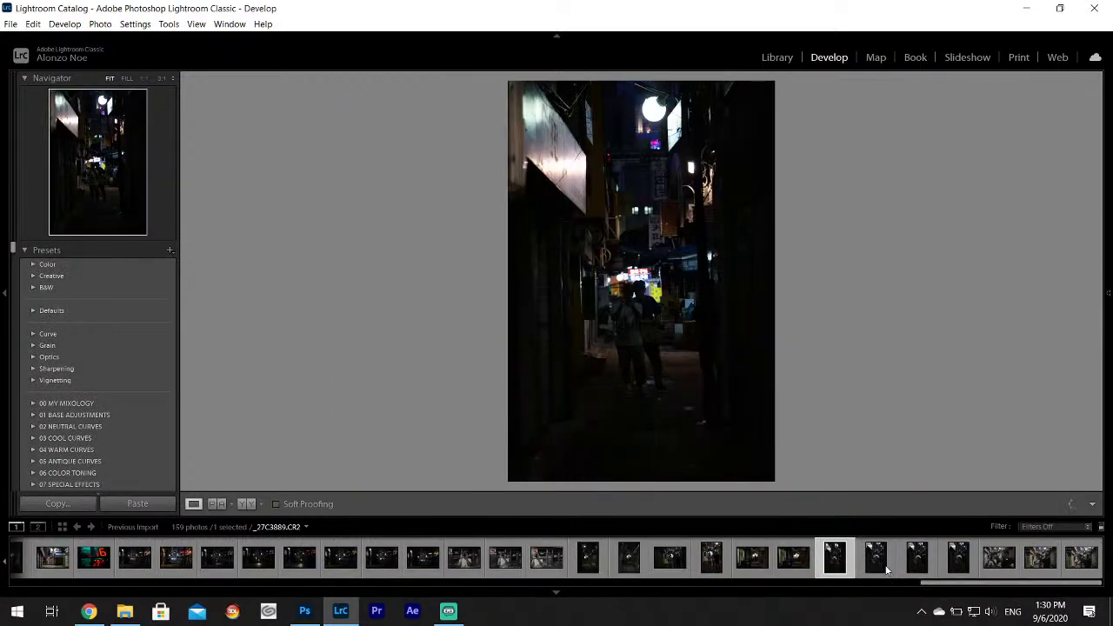
pyautogui.click(878, 561)
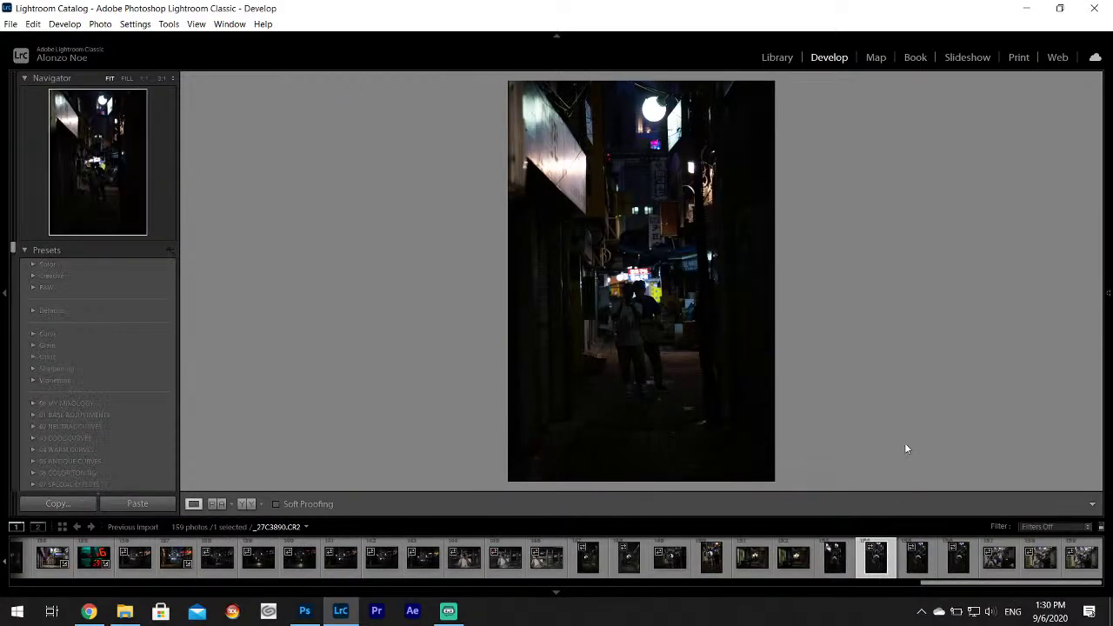
pyautogui.click(920, 567)
pyautogui.click(960, 563)
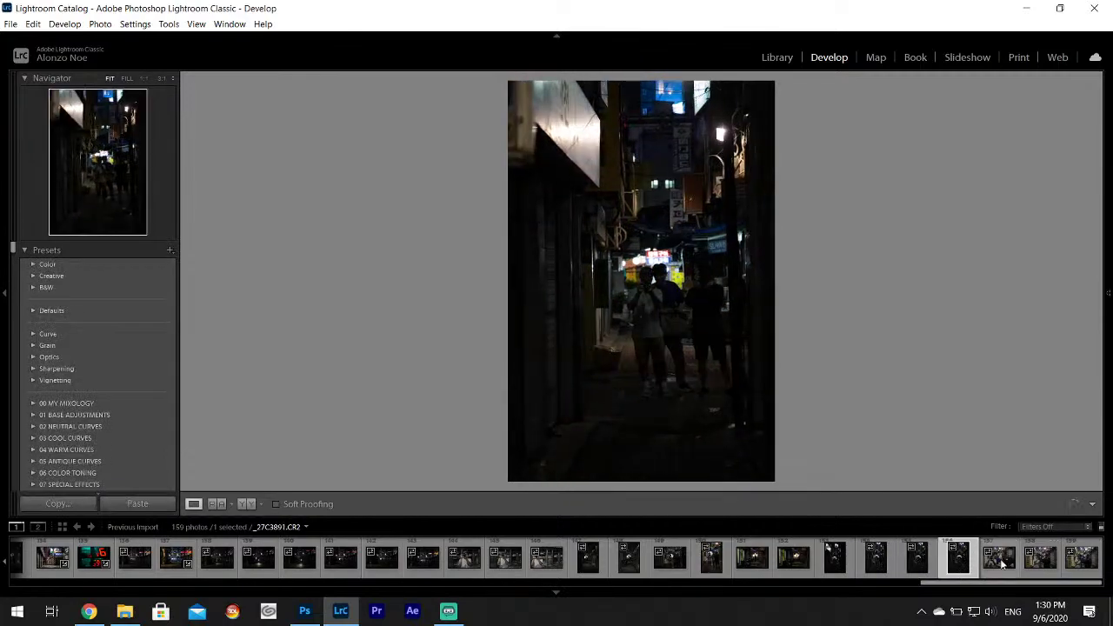
pyautogui.click(1000, 564)
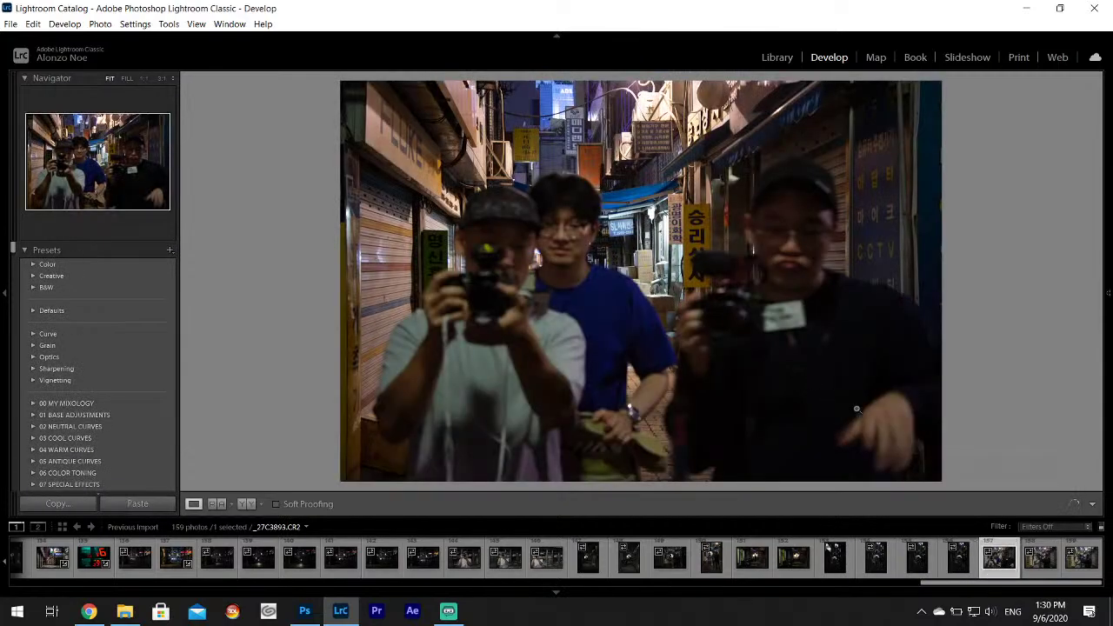
pyautogui.click(1041, 562)
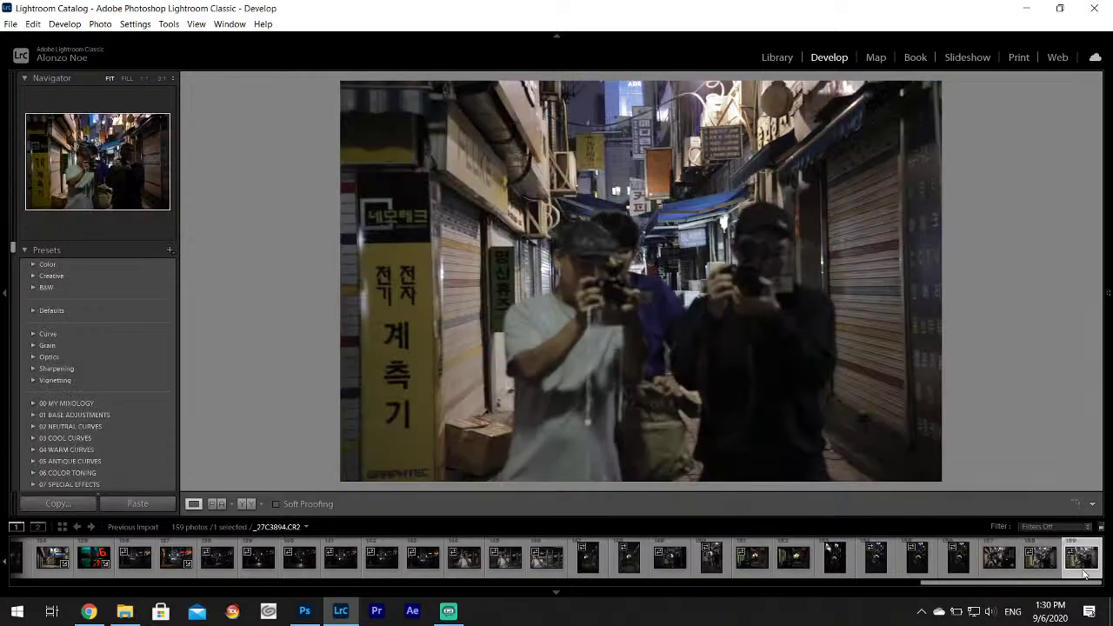
pyautogui.click(1084, 570)
pyautogui.moveTo(1068, 584); pyautogui.dragTo(109, 585)
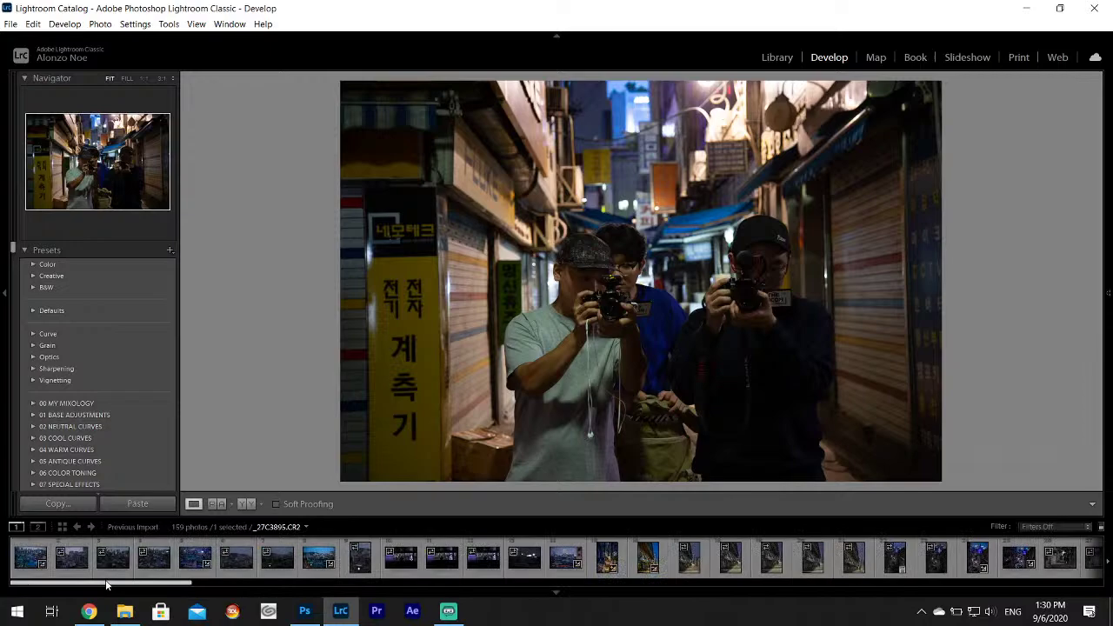
# Select all 159 photos, remove them from the catalog and delete them from disk.
pyautogui.hotkey('ctrl', 'a')
pyautogui.rightClick(19, 565)
pyautogui.click(69, 534)
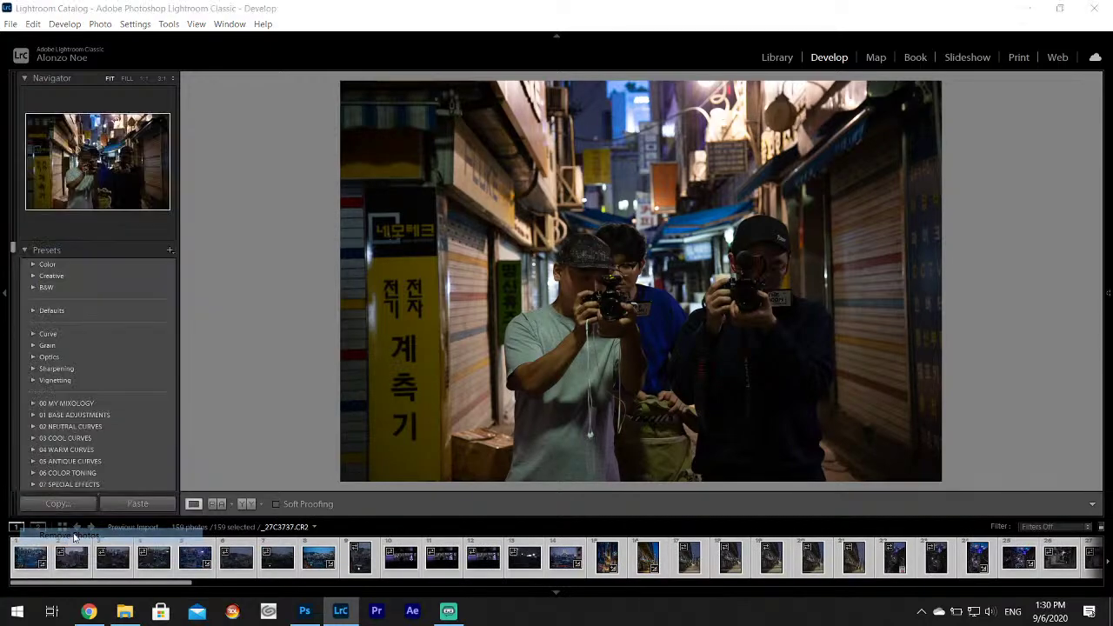
pyautogui.click(538, 345)
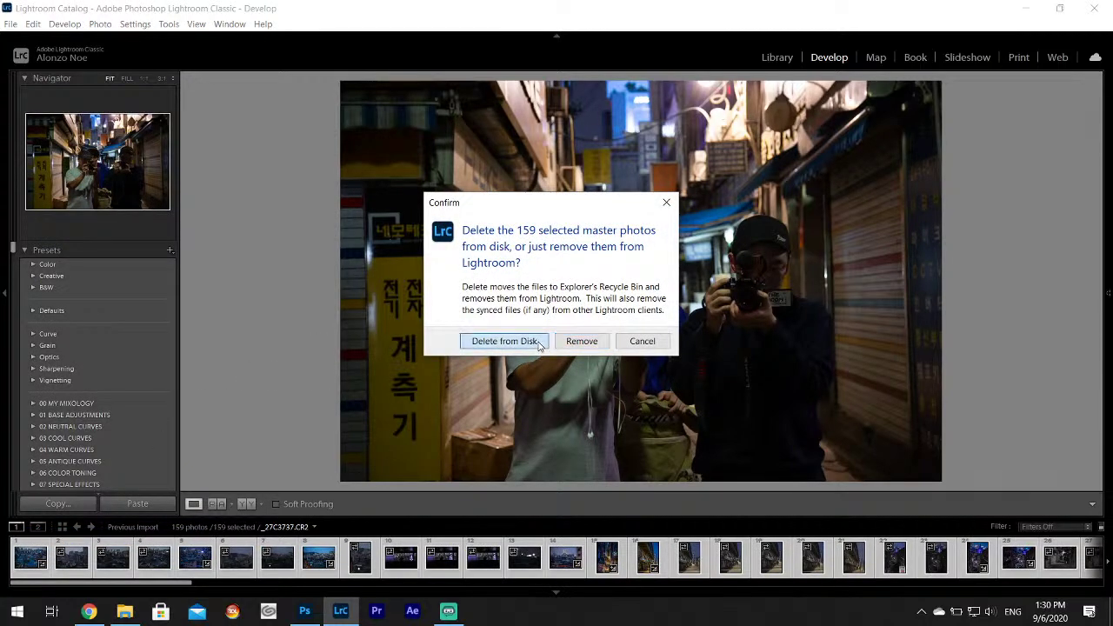
pyautogui.click(125, 611)
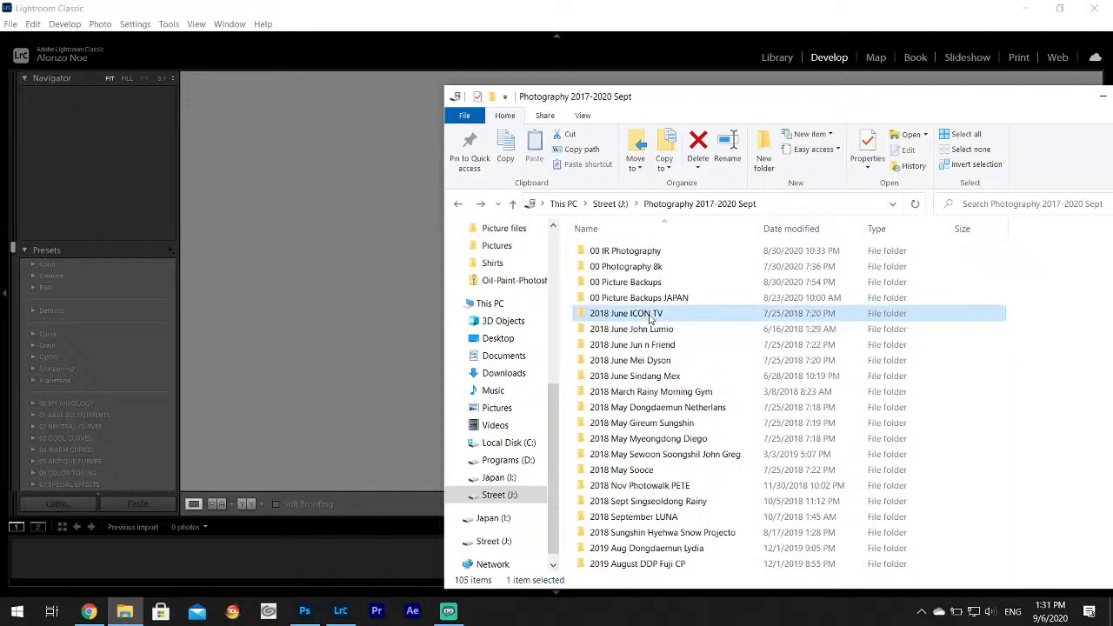
# Delete the 2018 June ICON TV folder and permanently empty the Recycle Bin.
pyautogui.press('Delete')
pyautogui.click(633, 356)
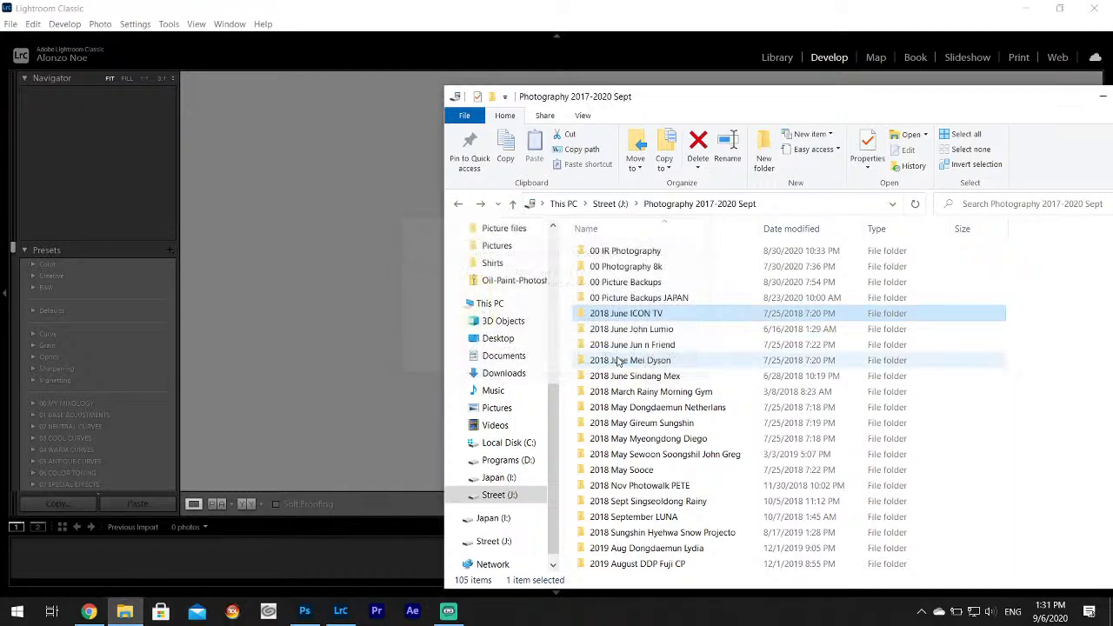
pyautogui.click(526, 7)
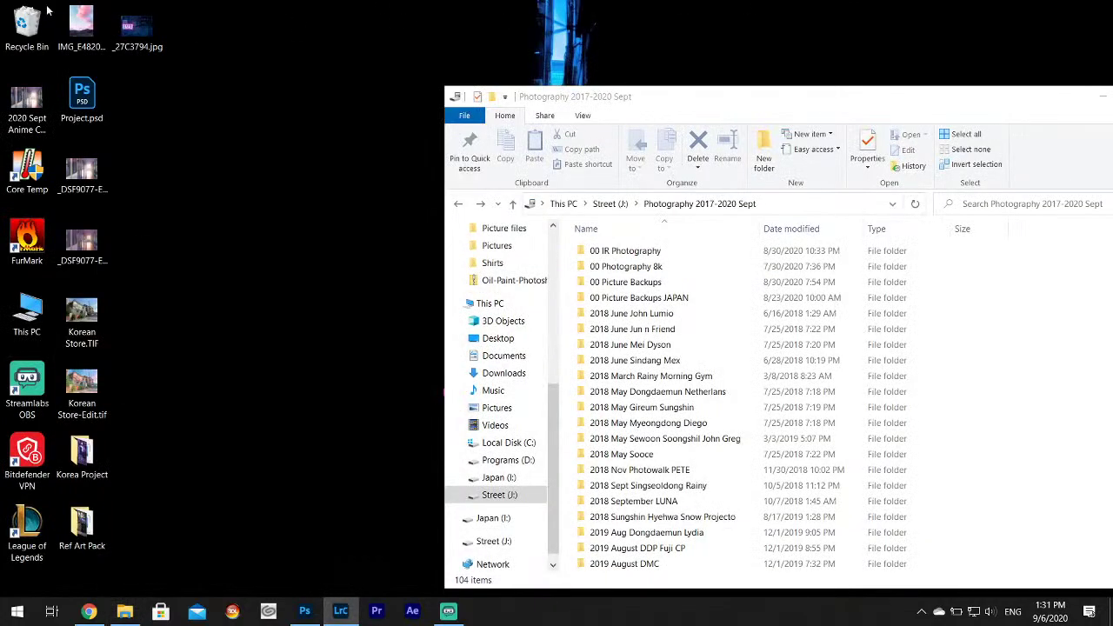
pyautogui.rightClick(28, 19)
pyautogui.click(72, 45)
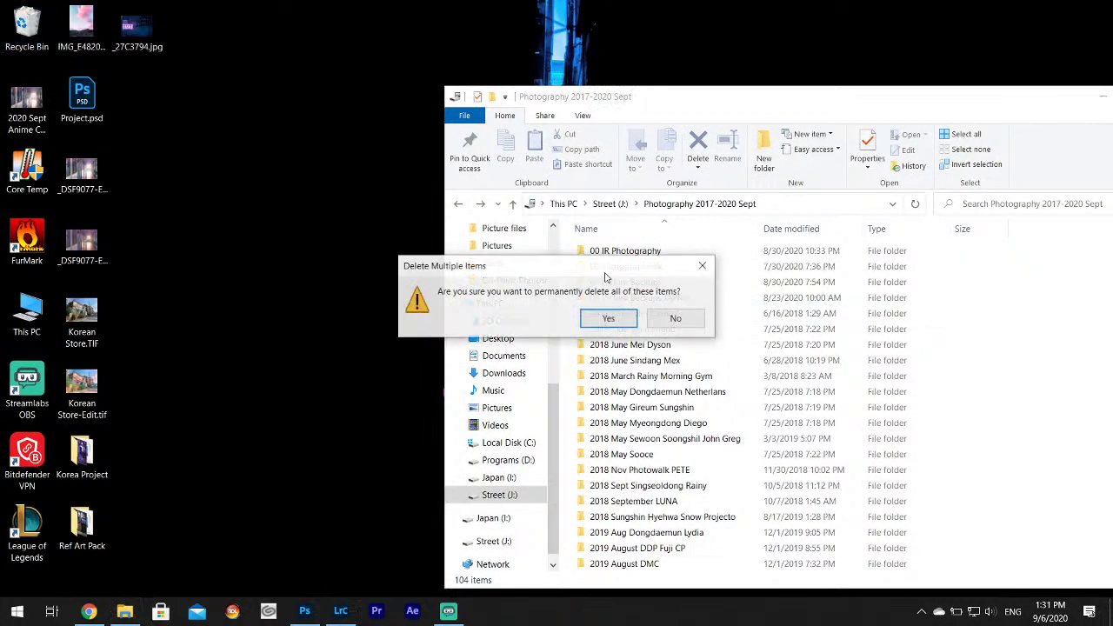
pyautogui.click(619, 318)
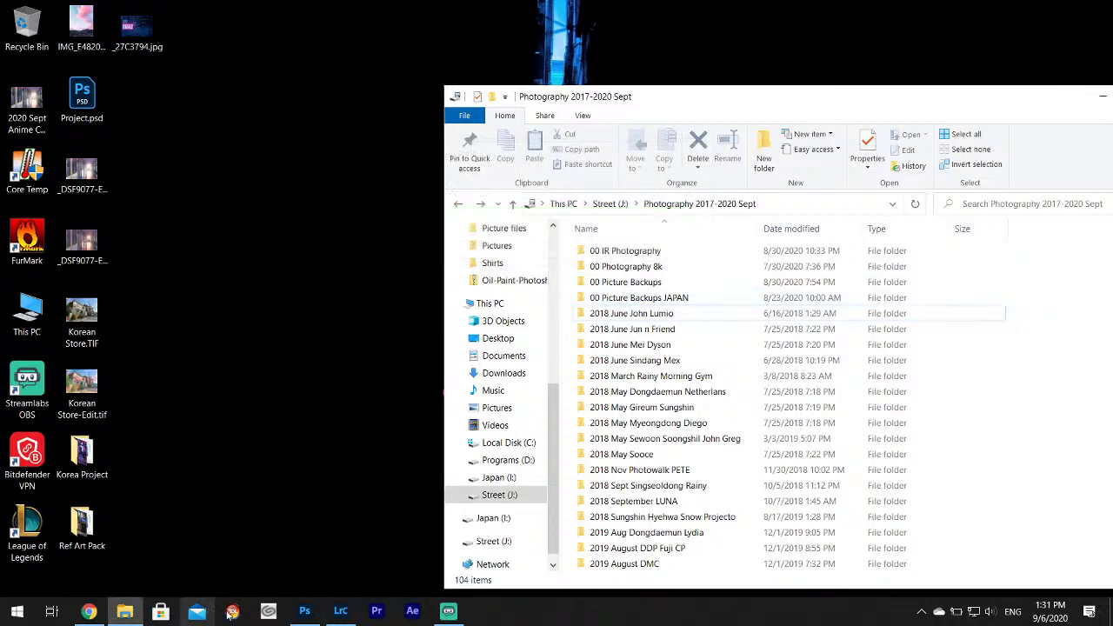
pyautogui.scroll(-10, 661, 402)
pyautogui.scroll(-12, 660, 401)
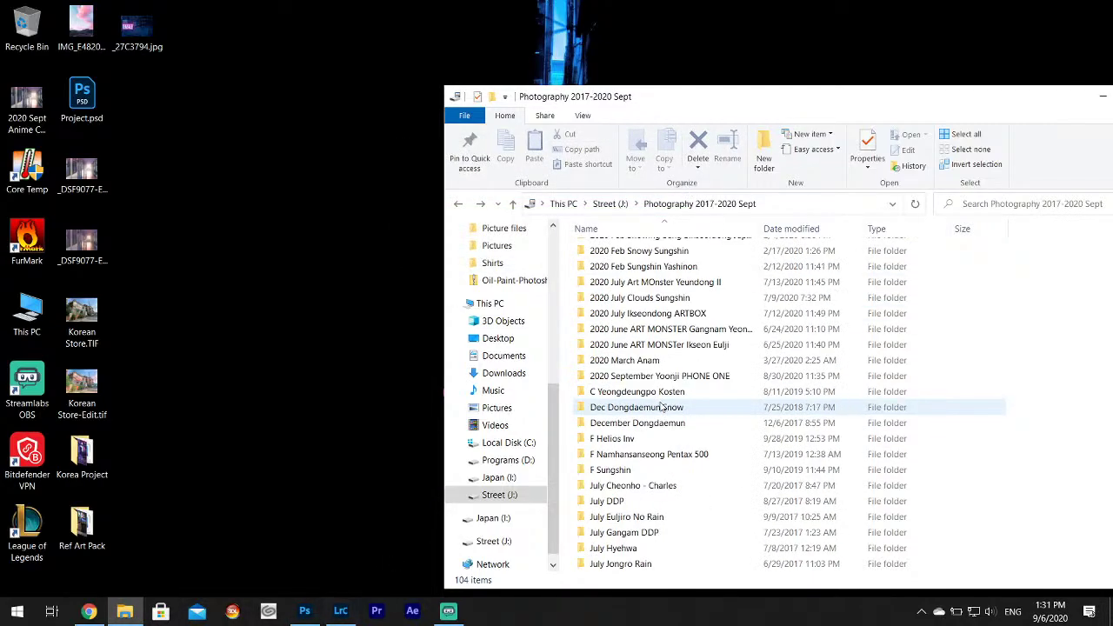
pyautogui.scroll(20, 661, 408)
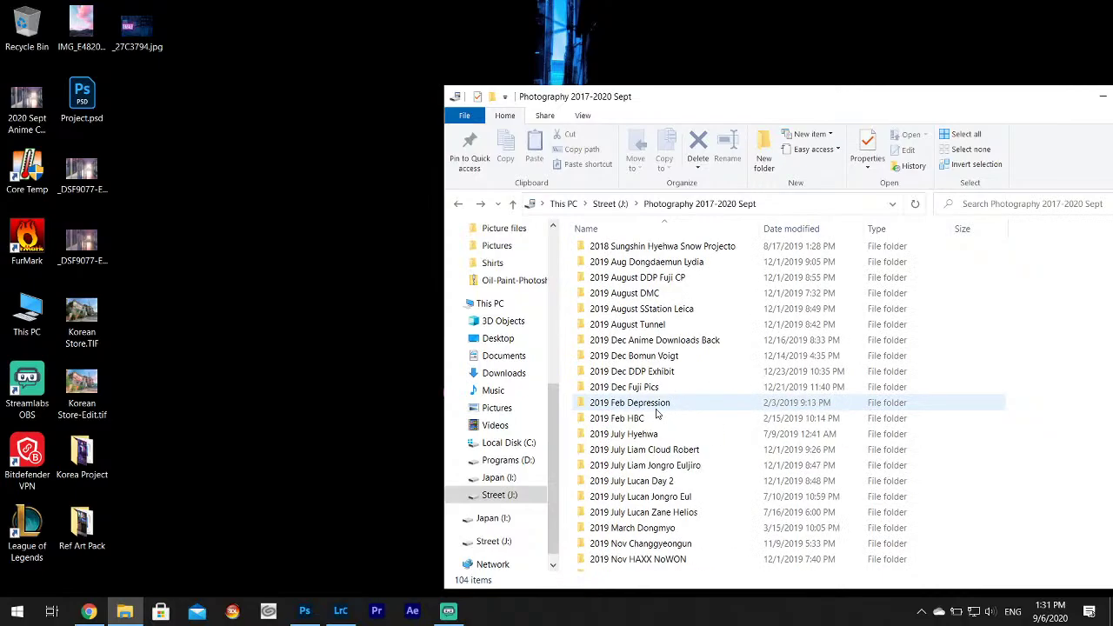
pyautogui.click(635, 312)
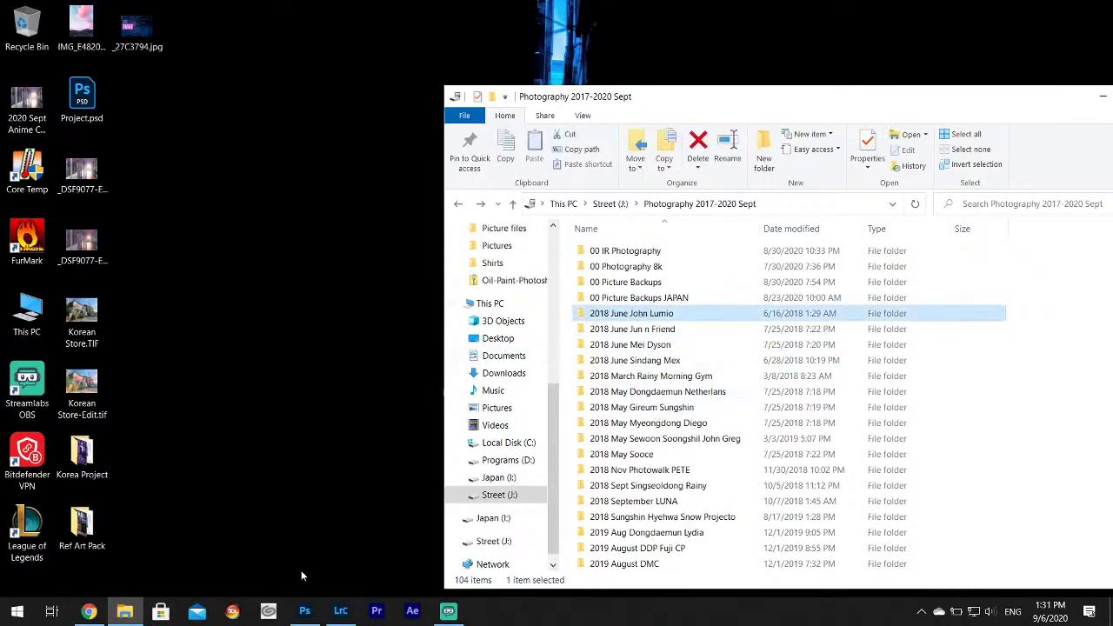
pyautogui.click(309, 613)
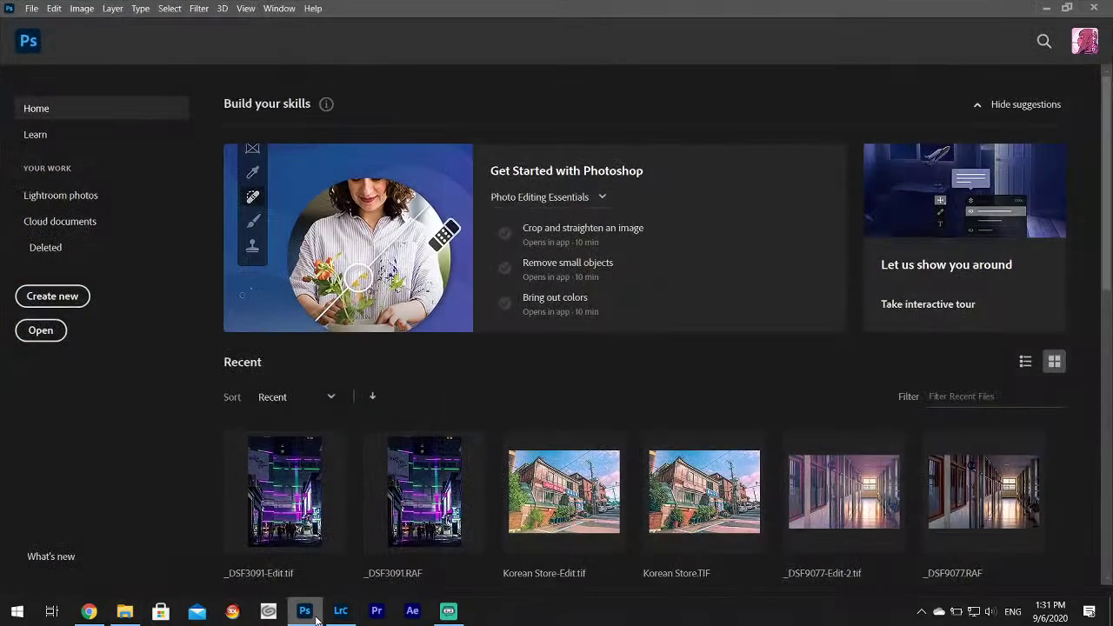
pyautogui.click(315, 616)
pyautogui.click(340, 611)
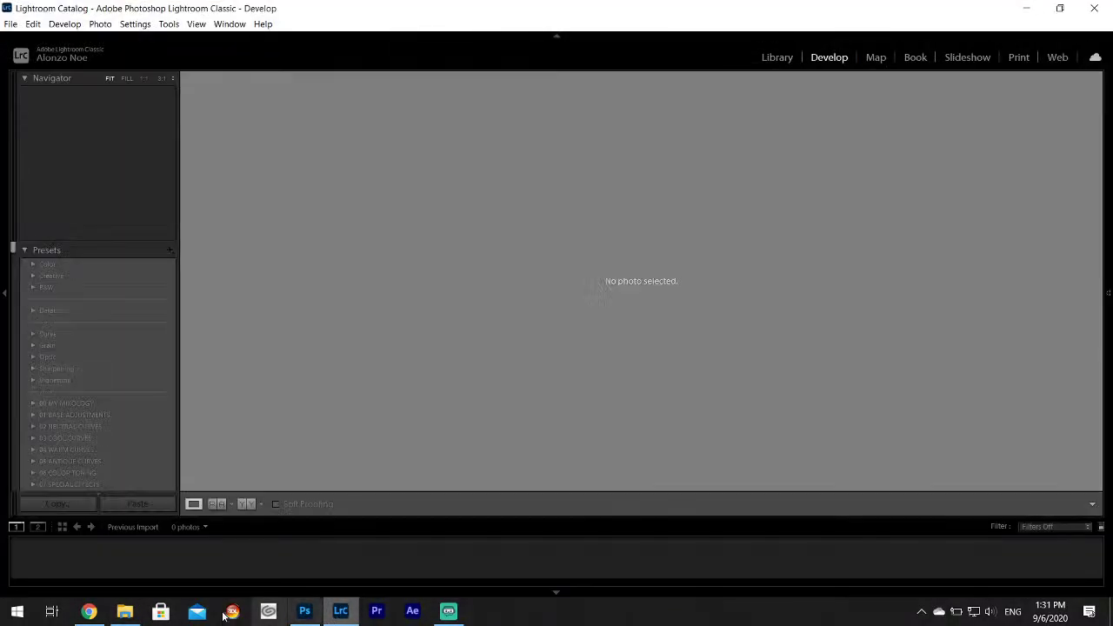
pyautogui.click(125, 612)
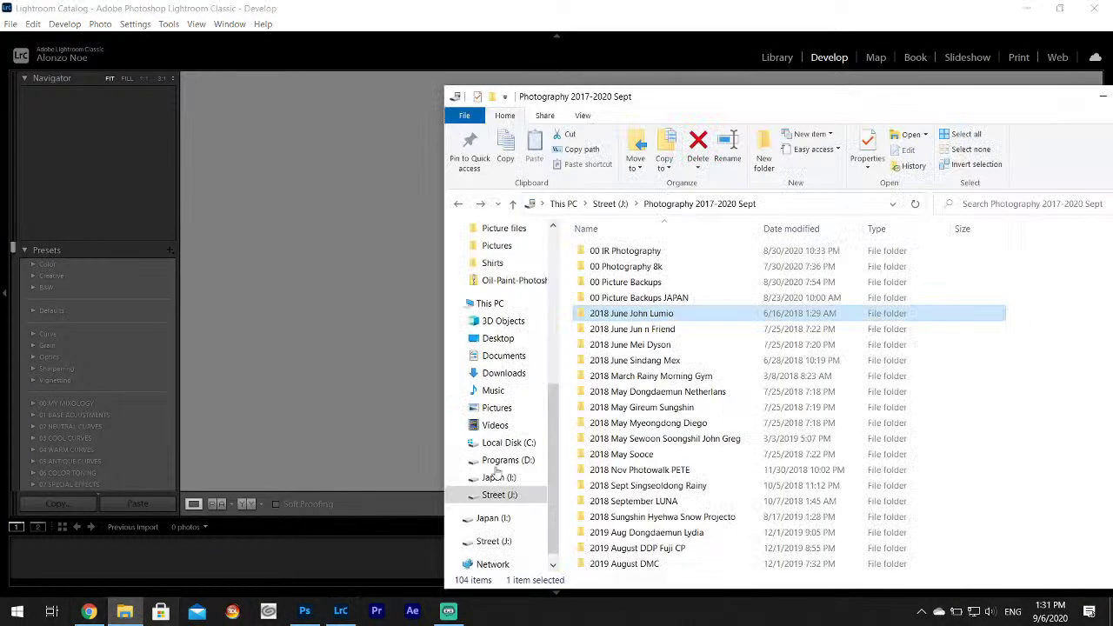
pyautogui.doubleClick(644, 315)
pyautogui.doubleClick(609, 251)
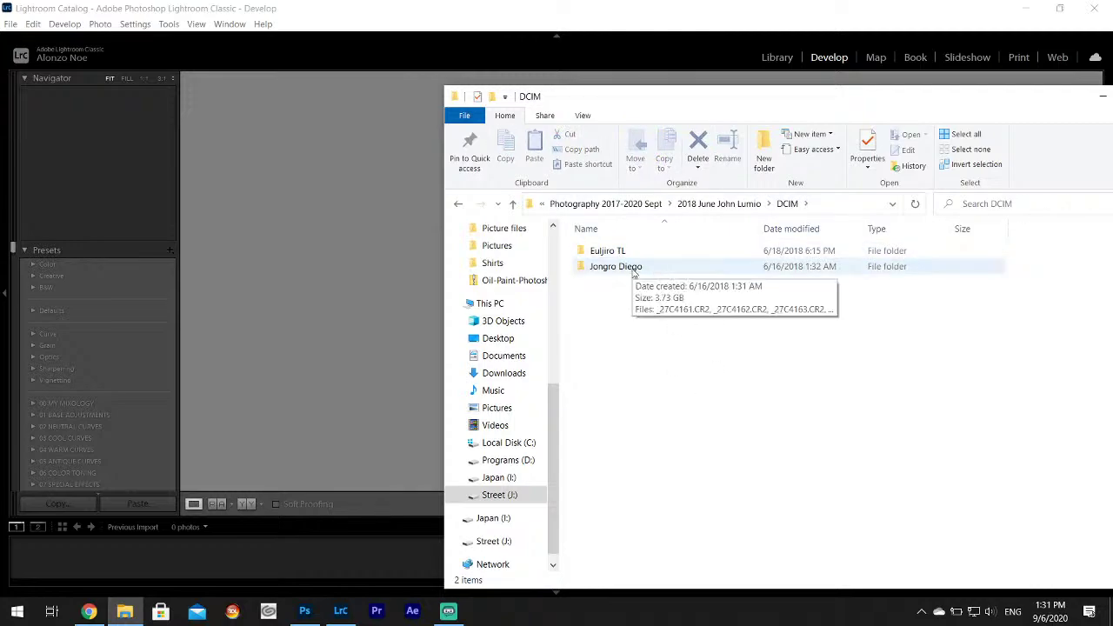
pyautogui.press('BackSpace')
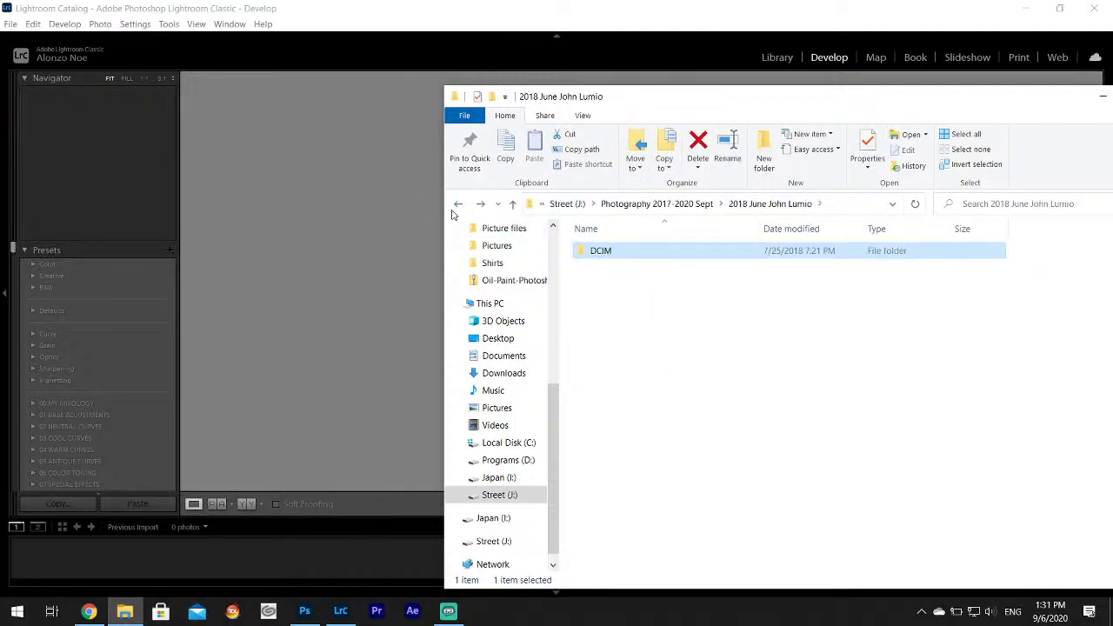
pyautogui.click(457, 205)
pyautogui.click(481, 206)
# Drag the DCIM folder into Lightroom's Library, import its 396 photos, then minimize Lightroom.
pyautogui.click(768, 57)
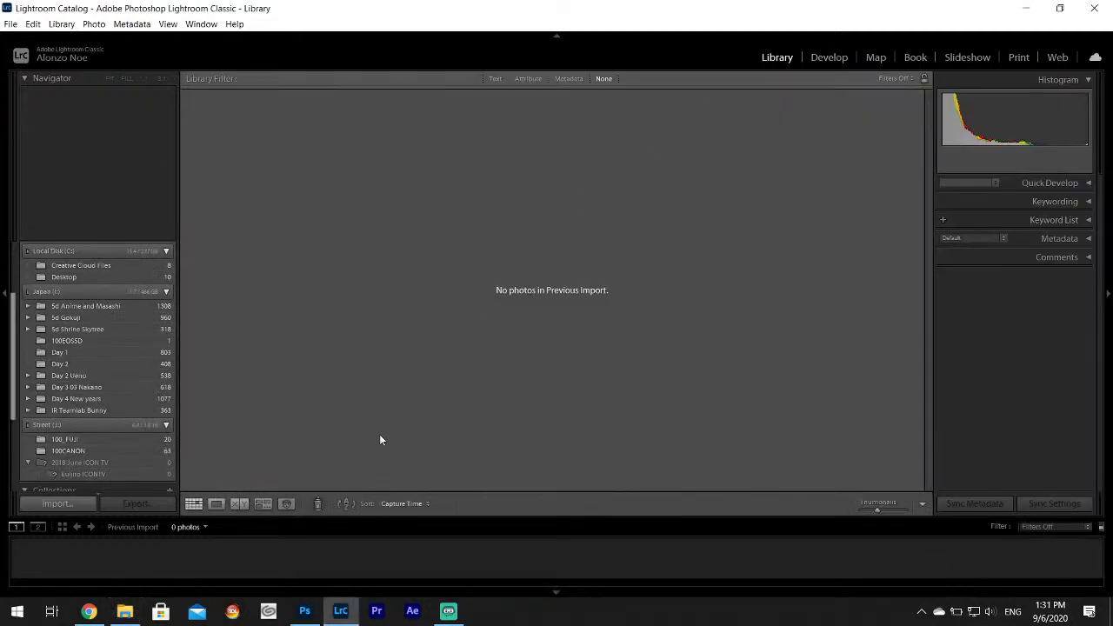
pyautogui.click(126, 610)
pyautogui.moveTo(646, 251); pyautogui.dragTo(339, 259)
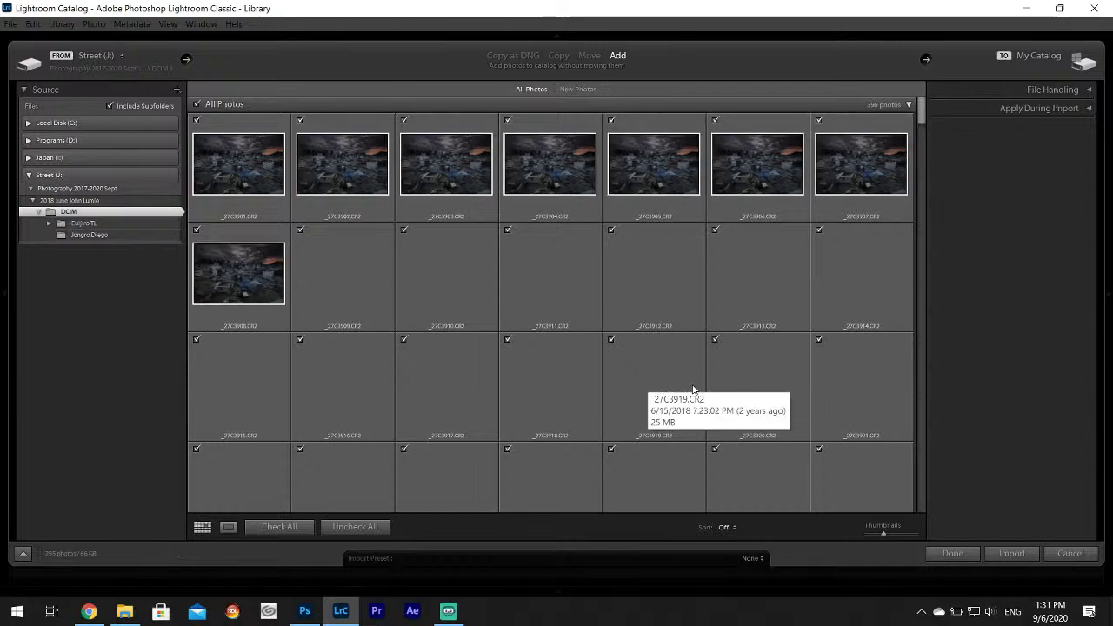
pyautogui.scroll(-3, 707, 380)
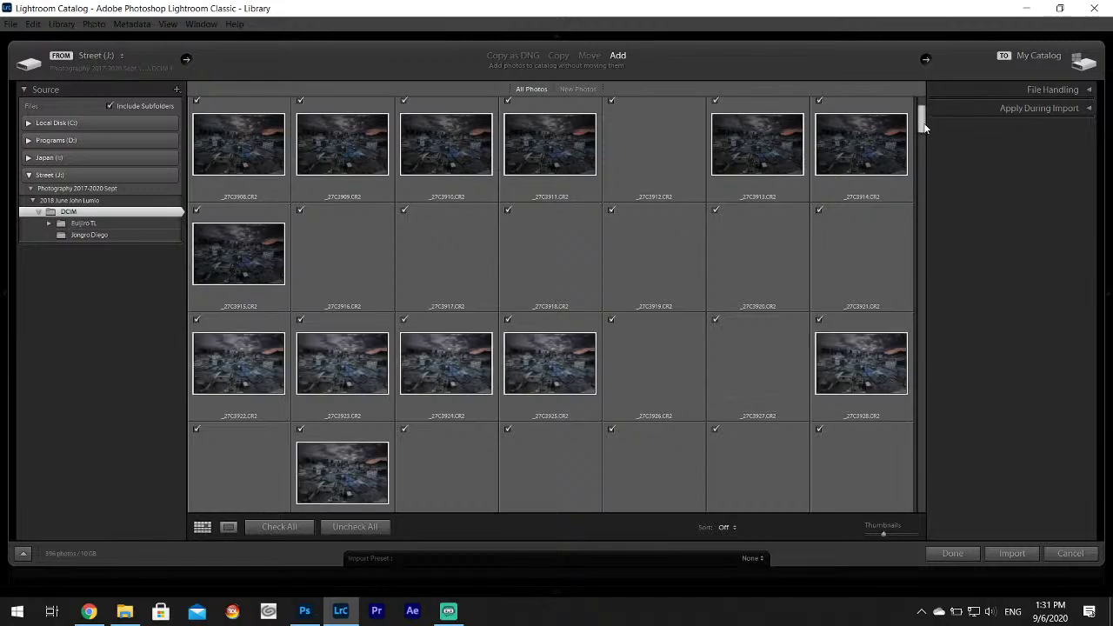
pyautogui.moveTo(928, 142); pyautogui.dragTo(935, 531)
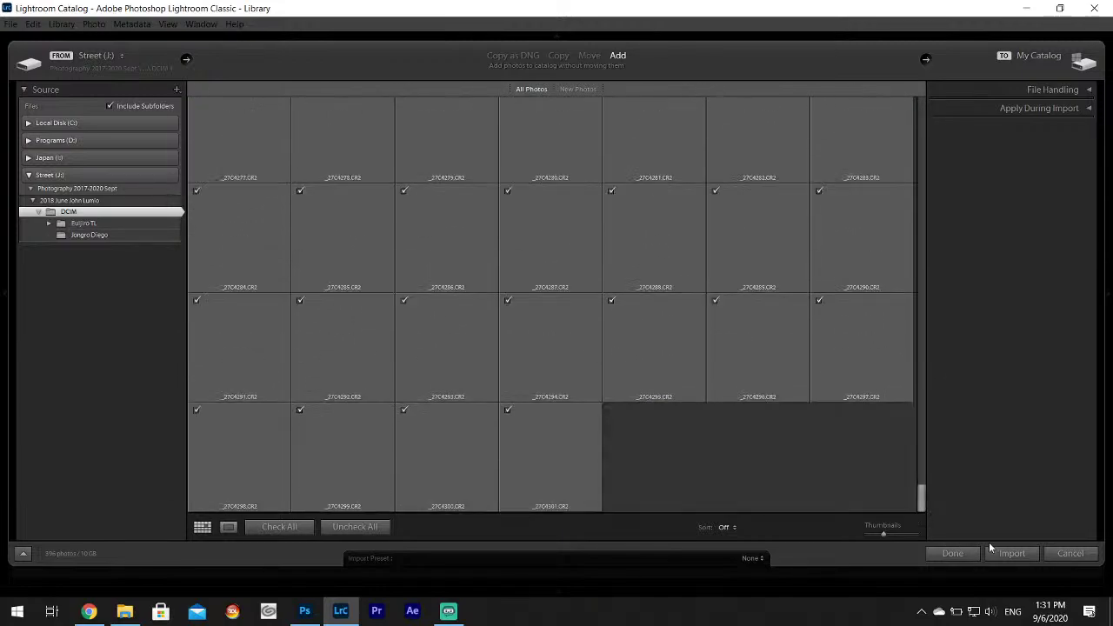
pyautogui.click(1009, 551)
pyautogui.click(1026, 8)
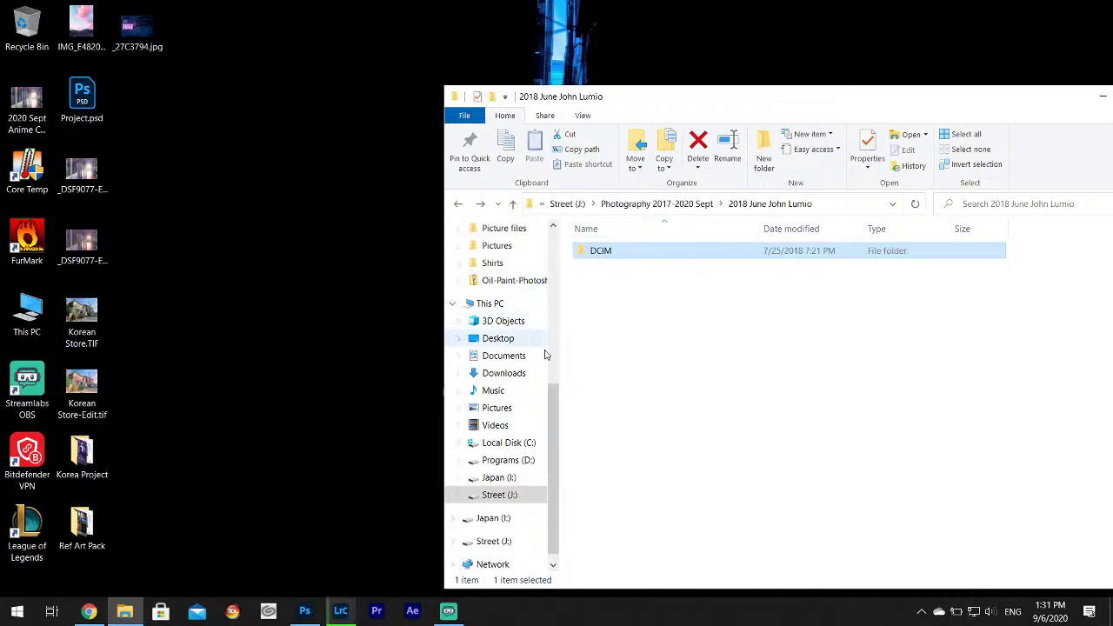
# Navigate Explorer to Street (J:) > Book Someday > Book.
pyautogui.scroll(1, 562, 378)
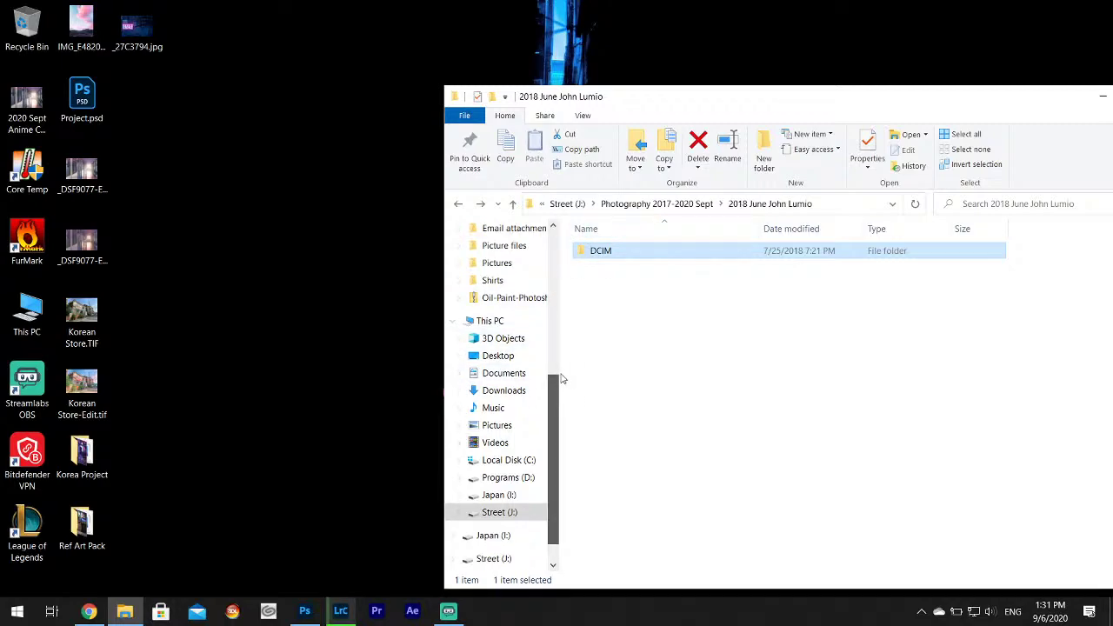
pyautogui.click(511, 512)
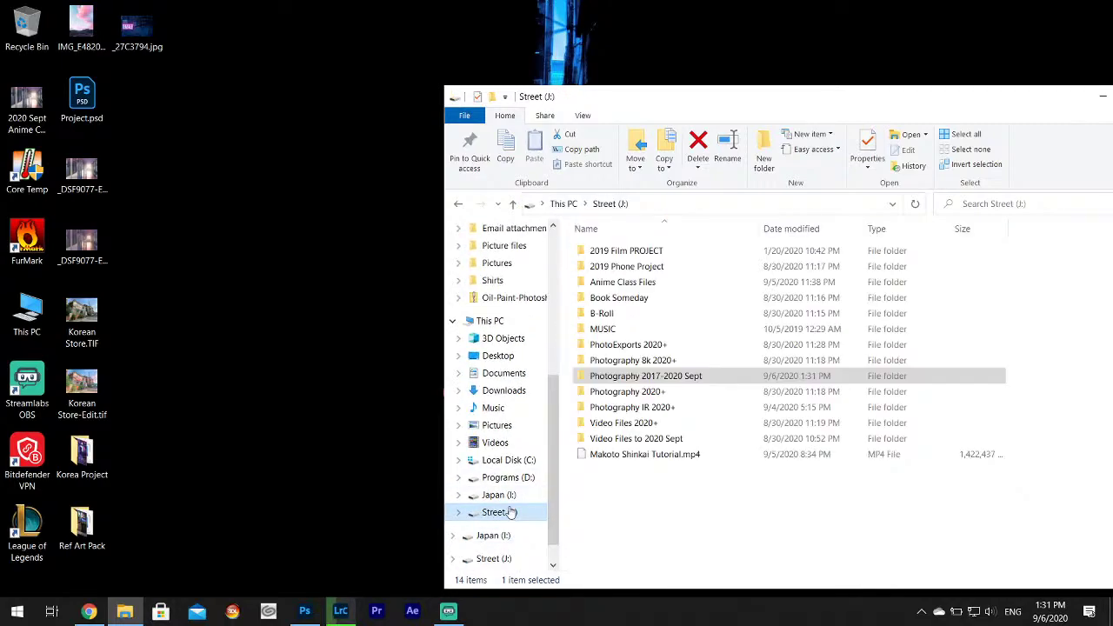
pyautogui.doubleClick(631, 302)
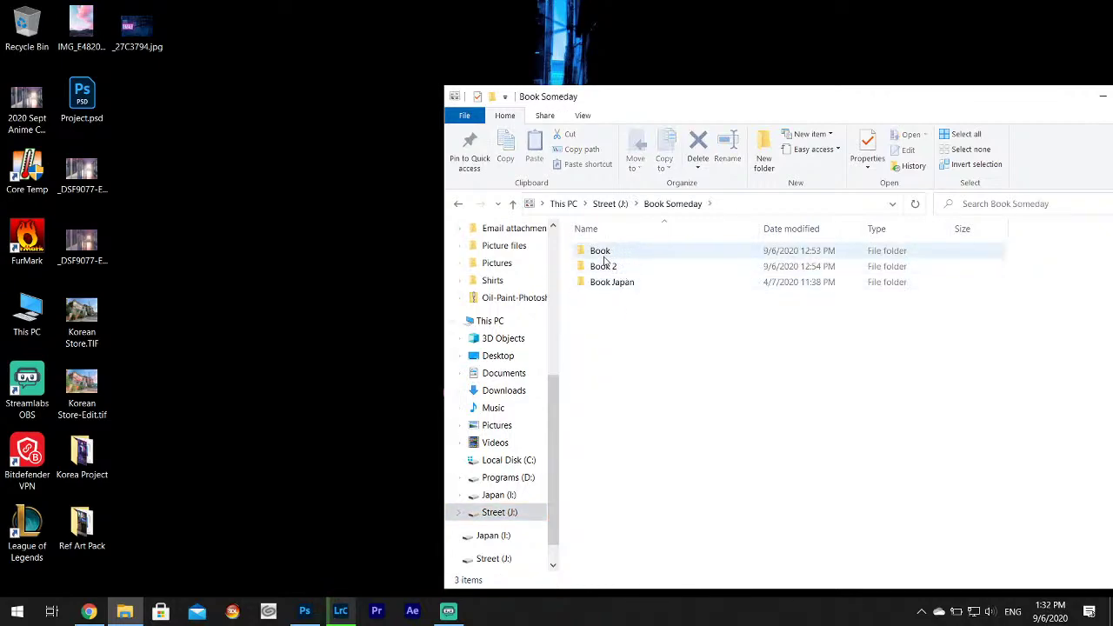
pyautogui.doubleClick(605, 261)
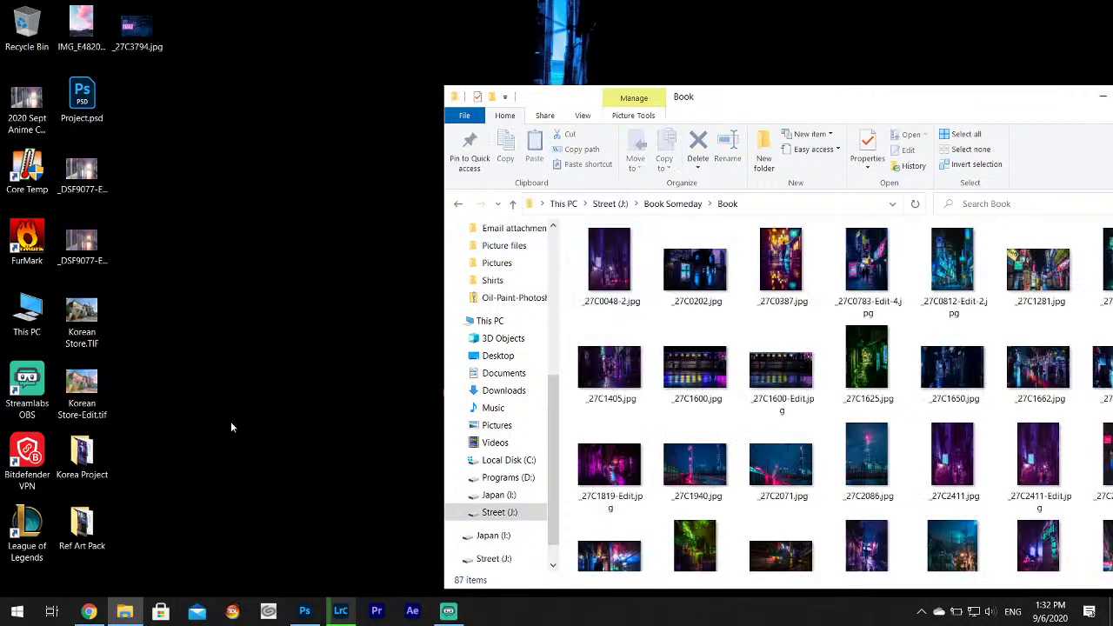
# Copy all four images from the desktop Korea Project folder into the Book folder.
pyautogui.doubleClick(100, 468)
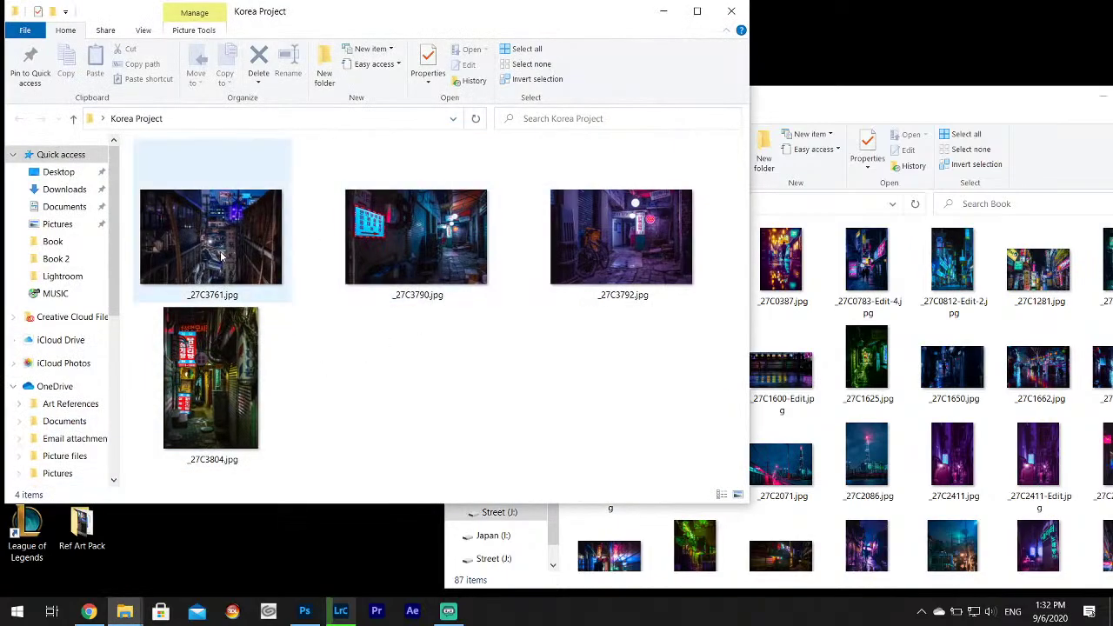
pyautogui.click(221, 256)
pyautogui.keyDown('shift'); pyautogui.click(207, 426); pyautogui.keyUp('shift')
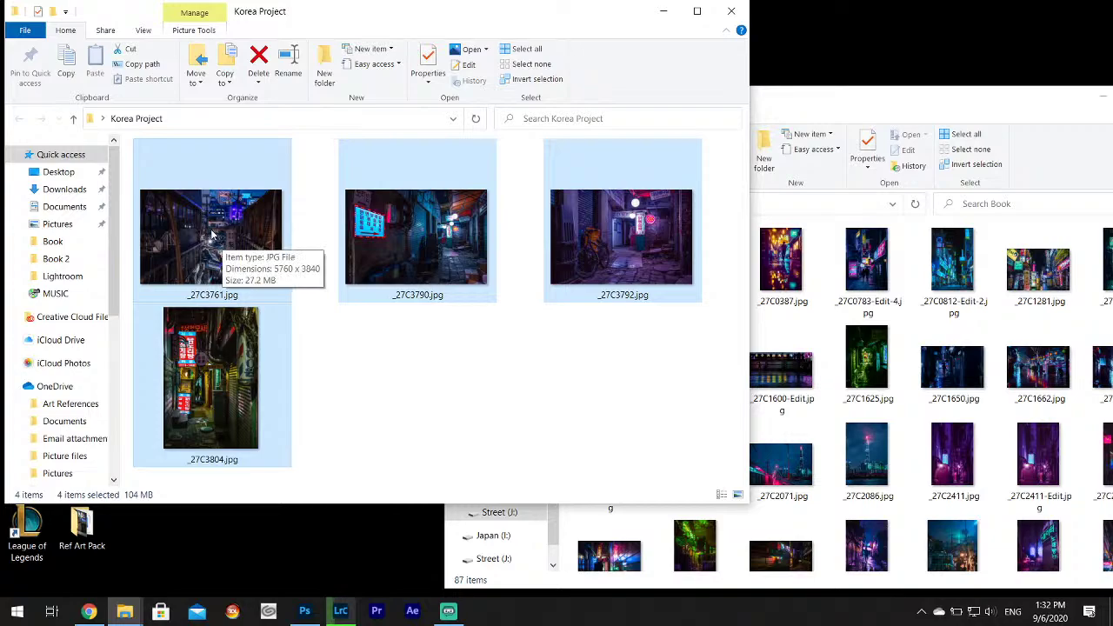
pyautogui.moveTo(213, 234); pyautogui.dragTo(908, 331)
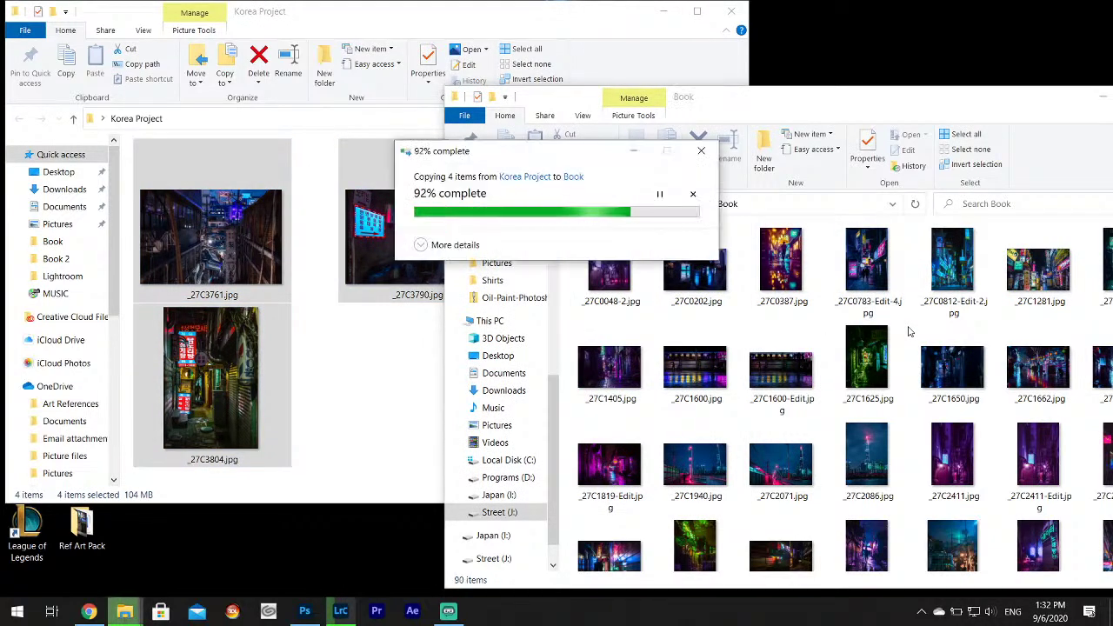
pyautogui.moveTo(777, 97); pyautogui.dragTo(577, 13)
pyautogui.doubleClick(487, 165)
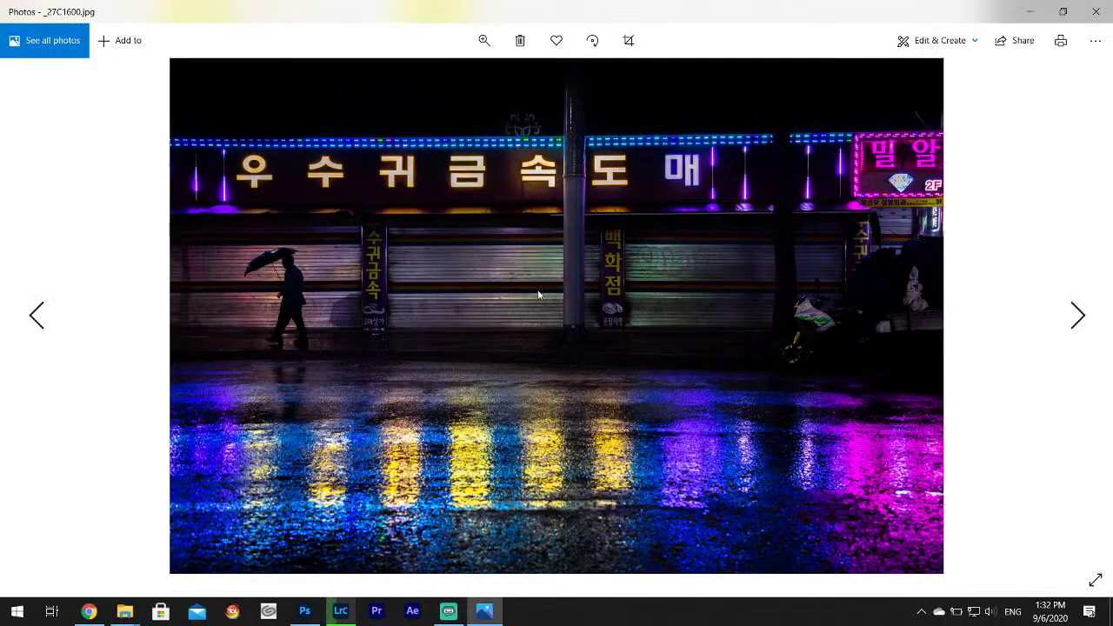
pyautogui.click(1097, 7)
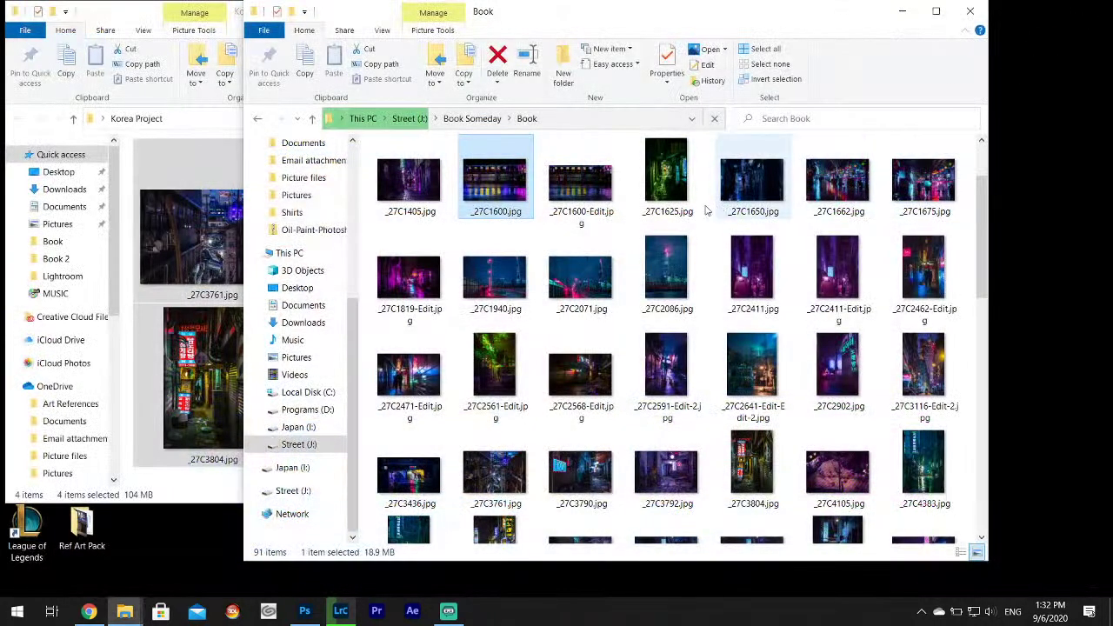
pyautogui.doubleClick(418, 199)
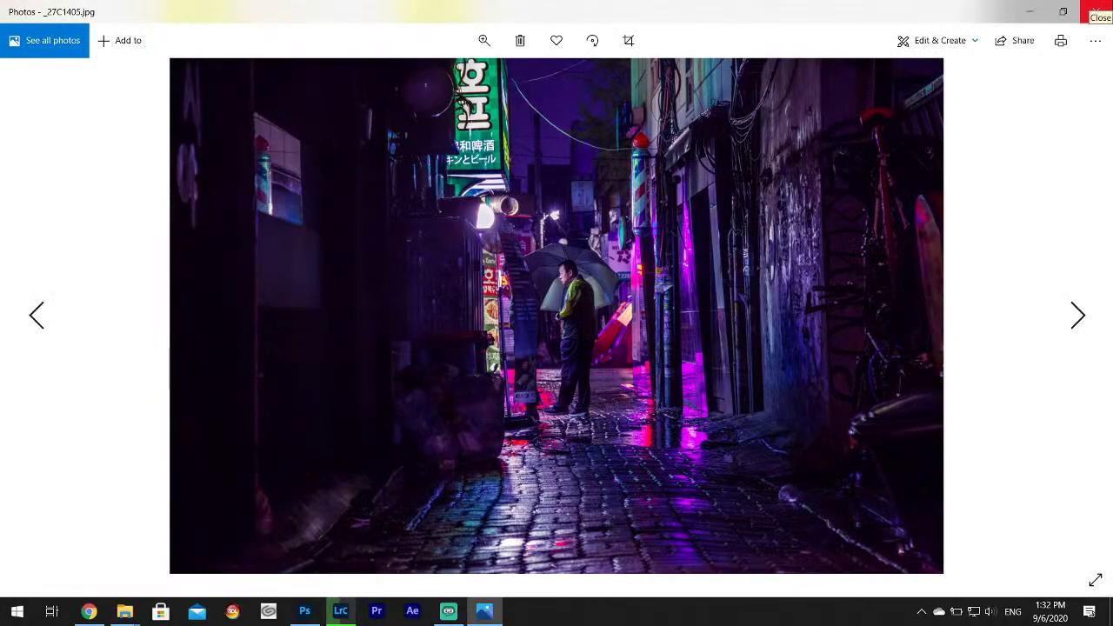
pyautogui.click(1095, 11)
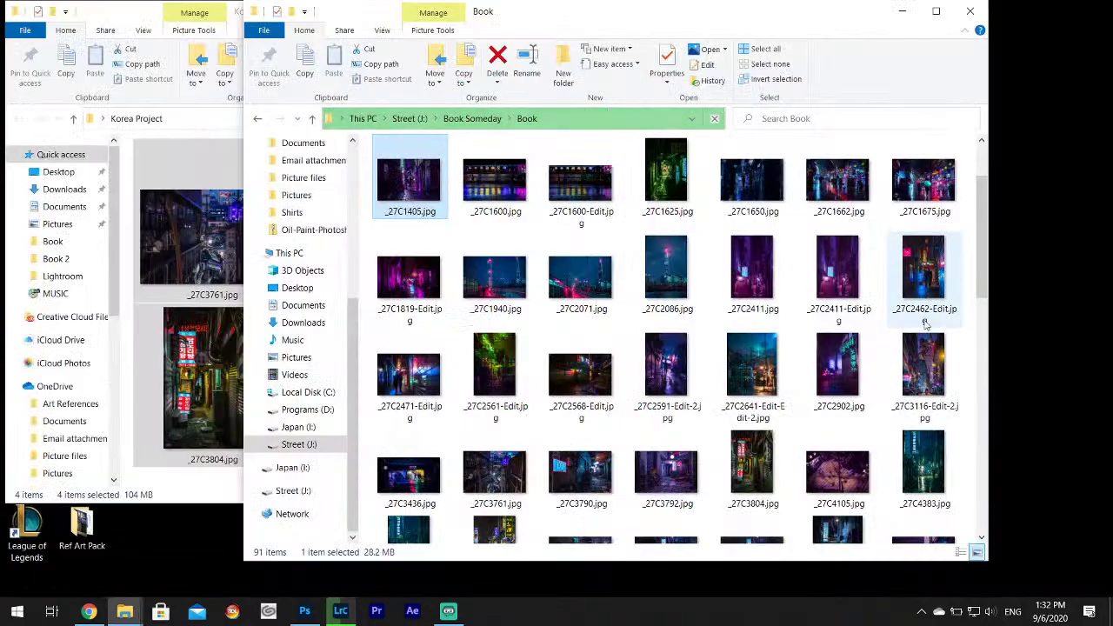
pyautogui.doubleClick(923, 366)
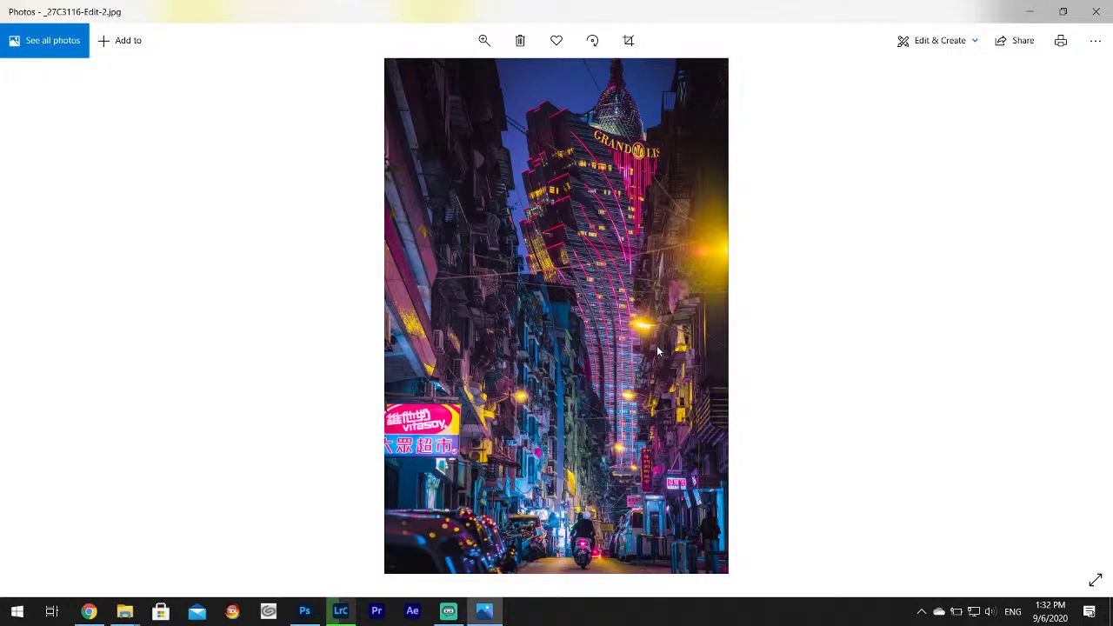
pyautogui.click(1094, 12)
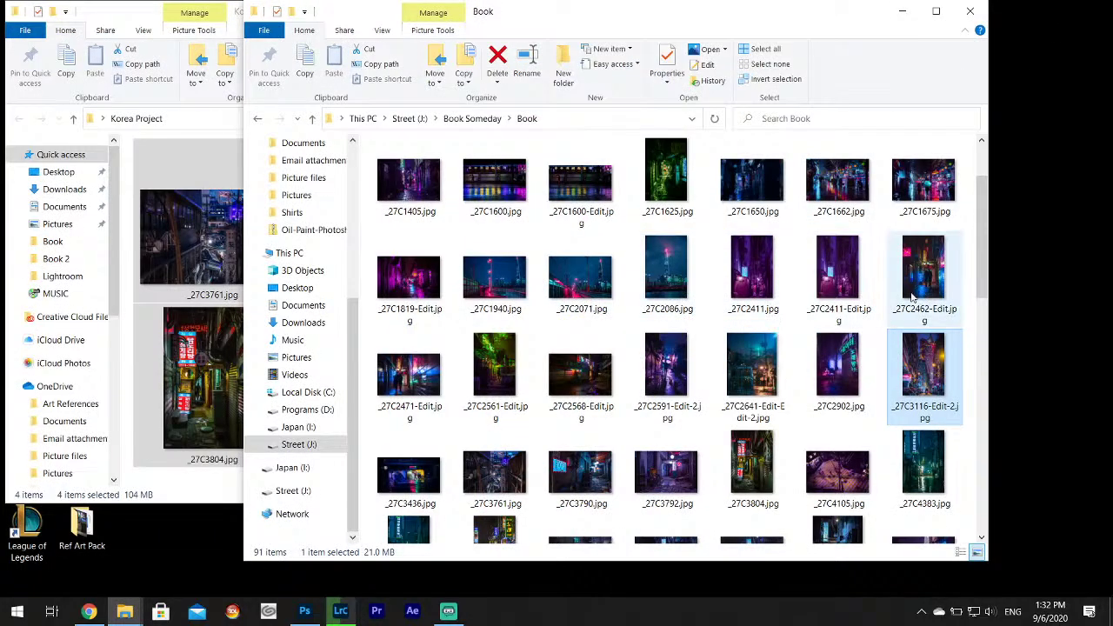
pyautogui.doubleClick(752, 385)
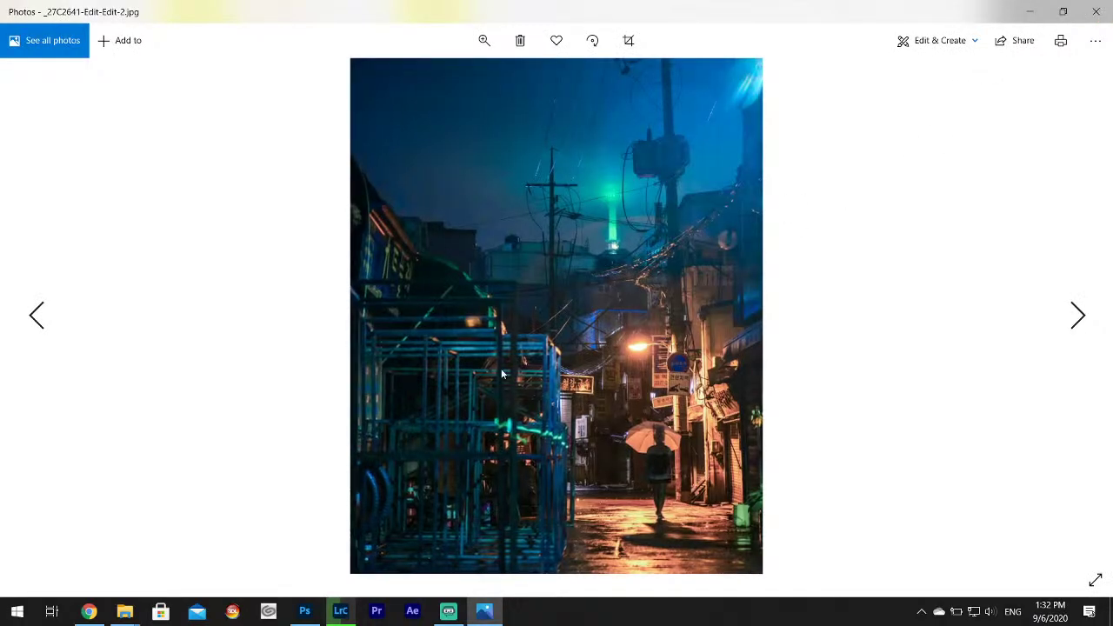
pyautogui.click(1096, 12)
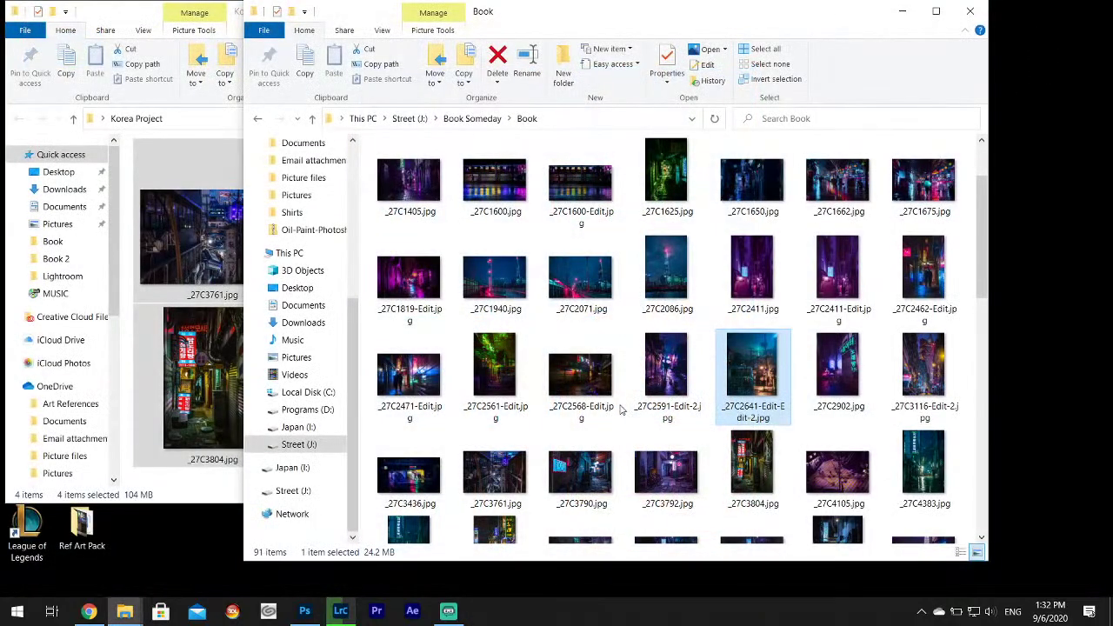
pyautogui.click(591, 385)
pyautogui.doubleClick(592, 385)
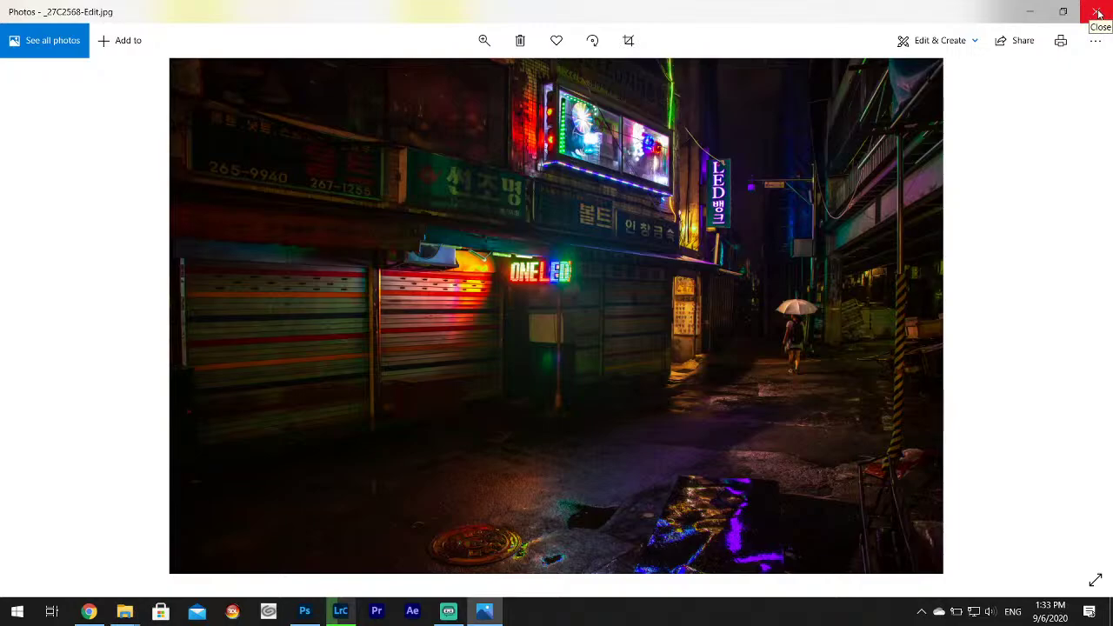
pyautogui.click(1098, 12)
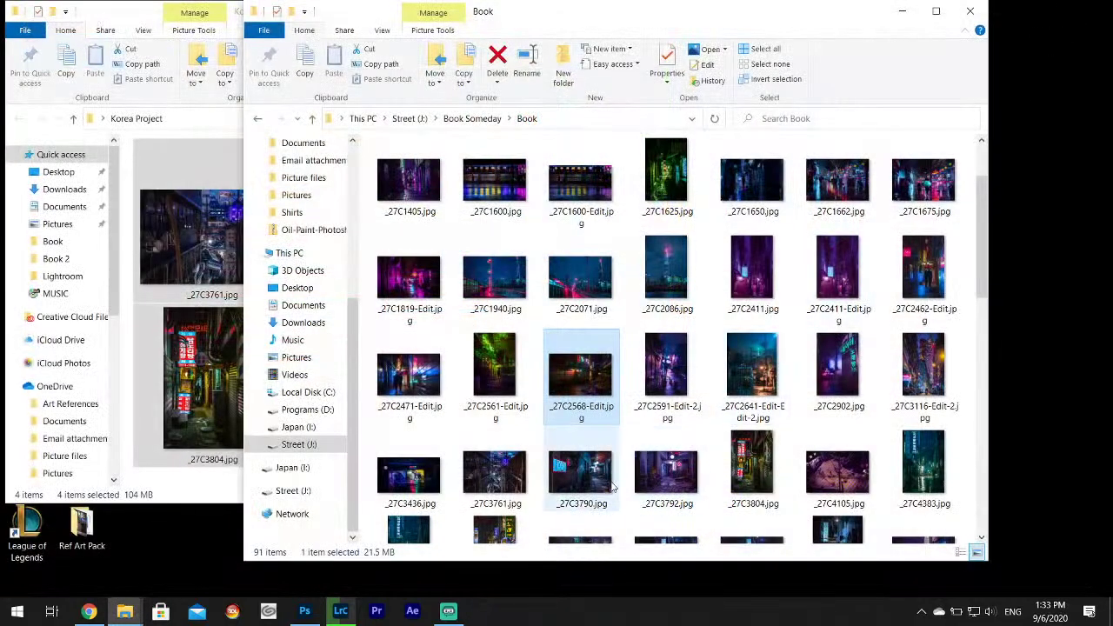
# Scroll the Book folder and open _27C5643.jpg in Windows Photos.
pyautogui.scroll(-3, 591, 488)
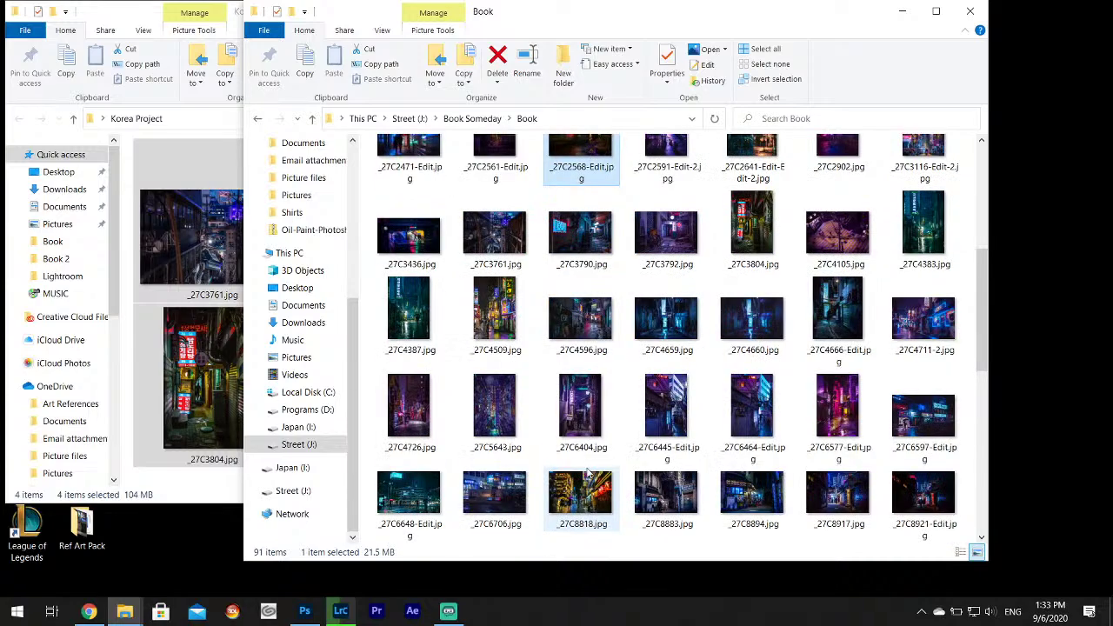
pyautogui.doubleClick(505, 424)
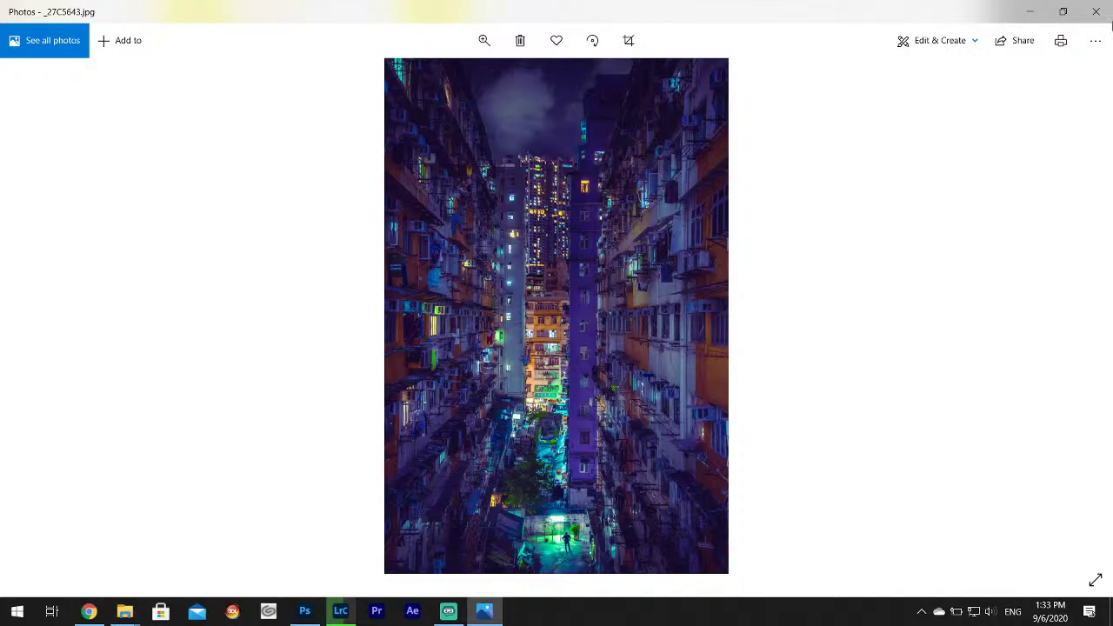
# Google 'public domain music jazz', open the Public Domain 4U jazz result, then close the search tab.
pyautogui.click(1095, 12)
pyautogui.click(89, 611)
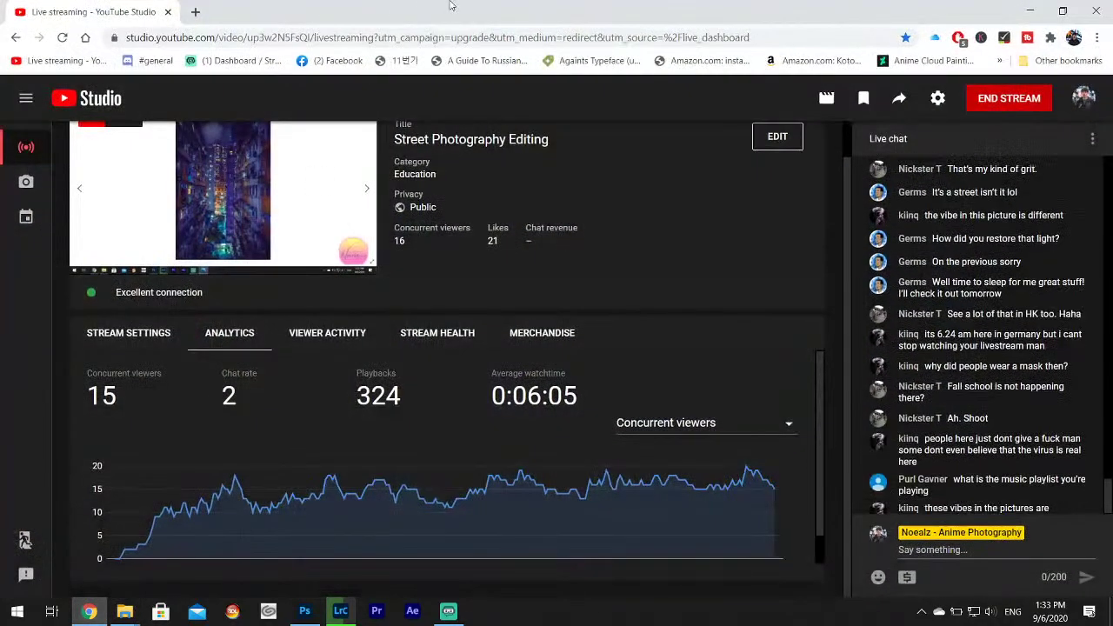
pyautogui.click(195, 11)
pyautogui.write('p')
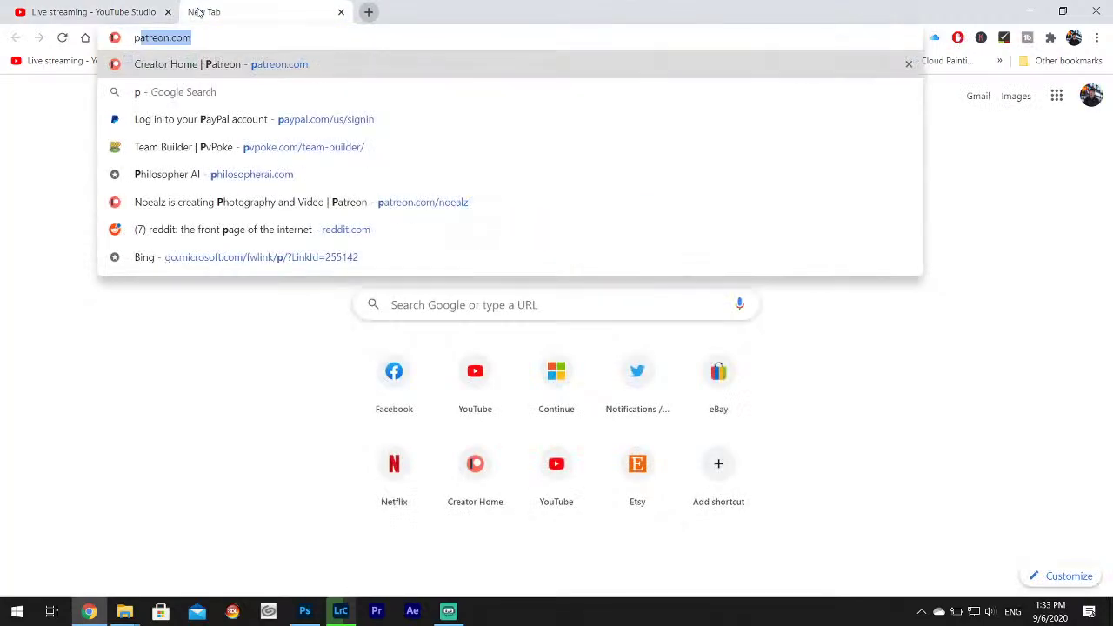
pyautogui.write('ublic ')
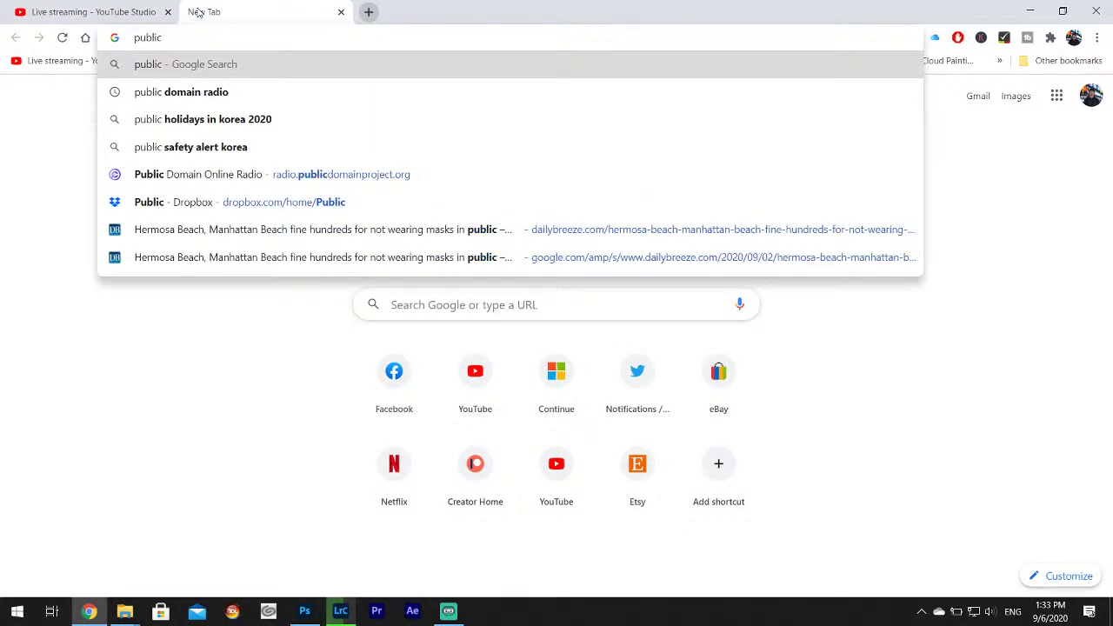
pyautogui.write('domain m')
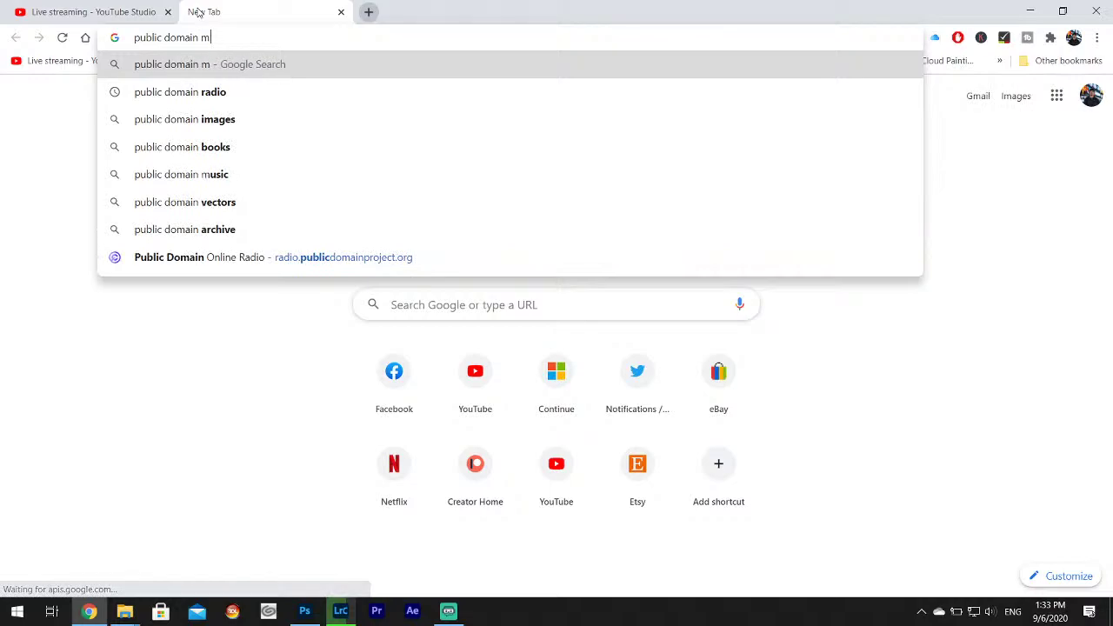
pyautogui.write('usic jazz')
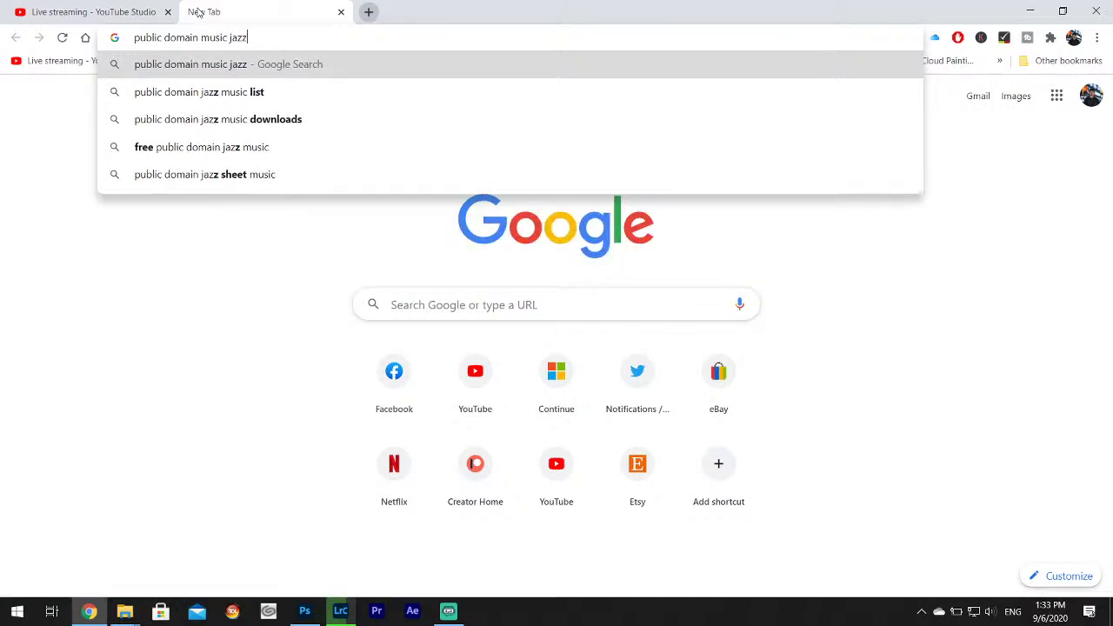
pyautogui.press('Return')
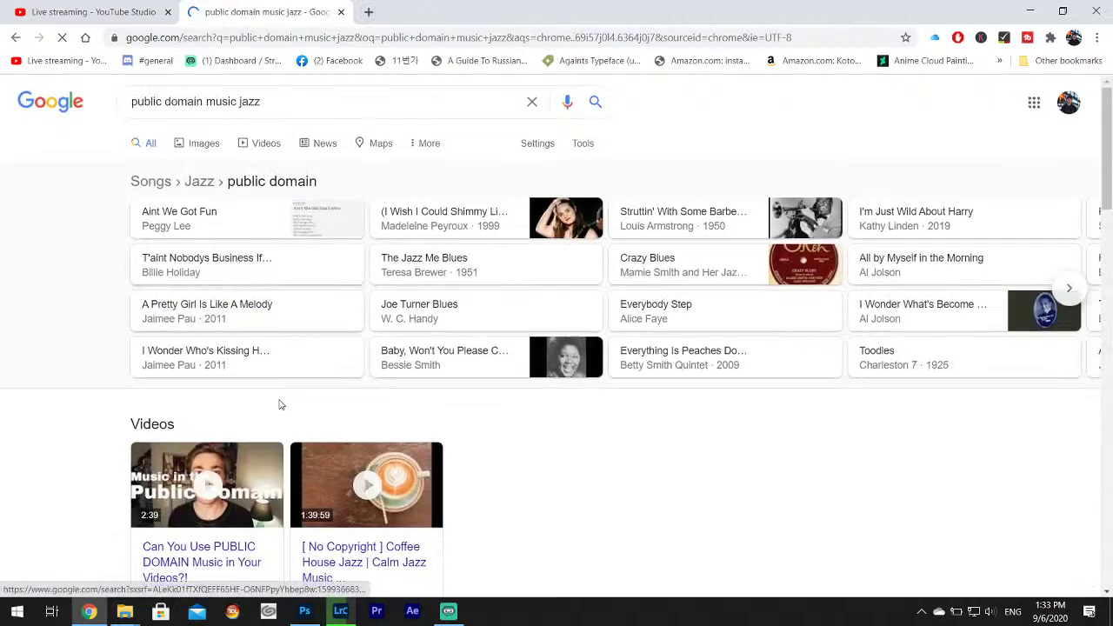
pyautogui.scroll(-5, 318, 383)
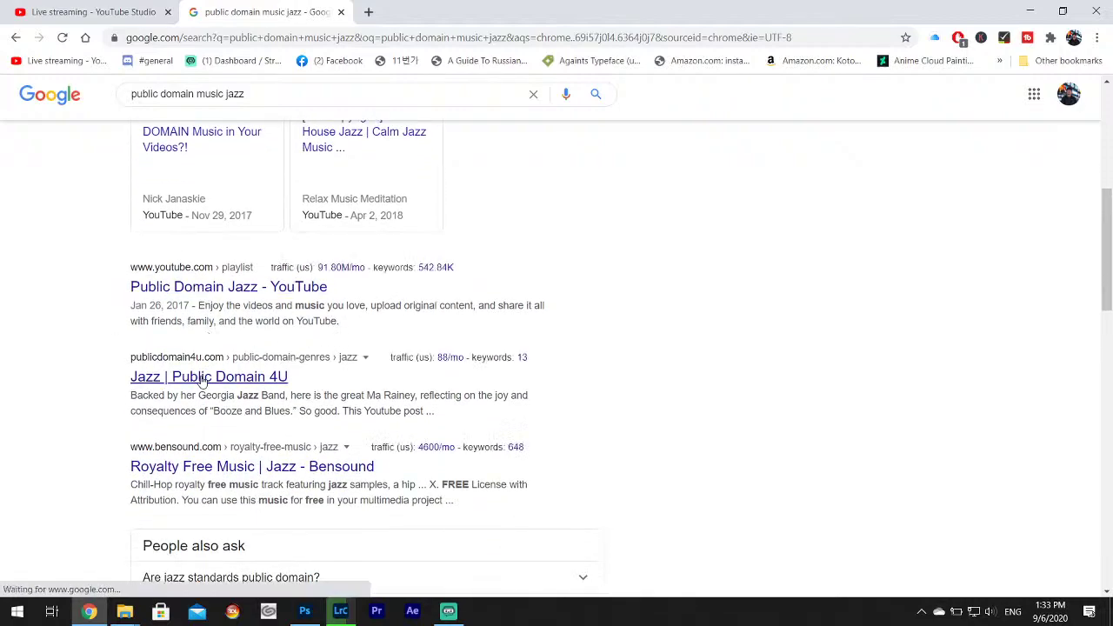
pyautogui.click(215, 369)
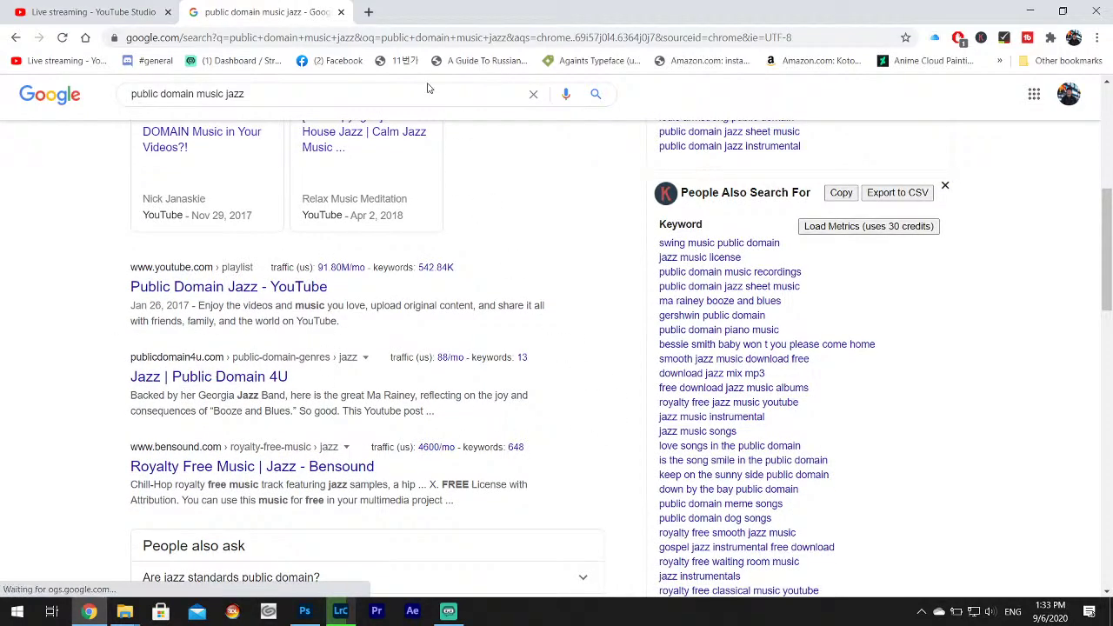
pyautogui.click(341, 12)
# View the purple-lit alley shot _DSF3086-Edit.jpg in Photos, then close it.
pyautogui.click(1028, 10)
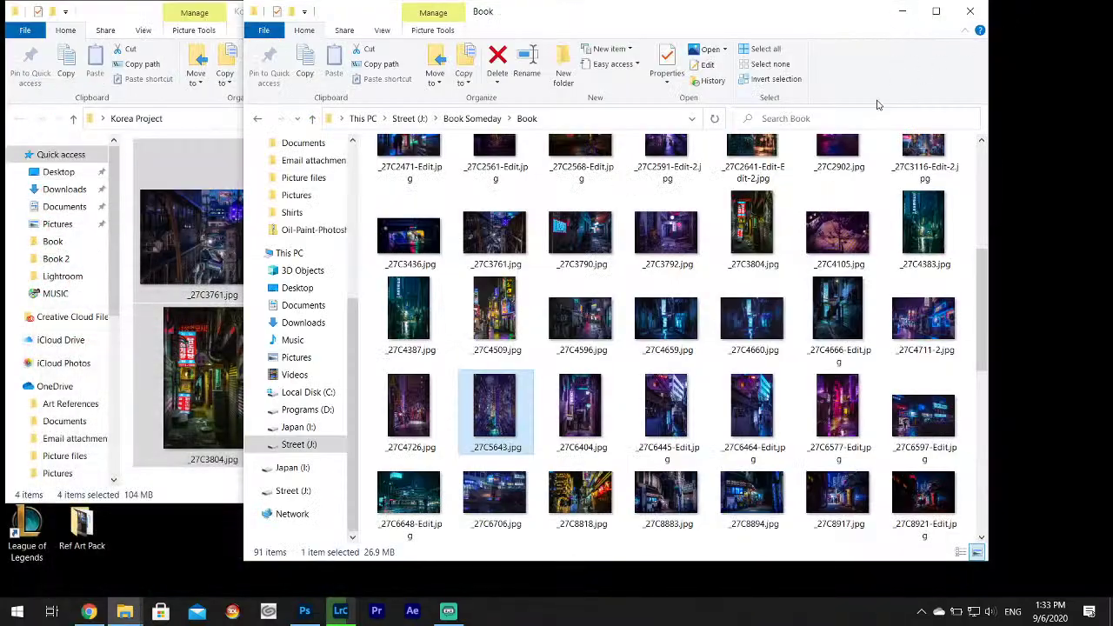
pyautogui.scroll(-3, 843, 321)
pyautogui.doubleClick(843, 311)
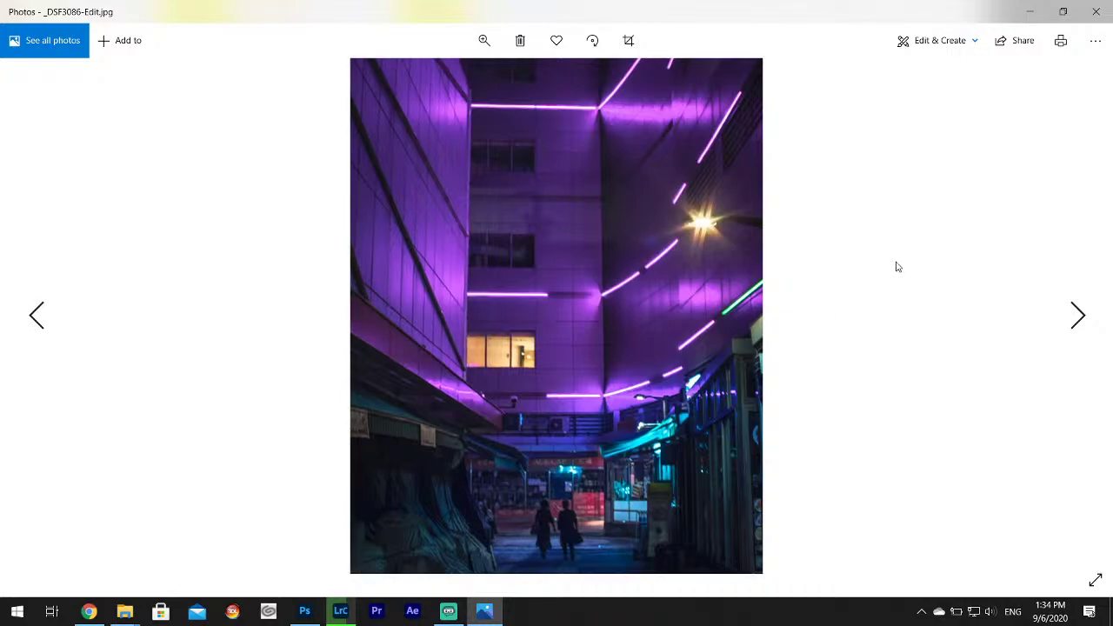
pyautogui.click(1096, 12)
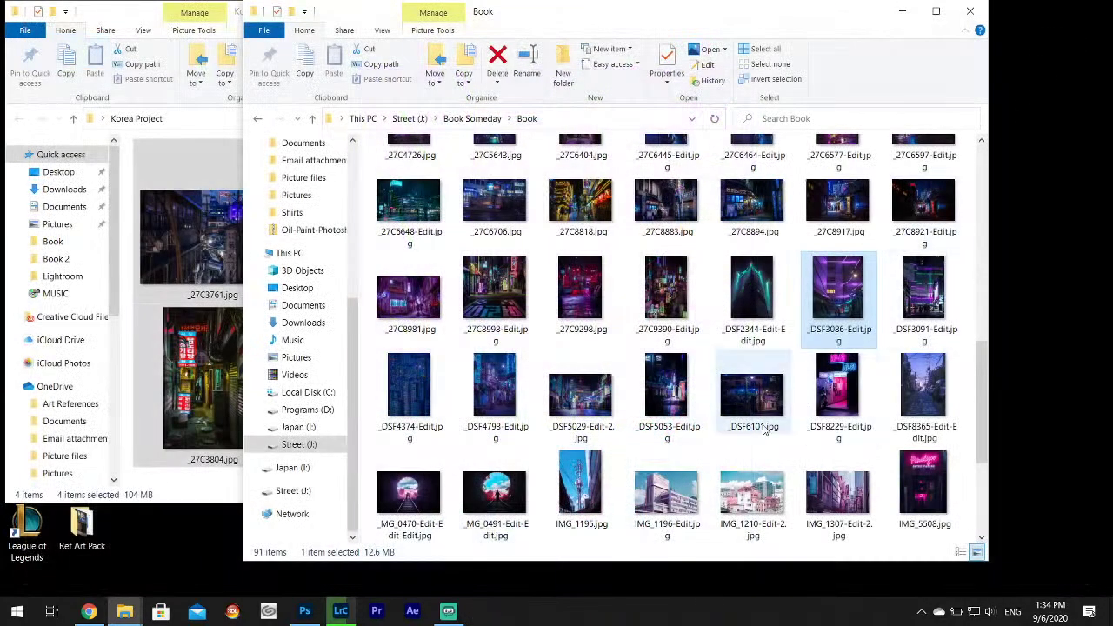
# View the pink rooftop shot IMG_1210-Edit-2.jpg, then return to the YouTube Studio page in Chrome.
pyautogui.scroll(-3, 756, 400)
pyautogui.click(755, 291)
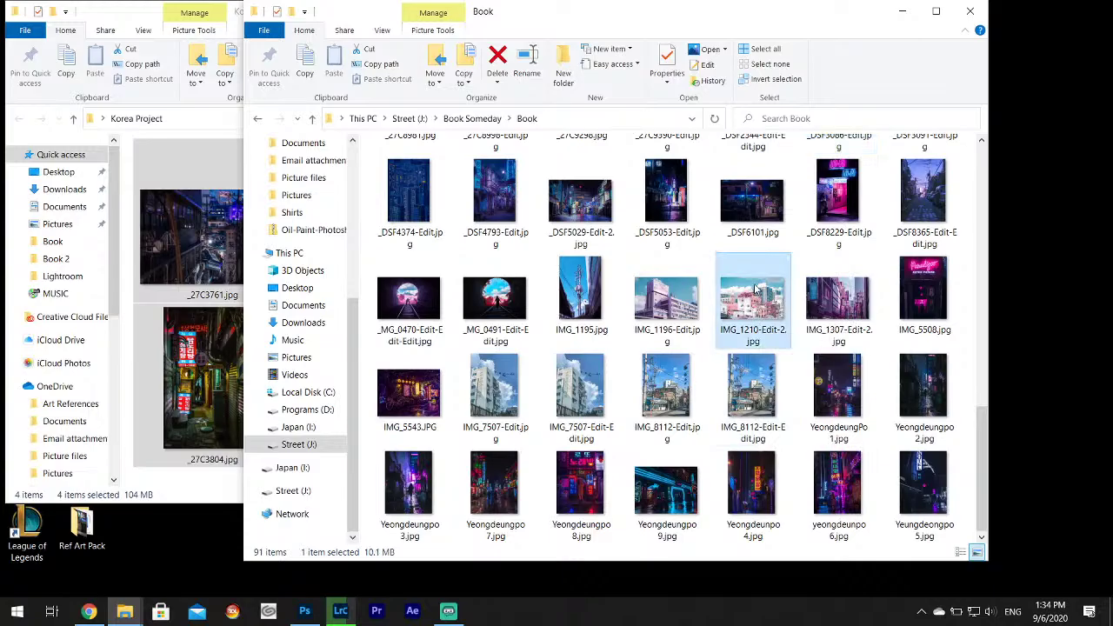
pyautogui.doubleClick(756, 292)
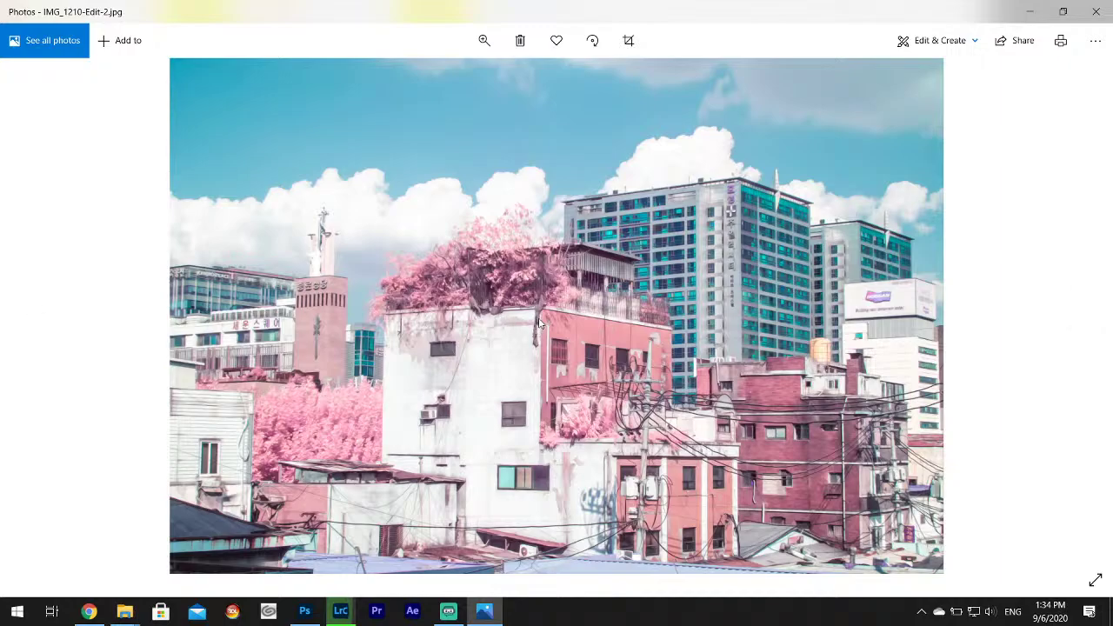
pyautogui.click(88, 612)
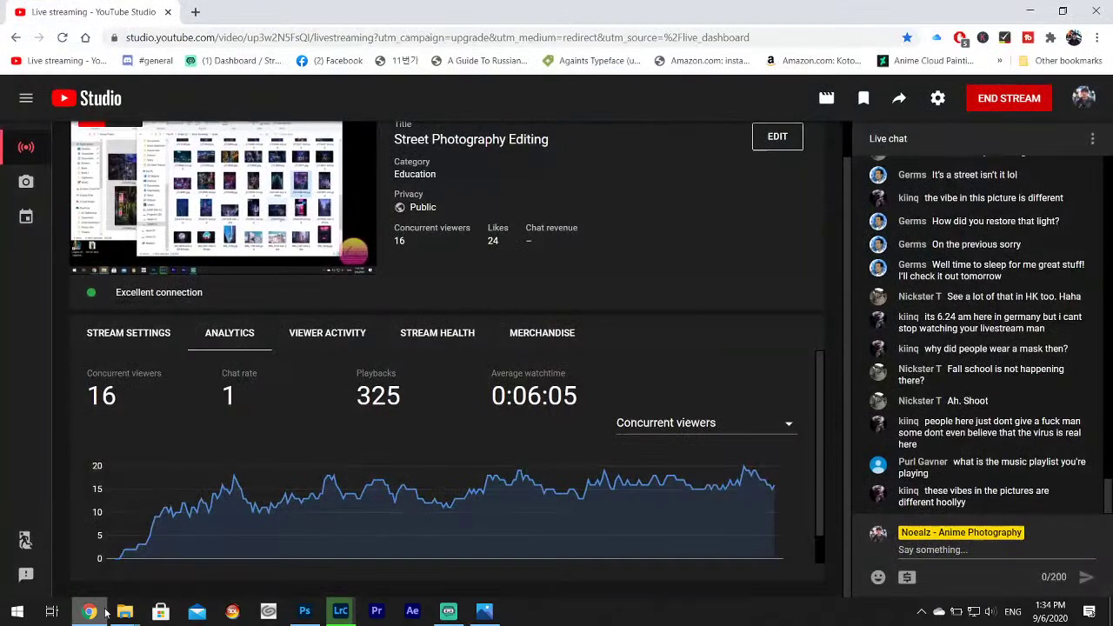
# Search YouTube for 'infrared photography' in a new tab.
pyautogui.click(198, 19)
pyautogui.write('you')
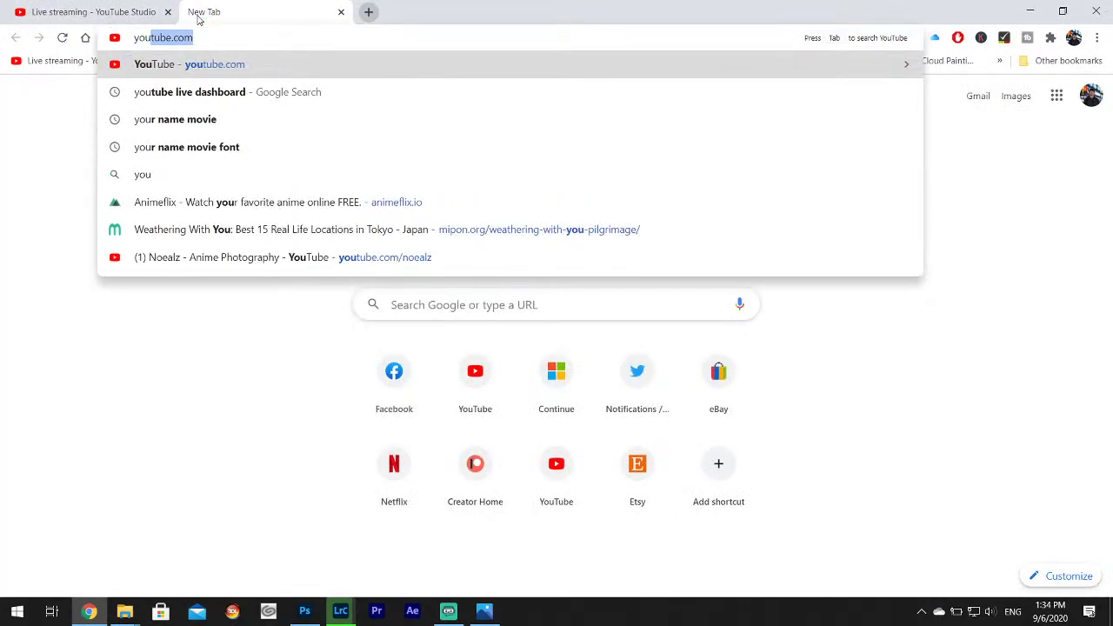
pyautogui.press('Return')
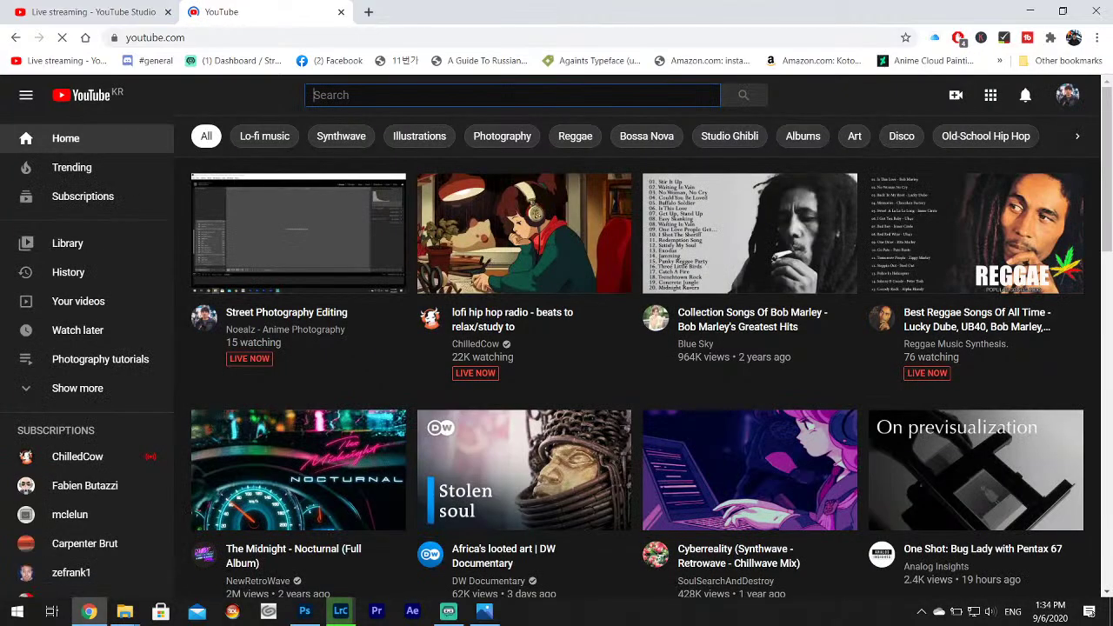
pyautogui.click(512, 98)
pyautogui.write('infrared pho')
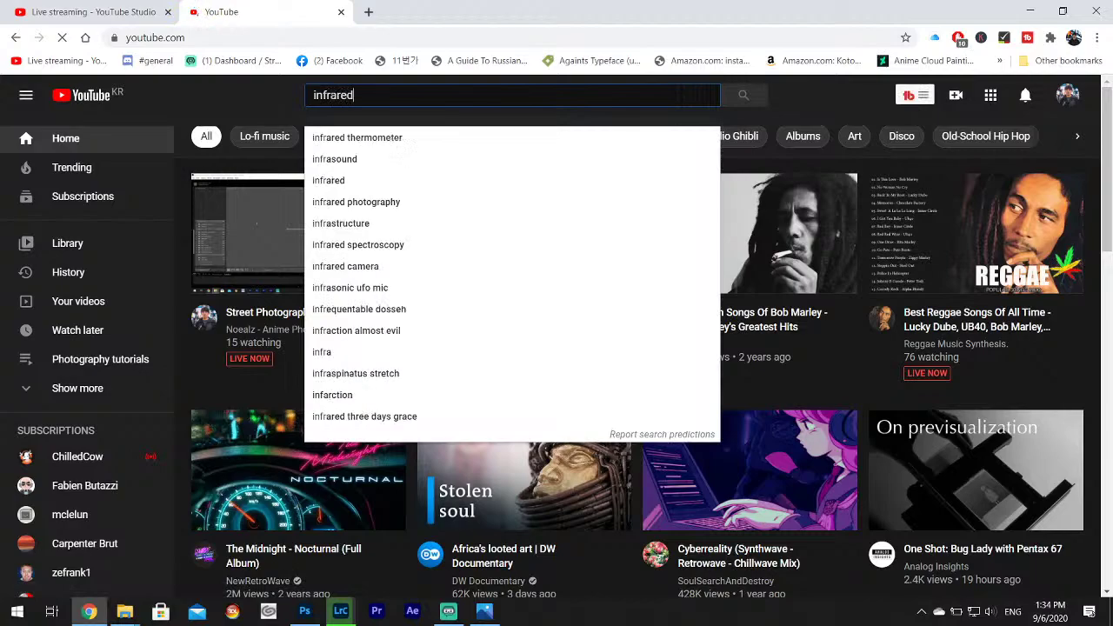
pyautogui.write('tography')
pyautogui.press('Return')
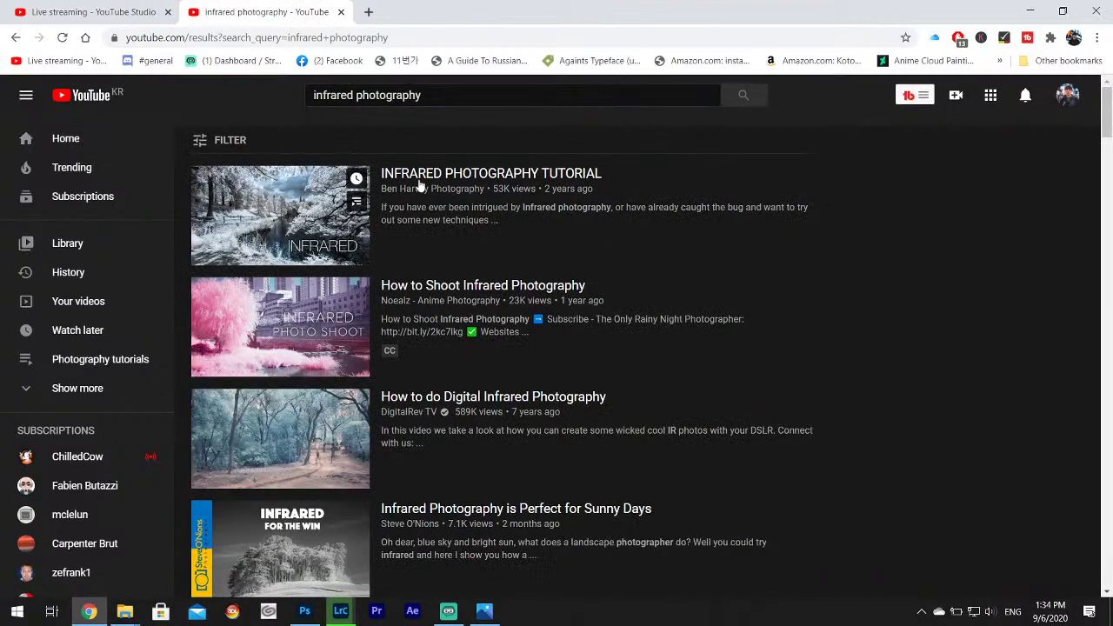
# Browse the infrared photography video results, then close that tab.
pyautogui.scroll(-2, 366, 226)
pyautogui.scroll(1, 330, 269)
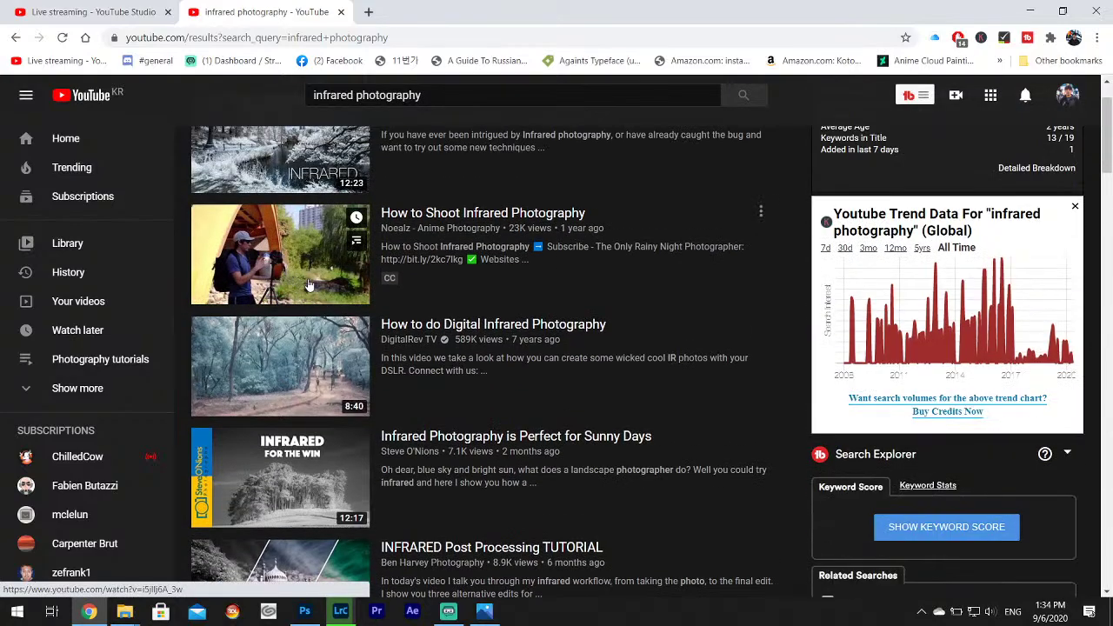
pyautogui.scroll(1, 309, 279)
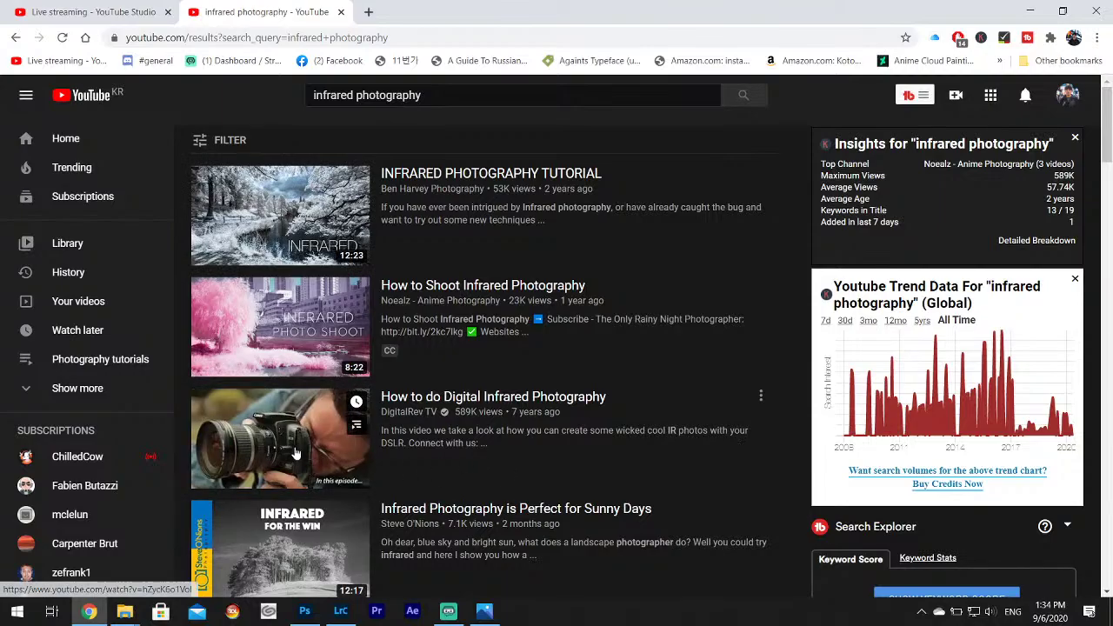
pyautogui.scroll(-3, 650, 432)
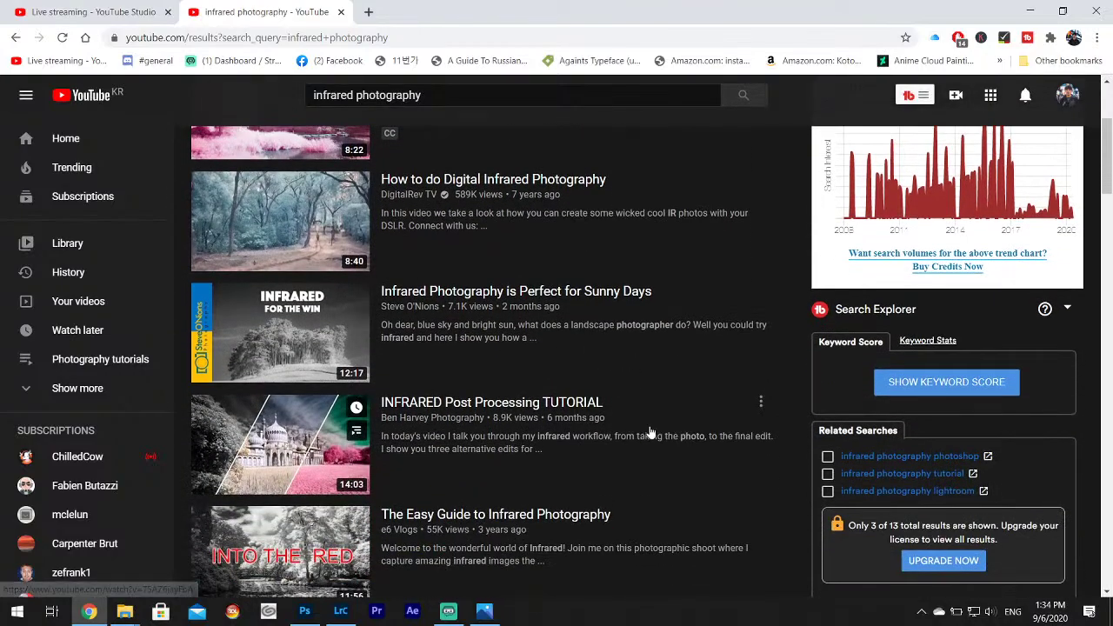
pyautogui.scroll(-2, 427, 353)
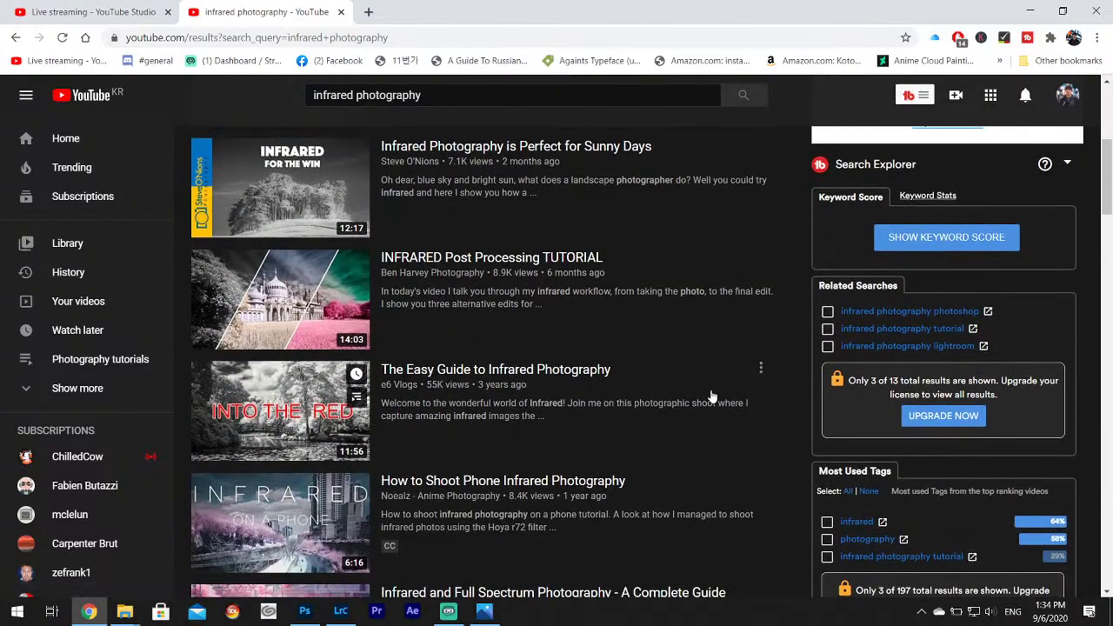
pyautogui.scroll(-6, 711, 396)
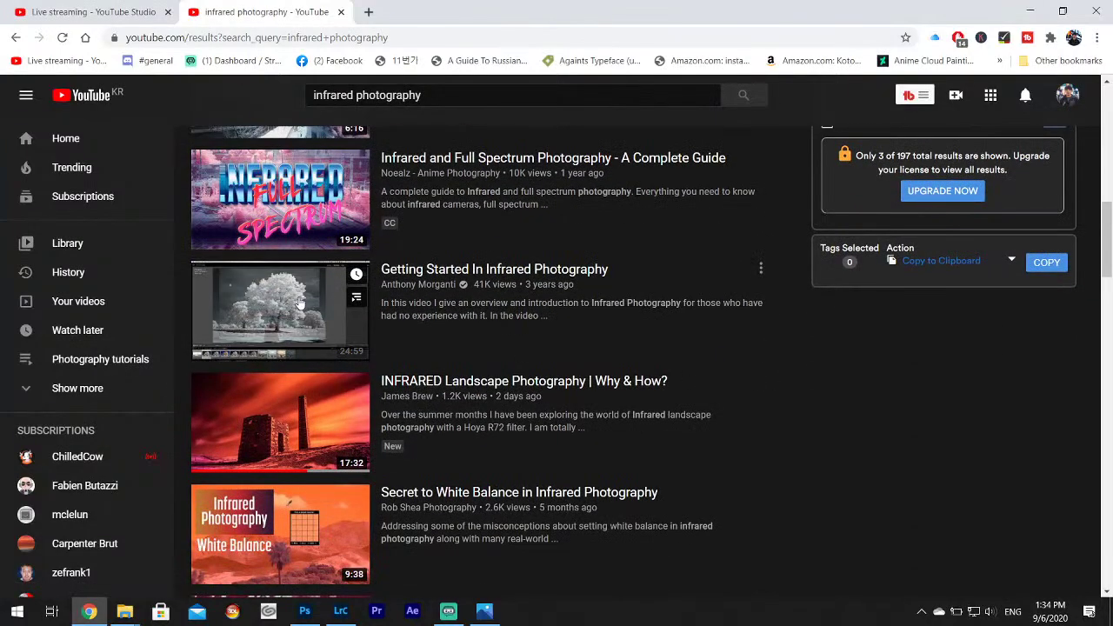
pyautogui.scroll(-4, 491, 345)
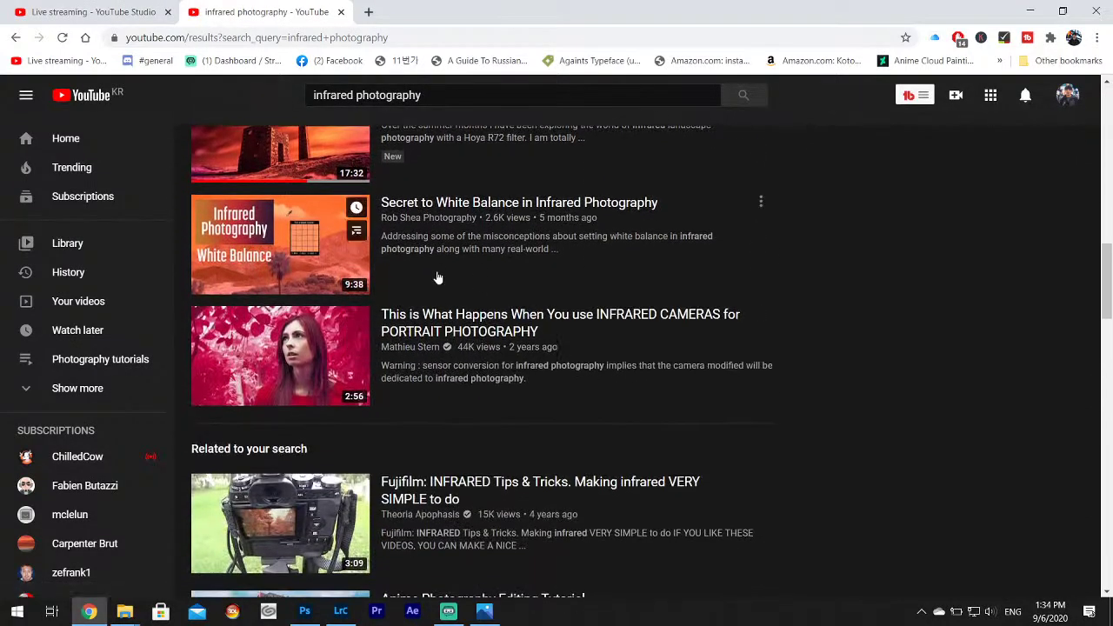
pyautogui.scroll(2, 438, 277)
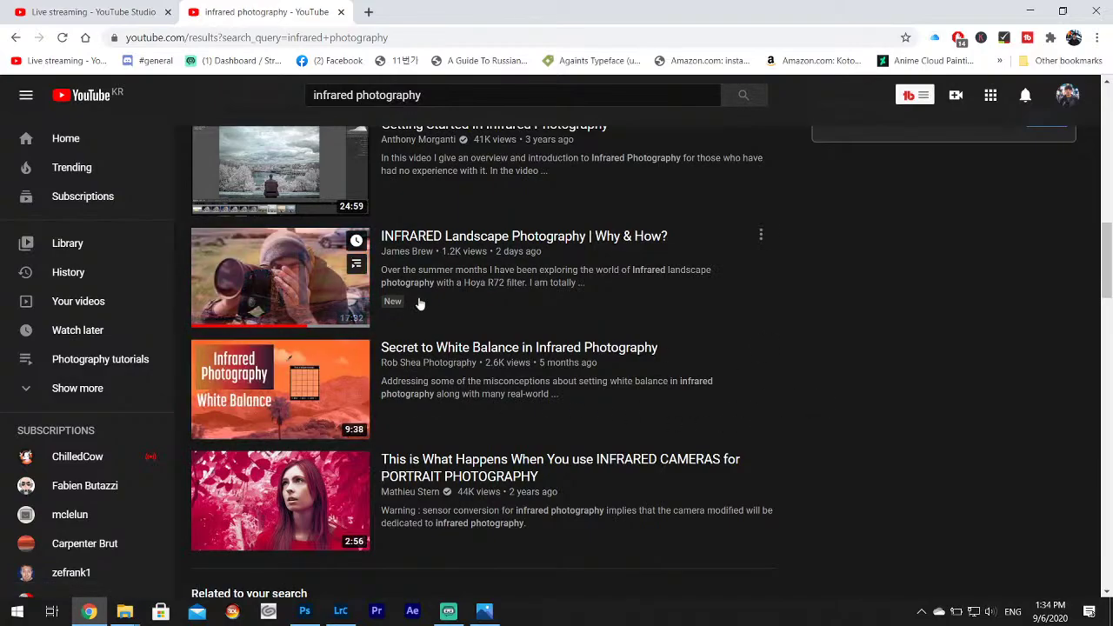
pyautogui.scroll(-2, 422, 304)
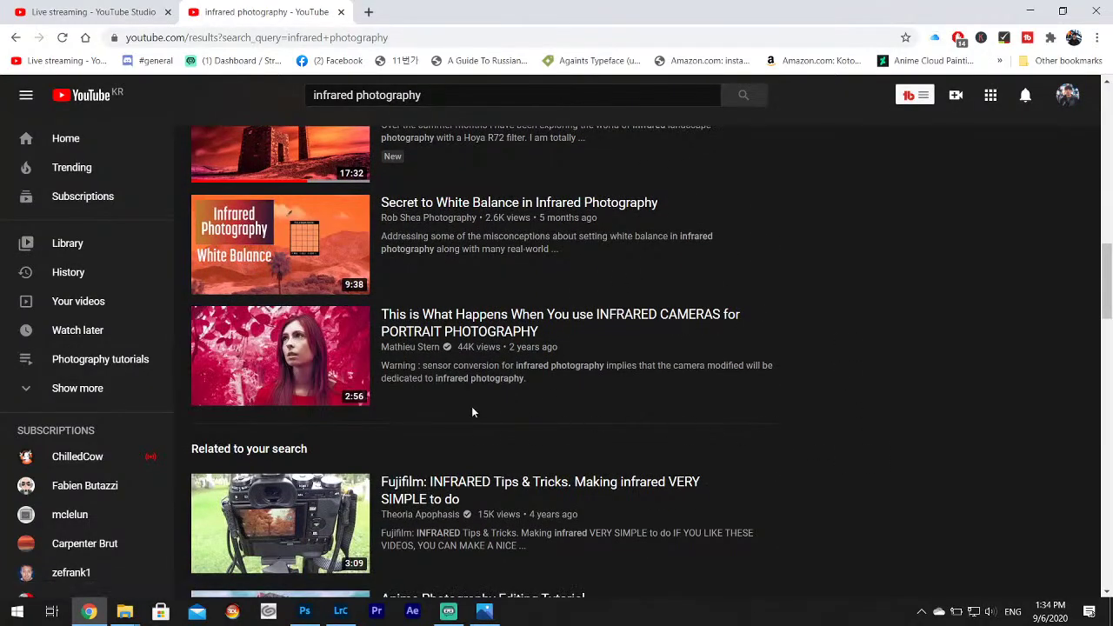
pyautogui.scroll(-5, 320, 374)
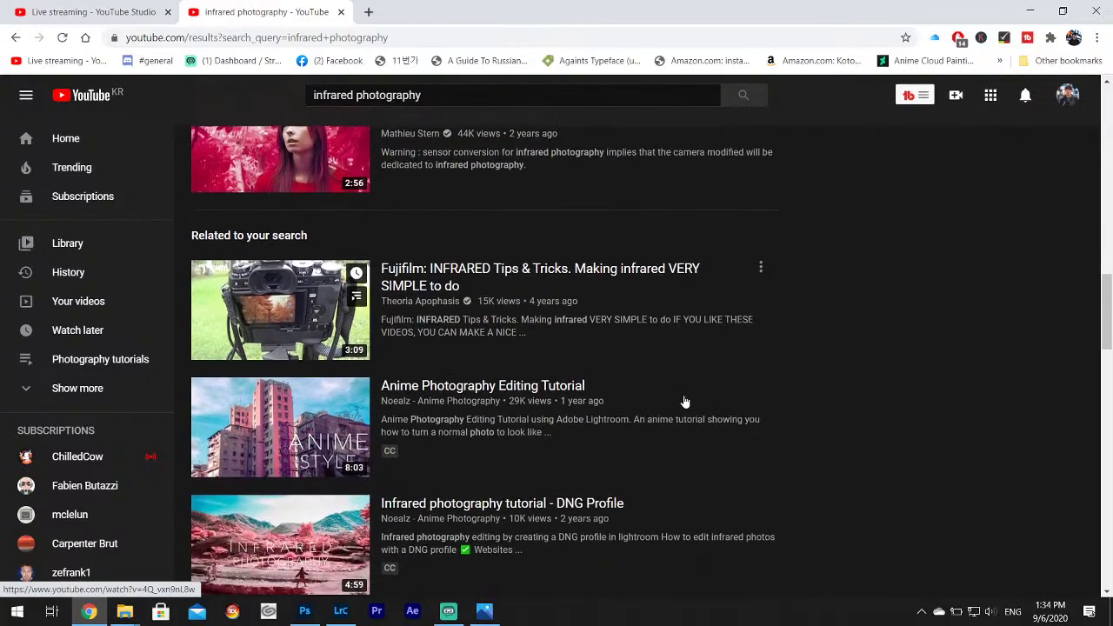
pyautogui.scroll(-3, 517, 356)
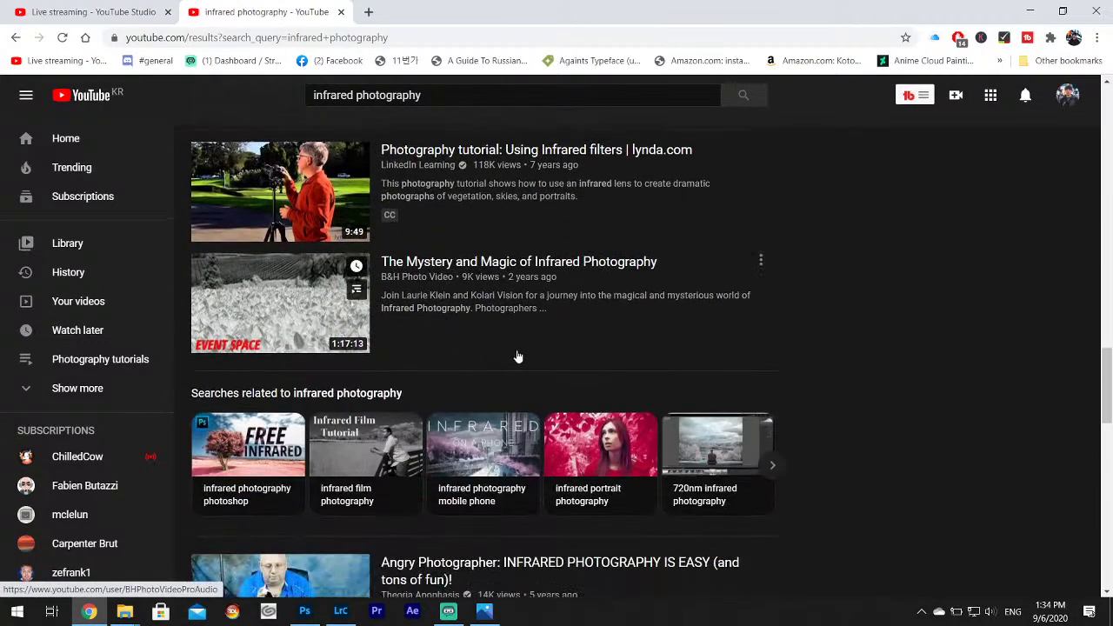
pyautogui.scroll(-6, 716, 367)
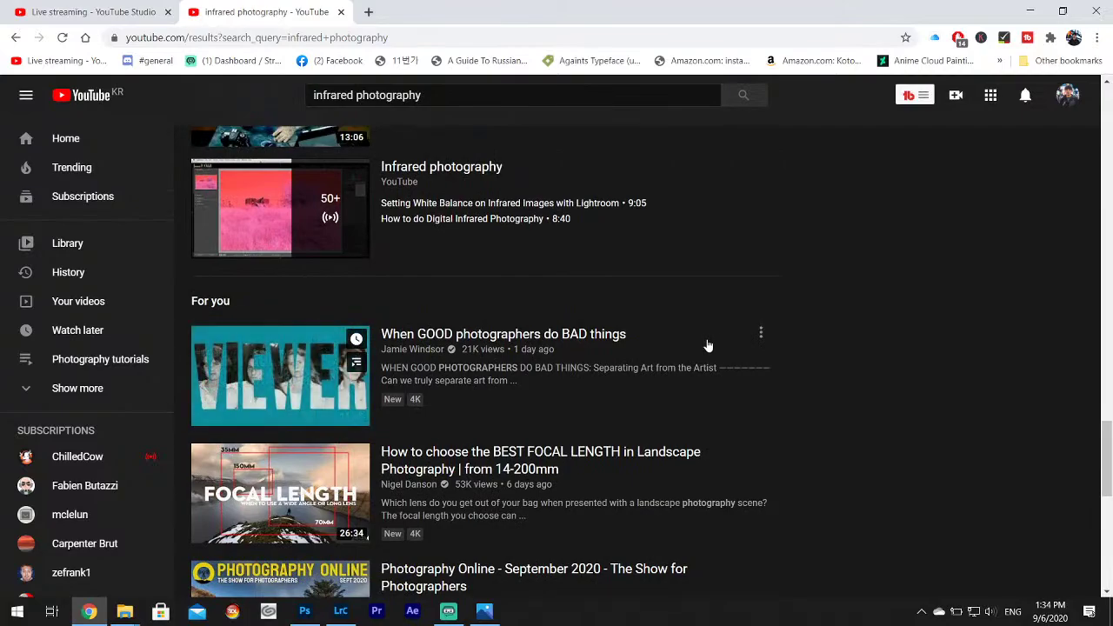
pyautogui.scroll(-10, 726, 337)
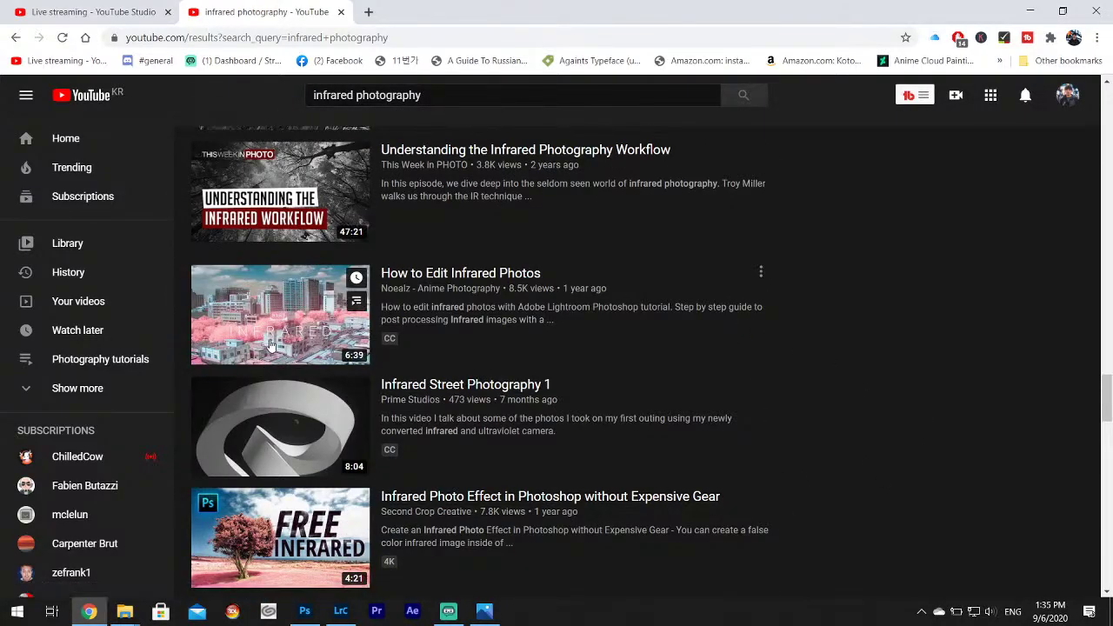
pyautogui.scroll(-4, 784, 384)
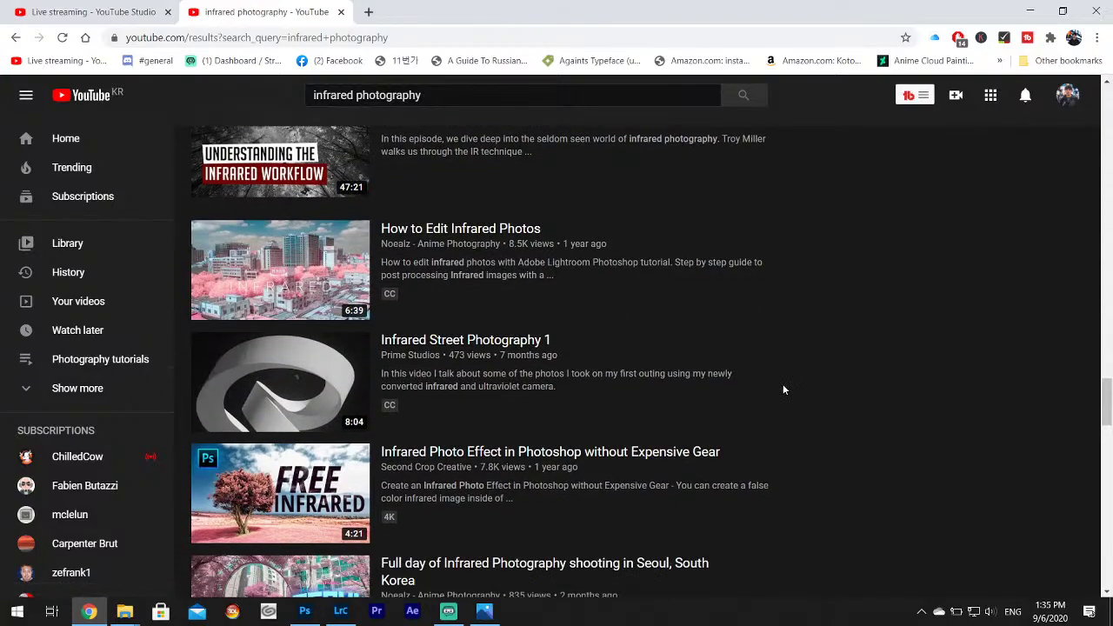
pyautogui.scroll(-13, 783, 382)
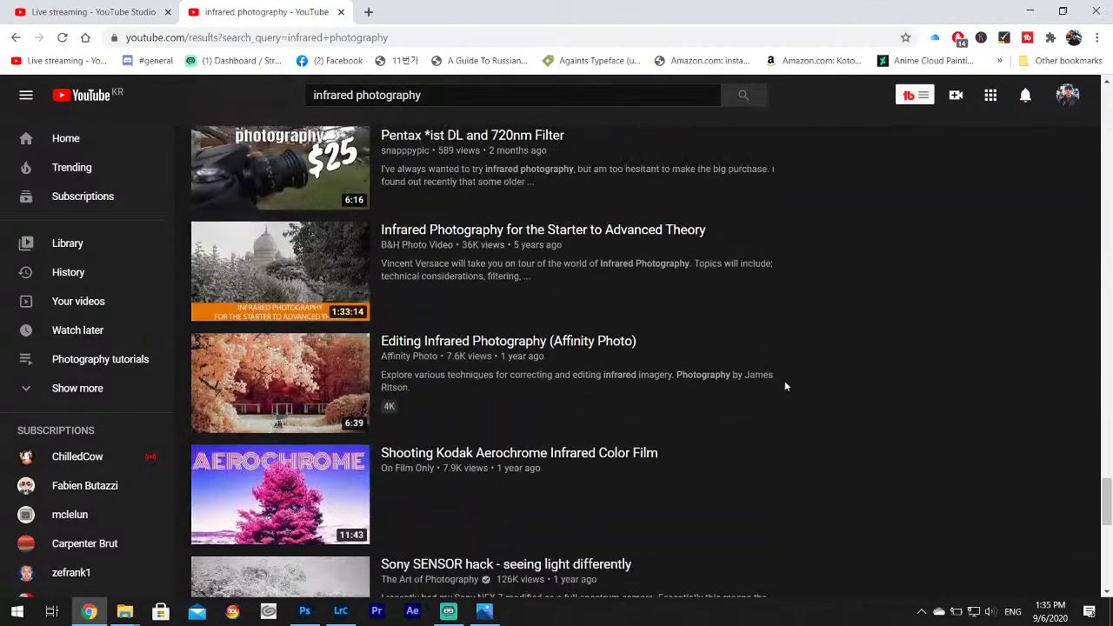
pyautogui.scroll(-4, 286, 375)
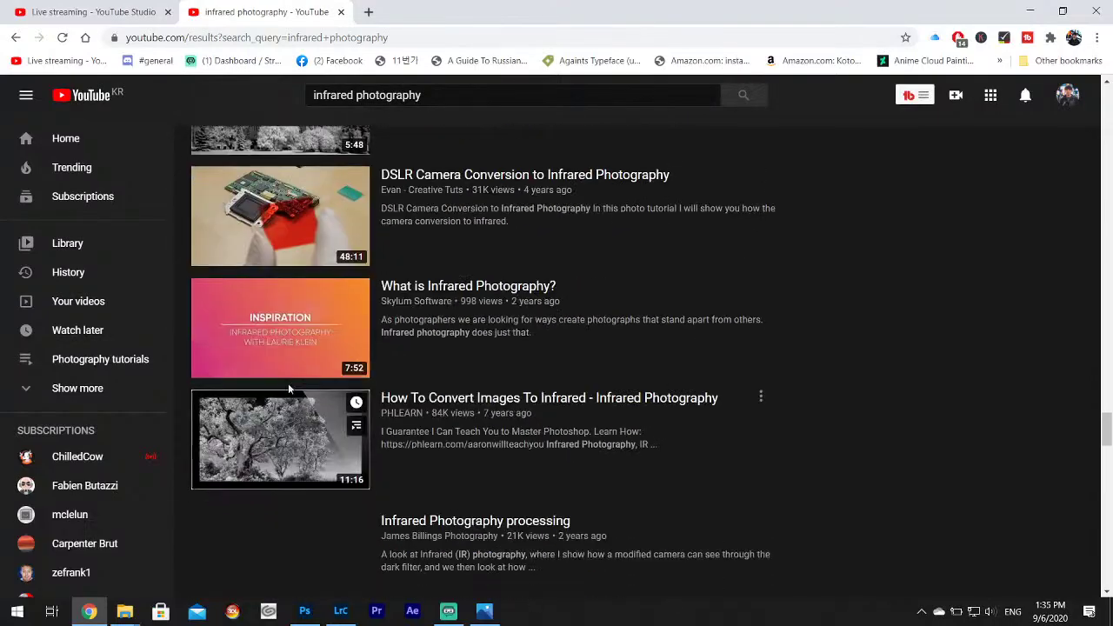
pyautogui.scroll(-7, 313, 435)
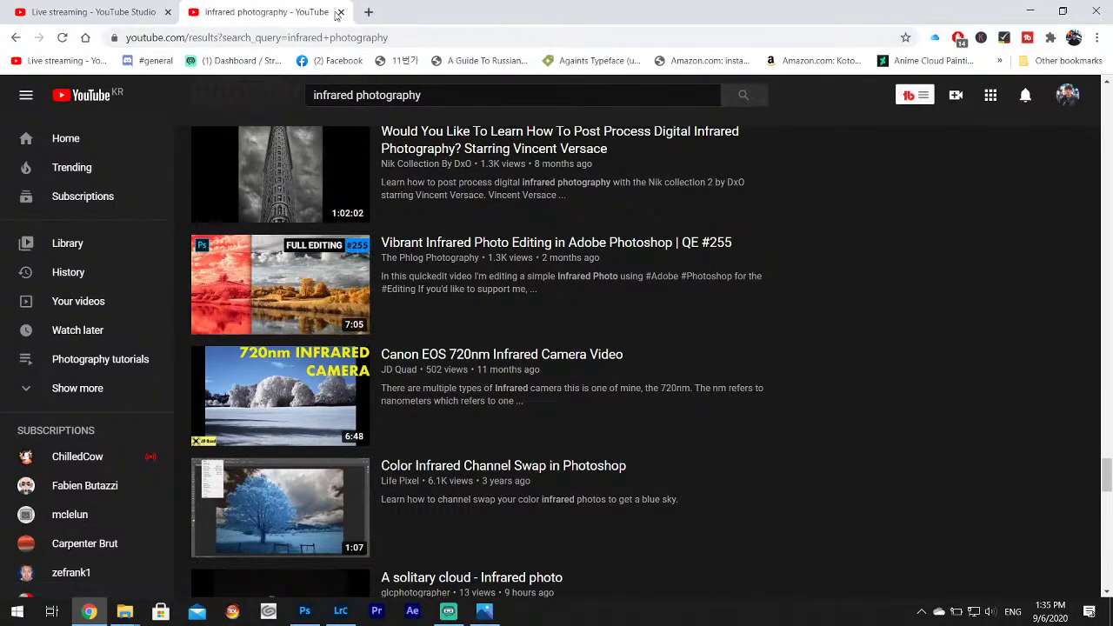
pyautogui.click(341, 12)
# View the yeongdeunpo 6, Yeongdeungpo 3 and YeongdeungPo 1 photos full screen.
pyautogui.click(1027, 11)
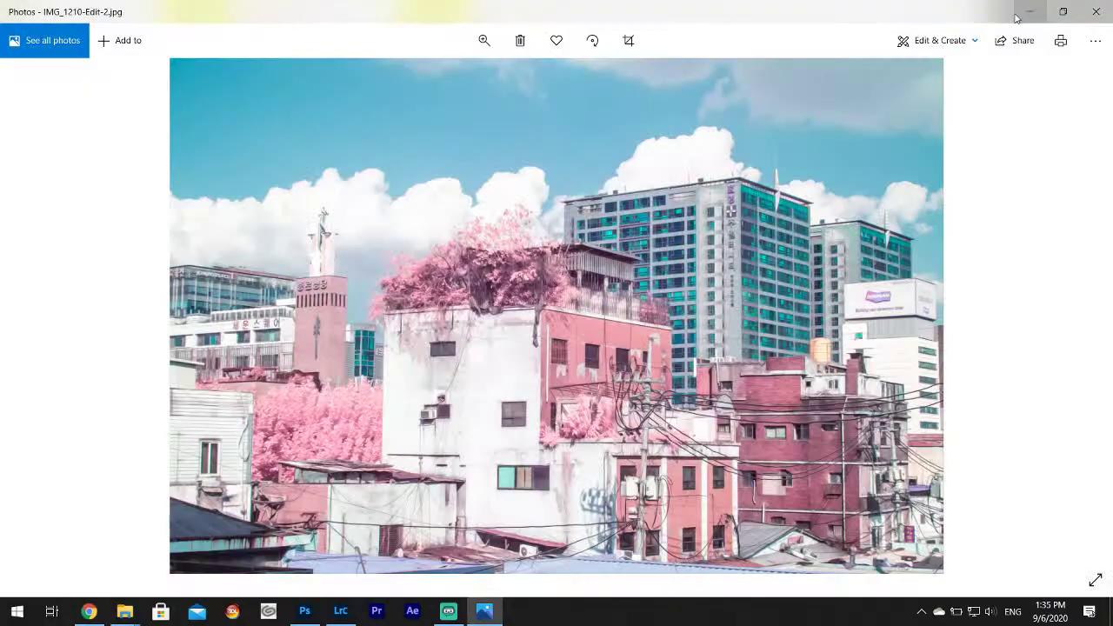
pyautogui.click(1106, 7)
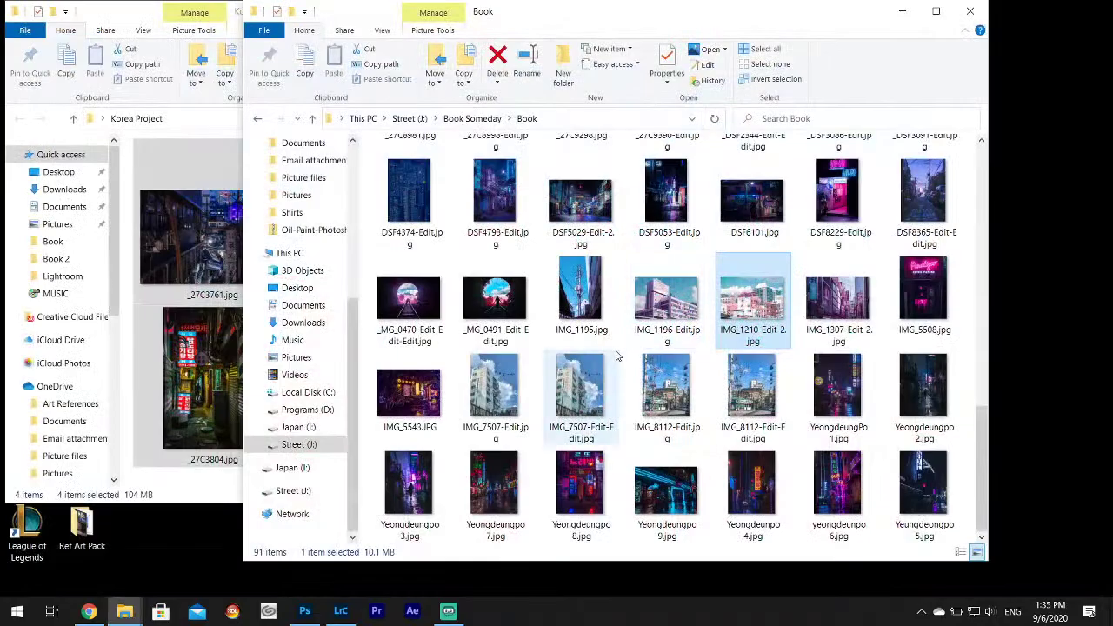
pyautogui.doubleClick(838, 482)
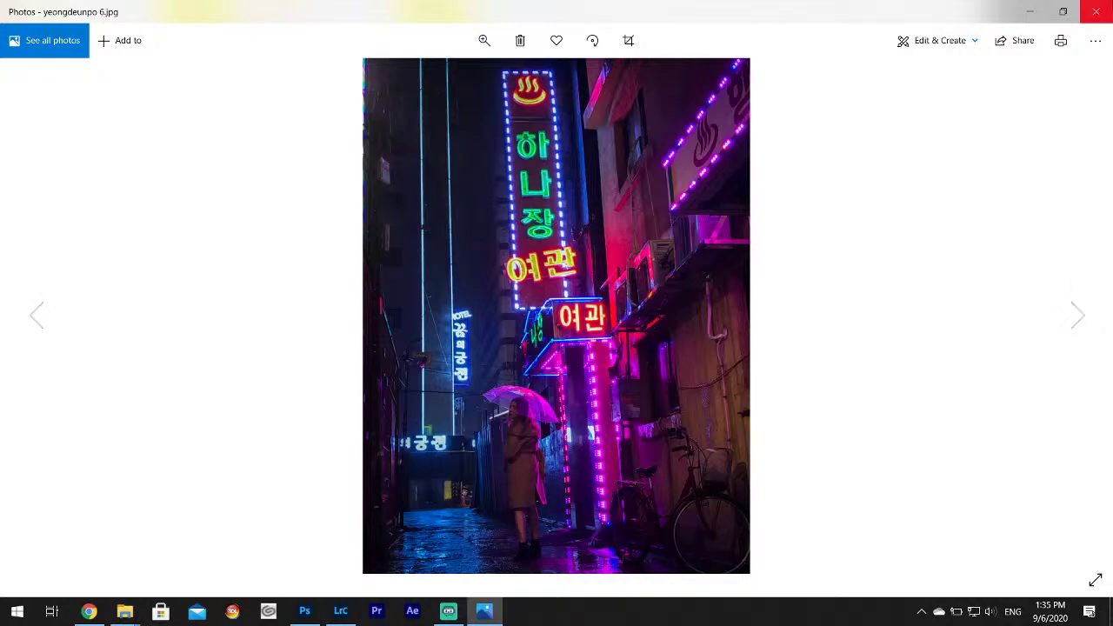
pyautogui.click(1096, 11)
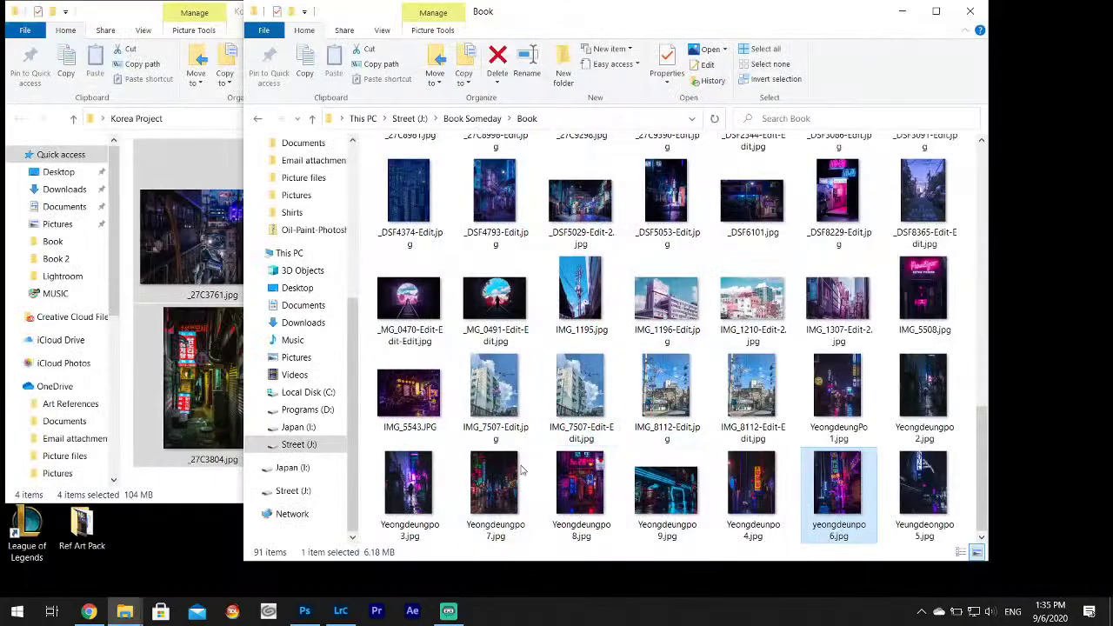
pyautogui.doubleClick(421, 487)
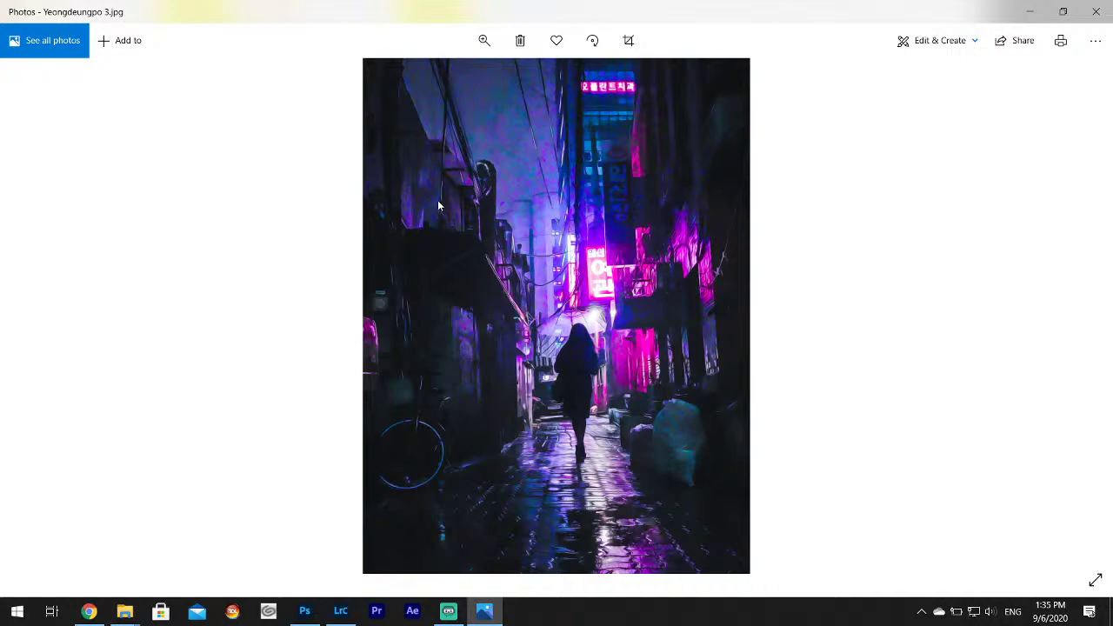
pyautogui.press('Left')
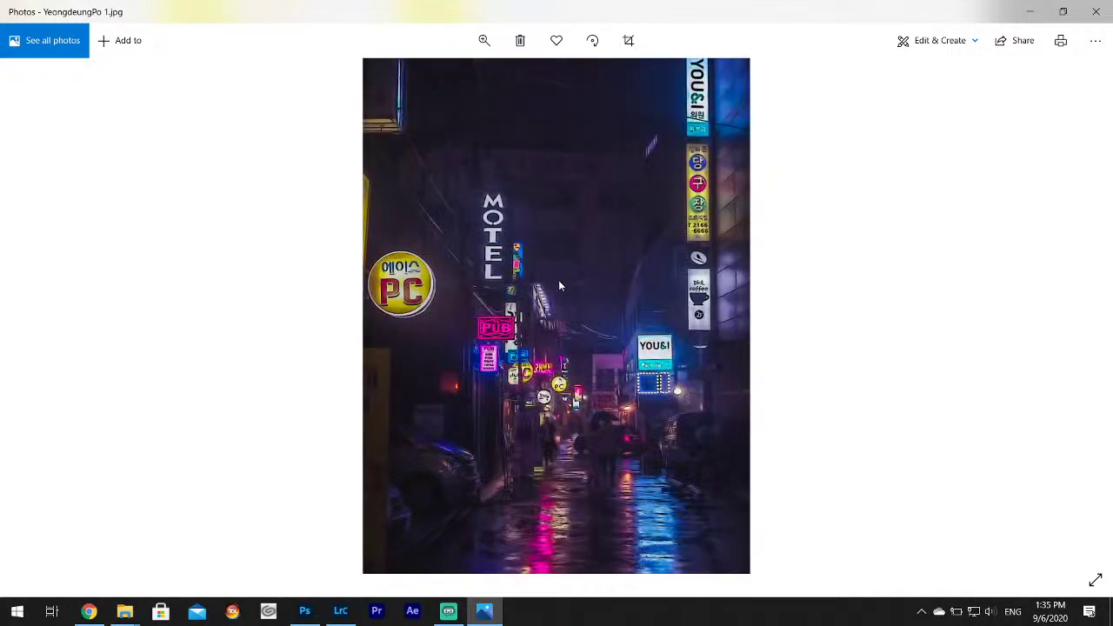
pyautogui.click(1095, 12)
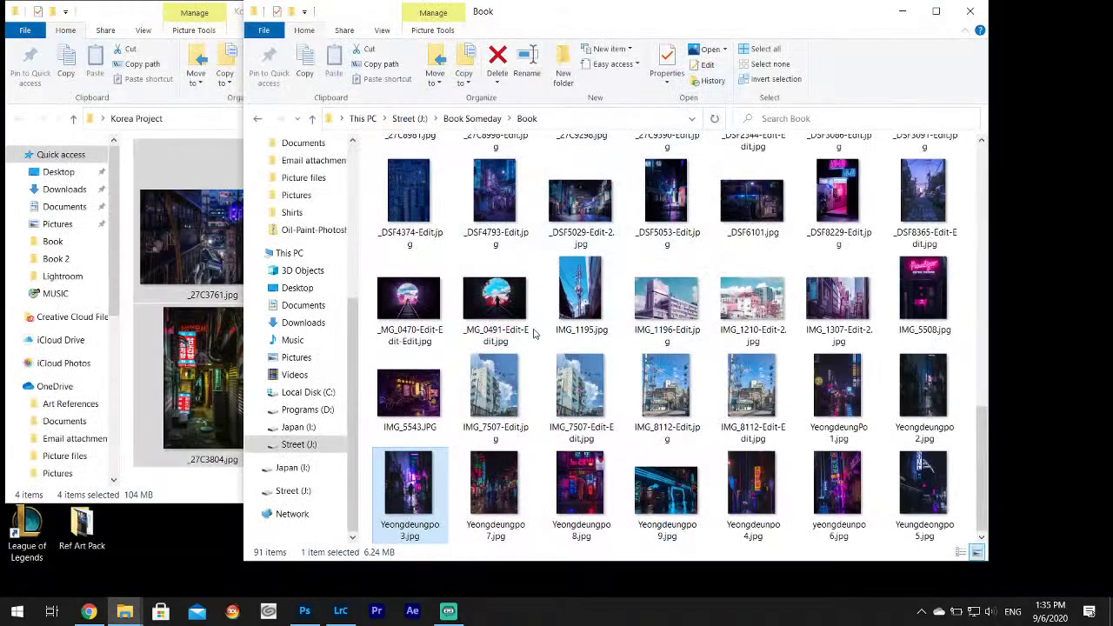
# View the _MG_0470 tunnel photo and IMG_1196-Edit full screen.
pyautogui.doubleClick(443, 308)
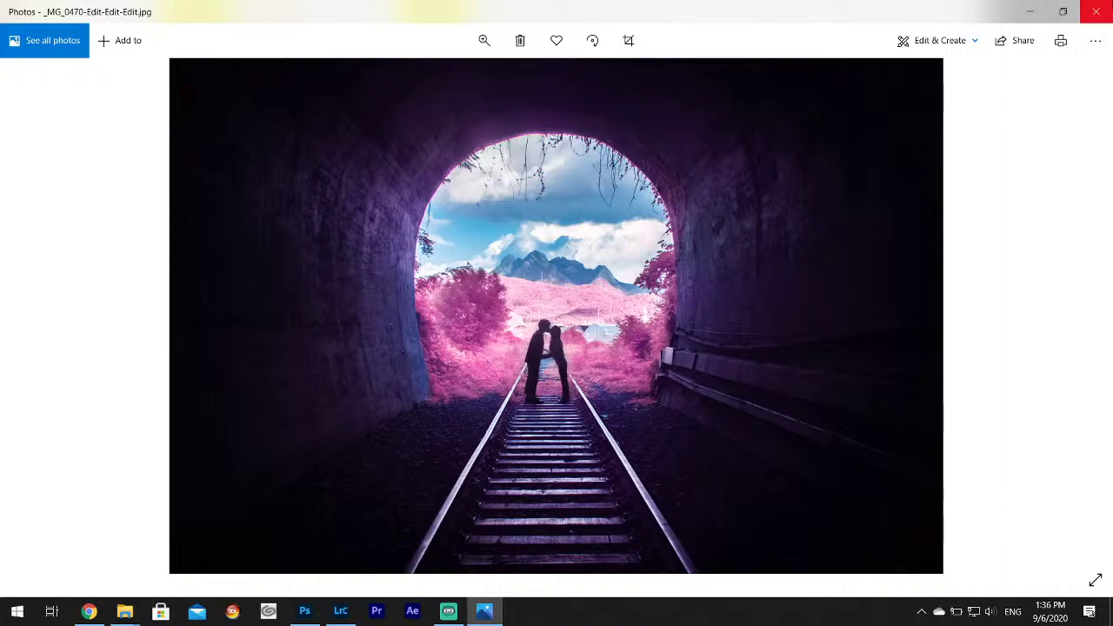
pyautogui.click(1095, 12)
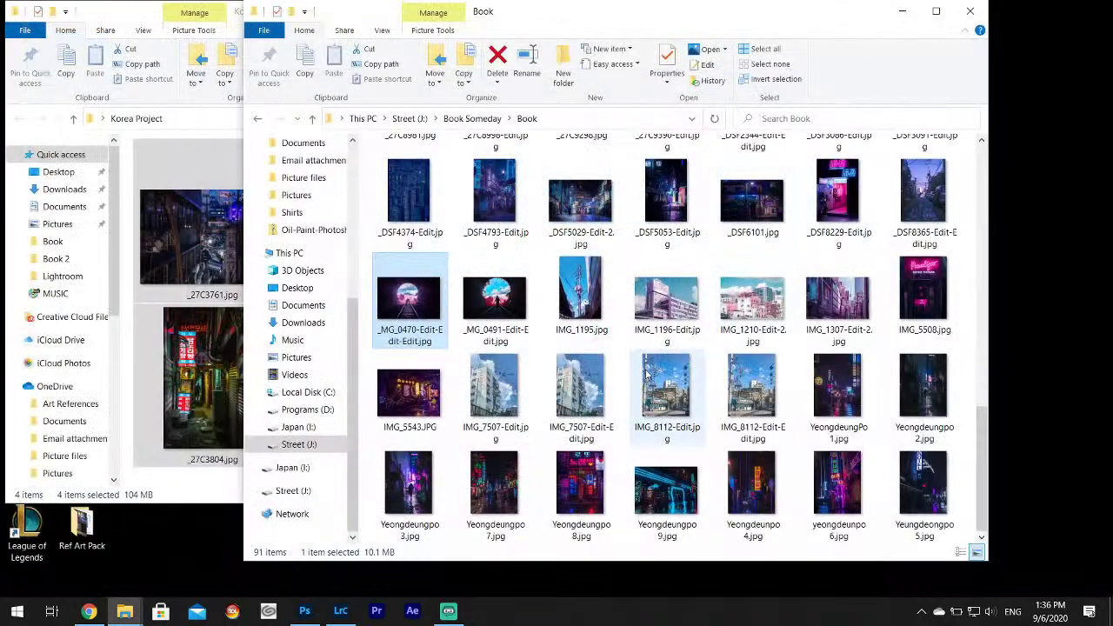
pyautogui.doubleClick(669, 328)
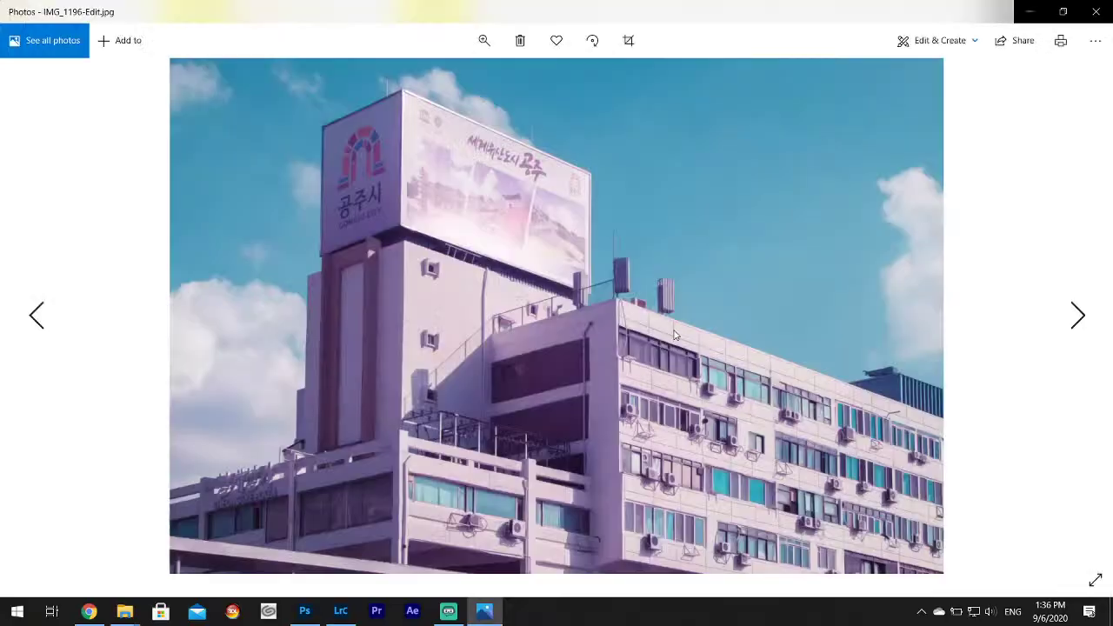
pyautogui.click(1096, 12)
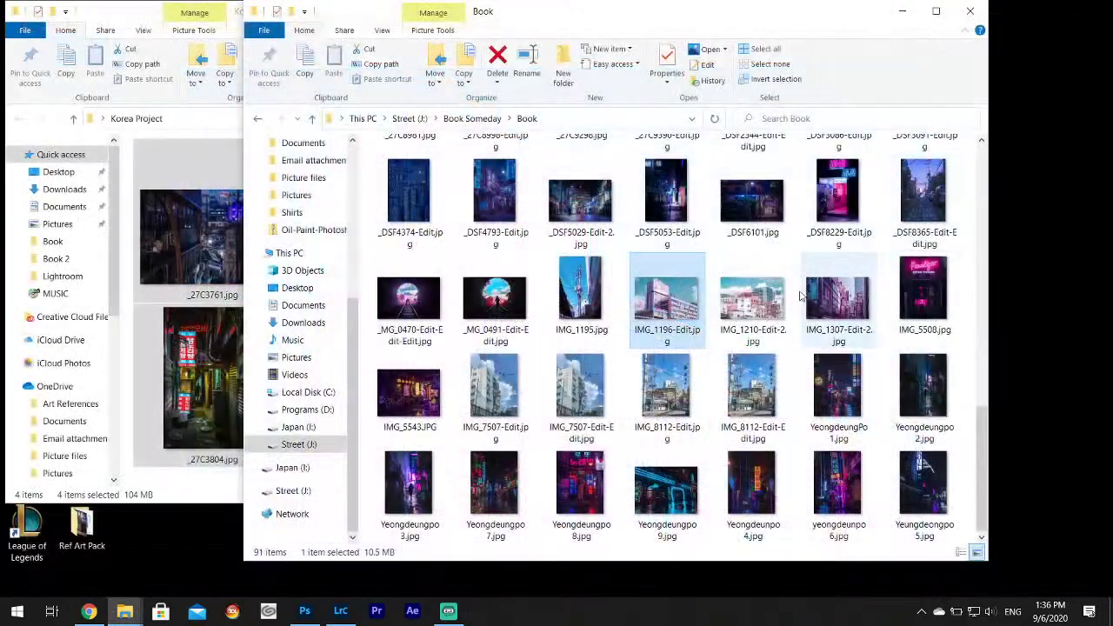
pyautogui.scroll(10, 746, 352)
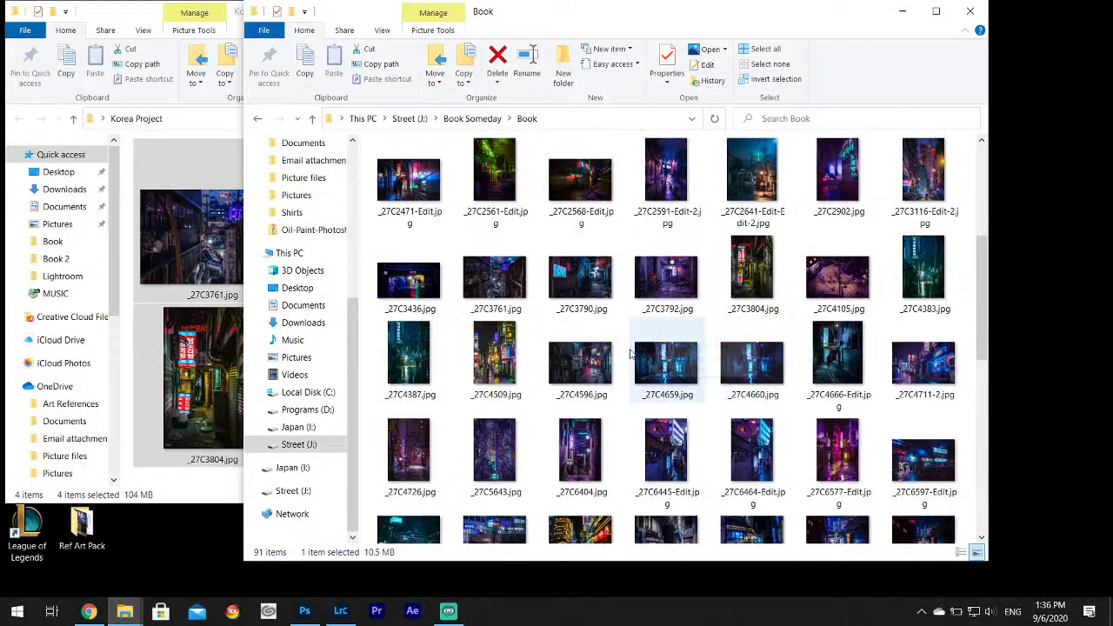
pyautogui.scroll(3, 579, 391)
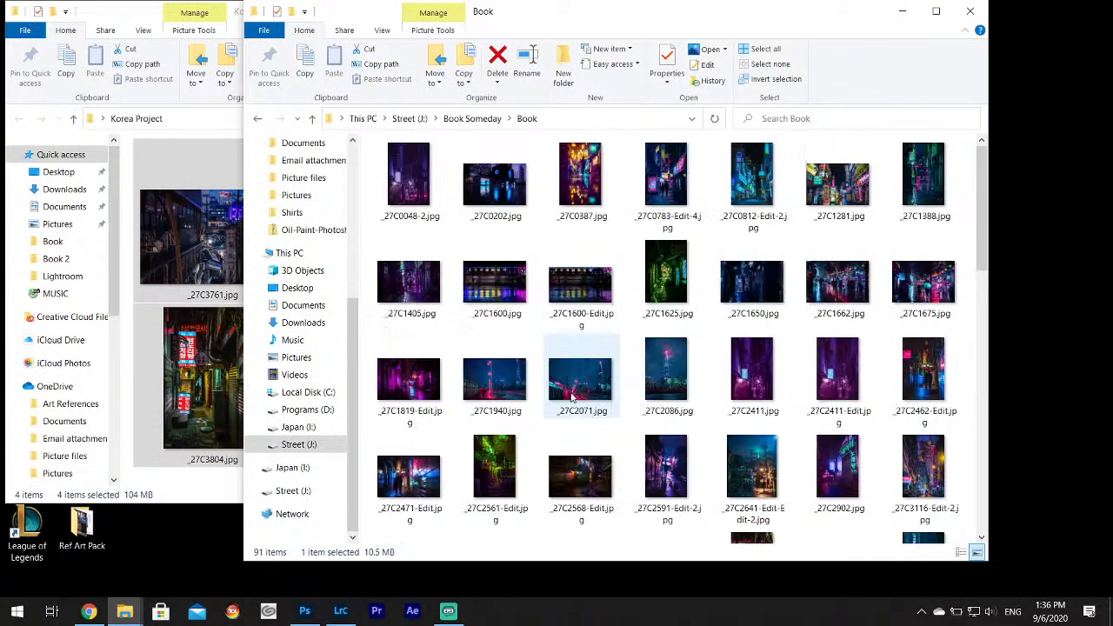
# Open _27C1819-Edit, zoom in and pan around the neon alley, then close Photos.
pyautogui.doubleClick(403, 388)
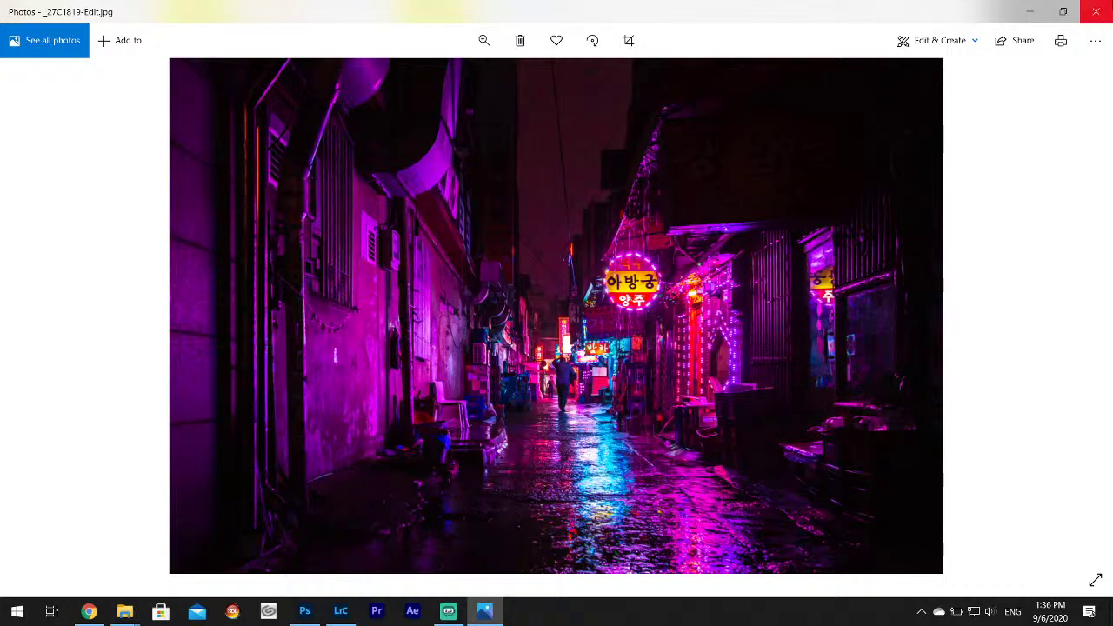
pyautogui.click(484, 40)
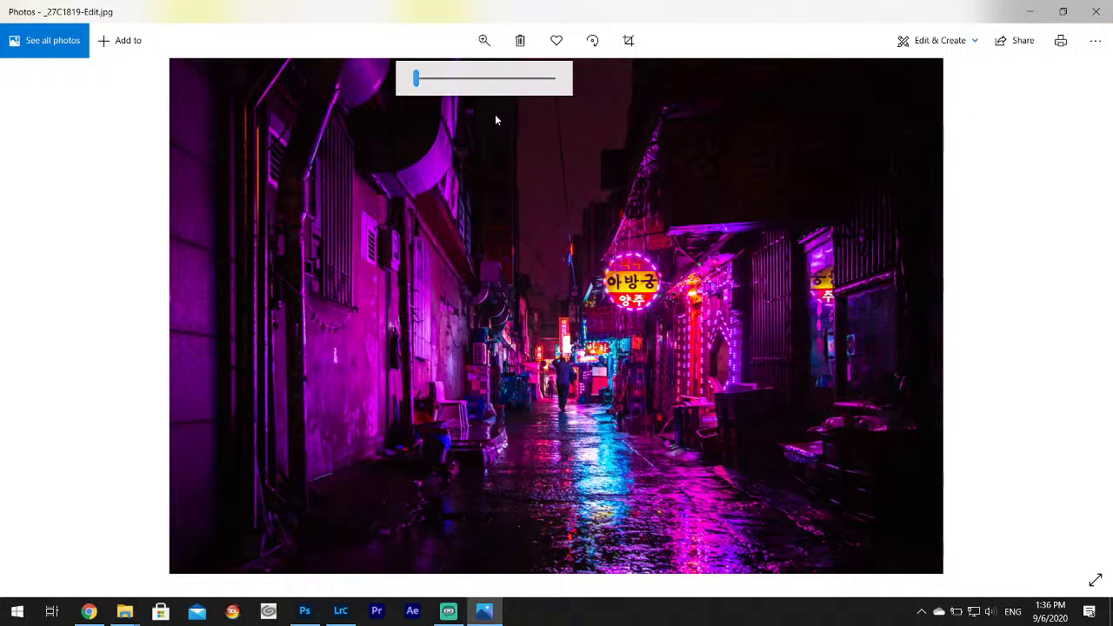
pyautogui.click(470, 78)
pyautogui.moveTo(605, 454); pyautogui.dragTo(555, 351)
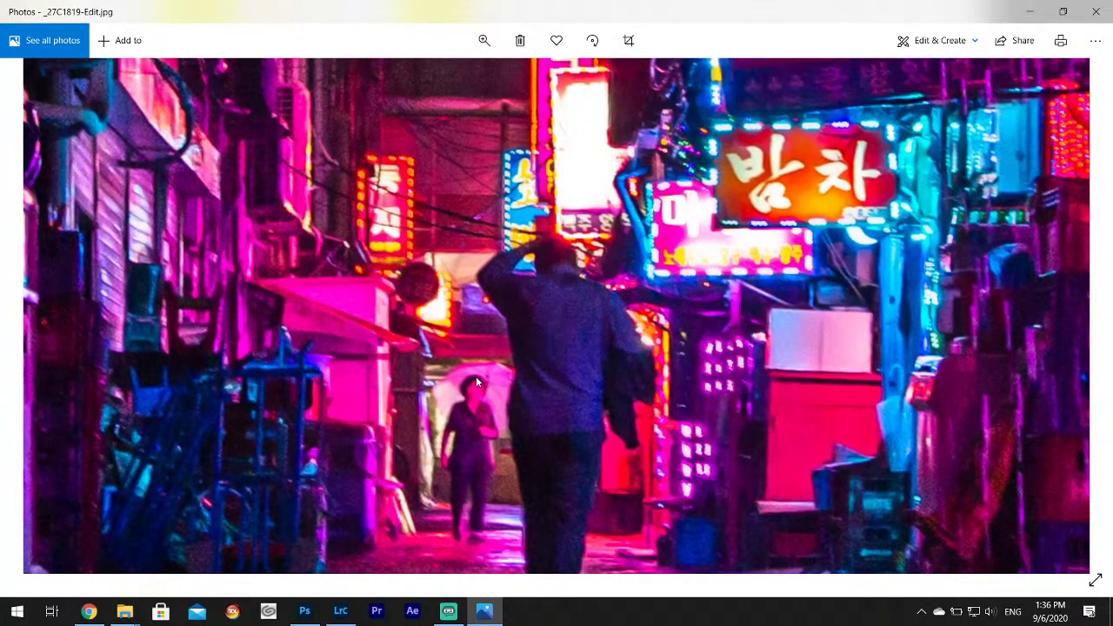
pyautogui.click(1096, 11)
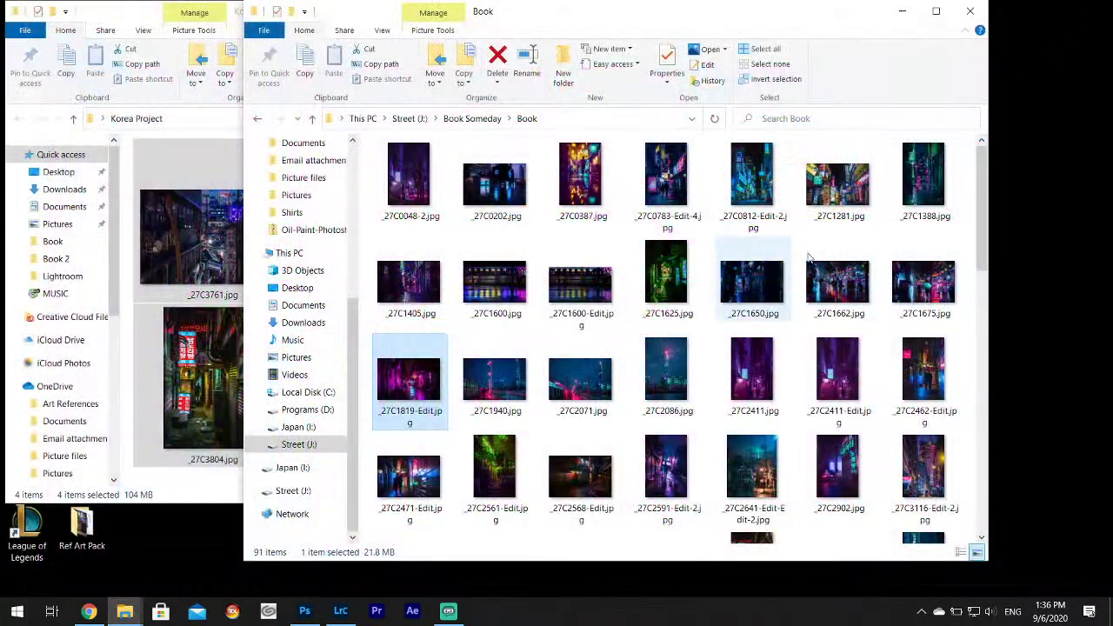
# Select and cut the four Korea Project photos.
pyautogui.click(970, 10)
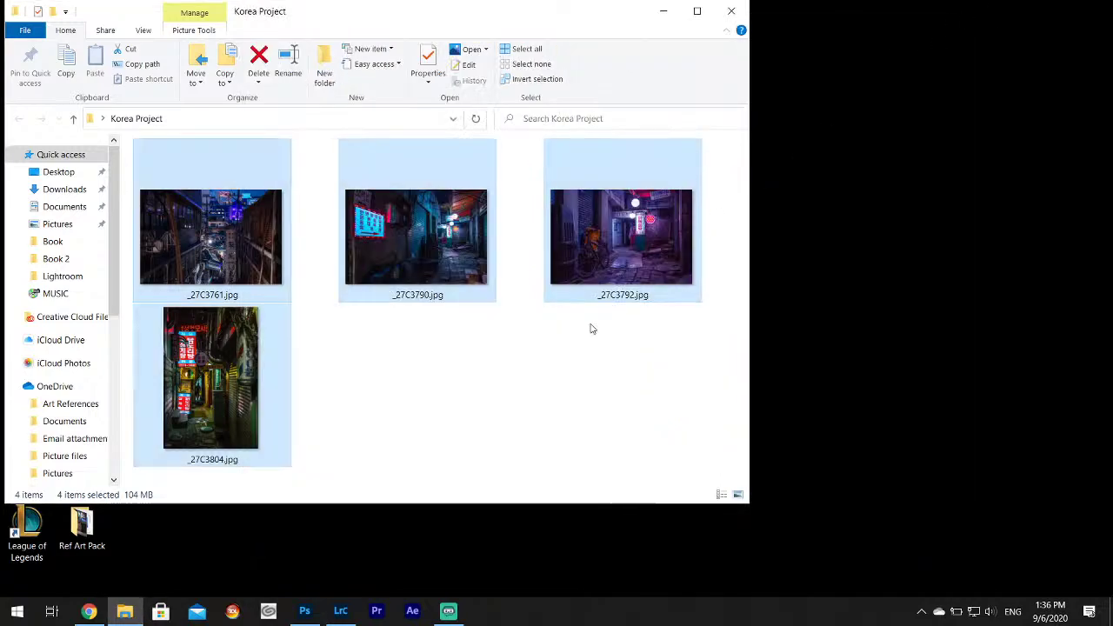
pyautogui.click(548, 398)
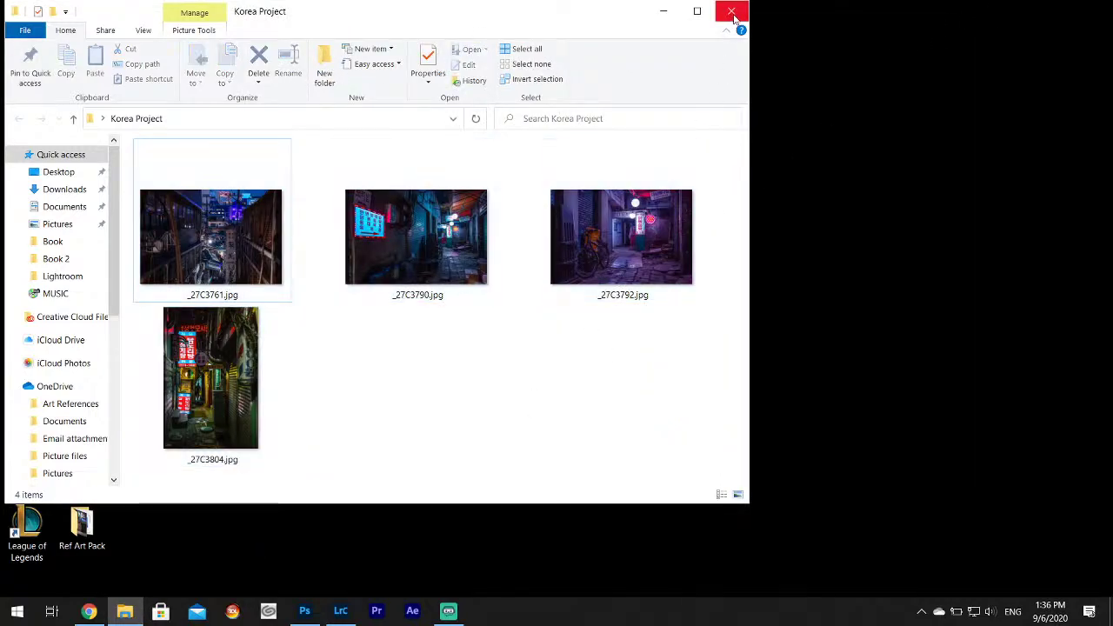
pyautogui.click(195, 255)
pyautogui.keyDown('shift'); pyautogui.click(230, 402); pyautogui.keyUp('shift')
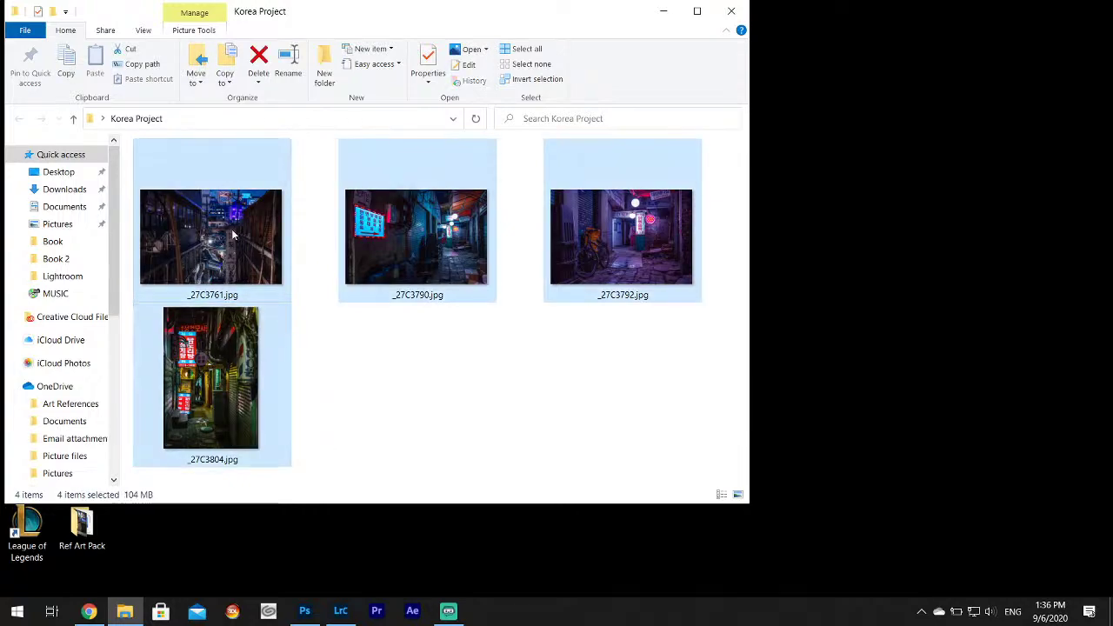
pyautogui.rightClick(232, 404)
pyautogui.click(272, 494)
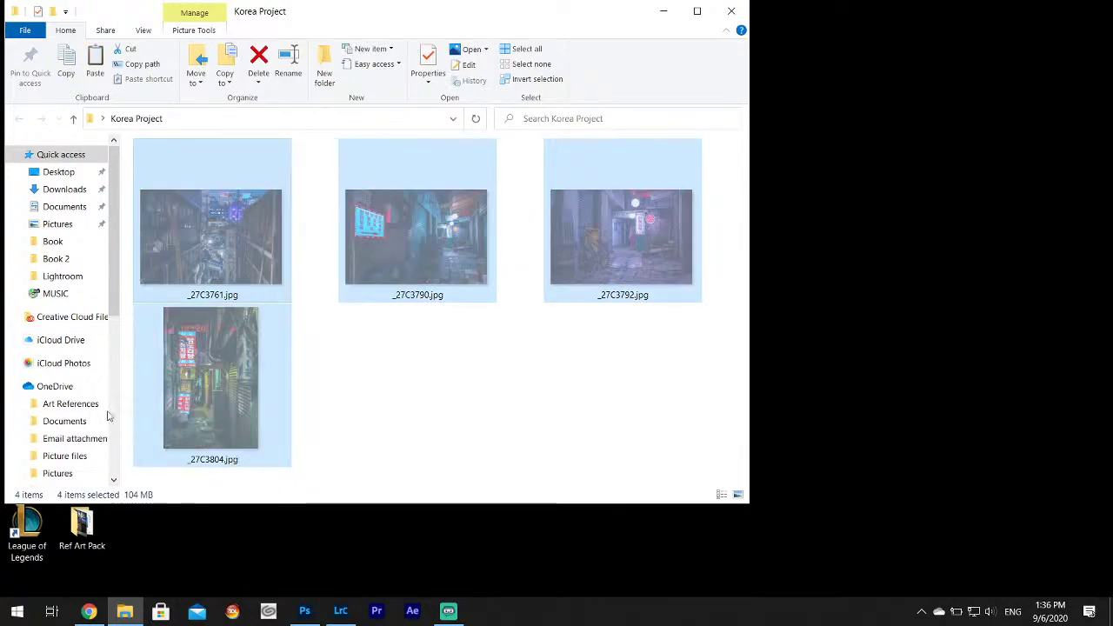
# Paste them into Street (J:) > Book Someday > Book, skipping same-named files.
pyautogui.scroll(-6, 95, 417)
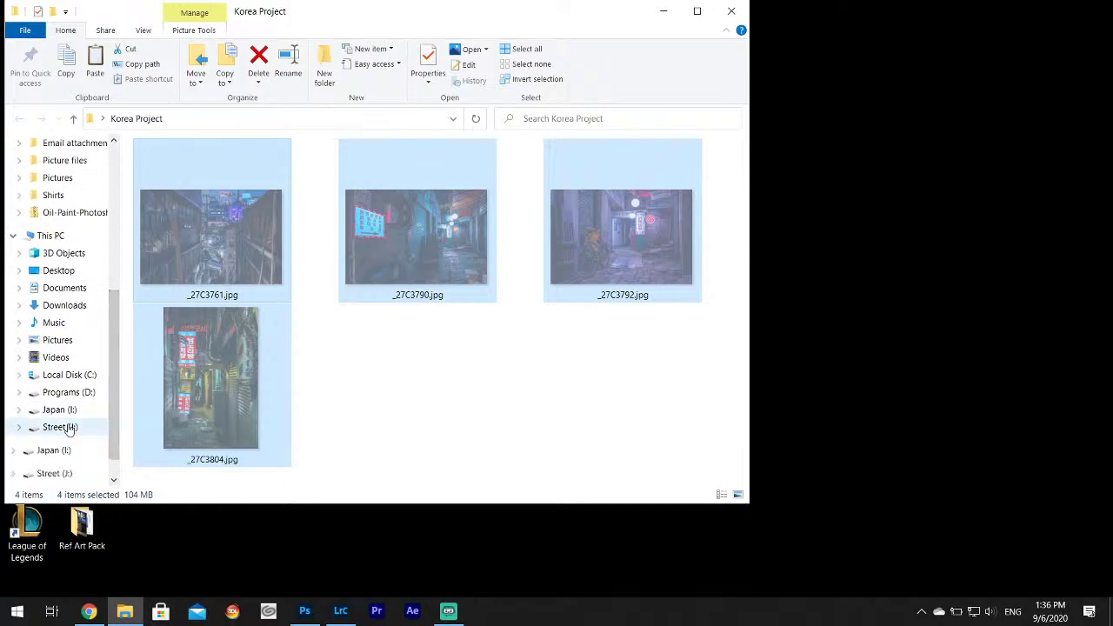
pyautogui.click(69, 427)
pyautogui.doubleClick(183, 214)
pyautogui.click(171, 168)
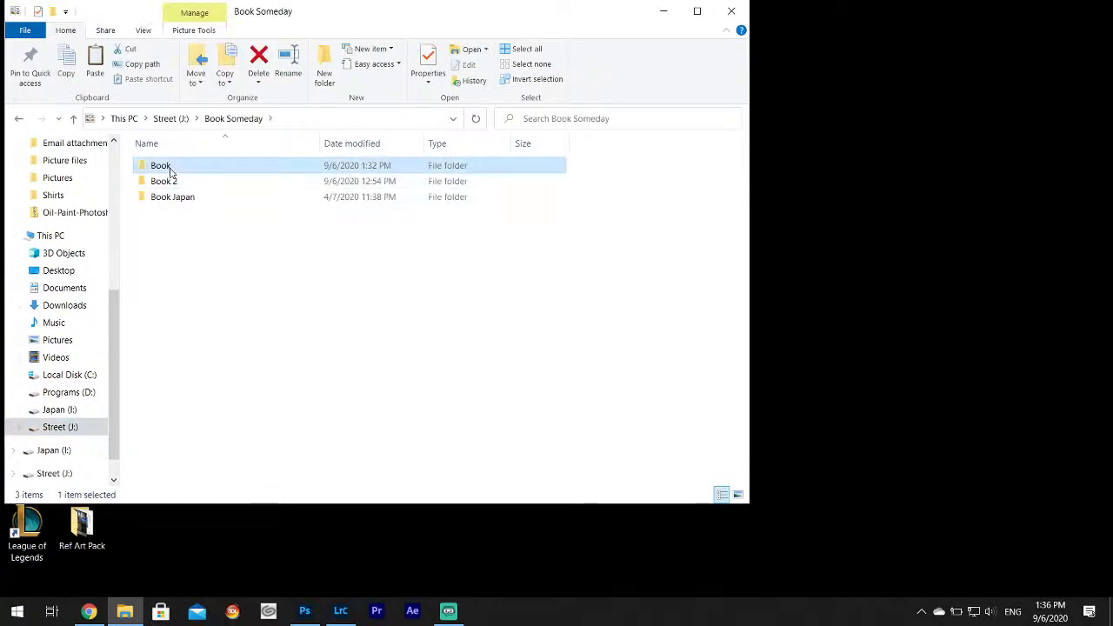
pyautogui.doubleClick(170, 173)
pyautogui.rightClick(649, 327)
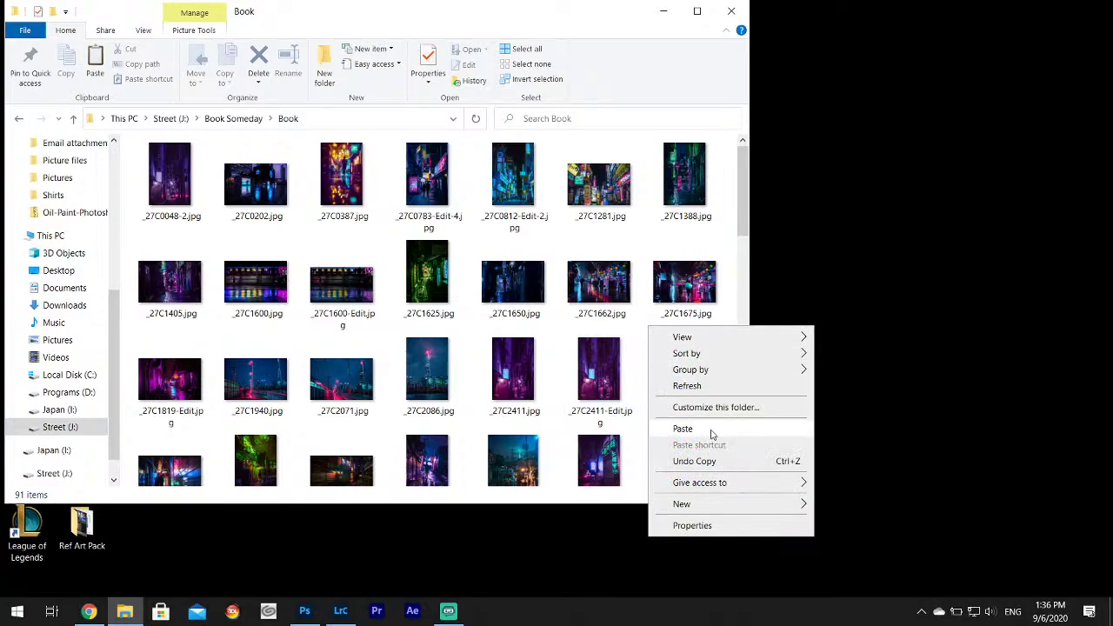
pyautogui.click(683, 429)
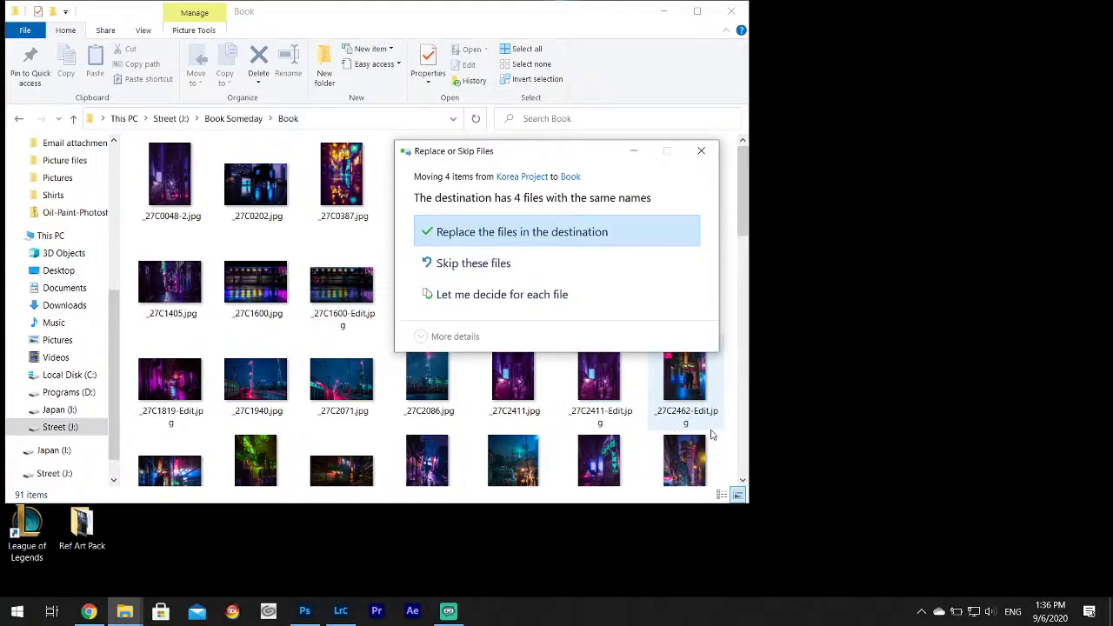
pyautogui.click(530, 275)
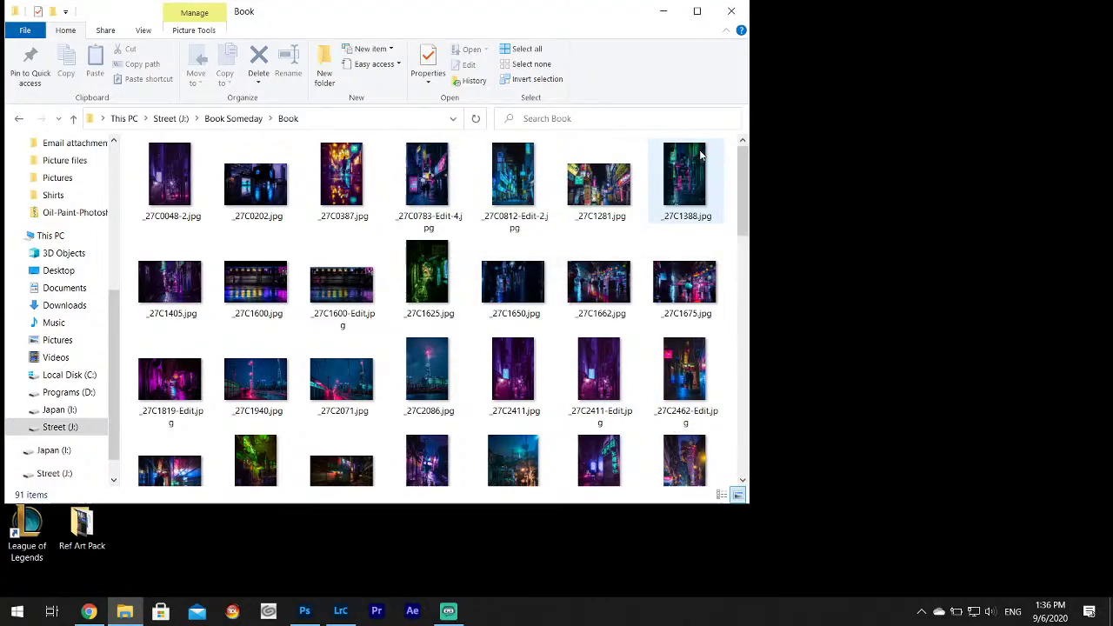
# Delete all four photos from the Korea Project folder to the Recycle Bin.
pyautogui.click(732, 10)
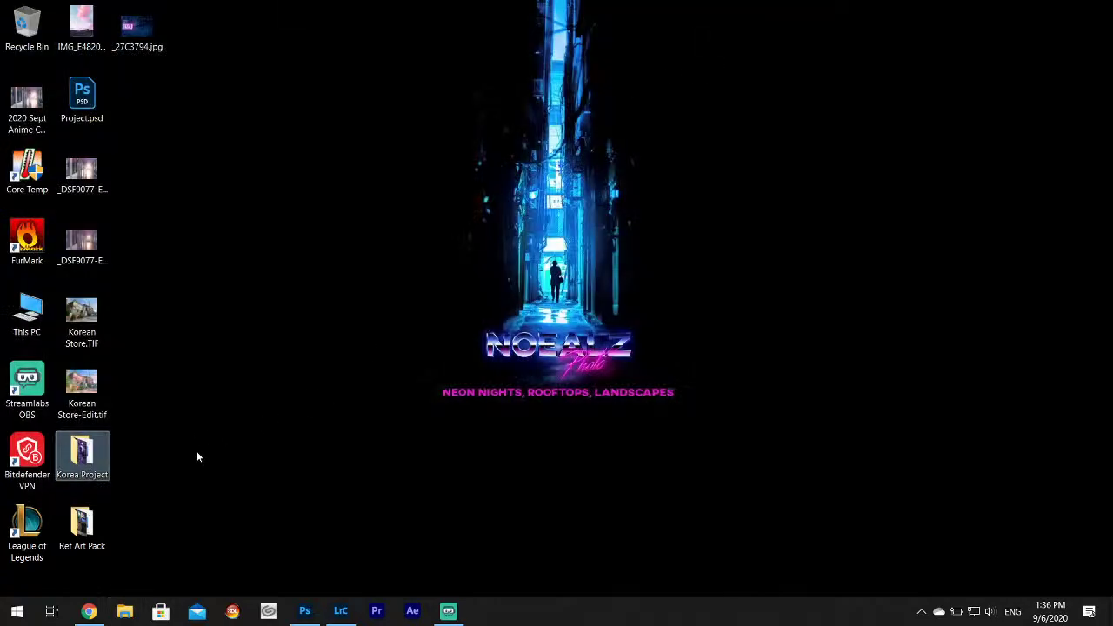
pyautogui.press('Return')
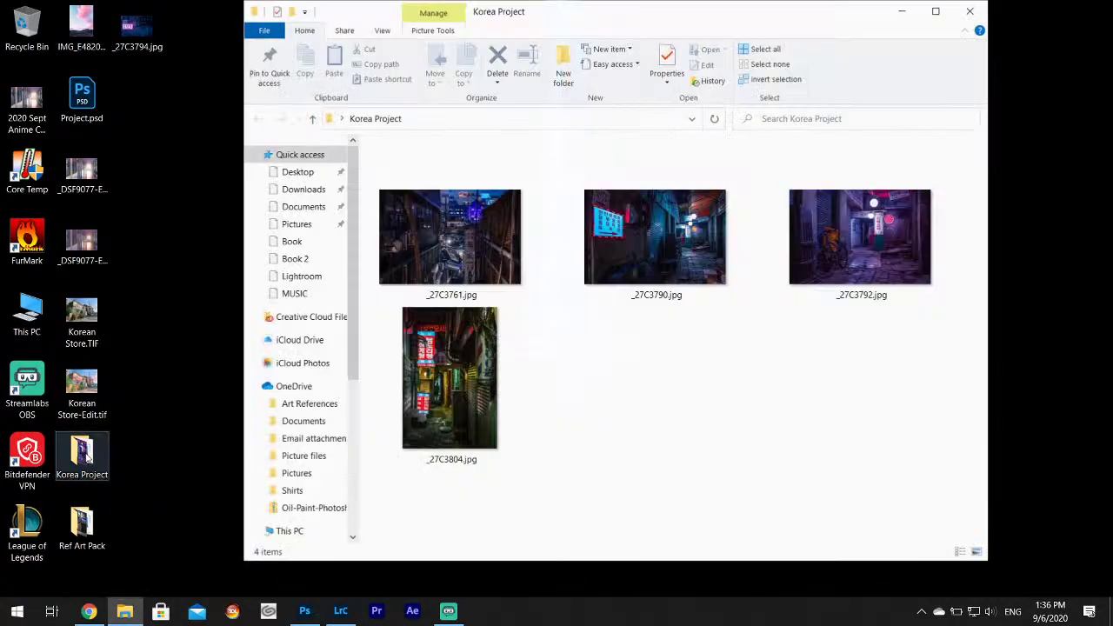
pyautogui.click(489, 261)
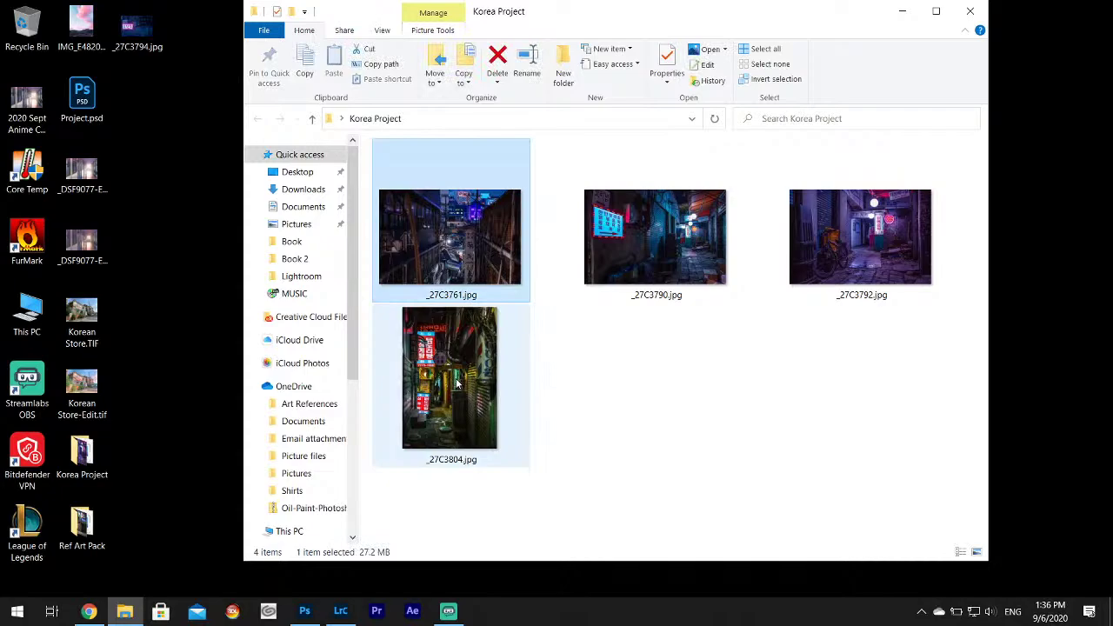
pyautogui.hotkey('ctrl', 'a')
pyautogui.press('Delete')
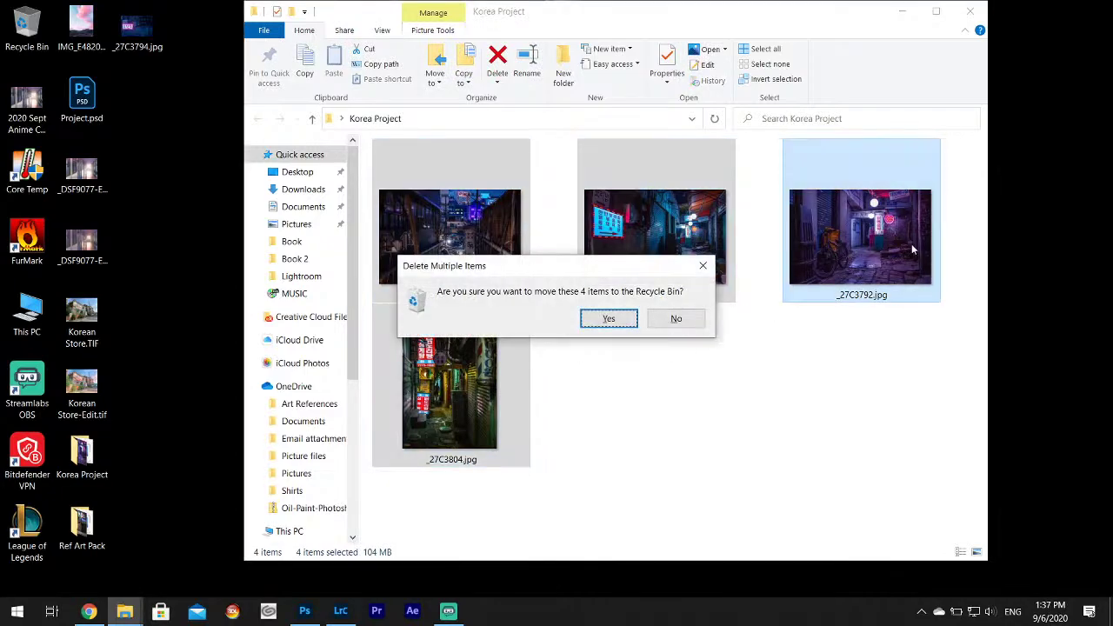
pyautogui.press('Return')
# Empty the Recycle Bin, then open and close the Ref Art Pack folder.
pyautogui.click(970, 11)
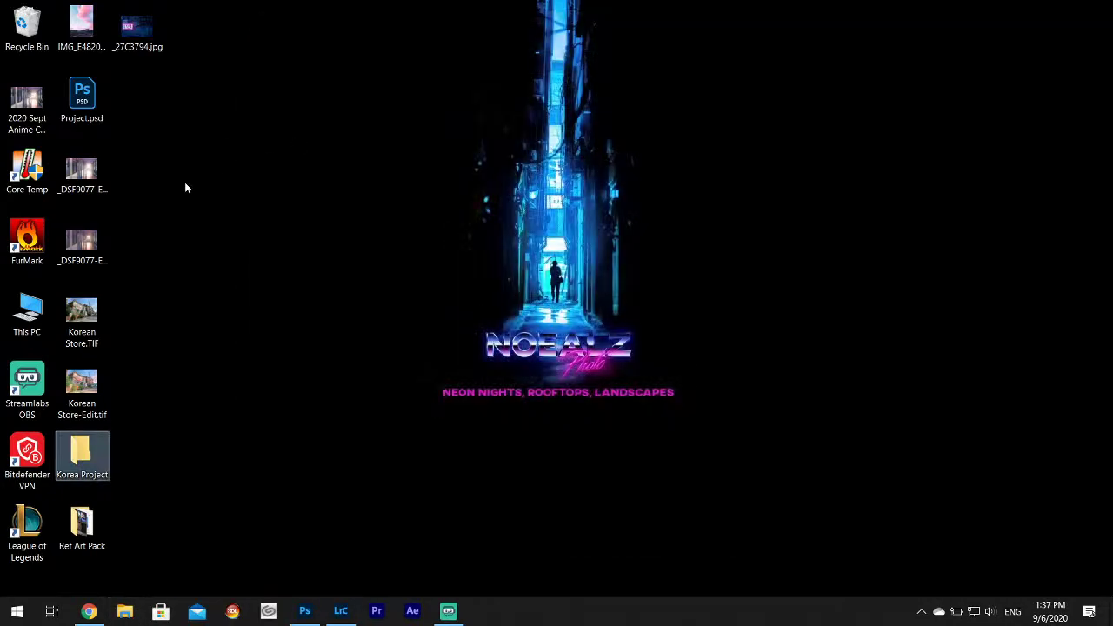
pyautogui.rightClick(30, 19)
pyautogui.click(86, 44)
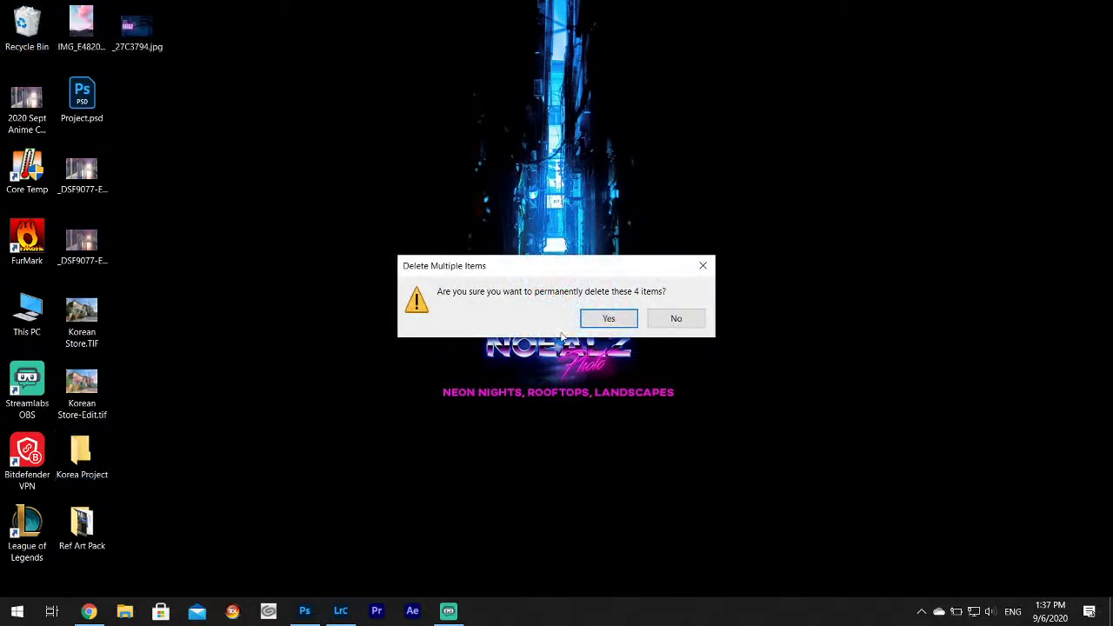
pyautogui.click(603, 318)
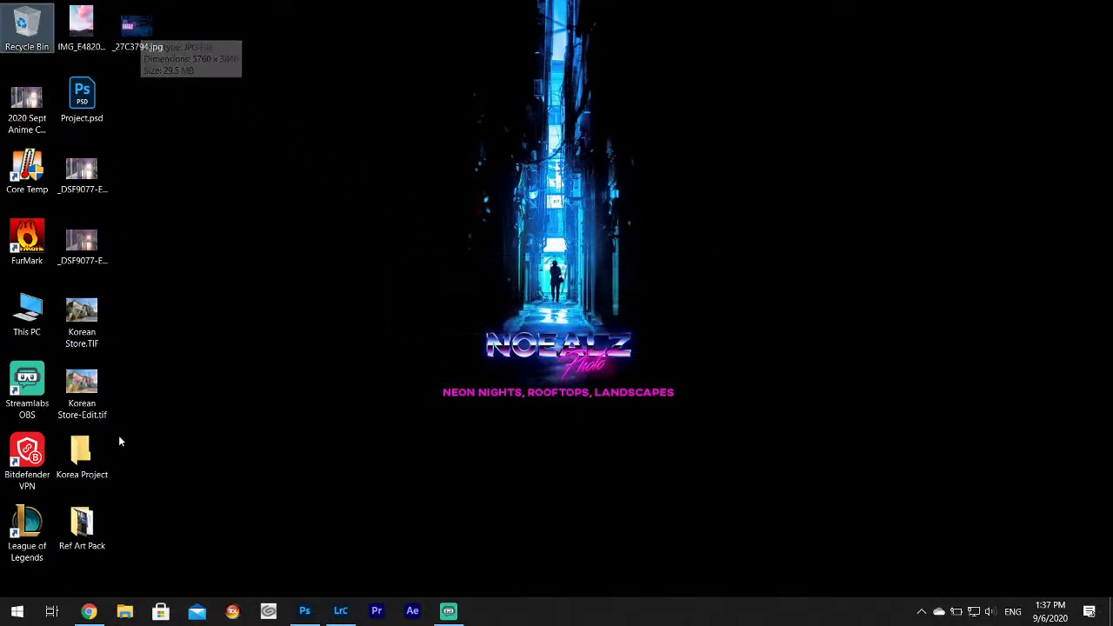
pyautogui.click(123, 497)
pyautogui.press('Return')
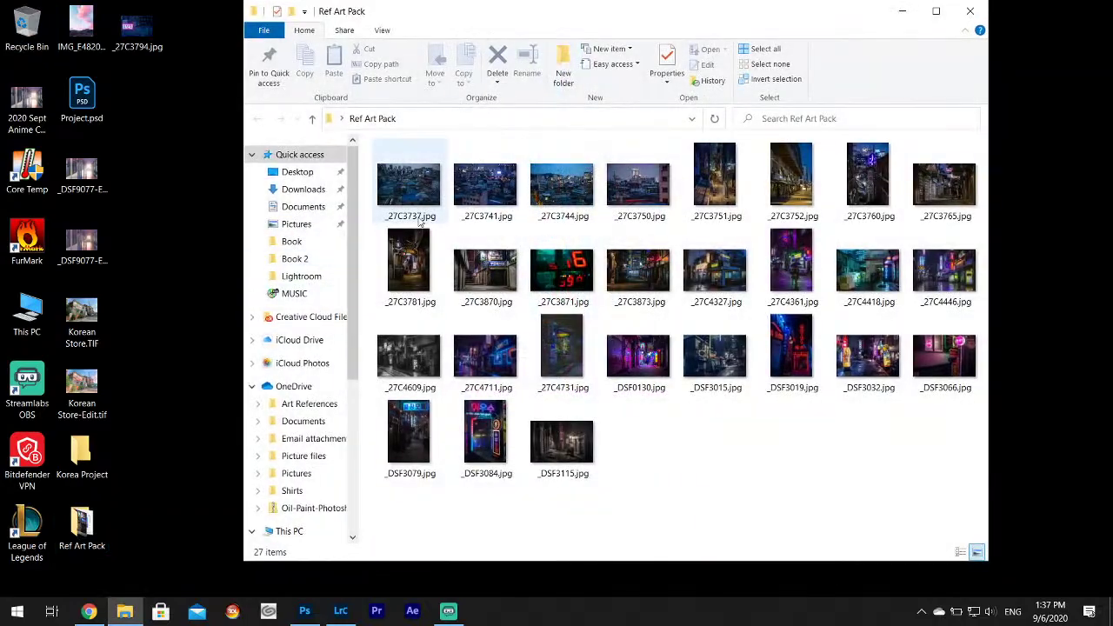
pyautogui.click(970, 10)
# Open the blue-hour rooftop cityscape of lit high-rises in the Develop module.
pyautogui.click(343, 612)
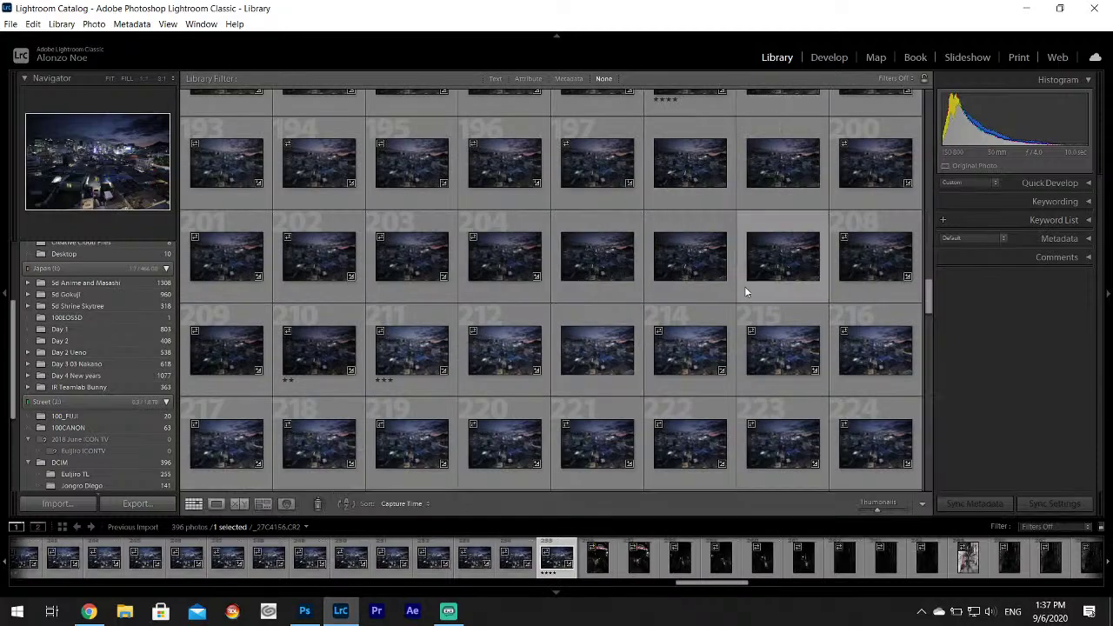
pyautogui.scroll(-10, 739, 296)
pyautogui.scroll(-10, 736, 307)
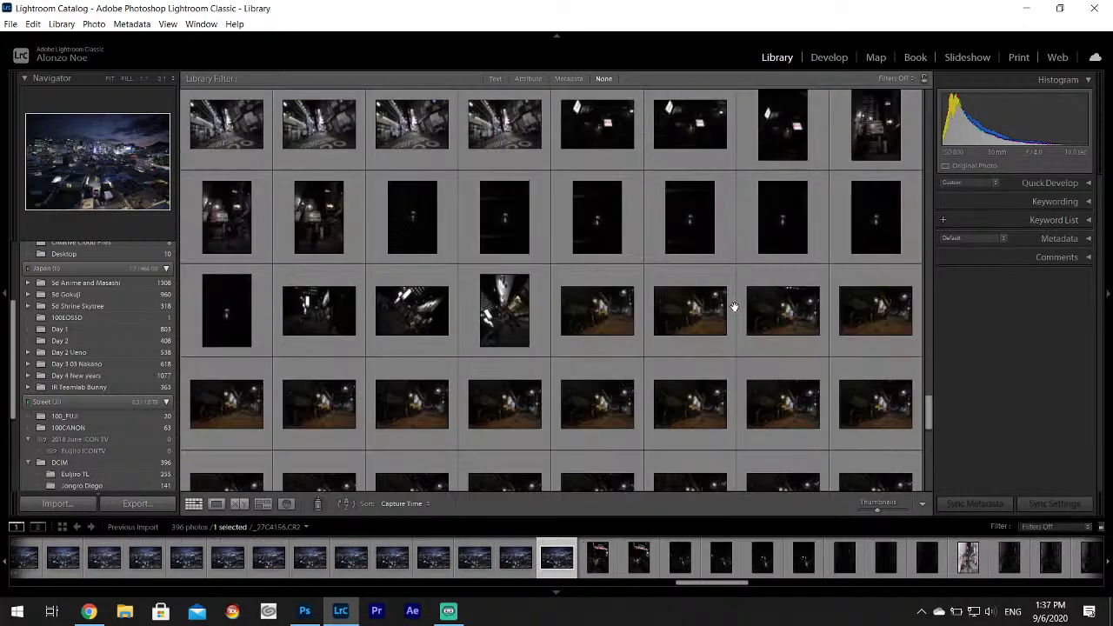
pyautogui.click(830, 57)
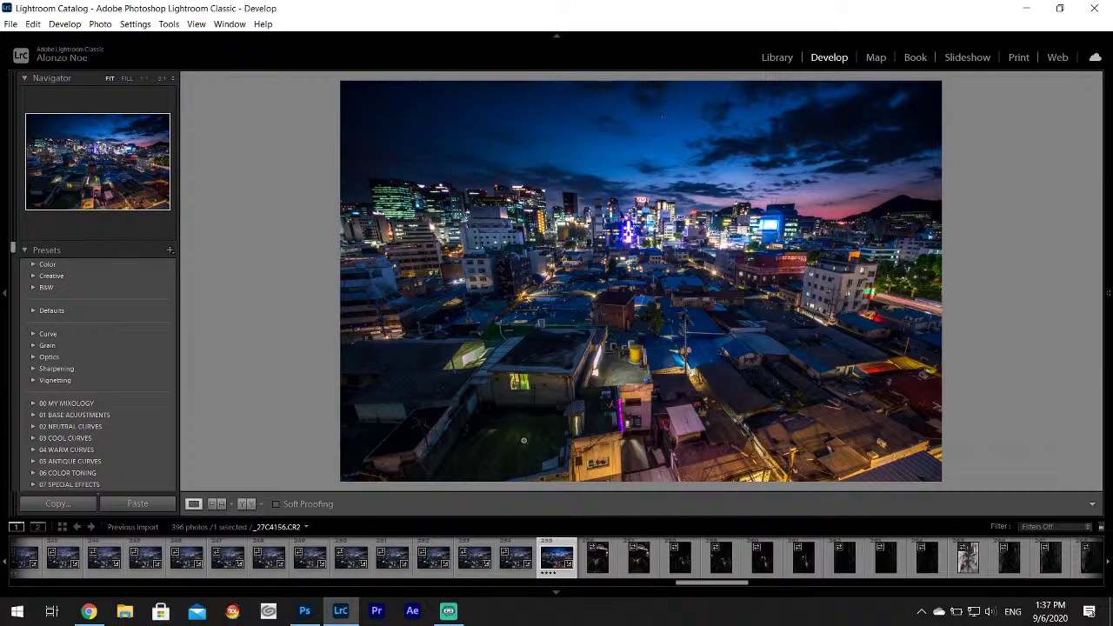
pyautogui.scroll(15, 298, 575)
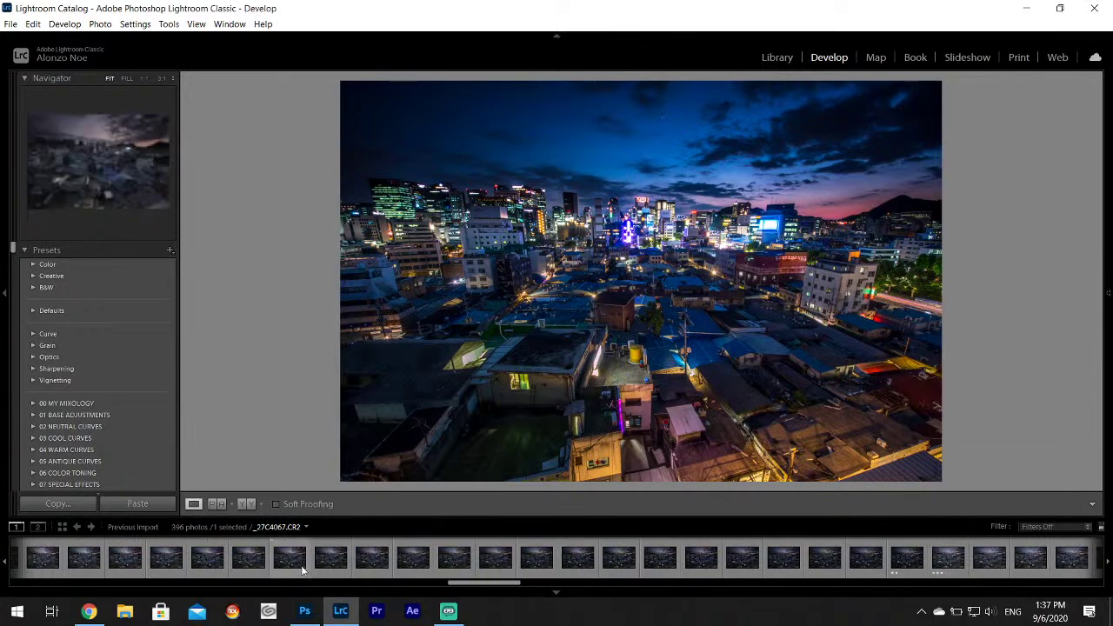
# Show the Basic panel with _27C4156's edits: Temp 5500, Highlights −100, Shadows +100, Blacks −15.
pyautogui.scroll(-5, 287, 561)
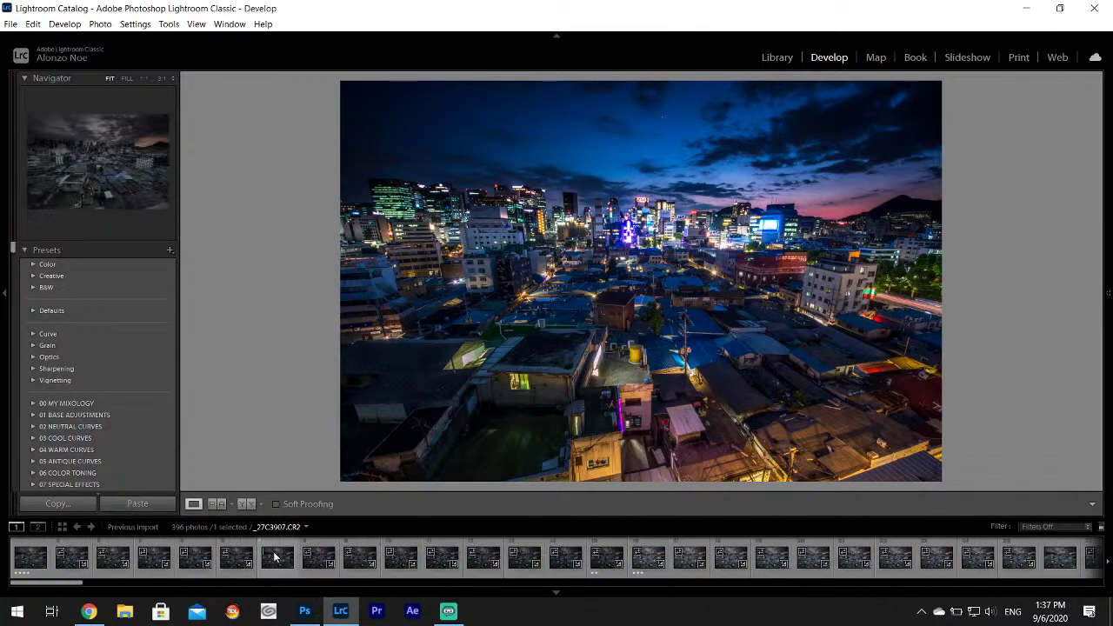
pyautogui.scroll(-10, 278, 543)
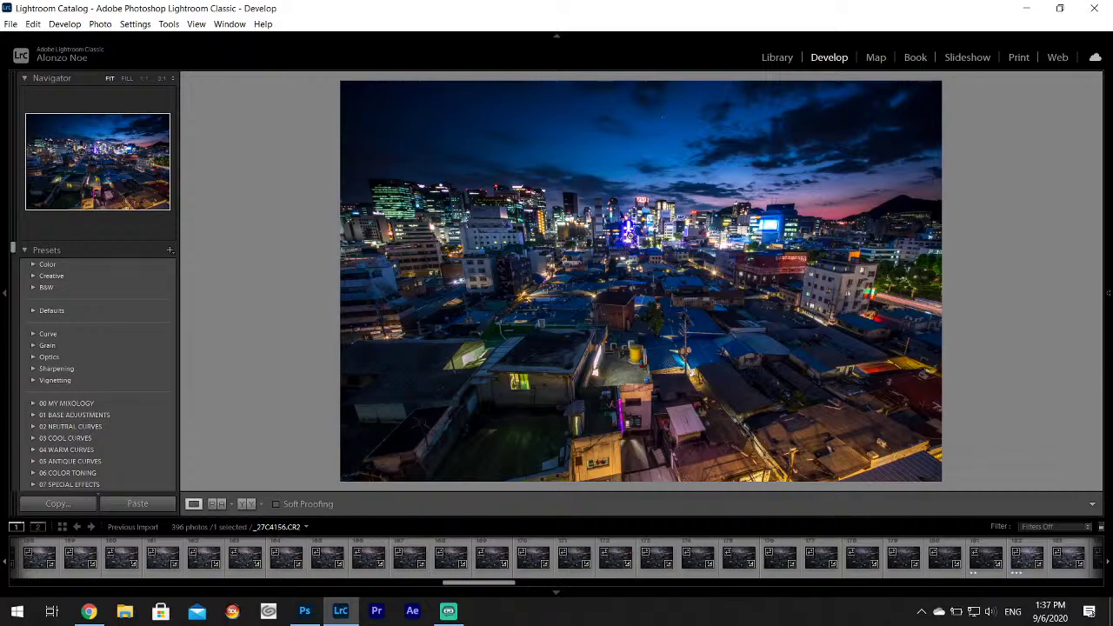
pyautogui.click(1108, 293)
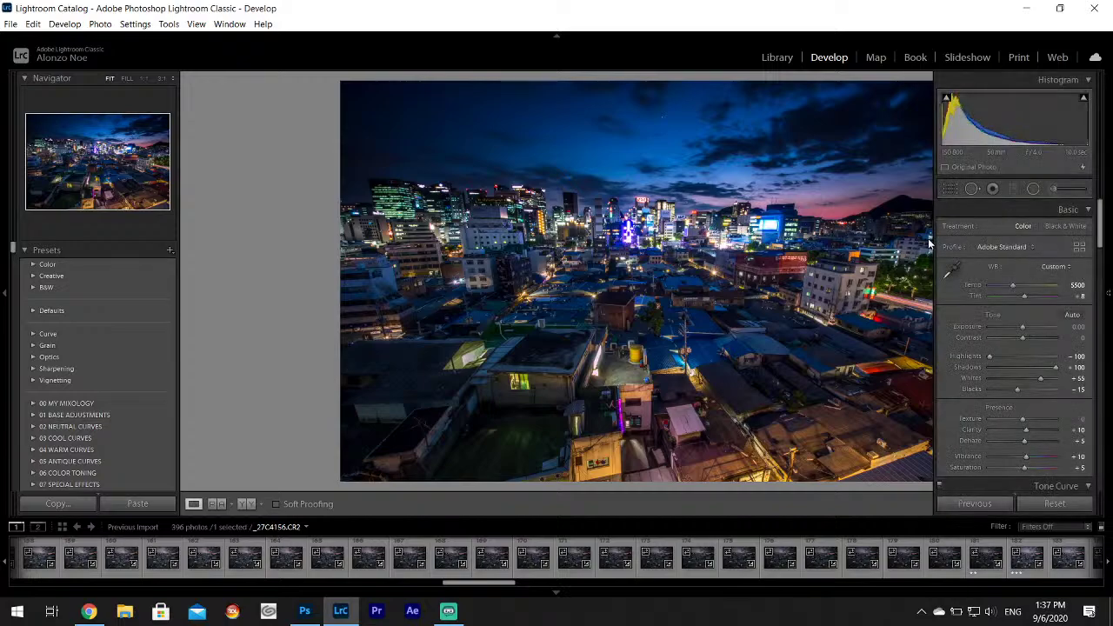
# Export _27C4156.CR2 as a JPEG to the Desktop's Korea Project folder.
pyautogui.click(10, 23)
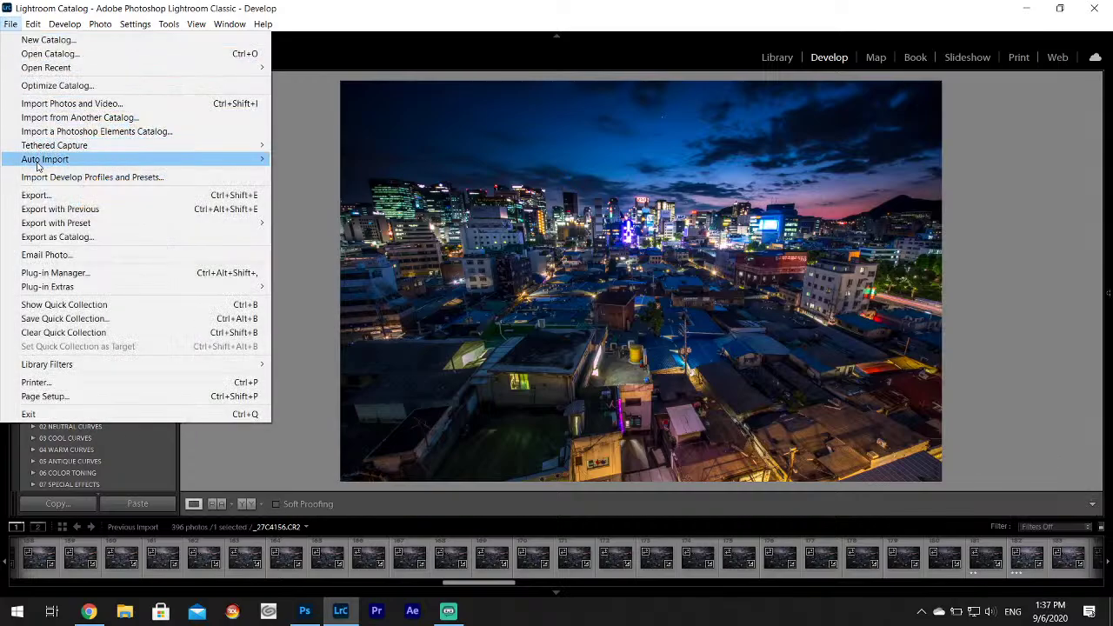
pyautogui.click(35, 195)
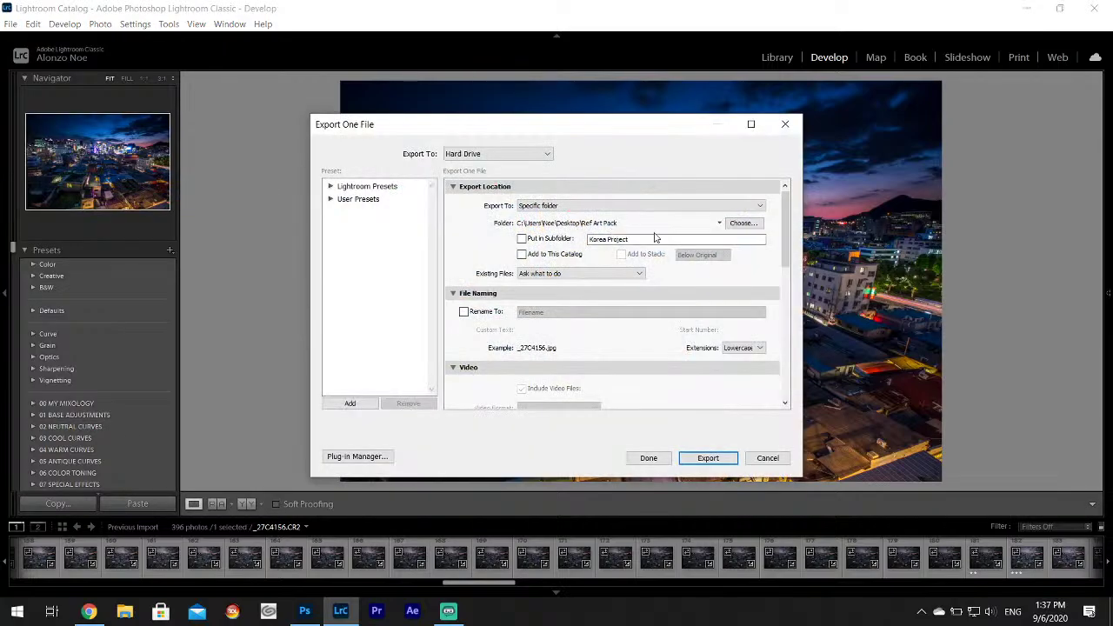
pyautogui.click(744, 224)
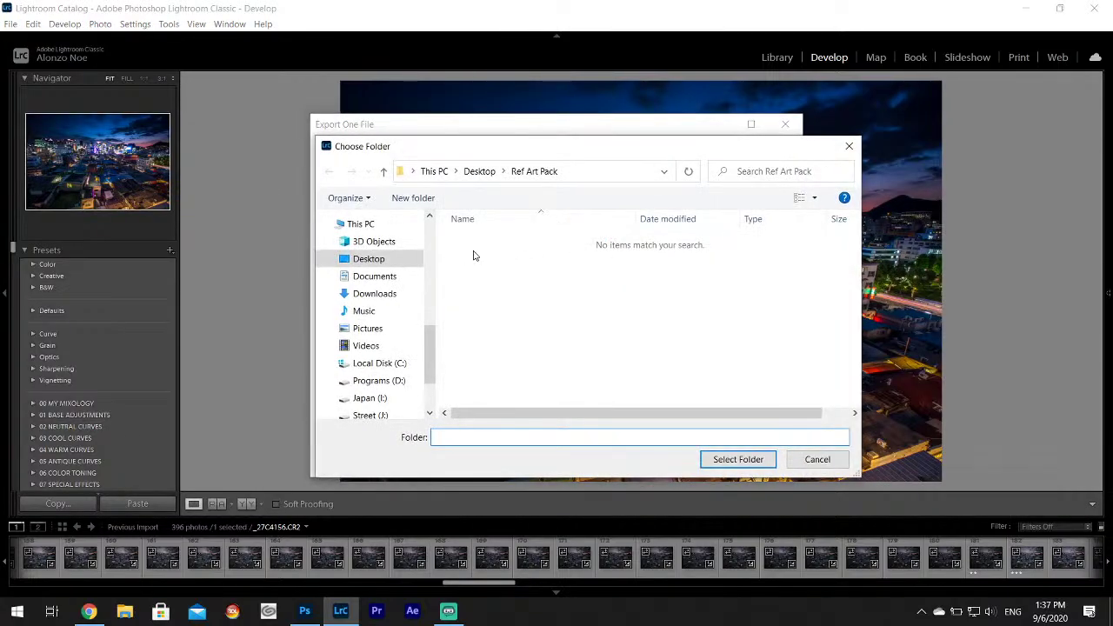
pyautogui.click(381, 257)
pyautogui.click(487, 256)
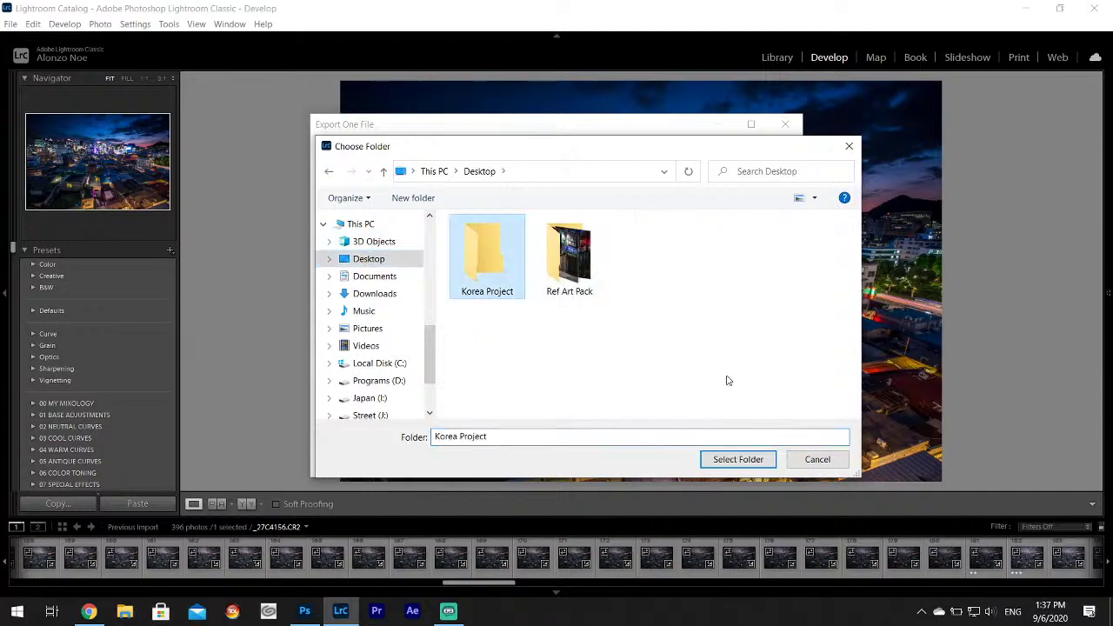
pyautogui.click(745, 463)
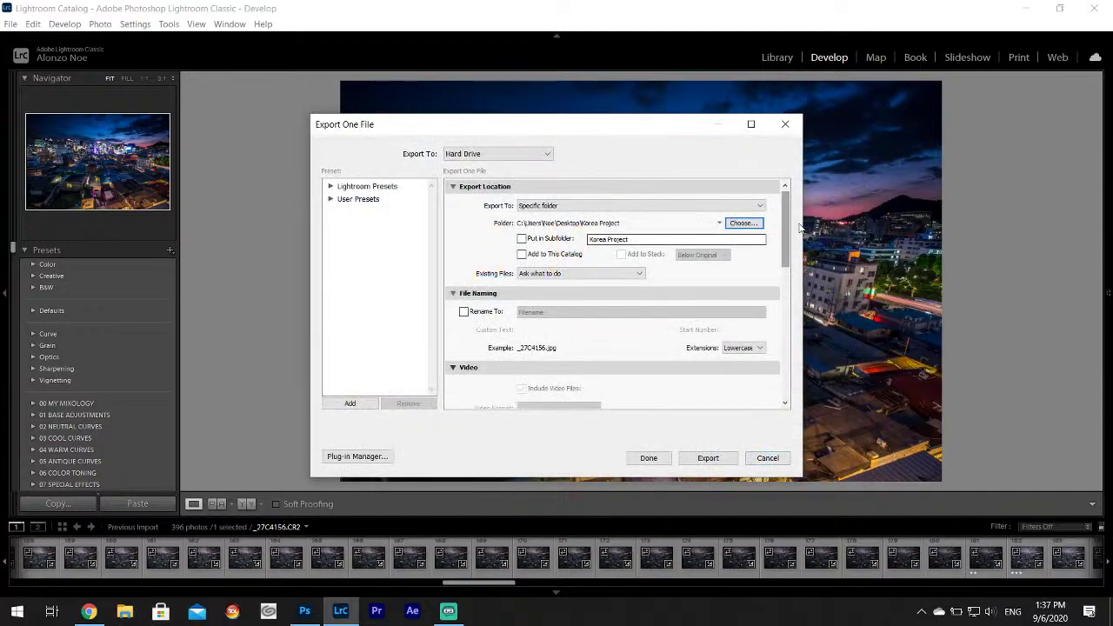
pyautogui.moveTo(792, 214); pyautogui.dragTo(786, 387)
pyautogui.click(708, 459)
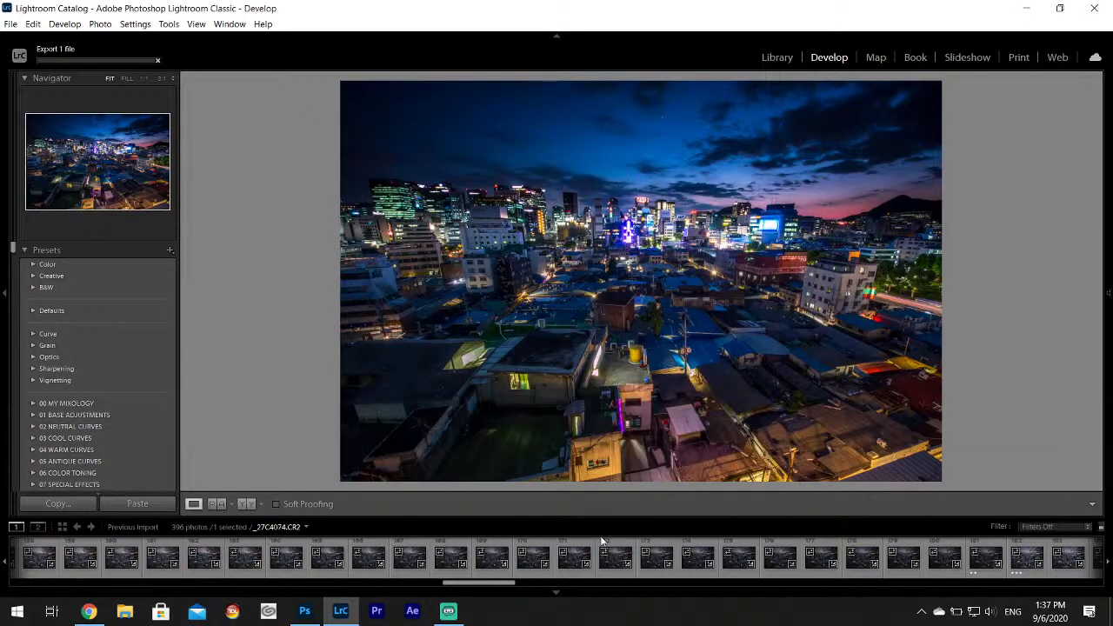
# Page through the filmstrip past two neon-sign alley photos to reach _27C4163.CR2.
pyautogui.scroll(-2, 942, 576)
pyautogui.scroll(-2, 942, 576)
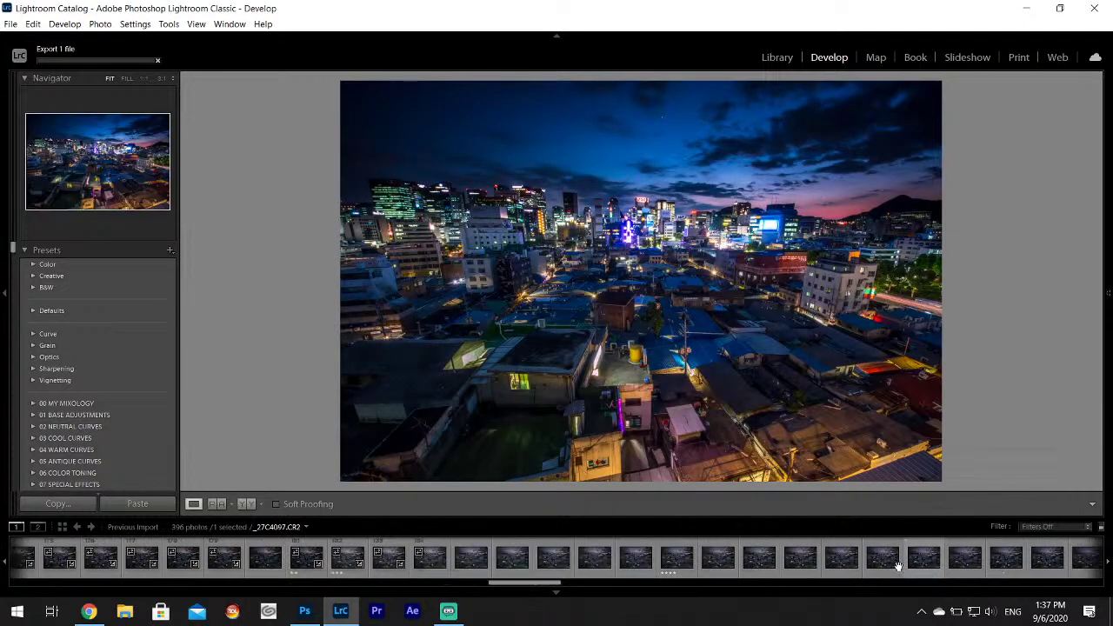
pyautogui.click(673, 559)
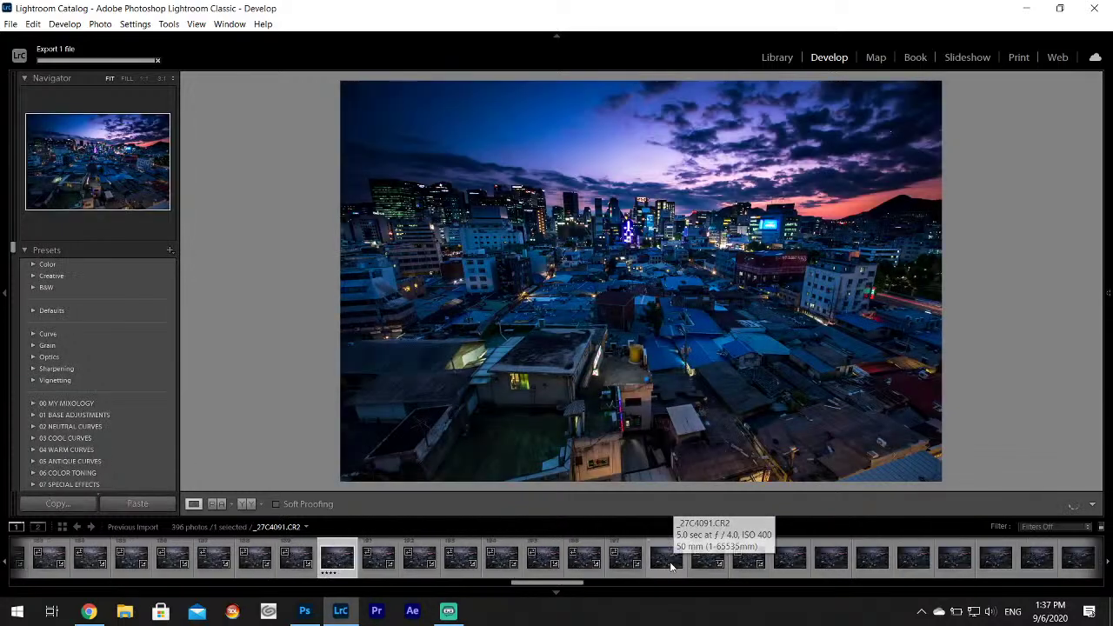
pyautogui.scroll(-6, 670, 563)
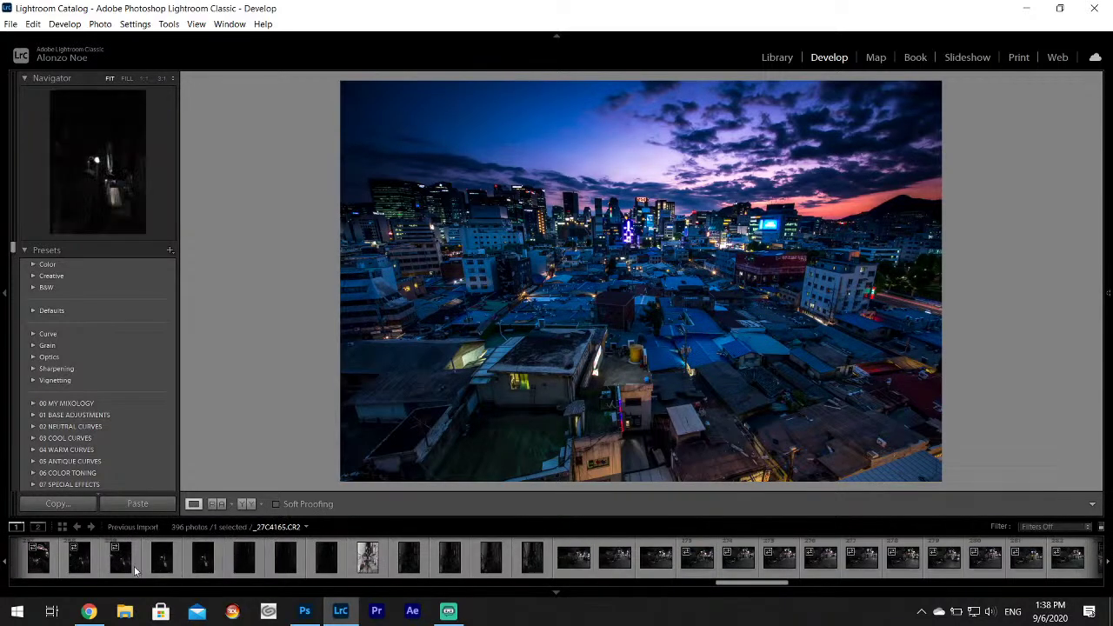
pyautogui.scroll(4, 348, 563)
pyautogui.click(294, 563)
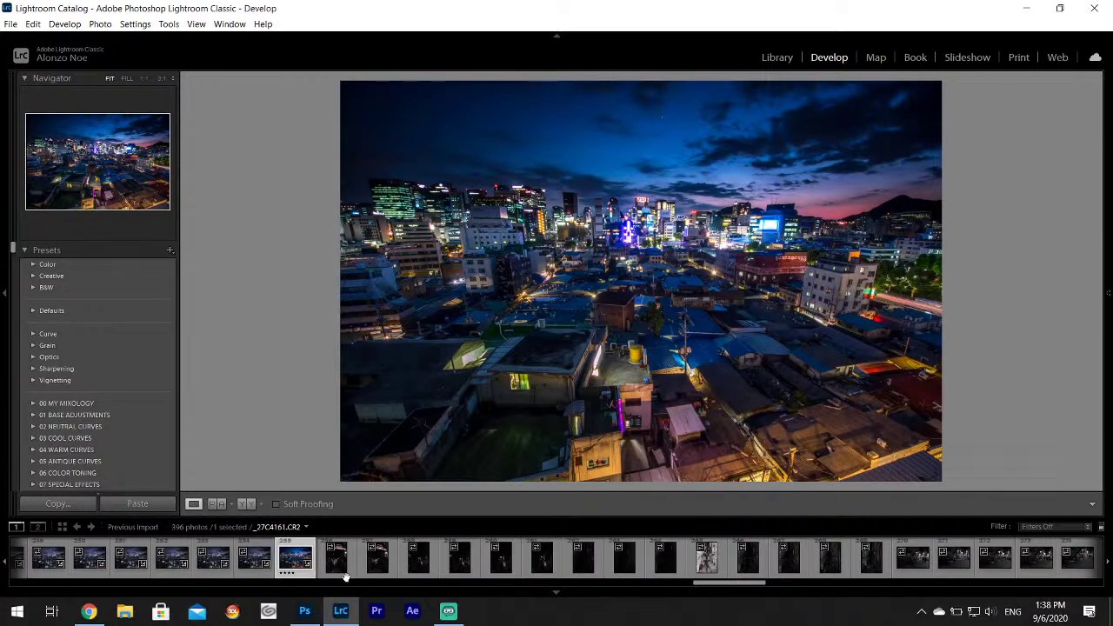
pyautogui.click(346, 570)
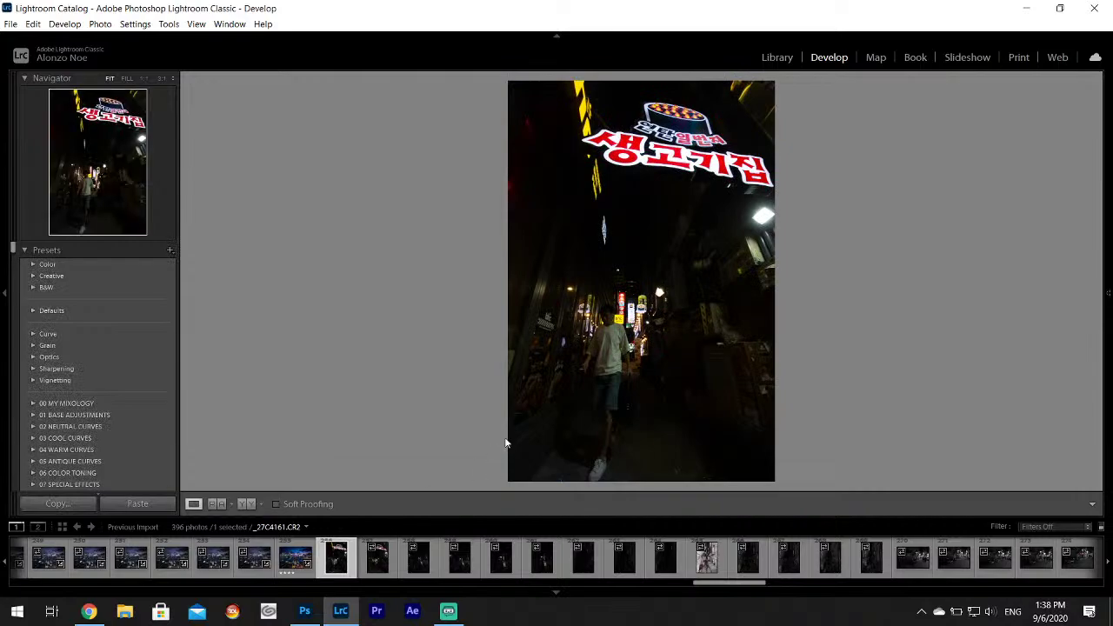
pyautogui.click(380, 566)
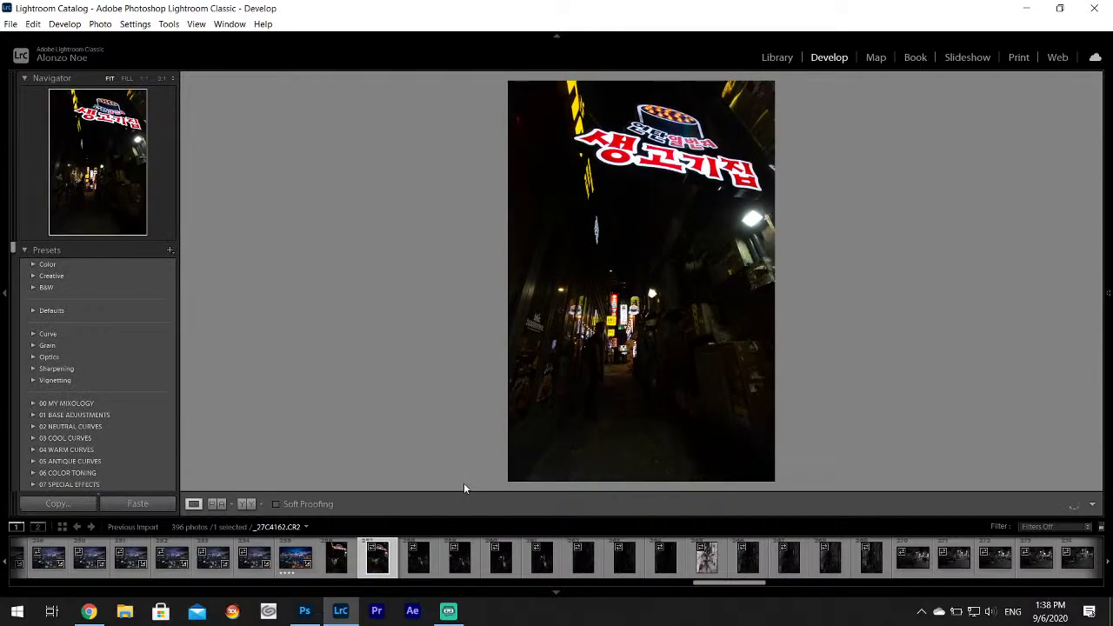
pyautogui.click(414, 561)
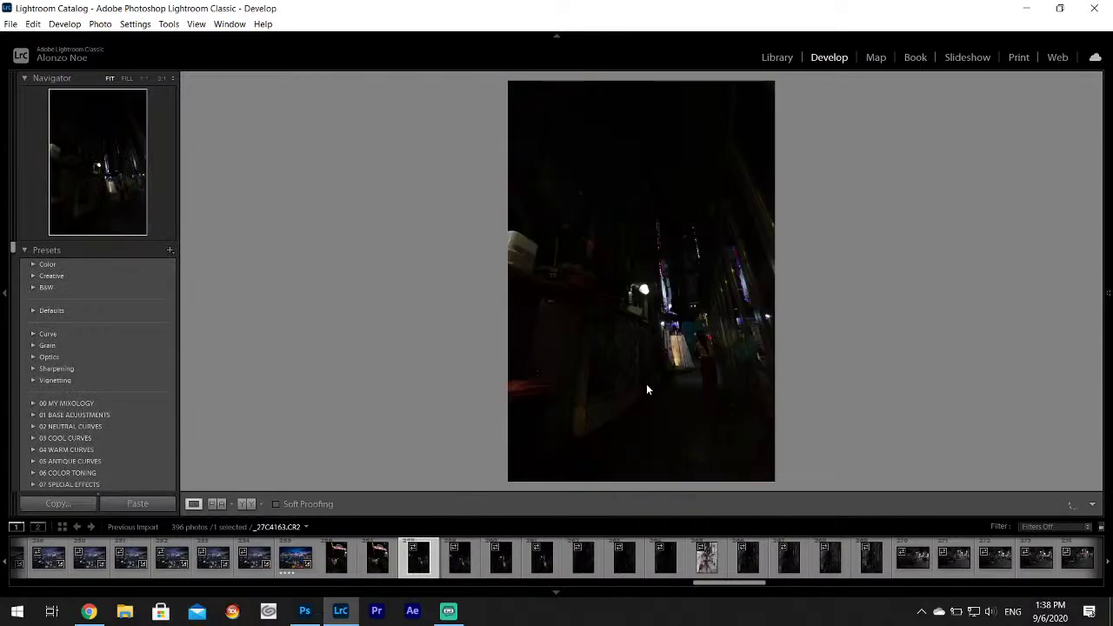
# Set Highlights to −100, Shadows to +100 and Whites to +79 on the dark alley photo.
pyautogui.moveTo(1110, 256)
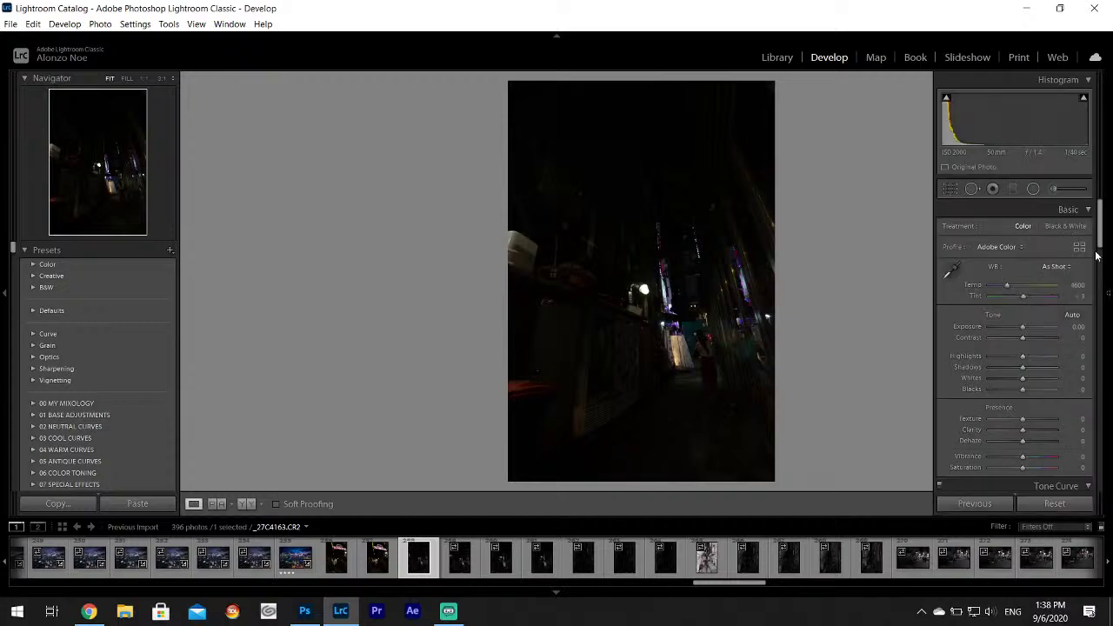
pyautogui.click(991, 357)
pyautogui.moveTo(1022, 367); pyautogui.dragTo(1050, 379)
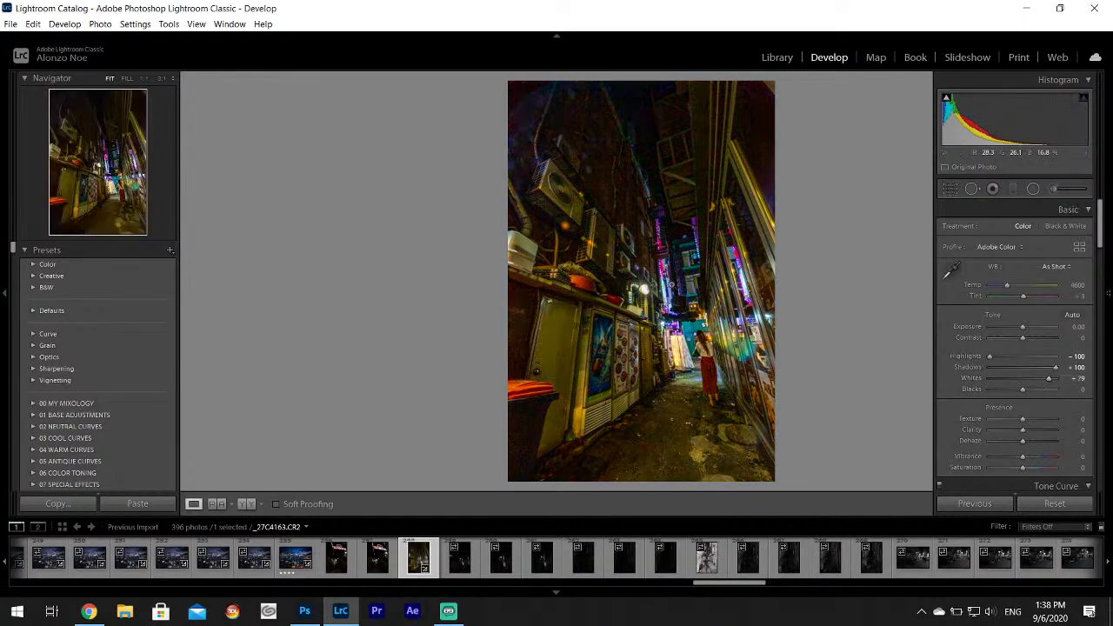
# Check detail at 1:1 zoom twice, then move on to _27C4164.CR2.
pyautogui.click(660, 290)
pyautogui.click(660, 290)
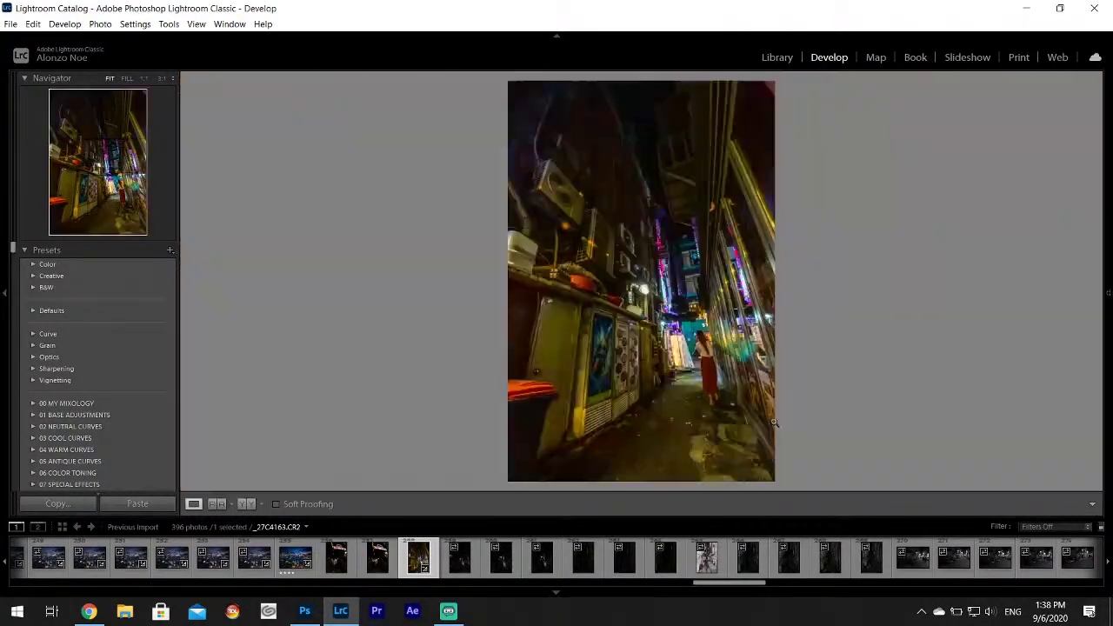
pyautogui.click(717, 356)
pyautogui.click(716, 356)
pyautogui.click(451, 569)
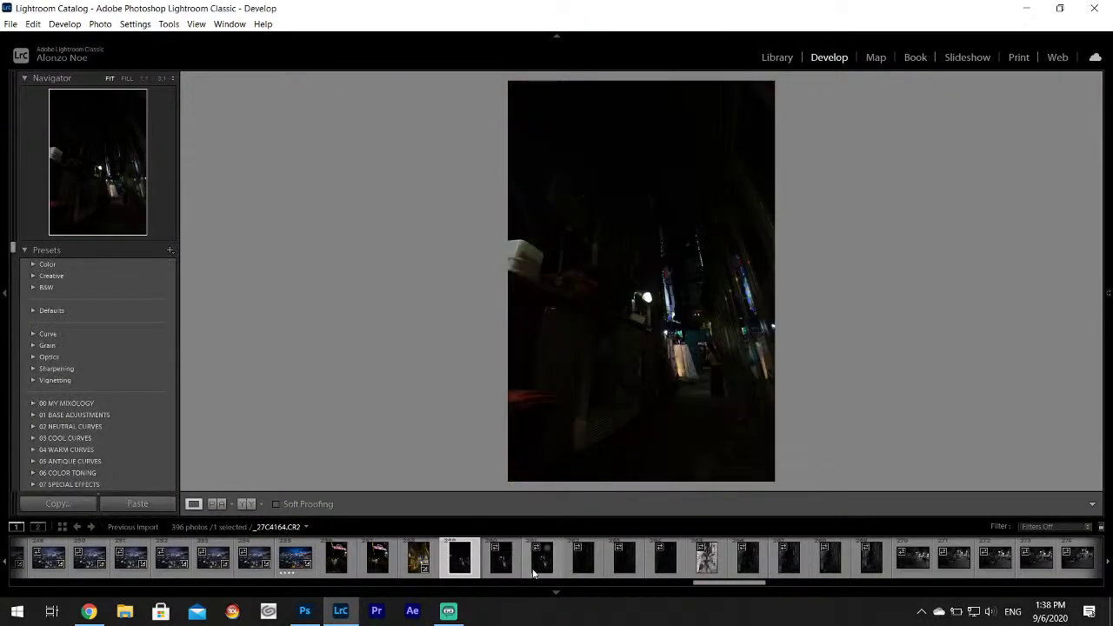
# Browse the filmstrip through the dark alley and parked-motorbike street photos.
pyautogui.click(535, 565)
pyautogui.click(581, 574)
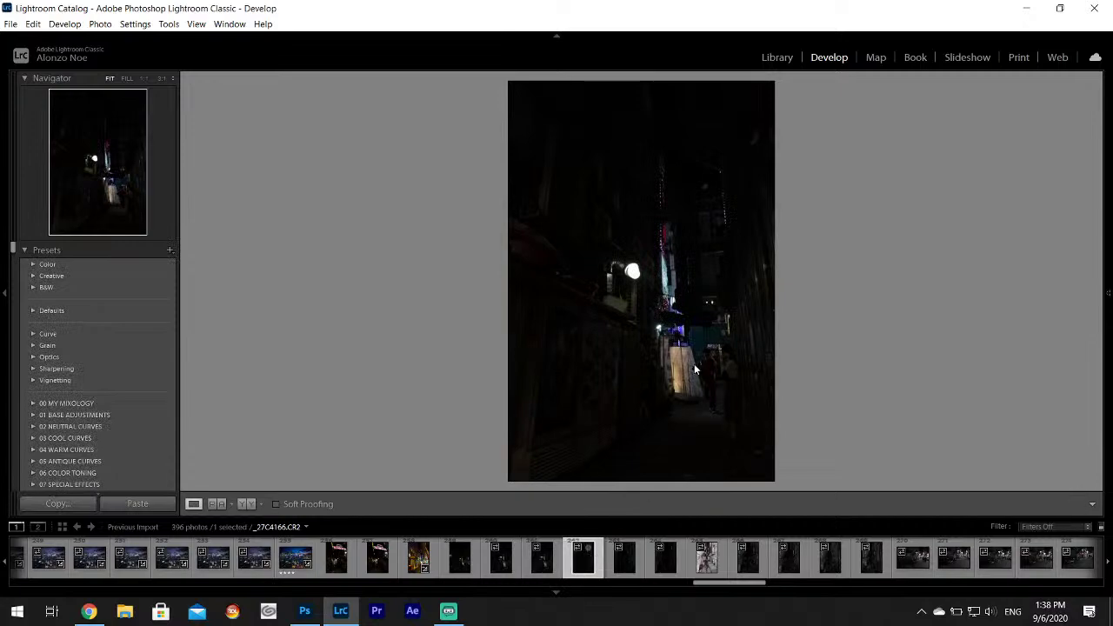
pyautogui.click(625, 565)
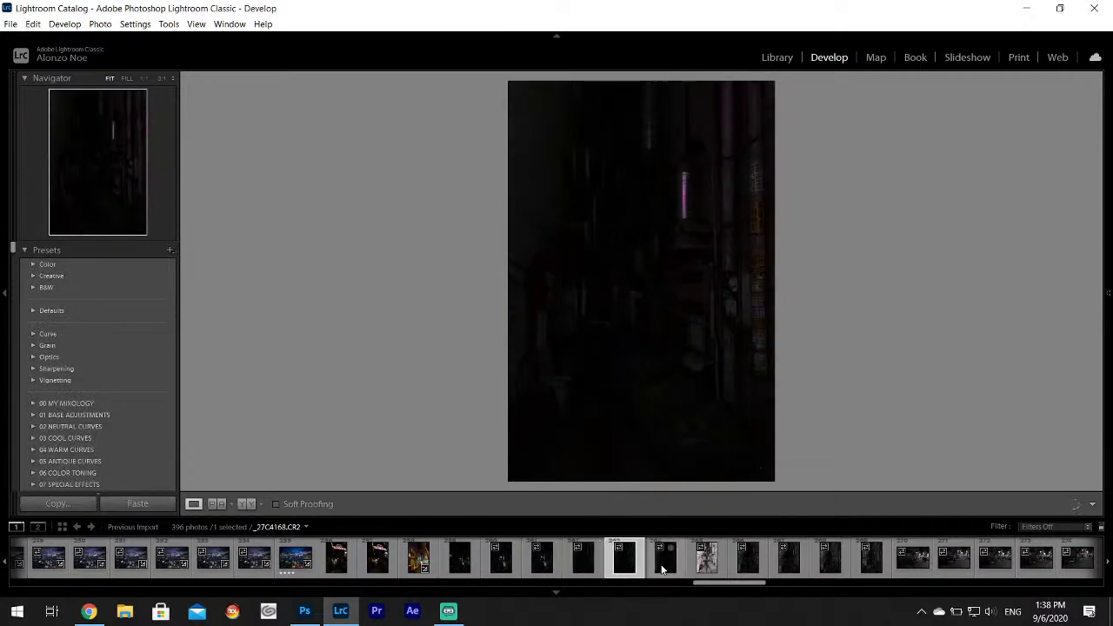
pyautogui.click(700, 570)
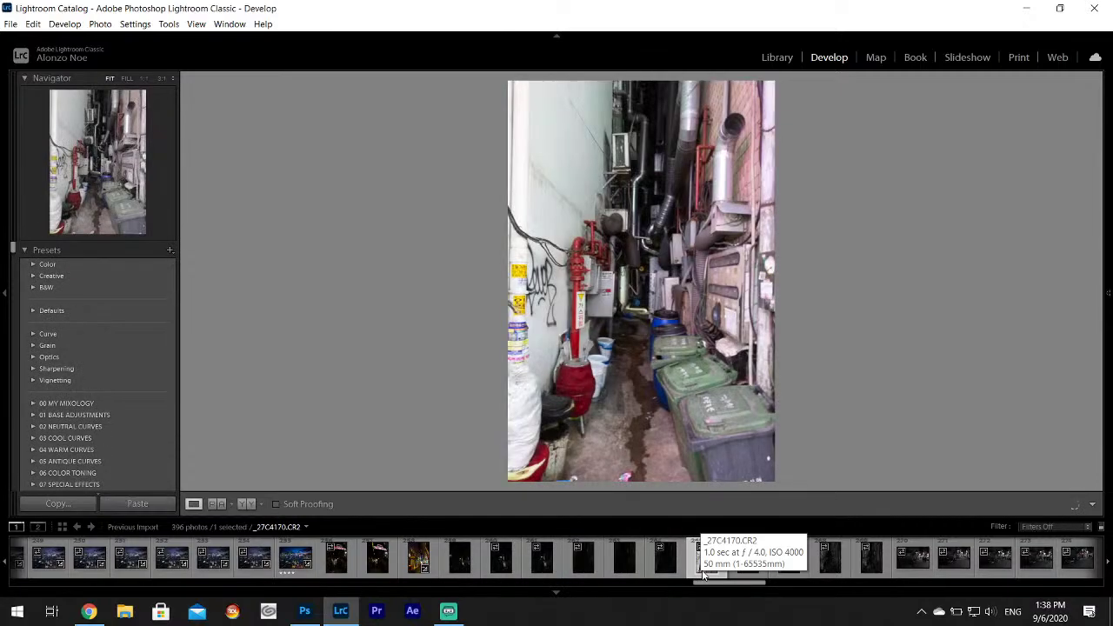
pyautogui.click(751, 556)
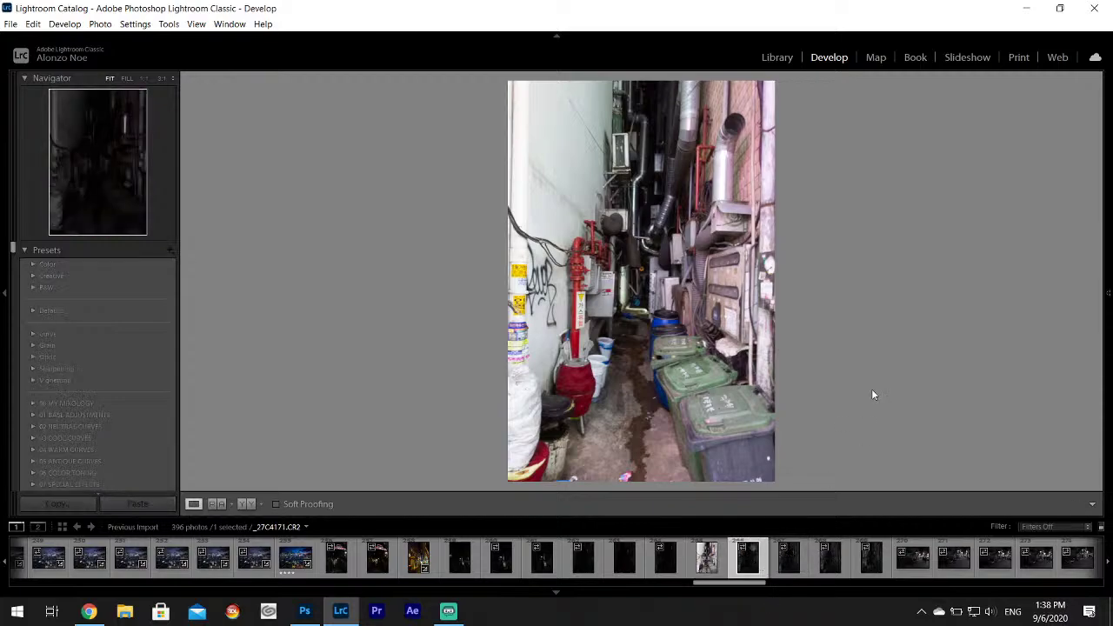
pyautogui.scroll(-4, 710, 557)
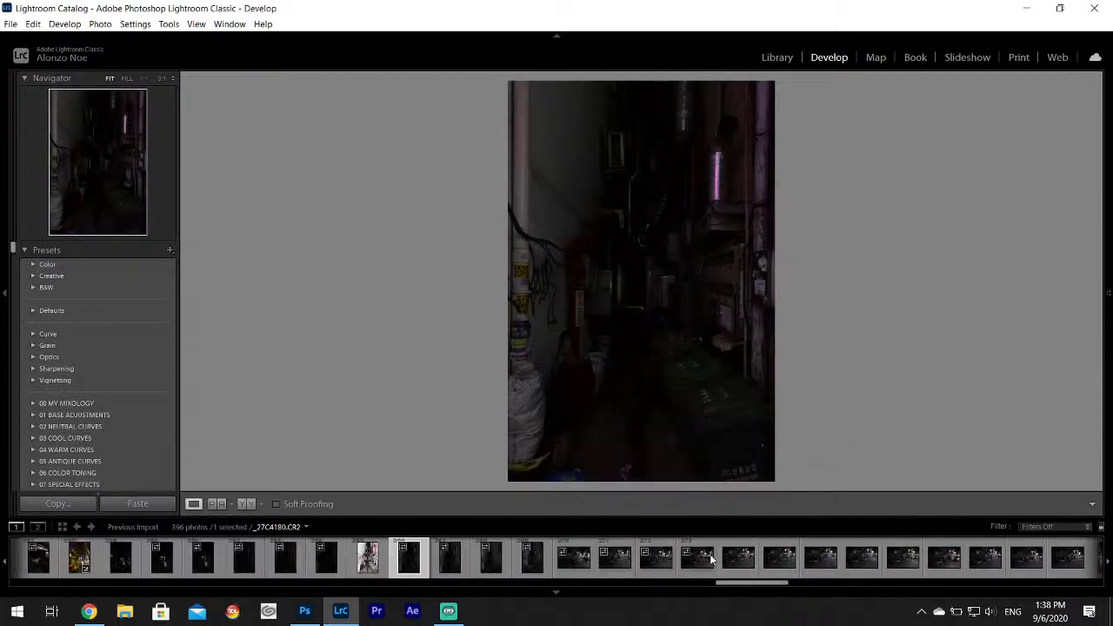
pyautogui.click(614, 557)
pyautogui.press('Right')
pyautogui.press('Right')
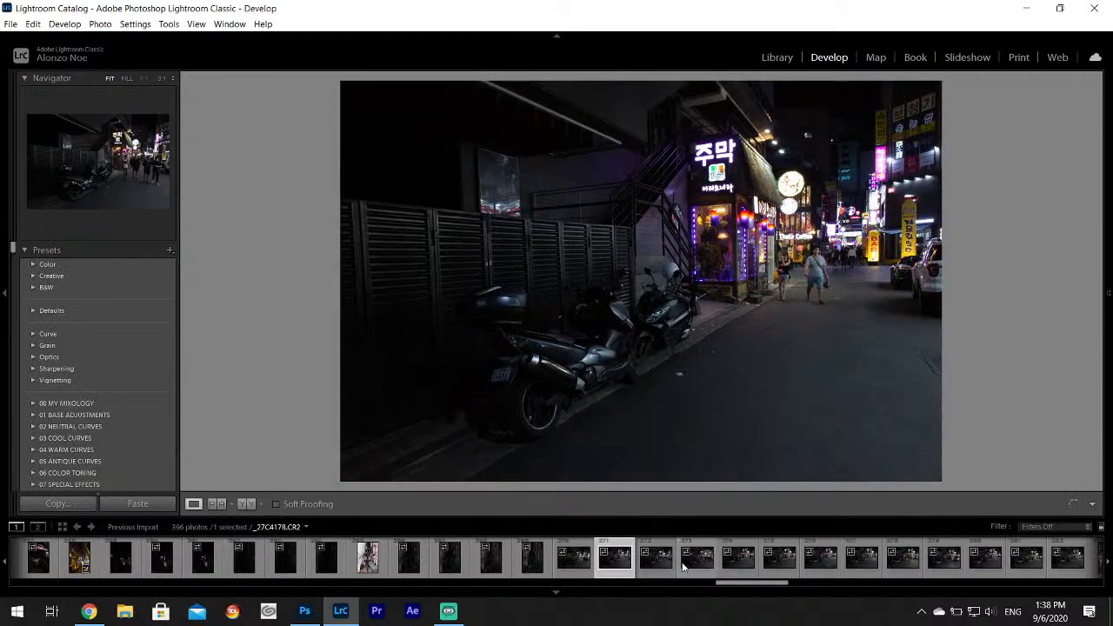
pyautogui.click(792, 564)
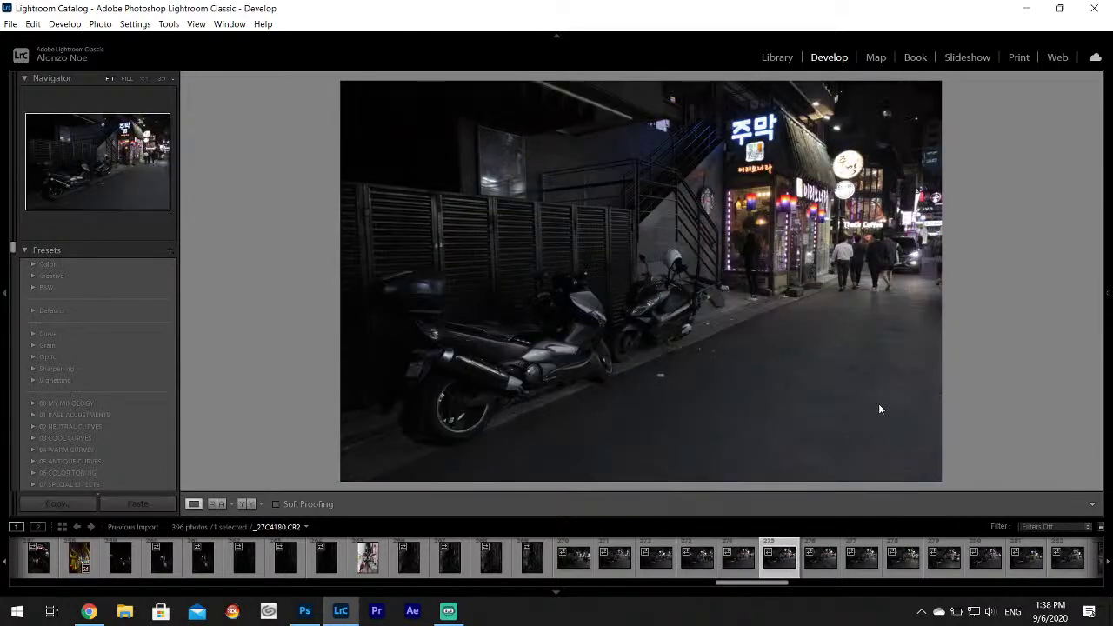
# Continue past the painted-arrow and tilted crowded street shots to the white-scooter walkway photo.
pyautogui.scroll(-5, 816, 566)
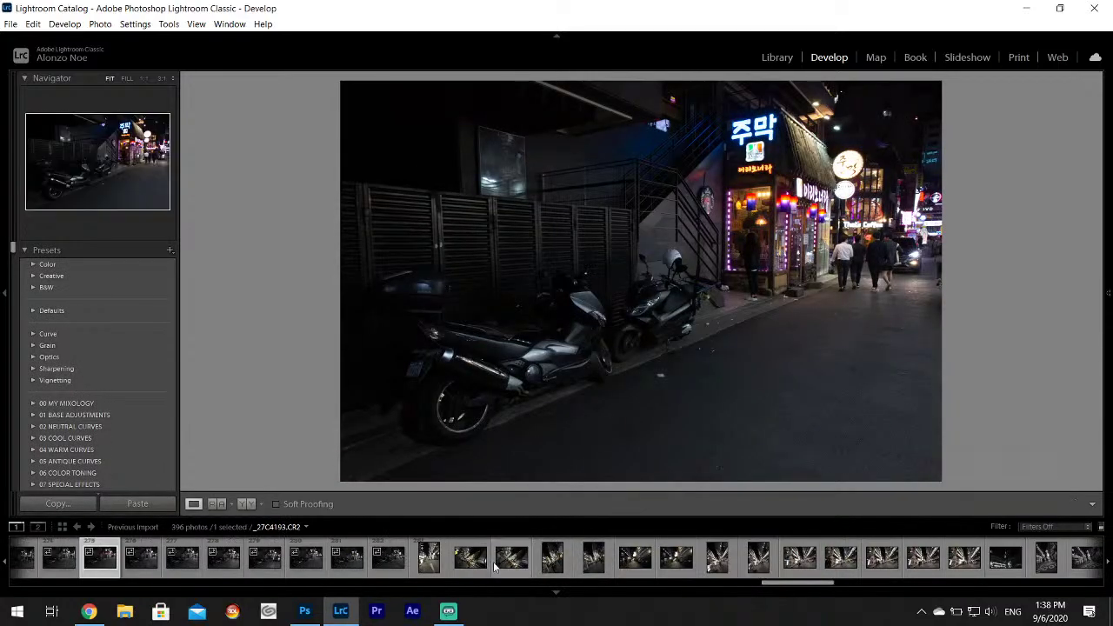
pyautogui.click(428, 561)
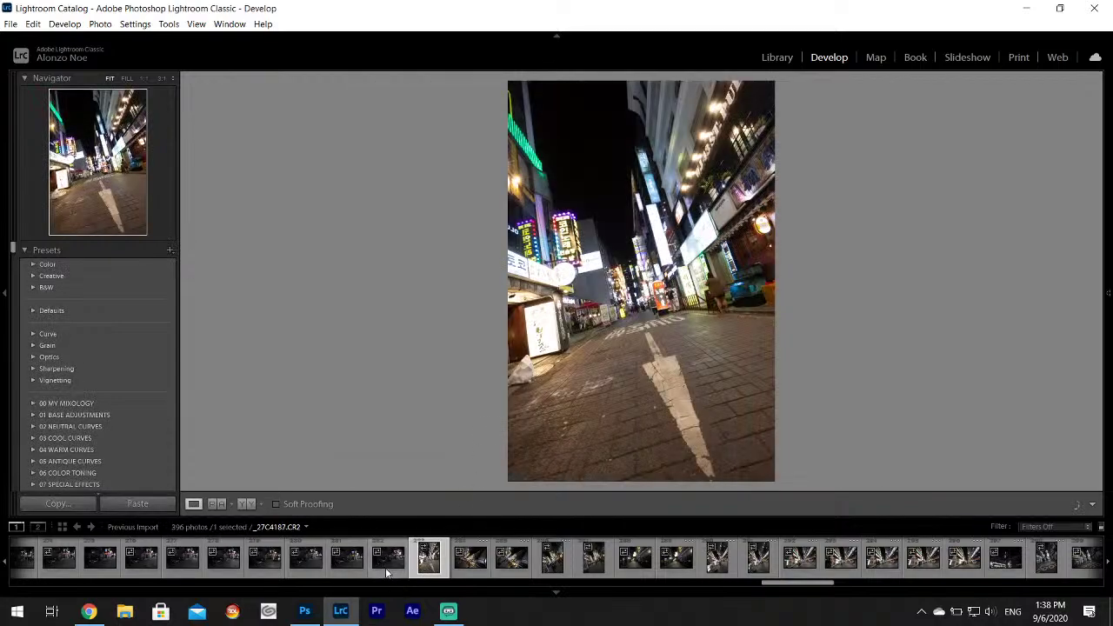
pyautogui.press('Left')
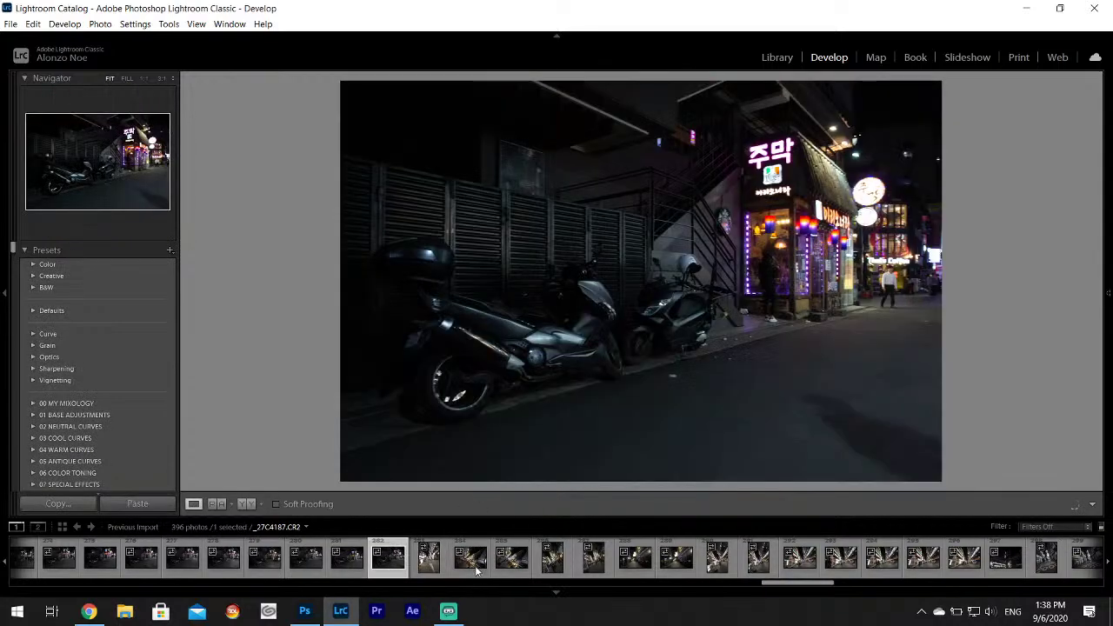
pyautogui.click(476, 570)
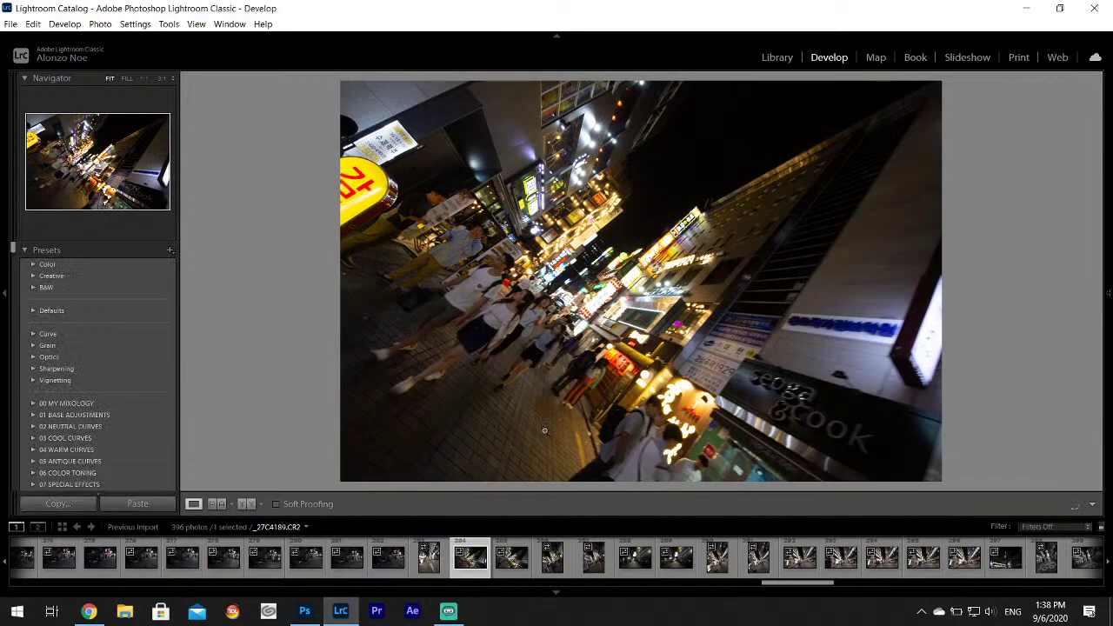
pyautogui.click(520, 567)
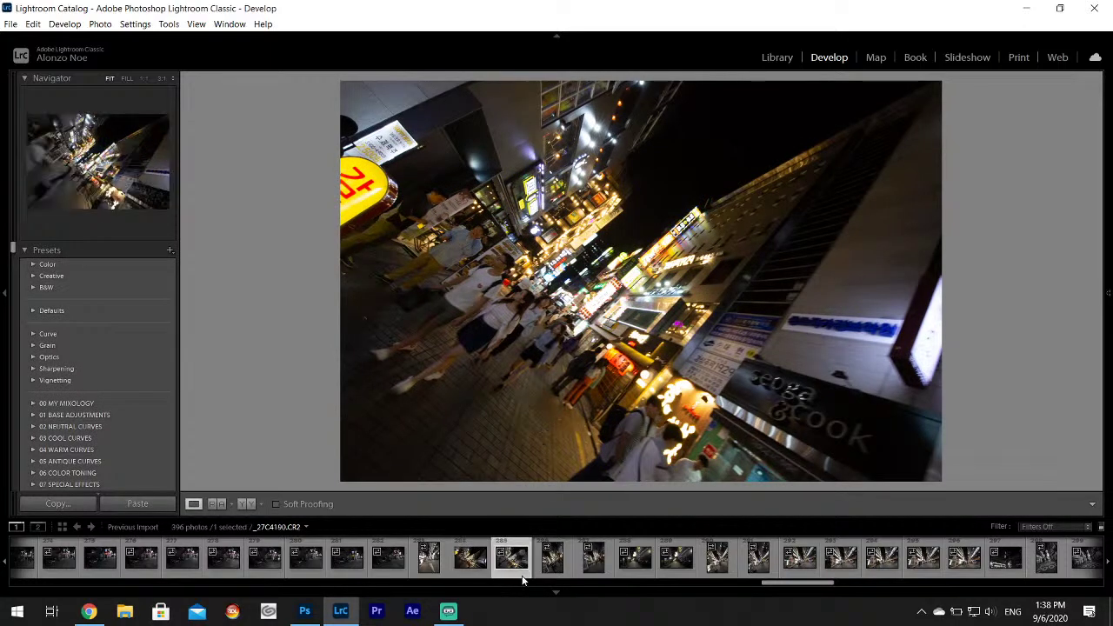
pyautogui.click(553, 559)
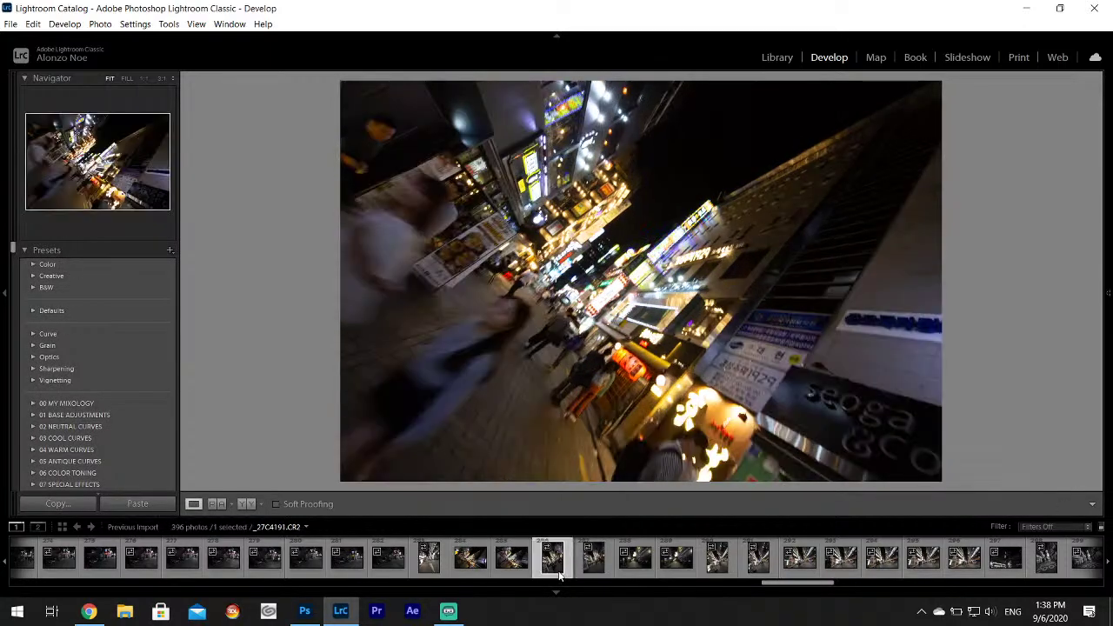
pyautogui.click(600, 565)
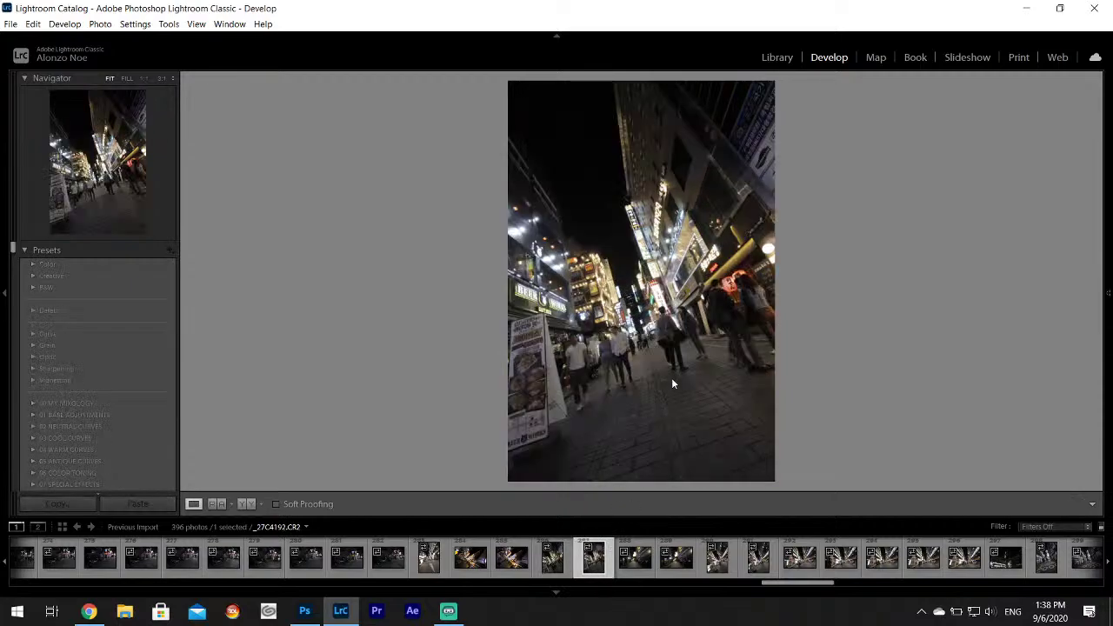
pyautogui.click(620, 570)
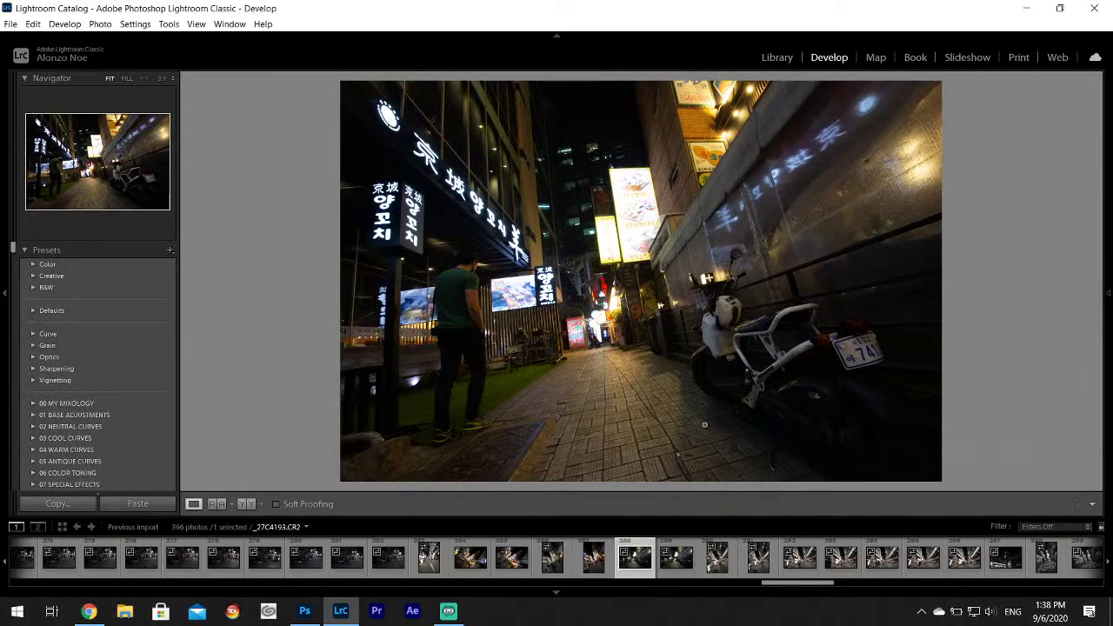
# Inspect the walkway frames, then set _27C4194 to Highlights −100, Shadows +100, Whites +48.
pyautogui.click(484, 253)
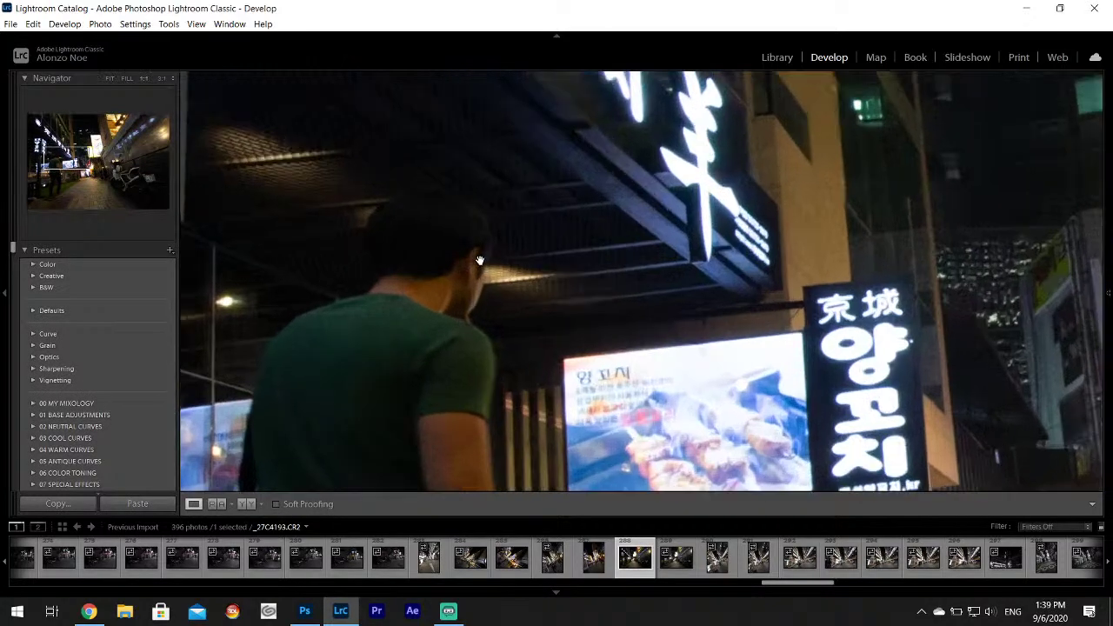
pyautogui.click(484, 253)
pyautogui.click(678, 566)
pyautogui.click(677, 566)
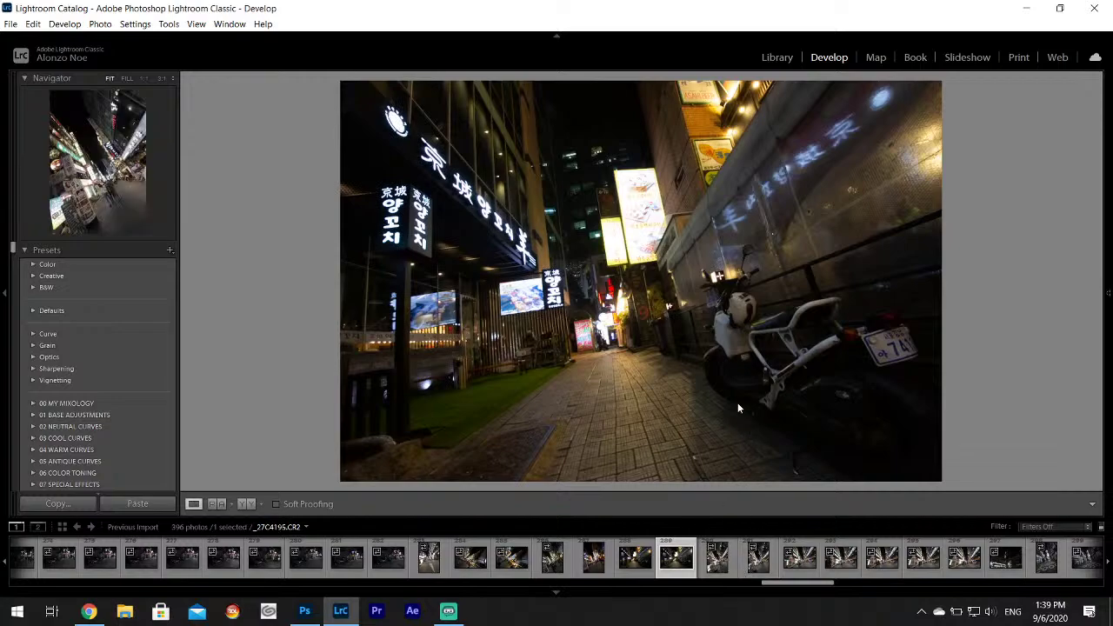
pyautogui.click(1108, 294)
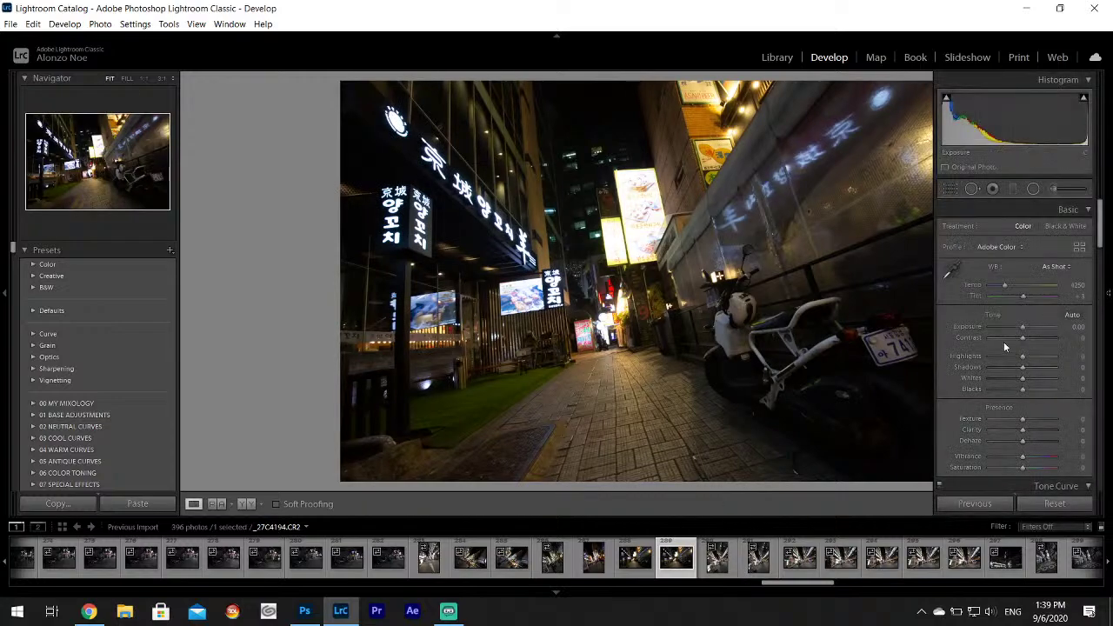
pyautogui.moveTo(1023, 355); pyautogui.dragTo(1037, 381)
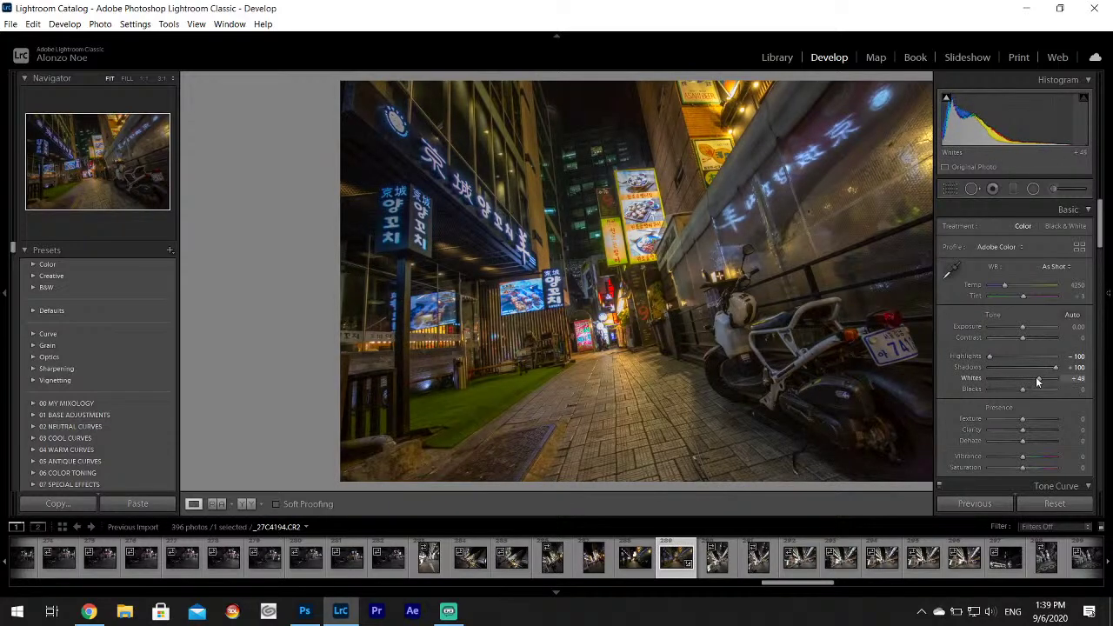
# Export _27C4194.CR2 as a JPEG into the Desktop's Ref Art Pack folder.
pyautogui.click(10, 23)
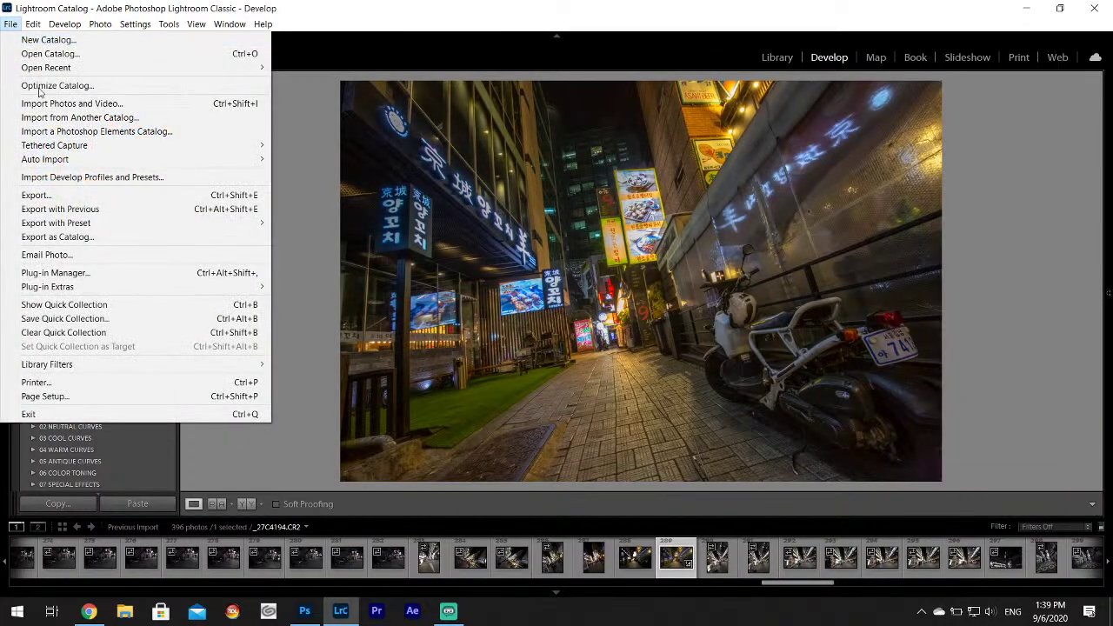
pyautogui.click(59, 193)
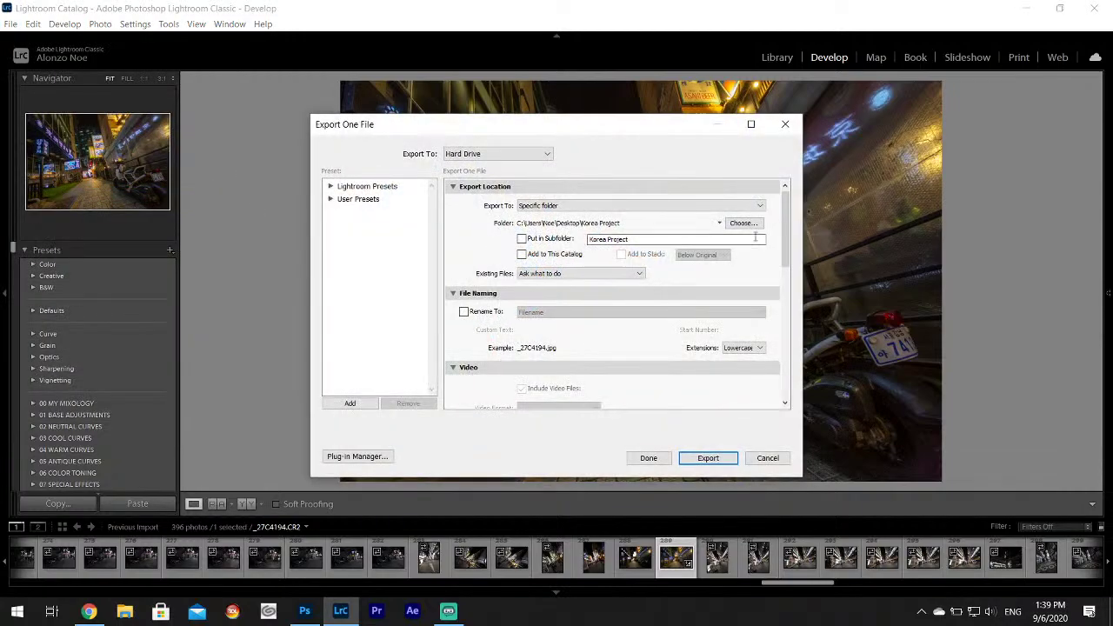
pyautogui.click(747, 223)
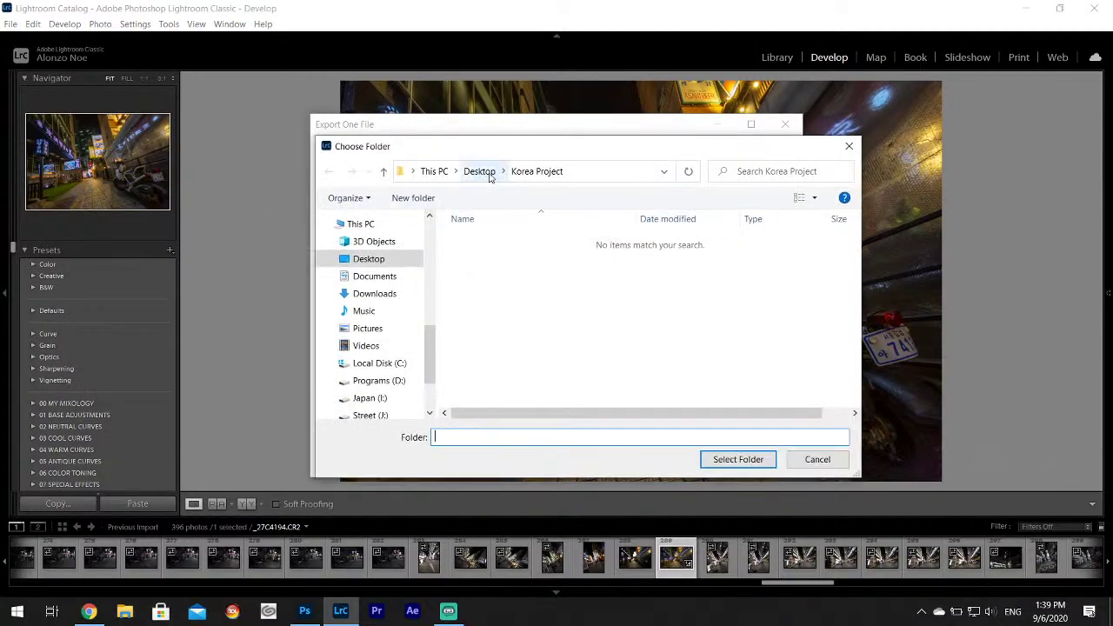
pyautogui.click(479, 172)
pyautogui.click(569, 256)
pyautogui.click(735, 459)
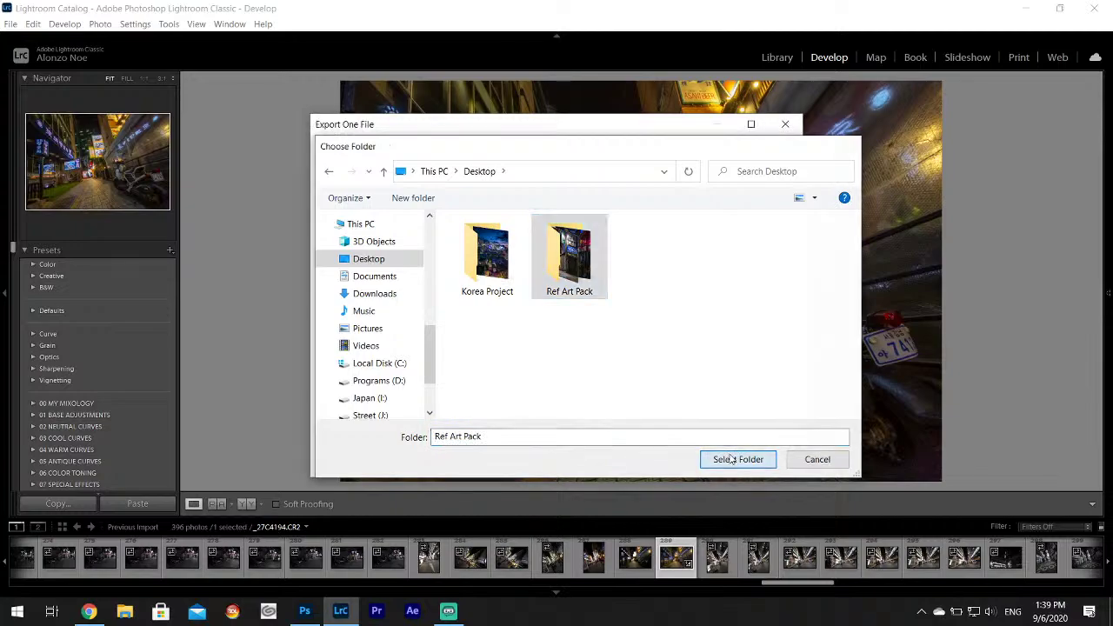
pyautogui.click(709, 458)
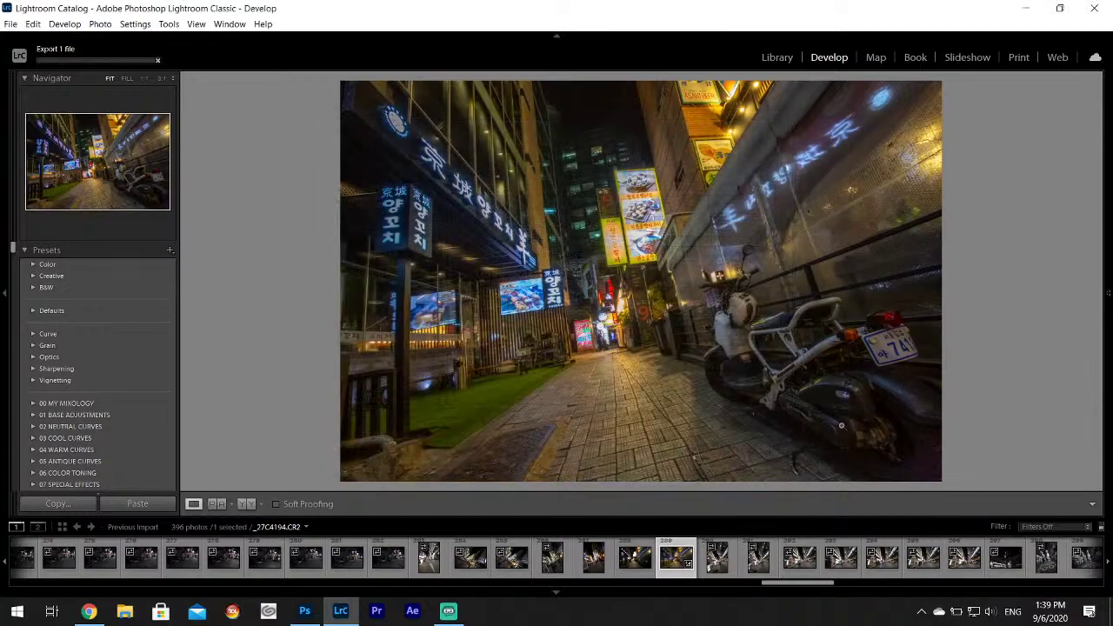
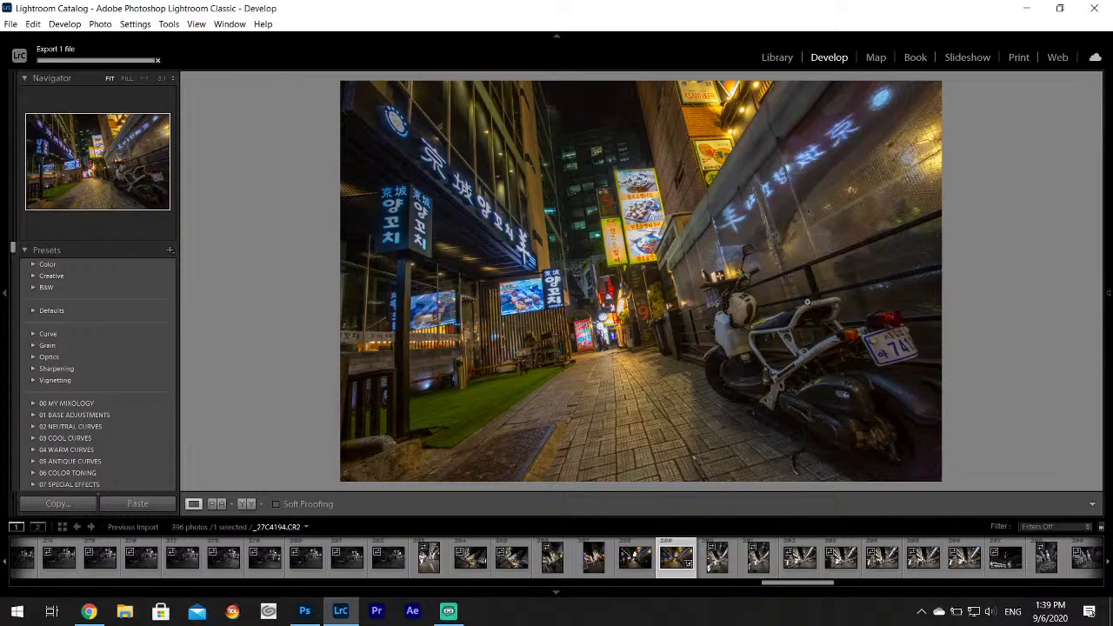
# Select the horizontal shoppers street shot and set Highlights -100 and Shadows +26.
pyautogui.click(720, 552)
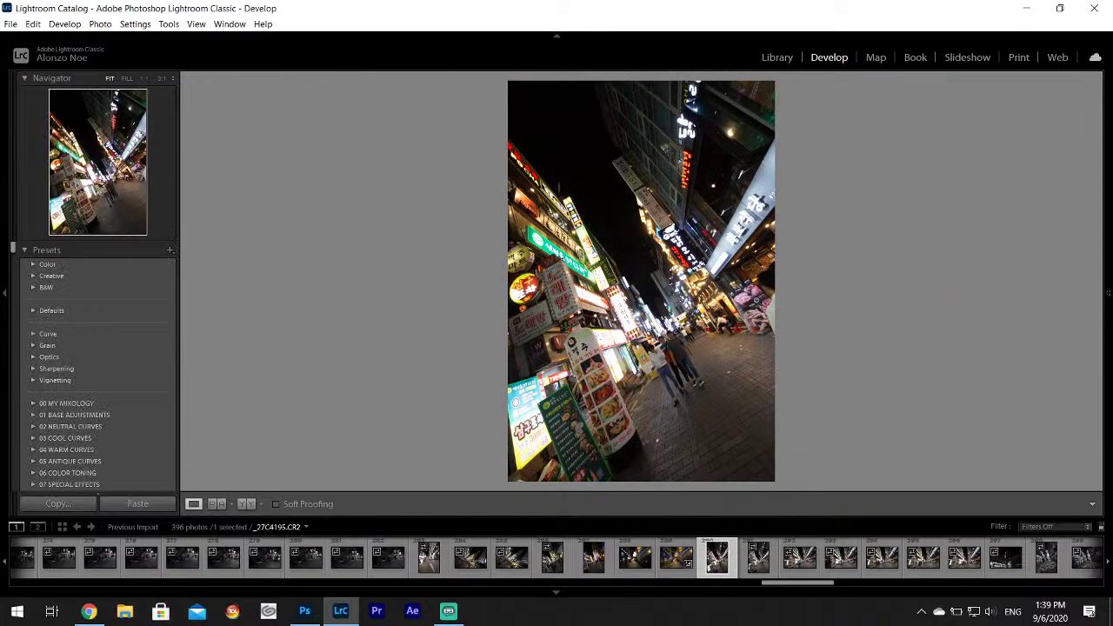
pyautogui.click(758, 561)
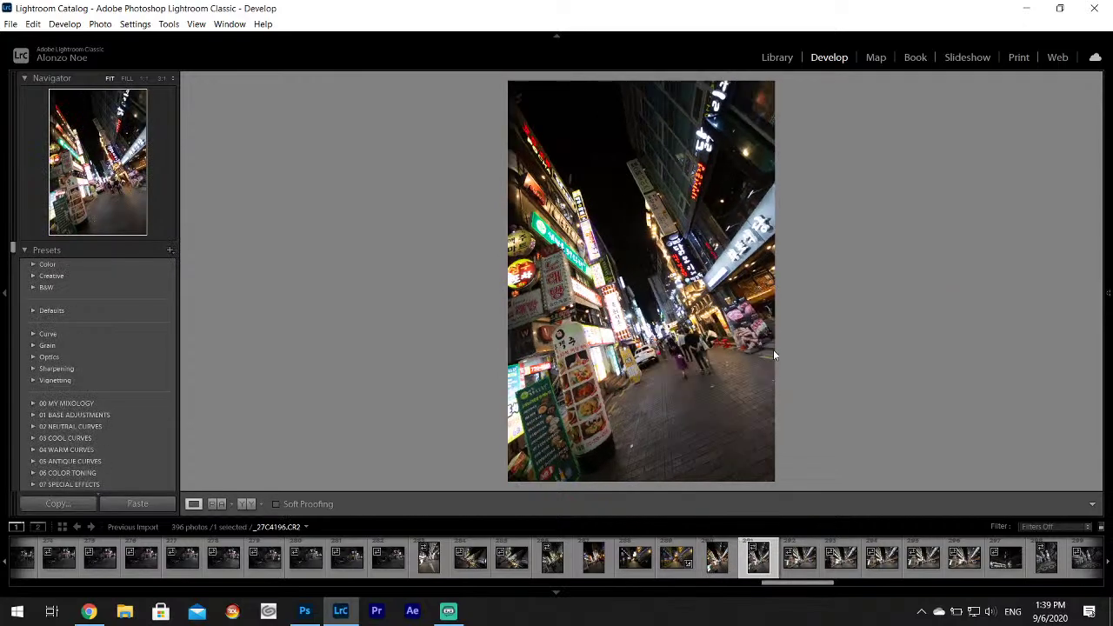
pyautogui.click(810, 569)
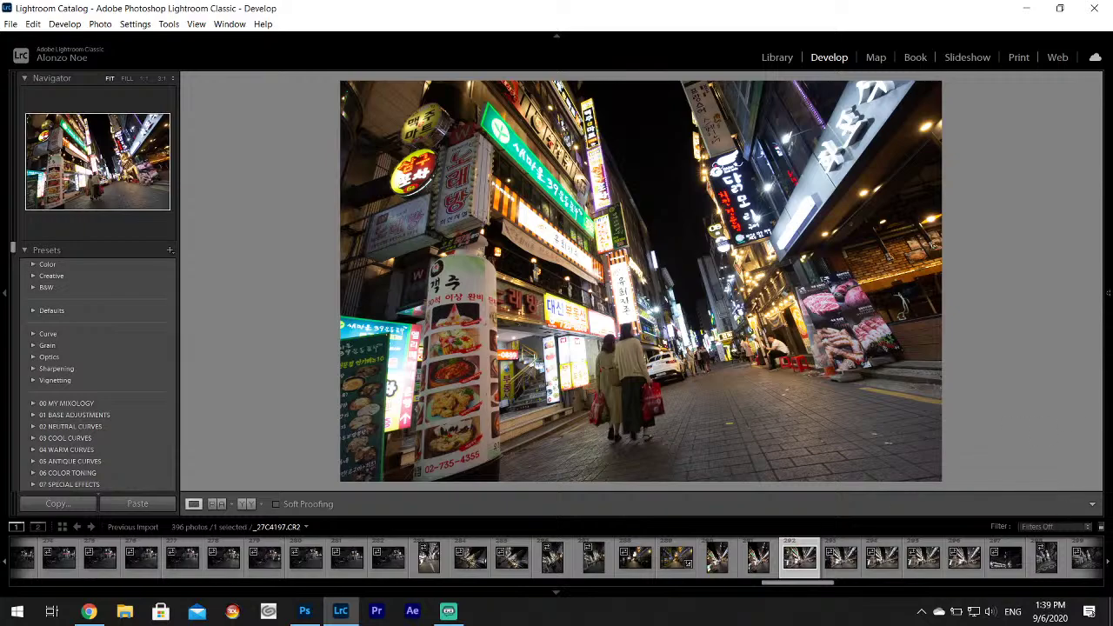
pyautogui.moveTo(1108, 339)
pyautogui.moveTo(1023, 355); pyautogui.dragTo(1034, 379)
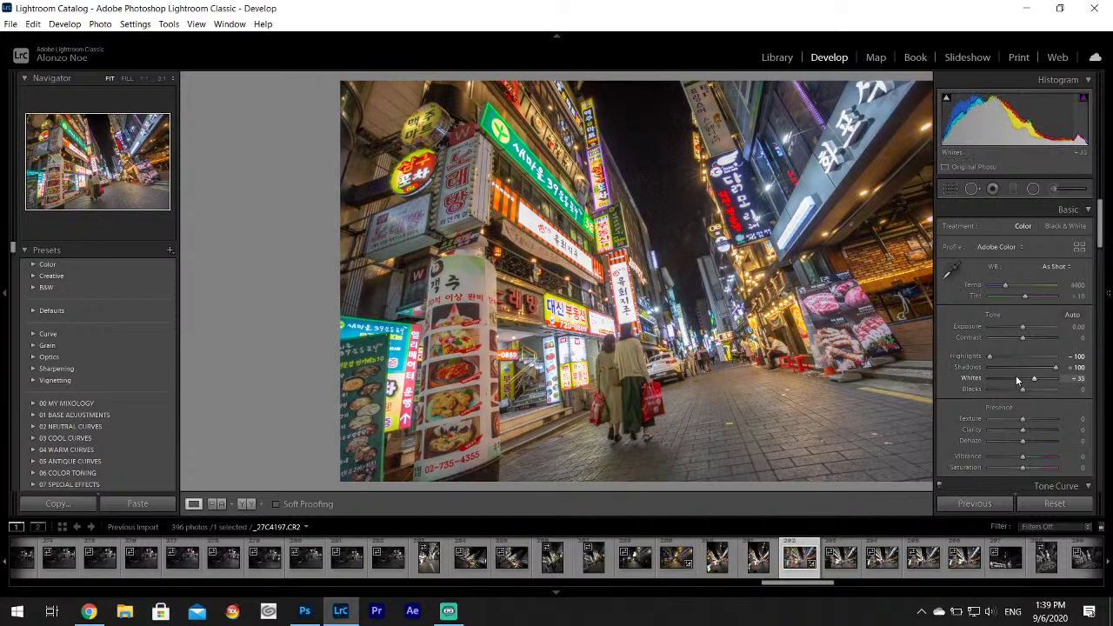
pyautogui.doubleClick(974, 368)
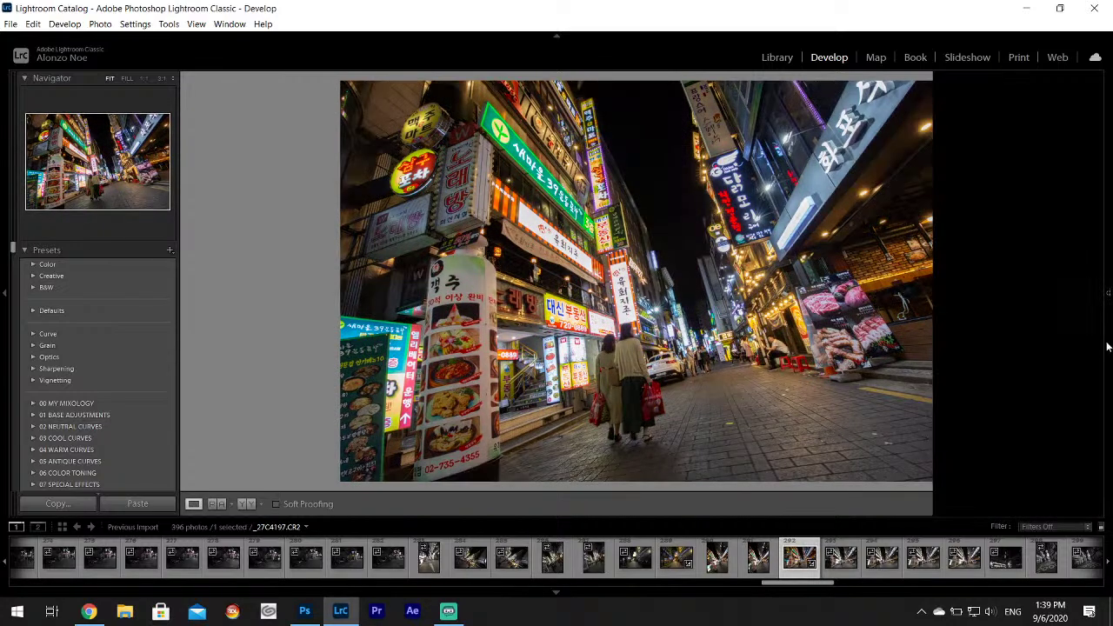
pyautogui.moveTo(1040, 366); pyautogui.dragTo(1033, 372)
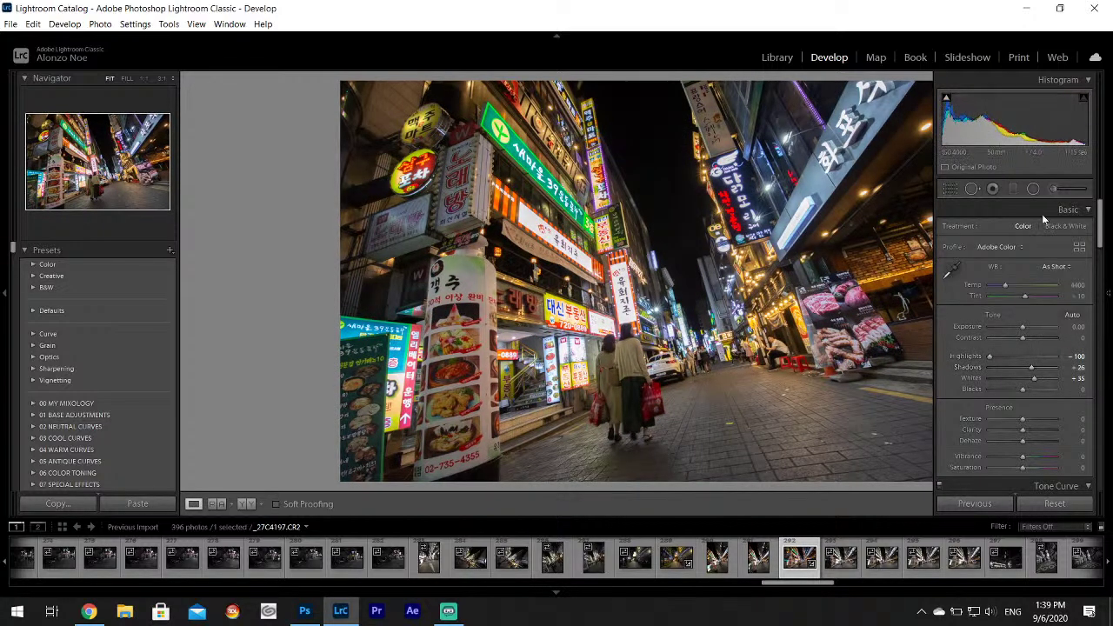
# Export the edited shoppers photo as a single file.
pyautogui.press('F8')
pyautogui.click(11, 23)
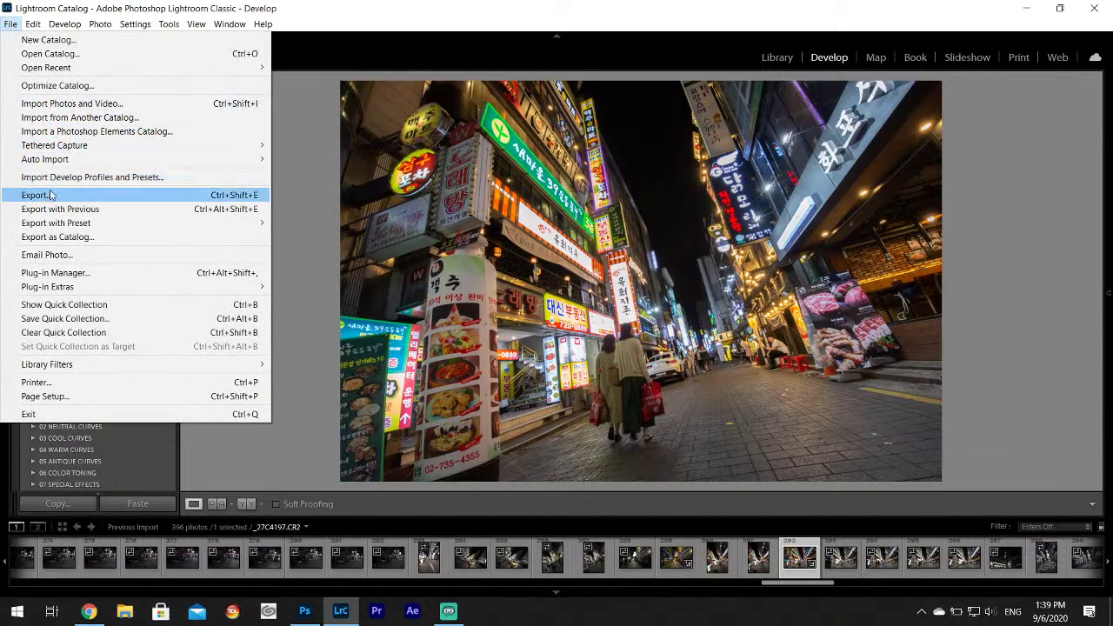
pyautogui.click(50, 194)
pyautogui.click(708, 458)
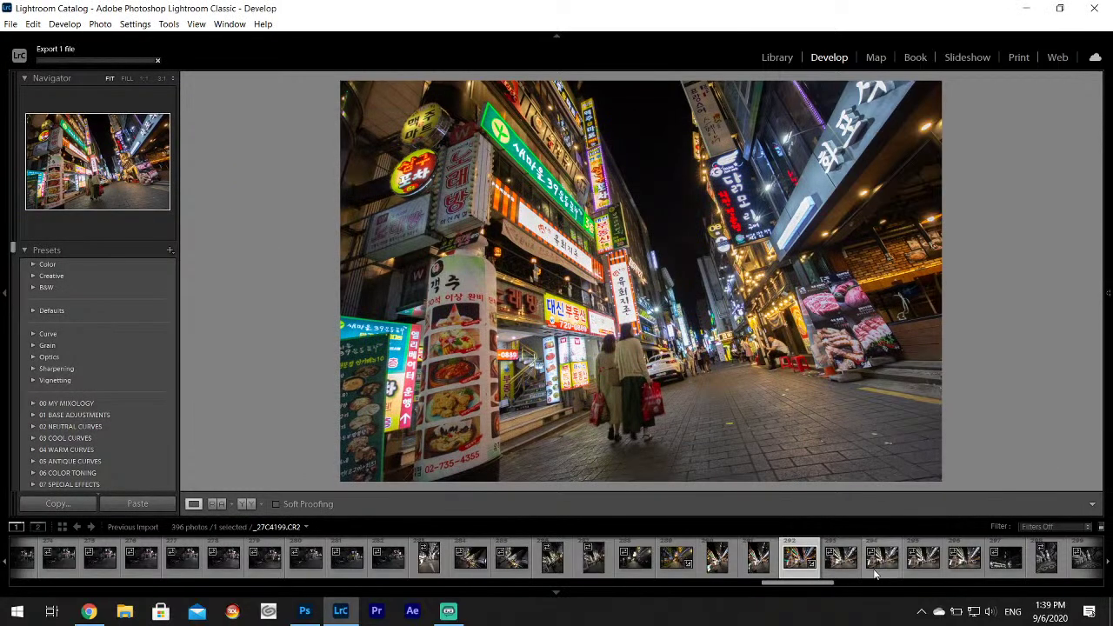
# Open the dark tower-building night photo and set Highlights -100 and Shadows +100.
pyautogui.click(880, 569)
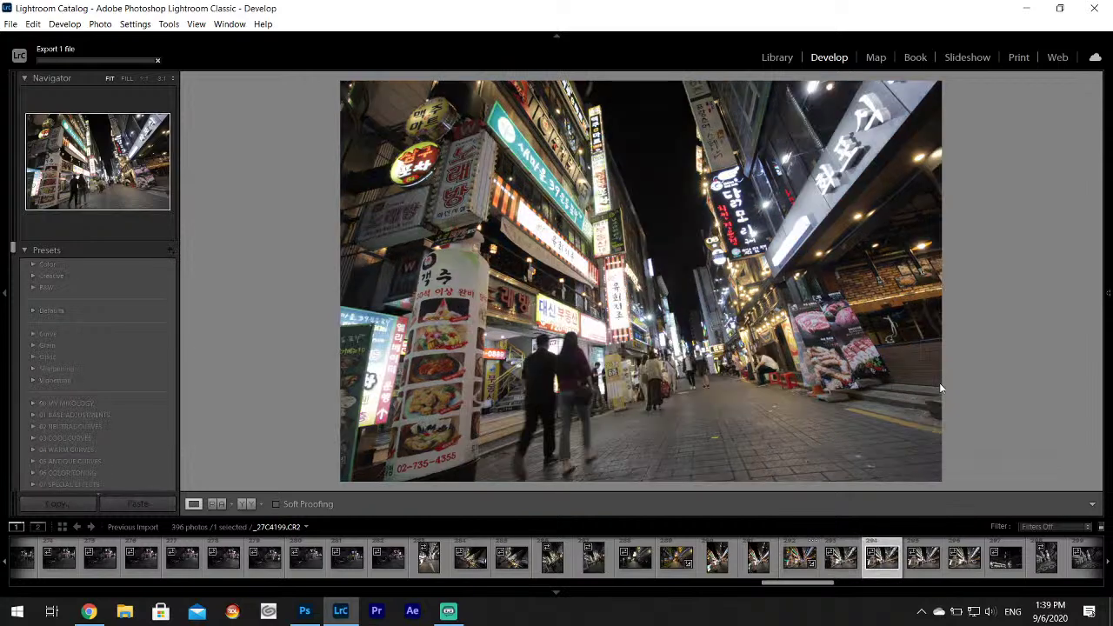
pyautogui.click(964, 556)
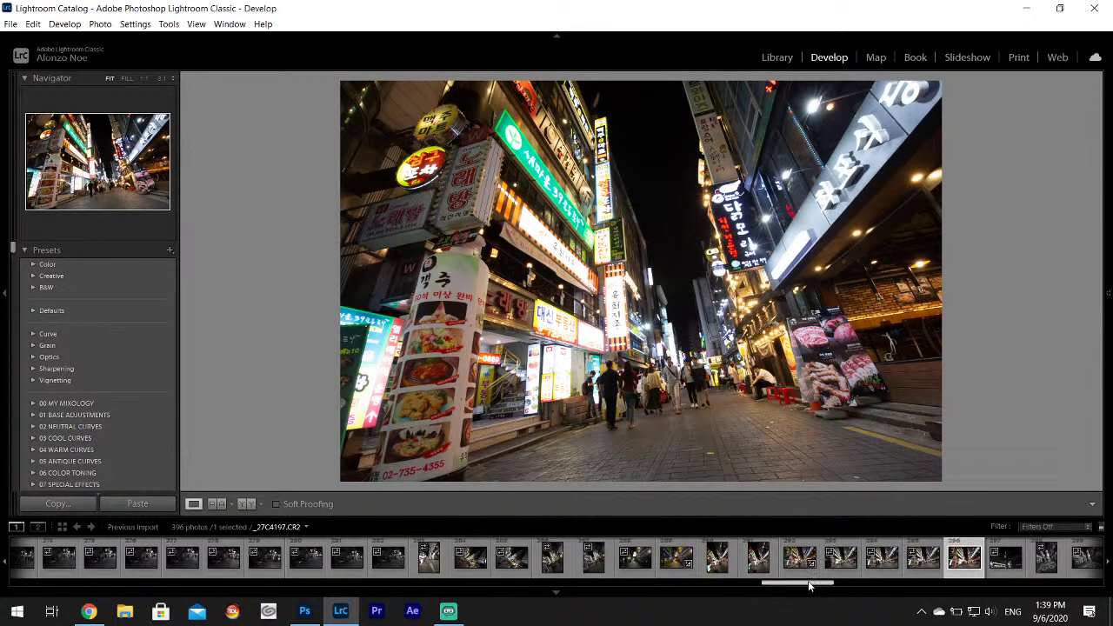
pyautogui.moveTo(813, 583); pyautogui.dragTo(842, 589)
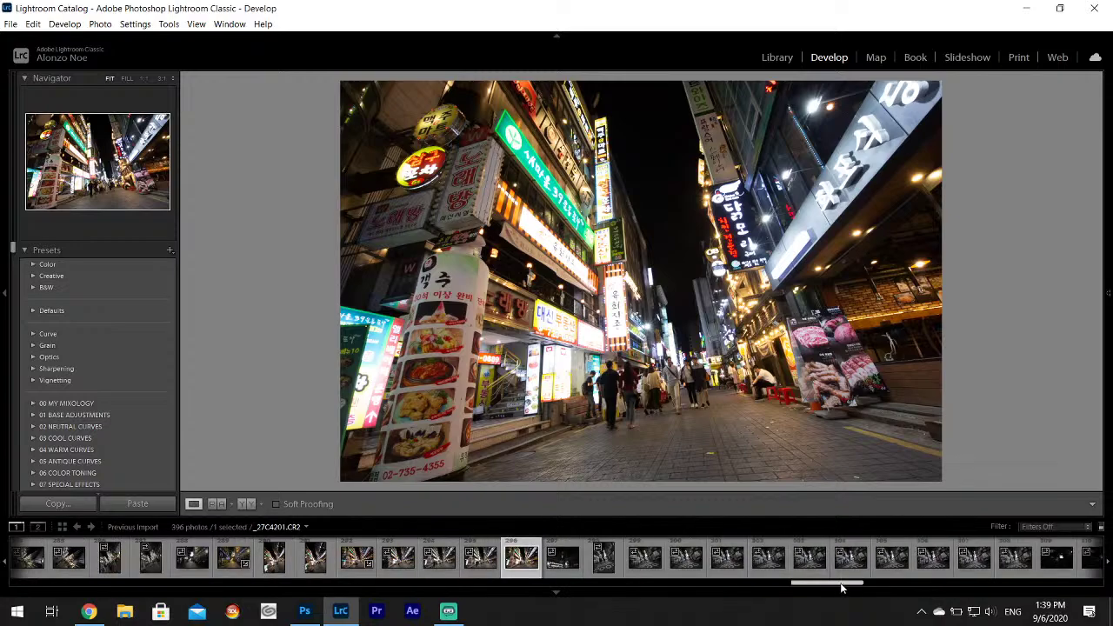
pyautogui.click(563, 561)
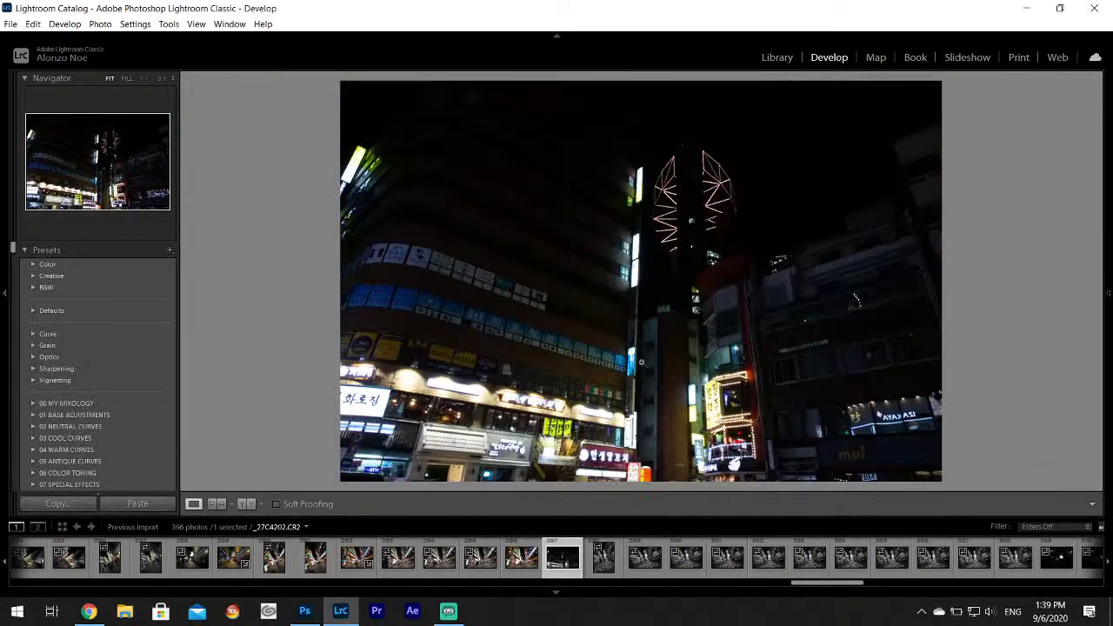
pyautogui.press('F8')
pyautogui.moveTo(1042, 356); pyautogui.dragTo(1046, 383)
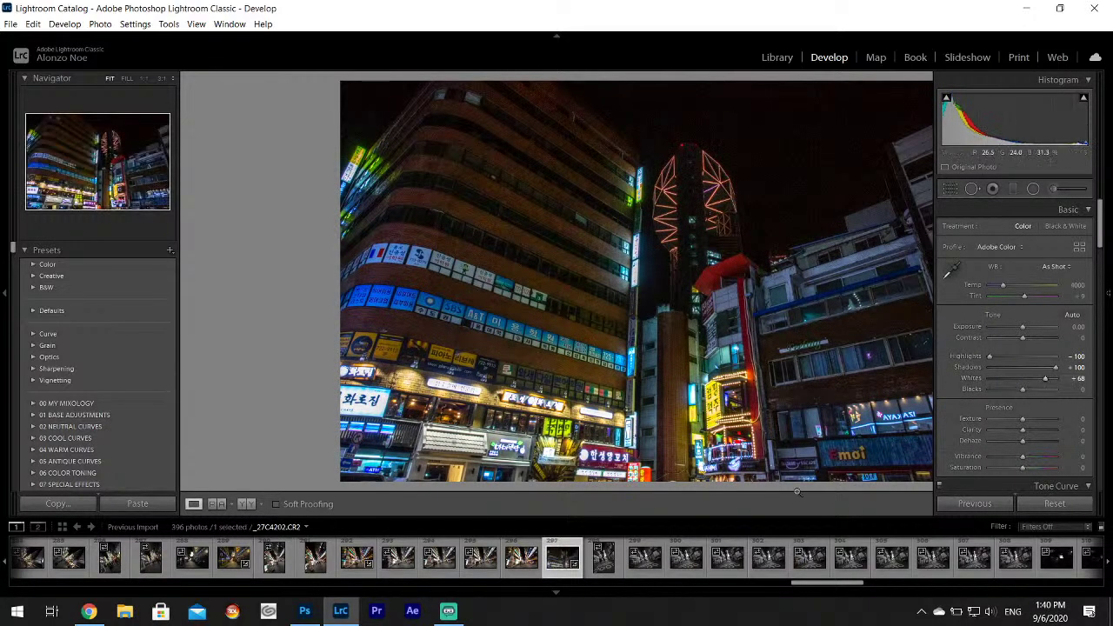
pyautogui.press('F8')
# Browse ahead through the street frames to the dim NINE BAR photo.
pyautogui.click(594, 570)
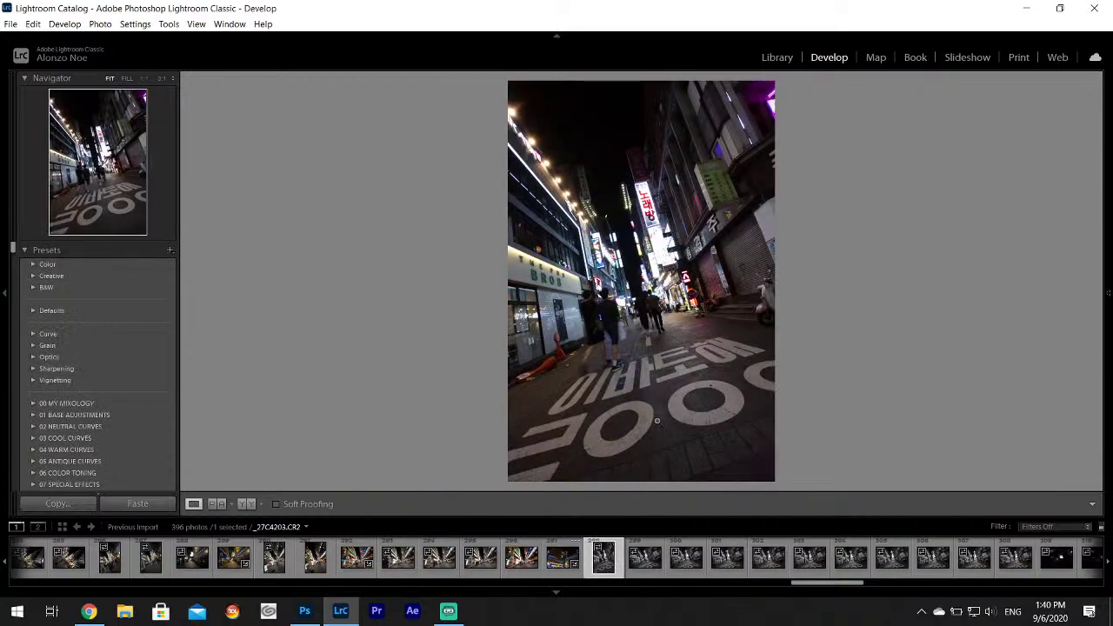
pyautogui.click(648, 573)
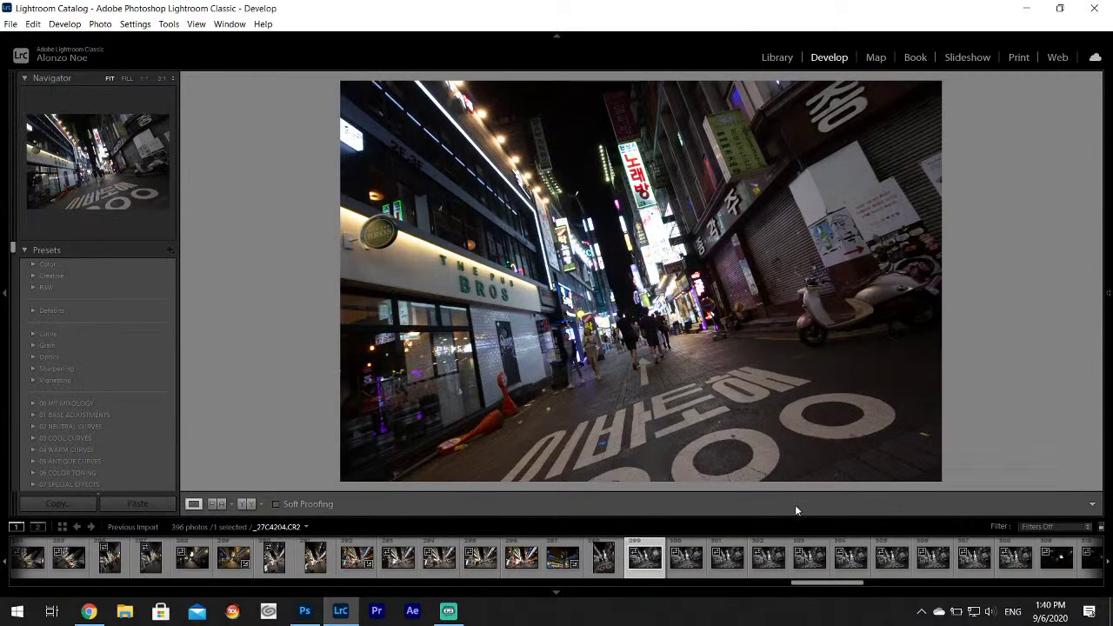
pyautogui.click(727, 569)
pyautogui.click(811, 570)
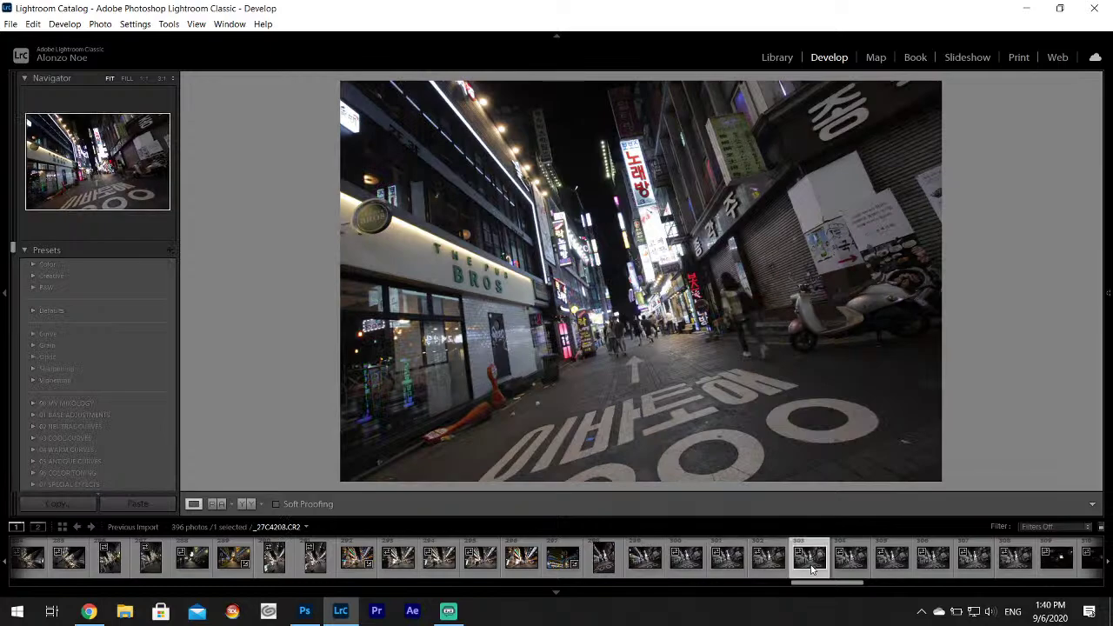
pyautogui.click(854, 565)
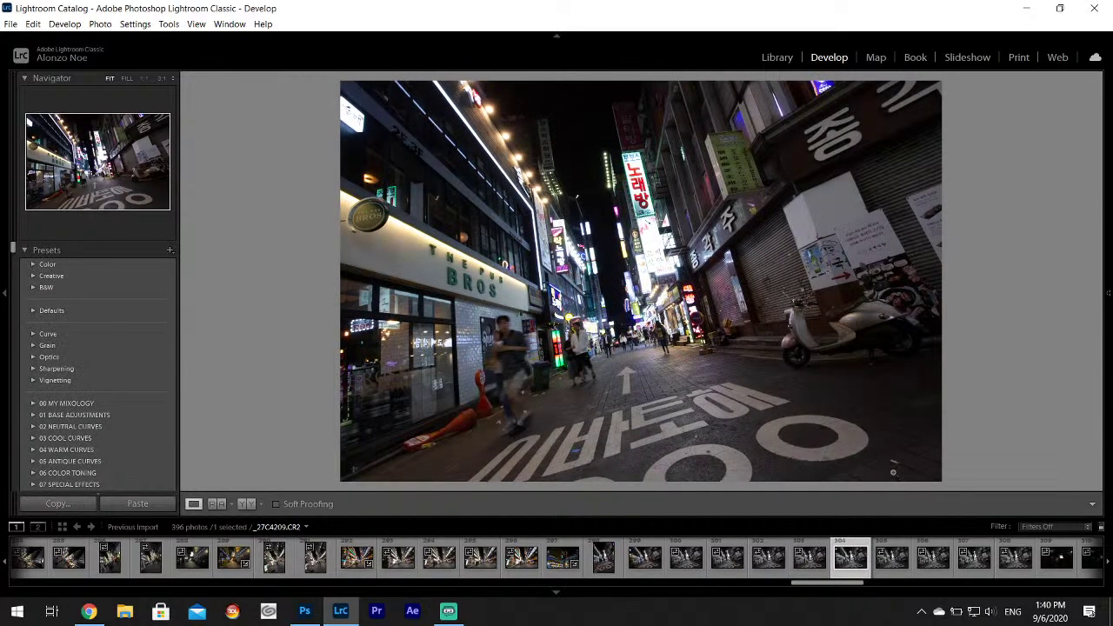
pyautogui.click(932, 564)
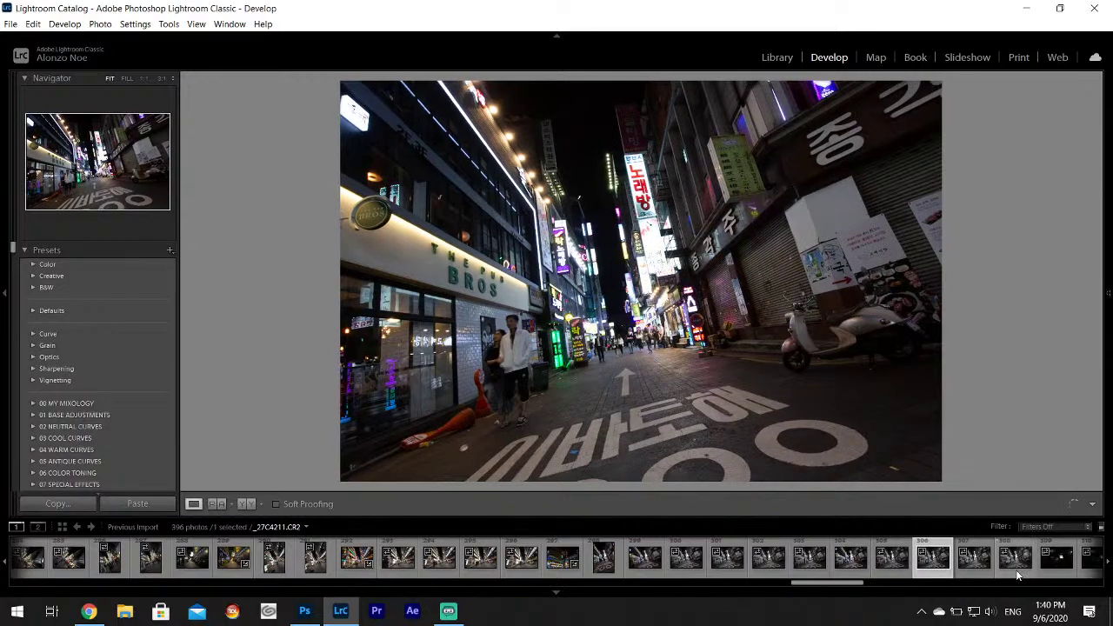
pyautogui.click(1015, 567)
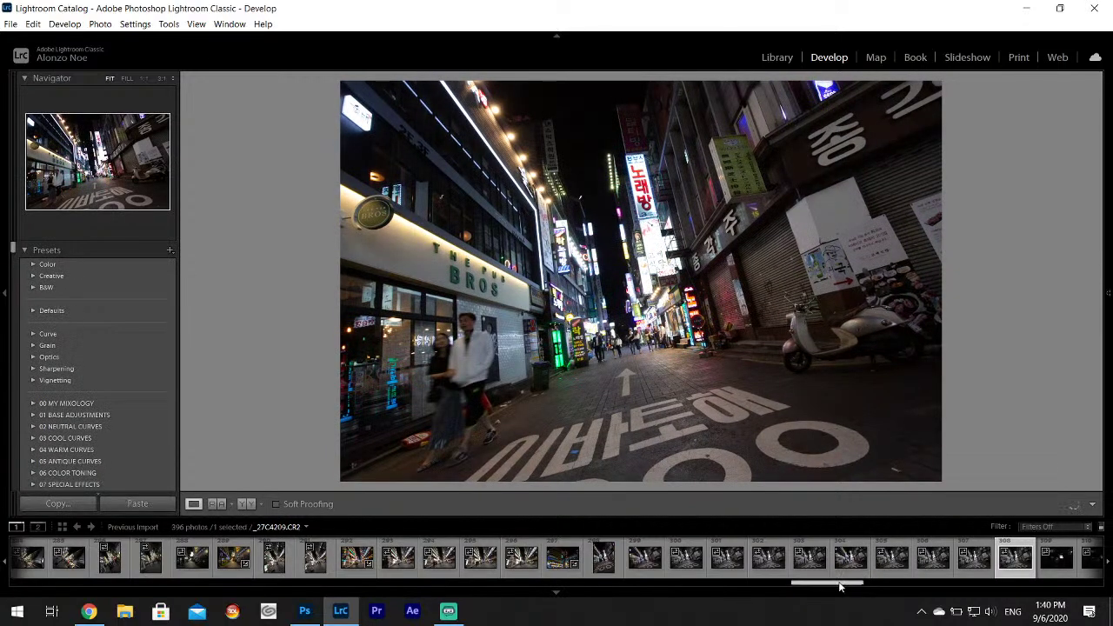
pyautogui.moveTo(840, 588); pyautogui.dragTo(869, 587)
pyautogui.click(599, 557)
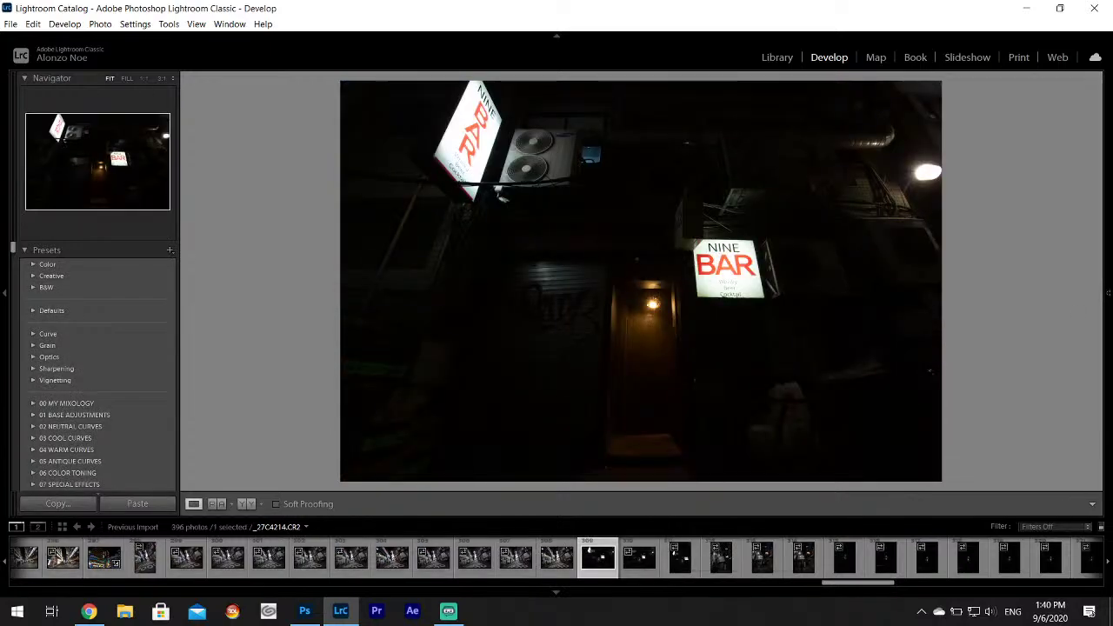
pyautogui.moveTo(1106, 326)
# Open the portrait NINE BAR photo, raise Whites, and inspect it zoomed in.
pyautogui.click(680, 557)
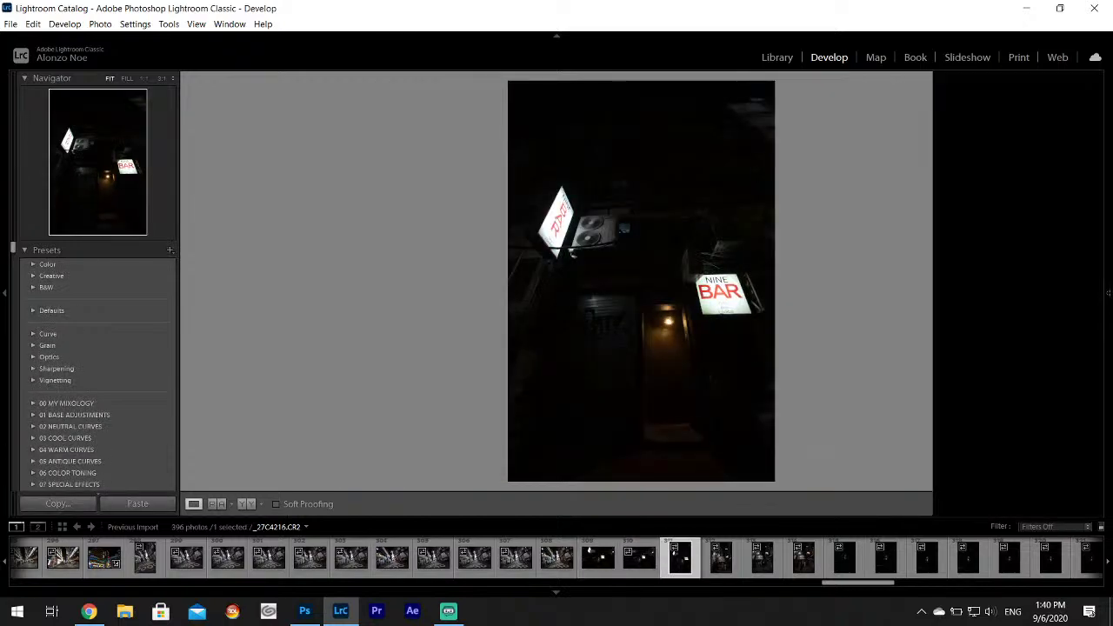
pyautogui.moveTo(1108, 330)
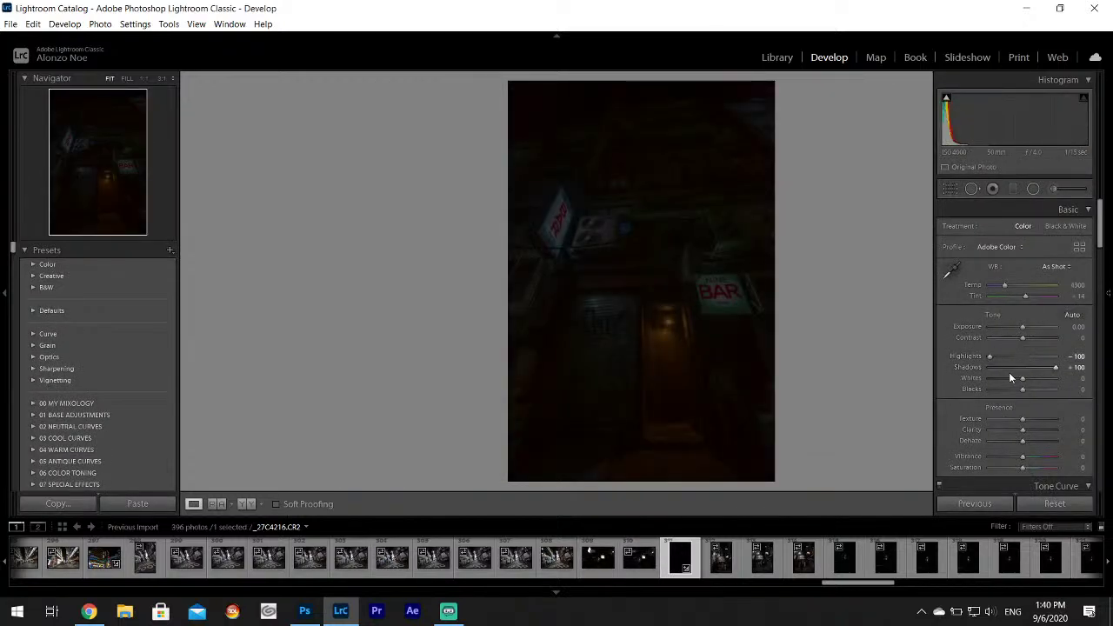
pyautogui.moveTo(1023, 378); pyautogui.dragTo(1052, 383)
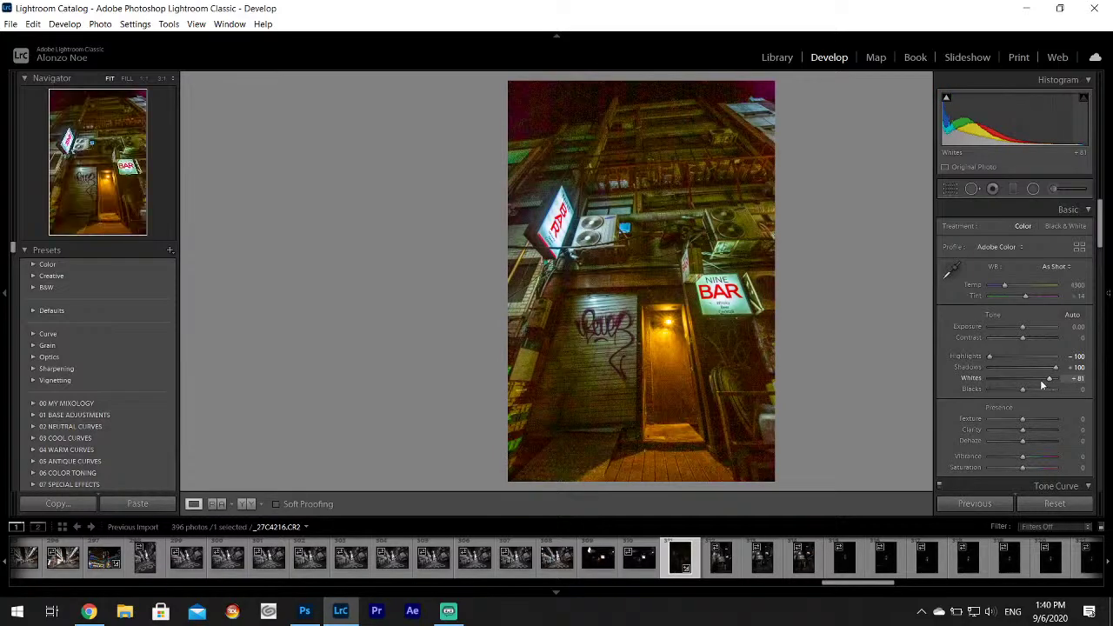
pyautogui.click(639, 313)
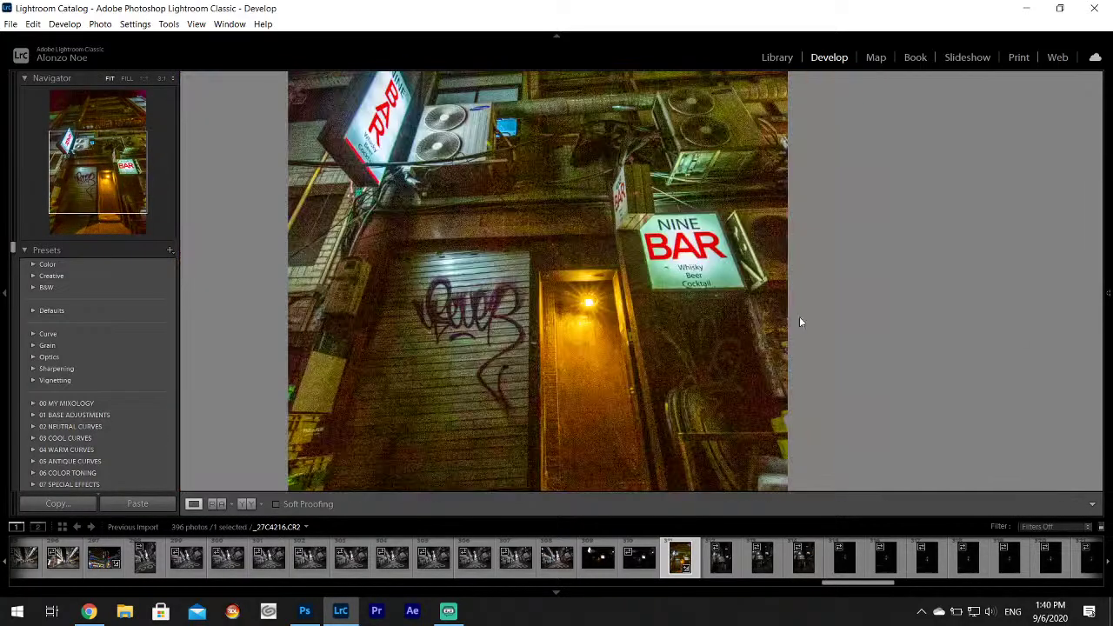
pyautogui.click(801, 321)
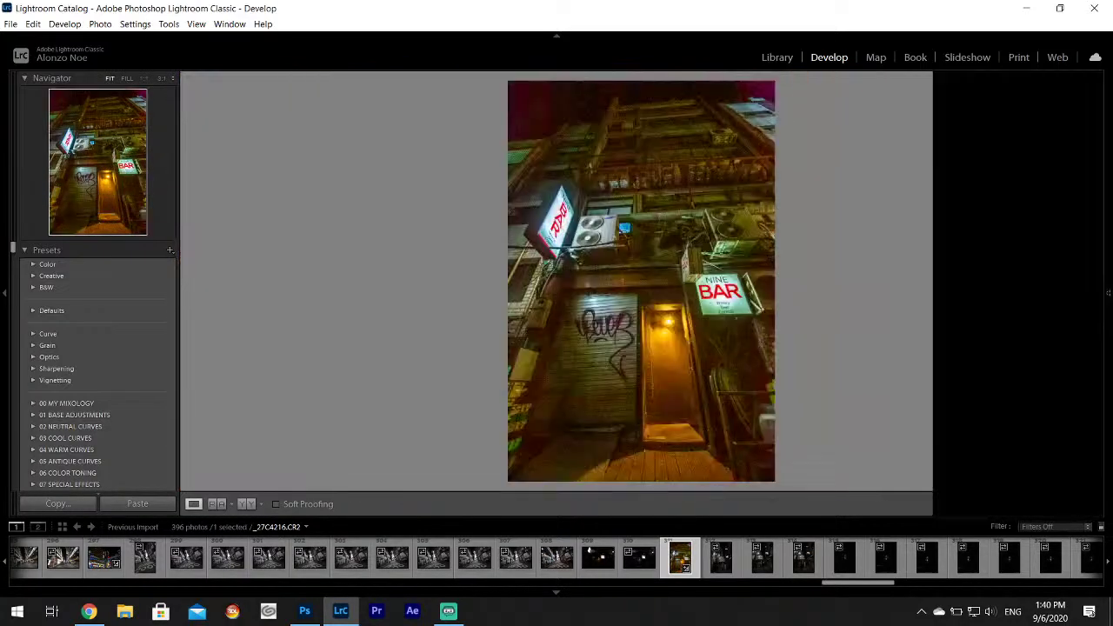
pyautogui.moveTo(1108, 287)
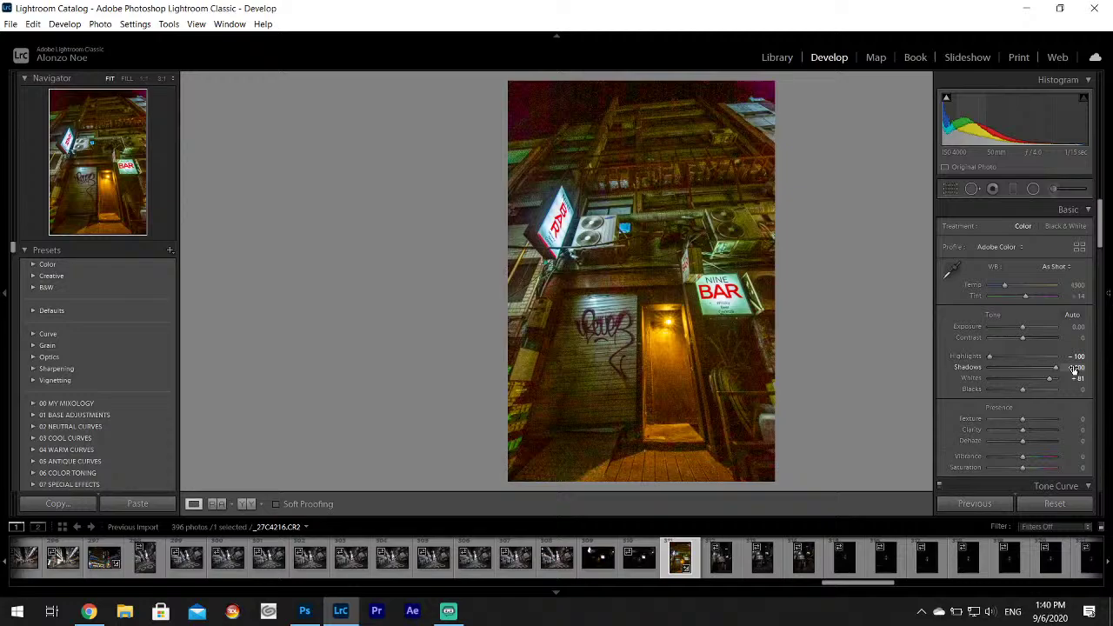
pyautogui.click(952, 271)
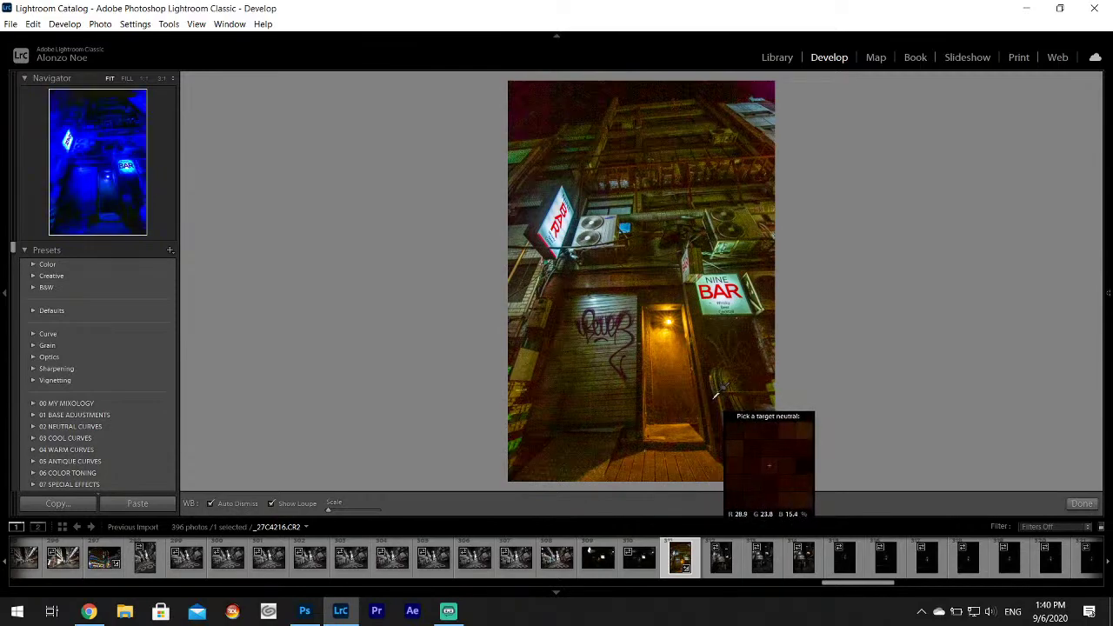
pyautogui.click(1082, 503)
pyautogui.moveTo(1110, 504)
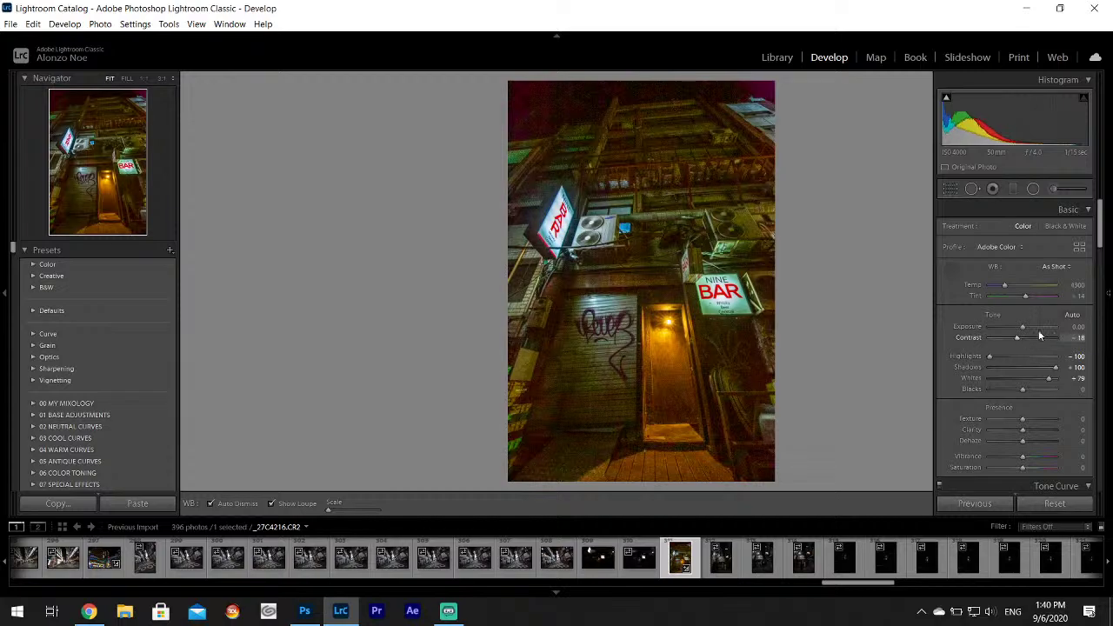
# Lower Contrast to -18 and add Luminance noise reduction of 24.
pyautogui.moveTo(1024, 337); pyautogui.dragTo(1017, 337)
pyautogui.moveTo(1101, 231); pyautogui.dragTo(1106, 354)
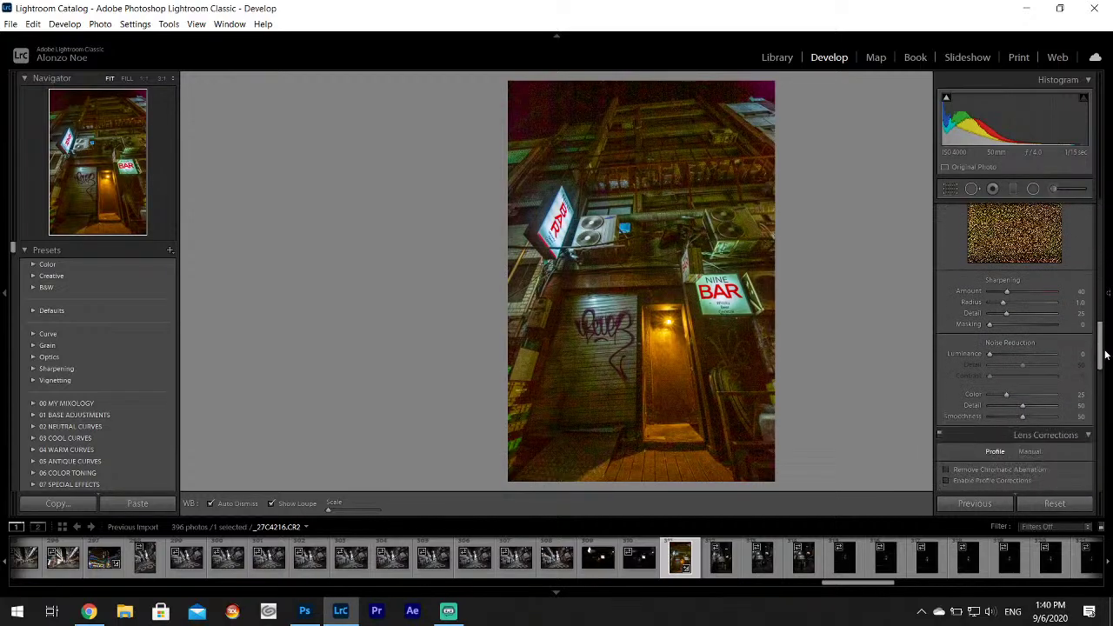
pyautogui.click(1005, 351)
pyautogui.press('w')
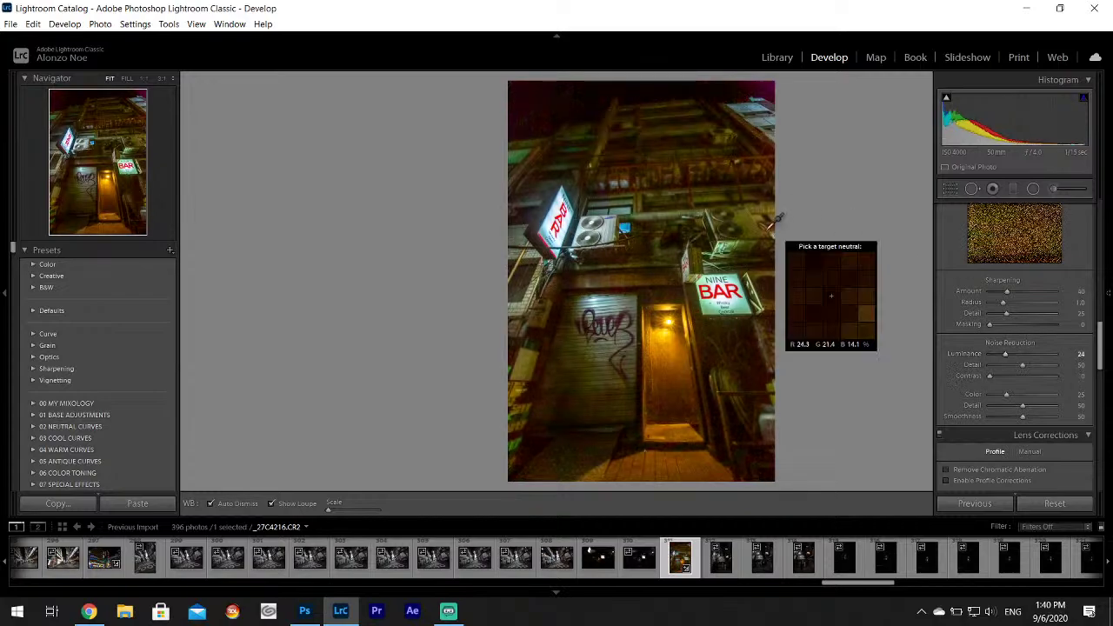
pyautogui.moveTo(1099, 351); pyautogui.dragTo(1087, 302)
pyautogui.scroll(1, 1086, 302)
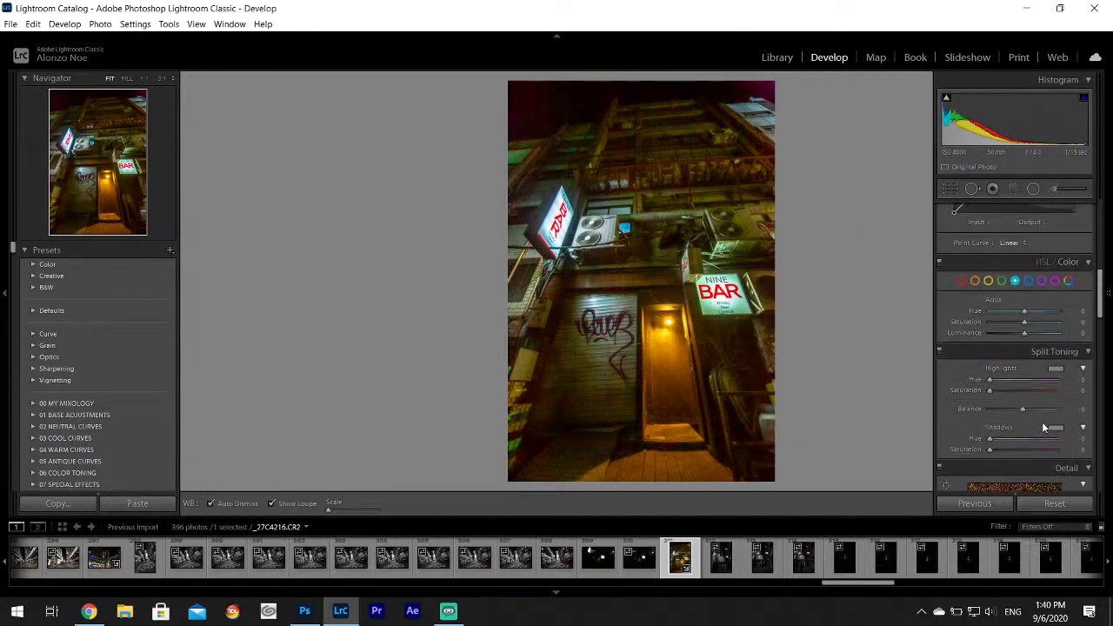
# Tint the Split Toning shadows green.
pyautogui.click(1056, 427)
pyautogui.moveTo(981, 455); pyautogui.dragTo(905, 462)
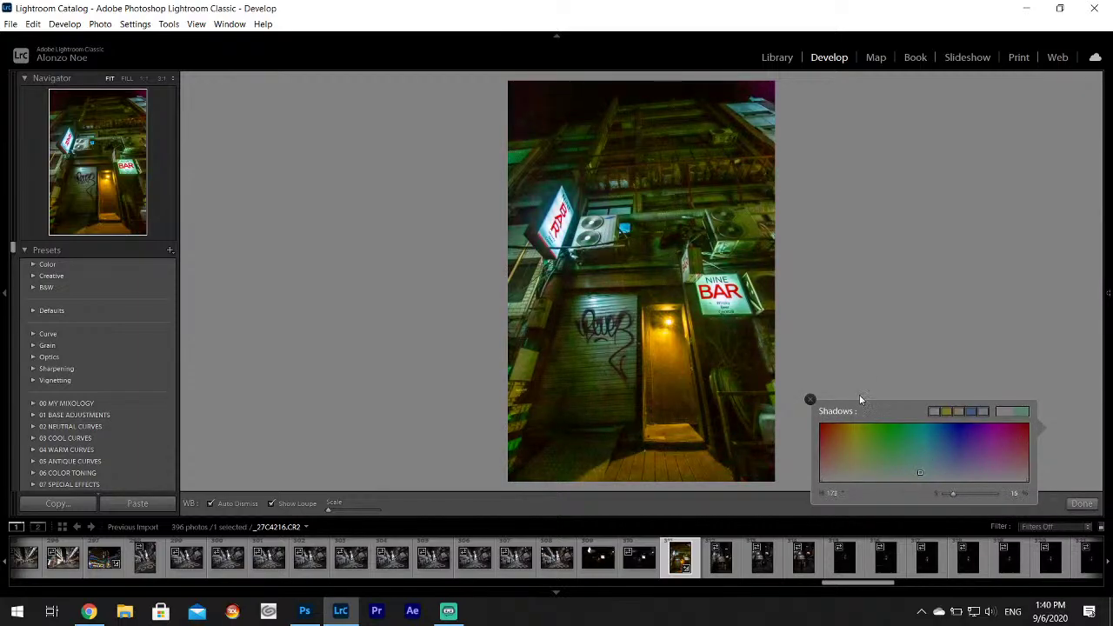
pyautogui.click(811, 401)
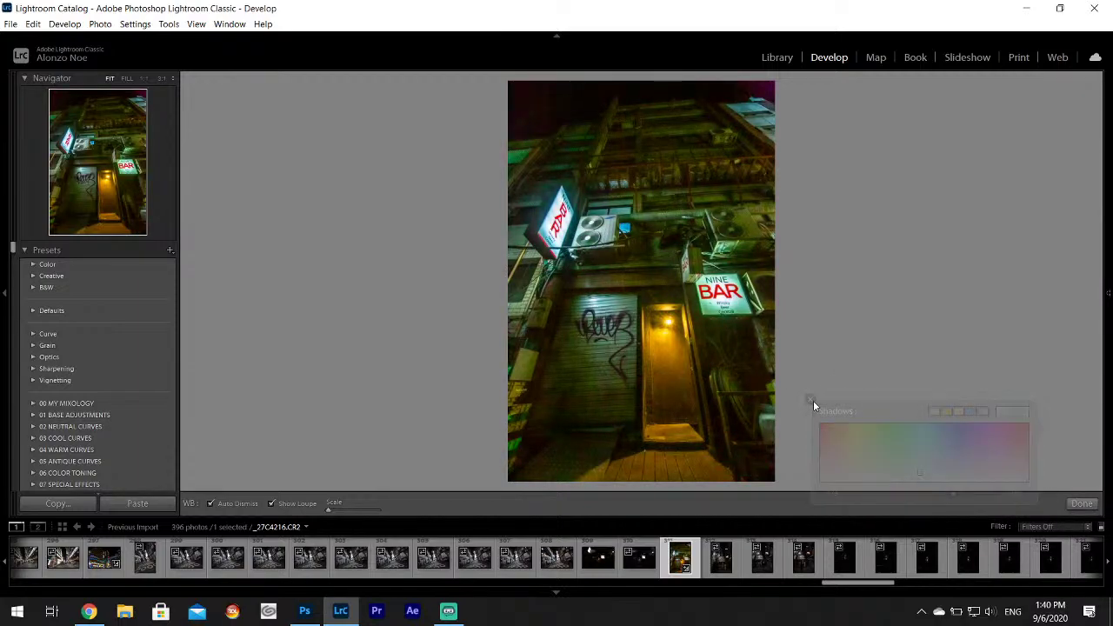
pyautogui.click(1081, 506)
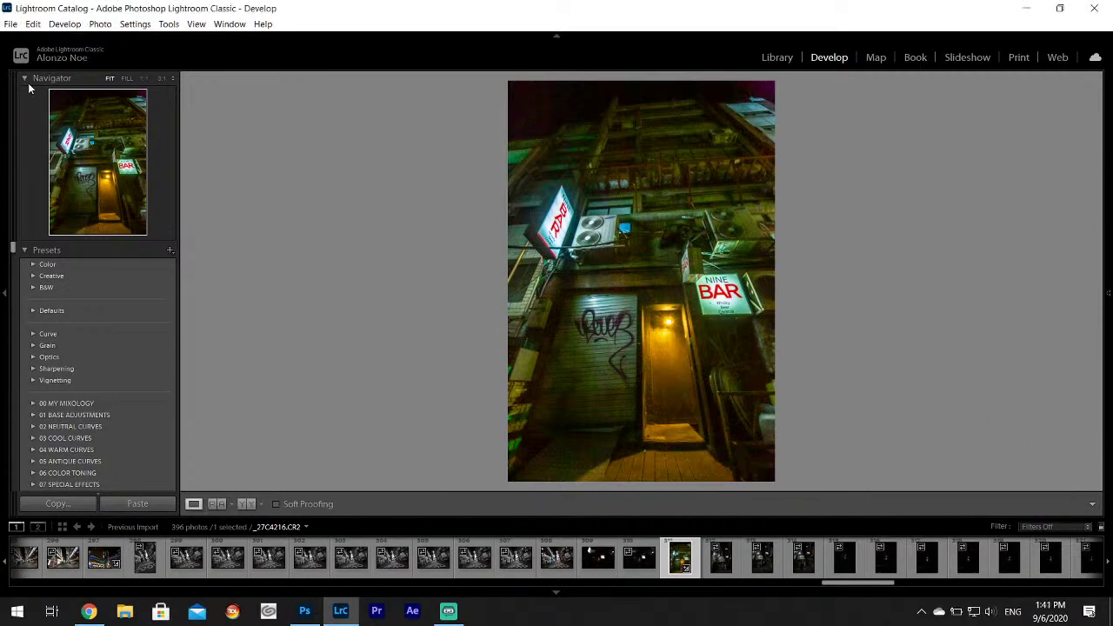
# Export the NINE BAR photo as one file.
pyautogui.click(10, 24)
pyautogui.click(37, 194)
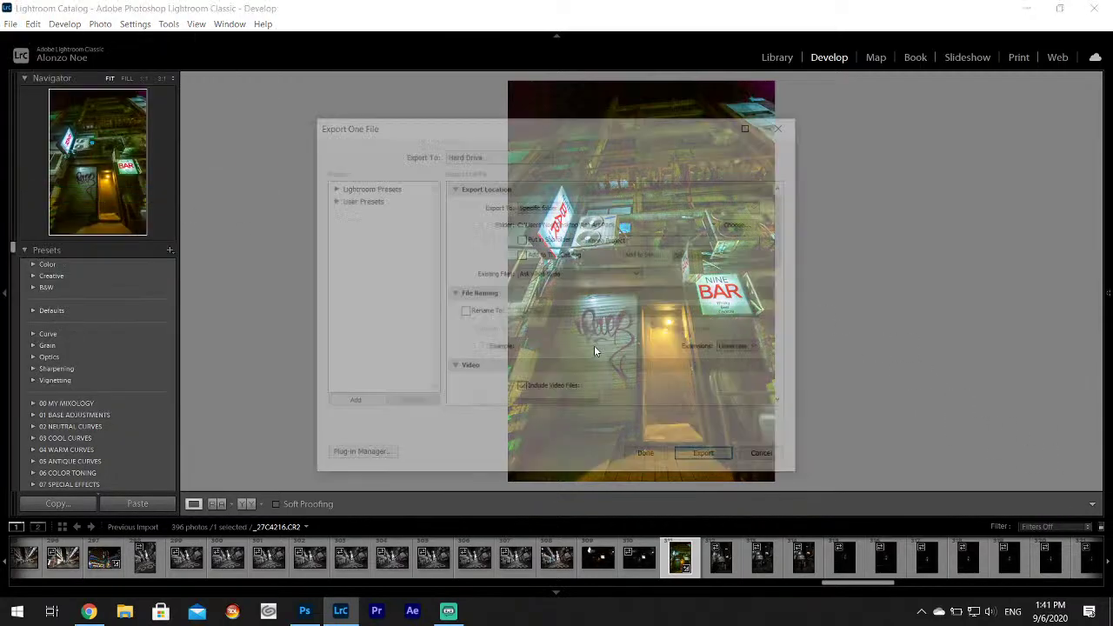
pyautogui.click(709, 458)
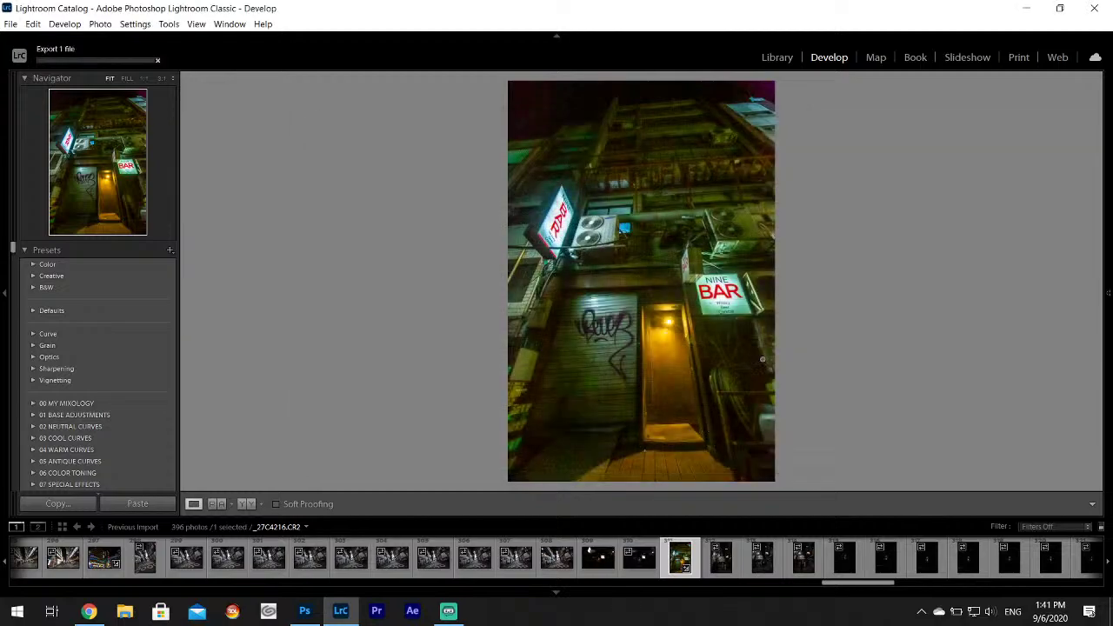
# Browse the filmstrip night-street photos from _27C4218 through _27C4241.
pyautogui.scroll(-3, 873, 588)
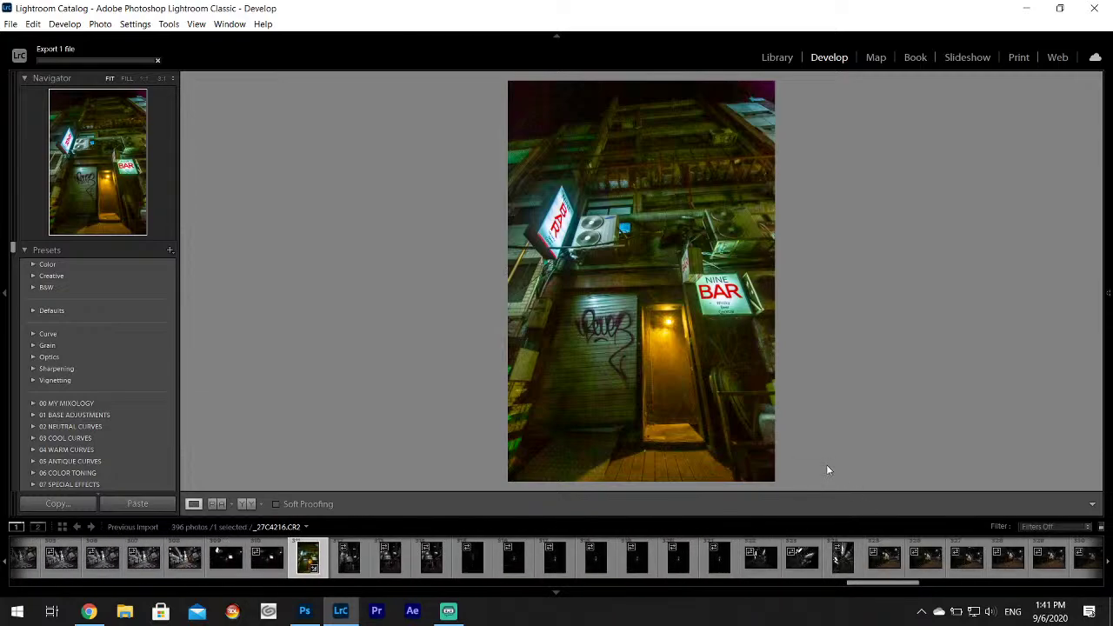
pyautogui.click(357, 555)
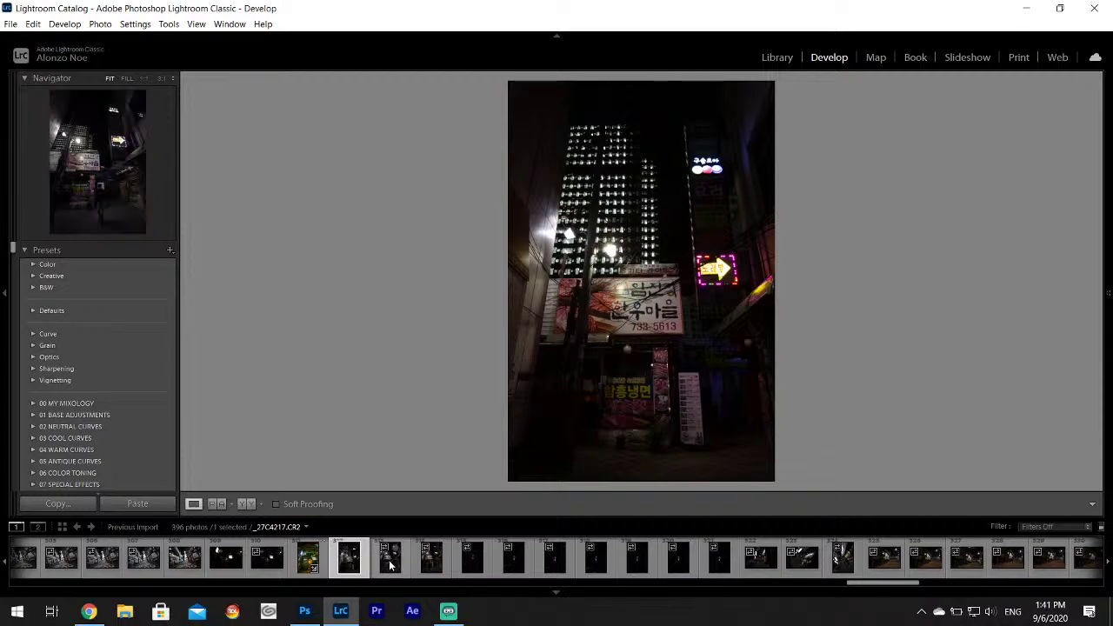
pyautogui.click(389, 558)
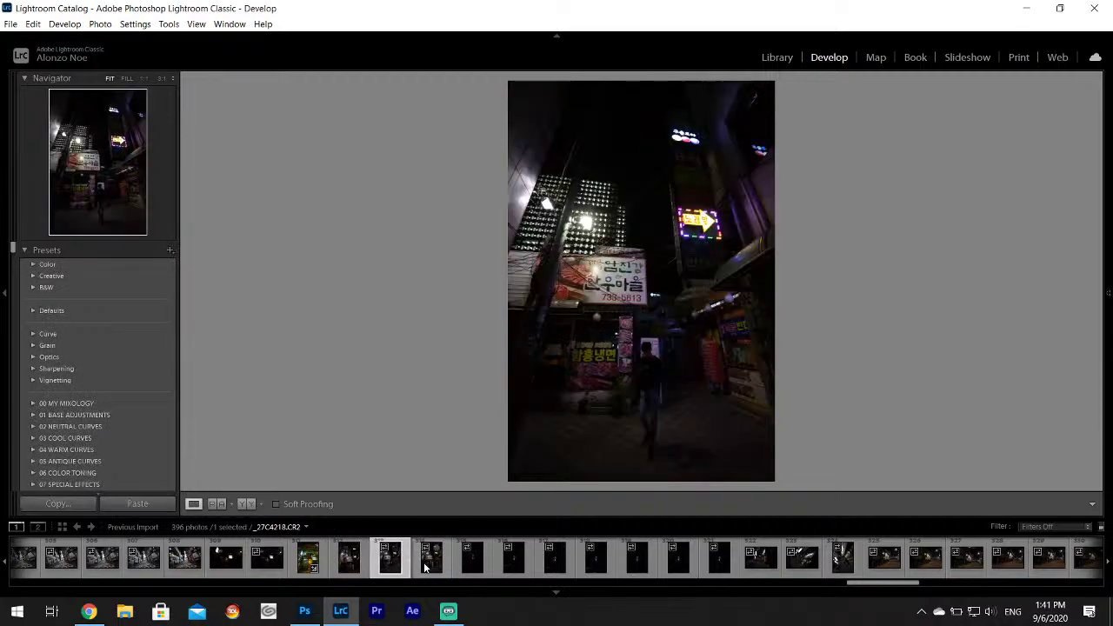
pyautogui.click(426, 563)
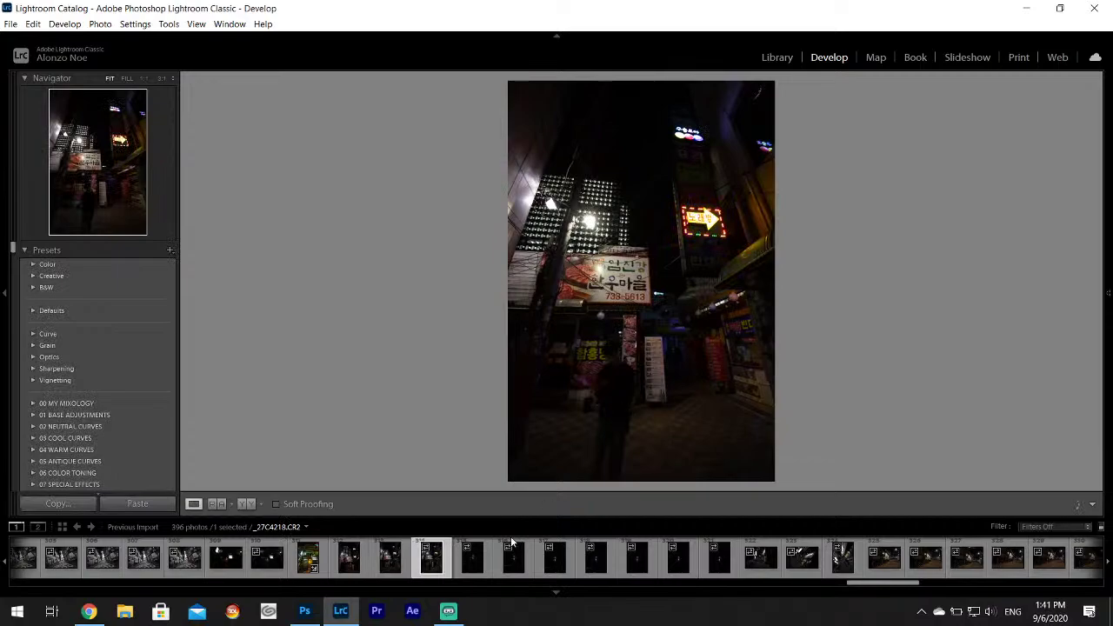
pyautogui.press('Right')
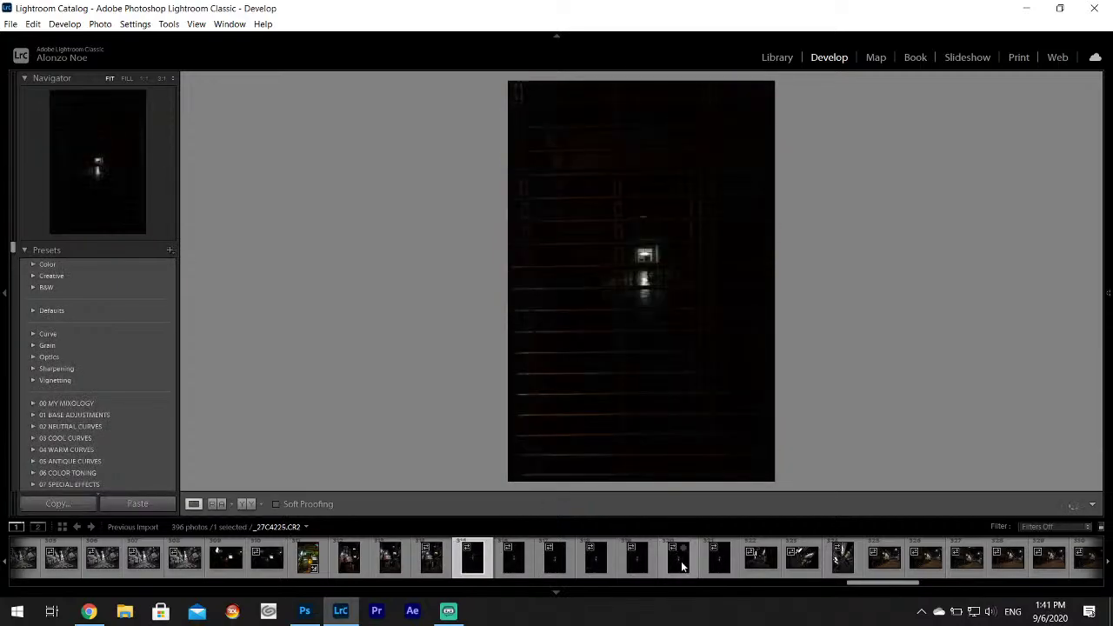
pyautogui.click(681, 561)
pyautogui.click(761, 558)
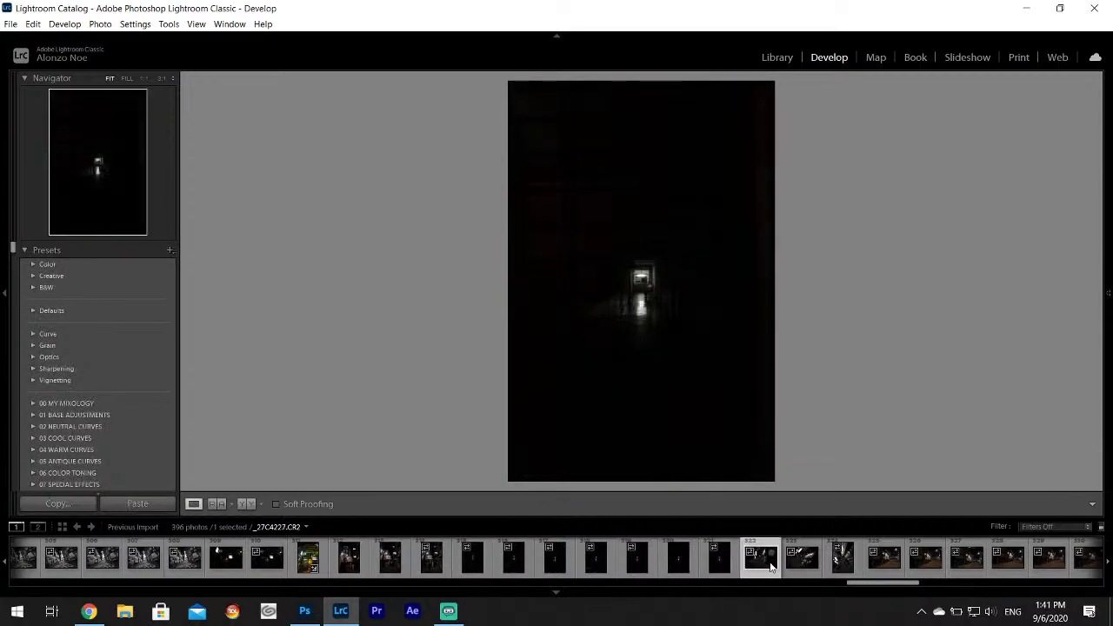
pyautogui.click(826, 577)
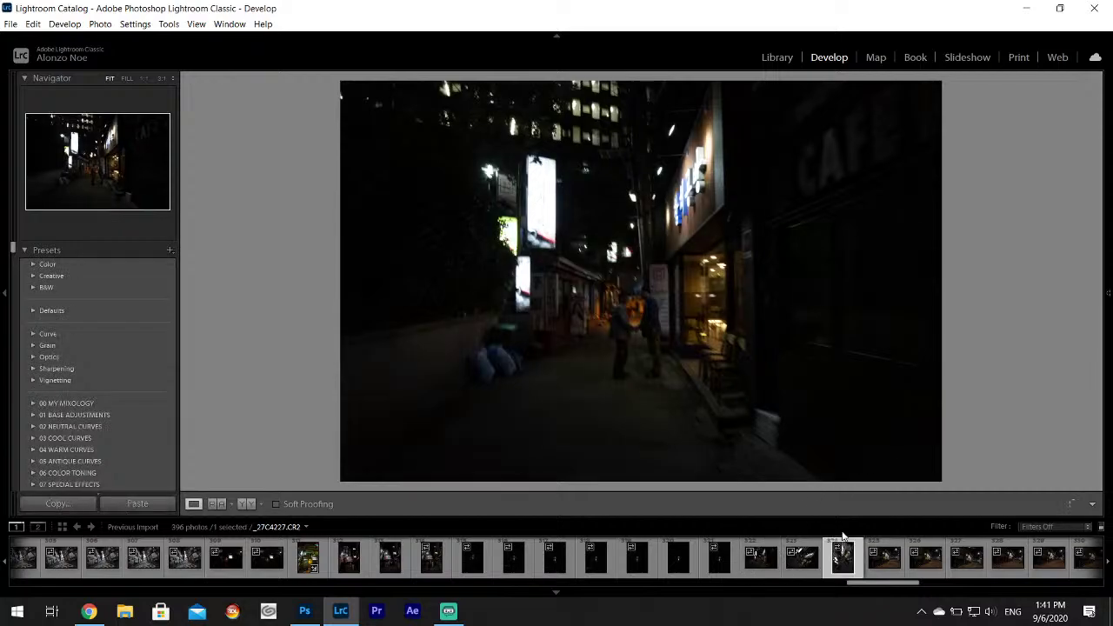
pyautogui.click(885, 567)
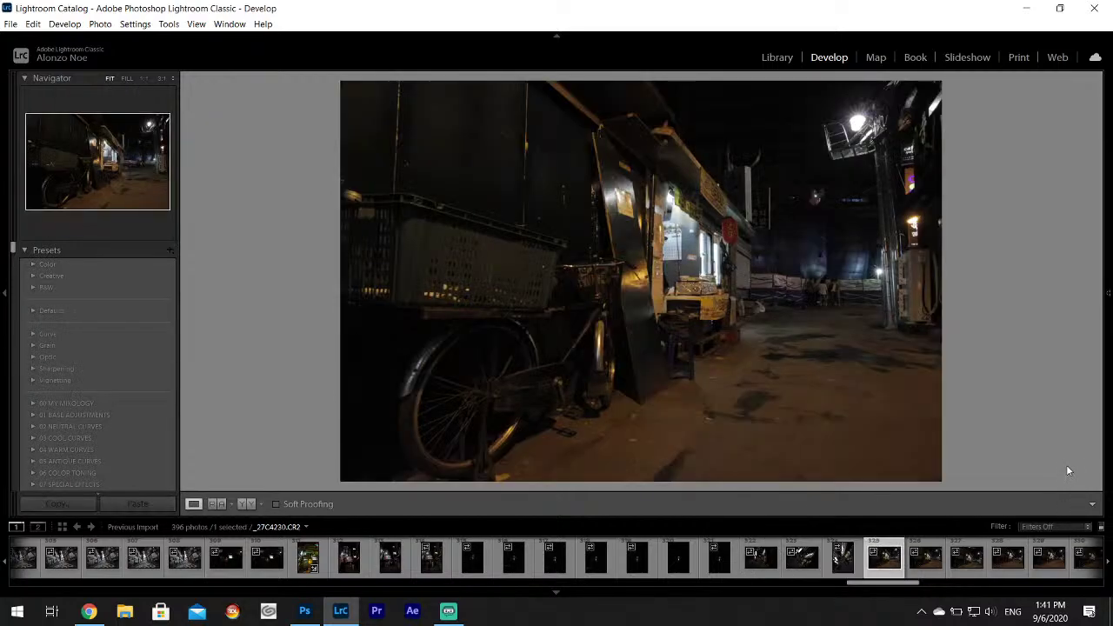
pyautogui.click(927, 569)
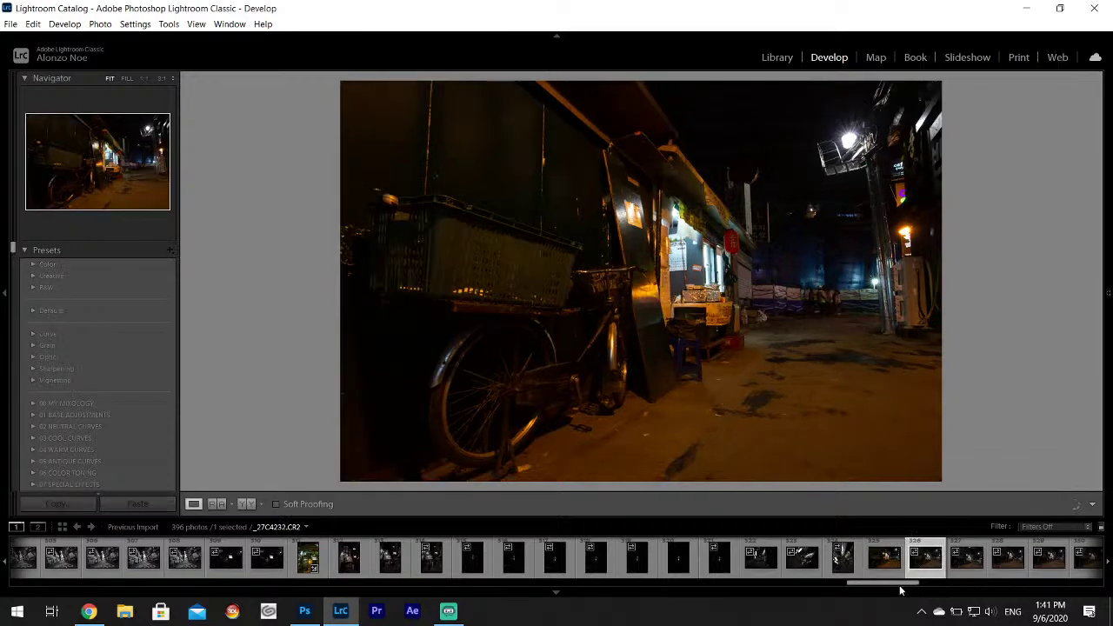
pyautogui.press('Right')
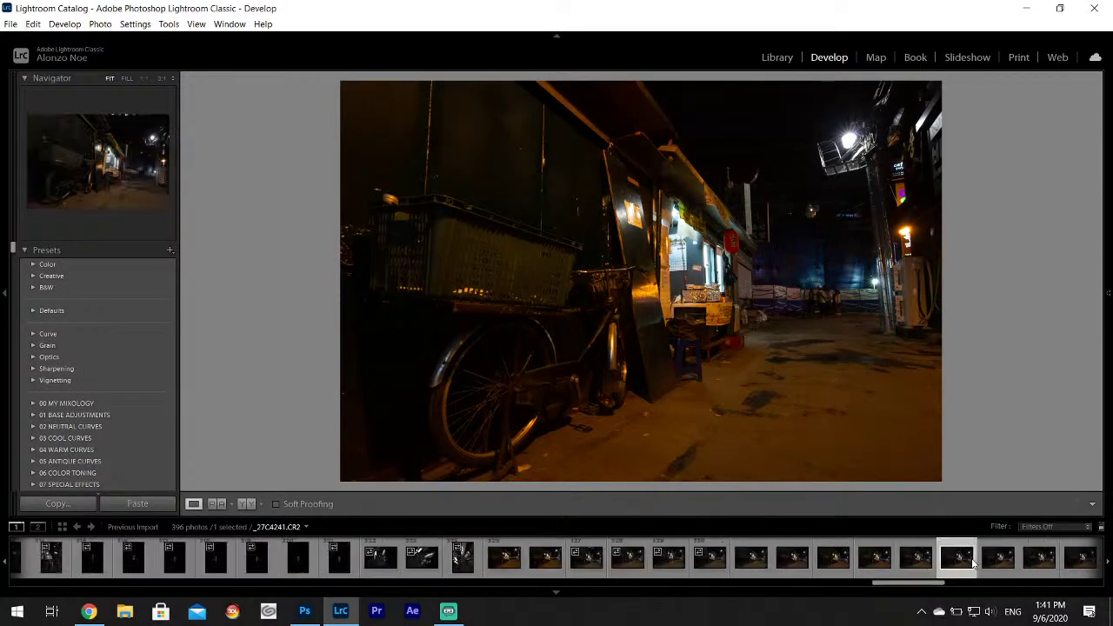
pyautogui.moveTo(950, 586); pyautogui.dragTo(979, 584)
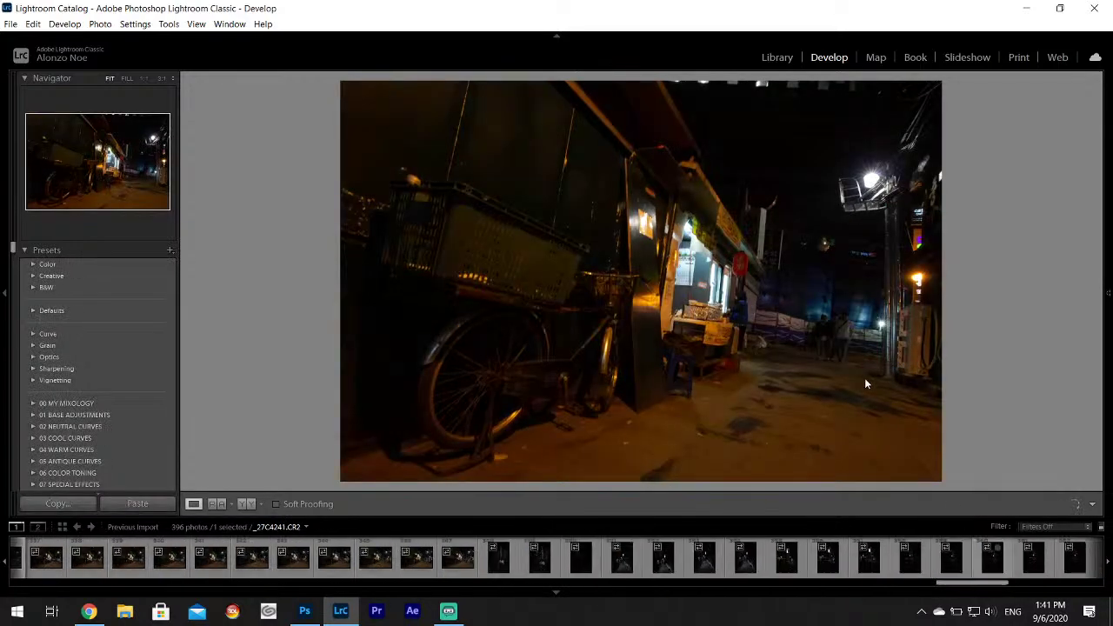
# Check _27C4252 at 1:1 and back to Fit, then select tower photo _27C4253.
pyautogui.click(498, 561)
pyautogui.click(459, 558)
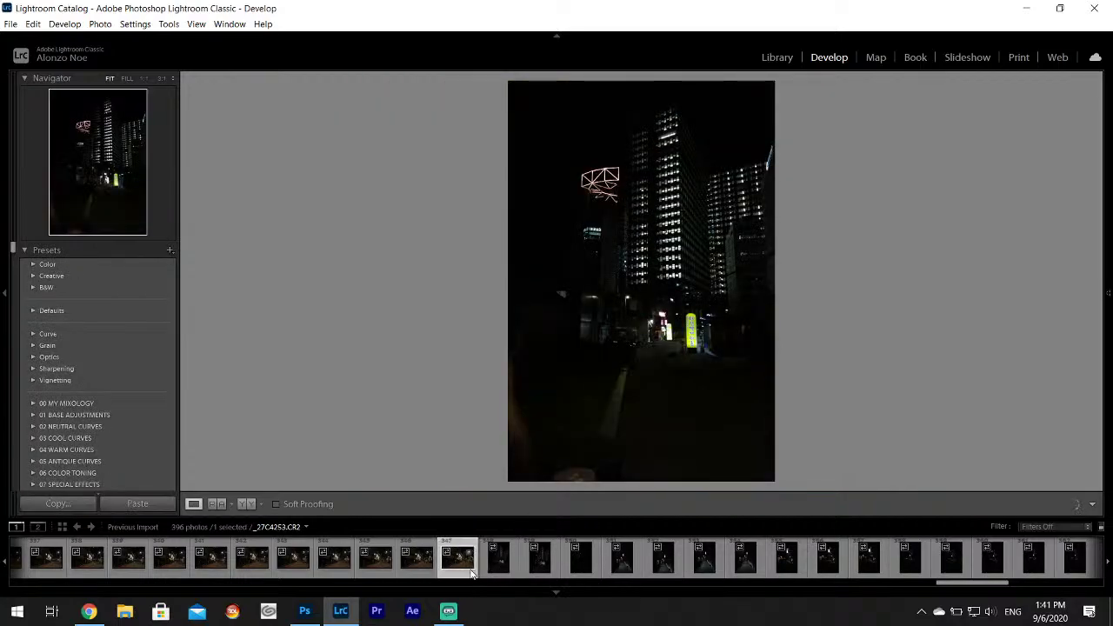
pyautogui.click(864, 281)
pyautogui.scroll(-5, 813, 230)
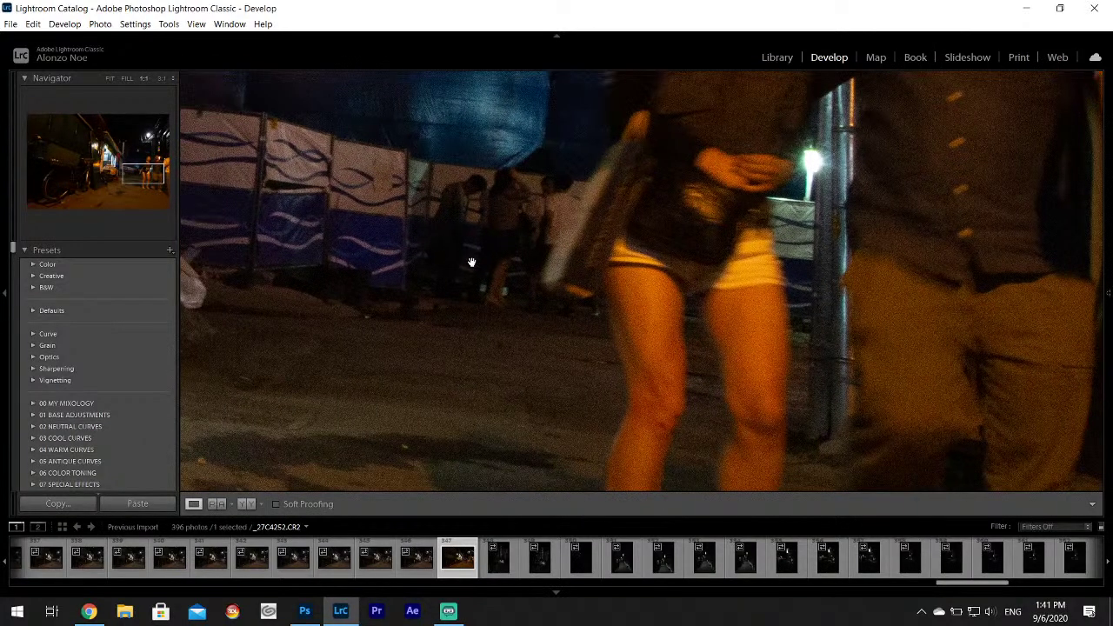
pyautogui.click(477, 266)
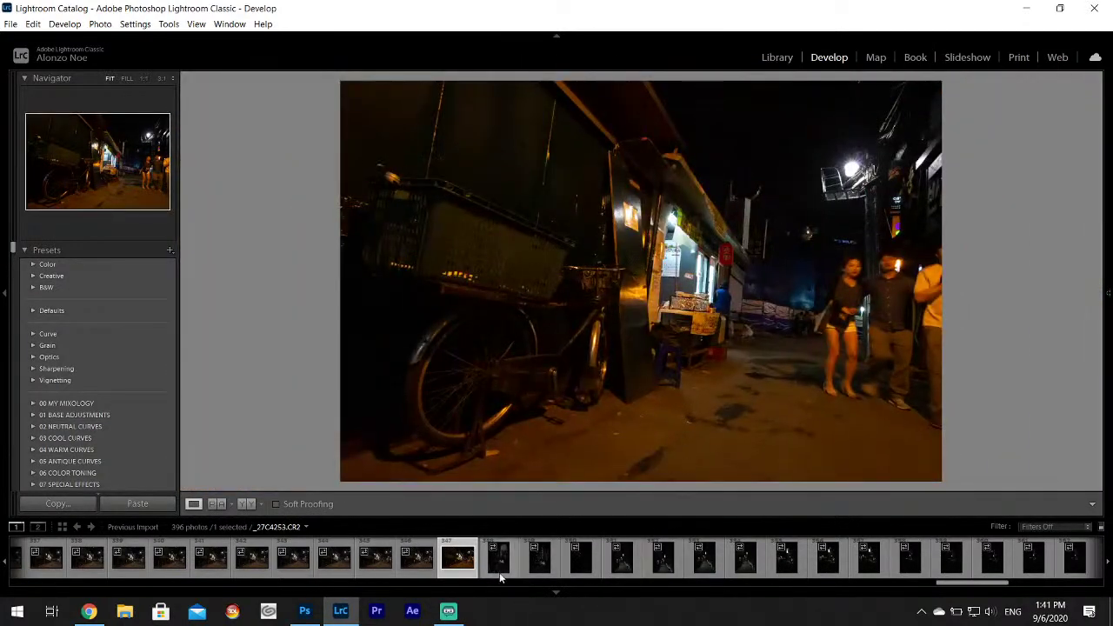
pyautogui.click(498, 558)
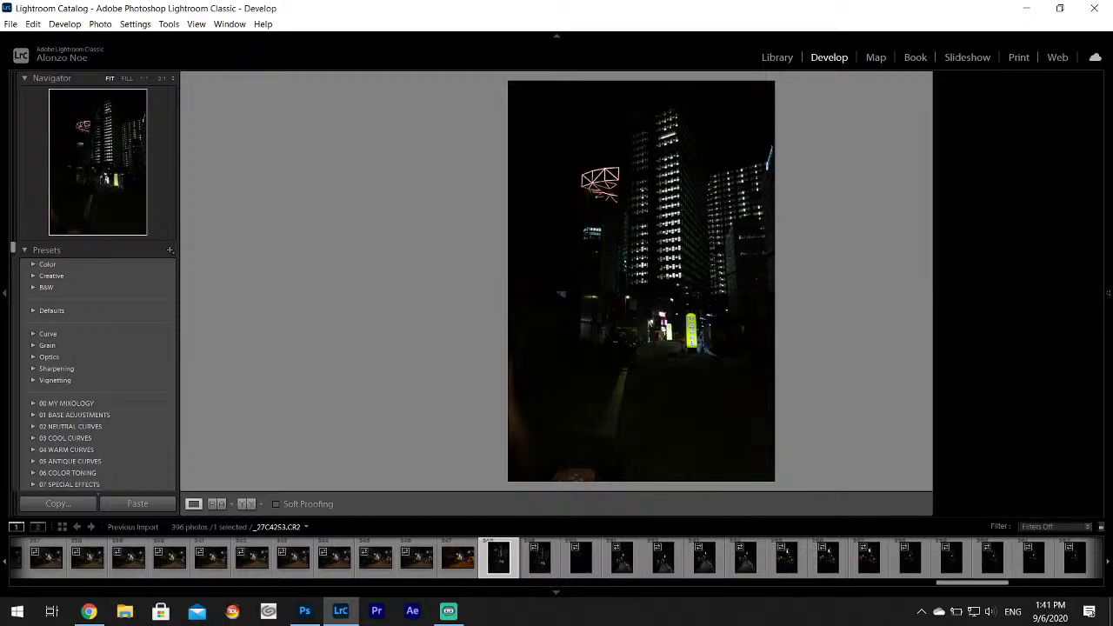
pyautogui.moveTo(1108, 296)
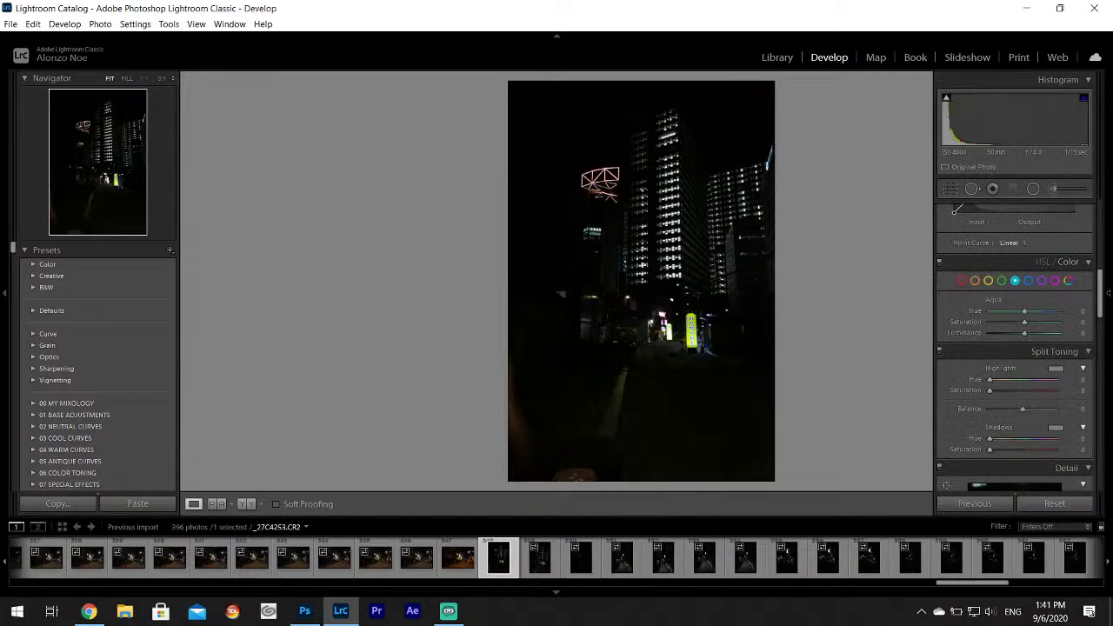
# Pull Highlights to -100 and raise Whites to +70 on the tower photo.
pyautogui.moveTo(1101, 295); pyautogui.dragTo(1104, 202)
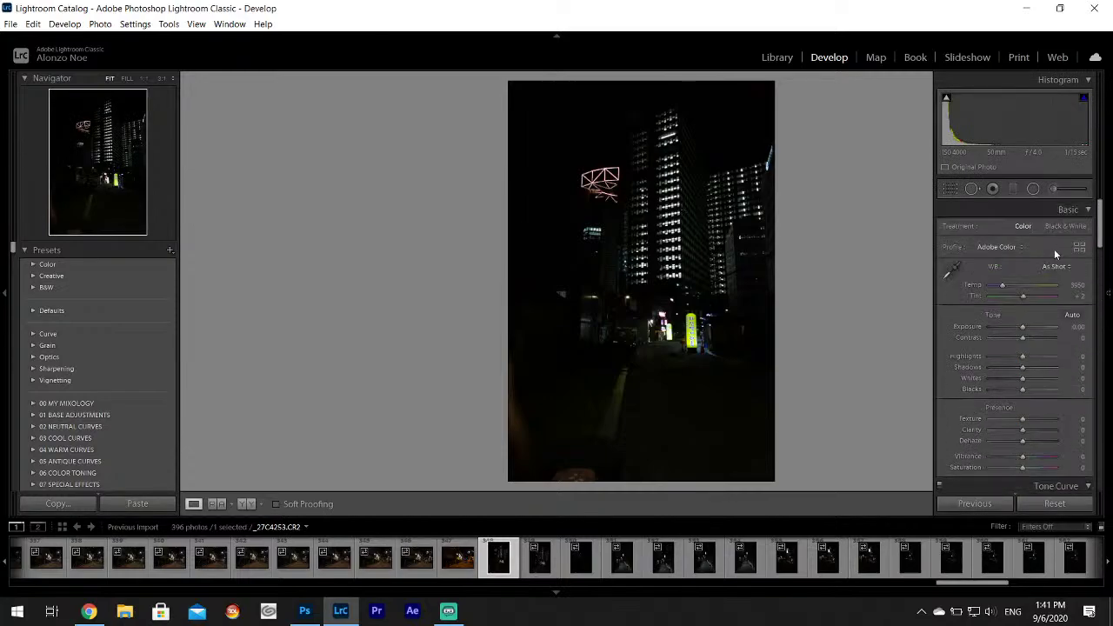
pyautogui.click(991, 355)
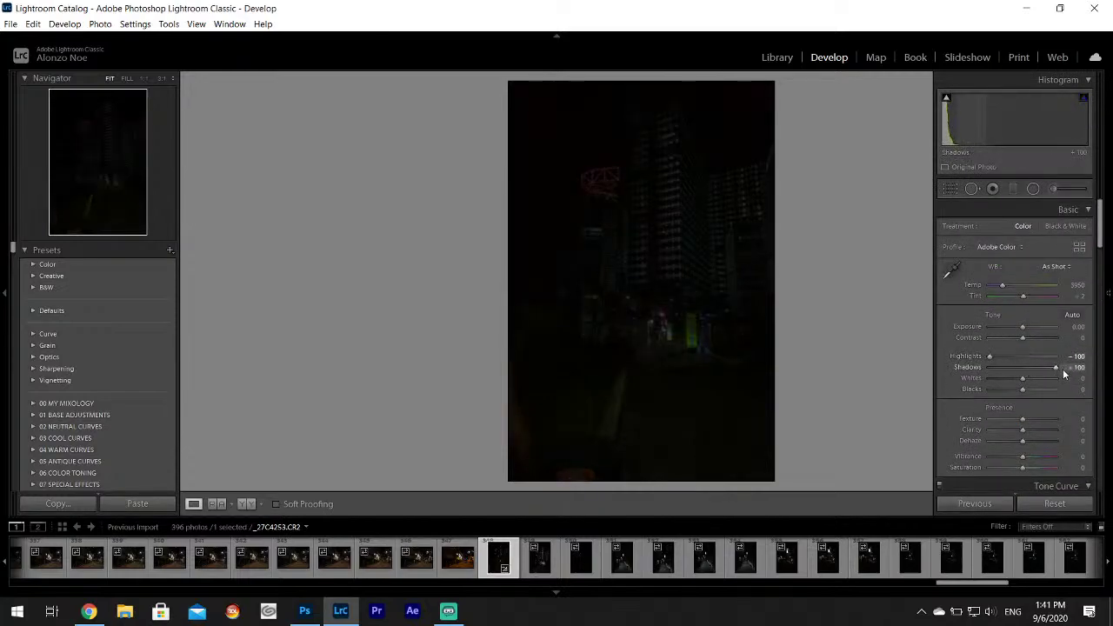
pyautogui.moveTo(1022, 378); pyautogui.dragTo(1047, 381)
# Jump to the first dark alley shot and set Highlights -100, Shadows +100.
pyautogui.press('Right')
pyautogui.press('Right')
pyautogui.press('Right')
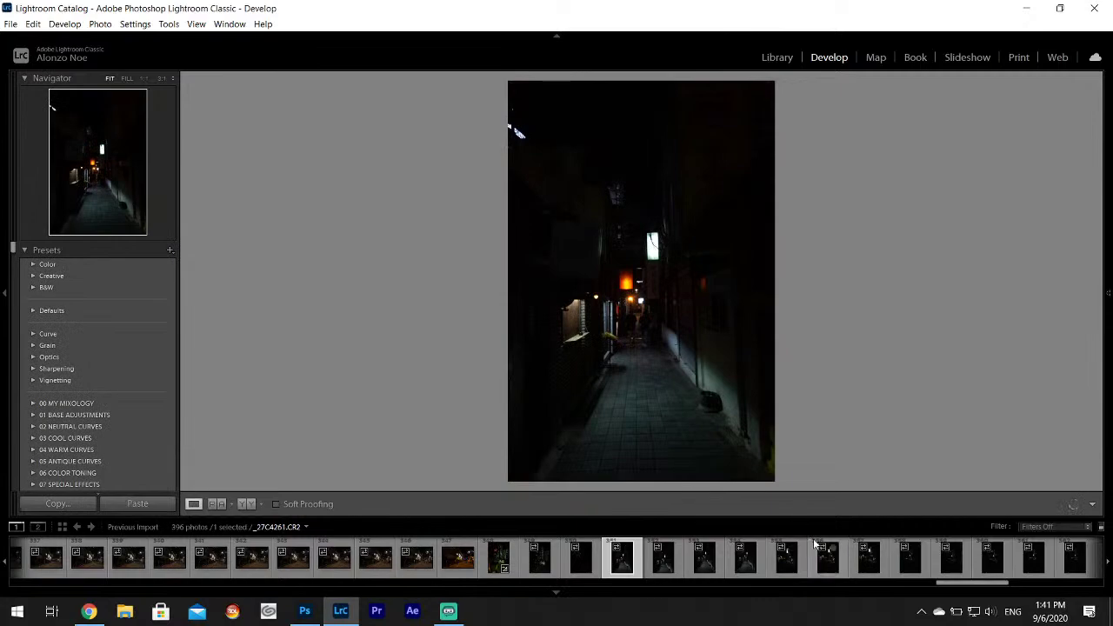
pyautogui.moveTo(1108, 336)
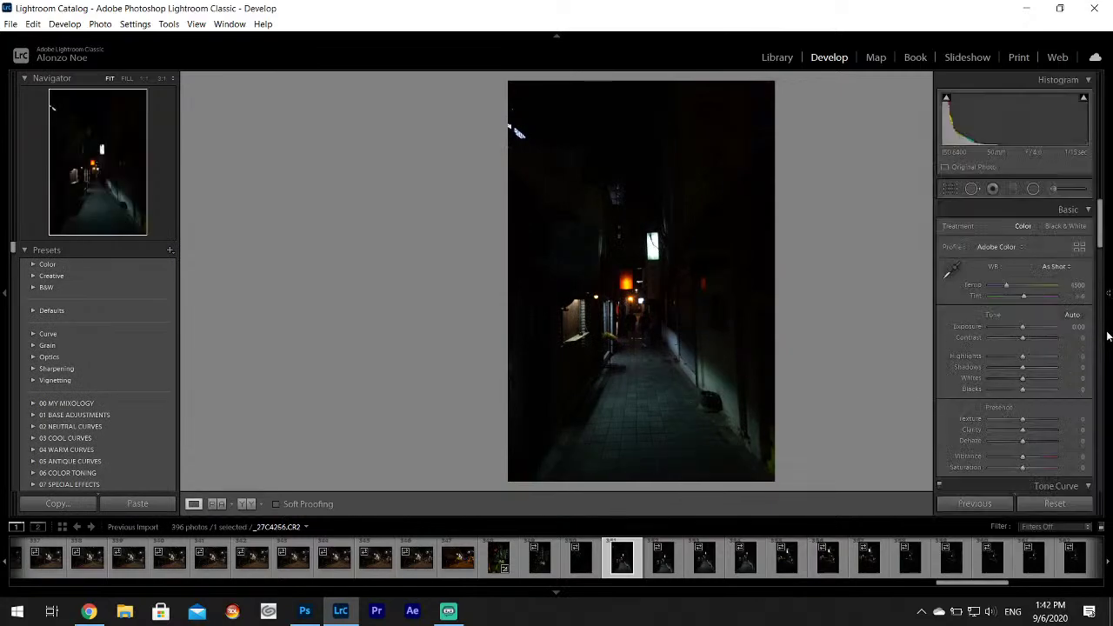
pyautogui.moveTo(1023, 356); pyautogui.dragTo(1049, 384)
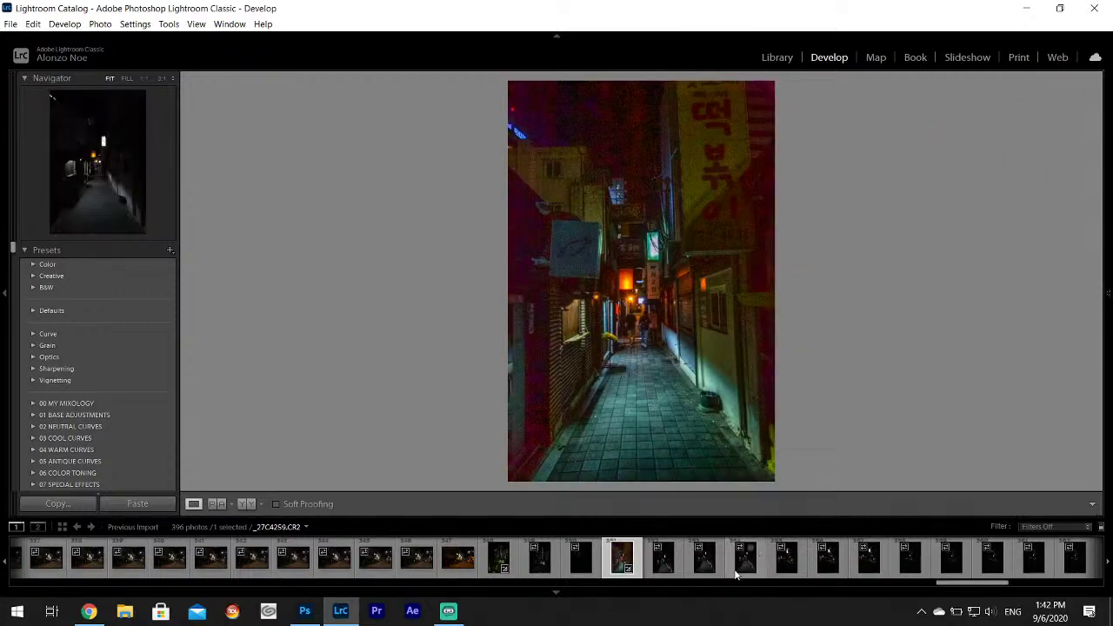
# Open alley shot _27C4258, inspect its detail, and set Highlights -100, Shadows +100.
pyautogui.click(704, 557)
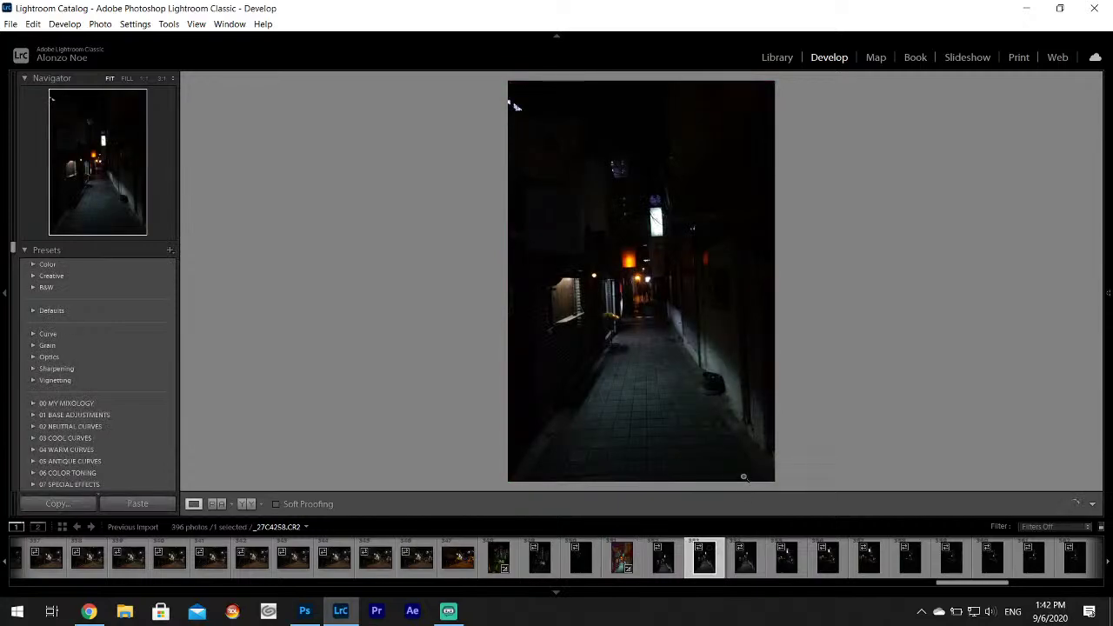
pyautogui.moveTo(654, 298); pyautogui.dragTo(622, 335)
pyautogui.moveTo(1108, 358)
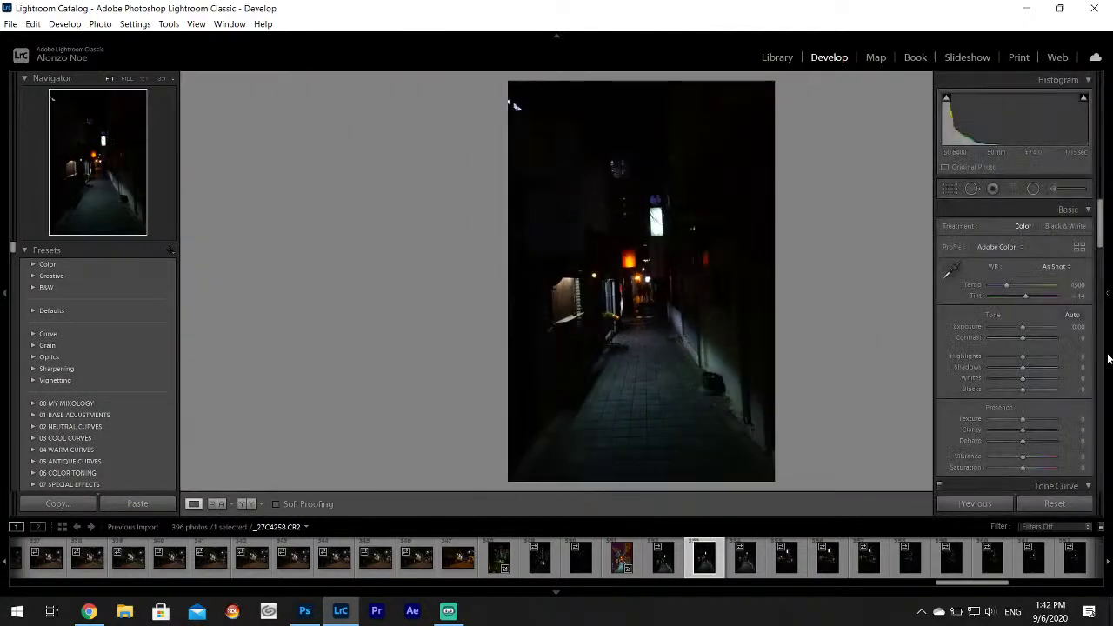
pyautogui.moveTo(1022, 356); pyautogui.dragTo(1047, 388)
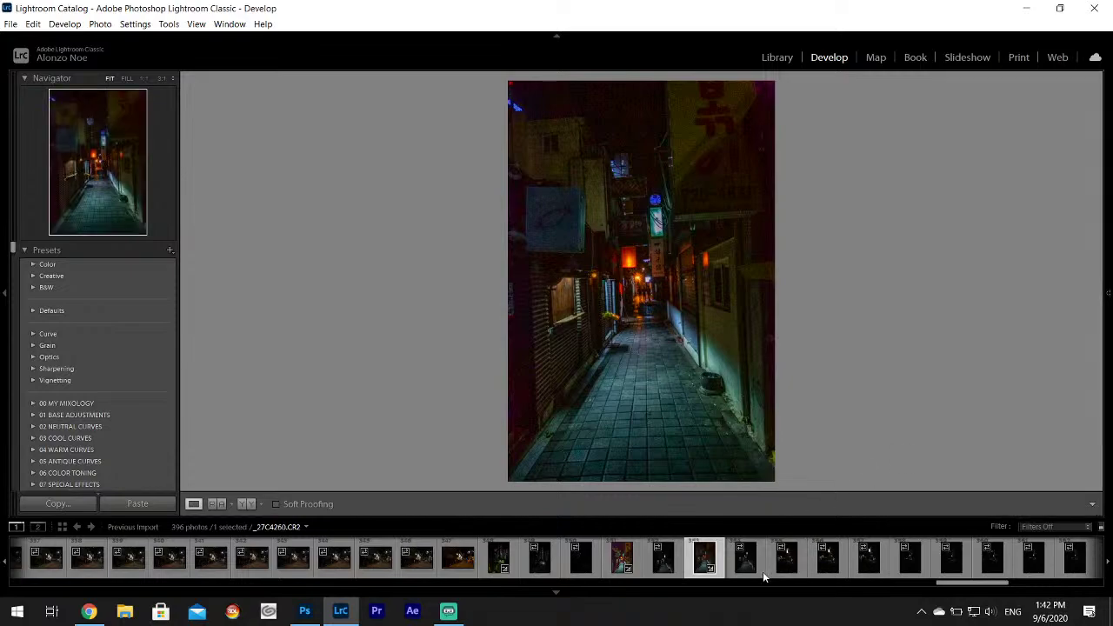
pyautogui.click(761, 570)
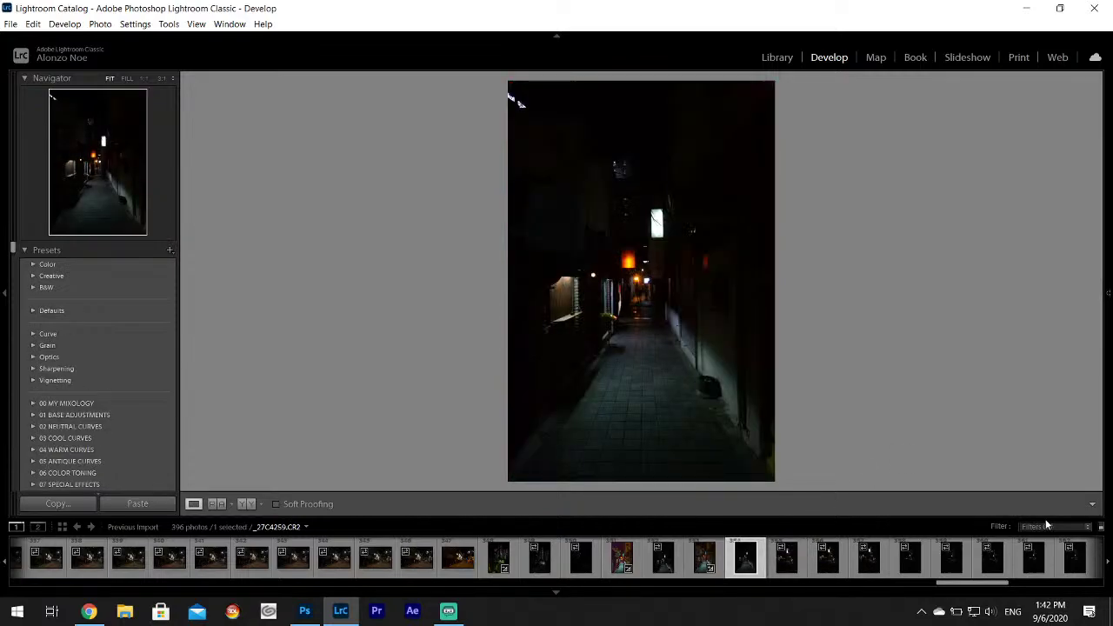
# Select lantern alley photo _27C4279 and set Highlights -100, Shadows +100, Whites +74.
pyautogui.click(956, 561)
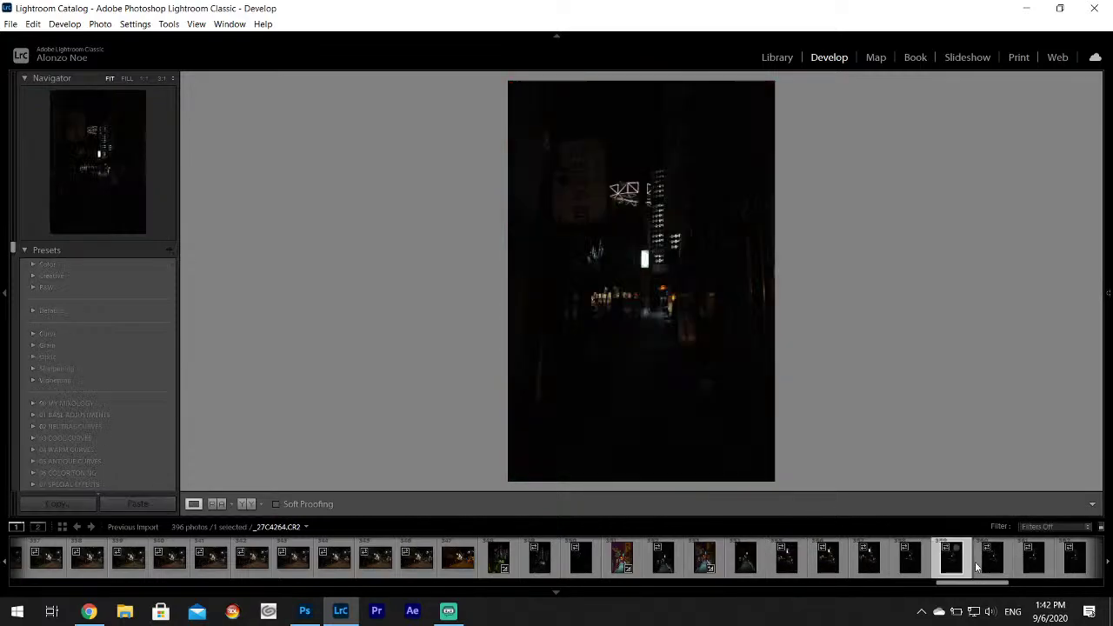
pyautogui.scroll(-3, 974, 561)
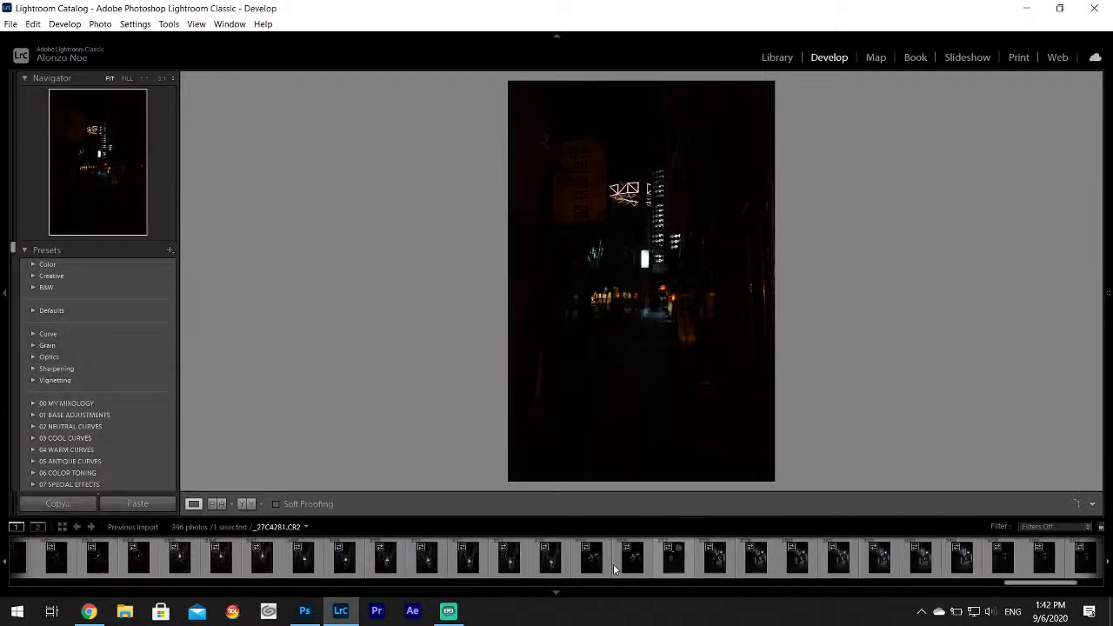
pyautogui.click(550, 561)
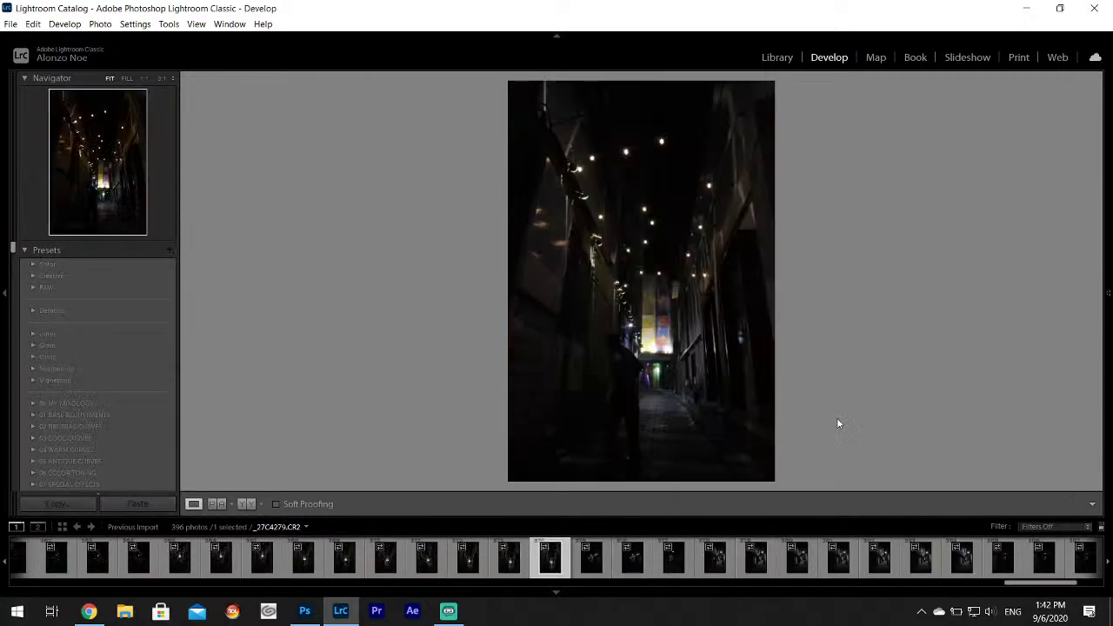
pyautogui.click(591, 561)
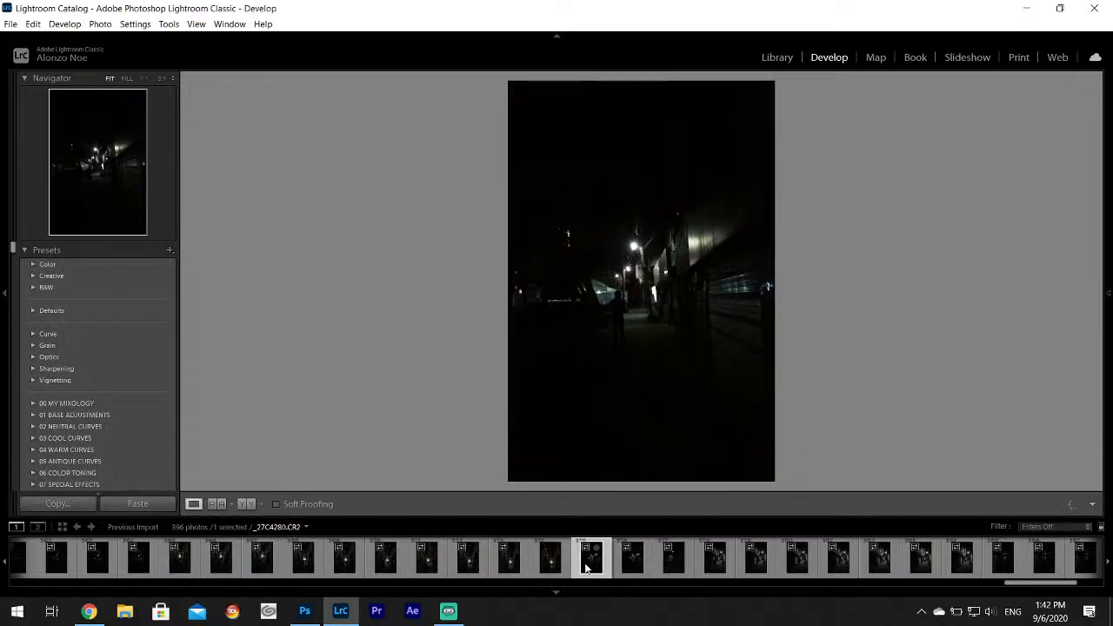
pyautogui.click(550, 561)
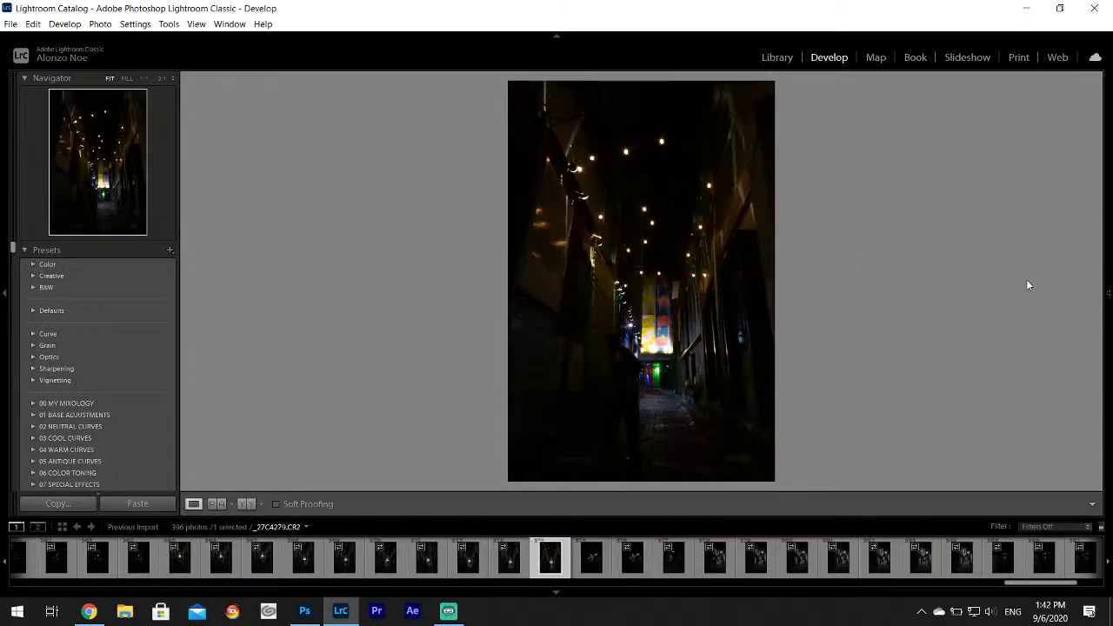
pyautogui.moveTo(1108, 293)
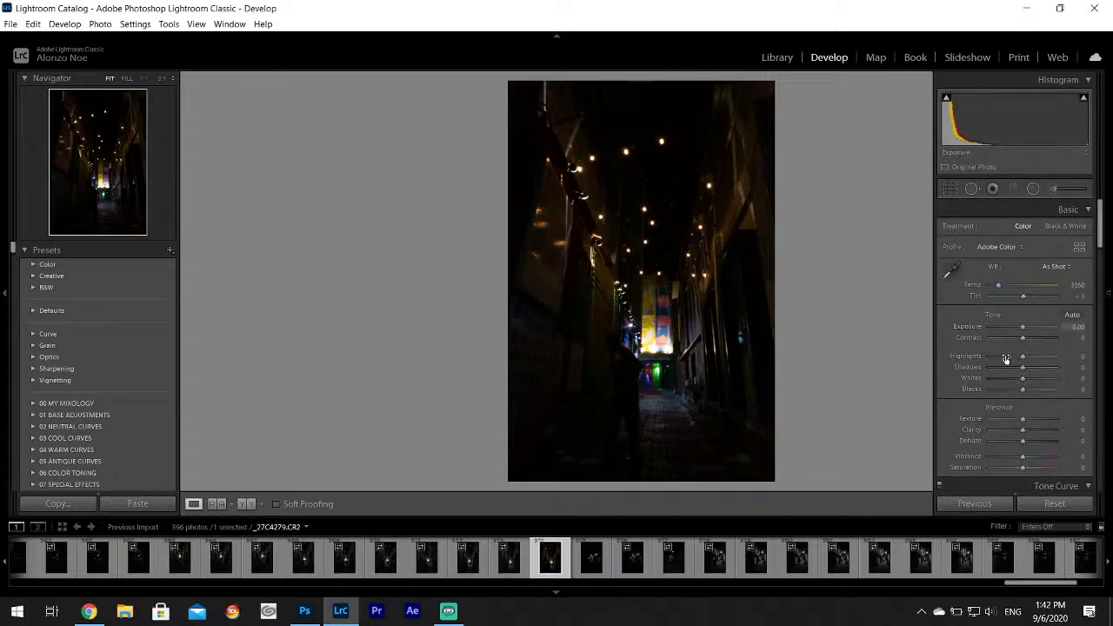
pyautogui.moveTo(1006, 357); pyautogui.dragTo(1050, 383)
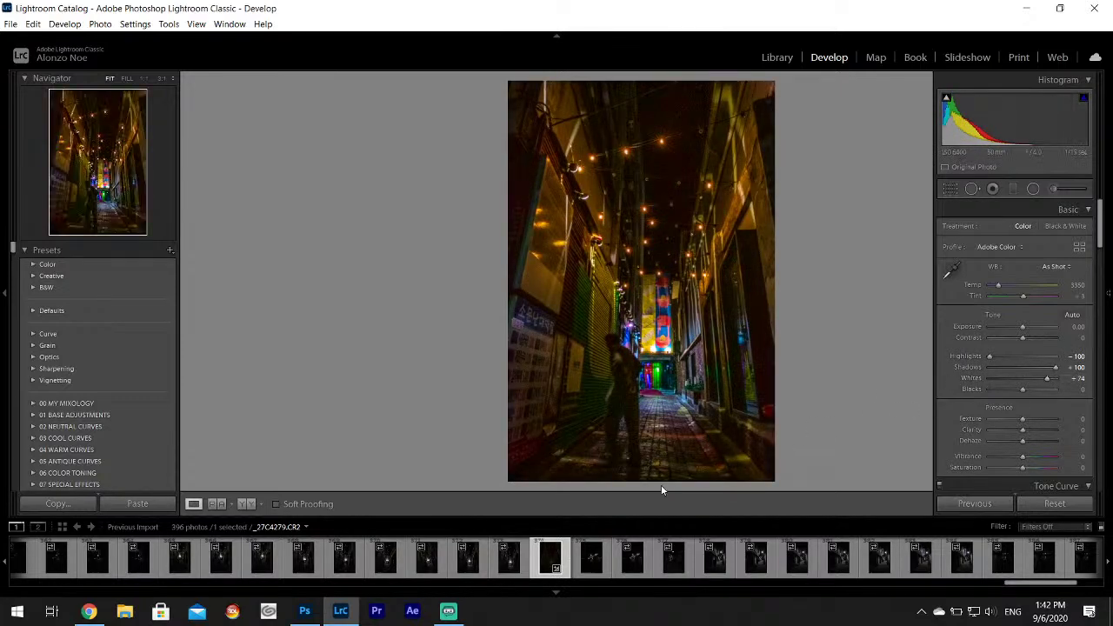
pyautogui.press('Left')
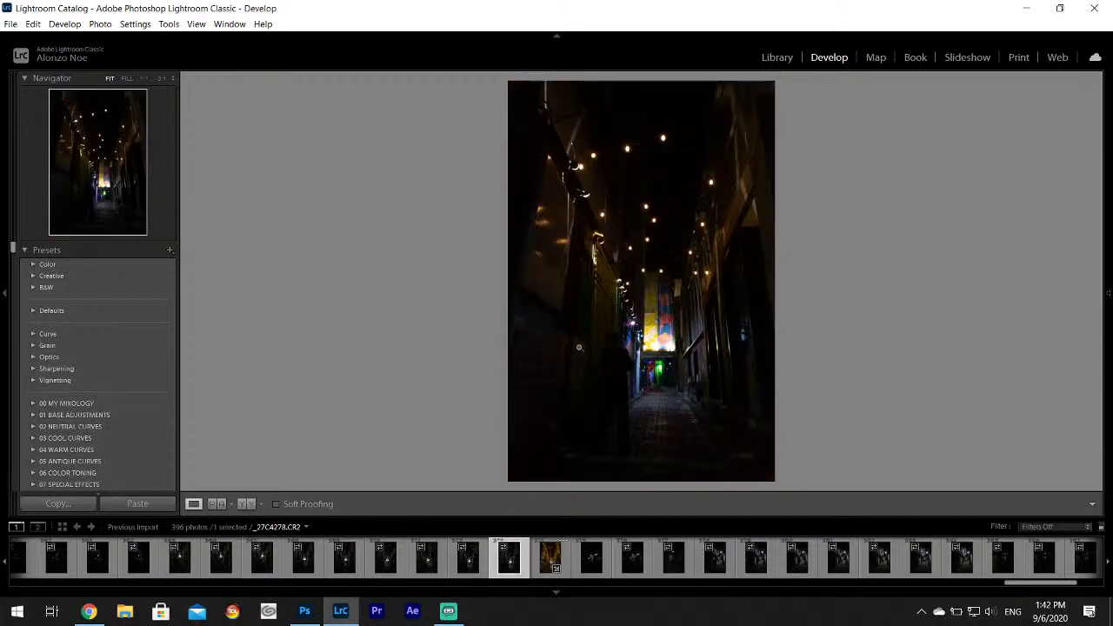
# Open _27C4277 and set Highlights -100, Shadows +100, Whites +74.
pyautogui.click(468, 565)
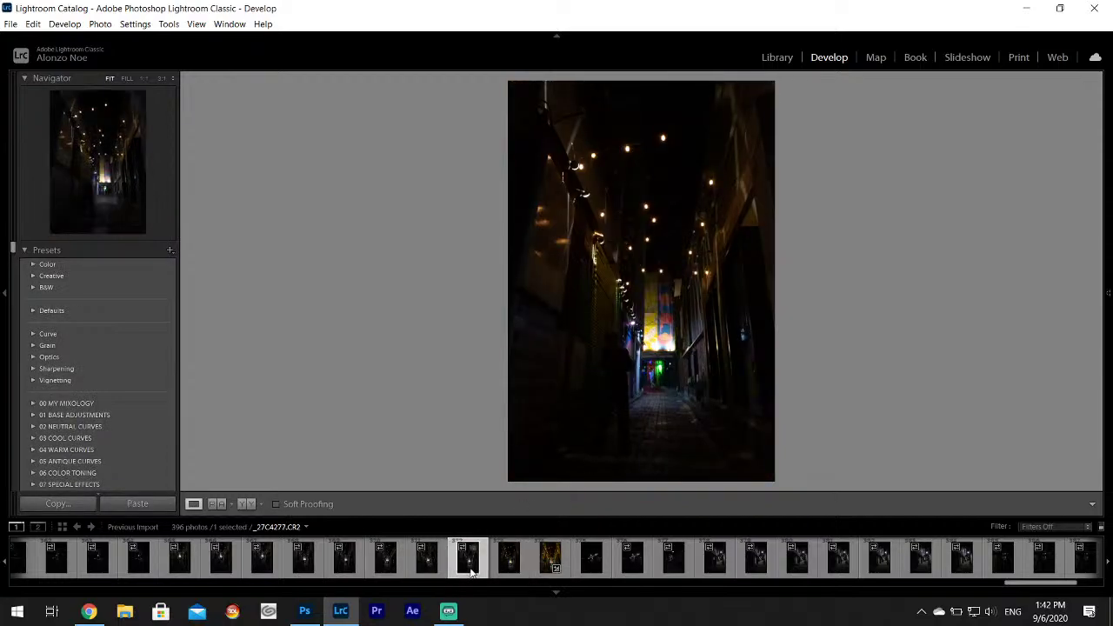
pyautogui.moveTo(1109, 320)
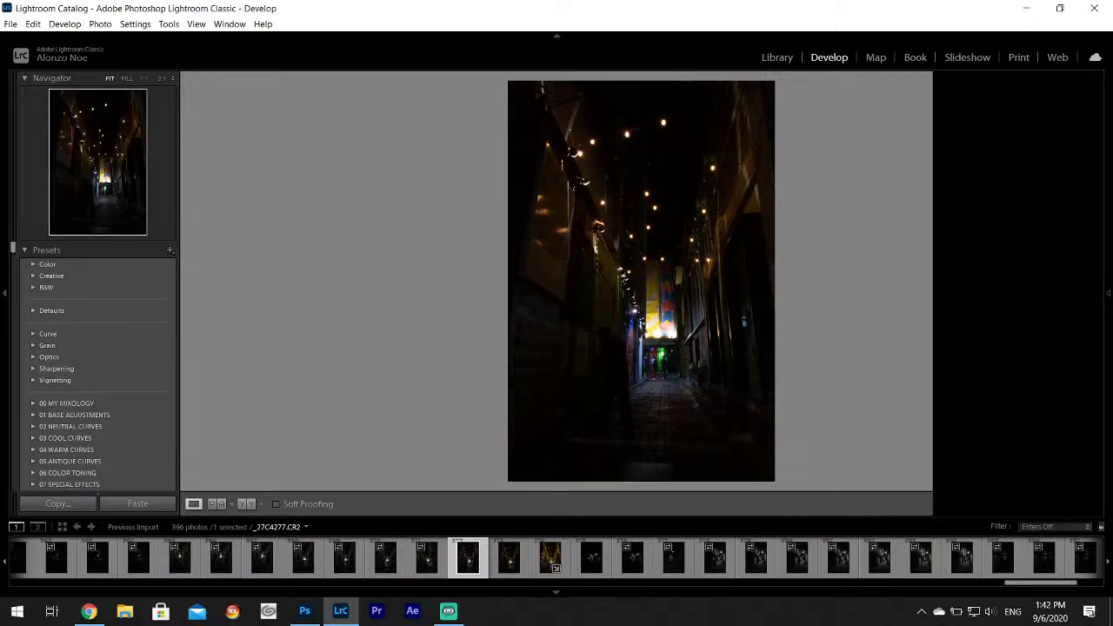
pyautogui.moveTo(994, 362); pyautogui.dragTo(1048, 383)
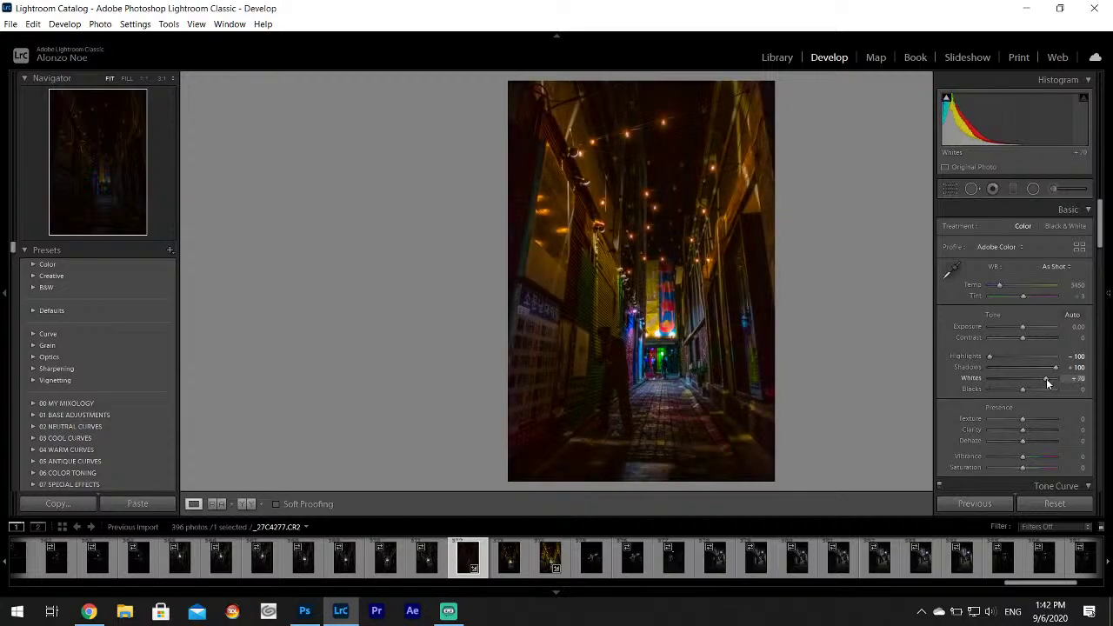
# Set white balance from the grey pavement, cooling it to Temp 2800, Tint -10.
pyautogui.click(952, 269)
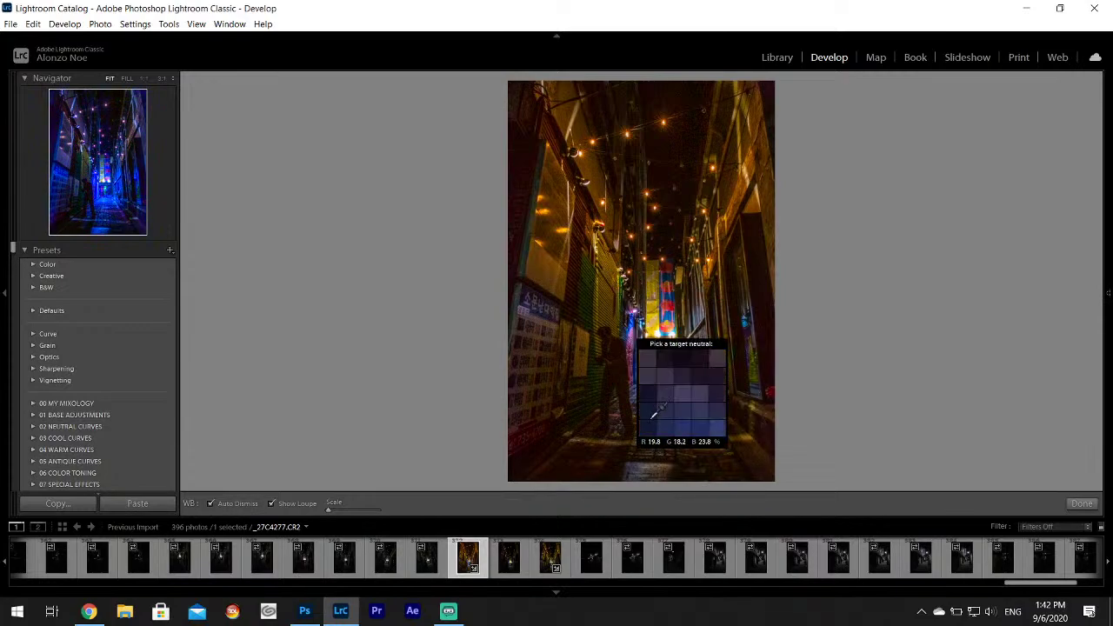
pyautogui.click(656, 420)
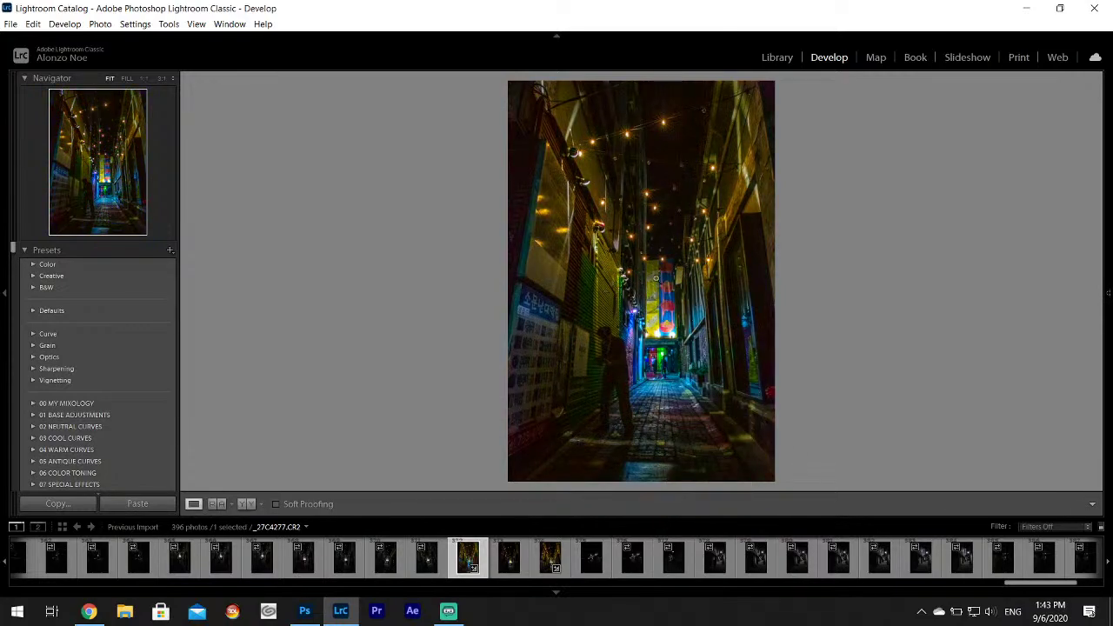
pyautogui.moveTo(1108, 287)
pyautogui.moveTo(1107, 225)
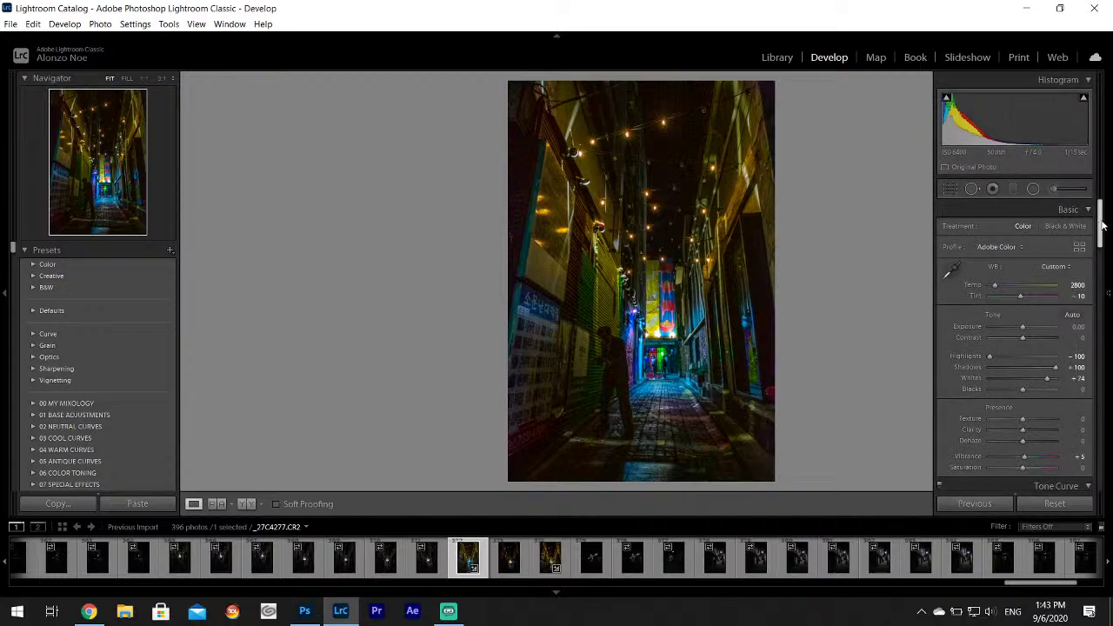
# Set Contrast to −30 and Texture to +7 on alley shot _27C4277.
pyautogui.moveTo(1103, 225); pyautogui.dragTo(1107, 236)
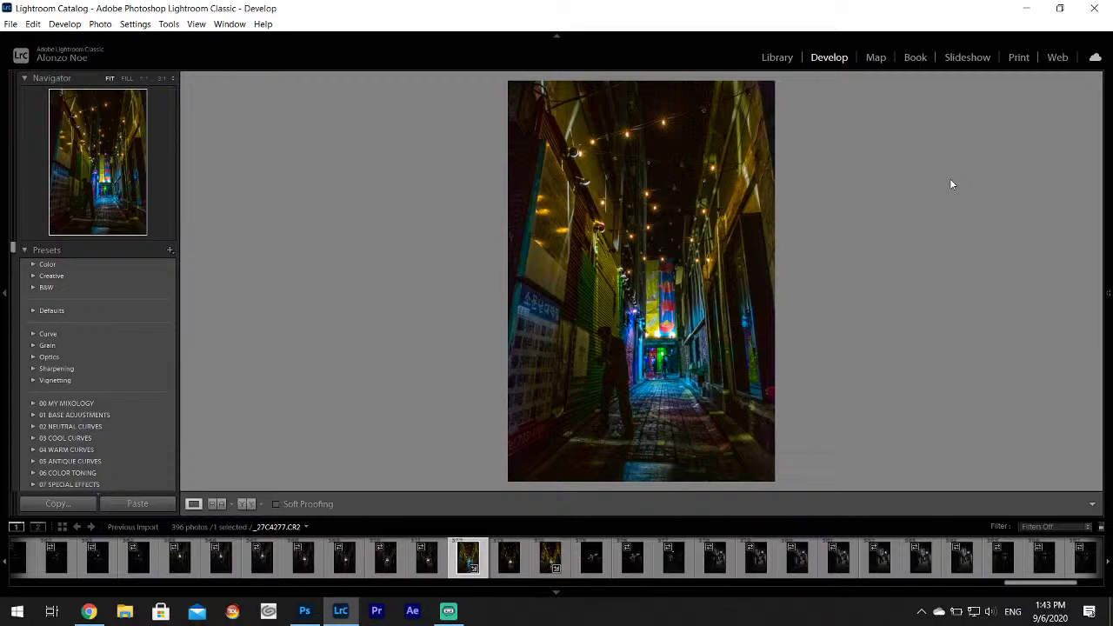
pyautogui.moveTo(1104, 200)
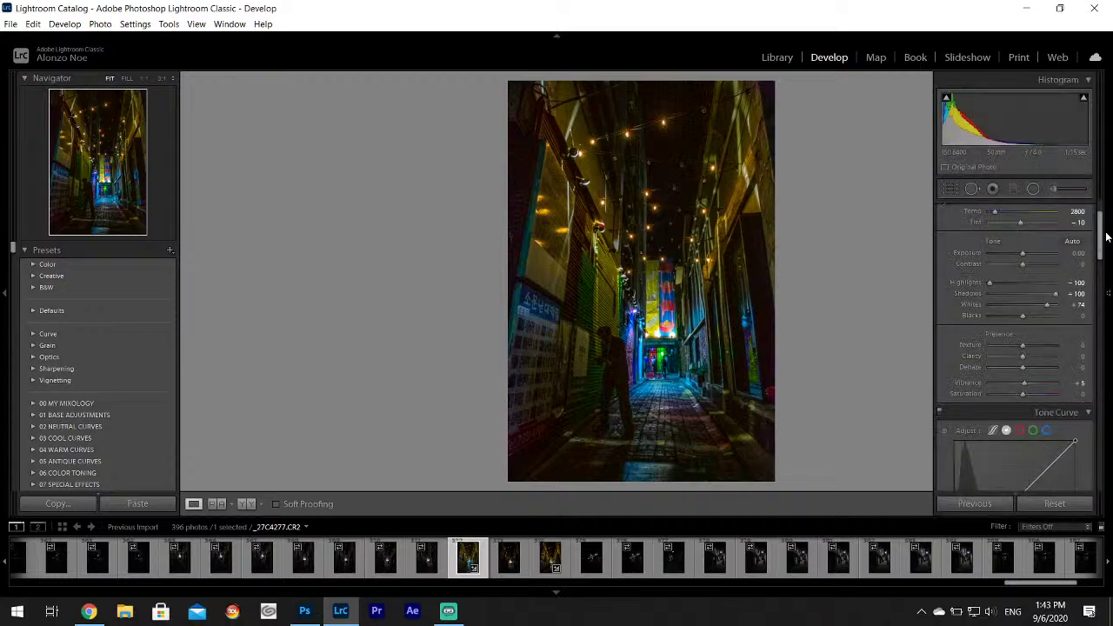
pyautogui.moveTo(1105, 235); pyautogui.dragTo(1102, 205)
pyautogui.moveTo(1023, 337); pyautogui.dragTo(1011, 340)
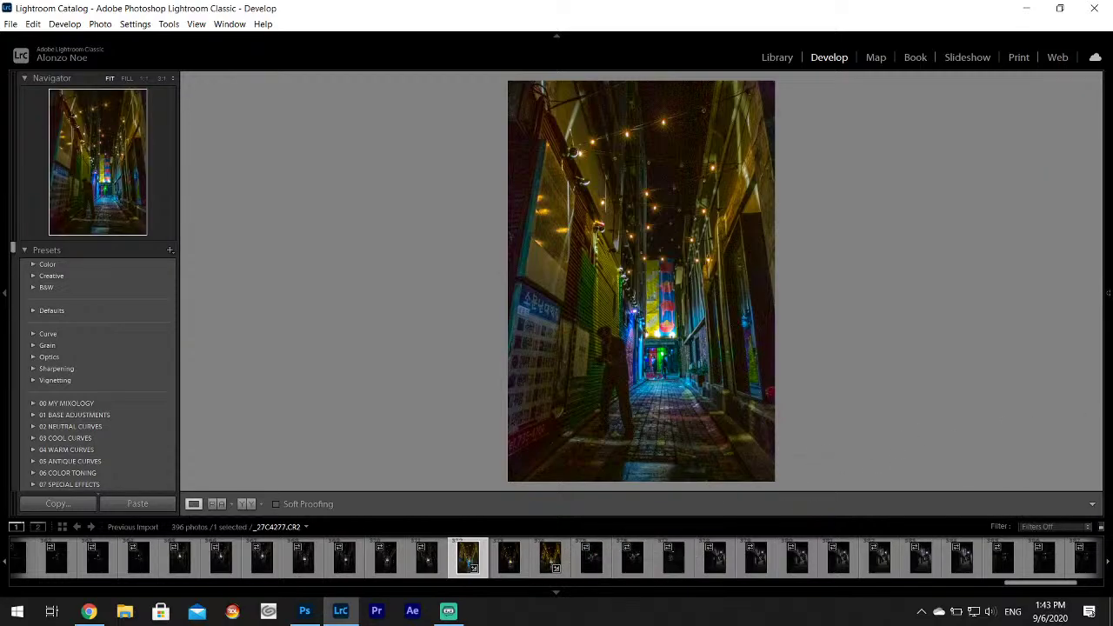
pyautogui.moveTo(1108, 383)
pyautogui.moveTo(1023, 418); pyautogui.dragTo(1025, 418)
pyautogui.click(551, 557)
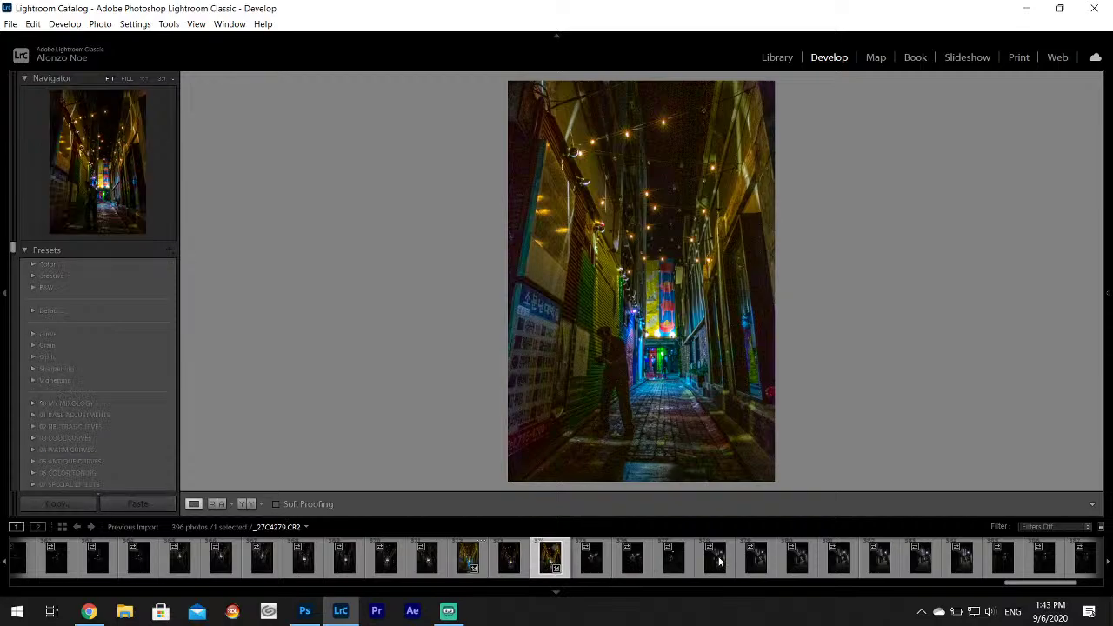
# Compare the dark alley and neon-sign photos, settling on _27C4296.
pyautogui.click(711, 561)
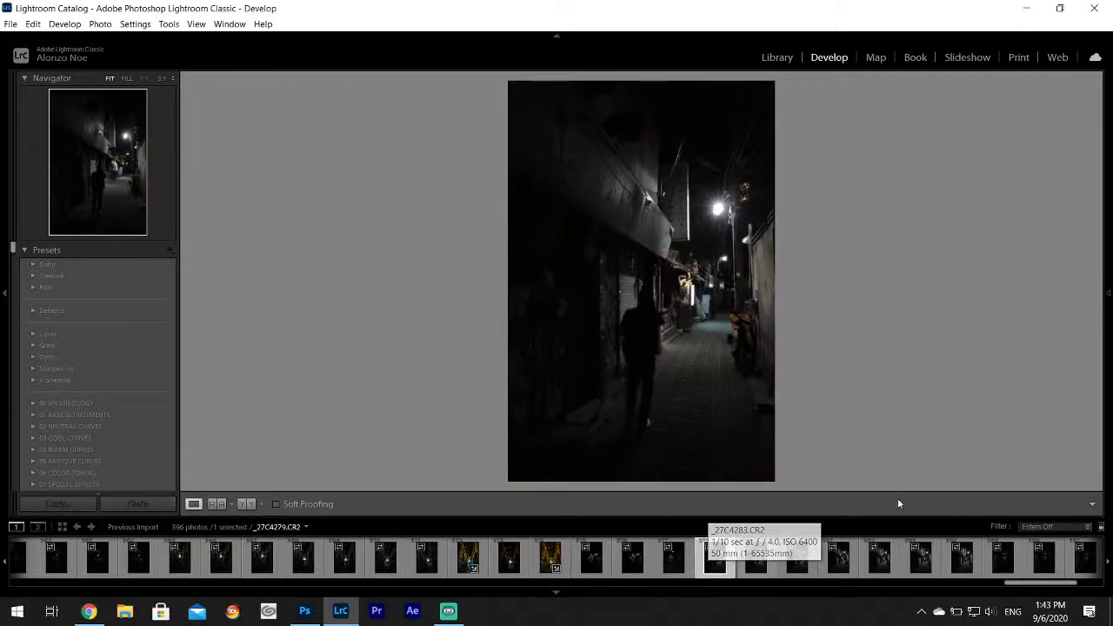
pyautogui.click(797, 564)
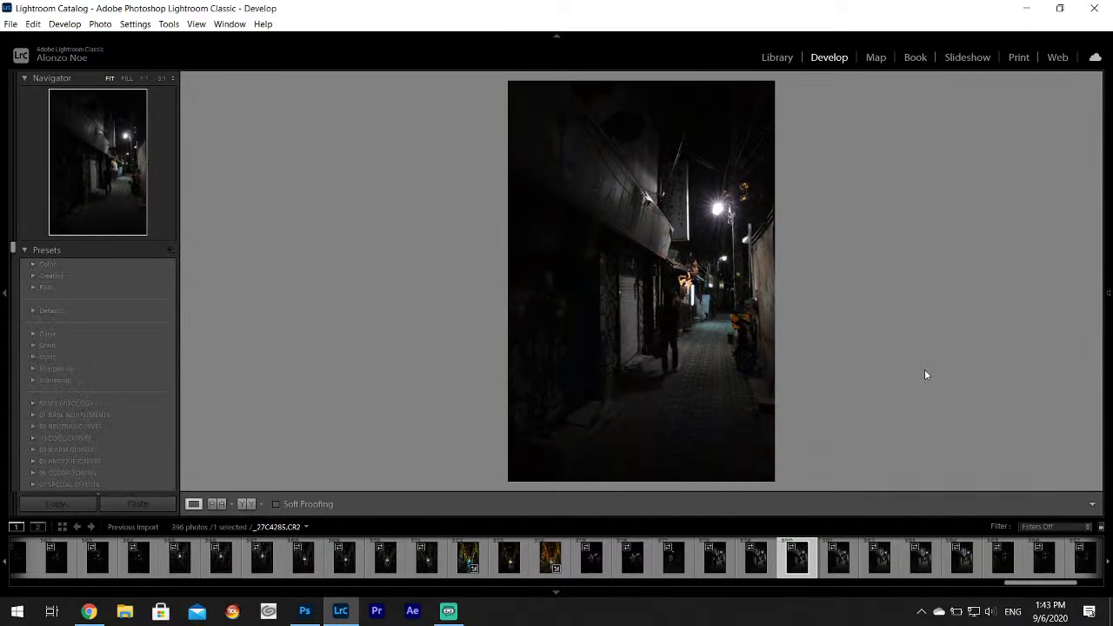
pyautogui.click(922, 572)
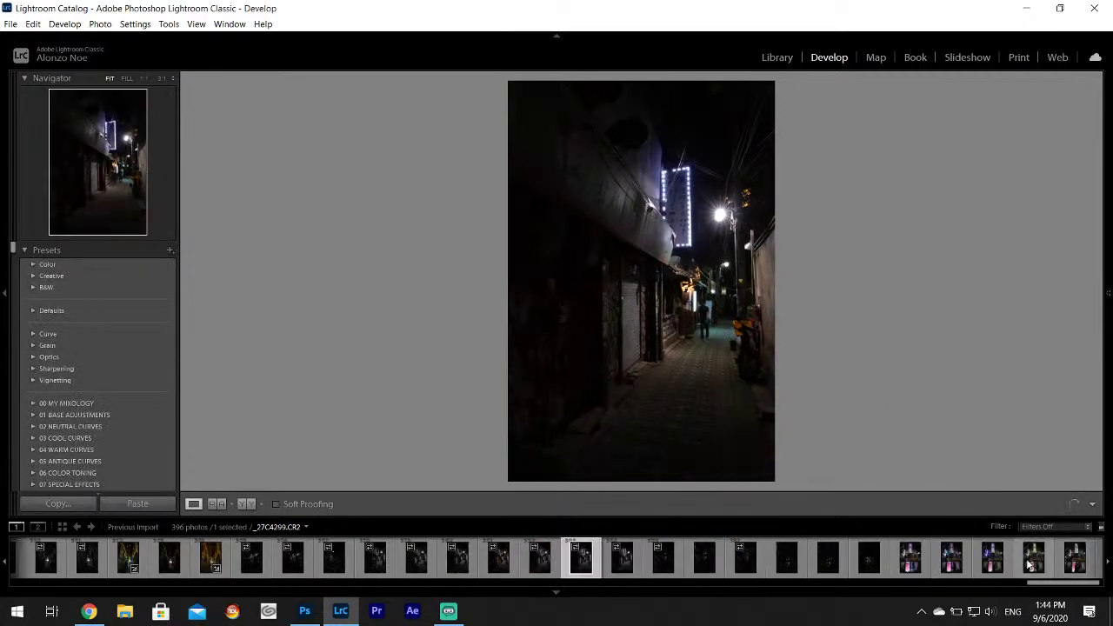
pyautogui.click(833, 561)
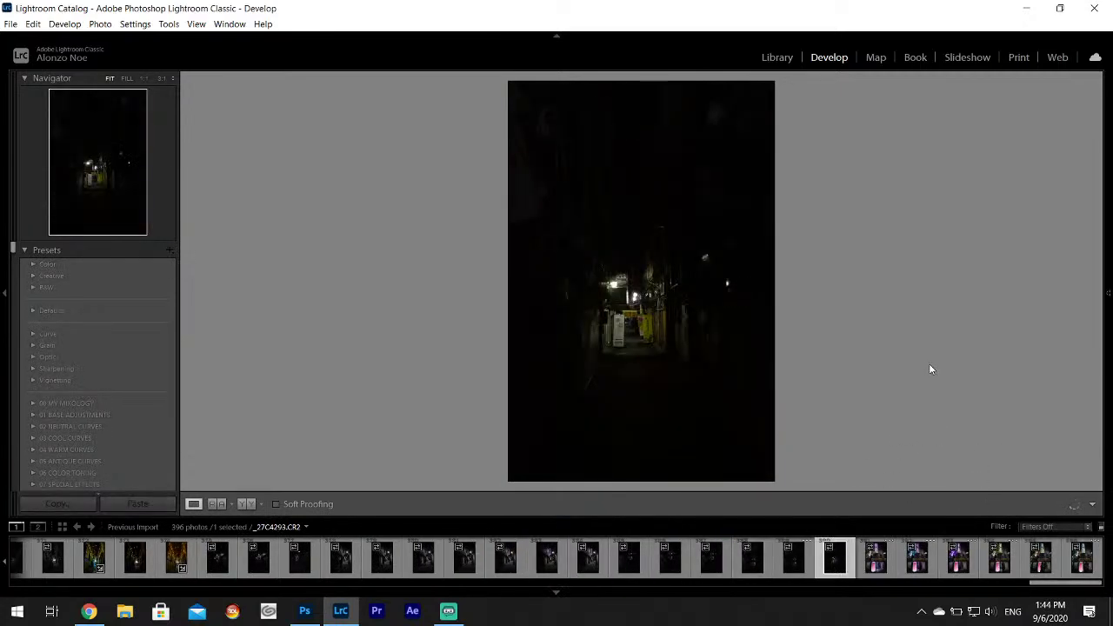
pyautogui.click(874, 567)
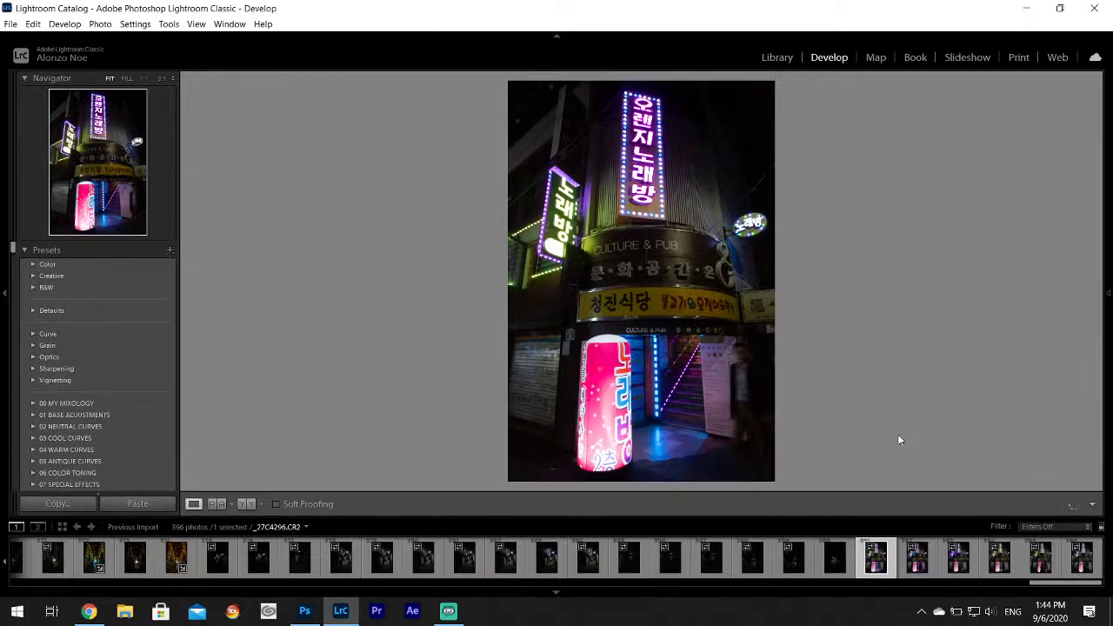
pyautogui.click(1075, 567)
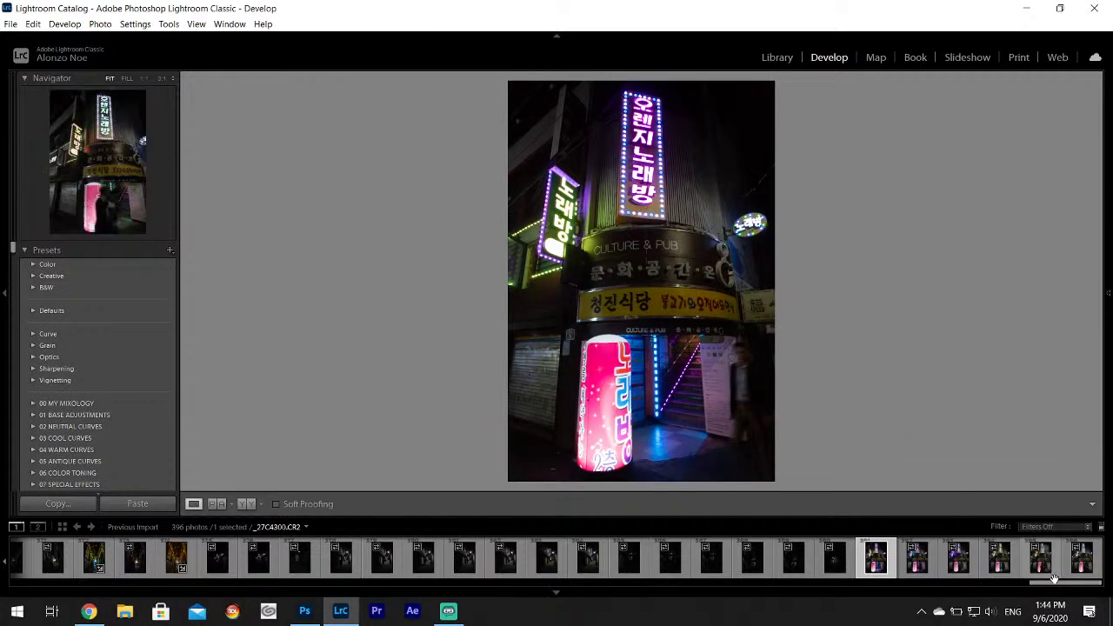
pyautogui.click(1040, 561)
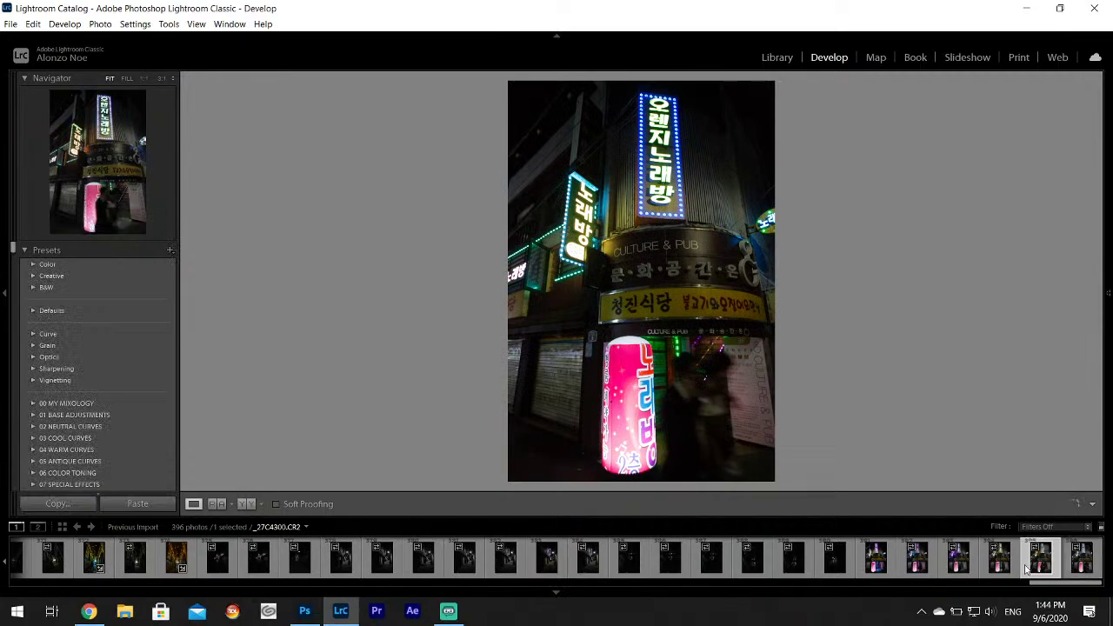
pyautogui.click(875, 558)
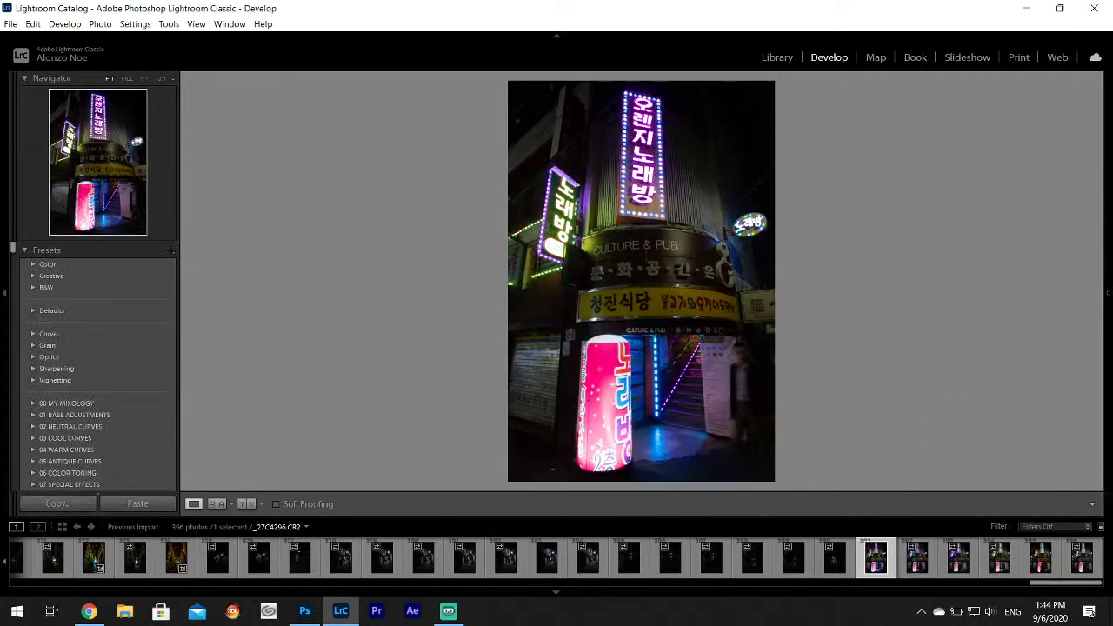
# Set Shadows +100 and Highlights -100 on the pink-neon photo _27C4296.
pyautogui.moveTo(1109, 348)
pyautogui.moveTo(1022, 367); pyautogui.dragTo(1056, 367)
pyautogui.moveTo(1022, 355); pyautogui.dragTo(989, 356)
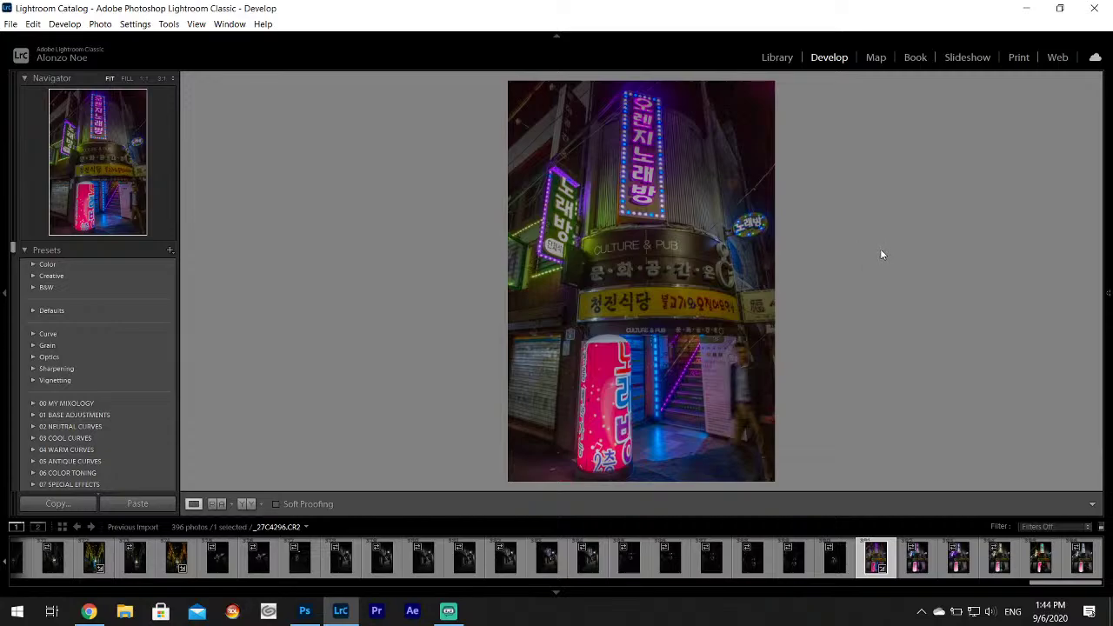
pyautogui.click(89, 611)
# Search 'public domain music jazz' and browse the Jazz | Public Domain 4U result.
pyautogui.click(186, 10)
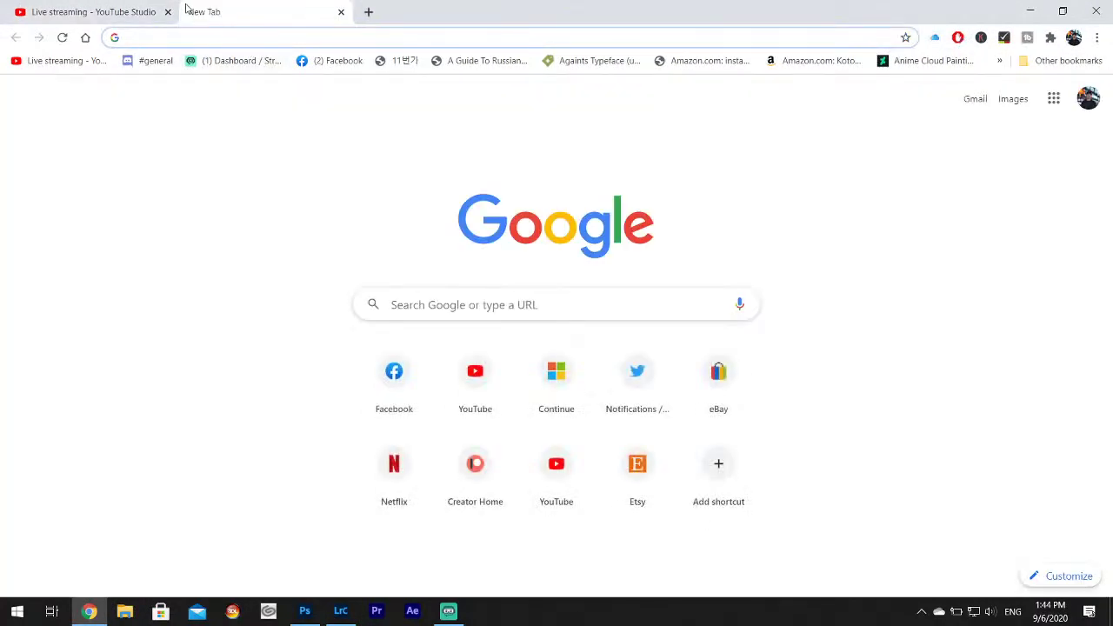
pyautogui.write('public domain music jazz')
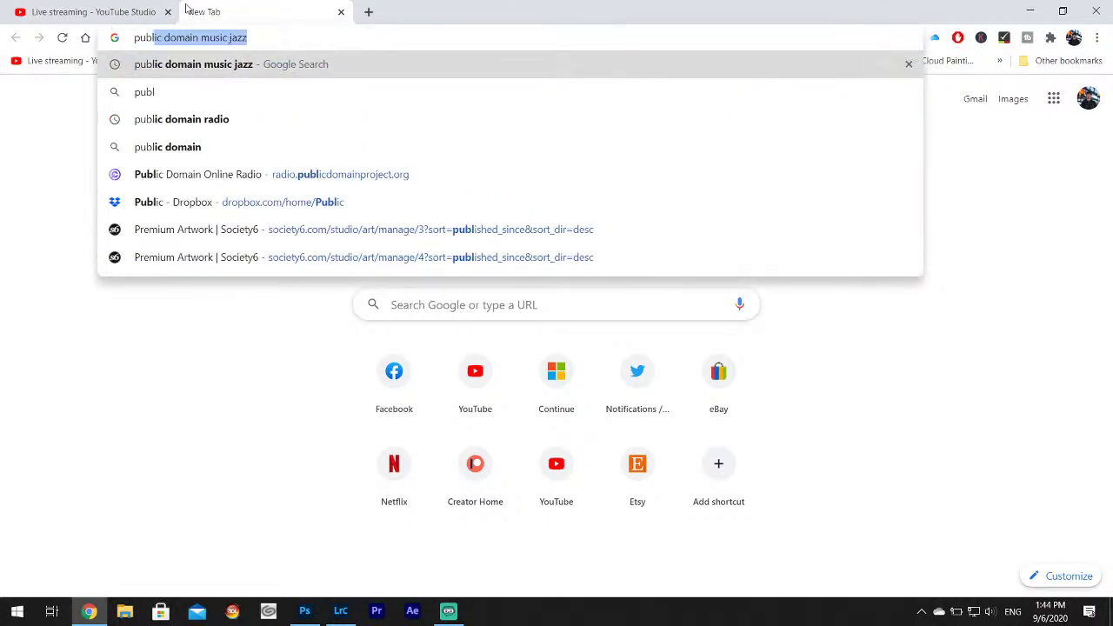
pyautogui.press('Return')
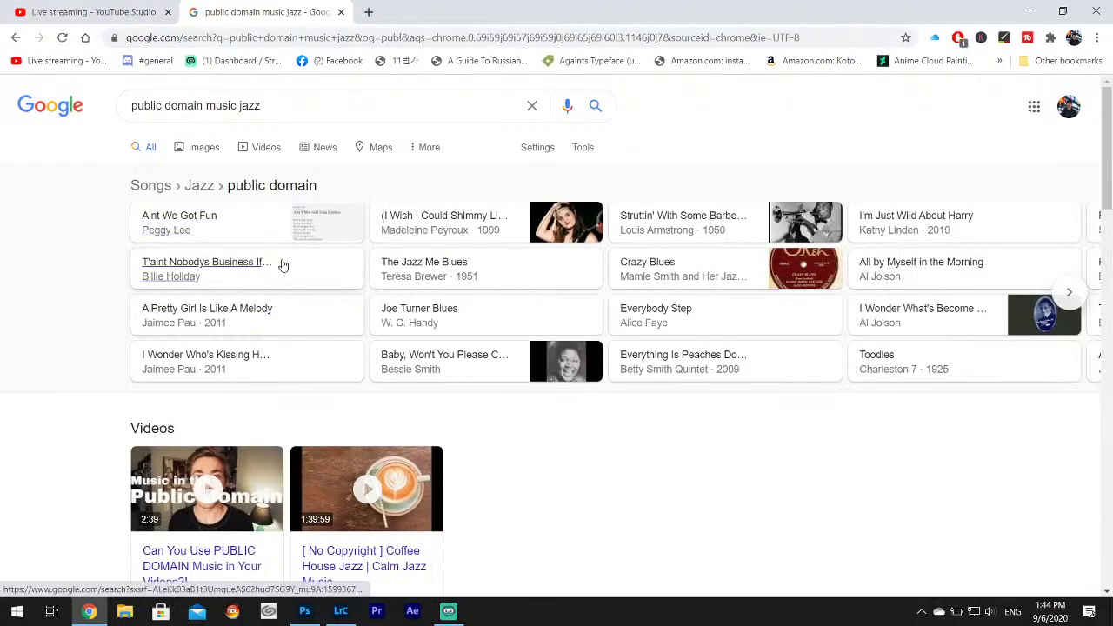
pyautogui.scroll(-3, 280, 260)
pyautogui.scroll(-2, 255, 433)
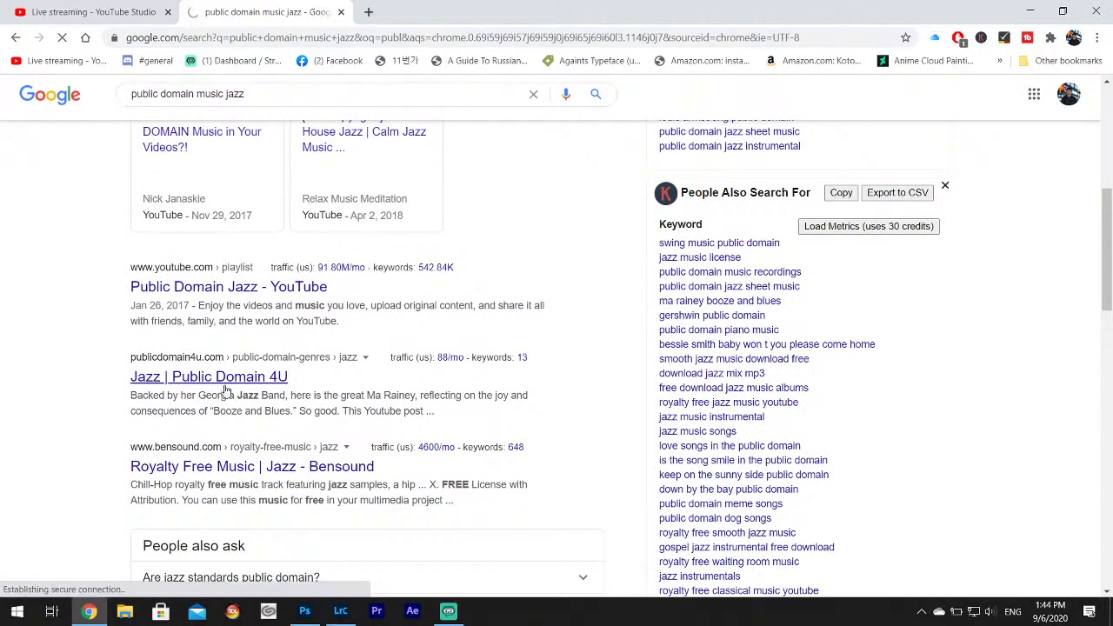
pyautogui.click(222, 385)
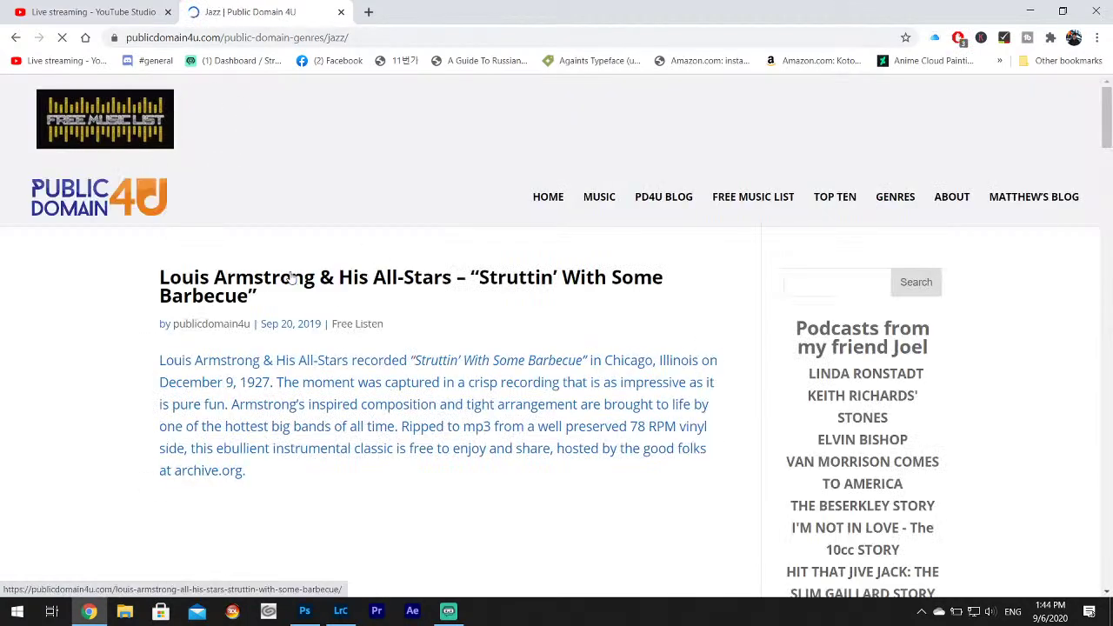
pyautogui.scroll(-15, 696, 400)
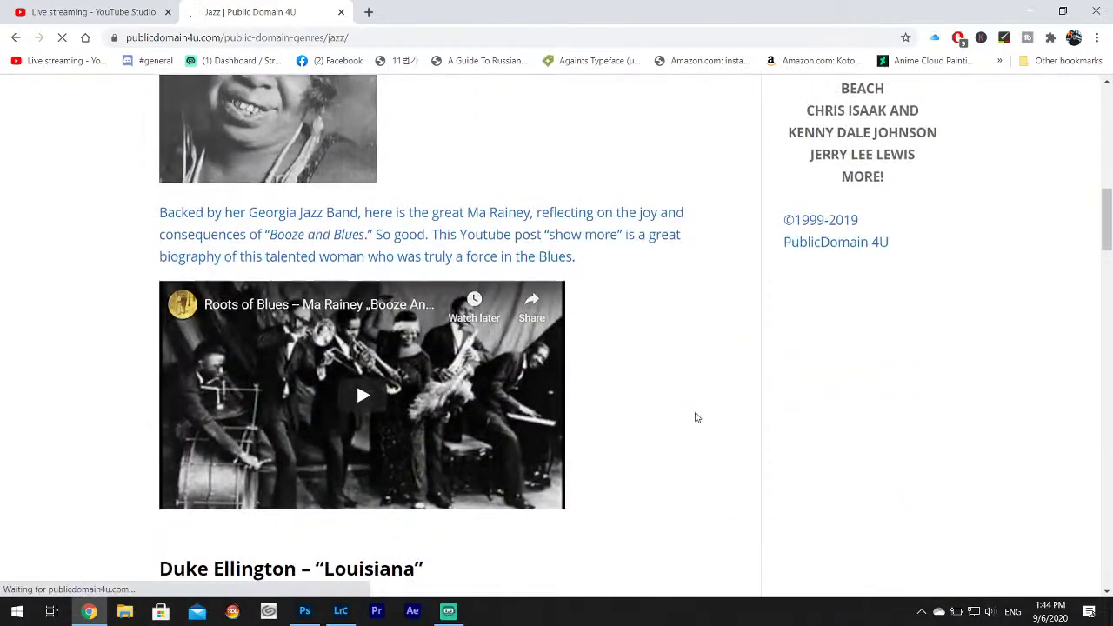
pyautogui.scroll(-10, 692, 412)
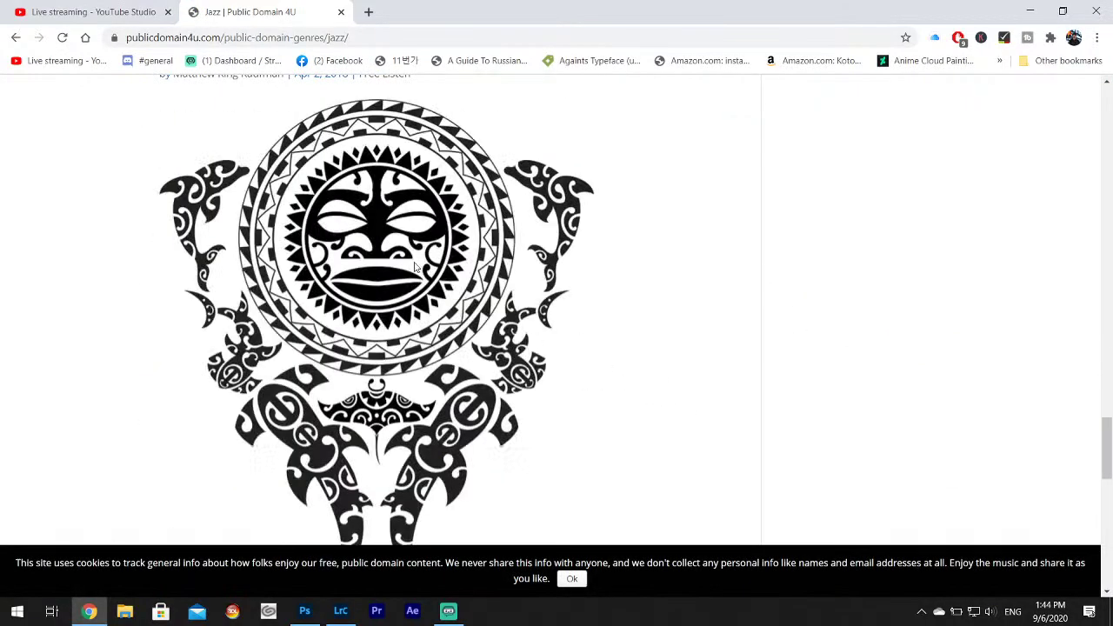
# Search 'public domain music jazz radio', visit Public Domain Online Radio, then close it and minimize Chrome.
pyautogui.click(15, 37)
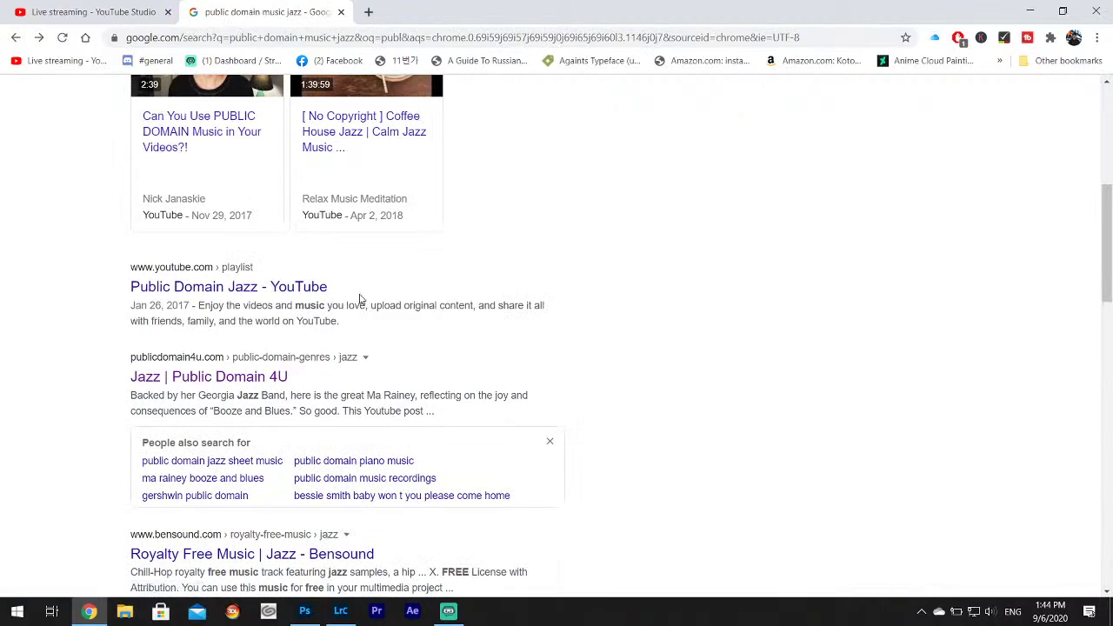
pyautogui.scroll(5, 360, 298)
pyautogui.click(276, 105)
pyautogui.write('radio')
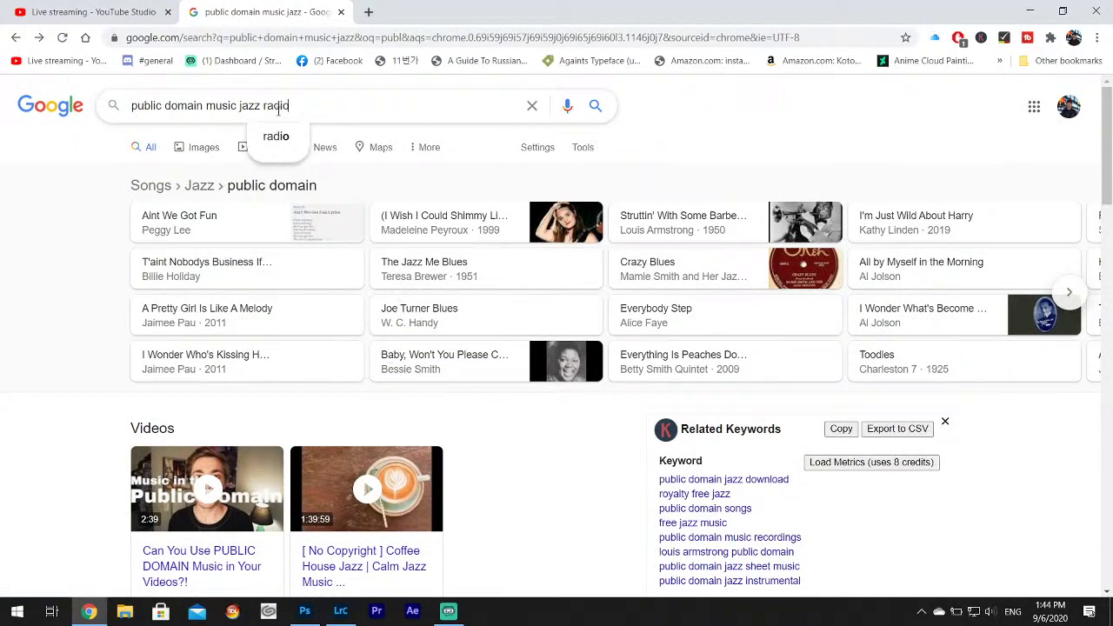
pyautogui.press('Return')
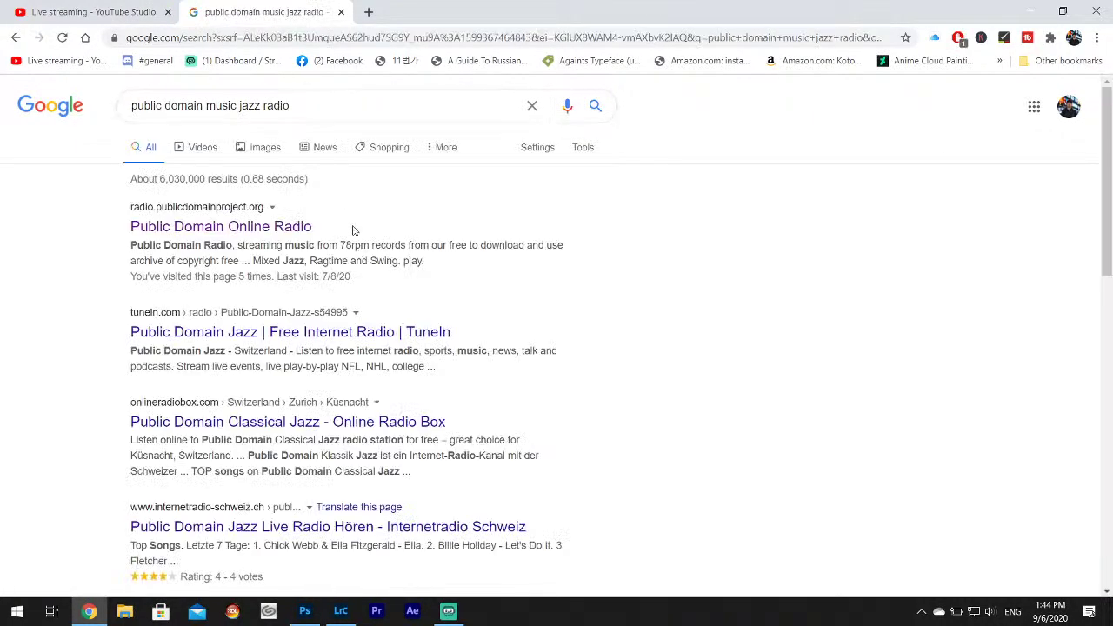
pyautogui.click(248, 227)
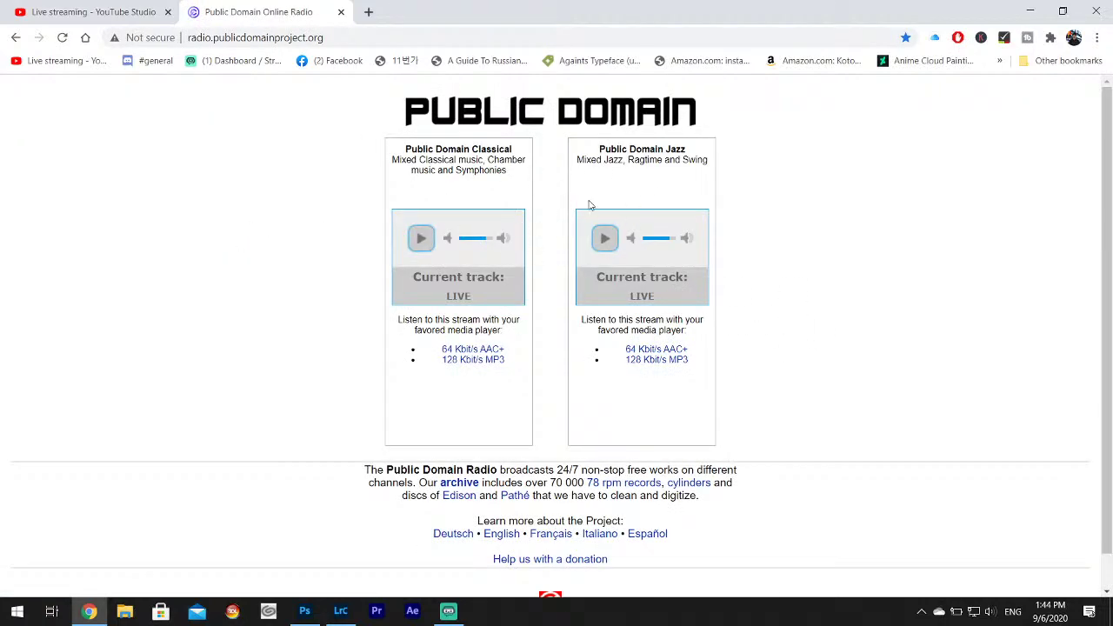
pyautogui.click(340, 11)
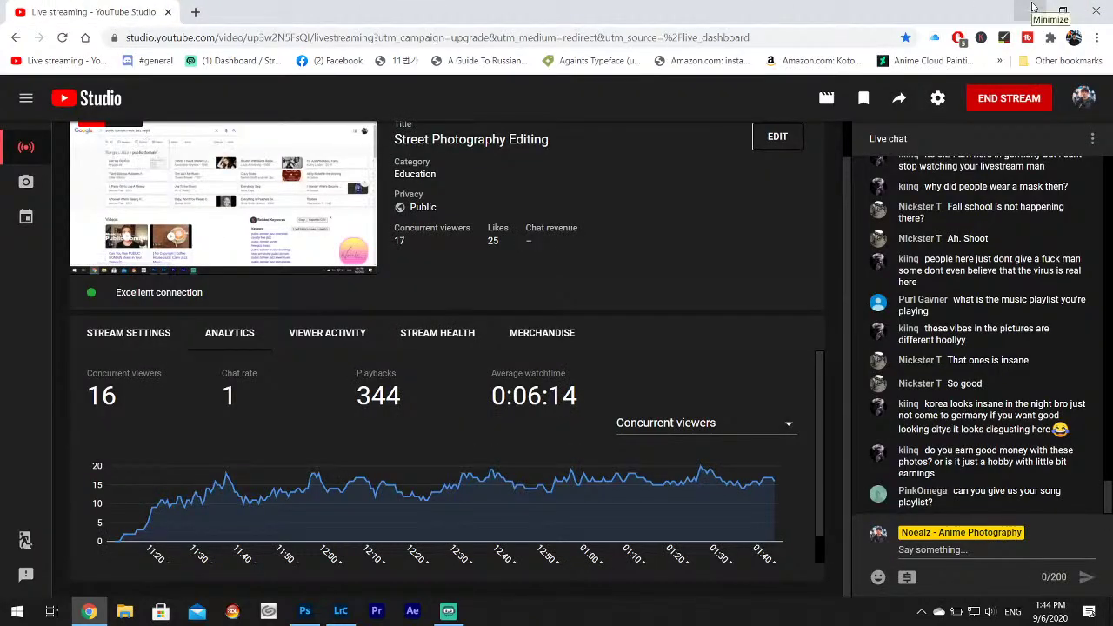
pyautogui.click(1031, 9)
# Compare the night shots _27C4297 through _27C4301 and return to the neon tower photo _27C4297.
pyautogui.moveTo(1105, 292)
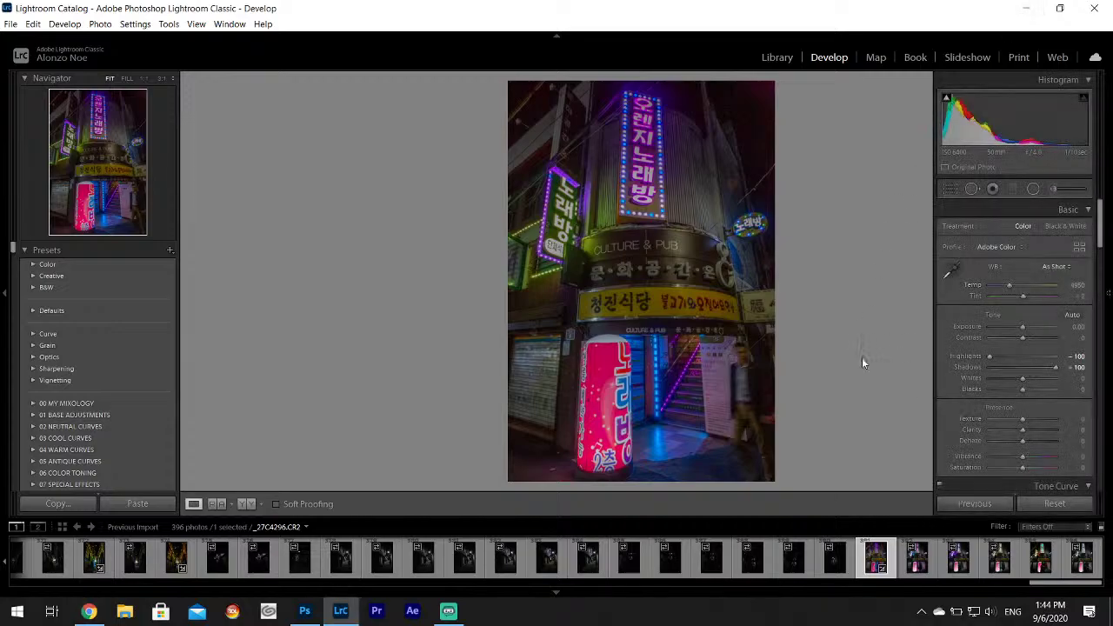
pyautogui.click(753, 357)
pyautogui.click(732, 386)
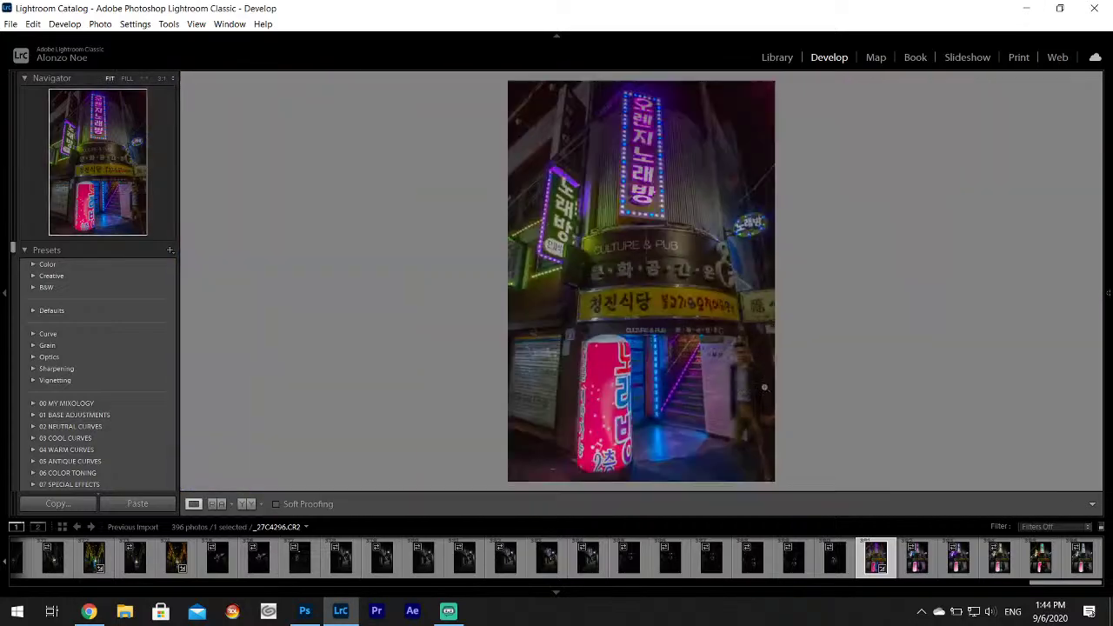
pyautogui.click(916, 558)
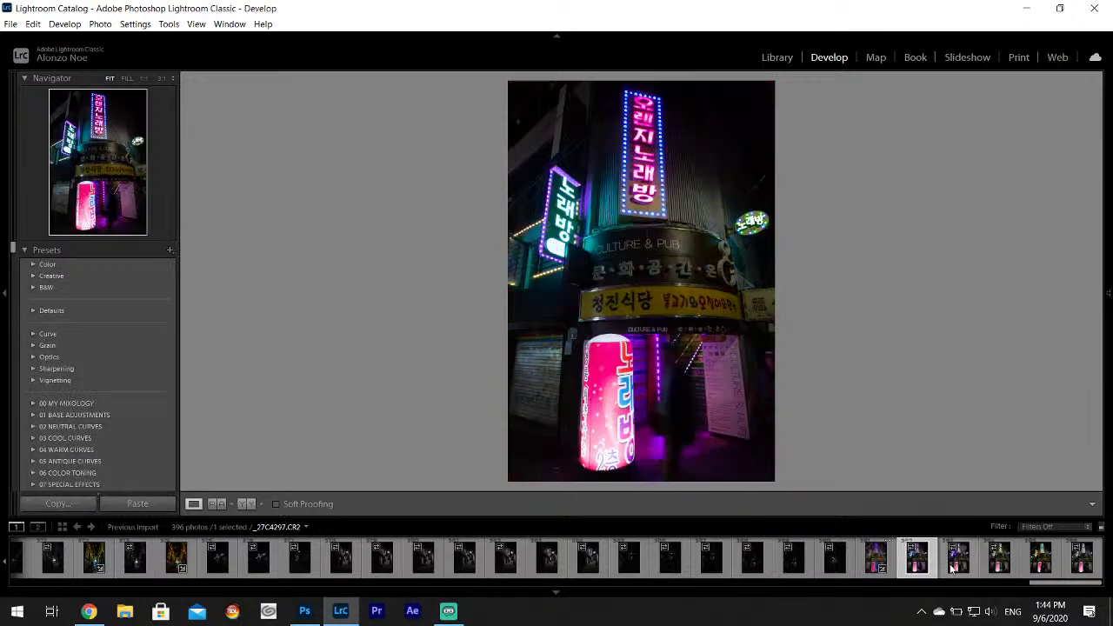
pyautogui.click(957, 565)
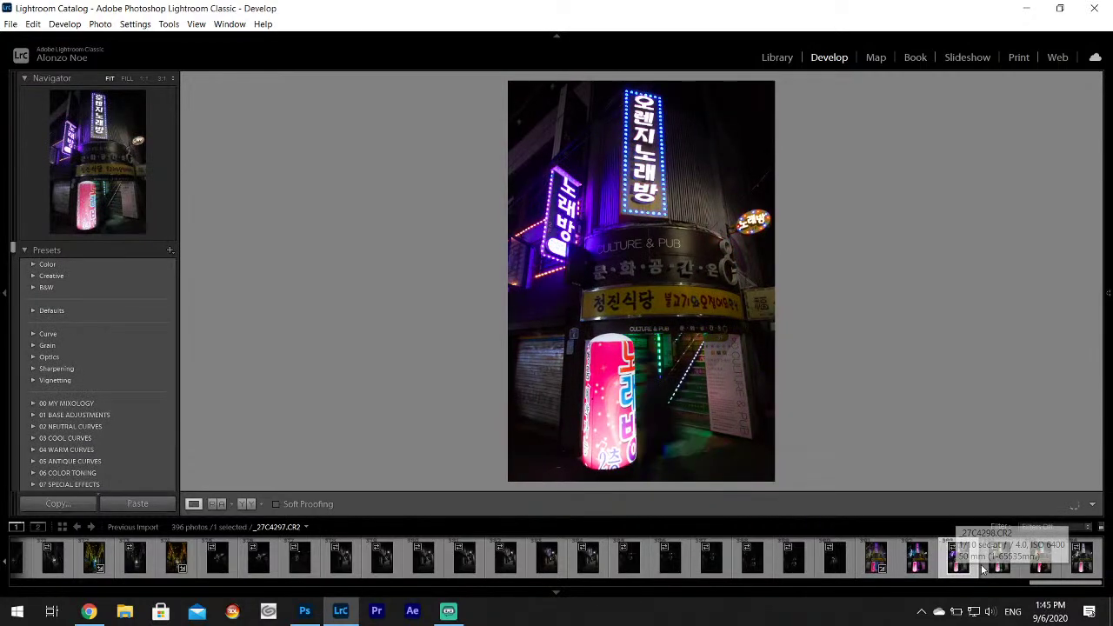
pyautogui.click(988, 566)
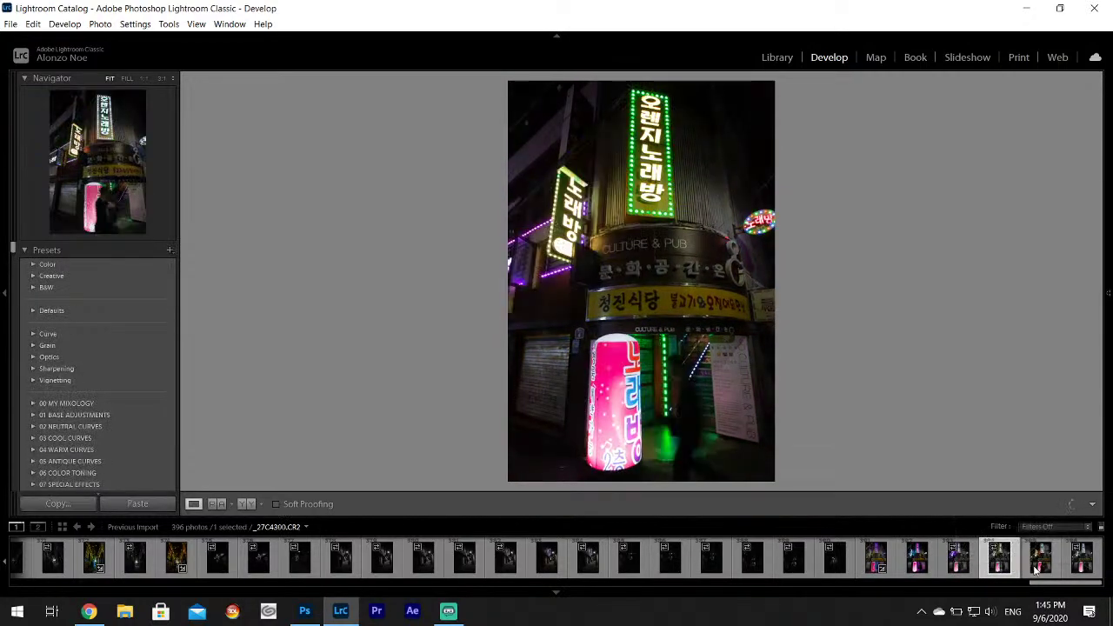
pyautogui.click(1035, 569)
pyautogui.click(1078, 565)
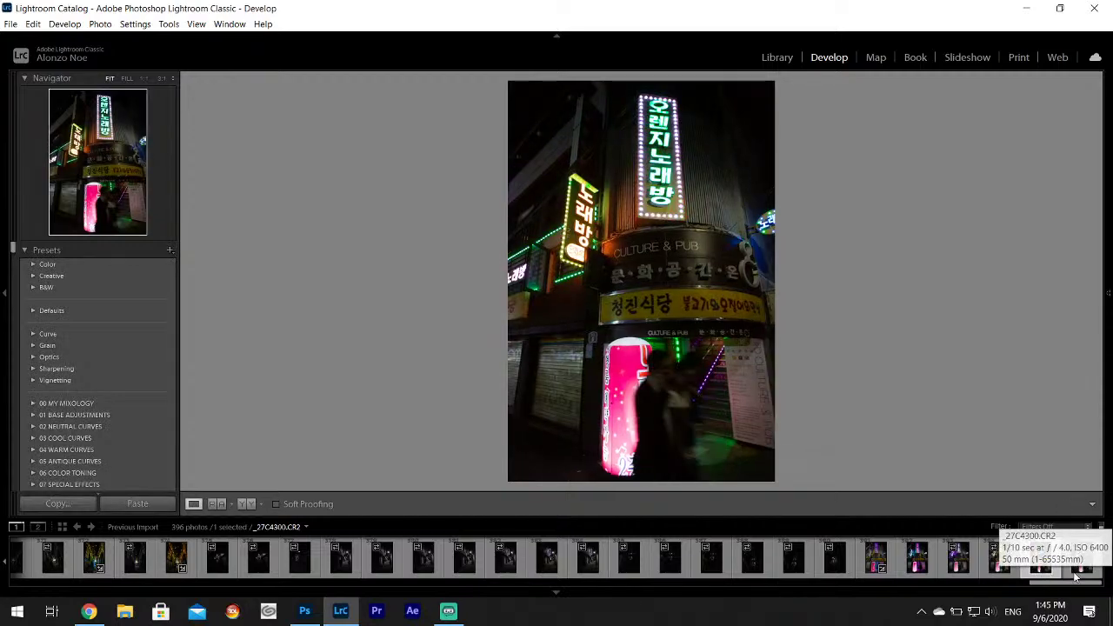
pyautogui.click(955, 570)
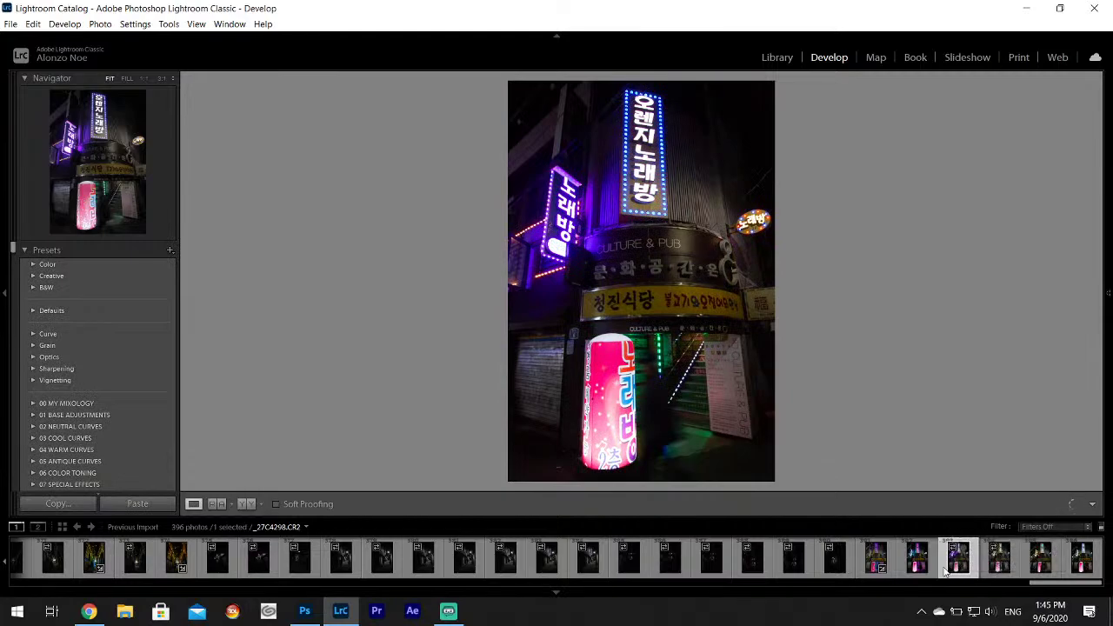
pyautogui.click(919, 563)
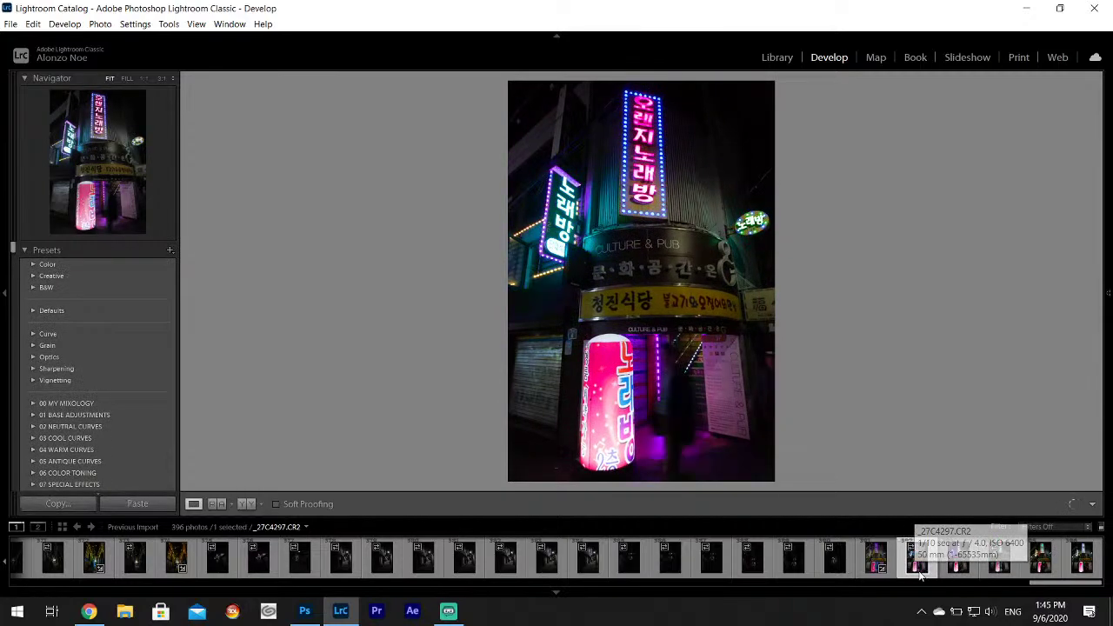
# Set Highlights -100, Shadows +100 and Whites +70, checking detail at 1:1 zoom.
pyautogui.moveTo(1103, 334)
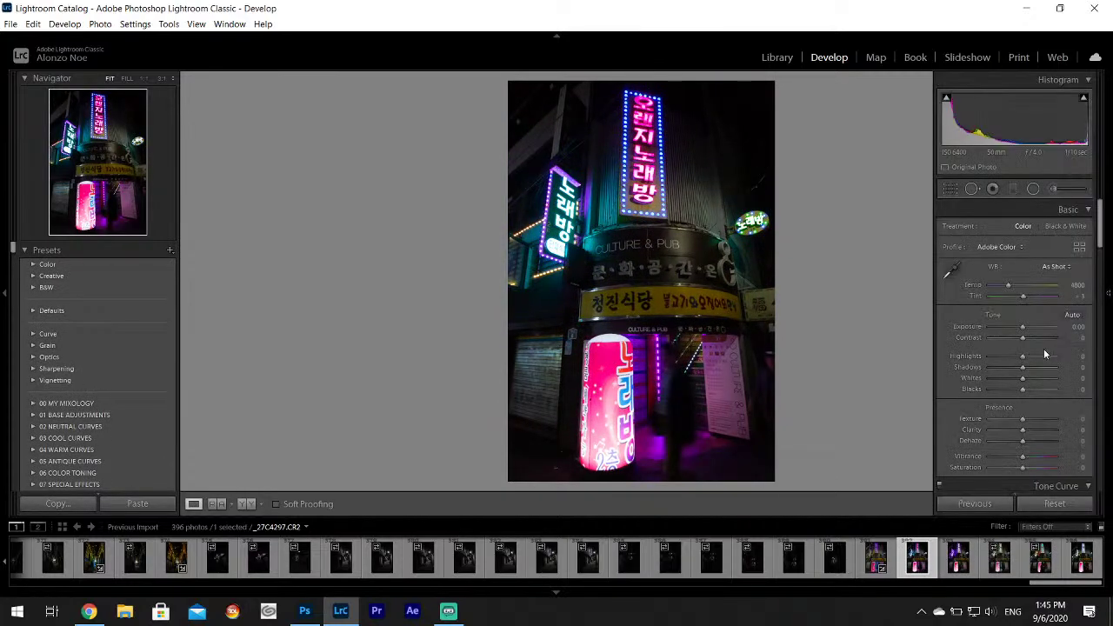
pyautogui.moveTo(1023, 356); pyautogui.dragTo(1048, 383)
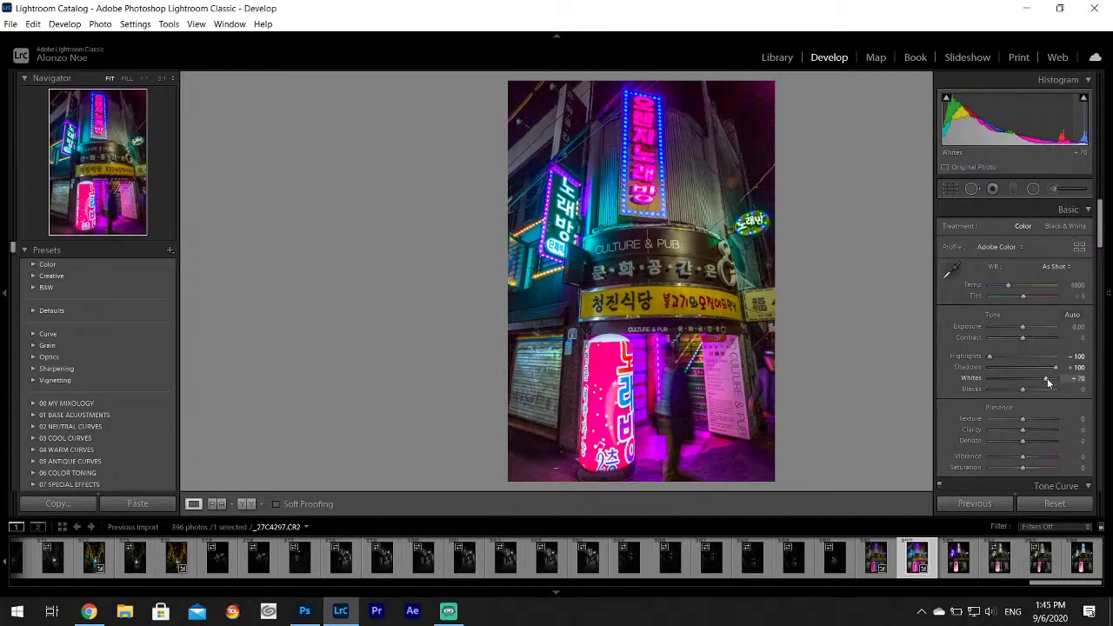
pyautogui.click(773, 367)
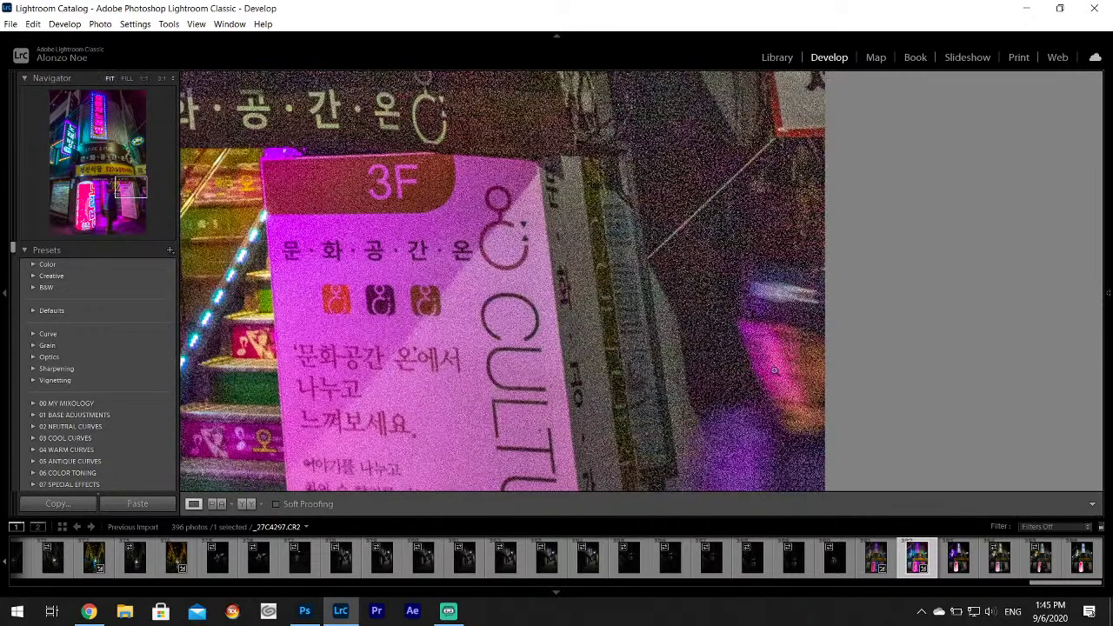
pyautogui.click(774, 370)
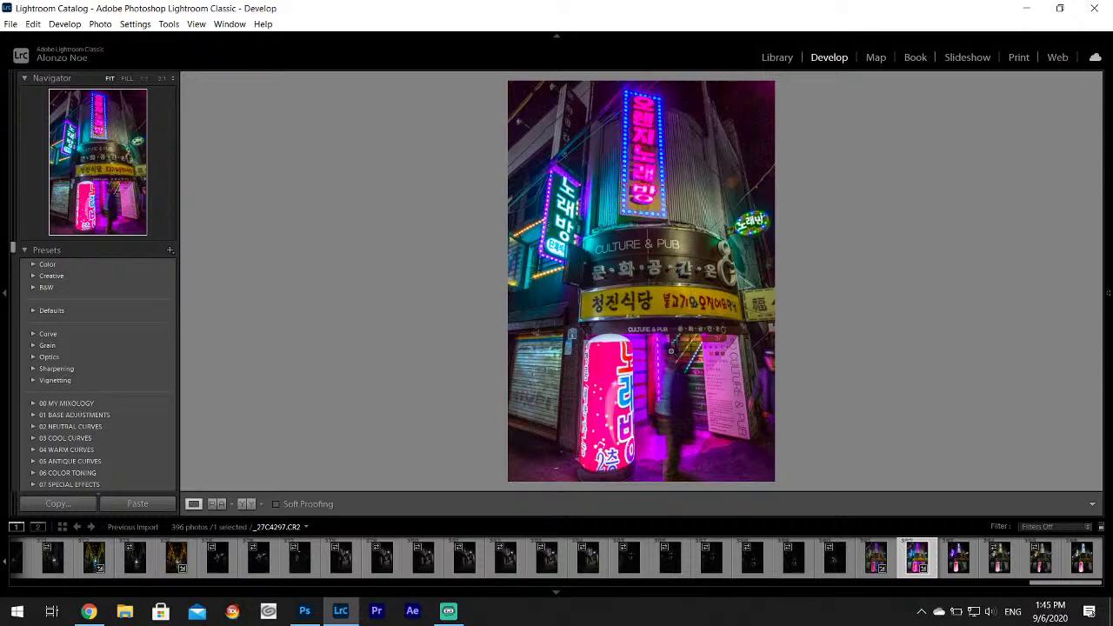
# Export _27C4297 as a JPEG.
pyautogui.click(10, 23)
pyautogui.click(279, 225)
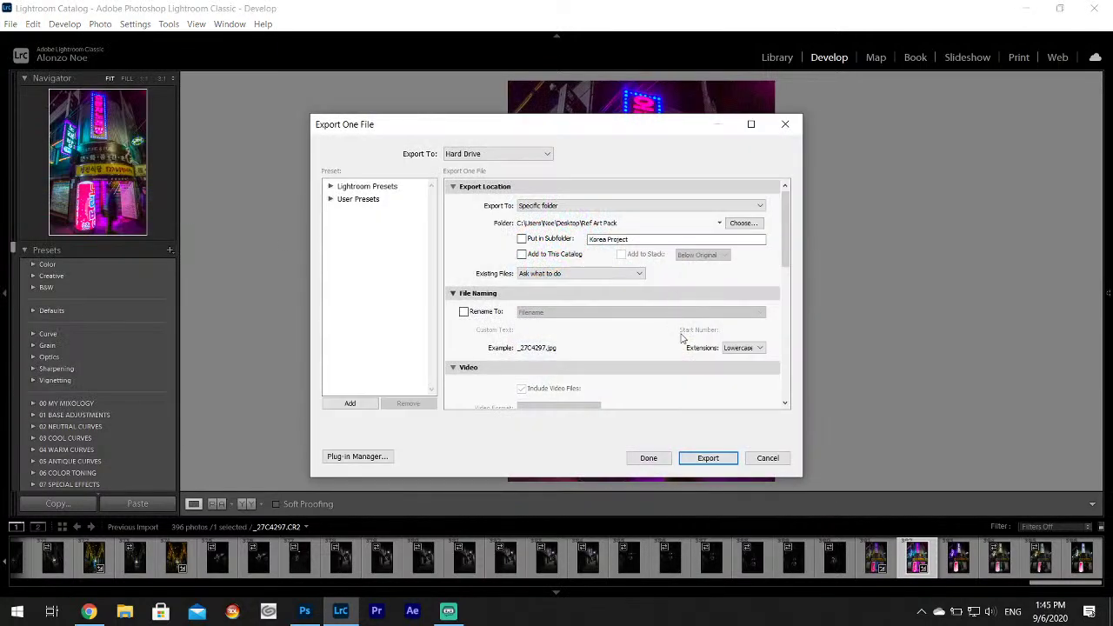
pyautogui.click(707, 458)
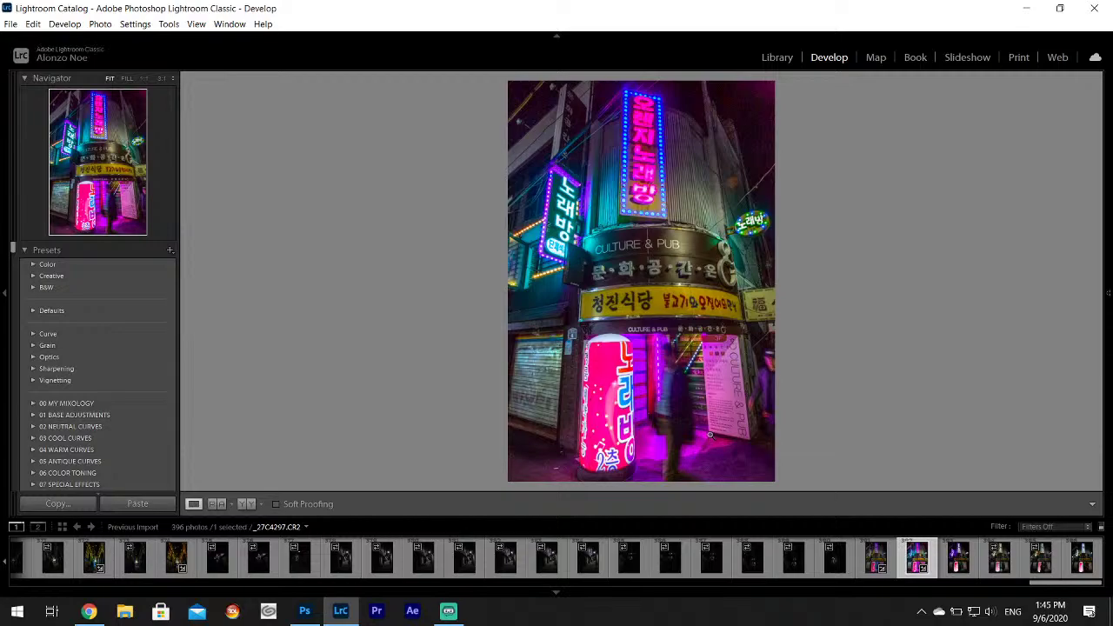
# Select all 396 photos and remove them from the catalog, deleting them from disk.
pyautogui.click(1082, 563)
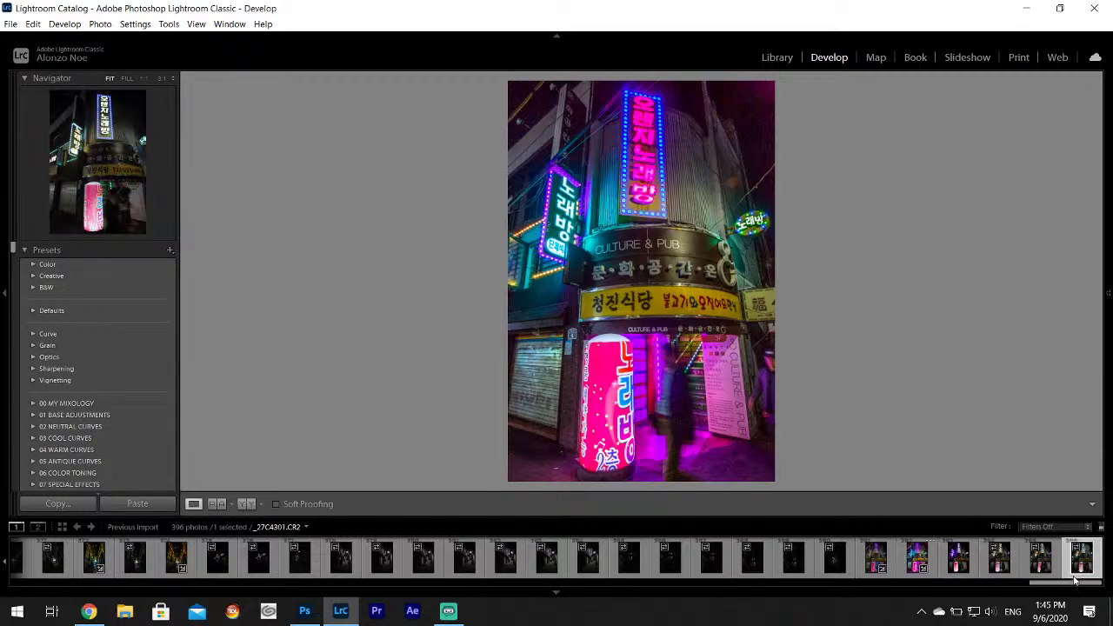
pyautogui.moveTo(1075, 586); pyautogui.dragTo(2, 580)
pyautogui.keyDown('shift'); pyautogui.click(19, 561); pyautogui.keyUp('shift')
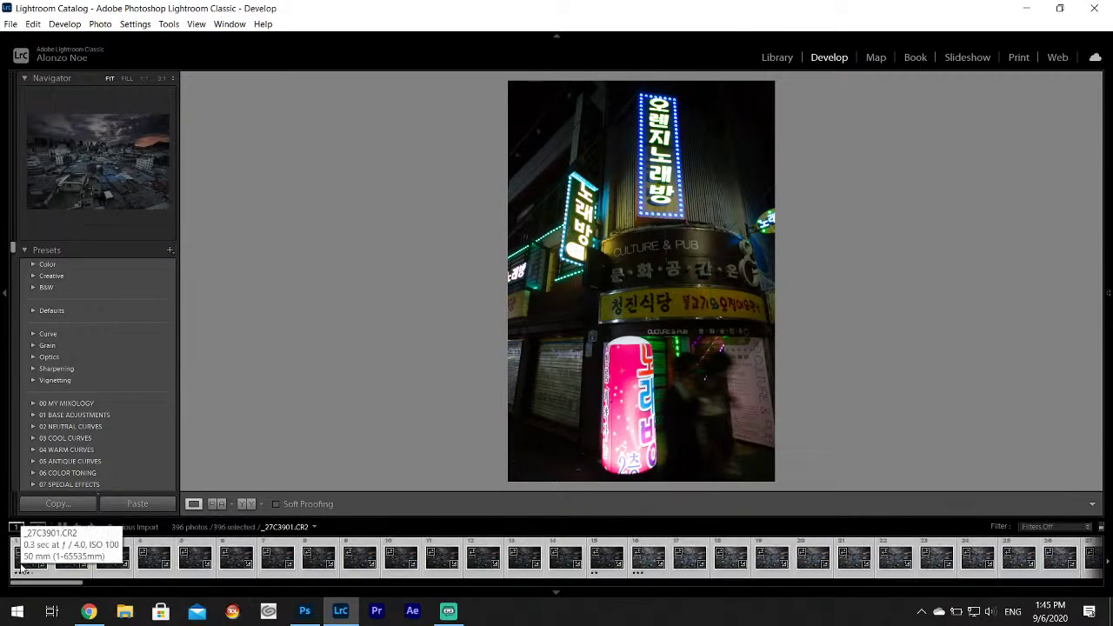
pyautogui.rightClick(19, 563)
pyautogui.click(92, 537)
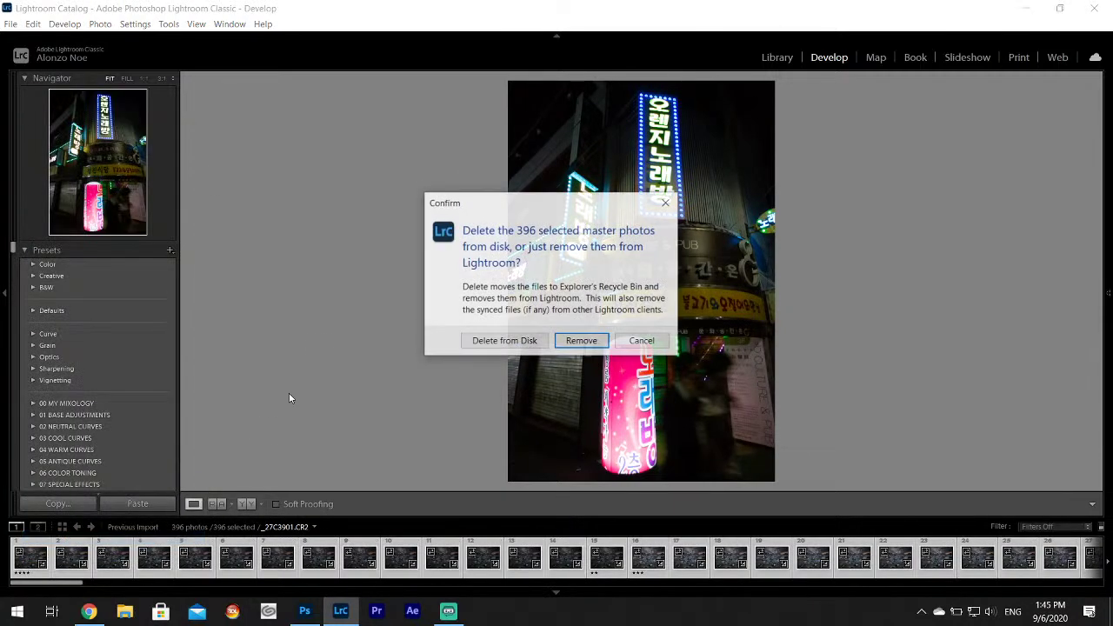
pyautogui.click(522, 342)
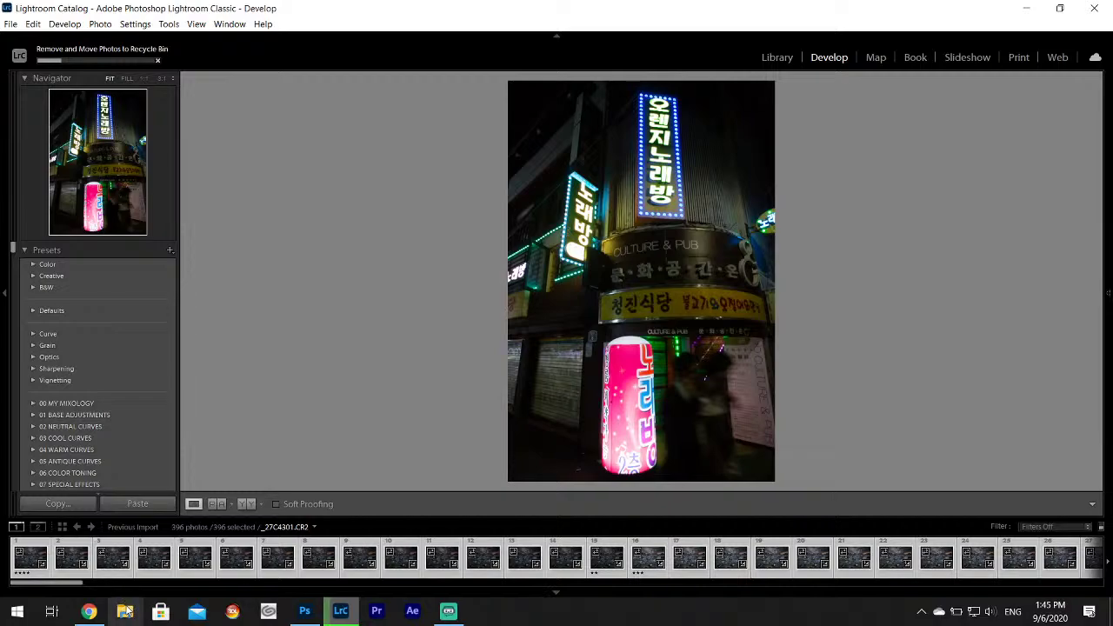
# Minimize Lightroom and permanently empty the Recycle Bin.
pyautogui.click(1026, 8)
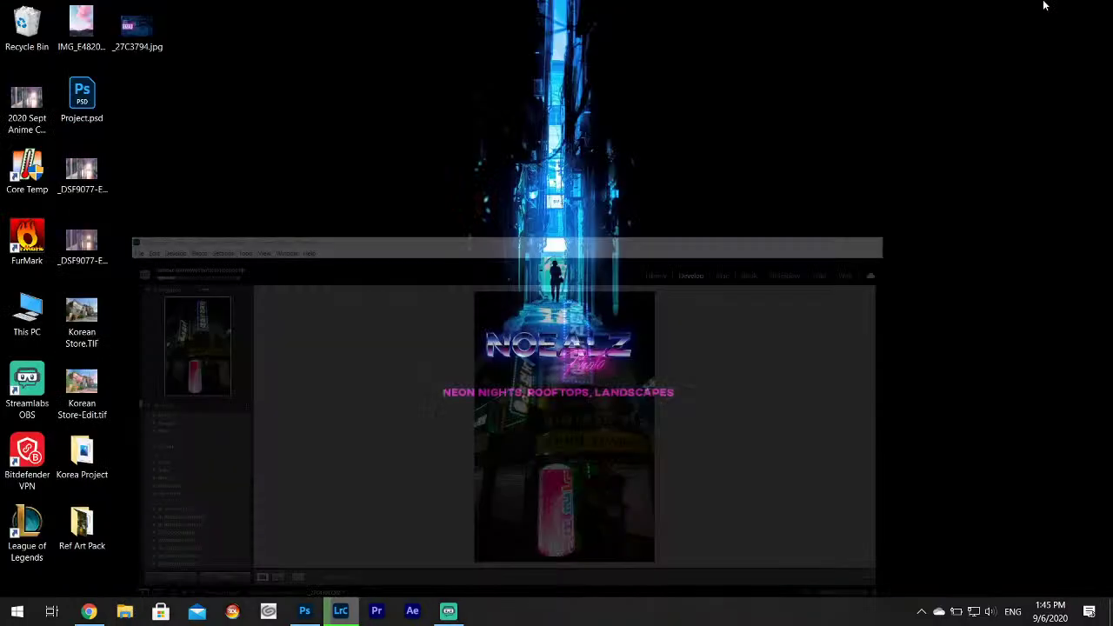
pyautogui.rightClick(25, 23)
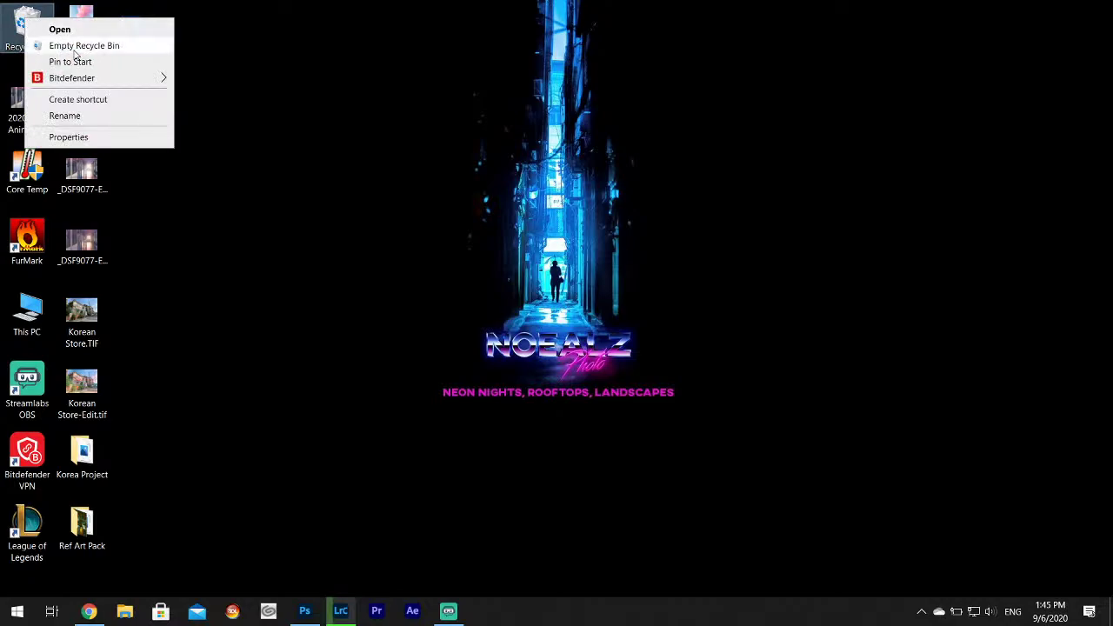
pyautogui.click(74, 46)
pyautogui.click(624, 319)
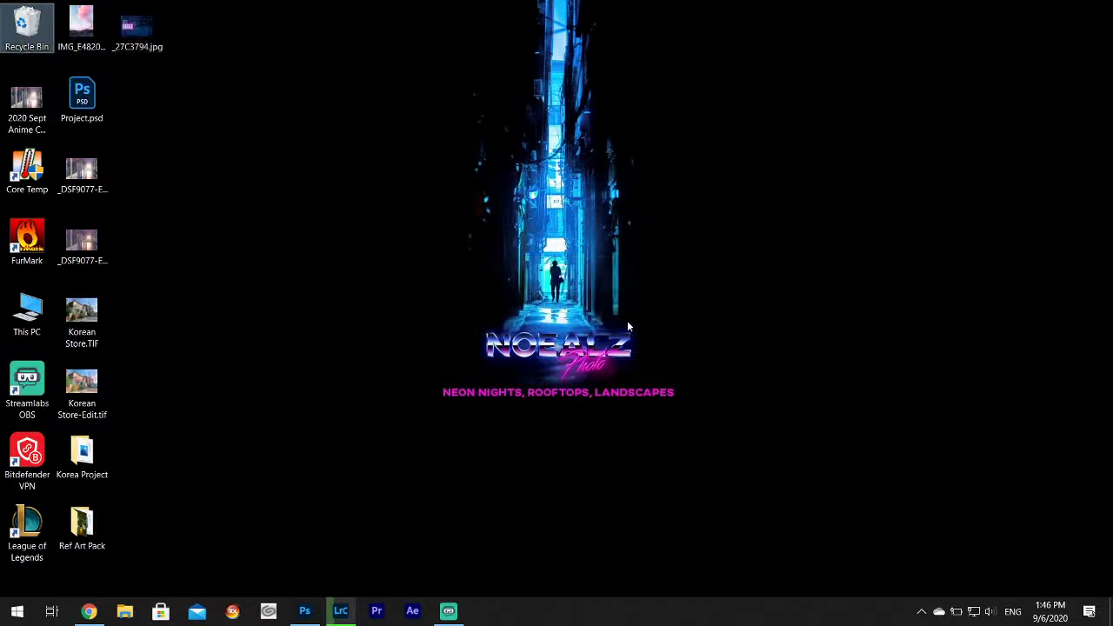
# Select _27C4156.jpg in Korea Project and open Street (J:) > Book Someday > Book in another window.
pyautogui.doubleClick(82, 461)
pyautogui.click(474, 231)
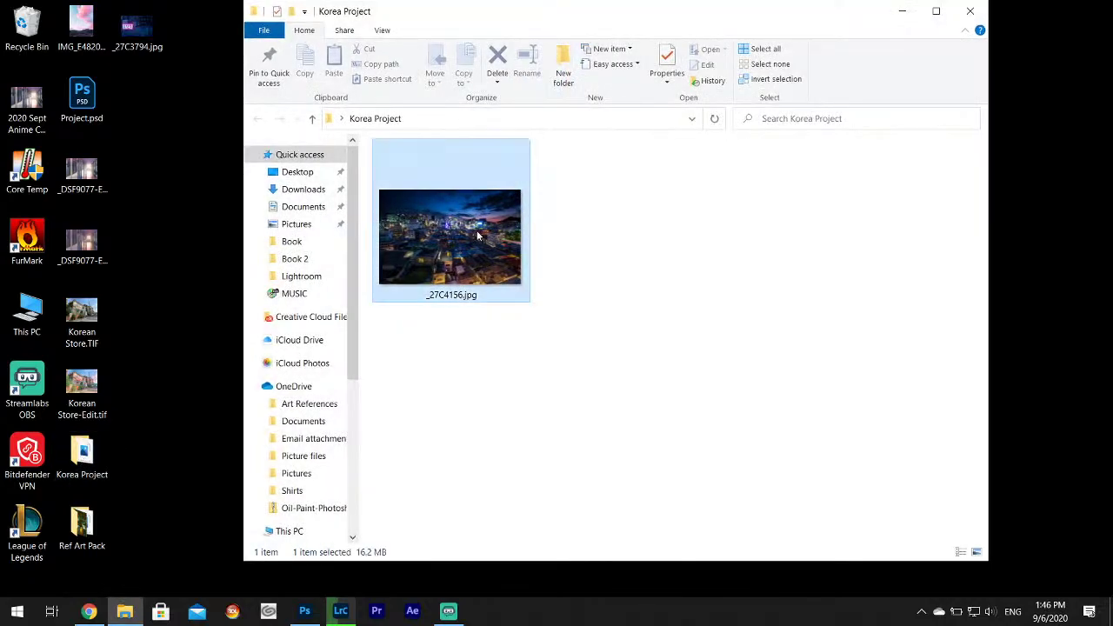
pyautogui.click(26, 312)
pyautogui.doubleClick(26, 308)
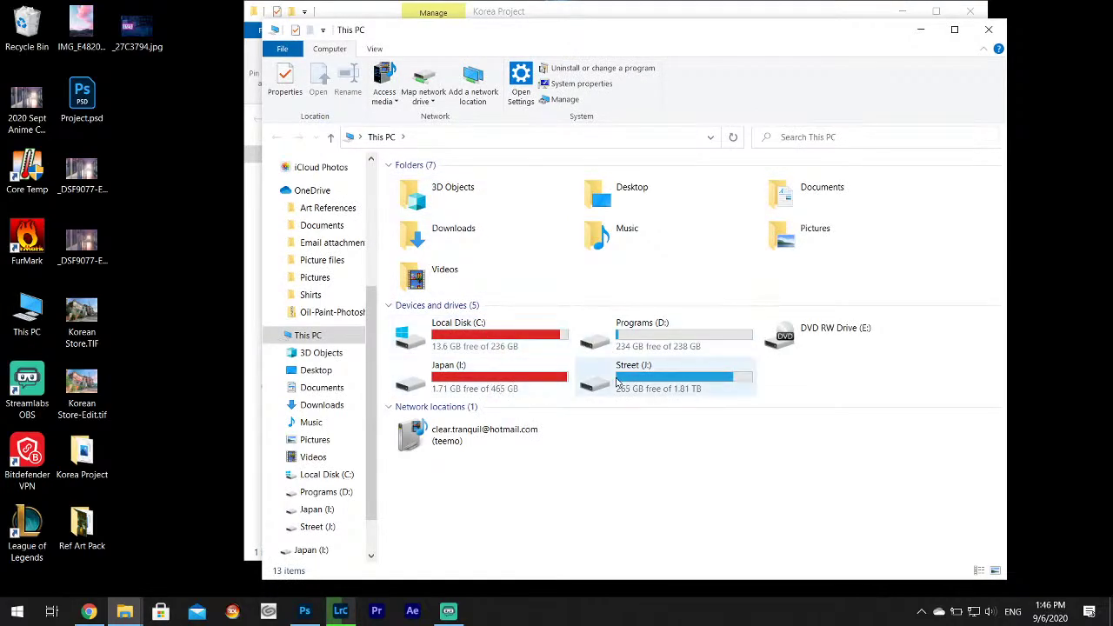
pyautogui.click(587, 385)
pyautogui.doubleClick(586, 385)
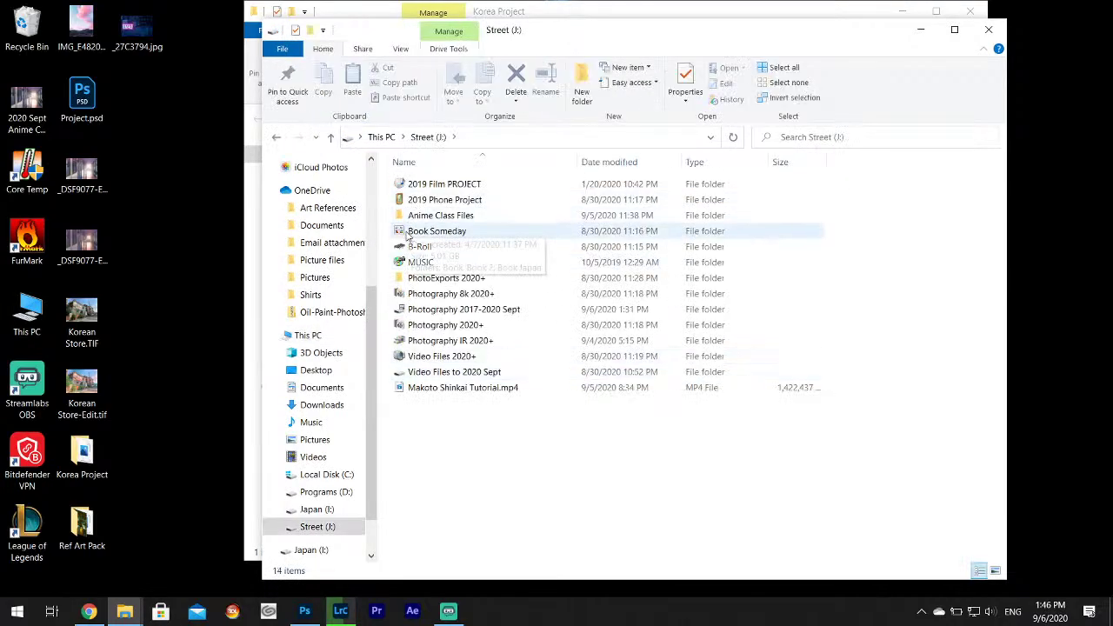
pyautogui.doubleClick(409, 232)
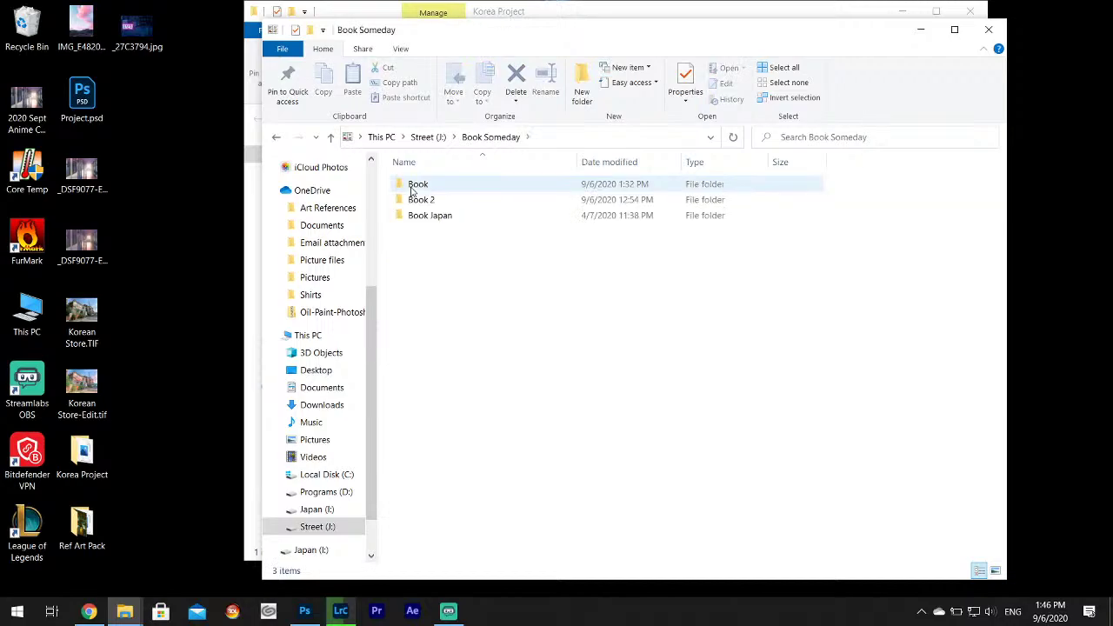
pyautogui.doubleClick(412, 188)
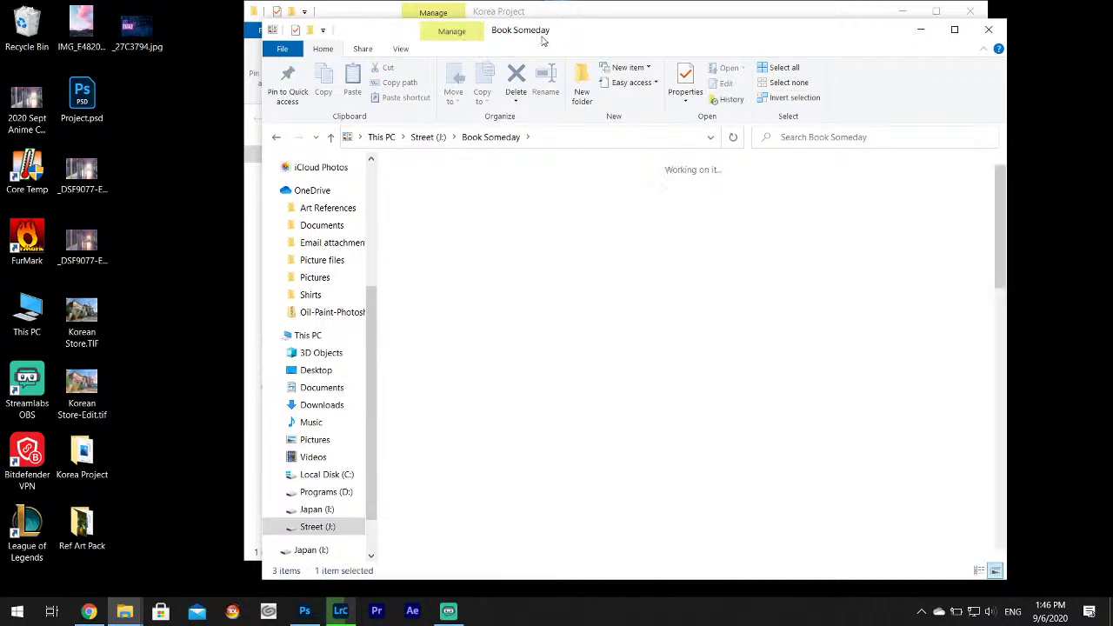
# Copy _27C4156.jpg into the Book folder and close the Korea Project window.
pyautogui.moveTo(557, 34); pyautogui.dragTo(923, 94)
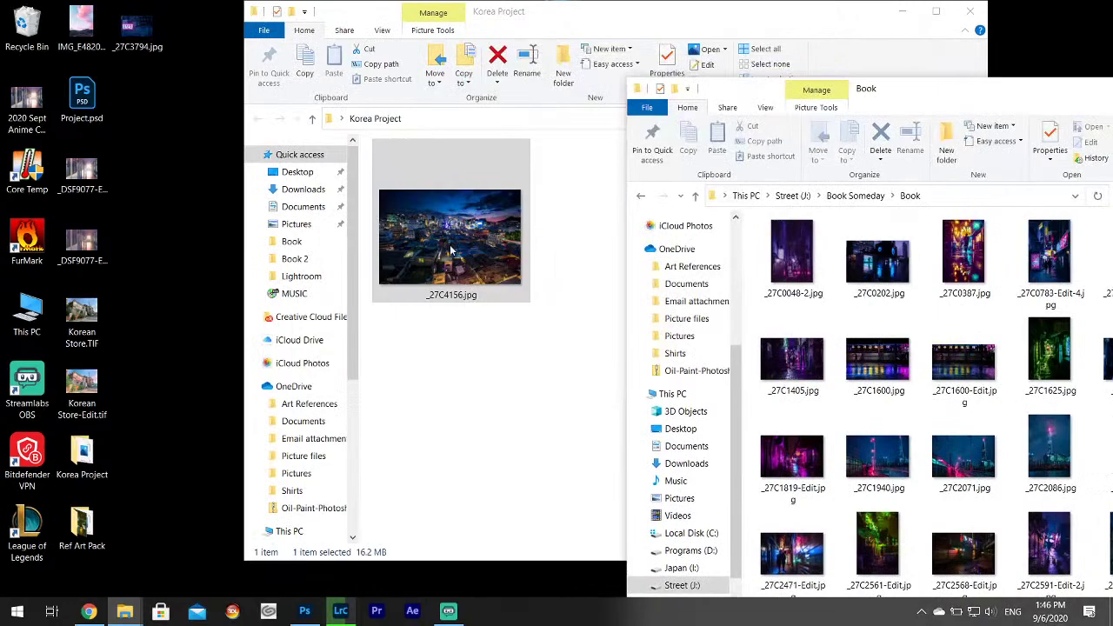
pyautogui.moveTo(458, 247); pyautogui.dragTo(857, 318)
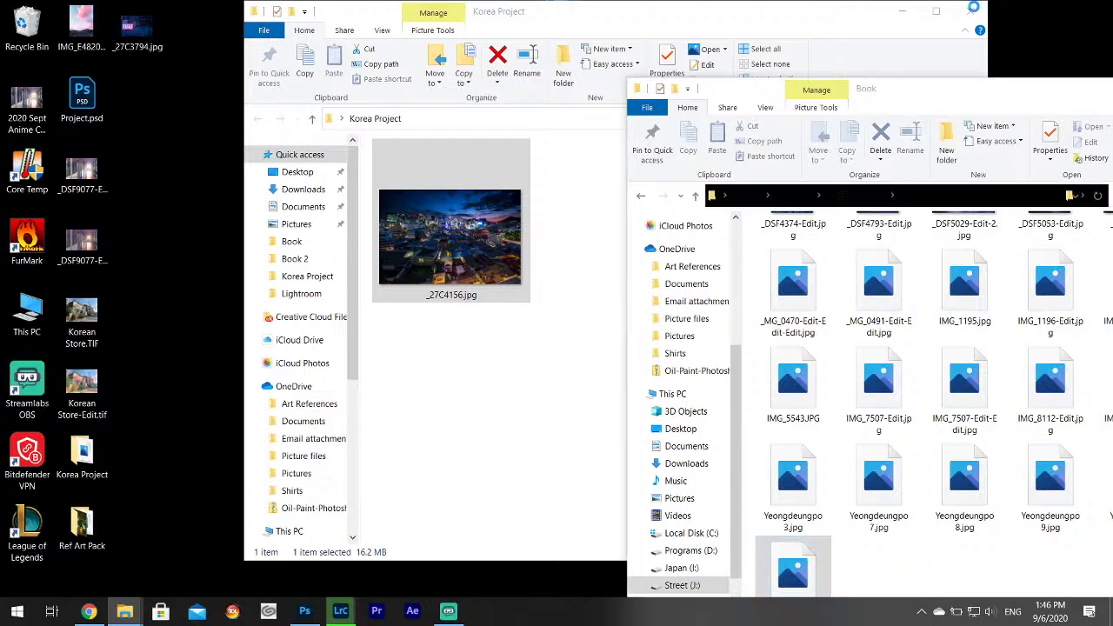
pyautogui.click(973, 11)
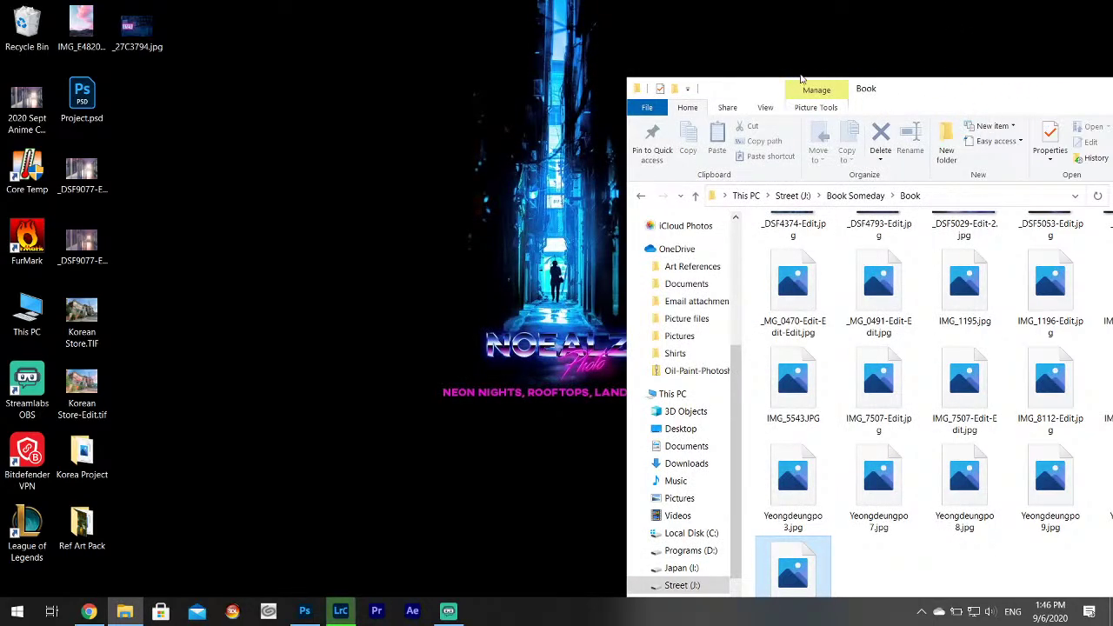
# Check the live stream dashboard in Chrome, then minimize Chrome and the Book folder window.
pyautogui.click(89, 611)
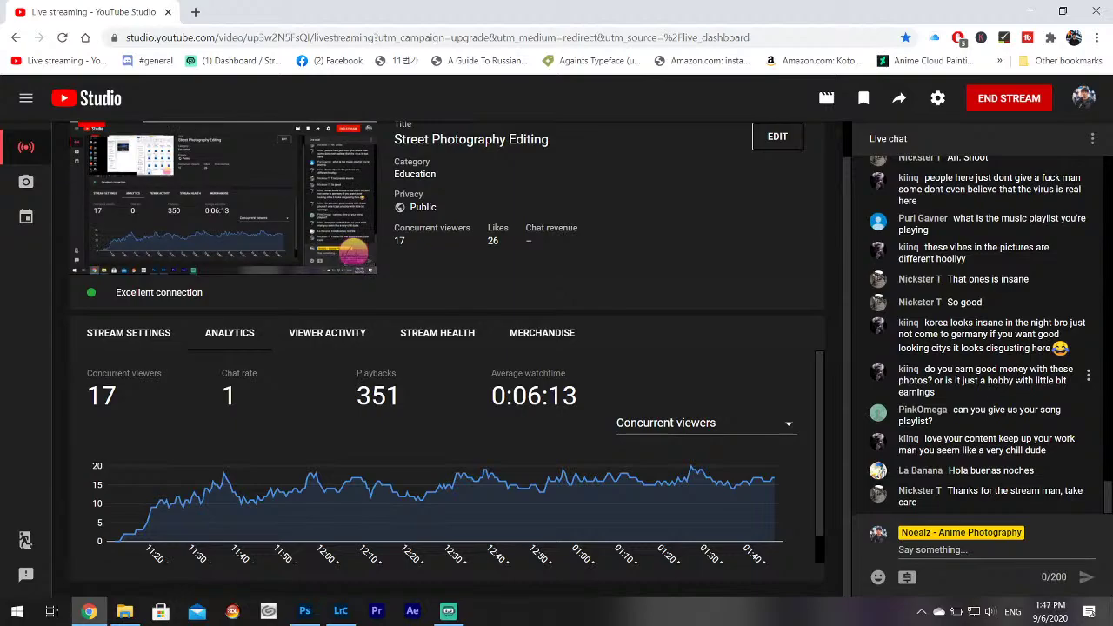
pyautogui.click(1031, 9)
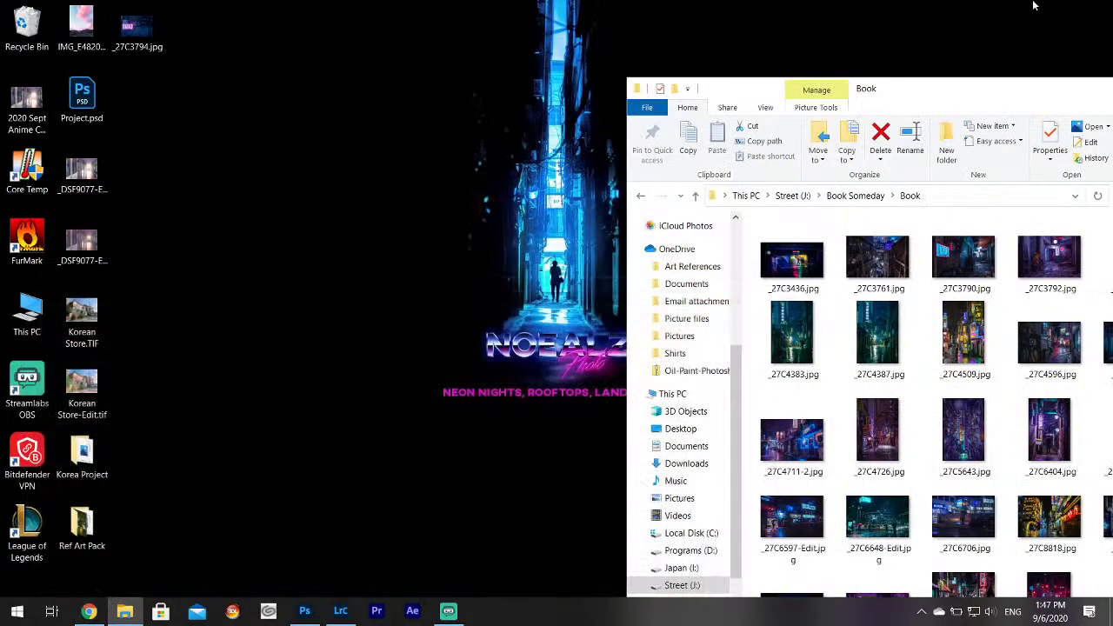
pyautogui.moveTo(1027, 96); pyautogui.dragTo(774, 46)
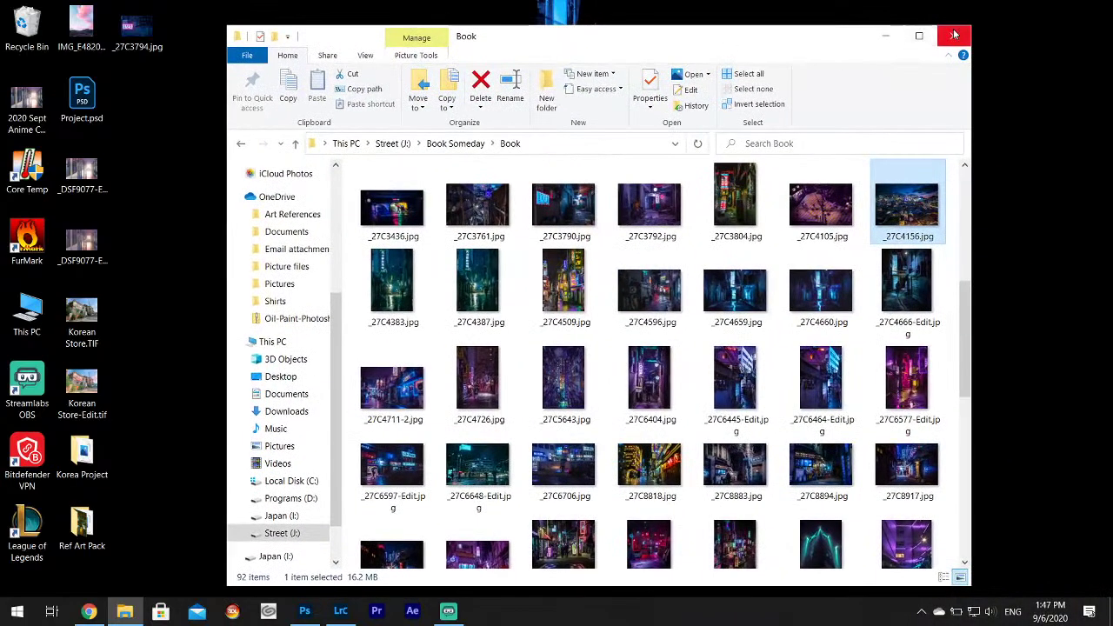
pyautogui.click(914, 37)
# Empty the Recycle Bin, confirming deletion of its 475 items.
pyautogui.click(27, 26)
pyautogui.rightClick(27, 21)
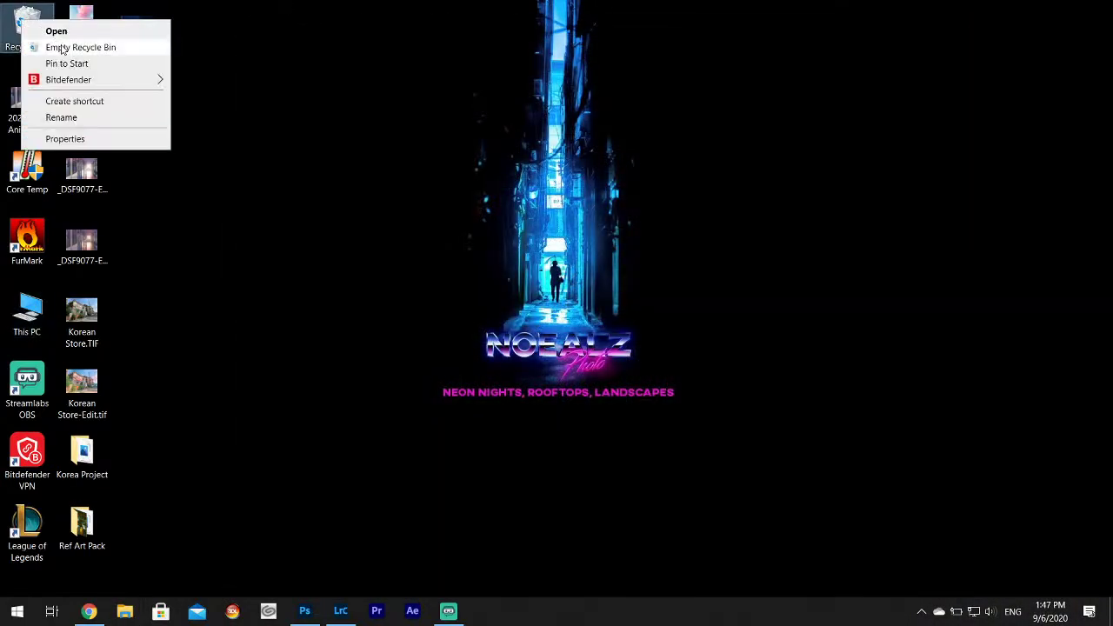
pyautogui.click(54, 46)
pyautogui.click(606, 318)
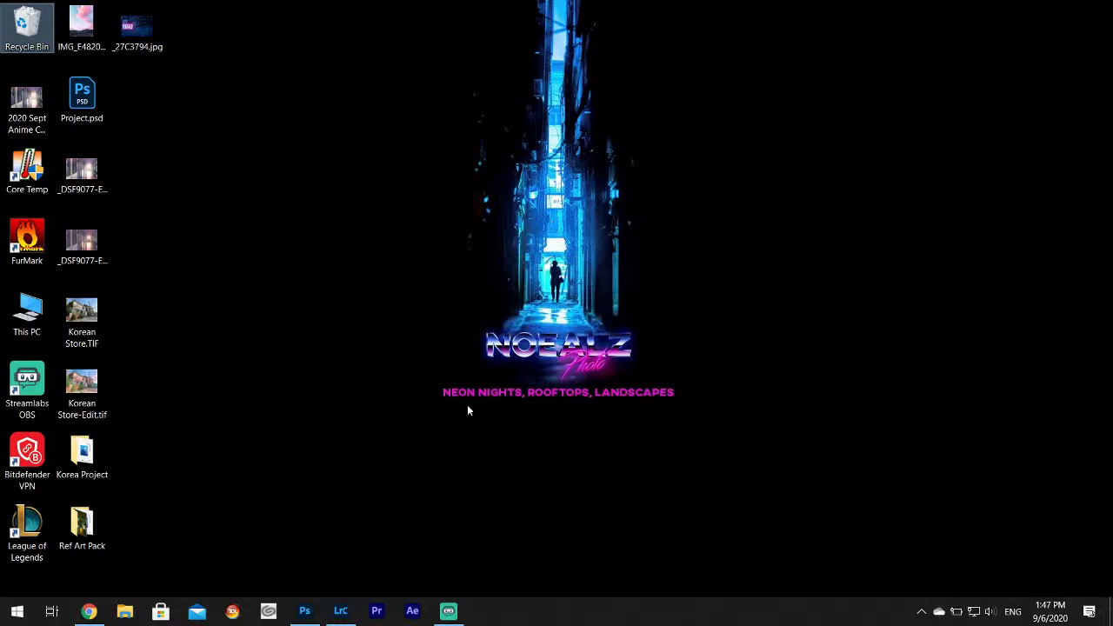